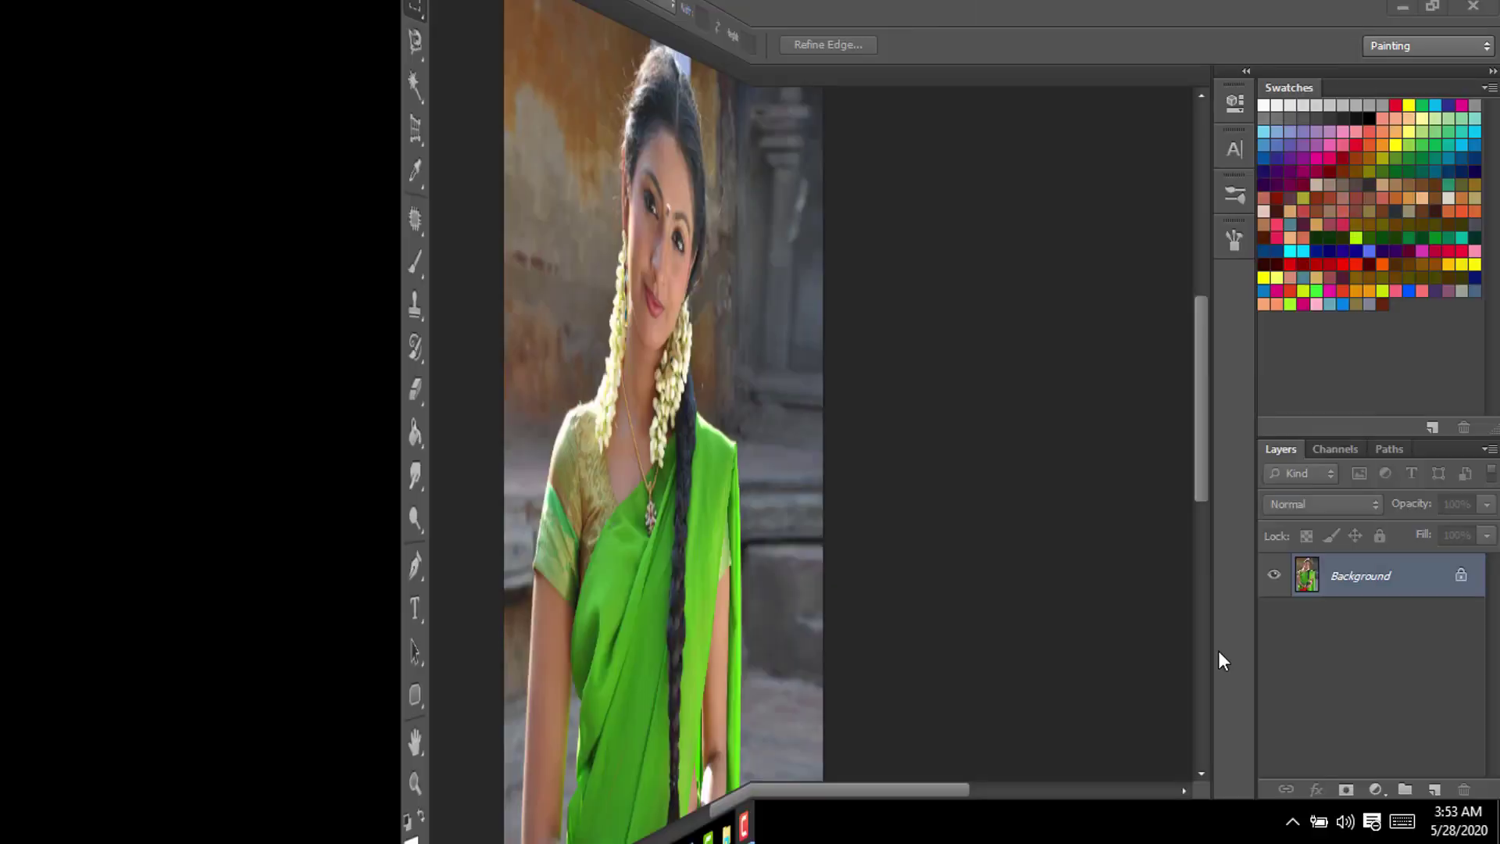
Zoom out until the whole ff.jpg photo of the woman fits in the window.
{"action": "scroll", "coordinate": [851, 456], "scroll_direction": "down", "scroll_amount": 2}
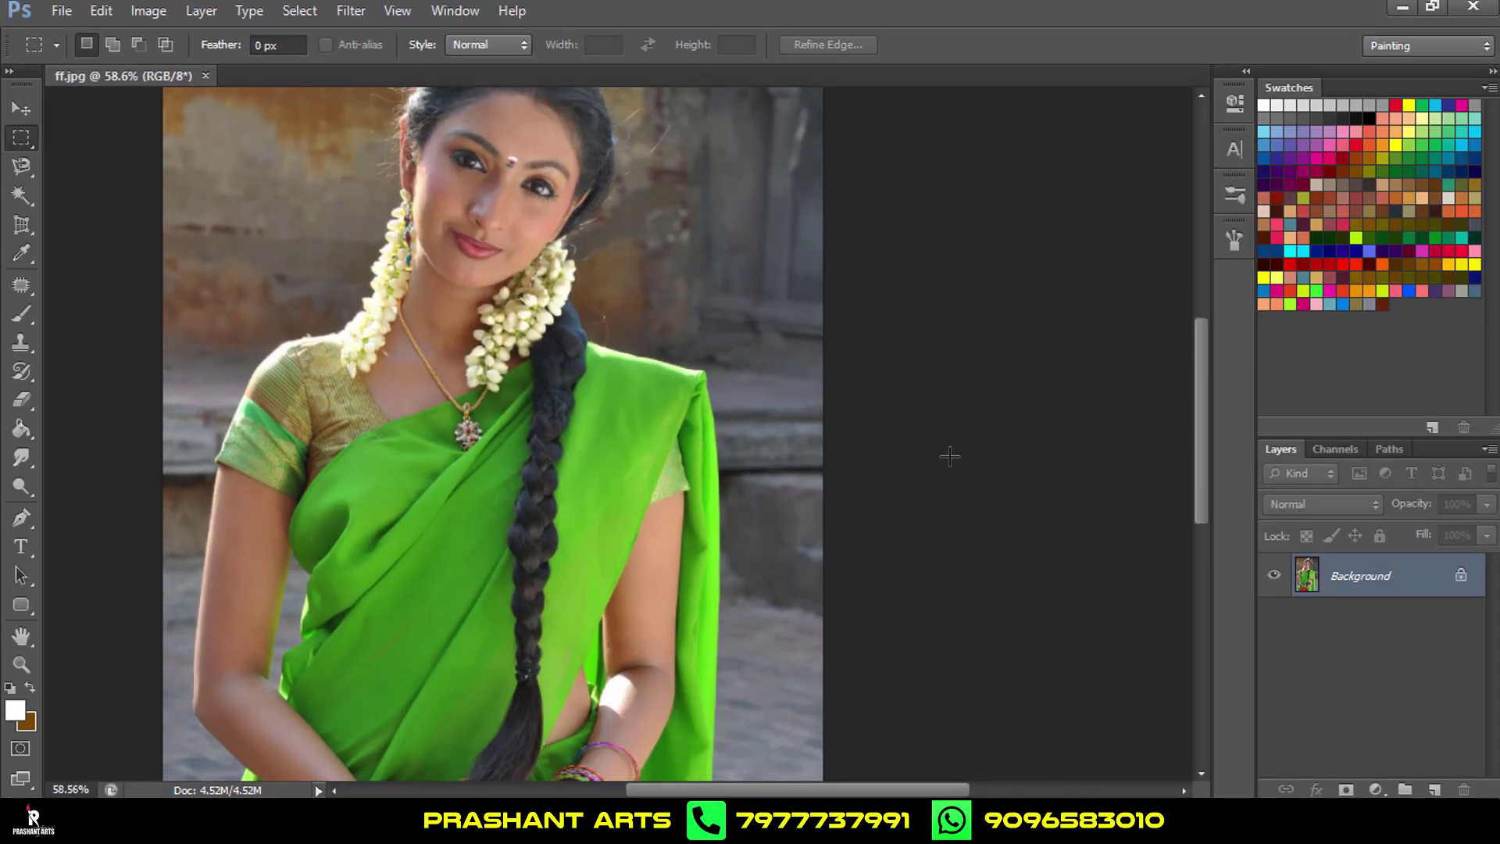
{"action": "key", "text": "ctrl+minus"}
{"action": "key", "text": "ctrl+minus"}
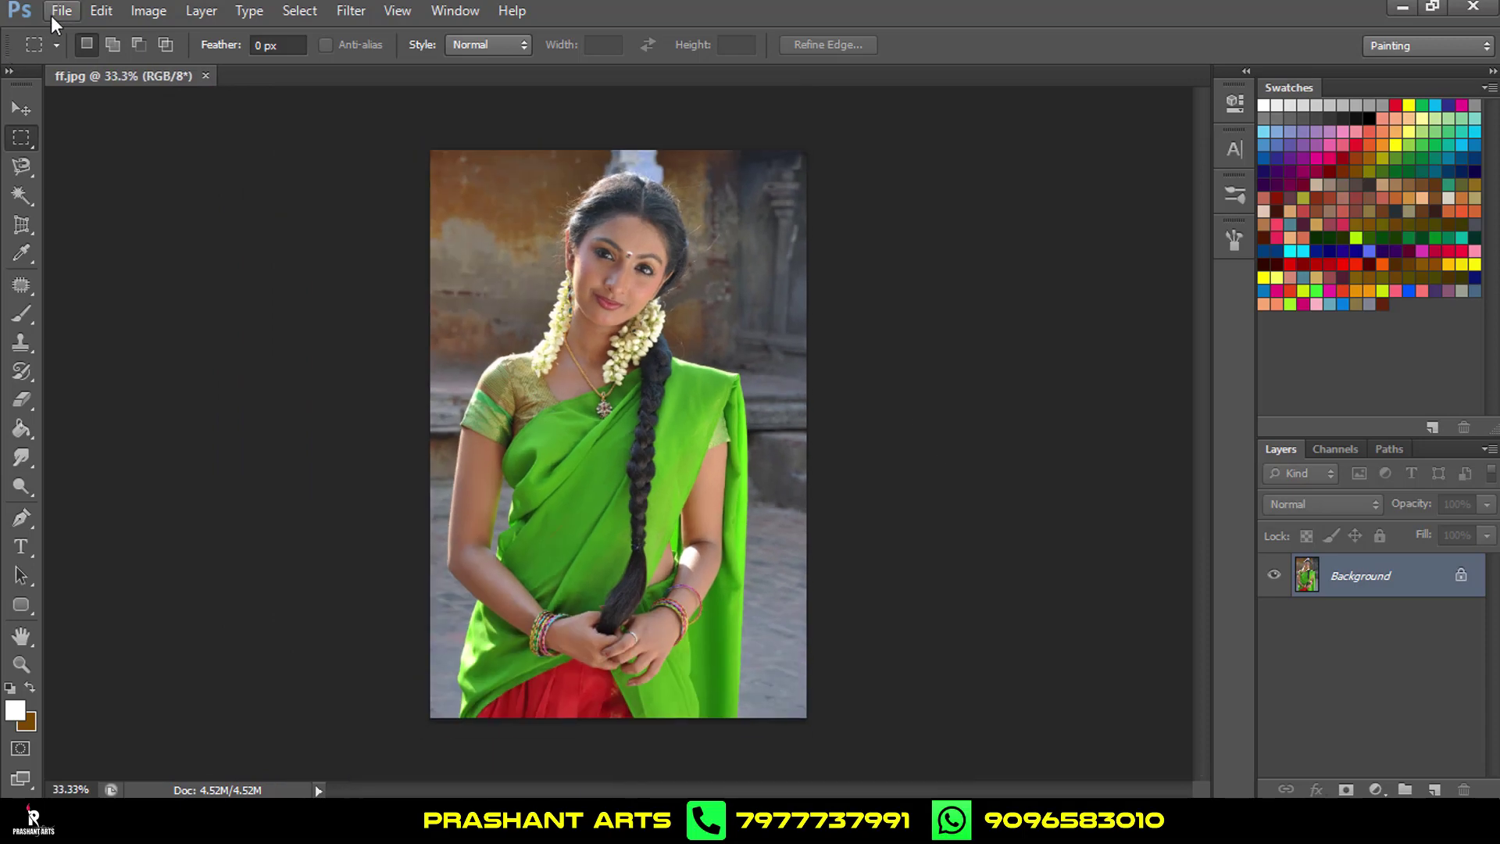
Create a blank white U.S. Paper letter document, 8.5 × 11 inches at 500 pixels/inch.
{"action": "left_click", "coordinate": [53, 14]}
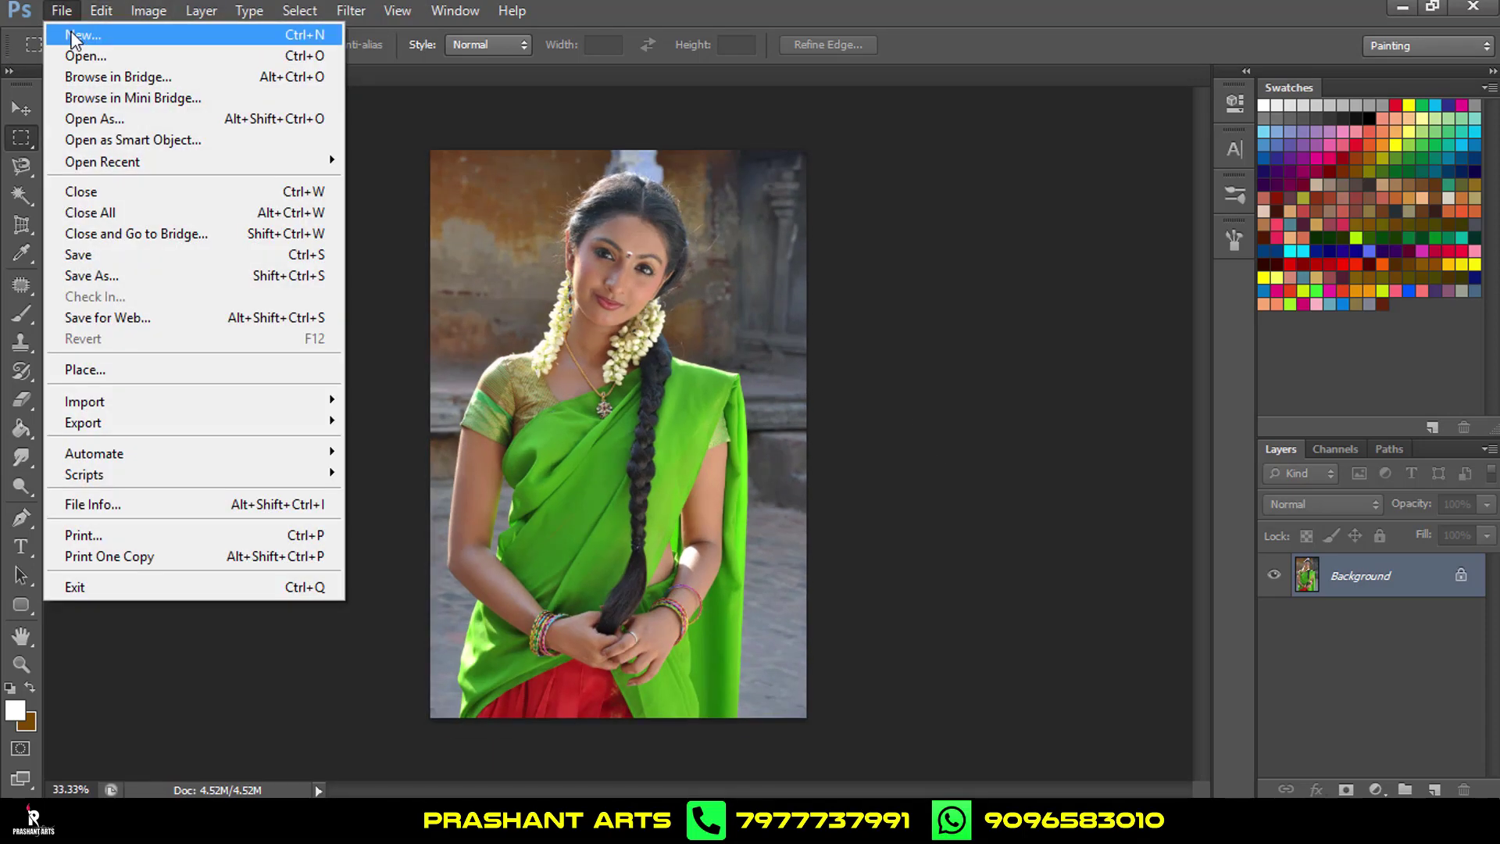
{"action": "left_click", "coordinate": [72, 36]}
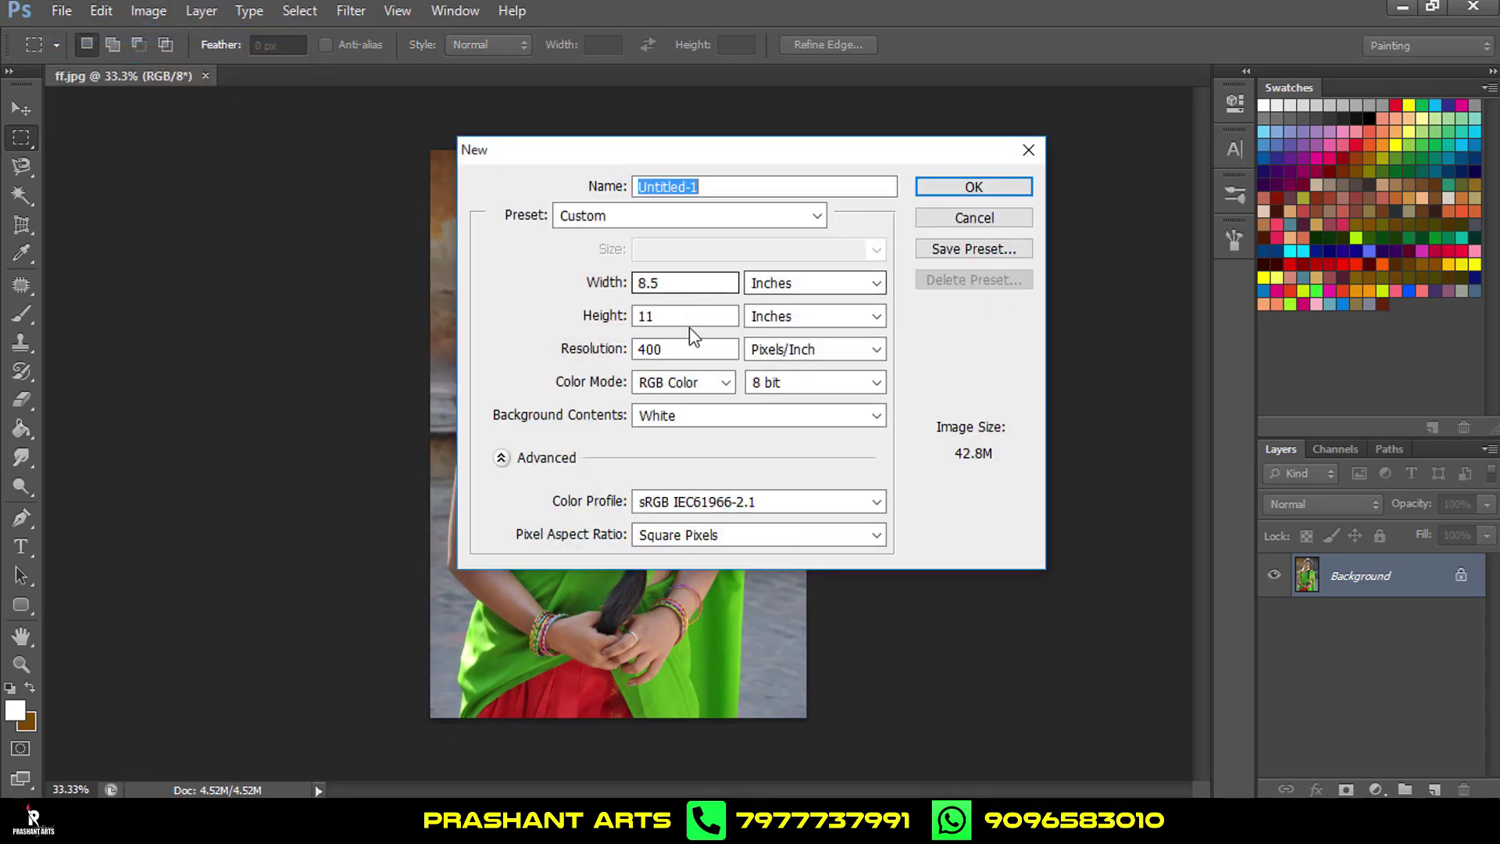
{"action": "left_click", "coordinate": [606, 348]}
{"action": "type", "text": "5"}
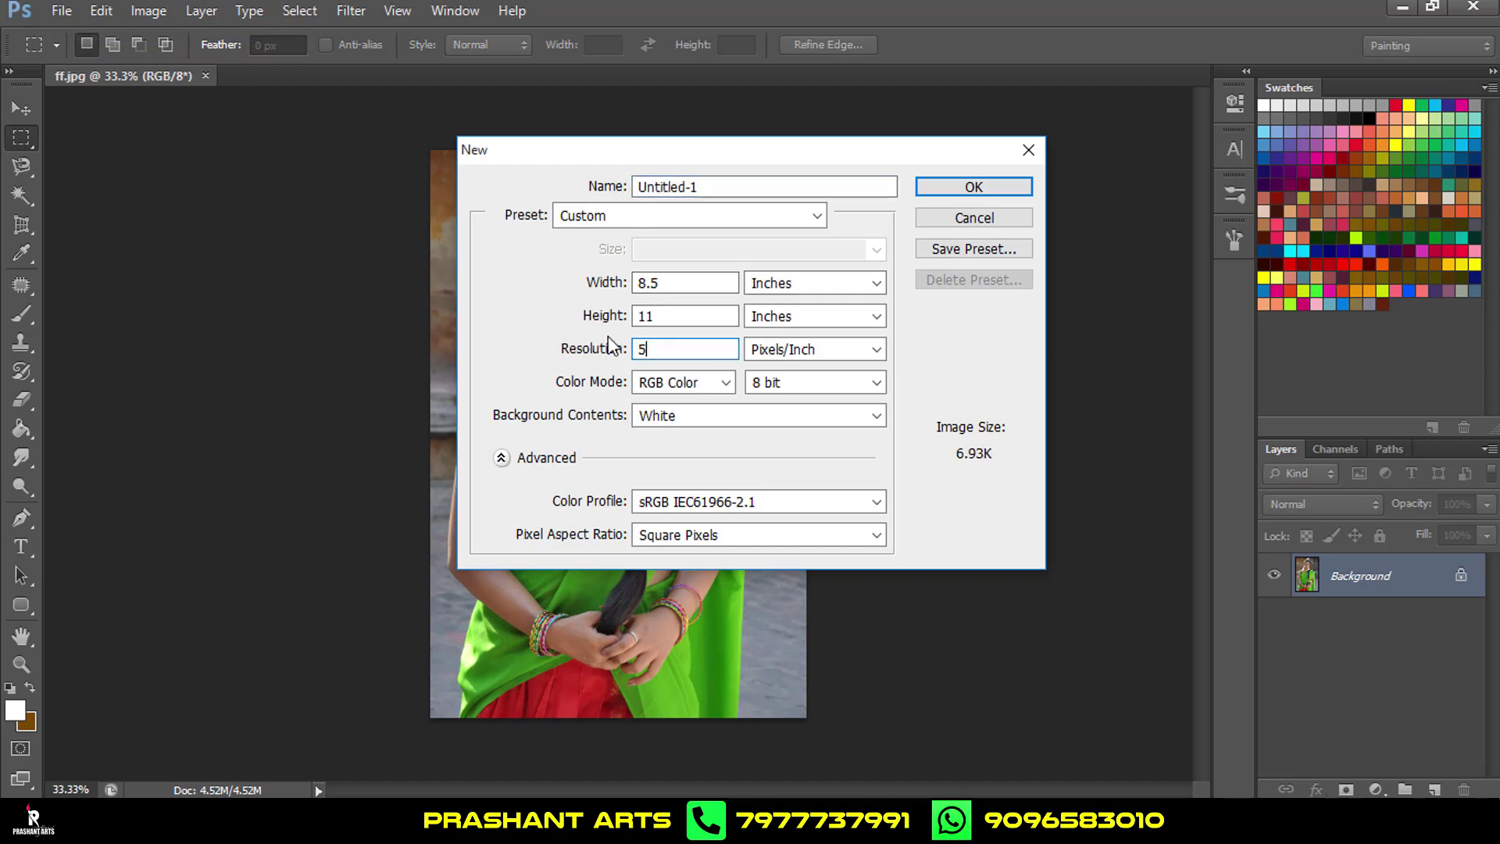
{"action": "type", "text": "00"}
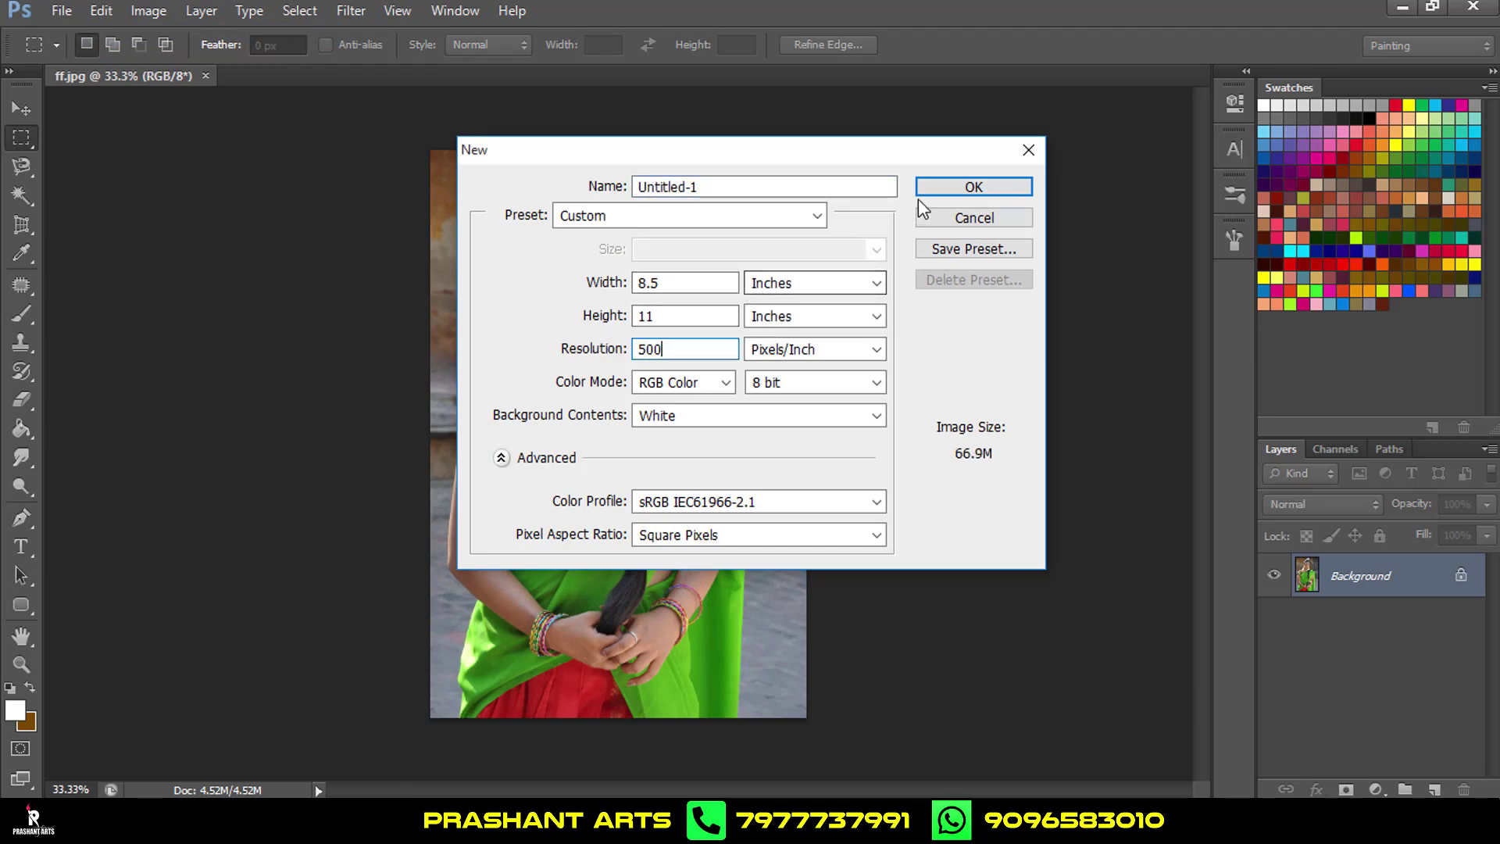
{"action": "left_click", "coordinate": [816, 217]}
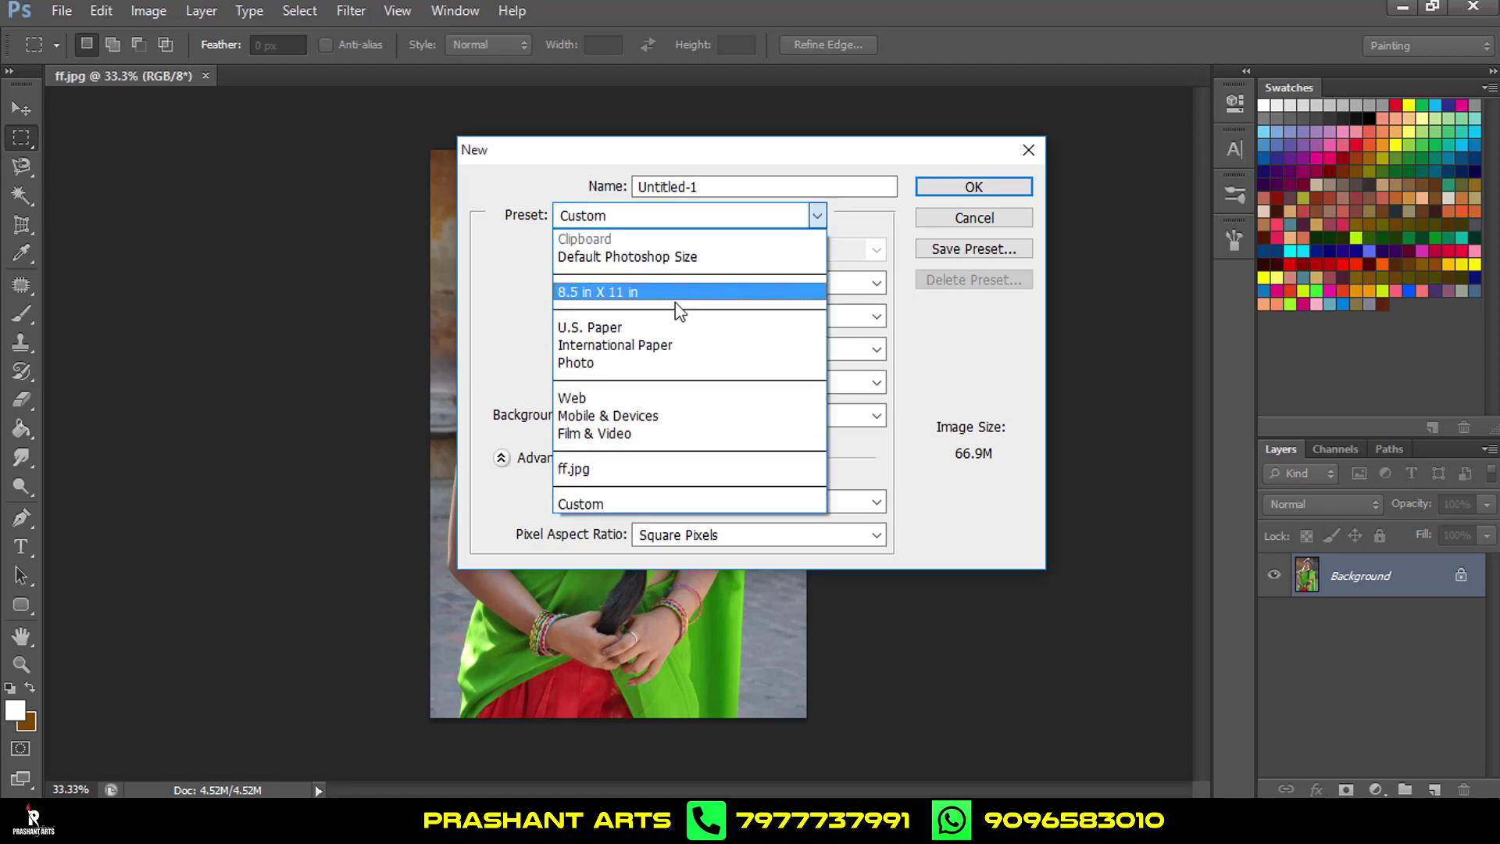
{"action": "left_click", "coordinate": [671, 327]}
{"action": "left_click_drag", "start_coordinate": [697, 349], "coordinate": [580, 350]}
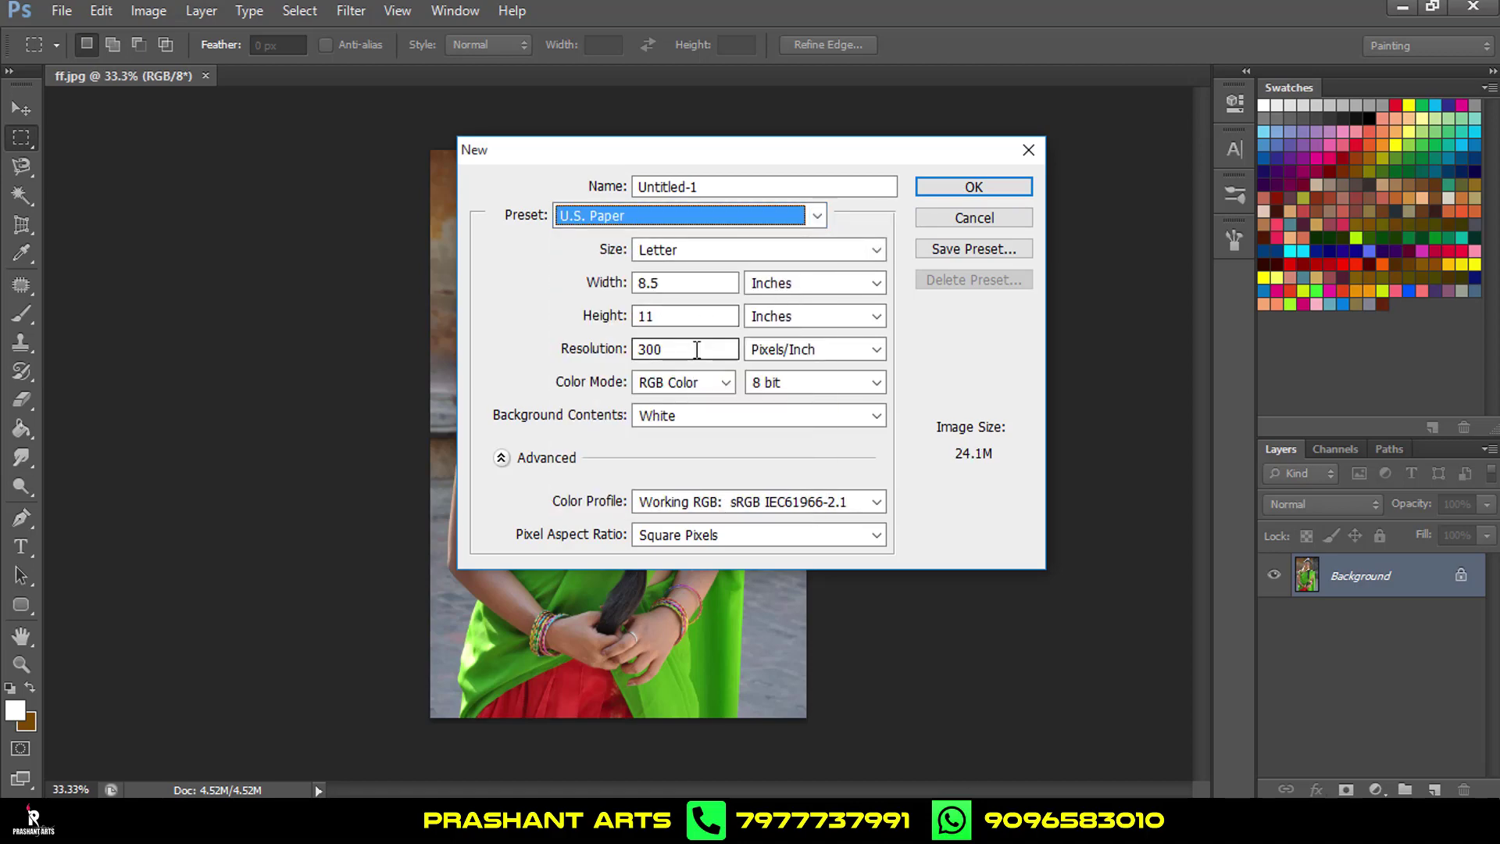
{"action": "type", "text": "5"}
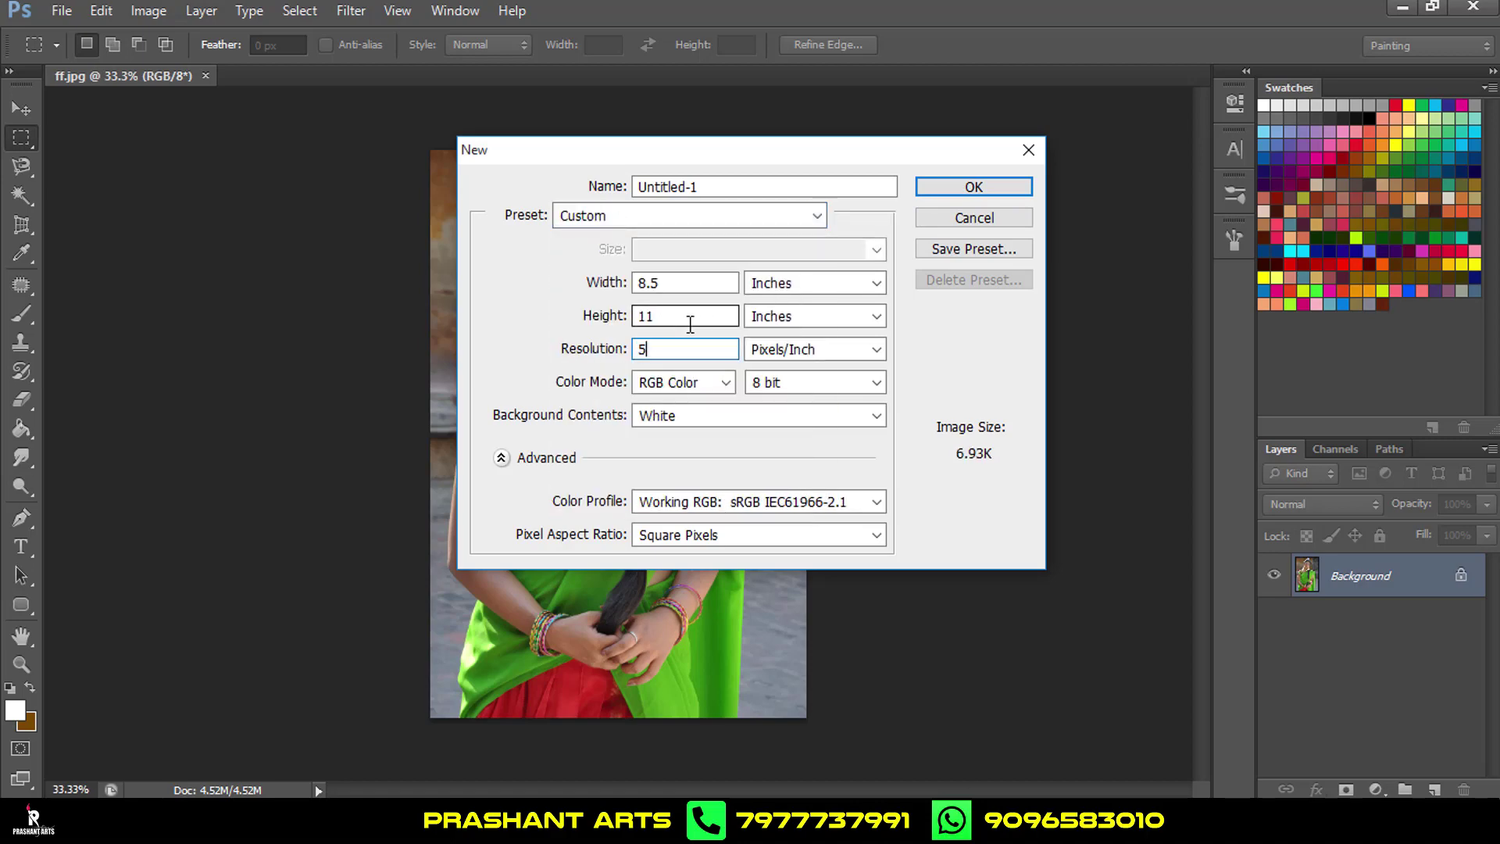
{"action": "type", "text": "00"}
{"action": "left_click", "coordinate": [969, 189]}
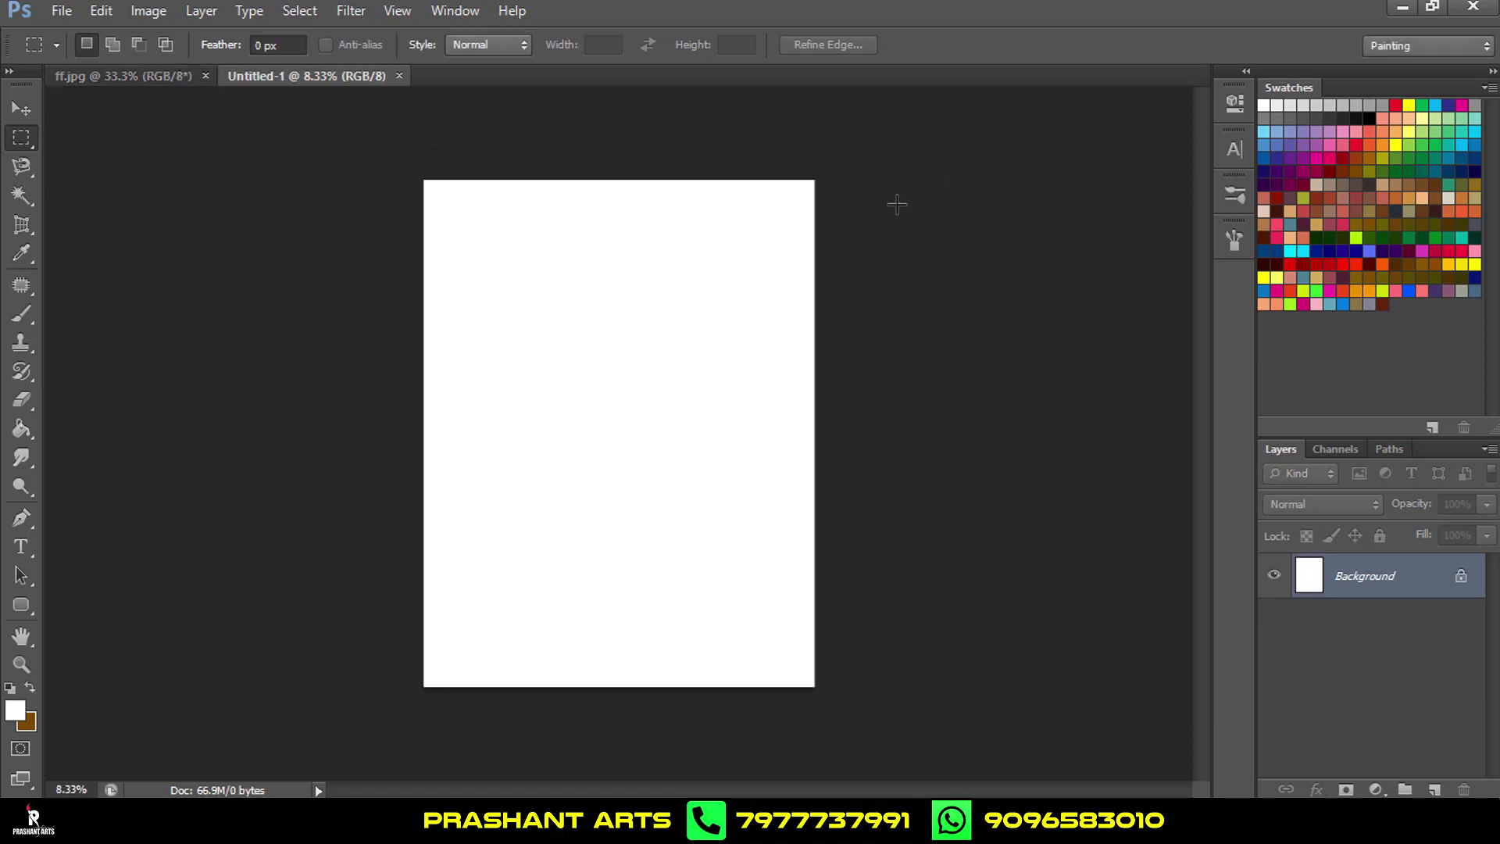
Marquee-select ff.jpg from the top down to her waist, then return to Untitled-1.
{"action": "left_click", "coordinate": [102, 75]}
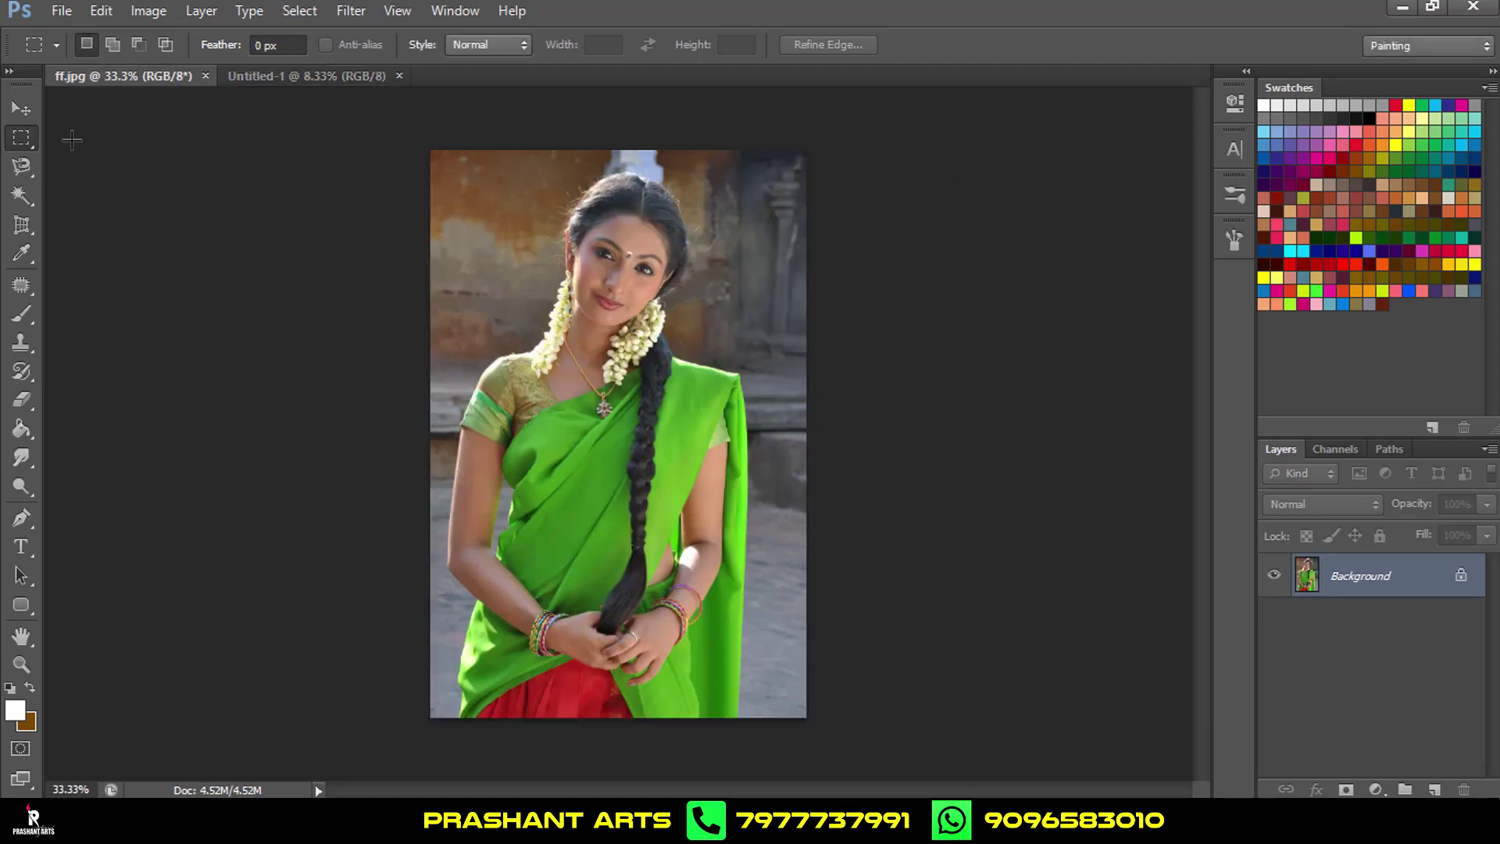
{"action": "left_click_drag", "start_coordinate": [430, 150], "coordinate": [897, 482]}
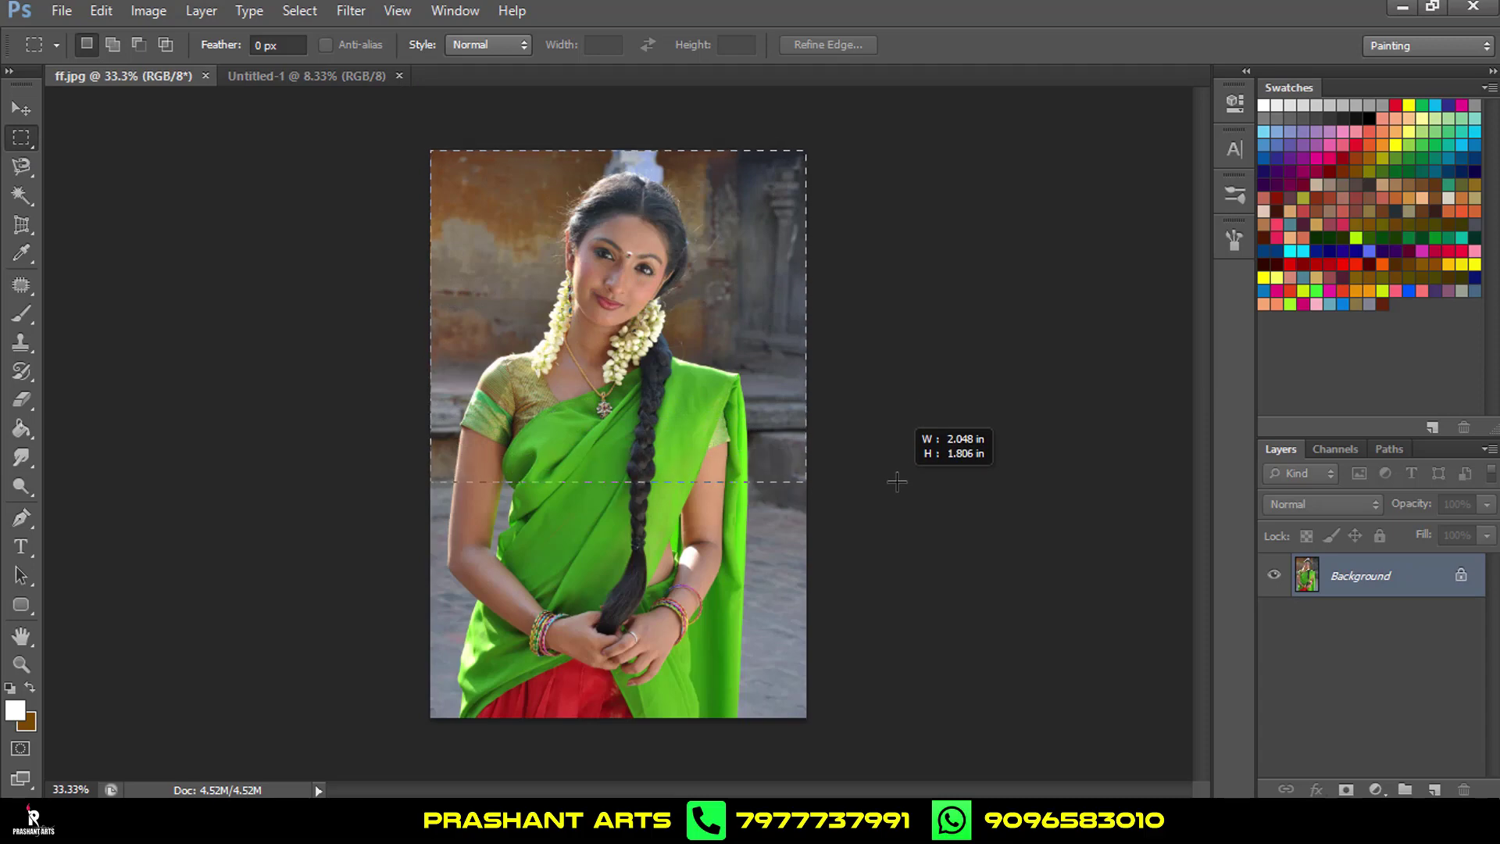
{"action": "left_click_drag", "start_coordinate": [897, 482], "coordinate": [897, 482]}
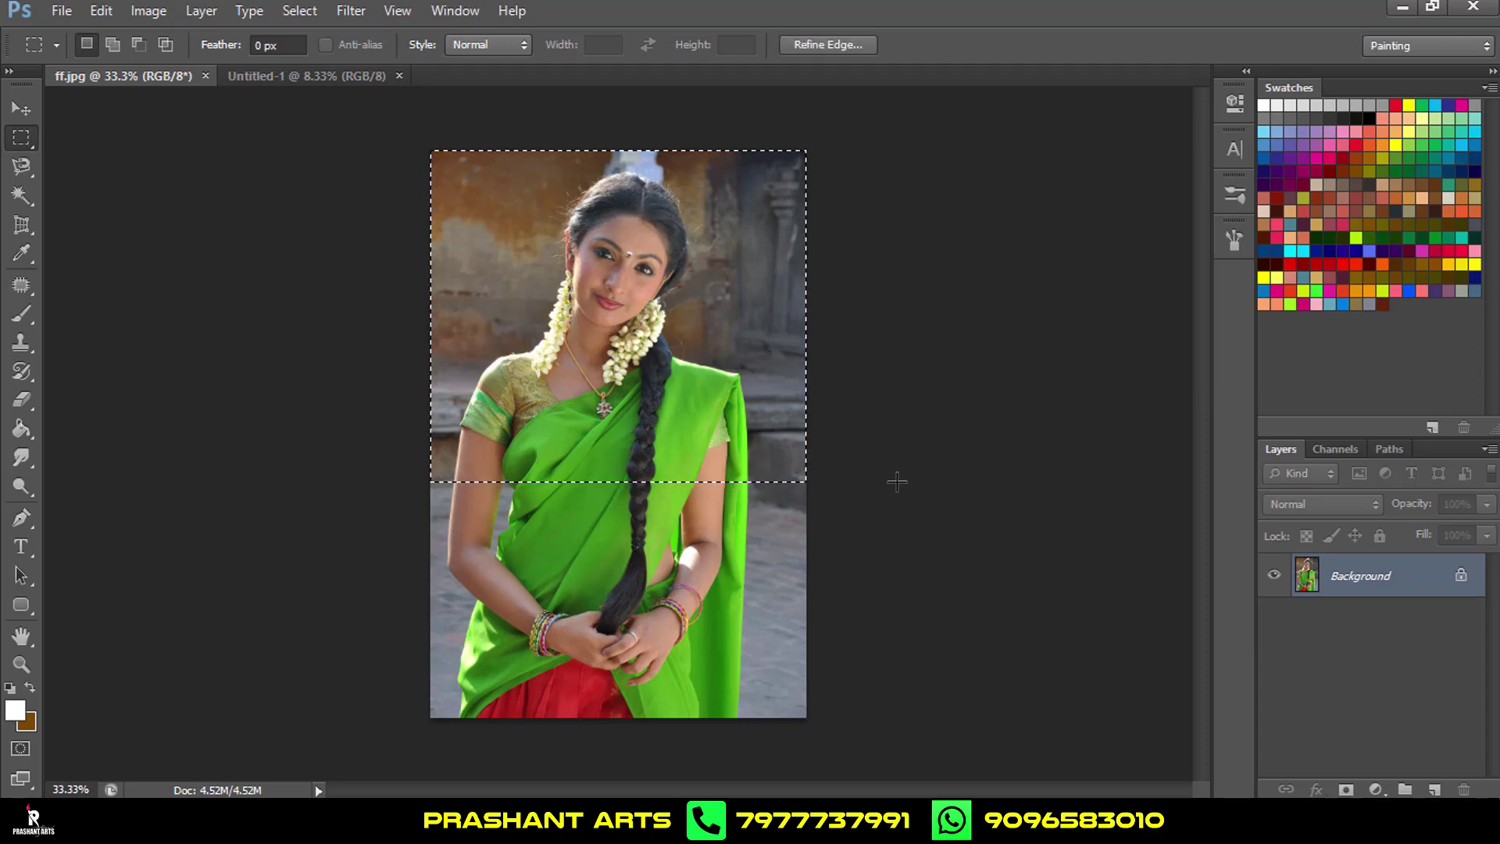
{"action": "key", "text": "ctrl+d"}
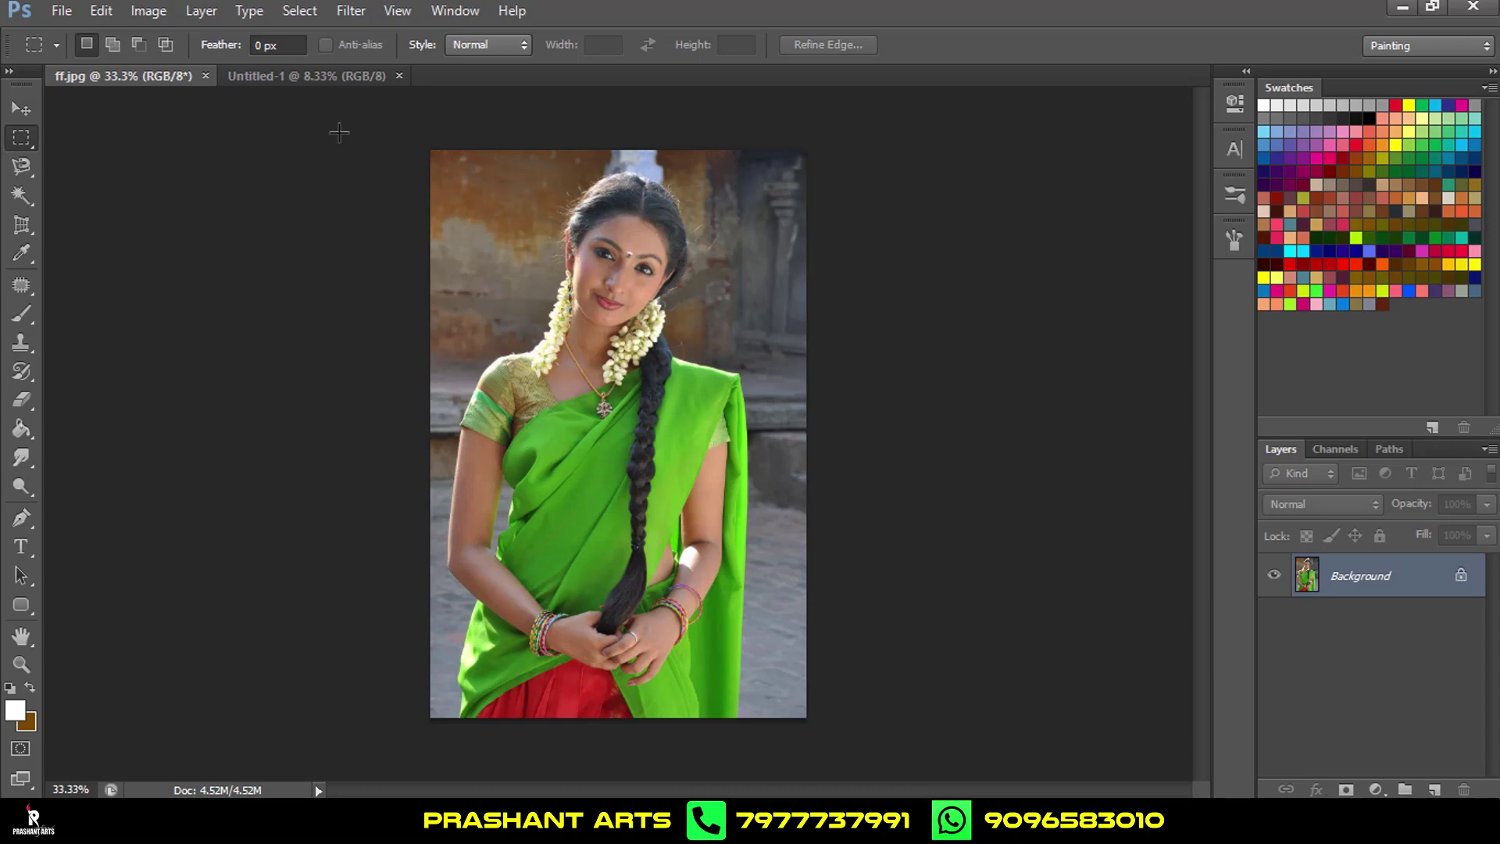
{"action": "left_click_drag", "start_coordinate": [361, 129], "coordinate": [938, 563]}
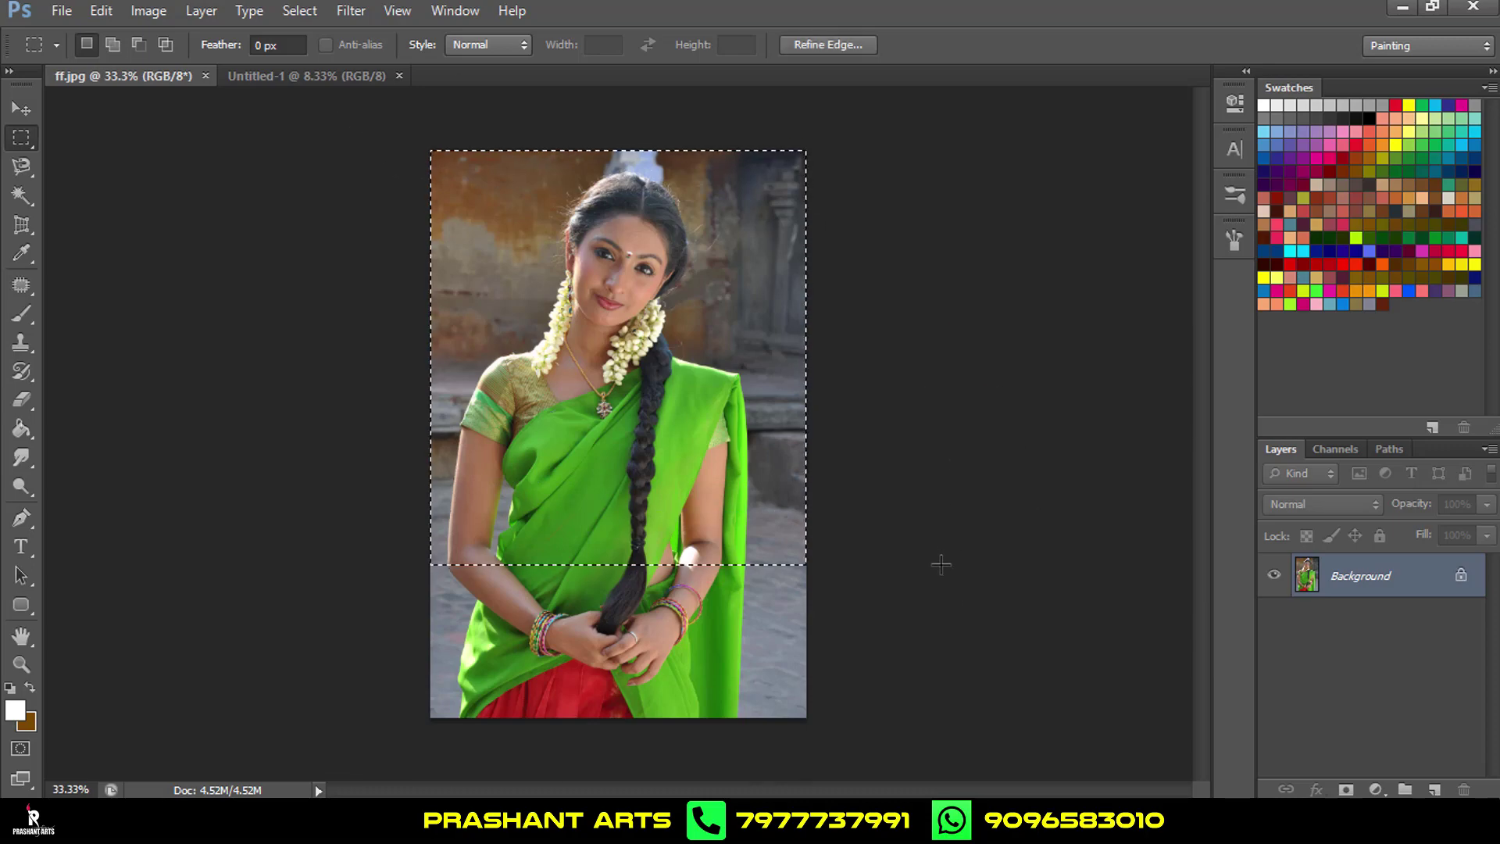
{"action": "left_click", "coordinate": [286, 75]}
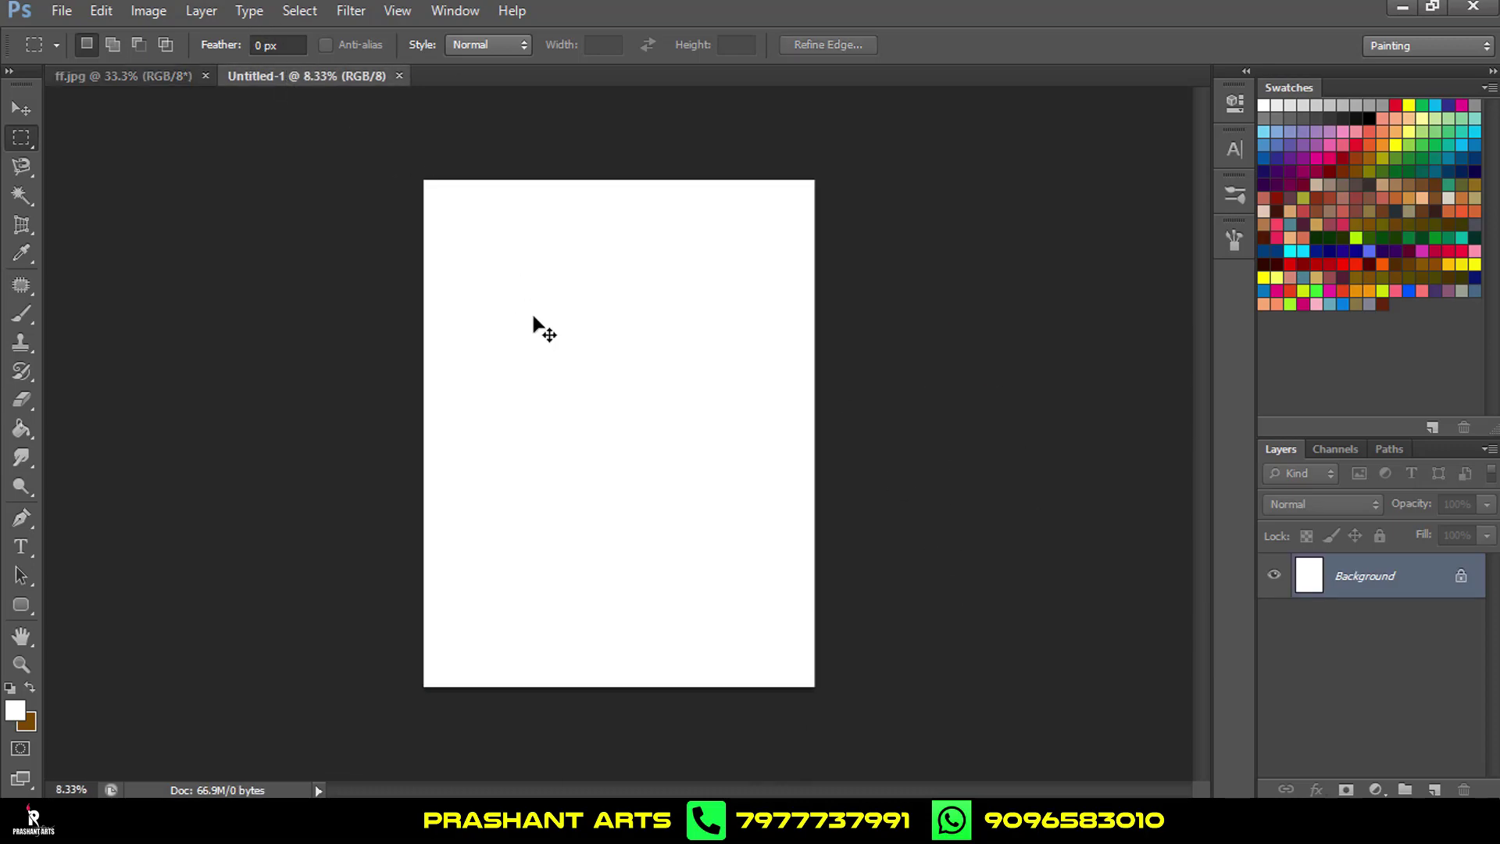
Paste the selection as Layer 1 and scale it to about 462% to fill the page.
{"action": "key", "text": "ctrl+v"}
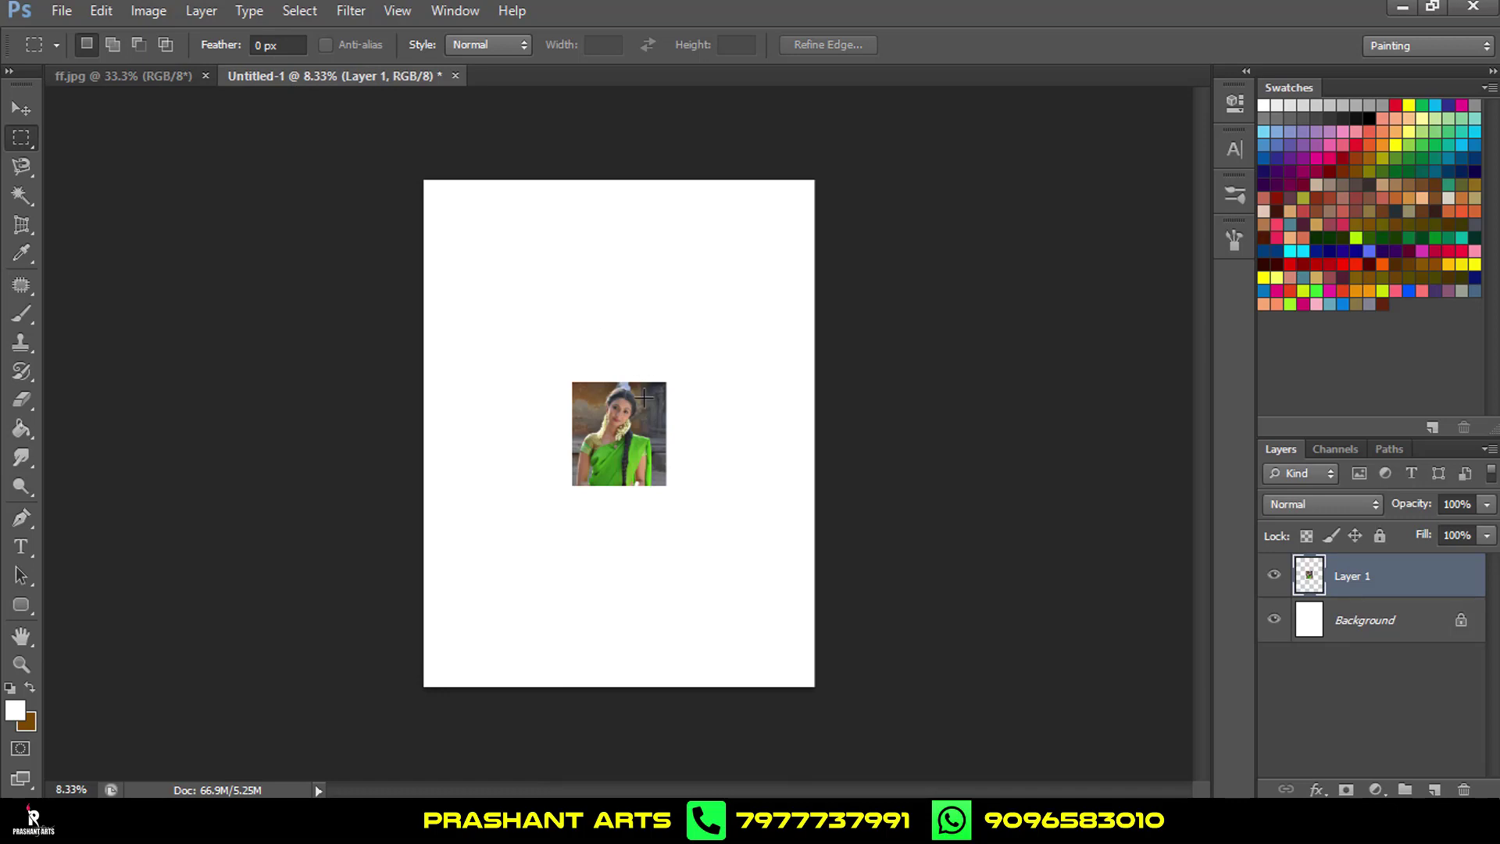
{"action": "key", "text": "ctrl+t"}
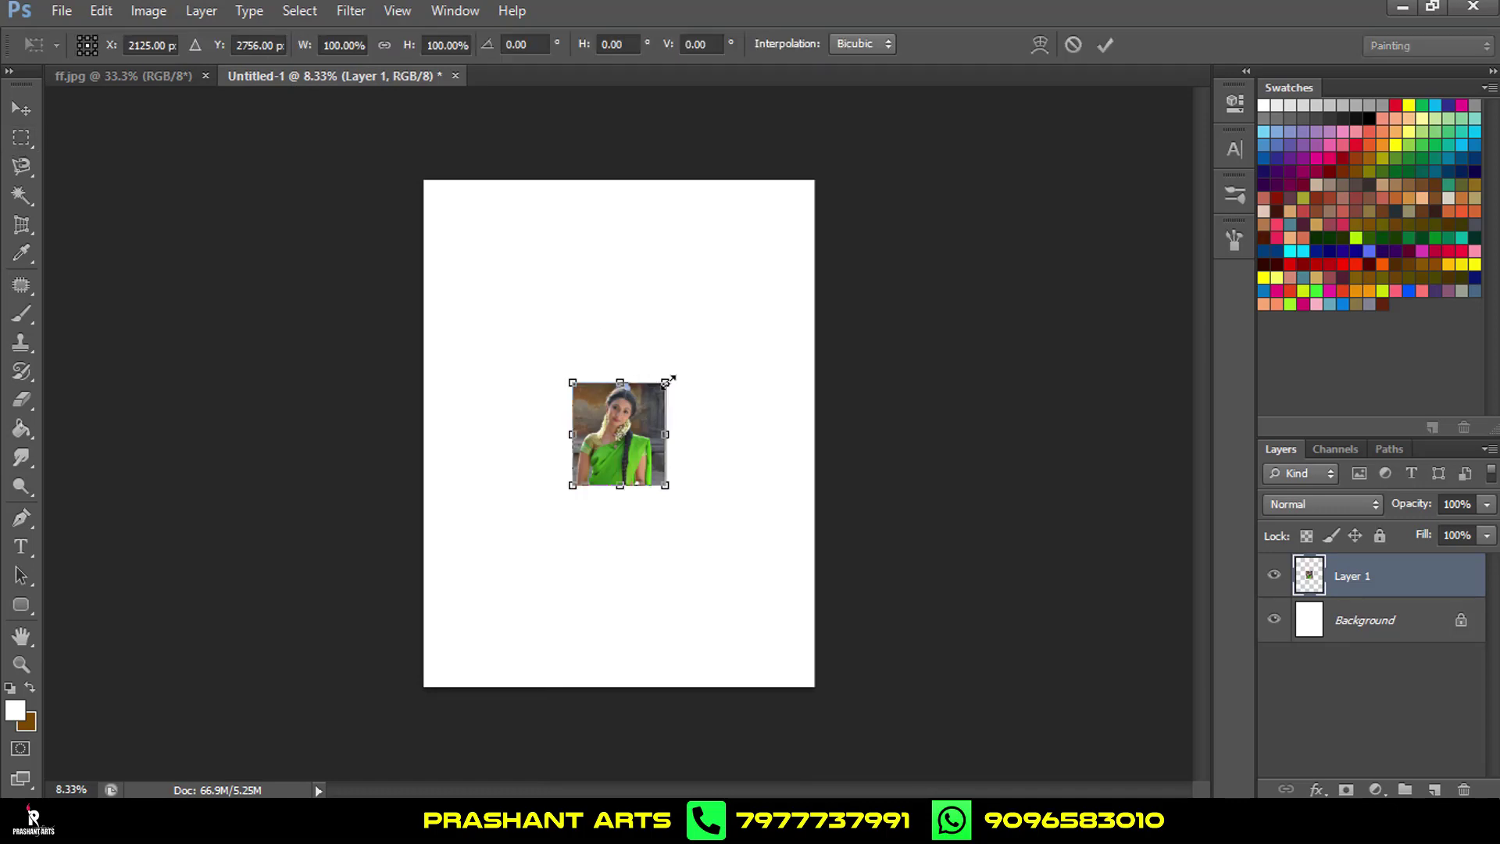
{"action": "left_click_drag", "start_coordinate": [668, 381], "coordinate": [821, 167]}
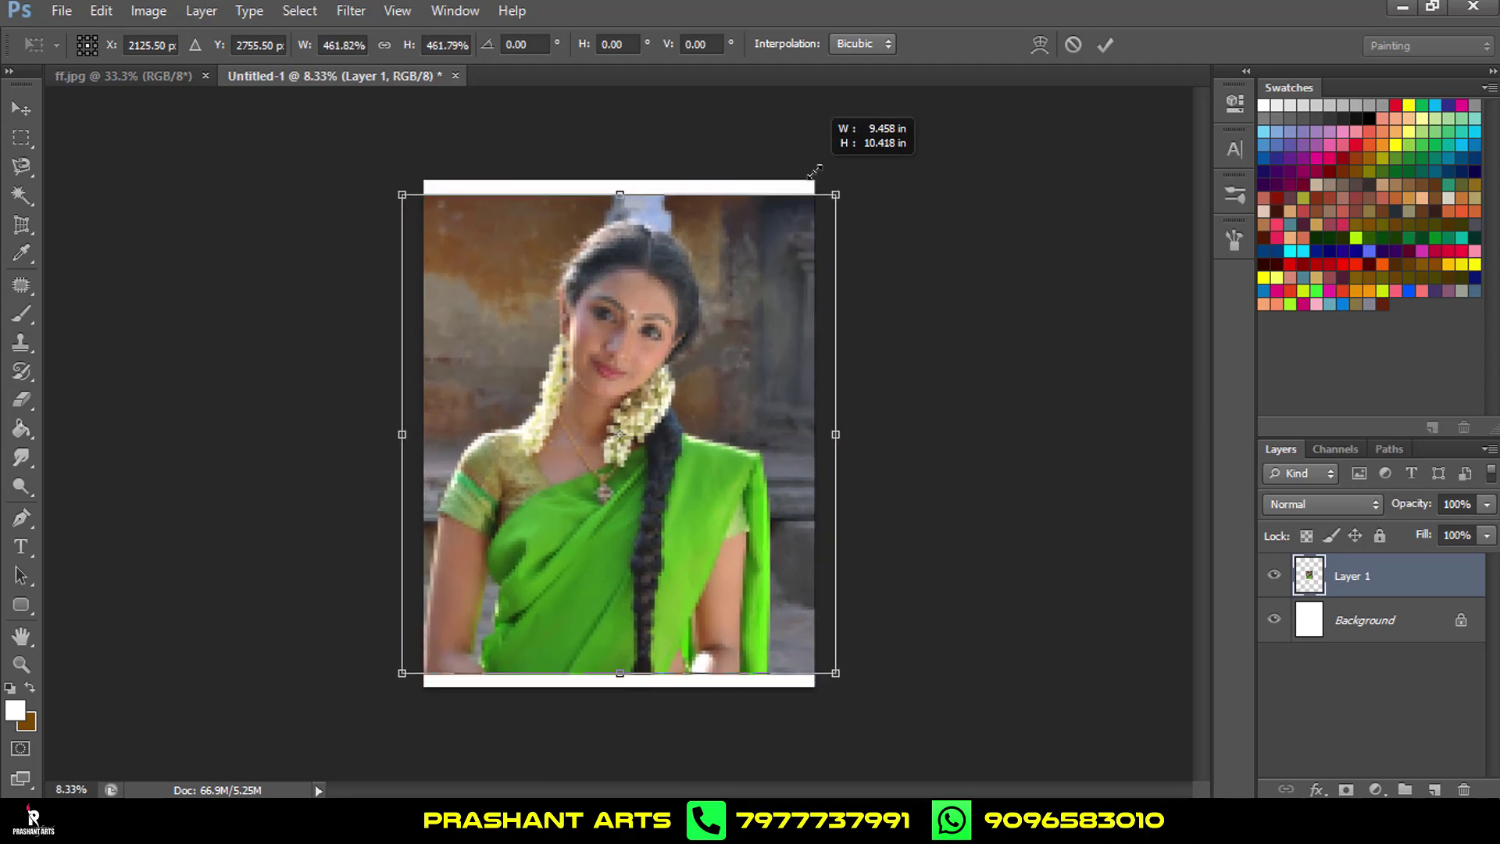
{"action": "left_click_drag", "start_coordinate": [822, 167], "coordinate": [815, 176]}
{"action": "left_click_drag", "start_coordinate": [725, 312], "coordinate": [723, 295]}
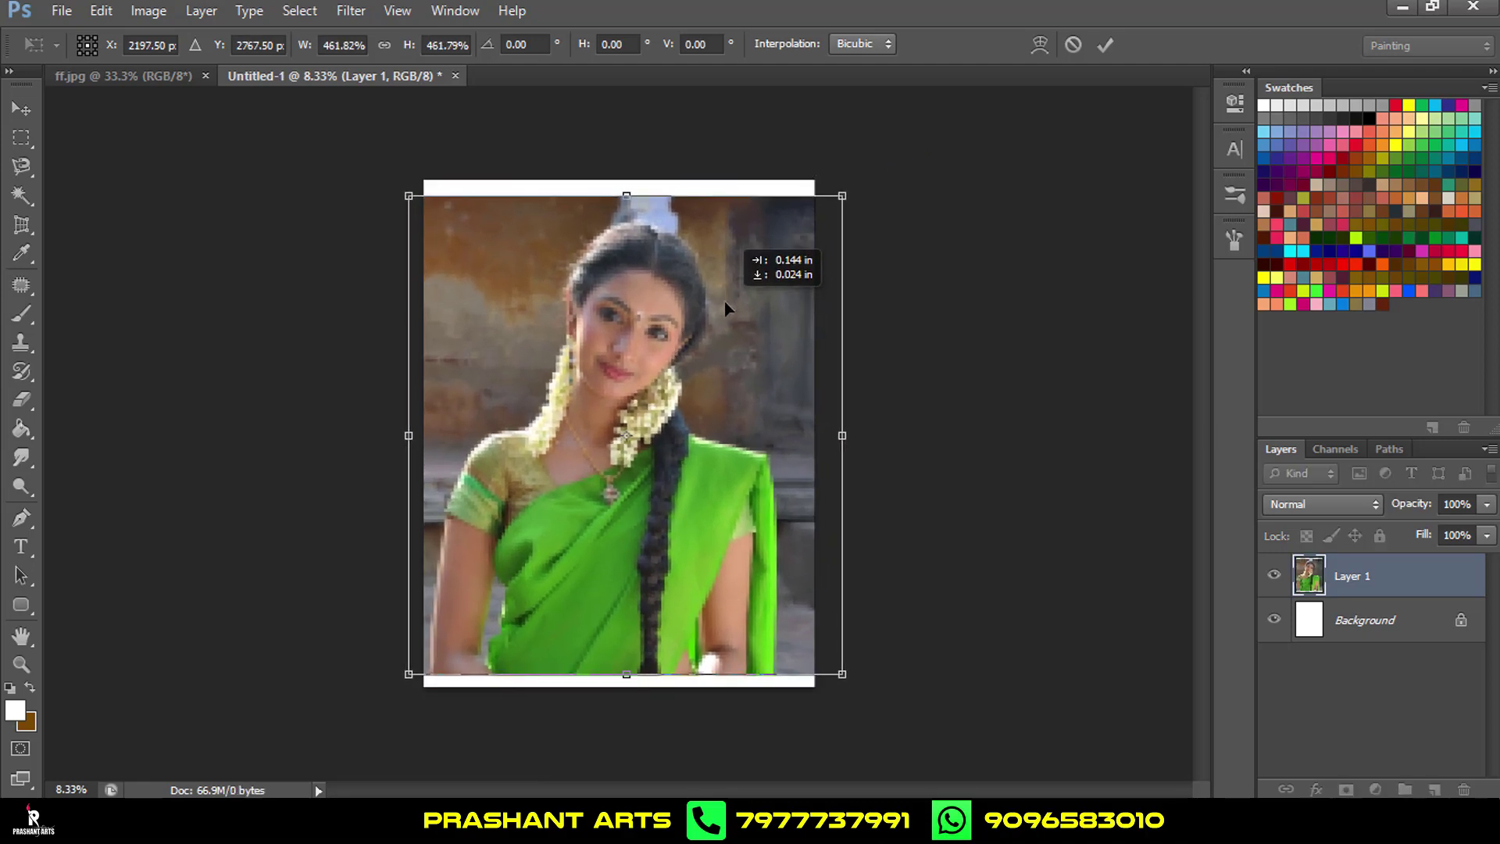
{"action": "left_click", "coordinate": [1106, 45]}
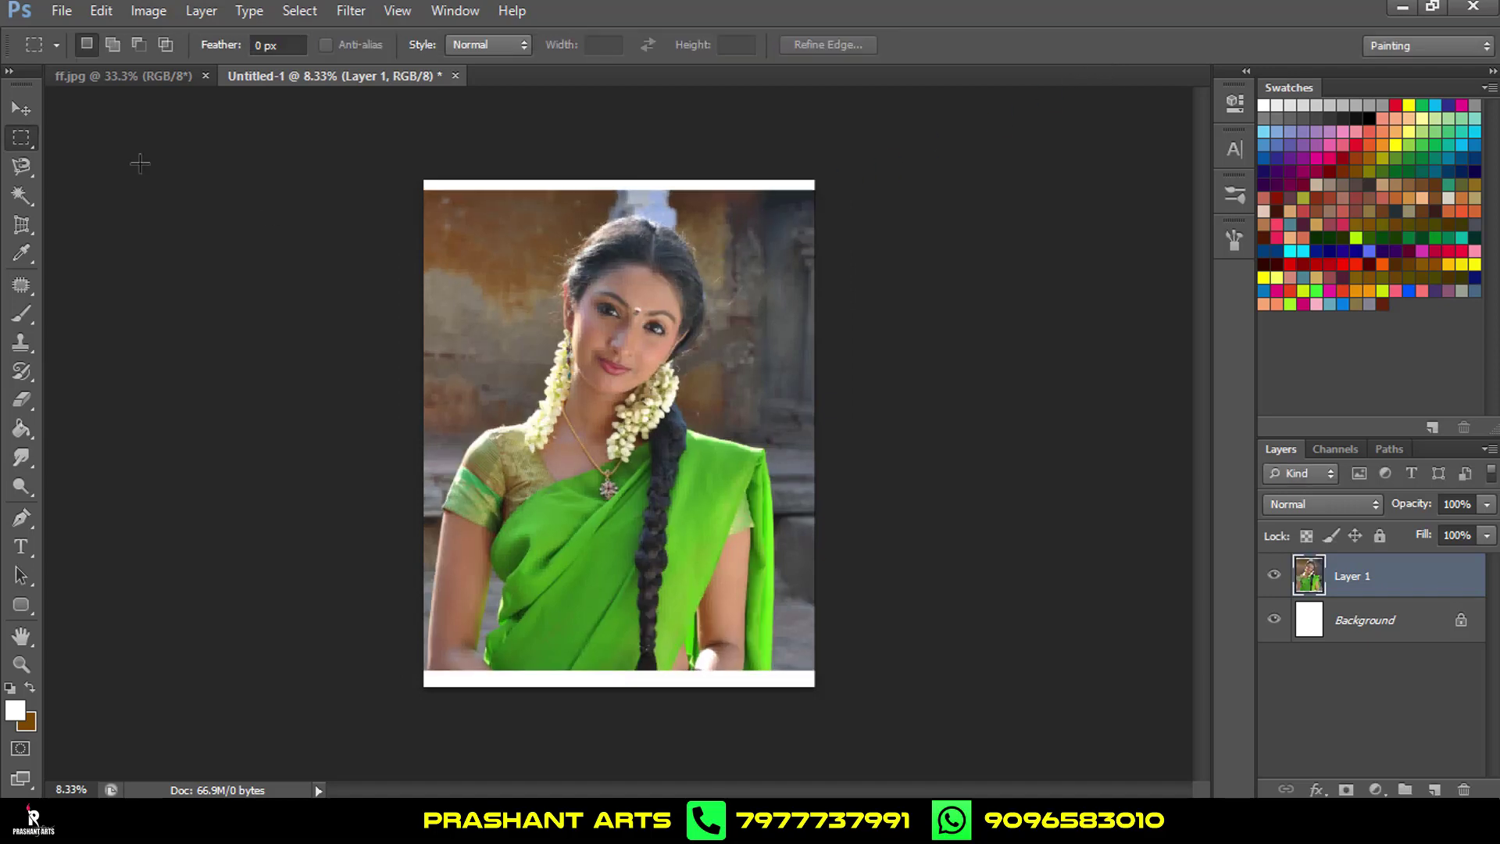
Nudge Layer 1 slightly to the right with the Move tool.
{"action": "left_click", "coordinate": [21, 107]}
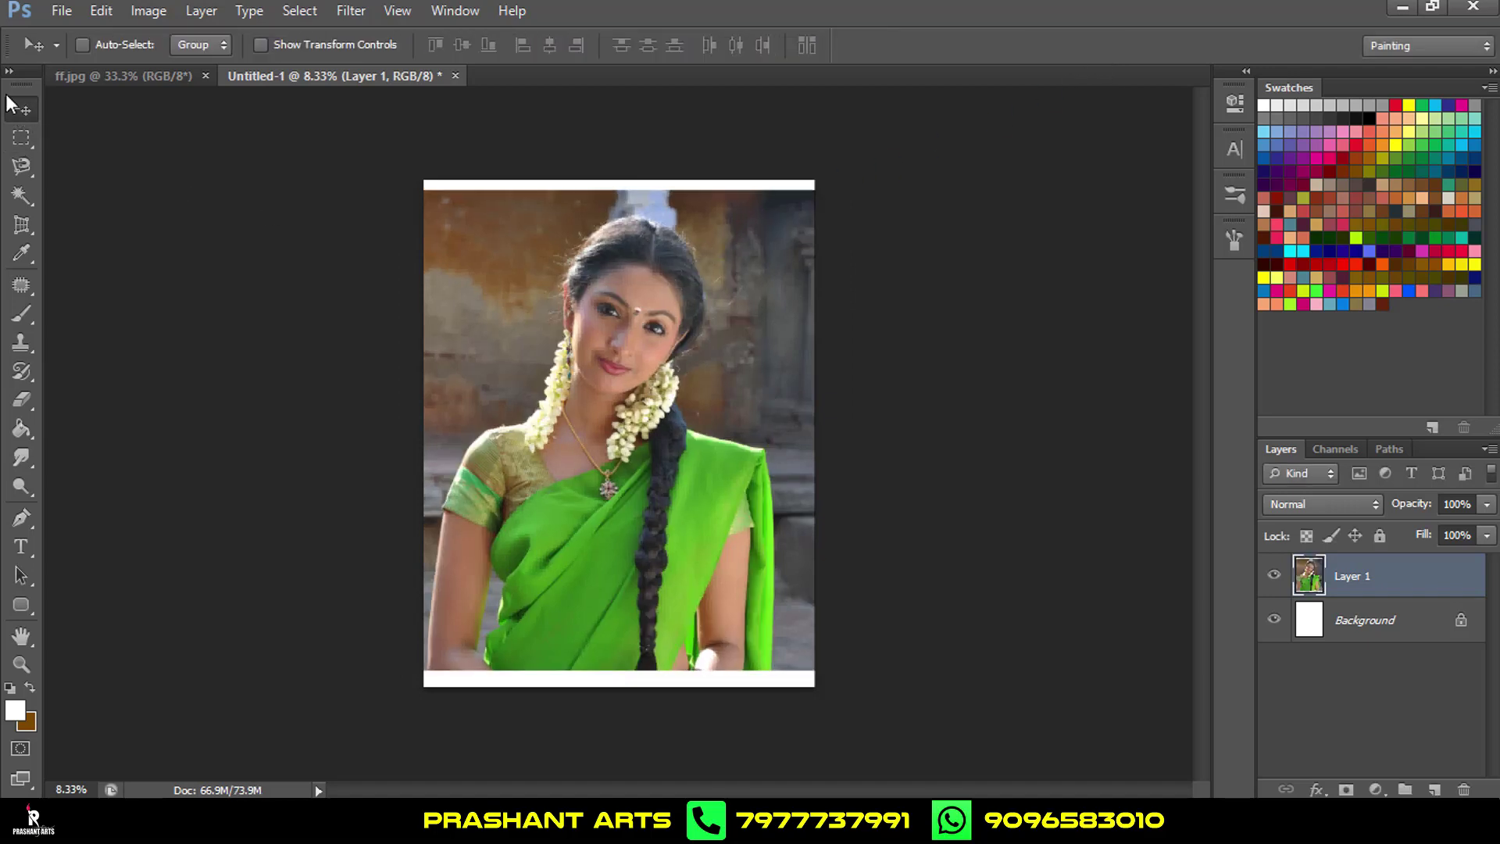
{"action": "scroll", "coordinate": [664, 349], "scroll_direction": "up", "scroll_amount": 2}
{"action": "scroll", "coordinate": [688, 344], "scroll_direction": "up", "scroll_amount": 2}
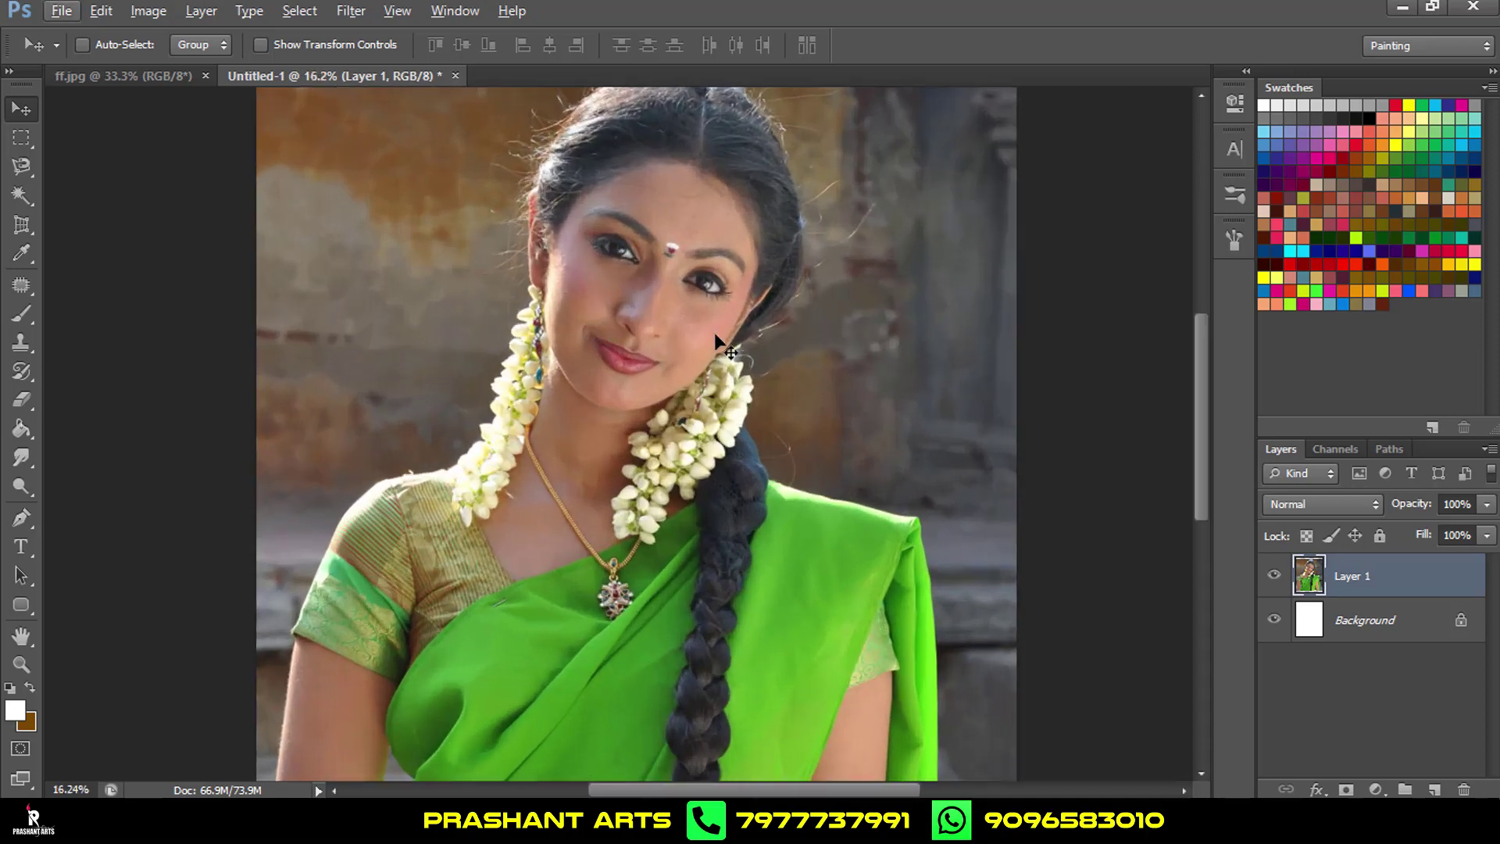
{"action": "scroll", "coordinate": [673, 357], "scroll_direction": "down", "scroll_amount": 2}
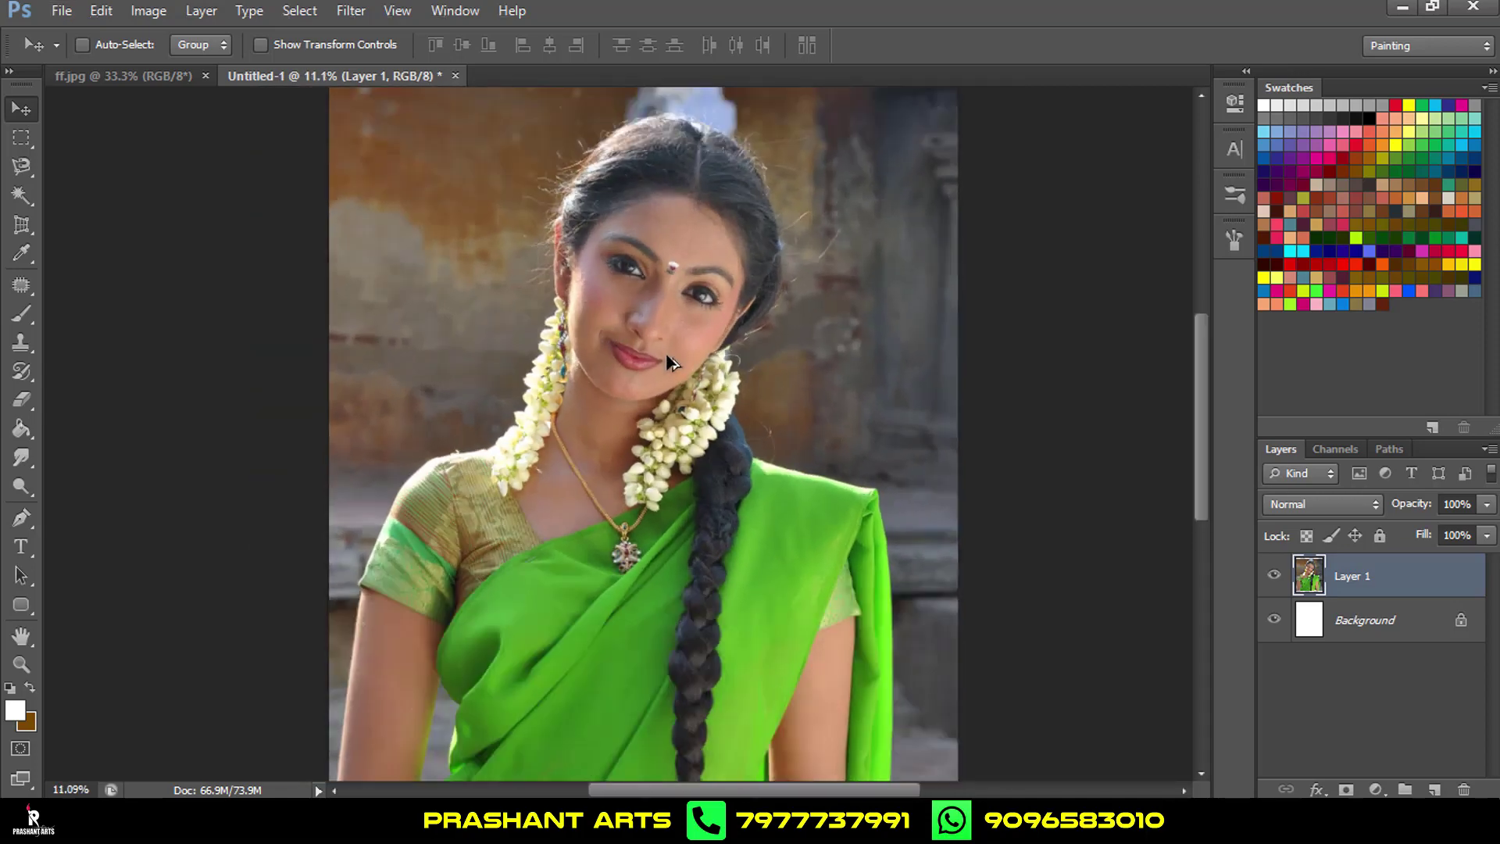
{"action": "scroll", "coordinate": [625, 375], "scroll_direction": "down", "scroll_amount": 1}
{"action": "mouse_move", "coordinate": [588, 396]}
{"action": "left_mouse_down"}
{"action": "mouse_move", "coordinate": [611, 406]}
{"action": "mouse_move", "coordinate": [598, 397]}
{"action": "left_mouse_up"}
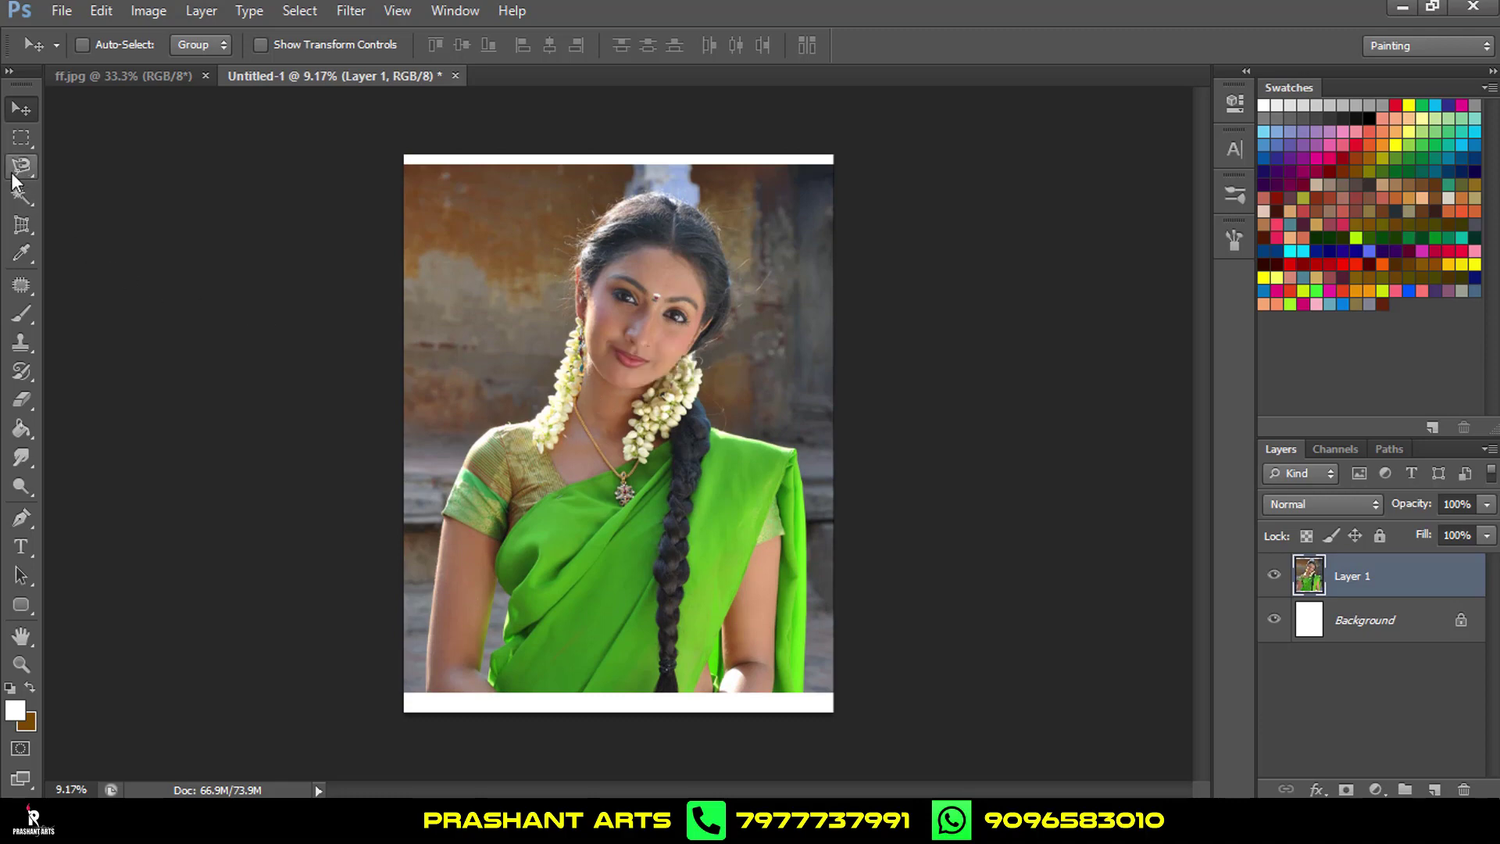
Start a Pen path at the bottom of her arm and curve it up the arm's outer edge.
{"action": "left_click", "coordinate": [21, 518]}
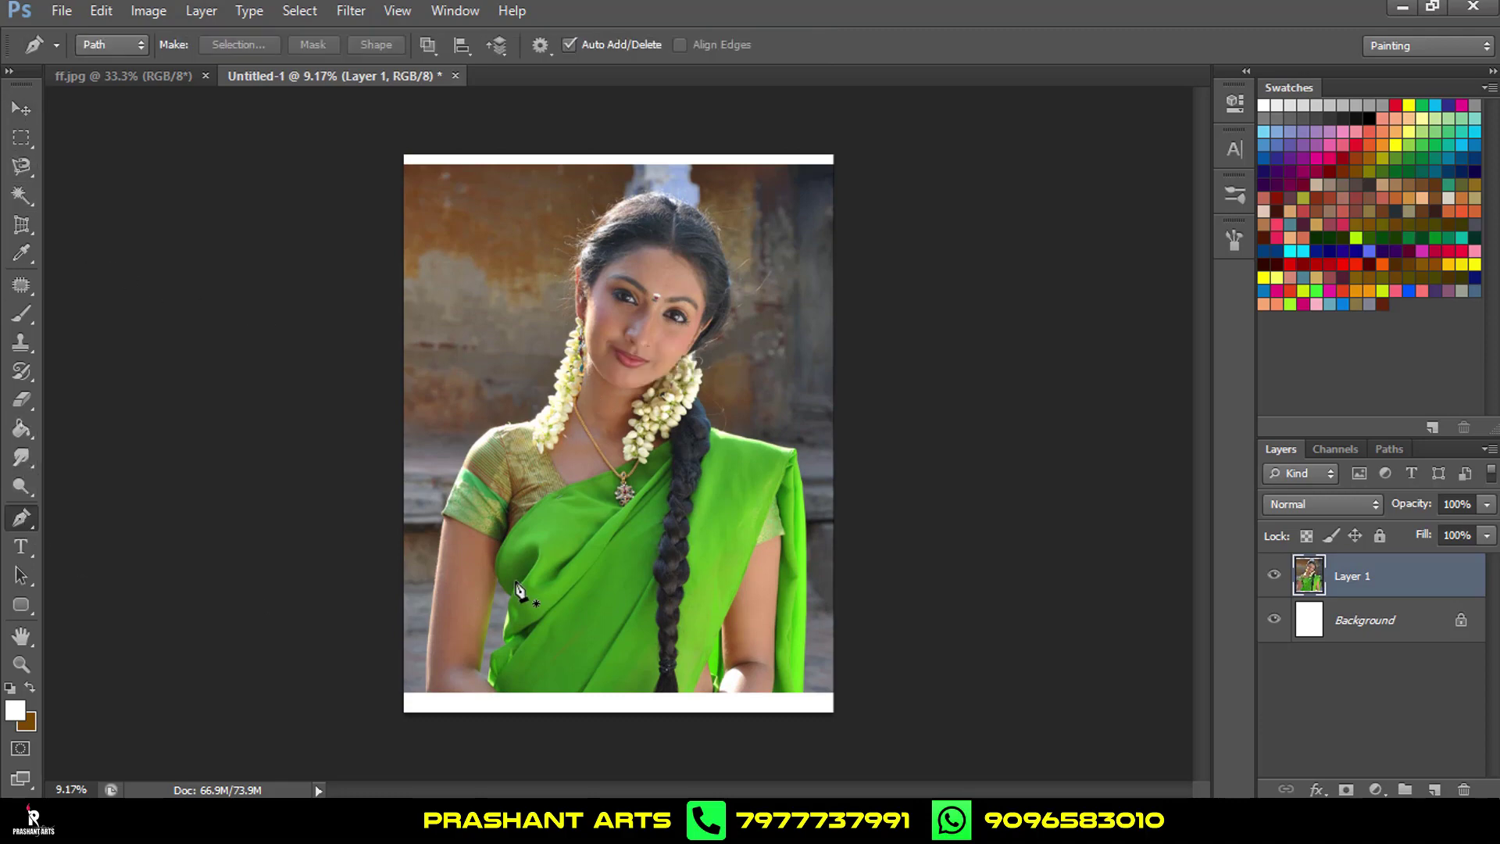
{"action": "scroll", "coordinate": [443, 680], "scroll_direction": "up", "scroll_amount": 3}
{"action": "scroll", "coordinate": [362, 660], "scroll_direction": "up", "scroll_amount": 2}
{"action": "scroll", "coordinate": [385, 495], "scroll_direction": "up", "scroll_amount": 2}
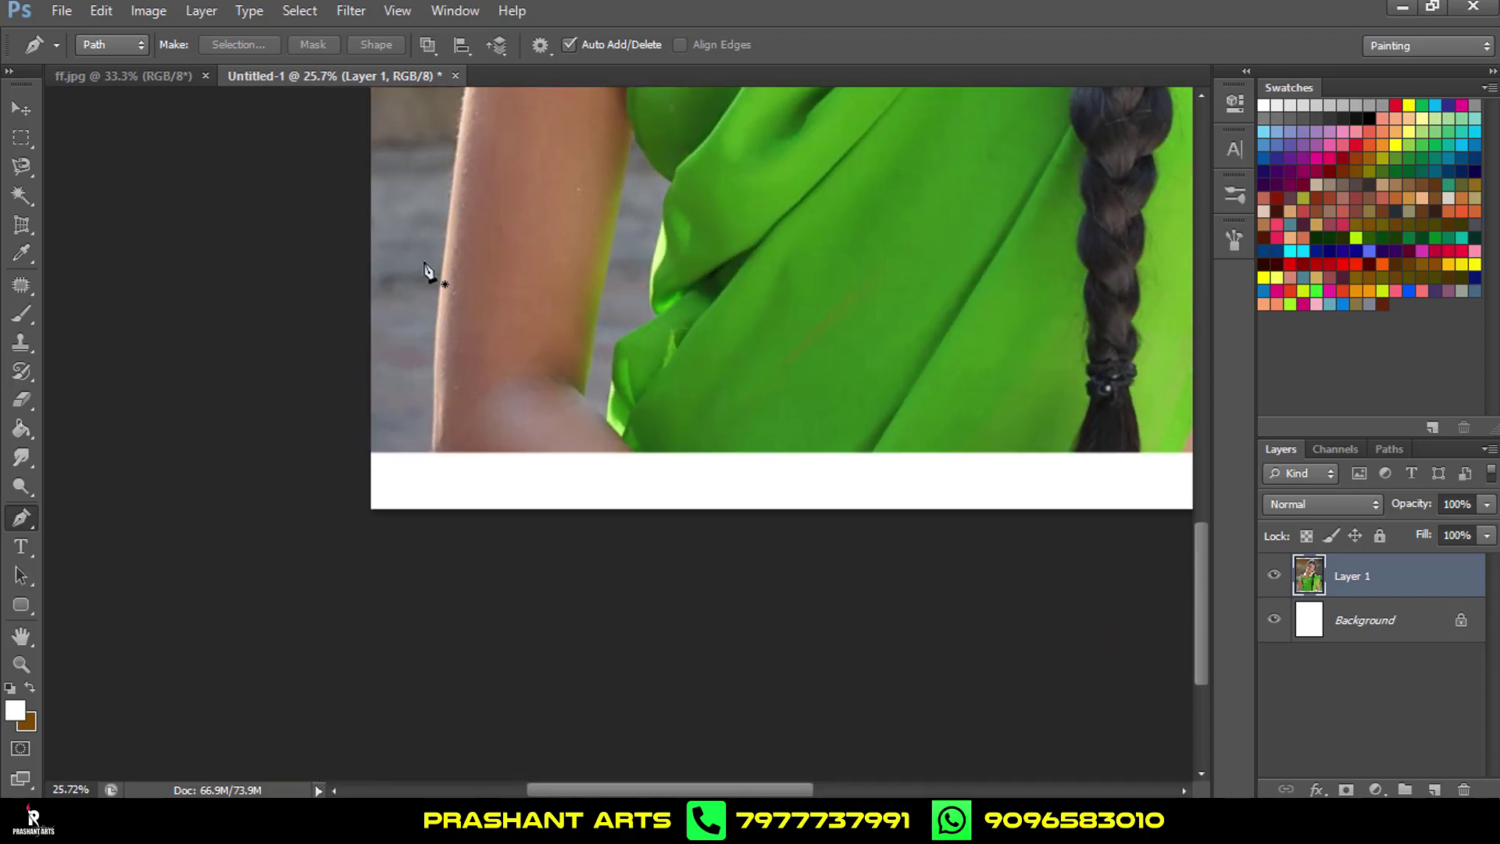
{"action": "scroll", "coordinate": [429, 274], "scroll_direction": "up", "scroll_amount": 1}
{"action": "scroll", "coordinate": [438, 406], "scroll_direction": "up", "scroll_amount": 2}
{"action": "left_click", "coordinate": [439, 681]}
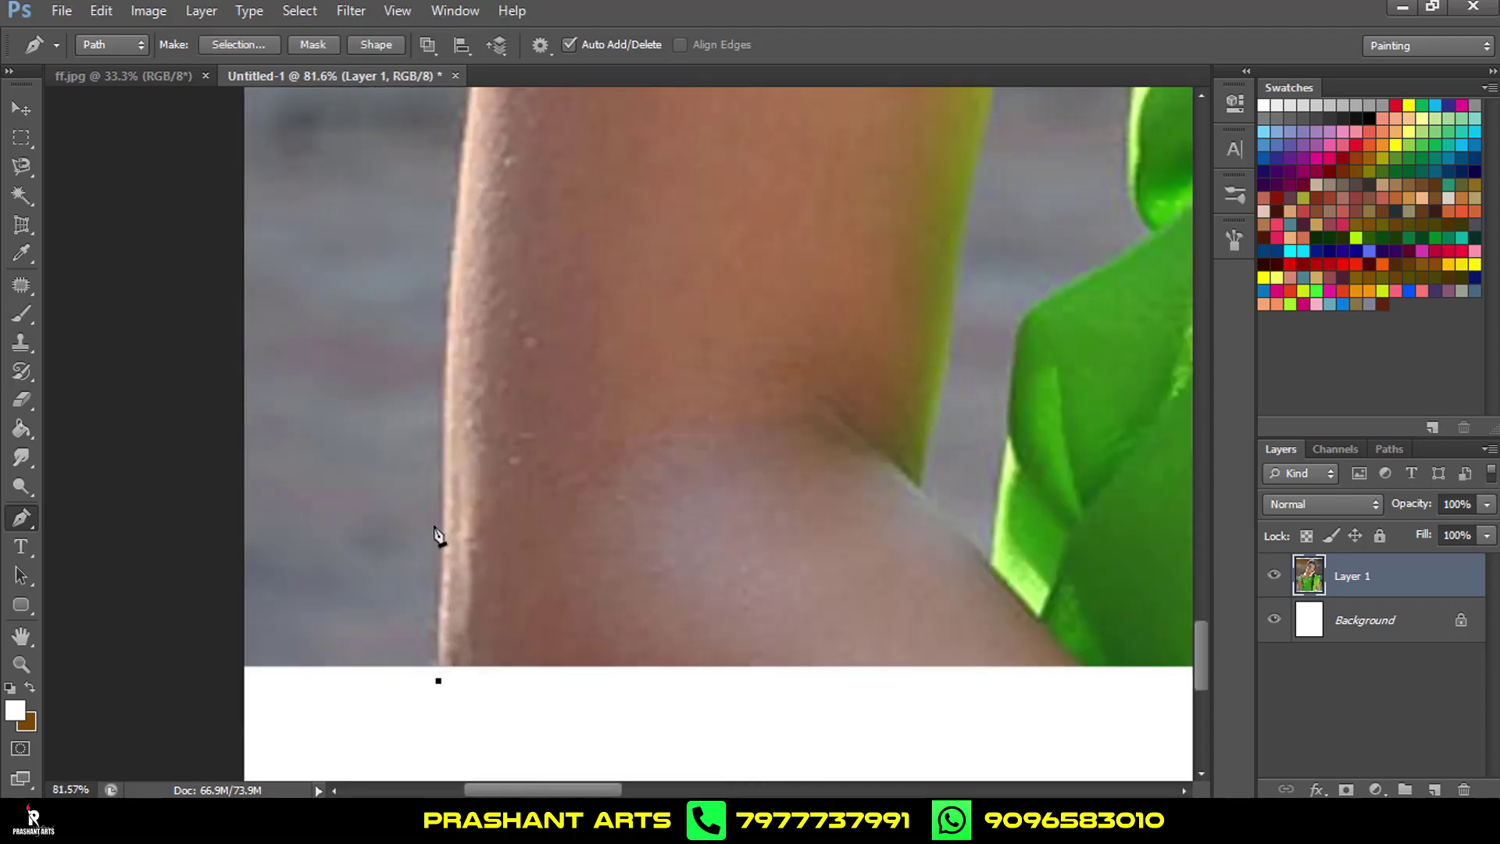
{"action": "mouse_move", "coordinate": [449, 300]}
{"action": "left_mouse_down"}
{"action": "mouse_move", "coordinate": [451, 236]}
{"action": "mouse_move", "coordinate": [421, 526]}
{"action": "left_mouse_up"}
{"action": "mouse_move", "coordinate": [425, 219]}
{"action": "left_mouse_down"}
{"action": "mouse_move", "coordinate": [432, 170]}
{"action": "mouse_move", "coordinate": [416, 614]}
{"action": "left_mouse_up"}
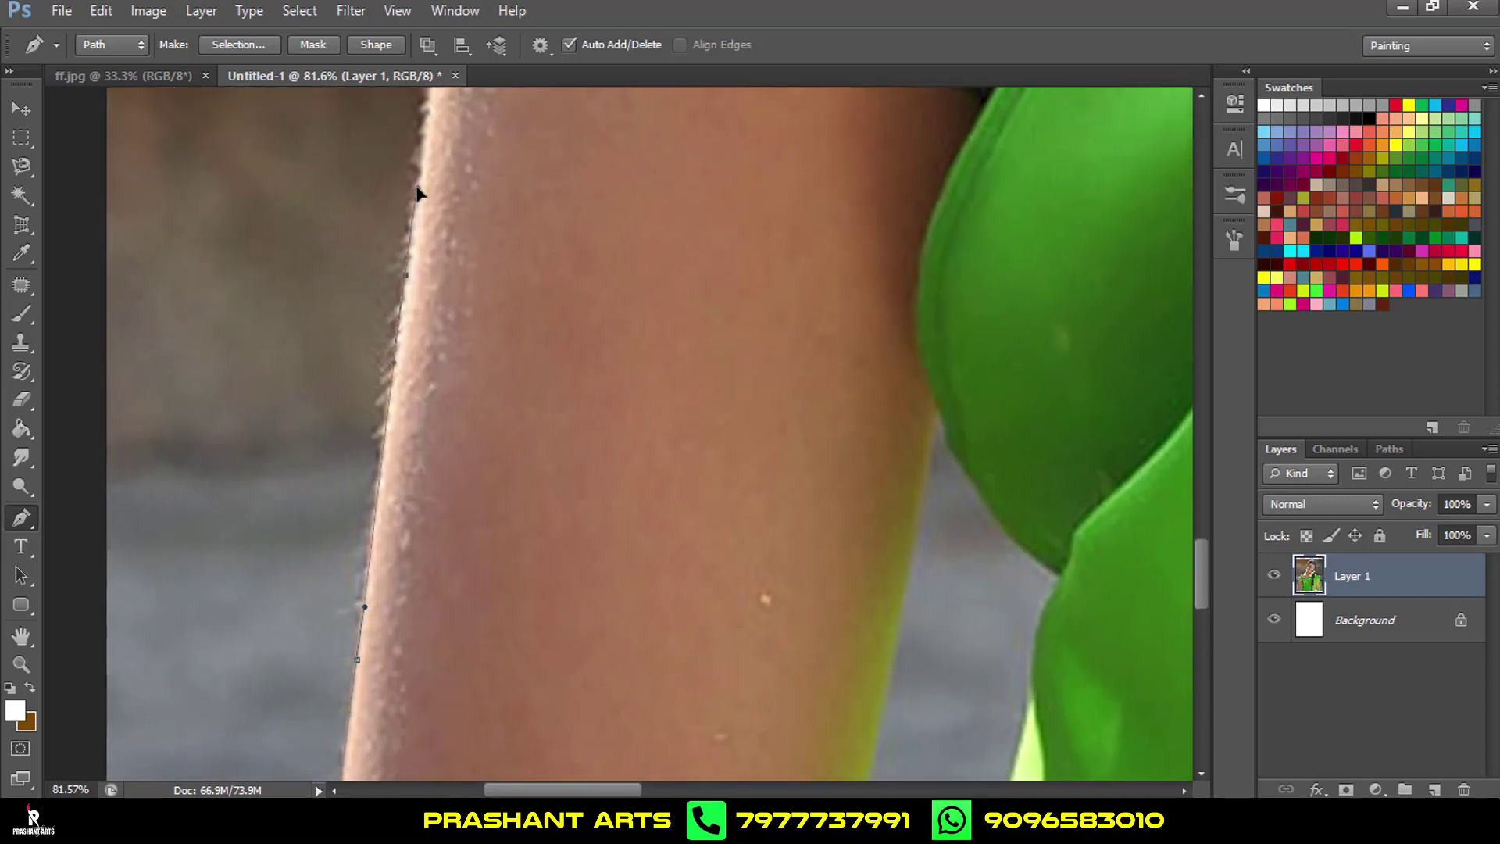
Continue the path over the sleeve and shoulder to the edge of the flower garland.
{"action": "mouse_move", "coordinate": [419, 201]}
{"action": "left_mouse_down"}
{"action": "mouse_move", "coordinate": [511, 275]}
{"action": "mouse_move", "coordinate": [510, 322]}
{"action": "mouse_move", "coordinate": [547, 338]}
{"action": "left_mouse_up"}
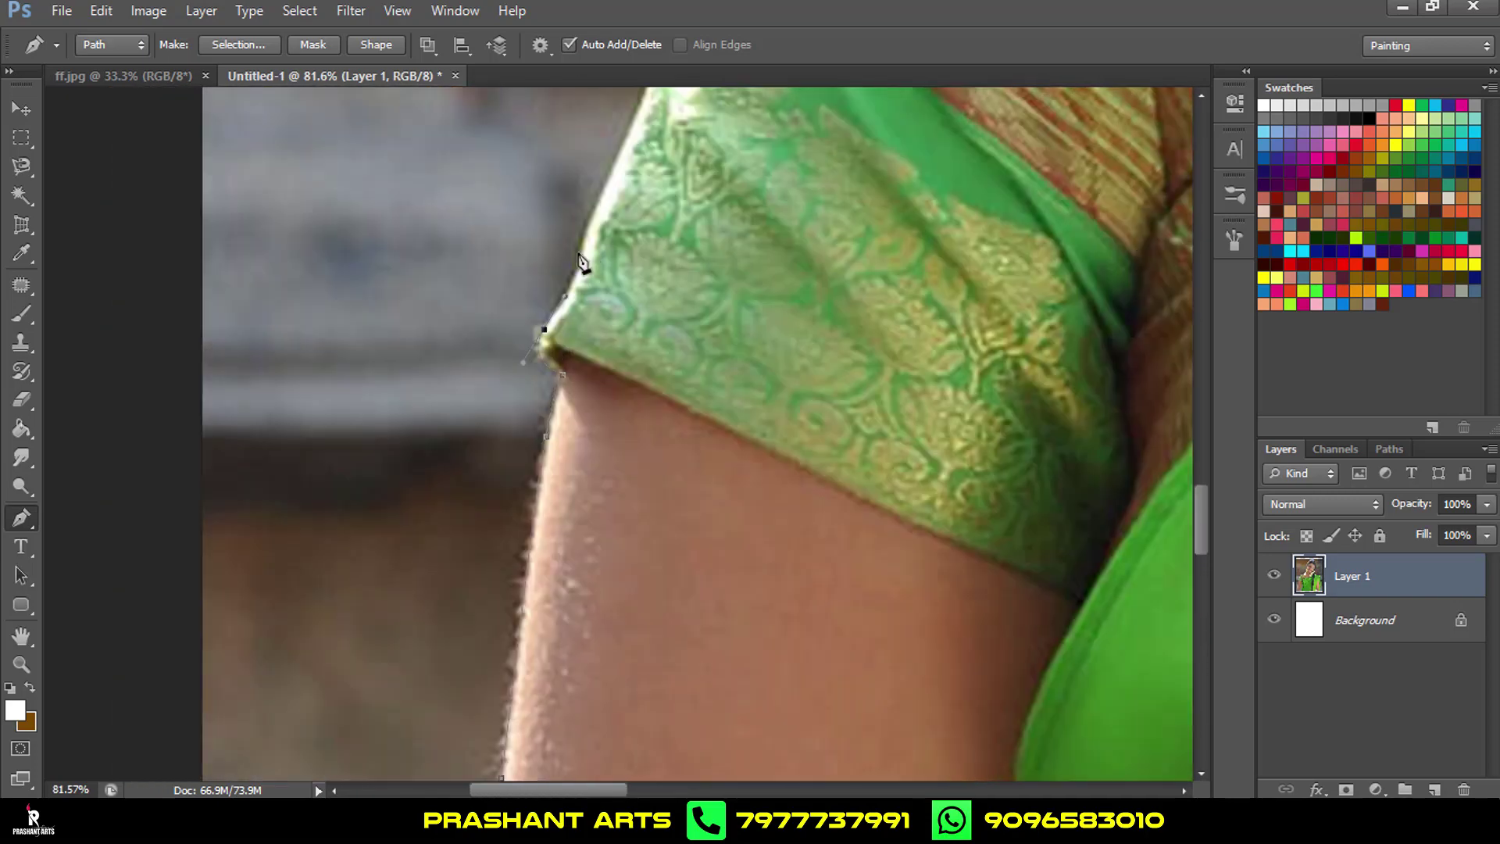
{"action": "left_click_drag", "start_coordinate": [579, 260], "coordinate": [469, 393]}
{"action": "mouse_move", "coordinate": [569, 226]}
{"action": "left_mouse_down"}
{"action": "mouse_move", "coordinate": [508, 402]}
{"action": "mouse_move", "coordinate": [555, 353]}
{"action": "left_mouse_up"}
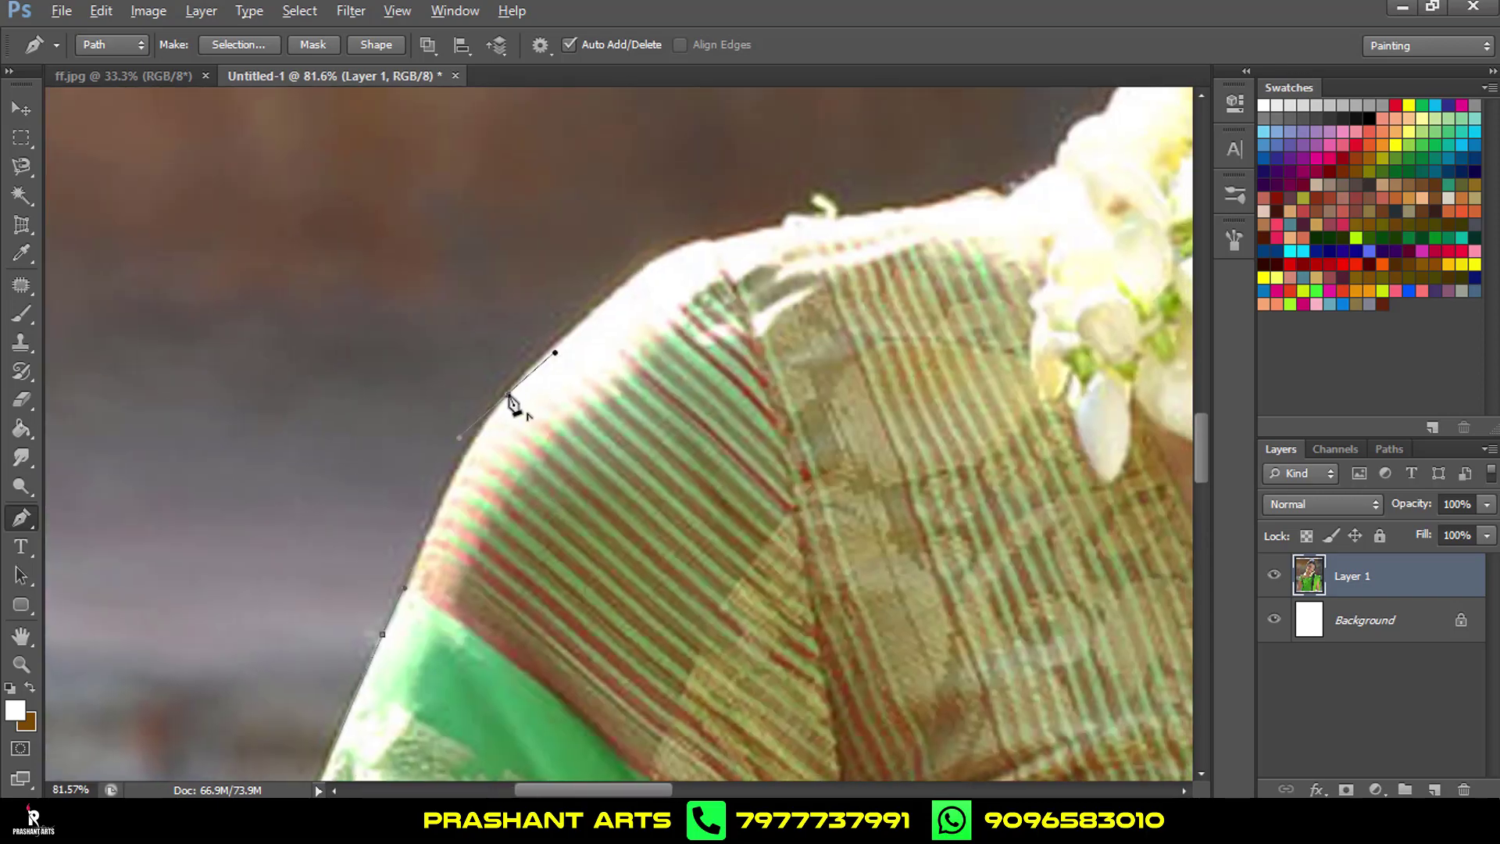
{"action": "mouse_move", "coordinate": [512, 403]}
{"action": "left_mouse_down"}
{"action": "mouse_move", "coordinate": [384, 391]}
{"action": "mouse_move", "coordinate": [469, 492]}
{"action": "mouse_move", "coordinate": [559, 469]}
{"action": "mouse_move", "coordinate": [511, 531]}
{"action": "left_mouse_up"}
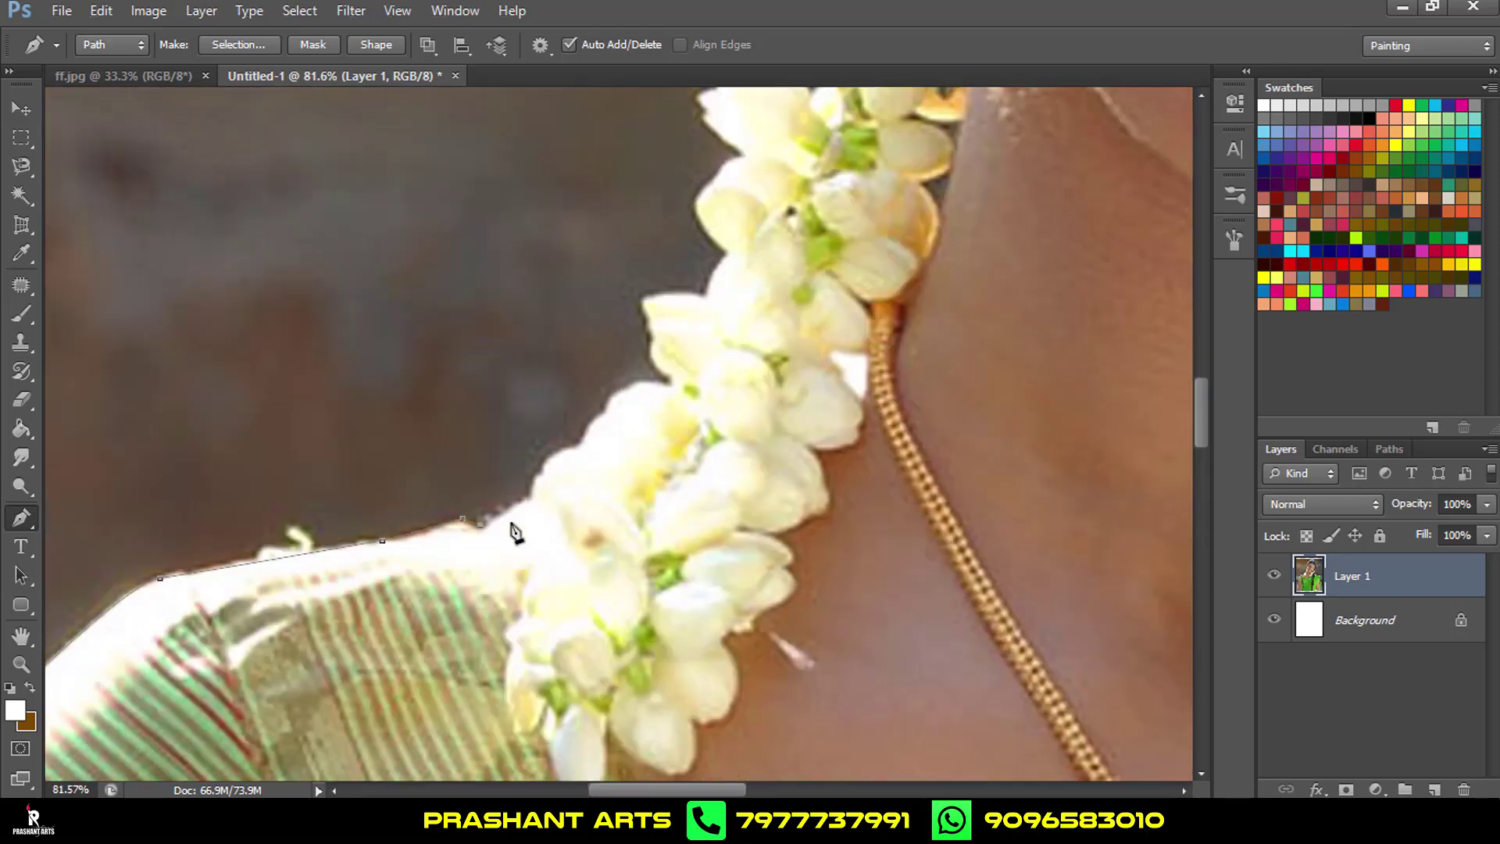
{"action": "scroll", "coordinate": [512, 532], "scroll_direction": "up", "scroll_amount": 3}
{"action": "left_click_drag", "start_coordinate": [573, 470], "coordinate": [591, 469]}
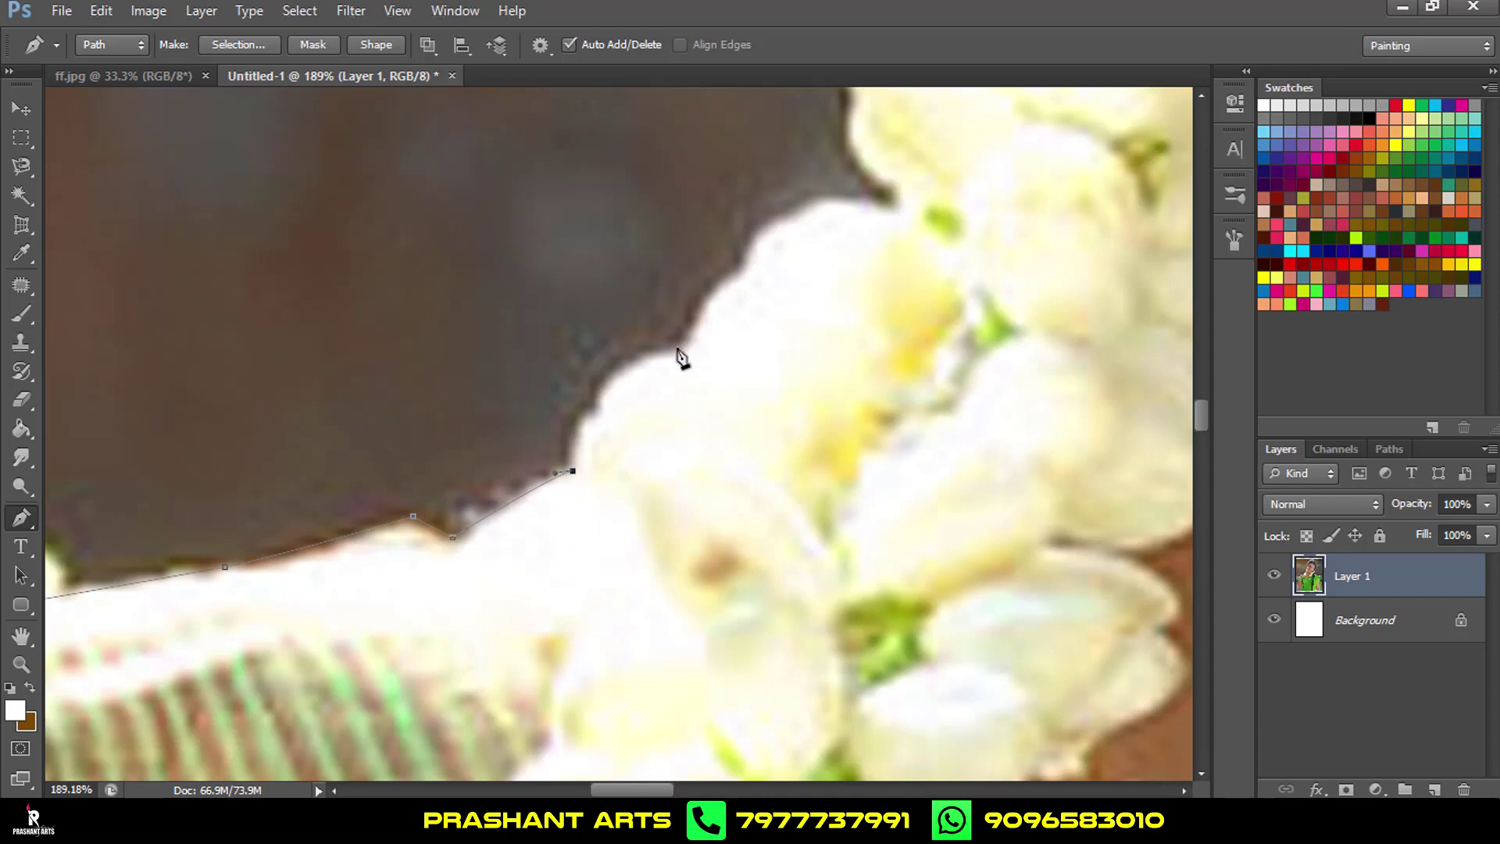
{"action": "mouse_move", "coordinate": [678, 351]}
{"action": "left_mouse_down"}
{"action": "mouse_move", "coordinate": [795, 322]}
{"action": "mouse_move", "coordinate": [496, 436]}
{"action": "left_mouse_up"}
{"action": "left_click_drag", "start_coordinate": [451, 592], "coordinate": [546, 611]}
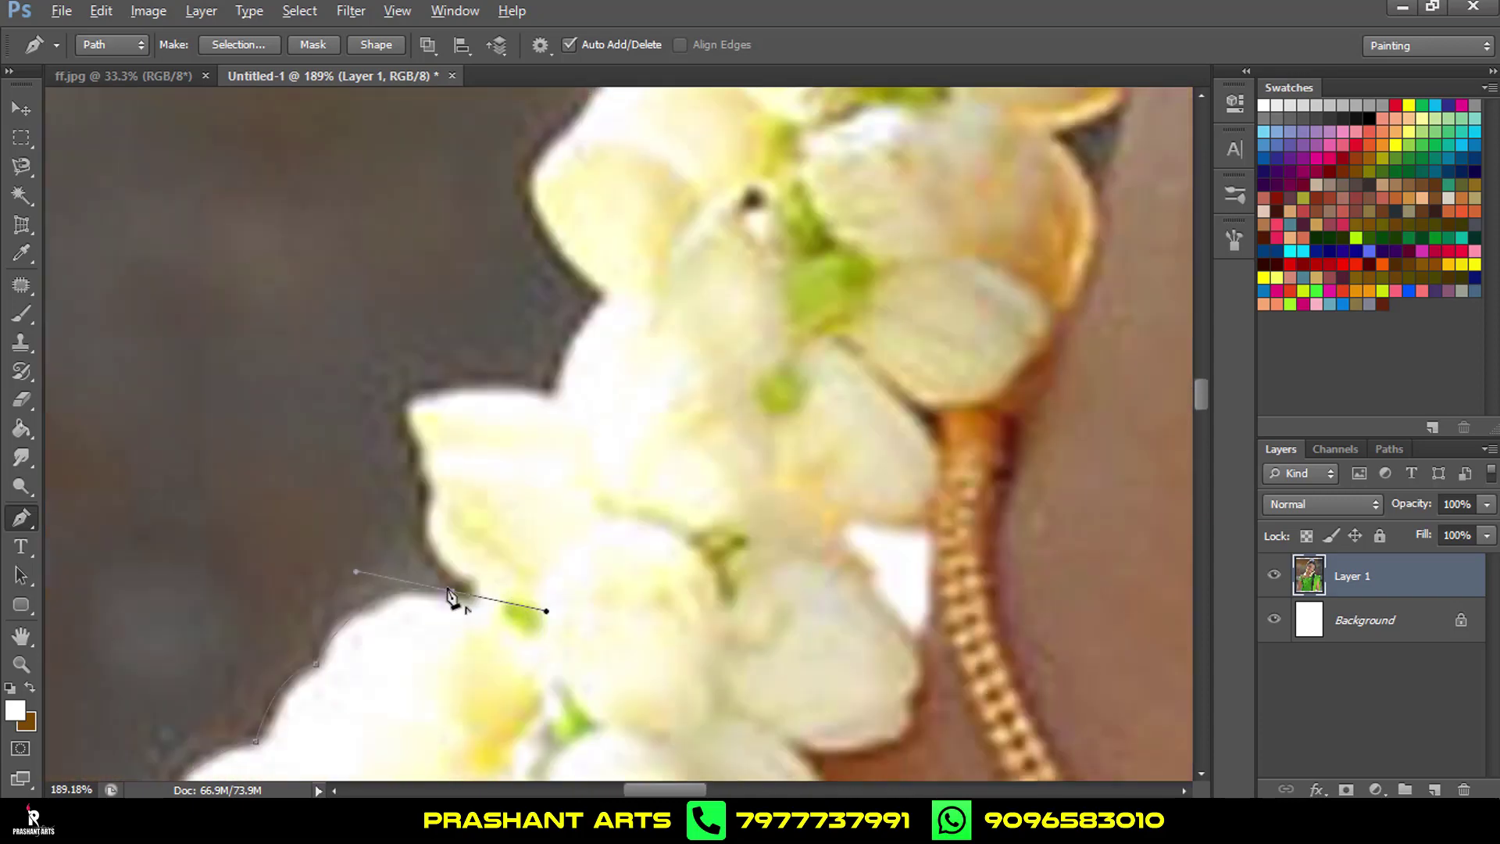
Trace the path around the individual flowers of the jasmine garland.
{"action": "left_click", "coordinate": [428, 505]}
{"action": "left_click_drag", "start_coordinate": [436, 475], "coordinate": [485, 585]}
{"action": "left_click", "coordinate": [461, 531]}
{"action": "left_click_drag", "start_coordinate": [464, 510], "coordinate": [482, 516]}
{"action": "left_click_drag", "start_coordinate": [626, 520], "coordinate": [462, 667]}
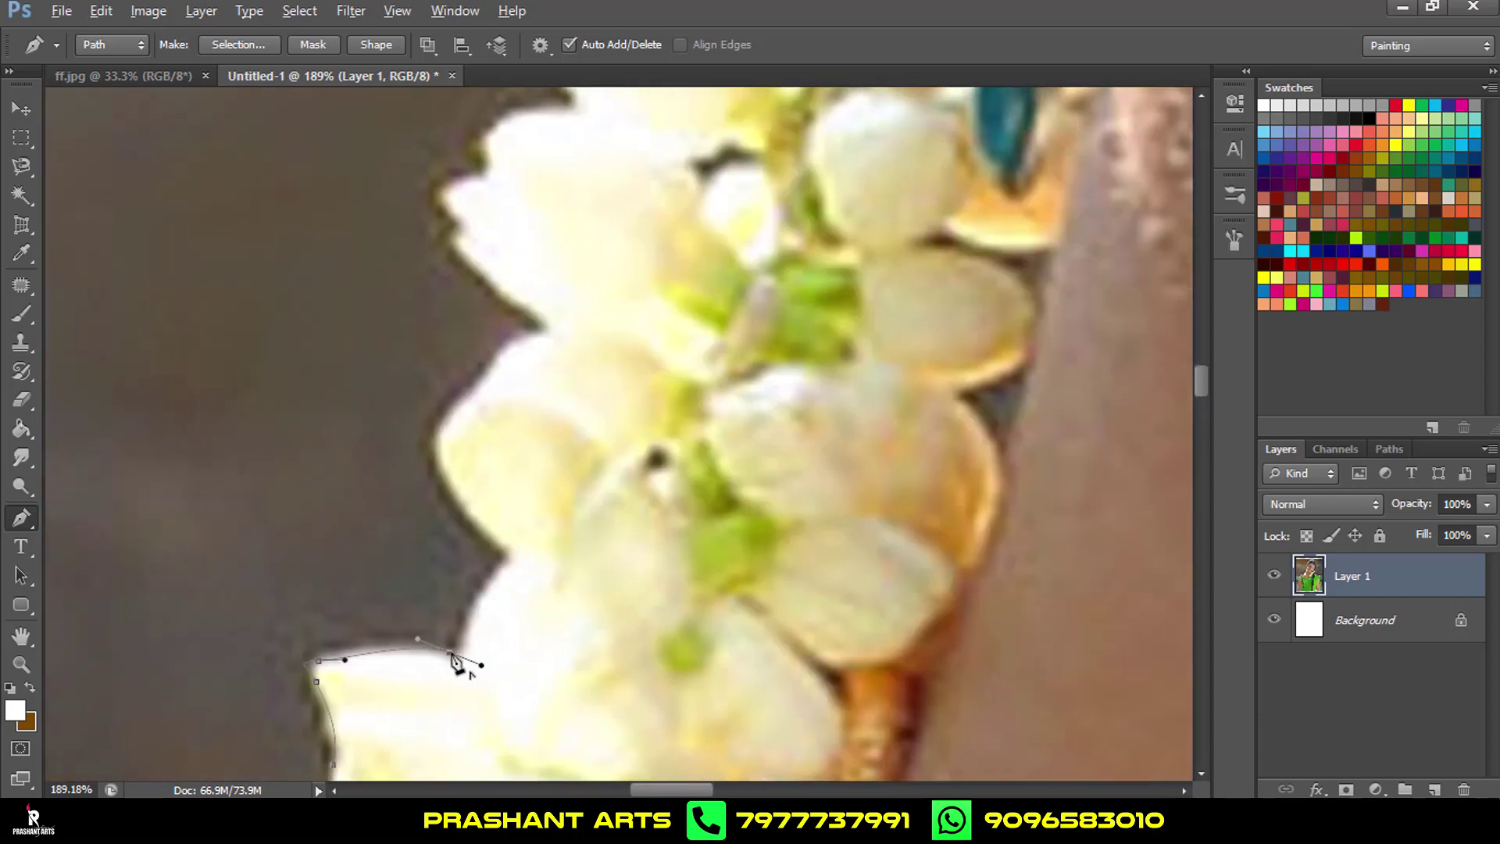
{"action": "left_click_drag", "start_coordinate": [469, 408], "coordinate": [530, 561]}
{"action": "scroll", "coordinate": [530, 561], "scroll_direction": "up", "scroll_amount": 2}
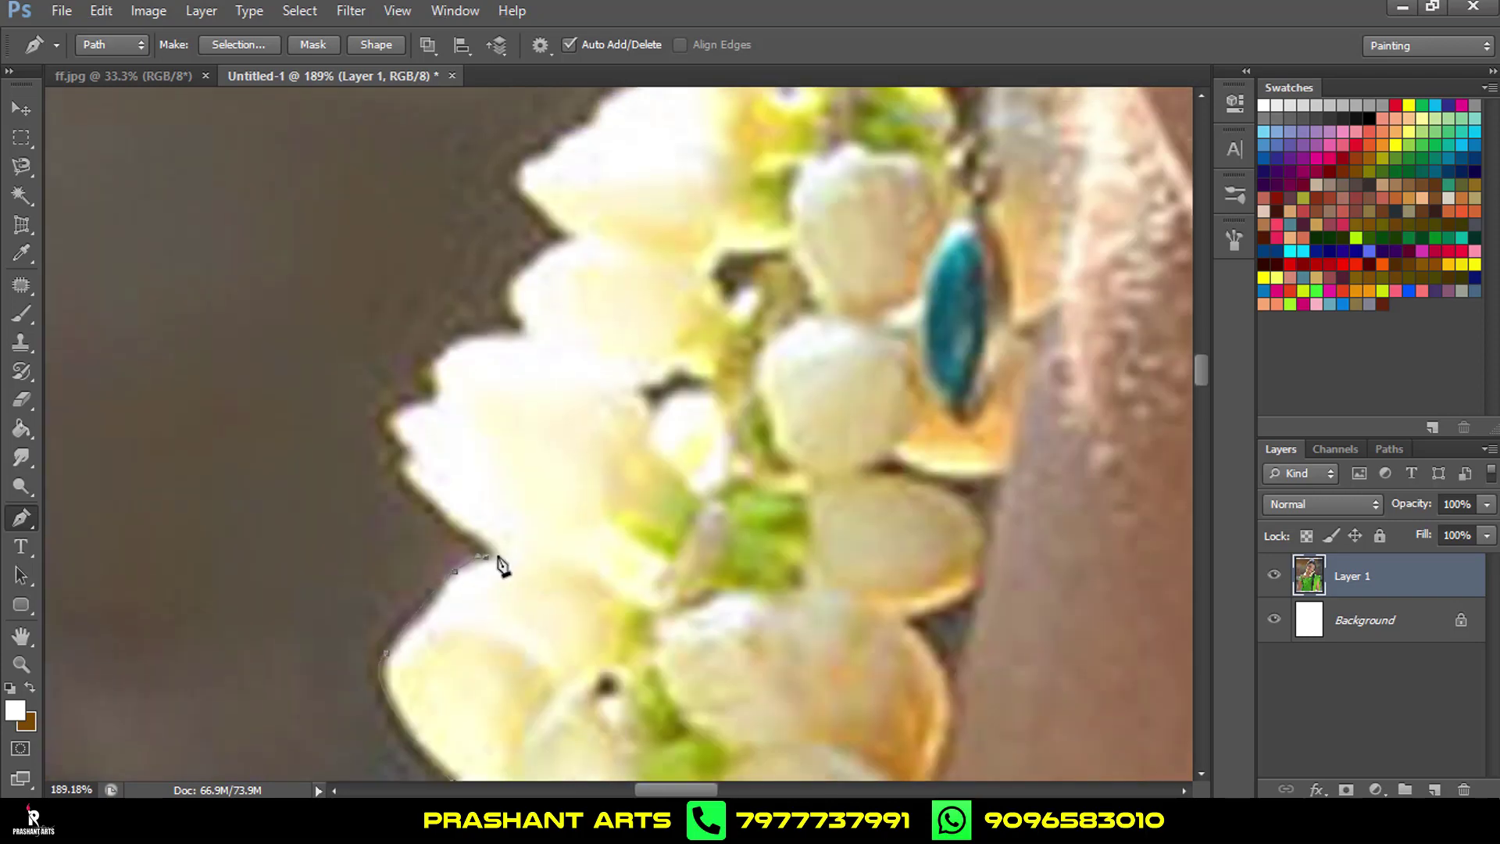
{"action": "scroll", "coordinate": [495, 562], "scroll_direction": "up", "scroll_amount": 1}
{"action": "left_click", "coordinate": [461, 478]}
{"action": "left_click_drag", "start_coordinate": [529, 409], "coordinate": [437, 579]}
{"action": "scroll", "coordinate": [436, 578], "scroll_direction": "up", "scroll_amount": 1}
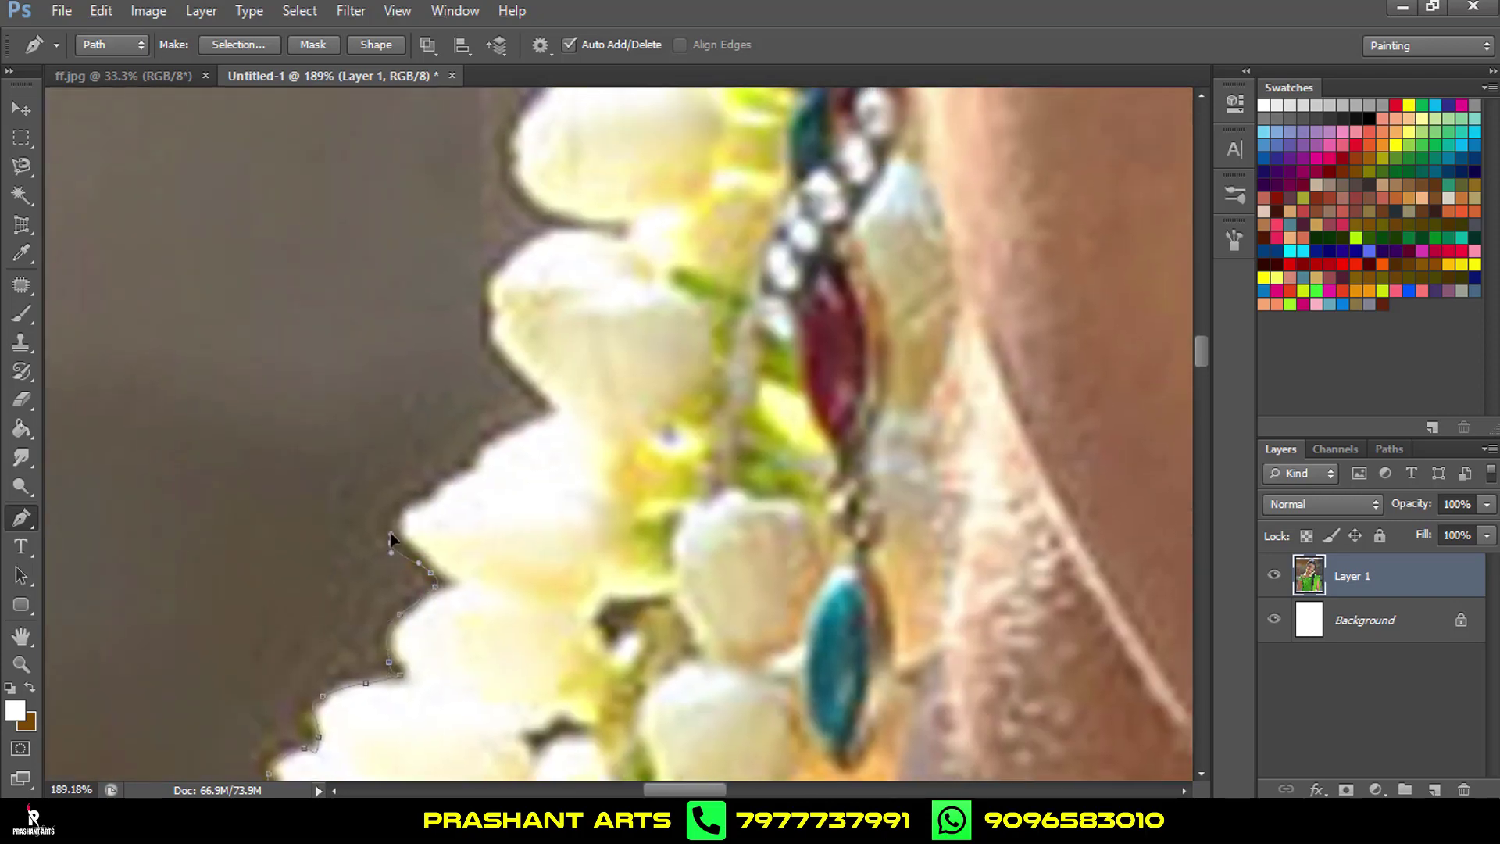
{"action": "scroll", "coordinate": [543, 419], "scroll_direction": "left", "scroll_amount": 2}
{"action": "left_click_drag", "start_coordinate": [539, 629], "coordinate": [474, 536]}
Trace the flower lobes up toward the ear, removing one misplaced point.
{"action": "left_click", "coordinate": [508, 348]}
{"action": "left_click", "coordinate": [656, 268]}
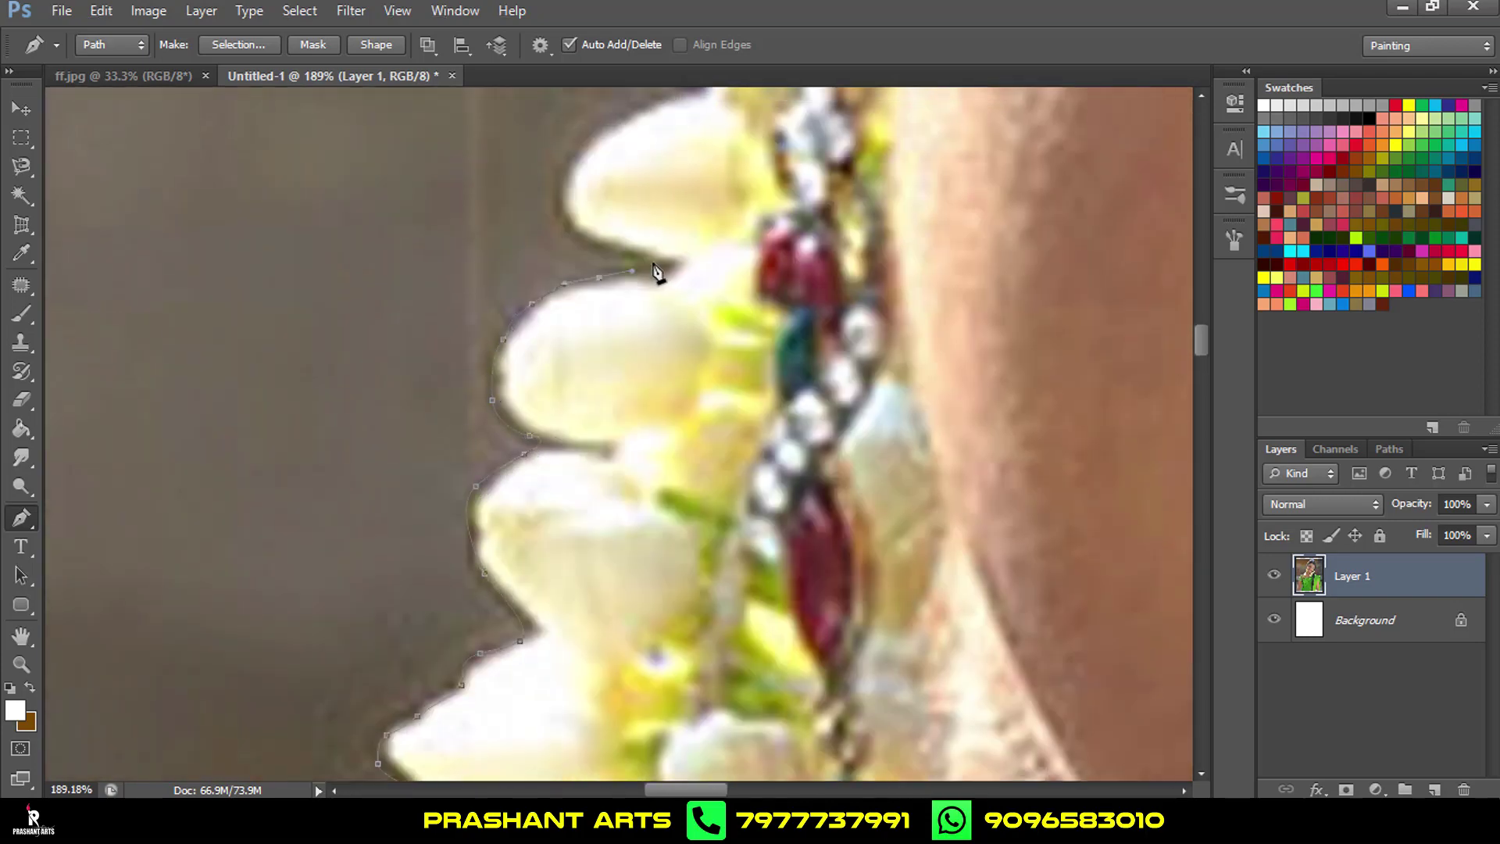
{"action": "scroll", "coordinate": [656, 268], "scroll_direction": "up", "scroll_amount": 3}
{"action": "left_click", "coordinate": [549, 510]}
{"action": "scroll", "coordinate": [630, 556], "scroll_direction": "up", "scroll_amount": 2}
{"action": "left_click", "coordinate": [625, 588]}
{"action": "key", "text": "ctrl+alt+z"}
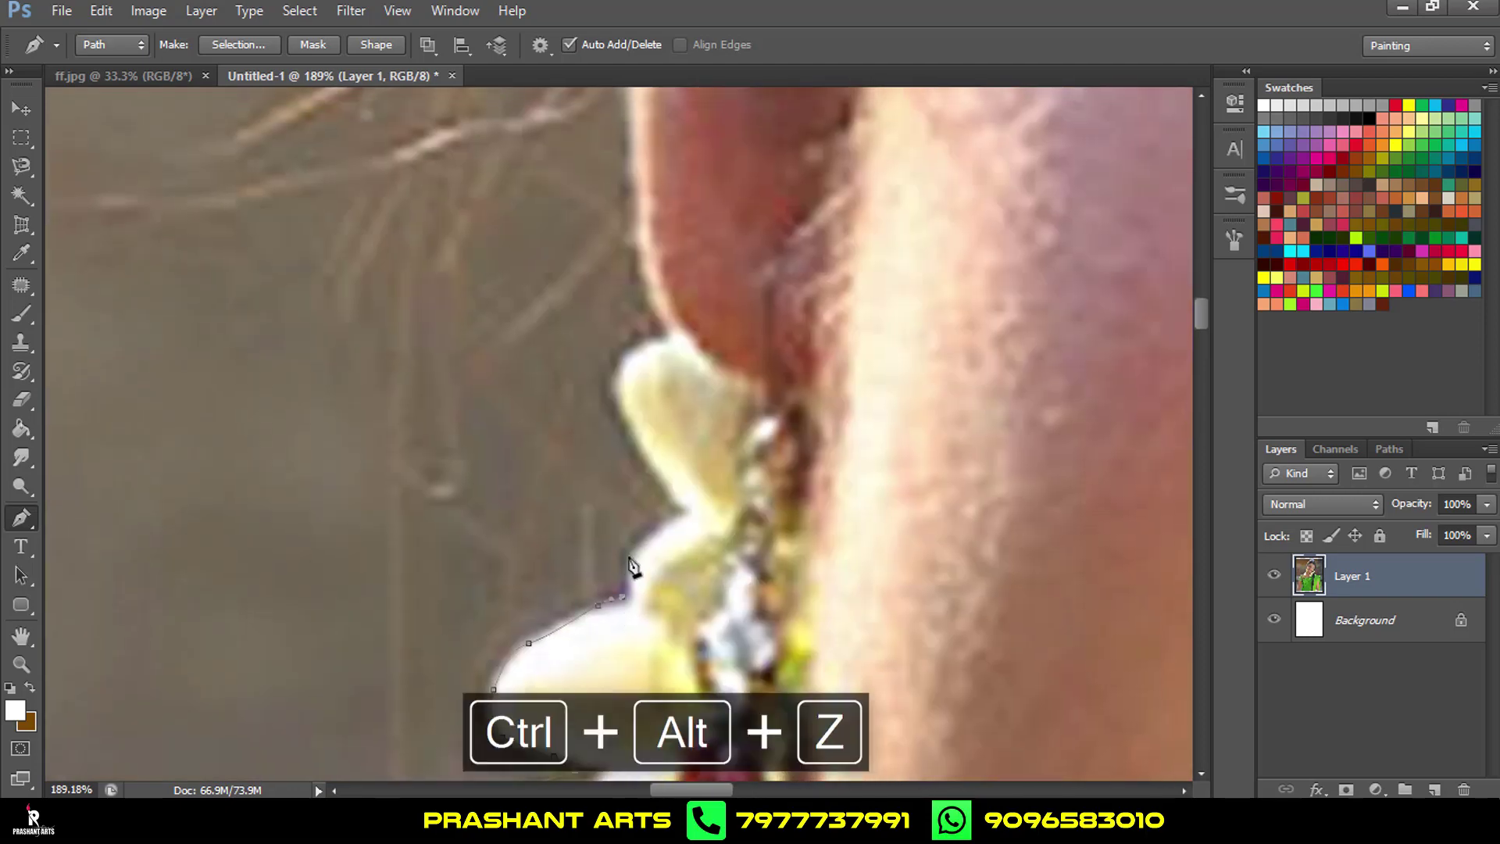
{"action": "scroll", "coordinate": [633, 570], "scroll_direction": "down", "scroll_amount": 3}
{"action": "scroll", "coordinate": [492, 509], "scroll_direction": "down", "scroll_amount": 2}
{"action": "scroll", "coordinate": [598, 278], "scroll_direction": "up", "scroll_amount": 2}
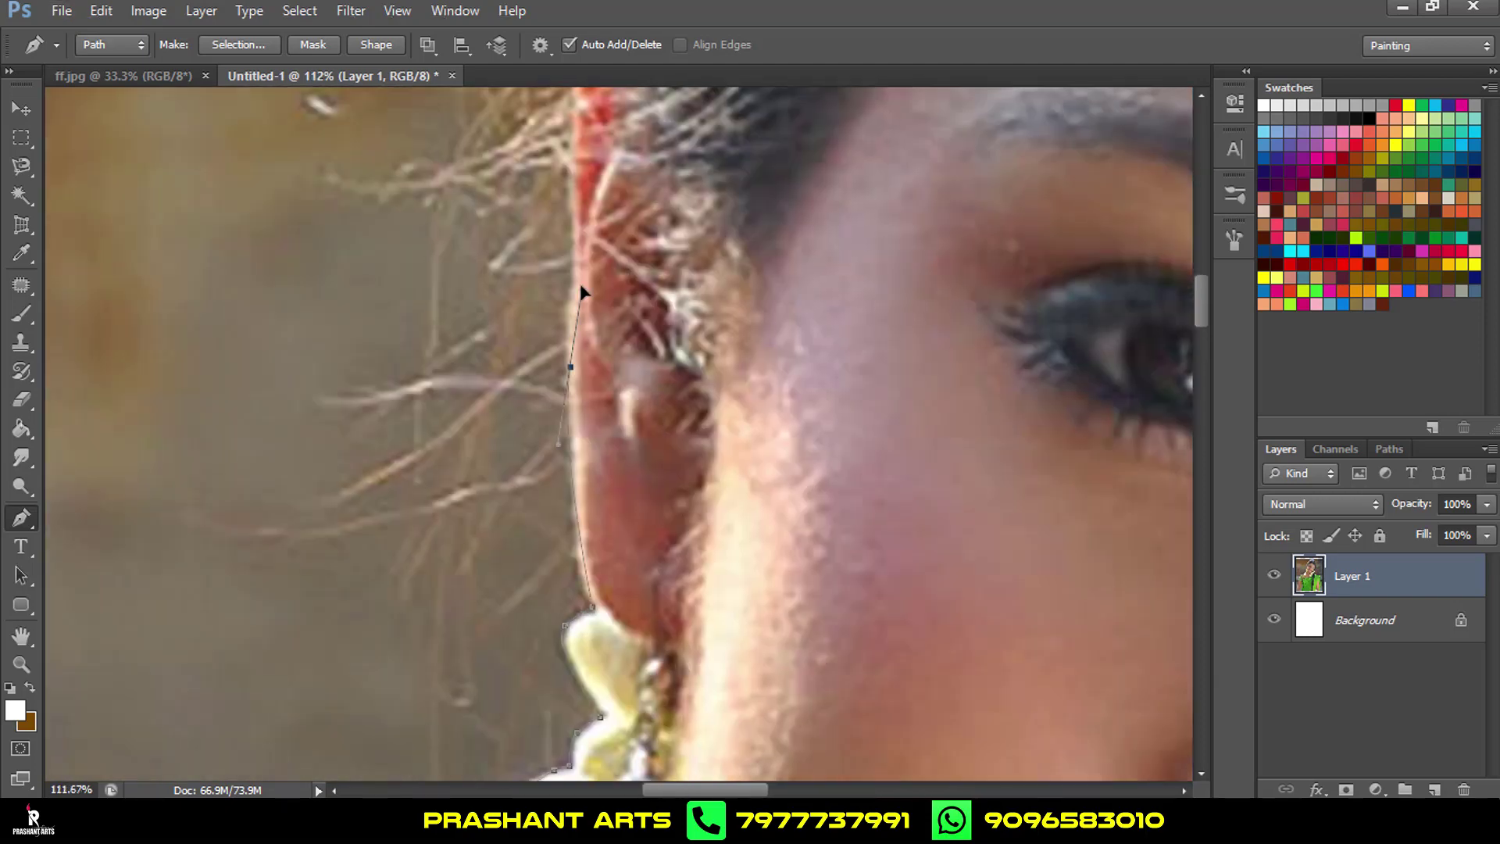
{"action": "scroll", "coordinate": [586, 351], "scroll_direction": "up", "scroll_amount": 2}
{"action": "scroll", "coordinate": [578, 414], "scroll_direction": "up", "scroll_amount": 3}
{"action": "left_click_drag", "start_coordinate": [574, 421], "coordinate": [621, 407]}
{"action": "scroll", "coordinate": [621, 406], "scroll_direction": "up", "scroll_amount": 3}
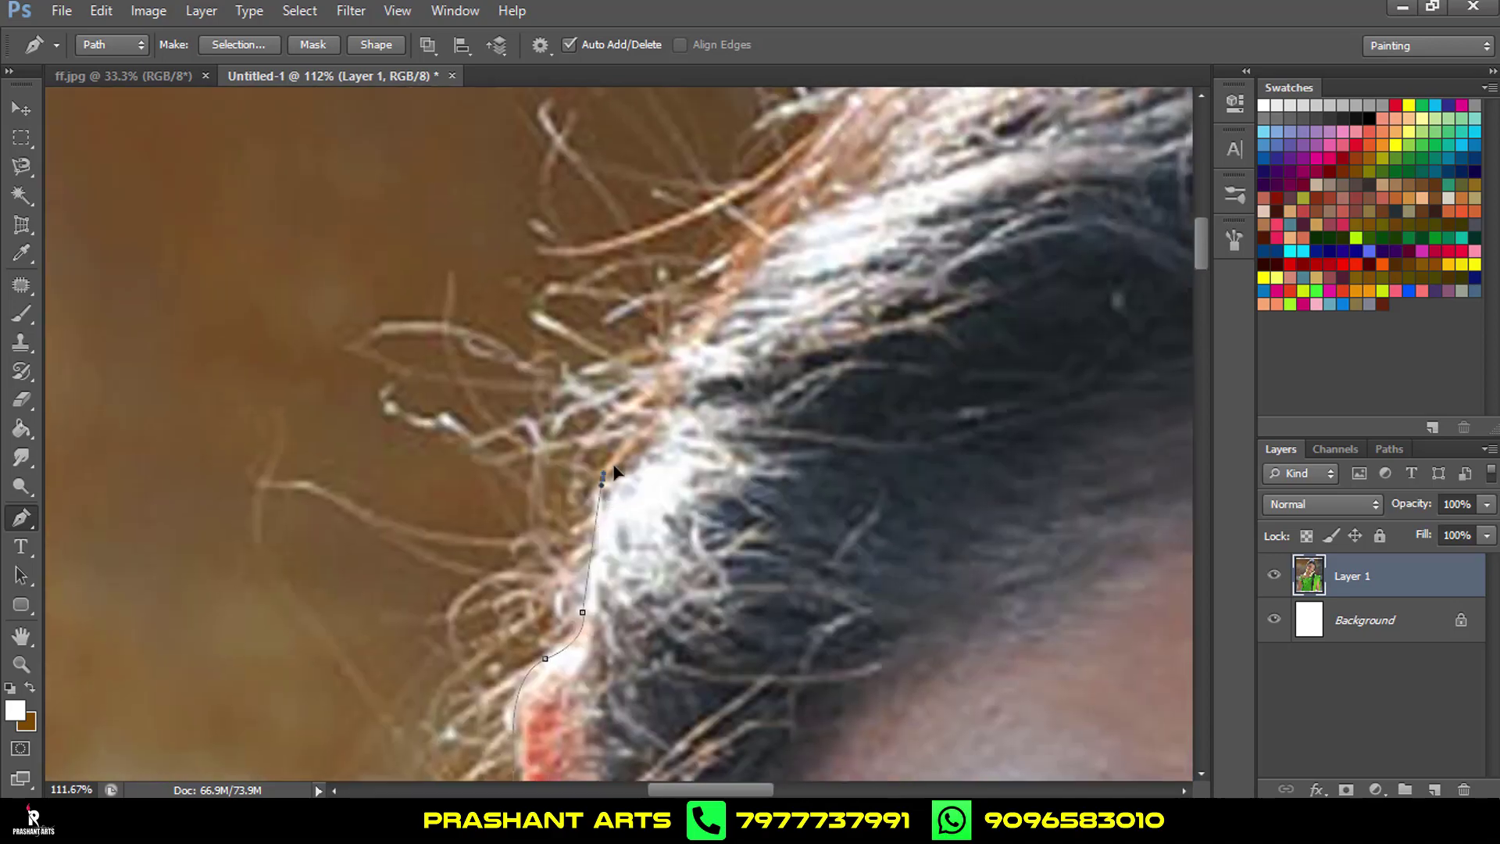
{"action": "scroll", "coordinate": [625, 360], "scroll_direction": "down", "scroll_amount": 2}
{"action": "scroll", "coordinate": [629, 329], "scroll_direction": "up", "scroll_amount": 2}
{"action": "scroll", "coordinate": [635, 304], "scroll_direction": "left", "scroll_amount": 1}
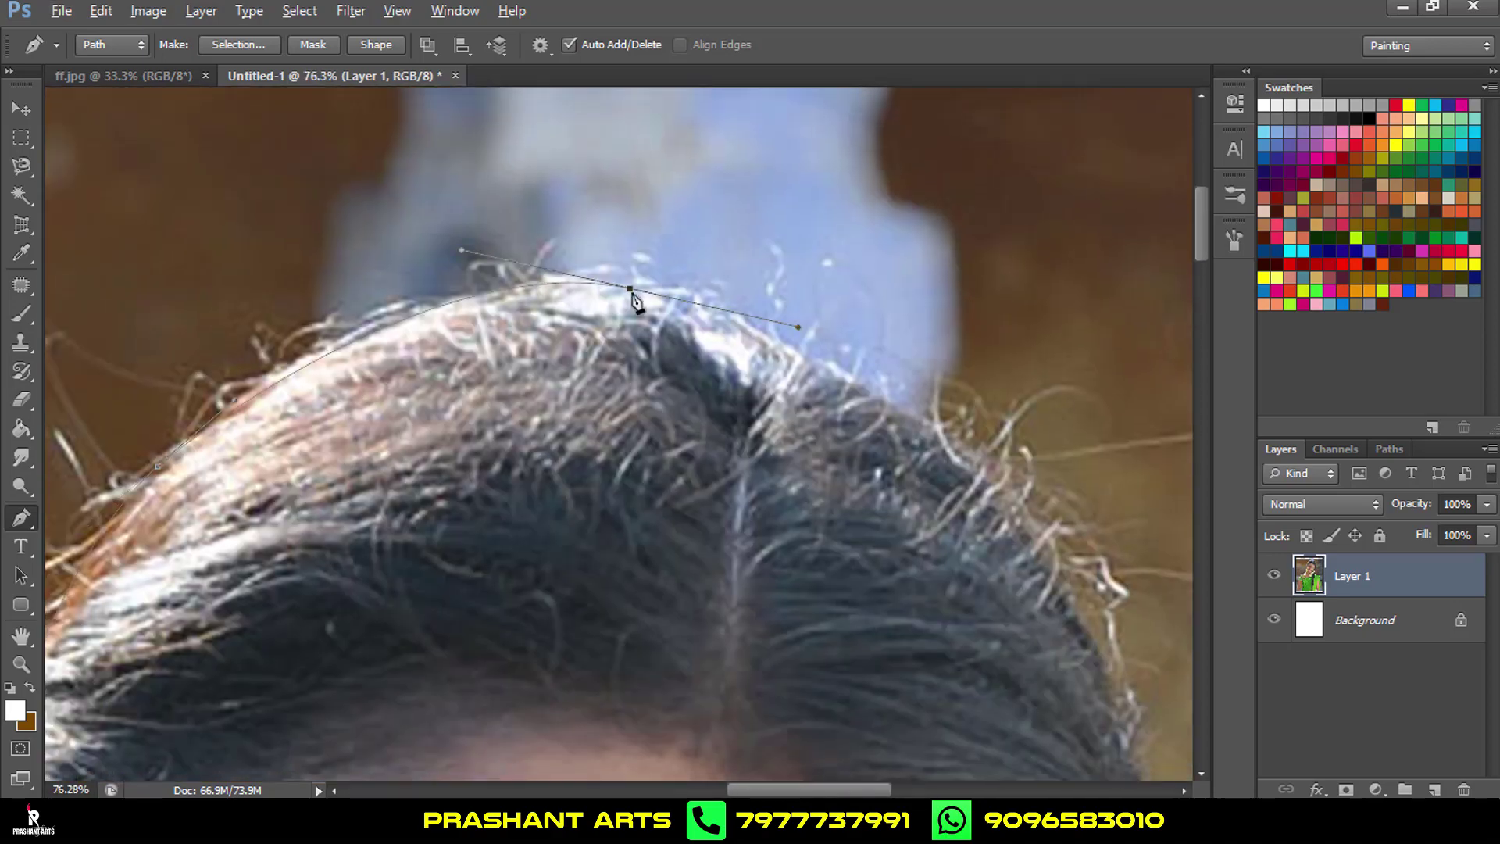
{"action": "scroll", "coordinate": [635, 305], "scroll_direction": "right", "scroll_amount": 4}
{"action": "scroll", "coordinate": [451, 358], "scroll_direction": "down", "scroll_amount": 2}
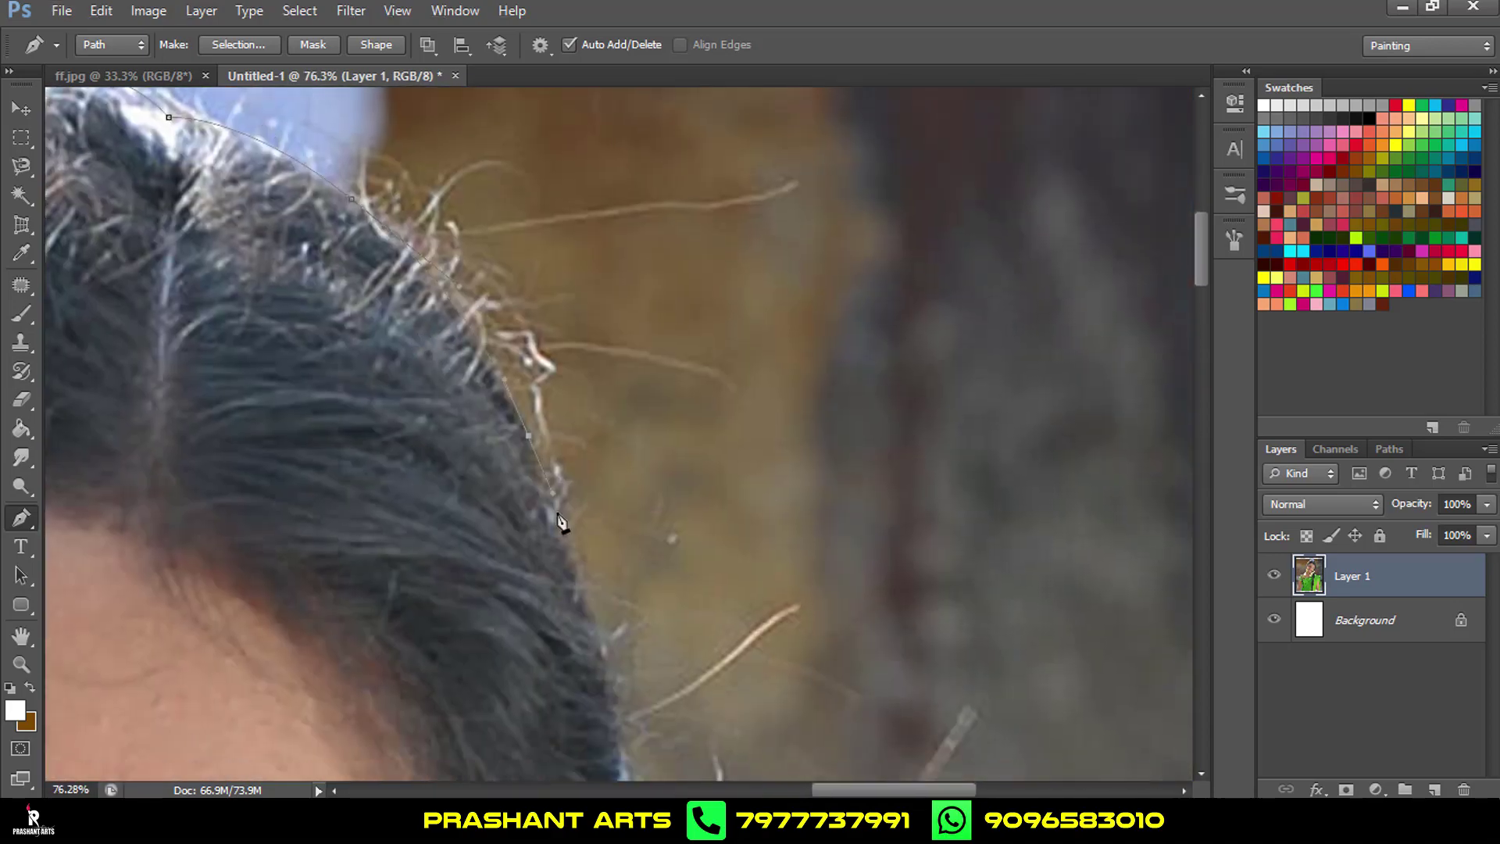
{"action": "scroll", "coordinate": [560, 526], "scroll_direction": "down", "scroll_amount": 2}
{"action": "scroll", "coordinate": [396, 536], "scroll_direction": "down", "scroll_amount": 2}
{"action": "scroll", "coordinate": [486, 348], "scroll_direction": "down", "scroll_amount": 2}
Carry the path down the hair's far side, the lower garland and the netted cloth.
{"action": "mouse_move", "coordinate": [674, 400]}
{"action": "left_mouse_down"}
{"action": "mouse_move", "coordinate": [497, 549]}
{"action": "mouse_move", "coordinate": [583, 309]}
{"action": "left_mouse_up"}
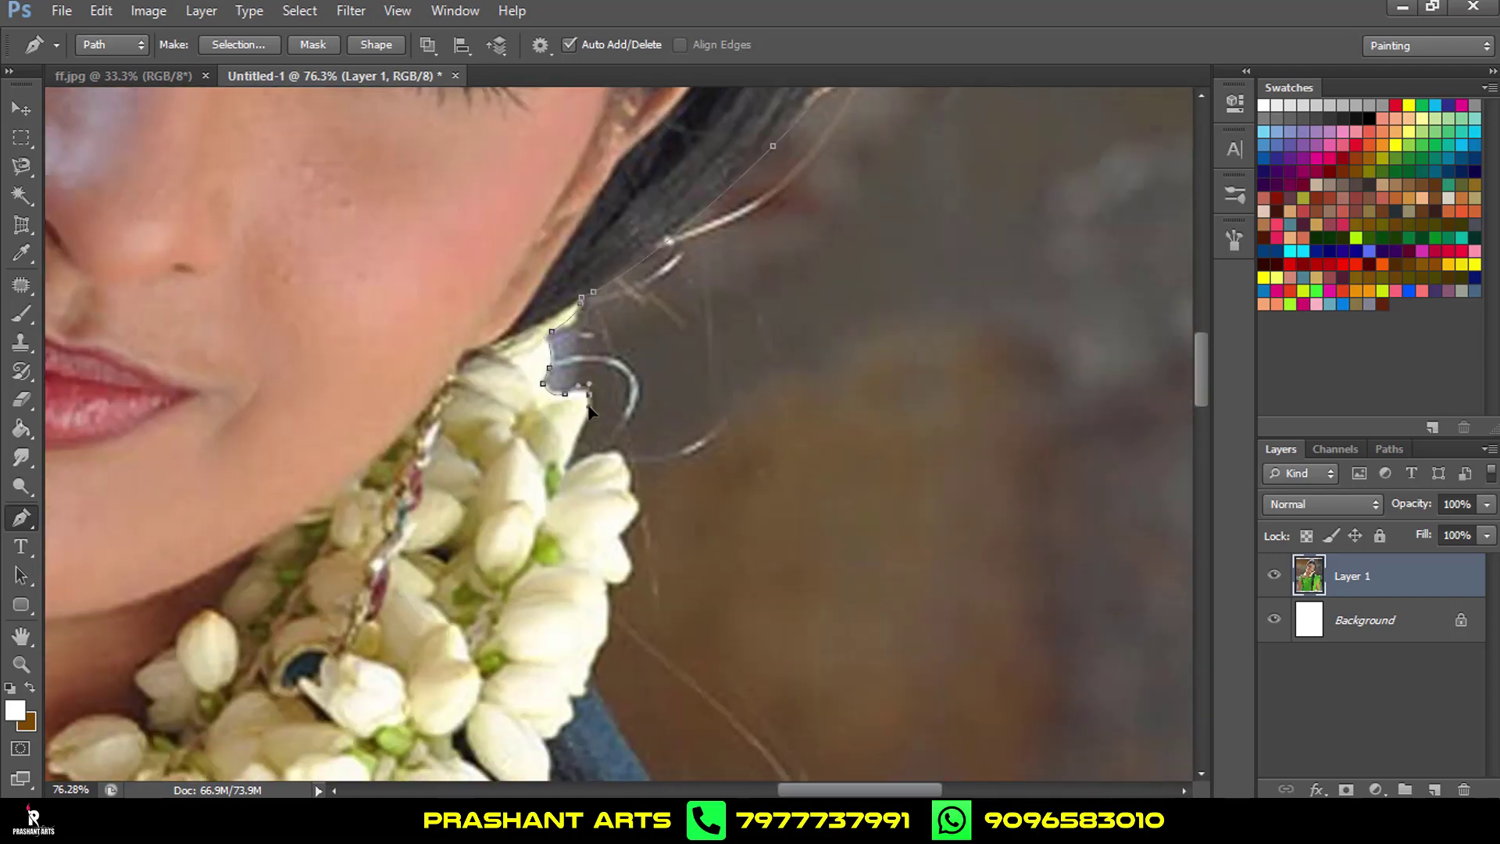
{"action": "left_click_drag", "start_coordinate": [590, 412], "coordinate": [646, 276]}
{"action": "left_click", "coordinate": [630, 302]}
{"action": "left_click", "coordinate": [625, 321]}
{"action": "left_click", "coordinate": [684, 396]}
{"action": "left_click_drag", "start_coordinate": [685, 400], "coordinate": [742, 252]}
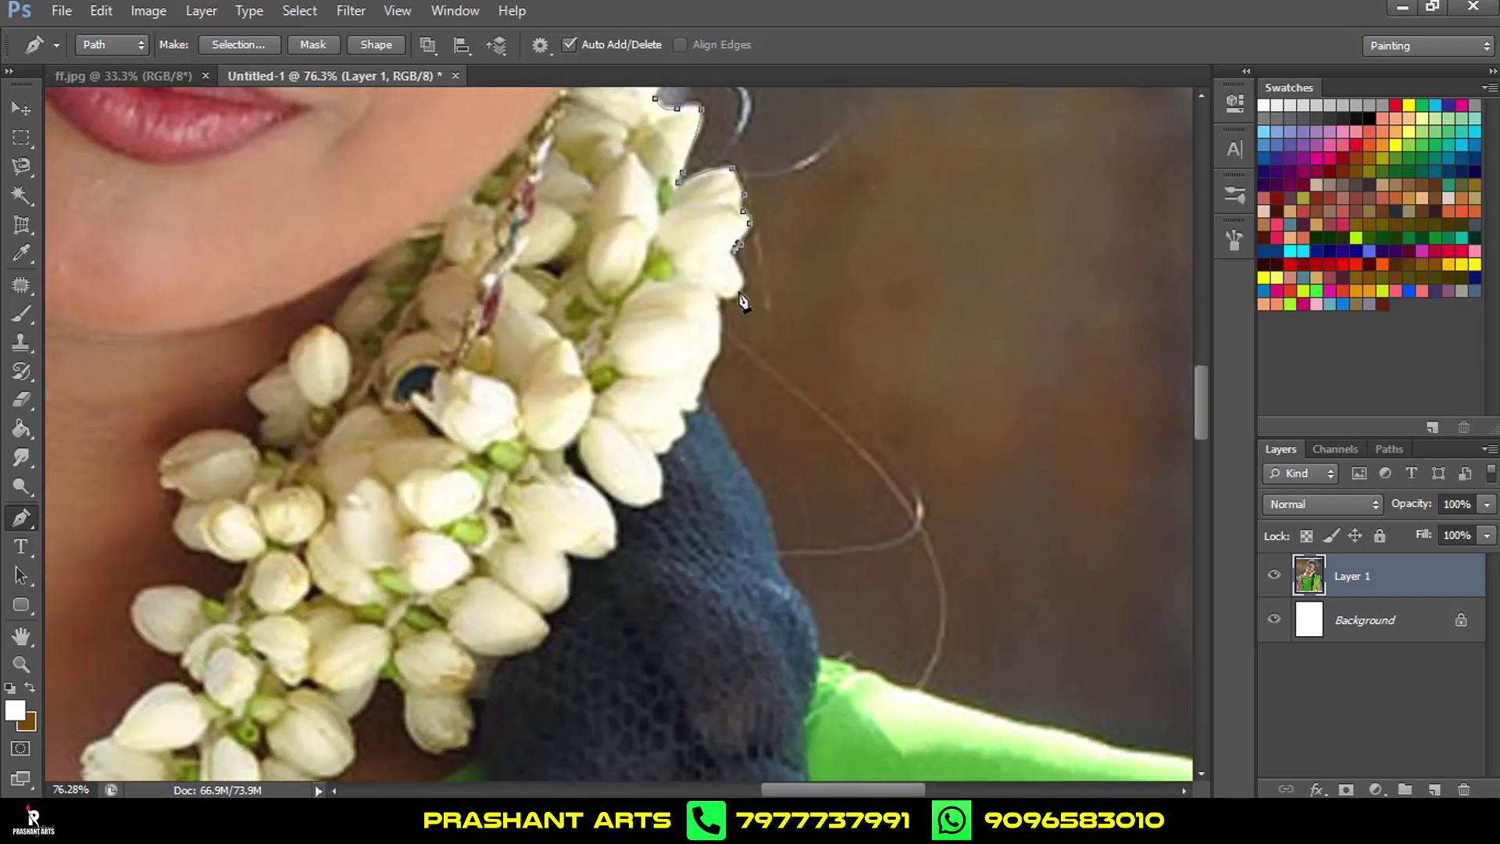
{"action": "left_click", "coordinate": [716, 353]}
{"action": "left_click_drag", "start_coordinate": [720, 361], "coordinate": [507, 123]}
{"action": "left_click", "coordinate": [488, 149]}
{"action": "left_click", "coordinate": [501, 188]}
{"action": "left_click", "coordinate": [522, 216]}
{"action": "key", "text": "ctrl+alt+z"}
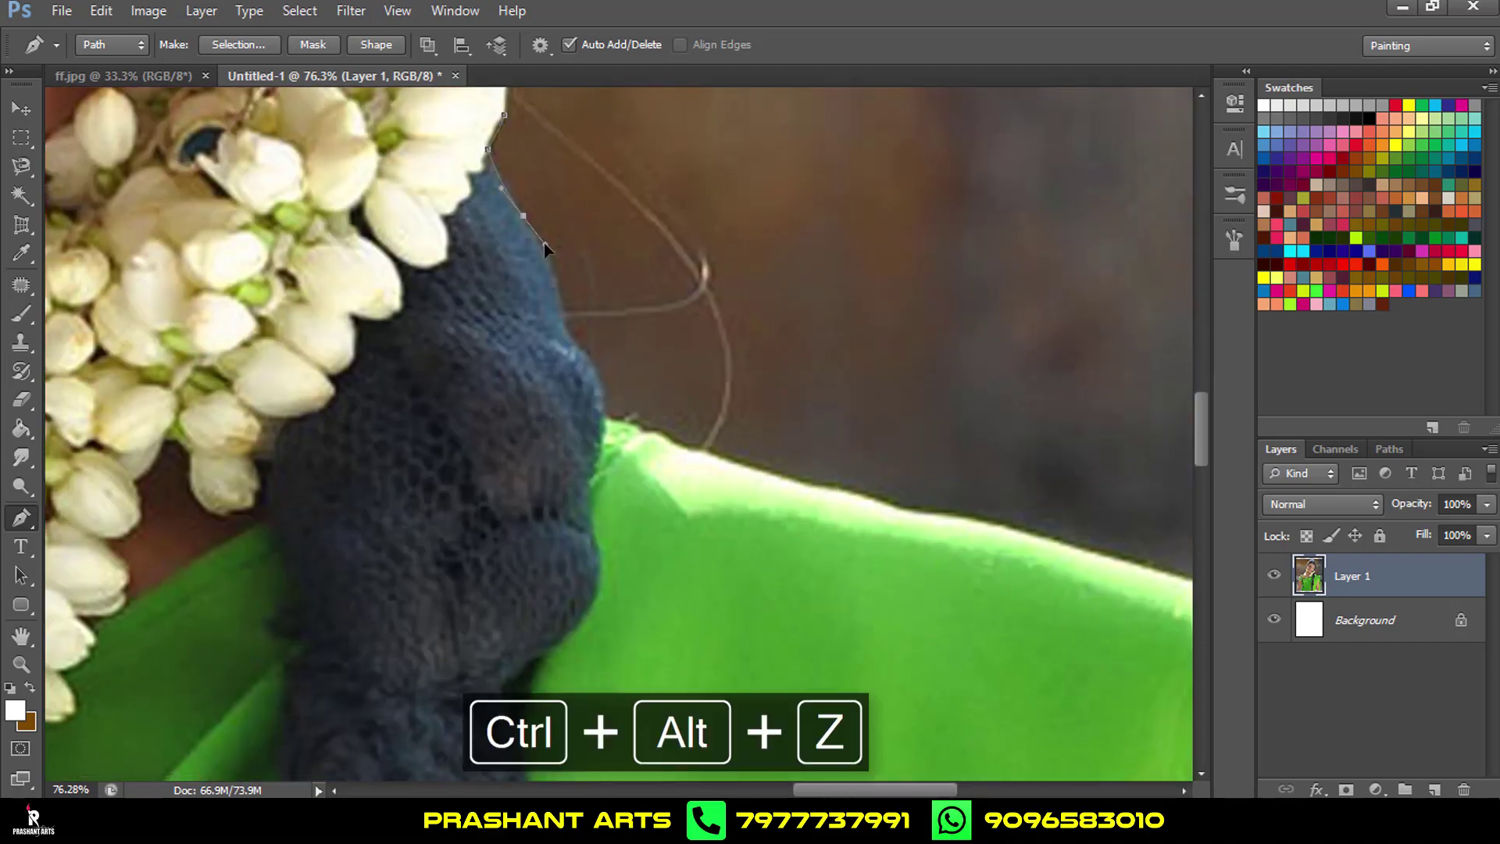
Trace the path along the green sari's top edge to the shoulder corner.
{"action": "left_click", "coordinate": [598, 410]}
{"action": "left_click_drag", "start_coordinate": [596, 395], "coordinate": [479, 289]}
{"action": "left_click", "coordinate": [641, 364]}
{"action": "left_click_drag", "start_coordinate": [641, 364], "coordinate": [480, 238]}
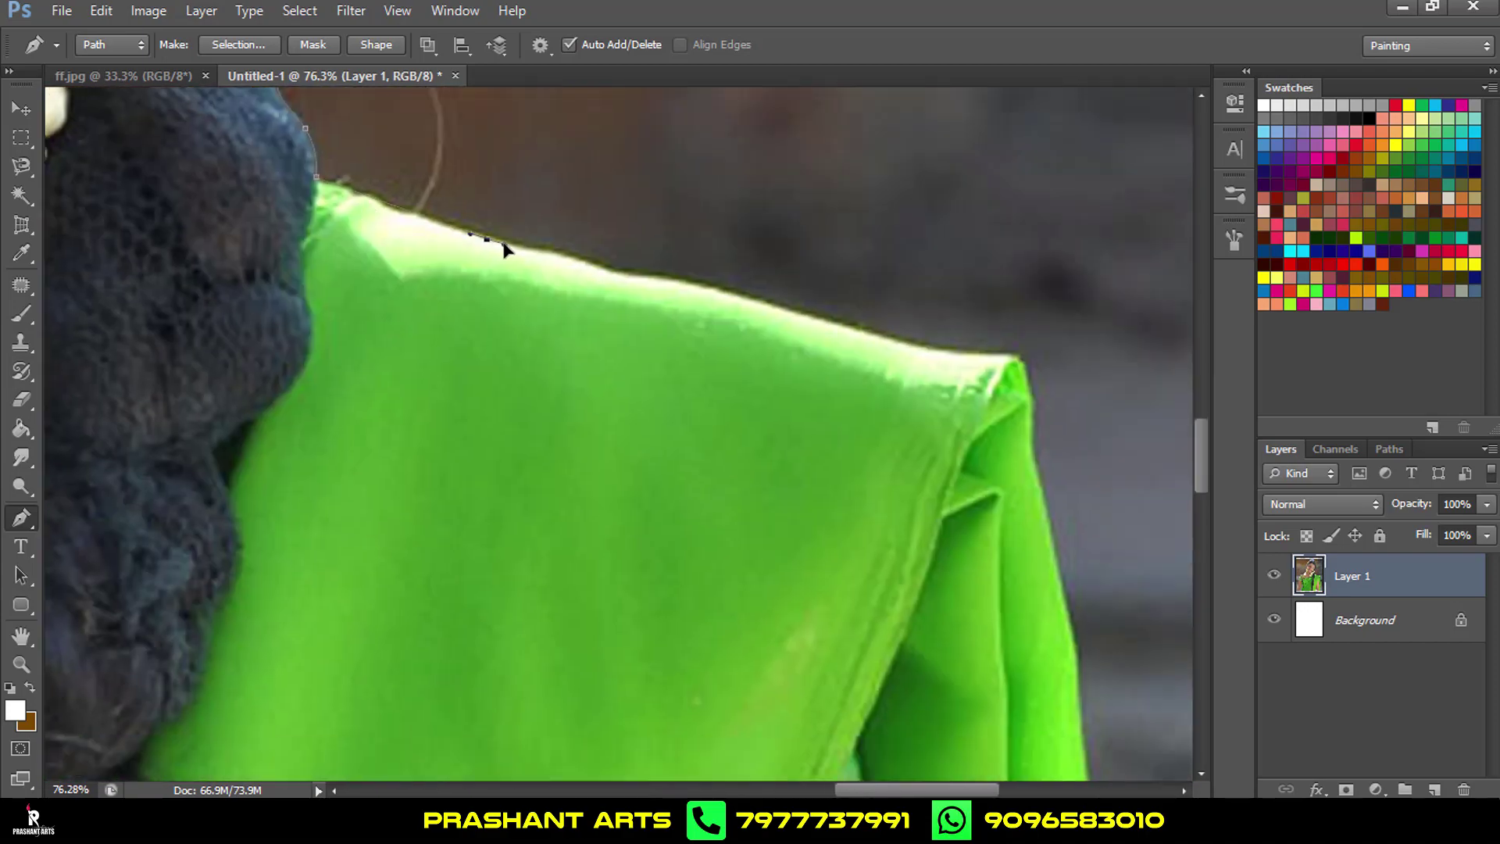
{"action": "left_click", "coordinate": [615, 274]}
{"action": "left_click_drag", "start_coordinate": [783, 319], "coordinate": [576, 248]}
{"action": "left_click", "coordinate": [773, 282]}
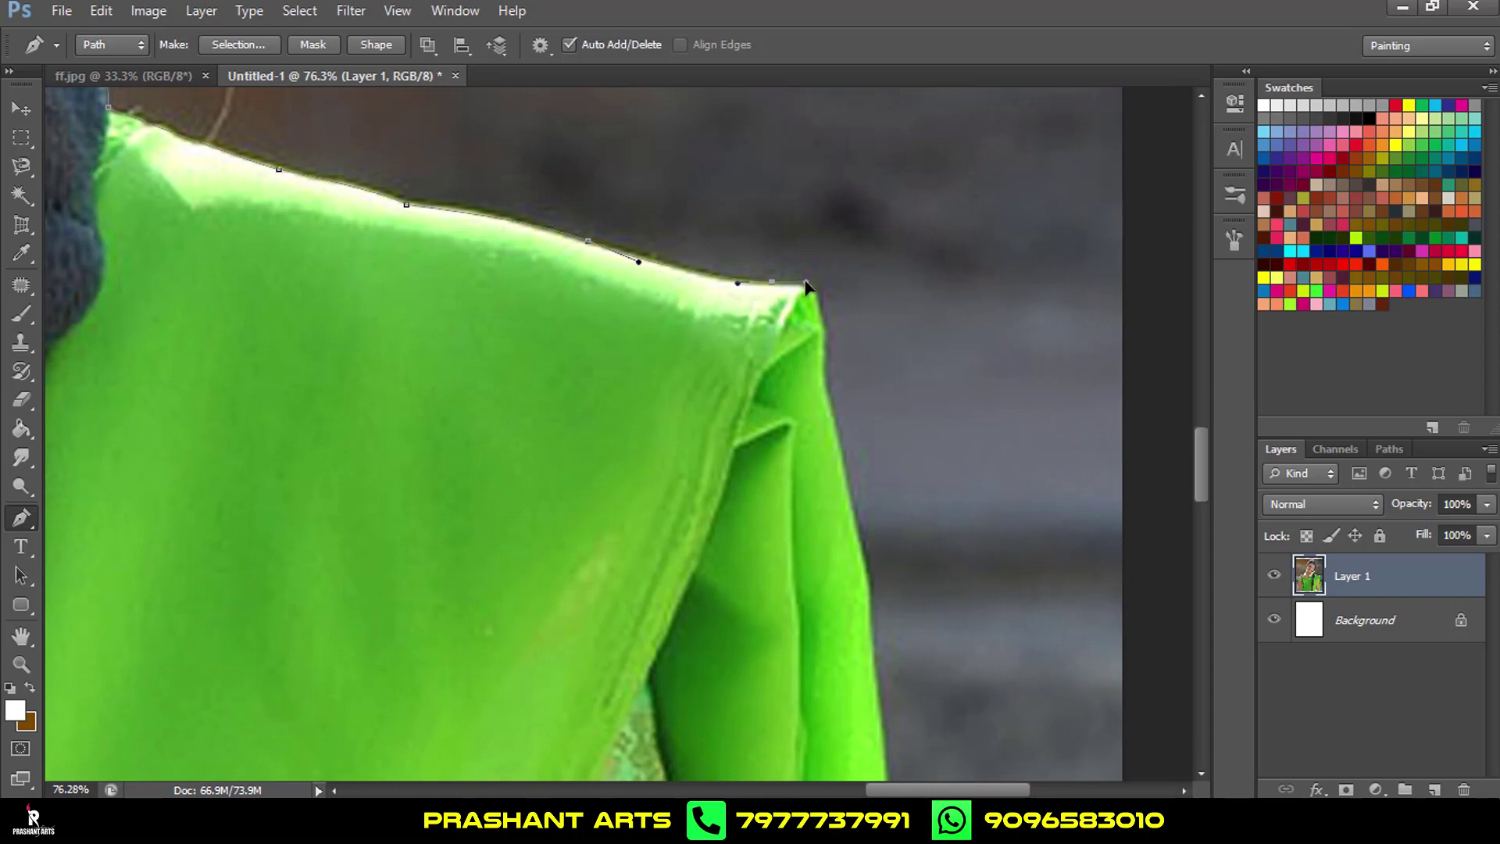
{"action": "mouse_move", "coordinate": [825, 310]}
{"action": "left_mouse_down"}
{"action": "mouse_move", "coordinate": [649, 222]}
{"action": "mouse_move", "coordinate": [651, 263]}
{"action": "left_mouse_up"}
Follow the sari's far side downward toward the bottom of the image.
{"action": "left_click_drag", "start_coordinate": [672, 367], "coordinate": [586, 218]}
{"action": "left_click", "coordinate": [602, 326]}
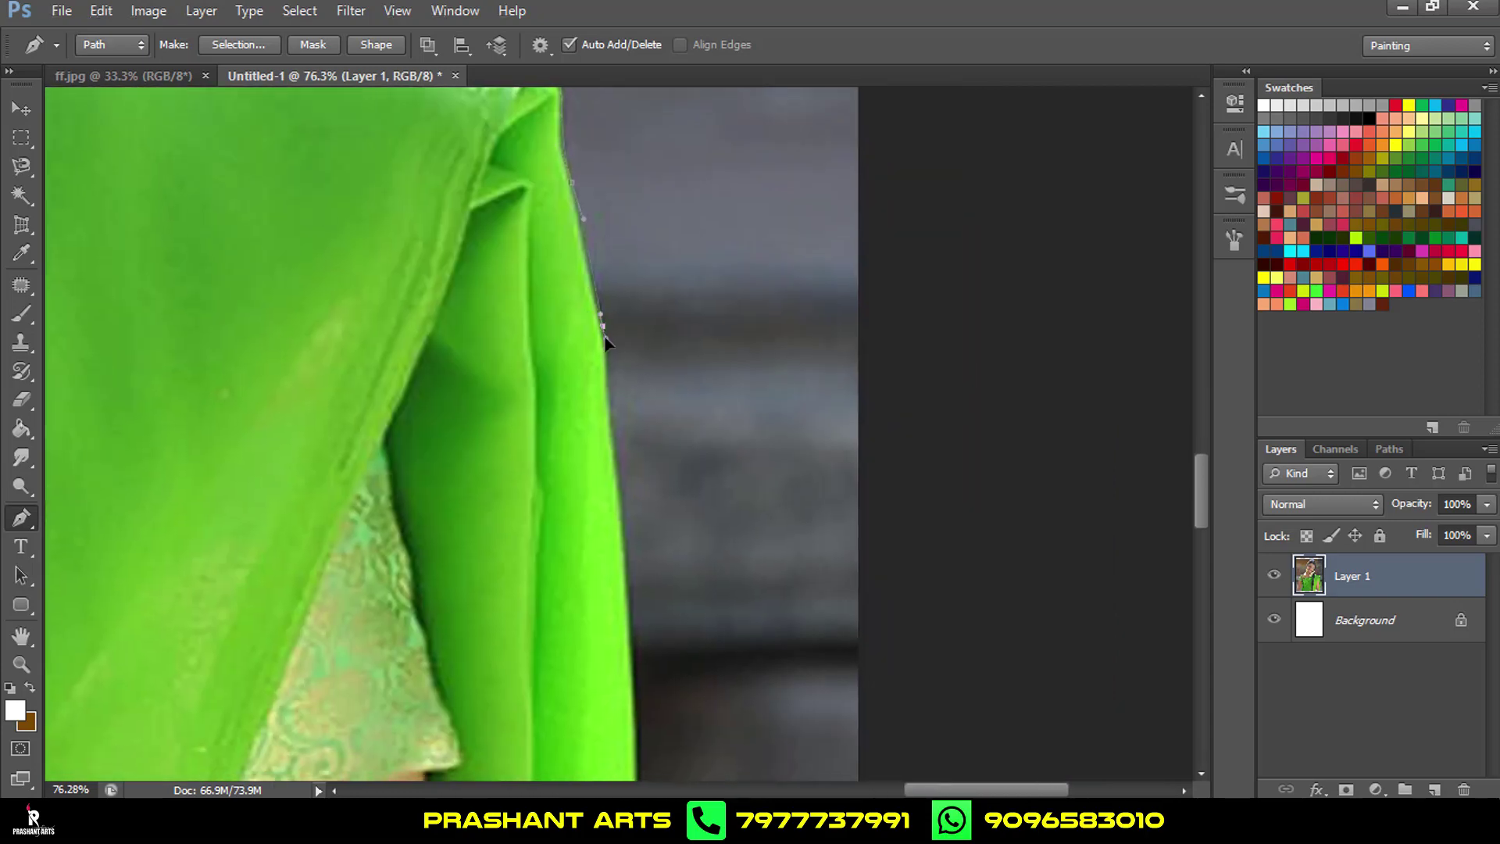
{"action": "left_click_drag", "start_coordinate": [634, 569], "coordinate": [547, 313]}
{"action": "left_click", "coordinate": [556, 402]}
{"action": "left_click_drag", "start_coordinate": [576, 490], "coordinate": [508, 258]}
{"action": "left_click", "coordinate": [504, 408]}
{"action": "left_click_drag", "start_coordinate": [502, 445], "coordinate": [531, 414]}
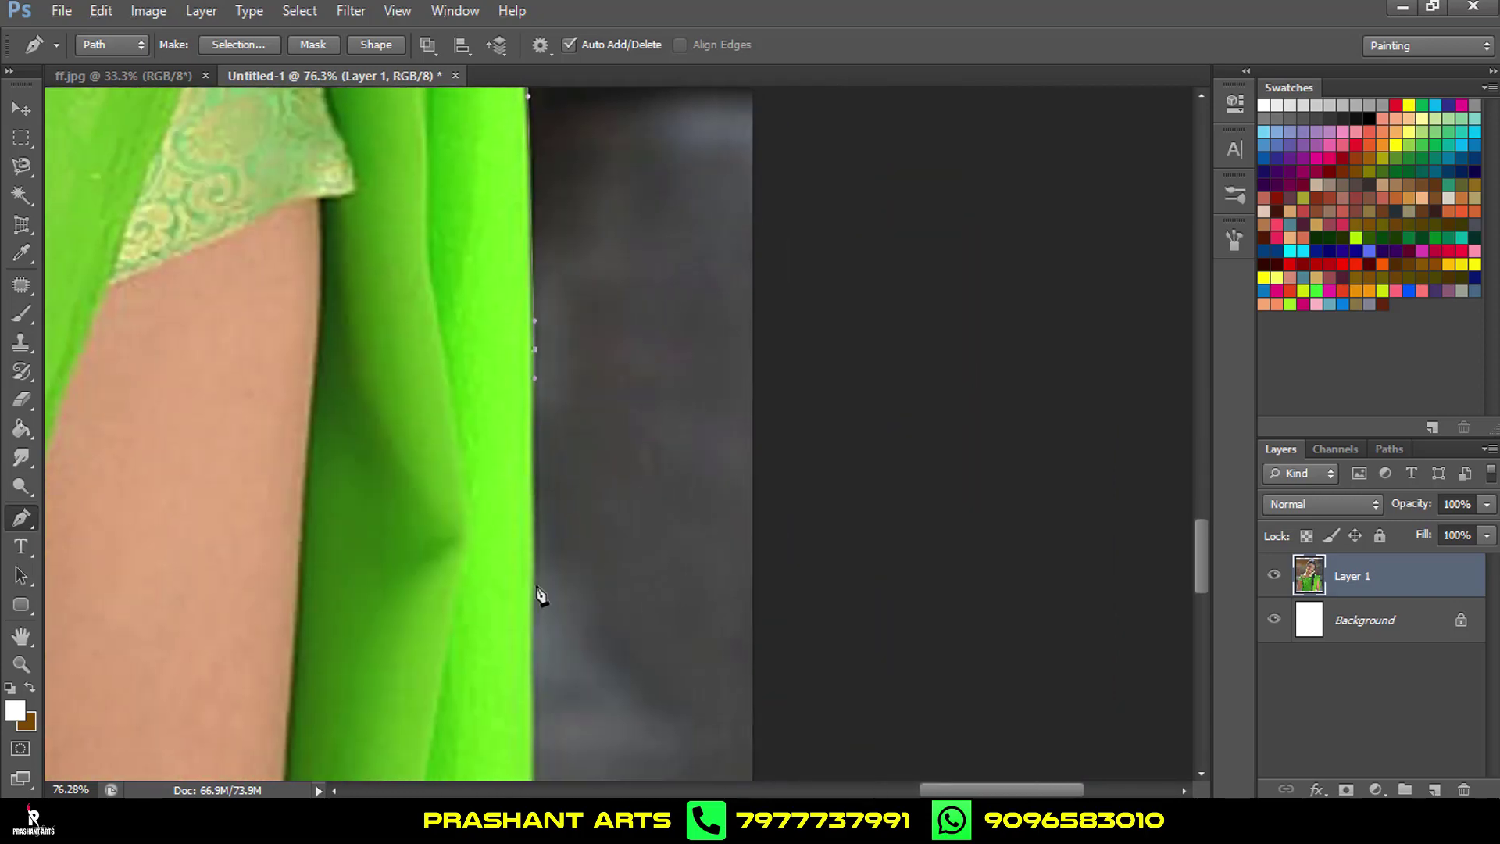
{"action": "mouse_move", "coordinate": [536, 596]}
{"action": "left_mouse_down"}
{"action": "mouse_move", "coordinate": [547, 481]}
{"action": "mouse_move", "coordinate": [662, 377]}
{"action": "left_mouse_up"}
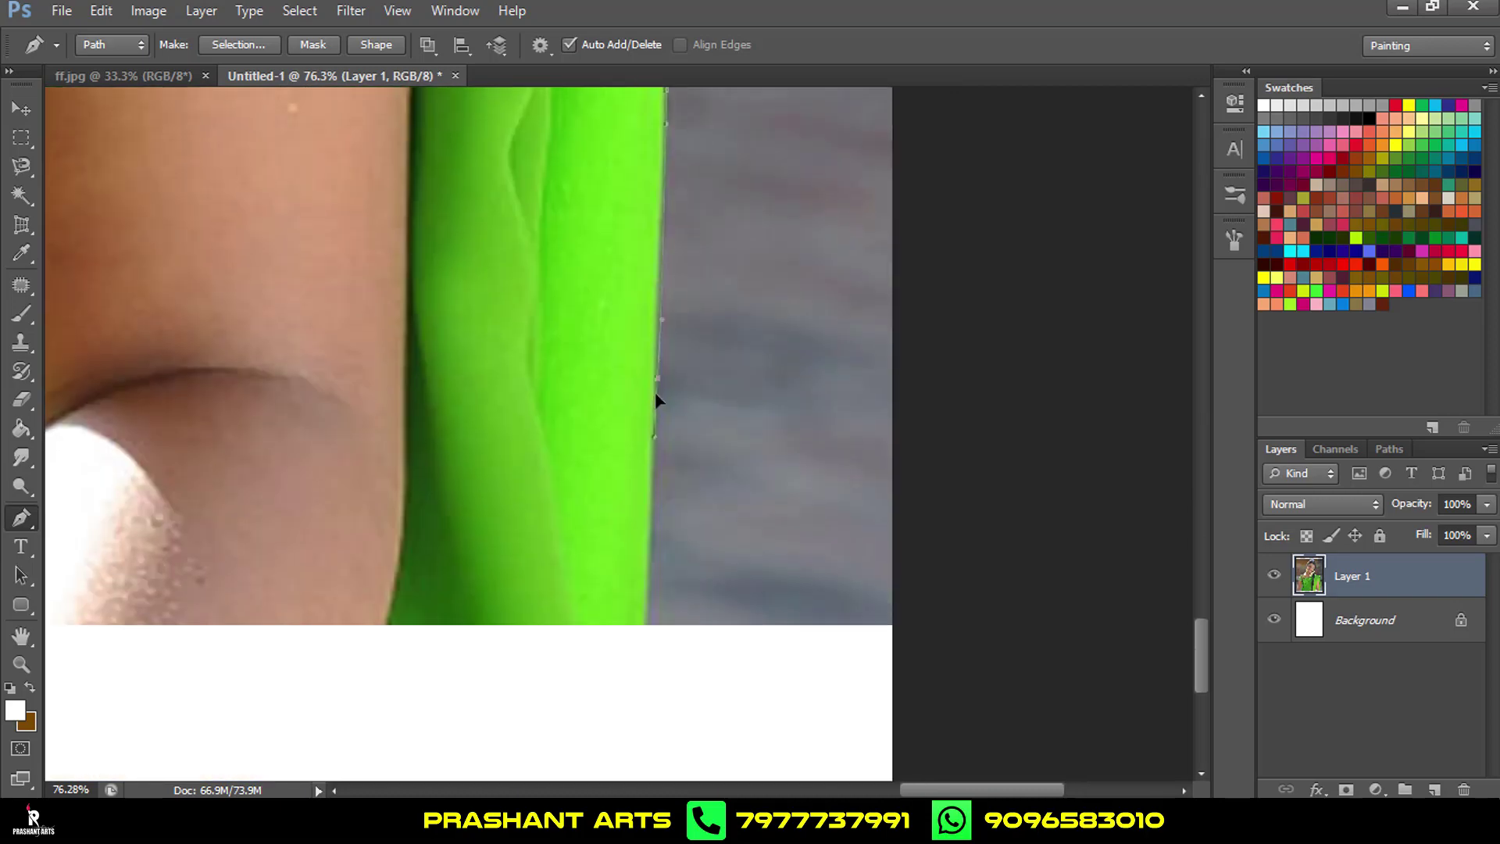
Fit the image on screen and load the traced outline as a selection.
{"action": "key", "text": "ctrl+0"}
{"action": "left_click", "coordinate": [219, 692]}
{"action": "key", "text": "ctrl+Return"}
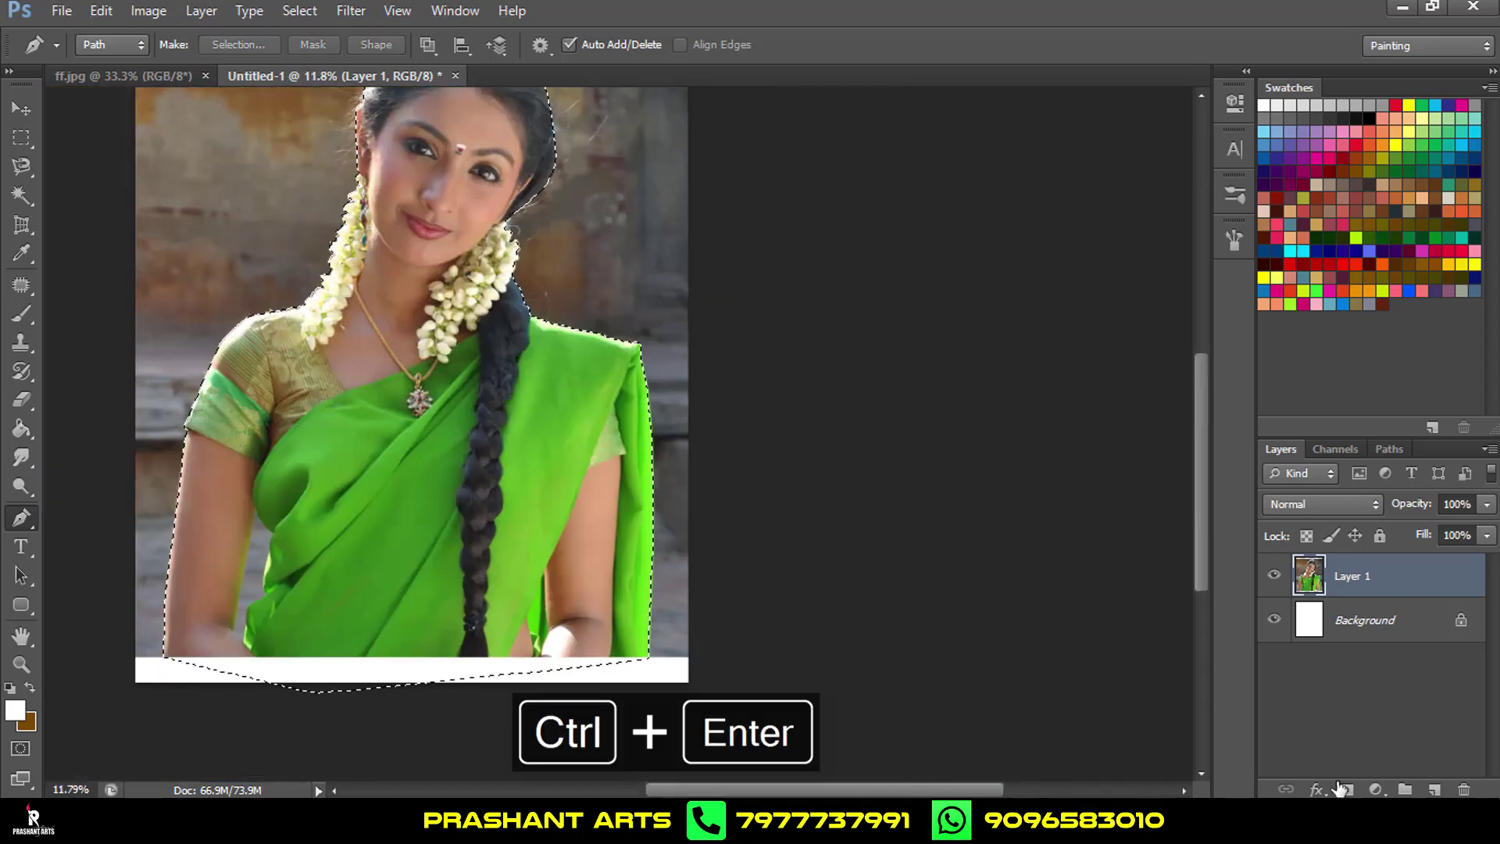
{"action": "scroll", "coordinate": [299, 407], "scroll_direction": "up", "scroll_amount": 3}
{"action": "scroll", "coordinate": [299, 406], "scroll_direction": "up", "scroll_amount": 2}
Trace a second path around the gap between arm and sari and load it as a selection.
{"action": "left_click", "coordinate": [387, 347]}
{"action": "left_click_drag", "start_coordinate": [500, 492], "coordinate": [566, 516]}
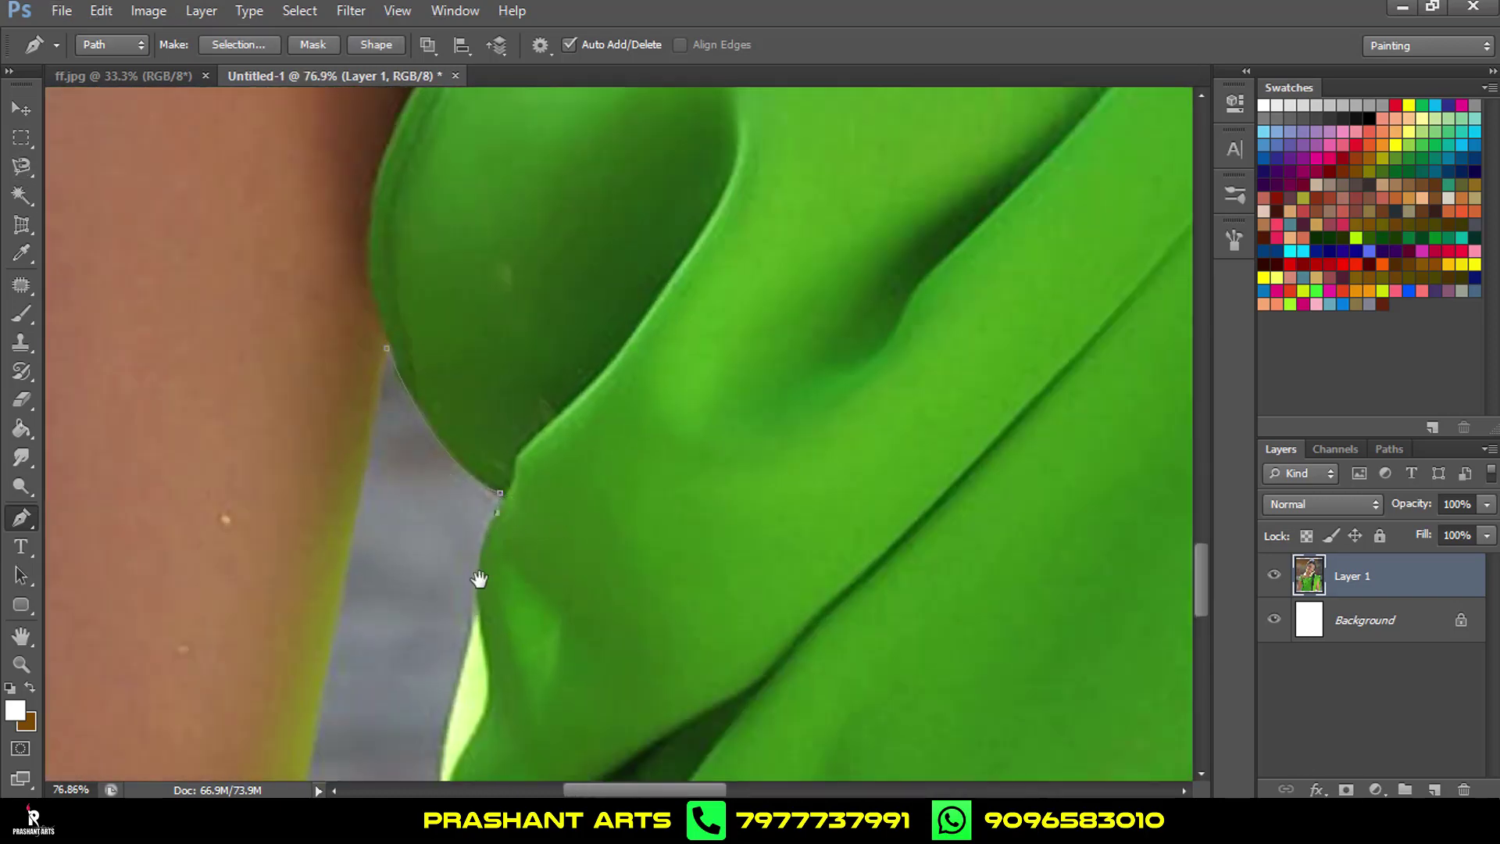
{"action": "left_click_drag", "start_coordinate": [479, 579], "coordinate": [549, 365]}
{"action": "left_click_drag", "start_coordinate": [547, 386], "coordinate": [549, 433]}
{"action": "left_click_drag", "start_coordinate": [522, 515], "coordinate": [476, 408]}
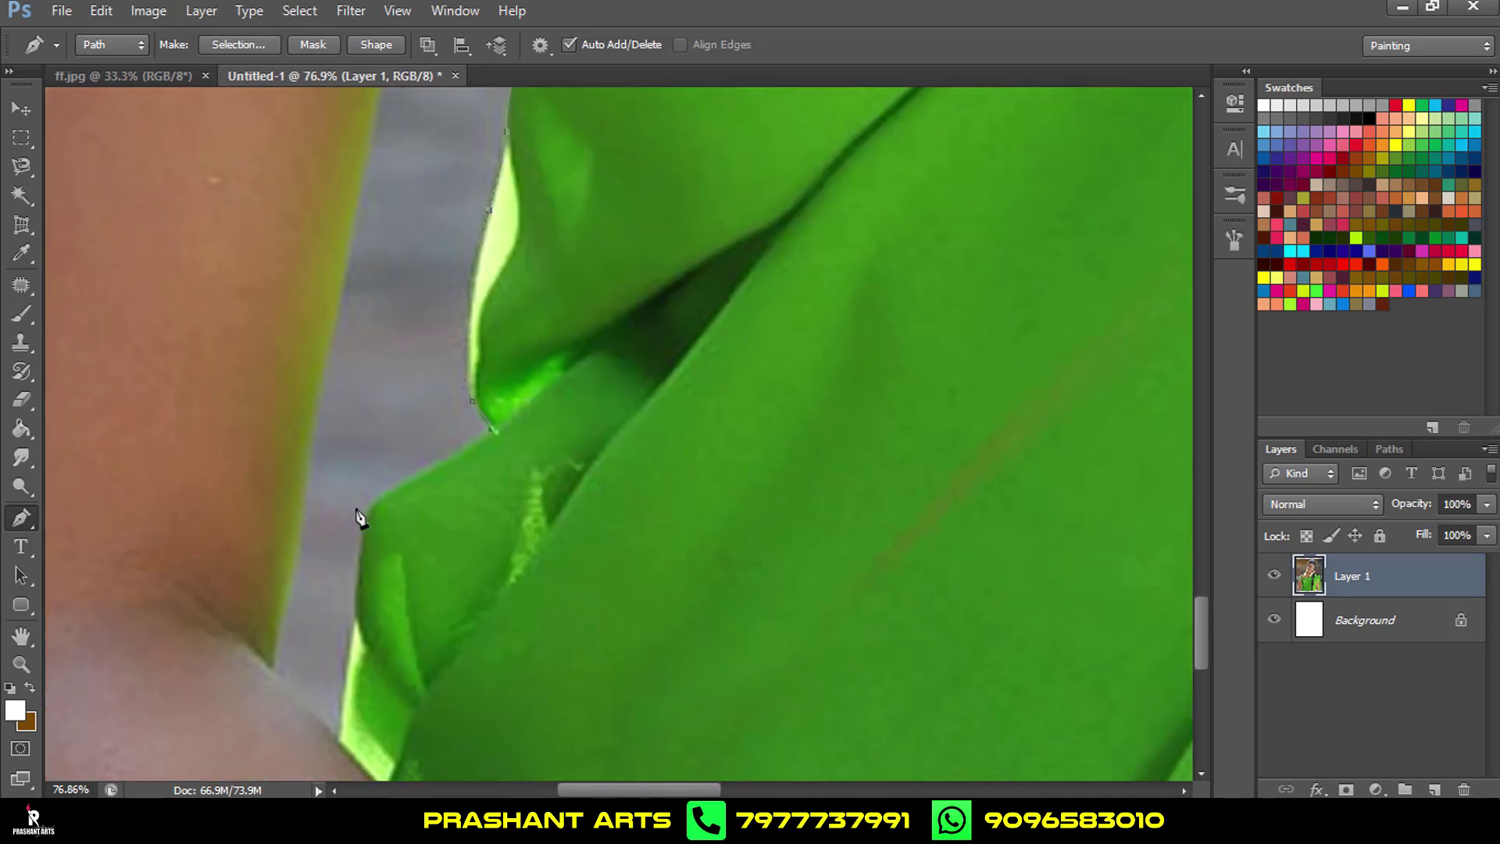
{"action": "left_click_drag", "start_coordinate": [351, 631], "coordinate": [351, 352]}
{"action": "left_click_drag", "start_coordinate": [437, 235], "coordinate": [489, 222]}
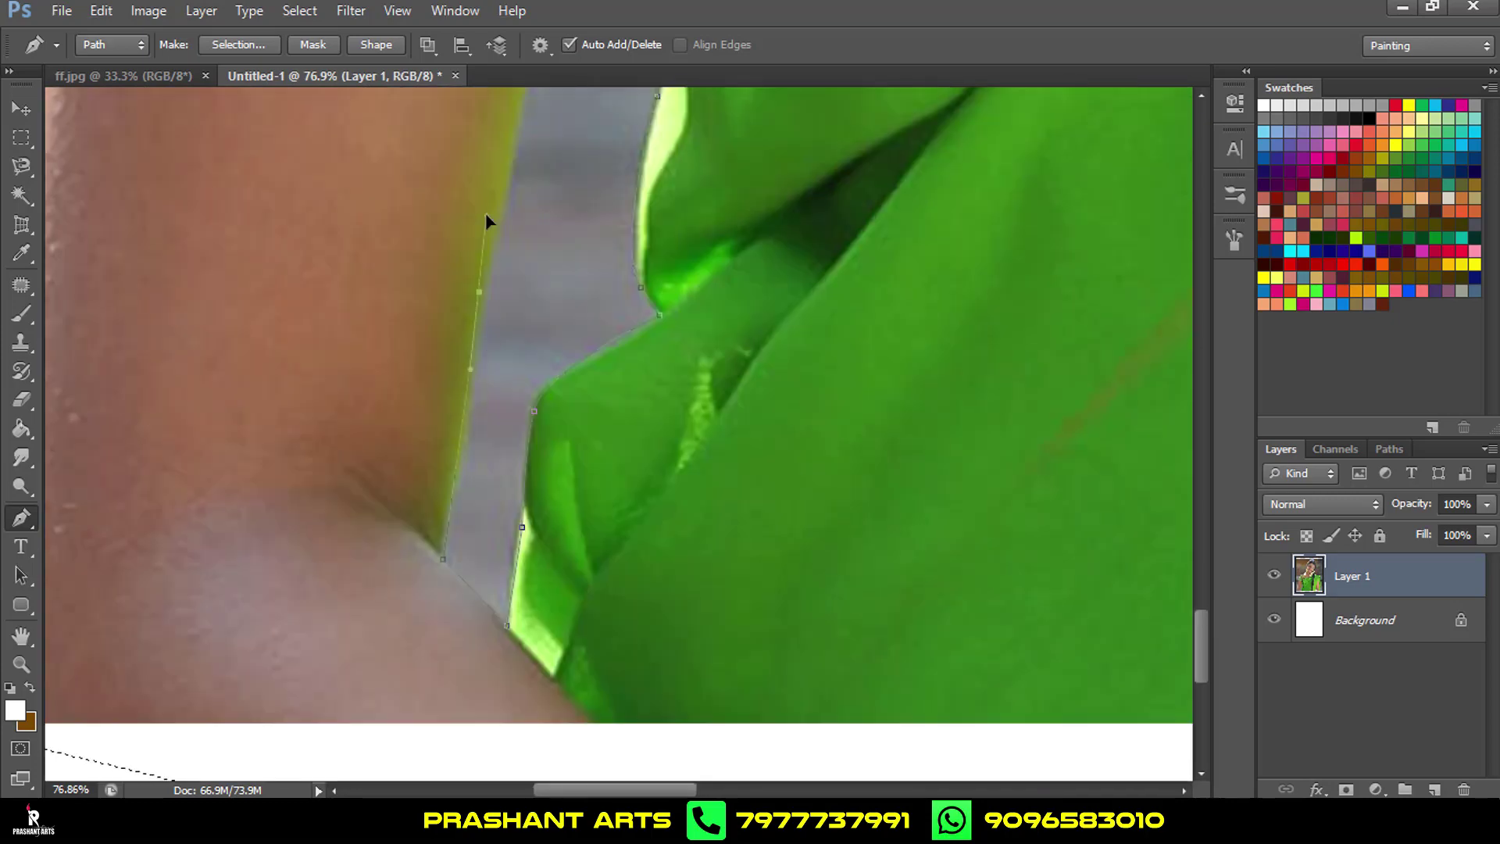
{"action": "left_click_drag", "start_coordinate": [385, 552], "coordinate": [393, 476]}
{"action": "scroll", "coordinate": [397, 429], "scroll_direction": "up", "scroll_amount": 3}
{"action": "key", "text": "ctrl+Return"}
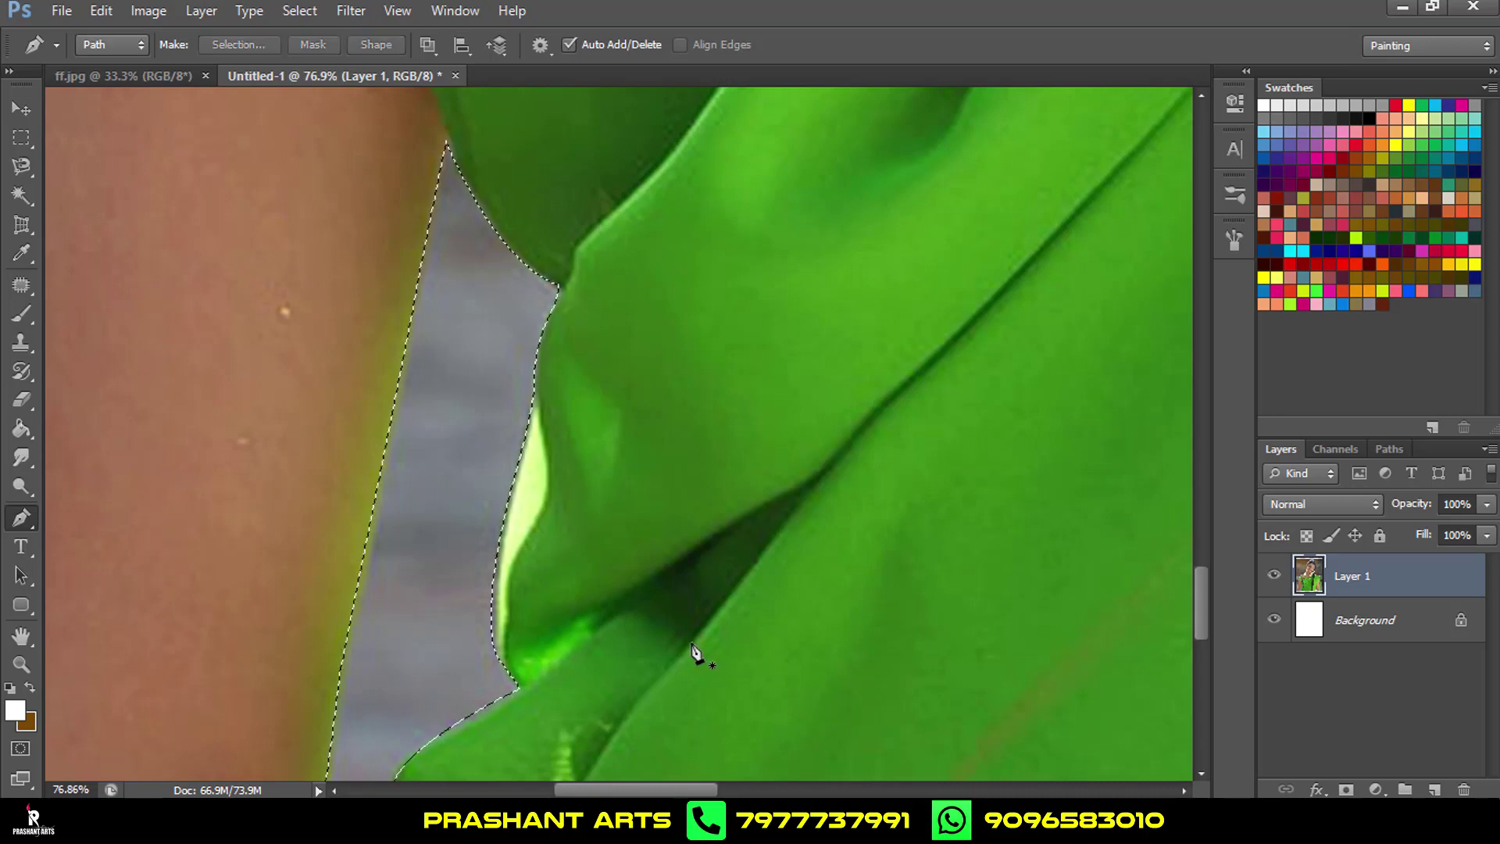
Undo the gap attempt, convert the outline path to a selection, and fit the image.
{"action": "scroll", "coordinate": [703, 594], "scroll_direction": "down", "scroll_amount": 5}
{"action": "scroll", "coordinate": [699, 524], "scroll_direction": "up", "scroll_amount": 1}
{"action": "scroll", "coordinate": [688, 511], "scroll_direction": "up", "scroll_amount": 2}
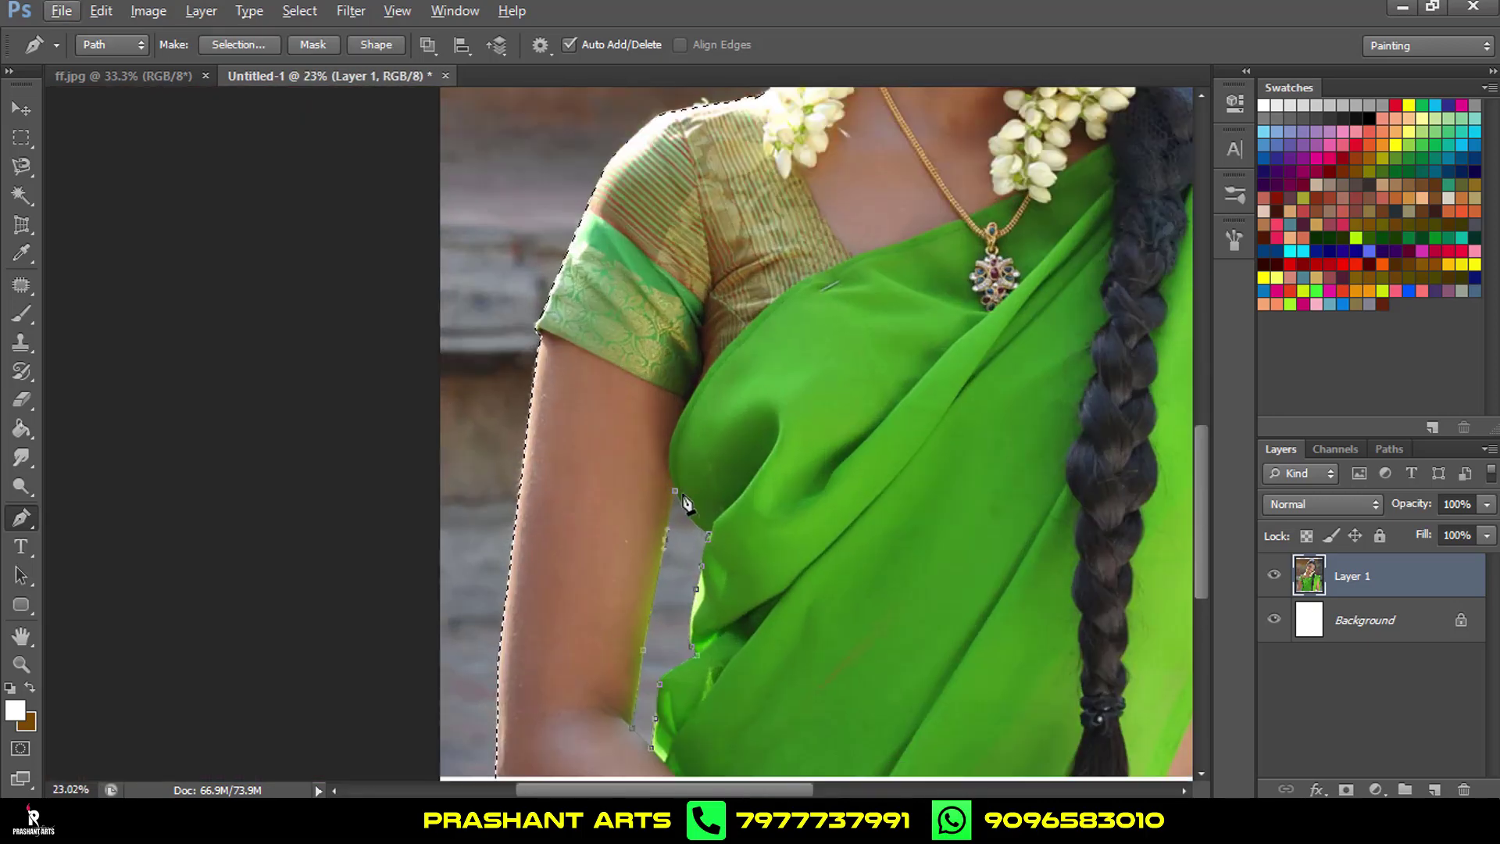
{"action": "key", "text": "Escape"}
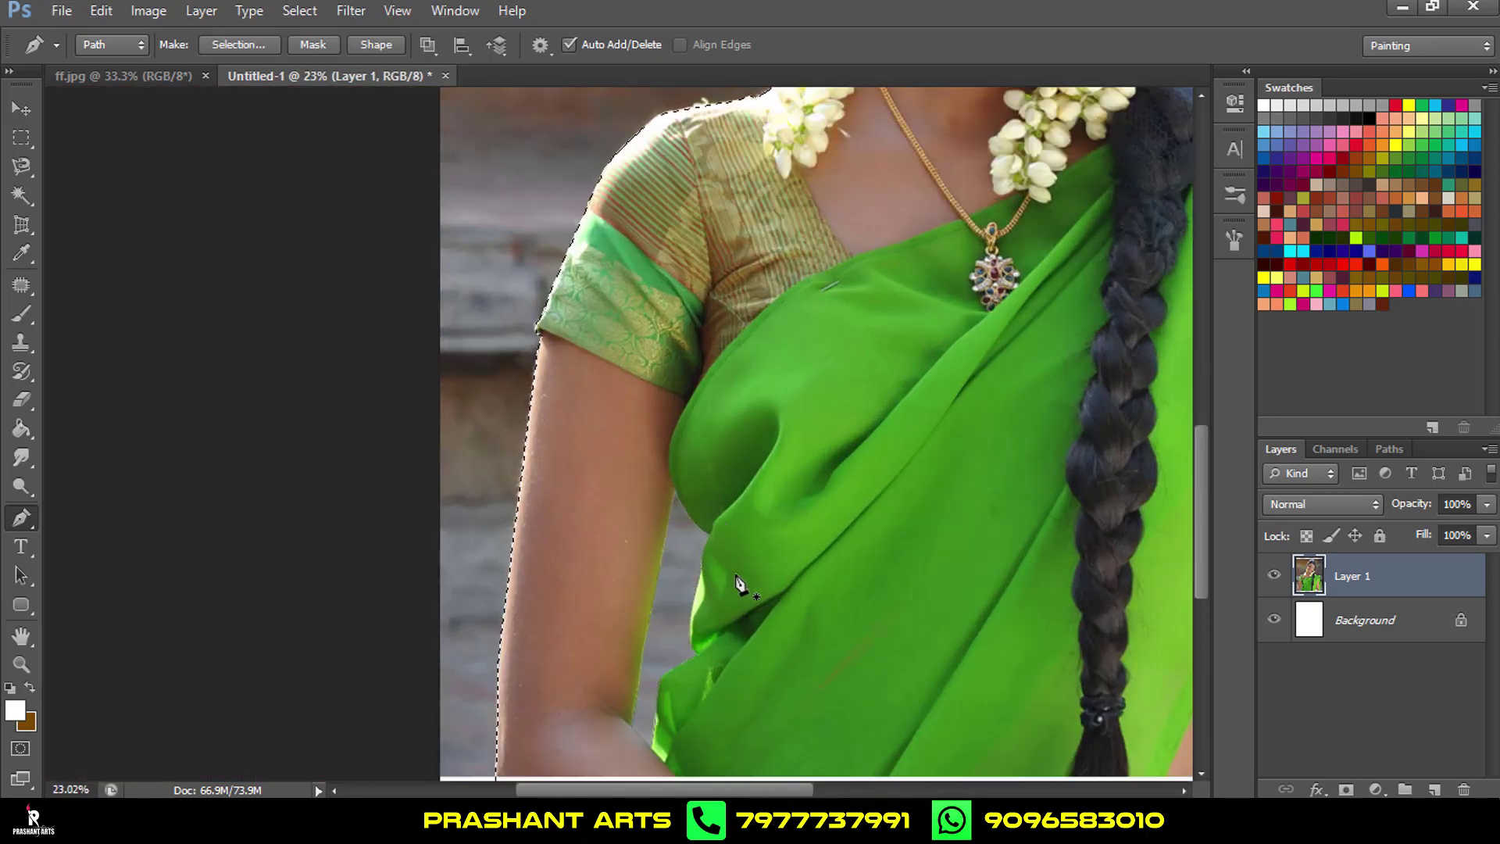
{"action": "key", "text": "Escape"}
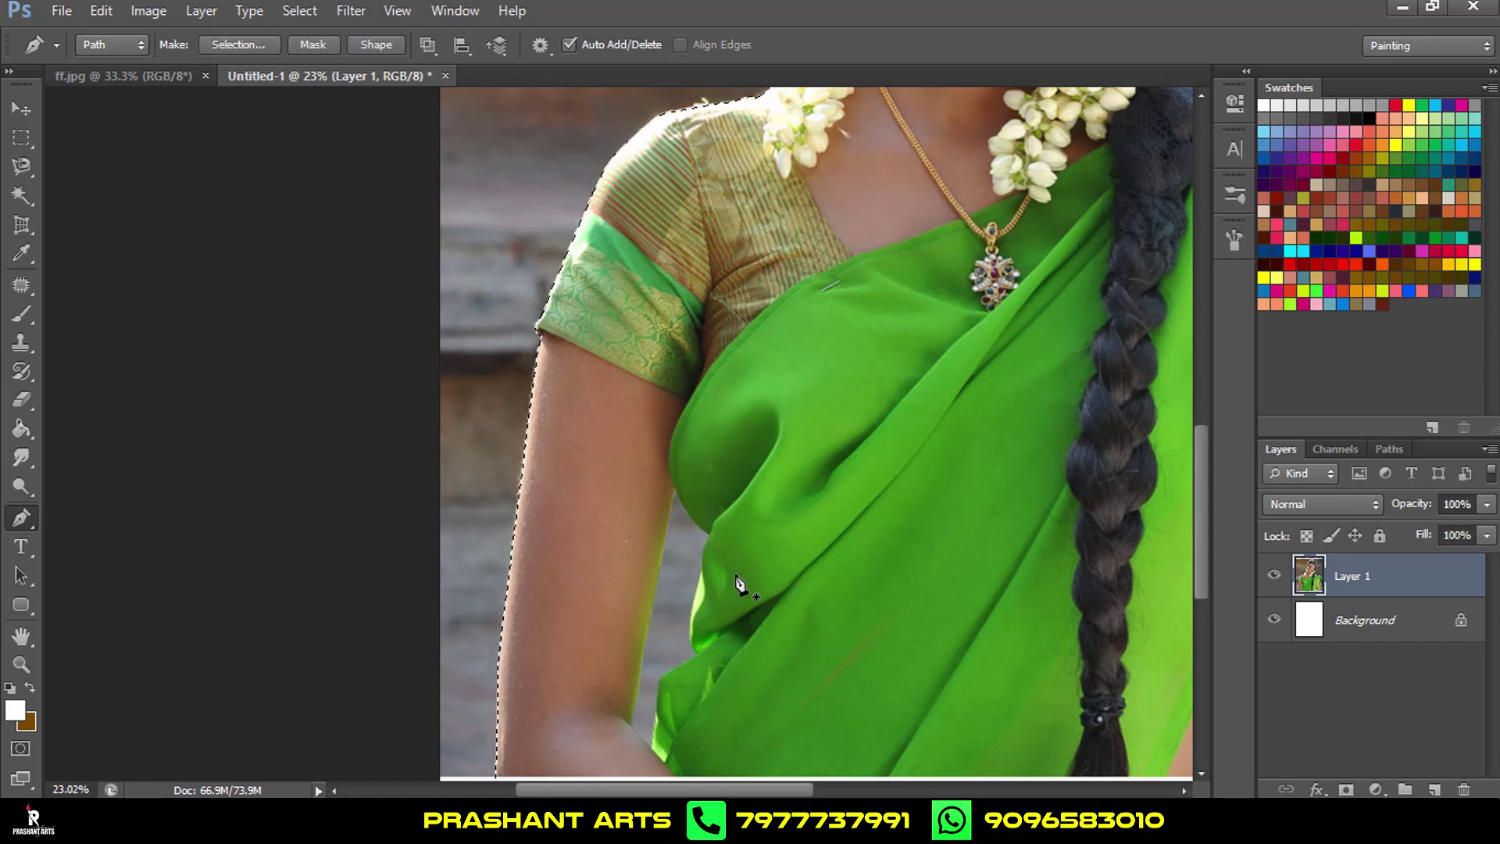
{"action": "key", "text": "Escape"}
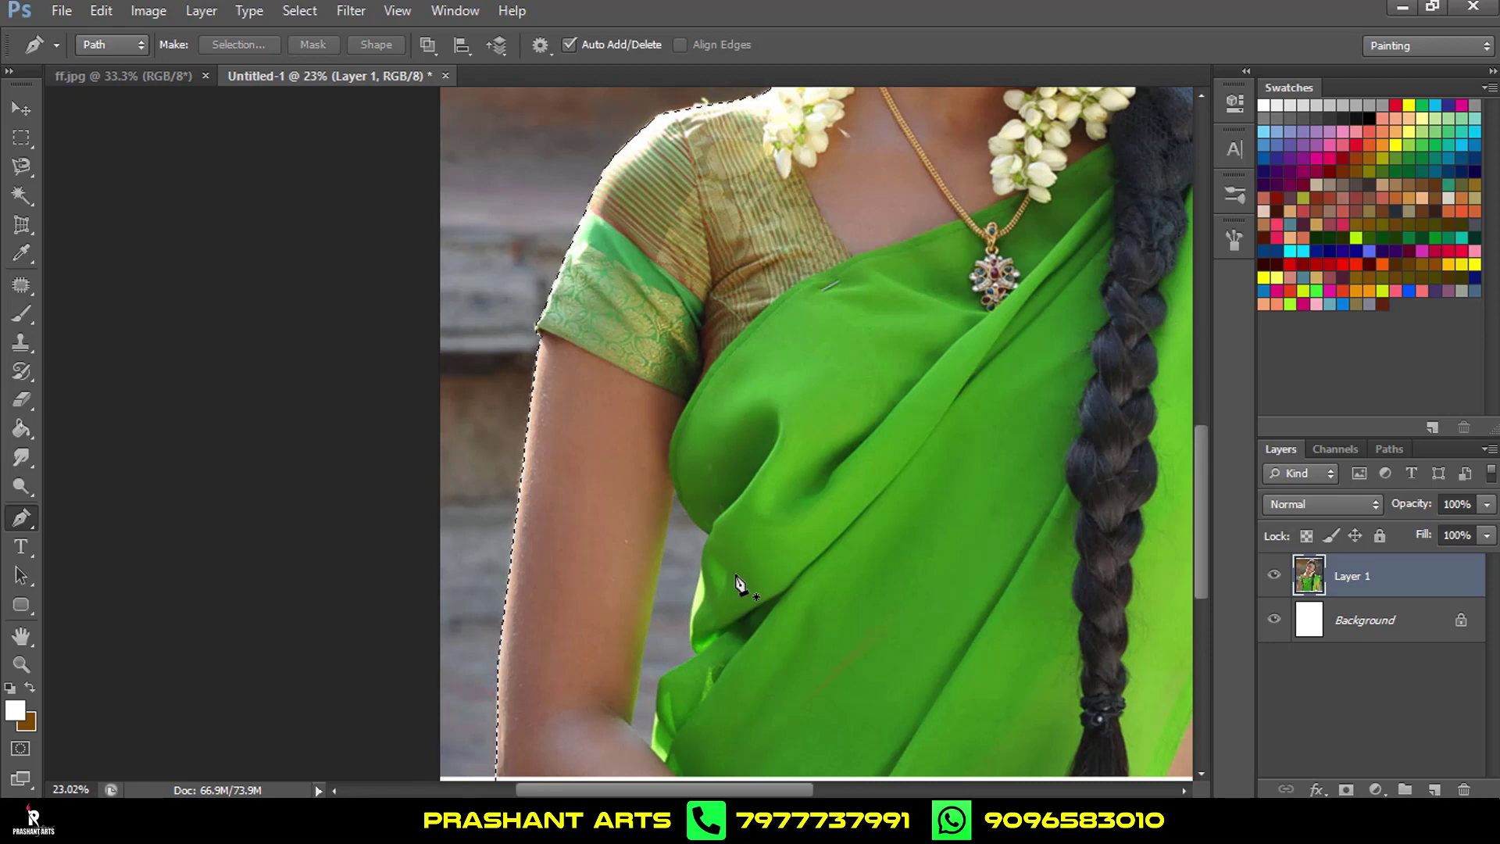
{"action": "key", "text": "ctrl+alt+z"}
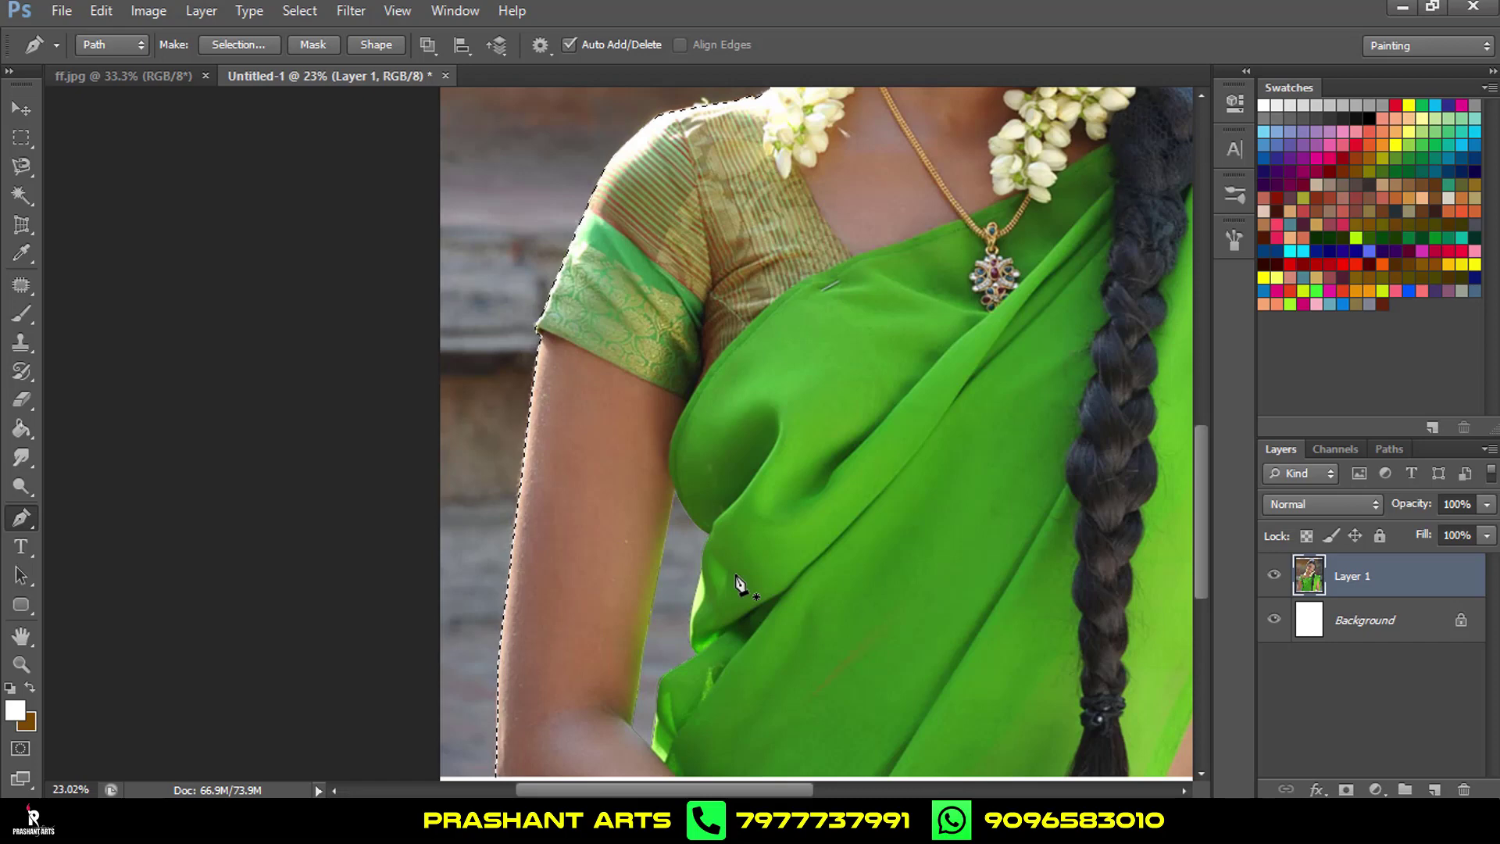
{"action": "key", "text": "ctrl+alt+Return"}
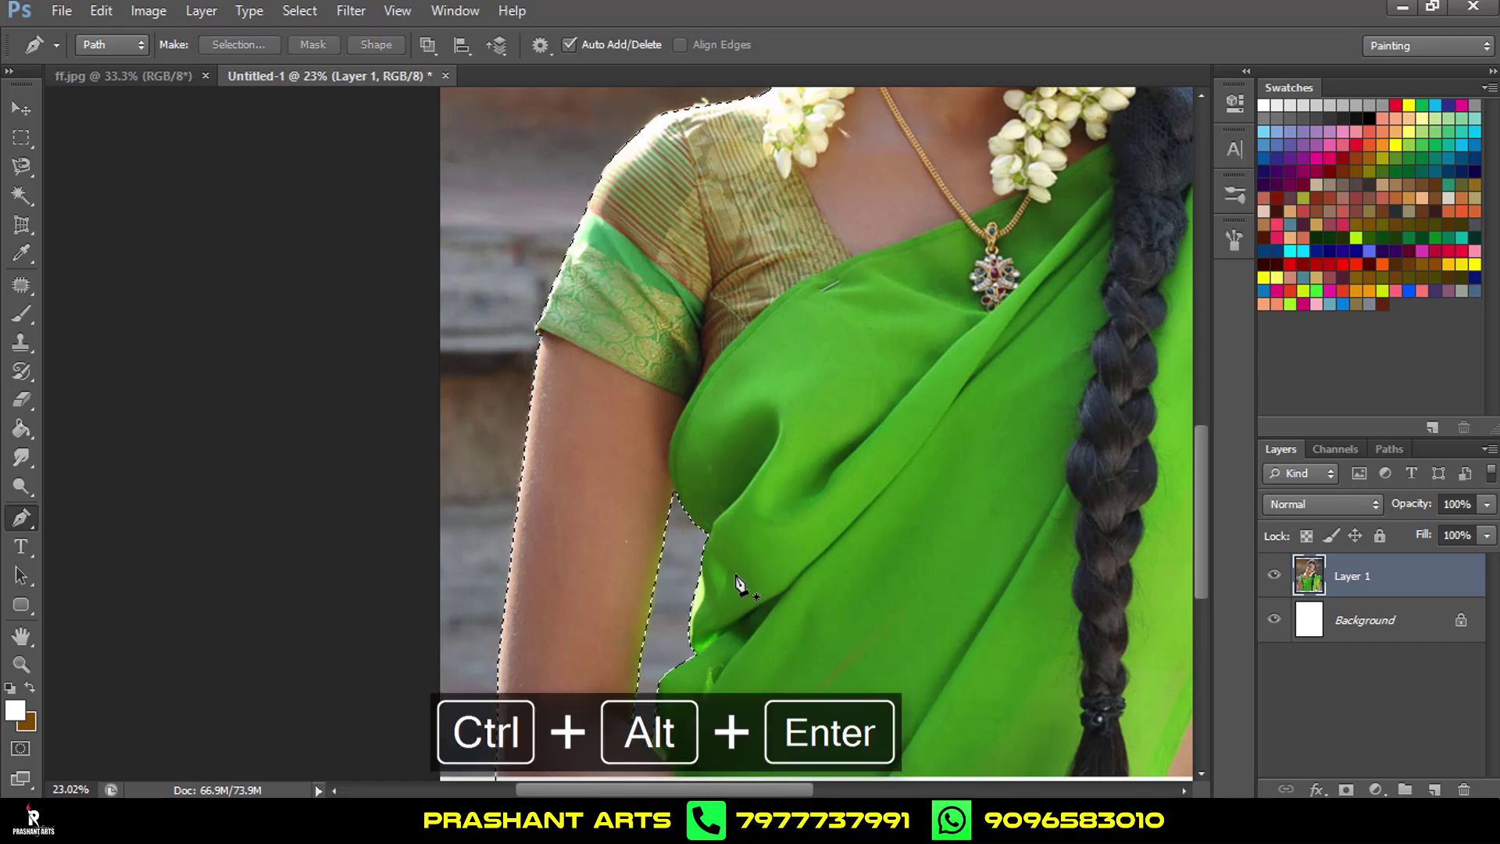
{"action": "key", "text": "ctrl+0"}
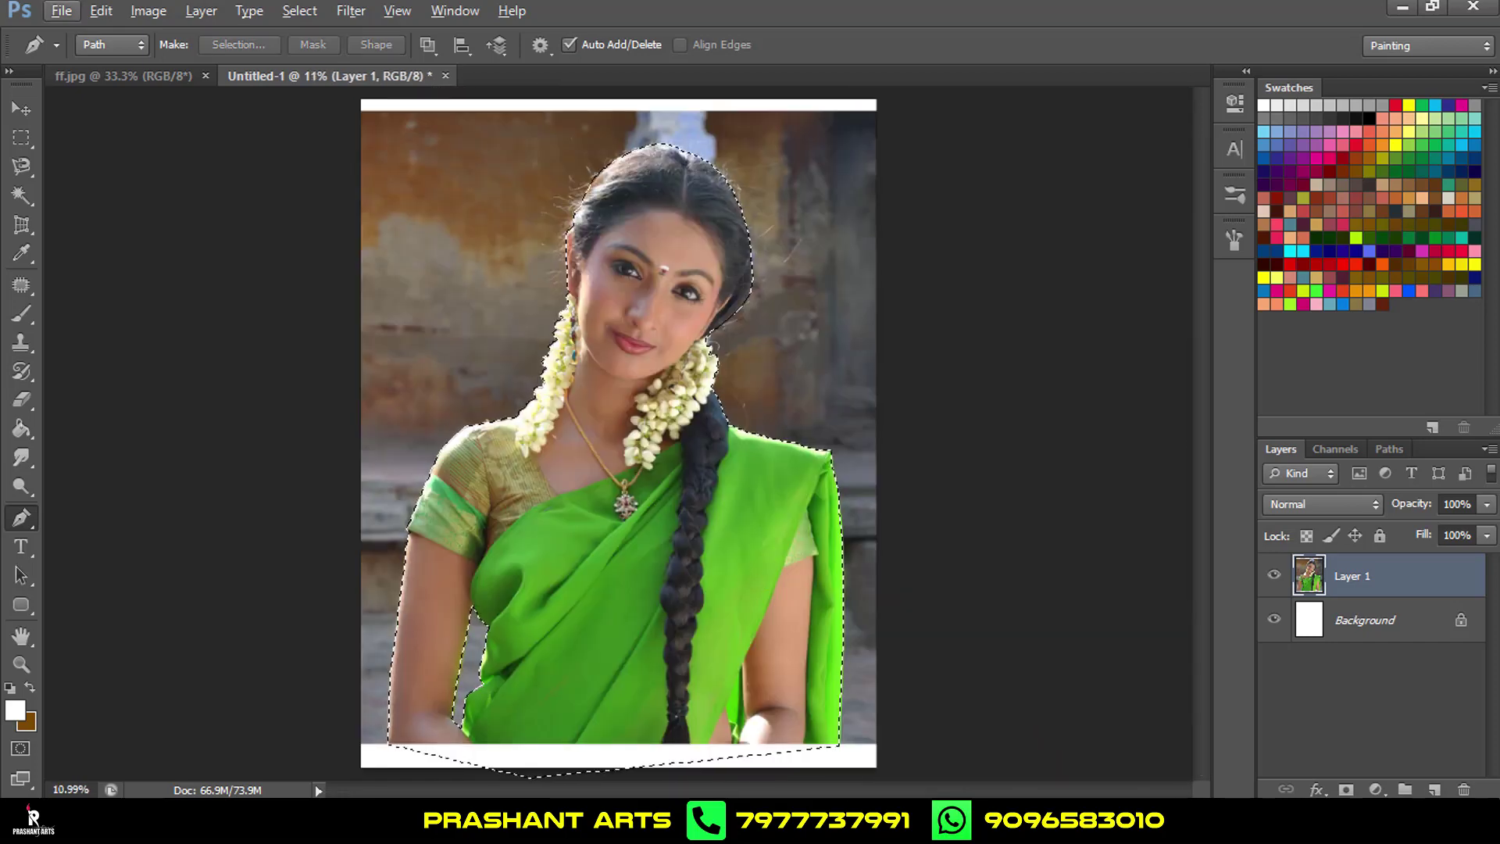
Mask Layer 1 with the selection, then Refine Mask with Smooth 2 and Feather 2.
{"action": "left_click", "coordinate": [1349, 790]}
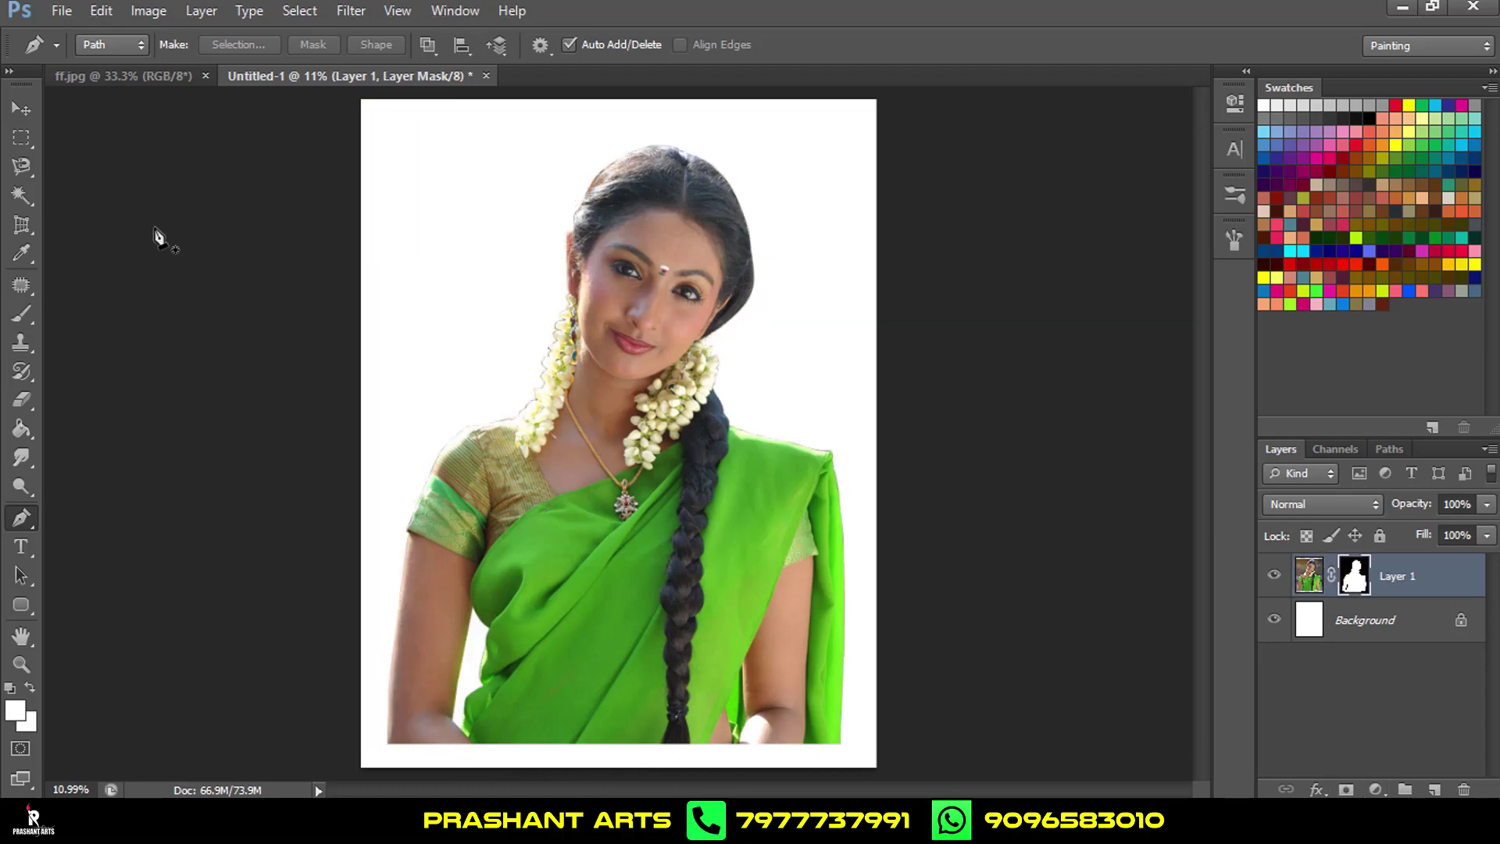
{"action": "left_click", "coordinate": [24, 108]}
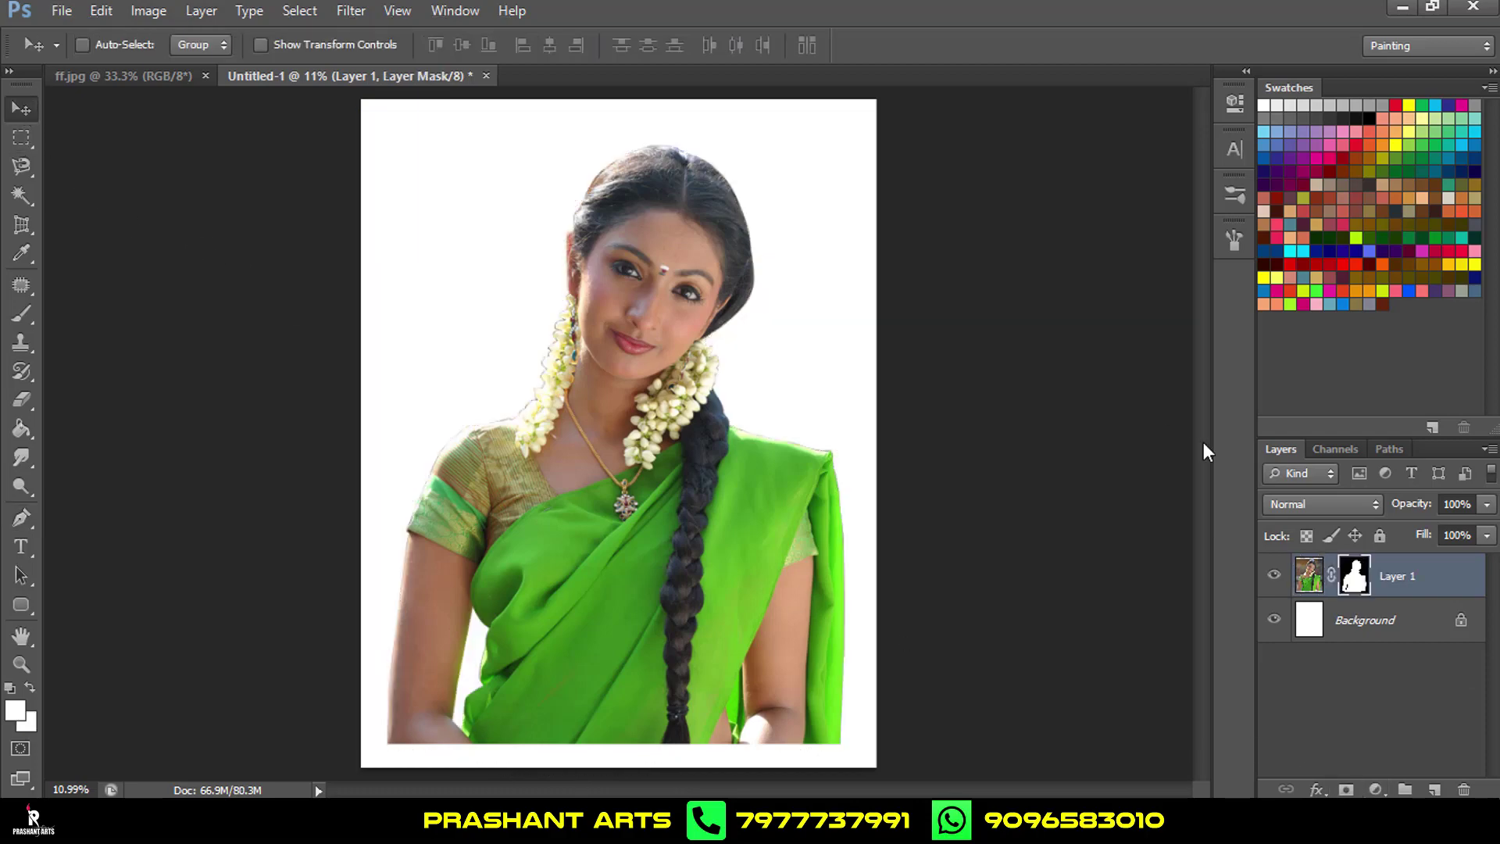
{"action": "right_click", "coordinate": [1364, 582]}
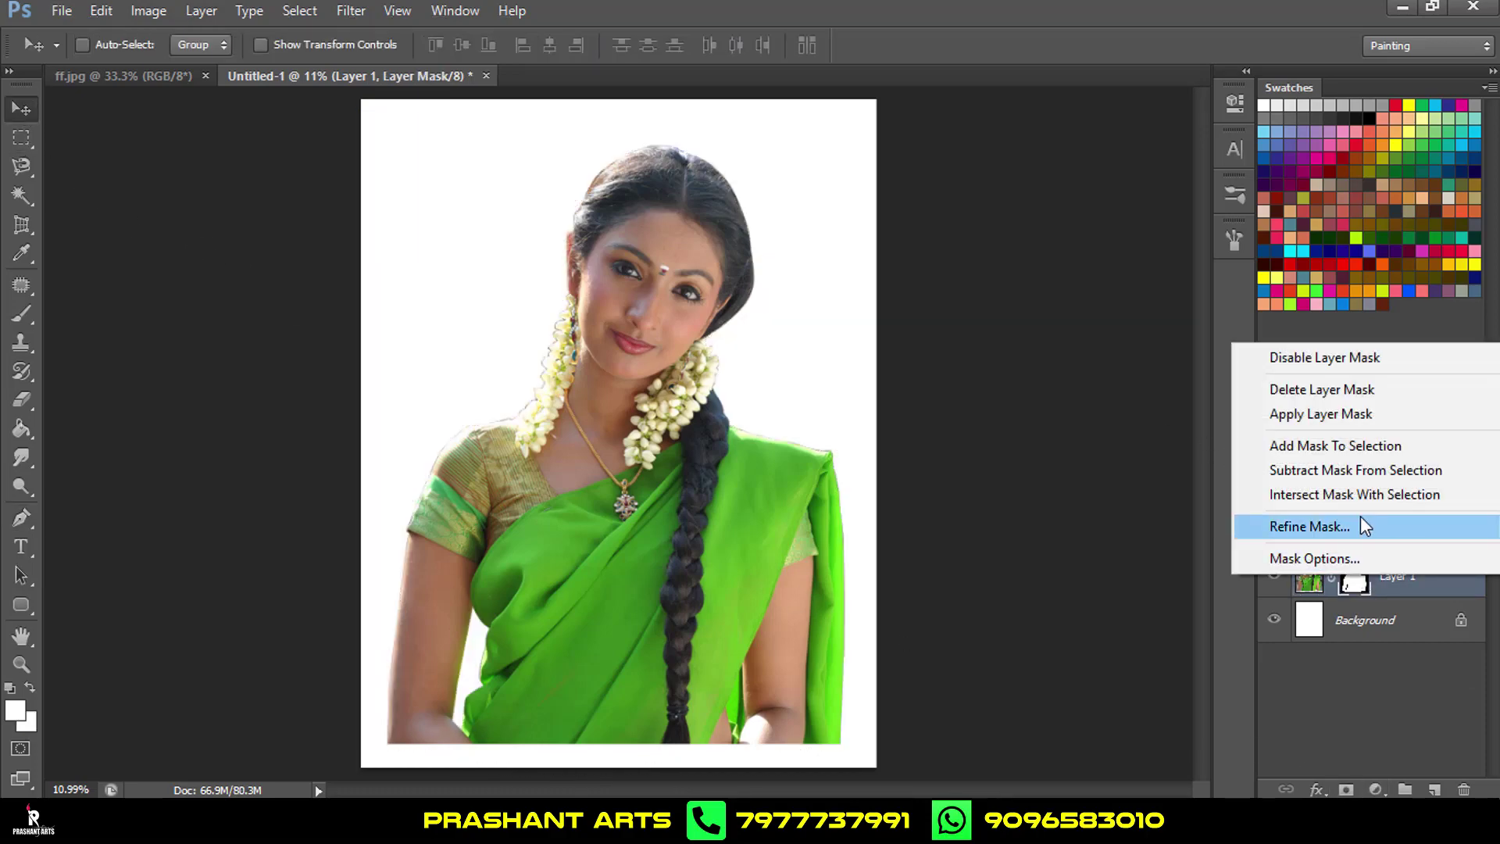
{"action": "left_click", "coordinate": [1364, 526]}
{"action": "left_click", "coordinate": [573, 454]}
{"action": "type", "text": "2"}
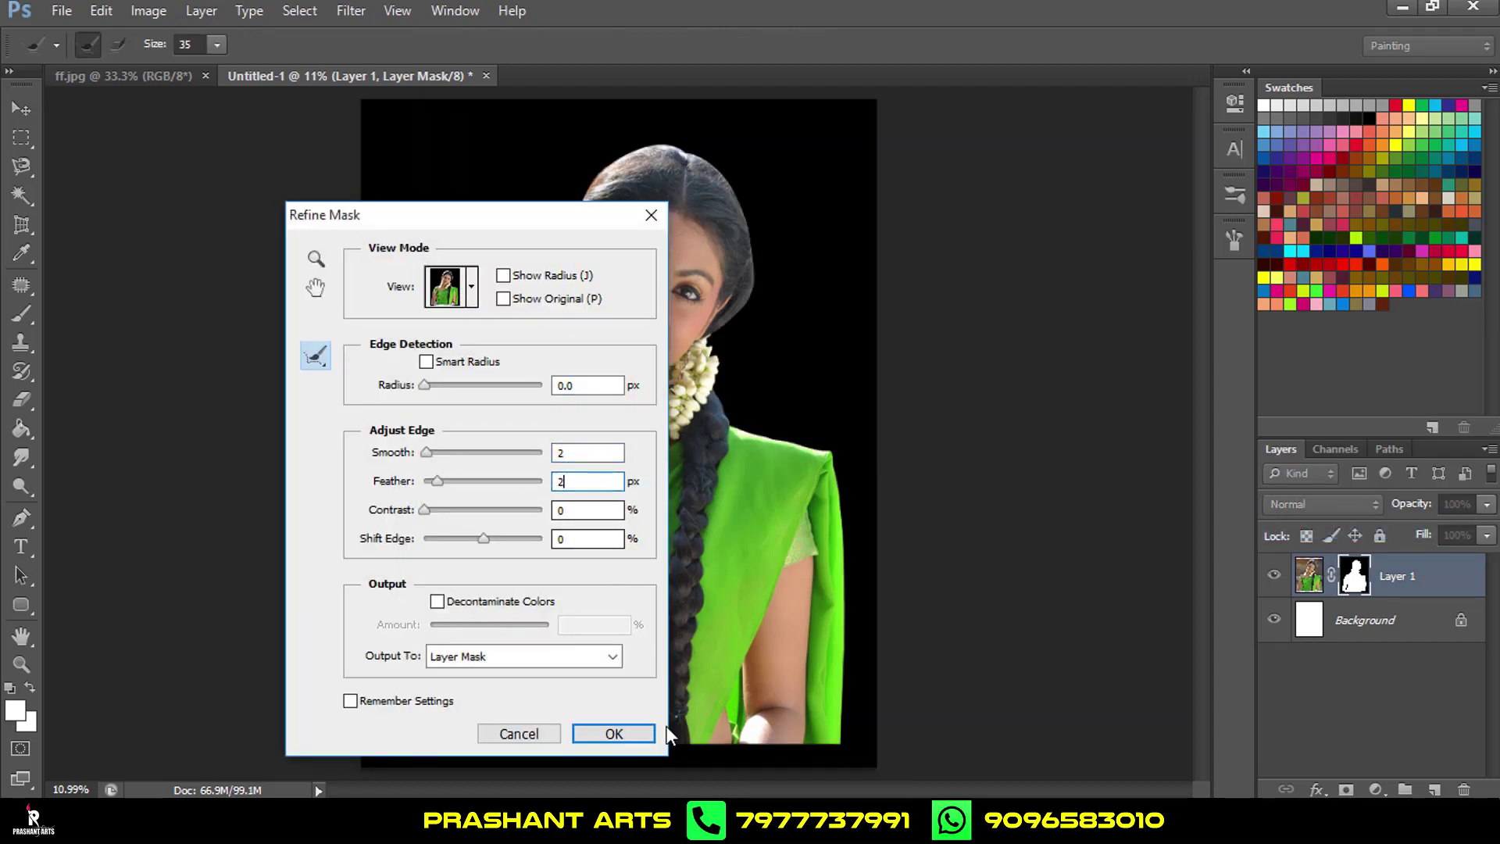
{"action": "left_click", "coordinate": [613, 733]}
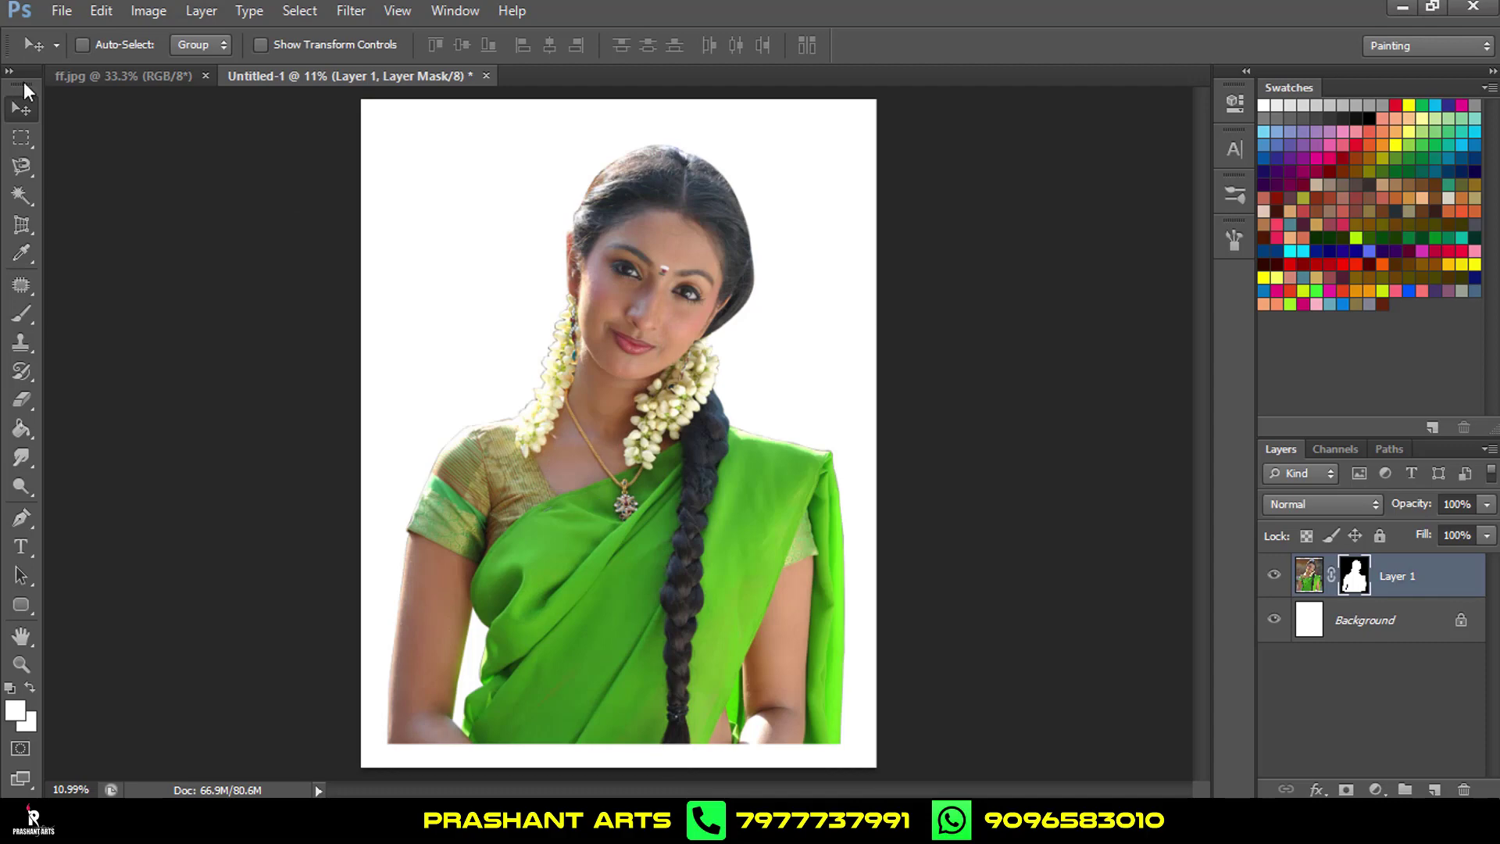
Apply the layer mask to the woman's layer and duplicate it as Layer 1 copy.
{"action": "scroll", "coordinate": [782, 328], "scroll_direction": "down", "scroll_amount": 1, "text": "alt"}
{"action": "scroll", "coordinate": [777, 328], "scroll_direction": "down", "scroll_amount": 1, "text": "alt"}
{"action": "scroll", "coordinate": [812, 352], "scroll_direction": "down", "scroll_amount": 1, "text": "alt"}
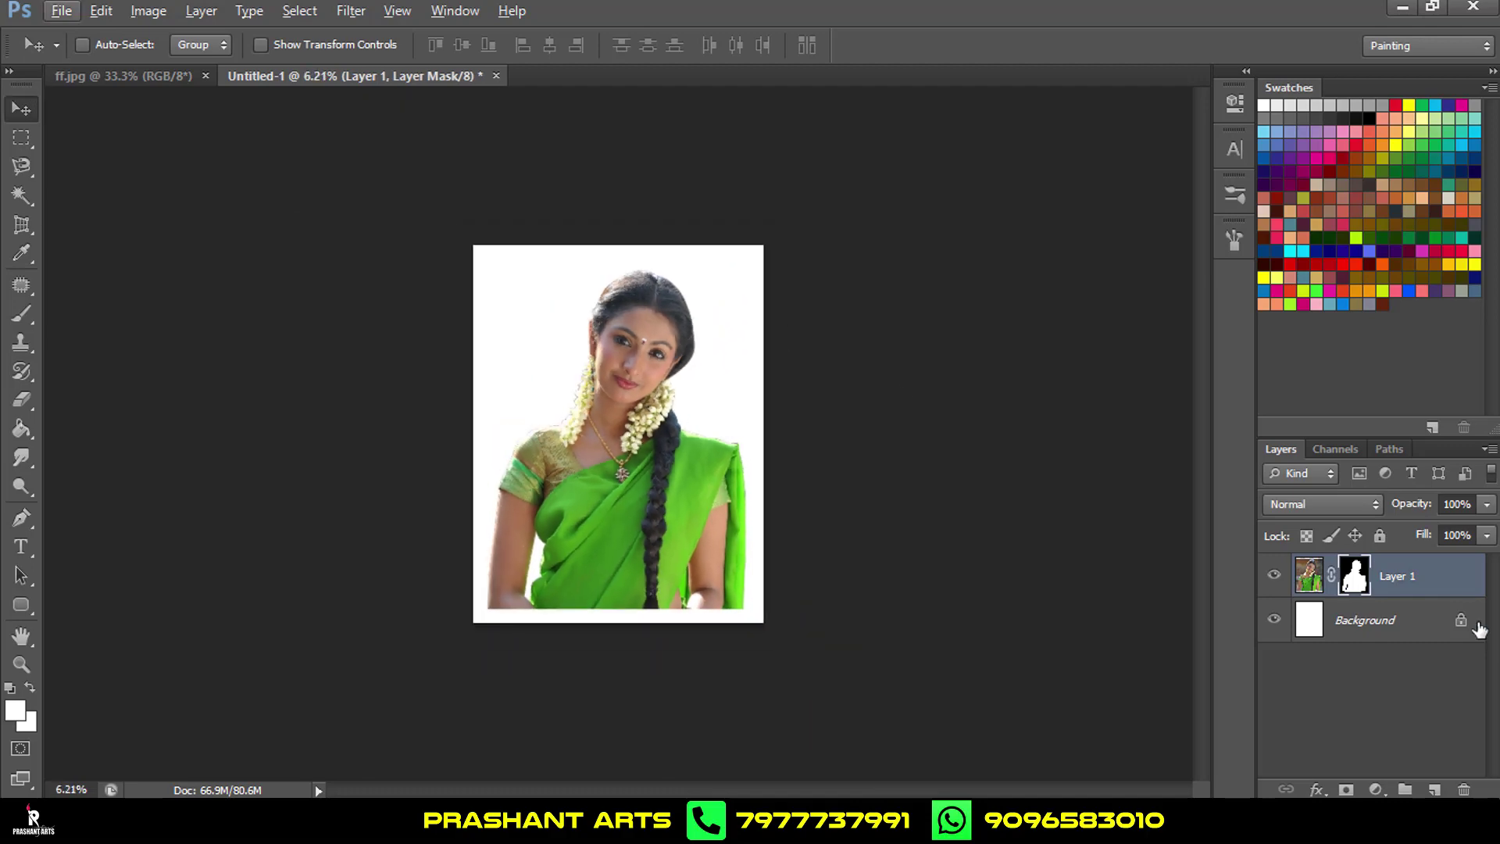
{"action": "right_click", "coordinate": [1366, 586]}
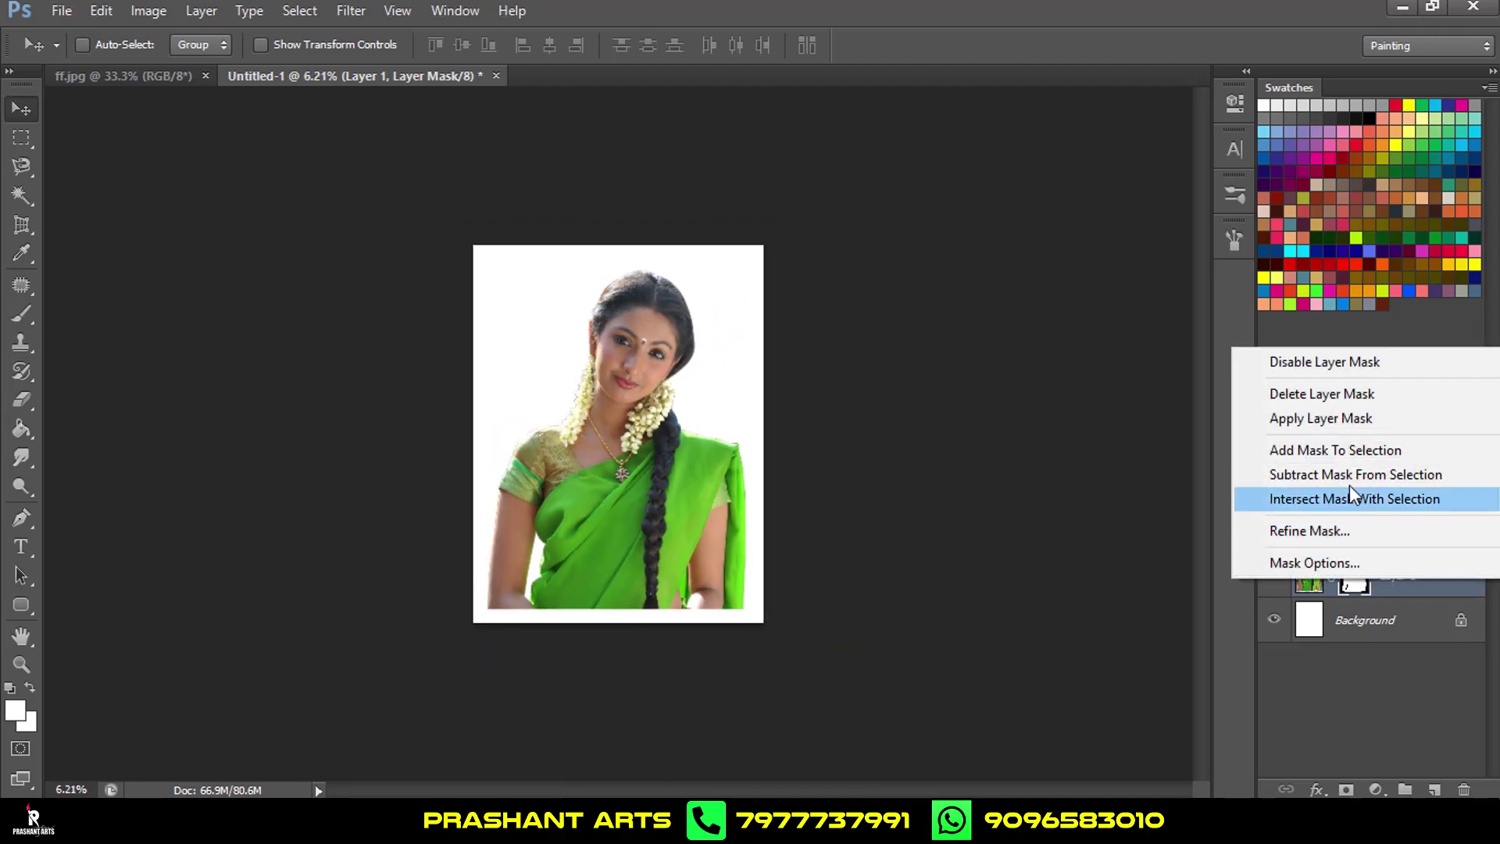
{"action": "left_click", "coordinate": [1341, 419]}
{"action": "key", "text": "ctrl+j"}
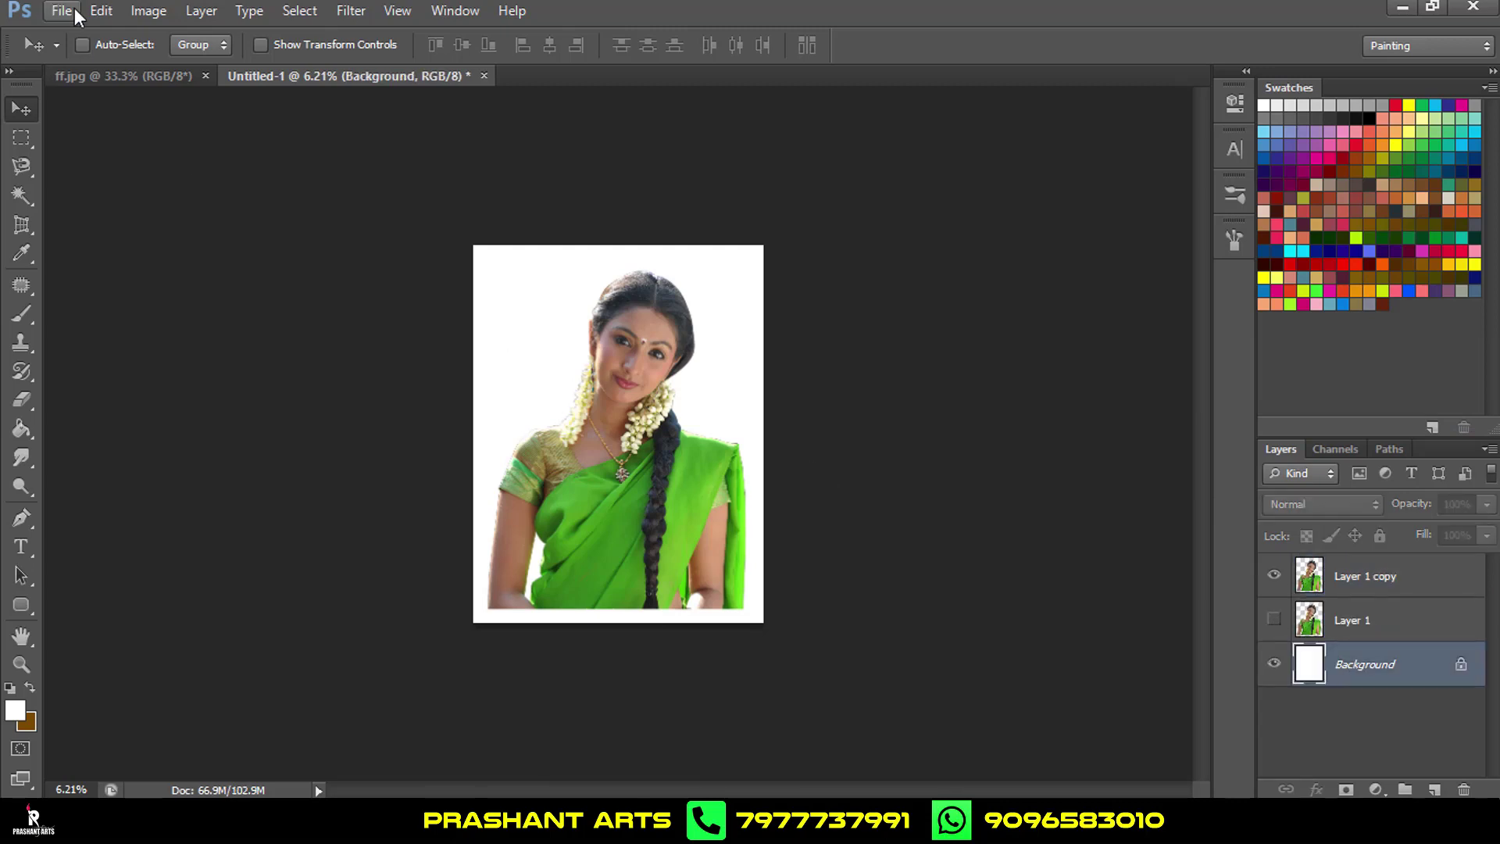
Fill the Background layer with 50% gray.
{"action": "left_click", "coordinate": [101, 10]}
{"action": "left_click", "coordinate": [291, 303]}
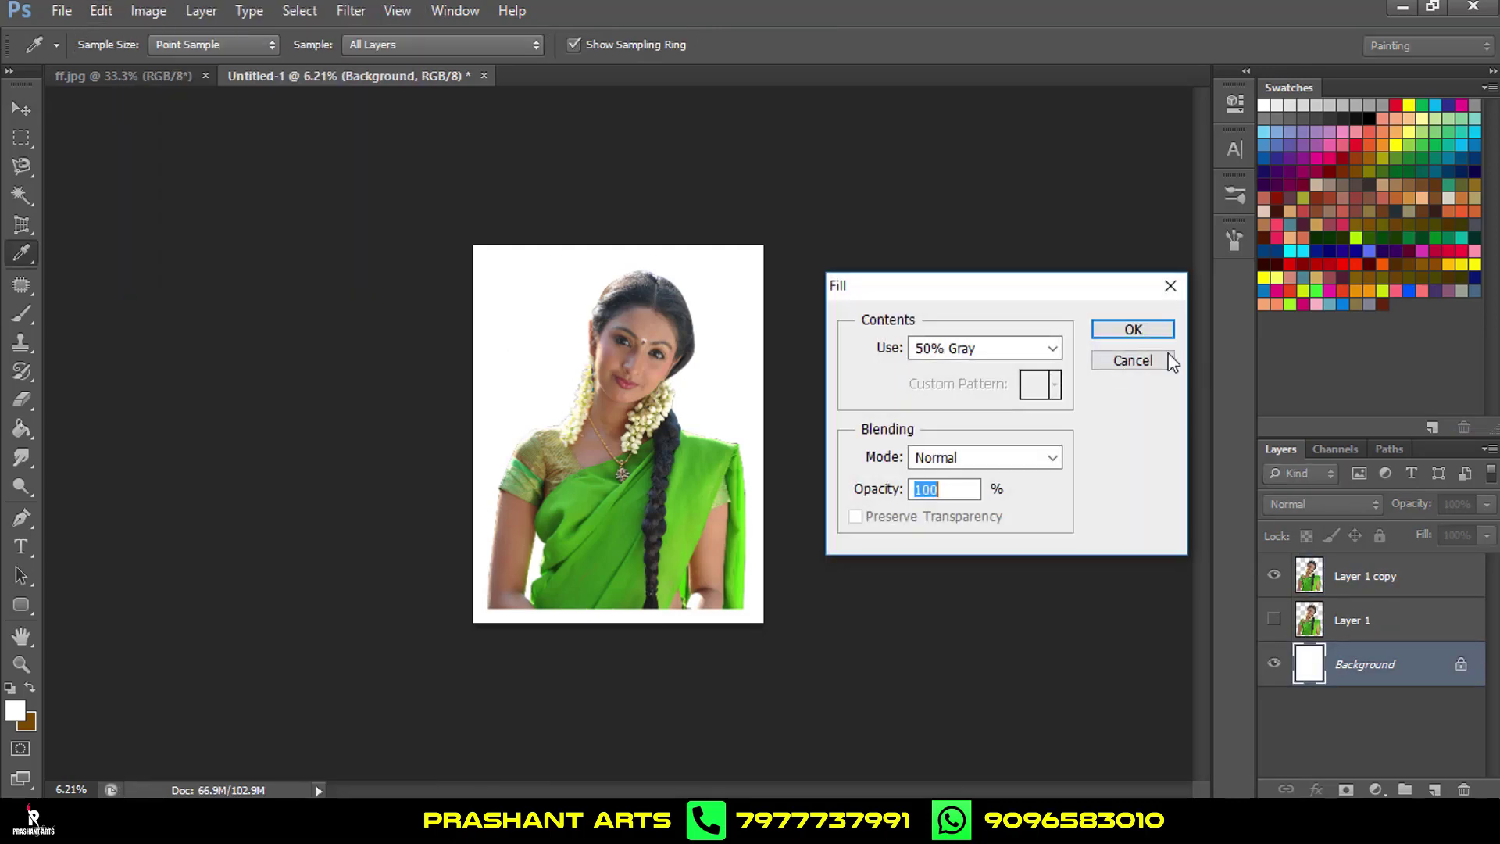
{"action": "left_click", "coordinate": [1131, 330]}
{"action": "key", "text": "v"}
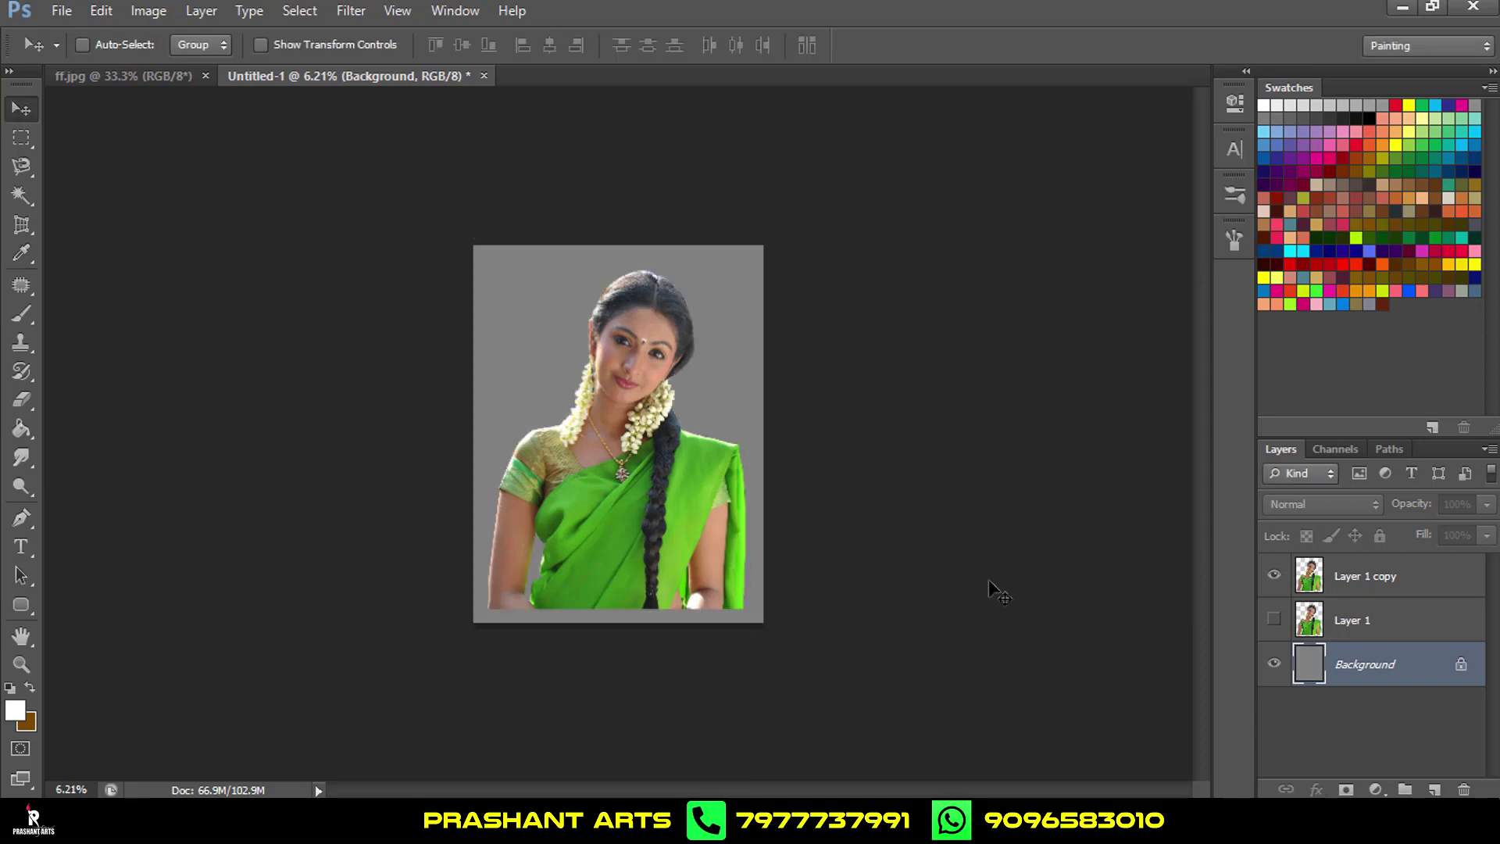
Darken the gray Background with Levels midtones at 0.38, then nudge the woman slightly down.
{"action": "left_click", "coordinate": [1398, 579]}
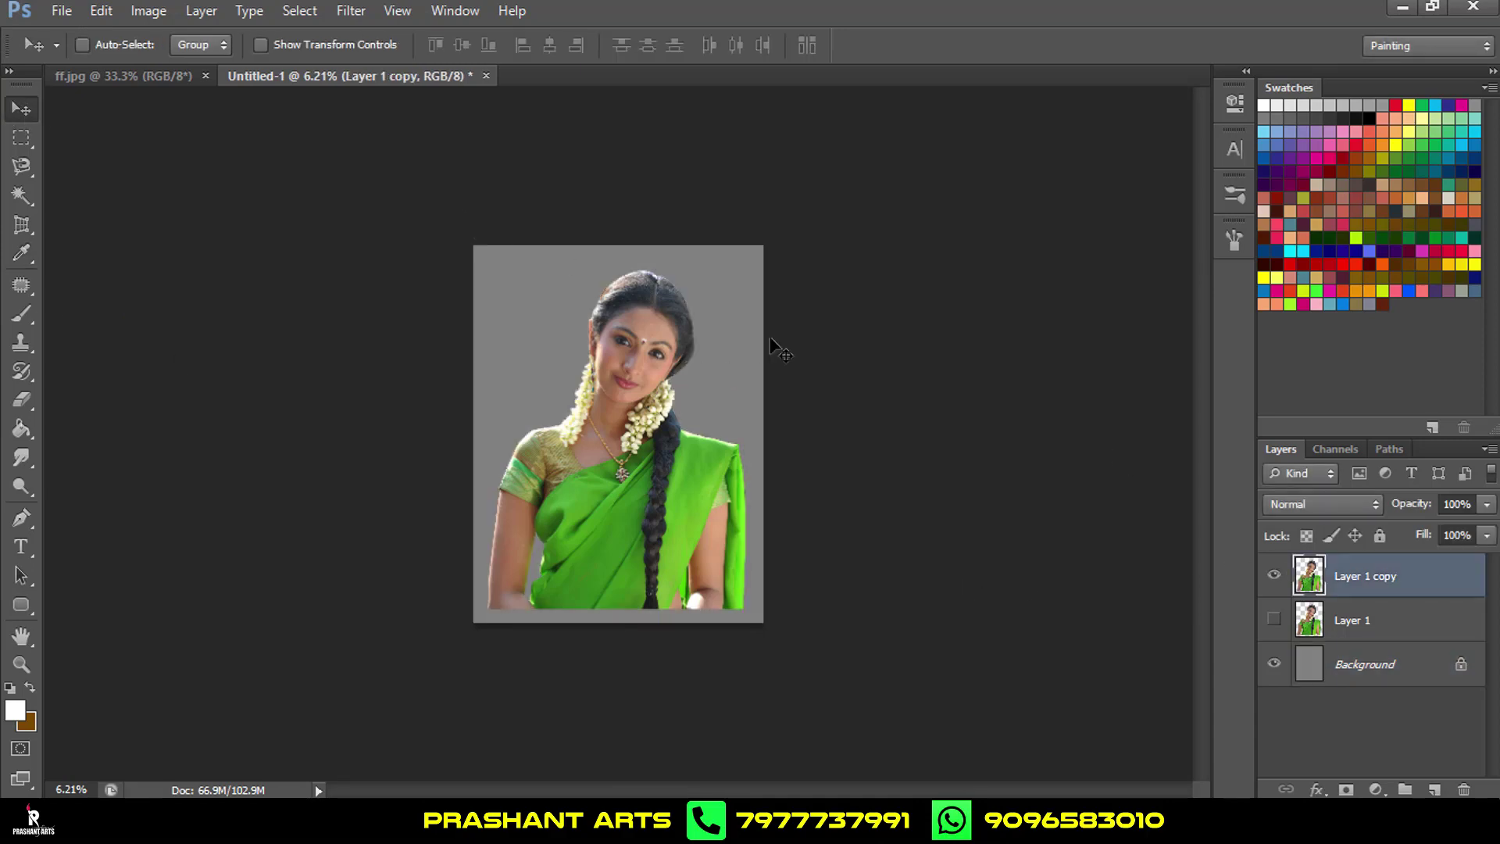
{"action": "scroll", "coordinate": [701, 390], "scroll_direction": "up", "scroll_amount": 2}
{"action": "scroll", "coordinate": [664, 379], "scroll_direction": "up", "scroll_amount": 1}
{"action": "scroll", "coordinate": [631, 368], "scroll_direction": "down", "scroll_amount": 3}
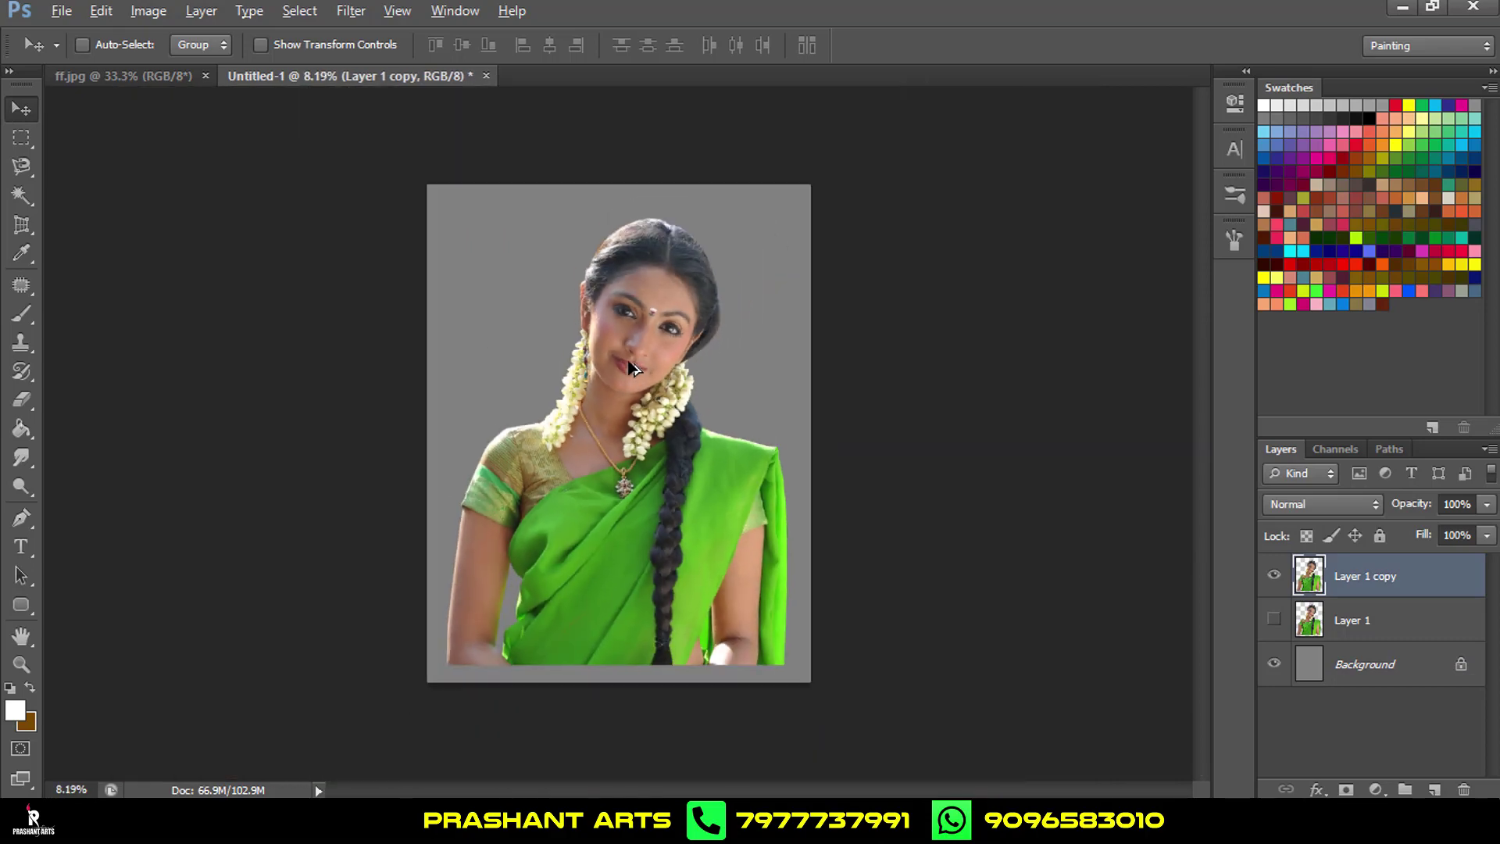
{"action": "left_click", "coordinate": [1432, 677]}
{"action": "key", "text": "ctrl+l"}
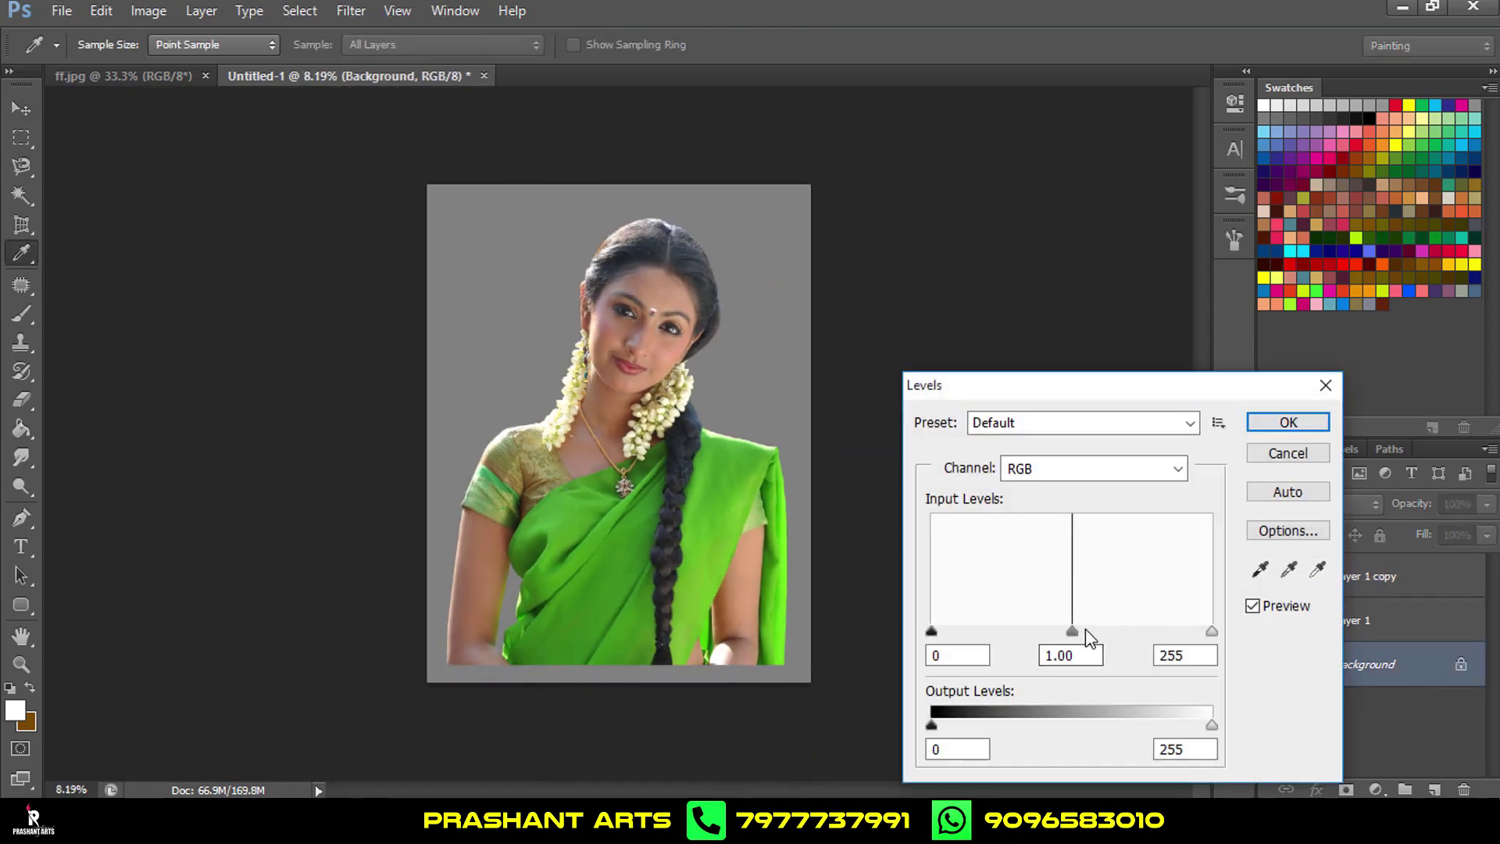
{"action": "left_click_drag", "start_coordinate": [1072, 632], "coordinate": [1146, 631]}
{"action": "left_click", "coordinate": [1287, 423]}
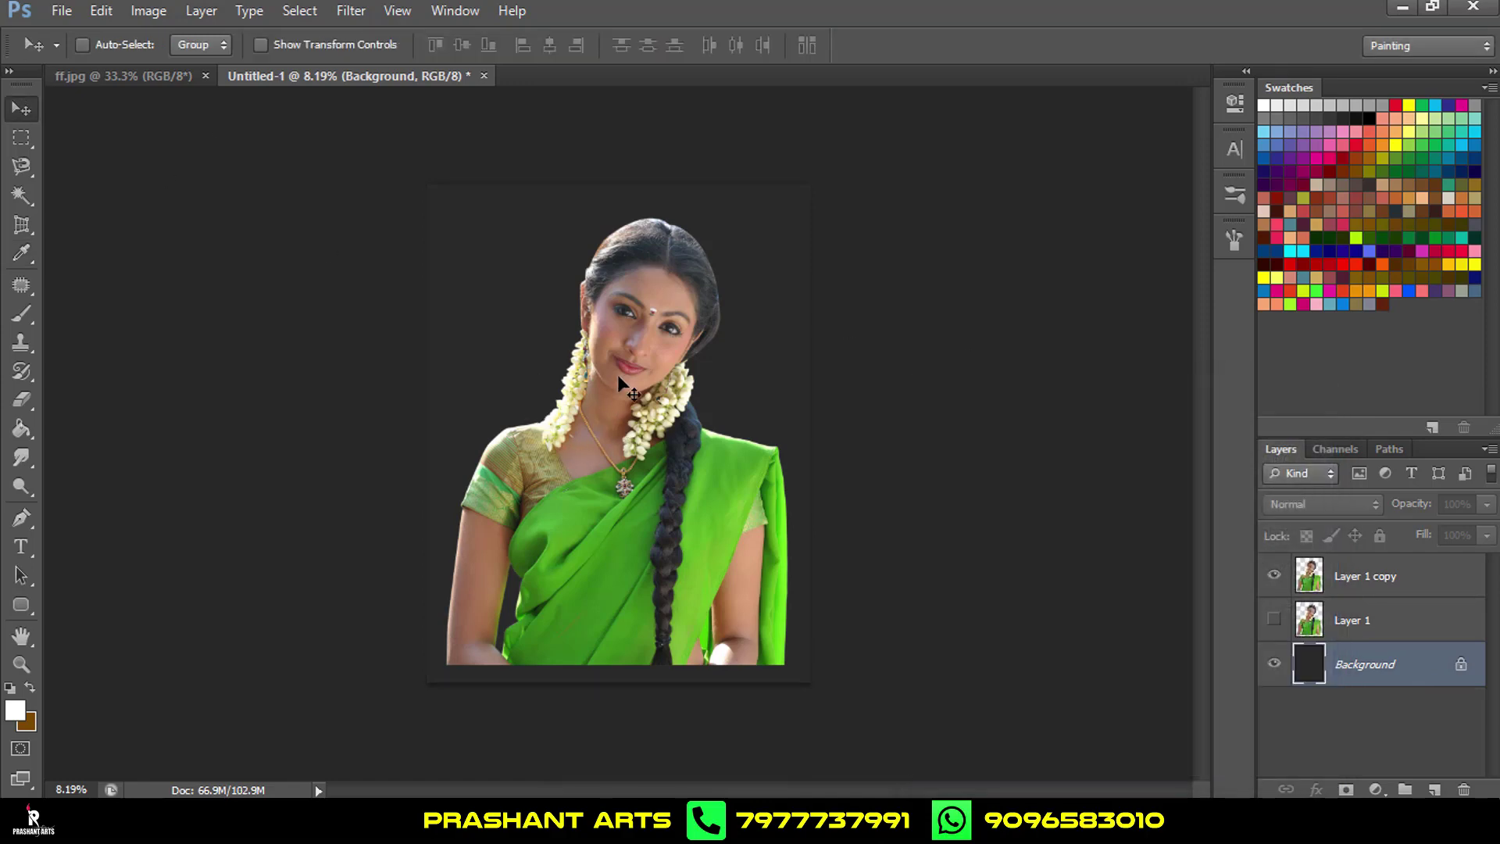
{"action": "left_click_drag", "start_coordinate": [619, 377], "coordinate": [622, 391]}
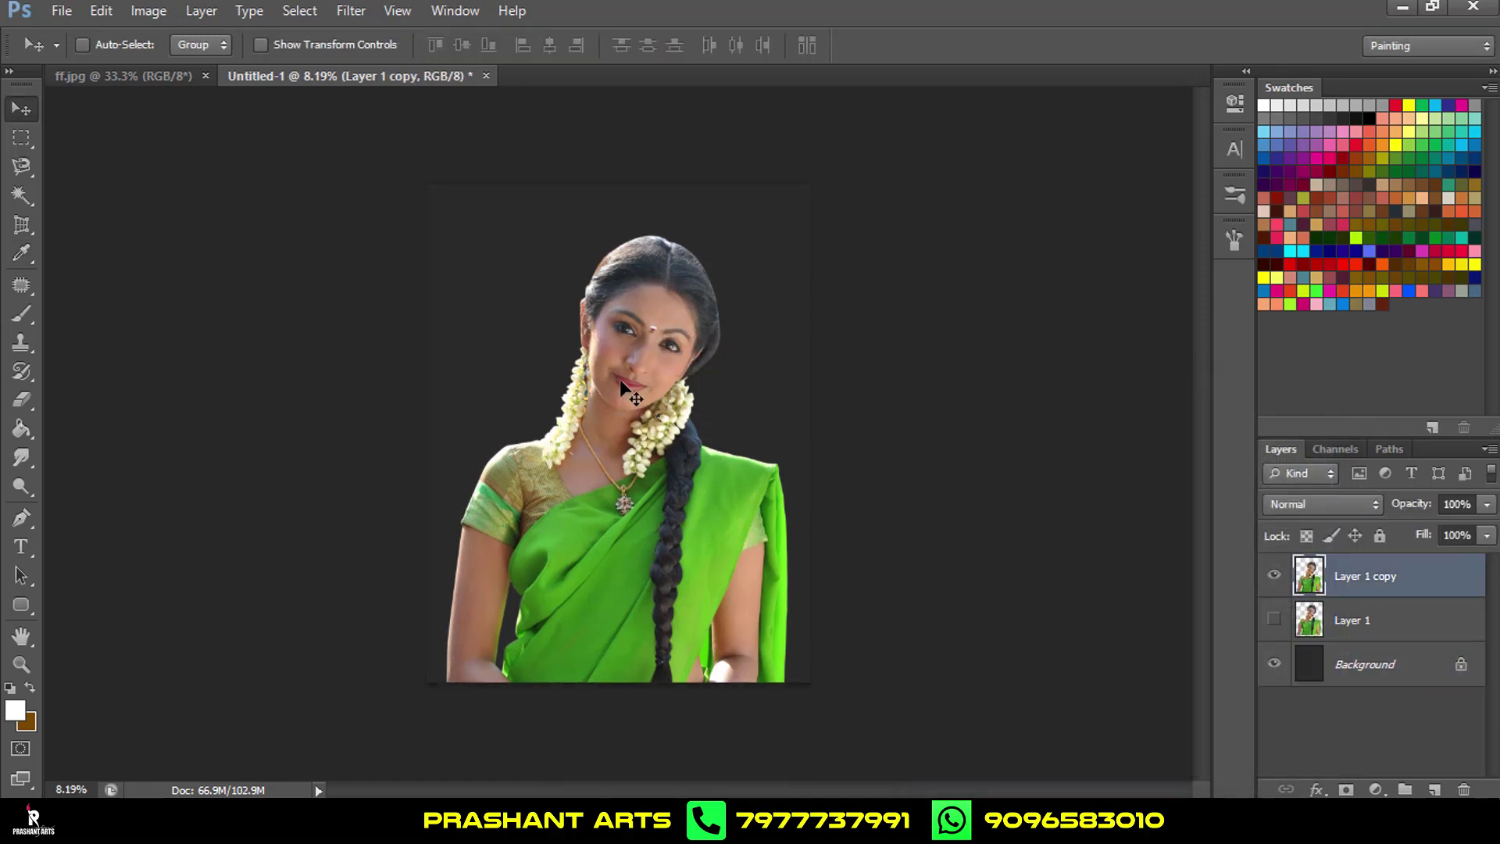
Apply Unsharp Mask to Layer 1 copy: Amount 86%, Radius 7.2 px, Threshold 0.
{"action": "scroll", "coordinate": [620, 389], "scroll_direction": "up", "scroll_amount": 5}
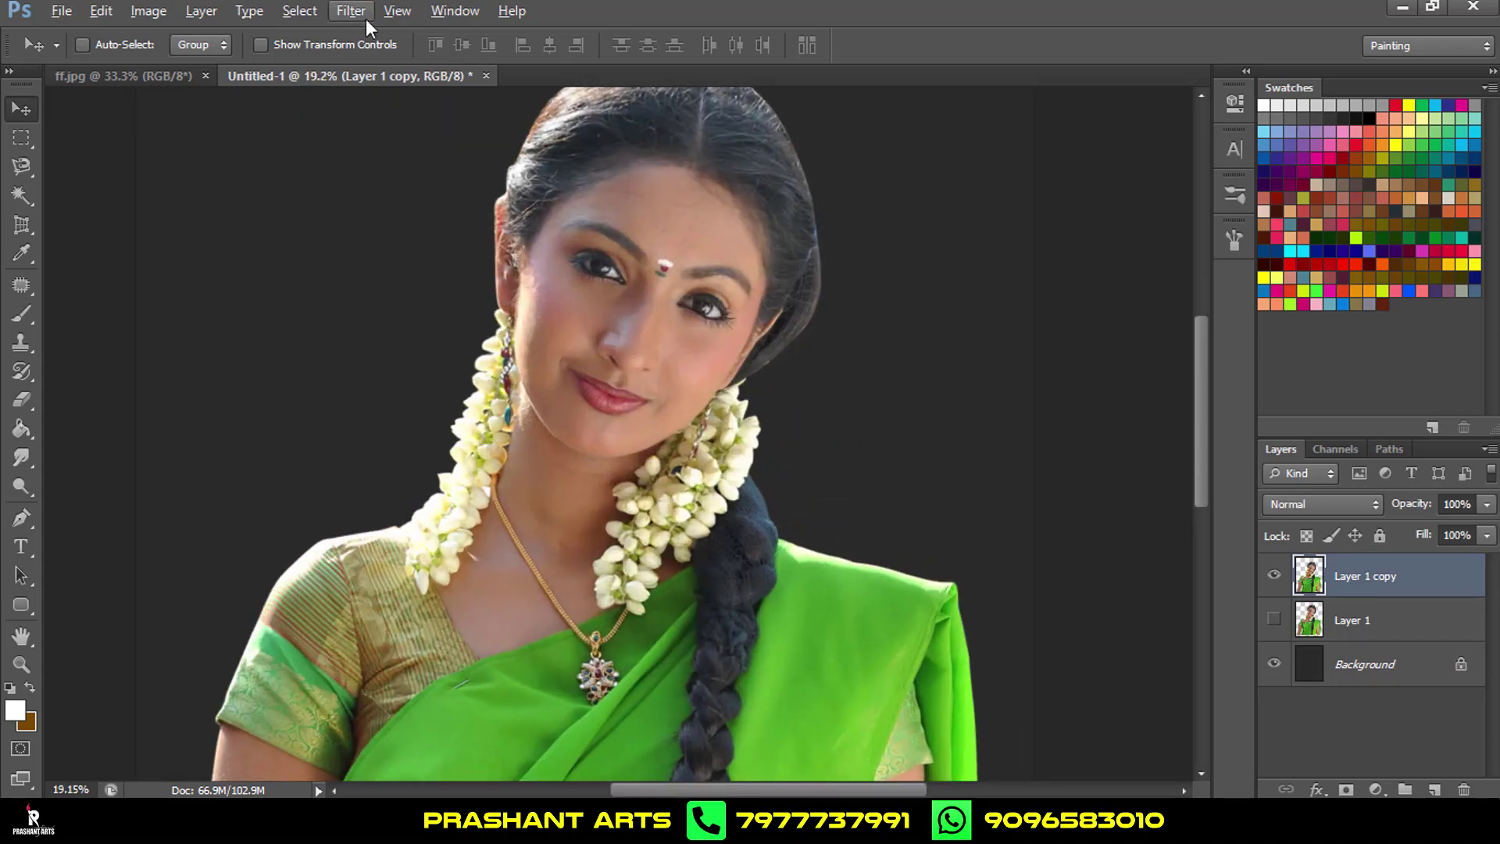
{"action": "left_click", "coordinate": [366, 19]}
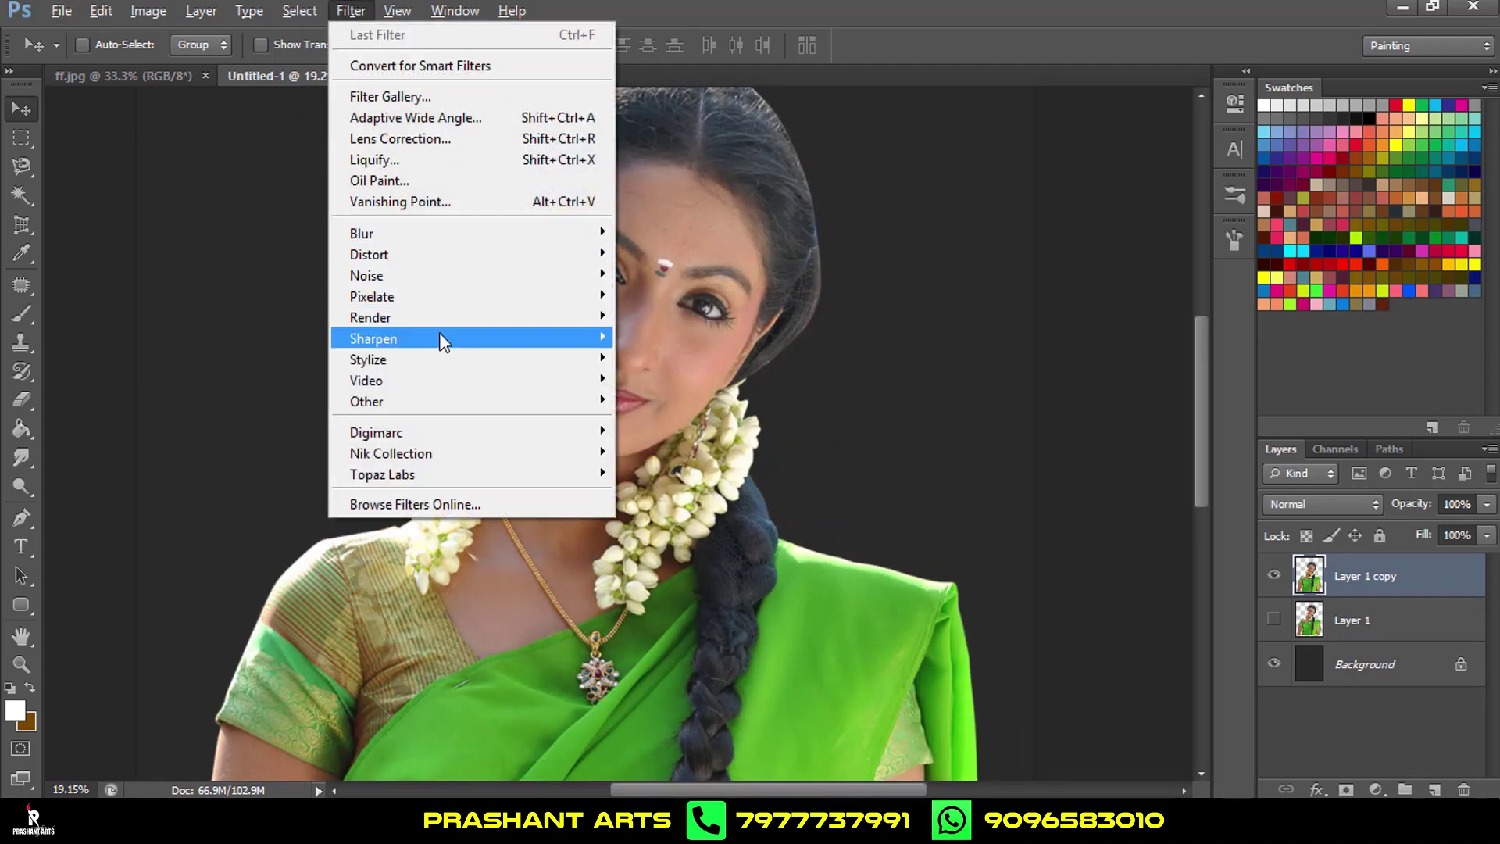
{"action": "mouse_move", "coordinate": [372, 339]}
{"action": "left_click", "coordinate": [711, 423]}
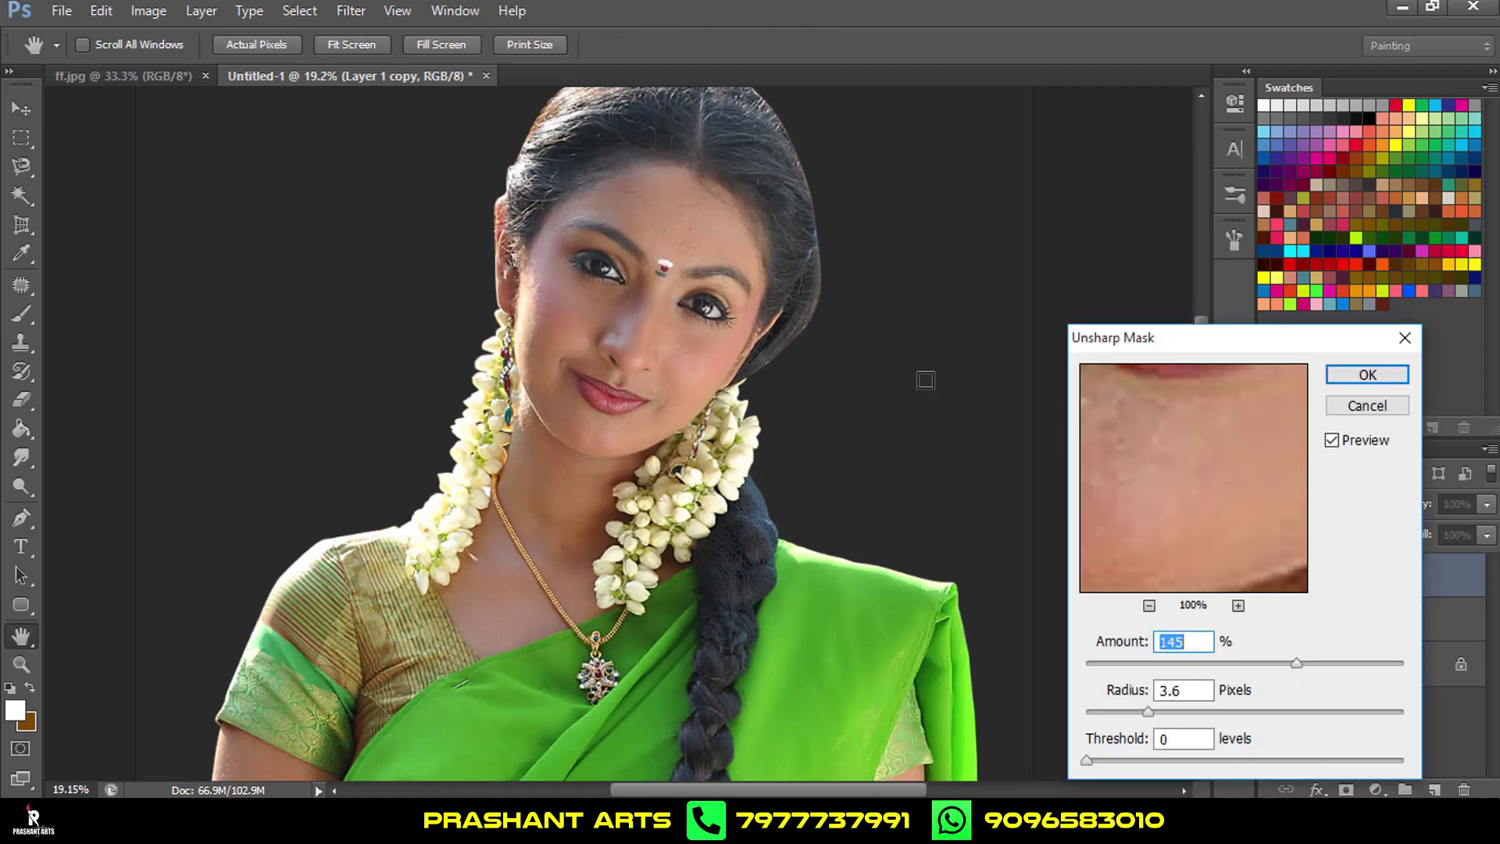
{"action": "left_click_drag", "start_coordinate": [1294, 667], "coordinate": [1234, 666]}
{"action": "left_click", "coordinate": [1166, 713]}
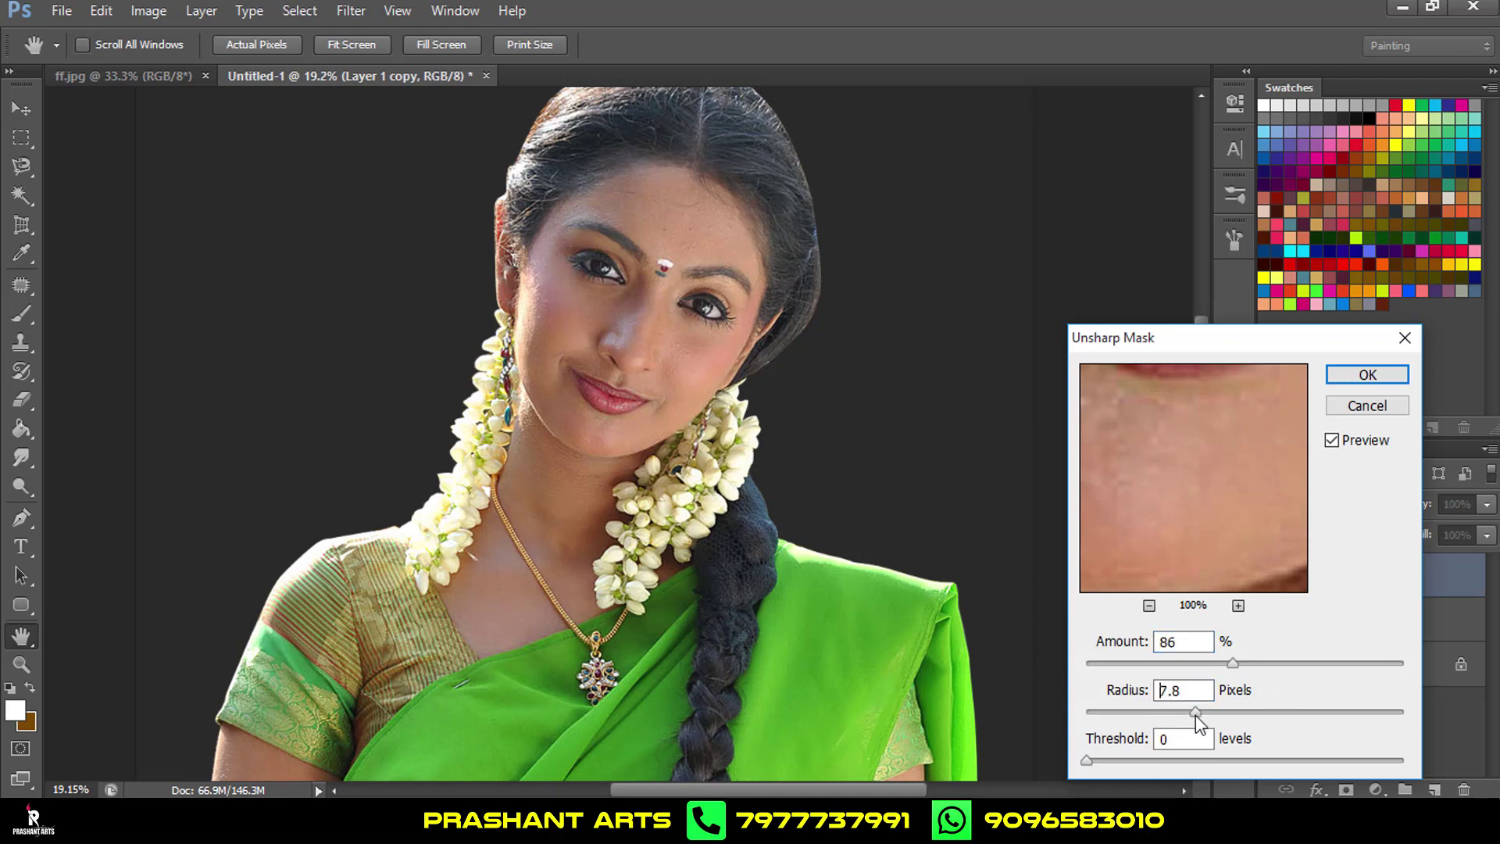
{"action": "left_click_drag", "start_coordinate": [1196, 715], "coordinate": [1210, 715]}
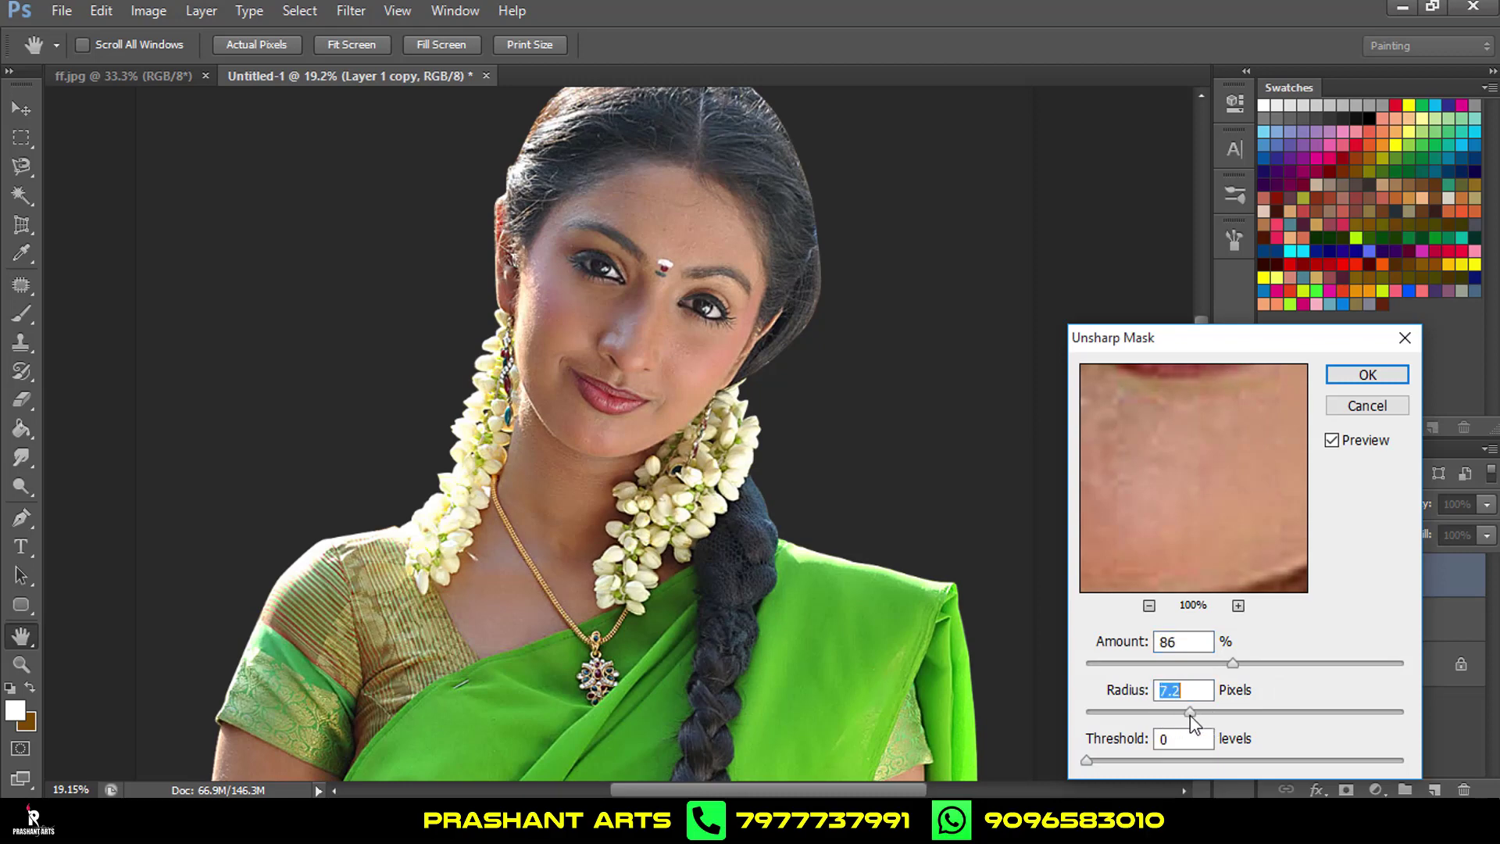
{"action": "left_click", "coordinate": [1332, 443]}
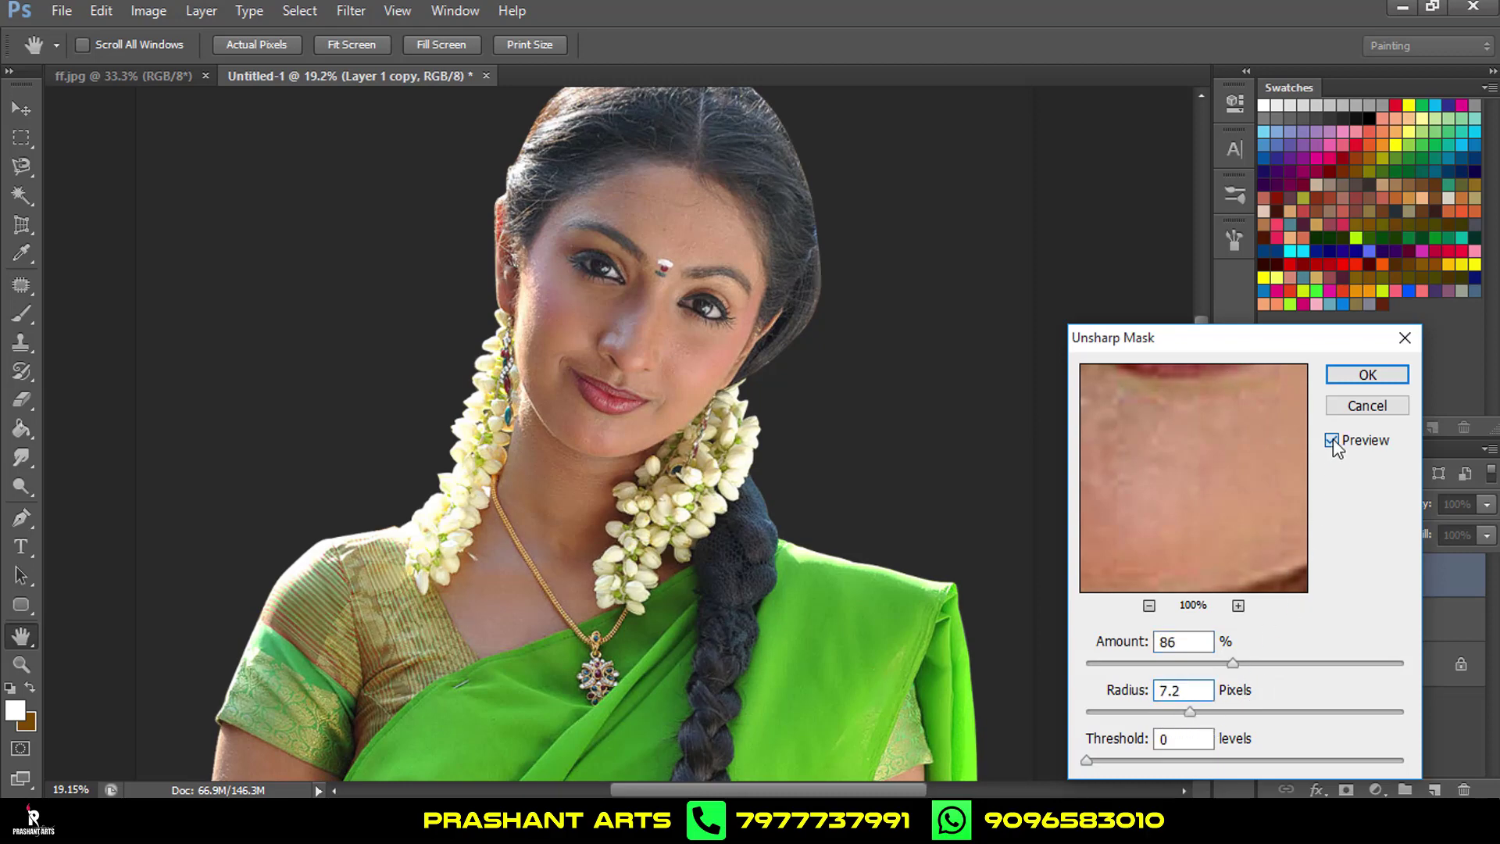
{"action": "left_click", "coordinate": [1339, 377]}
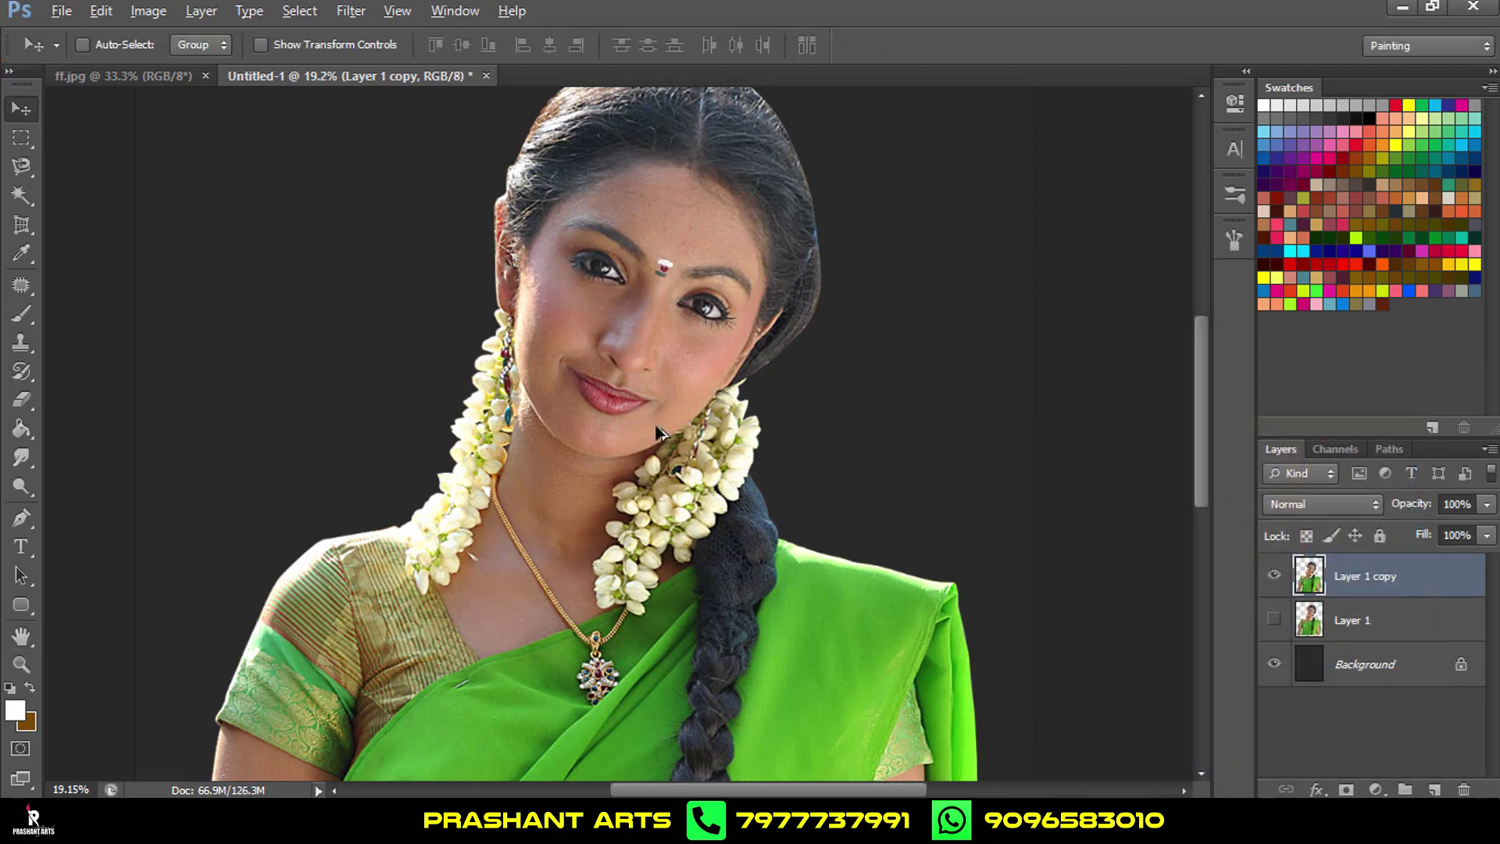
{"action": "scroll", "coordinate": [656, 433], "scroll_direction": "down", "scroll_amount": 2}
{"action": "scroll", "coordinate": [595, 404], "scroll_direction": "down", "scroll_amount": 1}
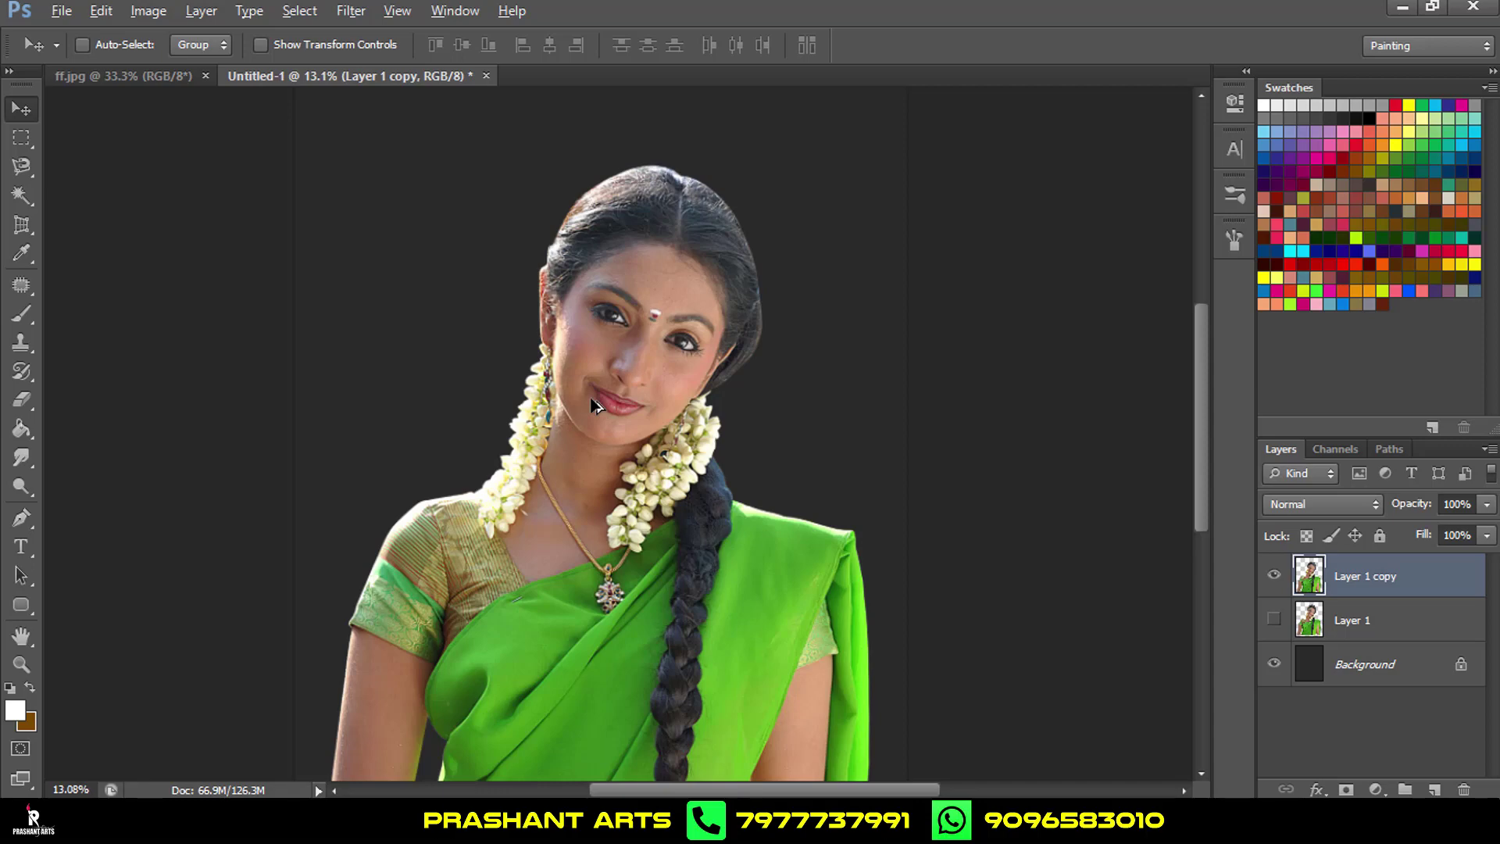
Delete the hidden Layer 1 and duplicate Layer 1 copy into a new layer.
{"action": "left_click", "coordinate": [1390, 626]}
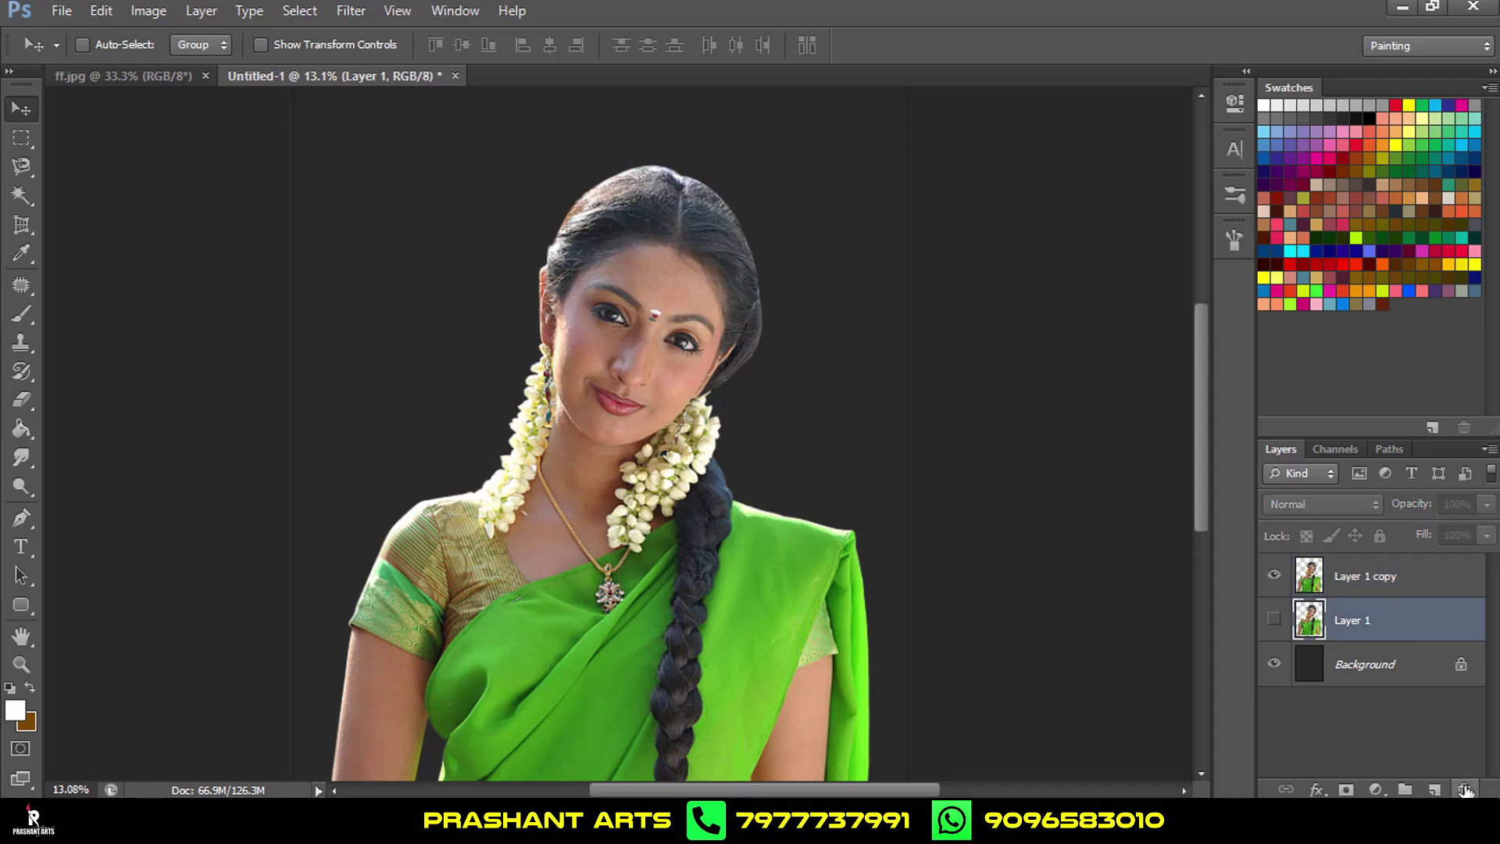
{"action": "left_click", "coordinate": [1466, 791]}
{"action": "left_click", "coordinate": [1371, 591]}
{"action": "key", "text": "ctrl+j"}
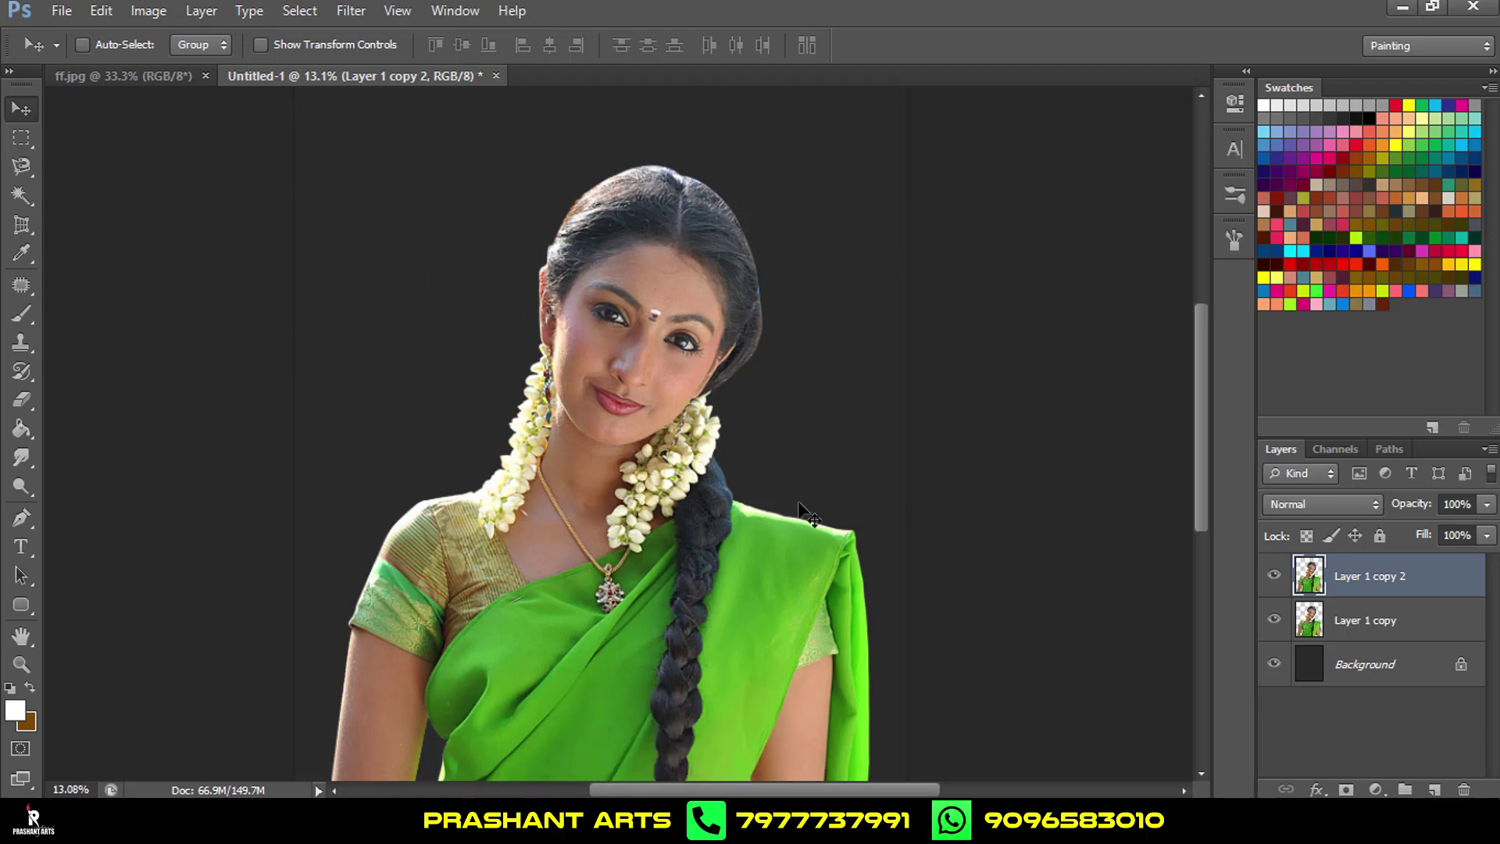
Shift the new copy's highlights toward red (+23) and slightly toward yellow with Color Balance.
{"action": "key", "text": "ctrl+b"}
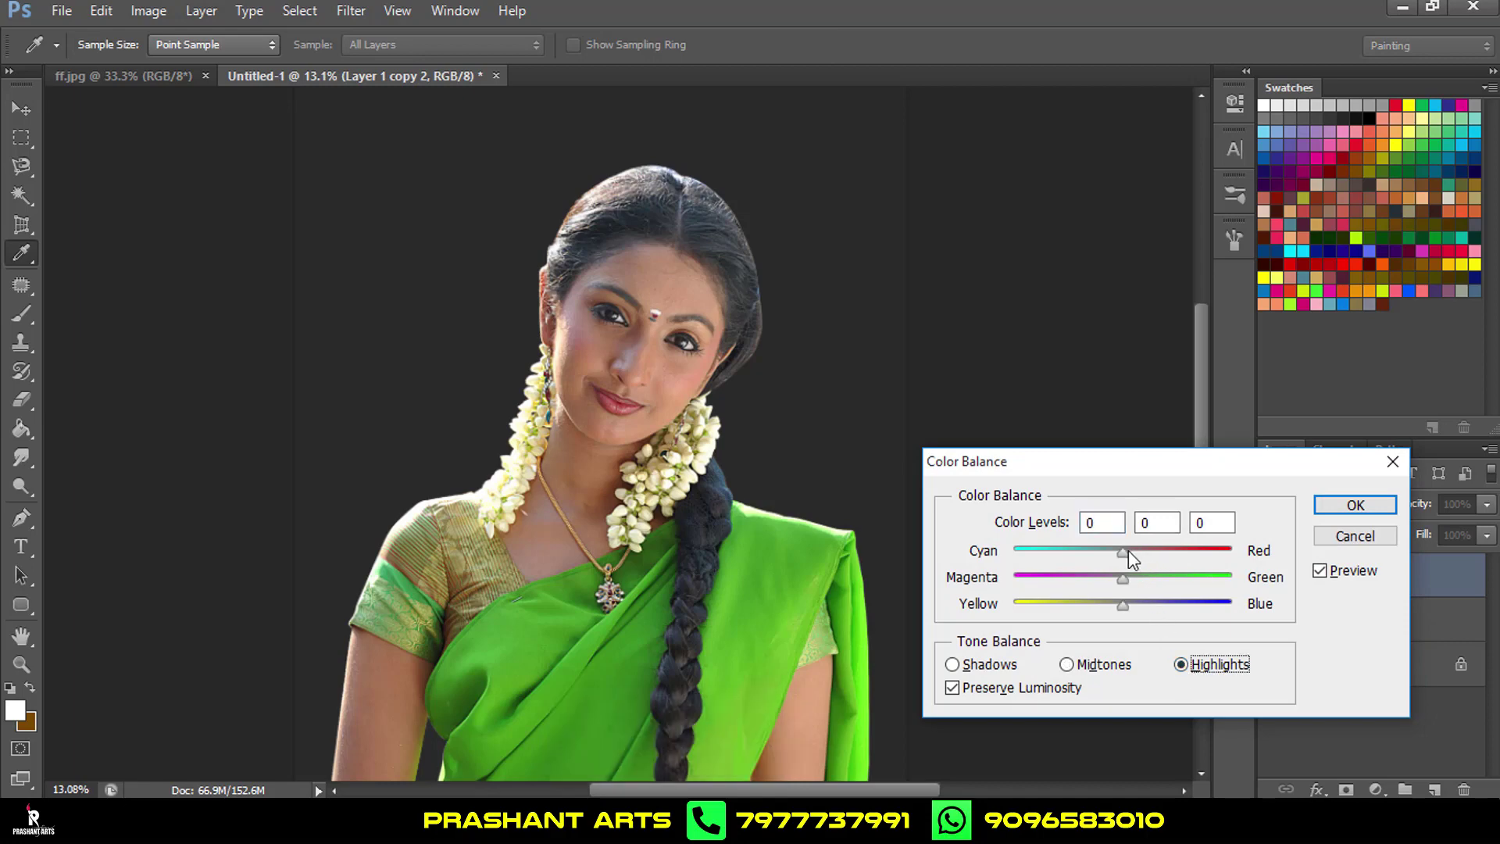
{"action": "left_click_drag", "start_coordinate": [1125, 552], "coordinate": [1148, 552]}
{"action": "left_click_drag", "start_coordinate": [1121, 602], "coordinate": [1117, 579]}
{"action": "left_click", "coordinate": [1326, 508]}
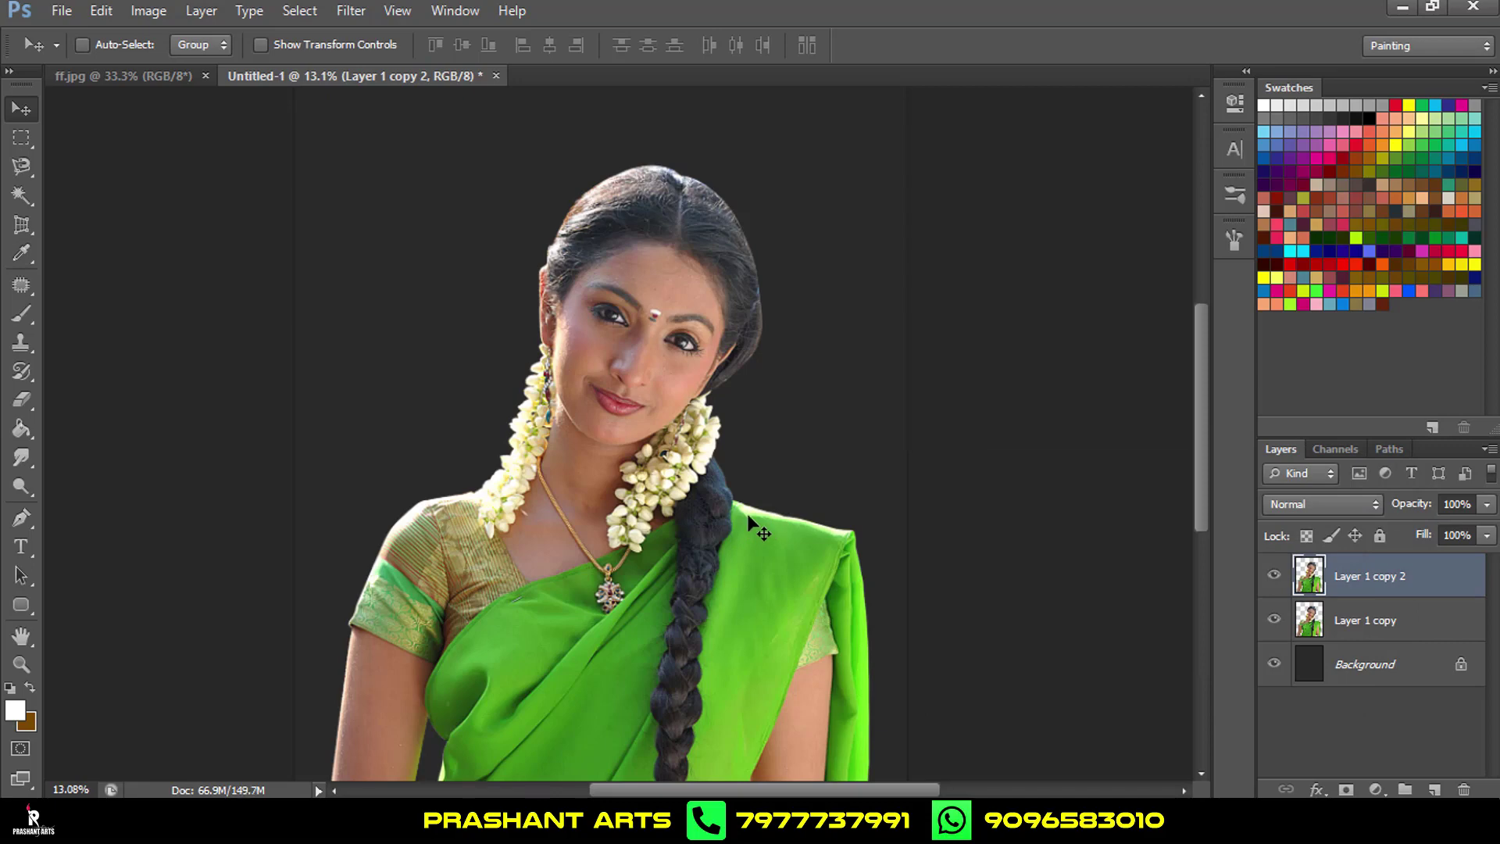
Zoom in on the face and set up the Smudge tool with a 50 px brush at 50% strength.
{"action": "key", "text": "ctrl+equal"}
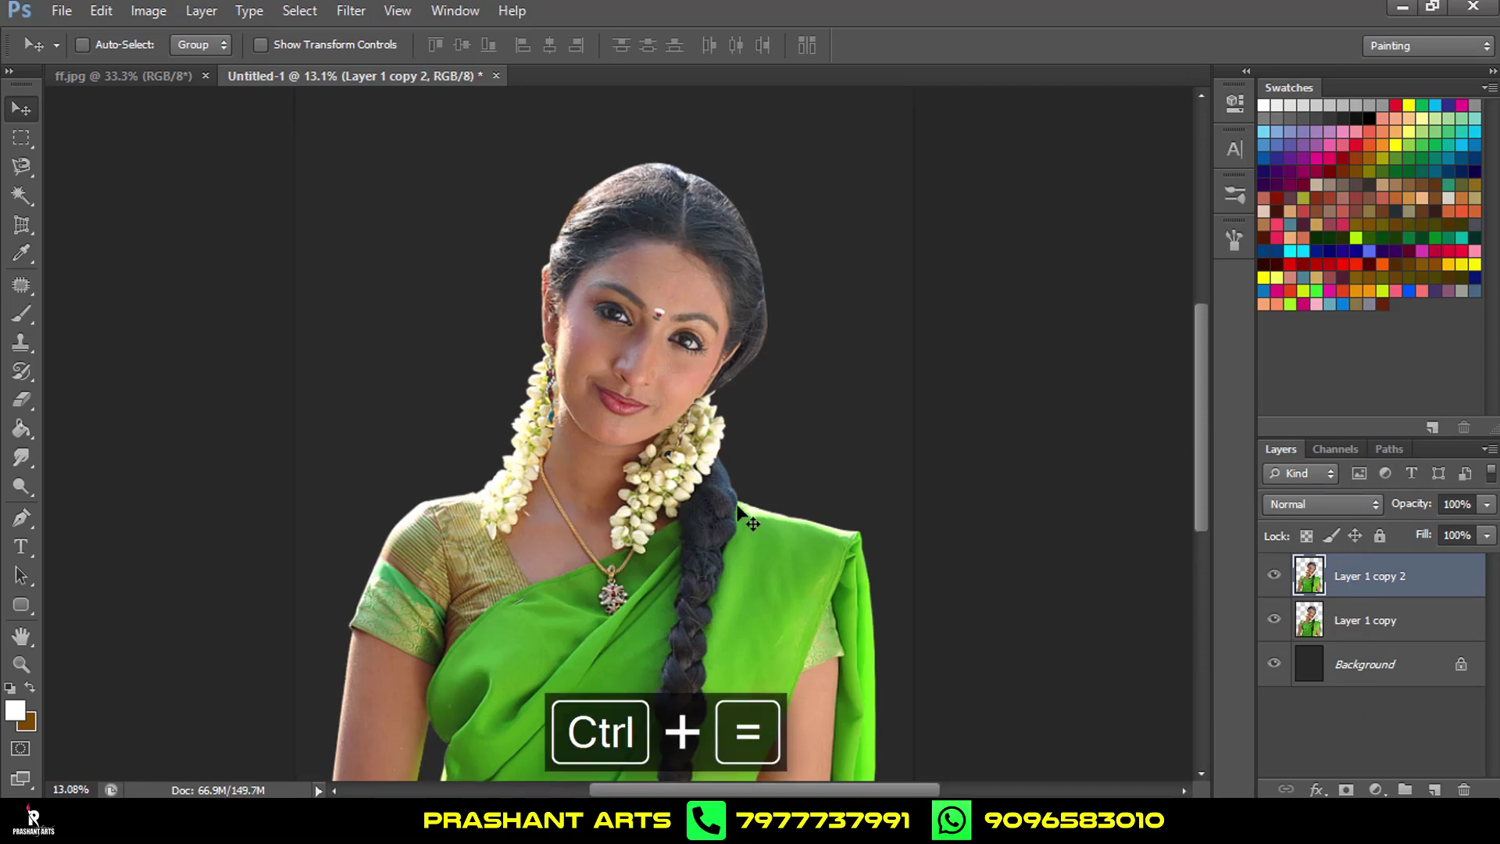
{"action": "key", "text": "ctrl+equal"}
{"action": "key", "text": "ctrl+equal"}
{"action": "key", "text": "ctrl+equal"}
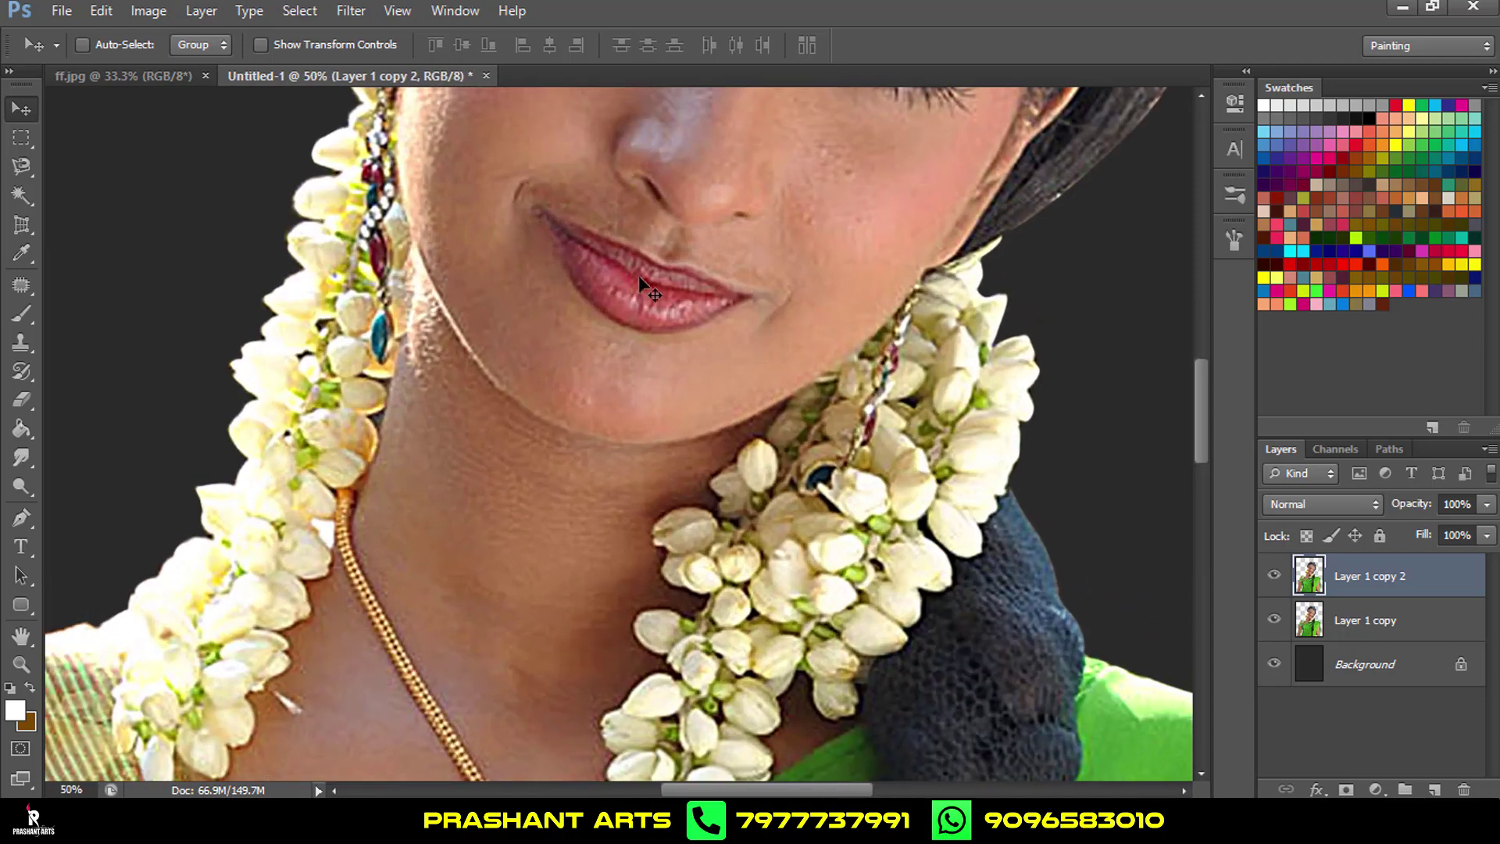
{"action": "scroll", "coordinate": [641, 275], "scroll_direction": "up", "scroll_amount": 3}
{"action": "scroll", "coordinate": [649, 280], "scroll_direction": "up", "scroll_amount": 2}
{"action": "scroll", "coordinate": [659, 285], "scroll_direction": "up", "scroll_amount": 2}
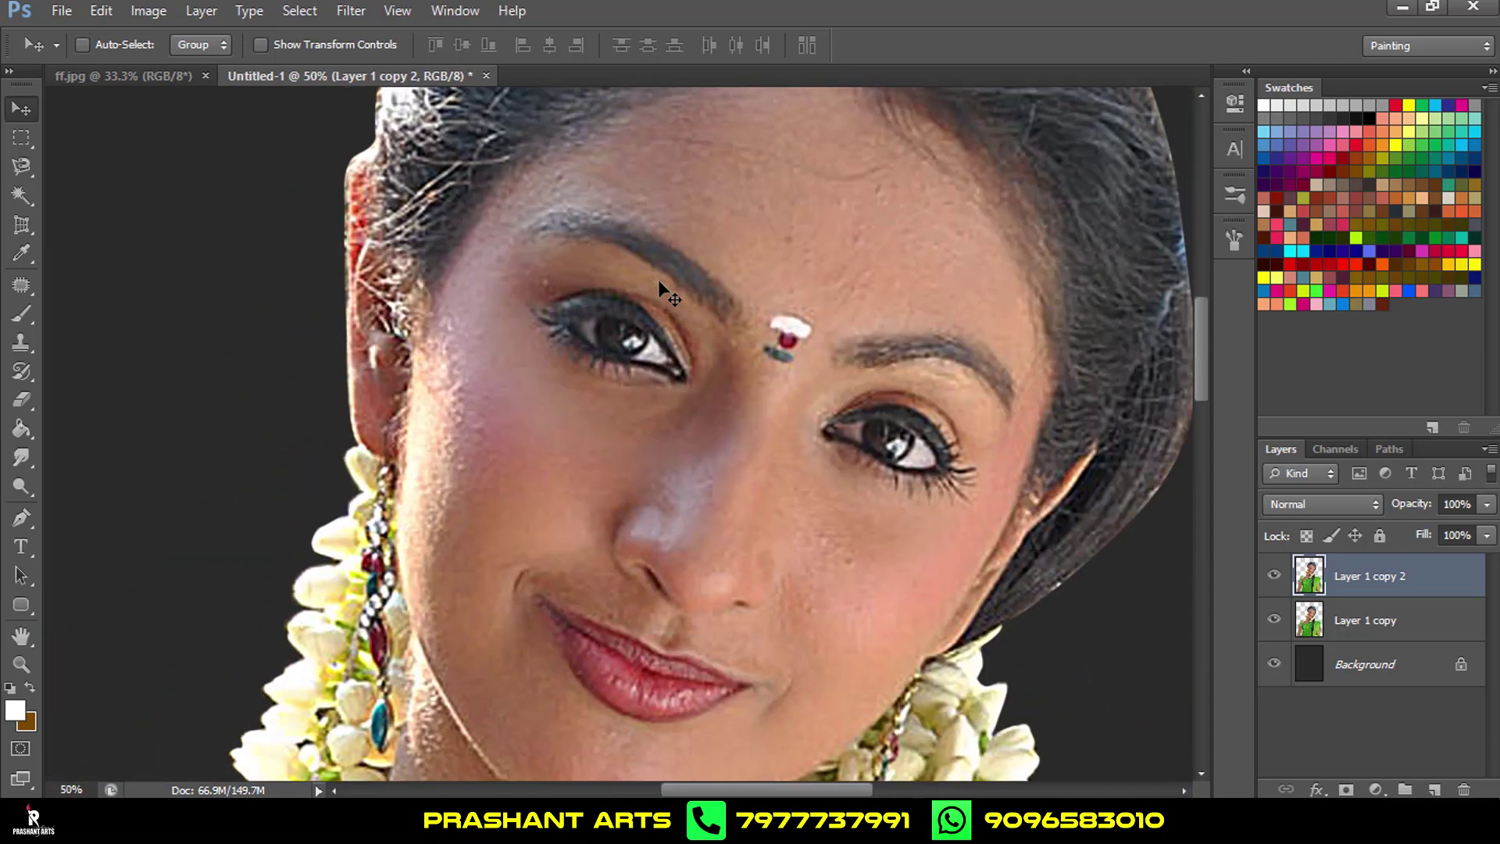
{"action": "left_click", "coordinate": [22, 459]}
{"action": "left_click", "coordinate": [109, 45]}
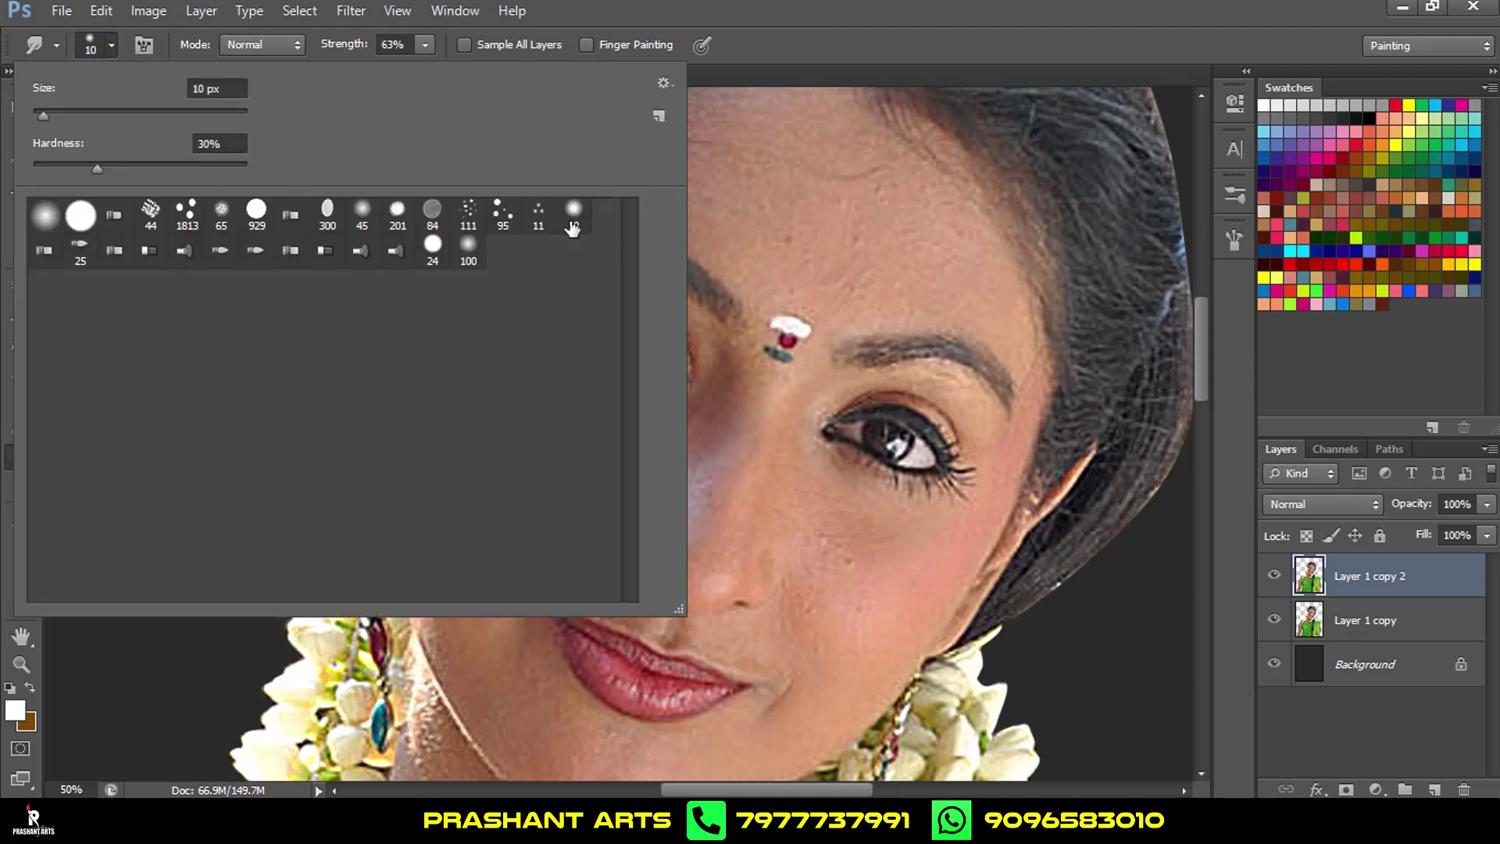
{"action": "key", "text": "Return"}
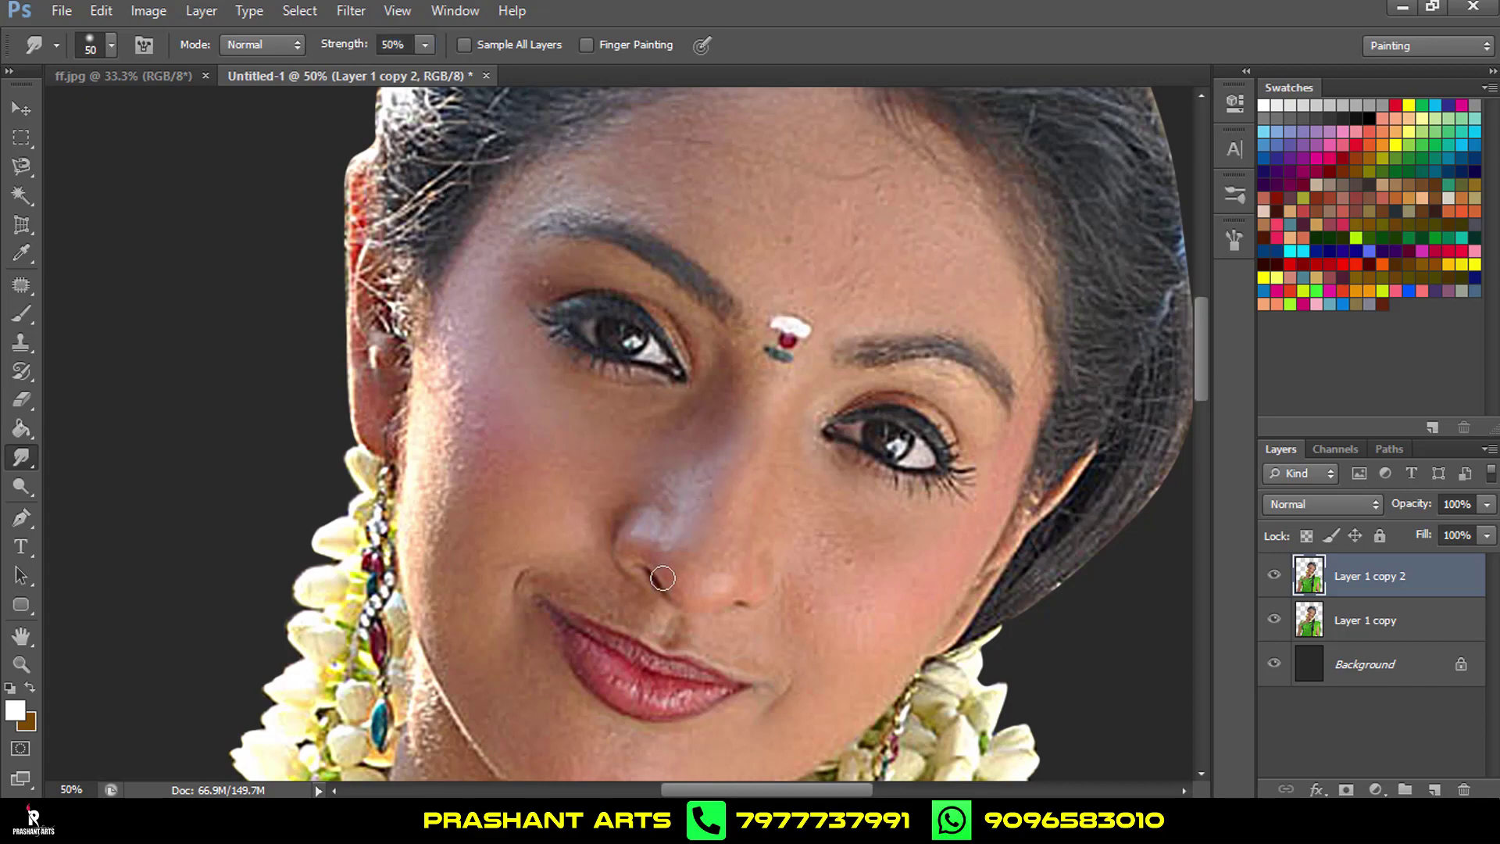
With a 25 px smudge brush, soften the nose crease and smear the lavender nose highlight.
{"action": "scroll", "coordinate": [663, 578], "scroll_direction": "up", "scroll_amount": 5}
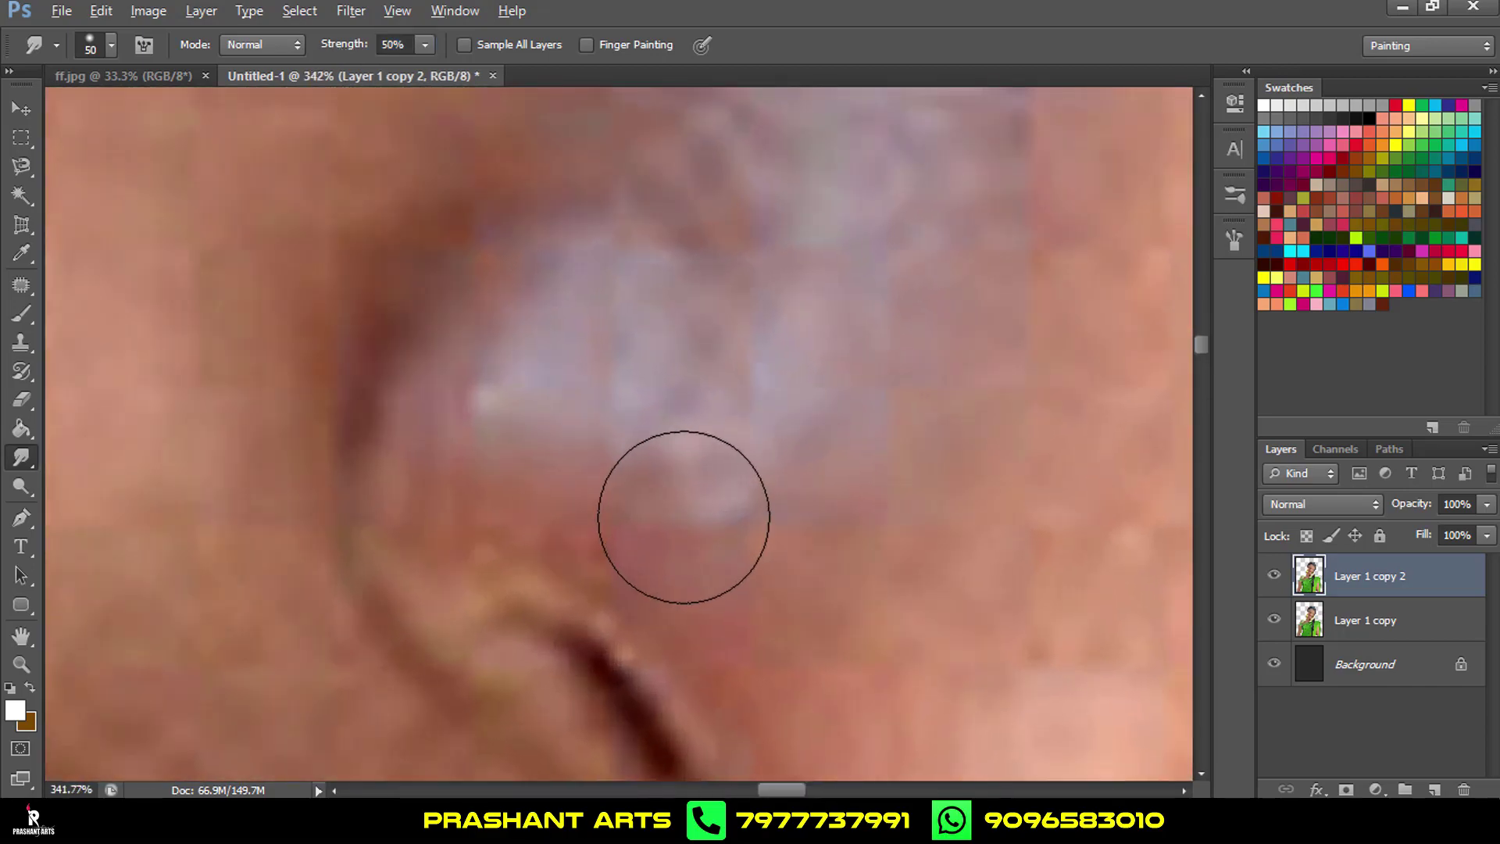
{"action": "left_click_drag", "start_coordinate": [720, 570], "coordinate": [617, 403]}
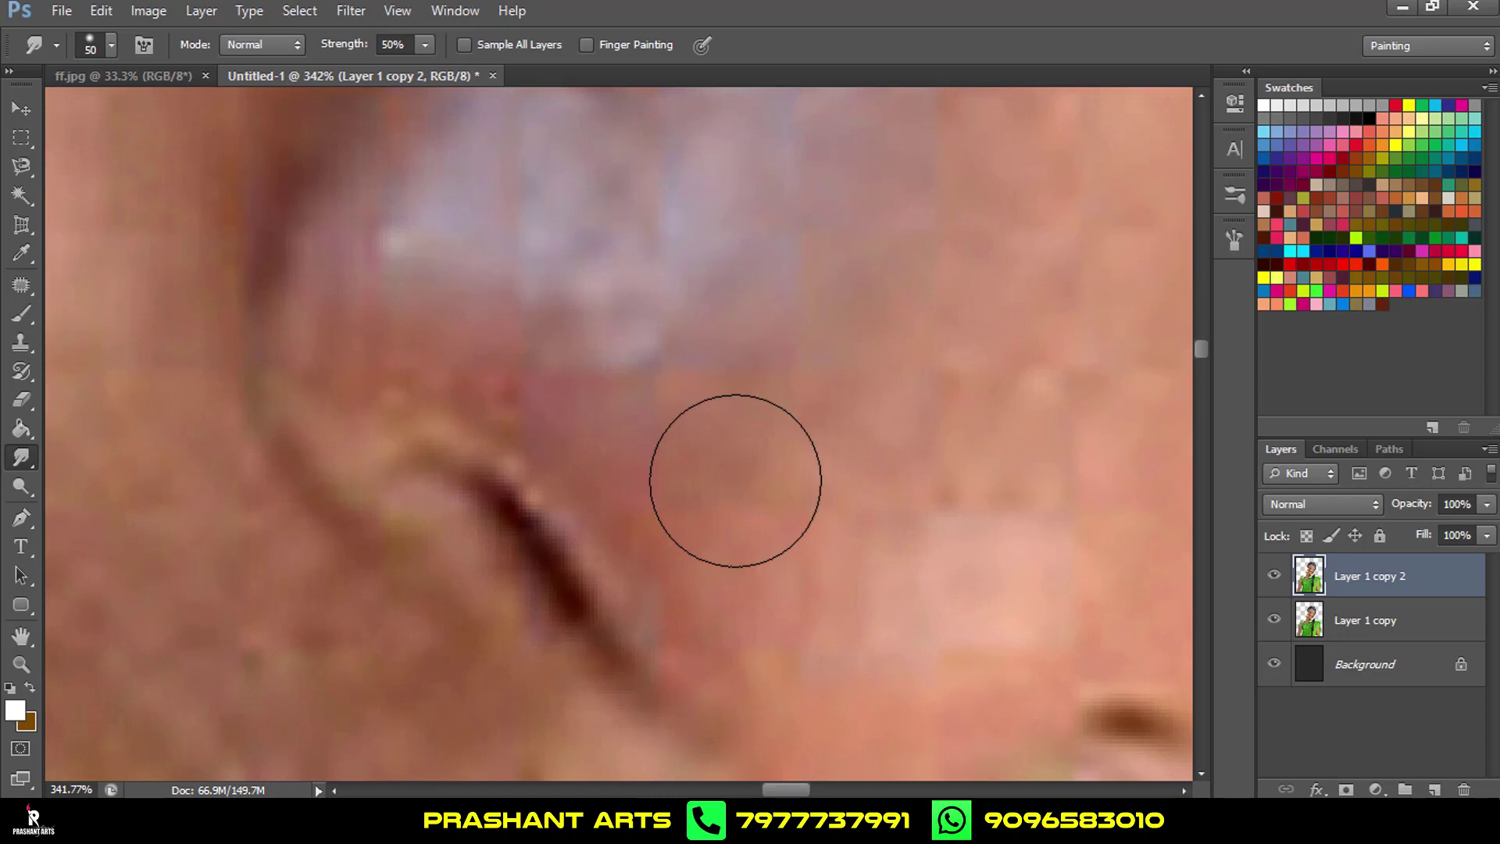
{"action": "key", "text": "bracketleft"}
{"action": "key", "text": "bracketleft"}
{"action": "key", "text": "bracketleft"}
{"action": "key", "text": "bracketleft"}
{"action": "key", "text": "bracketleft"}
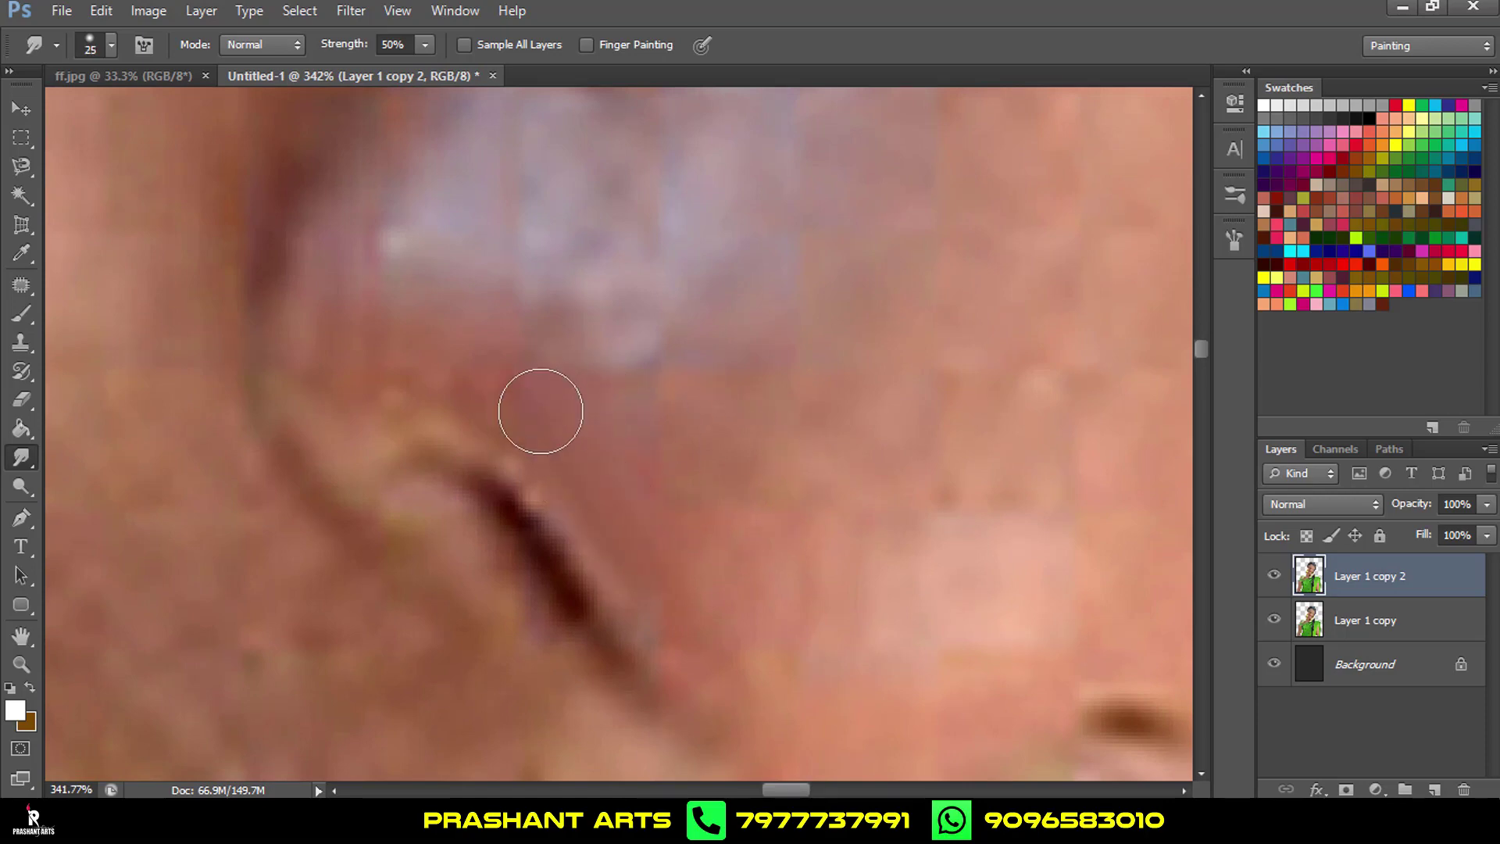
{"action": "left_click_drag", "start_coordinate": [591, 493], "coordinate": [570, 486]}
{"action": "left_click_drag", "start_coordinate": [509, 431], "coordinate": [784, 621]}
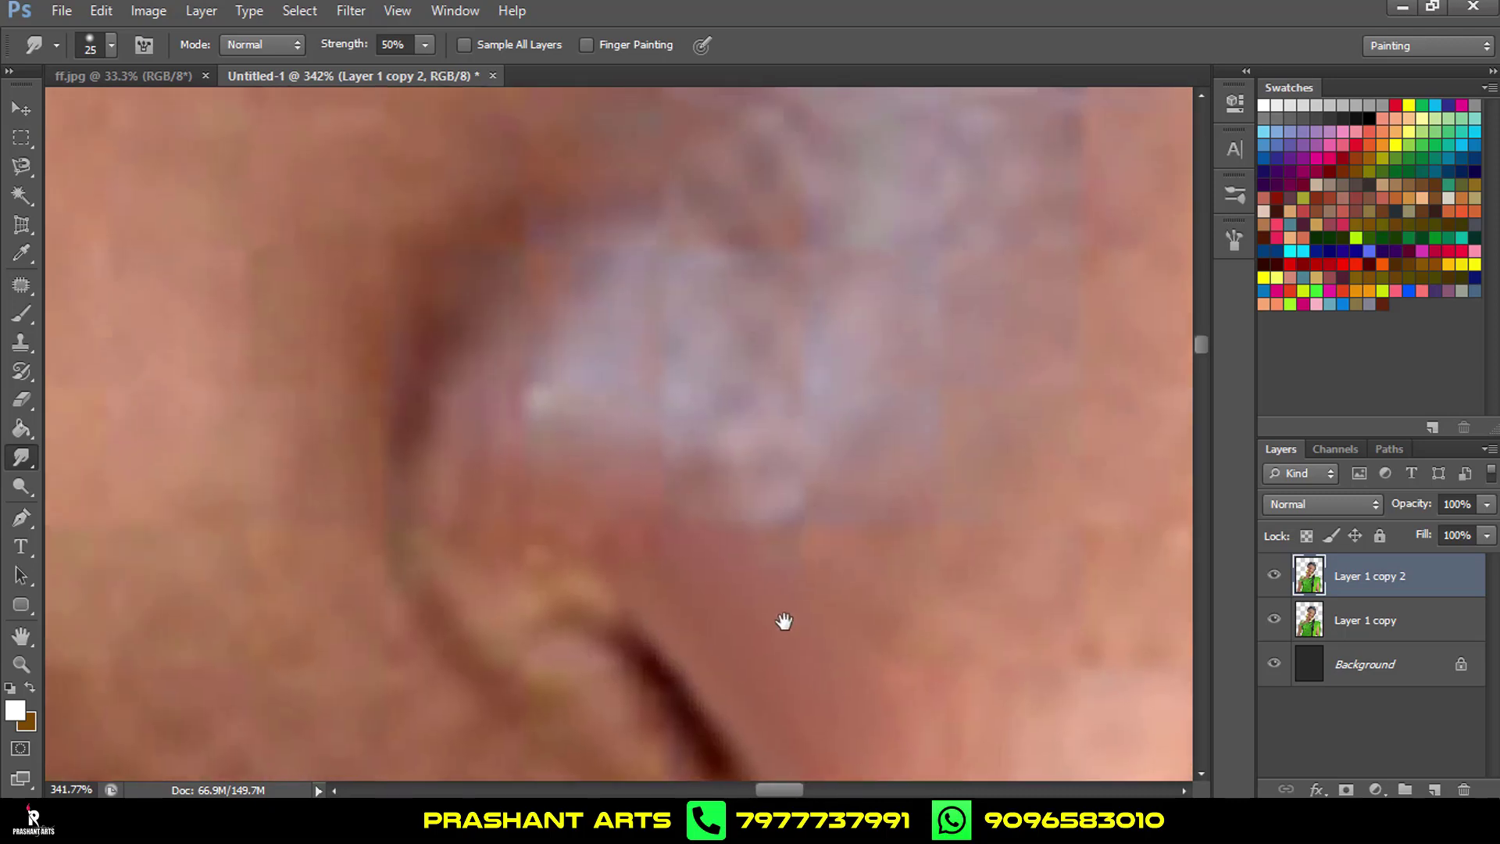
{"action": "mouse_move", "coordinate": [692, 531]}
{"action": "left_mouse_down"}
{"action": "mouse_move", "coordinate": [710, 570]}
{"action": "mouse_move", "coordinate": [529, 495]}
{"action": "mouse_move", "coordinate": [565, 536]}
{"action": "mouse_move", "coordinate": [579, 521]}
{"action": "left_mouse_up"}
{"action": "left_click_drag", "start_coordinate": [724, 432], "coordinate": [675, 530]}
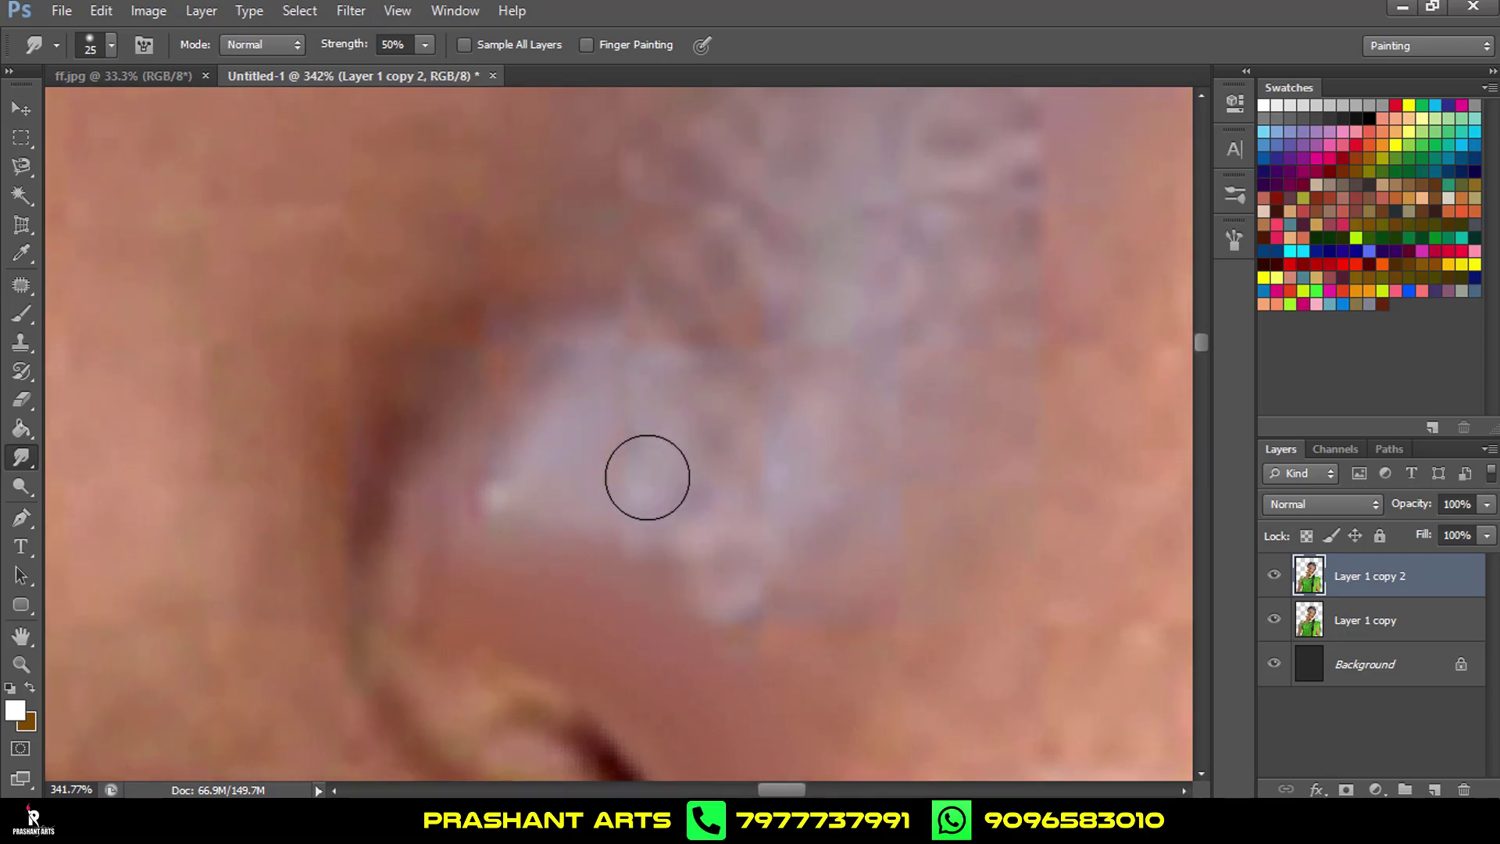
{"action": "mouse_move", "coordinate": [679, 468]}
{"action": "left_mouse_down"}
{"action": "mouse_move", "coordinate": [714, 526]}
{"action": "mouse_move", "coordinate": [602, 492]}
{"action": "mouse_move", "coordinate": [585, 512]}
{"action": "mouse_move", "coordinate": [707, 556]}
{"action": "mouse_move", "coordinate": [610, 429]}
{"action": "mouse_move", "coordinate": [664, 429]}
{"action": "mouse_move", "coordinate": [739, 521]}
{"action": "mouse_move", "coordinate": [821, 456]}
{"action": "mouse_move", "coordinate": [676, 622]}
{"action": "mouse_move", "coordinate": [854, 633]}
{"action": "mouse_move", "coordinate": [835, 670]}
{"action": "mouse_move", "coordinate": [784, 412]}
{"action": "left_mouse_up"}
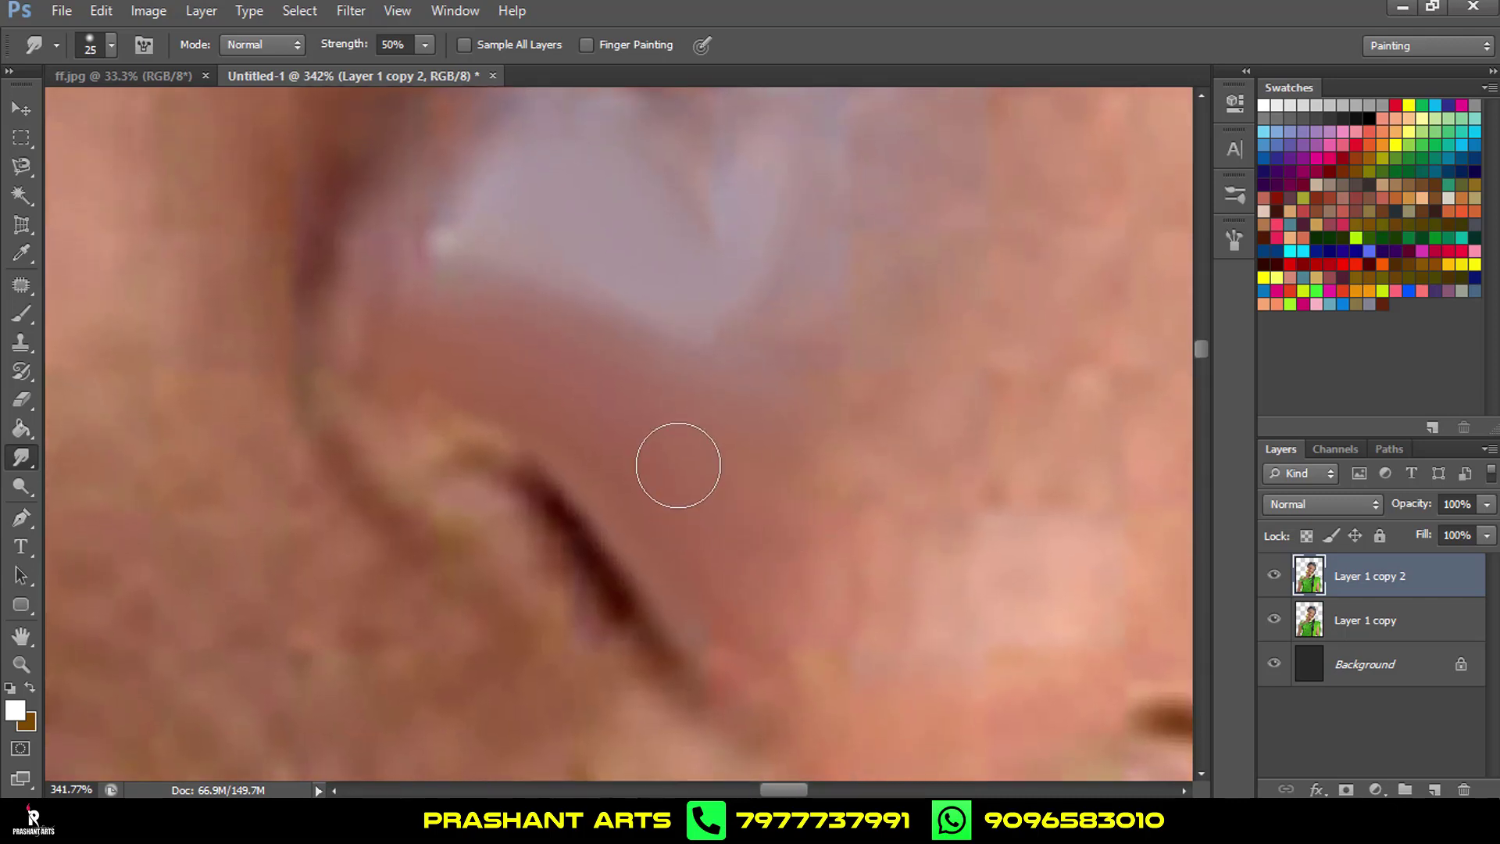
Blend the dark crease and white highlight downward into the surrounding skin.
{"action": "left_click_drag", "start_coordinate": [607, 352], "coordinate": [693, 281]}
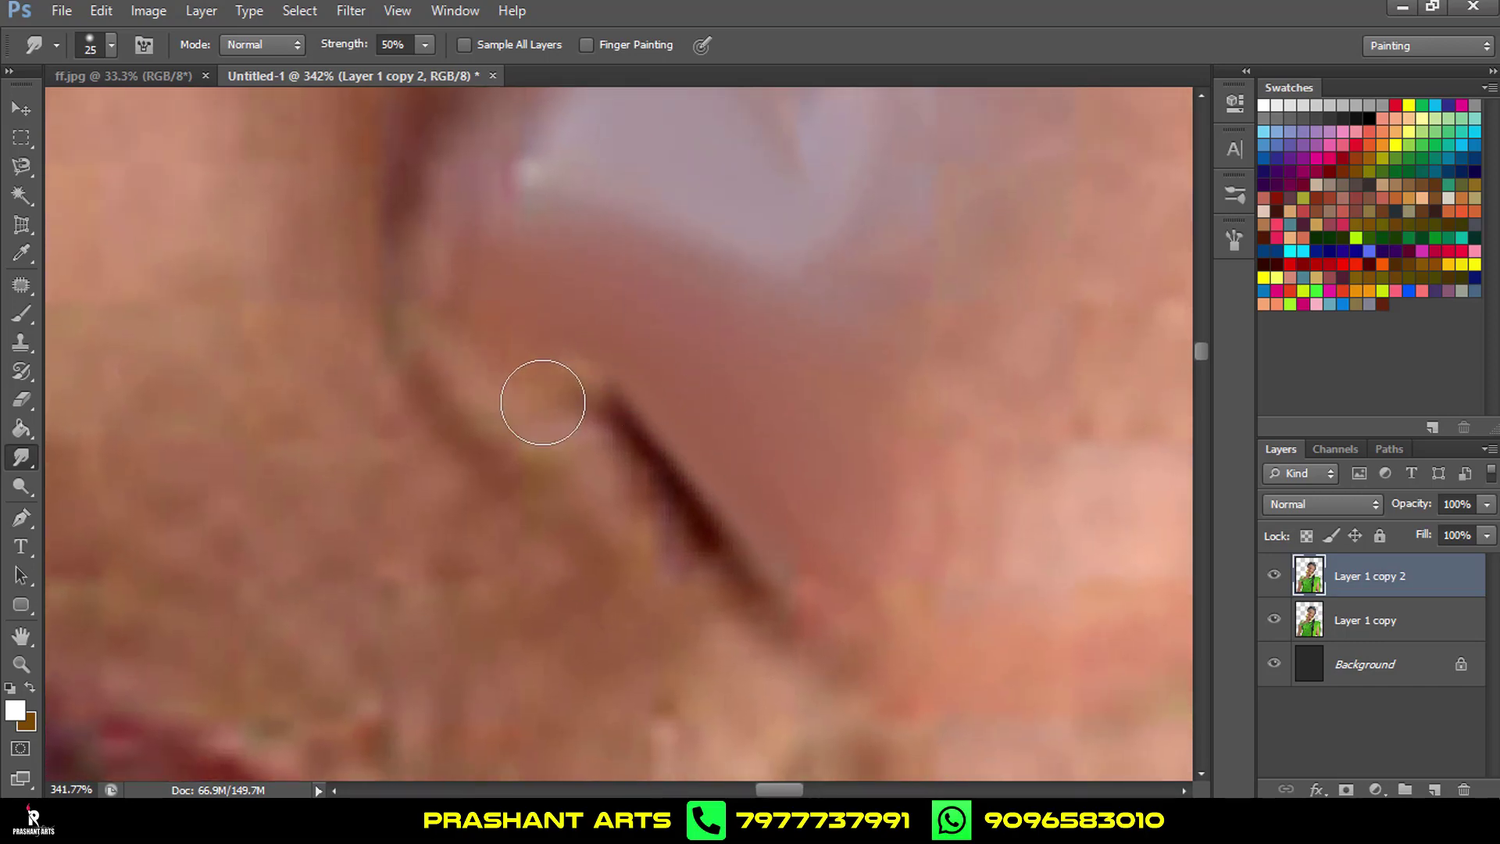
{"action": "mouse_move", "coordinate": [438, 352]}
{"action": "left_mouse_down"}
{"action": "mouse_move", "coordinate": [546, 529]}
{"action": "mouse_move", "coordinate": [647, 536]}
{"action": "mouse_move", "coordinate": [692, 579]}
{"action": "left_mouse_up"}
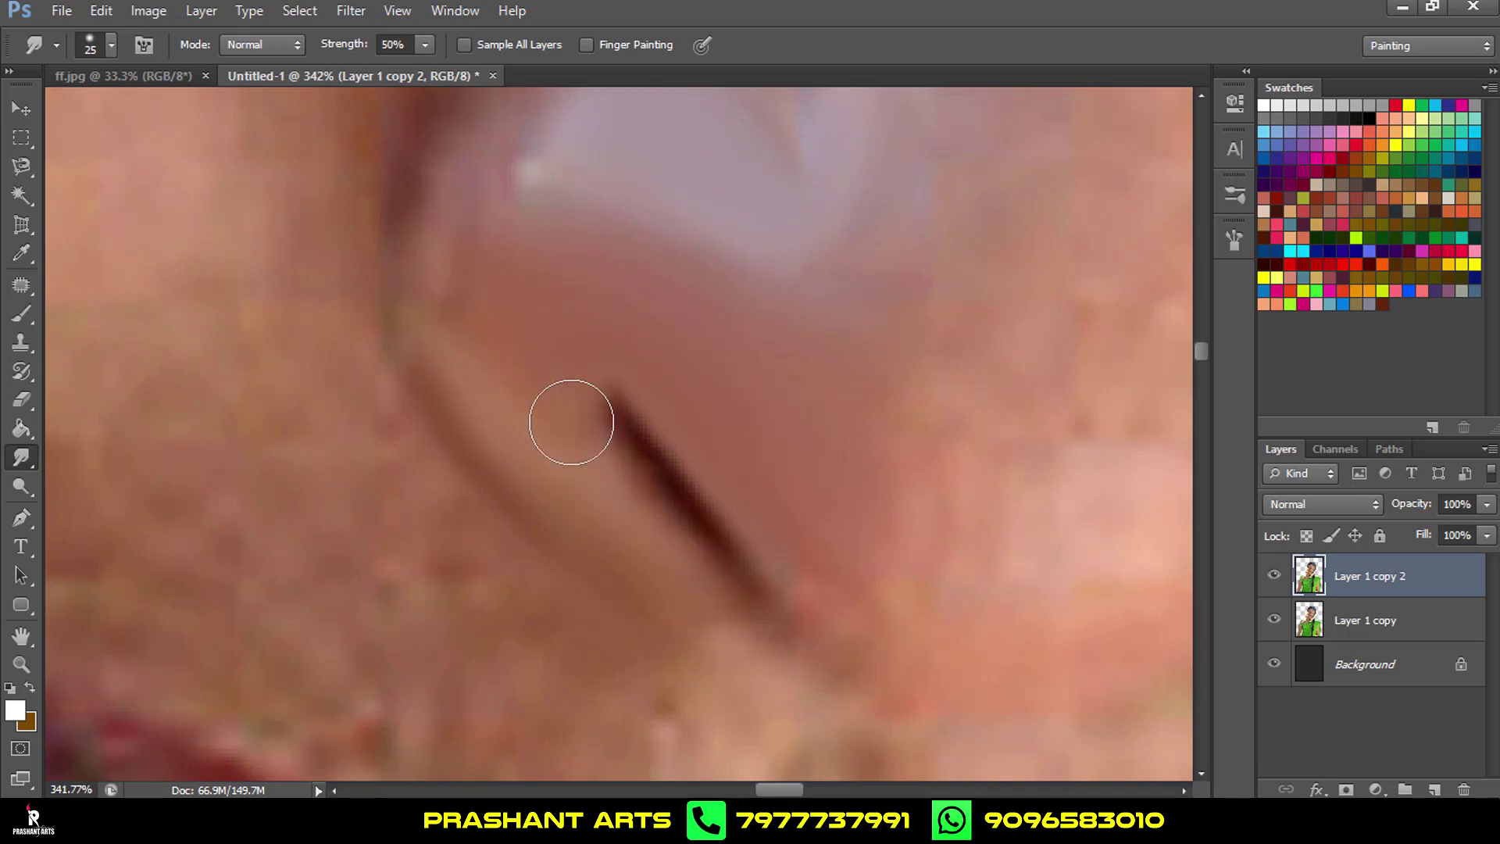
{"action": "left_click_drag", "start_coordinate": [527, 251], "coordinate": [664, 504]}
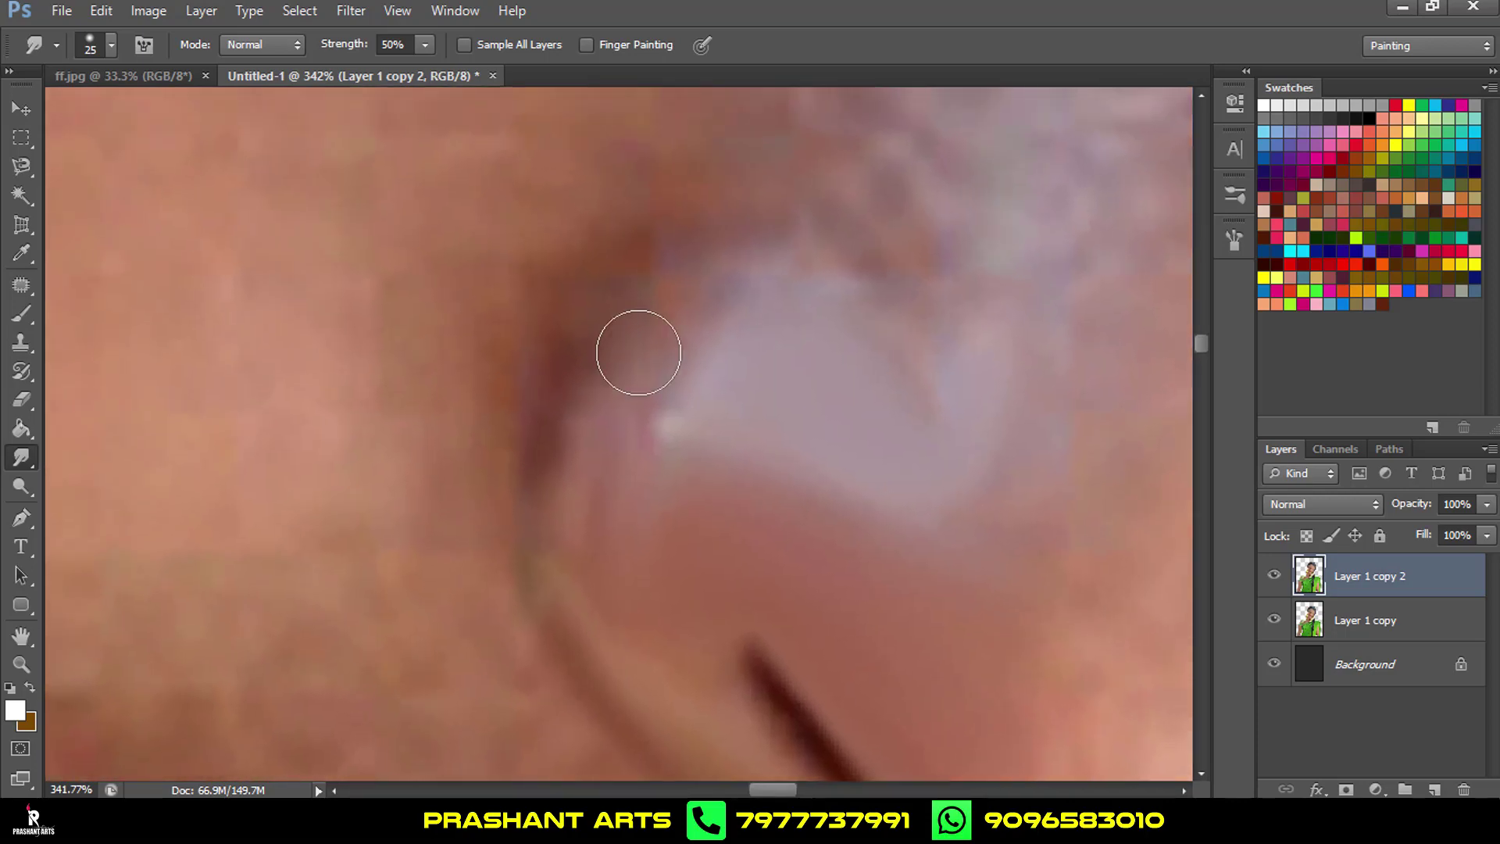
{"action": "mouse_move", "coordinate": [716, 298]}
{"action": "left_mouse_down"}
{"action": "mouse_move", "coordinate": [643, 429]}
{"action": "mouse_move", "coordinate": [655, 486]}
{"action": "mouse_move", "coordinate": [646, 385]}
{"action": "mouse_move", "coordinate": [667, 338]}
{"action": "left_mouse_up"}
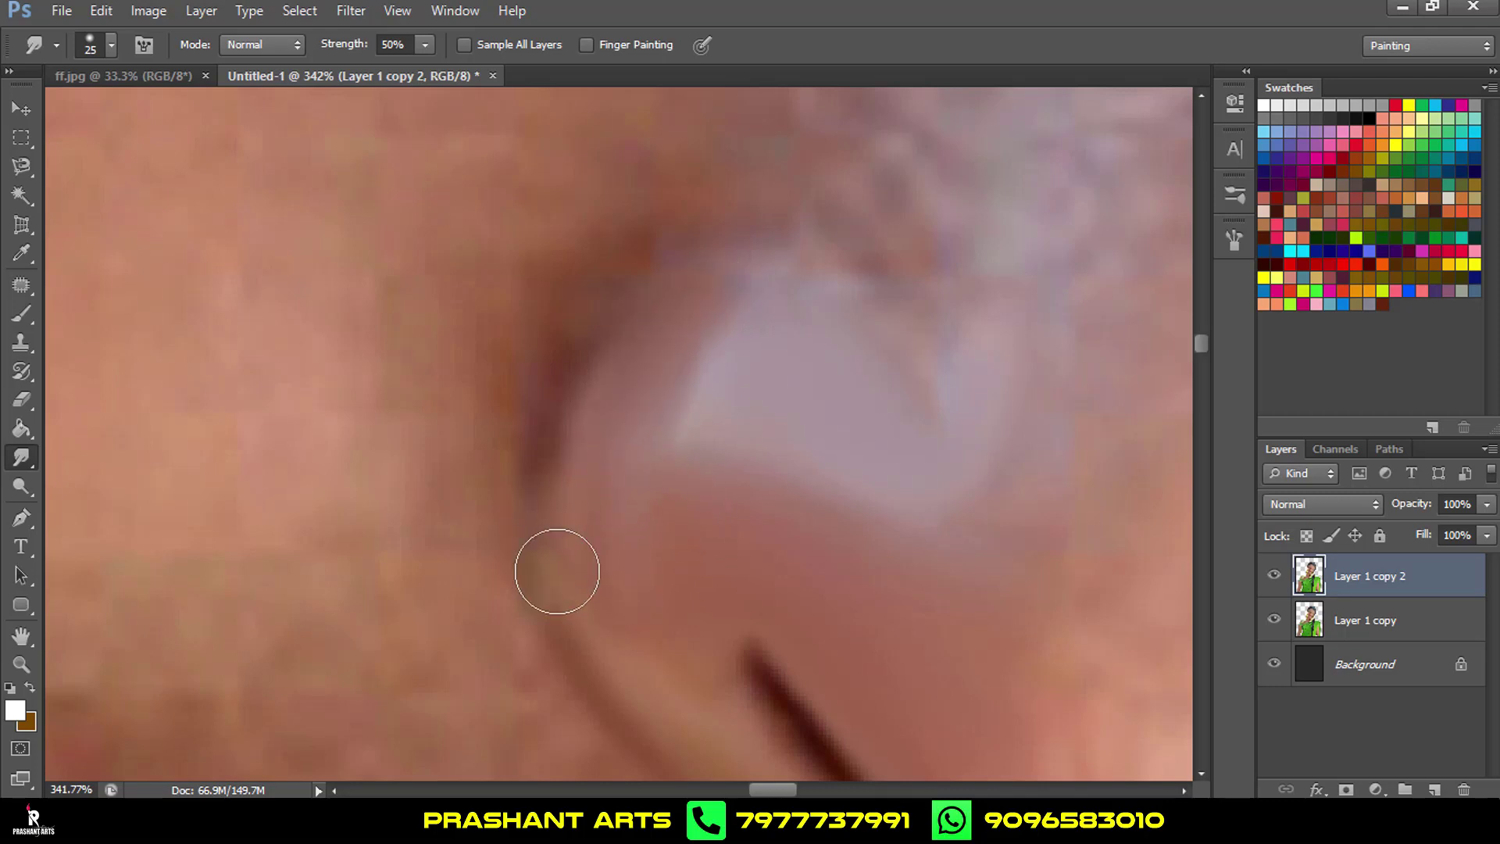
{"action": "left_click_drag", "start_coordinate": [576, 438], "coordinate": [539, 543]}
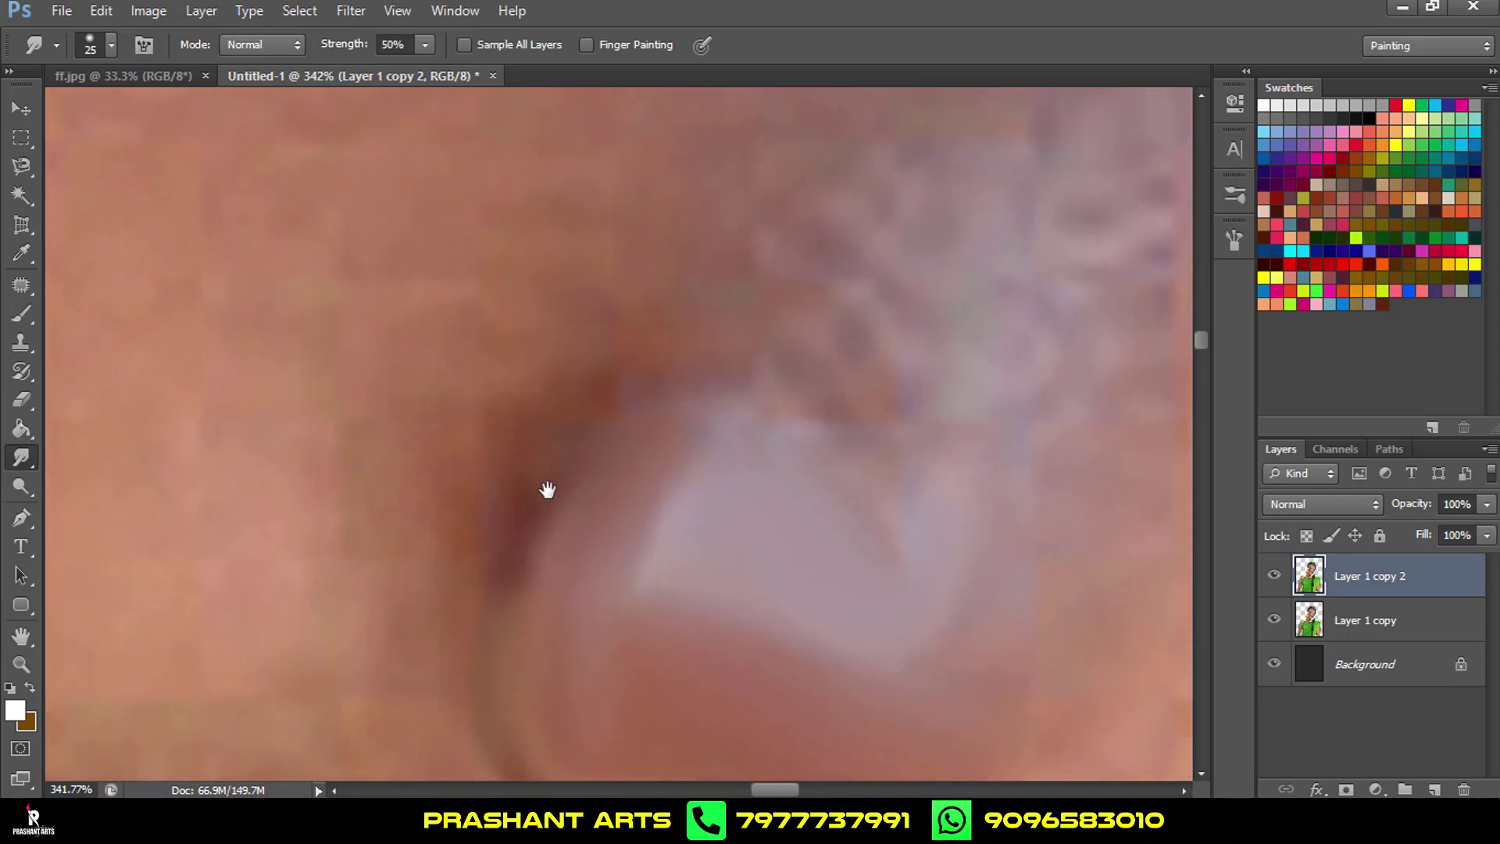
{"action": "left_click_drag", "start_coordinate": [547, 490], "coordinate": [665, 237]}
{"action": "left_click_drag", "start_coordinate": [644, 289], "coordinate": [648, 434]}
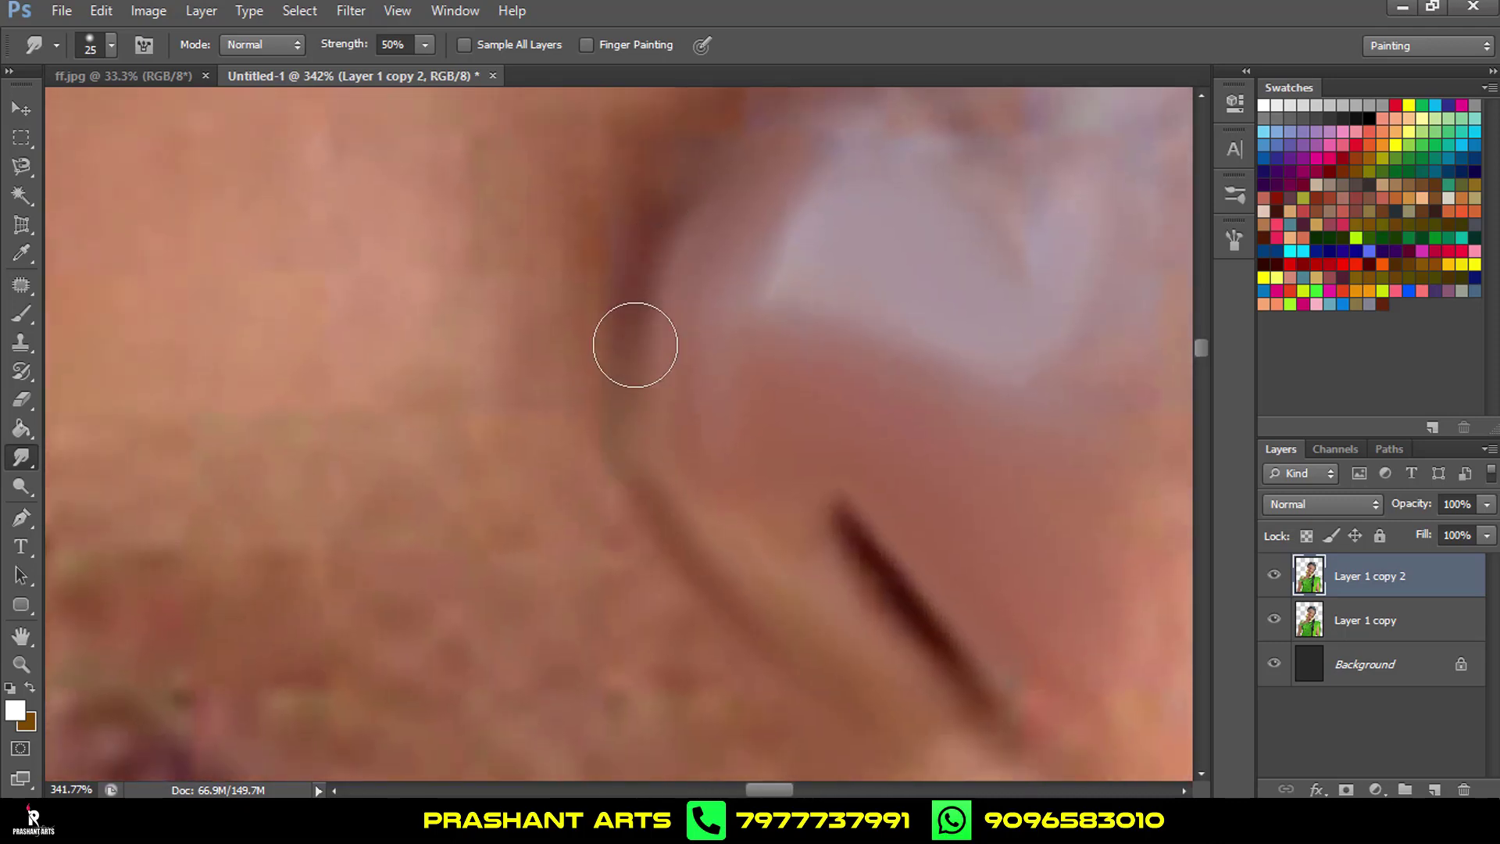
{"action": "left_click_drag", "start_coordinate": [635, 345], "coordinate": [690, 545]}
{"action": "left_click_drag", "start_coordinate": [684, 374], "coordinate": [680, 519]}
{"action": "mouse_move", "coordinate": [660, 437]}
{"action": "left_mouse_down"}
{"action": "mouse_move", "coordinate": [737, 275]}
{"action": "mouse_move", "coordinate": [951, 246]}
{"action": "mouse_move", "coordinate": [717, 250]}
{"action": "left_mouse_up"}
Darken and extend the nose crease, then pan around to review the smoothed area.
{"action": "left_click_drag", "start_coordinate": [770, 318], "coordinate": [828, 388]}
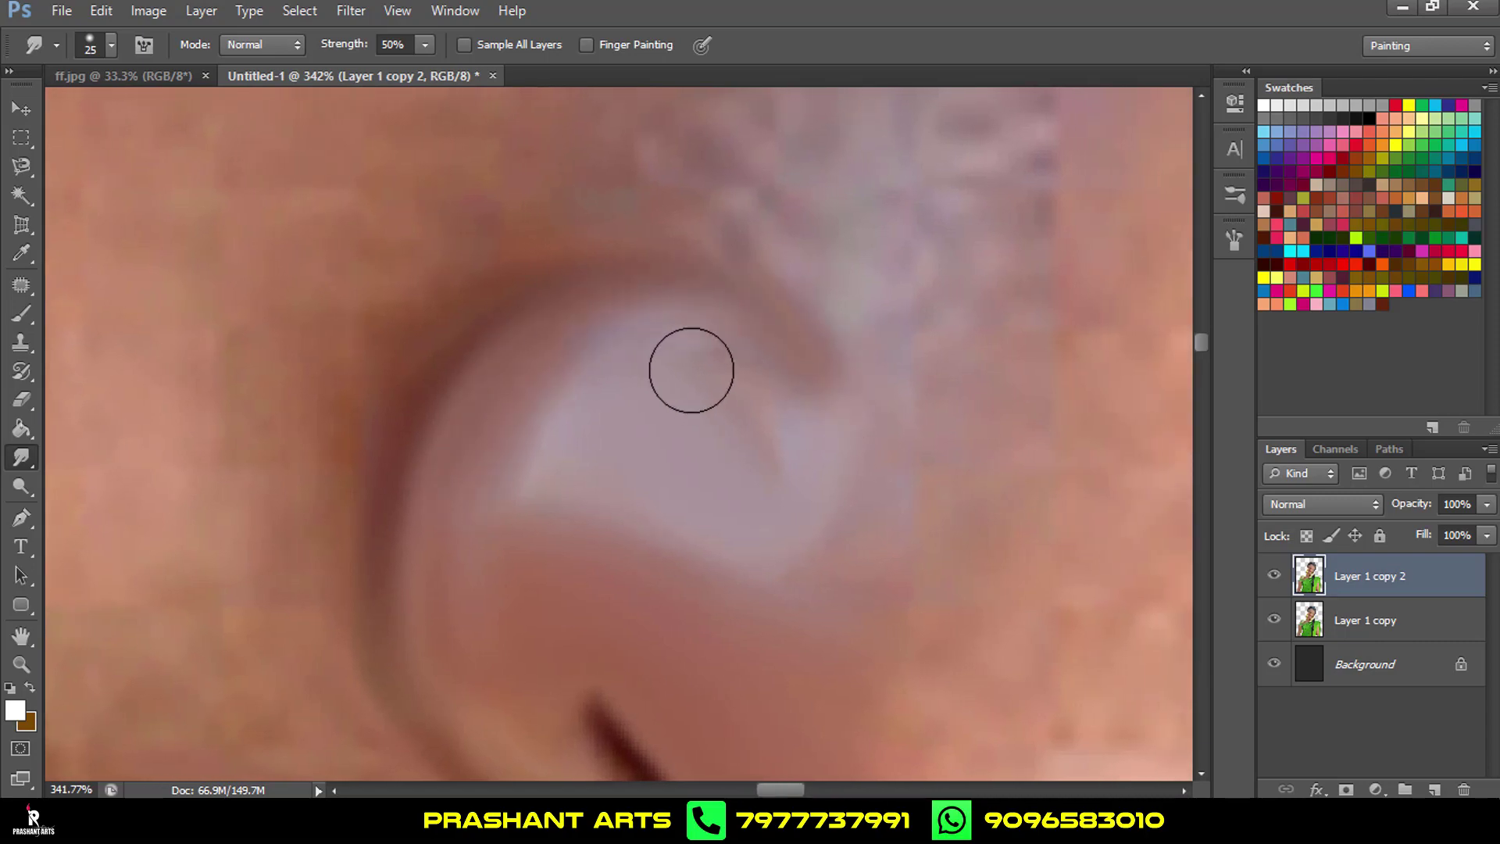
{"action": "scroll", "coordinate": [545, 536], "scroll_direction": "down", "scroll_amount": 3}
{"action": "scroll", "coordinate": [901, 559], "scroll_direction": "up", "scroll_amount": 5}
{"action": "scroll", "coordinate": [710, 549], "scroll_direction": "left", "scroll_amount": 2}
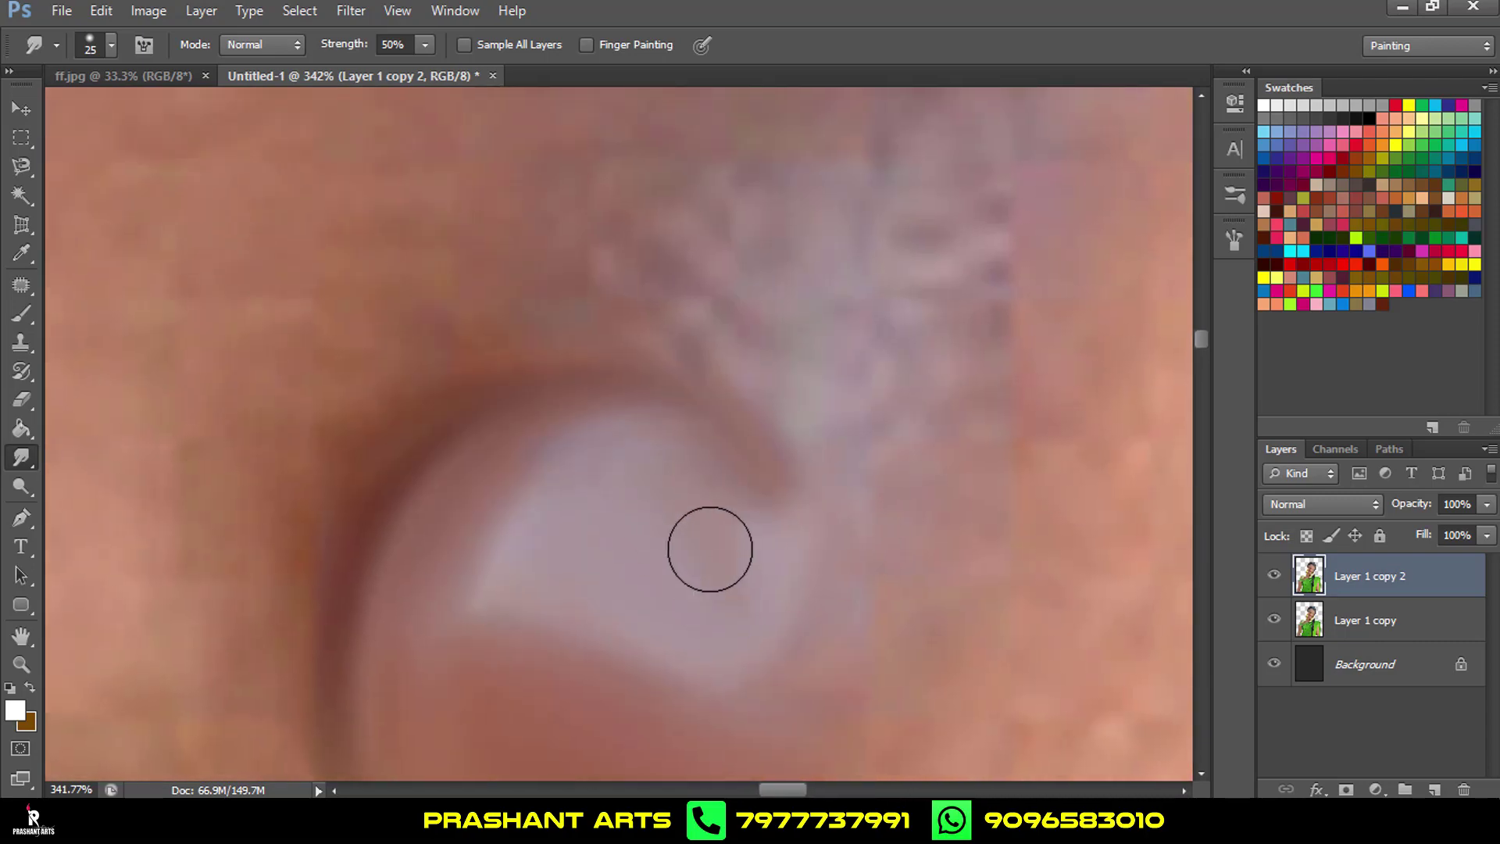
{"action": "scroll", "coordinate": [673, 311], "scroll_direction": "left", "scroll_amount": 3}
{"action": "scroll", "coordinate": [673, 312], "scroll_direction": "down", "scroll_amount": 1}
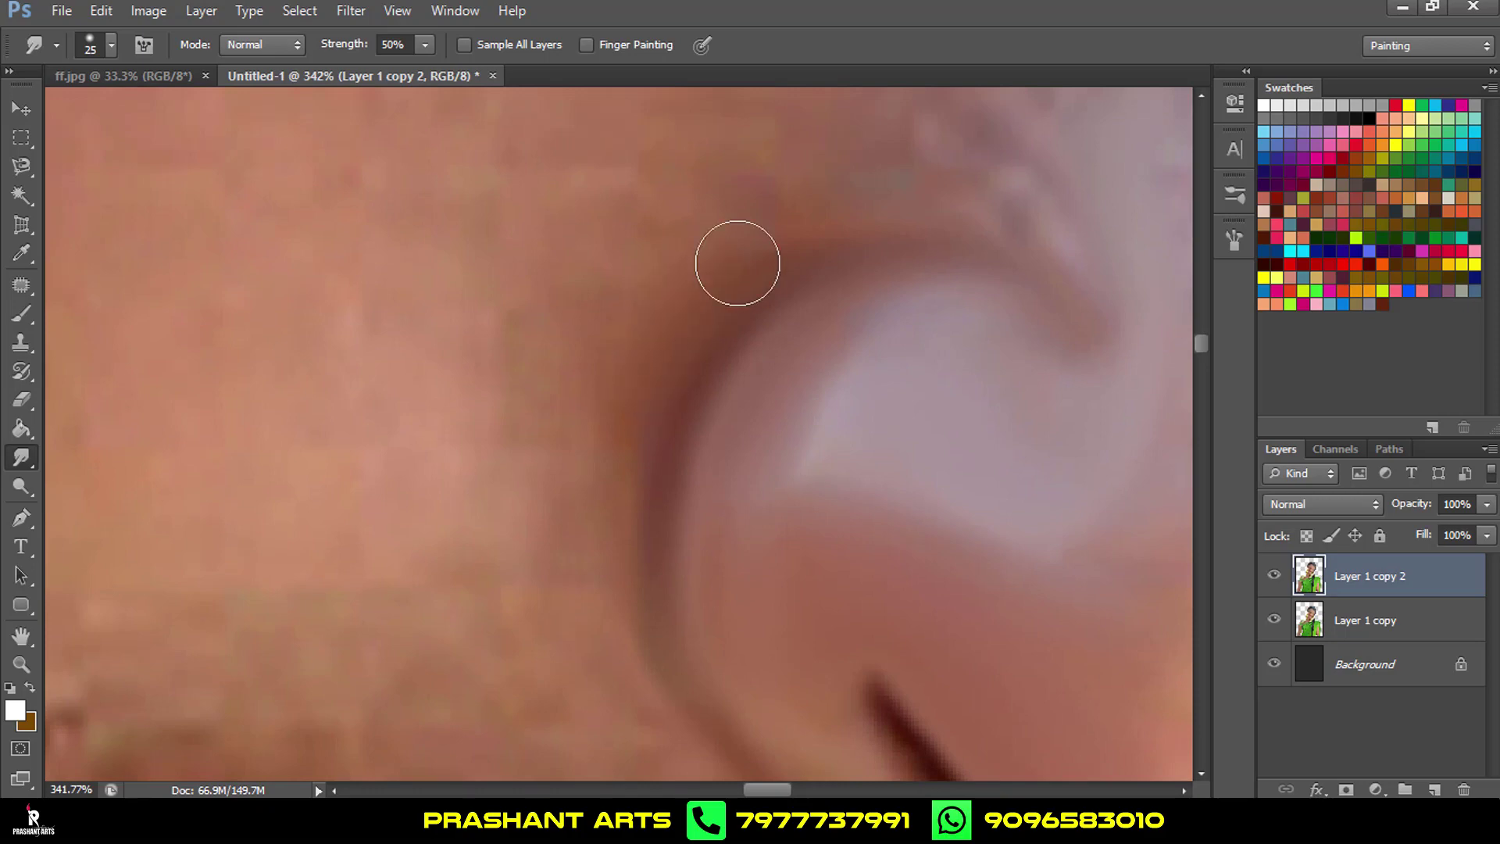
{"action": "scroll", "coordinate": [657, 418], "scroll_direction": "down", "scroll_amount": 1}
{"action": "scroll", "coordinate": [656, 419], "scroll_direction": "right", "scroll_amount": 1}
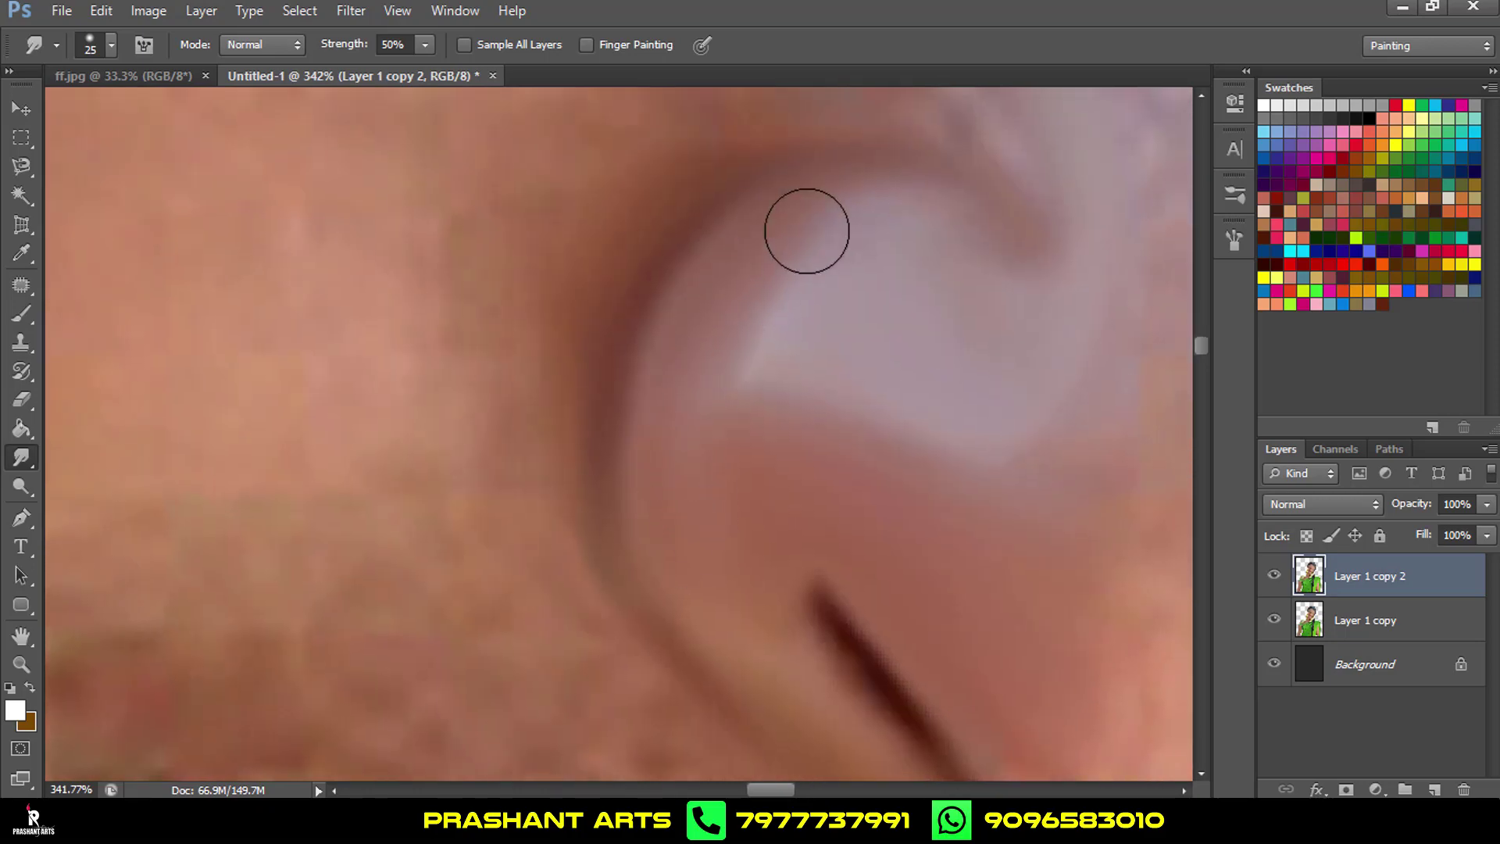
{"action": "scroll", "coordinate": [781, 312], "scroll_direction": "left", "scroll_amount": 2}
{"action": "scroll", "coordinate": [782, 313], "scroll_direction": "up", "scroll_amount": 1}
Toggle the retouched layer's visibility to compare before and after, undoing the last stroke.
{"action": "scroll", "coordinate": [681, 393], "scroll_direction": "down", "scroll_amount": 5}
{"action": "key", "text": "bracketright"}
{"action": "key", "text": "bracketright"}
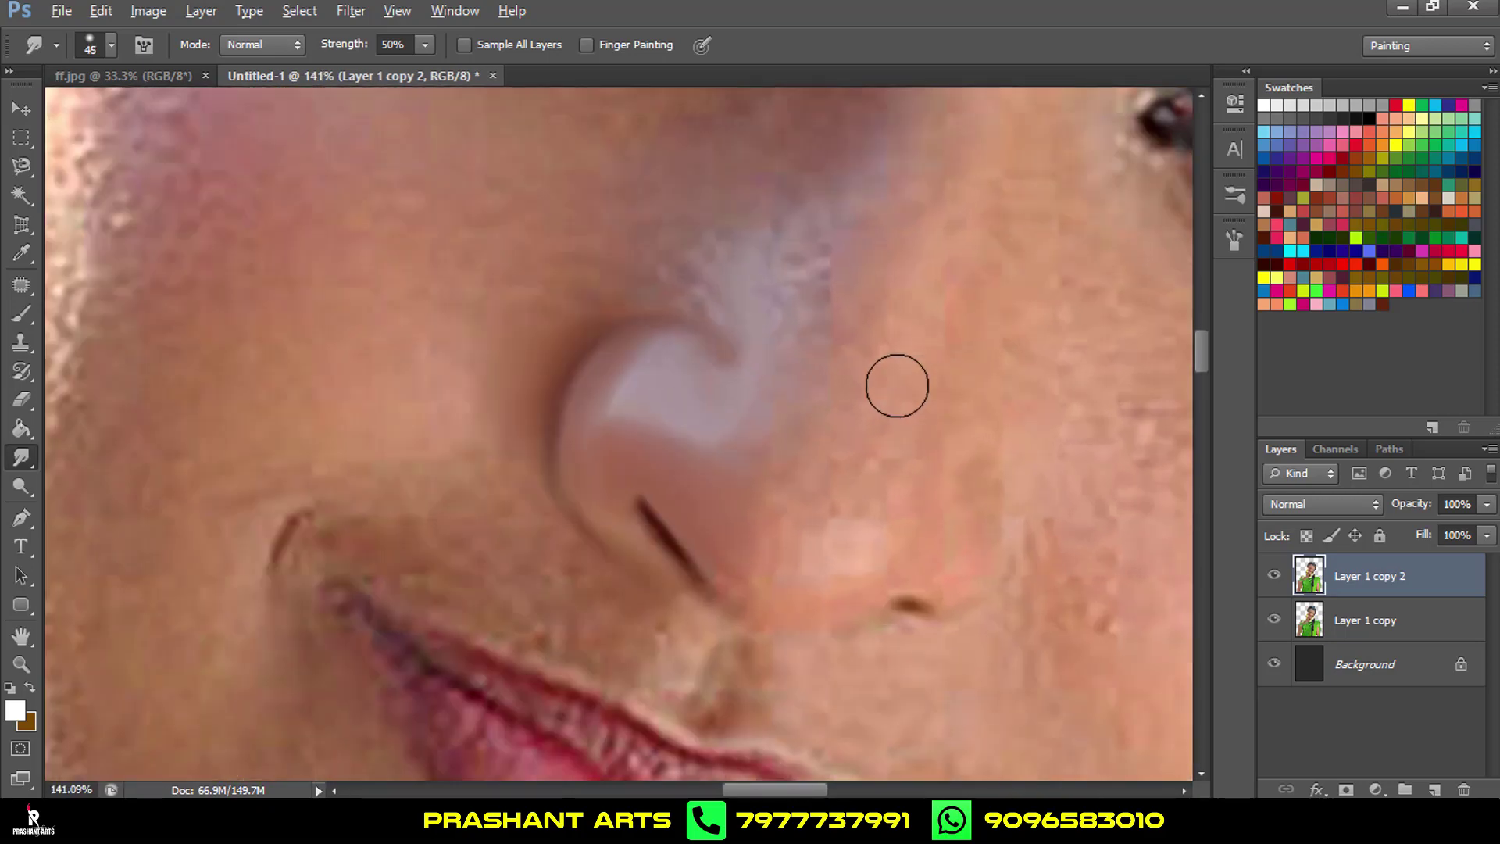
{"action": "left_click", "coordinate": [1275, 576]}
{"action": "key", "text": "ctrl+alt+z"}
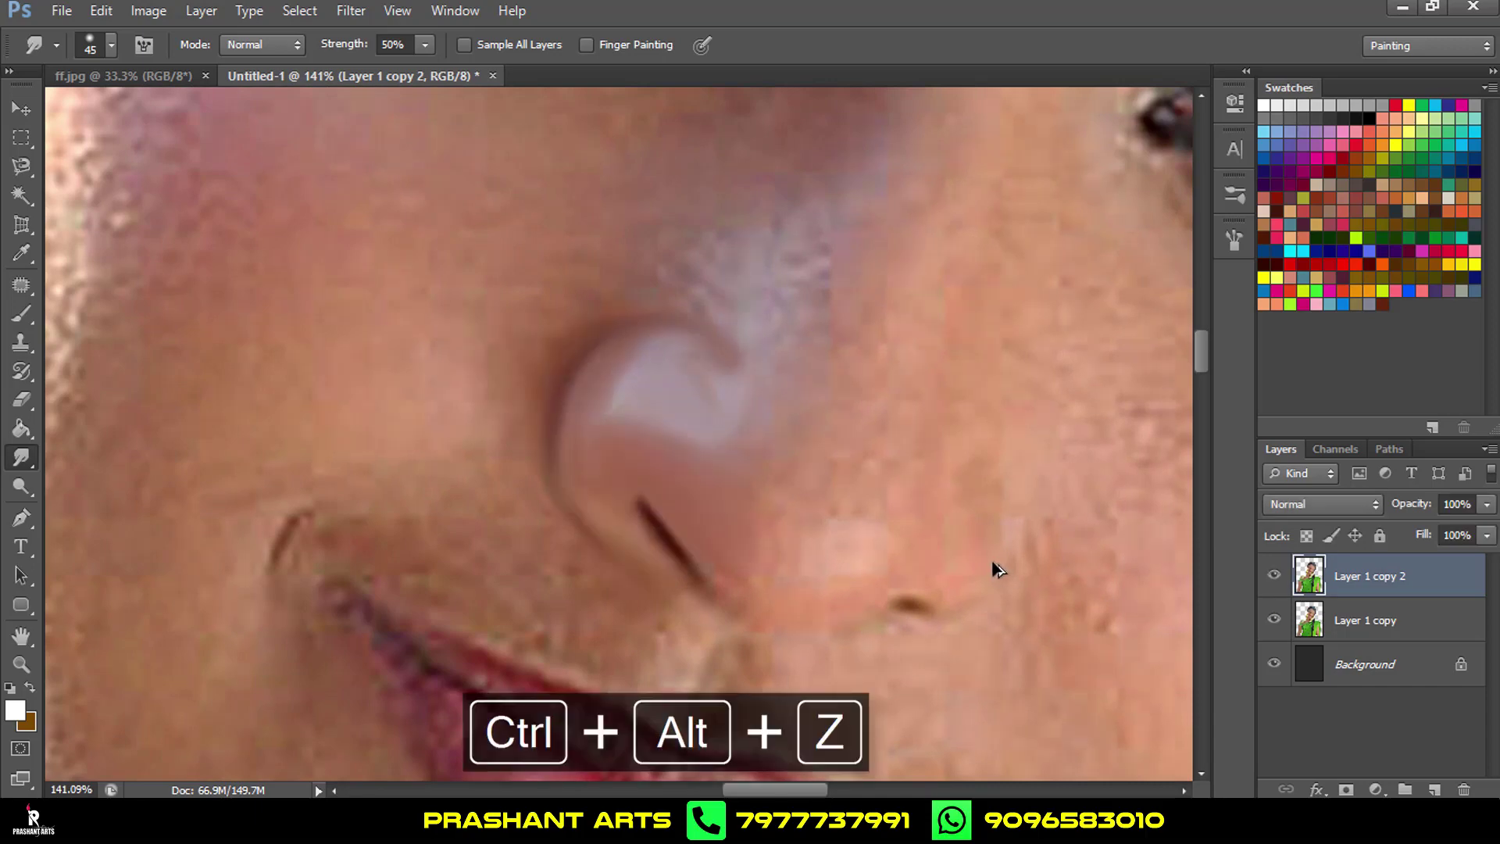
{"action": "left_click", "coordinate": [1275, 576]}
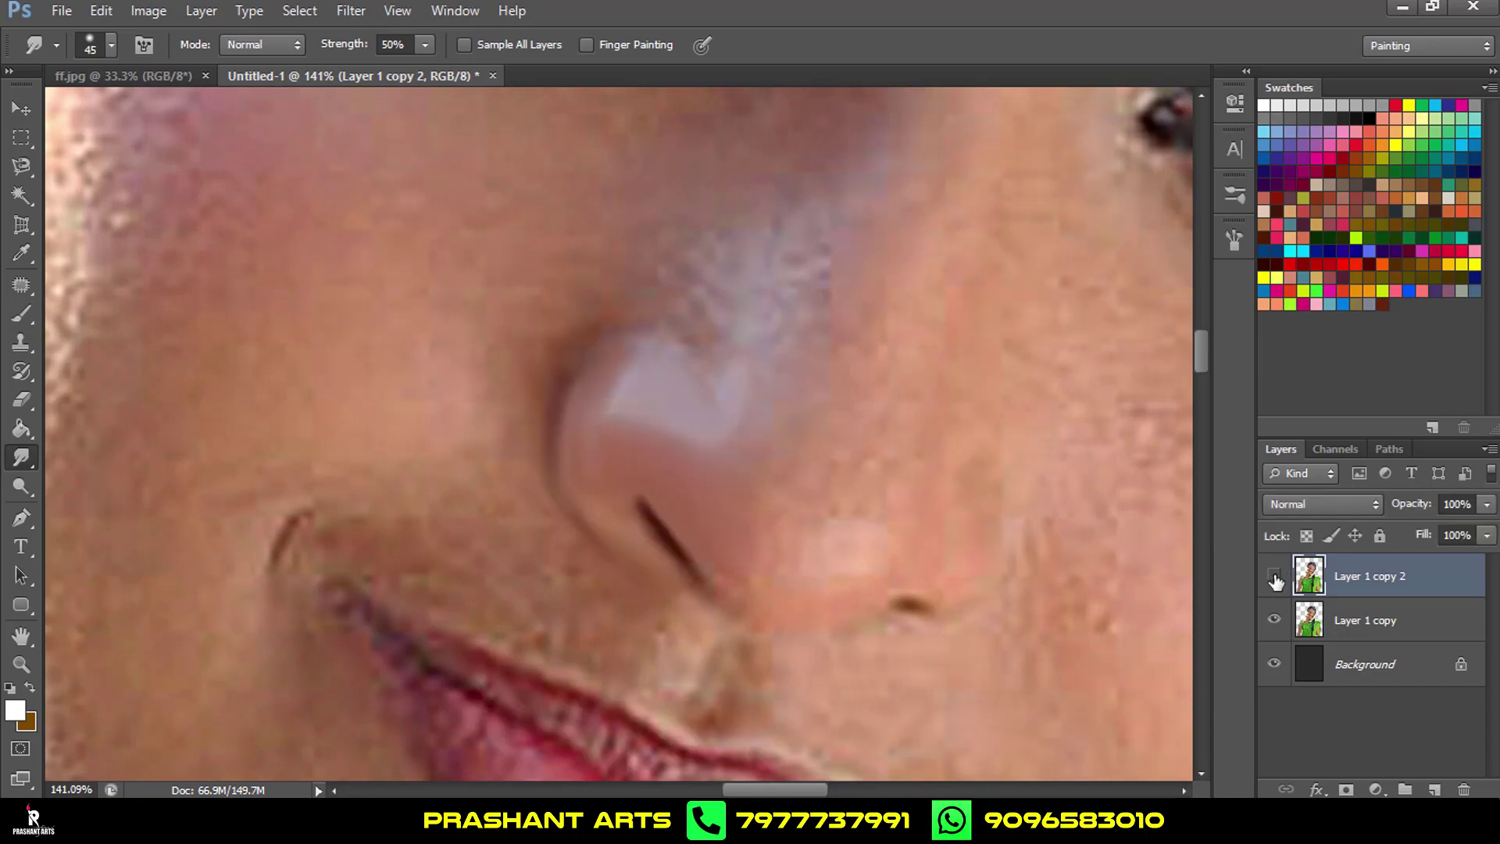
{"action": "left_click", "coordinate": [1275, 576]}
{"action": "left_click", "coordinate": [1274, 576]}
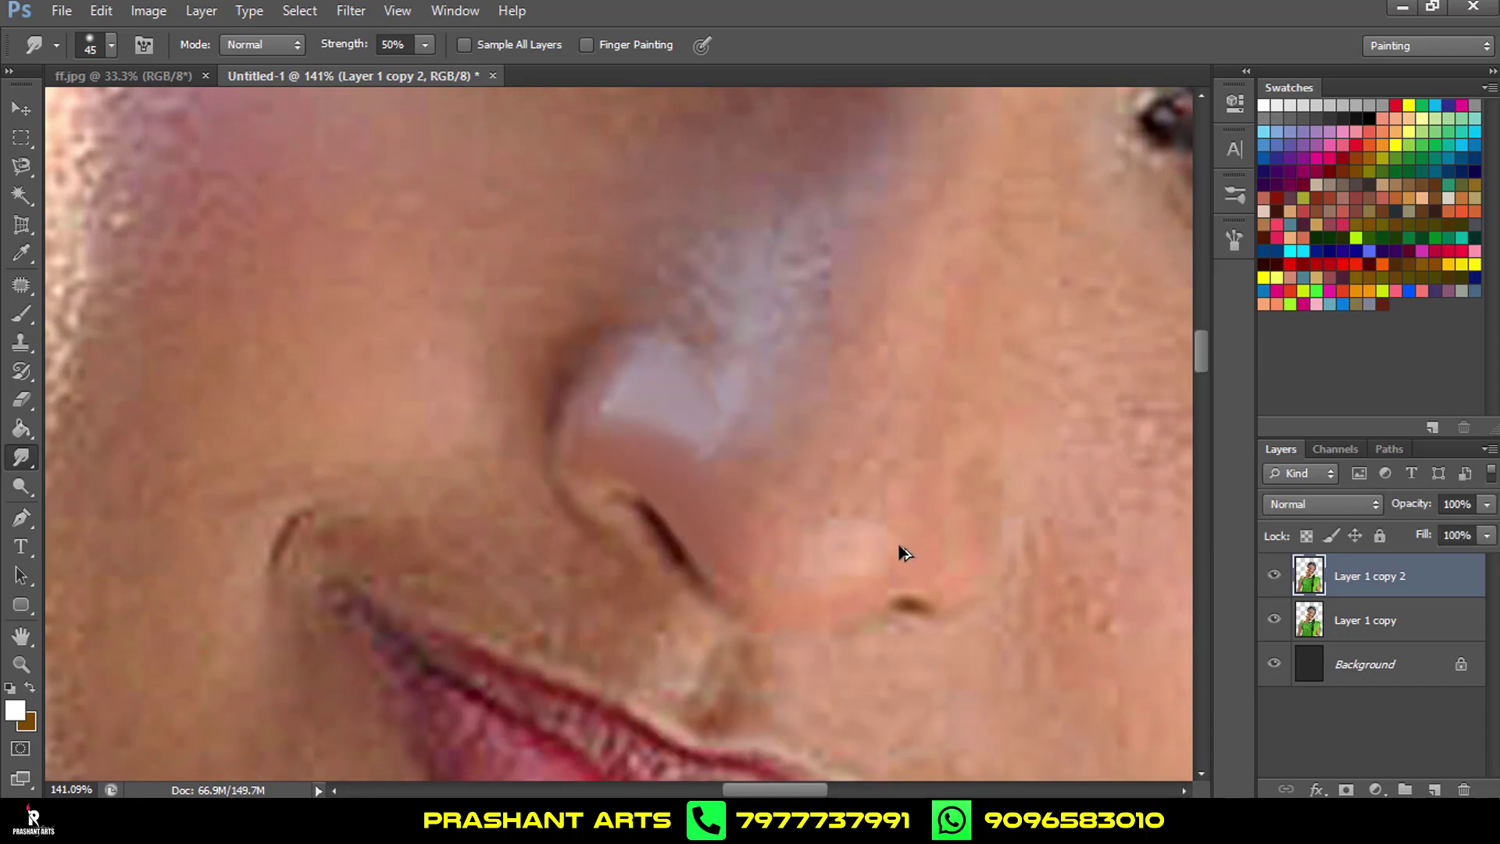
{"action": "scroll", "coordinate": [785, 402], "scroll_direction": "up", "scroll_amount": 2}
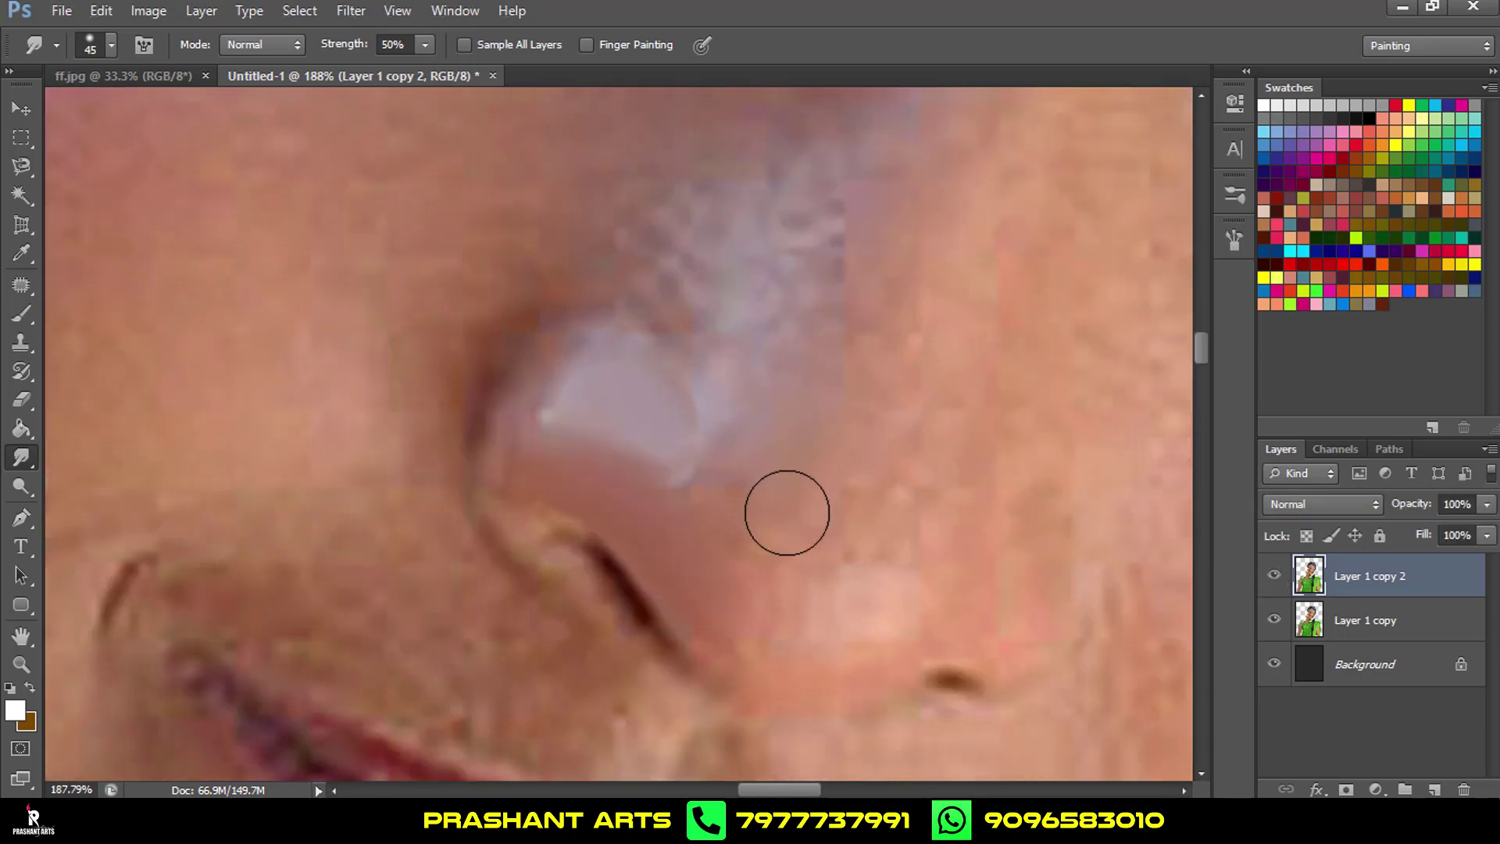
{"action": "scroll", "coordinate": [782, 570], "scroll_direction": "down", "scroll_amount": 1}
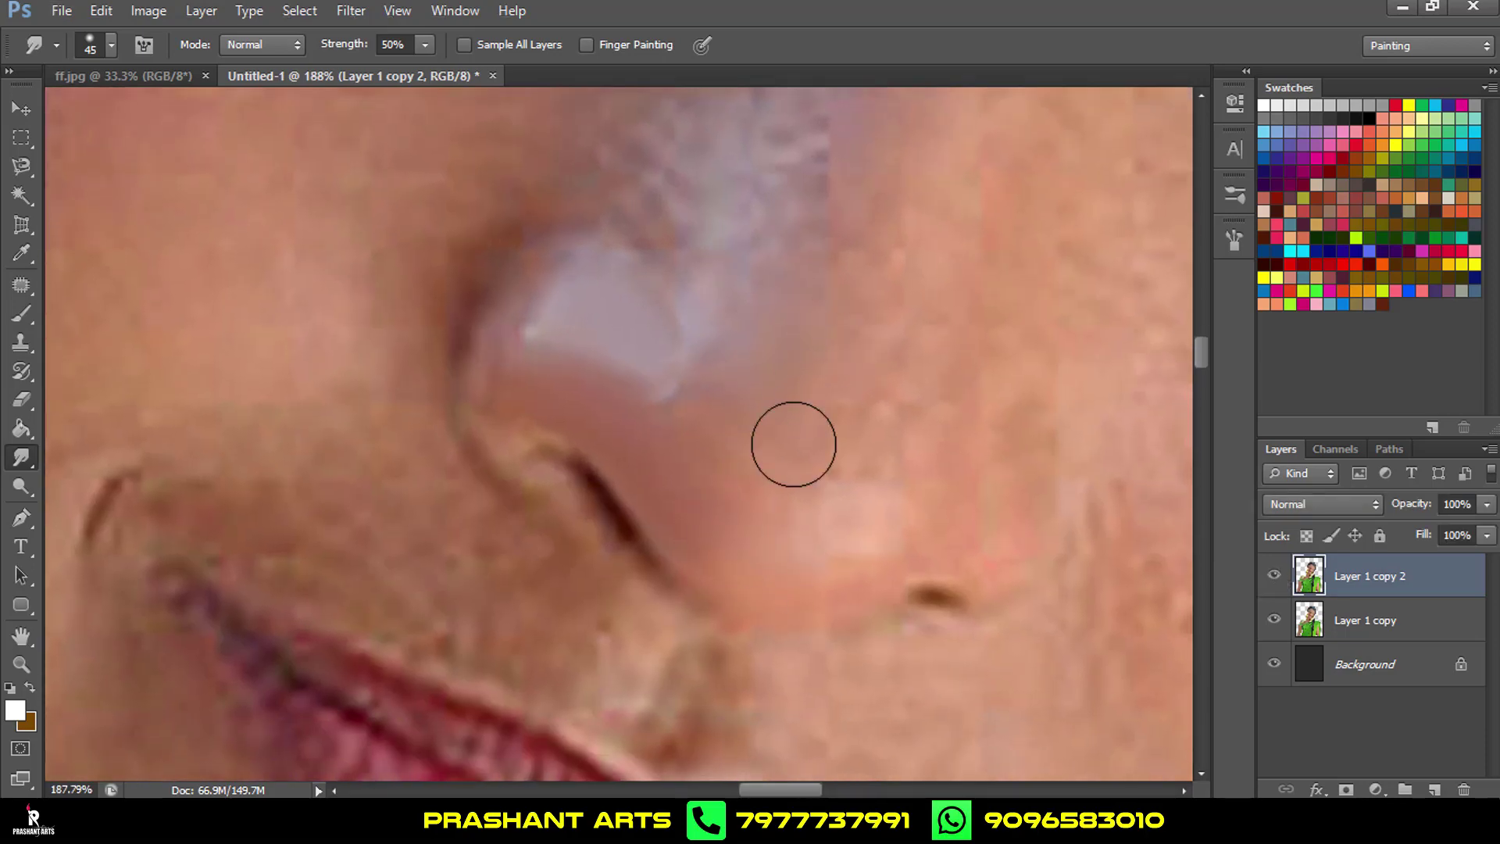
Resize the smudge brush and settle the smudge strength at 50%, undoing unwanted strokes.
{"action": "key", "text": "bracketleft"}
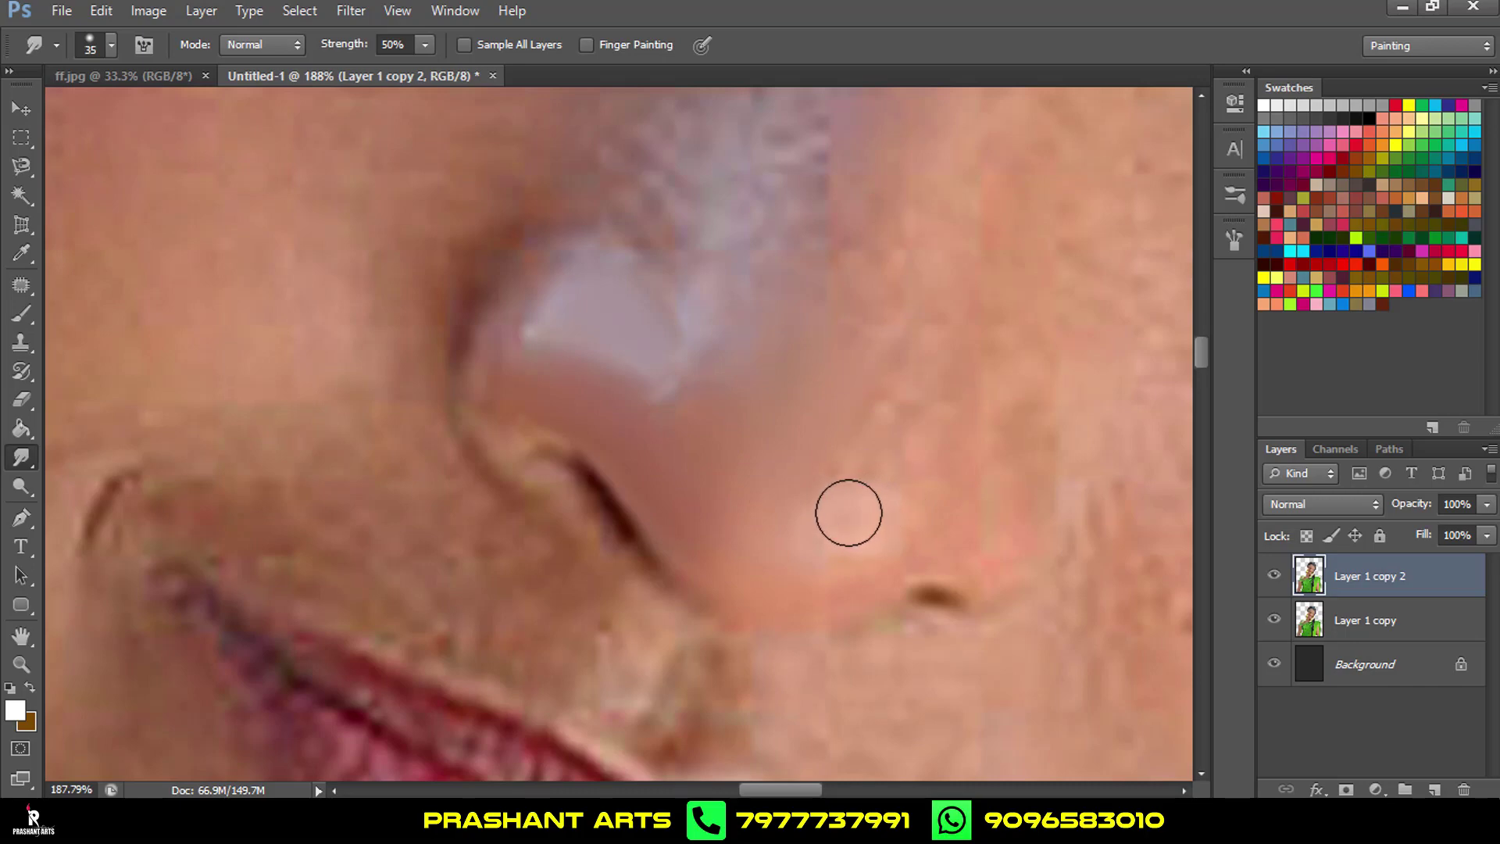
{"action": "scroll", "coordinate": [896, 359], "scroll_direction": "up", "scroll_amount": 2}
{"action": "key", "text": "bracketright"}
{"action": "key", "text": "bracketright"}
{"action": "key", "text": "bracketright"}
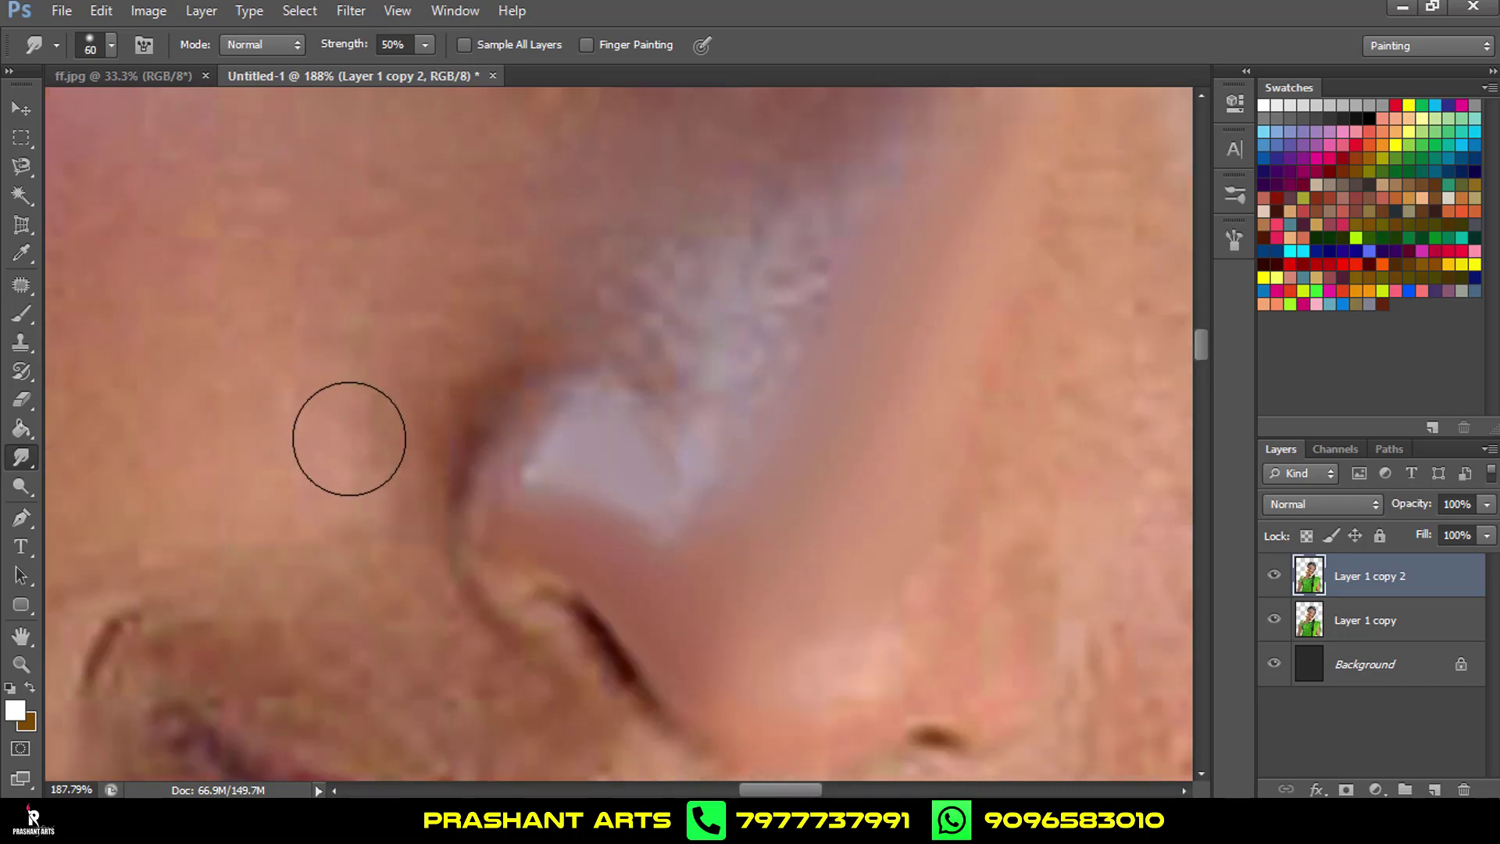
{"action": "key", "text": "ctrl+alt+z"}
{"action": "scroll", "coordinate": [617, 306], "scroll_direction": "down", "scroll_amount": 5}
{"action": "scroll", "coordinate": [491, 462], "scroll_direction": "up", "scroll_amount": 5}
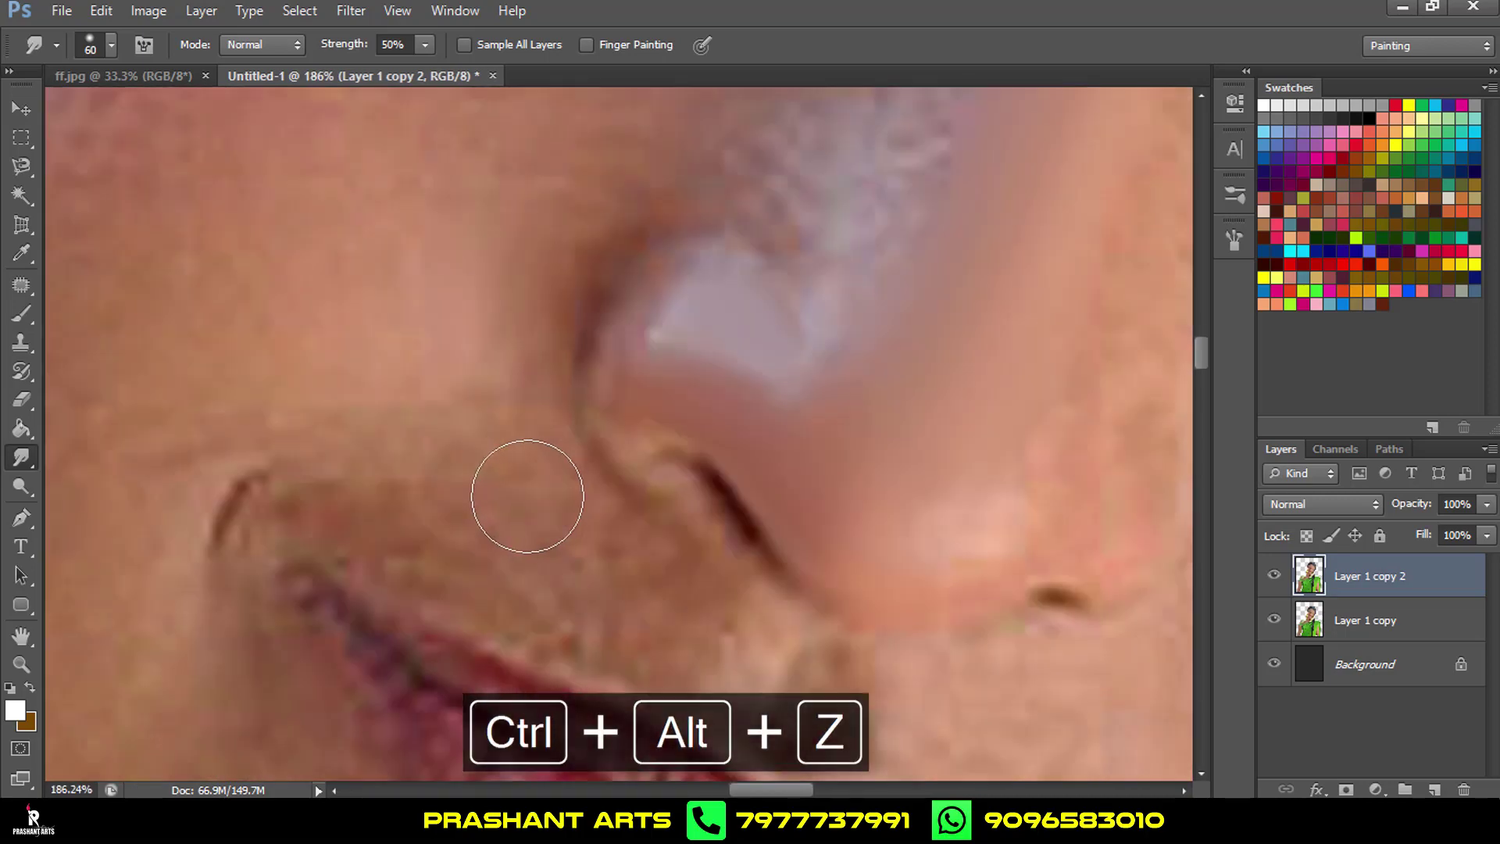
{"action": "left_click_drag", "start_coordinate": [349, 47], "coordinate": [341, 47]}
{"action": "scroll", "coordinate": [547, 309], "scroll_direction": "down", "scroll_amount": 3}
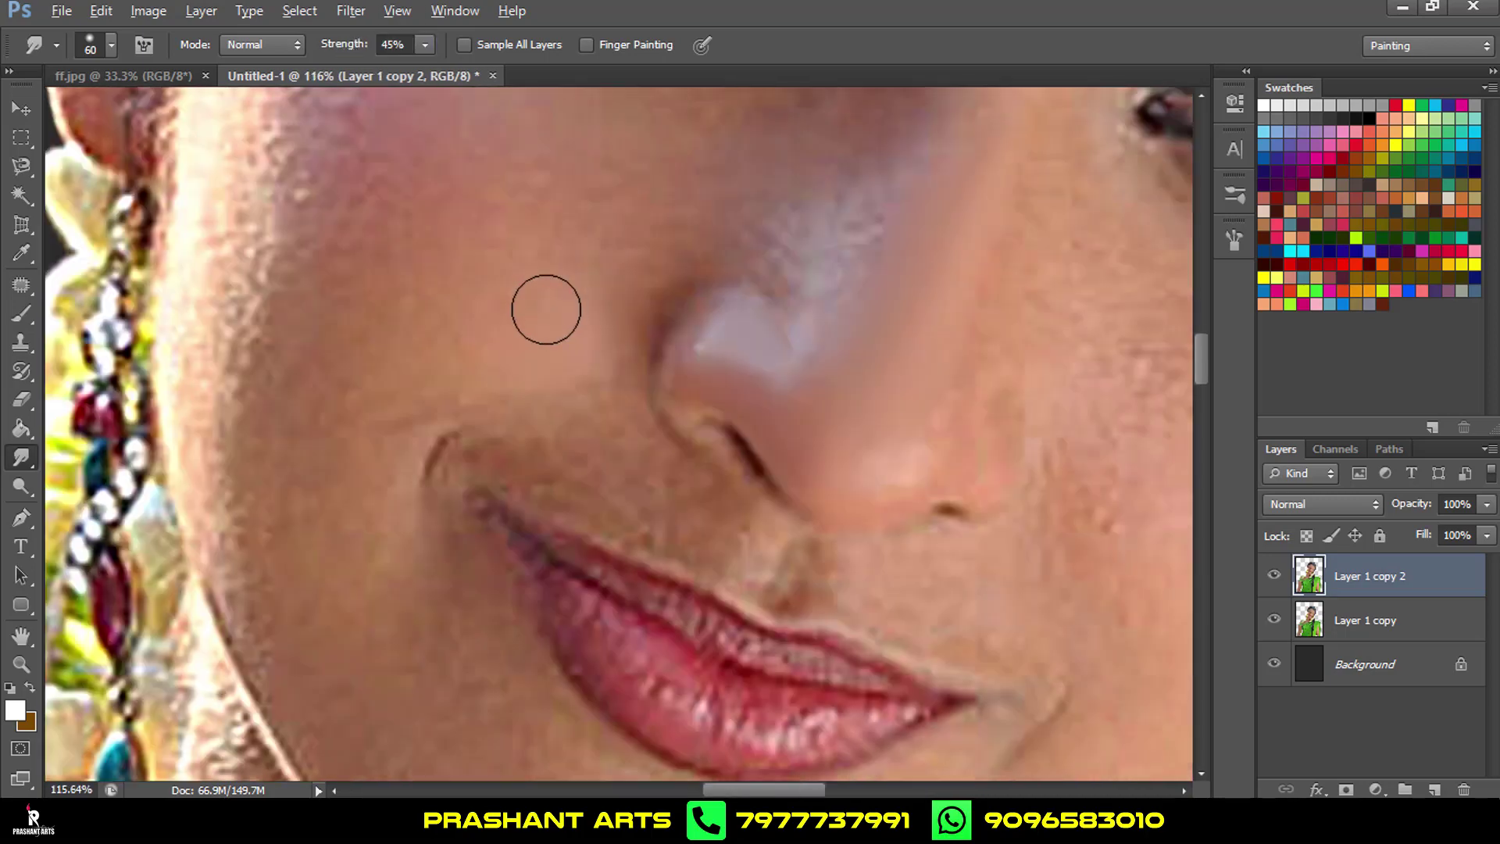
{"action": "scroll", "coordinate": [425, 495], "scroll_direction": "up", "scroll_amount": 2}
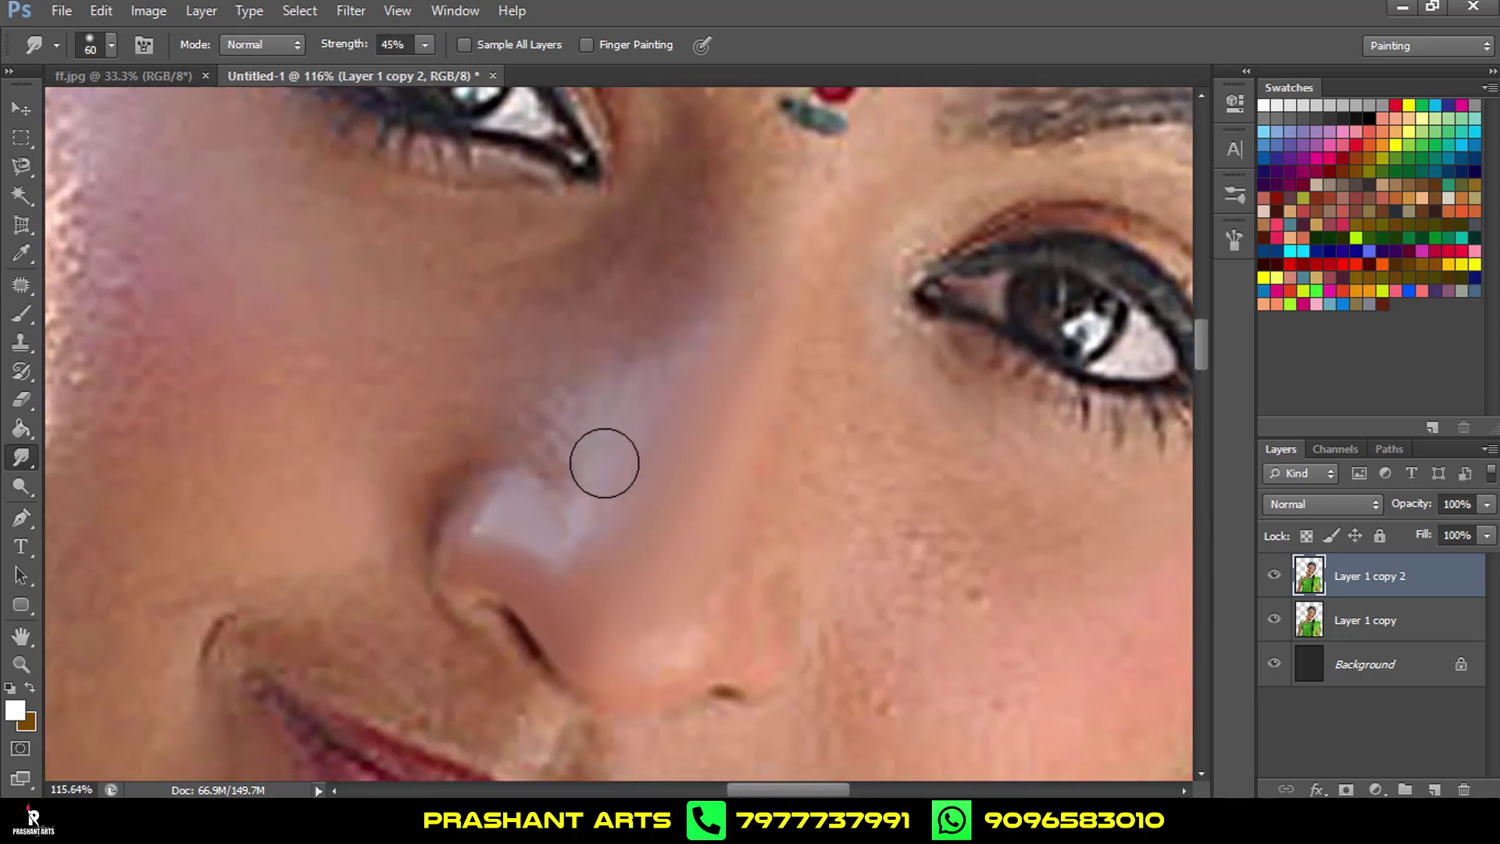
{"action": "key", "text": "ctrl+alt+z"}
{"action": "scroll", "coordinate": [672, 421], "scroll_direction": "up", "scroll_amount": 3}
{"action": "key", "text": "5"}
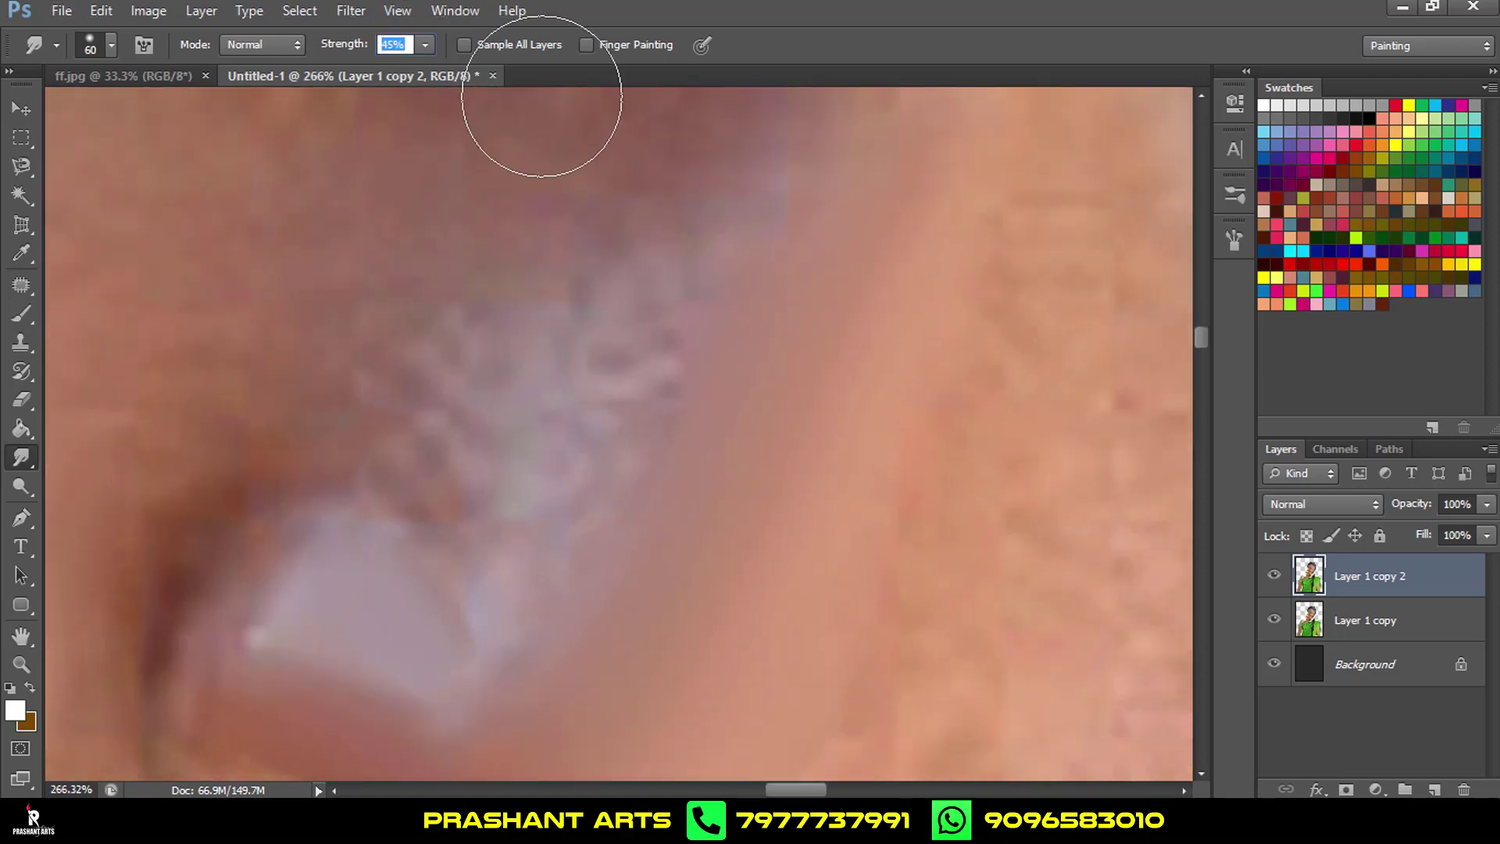
{"action": "key", "text": "bracketleft"}
{"action": "key", "text": "bracketleft"}
Smudge the nose bridge, pale nose highlight, nostril edge and skin above the upper lip.
{"action": "left_click_drag", "start_coordinate": [620, 378], "coordinate": [550, 508]}
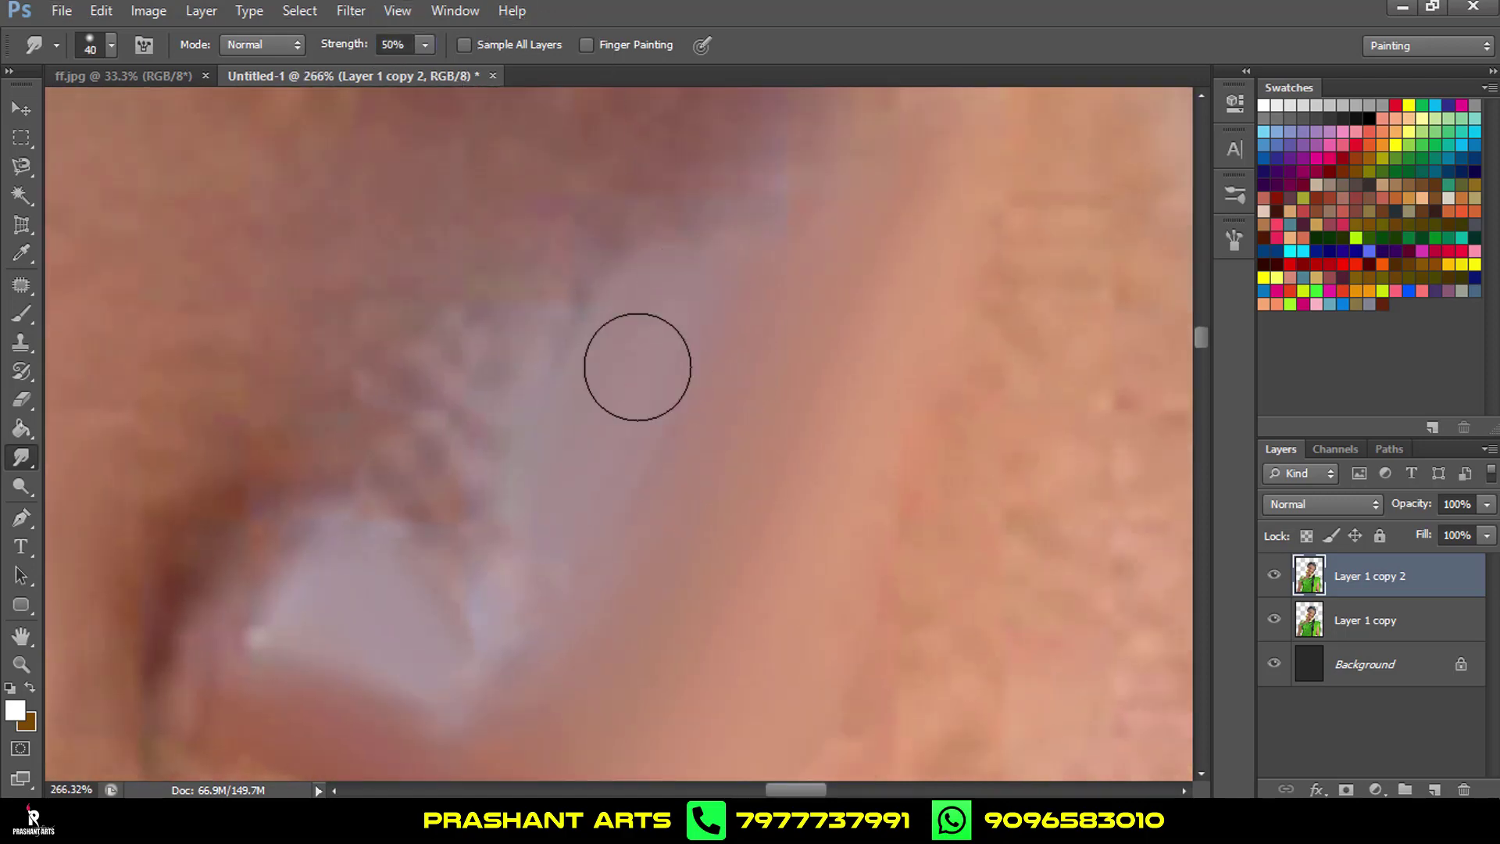
{"action": "left_click_drag", "start_coordinate": [704, 261], "coordinate": [601, 551]}
{"action": "scroll", "coordinate": [459, 338], "scroll_direction": "down", "scroll_amount": 3}
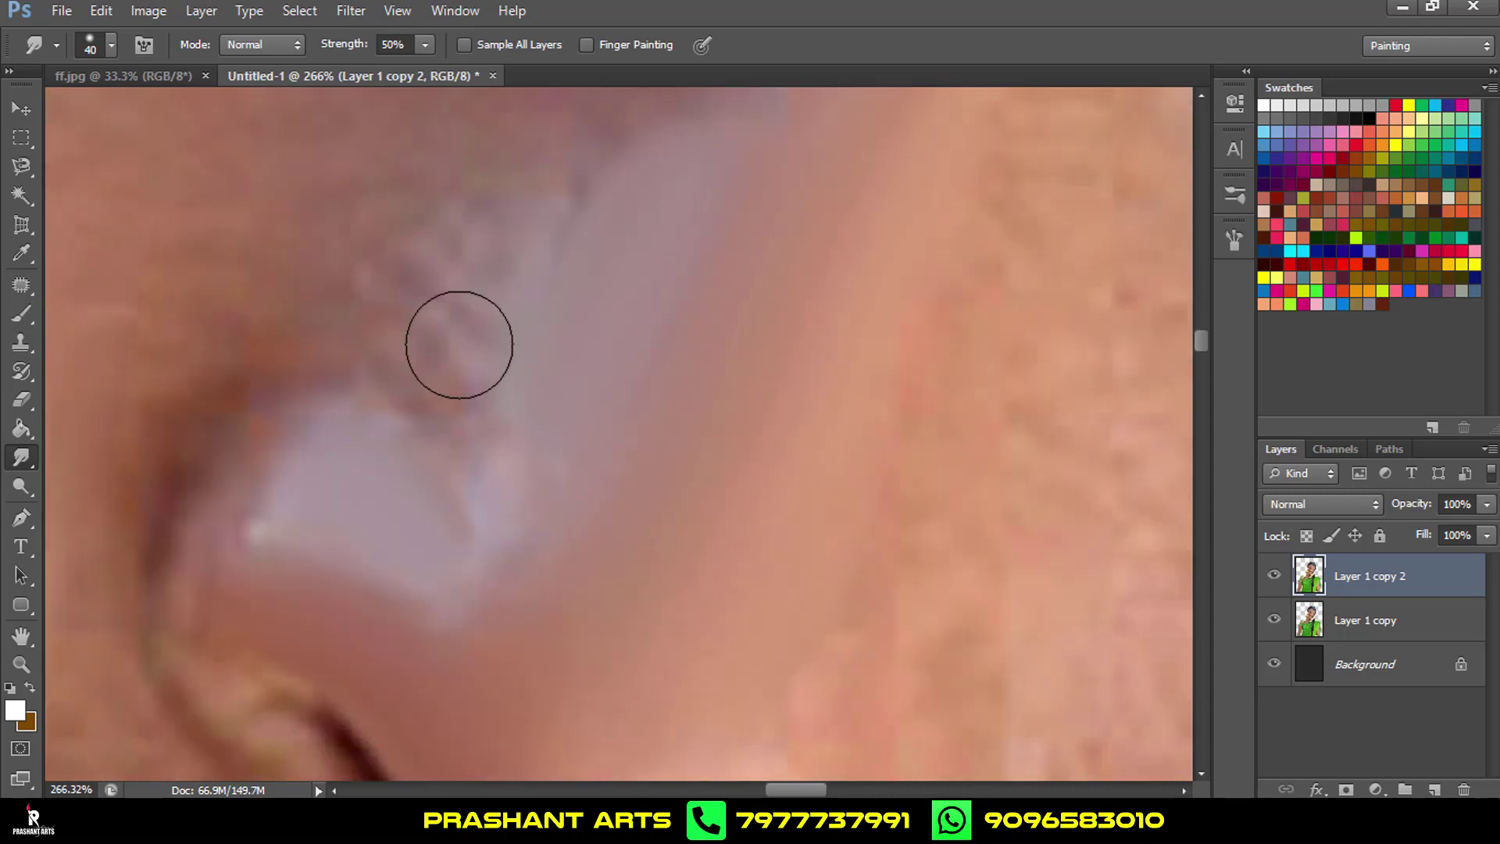
{"action": "scroll", "coordinate": [753, 325], "scroll_direction": "down", "scroll_amount": 3}
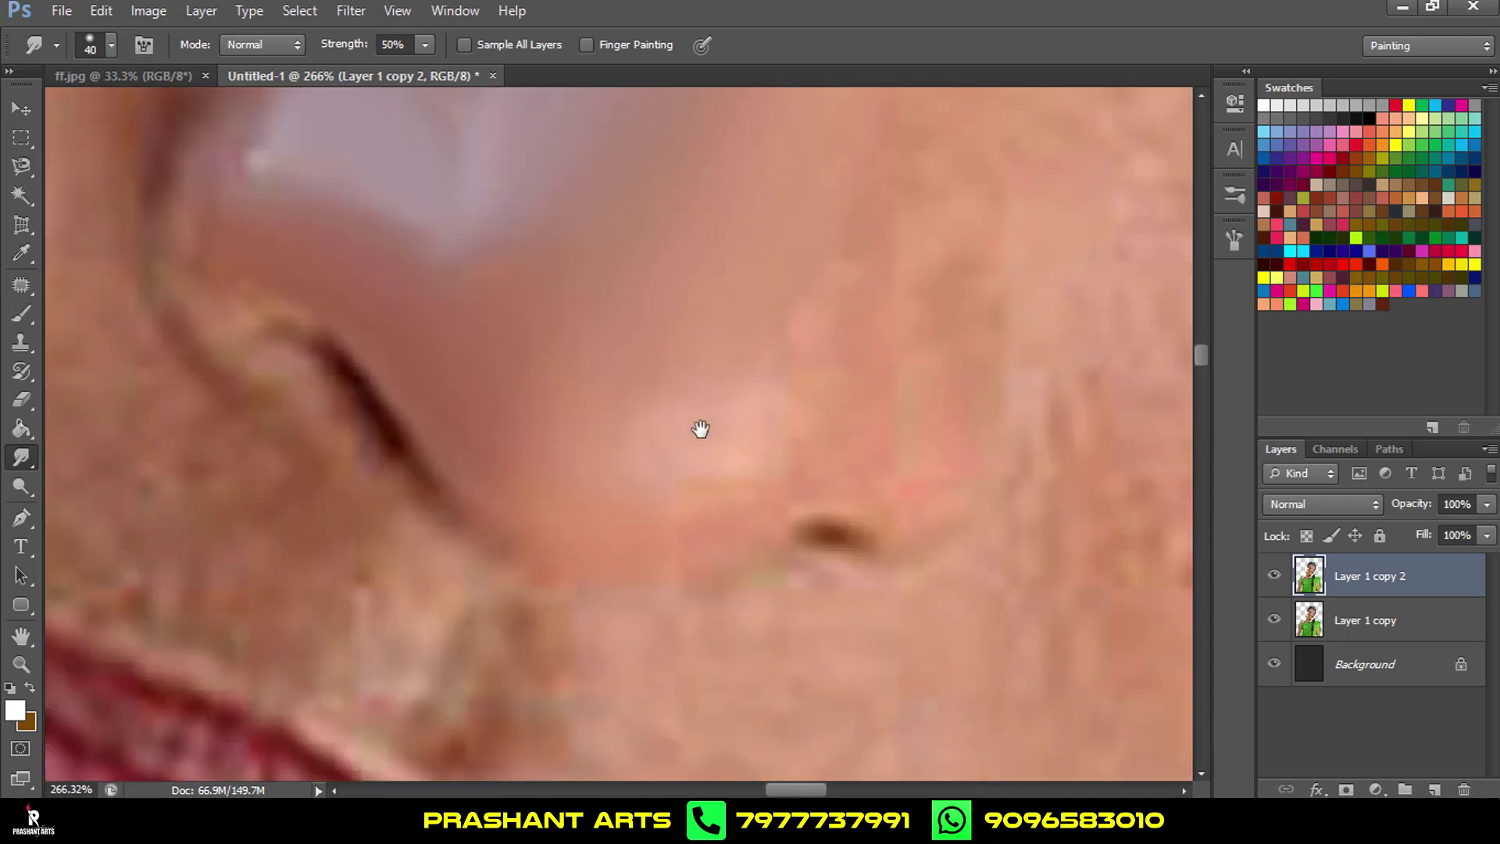
{"action": "scroll", "coordinate": [700, 425], "scroll_direction": "right", "scroll_amount": 3}
{"action": "key", "text": "bracketleft"}
{"action": "key", "text": "bracketleft"}
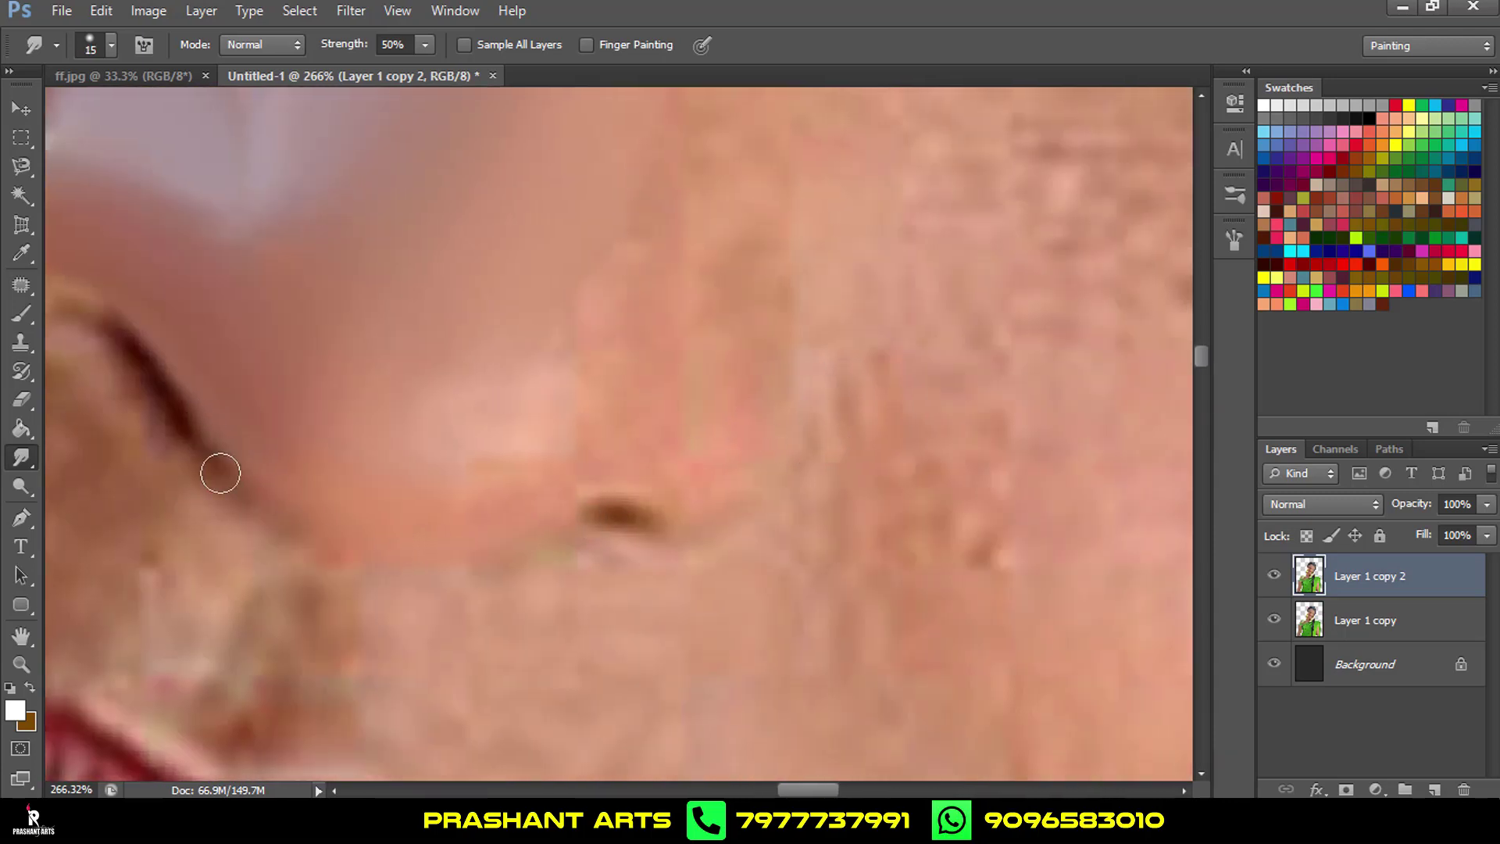
{"action": "mouse_move", "coordinate": [221, 473]}
{"action": "left_mouse_down"}
{"action": "mouse_move", "coordinate": [436, 566]}
{"action": "mouse_move", "coordinate": [577, 529]}
{"action": "left_mouse_up"}
{"action": "scroll", "coordinate": [655, 433], "scroll_direction": "down", "scroll_amount": 5}
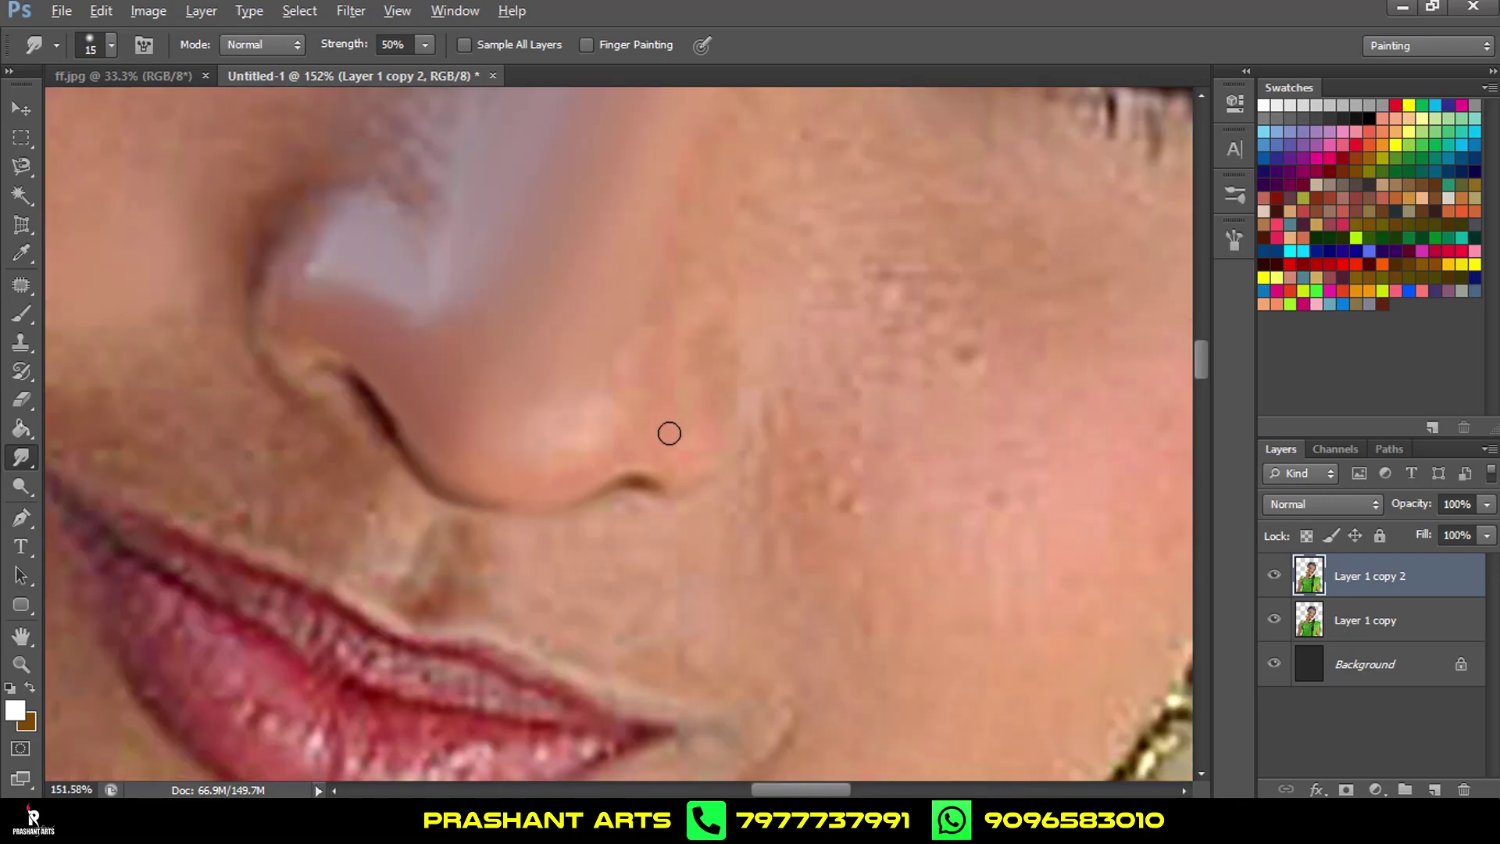
{"action": "scroll", "coordinate": [529, 563], "scroll_direction": "up", "scroll_amount": 4}
{"action": "scroll", "coordinate": [757, 432], "scroll_direction": "down", "scroll_amount": 2}
{"action": "key", "text": "bracketright"}
{"action": "key", "text": "bracketright"}
{"action": "key", "text": "bracketright"}
{"action": "key", "text": "bracketright"}
{"action": "mouse_move", "coordinate": [762, 390]}
{"action": "left_mouse_down"}
{"action": "mouse_move", "coordinate": [783, 321]}
{"action": "mouse_move", "coordinate": [931, 358]}
{"action": "mouse_move", "coordinate": [864, 526]}
{"action": "mouse_move", "coordinate": [628, 421]}
{"action": "left_mouse_up"}
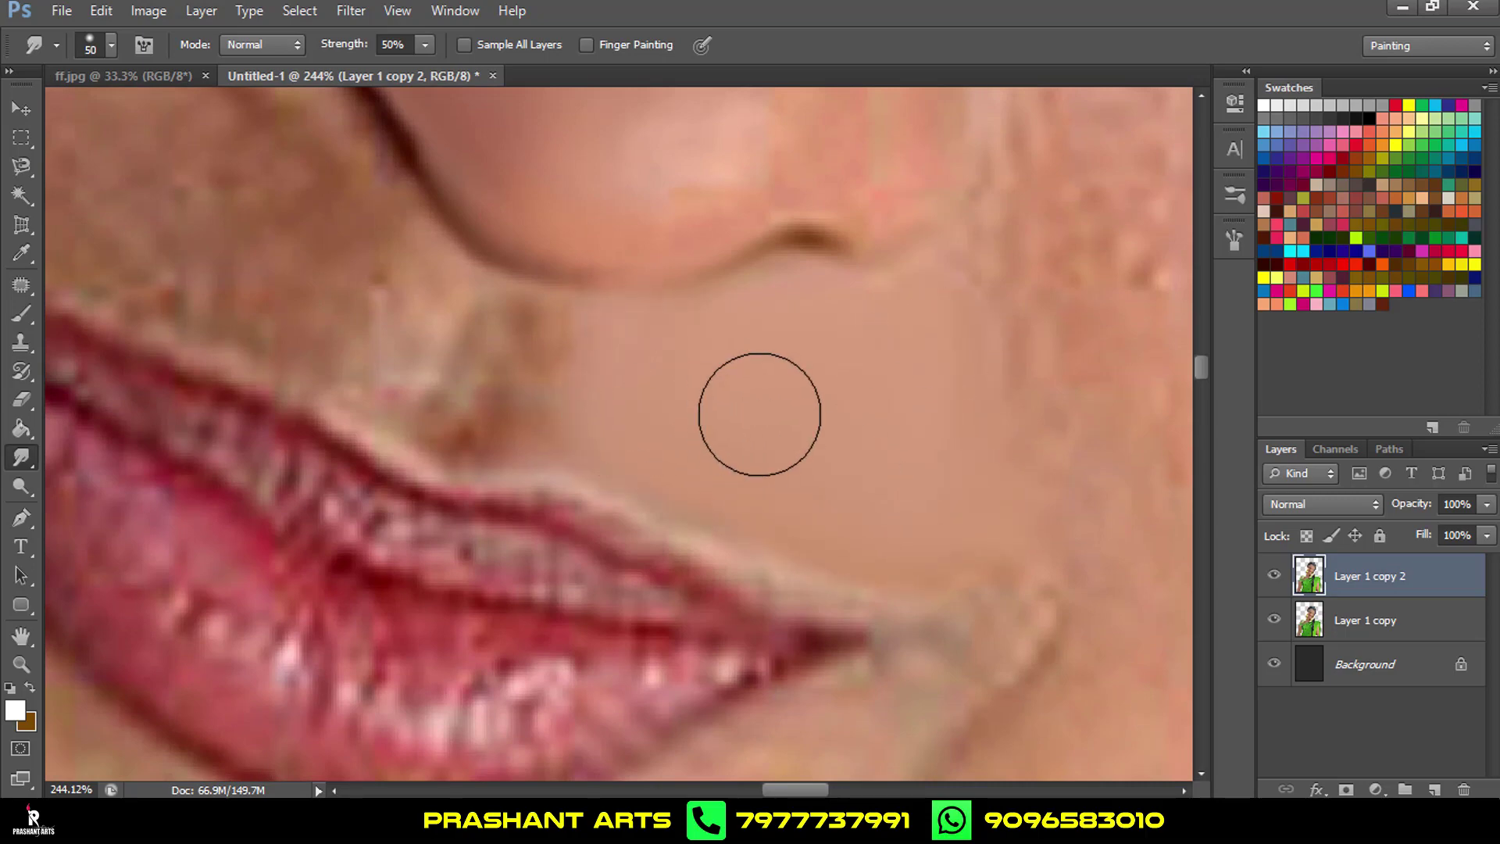
{"action": "key", "text": "ctrl+alt+z"}
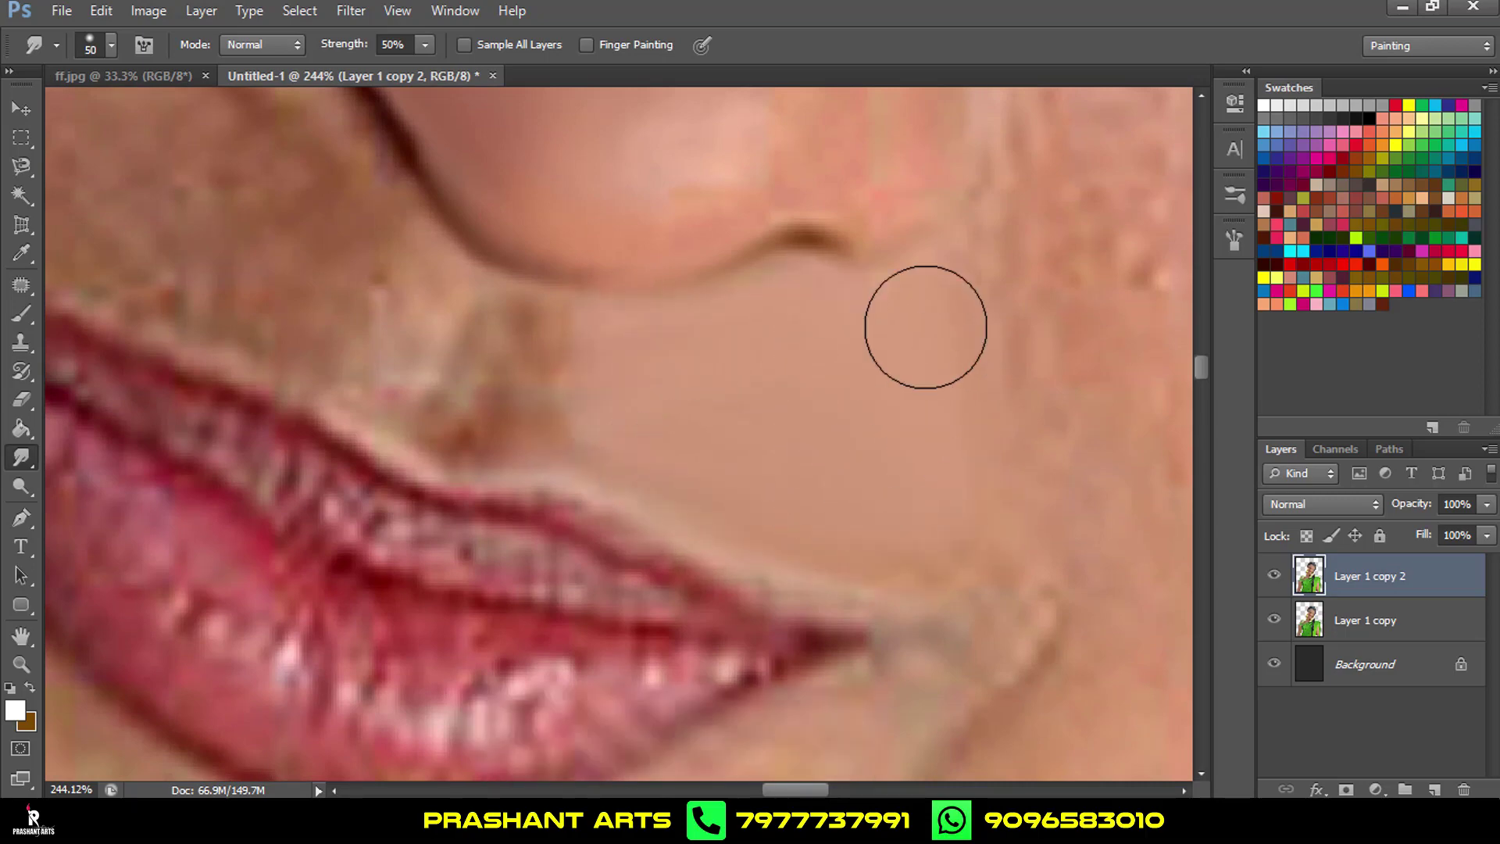
Move to the cheek and under-eye area and smudge it, resizing the brush as needed.
{"action": "mouse_move", "coordinate": [1341, 266]}
{"action": "left_mouse_down"}
{"action": "mouse_move", "coordinate": [903, 285]}
{"action": "mouse_move", "coordinate": [995, 311]}
{"action": "left_mouse_up"}
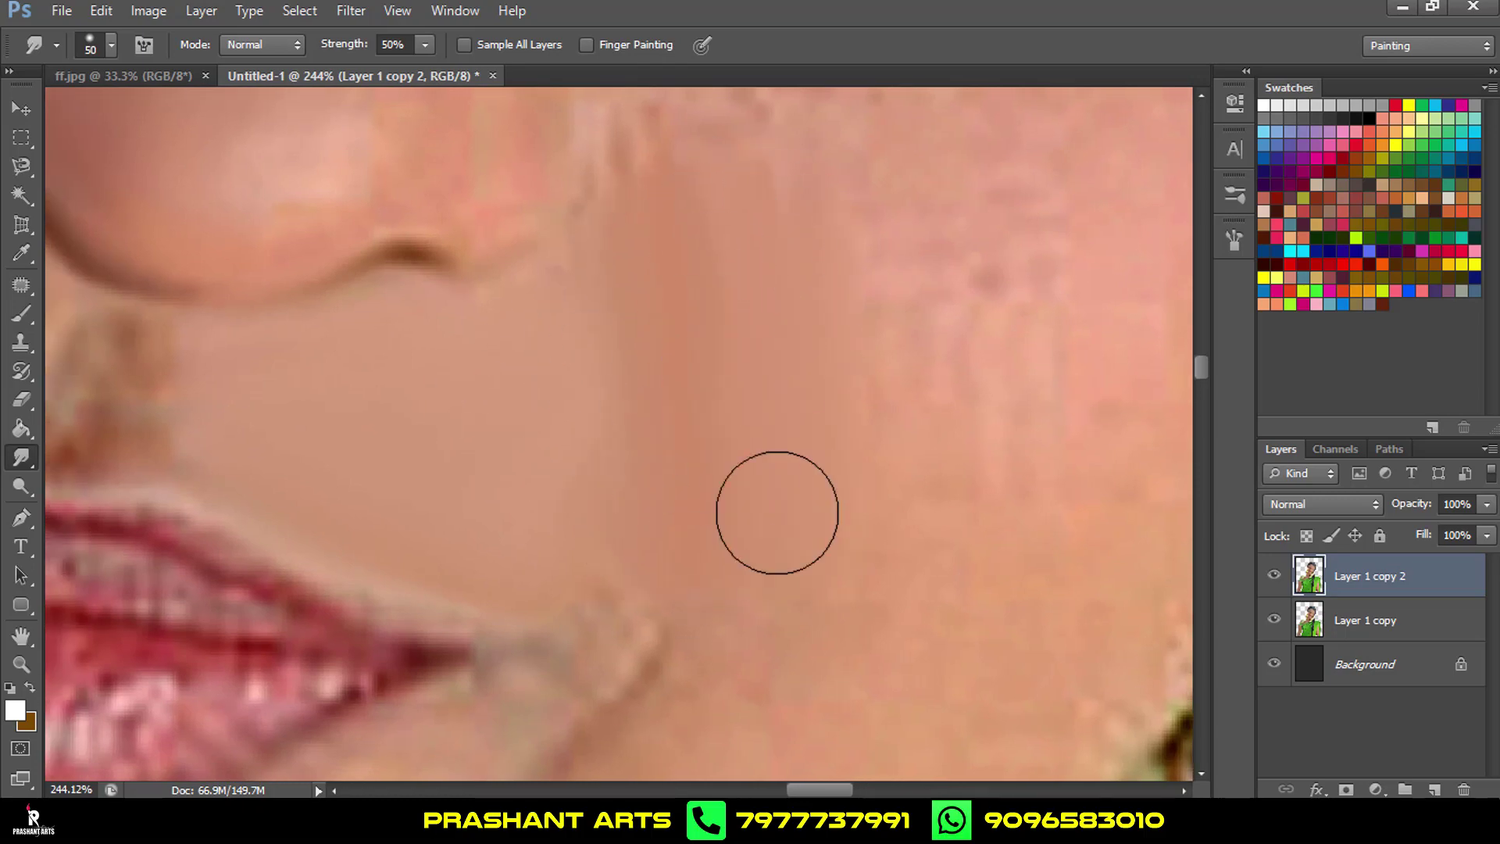
{"action": "scroll", "coordinate": [774, 508], "scroll_direction": "down", "scroll_amount": 4}
{"action": "left_click_drag", "start_coordinate": [904, 328], "coordinate": [646, 562]}
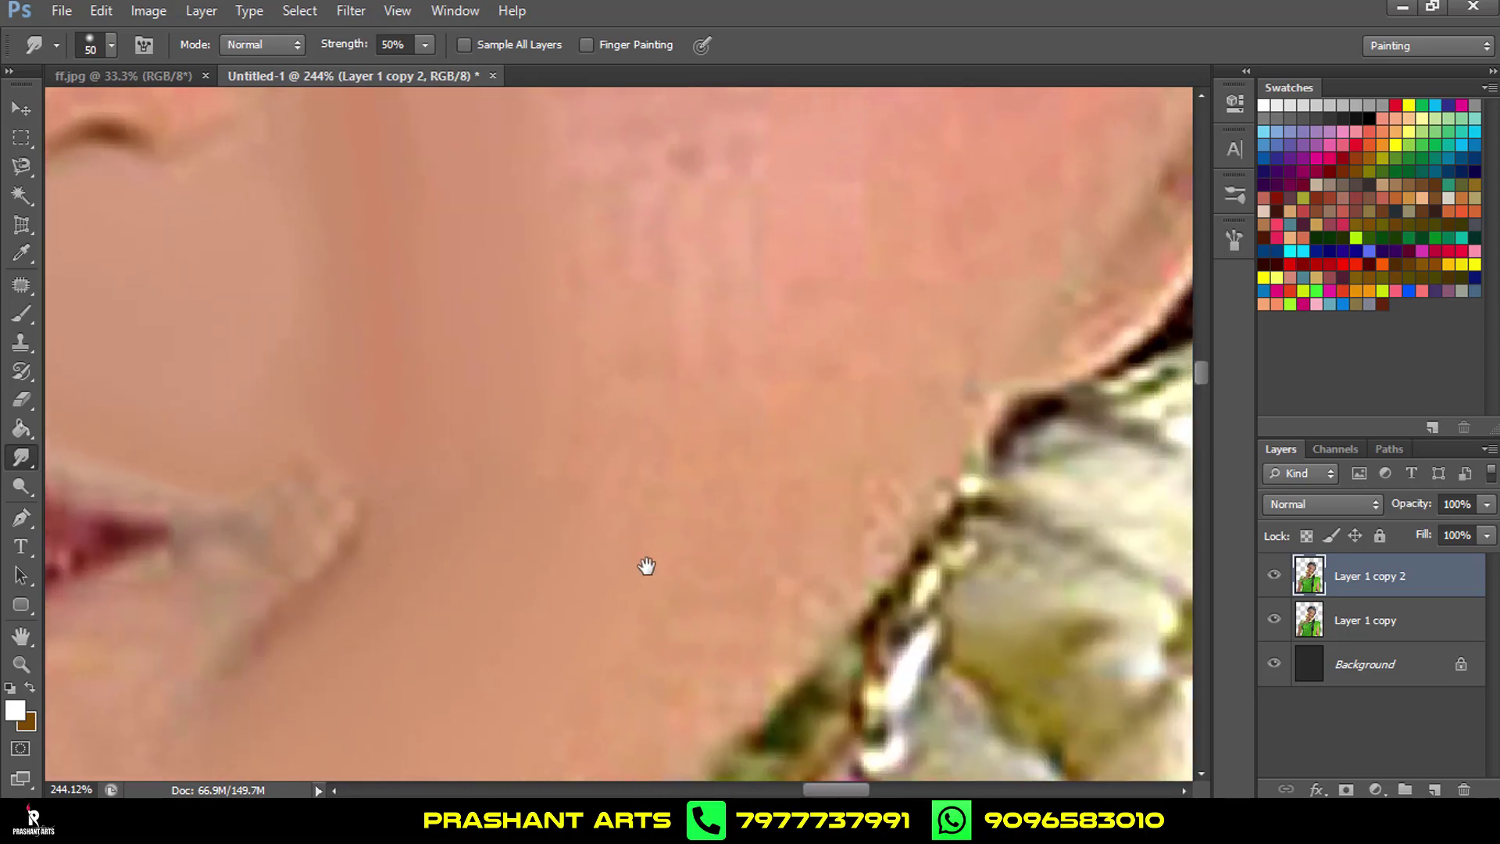
{"action": "key", "text": "bracketright"}
{"action": "key", "text": "bracketright"}
{"action": "key", "text": "bracketright"}
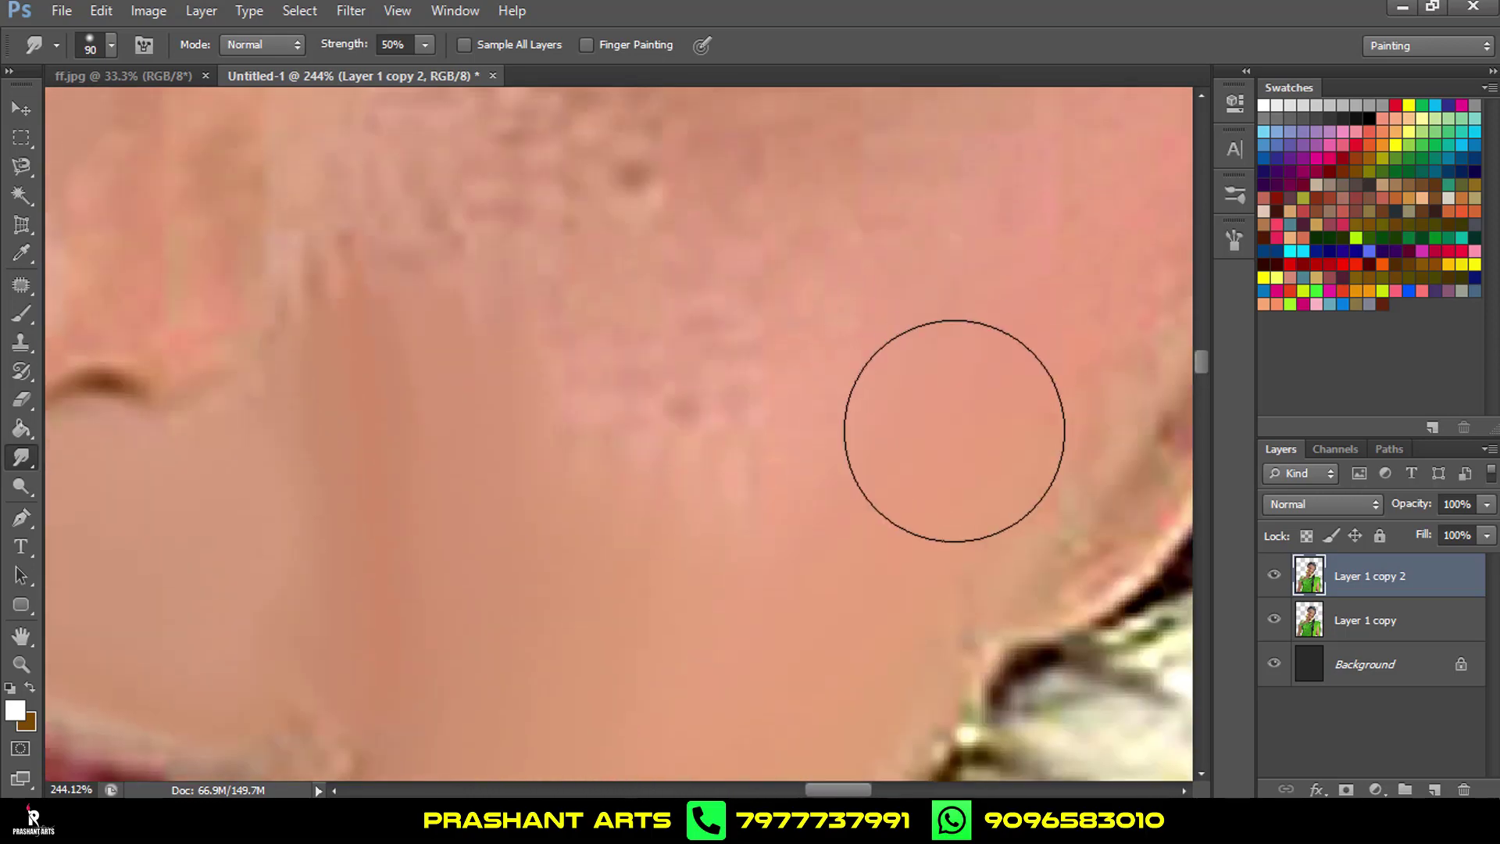
{"action": "scroll", "coordinate": [847, 492], "scroll_direction": "down", "scroll_amount": 3}
{"action": "scroll", "coordinate": [811, 435], "scroll_direction": "up", "scroll_amount": 3}
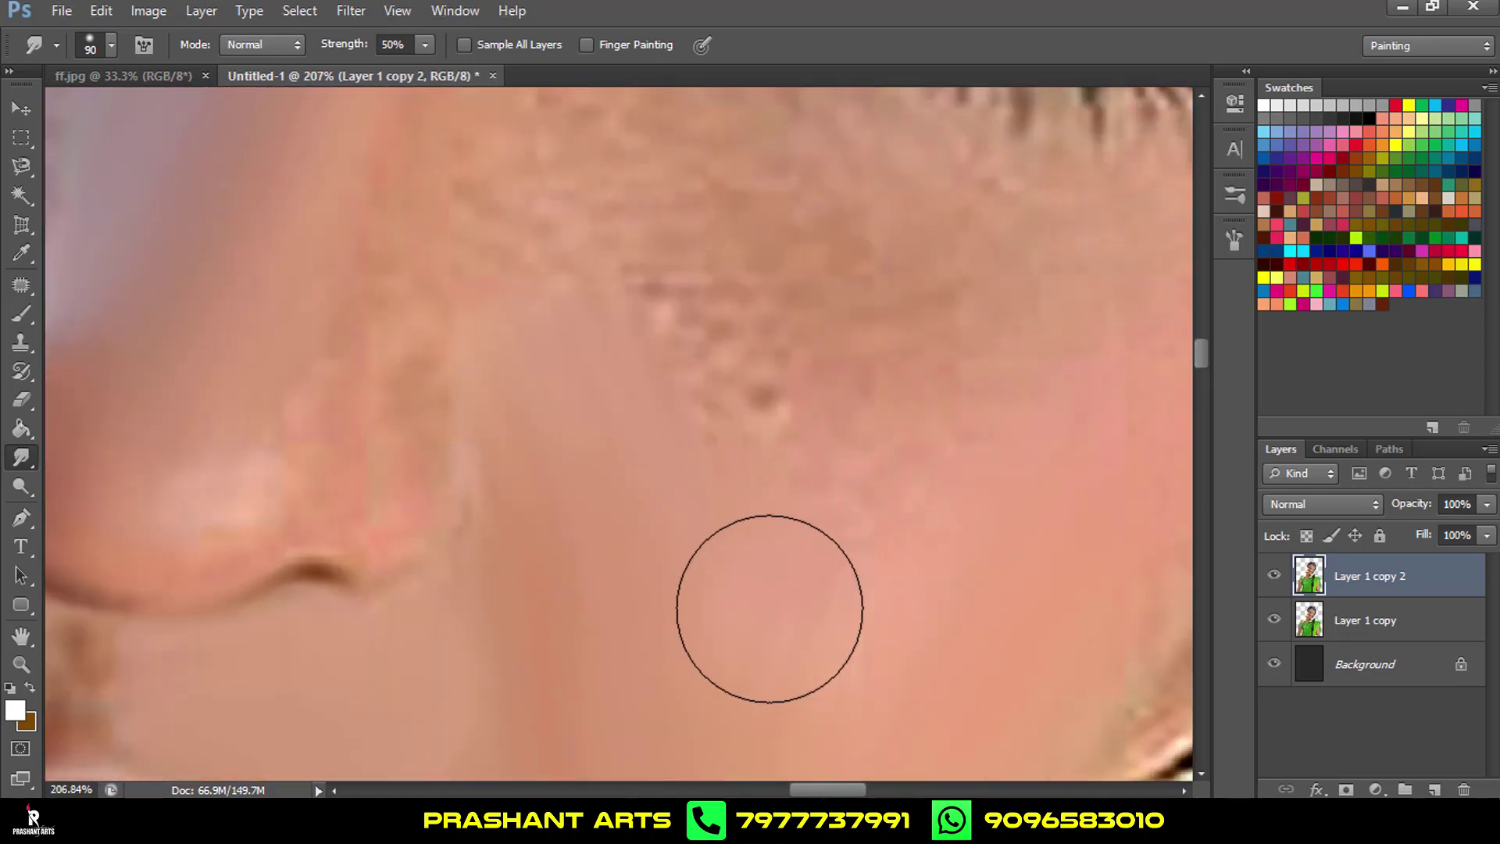
{"action": "scroll", "coordinate": [750, 469], "scroll_direction": "down", "scroll_amount": 4}
{"action": "scroll", "coordinate": [766, 406], "scroll_direction": "up", "scroll_amount": 6}
{"action": "left_click_drag", "start_coordinate": [803, 469], "coordinate": [883, 493]}
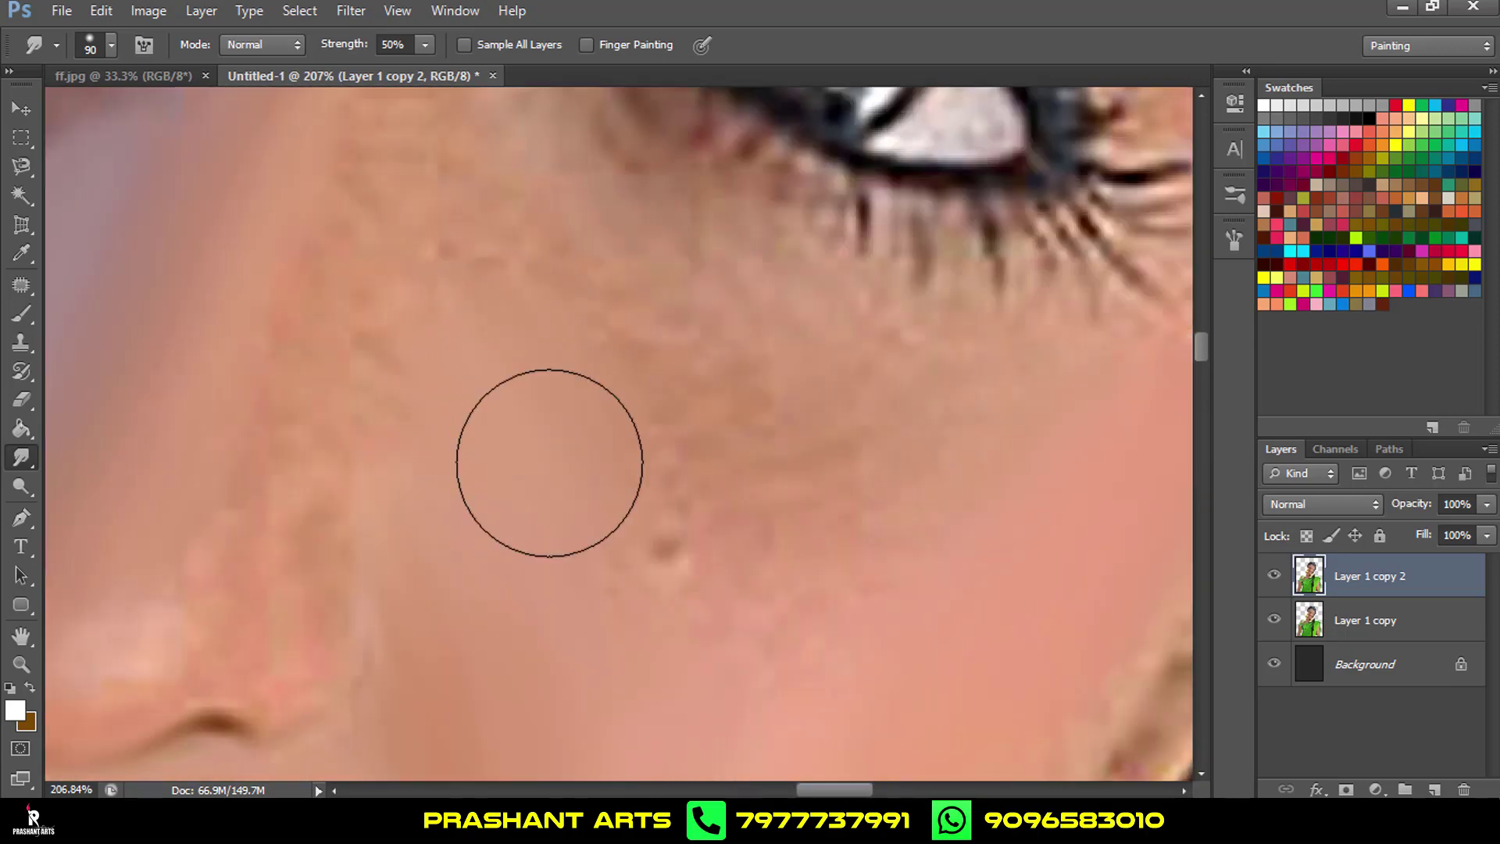
{"action": "left_click_drag", "start_coordinate": [583, 458], "coordinate": [992, 478]}
{"action": "key", "text": "bracketleft"}
{"action": "key", "text": "bracketleft"}
{"action": "key", "text": "bracketleft"}
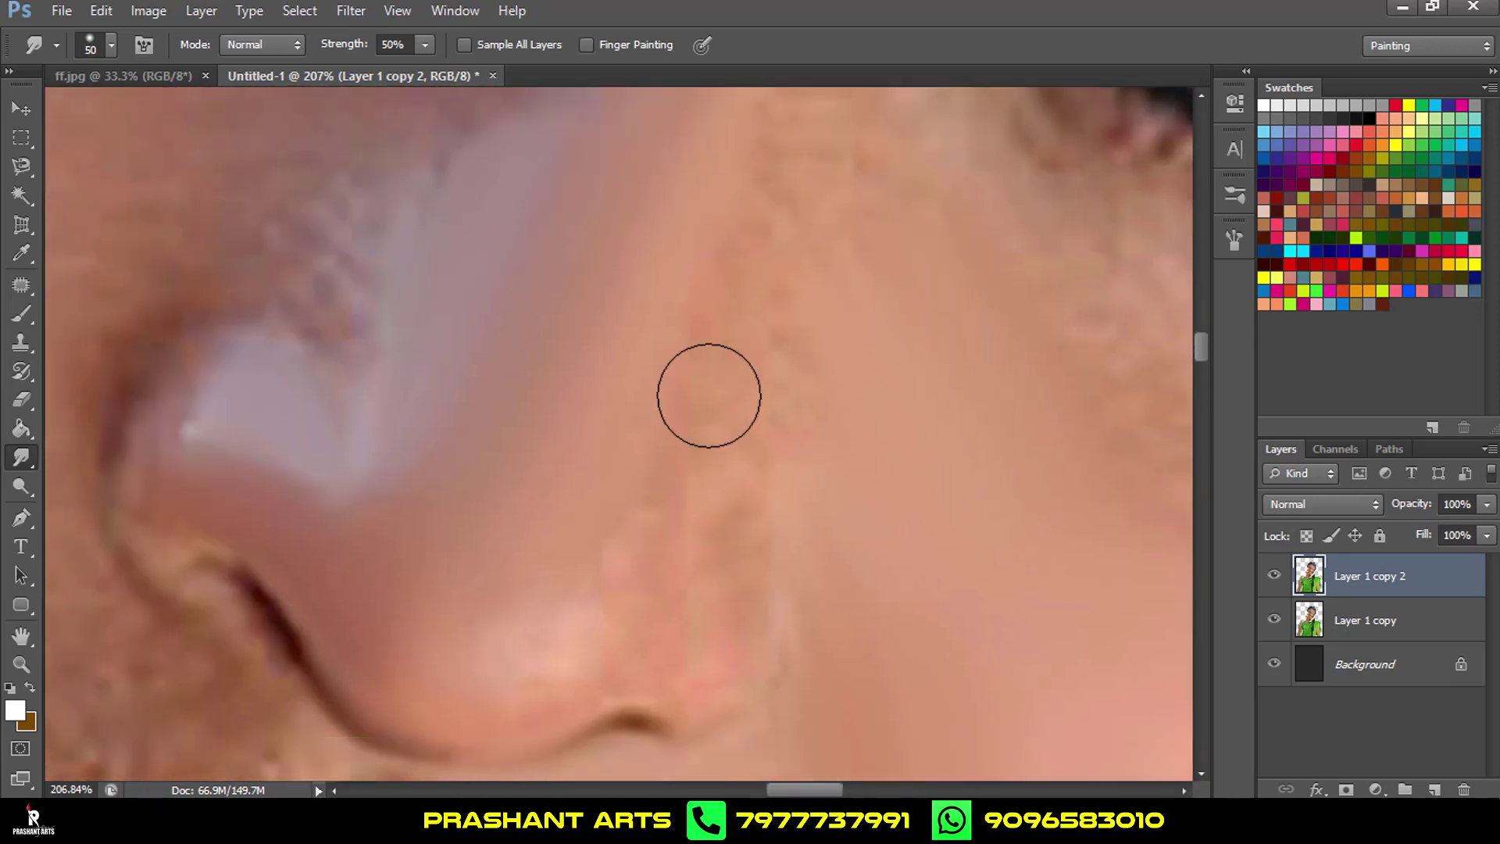
{"action": "key", "text": "bracketleft"}
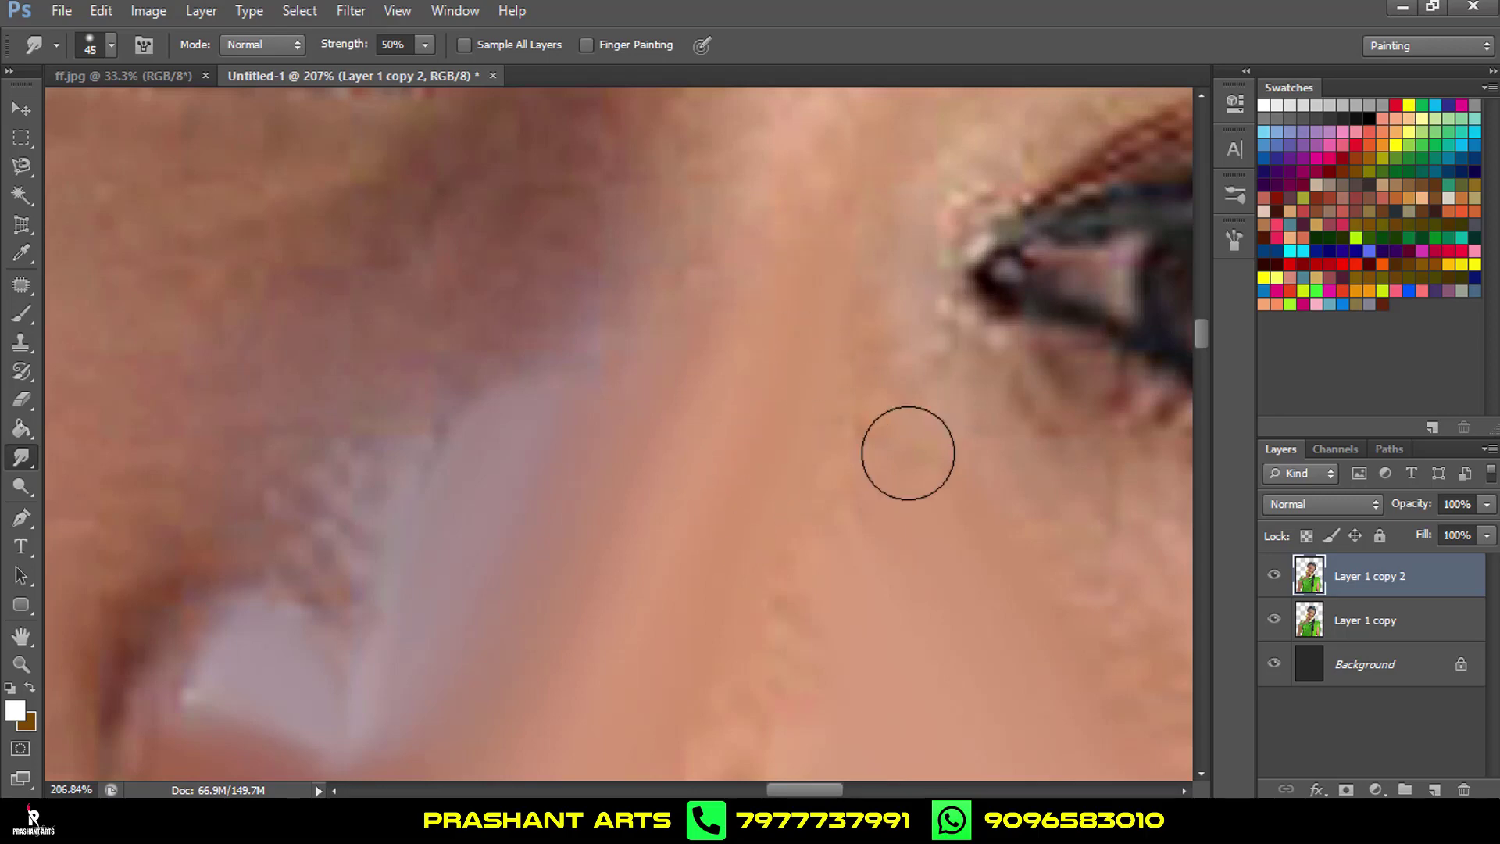
Undo the last under-eye stroke and scroll around to review the retouched face.
{"action": "scroll", "coordinate": [659, 489], "scroll_direction": "up", "scroll_amount": 3}
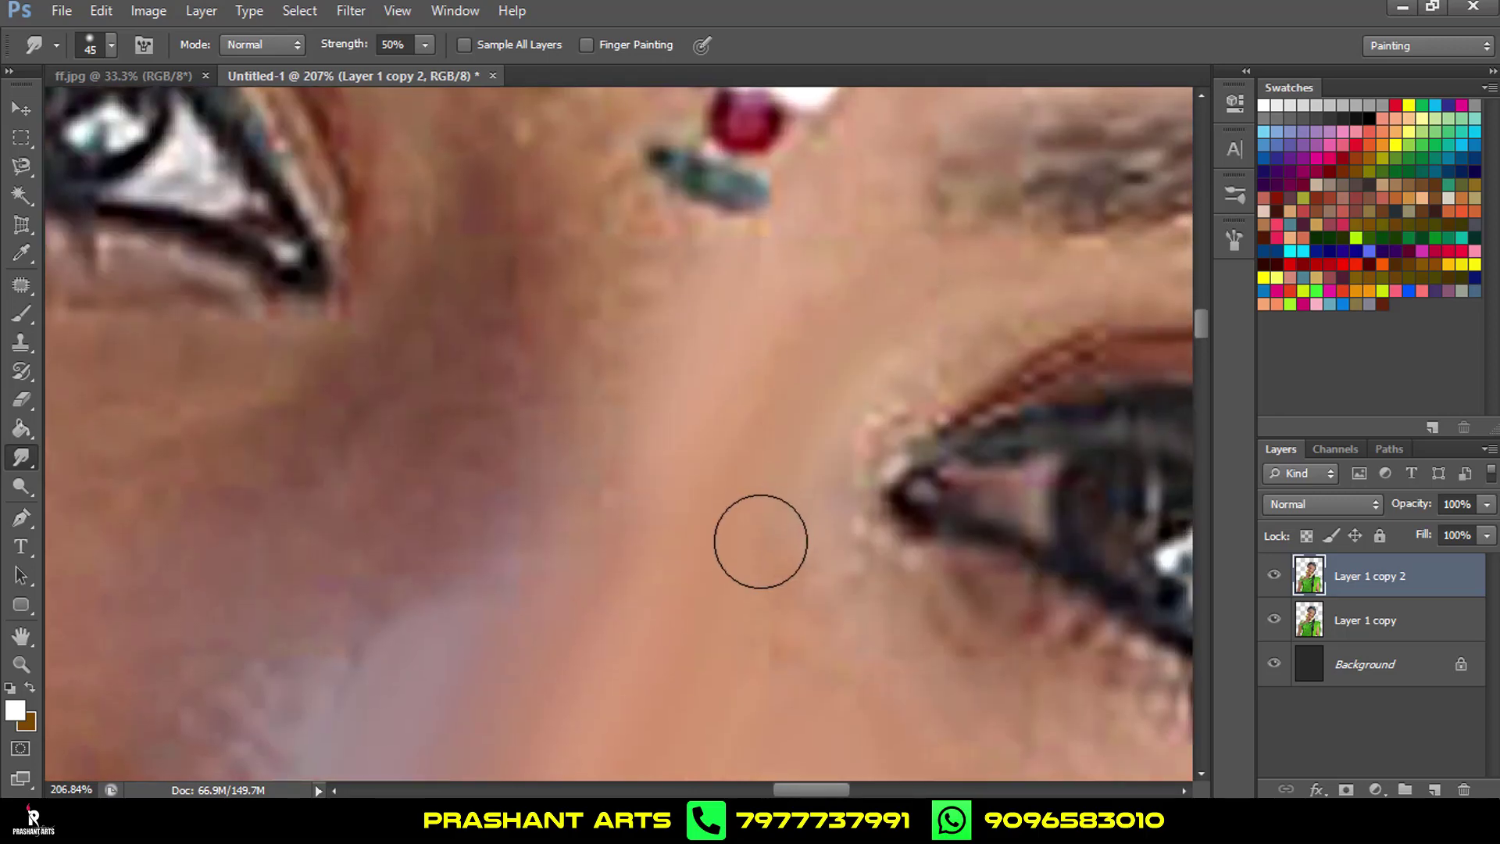
{"action": "scroll", "coordinate": [637, 474], "scroll_direction": "up", "scroll_amount": 1}
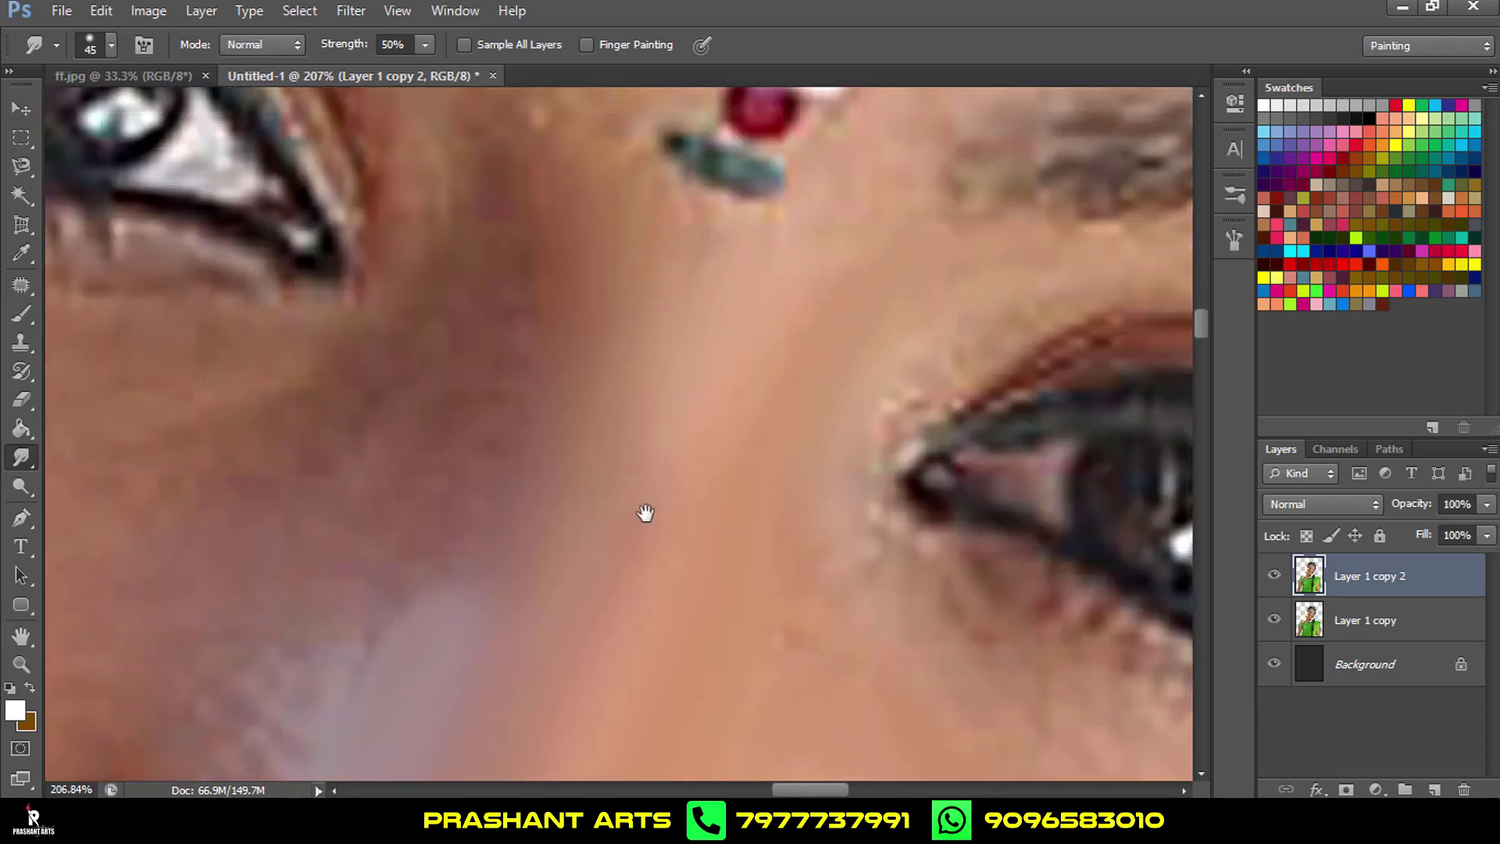
{"action": "scroll", "coordinate": [656, 531], "scroll_direction": "left", "scroll_amount": 5}
{"action": "key", "text": "ctrl+alt+z"}
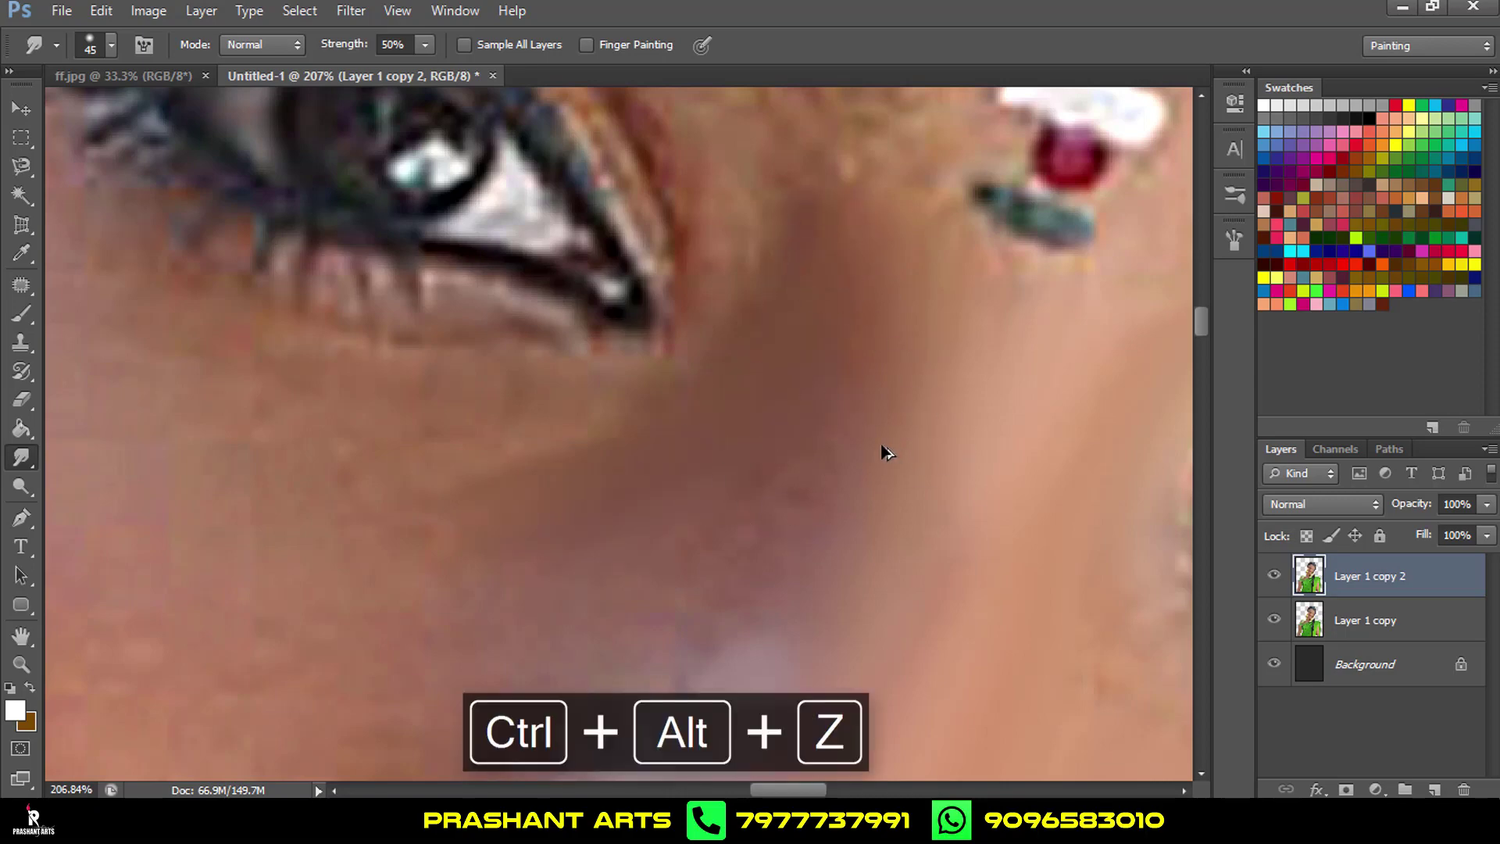
{"action": "scroll", "coordinate": [790, 338], "scroll_direction": "down", "scroll_amount": 3}
{"action": "scroll", "coordinate": [790, 339], "scroll_direction": "left", "scroll_amount": 2}
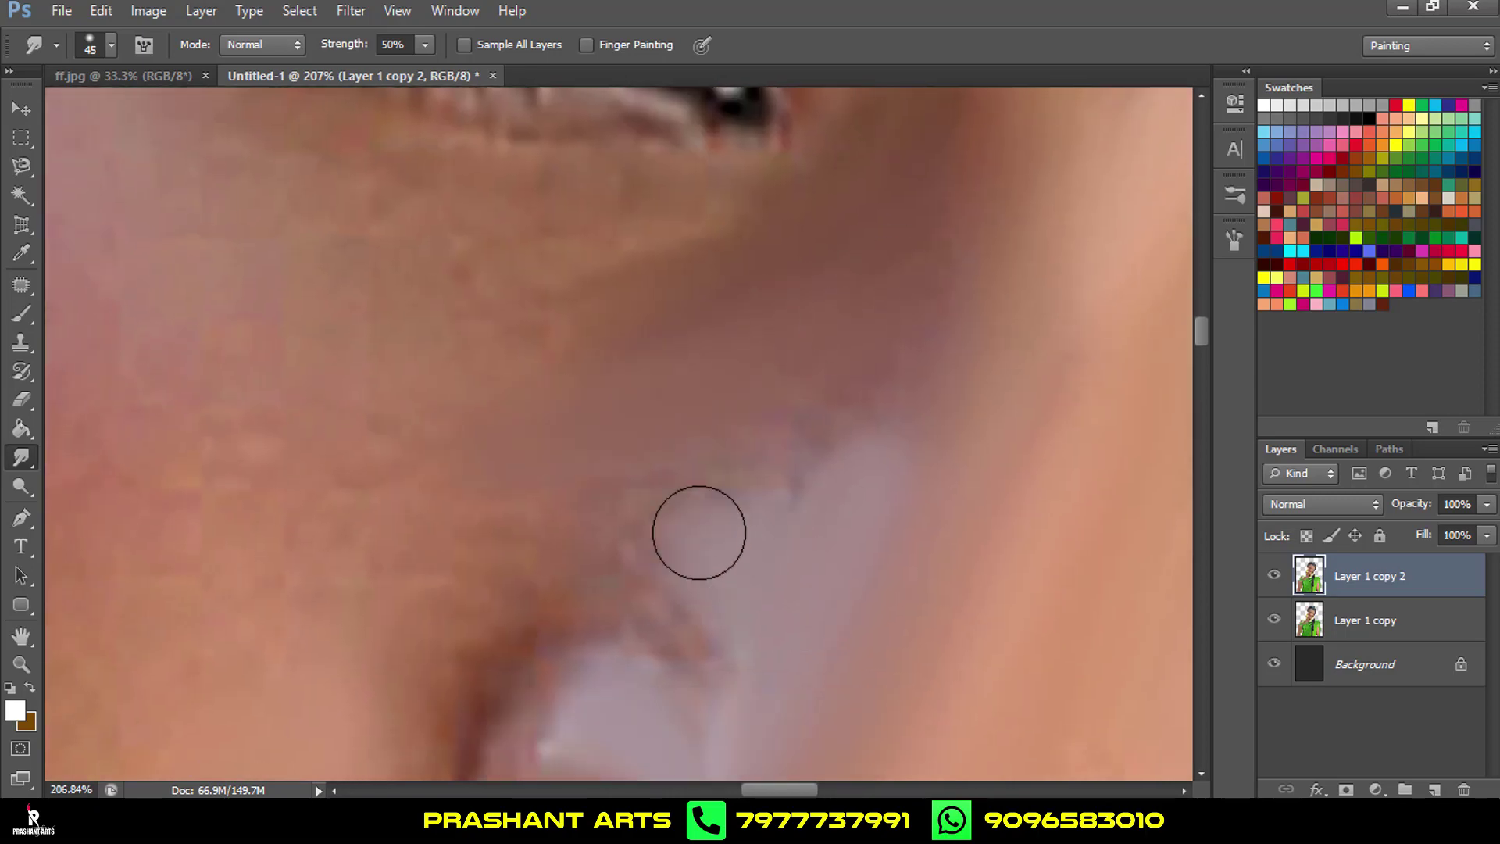
{"action": "scroll", "coordinate": [867, 410], "scroll_direction": "down", "scroll_amount": 3, "text": "alt"}
{"action": "scroll", "coordinate": [859, 445], "scroll_direction": "down", "scroll_amount": 3, "text": "alt"}
{"action": "scroll", "coordinate": [867, 477], "scroll_direction": "up", "scroll_amount": 2}
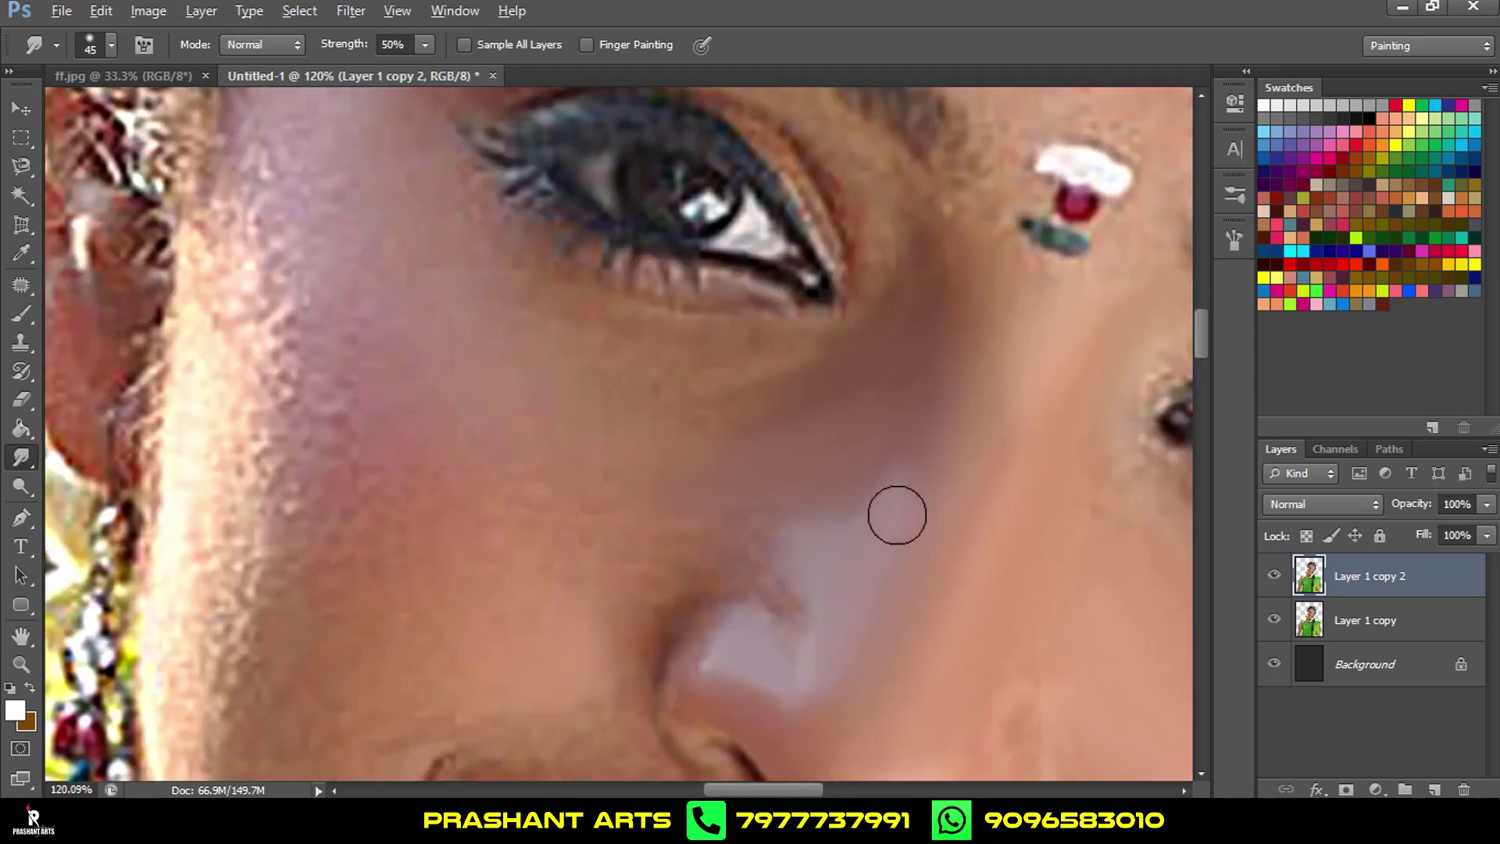
{"action": "scroll", "coordinate": [977, 438], "scroll_direction": "up", "scroll_amount": 1}
{"action": "scroll", "coordinate": [1011, 389], "scroll_direction": "down", "scroll_amount": 4}
{"action": "scroll", "coordinate": [1002, 300], "scroll_direction": "up", "scroll_amount": 4}
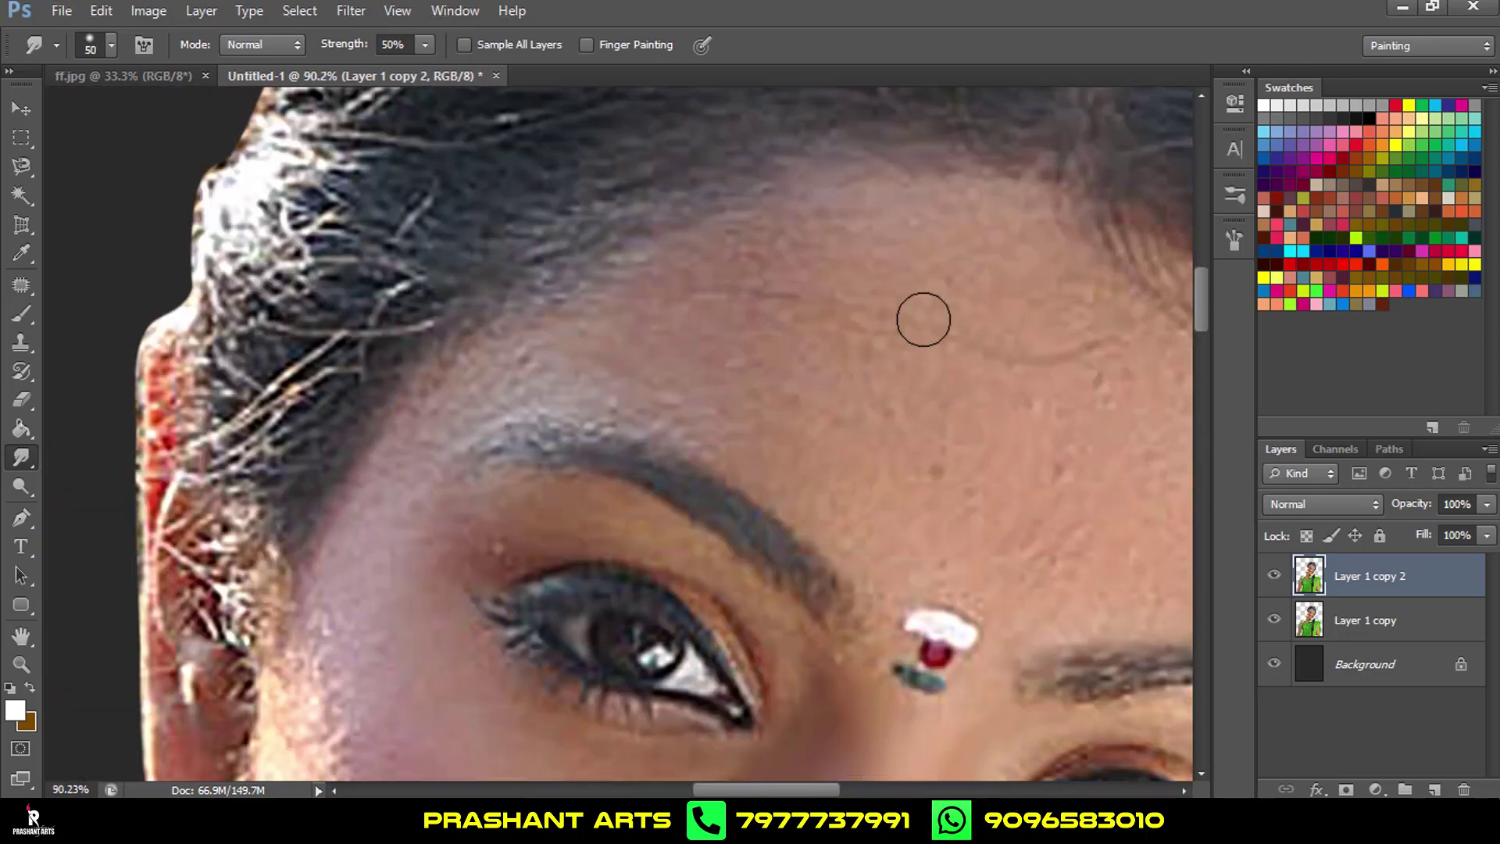
Smudge the forehead skin smooth, undo a bad stroke, and shrink the brush slightly.
{"action": "mouse_move", "coordinate": [997, 364]}
{"action": "left_mouse_down"}
{"action": "mouse_move", "coordinate": [988, 335]}
{"action": "mouse_move", "coordinate": [841, 268]}
{"action": "mouse_move", "coordinate": [958, 308]}
{"action": "mouse_move", "coordinate": [841, 421]}
{"action": "mouse_move", "coordinate": [794, 420]}
{"action": "left_mouse_up"}
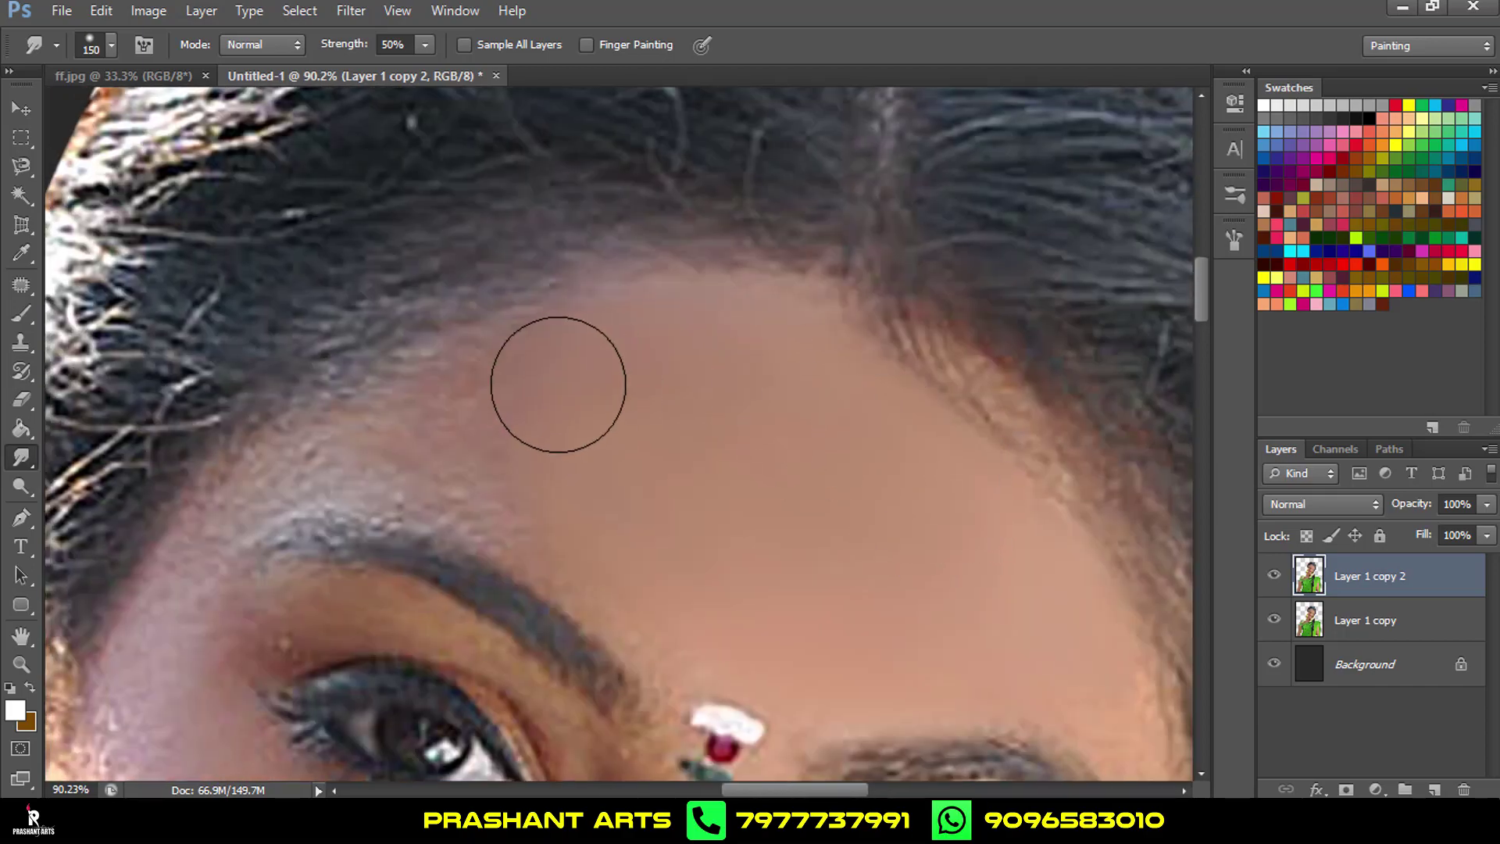
{"action": "left_click_drag", "start_coordinate": [560, 386], "coordinate": [800, 438]}
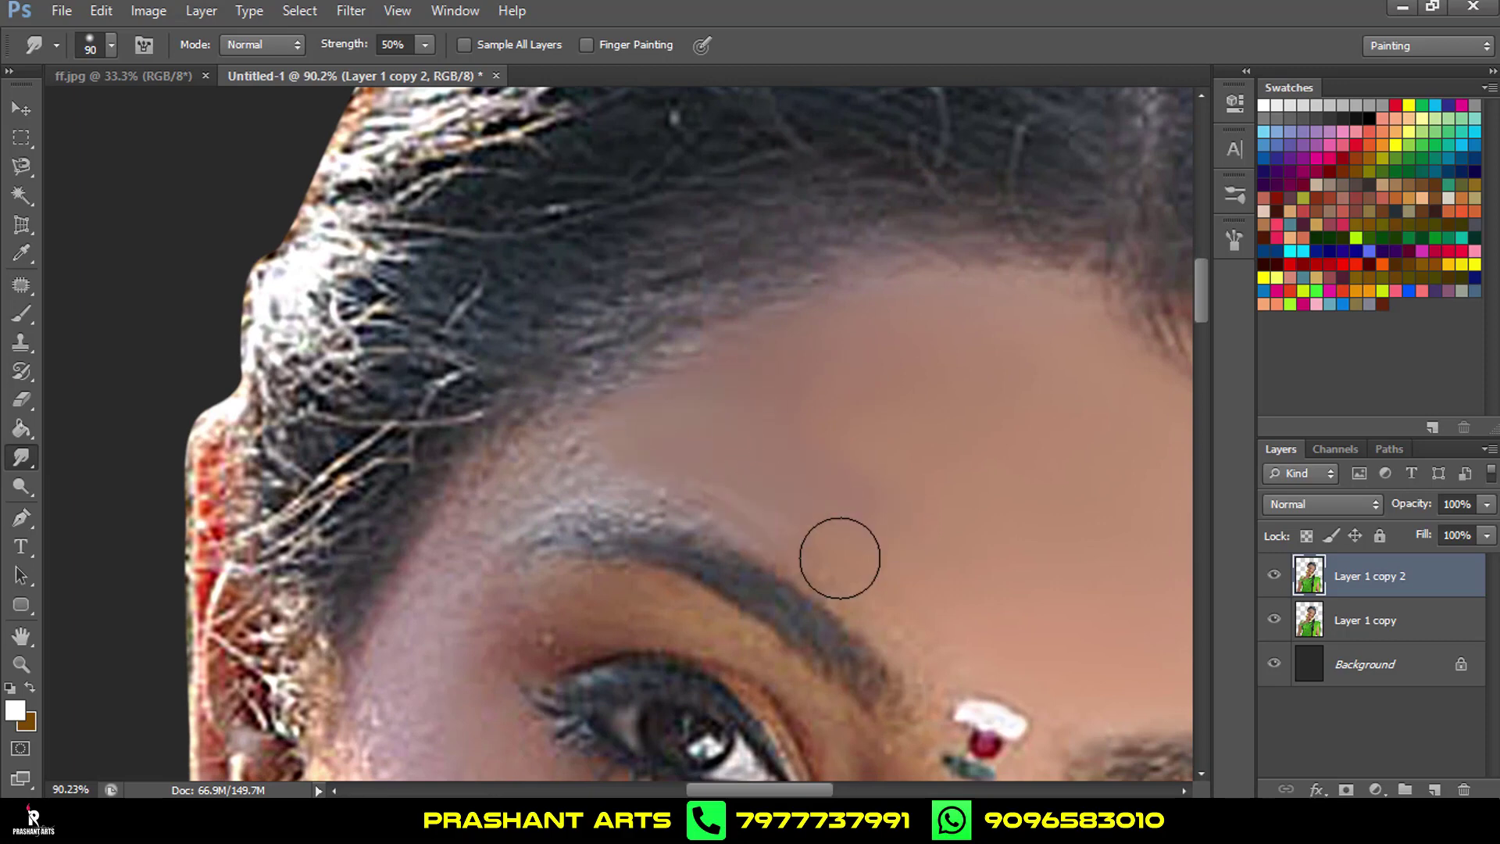
{"action": "key", "text": "ctrl+alt+z"}
{"action": "key", "text": "bracketleft"}
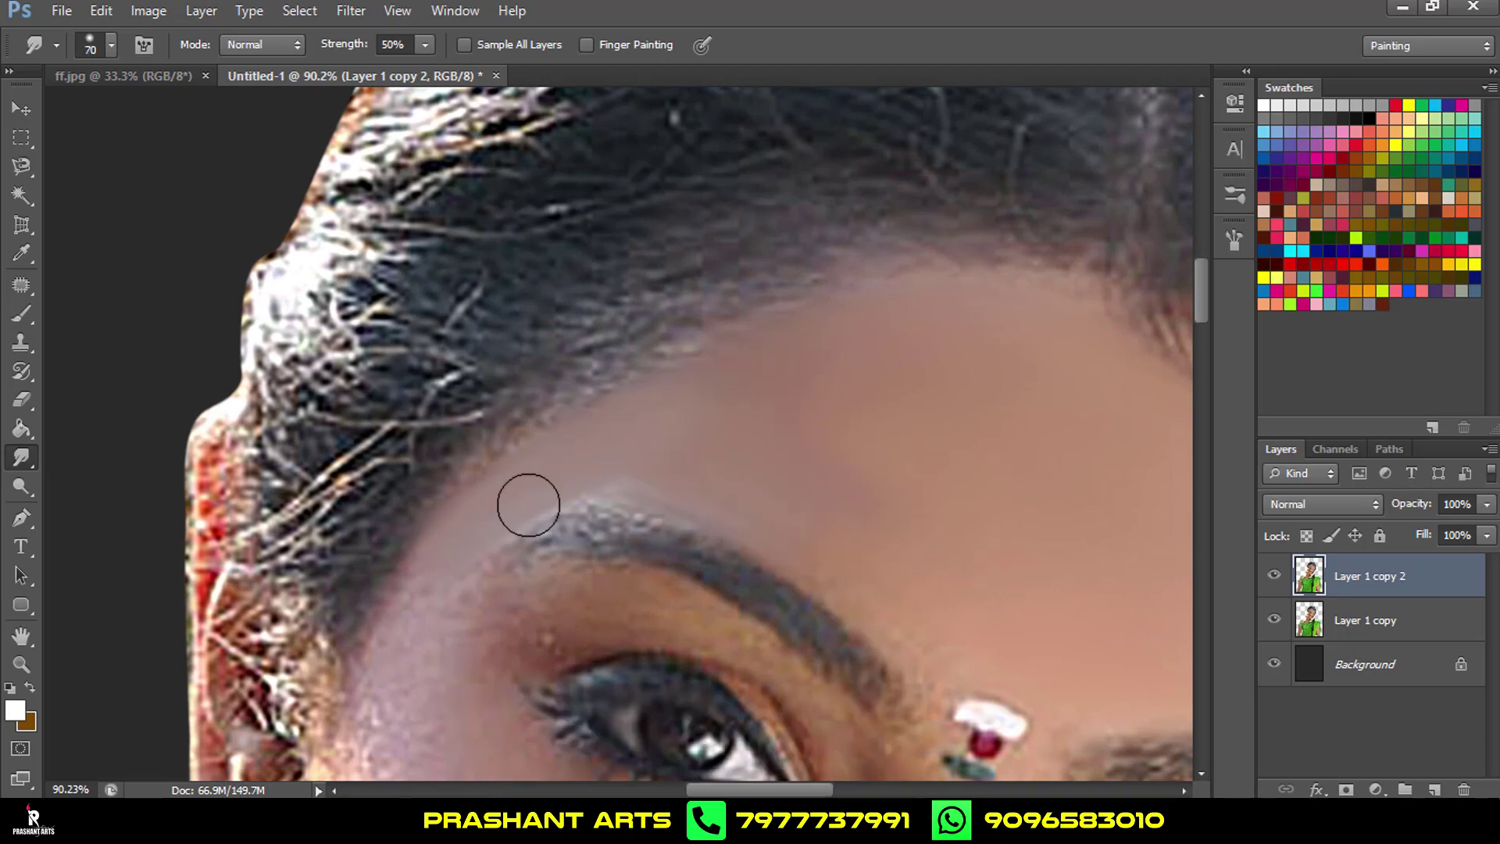
{"action": "scroll", "coordinate": [709, 375], "scroll_direction": "down", "scroll_amount": 3}
{"action": "scroll", "coordinate": [468, 477], "scroll_direction": "down", "scroll_amount": 3}
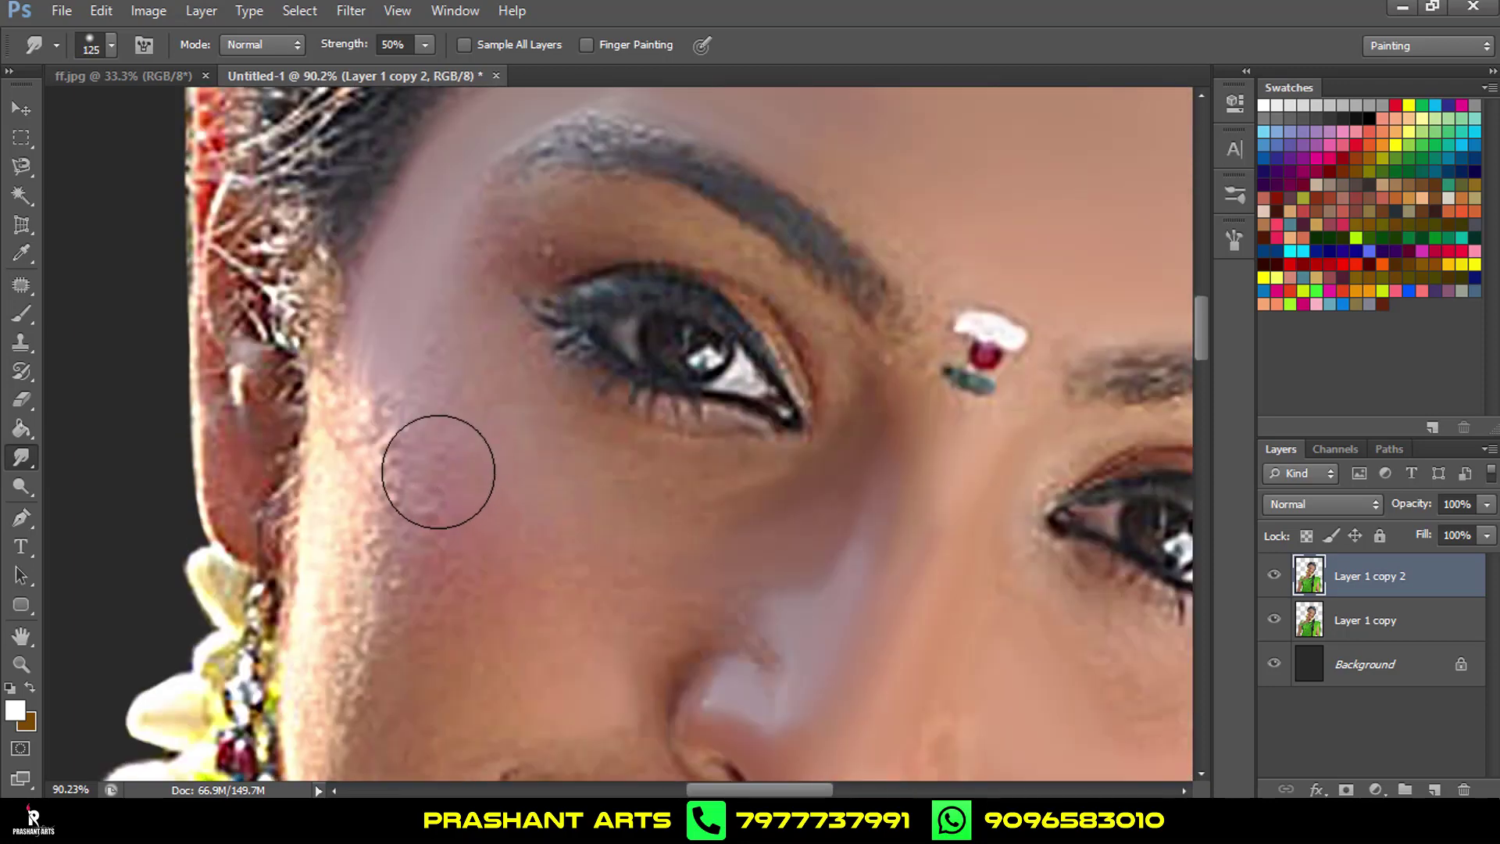
With a smaller brush, blend the pink cheek patch and smooth the skin from chin to jaw.
{"action": "key", "text": "bracketleft"}
{"action": "key", "text": "bracketleft"}
{"action": "scroll", "coordinate": [486, 467], "scroll_direction": "down", "scroll_amount": 3}
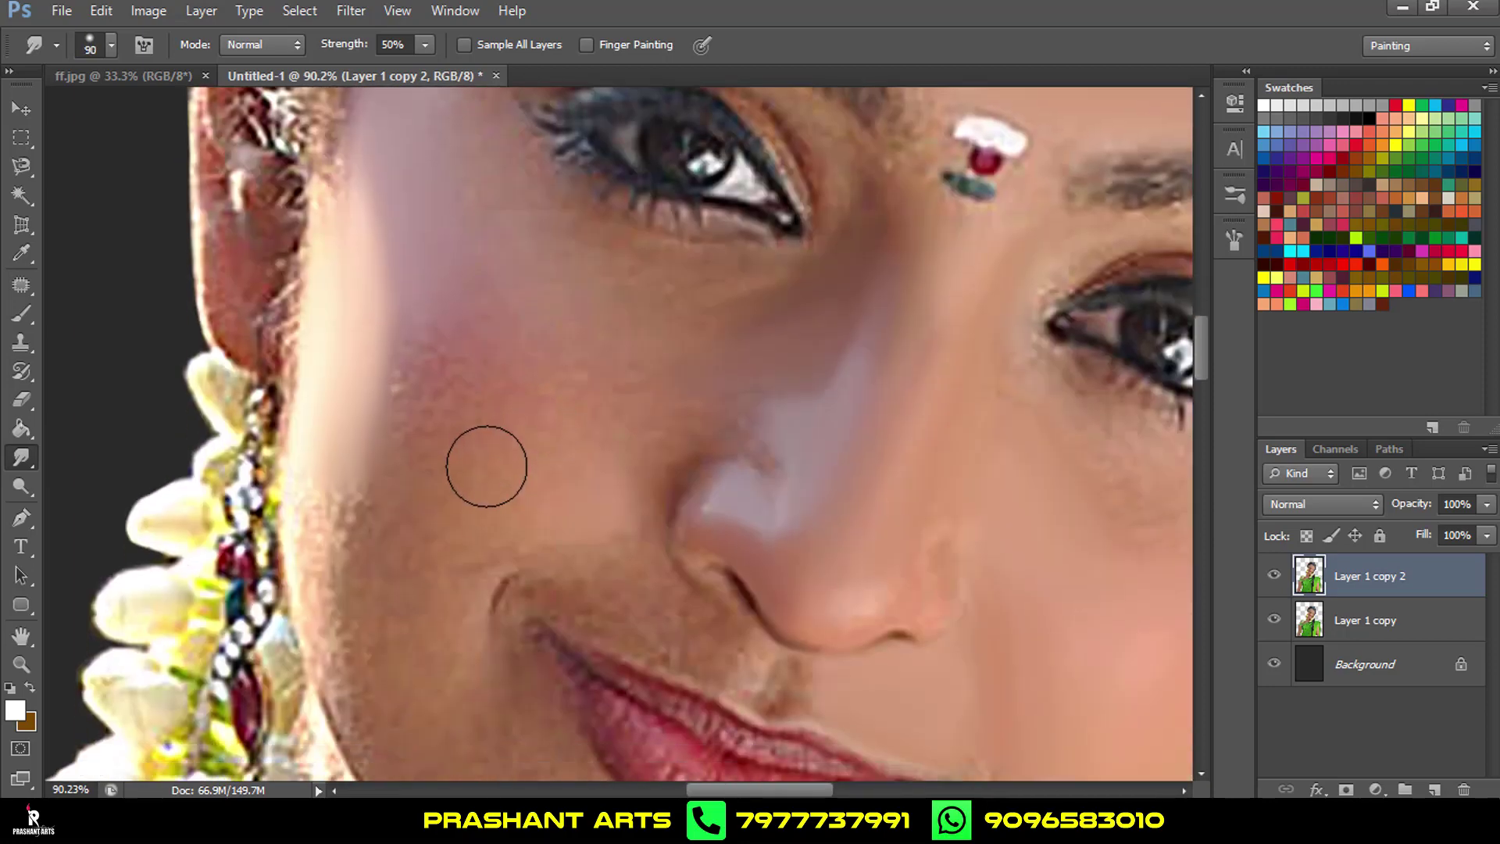
{"action": "left_click_drag", "start_coordinate": [425, 437], "coordinate": [534, 357]}
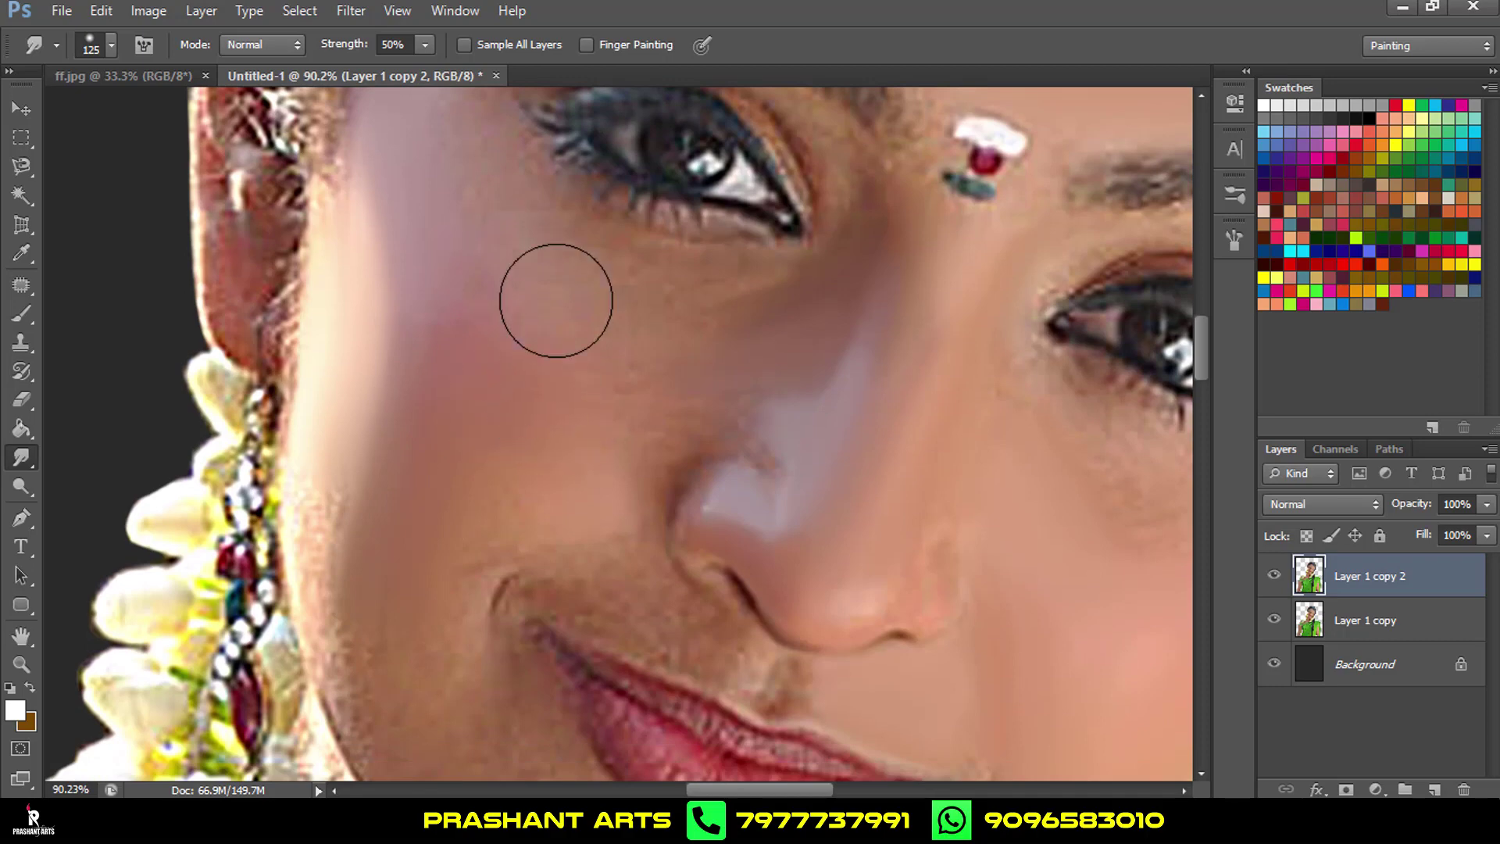
{"action": "scroll", "coordinate": [713, 379], "scroll_direction": "down", "scroll_amount": 1}
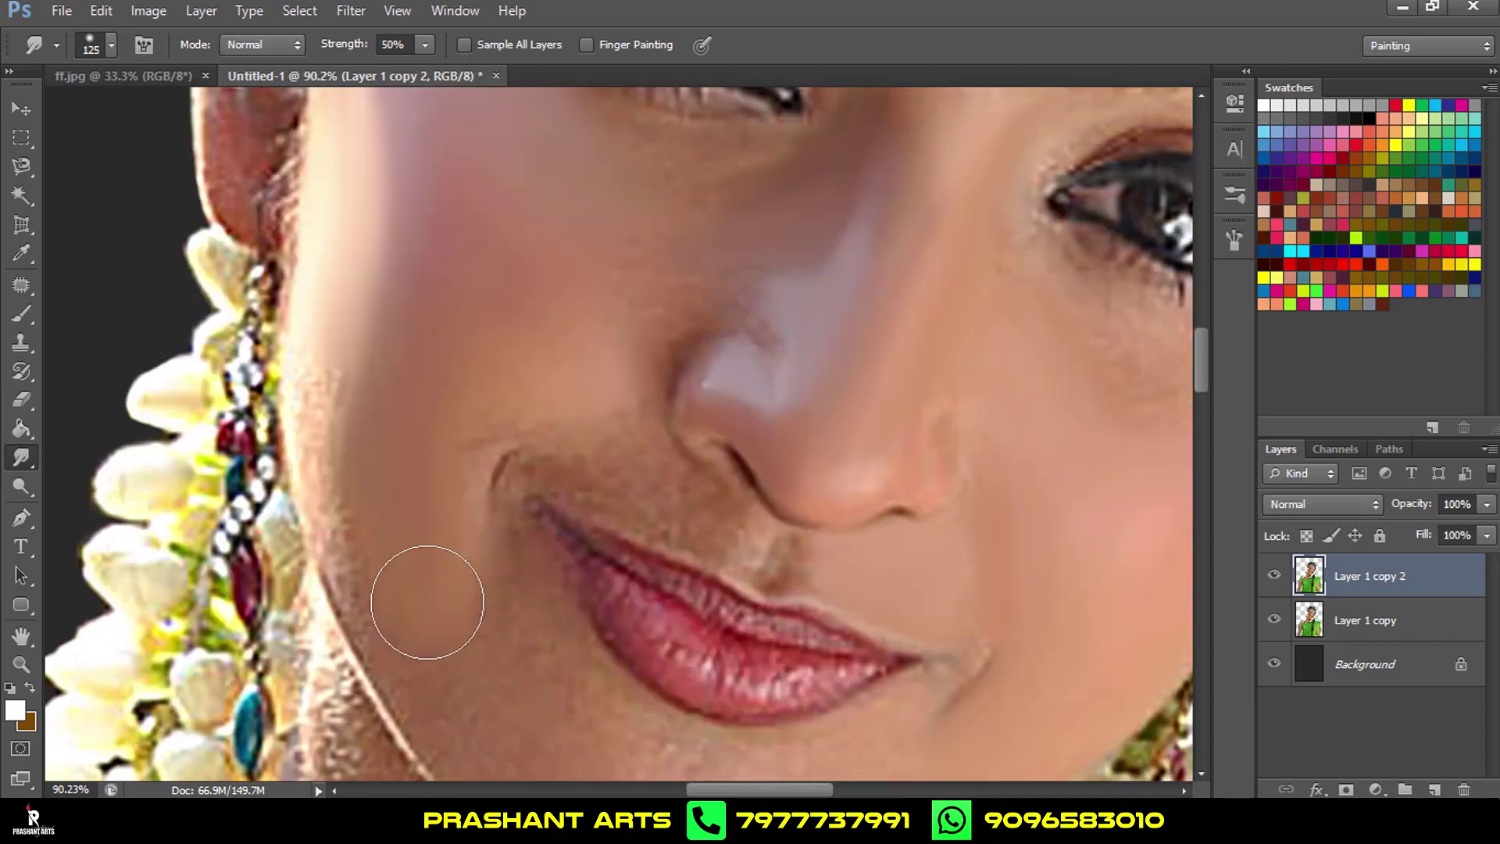
{"action": "scroll", "coordinate": [426, 597], "scroll_direction": "down", "scroll_amount": 1}
{"action": "scroll", "coordinate": [429, 503], "scroll_direction": "down", "scroll_amount": 1}
{"action": "left_click_drag", "start_coordinate": [563, 507], "coordinate": [1046, 481]}
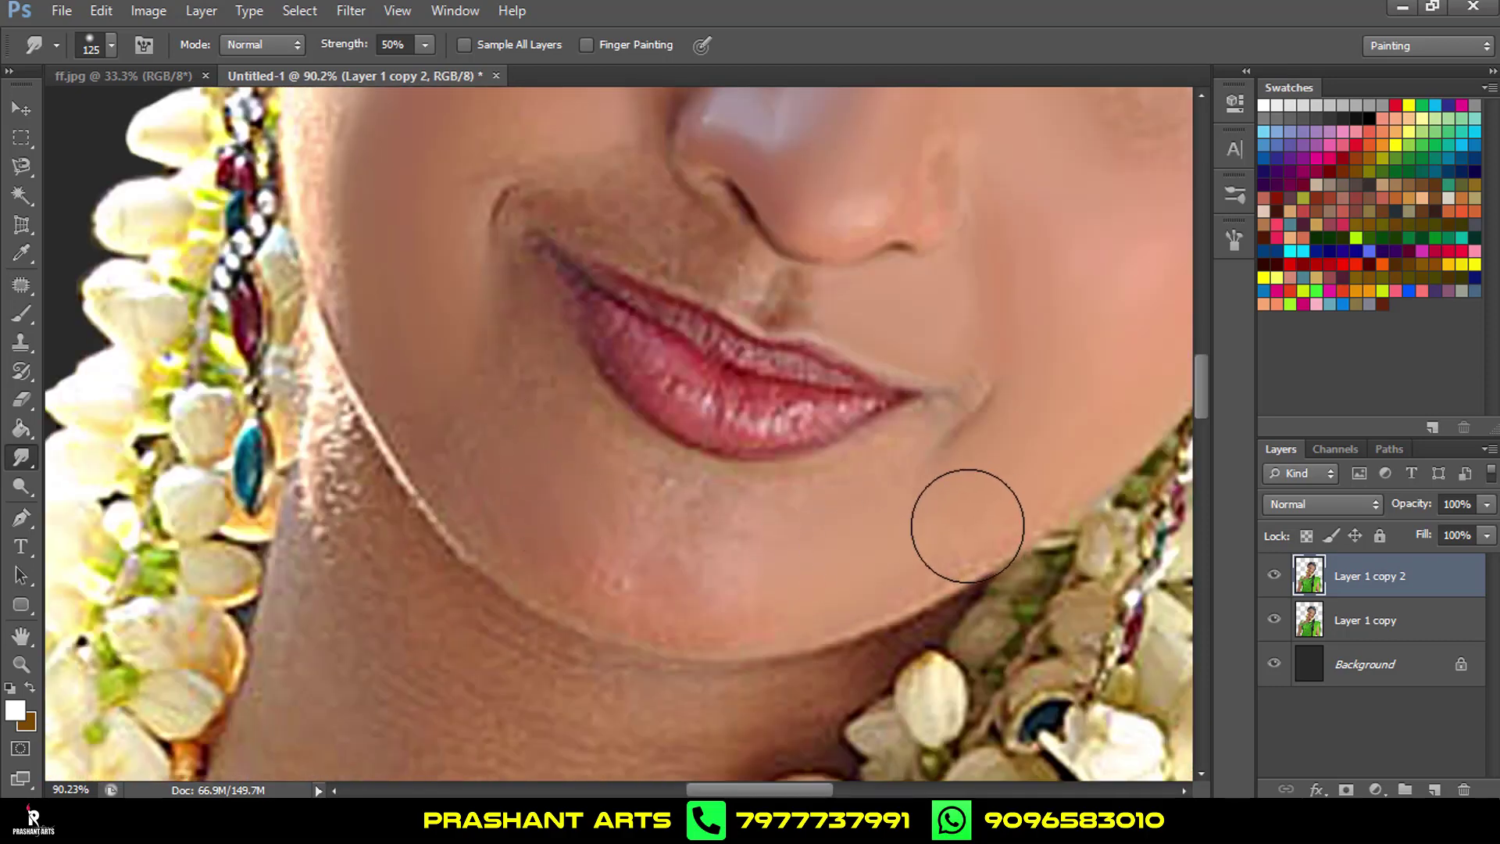
{"action": "scroll", "coordinate": [1046, 481], "scroll_direction": "down", "scroll_amount": 5}
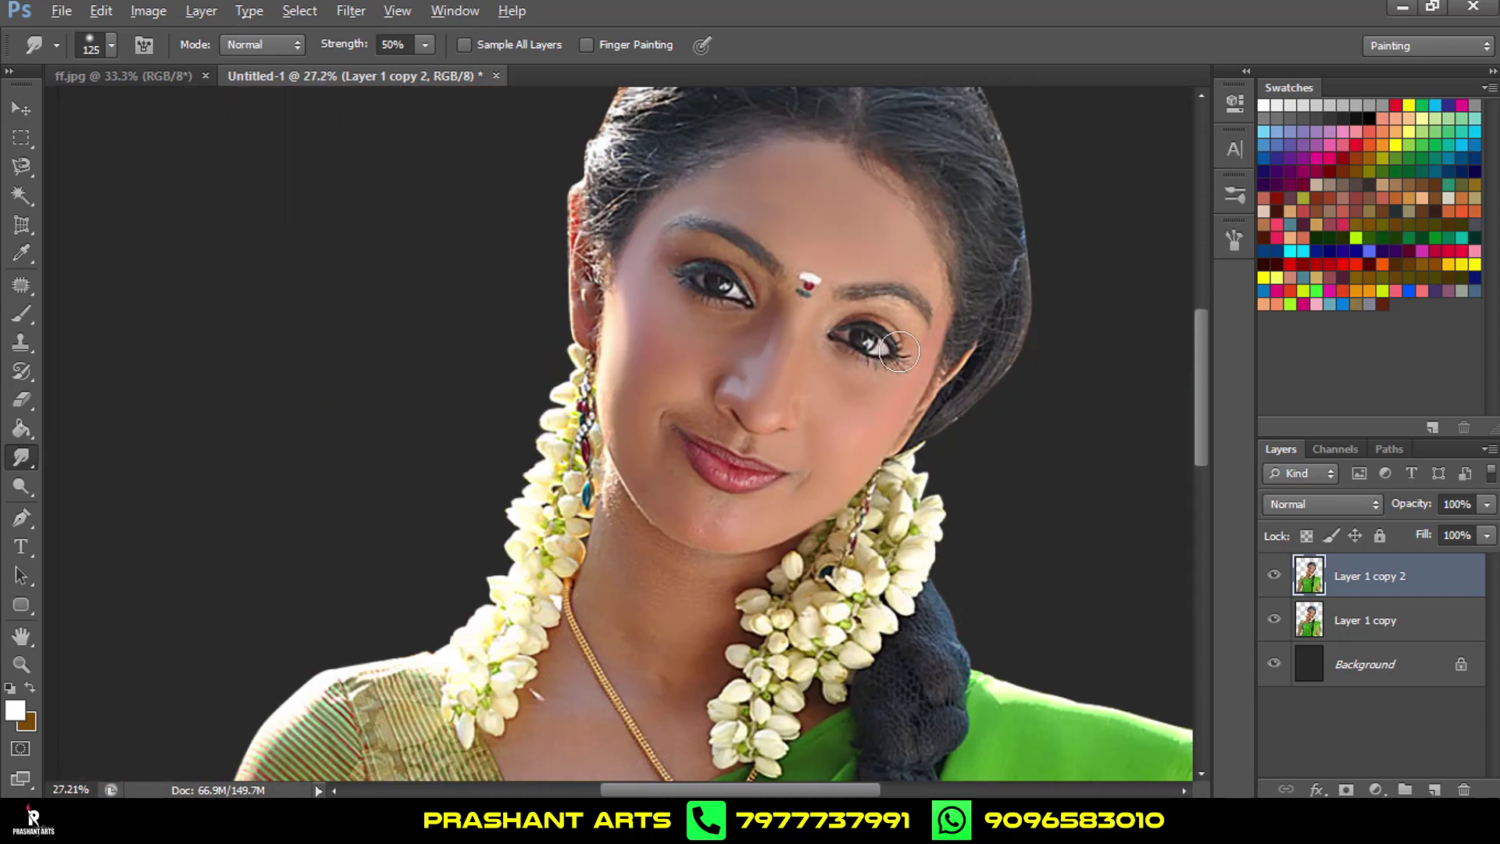
Soften the skin above the eyelid, undoing the most recent smudge stroke.
{"action": "scroll", "coordinate": [942, 419], "scroll_direction": "up", "scroll_amount": 8}
{"action": "scroll", "coordinate": [719, 453], "scroll_direction": "up", "scroll_amount": 2}
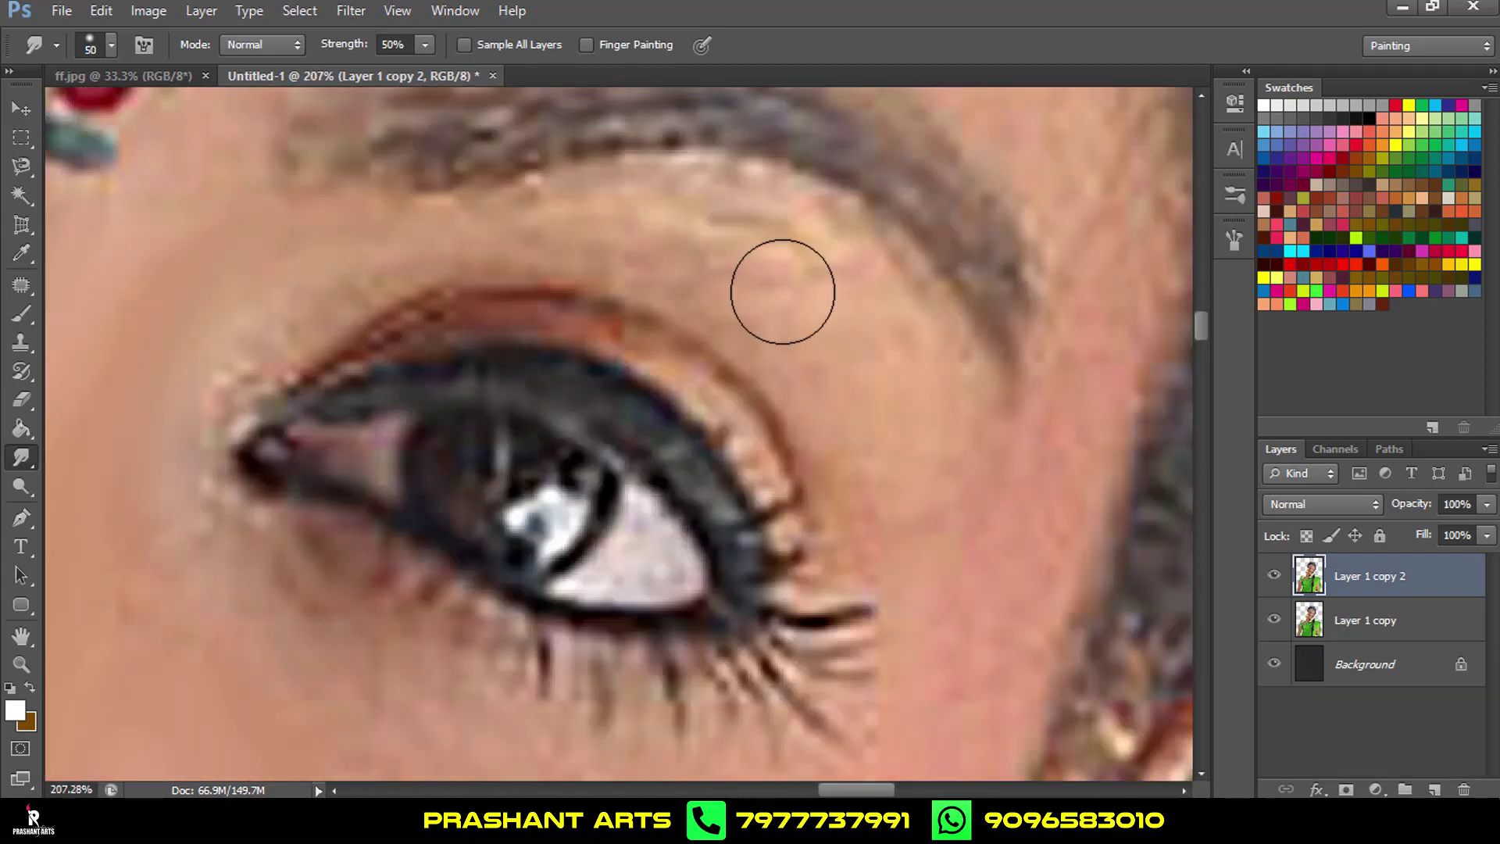
{"action": "mouse_move", "coordinate": [779, 292]}
{"action": "left_mouse_down"}
{"action": "mouse_move", "coordinate": [694, 234]}
{"action": "mouse_move", "coordinate": [922, 383]}
{"action": "left_mouse_up"}
{"action": "scroll", "coordinate": [636, 412], "scroll_direction": "down", "scroll_amount": 2}
{"action": "scroll", "coordinate": [851, 435], "scroll_direction": "up", "scroll_amount": 3}
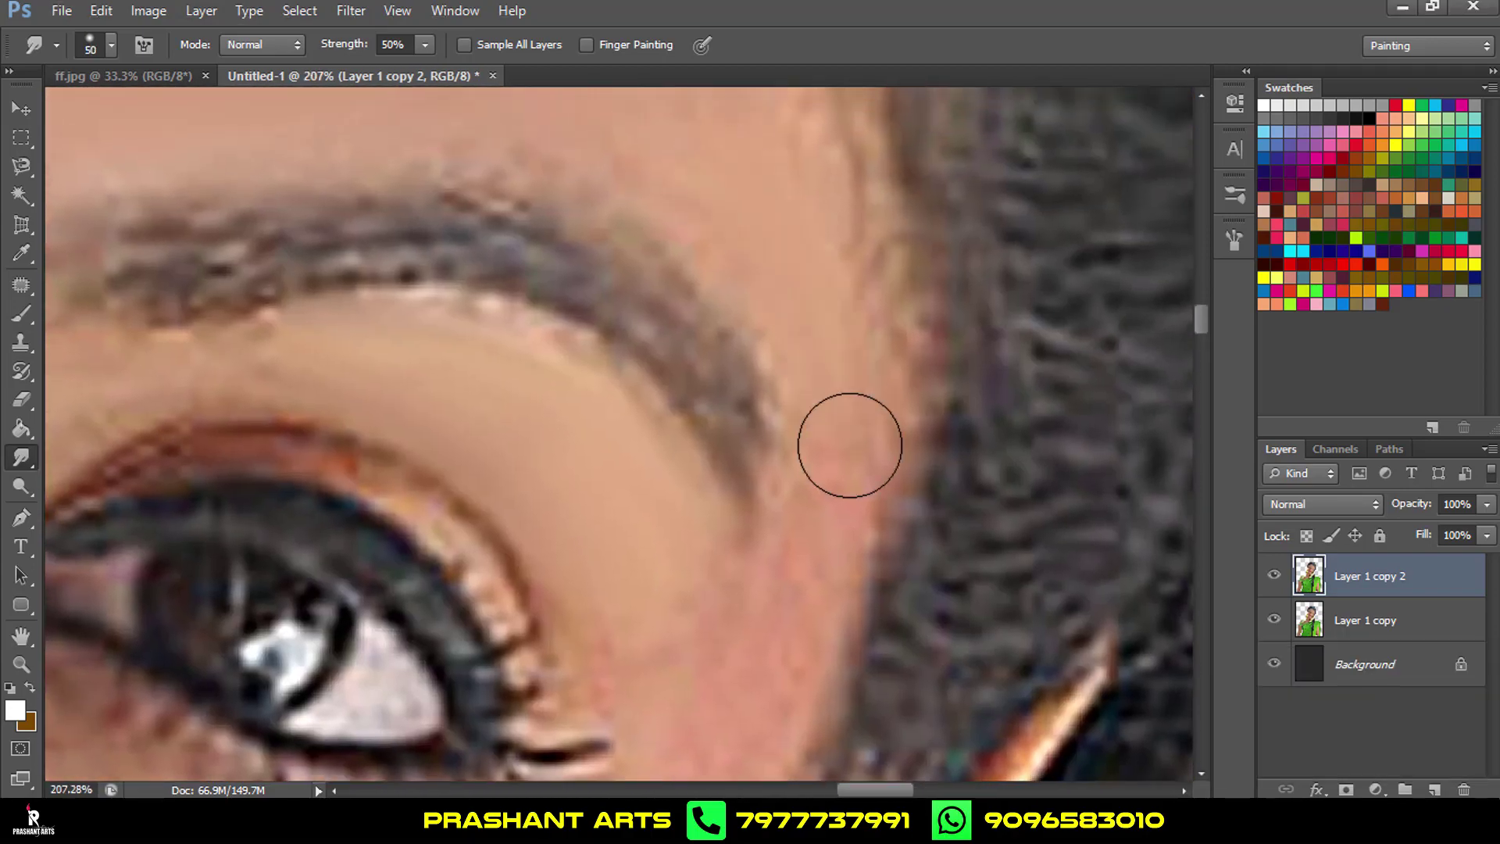
{"action": "scroll", "coordinate": [886, 203], "scroll_direction": "down", "scroll_amount": 4}
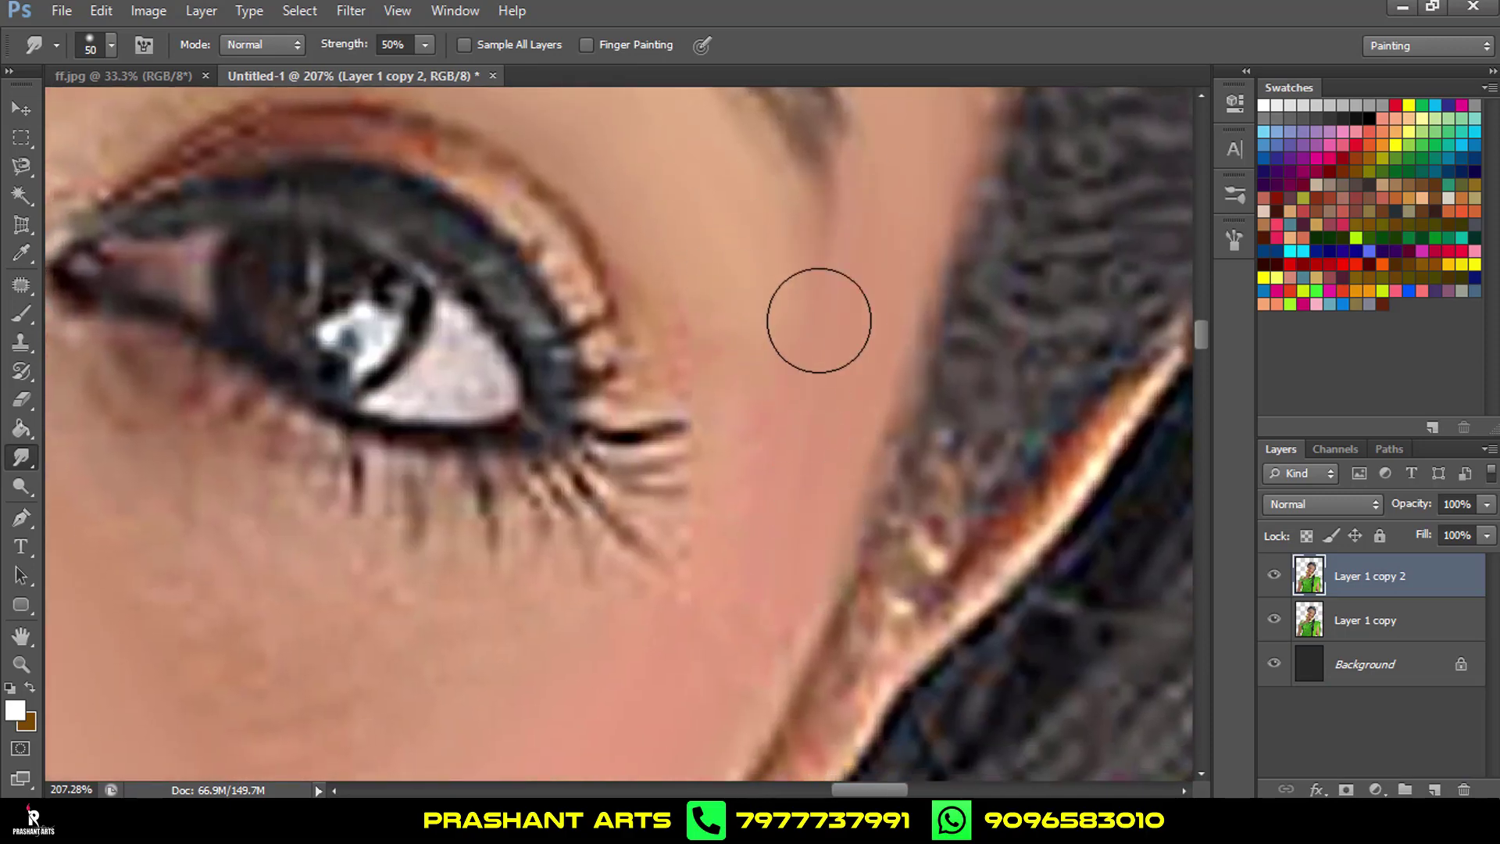
{"action": "scroll", "coordinate": [532, 477], "scroll_direction": "down", "scroll_amount": 2}
{"action": "scroll", "coordinate": [532, 477], "scroll_direction": "left", "scroll_amount": 3}
{"action": "key", "text": "ctrl+alt+z"}
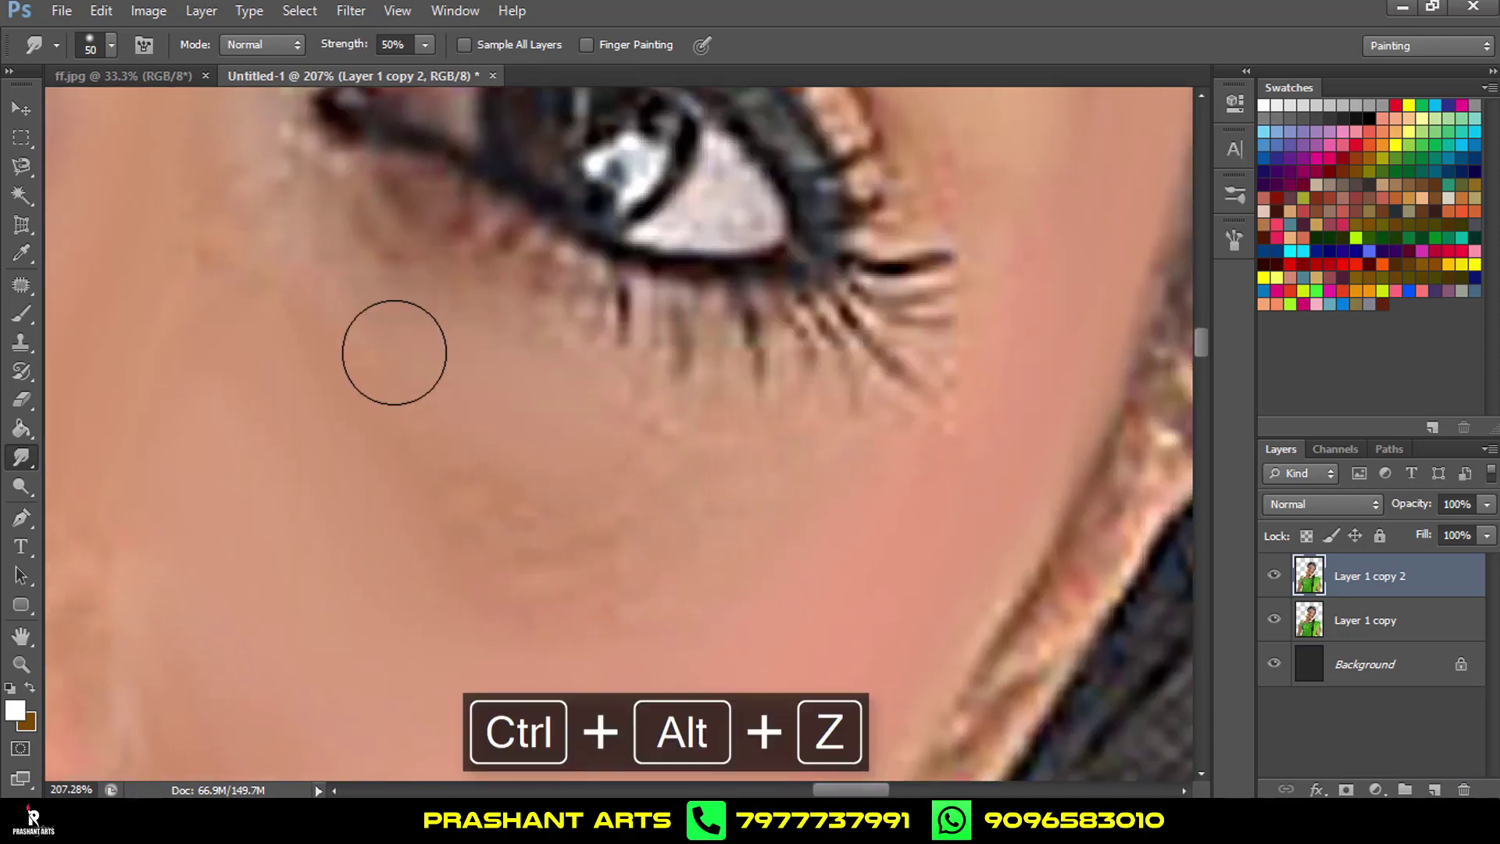
Move the view across the cheek to the lips and nose, and shrink the brush to 30 px.
{"action": "left_click_drag", "start_coordinate": [511, 526], "coordinate": [666, 306]}
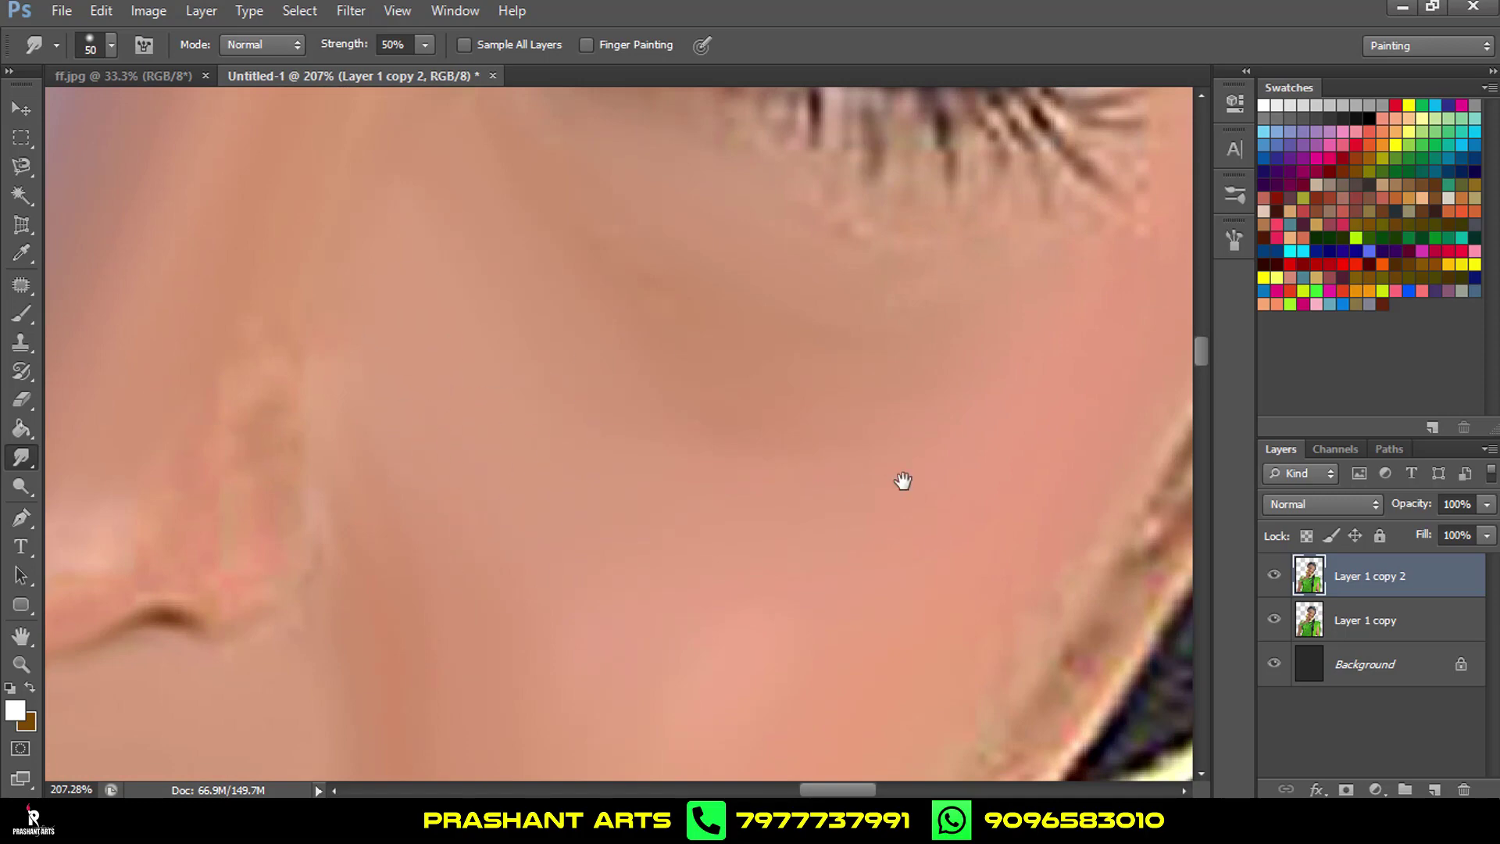
{"action": "left_click_drag", "start_coordinate": [903, 481], "coordinate": [797, 358]}
{"action": "scroll", "coordinate": [670, 569], "scroll_direction": "down", "scroll_amount": 3}
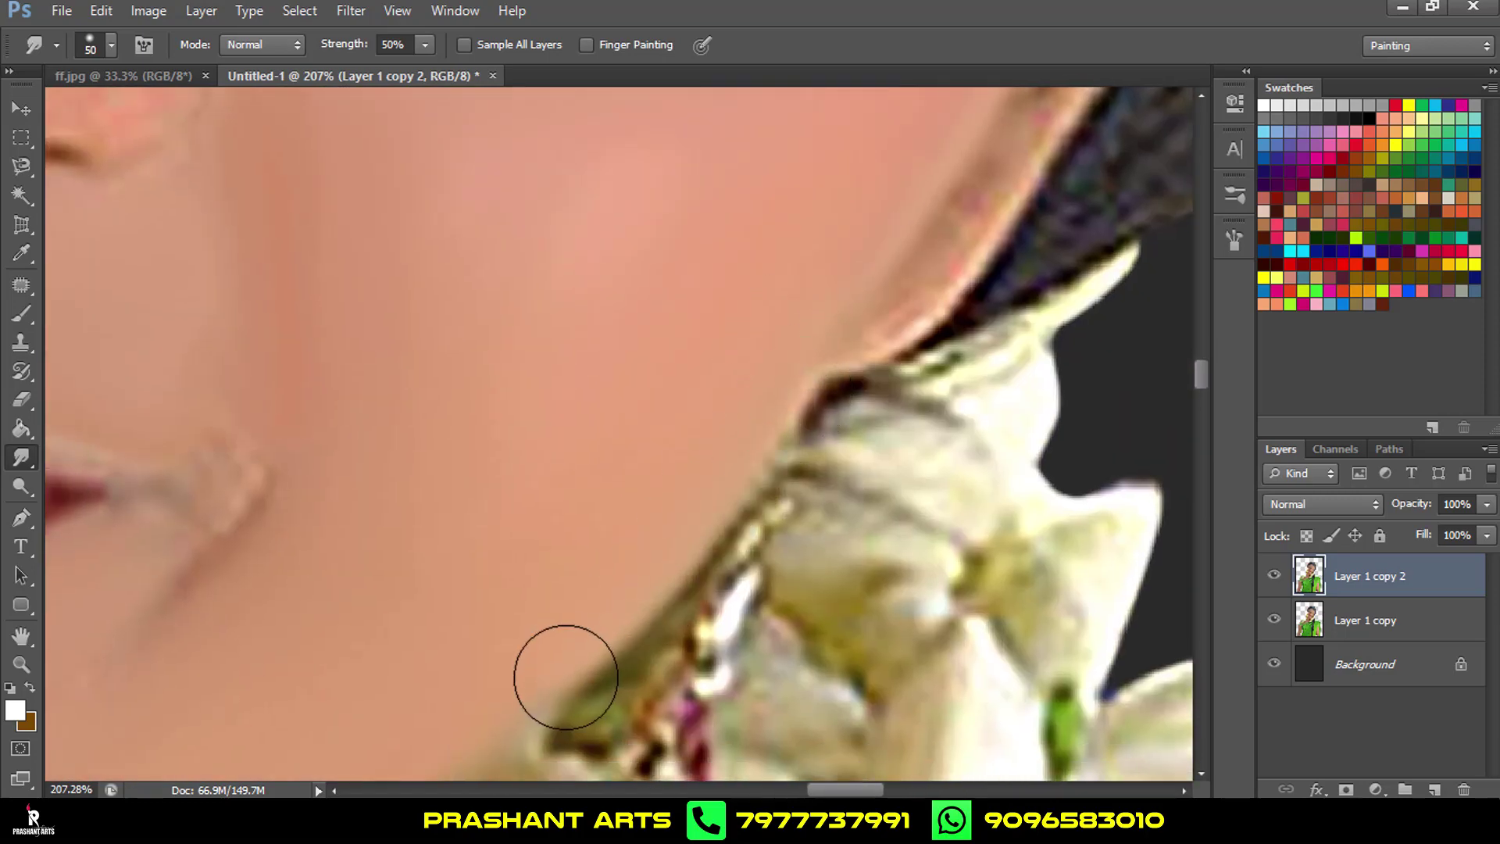
{"action": "mouse_move", "coordinate": [565, 676]}
{"action": "left_mouse_down"}
{"action": "mouse_move", "coordinate": [764, 396]}
{"action": "mouse_move", "coordinate": [748, 509]}
{"action": "left_mouse_up"}
{"action": "mouse_move", "coordinate": [620, 460]}
{"action": "left_mouse_down"}
{"action": "mouse_move", "coordinate": [713, 425]}
{"action": "mouse_move", "coordinate": [878, 472]}
{"action": "left_mouse_up"}
{"action": "key", "text": "bracketleft"}
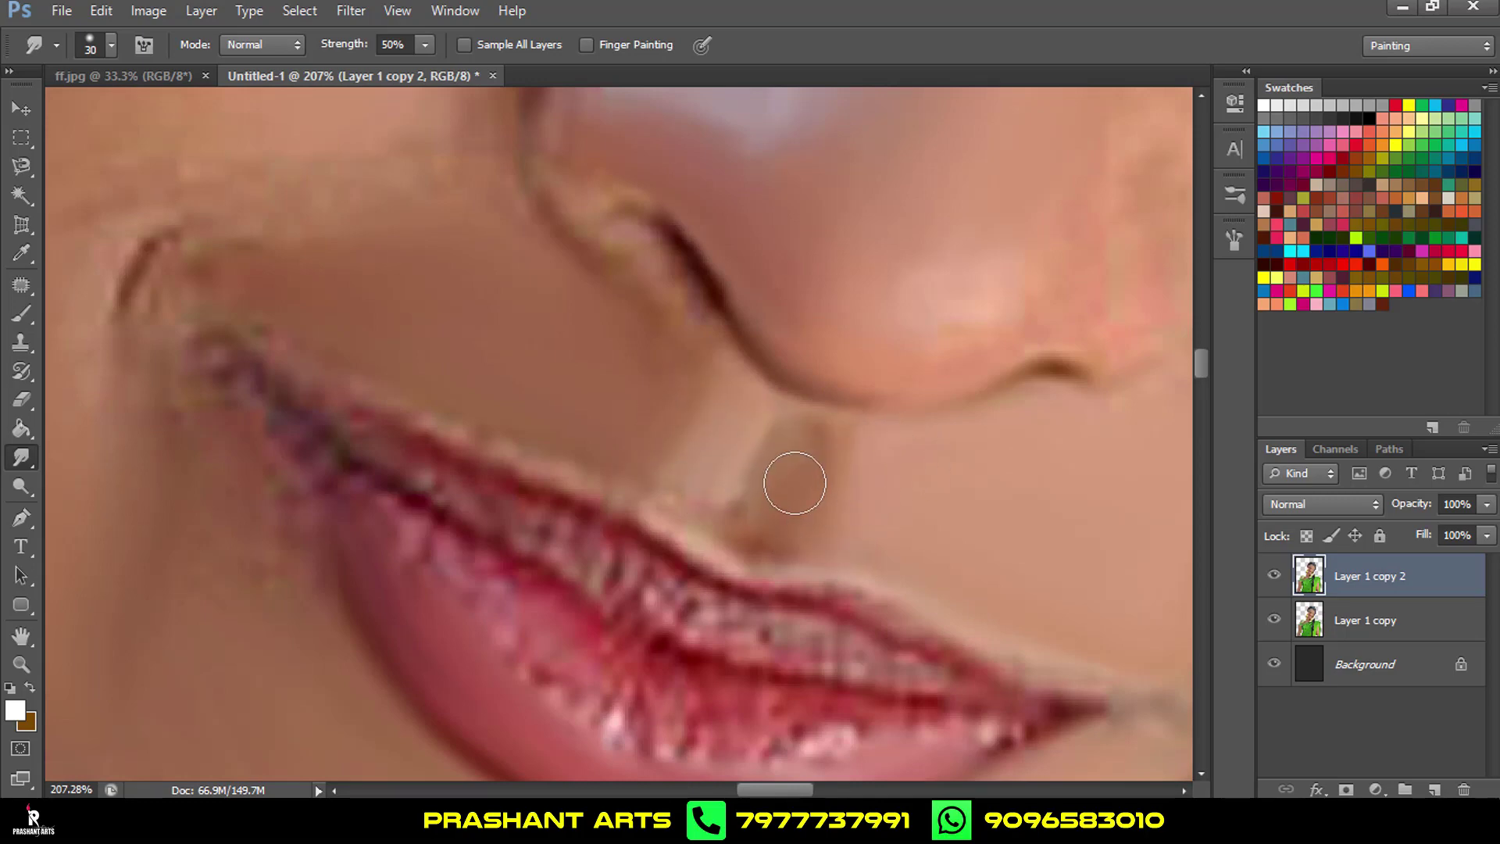
Blend the lip line and lower-lip edge with the 30 px brush, undoing the stroke along the teeth.
{"action": "scroll", "coordinate": [986, 428], "scroll_direction": "up", "scroll_amount": 3}
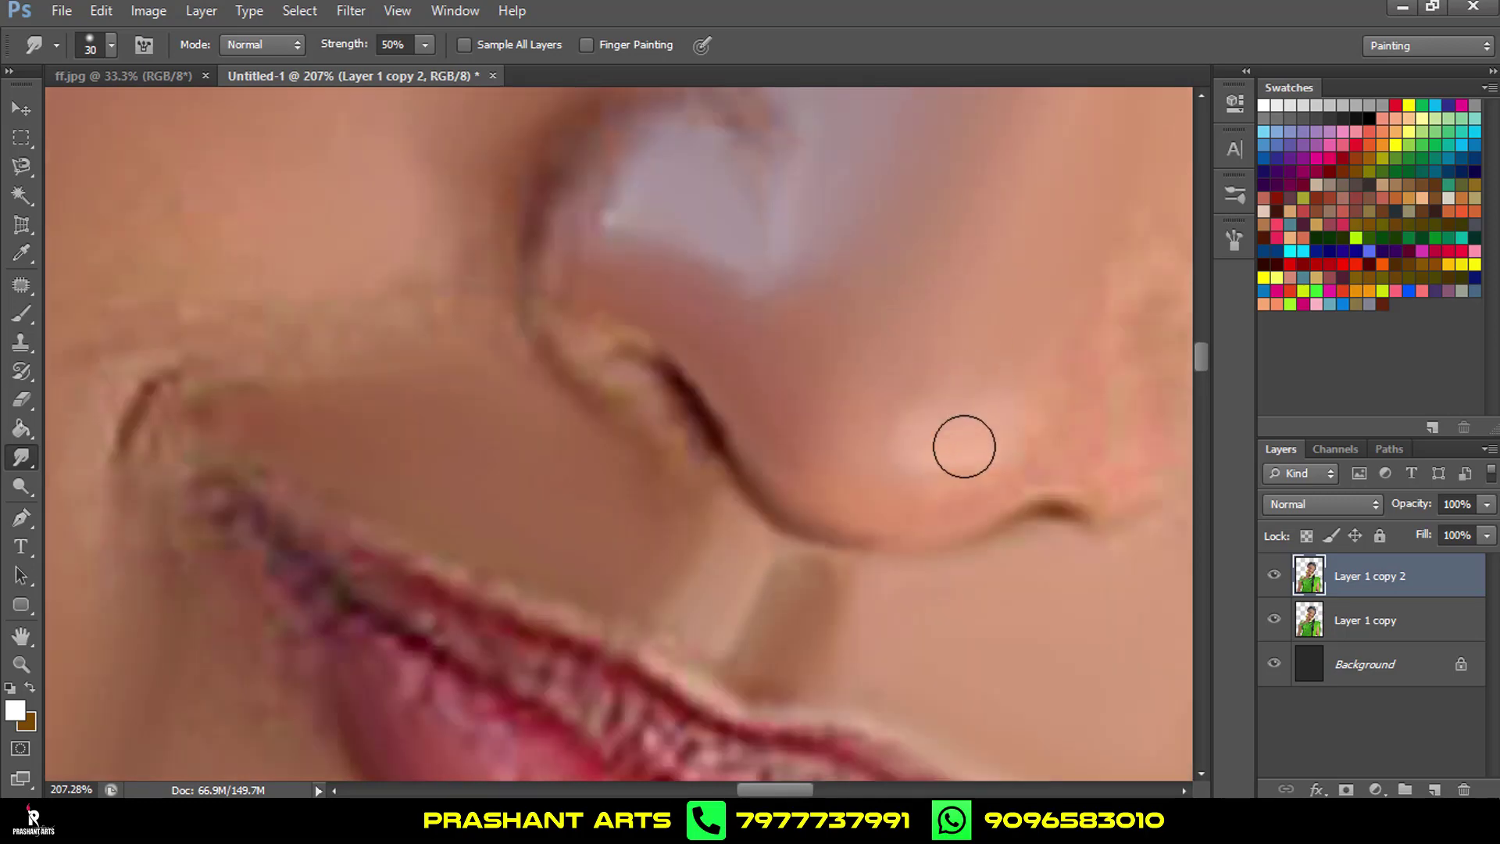
{"action": "scroll", "coordinate": [942, 441], "scroll_direction": "up", "scroll_amount": 4}
{"action": "scroll", "coordinate": [767, 478], "scroll_direction": "left", "scroll_amount": 3}
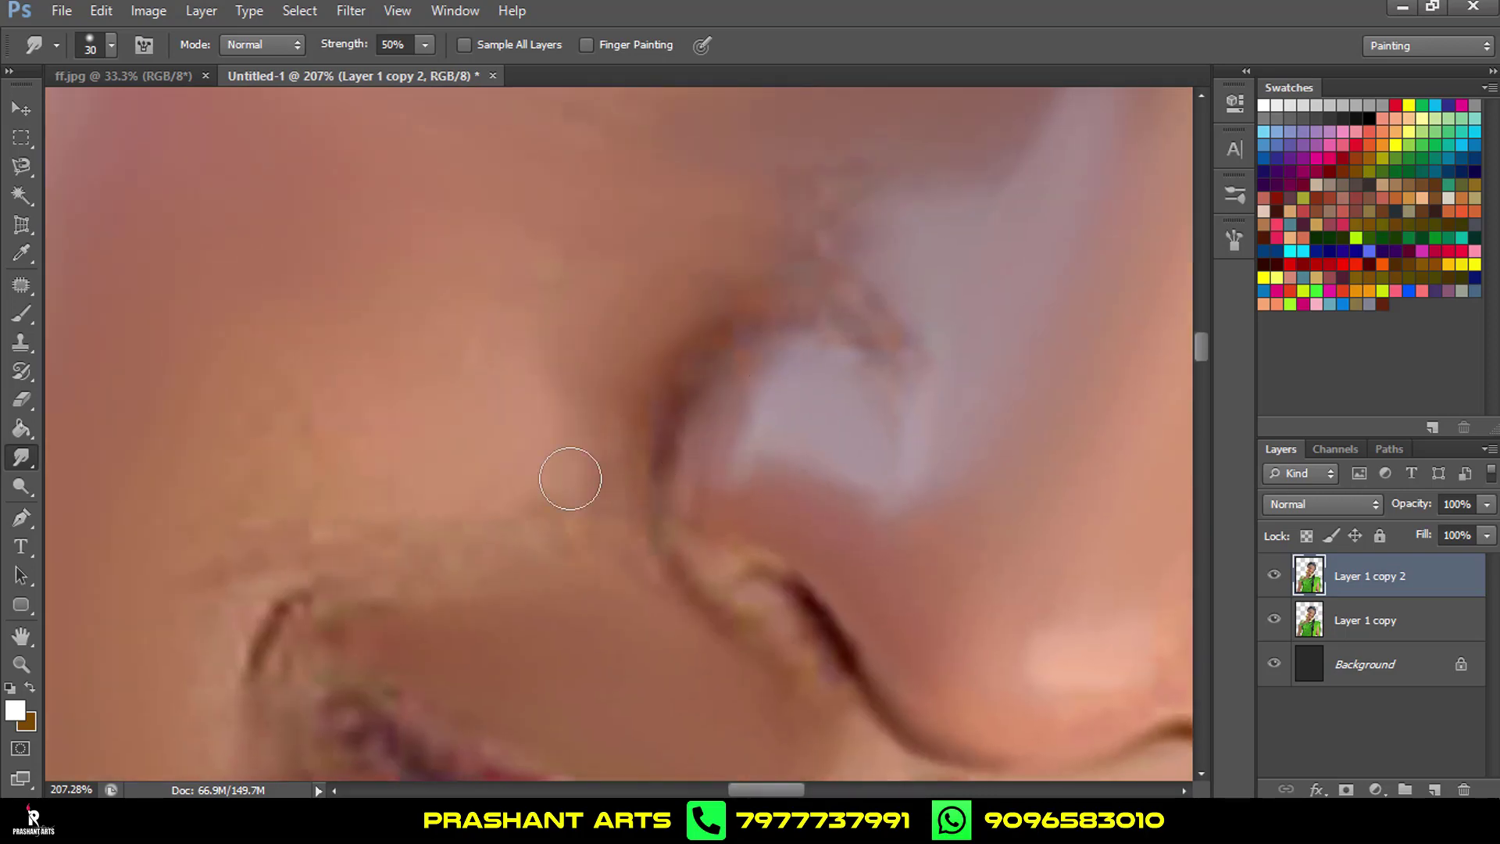
{"action": "scroll", "coordinate": [571, 478], "scroll_direction": "down", "scroll_amount": 2}
{"action": "scroll", "coordinate": [625, 461], "scroll_direction": "left", "scroll_amount": 5}
{"action": "scroll", "coordinate": [626, 432], "scroll_direction": "left", "scroll_amount": 3}
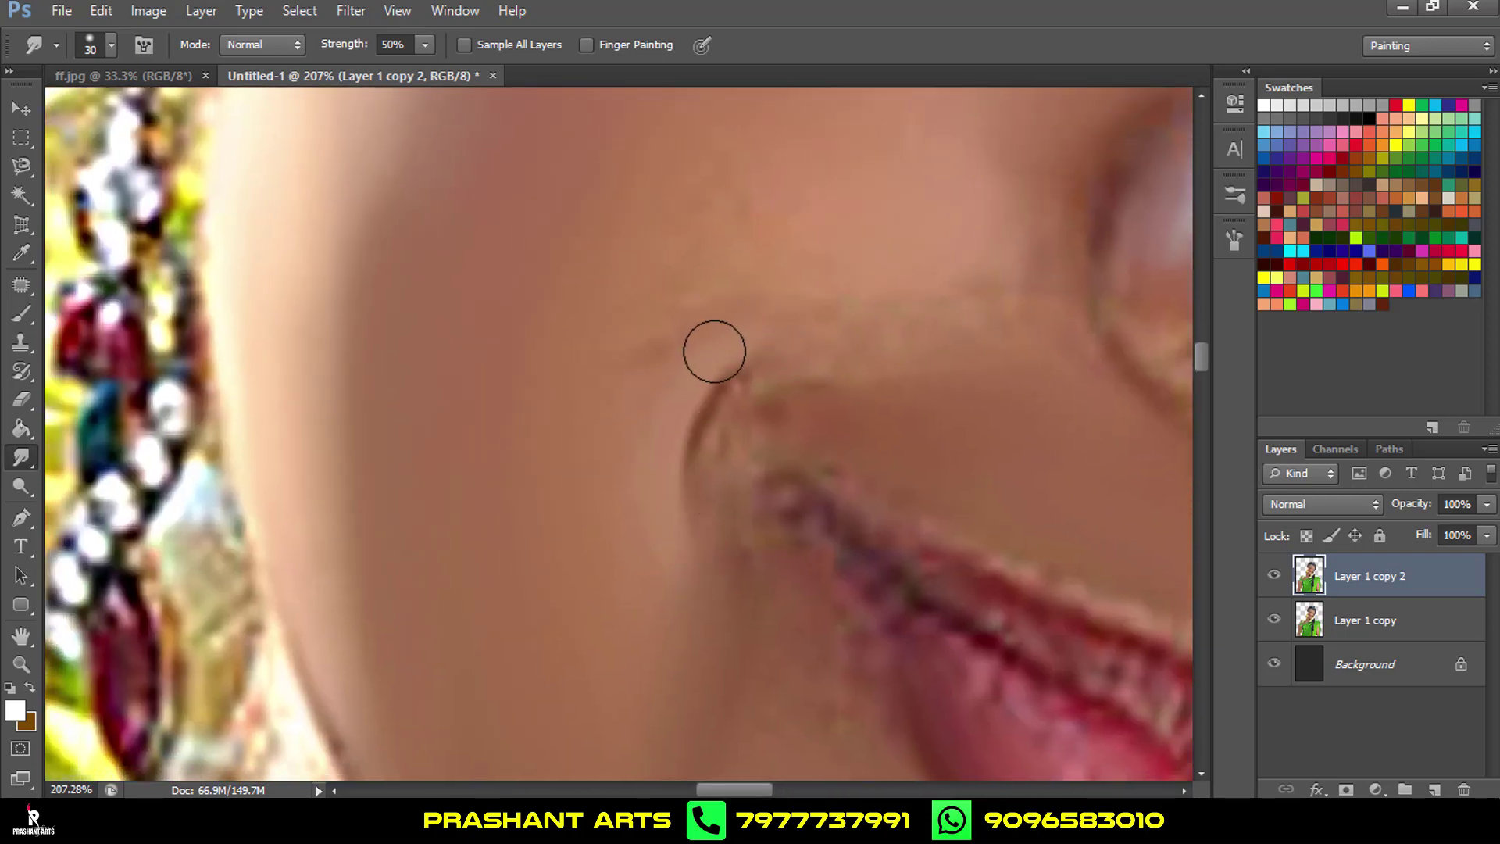
{"action": "scroll", "coordinate": [837, 354], "scroll_direction": "down", "scroll_amount": 1}
{"action": "scroll", "coordinate": [653, 392], "scroll_direction": "right", "scroll_amount": 2}
{"action": "scroll", "coordinate": [609, 312], "scroll_direction": "down", "scroll_amount": 4}
{"action": "scroll", "coordinate": [570, 244], "scroll_direction": "right", "scroll_amount": 2}
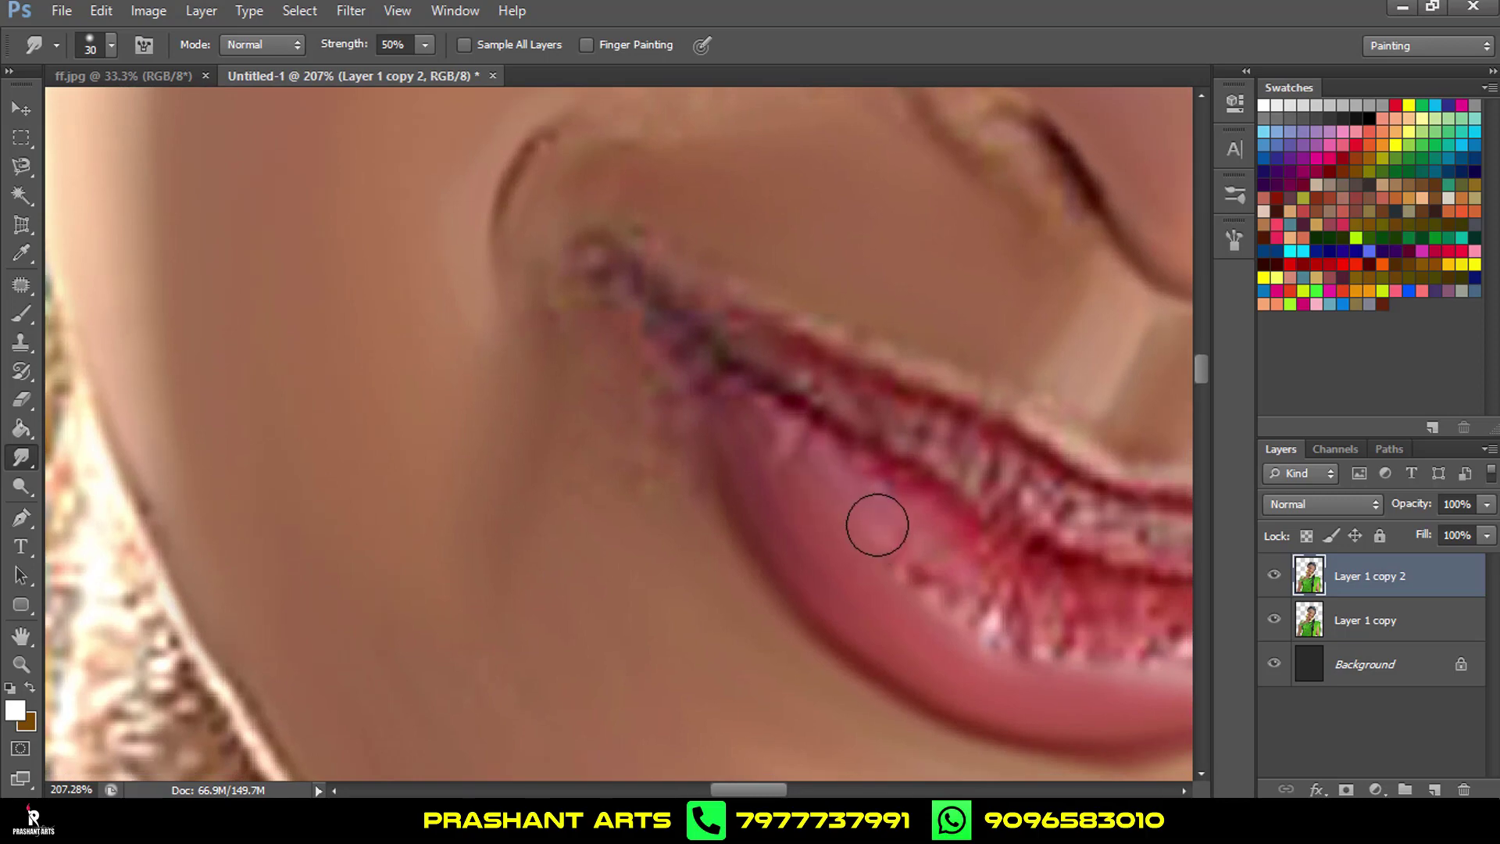
{"action": "scroll", "coordinate": [807, 474], "scroll_direction": "right", "scroll_amount": 3}
{"action": "scroll", "coordinate": [806, 473], "scroll_direction": "down", "scroll_amount": 1}
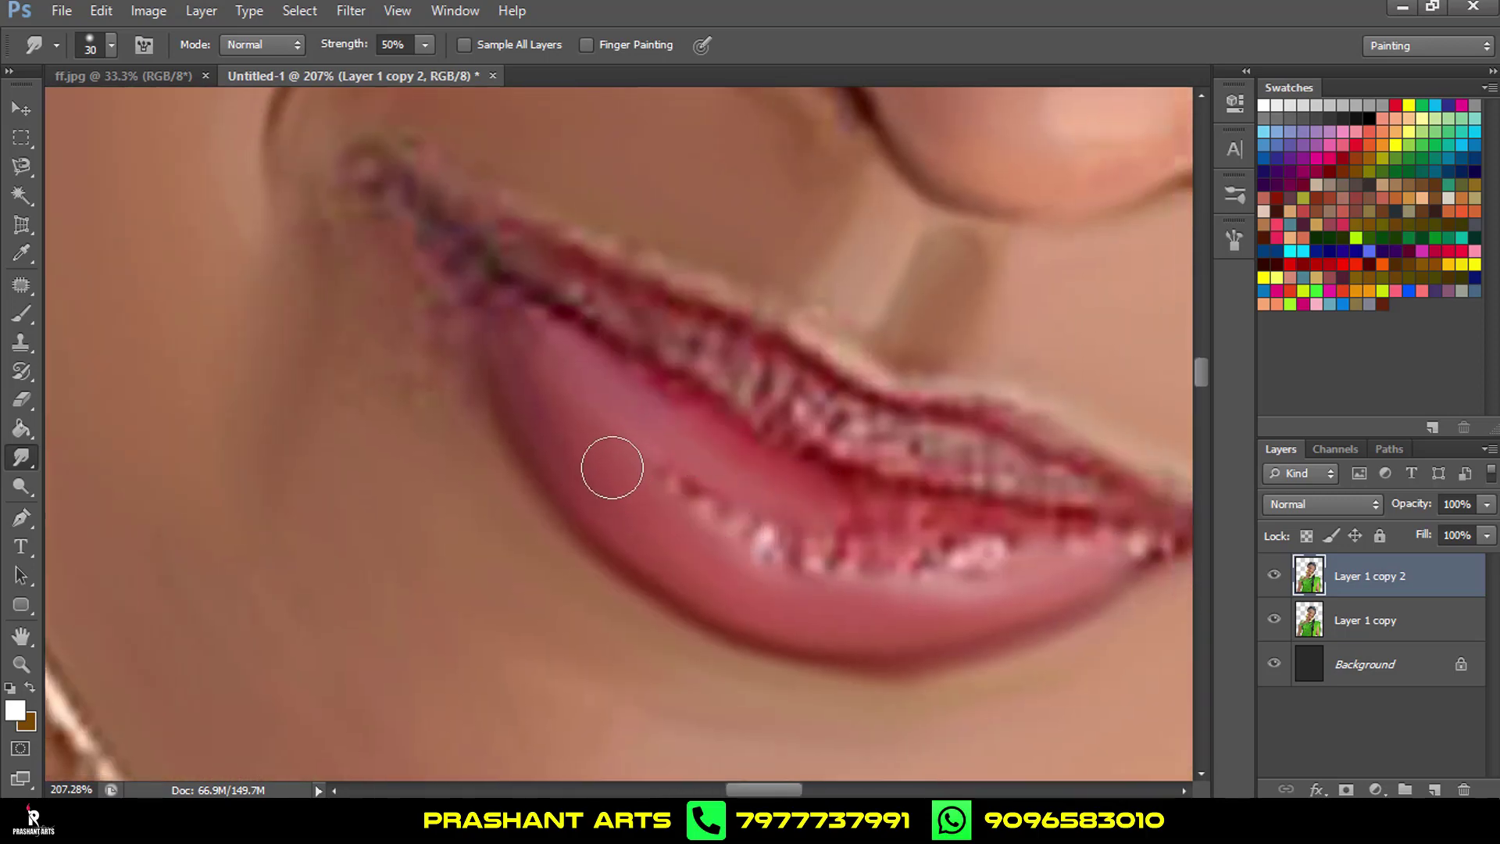
{"action": "scroll", "coordinate": [938, 532], "scroll_direction": "right", "scroll_amount": 1}
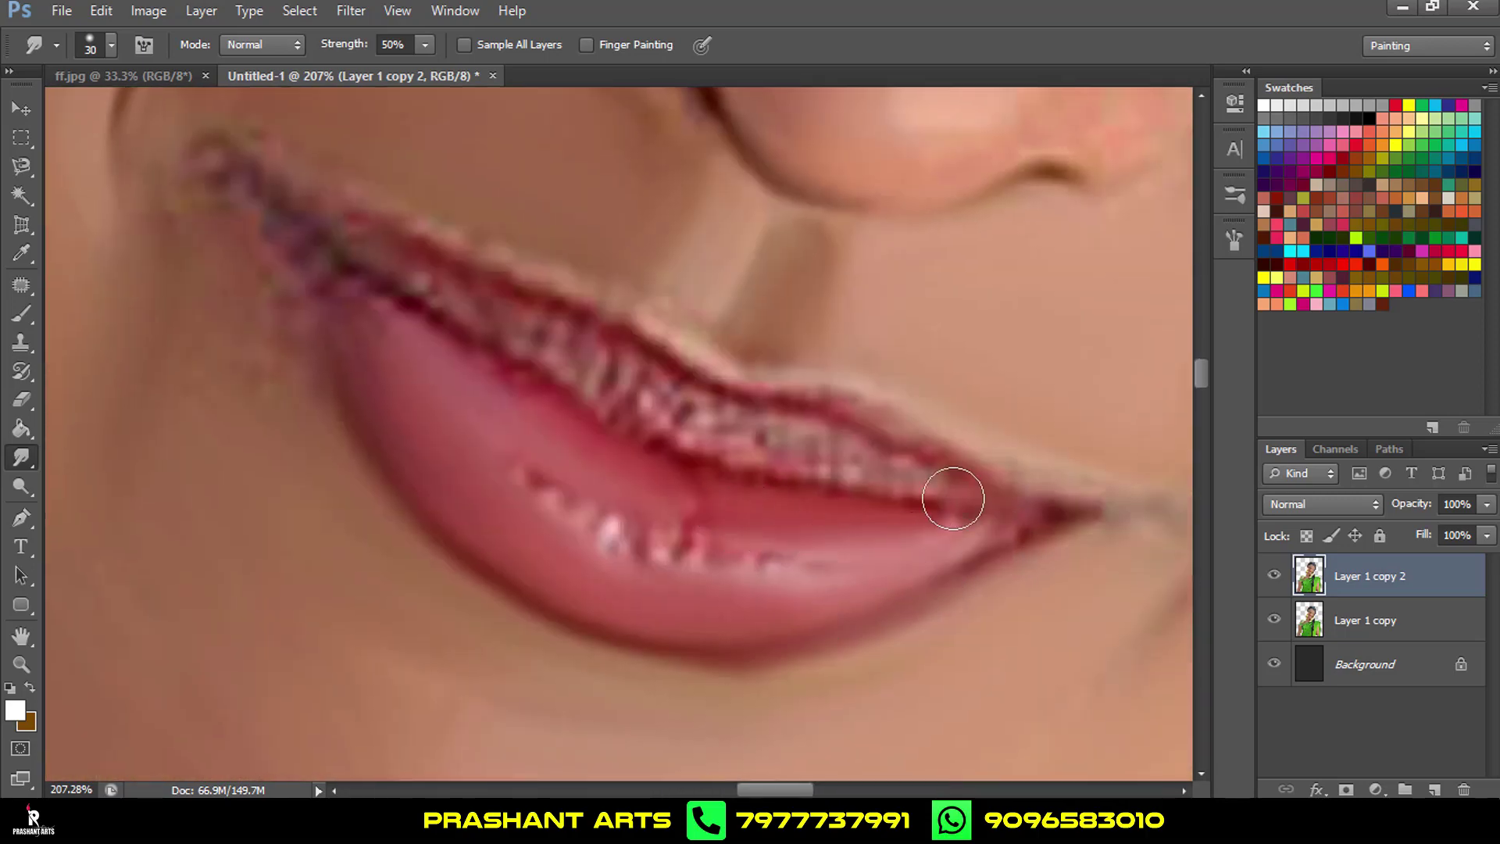
{"action": "scroll", "coordinate": [883, 389], "scroll_direction": "up", "scroll_amount": 2}
{"action": "scroll", "coordinate": [883, 389], "scroll_direction": "left", "scroll_amount": 3}
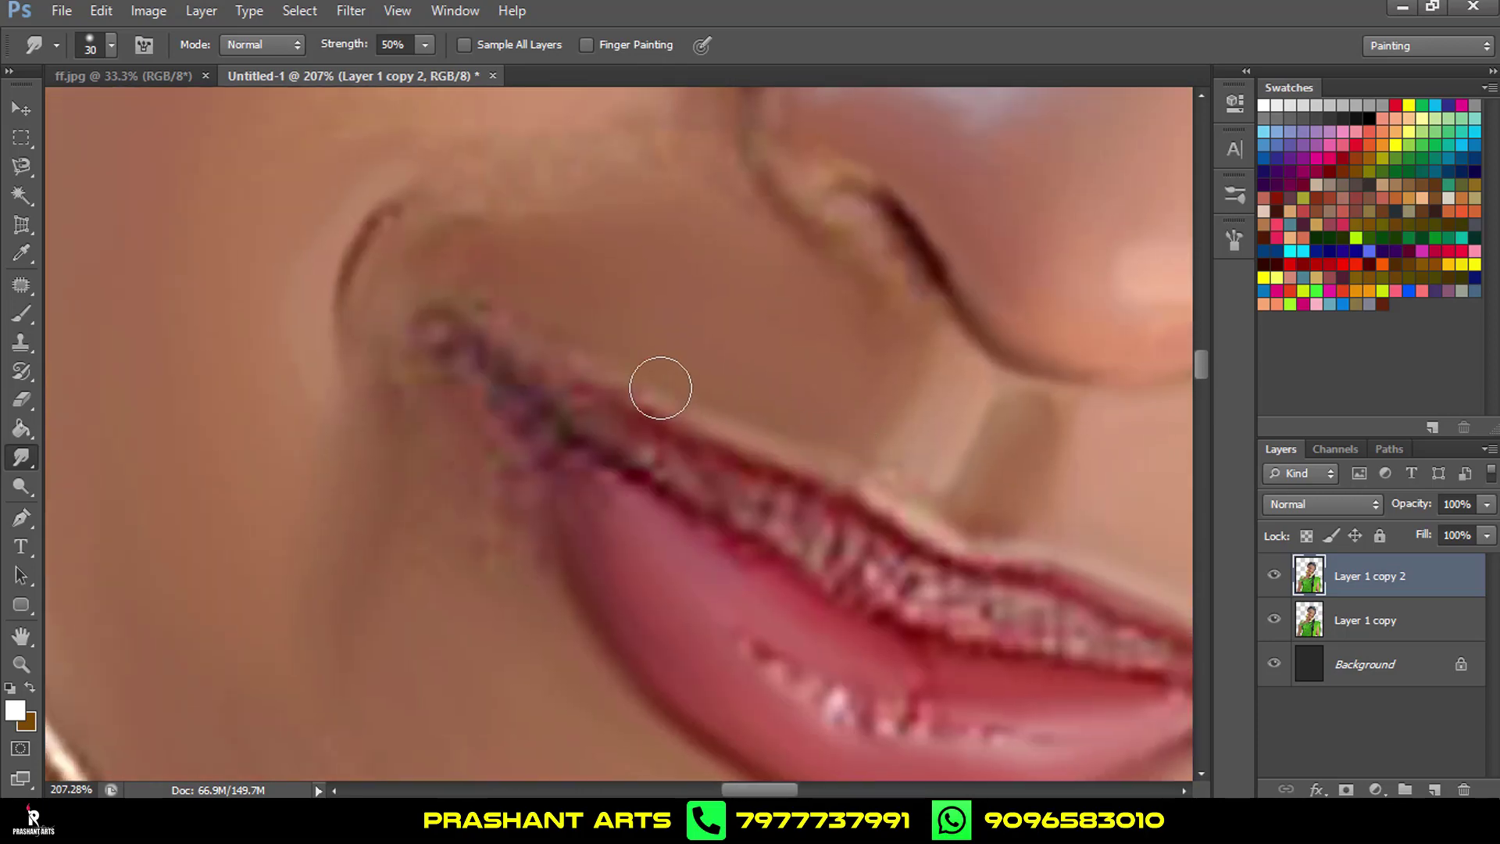
{"action": "left_click_drag", "start_coordinate": [530, 429], "coordinate": [849, 602]}
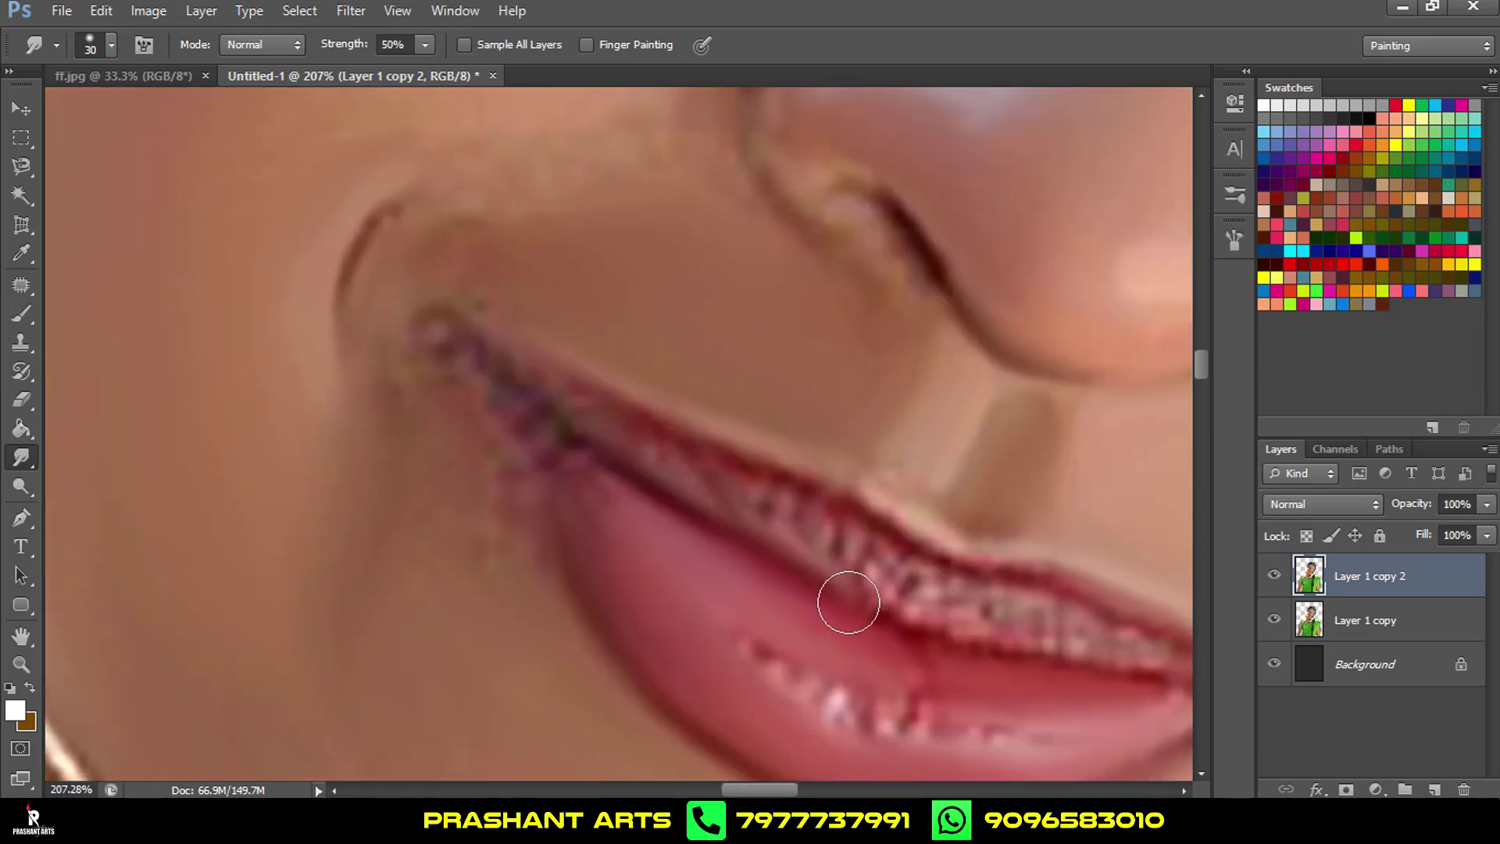
{"action": "mouse_move", "coordinate": [1116, 673]}
{"action": "left_mouse_down"}
{"action": "mouse_move", "coordinate": [954, 630]}
{"action": "mouse_move", "coordinate": [755, 507]}
{"action": "left_mouse_up"}
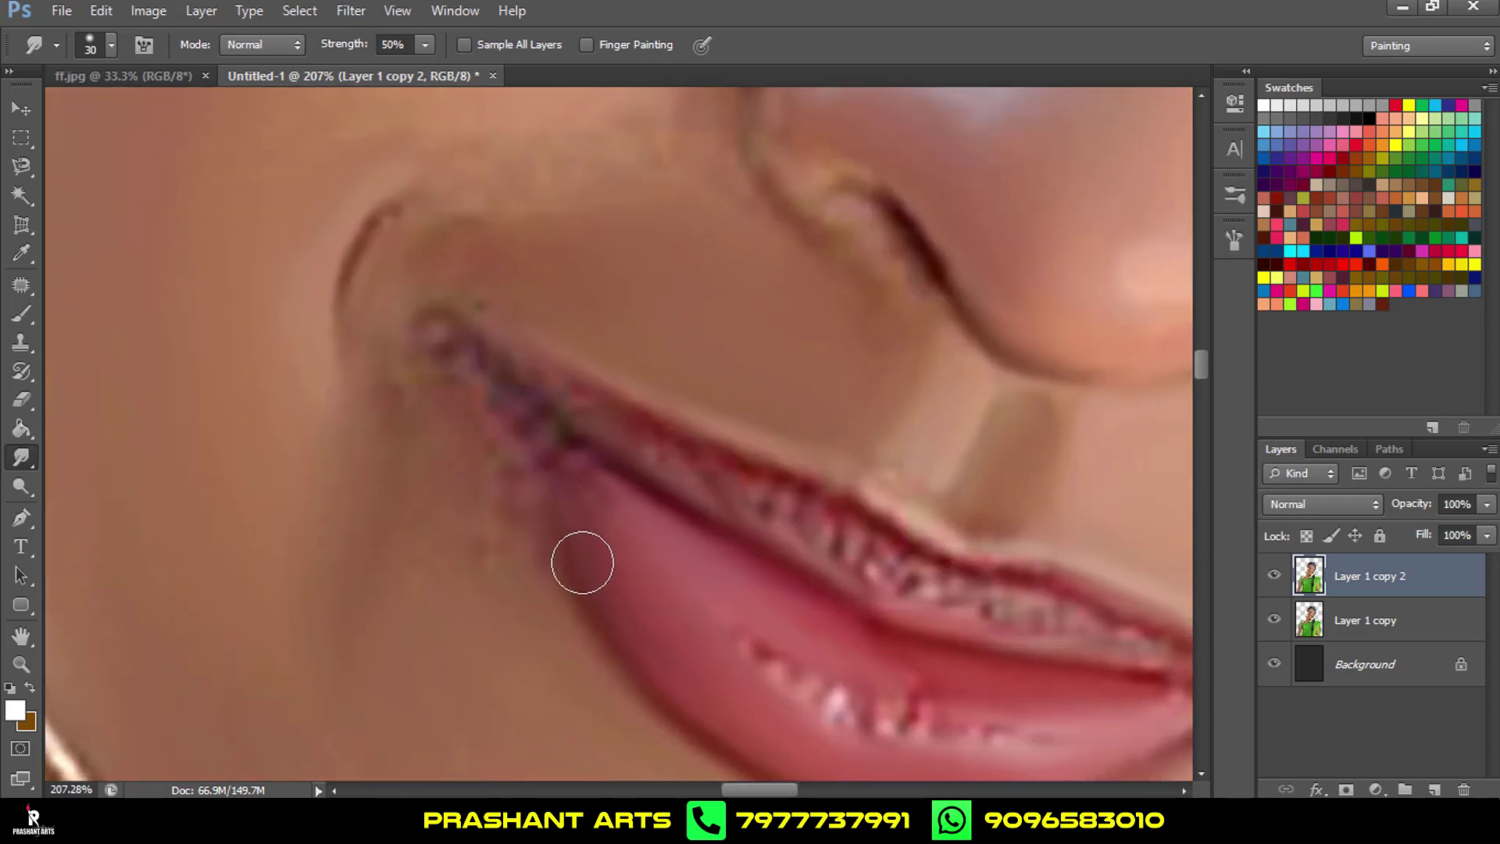
{"action": "key", "text": "ctrl+alt+z"}
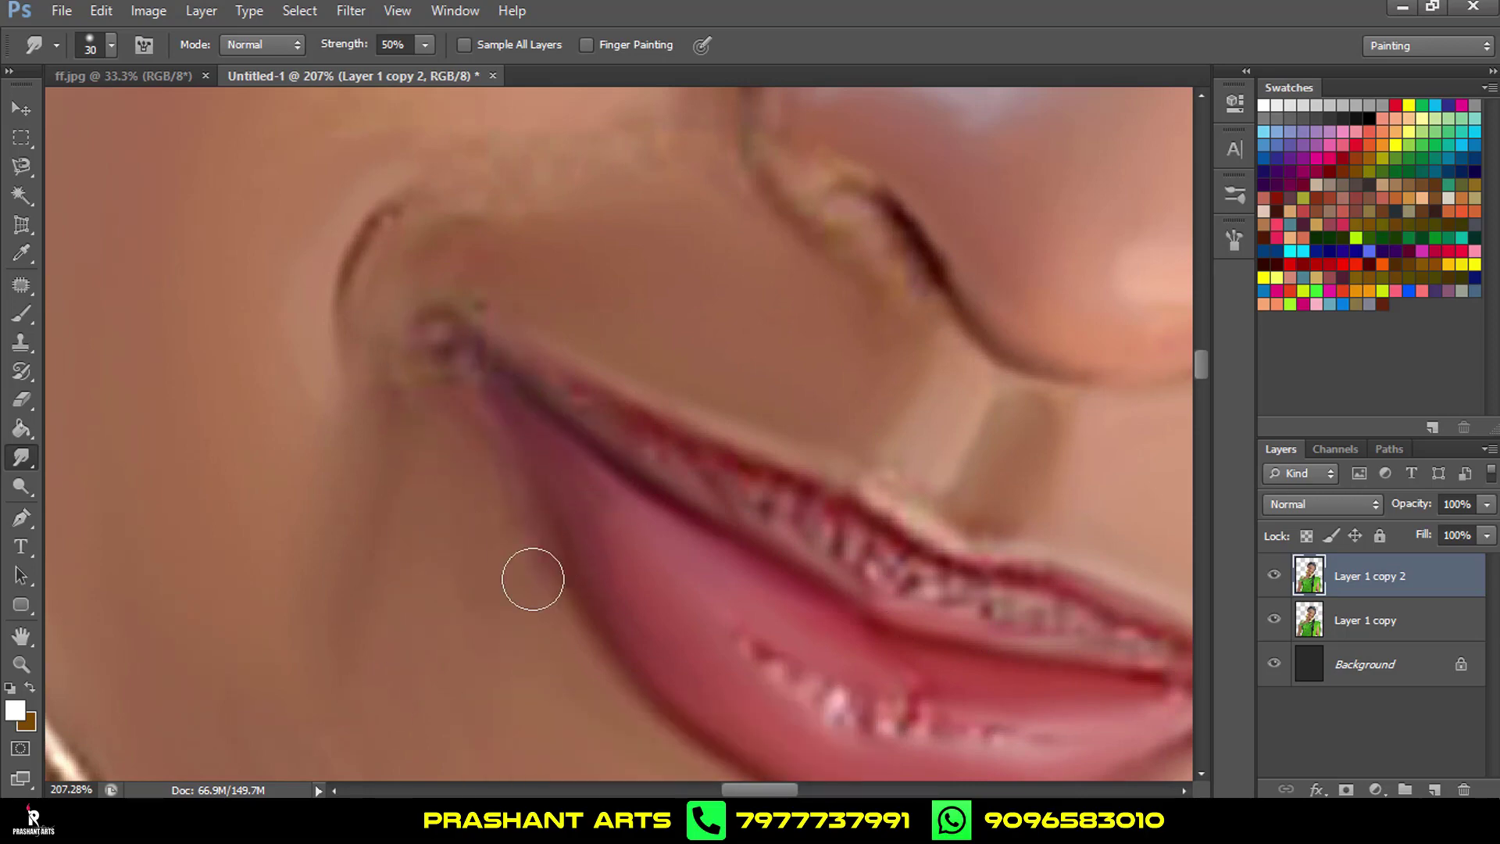
Smudge across the nose with a larger brush, working toward the nostril and upper lip.
{"action": "scroll", "coordinate": [653, 385], "scroll_direction": "up", "scroll_amount": 1}
{"action": "scroll", "coordinate": [703, 438], "scroll_direction": "up", "scroll_amount": 4}
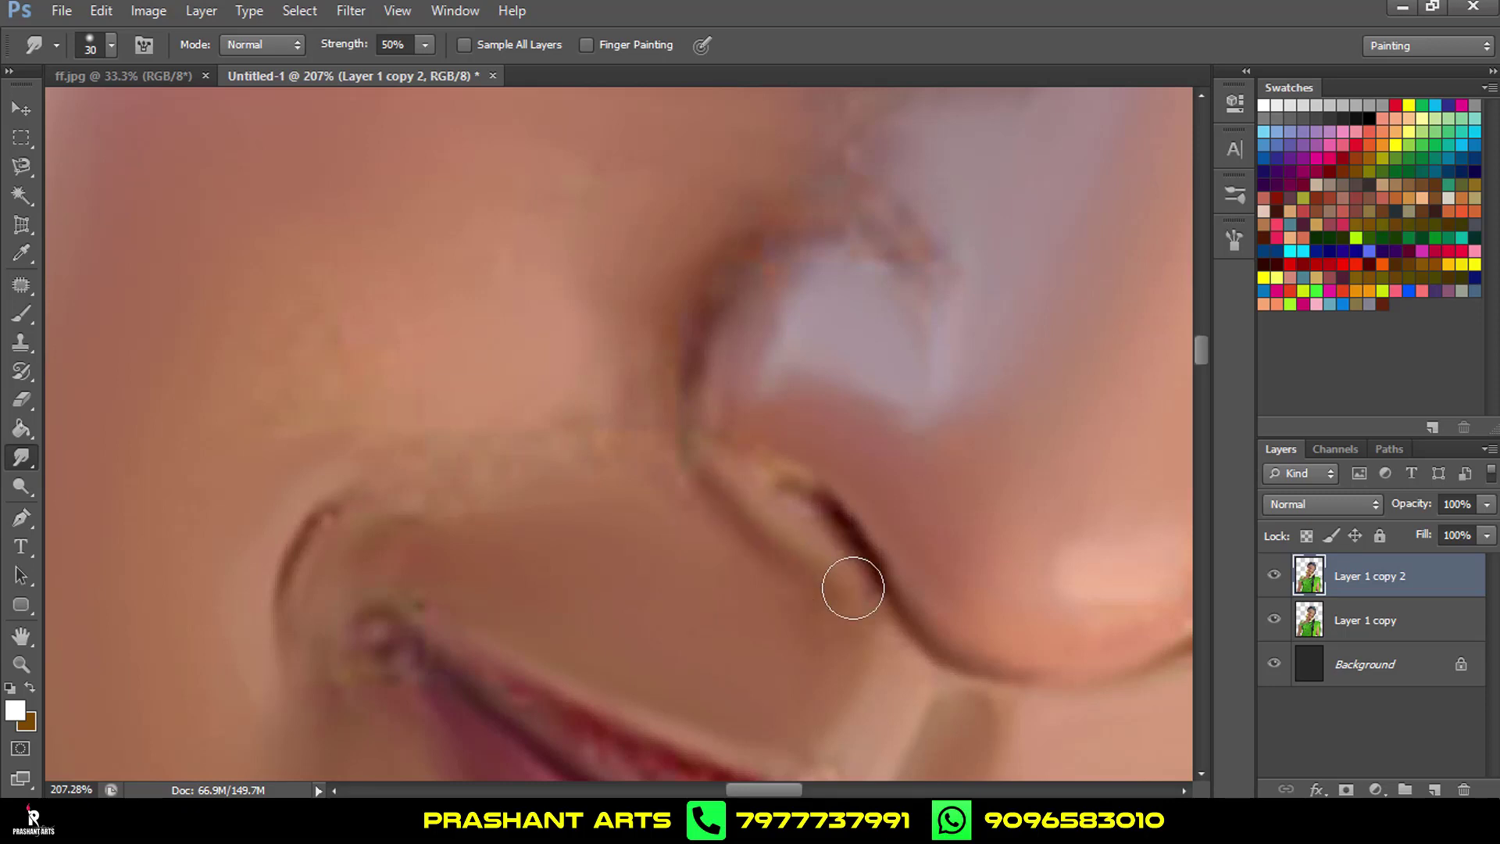
{"action": "left_click_drag", "start_coordinate": [667, 420], "coordinate": [748, 489]}
{"action": "key", "text": "bracketright"}
{"action": "key", "text": "bracketright"}
{"action": "key", "text": "bracketright"}
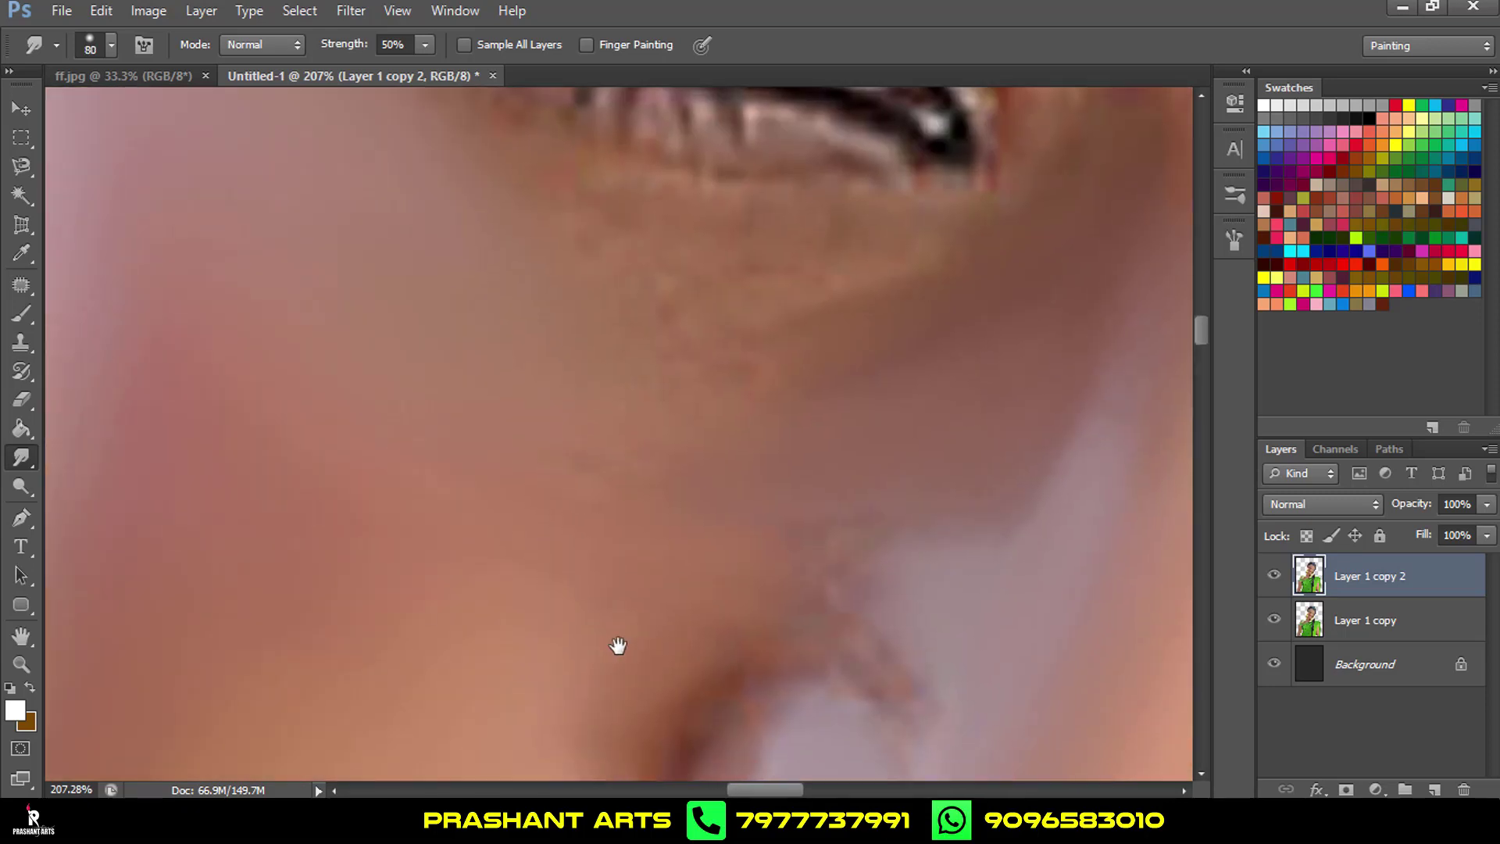
{"action": "scroll", "coordinate": [617, 643], "scroll_direction": "up", "scroll_amount": 5}
{"action": "left_click_drag", "start_coordinate": [676, 413], "coordinate": [662, 393]}
{"action": "scroll", "coordinate": [662, 393], "scroll_direction": "down", "scroll_amount": 5}
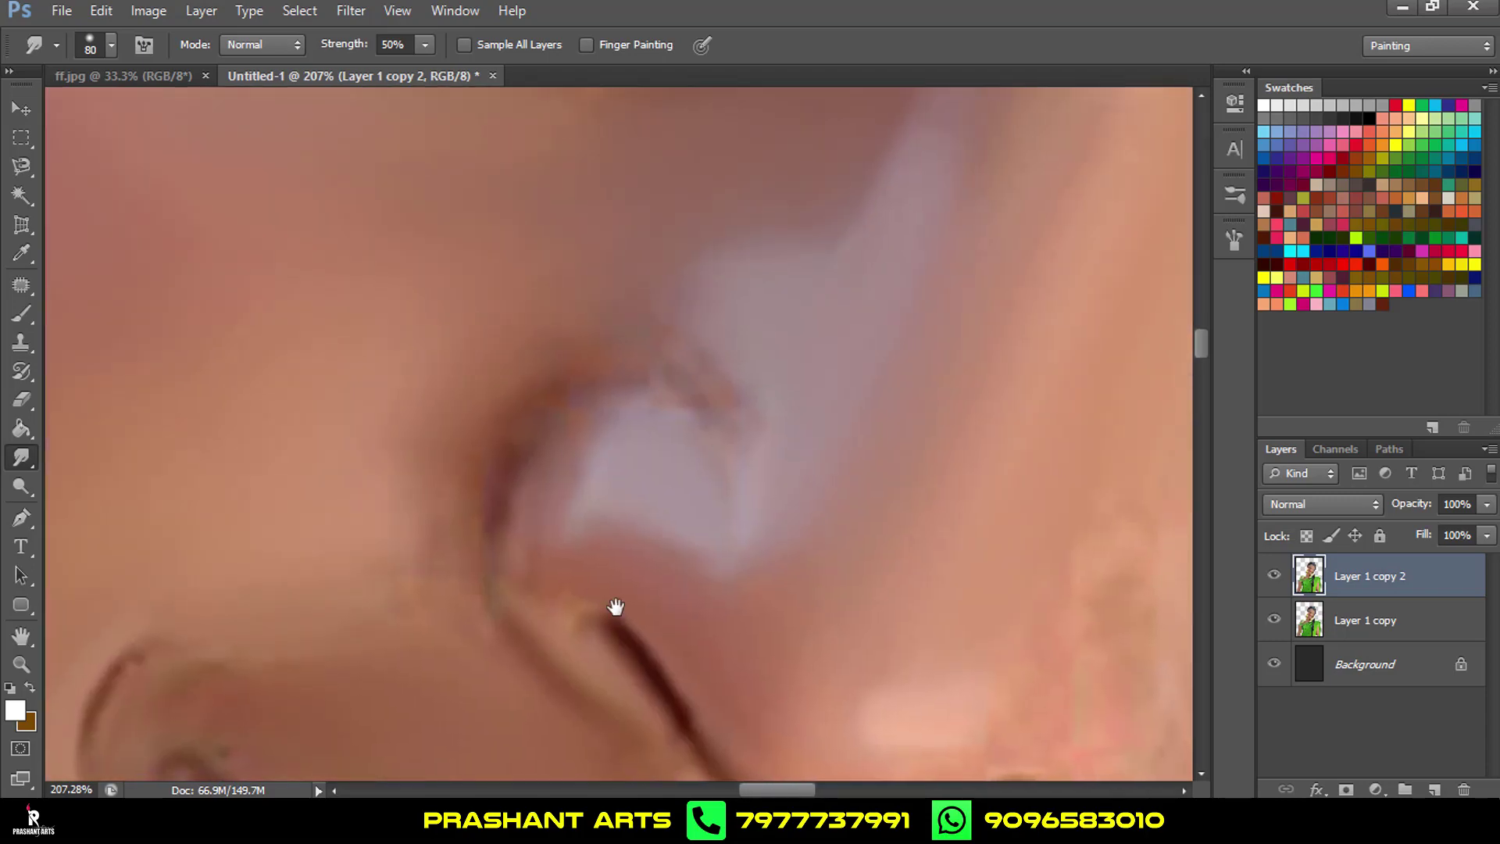
{"action": "mouse_move", "coordinate": [617, 606]}
{"action": "left_mouse_down"}
{"action": "mouse_move", "coordinate": [618, 407]}
{"action": "mouse_move", "coordinate": [571, 423]}
{"action": "left_mouse_up"}
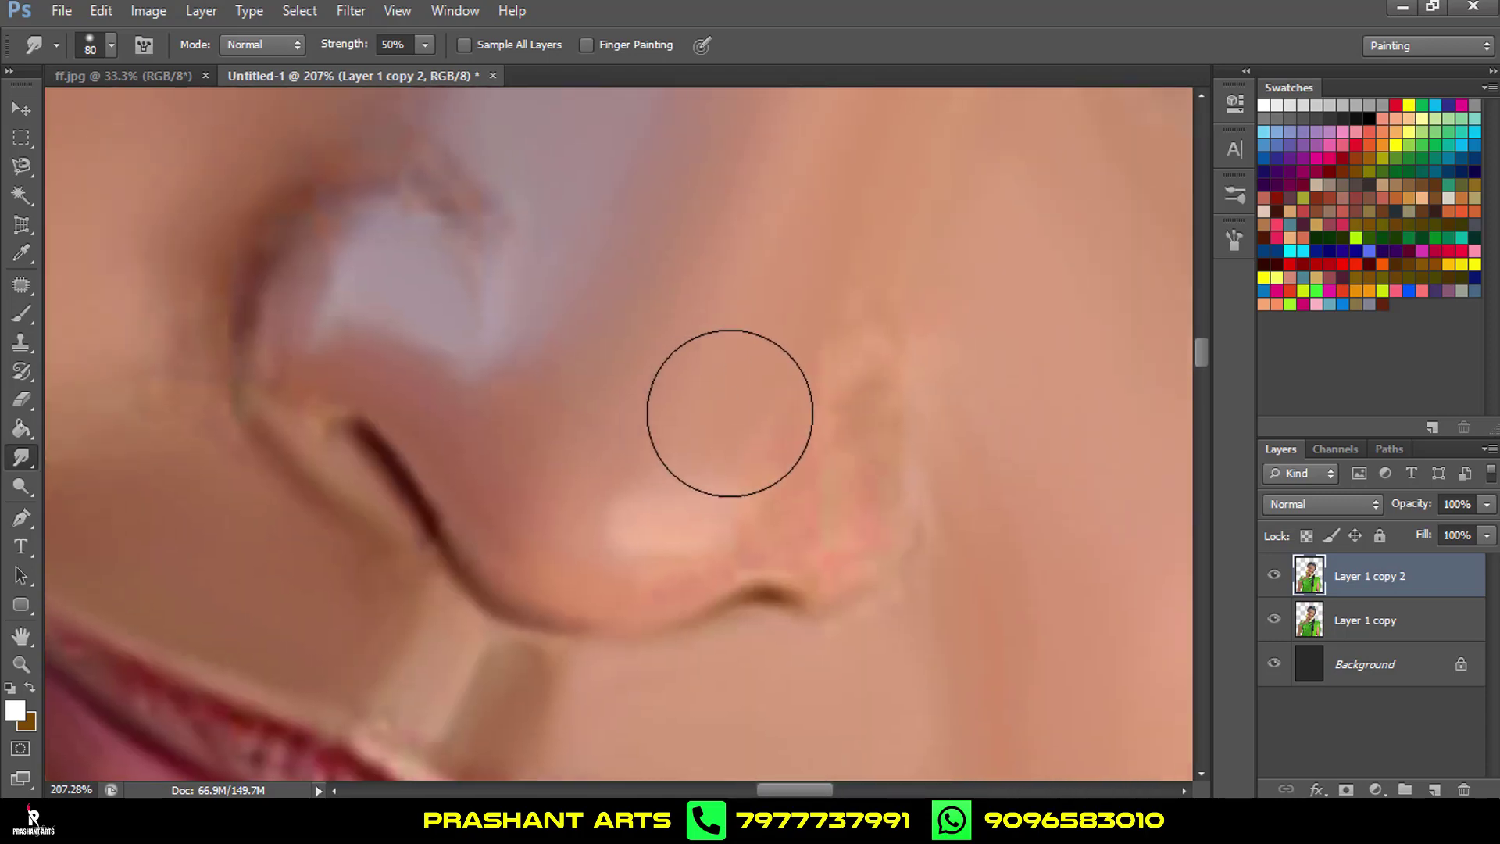
Blend the nostril and crease area with a smaller brush, undoing a bad stroke.
{"action": "key", "text": "bracketleft"}
{"action": "key", "text": "bracketleft"}
{"action": "key", "text": "bracketleft"}
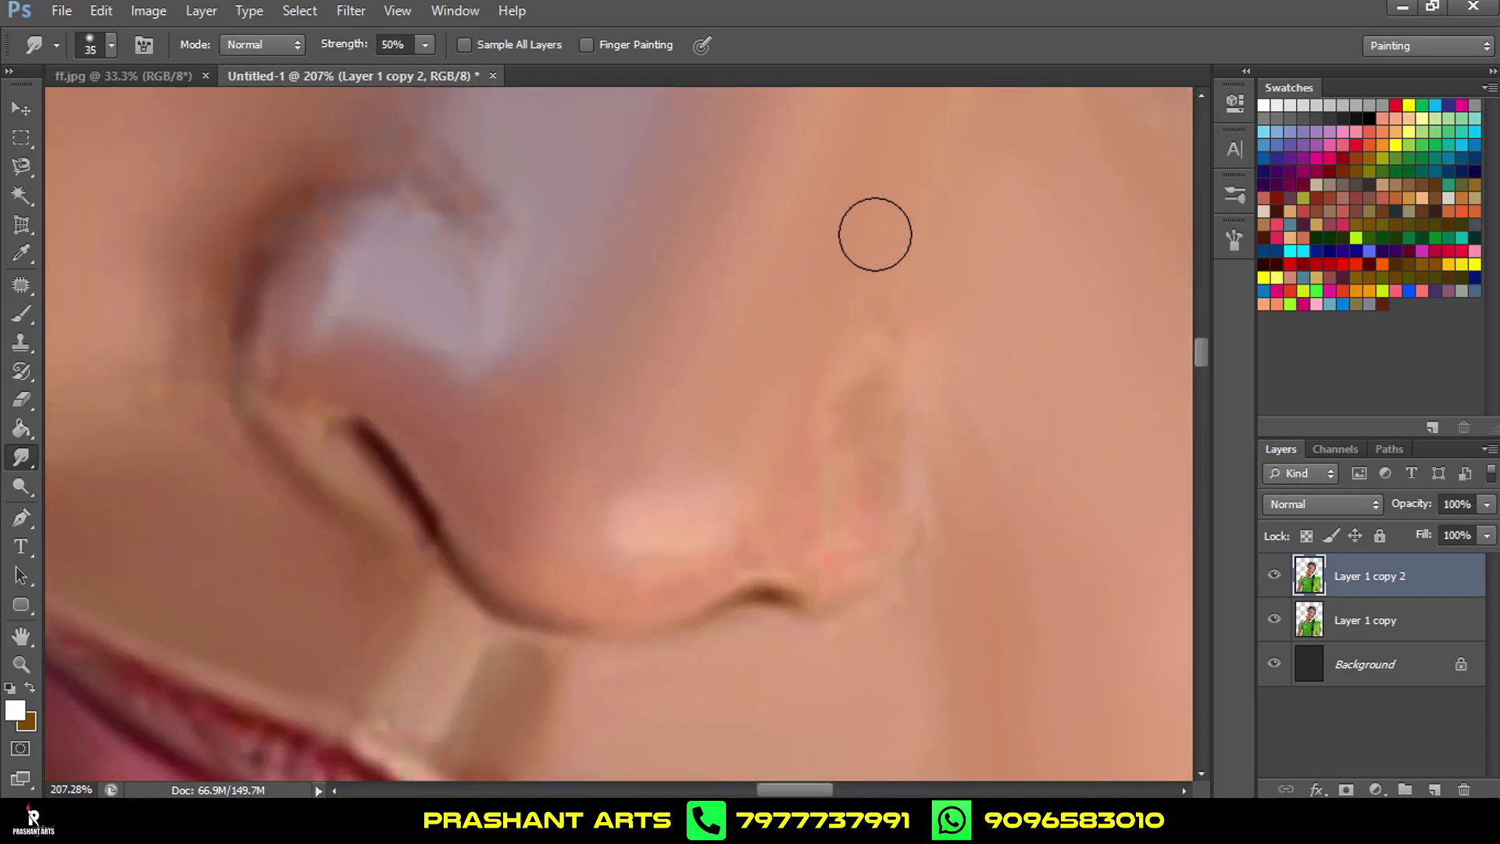
{"action": "left_click_drag", "start_coordinate": [580, 251], "coordinate": [854, 486]}
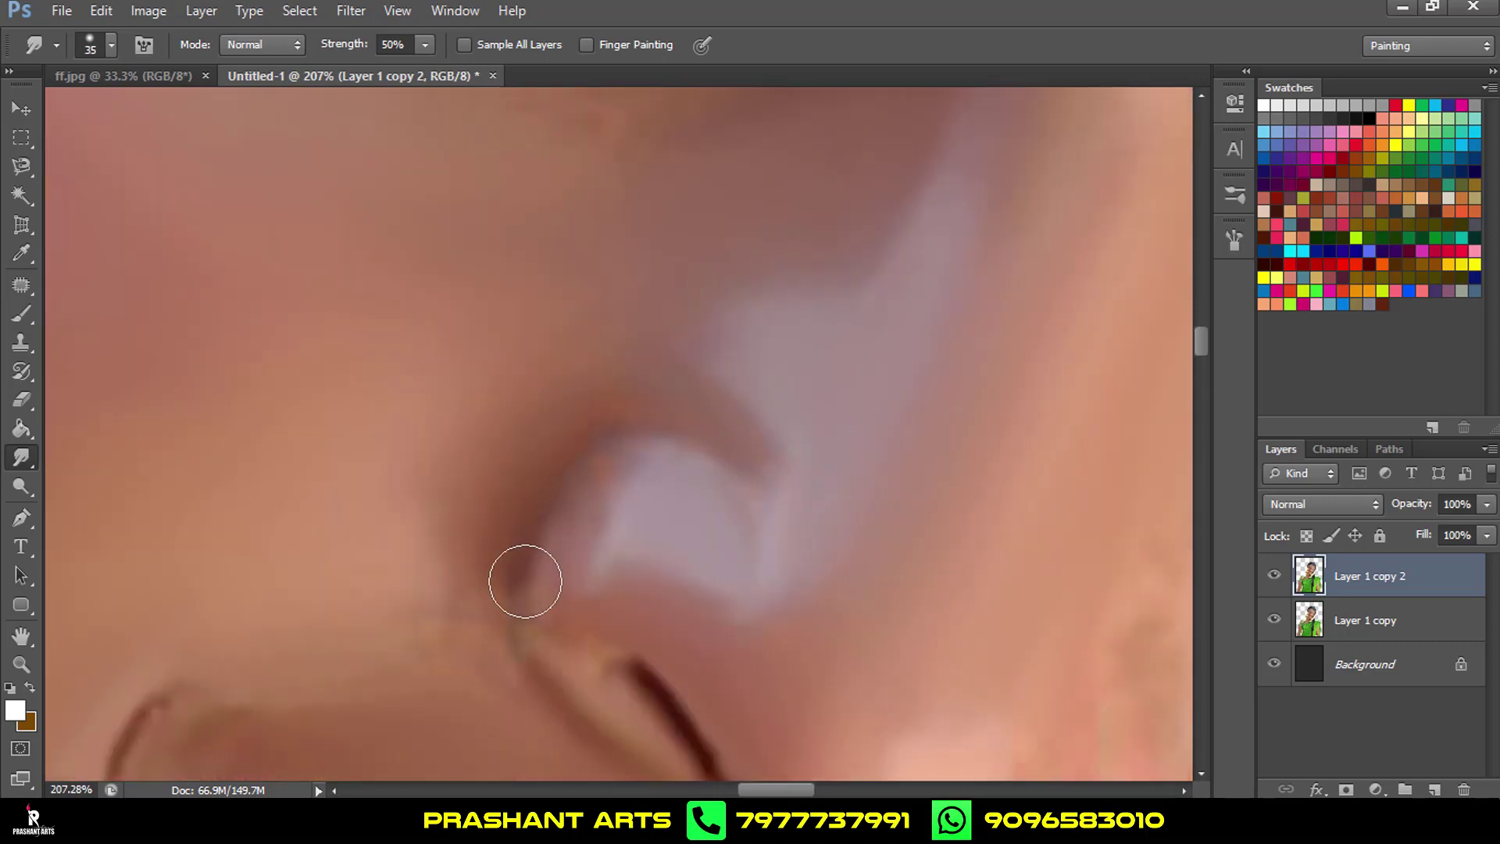
{"action": "scroll", "coordinate": [570, 489], "scroll_direction": "down", "scroll_amount": 2}
{"action": "scroll", "coordinate": [536, 420], "scroll_direction": "down", "scroll_amount": 2}
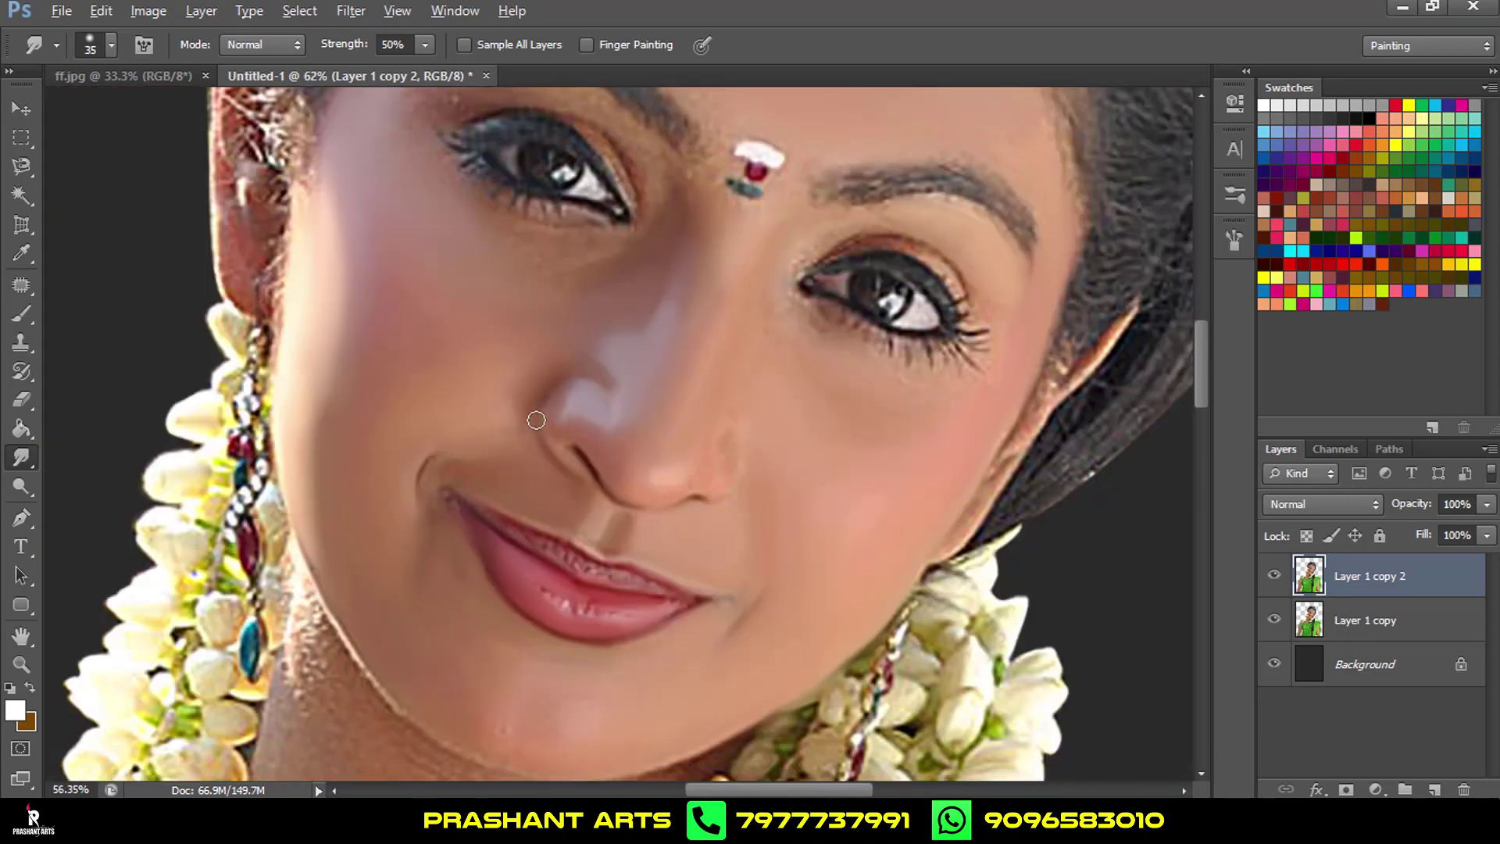
{"action": "scroll", "coordinate": [536, 421], "scroll_direction": "down", "scroll_amount": 2}
{"action": "key", "text": "ctrl+alt+z"}
{"action": "scroll", "coordinate": [573, 387], "scroll_direction": "up", "scroll_amount": 5}
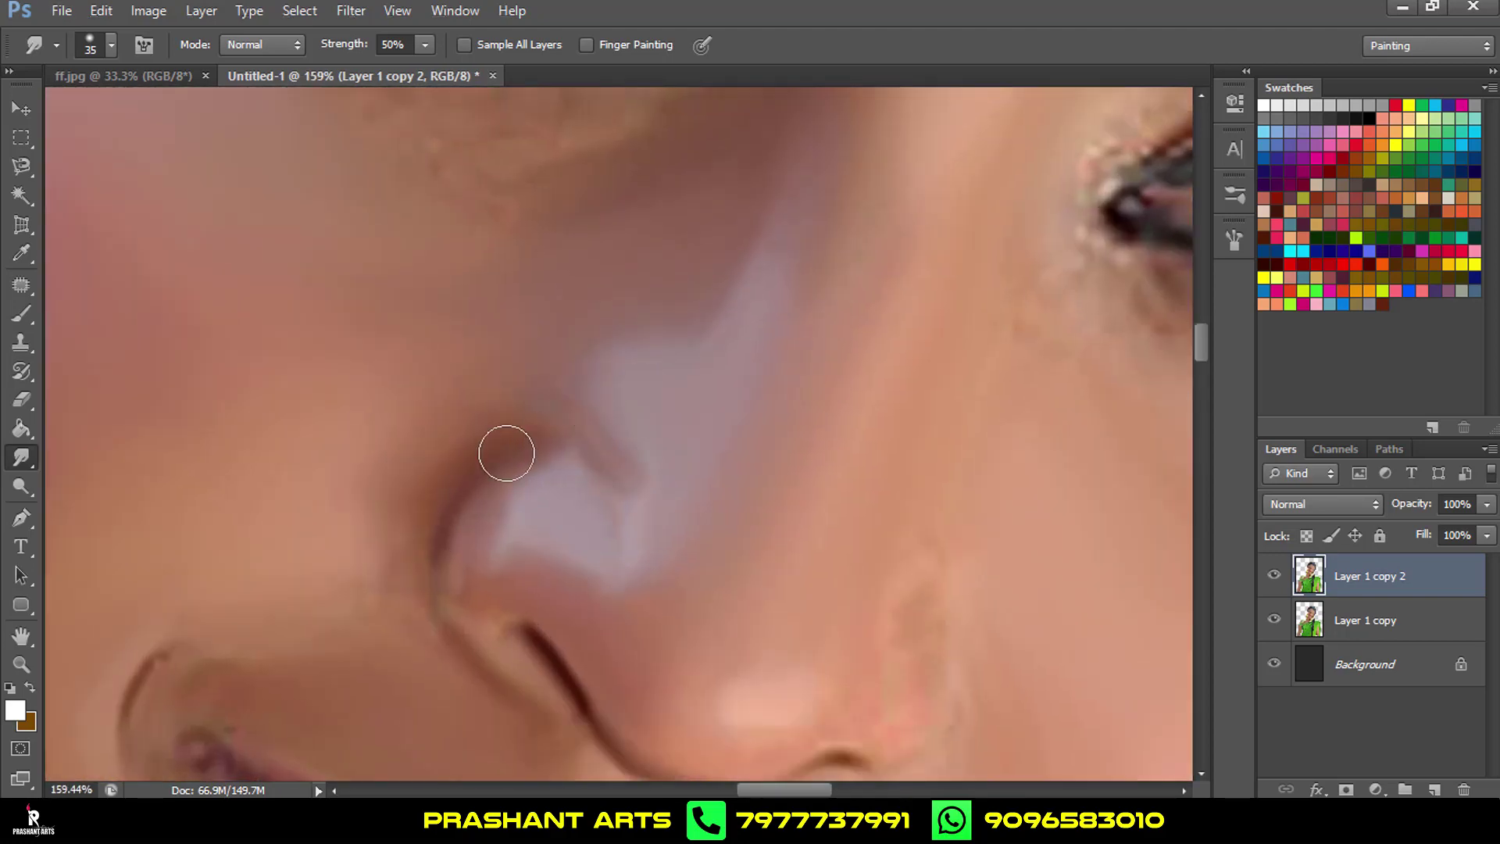
{"action": "scroll", "coordinate": [547, 430], "scroll_direction": "down", "scroll_amount": 3}
{"action": "scroll", "coordinate": [547, 429], "scroll_direction": "right", "scroll_amount": 4}
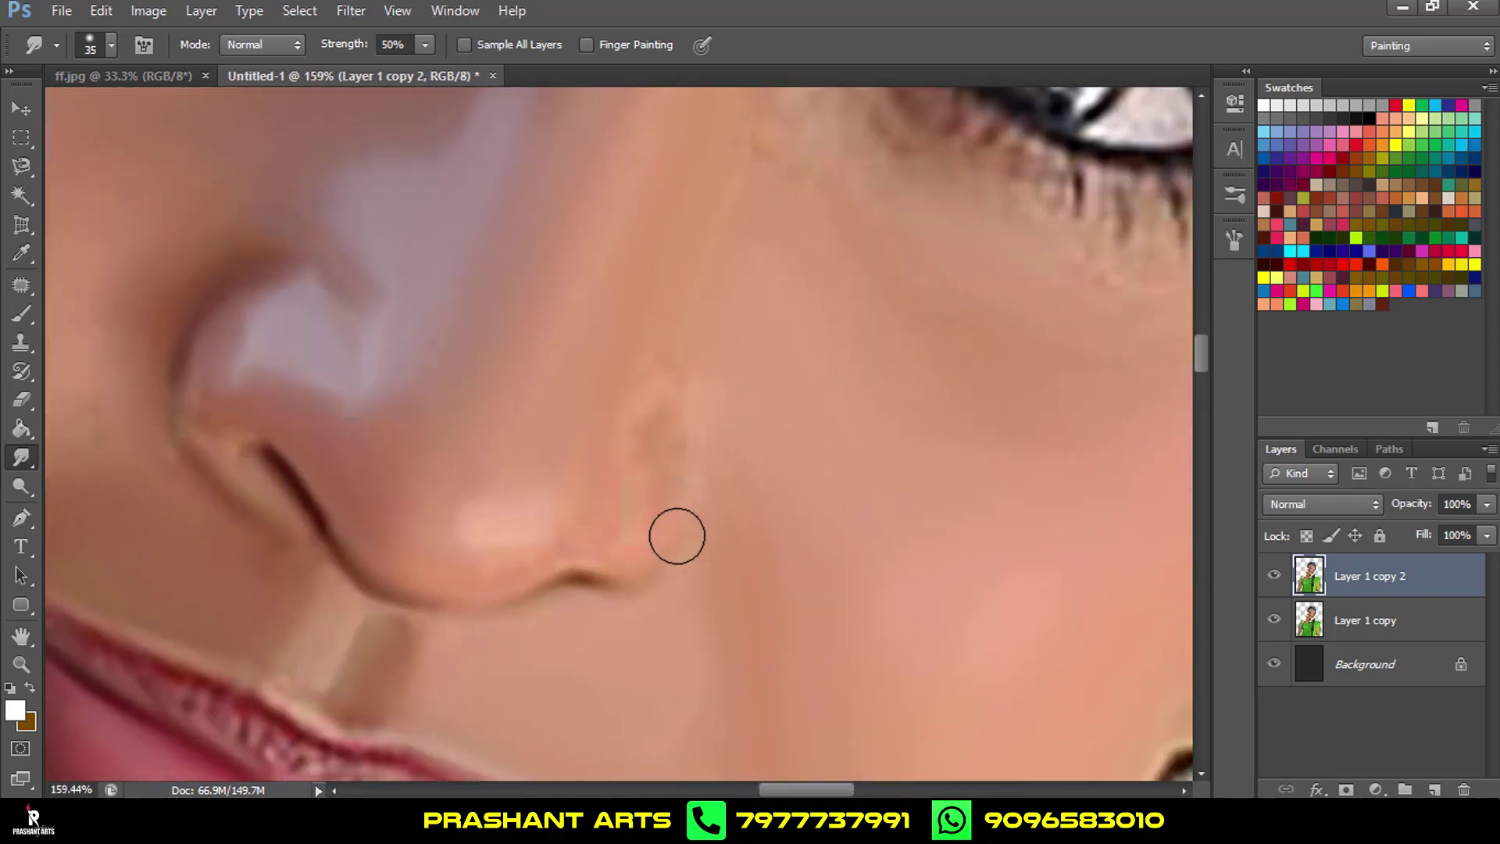
{"action": "scroll", "coordinate": [693, 502], "scroll_direction": "up", "scroll_amount": 2}
{"action": "scroll", "coordinate": [693, 503], "scroll_direction": "right", "scroll_amount": 2}
{"action": "scroll", "coordinate": [928, 345], "scroll_direction": "up", "scroll_amount": 3}
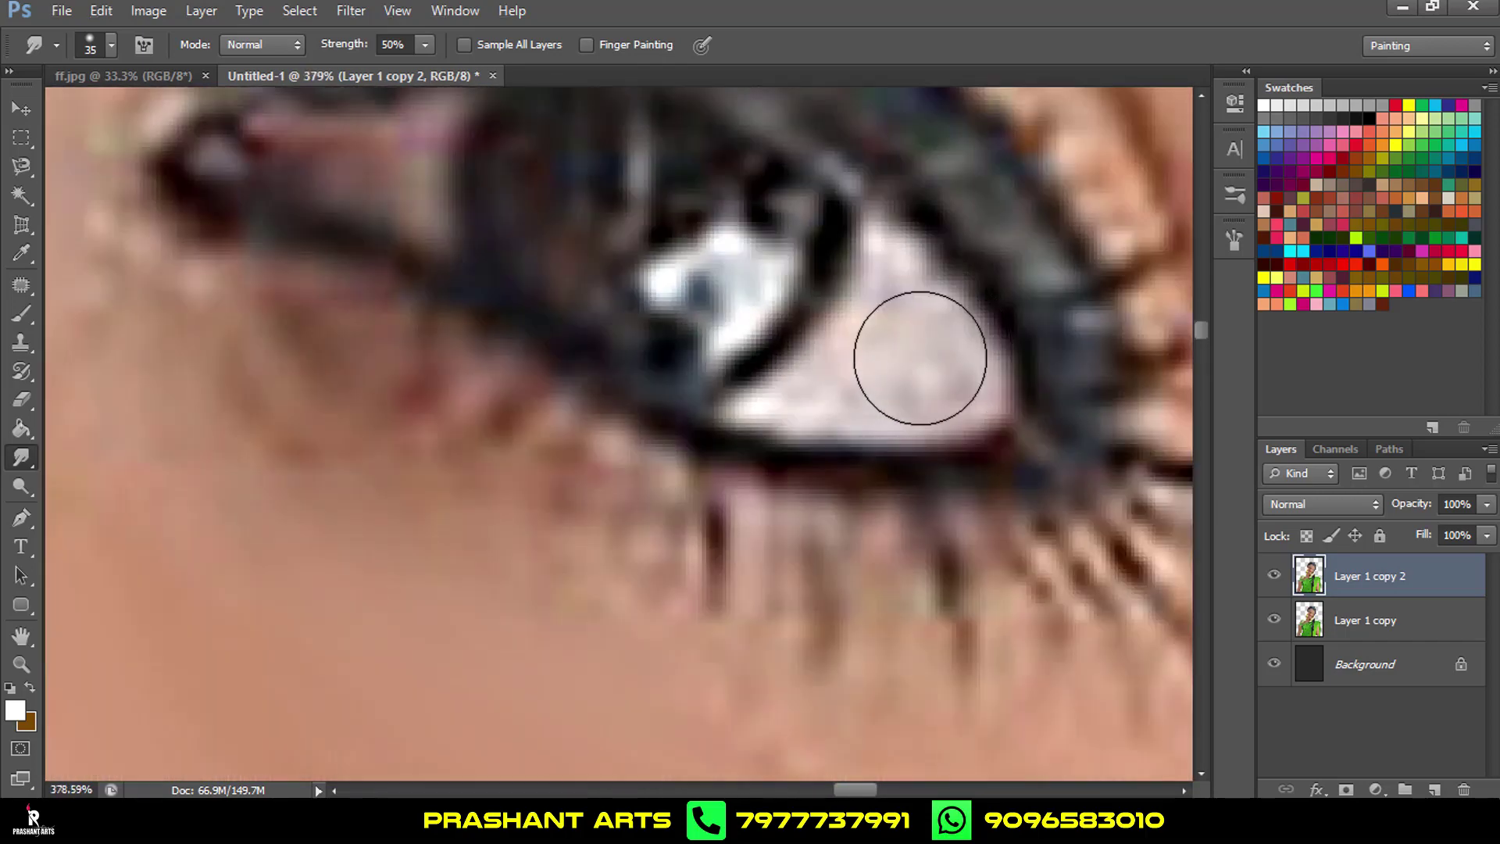
Smooth the white of the eye with a smaller brush, undoing the last stroke.
{"action": "key", "text": "bracketleft"}
{"action": "key", "text": "bracketleft"}
{"action": "key", "text": "bracketleft"}
{"action": "mouse_move", "coordinate": [954, 387]}
{"action": "left_mouse_down"}
{"action": "mouse_move", "coordinate": [871, 318]}
{"action": "mouse_move", "coordinate": [936, 346]}
{"action": "left_mouse_up"}
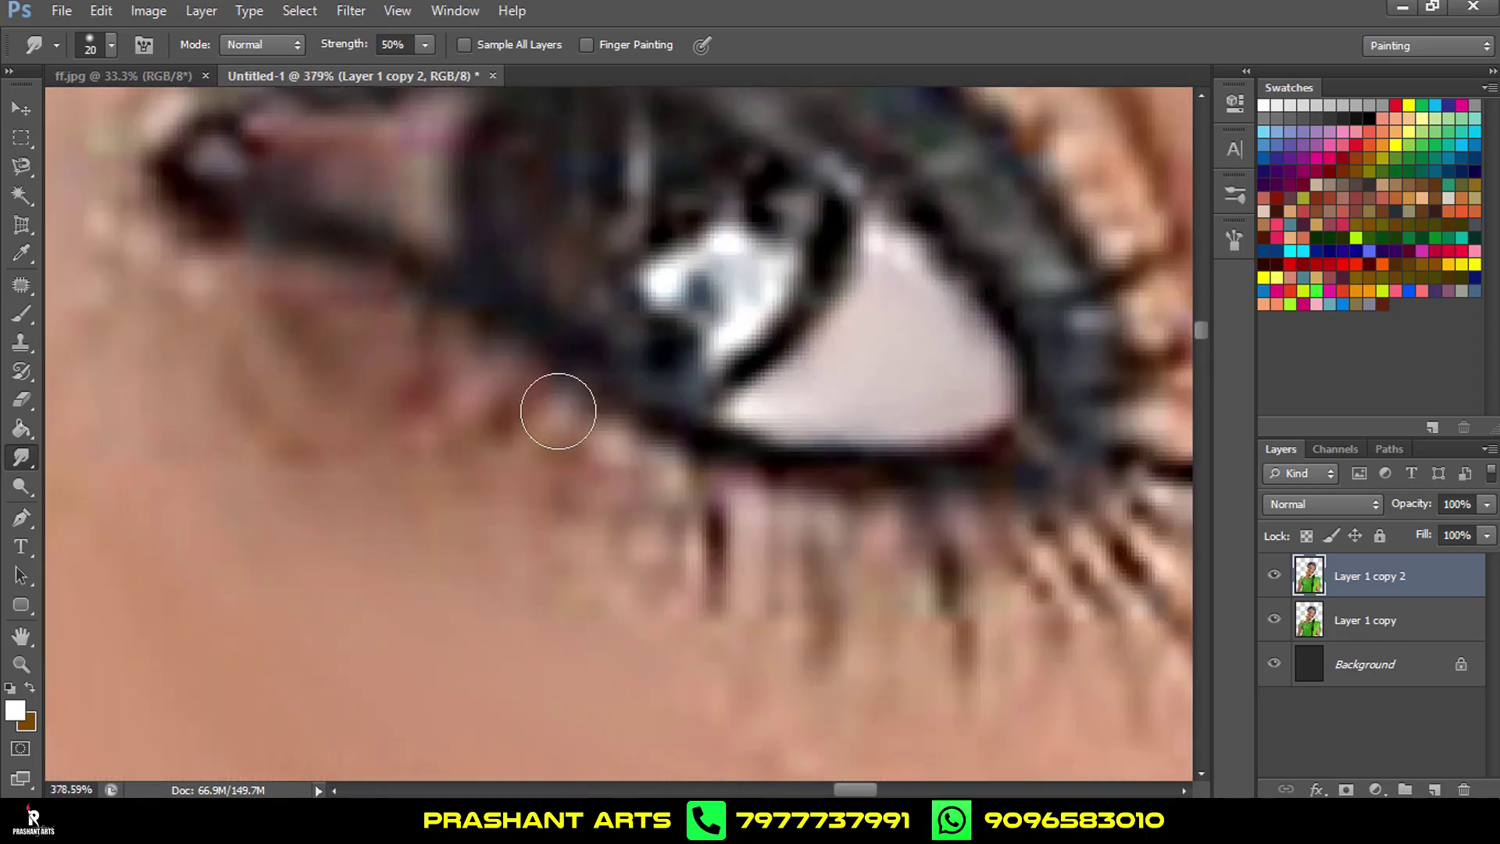
{"action": "scroll", "coordinate": [890, 302], "scroll_direction": "down", "scroll_amount": 5}
{"action": "scroll", "coordinate": [891, 302], "scroll_direction": "up", "scroll_amount": 5}
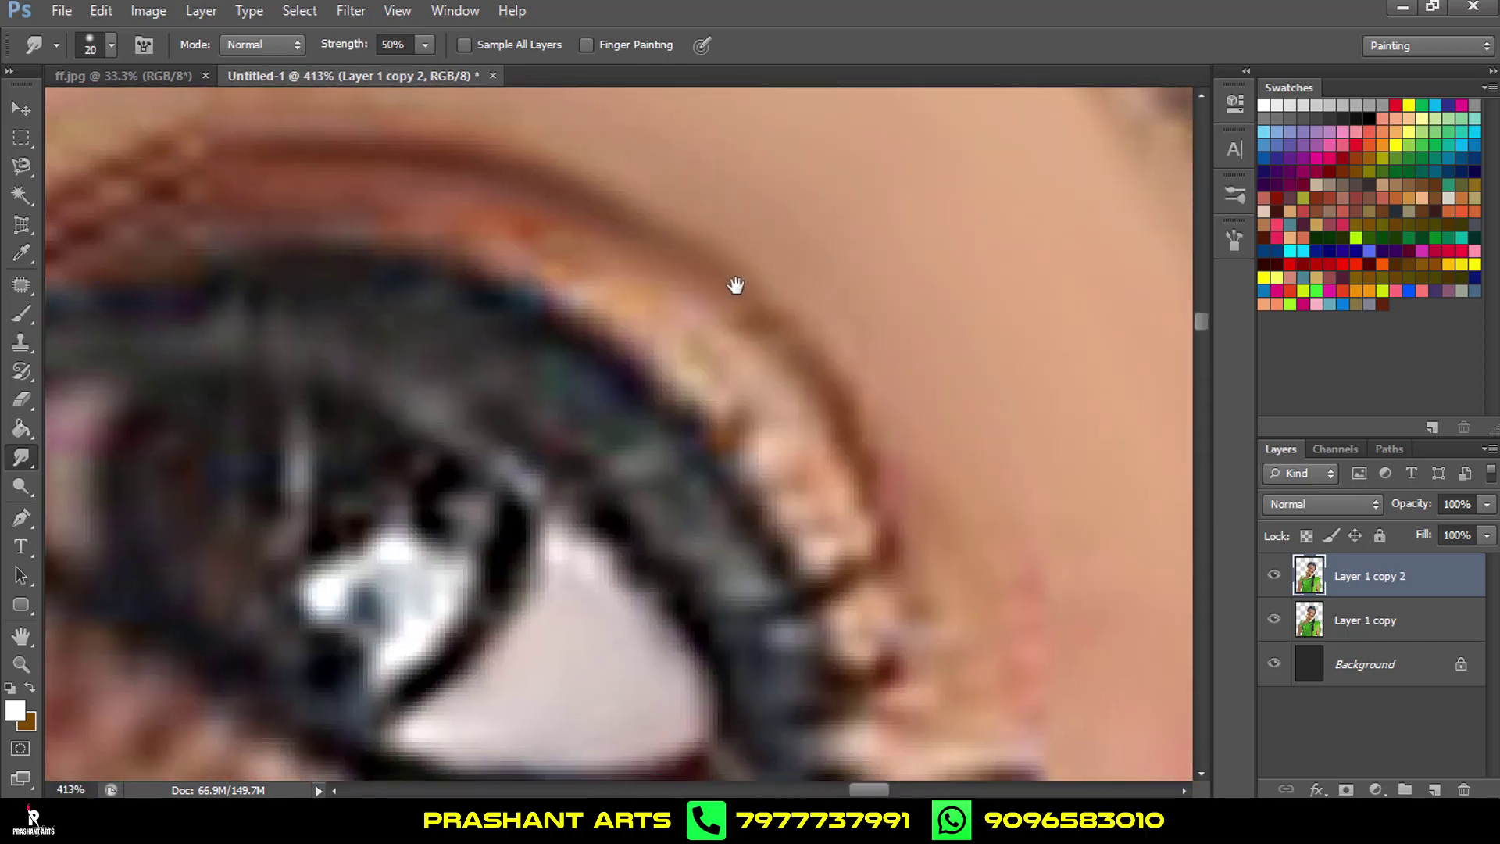
{"action": "mouse_move", "coordinate": [736, 285]}
{"action": "left_mouse_down"}
{"action": "mouse_move", "coordinate": [790, 339]}
{"action": "mouse_move", "coordinate": [804, 466]}
{"action": "mouse_move", "coordinate": [690, 372]}
{"action": "mouse_move", "coordinate": [291, 255]}
{"action": "mouse_move", "coordinate": [609, 341]}
{"action": "left_mouse_up"}
{"action": "key", "text": "ctrl+alt+z"}
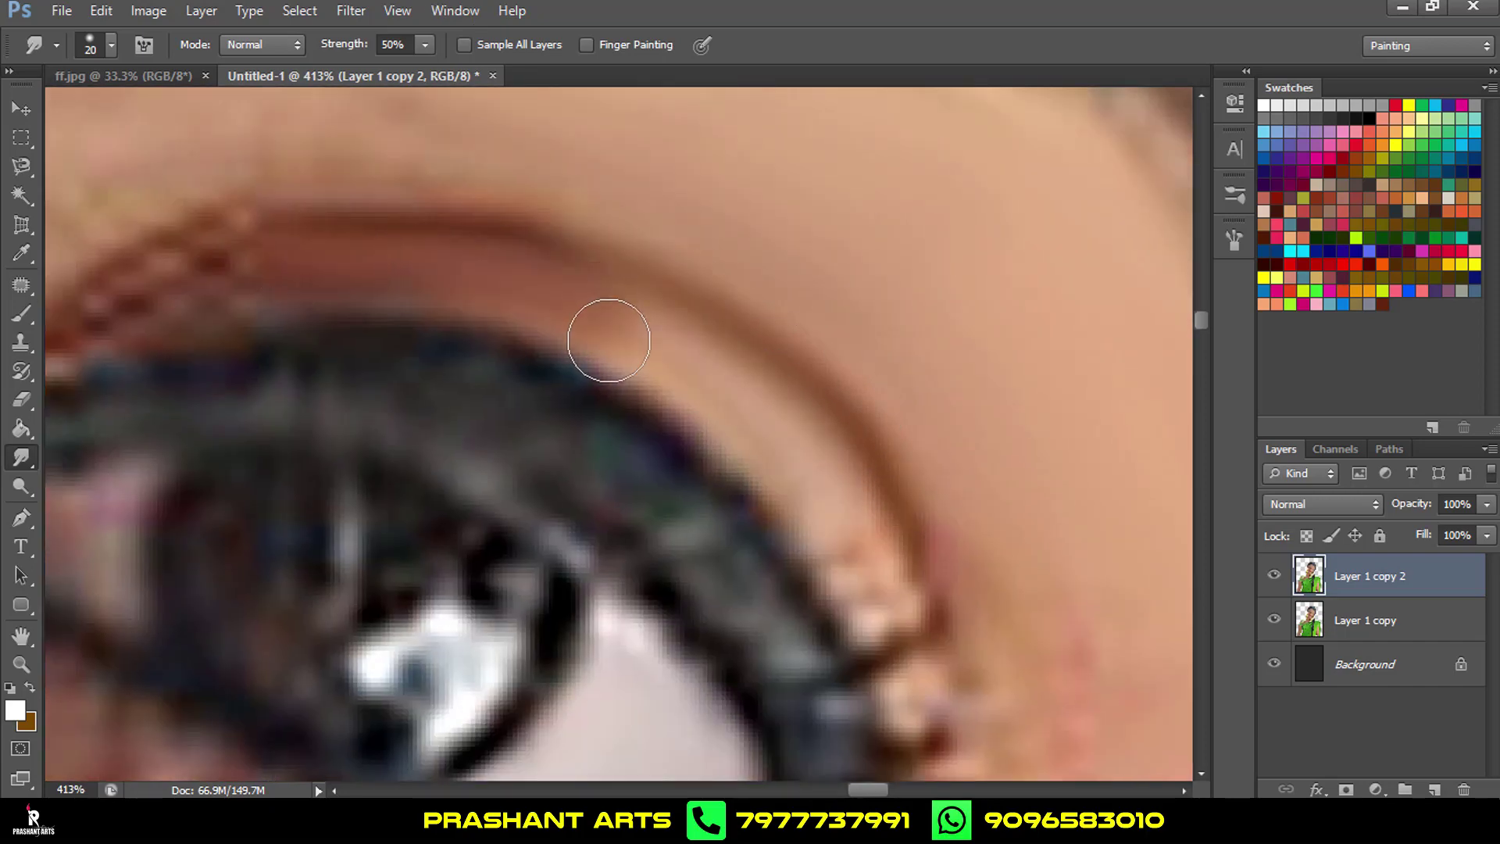
Enlarge the brush to 40 and smooth the skin below the eyebrow, undoing unwanted strokes.
{"action": "scroll", "coordinate": [608, 341], "scroll_direction": "down", "scroll_amount": 5}
{"action": "scroll", "coordinate": [576, 311], "scroll_direction": "down", "scroll_amount": 4}
{"action": "scroll", "coordinate": [361, 248], "scroll_direction": "up", "scroll_amount": 4}
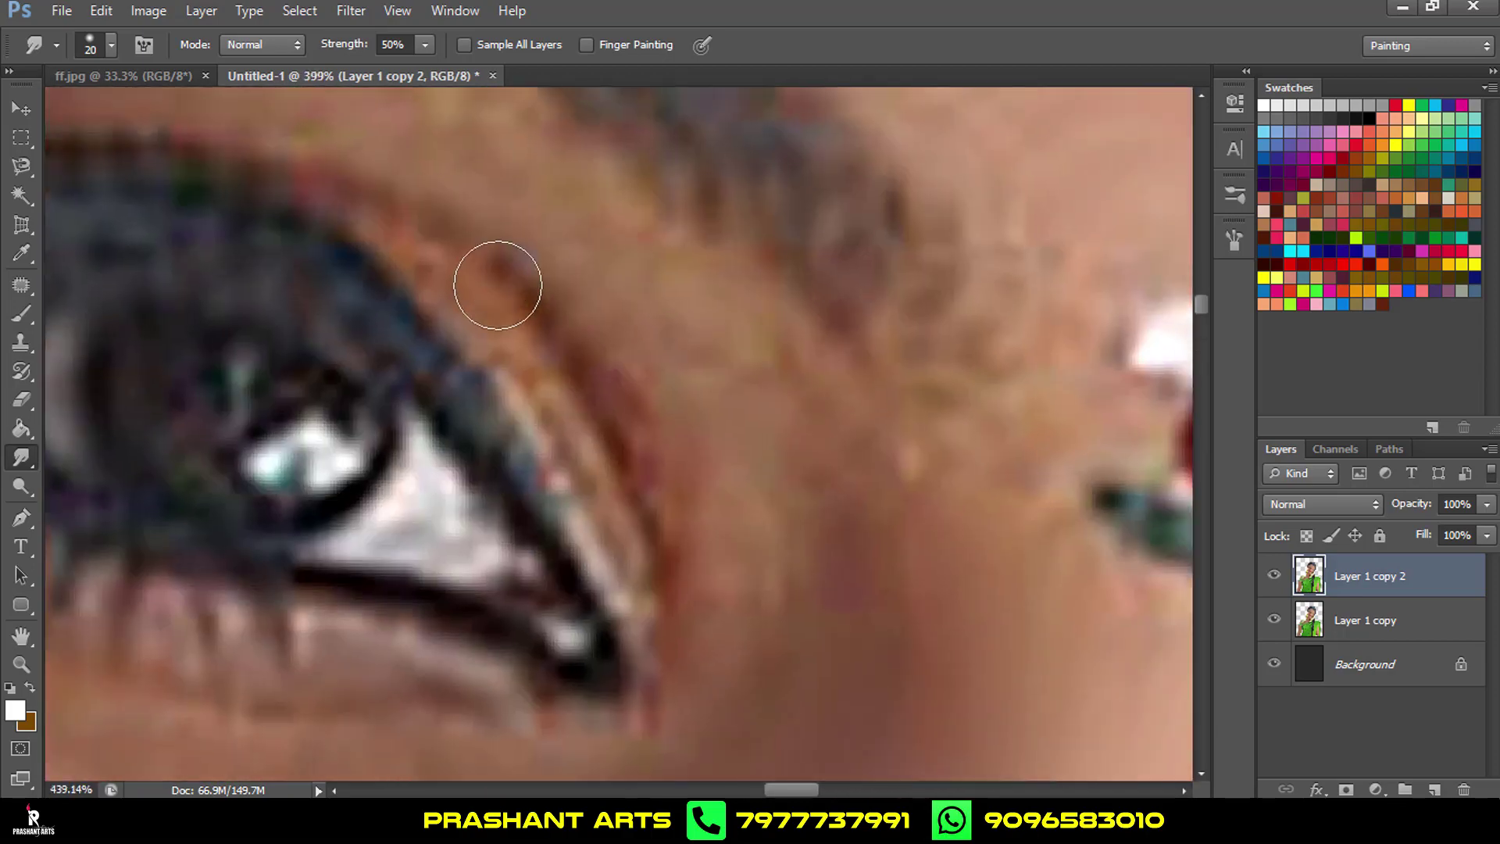
{"action": "scroll", "coordinate": [496, 285], "scroll_direction": "up", "scroll_amount": 2}
{"action": "scroll", "coordinate": [713, 396], "scroll_direction": "up", "scroll_amount": 1}
{"action": "key", "text": "bracketright"}
{"action": "key", "text": "bracketright"}
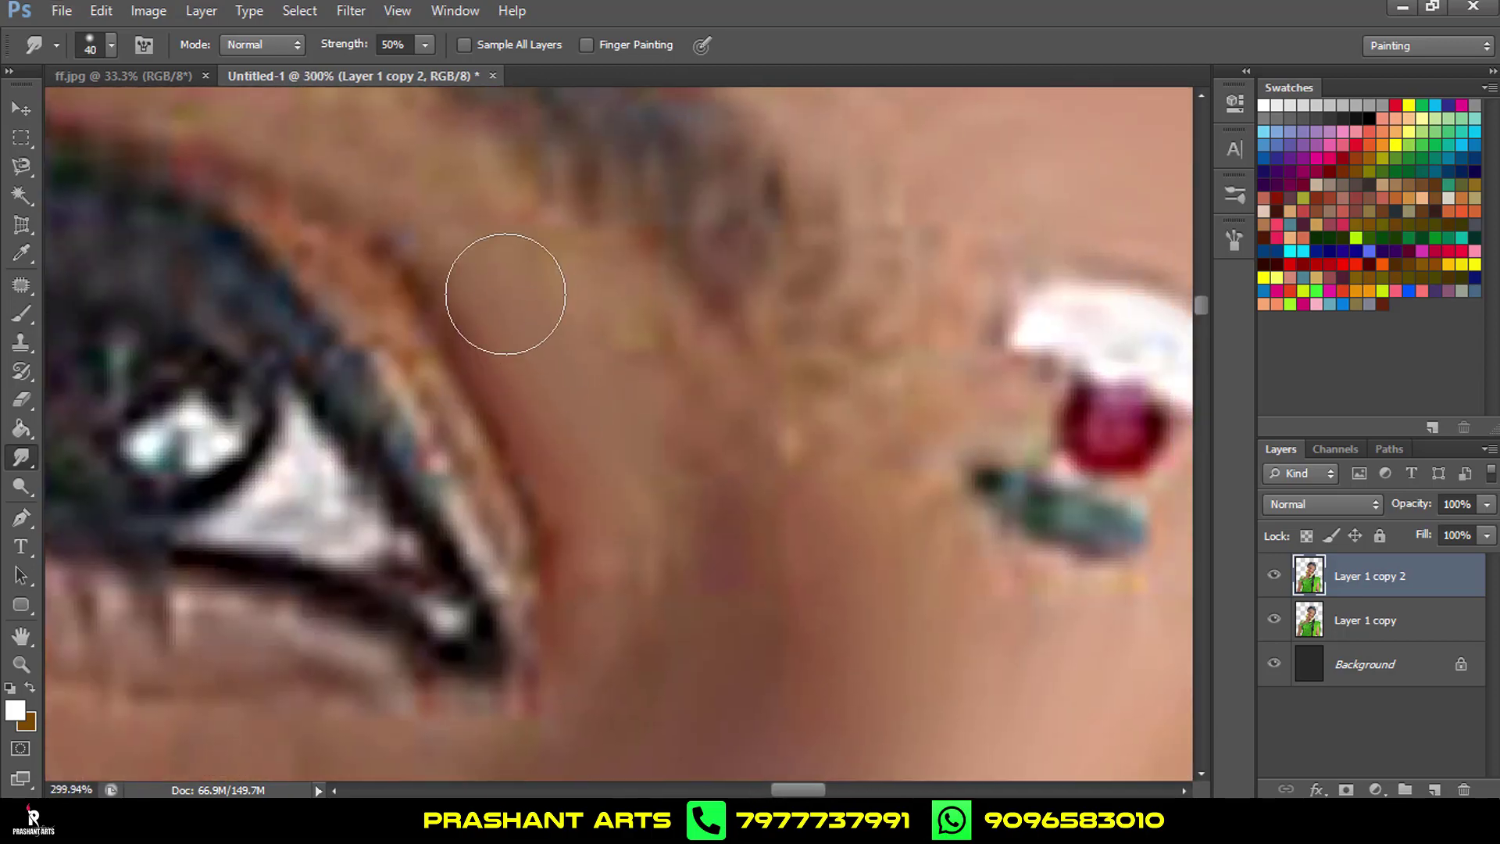
{"action": "scroll", "coordinate": [721, 664], "scroll_direction": "down", "scroll_amount": 3}
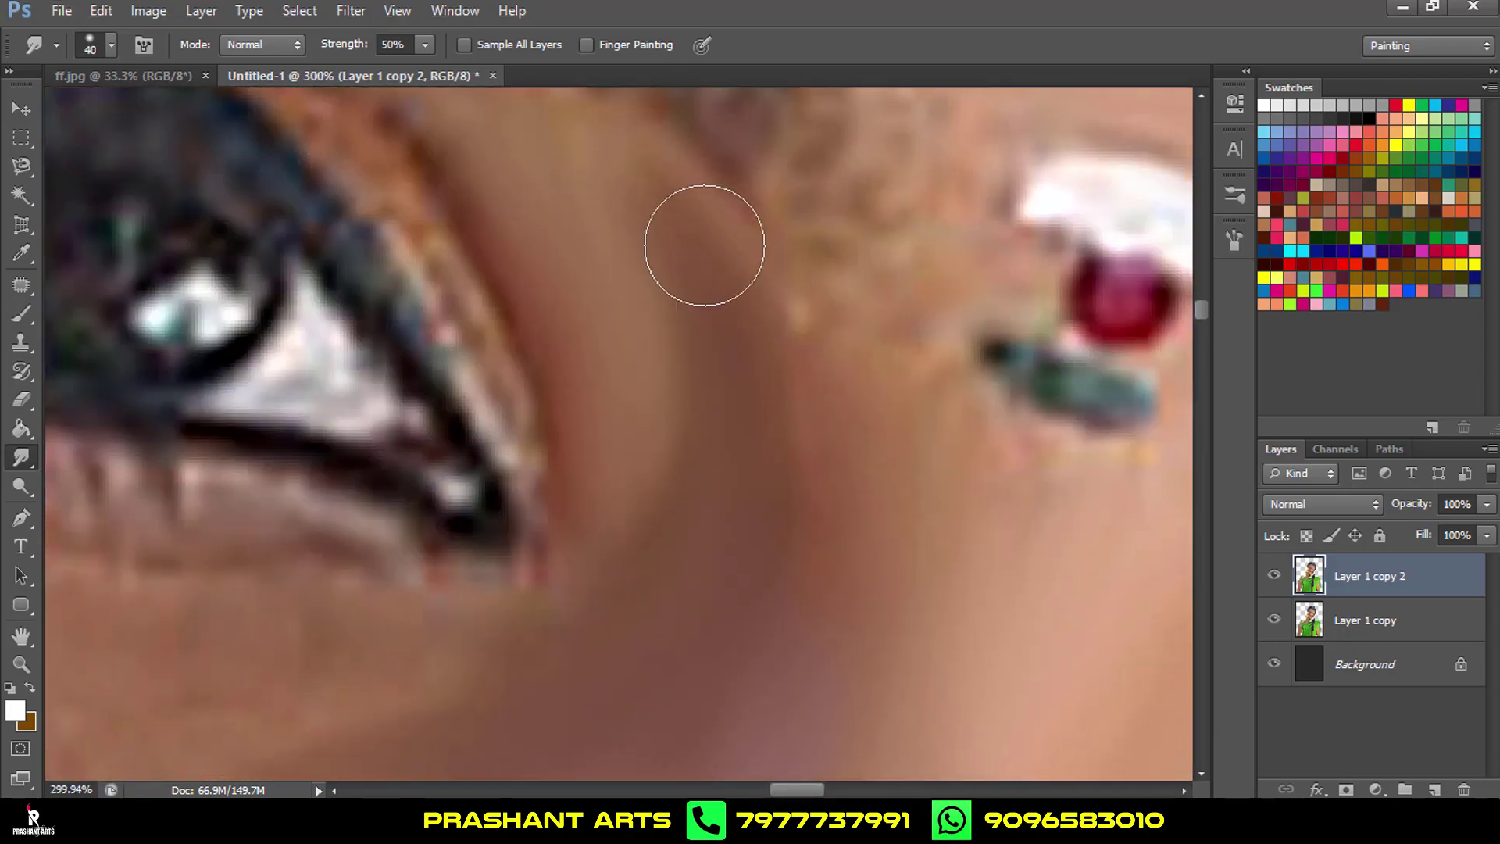
{"action": "left_click_drag", "start_coordinate": [437, 234], "coordinate": [791, 422]}
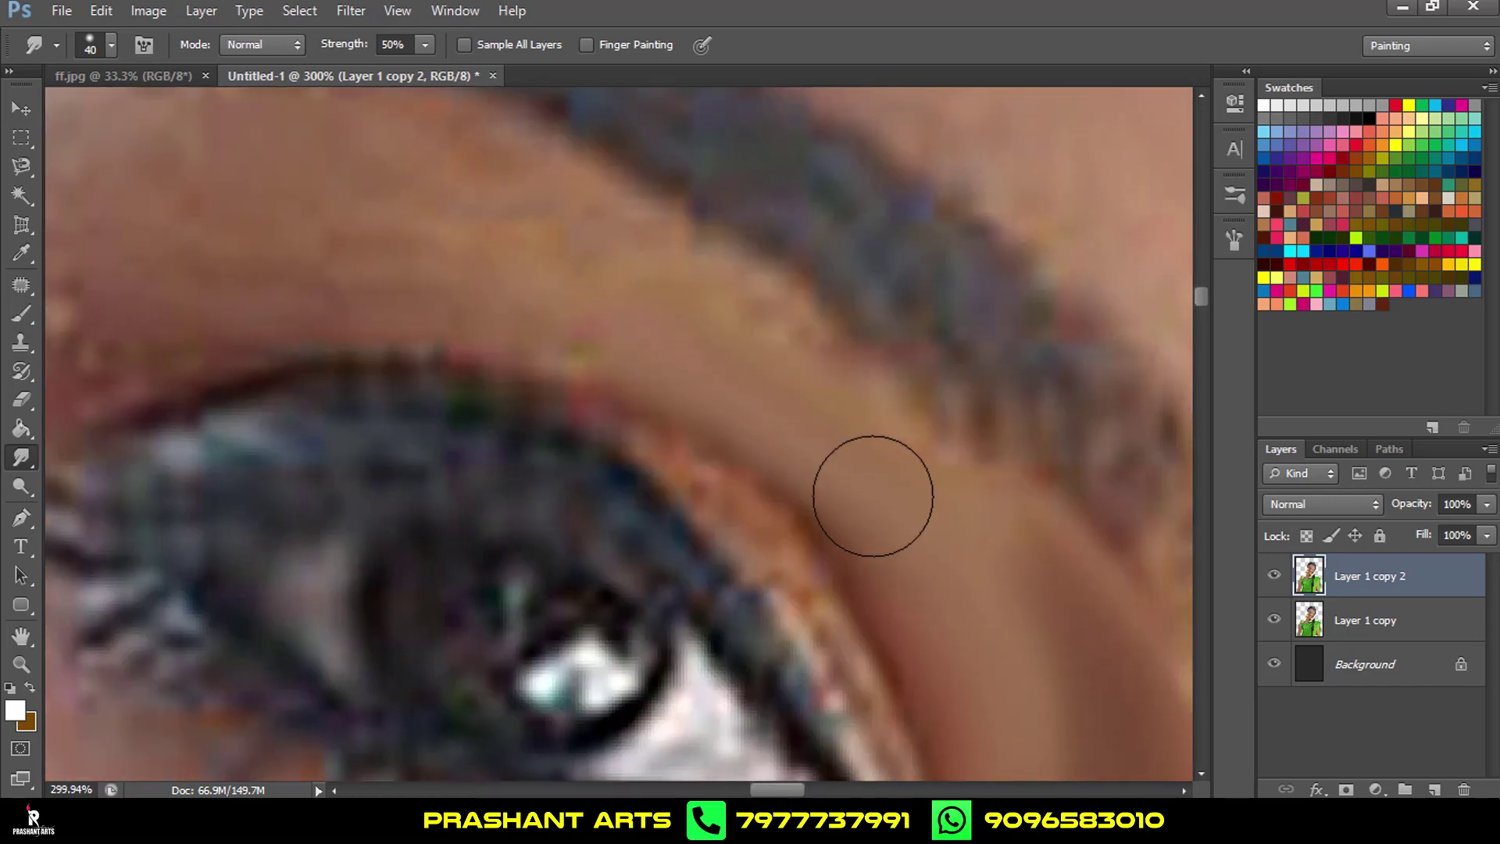
{"action": "key", "text": "ctrl+alt+z"}
{"action": "mouse_move", "coordinate": [319, 461]}
{"action": "left_mouse_down"}
{"action": "mouse_move", "coordinate": [612, 453]}
{"action": "mouse_move", "coordinate": [174, 435]}
{"action": "mouse_move", "coordinate": [804, 385]}
{"action": "mouse_move", "coordinate": [997, 427]}
{"action": "left_mouse_up"}
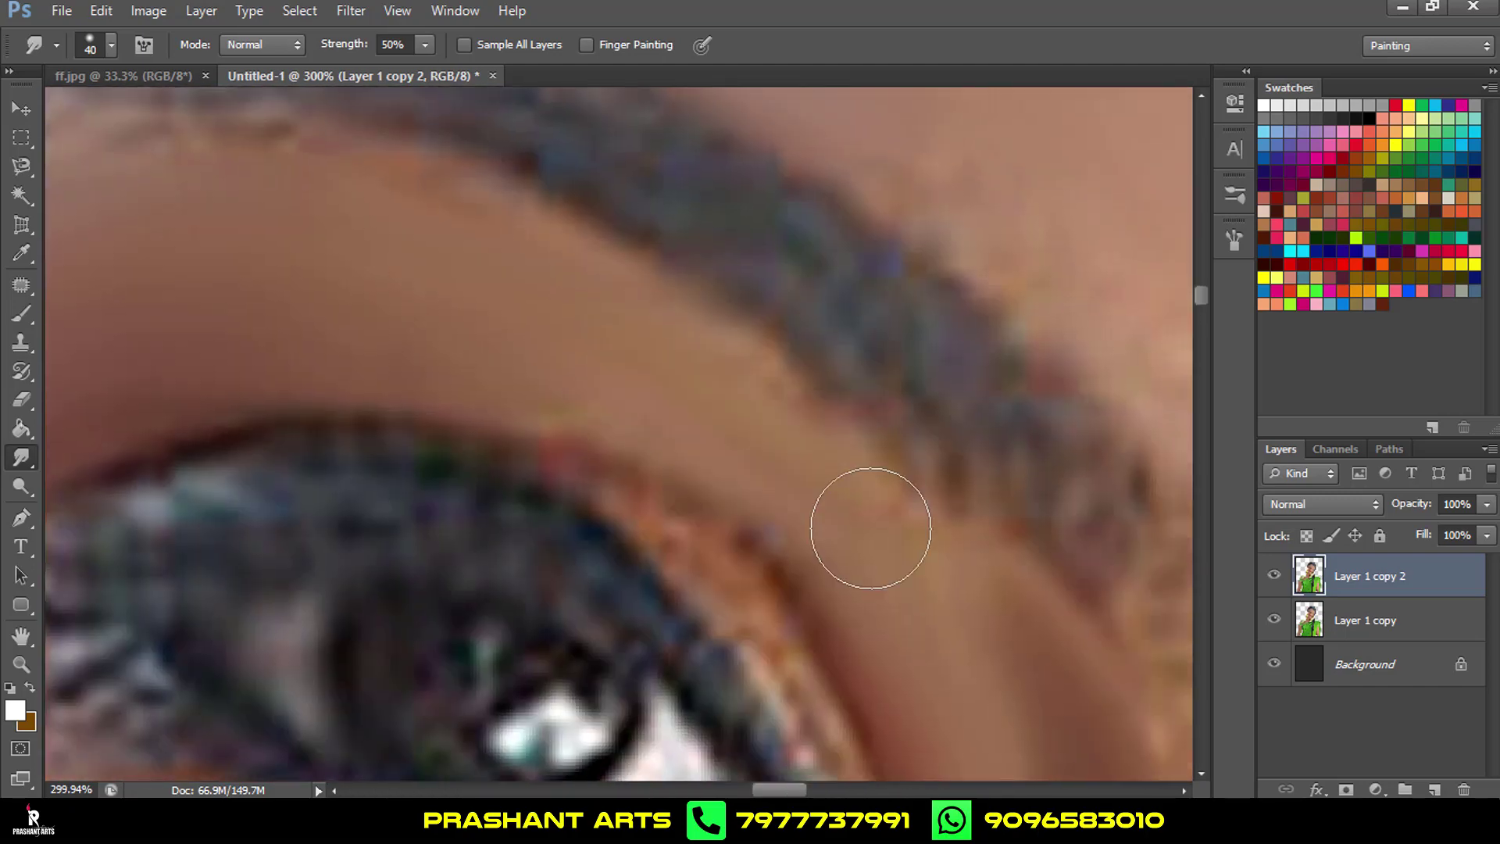
{"action": "key", "text": "ctrl+alt+z"}
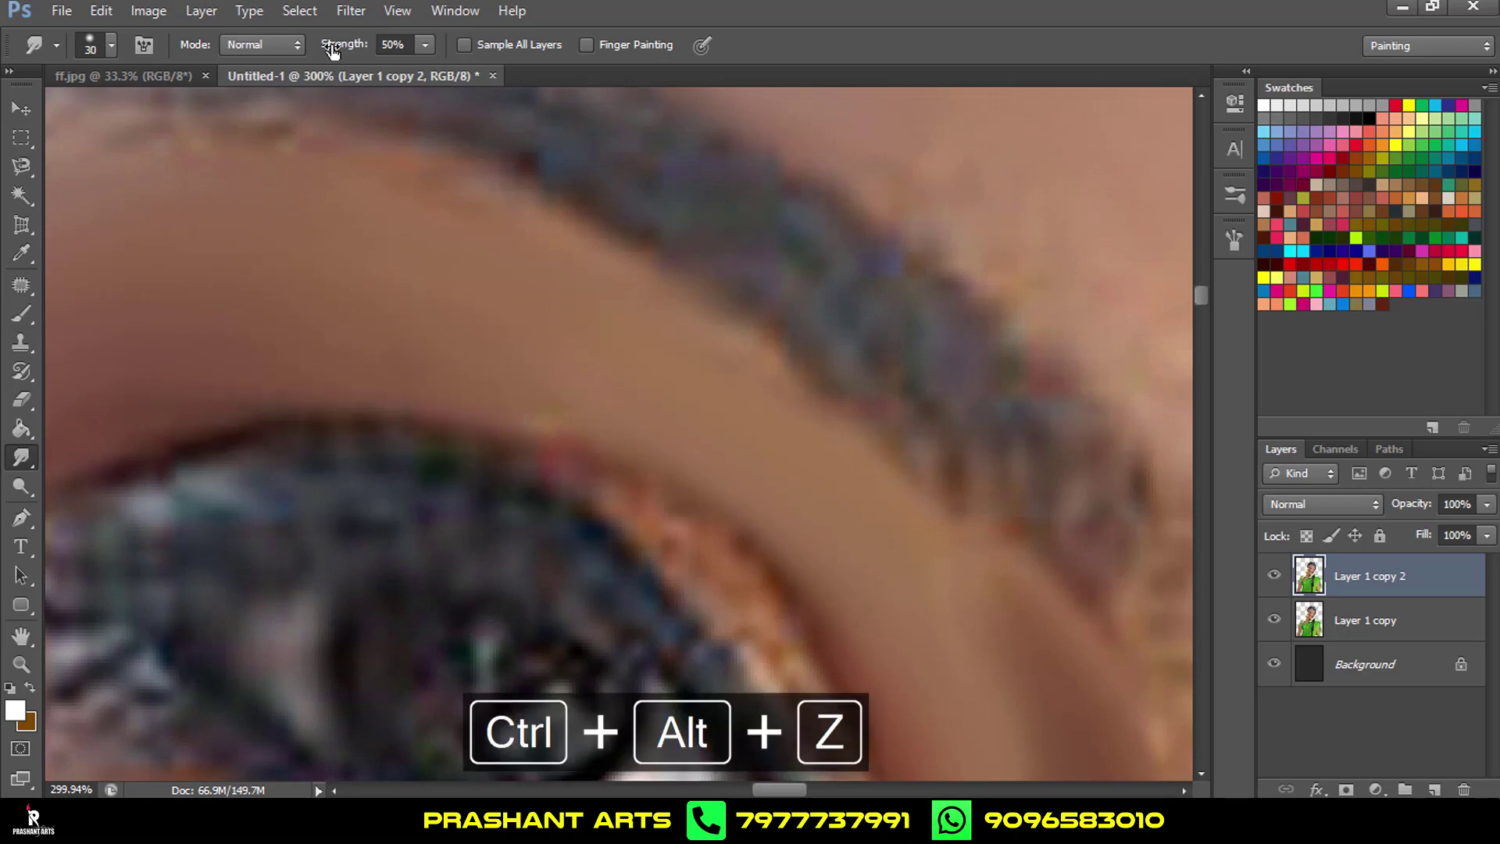
Raise the smudge strength to 83% and smear the eyelid line along the lid.
{"action": "left_click_drag", "start_coordinate": [332, 50], "coordinate": [357, 53]}
{"action": "left_click_drag", "start_coordinate": [418, 434], "coordinate": [510, 450]}
{"action": "scroll", "coordinate": [727, 500], "scroll_direction": "down", "scroll_amount": 2}
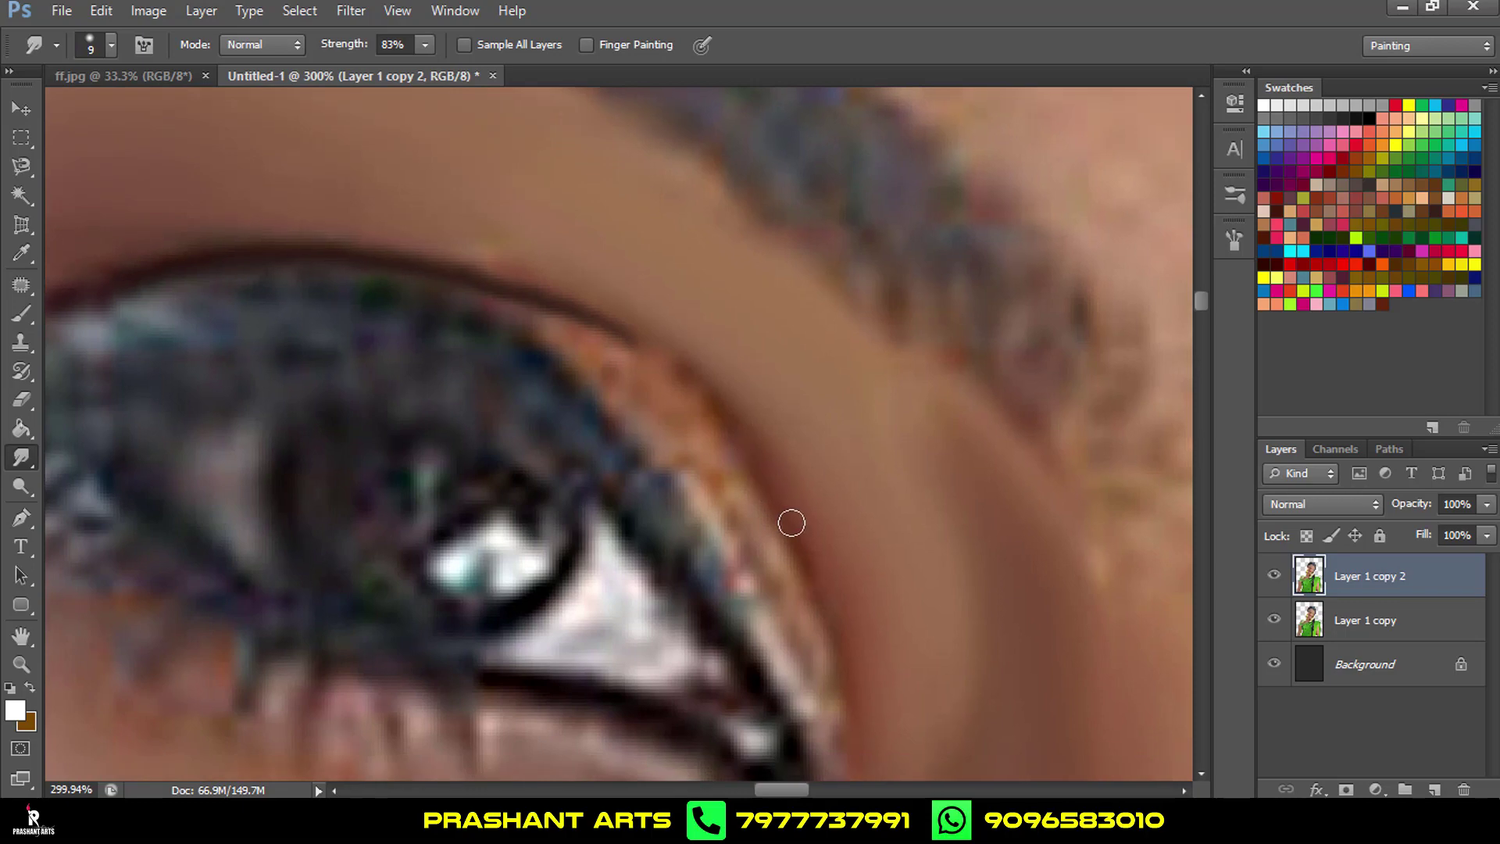
{"action": "scroll", "coordinate": [730, 451], "scroll_direction": "down", "scroll_amount": 5}
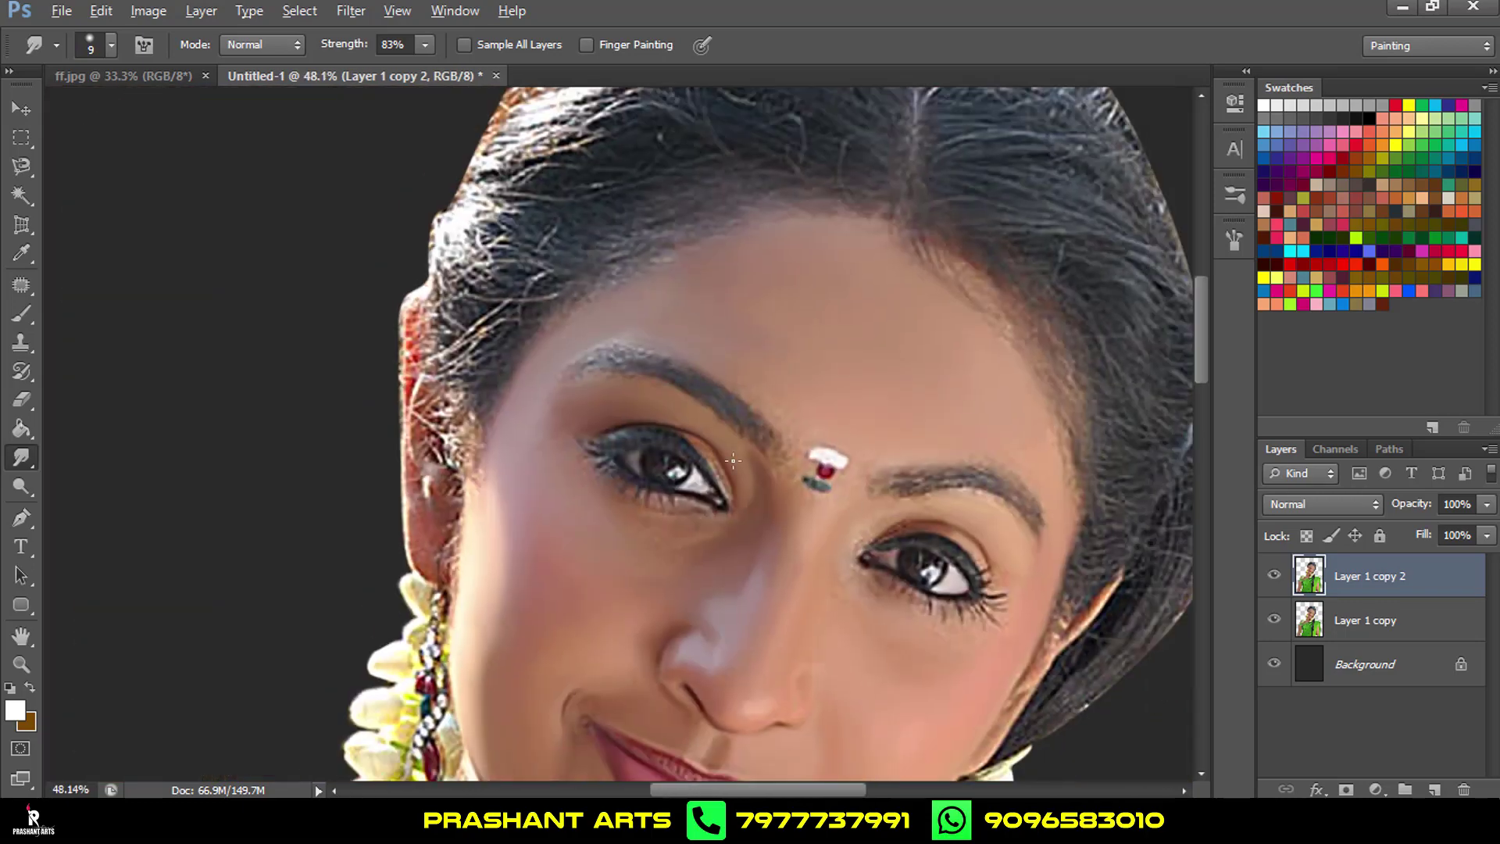
{"action": "scroll", "coordinate": [998, 547], "scroll_direction": "up", "scroll_amount": 4}
{"action": "scroll", "coordinate": [533, 419], "scroll_direction": "up", "scroll_amount": 2}
{"action": "left_click_drag", "start_coordinate": [766, 484], "coordinate": [523, 377]}
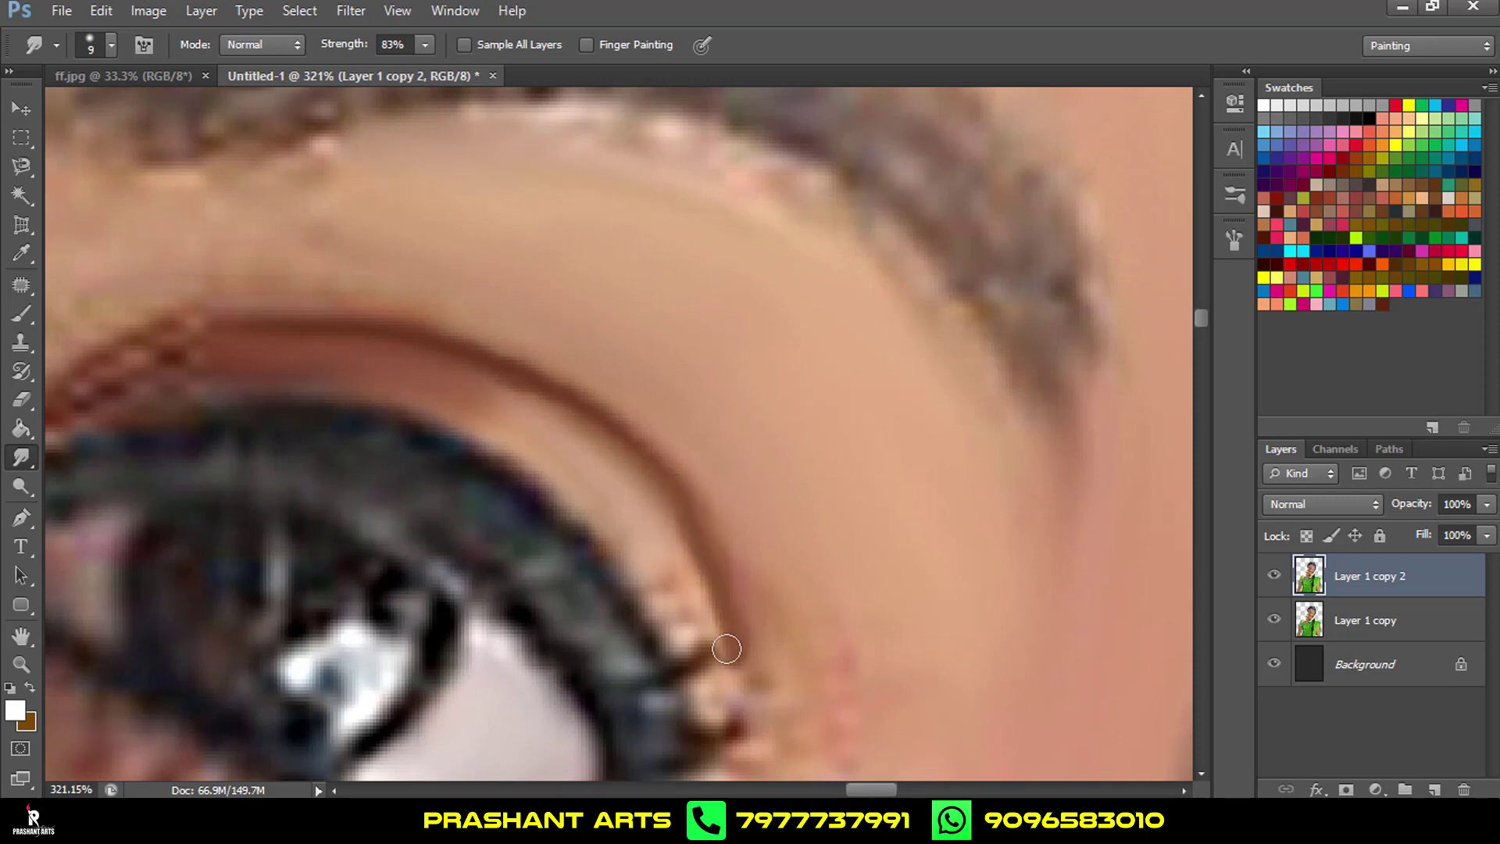
{"action": "left_click_drag", "start_coordinate": [494, 504], "coordinate": [720, 371]}
Smudge the upper eyeliner toward the outer corner, then undo two strokes.
{"action": "mouse_move", "coordinate": [782, 302]}
{"action": "left_mouse_down"}
{"action": "mouse_move", "coordinate": [777, 362]}
{"action": "mouse_move", "coordinate": [908, 575]}
{"action": "left_mouse_up"}
{"action": "key", "text": "ctrl+alt+z"}
{"action": "key", "text": "ctrl+alt+z"}
{"action": "key", "text": "ctrl+alt+z"}
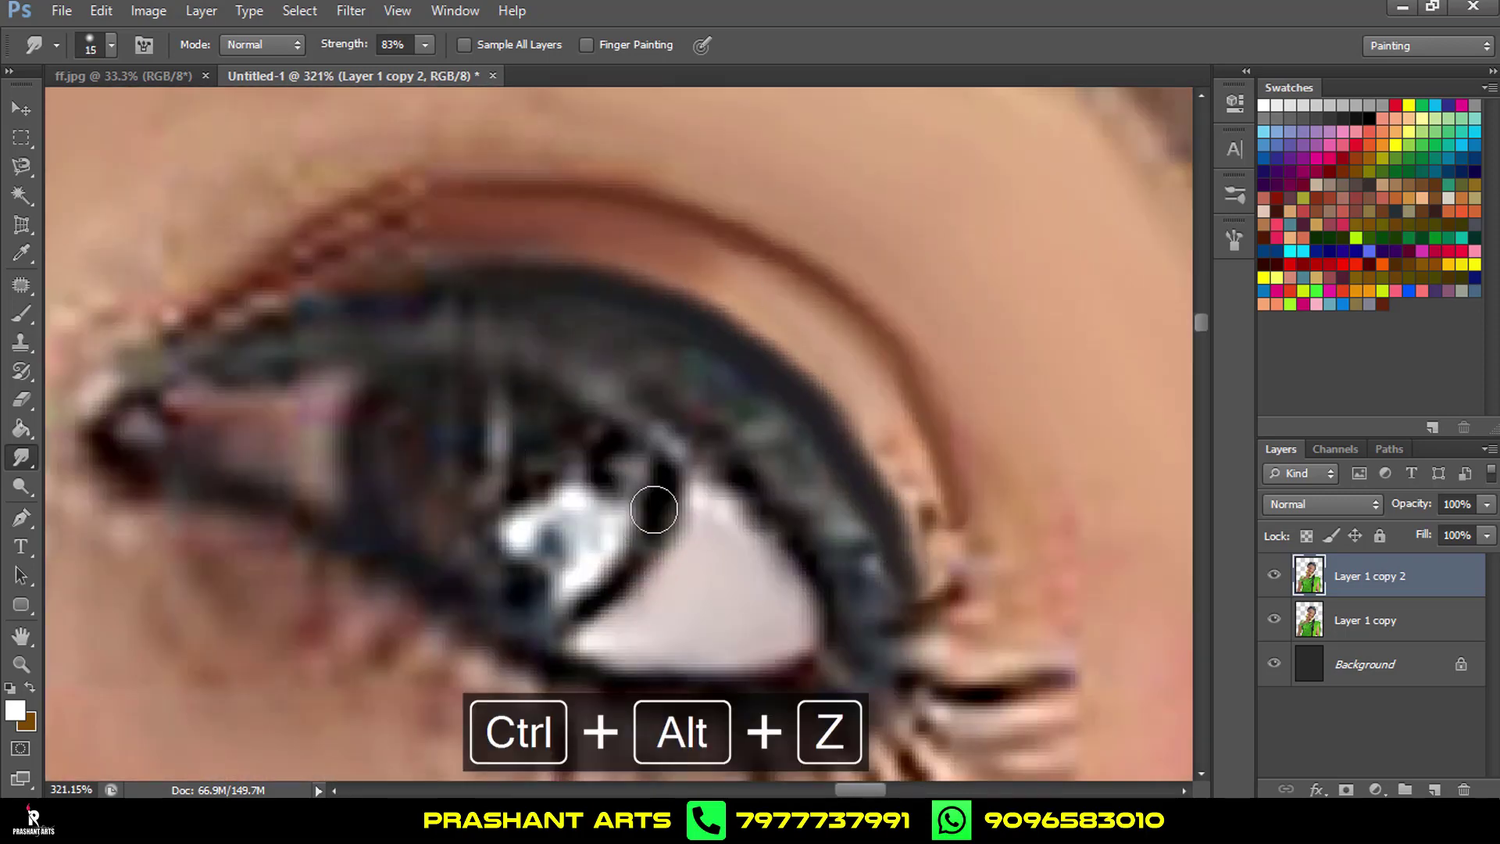
{"action": "key", "text": "ctrl+alt+z"}
{"action": "key", "text": "ctrl+alt+z"}
{"action": "scroll", "coordinate": [727, 478], "scroll_direction": "down", "scroll_amount": 5}
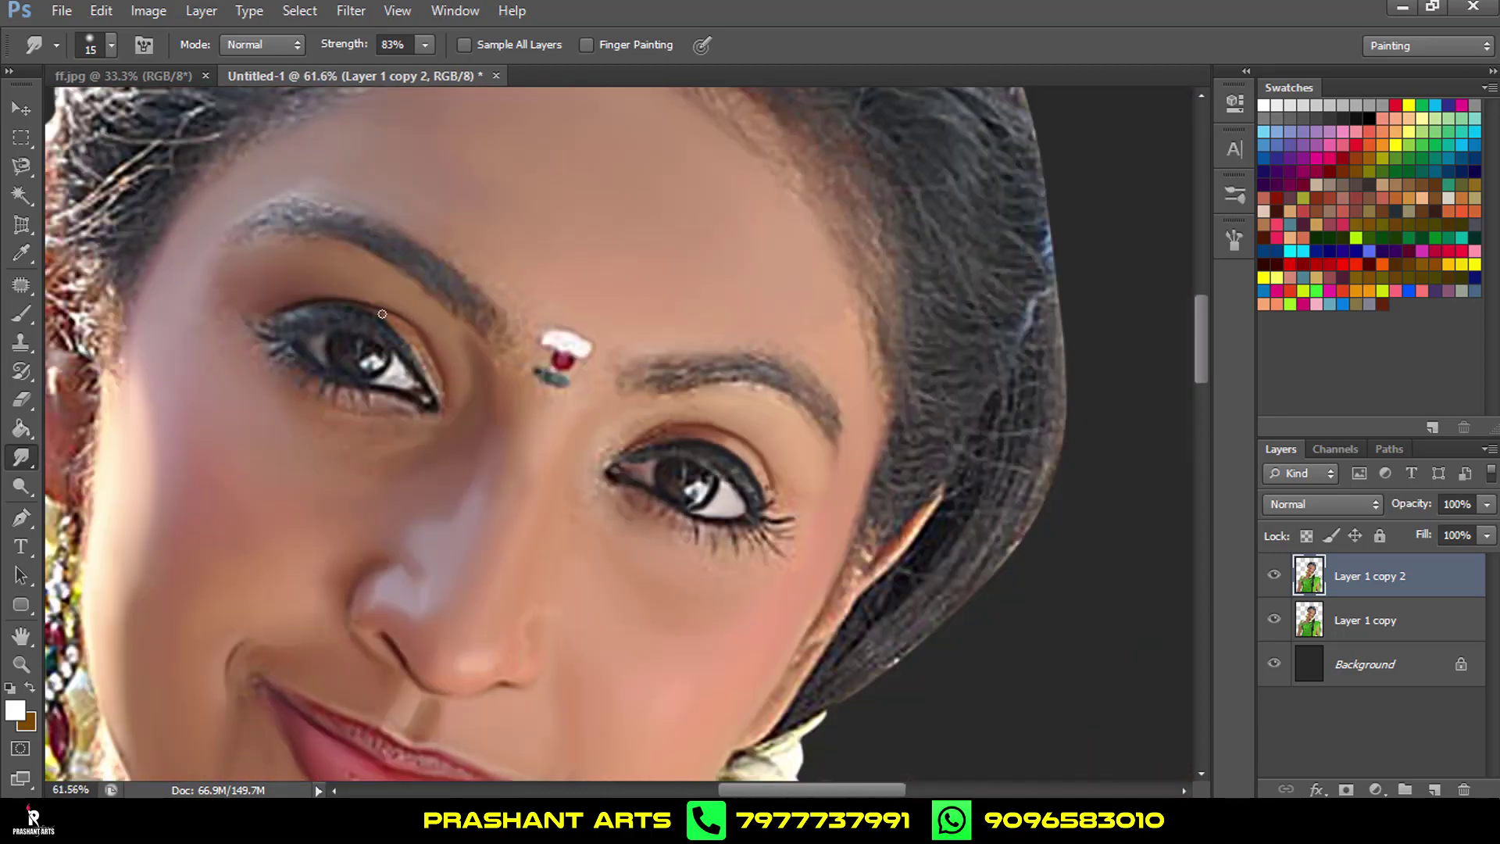
{"action": "scroll", "coordinate": [383, 315], "scroll_direction": "down", "scroll_amount": 3}
Smudge around the lips and teeth, undoing an unwanted stroke.
{"action": "scroll", "coordinate": [396, 553], "scroll_direction": "up", "scroll_amount": 5}
{"action": "scroll", "coordinate": [520, 552], "scroll_direction": "up", "scroll_amount": 2}
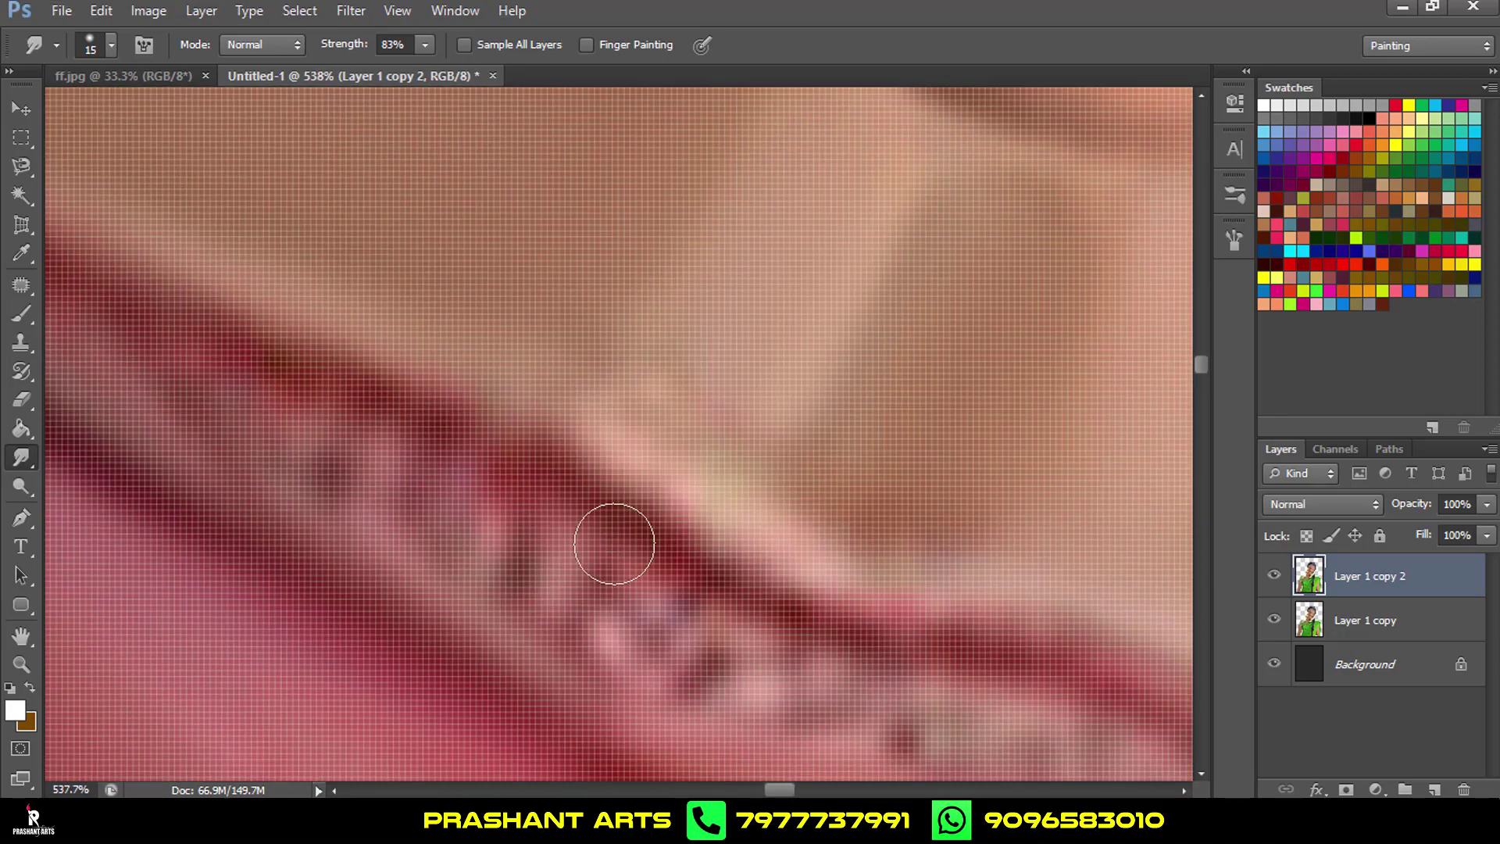
{"action": "scroll", "coordinate": [614, 544], "scroll_direction": "down", "scroll_amount": 2}
{"action": "left_click_drag", "start_coordinate": [487, 461], "coordinate": [608, 599]}
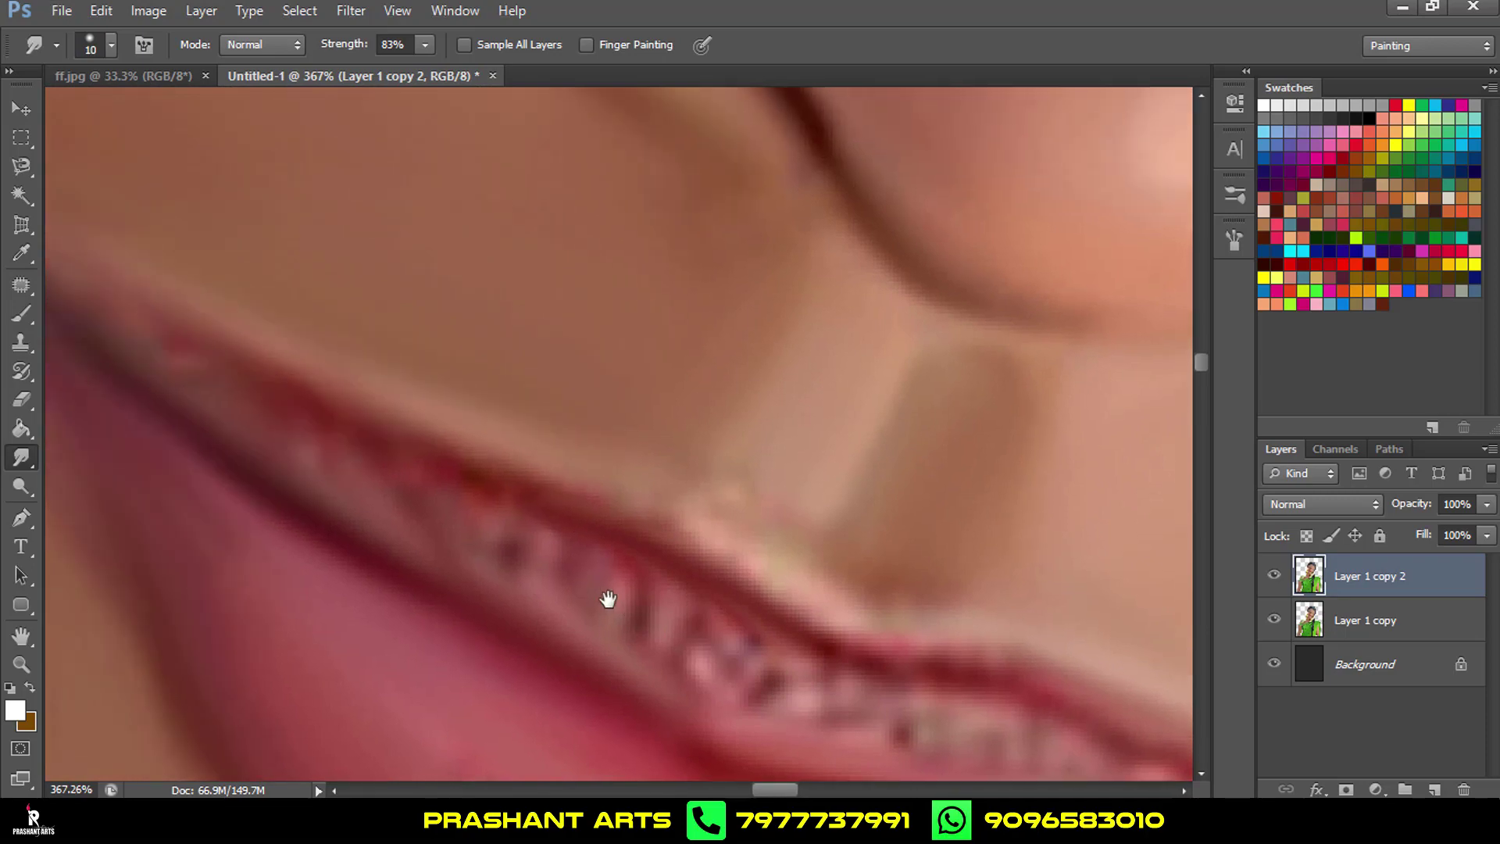
{"action": "key", "text": "ctrl+alt+z"}
{"action": "left_click_drag", "start_coordinate": [940, 624], "coordinate": [432, 405]}
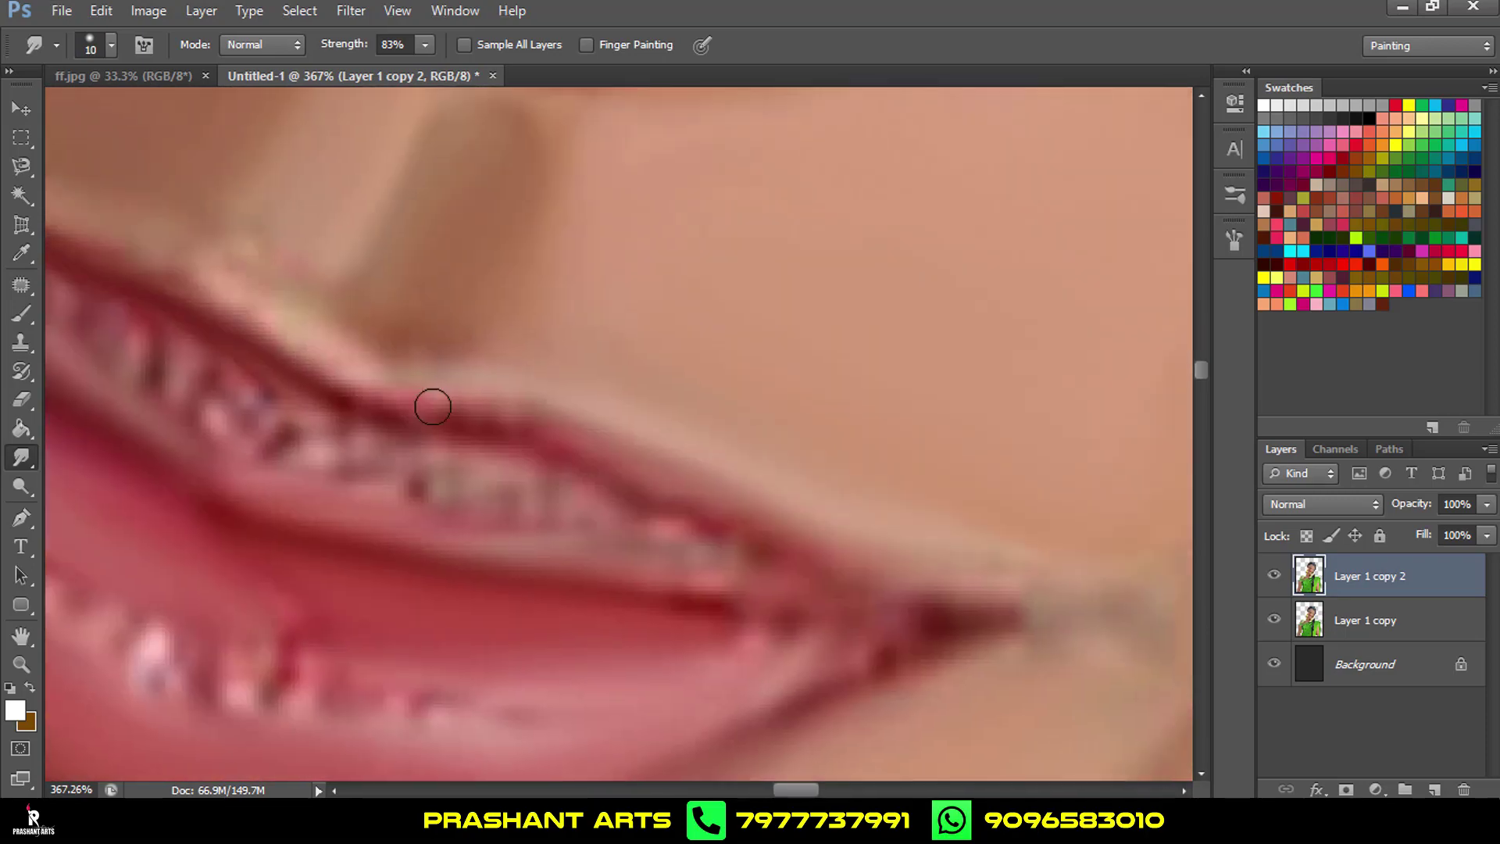
Smooth the upper lip line toward the mouth corner, undo one stroke, and view the full portrait.
{"action": "mouse_move", "coordinate": [663, 494]}
{"action": "left_mouse_down"}
{"action": "mouse_move", "coordinate": [924, 610]}
{"action": "mouse_move", "coordinate": [900, 587]}
{"action": "left_mouse_up"}
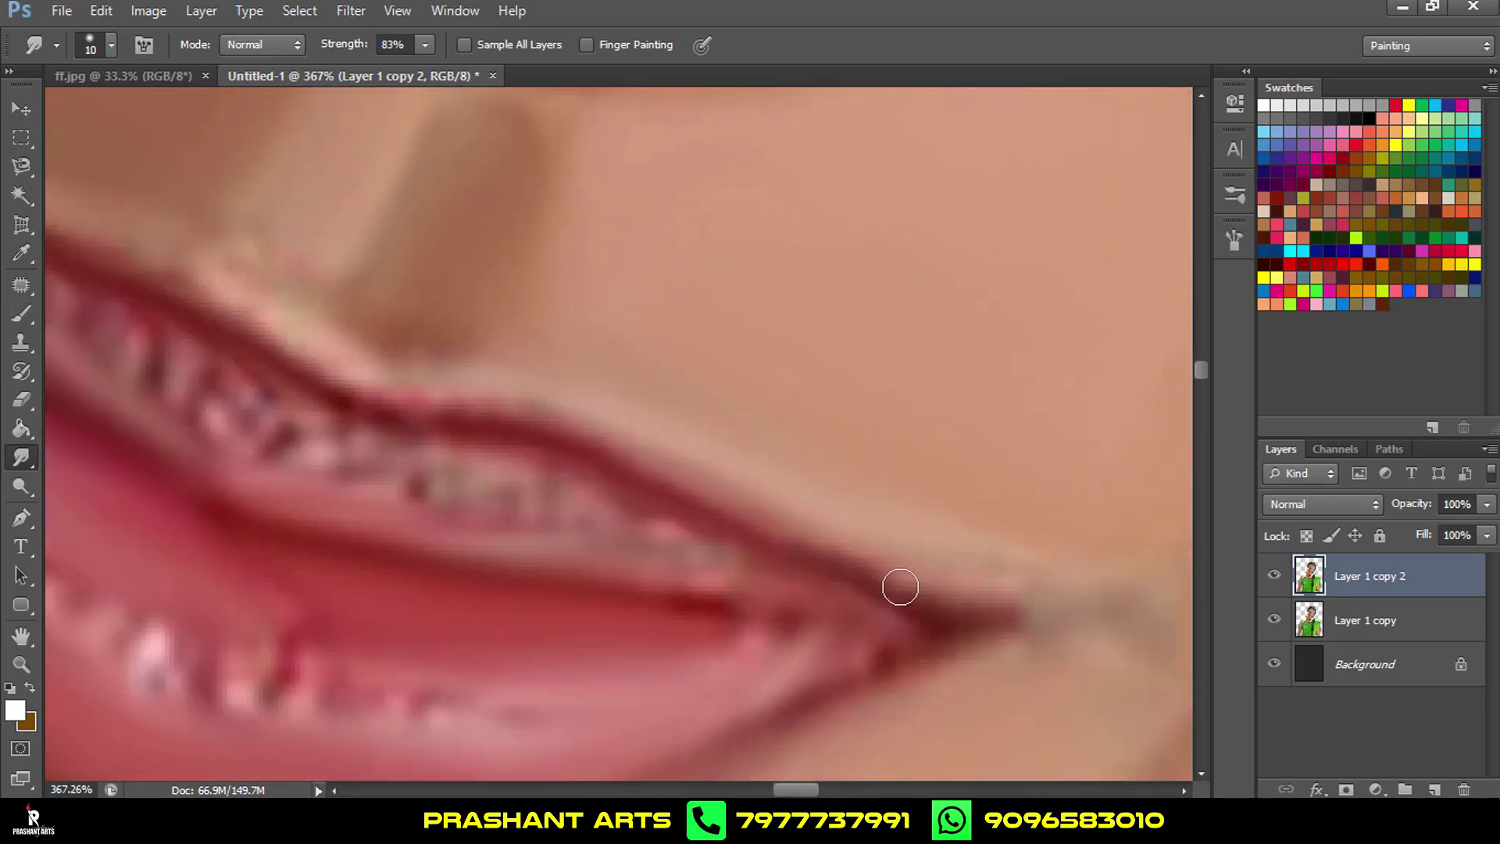
{"action": "left_click_drag", "start_coordinate": [622, 447], "coordinate": [714, 489]}
{"action": "key", "text": "ctrl+alt+z"}
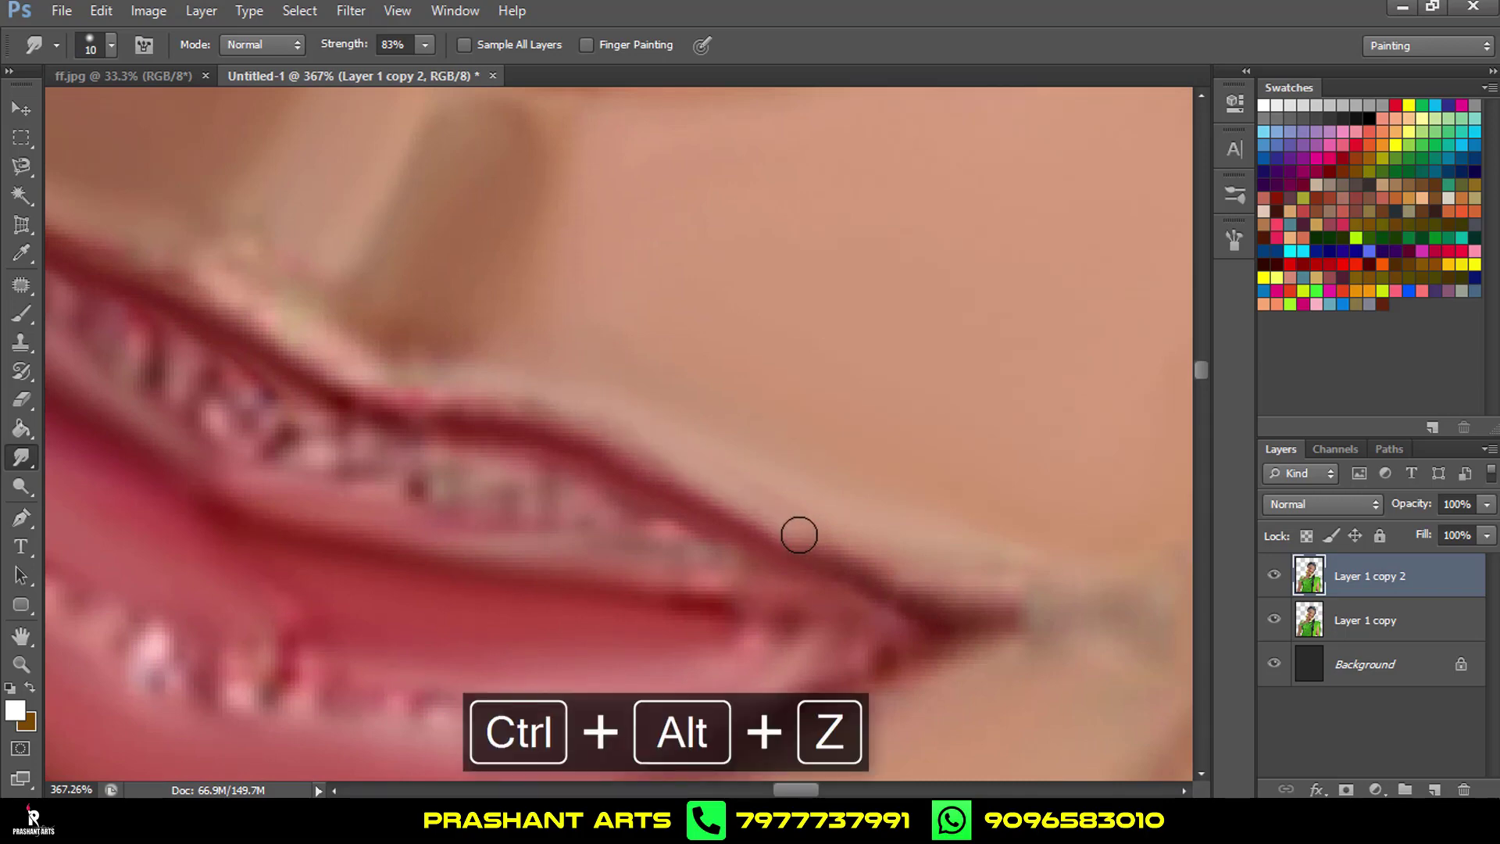
{"action": "left_click_drag", "start_coordinate": [436, 302], "coordinate": [706, 521]}
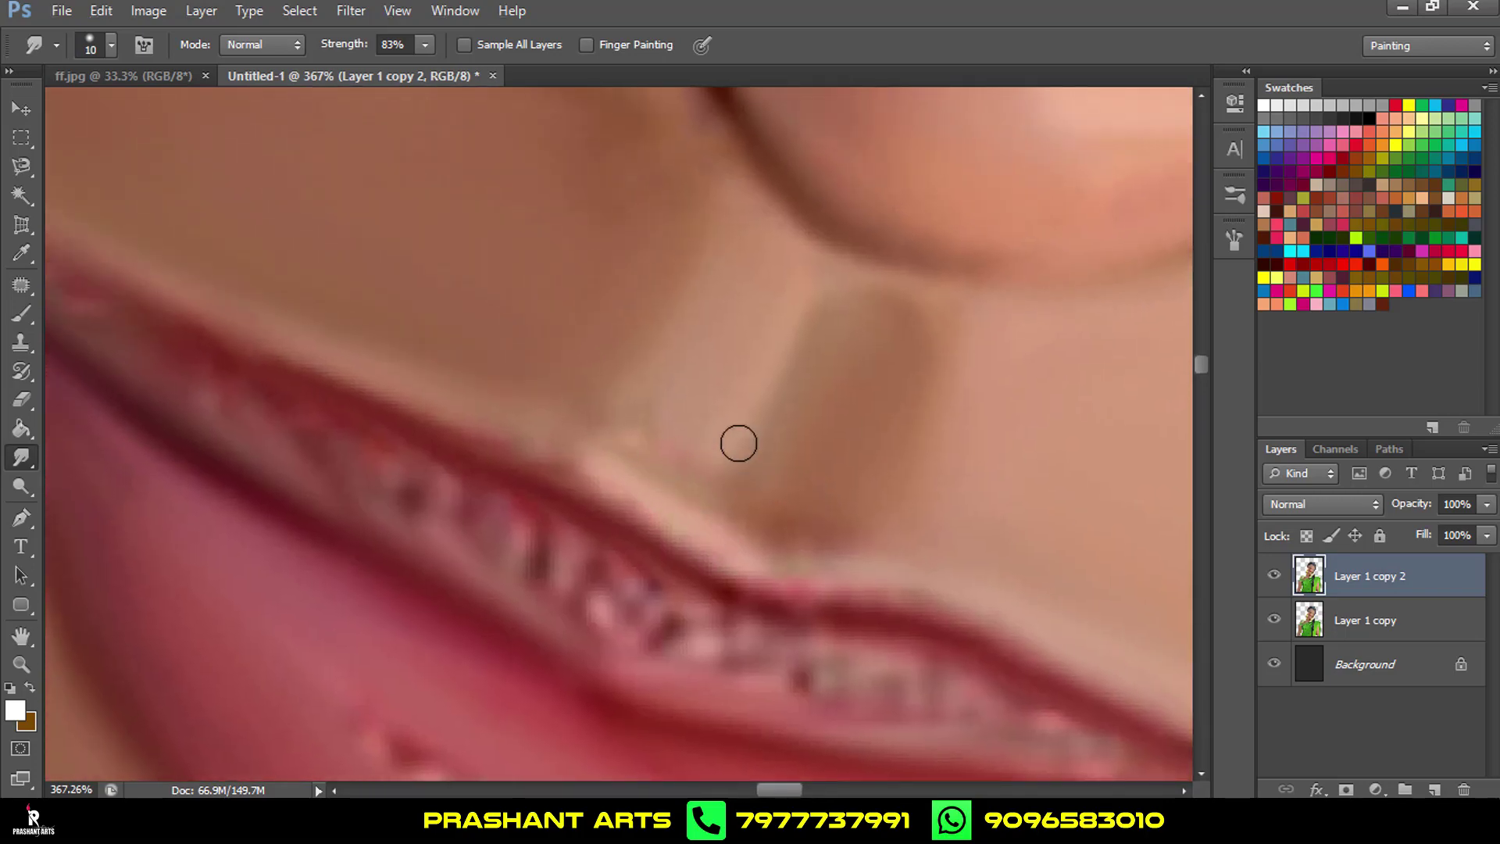
{"action": "scroll", "coordinate": [517, 530], "scroll_direction": "down", "scroll_amount": 3}
{"action": "scroll", "coordinate": [559, 519], "scroll_direction": "down", "scroll_amount": 2}
{"action": "scroll", "coordinate": [560, 547], "scroll_direction": "up", "scroll_amount": 3}
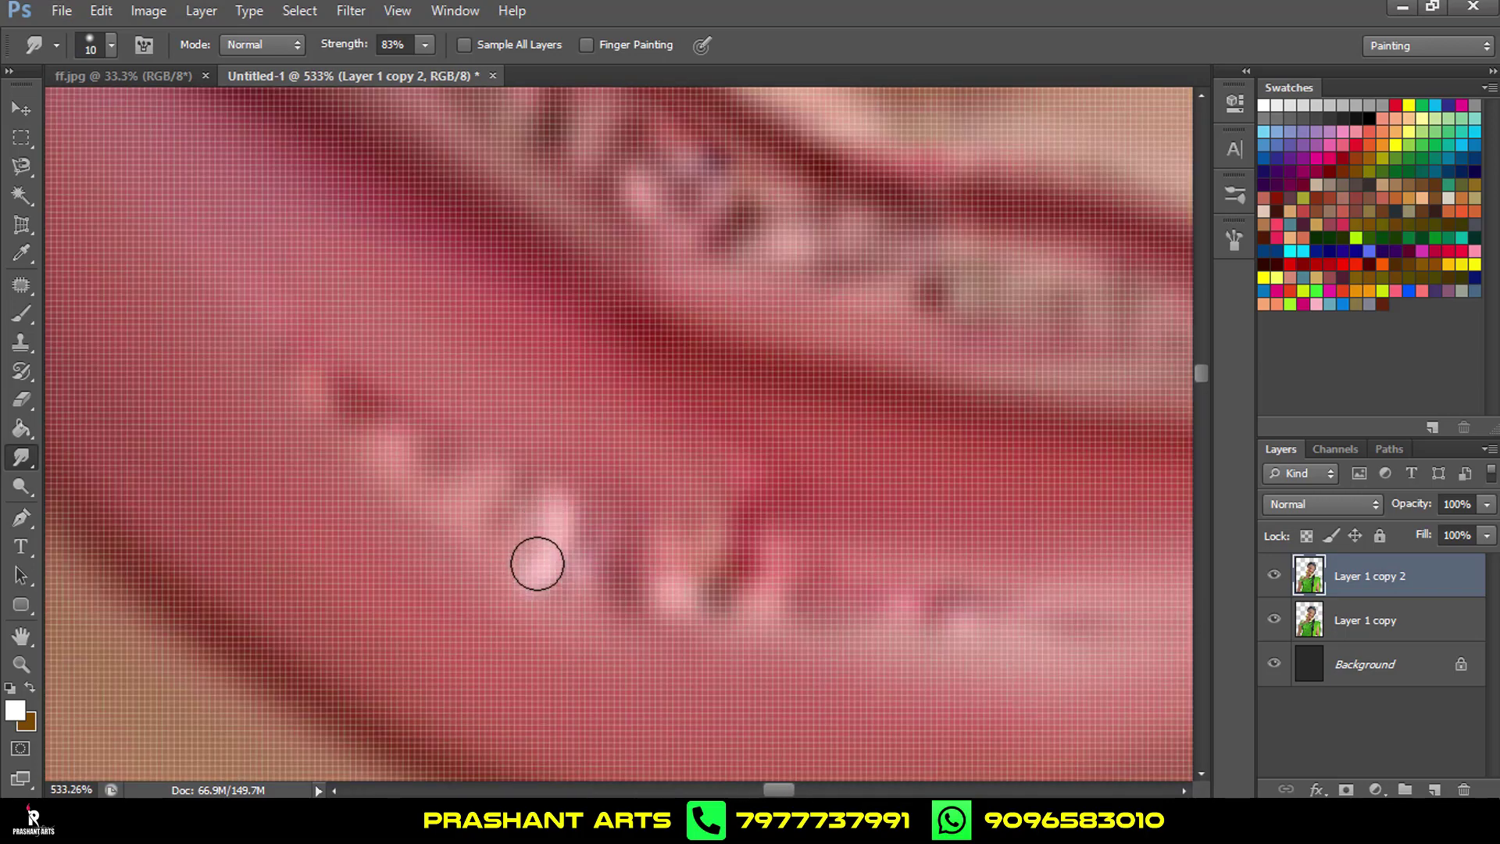
{"action": "scroll", "coordinate": [536, 563], "scroll_direction": "down", "scroll_amount": 3}
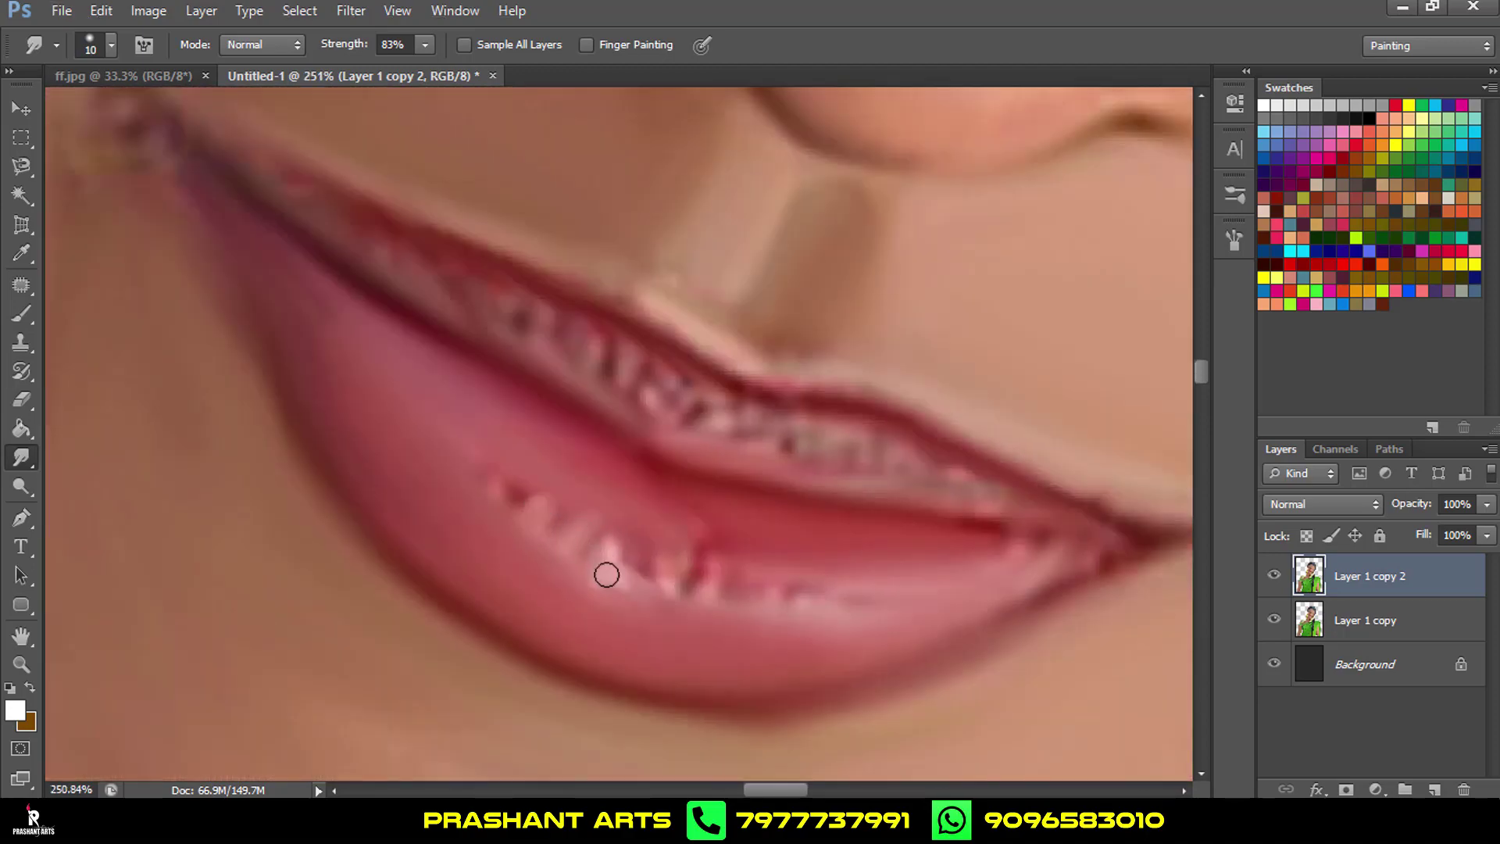
{"action": "scroll", "coordinate": [755, 597], "scroll_direction": "down", "scroll_amount": 3}
Enlarge the 52%-strength Smudge brush and smudge the lower eyelid edge, reverting the blotchy stroke.
{"action": "scroll", "coordinate": [755, 597], "scroll_direction": "down", "scroll_amount": 2}
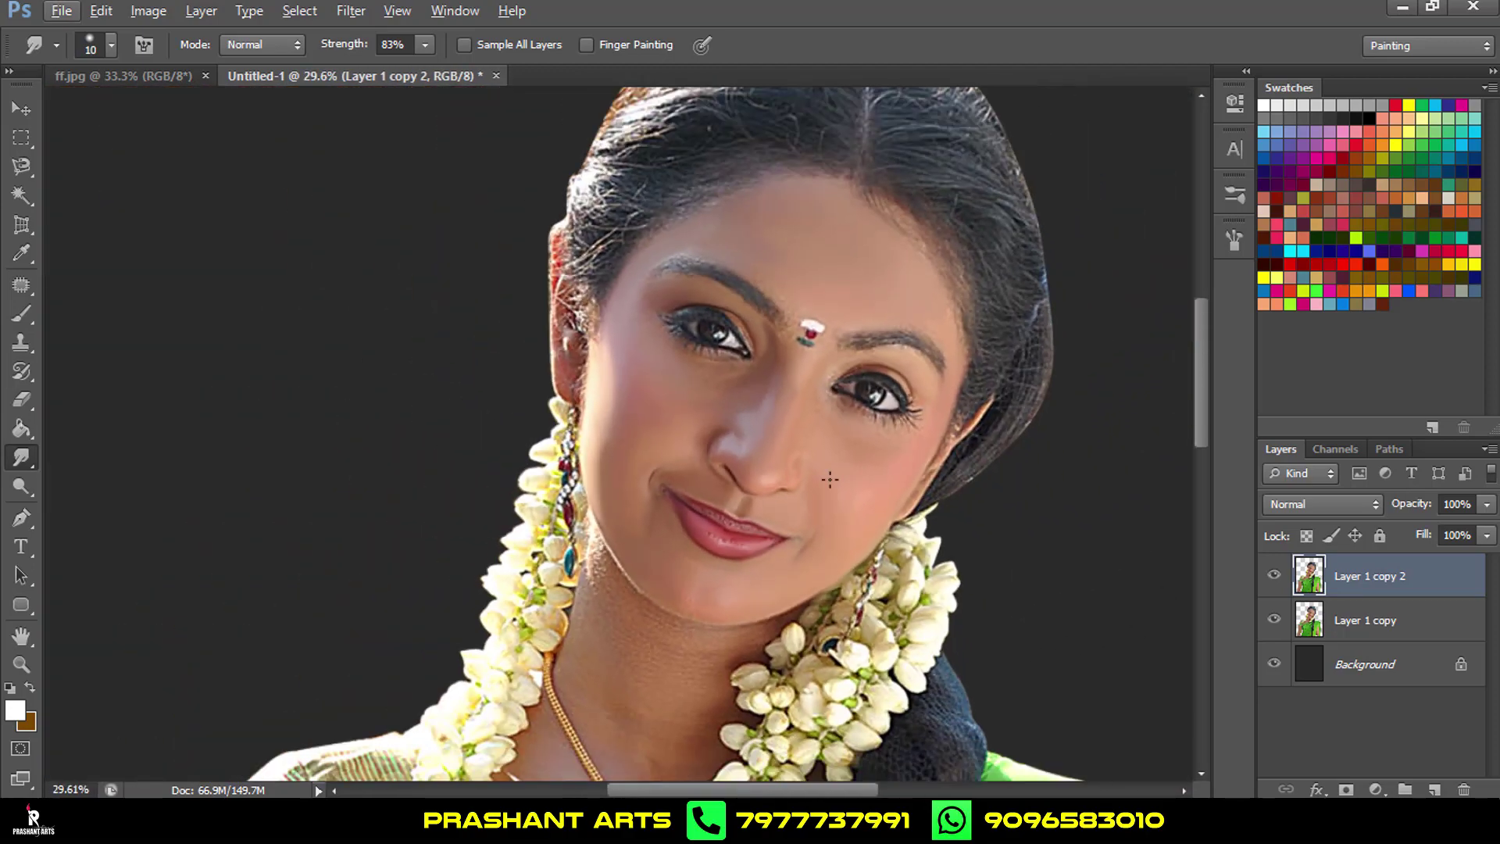
{"action": "scroll", "coordinate": [781, 352], "scroll_direction": "up", "scroll_amount": 4}
{"action": "scroll", "coordinate": [831, 630], "scroll_direction": "up", "scroll_amount": 2}
{"action": "scroll", "coordinate": [450, 556], "scroll_direction": "right", "scroll_amount": 3}
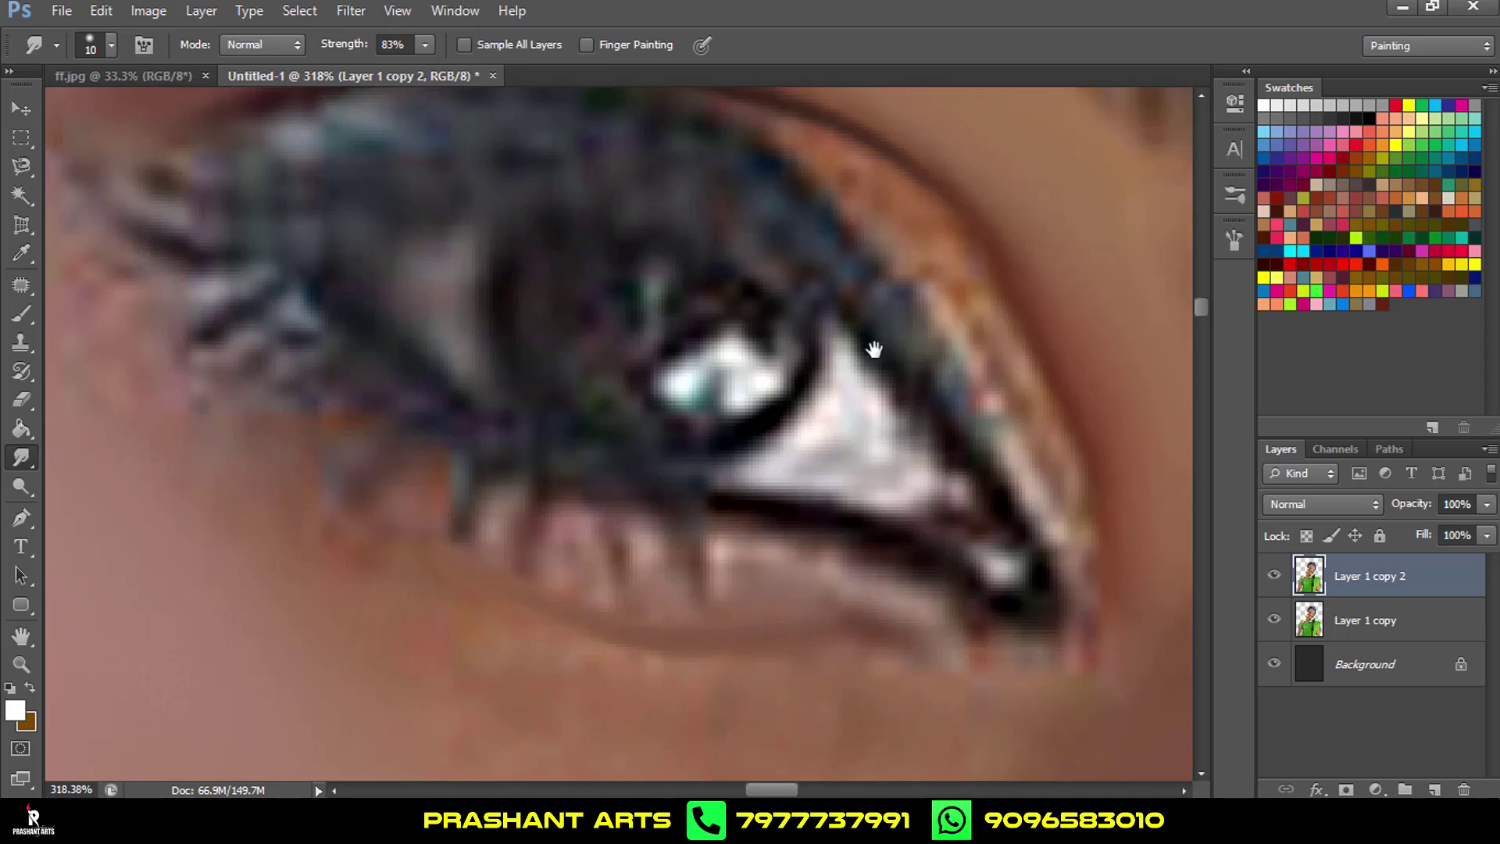
{"action": "scroll", "coordinate": [450, 555], "scroll_direction": "up", "scroll_amount": 3}
{"action": "left_click_drag", "start_coordinate": [304, 48], "coordinate": [308, 49]}
{"action": "scroll", "coordinate": [627, 241], "scroll_direction": "down", "scroll_amount": 2}
{"action": "key", "text": "bracketright"}
{"action": "key", "text": "bracketright"}
{"action": "key", "text": "bracketright"}
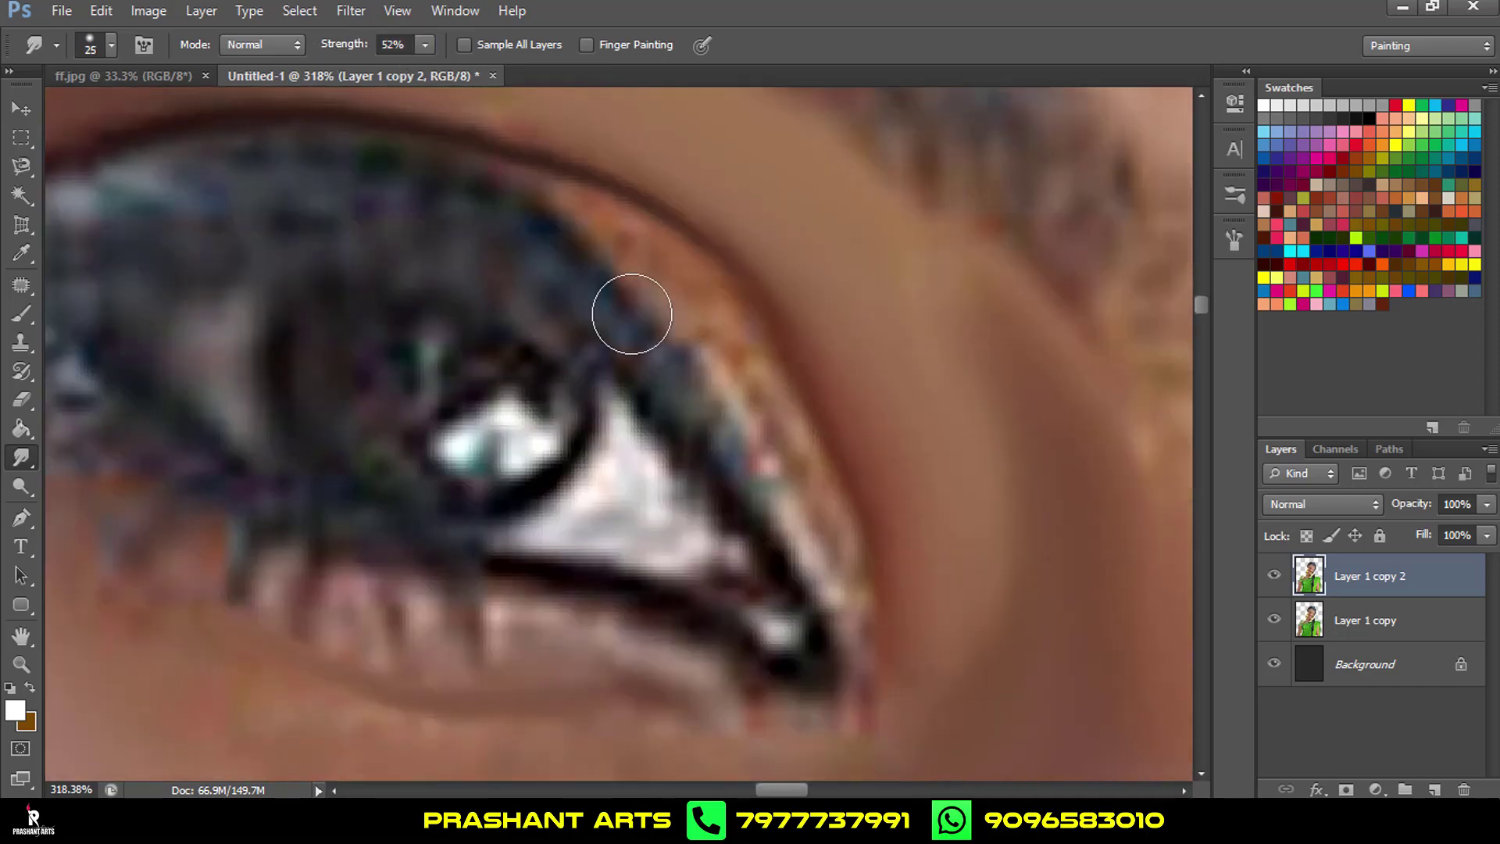
{"action": "left_click_drag", "start_coordinate": [762, 377], "coordinate": [827, 485]}
{"action": "key", "text": "ctrl+alt+z"}
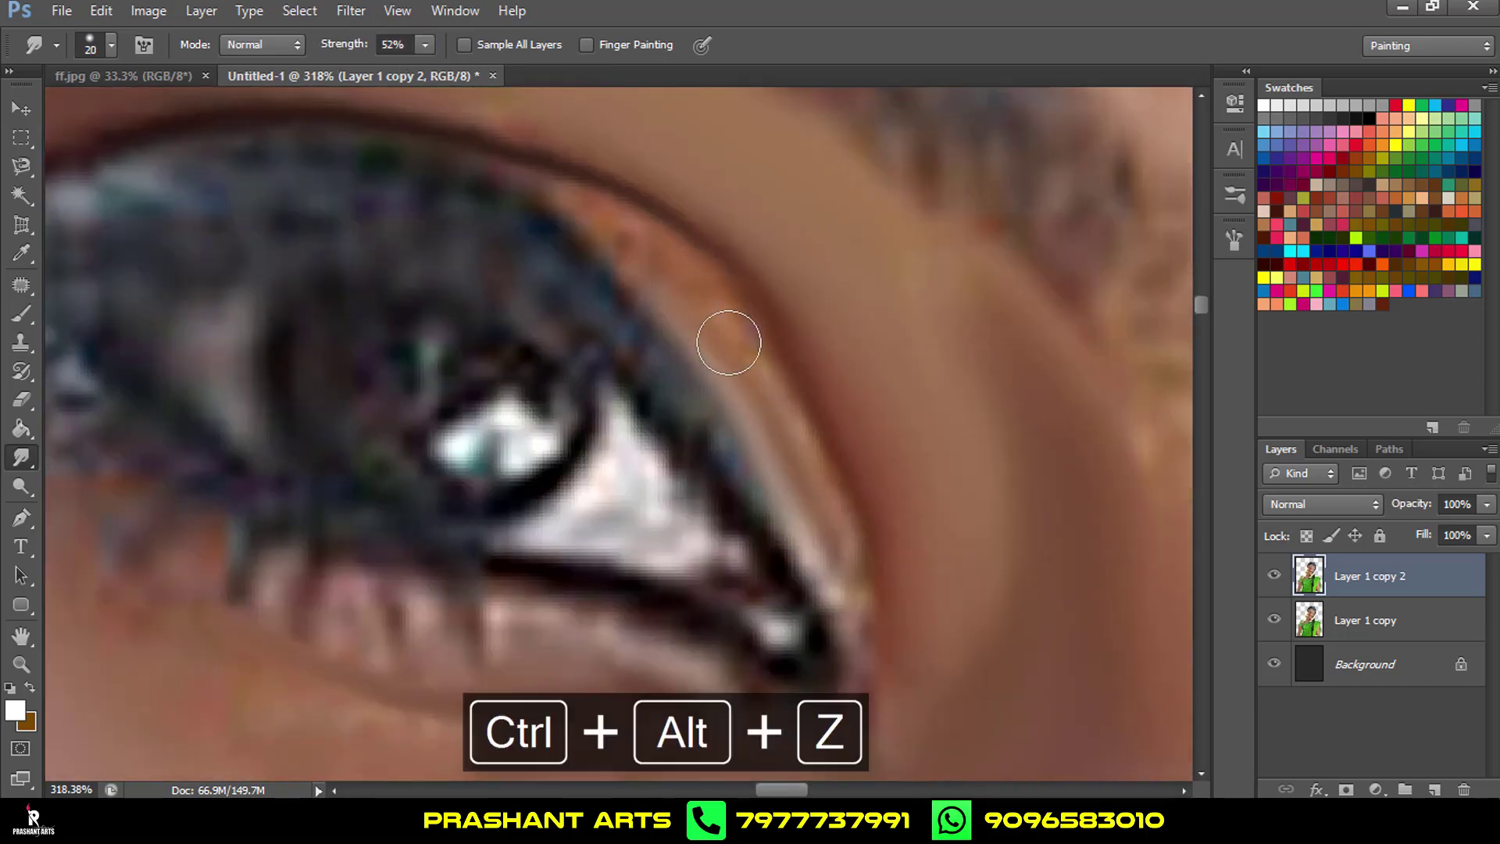
Inspect the skin around the eye and step back the last smudge near it.
{"action": "scroll", "coordinate": [730, 355], "scroll_direction": "down", "scroll_amount": 1}
{"action": "scroll", "coordinate": [690, 247], "scroll_direction": "right", "scroll_amount": 1}
{"action": "scroll", "coordinate": [846, 440], "scroll_direction": "down", "scroll_amount": 3}
{"action": "scroll", "coordinate": [747, 528], "scroll_direction": "left", "scroll_amount": 3}
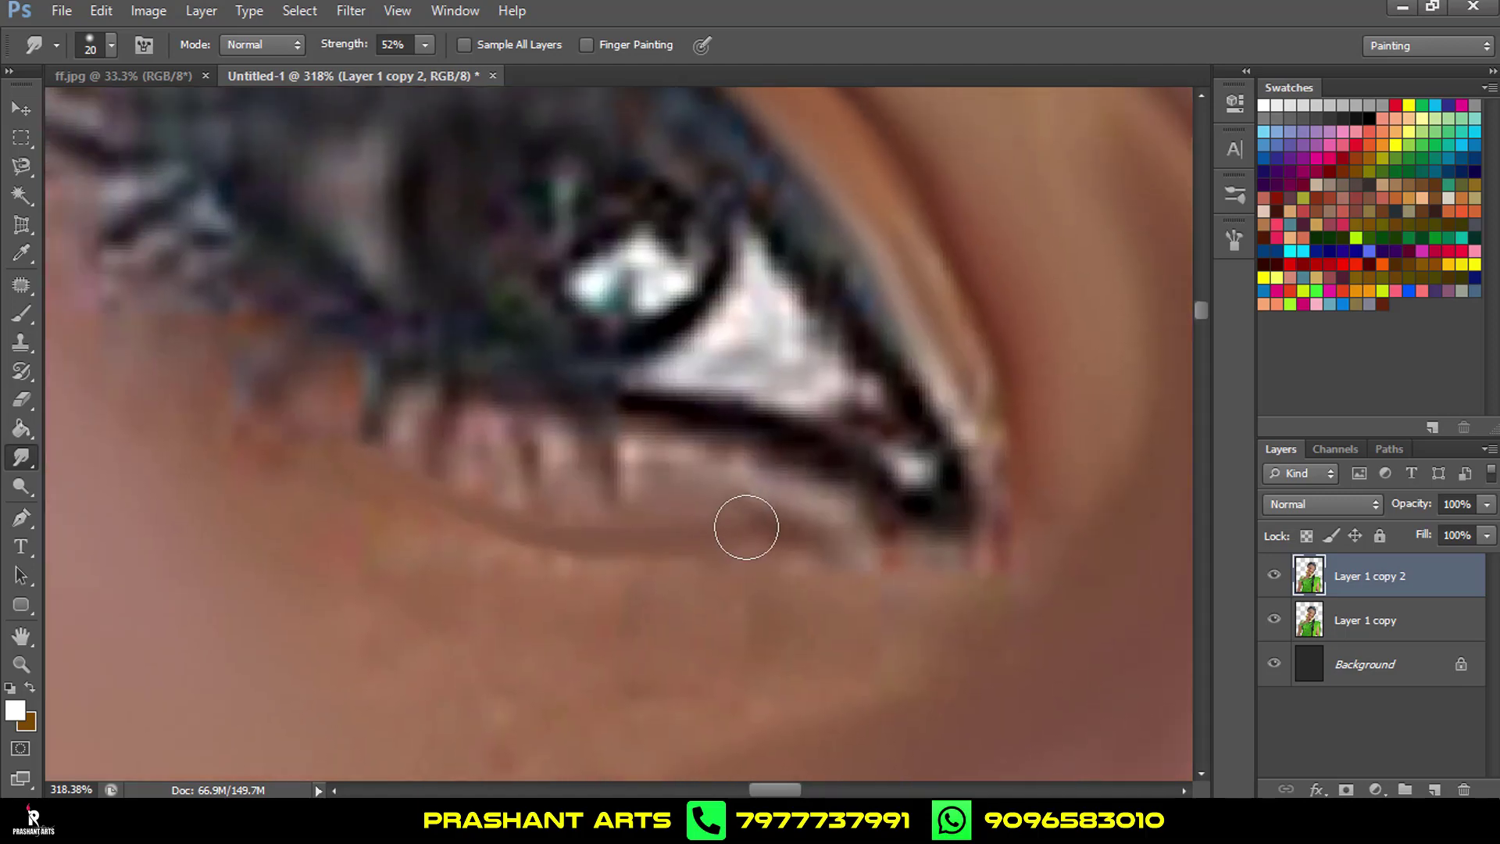
{"action": "scroll", "coordinate": [547, 441], "scroll_direction": "up", "scroll_amount": 3}
{"action": "scroll", "coordinate": [547, 441], "scroll_direction": "left", "scroll_amount": 6}
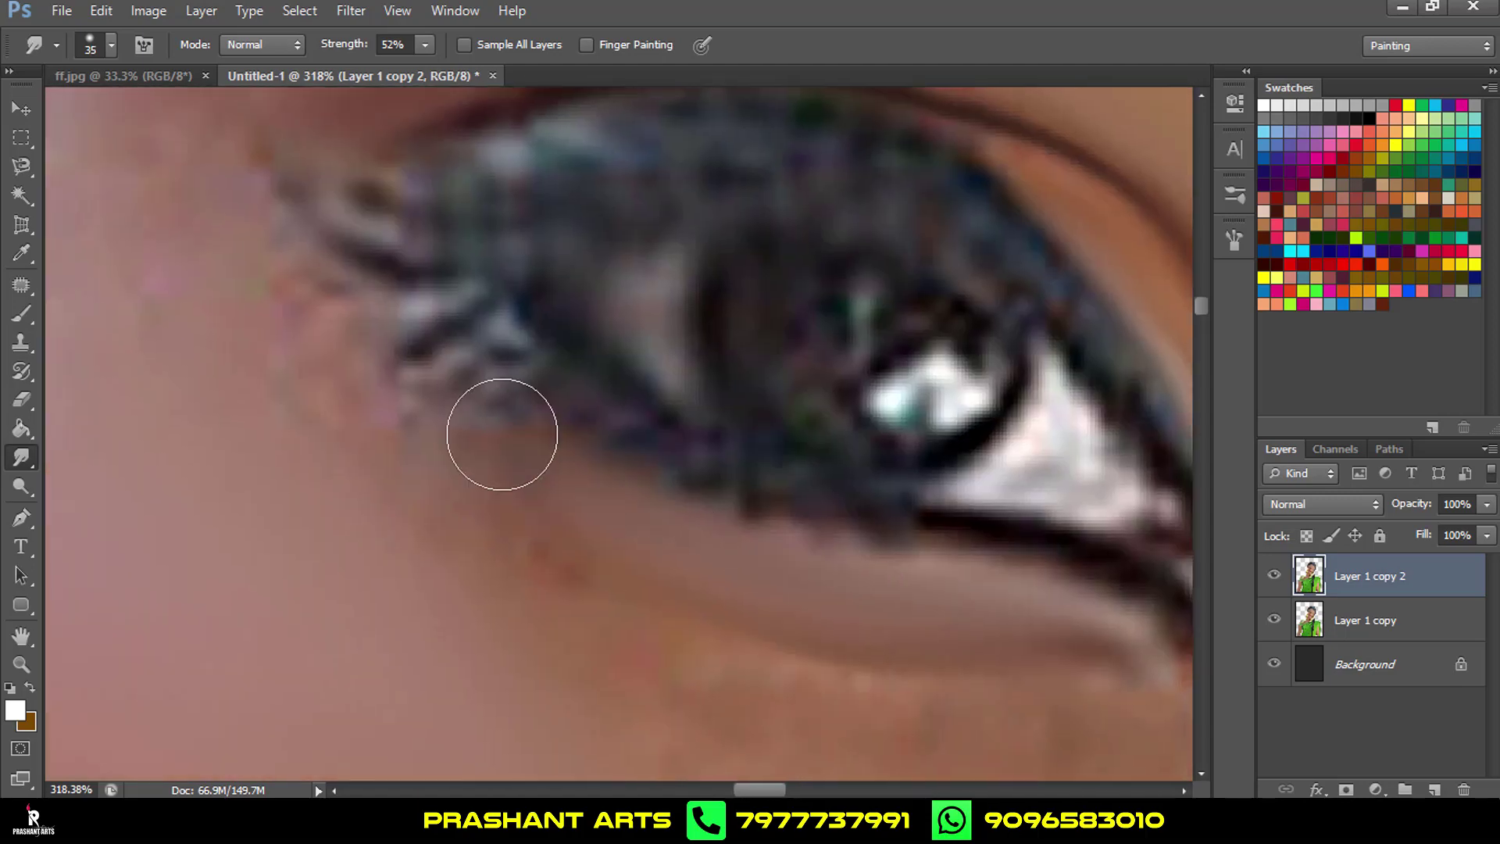
{"action": "scroll", "coordinate": [903, 636], "scroll_direction": "down", "scroll_amount": 4}
{"action": "scroll", "coordinate": [906, 551], "scroll_direction": "right", "scroll_amount": 2}
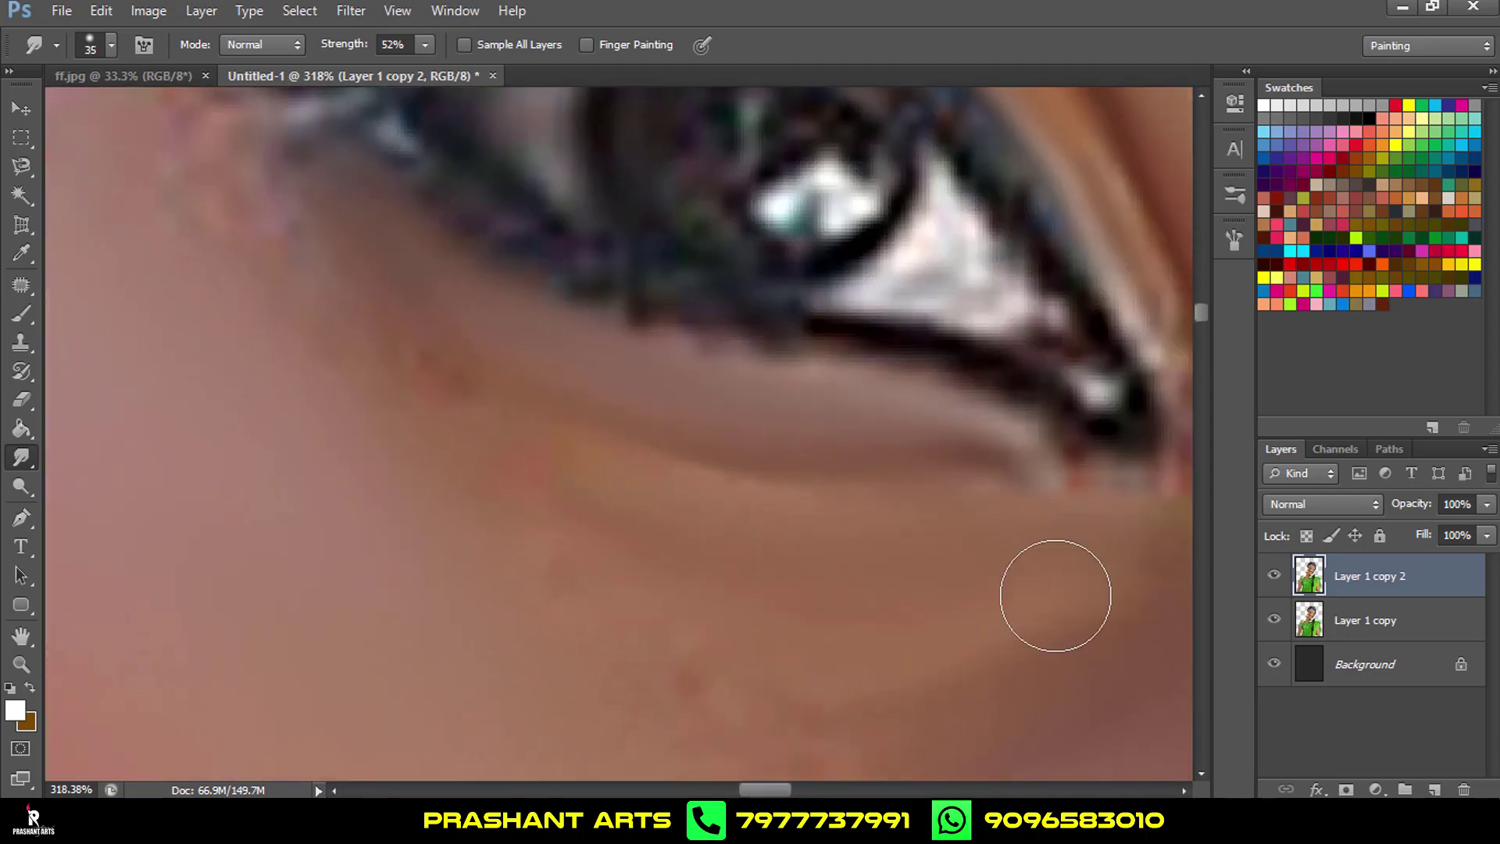
{"action": "scroll", "coordinate": [742, 504], "scroll_direction": "up", "scroll_amount": 3}
{"action": "scroll", "coordinate": [742, 504], "scroll_direction": "left", "scroll_amount": 4}
{"action": "scroll", "coordinate": [547, 469], "scroll_direction": "up", "scroll_amount": 2}
{"action": "scroll", "coordinate": [547, 469], "scroll_direction": "left", "scroll_amount": 4}
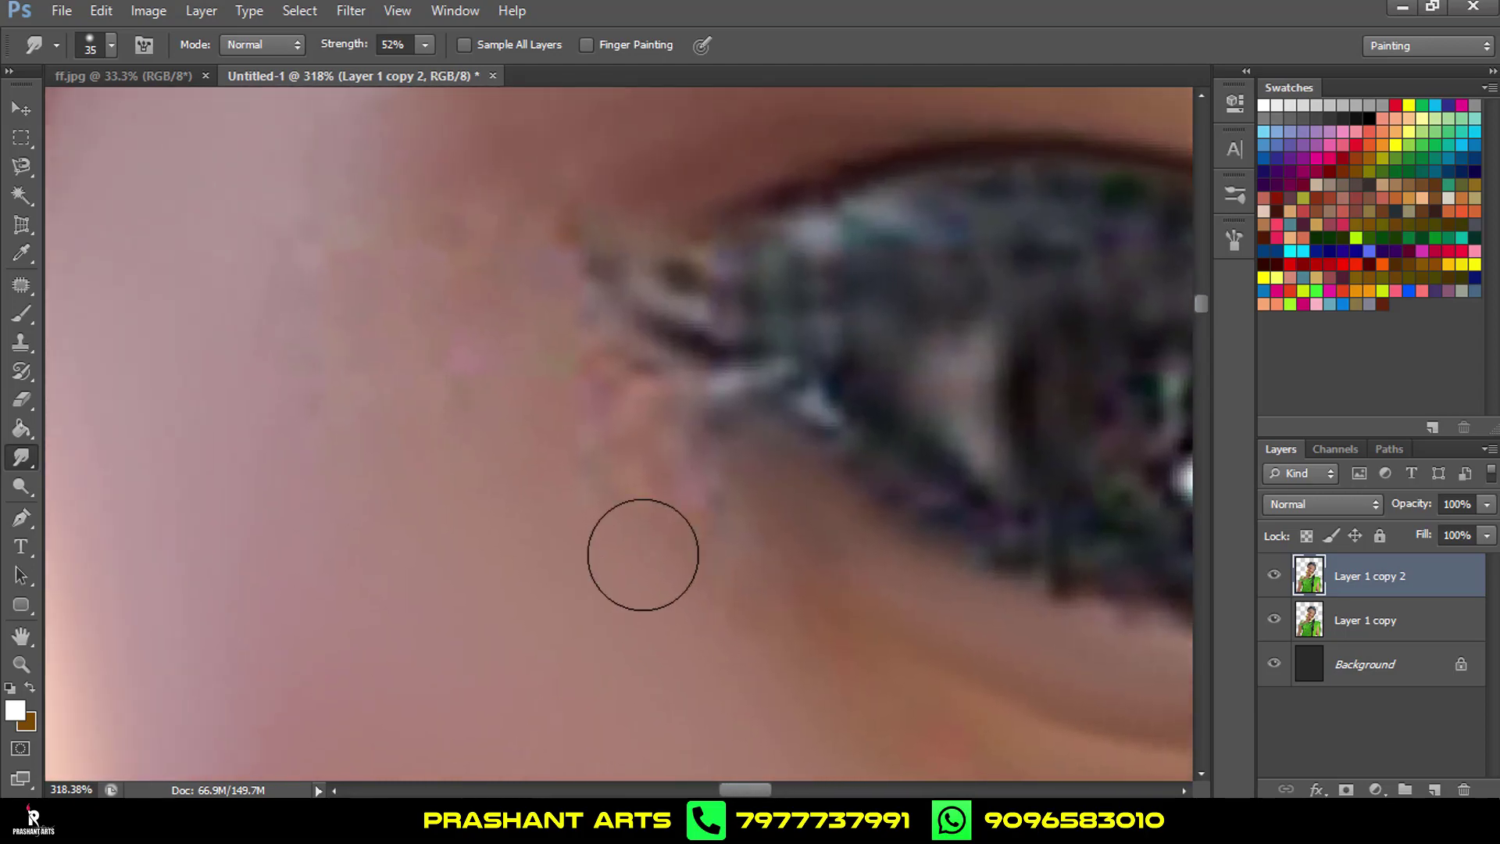
{"action": "scroll", "coordinate": [468, 665], "scroll_direction": "up", "scroll_amount": 5}
{"action": "scroll", "coordinate": [513, 402], "scroll_direction": "up", "scroll_amount": 3}
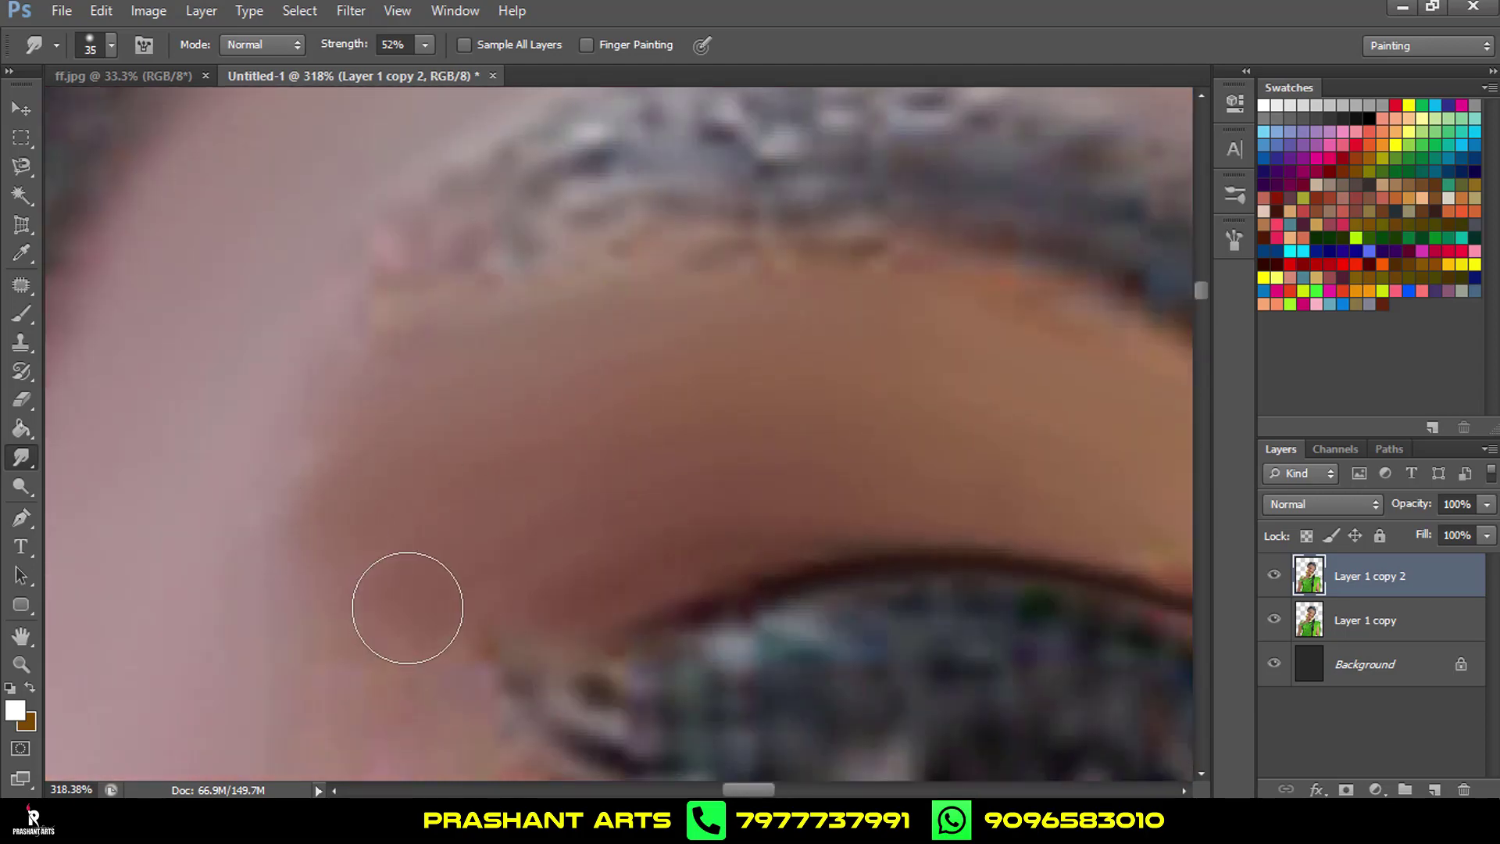
{"action": "scroll", "coordinate": [652, 552], "scroll_direction": "down", "scroll_amount": 5}
{"action": "key", "text": "ctrl+alt+z"}
Reduce the Smudge brush to 50 px while reviewing the smoothed eye area.
{"action": "scroll", "coordinate": [859, 547], "scroll_direction": "down", "scroll_amount": 3}
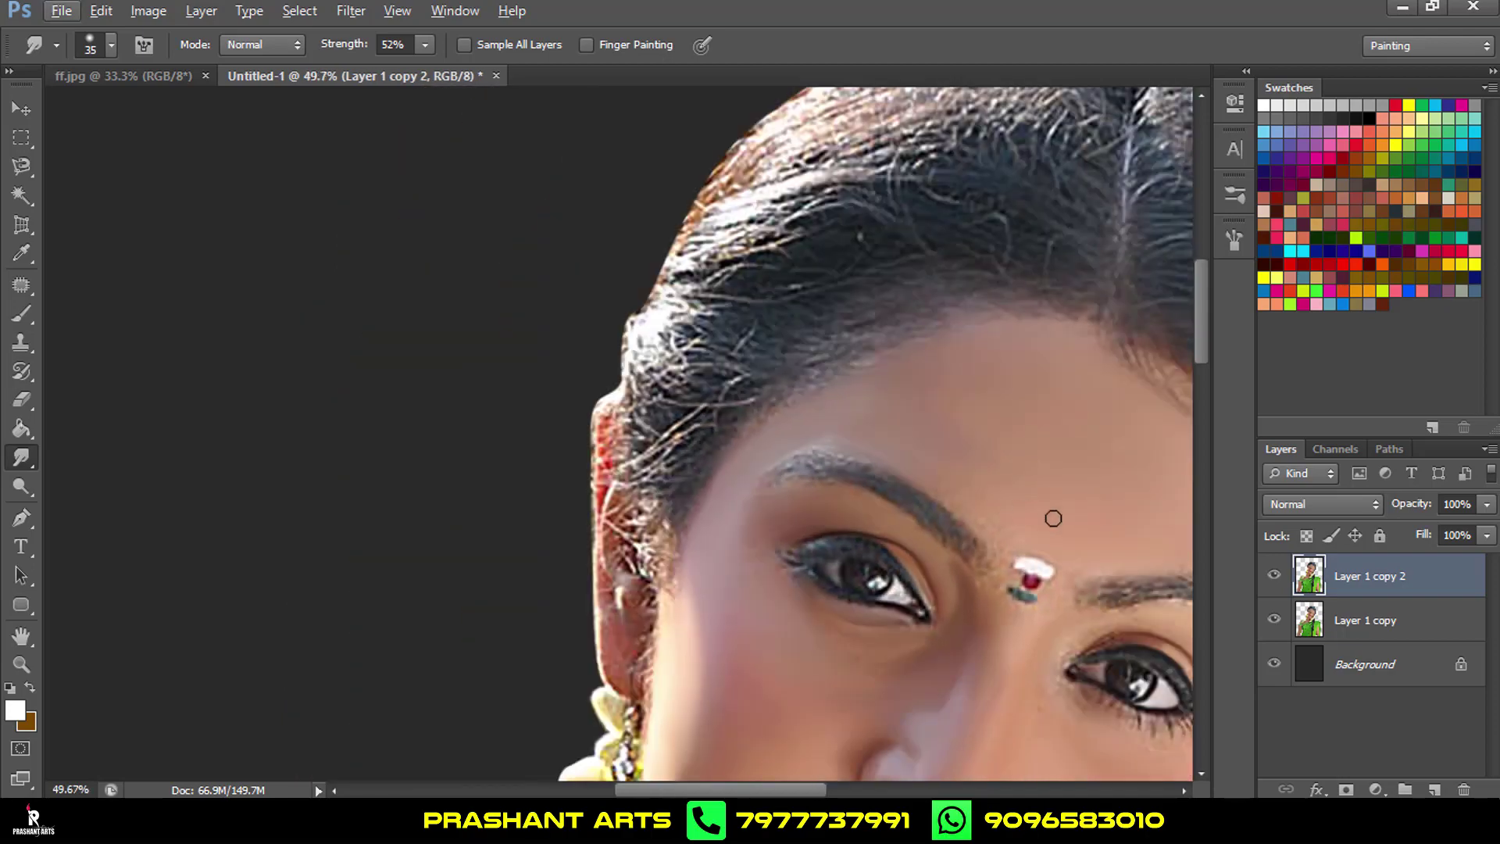
{"action": "scroll", "coordinate": [812, 517], "scroll_direction": "up", "scroll_amount": 1}
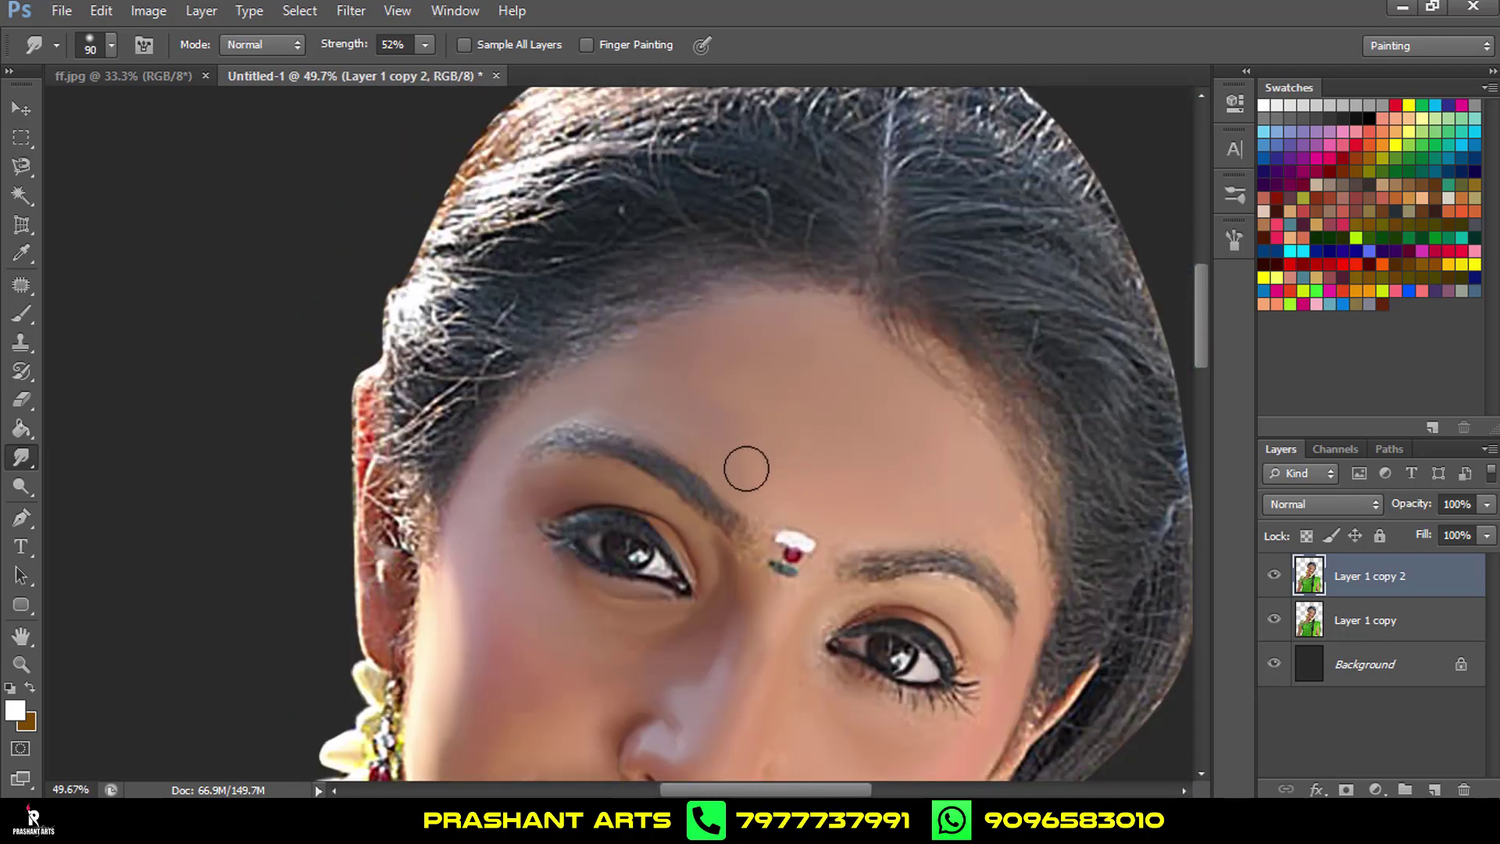
{"action": "scroll", "coordinate": [751, 468], "scroll_direction": "down", "scroll_amount": 2}
{"action": "scroll", "coordinate": [782, 469], "scroll_direction": "down", "scroll_amount": 1}
{"action": "scroll", "coordinate": [864, 520], "scroll_direction": "up", "scroll_amount": 4}
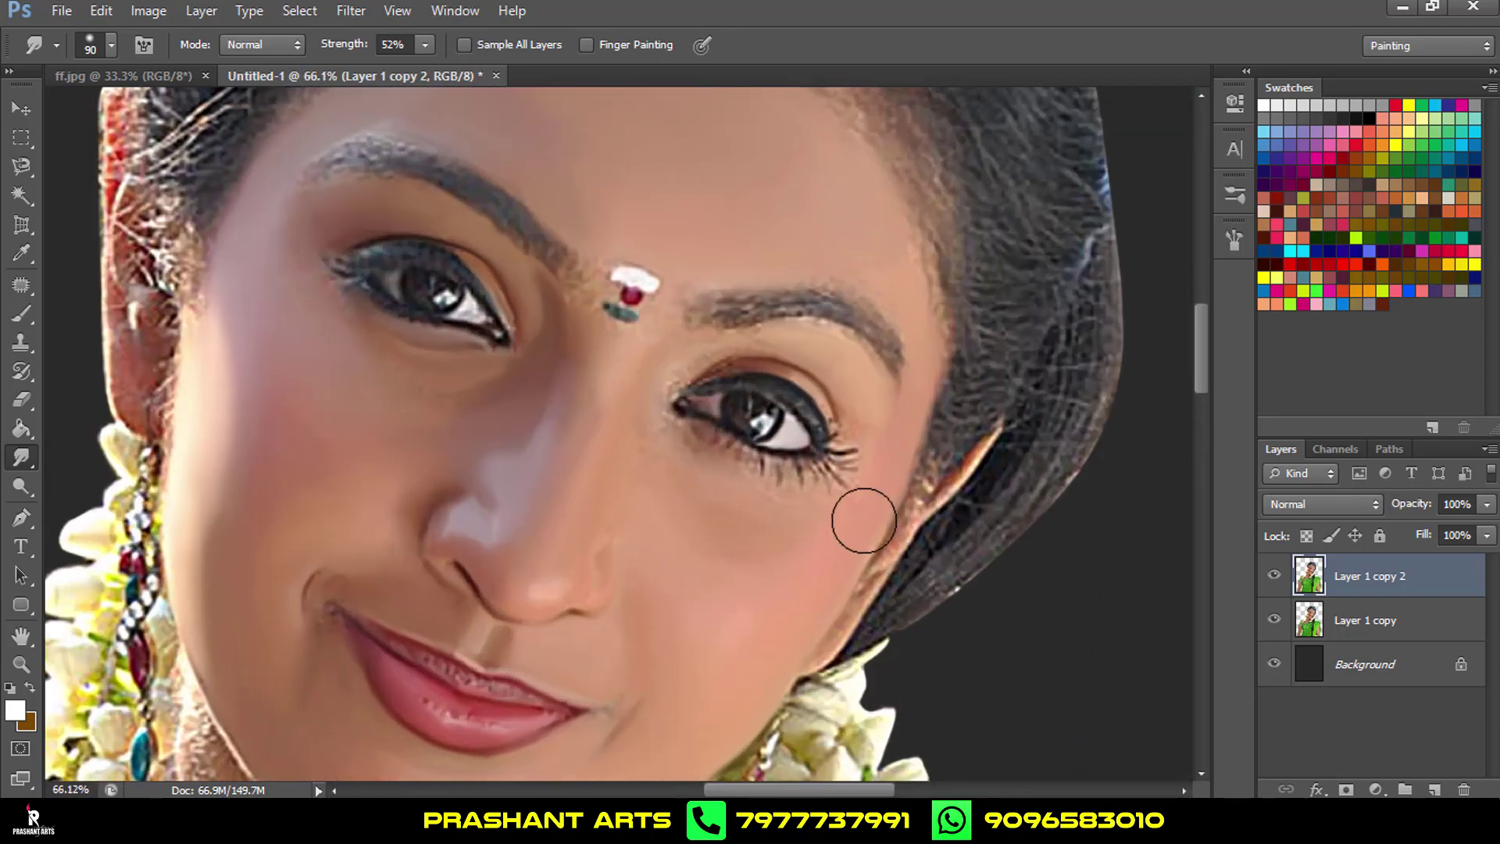
{"action": "scroll", "coordinate": [863, 519], "scroll_direction": "up", "scroll_amount": 3}
{"action": "key", "text": "bracketleft"}
{"action": "key", "text": "bracketleft"}
{"action": "key", "text": "bracketleft"}
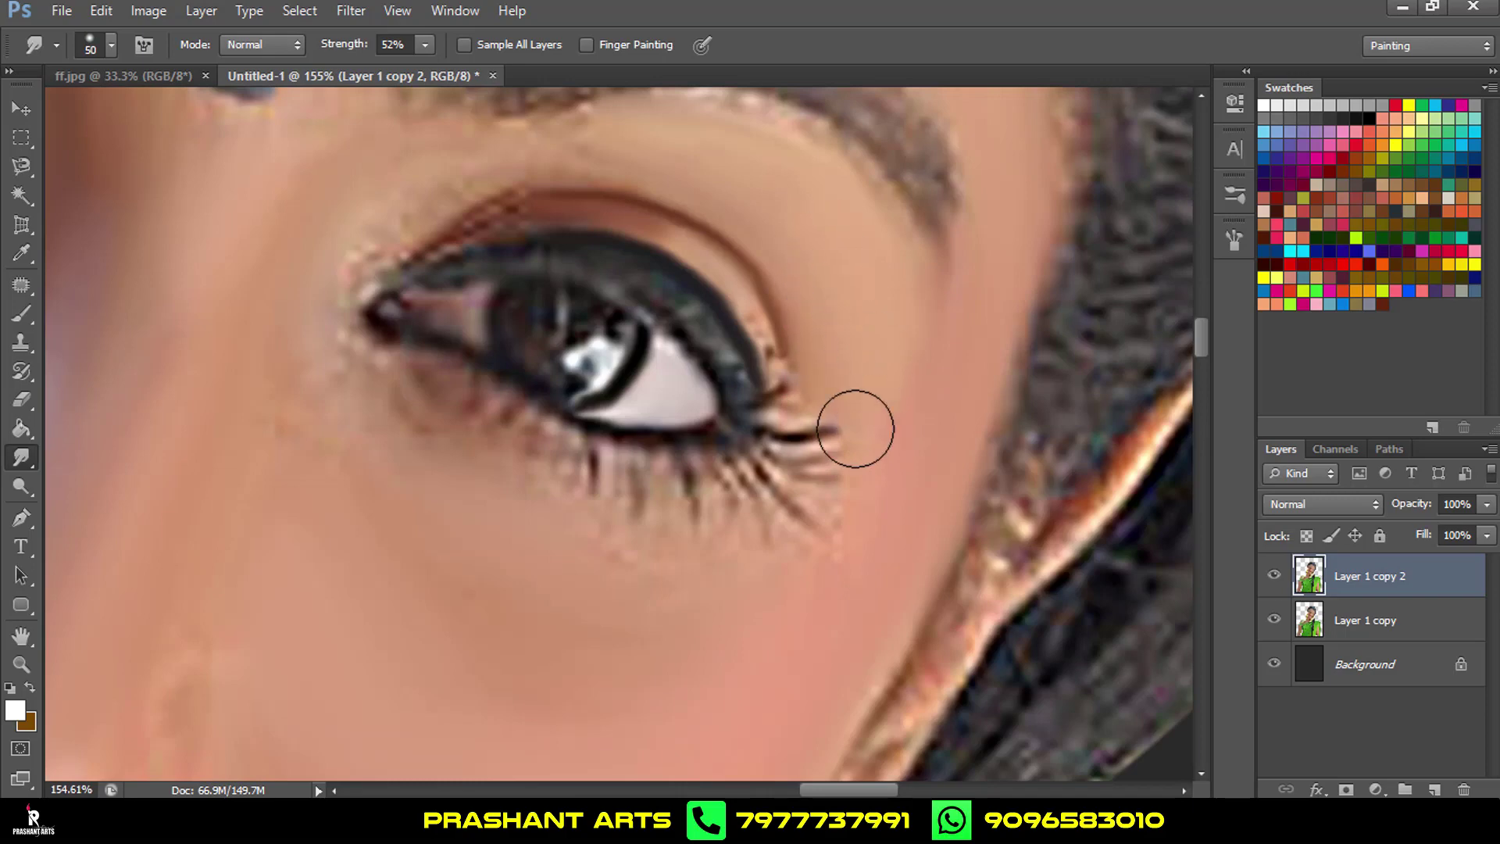
{"action": "scroll", "coordinate": [703, 453], "scroll_direction": "down", "scroll_amount": 2}
{"action": "scroll", "coordinate": [401, 579], "scroll_direction": "up", "scroll_amount": 2}
{"action": "scroll", "coordinate": [475, 529], "scroll_direction": "up", "scroll_amount": 3}
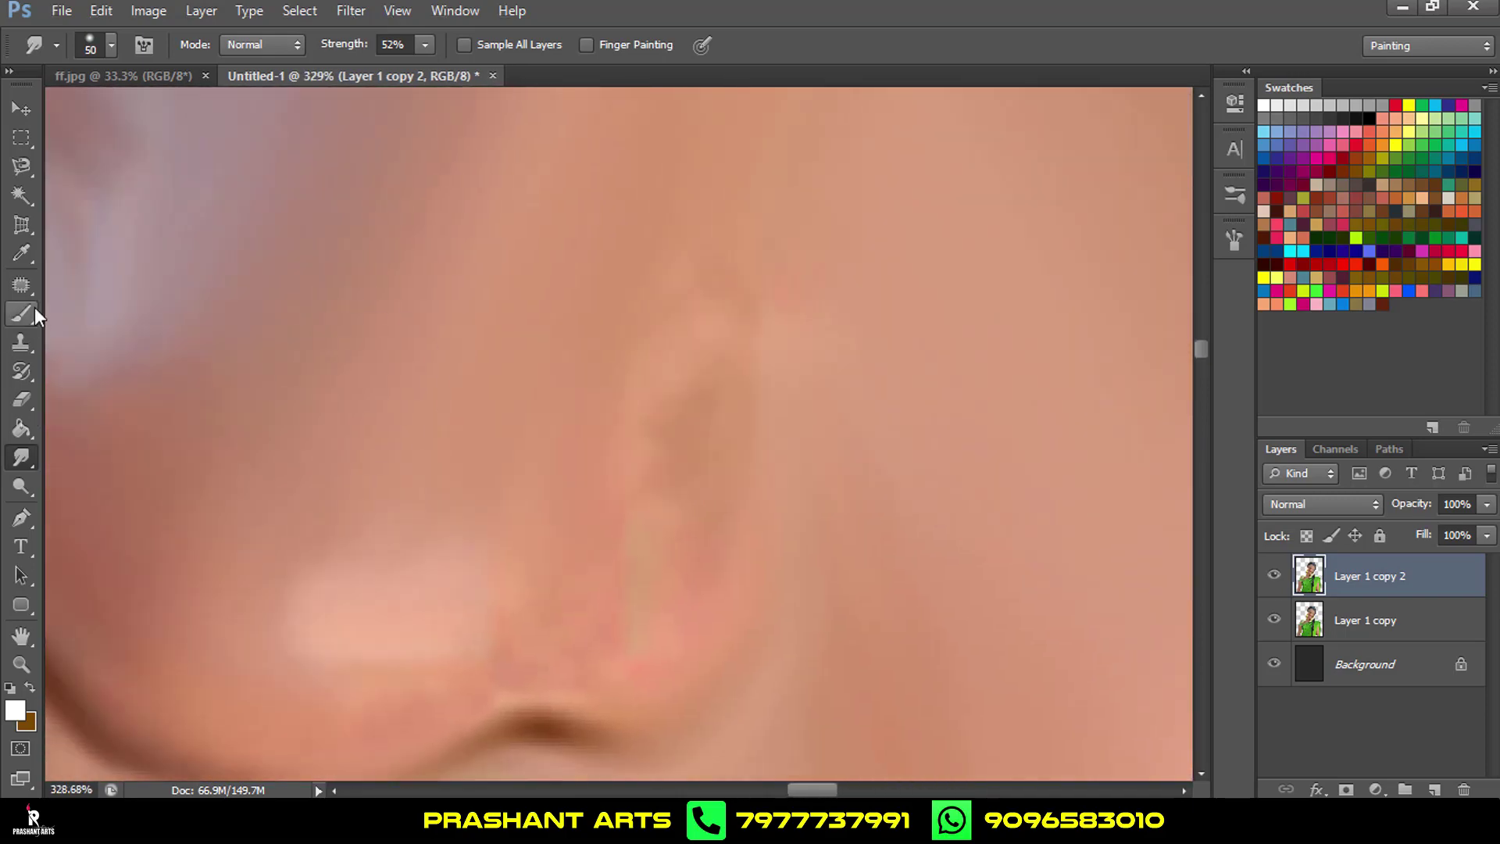
Switch to the Brush tool with a brownish skin-tone foreground colour sampled from the nose.
{"action": "left_click", "coordinate": [21, 313]}
{"action": "left_click", "coordinate": [591, 346], "text": "alt"}
{"action": "left_click", "coordinate": [21, 713]}
{"action": "left_click_drag", "start_coordinate": [1178, 667], "coordinate": [1178, 445]}
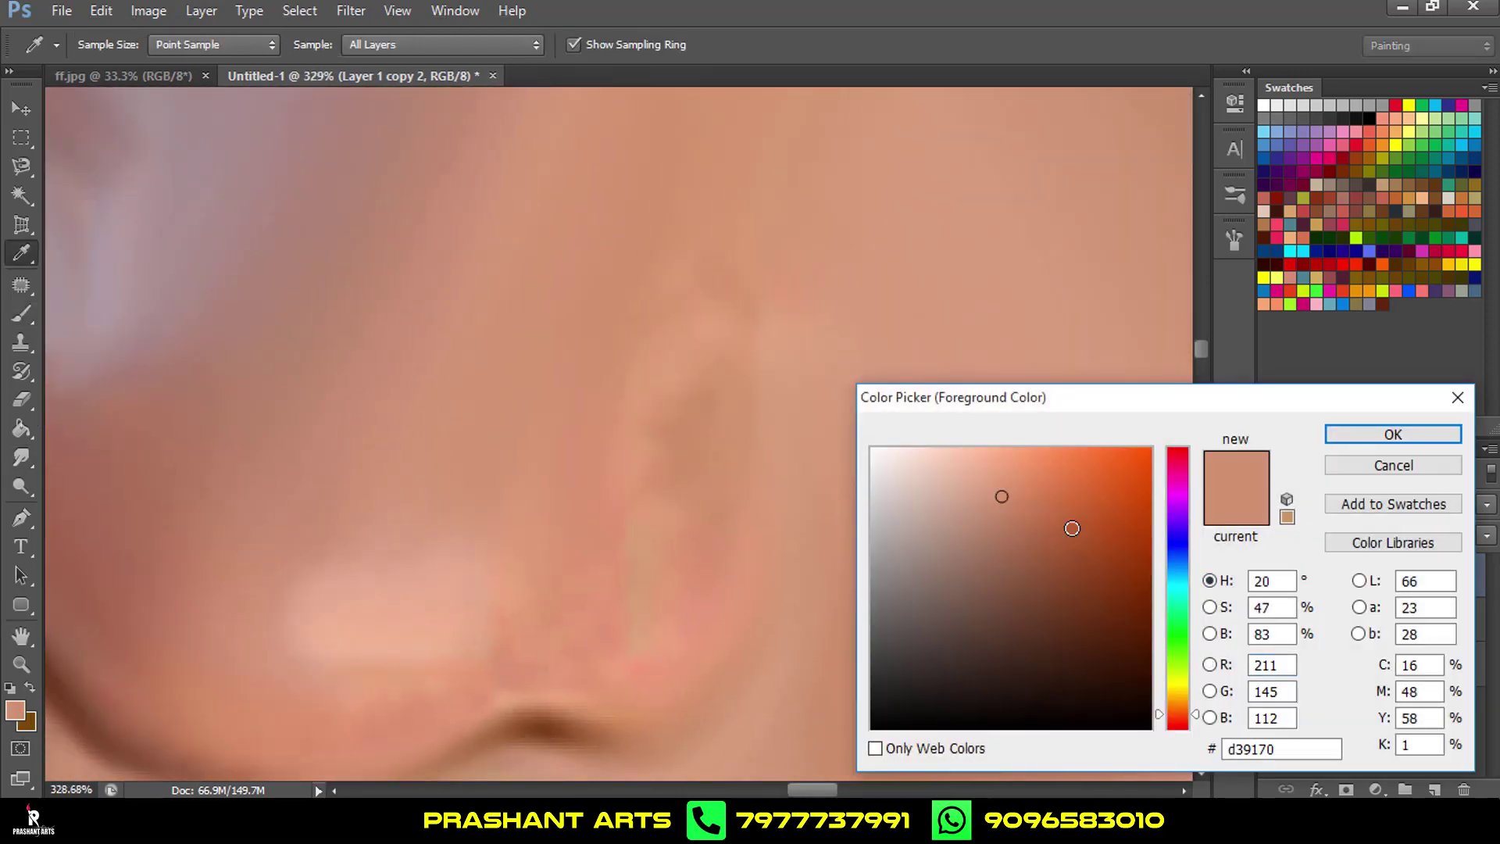
{"action": "left_click", "coordinate": [1029, 513]}
{"action": "left_click", "coordinate": [1423, 432]}
{"action": "key", "text": "bracketleft"}
{"action": "key", "text": "bracketleft"}
{"action": "key", "text": "bracketleft"}
{"action": "key", "text": "bracketleft"}
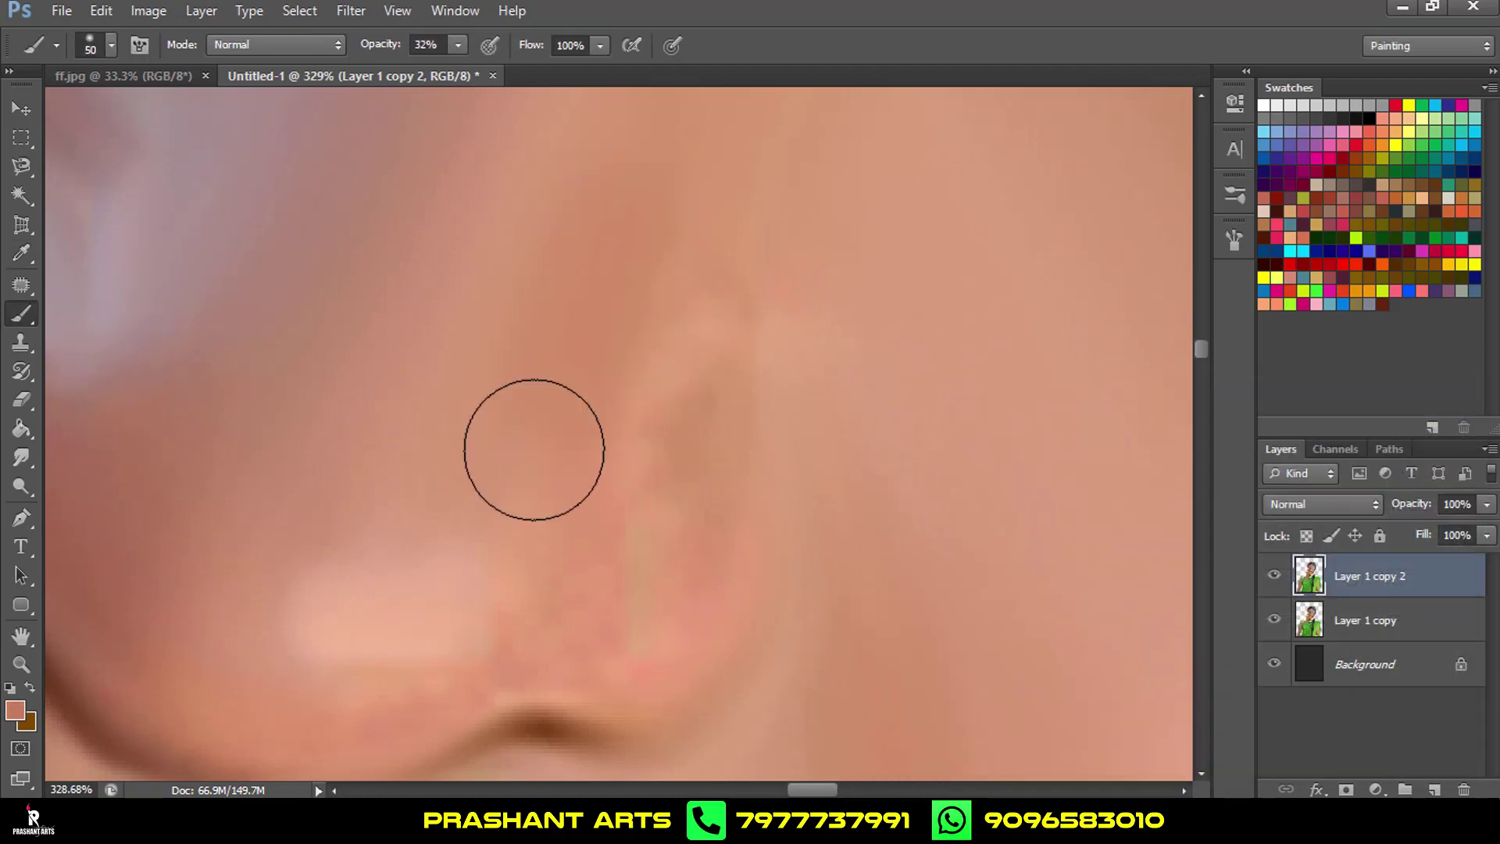
Paint softly over the nose at low opacity, undoing the dark stroke along the nostril.
{"action": "scroll", "coordinate": [794, 350], "scroll_direction": "down", "scroll_amount": 5}
{"action": "scroll", "coordinate": [794, 349], "scroll_direction": "up", "scroll_amount": 5}
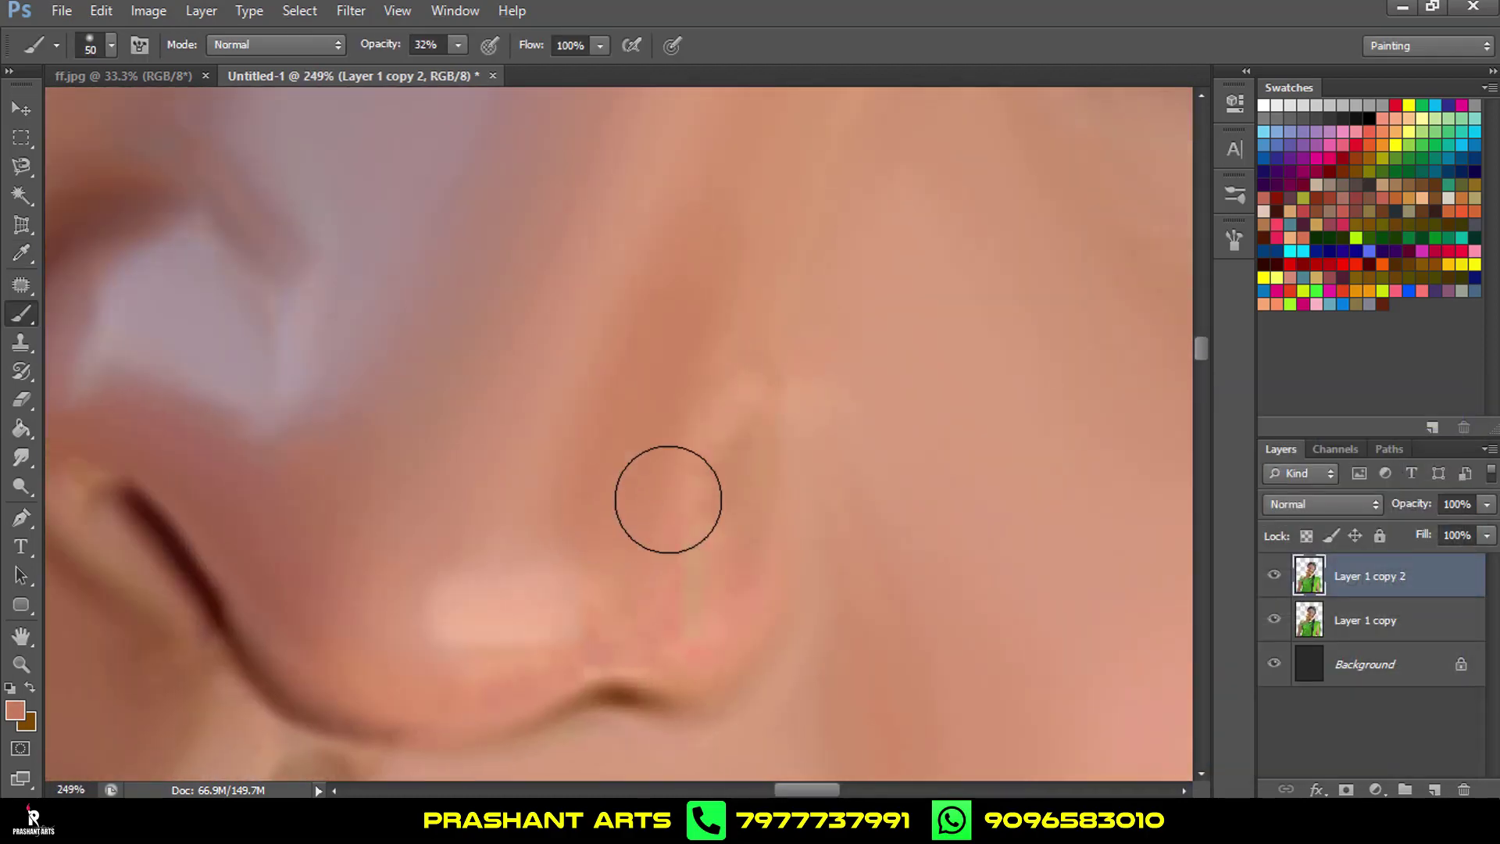
{"action": "scroll", "coordinate": [666, 498], "scroll_direction": "down", "scroll_amount": 5}
{"action": "scroll", "coordinate": [827, 358], "scroll_direction": "down", "scroll_amount": 2}
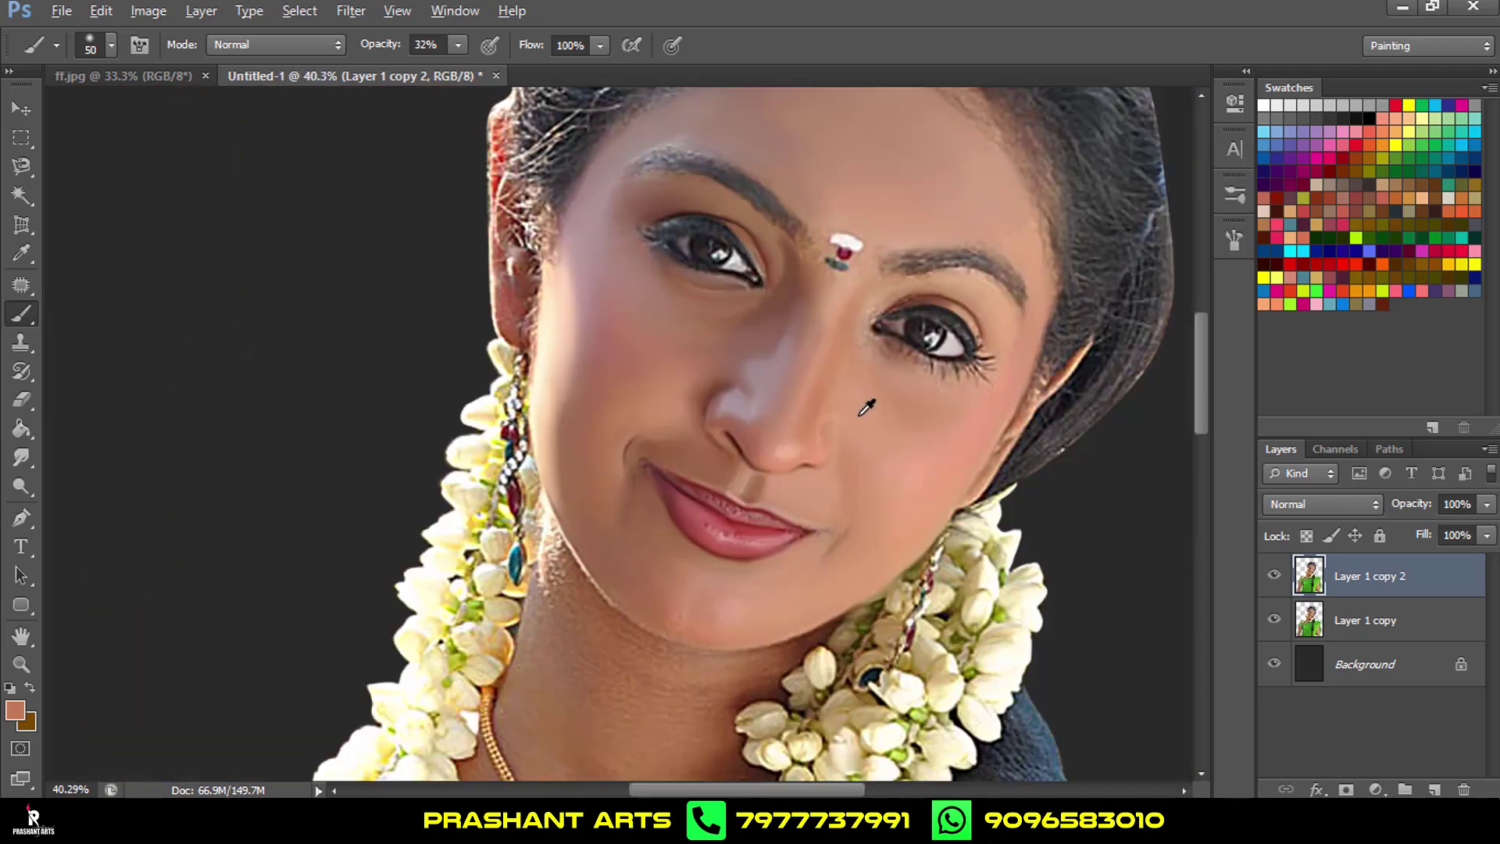
{"action": "scroll", "coordinate": [856, 403], "scroll_direction": "up", "scroll_amount": 5}
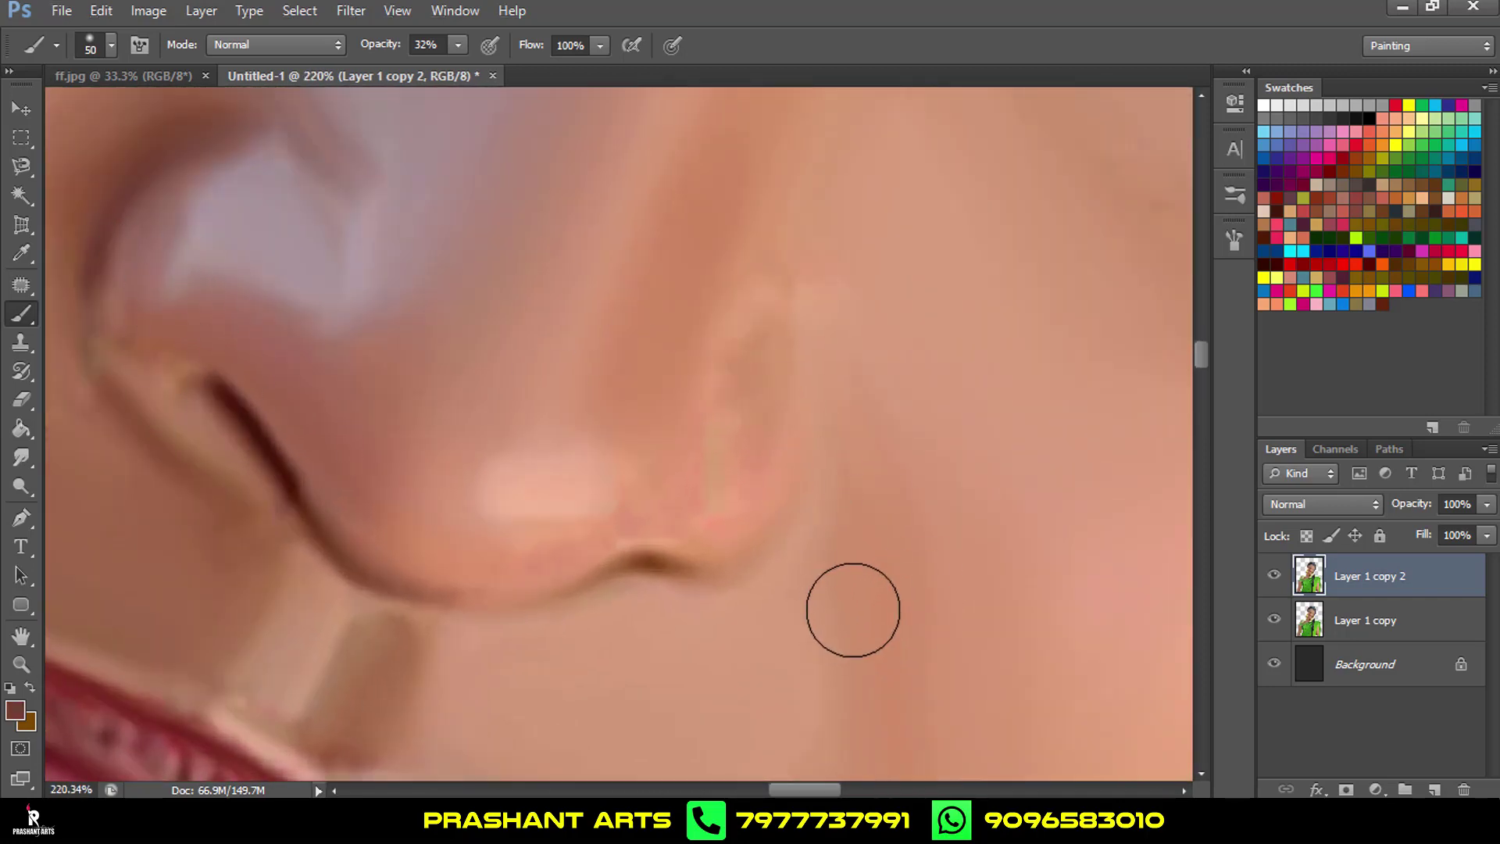
{"action": "key", "text": "ctrl+alt+z"}
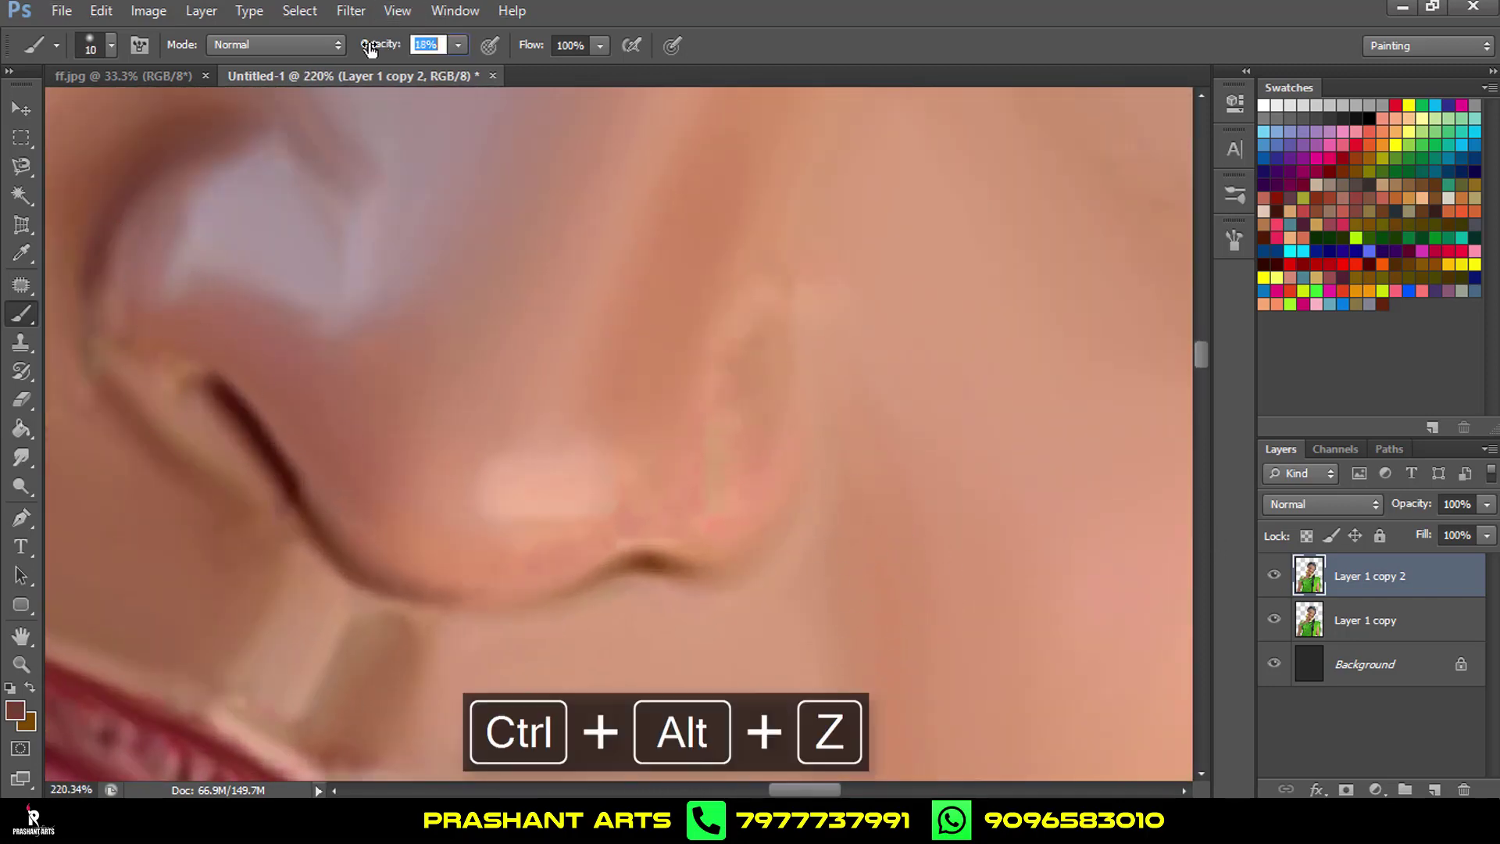
Try a dark outline along the nostril edge, discard it, and return to Smudge.
{"action": "left_click", "coordinate": [1265, 268]}
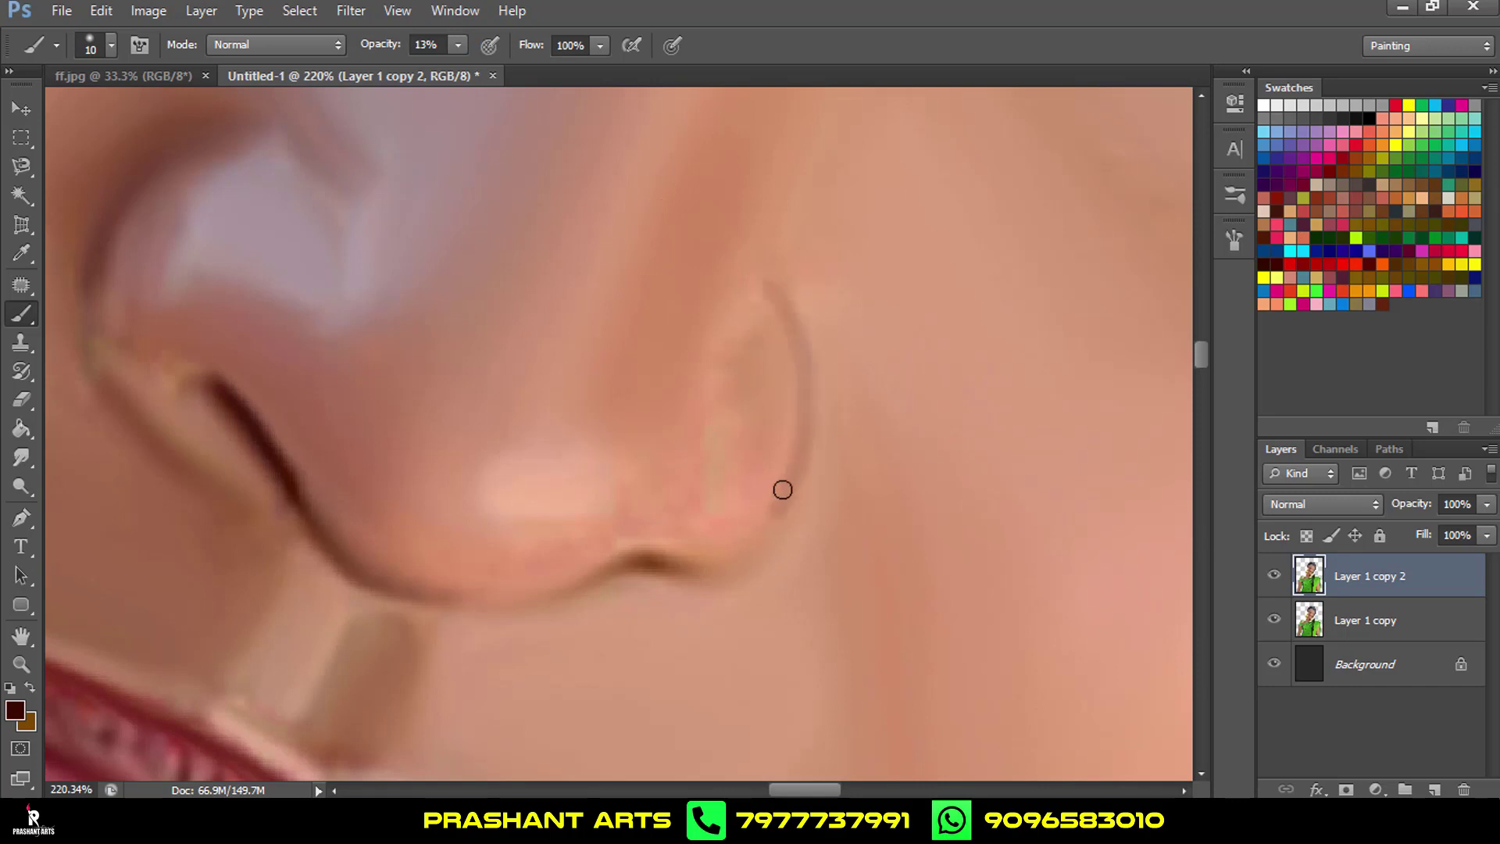
{"action": "key", "text": "ctrl+alt+z"}
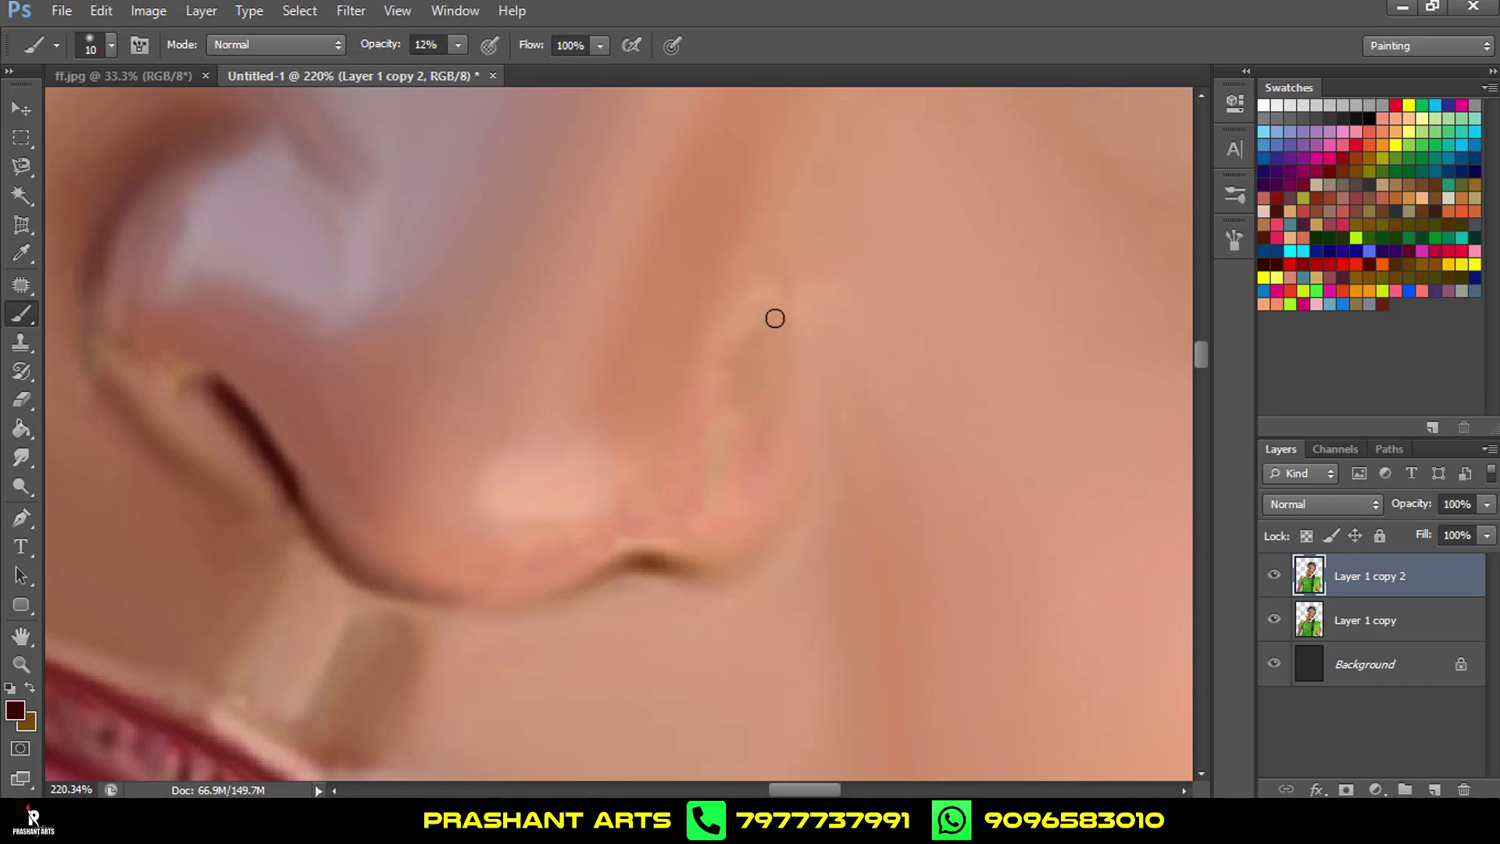
{"action": "left_click_drag", "start_coordinate": [781, 285], "coordinate": [797, 392]}
{"action": "key", "text": "ctrl+z"}
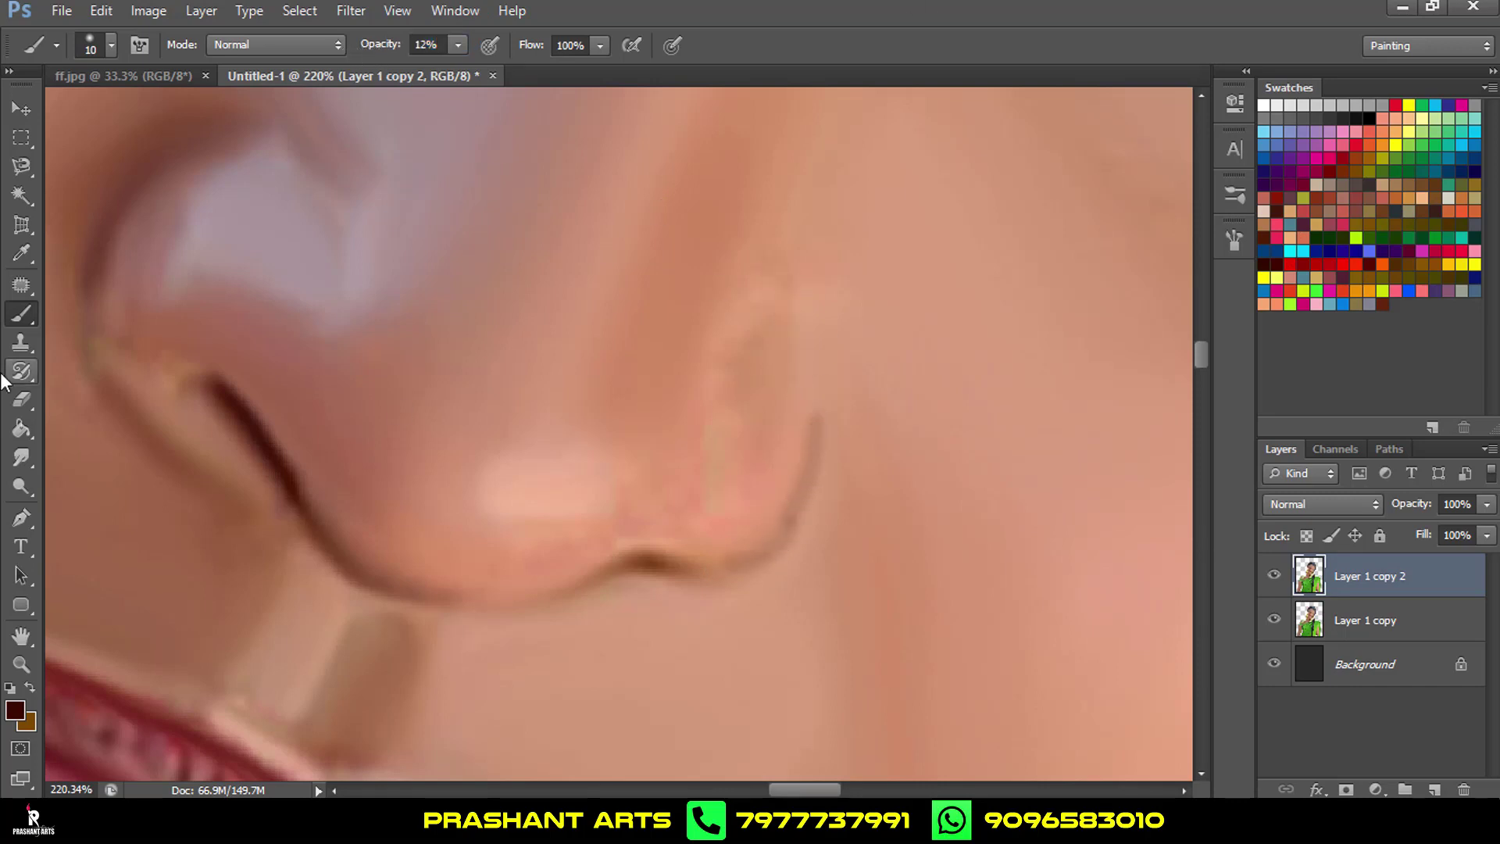
{"action": "left_click", "coordinate": [22, 457]}
Undo the stray nostril stroke and smudge the speckled skin above the upper eyelid.
{"action": "key", "text": "ctrl+alt+z"}
{"action": "scroll", "coordinate": [973, 320], "scroll_direction": "down", "scroll_amount": 10}
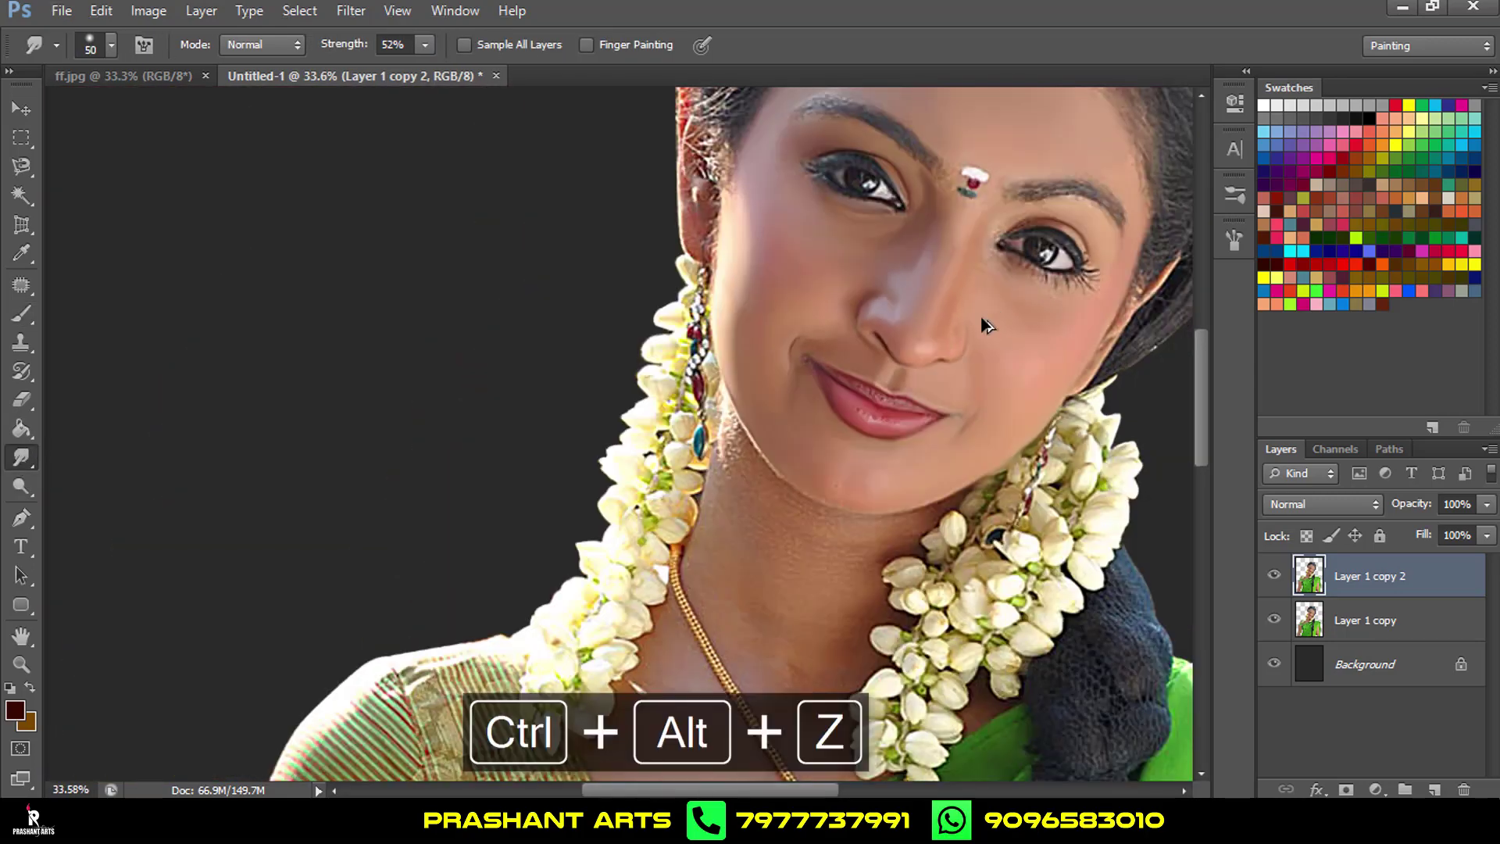
{"action": "scroll", "coordinate": [1001, 318], "scroll_direction": "up", "scroll_amount": 8}
{"action": "key", "text": "bracketleft"}
{"action": "key", "text": "bracketleft"}
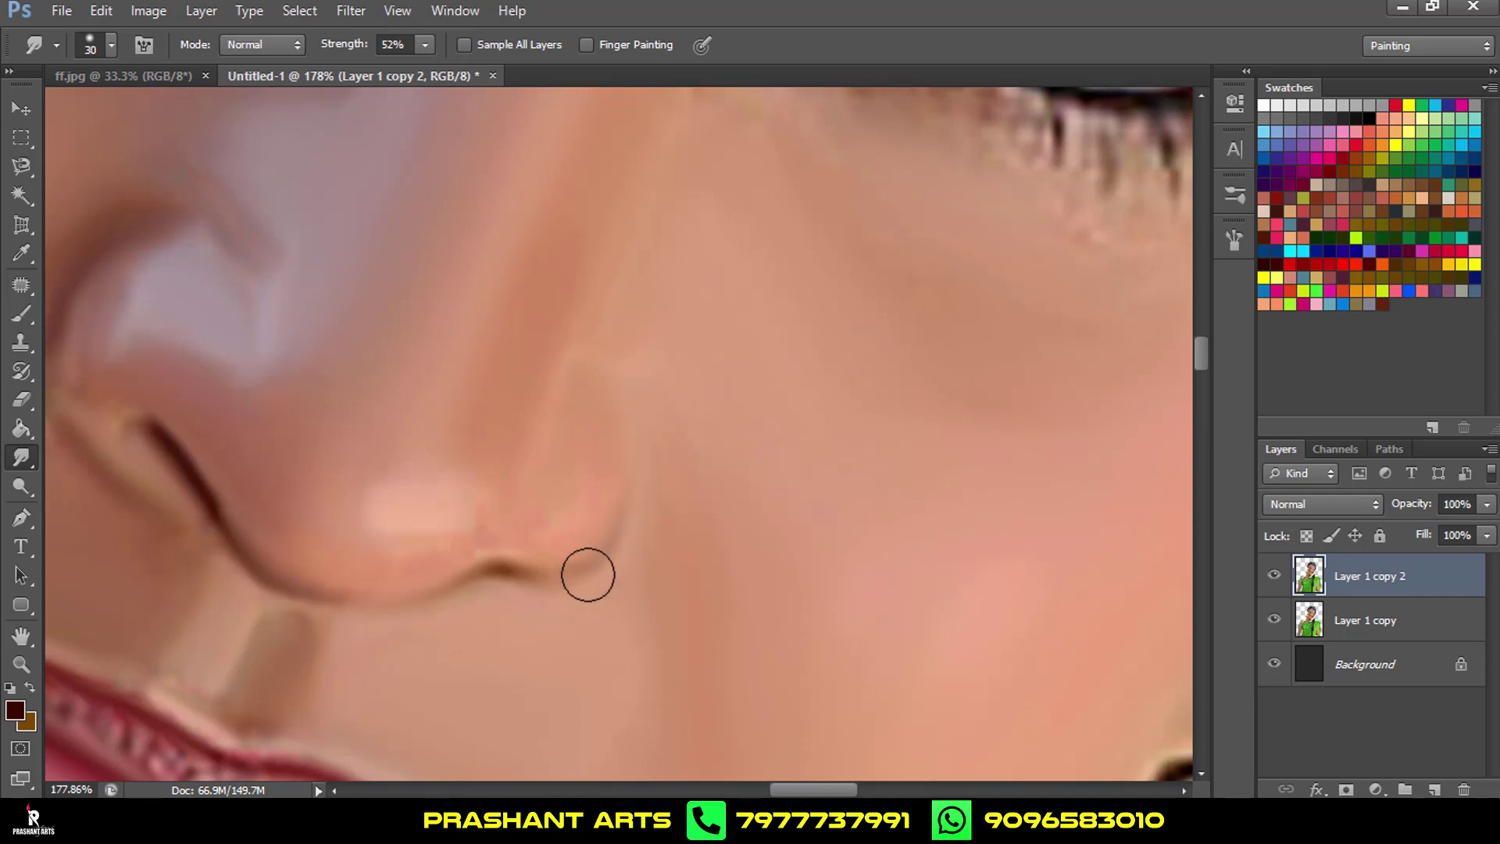
{"action": "scroll", "coordinate": [871, 341], "scroll_direction": "up", "scroll_amount": 3}
{"action": "scroll", "coordinate": [821, 383], "scroll_direction": "up", "scroll_amount": 1}
{"action": "scroll", "coordinate": [820, 352], "scroll_direction": "up", "scroll_amount": 1}
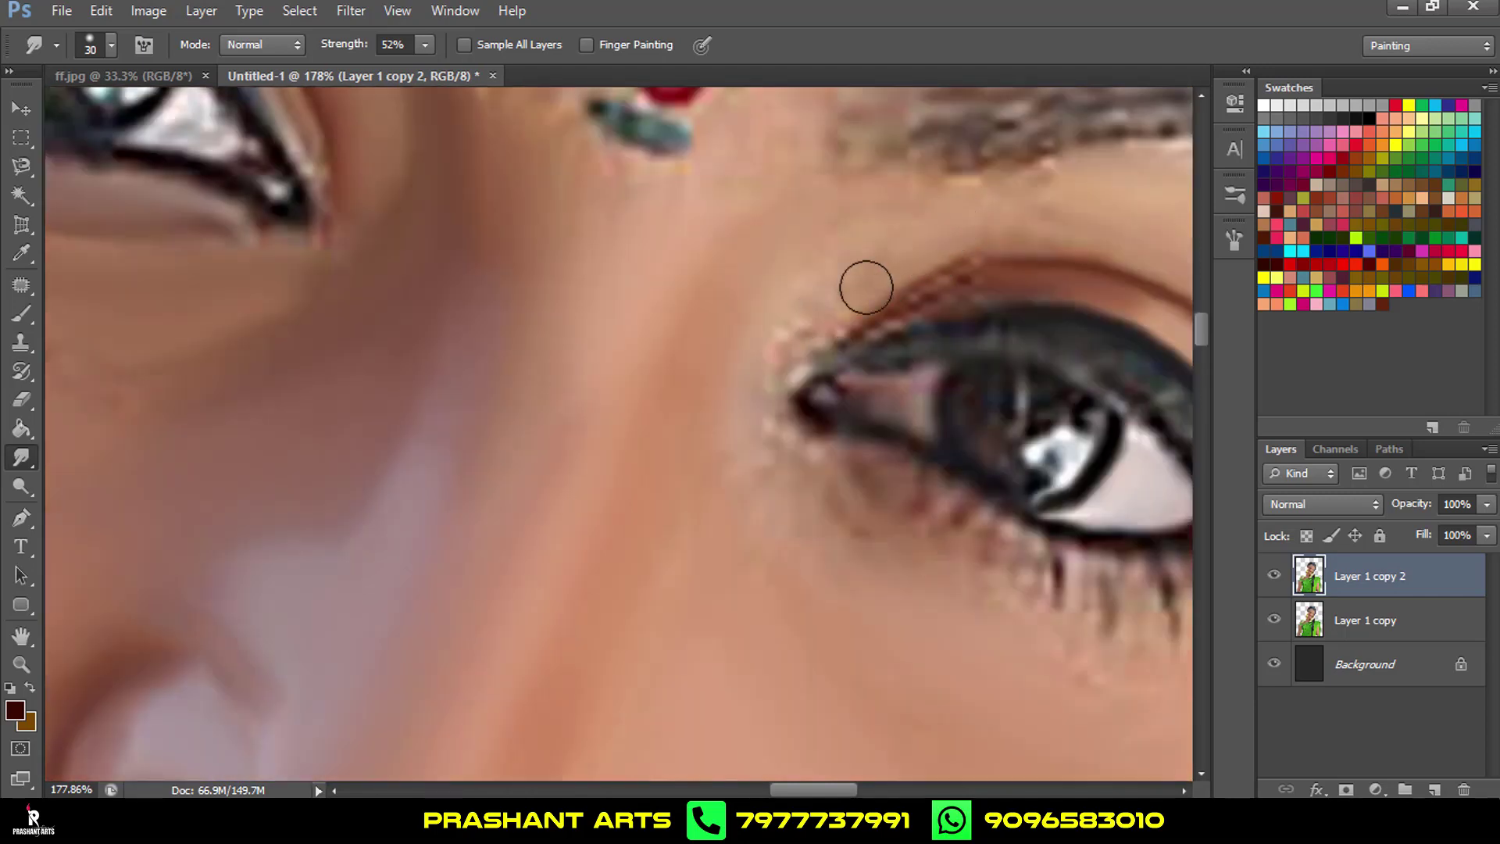
{"action": "left_click_drag", "start_coordinate": [866, 288], "coordinate": [824, 327]}
{"action": "scroll", "coordinate": [1022, 297], "scroll_direction": "up", "scroll_amount": 2}
{"action": "scroll", "coordinate": [1022, 296], "scroll_direction": "right", "scroll_amount": 2}
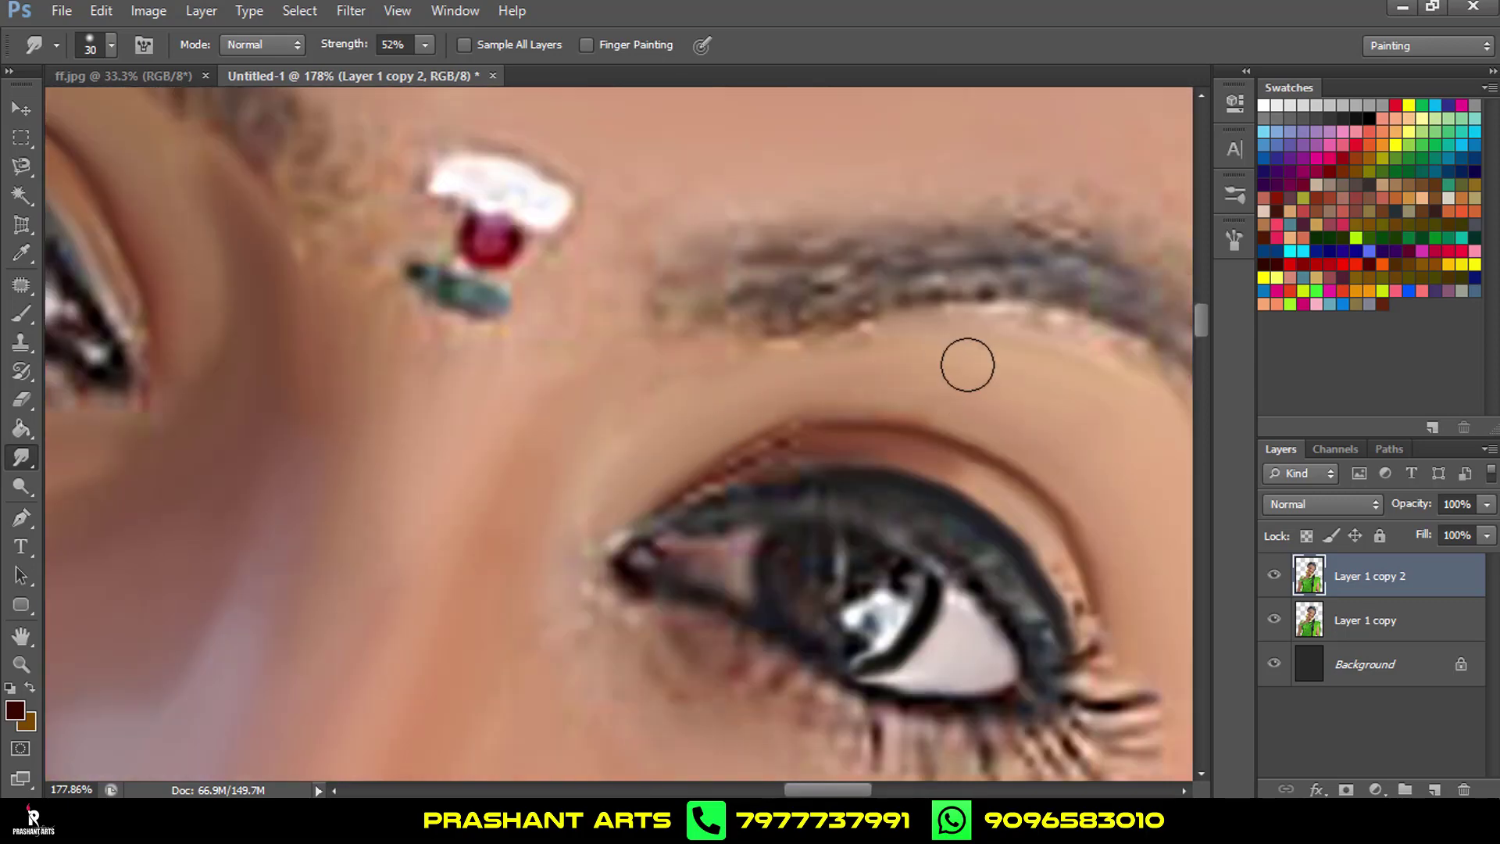
{"action": "key", "text": "ctrl+alt+z"}
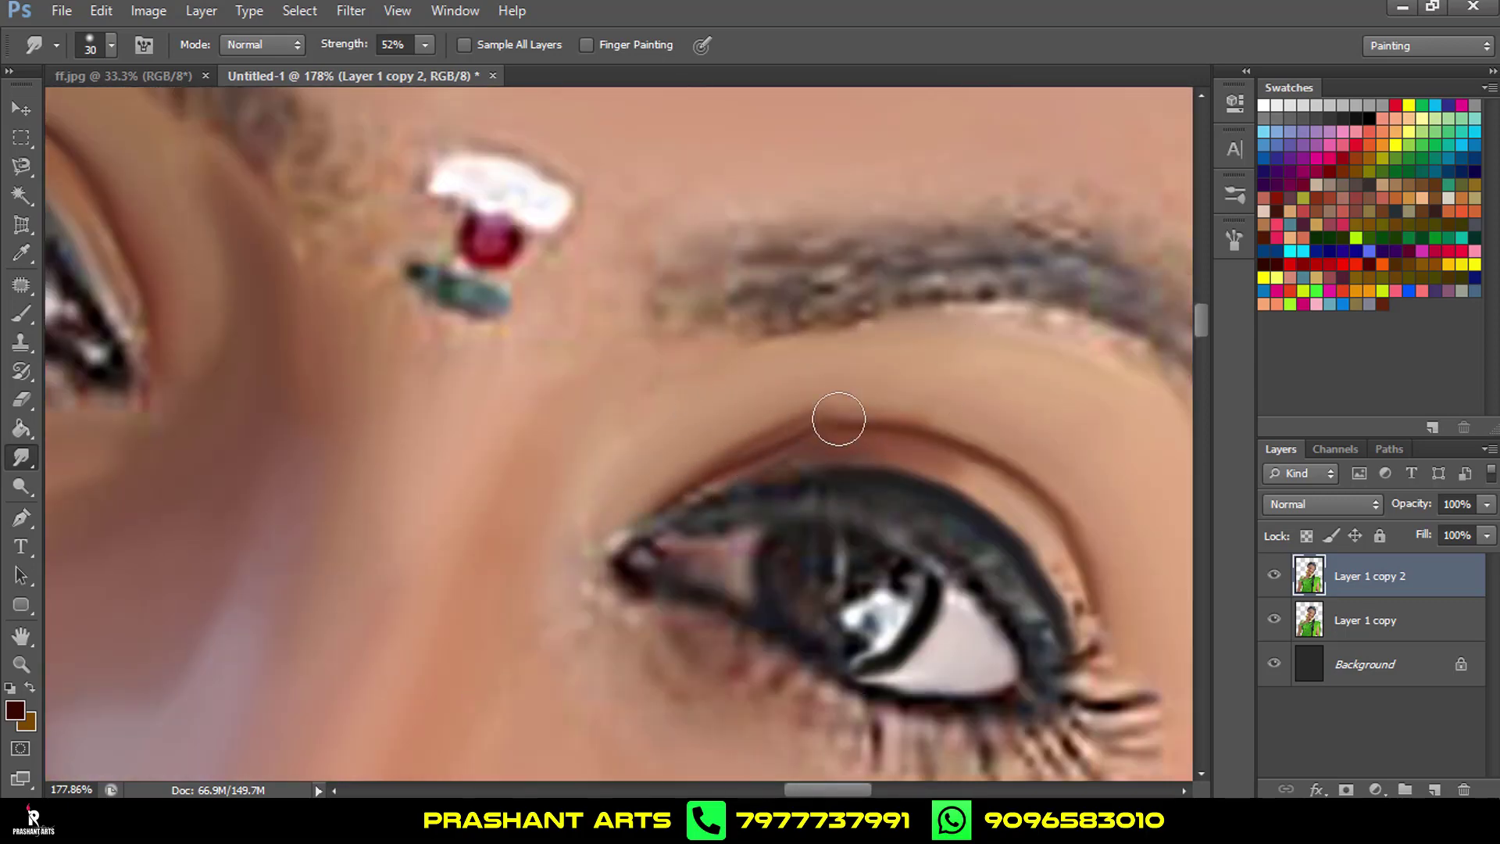
Smooth the skin beside the bindi's green gem, discarding the stroke over the bindi.
{"action": "scroll", "coordinate": [1143, 312], "scroll_direction": "right", "scroll_amount": 5}
{"action": "key", "text": "bracketright"}
{"action": "key", "text": "bracketright"}
{"action": "key", "text": "bracketright"}
{"action": "scroll", "coordinate": [787, 295], "scroll_direction": "up", "scroll_amount": 3}
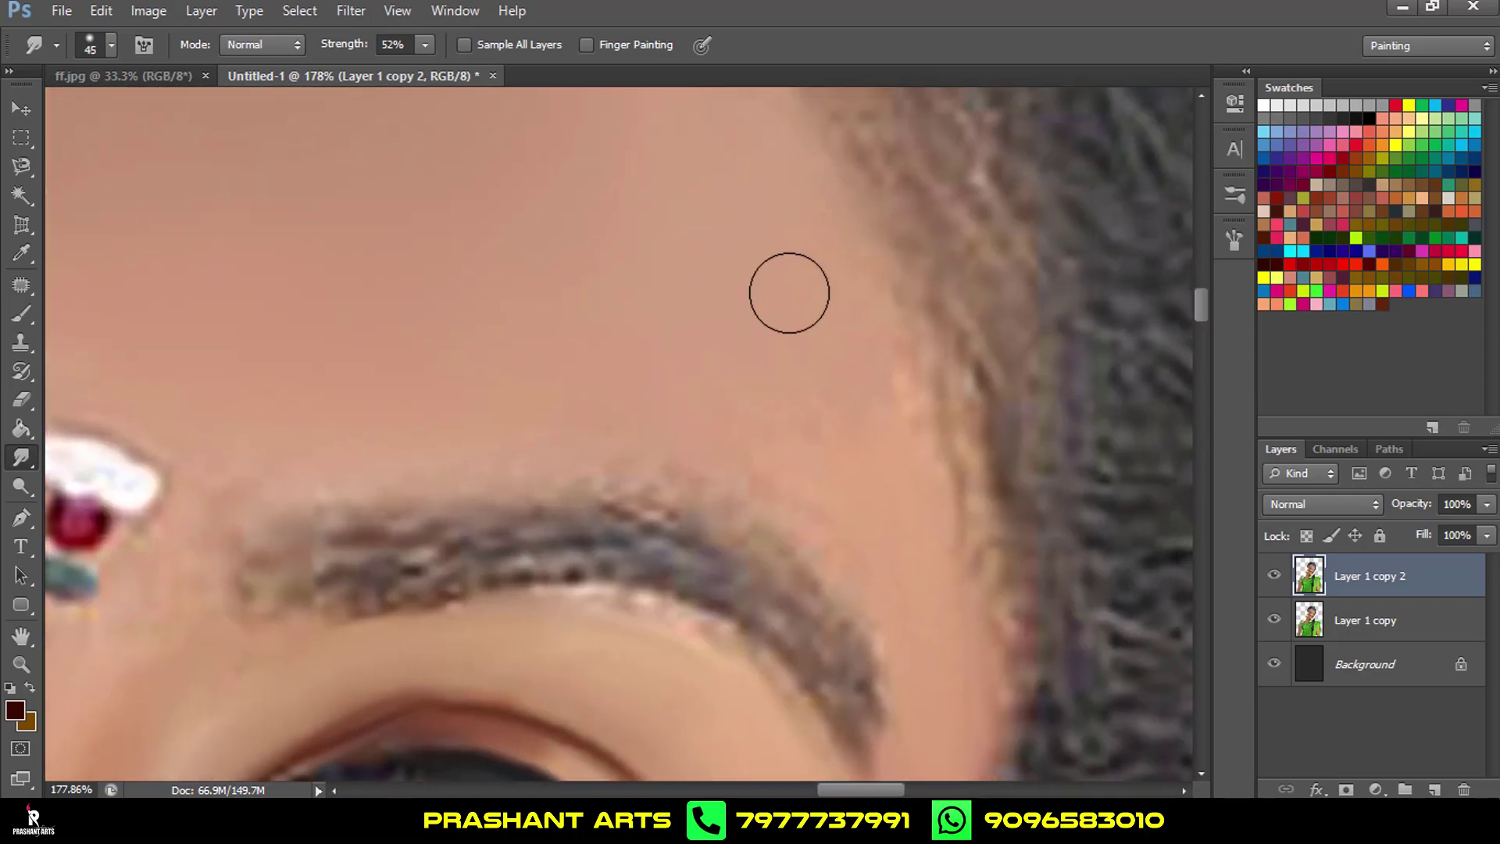
{"action": "scroll", "coordinate": [820, 452], "scroll_direction": "left", "scroll_amount": 2}
{"action": "left_click_drag", "start_coordinate": [235, 481], "coordinate": [335, 459]}
{"action": "key", "text": "ctrl+alt+z"}
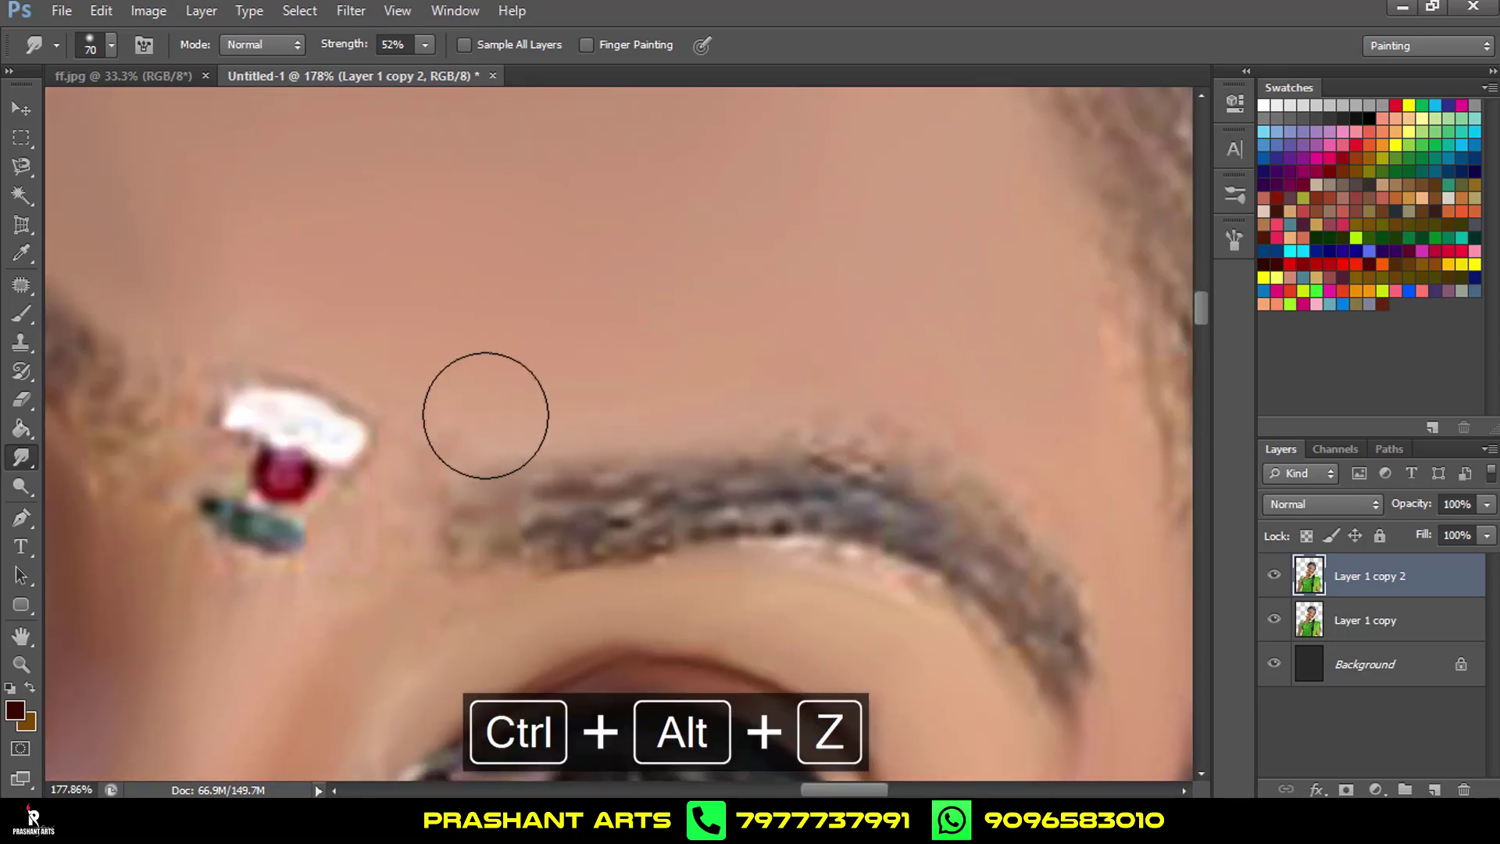
{"action": "scroll", "coordinate": [505, 429], "scroll_direction": "left", "scroll_amount": 5}
{"action": "scroll", "coordinate": [848, 265], "scroll_direction": "down", "scroll_amount": 2}
{"action": "key", "text": "bracketleft"}
{"action": "key", "text": "bracketleft"}
{"action": "key", "text": "bracketleft"}
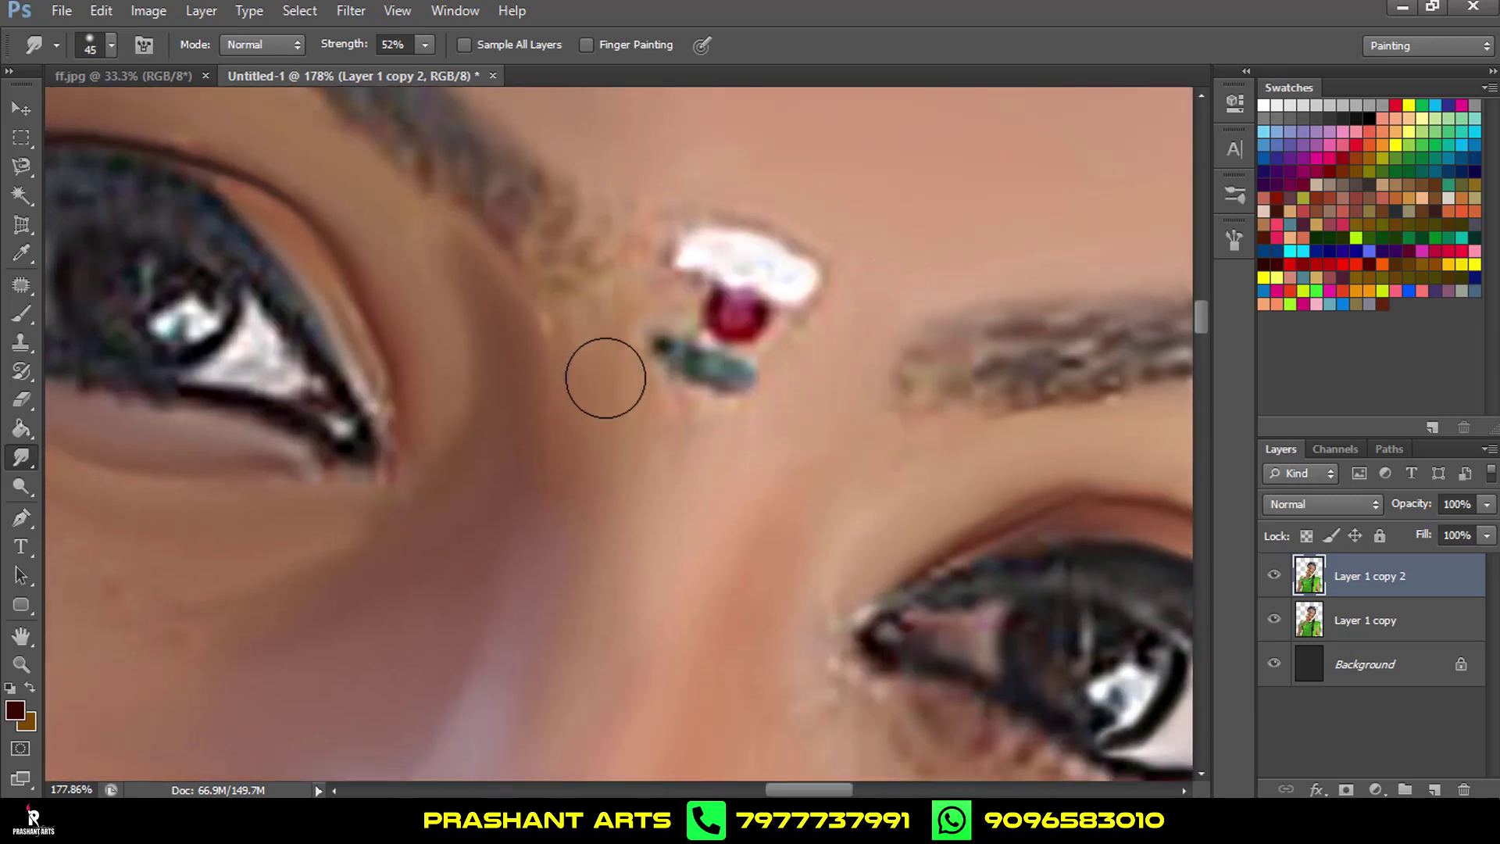
{"action": "left_click_drag", "start_coordinate": [603, 378], "coordinate": [700, 432]}
Zoom and pan to bring the cheek below the eye into view.
{"action": "scroll", "coordinate": [596, 425], "scroll_direction": "down", "scroll_amount": 3}
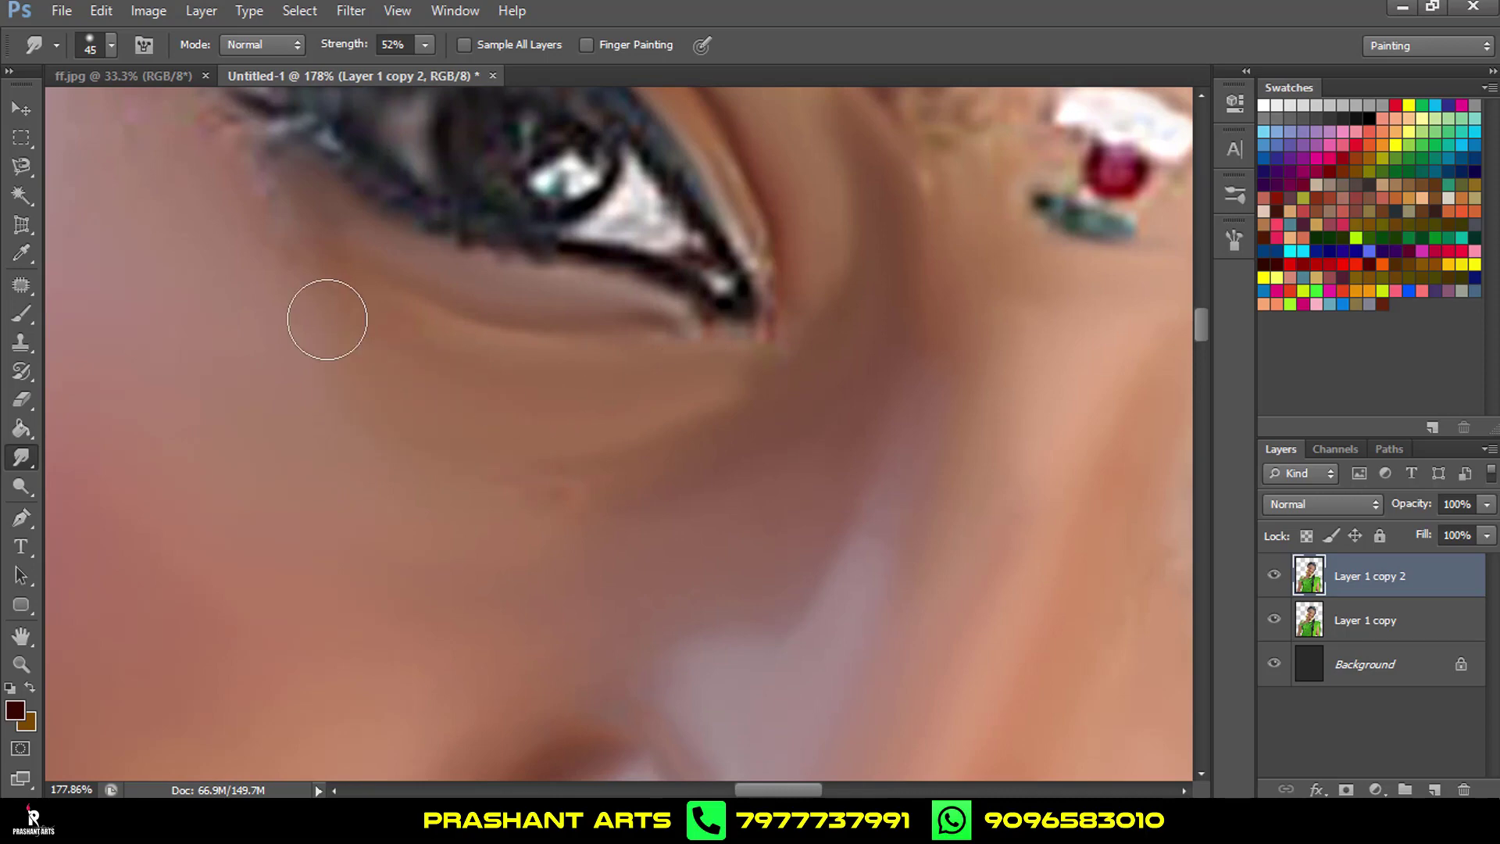
{"action": "scroll", "coordinate": [710, 457], "scroll_direction": "down", "scroll_amount": 3}
{"action": "scroll", "coordinate": [709, 457], "scroll_direction": "down", "scroll_amount": 4}
{"action": "scroll", "coordinate": [482, 546], "scroll_direction": "up", "scroll_amount": 5}
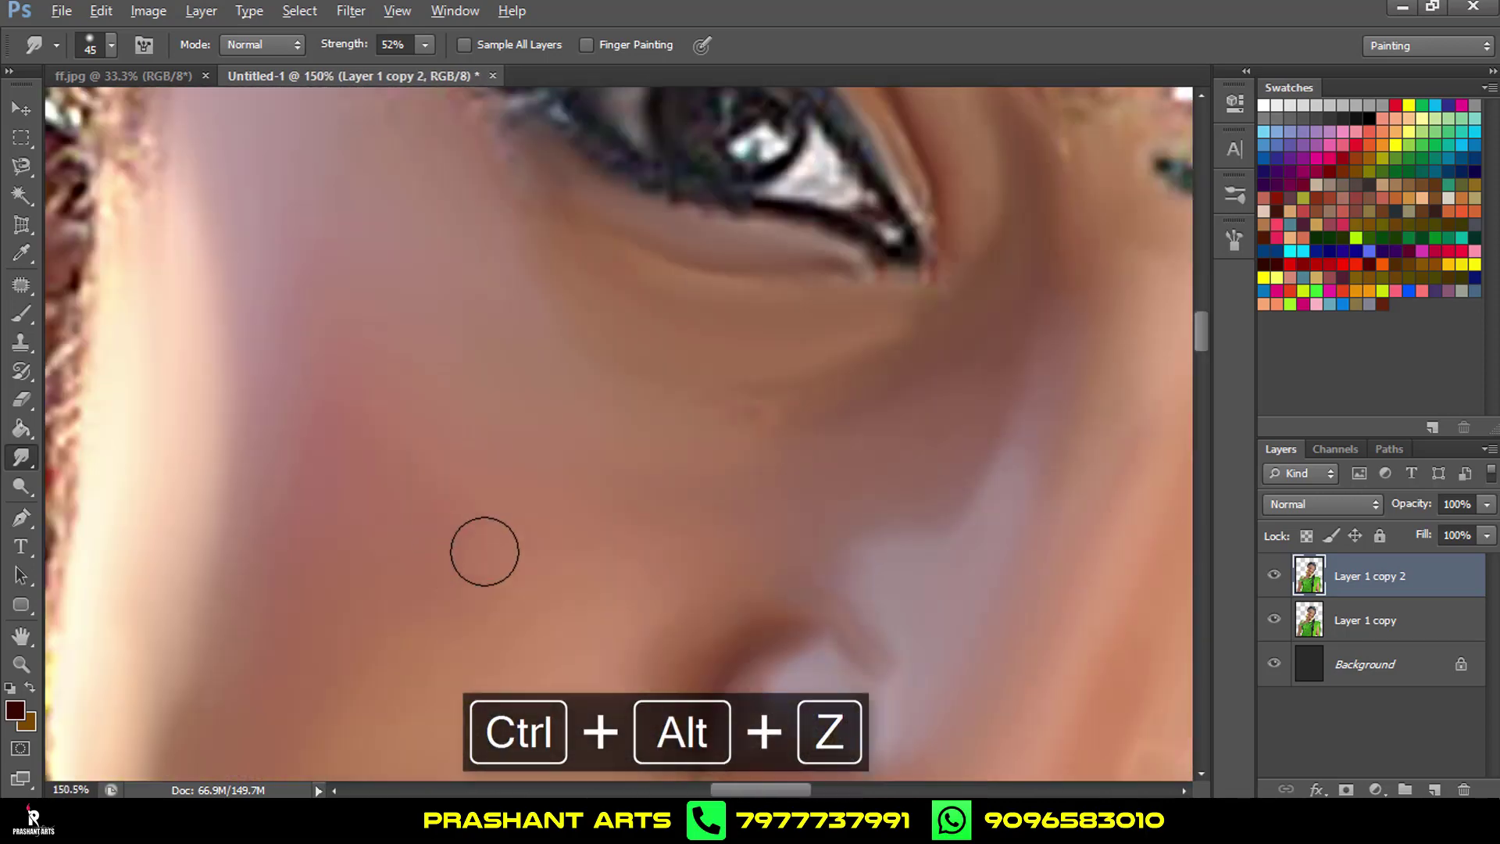
{"action": "scroll", "coordinate": [937, 362], "scroll_direction": "up", "scroll_amount": 2}
{"action": "scroll", "coordinate": [681, 352], "scroll_direction": "down", "scroll_amount": 2}
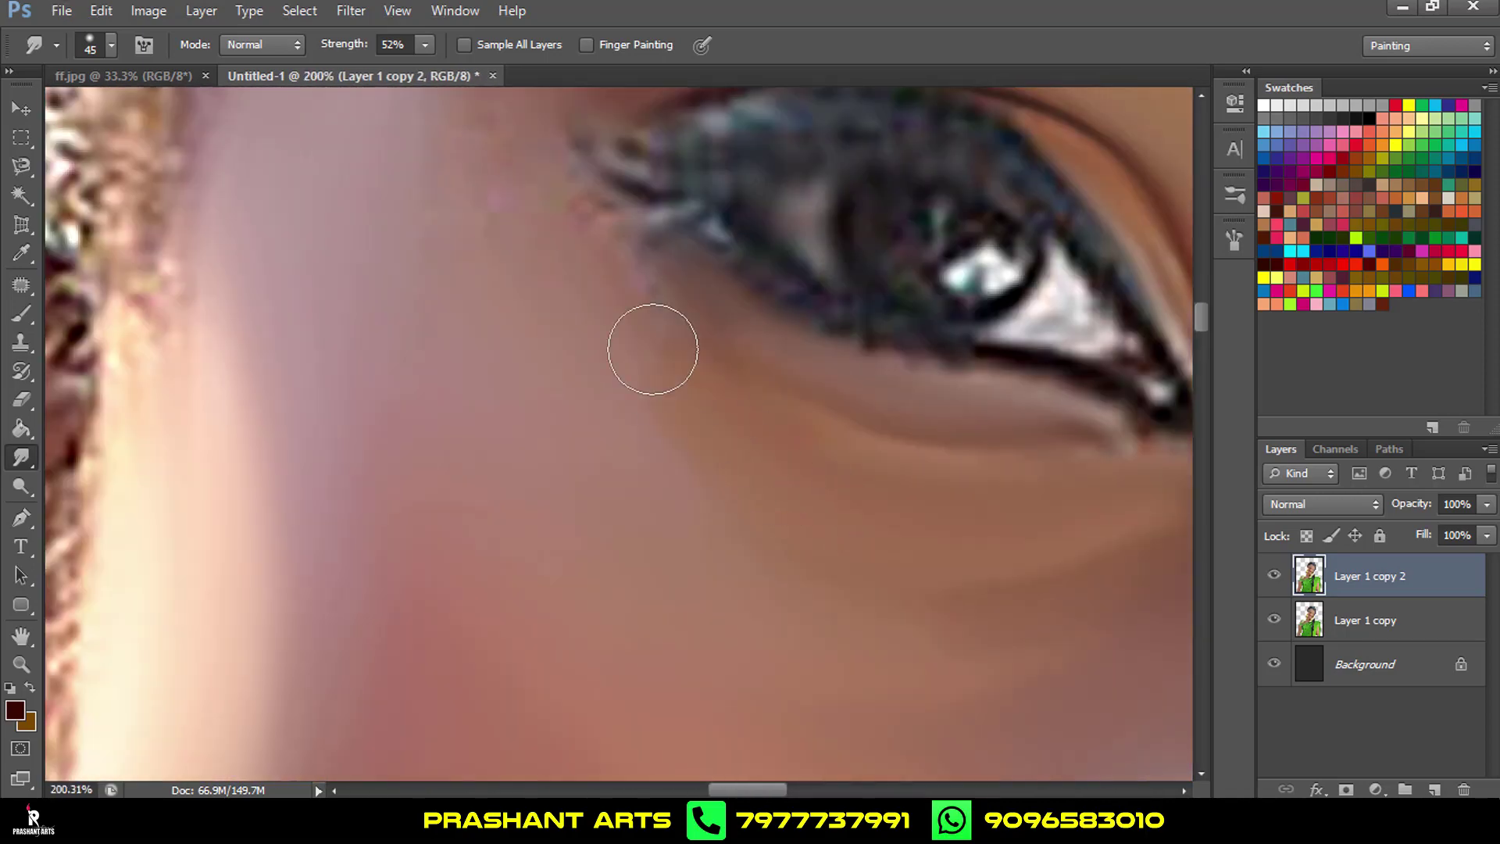
{"action": "scroll", "coordinate": [547, 370], "scroll_direction": "down", "scroll_amount": 2}
{"action": "scroll", "coordinate": [547, 370], "scroll_direction": "down", "scroll_amount": 4}
{"action": "scroll", "coordinate": [713, 368], "scroll_direction": "up", "scroll_amount": 6}
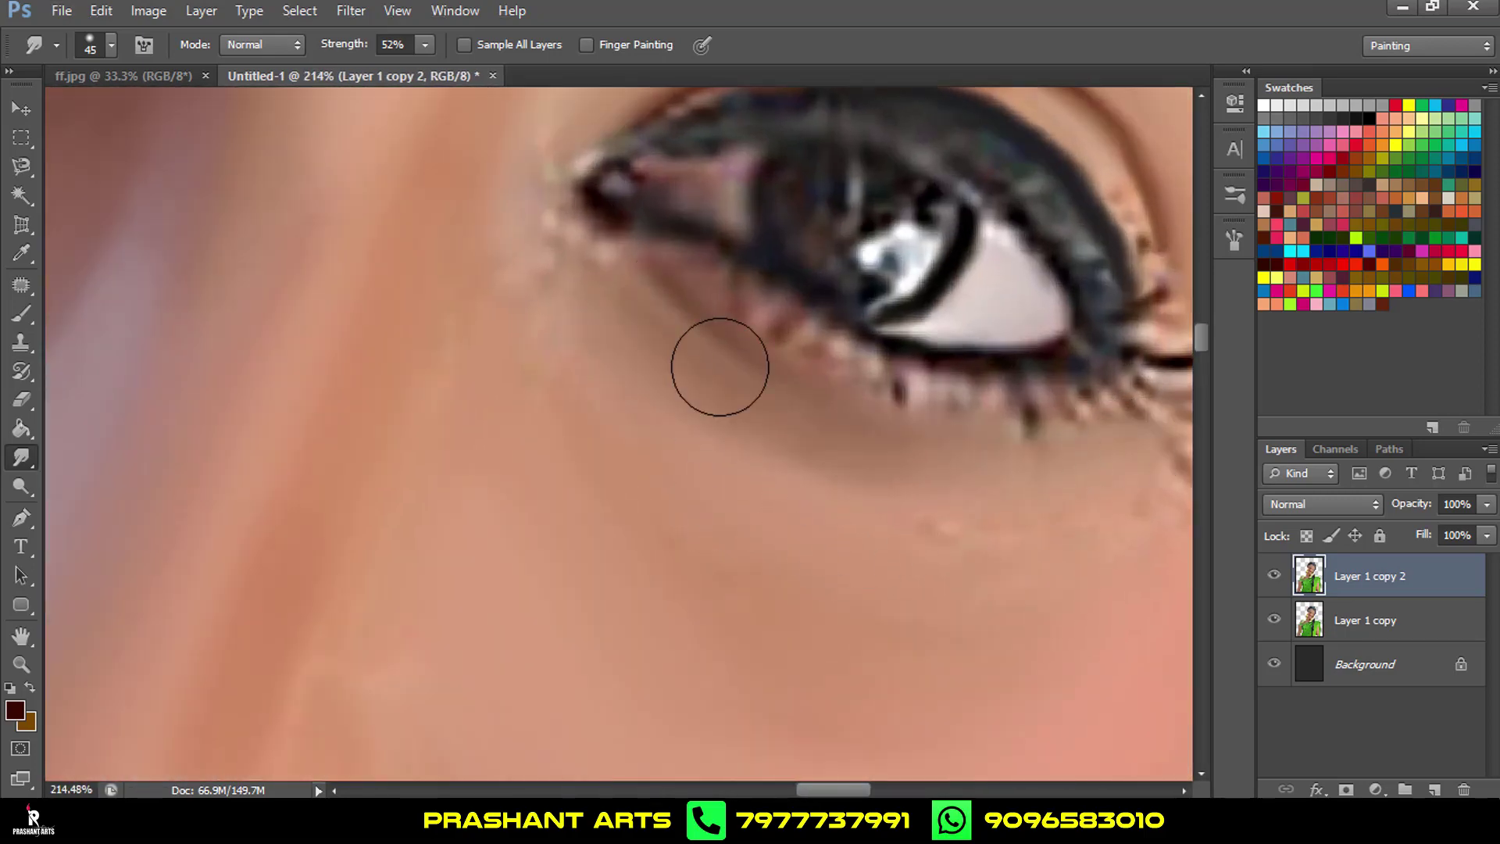
{"action": "scroll", "coordinate": [781, 469], "scroll_direction": "down", "scroll_amount": 3}
{"action": "scroll", "coordinate": [867, 373], "scroll_direction": "up", "scroll_amount": 3}
{"action": "scroll", "coordinate": [864, 469], "scroll_direction": "up", "scroll_amount": 3}
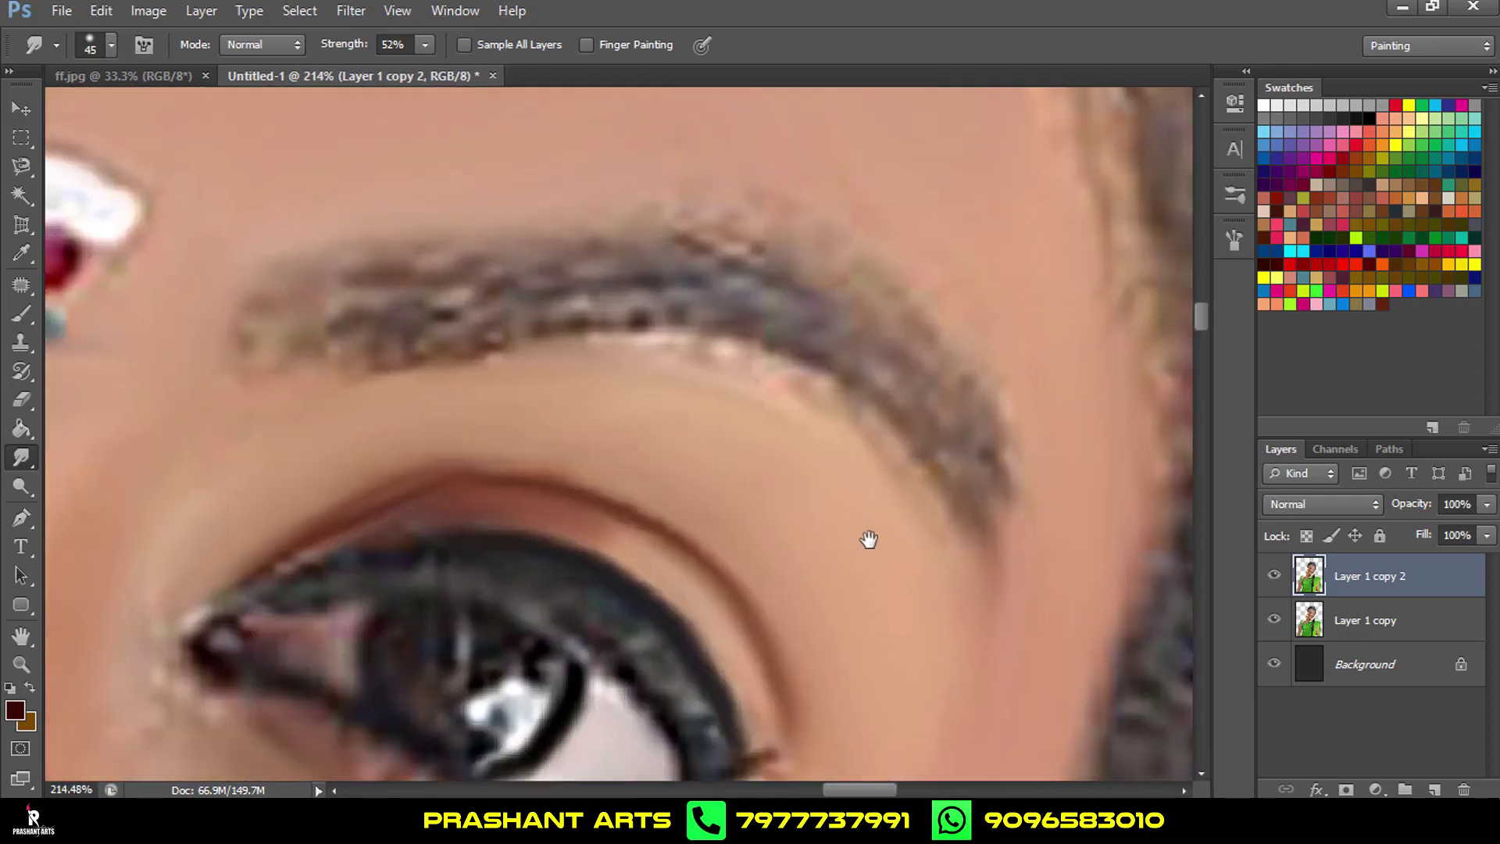
{"action": "scroll", "coordinate": [829, 508], "scroll_direction": "down", "scroll_amount": 5}
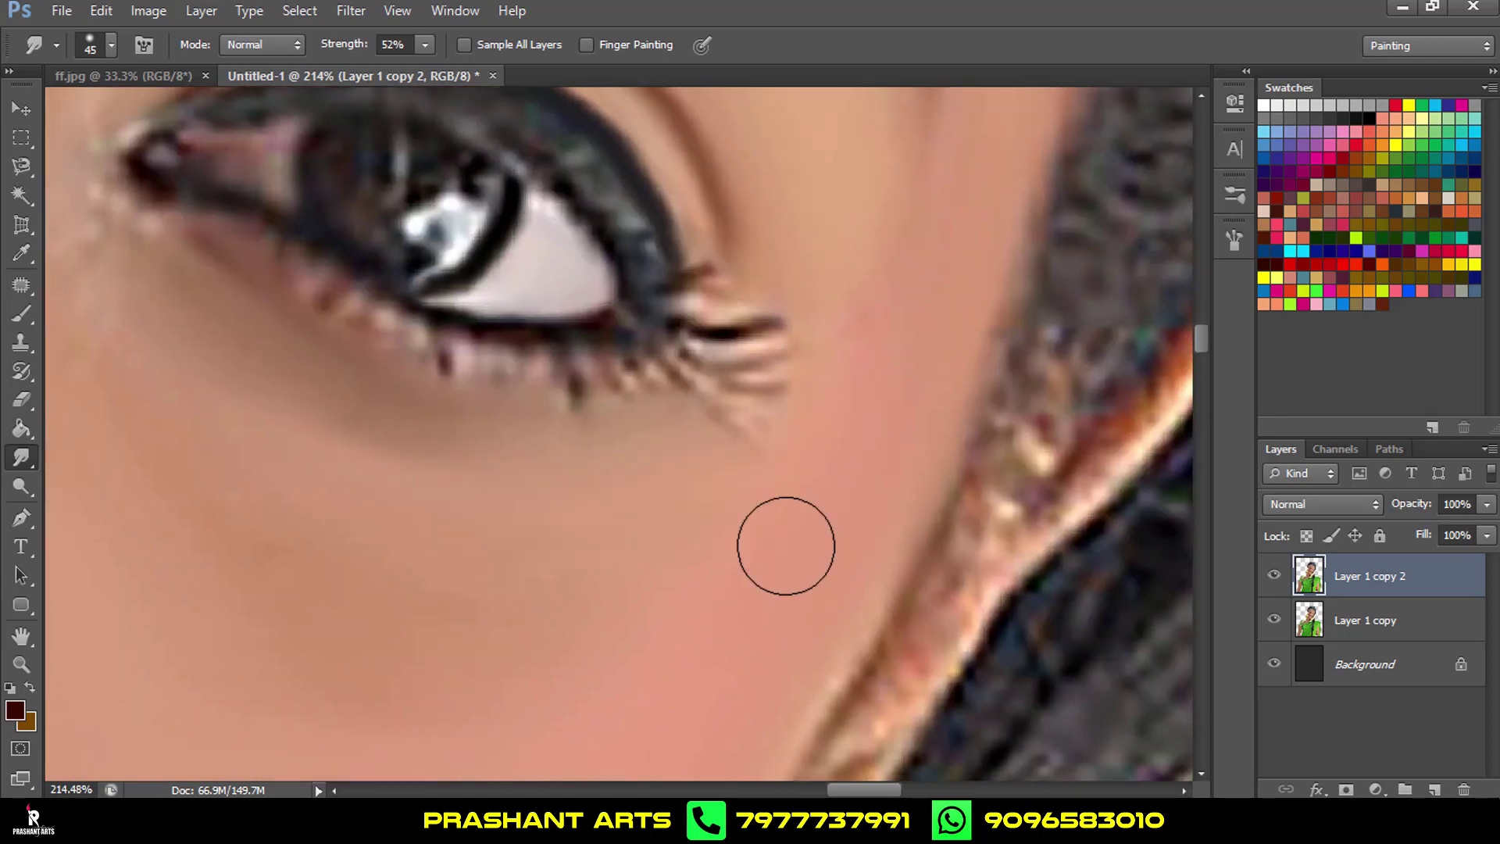
{"action": "left_click_drag", "start_coordinate": [742, 327], "coordinate": [797, 257]}
{"action": "scroll", "coordinate": [813, 536], "scroll_direction": "down", "scroll_amount": 3}
Zoom to the neck and smudge the speckled skin along the chin line.
{"action": "scroll", "coordinate": [750, 445], "scroll_direction": "down", "scroll_amount": 5}
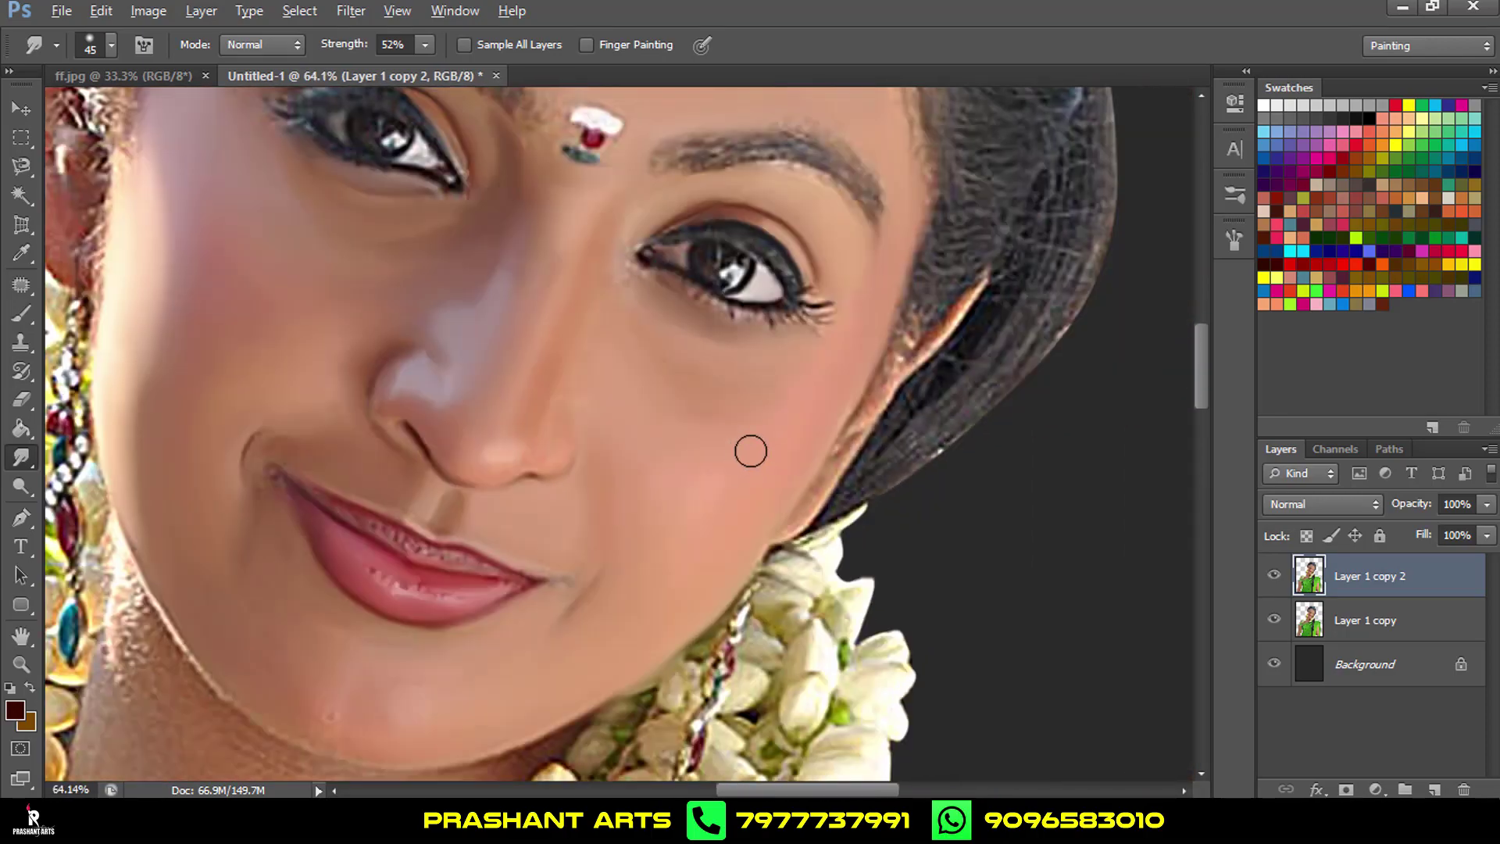
{"action": "scroll", "coordinate": [751, 446], "scroll_direction": "down", "scroll_amount": 3}
{"action": "scroll", "coordinate": [576, 523], "scroll_direction": "down", "scroll_amount": 2}
{"action": "scroll", "coordinate": [536, 551], "scroll_direction": "up", "scroll_amount": 6}
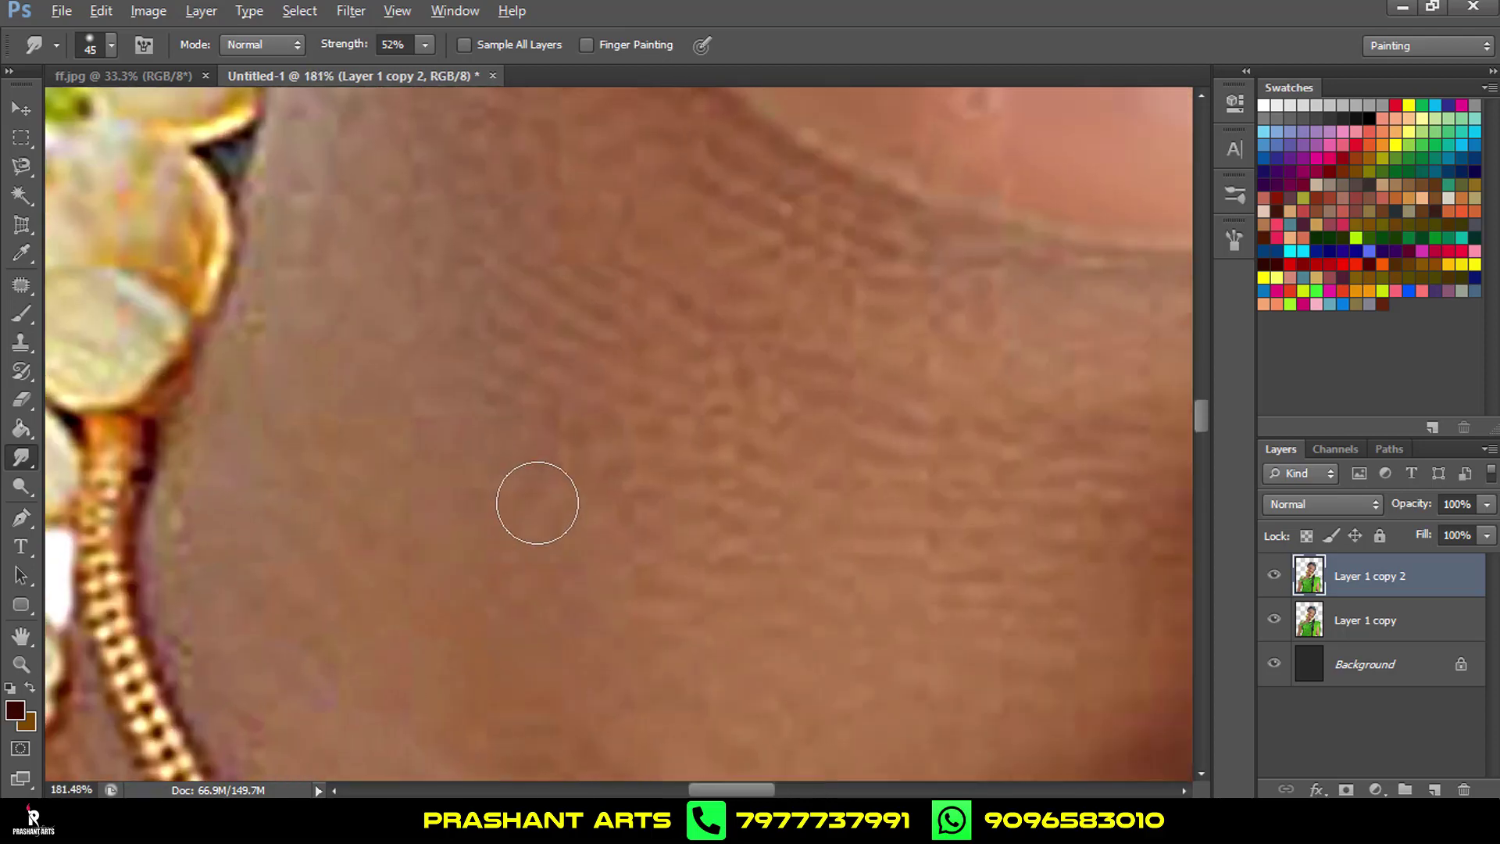
{"action": "scroll", "coordinate": [664, 438], "scroll_direction": "up", "scroll_amount": 2}
{"action": "scroll", "coordinate": [664, 367], "scroll_direction": "up", "scroll_amount": 2}
{"action": "scroll", "coordinate": [547, 313], "scroll_direction": "up", "scroll_amount": 2}
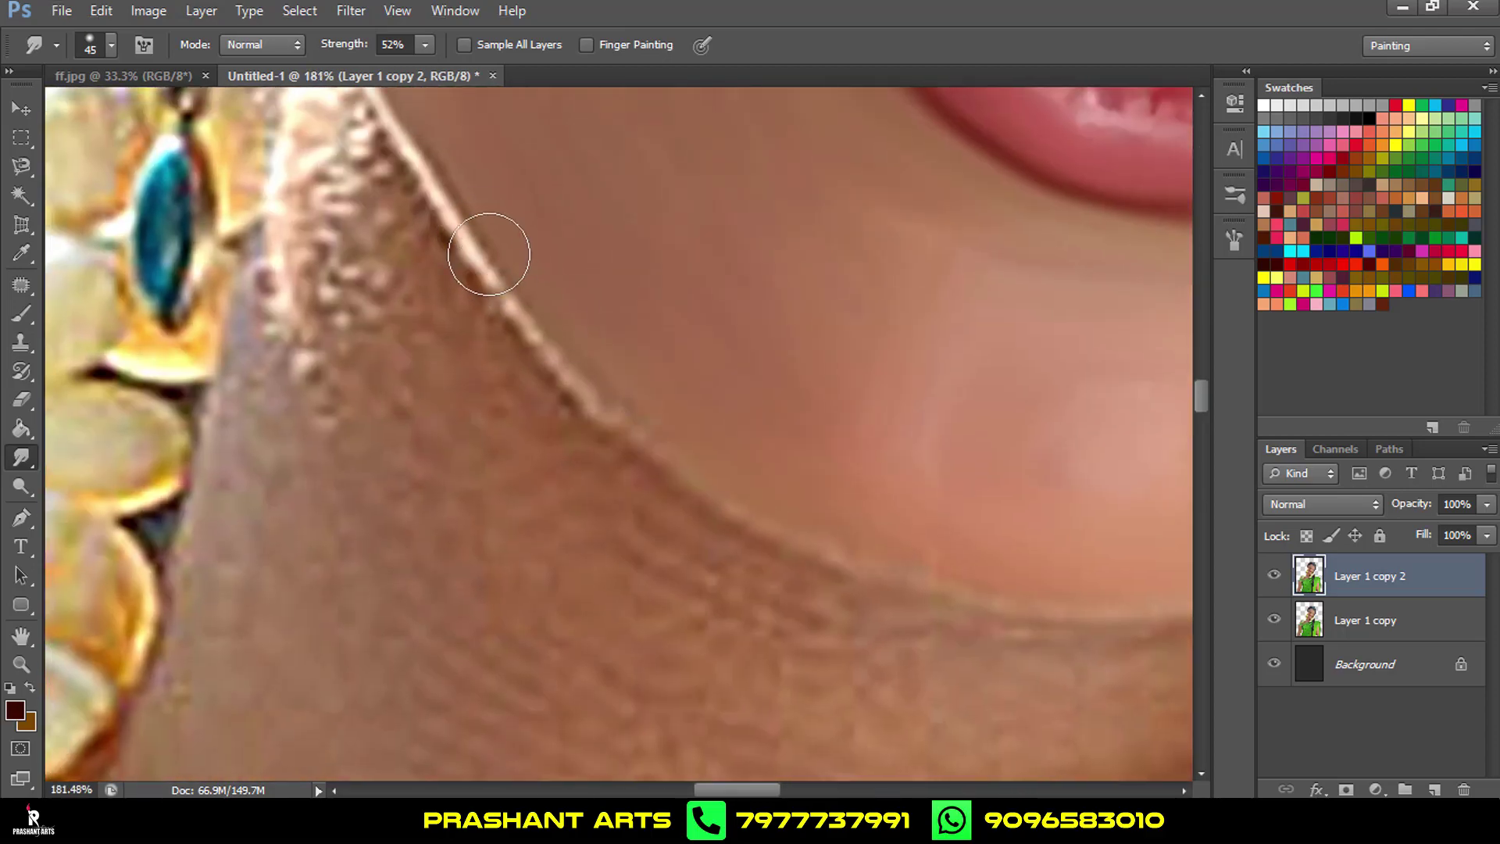
{"action": "scroll", "coordinate": [412, 402], "scroll_direction": "right", "scroll_amount": 6}
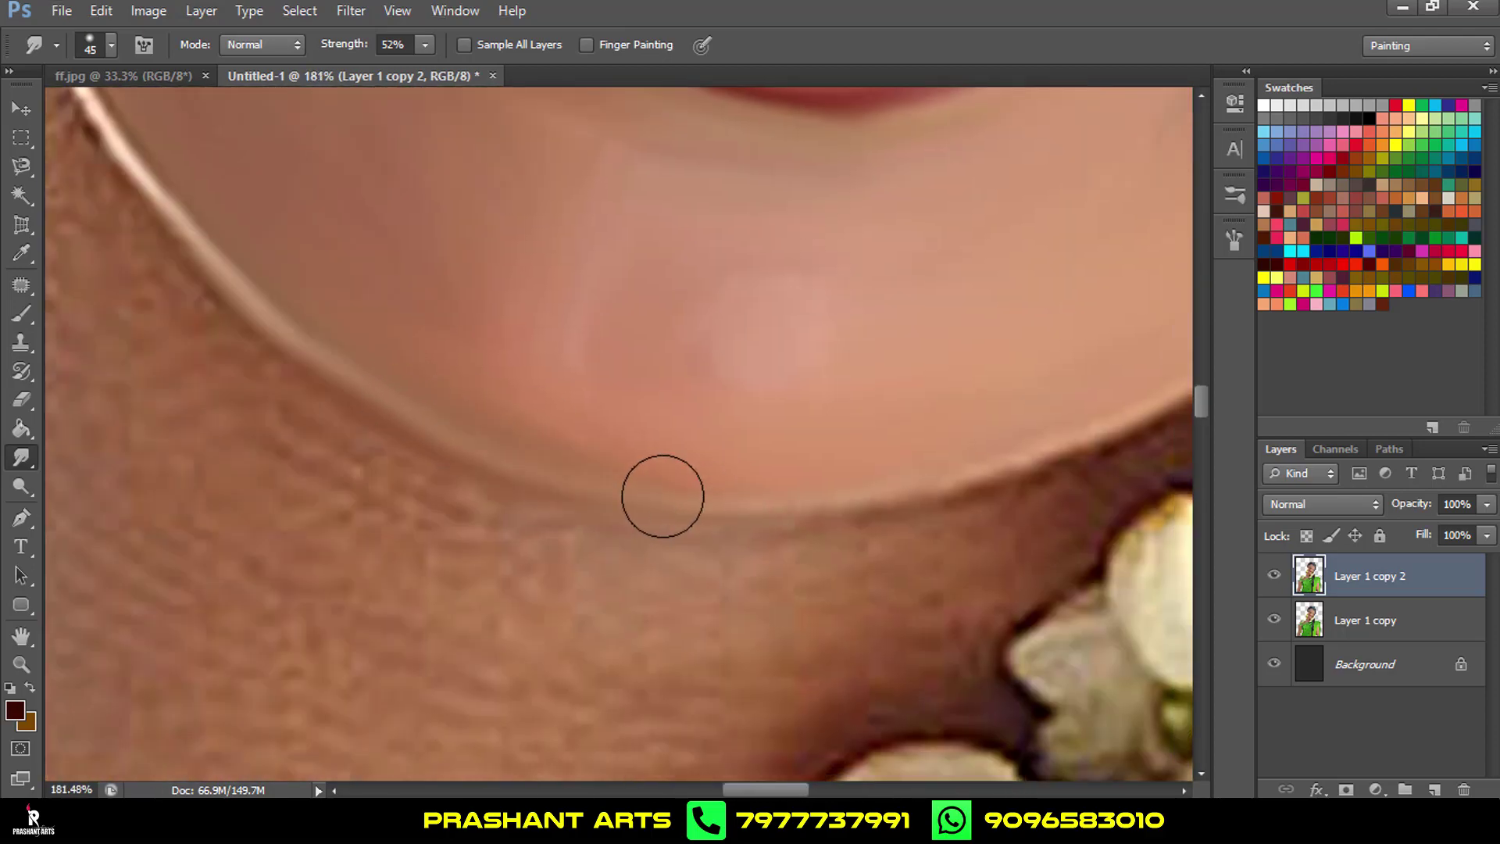
{"action": "scroll", "coordinate": [771, 523], "scroll_direction": "right", "scroll_amount": 3}
{"action": "scroll", "coordinate": [844, 435], "scroll_direction": "down", "scroll_amount": 5}
{"action": "scroll", "coordinate": [844, 435], "scroll_direction": "down", "scroll_amount": 2}
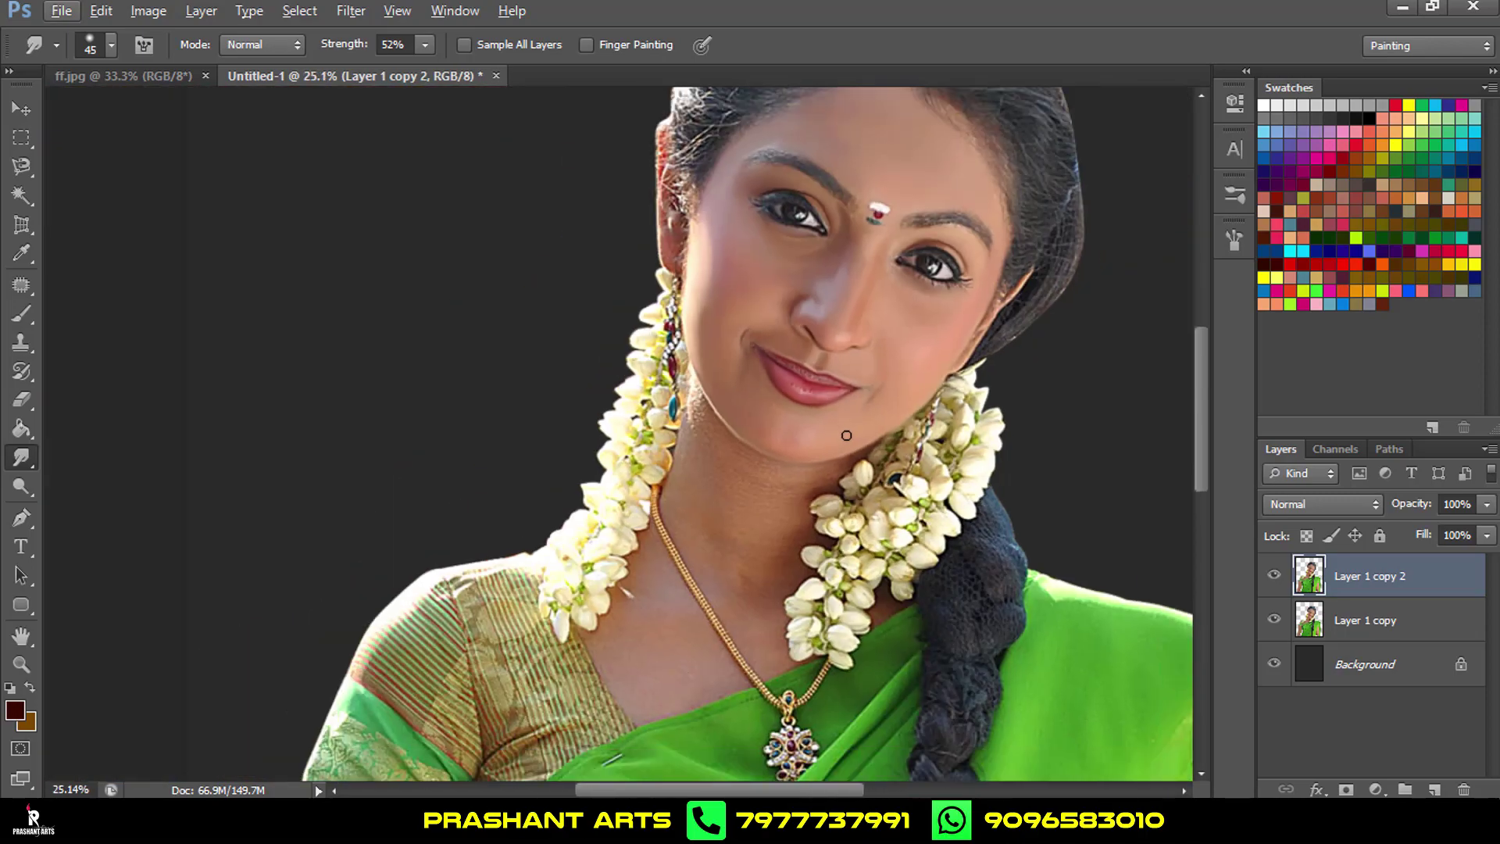
{"action": "scroll", "coordinate": [845, 436], "scroll_direction": "down", "scroll_amount": 1}
{"action": "scroll", "coordinate": [846, 434], "scroll_direction": "up", "scroll_amount": 5}
{"action": "scroll", "coordinate": [711, 462], "scroll_direction": "up", "scroll_amount": 2}
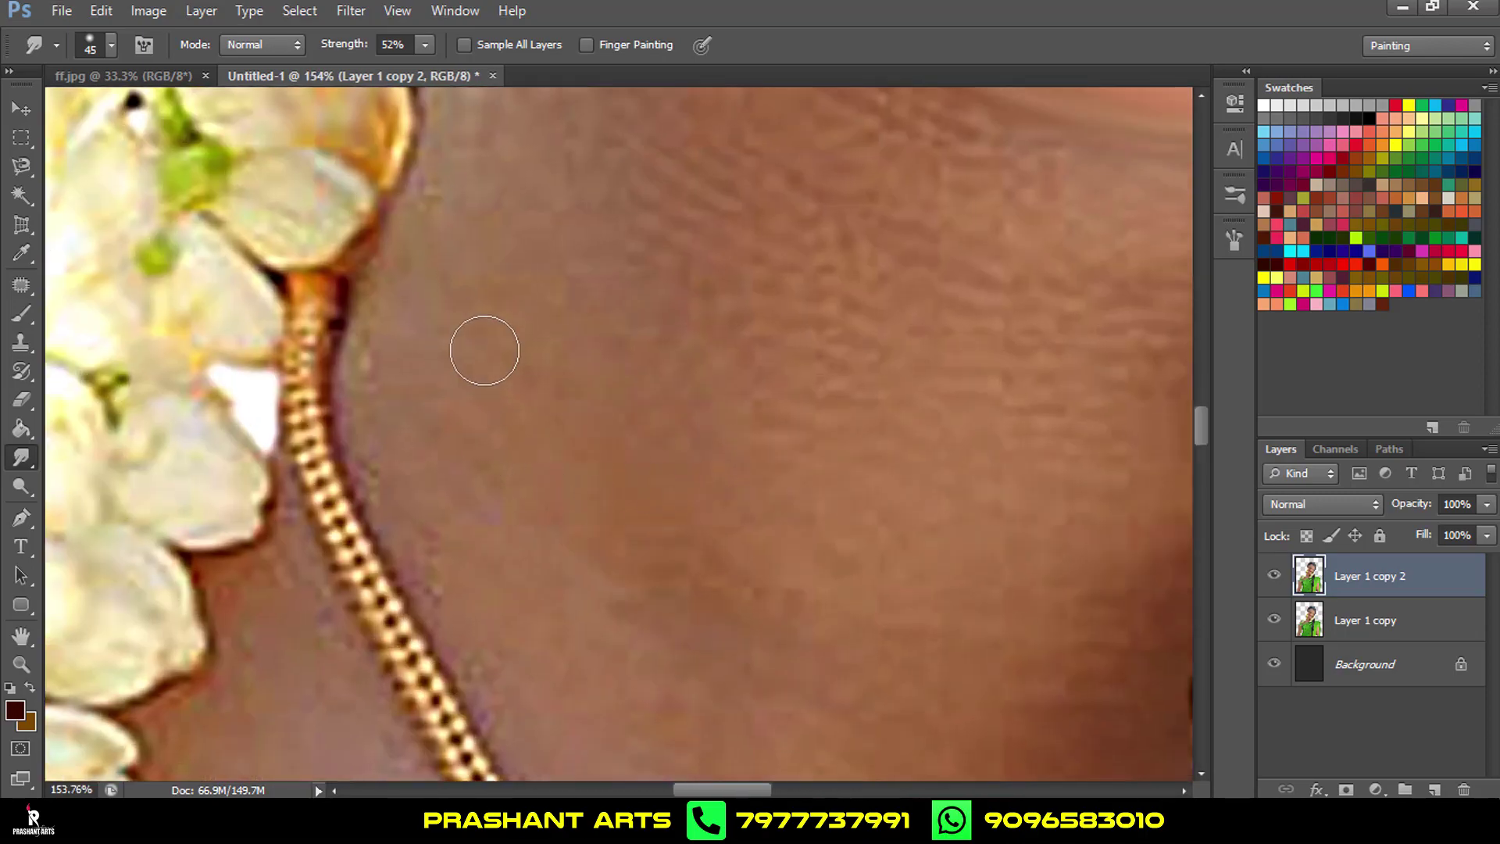
{"action": "scroll", "coordinate": [485, 345], "scroll_direction": "up", "scroll_amount": 1}
{"action": "scroll", "coordinate": [441, 523], "scroll_direction": "up", "scroll_amount": 3}
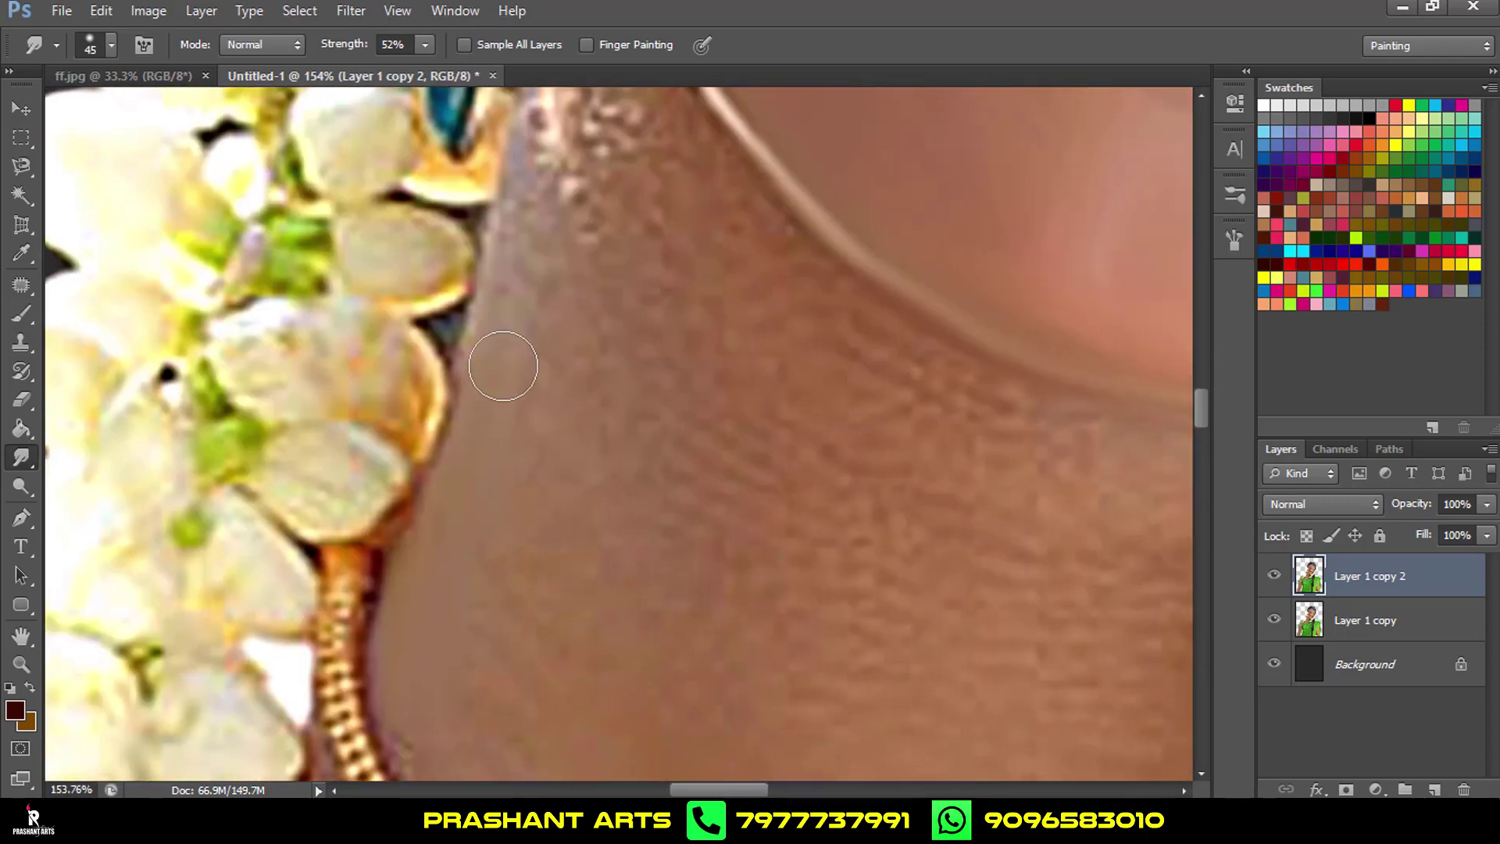
{"action": "scroll", "coordinate": [516, 496], "scroll_direction": "up", "scroll_amount": 2}
{"action": "mouse_move", "coordinate": [516, 496]}
{"action": "left_mouse_down"}
{"action": "mouse_move", "coordinate": [559, 311]}
{"action": "mouse_move", "coordinate": [542, 325]}
{"action": "mouse_move", "coordinate": [663, 403]}
{"action": "left_mouse_up"}
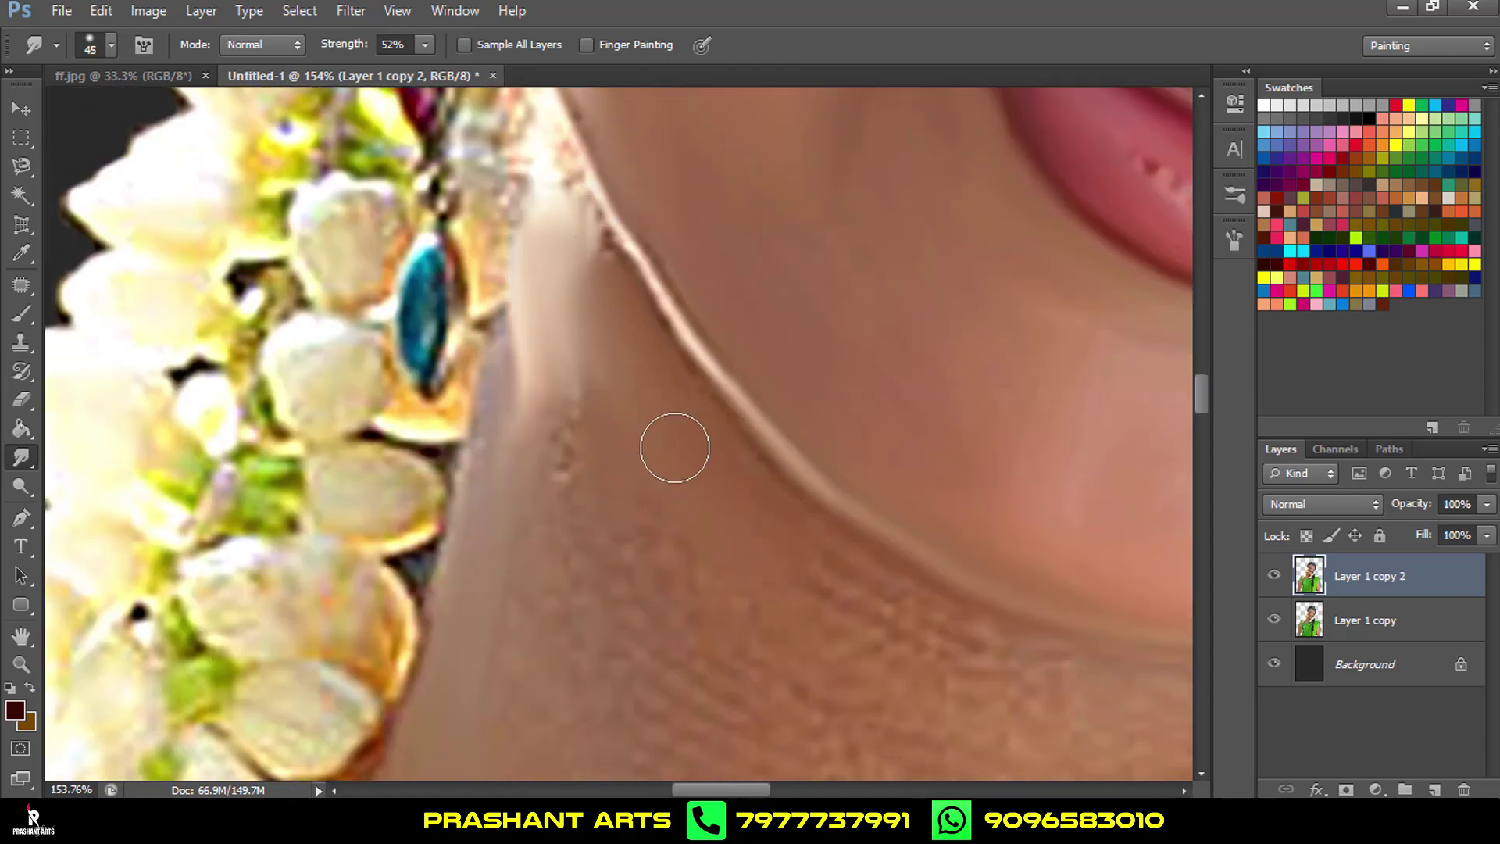
Smooth the dark patch along the gold chain's edge, resizing the brush with [ and ].
{"action": "left_click_drag", "start_coordinate": [670, 569], "coordinate": [495, 412]}
{"action": "key", "text": "bracketright"}
{"action": "key", "text": "bracketright"}
{"action": "key", "text": "bracketright"}
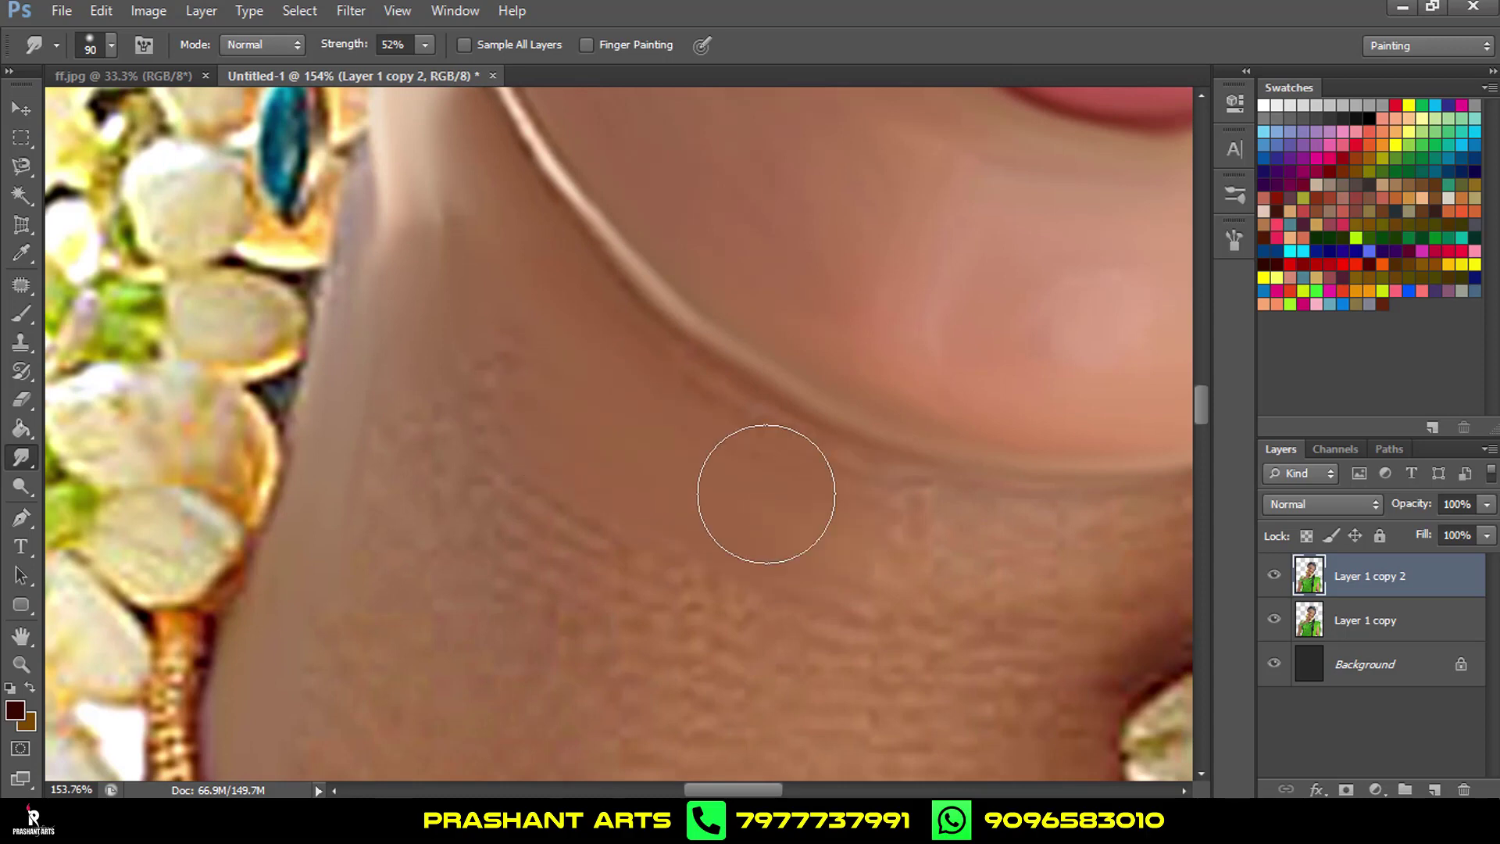
{"action": "scroll", "coordinate": [717, 452], "scroll_direction": "down", "scroll_amount": 3}
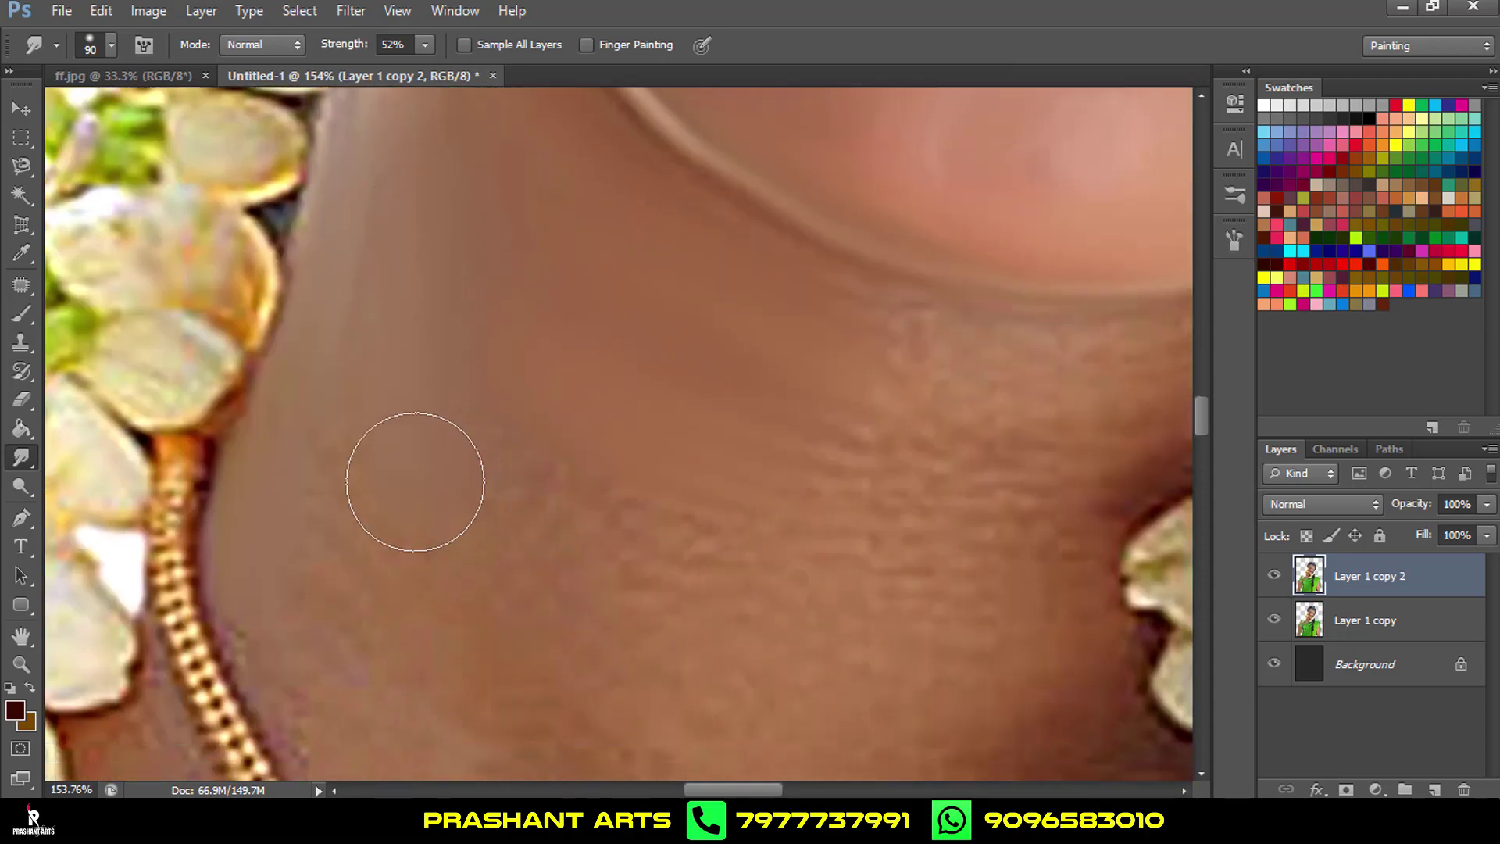
{"action": "scroll", "coordinate": [375, 543], "scroll_direction": "down", "scroll_amount": 3}
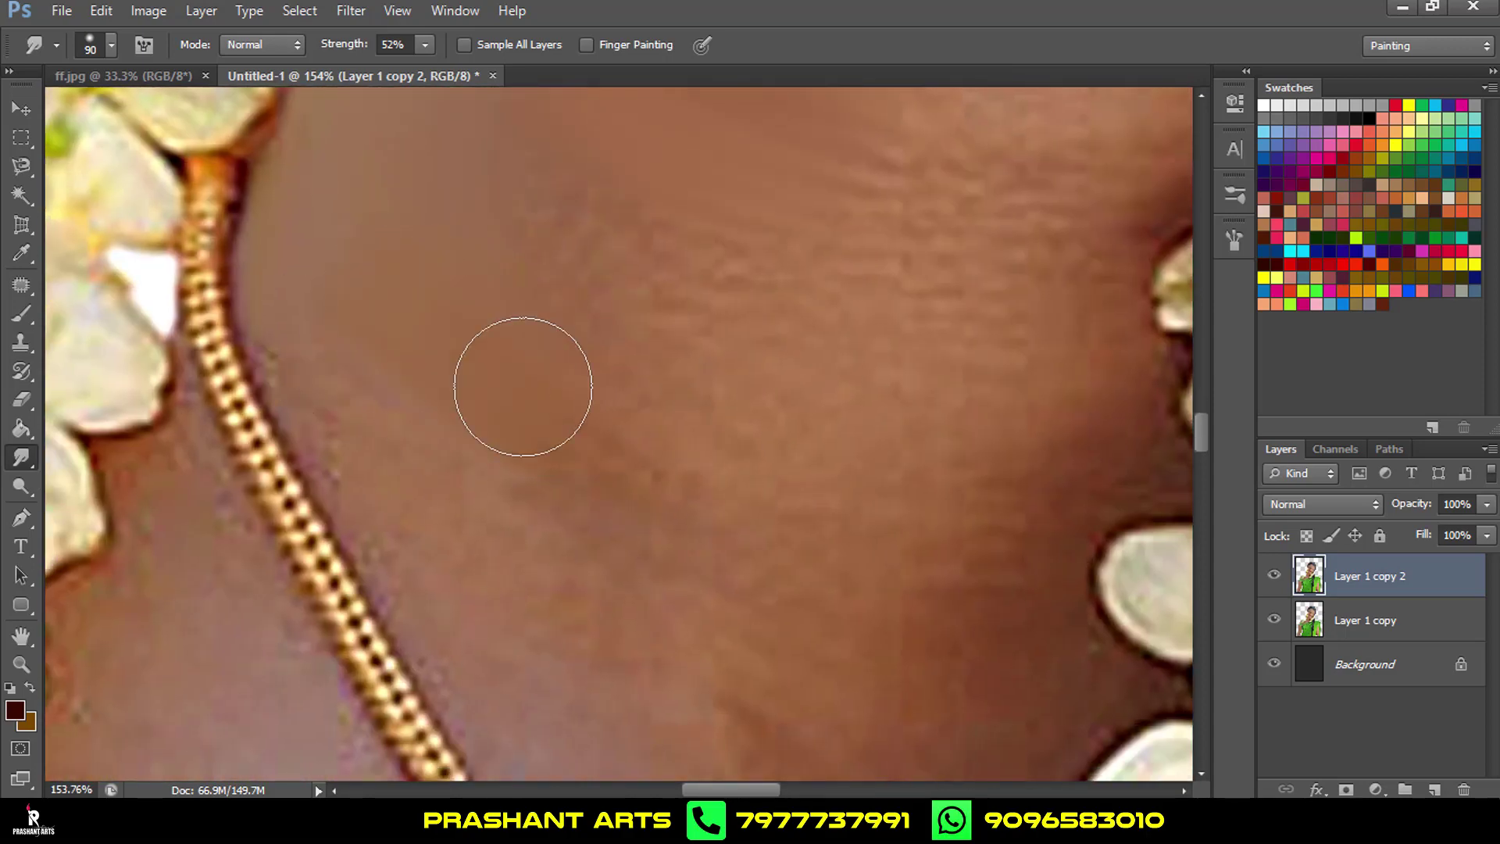
{"action": "scroll", "coordinate": [536, 318], "scroll_direction": "down", "scroll_amount": 3}
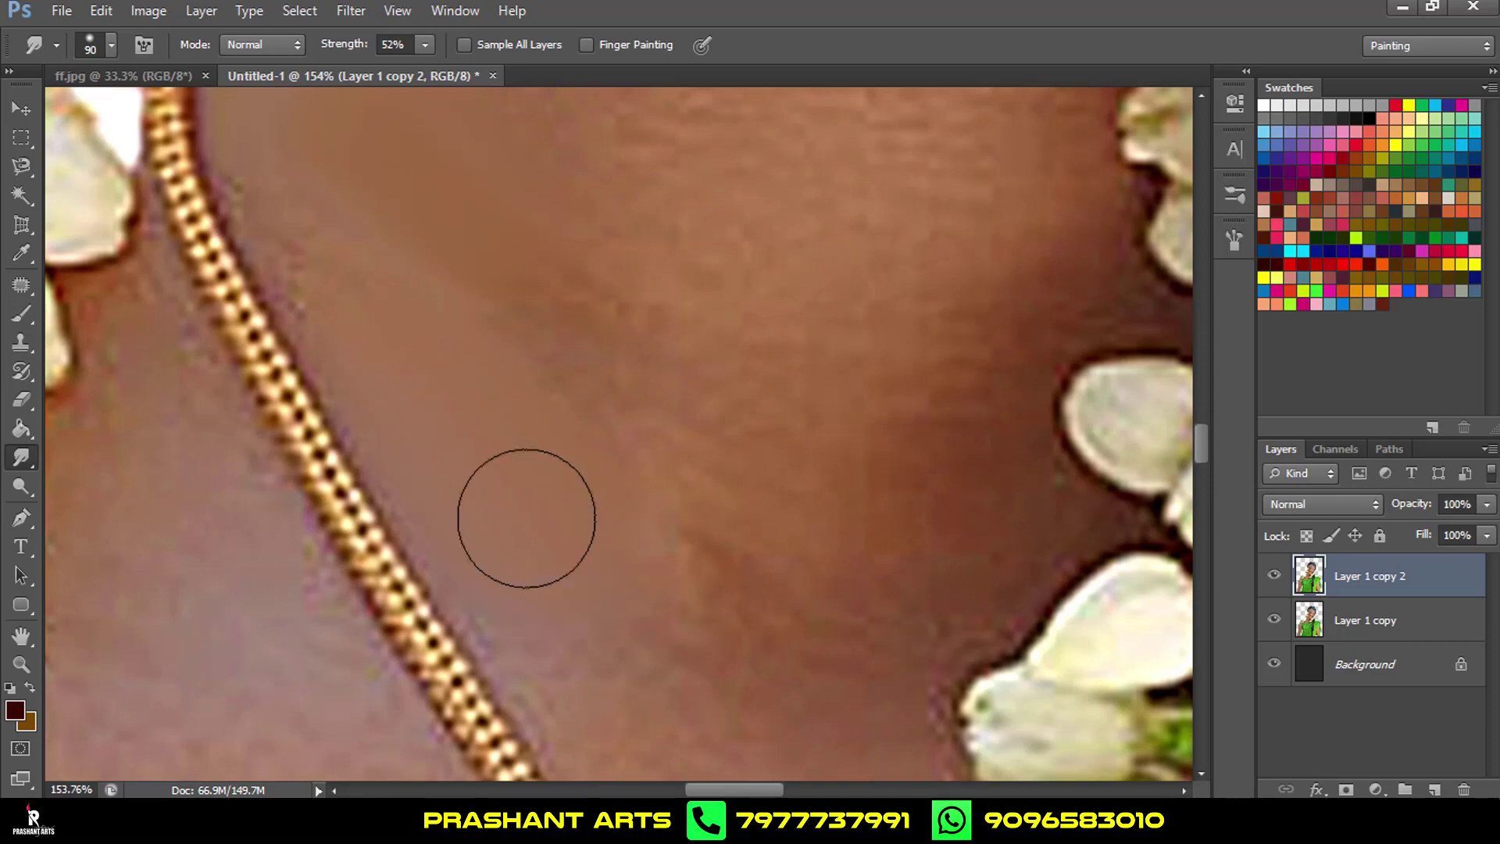
{"action": "scroll", "coordinate": [526, 518], "scroll_direction": "left", "scroll_amount": 3}
{"action": "key", "text": "bracketleft"}
{"action": "key", "text": "bracketleft"}
{"action": "key", "text": "bracketleft"}
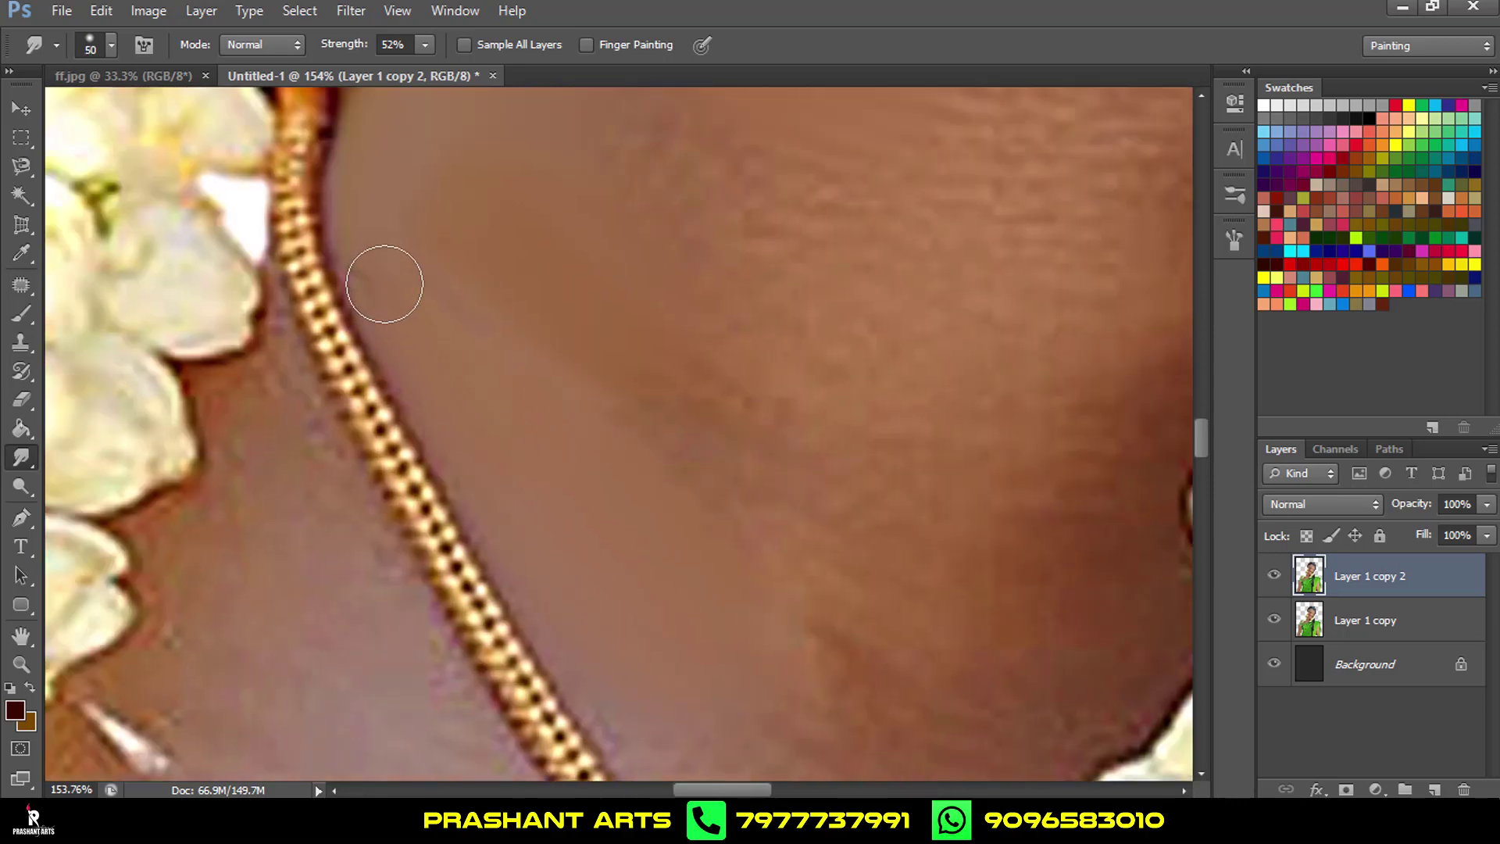
{"action": "left_click_drag", "start_coordinate": [384, 285], "coordinate": [520, 292]}
Zoom back out to the full portrait and select Layer 1 copy with the Move tool.
{"action": "scroll", "coordinate": [866, 545], "scroll_direction": "right", "scroll_amount": 3}
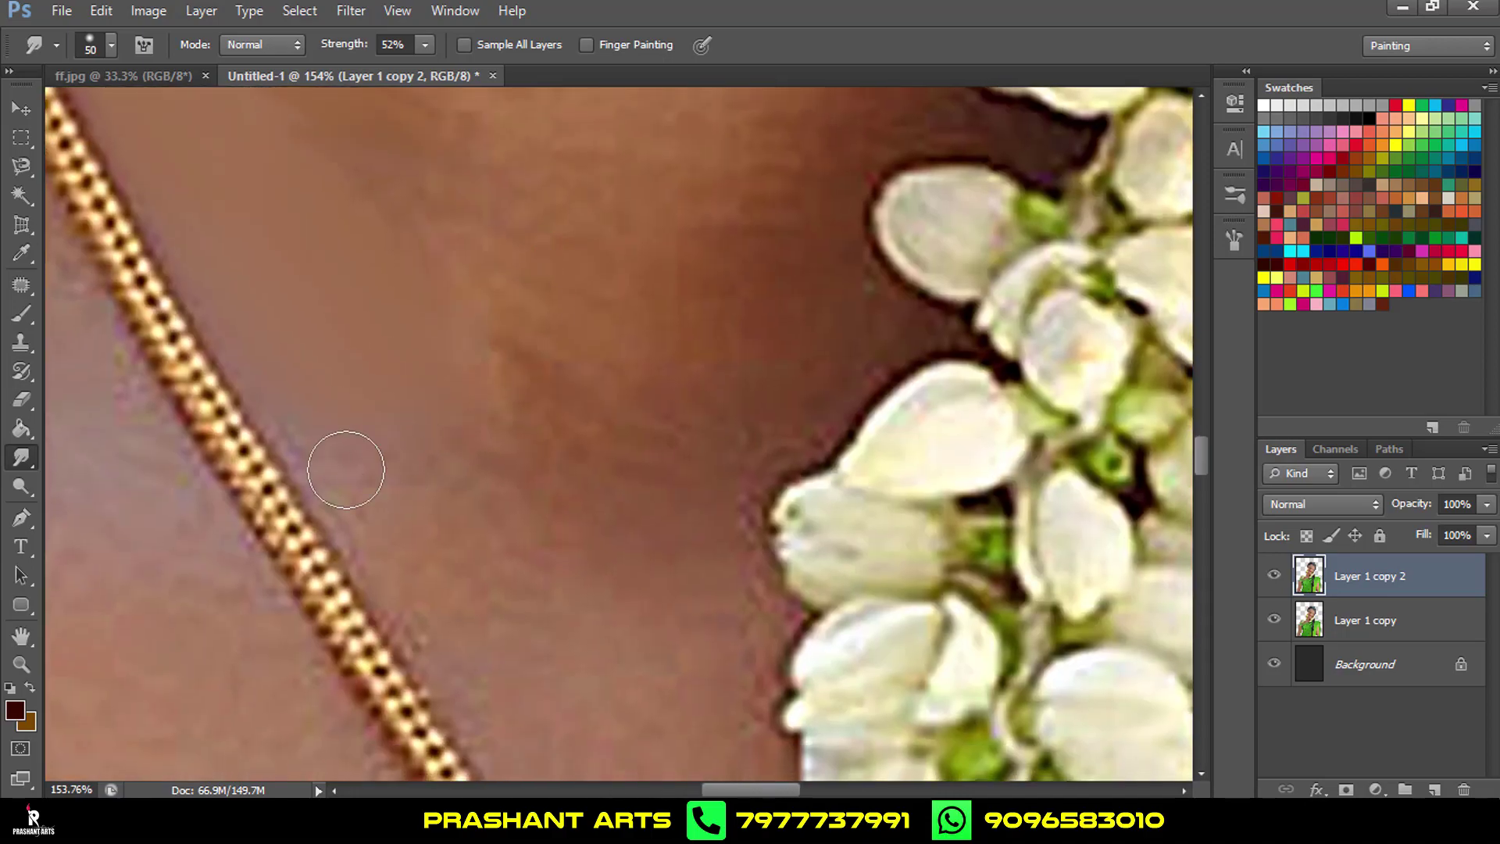
{"action": "scroll", "coordinate": [636, 506], "scroll_direction": "down", "scroll_amount": 5}
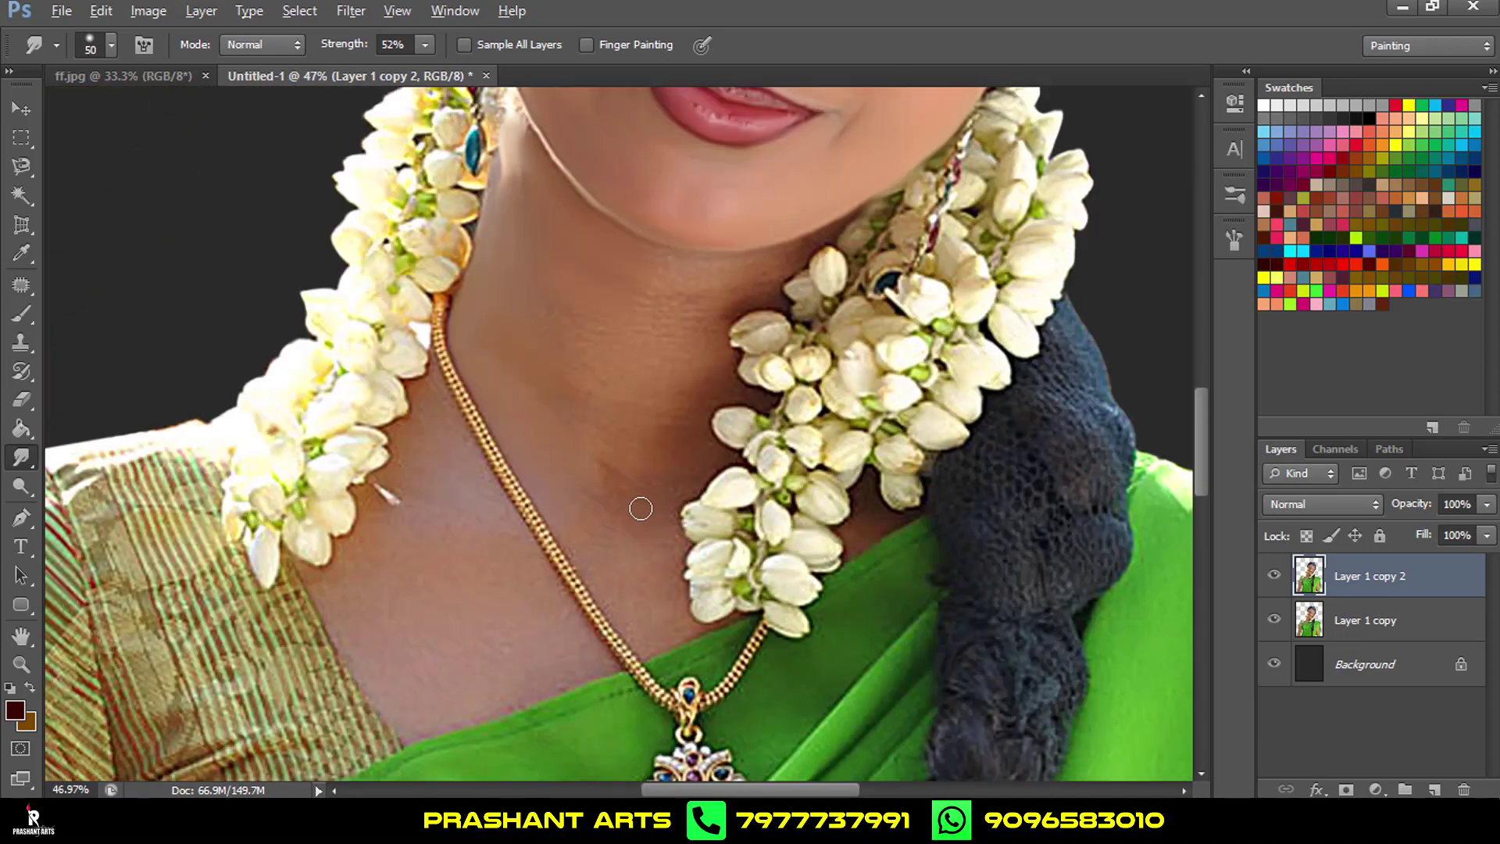
{"action": "scroll", "coordinate": [629, 447], "scroll_direction": "up", "scroll_amount": 6}
{"action": "scroll", "coordinate": [629, 447], "scroll_direction": "down", "scroll_amount": 3}
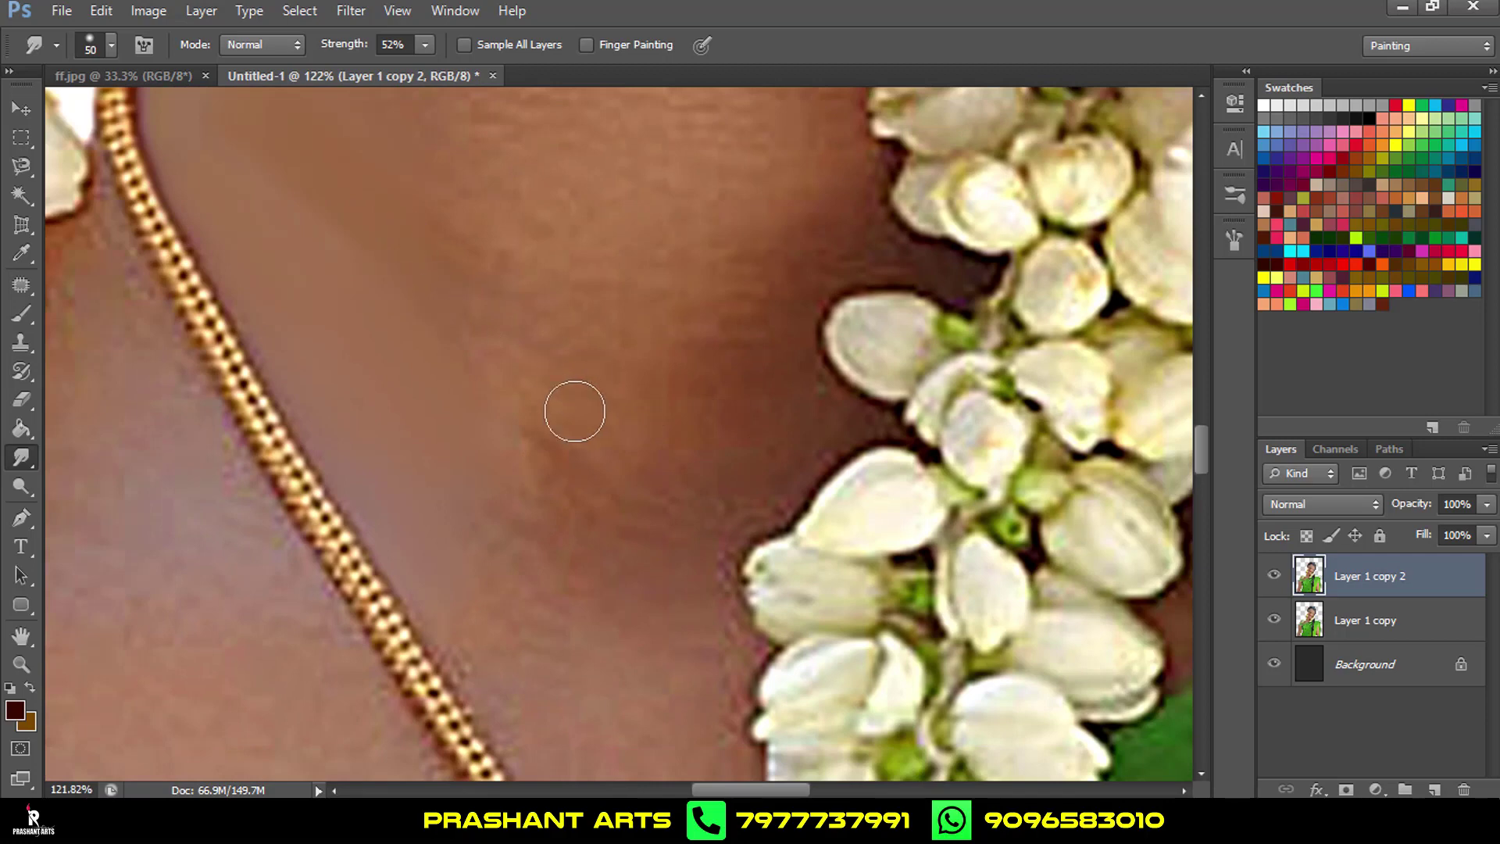
{"action": "scroll", "coordinate": [574, 411], "scroll_direction": "down", "scroll_amount": 2}
{"action": "scroll", "coordinate": [659, 492], "scroll_direction": "down", "scroll_amount": 10}
{"action": "key", "text": "v"}
{"action": "left_click", "coordinate": [1356, 621]}
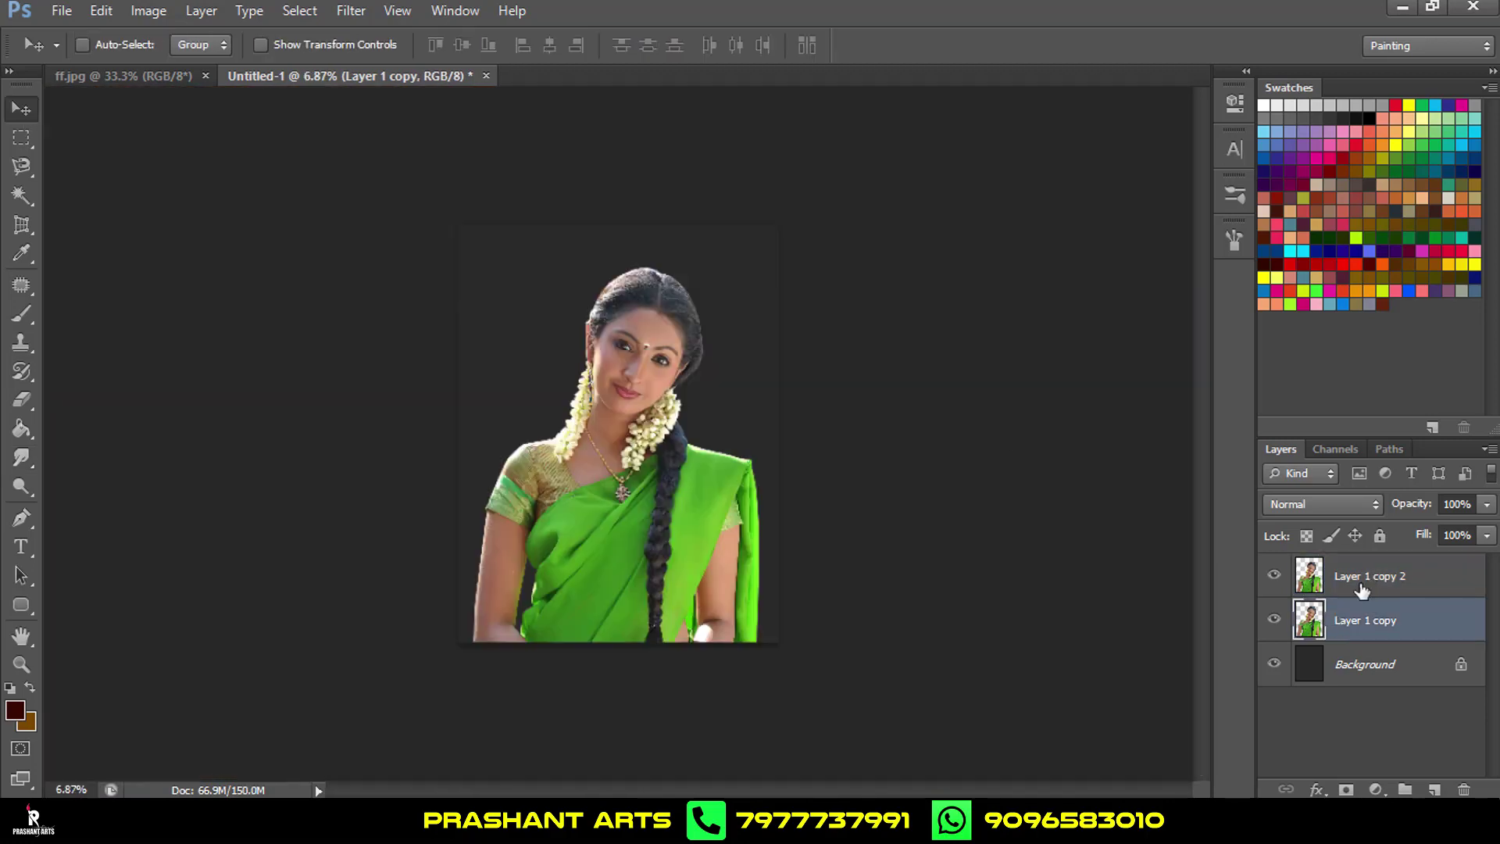
Select Layer 1 copy 2 and try a Free Transform enlargement, then cancel it.
{"action": "left_click", "coordinate": [1361, 584]}
{"action": "scroll", "coordinate": [639, 498], "scroll_direction": "up", "scroll_amount": 2}
{"action": "scroll", "coordinate": [639, 498], "scroll_direction": "down", "scroll_amount": 2}
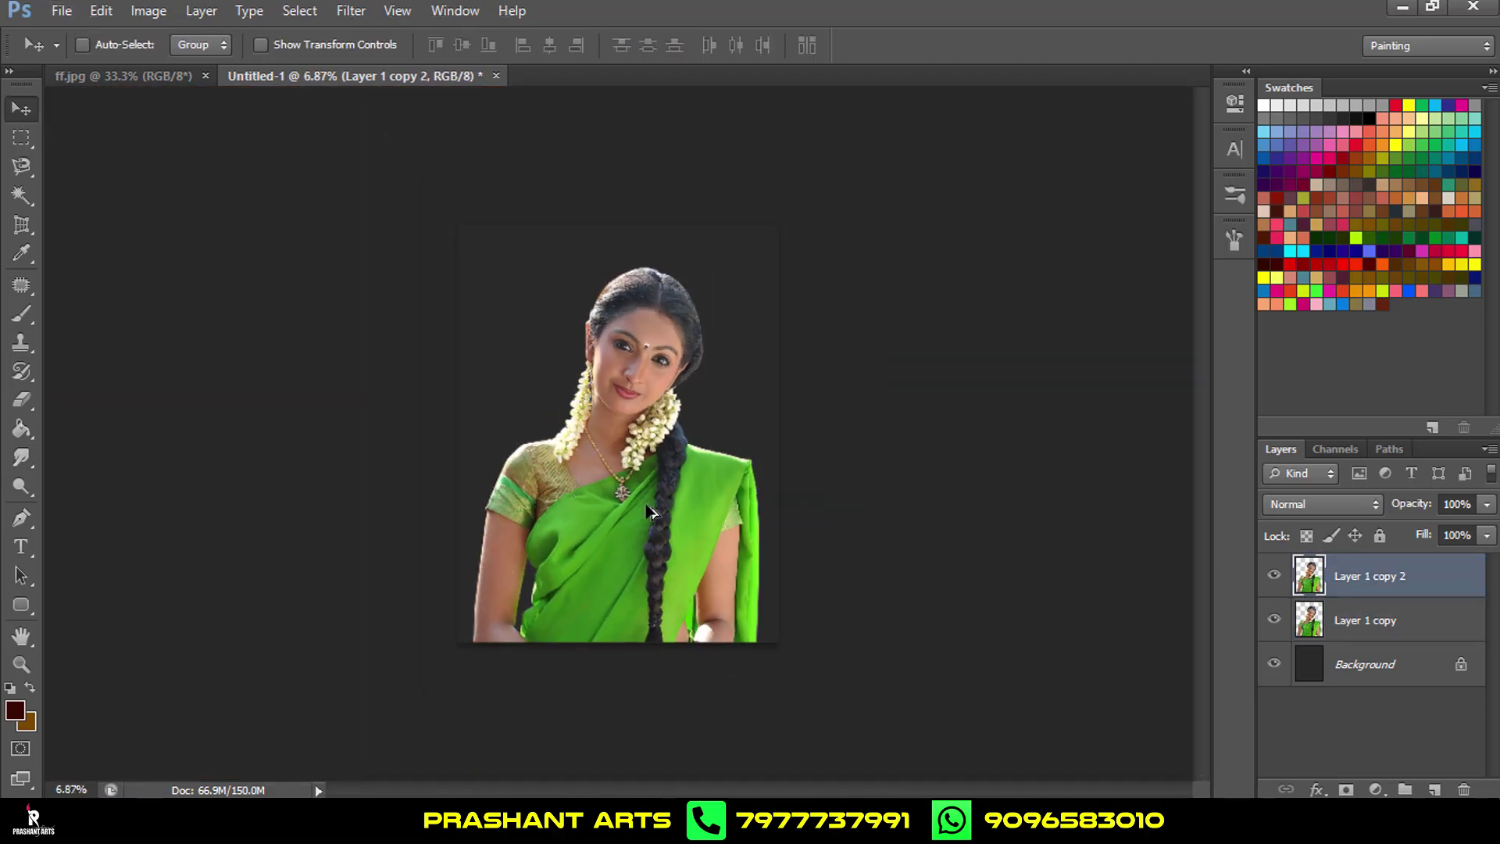
{"action": "key", "text": "ctrl+t"}
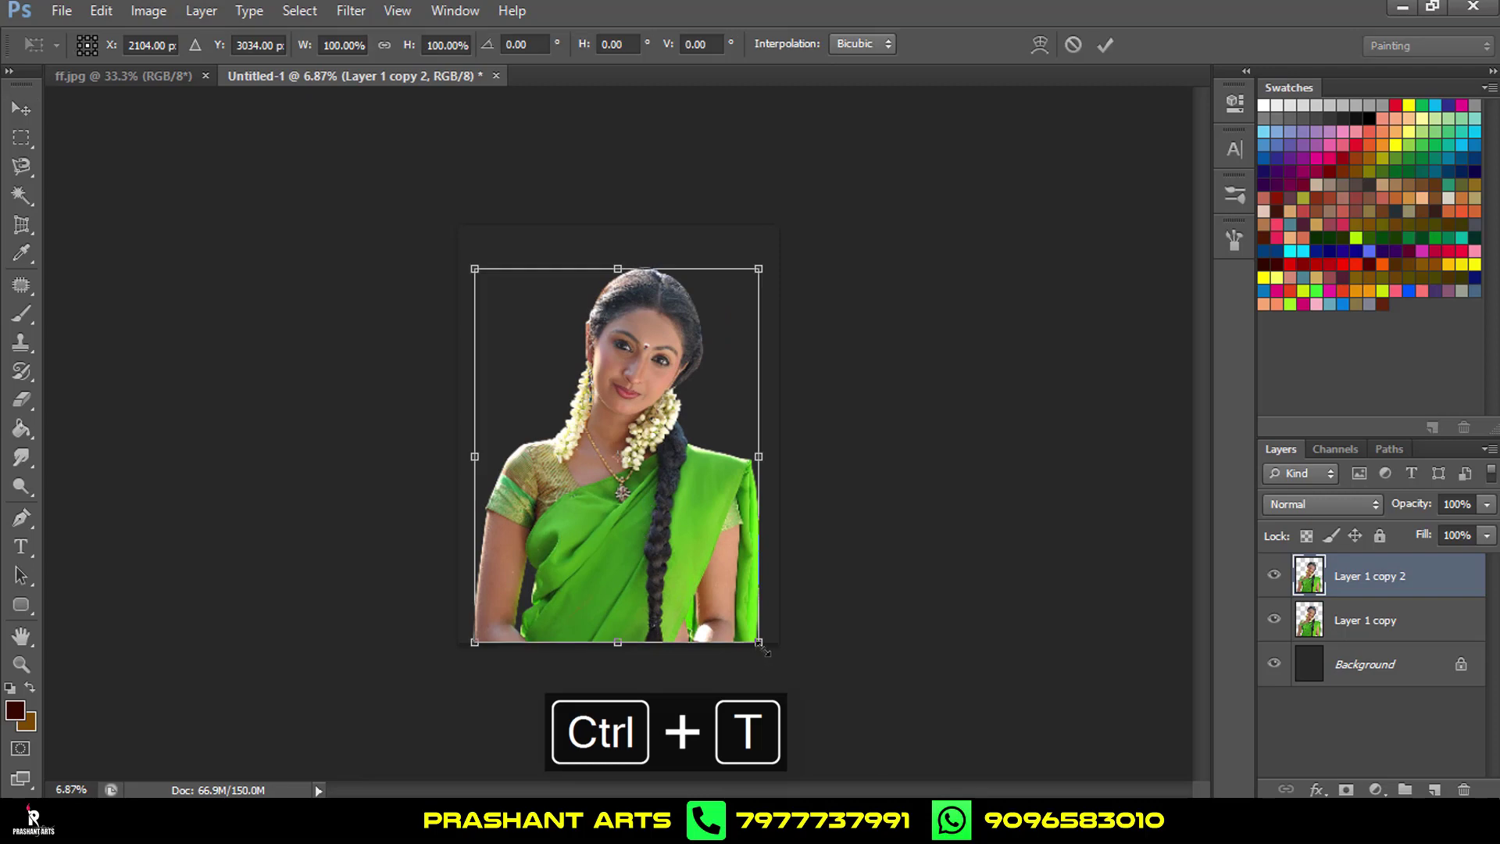
{"action": "mouse_move", "coordinate": [759, 642]}
{"action": "left_mouse_down"}
{"action": "mouse_move", "coordinate": [838, 744]}
{"action": "mouse_move", "coordinate": [794, 693]}
{"action": "left_mouse_up"}
{"action": "mouse_move", "coordinate": [707, 451]}
{"action": "left_mouse_down"}
{"action": "mouse_move", "coordinate": [707, 508]}
{"action": "mouse_move", "coordinate": [706, 483]}
{"action": "left_mouse_up"}
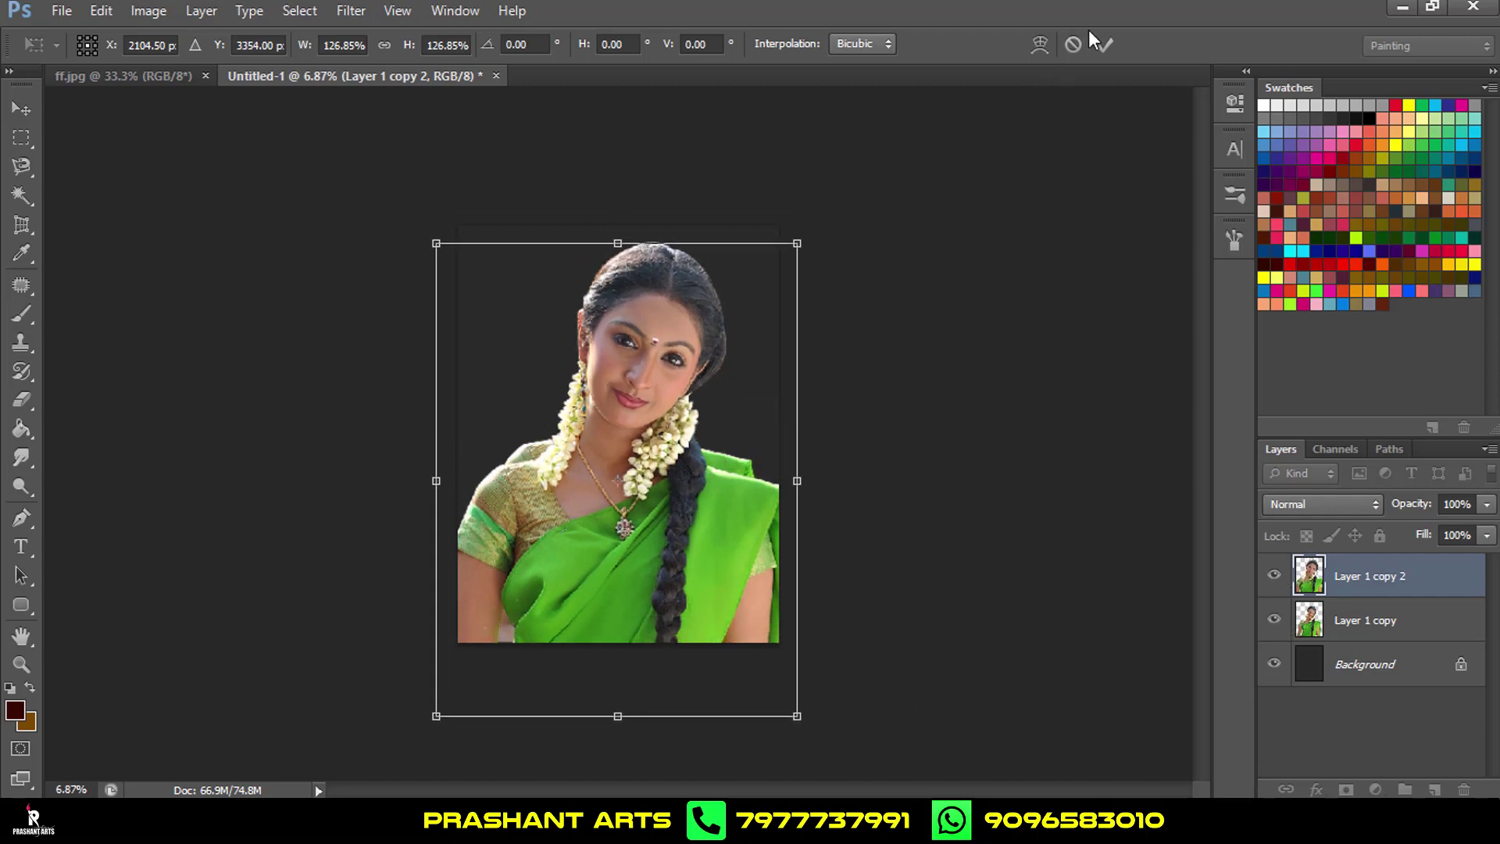
{"action": "key", "text": "Escape"}
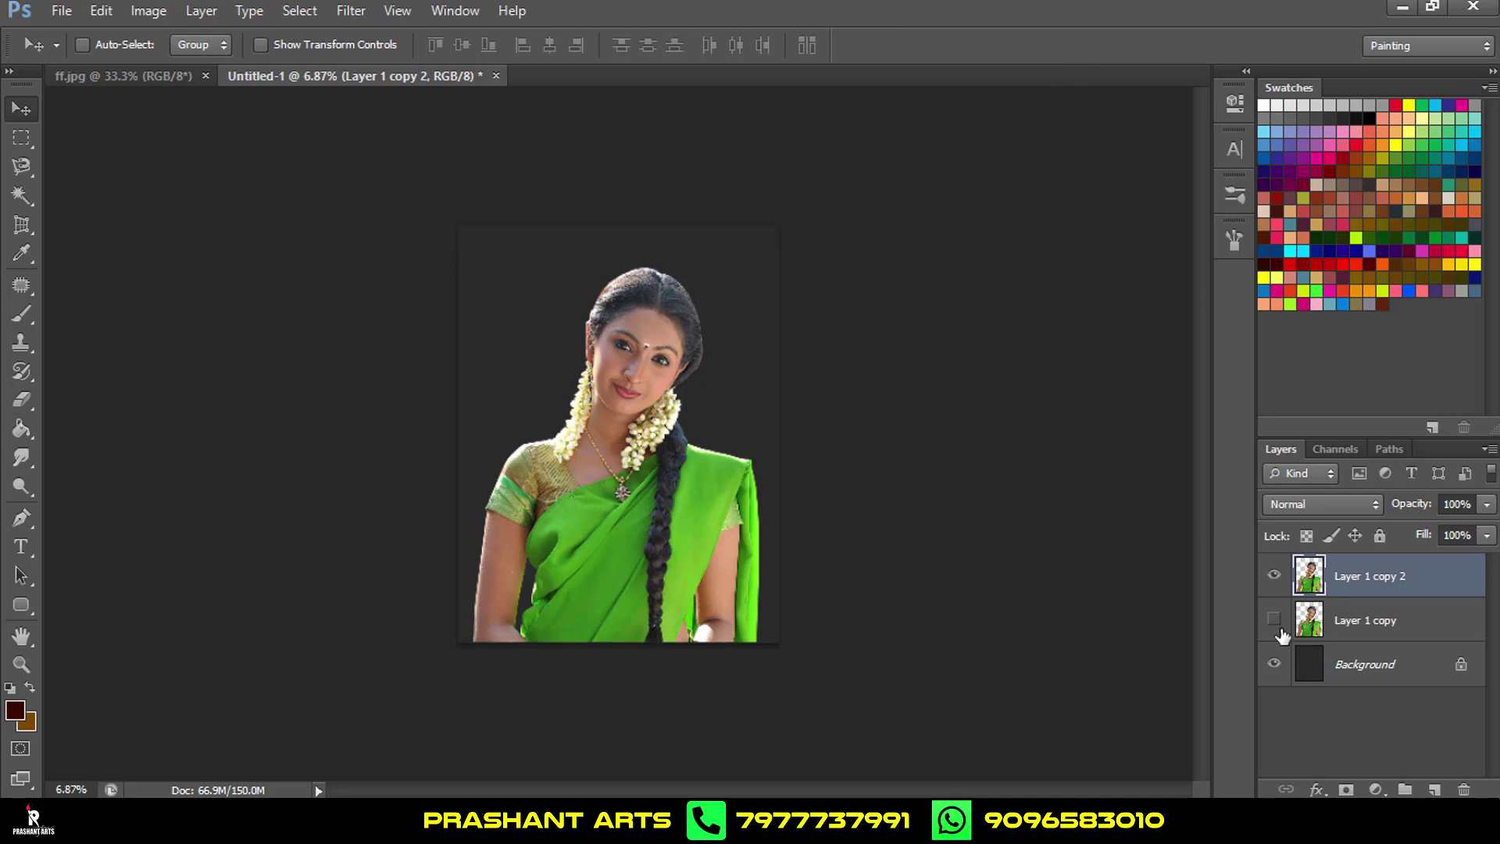
Scale Layer 1 copy 2 to about 114%, nudge it slightly down, and commit.
{"action": "key", "text": "ctrl+t"}
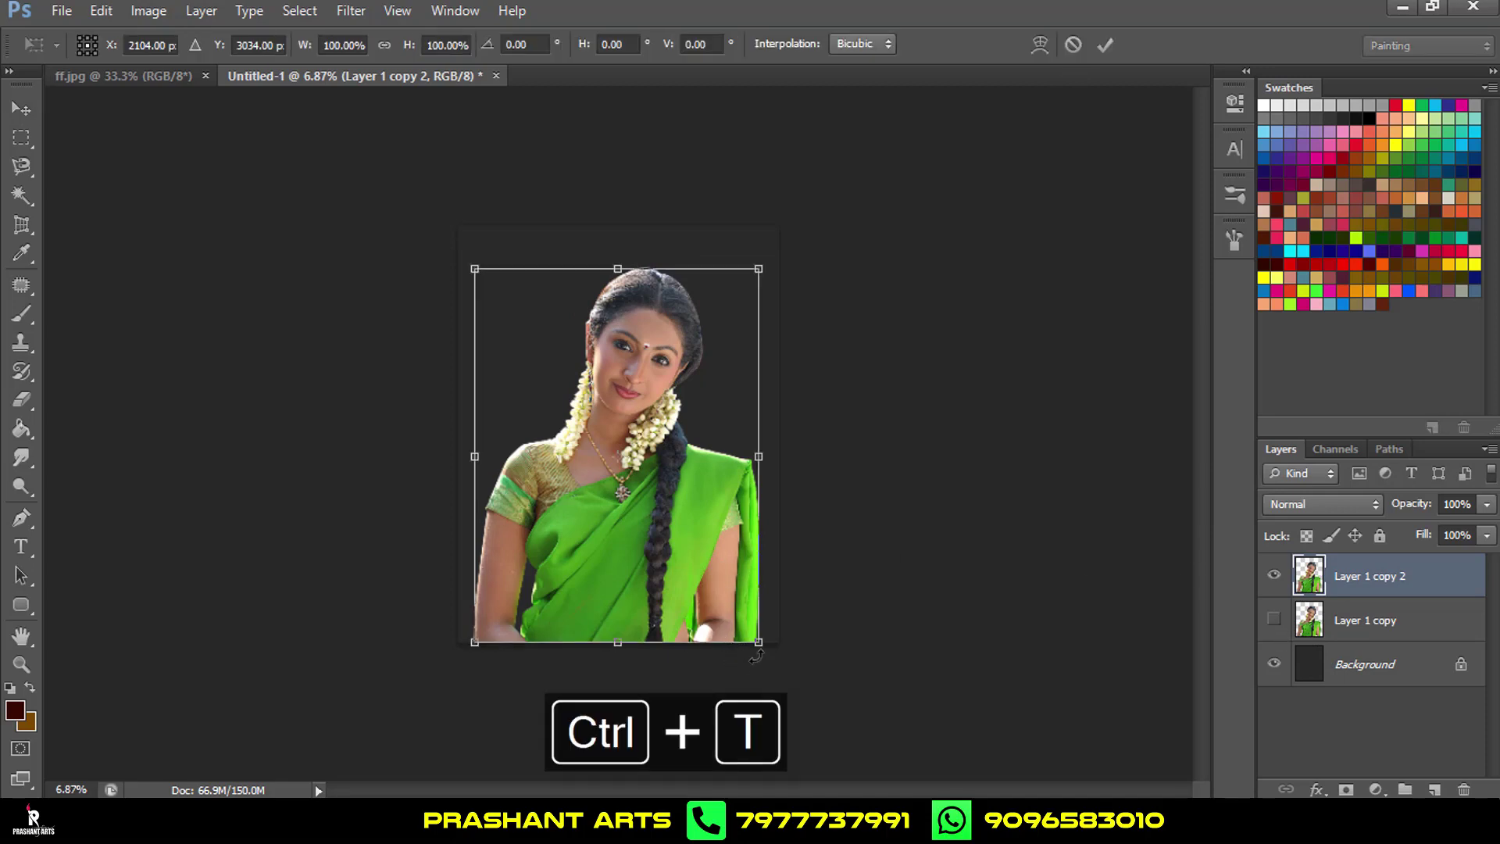
{"action": "left_click_drag", "start_coordinate": [758, 644], "coordinate": [773, 661]}
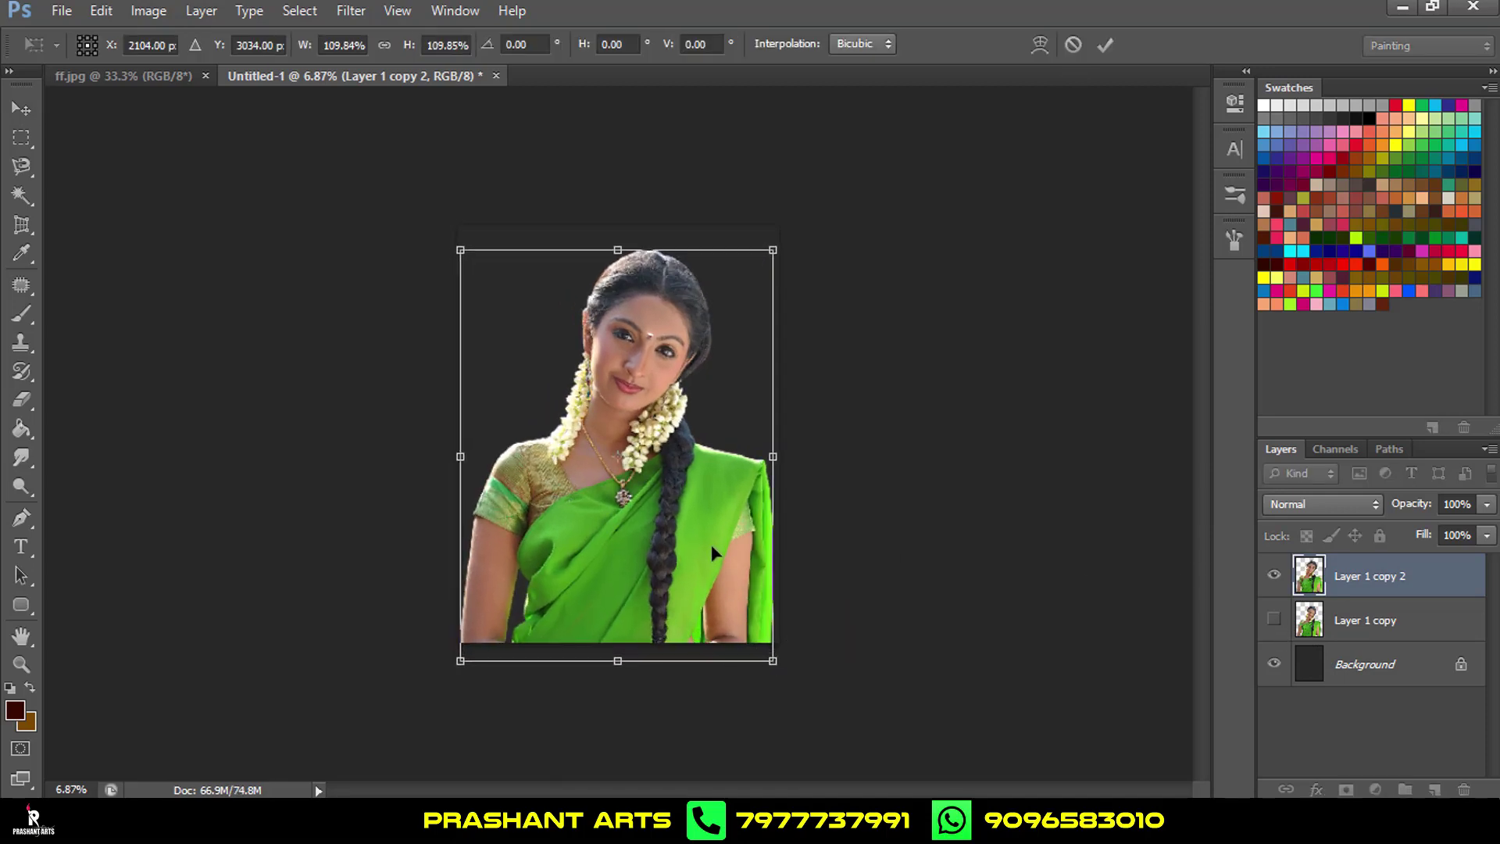
{"action": "left_click_drag", "start_coordinate": [712, 547], "coordinate": [698, 561]}
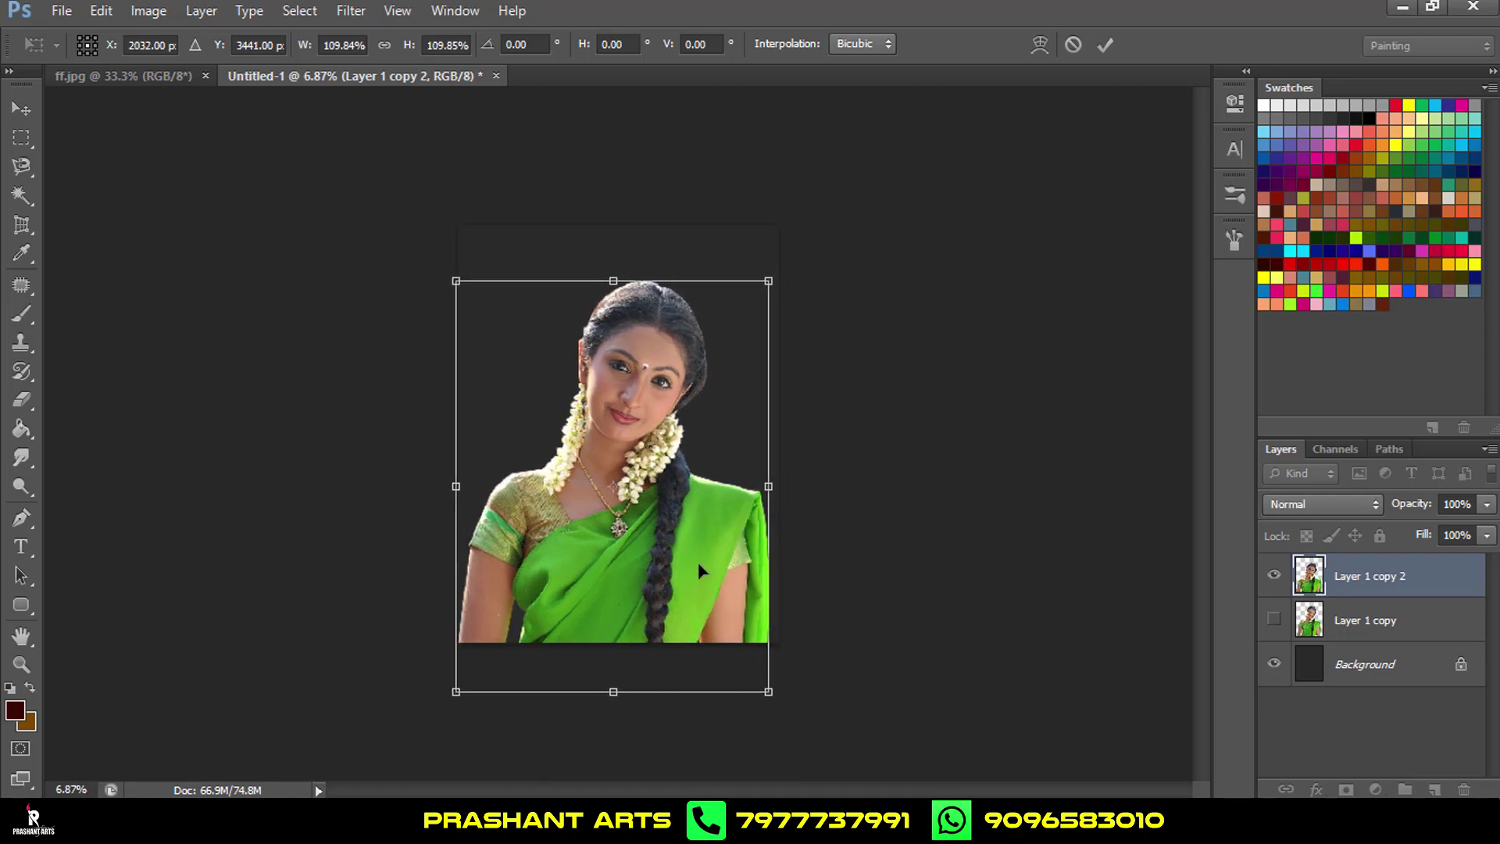
{"action": "left_click_drag", "start_coordinate": [770, 279], "coordinate": [773, 274]}
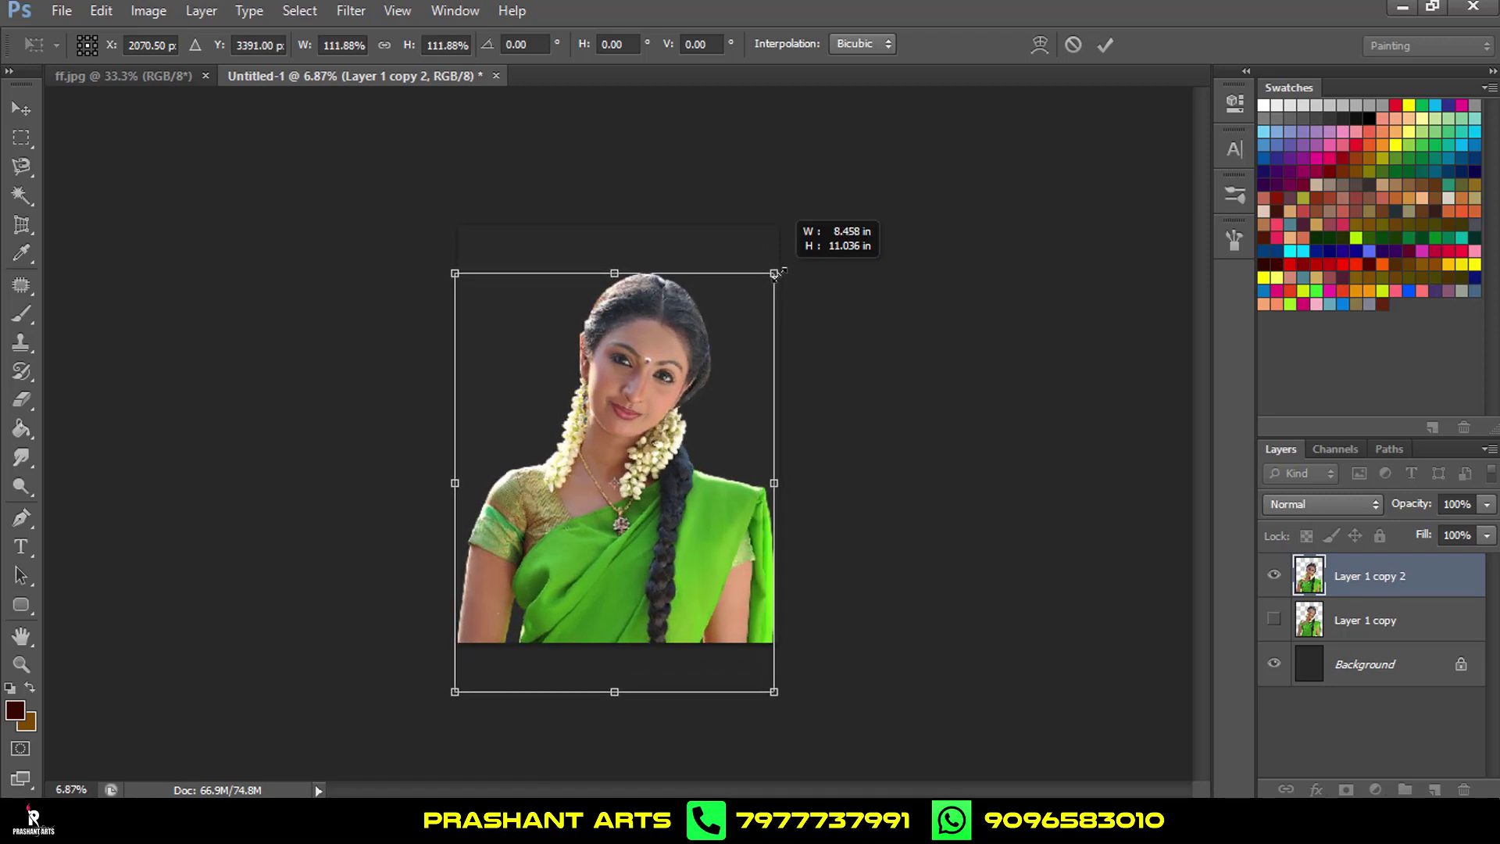
{"action": "left_click_drag", "start_coordinate": [446, 265], "coordinate": [438, 258]}
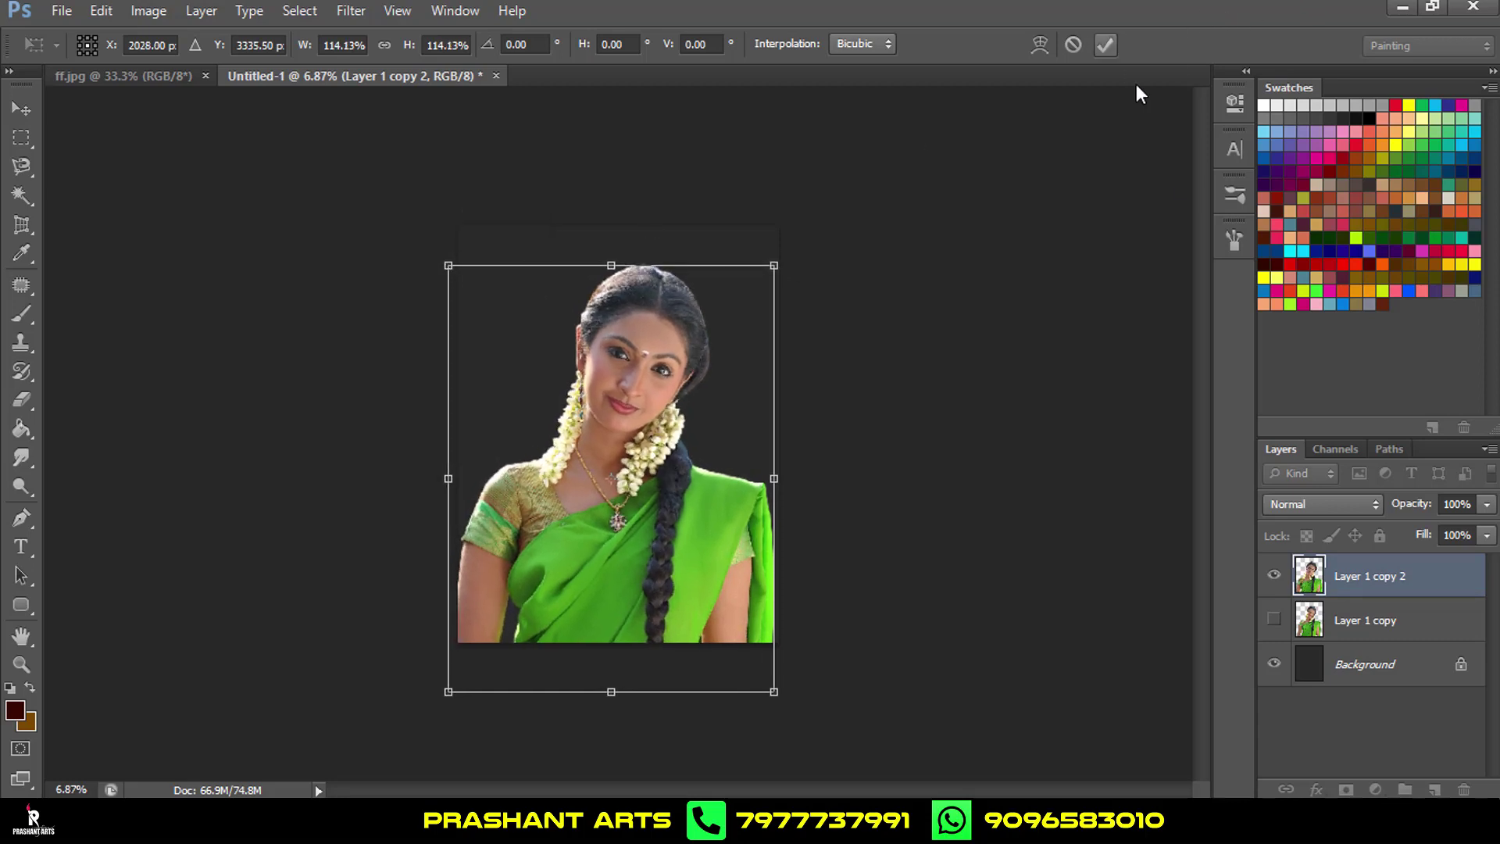
{"action": "key", "text": "Return"}
Add a layer mask to the woman layer and ready a black brush of size 1900.
{"action": "left_click", "coordinate": [1346, 790]}
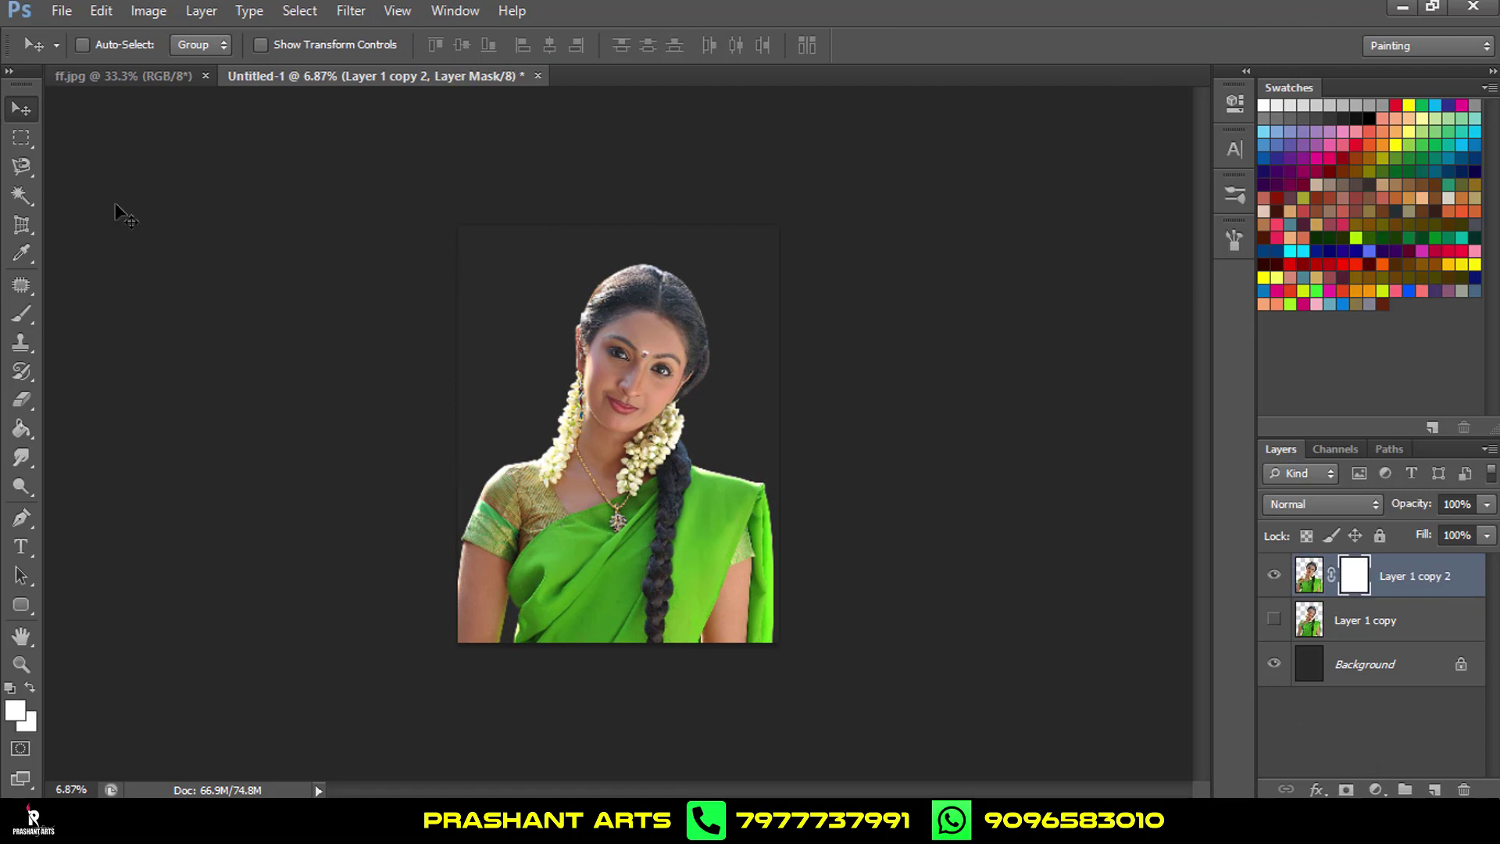
{"action": "left_click", "coordinate": [28, 319]}
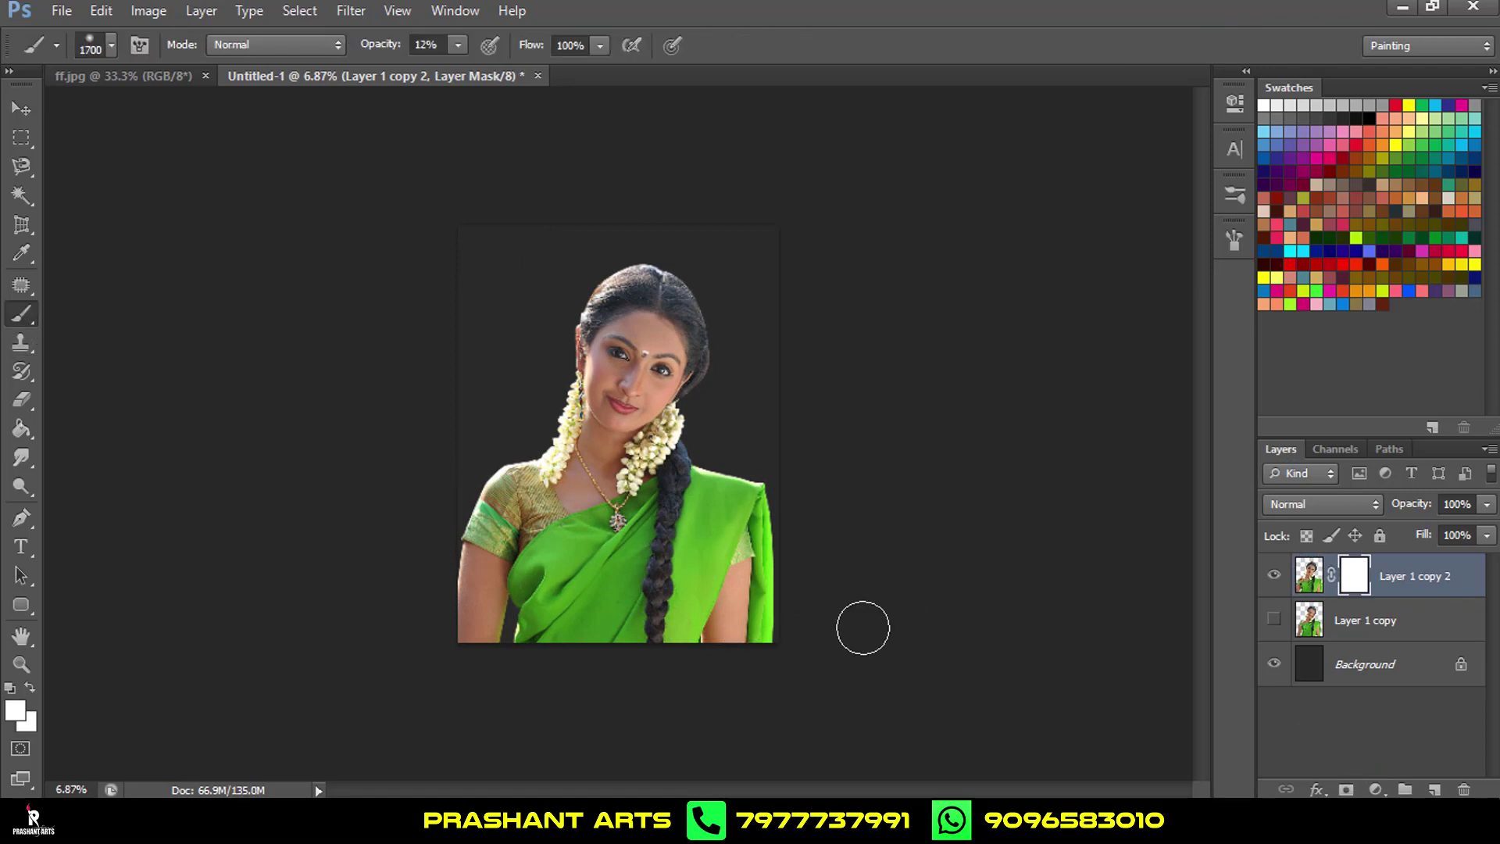
{"action": "key", "text": "bracketright"}
{"action": "key", "text": "bracketright"}
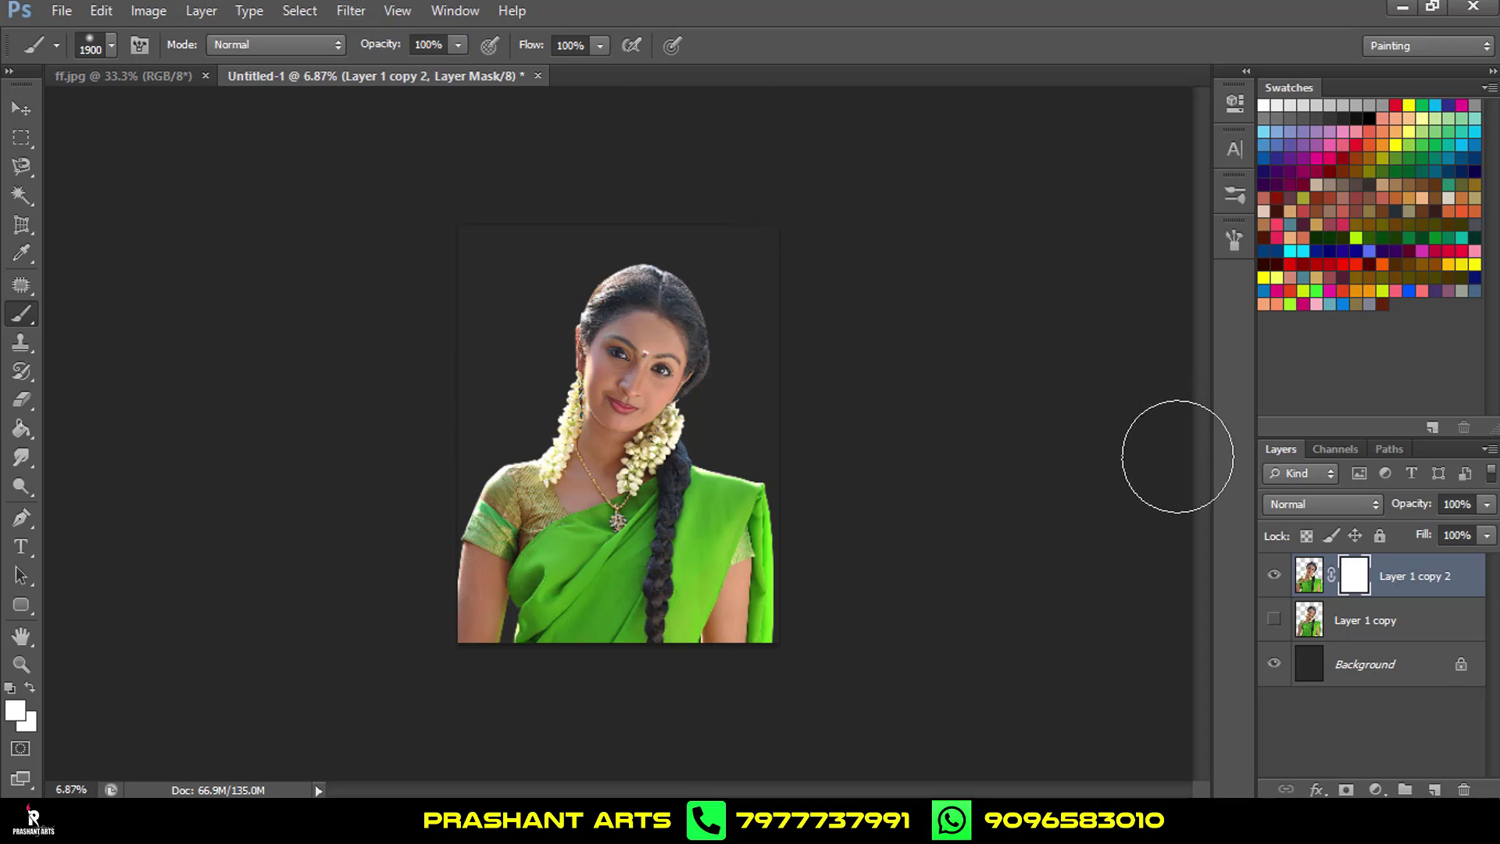
{"action": "left_click", "coordinate": [14, 709]}
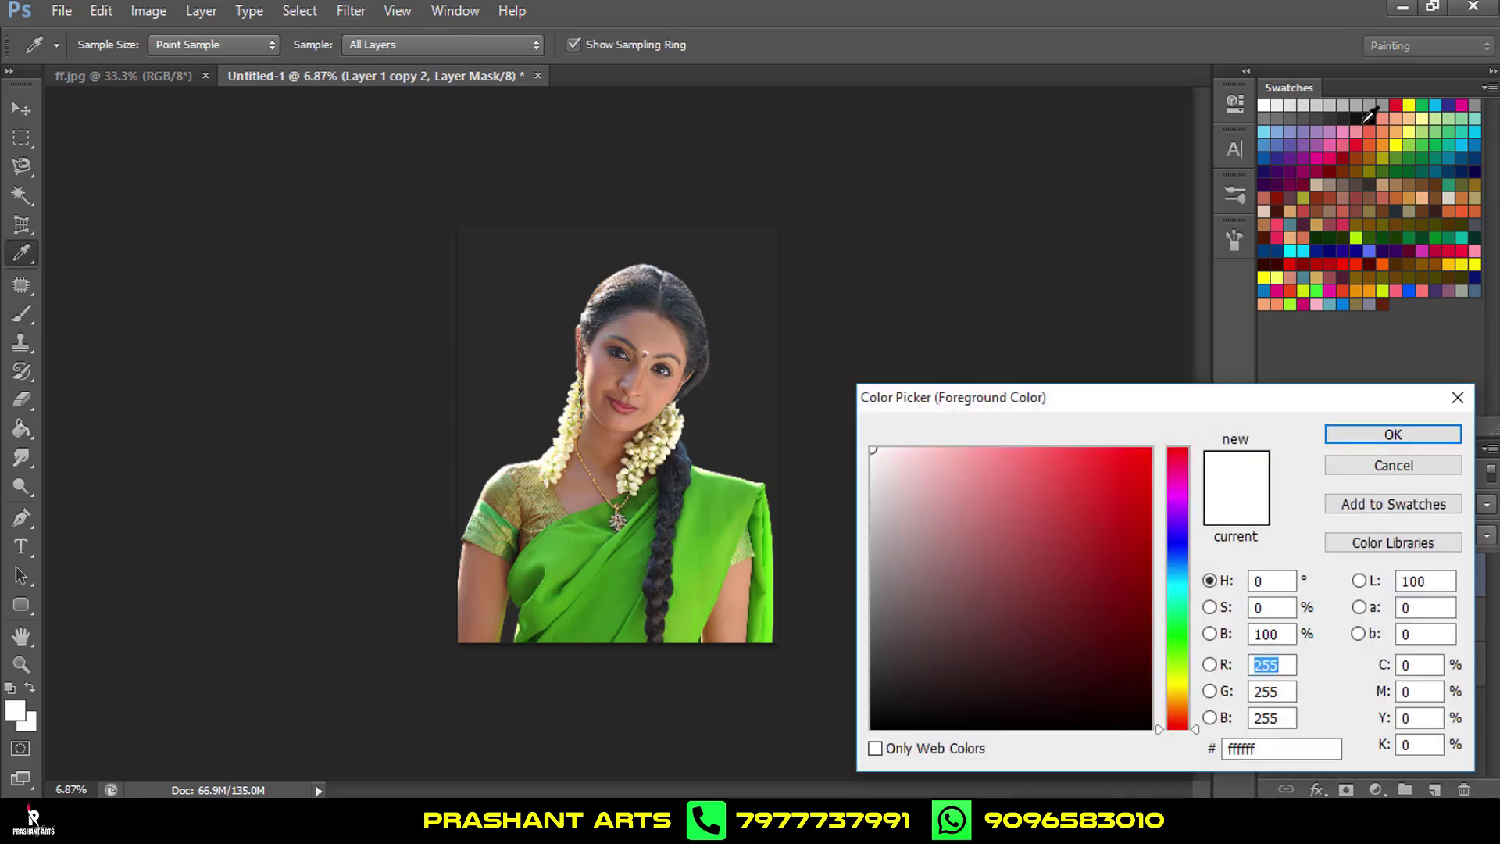
{"action": "left_click", "coordinate": [1373, 118]}
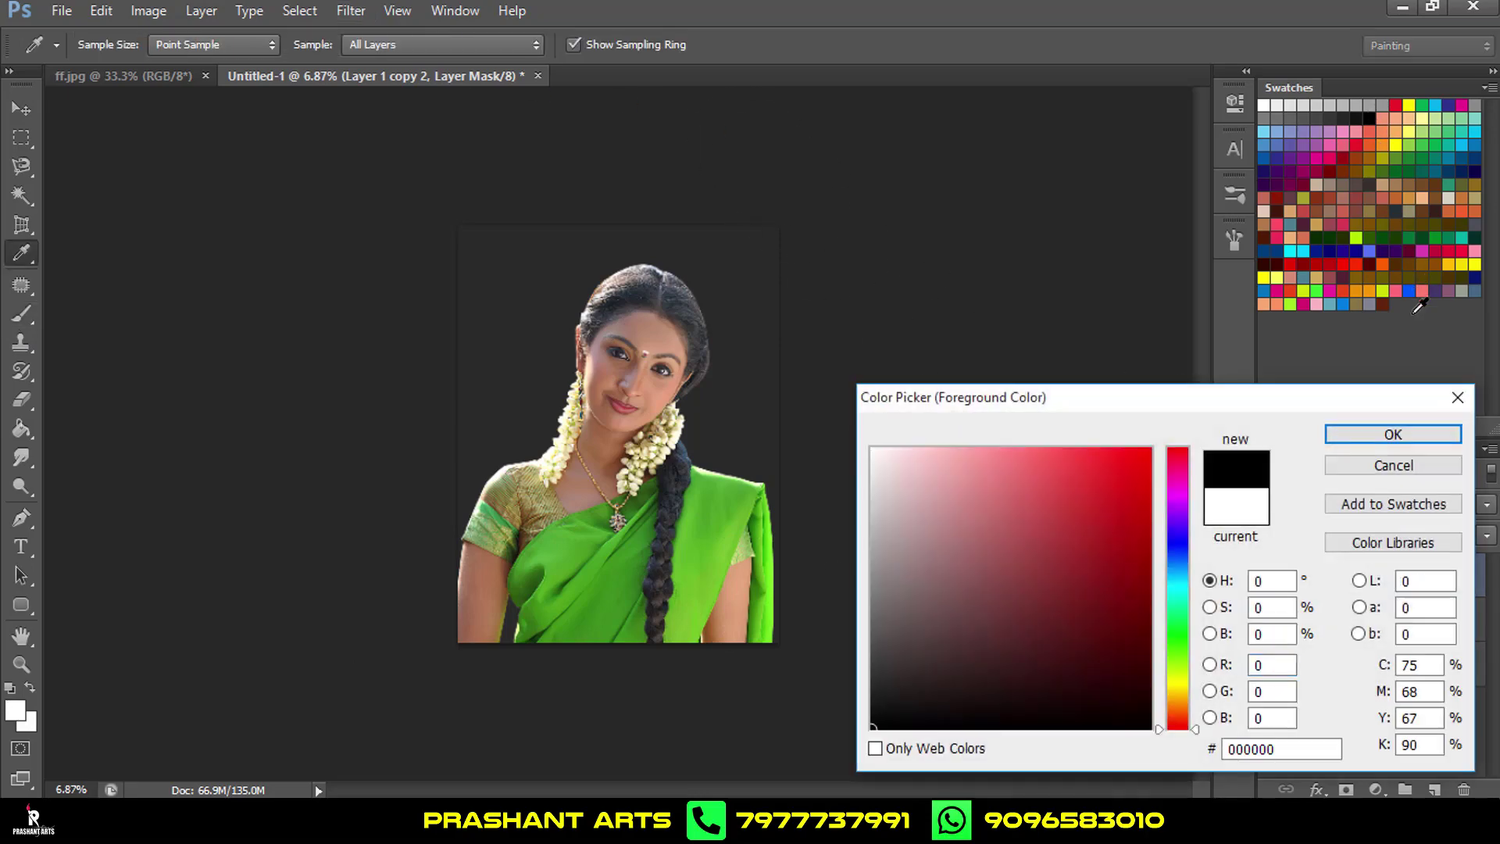
{"action": "left_click", "coordinate": [1378, 437]}
Paint the mask's lower edges, corners and bottom-left arm with brush sizes 1900–2500 to fade them.
{"action": "mouse_move", "coordinate": [771, 637]}
{"action": "left_mouse_down"}
{"action": "mouse_move", "coordinate": [542, 667]}
{"action": "mouse_move", "coordinate": [368, 596]}
{"action": "mouse_move", "coordinate": [396, 596]}
{"action": "left_mouse_up"}
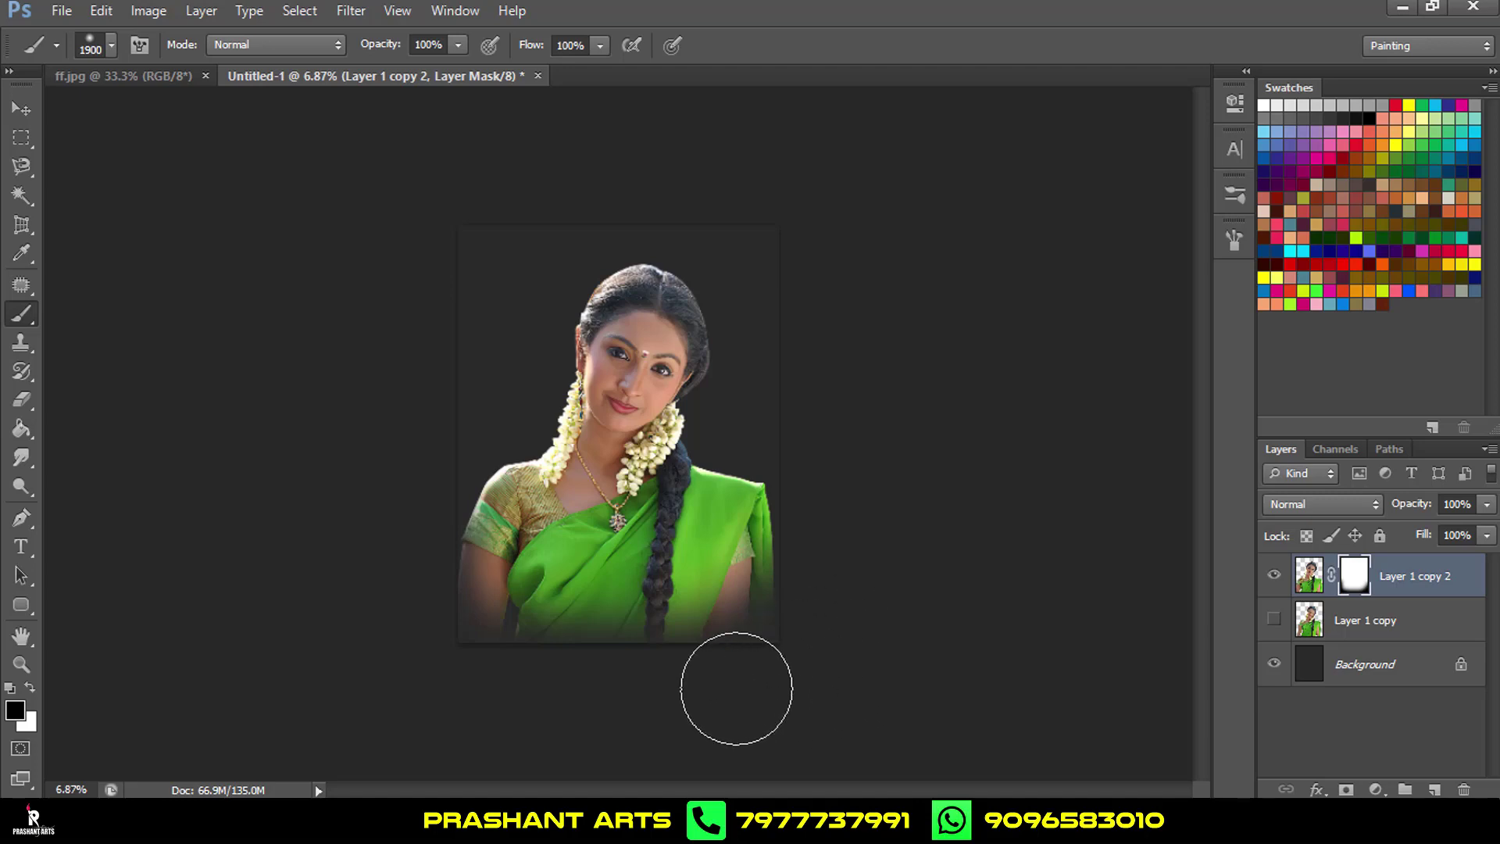
{"action": "mouse_move", "coordinate": [736, 689]}
{"action": "left_mouse_down"}
{"action": "mouse_move", "coordinate": [519, 670]}
{"action": "mouse_move", "coordinate": [998, 667]}
{"action": "left_mouse_up"}
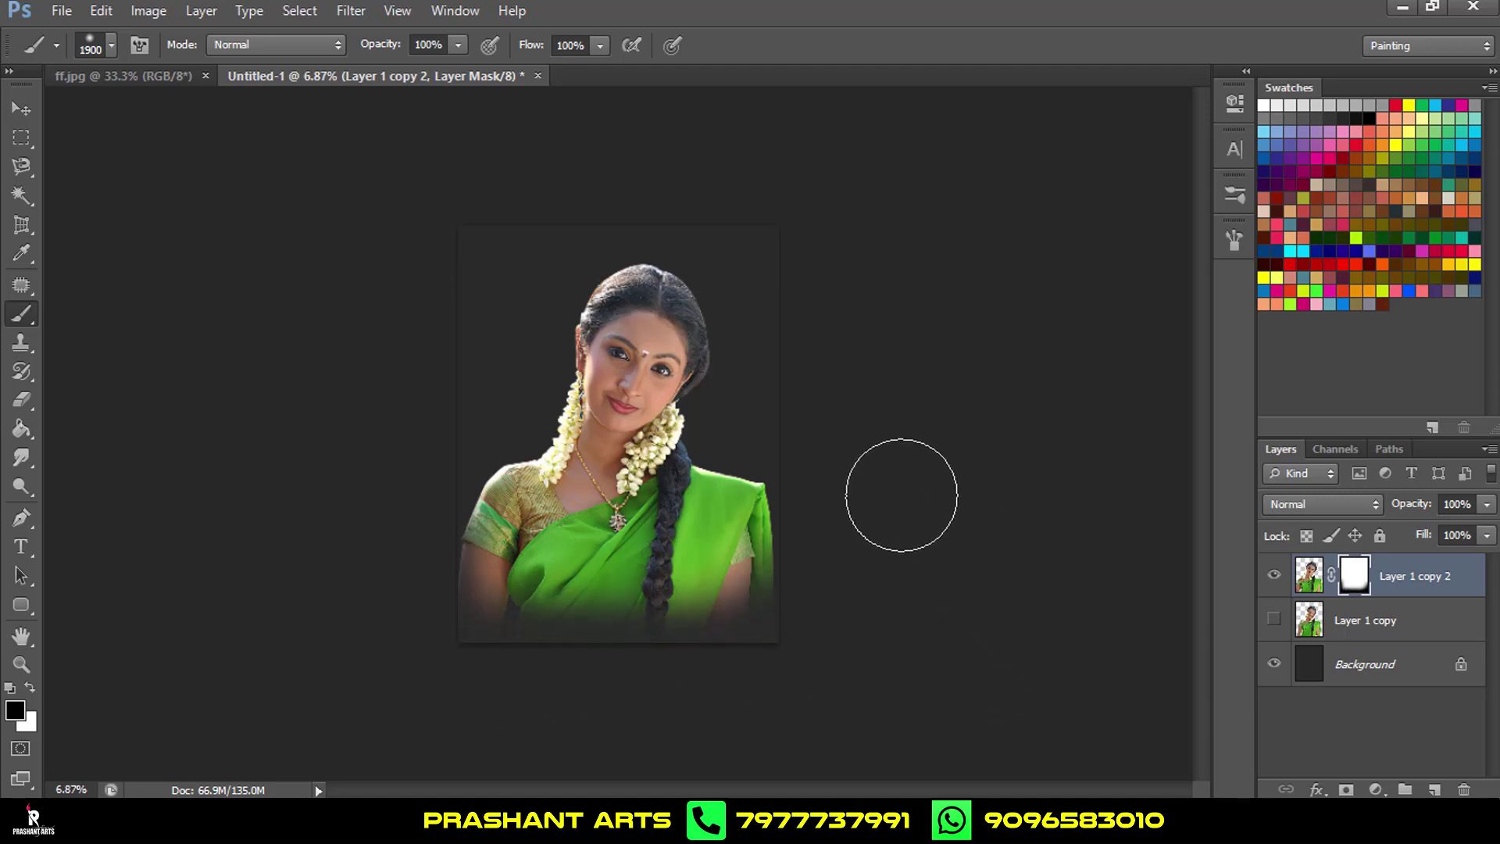
{"action": "key", "text": "bracketright"}
{"action": "left_click_drag", "start_coordinate": [1008, 592], "coordinate": [776, 625]}
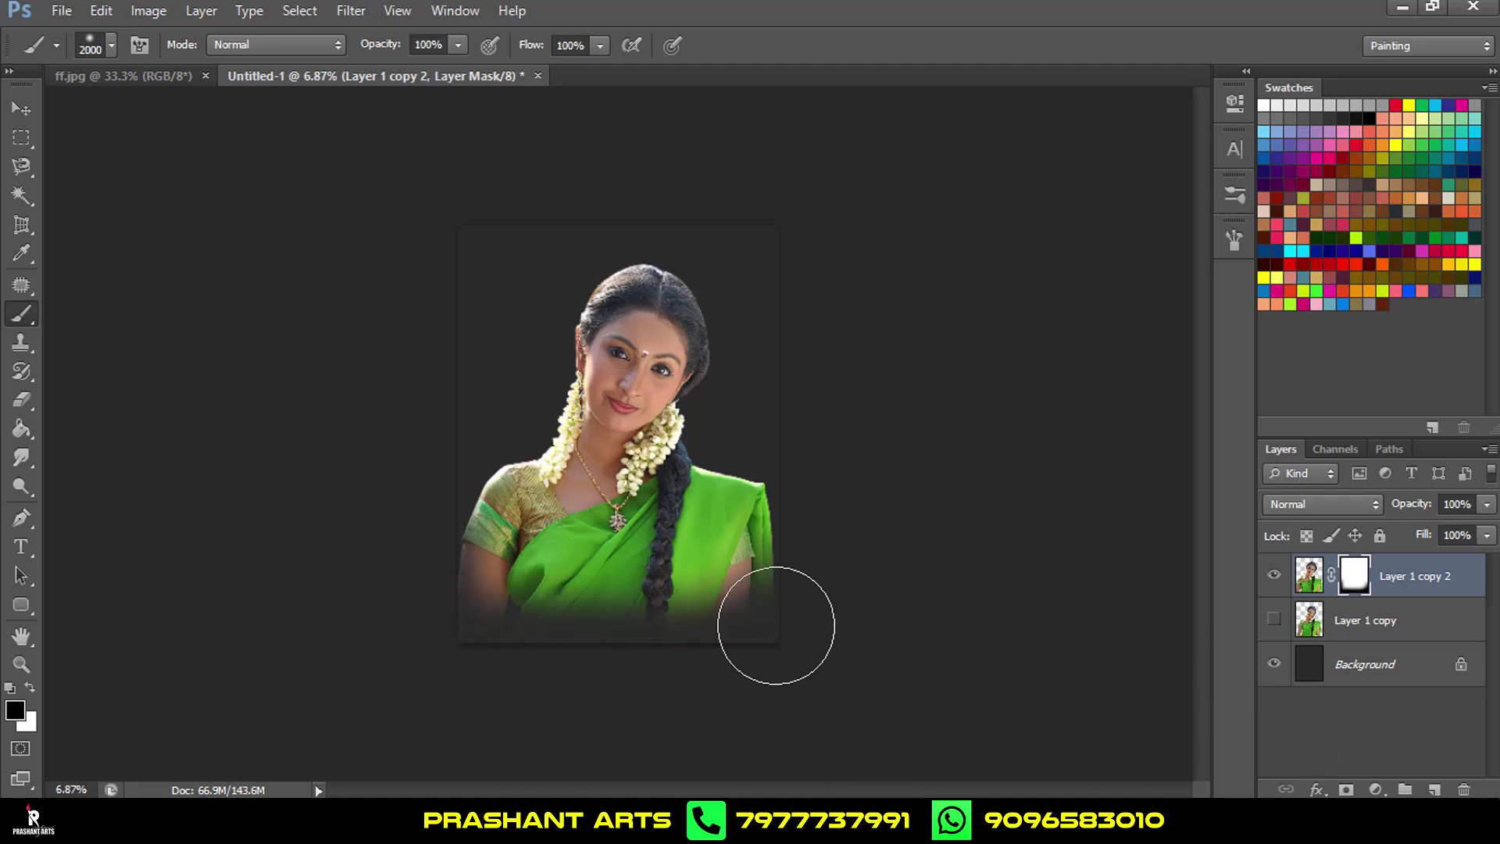
{"action": "key", "text": "bracketright"}
{"action": "key", "text": "bracketright"}
{"action": "key", "text": "bracketright"}
{"action": "key", "text": "bracketright"}
{"action": "key", "text": "bracketright"}
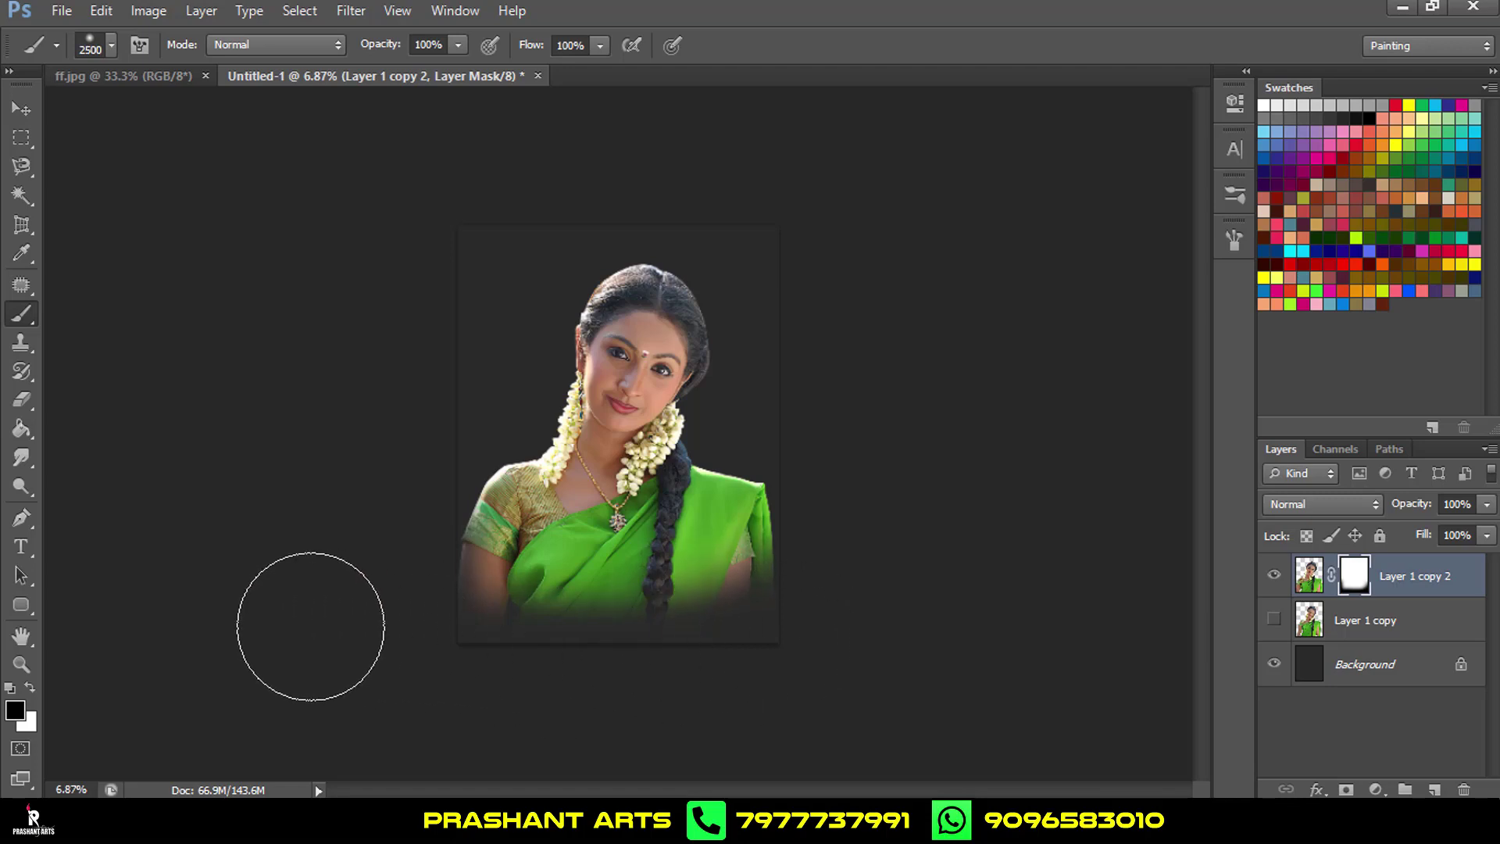
{"action": "left_click_drag", "start_coordinate": [310, 626], "coordinate": [407, 643]}
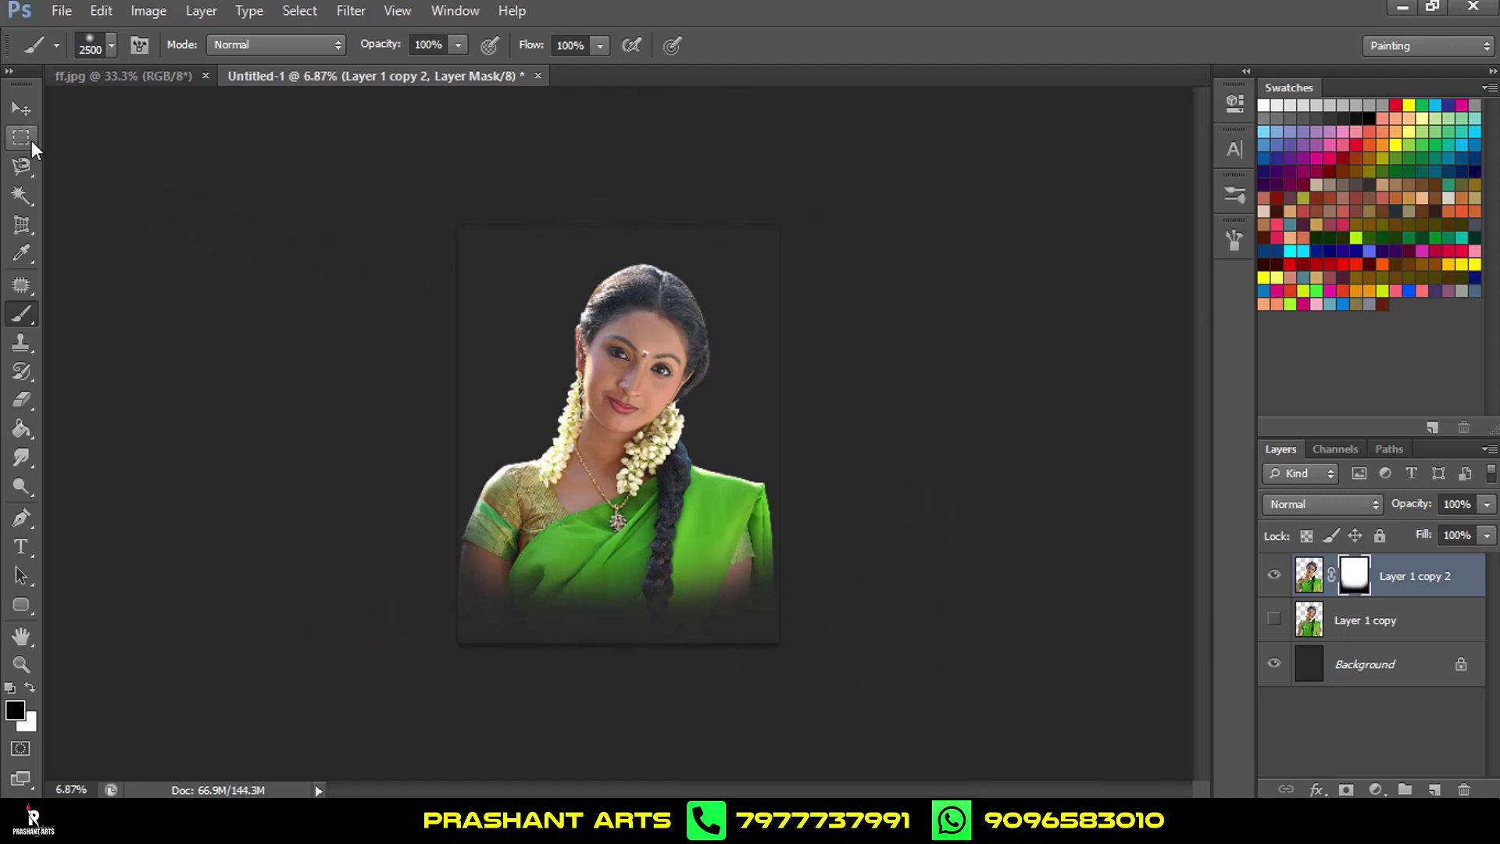
{"action": "left_click", "coordinate": [31, 110]}
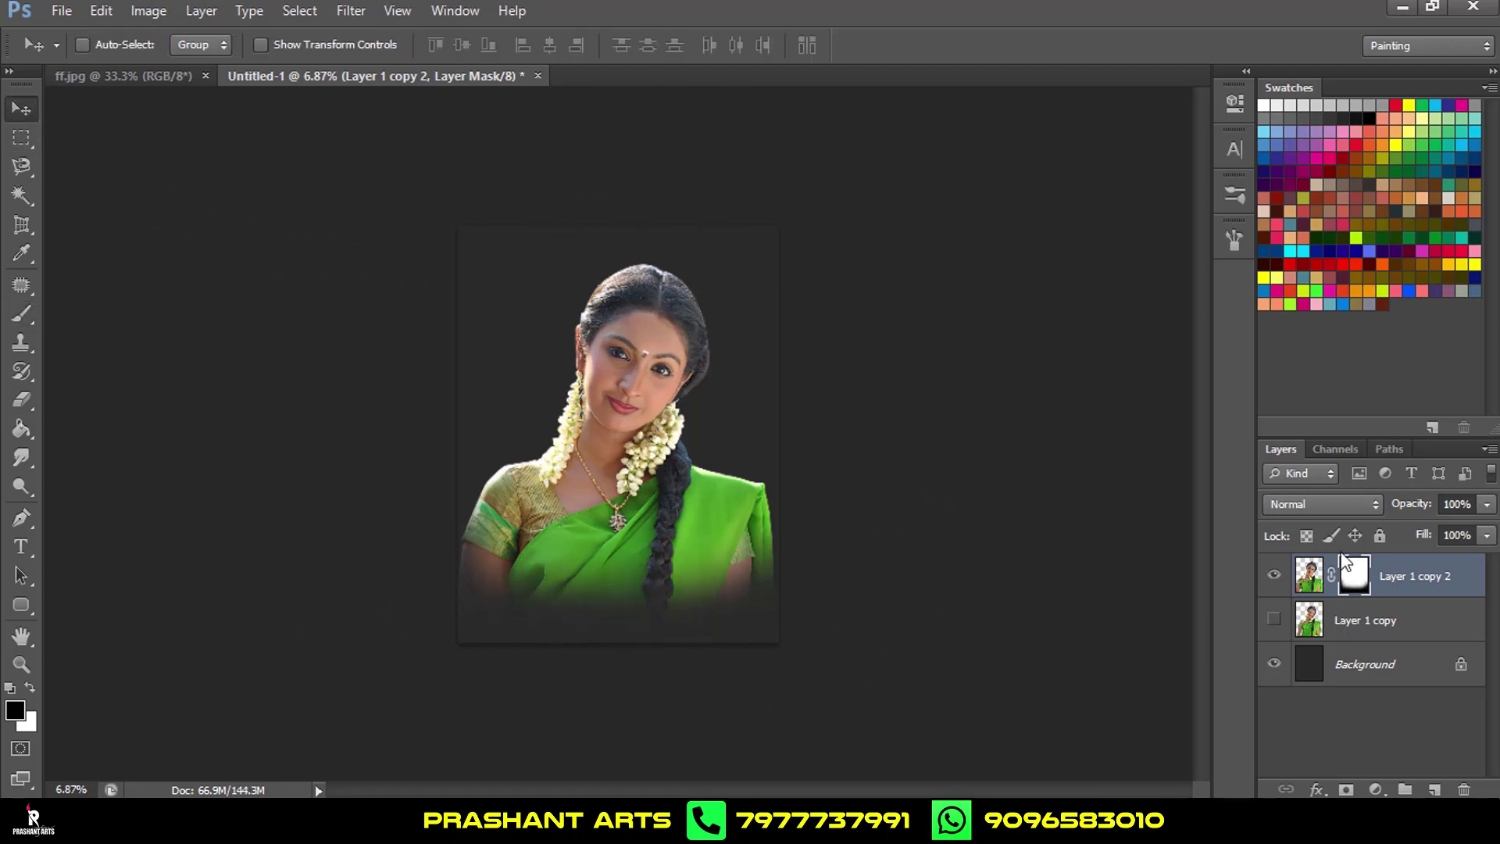
Duplicate Layer 1 copy 2's image as Layer 1 copy 3.
{"action": "key", "text": "ctrl+equal"}
{"action": "key", "text": "ctrl+equal"}
{"action": "key", "text": "ctrl+equal"}
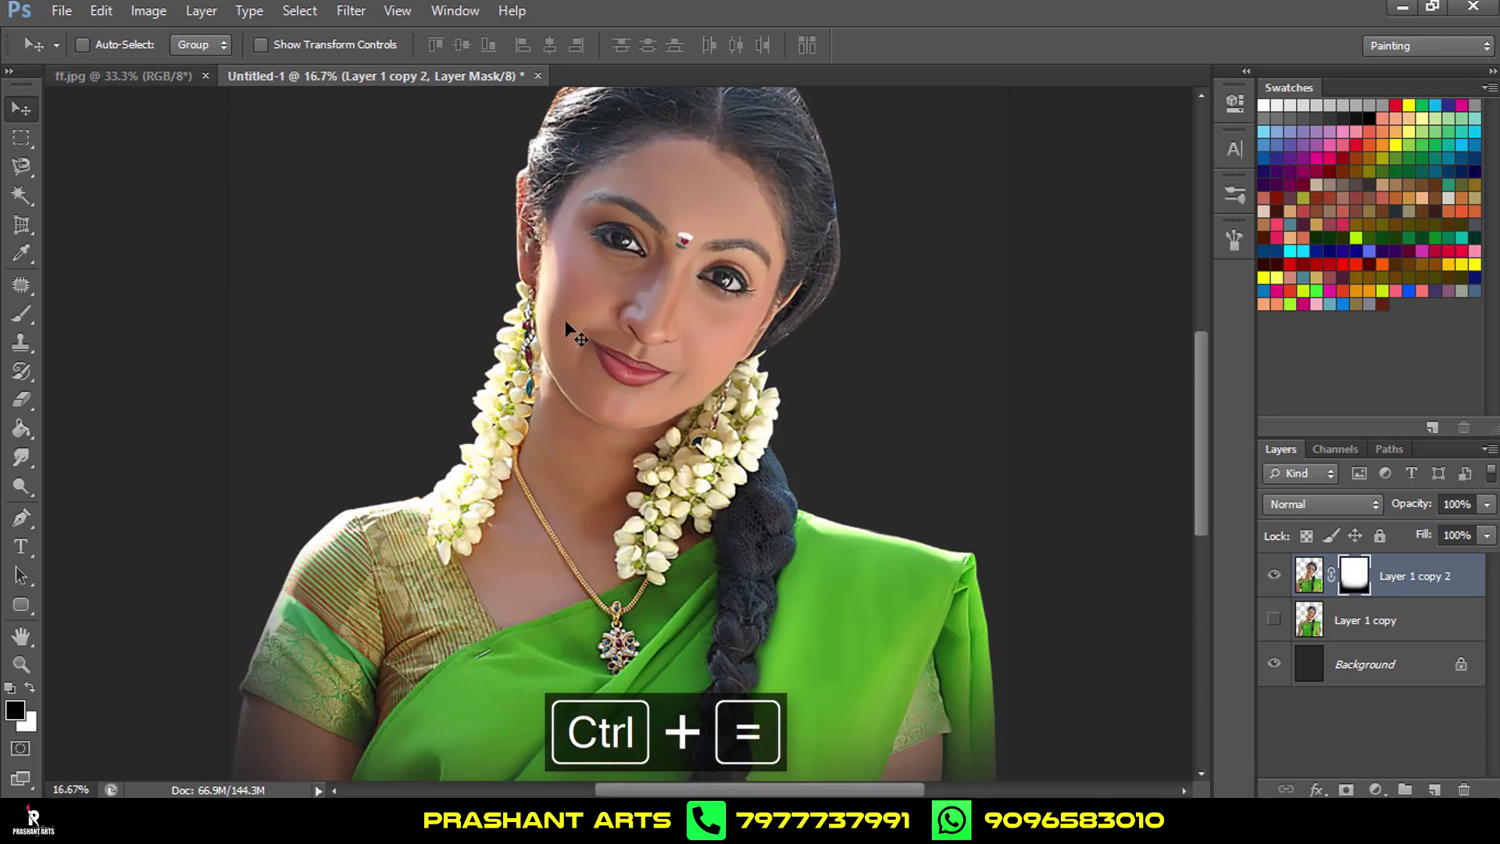
{"action": "scroll", "coordinate": [650, 313], "scroll_direction": "up", "scroll_amount": 2}
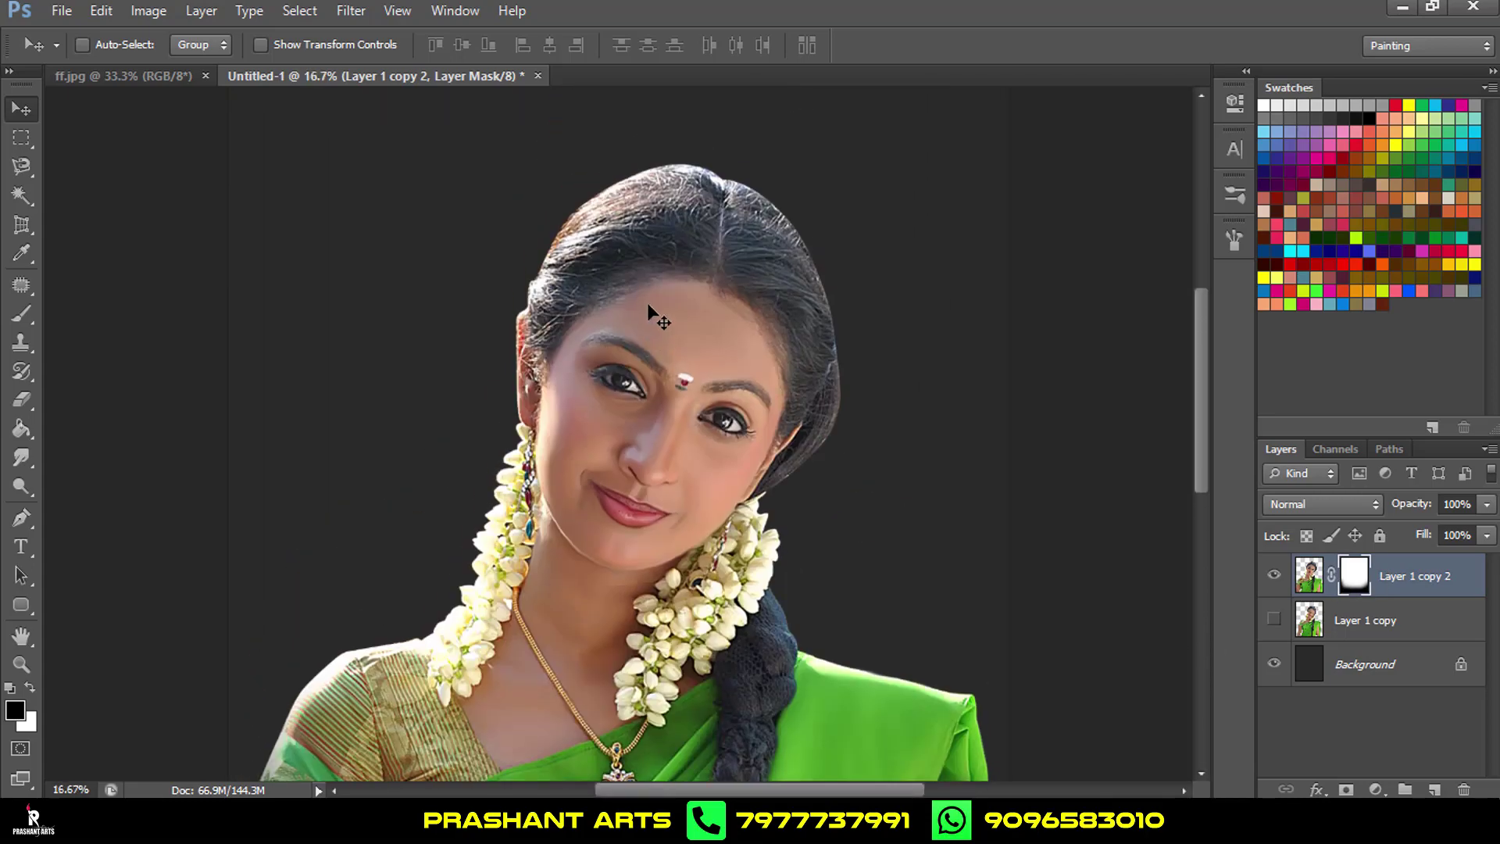
{"action": "scroll", "coordinate": [657, 289], "scroll_direction": "up", "scroll_amount": 1}
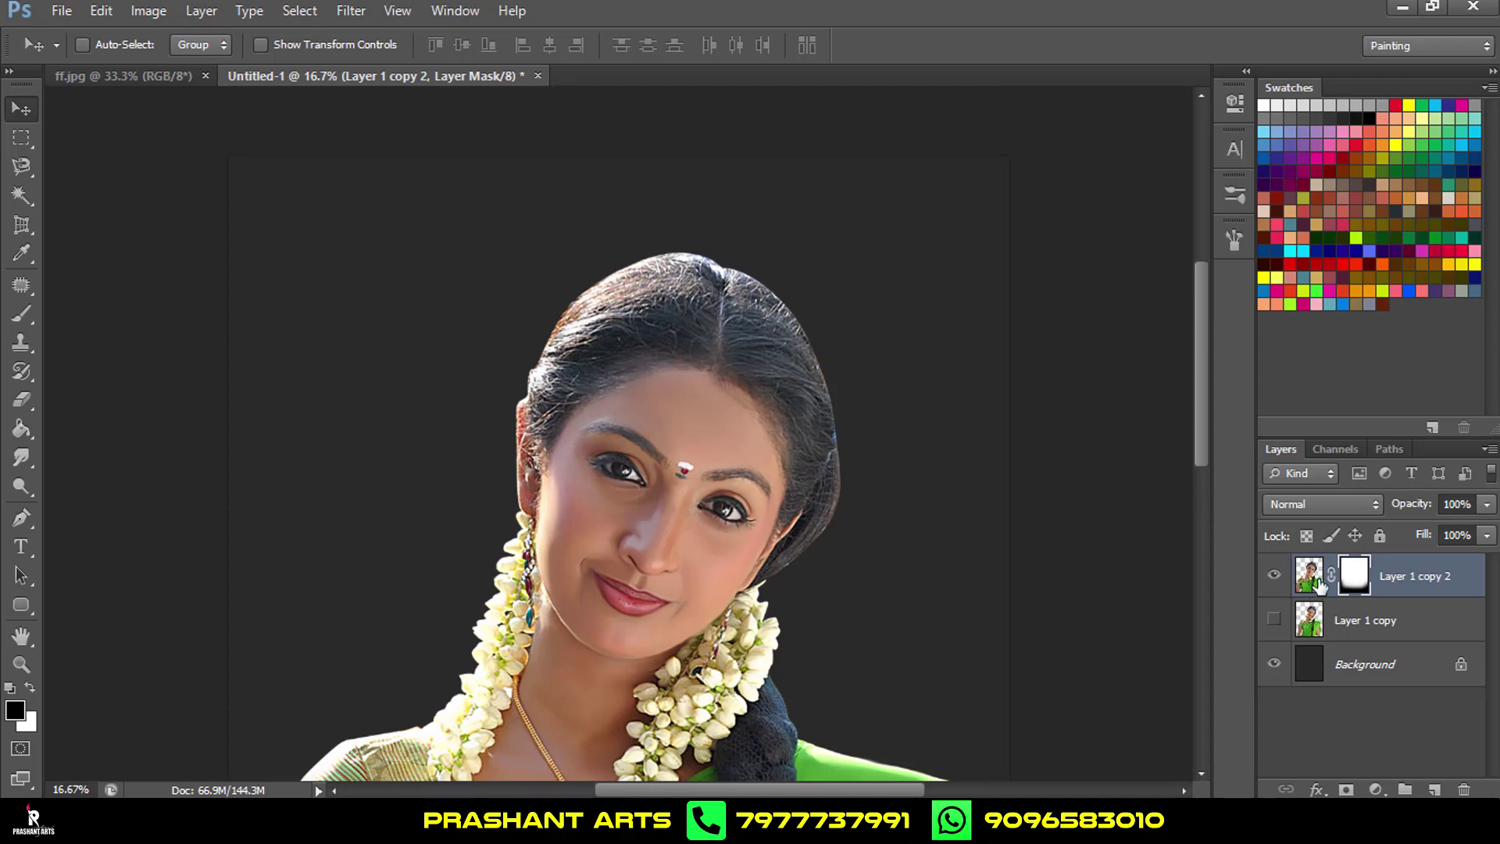
{"action": "scroll", "coordinate": [769, 469], "scroll_direction": "down", "scroll_amount": 2}
{"action": "scroll", "coordinate": [770, 469], "scroll_direction": "down", "scroll_amount": 2}
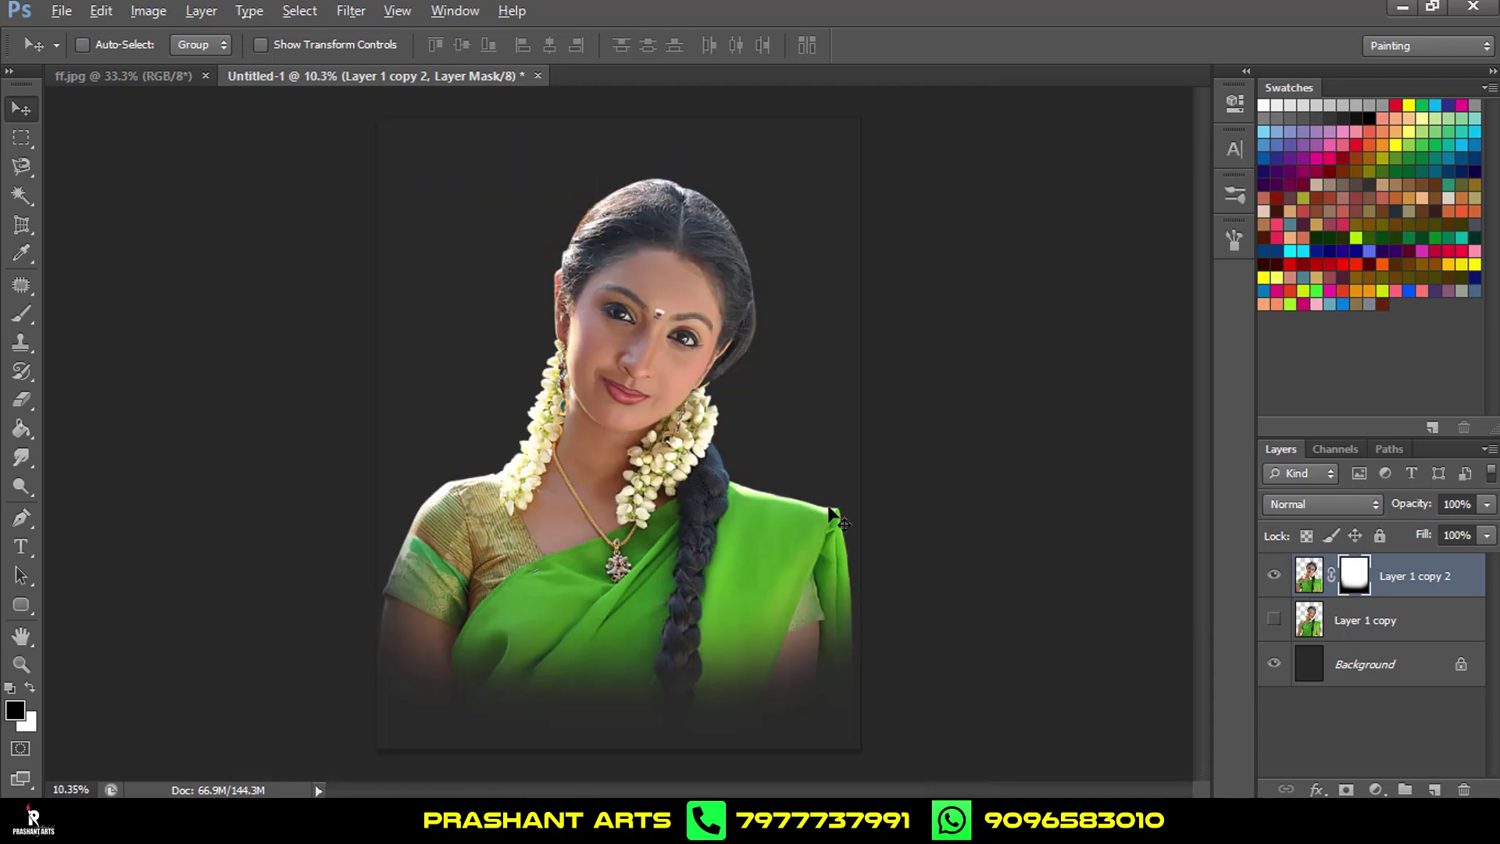
{"action": "left_click", "coordinate": [1307, 586]}
{"action": "key", "text": "ctrl+j"}
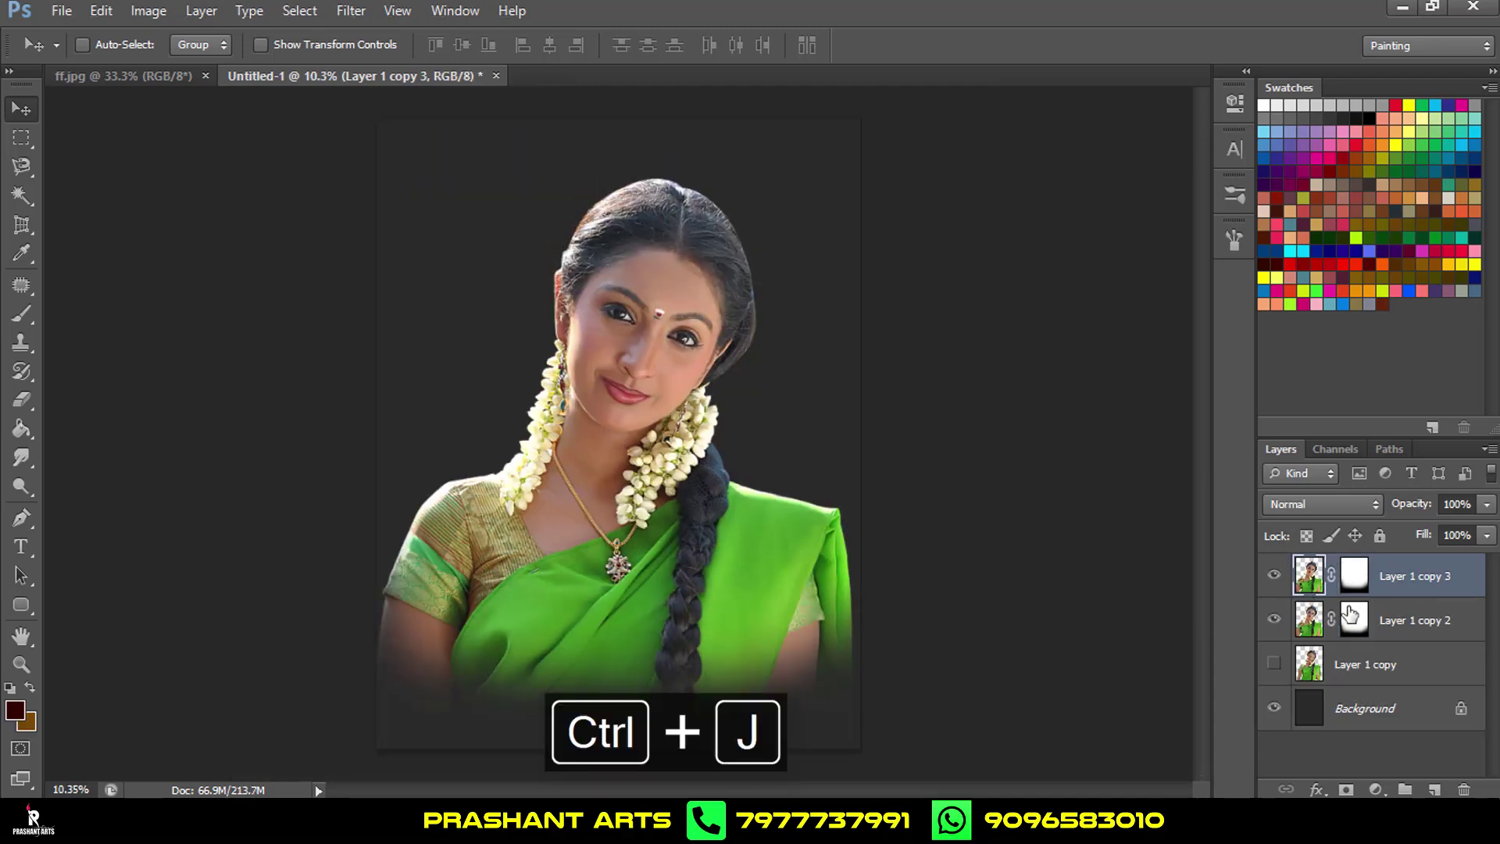
Hide Layer 1 copy 2 and apply Layer 1 copy 3's mask permanently.
{"action": "left_click", "coordinate": [1275, 619]}
{"action": "left_click", "coordinate": [1355, 575]}
{"action": "right_click", "coordinate": [1354, 576]}
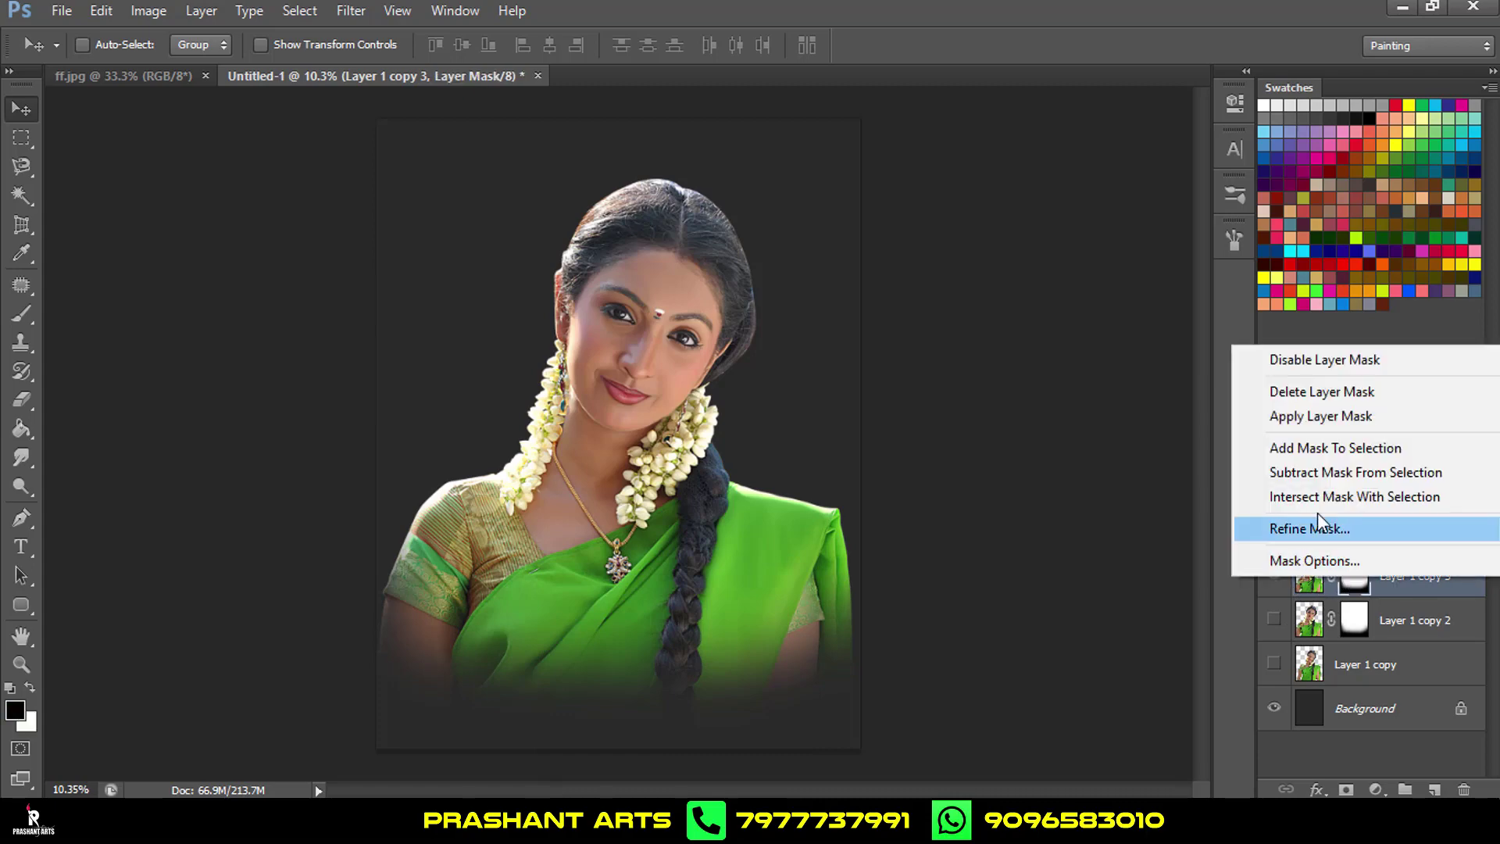
{"action": "left_click", "coordinate": [1320, 417]}
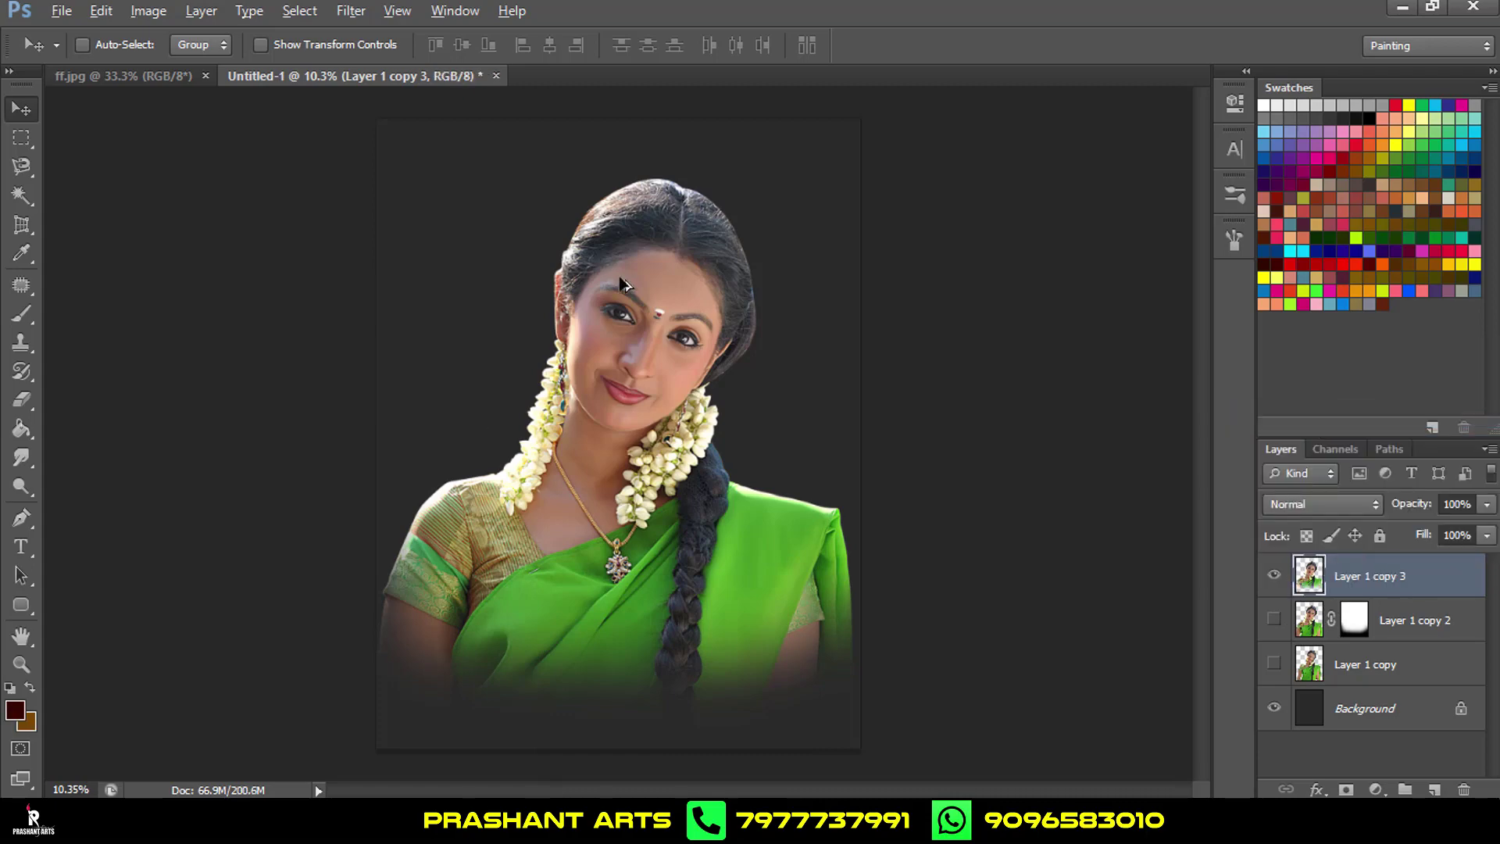
{"action": "scroll", "coordinate": [623, 283], "scroll_direction": "up", "scroll_amount": 3}
{"action": "scroll", "coordinate": [637, 282], "scroll_direction": "up", "scroll_amount": 3}
{"action": "scroll", "coordinate": [698, 299], "scroll_direction": "up", "scroll_amount": 1}
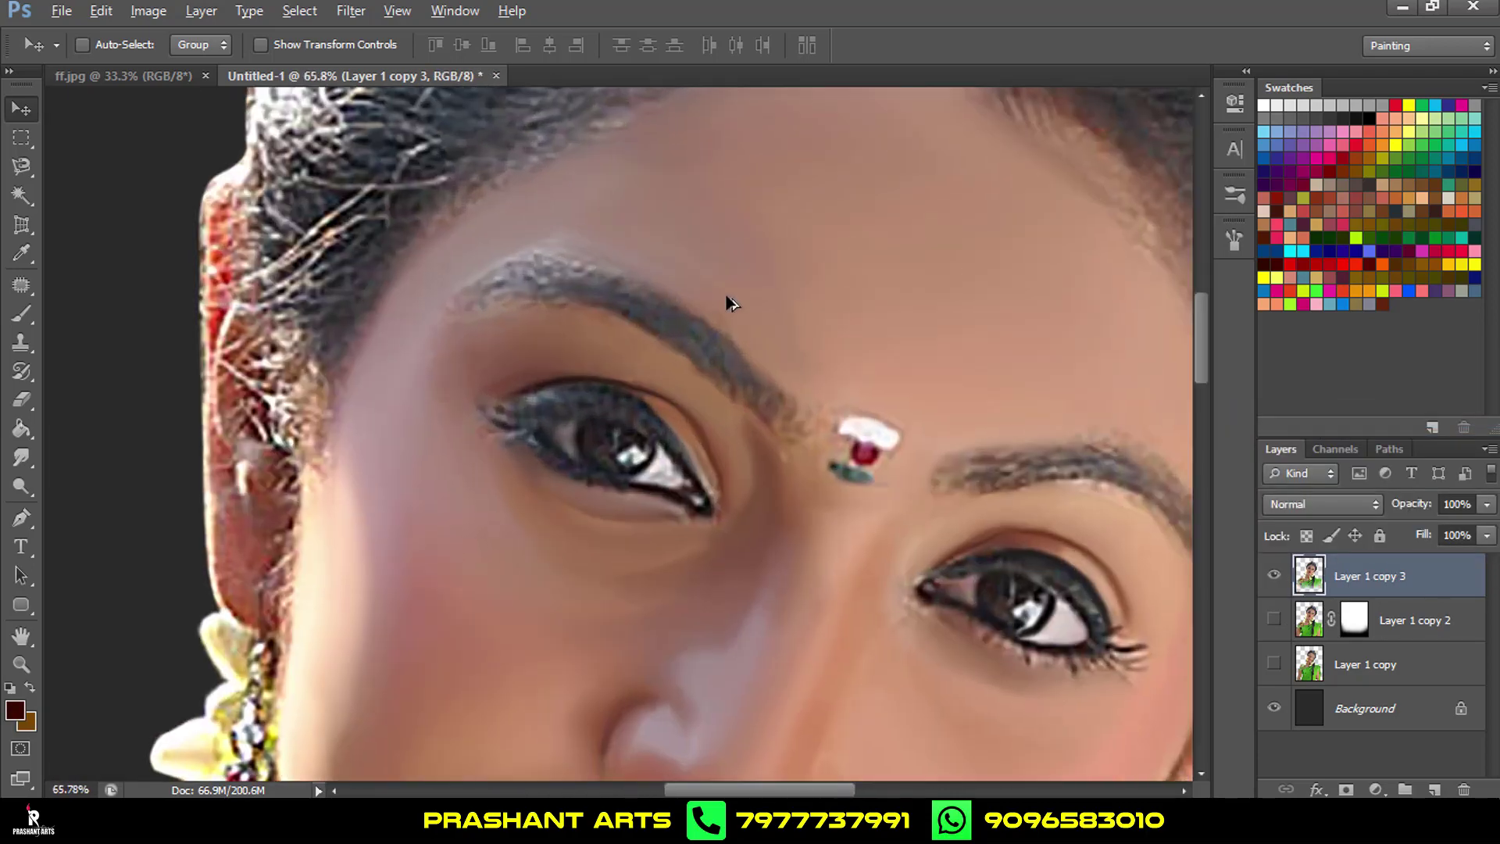
{"action": "scroll", "coordinate": [594, 306], "scroll_direction": "up", "scroll_amount": 1}
{"action": "scroll", "coordinate": [401, 311], "scroll_direction": "up", "scroll_amount": 3}
{"action": "scroll", "coordinate": [469, 329], "scroll_direction": "up", "scroll_amount": 1}
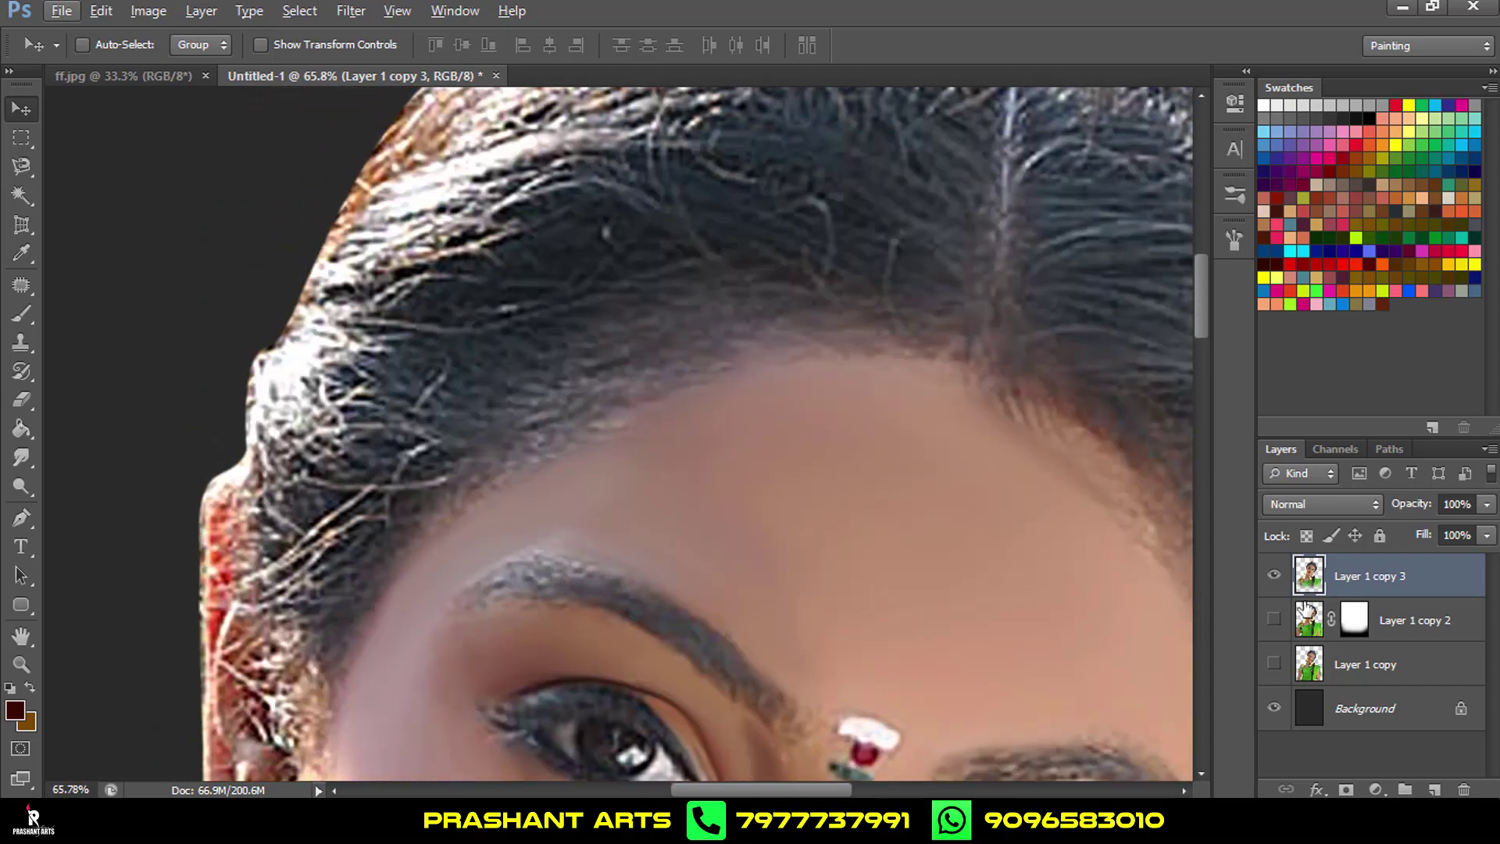
{"action": "scroll", "coordinate": [961, 479], "scroll_direction": "down", "scroll_amount": 2}
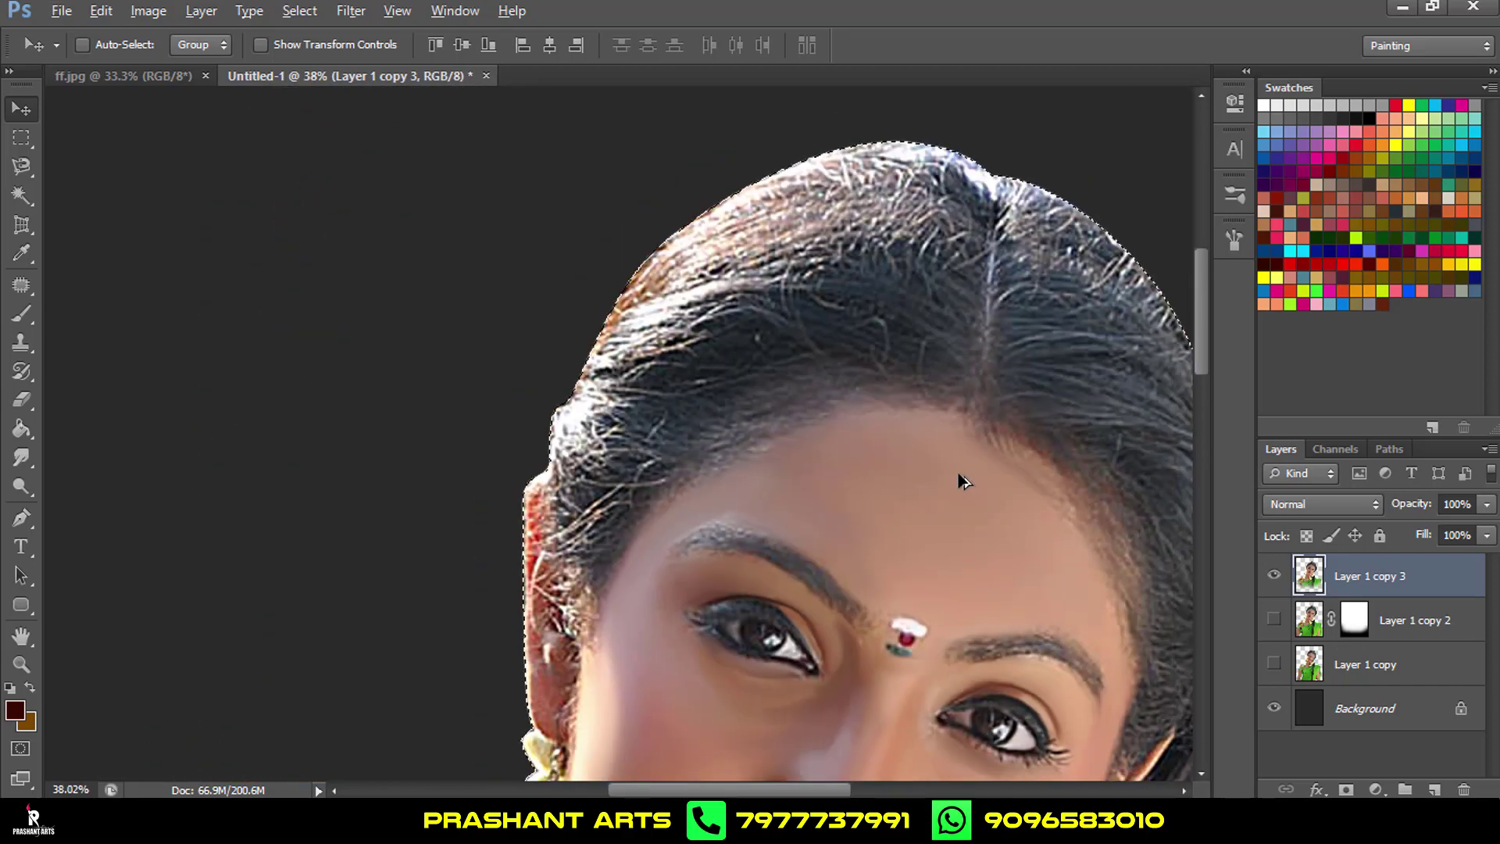
{"action": "scroll", "coordinate": [962, 479], "scroll_direction": "down", "scroll_amount": 2}
Apply Levels to the woman's face and hair with inputs 16, 1.00, 234.
{"action": "left_click_drag", "start_coordinate": [742, 556], "coordinate": [715, 408]}
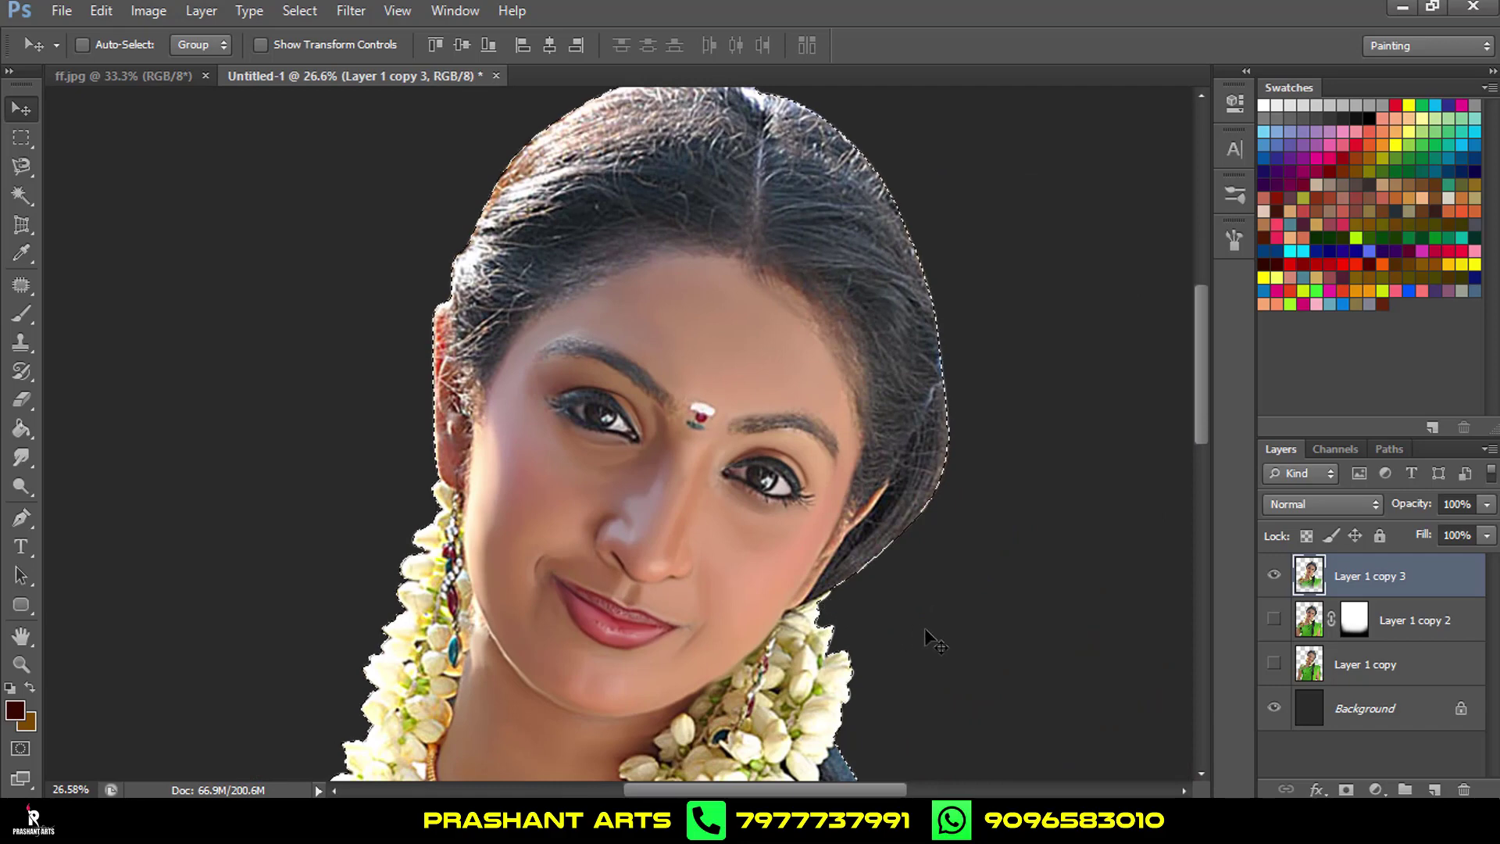
{"action": "key", "text": "ctrl+l"}
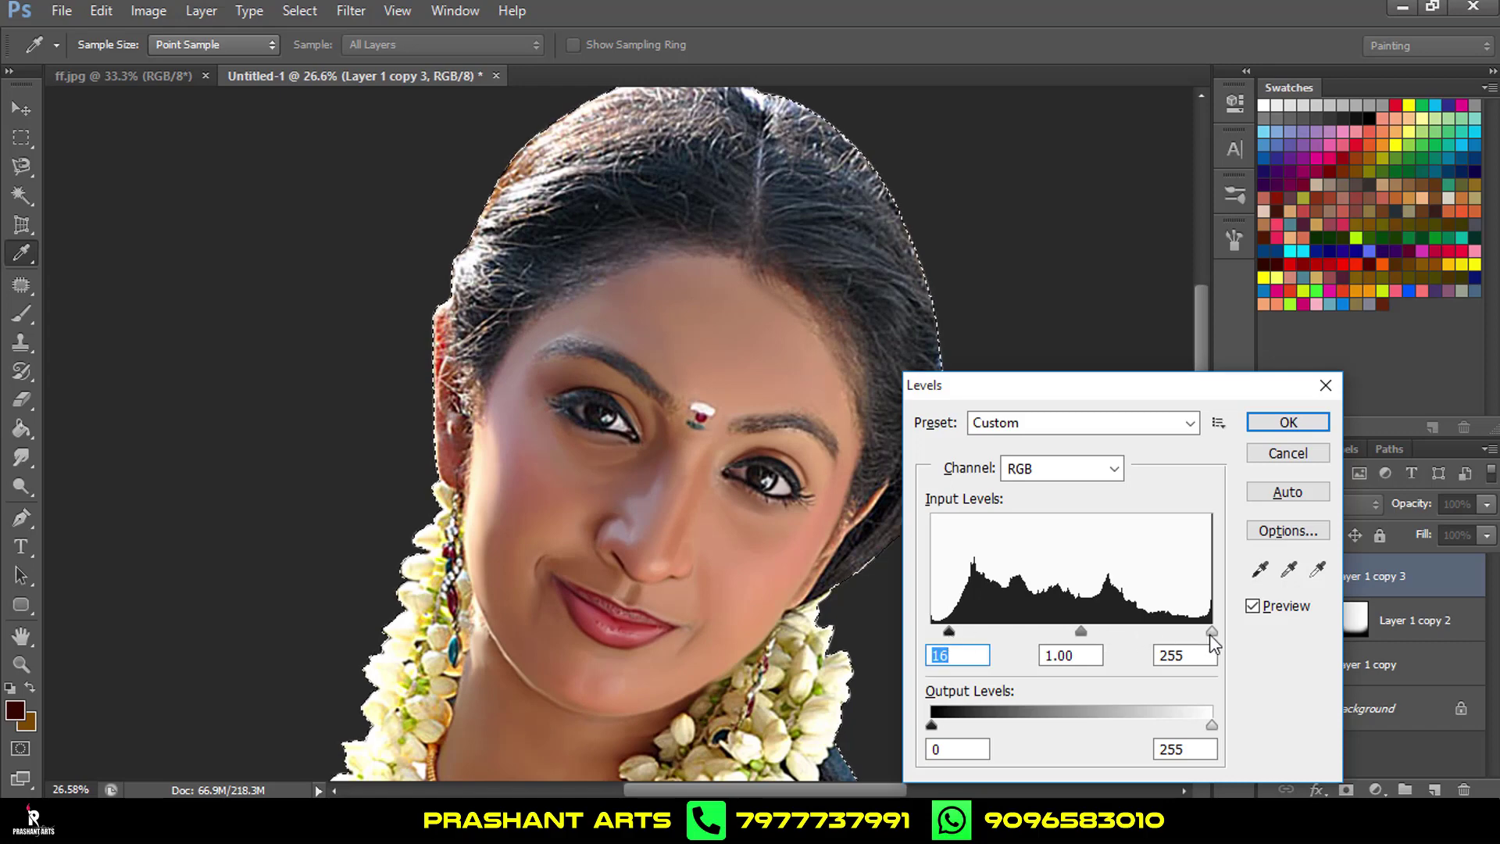
{"action": "left_click_drag", "start_coordinate": [1210, 632], "coordinate": [1190, 632]}
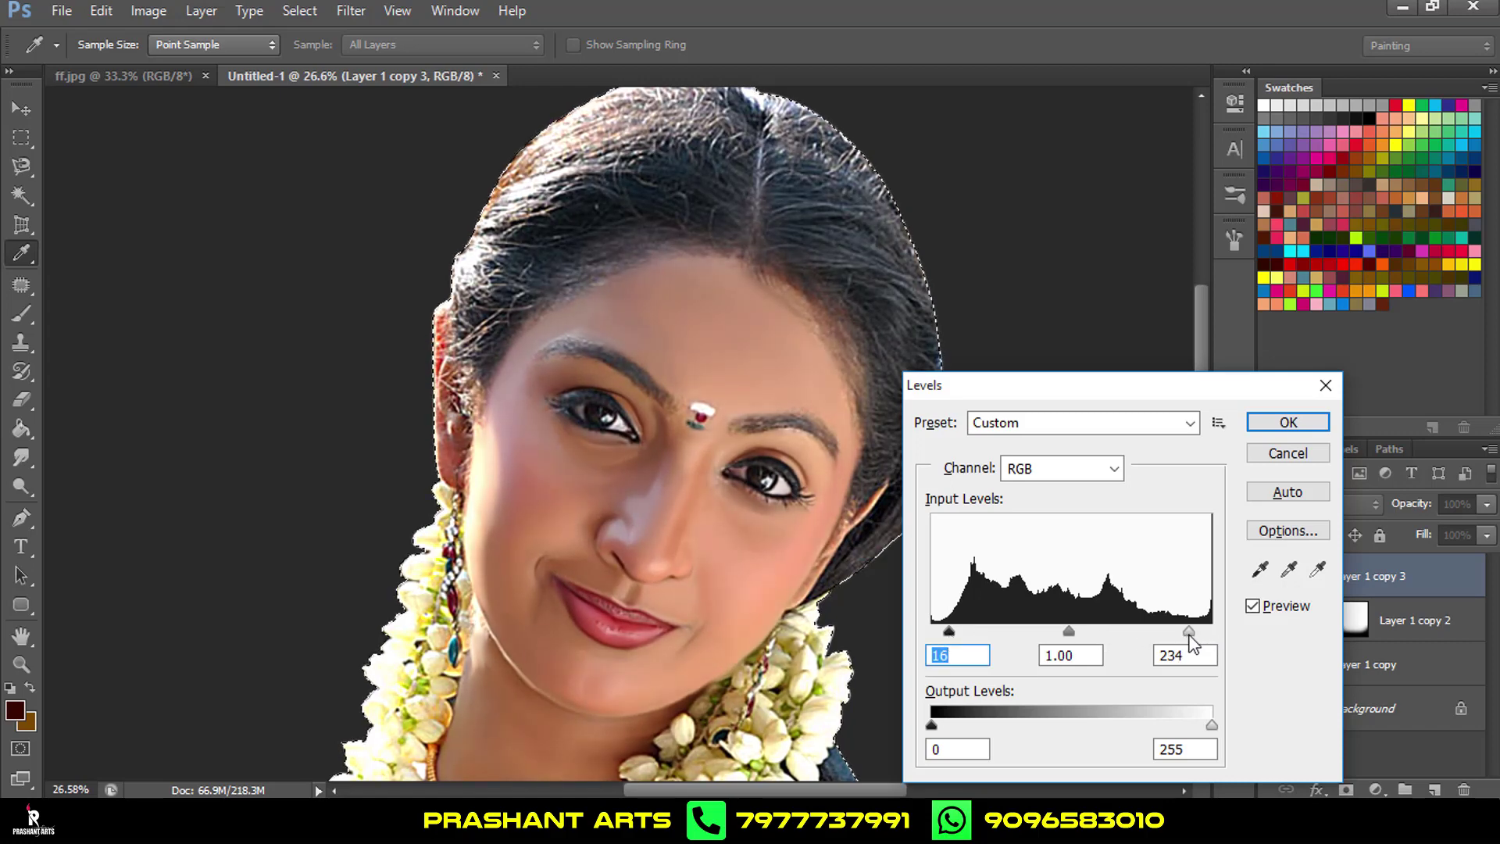
{"action": "left_click", "coordinate": [1273, 428]}
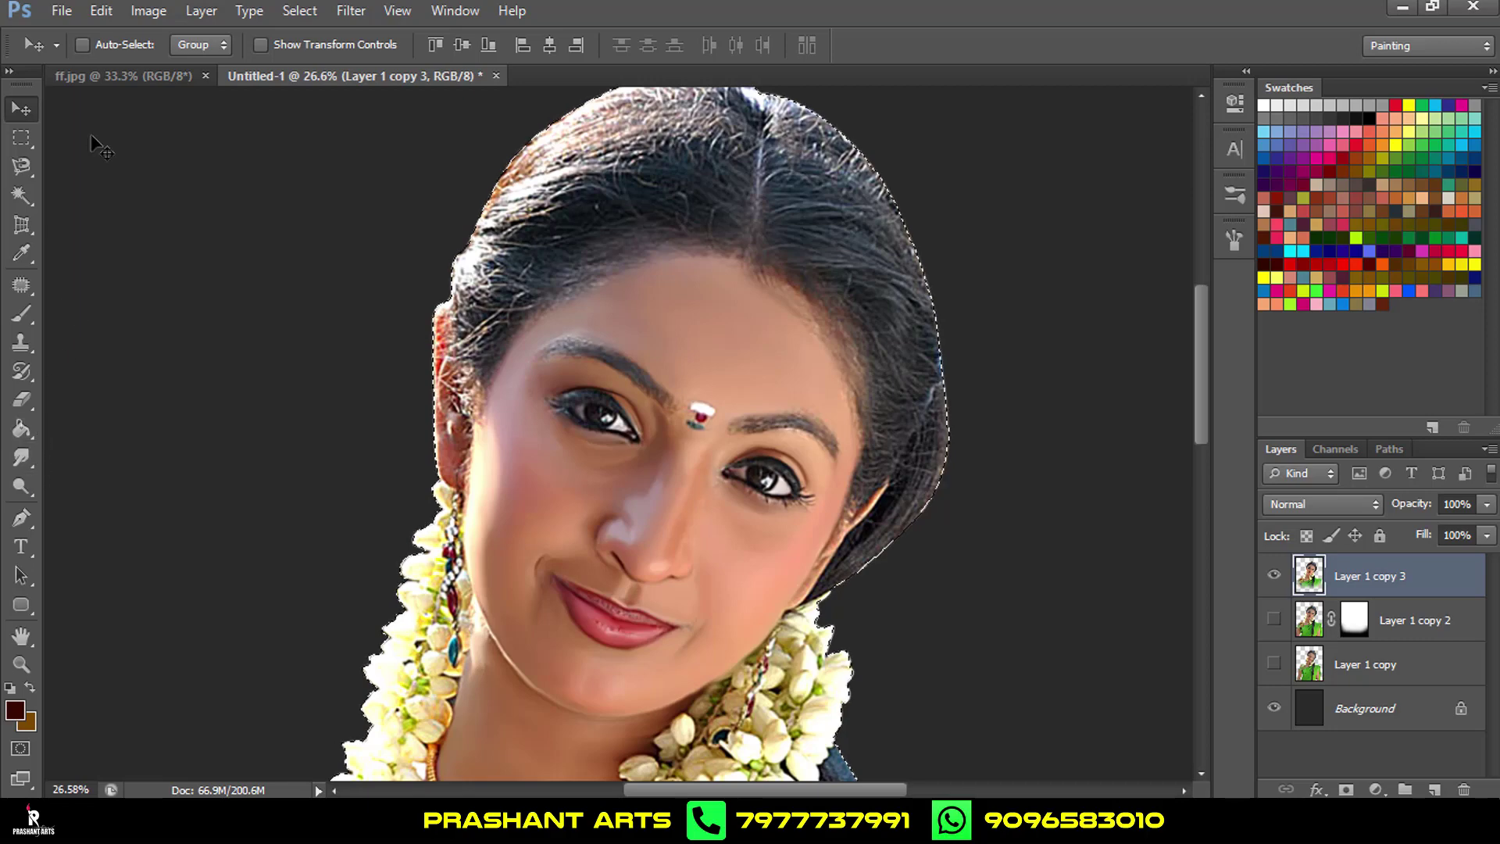
Switch to the Smudge tool and choose the 11 px brush preset.
{"action": "left_click", "coordinate": [23, 464]}
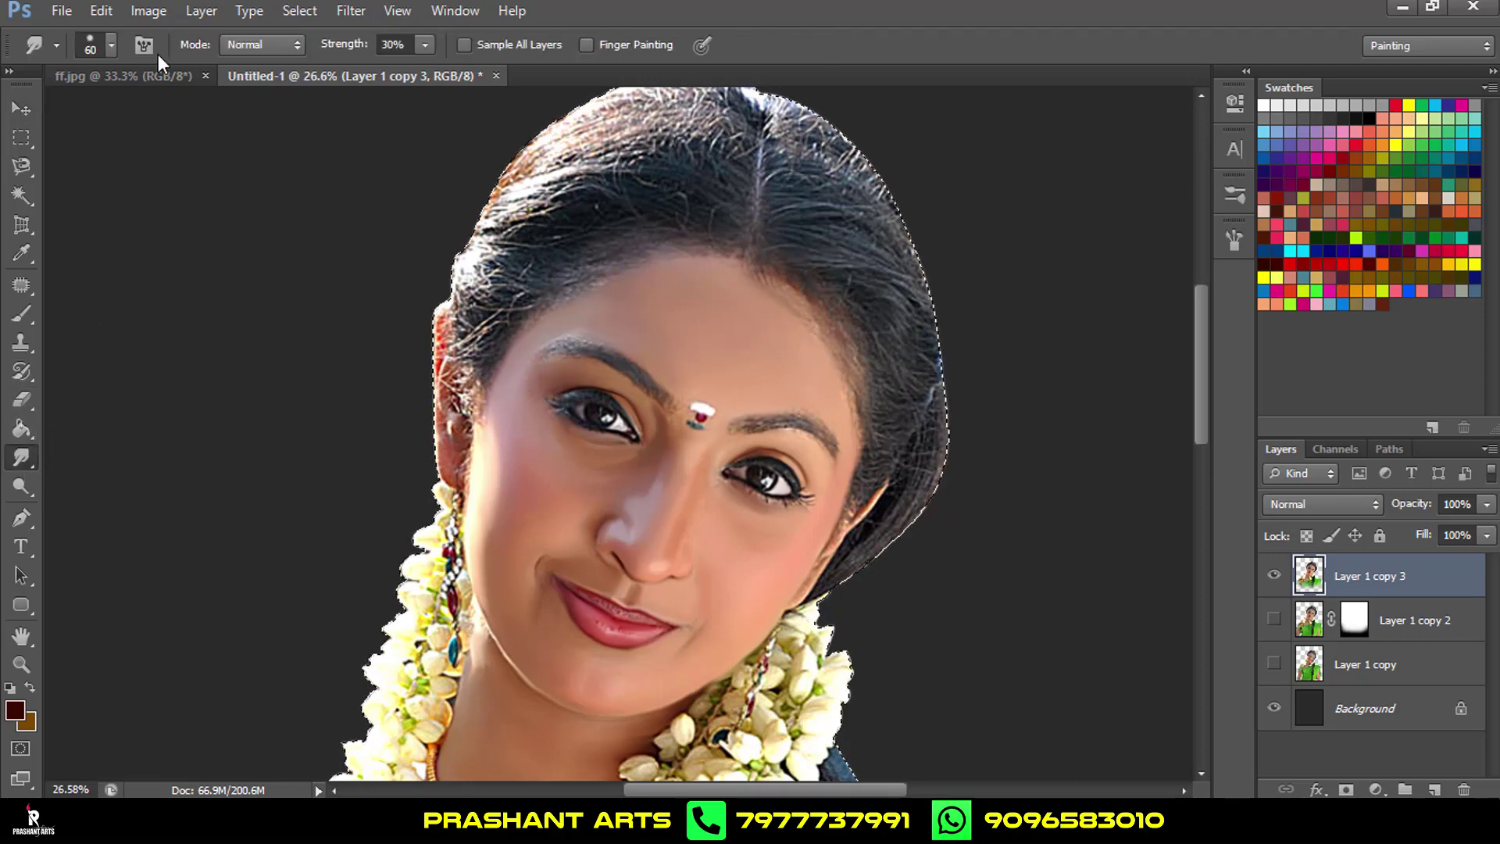
{"action": "left_click", "coordinate": [113, 46]}
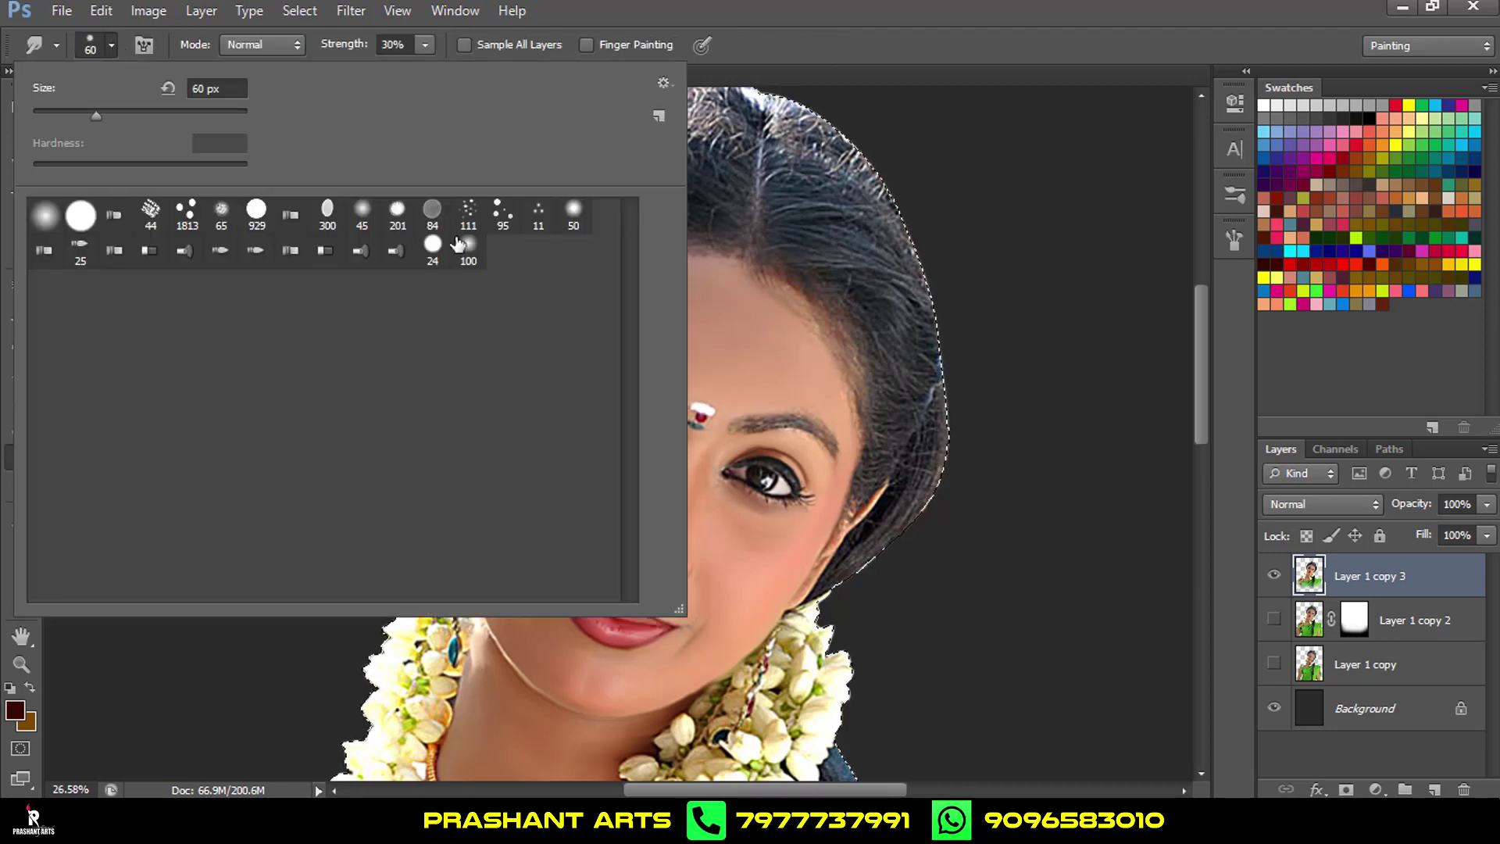
{"action": "left_click", "coordinate": [955, 6]}
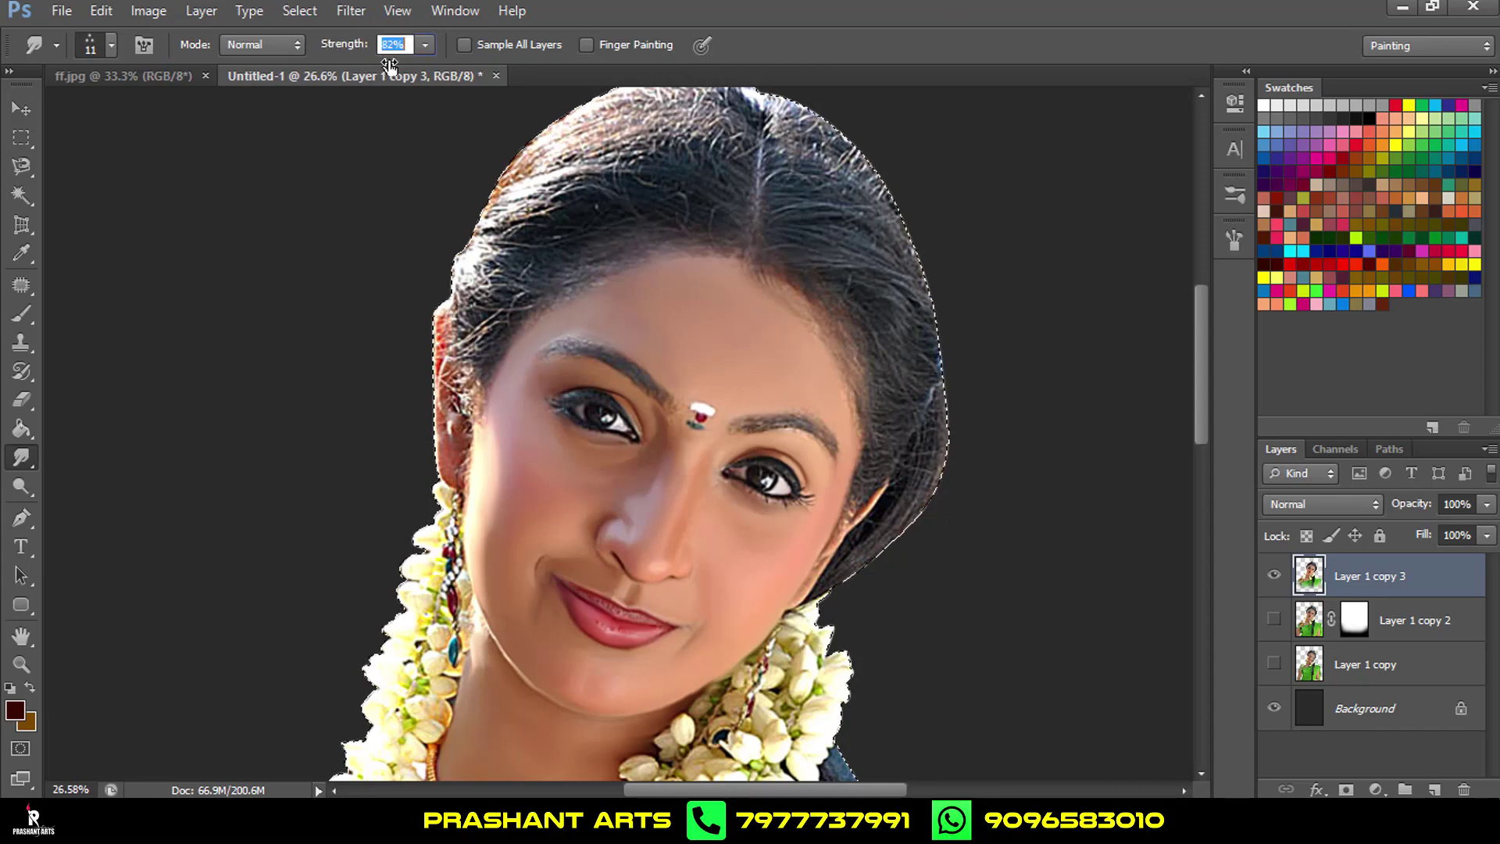
Confirm 82% smudge strength, zoom into the hair, and smear a dark streak with a 90 px brush.
{"action": "key", "text": "Return"}
{"action": "scroll", "coordinate": [736, 225], "scroll_direction": "up", "scroll_amount": 2}
{"action": "scroll", "coordinate": [610, 311], "scroll_direction": "up", "scroll_amount": 2}
{"action": "scroll", "coordinate": [670, 362], "scroll_direction": "up", "scroll_amount": 1}
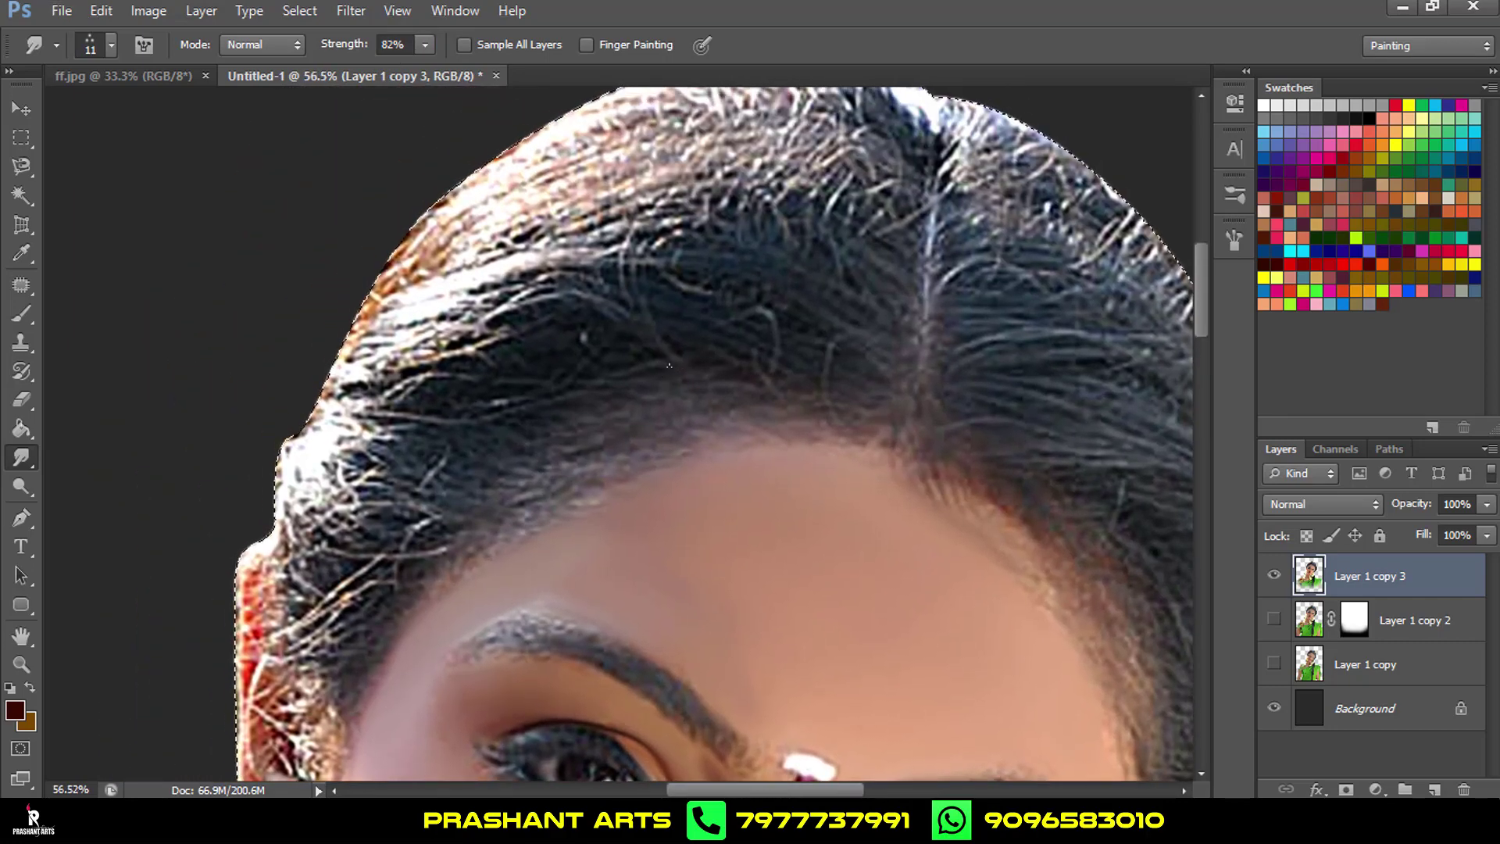
{"action": "key", "text": "bracketright"}
{"action": "key", "text": "bracketright"}
{"action": "key", "text": "bracketright"}
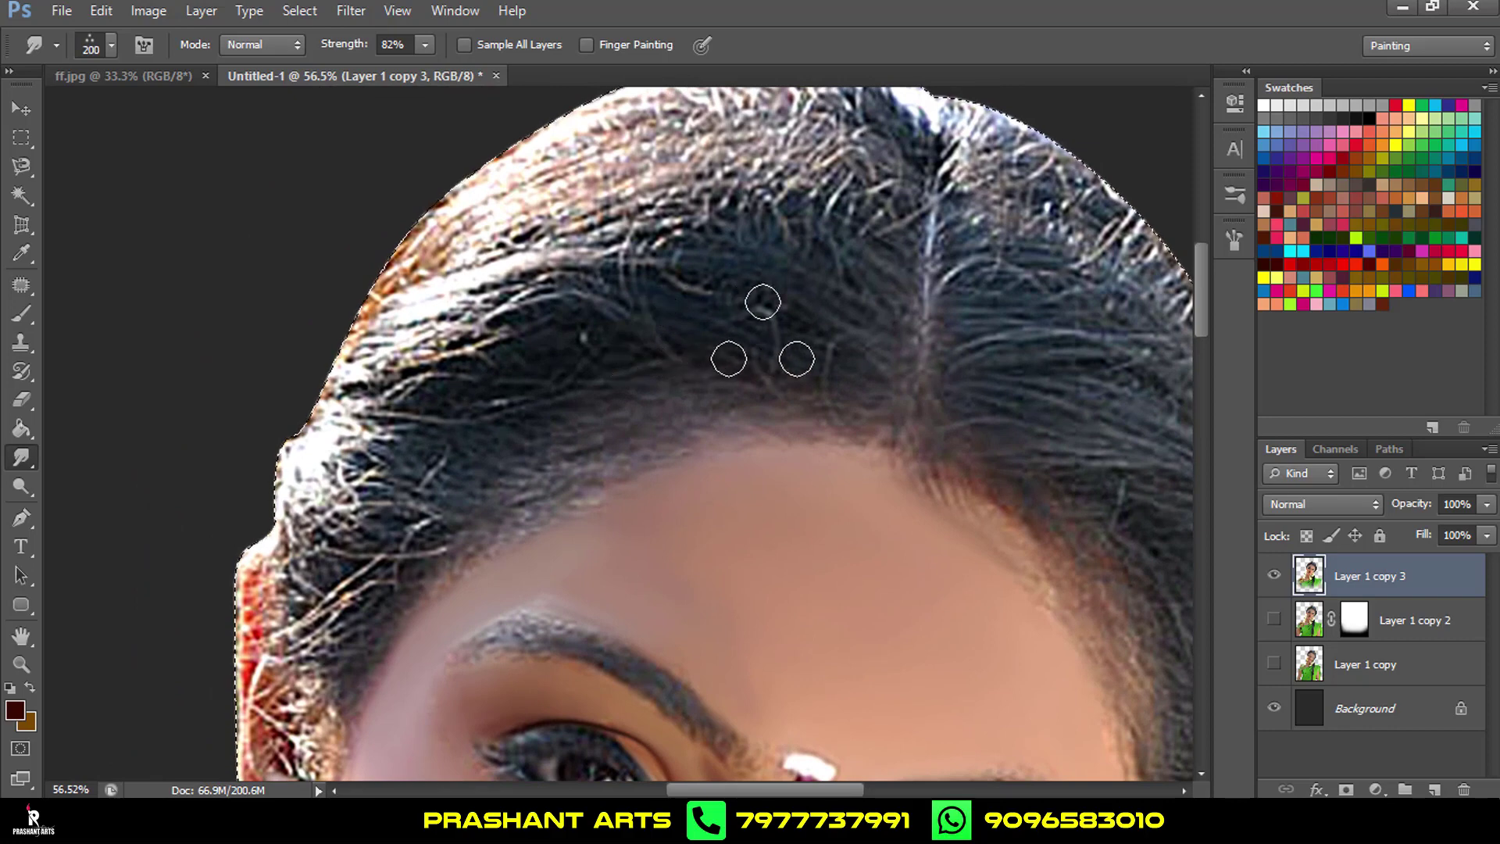
{"action": "key", "text": "bracketleft"}
{"action": "key", "text": "bracketleft"}
{"action": "key", "text": "bracketleft"}
{"action": "key", "text": "bracketleft"}
{"action": "key", "text": "bracketleft"}
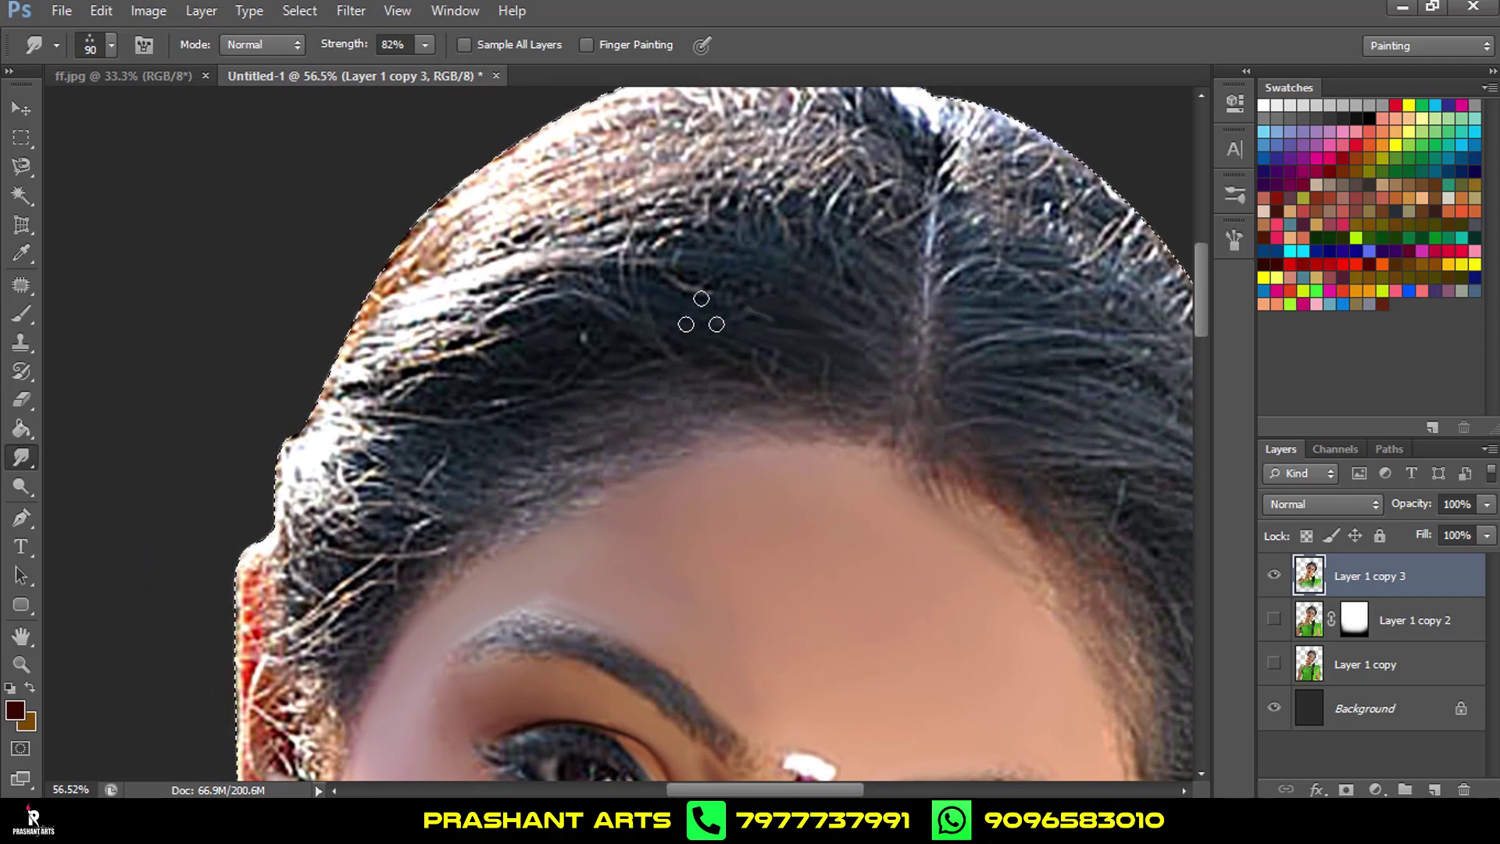
{"action": "left_click_drag", "start_coordinate": [621, 313], "coordinate": [860, 335]}
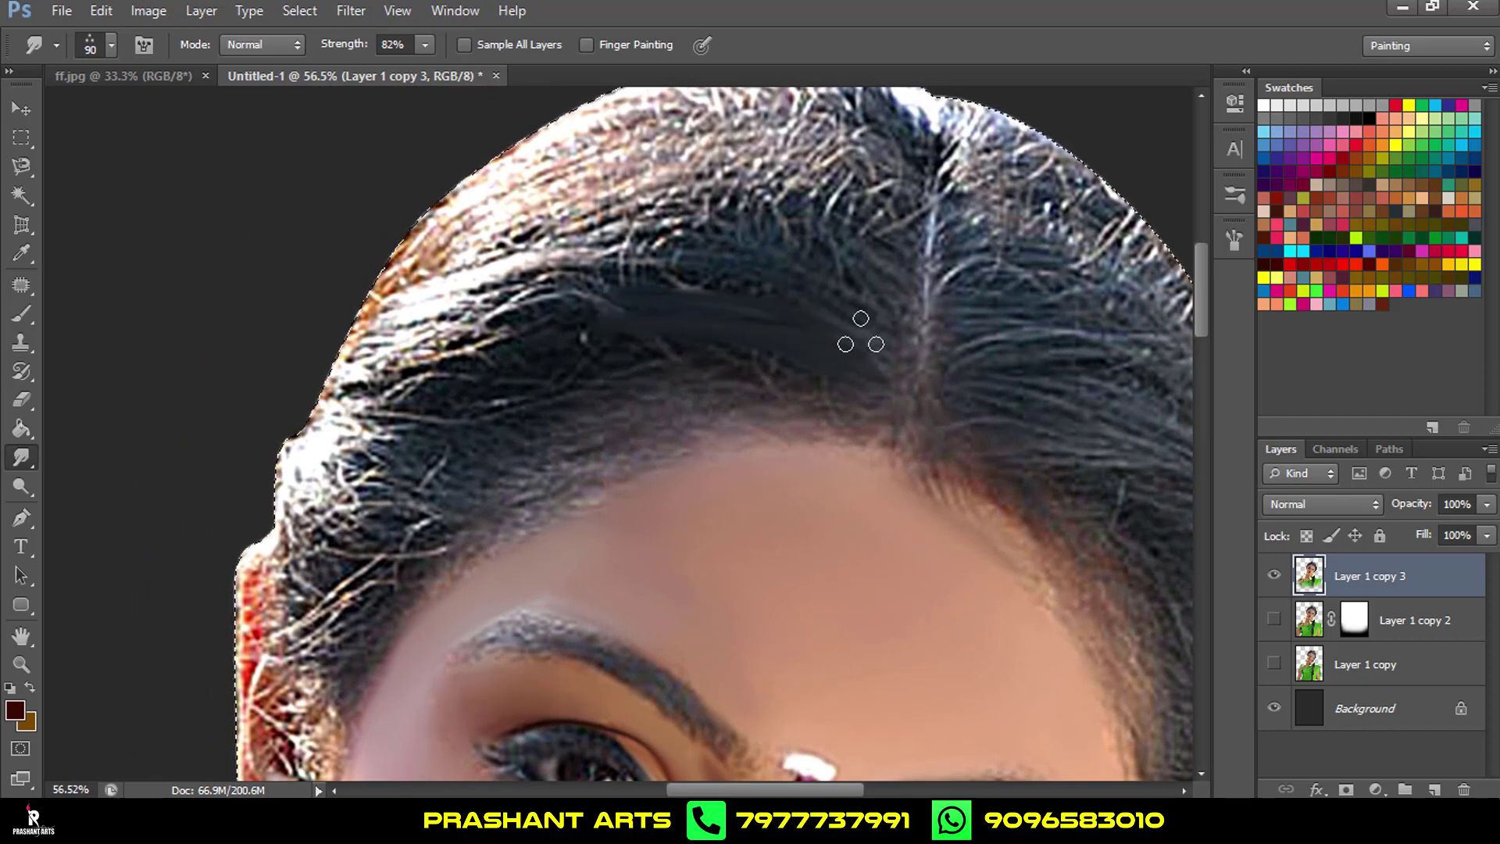
With a 60 px brush, smudge streaks across the hair and the left hair.
{"action": "scroll", "coordinate": [883, 328], "scroll_direction": "up", "scroll_amount": 2}
{"action": "scroll", "coordinate": [782, 297], "scroll_direction": "up", "scroll_amount": 1}
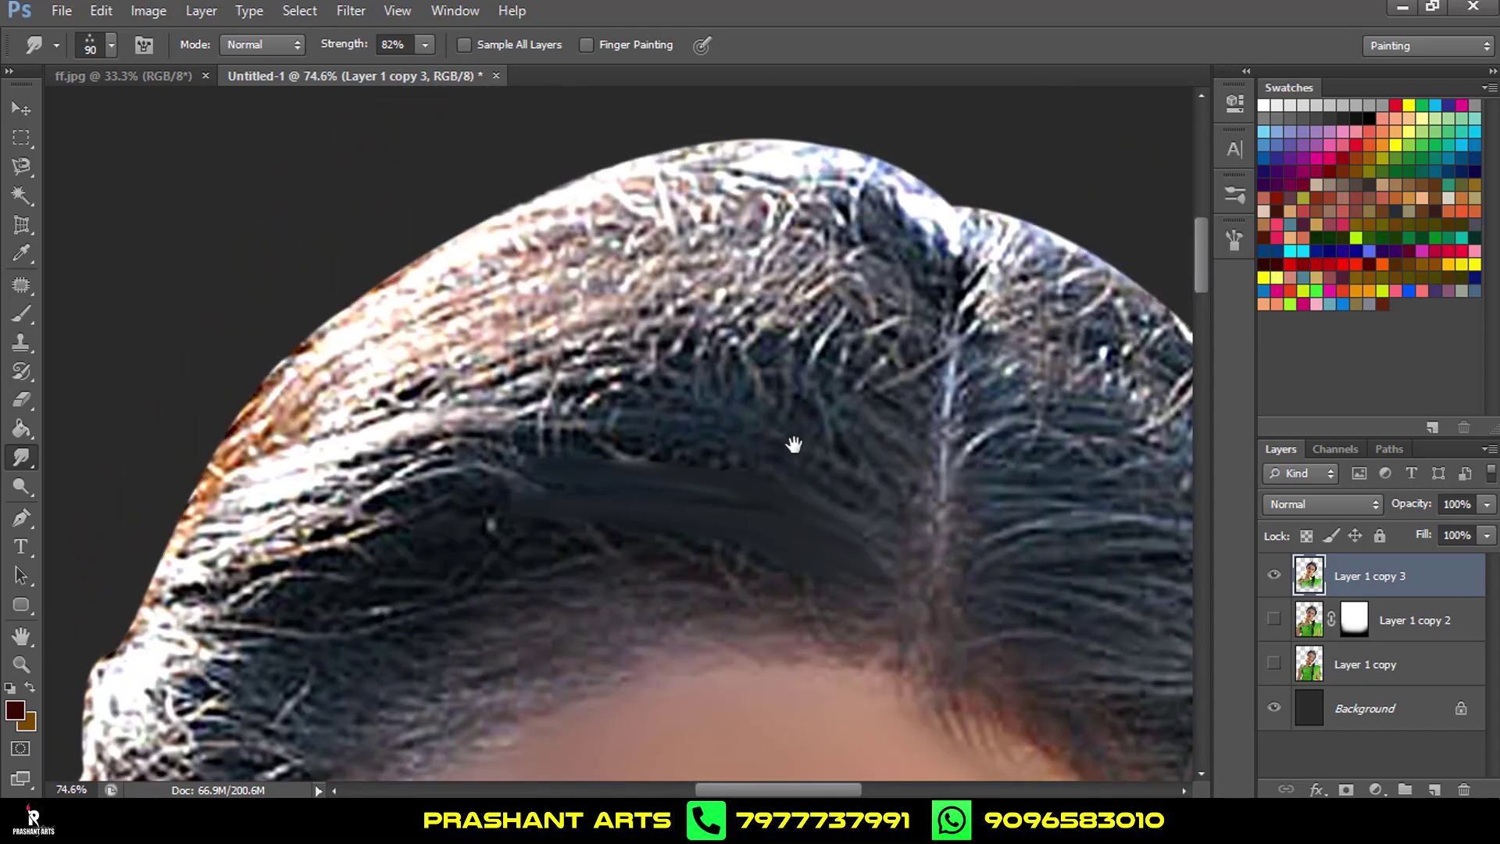
{"action": "key", "text": "bracketleft"}
{"action": "mouse_move", "coordinate": [715, 429]}
{"action": "left_mouse_down"}
{"action": "mouse_move", "coordinate": [754, 445]}
{"action": "mouse_move", "coordinate": [696, 453]}
{"action": "mouse_move", "coordinate": [874, 536]}
{"action": "mouse_move", "coordinate": [549, 466]}
{"action": "left_mouse_up"}
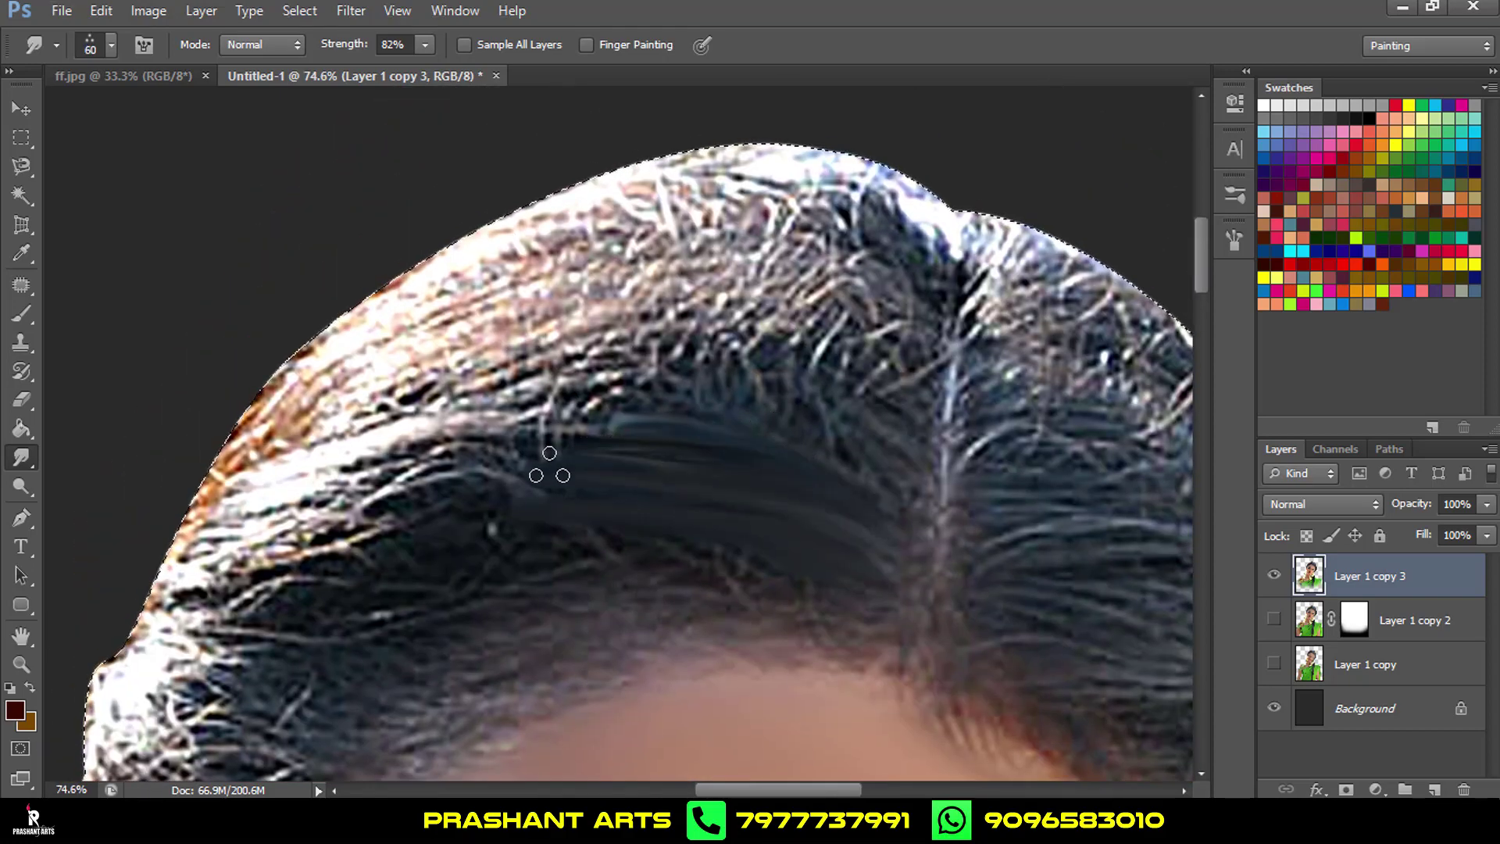
{"action": "left_click_drag", "start_coordinate": [646, 404], "coordinate": [885, 480]}
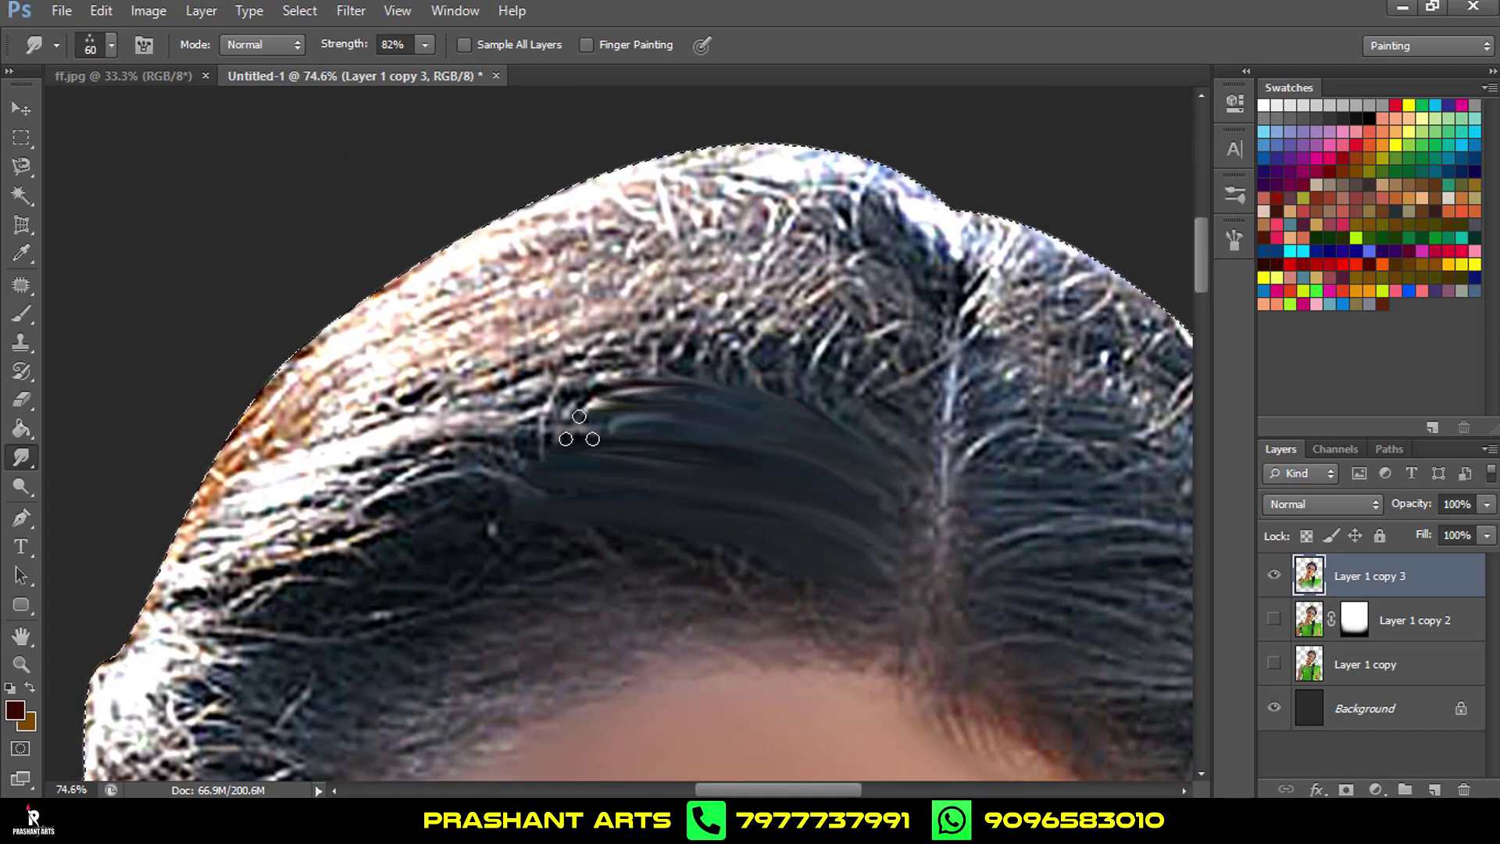
{"action": "scroll", "coordinate": [610, 478], "scroll_direction": "down", "scroll_amount": 3}
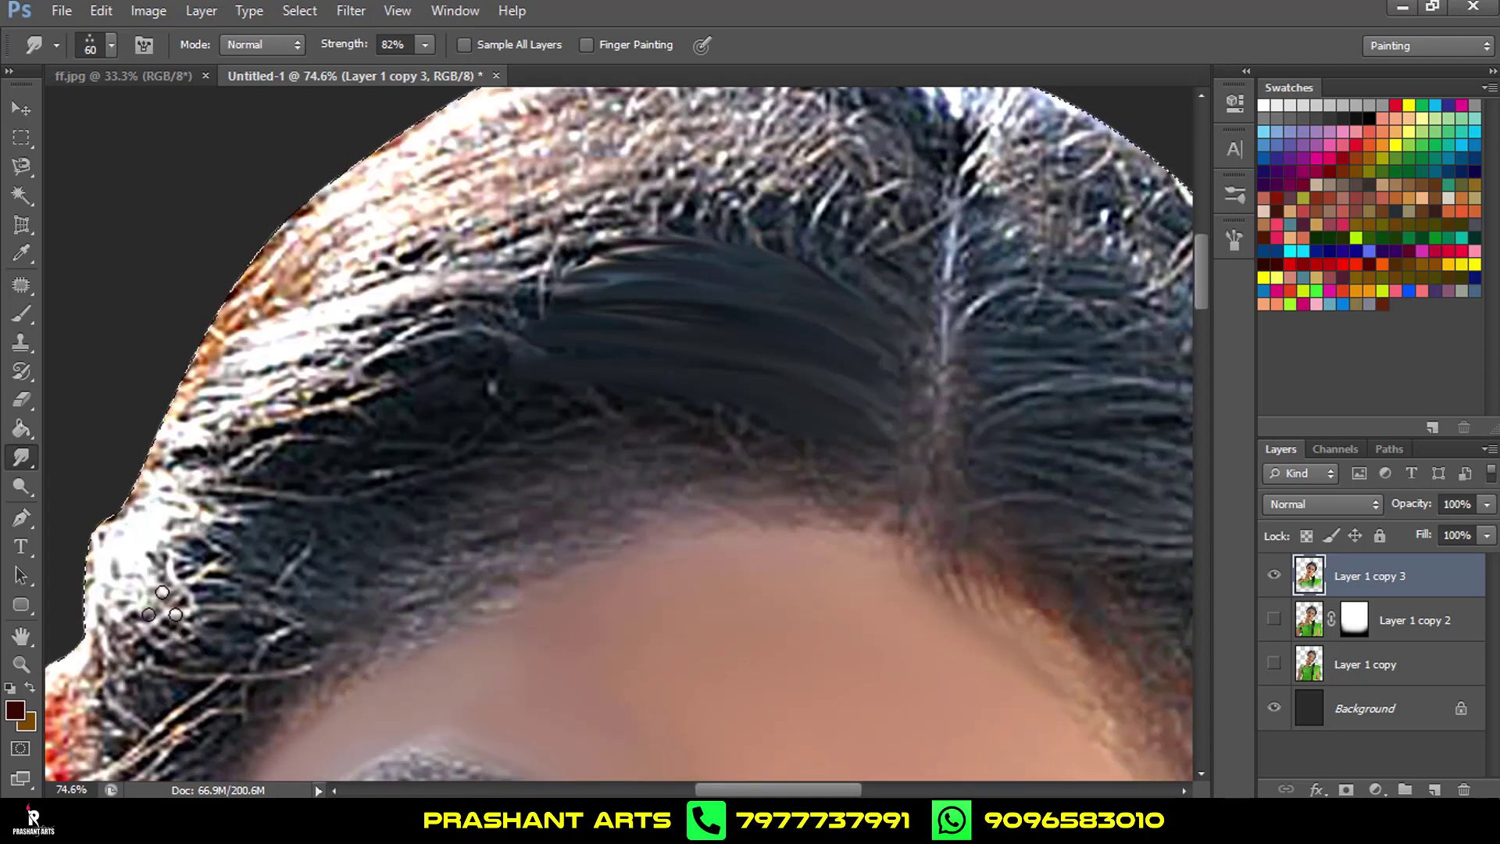
{"action": "left_click_drag", "start_coordinate": [162, 606], "coordinate": [519, 530]}
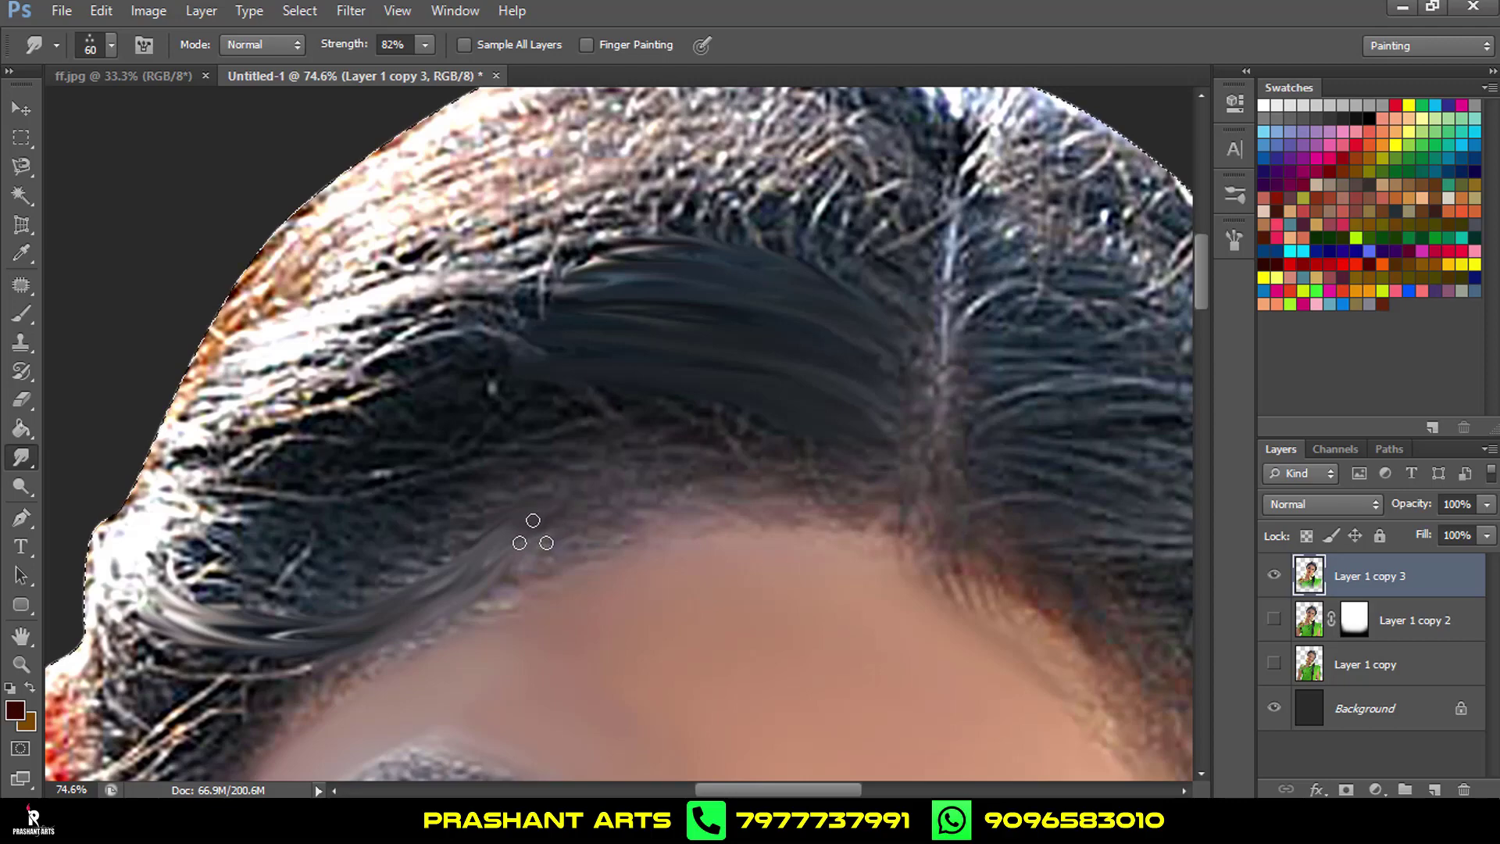
Push the dark hair over the lighter strands around and above the parting.
{"action": "scroll", "coordinate": [633, 483], "scroll_direction": "up", "scroll_amount": 2}
{"action": "scroll", "coordinate": [774, 435], "scroll_direction": "up", "scroll_amount": 2}
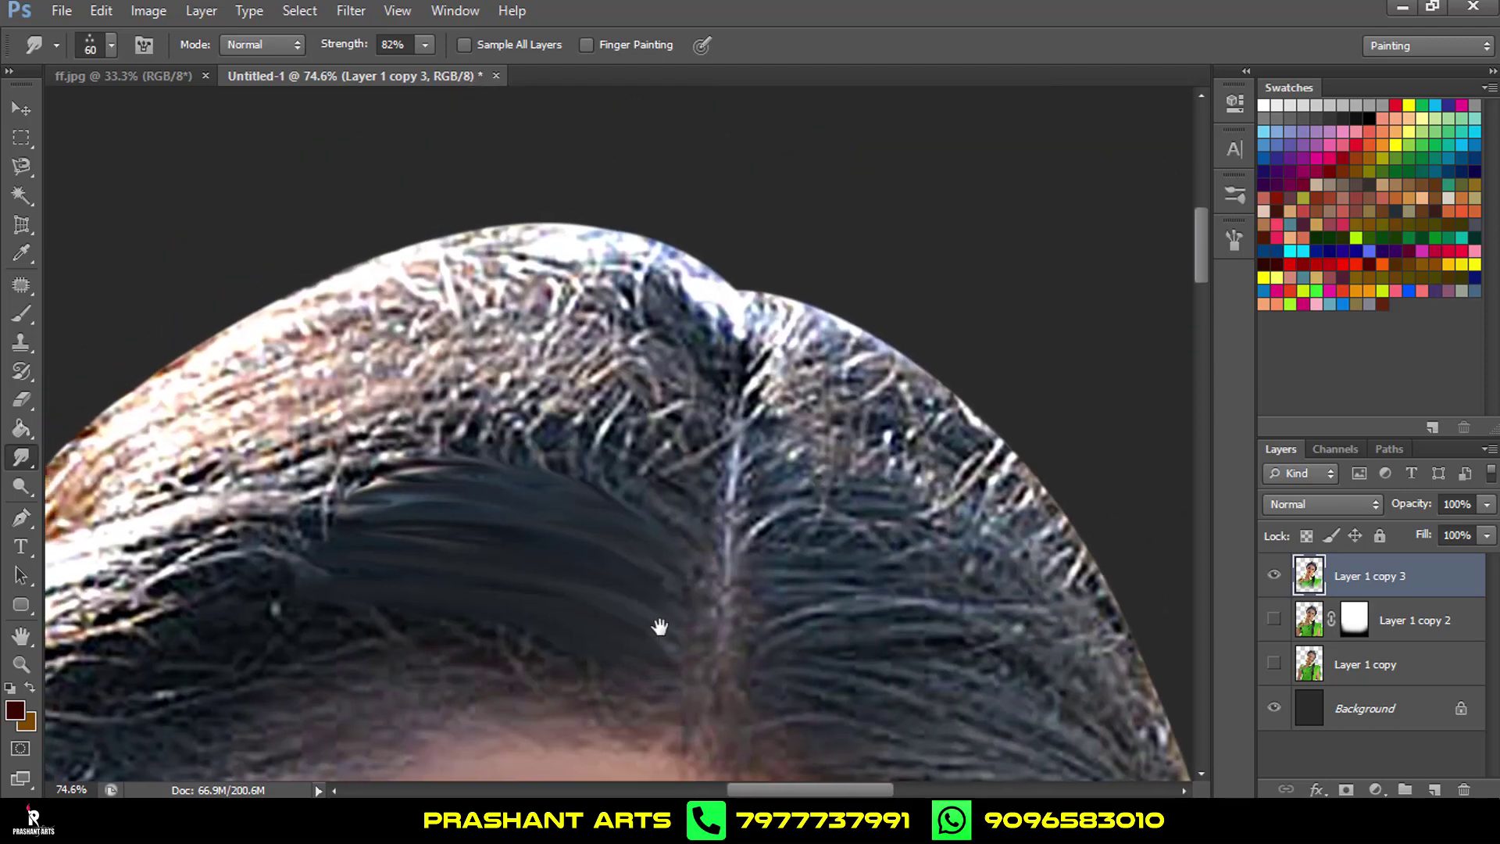
{"action": "left_click_drag", "start_coordinate": [284, 485], "coordinate": [634, 471]}
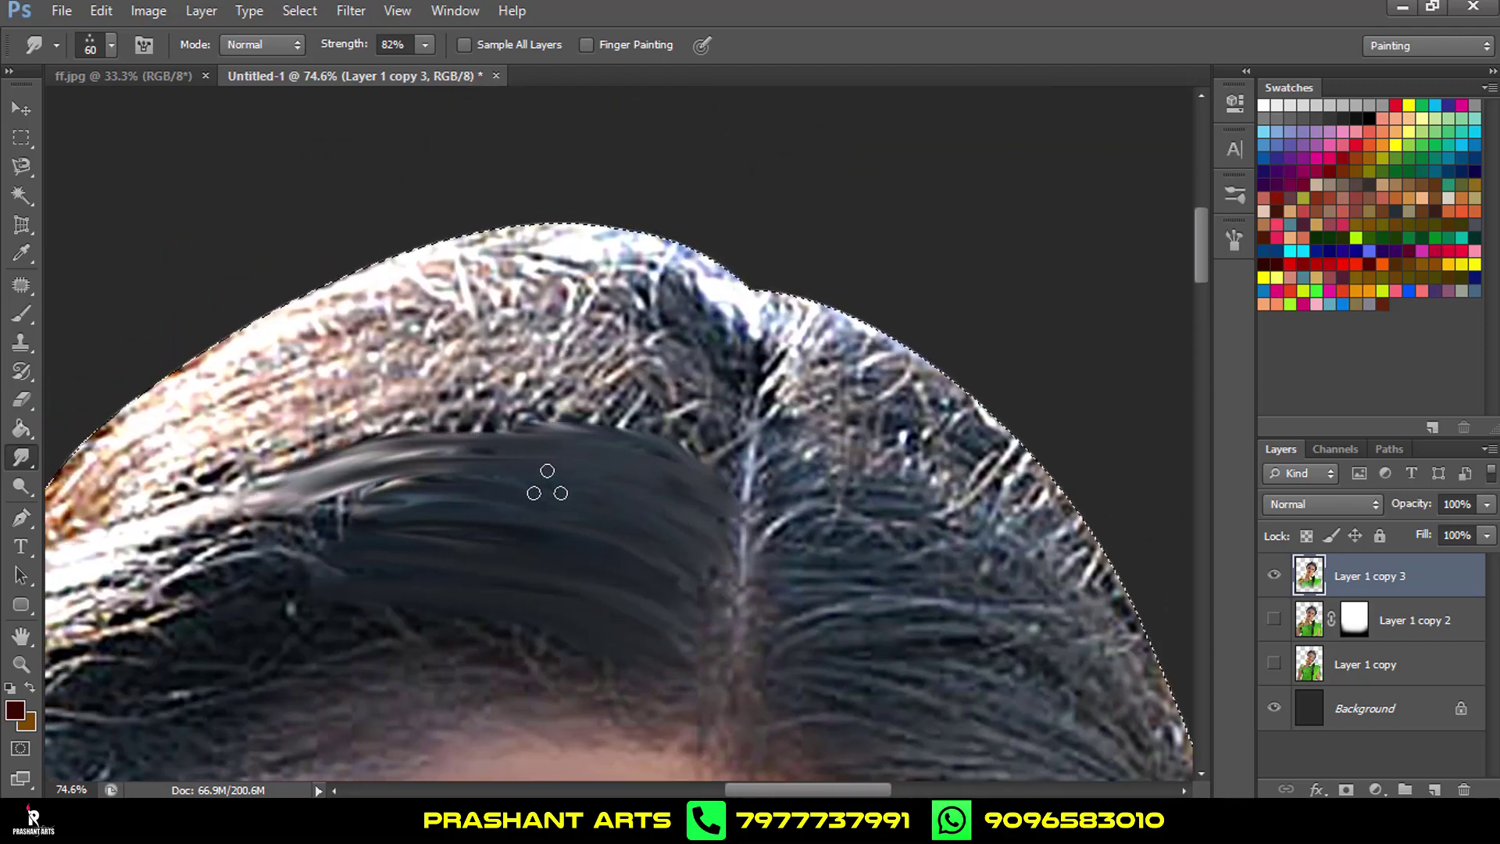
{"action": "left_click_drag", "start_coordinate": [547, 485], "coordinate": [703, 426]}
{"action": "left_click_drag", "start_coordinate": [406, 426], "coordinate": [716, 428]}
{"action": "left_click_drag", "start_coordinate": [437, 391], "coordinate": [704, 383]}
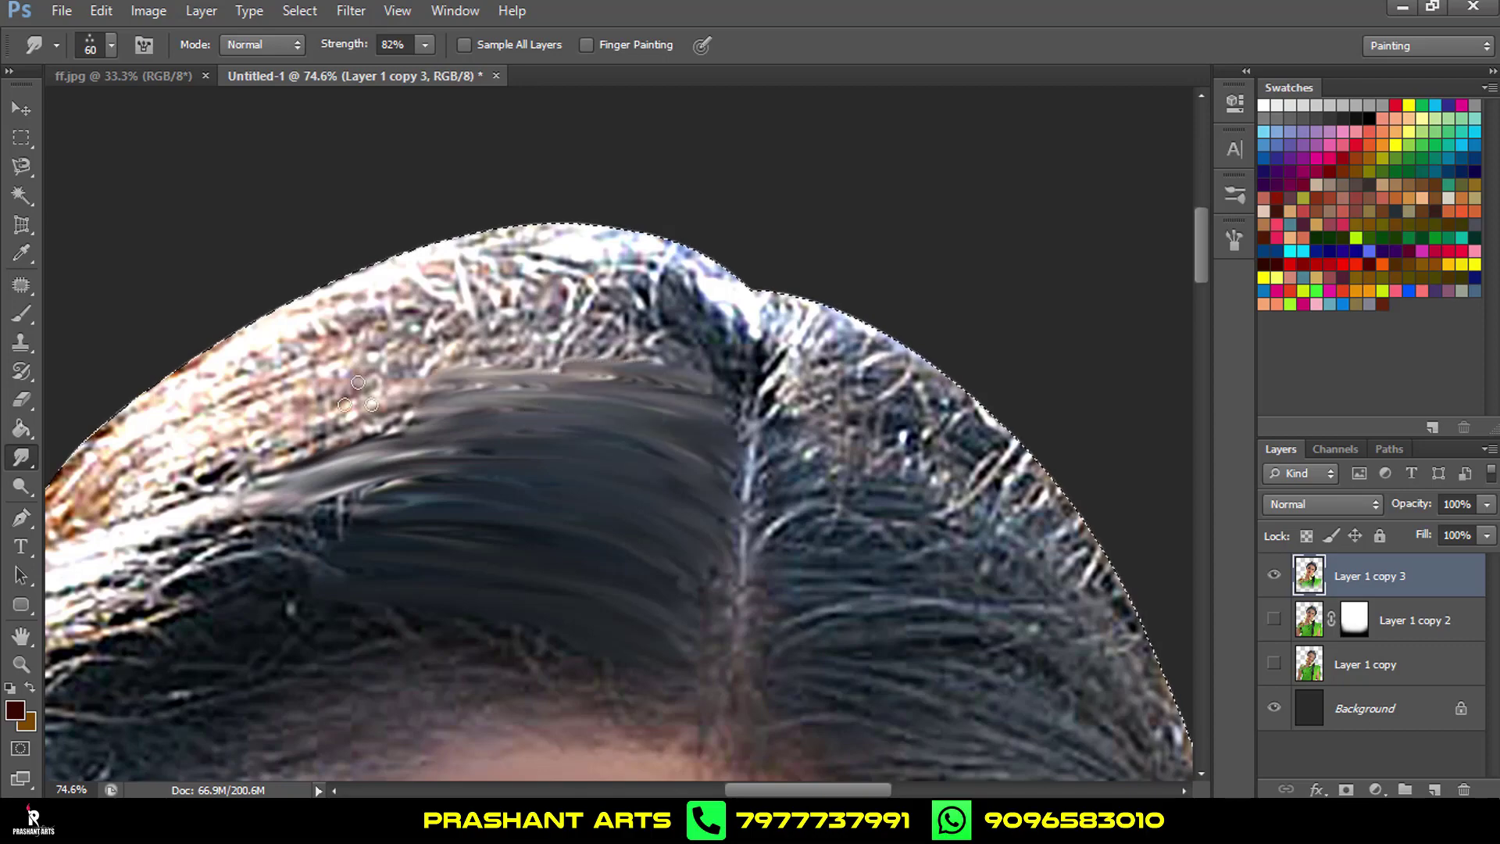
{"action": "left_click_drag", "start_coordinate": [258, 438], "coordinate": [563, 375]}
{"action": "left_click_drag", "start_coordinate": [258, 469], "coordinate": [493, 383]}
Smudge the left-side strands into streaks, undoing unwanted strokes along the way.
{"action": "scroll", "coordinate": [417, 530], "scroll_direction": "down", "scroll_amount": 2}
{"action": "scroll", "coordinate": [417, 530], "scroll_direction": "up", "scroll_amount": 2}
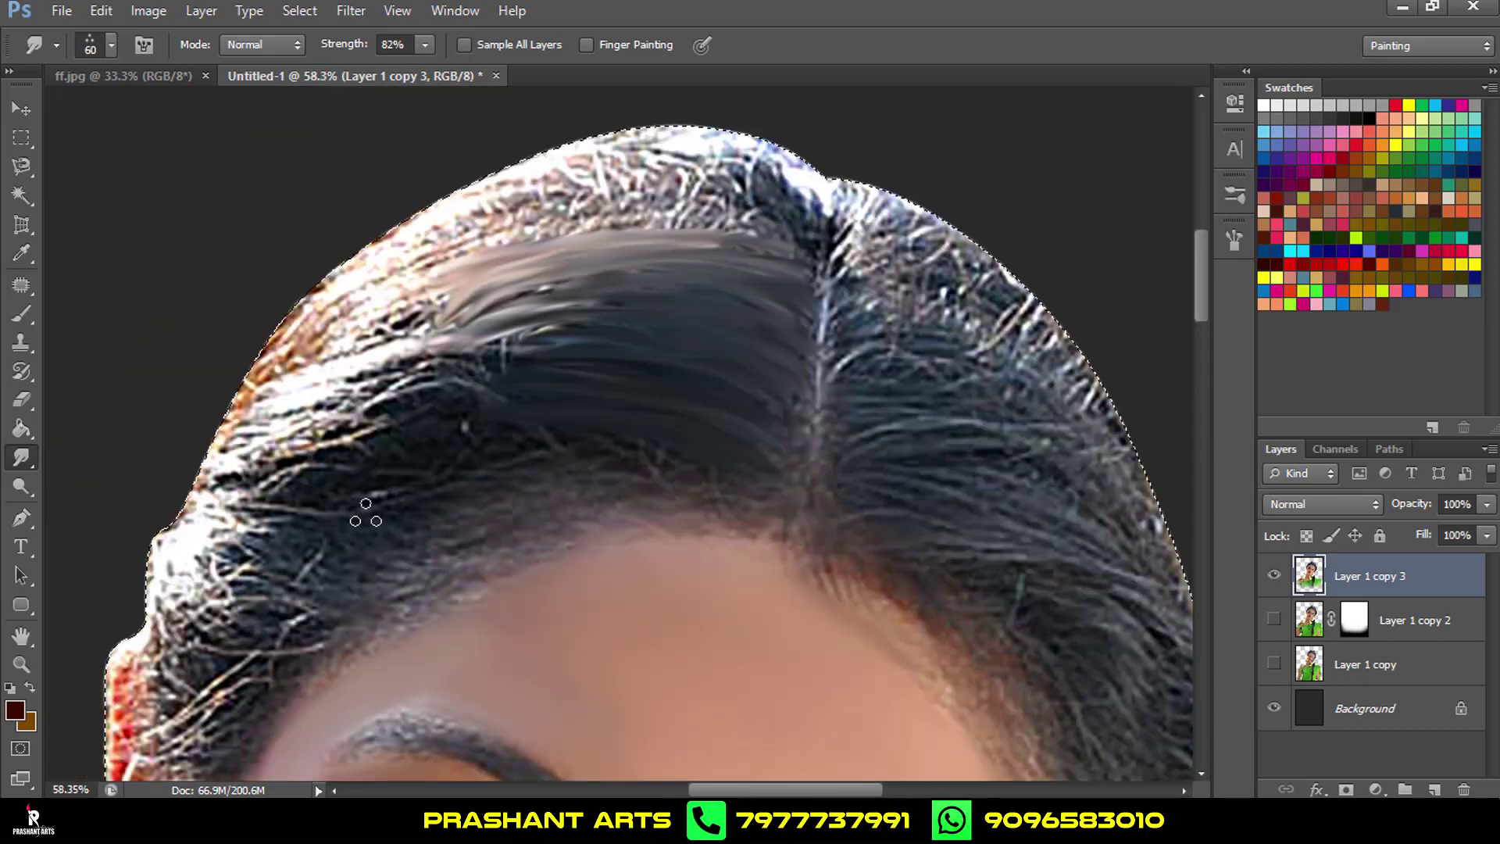
{"action": "key", "text": "ctrl+alt+z"}
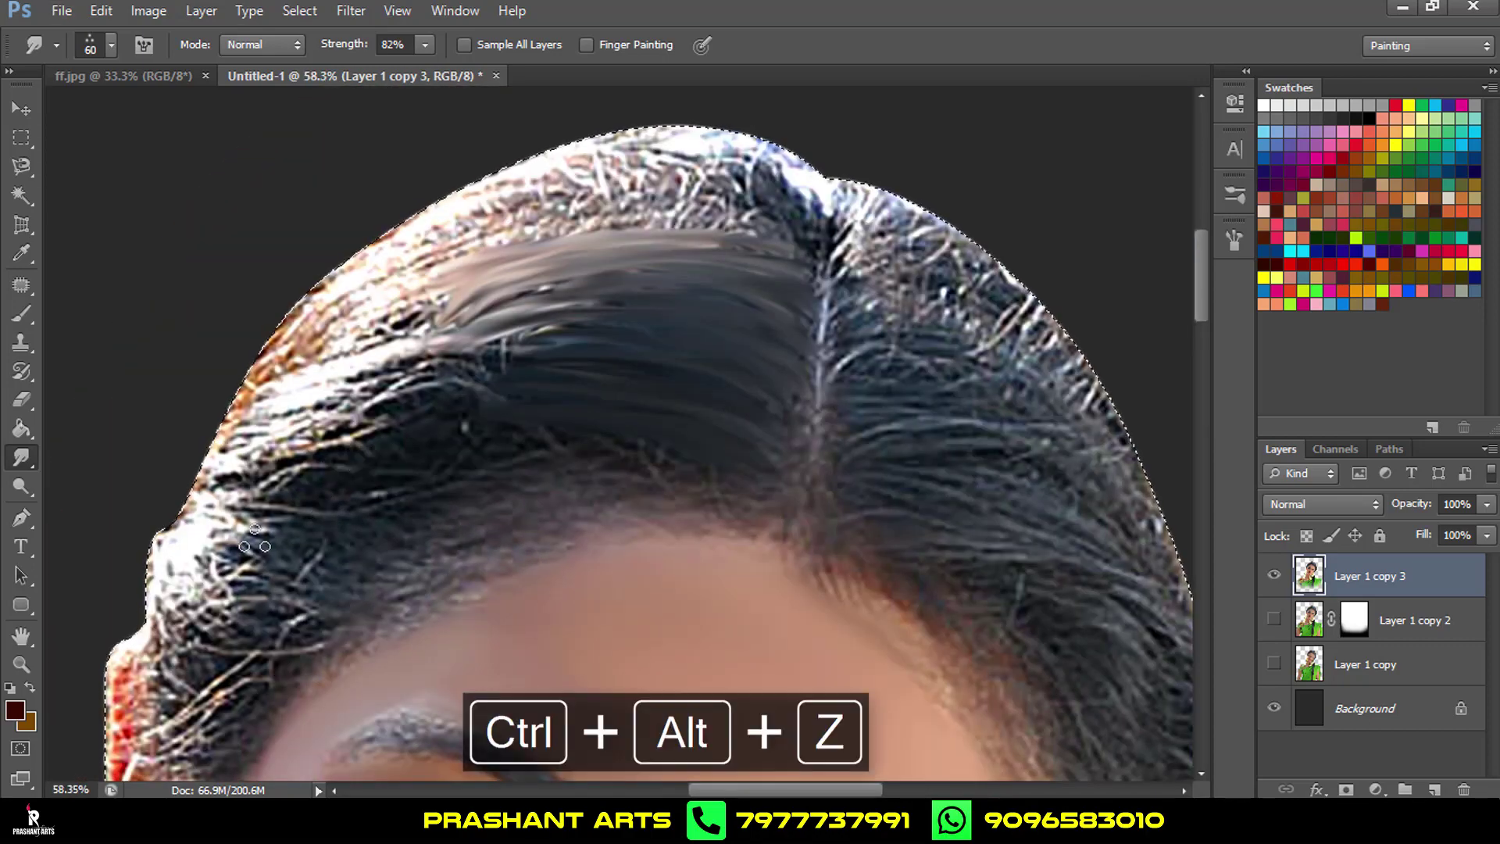
{"action": "scroll", "coordinate": [368, 585], "scroll_direction": "down", "scroll_amount": 3}
{"action": "left_click_drag", "start_coordinate": [323, 555], "coordinate": [424, 489]}
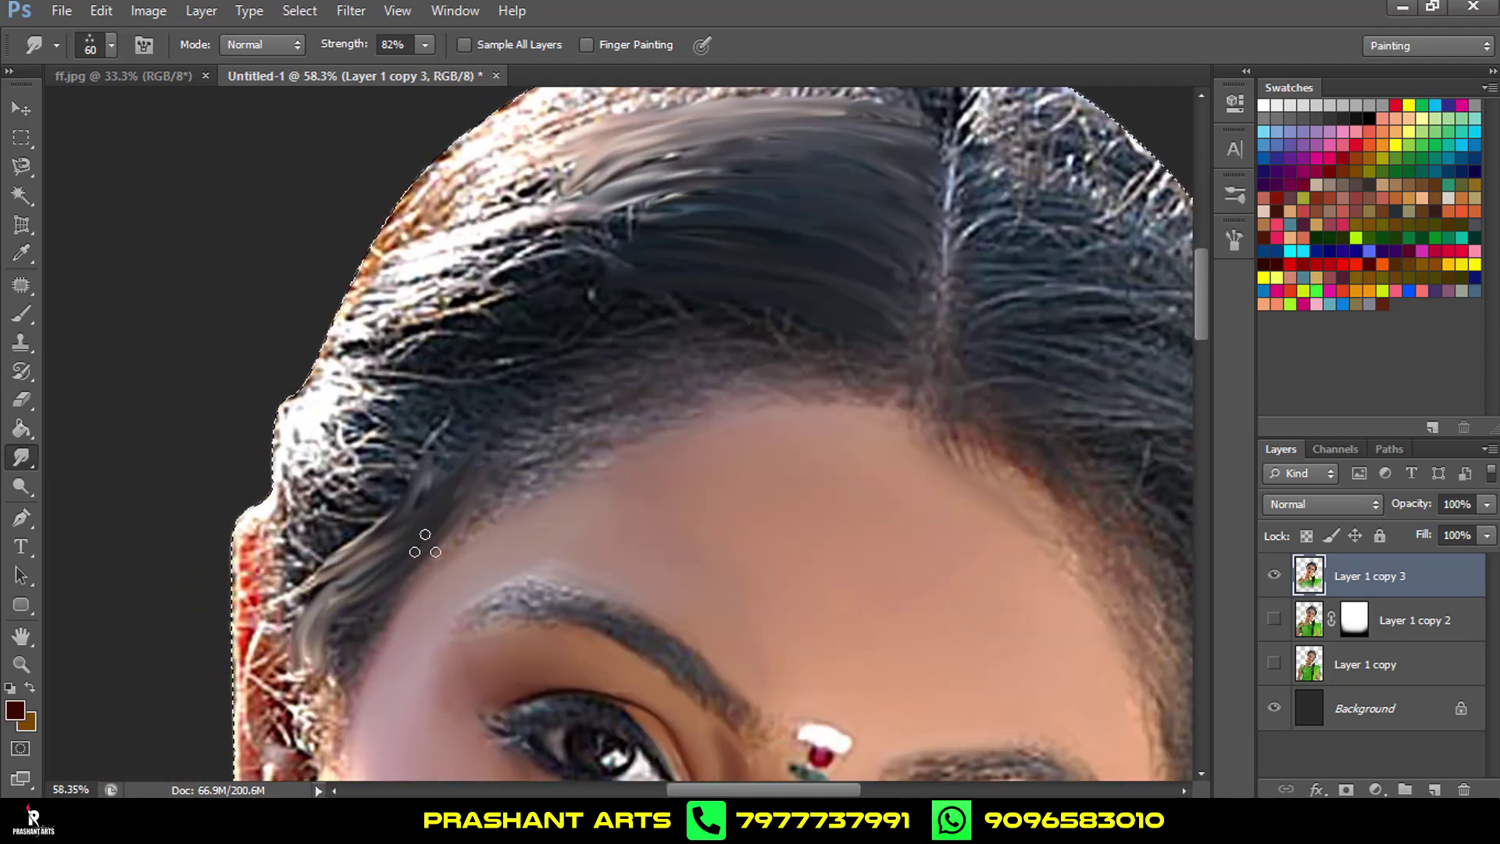
{"action": "key", "text": "ctrl+alt+z"}
{"action": "scroll", "coordinate": [418, 536], "scroll_direction": "down", "scroll_amount": 3}
{"action": "scroll", "coordinate": [610, 391], "scroll_direction": "up", "scroll_amount": 5}
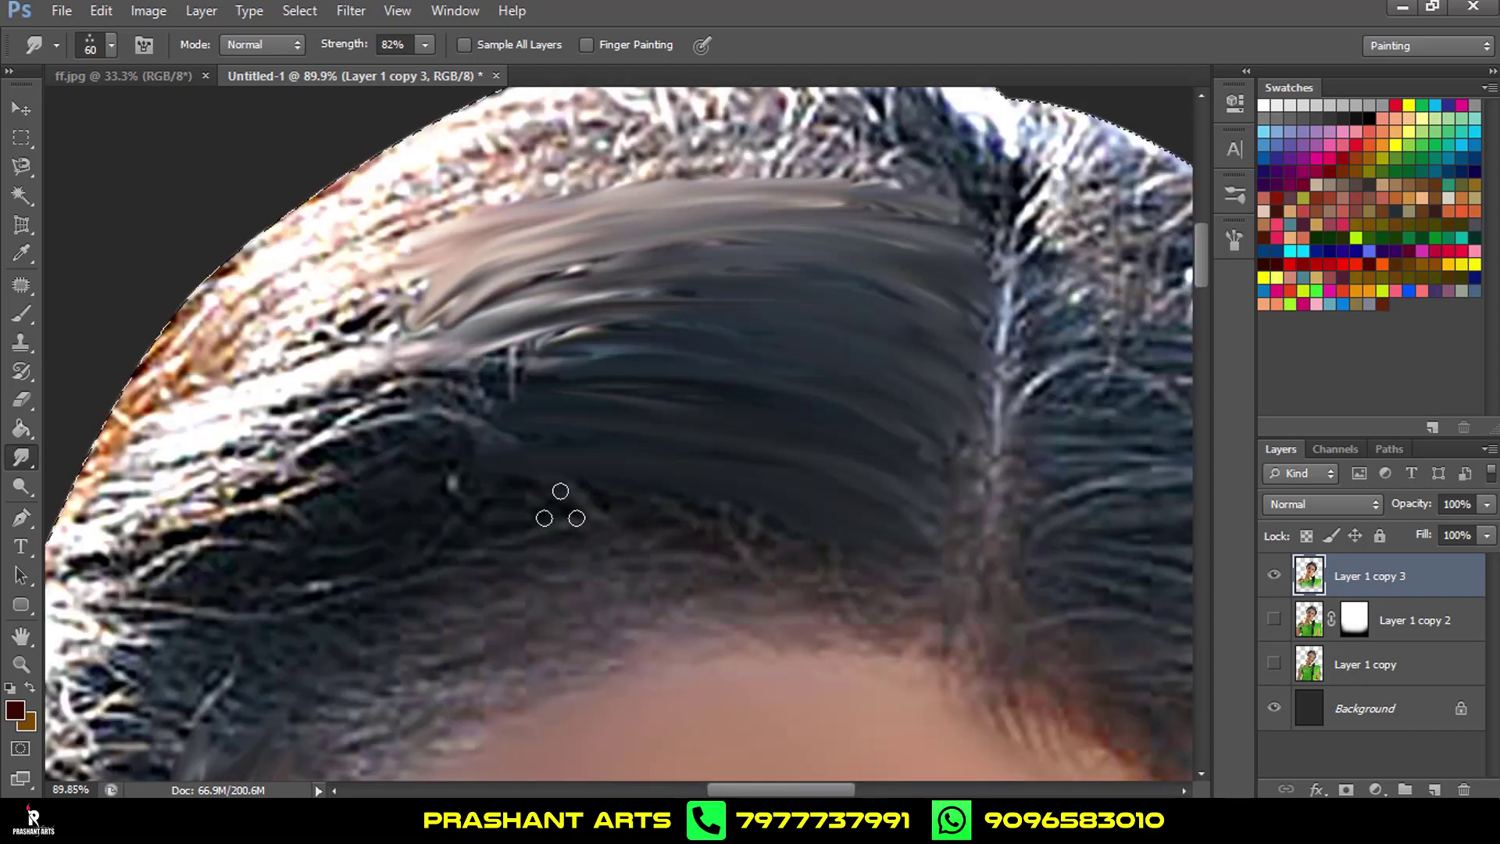
{"action": "left_click_drag", "start_coordinate": [560, 509], "coordinate": [807, 521]}
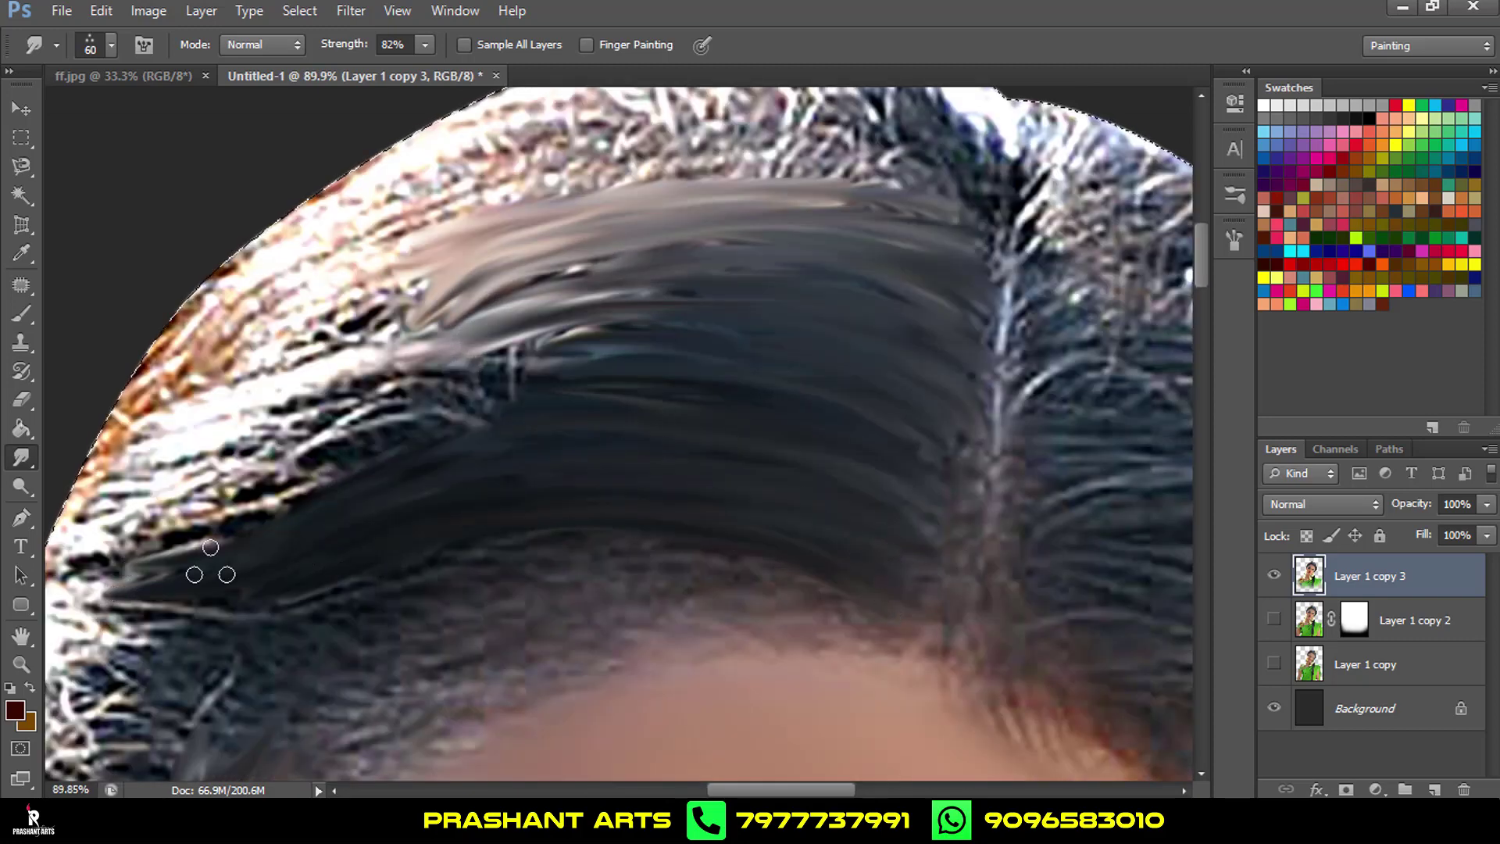
{"action": "mouse_move", "coordinate": [137, 465]}
{"action": "left_mouse_down"}
{"action": "mouse_move", "coordinate": [508, 407]}
{"action": "mouse_move", "coordinate": [648, 368]}
{"action": "left_mouse_up"}
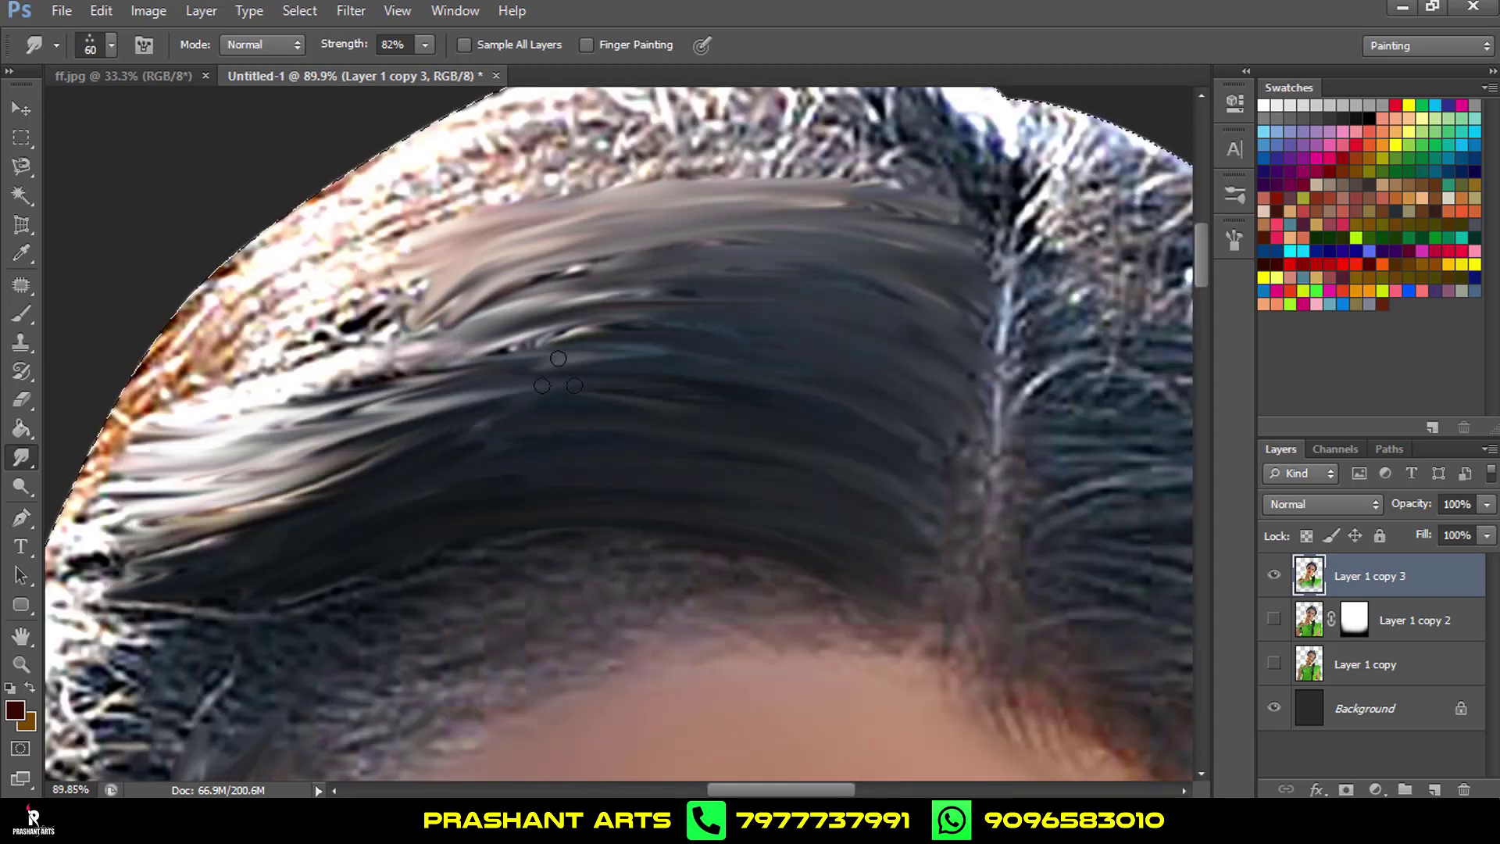
{"action": "scroll", "coordinate": [303, 478], "scroll_direction": "down", "scroll_amount": 10}
{"action": "scroll", "coordinate": [305, 478], "scroll_direction": "up", "scroll_amount": 8}
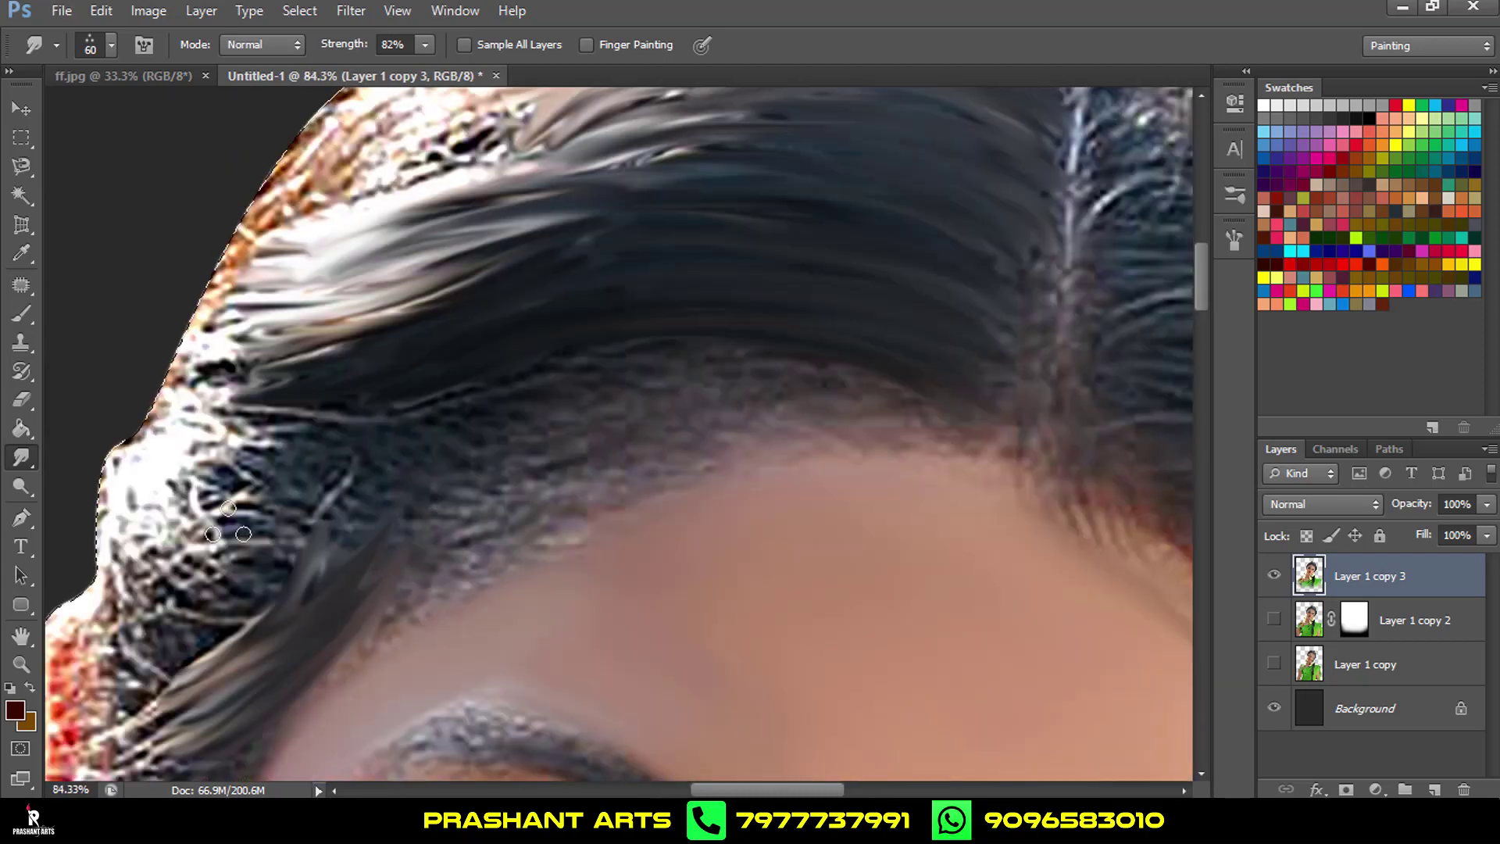
Sweep the left-edge and upper-left hairline strands into curved grey streaks.
{"action": "left_click_drag", "start_coordinate": [172, 473], "coordinate": [312, 547]}
{"action": "left_click_drag", "start_coordinate": [168, 419], "coordinate": [336, 547]}
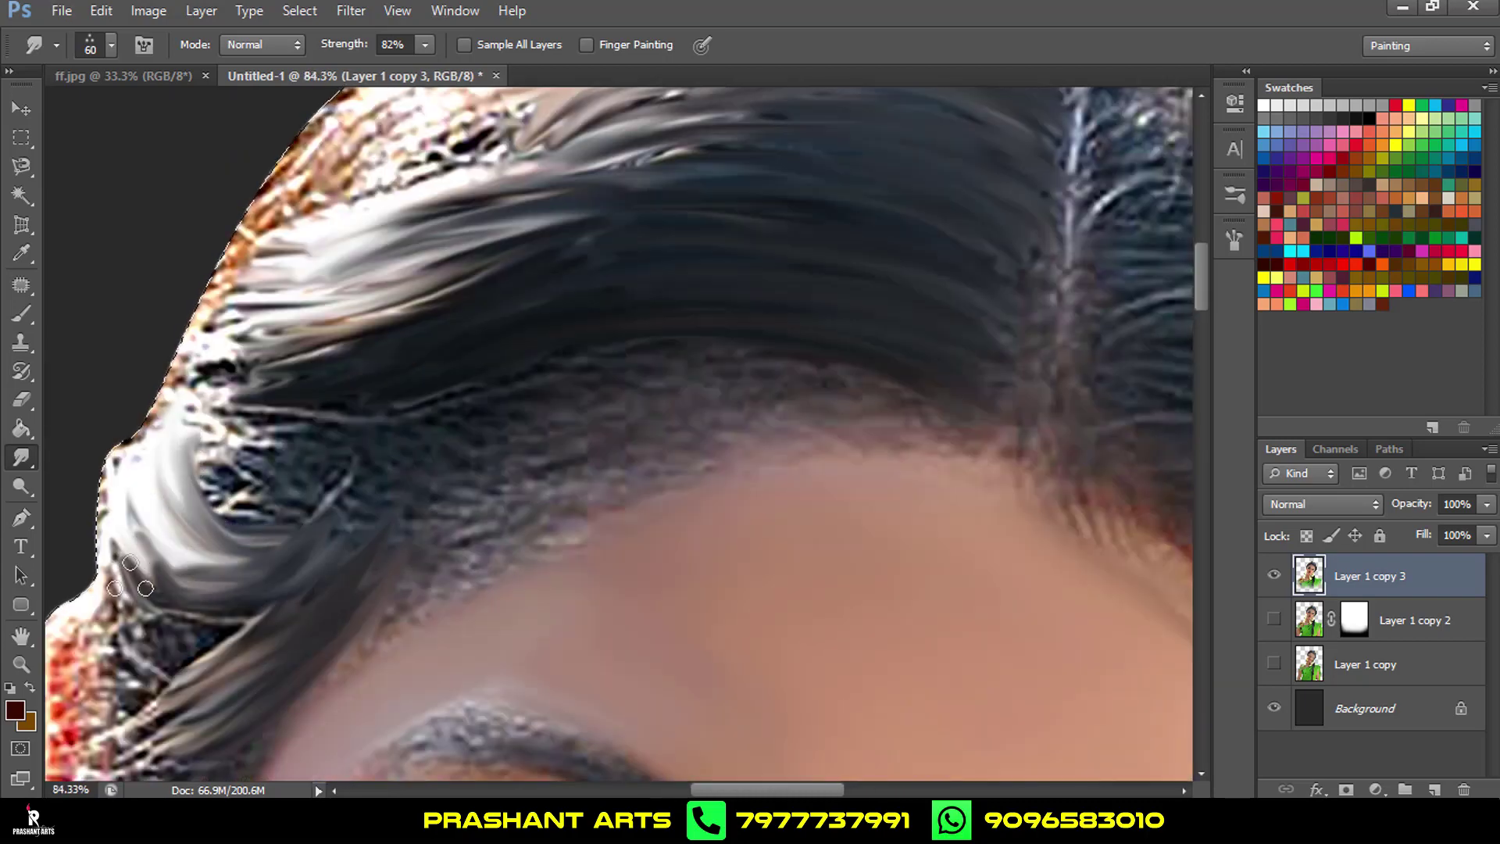
{"action": "mouse_move", "coordinate": [125, 539]}
{"action": "left_mouse_down"}
{"action": "mouse_move", "coordinate": [209, 630]}
{"action": "mouse_move", "coordinate": [297, 656]}
{"action": "left_mouse_up"}
{"action": "left_click_drag", "start_coordinate": [102, 617], "coordinate": [226, 679]}
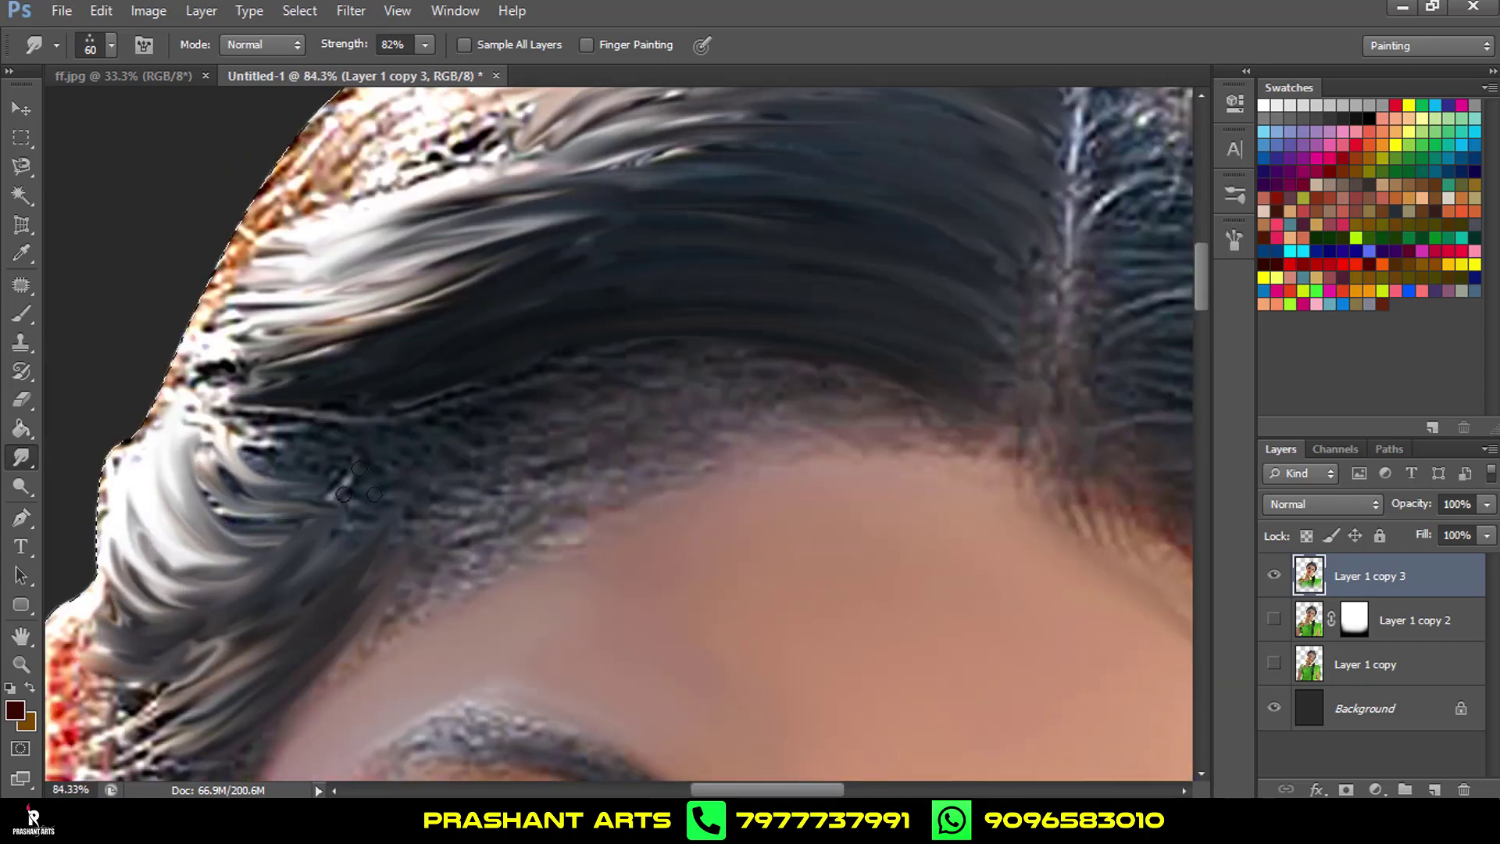
{"action": "left_click_drag", "start_coordinate": [187, 297], "coordinate": [286, 445]}
{"action": "mouse_move", "coordinate": [156, 320]}
{"action": "left_mouse_down"}
{"action": "mouse_move", "coordinate": [242, 368]}
{"action": "mouse_move", "coordinate": [304, 438]}
{"action": "left_mouse_up"}
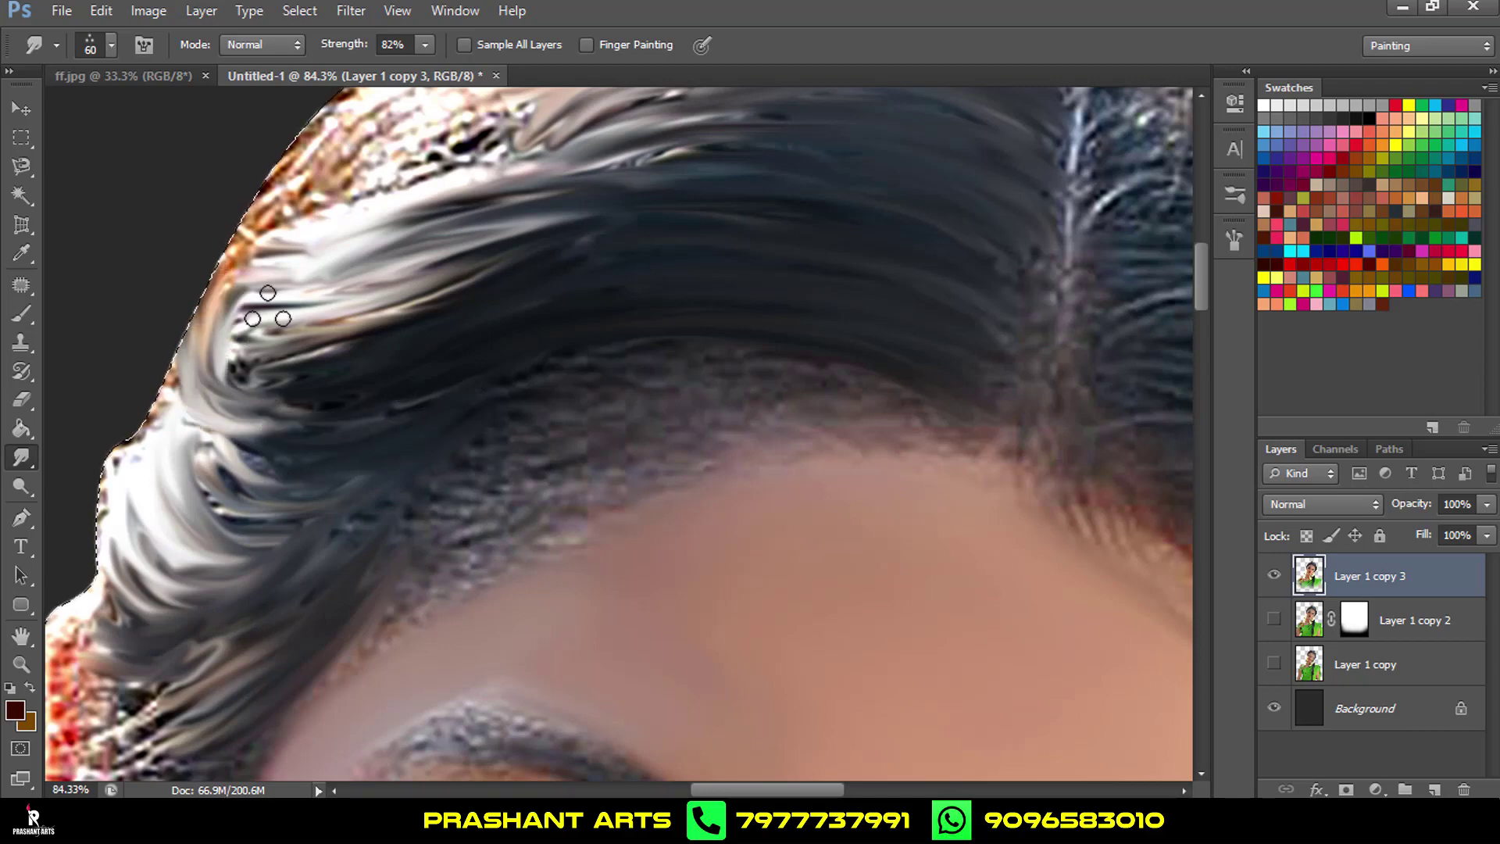
{"action": "left_click_drag", "start_coordinate": [242, 164], "coordinate": [344, 312]}
{"action": "left_click_drag", "start_coordinate": [281, 185], "coordinate": [385, 278]}
{"action": "left_click_drag", "start_coordinate": [234, 187], "coordinate": [368, 305]}
{"action": "left_click_drag", "start_coordinate": [172, 312], "coordinate": [344, 359]}
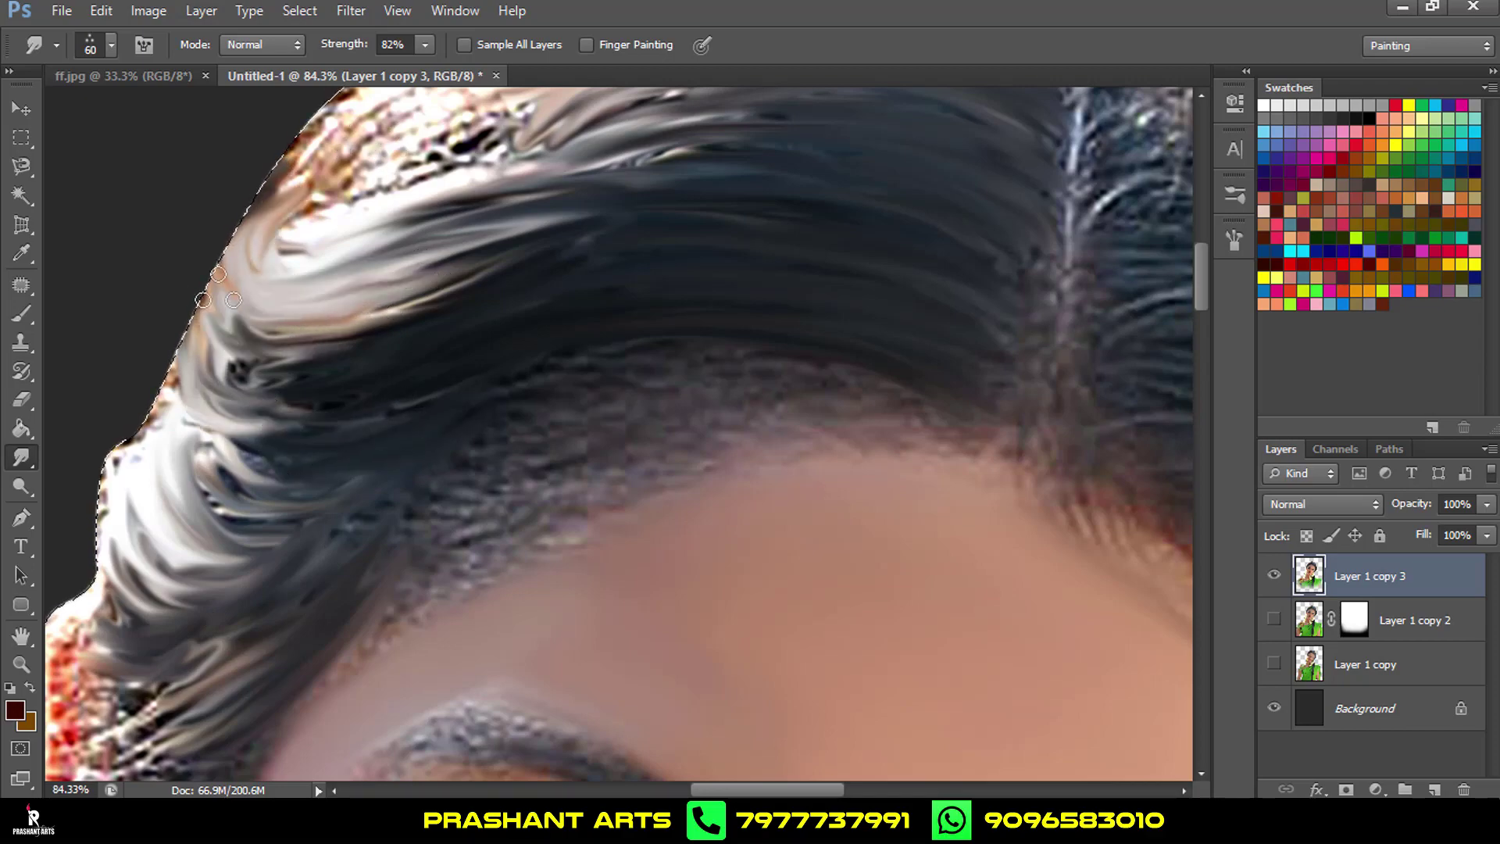
{"action": "scroll", "coordinate": [395, 364], "scroll_direction": "down", "scroll_amount": 5}
{"action": "scroll", "coordinate": [395, 363], "scroll_direction": "up", "scroll_amount": 5}
Smooth the hairline over the forehead and smudge the left temple edge upward.
{"action": "scroll", "coordinate": [490, 334], "scroll_direction": "down", "scroll_amount": 6}
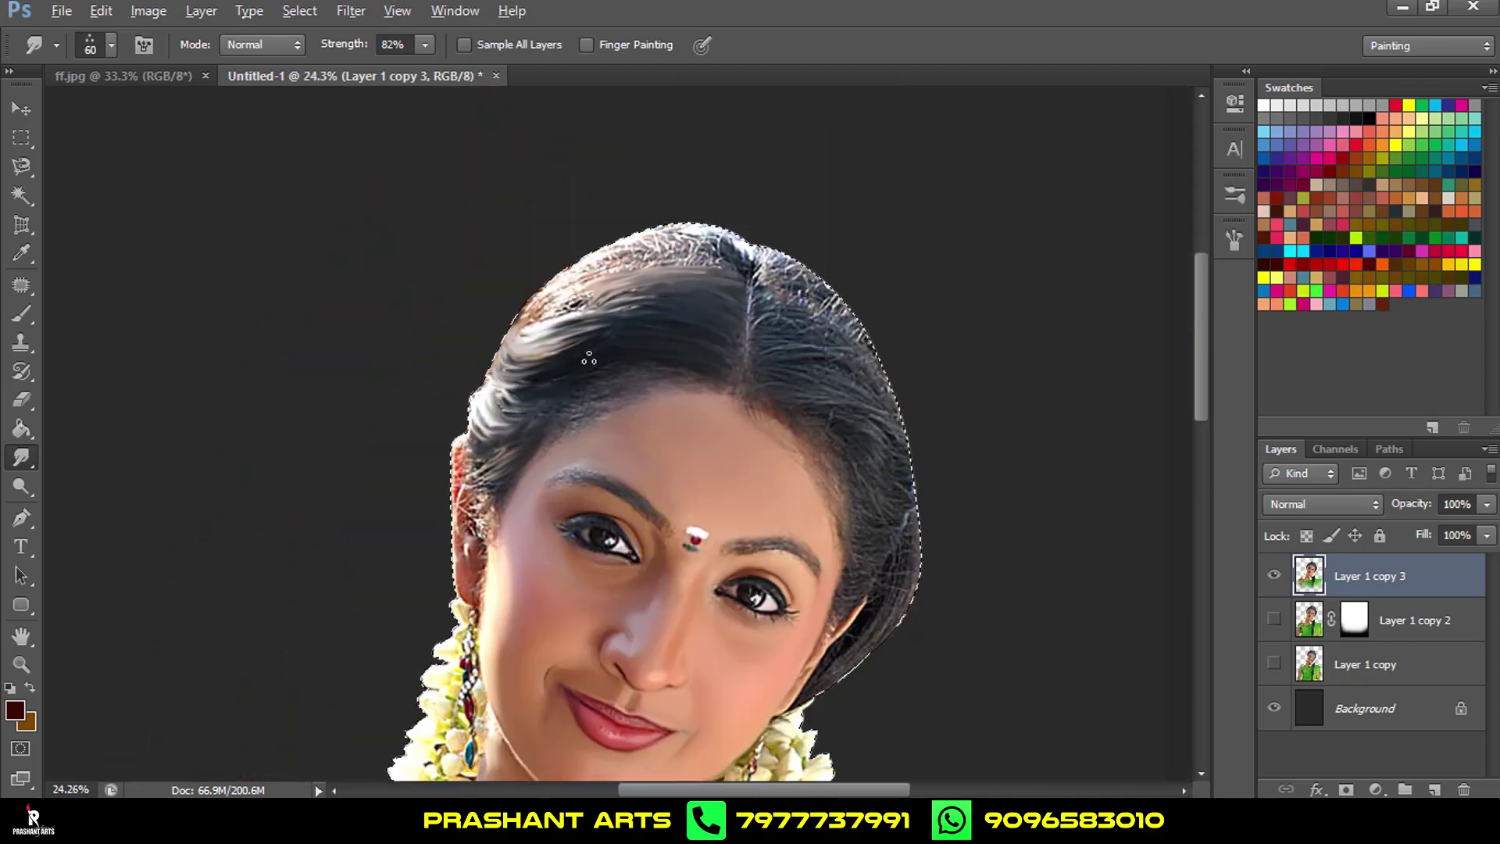
{"action": "scroll", "coordinate": [651, 366], "scroll_direction": "up", "scroll_amount": 1}
{"action": "scroll", "coordinate": [636, 295], "scroll_direction": "up", "scroll_amount": 5}
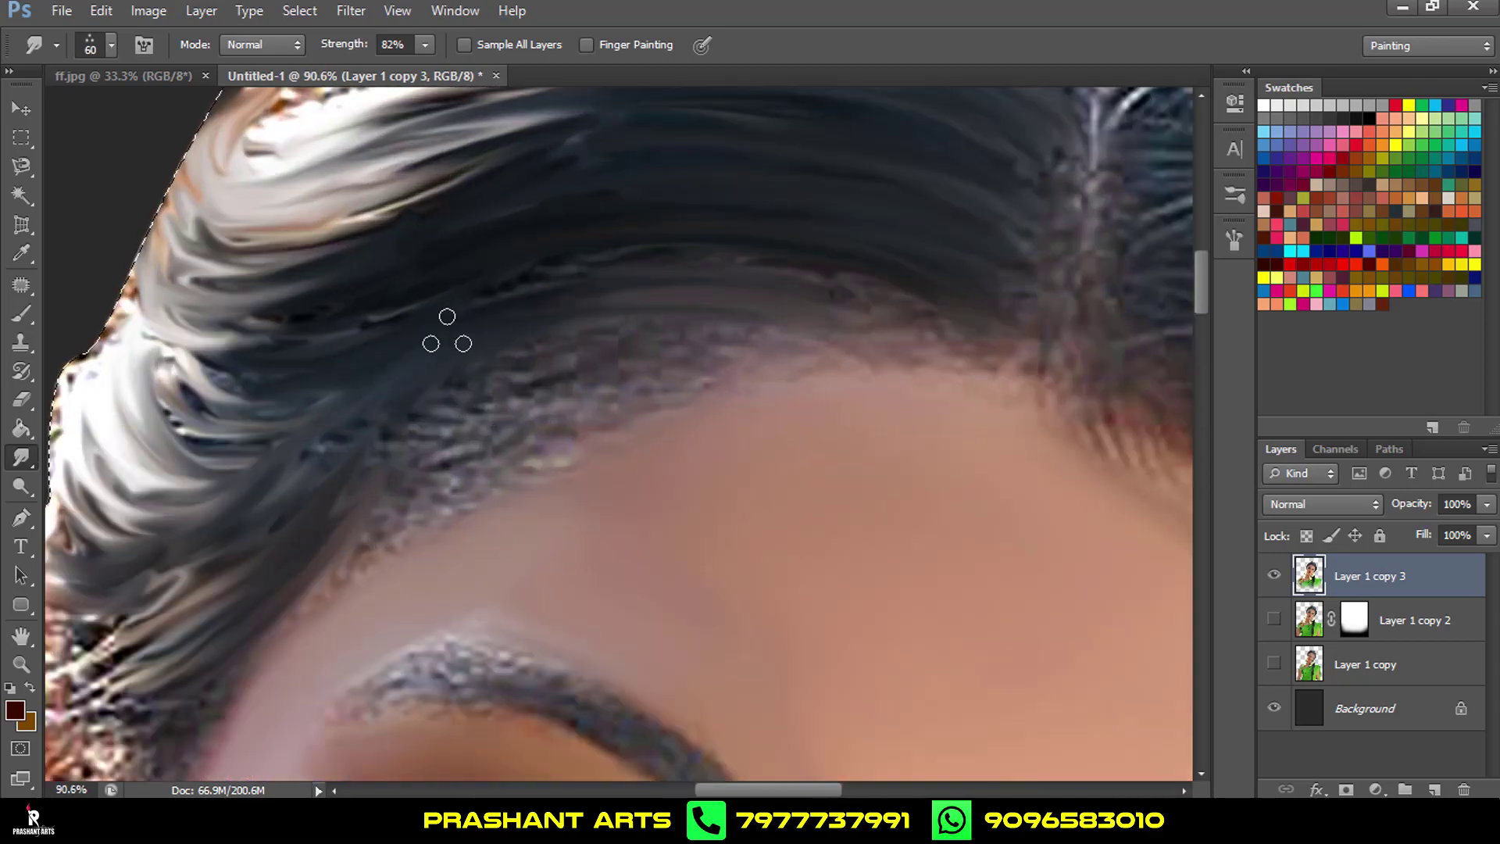
{"action": "mouse_move", "coordinate": [293, 479]}
{"action": "left_mouse_down"}
{"action": "mouse_move", "coordinate": [395, 479]}
{"action": "mouse_move", "coordinate": [788, 319]}
{"action": "mouse_move", "coordinate": [1025, 353]}
{"action": "left_mouse_up"}
{"action": "scroll", "coordinate": [438, 402], "scroll_direction": "down", "scroll_amount": 5}
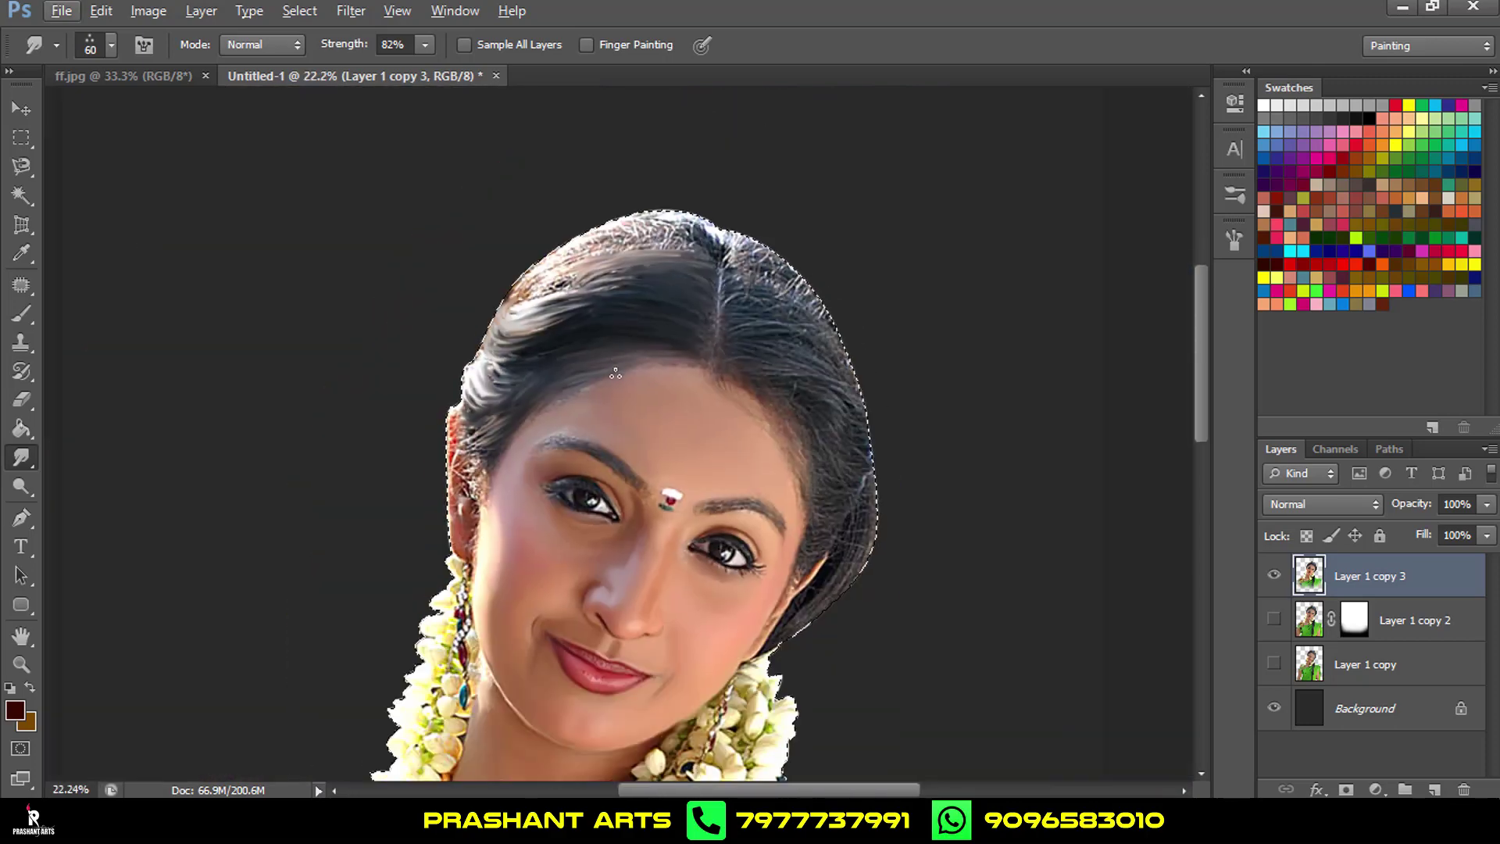
{"action": "scroll", "coordinate": [402, 435], "scroll_direction": "up", "scroll_amount": 5}
{"action": "left_click_drag", "start_coordinate": [283, 578], "coordinate": [375, 485]}
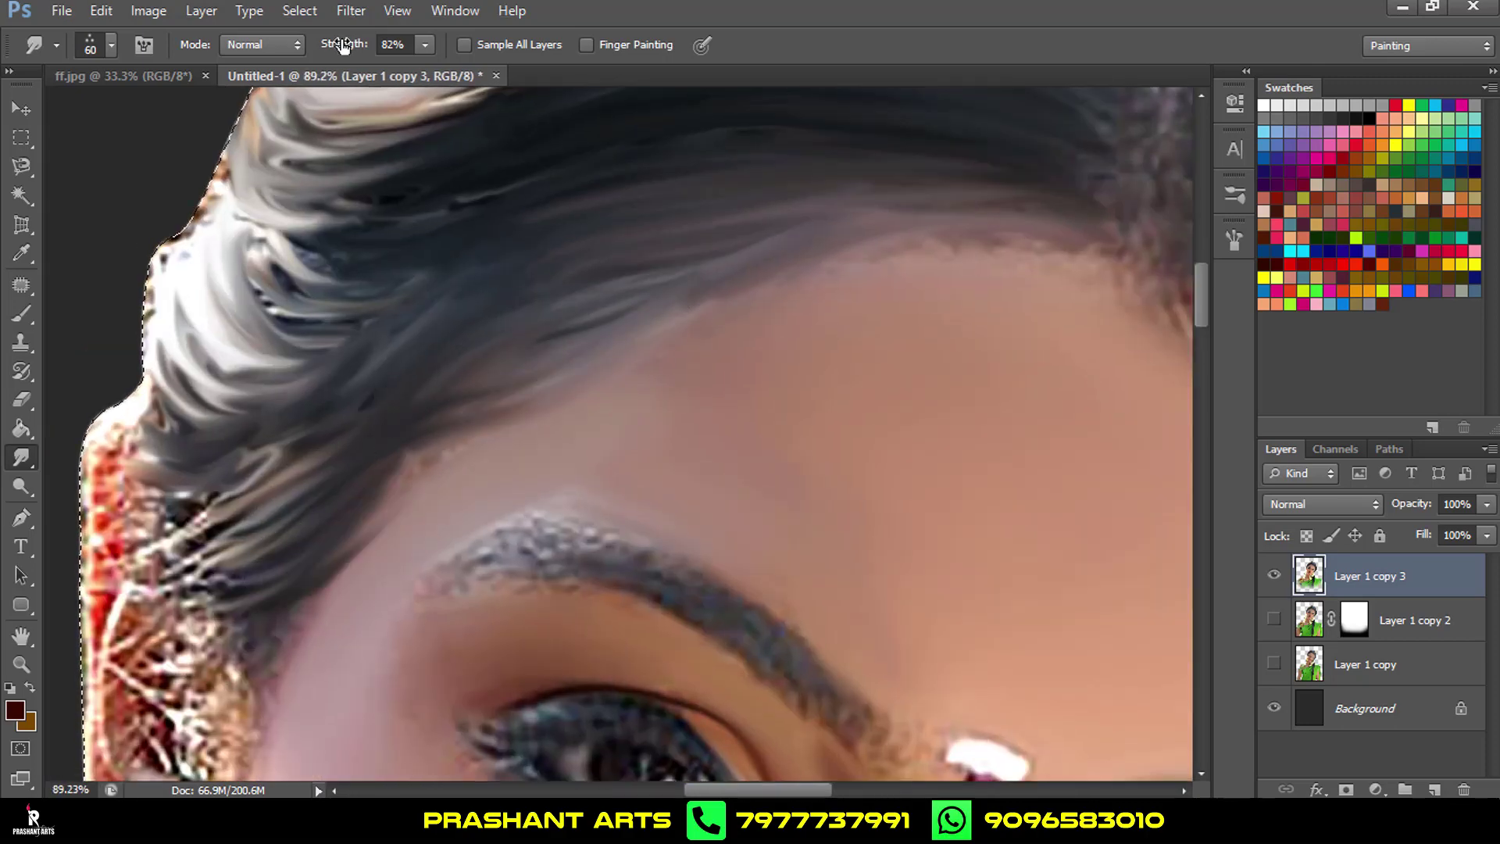
{"action": "mouse_move", "coordinate": [240, 623]}
{"action": "left_mouse_down"}
{"action": "mouse_move", "coordinate": [313, 547]}
{"action": "mouse_move", "coordinate": [367, 438]}
{"action": "left_mouse_up"}
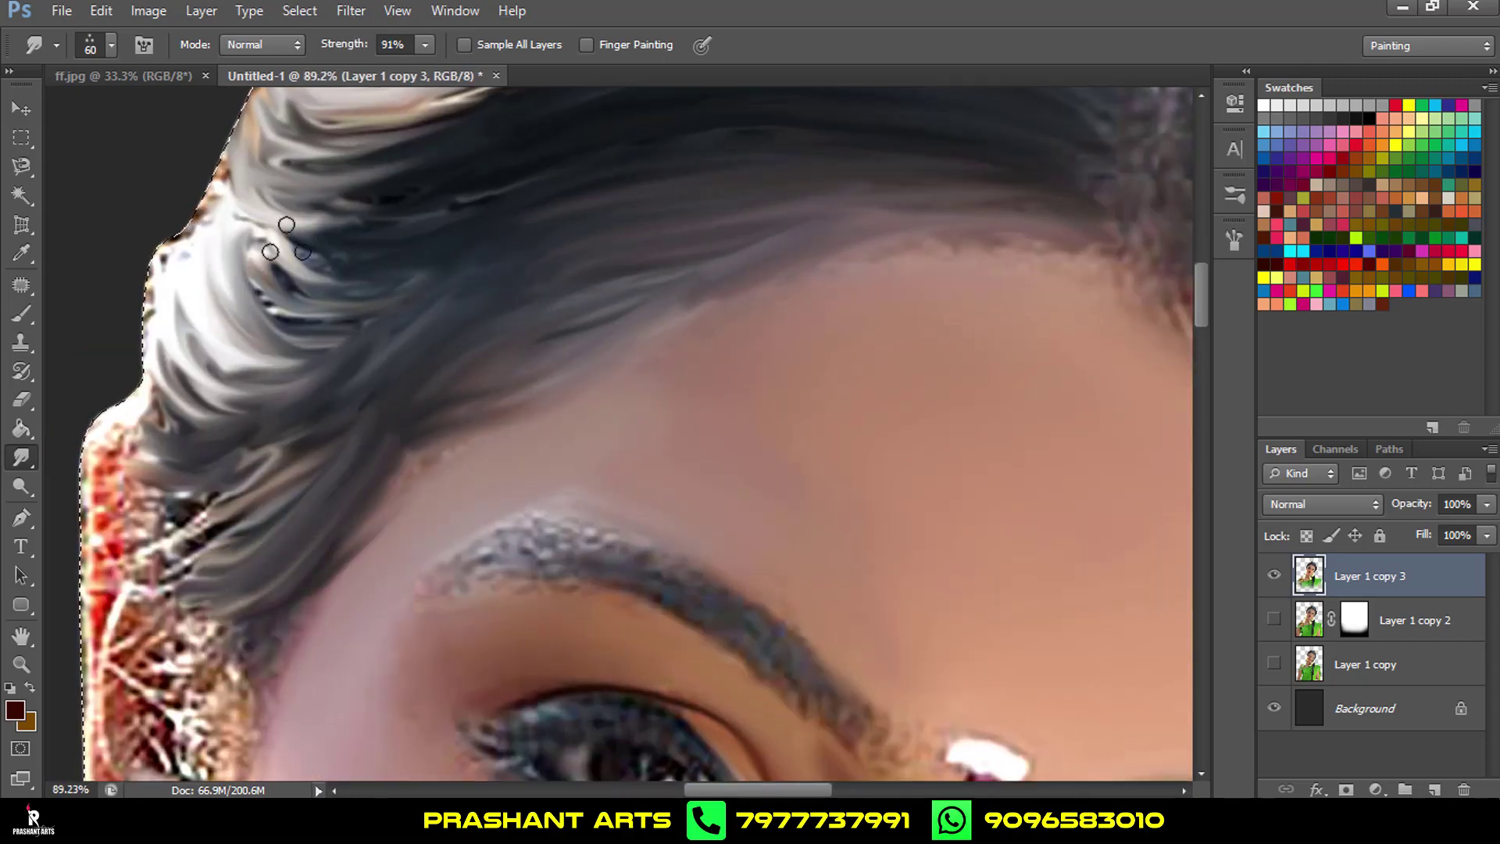
Streak the crown hair horizontally and smooth the speckled light hair on the upper-left edge.
{"action": "scroll", "coordinate": [579, 251], "scroll_direction": "down", "scroll_amount": 3}
{"action": "scroll", "coordinate": [578, 250], "scroll_direction": "down", "scroll_amount": 2}
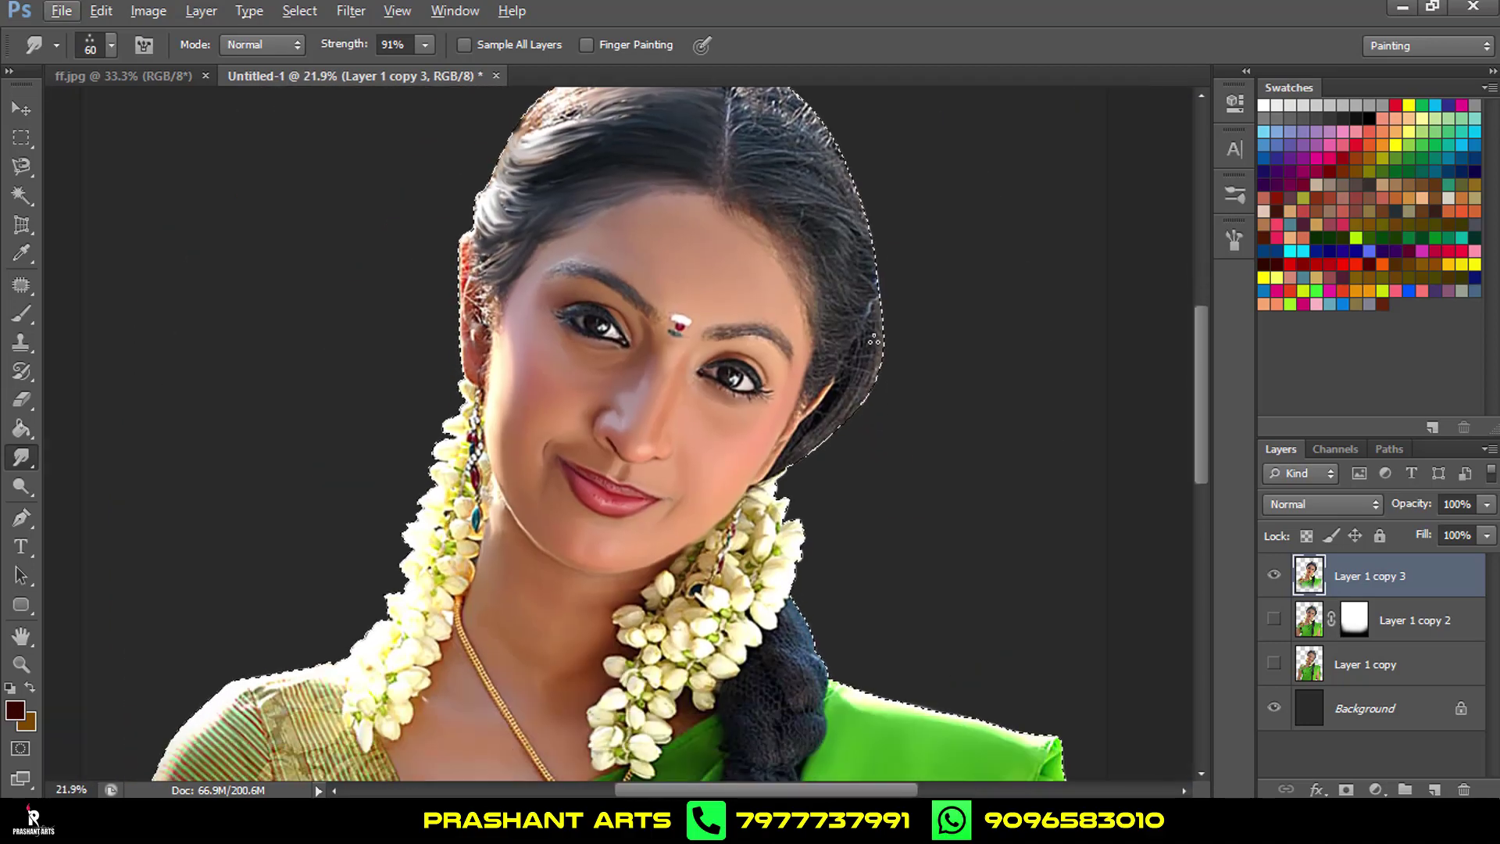
{"action": "scroll", "coordinate": [699, 110], "scroll_direction": "up", "scroll_amount": 5}
{"action": "left_click_drag", "start_coordinate": [727, 305], "coordinate": [272, 351]}
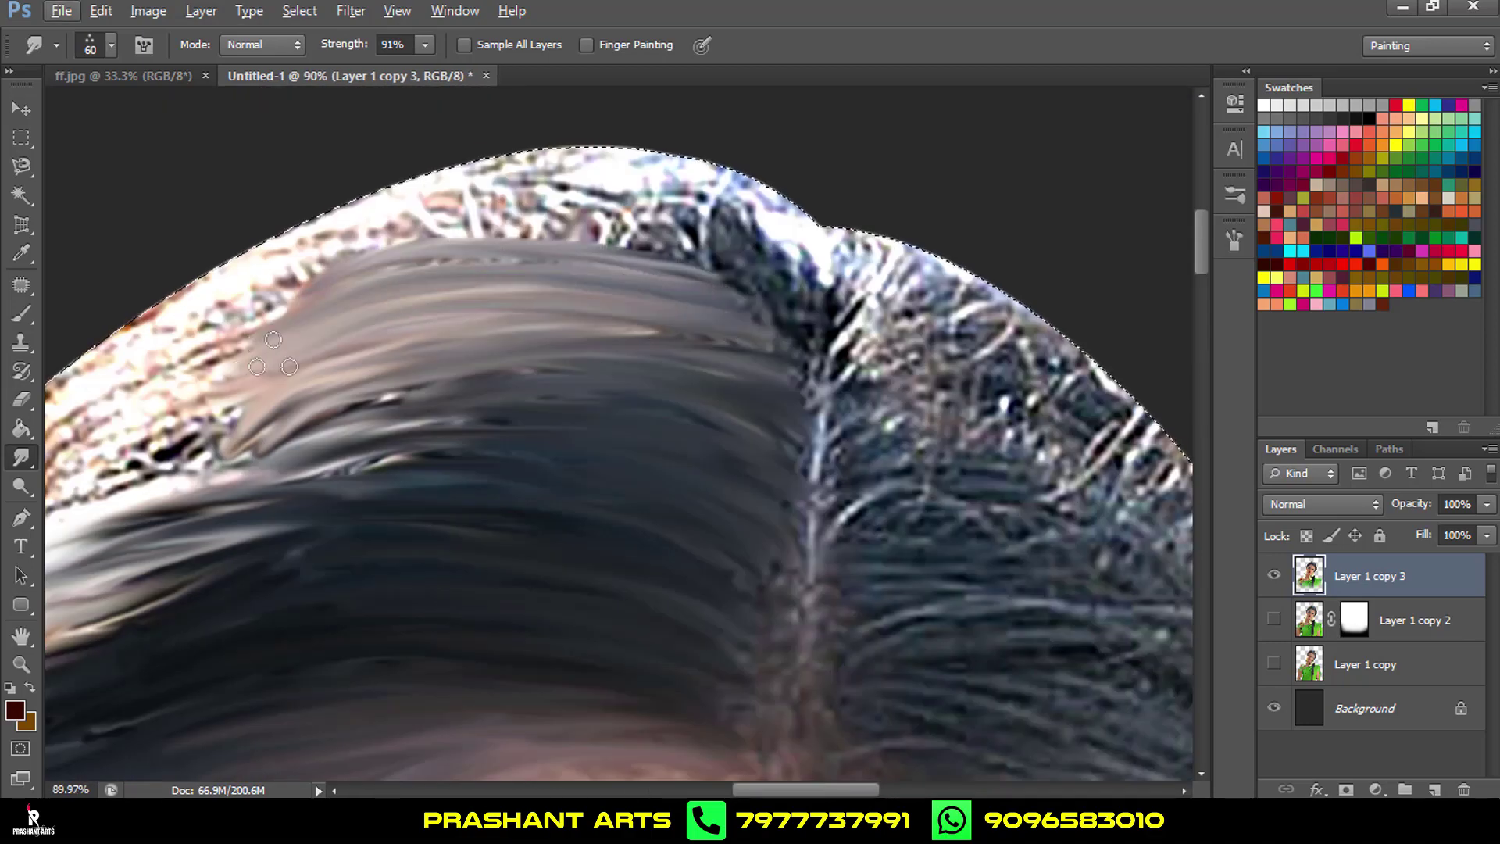
{"action": "left_click_drag", "start_coordinate": [719, 258], "coordinate": [282, 258]}
{"action": "left_click_drag", "start_coordinate": [703, 204], "coordinate": [329, 203]}
{"action": "mouse_move", "coordinate": [765, 219]}
{"action": "left_mouse_down"}
{"action": "mouse_move", "coordinate": [246, 269]}
{"action": "mouse_move", "coordinate": [744, 302]}
{"action": "mouse_move", "coordinate": [998, 297]}
{"action": "left_mouse_up"}
{"action": "mouse_move", "coordinate": [328, 453]}
{"action": "left_mouse_down"}
{"action": "mouse_move", "coordinate": [456, 403]}
{"action": "mouse_move", "coordinate": [320, 454]}
{"action": "left_mouse_up"}
{"action": "left_click_drag", "start_coordinate": [503, 301], "coordinate": [266, 383]}
{"action": "mouse_move", "coordinate": [559, 211]}
{"action": "left_mouse_down"}
{"action": "mouse_move", "coordinate": [258, 430]}
{"action": "mouse_move", "coordinate": [325, 485]}
{"action": "mouse_move", "coordinate": [602, 435]}
{"action": "mouse_move", "coordinate": [753, 385]}
{"action": "left_mouse_up"}
{"action": "scroll", "coordinate": [846, 391], "scroll_direction": "down", "scroll_amount": 5}
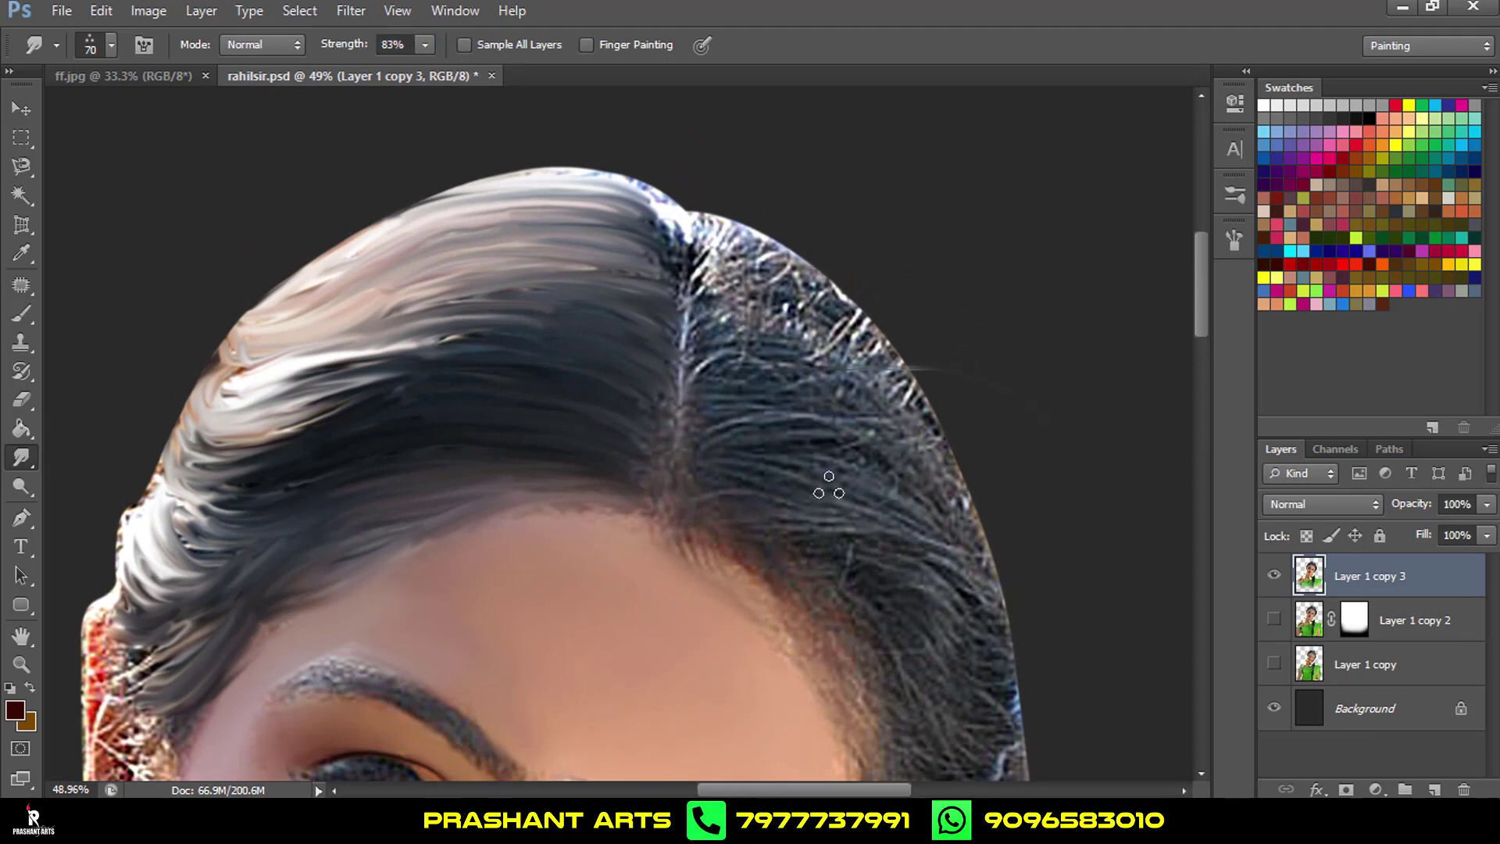
Smudge the hair strands along the right hair edge.
{"action": "scroll", "coordinate": [862, 473], "scroll_direction": "up", "scroll_amount": 2}
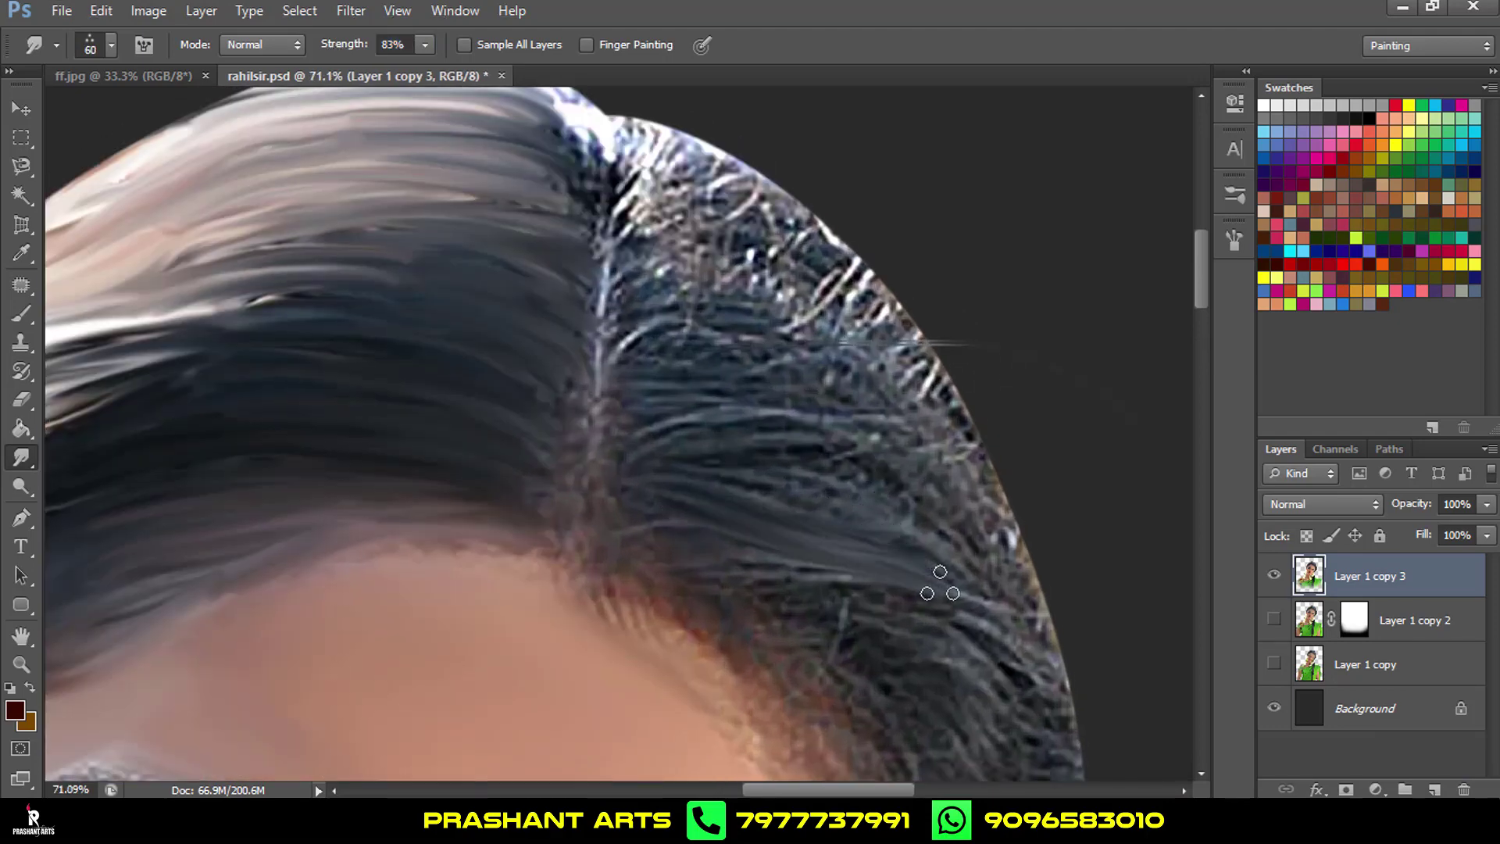
{"action": "left_click_drag", "start_coordinate": [904, 497], "coordinate": [991, 577]}
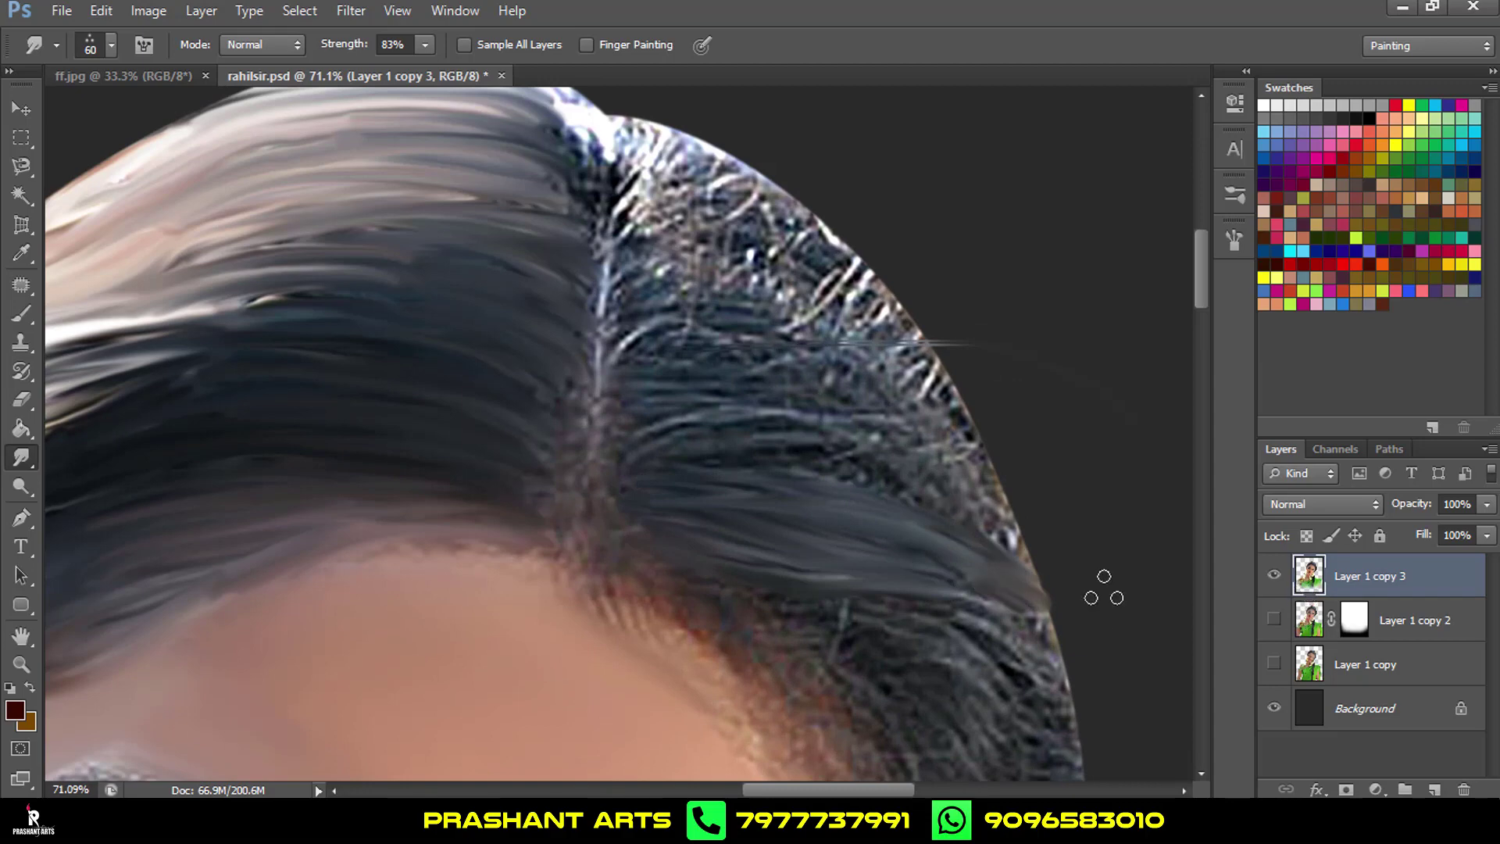
{"action": "left_click_drag", "start_coordinate": [1104, 590], "coordinate": [864, 596]}
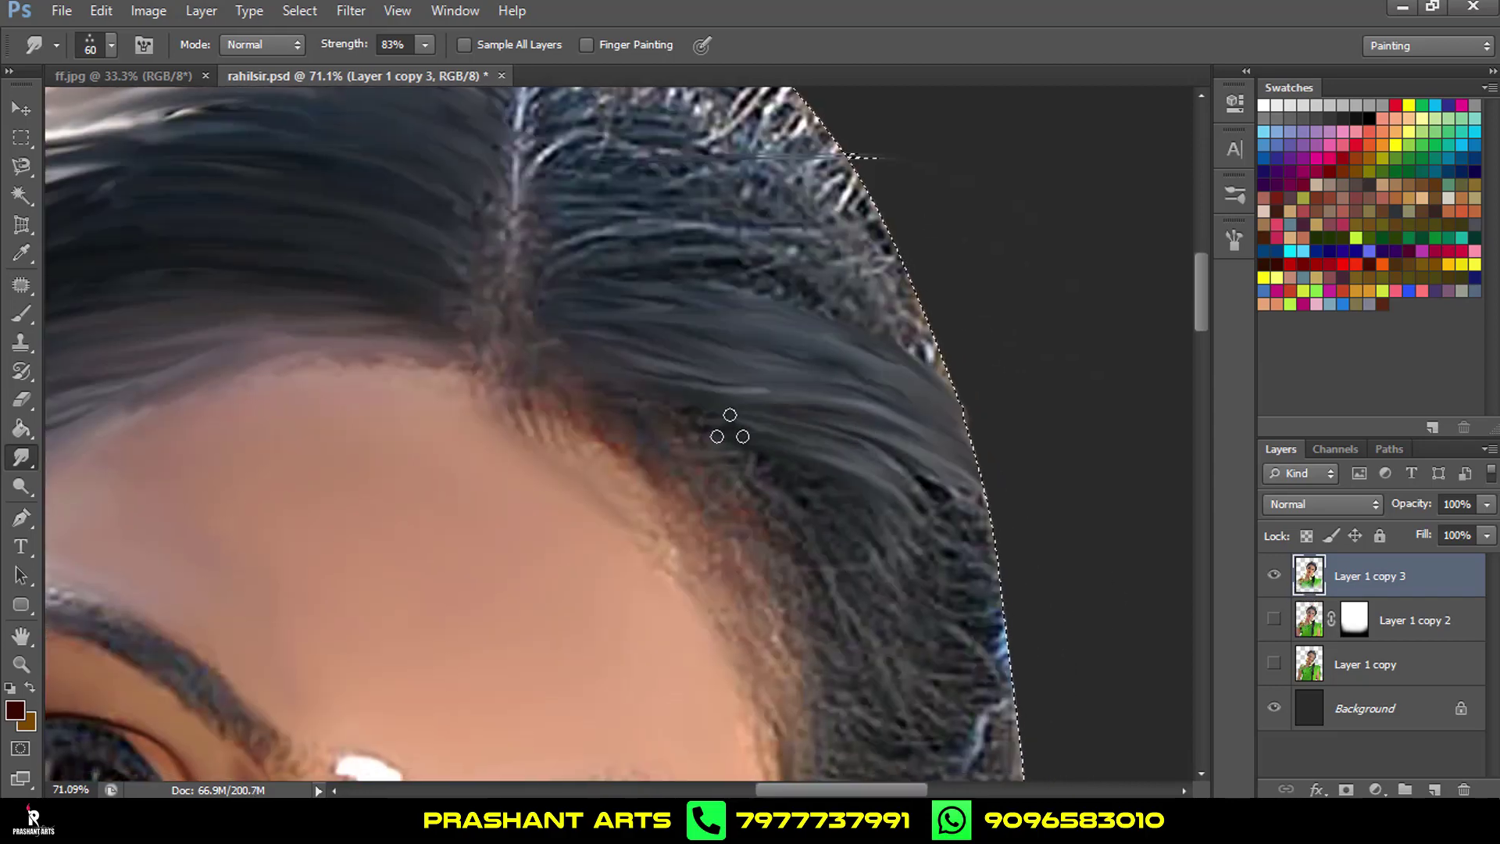
{"action": "left_click_drag", "start_coordinate": [1008, 581], "coordinate": [937, 534]}
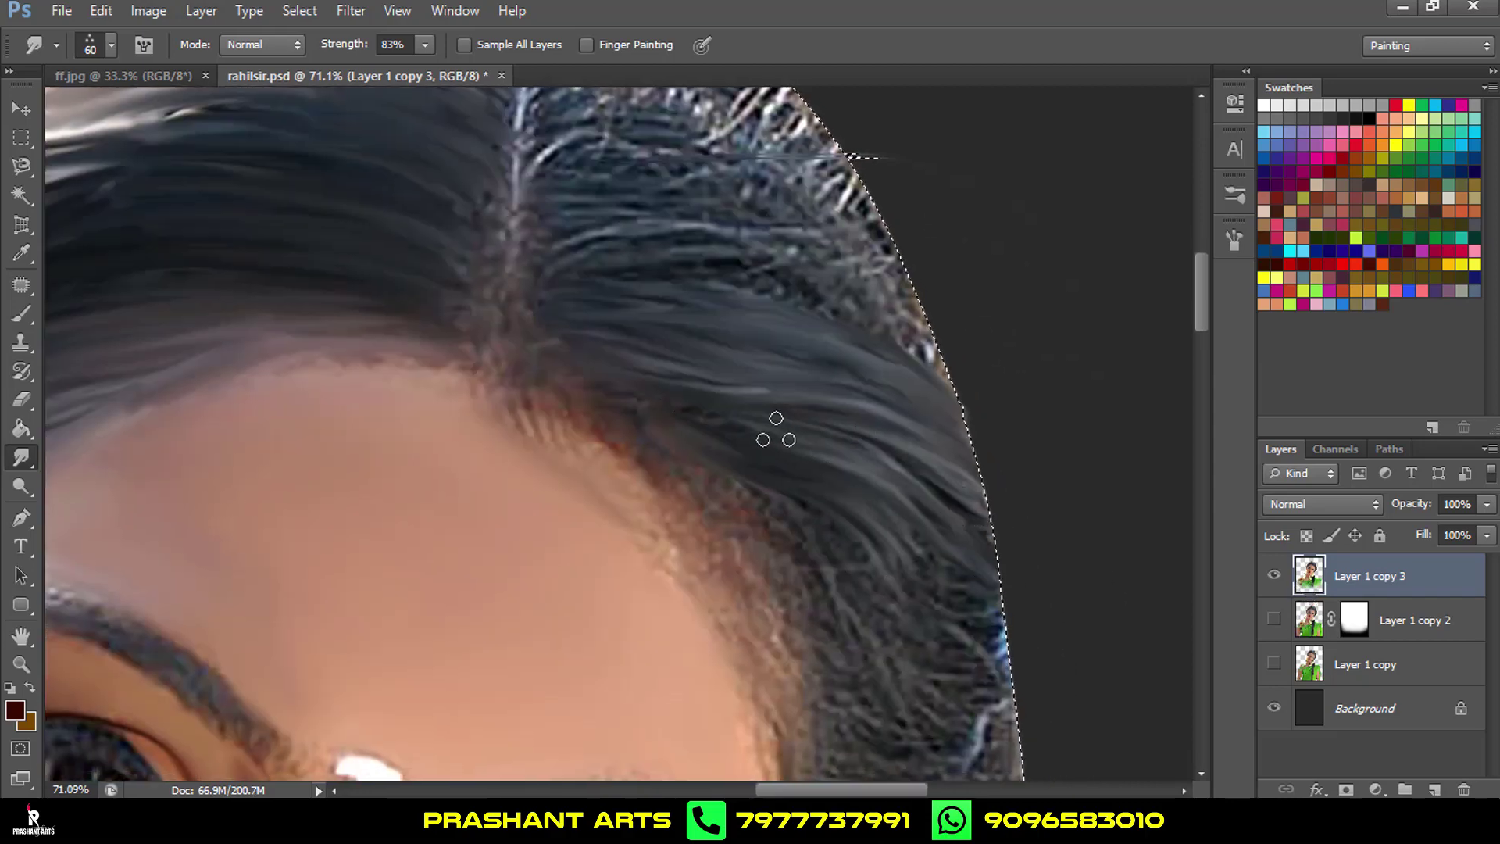
{"action": "scroll", "coordinate": [899, 469], "scroll_direction": "down", "scroll_amount": 3}
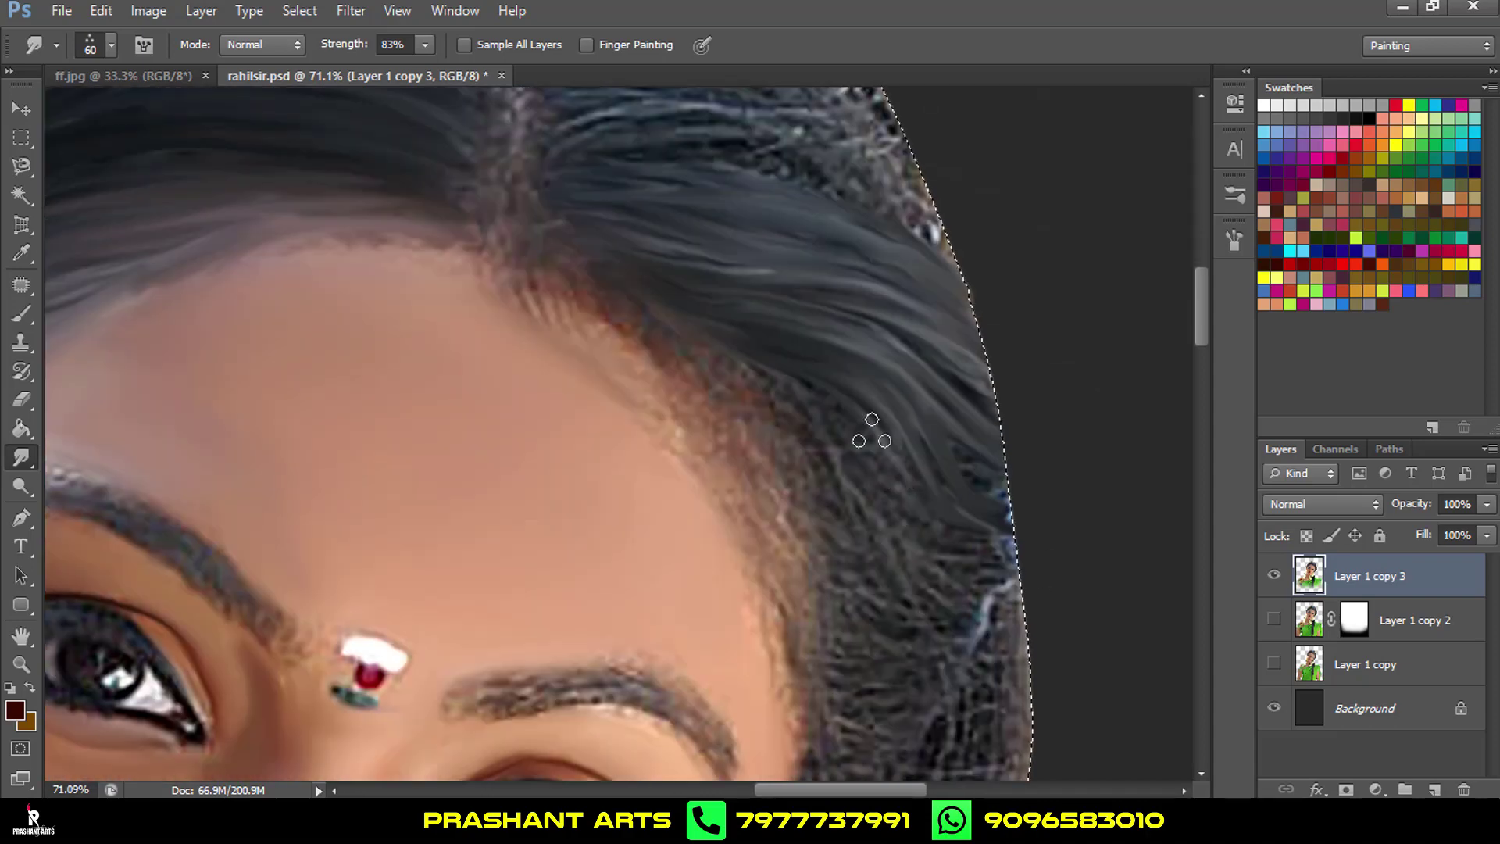
Darken and smooth the hairline above the forehead and beside the temple, undoing a stray stroke.
{"action": "left_click_drag", "start_coordinate": [891, 545], "coordinate": [620, 331]}
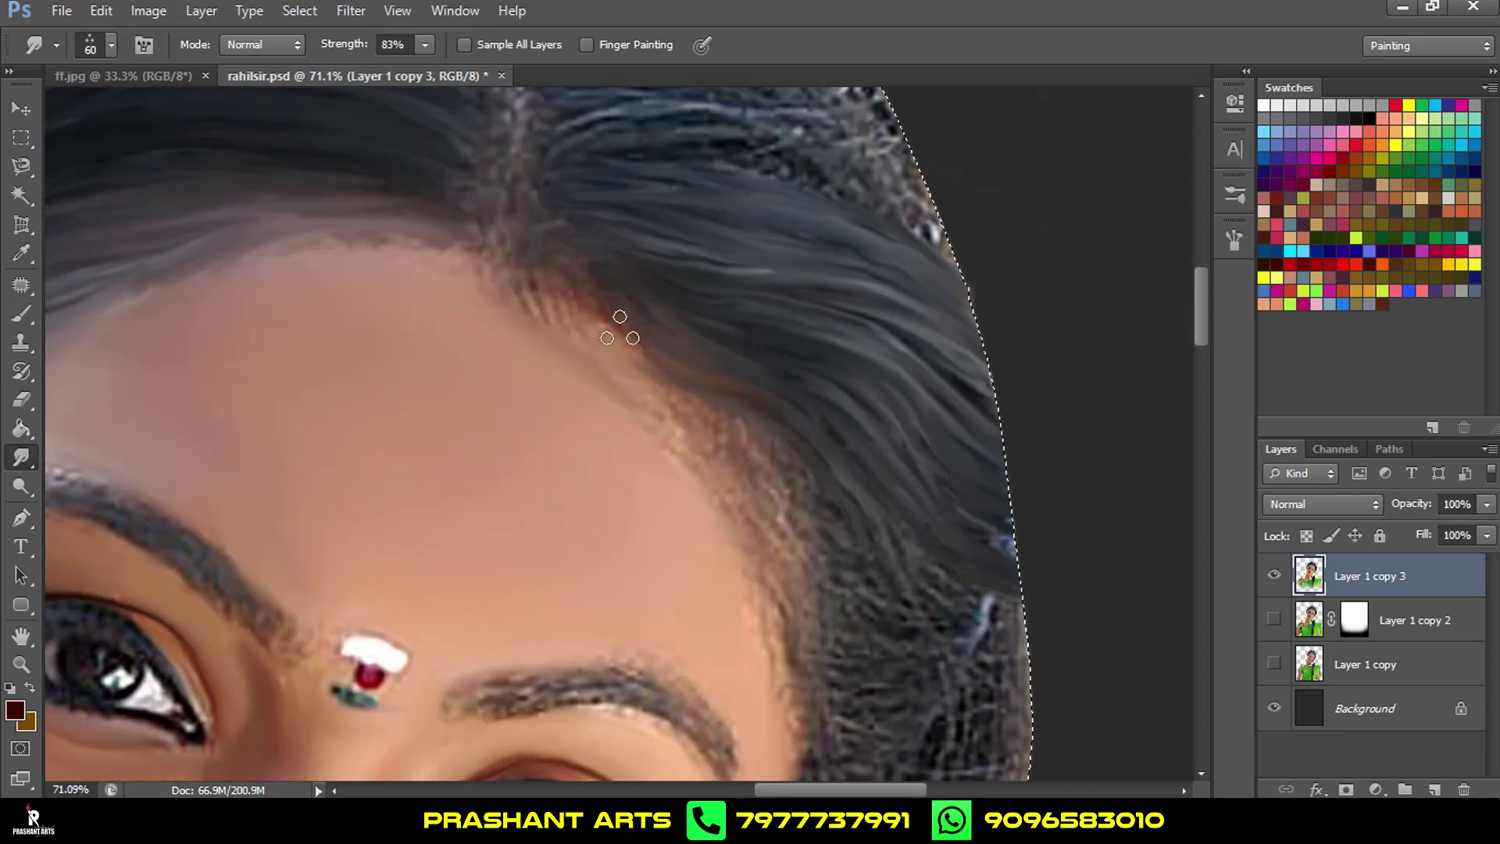
{"action": "left_click_drag", "start_coordinate": [838, 561], "coordinate": [633, 358]}
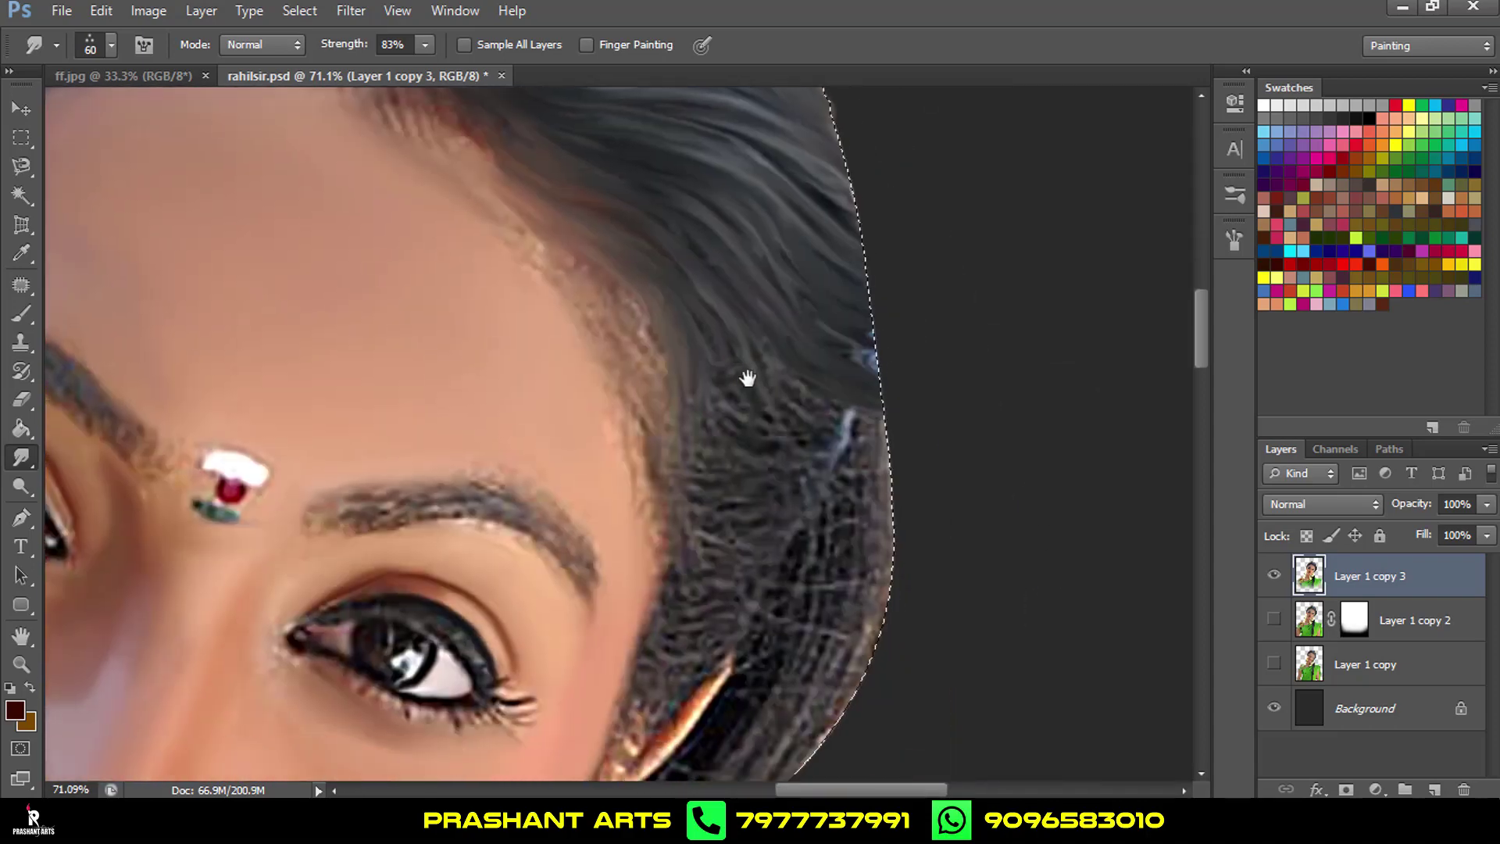
{"action": "left_click_drag", "start_coordinate": [838, 658], "coordinate": [743, 378]}
{"action": "mouse_move", "coordinate": [844, 508]}
{"action": "left_mouse_down"}
{"action": "mouse_move", "coordinate": [813, 737]}
{"action": "mouse_move", "coordinate": [868, 456]}
{"action": "mouse_move", "coordinate": [613, 739]}
{"action": "left_mouse_up"}
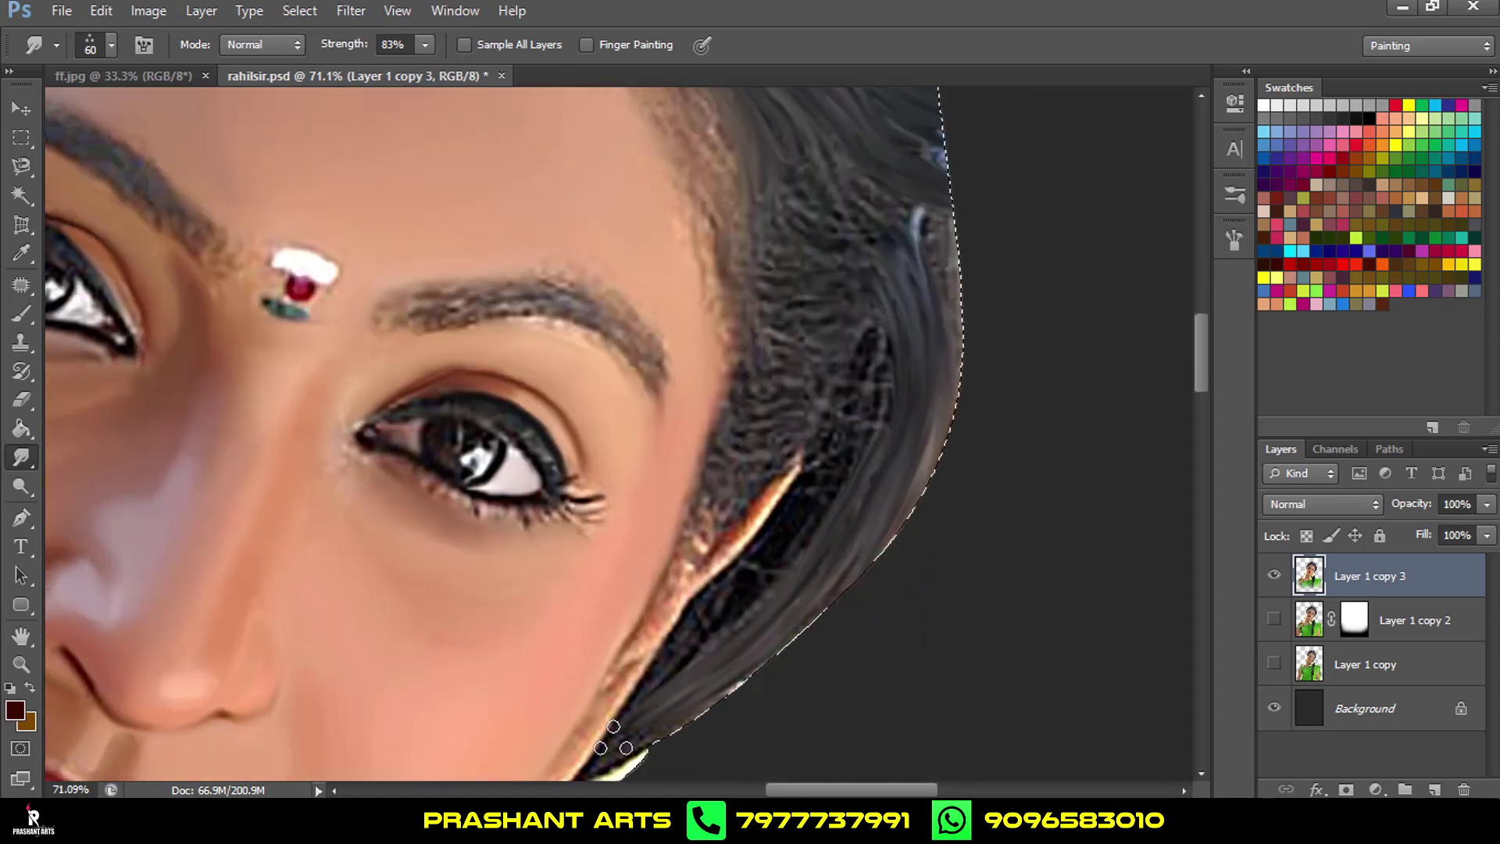
{"action": "left_click_drag", "start_coordinate": [855, 461], "coordinate": [873, 348]}
{"action": "left_click_drag", "start_coordinate": [835, 293], "coordinate": [686, 620]}
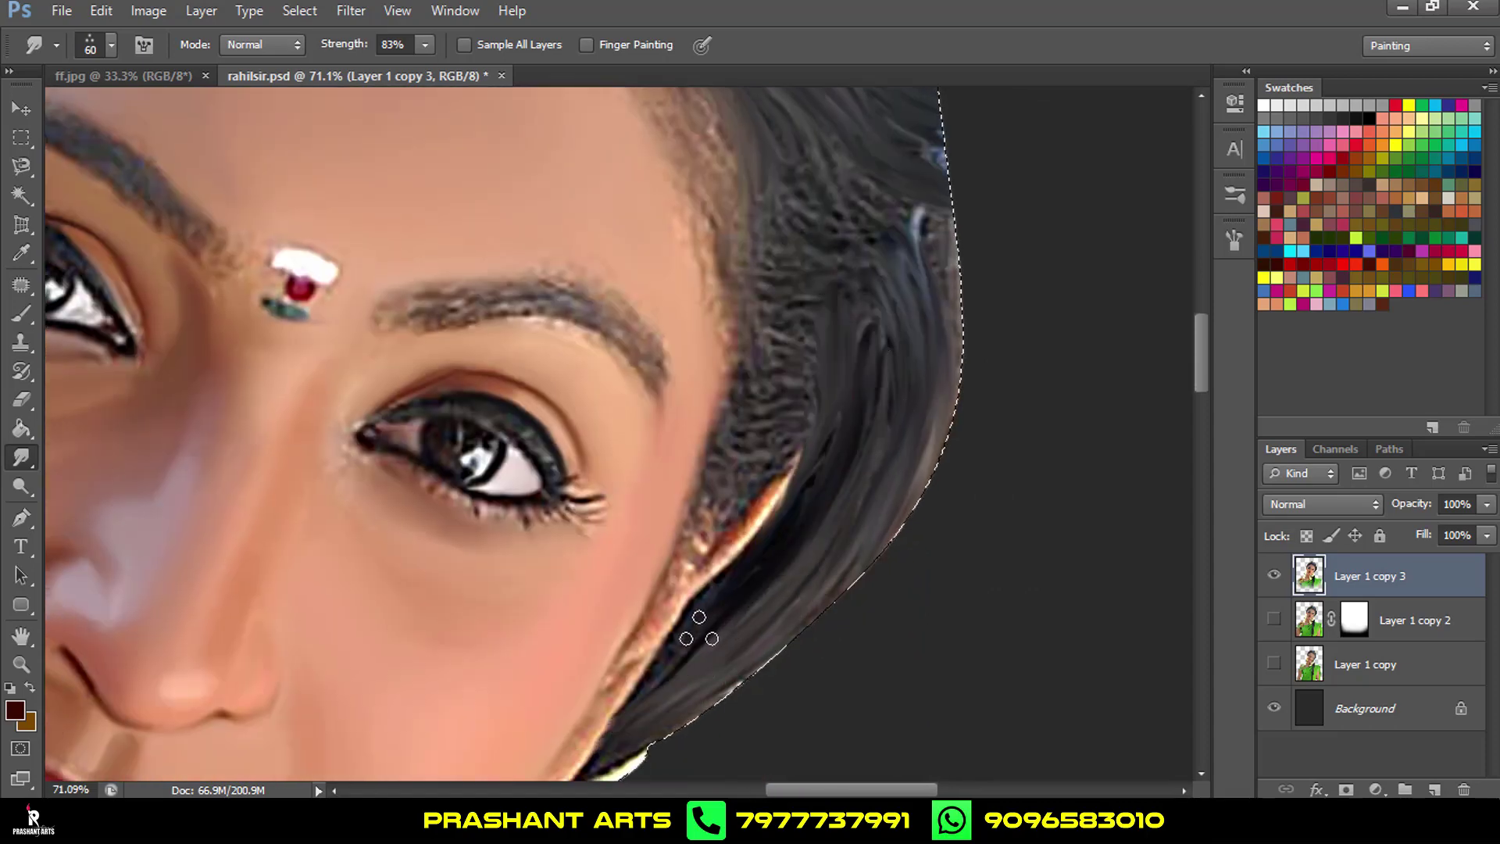
{"action": "left_click_drag", "start_coordinate": [741, 279], "coordinate": [710, 494]}
{"action": "key", "text": "ctrl+alt+z"}
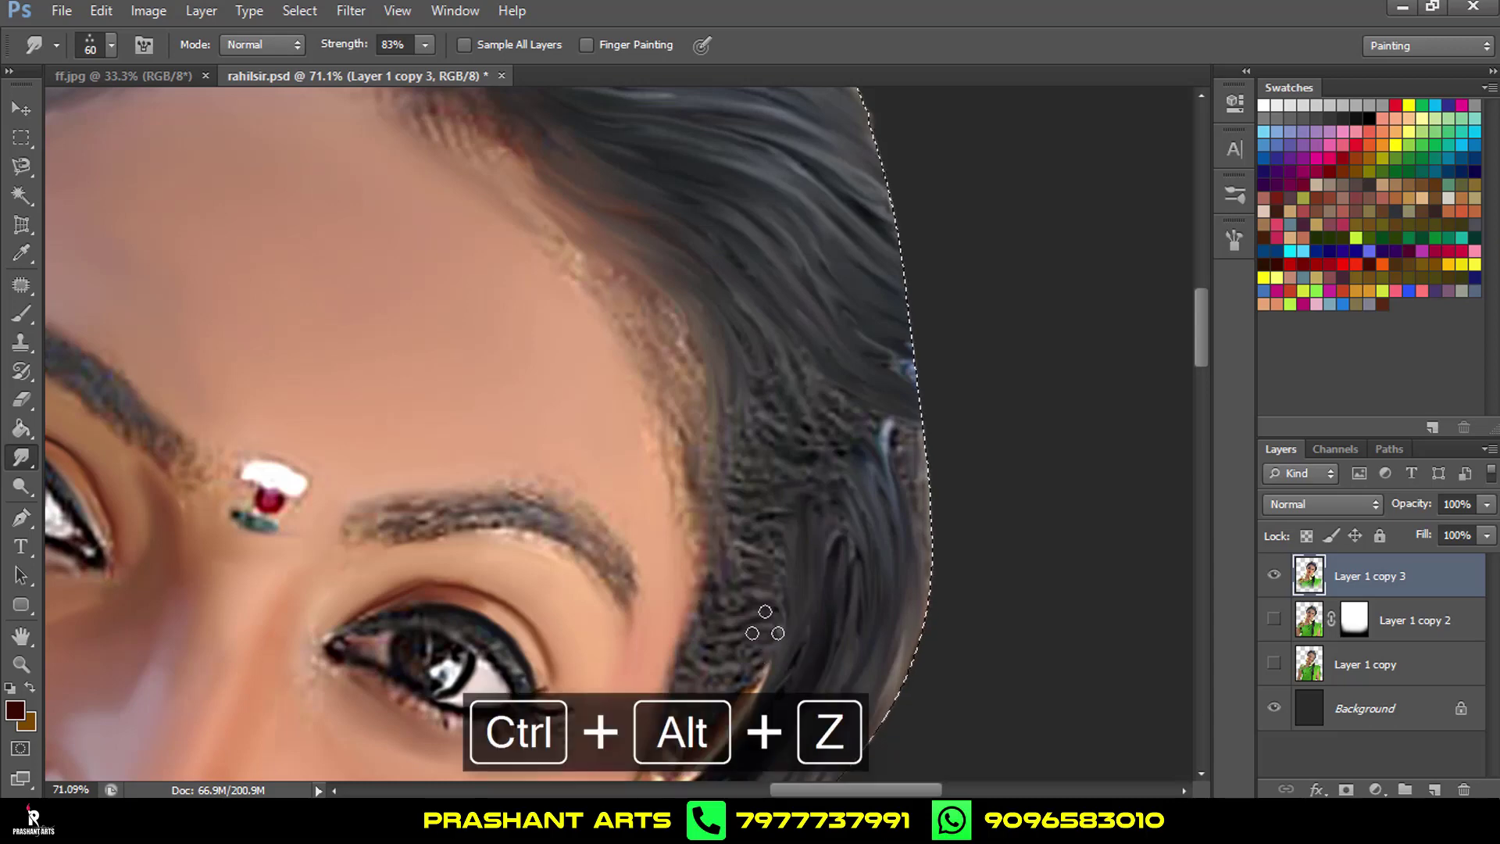
Smooth the hair near the ear, forehead and parting, turning frizzy white strands into dark hair.
{"action": "left_click_drag", "start_coordinate": [765, 614], "coordinate": [720, 660]}
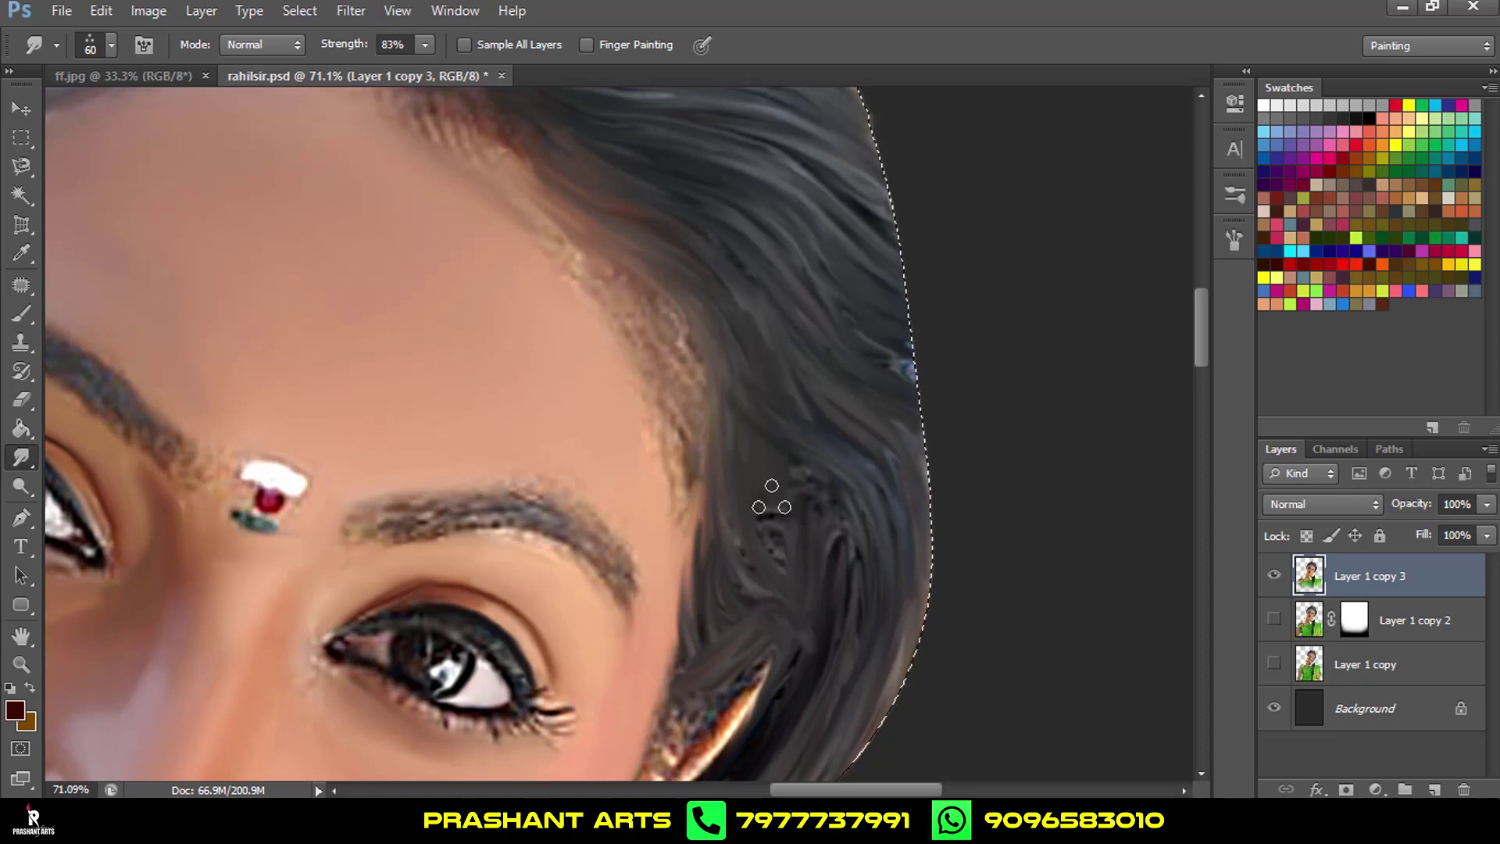
{"action": "left_click_drag", "start_coordinate": [680, 430], "coordinate": [793, 609]}
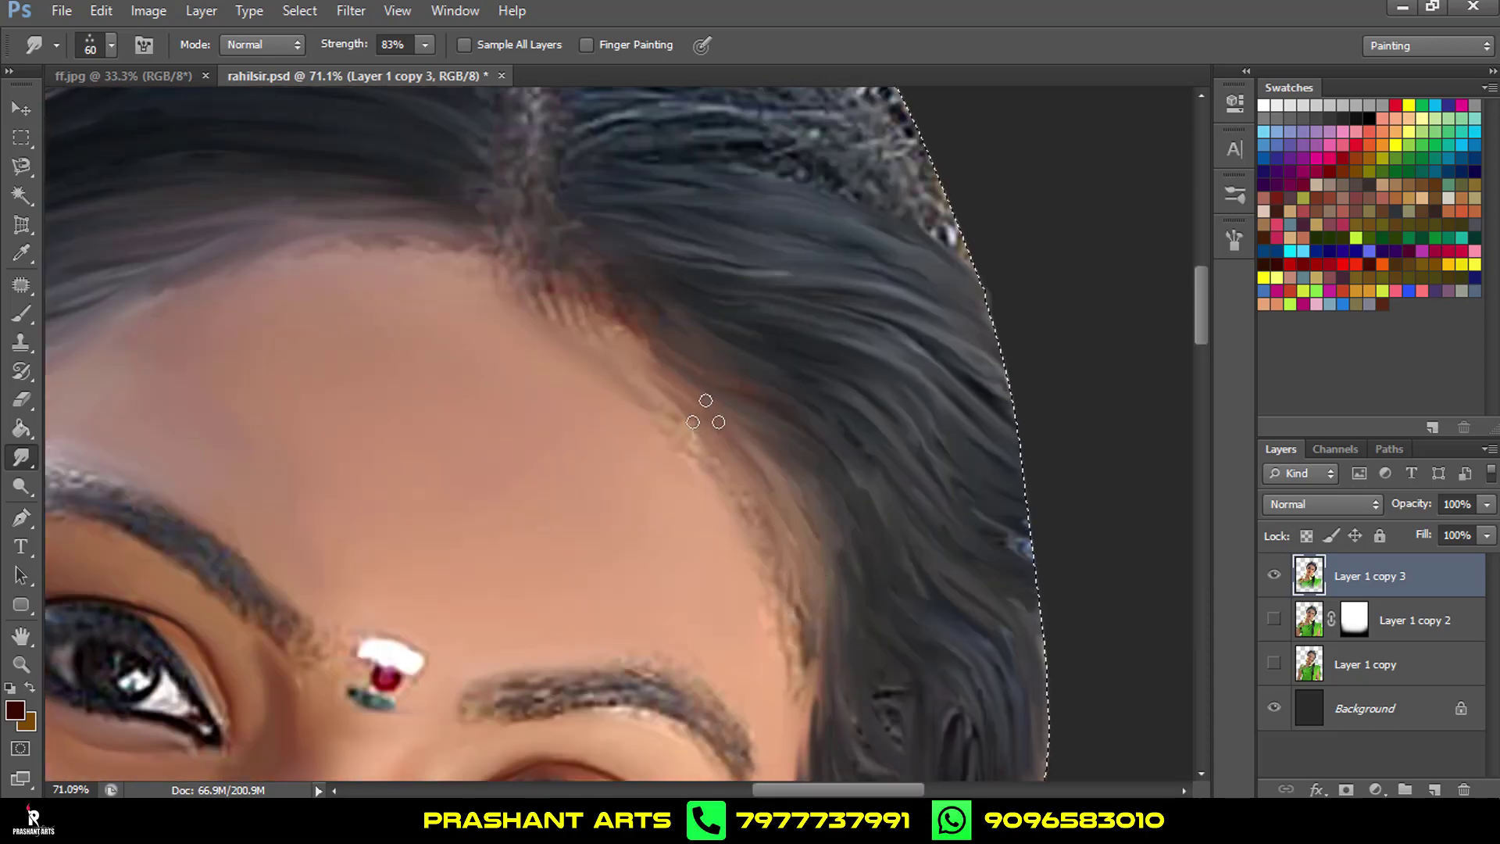
{"action": "left_click_drag", "start_coordinate": [844, 422], "coordinate": [922, 465]}
{"action": "mouse_move", "coordinate": [801, 374]}
{"action": "left_mouse_down"}
{"action": "mouse_move", "coordinate": [865, 421]}
{"action": "mouse_move", "coordinate": [931, 553]}
{"action": "left_mouse_up"}
{"action": "mouse_move", "coordinate": [694, 459]}
{"action": "left_mouse_down"}
{"action": "mouse_move", "coordinate": [888, 473]}
{"action": "mouse_move", "coordinate": [1006, 612]}
{"action": "left_mouse_up"}
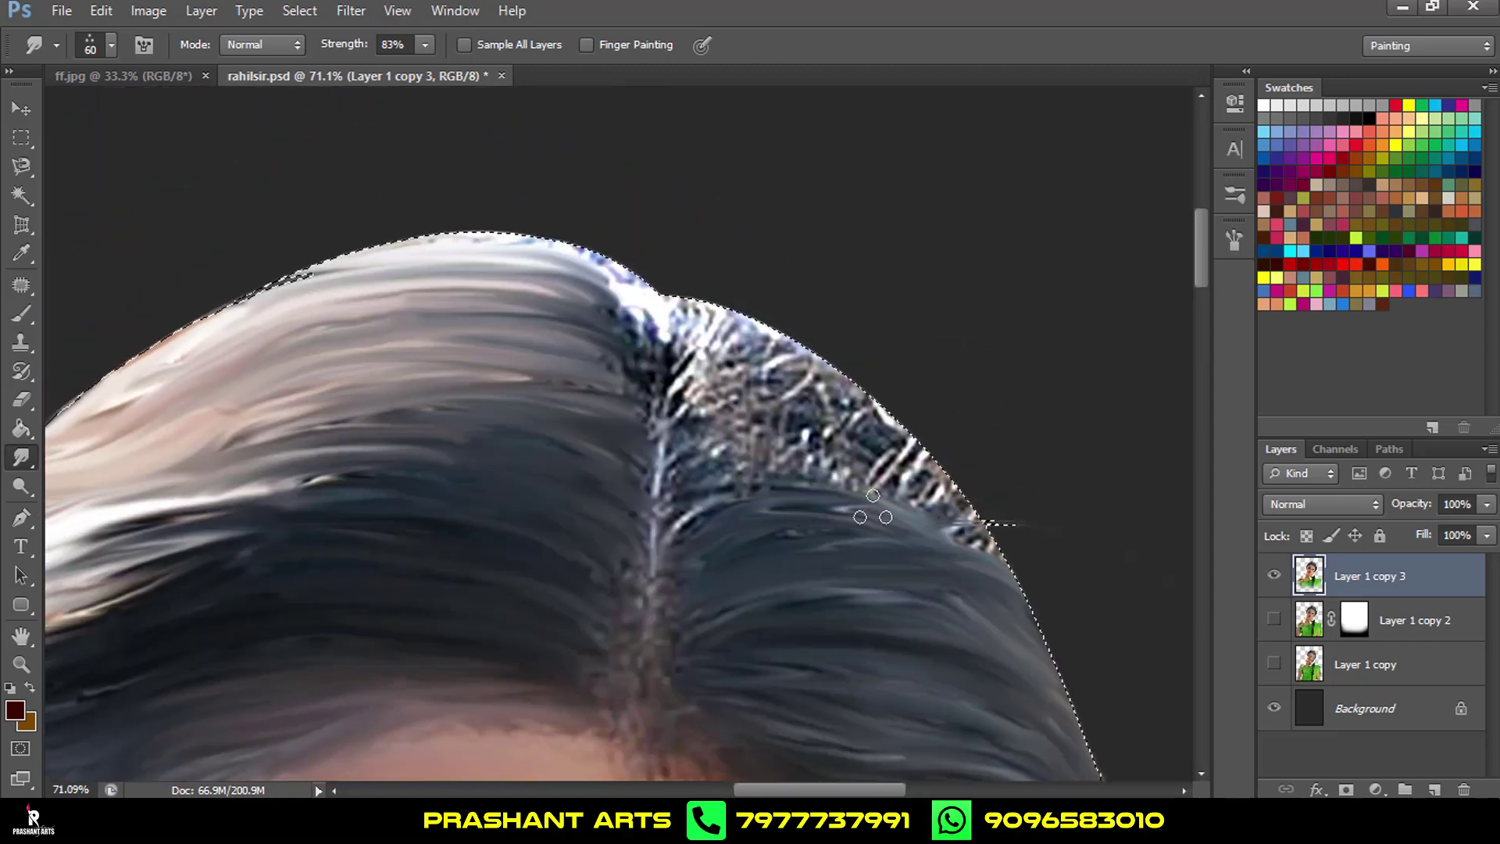
{"action": "left_click_drag", "start_coordinate": [865, 519], "coordinate": [886, 461]}
{"action": "key", "text": "ctrl+alt+z"}
{"action": "mouse_move", "coordinate": [680, 540]}
{"action": "left_mouse_down"}
{"action": "mouse_move", "coordinate": [859, 461]}
{"action": "mouse_move", "coordinate": [732, 453]}
{"action": "mouse_move", "coordinate": [891, 406]}
{"action": "mouse_move", "coordinate": [677, 383]}
{"action": "left_mouse_up"}
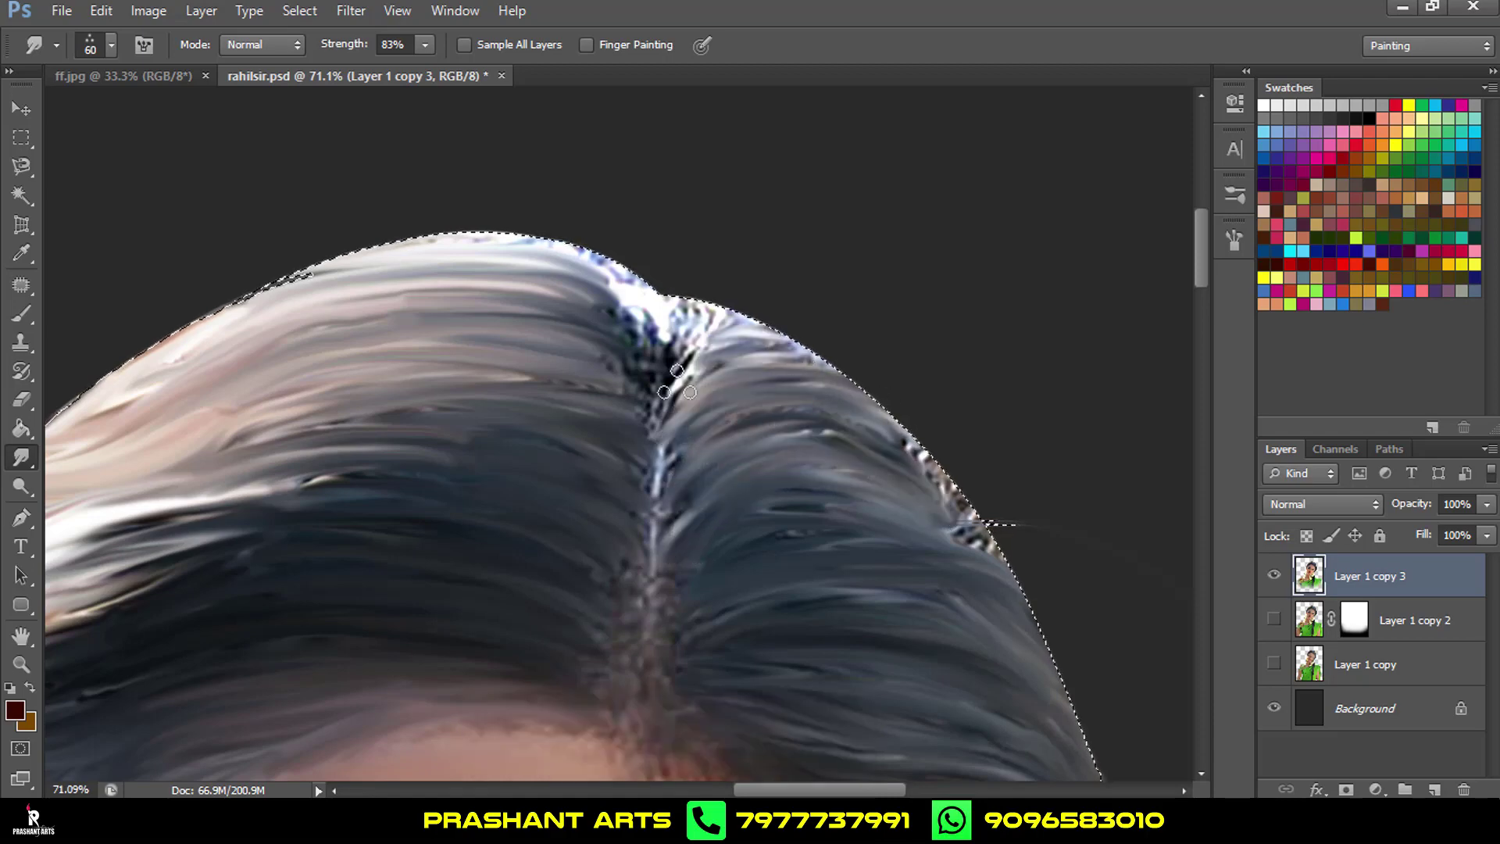
{"action": "left_click_drag", "start_coordinate": [885, 468], "coordinate": [737, 345]}
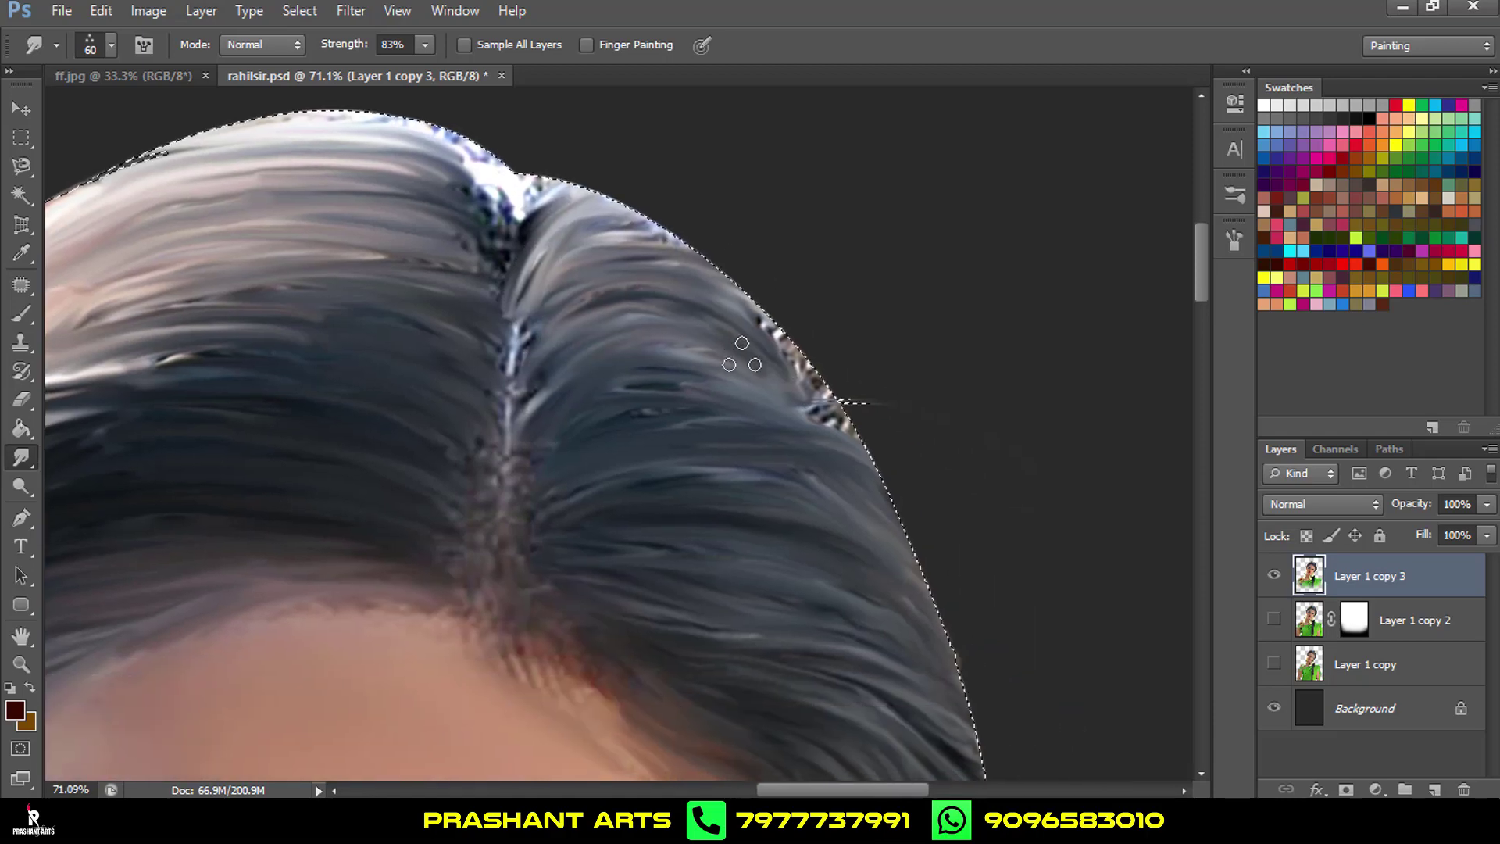
{"action": "left_click_drag", "start_coordinate": [268, 372], "coordinate": [713, 392]}
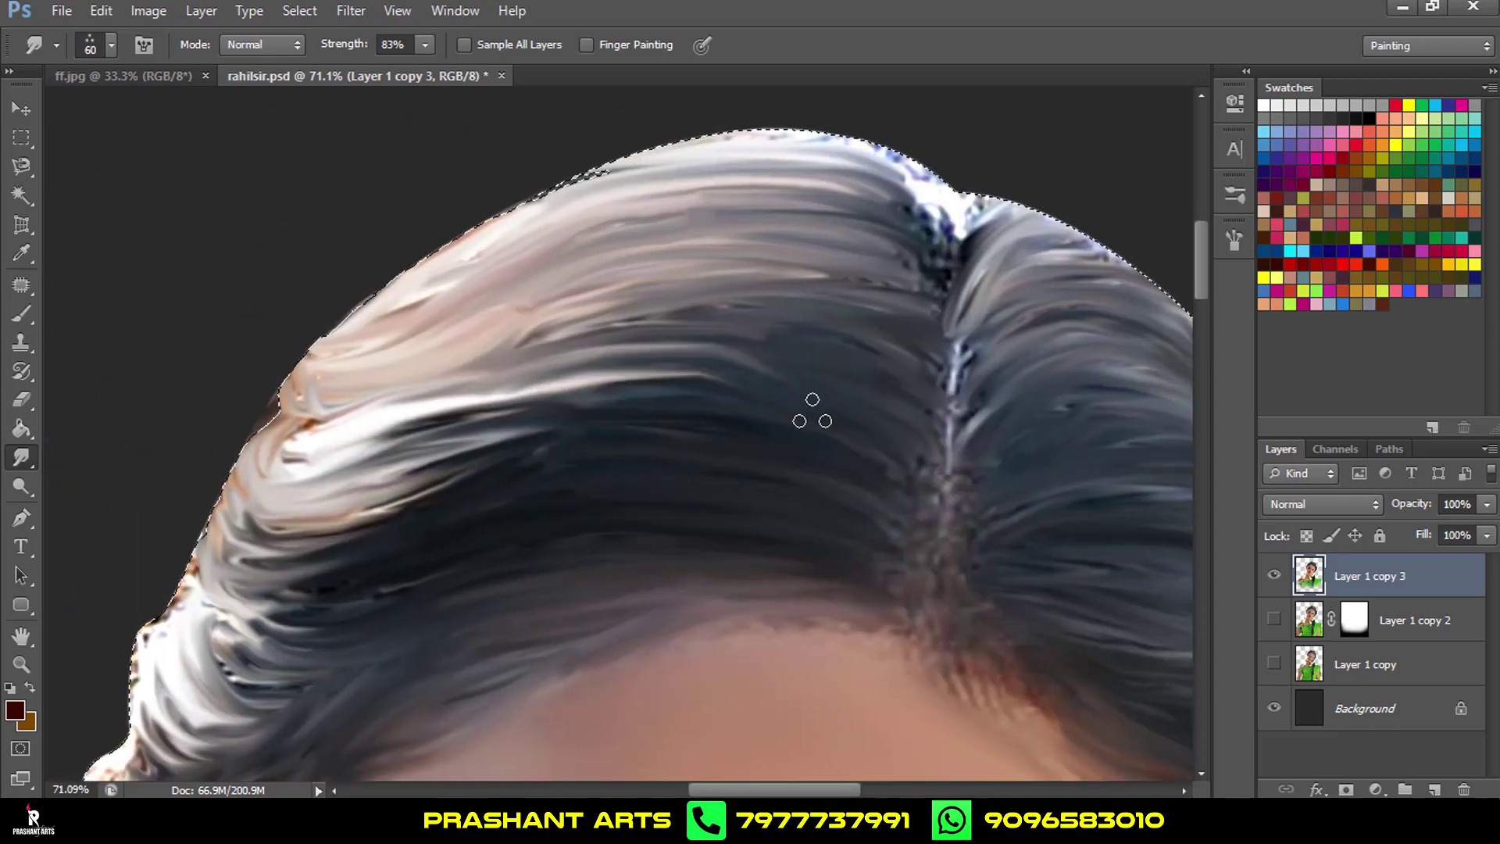
{"action": "left_click_drag", "start_coordinate": [565, 342], "coordinate": [655, 177]}
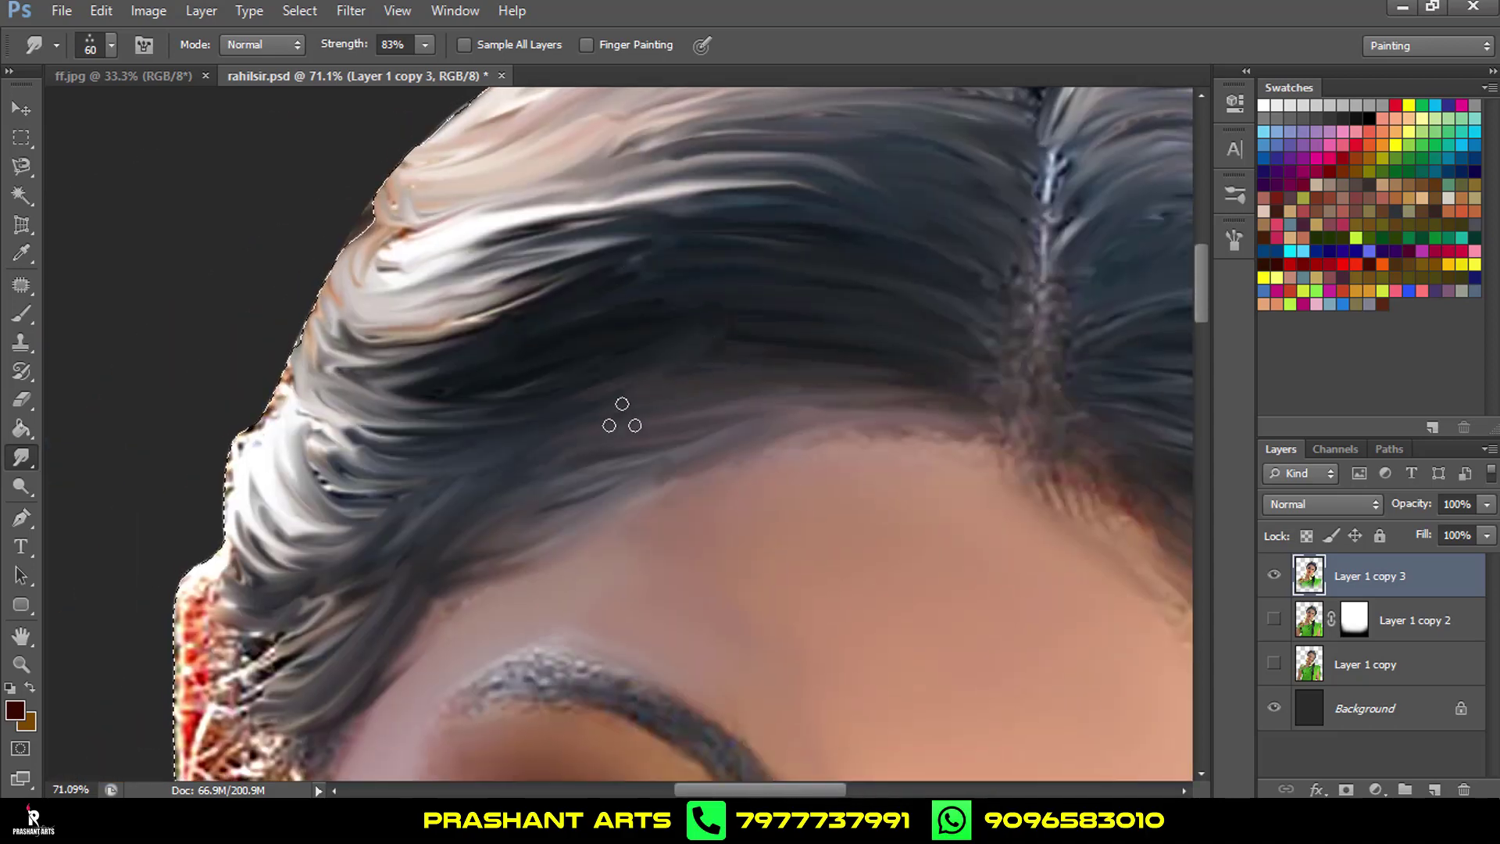
Review the smudged hair at different zoom levels and deselect the head selection.
{"action": "scroll", "coordinate": [622, 414], "scroll_direction": "down", "scroll_amount": 3}
{"action": "scroll", "coordinate": [821, 322], "scroll_direction": "up", "scroll_amount": 3}
{"action": "scroll", "coordinate": [697, 305], "scroll_direction": "up", "scroll_amount": 2}
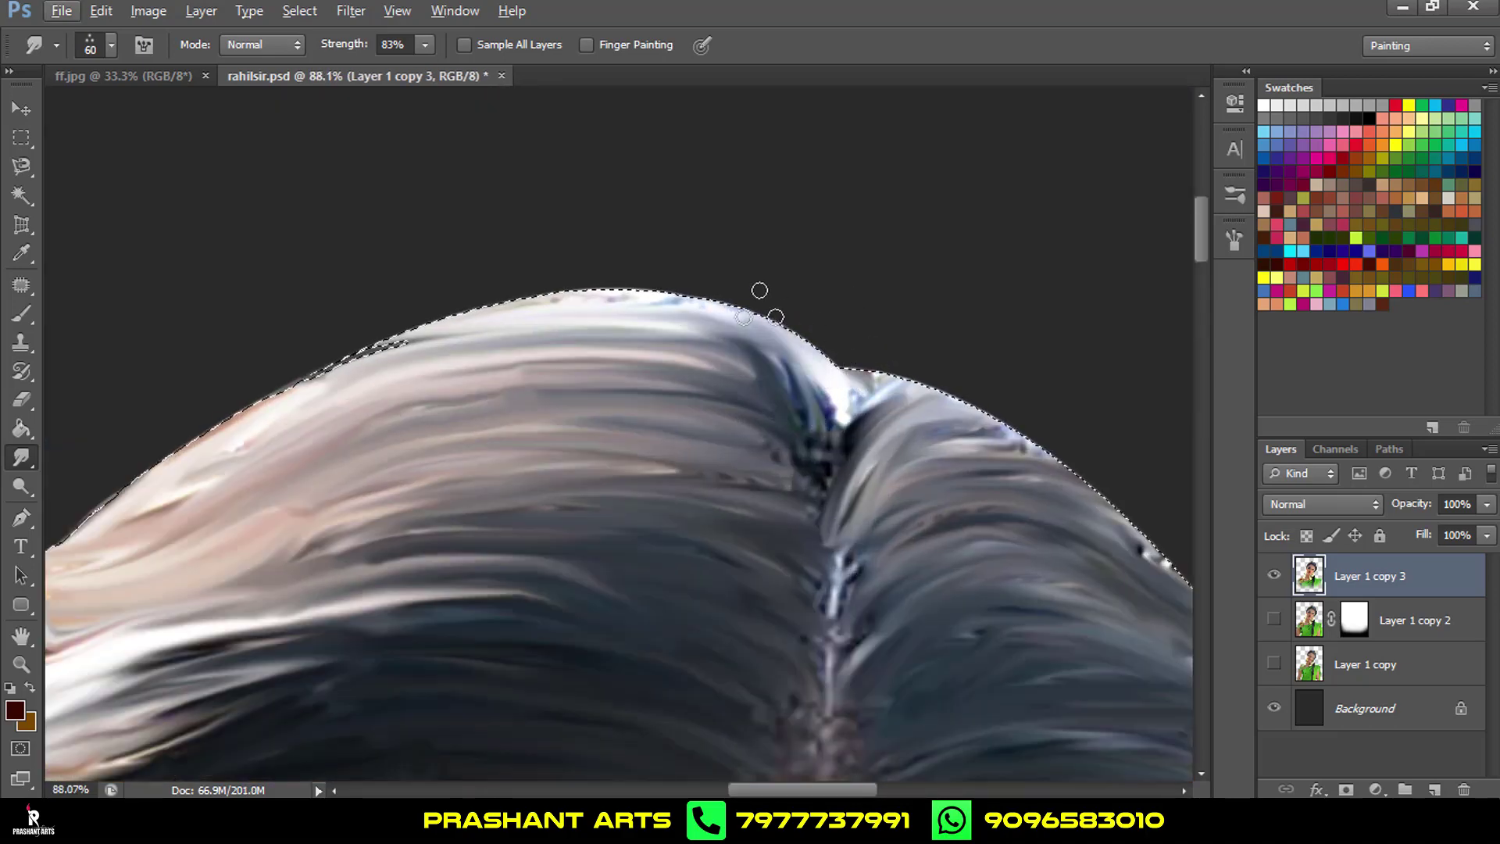
{"action": "scroll", "coordinate": [504, 325], "scroll_direction": "down", "scroll_amount": 3}
{"action": "scroll", "coordinate": [531, 419], "scroll_direction": "down", "scroll_amount": 1}
{"action": "scroll", "coordinate": [532, 419], "scroll_direction": "up", "scroll_amount": 1}
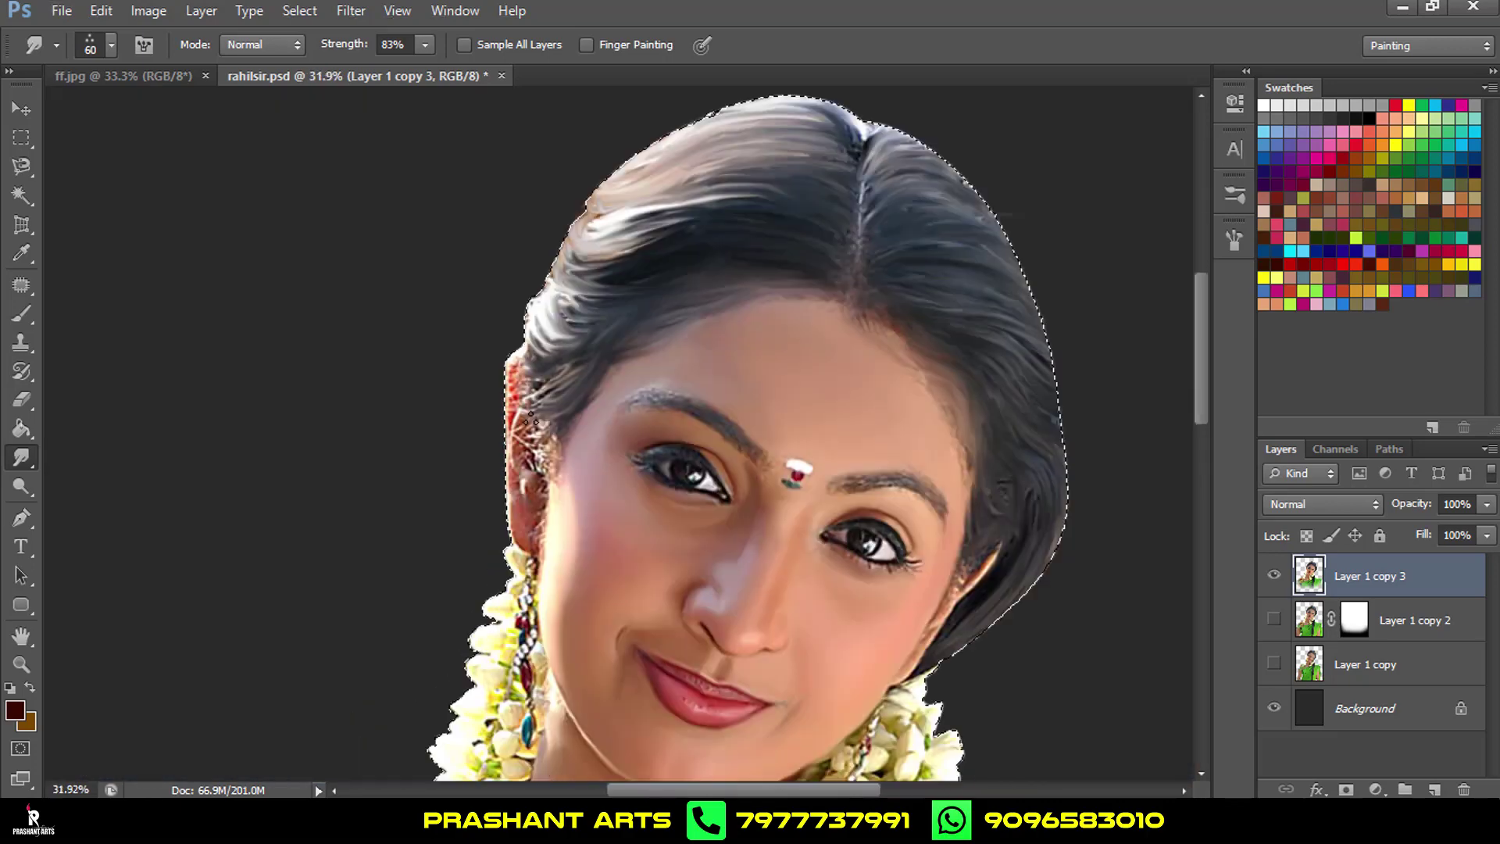
{"action": "scroll", "coordinate": [532, 420], "scroll_direction": "up", "scroll_amount": 3}
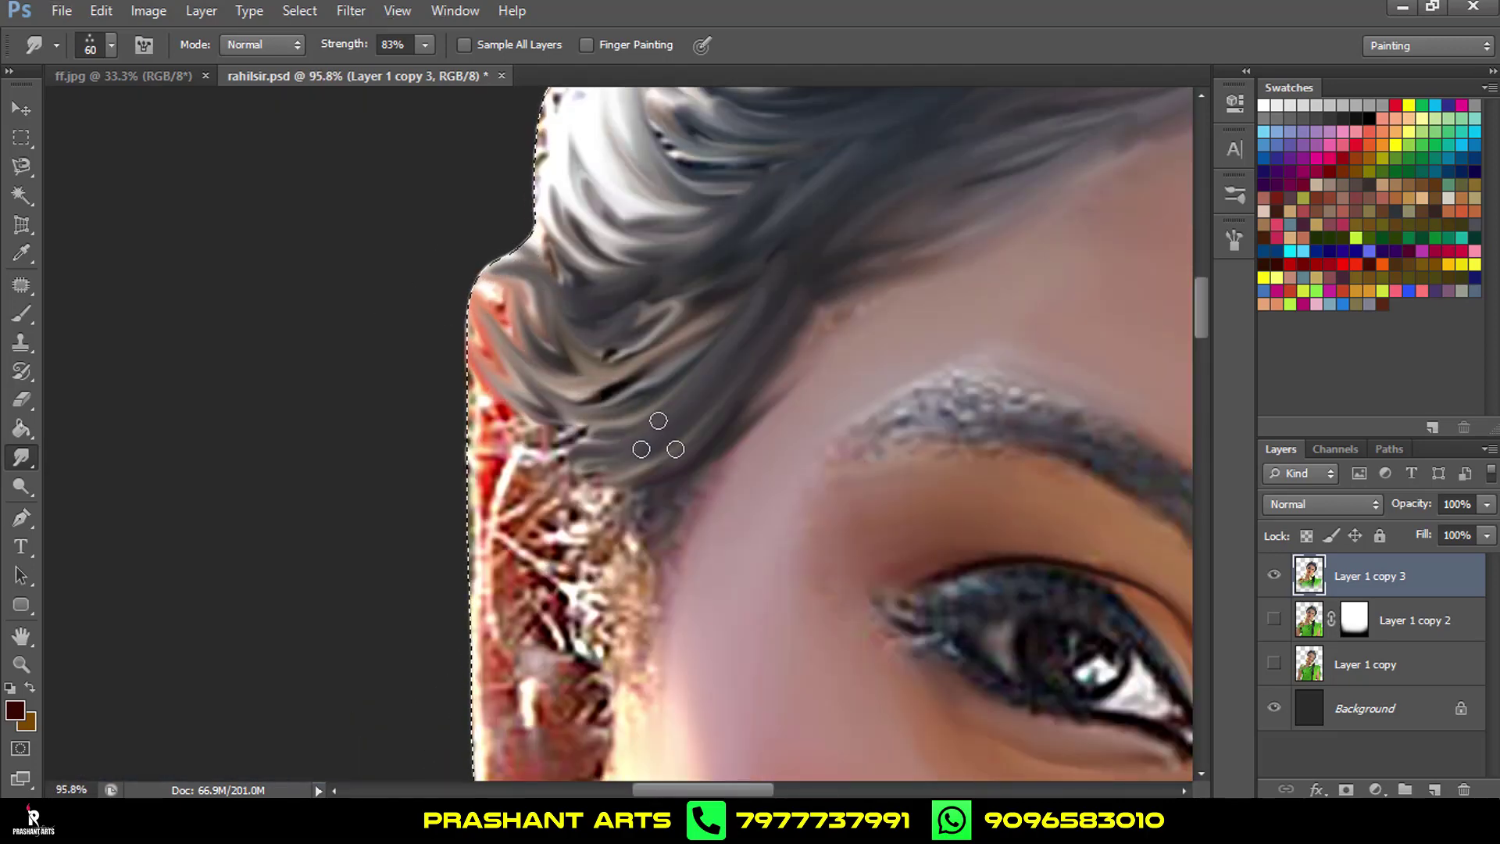
{"action": "scroll", "coordinate": [659, 438], "scroll_direction": "down", "scroll_amount": 5}
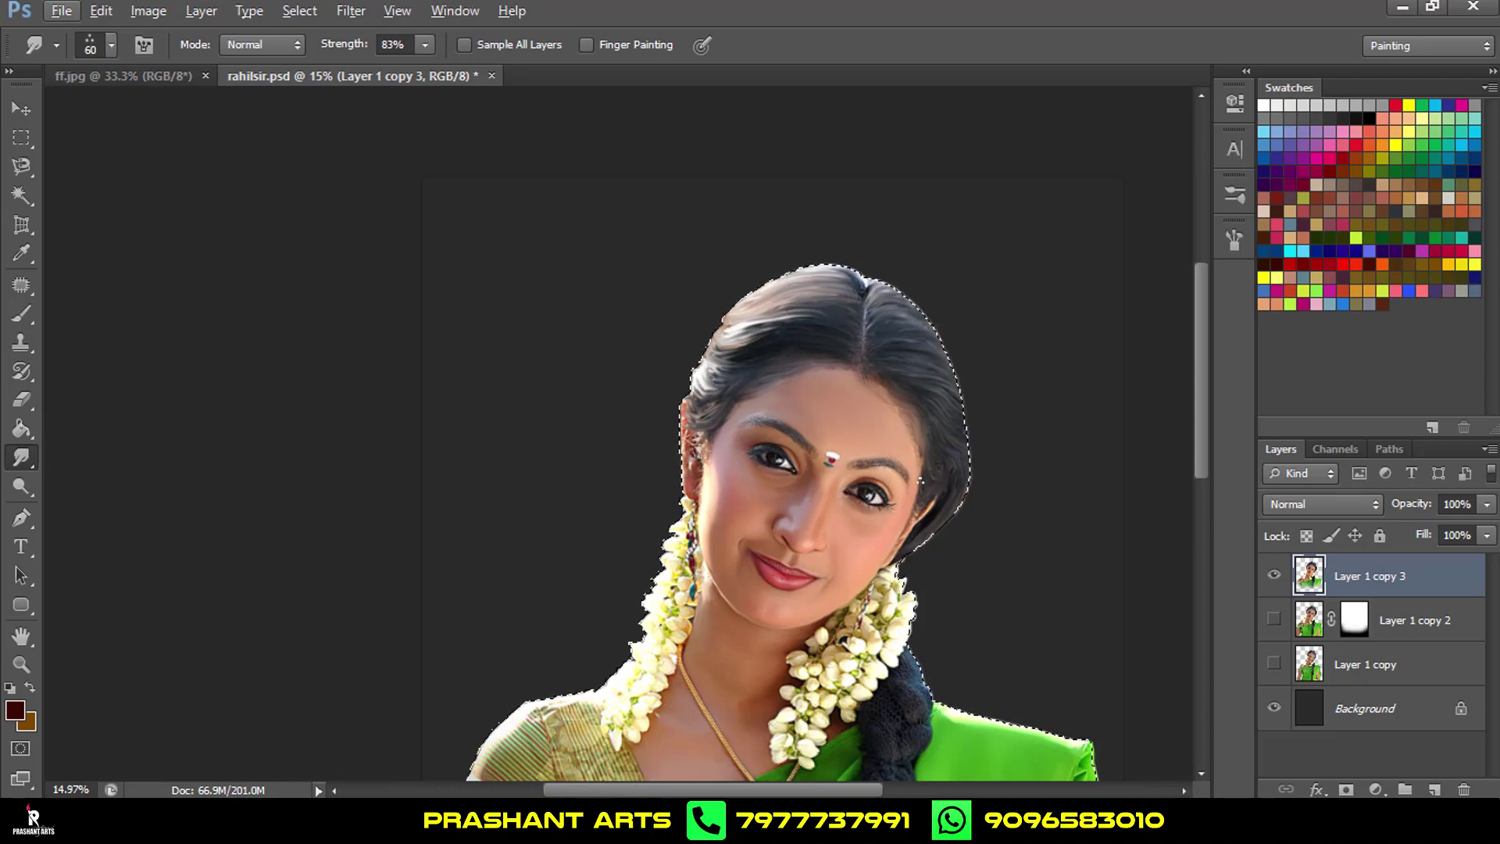
{"action": "scroll", "coordinate": [921, 479], "scroll_direction": "up", "scroll_amount": 1}
{"action": "scroll", "coordinate": [922, 484], "scroll_direction": "up", "scroll_amount": 1}
{"action": "scroll", "coordinate": [925, 498], "scroll_direction": "up", "scroll_amount": 2}
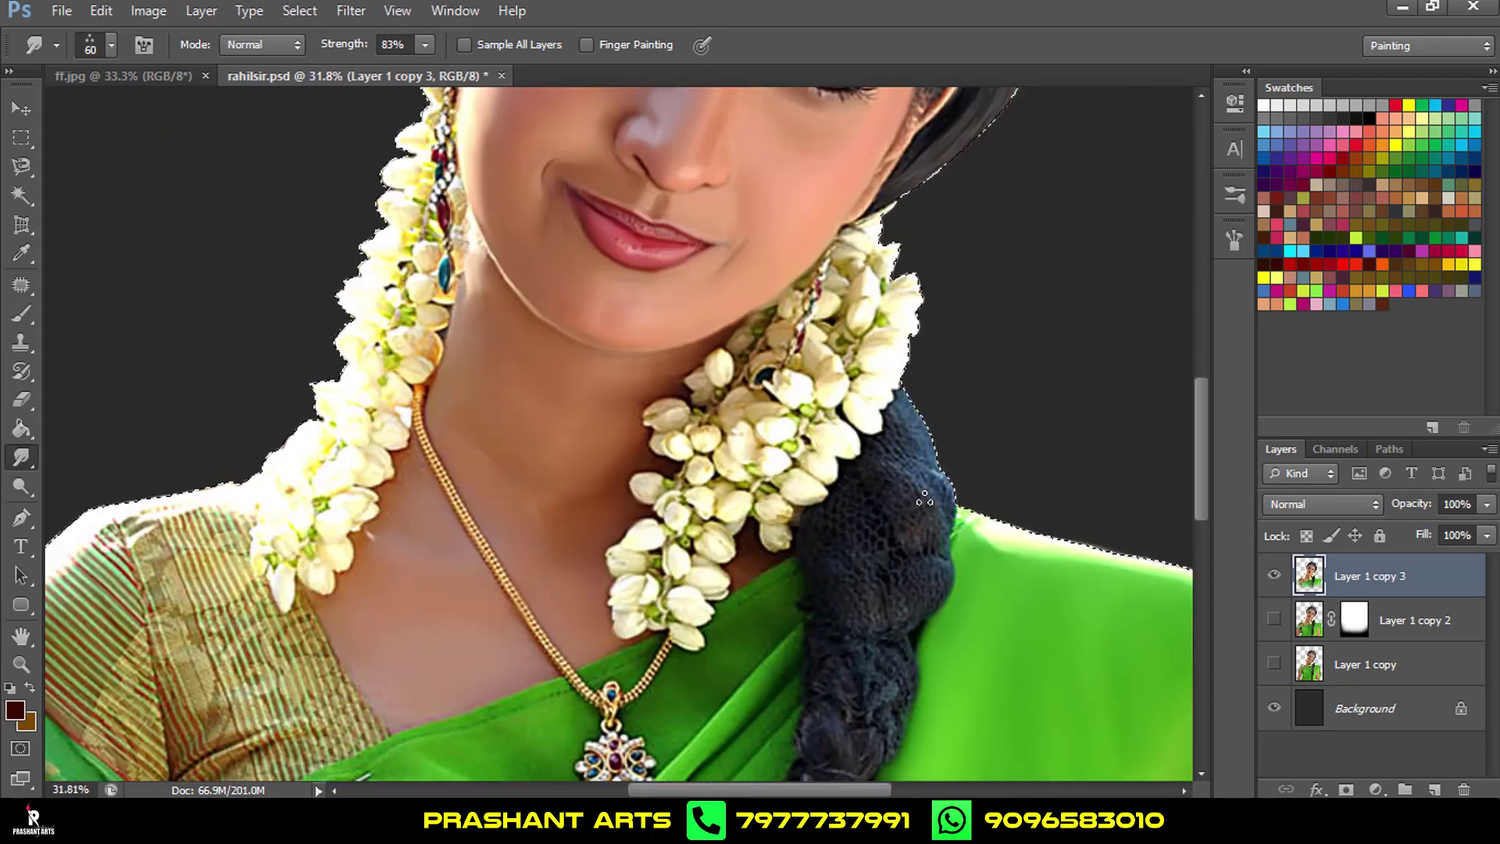
{"action": "scroll", "coordinate": [925, 499], "scroll_direction": "down", "scroll_amount": 2}
{"action": "scroll", "coordinate": [919, 437], "scroll_direction": "down", "scroll_amount": 1}
{"action": "key", "text": "ctrl+d"}
{"action": "scroll", "coordinate": [914, 391], "scroll_direction": "up", "scroll_amount": 1}
Smudge the eyebrow and its tail into smooth grey streaks, redoing an undone stroke.
{"action": "scroll", "coordinate": [908, 350], "scroll_direction": "up", "scroll_amount": 2}
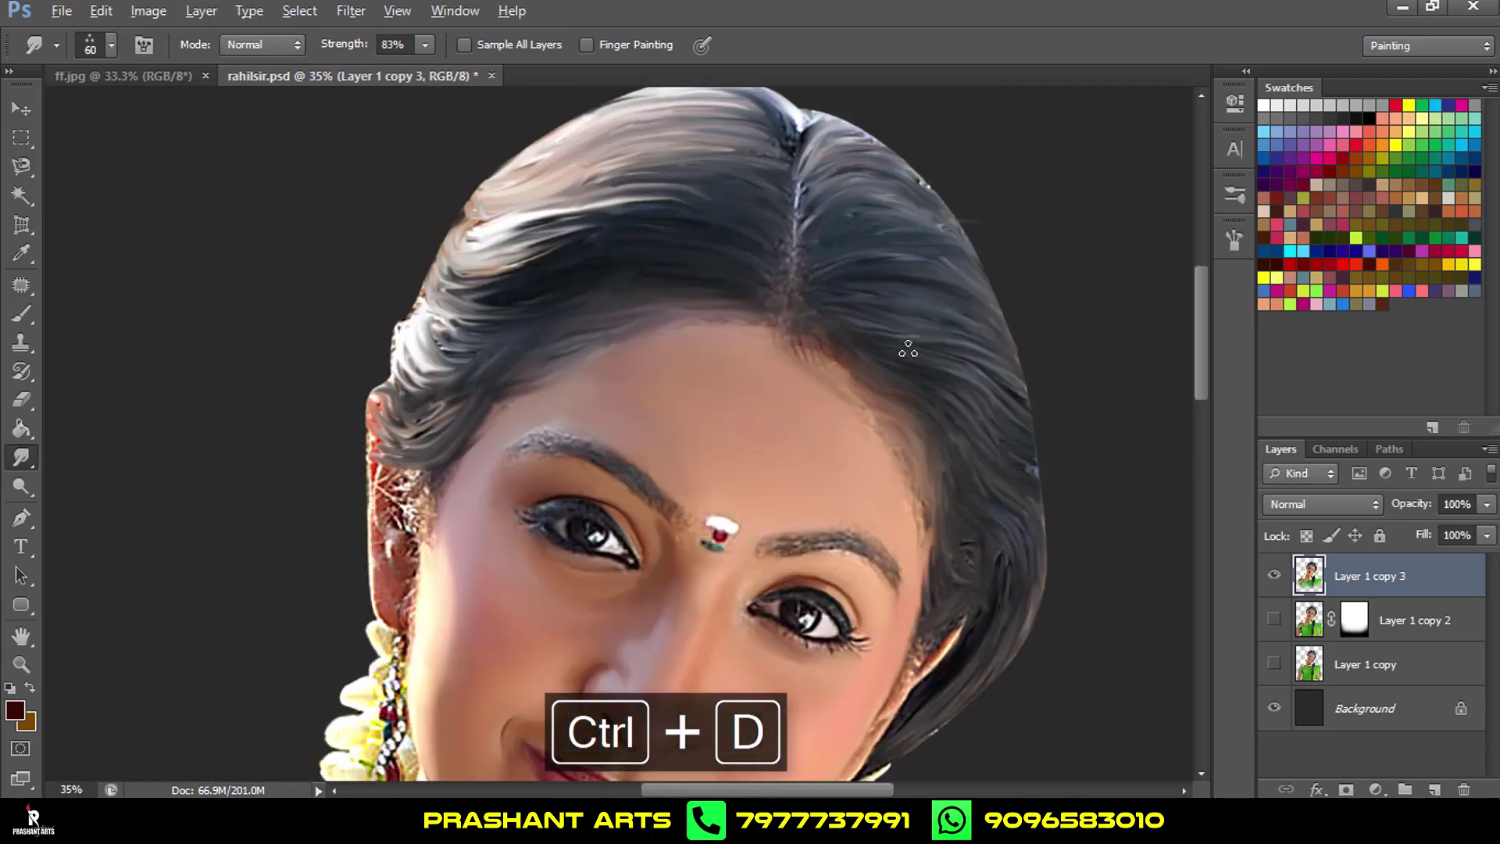
{"action": "scroll", "coordinate": [908, 350], "scroll_direction": "up", "scroll_amount": 2}
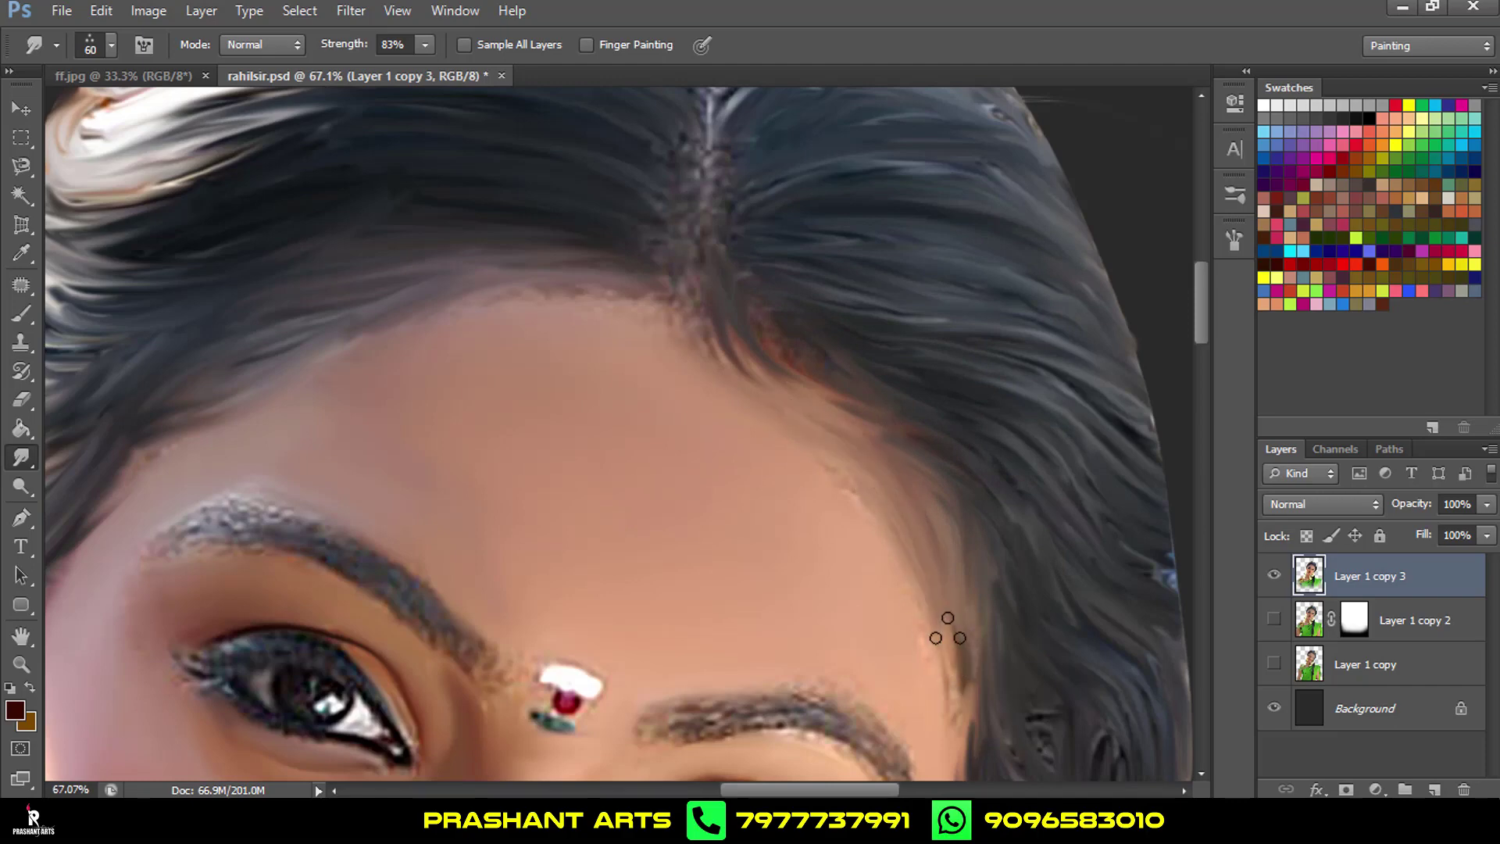
{"action": "scroll", "coordinate": [924, 566], "scroll_direction": "down", "scroll_amount": 4}
{"action": "scroll", "coordinate": [224, 325], "scroll_direction": "down", "scroll_amount": 1}
{"action": "scroll", "coordinate": [703, 469], "scroll_direction": "up", "scroll_amount": 10}
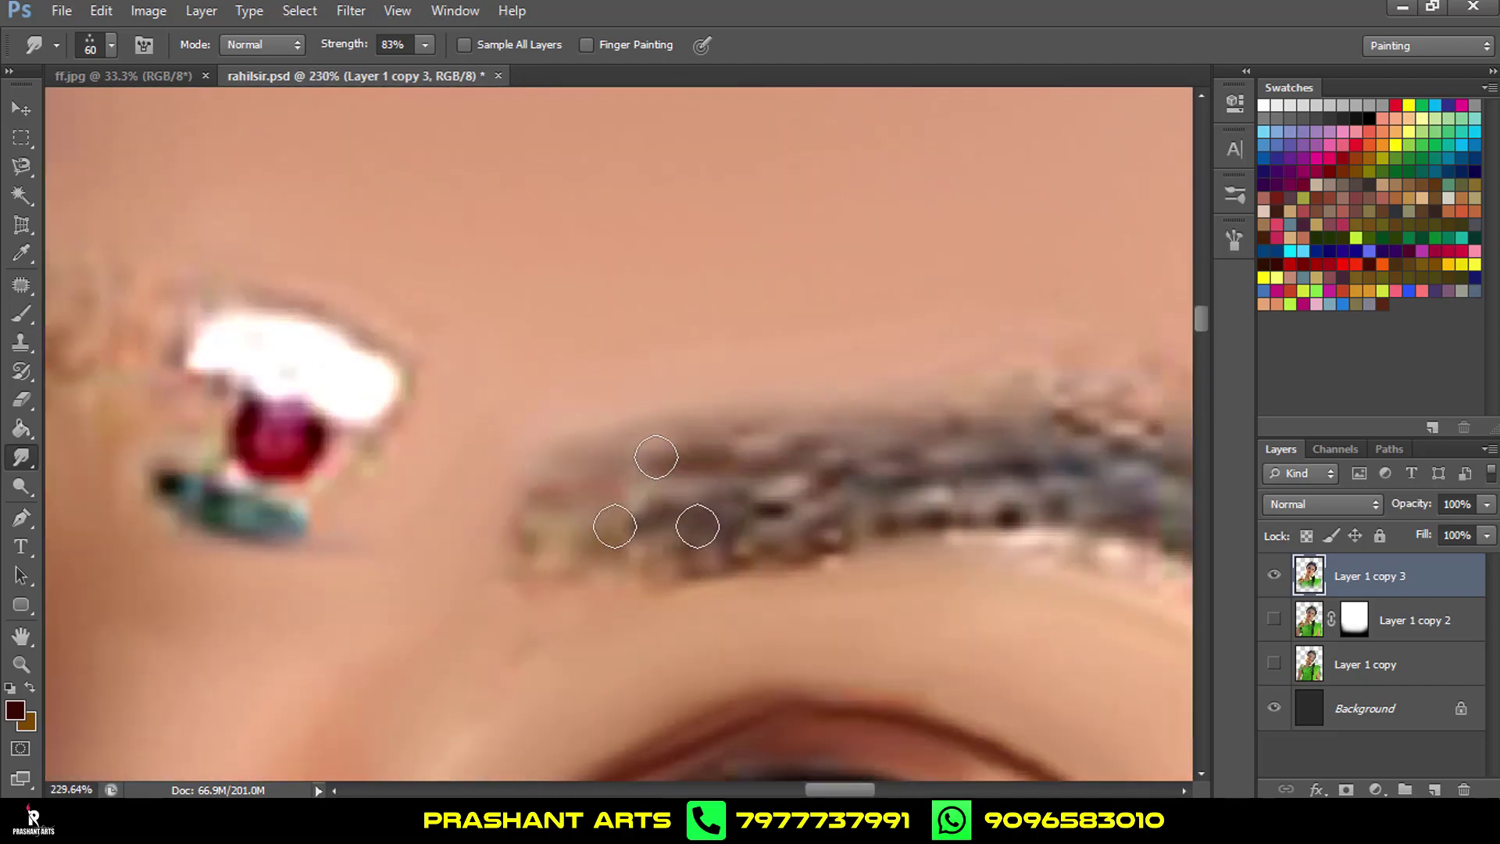
{"action": "mouse_move", "coordinate": [423, 391]}
{"action": "left_mouse_down"}
{"action": "mouse_move", "coordinate": [375, 358]}
{"action": "mouse_move", "coordinate": [737, 351]}
{"action": "mouse_move", "coordinate": [700, 355]}
{"action": "left_mouse_up"}
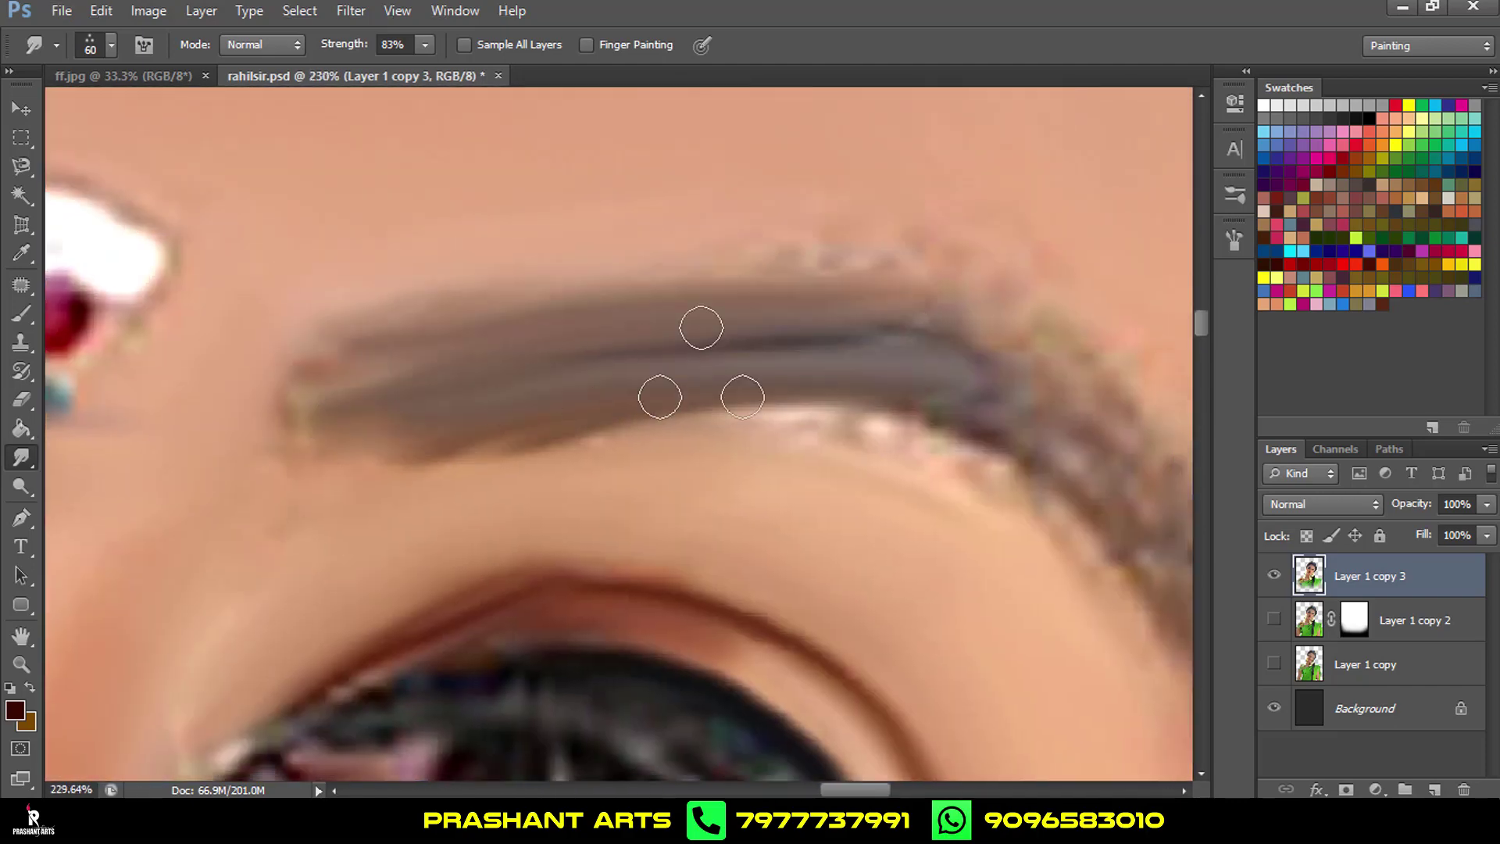
{"action": "left_click_drag", "start_coordinate": [633, 314], "coordinate": [867, 458]}
{"action": "left_click_drag", "start_coordinate": [764, 302], "coordinate": [827, 364]}
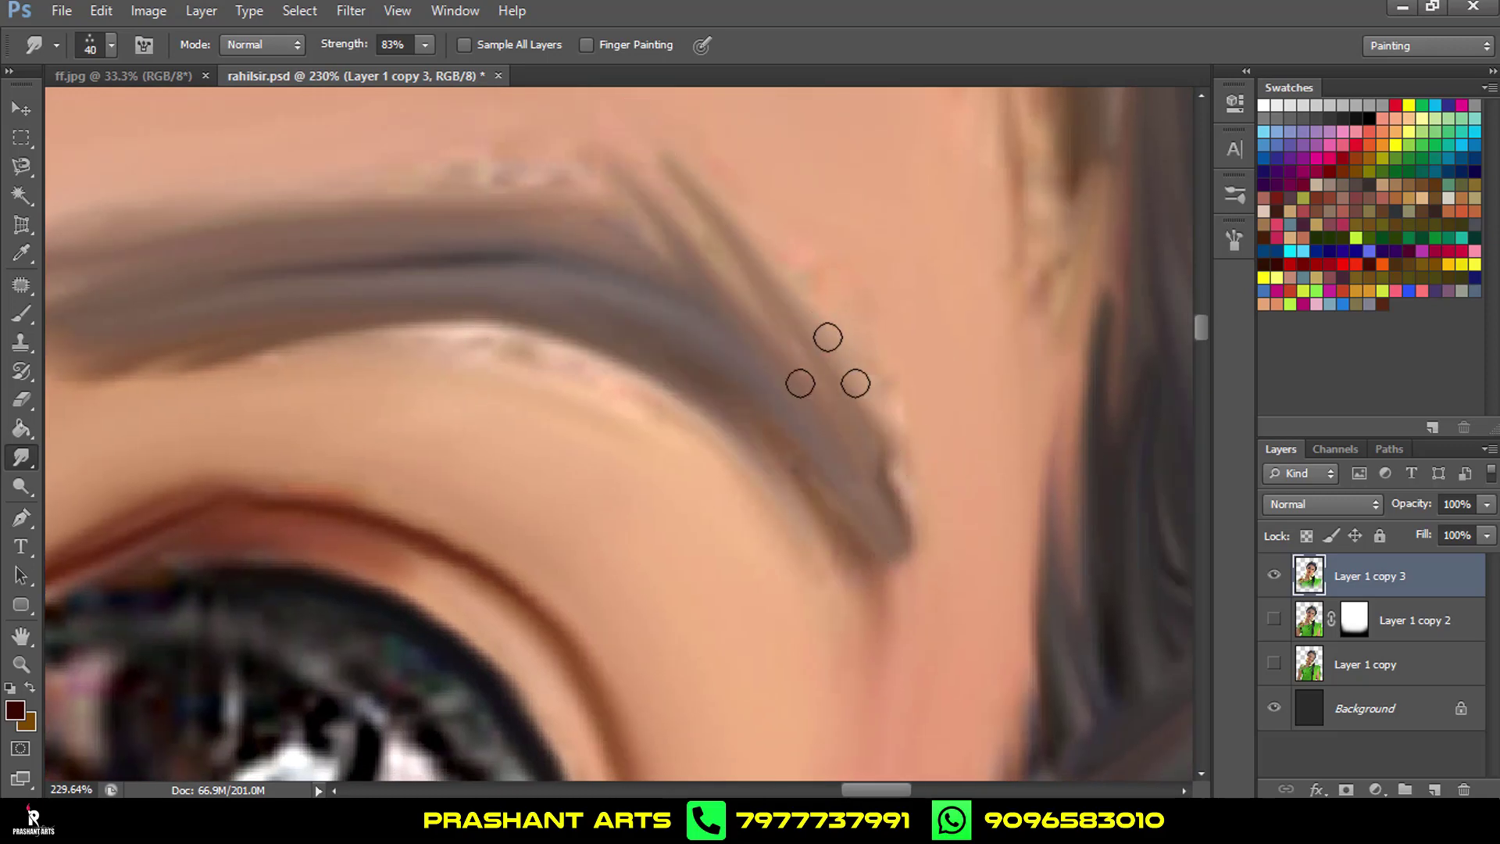
{"action": "scroll", "coordinate": [827, 364], "scroll_direction": "down", "scroll_amount": 5}
{"action": "key", "text": "ctrl+shift+z"}
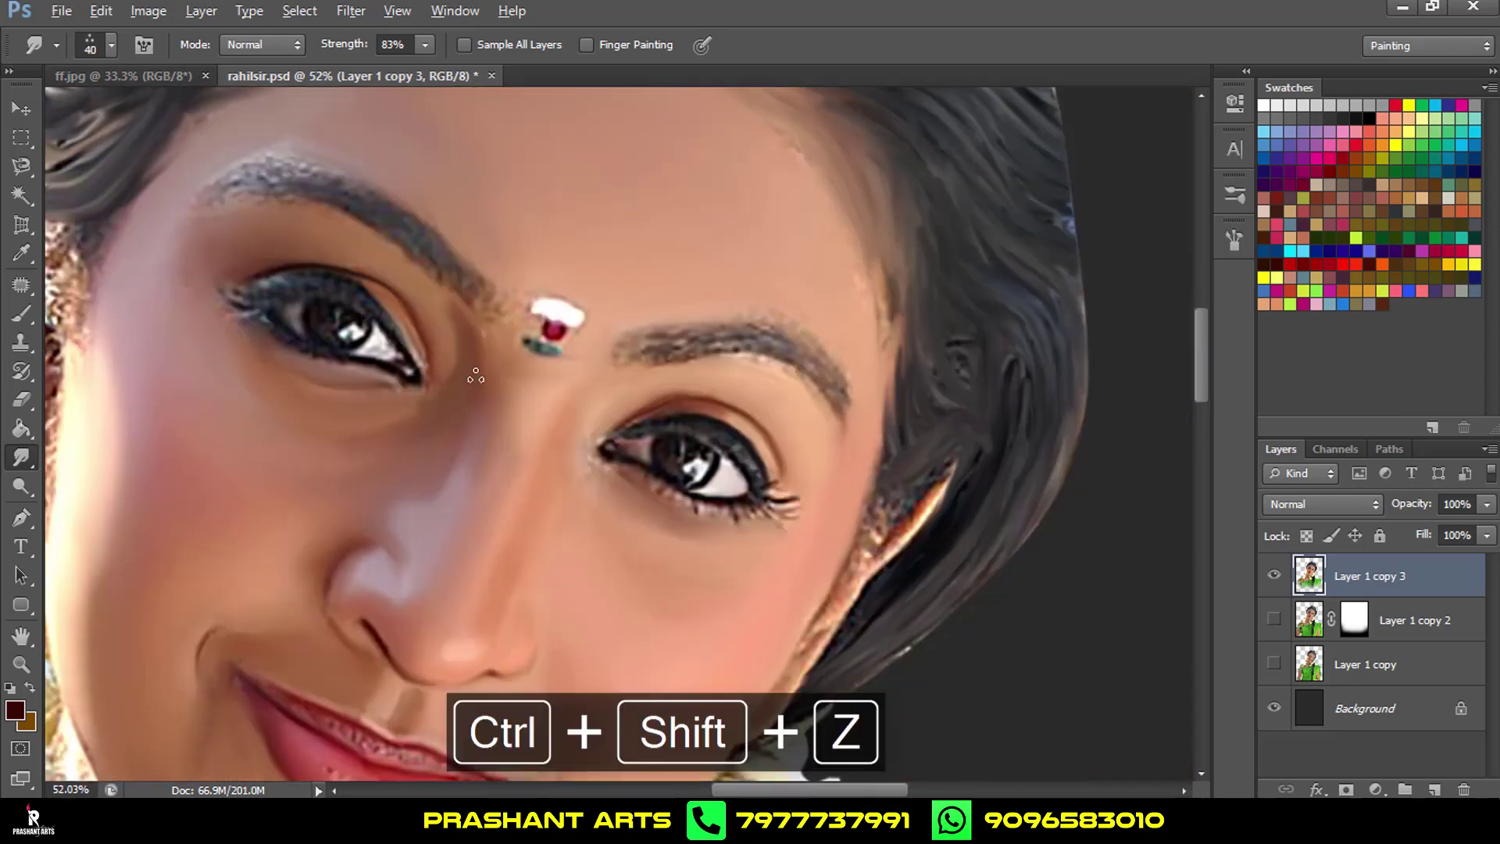
{"action": "scroll", "coordinate": [476, 377], "scroll_direction": "down", "scroll_amount": 3}
{"action": "scroll", "coordinate": [334, 320], "scroll_direction": "up", "scroll_amount": 7}
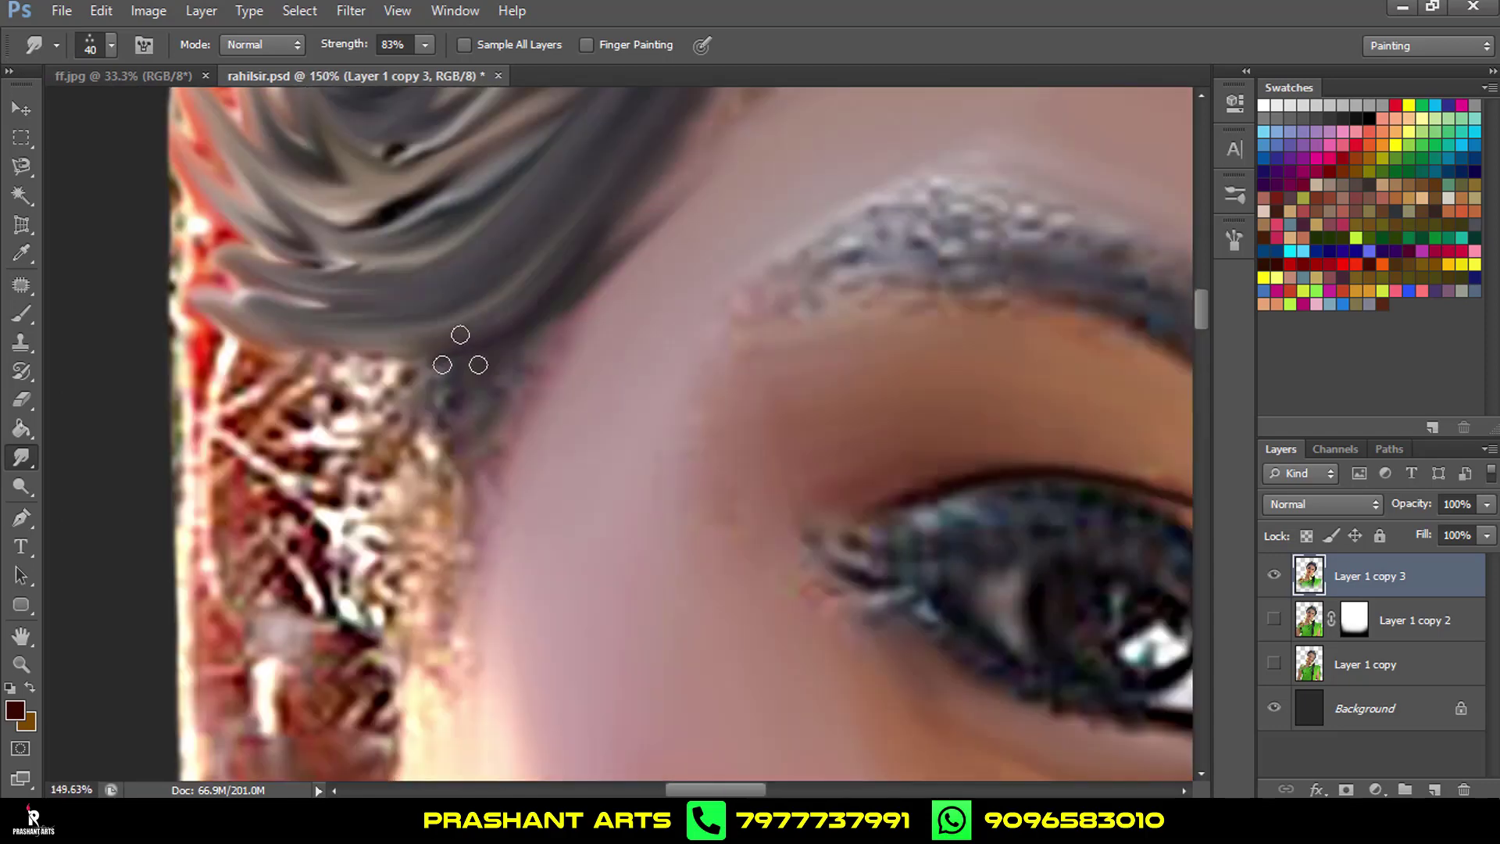
Smudge the temple hair downward along its flow, step back bad strokes, and inspect the hair above the eye.
{"action": "mouse_move", "coordinate": [344, 532]}
{"action": "left_mouse_down"}
{"action": "mouse_move", "coordinate": [410, 633]}
{"action": "mouse_move", "coordinate": [550, 355]}
{"action": "mouse_move", "coordinate": [623, 288]}
{"action": "mouse_move", "coordinate": [459, 519]}
{"action": "mouse_move", "coordinate": [662, 352]}
{"action": "left_mouse_up"}
{"action": "left_click_drag", "start_coordinate": [821, 312], "coordinate": [636, 461]}
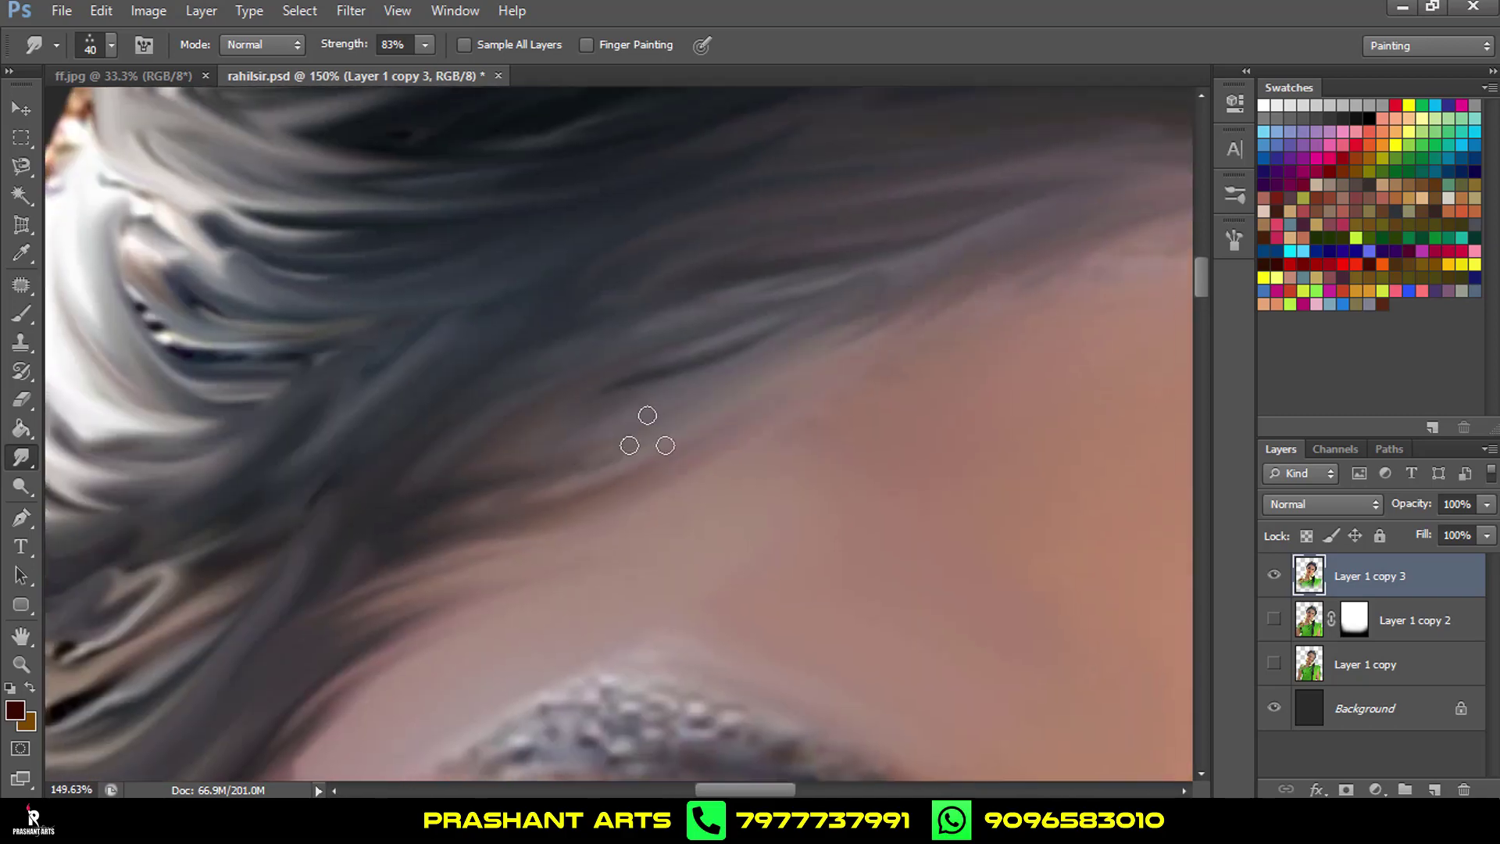
{"action": "left_click_drag", "start_coordinate": [326, 339], "coordinate": [401, 334]}
{"action": "key", "text": "ctrl+alt+z"}
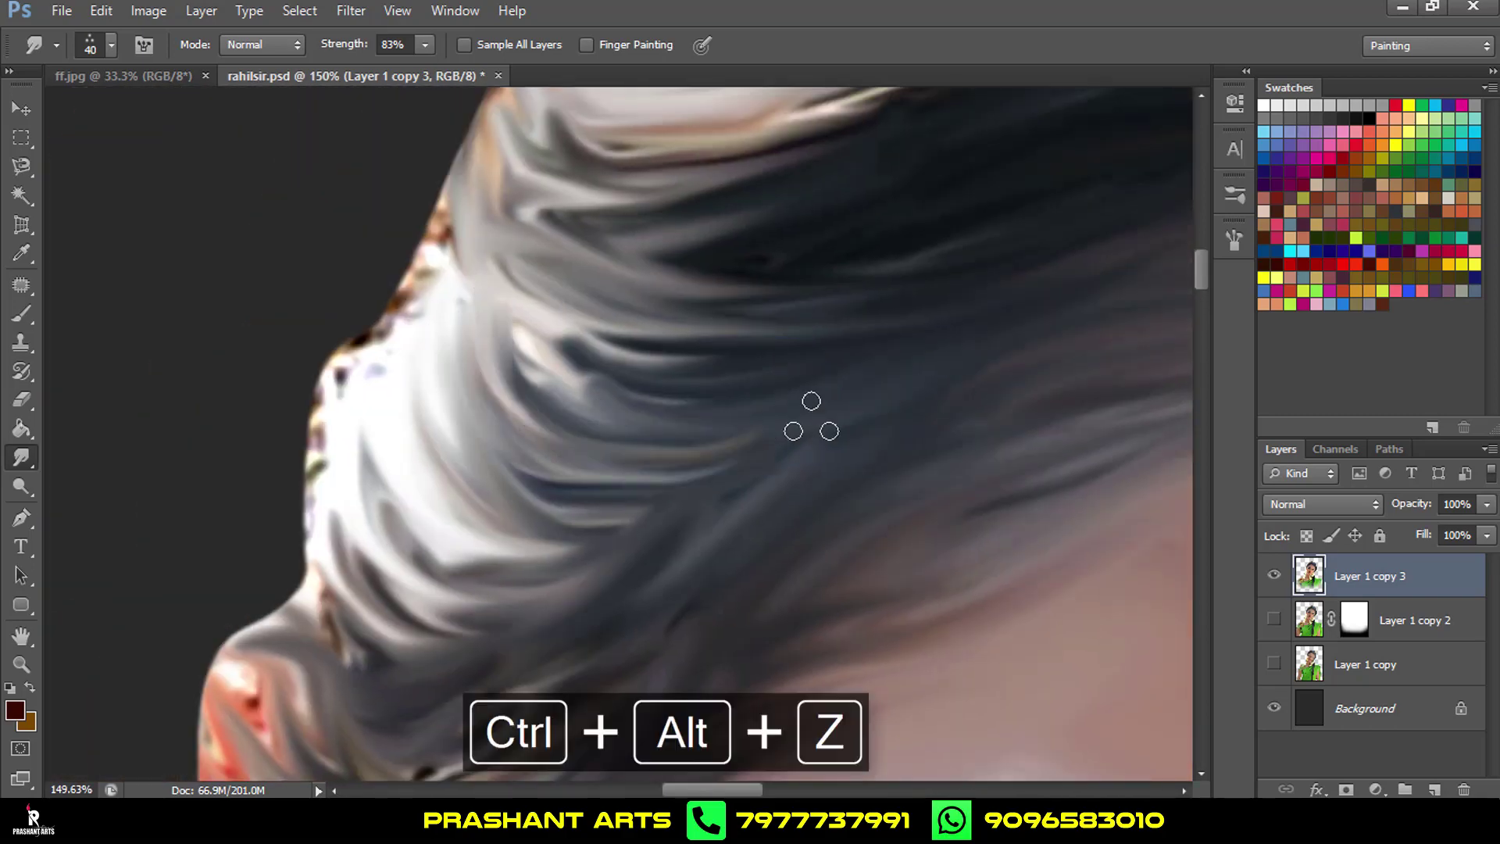
{"action": "scroll", "coordinate": [973, 371], "scroll_direction": "down", "scroll_amount": 5}
{"action": "scroll", "coordinate": [860, 352], "scroll_direction": "down", "scroll_amount": 5}
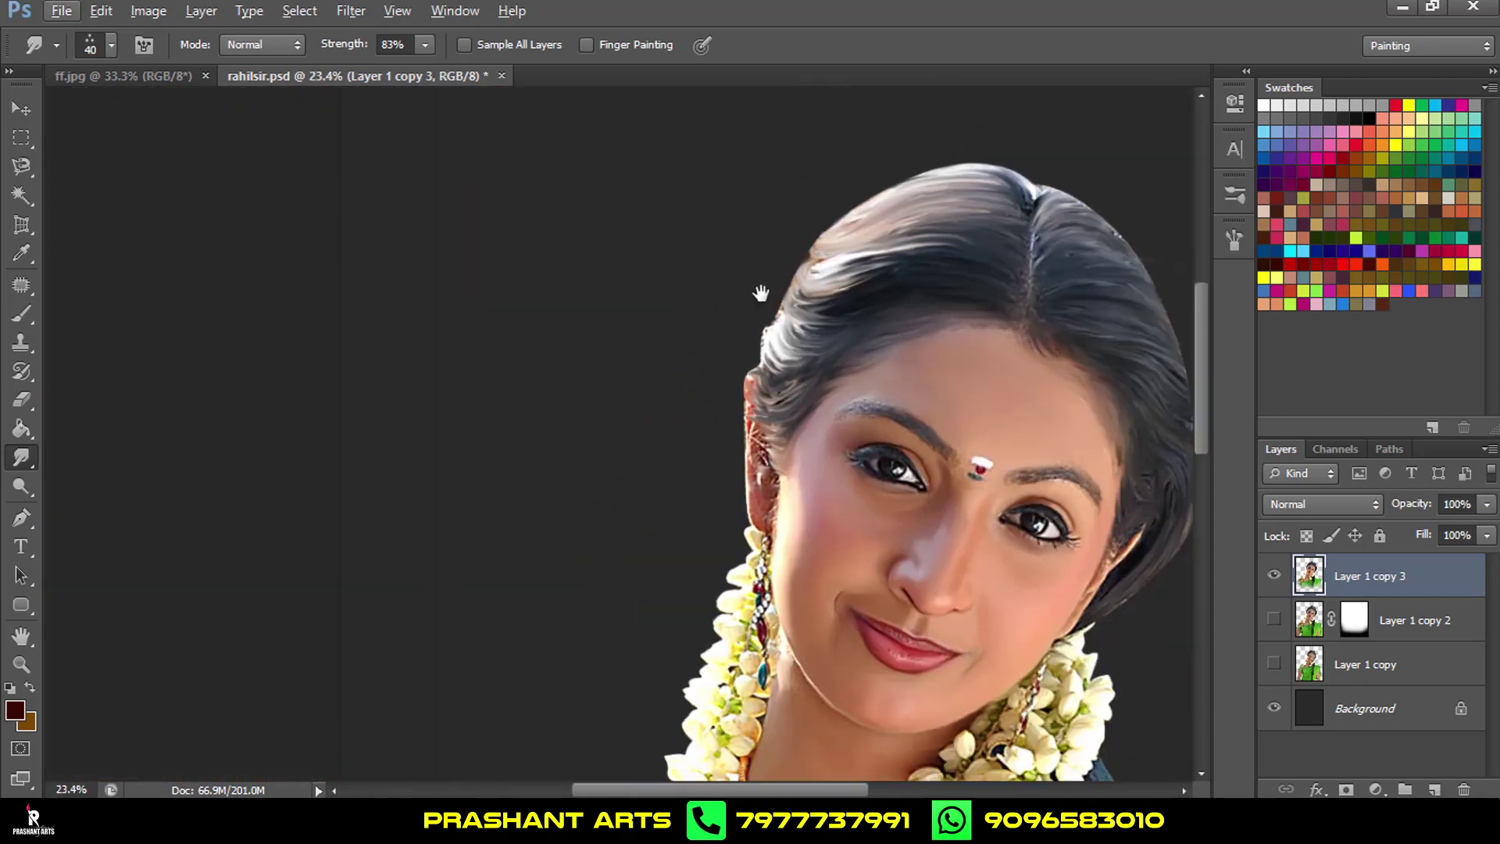
{"action": "scroll", "coordinate": [876, 402], "scroll_direction": "up", "scroll_amount": 4}
{"action": "scroll", "coordinate": [899, 426], "scroll_direction": "up", "scroll_amount": 6}
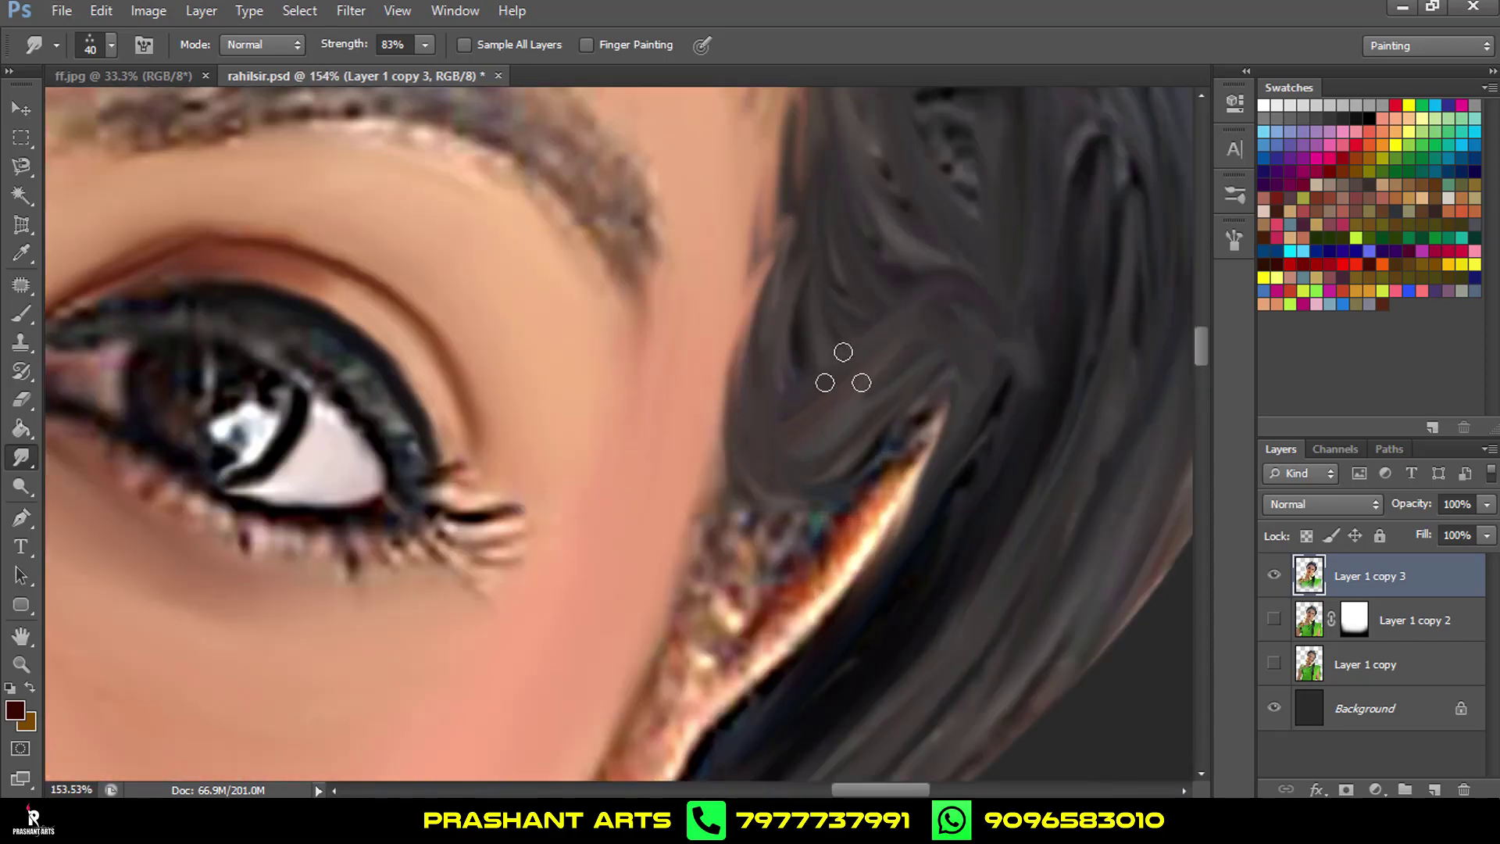
{"action": "left_click_drag", "start_coordinate": [830, 214], "coordinate": [665, 485]}
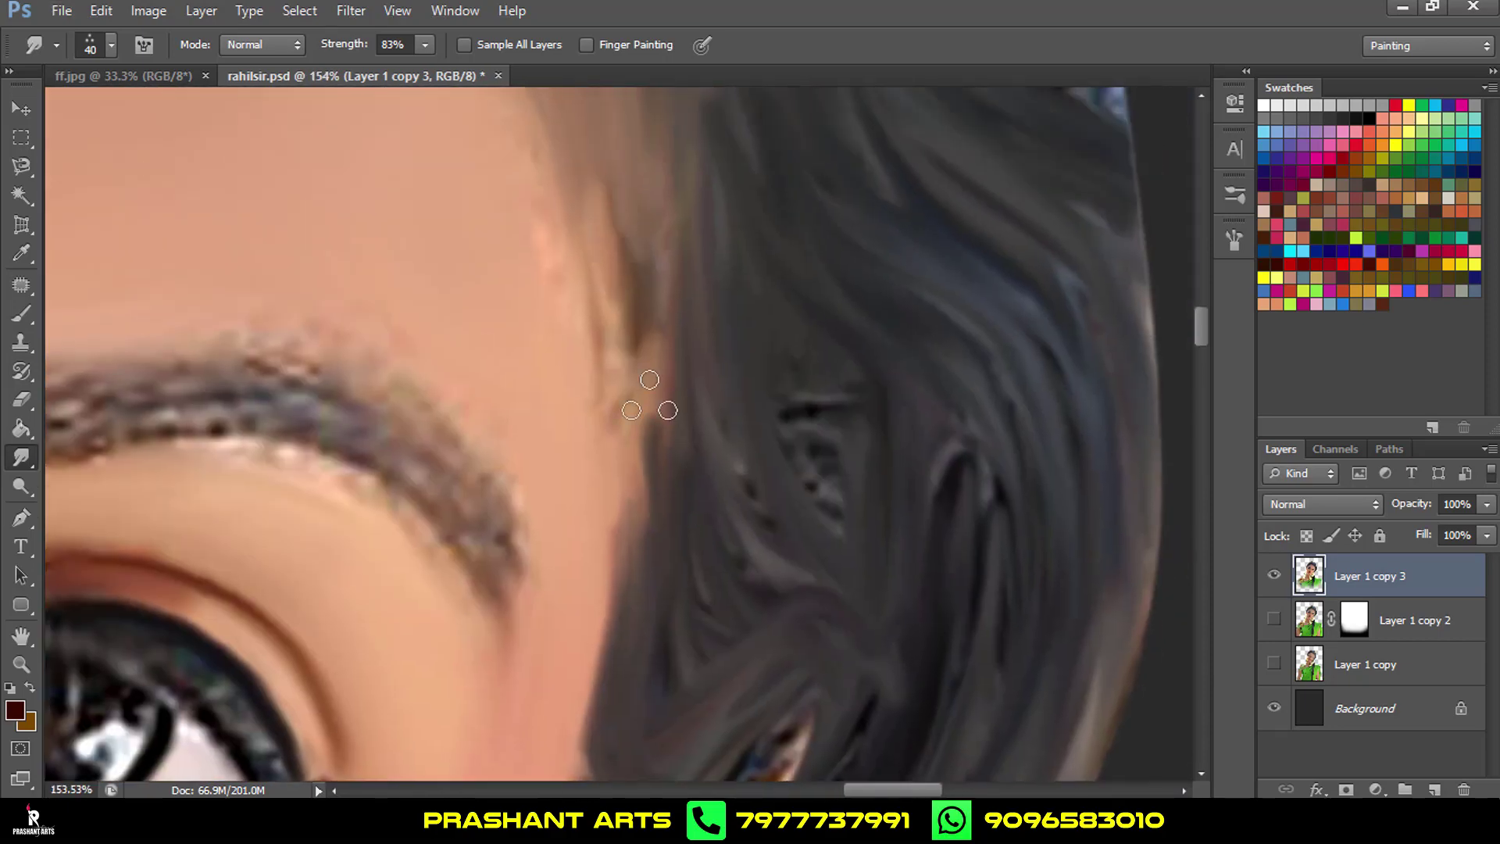
{"action": "scroll", "coordinate": [798, 355], "scroll_direction": "down", "scroll_amount": 4}
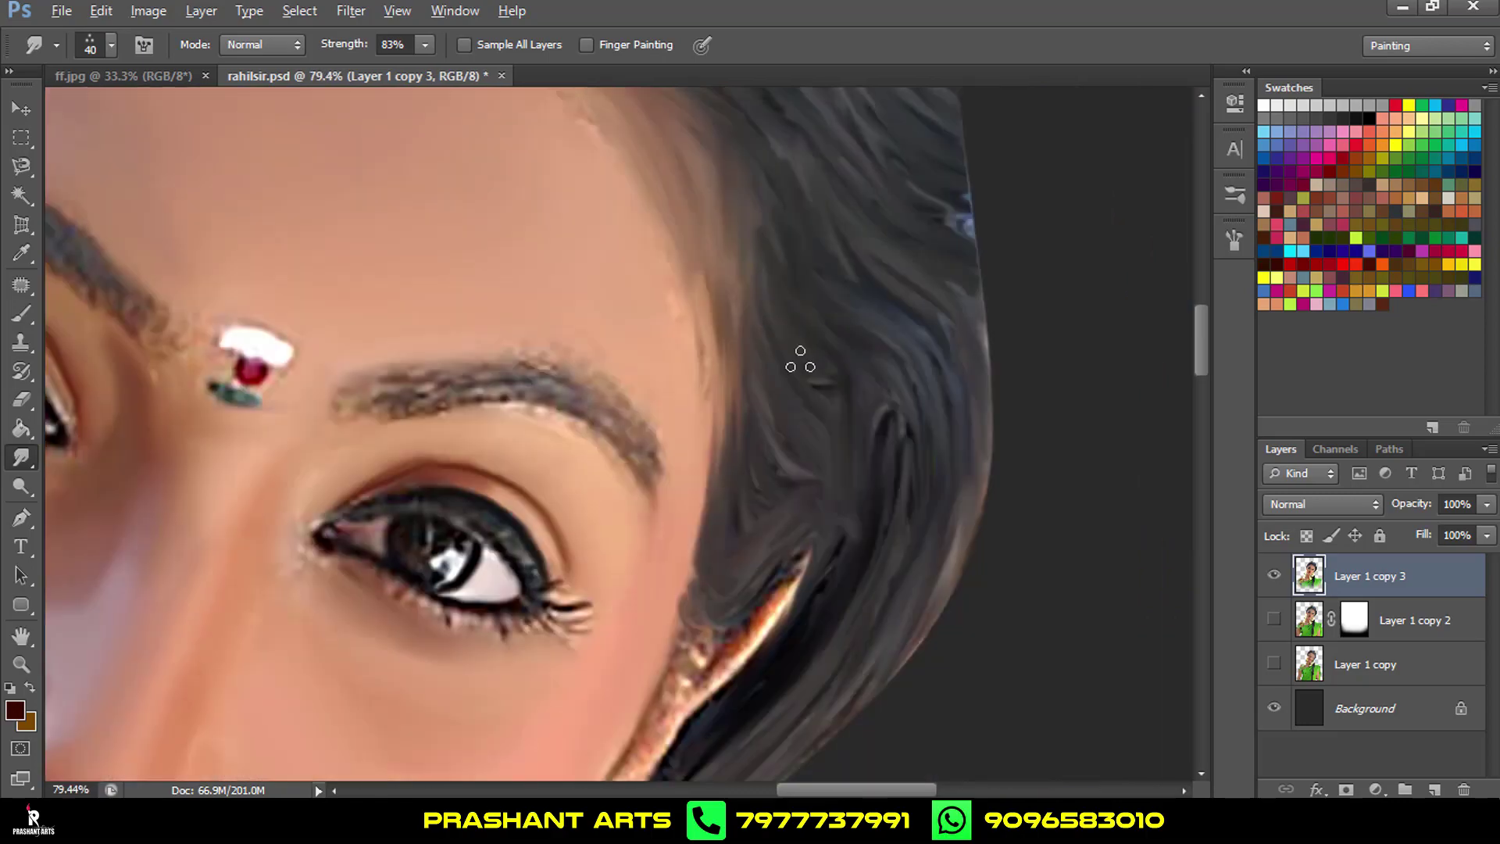
{"action": "scroll", "coordinate": [804, 347], "scroll_direction": "down", "scroll_amount": 5}
{"action": "scroll", "coordinate": [750, 332], "scroll_direction": "up", "scroll_amount": 2}
{"action": "scroll", "coordinate": [659, 314], "scroll_direction": "up", "scroll_amount": 2}
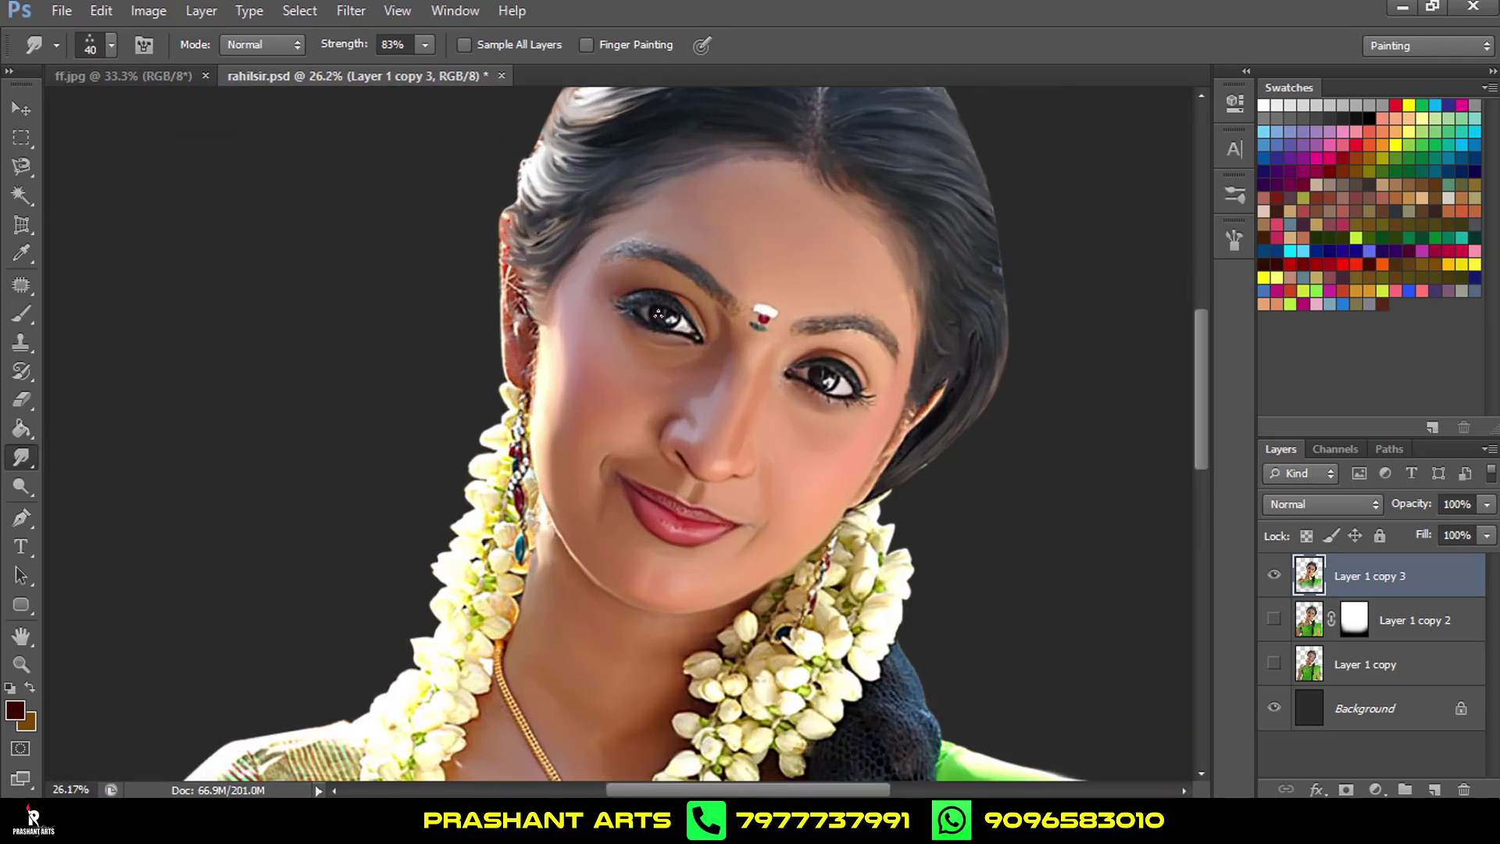
Smudge the first eyebrow into a smooth grey band with a 50 px hard round brush at 53%.
{"action": "left_click", "coordinate": [108, 47]}
{"action": "double_click", "coordinate": [577, 219]}
{"action": "type", "text": "53"}
{"action": "key", "text": "Return"}
{"action": "scroll", "coordinate": [780, 311], "scroll_direction": "up", "scroll_amount": 3}
{"action": "scroll", "coordinate": [633, 436], "scroll_direction": "up", "scroll_amount": 3}
{"action": "scroll", "coordinate": [562, 368], "scroll_direction": "up", "scroll_amount": 1}
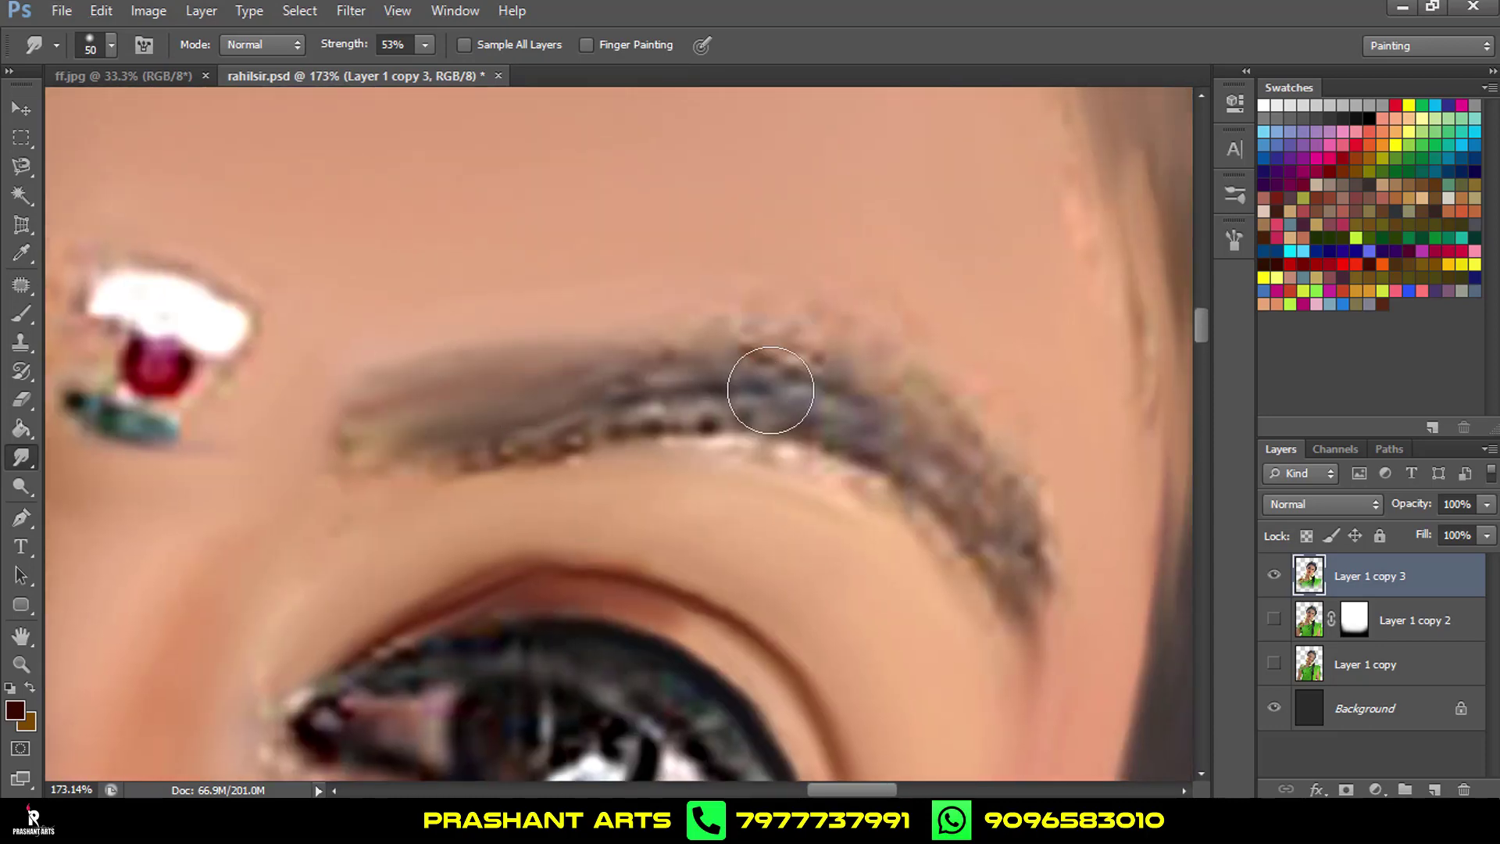
{"action": "left_click_drag", "start_coordinate": [771, 390], "coordinate": [1041, 557]}
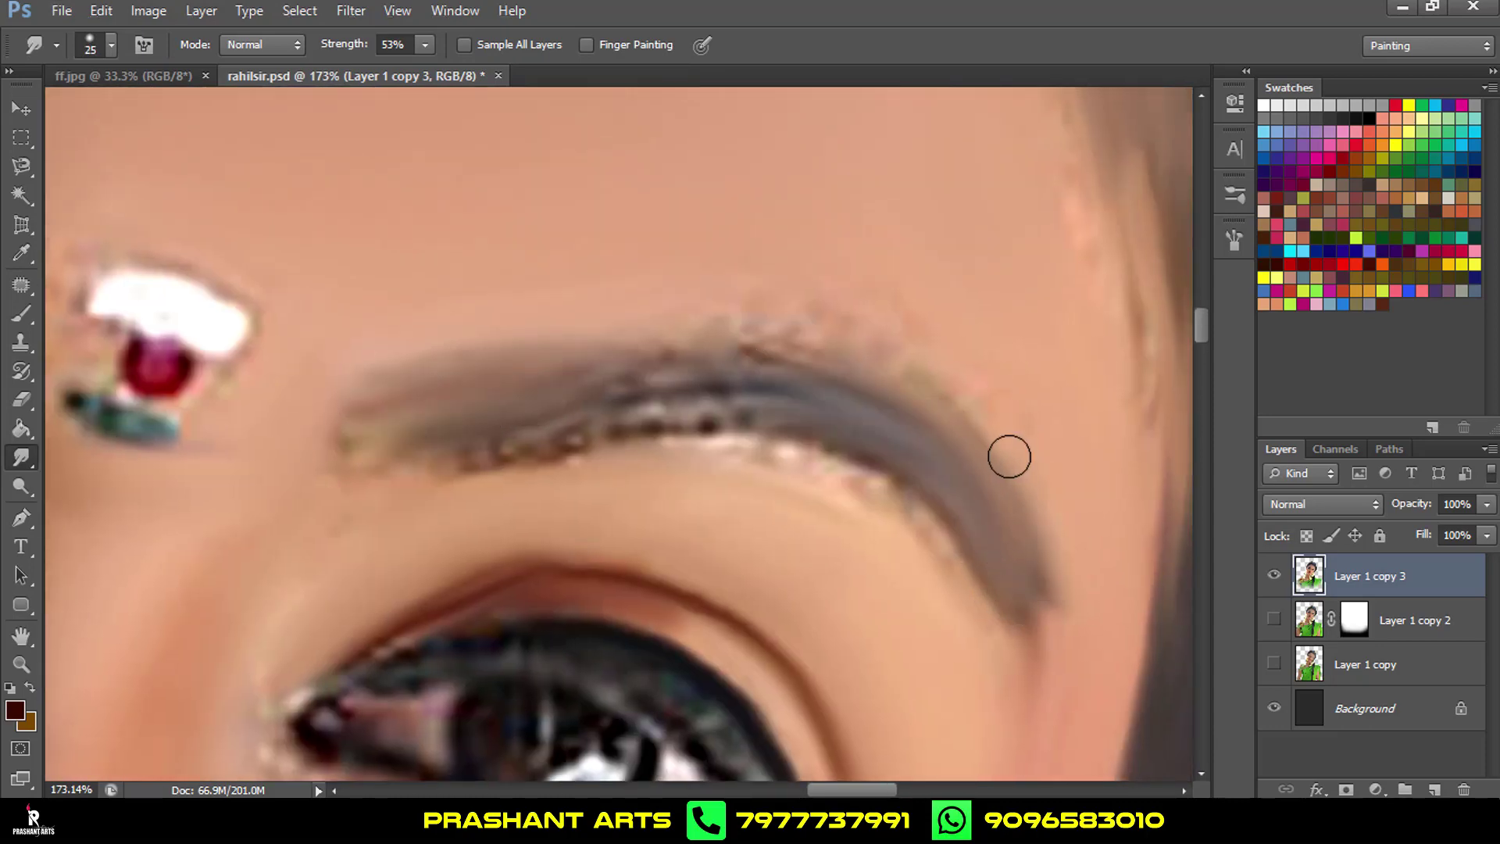
{"action": "left_click_drag", "start_coordinate": [889, 492], "coordinate": [546, 423]}
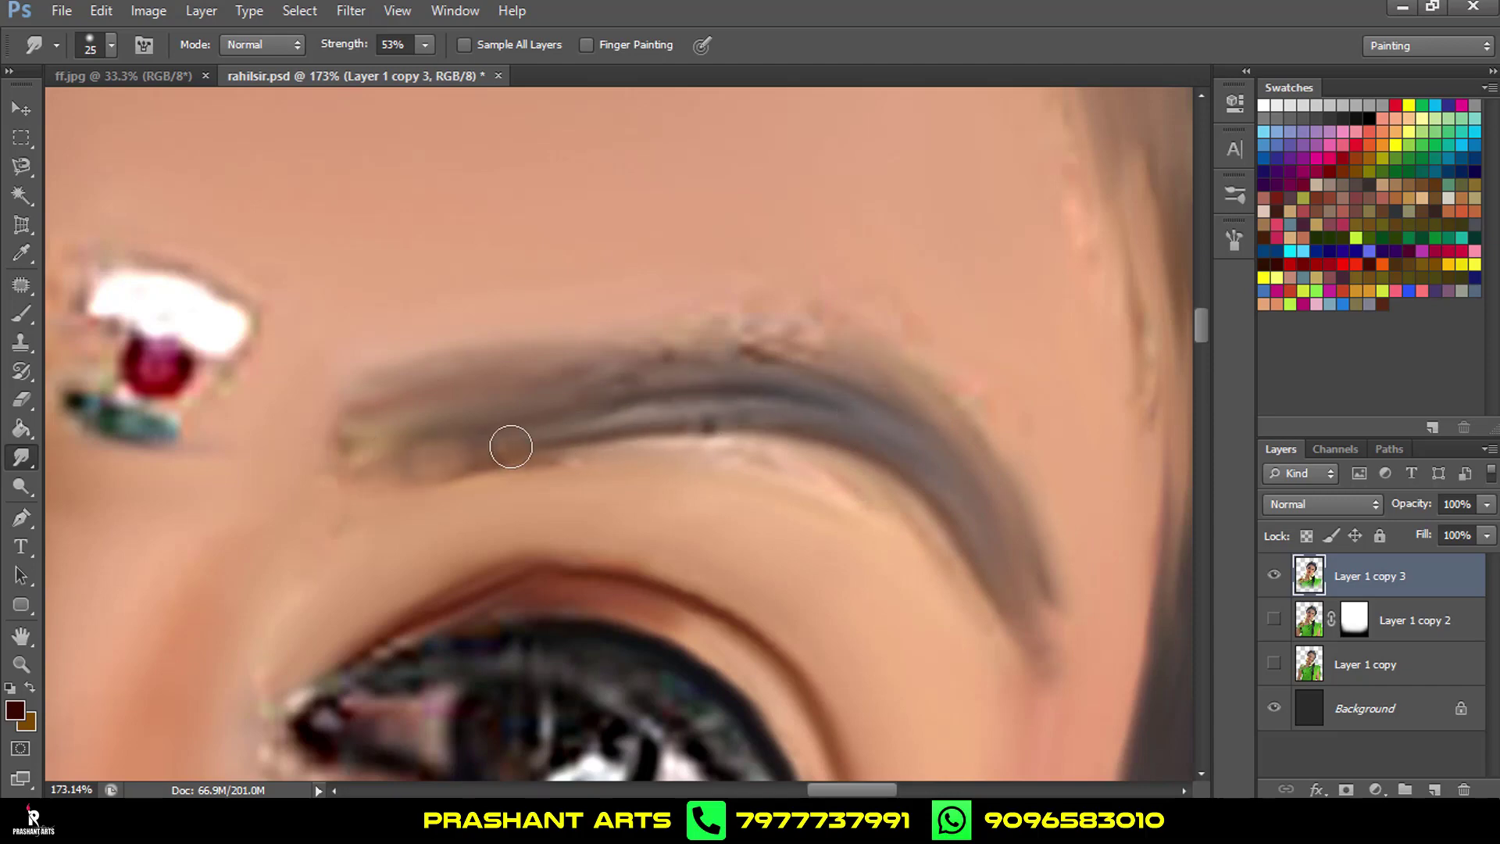
Blend the other eyebrow's white speckles into grey, then enlarge the brush to 35 px.
{"action": "scroll", "coordinate": [647, 457], "scroll_direction": "down", "scroll_amount": 4}
{"action": "scroll", "coordinate": [858, 460], "scroll_direction": "up", "scroll_amount": 4}
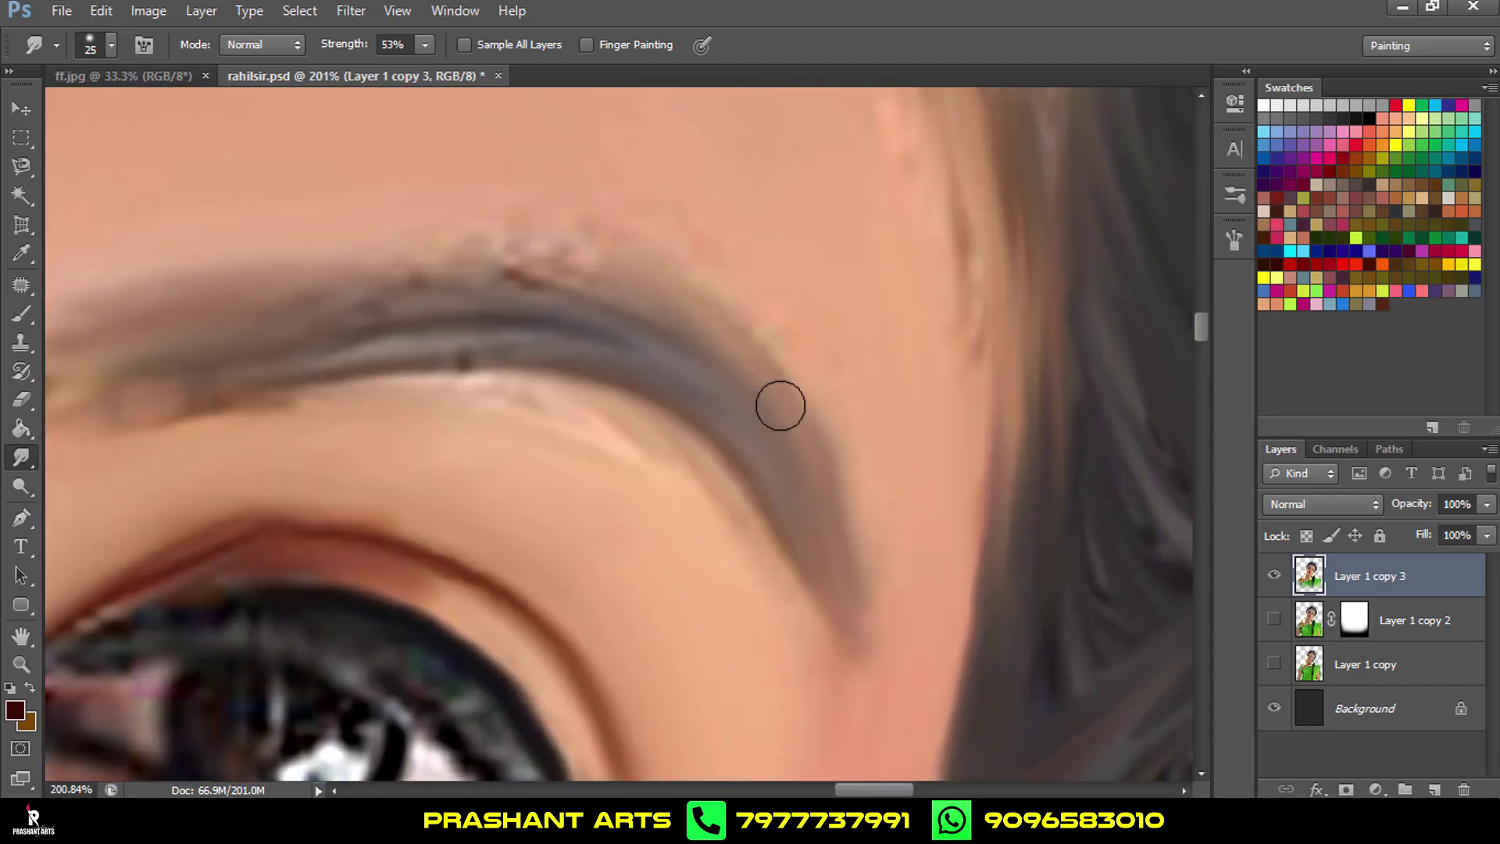
{"action": "scroll", "coordinate": [781, 406], "scroll_direction": "up", "scroll_amount": 1}
{"action": "left_click_drag", "start_coordinate": [512, 411], "coordinate": [738, 487]}
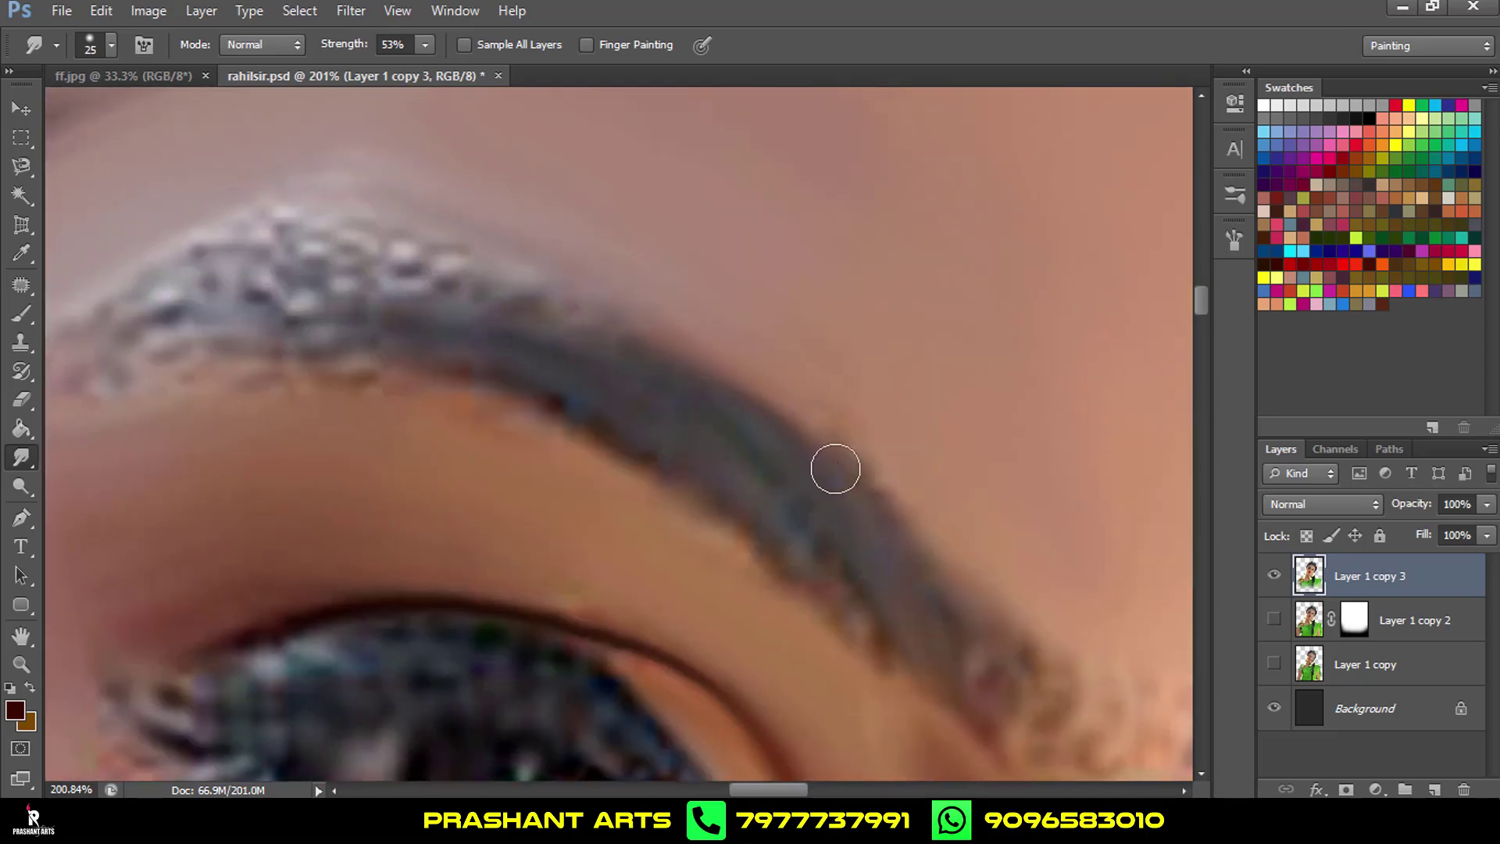
{"action": "left_click_drag", "start_coordinate": [1005, 606], "coordinate": [1250, 751]}
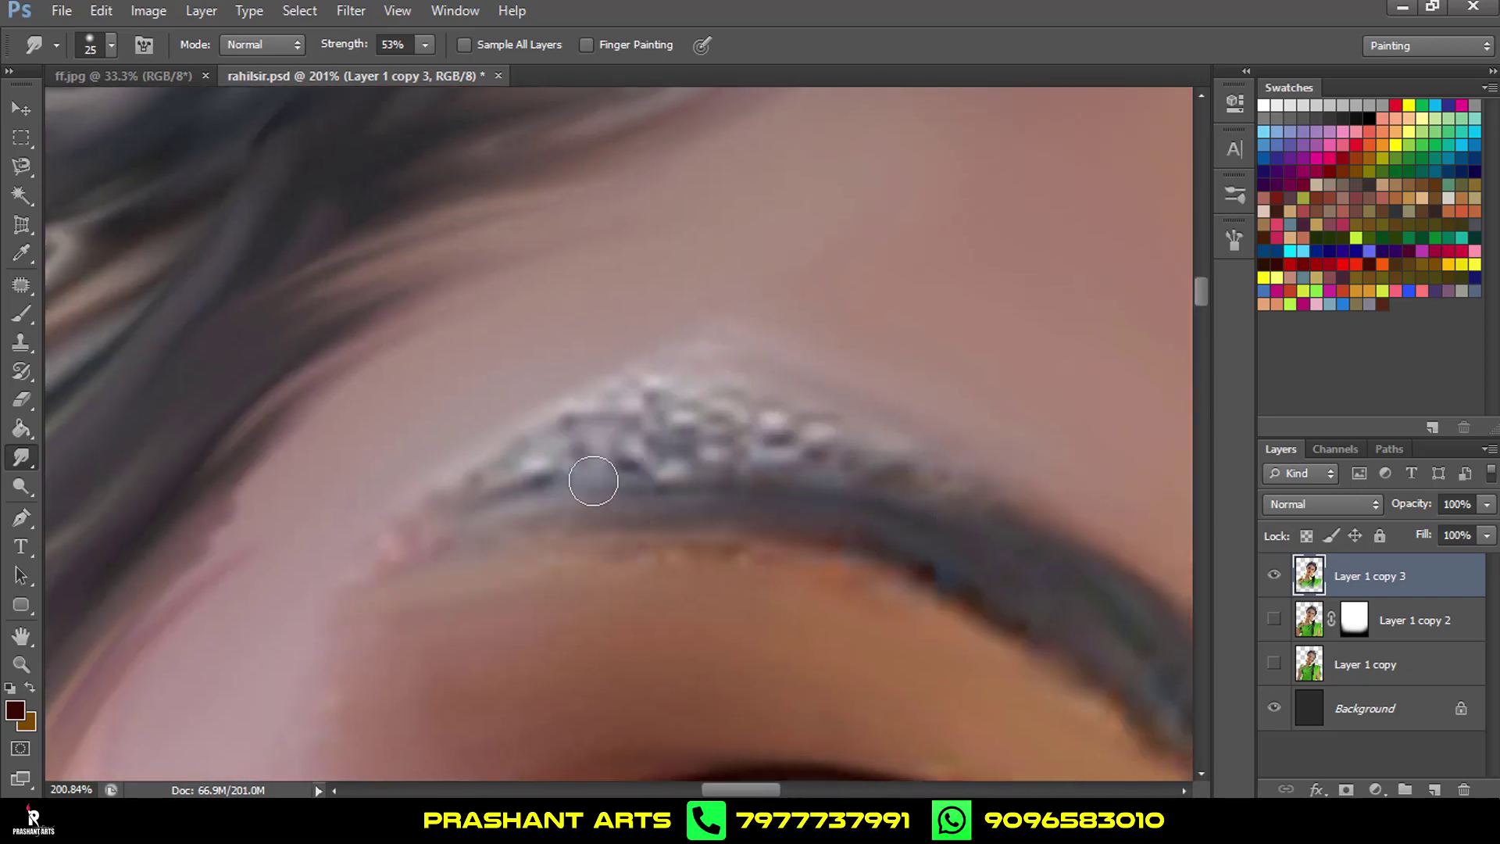
{"action": "mouse_move", "coordinate": [593, 480]}
{"action": "left_mouse_down"}
{"action": "mouse_move", "coordinate": [375, 536]}
{"action": "mouse_move", "coordinate": [698, 419]}
{"action": "mouse_move", "coordinate": [986, 512]}
{"action": "left_mouse_up"}
{"action": "key", "text": "bracketright"}
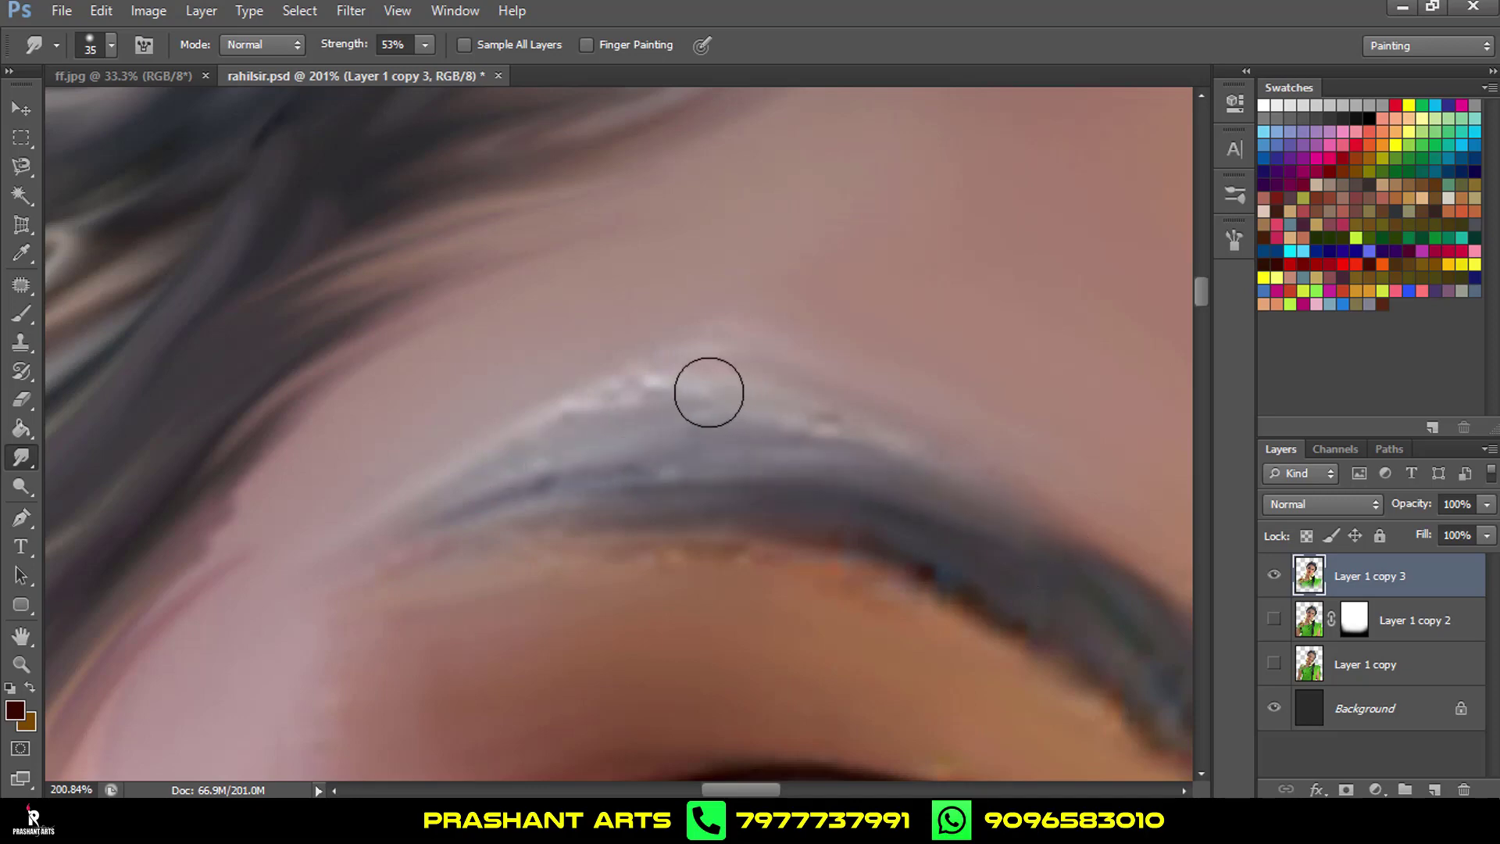
Smudge the brow end near the nose bridge, then step that stroke back.
{"action": "left_click_drag", "start_coordinate": [877, 495], "coordinate": [767, 331]}
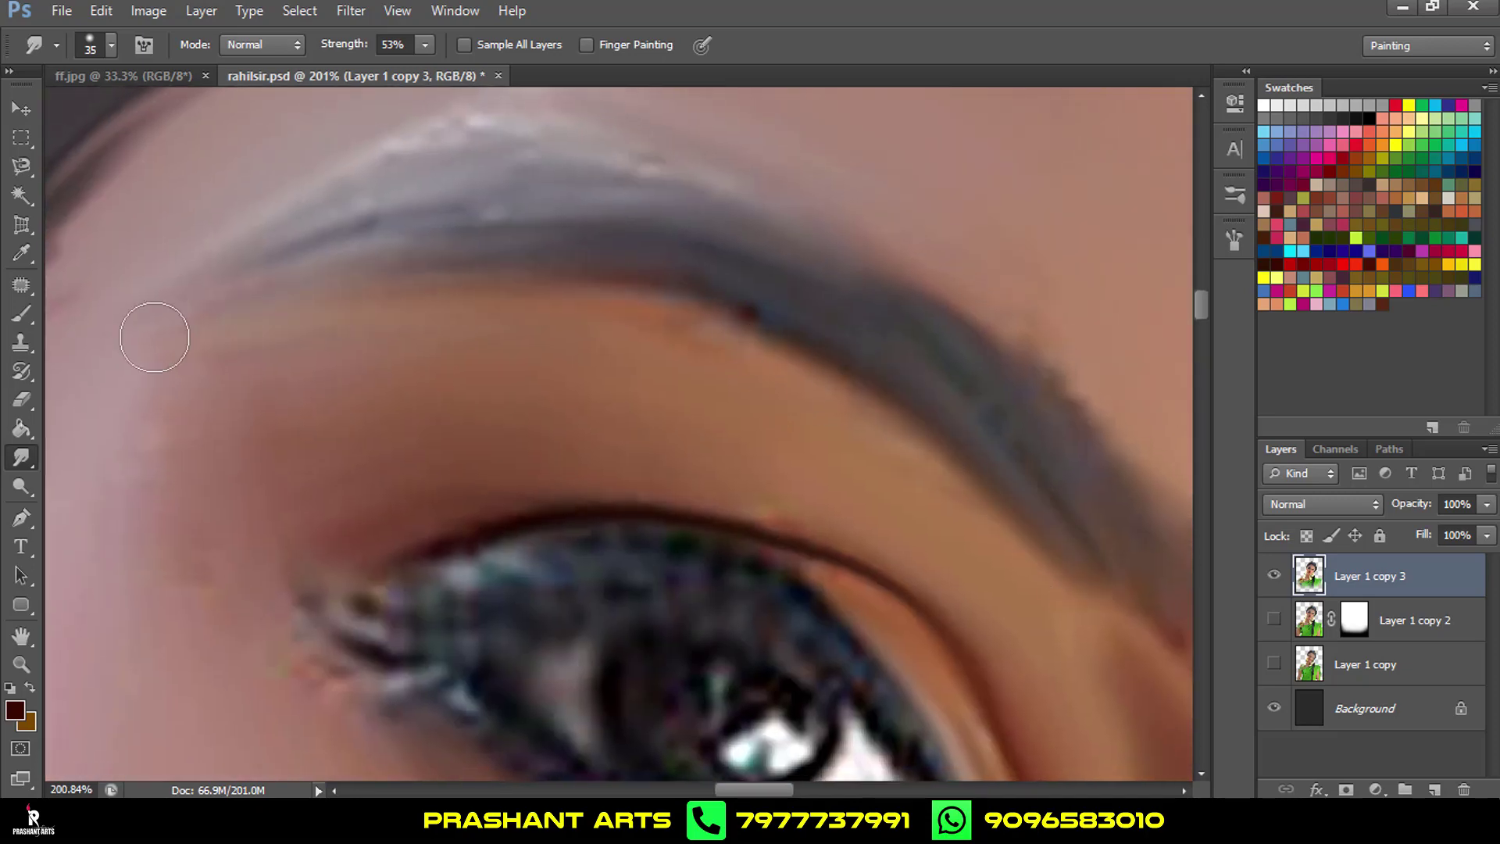
{"action": "scroll", "coordinate": [132, 311], "scroll_direction": "down", "scroll_amount": 5}
{"action": "scroll", "coordinate": [351, 235], "scroll_direction": "up", "scroll_amount": 5}
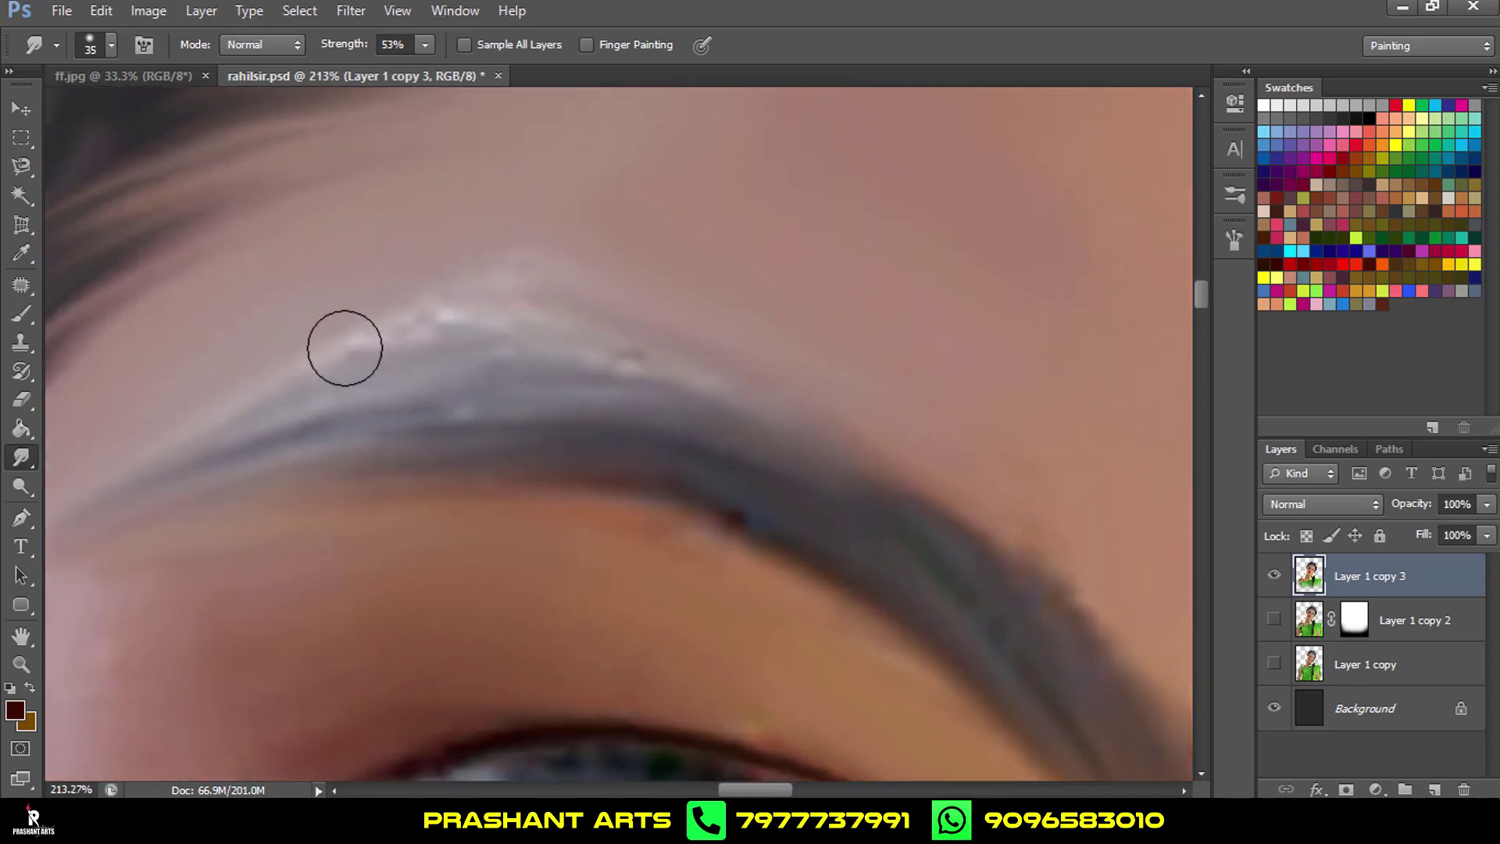
{"action": "scroll", "coordinate": [922, 436], "scroll_direction": "down", "scroll_amount": 5}
{"action": "scroll", "coordinate": [821, 475], "scroll_direction": "up", "scroll_amount": 5}
{"action": "left_click_drag", "start_coordinate": [821, 476], "coordinate": [758, 297]}
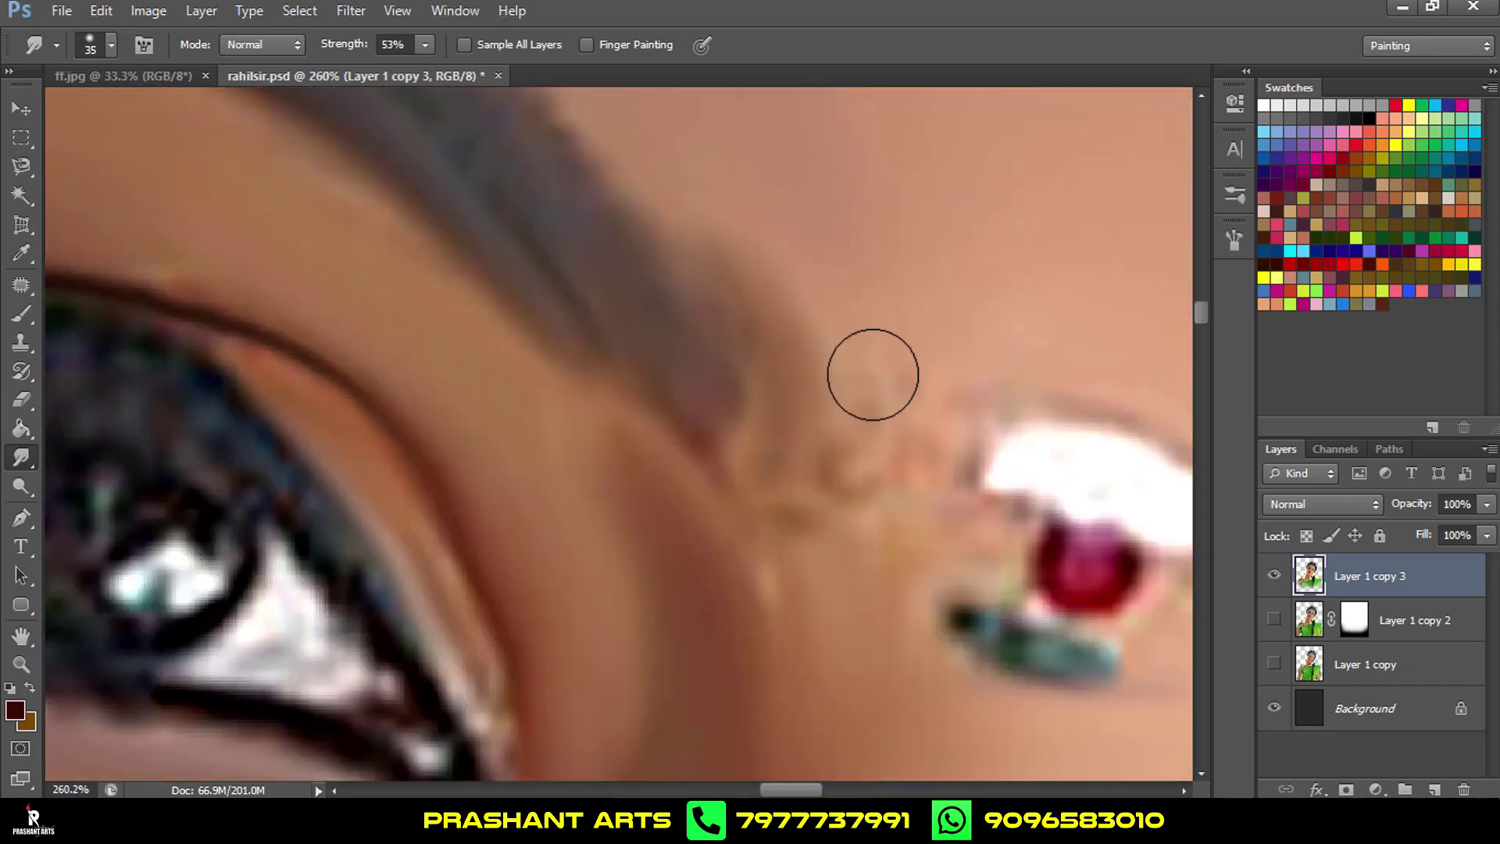
{"action": "key", "text": "ctrl+alt+z"}
Try pulling eyebrow hairs upward into strands with a different brush tip, then revert it.
{"action": "left_click", "coordinate": [112, 44]}
{"action": "double_click", "coordinate": [118, 211]}
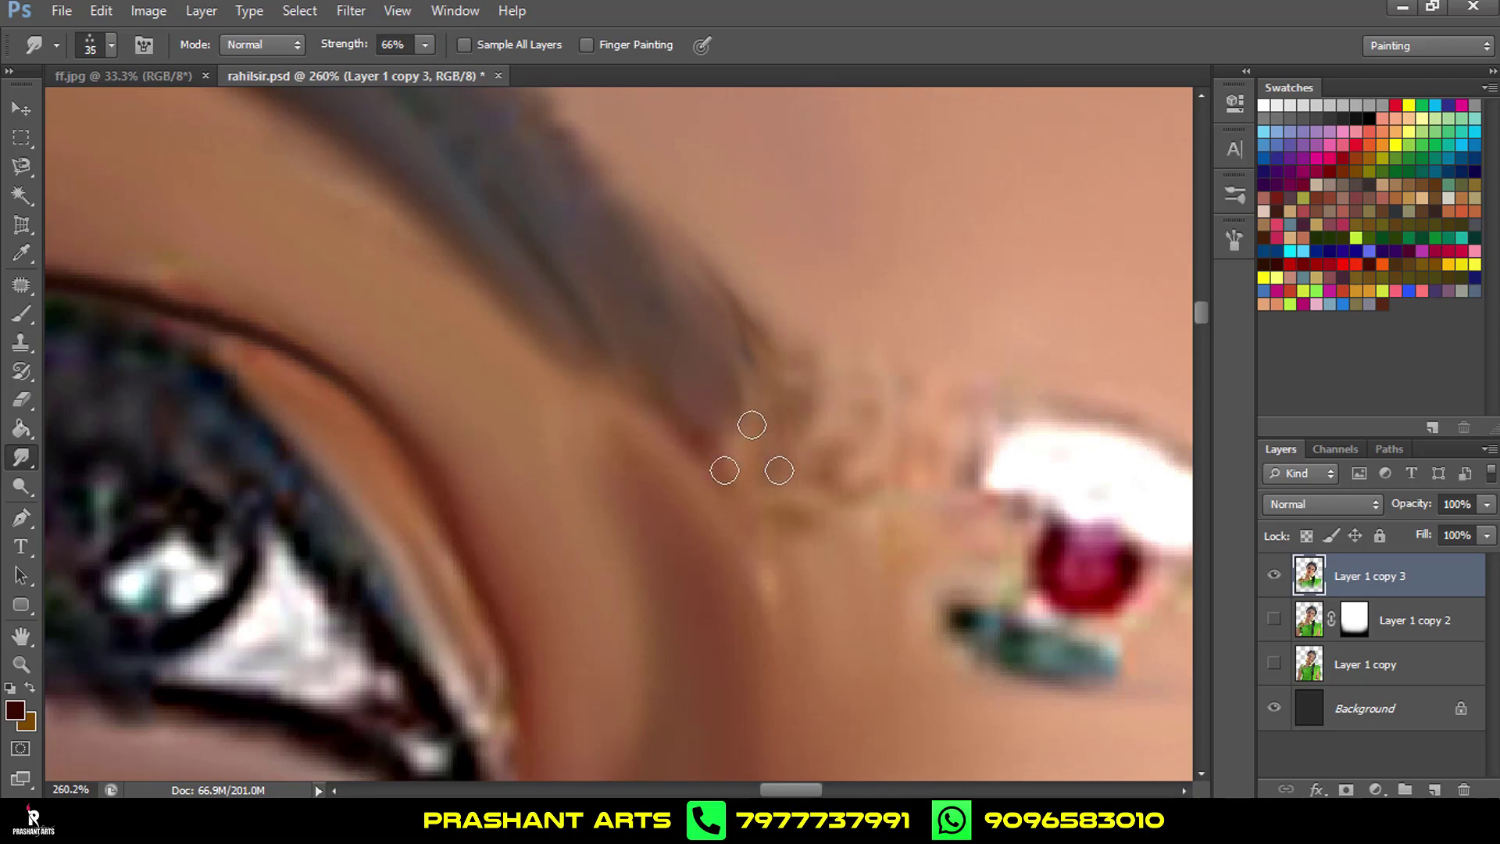
{"action": "left_click_drag", "start_coordinate": [752, 456], "coordinate": [785, 313]}
{"action": "left_click_drag", "start_coordinate": [762, 449], "coordinate": [730, 257]}
{"action": "key", "text": "ctrl+alt+z"}
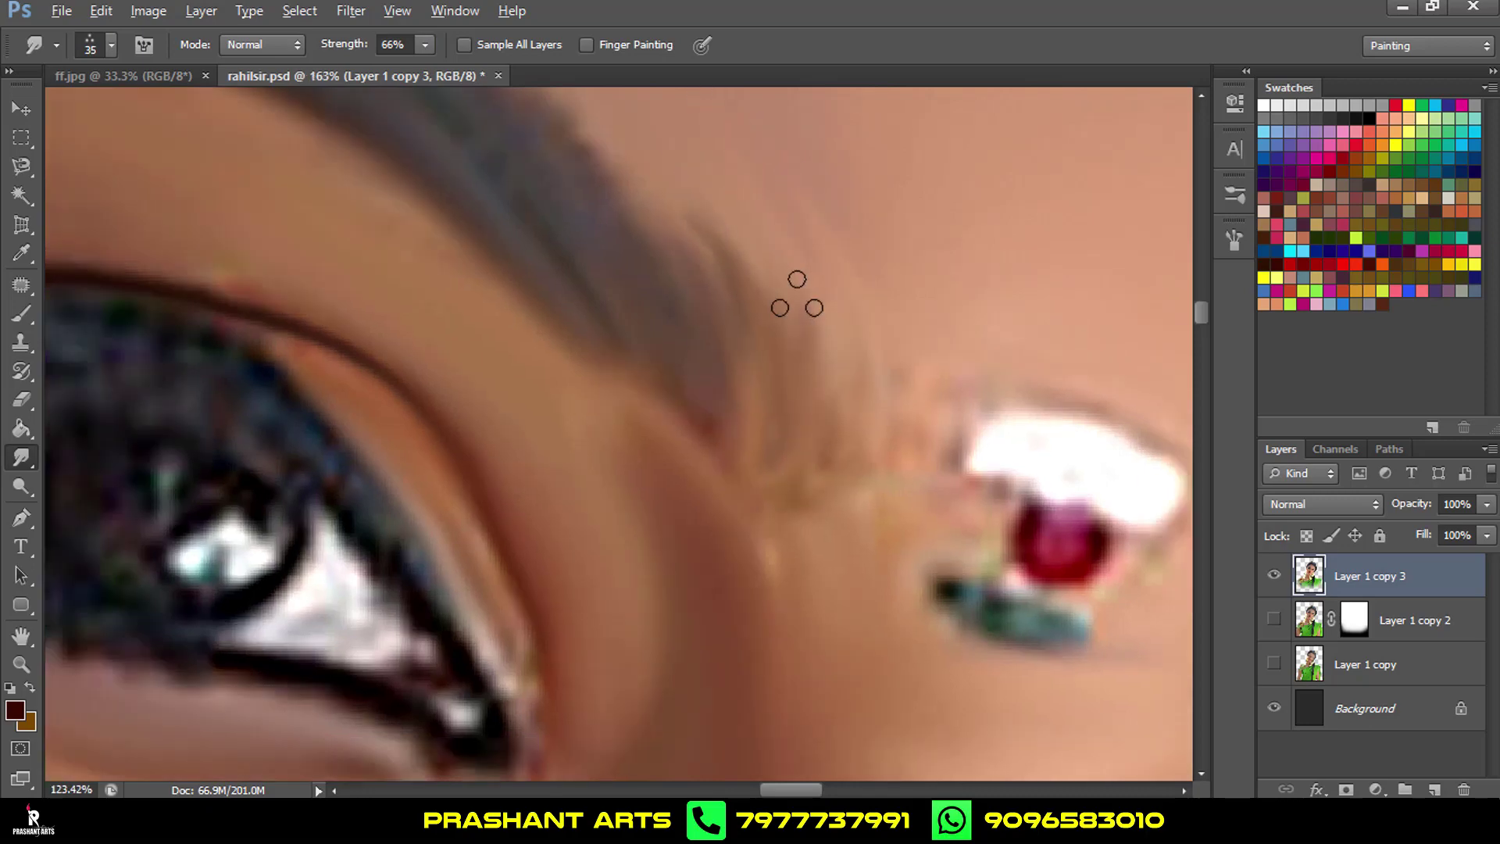
{"action": "scroll", "coordinate": [822, 279], "scroll_direction": "down", "scroll_amount": 5}
Raise Smudge Strength to 78% and inspect the bindi and eyebrow area.
{"action": "type", "text": "78"}
{"action": "key", "text": "Return"}
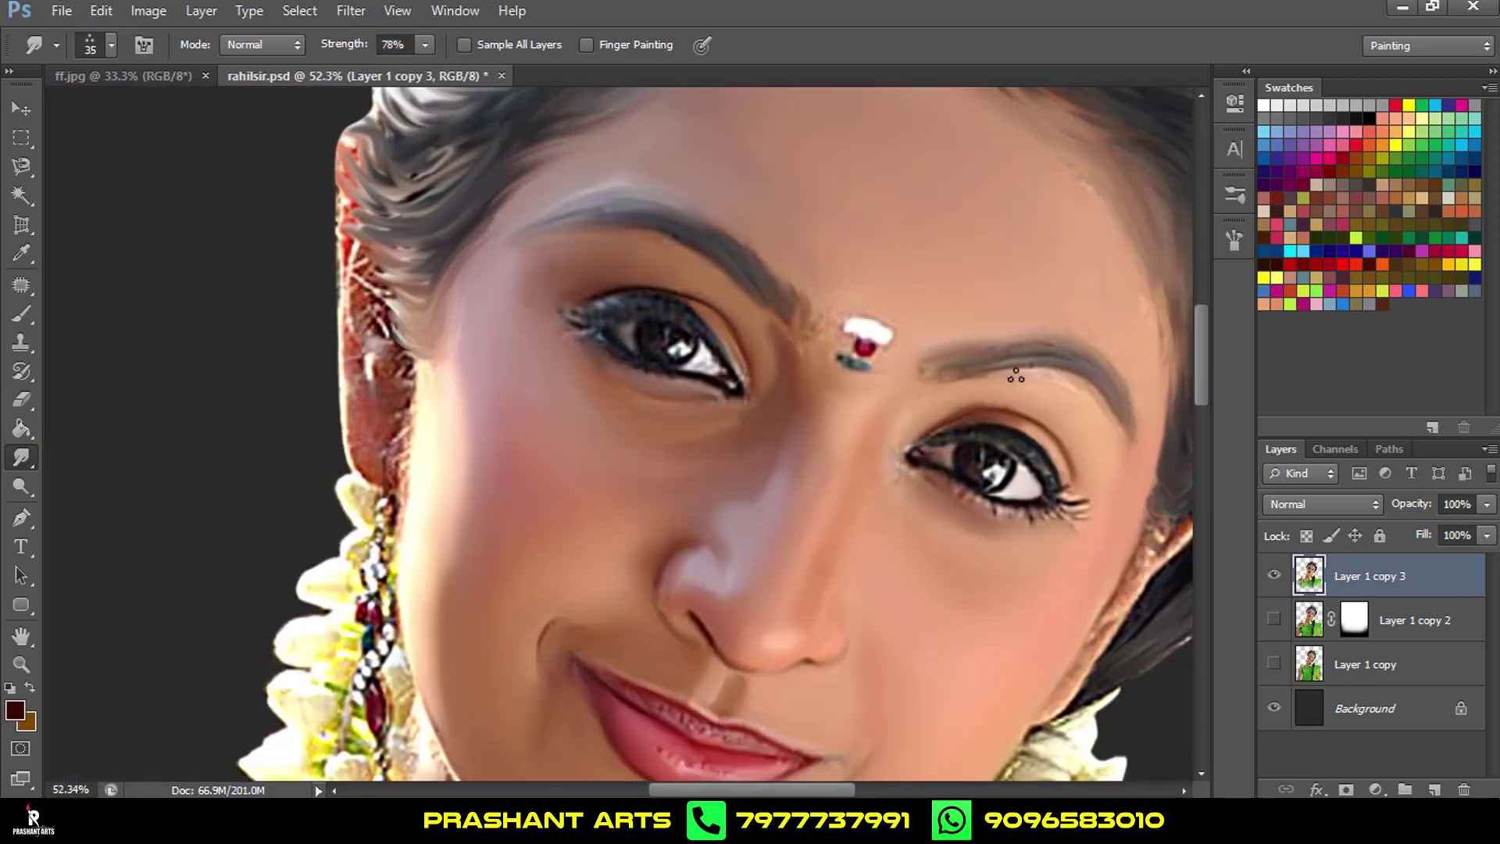
{"action": "scroll", "coordinate": [861, 362], "scroll_direction": "up", "scroll_amount": 5}
{"action": "left_click_drag", "start_coordinate": [861, 362], "coordinate": [590, 429]}
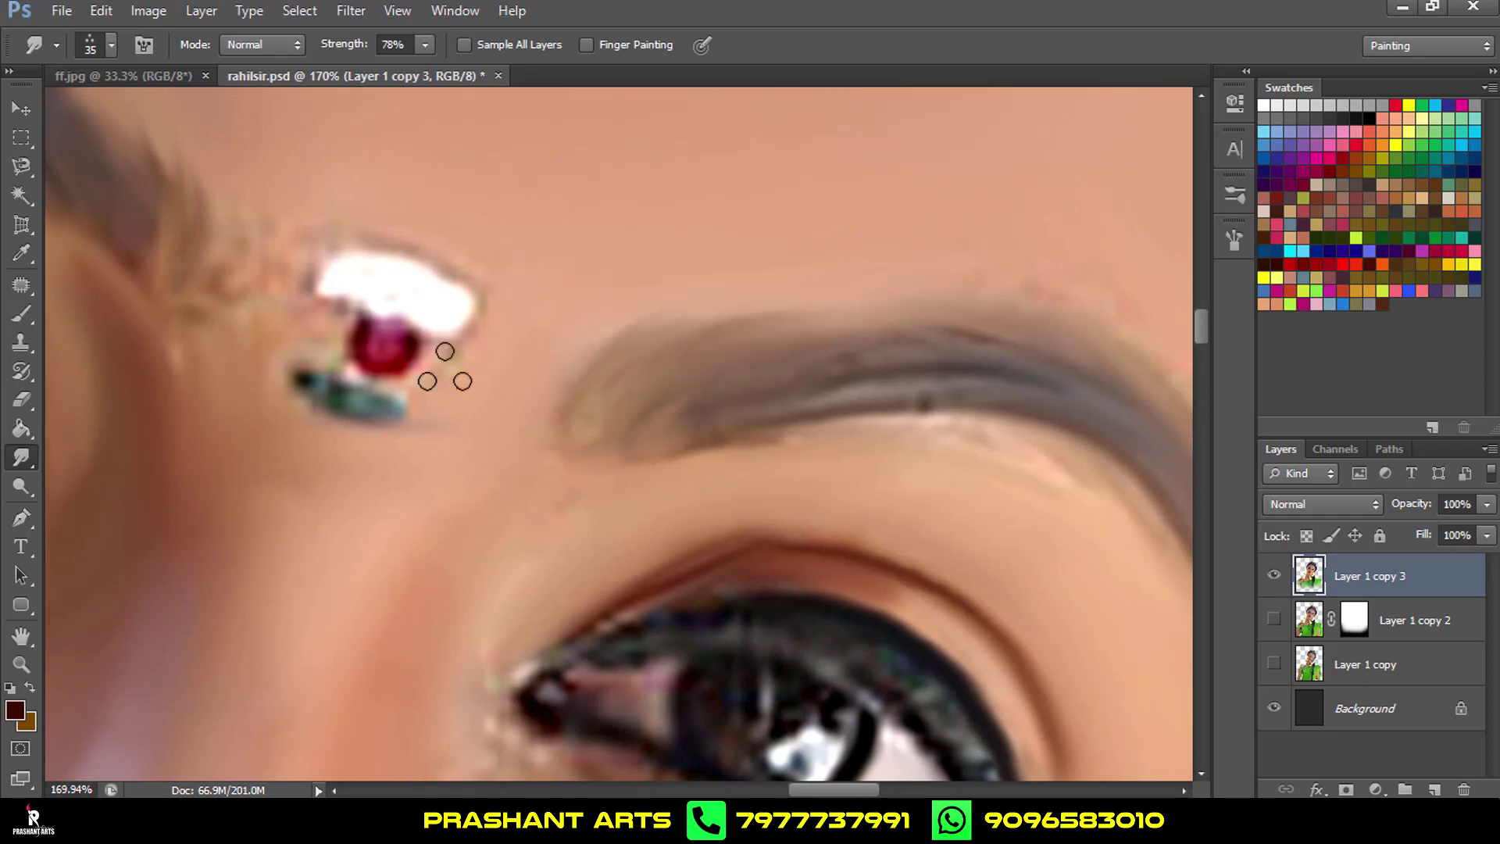
{"action": "left_click_drag", "start_coordinate": [445, 368], "coordinate": [542, 398]}
{"action": "scroll", "coordinate": [544, 357], "scroll_direction": "down", "scroll_amount": 9}
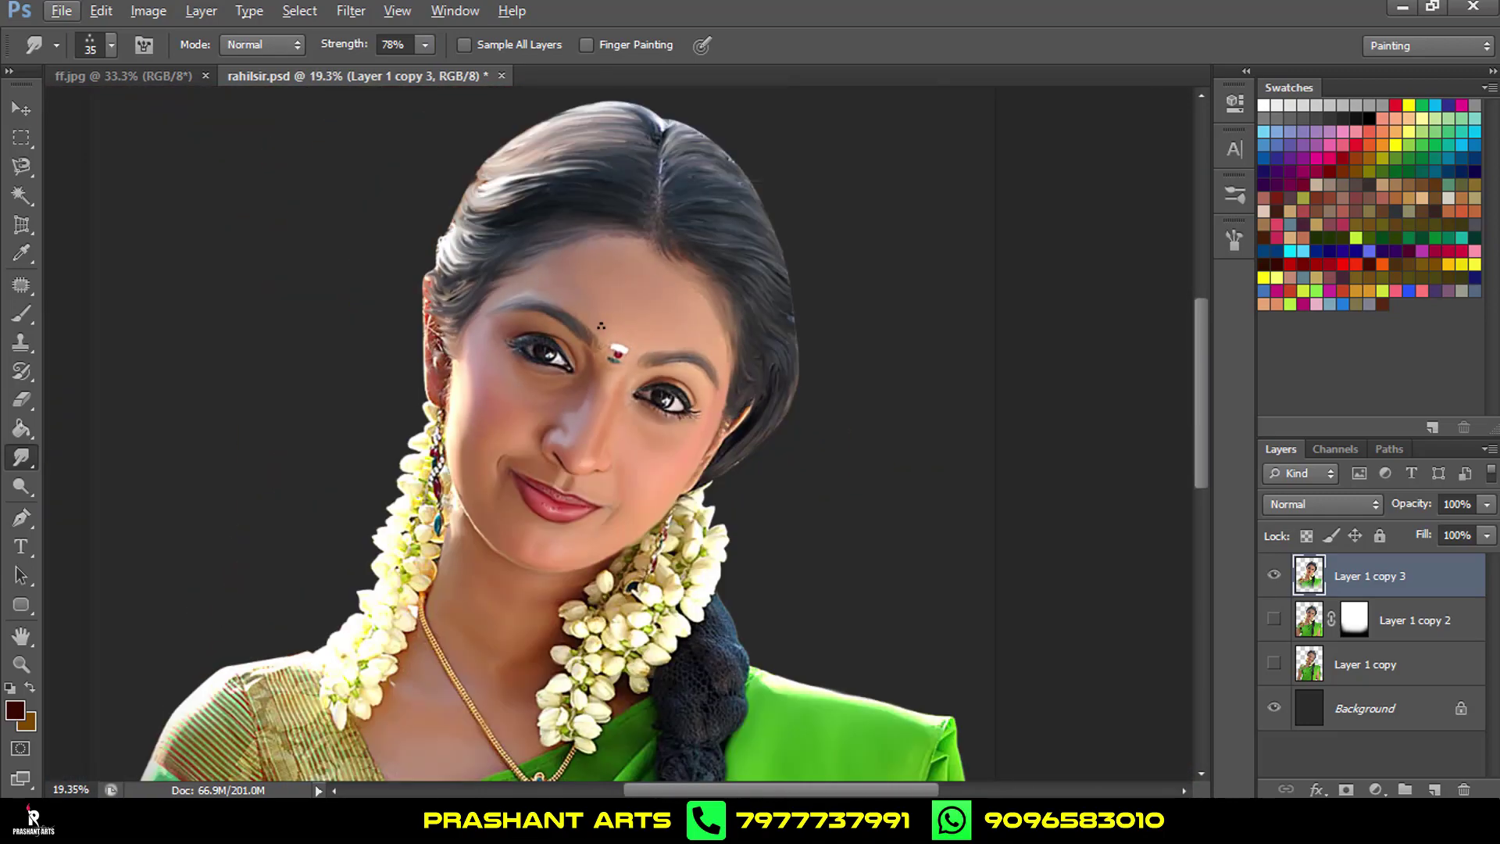
{"action": "scroll", "coordinate": [733, 333], "scroll_direction": "up", "scroll_amount": 2}
{"action": "scroll", "coordinate": [733, 333], "scroll_direction": "up", "scroll_amount": 6}
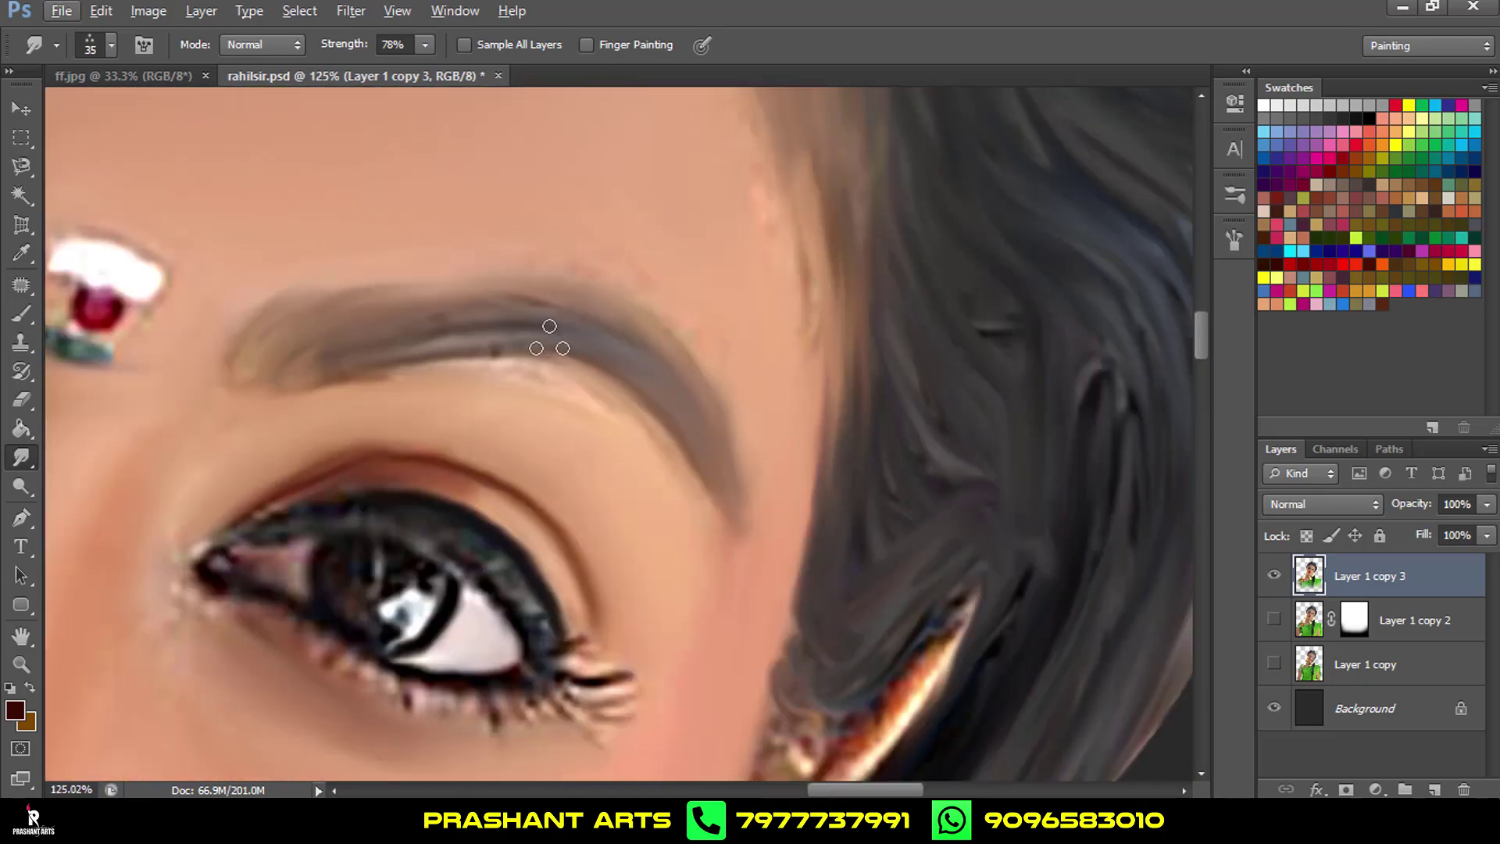
{"action": "scroll", "coordinate": [748, 289], "scroll_direction": "down", "scroll_amount": 4}
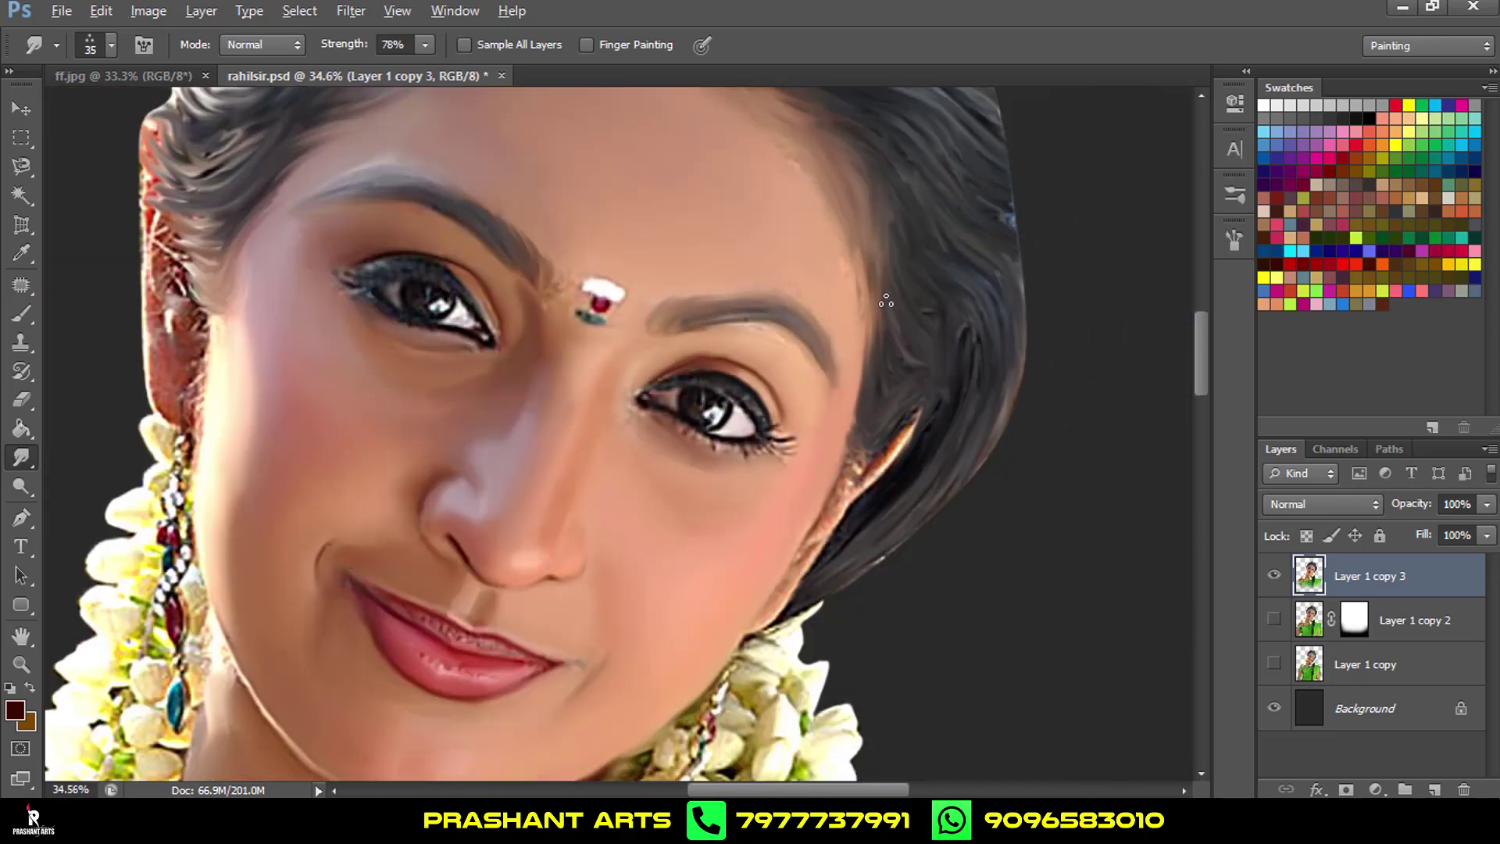
{"action": "scroll", "coordinate": [829, 375], "scroll_direction": "down", "scroll_amount": 3}
Add and undo a new layer, take the Pen tool, and hide Layer 1 copy 3 for comparison.
{"action": "scroll", "coordinate": [913, 465], "scroll_direction": "down", "scroll_amount": 1}
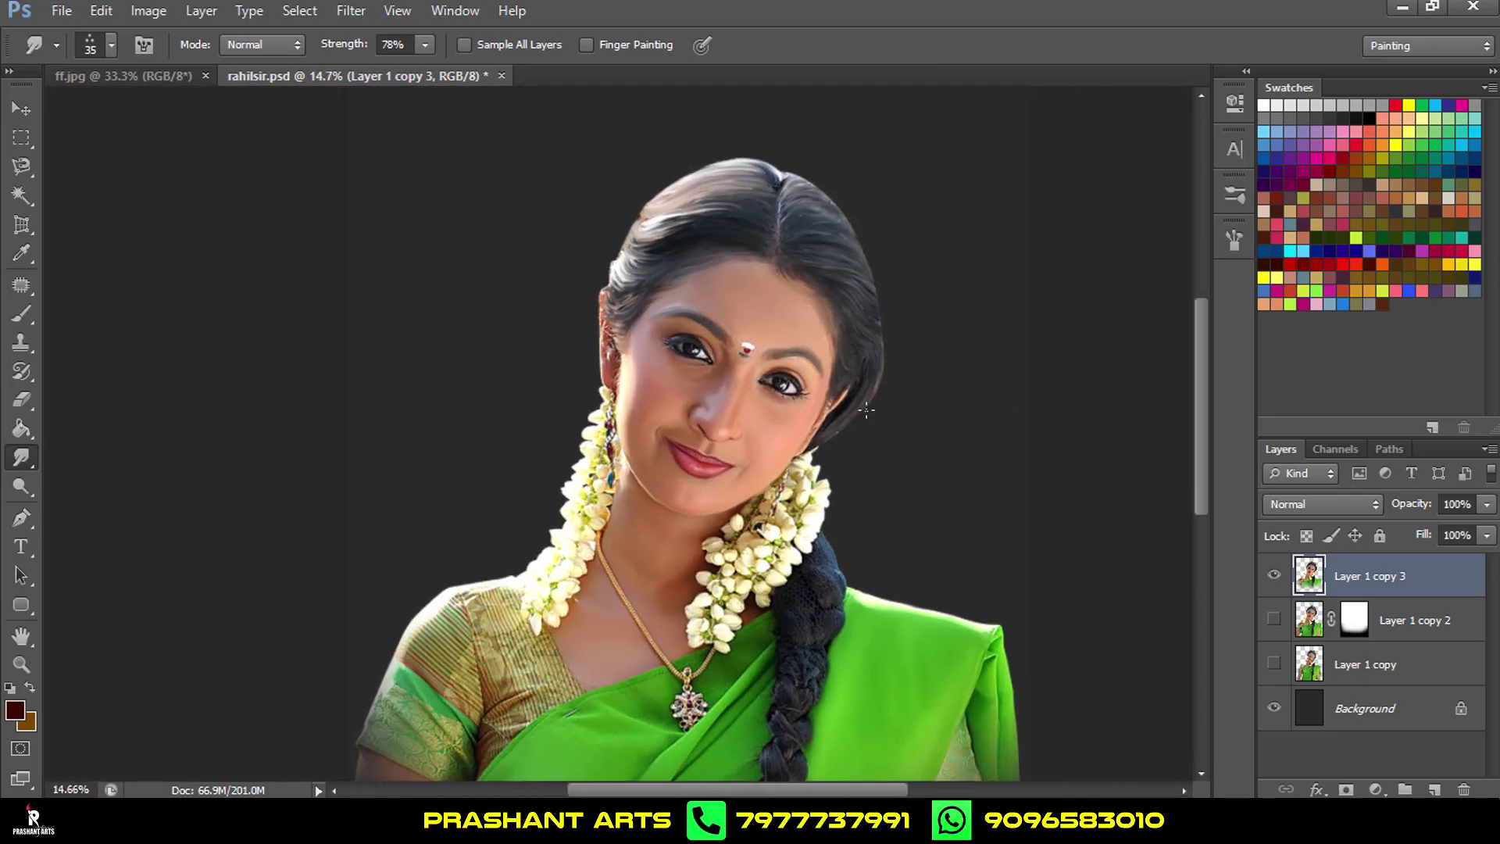
{"action": "left_click", "coordinate": [1435, 789]}
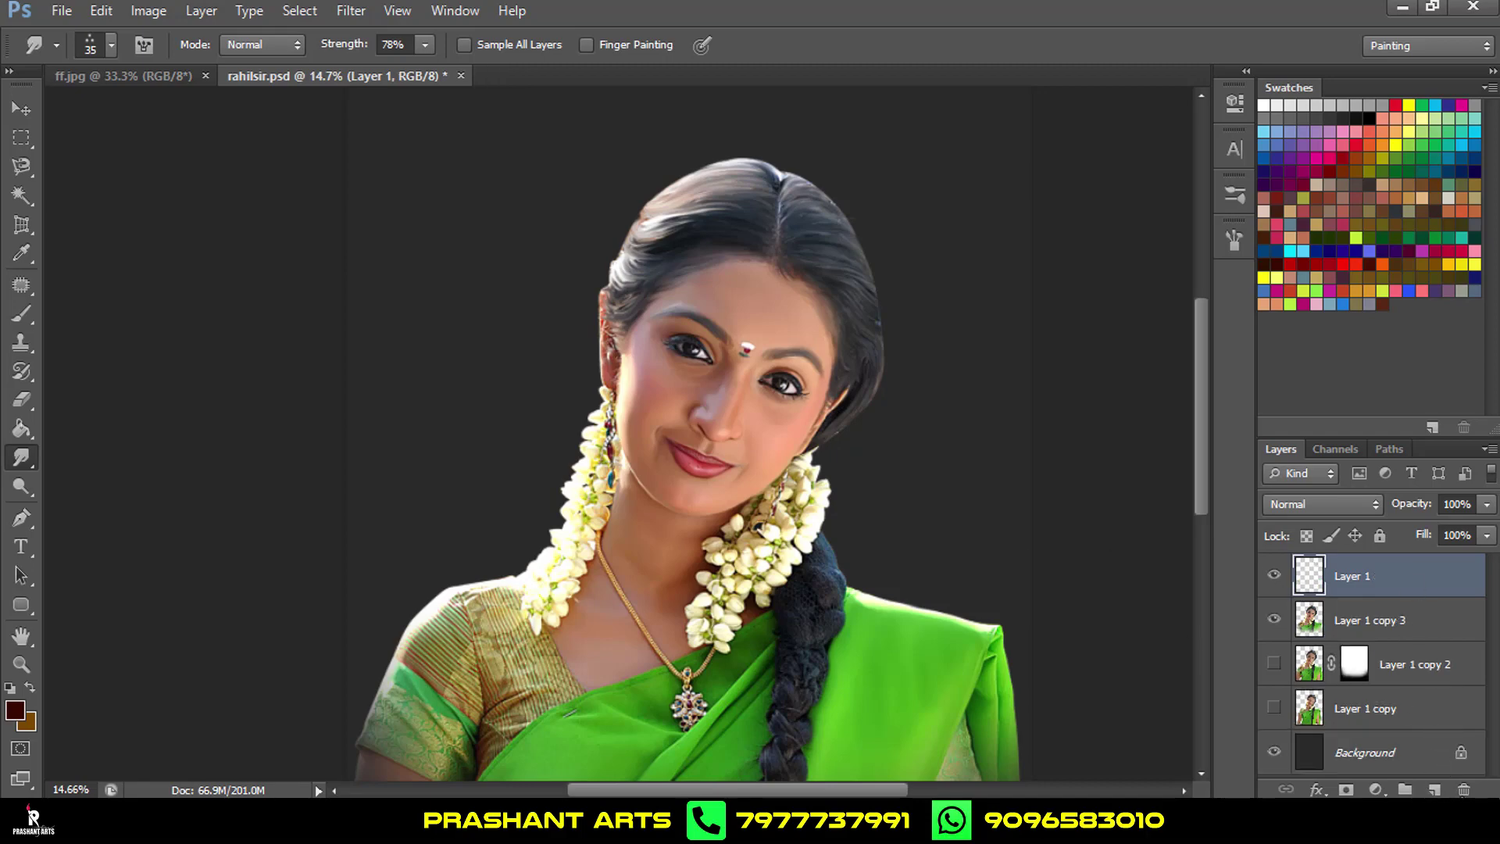
{"action": "key", "text": "ctrl+z"}
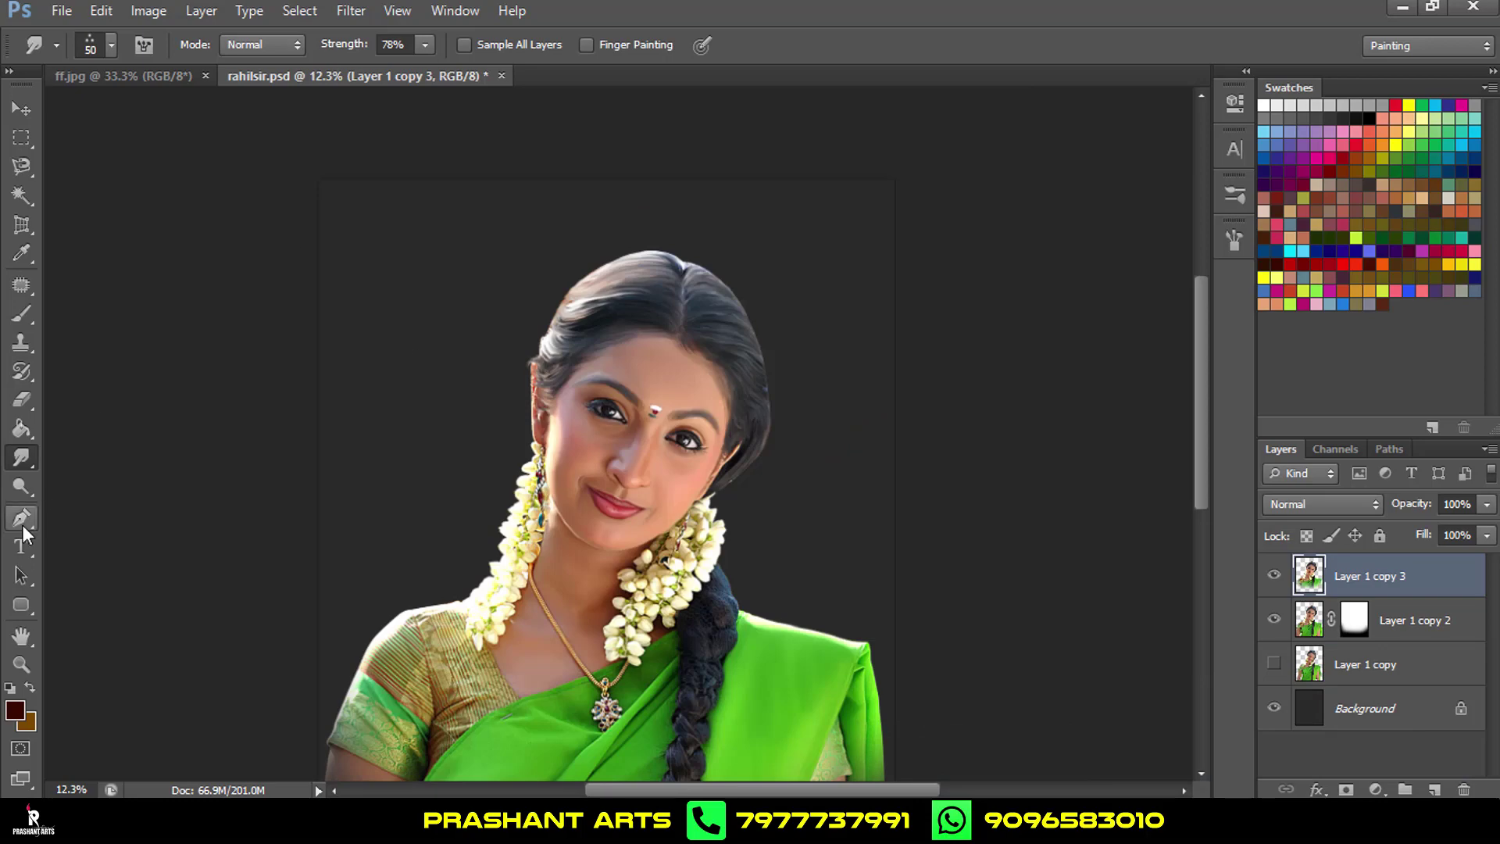
{"action": "left_click", "coordinate": [22, 525]}
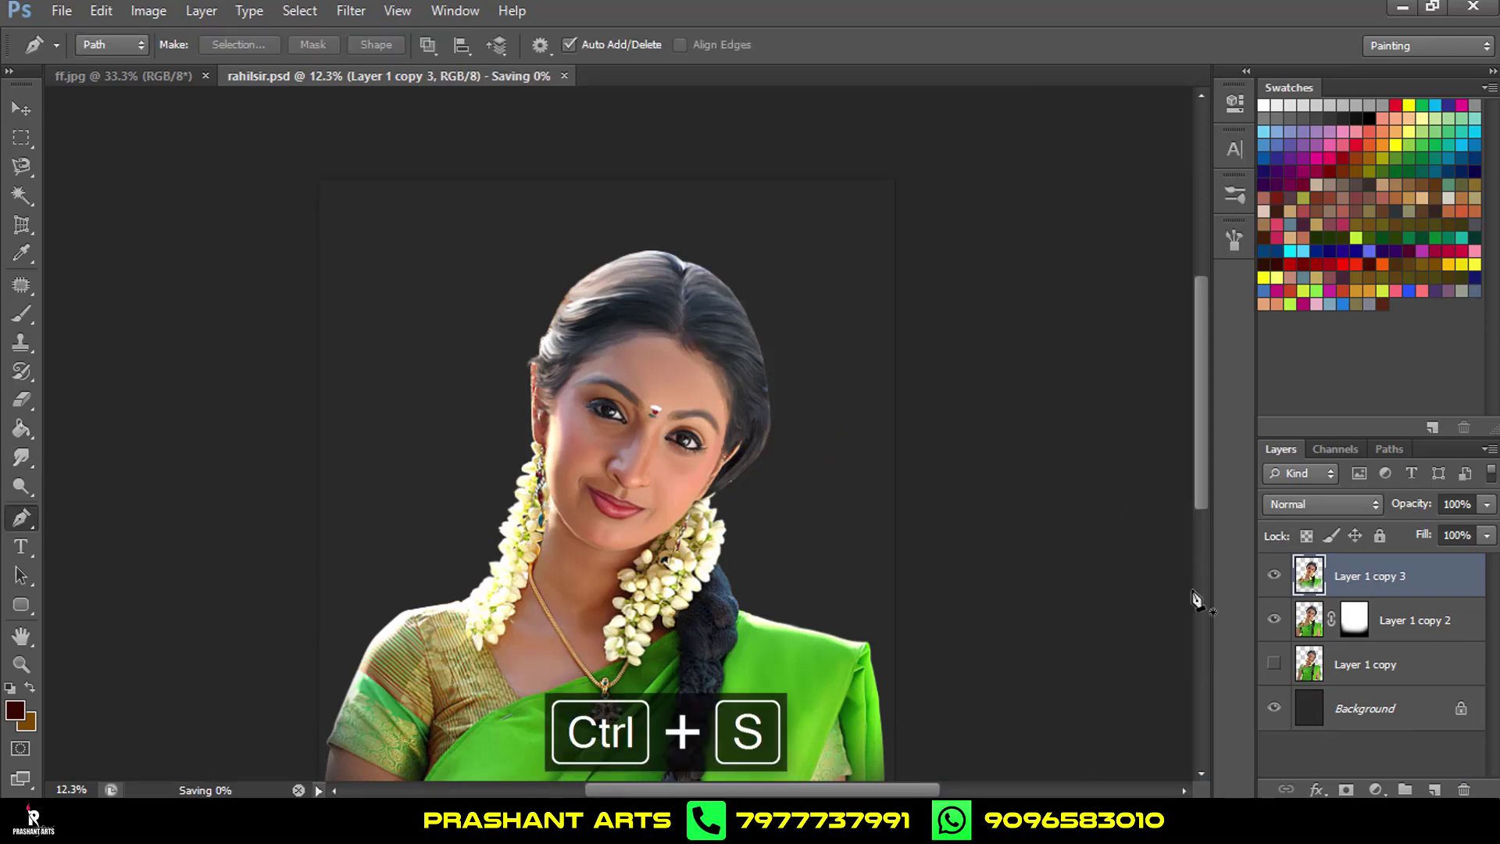
{"action": "left_click", "coordinate": [1274, 575]}
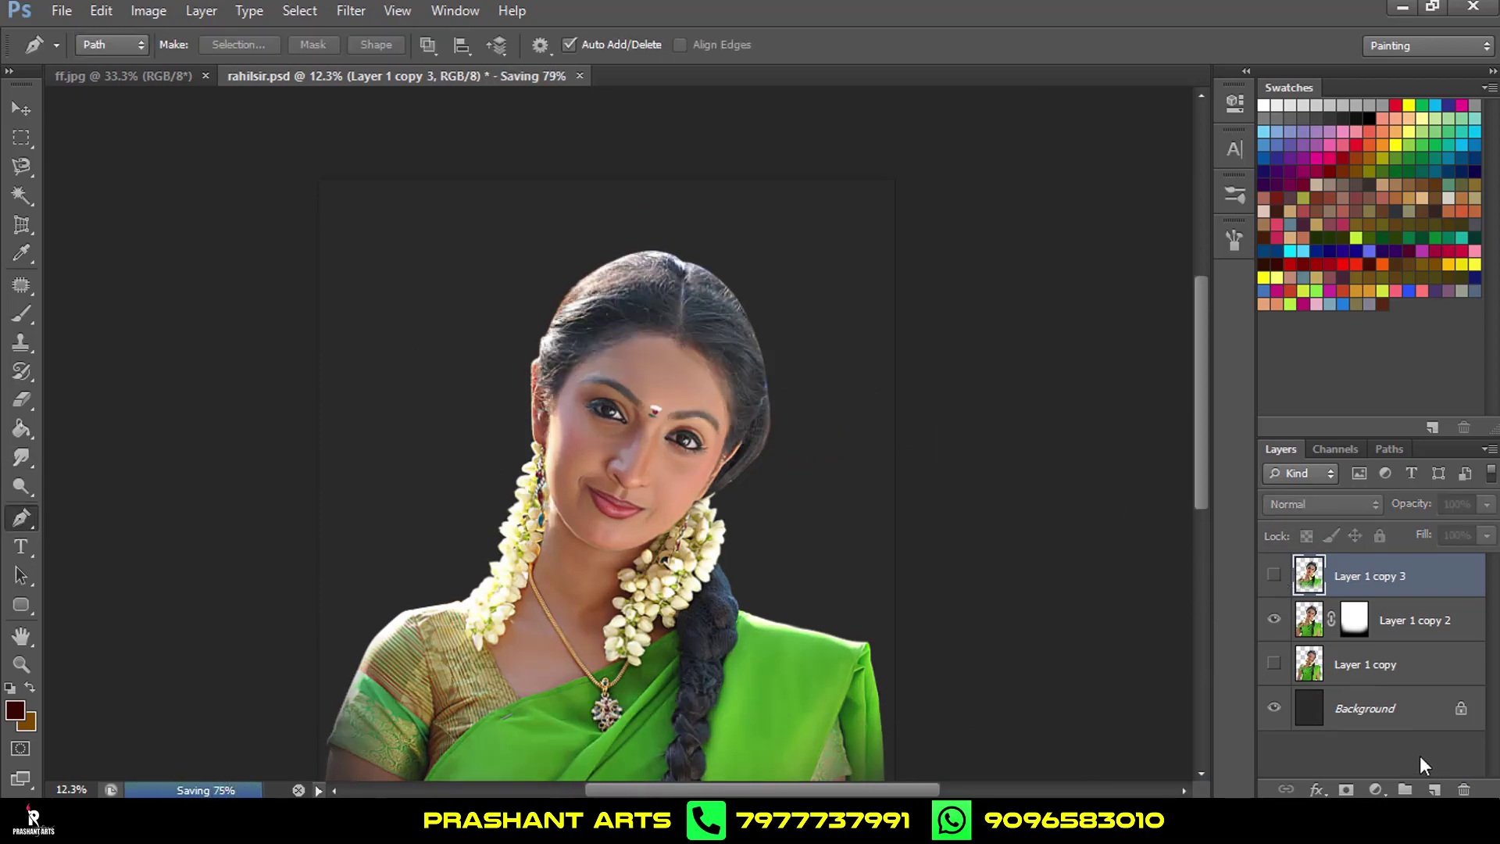
Add a new empty layer for the strands and zoom into the right side of the hair.
{"action": "left_click", "coordinate": [1436, 789]}
{"action": "scroll", "coordinate": [626, 304], "scroll_direction": "up", "scroll_amount": 2}
{"action": "scroll", "coordinate": [626, 304], "scroll_direction": "up", "scroll_amount": 2}
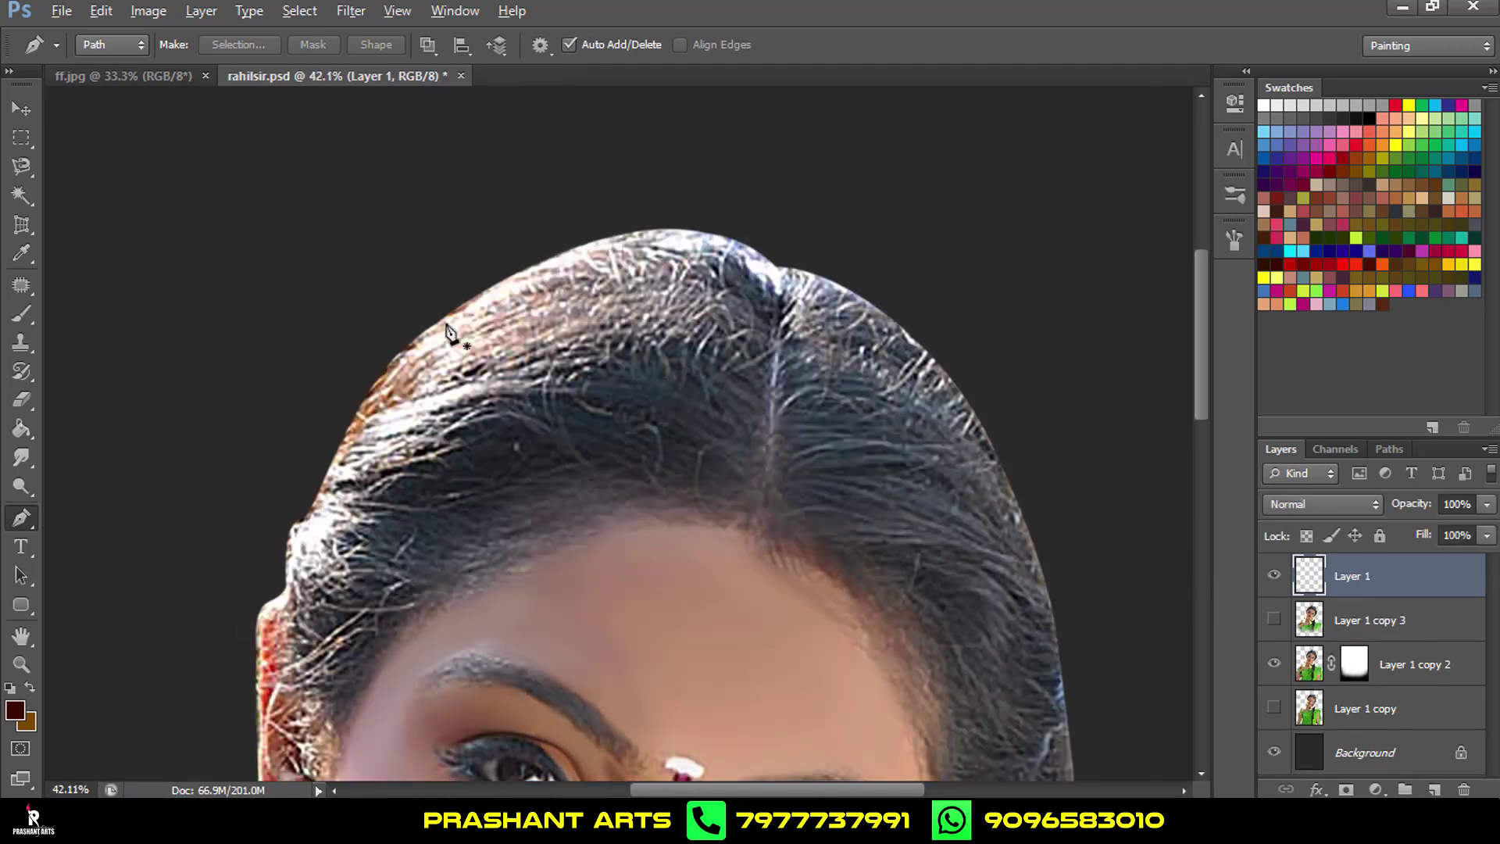
{"action": "scroll", "coordinate": [442, 383], "scroll_direction": "up", "scroll_amount": 1}
{"action": "scroll", "coordinate": [422, 485], "scroll_direction": "down", "scroll_amount": 2}
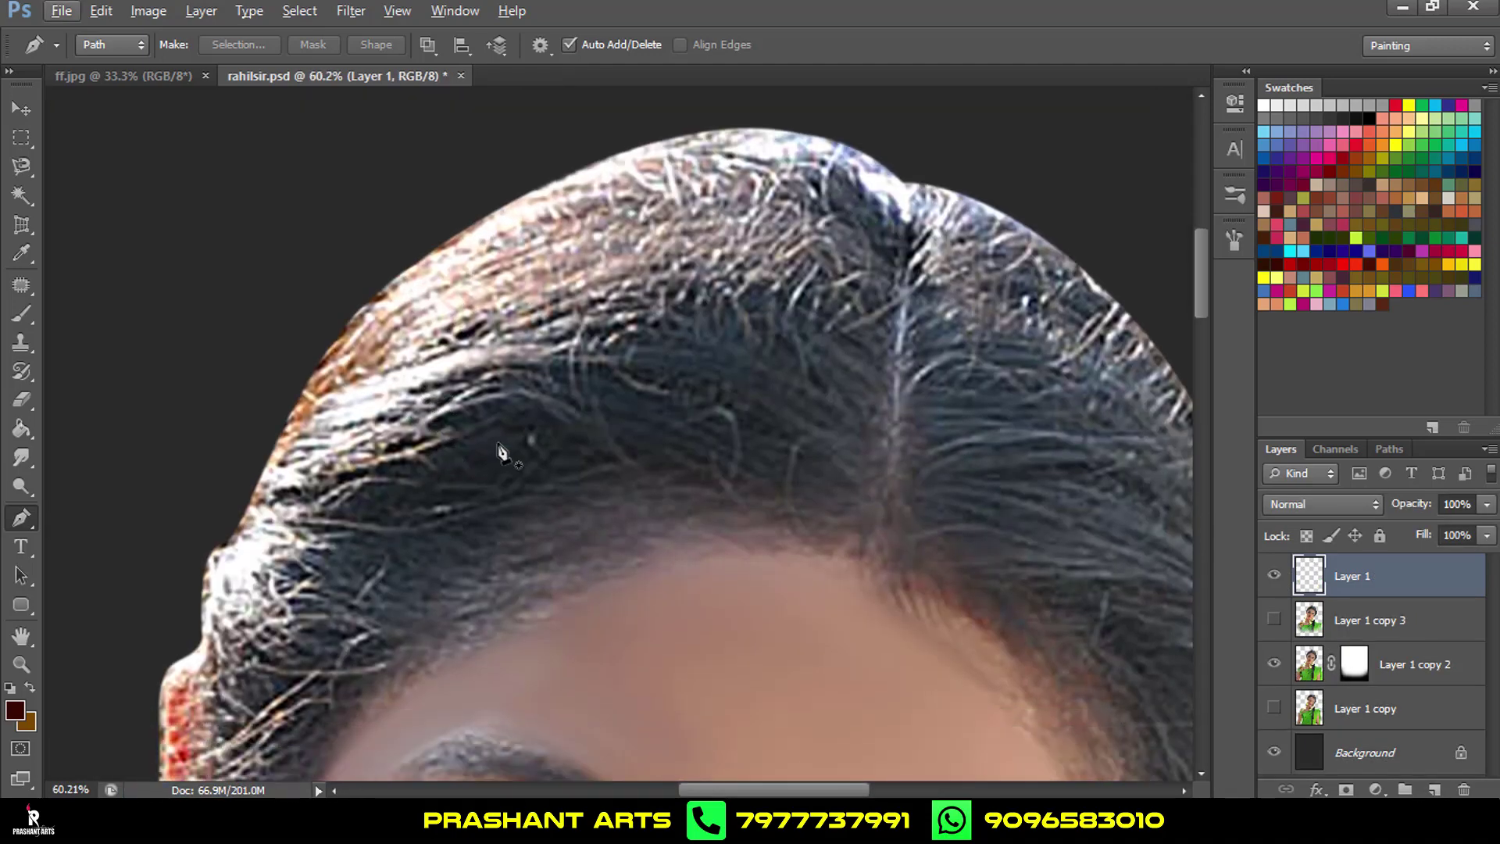
{"action": "scroll", "coordinate": [802, 461], "scroll_direction": "up", "scroll_amount": 1}
{"action": "scroll", "coordinate": [803, 493], "scroll_direction": "up", "scroll_amount": 1}
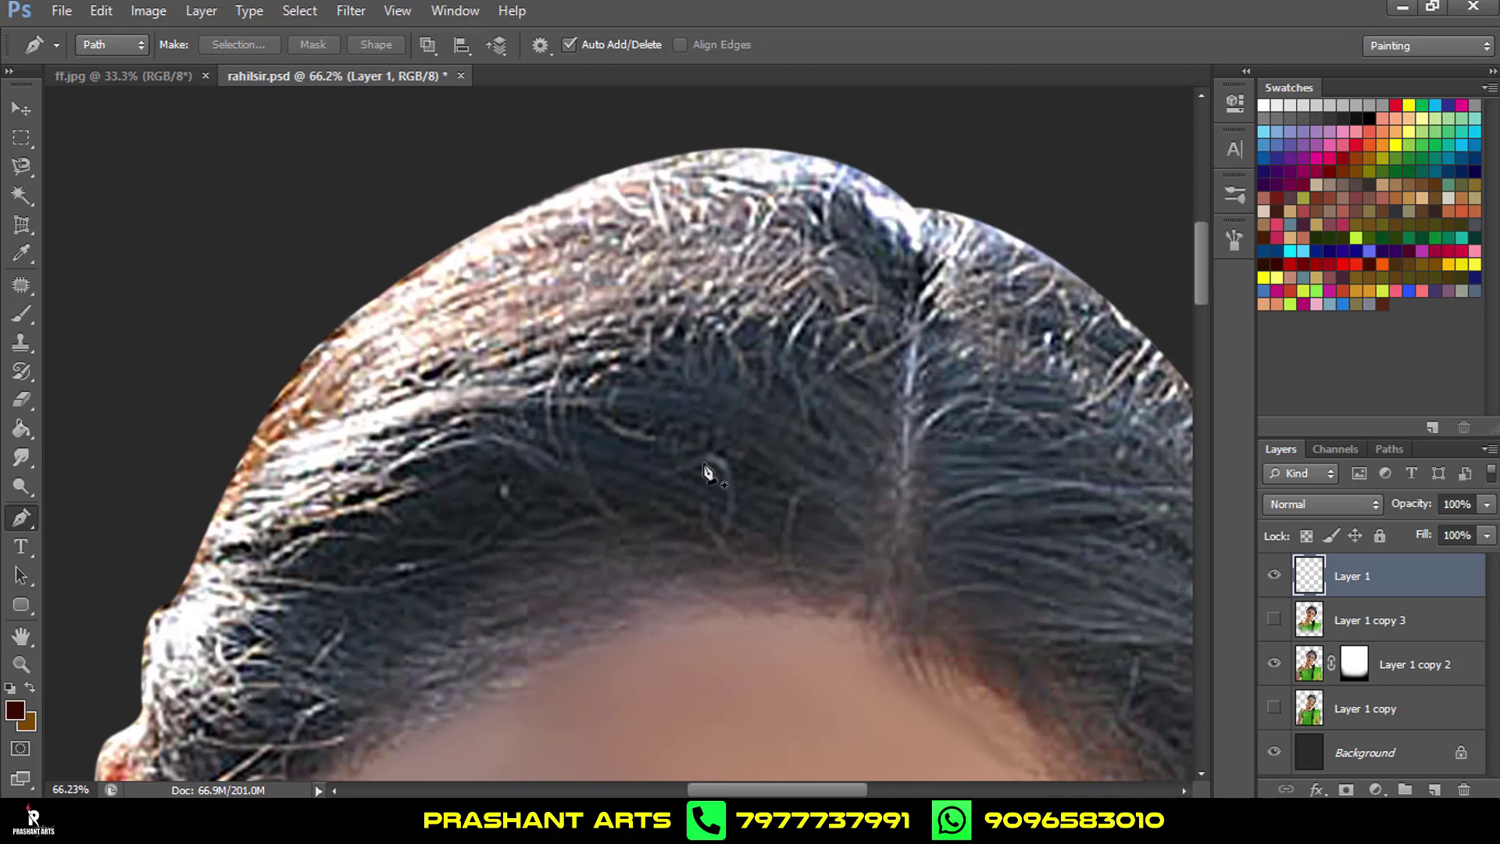
{"action": "scroll", "coordinate": [926, 457], "scroll_direction": "right", "scroll_amount": 3}
{"action": "scroll", "coordinate": [519, 308], "scroll_direction": "down", "scroll_amount": 2}
{"action": "scroll", "coordinate": [519, 307], "scroll_direction": "right", "scroll_amount": 3}
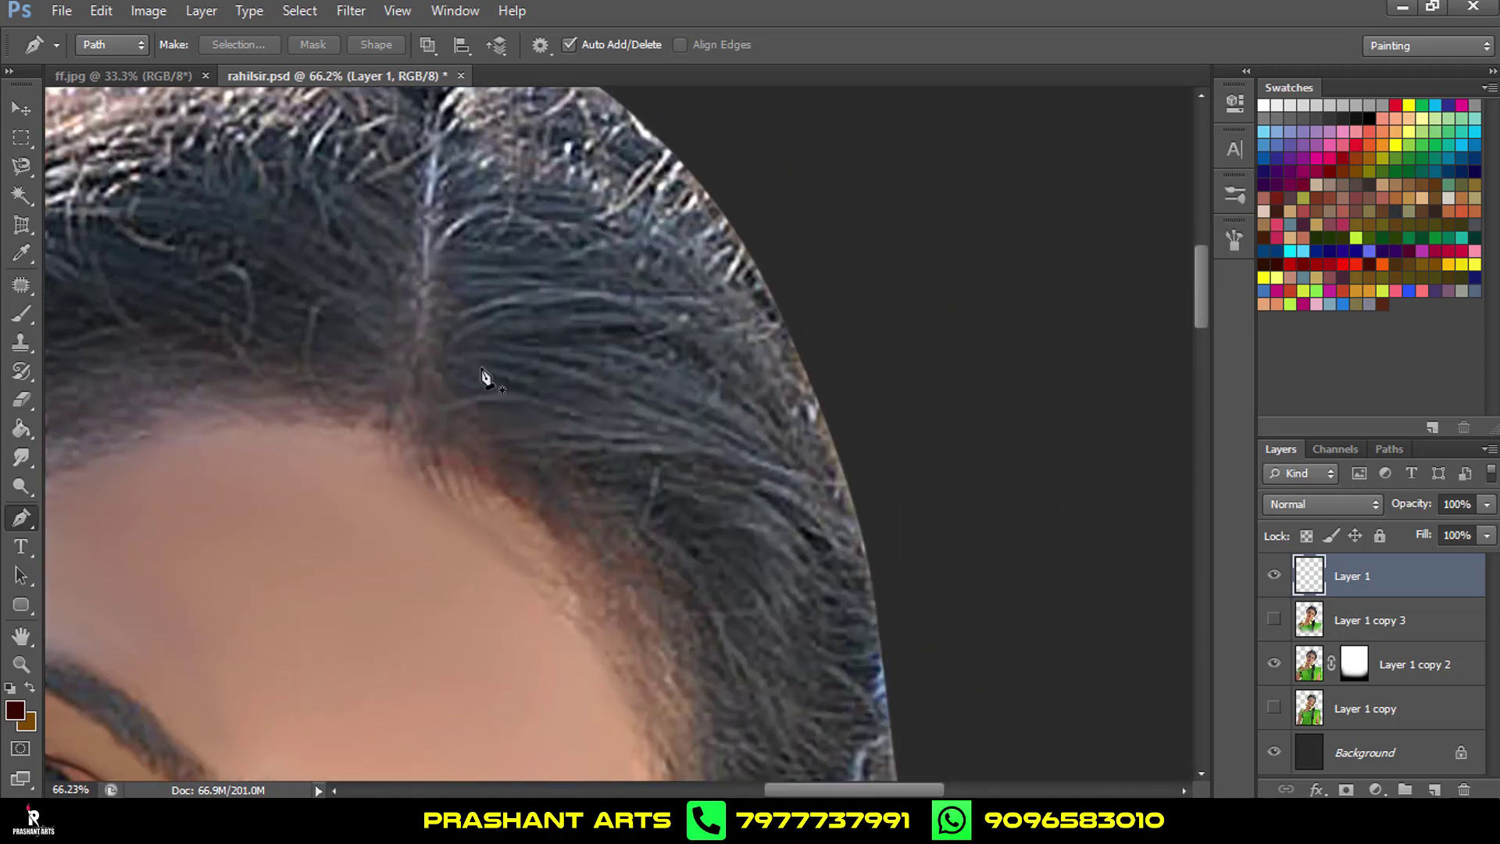
Trace the first curved strand paths following the hair flow.
{"action": "left_click", "coordinate": [502, 446]}
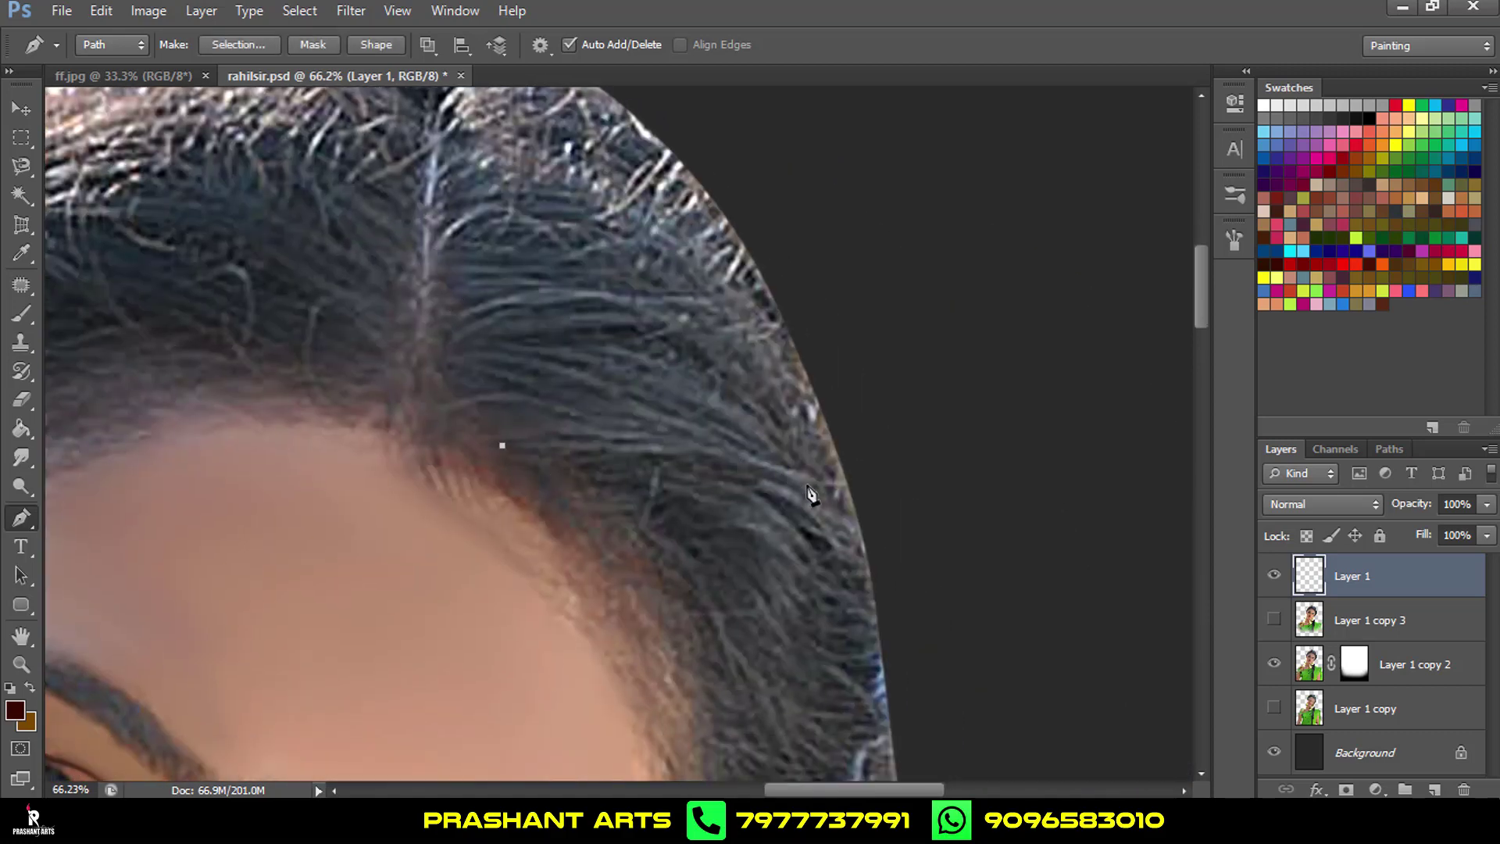
{"action": "left_click_drag", "start_coordinate": [806, 485], "coordinate": [863, 531]}
{"action": "left_click_drag", "start_coordinate": [804, 511], "coordinate": [850, 553]}
{"action": "key", "text": "Escape"}
{"action": "mouse_move", "coordinate": [866, 658]}
{"action": "left_mouse_down"}
{"action": "mouse_move", "coordinate": [656, 538]}
{"action": "mouse_move", "coordinate": [596, 406]}
{"action": "left_mouse_up"}
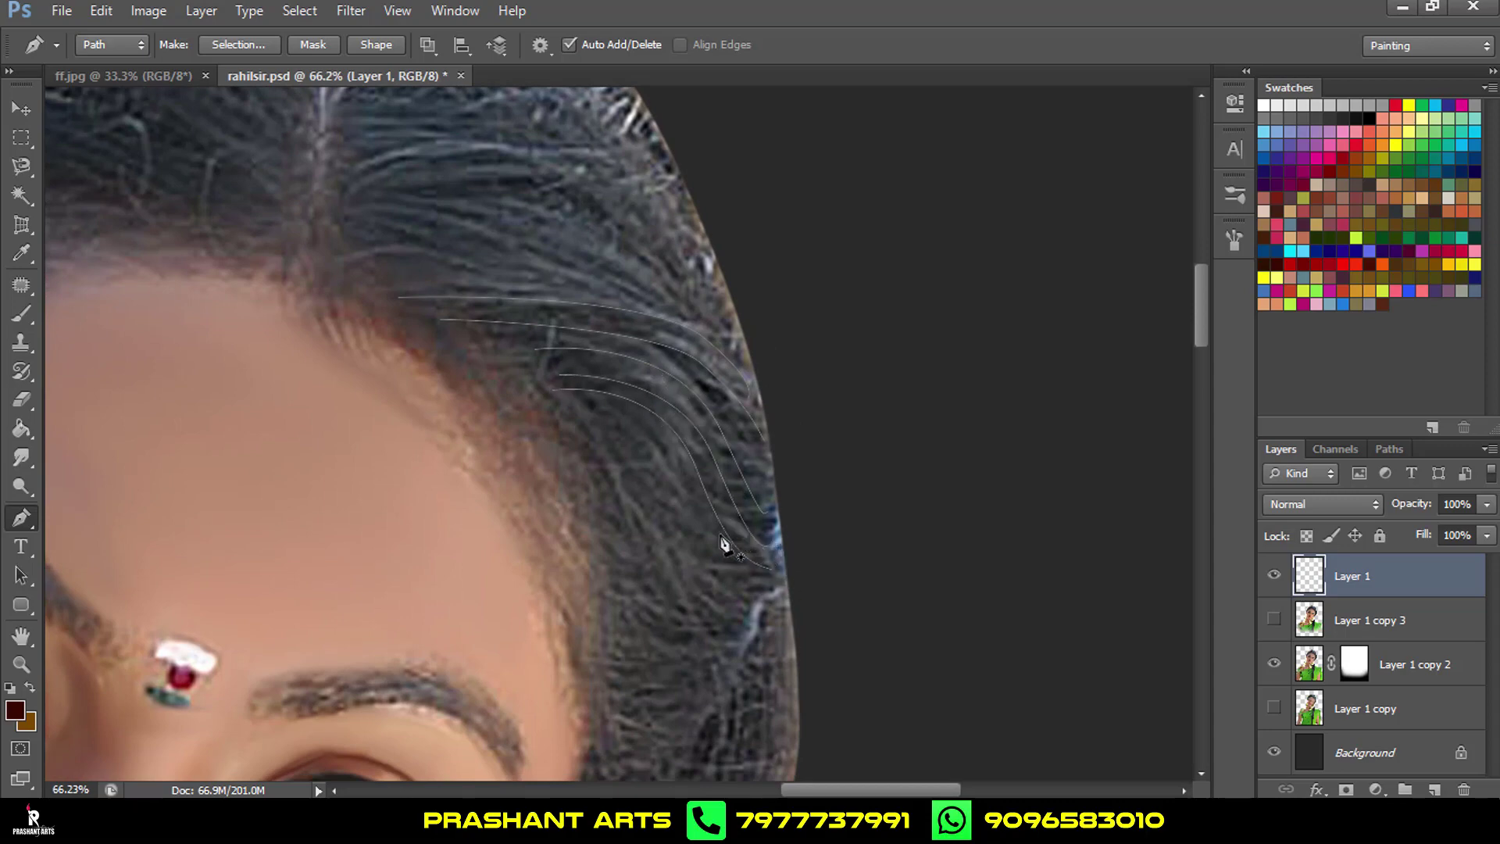
{"action": "left_click_drag", "start_coordinate": [604, 471], "coordinate": [587, 356]}
Draw a strand from the hairline down the hair's outer edge and back up, then start another at the top.
{"action": "left_click", "coordinate": [552, 318]}
{"action": "left_click_drag", "start_coordinate": [643, 413], "coordinate": [661, 494]}
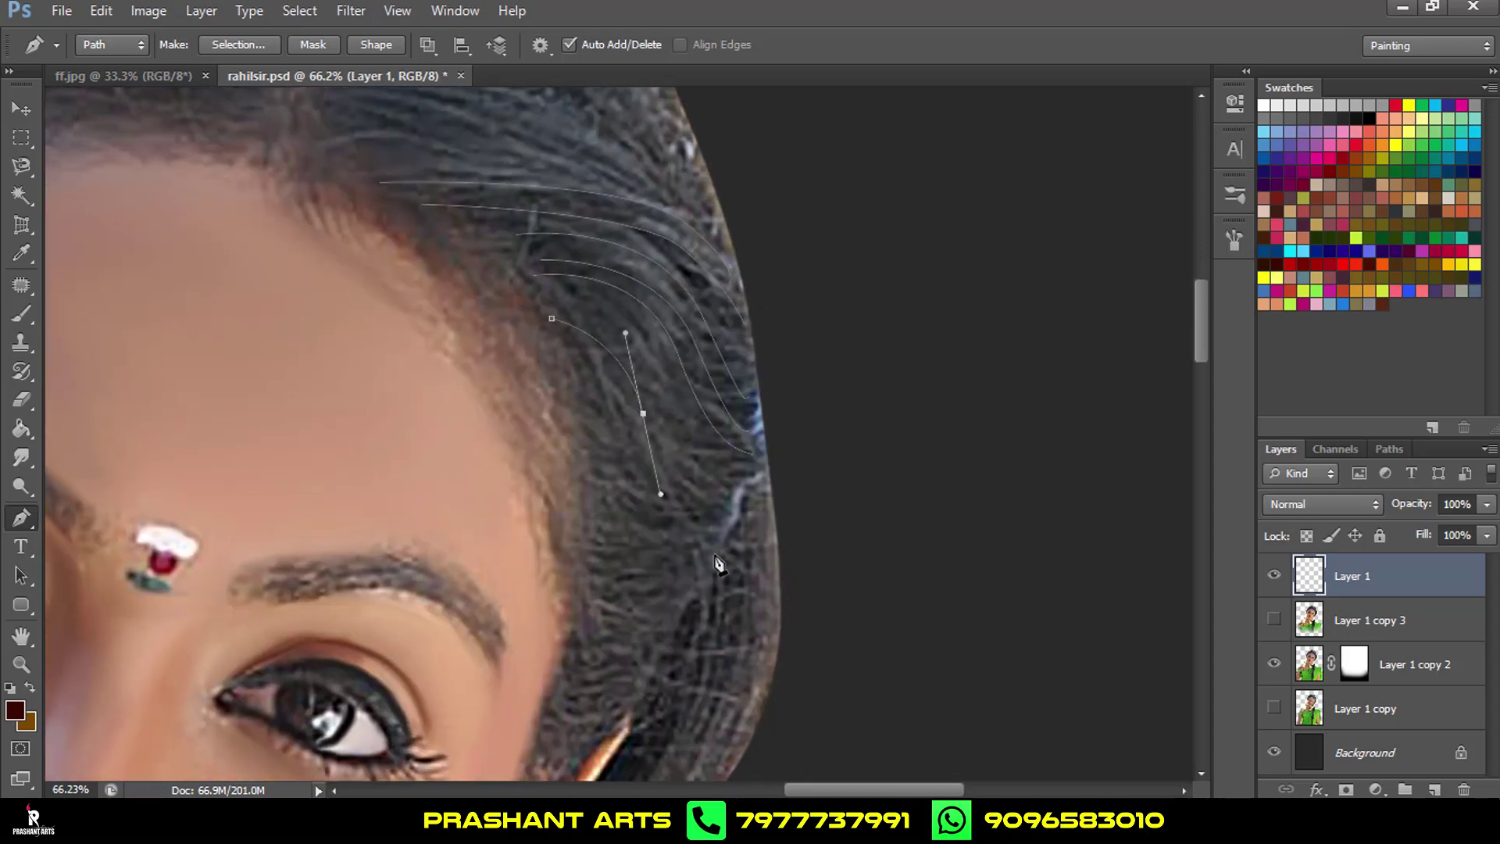
{"action": "scroll", "coordinate": [737, 586], "scroll_direction": "down", "scroll_amount": 1}
{"action": "scroll", "coordinate": [743, 529], "scroll_direction": "down", "scroll_amount": 1}
{"action": "scroll", "coordinate": [774, 500], "scroll_direction": "down", "scroll_amount": 1}
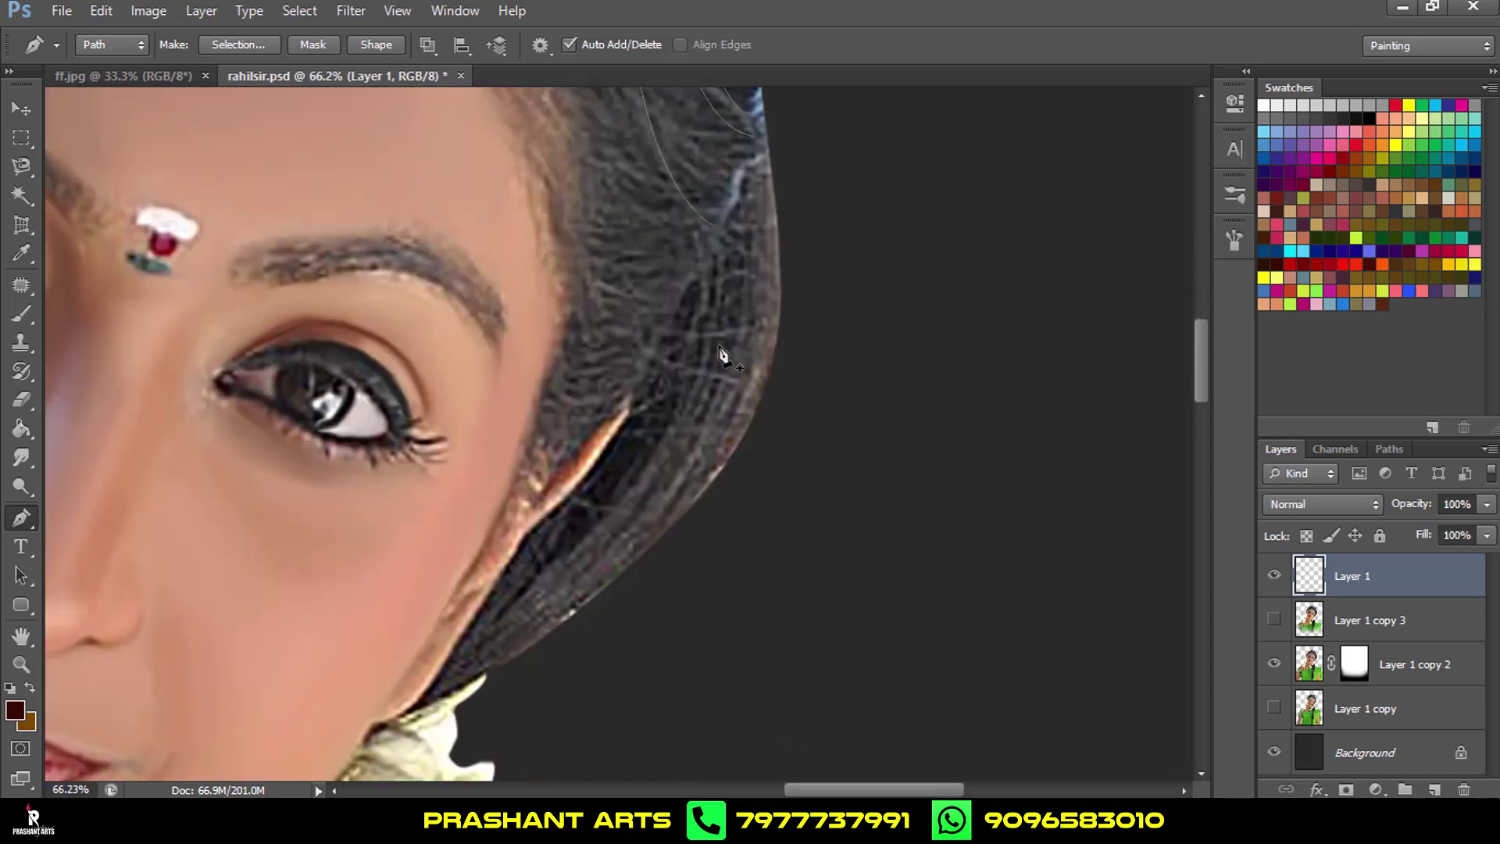
{"action": "left_click_drag", "start_coordinate": [608, 529], "coordinate": [469, 647]}
{"action": "left_click_drag", "start_coordinate": [756, 199], "coordinate": [780, 301]}
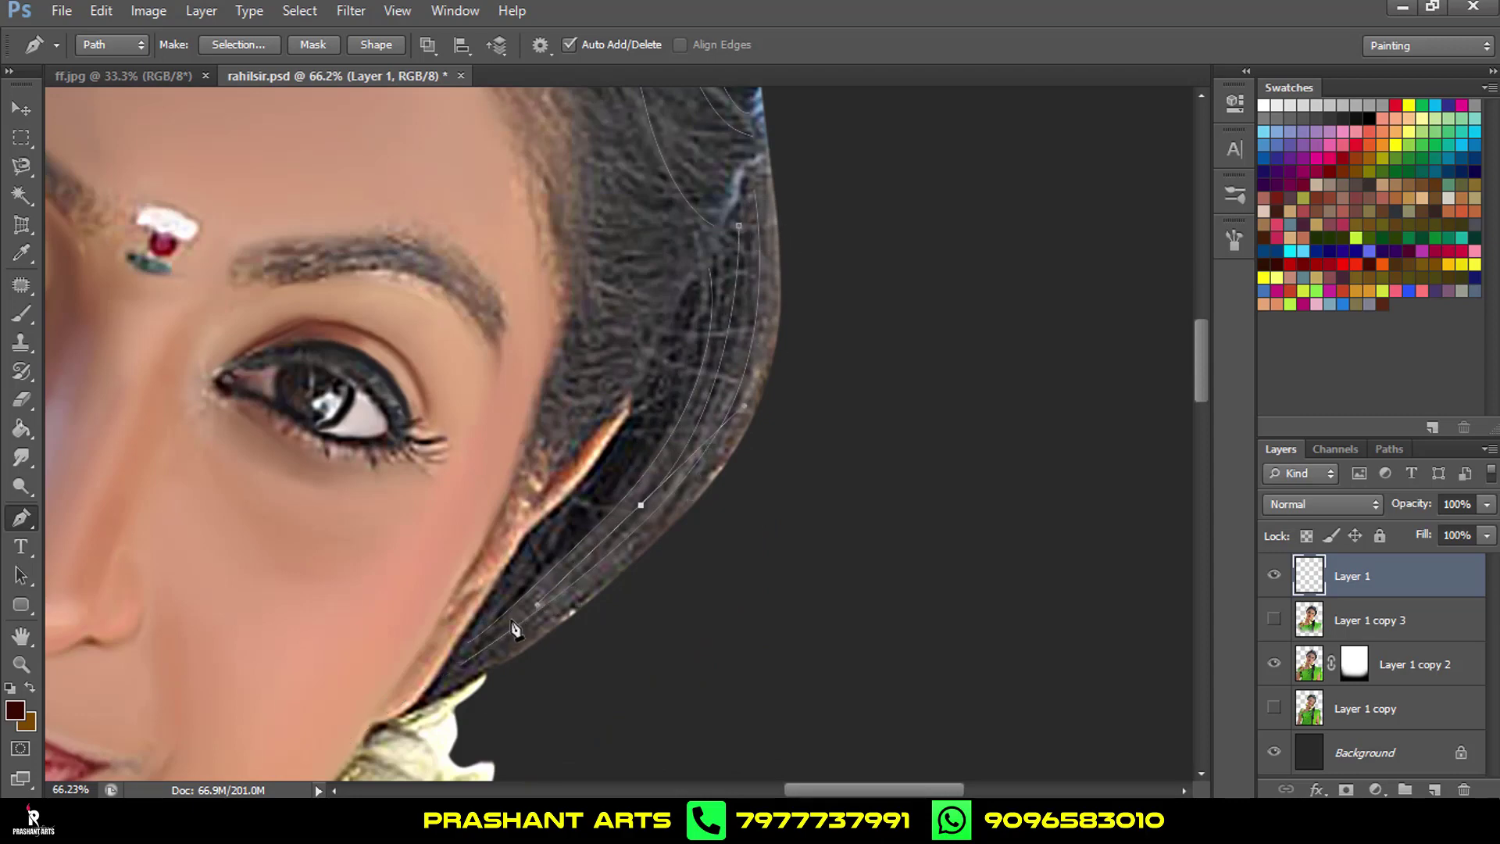
{"action": "scroll", "coordinate": [683, 307], "scroll_direction": "up", "scroll_amount": 1}
{"action": "scroll", "coordinate": [549, 277], "scroll_direction": "up", "scroll_amount": 1}
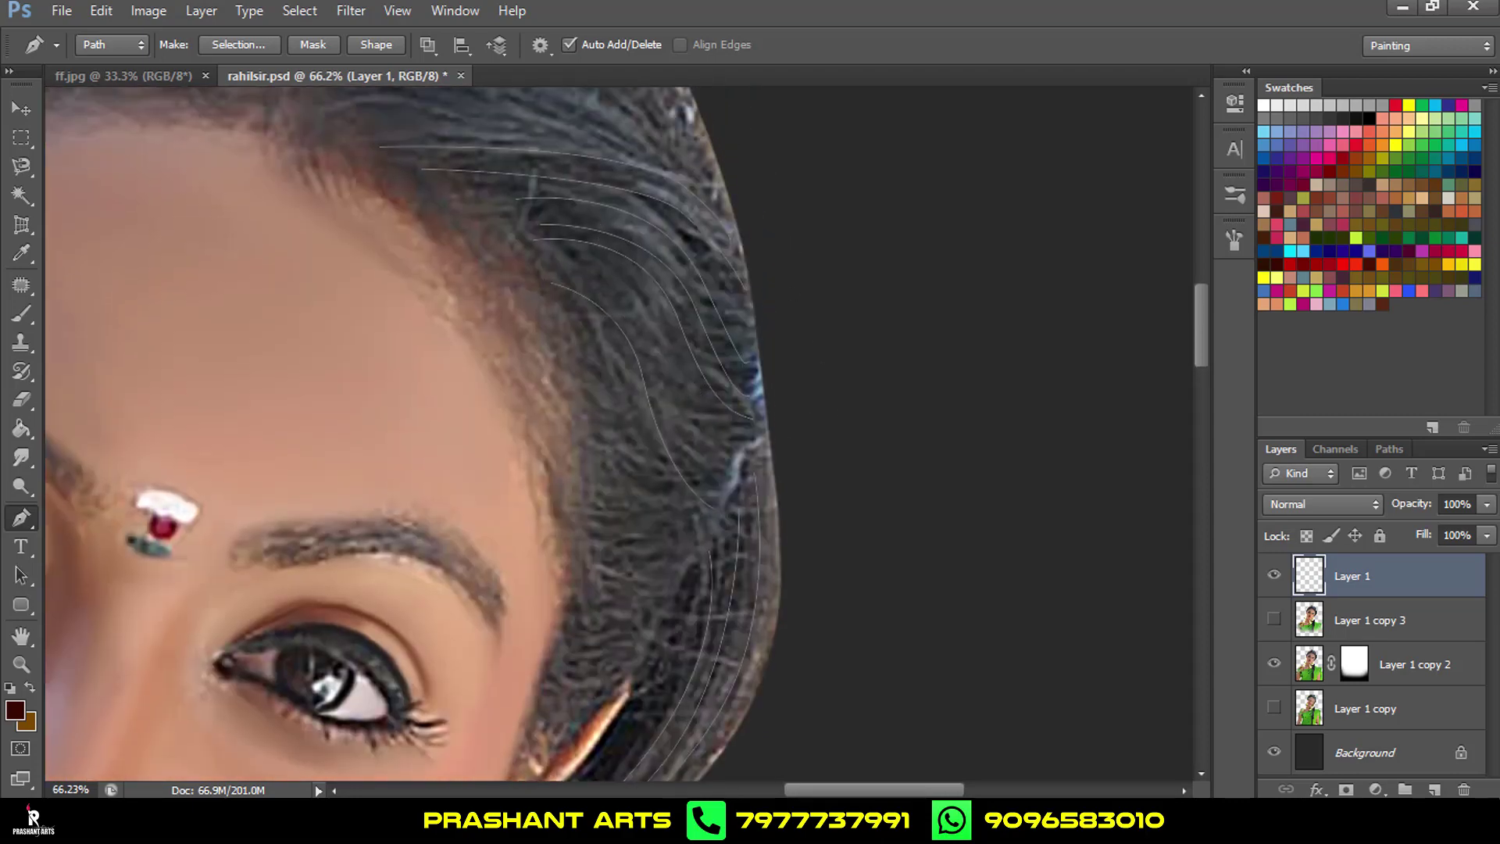
{"action": "scroll", "coordinate": [695, 492], "scroll_direction": "up", "scroll_amount": 2}
{"action": "left_click", "coordinate": [595, 491]}
Draw several curved strands from the parting sweeping toward the hair edge.
{"action": "left_click_drag", "start_coordinate": [856, 516], "coordinate": [896, 552]}
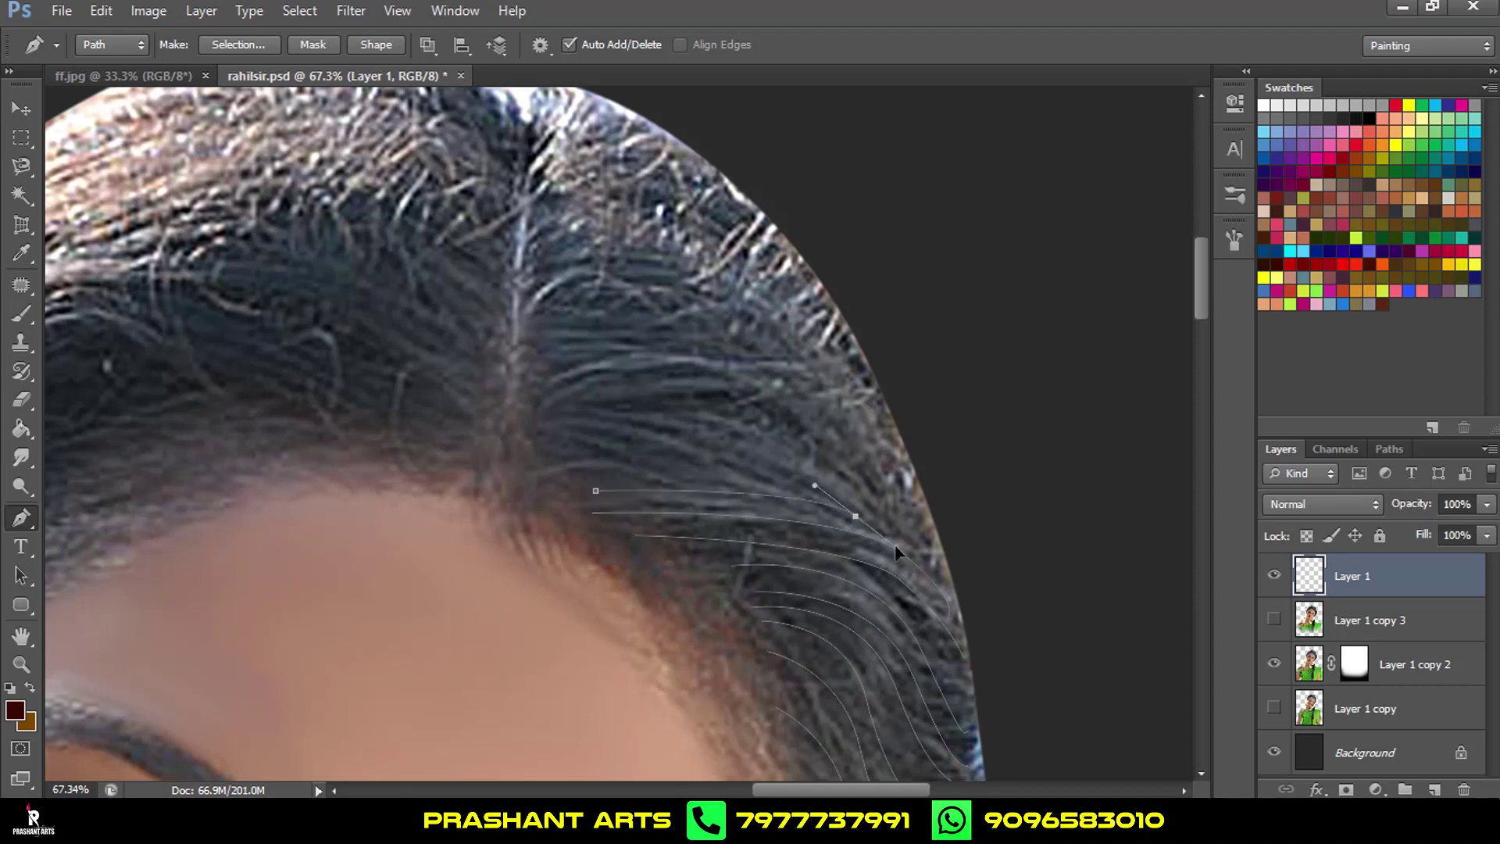
{"action": "left_click", "coordinate": [952, 592]}
{"action": "left_click", "coordinate": [557, 473]}
{"action": "left_click_drag", "start_coordinate": [781, 487], "coordinate": [860, 523]}
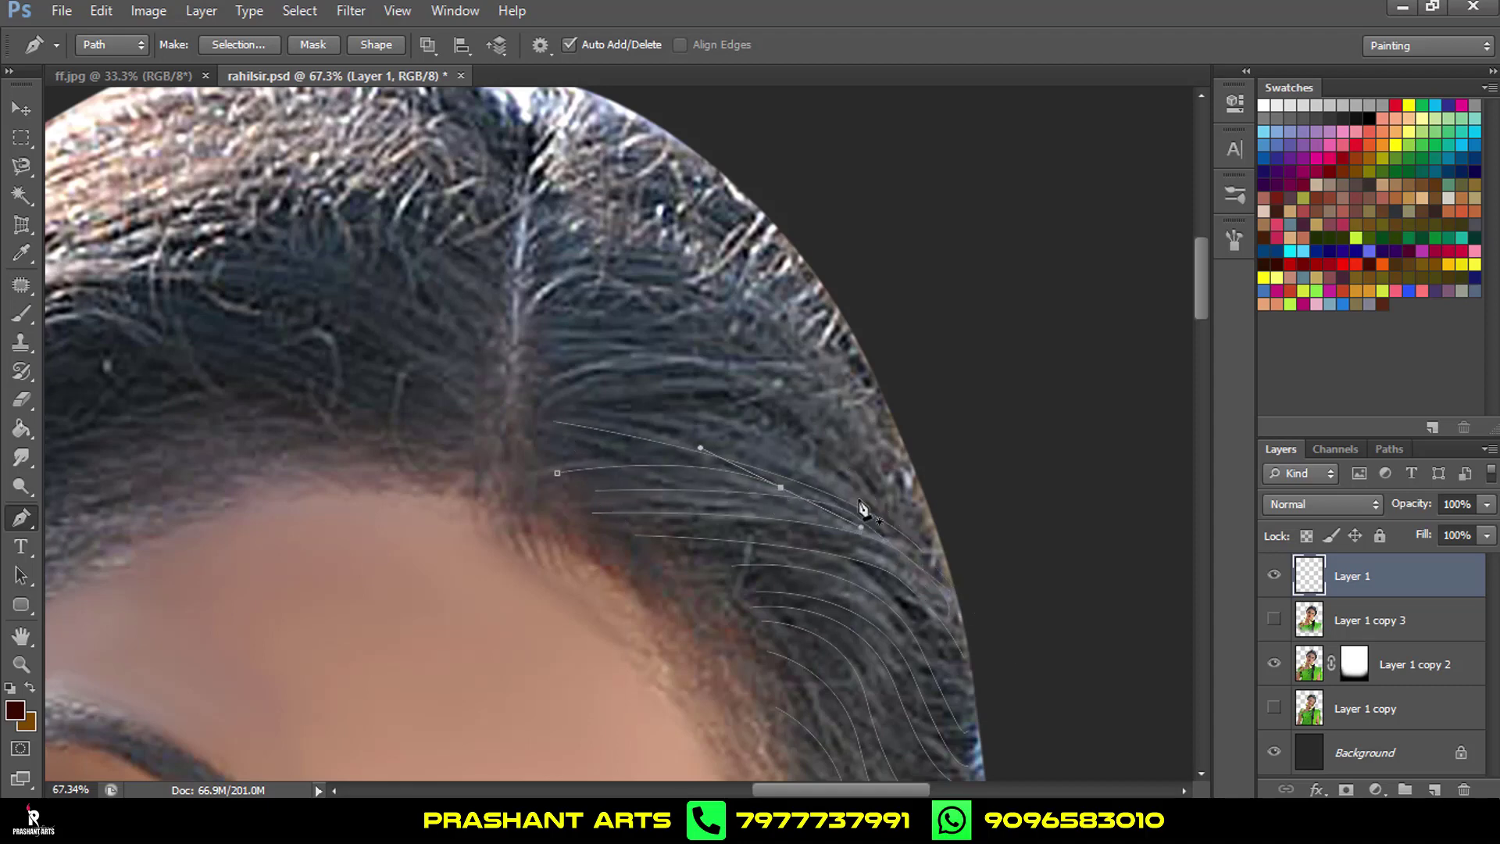
{"action": "left_click", "coordinate": [961, 602]}
{"action": "left_click", "coordinate": [552, 405]}
{"action": "left_click_drag", "start_coordinate": [791, 394], "coordinate": [934, 484]}
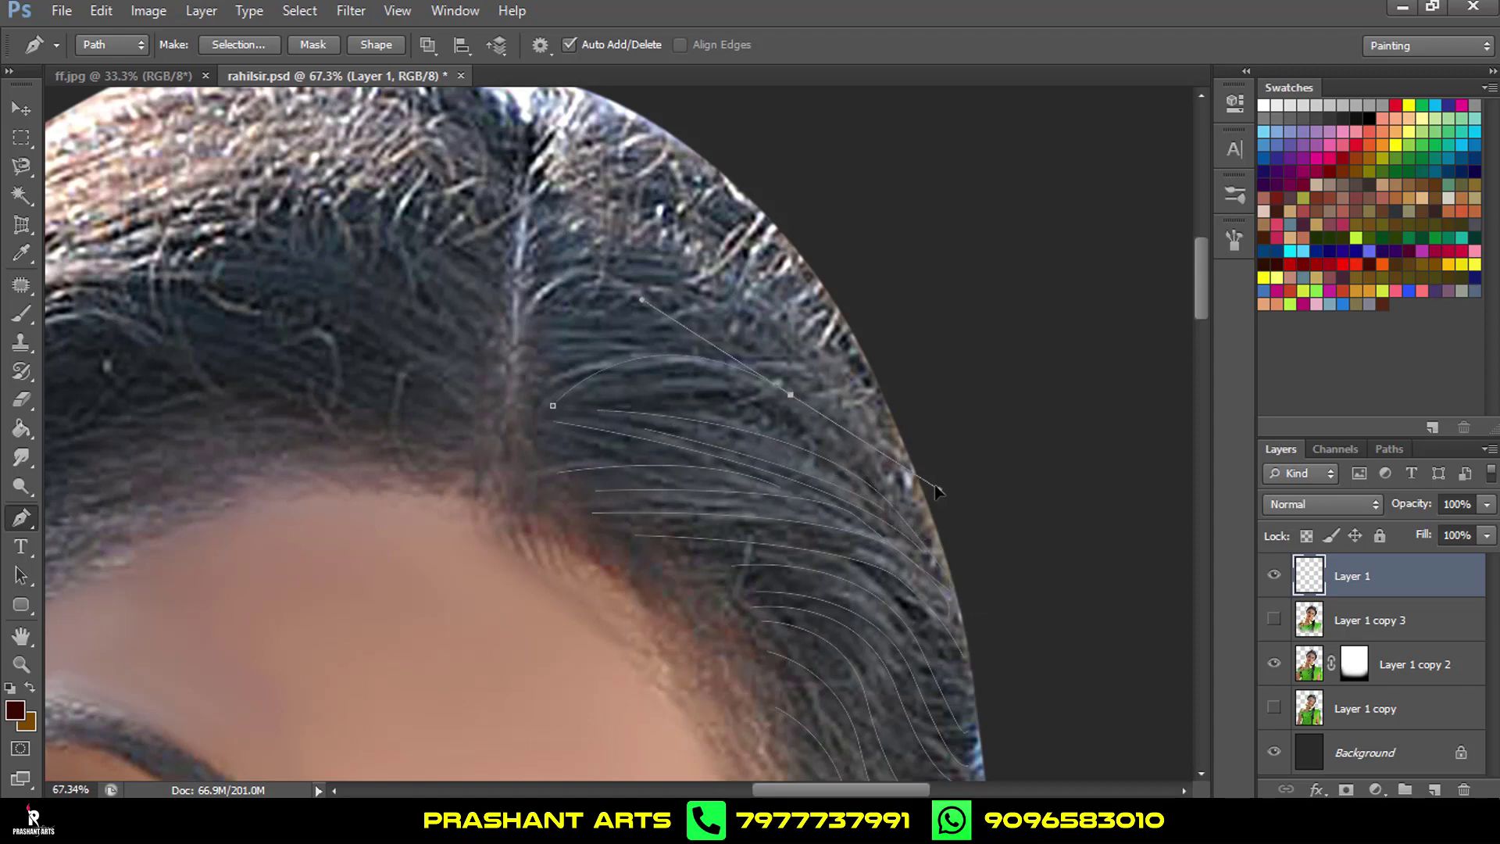
{"action": "key", "text": "Return"}
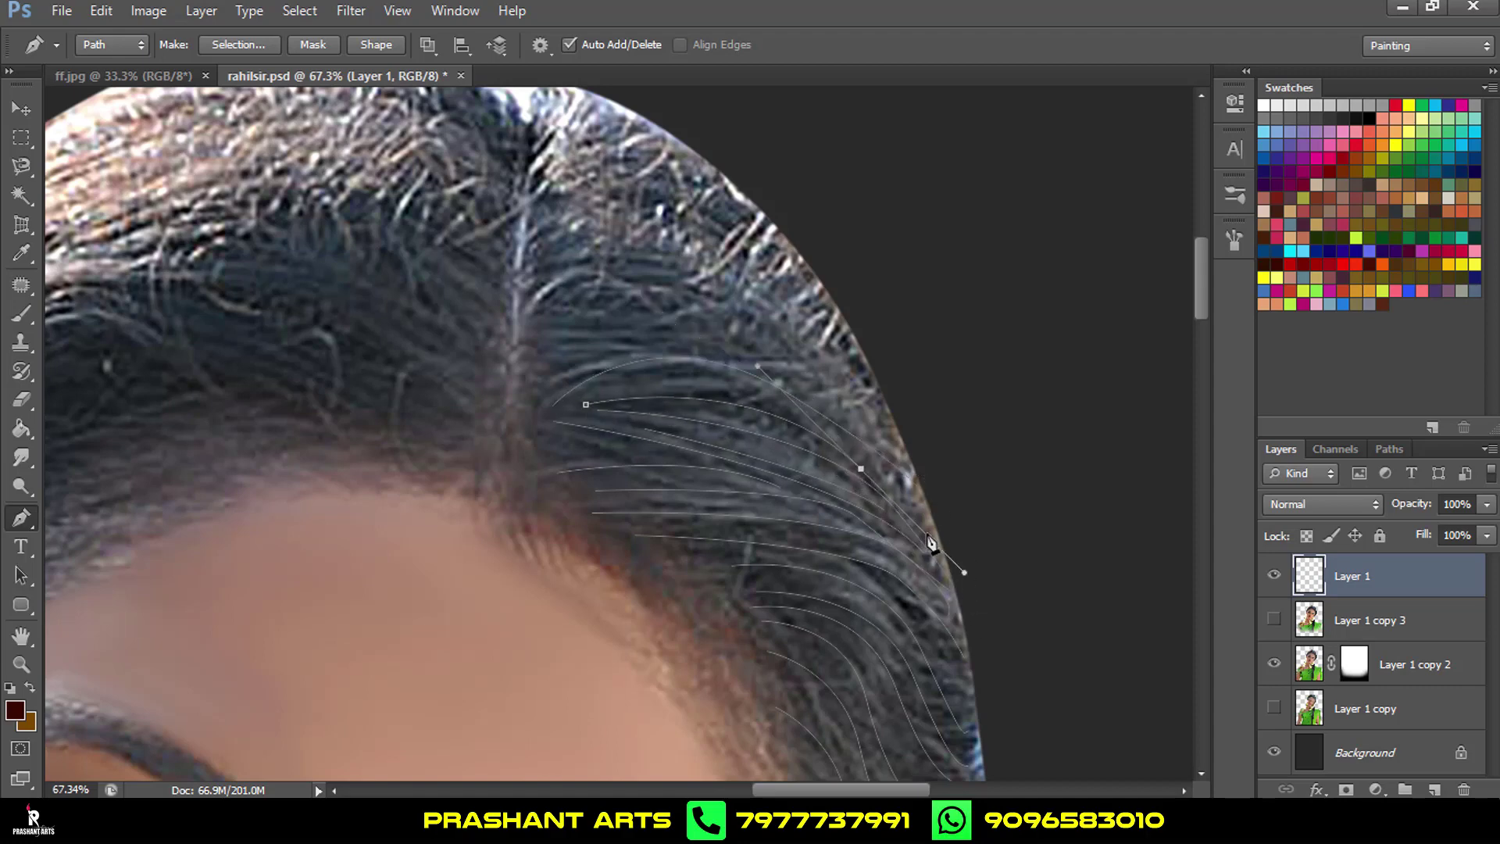
Add another multi-point strand from the parting and step back its unwanted points.
{"action": "scroll", "coordinate": [785, 361], "scroll_direction": "up", "scroll_amount": 2}
{"action": "scroll", "coordinate": [785, 361], "scroll_direction": "up", "scroll_amount": 1}
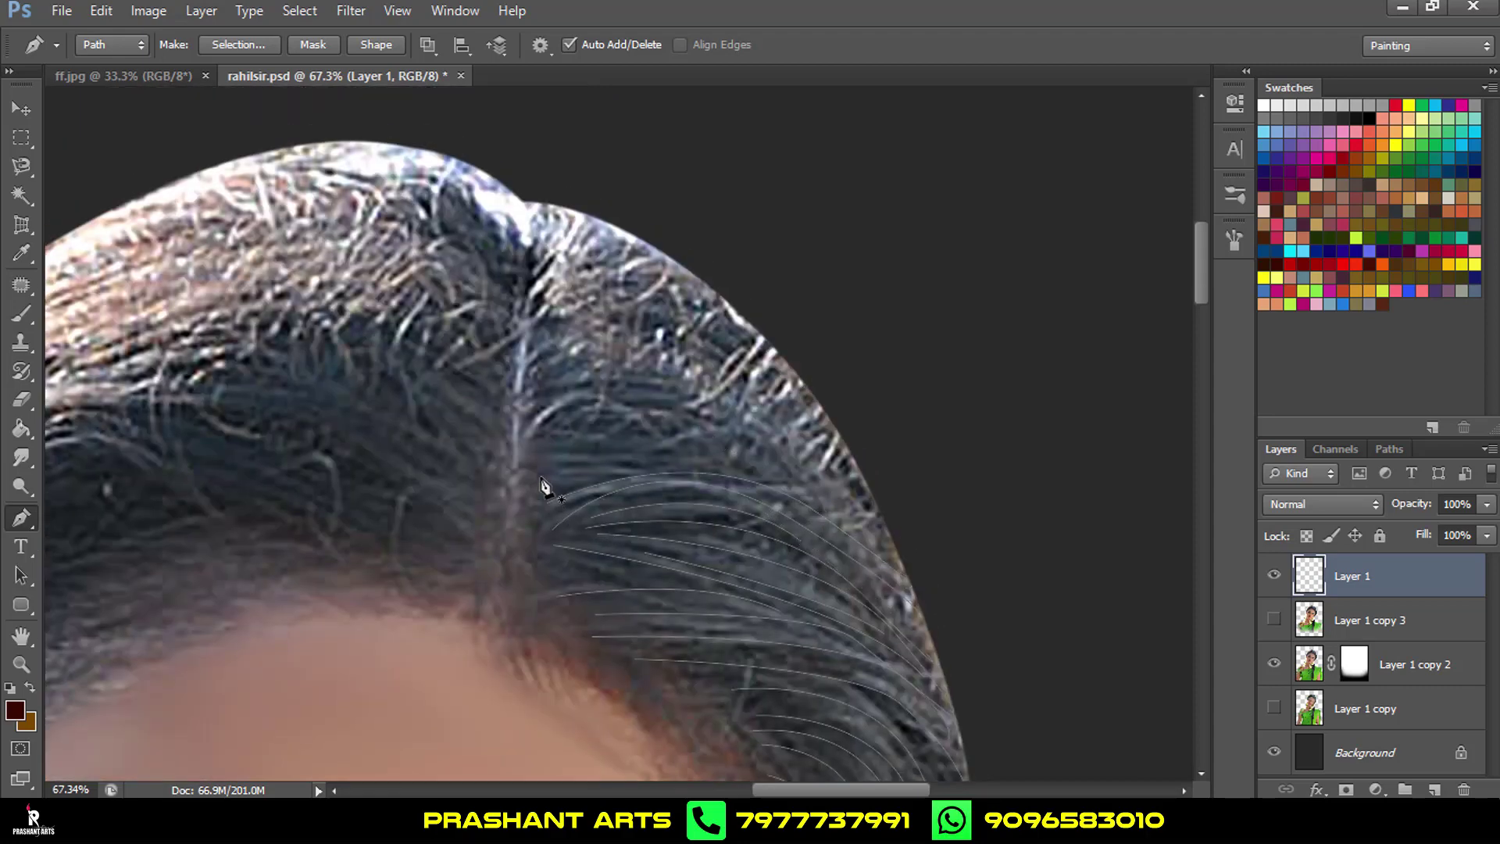
{"action": "left_click", "coordinate": [617, 394]}
{"action": "left_click", "coordinate": [885, 546]}
{"action": "left_click", "coordinate": [920, 637]}
{"action": "left_click", "coordinate": [540, 474]}
{"action": "key", "text": "ctrl+alt+z"}
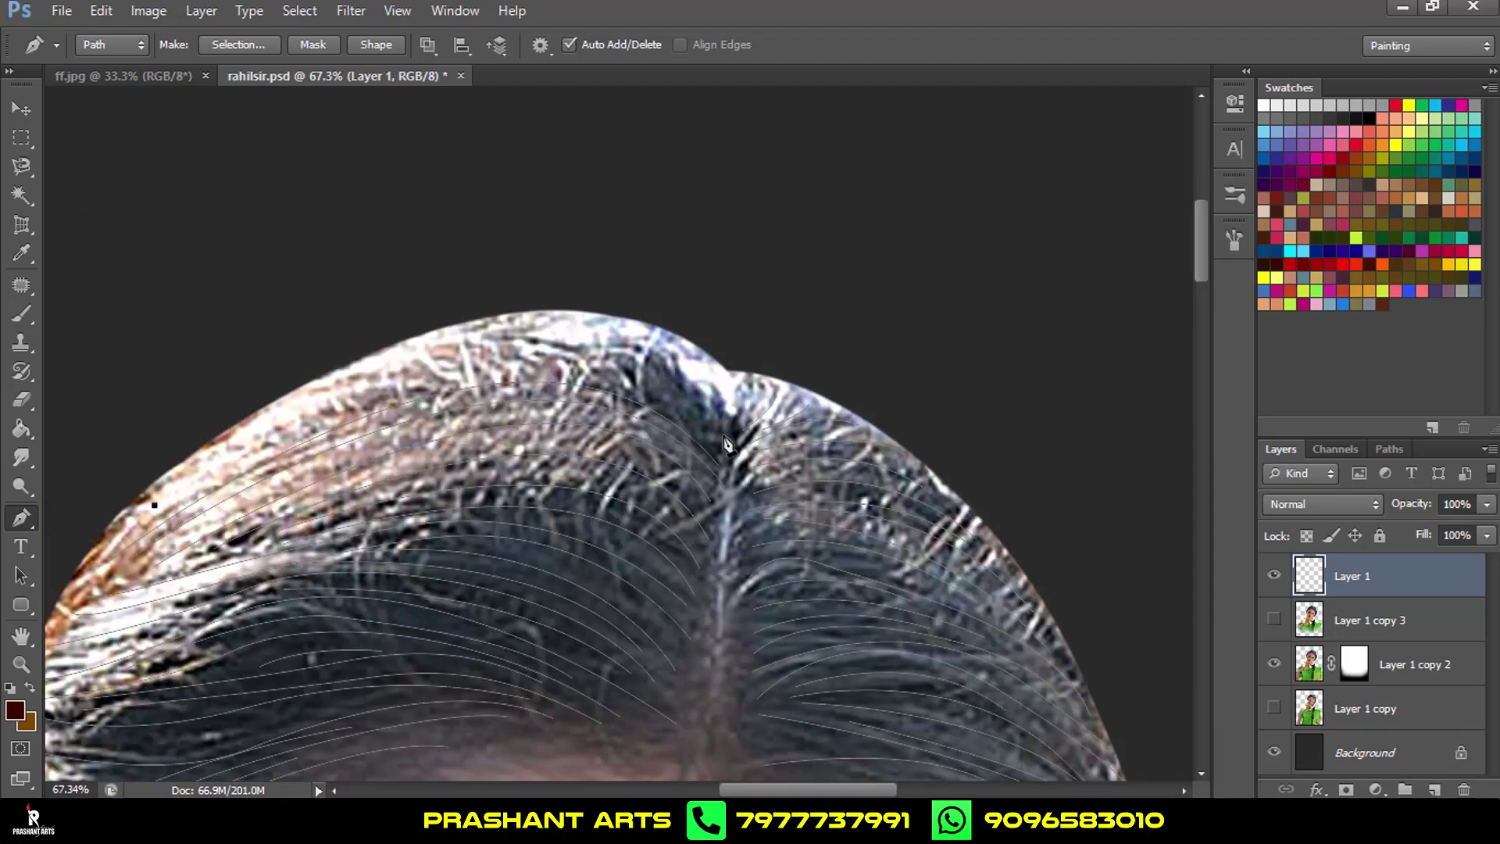
Curve strands from the hair edges to the crown and along the forehead hairline, removing stray anchors.
{"action": "left_click_drag", "start_coordinate": [726, 444], "coordinate": [526, 214]}
{"action": "left_click", "coordinate": [173, 473]}
{"action": "left_click_drag", "start_coordinate": [684, 388], "coordinate": [854, 577]}
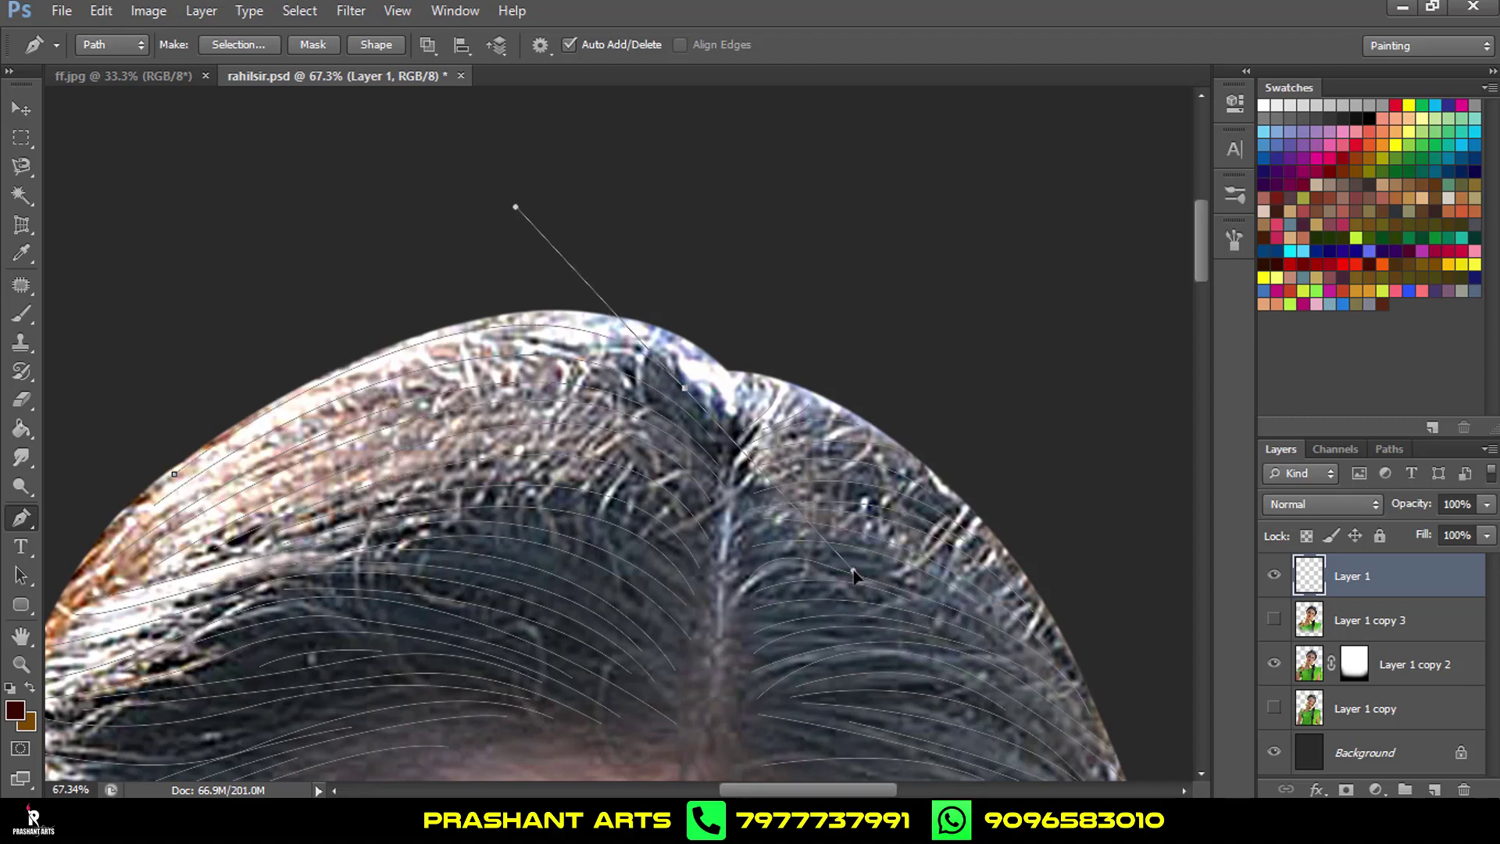
{"action": "key", "text": "Escape"}
{"action": "left_click_drag", "start_coordinate": [663, 385], "coordinate": [526, 257]}
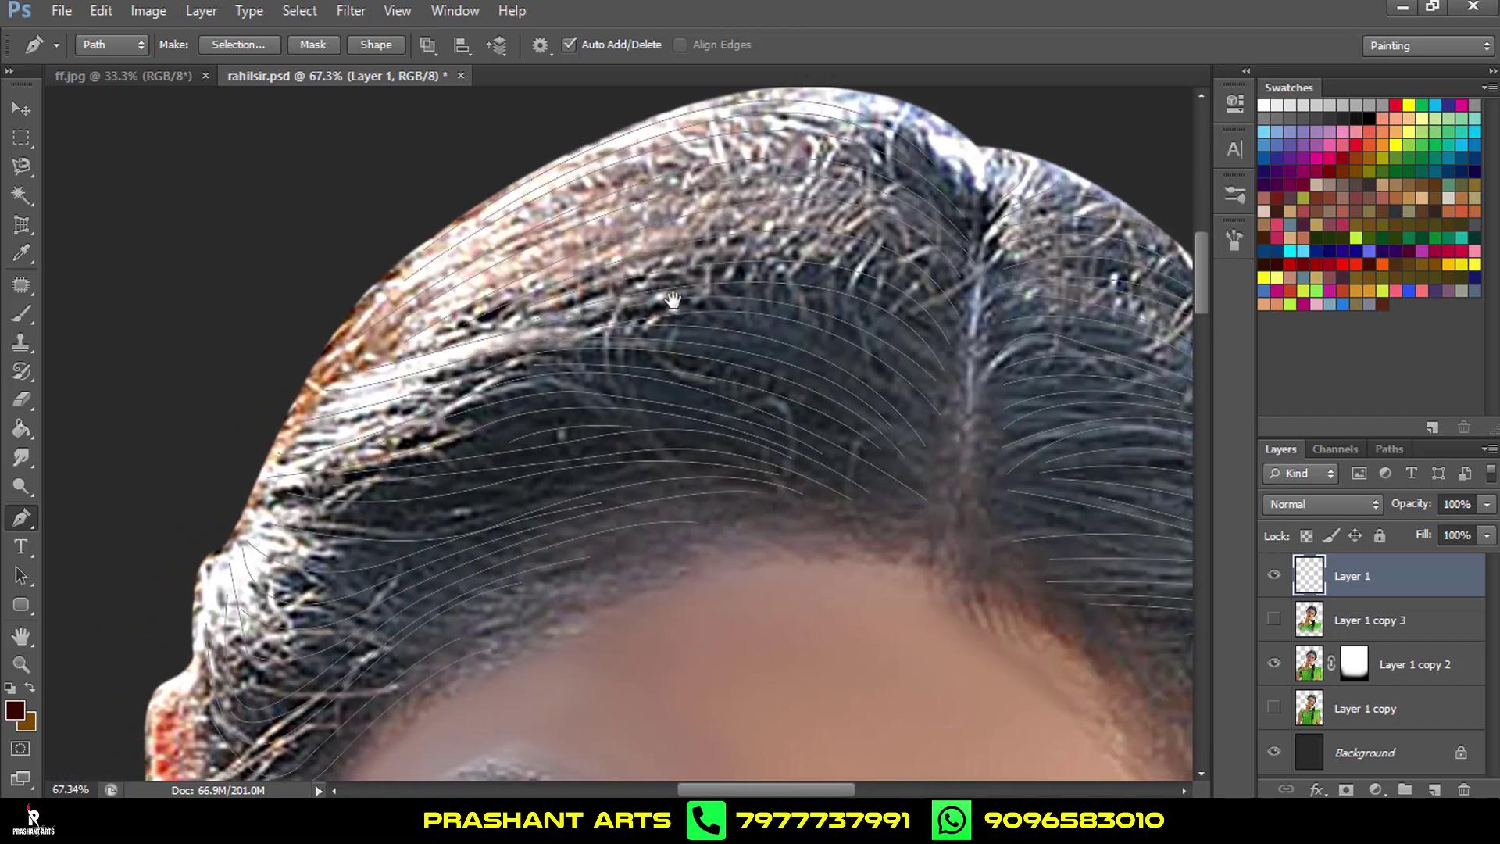
{"action": "left_click_drag", "start_coordinate": [725, 500], "coordinate": [677, 255]}
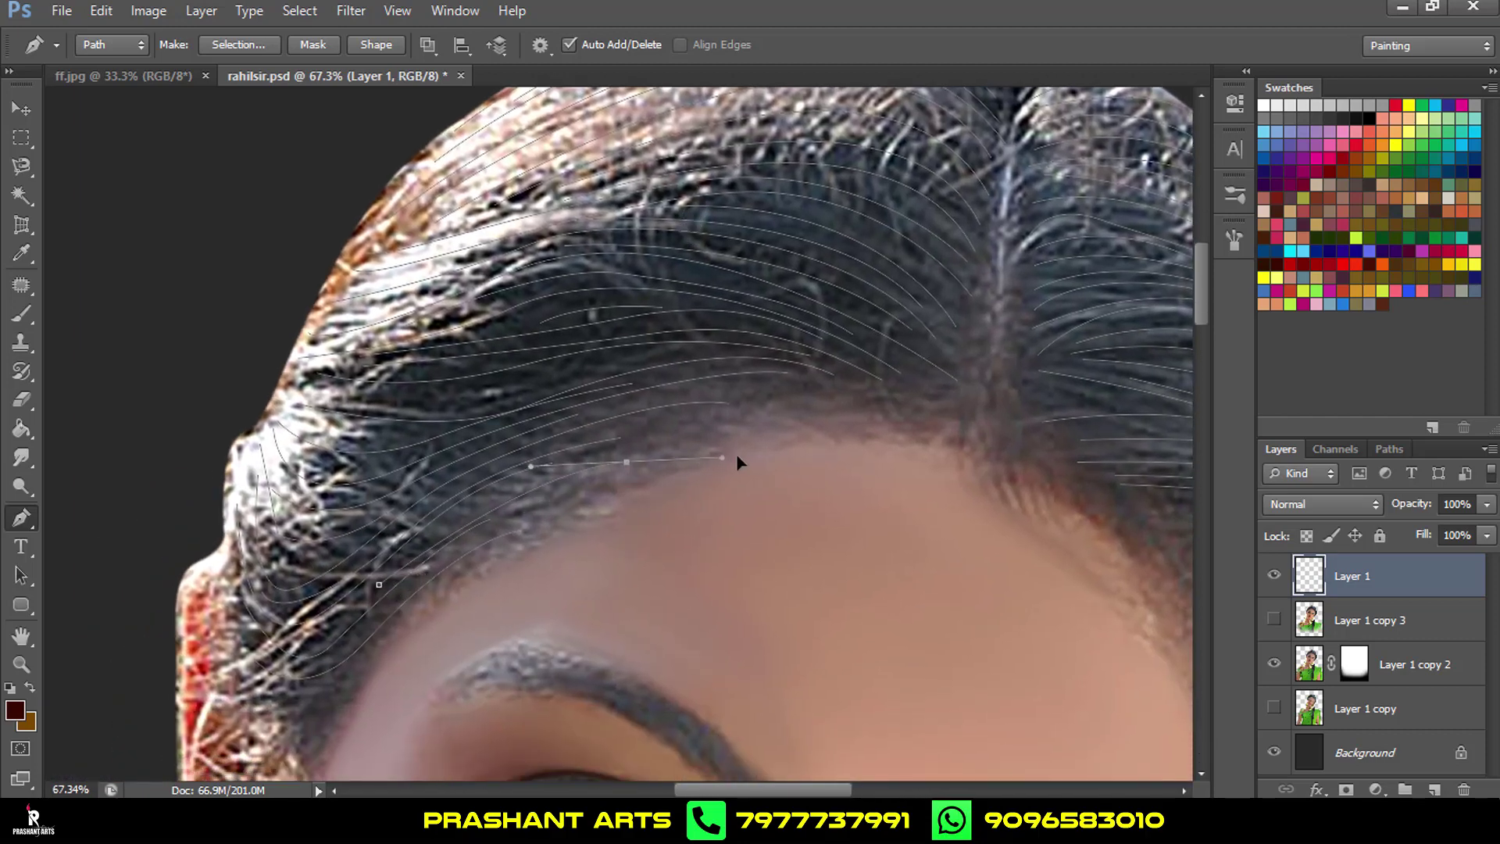
{"action": "key", "text": "Escape"}
{"action": "left_click", "coordinate": [860, 420], "text": "ctrl"}
{"action": "scroll", "coordinate": [863, 417], "scroll_direction": "down", "scroll_amount": 3}
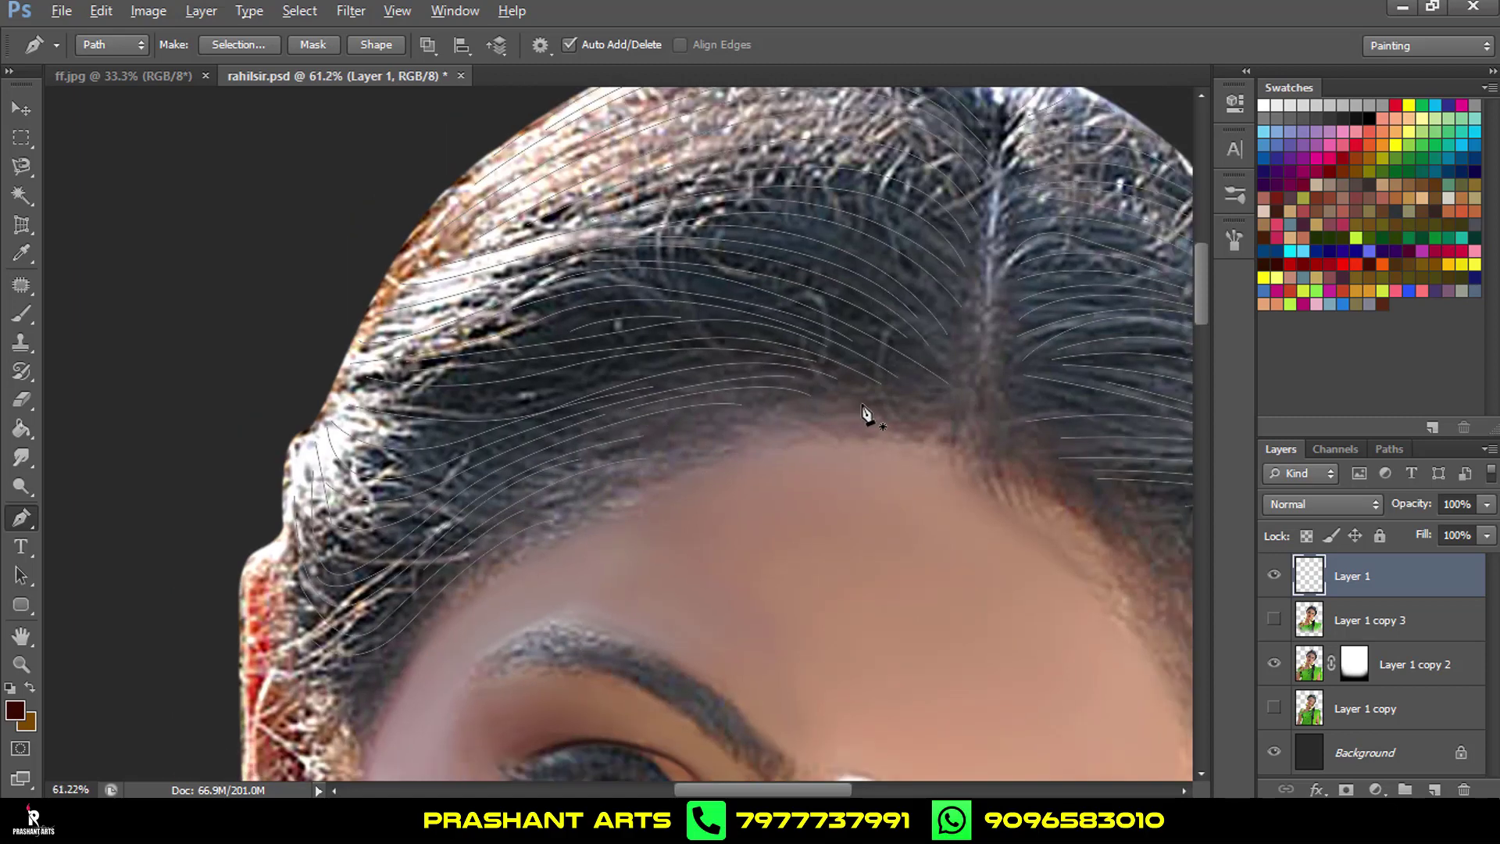
{"action": "scroll", "coordinate": [863, 416], "scroll_direction": "down", "scroll_amount": 4}
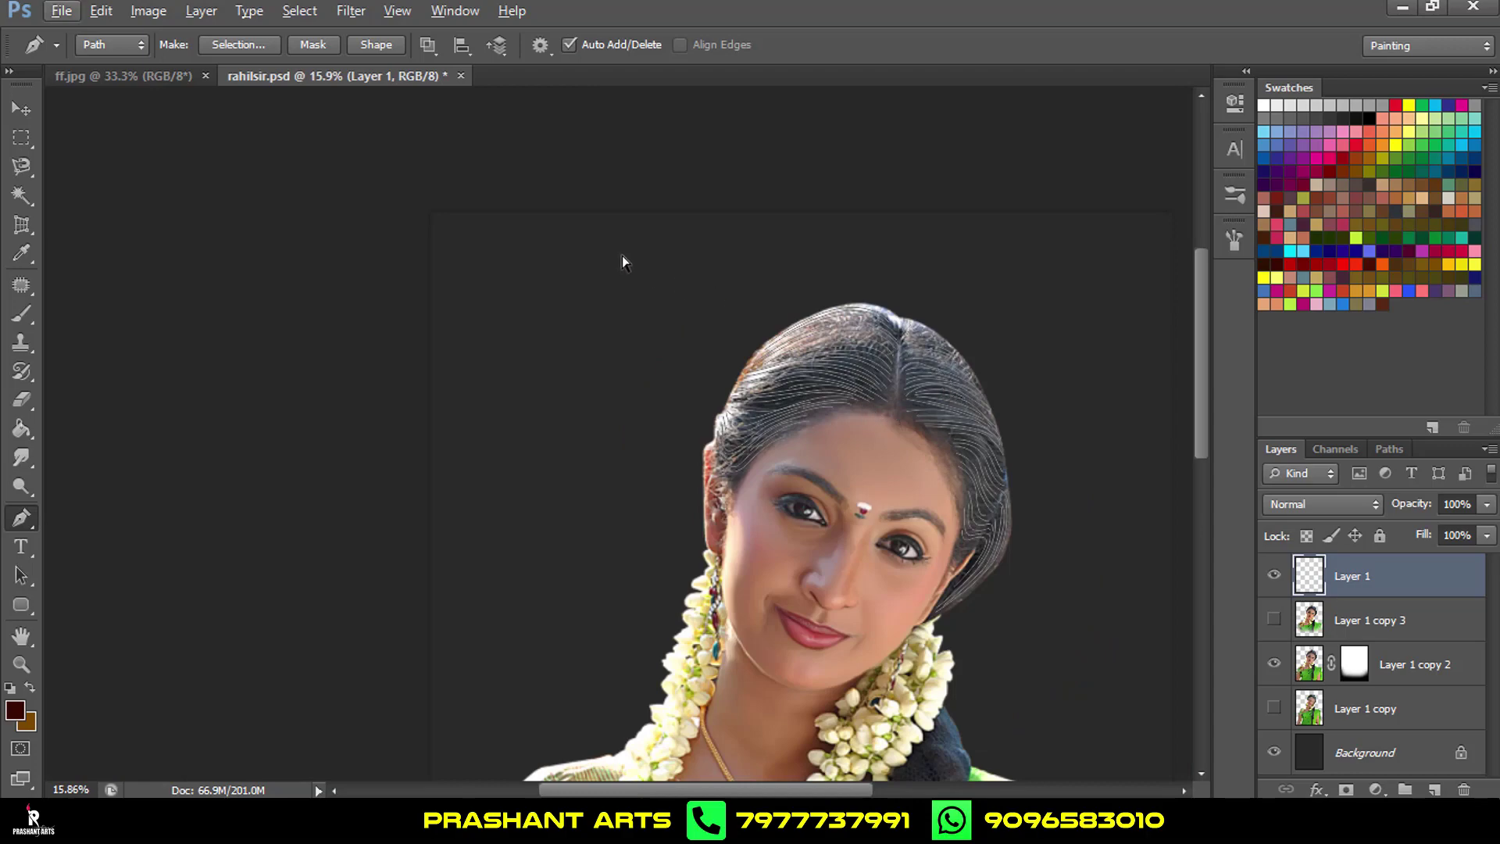
Select all the strand paths and set the Brush tool to a hard 5 px tip.
{"action": "left_click_drag", "start_coordinate": [622, 255], "coordinate": [1107, 728]}
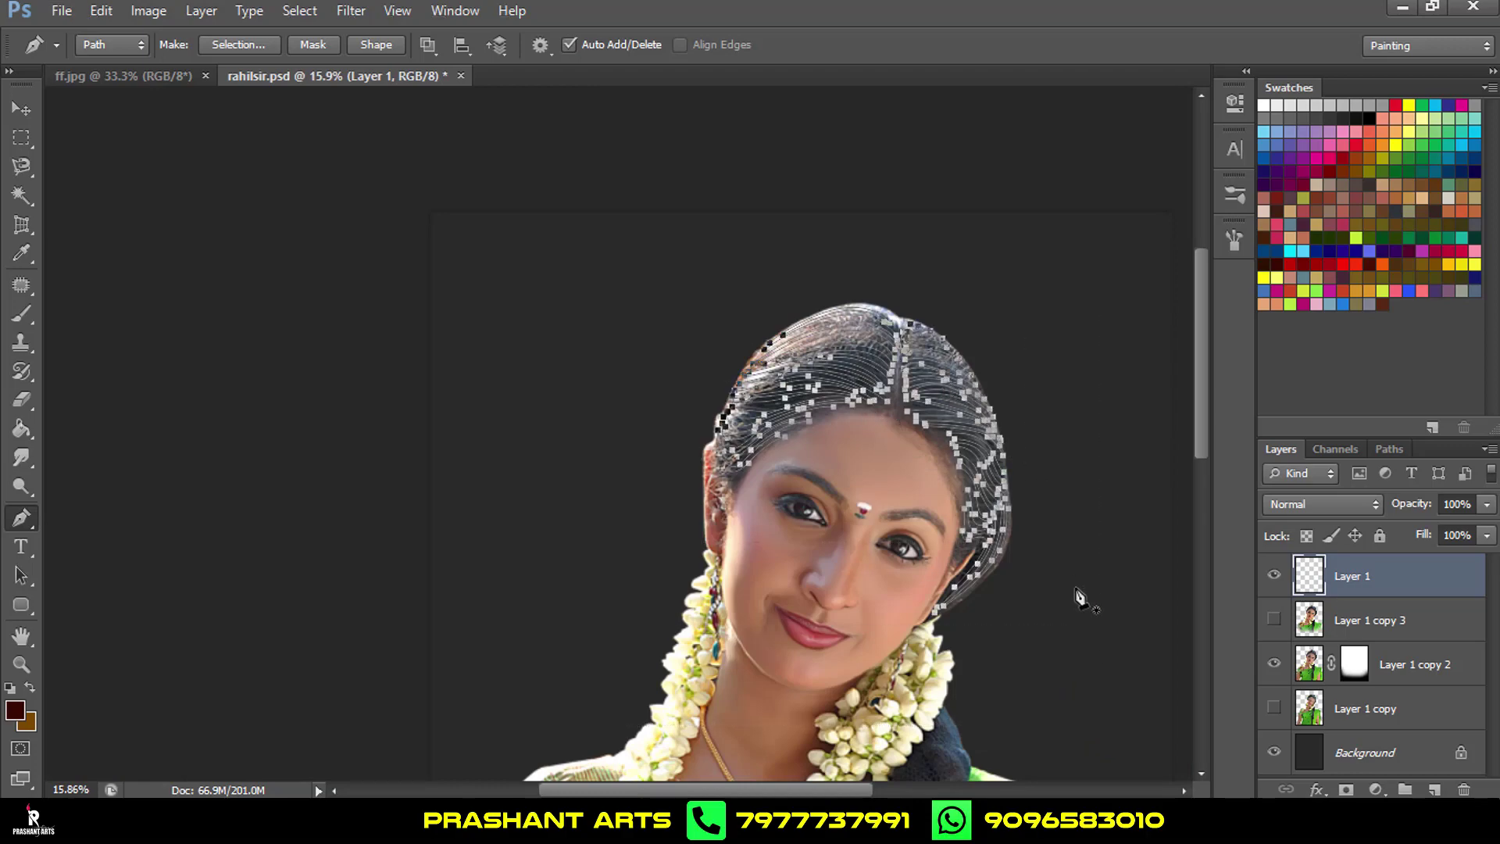
{"action": "left_click_drag", "start_coordinate": [1065, 581], "coordinate": [792, 515]}
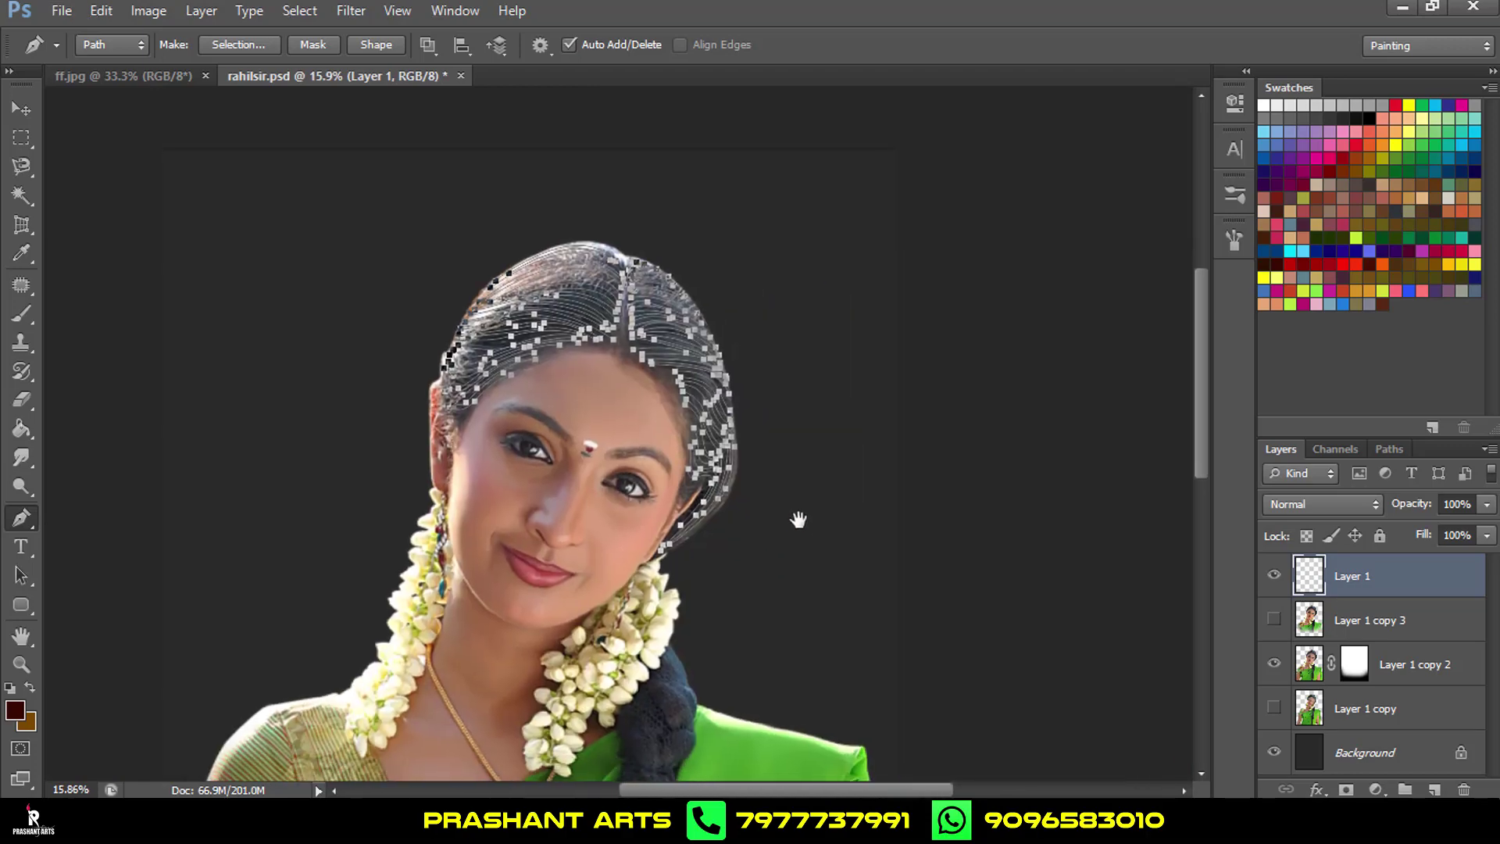
{"action": "left_click", "coordinate": [23, 314]}
{"action": "left_click", "coordinate": [110, 48]}
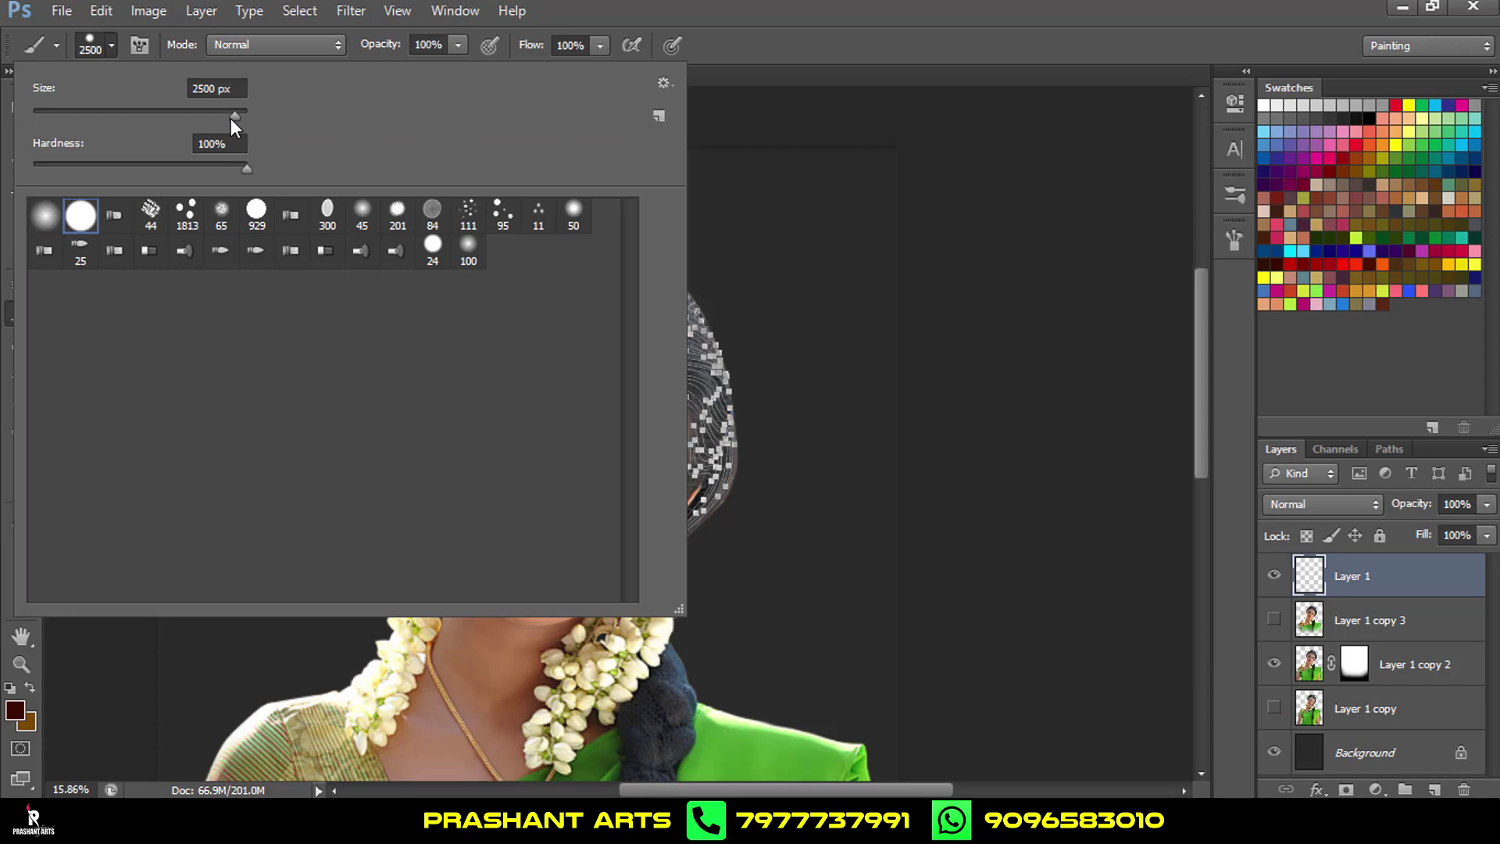
{"action": "left_click_drag", "start_coordinate": [232, 115], "coordinate": [56, 120]}
{"action": "type", "text": "5"}
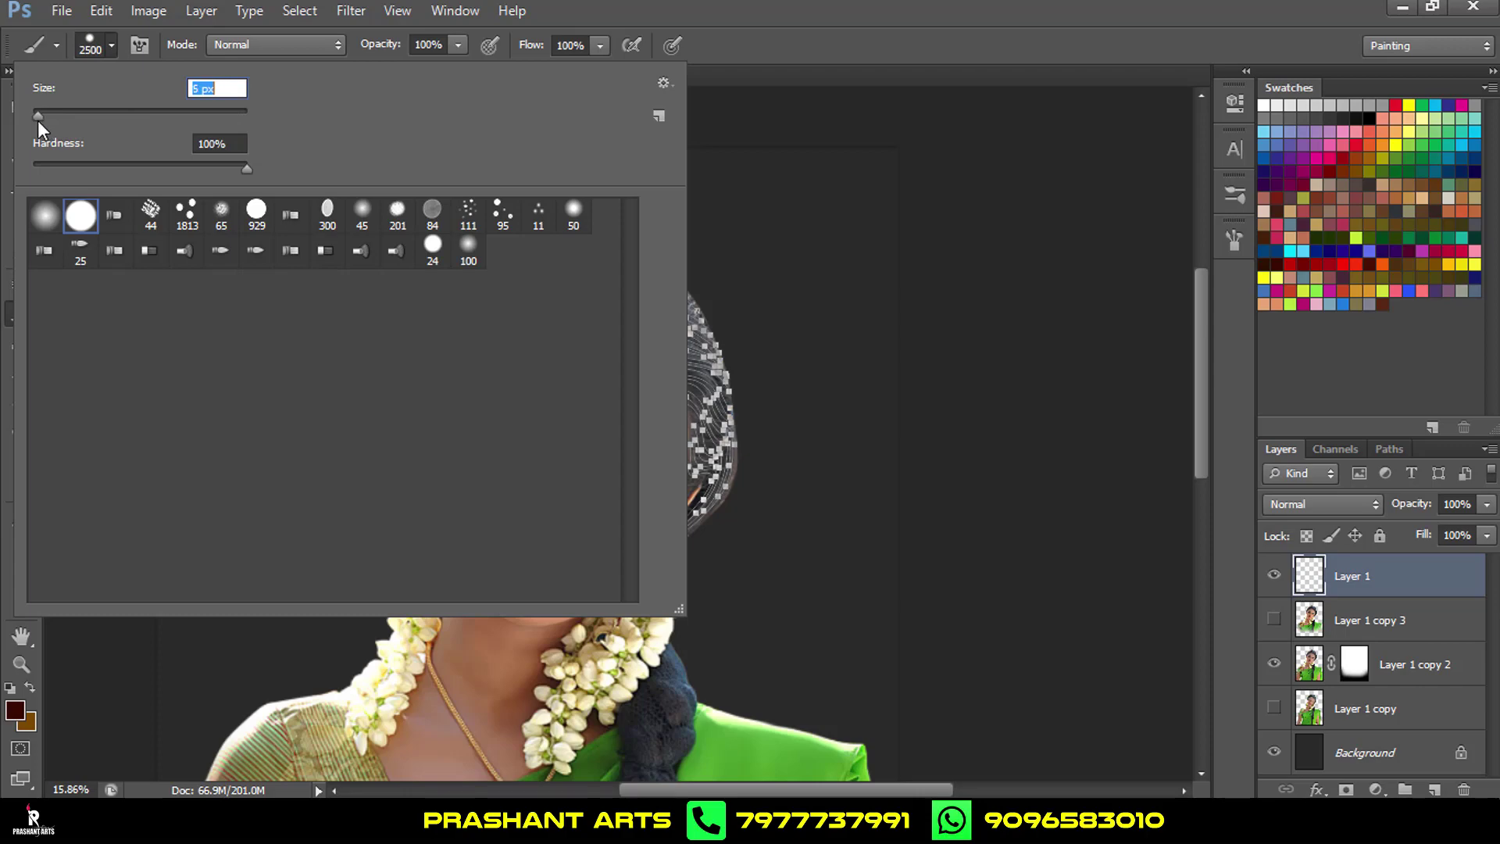
{"action": "key", "text": "Return"}
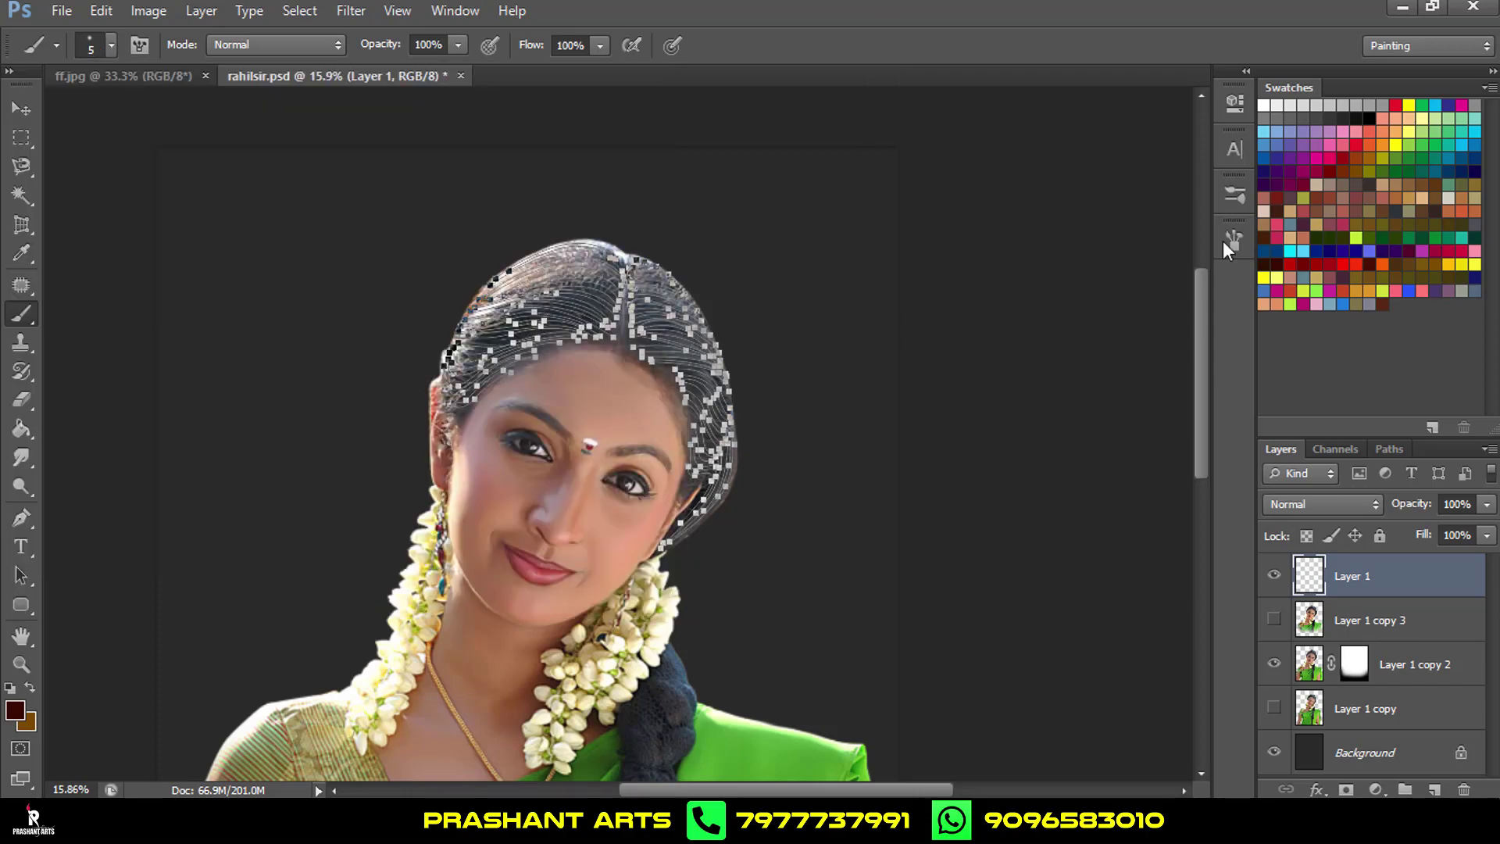
Pick light blue as the painting colour and return to the path tools.
{"action": "left_click", "coordinate": [1266, 107]}
{"action": "left_click", "coordinate": [1264, 131]}
{"action": "left_click", "coordinate": [19, 519]}
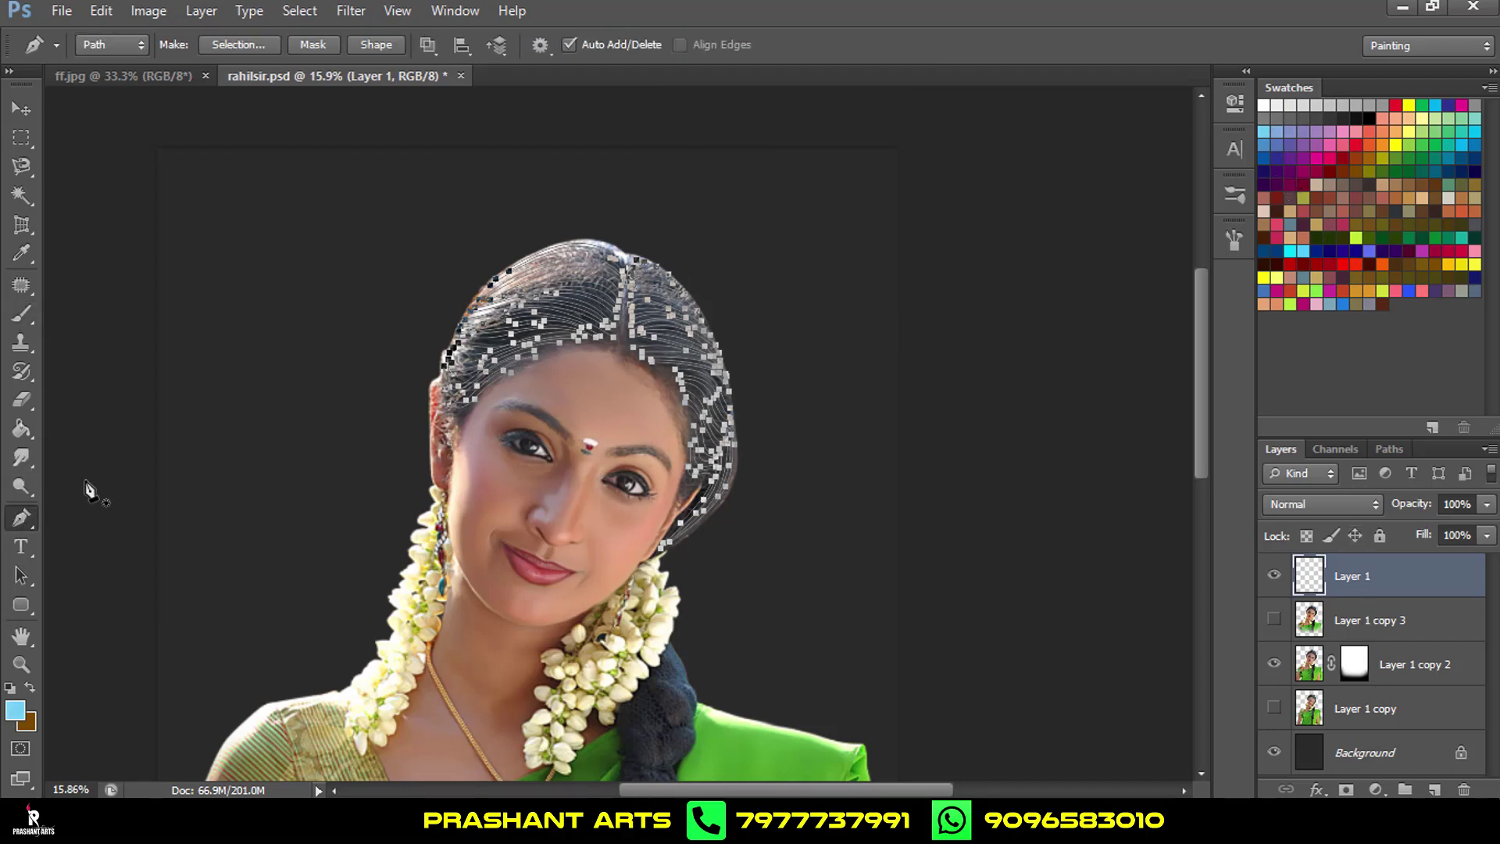
{"action": "left_click", "coordinate": [34, 317]}
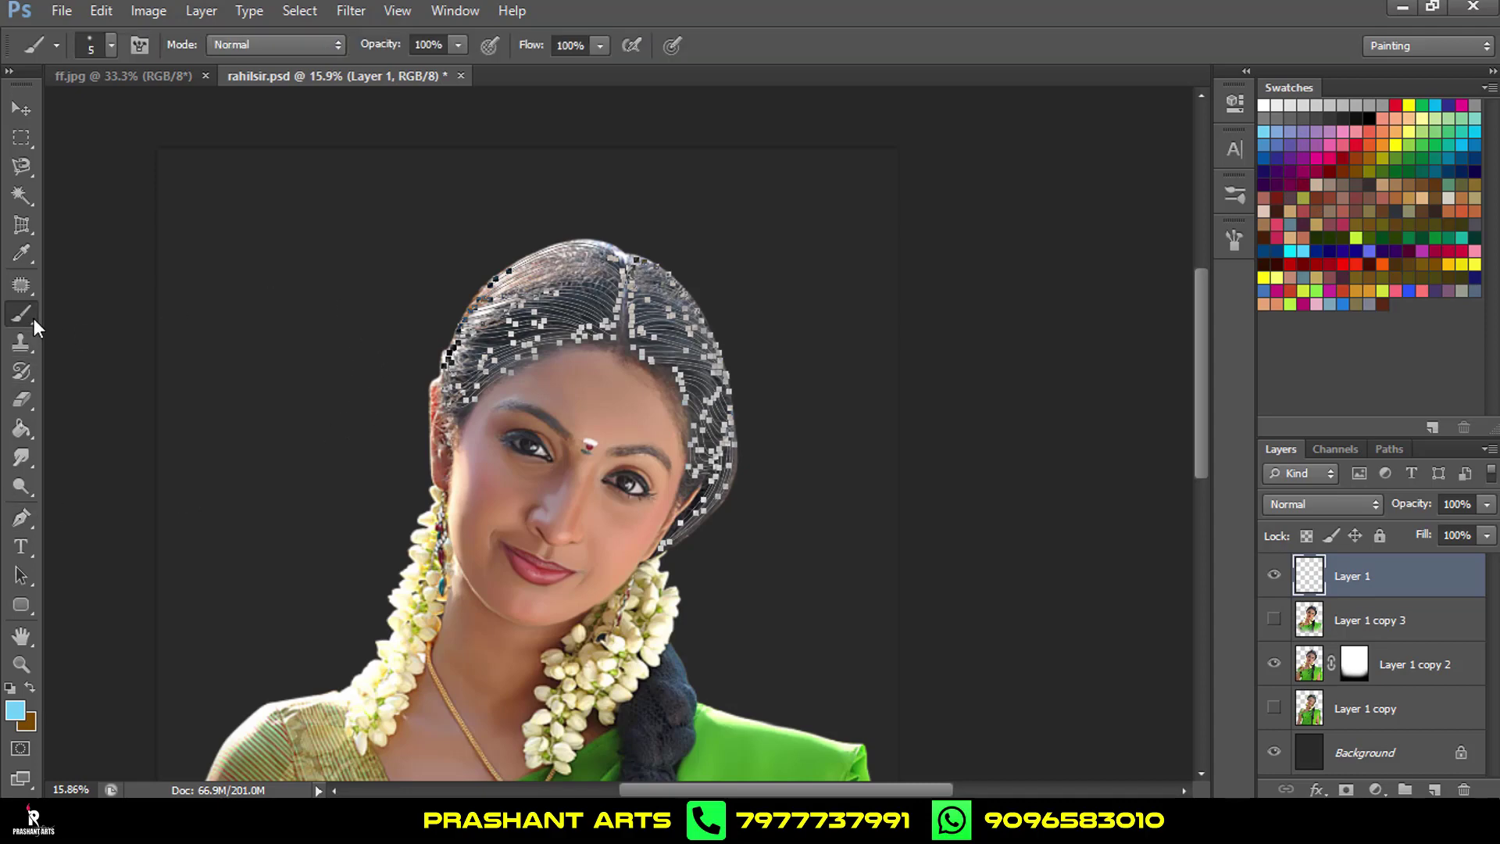
{"action": "left_click", "coordinate": [21, 518]}
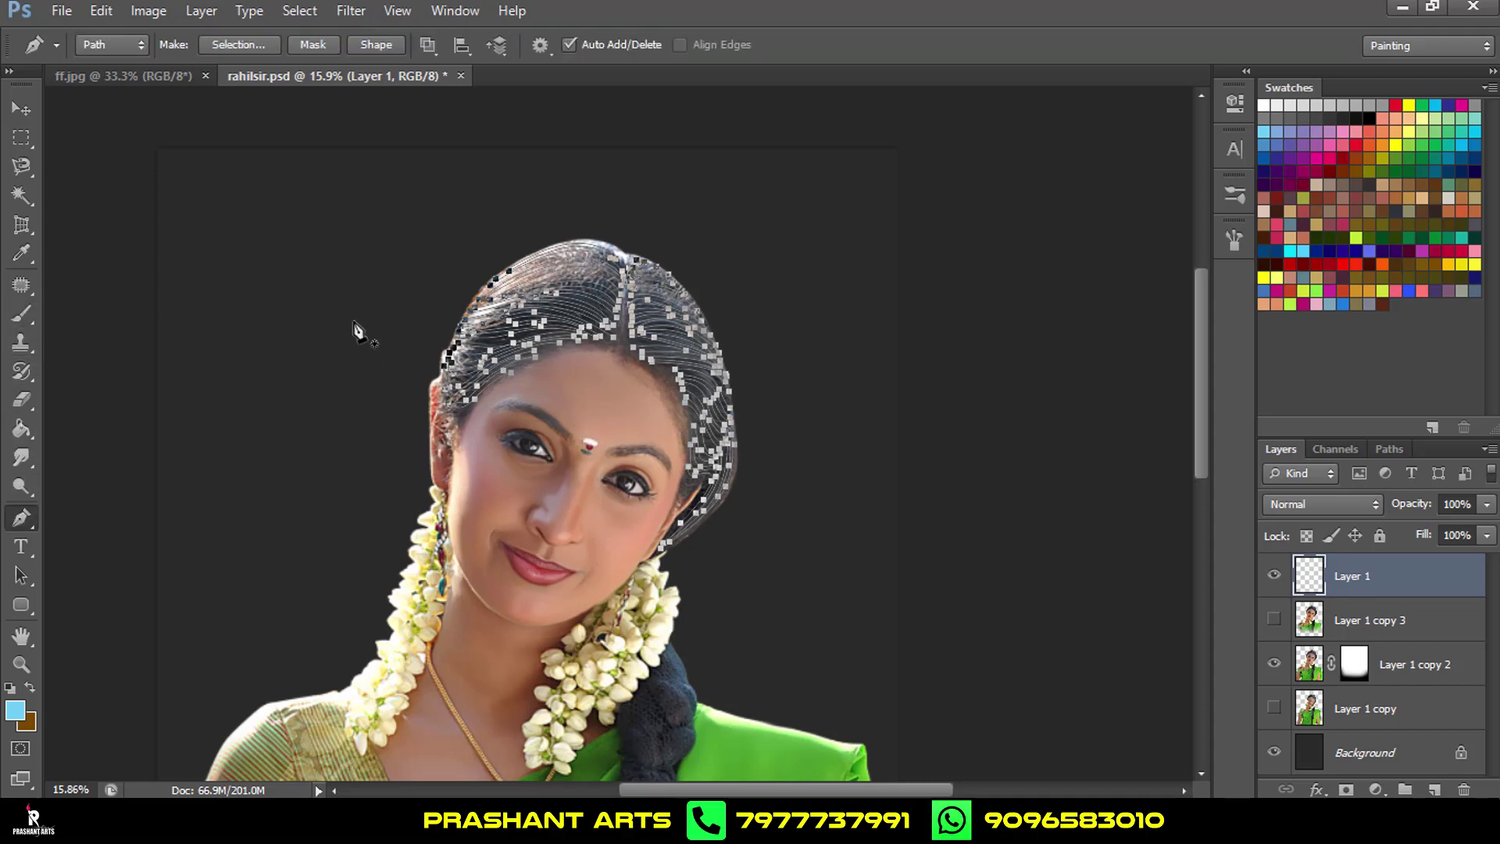
Stroke the hair paths with the brush, deselect, and zoom in to check the strands.
{"action": "right_click", "coordinate": [820, 536]}
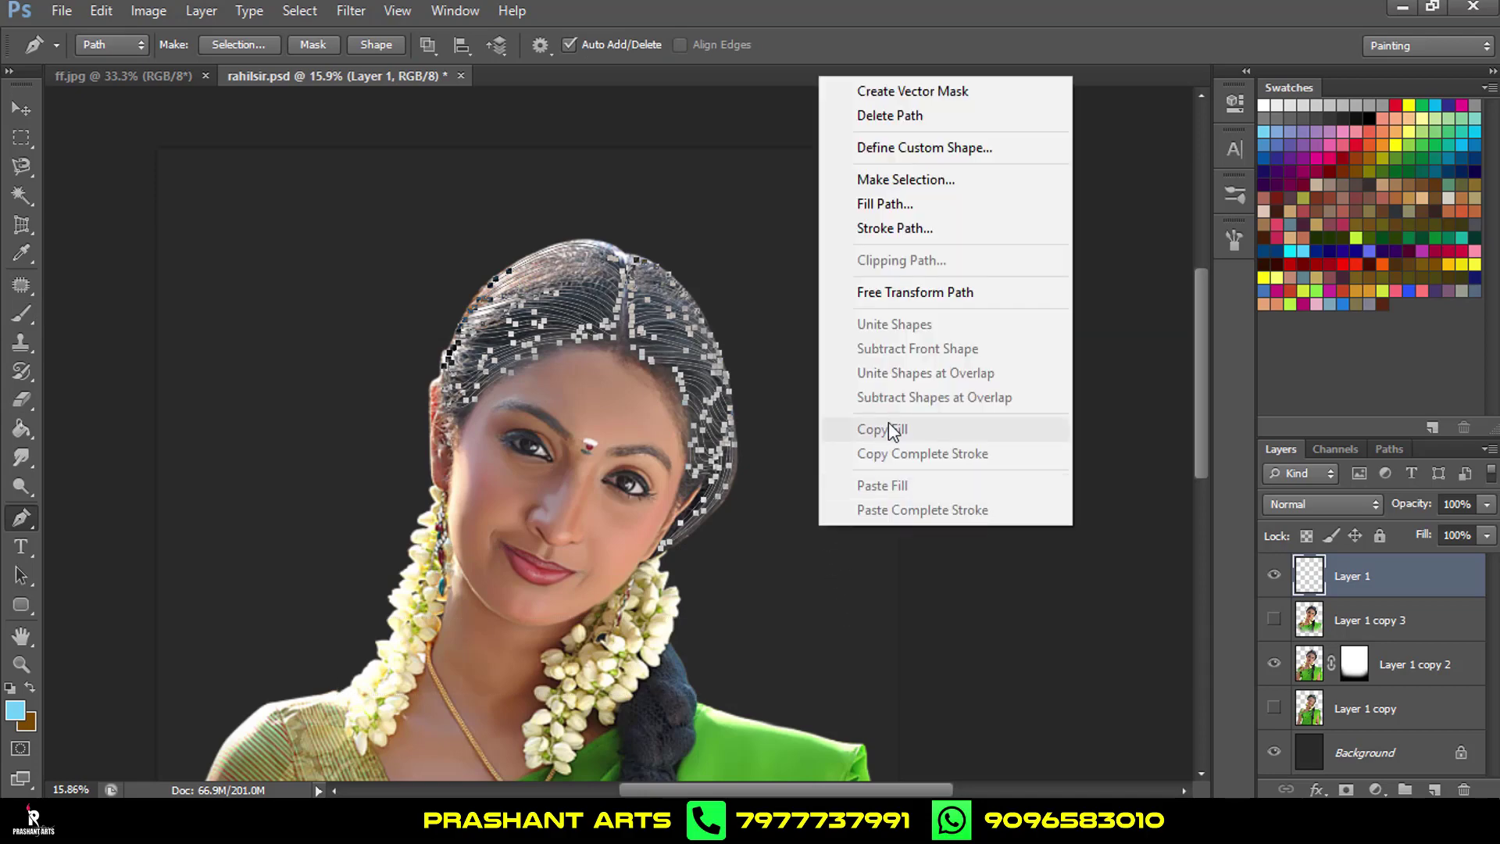
{"action": "left_click", "coordinate": [913, 228]}
{"action": "left_click", "coordinate": [891, 273]}
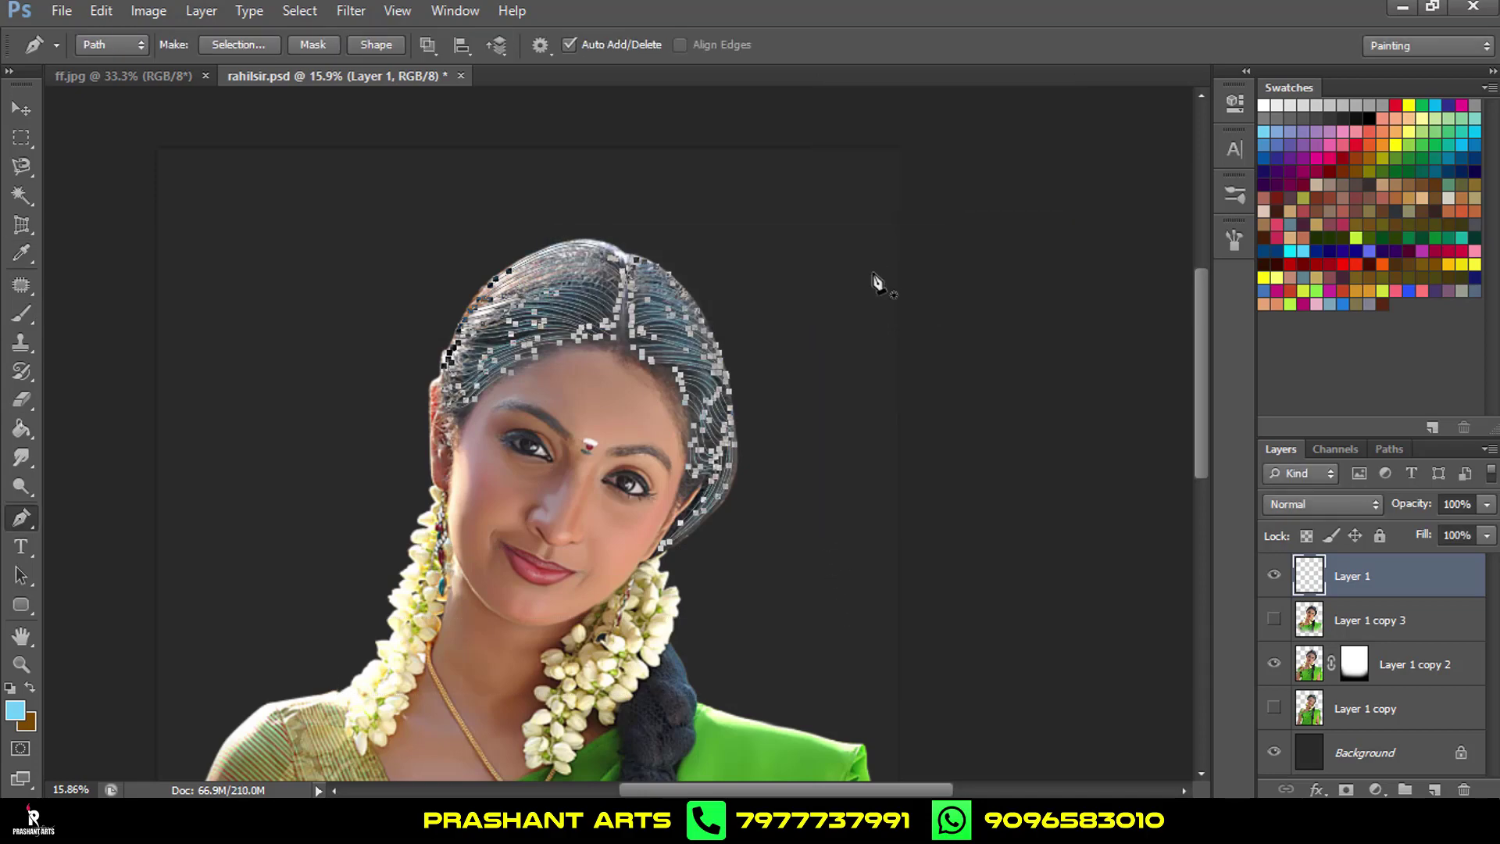
{"action": "left_click", "coordinate": [14, 109]}
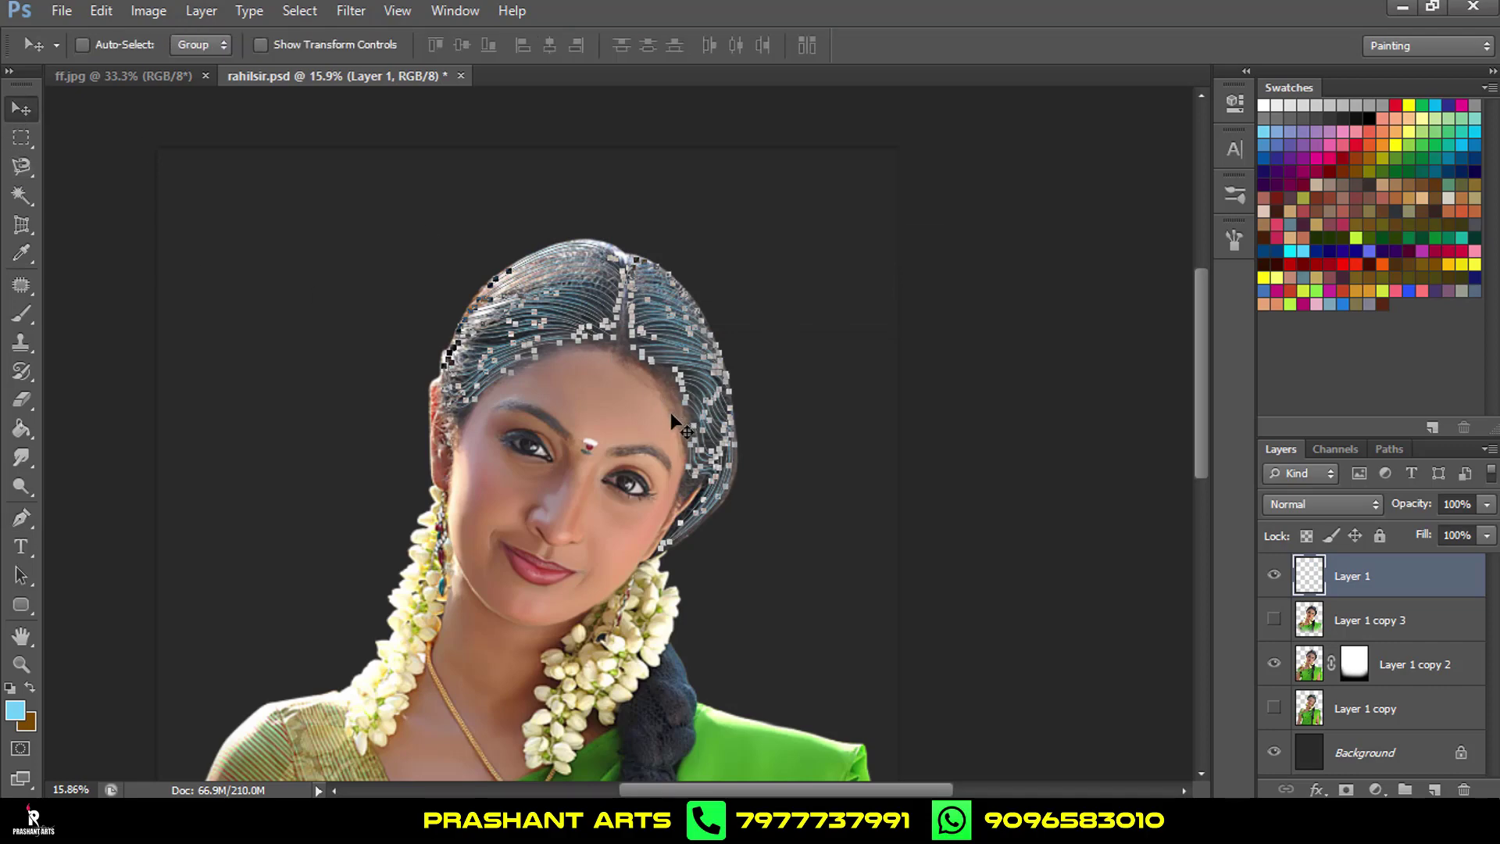
{"action": "key", "text": "ctrl+d"}
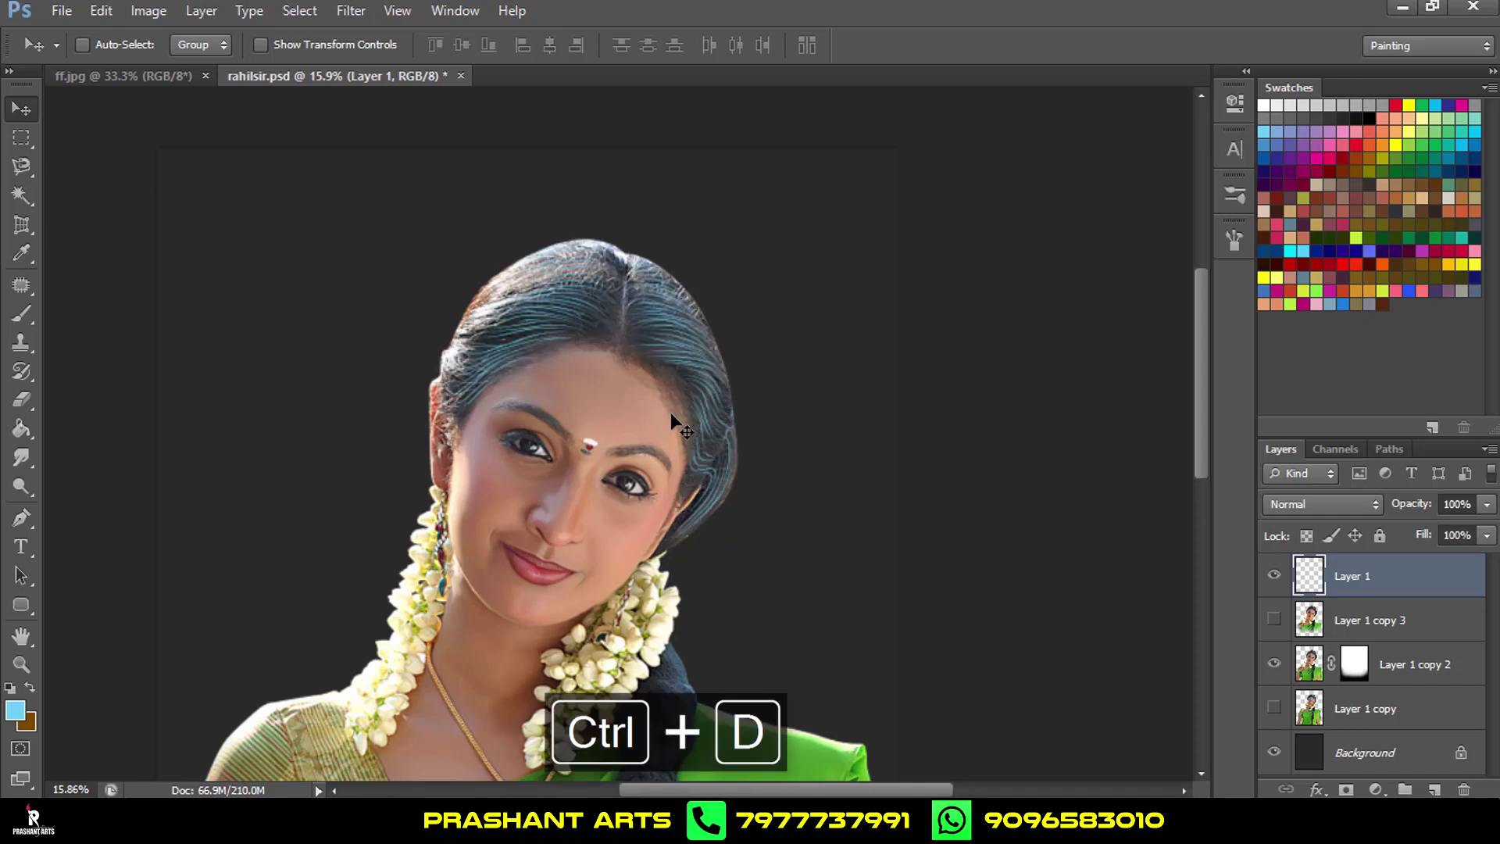
{"action": "scroll", "coordinate": [641, 355], "scroll_direction": "up", "scroll_amount": 2}
{"action": "scroll", "coordinate": [625, 344], "scroll_direction": "up", "scroll_amount": 3}
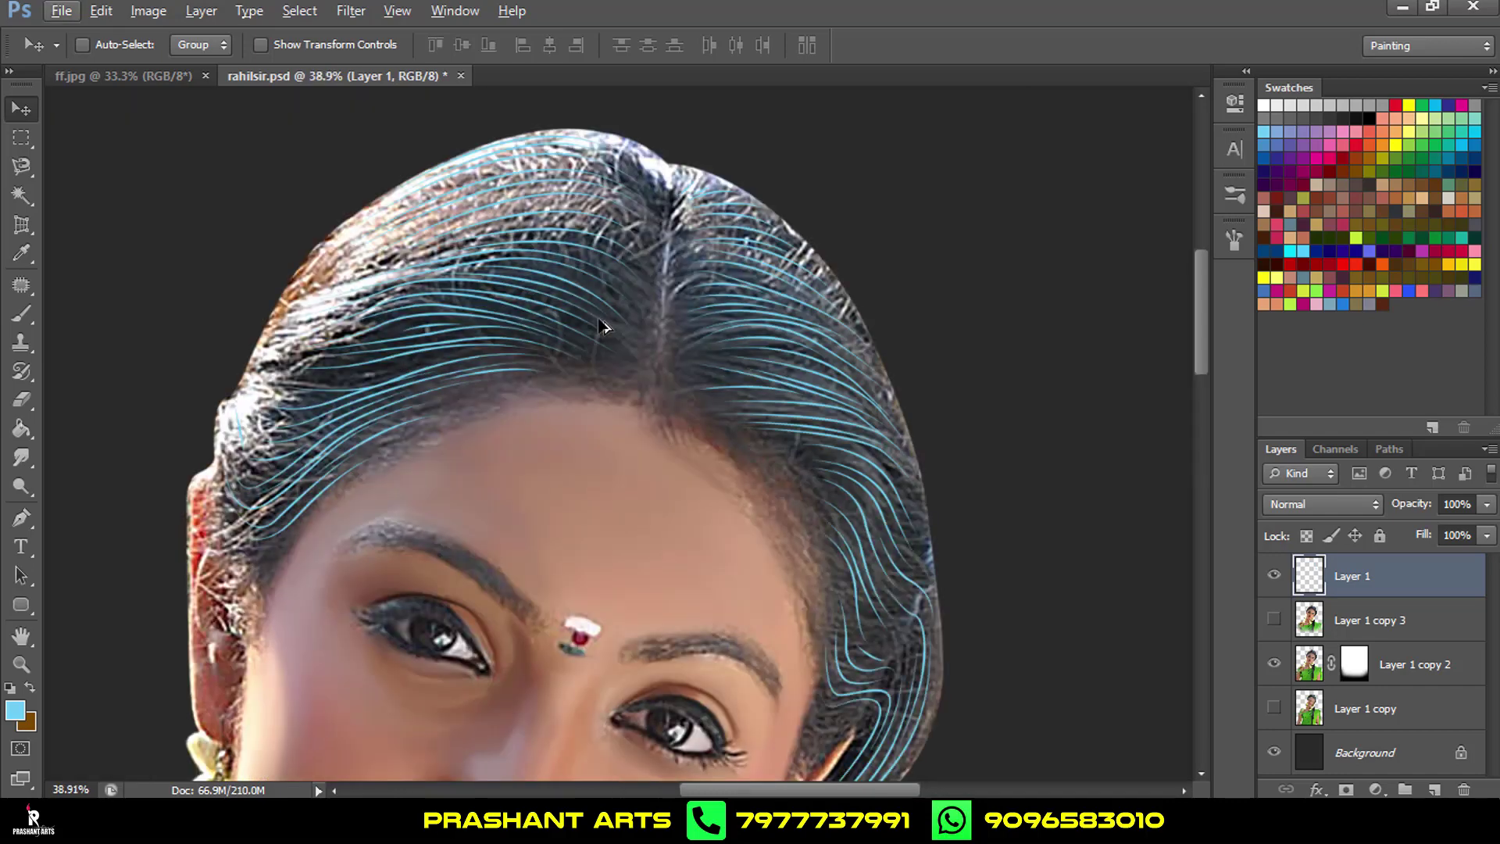
Show Layer 1 copy 3 and stroke all the hair paths with the brush a second time.
{"action": "left_click", "coordinate": [1275, 620]}
{"action": "scroll", "coordinate": [625, 234], "scroll_direction": "down", "scroll_amount": 3}
{"action": "left_click", "coordinate": [21, 518]}
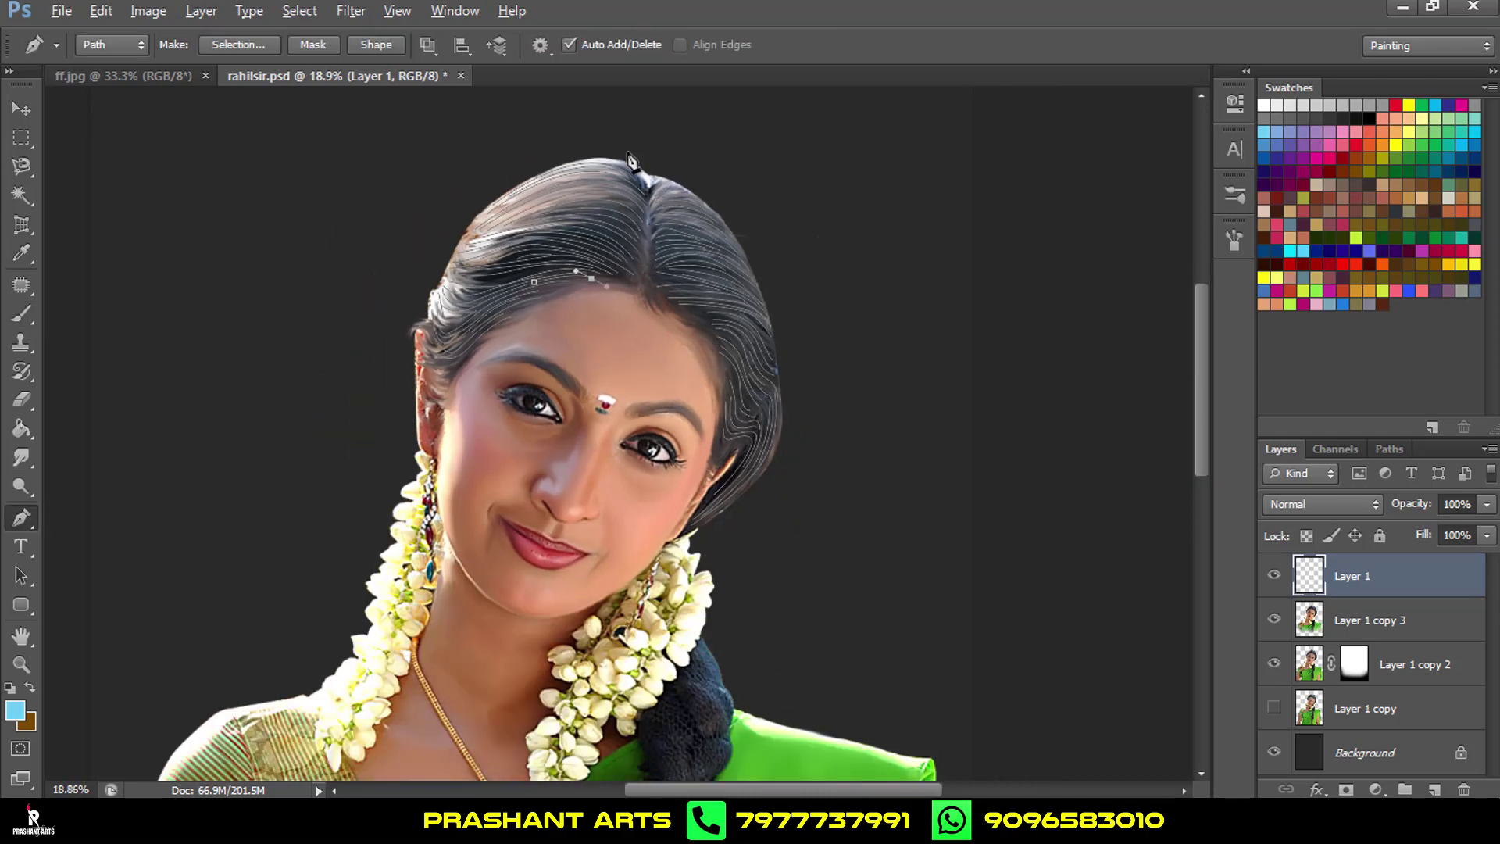
{"action": "left_click_drag", "start_coordinate": [369, 120], "coordinate": [876, 625]}
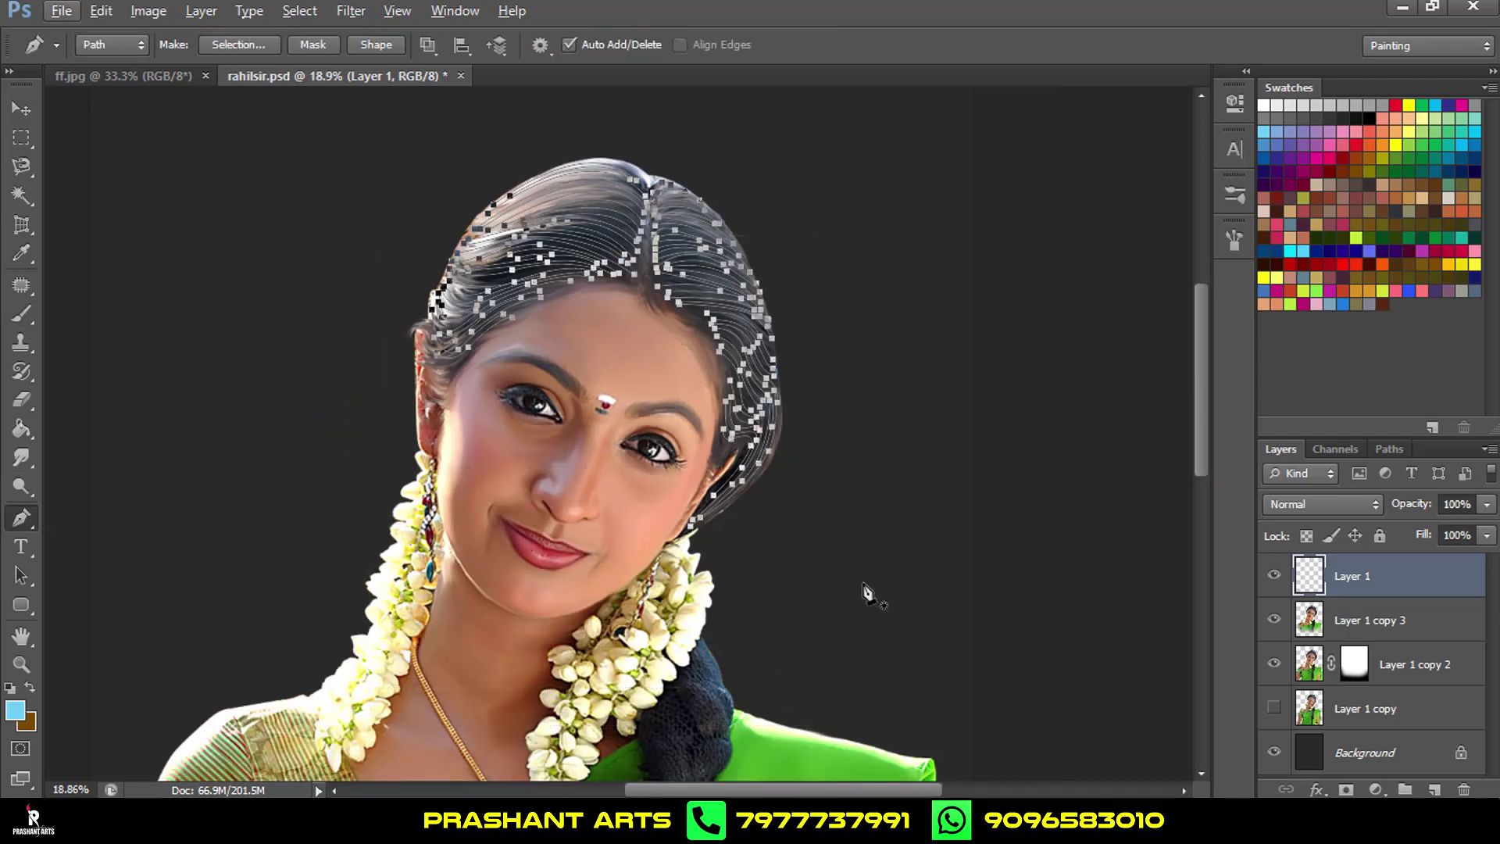
{"action": "right_click", "coordinate": [841, 500]}
{"action": "left_click", "coordinate": [982, 184]}
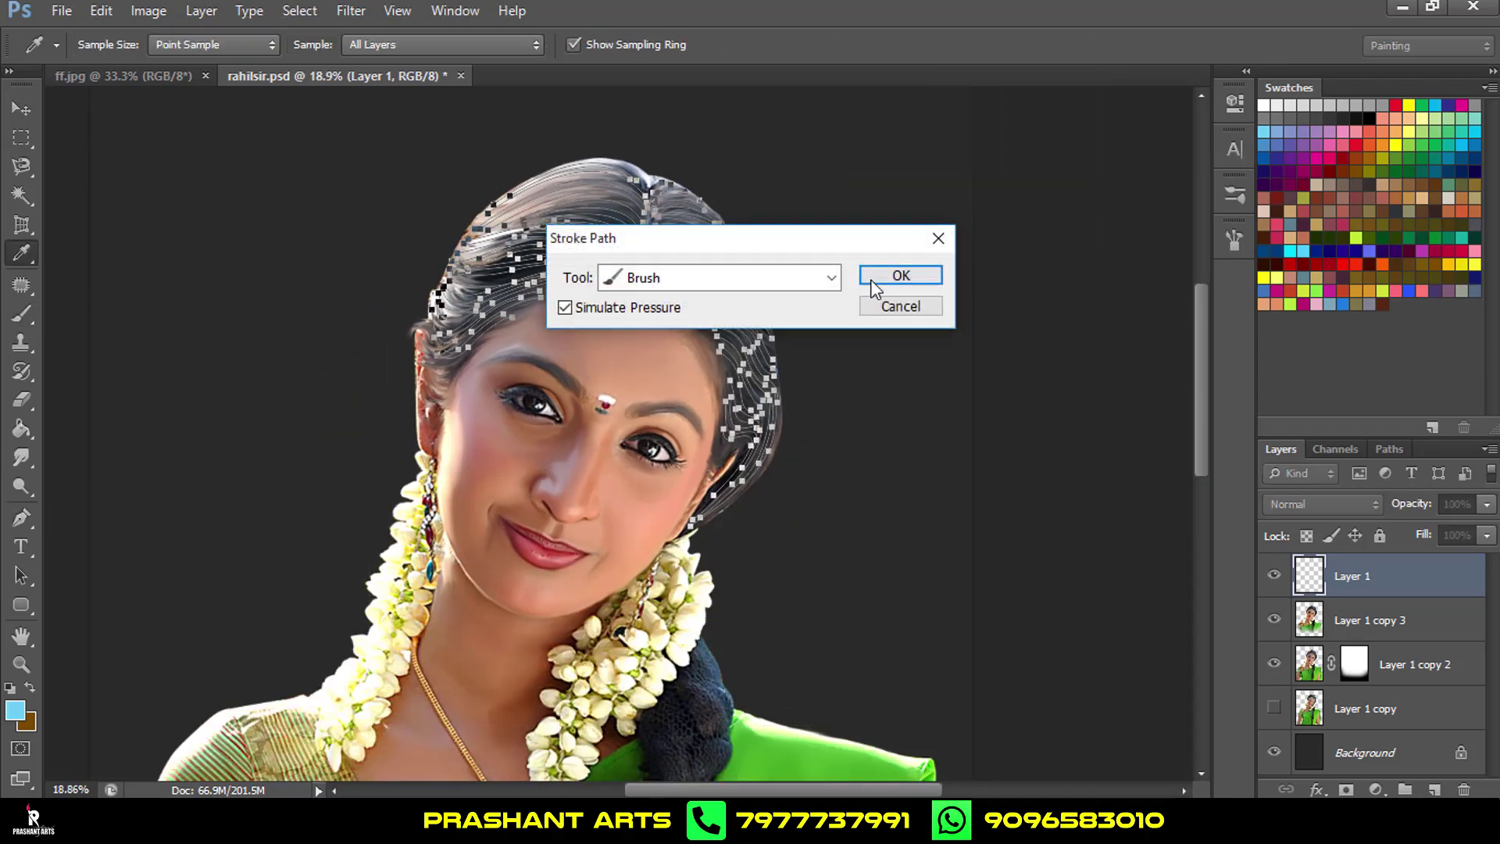
{"action": "left_click", "coordinate": [872, 281]}
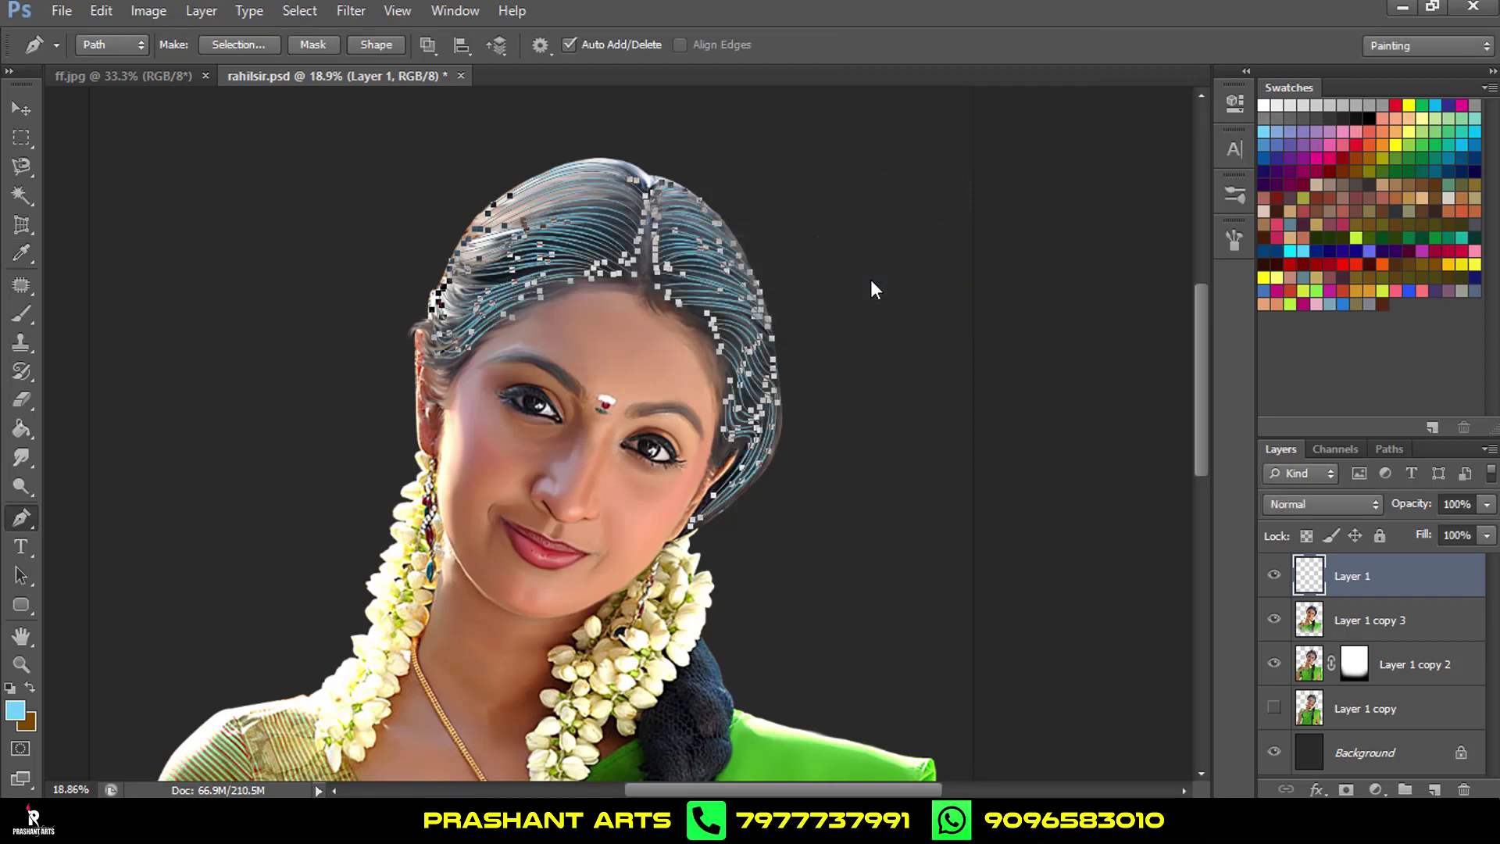
{"action": "key", "text": "Return"}
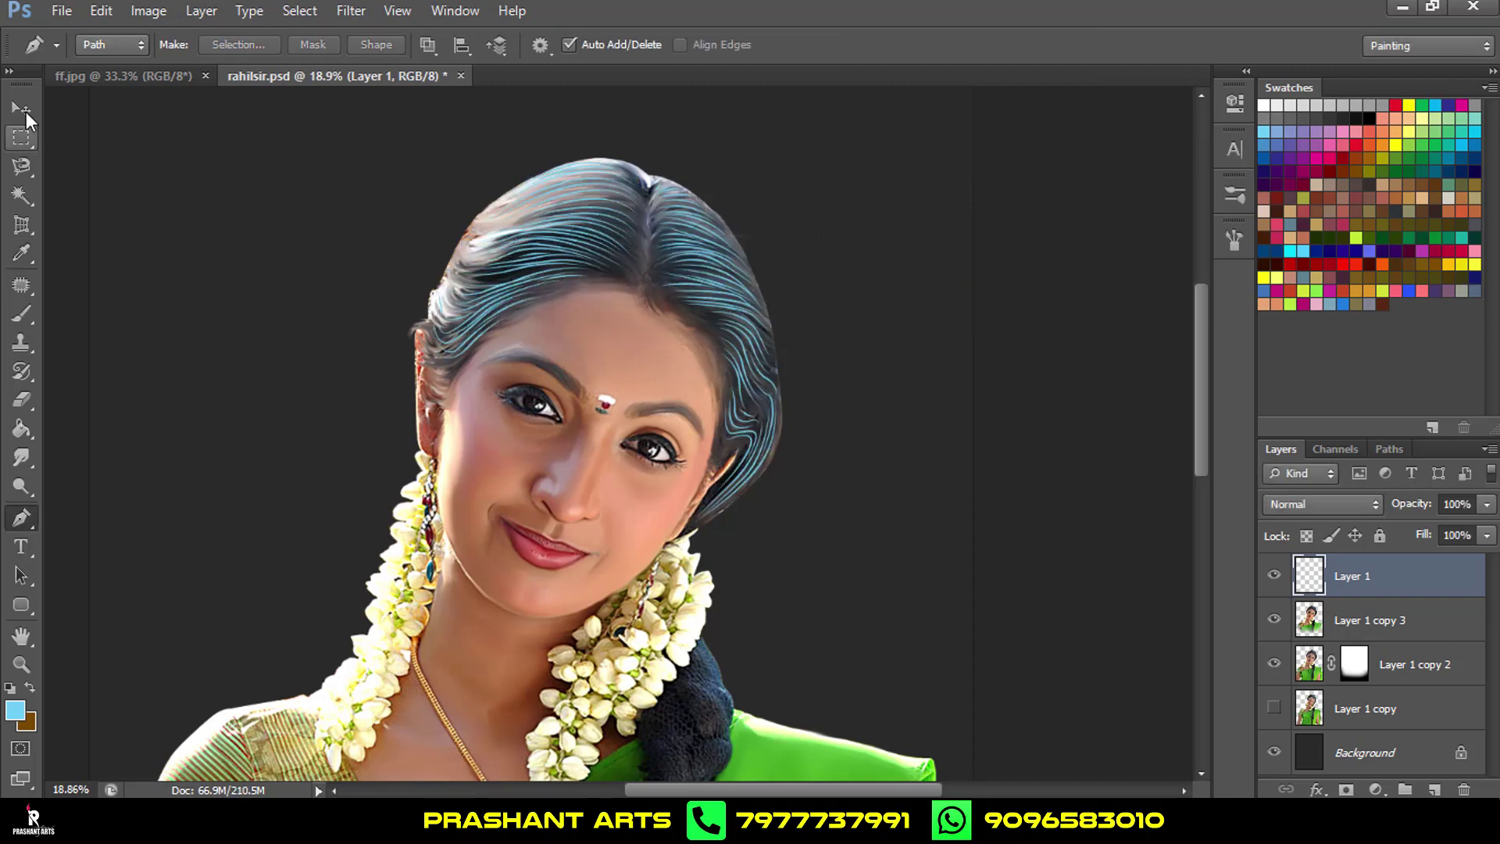
{"action": "left_click", "coordinate": [26, 111]}
{"action": "scroll", "coordinate": [786, 267], "scroll_direction": "up", "scroll_amount": 1, "text": "alt"}
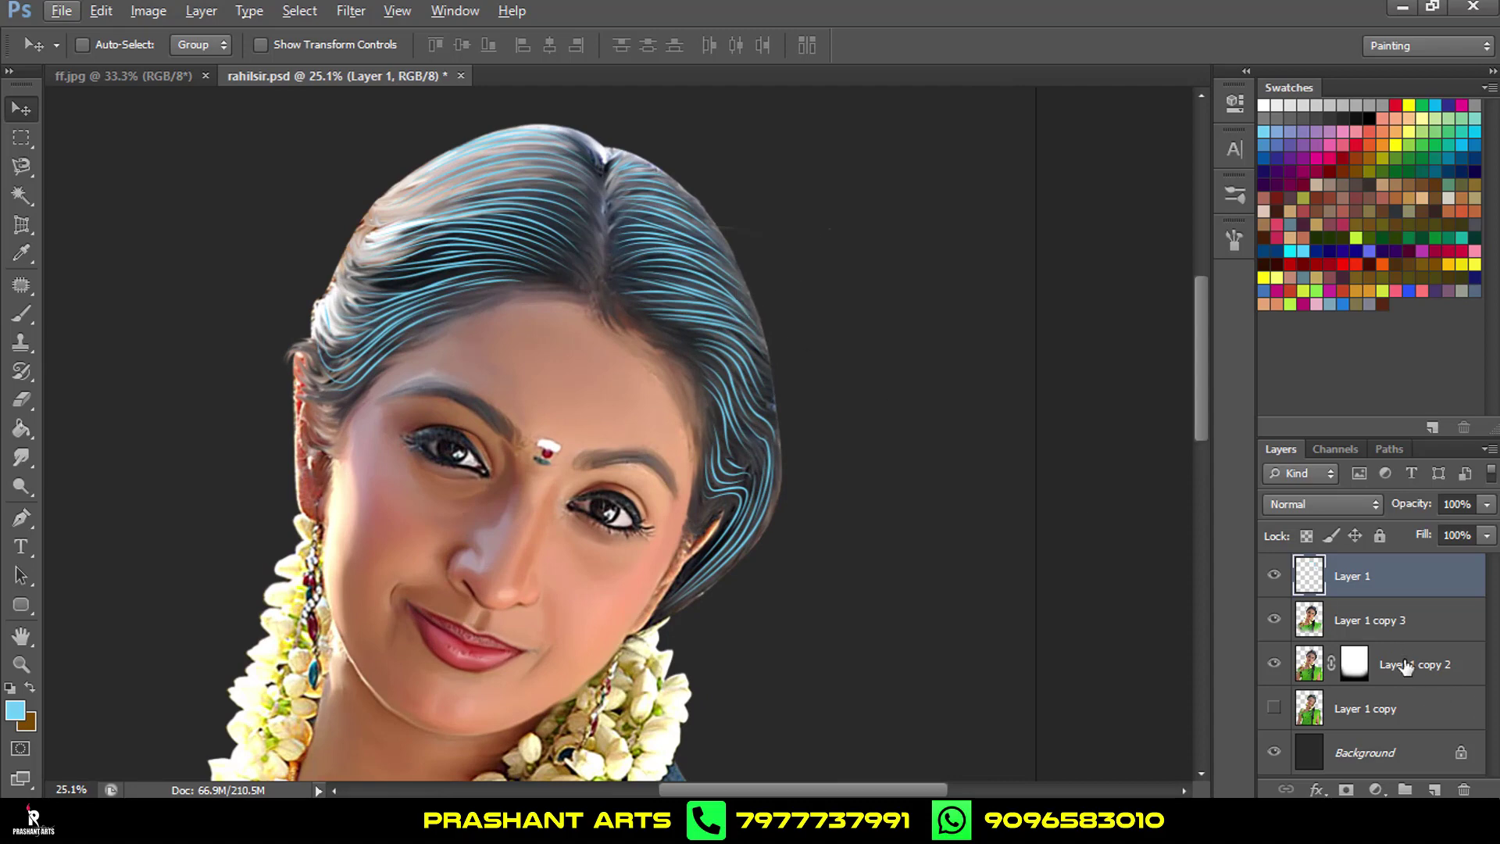
Burn the hair top and right edge on Layer 1 copy 3 with an 800 px brush within the figure selection.
{"action": "left_click", "coordinate": [1360, 622]}
{"action": "left_click", "coordinate": [22, 486]}
{"action": "right_click", "coordinate": [21, 486]}
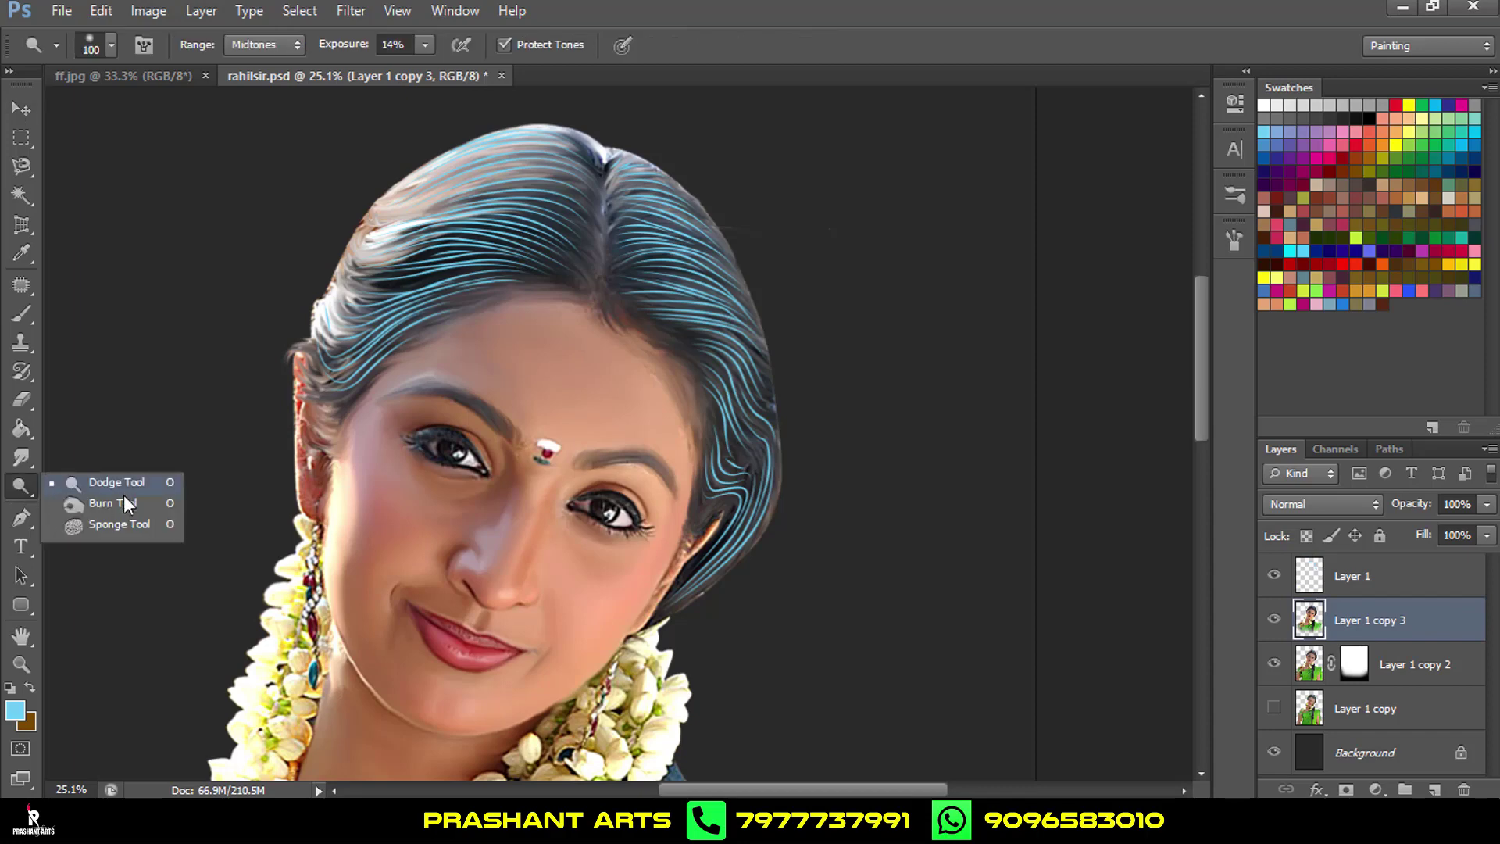
{"action": "left_click", "coordinate": [110, 504]}
{"action": "left_click", "coordinate": [1309, 620], "text": "ctrl"}
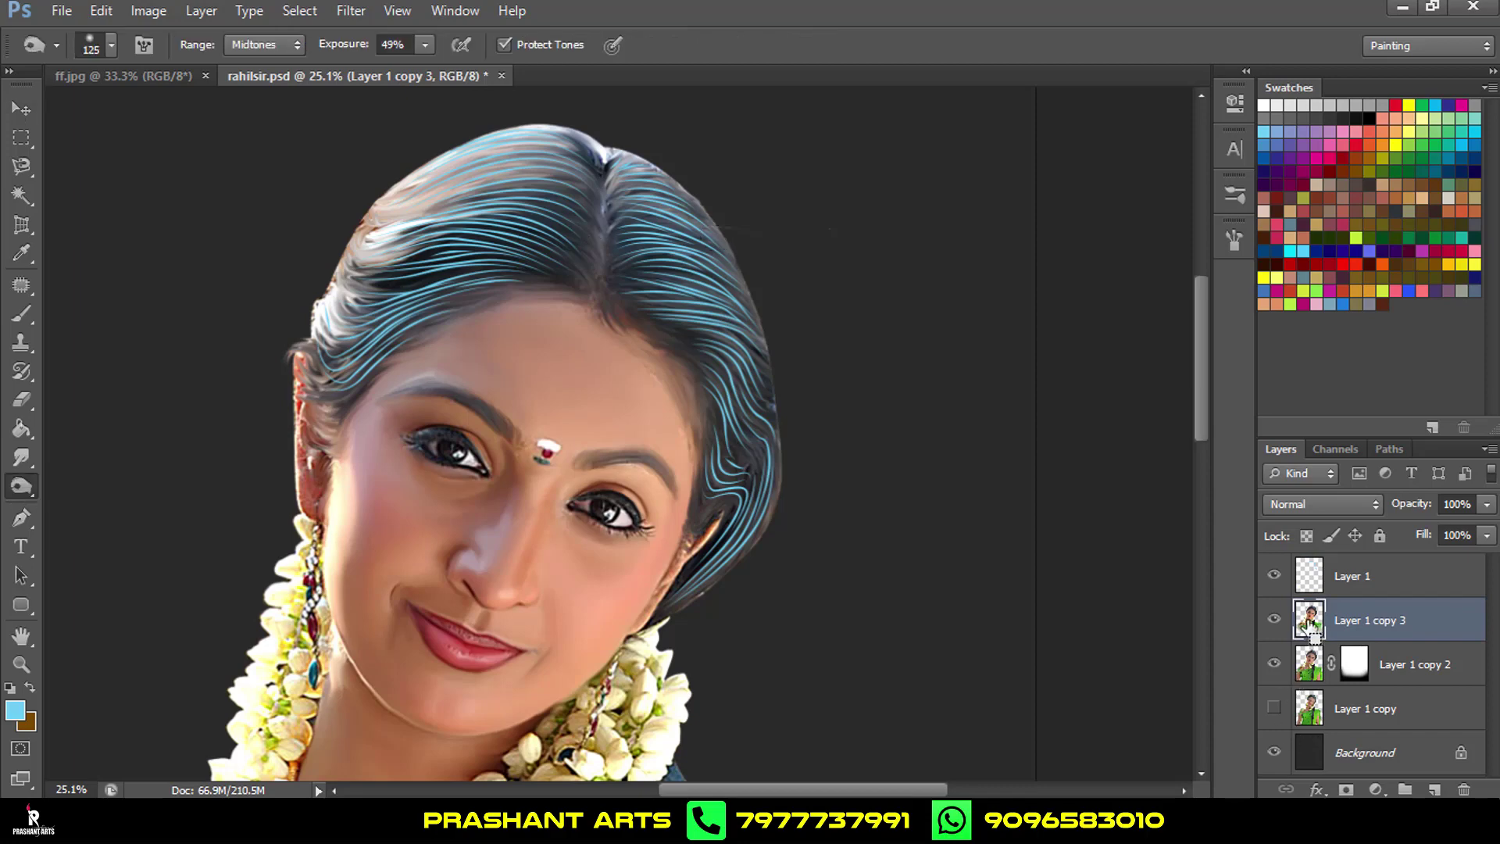
{"action": "key", "text": "bracketright"}
{"action": "key", "text": "bracketright"}
{"action": "key", "text": "bracketright"}
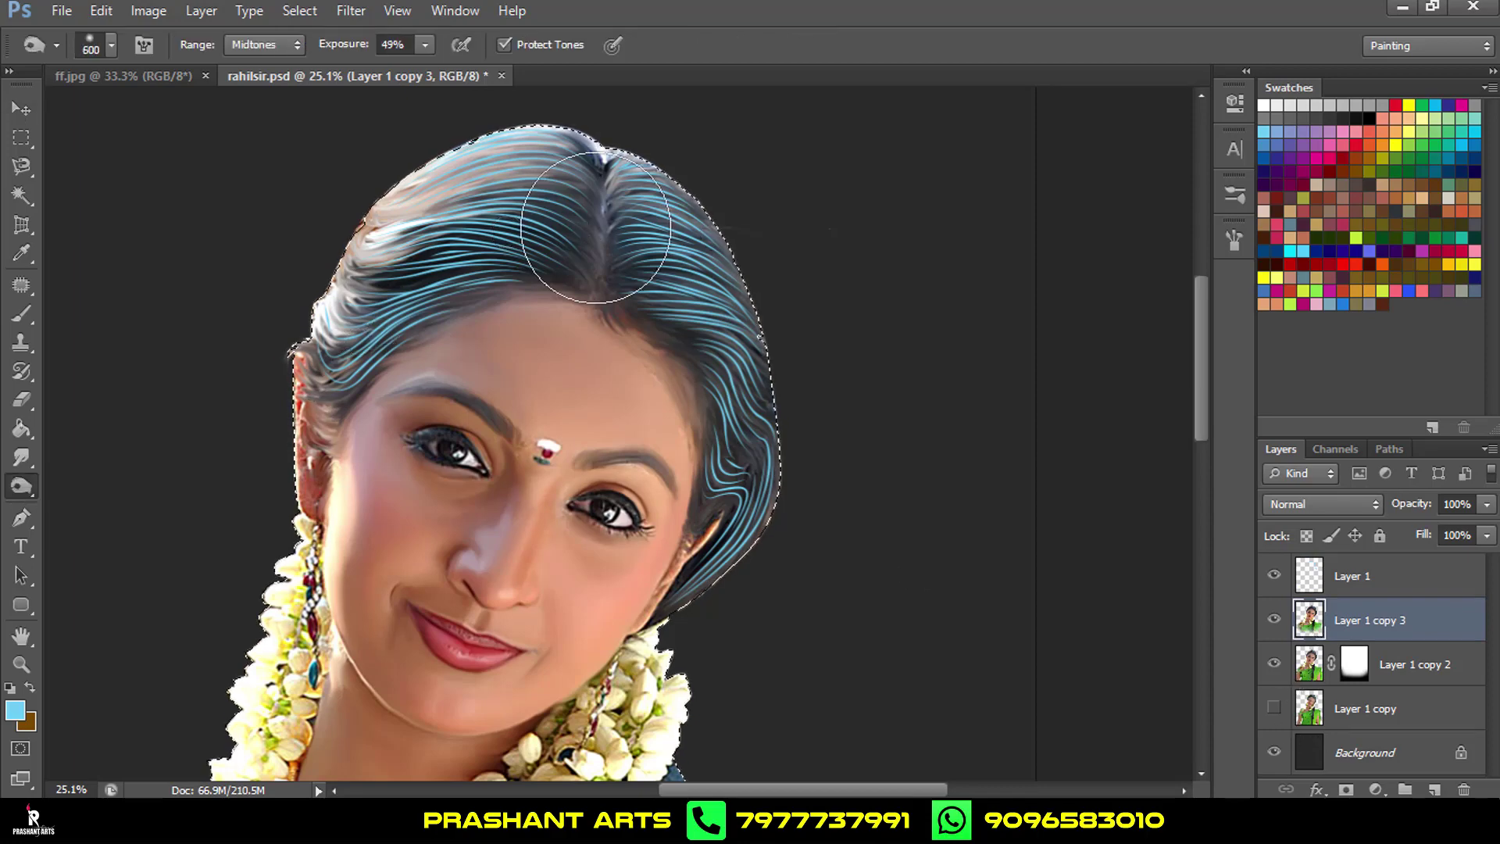
{"action": "left_click_drag", "start_coordinate": [302, 290], "coordinate": [795, 464]}
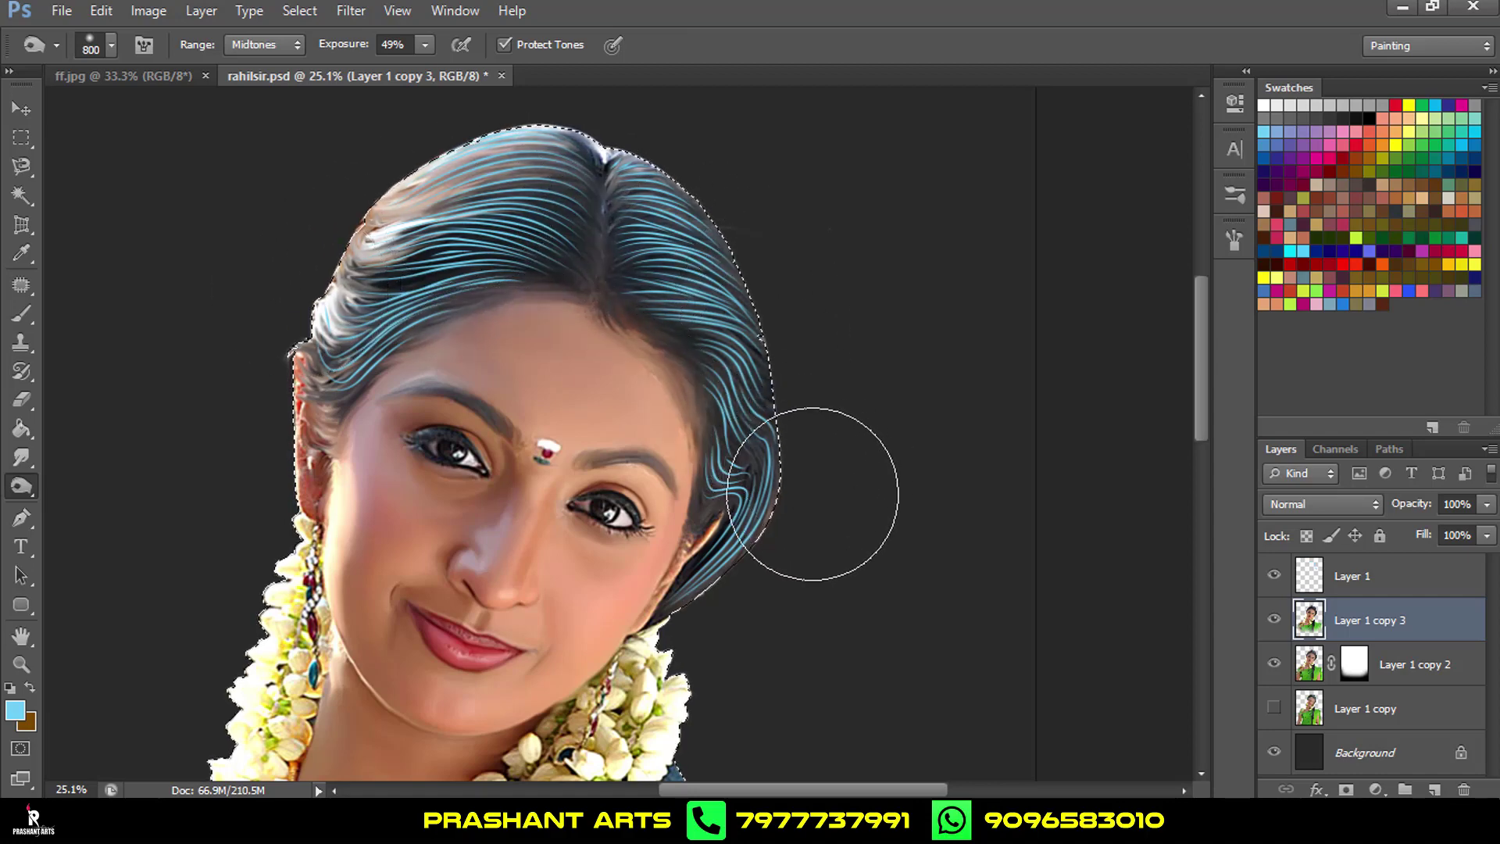
{"action": "left_click_drag", "start_coordinate": [395, 270], "coordinate": [772, 295]}
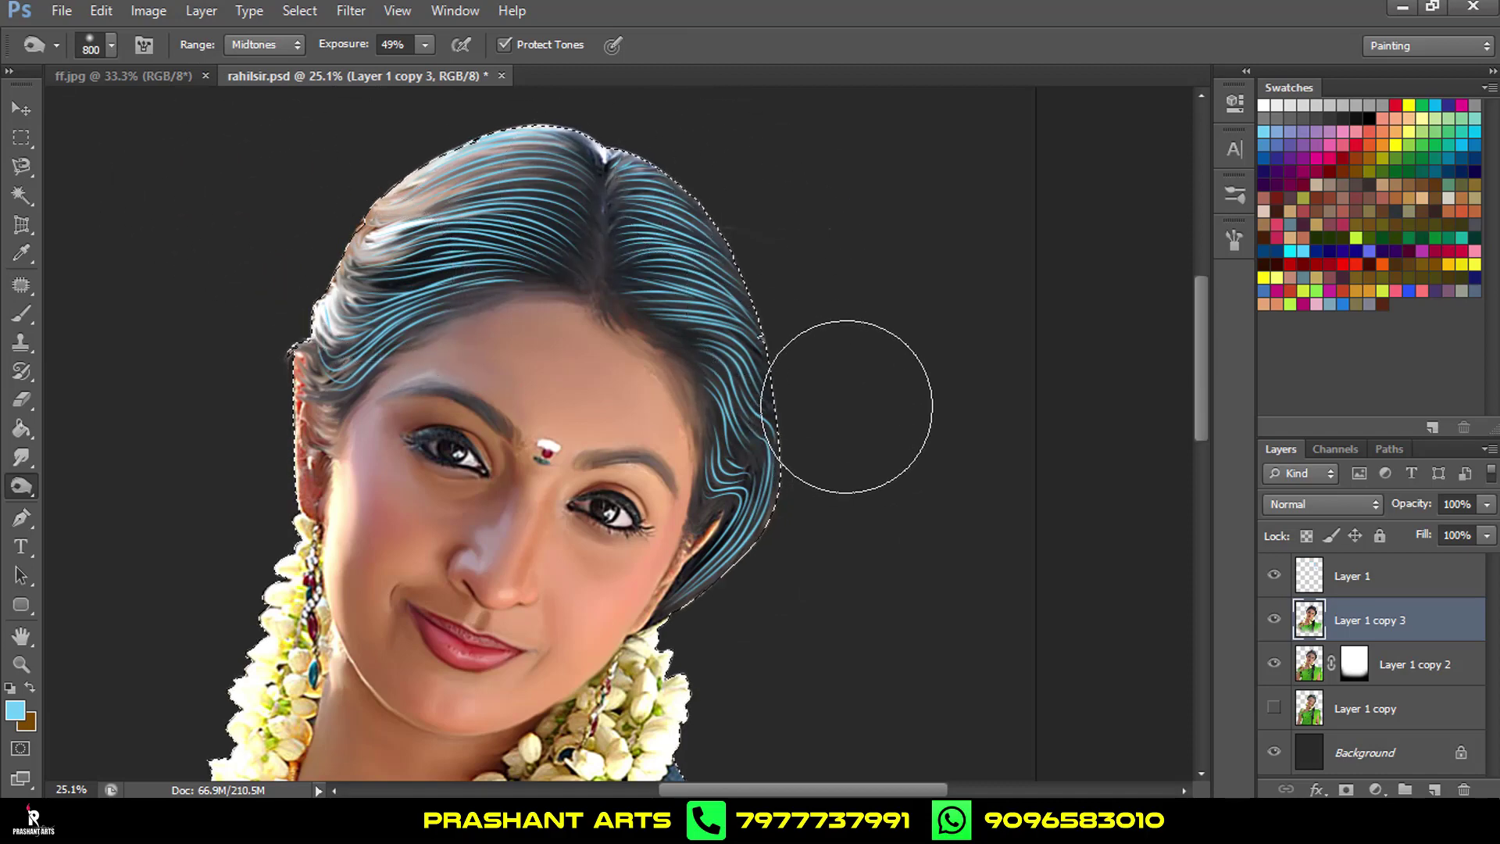
{"action": "key", "text": "v"}
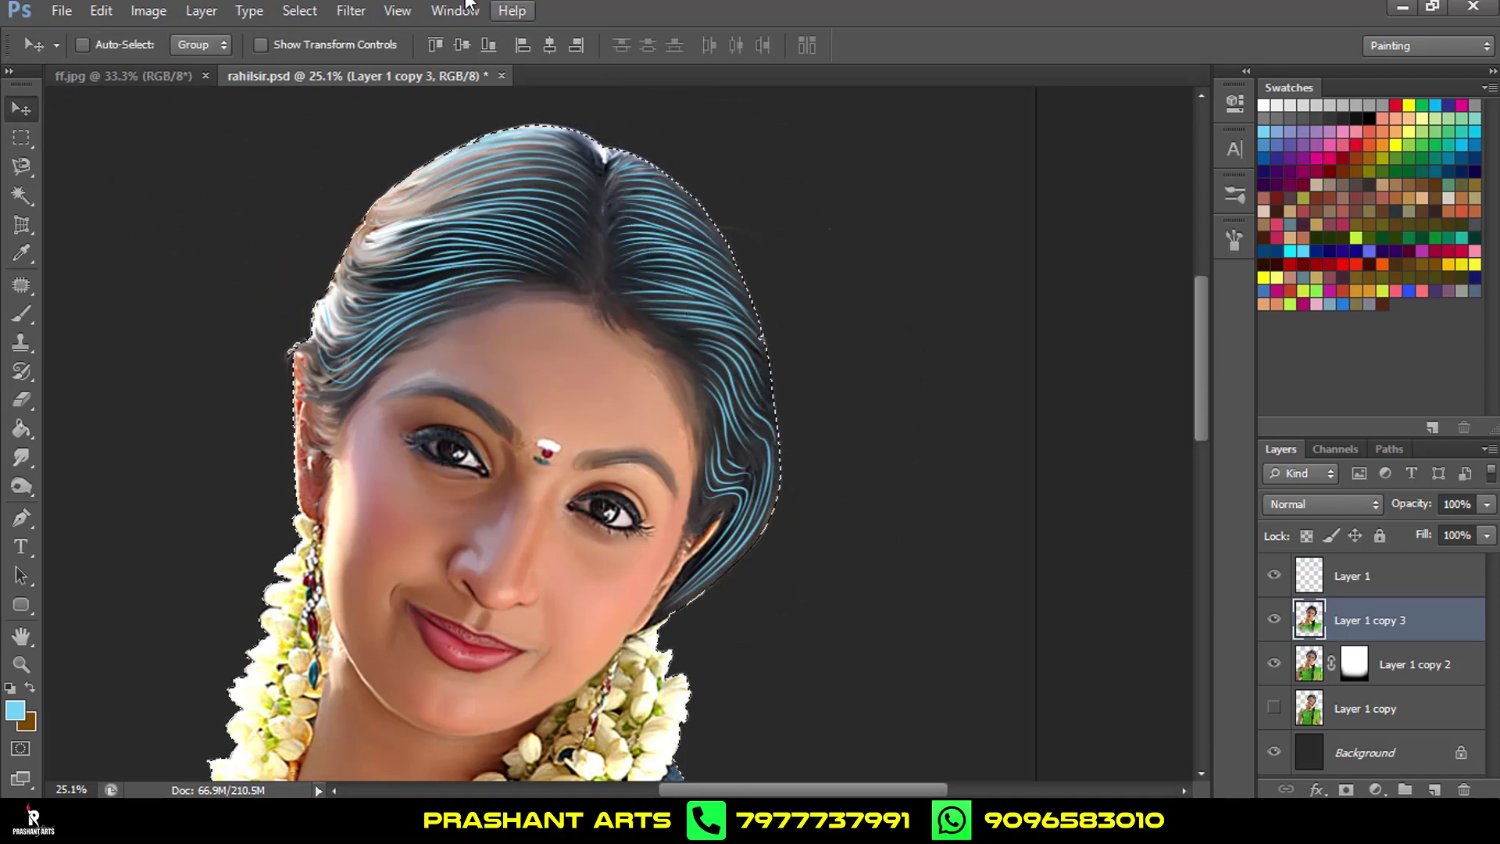
Soften the light-blue strand lines on Layer 1 with a 4.1-pixel Gaussian Blur.
{"action": "left_click", "coordinate": [344, 13]}
{"action": "mouse_move", "coordinate": [361, 233]}
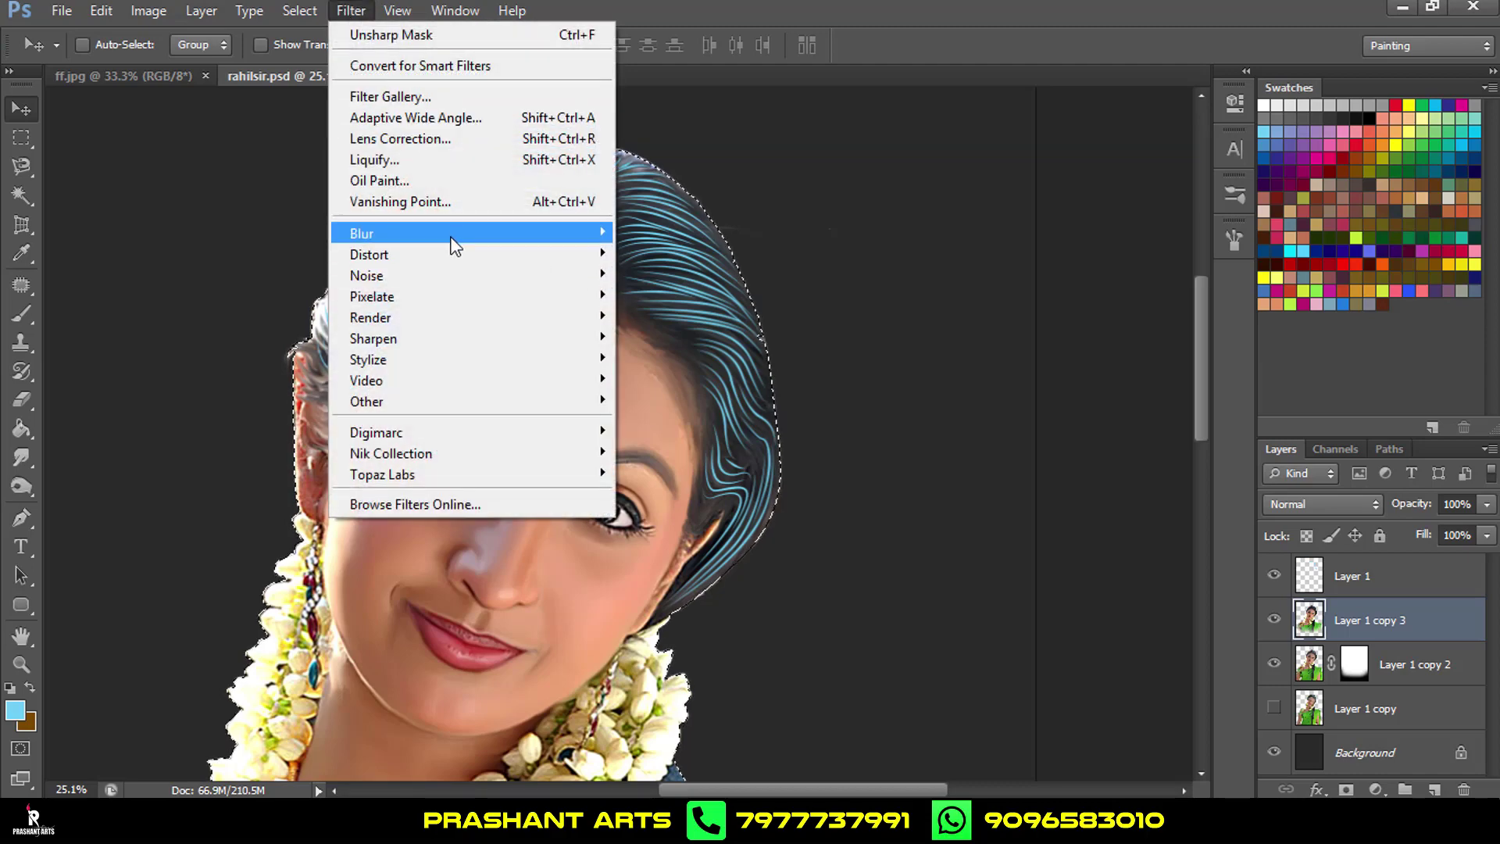
{"action": "left_click", "coordinate": [1402, 576]}
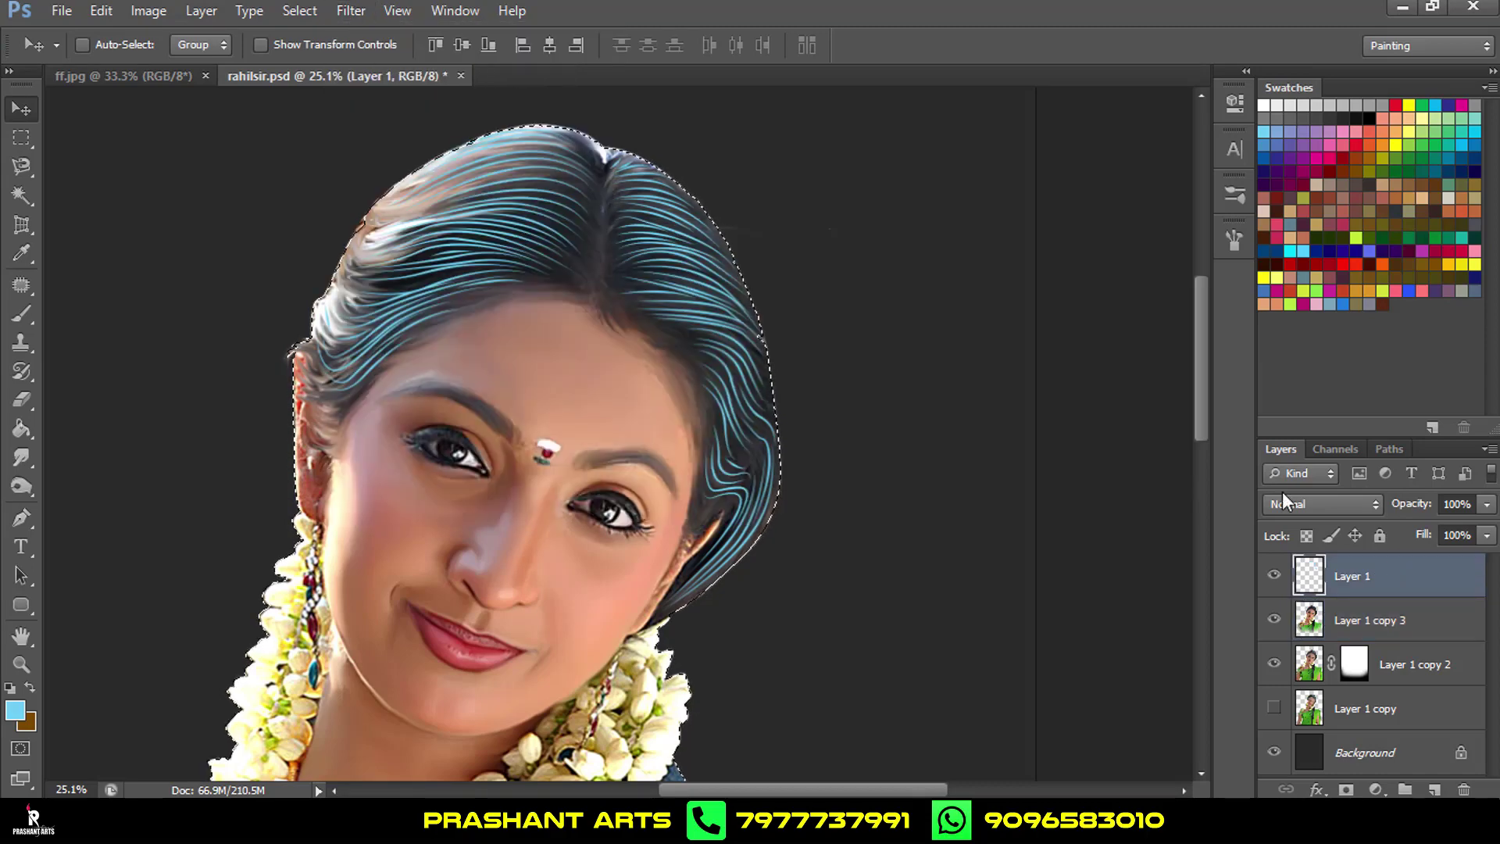
{"action": "left_click", "coordinate": [352, 15]}
{"action": "mouse_move", "coordinate": [361, 232]}
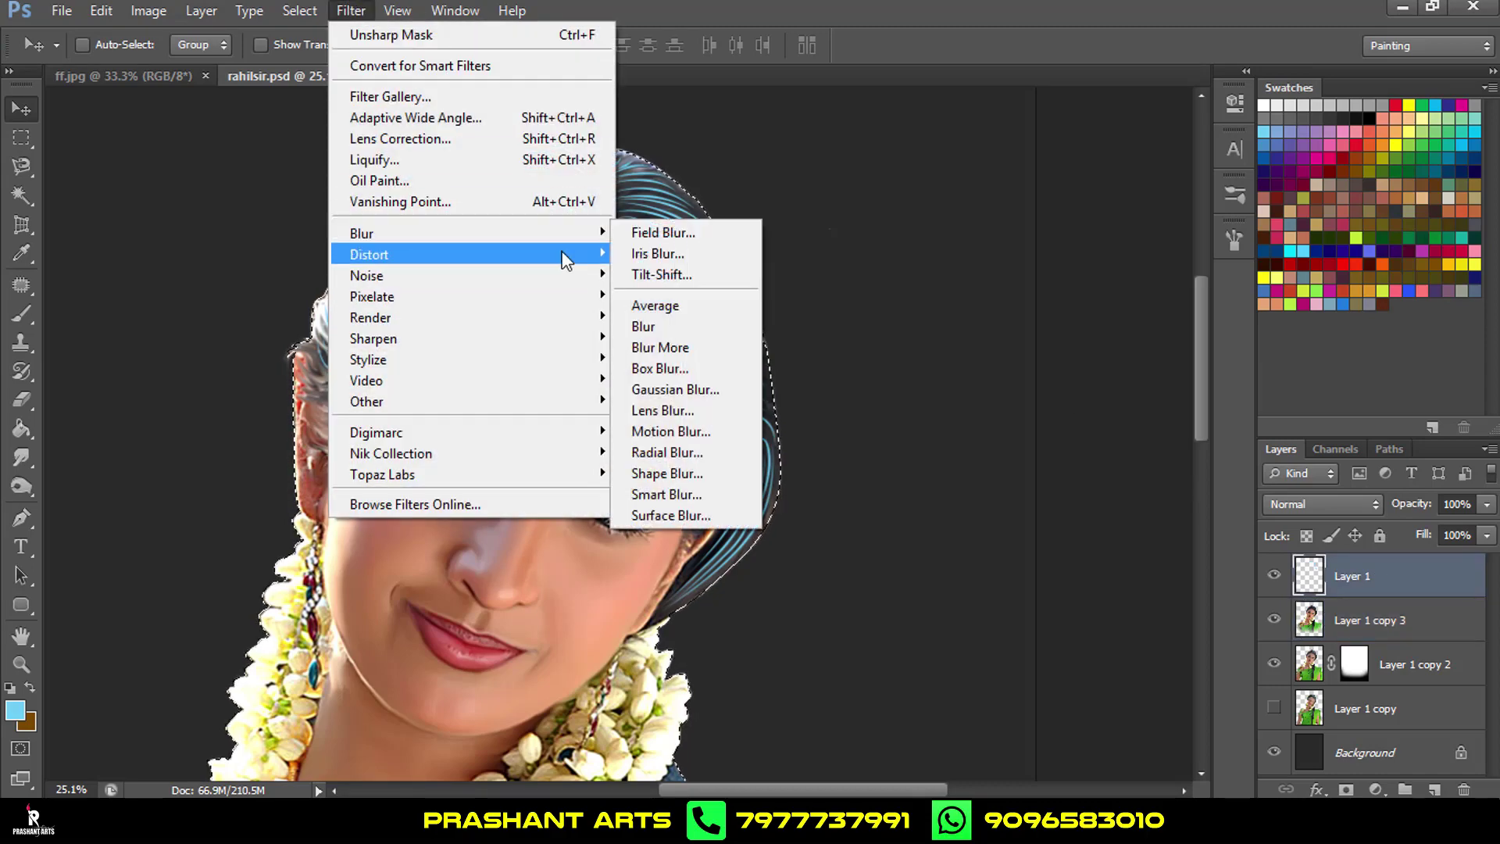
{"action": "left_click", "coordinate": [727, 392]}
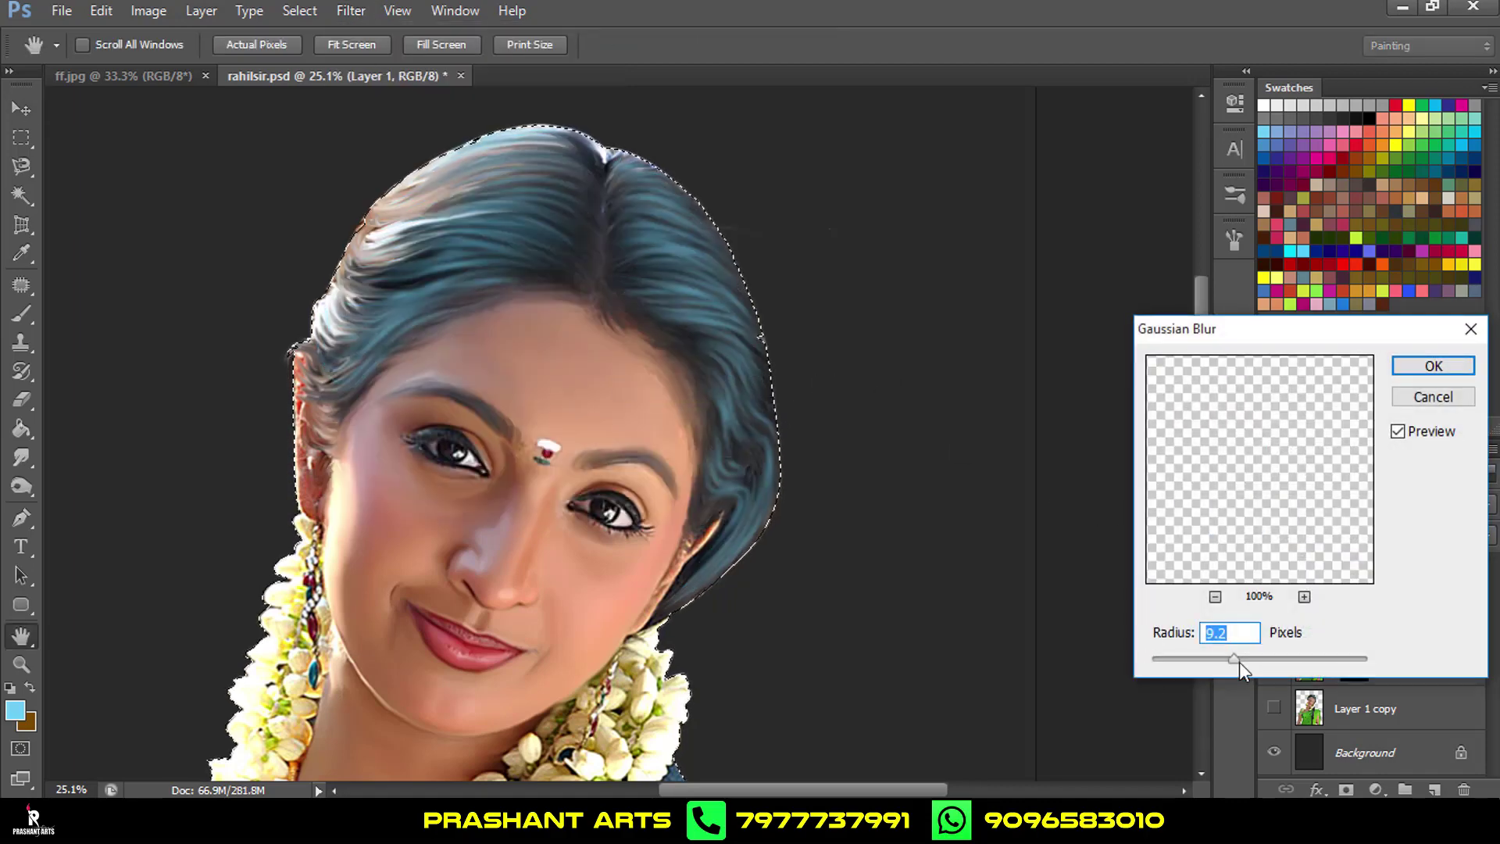
{"action": "left_click_drag", "start_coordinate": [1234, 661], "coordinate": [1190, 661]}
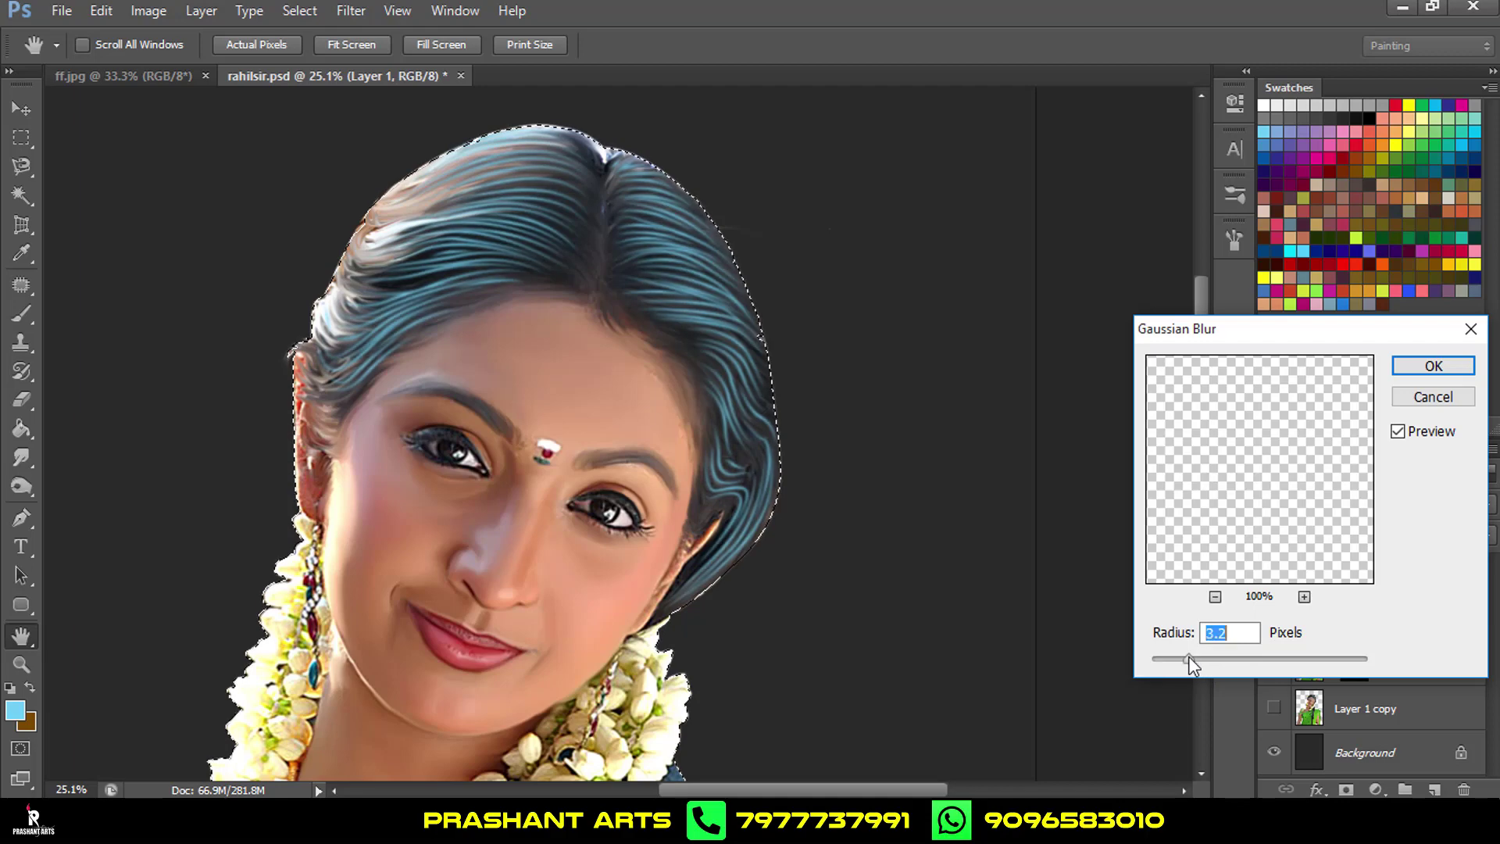
{"action": "left_click_drag", "start_coordinate": [1188, 660], "coordinate": [1202, 663]}
{"action": "left_click", "coordinate": [1432, 367]}
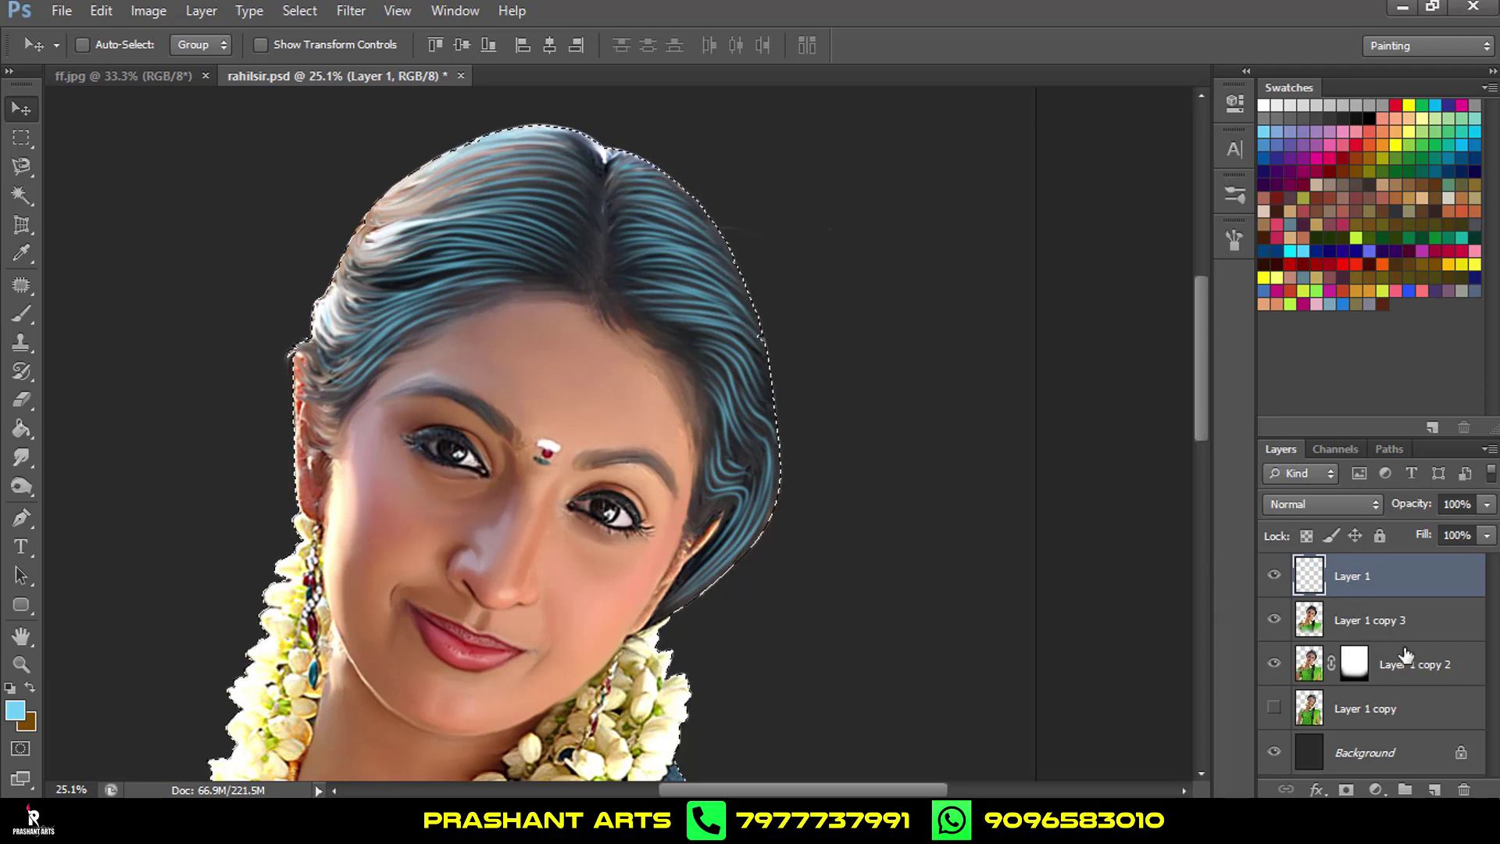
Add an empty Layer 2 above Layer 1 copy 2 and trace a curved path from the hairline.
{"action": "left_click", "coordinate": [1415, 676]}
{"action": "left_click", "coordinate": [1435, 789]}
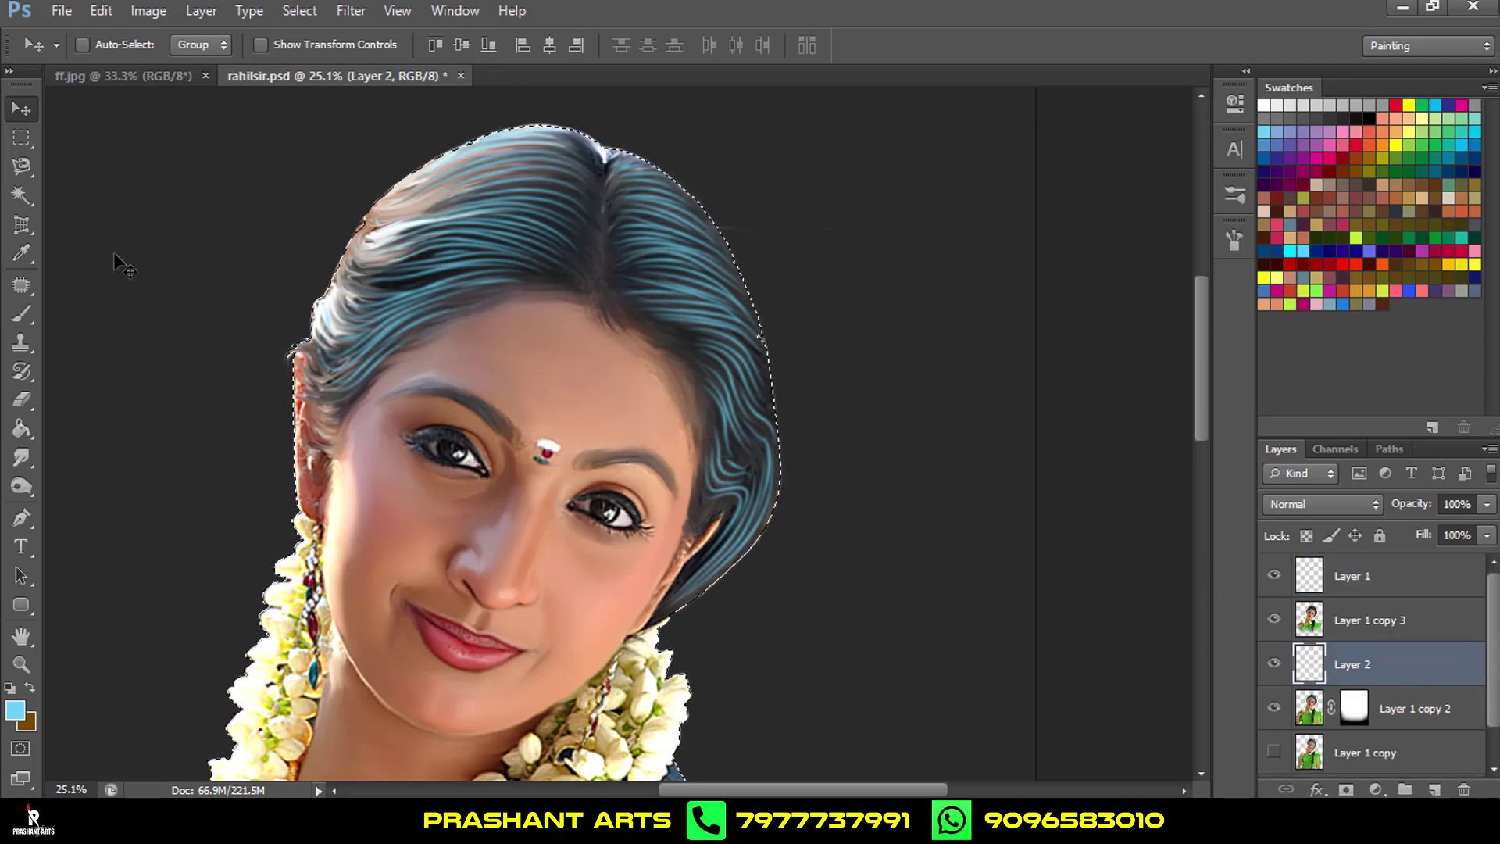
{"action": "left_click", "coordinate": [21, 523]}
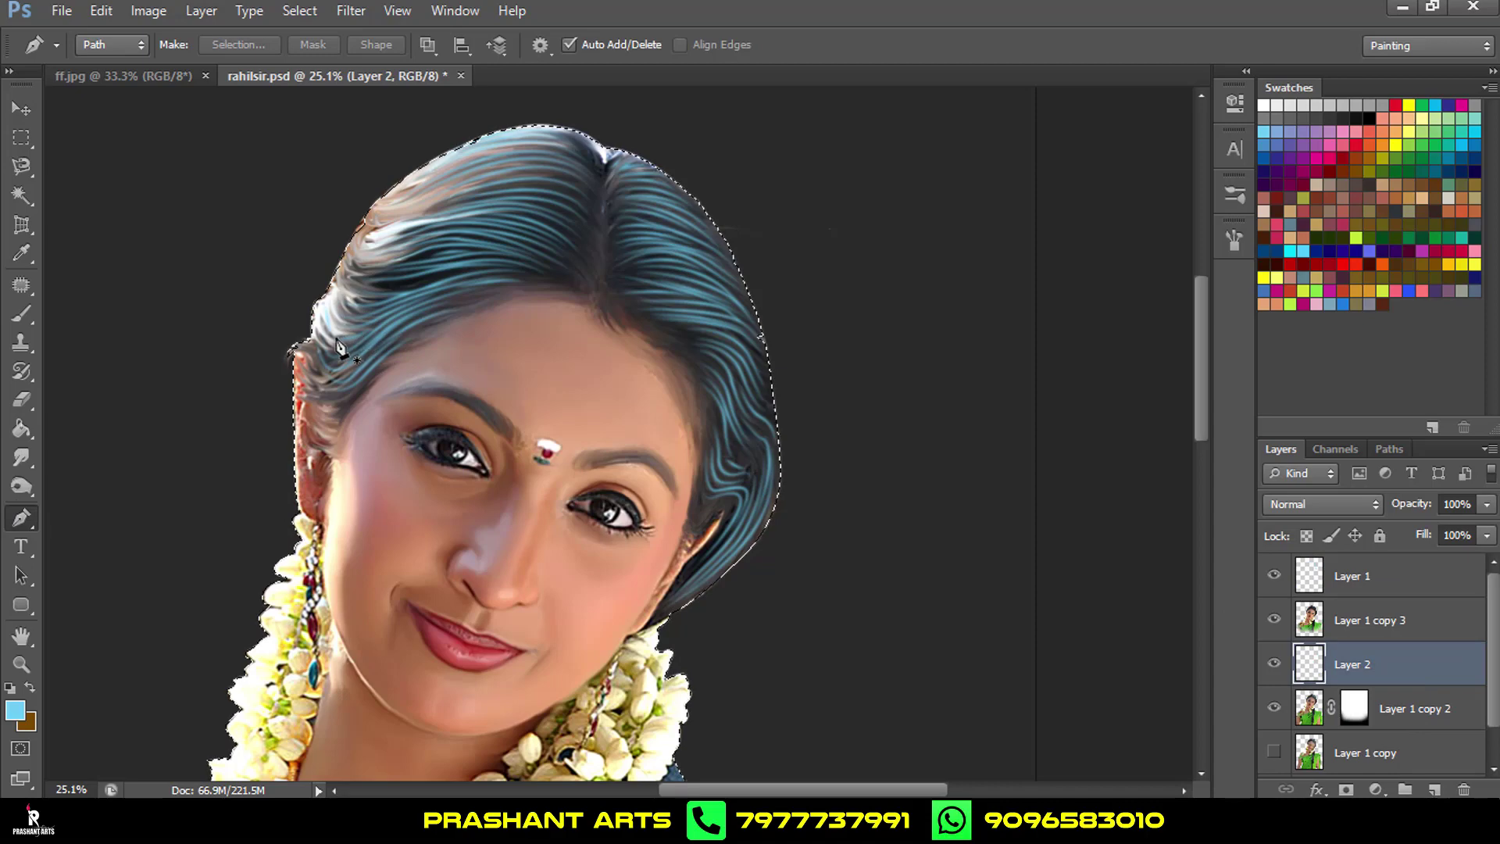
{"action": "left_click", "coordinate": [328, 342]}
{"action": "left_click_drag", "start_coordinate": [433, 254], "coordinate": [484, 243]}
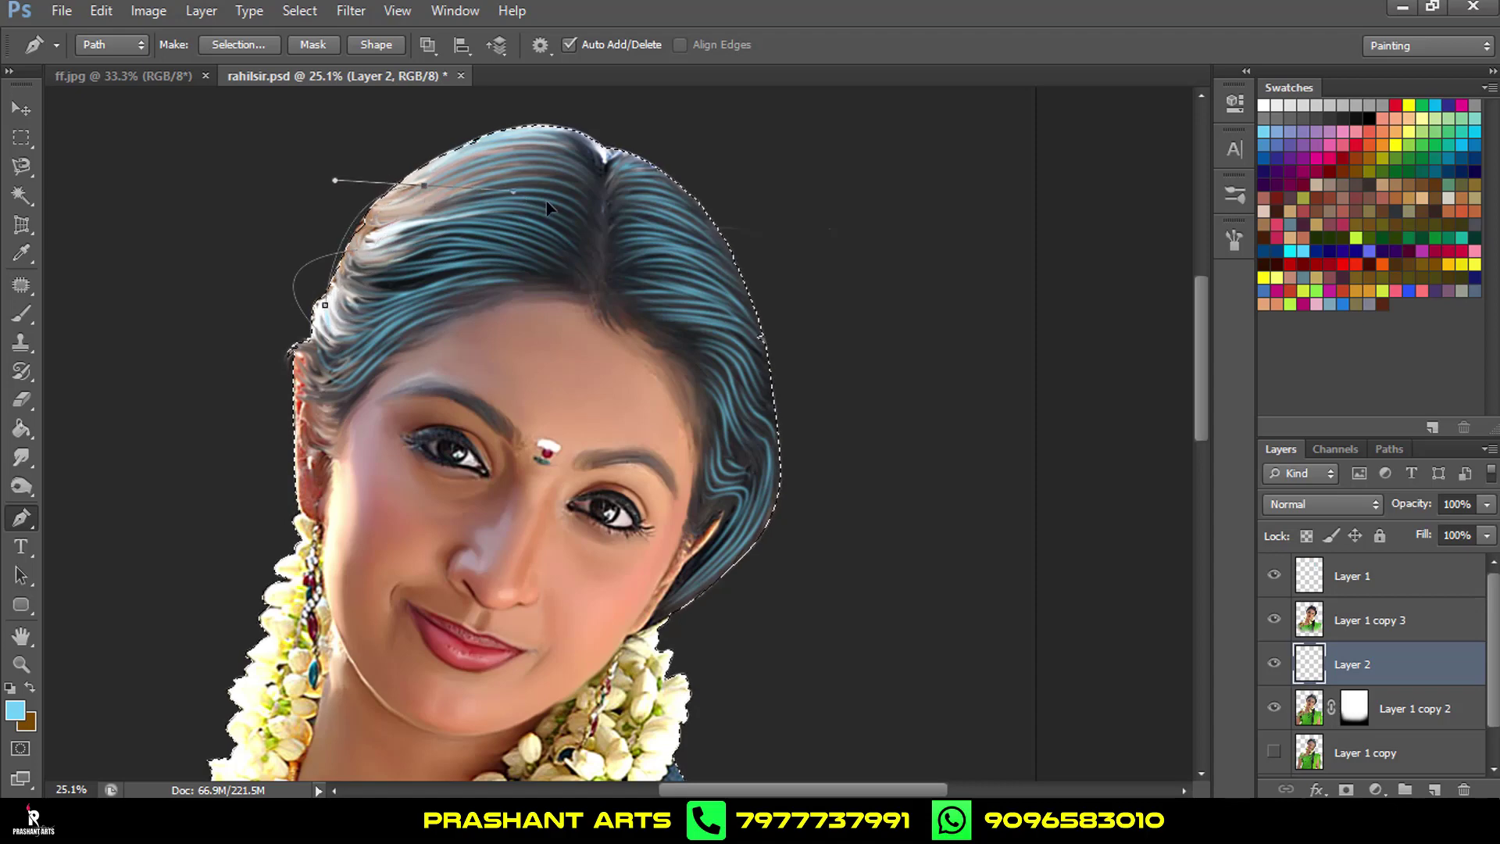
{"action": "left_click_drag", "start_coordinate": [547, 202], "coordinate": [567, 207]}
{"action": "key", "text": "Escape"}
Trace a curved path along the top of the hair.
{"action": "left_click", "coordinate": [357, 230]}
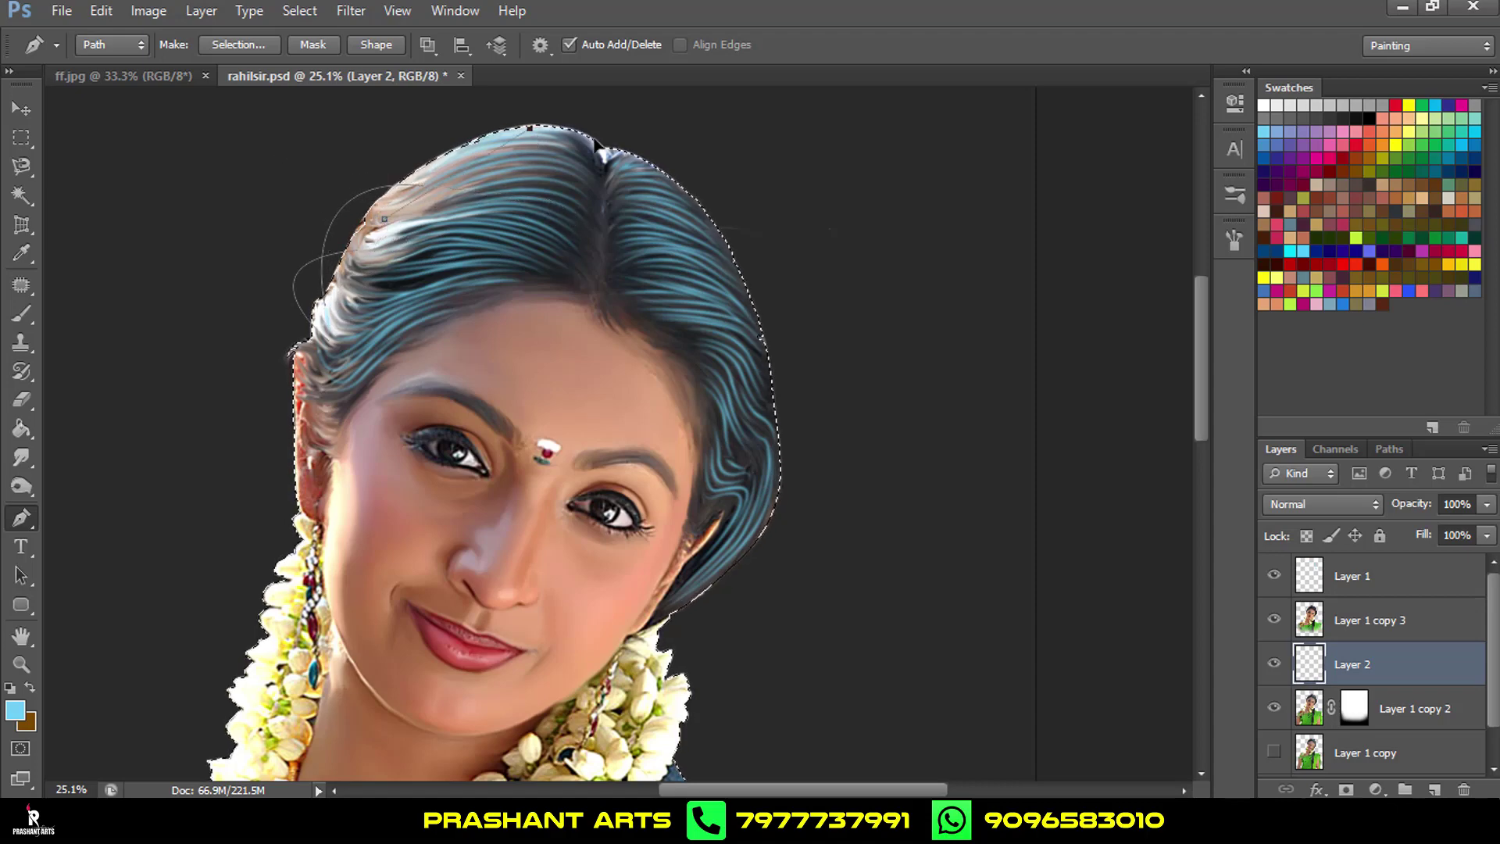
{"action": "left_click", "coordinate": [429, 169]}
{"action": "left_click_drag", "start_coordinate": [576, 139], "coordinate": [608, 211]}
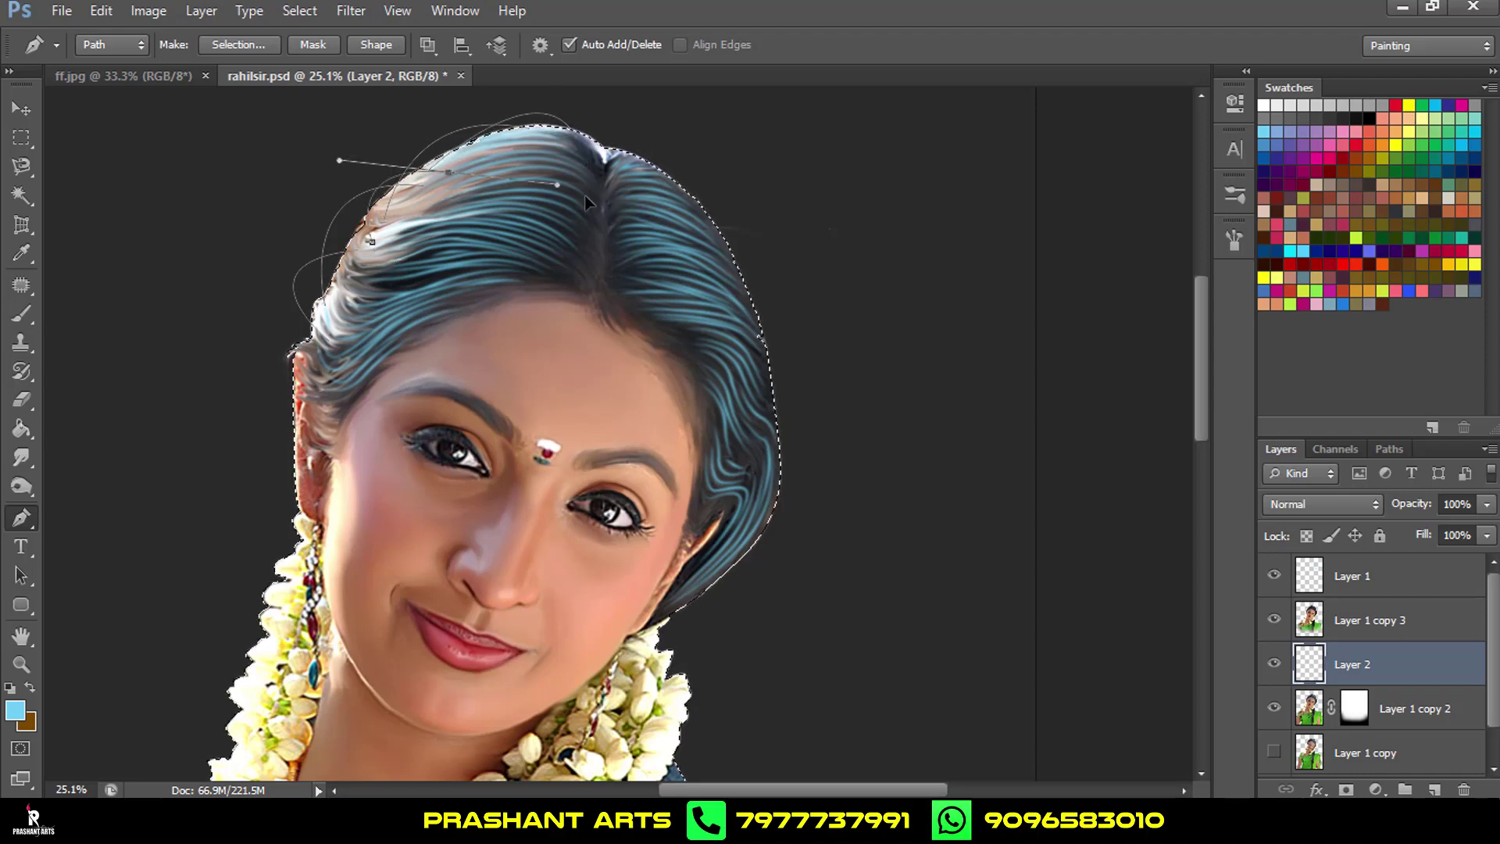
{"action": "key", "text": "Escape"}
Trace a strand path curving down past the ear, removing one extra point.
{"action": "left_click", "coordinate": [237, 312]}
{"action": "left_click_drag", "start_coordinate": [241, 382], "coordinate": [294, 403]}
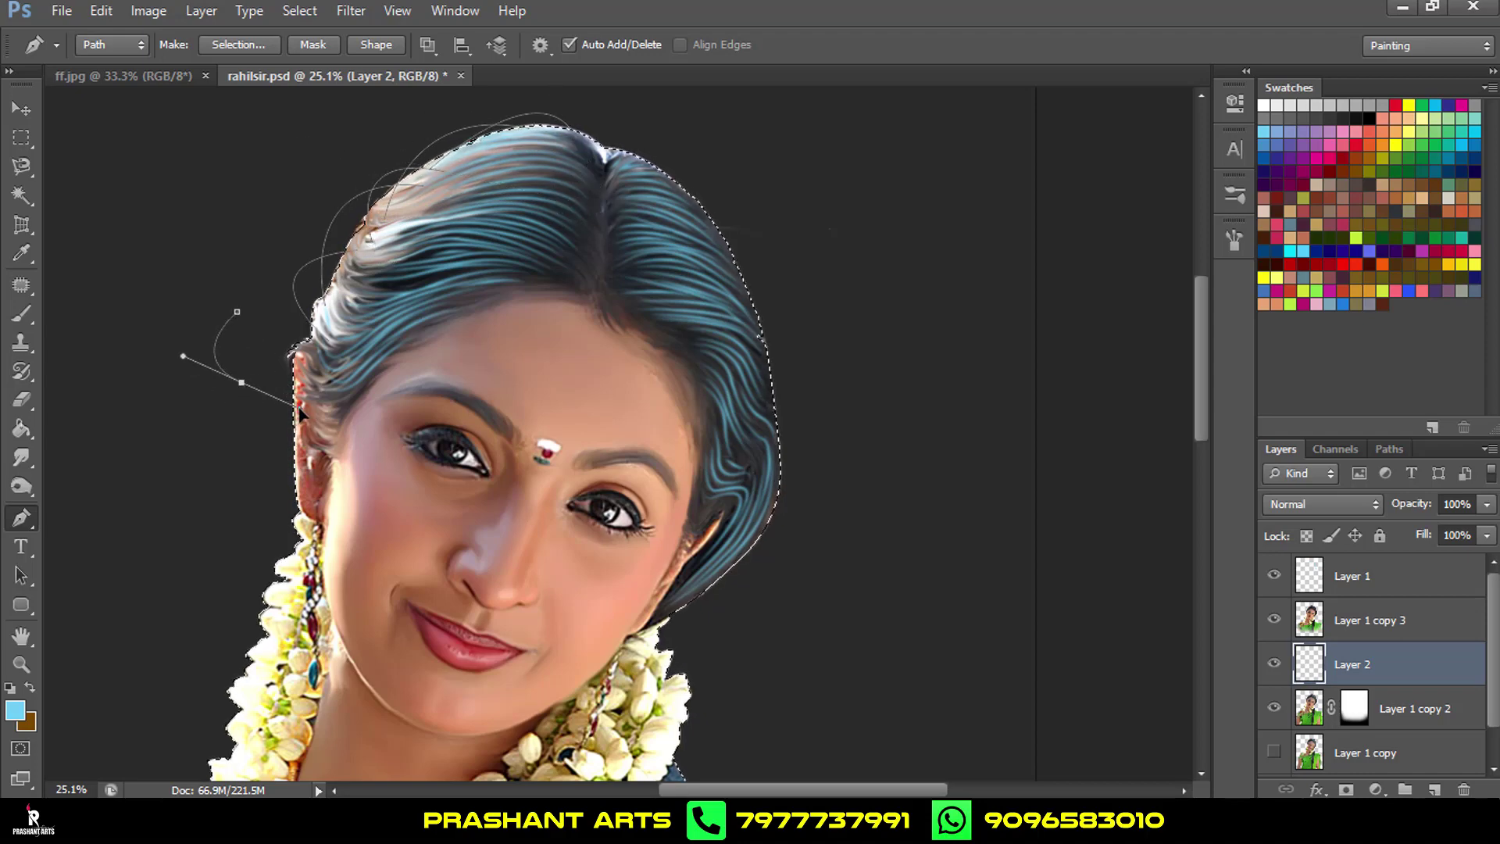
{"action": "scroll", "coordinate": [495, 327], "scroll_direction": "down", "scroll_amount": 3}
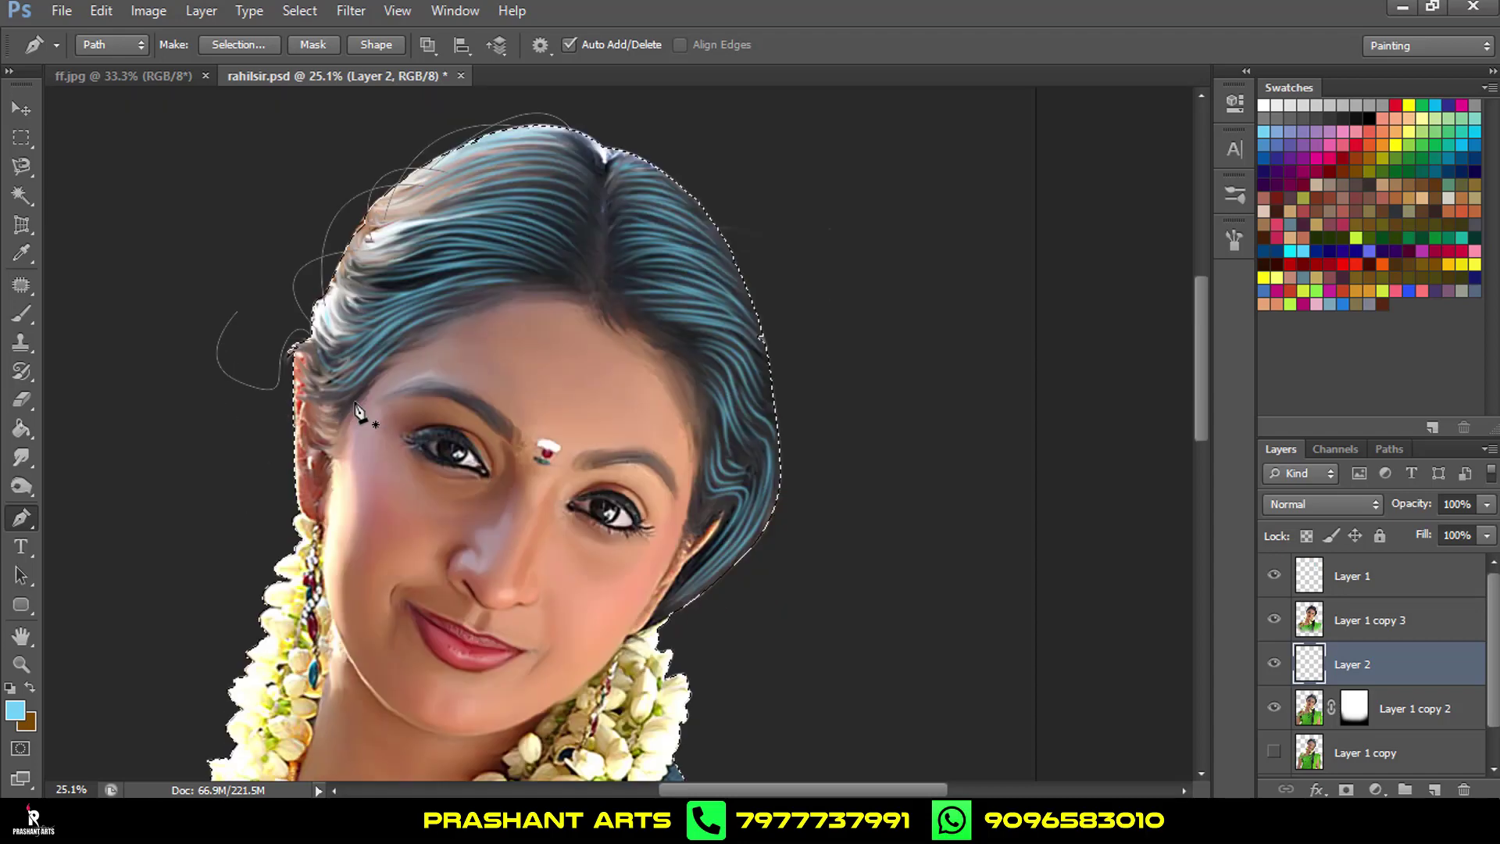
{"action": "left_click", "coordinate": [277, 313]}
{"action": "left_click_drag", "start_coordinate": [251, 427], "coordinate": [184, 435]}
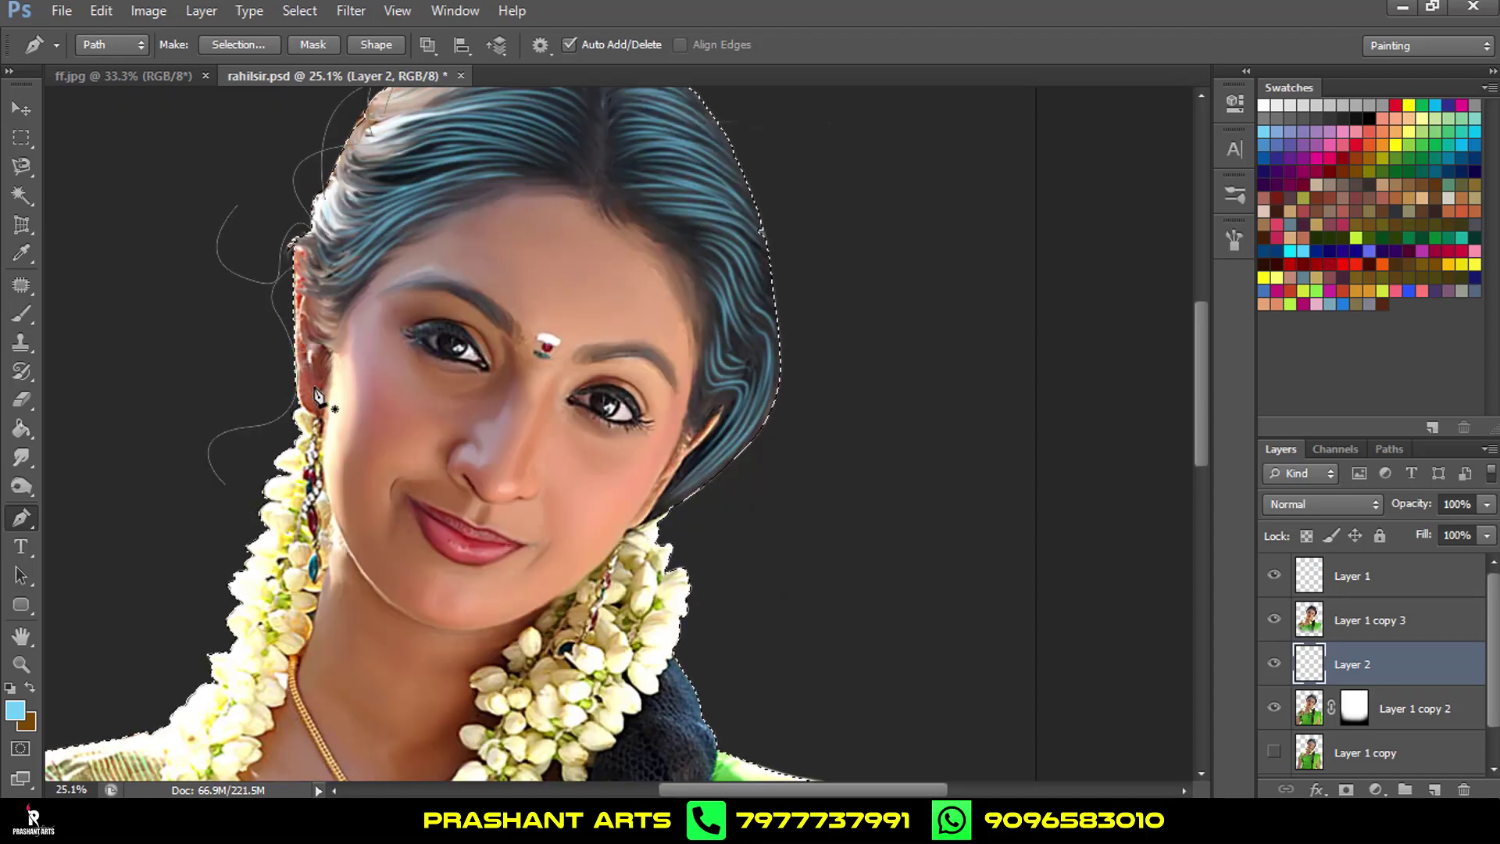
{"action": "key", "text": "ctrl+z"}
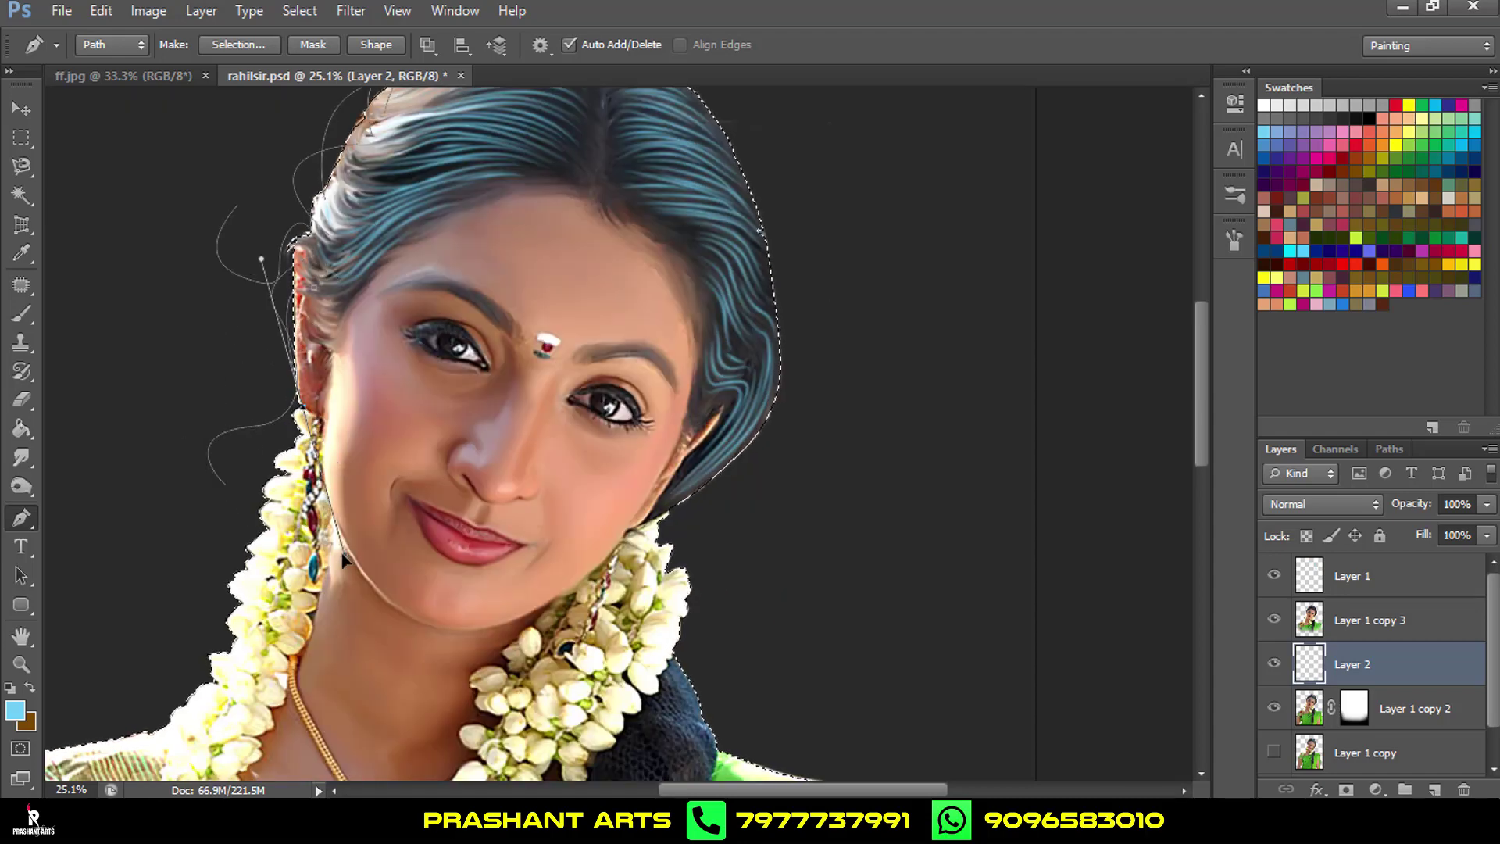
{"action": "scroll", "coordinate": [508, 351], "scroll_direction": "up", "scroll_amount": 3}
{"action": "scroll", "coordinate": [688, 265], "scroll_direction": "up", "scroll_amount": 3}
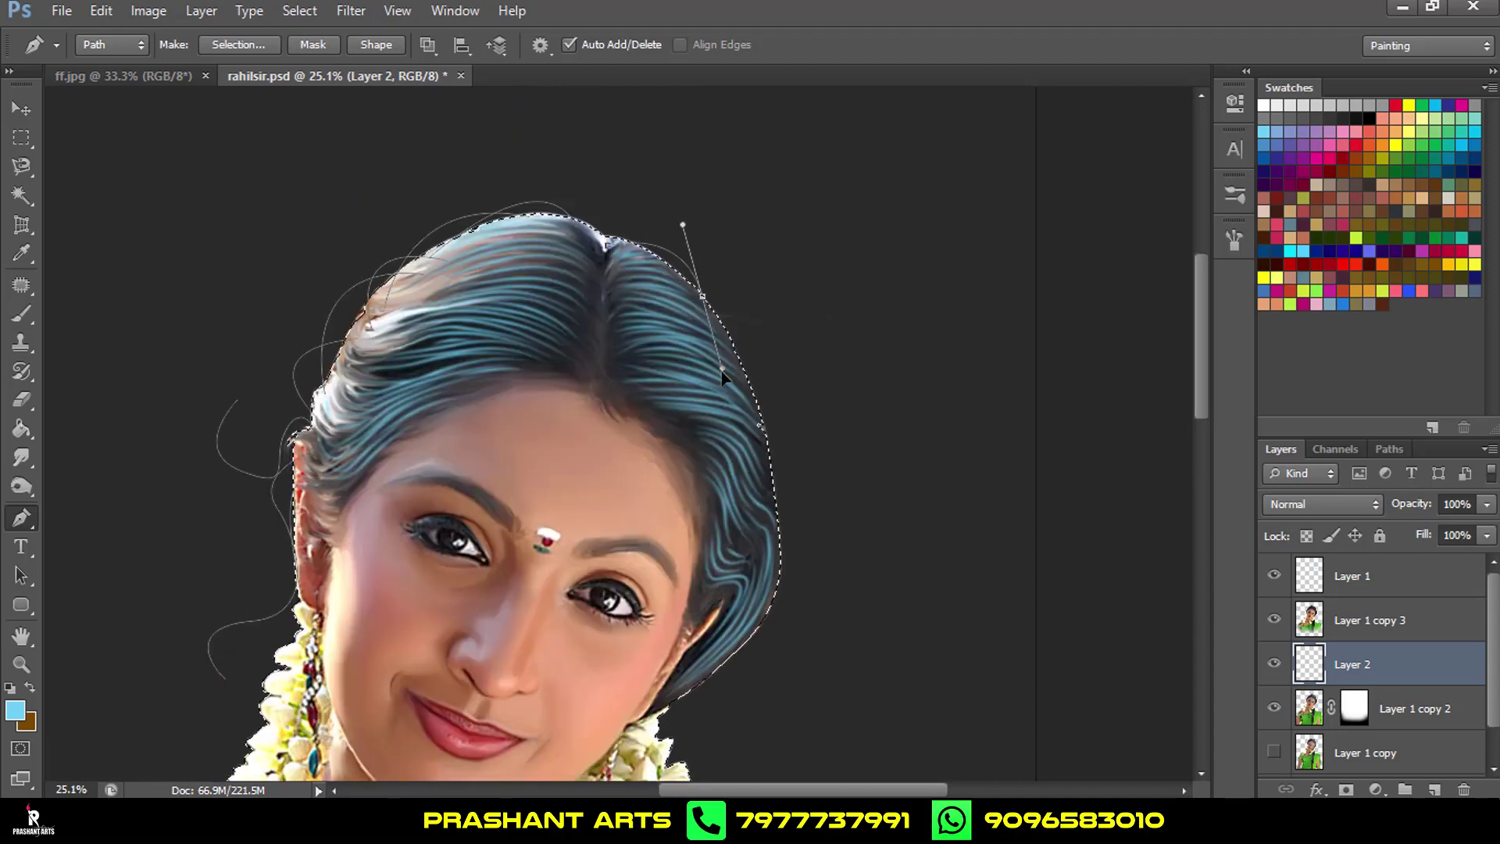
Trace curved paths down the hair's right side and a strand curling outward from the head.
{"action": "left_click_drag", "start_coordinate": [744, 379], "coordinate": [770, 457]}
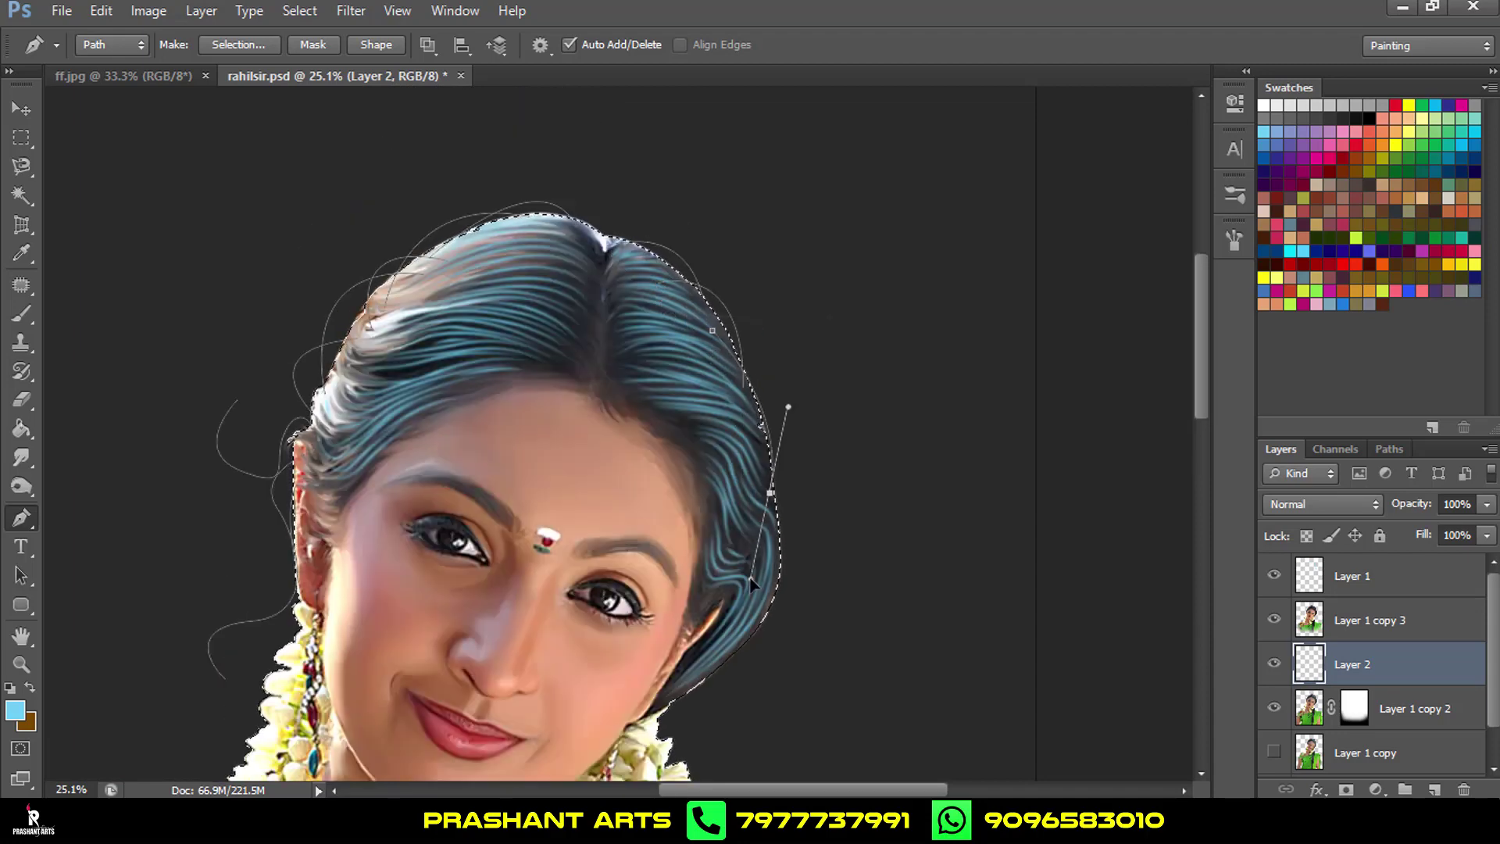
{"action": "left_click_drag", "start_coordinate": [760, 518], "coordinate": [780, 563]}
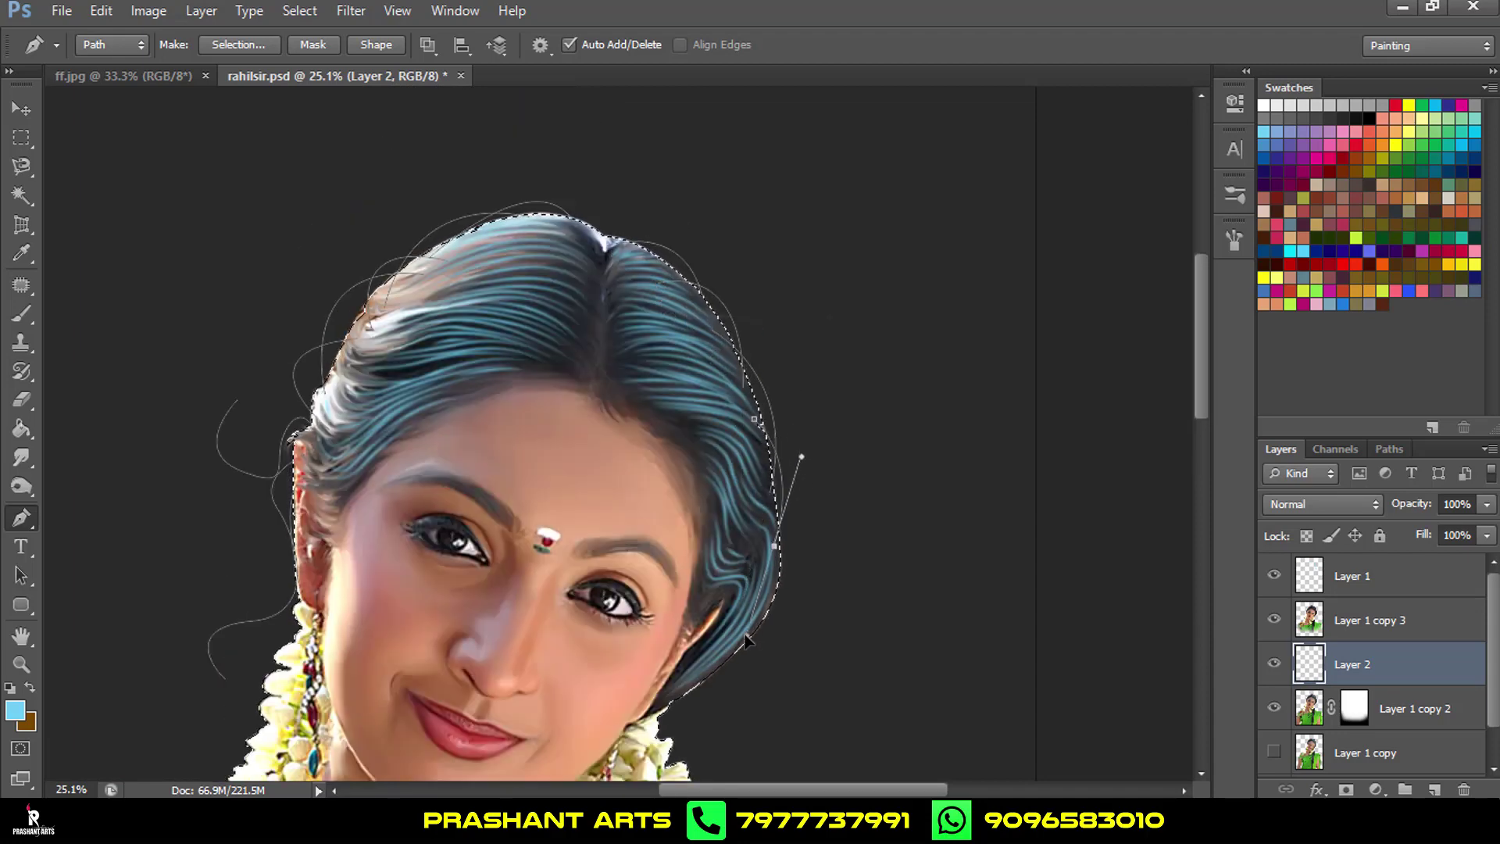
{"action": "left_click_drag", "start_coordinate": [721, 672], "coordinate": [823, 610]}
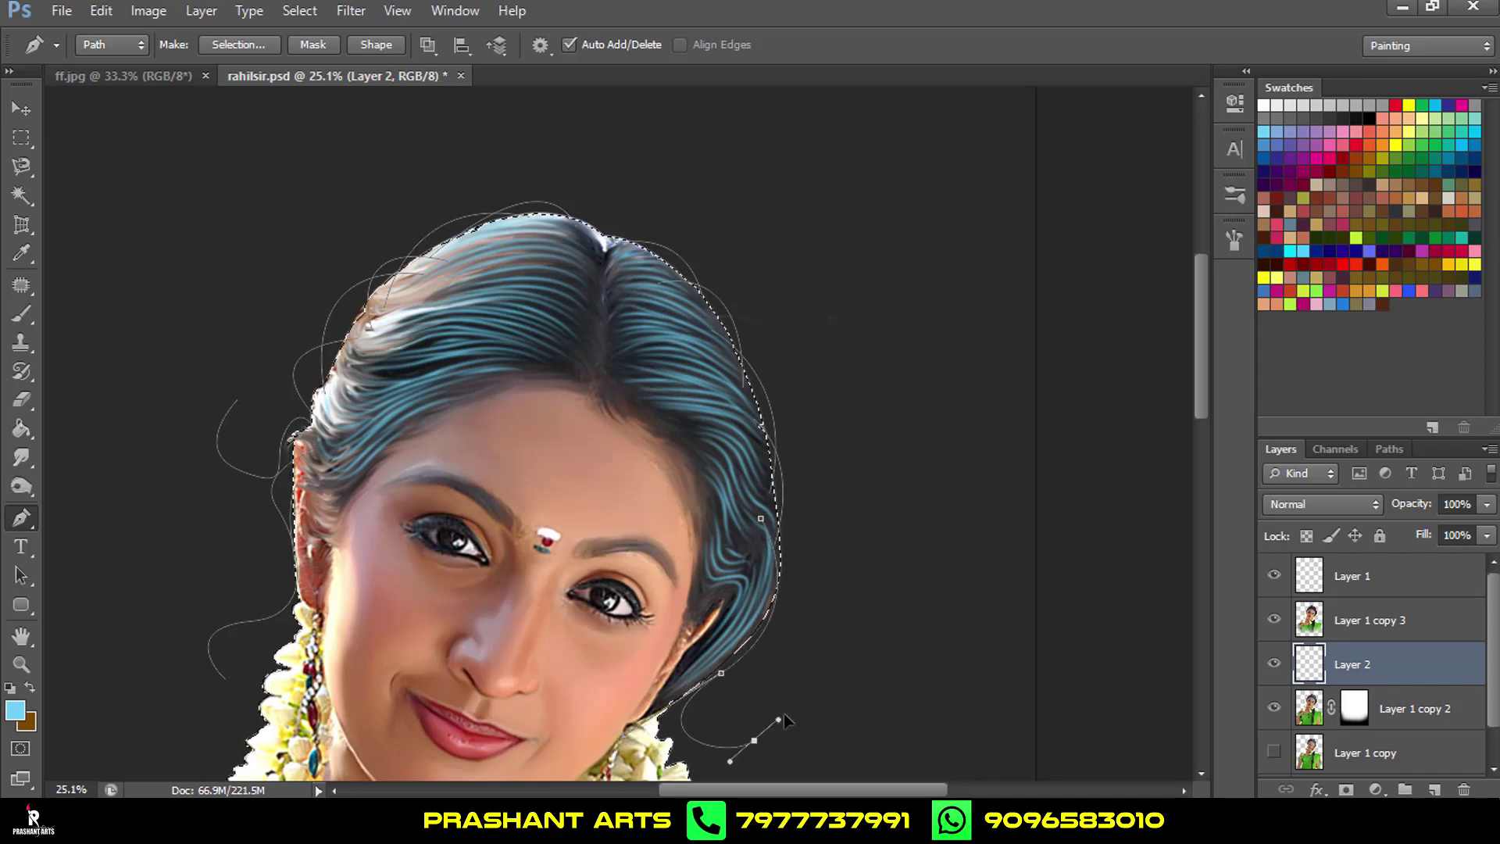
{"action": "left_click", "coordinate": [762, 326]}
{"action": "left_click_drag", "start_coordinate": [794, 362], "coordinate": [782, 407]}
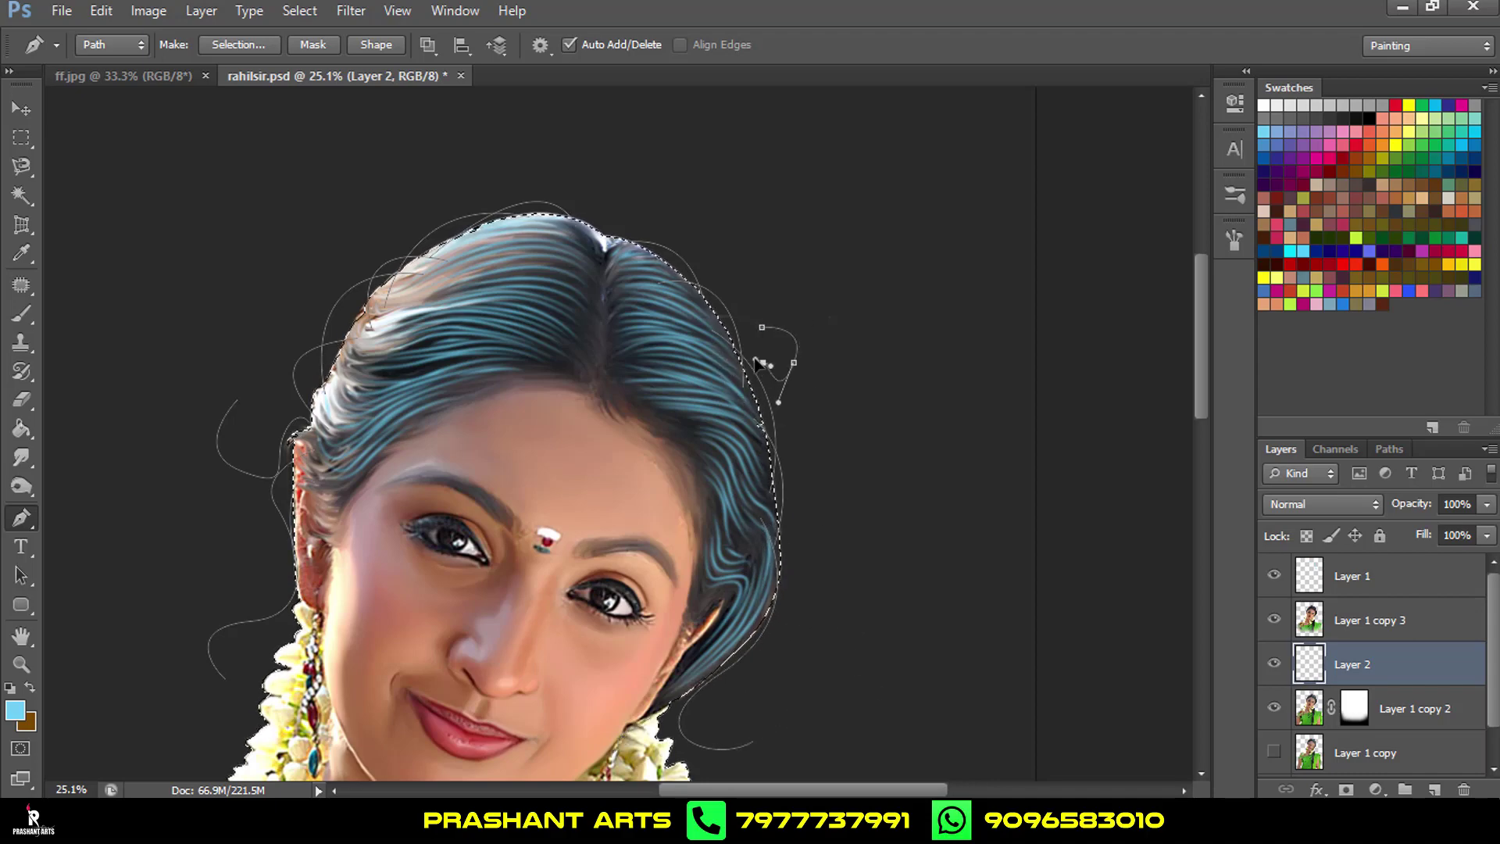
{"action": "scroll", "coordinate": [797, 409], "scroll_direction": "down", "scroll_amount": 2}
{"action": "scroll", "coordinate": [744, 417], "scroll_direction": "down", "scroll_amount": 3}
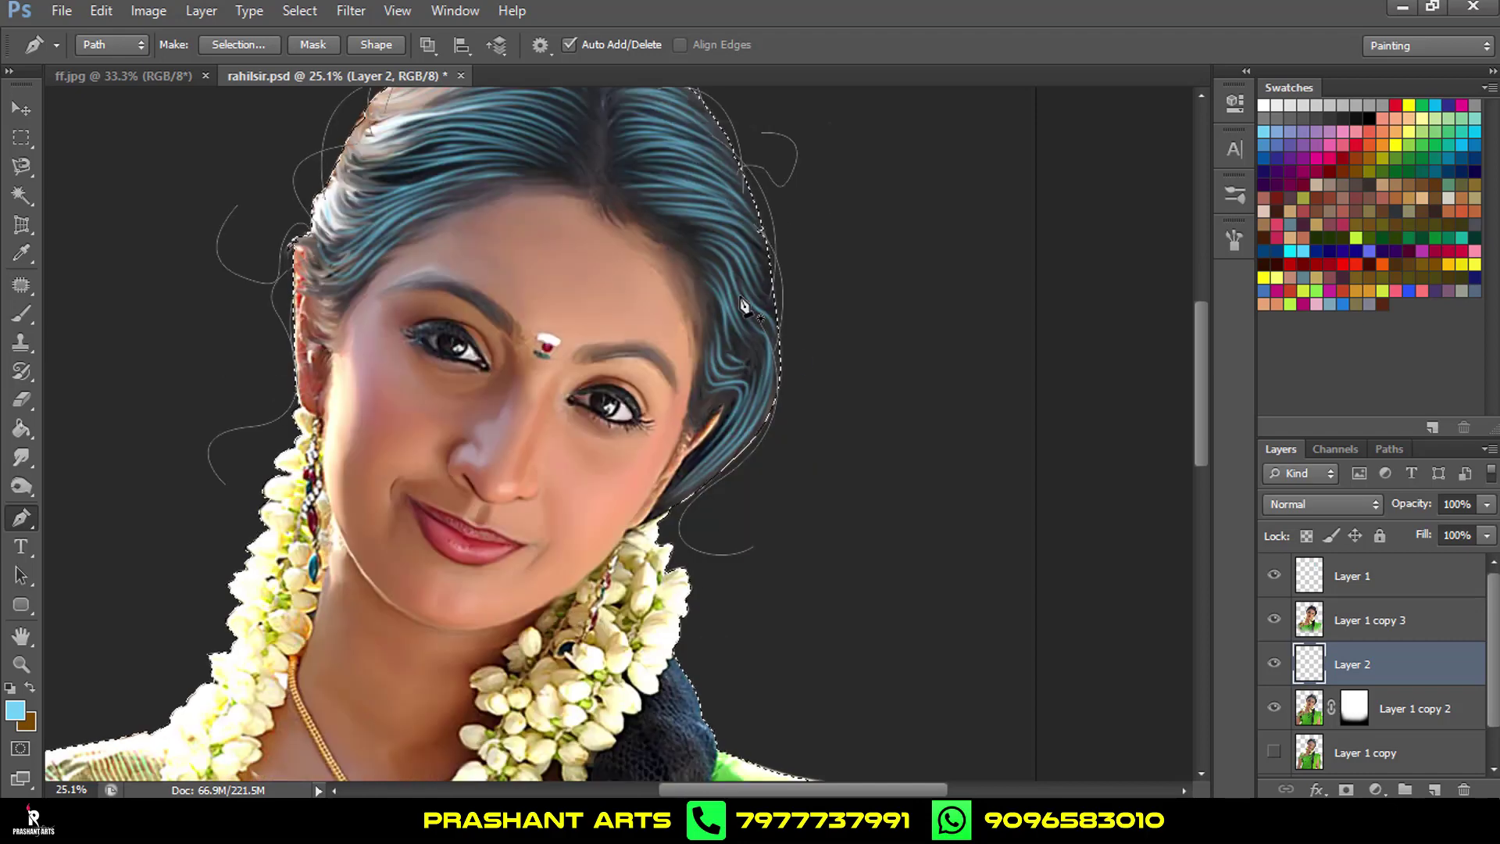
Add curved strand anchors down the right hair edge toward the shoulder and back up.
{"action": "left_click", "coordinate": [790, 392]}
{"action": "left_click_drag", "start_coordinate": [828, 444], "coordinate": [866, 419]}
{"action": "scroll", "coordinate": [688, 379], "scroll_direction": "down", "scroll_amount": 2}
{"action": "left_click_drag", "start_coordinate": [684, 419], "coordinate": [660, 459]}
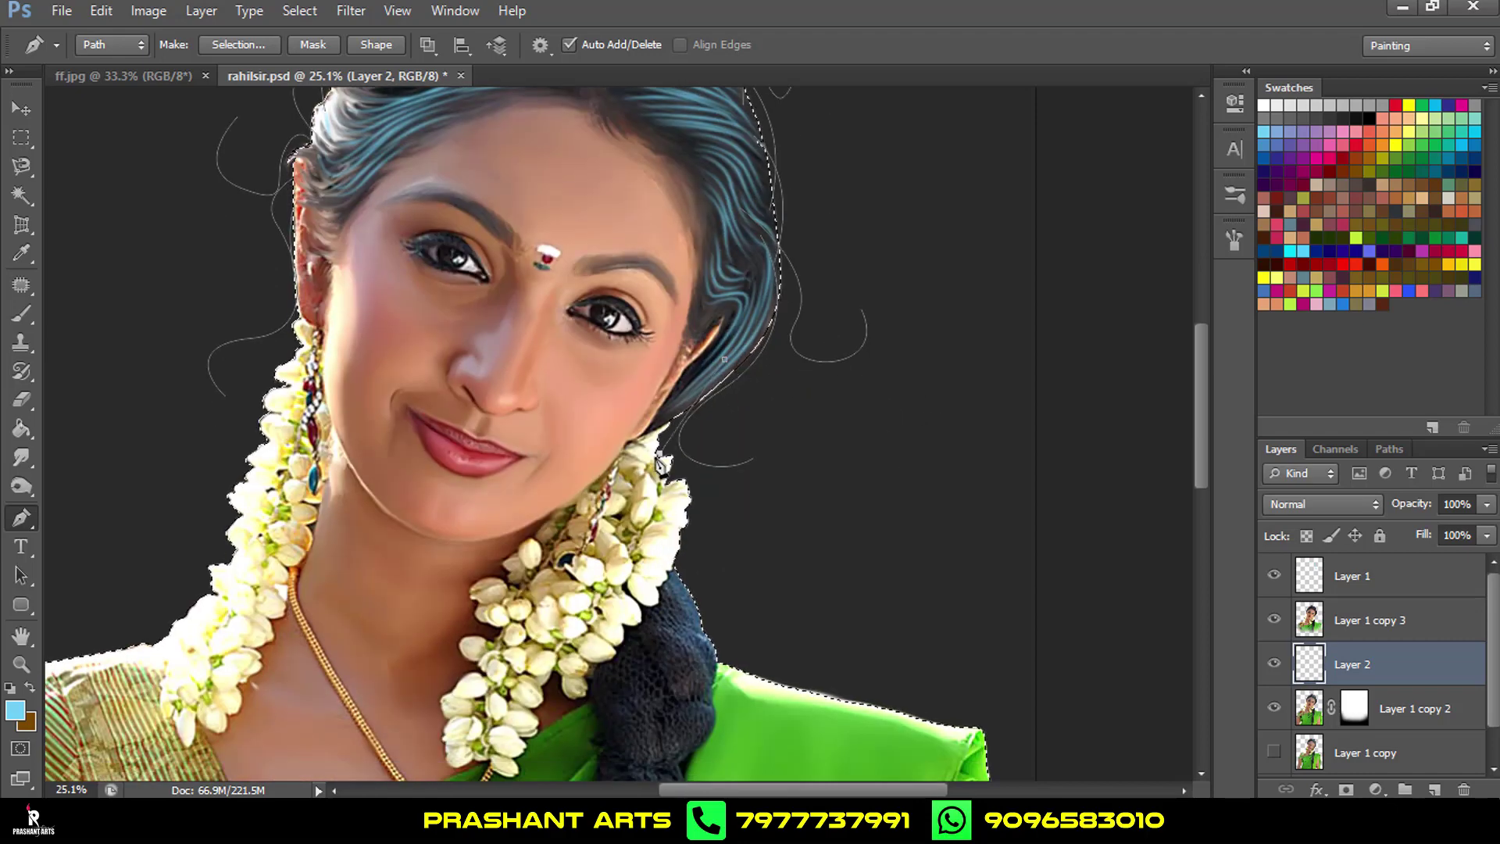
{"action": "left_click", "coordinate": [672, 473]}
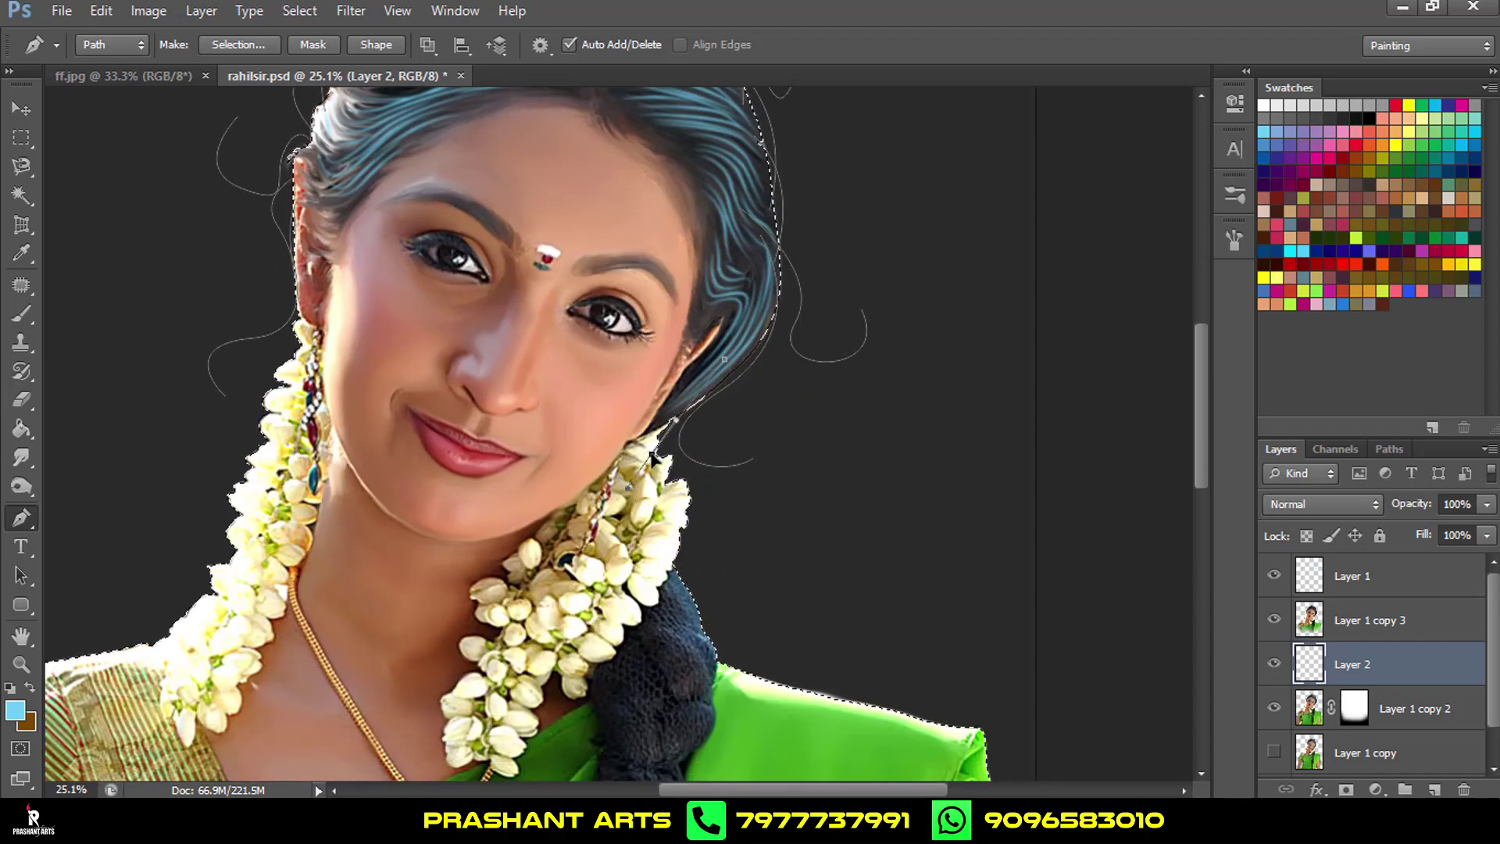
{"action": "left_click_drag", "start_coordinate": [705, 524], "coordinate": [674, 580]}
{"action": "left_click_drag", "start_coordinate": [757, 627], "coordinate": [809, 557]}
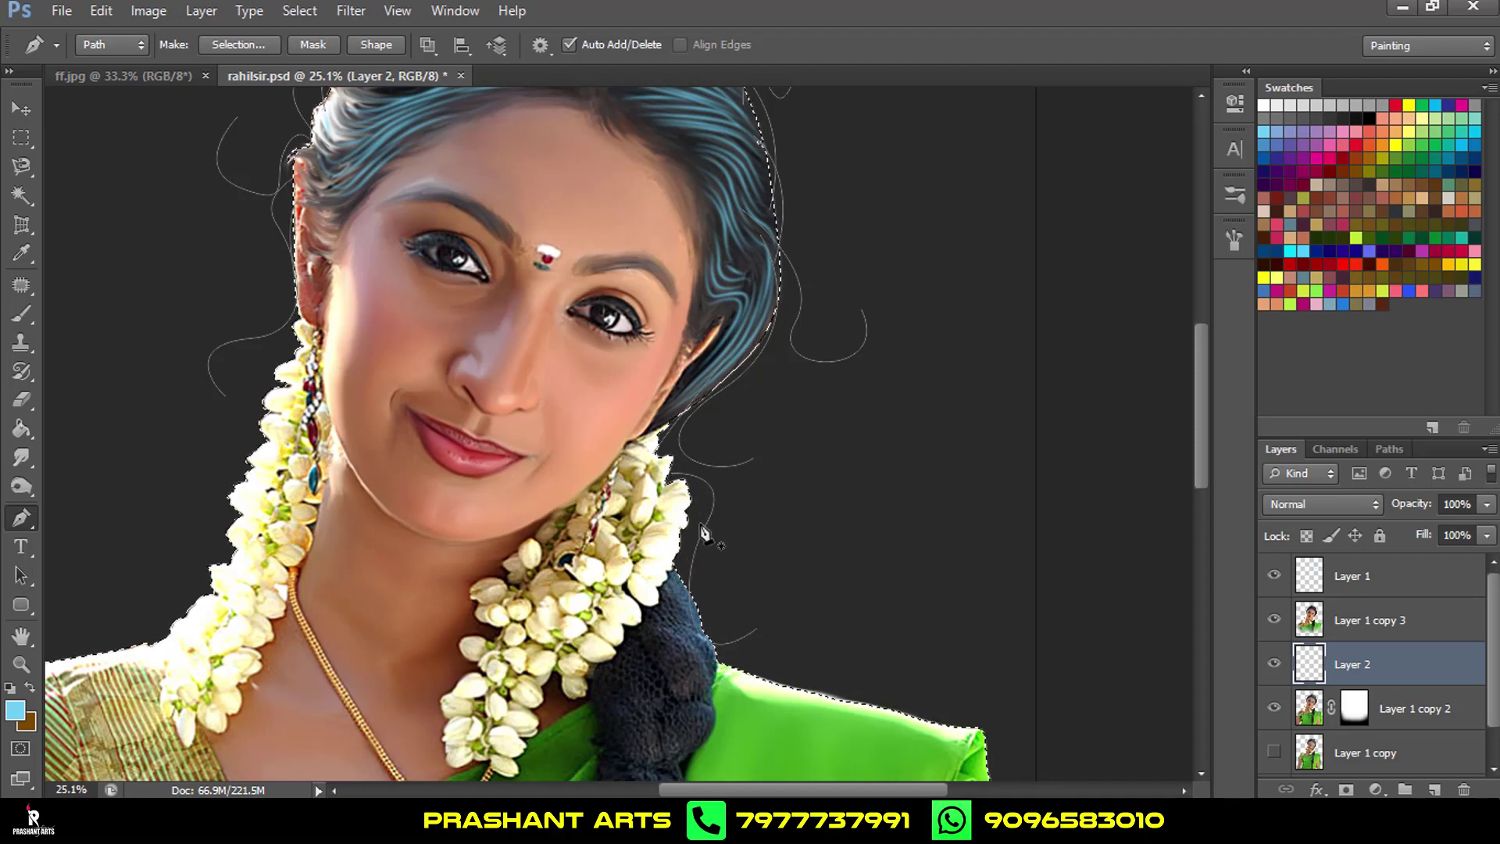
{"action": "left_click", "coordinate": [756, 343]}
{"action": "left_click", "coordinate": [778, 254]}
Trial-stroke the strand paths with the brush, then undo the stroke.
{"action": "key", "text": "ctrl+minus"}
{"action": "key", "text": "ctrl+minus"}
{"action": "key", "text": "ctrl+minus"}
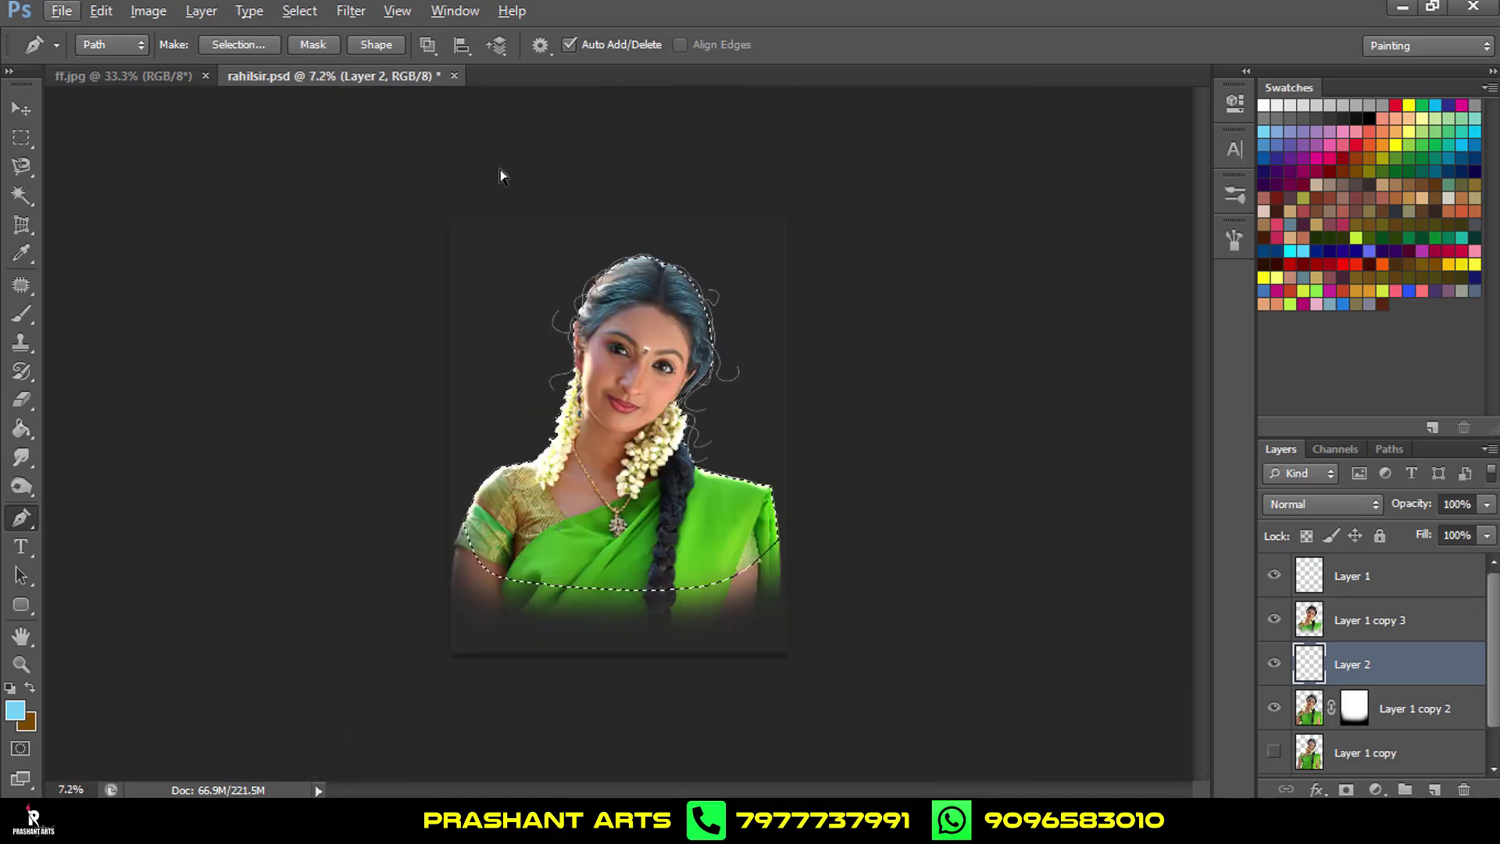
{"action": "right_click", "coordinate": [789, 438]}
{"action": "left_click", "coordinate": [859, 502]}
{"action": "key", "text": "p"}
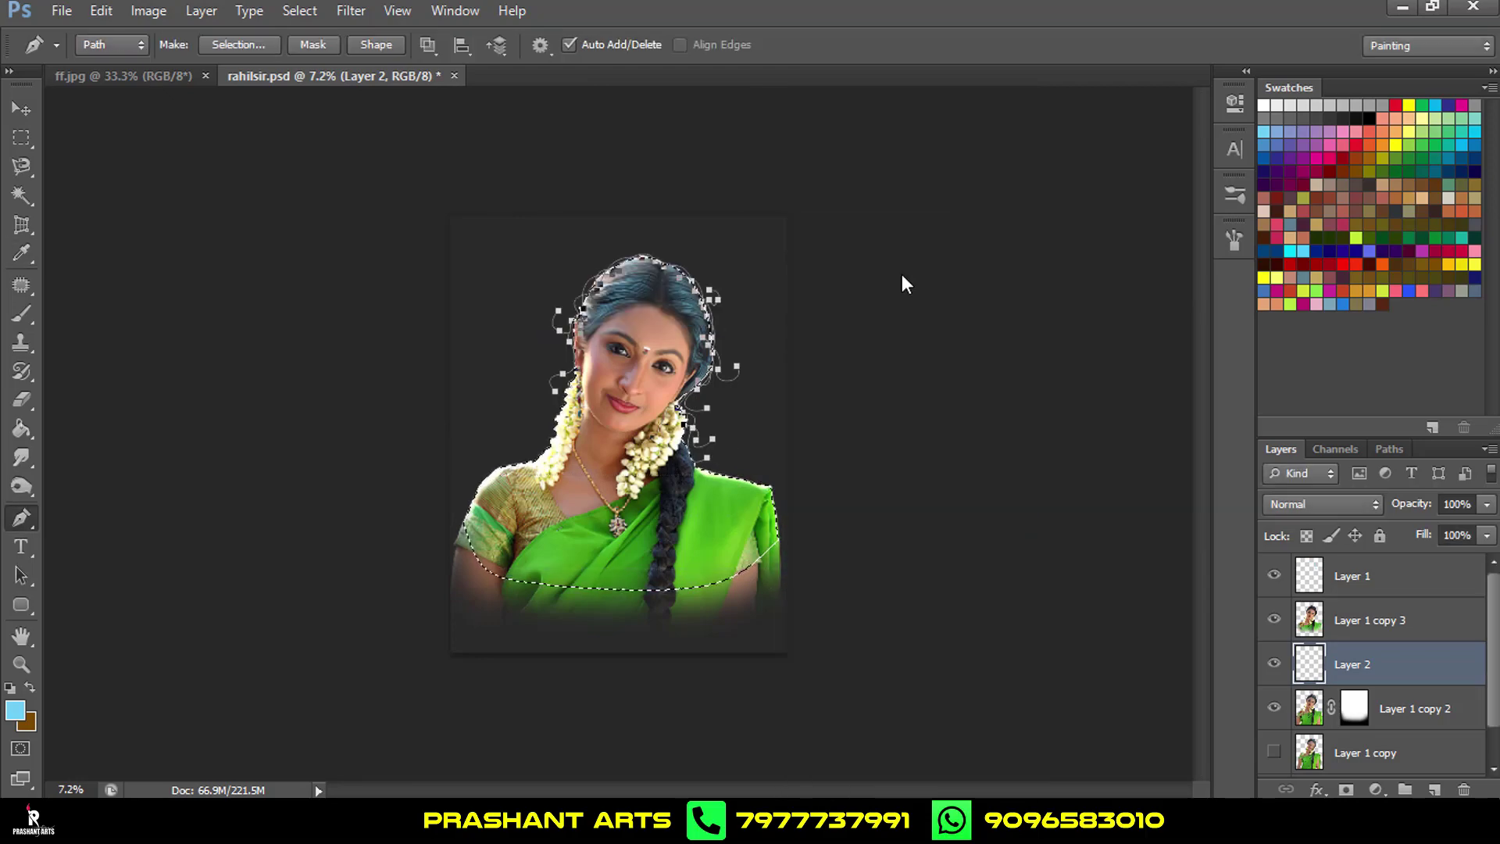
{"action": "scroll", "coordinate": [688, 383], "scroll_direction": "up", "scroll_amount": 3}
{"action": "key", "text": "ctrl+d"}
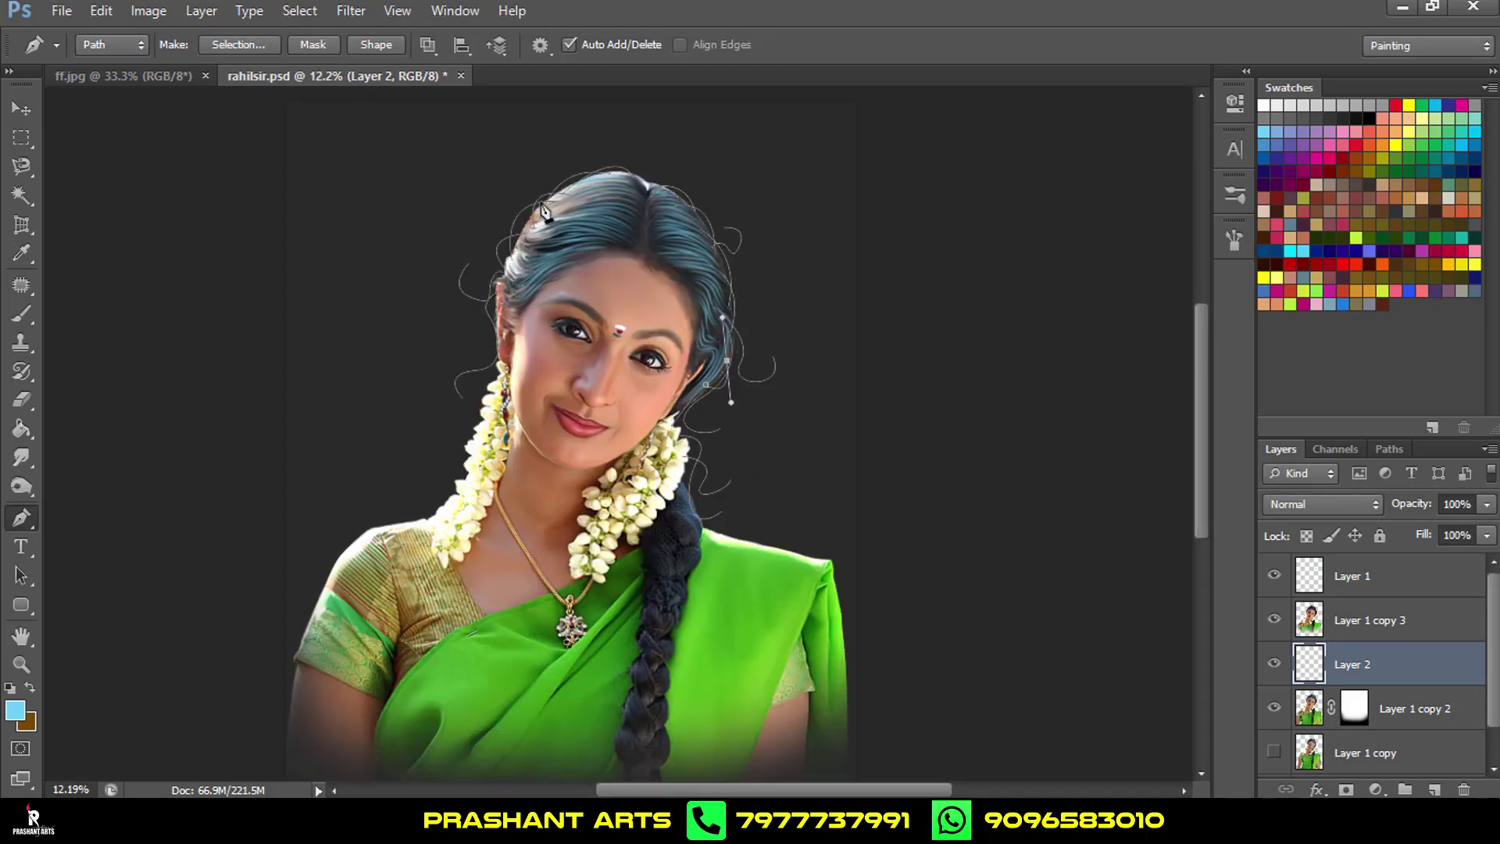
{"action": "right_click", "coordinate": [757, 455]}
{"action": "left_click", "coordinate": [813, 151]}
{"action": "left_click", "coordinate": [878, 275]}
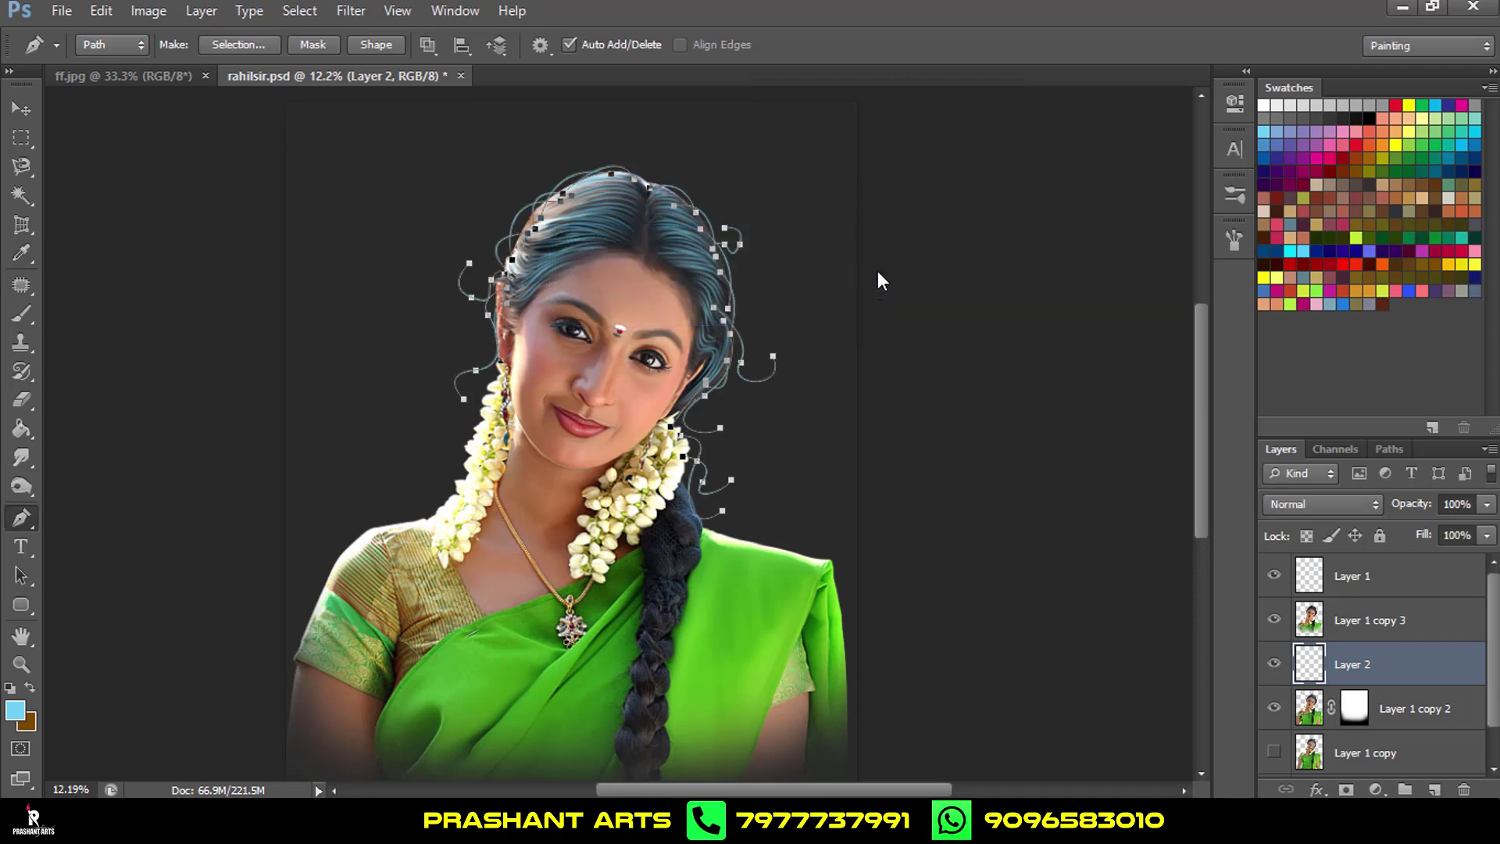
{"action": "key", "text": "ctrl+alt+z"}
{"action": "key", "text": "ctrl+alt+z"}
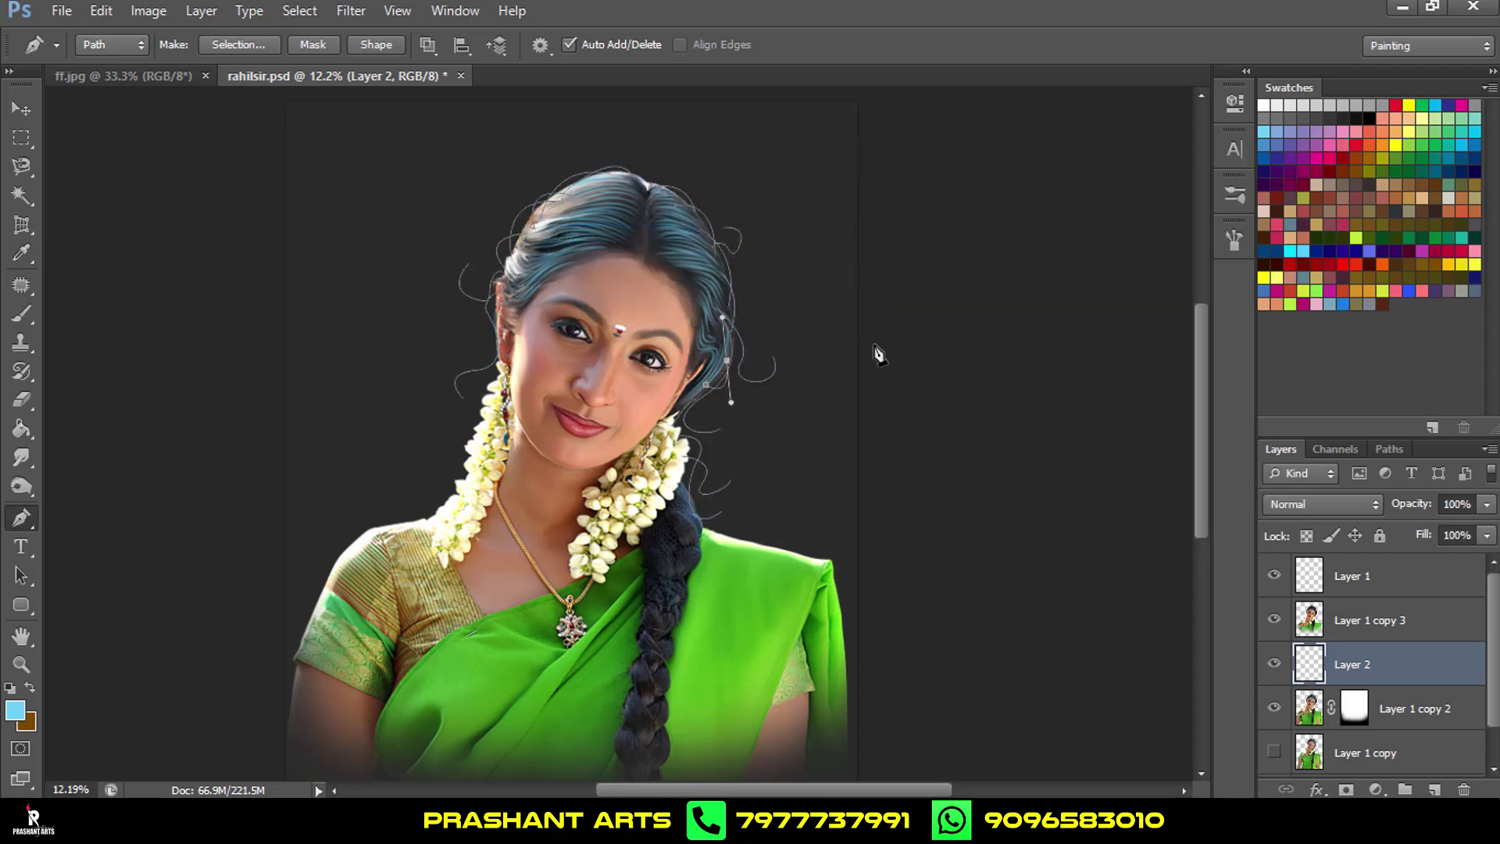
Select all strand path anchors and stroke them with the brush.
{"action": "left_click_drag", "start_coordinate": [330, 121], "coordinate": [837, 592]}
{"action": "right_click", "coordinate": [869, 362]}
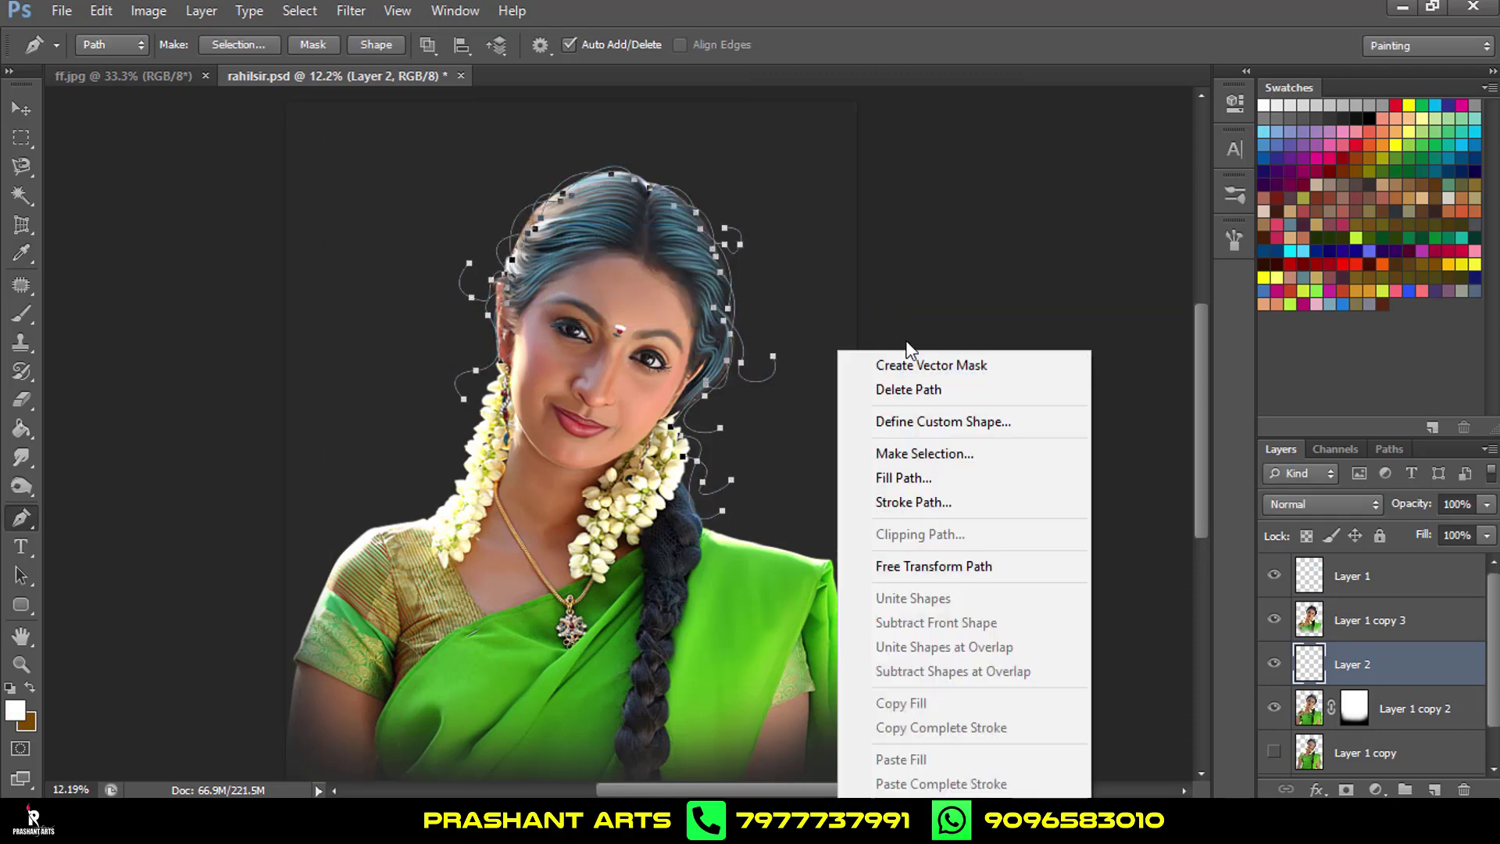
{"action": "left_click", "coordinate": [911, 526]}
{"action": "key", "text": "Return"}
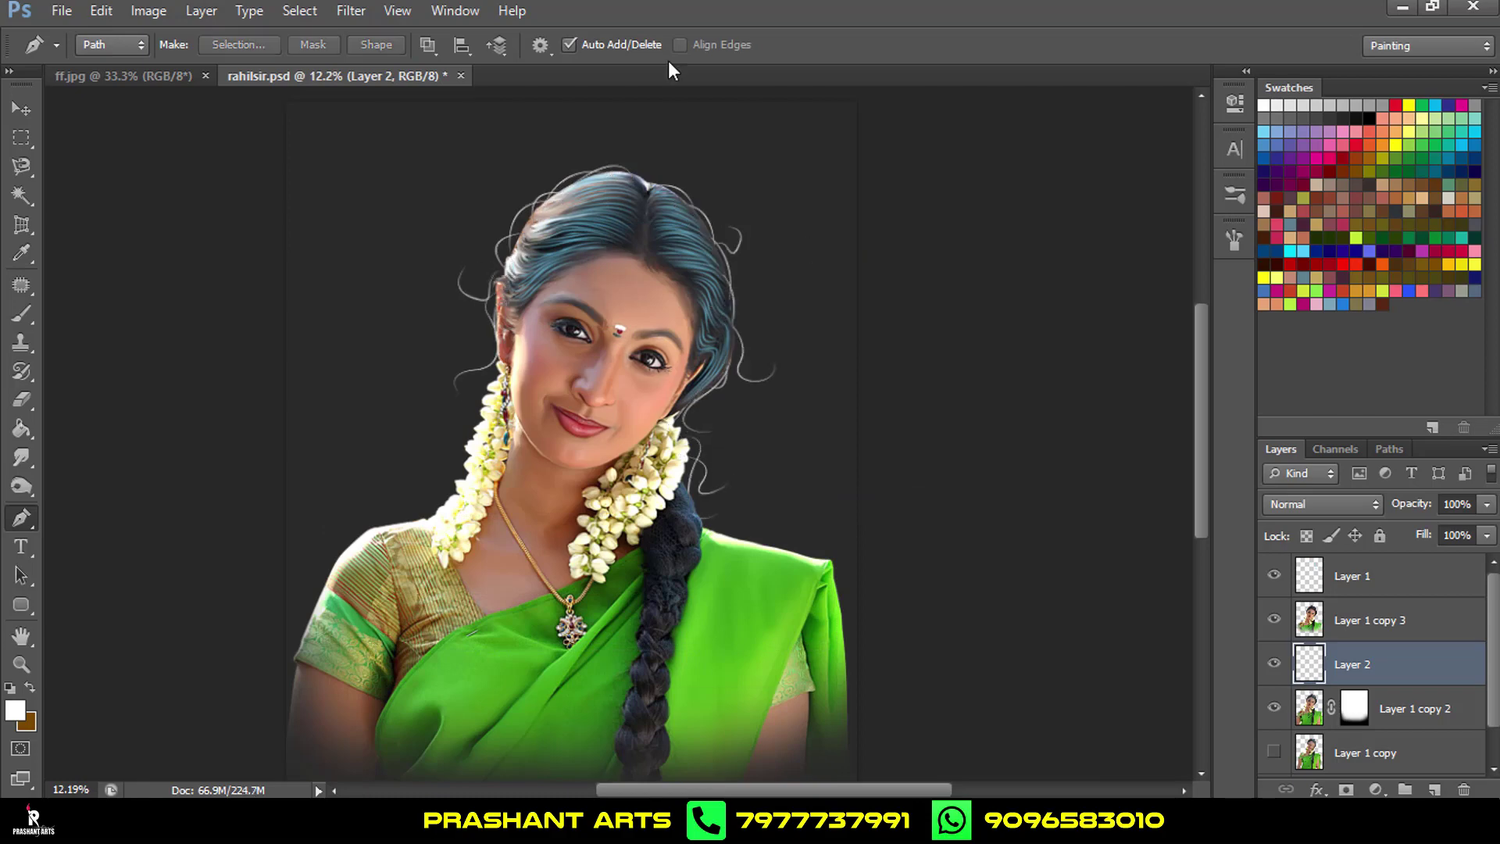
Adjust a strand curve at the hair crown, then undo the adjustment.
{"action": "scroll", "coordinate": [613, 235], "scroll_direction": "up", "scroll_amount": 5}
{"action": "left_click_drag", "start_coordinate": [738, 283], "coordinate": [723, 403]}
{"action": "scroll", "coordinate": [723, 402], "scroll_direction": "down", "scroll_amount": 4}
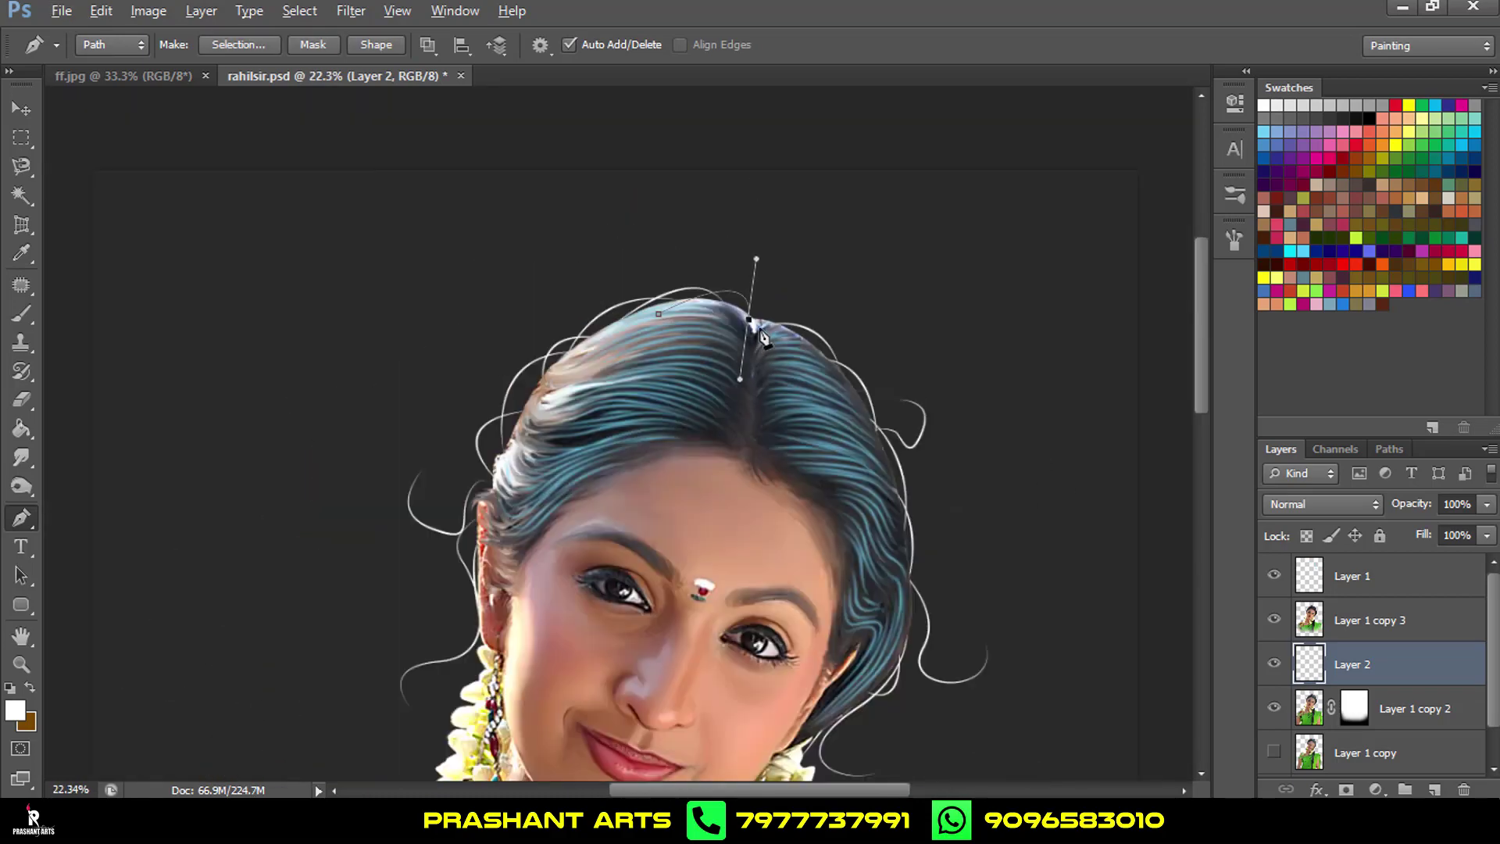
{"action": "scroll", "coordinate": [723, 402], "scroll_direction": "down", "scroll_amount": 2}
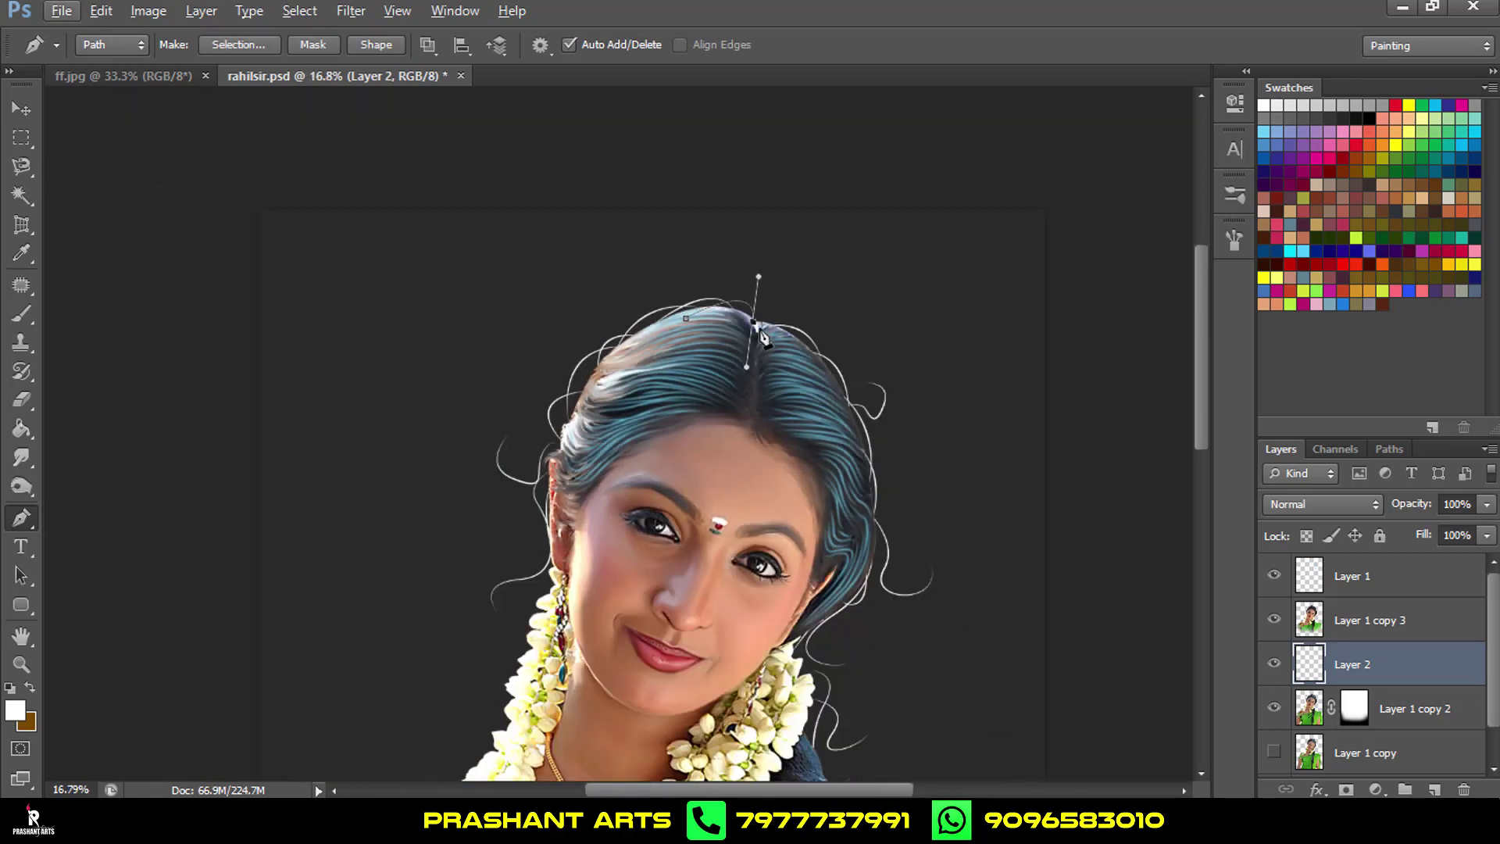
{"action": "left_click", "coordinate": [821, 356], "text": "ctrl"}
{"action": "scroll", "coordinate": [778, 303], "scroll_direction": "up", "scroll_amount": 3}
{"action": "left_click", "coordinate": [779, 309], "text": "ctrl"}
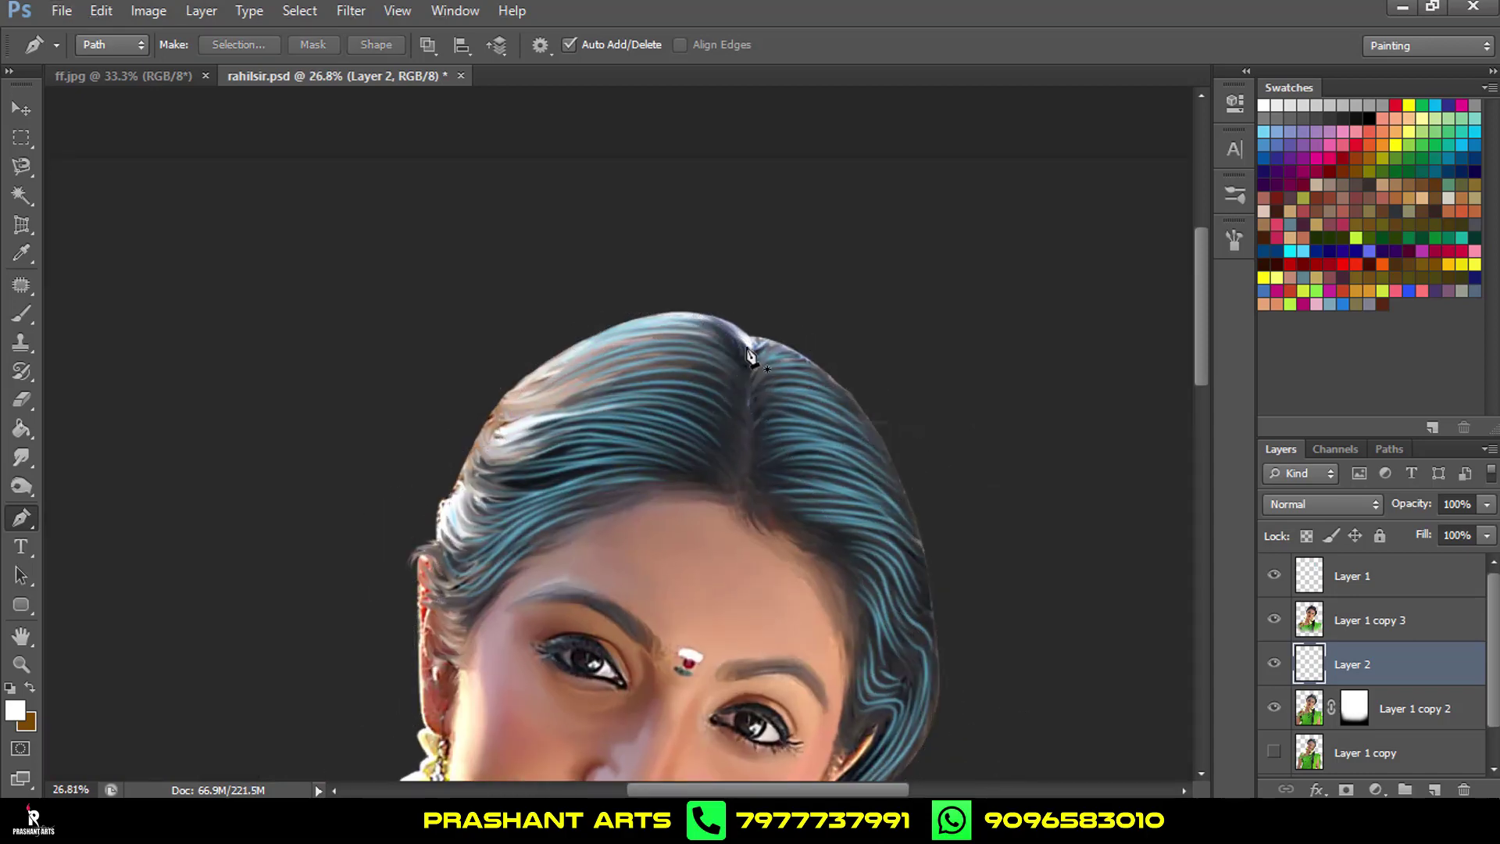
{"action": "key", "text": "ctrl+alt+z"}
{"action": "key", "text": "ctrl+alt+z"}
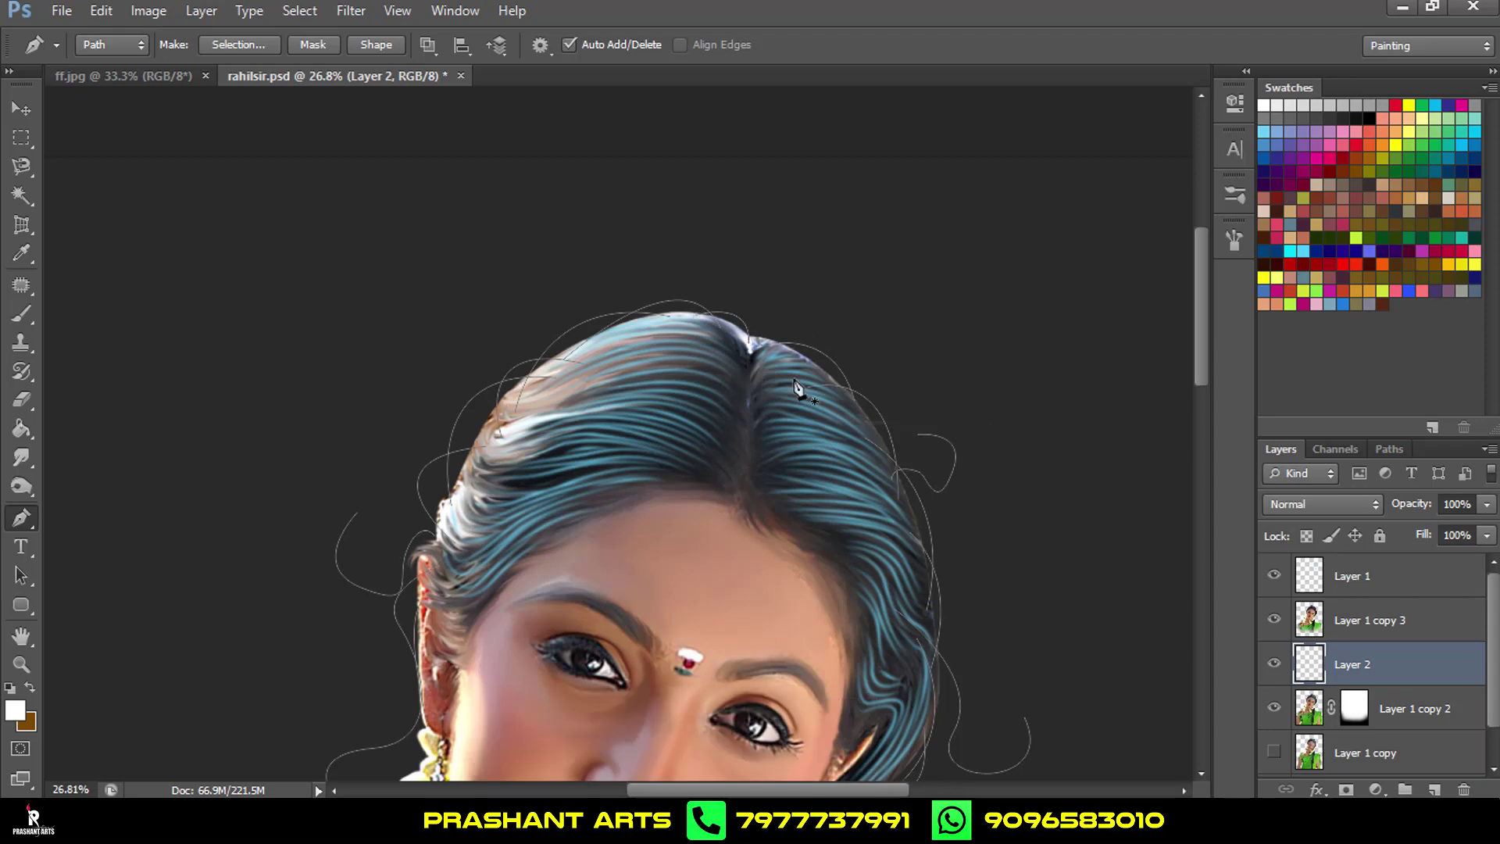
Stroke the strand paths with the brush again and deselect, leaving thin white strands on Layer 2.
{"action": "left_click", "coordinate": [21, 315]}
{"action": "scroll", "coordinate": [695, 359], "scroll_direction": "down", "scroll_amount": 5}
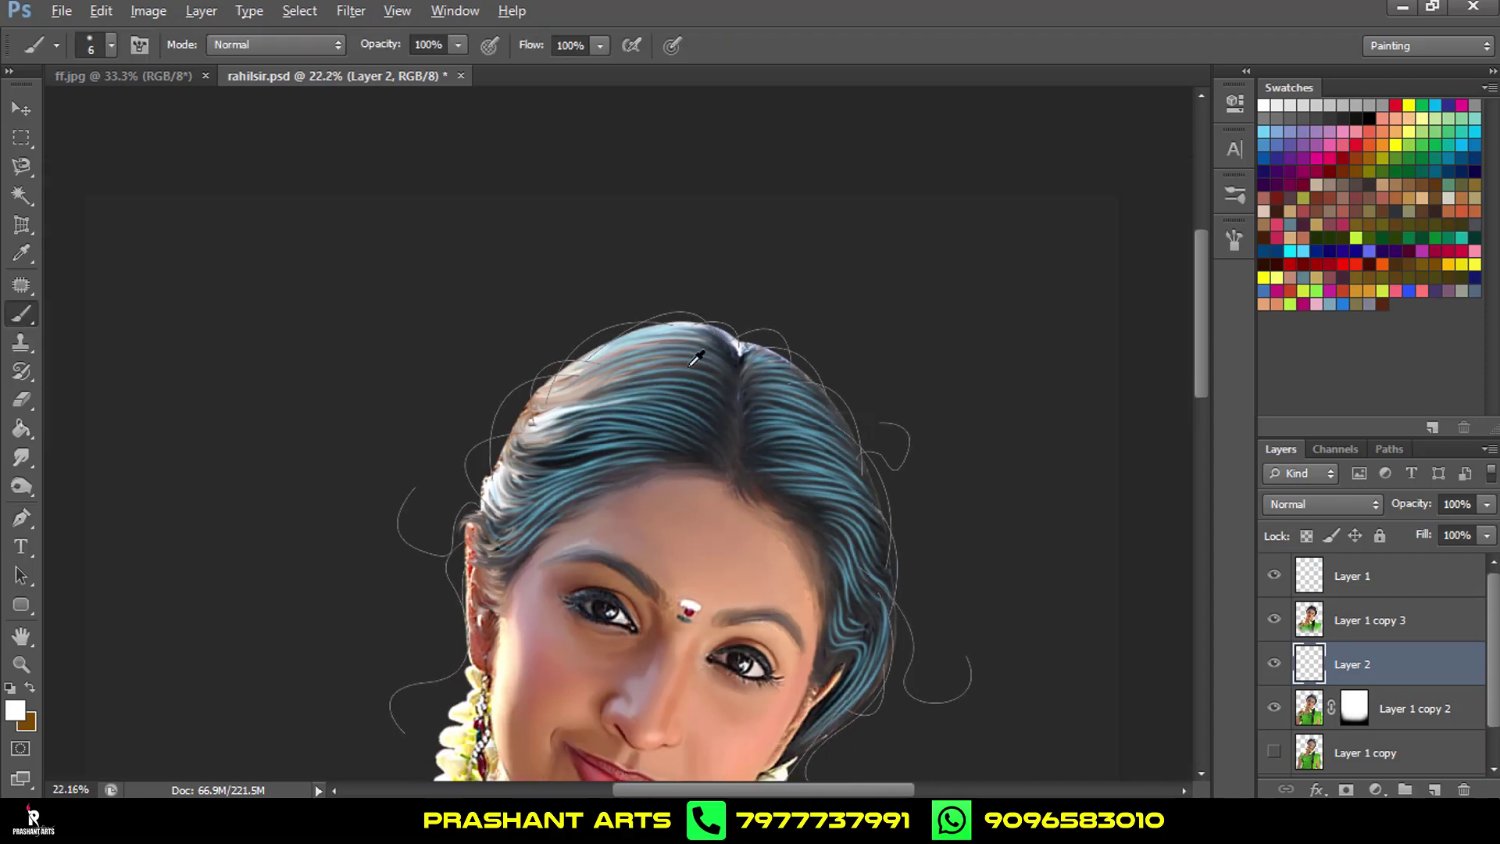
{"action": "left_click", "coordinate": [32, 520]}
{"action": "scroll", "coordinate": [492, 367], "scroll_direction": "down", "scroll_amount": 2}
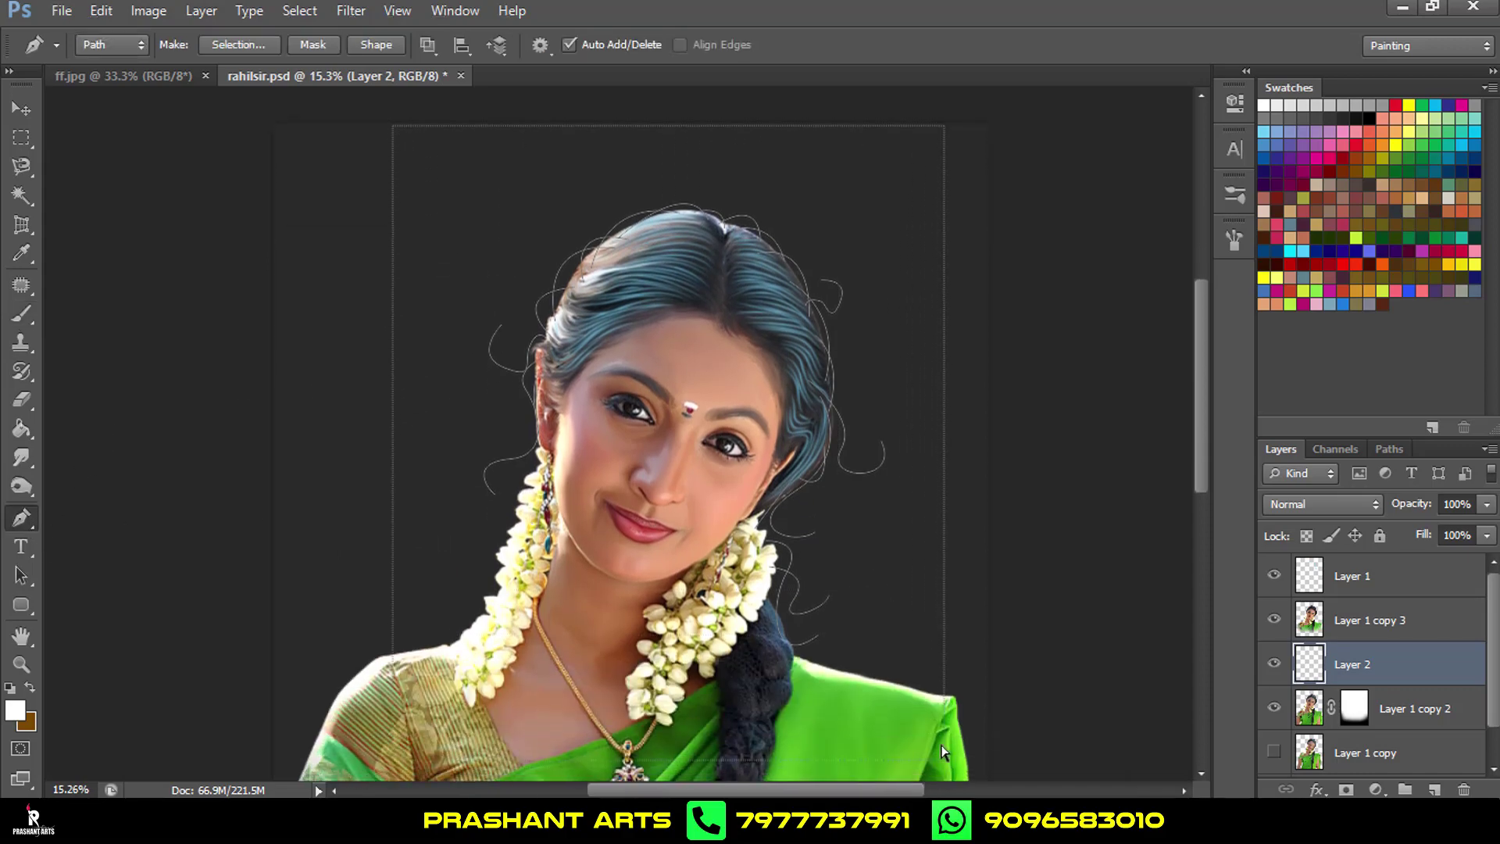
{"action": "right_click", "coordinate": [918, 472]}
{"action": "left_click", "coordinate": [986, 162]}
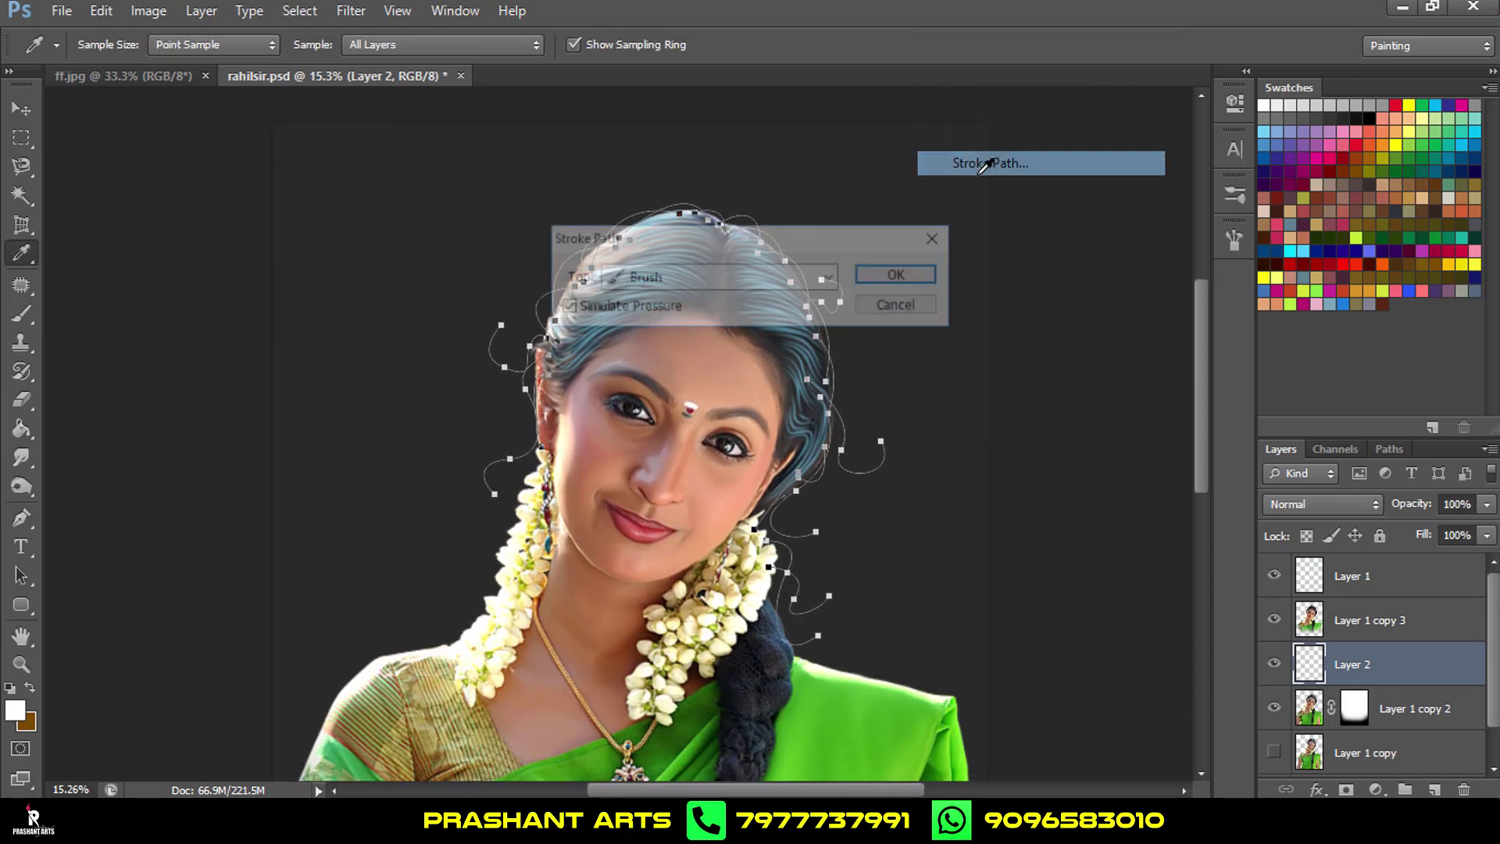
{"action": "left_click", "coordinate": [883, 275]}
{"action": "key", "text": "ctrl+d"}
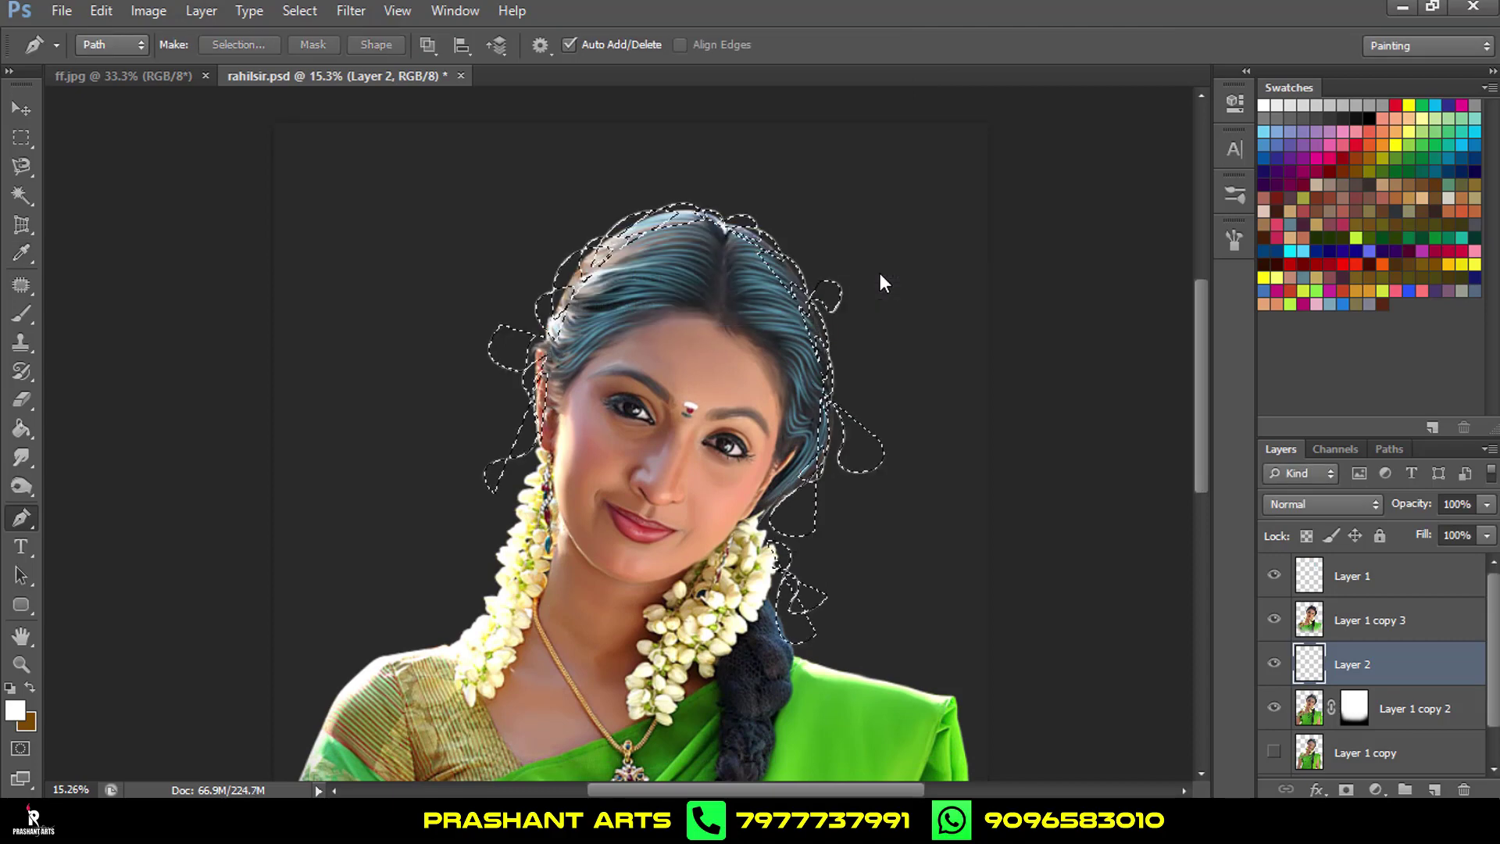
{"action": "scroll", "coordinate": [880, 274], "scroll_direction": "down", "scroll_amount": 2}
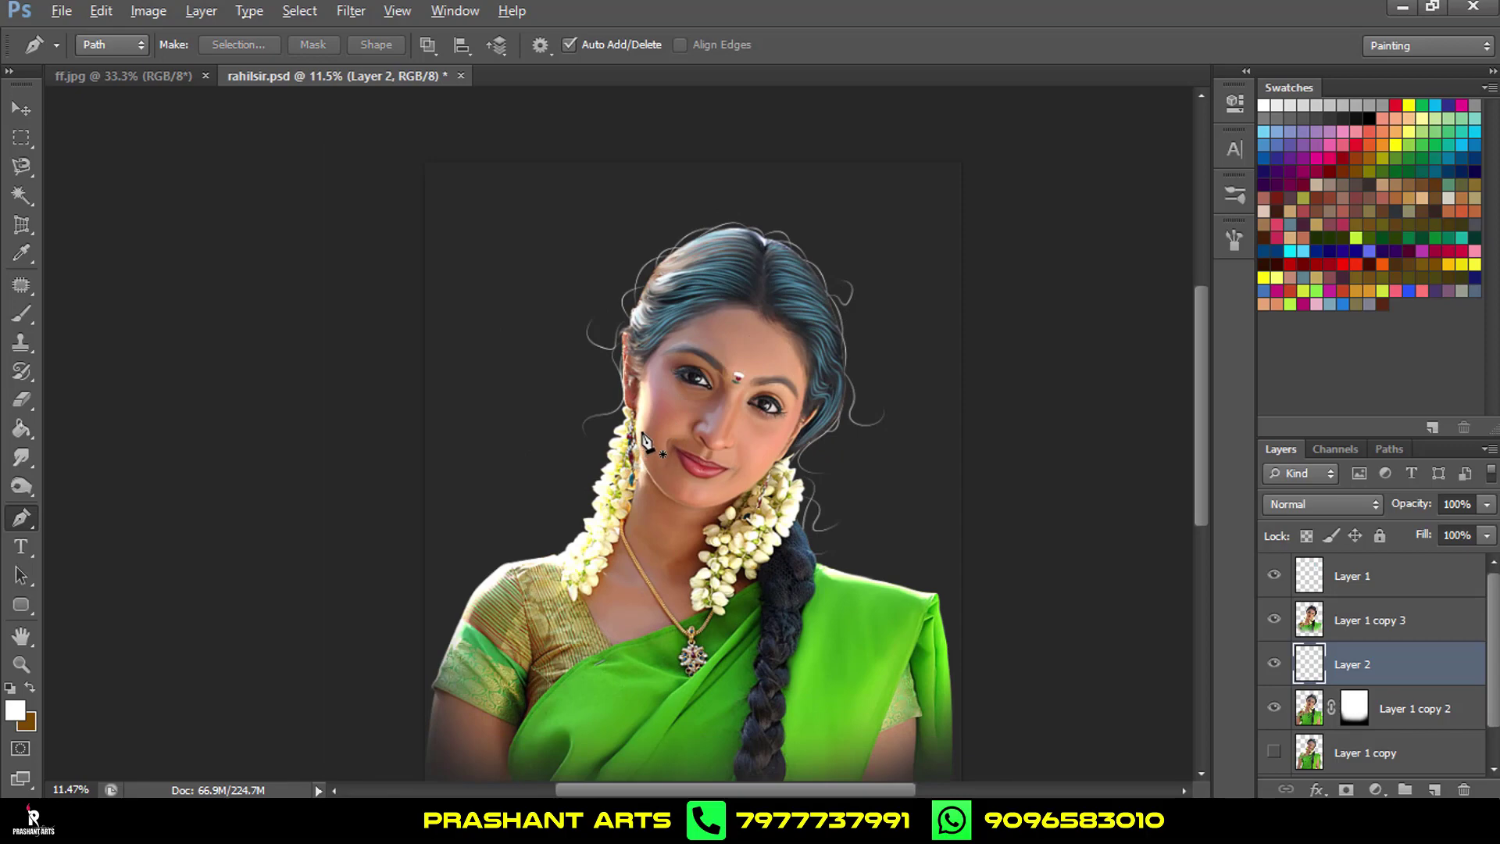
{"action": "scroll", "coordinate": [645, 439], "scroll_direction": "up", "scroll_amount": 1}
{"action": "scroll", "coordinate": [646, 439], "scroll_direction": "up", "scroll_amount": 2}
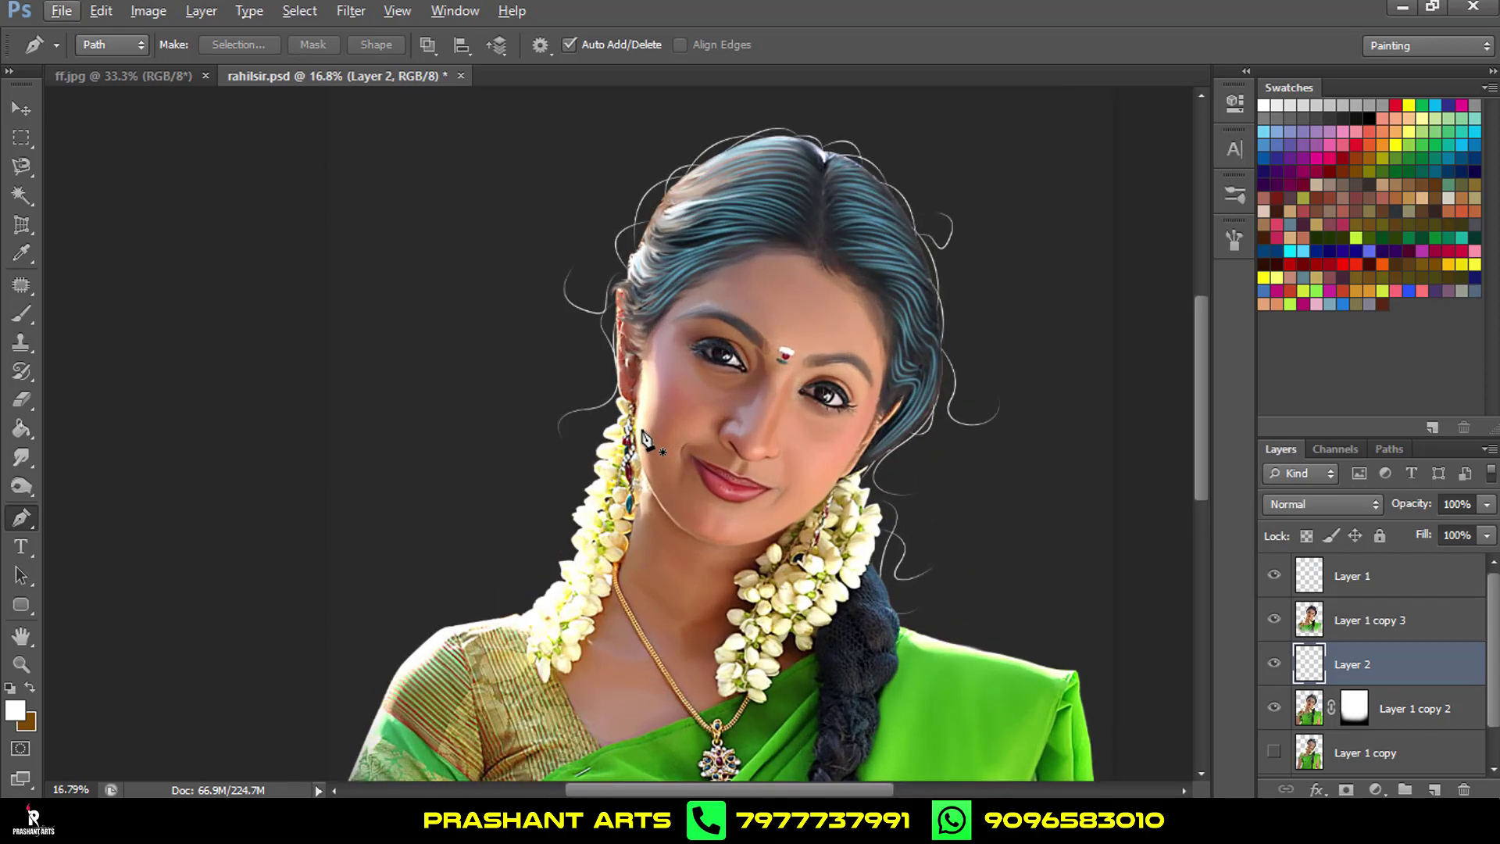
Soften the strands on Layer 2 with a 2.1-pixel Gaussian Blur.
{"action": "left_click", "coordinate": [351, 10]}
{"action": "left_click", "coordinate": [645, 391]}
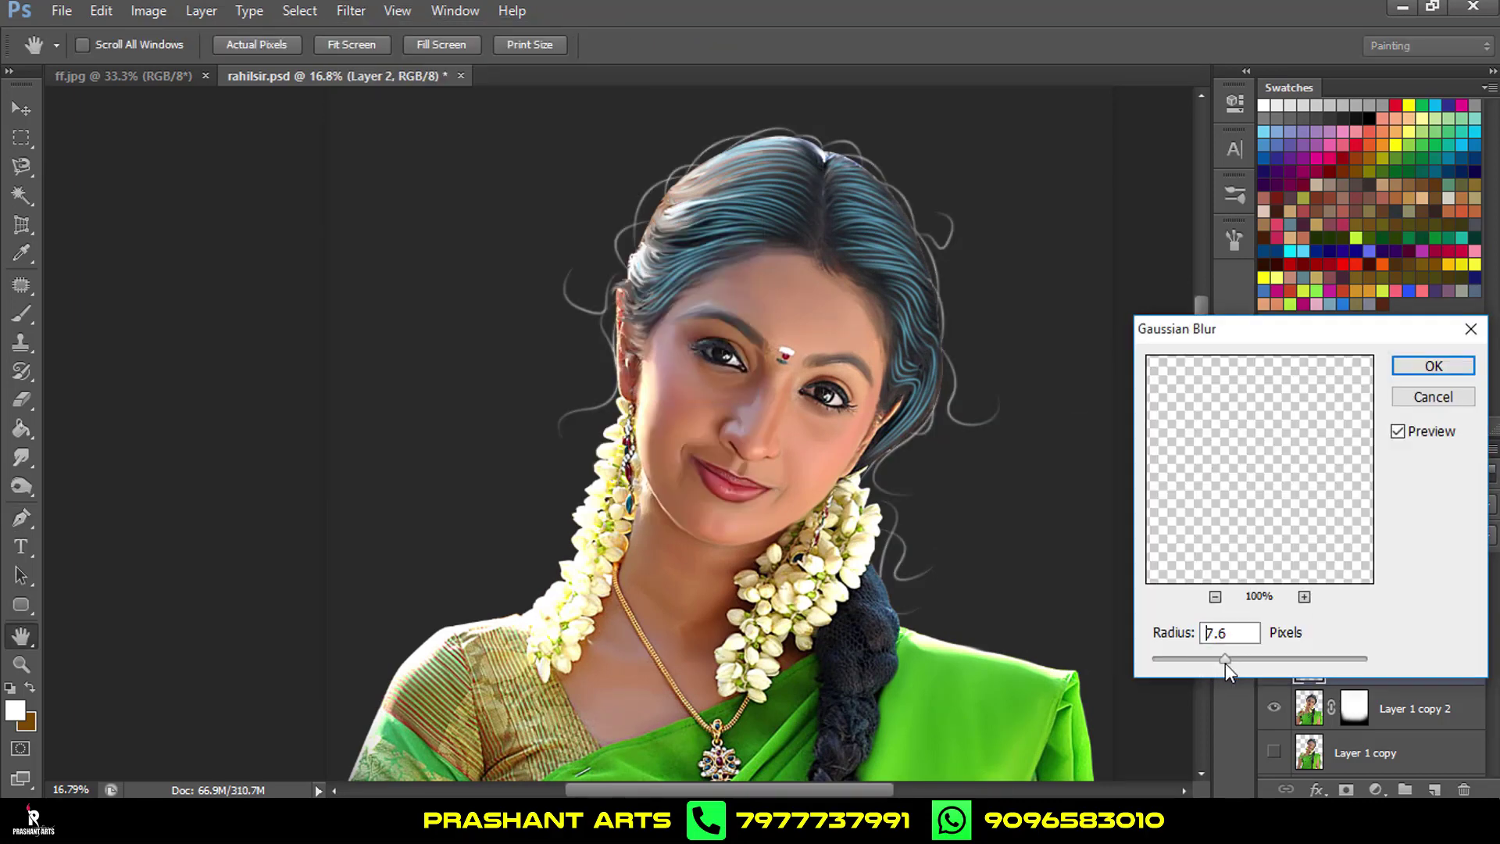
{"action": "left_click_drag", "start_coordinate": [1225, 663], "coordinate": [1177, 658]}
{"action": "left_click", "coordinate": [1418, 370]}
{"action": "key", "text": "p"}
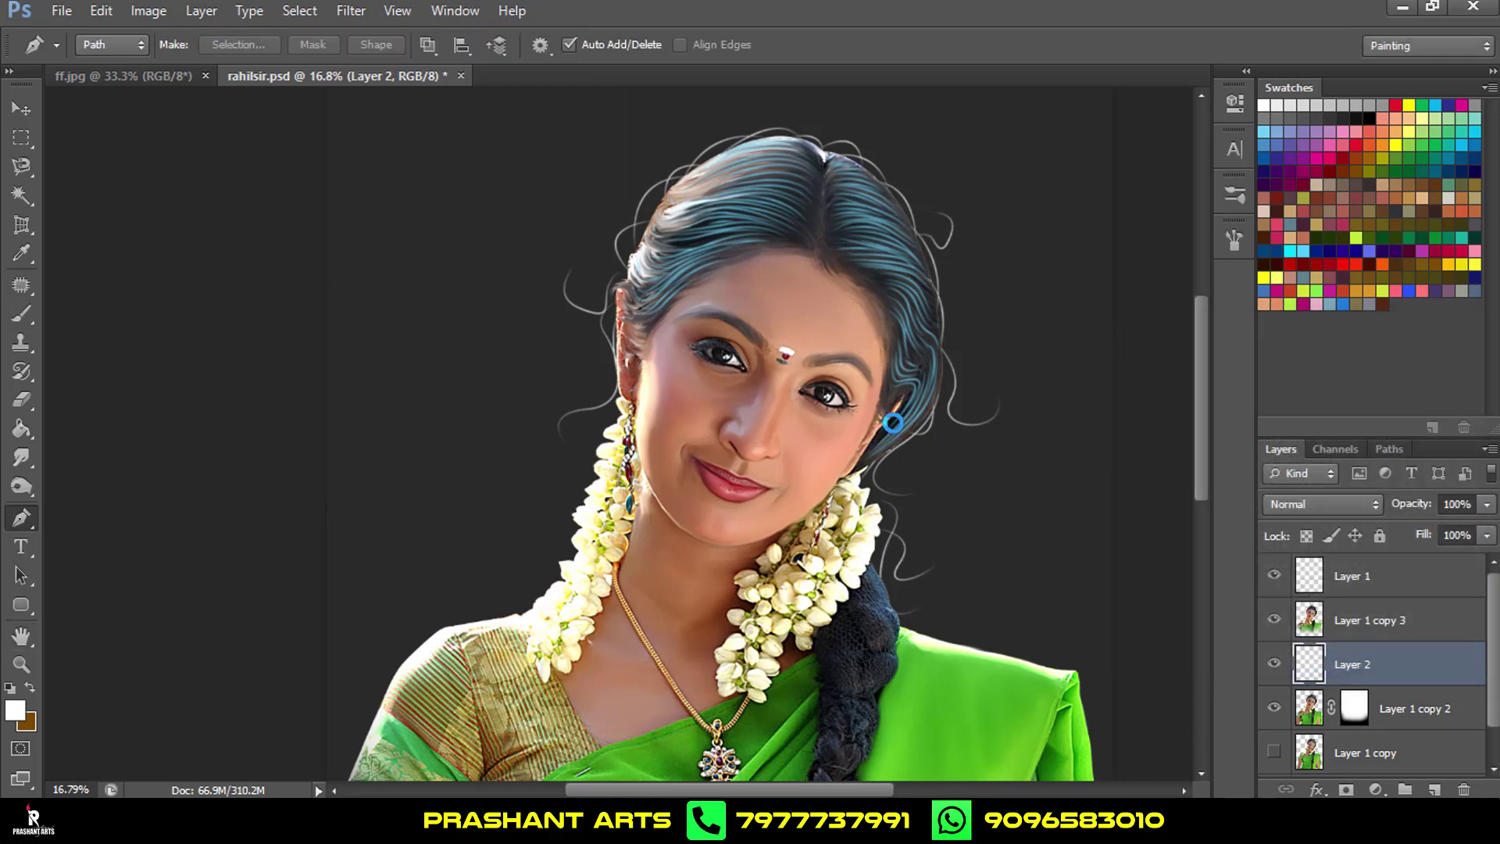
Lower Layer 2 to 51% opacity, save rahilsir.psd, and select Layer 1 copy 3.
{"action": "scroll", "coordinate": [893, 423], "scroll_direction": "down", "scroll_amount": 2}
{"action": "scroll", "coordinate": [898, 434], "scroll_direction": "down", "scroll_amount": 2}
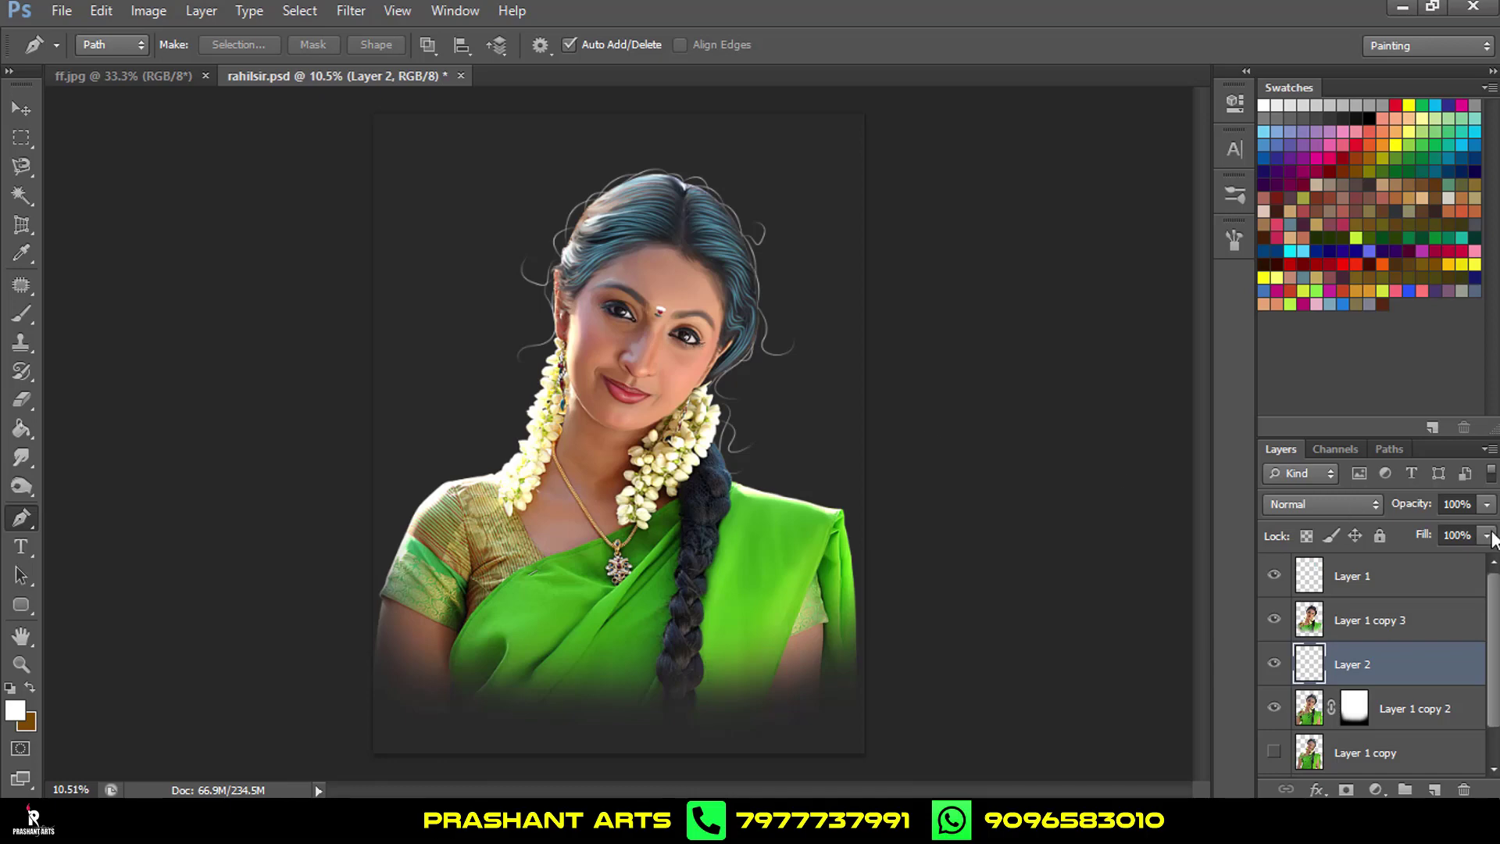
{"action": "left_click_drag", "start_coordinate": [1413, 512], "coordinate": [1359, 512]}
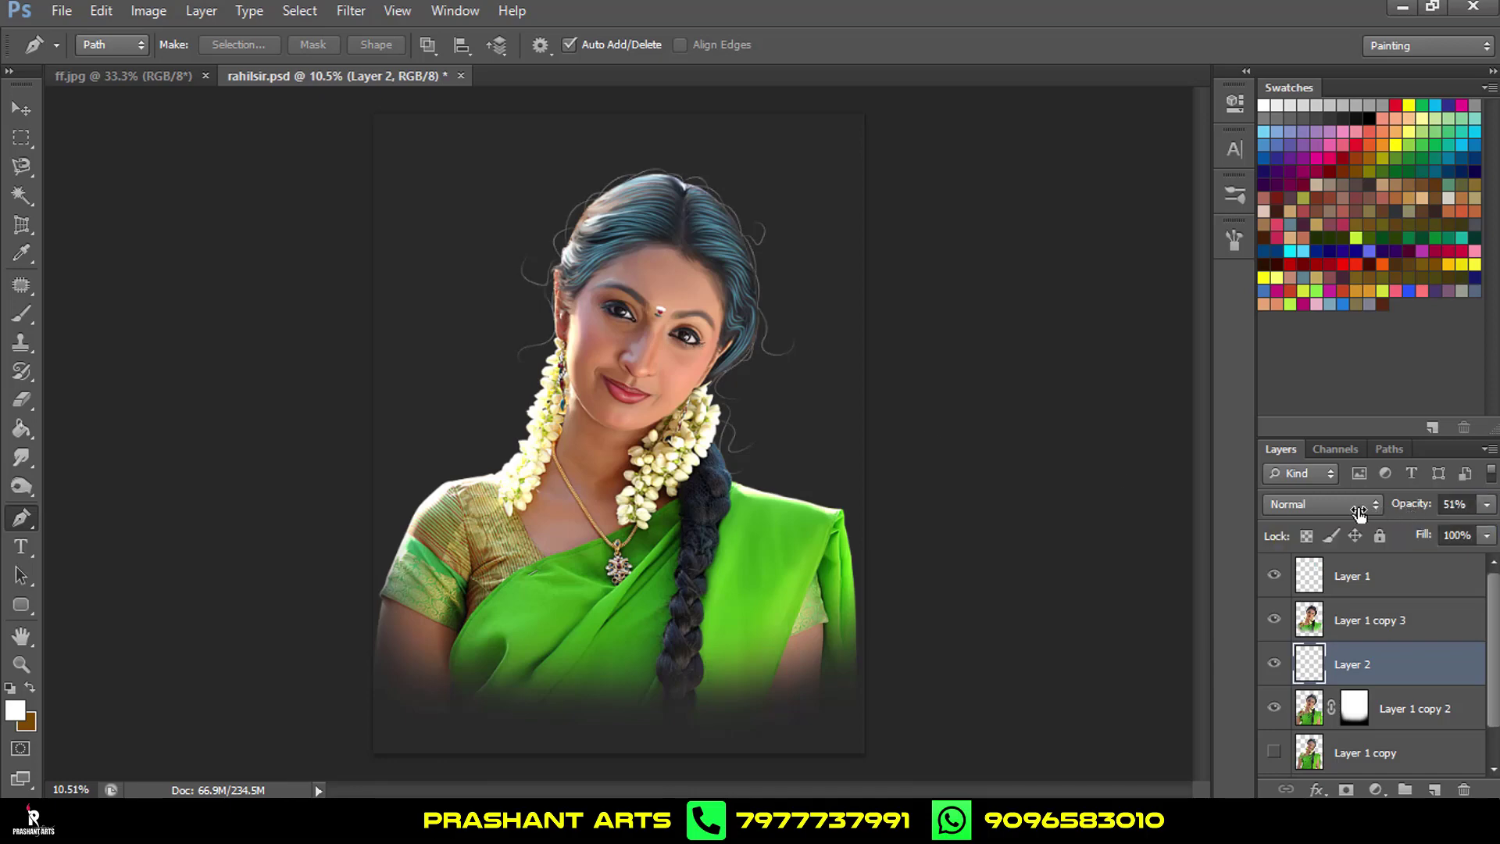
{"action": "scroll", "coordinate": [714, 303], "scroll_direction": "up", "scroll_amount": 1}
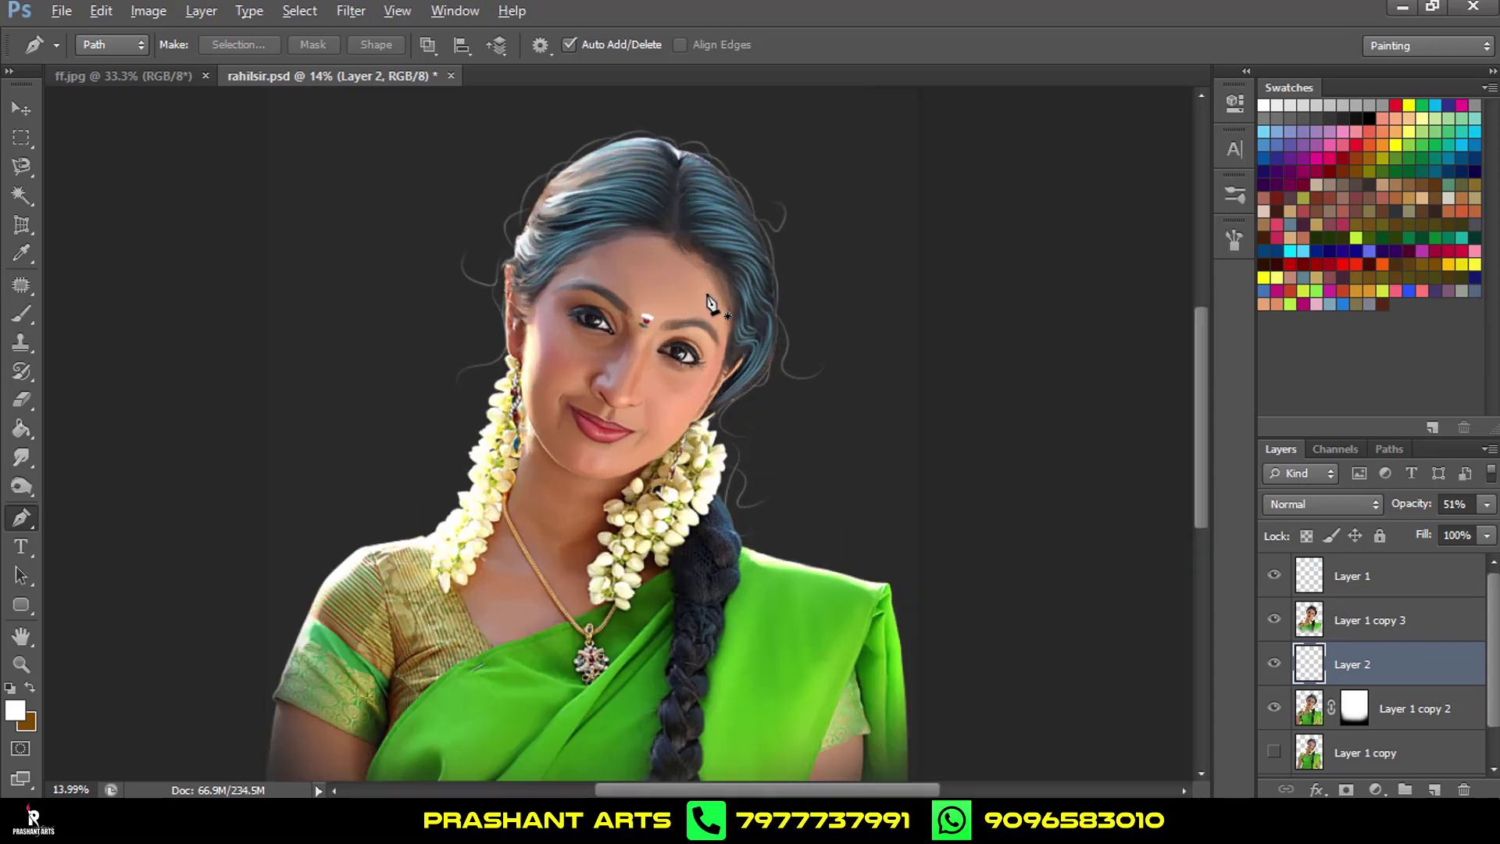
{"action": "key", "text": "ctrl+s"}
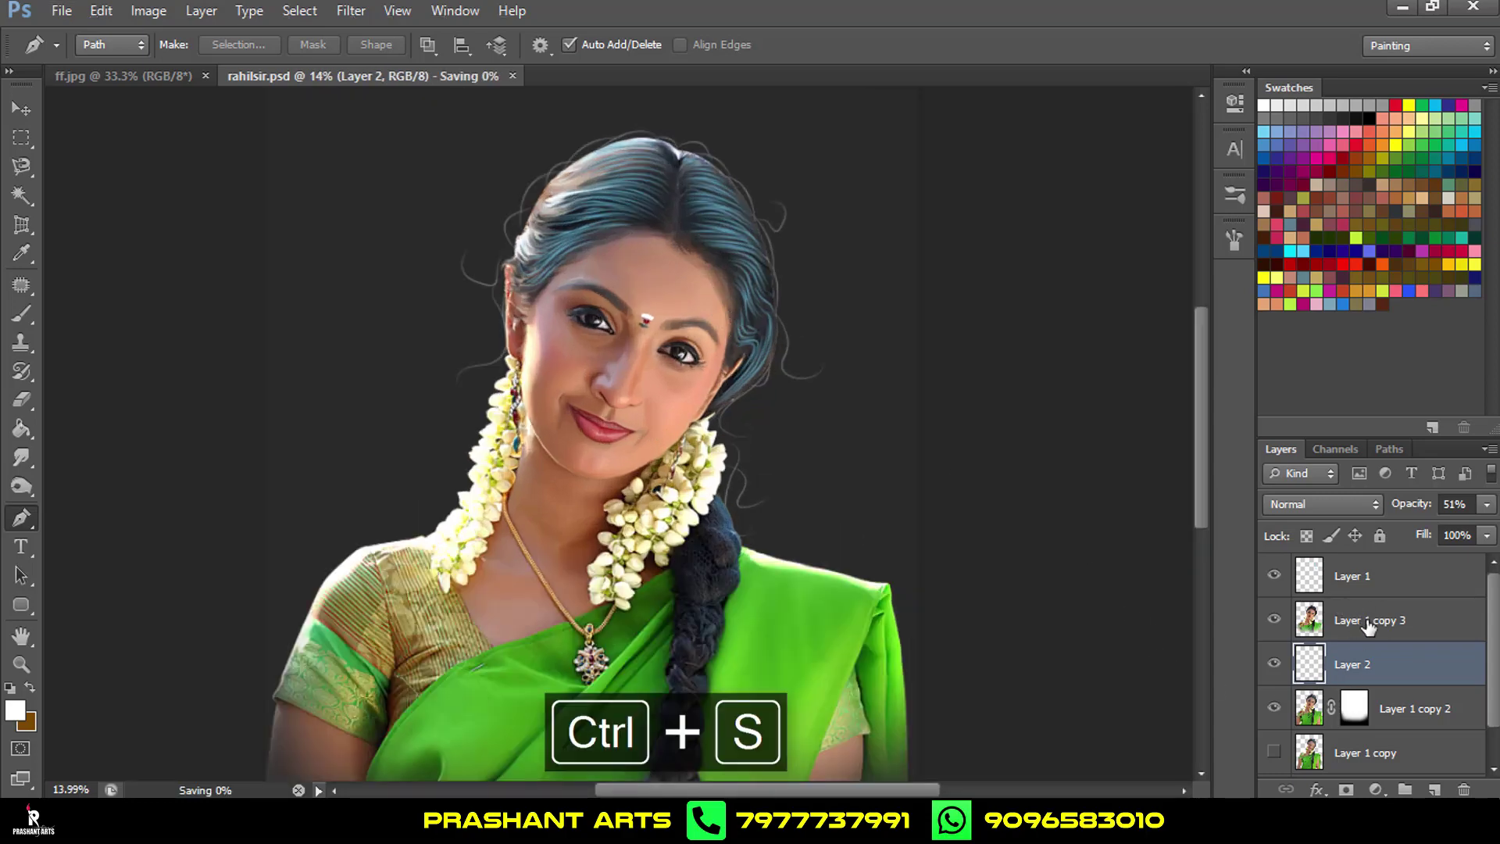
{"action": "left_click", "coordinate": [1369, 626]}
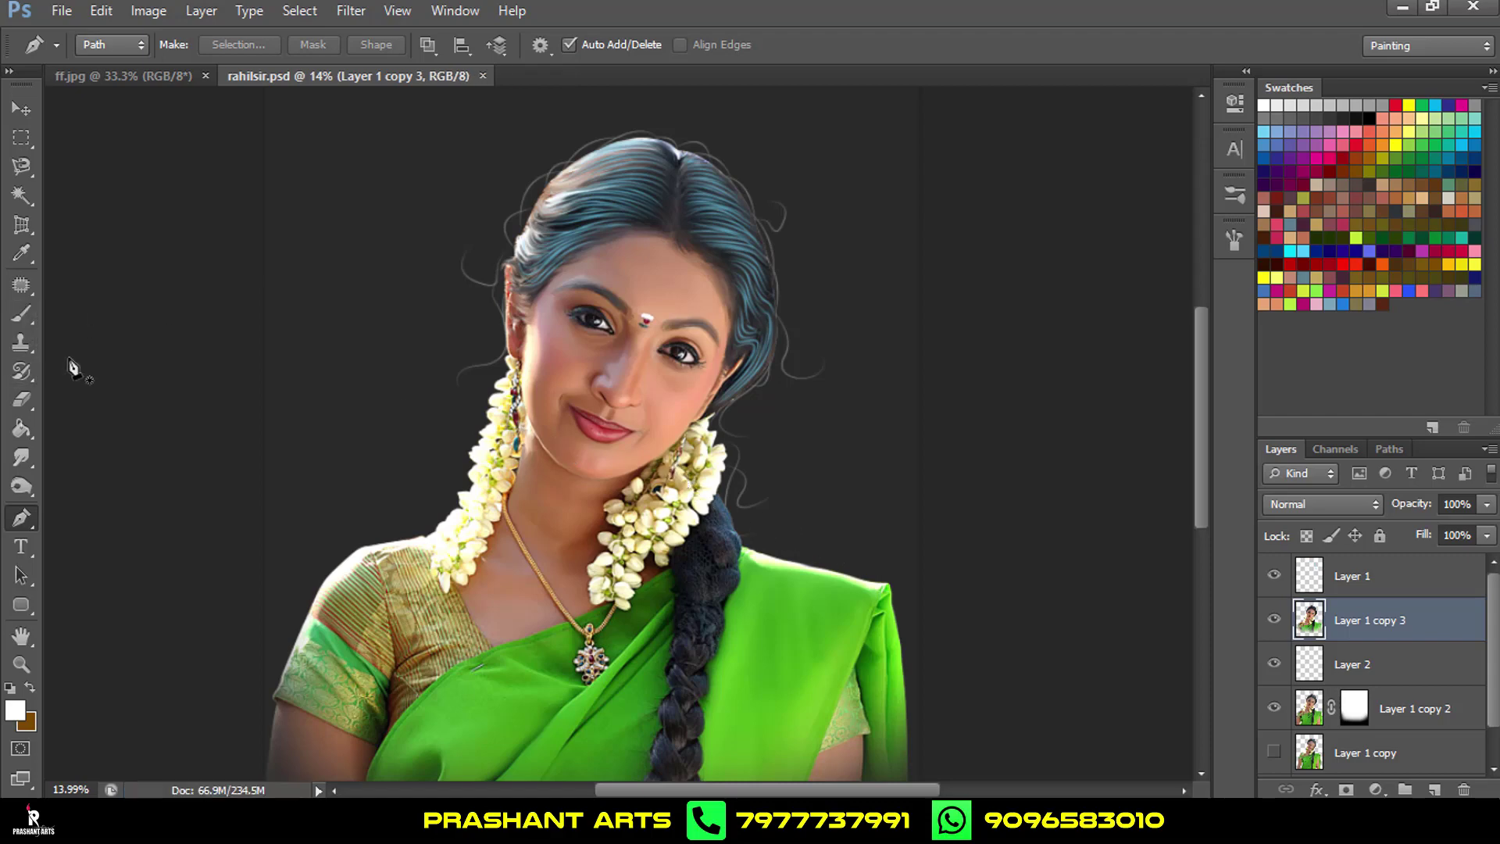
{"action": "left_click", "coordinate": [21, 457]}
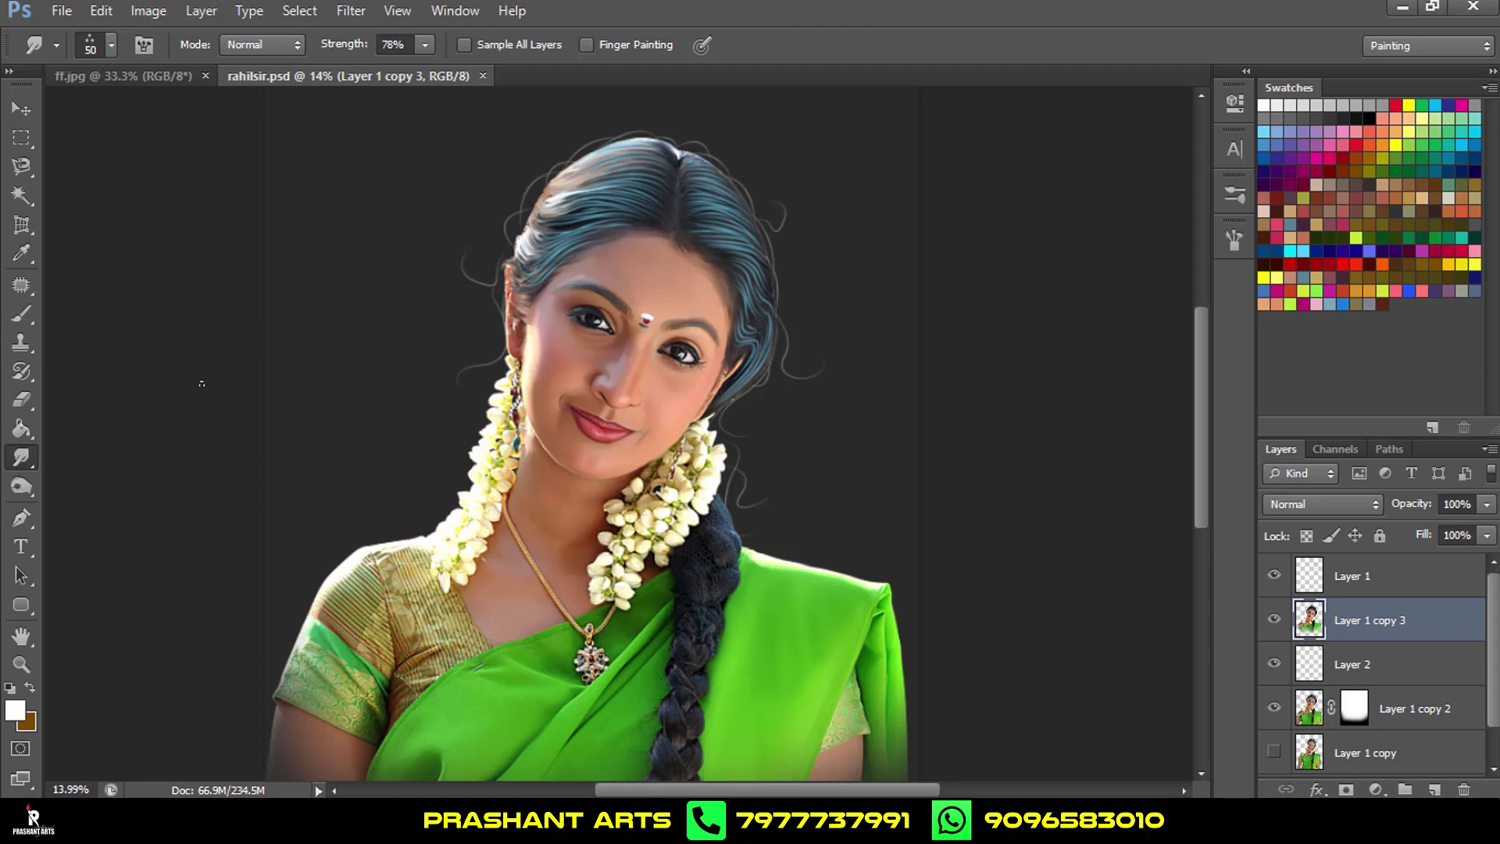
Give the Smudge tool the soft 50 px round brush preset.
{"action": "left_click", "coordinate": [35, 314]}
{"action": "left_click", "coordinate": [112, 45]}
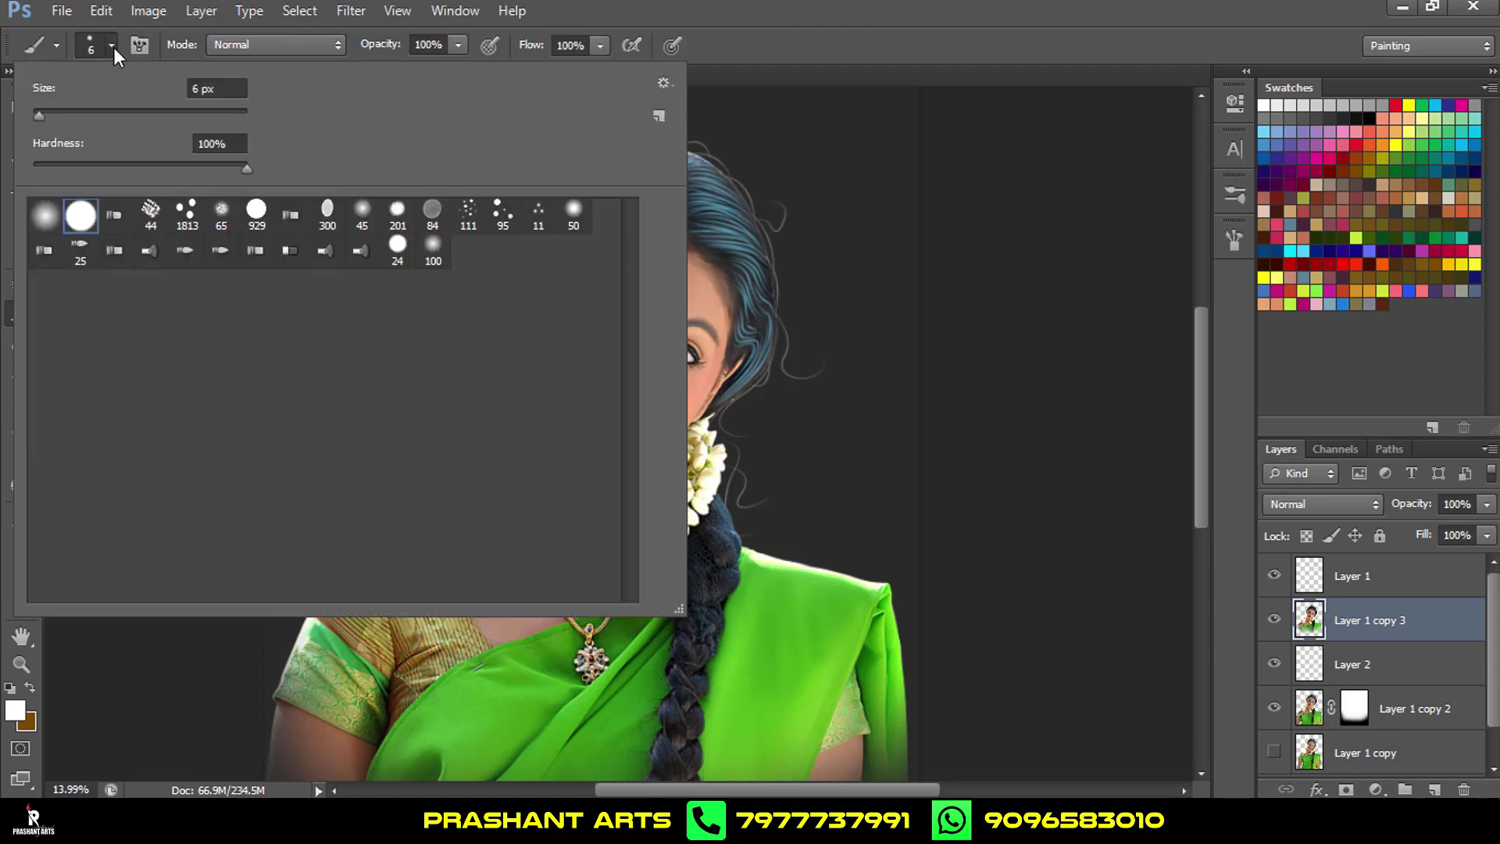
{"action": "left_click", "coordinate": [573, 215]}
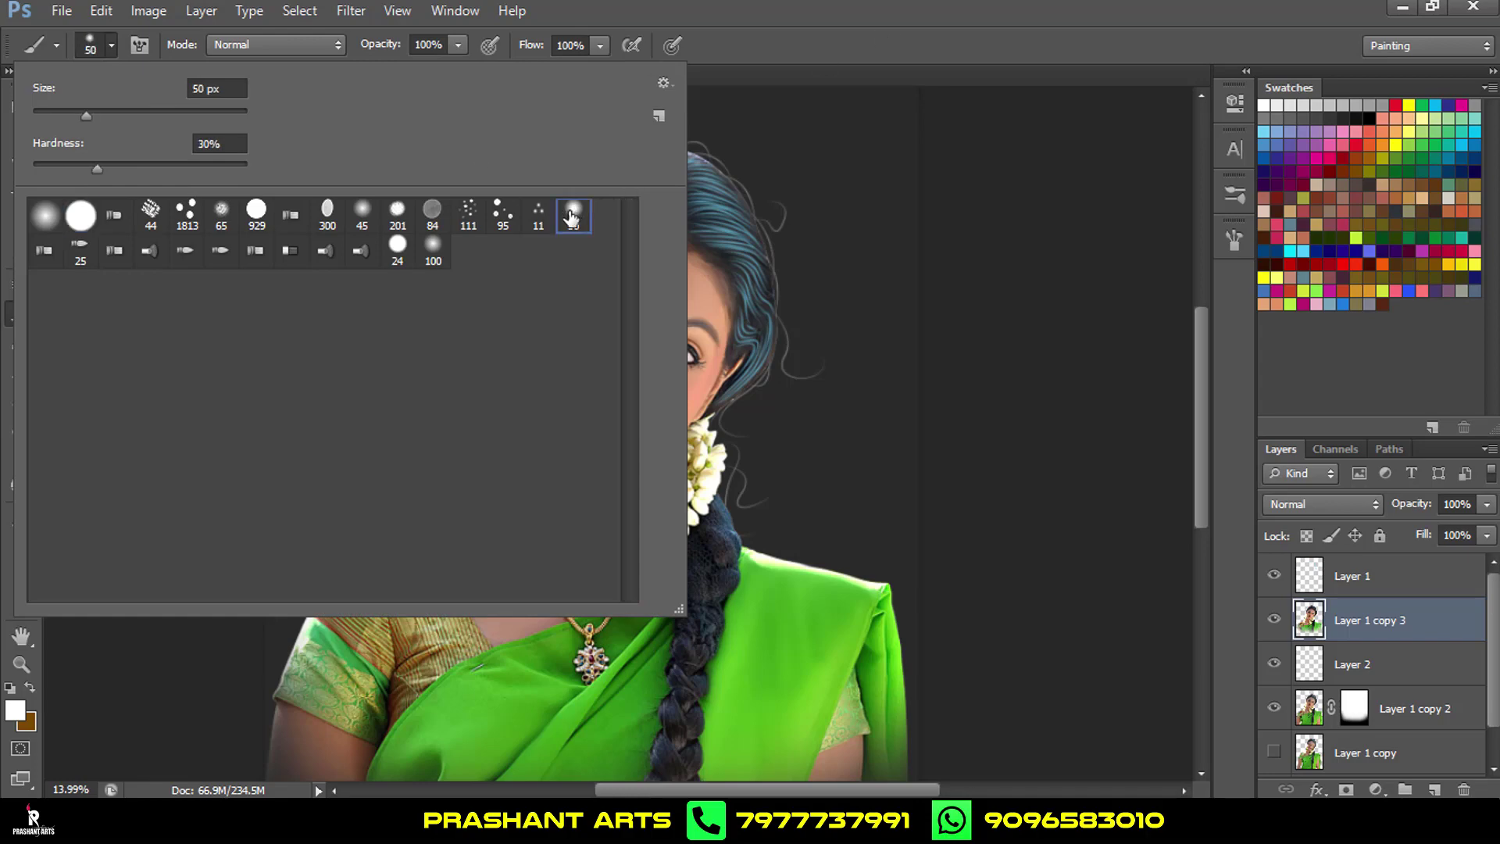
{"action": "left_click", "coordinate": [746, 70]}
{"action": "left_click", "coordinate": [21, 457]}
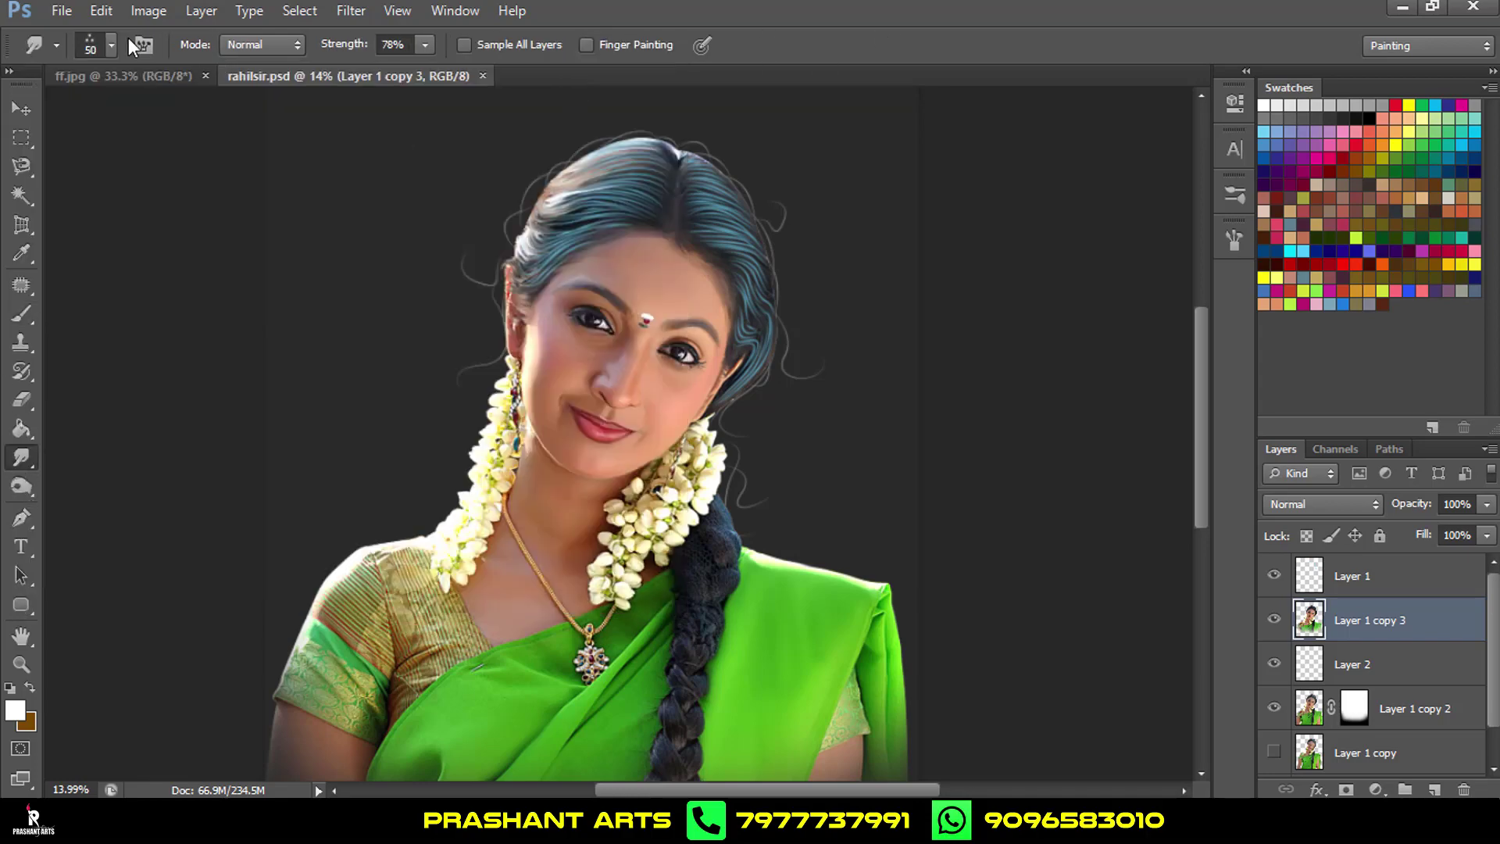
{"action": "left_click", "coordinate": [112, 45]}
{"action": "double_click", "coordinate": [559, 205]}
Zoom into the chin and mouth area and open the foreground colour picker.
{"action": "scroll", "coordinate": [781, 343], "scroll_direction": "up", "scroll_amount": 3}
{"action": "scroll", "coordinate": [703, 344], "scroll_direction": "up", "scroll_amount": 3}
{"action": "scroll", "coordinate": [664, 351], "scroll_direction": "up", "scroll_amount": 3}
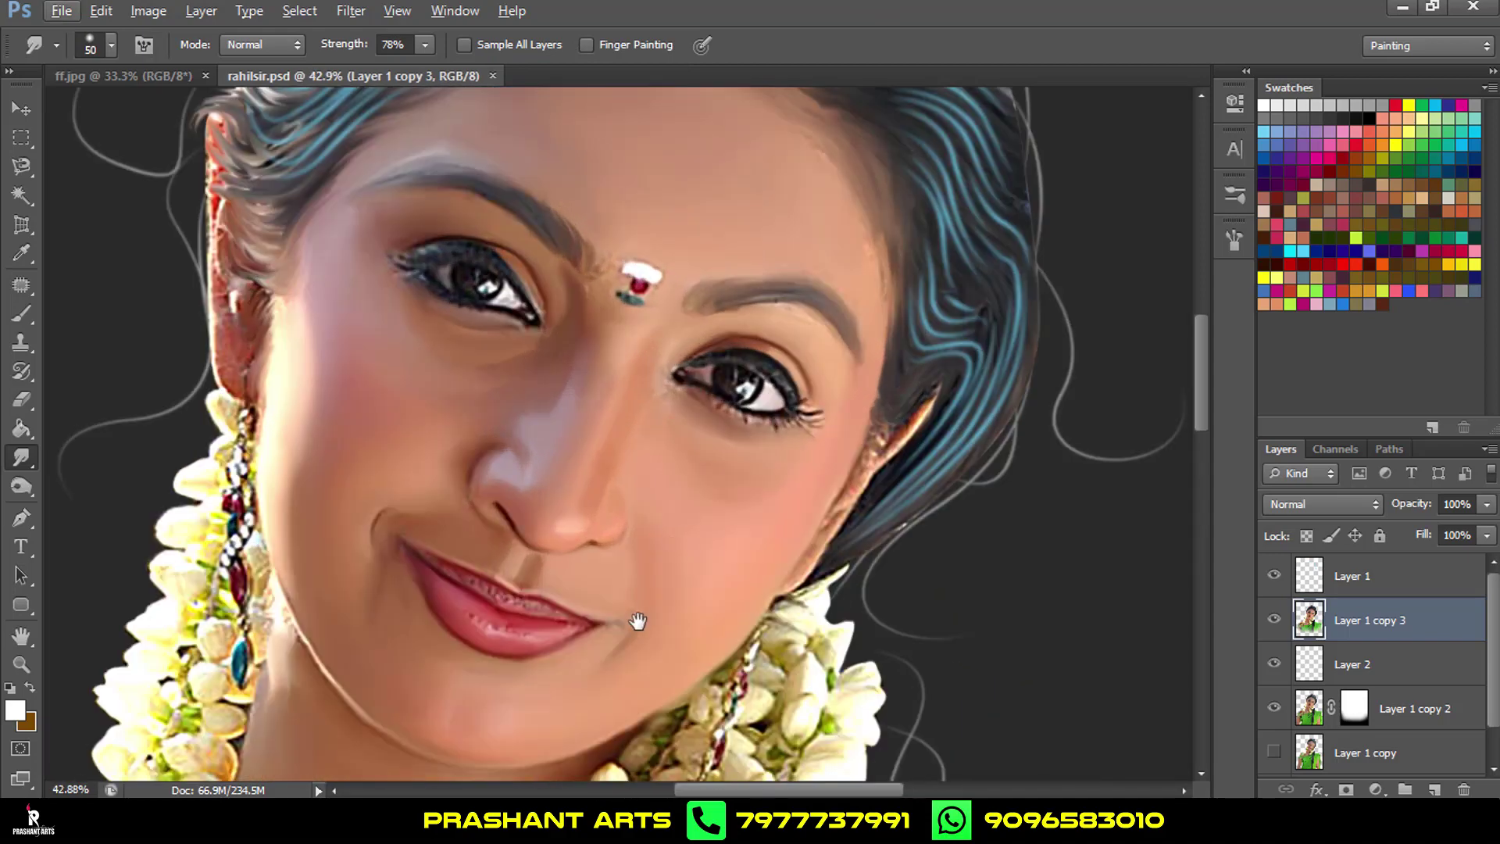
{"action": "left_click_drag", "start_coordinate": [638, 622], "coordinate": [732, 525]}
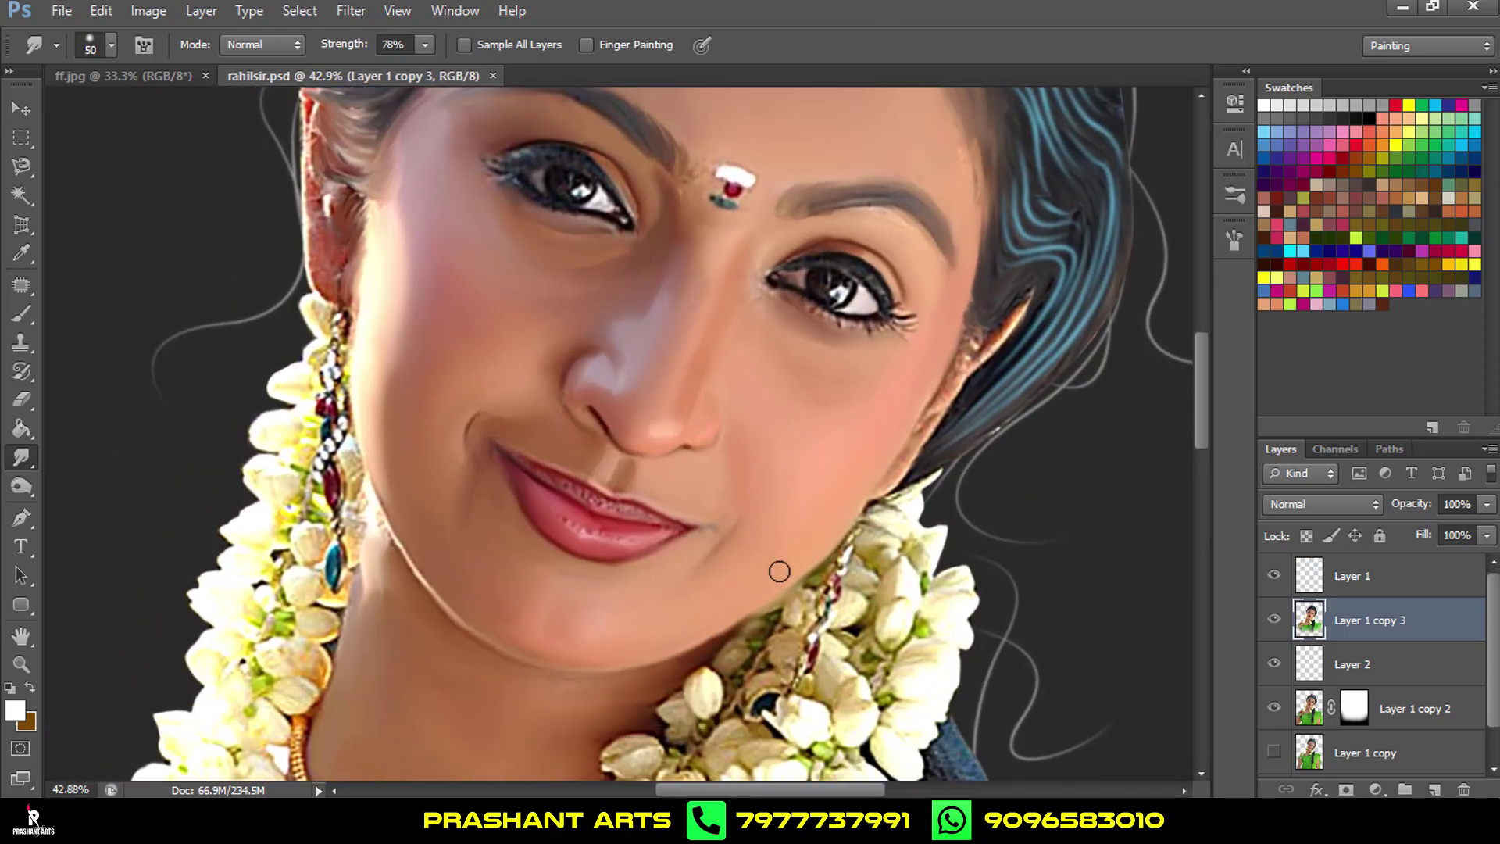
{"action": "scroll", "coordinate": [741, 593], "scroll_direction": "up", "scroll_amount": 3}
{"action": "scroll", "coordinate": [730, 580], "scroll_direction": "up", "scroll_amount": 3}
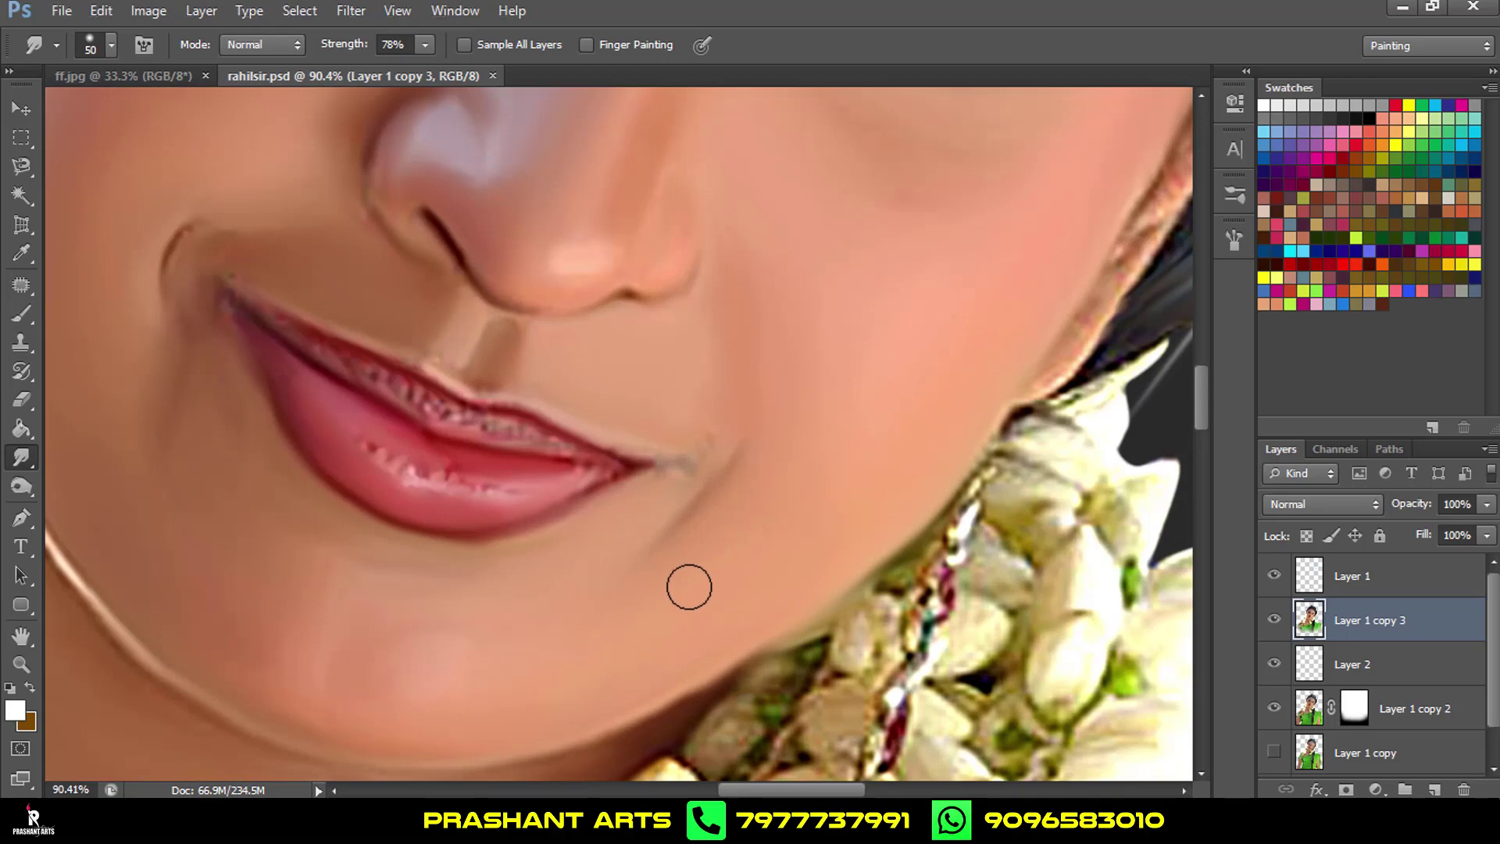
{"action": "left_click", "coordinate": [17, 710]}
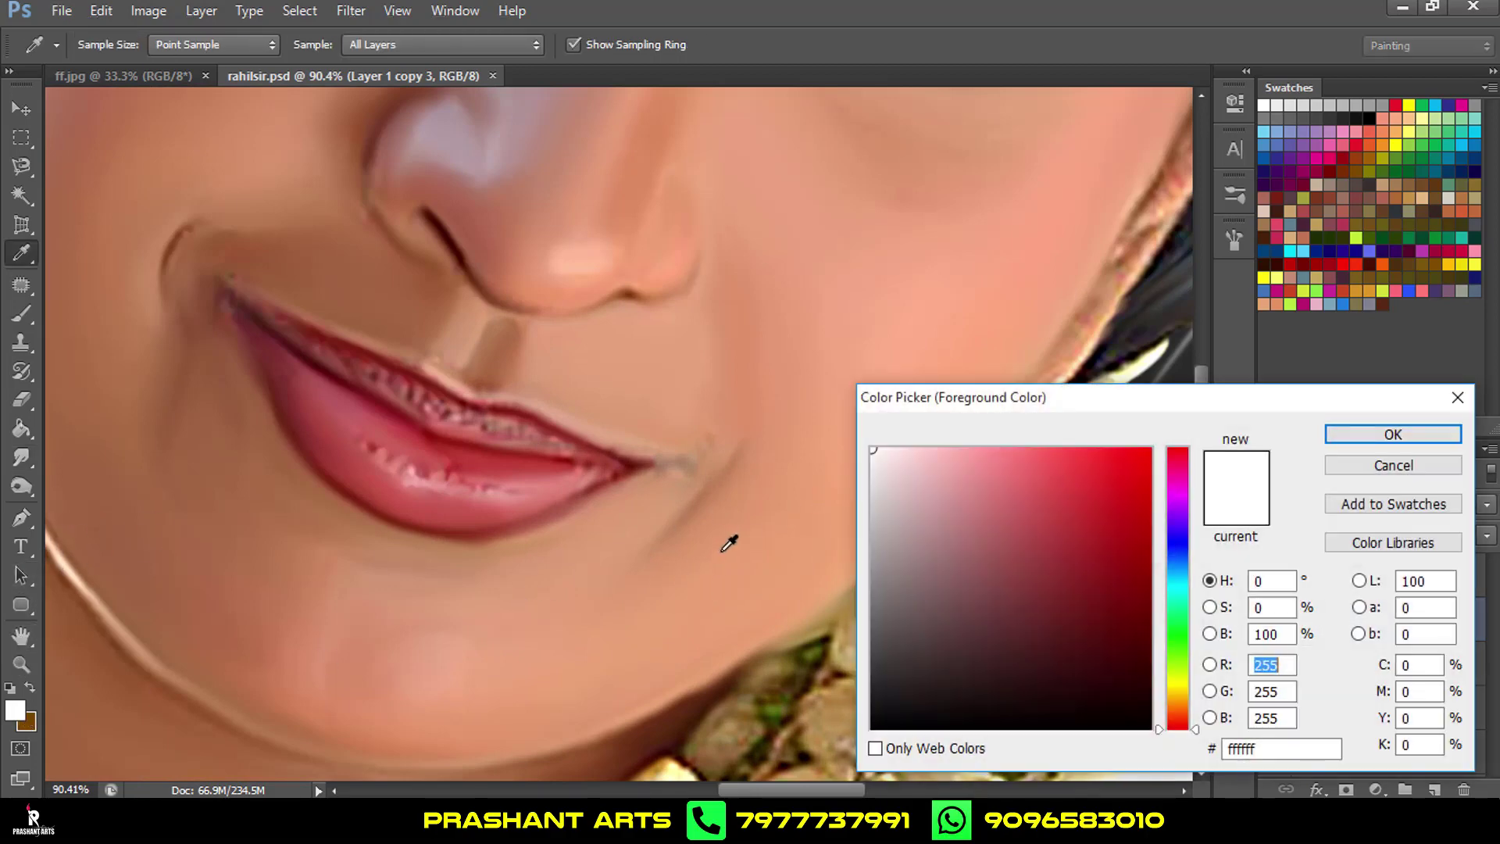
Set the foreground to a slightly lighter sampled skin tone, testing and undoing a chin smudge.
{"action": "left_click", "coordinate": [450, 670]}
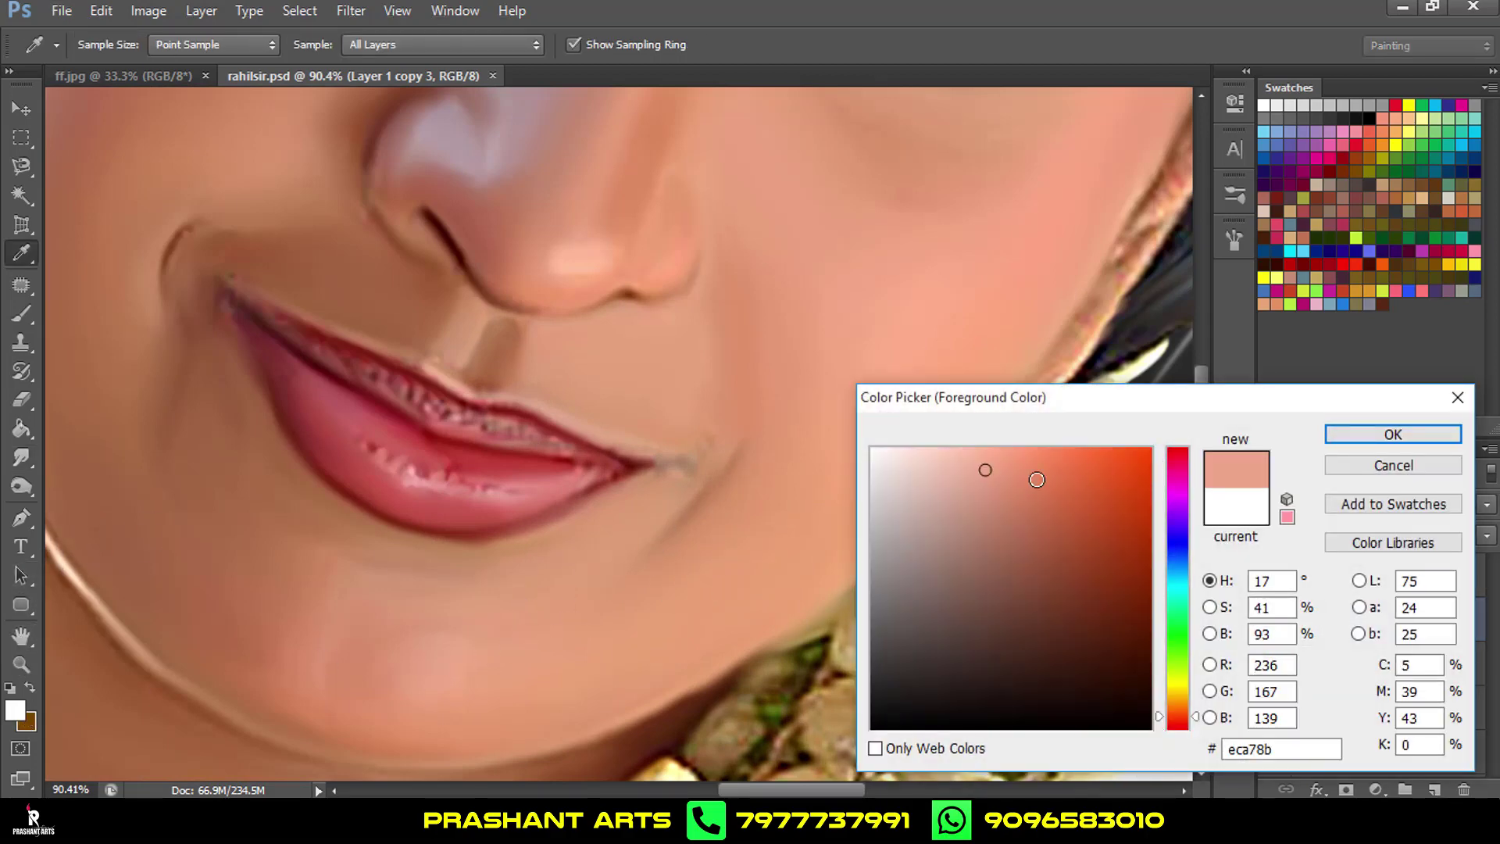
{"action": "left_click", "coordinate": [985, 469]}
{"action": "left_click", "coordinate": [1351, 436]}
{"action": "key", "text": "r"}
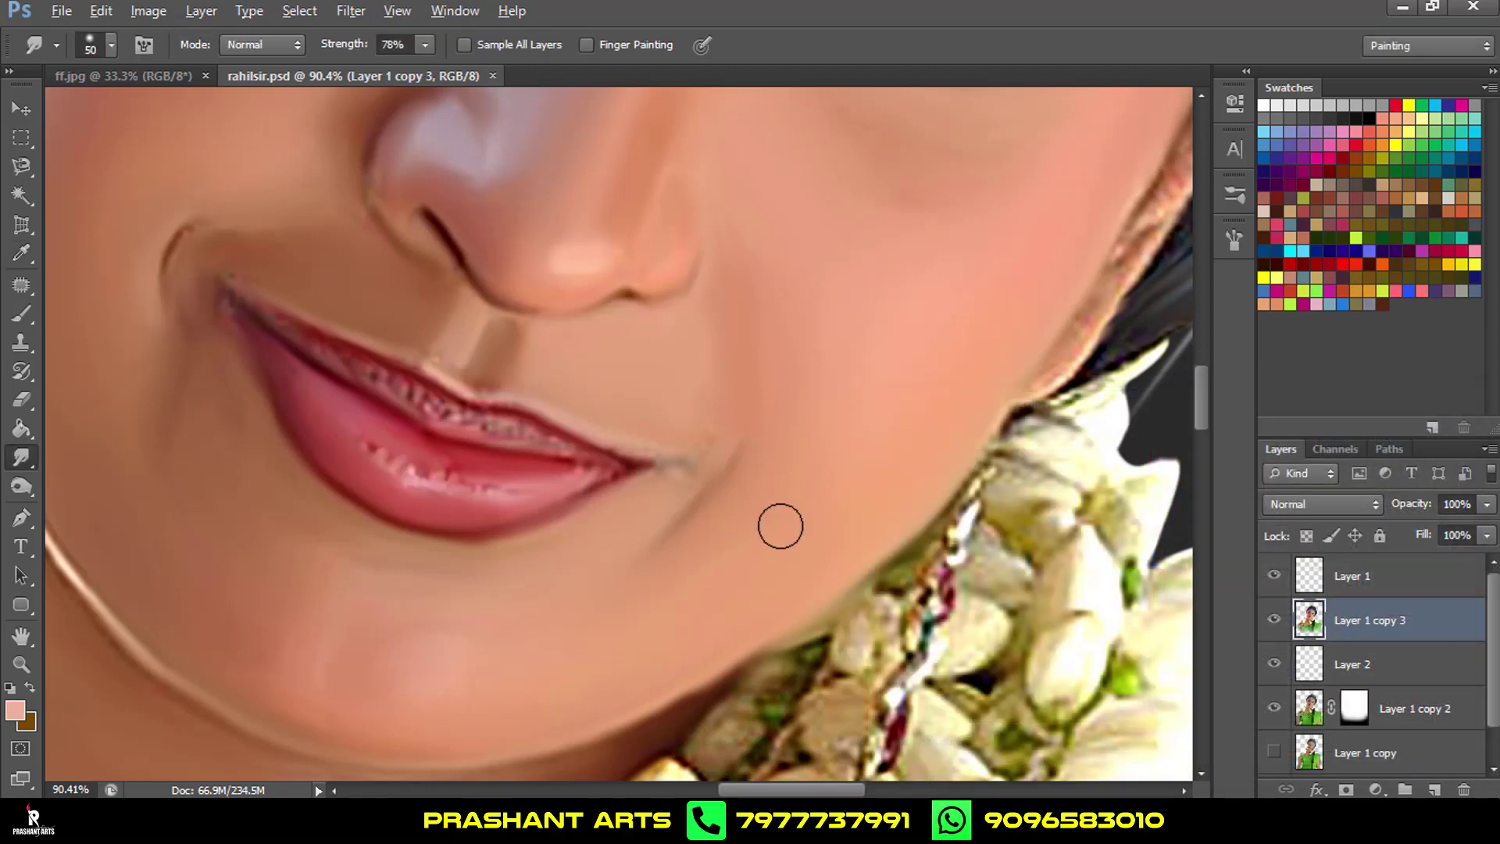
{"action": "mouse_move", "coordinate": [712, 568]}
{"action": "left_mouse_down"}
{"action": "mouse_move", "coordinate": [797, 506]}
{"action": "mouse_move", "coordinate": [681, 587]}
{"action": "left_mouse_up"}
{"action": "key", "text": "ctrl+alt+z"}
{"action": "key", "text": "ctrl+alt+z"}
{"action": "key", "text": "ctrl+alt+z"}
{"action": "key", "text": "ctrl+alt+z"}
{"action": "key", "text": "ctrl+alt+z"}
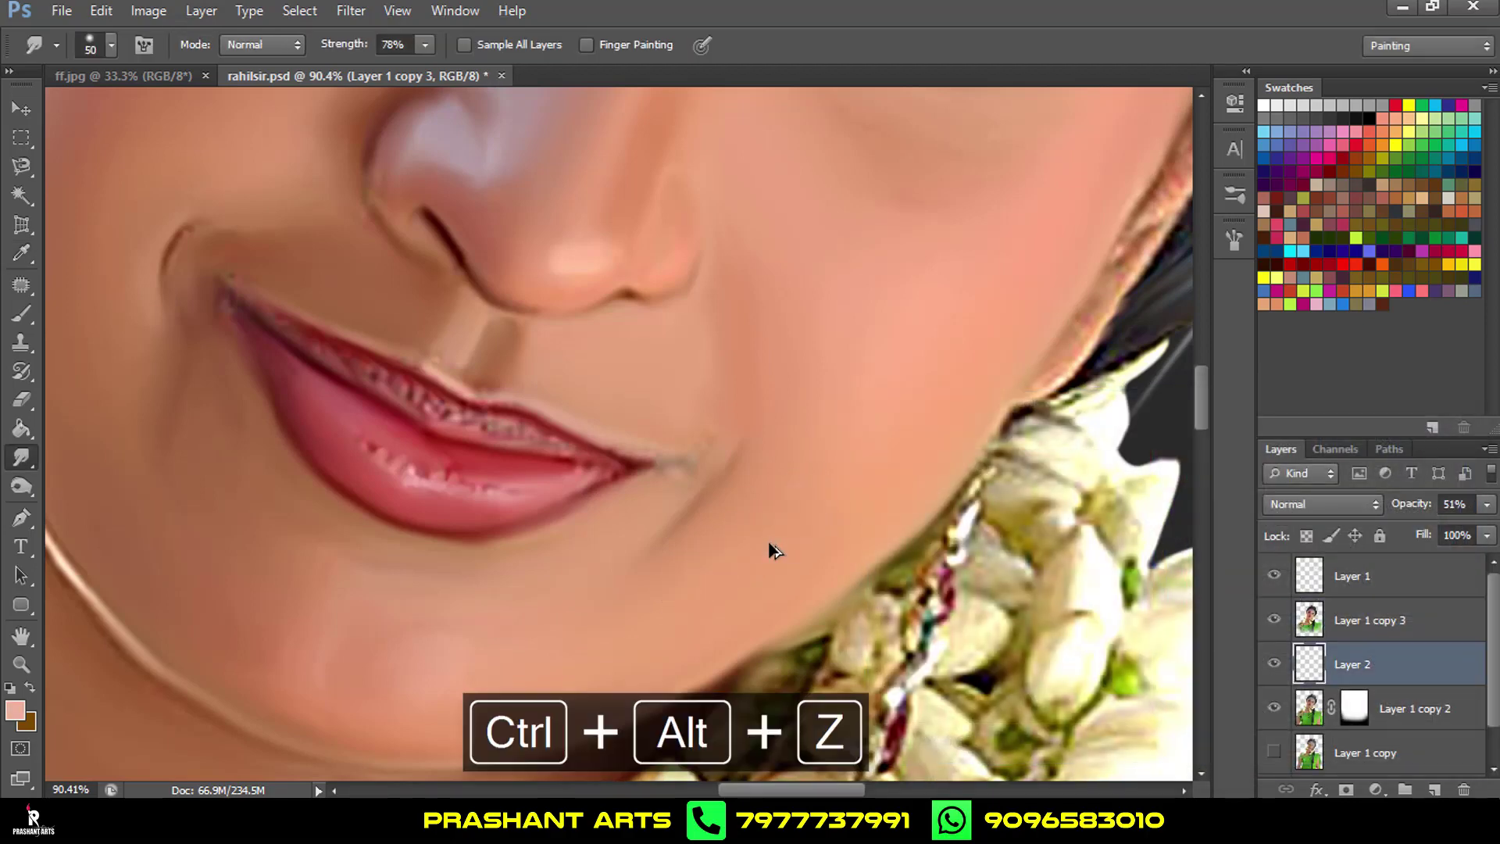
Smooth the chin skin on a new layer above Layer 1 copy 3, then merge it down.
{"action": "left_click", "coordinate": [1411, 630]}
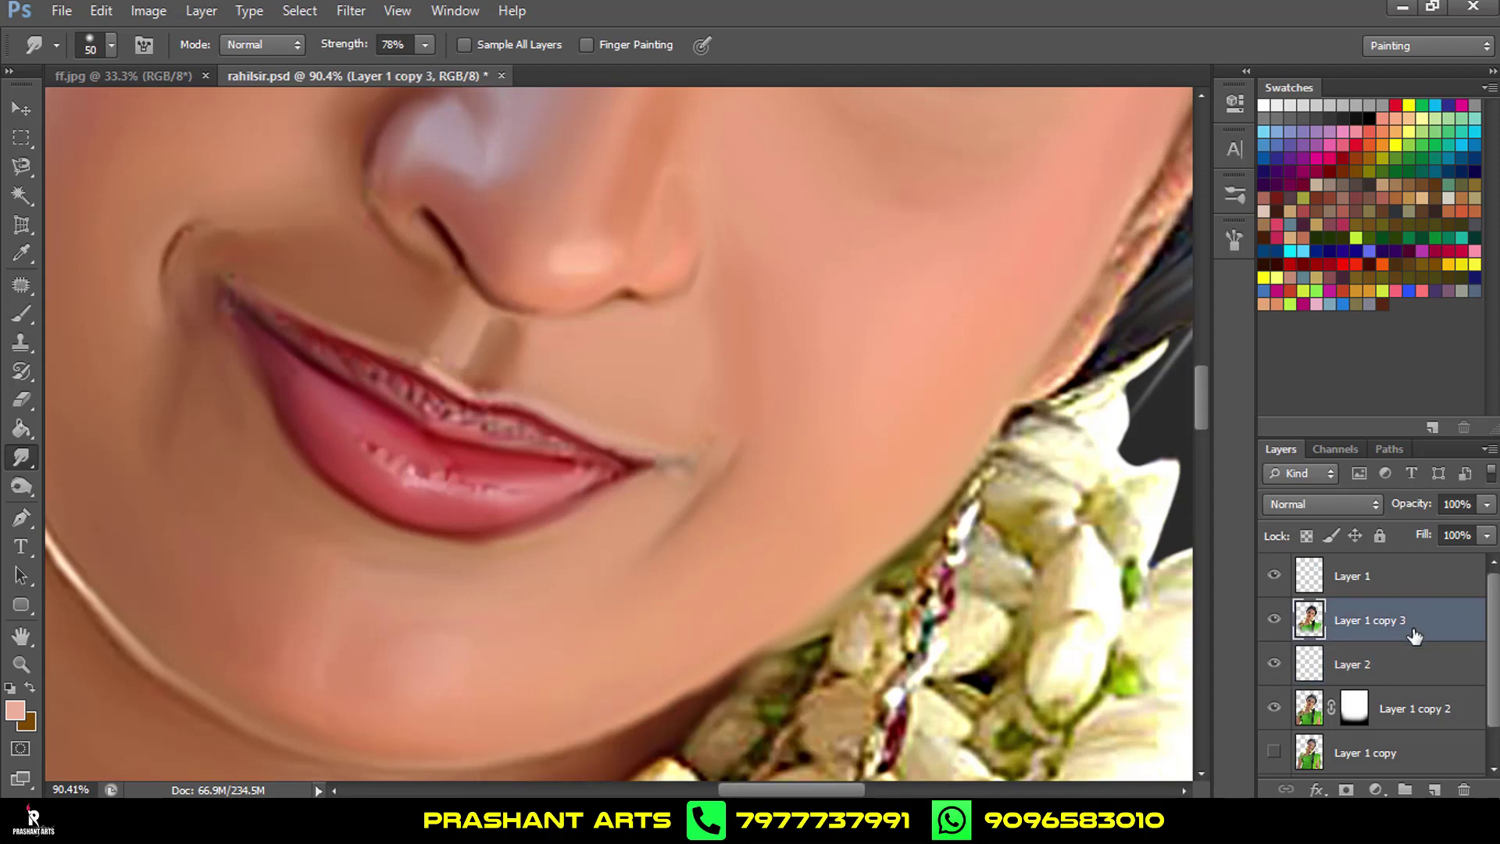
{"action": "left_click", "coordinate": [1436, 789]}
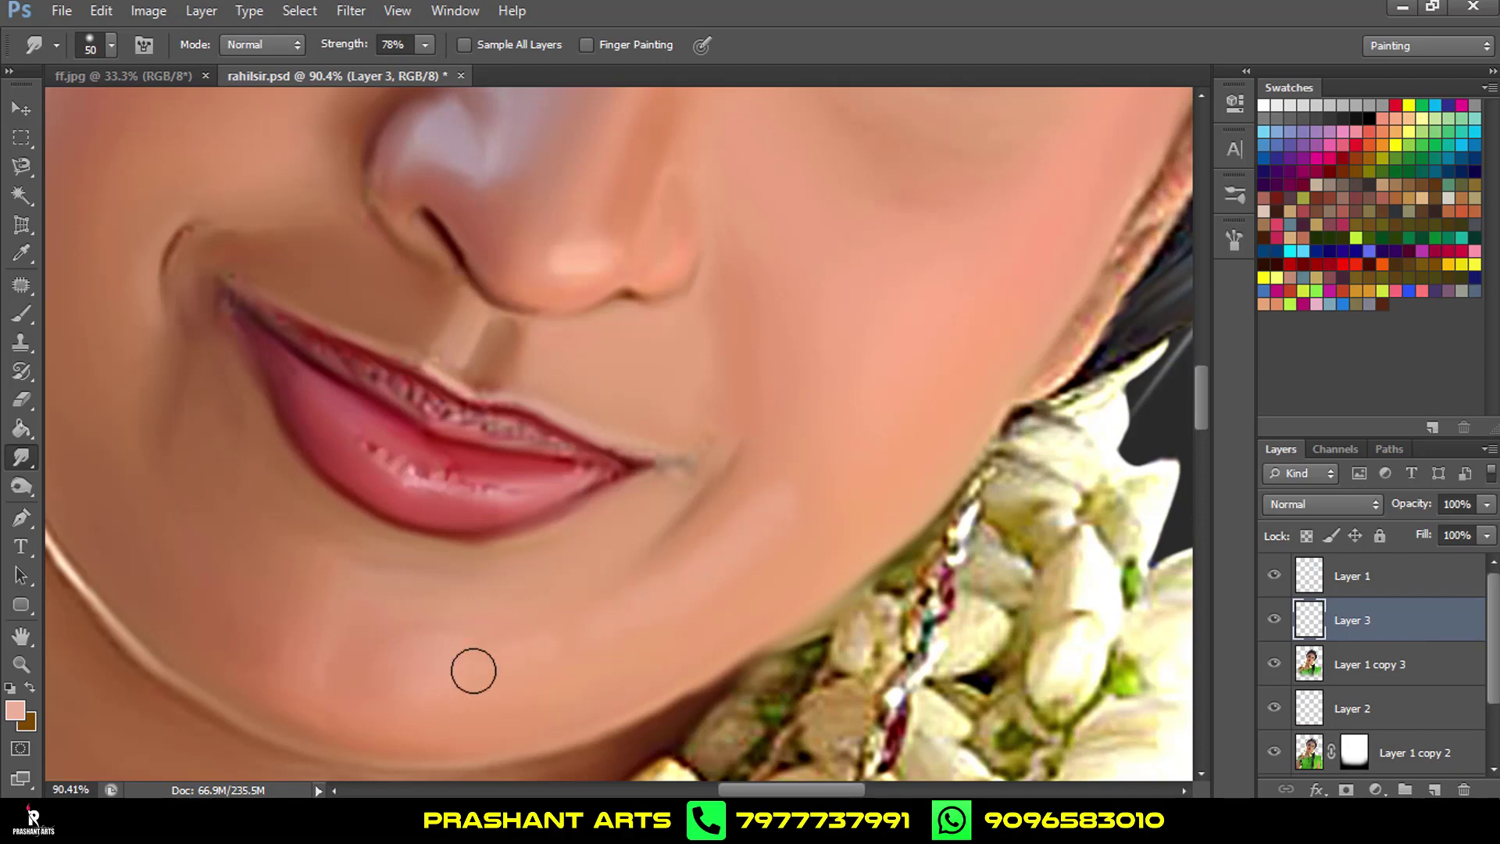
{"action": "left_click_drag", "start_coordinate": [593, 623], "coordinate": [808, 593]}
{"action": "left_click_drag", "start_coordinate": [700, 577], "coordinate": [763, 503]}
{"action": "key", "text": "ctrl+e"}
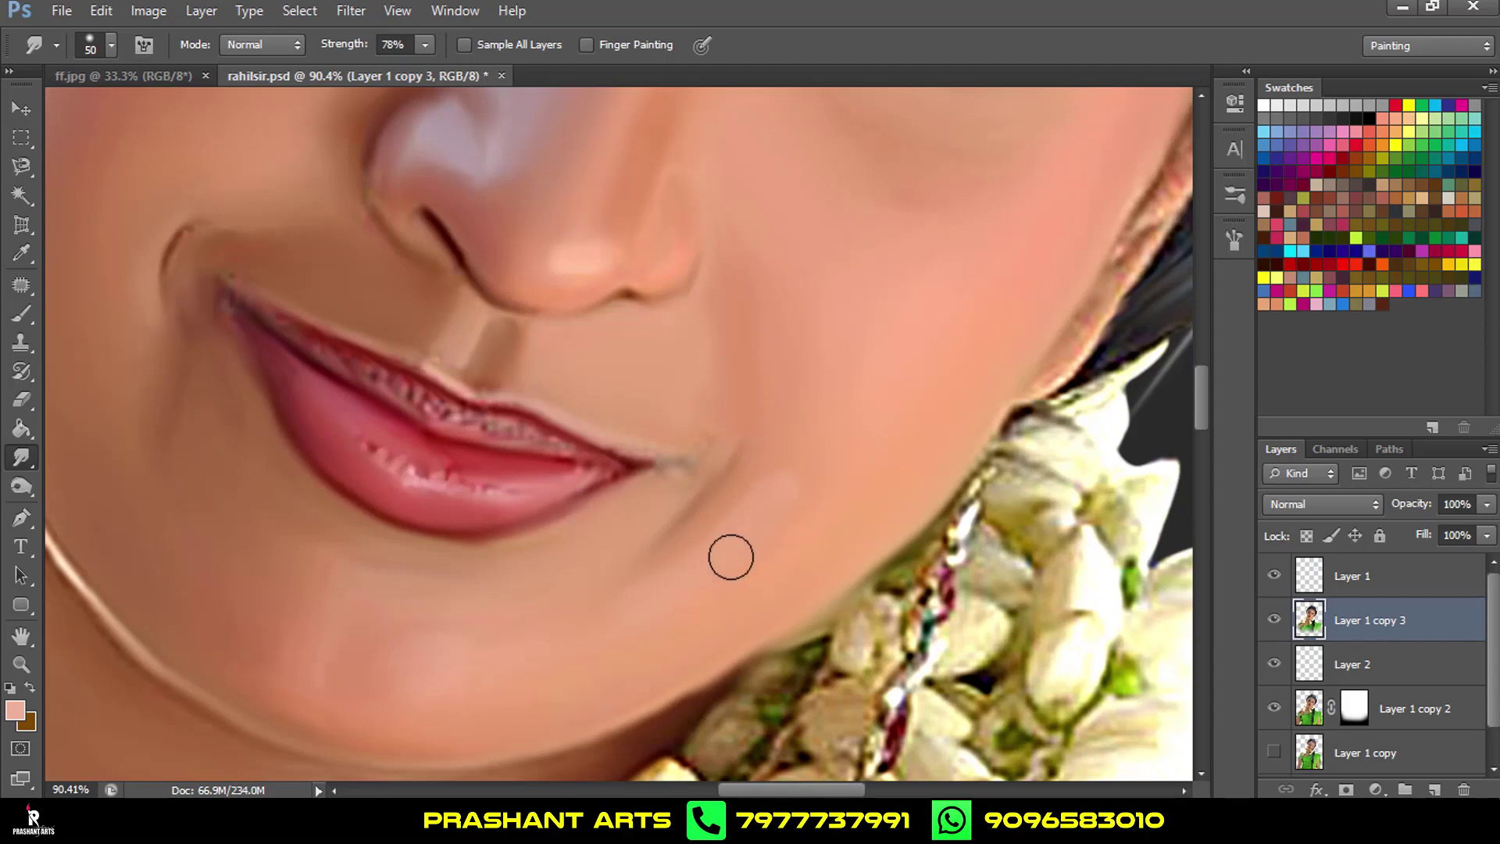
Paint a light highlight streak from the mouth corner across the chin, undoing a stray stroke.
{"action": "scroll", "coordinate": [608, 602], "scroll_direction": "left", "scroll_amount": 5}
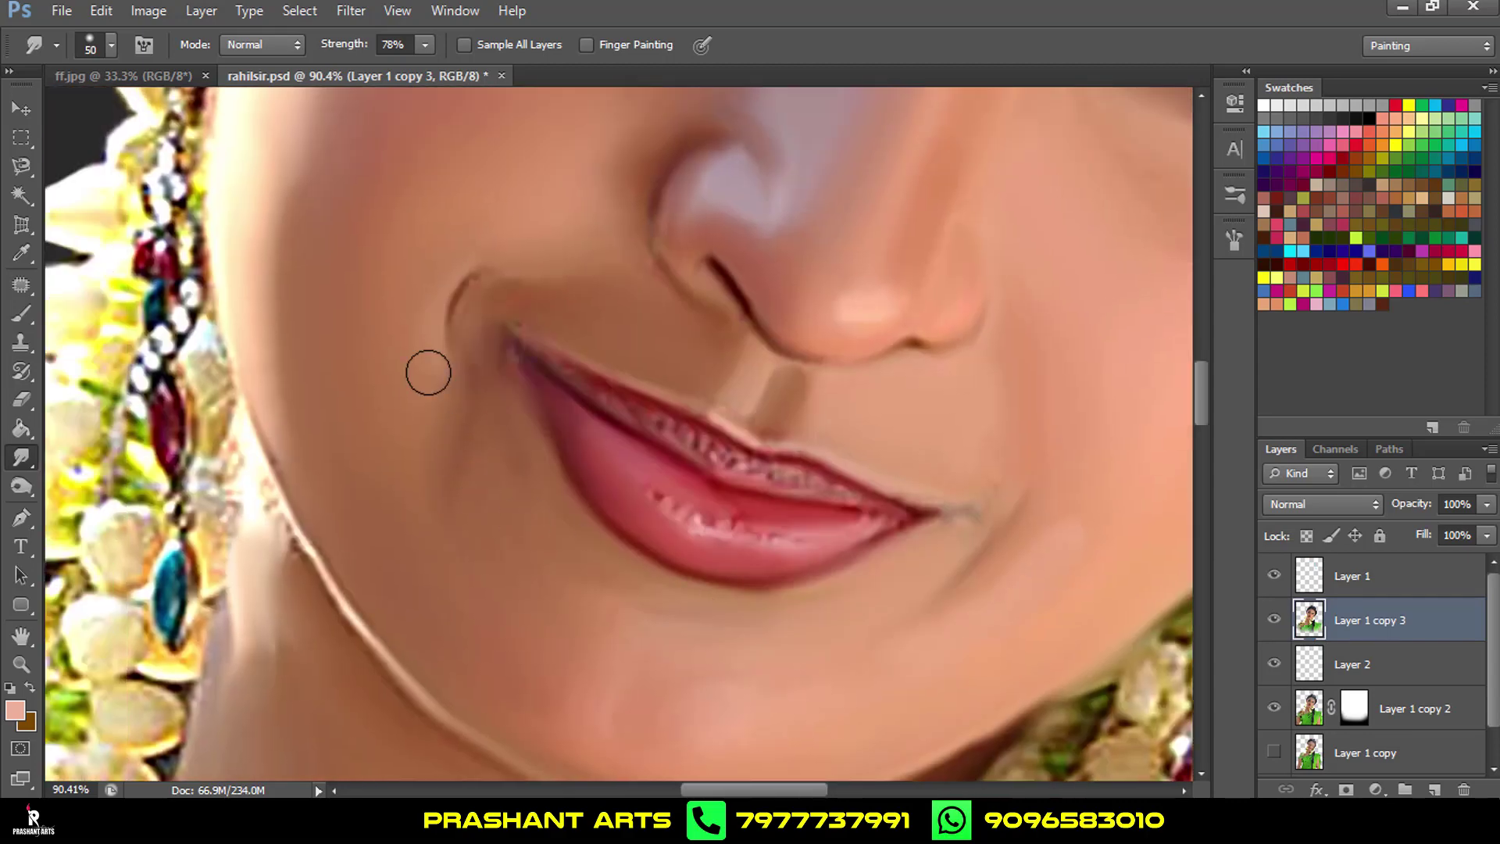
{"action": "key", "text": "alt"}
{"action": "mouse_move", "coordinate": [415, 415]}
{"action": "left_mouse_down"}
{"action": "mouse_move", "coordinate": [498, 525]}
{"action": "mouse_move", "coordinate": [502, 429]}
{"action": "mouse_move", "coordinate": [512, 539]}
{"action": "mouse_move", "coordinate": [486, 445]}
{"action": "left_mouse_up"}
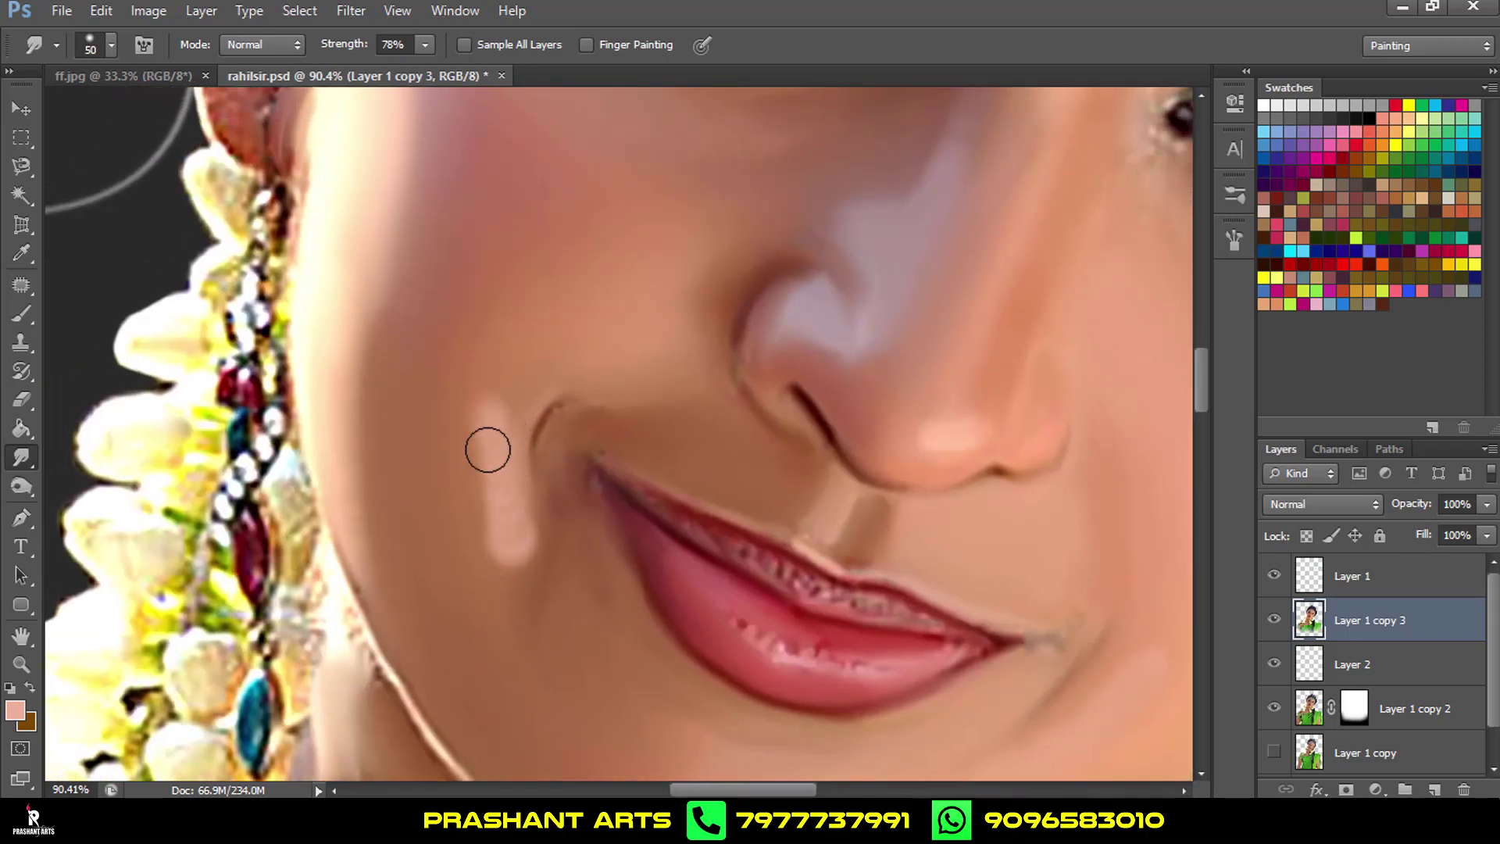
{"action": "key", "text": "ctrl+alt+z"}
{"action": "key", "text": "ctrl+alt+z"}
{"action": "scroll", "coordinate": [618, 559], "scroll_direction": "down", "scroll_amount": 2}
{"action": "scroll", "coordinate": [679, 562], "scroll_direction": "down", "scroll_amount": 3}
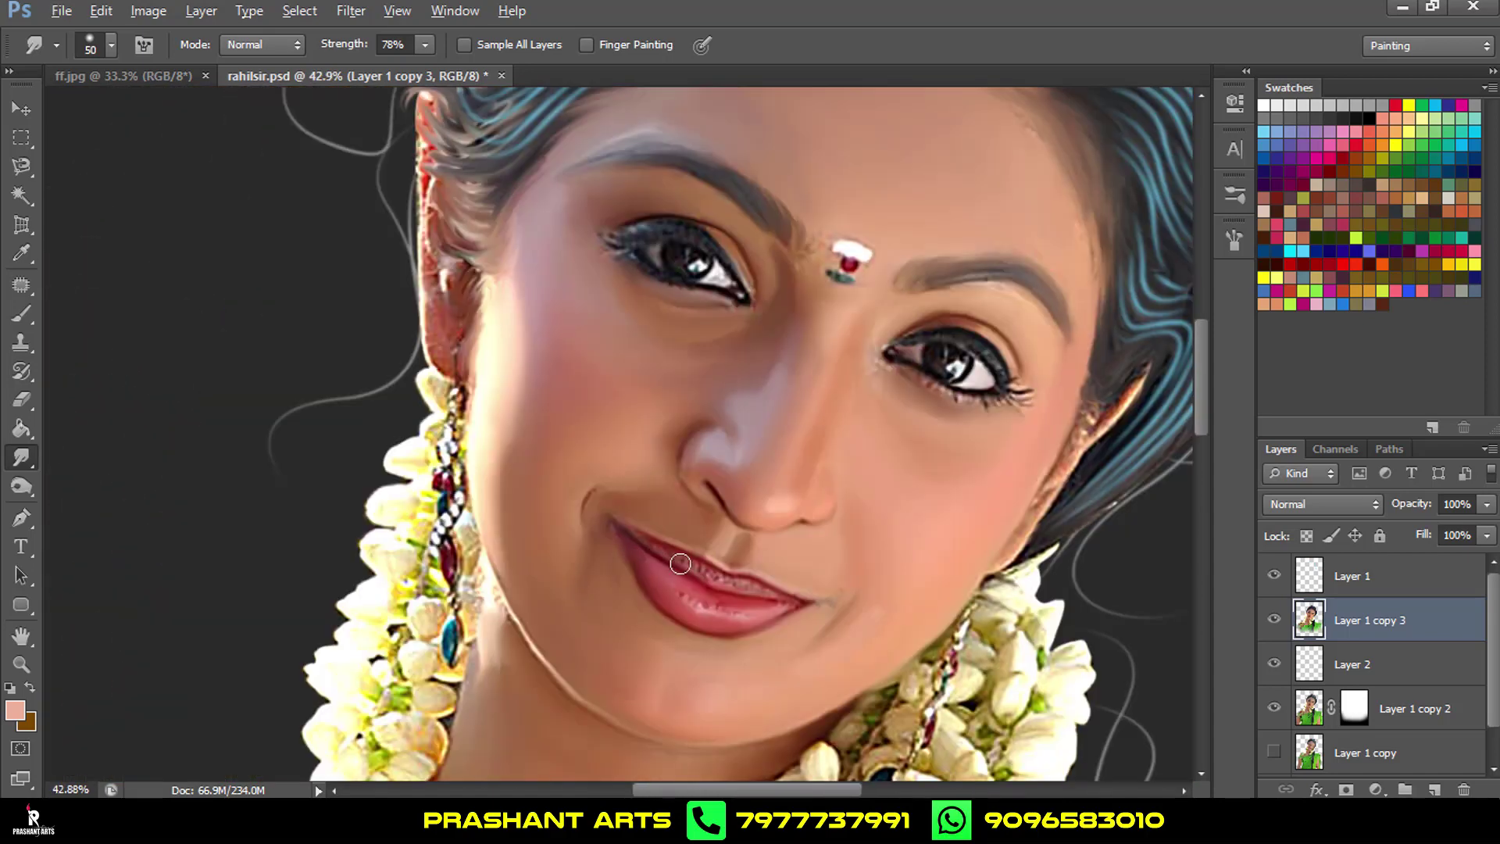
{"action": "scroll", "coordinate": [916, 622], "scroll_direction": "up", "scroll_amount": 4}
{"action": "left_click_drag", "start_coordinate": [871, 602], "coordinate": [806, 660]}
{"action": "left_click_drag", "start_coordinate": [853, 613], "coordinate": [655, 715]}
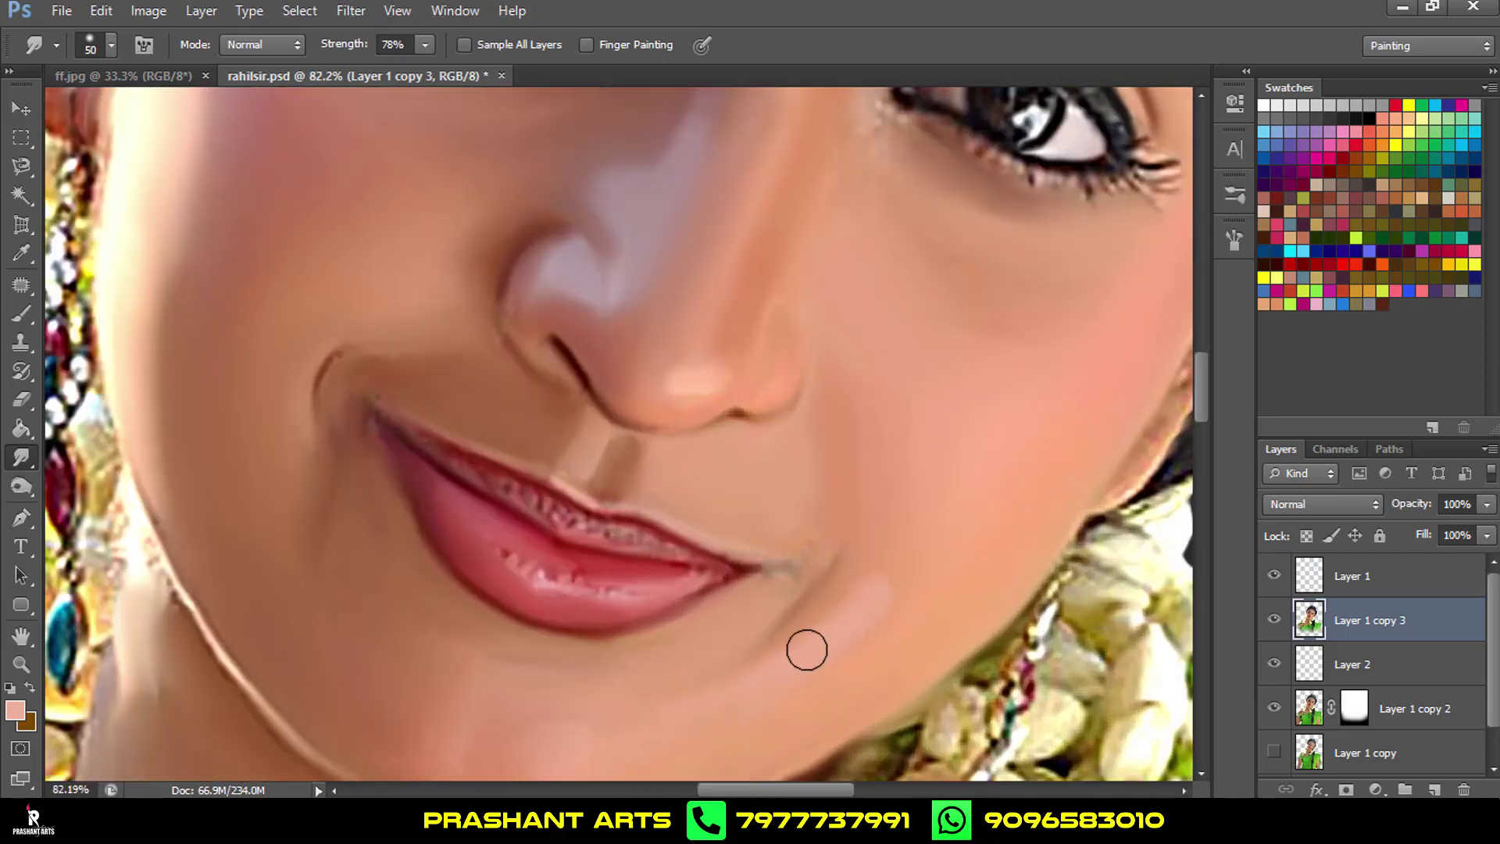
Paint a light highlight streak on the right cheek, drop the extra stroke, and add Layer 3.
{"action": "scroll", "coordinate": [720, 486], "scroll_direction": "up", "scroll_amount": 4}
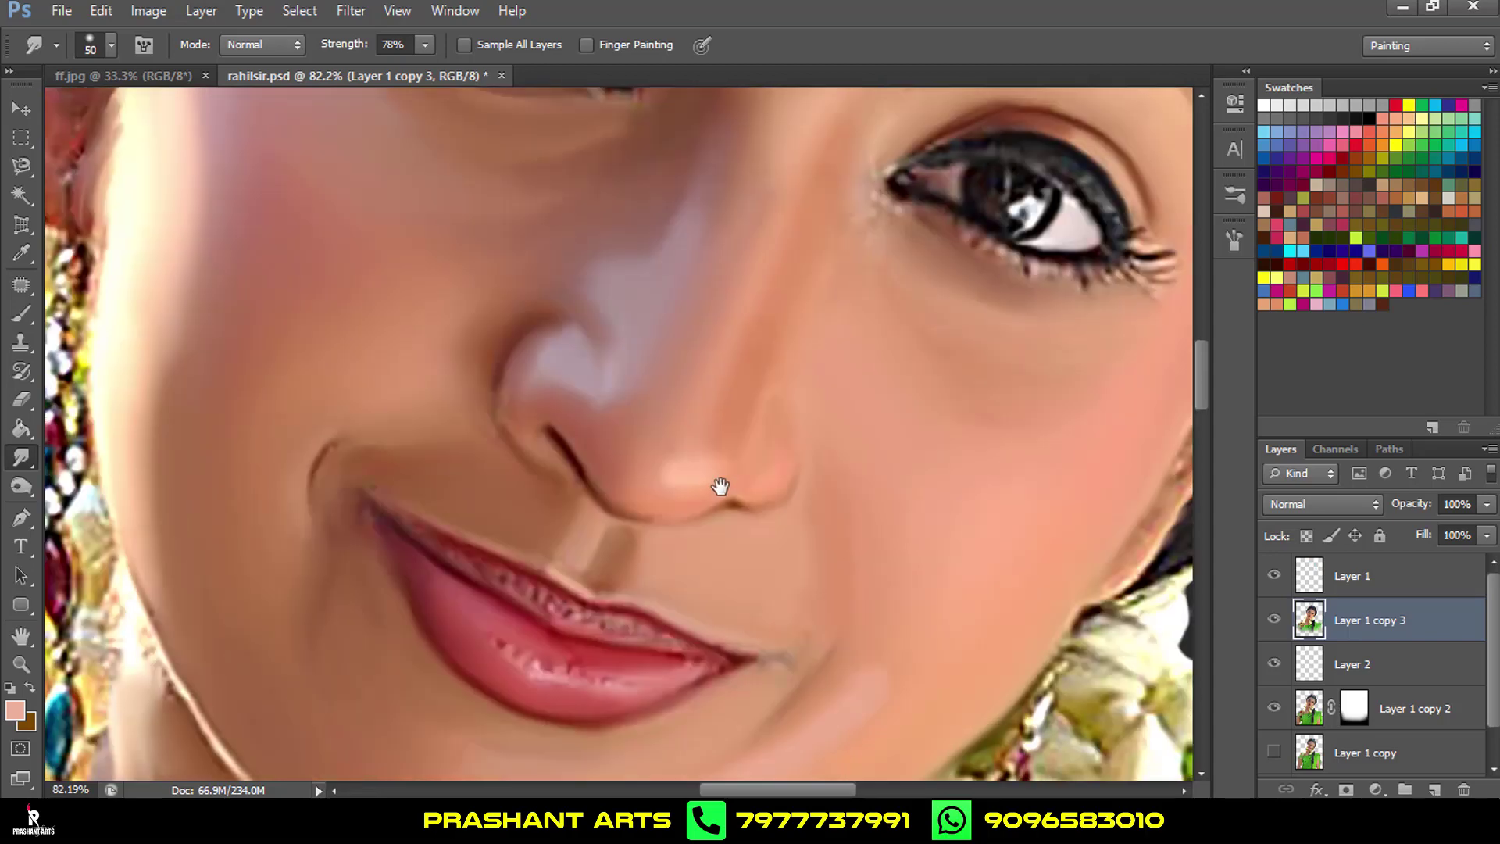
{"action": "mouse_move", "coordinate": [884, 585]}
{"action": "left_mouse_down"}
{"action": "mouse_move", "coordinate": [854, 472]}
{"action": "mouse_move", "coordinate": [889, 552]}
{"action": "left_mouse_up"}
{"action": "left_click_drag", "start_coordinate": [873, 499], "coordinate": [827, 389]}
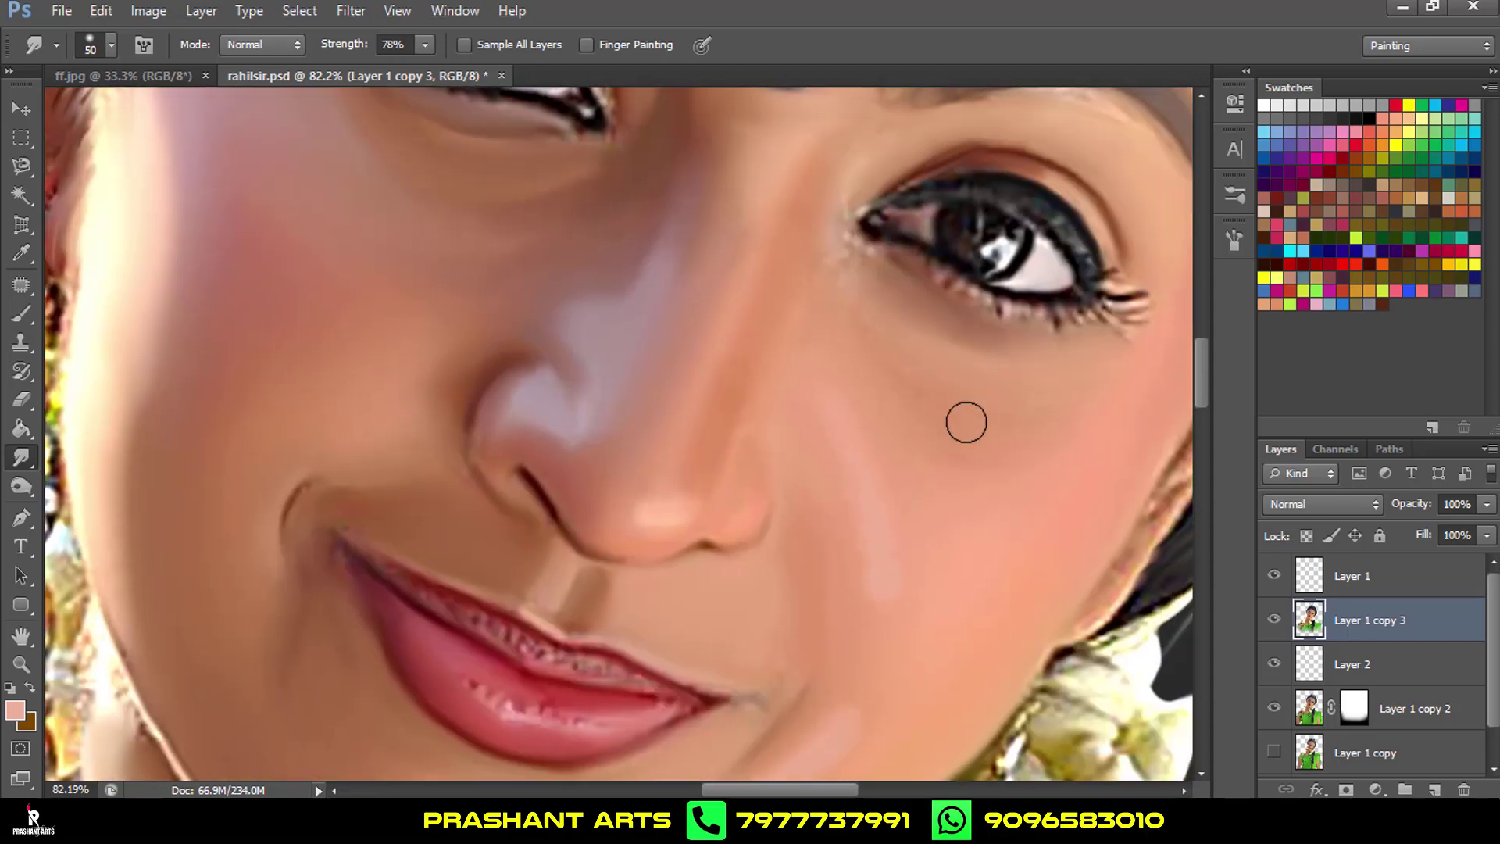
{"action": "key", "text": "ctrl+alt+z"}
{"action": "key", "text": "ctrl+alt+z"}
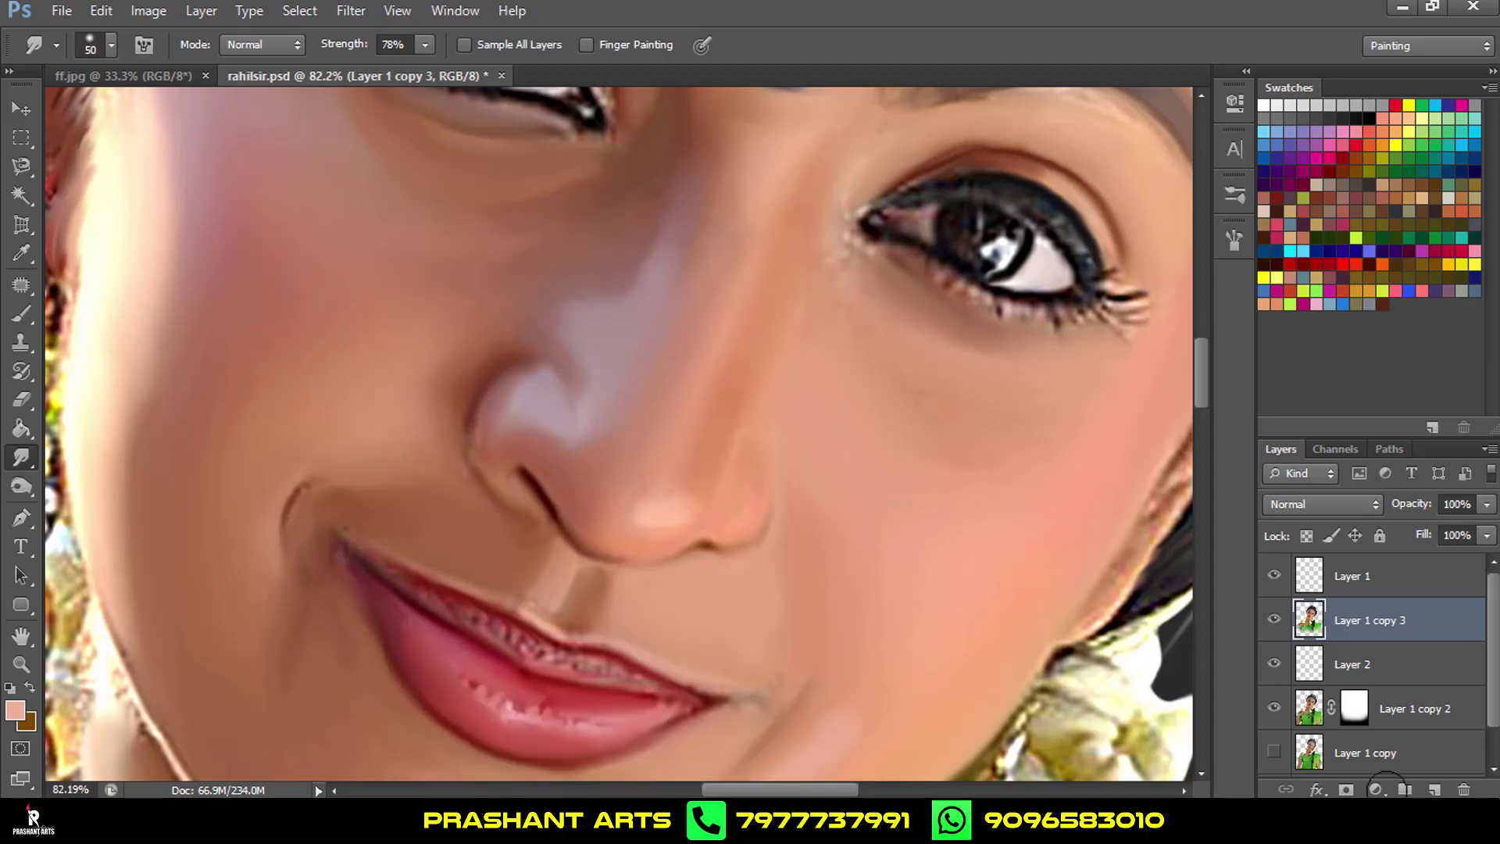
{"action": "left_click", "coordinate": [1435, 790]}
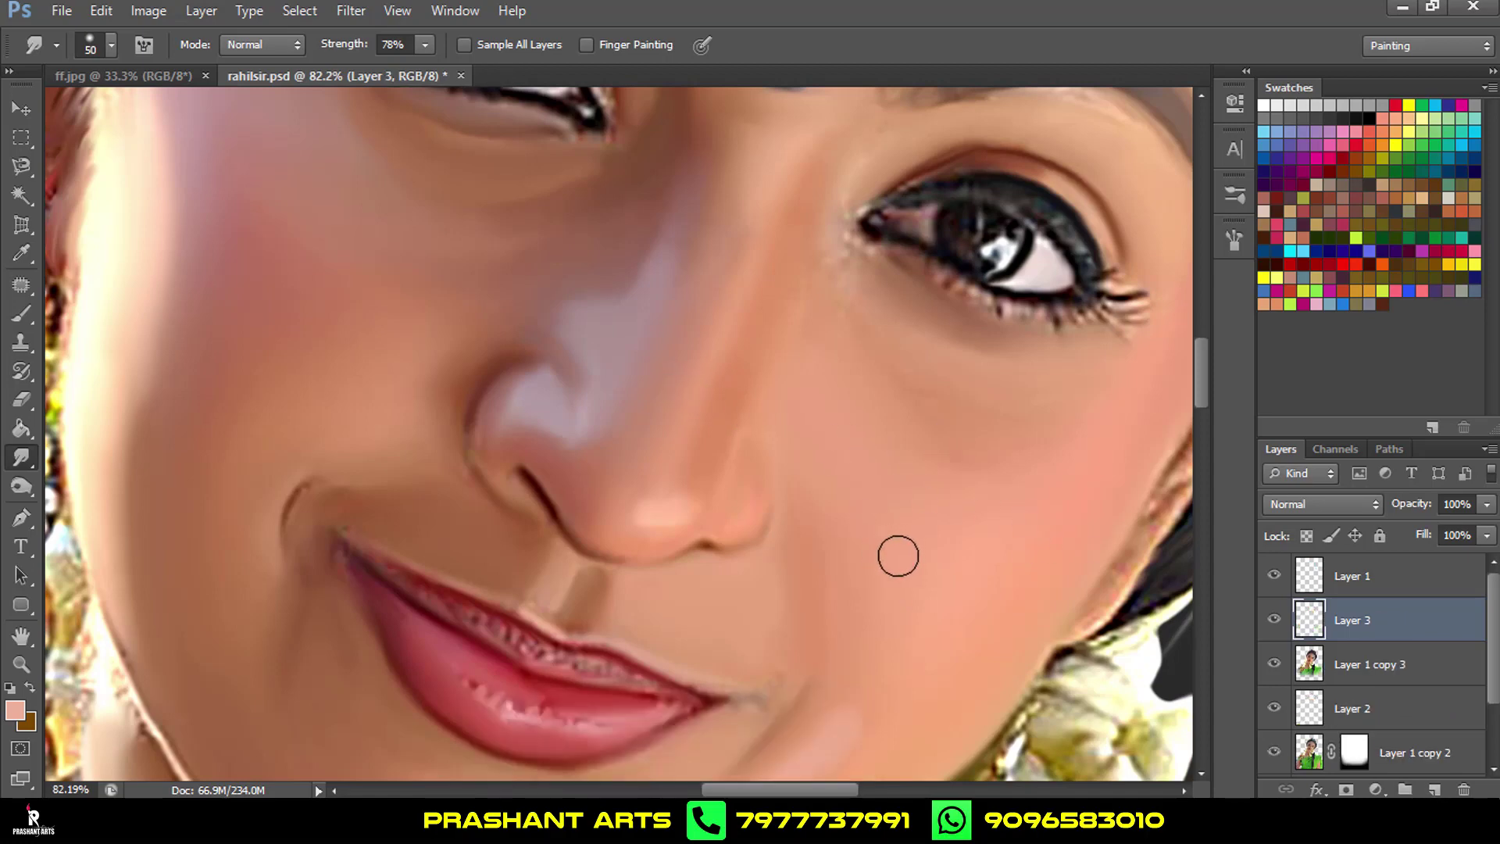
Smudge pale highlights onto both cheeks on Layer 3 and set a size-200 eraser at 53% opacity.
{"action": "left_click_drag", "start_coordinate": [897, 555], "coordinate": [868, 446]}
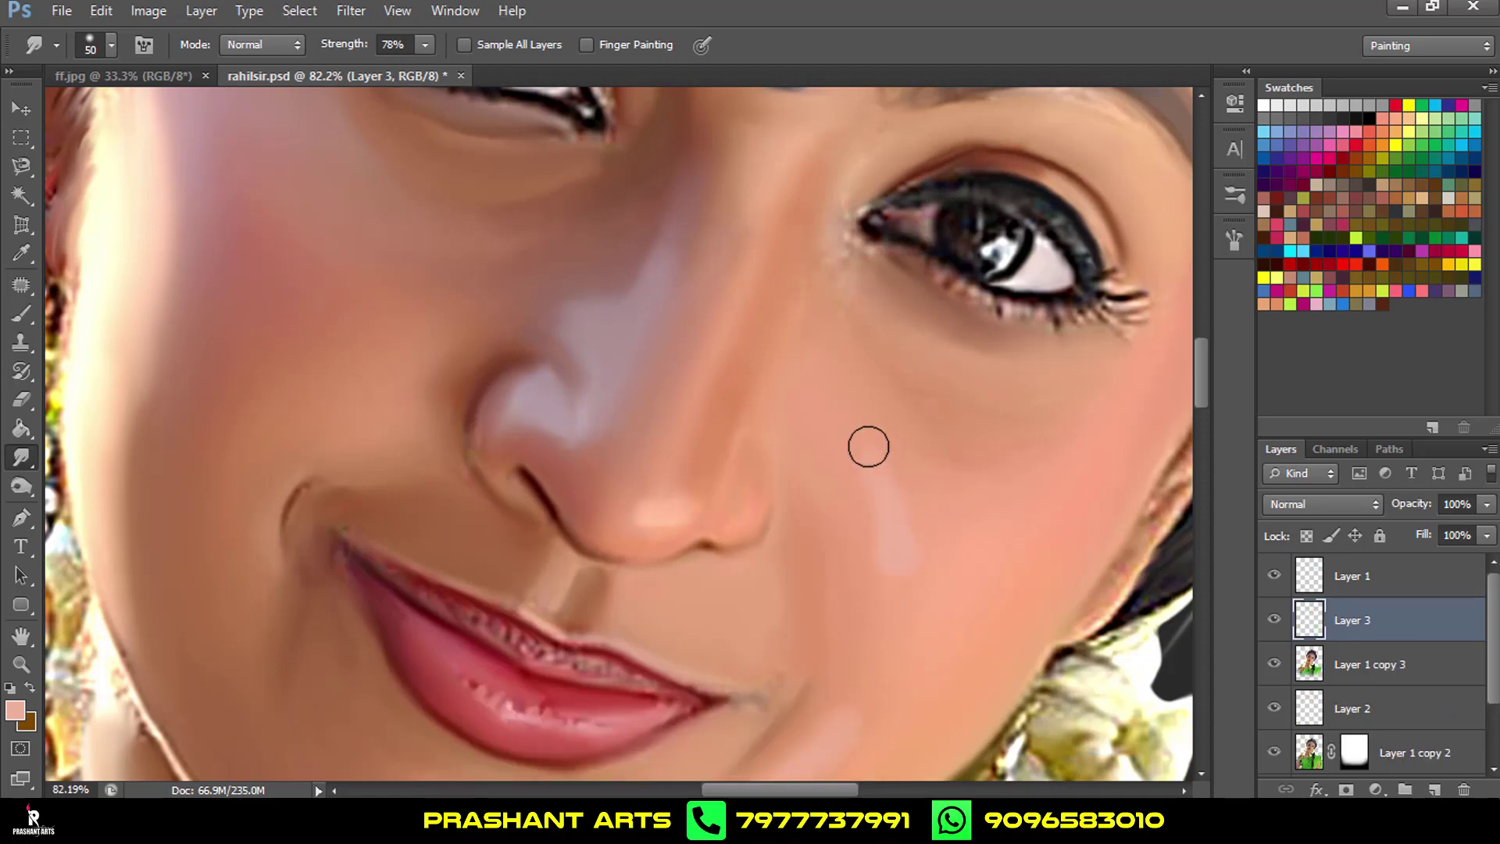
{"action": "left_click_drag", "start_coordinate": [345, 336], "coordinate": [493, 294]}
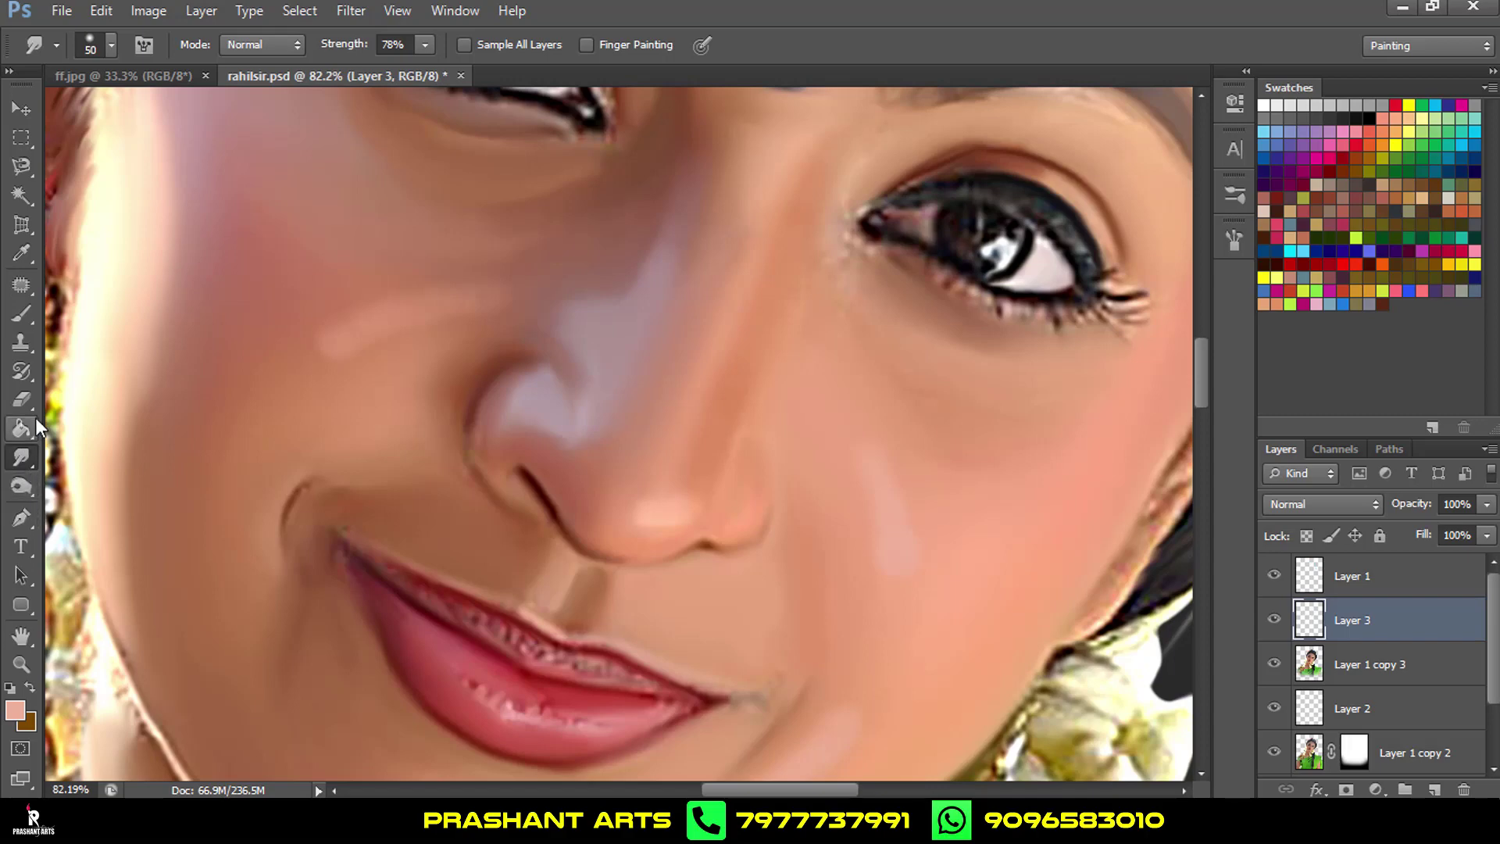
{"action": "left_click", "coordinate": [22, 399]}
{"action": "key", "text": "bracketright"}
{"action": "key", "text": "bracketright"}
{"action": "key", "text": "bracketright"}
{"action": "key", "text": "bracketright"}
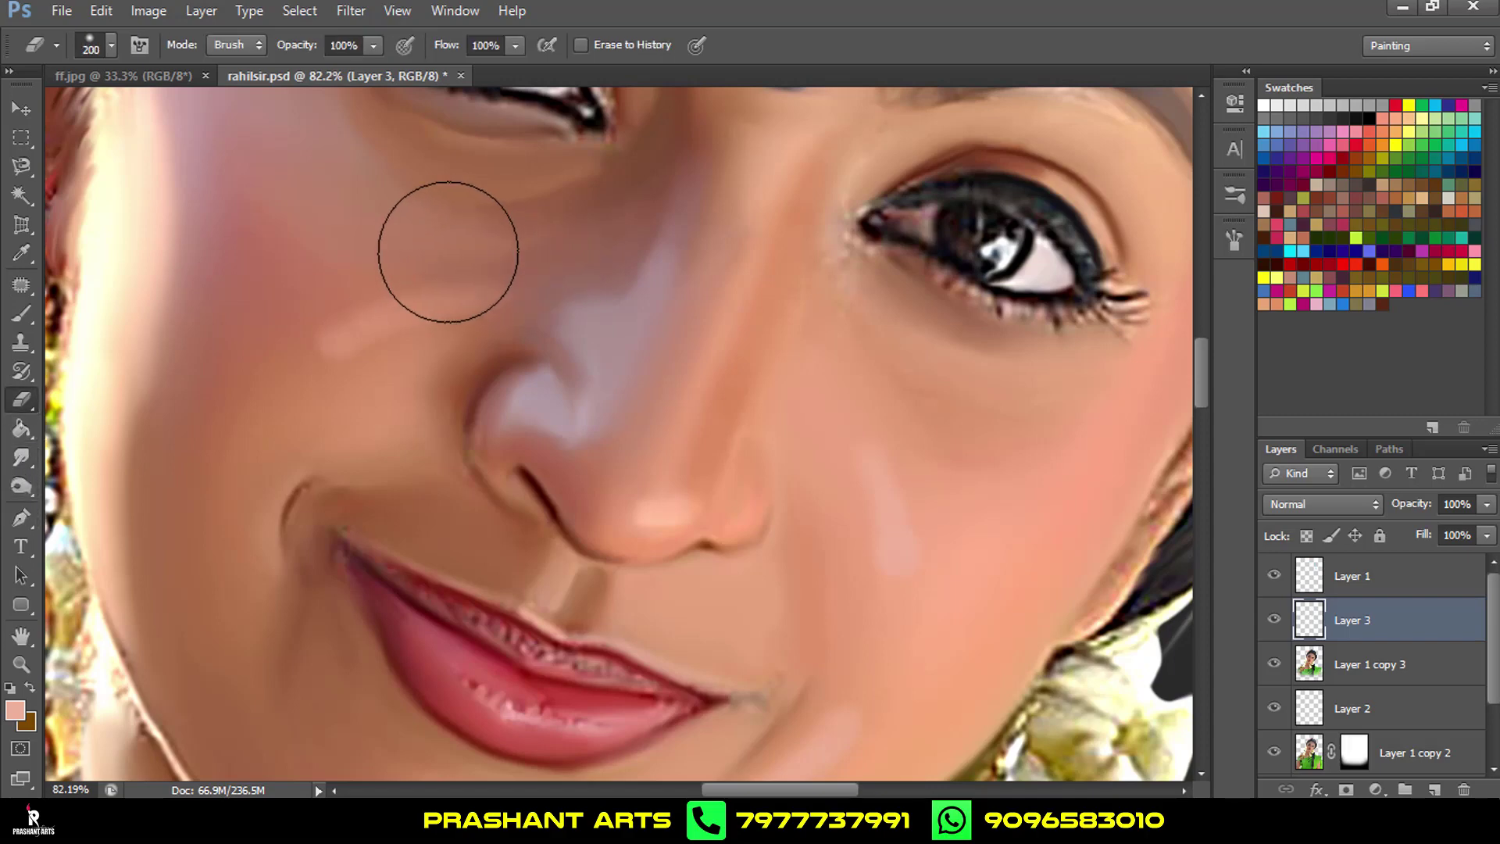
{"action": "left_click_drag", "start_coordinate": [299, 45], "coordinate": [262, 52]}
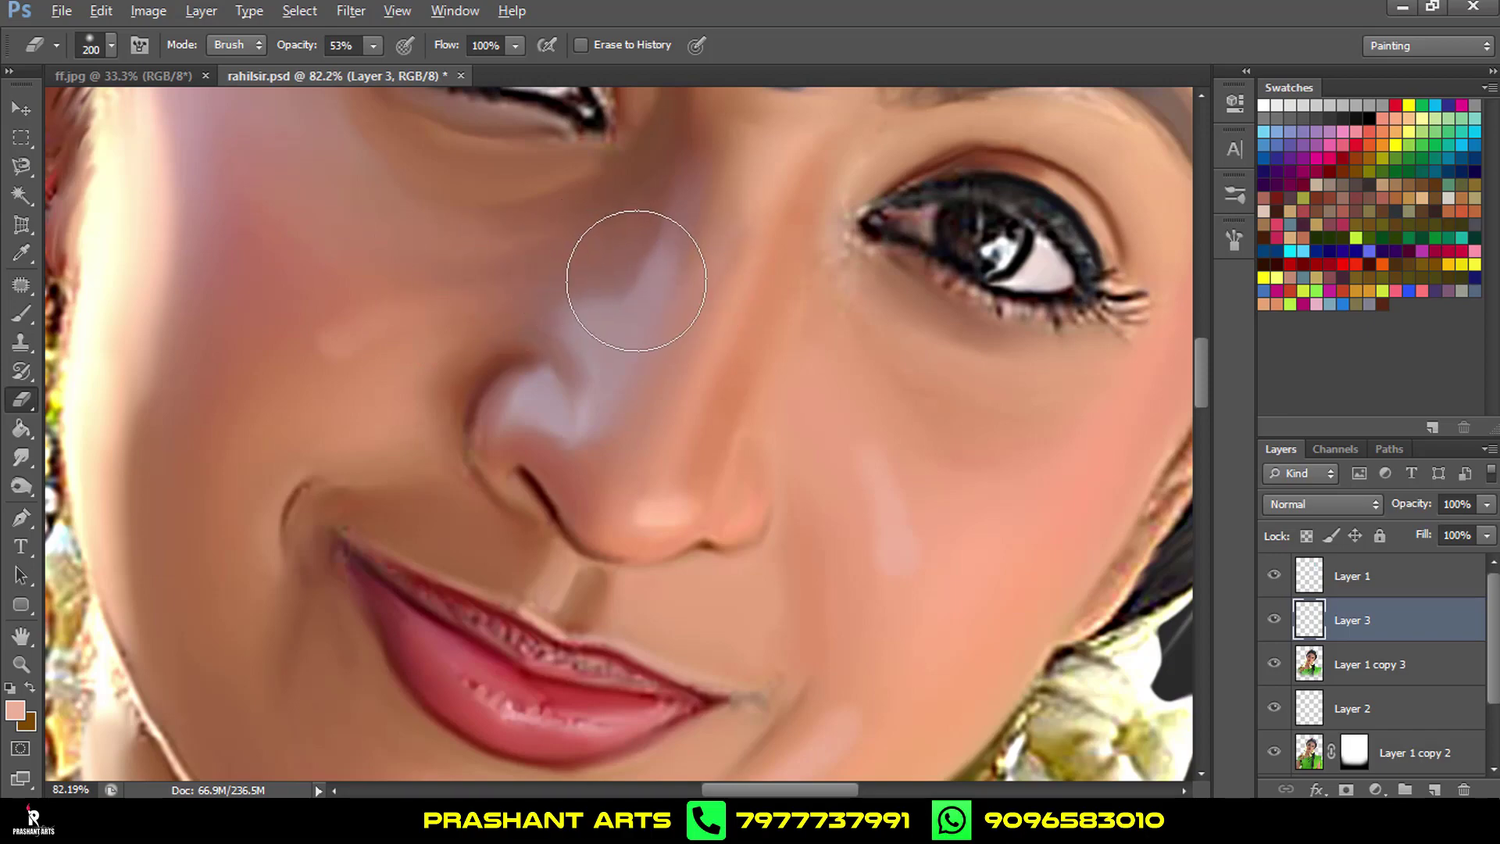
{"action": "scroll", "coordinate": [617, 269], "scroll_direction": "down", "scroll_amount": 3}
{"action": "scroll", "coordinate": [703, 250], "scroll_direction": "down", "scroll_amount": 2}
{"action": "scroll", "coordinate": [726, 238], "scroll_direction": "up", "scroll_amount": 3}
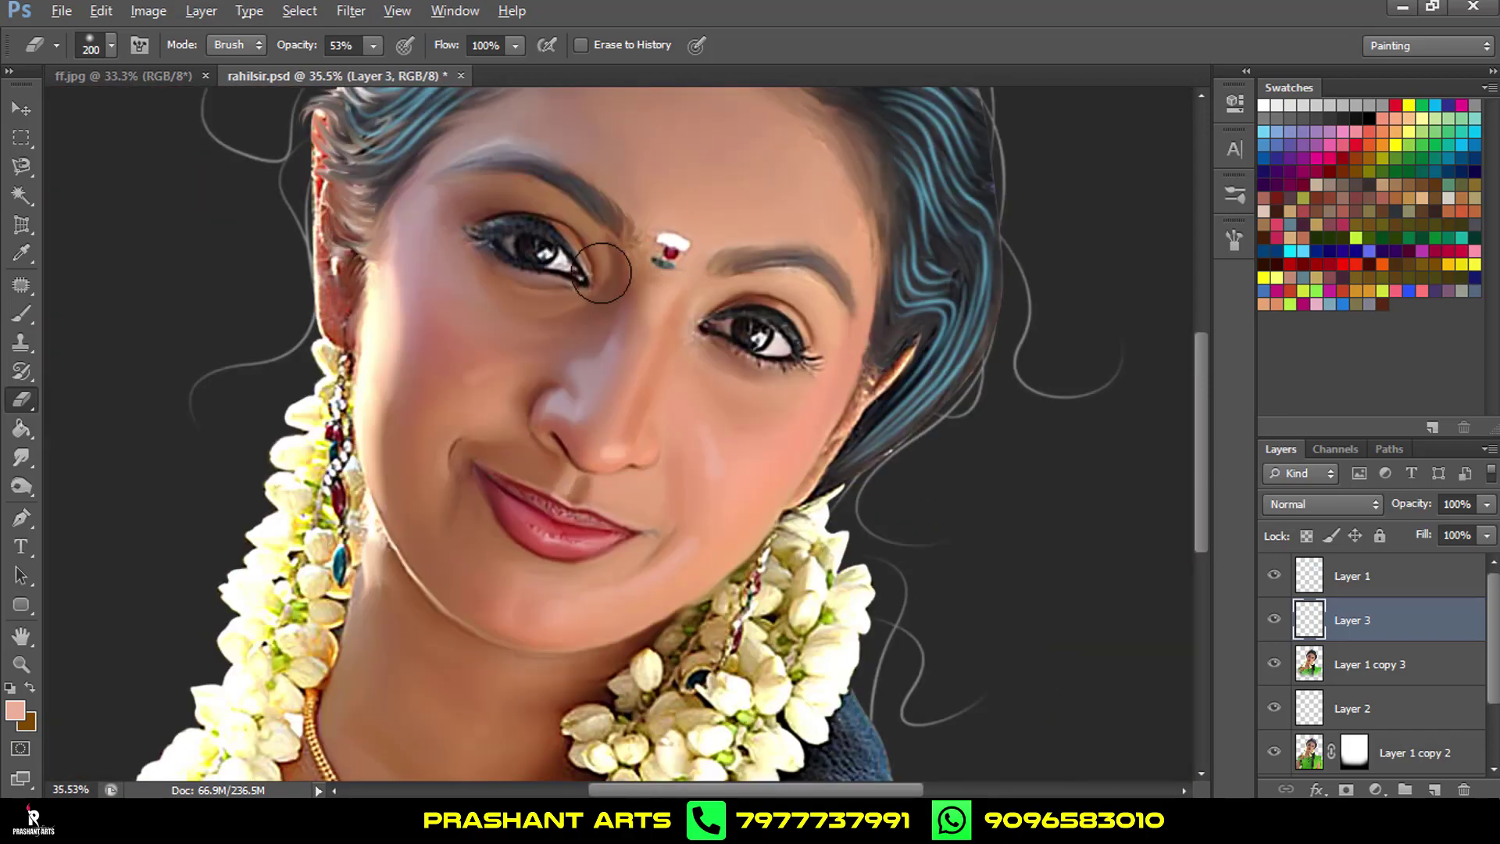
{"action": "scroll", "coordinate": [725, 238], "scroll_direction": "up", "scroll_amount": 1}
{"action": "left_click", "coordinate": [22, 457]}
Frame the eyes and nose, then sample a cream colour from the canvas as the foreground colour.
{"action": "scroll", "coordinate": [391, 394], "scroll_direction": "up", "scroll_amount": 3}
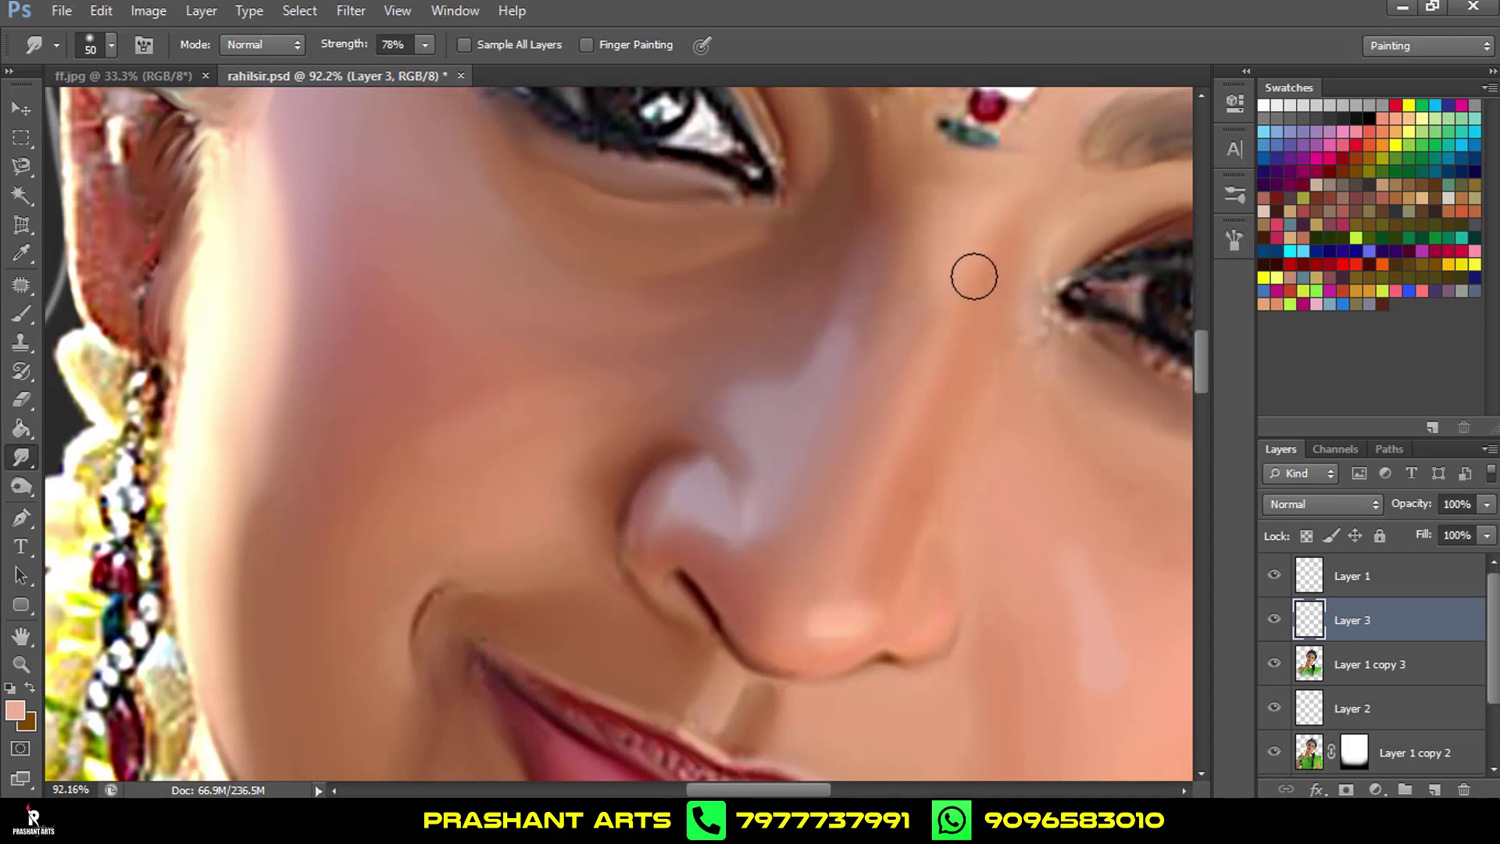
{"action": "left_click_drag", "start_coordinate": [914, 345], "coordinate": [715, 411]}
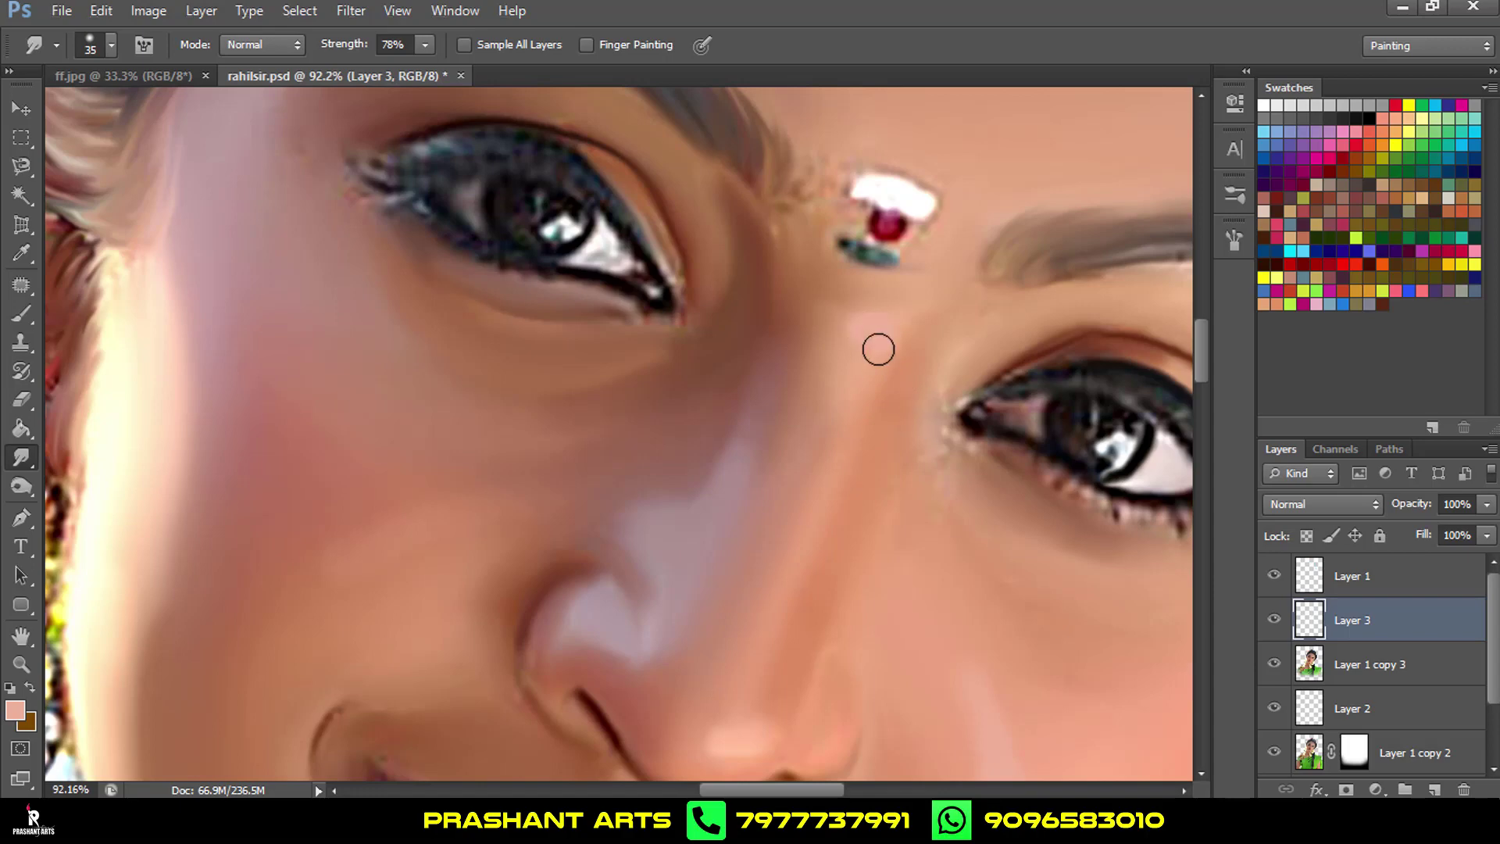
{"action": "scroll", "coordinate": [880, 341], "scroll_direction": "down", "scroll_amount": 2}
{"action": "scroll", "coordinate": [964, 358], "scroll_direction": "down", "scroll_amount": 2}
{"action": "scroll", "coordinate": [892, 501], "scroll_direction": "up", "scroll_amount": 1}
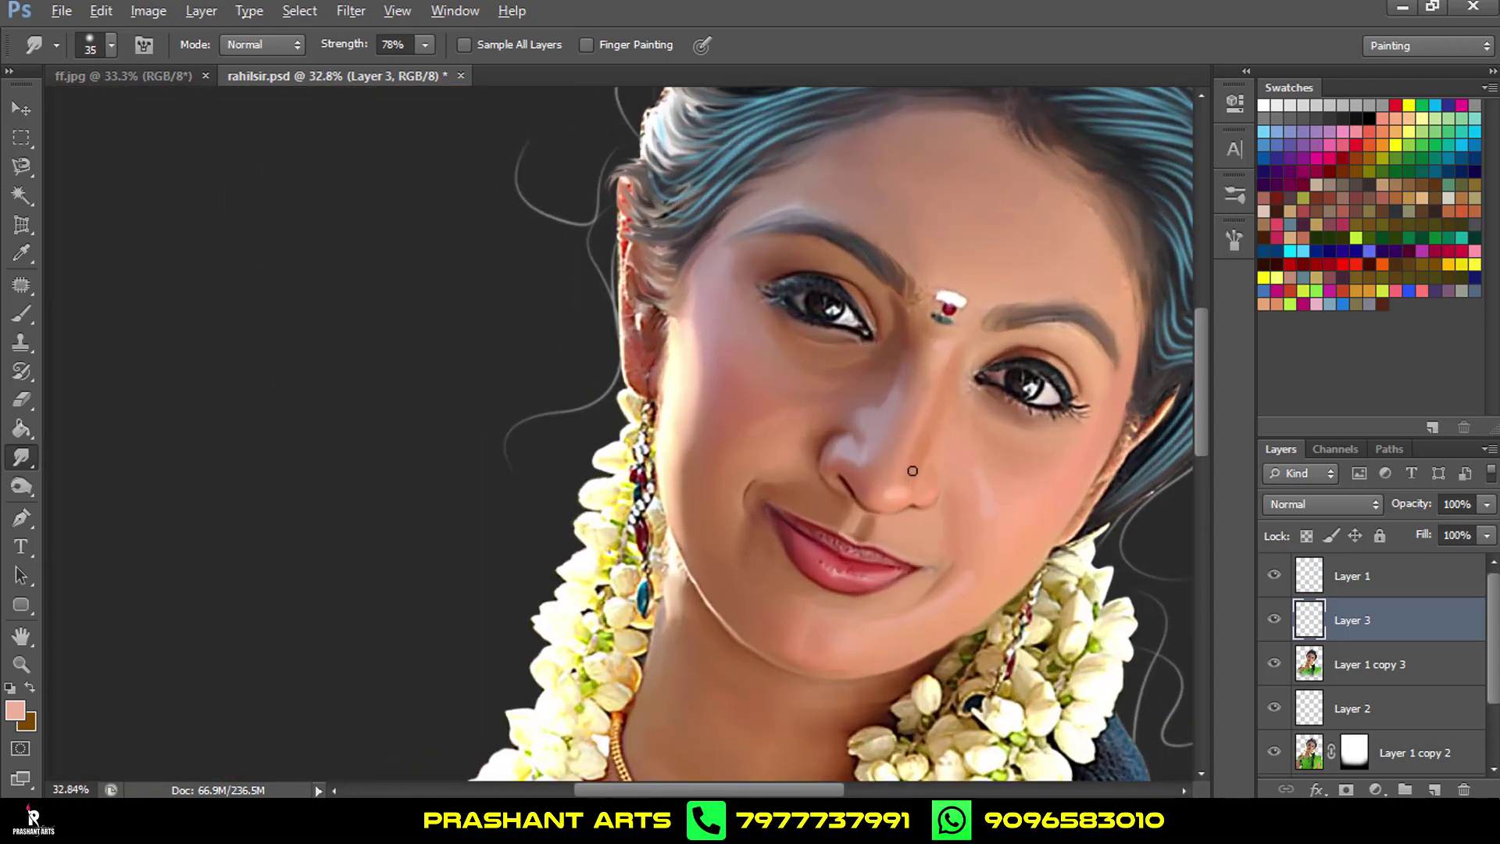
{"action": "scroll", "coordinate": [893, 501], "scroll_direction": "up", "scroll_amount": 2}
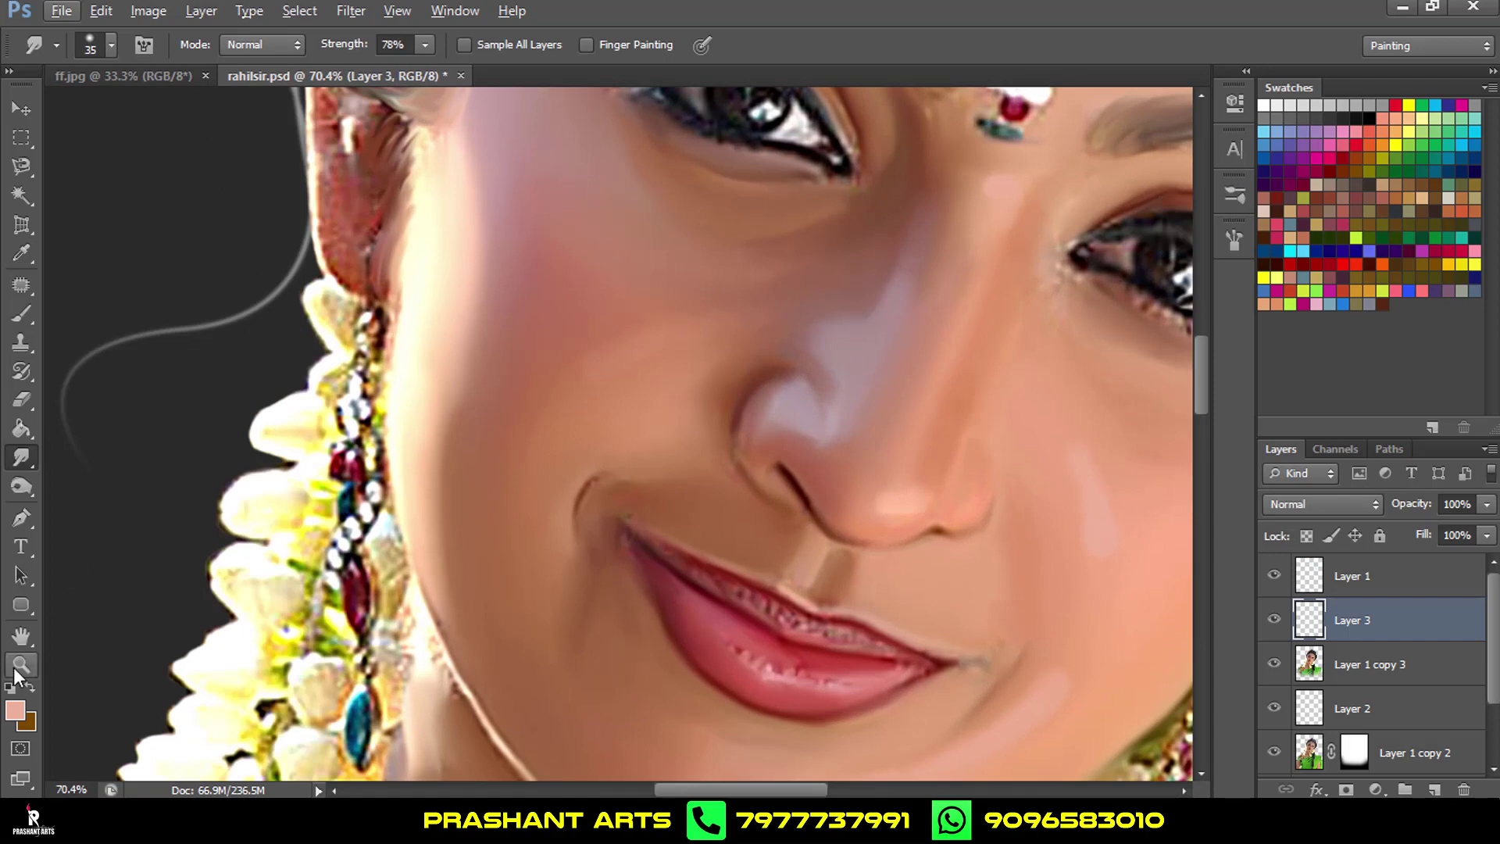
{"action": "left_click", "coordinate": [19, 711]}
{"action": "left_click", "coordinate": [429, 308]}
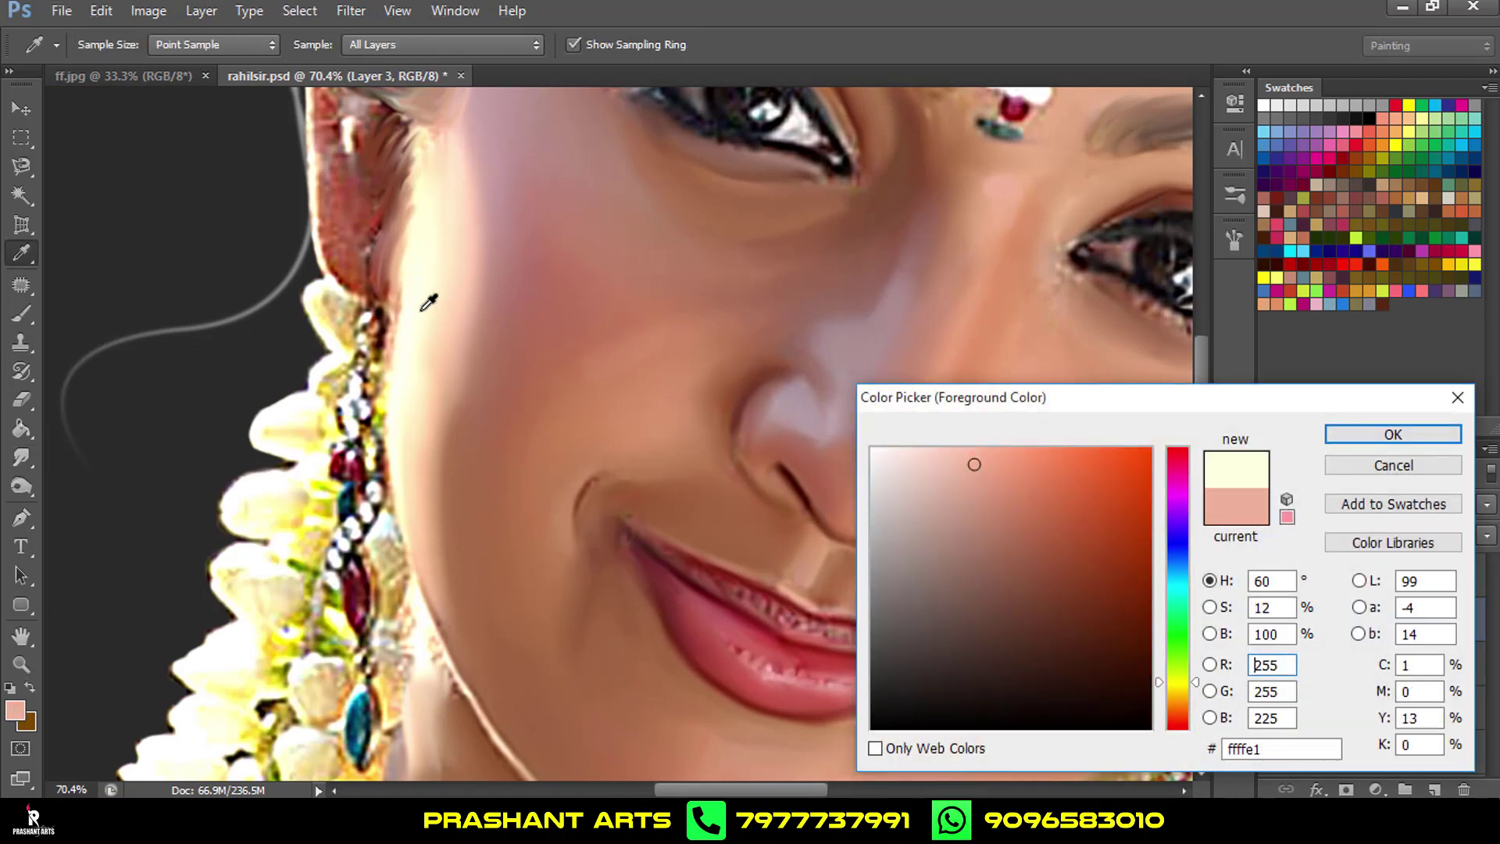
{"action": "left_click", "coordinate": [1376, 435]}
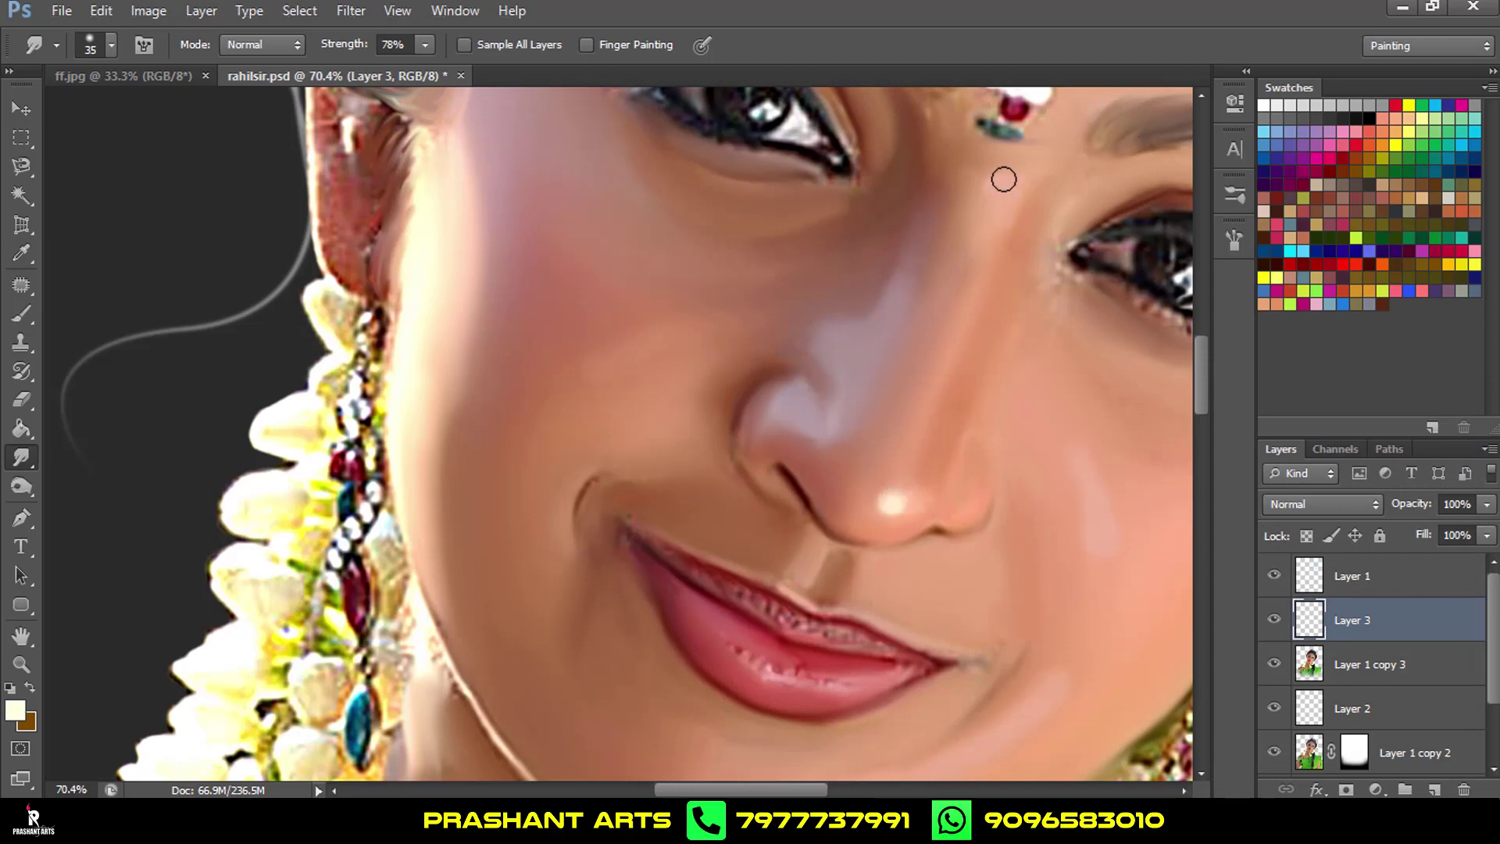
Undo the last edit and smudge a light cream stroke along the nose bridge.
{"action": "key", "text": "ctrl+alt+z"}
{"action": "left_click_drag", "start_coordinate": [989, 192], "coordinate": [1013, 196]}
{"action": "key", "text": "e"}
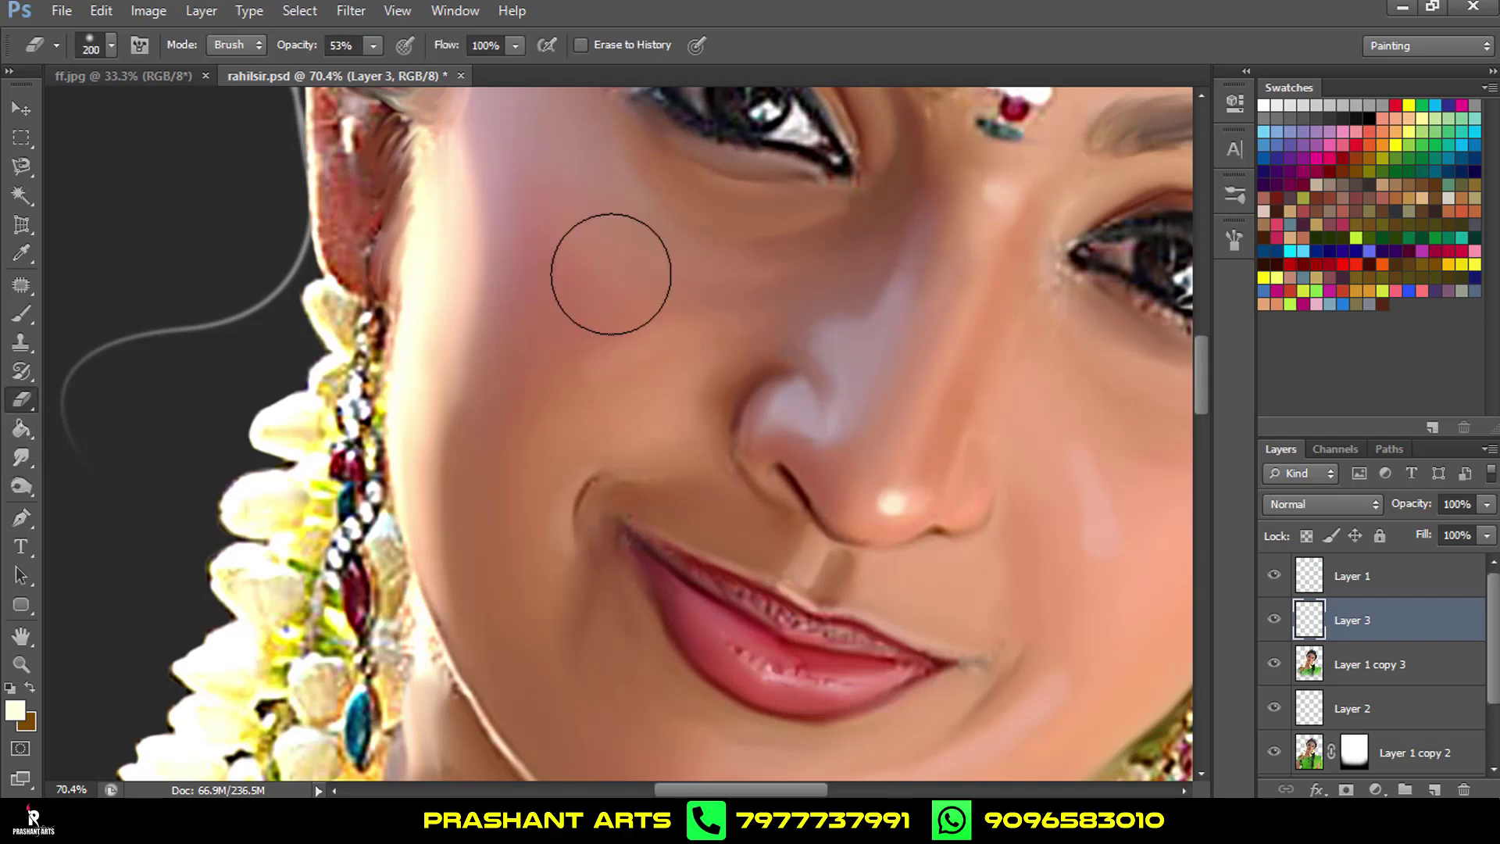
{"action": "scroll", "coordinate": [831, 254], "scroll_direction": "down", "scroll_amount": 3}
{"action": "scroll", "coordinate": [832, 254], "scroll_direction": "down", "scroll_amount": 1}
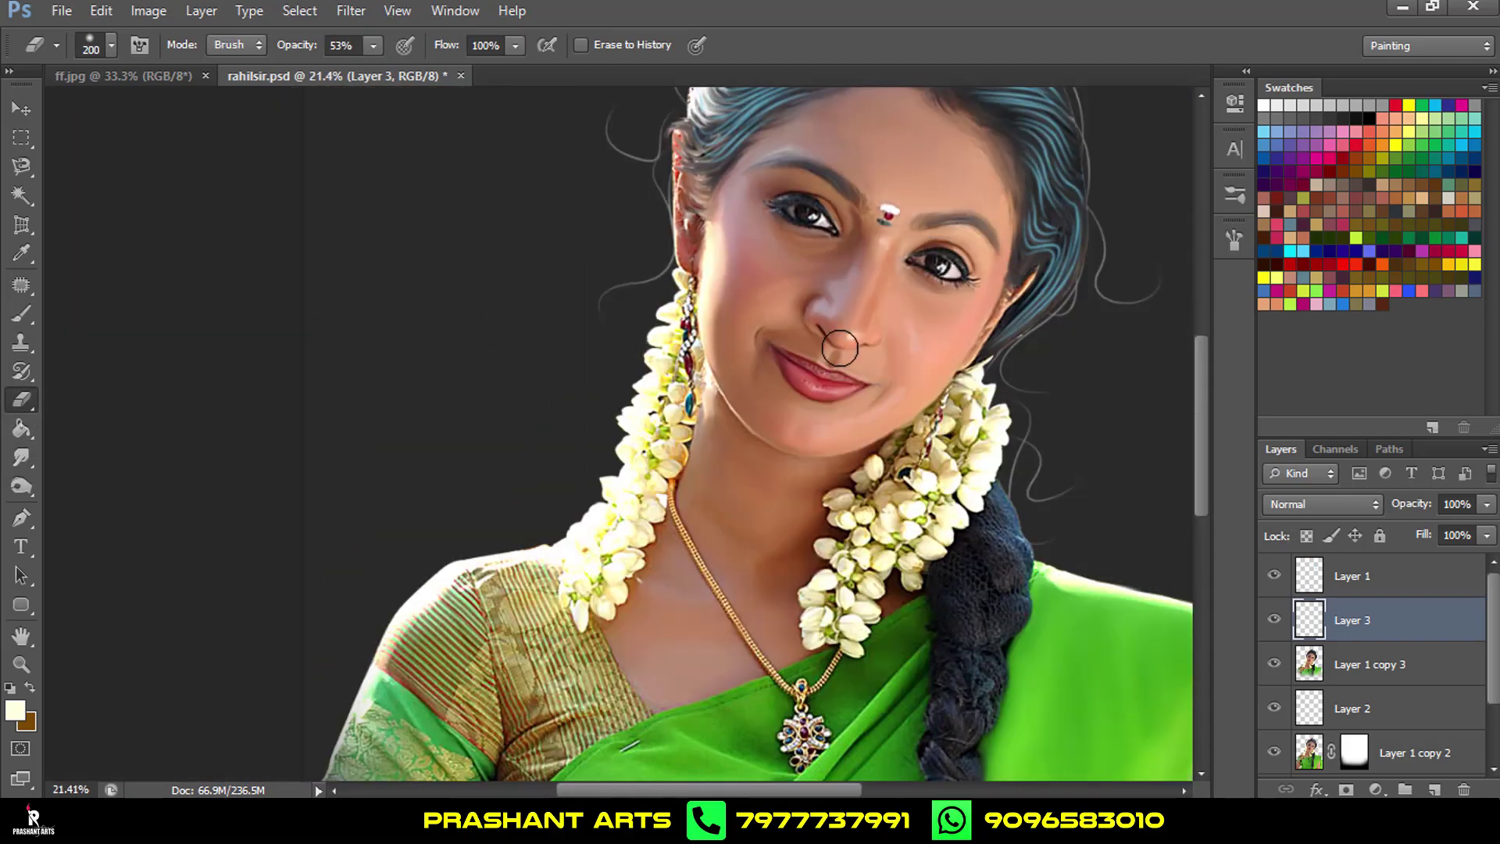
{"action": "left_click", "coordinate": [22, 457]}
{"action": "scroll", "coordinate": [807, 395], "scroll_direction": "up", "scroll_amount": 2}
Set the foreground colour to the skin tone sampled from the nose.
{"action": "scroll", "coordinate": [808, 395], "scroll_direction": "up", "scroll_amount": 2}
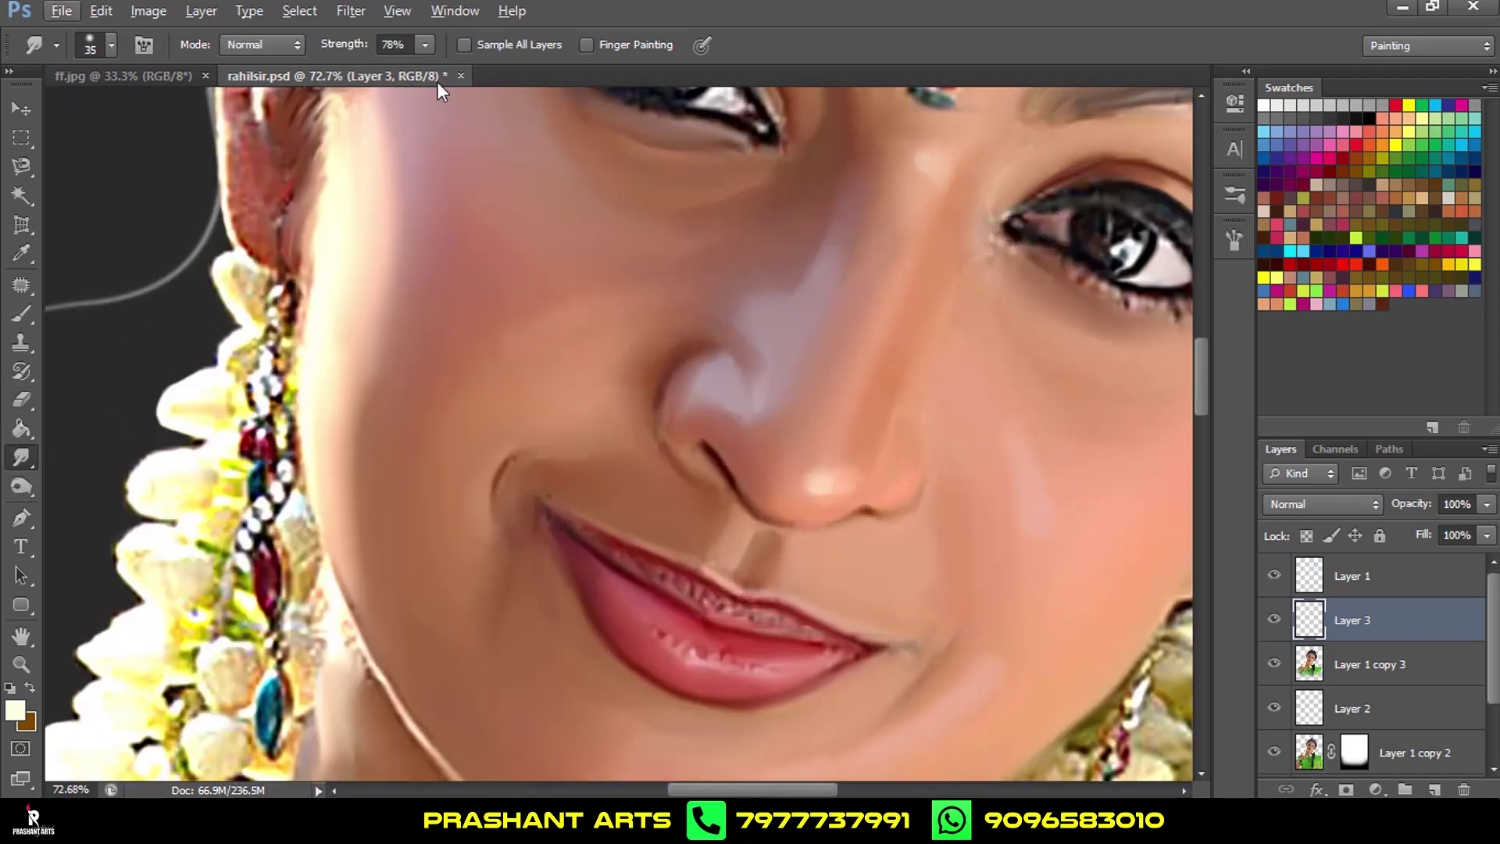
{"action": "left_click", "coordinate": [16, 711]}
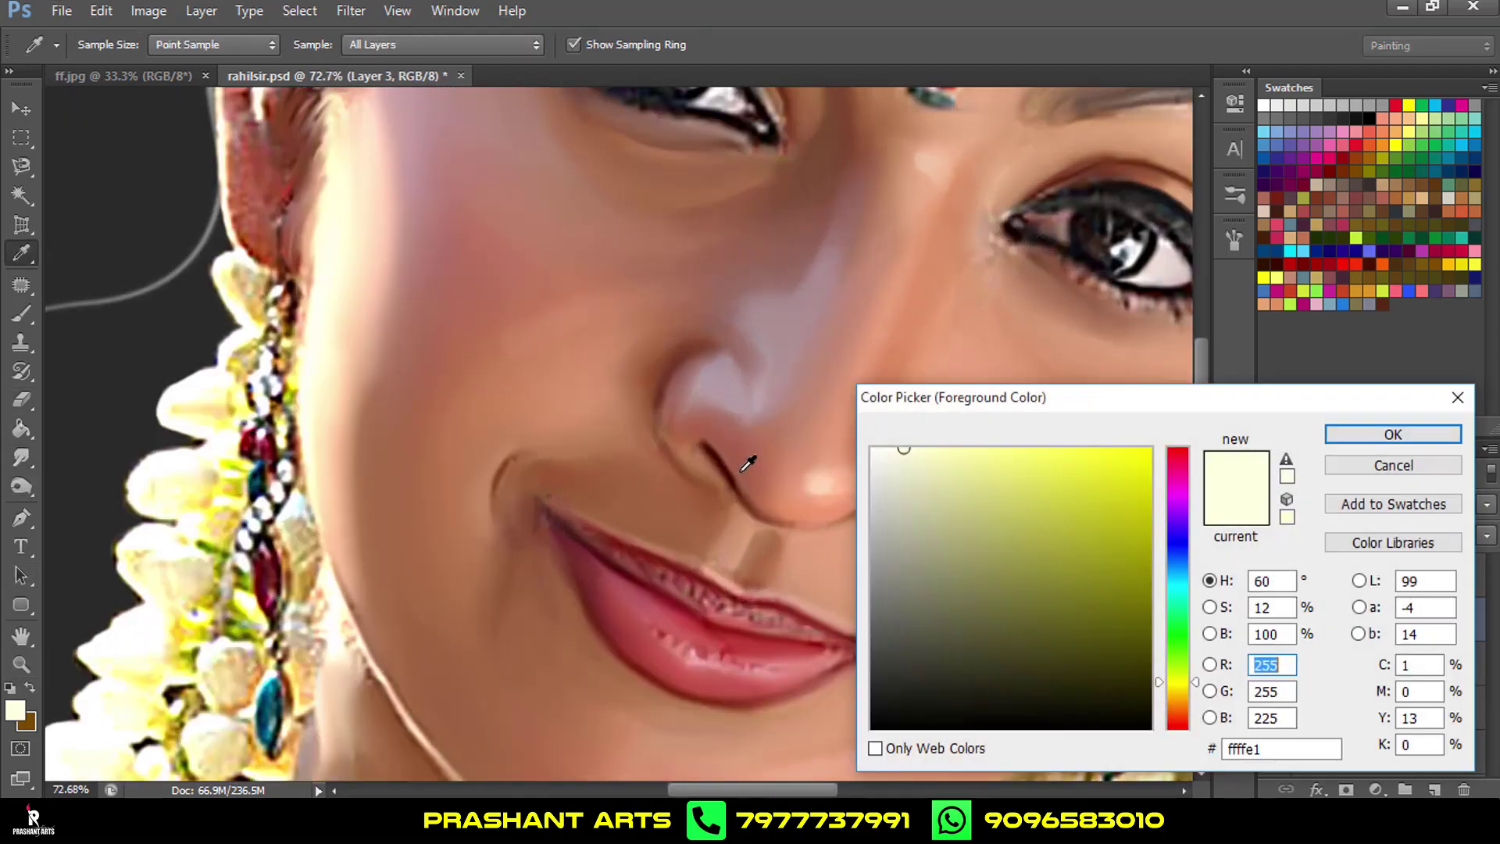
{"action": "left_click", "coordinate": [822, 490]}
{"action": "left_click", "coordinate": [1375, 435]}
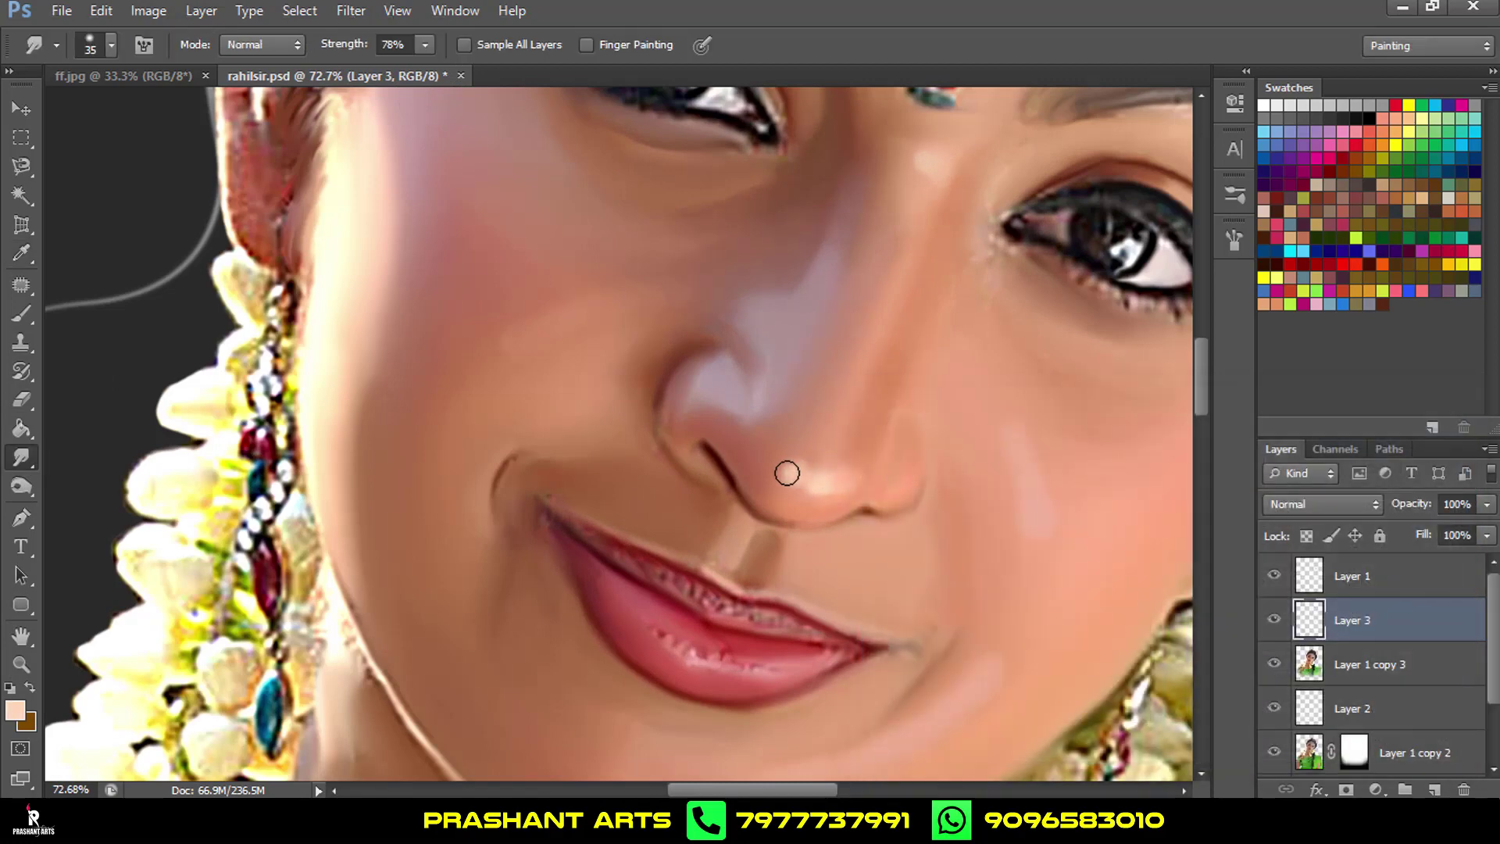
{"action": "scroll", "coordinate": [1075, 313], "scroll_direction": "down", "scroll_amount": 2}
{"action": "scroll", "coordinate": [1072, 315], "scroll_direction": "down", "scroll_amount": 2}
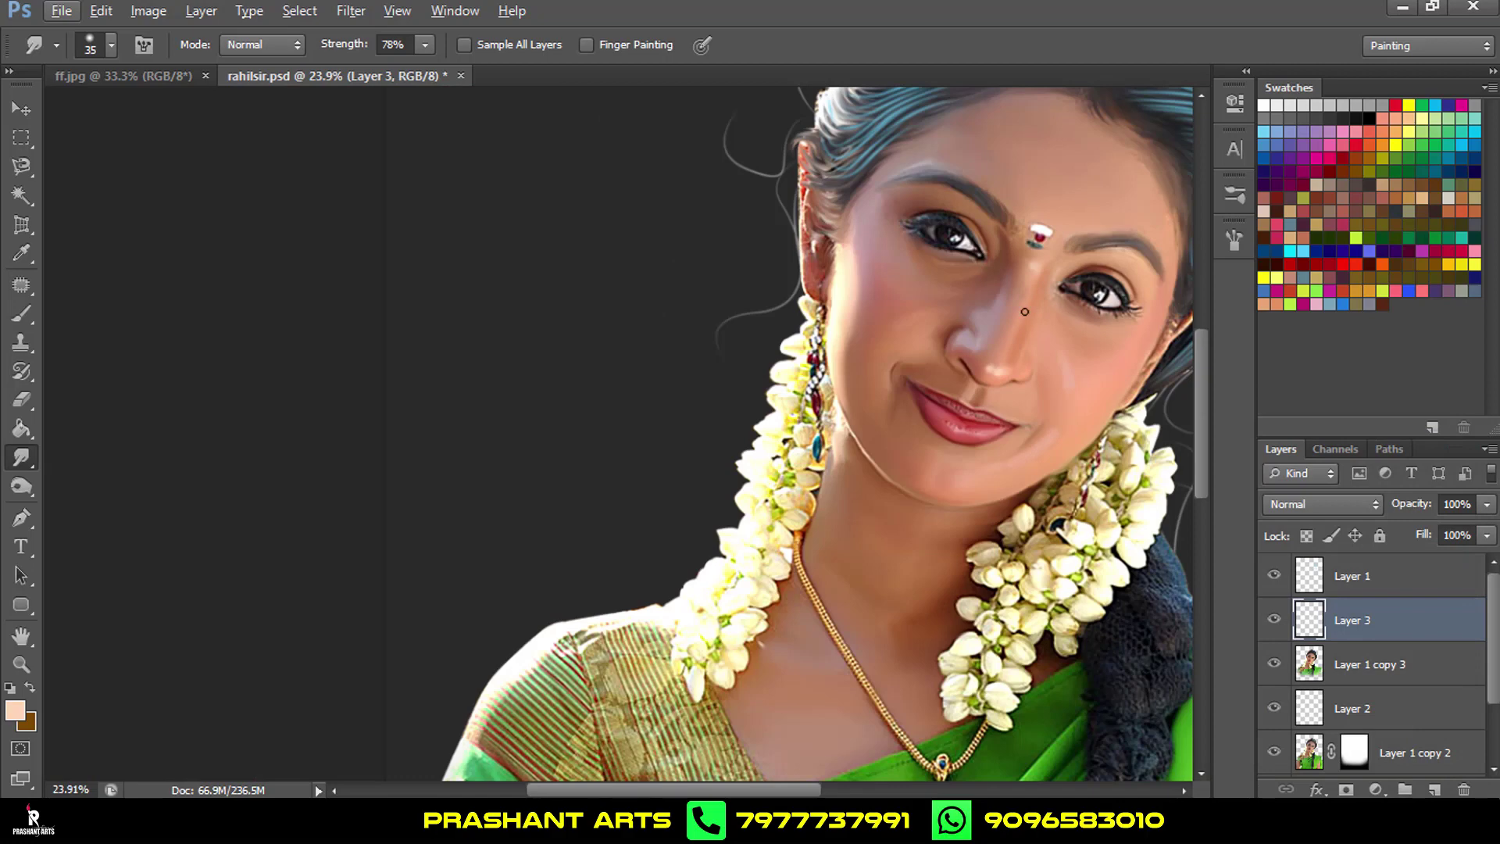
{"action": "key", "text": "alt"}
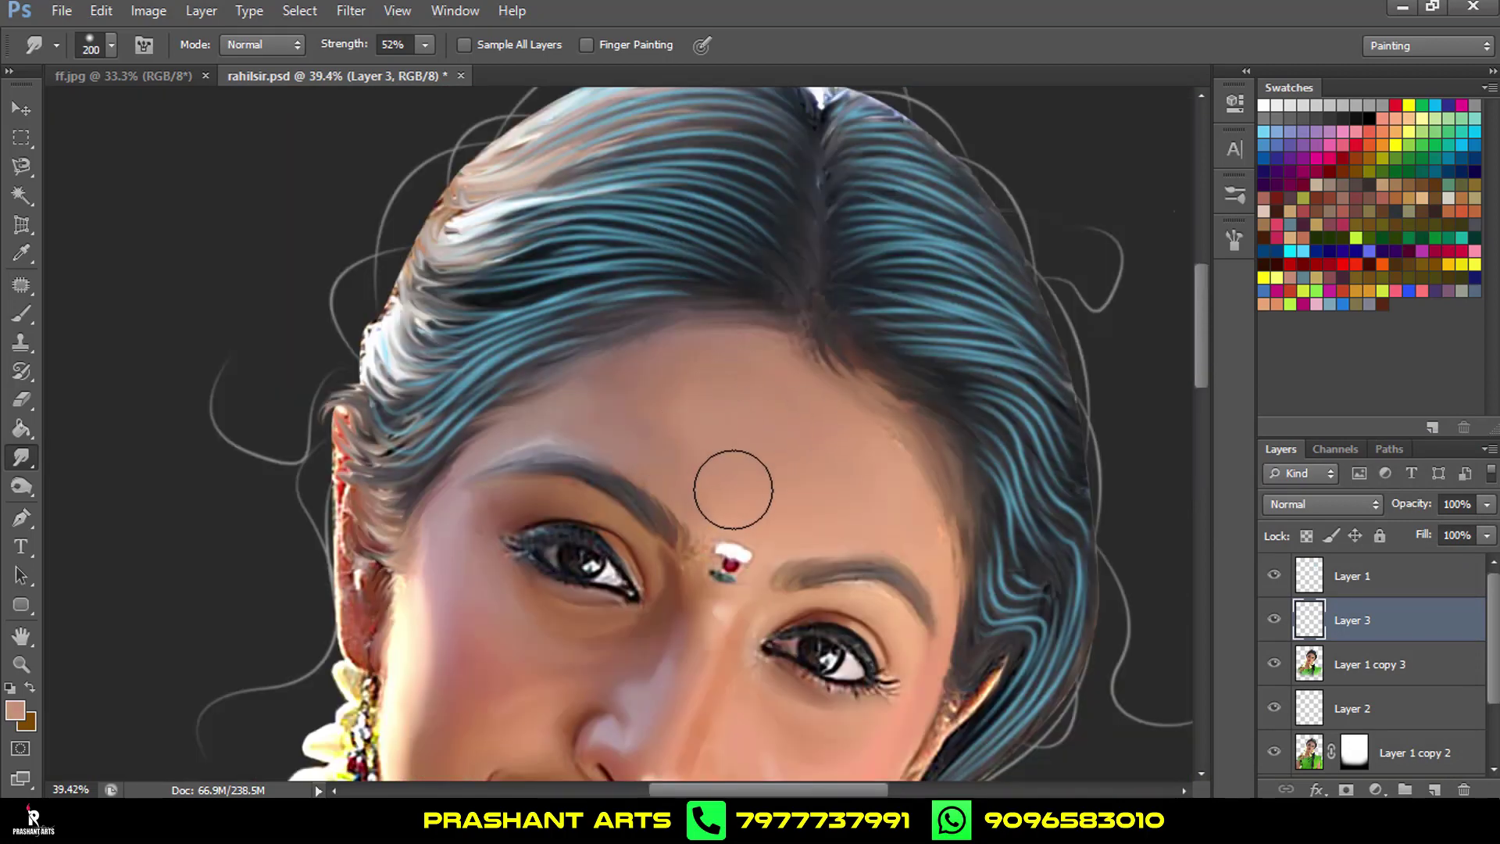
Shrink the smudge brush, zoom in, and merge Layer 3 down into Layer 1 copy 3.
{"action": "scroll", "coordinate": [836, 465], "scroll_direction": "down", "scroll_amount": 3}
{"action": "key", "text": "bracketleft"}
{"action": "key", "text": "bracketleft"}
{"action": "key", "text": "bracketleft"}
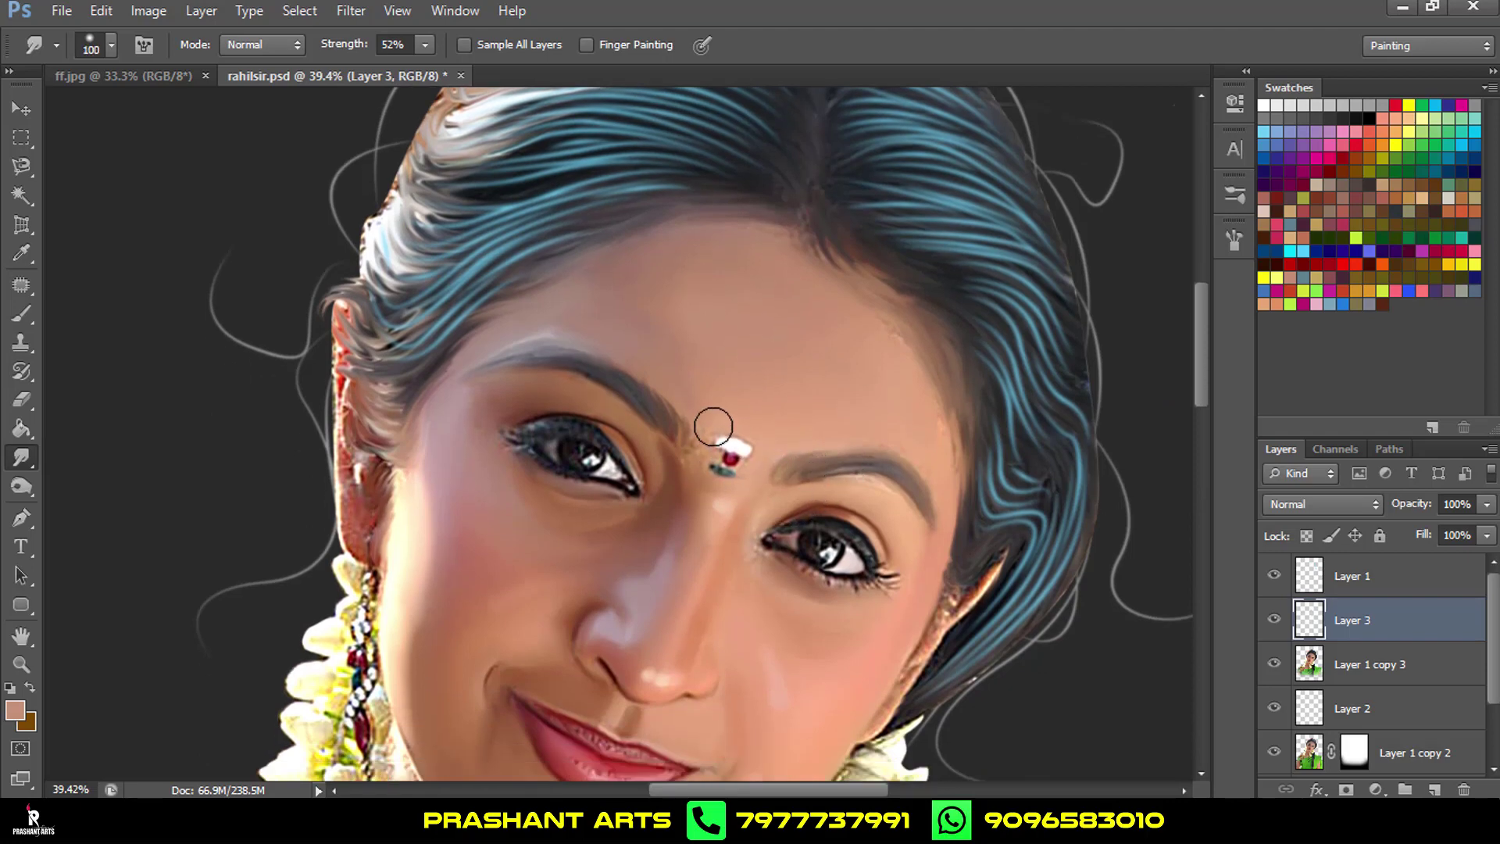
{"action": "key", "text": "bracketleft"}
{"action": "key", "text": "ctrl+equal"}
{"action": "key", "text": "ctrl+equal"}
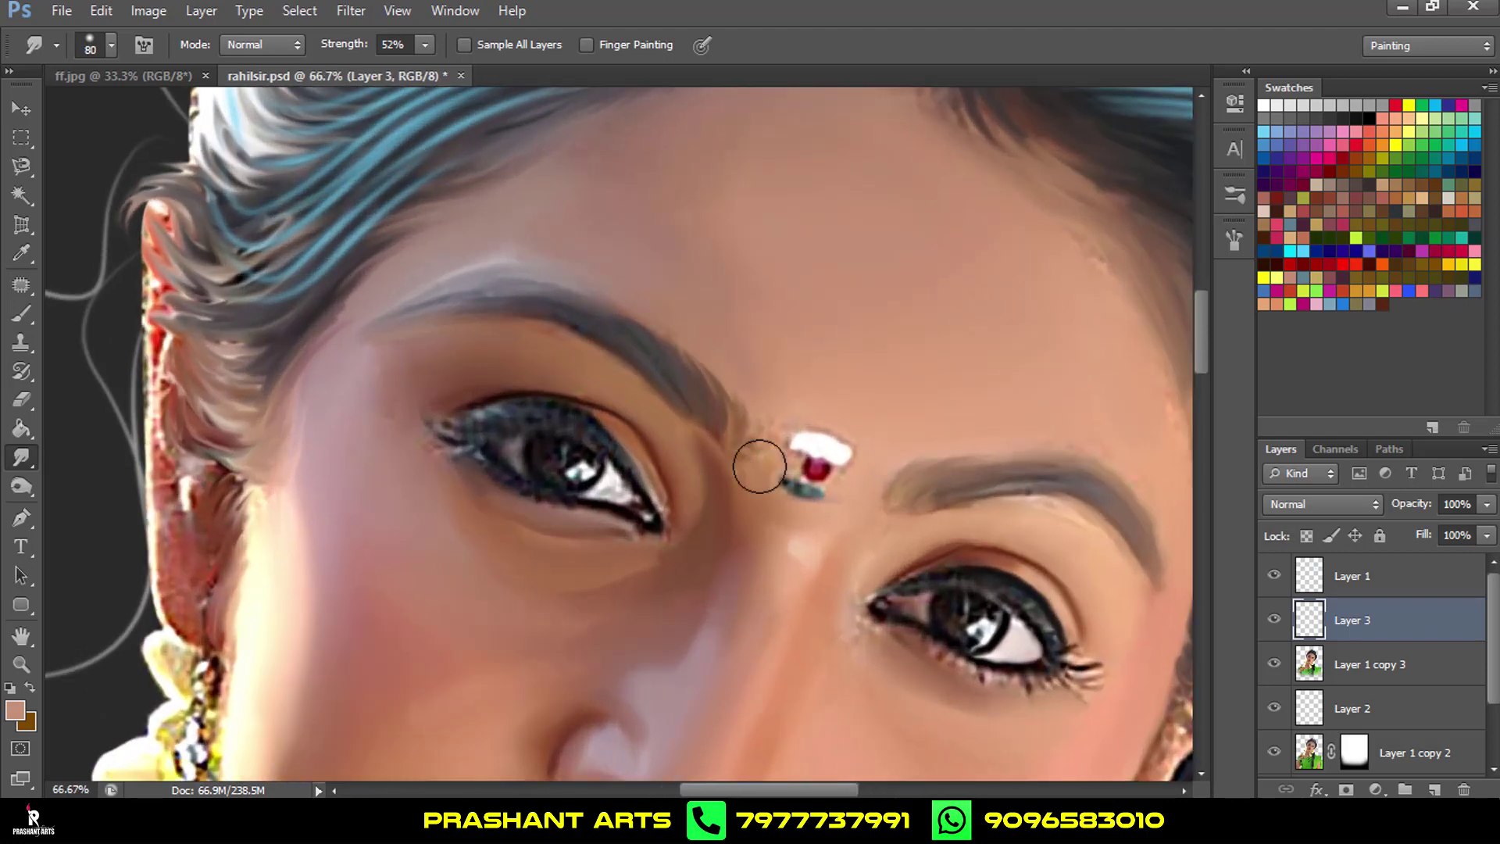
{"action": "key", "text": "ctrl+e"}
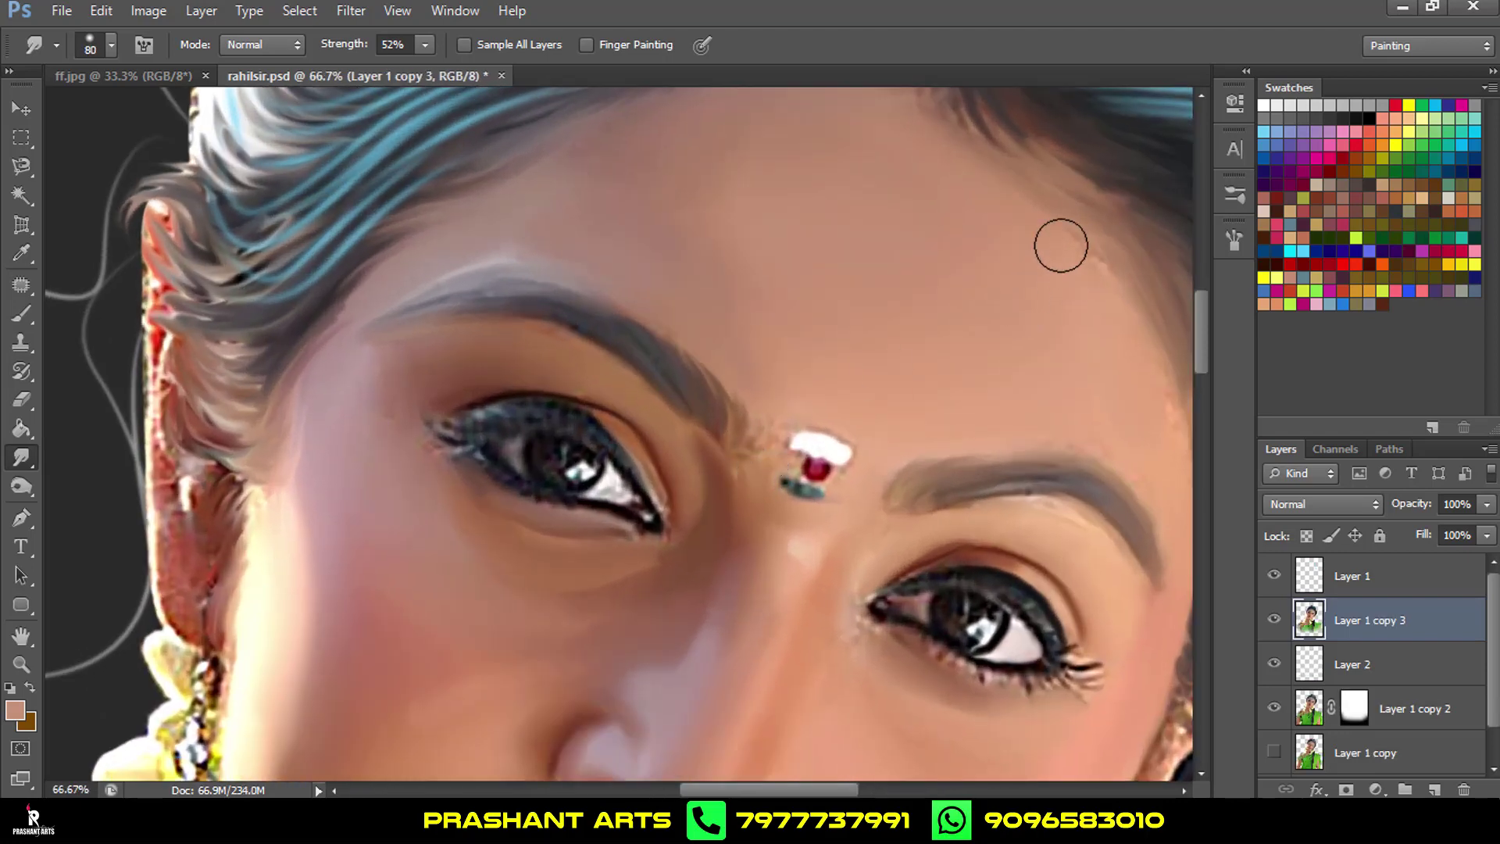
With a smaller brush, smudge the golden streak at the inner eyebrow beside the bindi.
{"action": "left_click_drag", "start_coordinate": [1102, 302], "coordinate": [813, 251]}
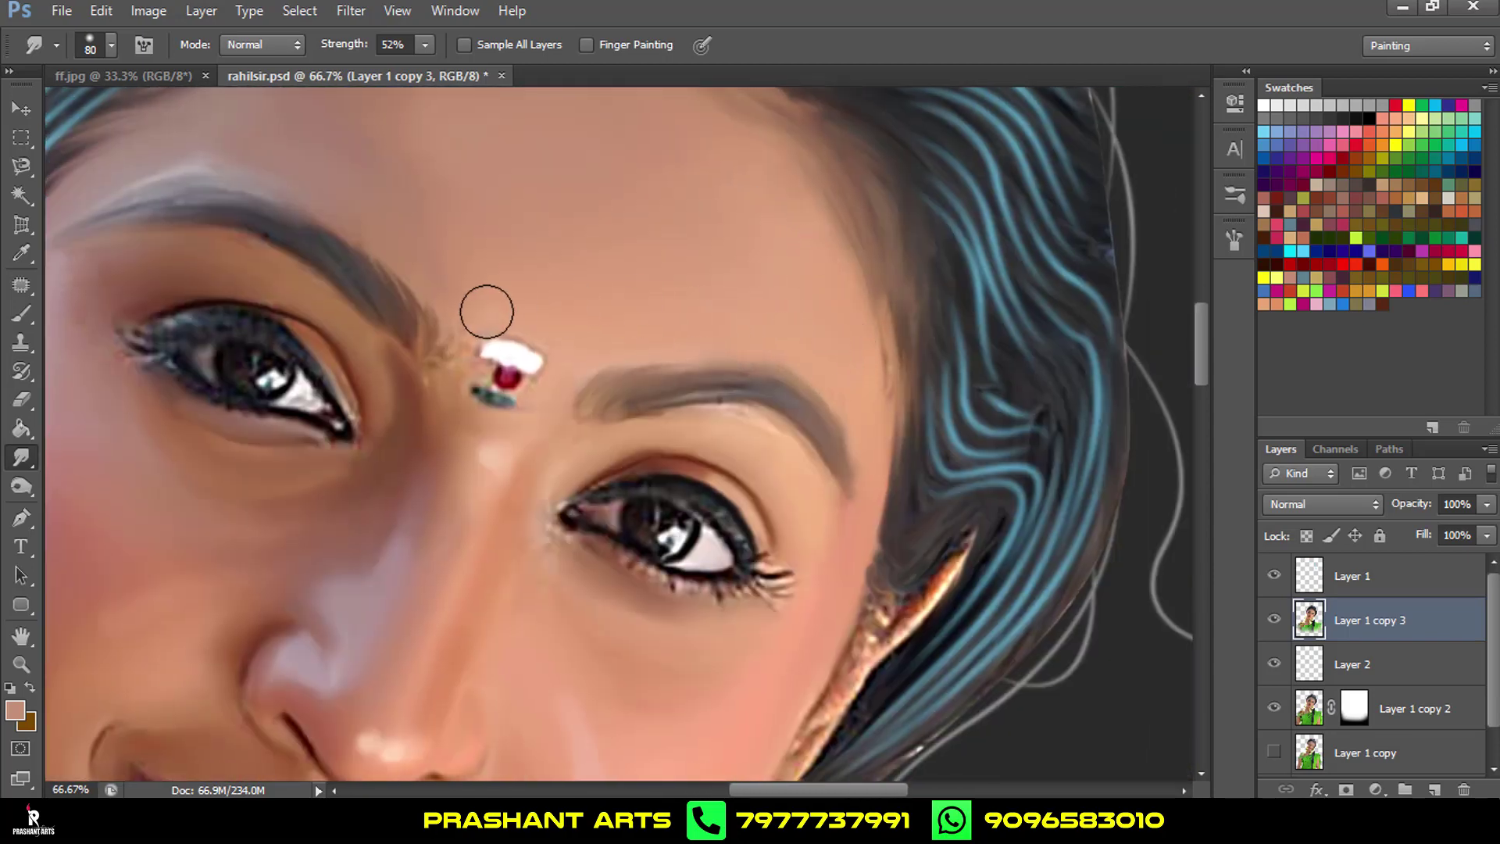
{"action": "key", "text": "bracketleft"}
{"action": "key", "text": "bracketleft"}
{"action": "key", "text": "bracketleft"}
{"action": "left_click_drag", "start_coordinate": [460, 338], "coordinate": [459, 331]}
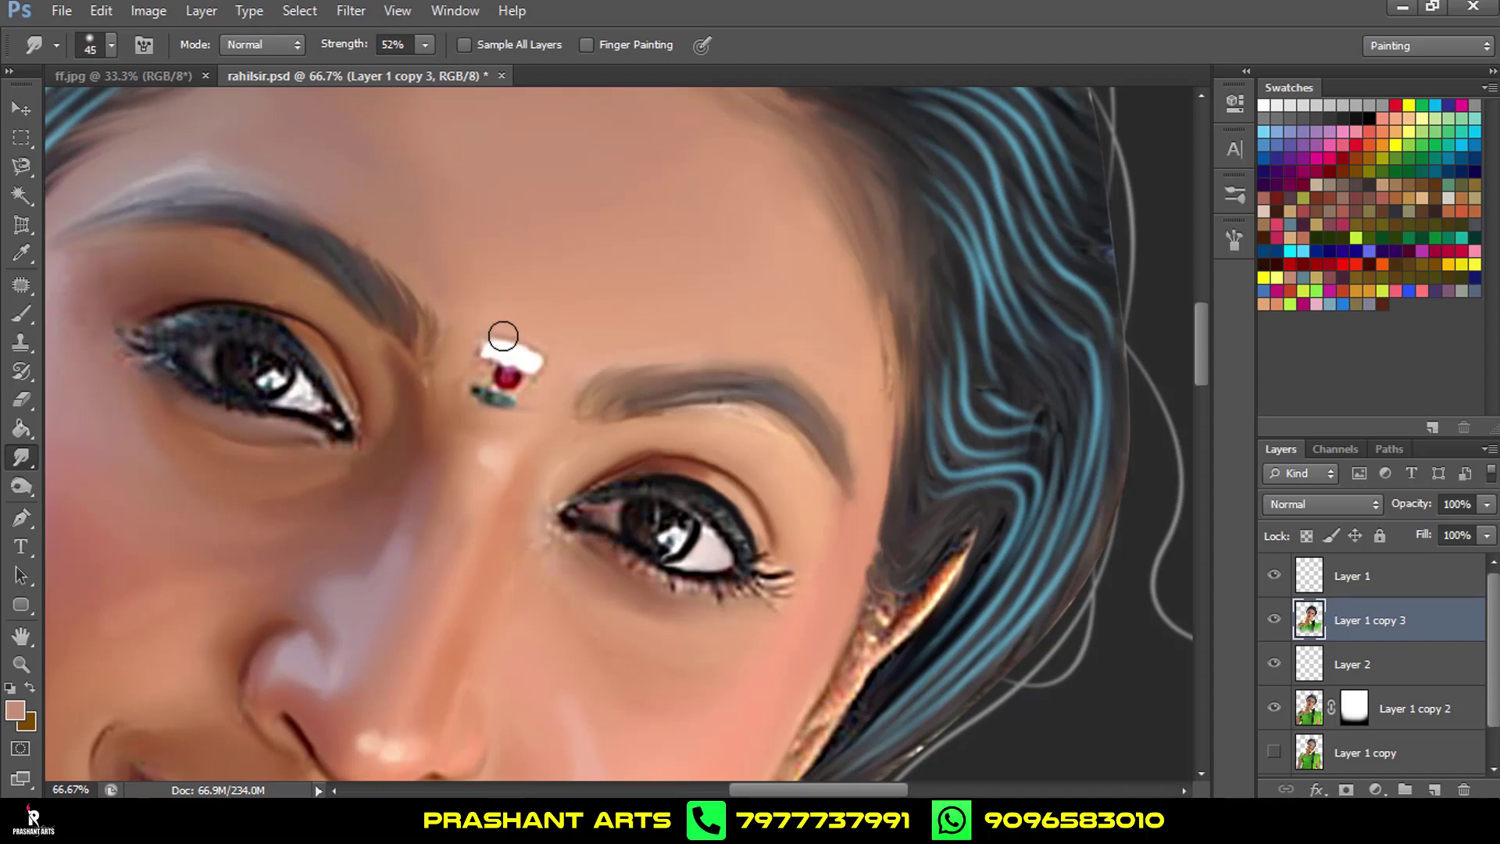
{"action": "scroll", "coordinate": [799, 463], "scroll_direction": "down", "scroll_amount": 2}
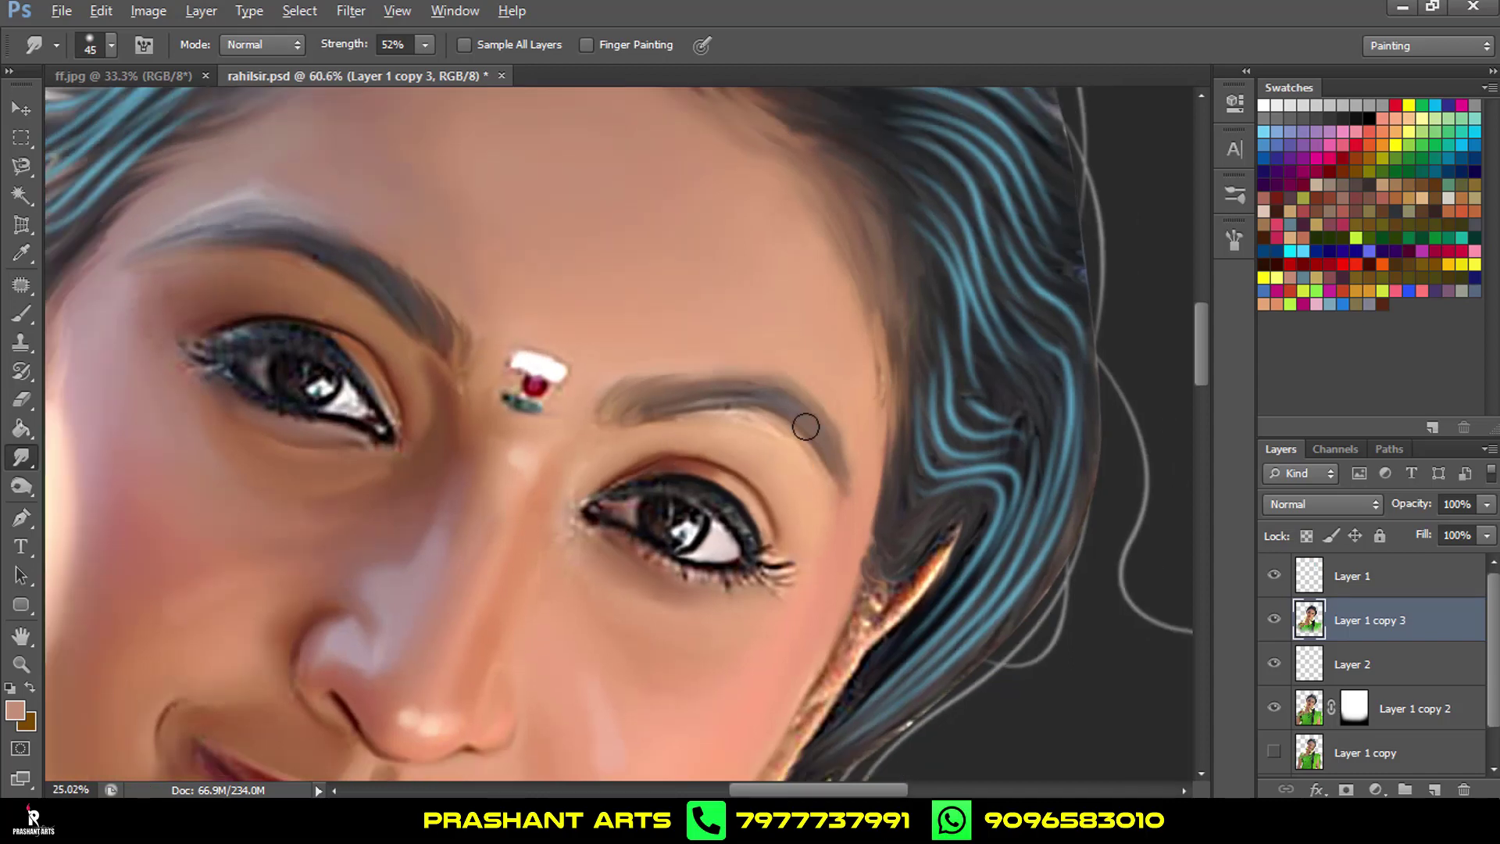
{"action": "scroll", "coordinate": [795, 437], "scroll_direction": "down", "scroll_amount": 2}
{"action": "scroll", "coordinate": [603, 597], "scroll_direction": "up", "scroll_amount": 1}
{"action": "scroll", "coordinate": [603, 597], "scroll_direction": "up", "scroll_amount": 4}
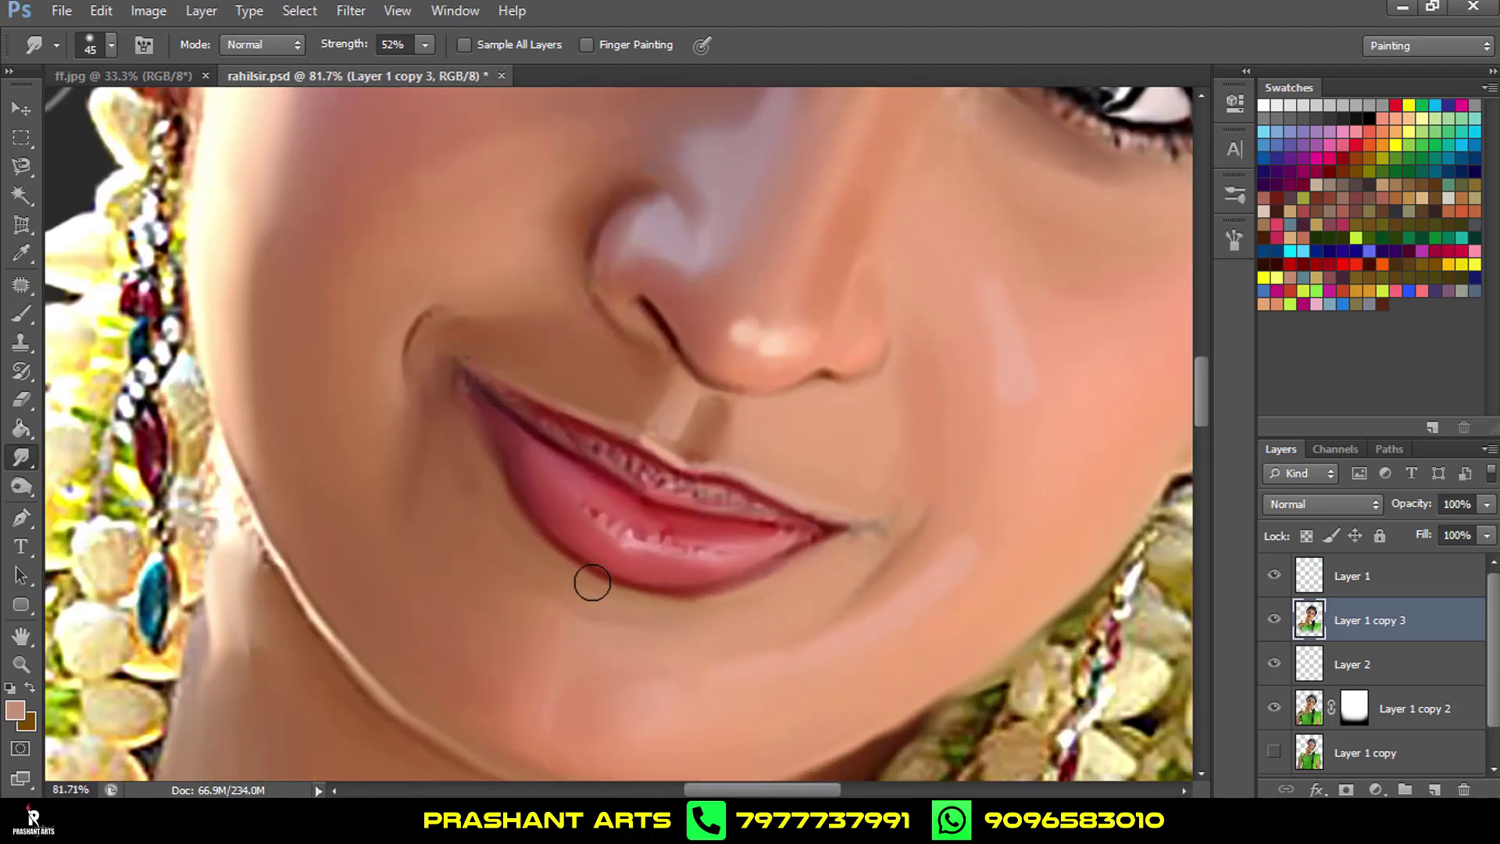
{"action": "scroll", "coordinate": [590, 580], "scroll_direction": "up", "scroll_amount": 2}
Sample the skin beside the lips and darken it to brown 8a5936 as foreground colour.
{"action": "key", "text": "i"}
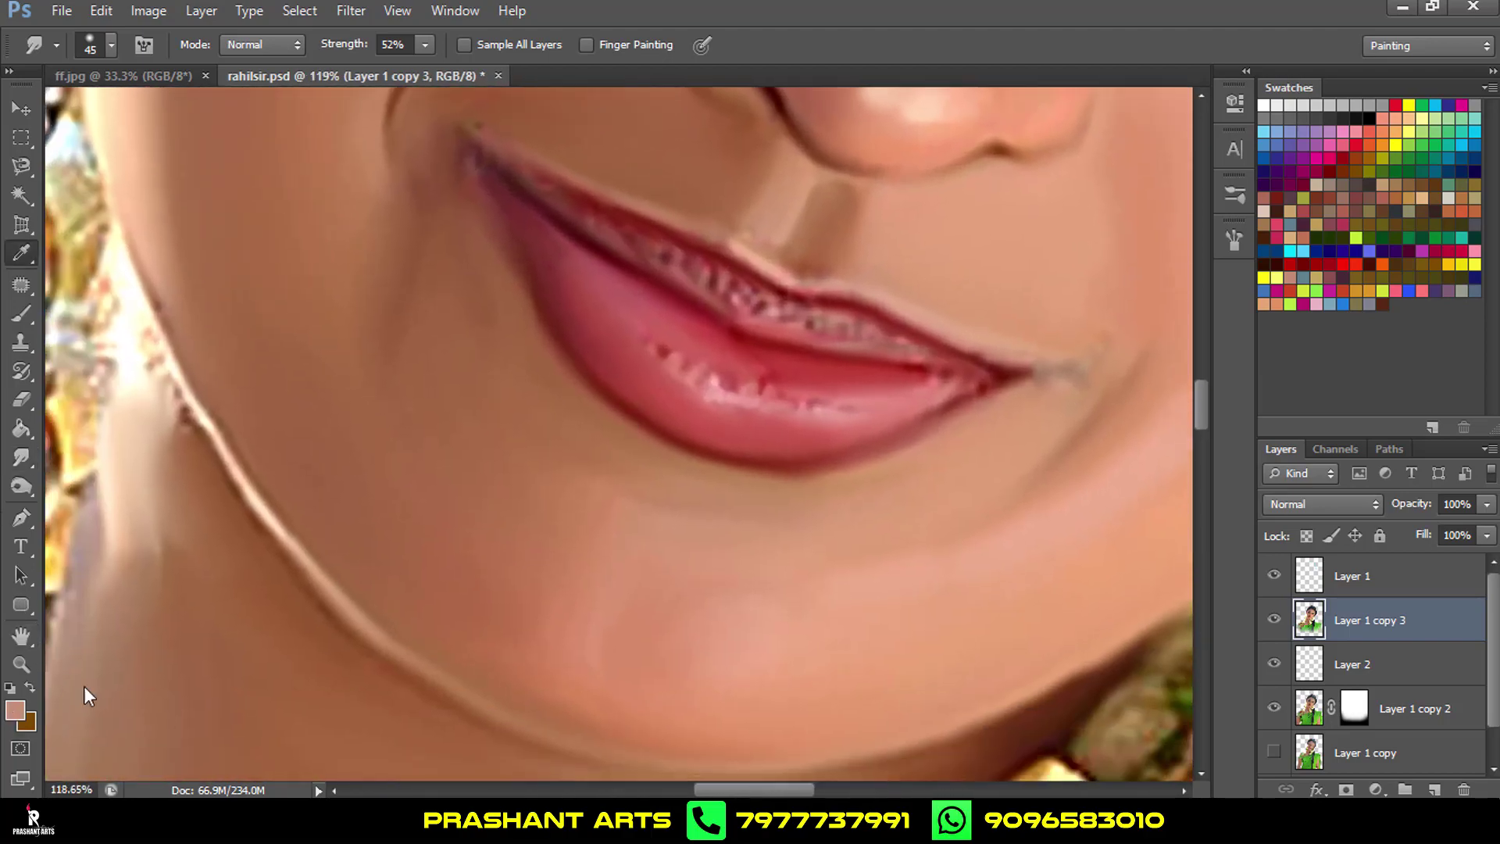
{"action": "left_click", "coordinate": [15, 710]}
{"action": "left_click", "coordinate": [665, 465]}
{"action": "left_click_drag", "start_coordinate": [1040, 558], "coordinate": [1041, 576]}
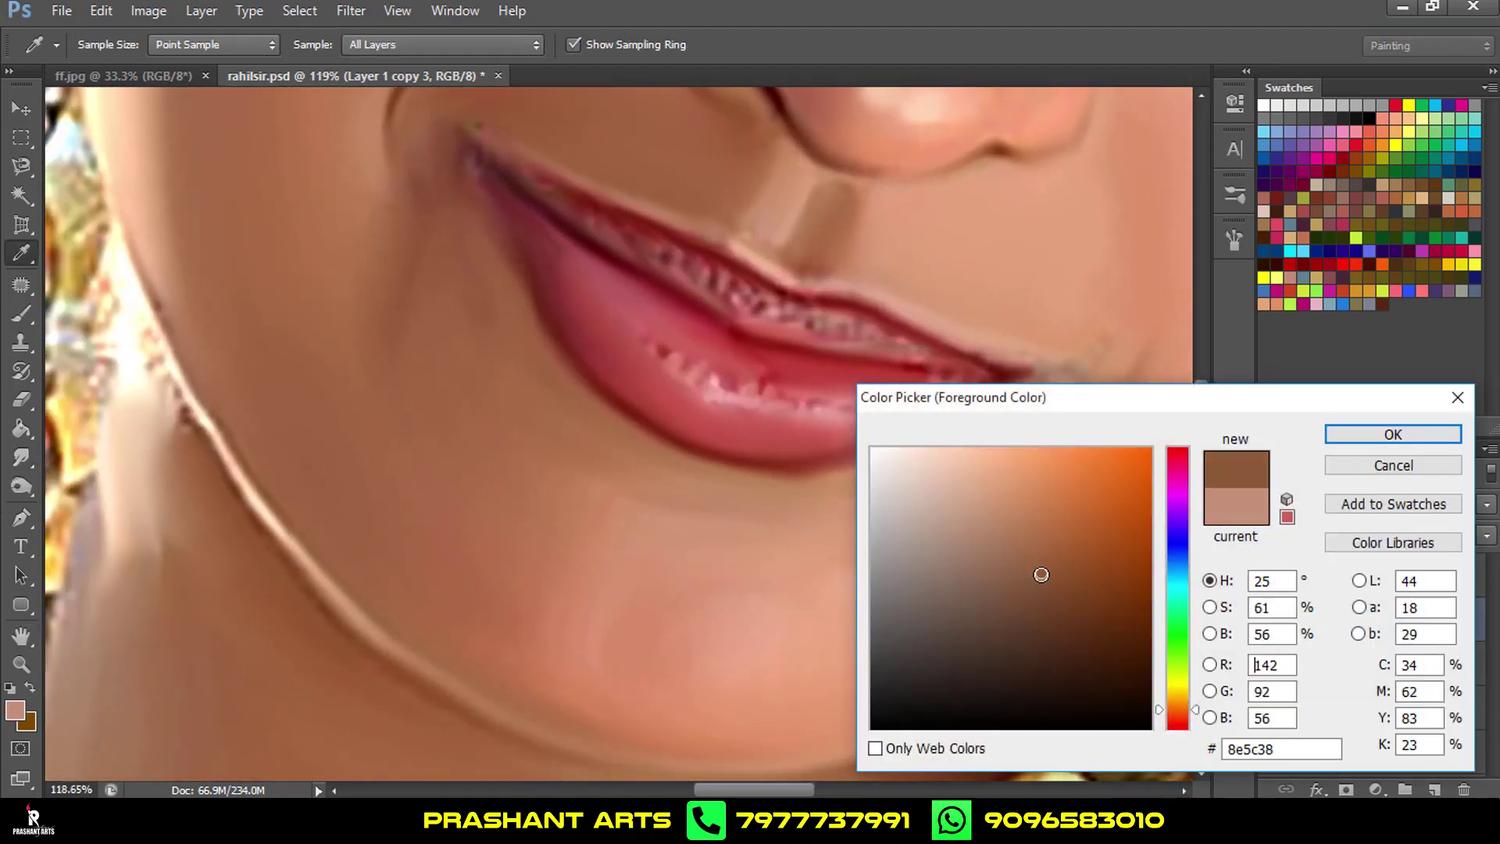
{"action": "left_click", "coordinate": [1416, 446]}
Switch to the Pen tool for drawing paths over the lips.
{"action": "key", "text": "r"}
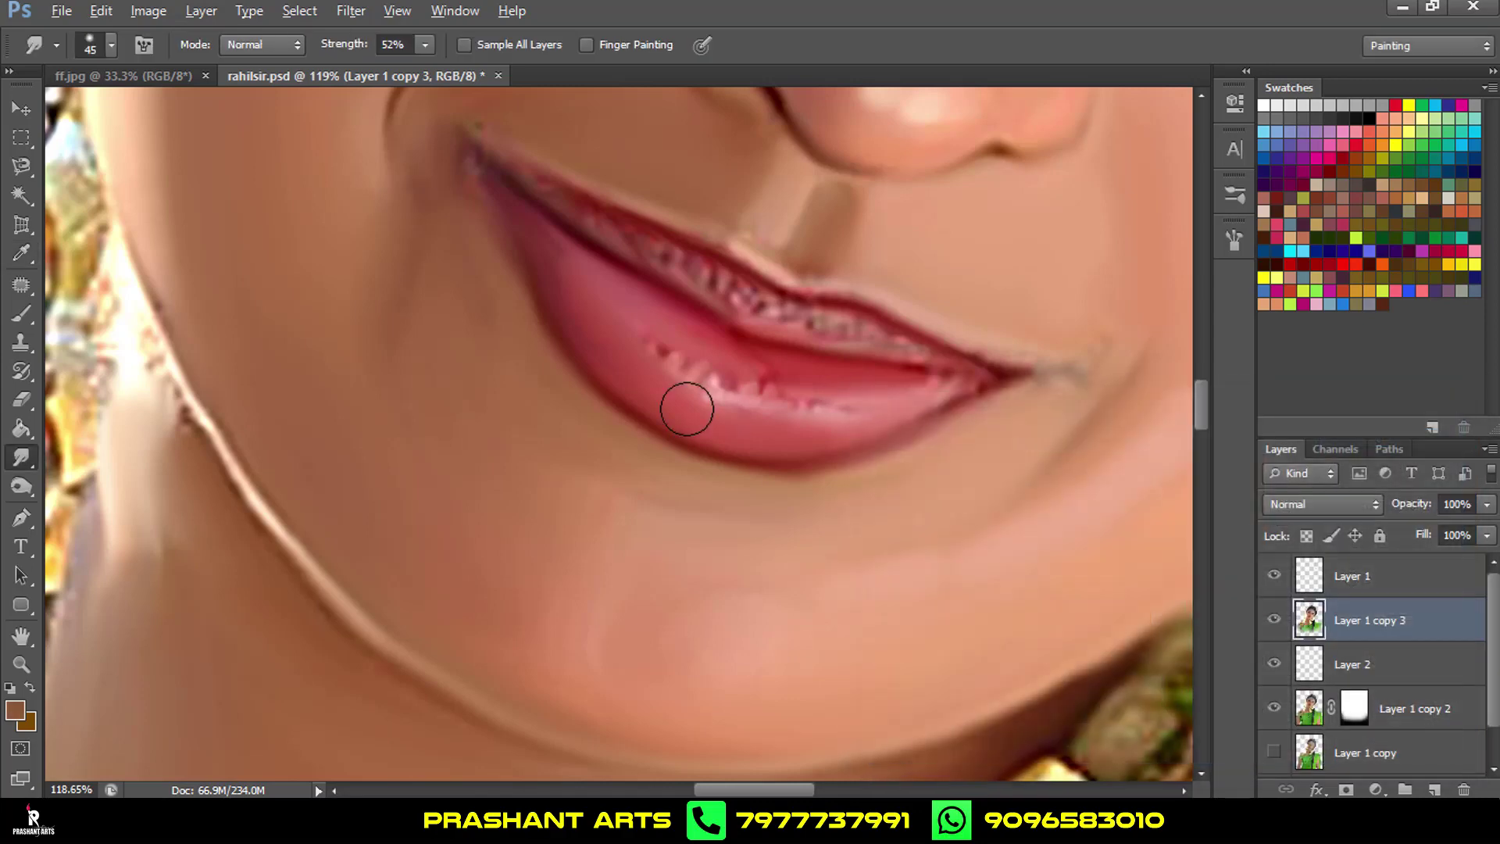
{"action": "scroll", "coordinate": [686, 409], "scroll_direction": "up", "scroll_amount": 3}
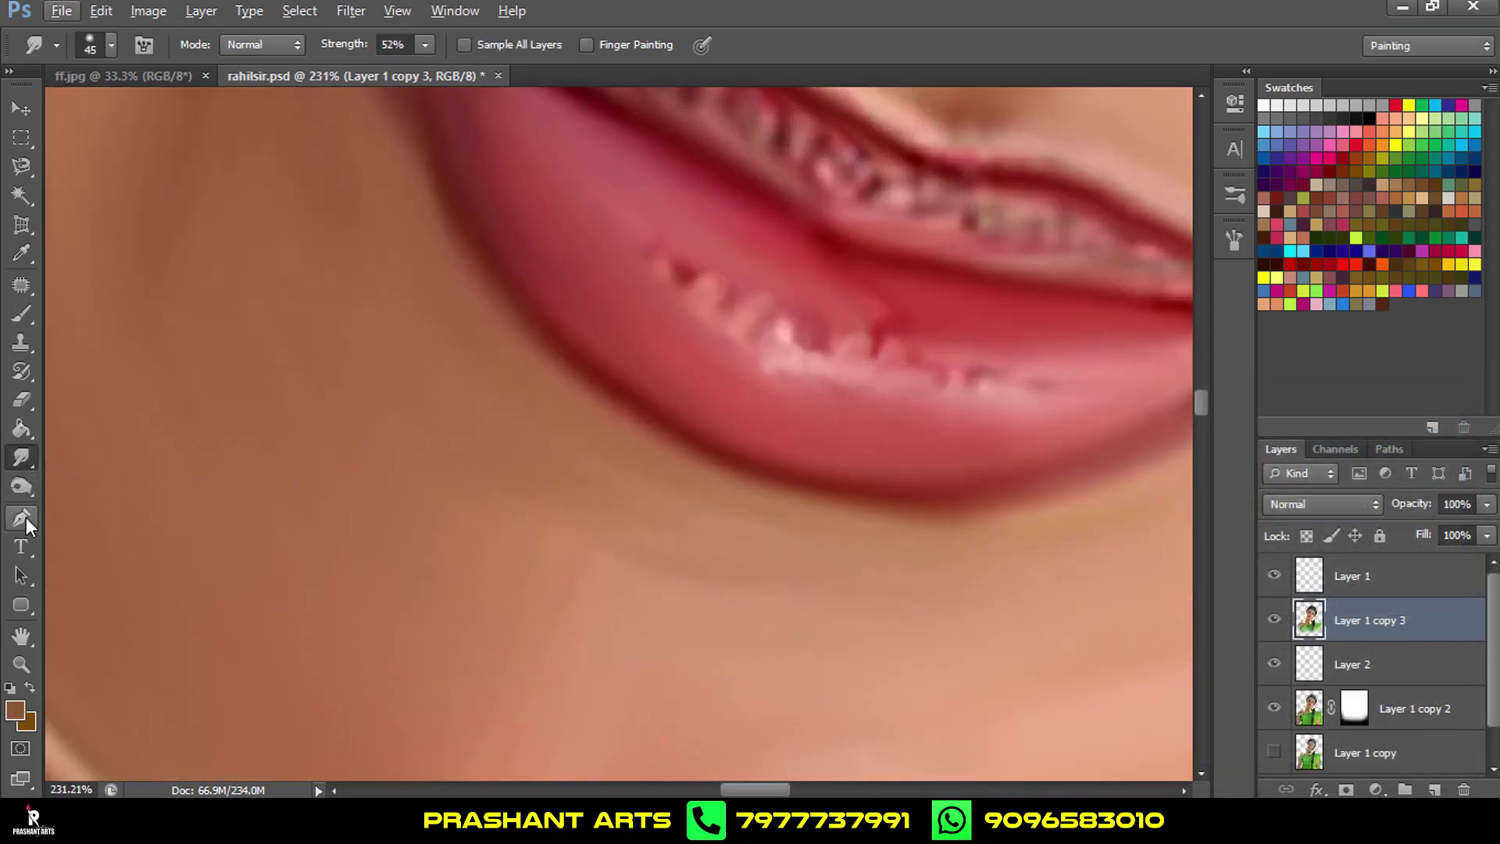
{"action": "left_click", "coordinate": [23, 517]}
{"action": "scroll", "coordinate": [484, 285], "scroll_direction": "down", "scroll_amount": 3}
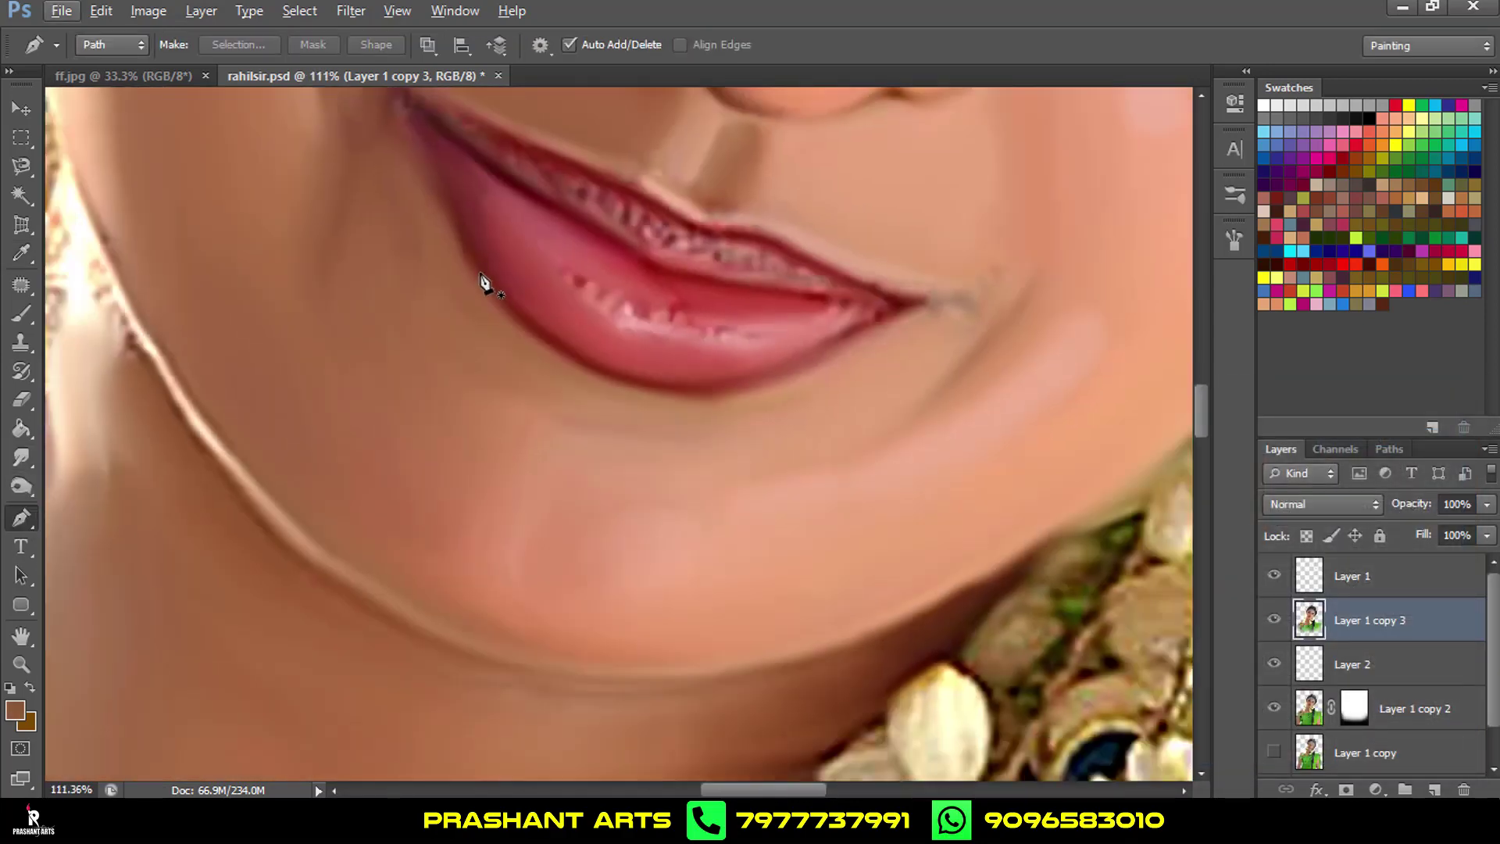
Trace a closed crescent pen path under the lower lip and load it as a selection.
{"action": "left_click", "coordinate": [440, 232]}
{"action": "left_click_drag", "start_coordinate": [641, 395], "coordinate": [755, 402]}
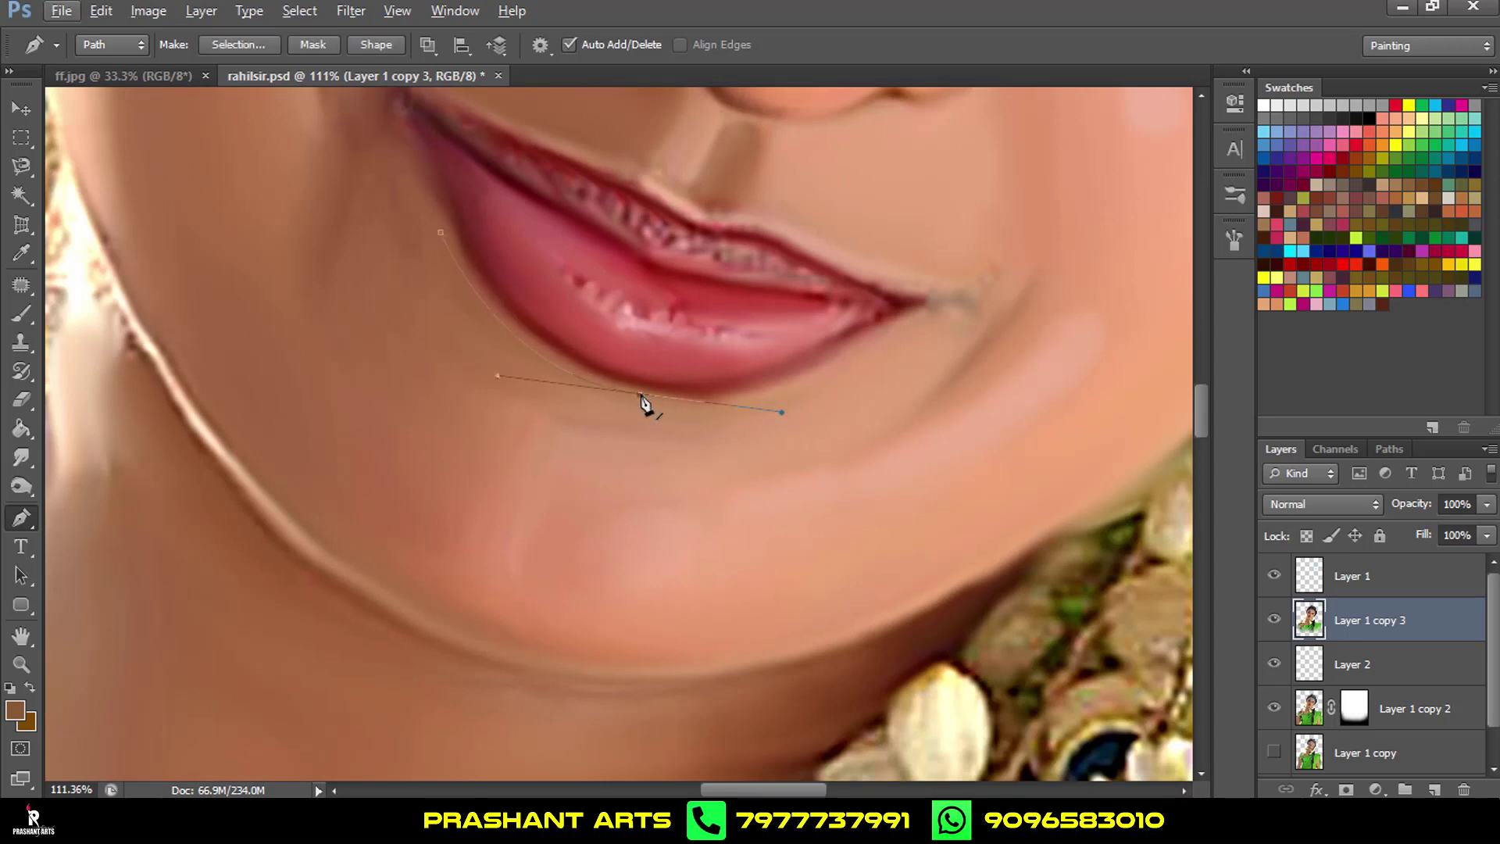
{"action": "left_click_drag", "start_coordinate": [808, 379], "coordinate": [847, 362]}
{"action": "key", "text": "ctrl+alt+z"}
{"action": "left_click_drag", "start_coordinate": [835, 405], "coordinate": [789, 435]}
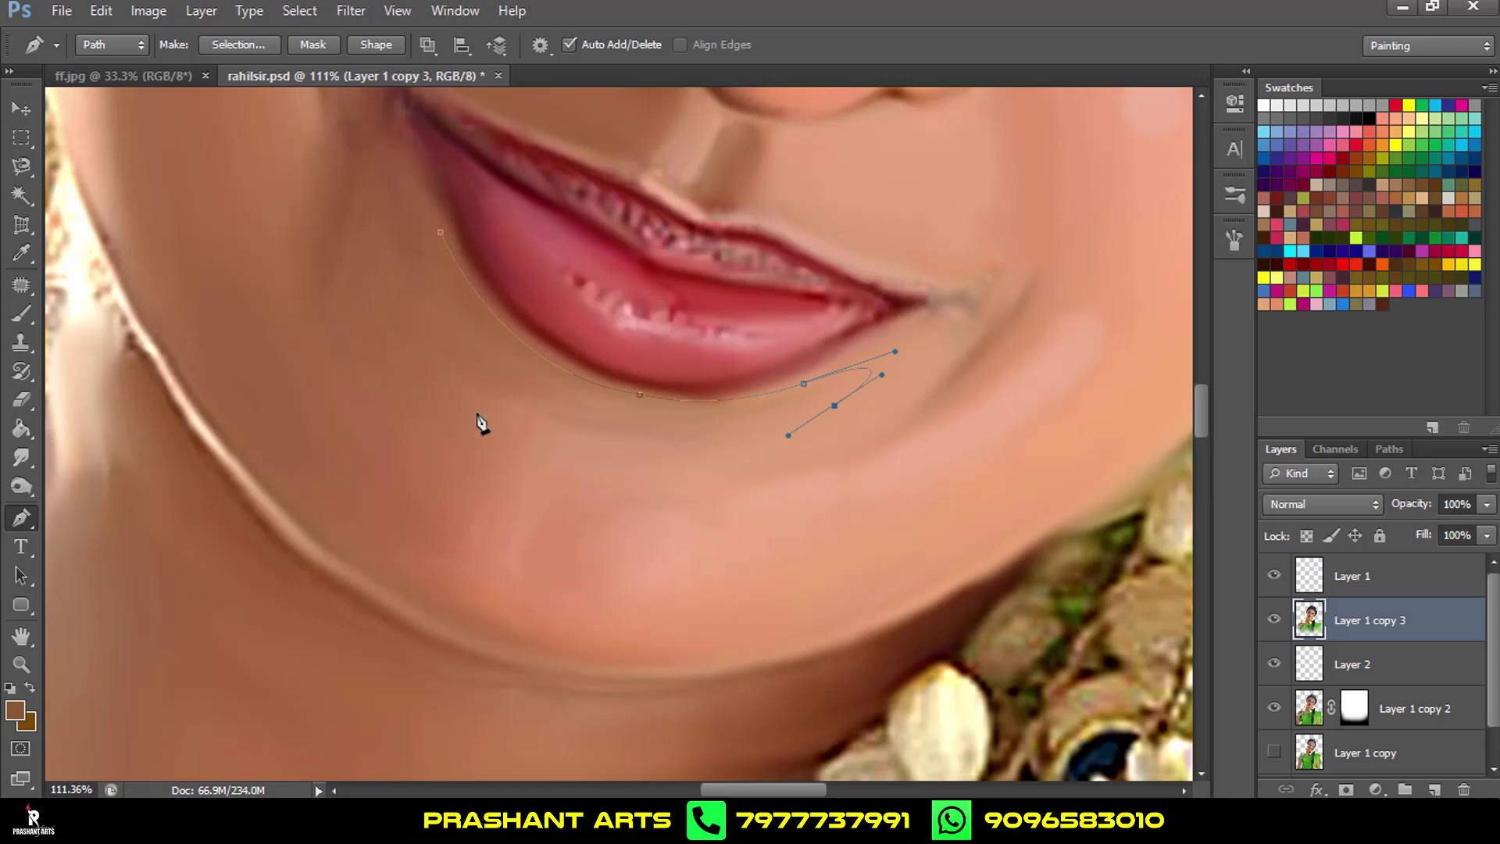
{"action": "left_click_drag", "start_coordinate": [466, 398], "coordinate": [423, 282]}
{"action": "key", "text": "ctrl+alt+z"}
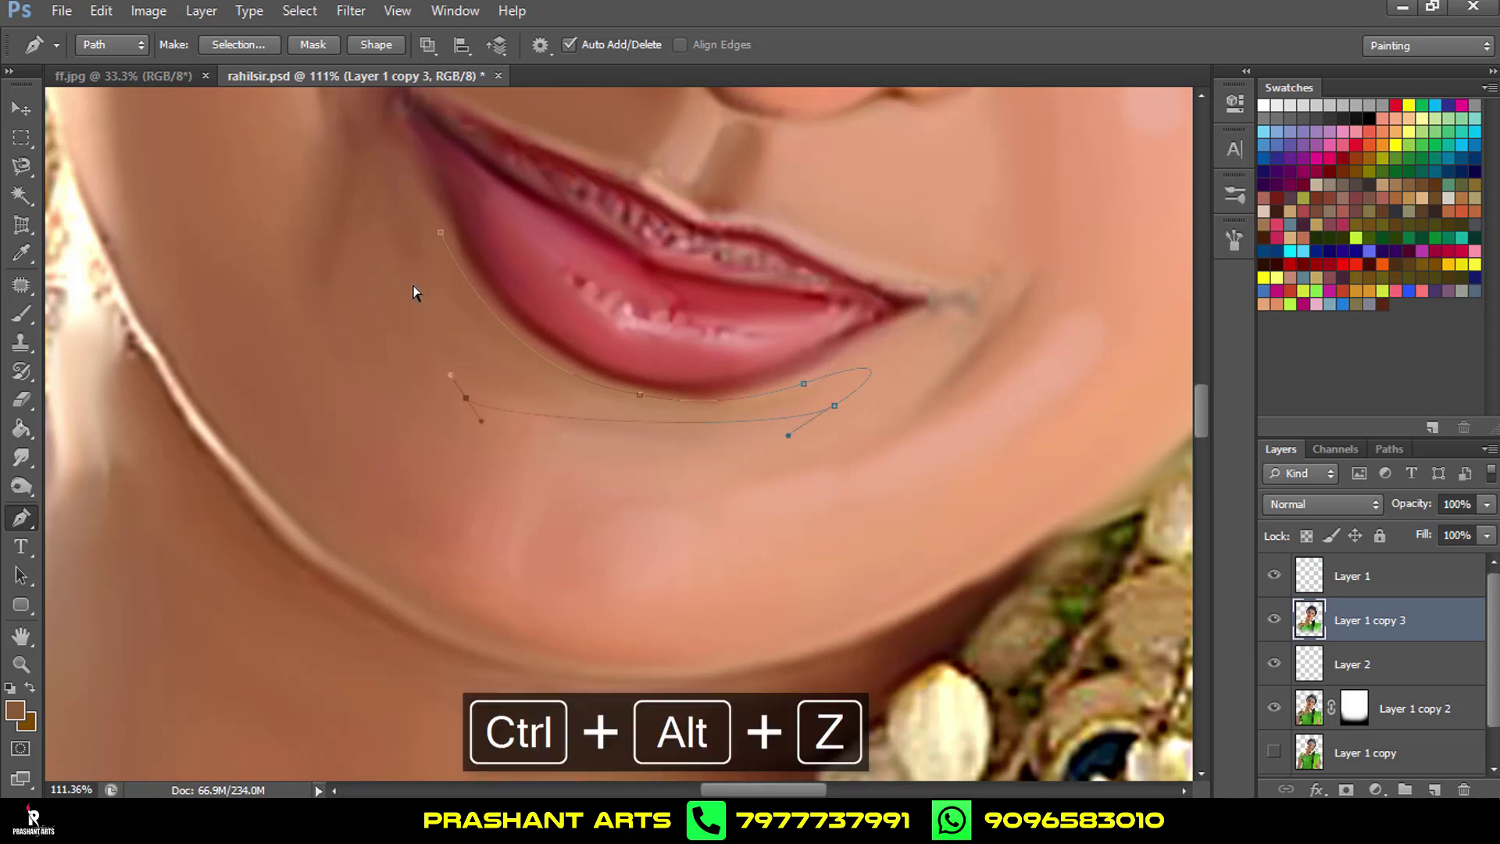
{"action": "left_click_drag", "start_coordinate": [519, 458], "coordinate": [525, 471]}
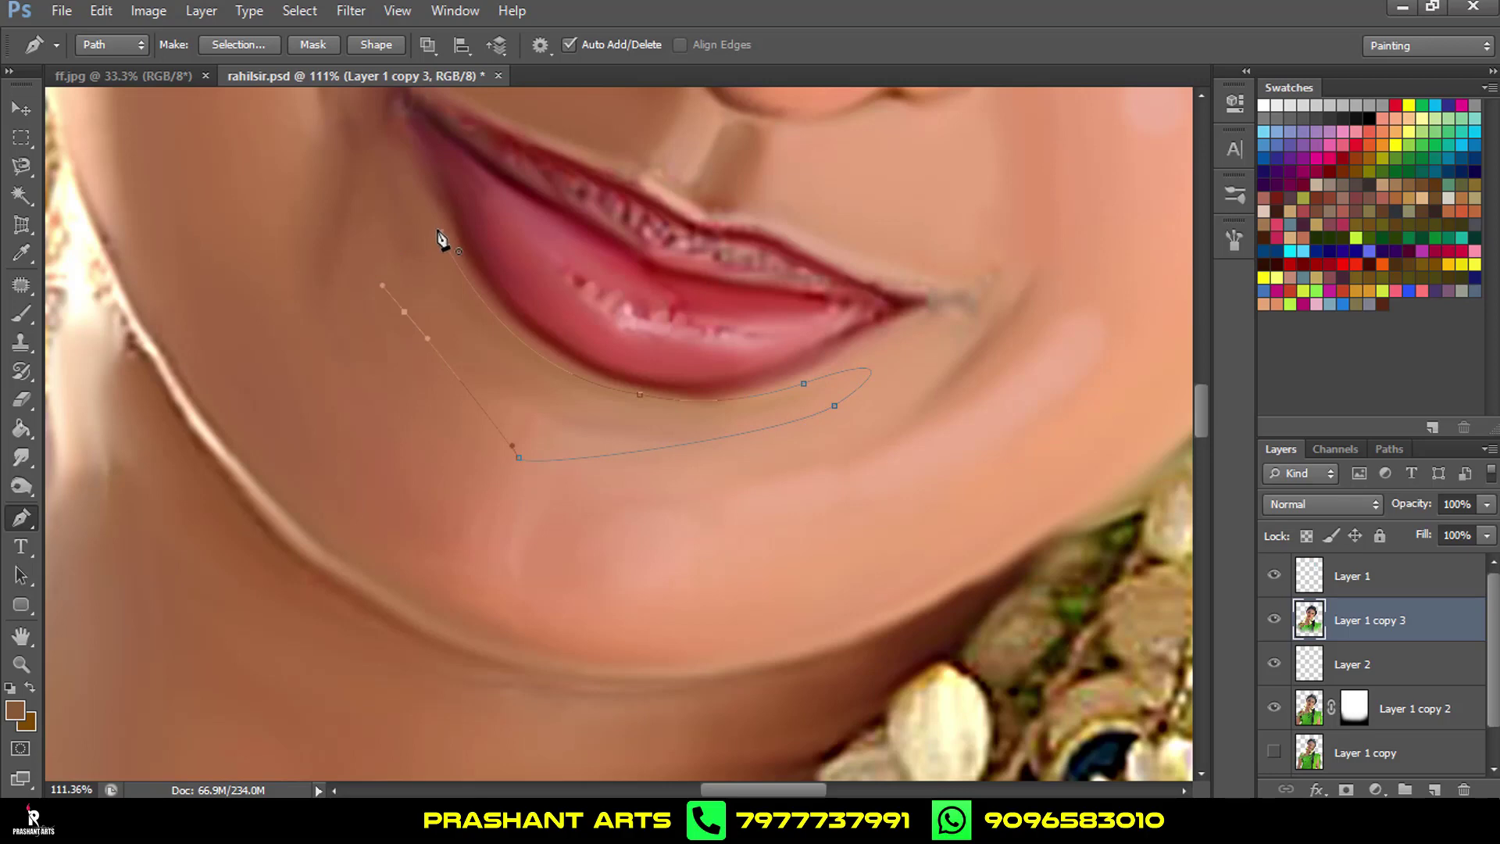
{"action": "left_click", "coordinate": [455, 275], "text": "ctrl"}
{"action": "key", "text": "ctrl+Return"}
Feather the under-lip selection by 5 pixels and add a new empty layer for painting.
{"action": "key", "text": "m"}
{"action": "right_click", "coordinate": [470, 339]}
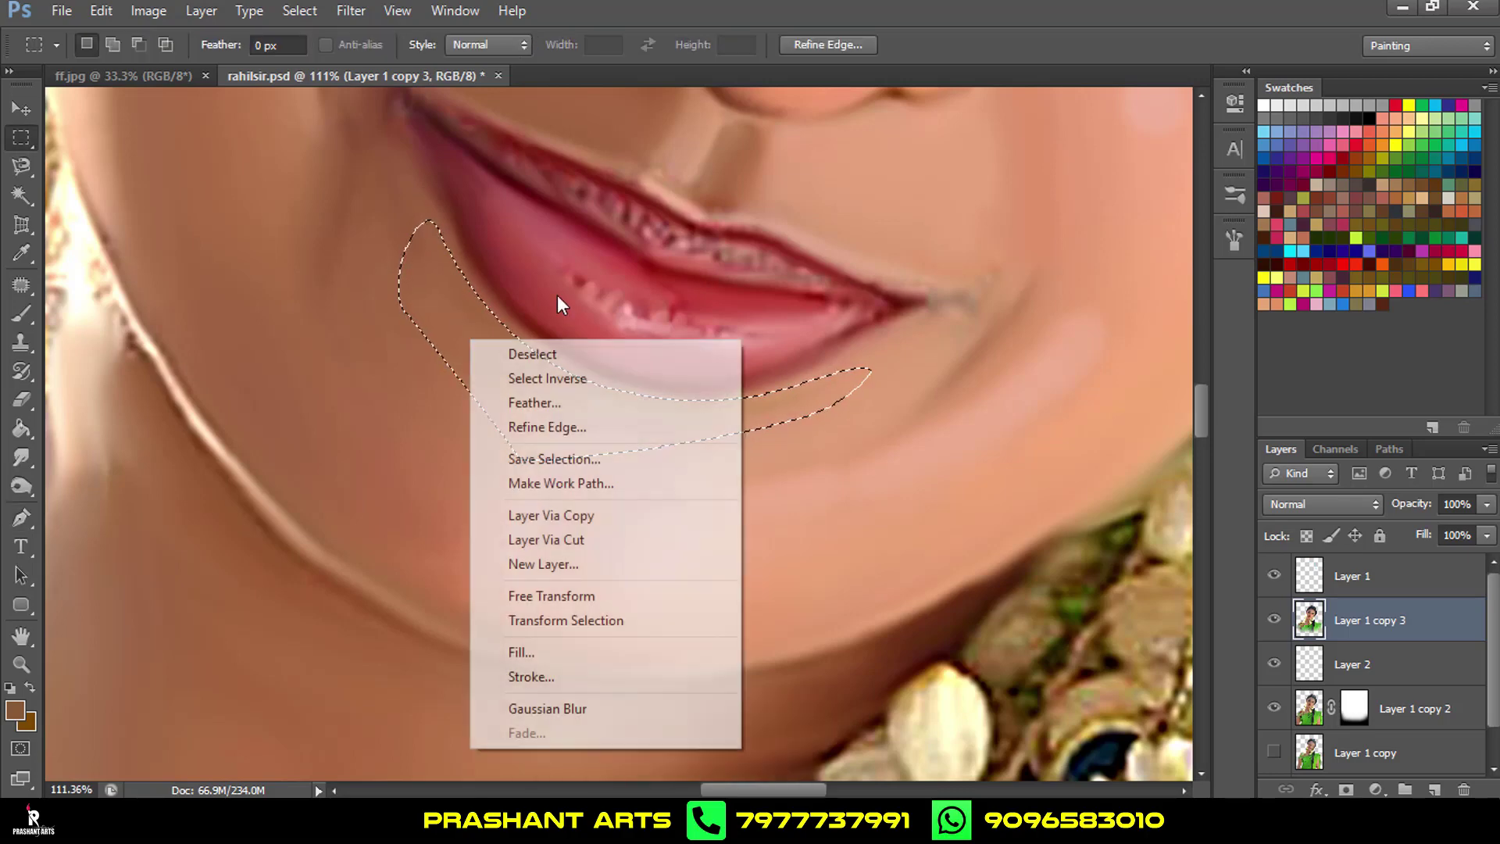
{"action": "left_click", "coordinate": [547, 404]}
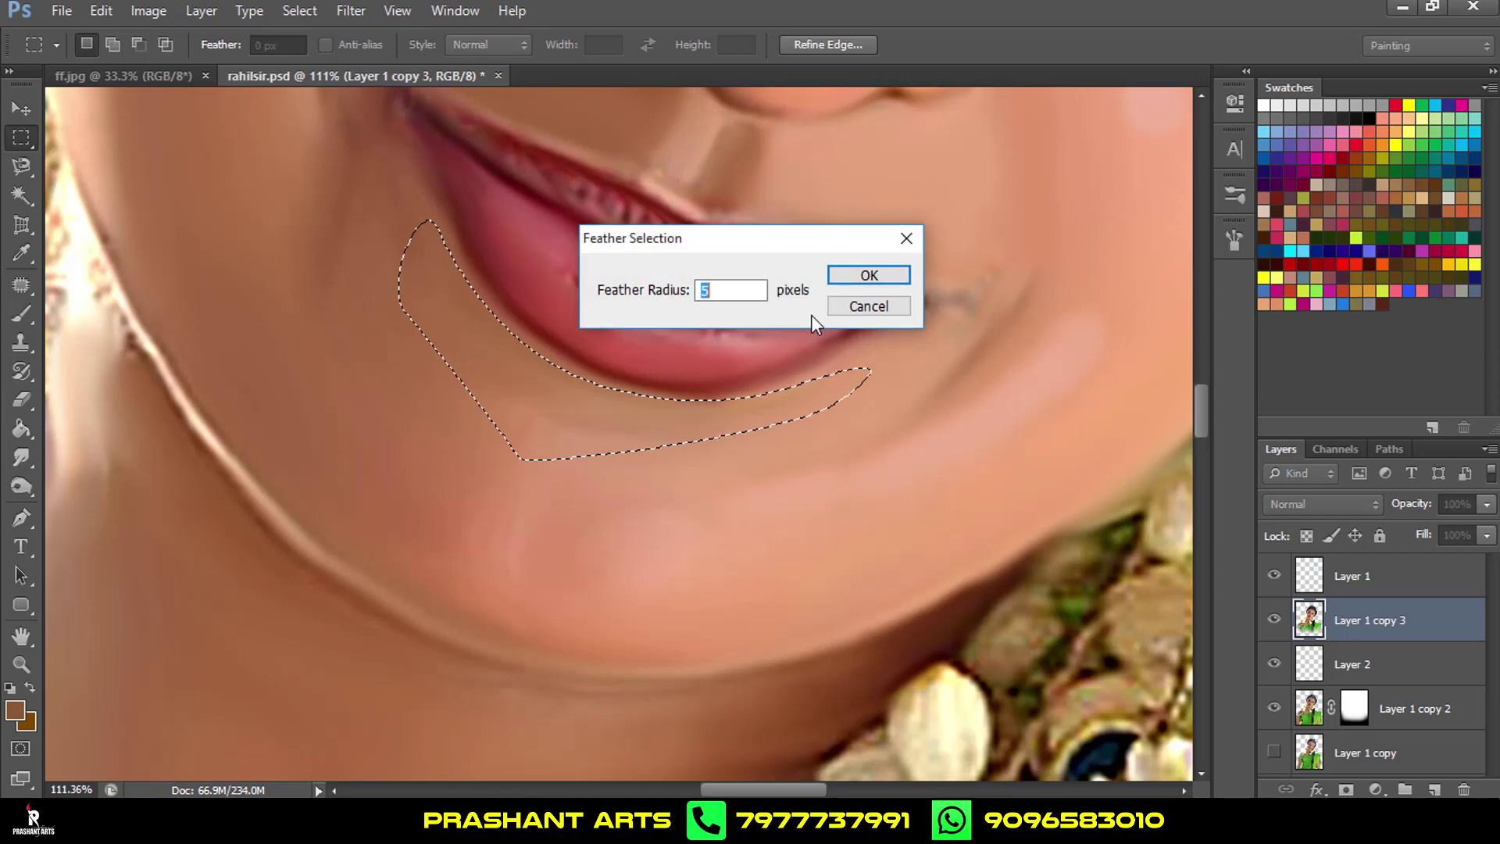
{"action": "left_click", "coordinate": [857, 277]}
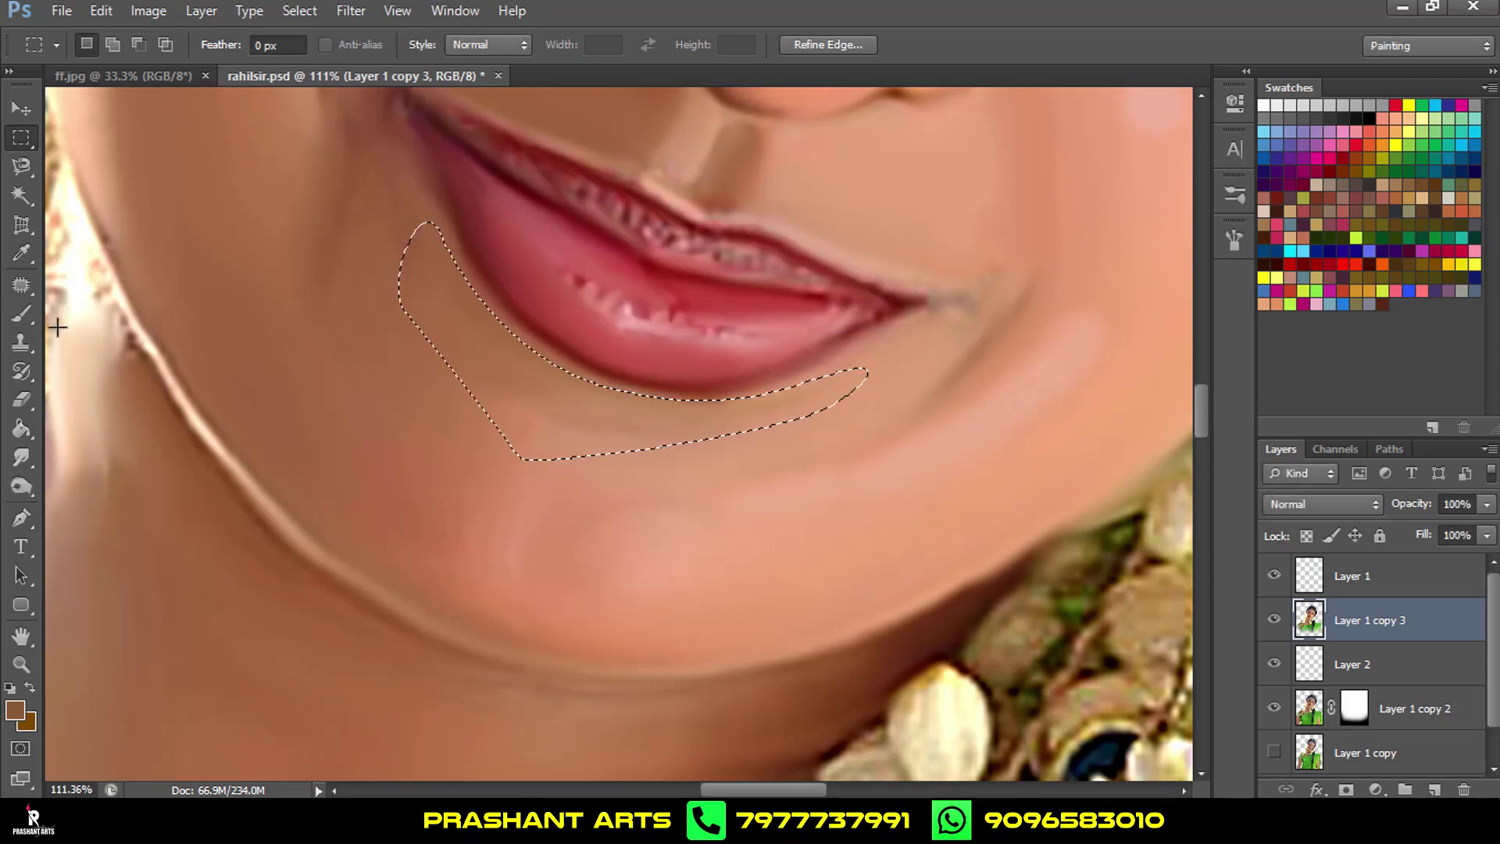
{"action": "left_click", "coordinate": [21, 314]}
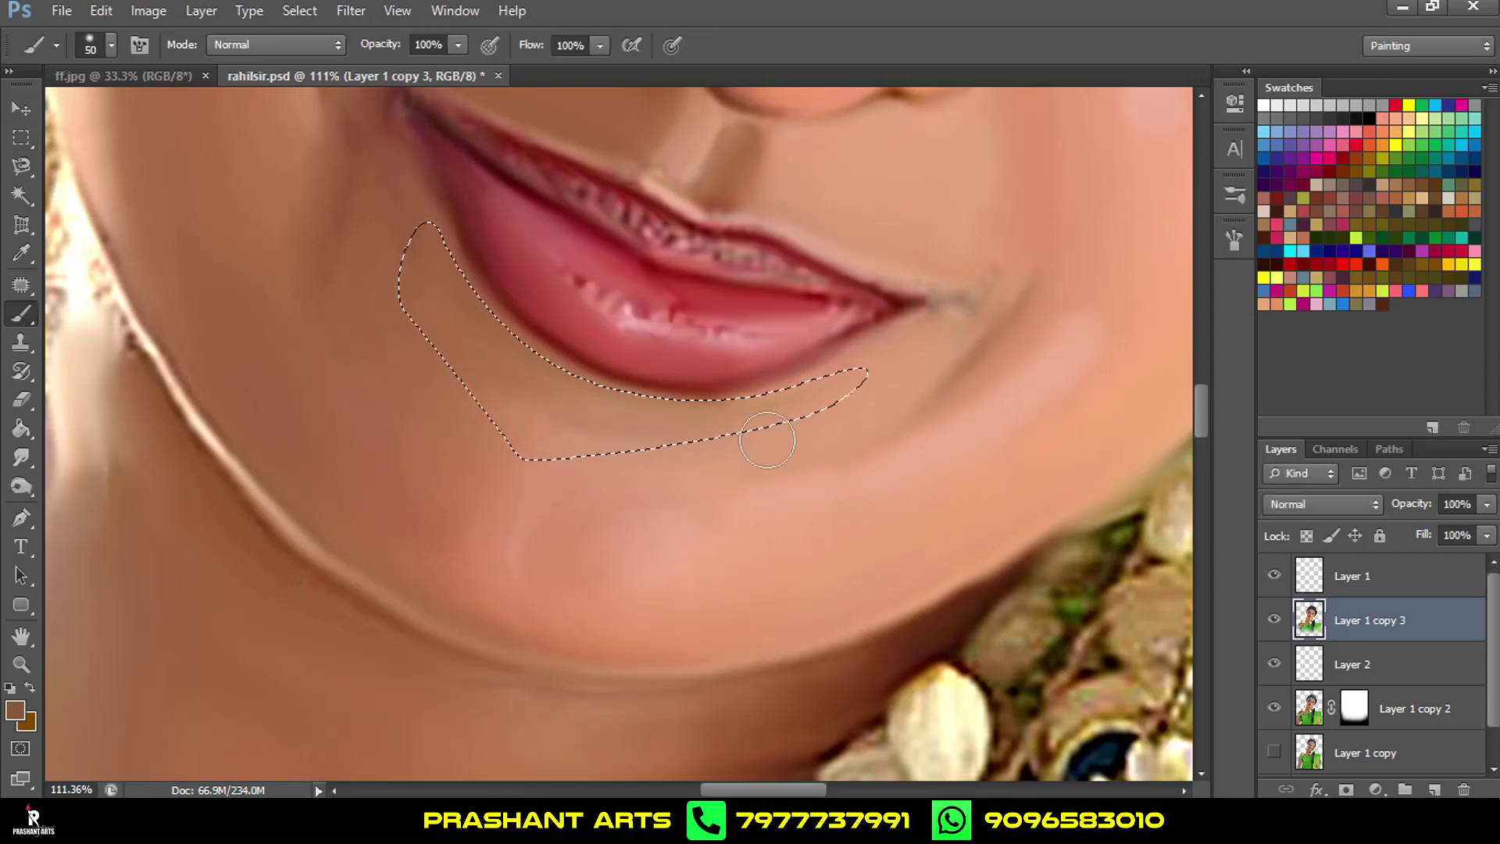
{"action": "left_click", "coordinate": [1435, 790]}
Brush a brown shadow along the lower lip edge inside the selection, then deselect.
{"action": "mouse_move", "coordinate": [449, 268]}
{"action": "left_mouse_down"}
{"action": "mouse_move", "coordinate": [512, 341]}
{"action": "mouse_move", "coordinate": [669, 412]}
{"action": "mouse_move", "coordinate": [797, 403]}
{"action": "left_mouse_up"}
{"action": "key", "text": "ctrl+alt+z"}
{"action": "key", "text": "ctrl+alt+z"}
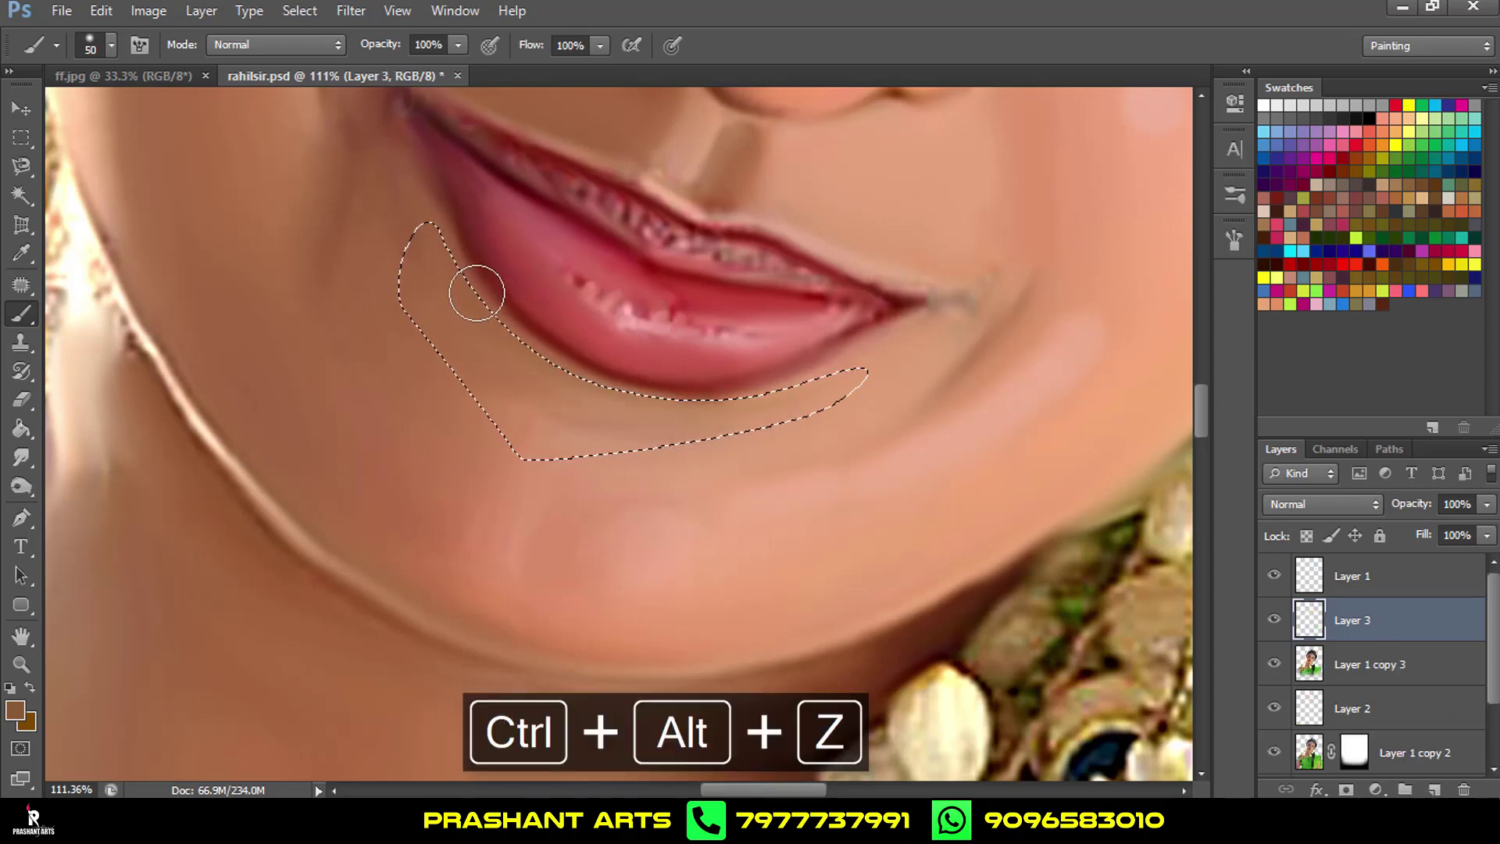
{"action": "mouse_move", "coordinate": [477, 293]}
{"action": "left_mouse_down"}
{"action": "mouse_move", "coordinate": [656, 382]}
{"action": "mouse_move", "coordinate": [783, 369]}
{"action": "left_mouse_up"}
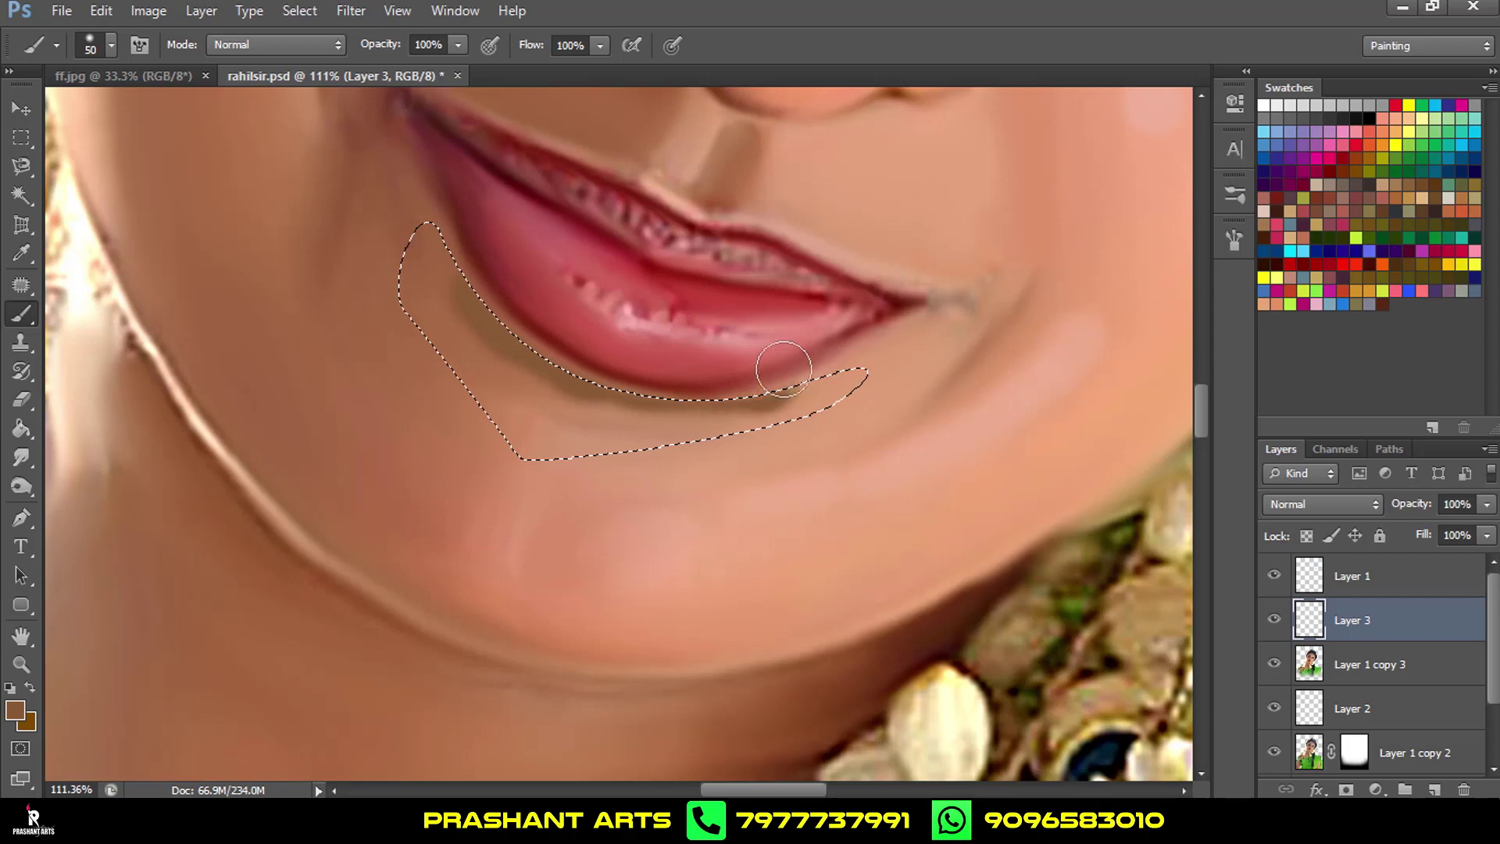
{"action": "left_click_drag", "start_coordinate": [475, 268], "coordinate": [472, 235]}
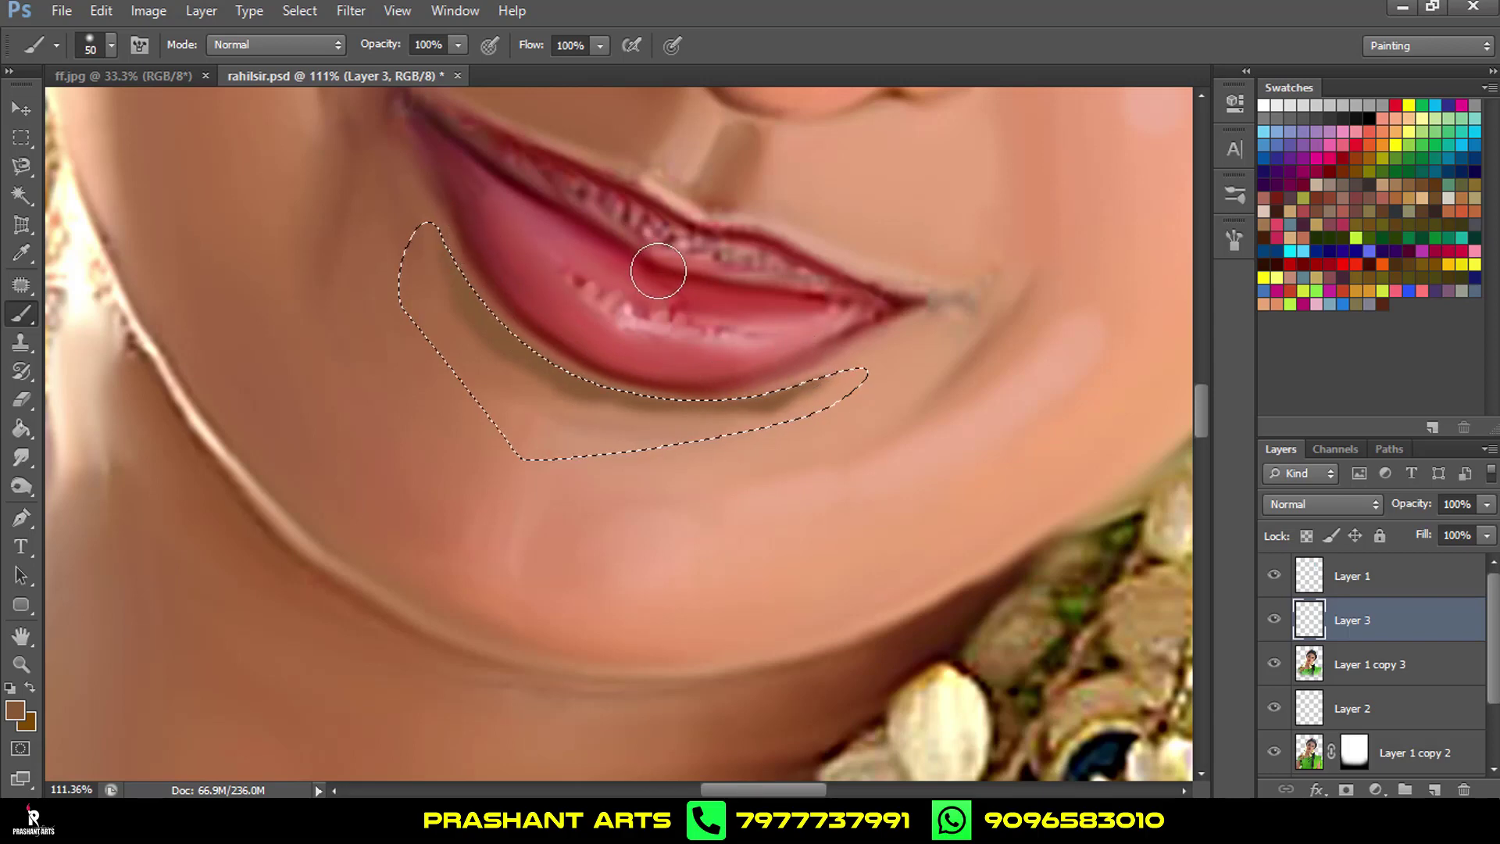
{"action": "key", "text": "ctrl+d"}
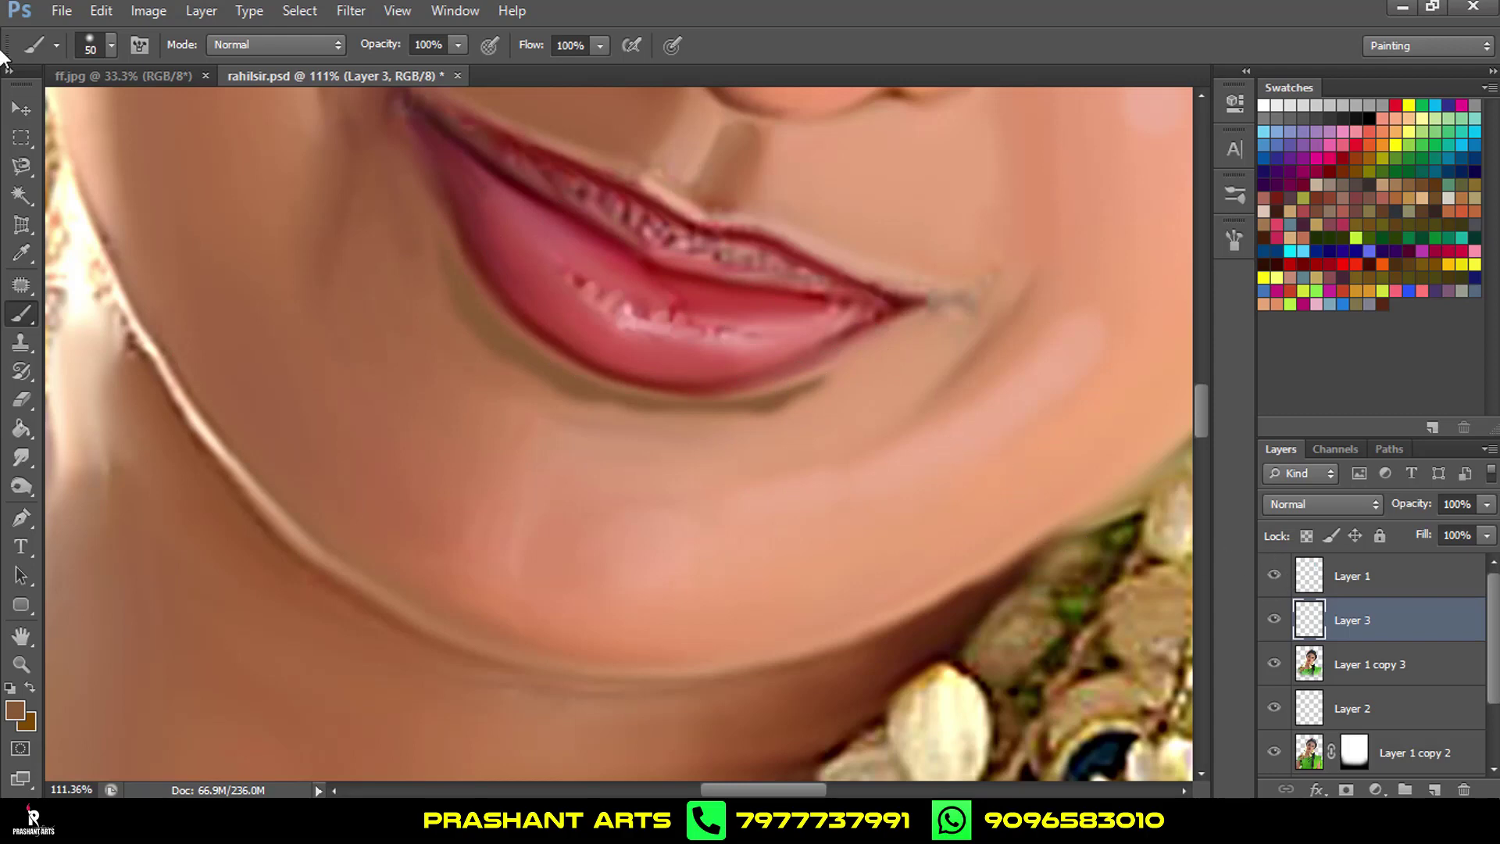
{"action": "key", "text": "v"}
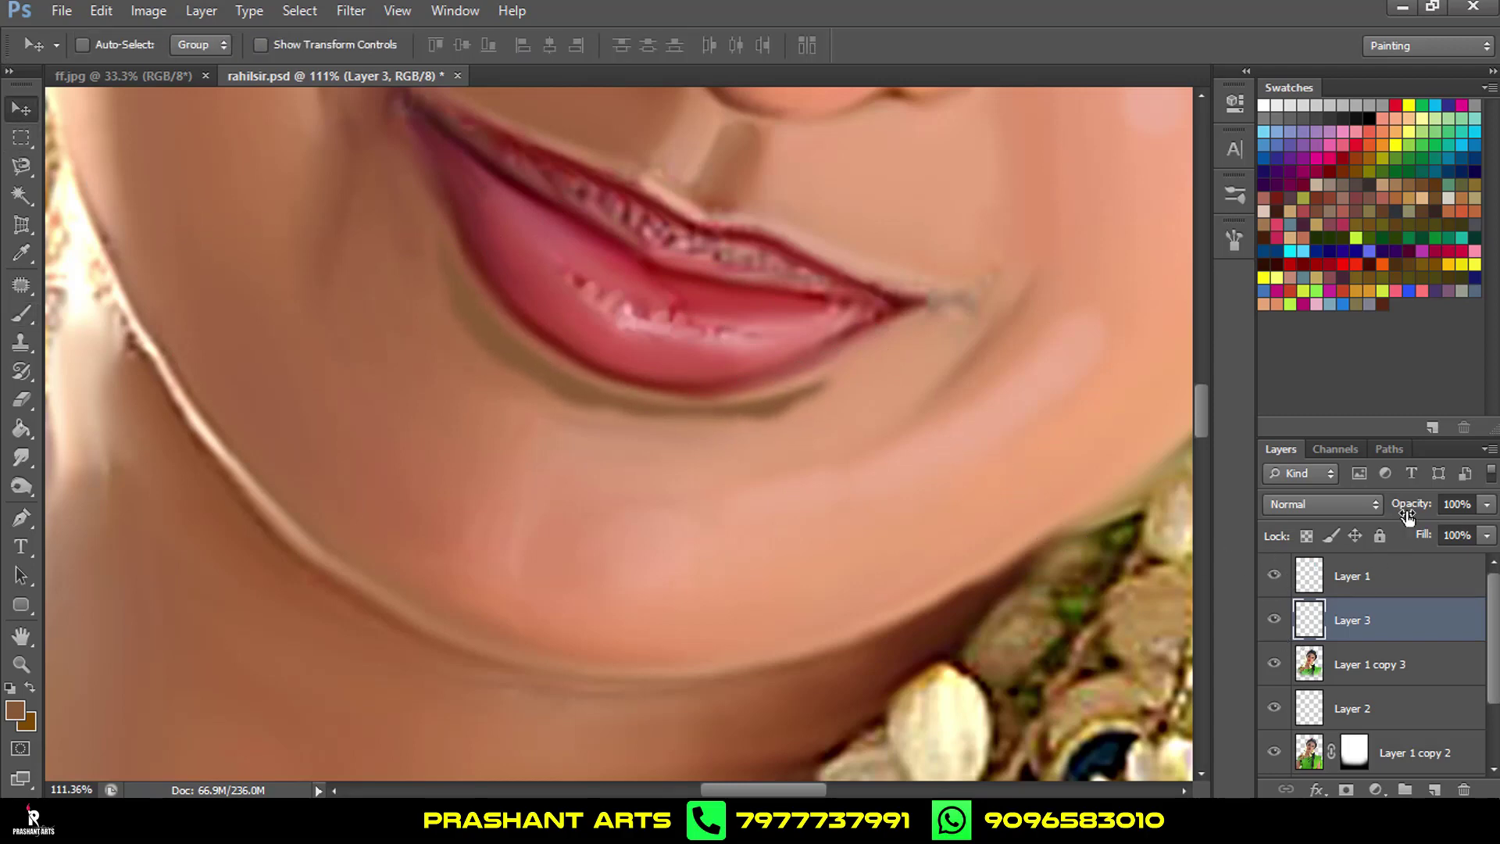
Lower the shadow layer's opacity and nudge the shadow slightly into place.
{"action": "left_click_drag", "start_coordinate": [1408, 516], "coordinate": [1367, 510]}
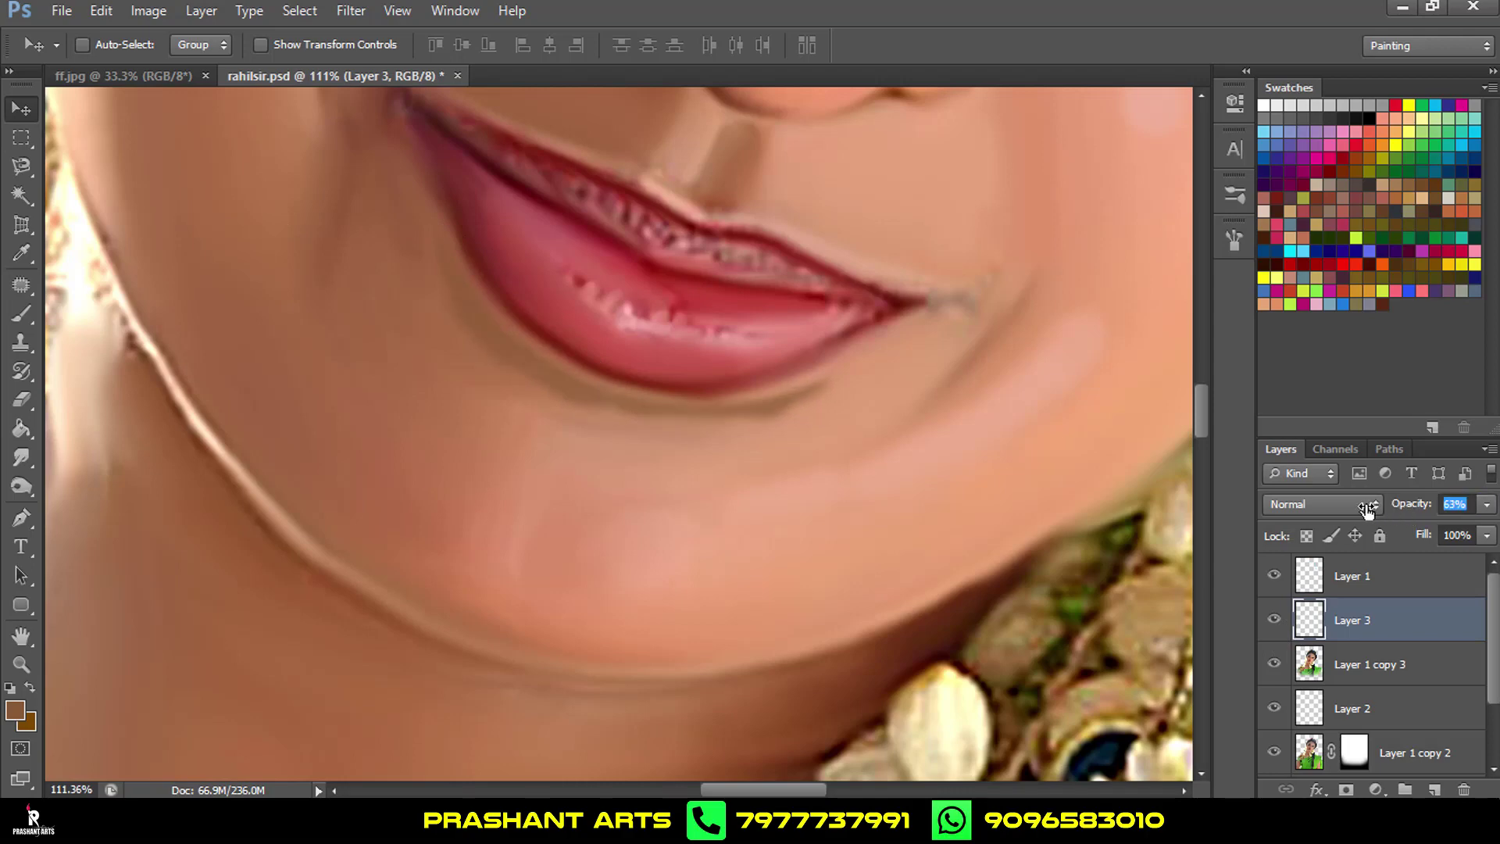
{"action": "scroll", "coordinate": [887, 335], "scroll_direction": "down", "scroll_amount": 2}
{"action": "scroll", "coordinate": [887, 334], "scroll_direction": "down", "scroll_amount": 1}
{"action": "scroll", "coordinate": [827, 334], "scroll_direction": "up", "scroll_amount": 3}
{"action": "scroll", "coordinate": [711, 429], "scroll_direction": "up", "scroll_amount": 2}
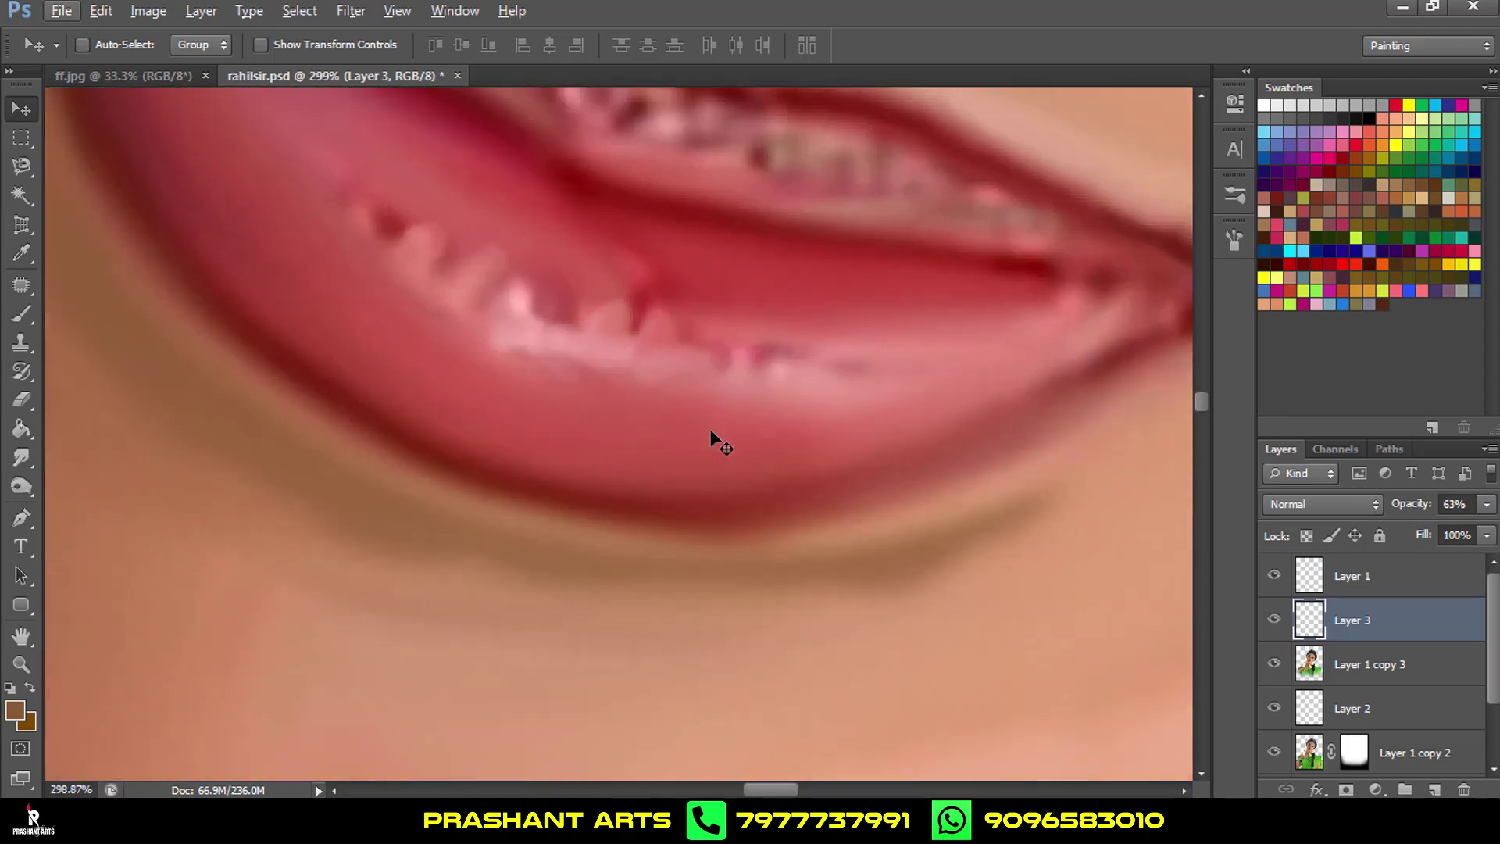
{"action": "scroll", "coordinate": [865, 355], "scroll_direction": "down", "scroll_amount": 1}
{"action": "scroll", "coordinate": [844, 452], "scroll_direction": "down", "scroll_amount": 1}
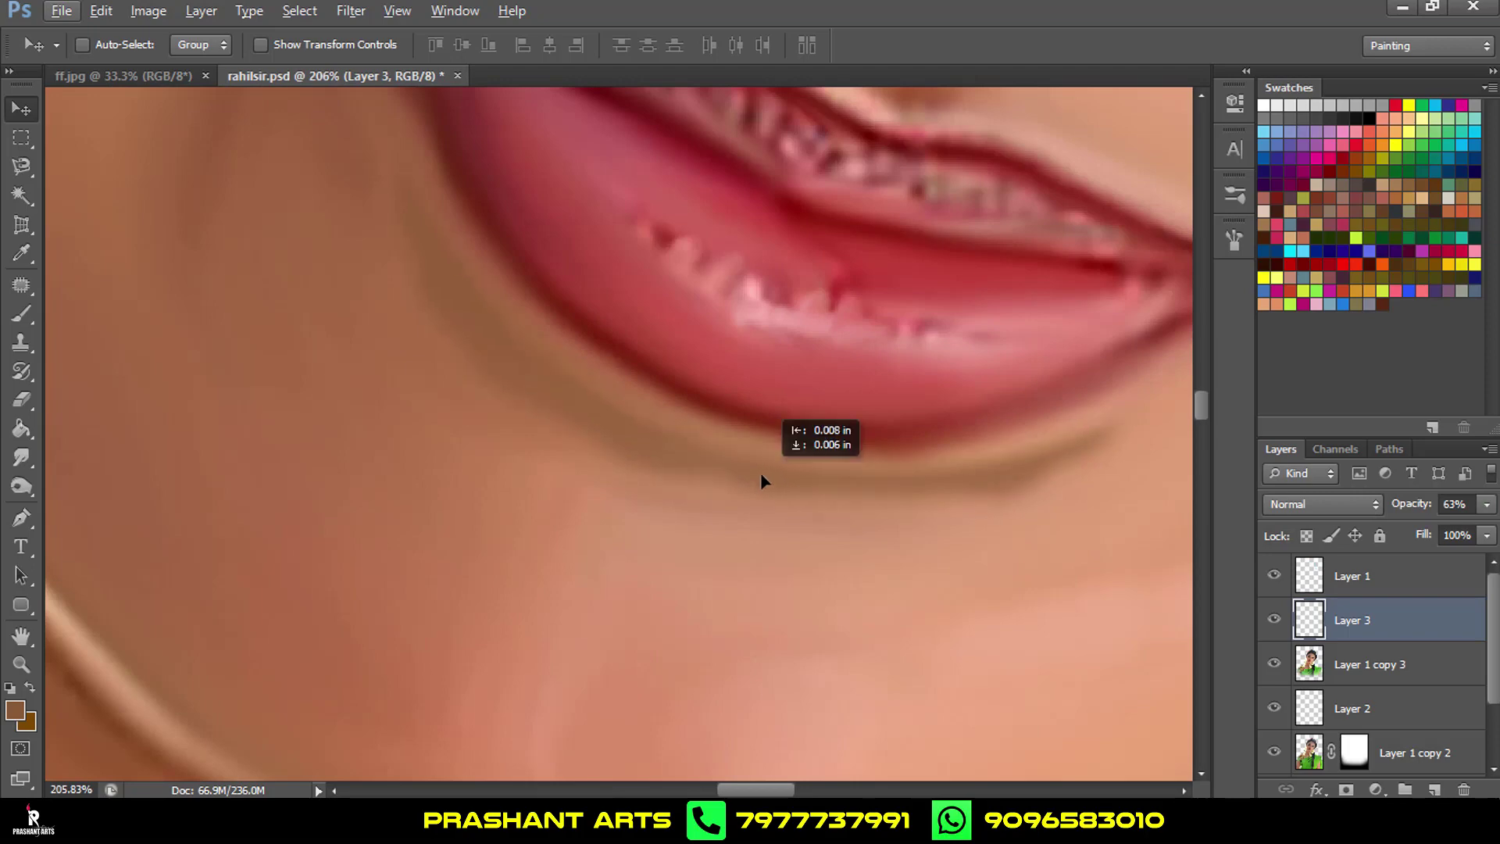
{"action": "left_click_drag", "start_coordinate": [761, 472], "coordinate": [766, 471]}
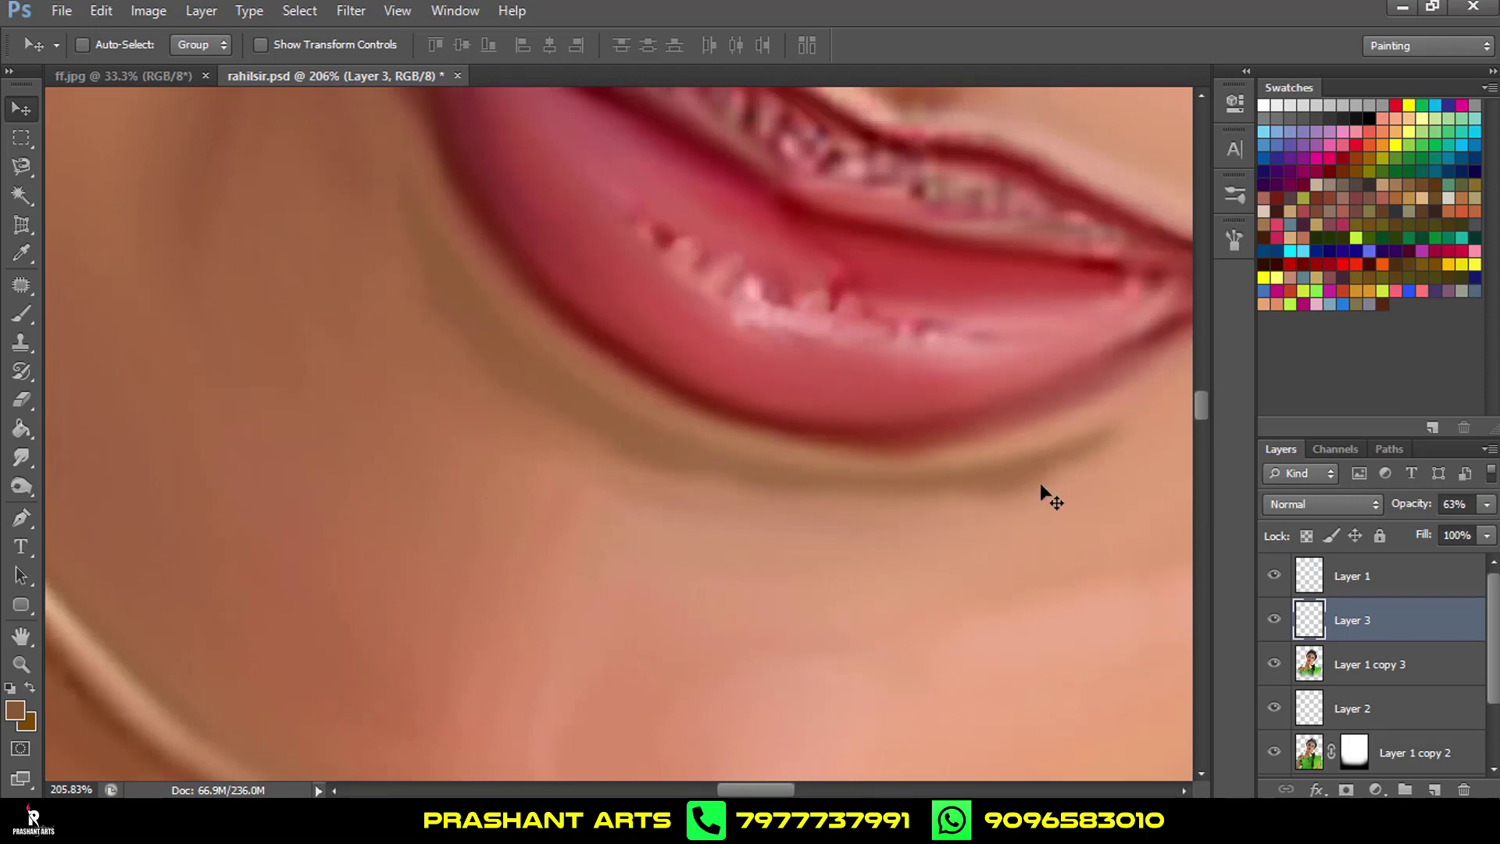
Fade the shadow layer to about 41% opacity and merge it into Layer 1 copy 3.
{"action": "left_click_drag", "start_coordinate": [1415, 511], "coordinate": [1398, 512]}
{"action": "scroll", "coordinate": [935, 448], "scroll_direction": "down", "scroll_amount": 2}
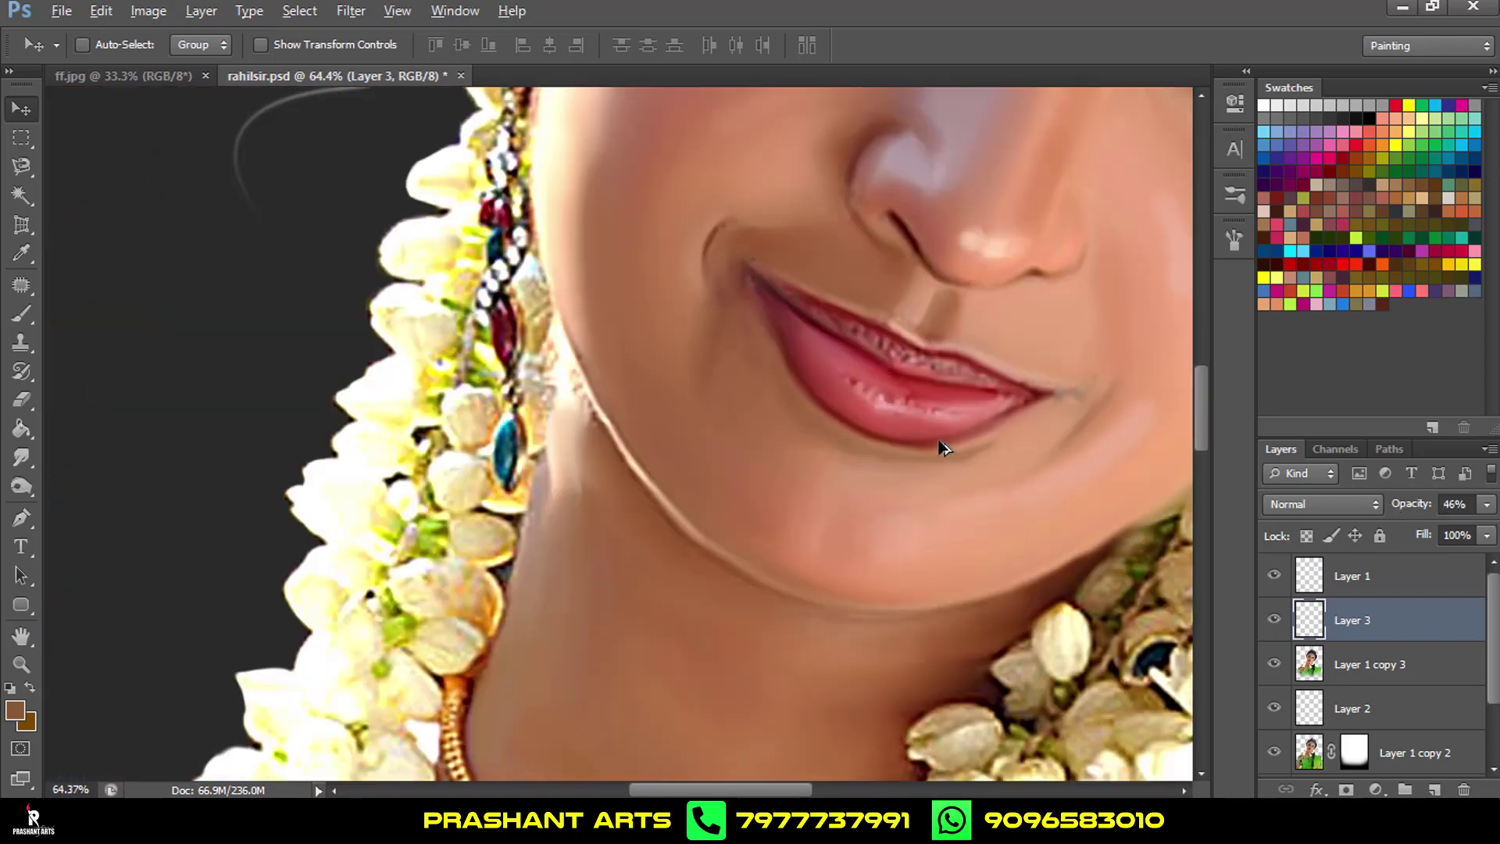
{"action": "scroll", "coordinate": [938, 442], "scroll_direction": "up", "scroll_amount": 1}
{"action": "scroll", "coordinate": [988, 440], "scroll_direction": "up", "scroll_amount": 1}
{"action": "key", "text": "alt"}
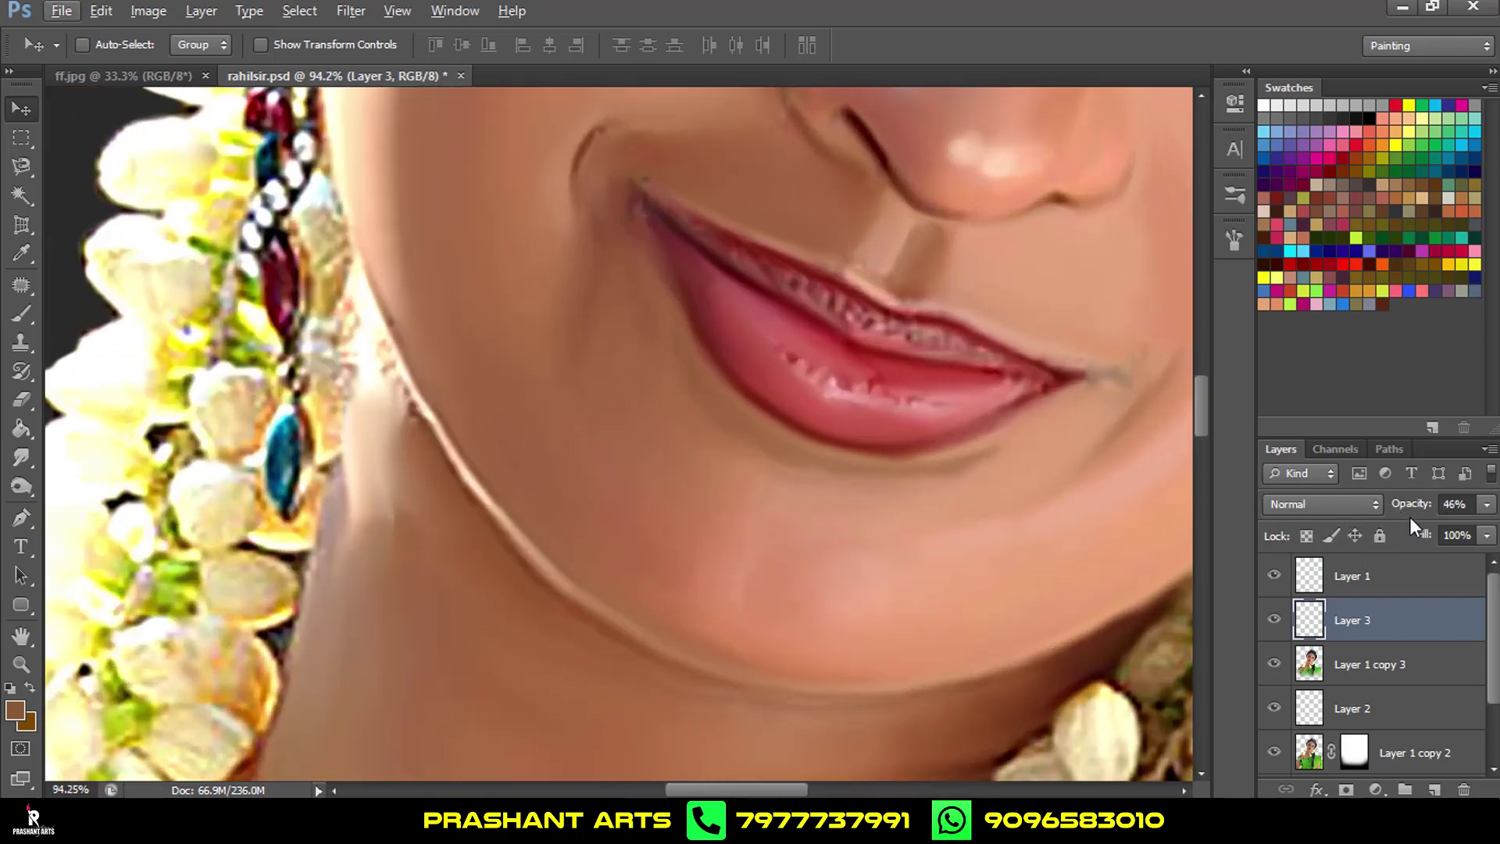
{"action": "left_click_drag", "start_coordinate": [1411, 513], "coordinate": [1404, 512]}
{"action": "key", "text": "Return"}
{"action": "key", "text": "ctrl+e"}
Smudge the under-lip shadow across and leftward into the chin at 52% strength.
{"action": "left_click", "coordinate": [22, 457]}
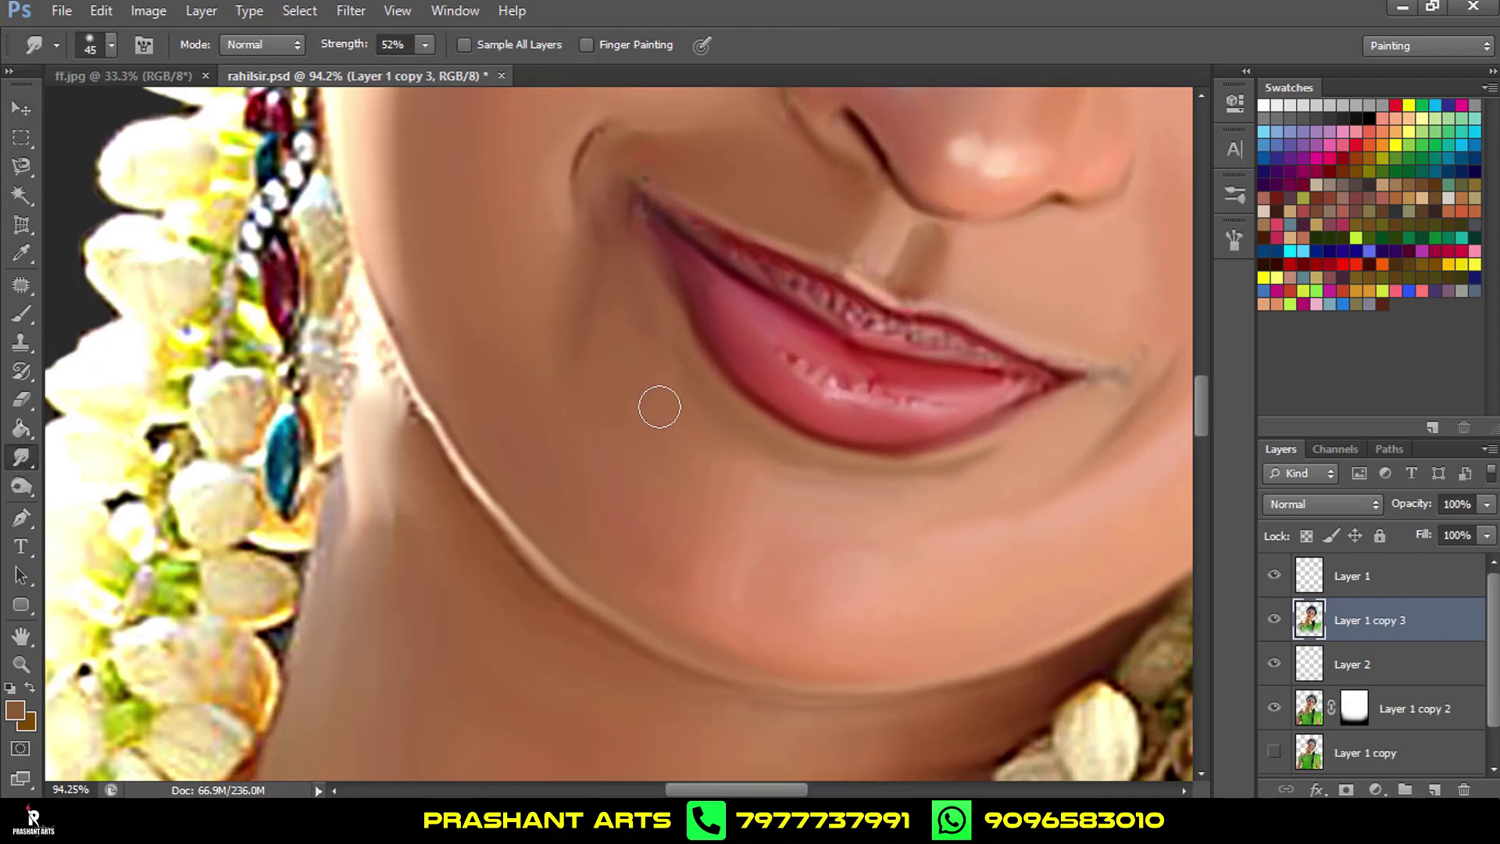
{"action": "scroll", "coordinate": [719, 363], "scroll_direction": "up", "scroll_amount": 2}
{"action": "scroll", "coordinate": [664, 407], "scroll_direction": "up", "scroll_amount": 3}
{"action": "scroll", "coordinate": [676, 422], "scroll_direction": "up", "scroll_amount": 3}
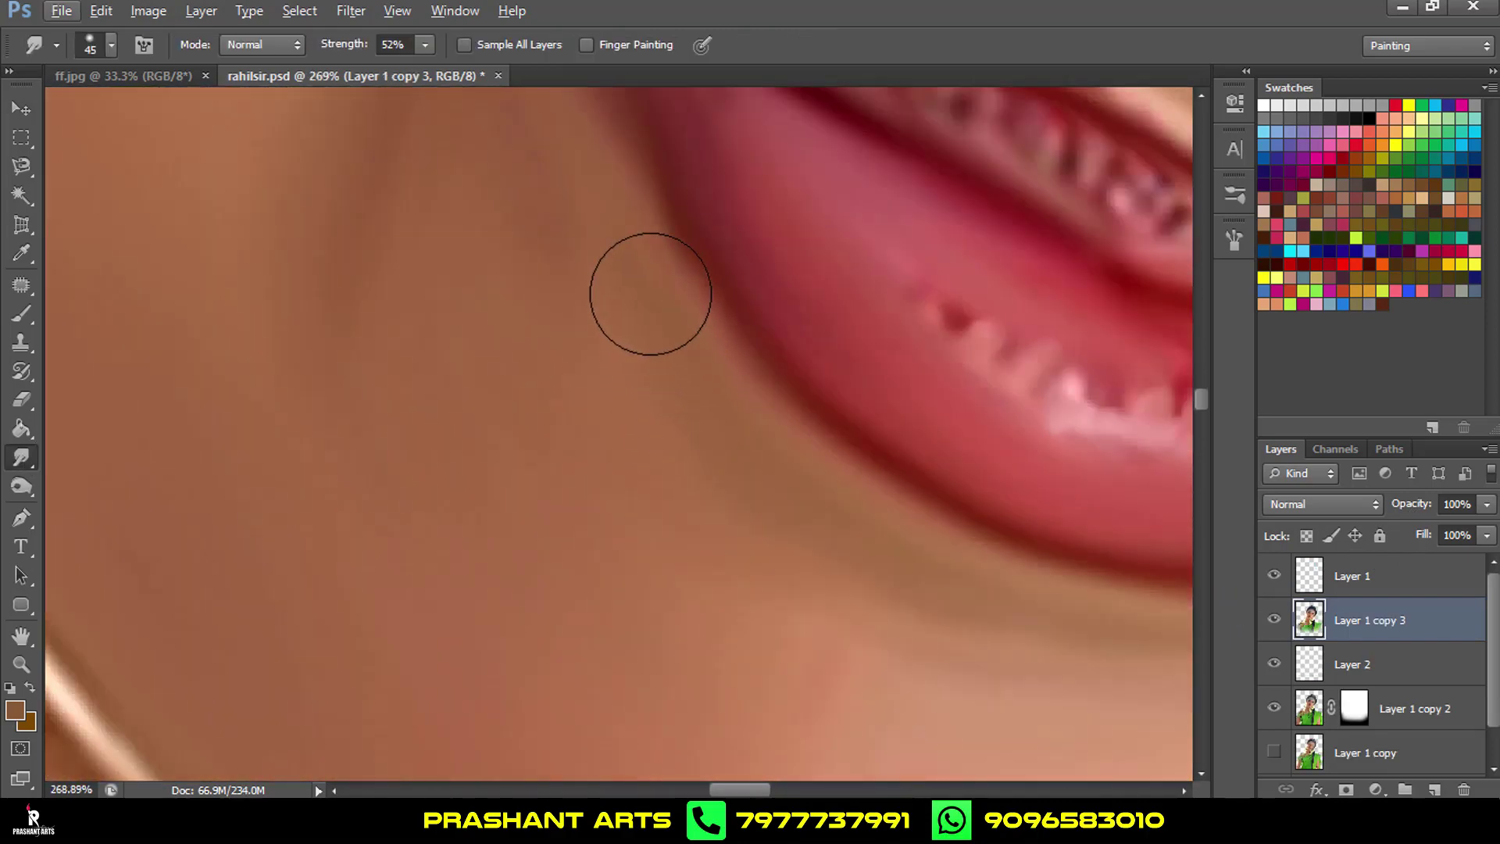
{"action": "key", "text": "ctrl+alt+z"}
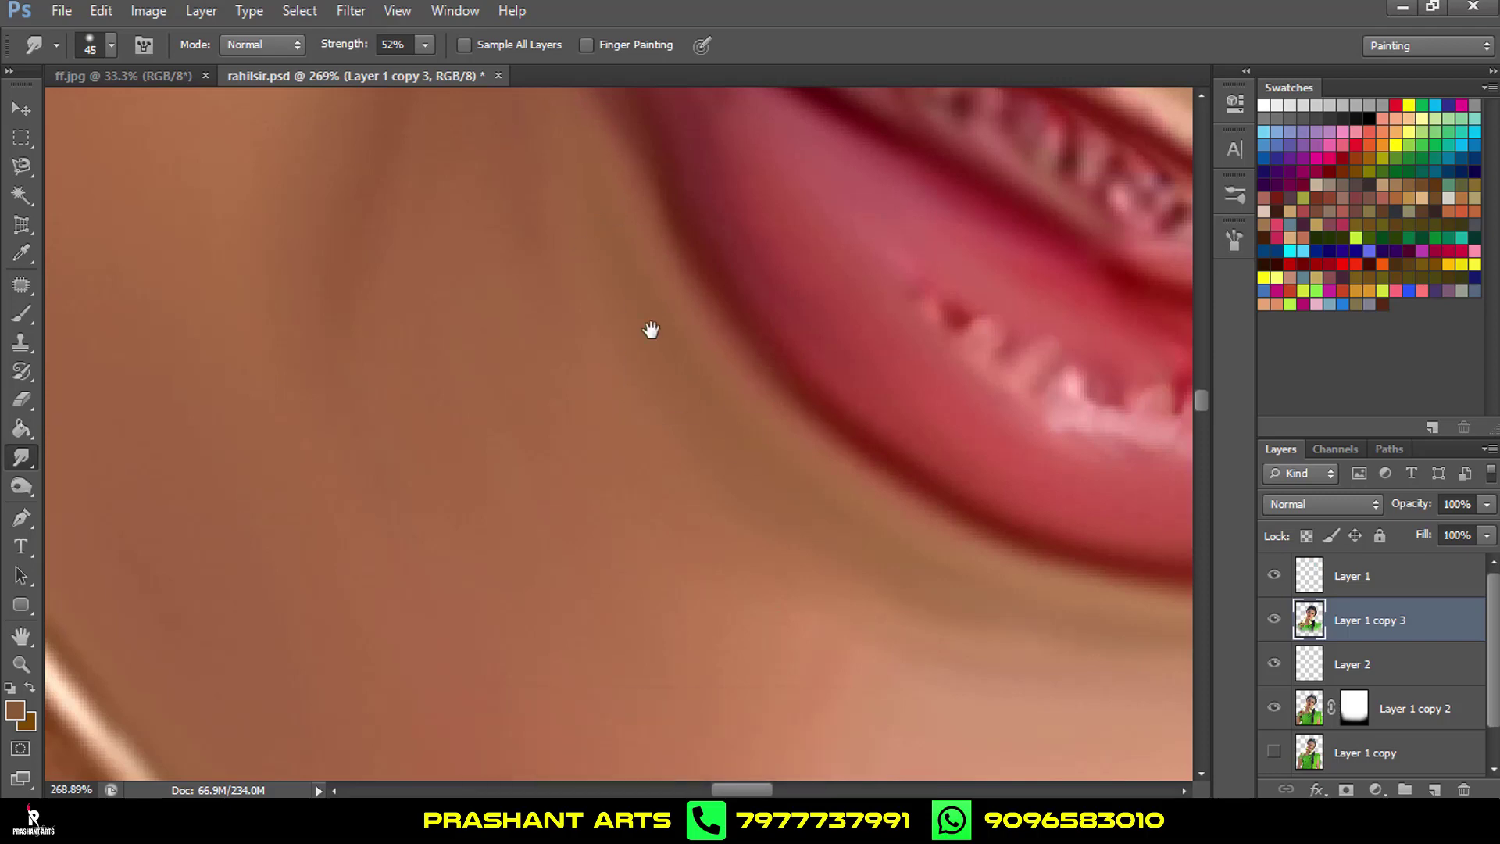
{"action": "left_click_drag", "start_coordinate": [810, 544], "coordinate": [419, 325]}
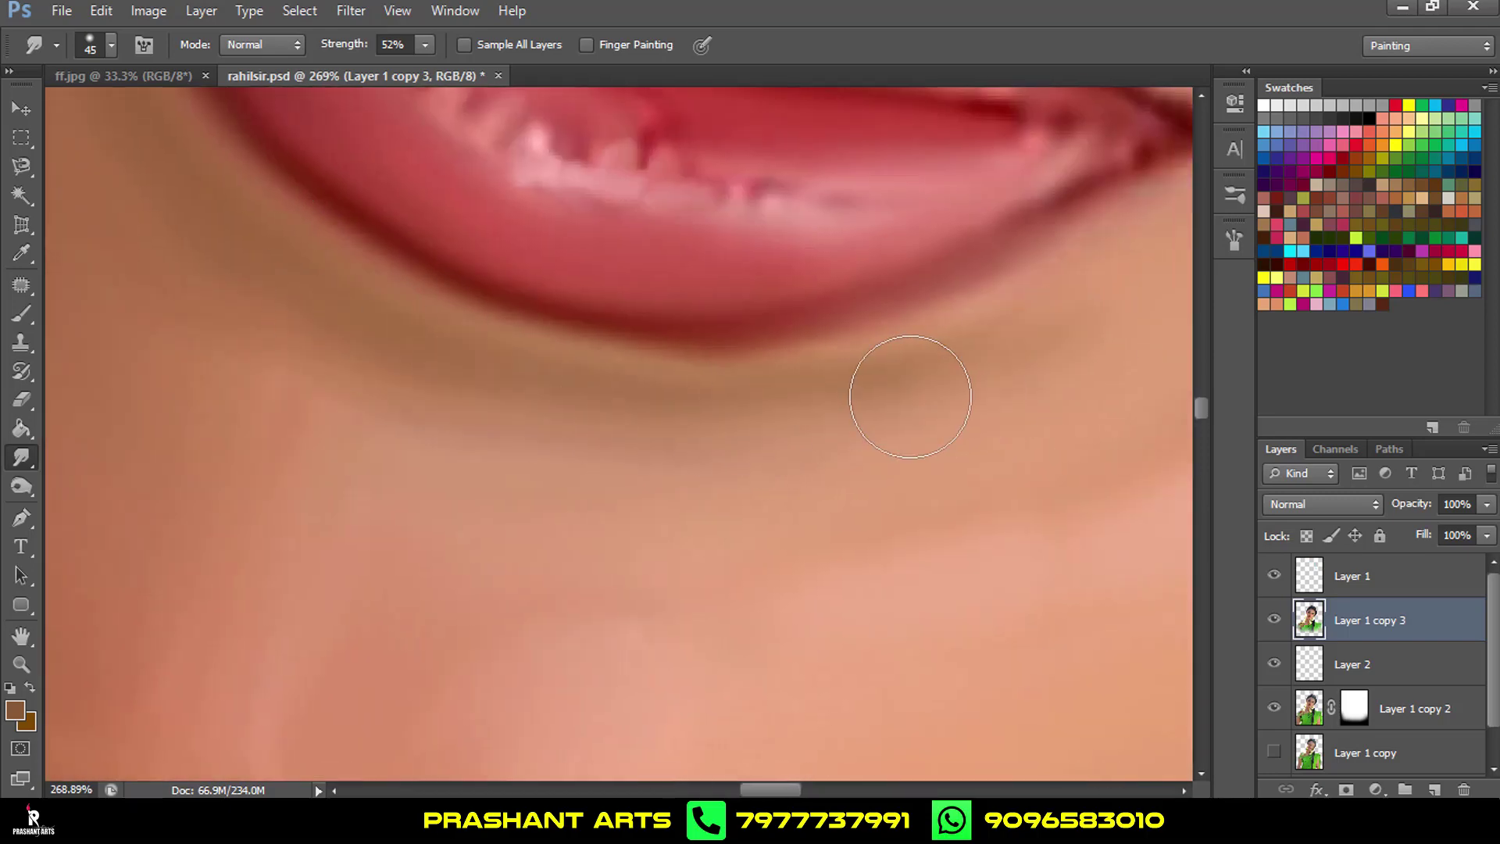
{"action": "left_click_drag", "start_coordinate": [303, 330], "coordinate": [476, 496]}
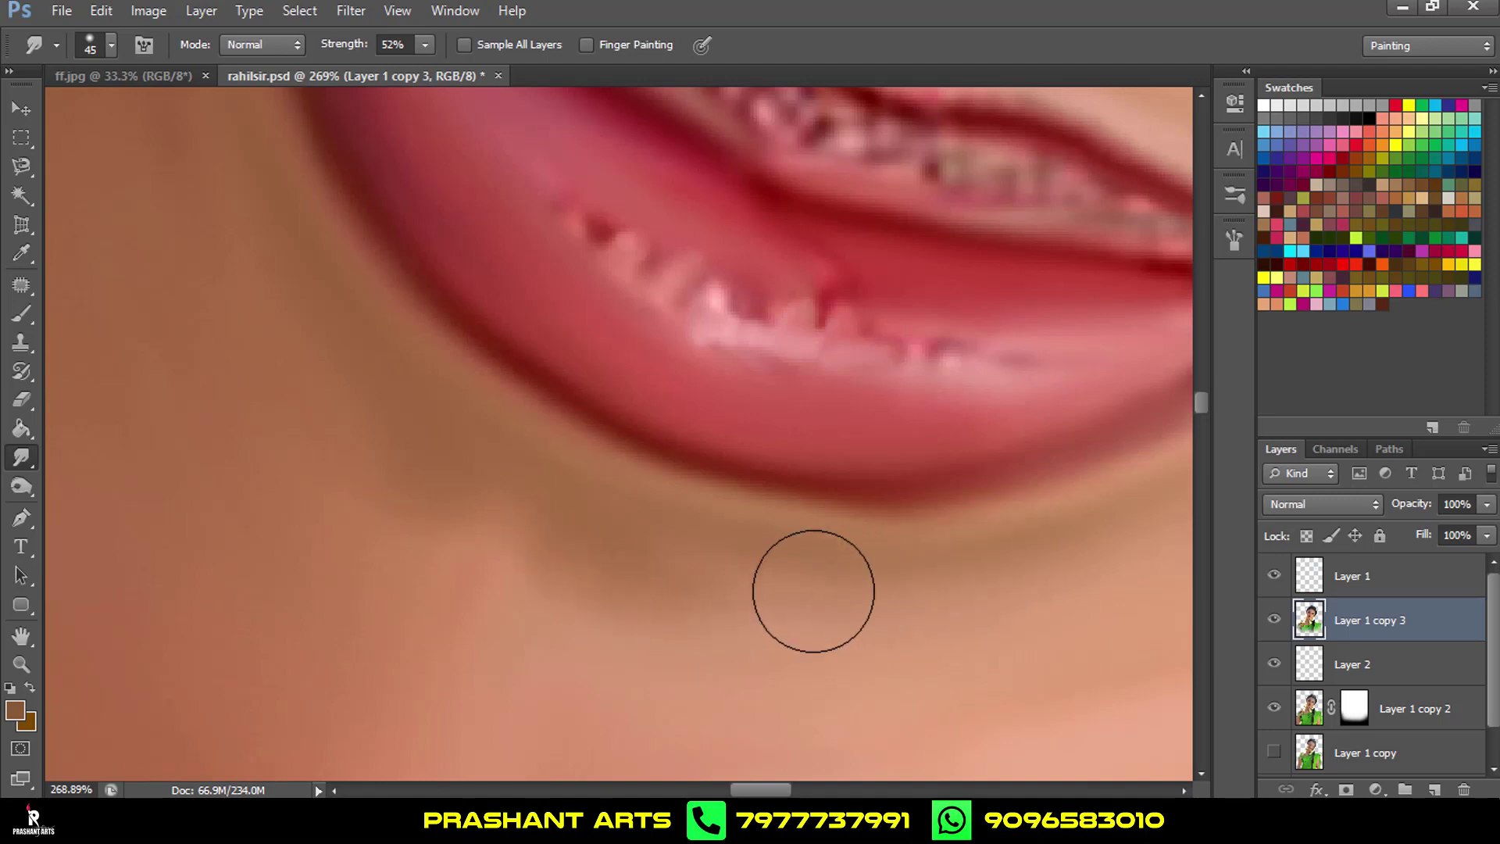
{"action": "left_click_drag", "start_coordinate": [814, 593], "coordinate": [680, 570]}
{"action": "scroll", "coordinate": [1035, 502], "scroll_direction": "down", "scroll_amount": 5}
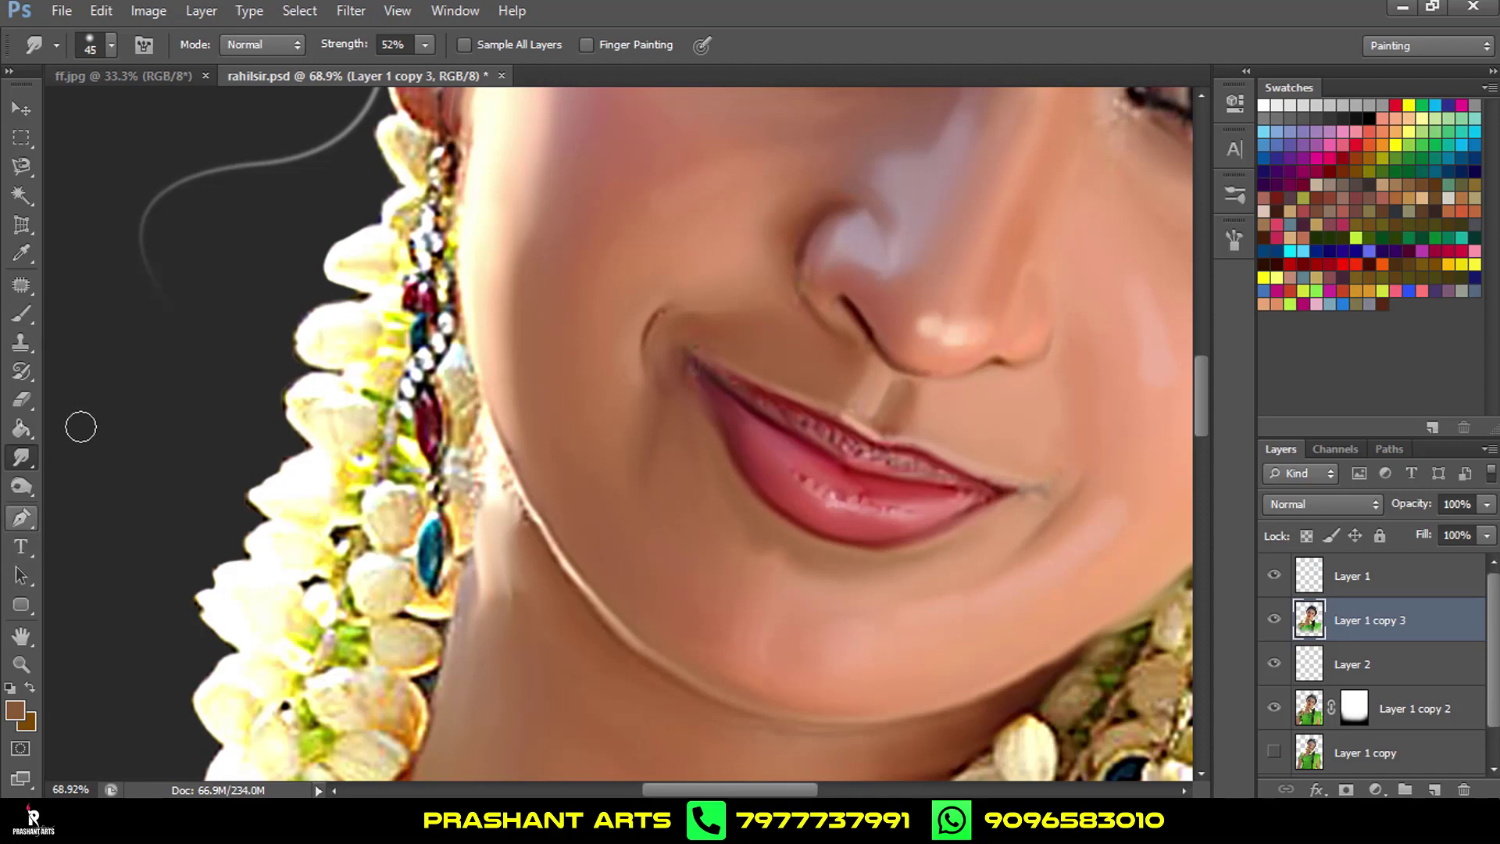
Draw a curved pen path along the lower lip's underside from its left end to the right corner.
{"action": "key", "text": "p"}
{"action": "scroll", "coordinate": [724, 508], "scroll_direction": "up", "scroll_amount": 2}
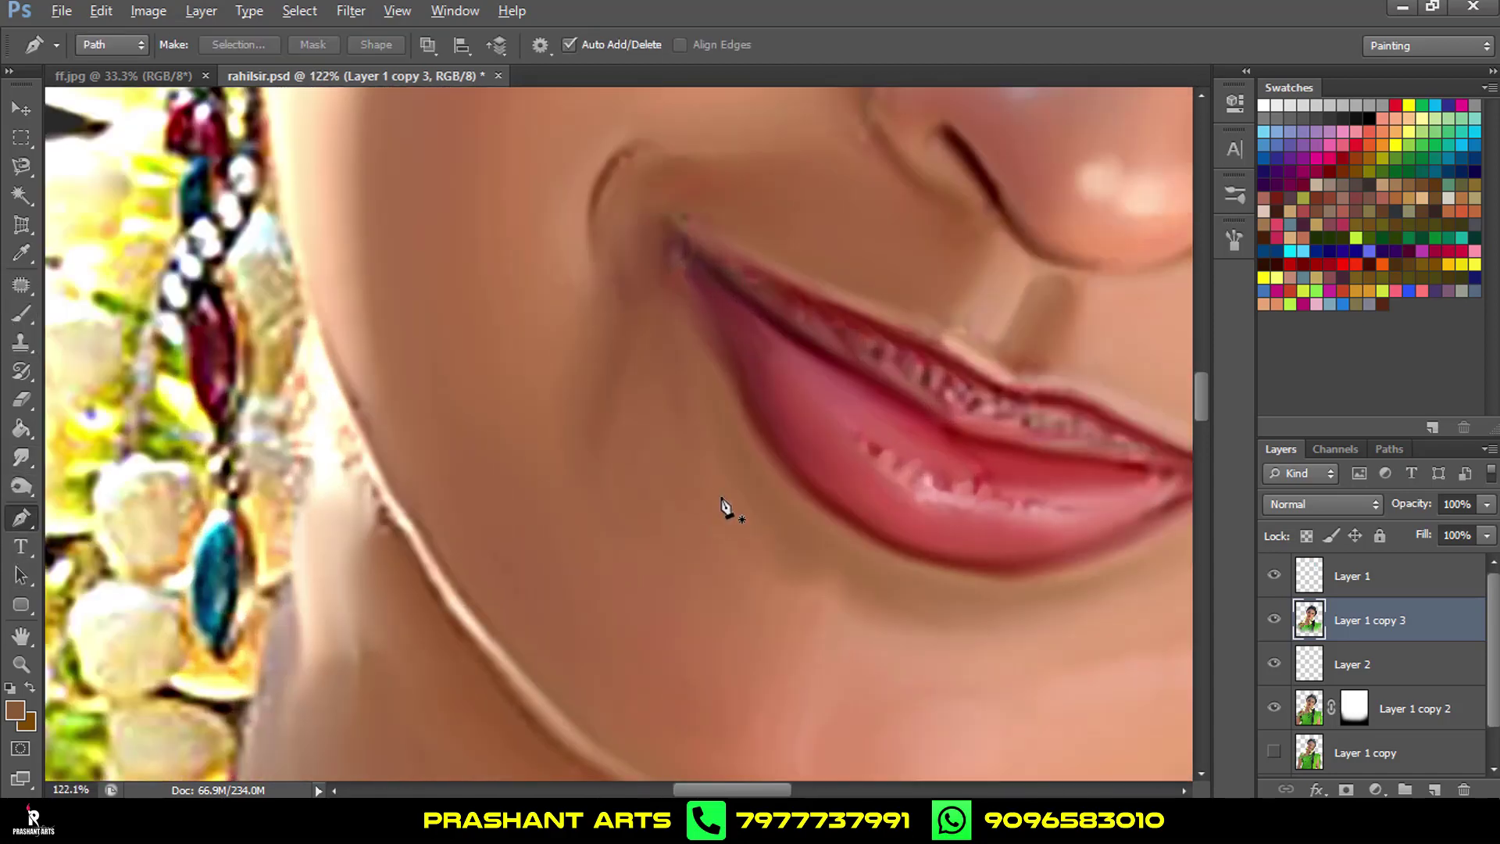
{"action": "scroll", "coordinate": [815, 456], "scroll_direction": "up", "scroll_amount": 2}
{"action": "scroll", "coordinate": [547, 361], "scroll_direction": "up", "scroll_amount": 1}
{"action": "left_click", "coordinate": [433, 271]}
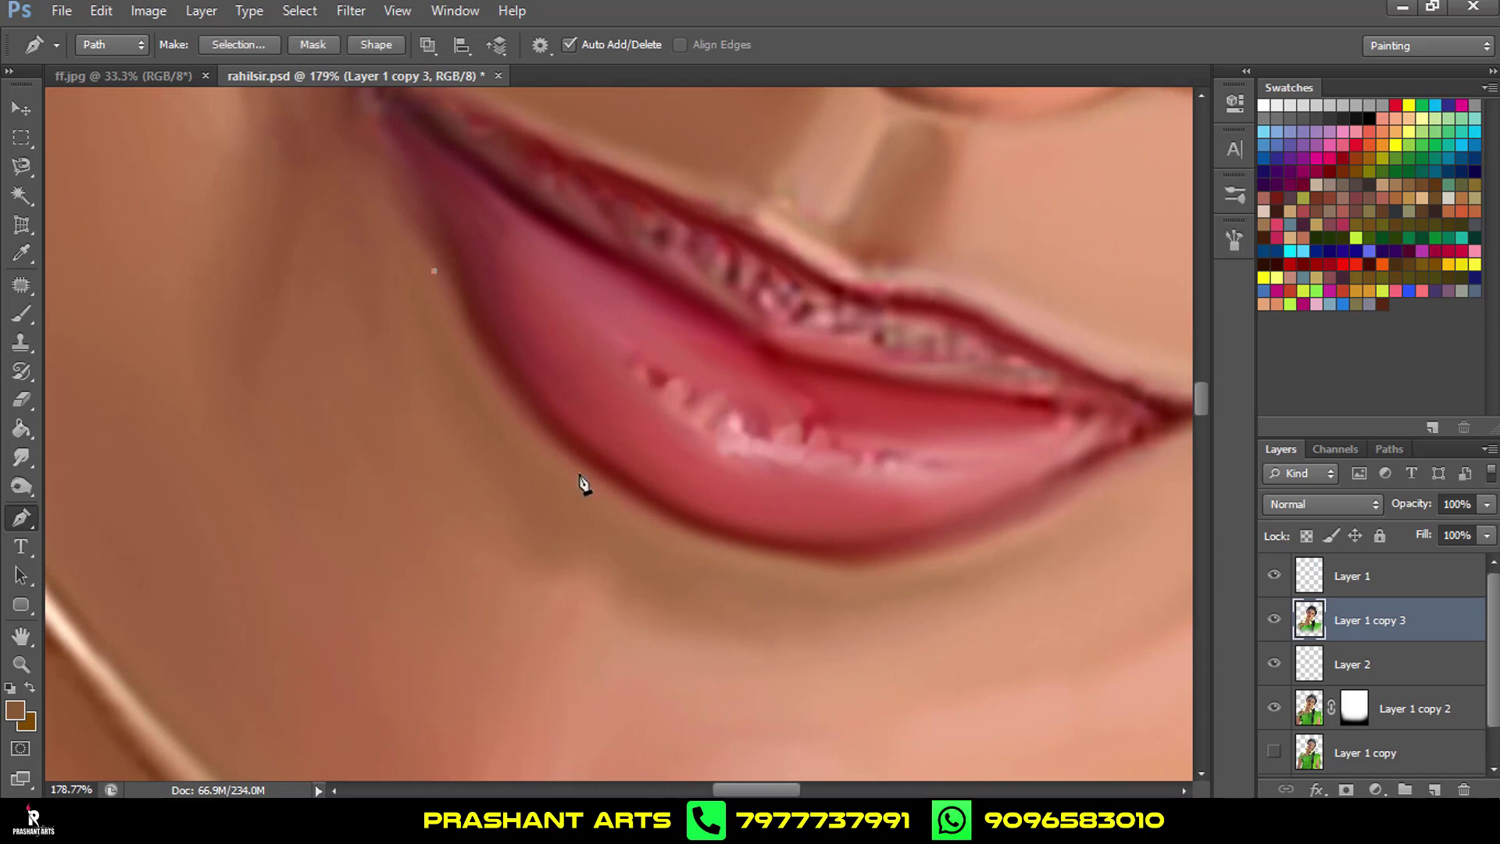
{"action": "left_click_drag", "start_coordinate": [648, 516], "coordinate": [799, 576]}
{"action": "mouse_move", "coordinate": [1015, 531]}
{"action": "left_mouse_down"}
{"action": "mouse_move", "coordinate": [1124, 459]}
{"action": "mouse_move", "coordinate": [1016, 430]}
{"action": "left_mouse_up"}
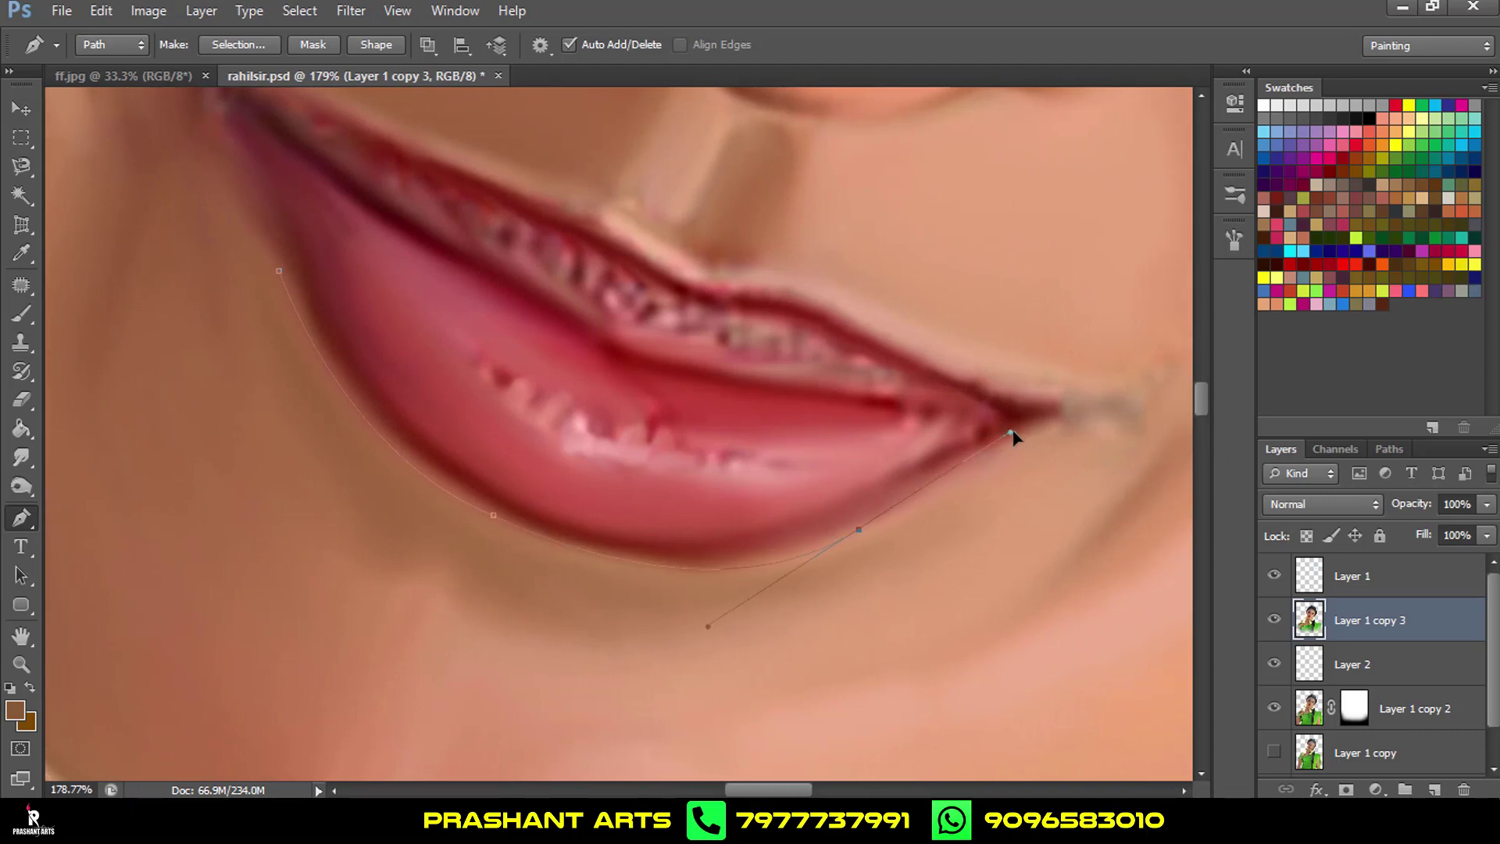
Add a new empty Layer 3 and choose the 24 px soft brush preset.
{"action": "left_click", "coordinate": [1437, 792]}
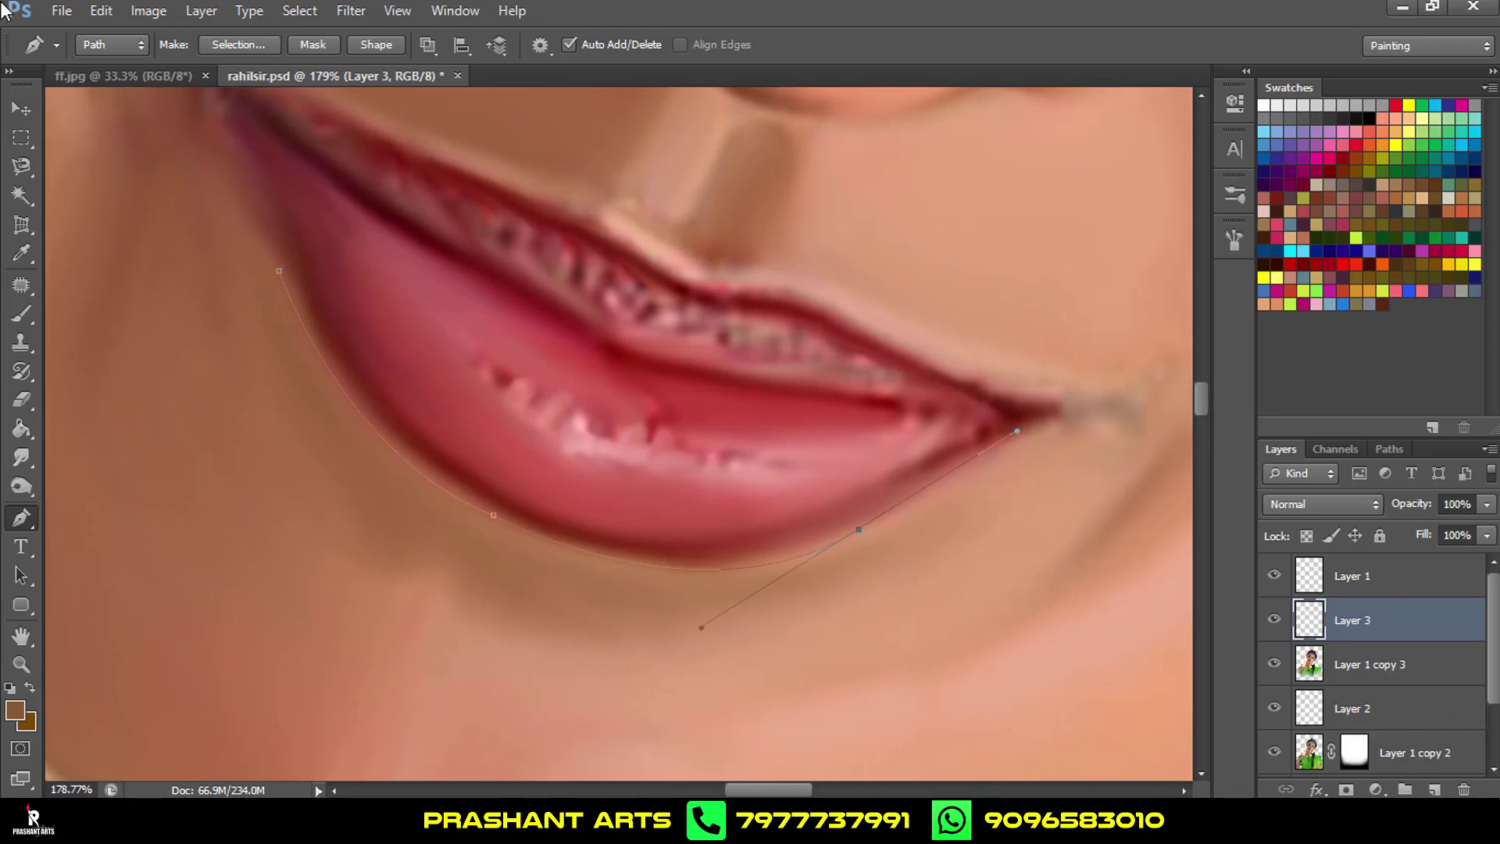
{"action": "left_click", "coordinate": [21, 313]}
{"action": "left_click", "coordinate": [111, 45]}
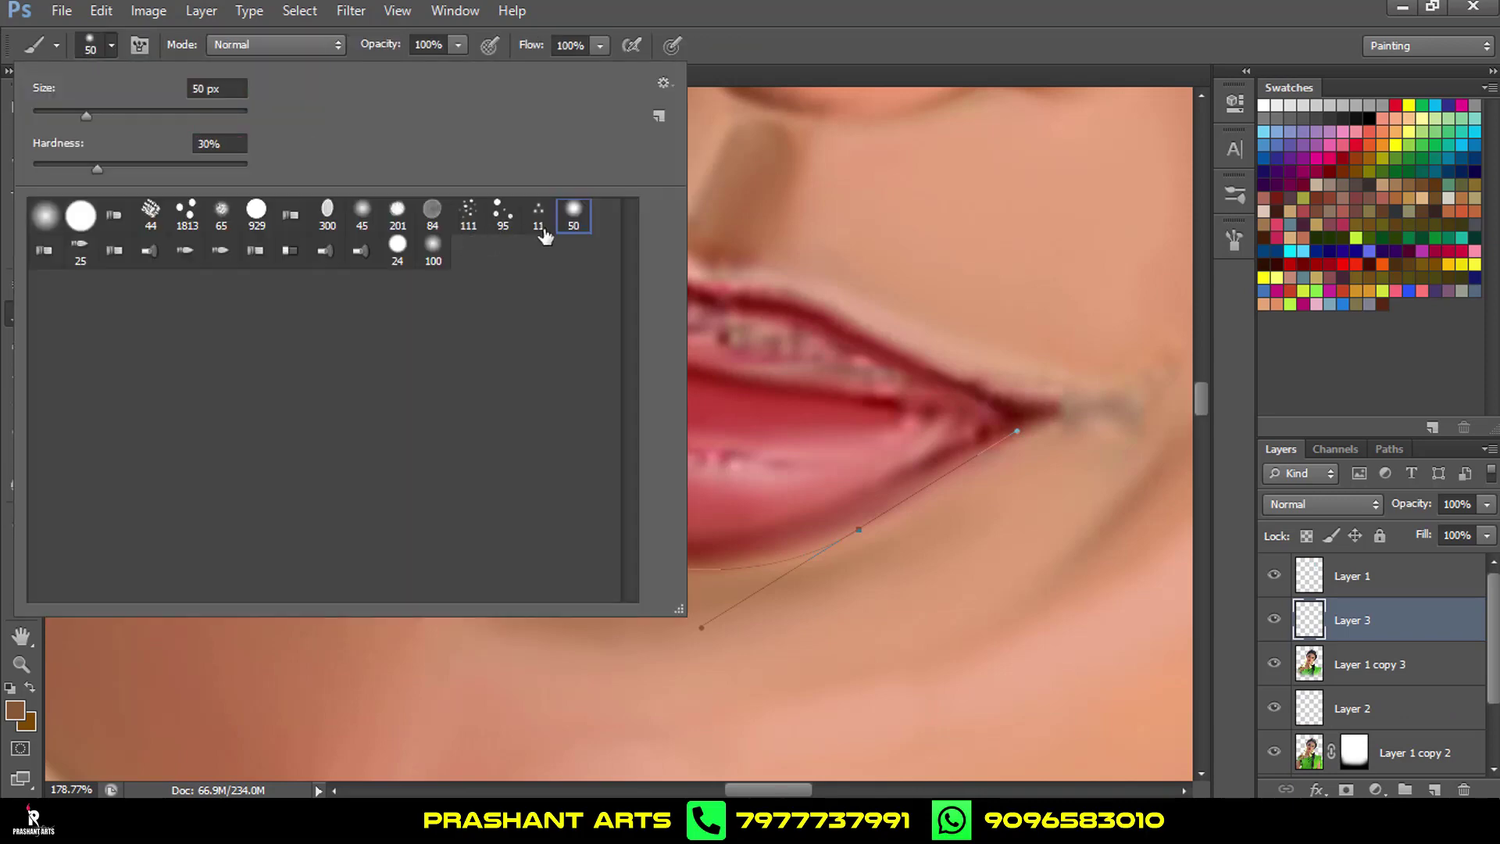
{"action": "left_click", "coordinate": [409, 249]}
{"action": "key", "text": "Return"}
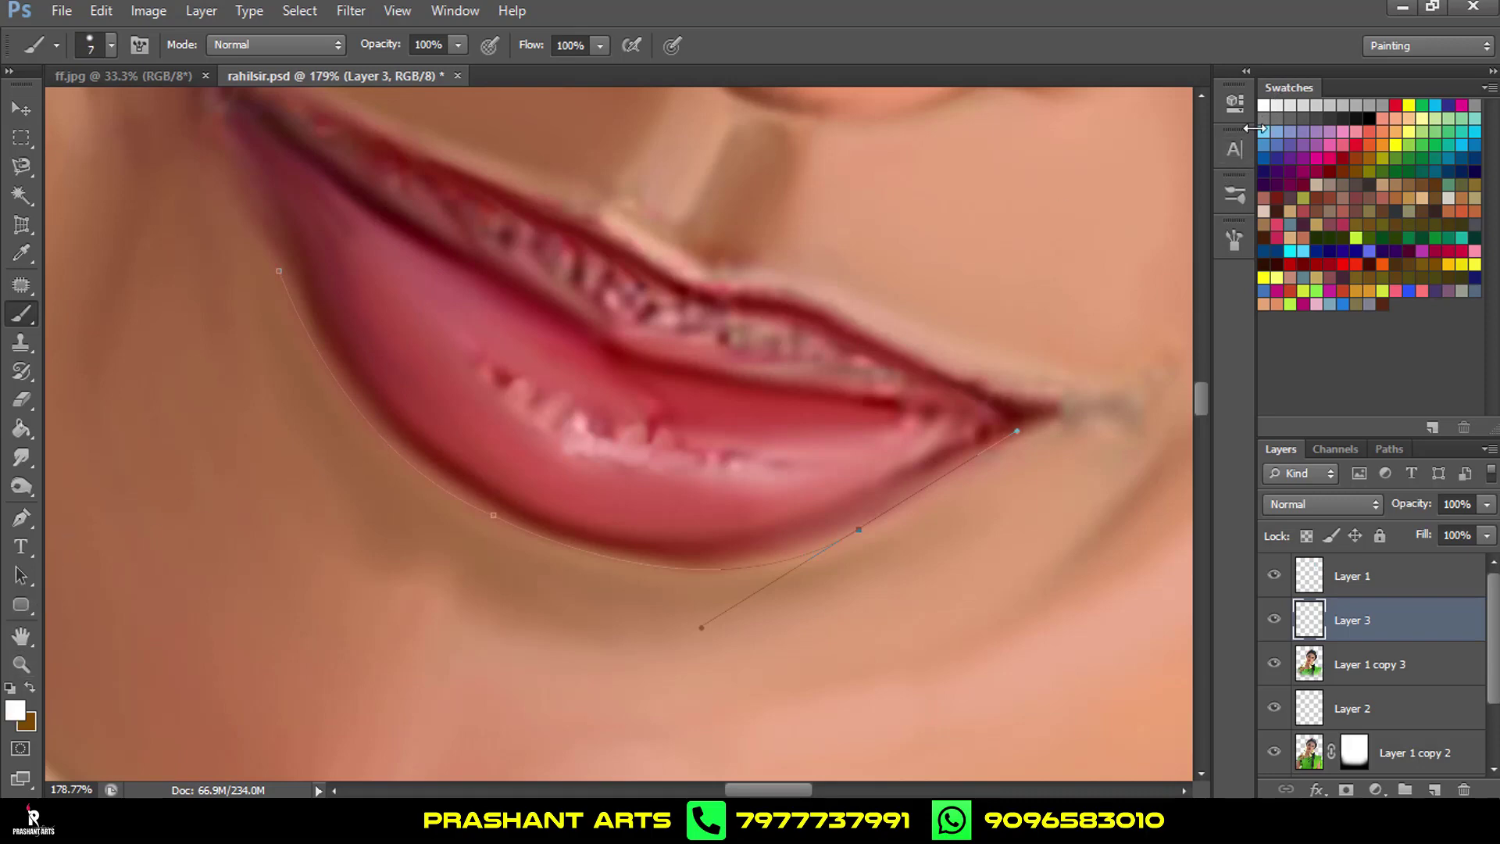
Stroke the lower-lip path with a white brush, then undo the stroke.
{"action": "scroll", "coordinate": [629, 258], "scroll_direction": "down", "scroll_amount": 2}
{"action": "scroll", "coordinate": [451, 260], "scroll_direction": "down", "scroll_amount": 2}
{"action": "left_click", "coordinate": [21, 517]}
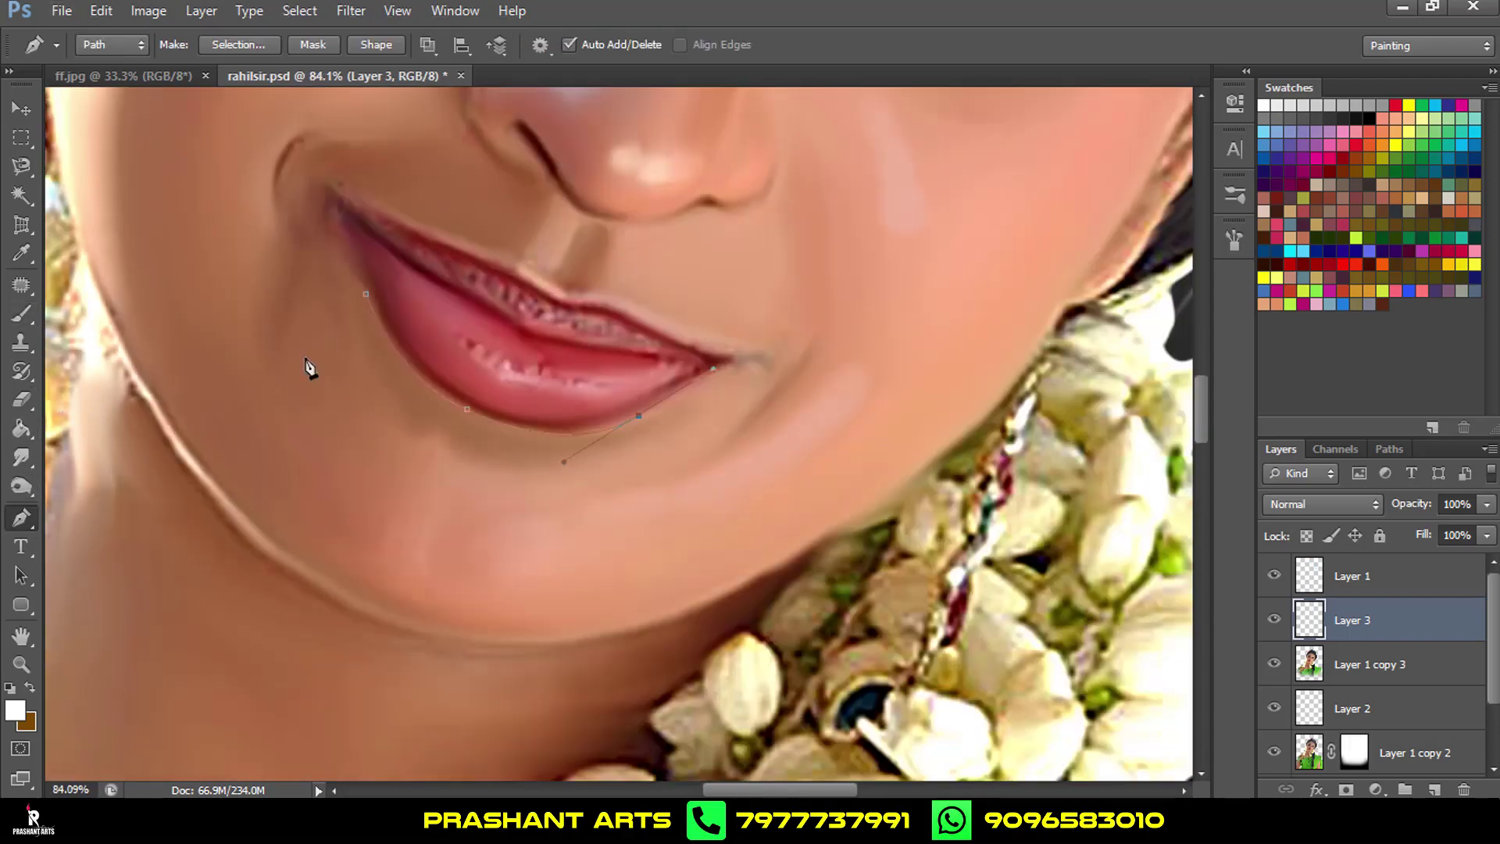
{"action": "right_click", "coordinate": [753, 469]}
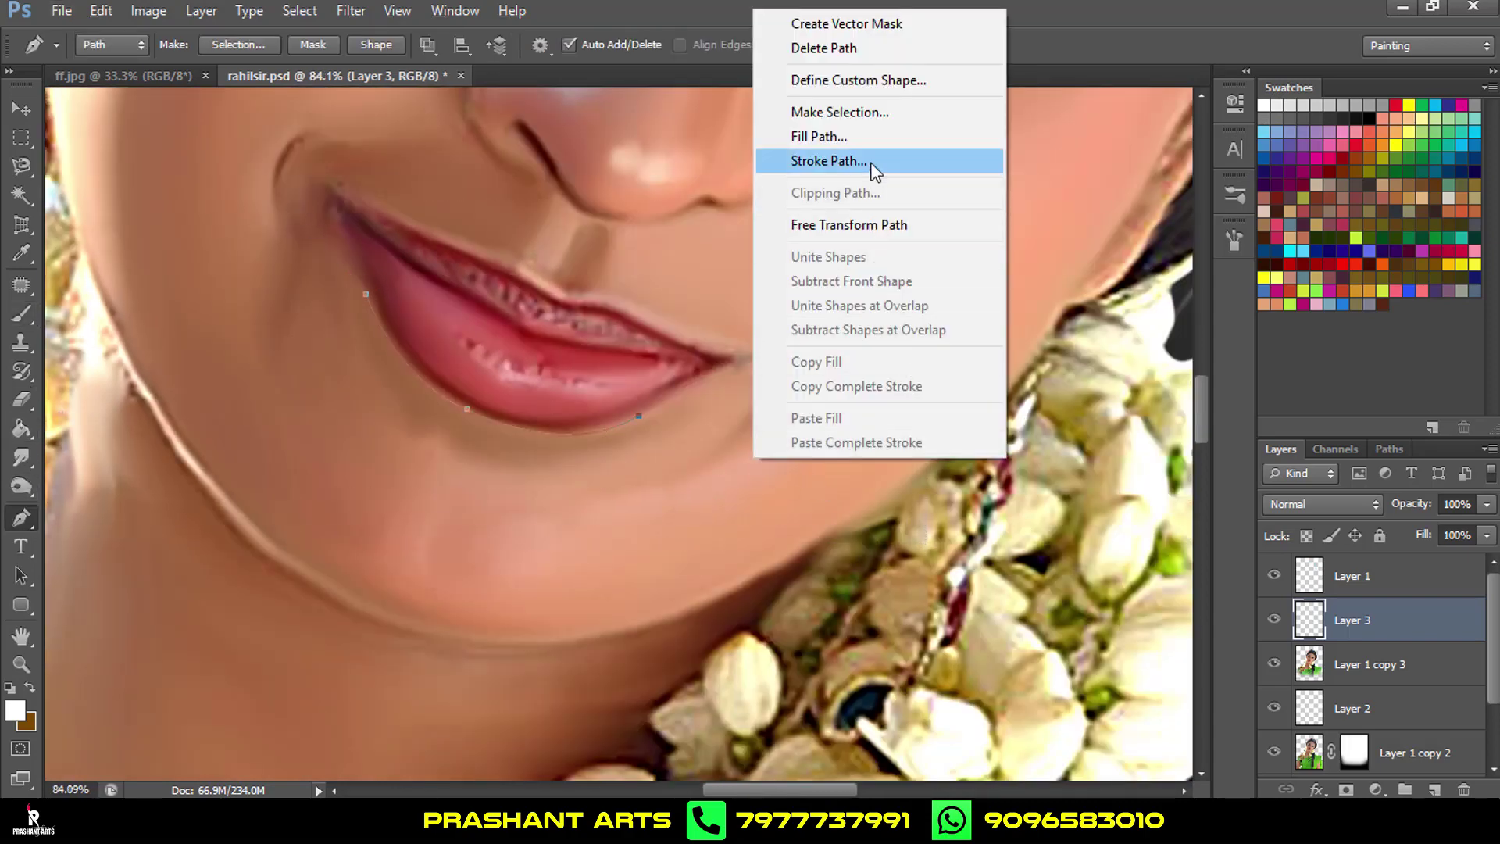
{"action": "left_click", "coordinate": [878, 160]}
{"action": "left_click", "coordinate": [882, 275]}
{"action": "key", "text": "Return"}
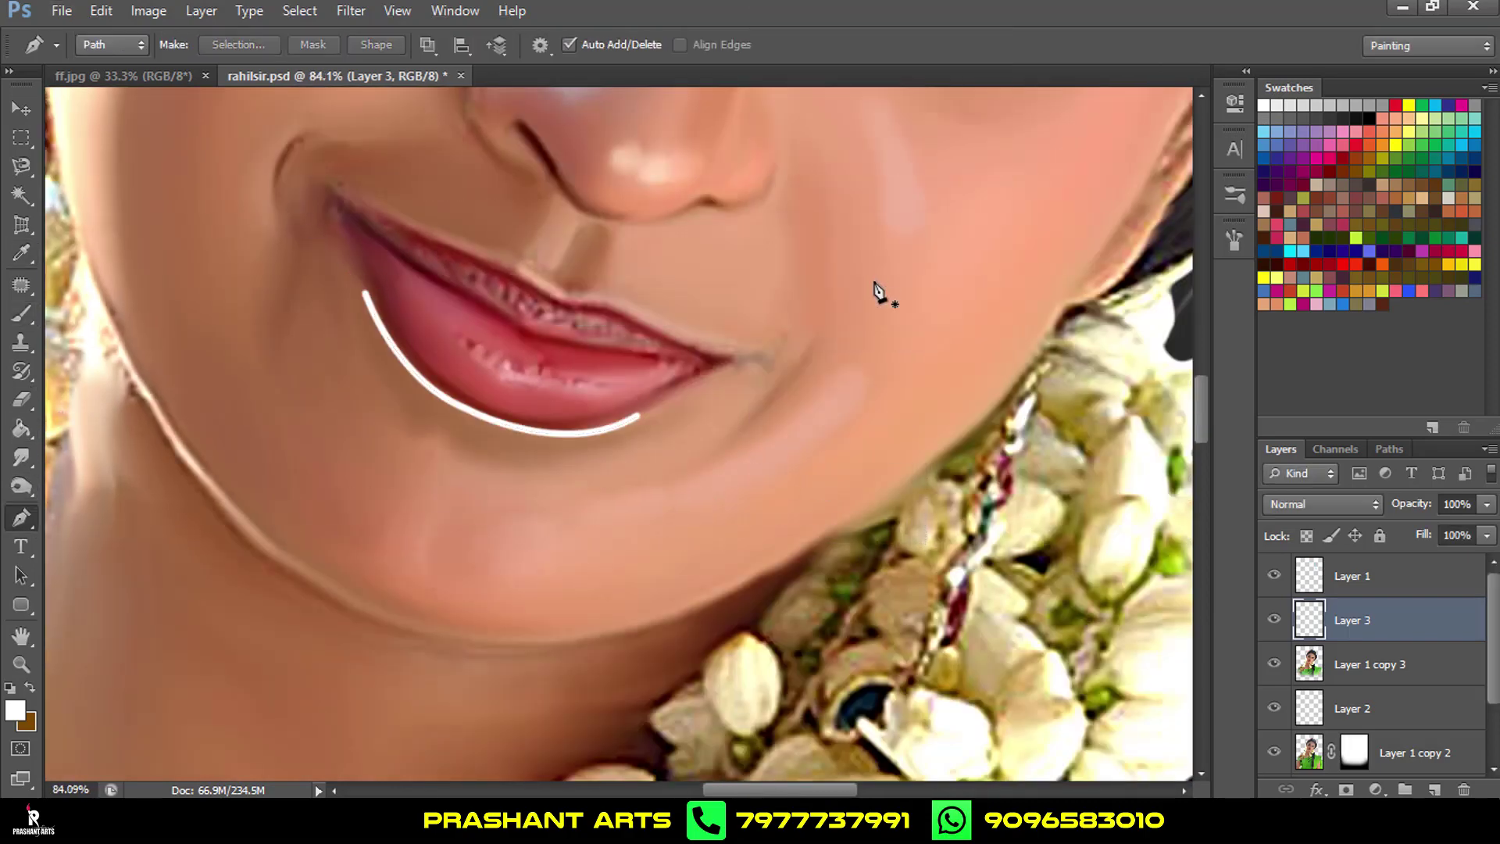
{"action": "key", "text": "ctrl+alt+z"}
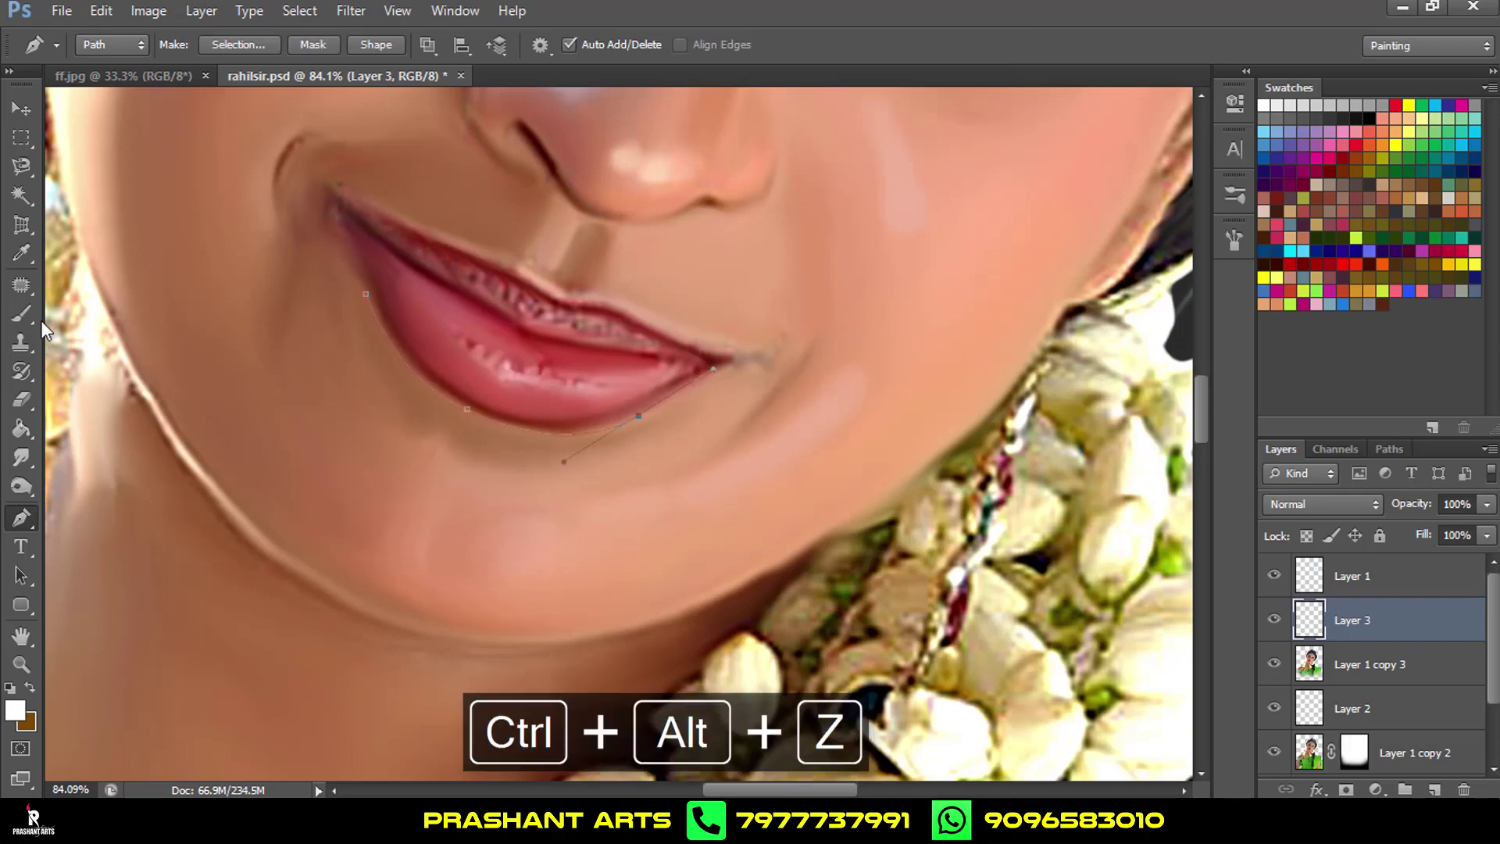
Adjust the brush and re-stroke the lower-lip path in white.
{"action": "left_click", "coordinate": [21, 314]}
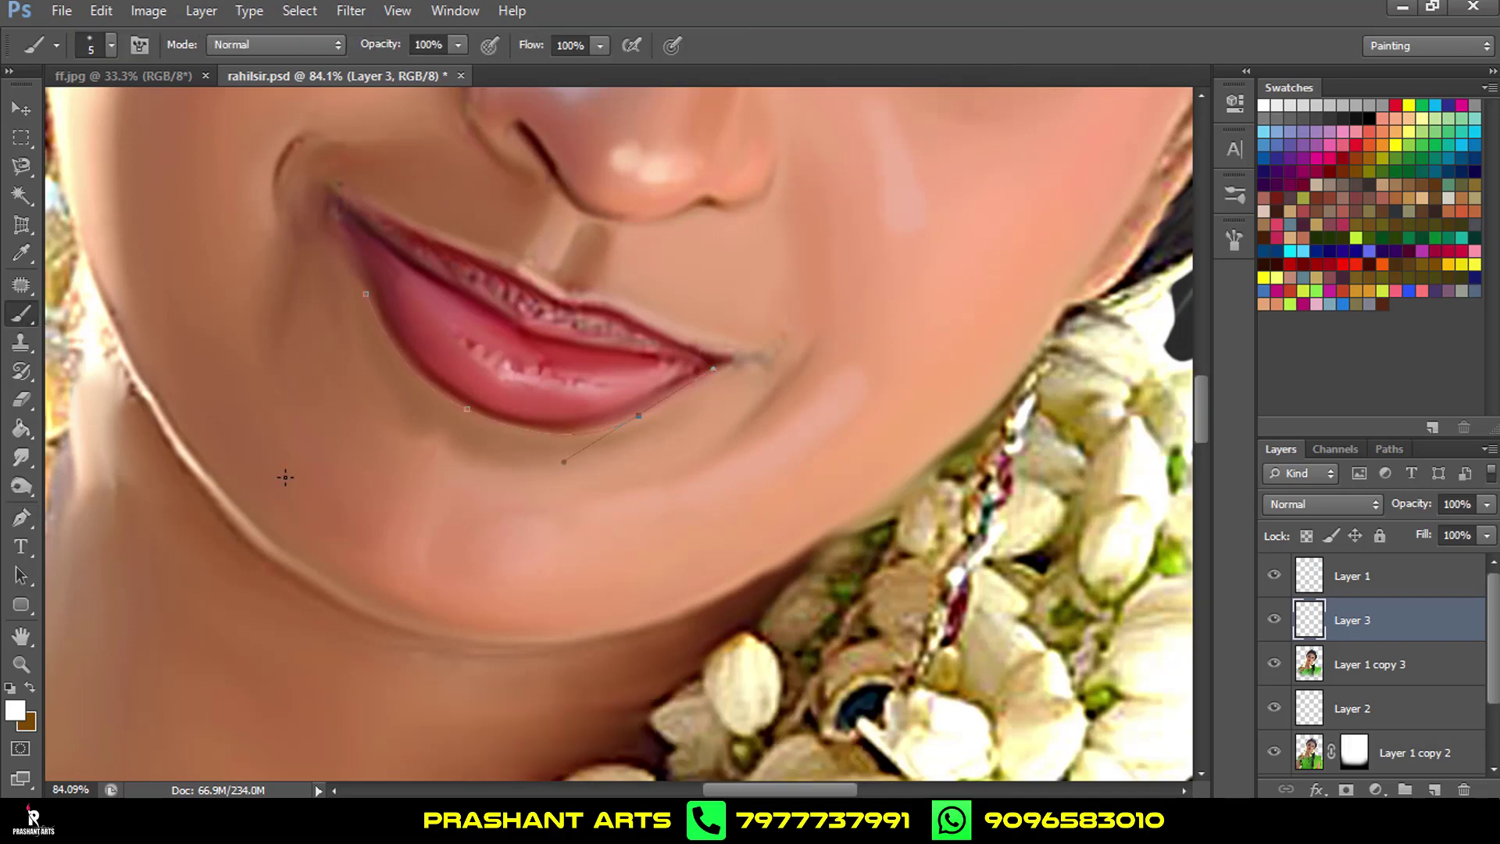
{"action": "left_click", "coordinate": [23, 519]}
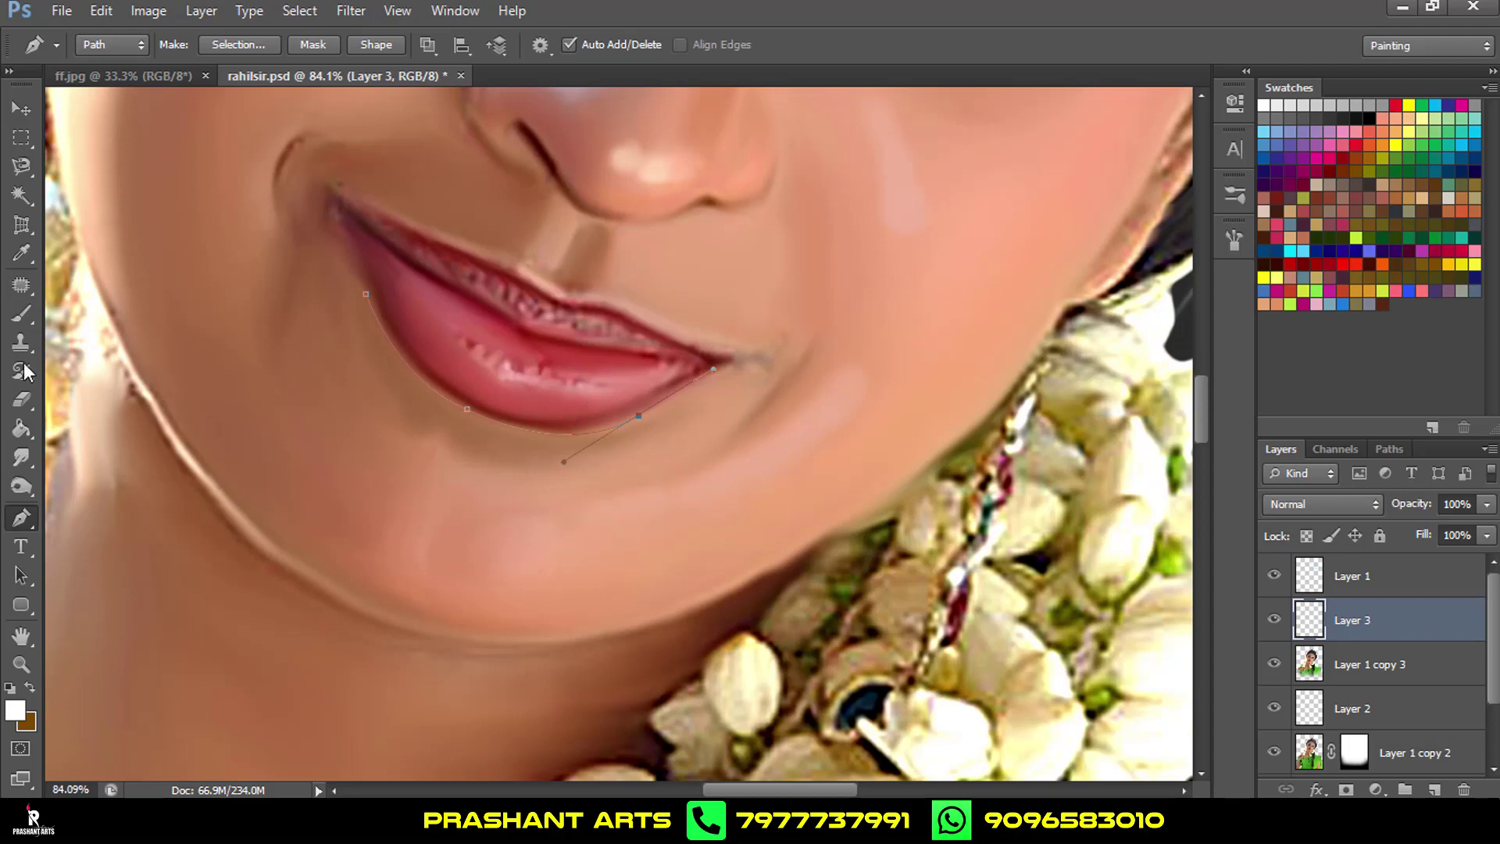
{"action": "right_click", "coordinate": [798, 399]}
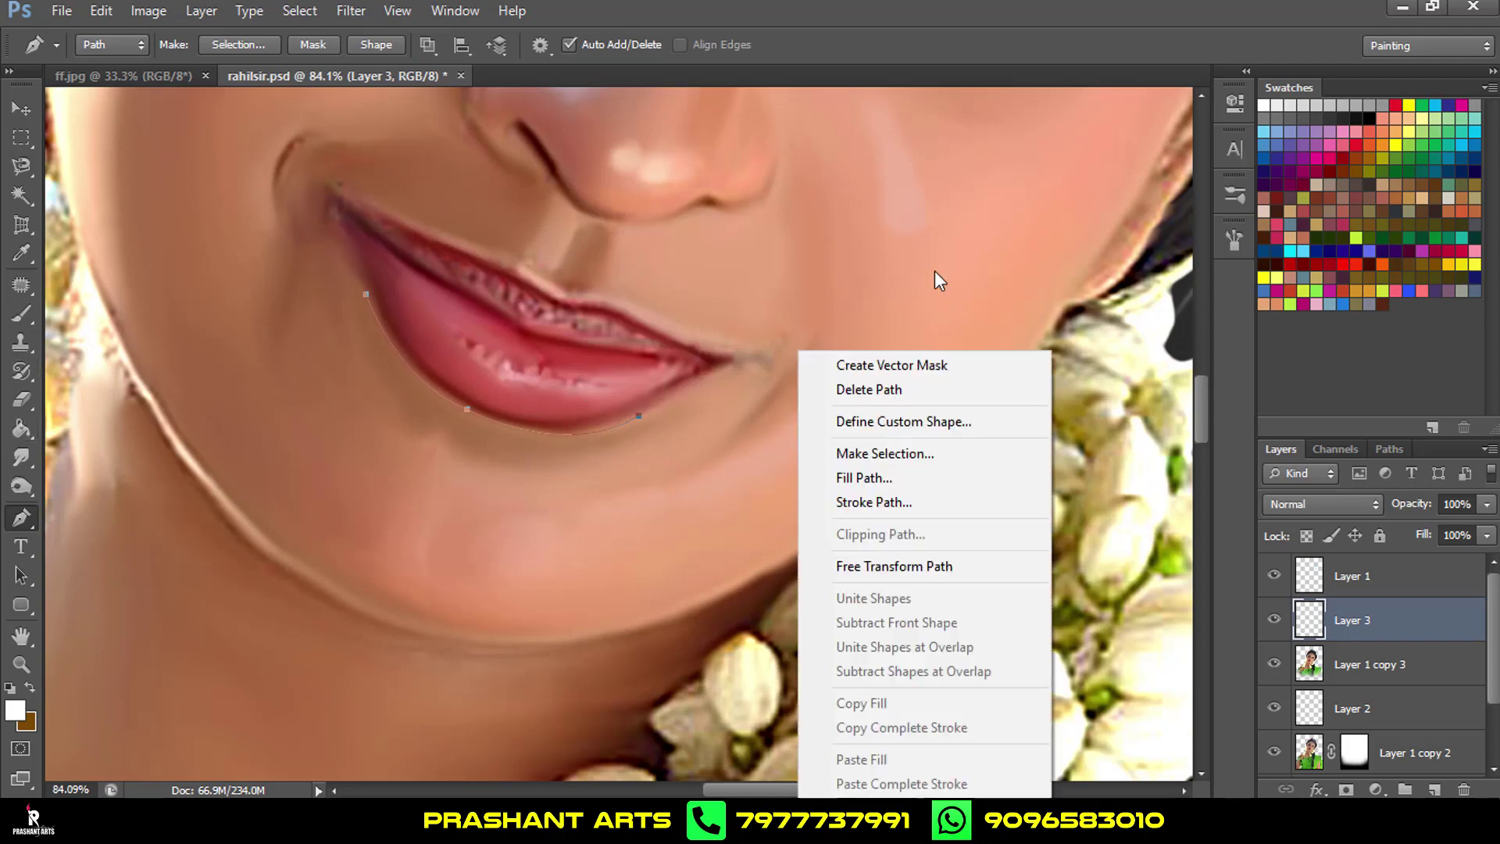
{"action": "left_click", "coordinate": [880, 501]}
{"action": "left_click", "coordinate": [903, 275]}
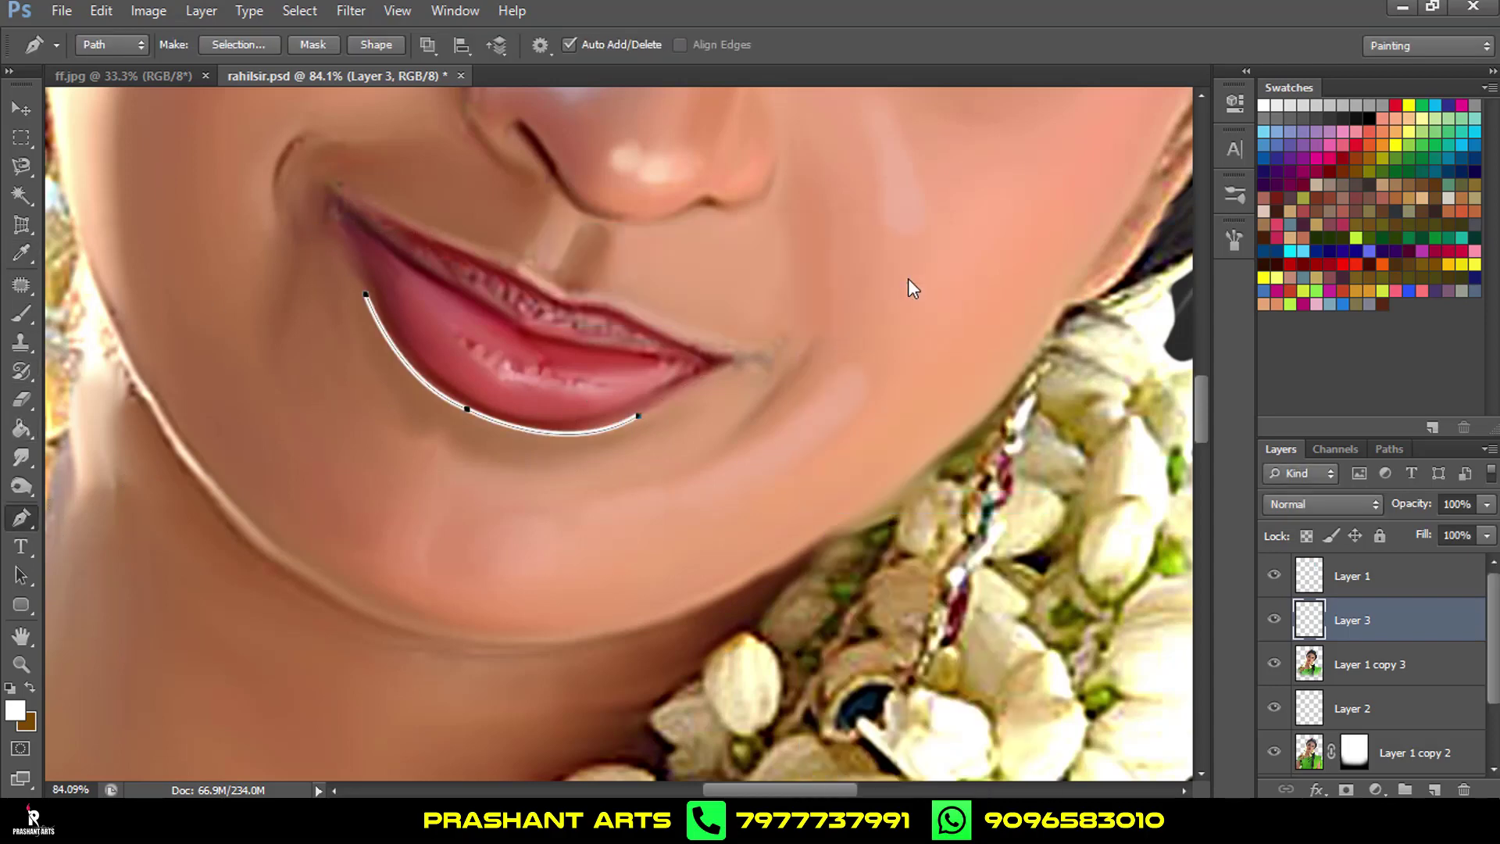
Blur the white lip line with a 3.5 px Gaussian Blur and lower its opacity.
{"action": "left_click", "coordinate": [352, 18]}
{"action": "left_click", "coordinate": [727, 389]}
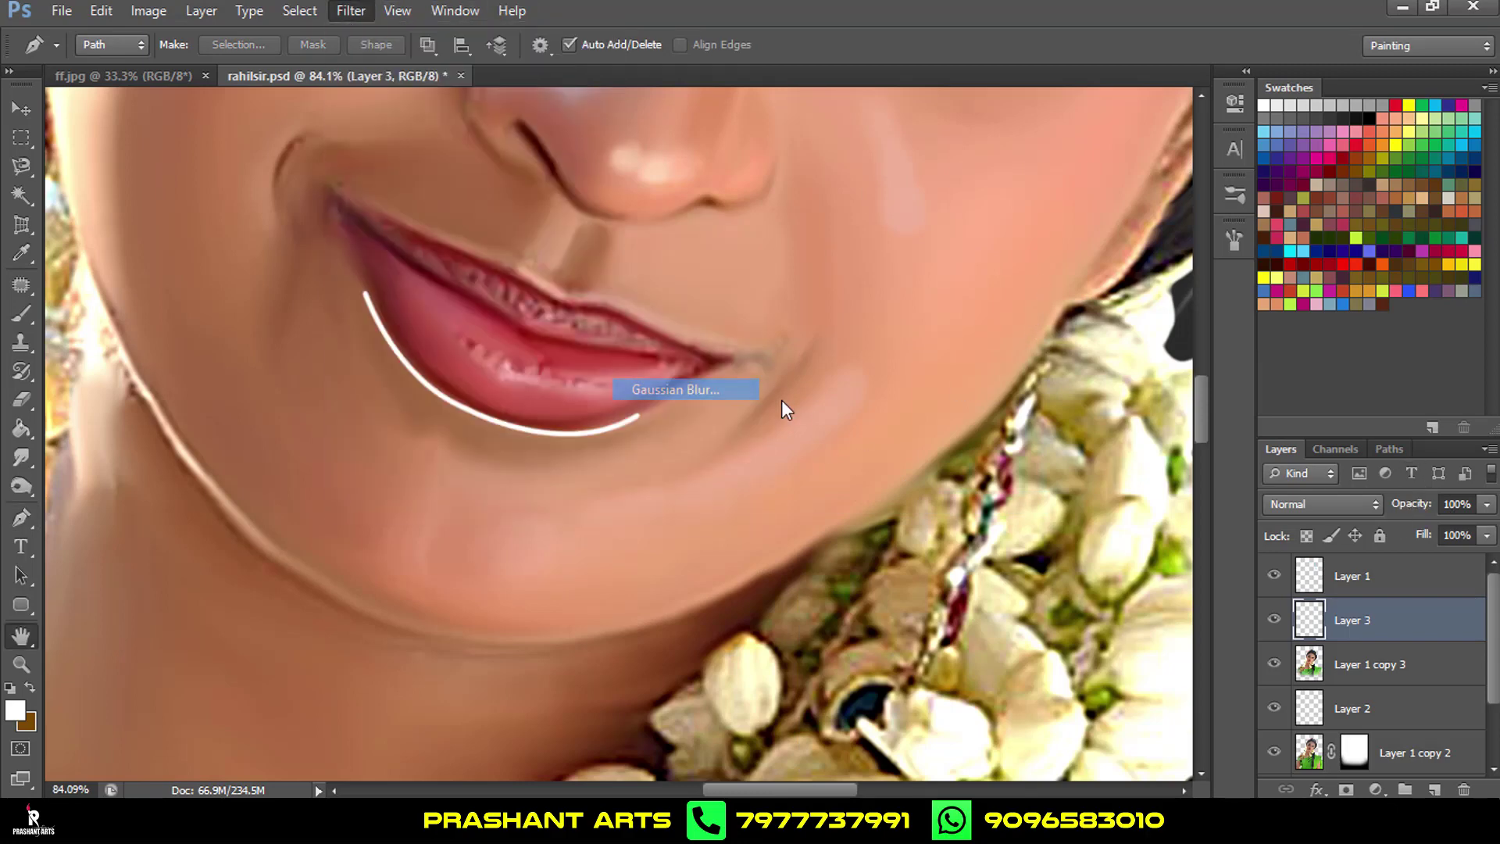
{"action": "left_click_drag", "start_coordinate": [1169, 660], "coordinate": [1194, 658]}
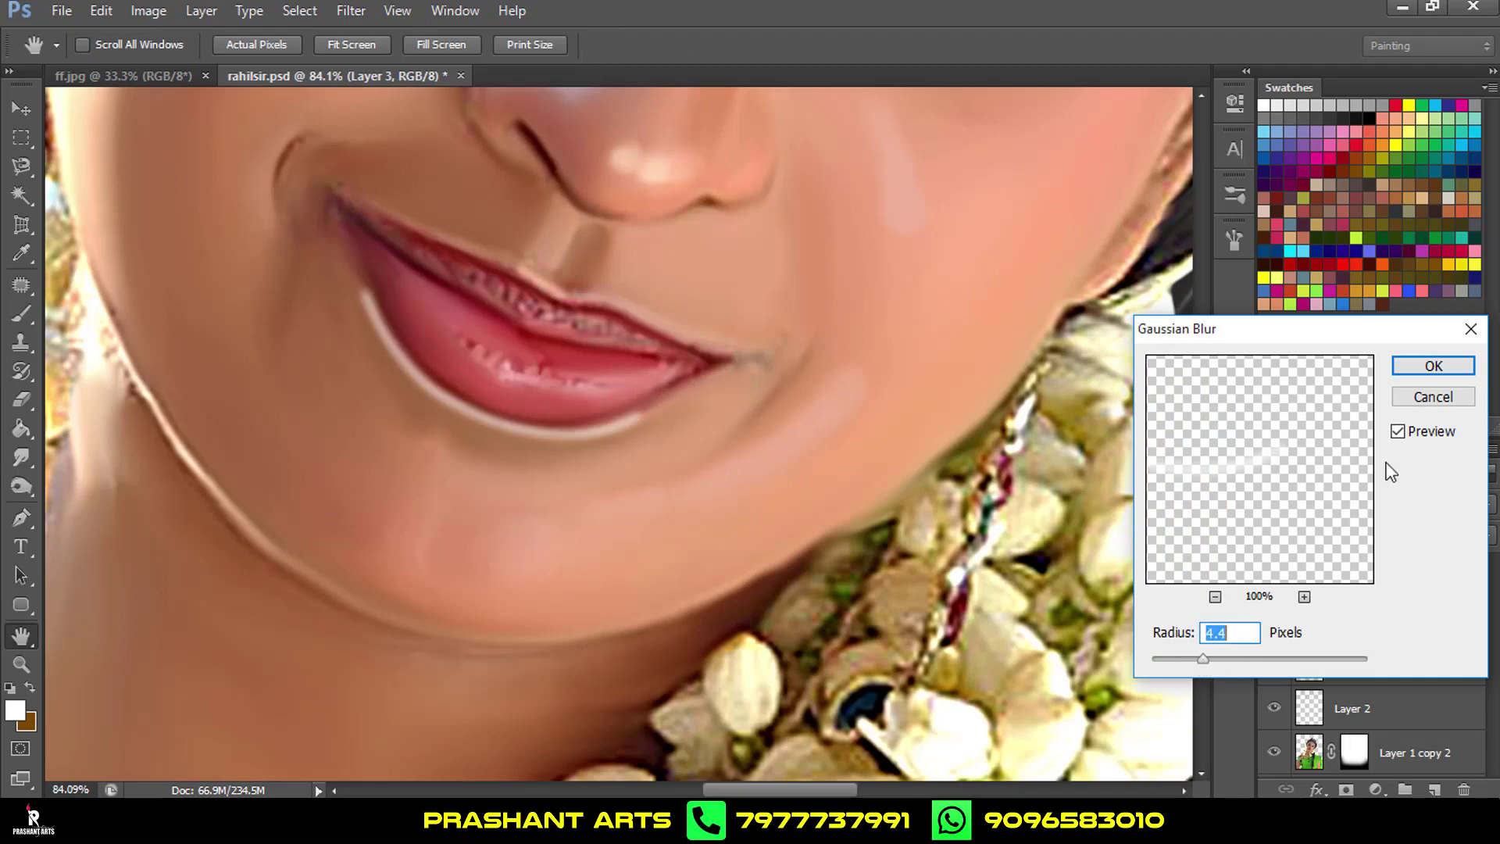
{"action": "left_click", "coordinate": [1433, 366]}
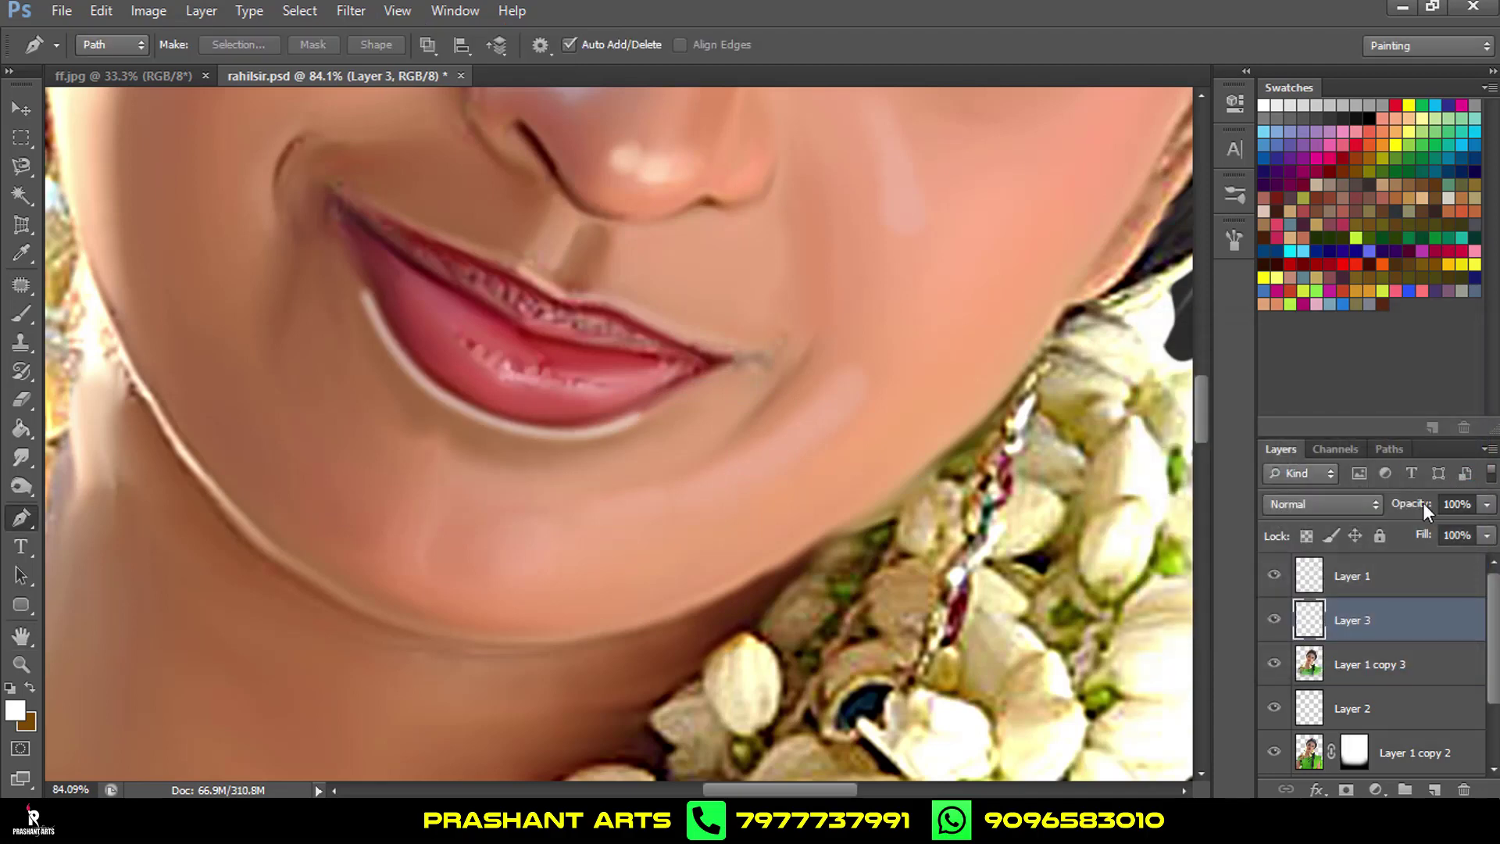
{"action": "left_click_drag", "start_coordinate": [1423, 503], "coordinate": [1352, 498]}
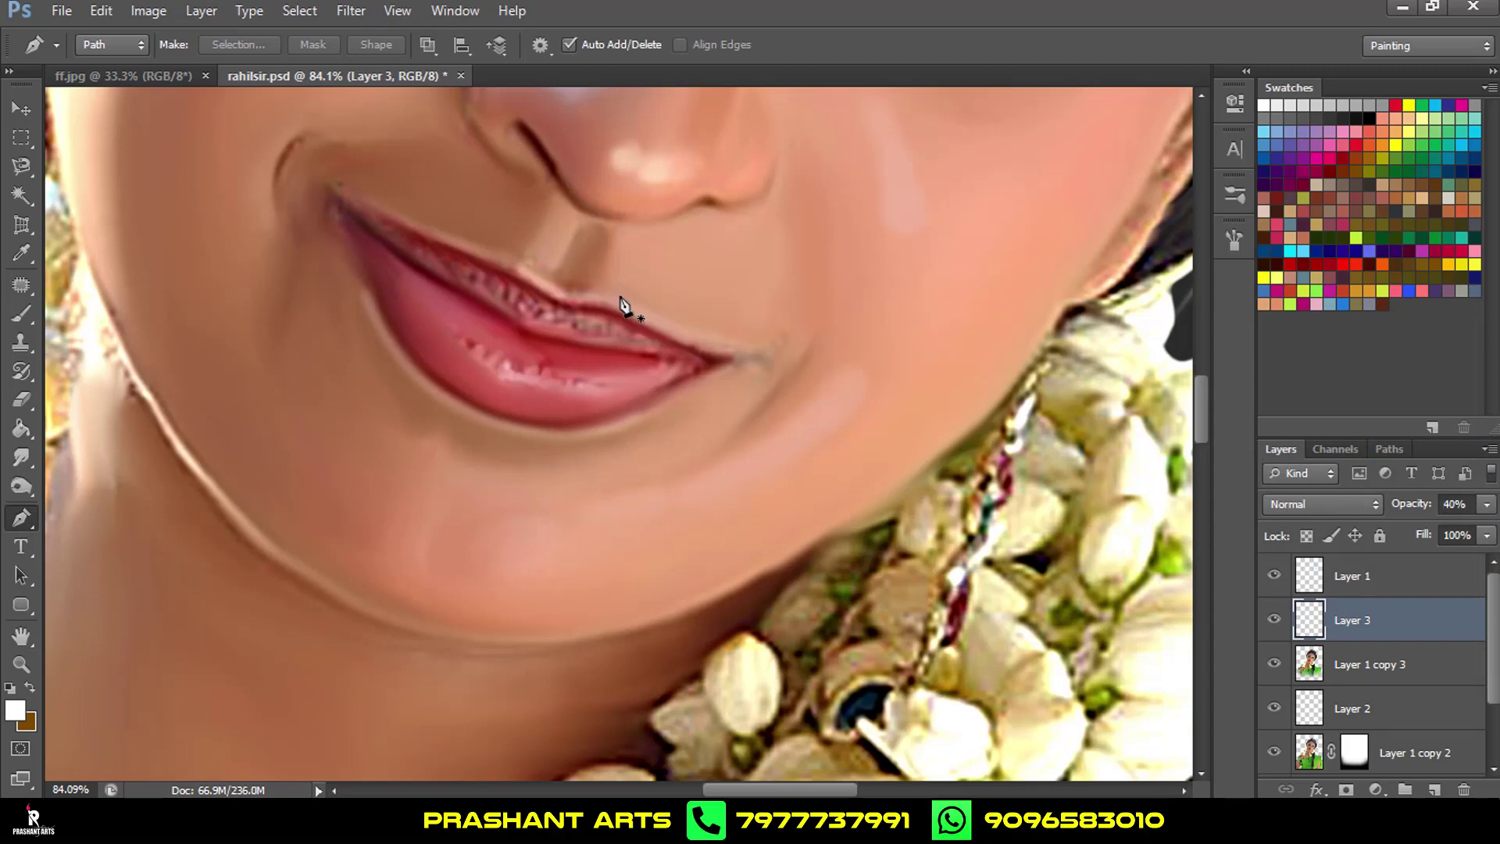
Smudge the lip highlight softer and merge it down into Layer 1 copy 3.
{"action": "left_click", "coordinate": [21, 457]}
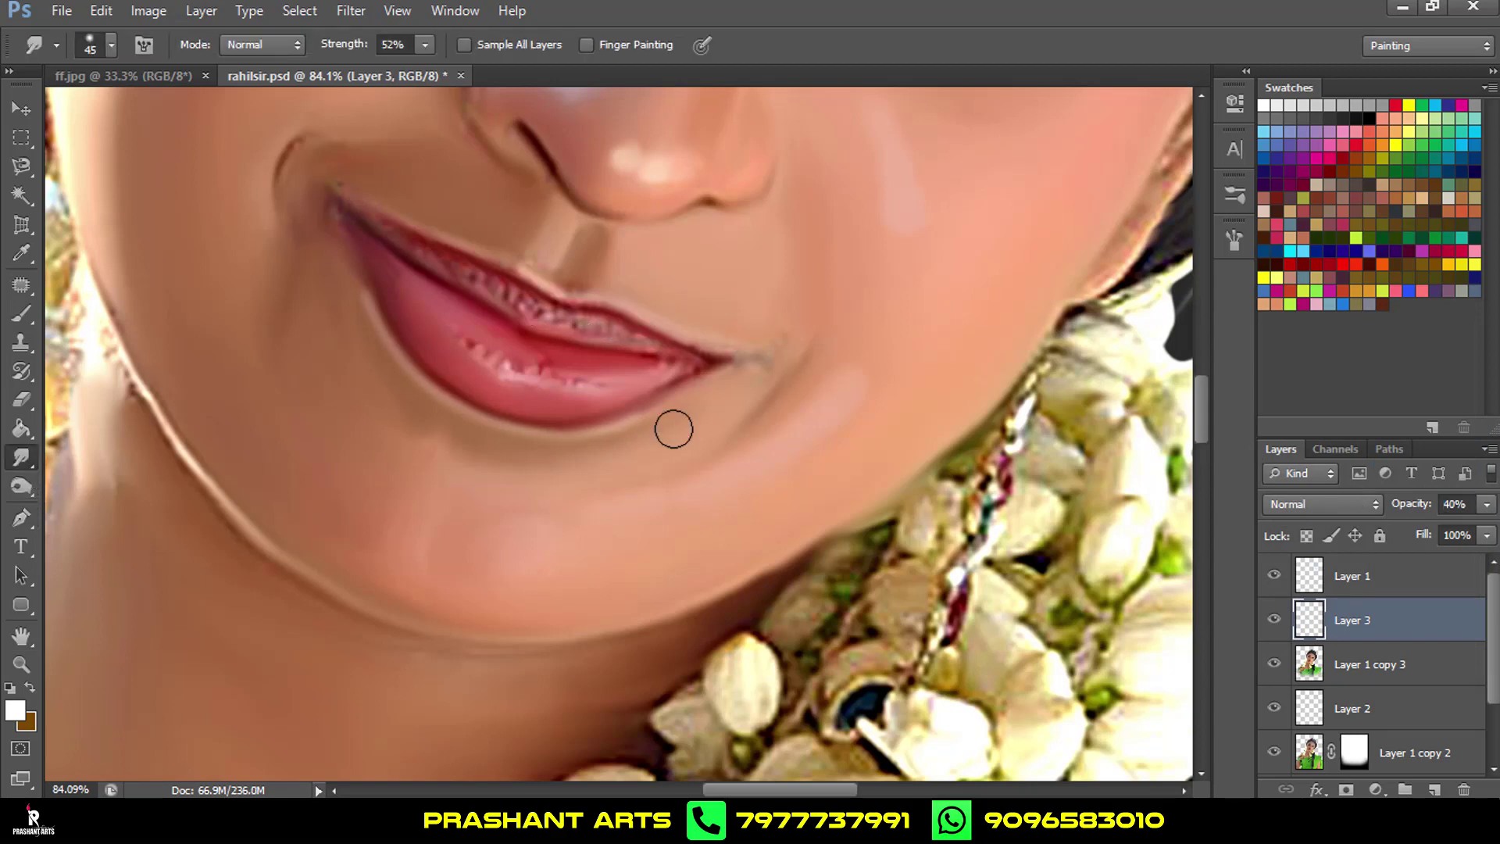
{"action": "scroll", "coordinate": [657, 434], "scroll_direction": "up", "scroll_amount": 2}
{"action": "scroll", "coordinate": [618, 426], "scroll_direction": "up", "scroll_amount": 2}
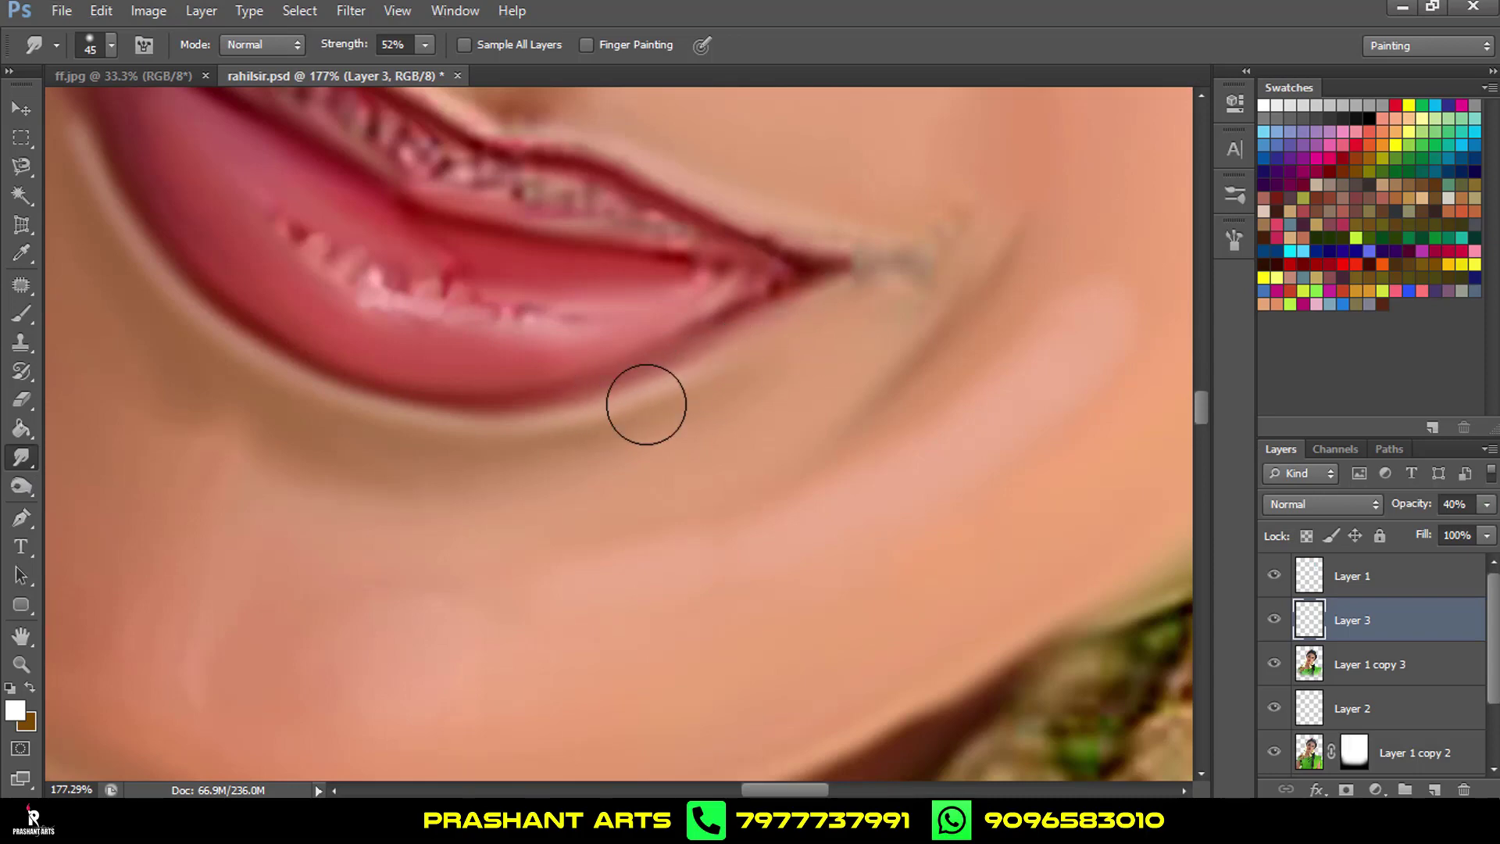
{"action": "scroll", "coordinate": [743, 406], "scroll_direction": "up", "scroll_amount": 5}
{"action": "scroll", "coordinate": [660, 503], "scroll_direction": "left", "scroll_amount": 5}
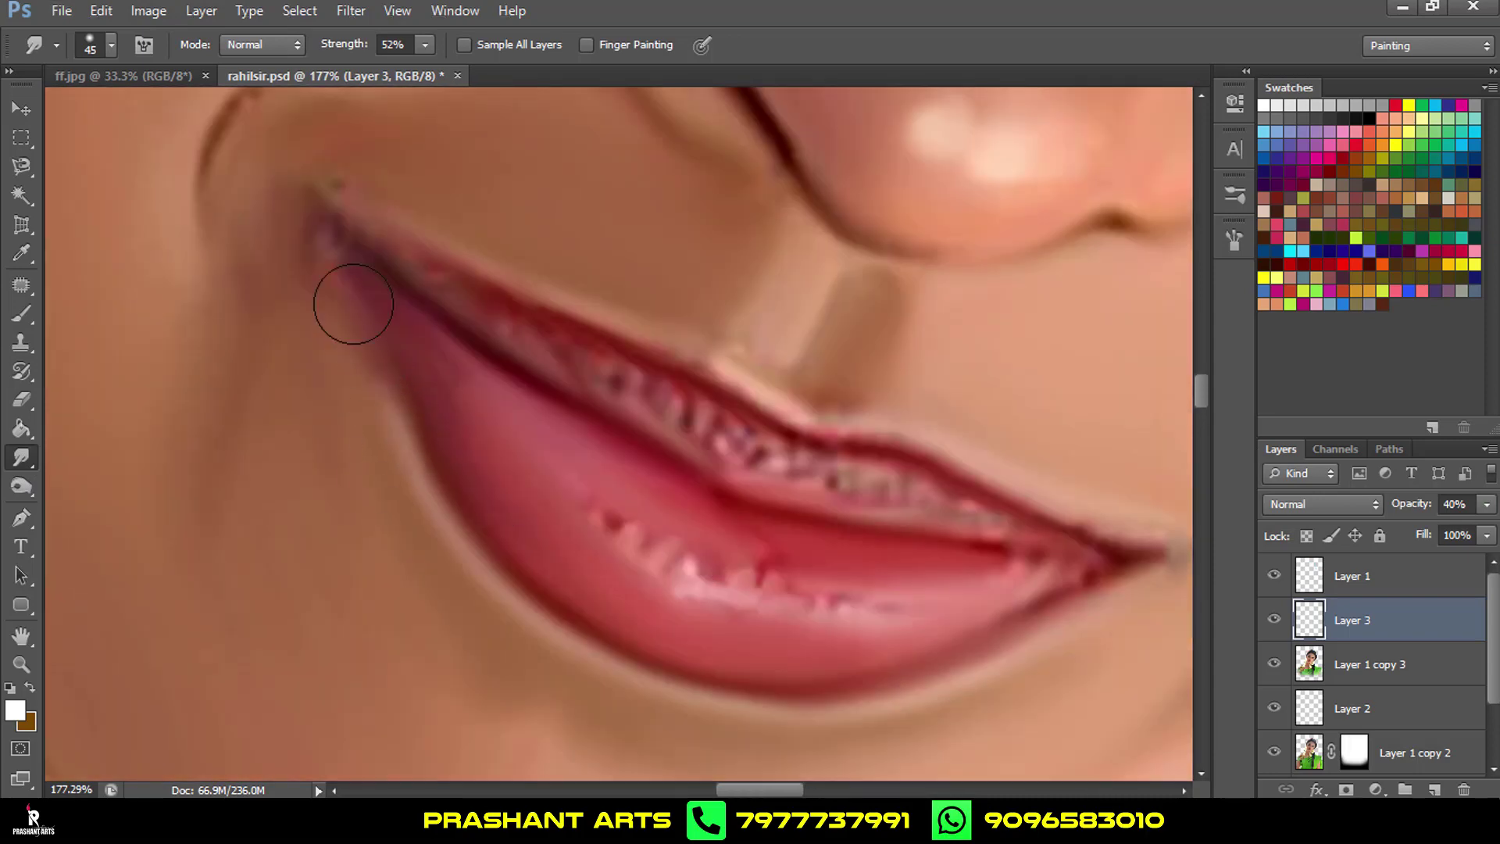
{"action": "scroll", "coordinate": [637, 368], "scroll_direction": "down", "scroll_amount": 3}
{"action": "scroll", "coordinate": [673, 347], "scroll_direction": "down", "scroll_amount": 2}
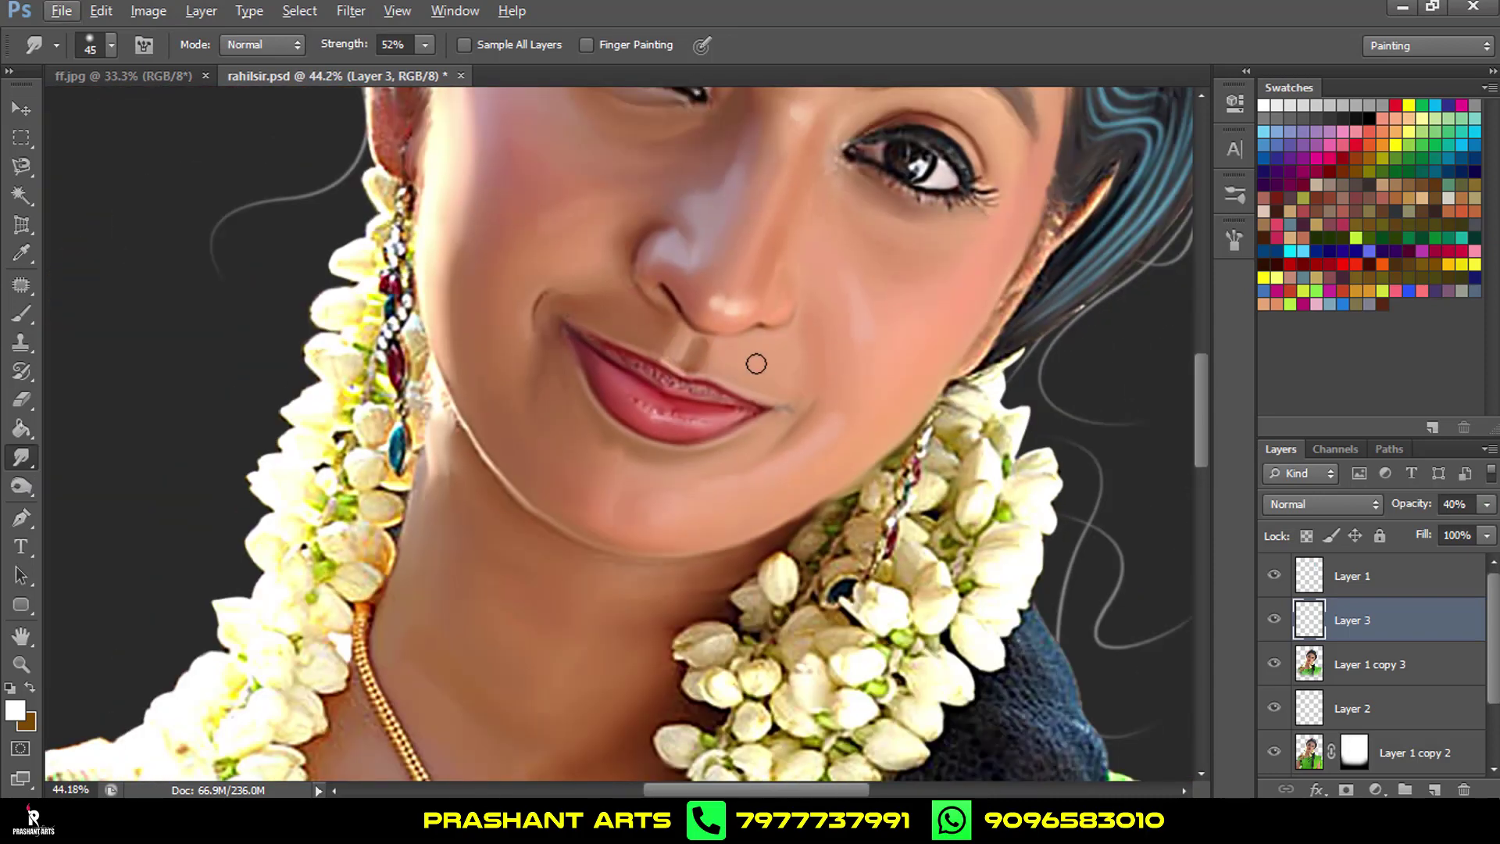
{"action": "scroll", "coordinate": [758, 355], "scroll_direction": "up", "scroll_amount": 2}
{"action": "scroll", "coordinate": [757, 359], "scroll_direction": "up", "scroll_amount": 1}
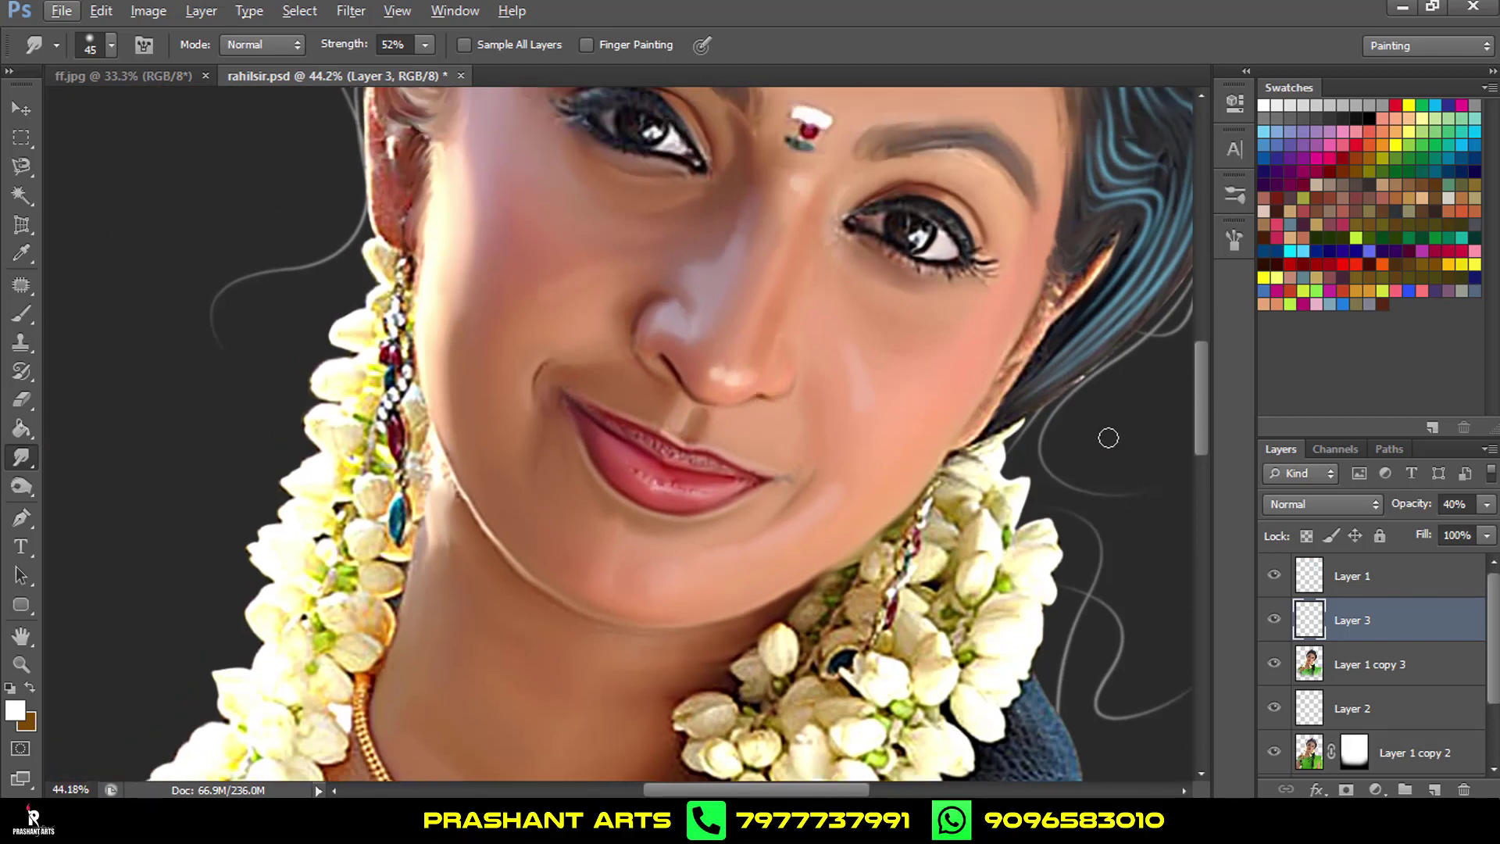
{"action": "key", "text": "ctrl+e"}
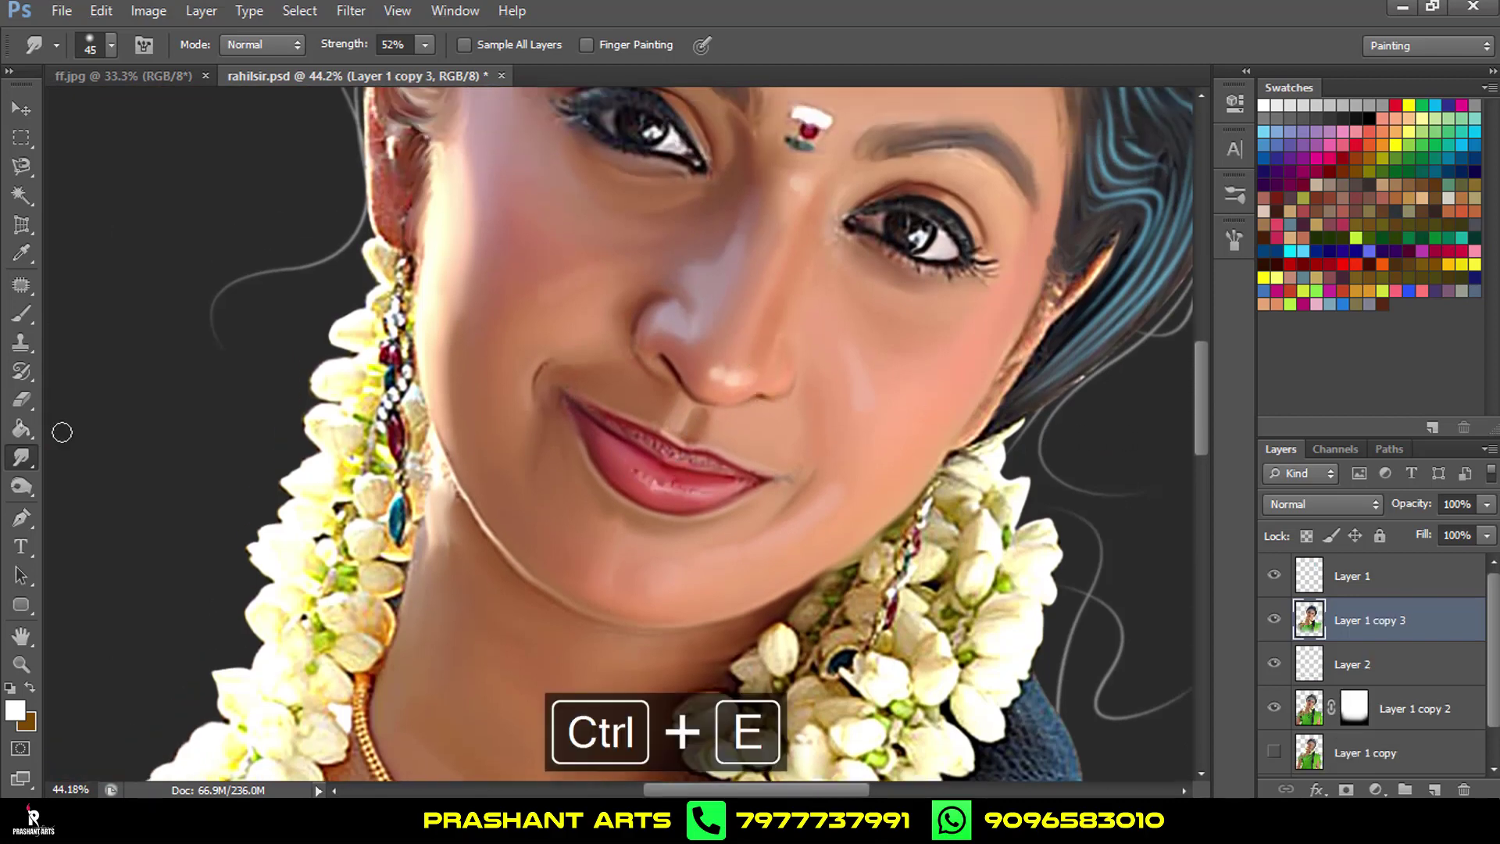
{"action": "key", "text": "p"}
{"action": "scroll", "coordinate": [556, 433], "scroll_direction": "up", "scroll_amount": 1}
Draw a curved path along the upper lip and add a new empty layer.
{"action": "scroll", "coordinate": [672, 391], "scroll_direction": "up", "scroll_amount": 1}
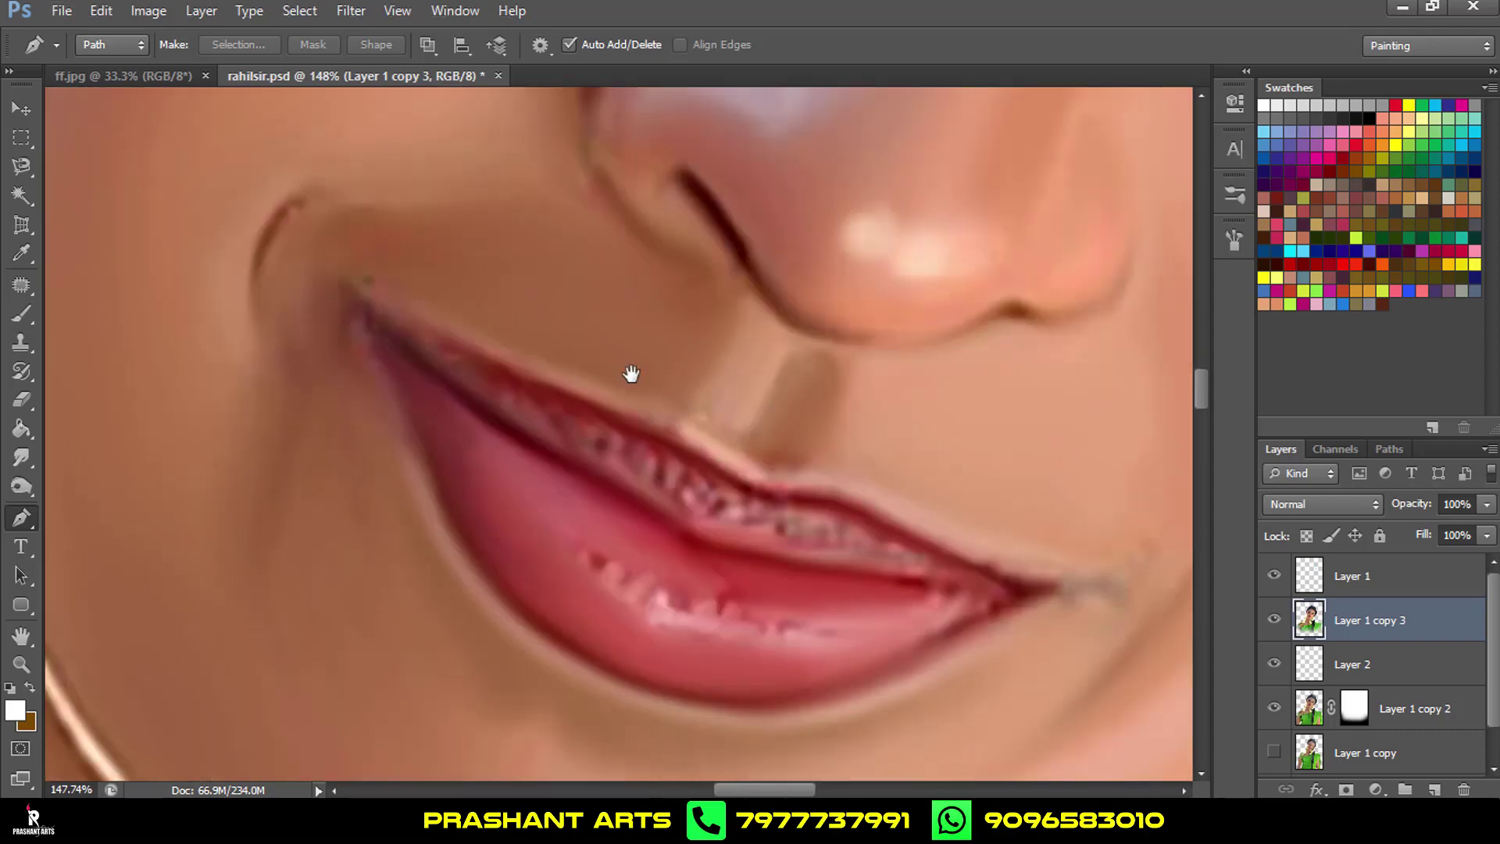
{"action": "scroll", "coordinate": [586, 363], "scroll_direction": "up", "scroll_amount": 1}
{"action": "scroll", "coordinate": [430, 328], "scroll_direction": "up", "scroll_amount": 1}
{"action": "left_click", "coordinate": [311, 286]}
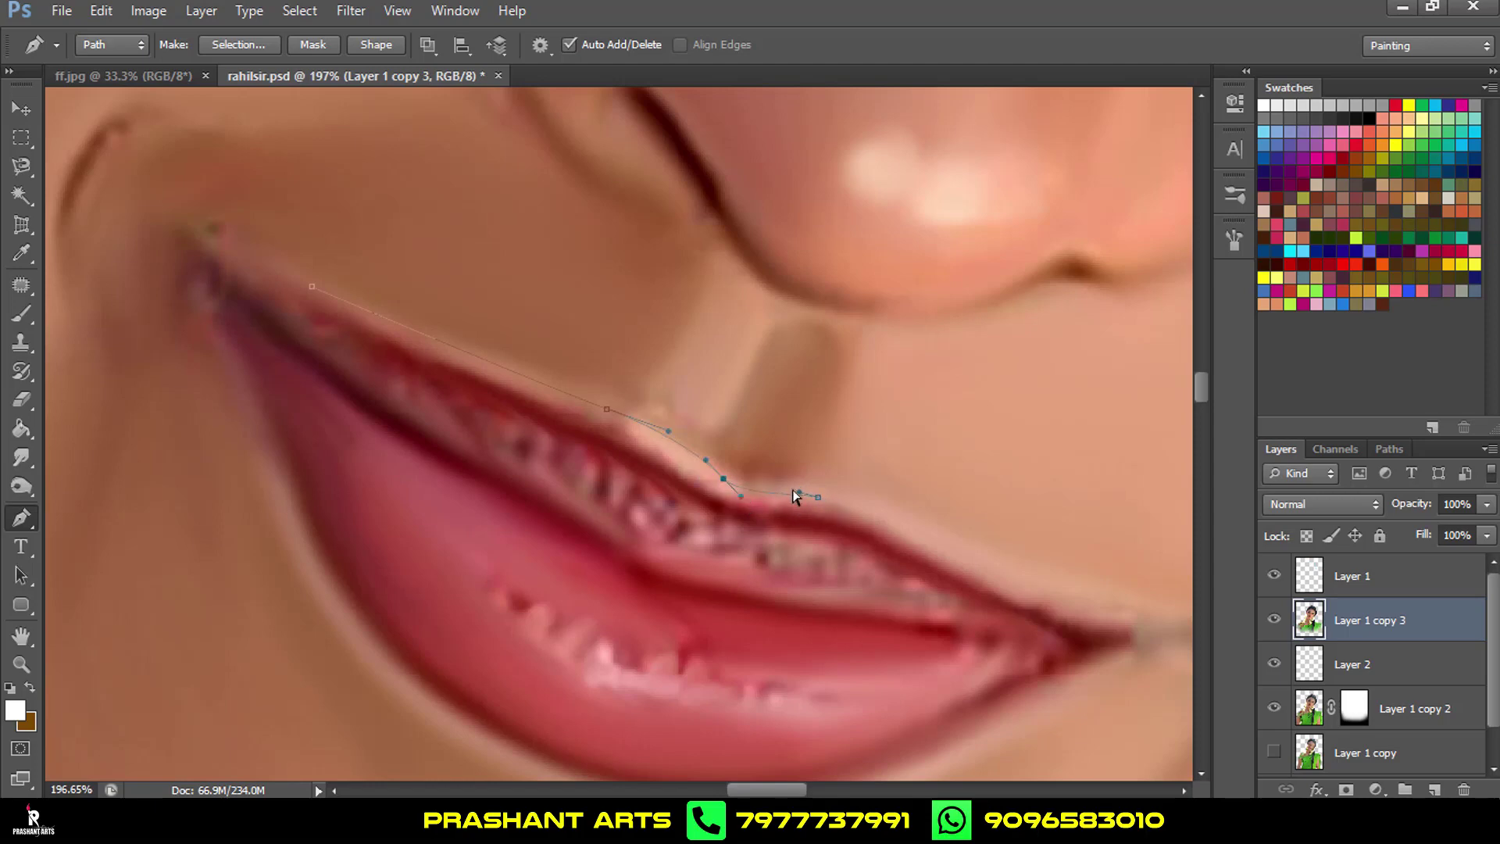
{"action": "left_click", "coordinate": [815, 489]}
{"action": "left_click_drag", "start_coordinate": [922, 513], "coordinate": [694, 374]}
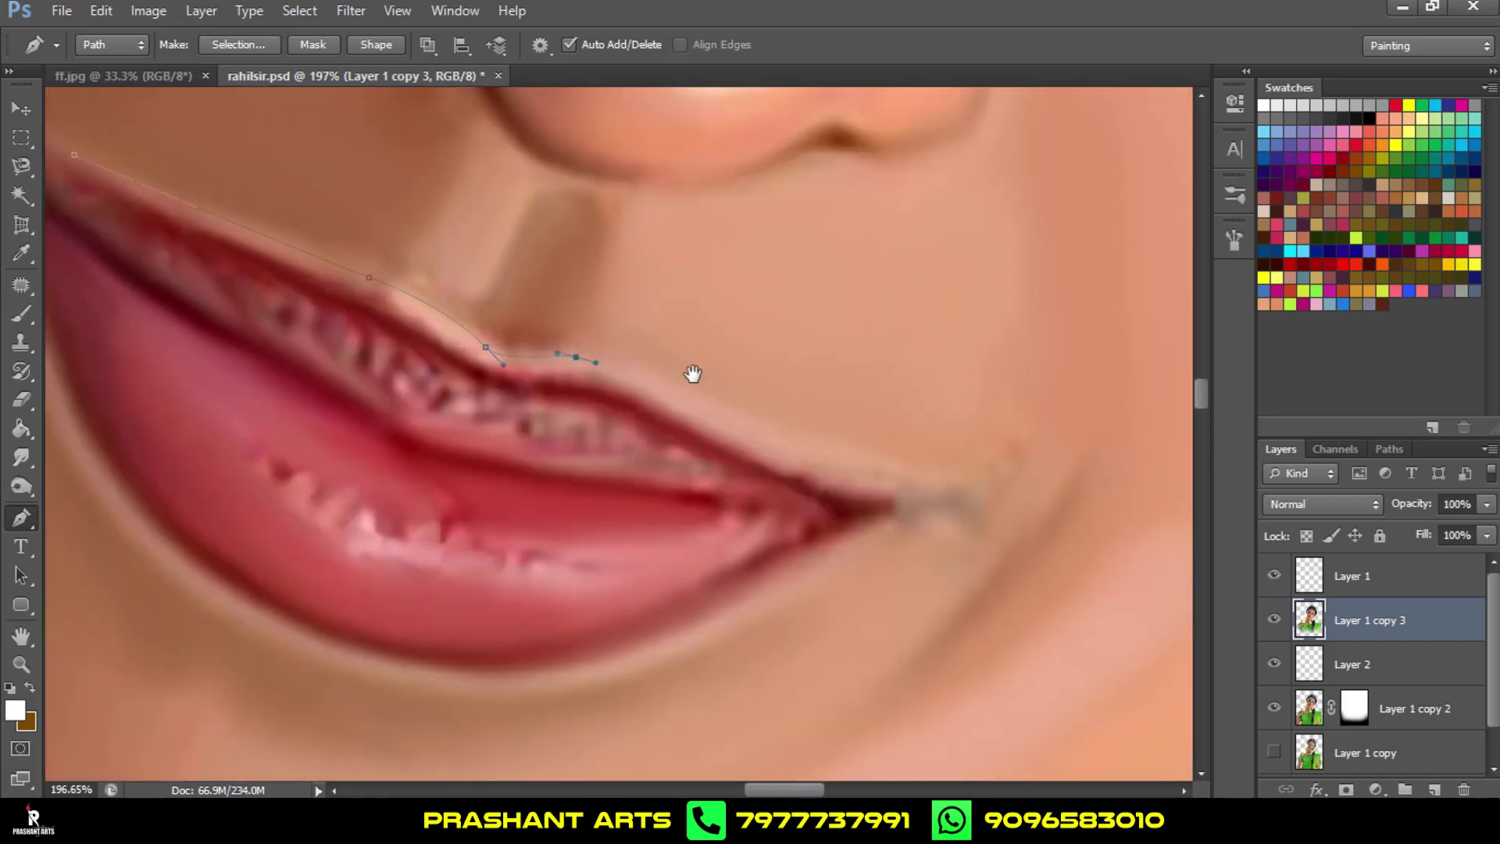
{"action": "left_click_drag", "start_coordinate": [851, 480], "coordinate": [881, 489]}
{"action": "scroll", "coordinate": [883, 494], "scroll_direction": "down", "scroll_amount": 5}
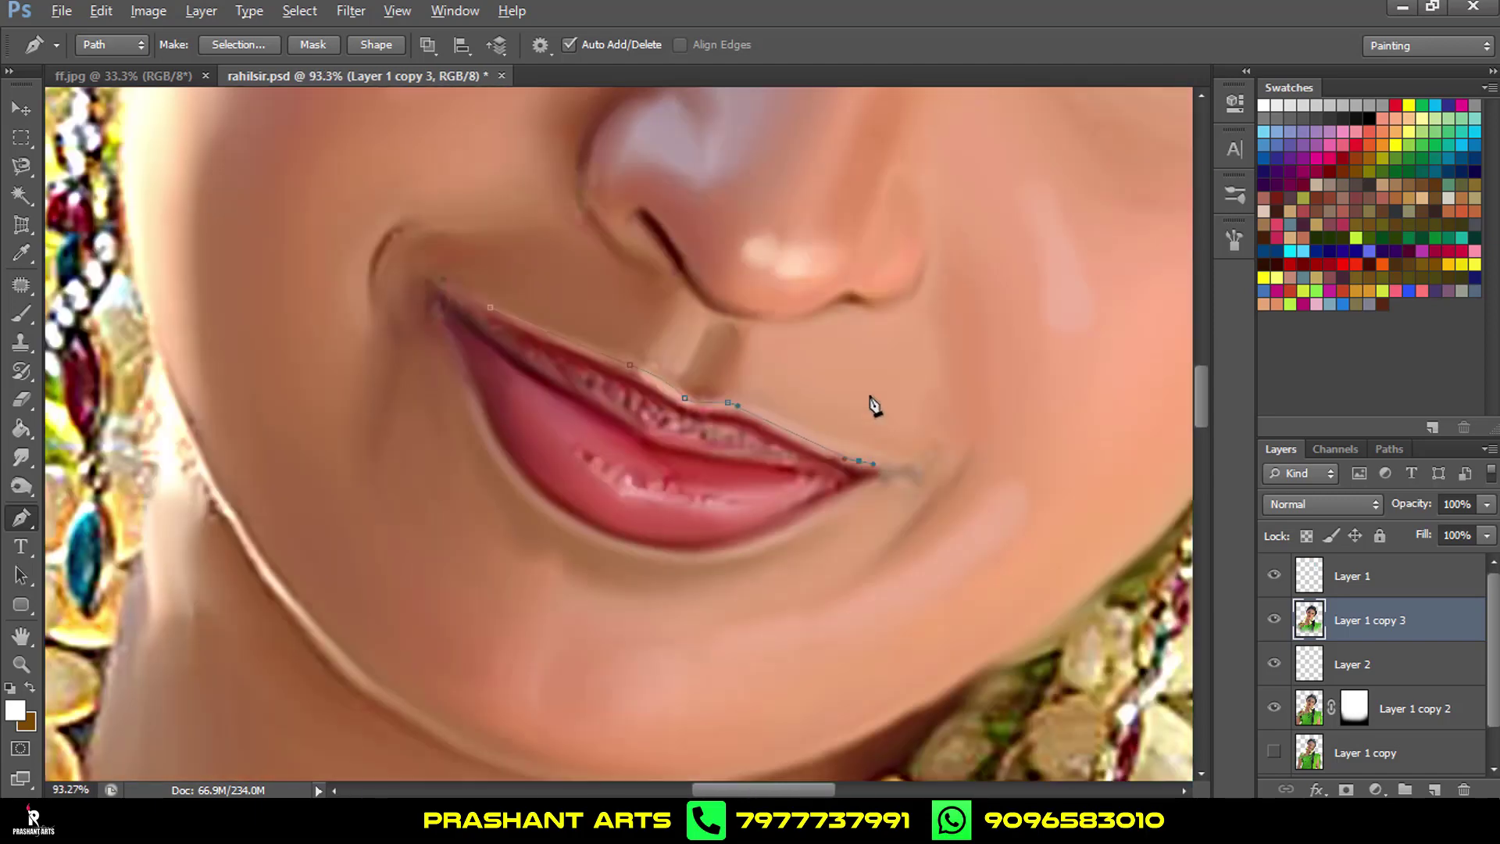
{"action": "right_click", "coordinate": [983, 491]}
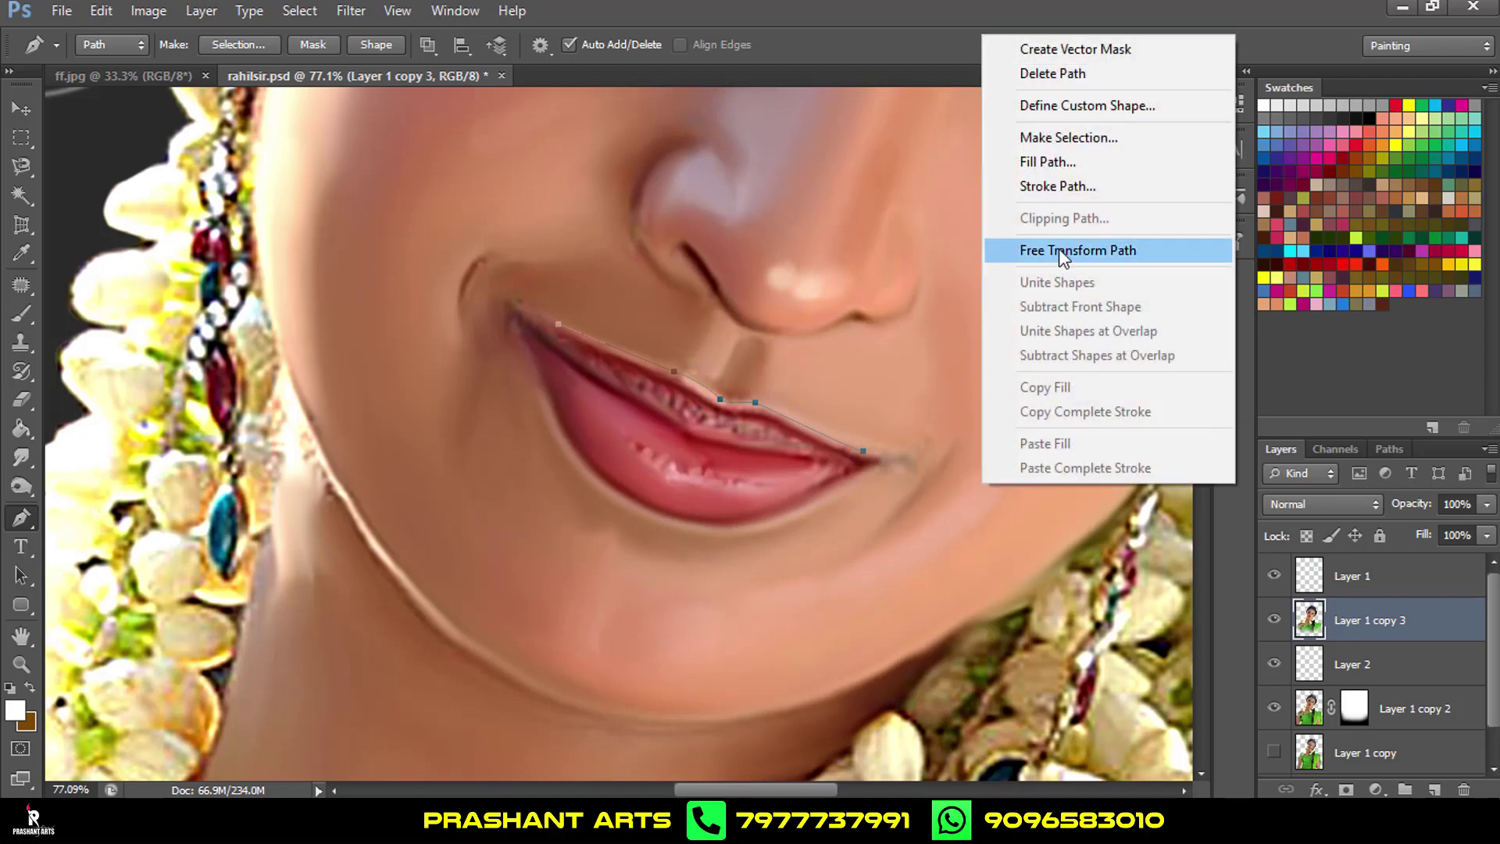
{"action": "left_click", "coordinate": [1438, 789]}
{"action": "left_click", "coordinate": [1434, 788]}
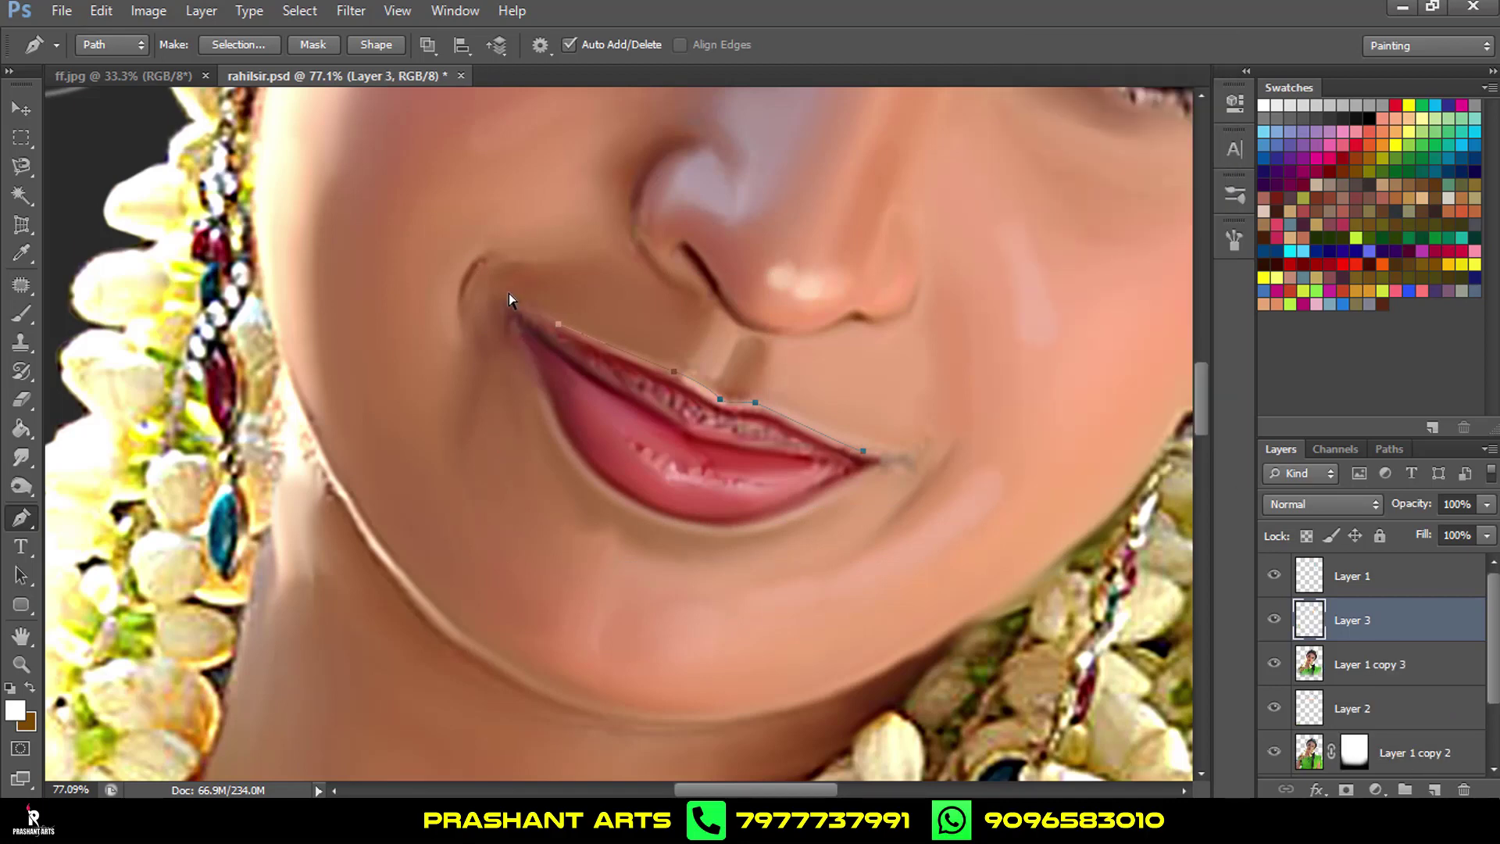
Stroke the upper-lip path in white, Gaussian-blur it, and fade it to 43% opacity.
{"action": "right_click", "coordinate": [955, 486]}
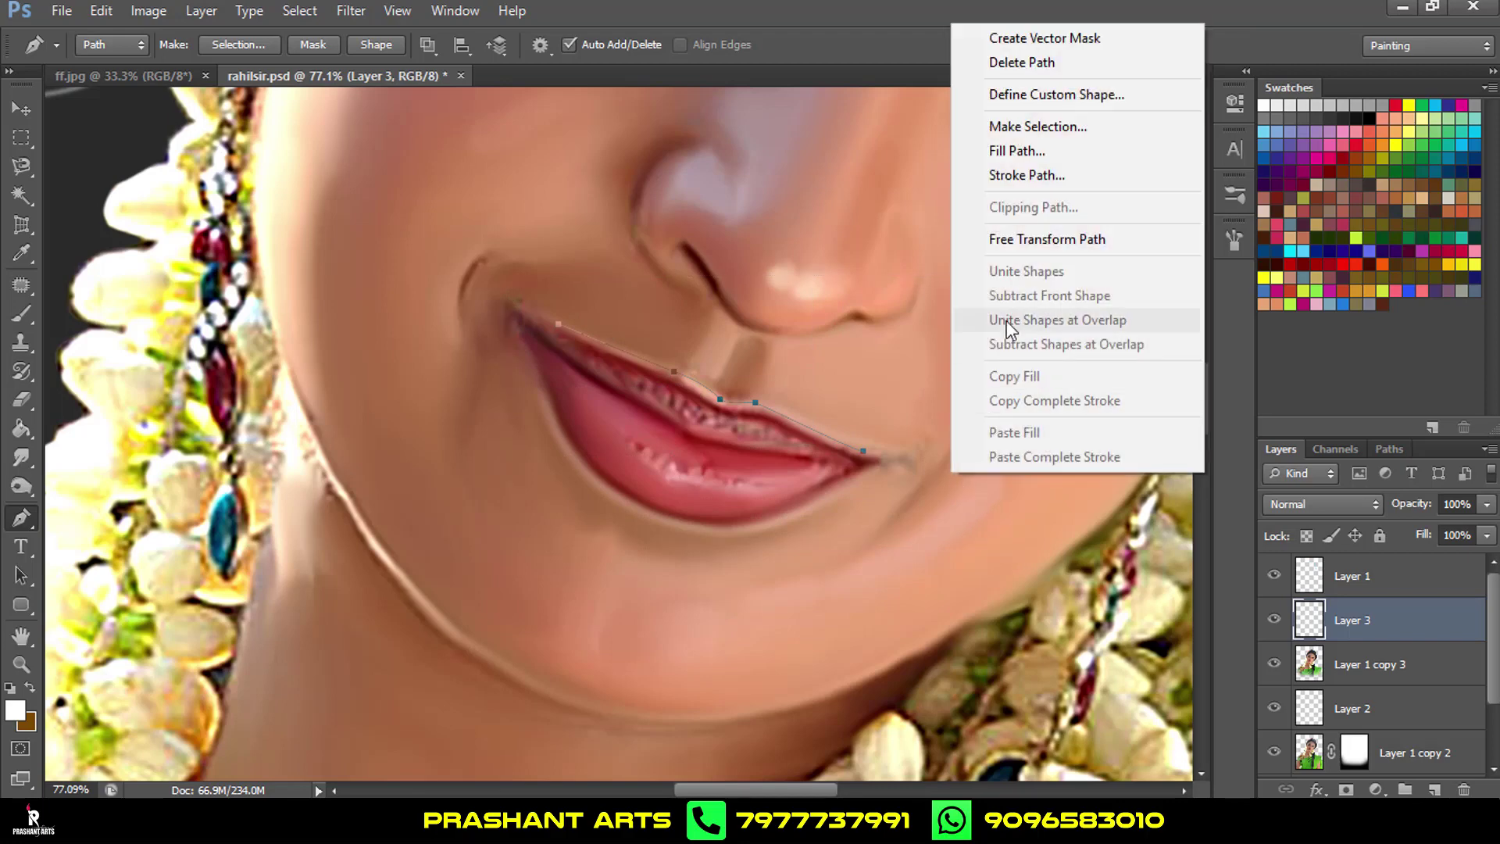
{"action": "left_click", "coordinate": [1016, 173]}
{"action": "left_click", "coordinate": [920, 279]}
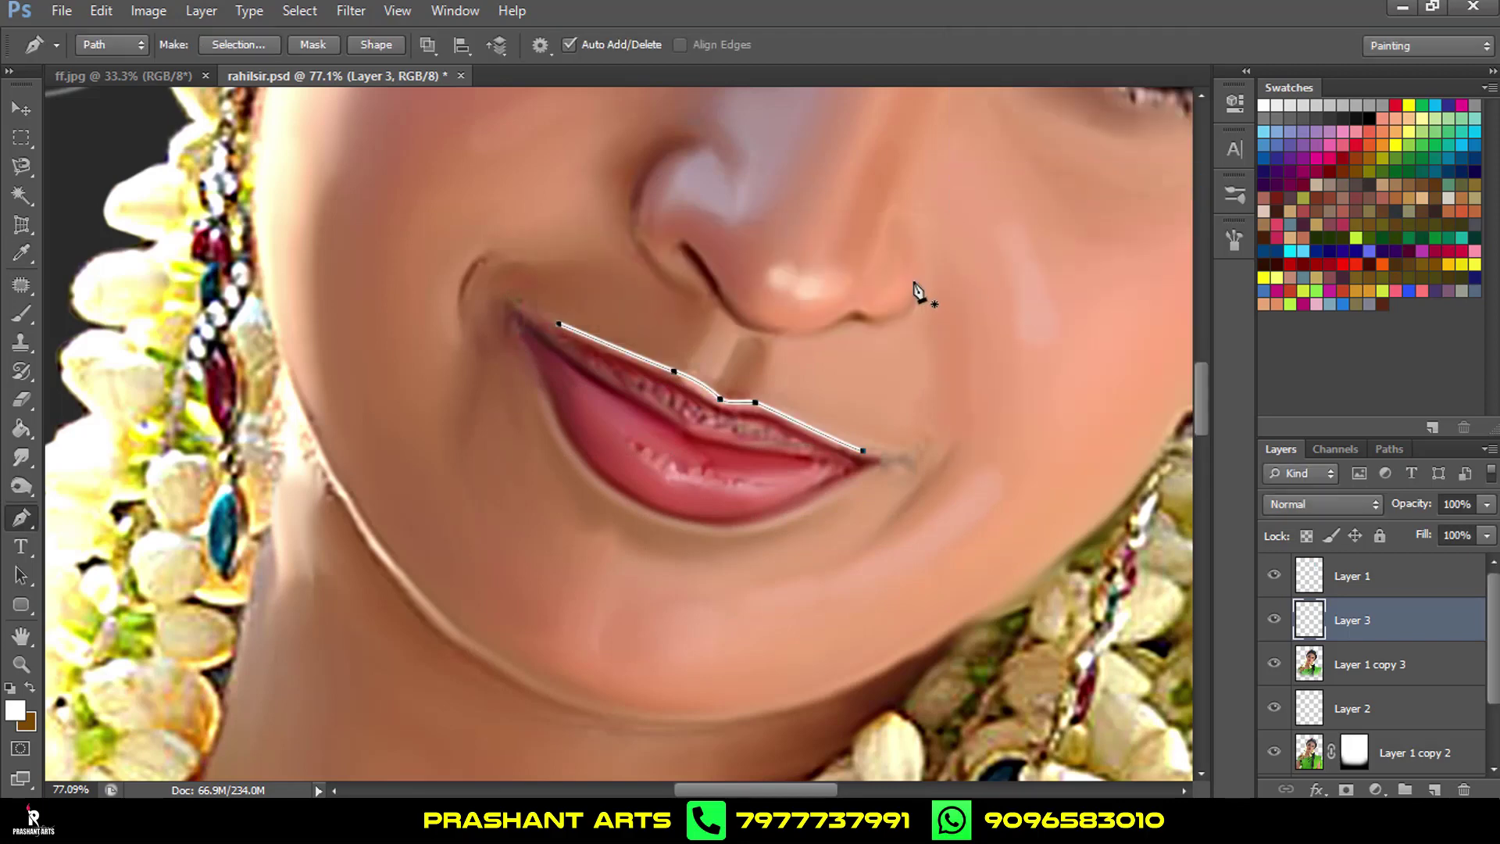
{"action": "left_click", "coordinate": [350, 11]}
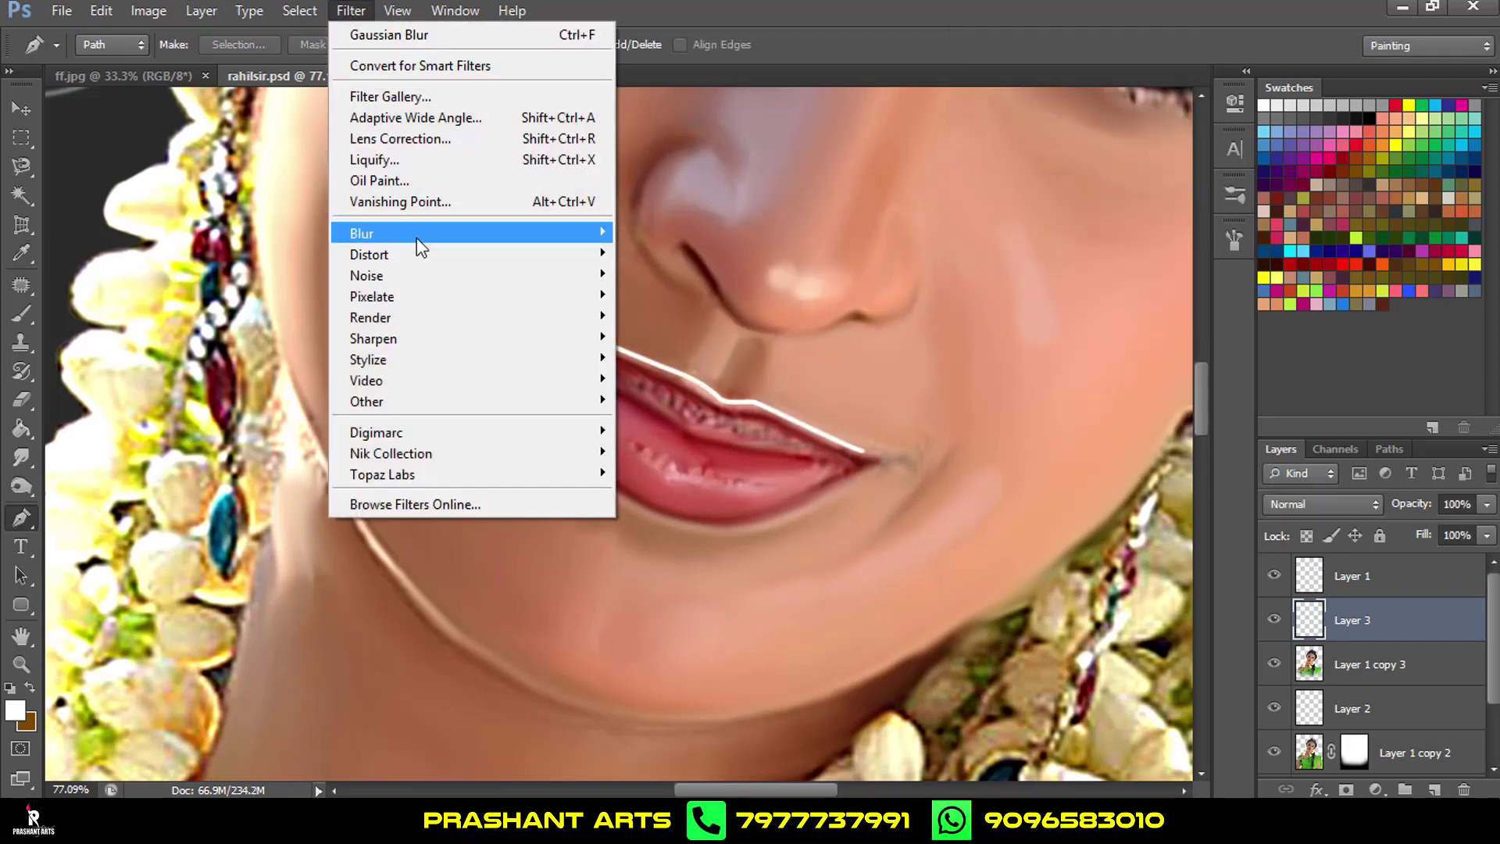
{"action": "mouse_move", "coordinate": [361, 233]}
{"action": "left_click", "coordinate": [681, 382]}
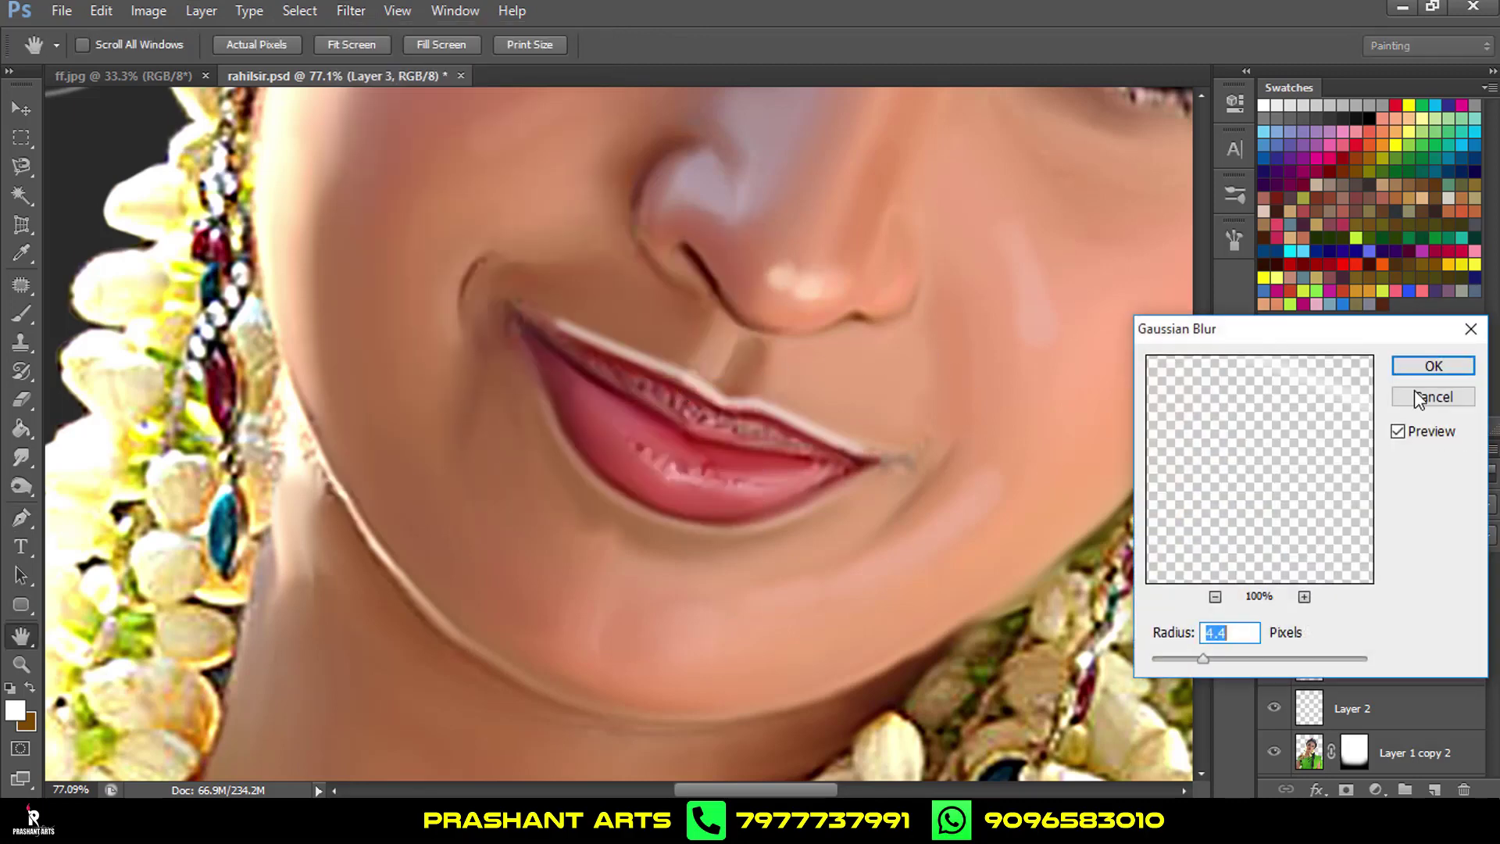
{"action": "left_click", "coordinate": [1426, 371]}
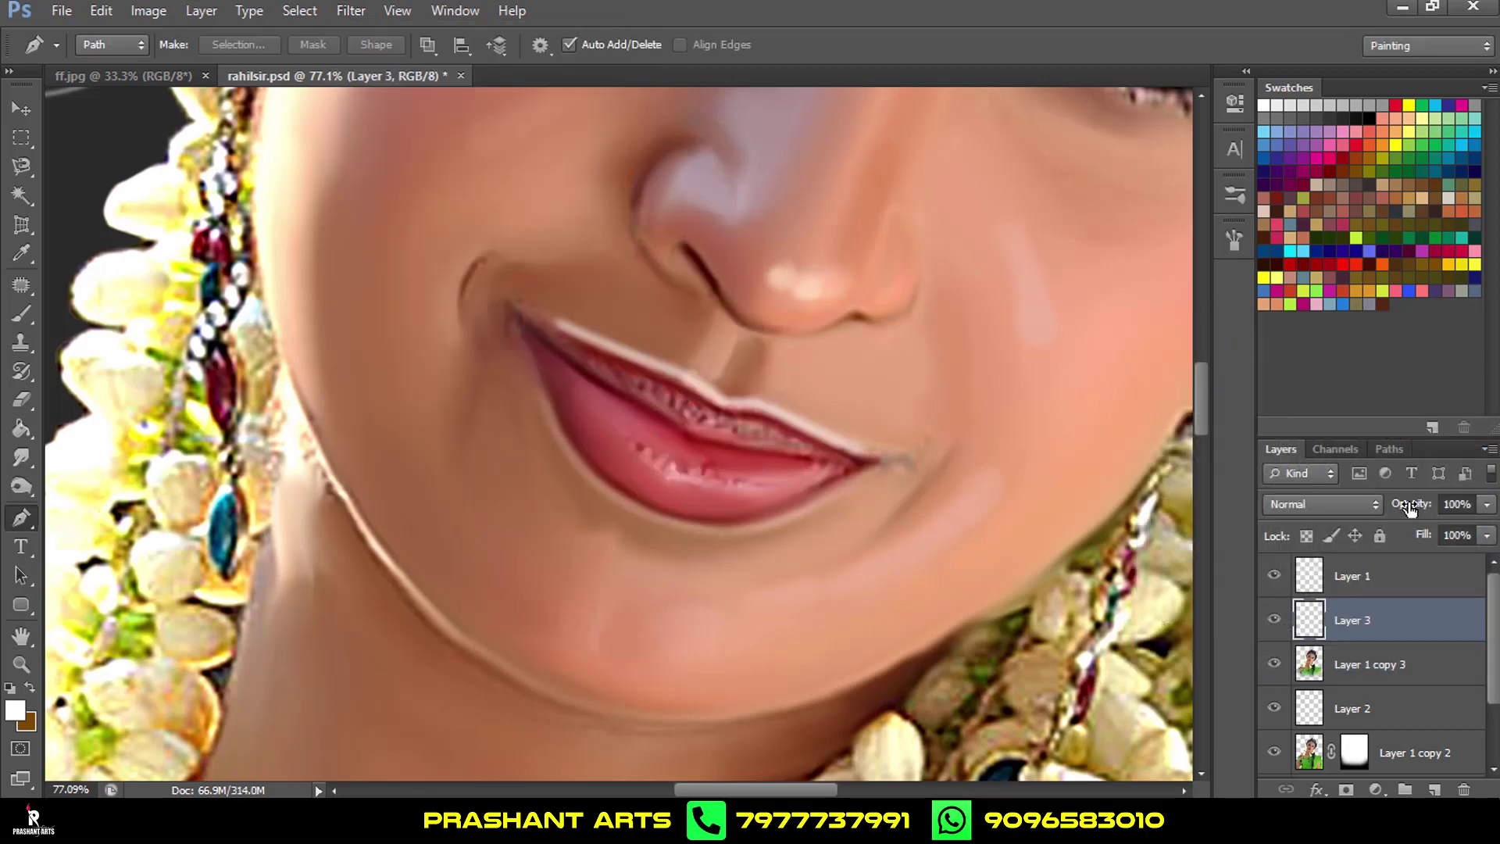
{"action": "left_click_drag", "start_coordinate": [1411, 508], "coordinate": [1348, 507]}
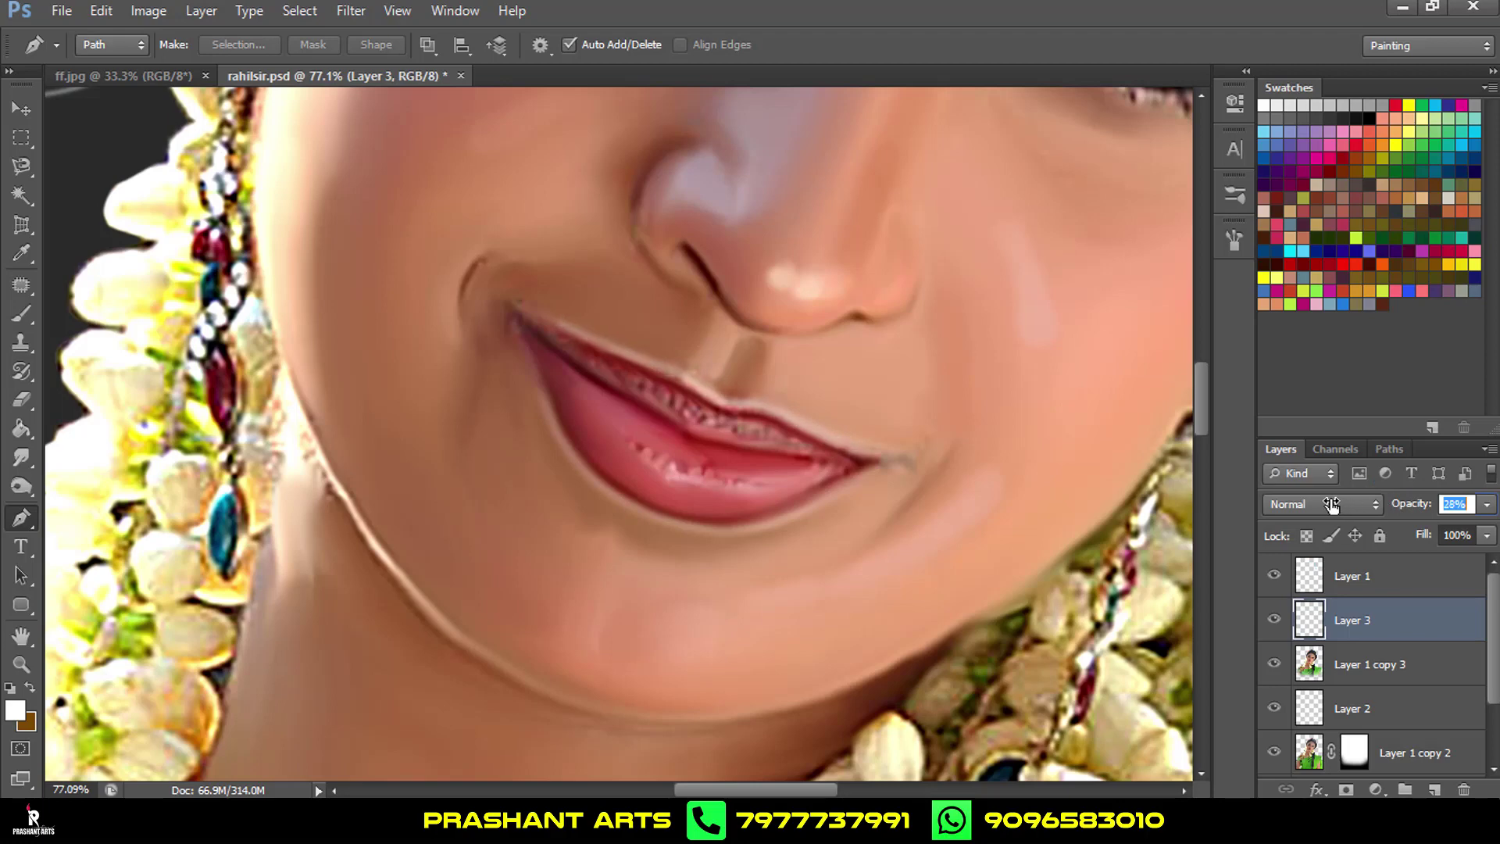
{"action": "key", "text": "Return"}
Smudge the lip line, lower Layer 3's opacity further, then delete Layer 3.
{"action": "left_click", "coordinate": [21, 458]}
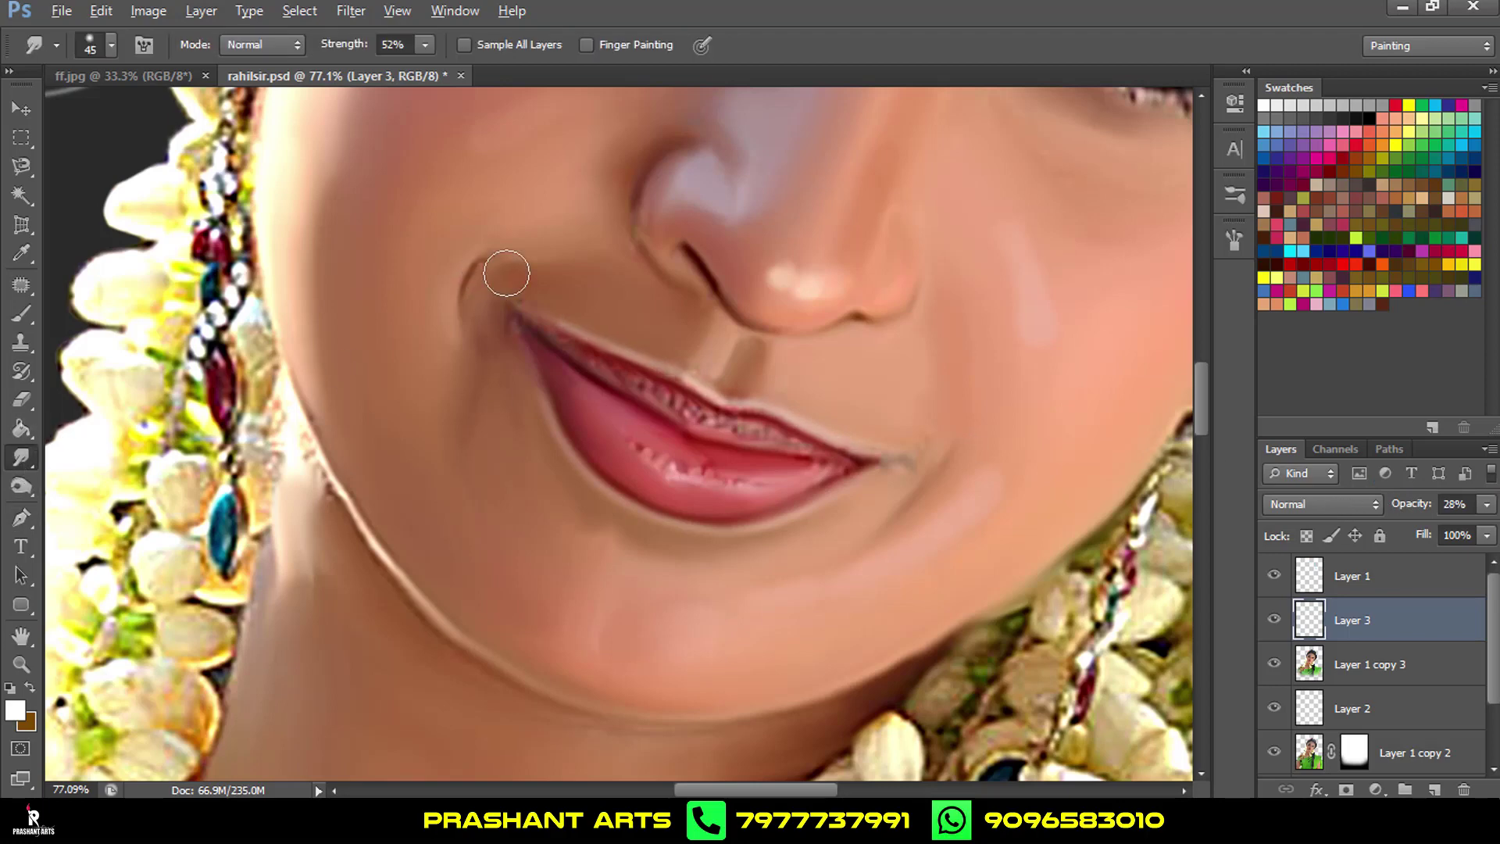
{"action": "scroll", "coordinate": [502, 262], "scroll_direction": "up", "scroll_amount": 3}
{"action": "scroll", "coordinate": [665, 341], "scroll_direction": "down", "scroll_amount": 4}
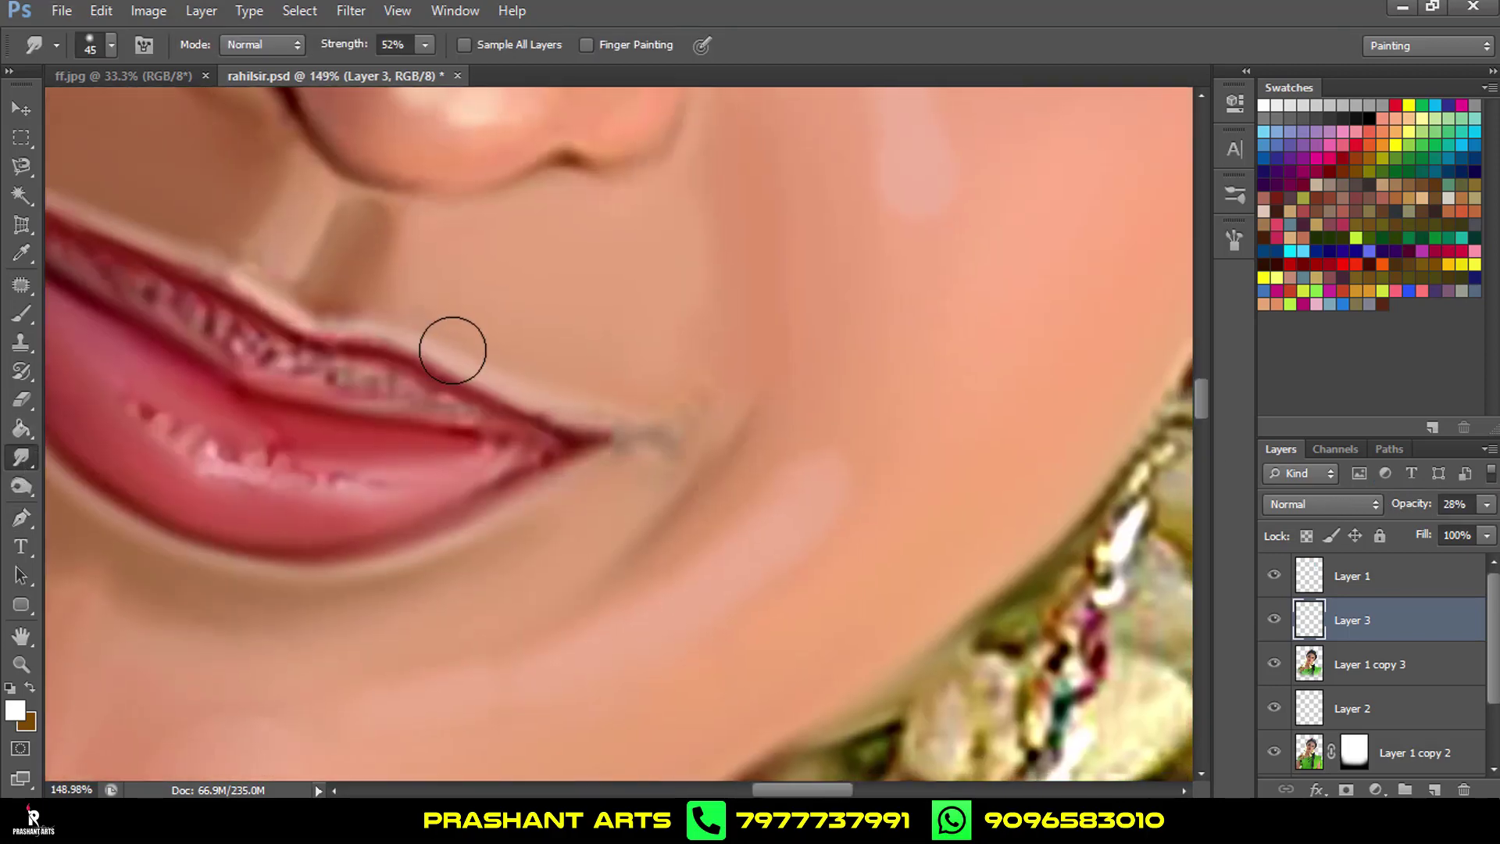
{"action": "scroll", "coordinate": [504, 316], "scroll_direction": "down", "scroll_amount": 3}
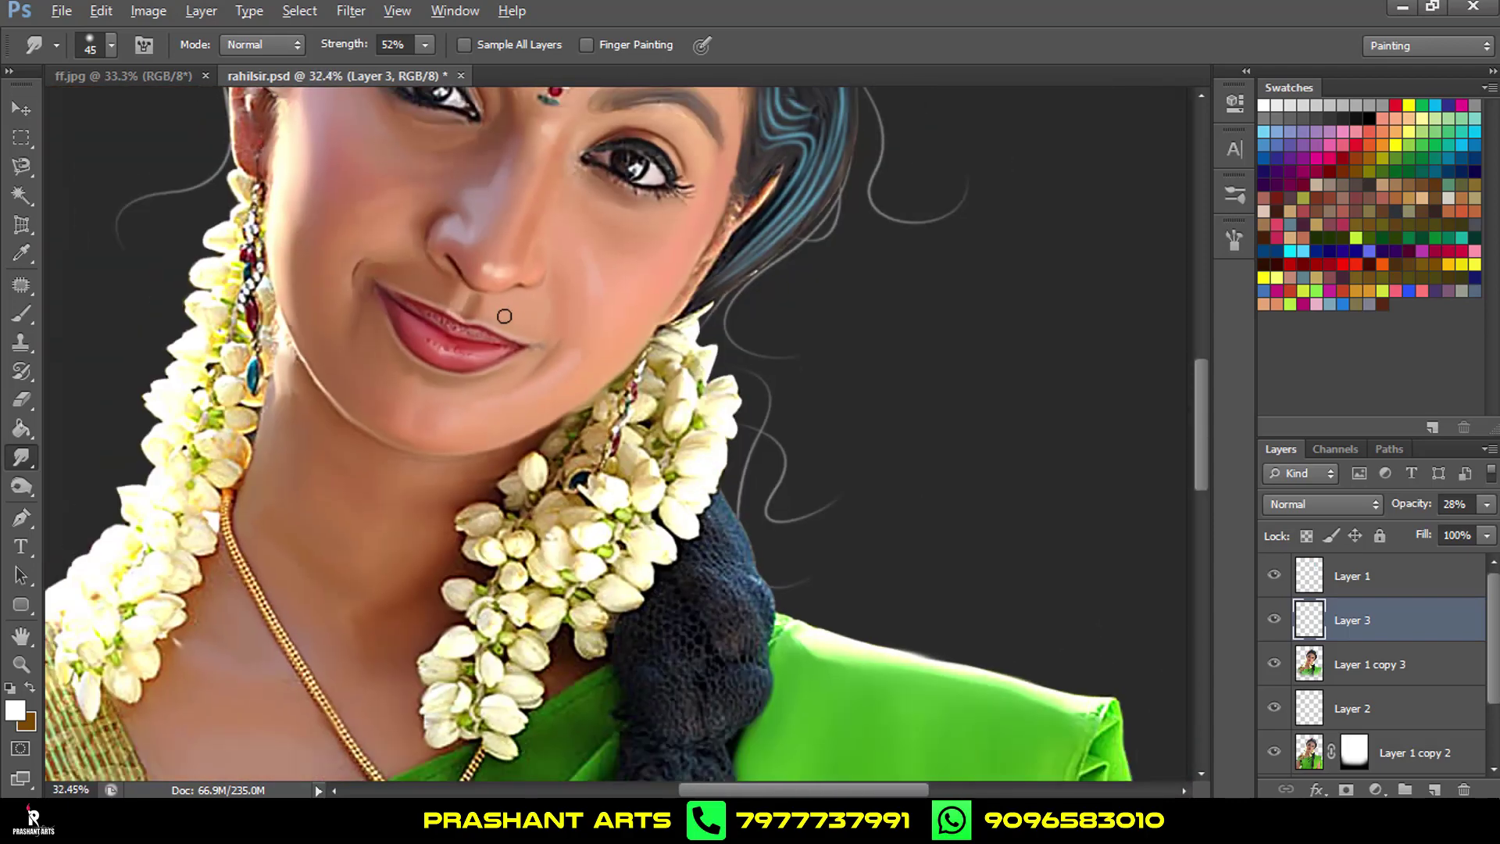
{"action": "left_click_drag", "start_coordinate": [563, 325], "coordinate": [696, 432]}
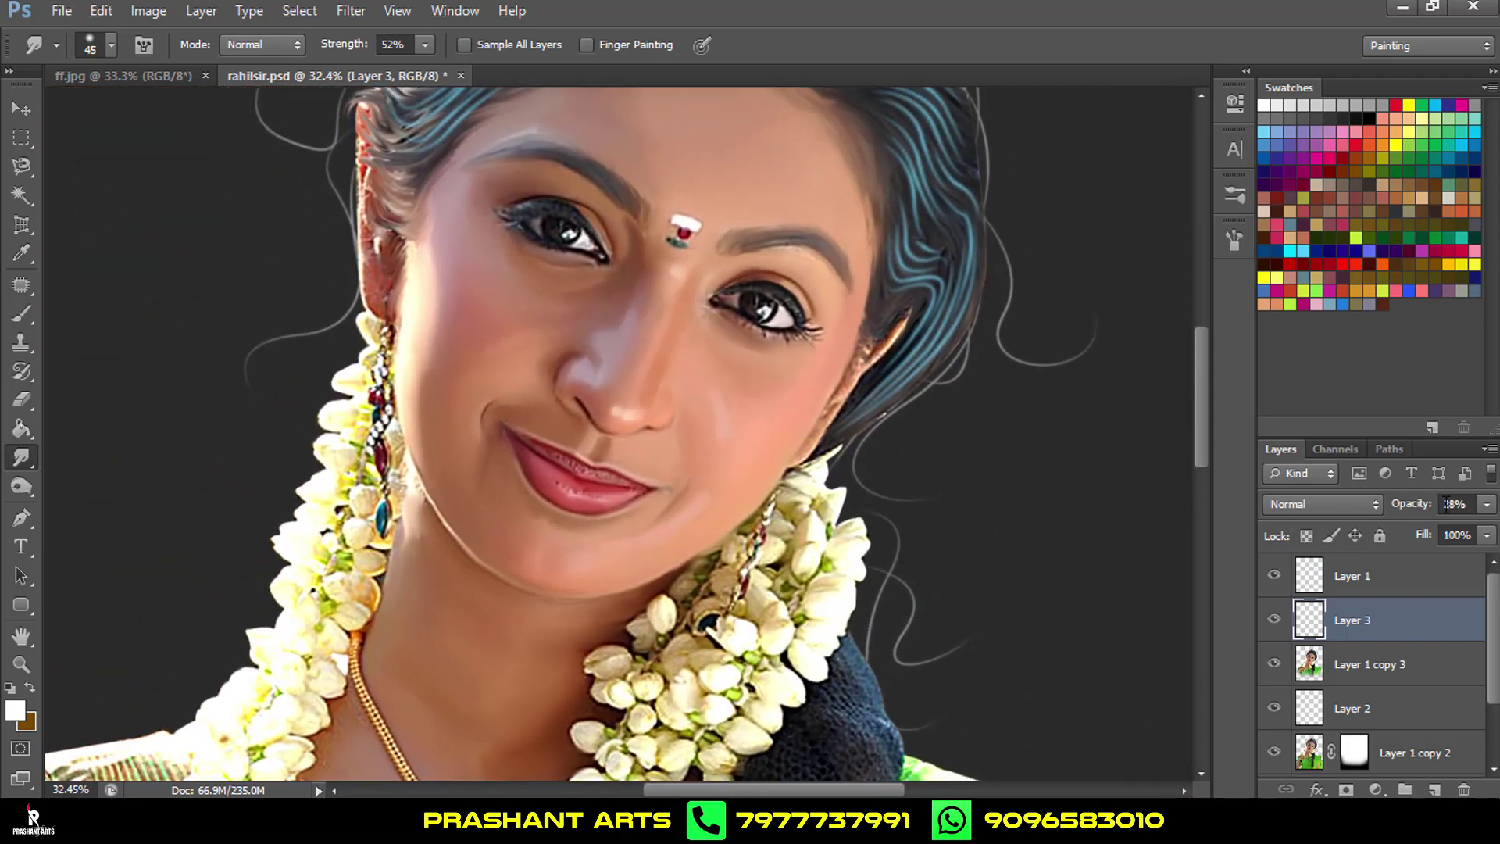
{"action": "left_click_drag", "start_coordinate": [1420, 508], "coordinate": [1399, 509]}
{"action": "key", "text": "Delete"}
{"action": "scroll", "coordinate": [725, 366], "scroll_direction": "down", "scroll_amount": 3}
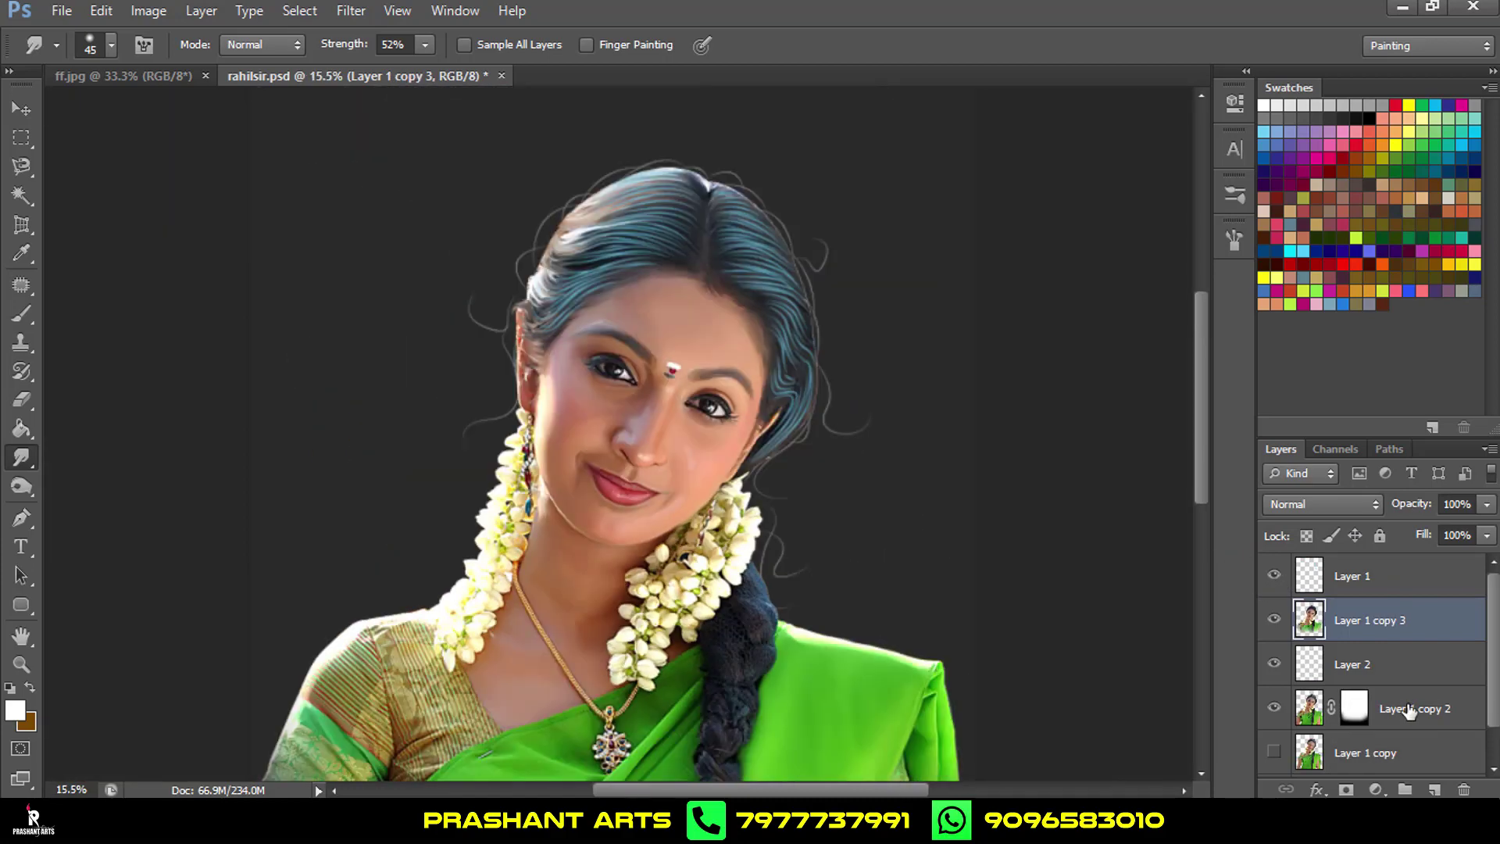
On a new layer within the figure selection, paint yellow-green over the crown with a soft 700 px brush.
{"action": "left_click", "coordinate": [1436, 790]}
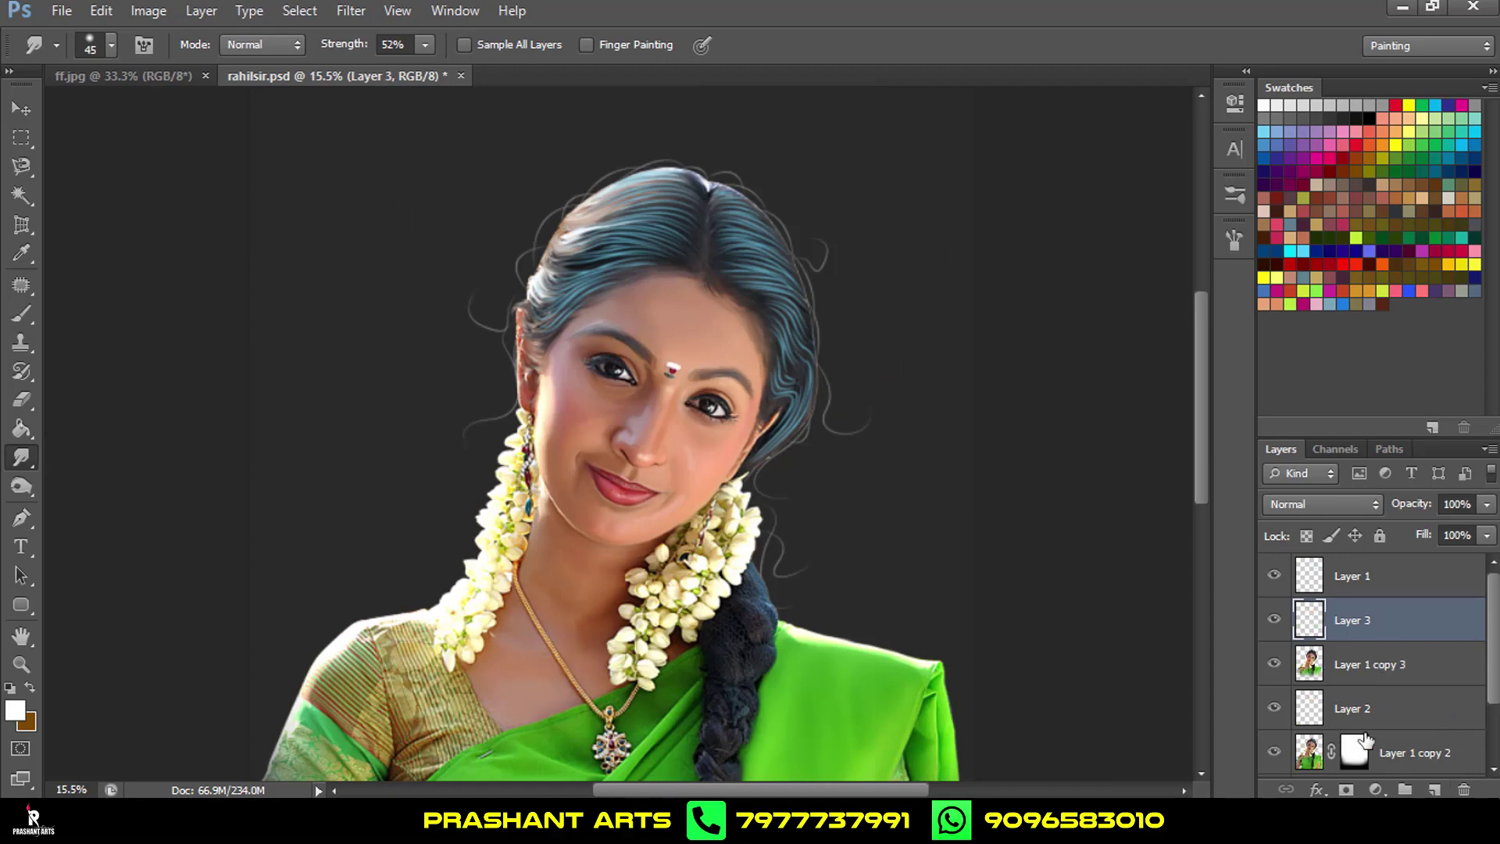
{"action": "left_click", "coordinate": [1310, 672], "text": "ctrl"}
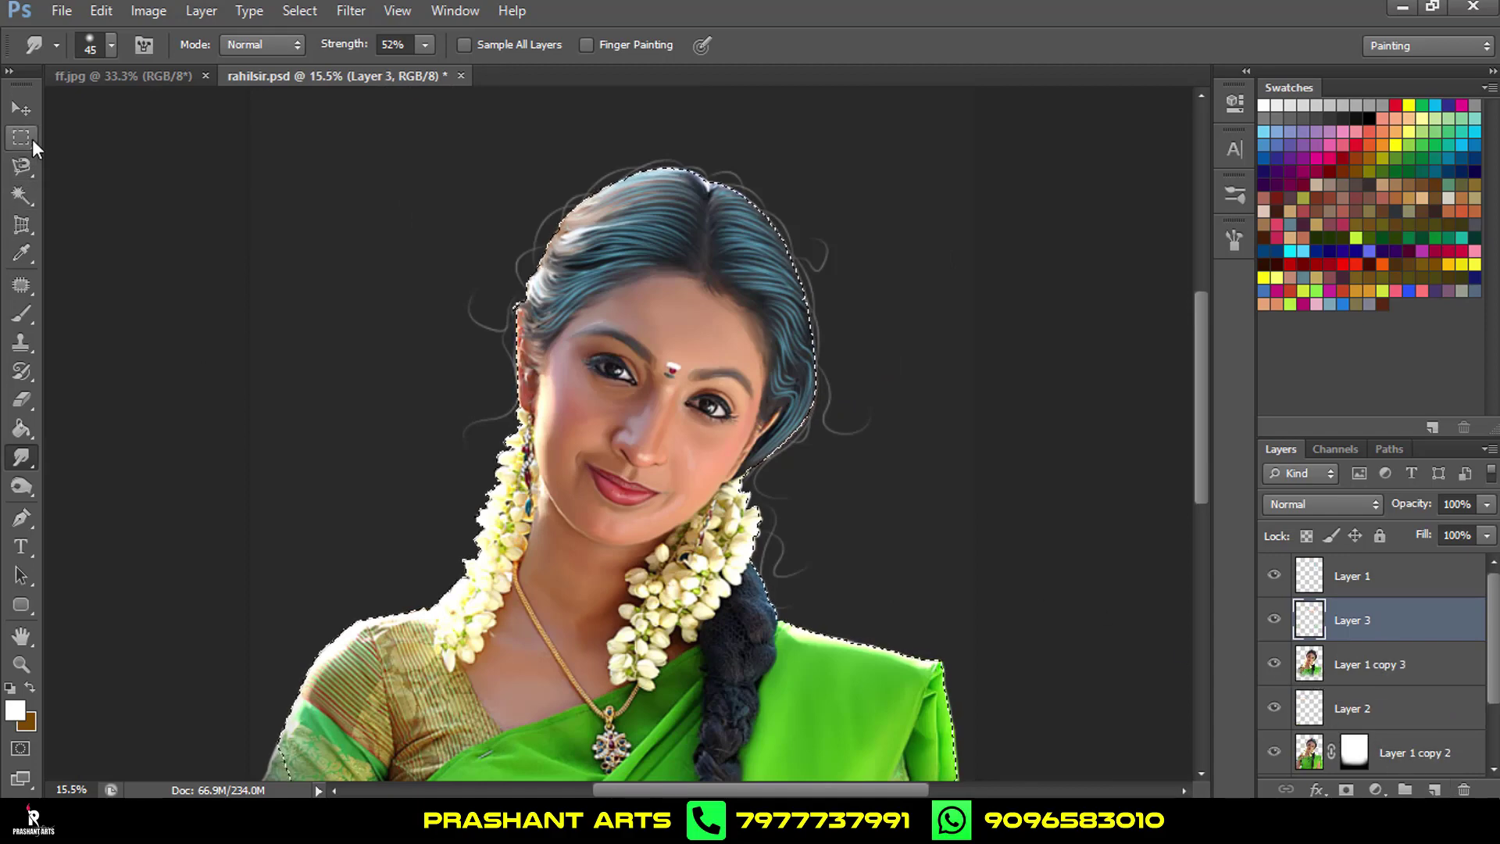
{"action": "left_click", "coordinate": [21, 313]}
{"action": "left_click", "coordinate": [84, 49]}
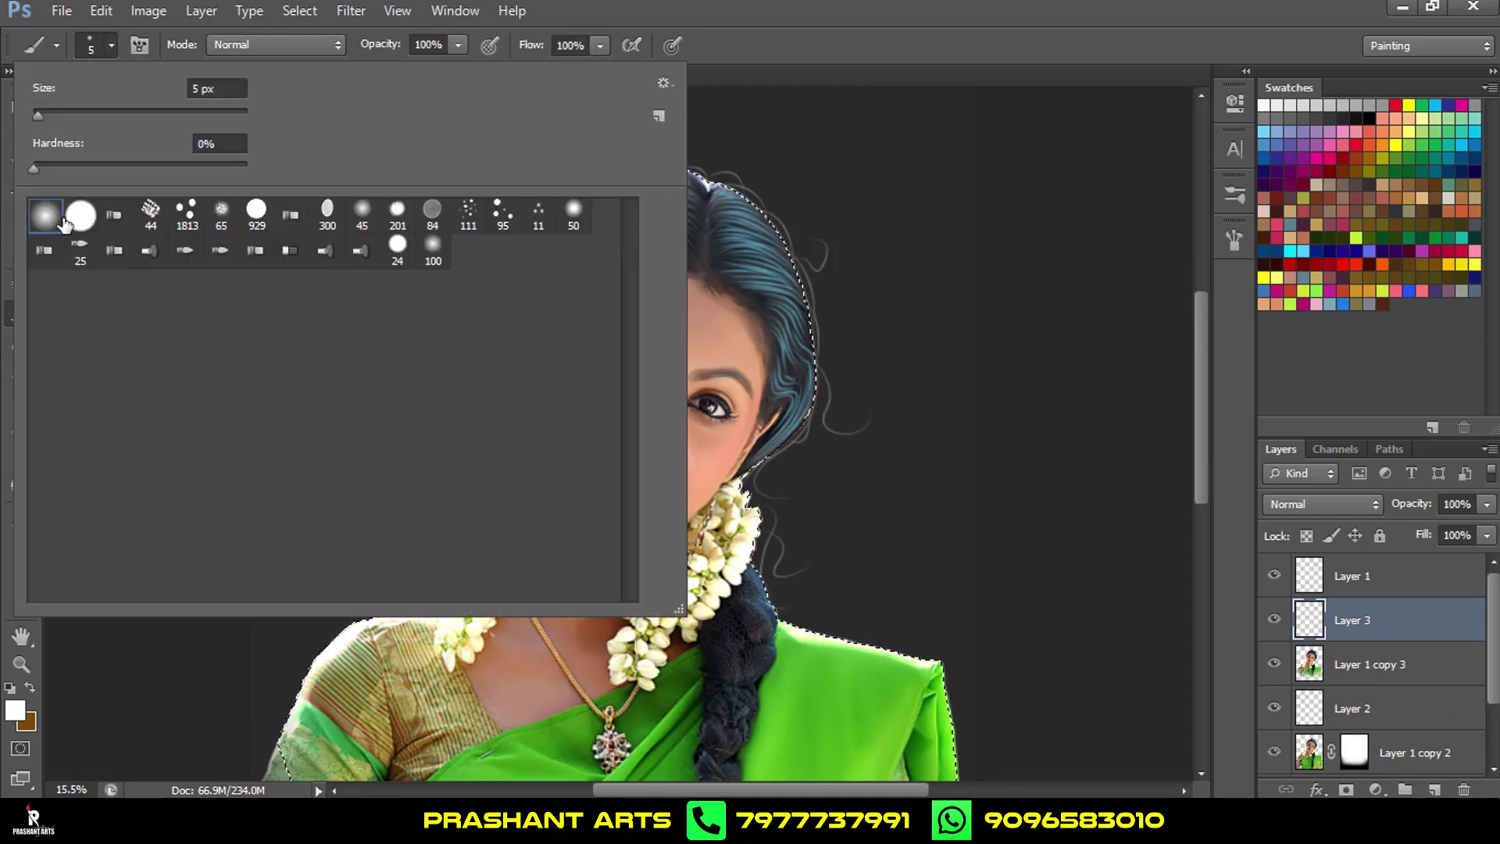
{"action": "left_click", "coordinate": [709, 156]}
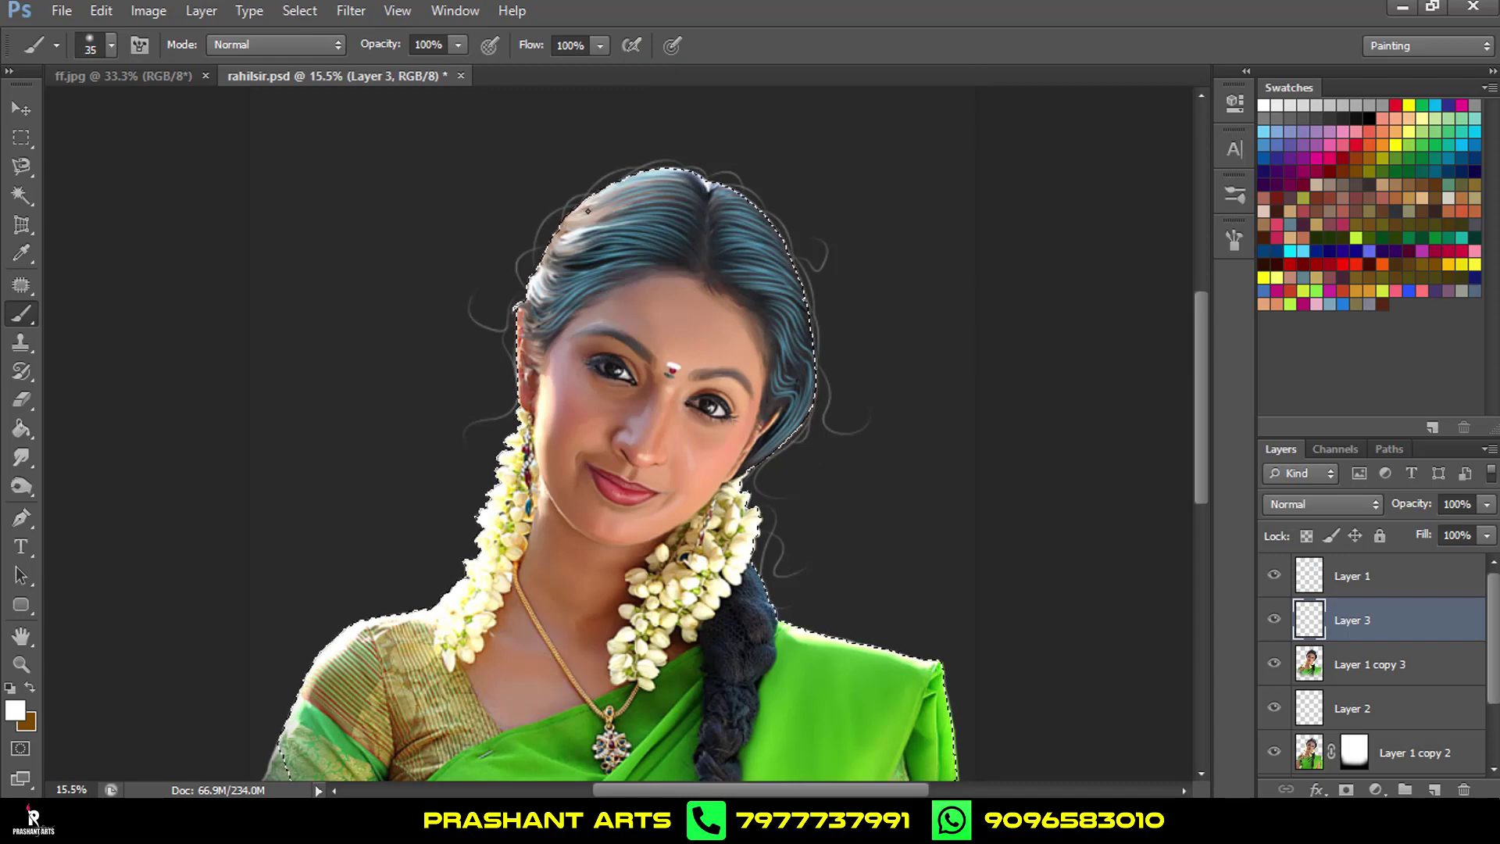
{"action": "key", "text": "bracketright"}
{"action": "key", "text": "bracketright"}
{"action": "key", "text": "bracketright"}
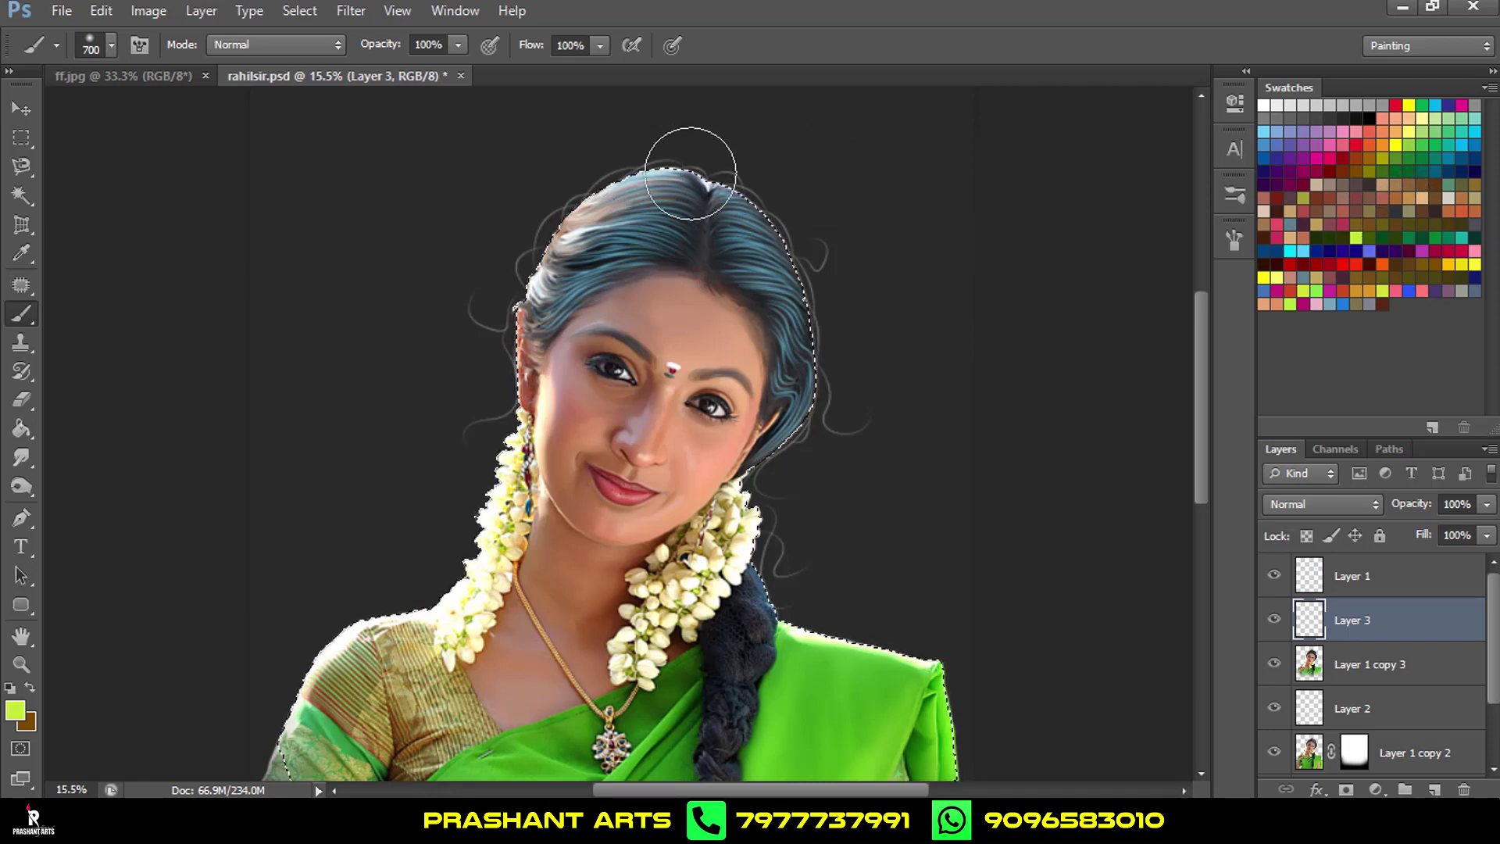
{"action": "mouse_move", "coordinate": [671, 182]}
{"action": "left_mouse_down"}
{"action": "mouse_move", "coordinate": [501, 249]}
{"action": "mouse_move", "coordinate": [704, 164]}
{"action": "left_mouse_up"}
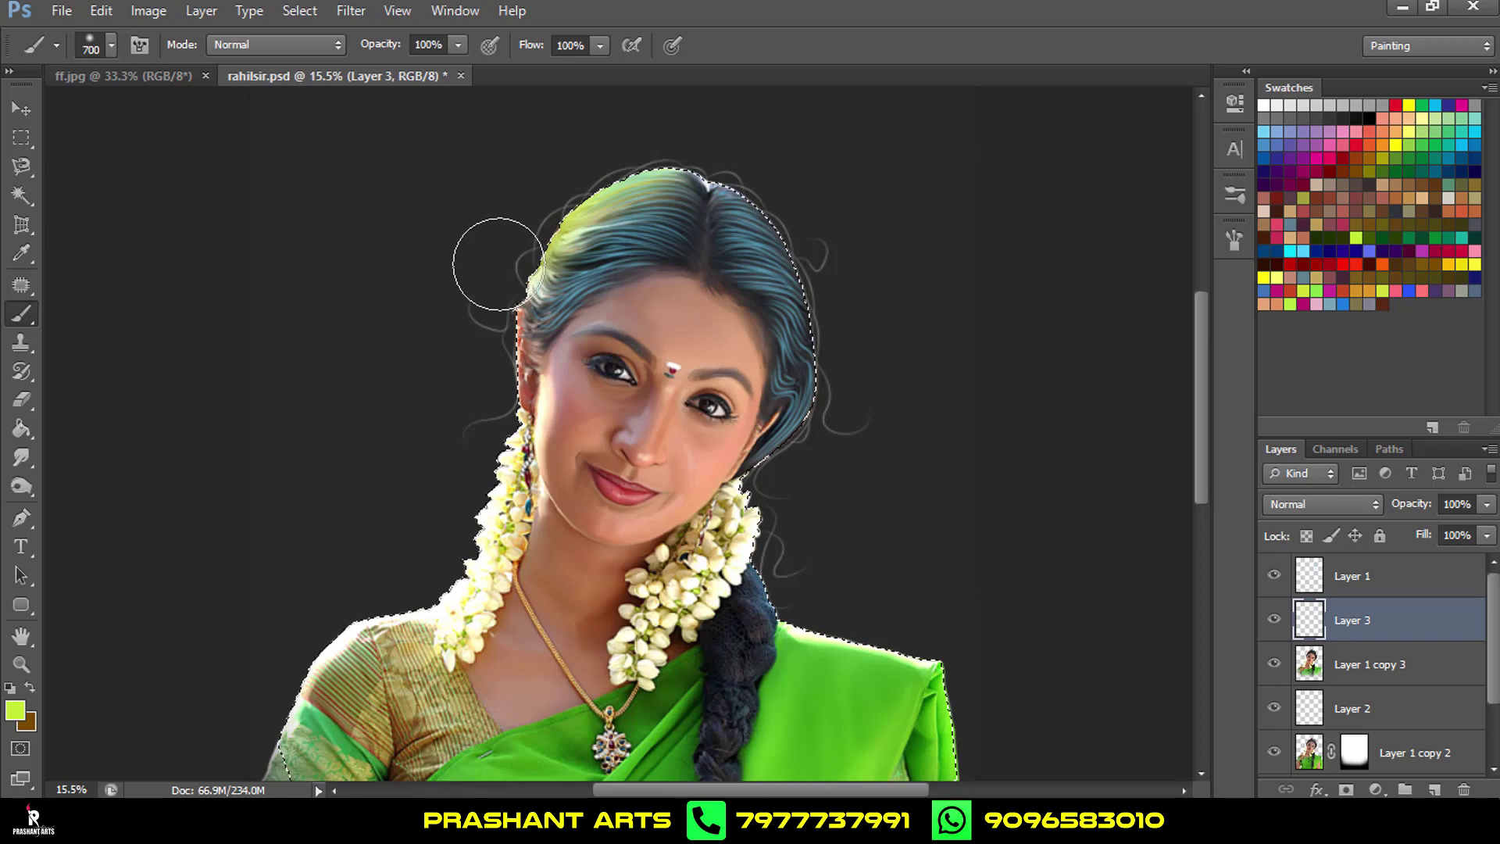
Set Layer 3 to Linear Light at 82% opacity and bring up Hue/Saturation on Layer 1.
{"action": "left_click", "coordinate": [1319, 502]}
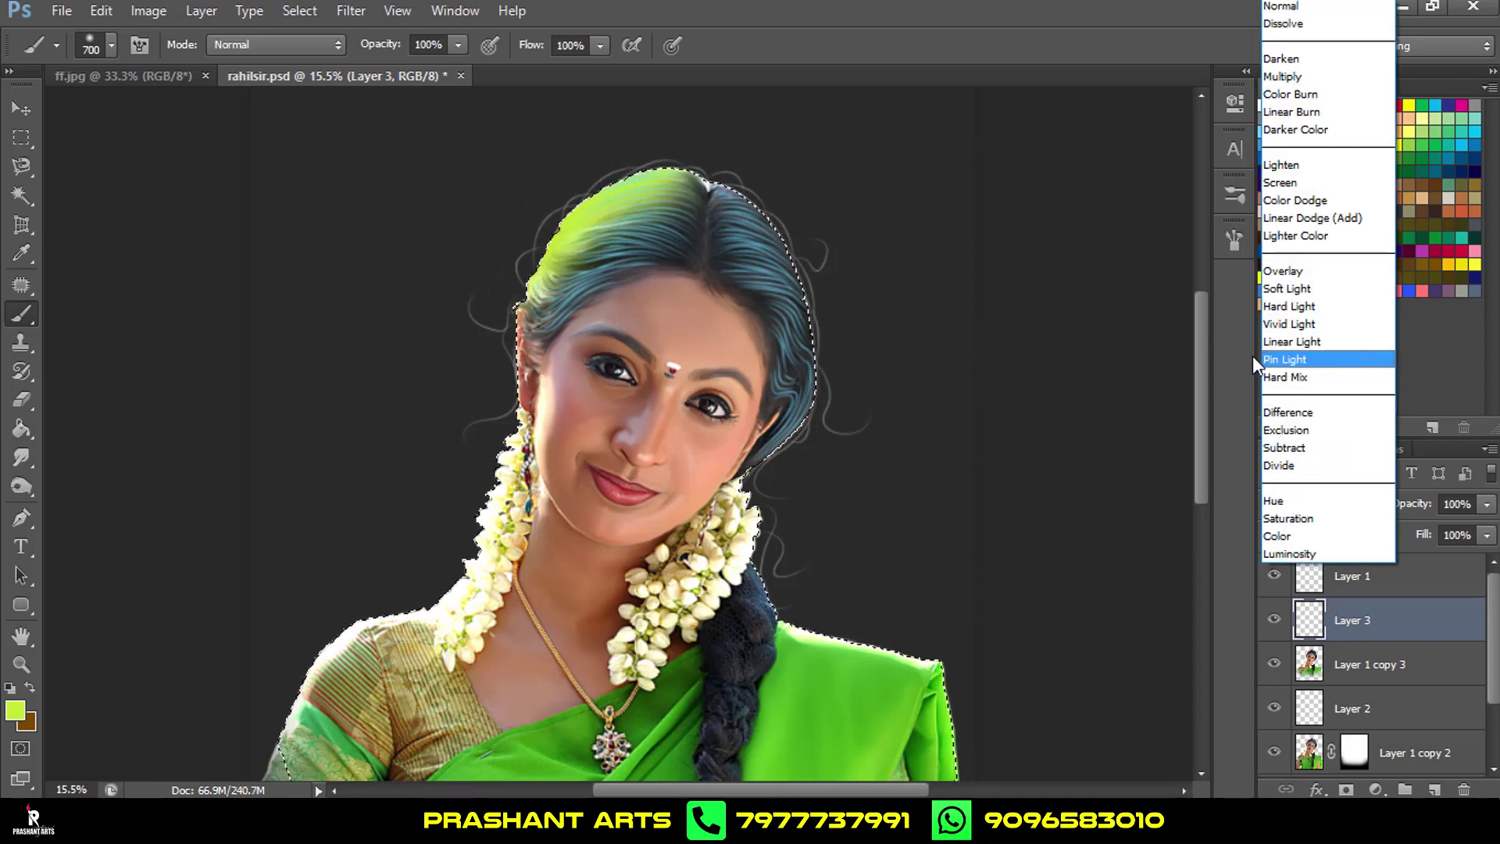
{"action": "left_click", "coordinate": [1293, 342]}
{"action": "left_click_drag", "start_coordinate": [1422, 510], "coordinate": [1391, 509]}
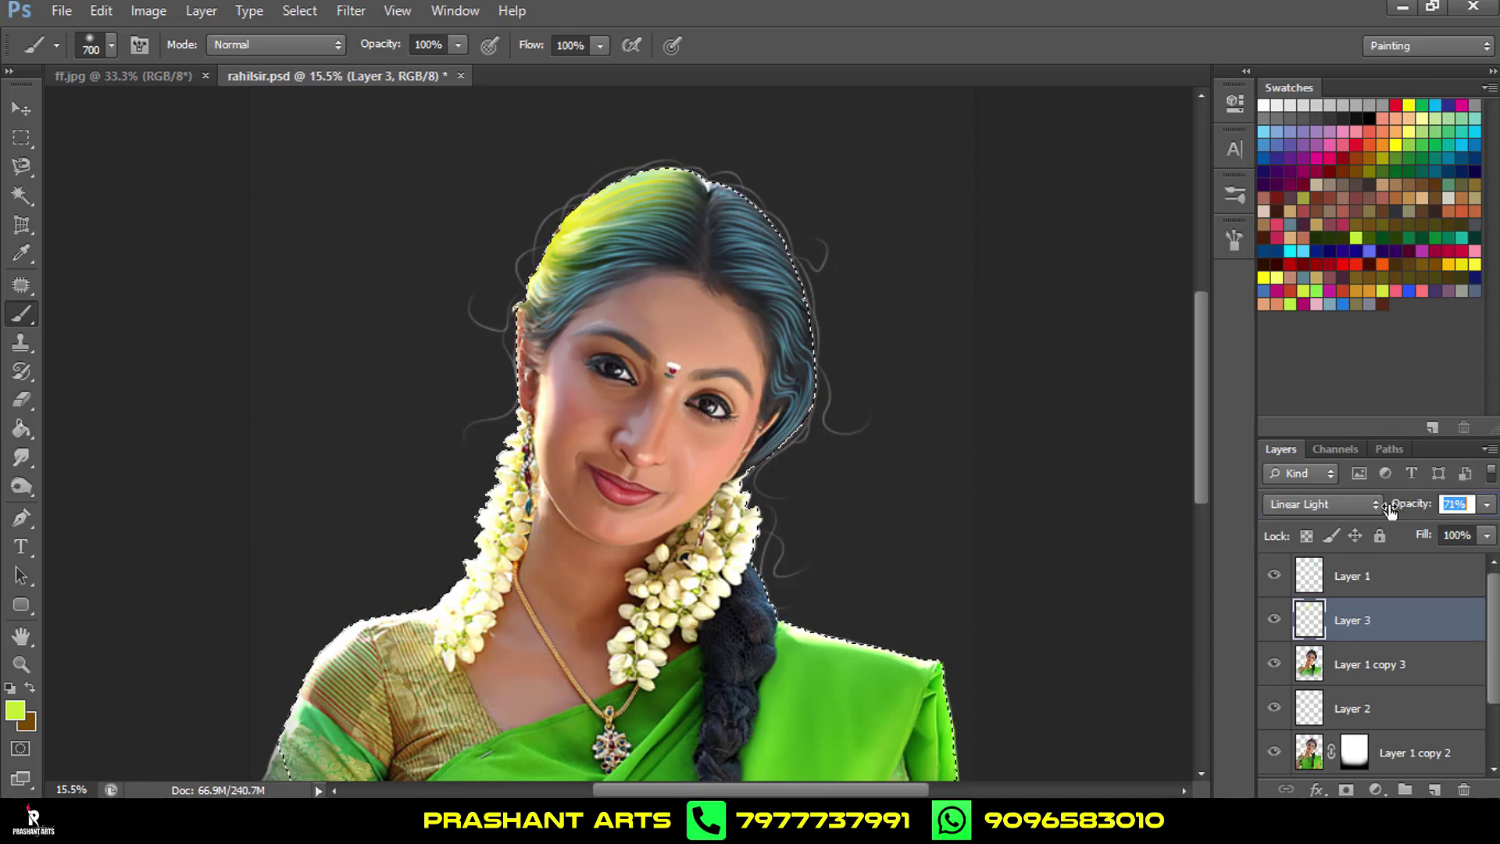
{"action": "left_click", "coordinate": [1392, 592]}
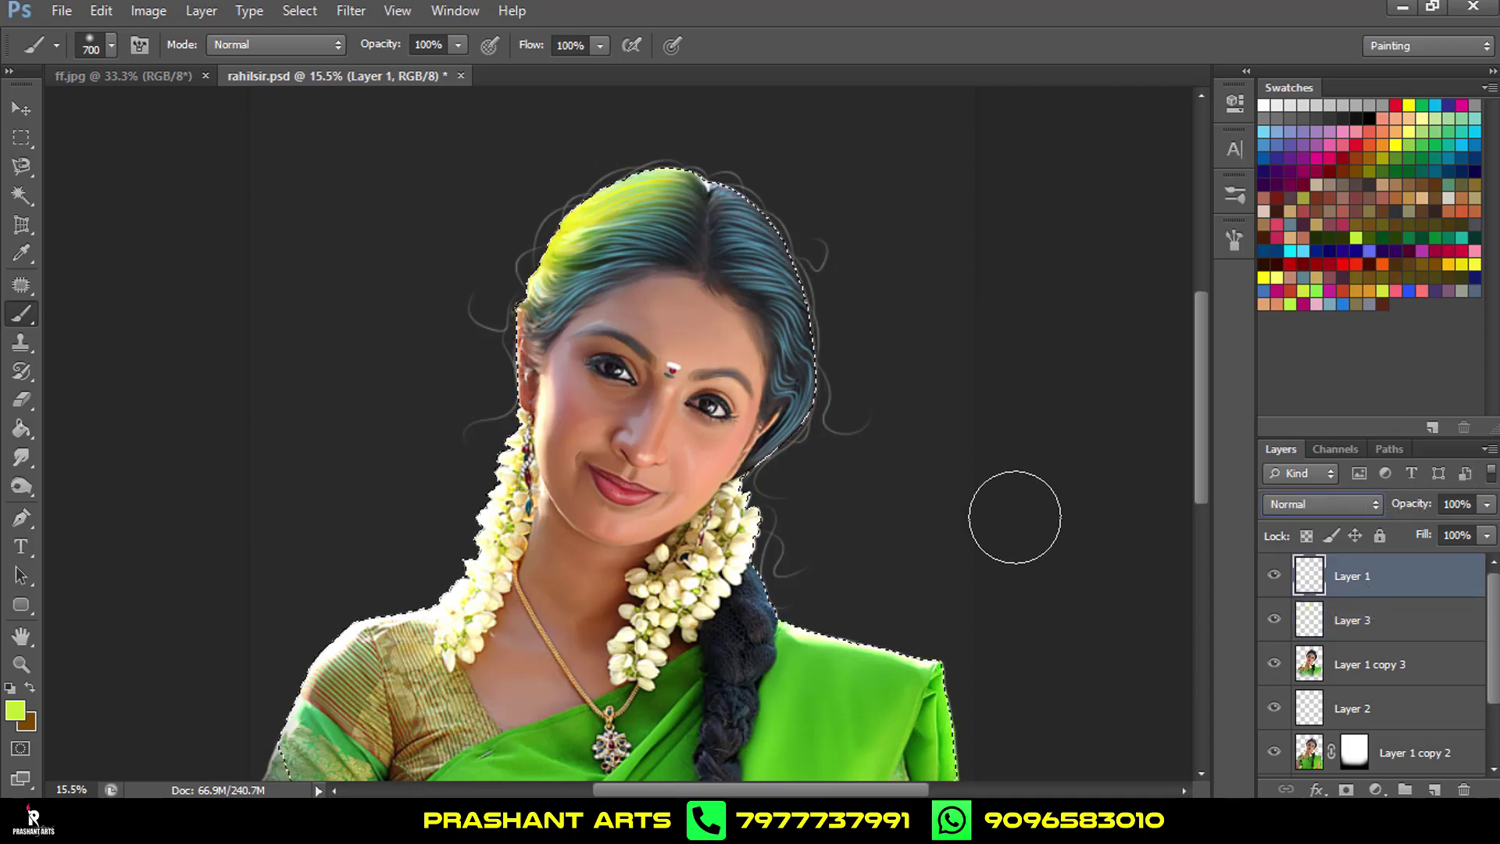
{"action": "key", "text": "ctrl+u"}
Shift Layer 1's hair hue by -59 to turn the hair green.
{"action": "mouse_move", "coordinate": [1259, 441]}
{"action": "left_mouse_down"}
{"action": "mouse_move", "coordinate": [1189, 443]}
{"action": "mouse_move", "coordinate": [1212, 444]}
{"action": "left_mouse_up"}
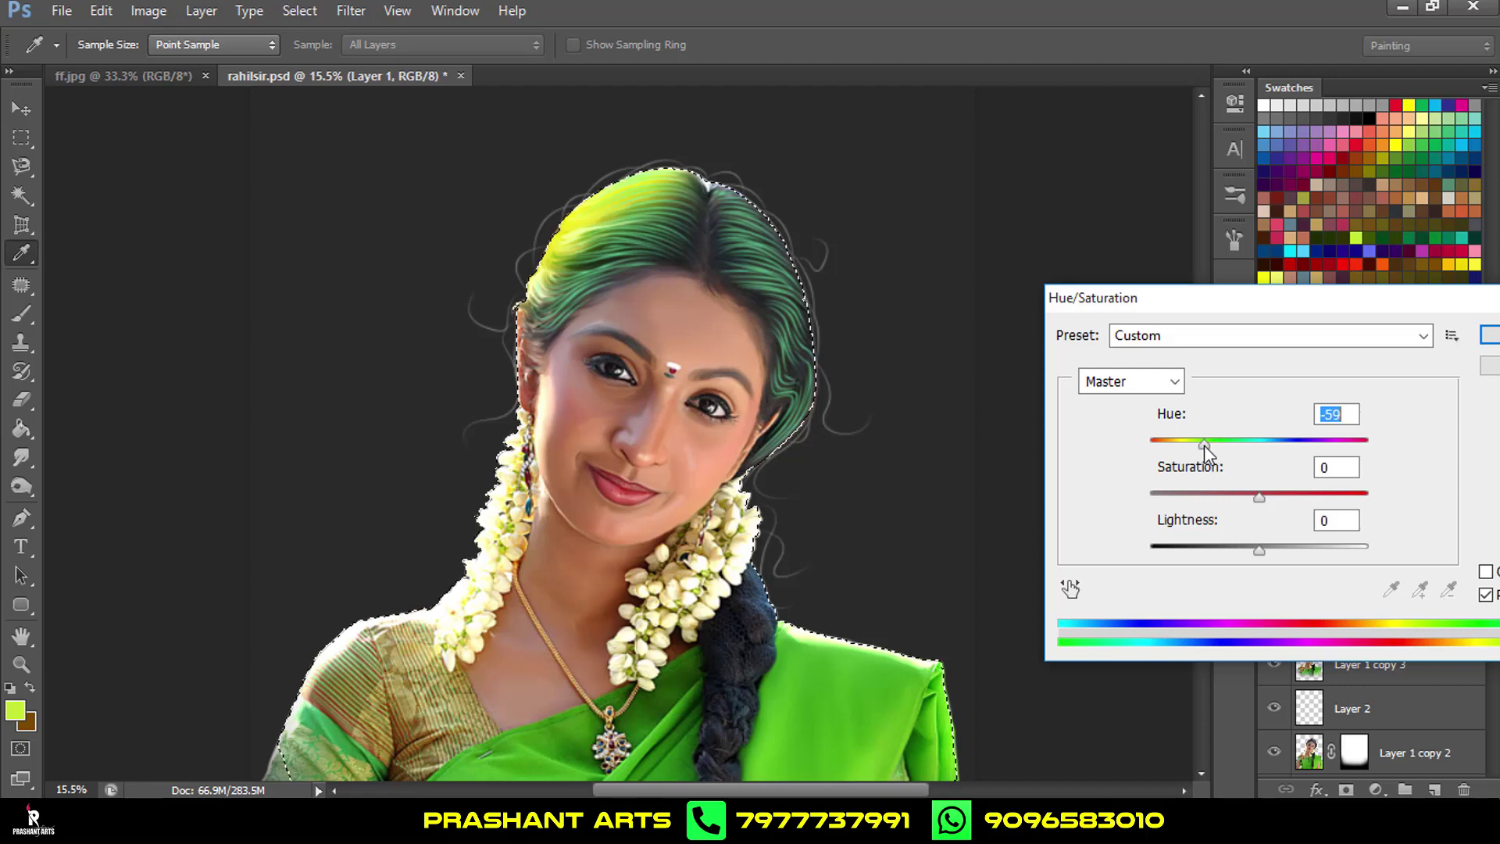
{"action": "left_click", "coordinate": [1490, 335]}
{"action": "key", "text": "b"}
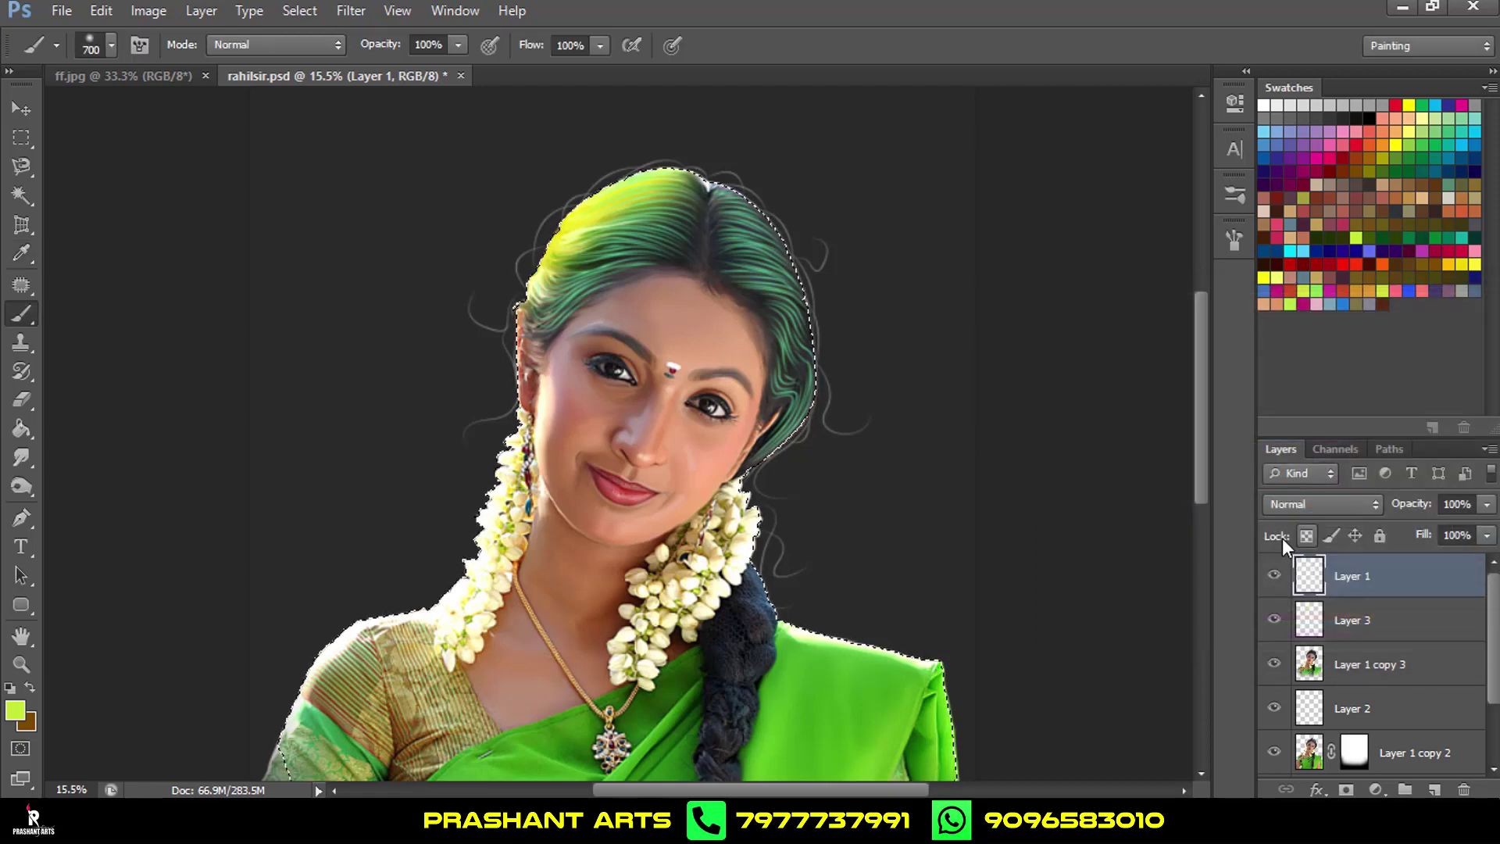
Shift Layer 3's crown tint hue to -41 for a warmer yellow-orange patch.
{"action": "left_click", "coordinate": [1357, 635]}
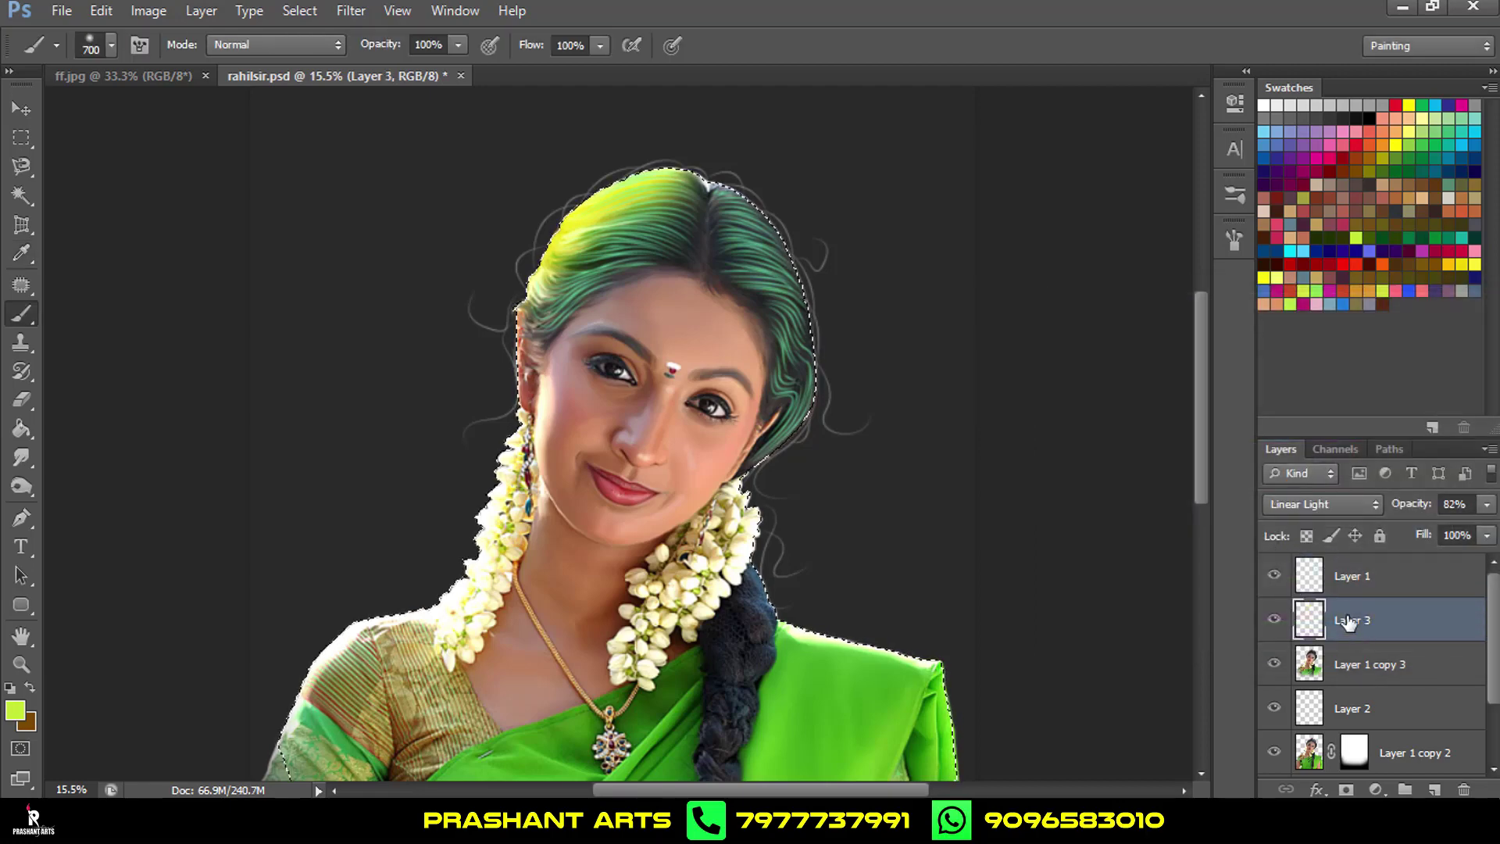
{"action": "key", "text": "ctrl+u"}
{"action": "mouse_move", "coordinate": [1258, 452]}
{"action": "left_mouse_down"}
{"action": "mouse_move", "coordinate": [1218, 453]}
{"action": "mouse_move", "coordinate": [1317, 457]}
{"action": "left_mouse_up"}
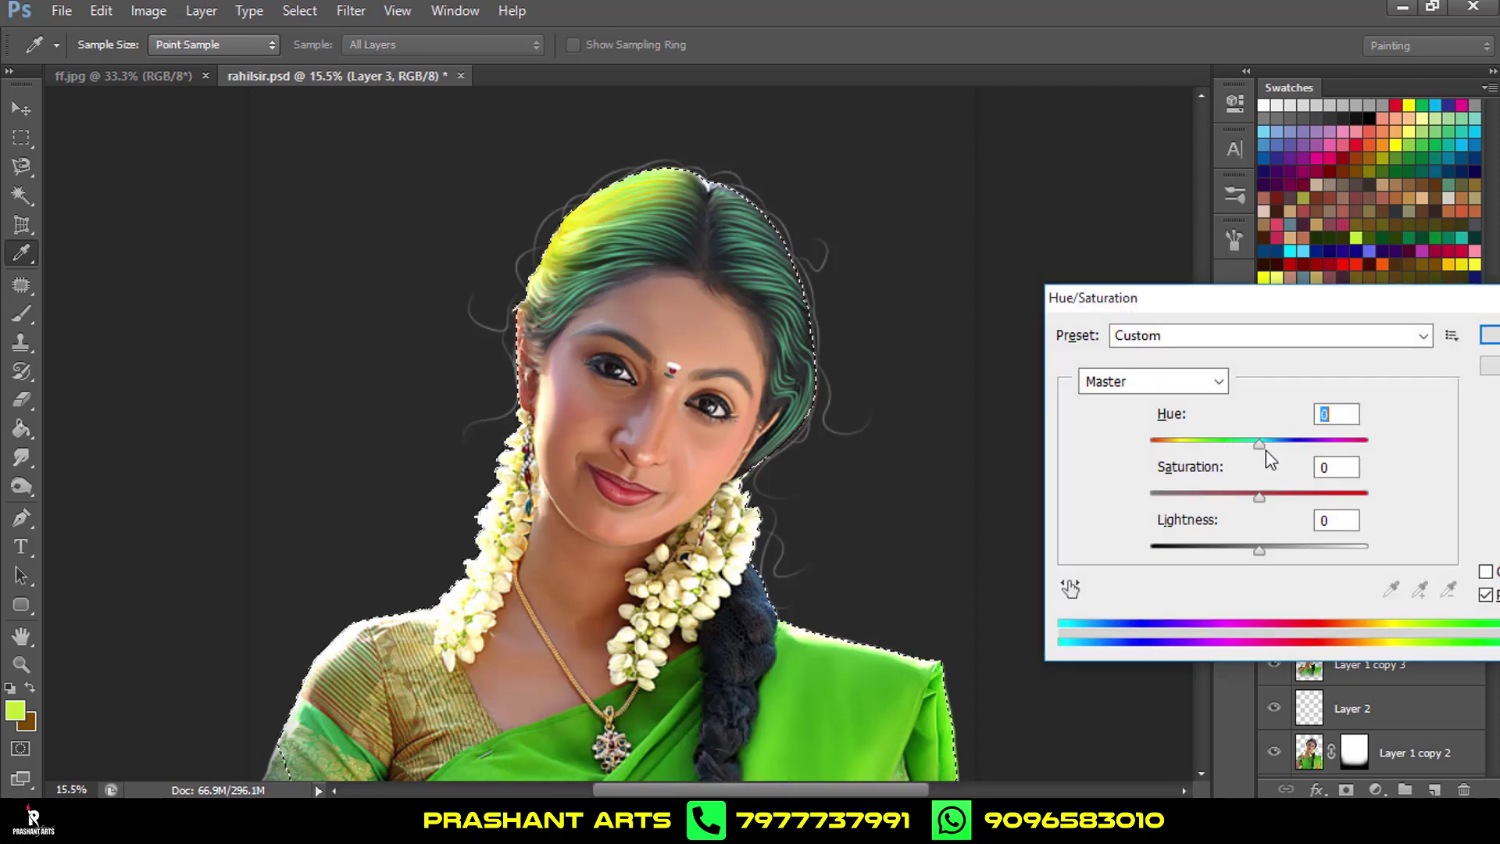
{"action": "key", "text": "shift+Down"}
{"action": "key", "text": "shift+Down"}
{"action": "key", "text": "shift+Down"}
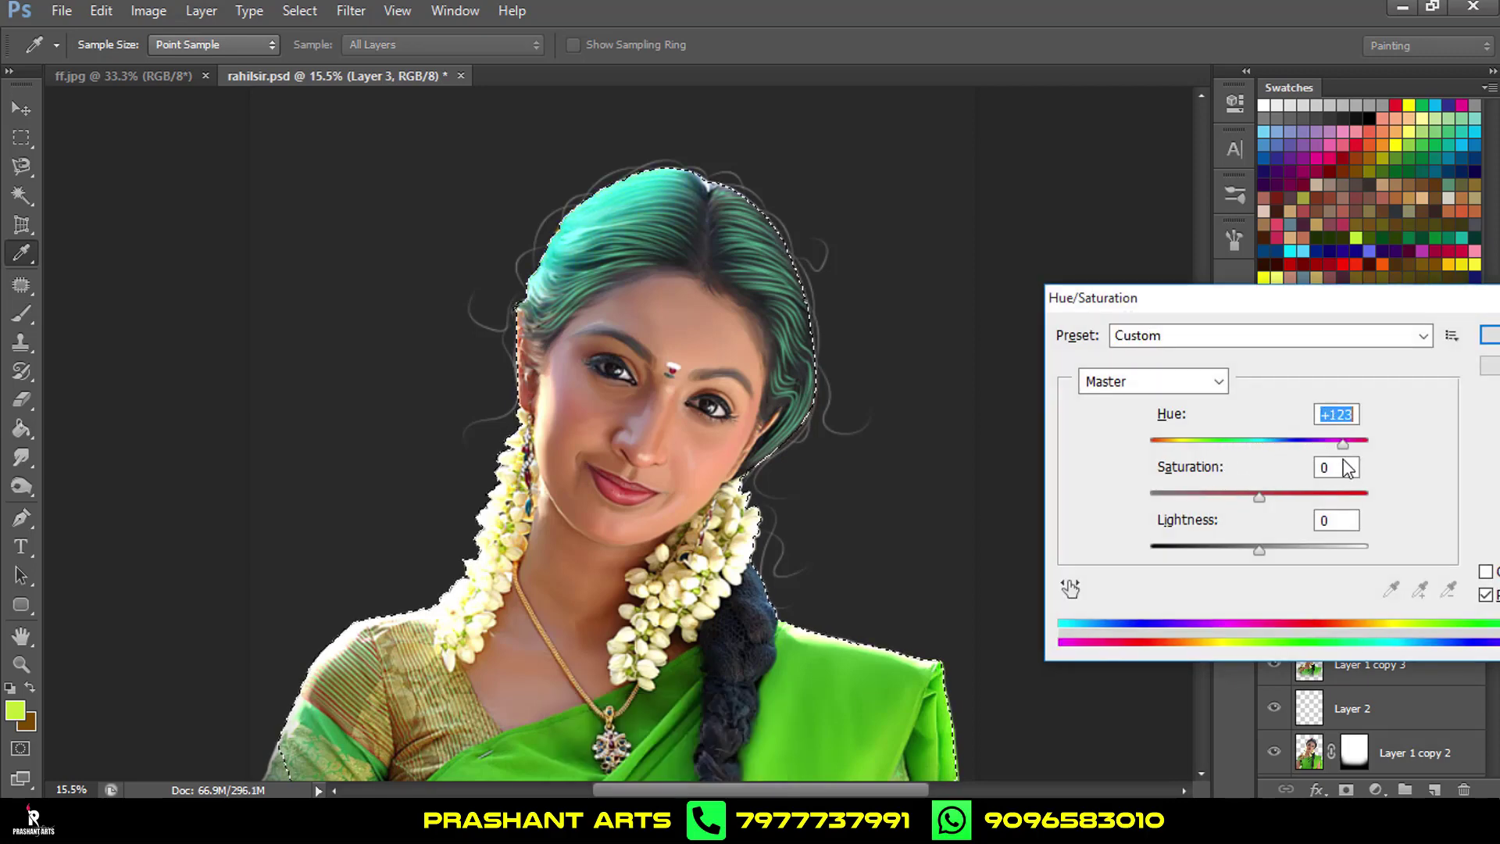
{"action": "mouse_move", "coordinate": [1221, 459]}
{"action": "left_mouse_down"}
{"action": "mouse_move", "coordinate": [1198, 461]}
{"action": "mouse_move", "coordinate": [1218, 467]}
{"action": "left_mouse_up"}
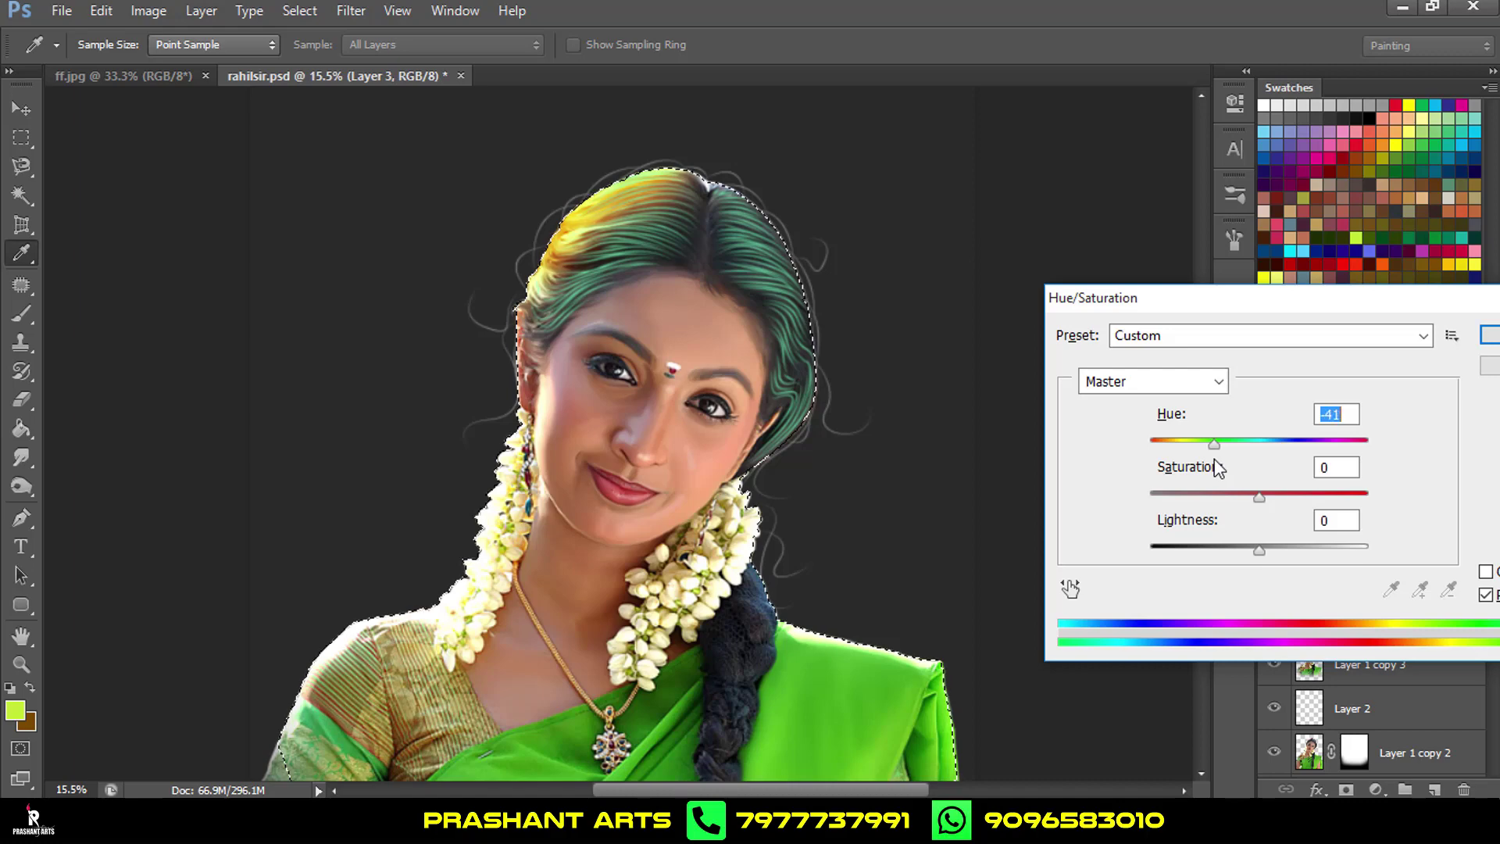
{"action": "left_click", "coordinate": [1489, 335]}
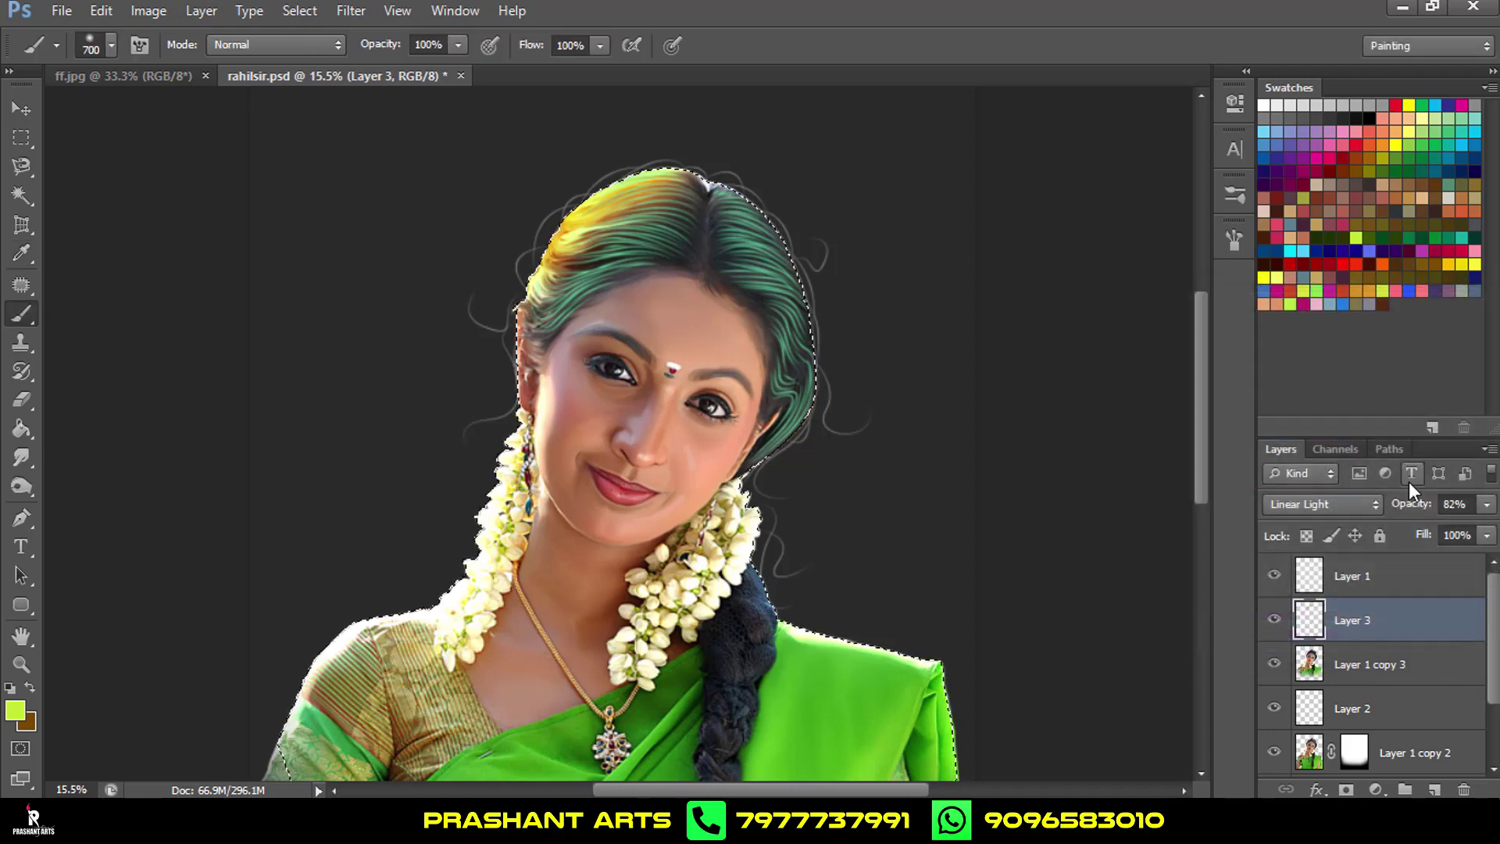
{"action": "left_click", "coordinate": [1379, 595]}
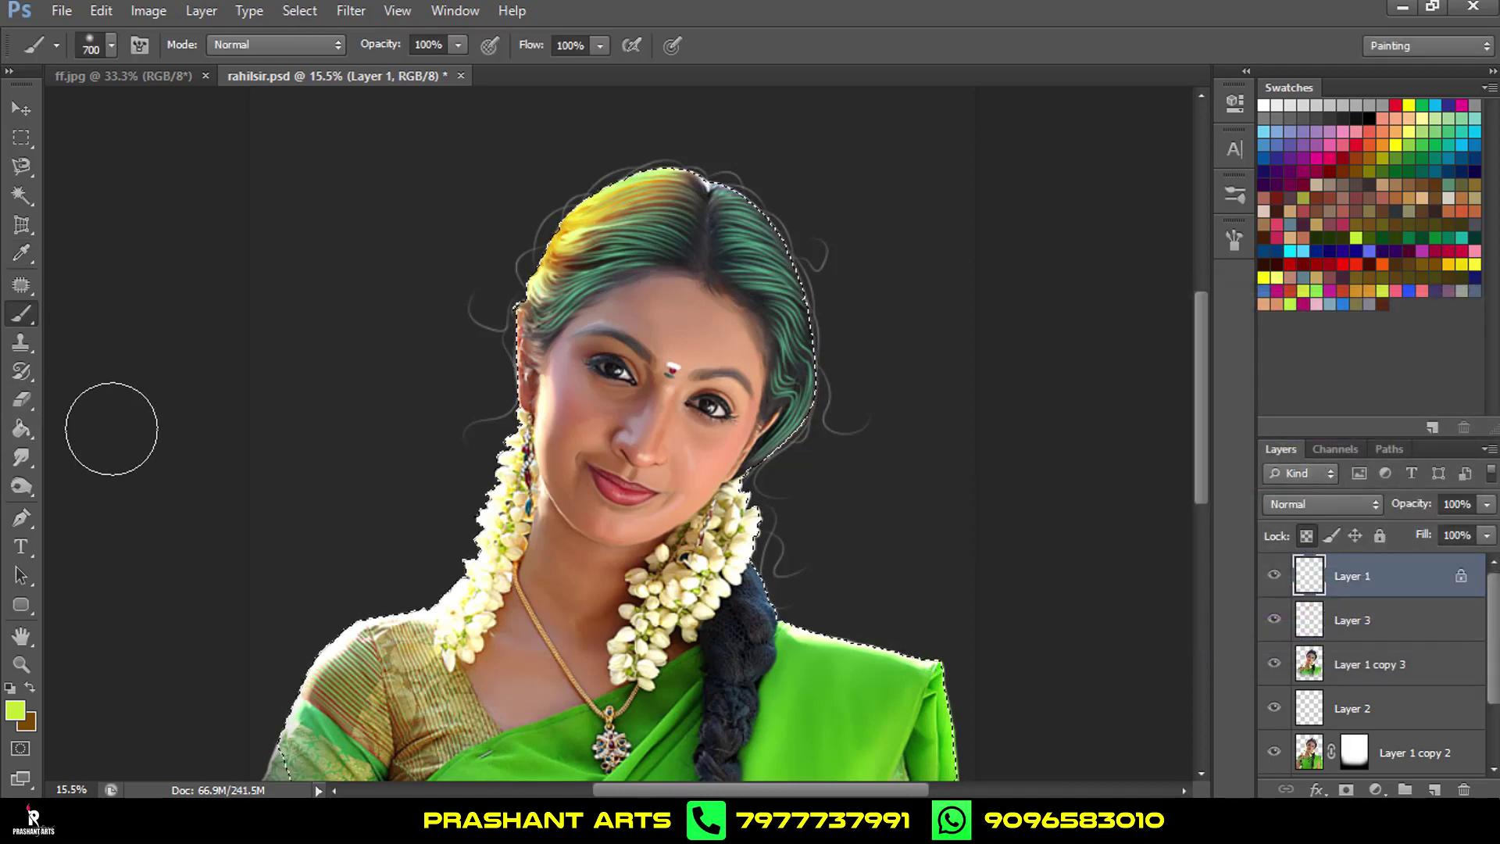
Paint yellow over the top of the hair and orange on the upper right.
{"action": "left_click", "coordinate": [1397, 142]}
{"action": "mouse_move", "coordinate": [667, 221]}
{"action": "left_mouse_down"}
{"action": "mouse_move", "coordinate": [547, 268]}
{"action": "mouse_move", "coordinate": [540, 291]}
{"action": "left_mouse_up"}
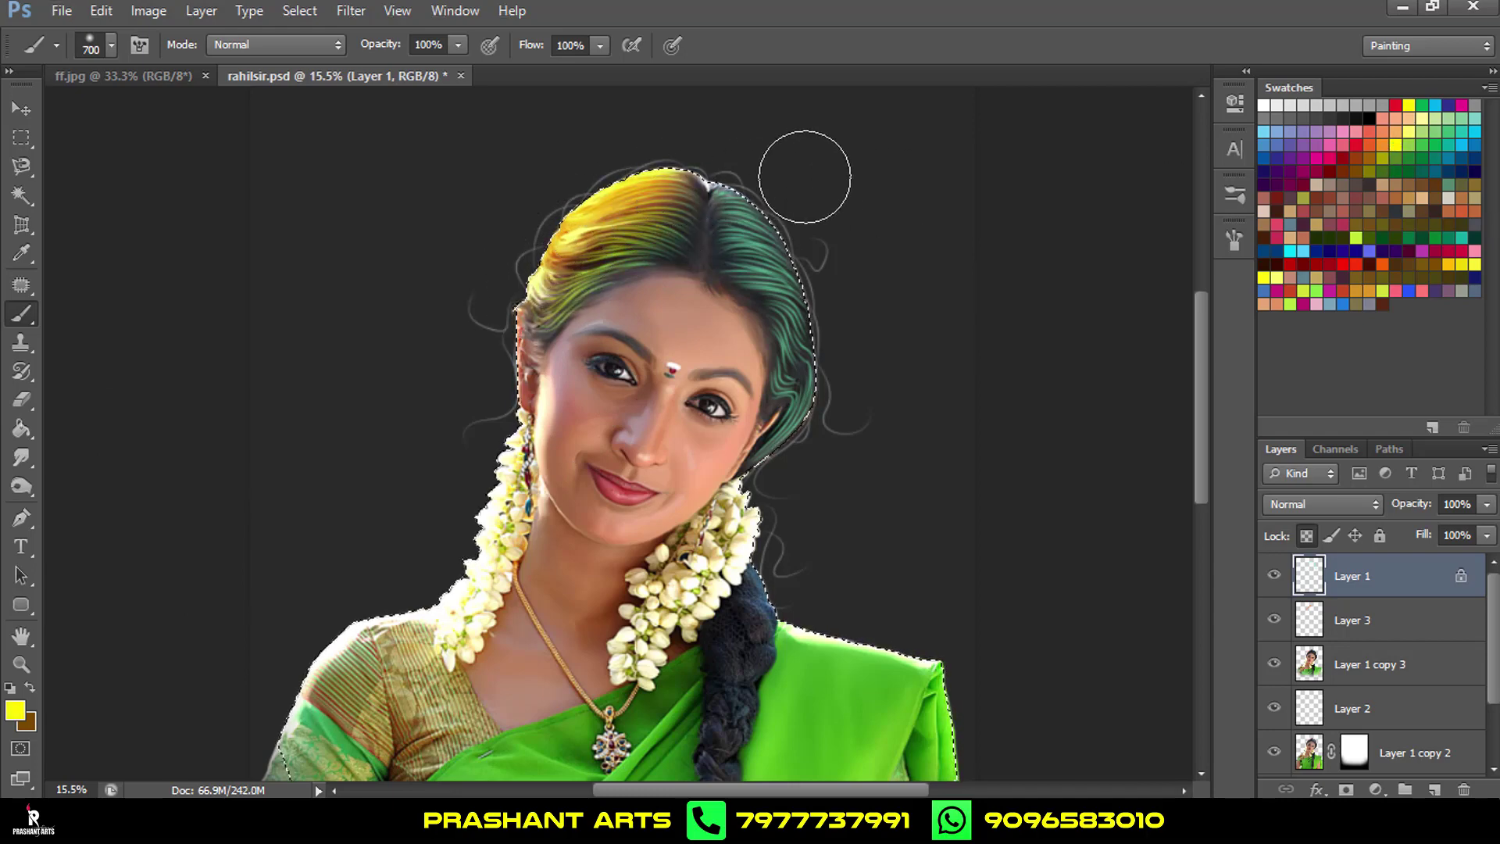
{"action": "left_click", "coordinate": [1380, 133]}
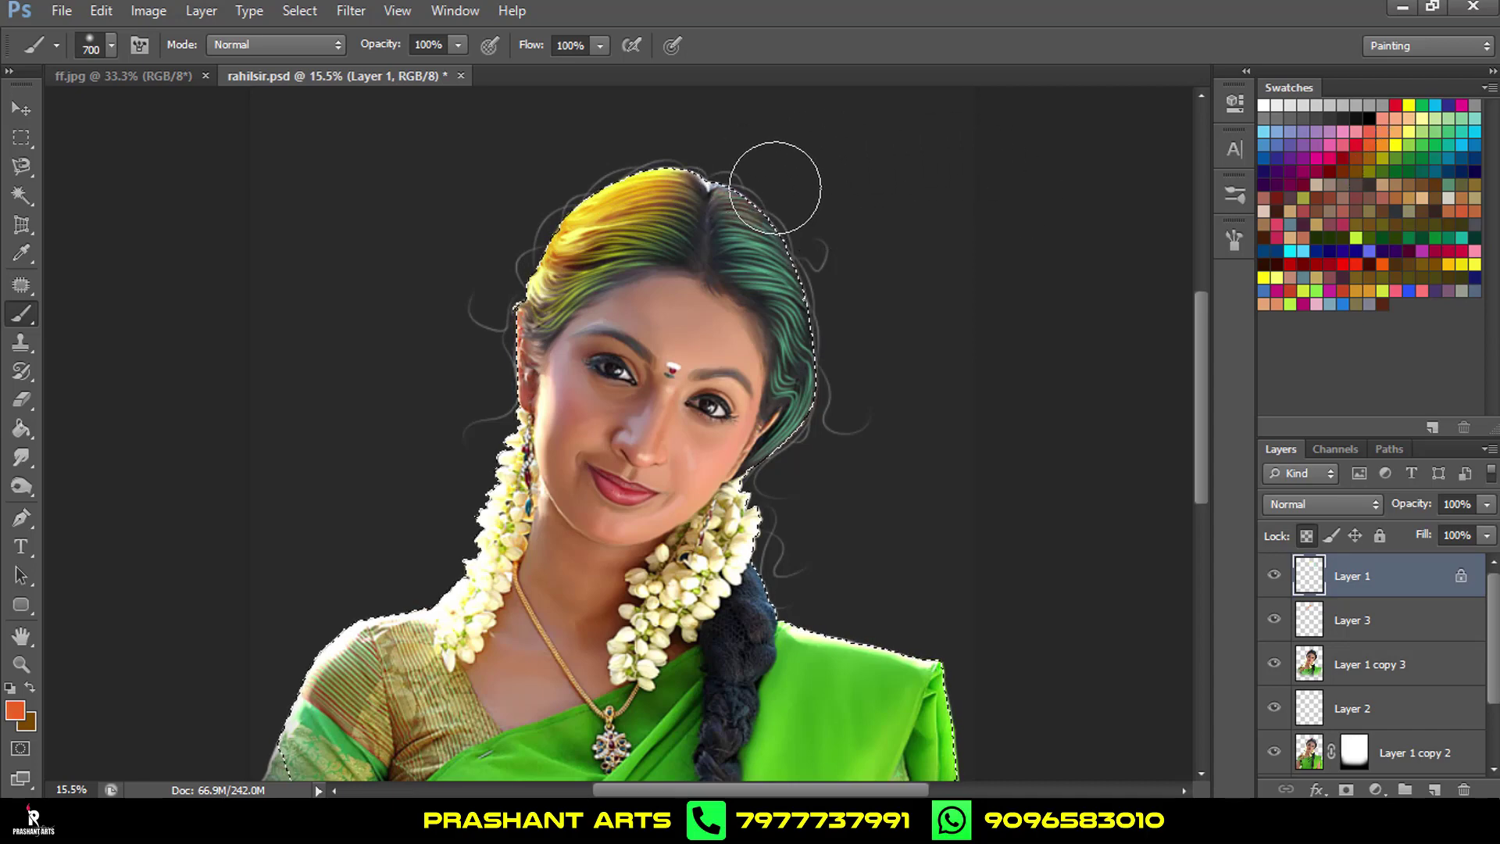
{"action": "left_click_drag", "start_coordinate": [777, 167], "coordinate": [782, 208]}
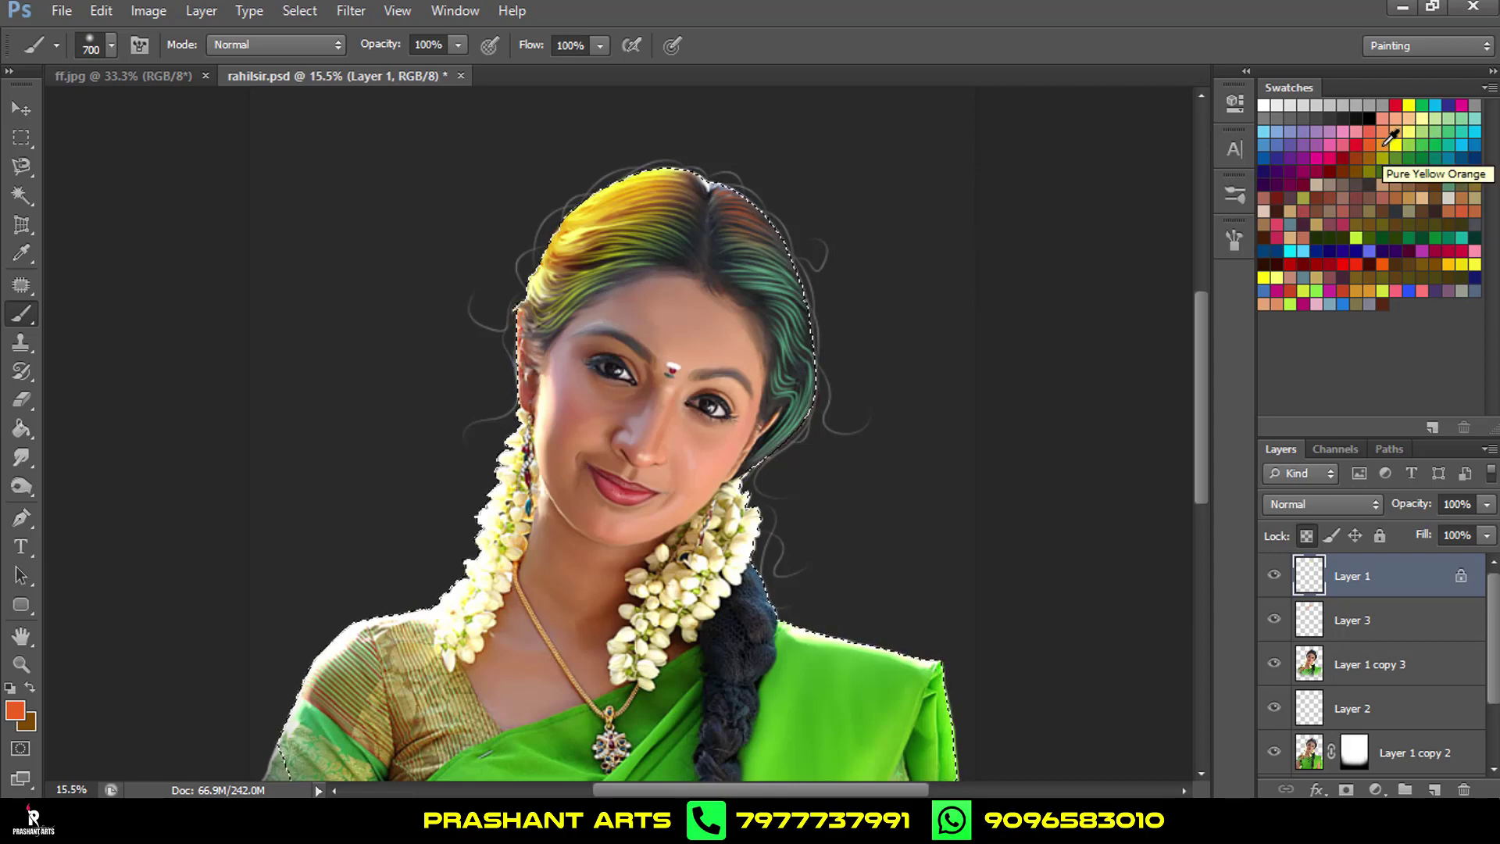
Undo the navy and orange-red attempts and paint crimson along the right side of the hair.
{"action": "left_click", "coordinate": [1358, 251]}
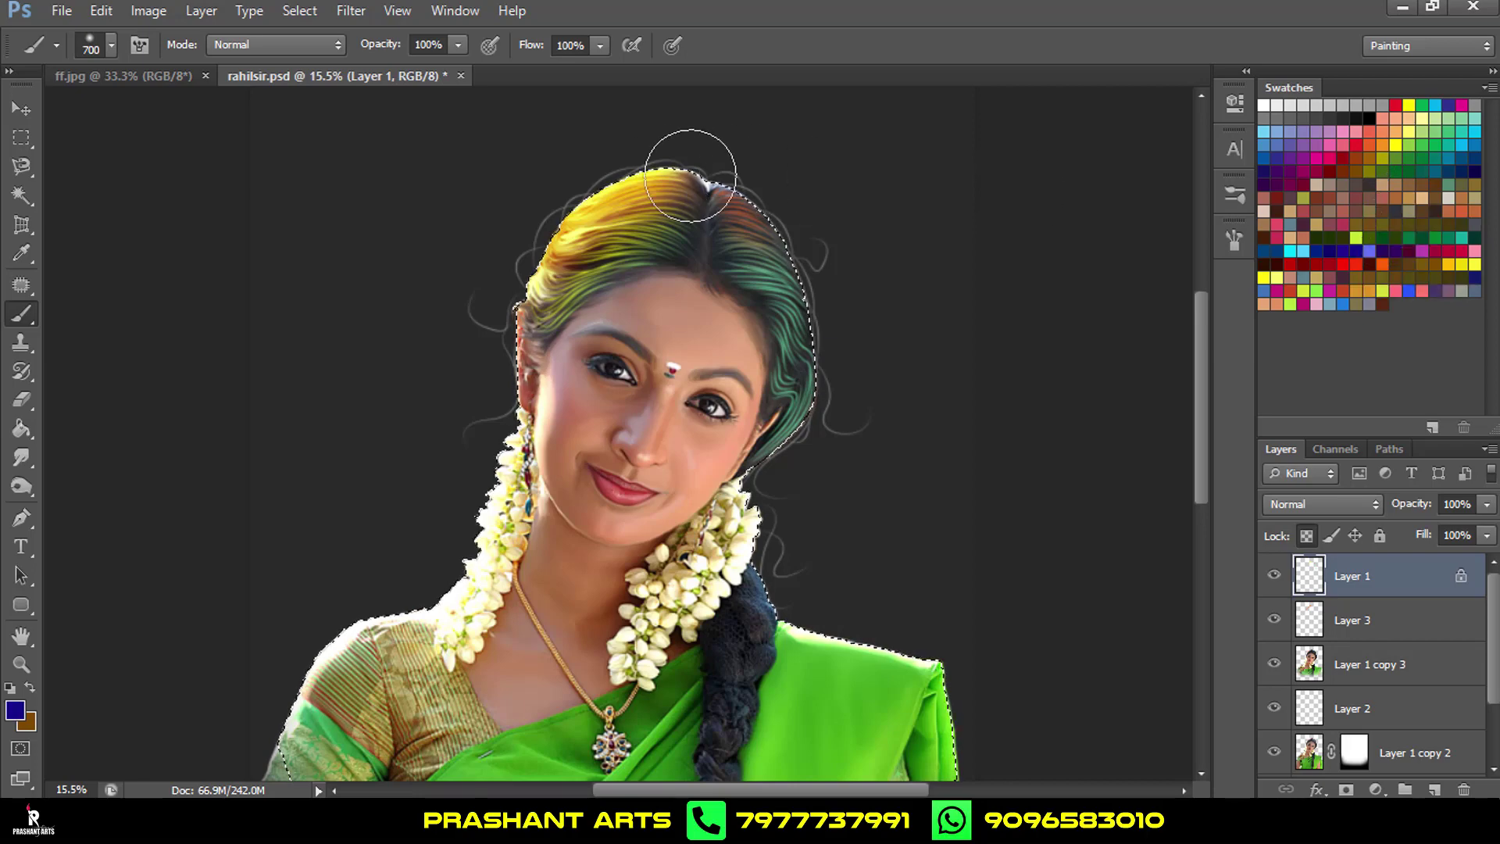
{"action": "key", "text": "ctrl+alt+z"}
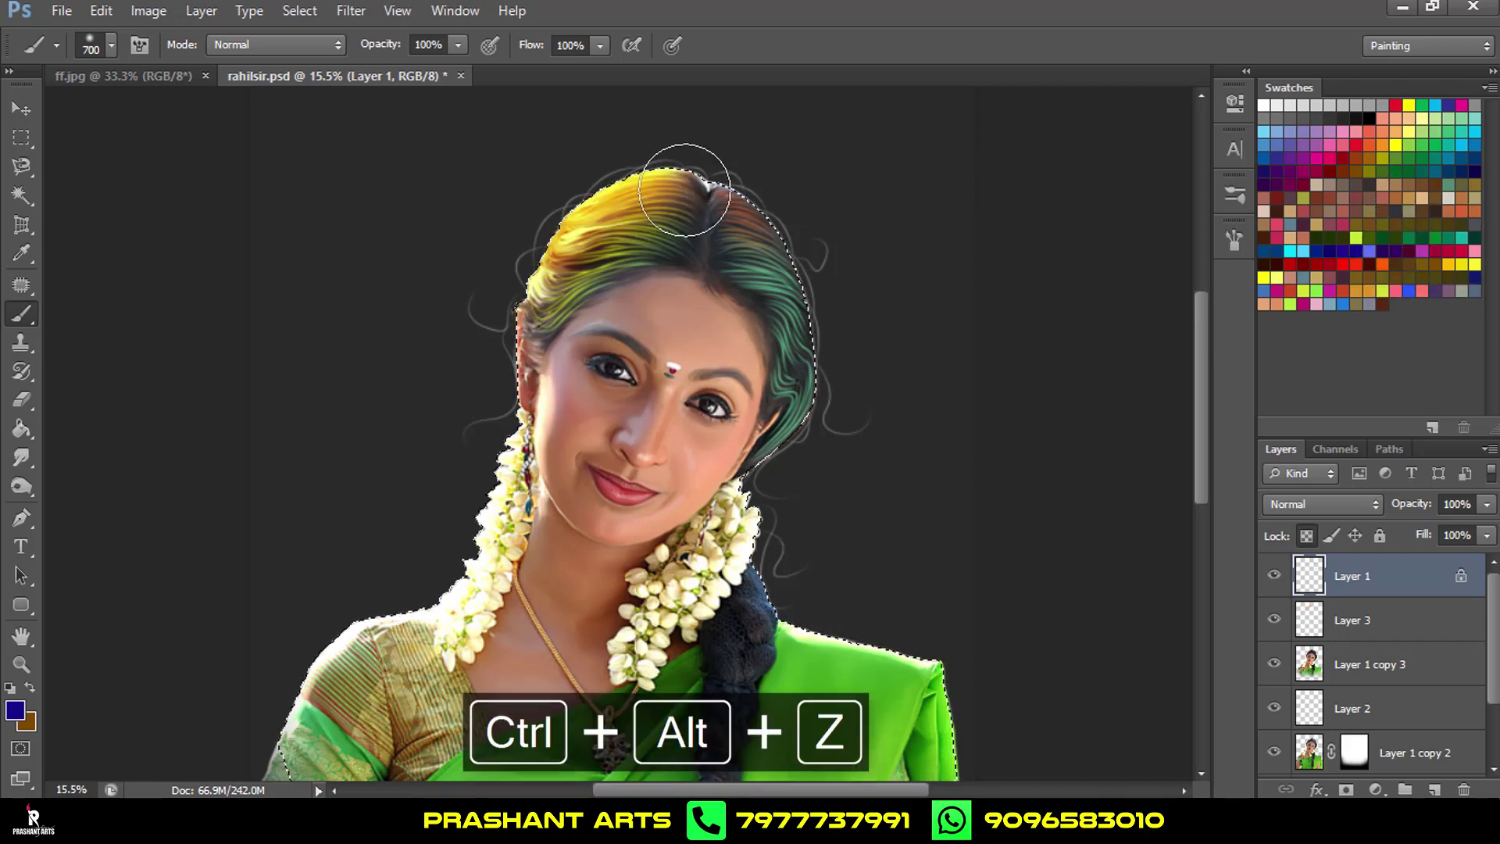
{"action": "left_click", "coordinate": [1376, 144]}
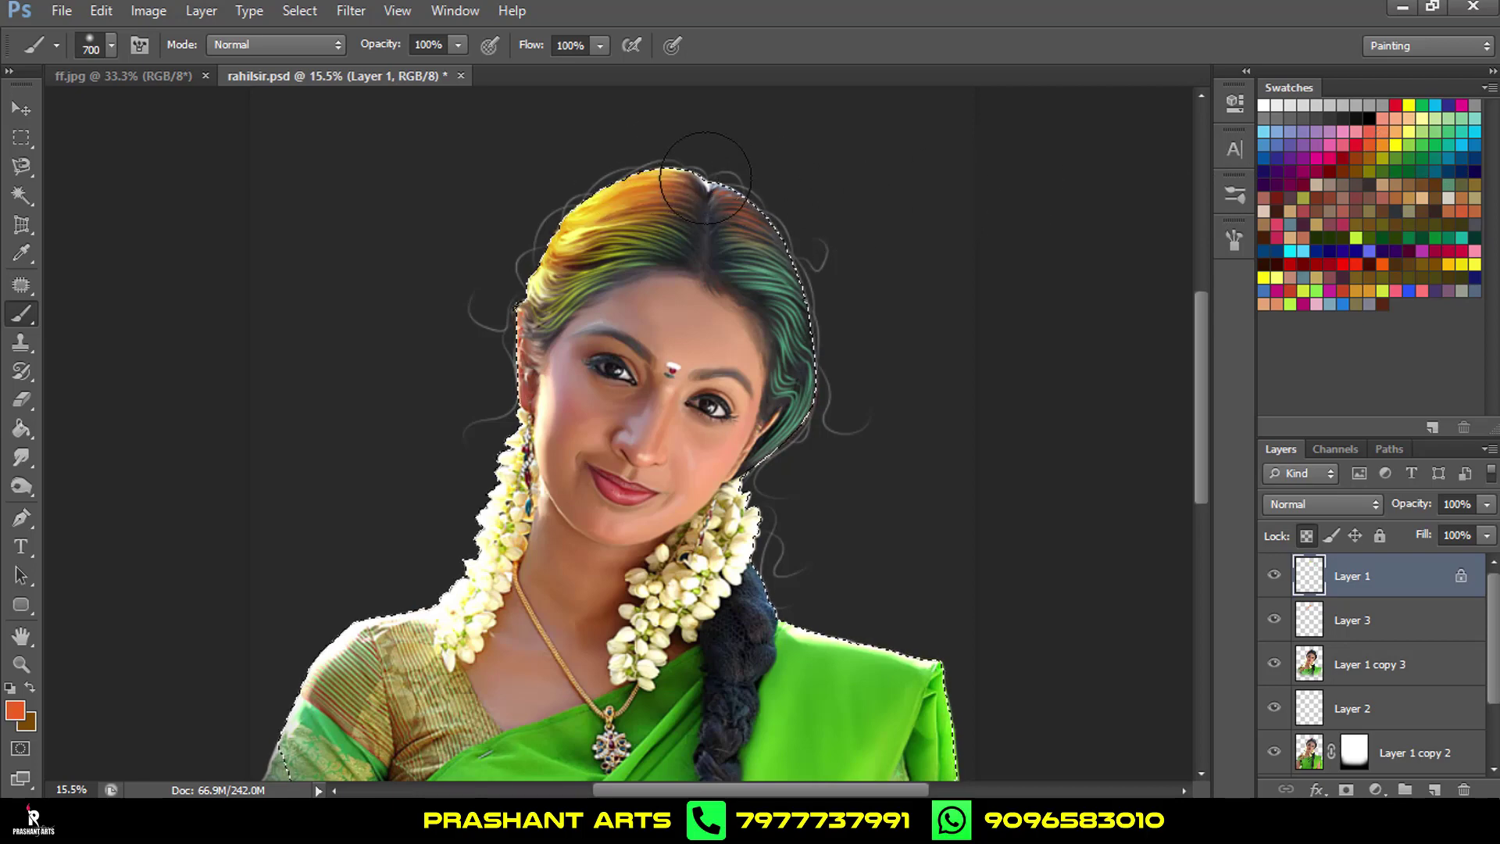
{"action": "key", "text": "ctrl+alt+z"}
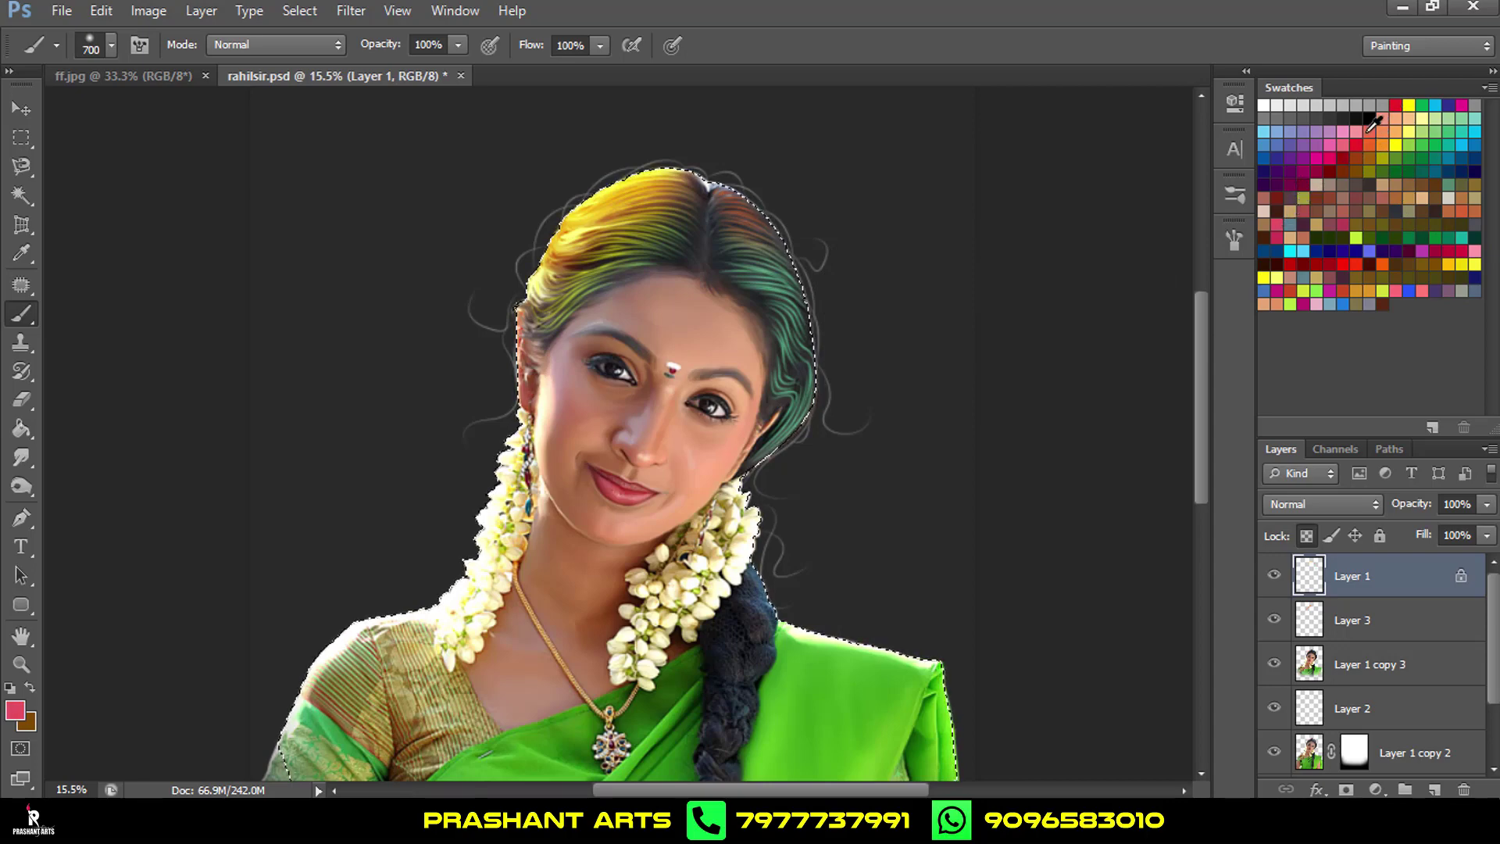
{"action": "left_click", "coordinate": [1344, 149]}
{"action": "mouse_move", "coordinate": [839, 241]}
{"action": "left_mouse_down"}
{"action": "mouse_move", "coordinate": [844, 402]}
{"action": "mouse_move", "coordinate": [787, 451]}
{"action": "mouse_move", "coordinate": [825, 255]}
{"action": "left_mouse_up"}
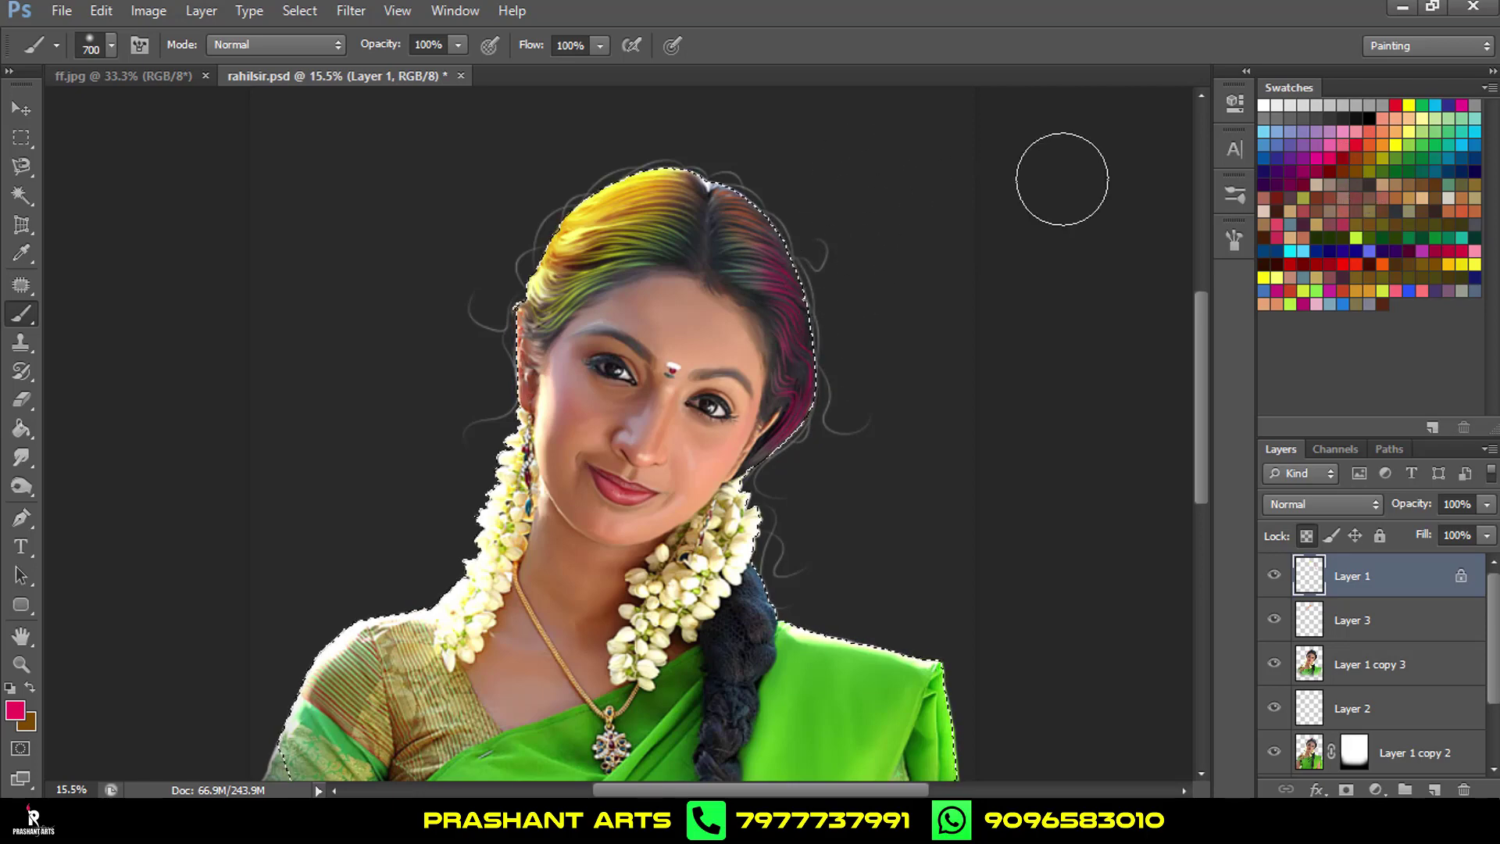
{"action": "left_click", "coordinate": [21, 137]}
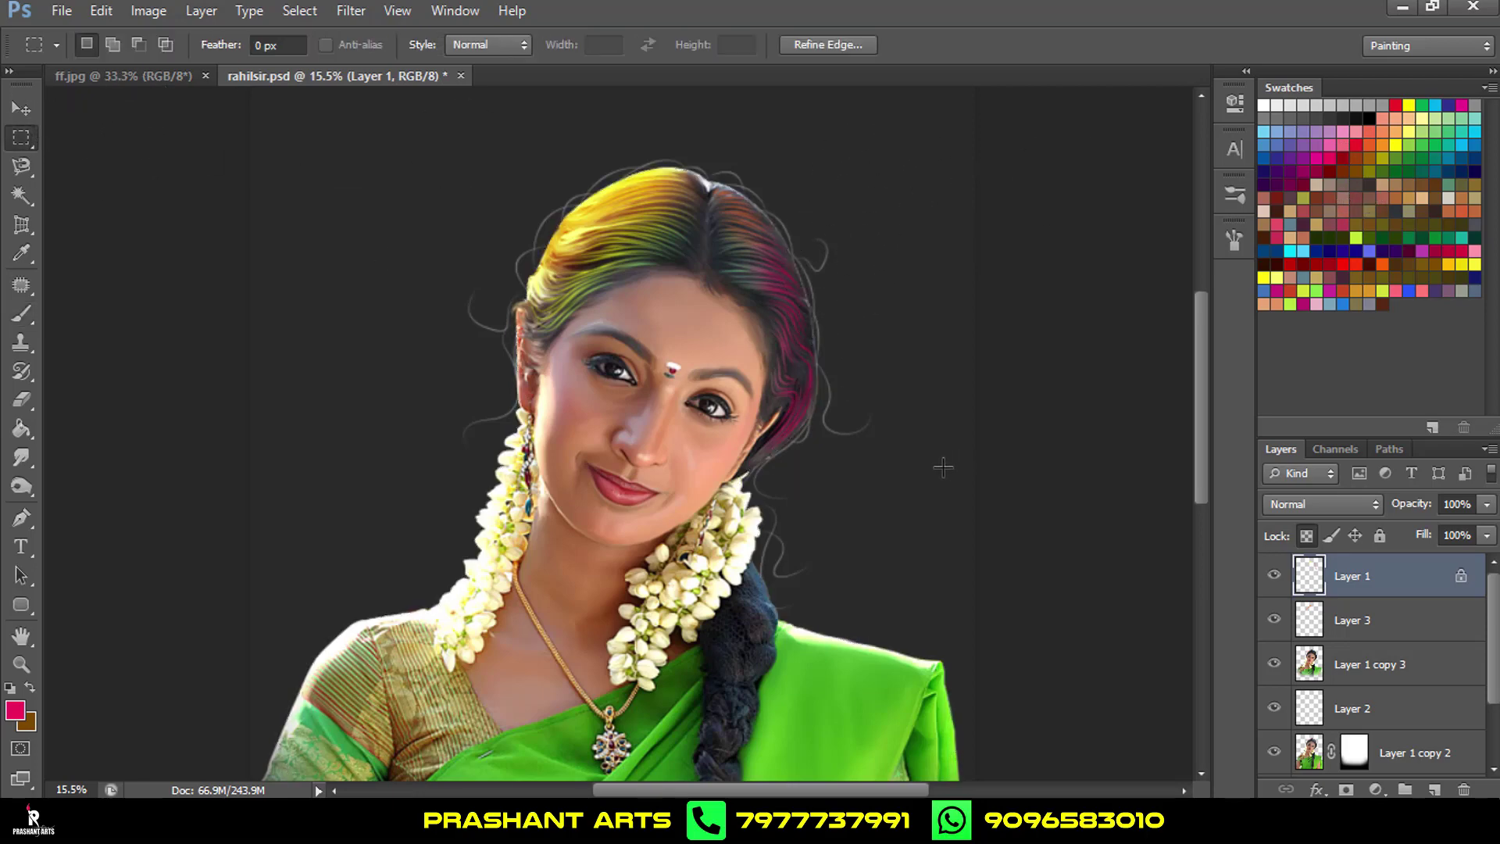
Select the right-side hair and shift its hue about +73 toward green.
{"action": "left_click_drag", "start_coordinate": [945, 513], "coordinate": [708, 122]}
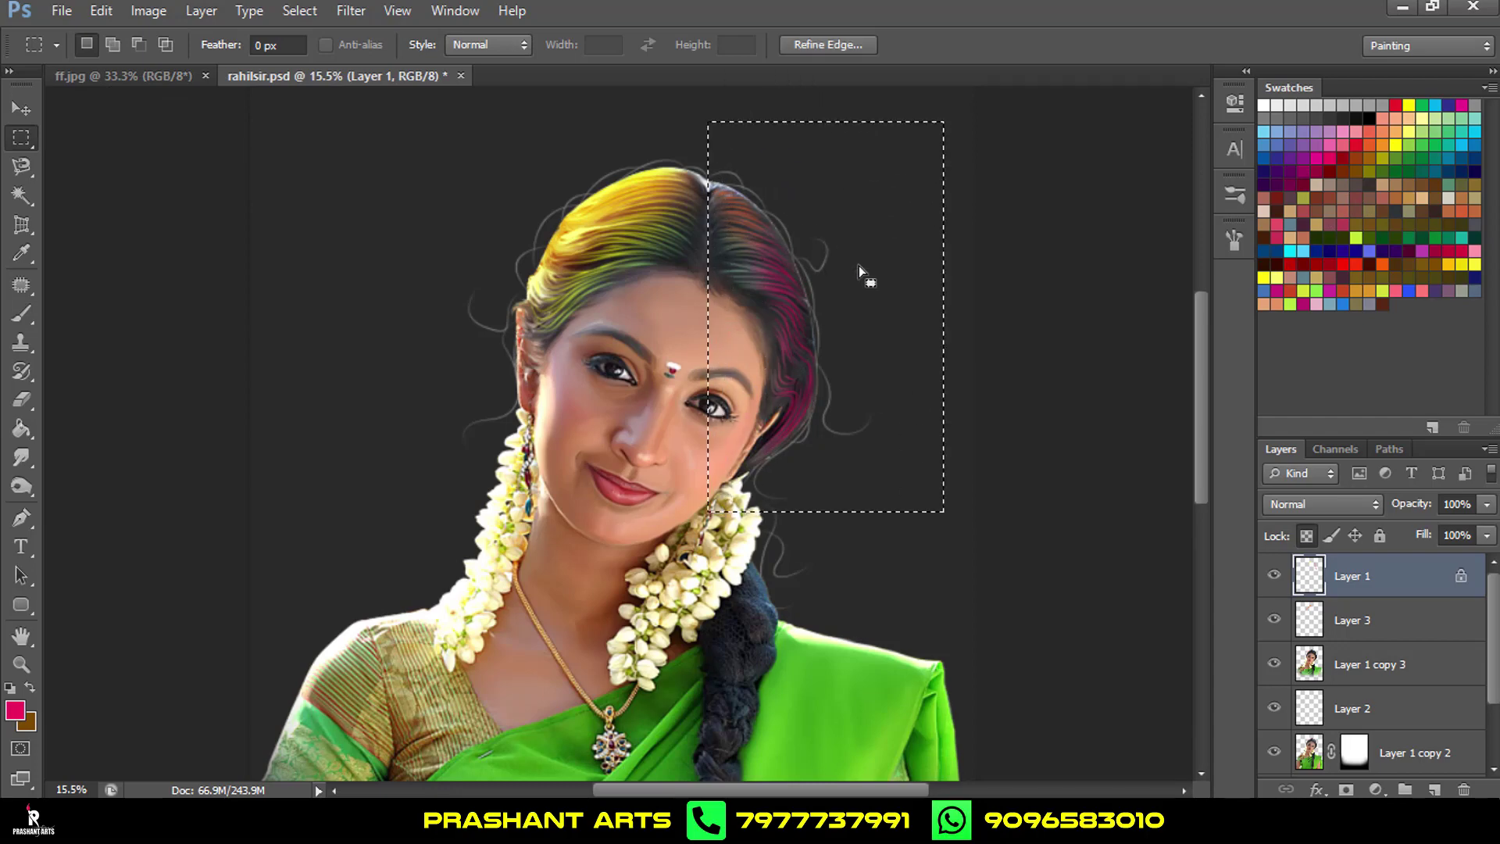
{"action": "key", "text": "ctrl+u"}
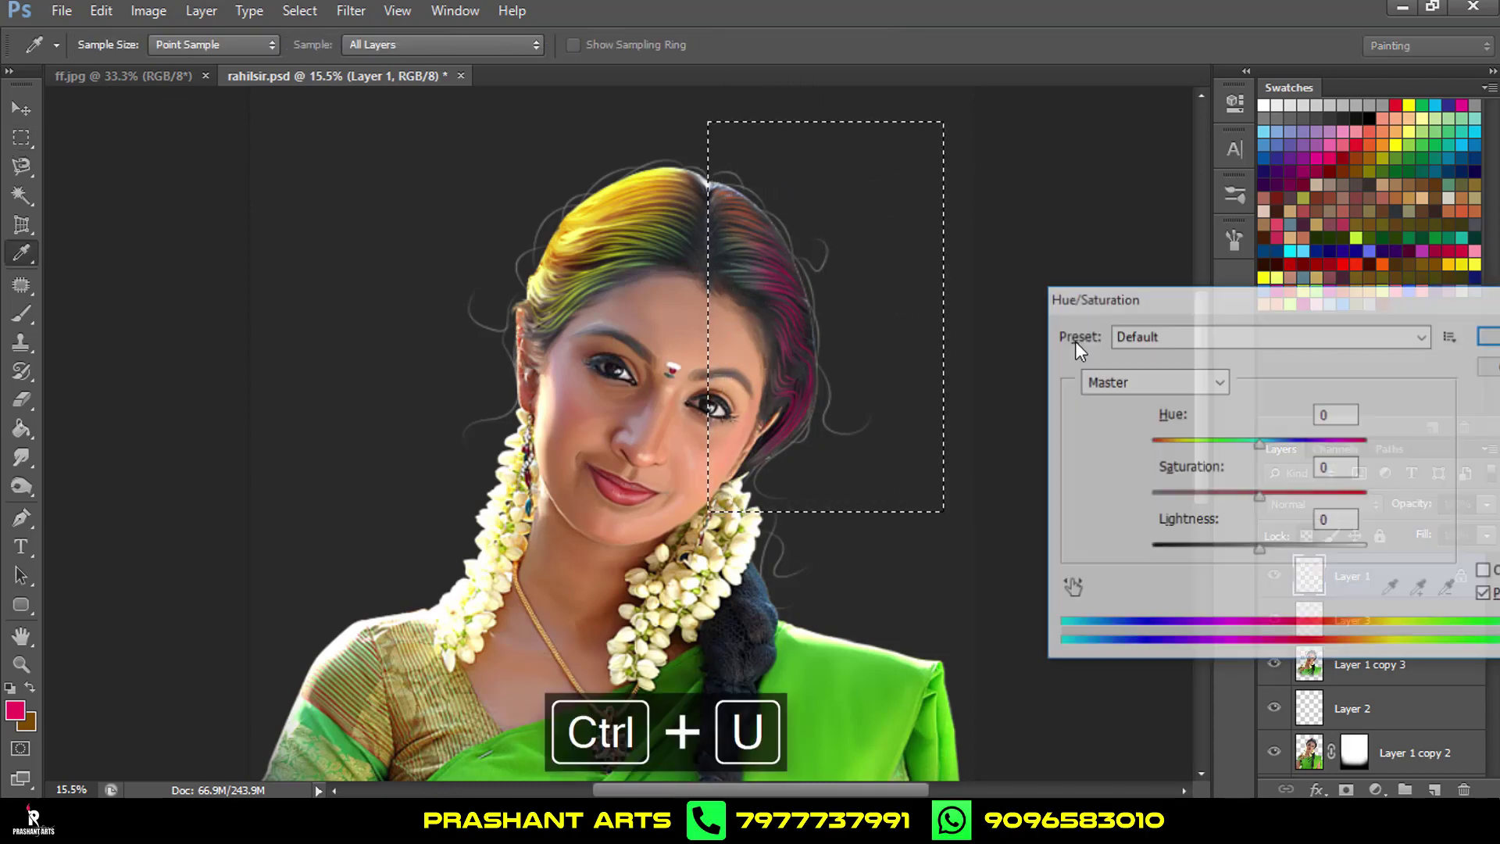
{"action": "mouse_move", "coordinate": [1260, 442]}
{"action": "left_mouse_down"}
{"action": "mouse_move", "coordinate": [1384, 462]}
{"action": "mouse_move", "coordinate": [1325, 448]}
{"action": "left_mouse_up"}
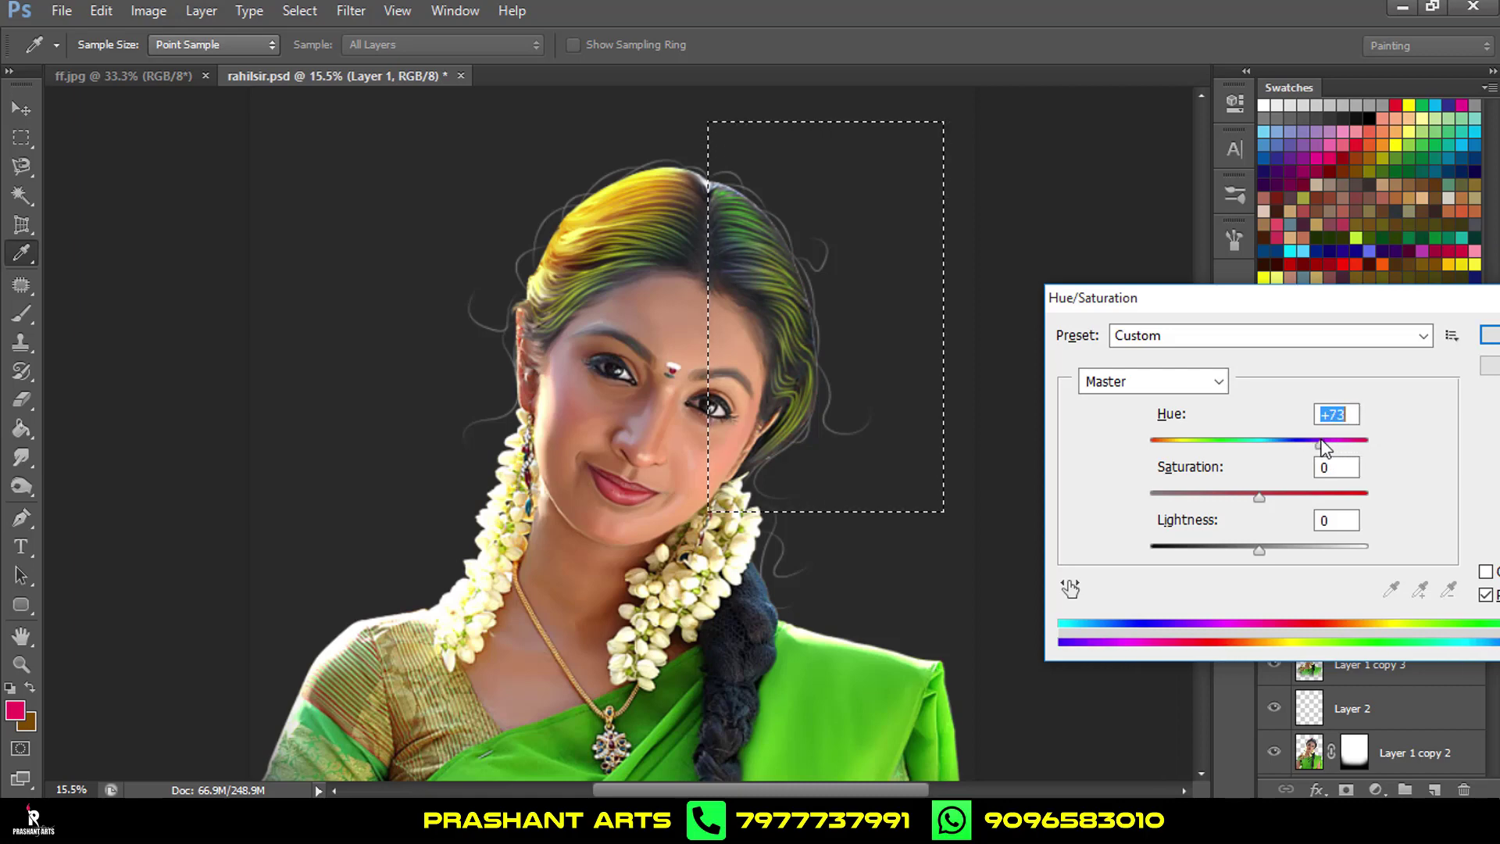
{"action": "left_click", "coordinate": [1488, 334]}
Deselect, load the woman's outline as a selection, and add empty Layer 4.
{"action": "key", "text": "m"}
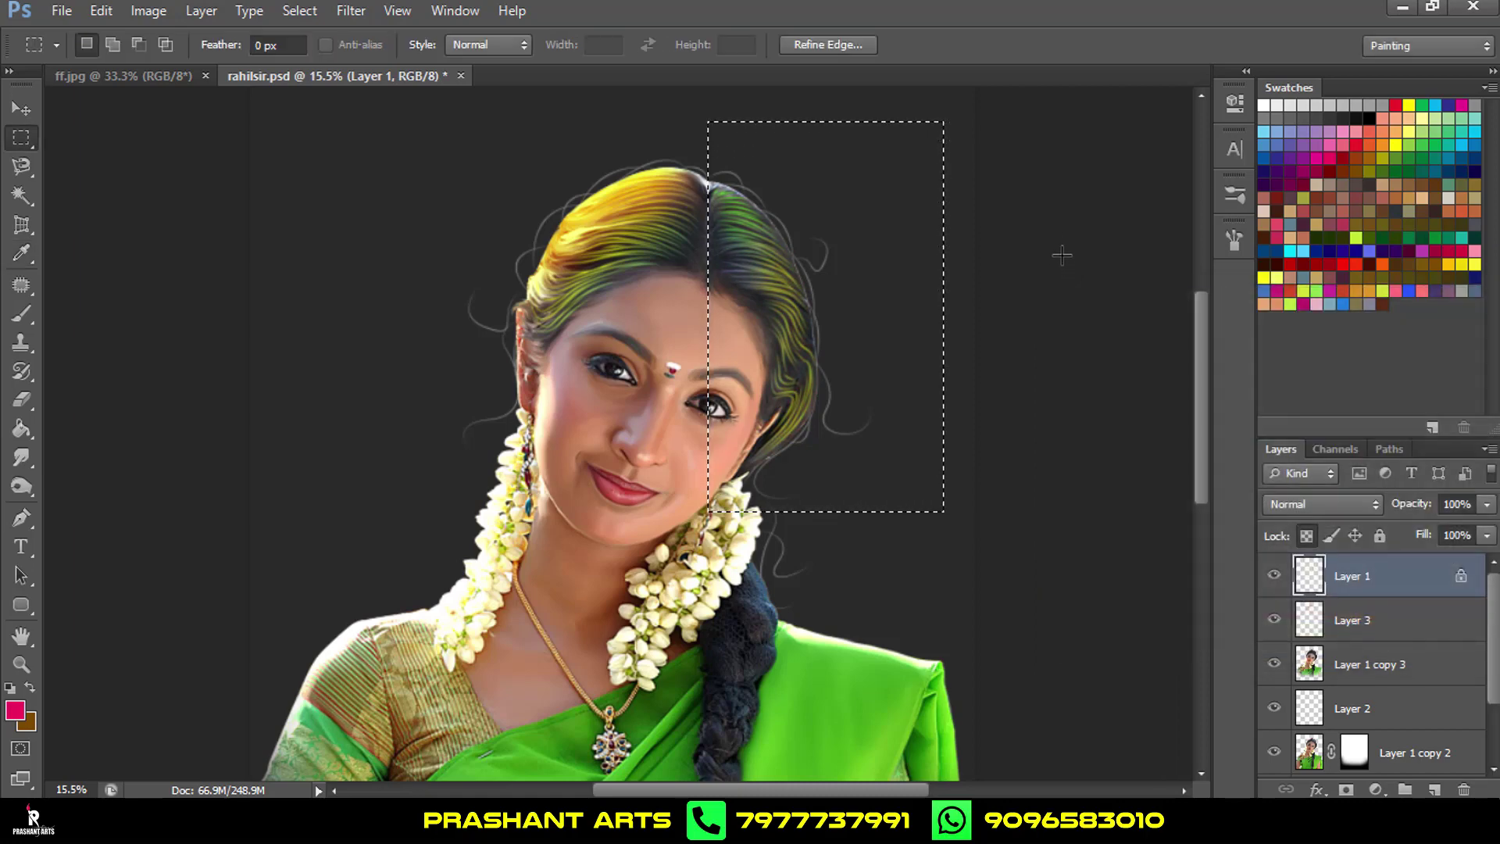
{"action": "left_click", "coordinate": [1053, 240]}
{"action": "left_click", "coordinate": [1311, 670], "text": "ctrl"}
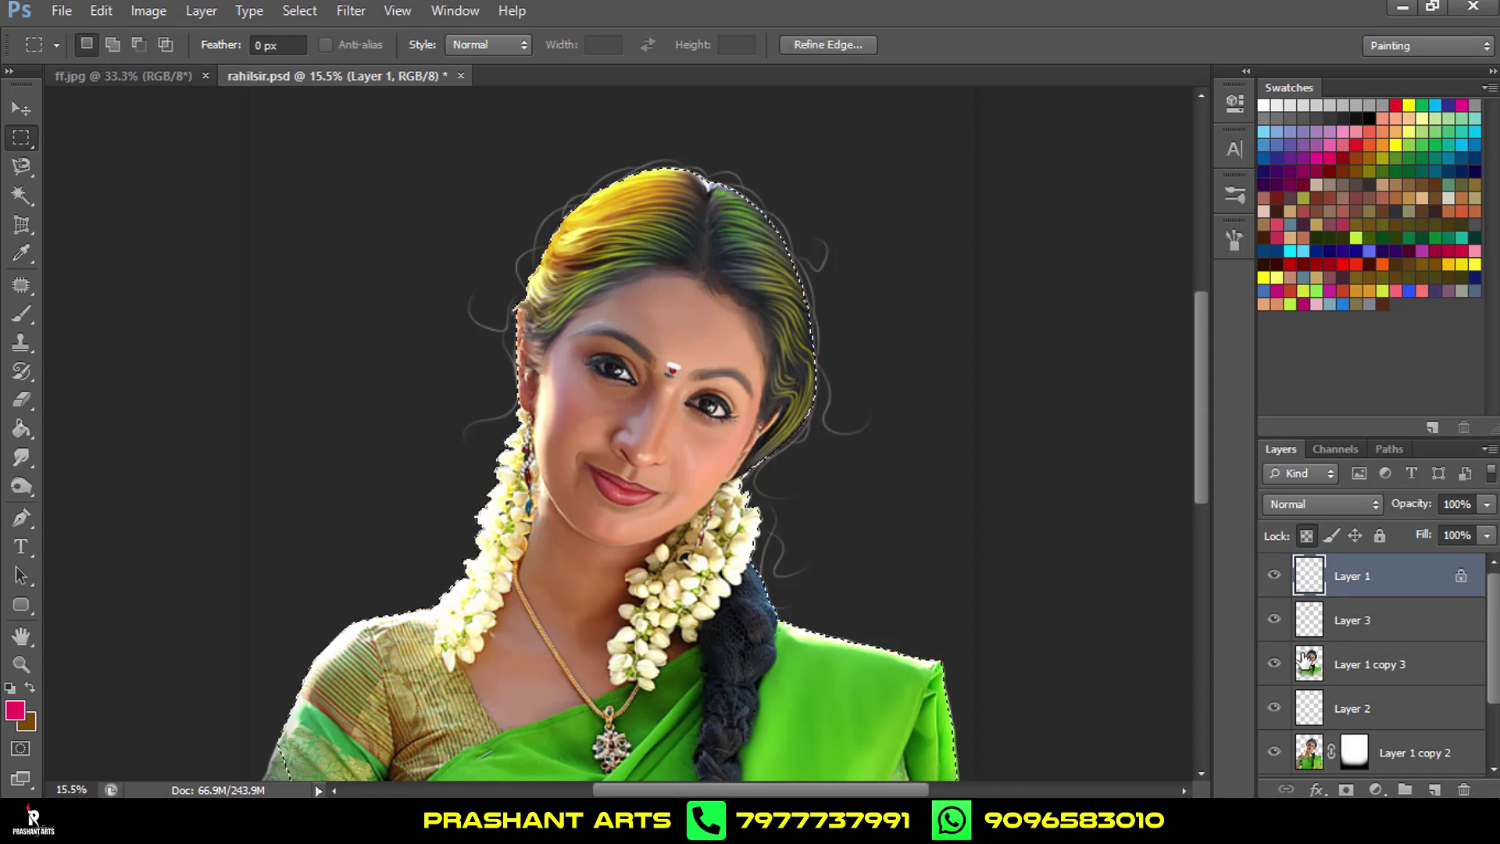
{"action": "left_click", "coordinate": [1434, 789]}
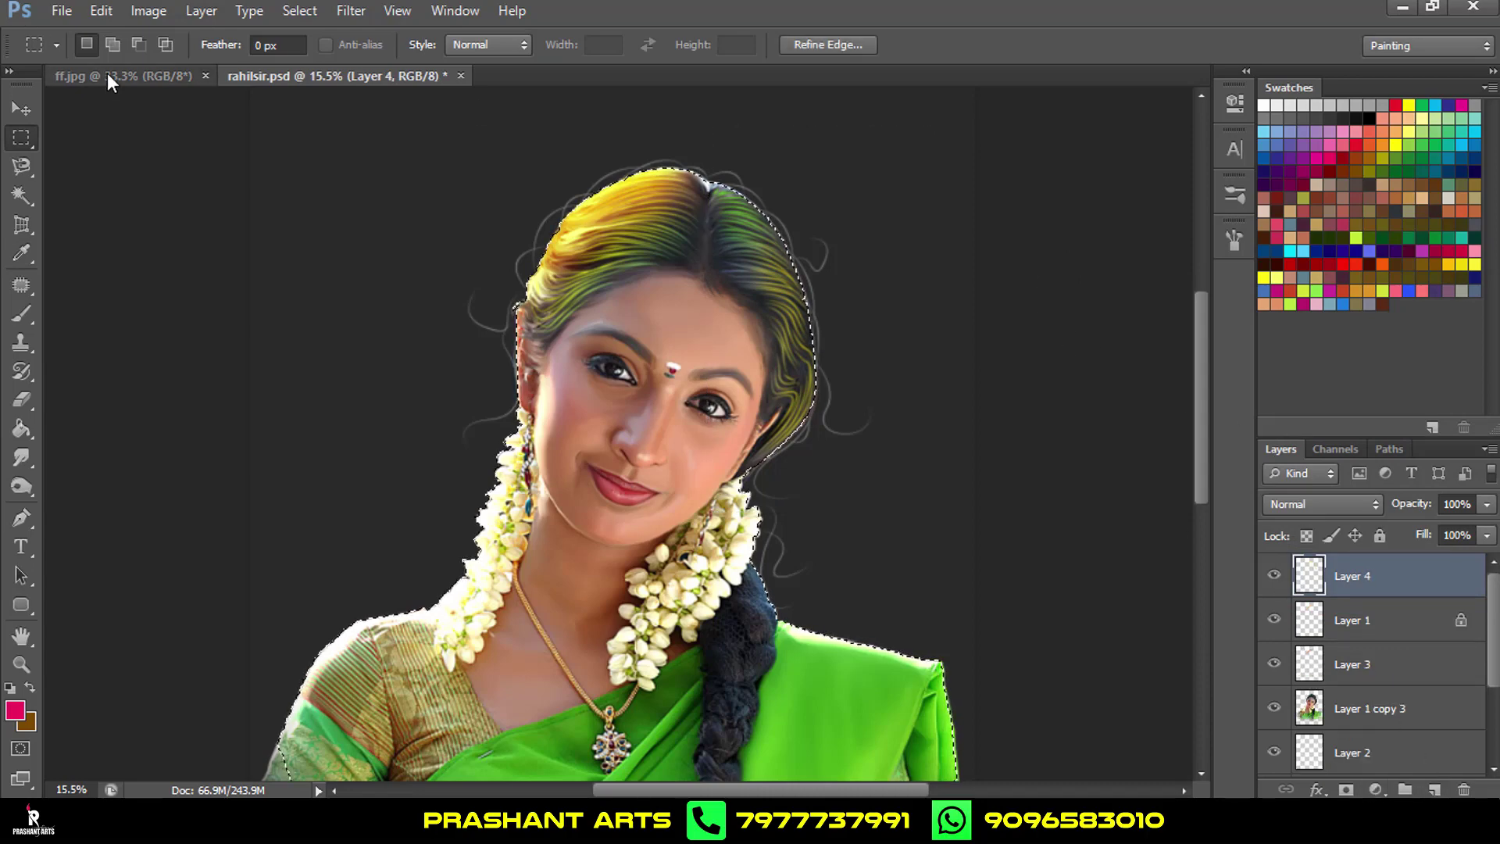
Stroke the woman's selection with a 10 px white line on Layer 4, then deselect.
{"action": "left_click", "coordinate": [22, 314]}
{"action": "left_click", "coordinate": [110, 45]}
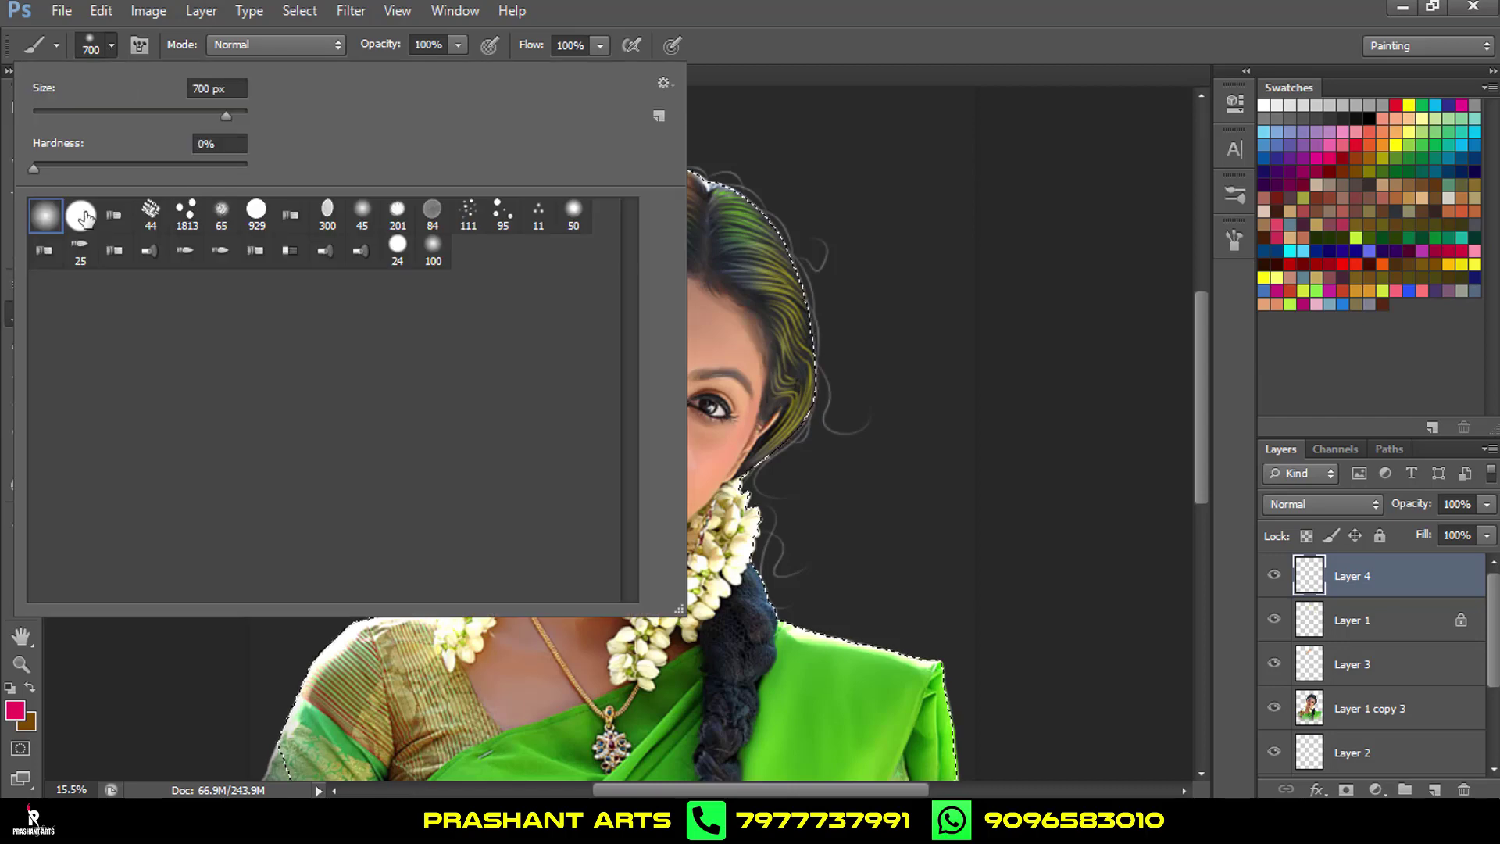
{"action": "left_click", "coordinate": [397, 244]}
{"action": "left_click", "coordinate": [703, 37]}
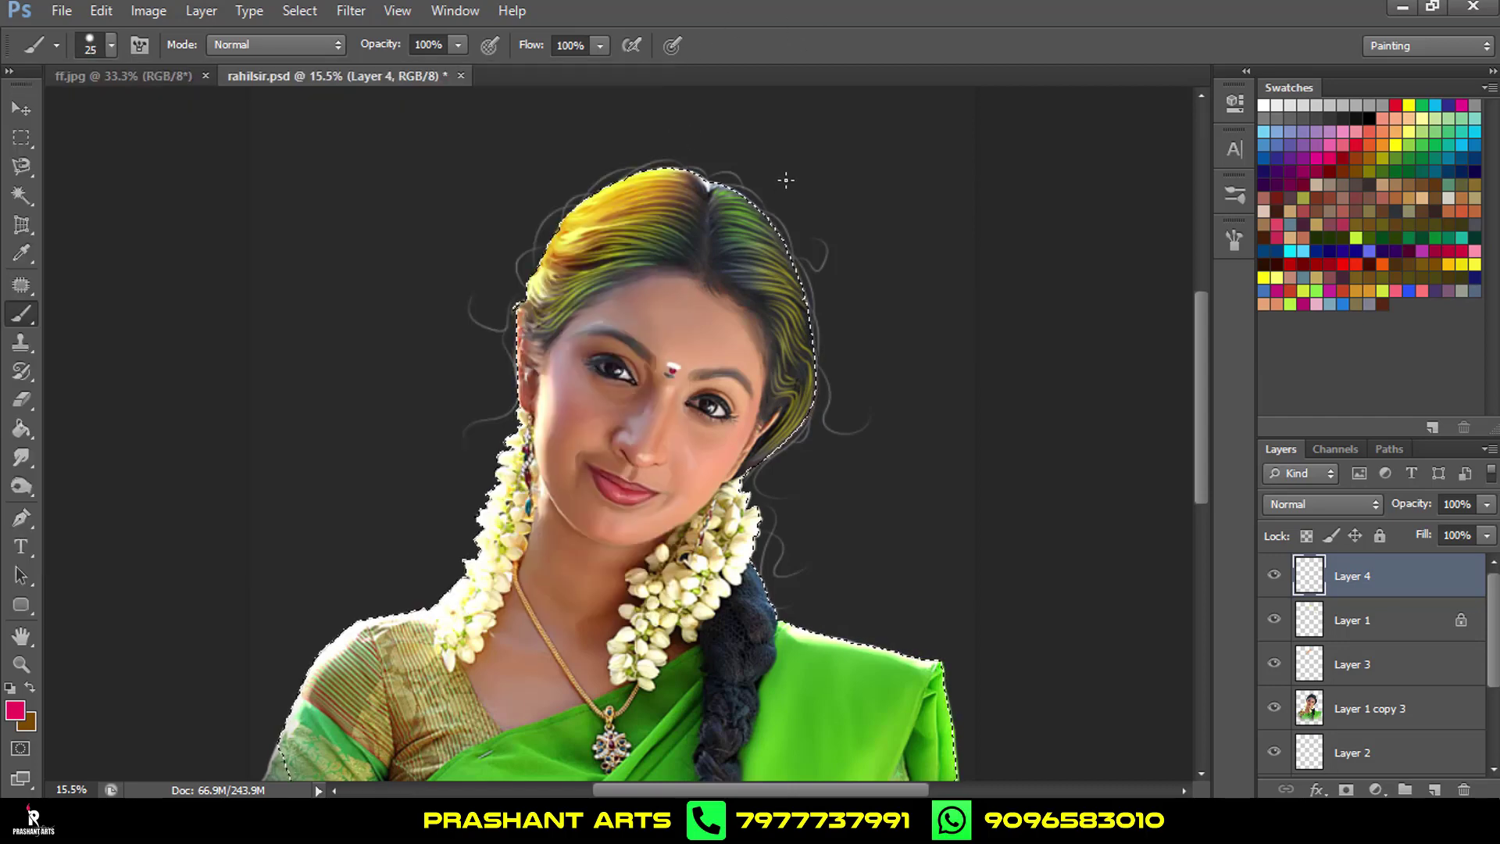
{"action": "left_click", "coordinate": [1265, 105]}
{"action": "left_click", "coordinate": [20, 516]}
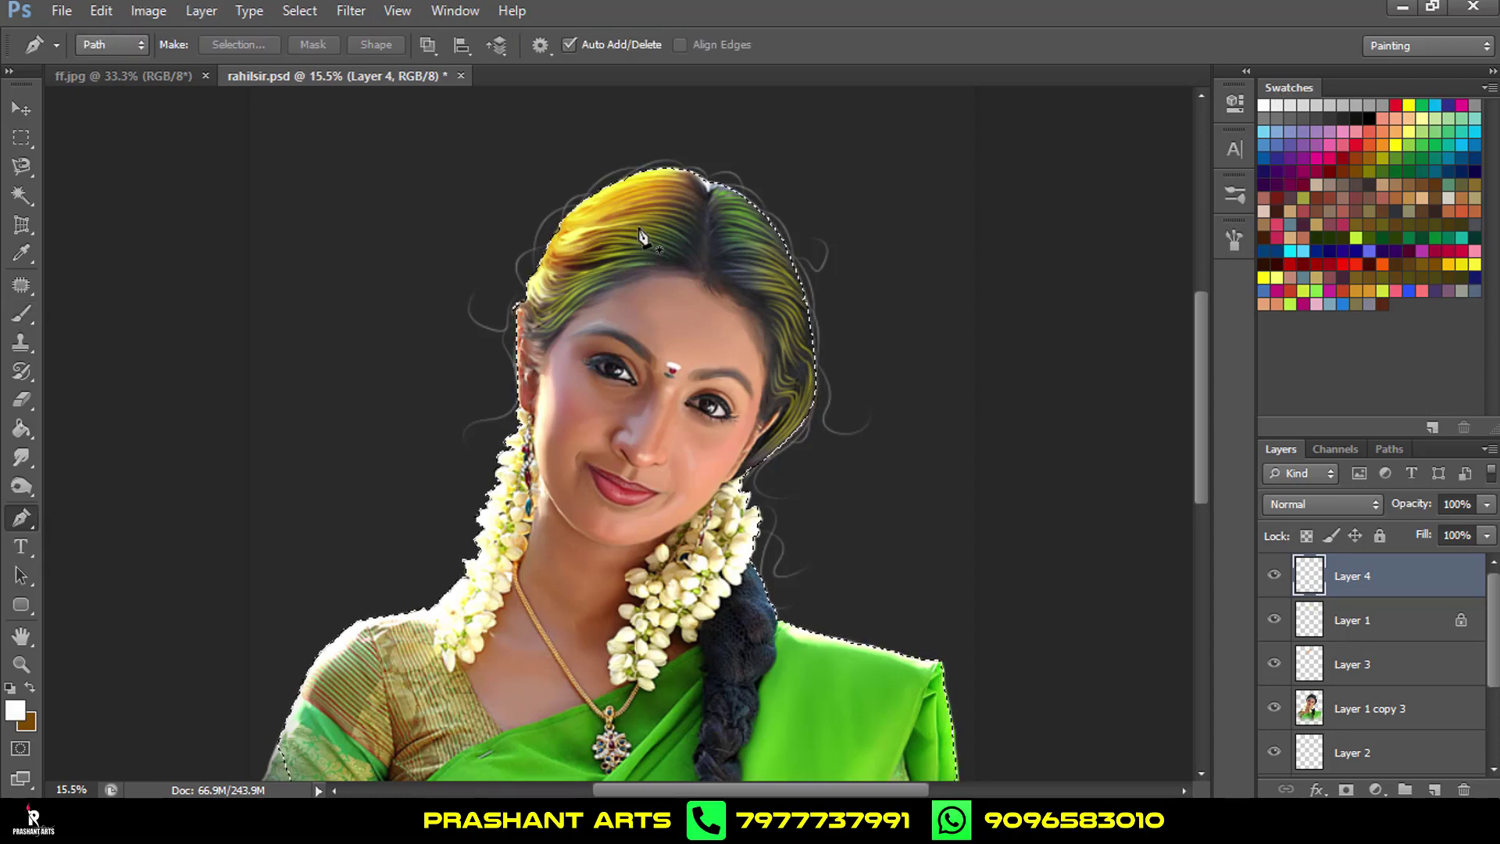
{"action": "left_click", "coordinate": [94, 10]}
{"action": "left_click", "coordinate": [156, 326]}
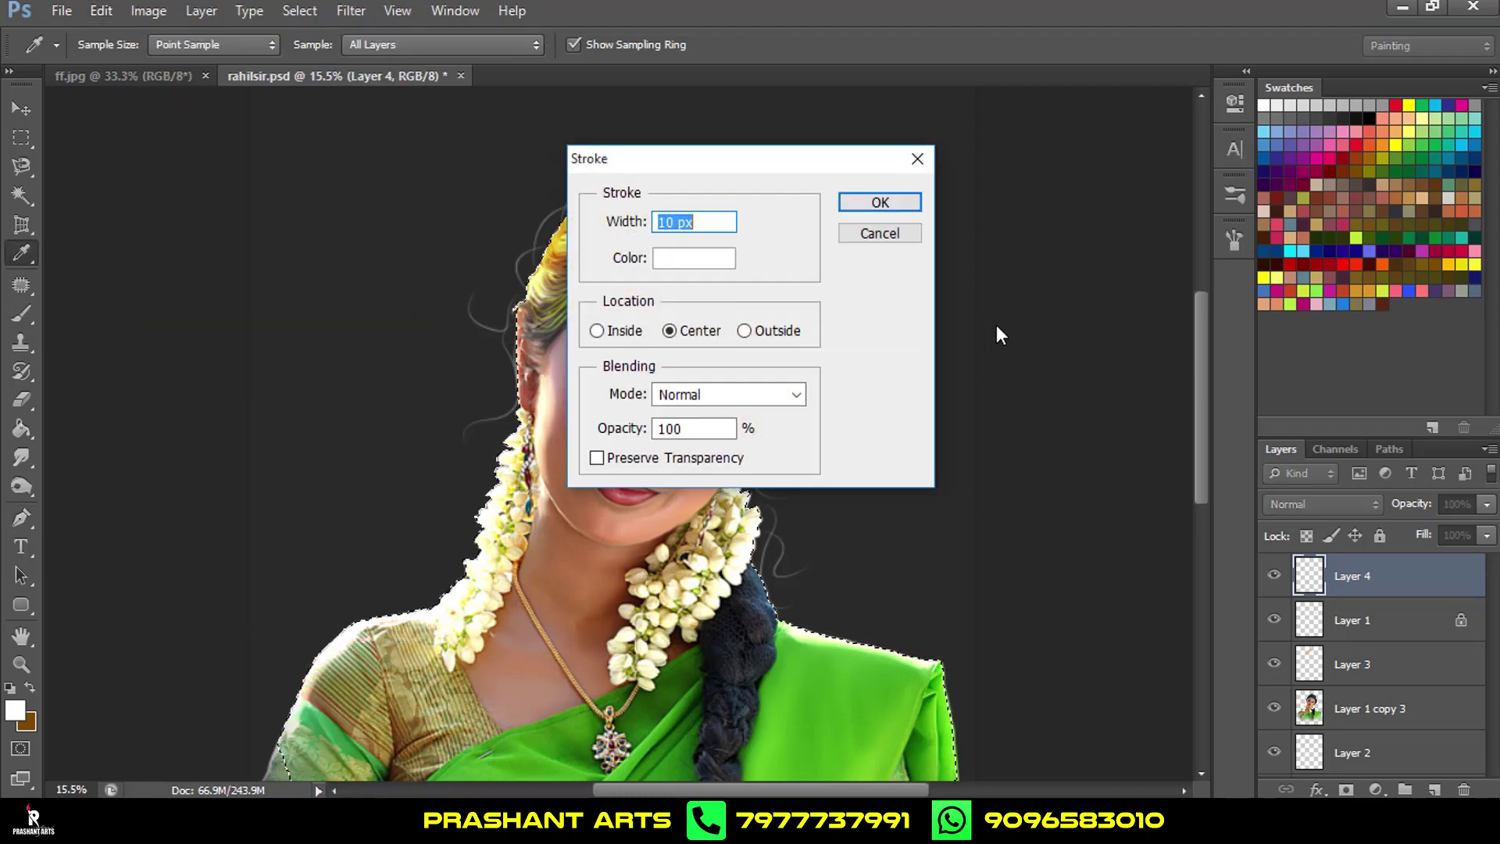
{"action": "left_click", "coordinate": [865, 203]}
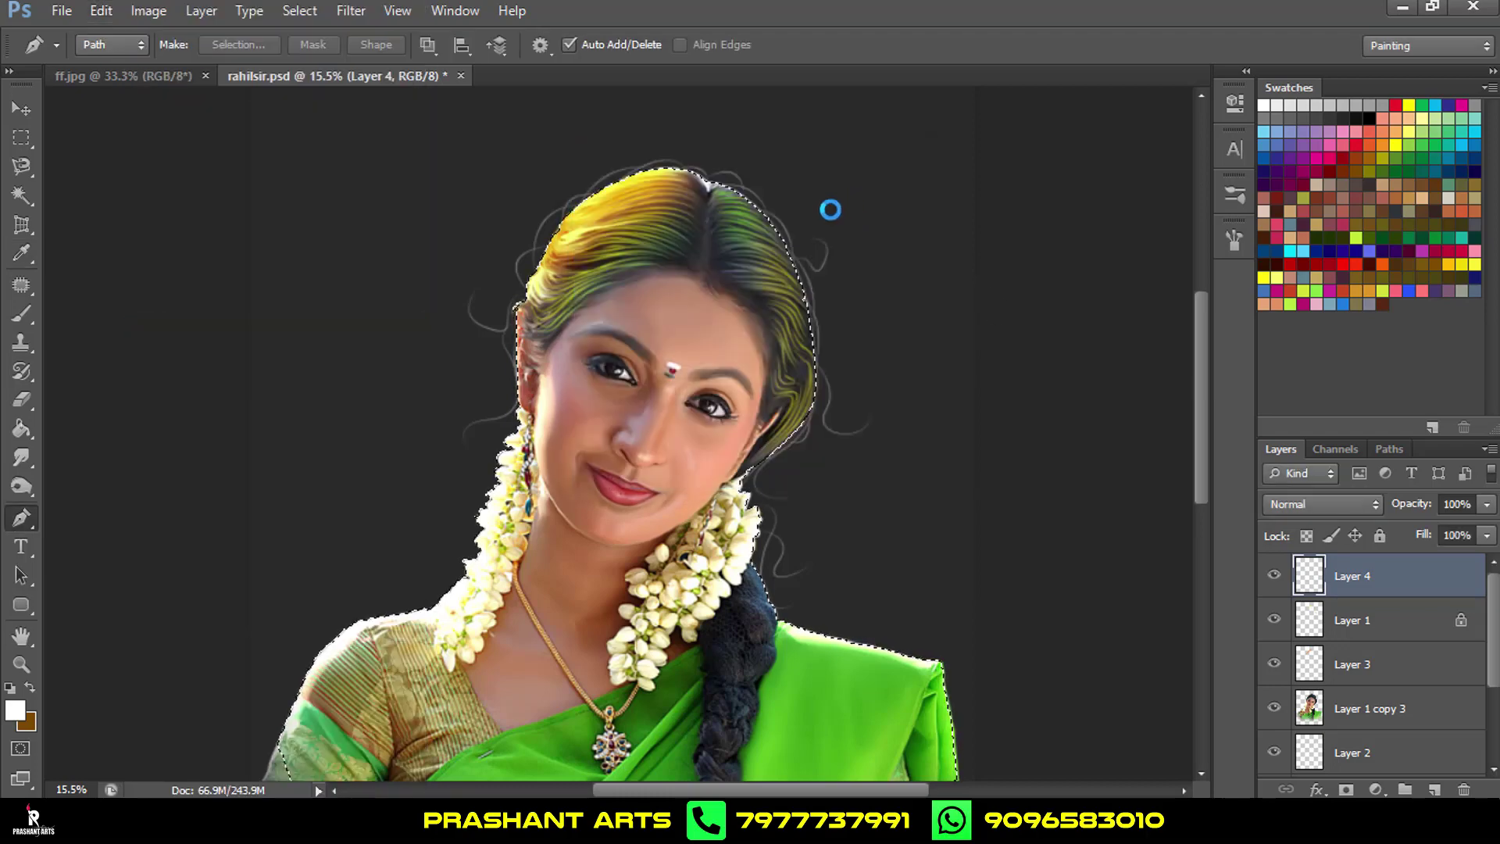
{"action": "key", "text": "ctrl+d"}
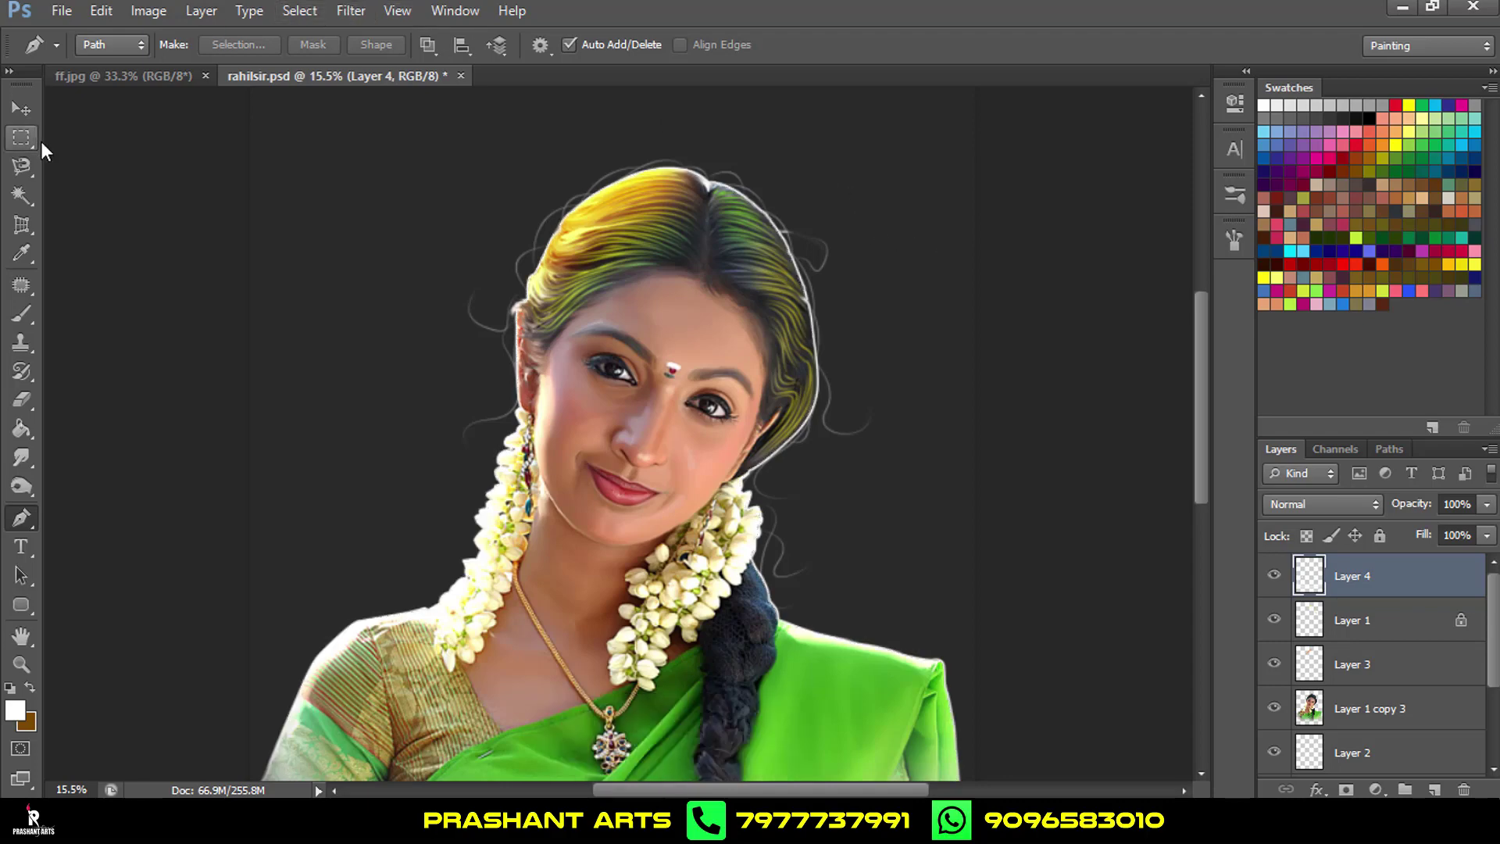
Lasso-cut the rim line beside the right of the head and Gaussian-blur the rim about 7.6 px.
{"action": "right_click", "coordinate": [21, 168]}
{"action": "left_click", "coordinate": [109, 166]}
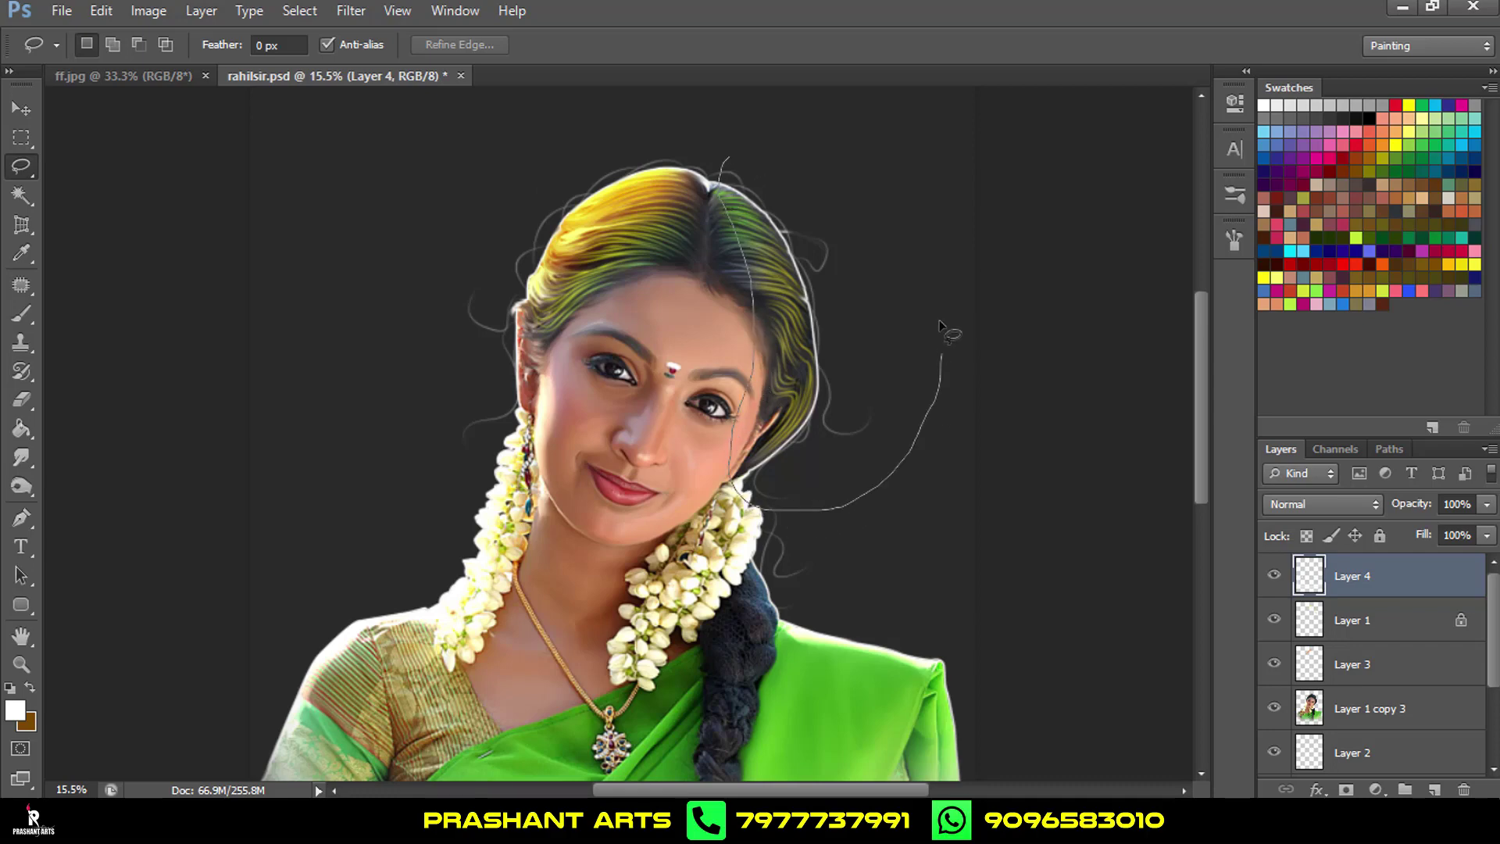
{"action": "left_click_drag", "start_coordinate": [774, 514], "coordinate": [842, 139]}
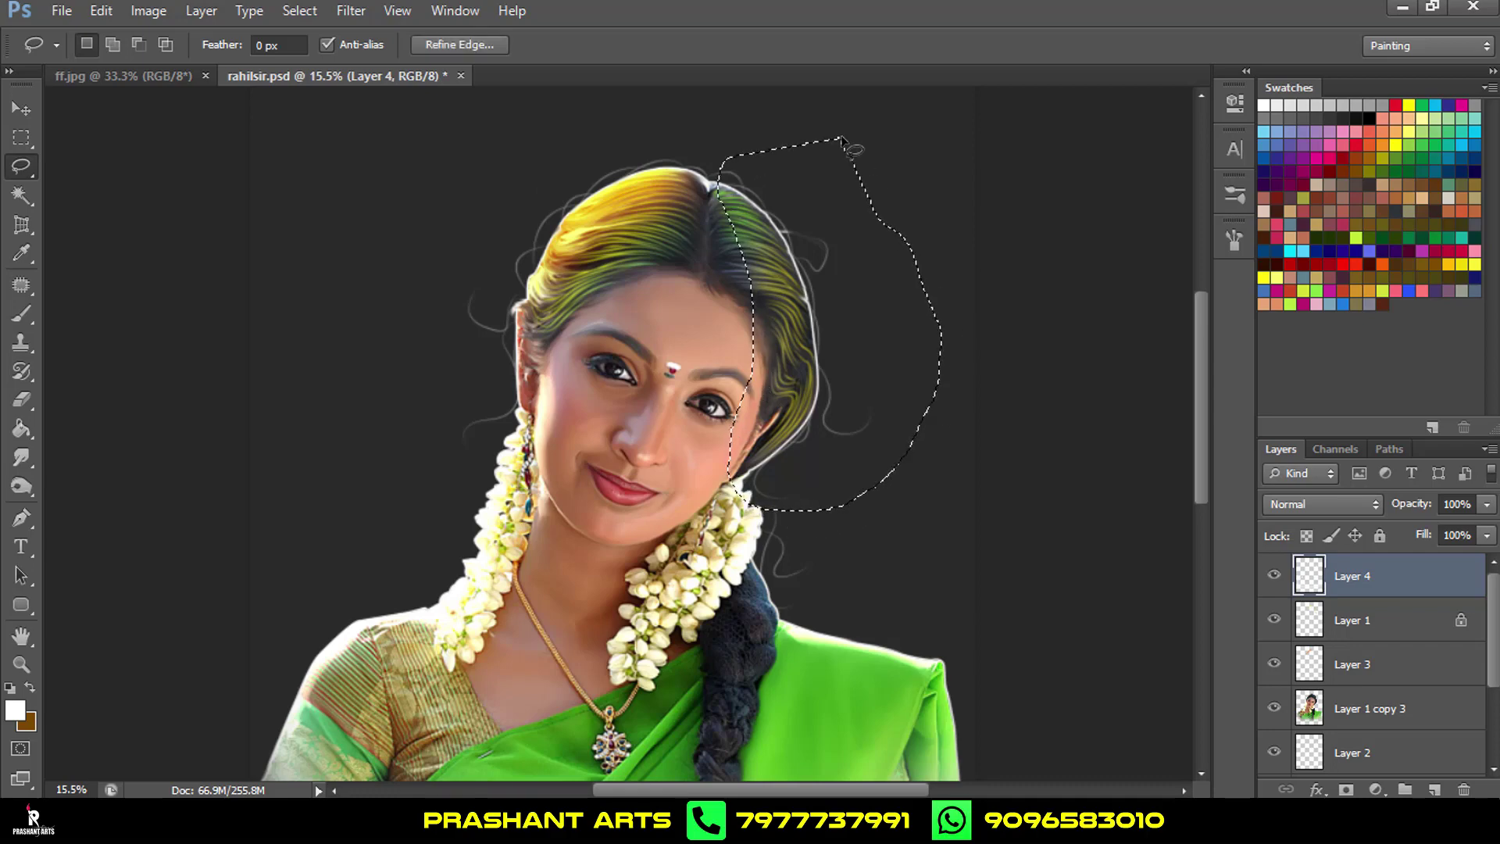
{"action": "key", "text": "ctrl+x"}
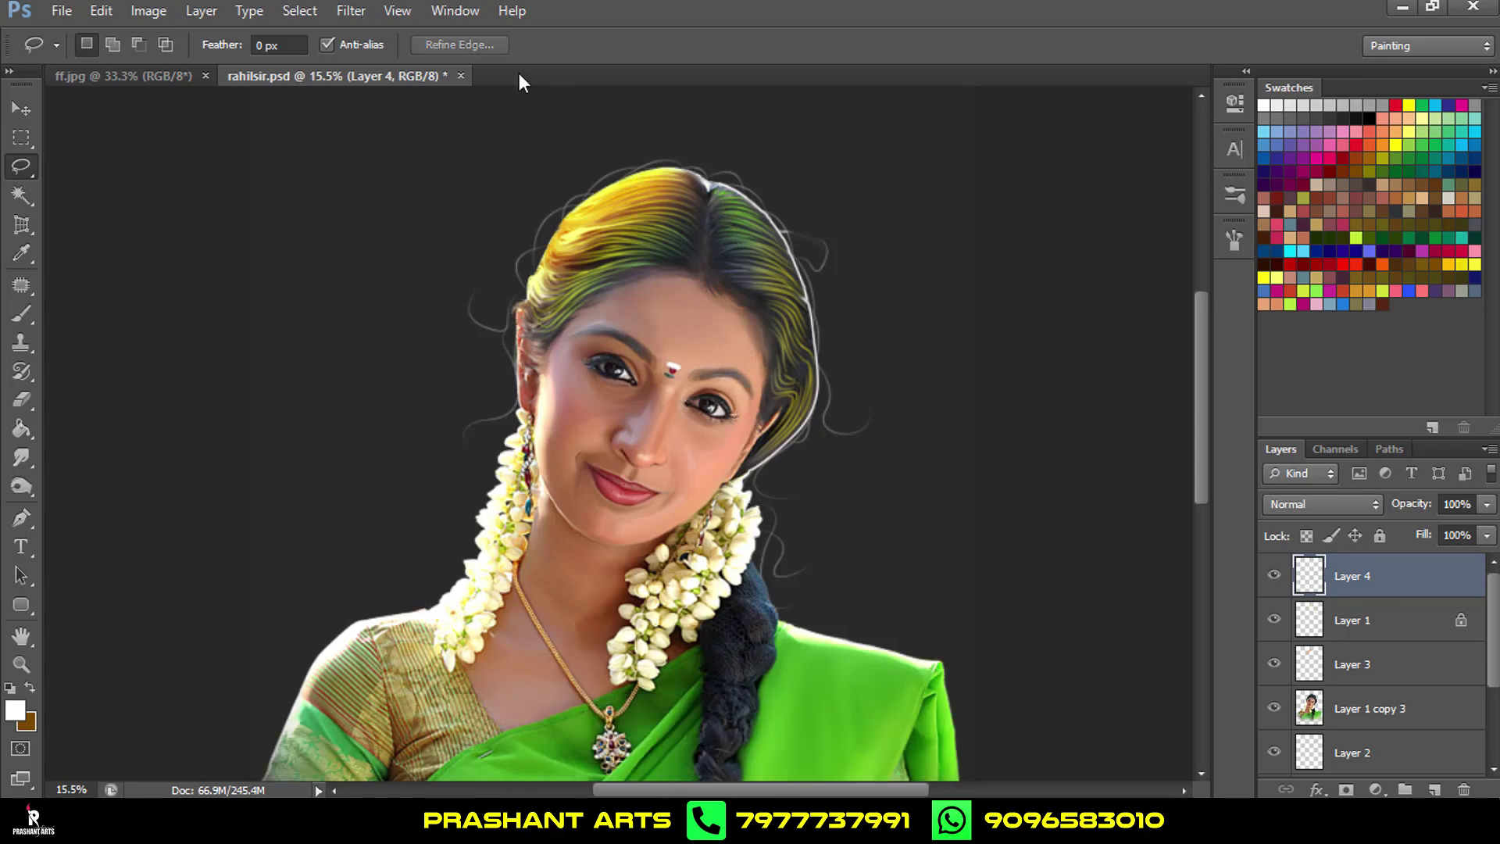
{"action": "left_click", "coordinate": [348, 11]}
{"action": "mouse_move", "coordinate": [469, 233]}
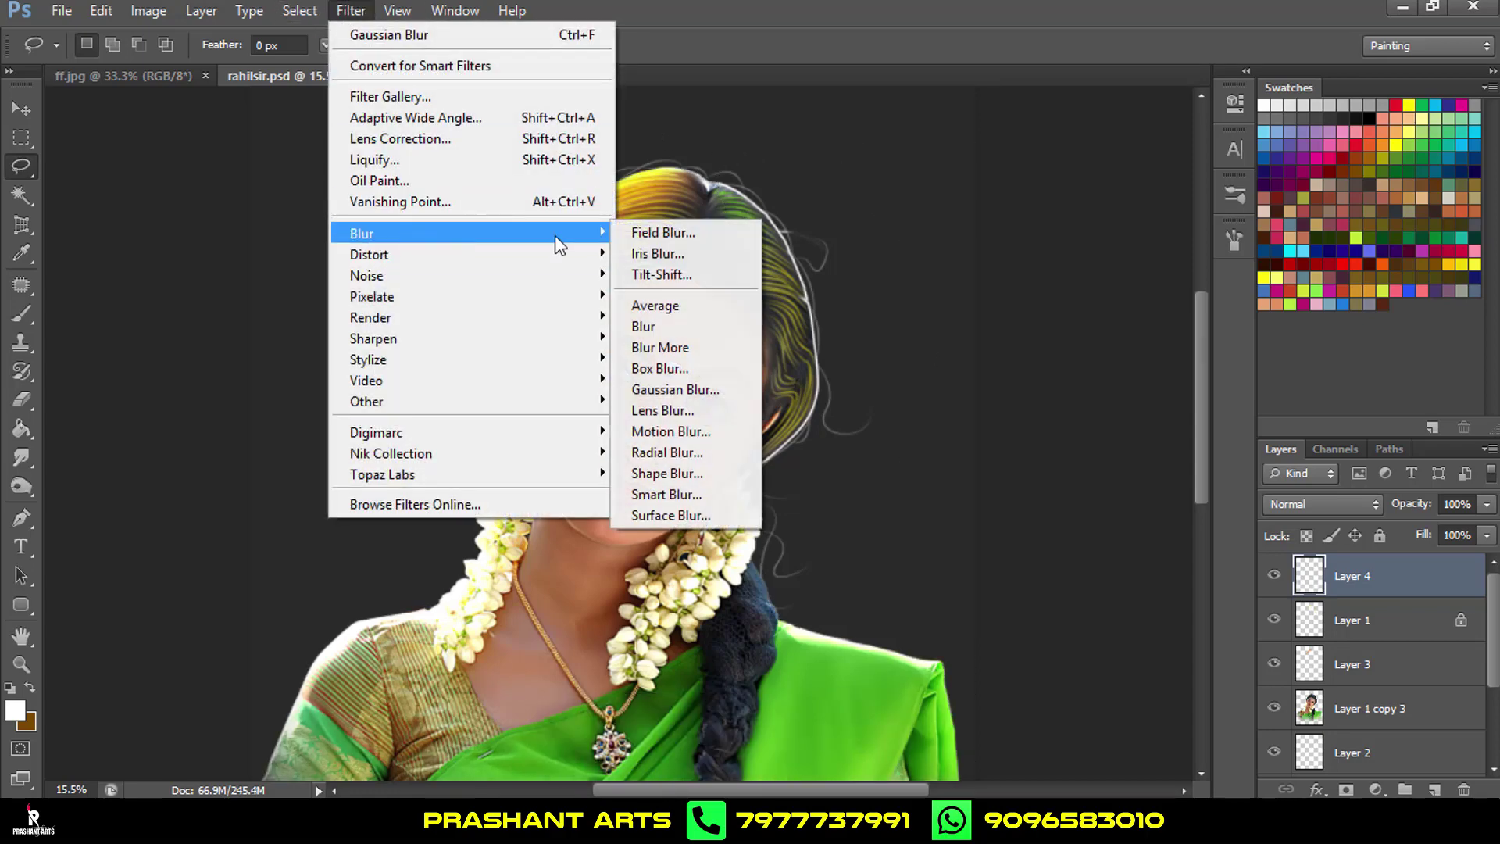
{"action": "left_click", "coordinate": [697, 390]}
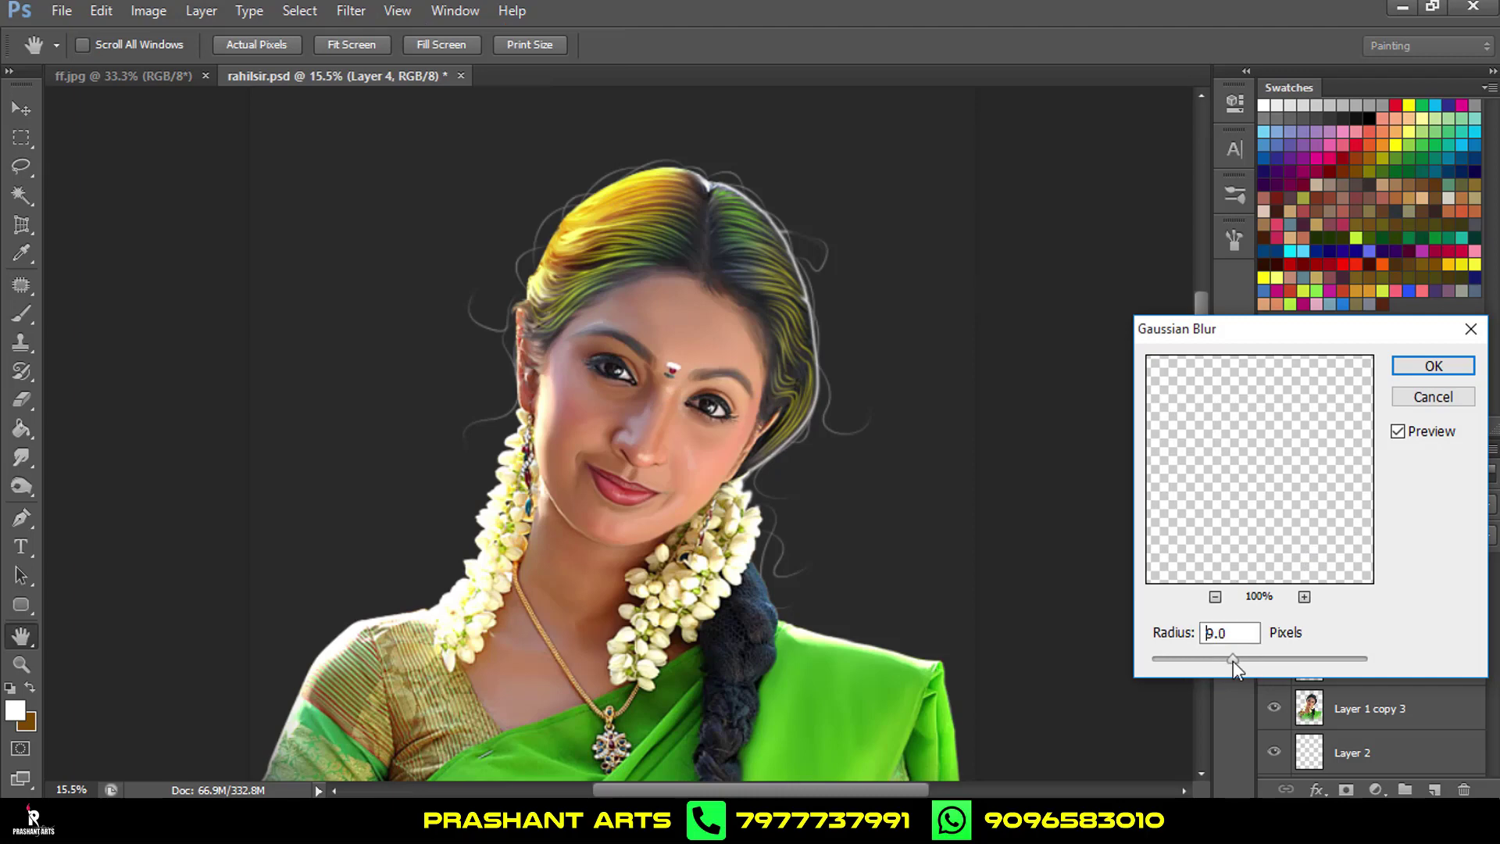
{"action": "left_click", "coordinate": [1453, 393]}
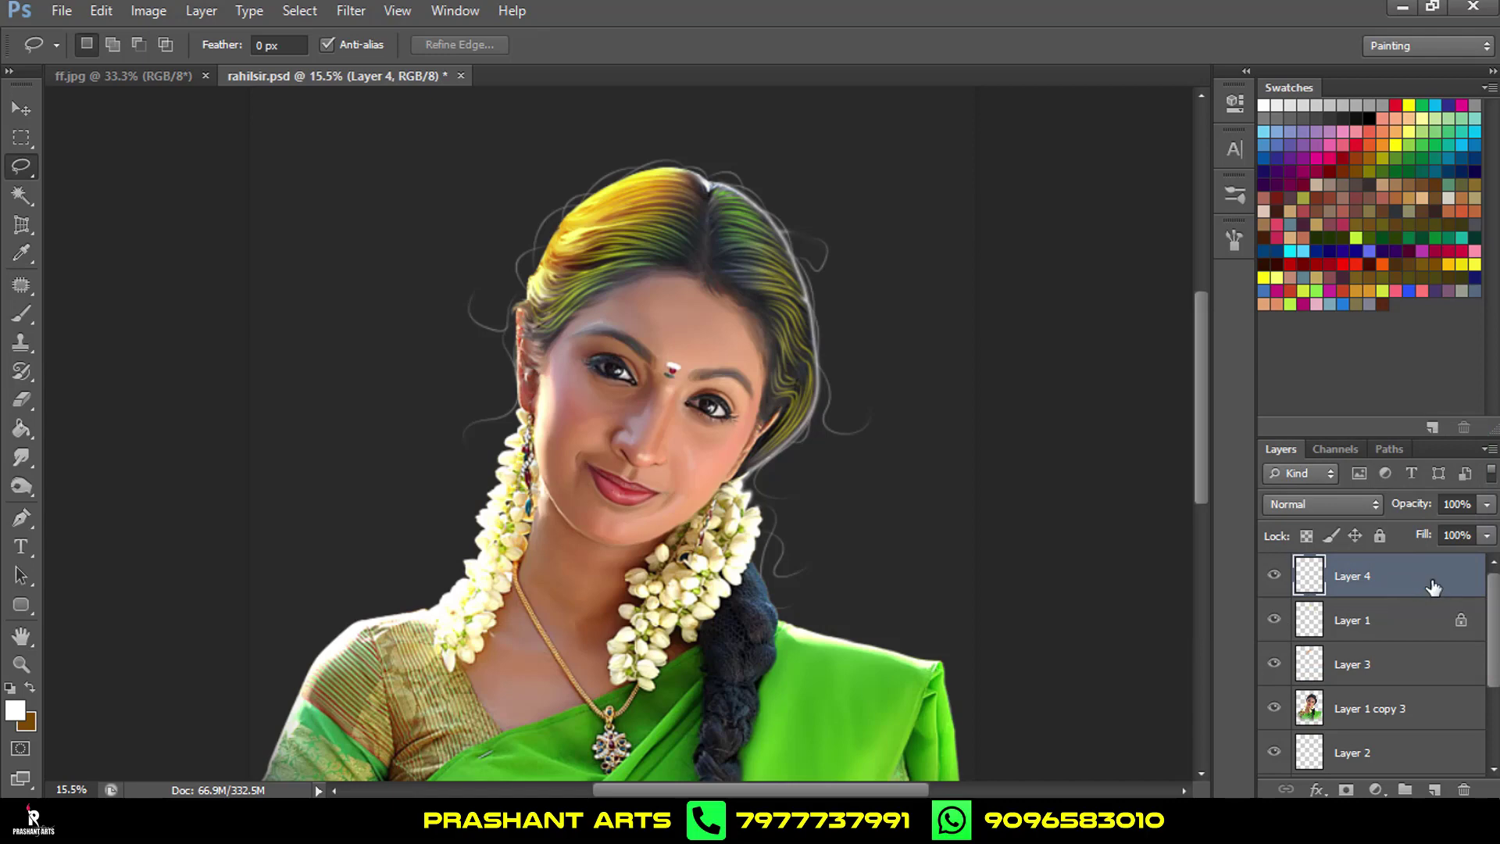
Give Layer 4 a yellow eefc07 Color Overlay layer style.
{"action": "double_click", "coordinate": [1309, 576]}
{"action": "left_click", "coordinate": [969, 539]}
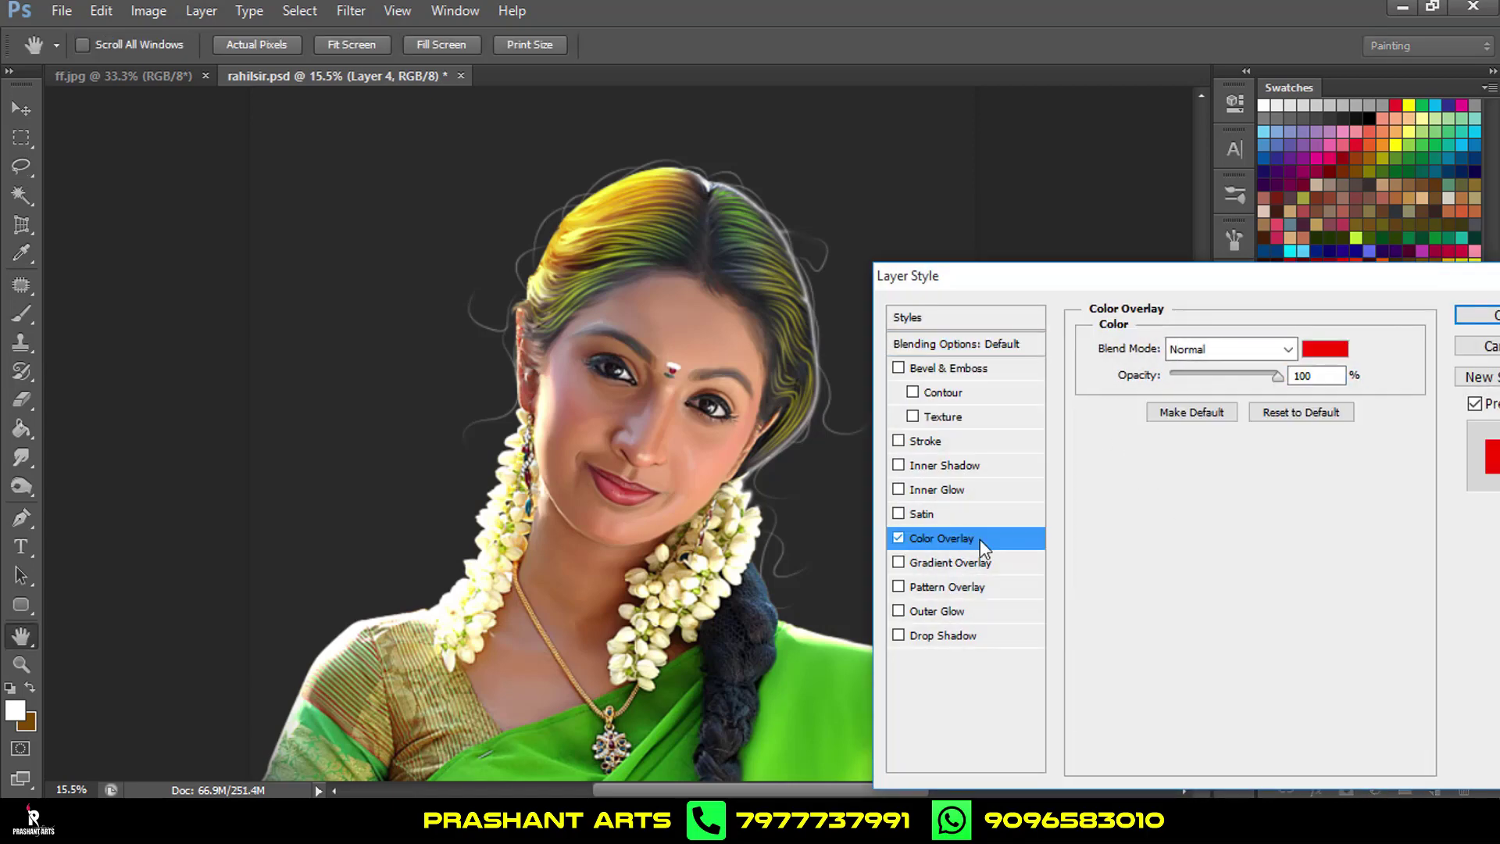
{"action": "left_click", "coordinate": [1325, 348]}
{"action": "left_click", "coordinate": [1179, 680]}
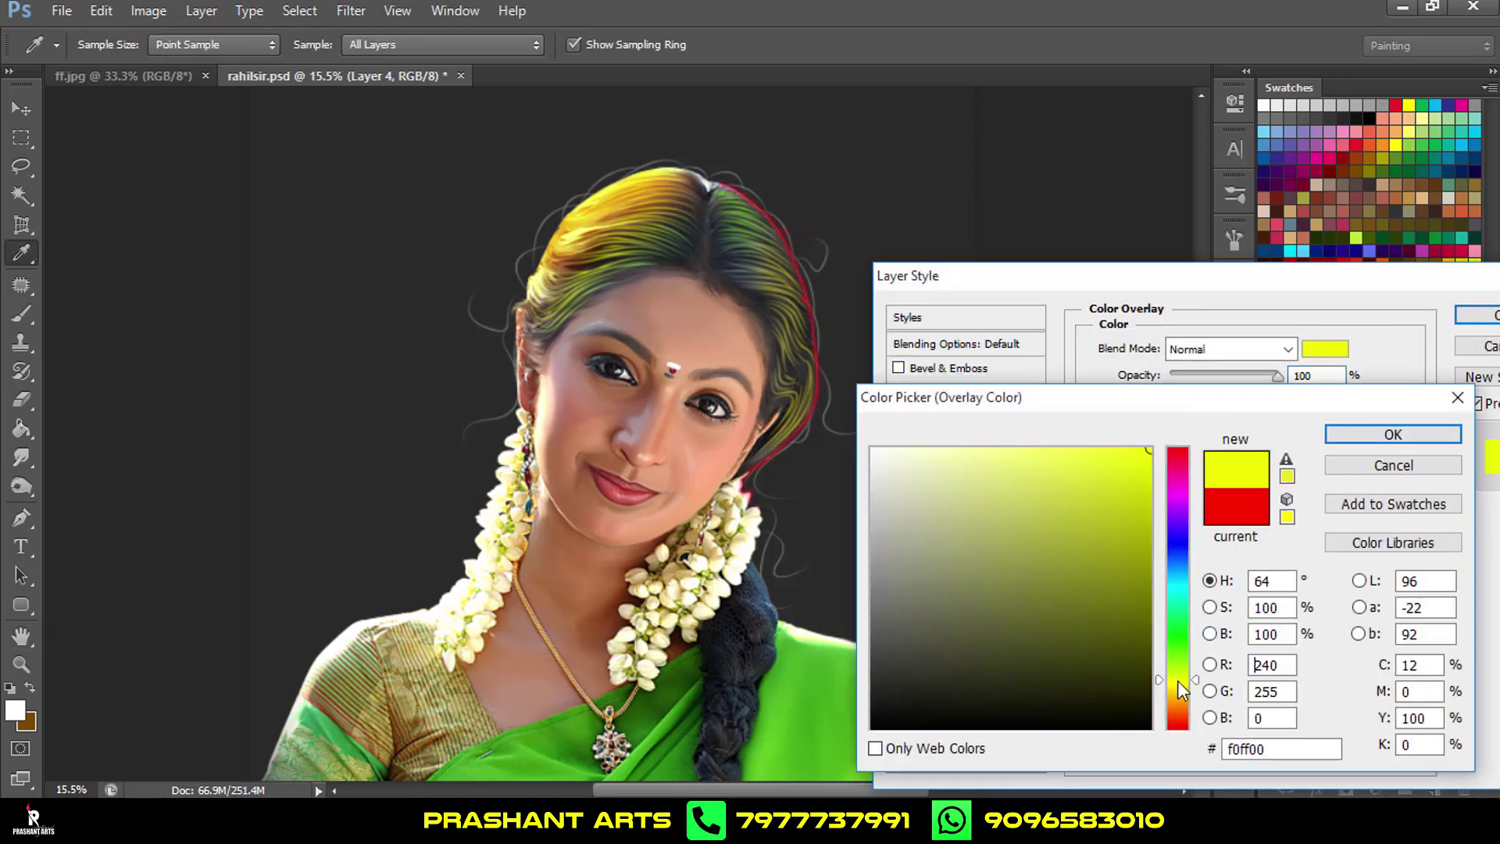
{"action": "mouse_move", "coordinate": [1109, 558]}
{"action": "left_mouse_down"}
{"action": "mouse_move", "coordinate": [1084, 453]}
{"action": "mouse_move", "coordinate": [995, 447]}
{"action": "left_mouse_up"}
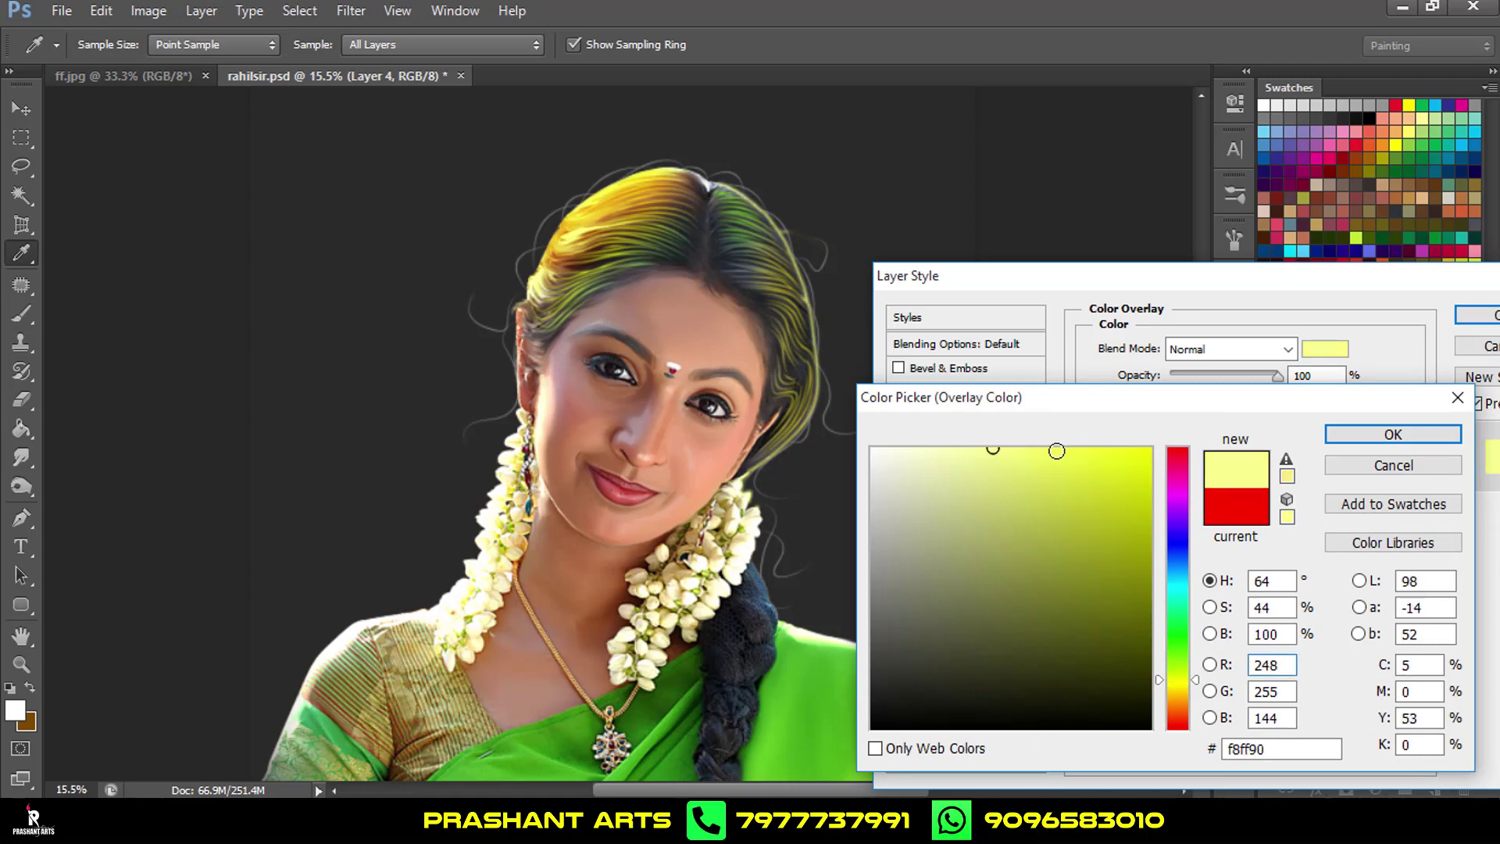
{"action": "left_click", "coordinate": [1143, 450]}
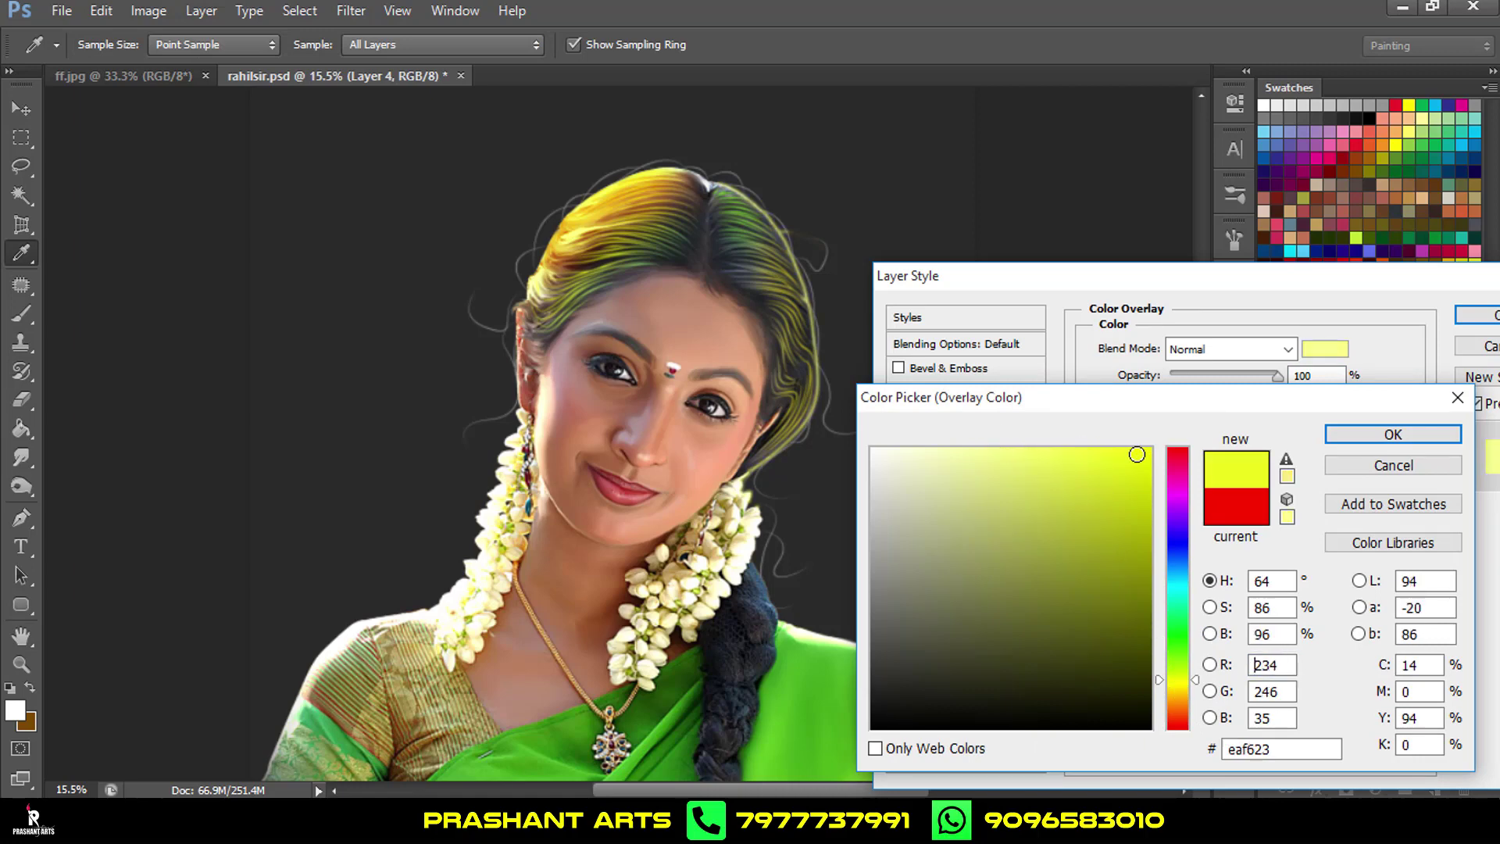
{"action": "left_click", "coordinate": [1436, 436]}
{"action": "left_click", "coordinate": [1466, 320]}
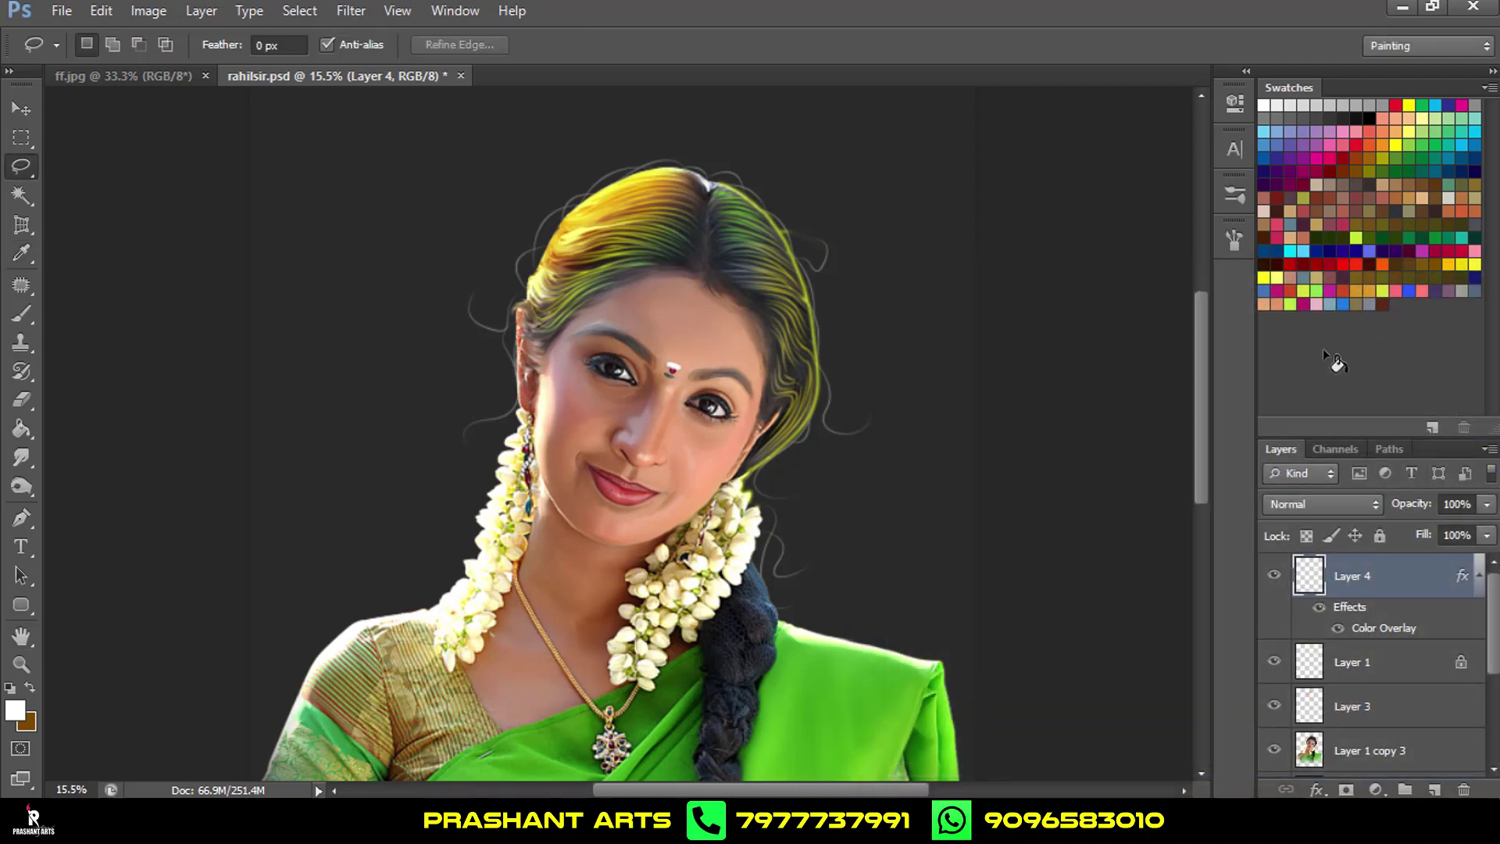
Lower Layer 2's opacity and add Layer 5 above Layer 1 copy 3 in Color blend mode.
{"action": "scroll", "coordinate": [1362, 729], "scroll_direction": "down", "scroll_amount": 2}
{"action": "left_click", "coordinate": [1362, 711]}
{"action": "left_click", "coordinate": [1411, 506]}
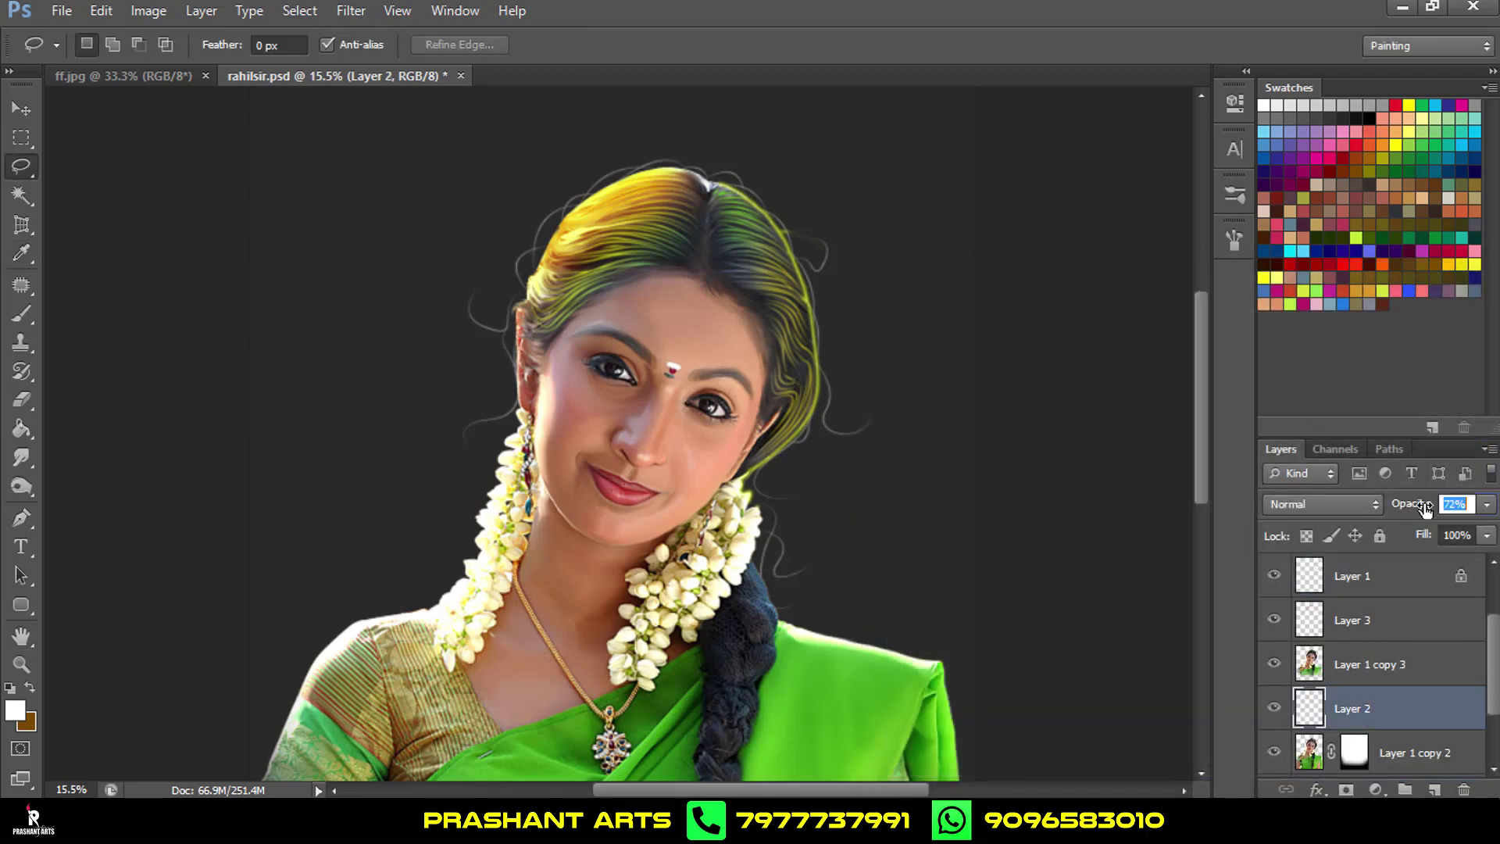
{"action": "key", "text": "Return"}
{"action": "left_click", "coordinate": [1416, 668]}
{"action": "left_click", "coordinate": [1437, 787]}
{"action": "left_click", "coordinate": [1342, 504]}
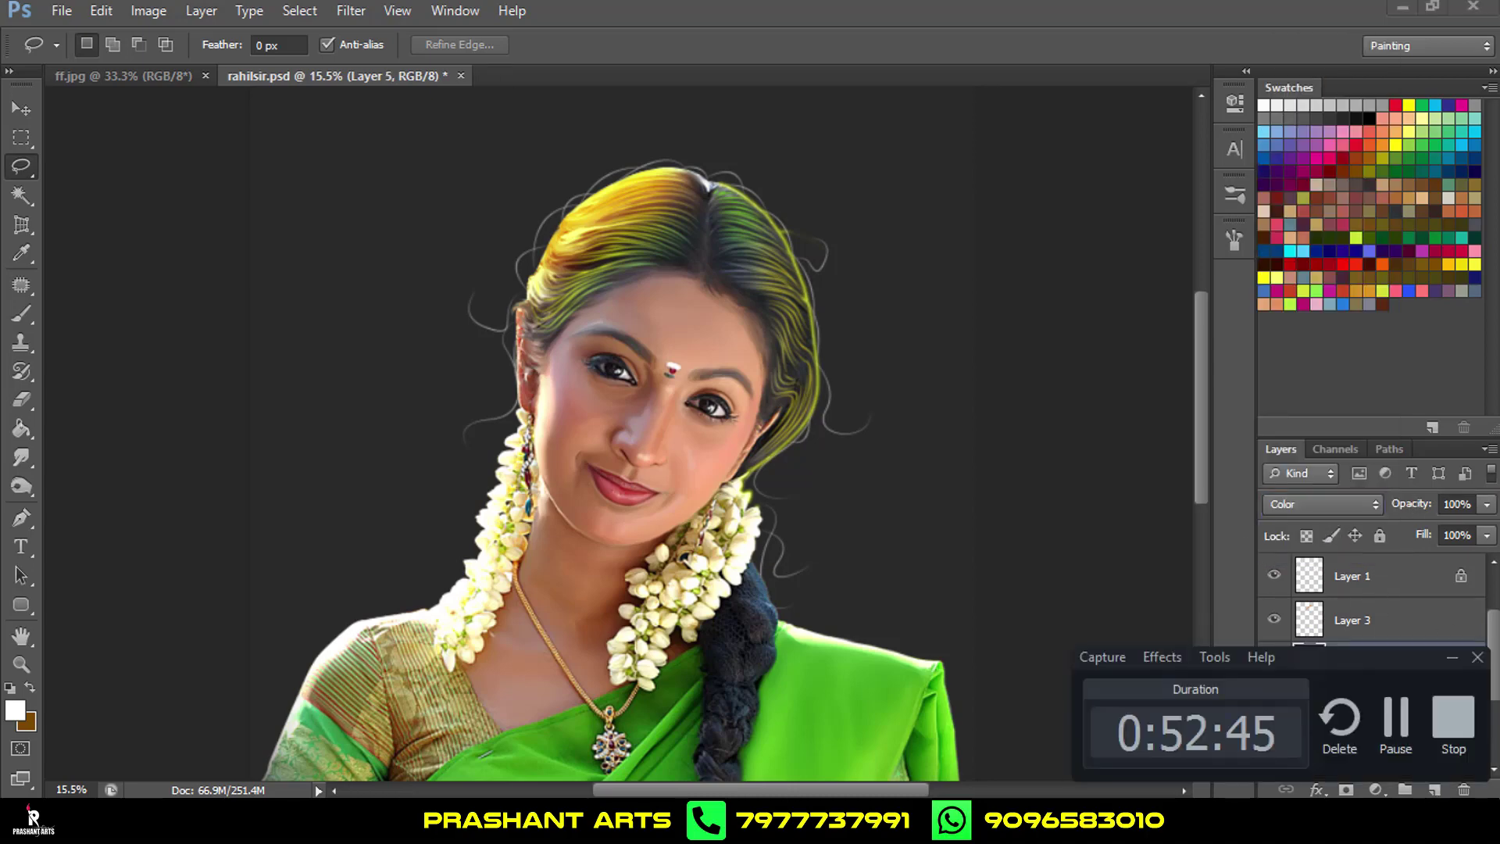
Switch to the Brush with a preset enlarged to 800 px.
{"action": "left_click", "coordinate": [1452, 657]}
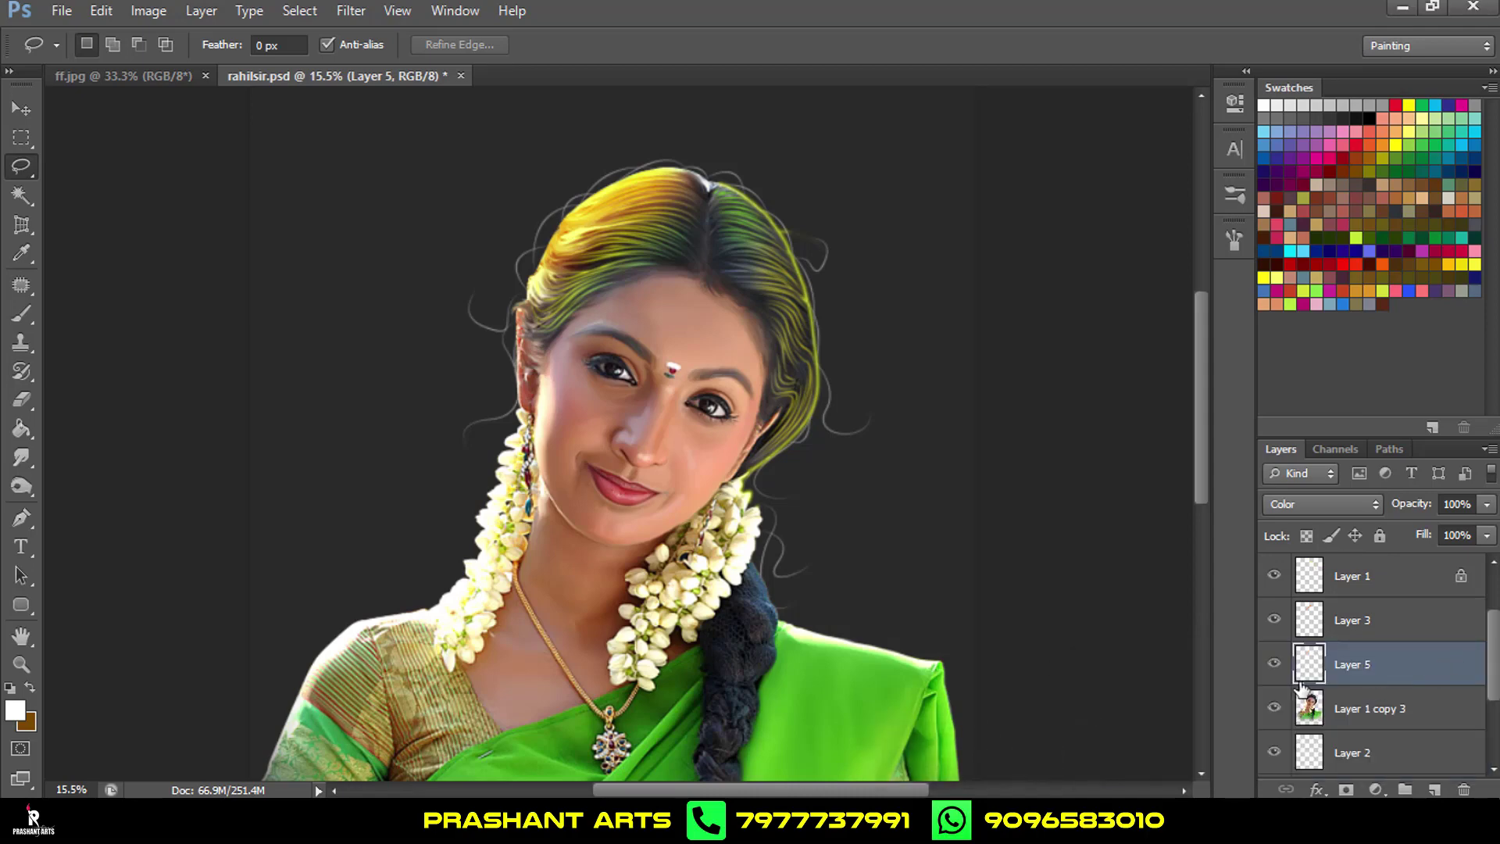
{"action": "left_click", "coordinate": [21, 313]}
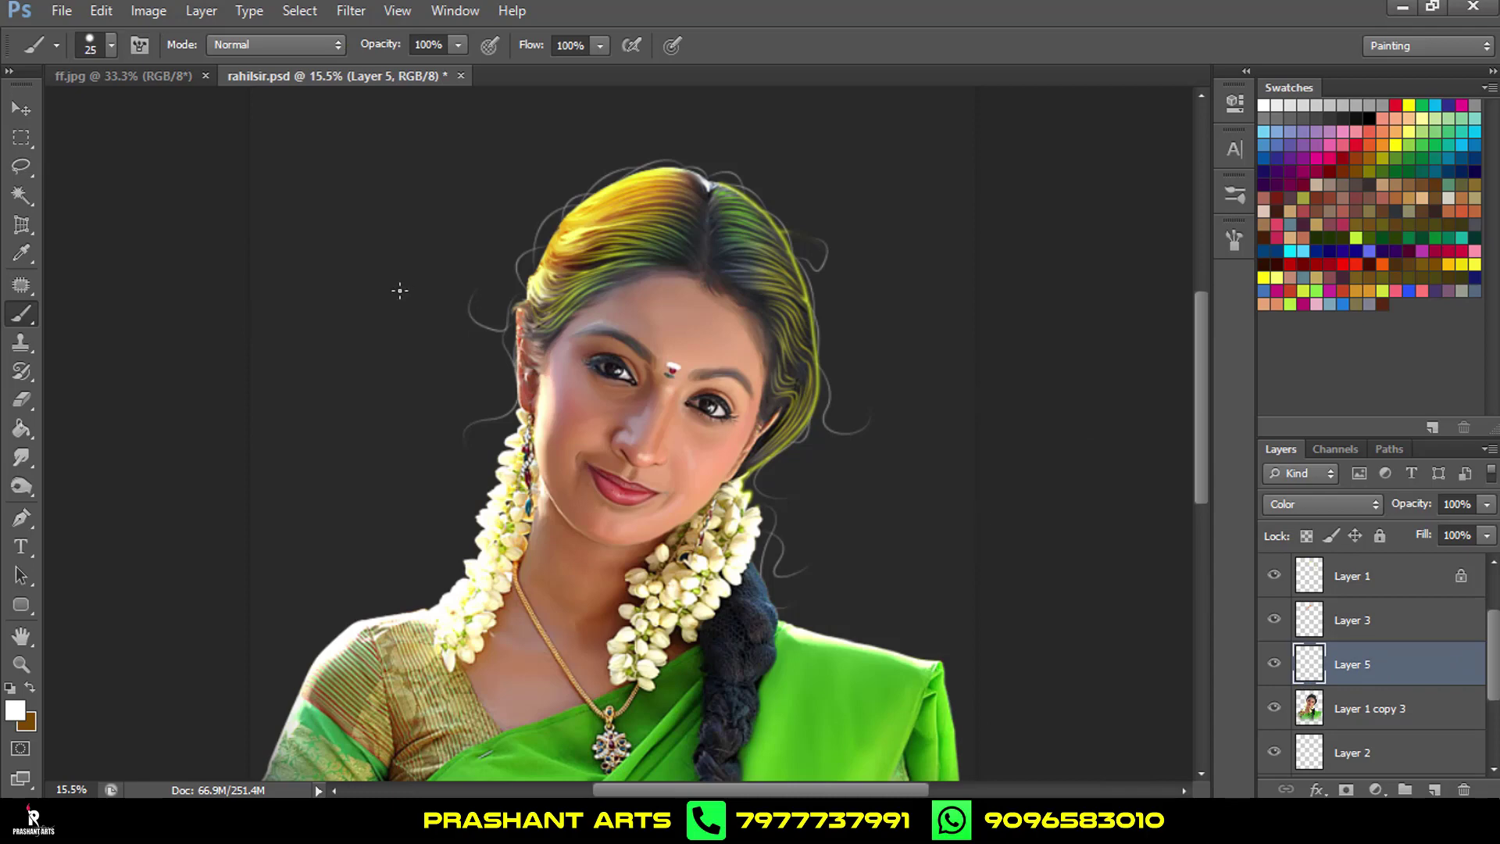
{"action": "left_click", "coordinate": [111, 45]}
{"action": "key", "text": "Return"}
{"action": "key", "text": "bracketright"}
Paint pink blush on both cheeks with a 400 px brush.
{"action": "left_click", "coordinate": [15, 710]}
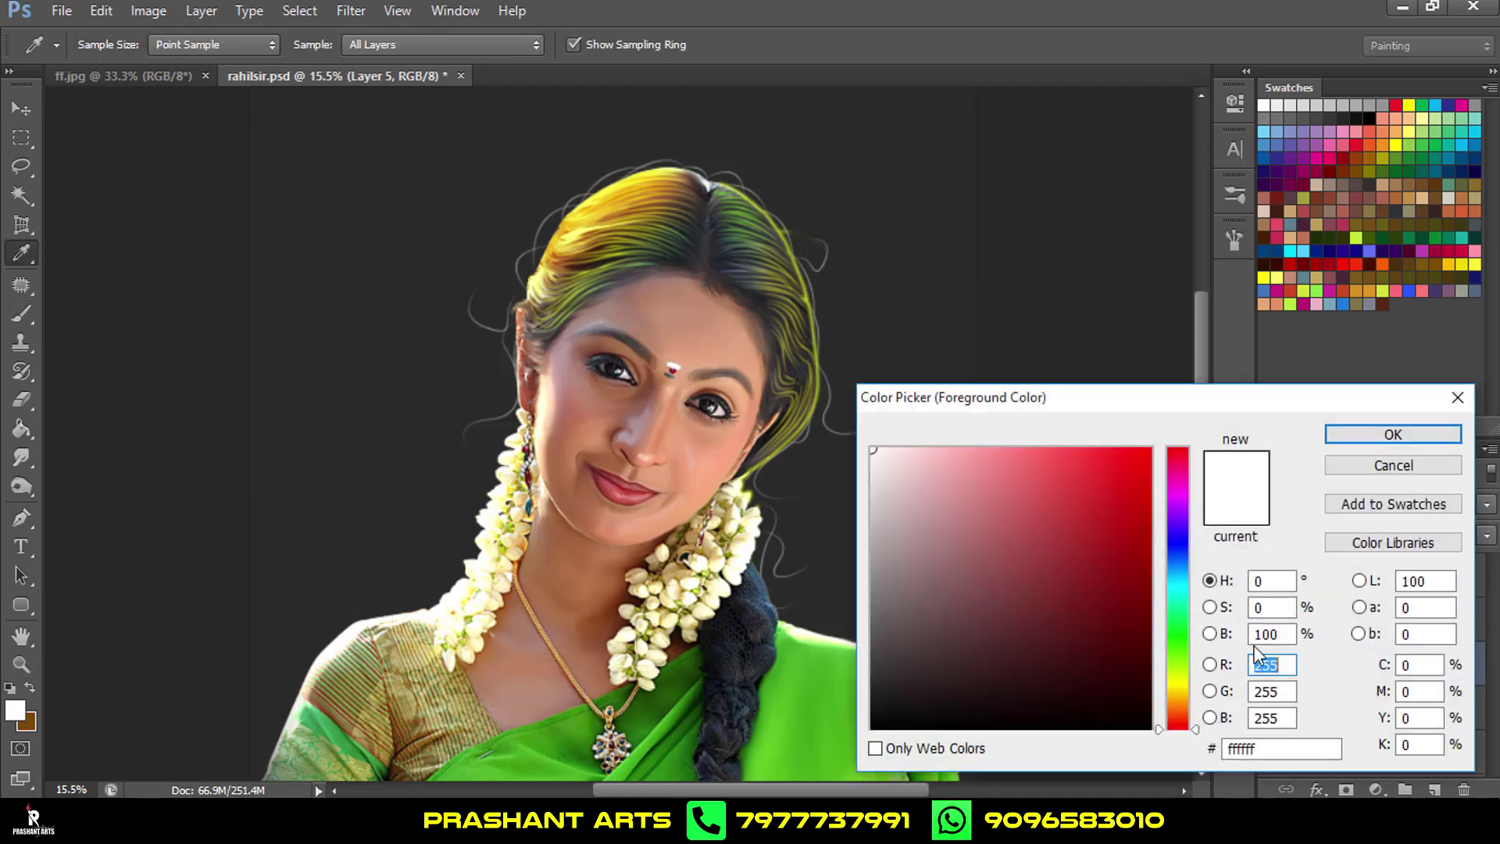
{"action": "left_click", "coordinate": [1209, 664]}
{"action": "left_click_drag", "start_coordinate": [1072, 620], "coordinate": [1019, 608]}
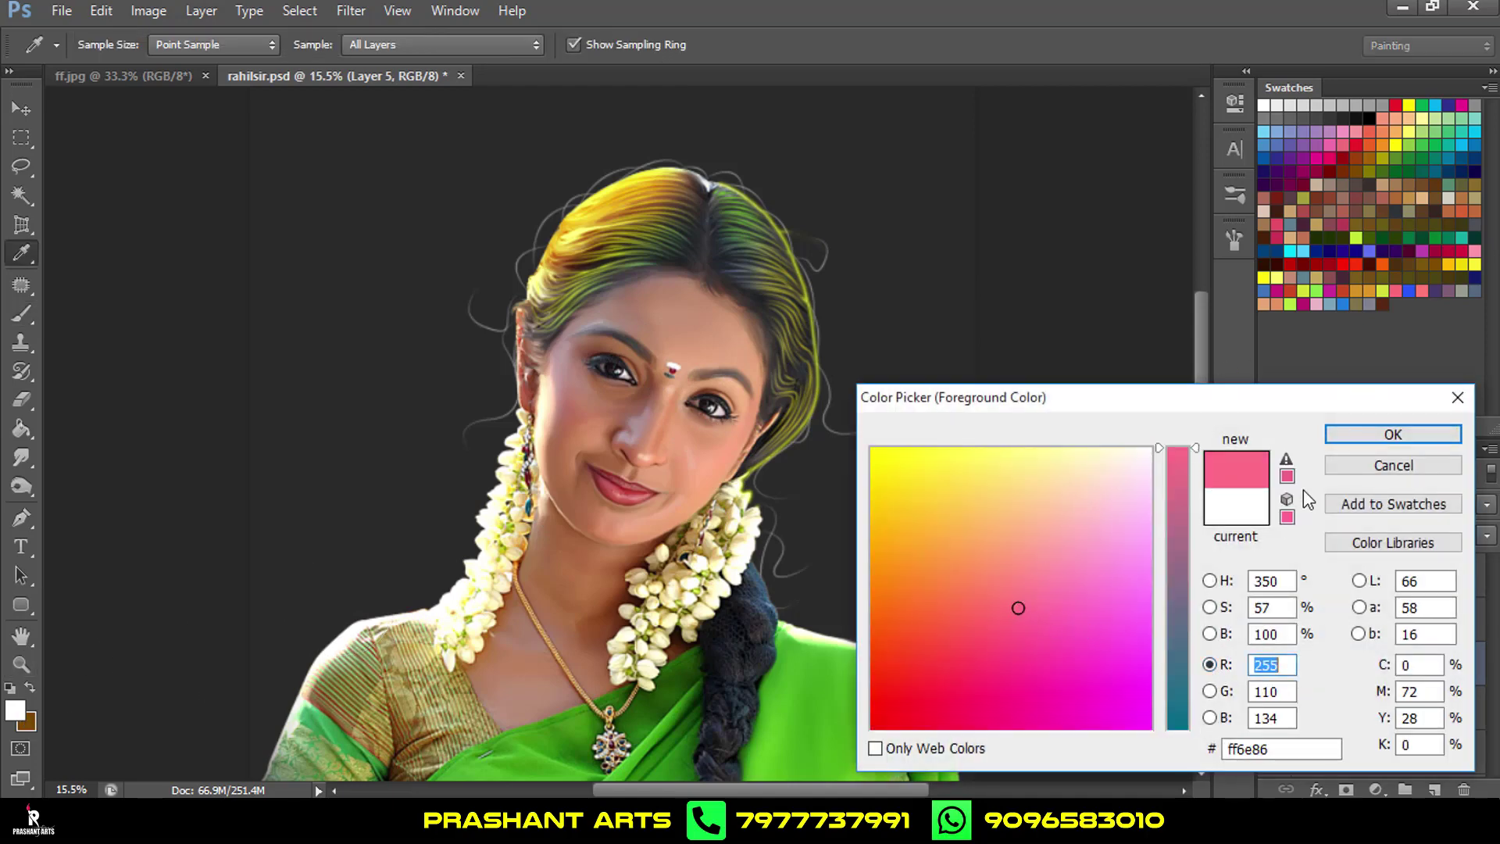
{"action": "left_click", "coordinate": [1348, 438]}
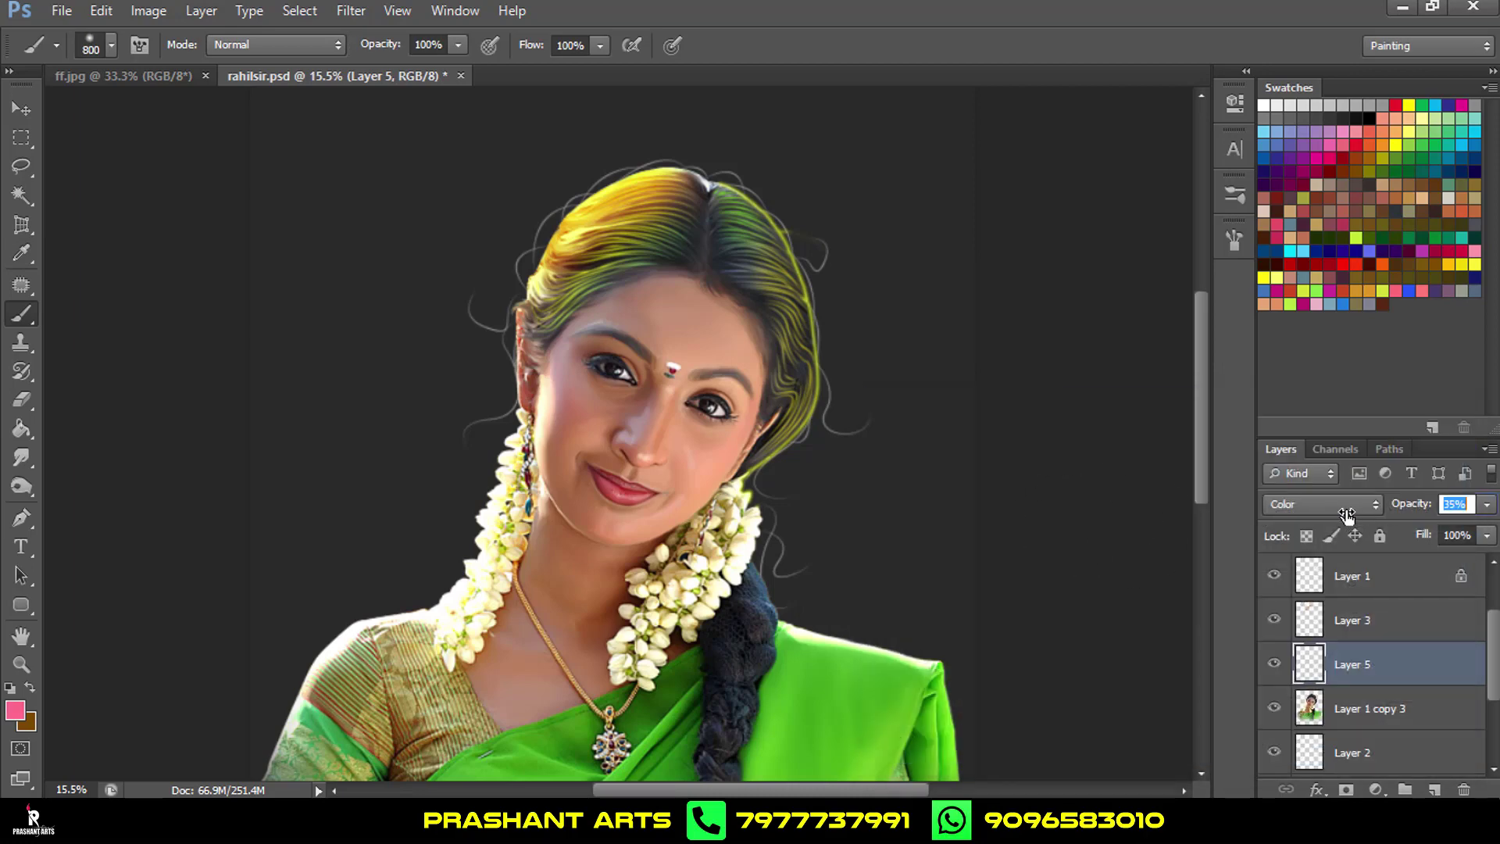
{"action": "key", "text": "bracketleft"}
{"action": "key", "text": "bracketleft"}
{"action": "key", "text": "bracketleft"}
{"action": "left_click", "coordinate": [571, 422]}
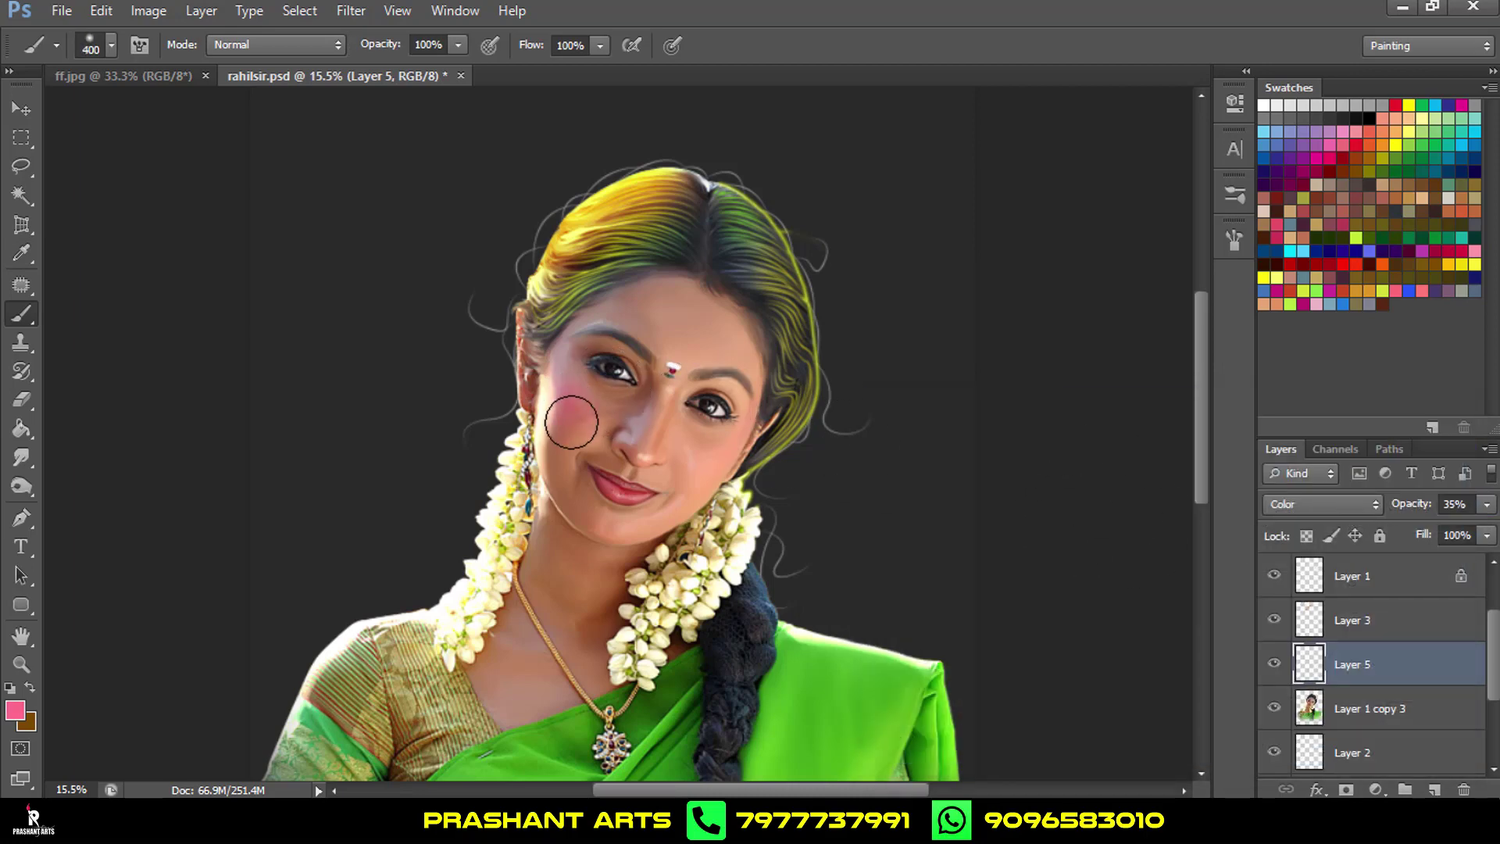
{"action": "left_click_drag", "start_coordinate": [720, 438], "coordinate": [713, 459]}
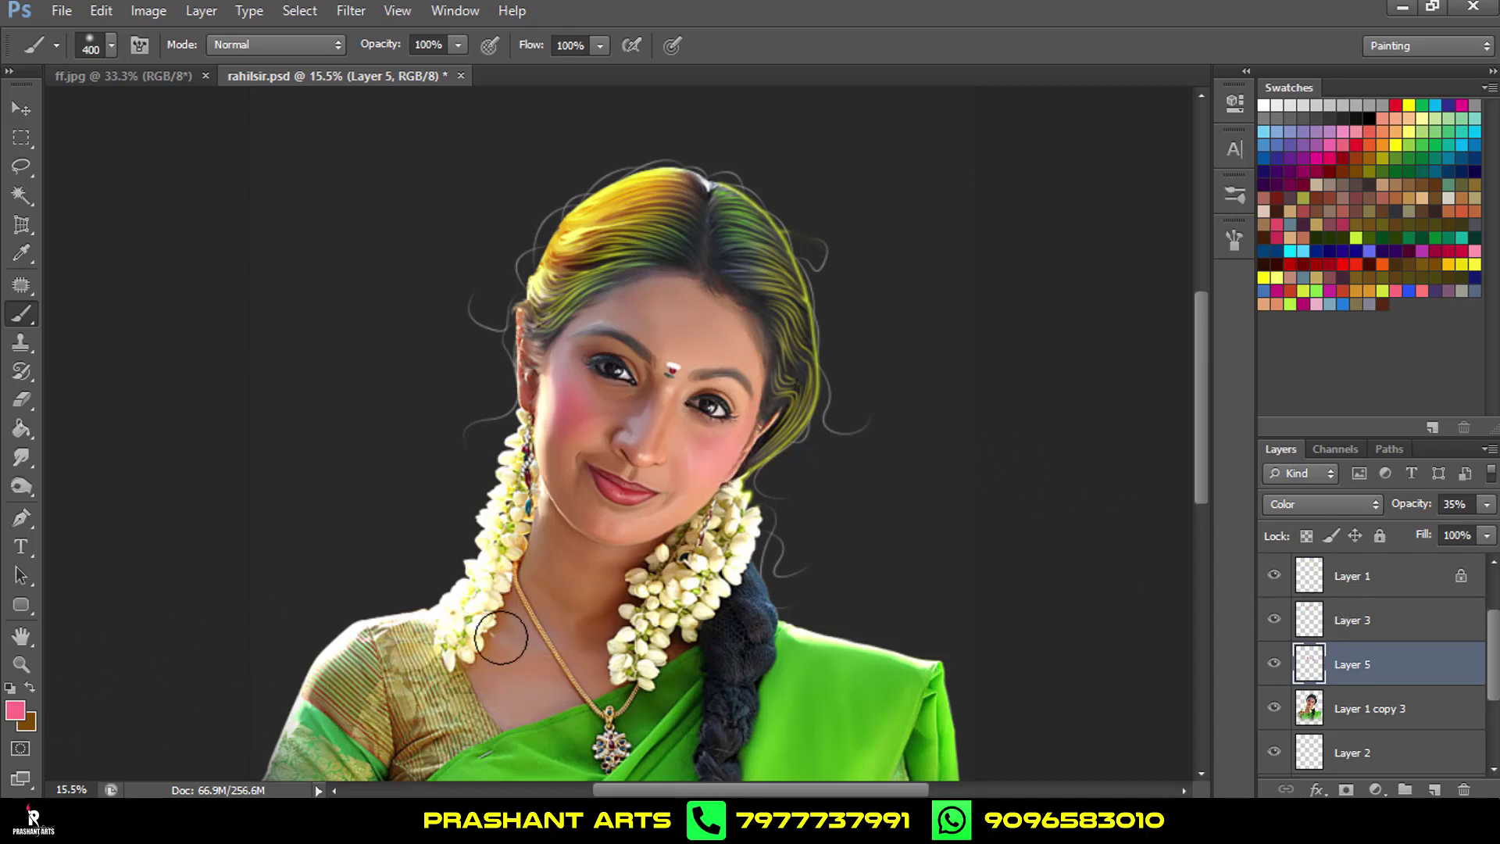
Add Layer 6 above Layer 5 set to Color blending with lowered opacity.
{"action": "left_click", "coordinate": [1435, 789]}
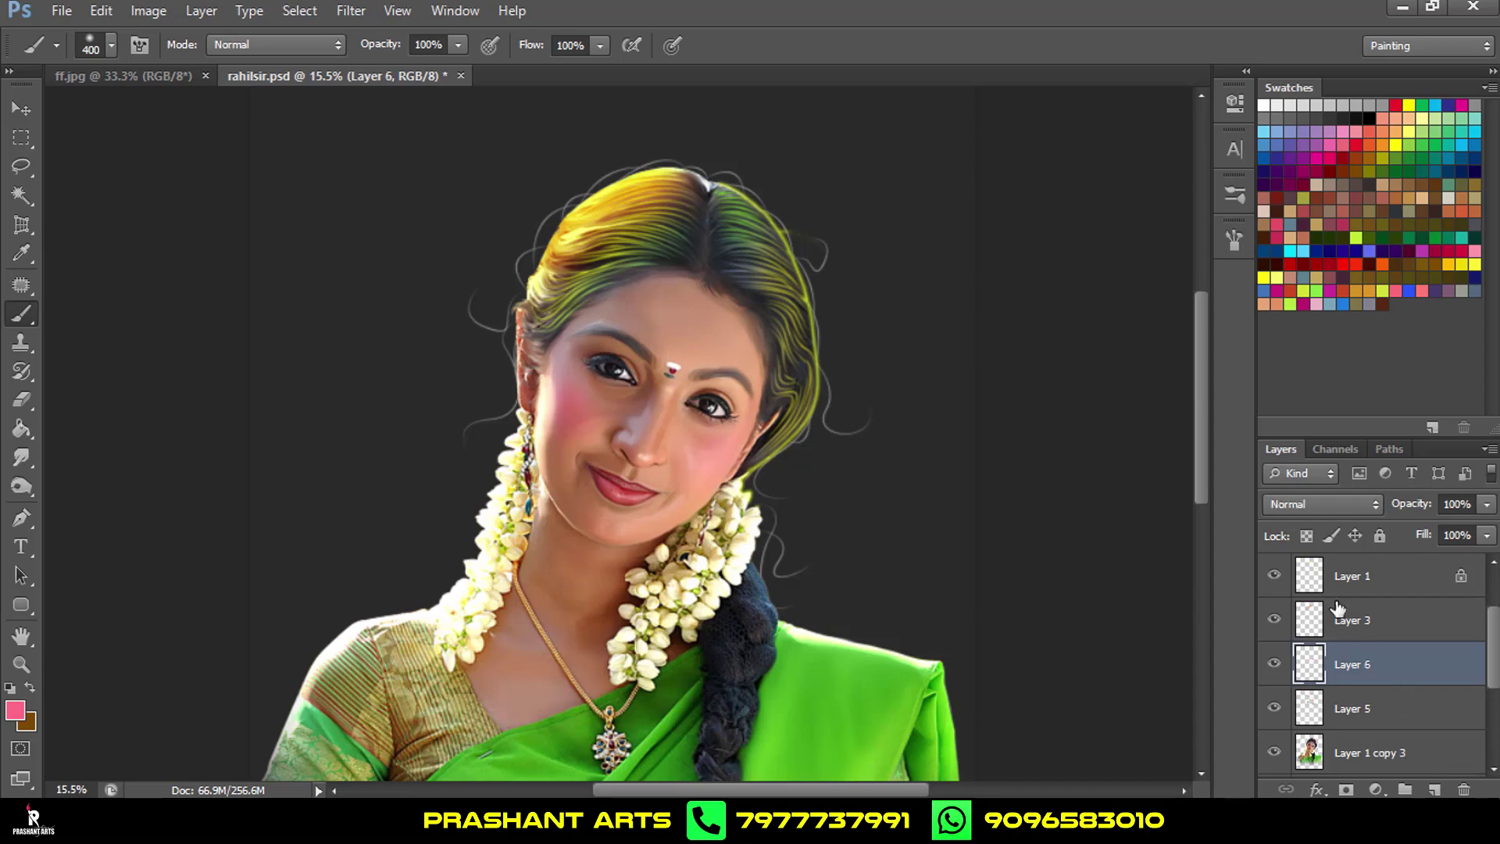
{"action": "left_click", "coordinate": [1332, 508]}
{"action": "left_click", "coordinate": [1325, 550]}
{"action": "left_click_drag", "start_coordinate": [1415, 514], "coordinate": [1347, 512]}
Load the figure selection and brush orange over the neck, chest, forehead and nose.
{"action": "left_click", "coordinate": [15, 711]}
{"action": "left_click", "coordinate": [936, 577]}
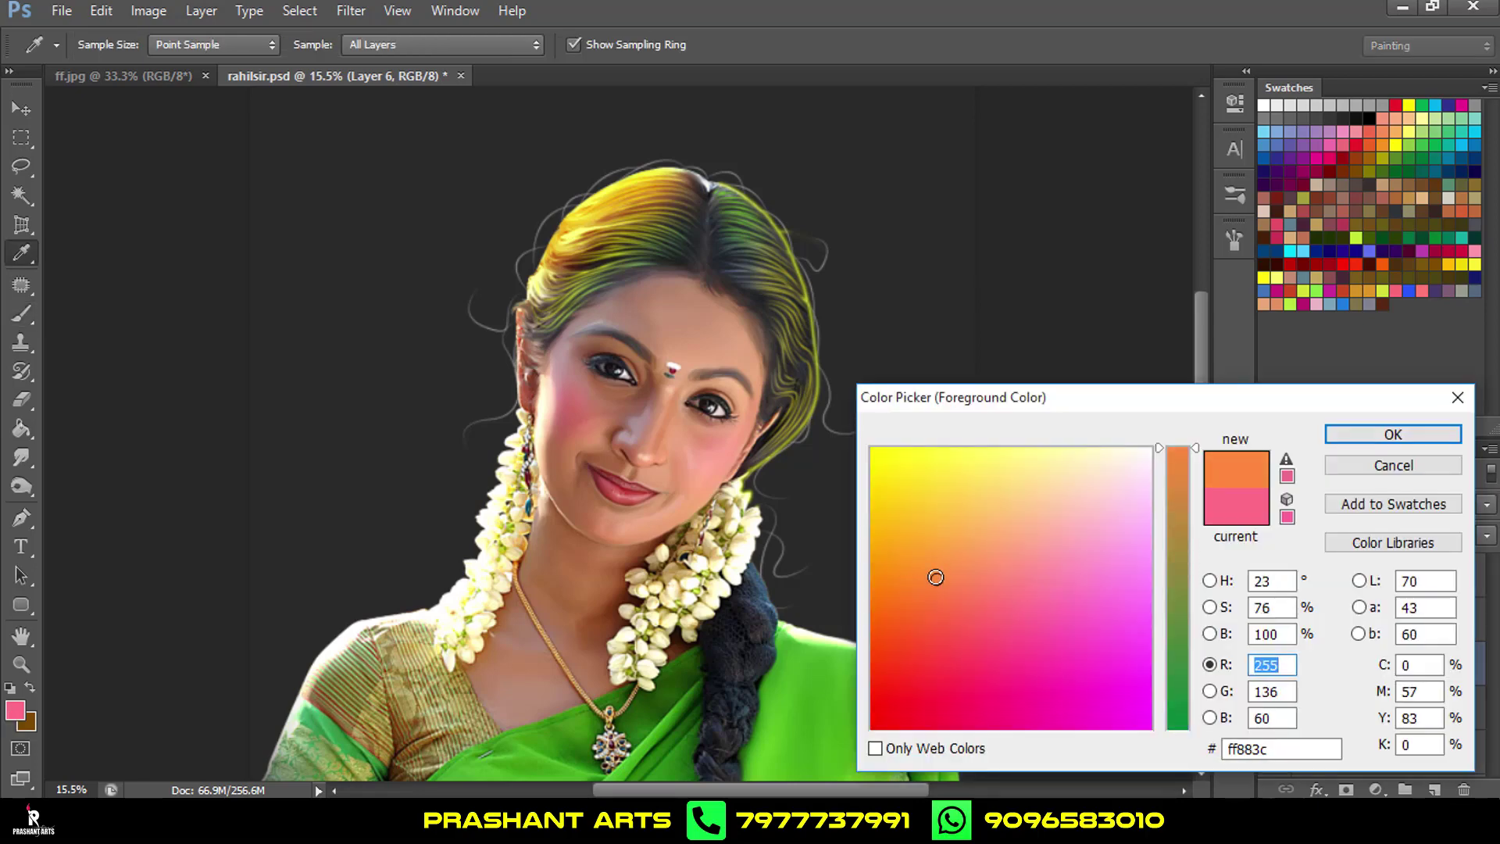
{"action": "left_click", "coordinate": [1344, 443]}
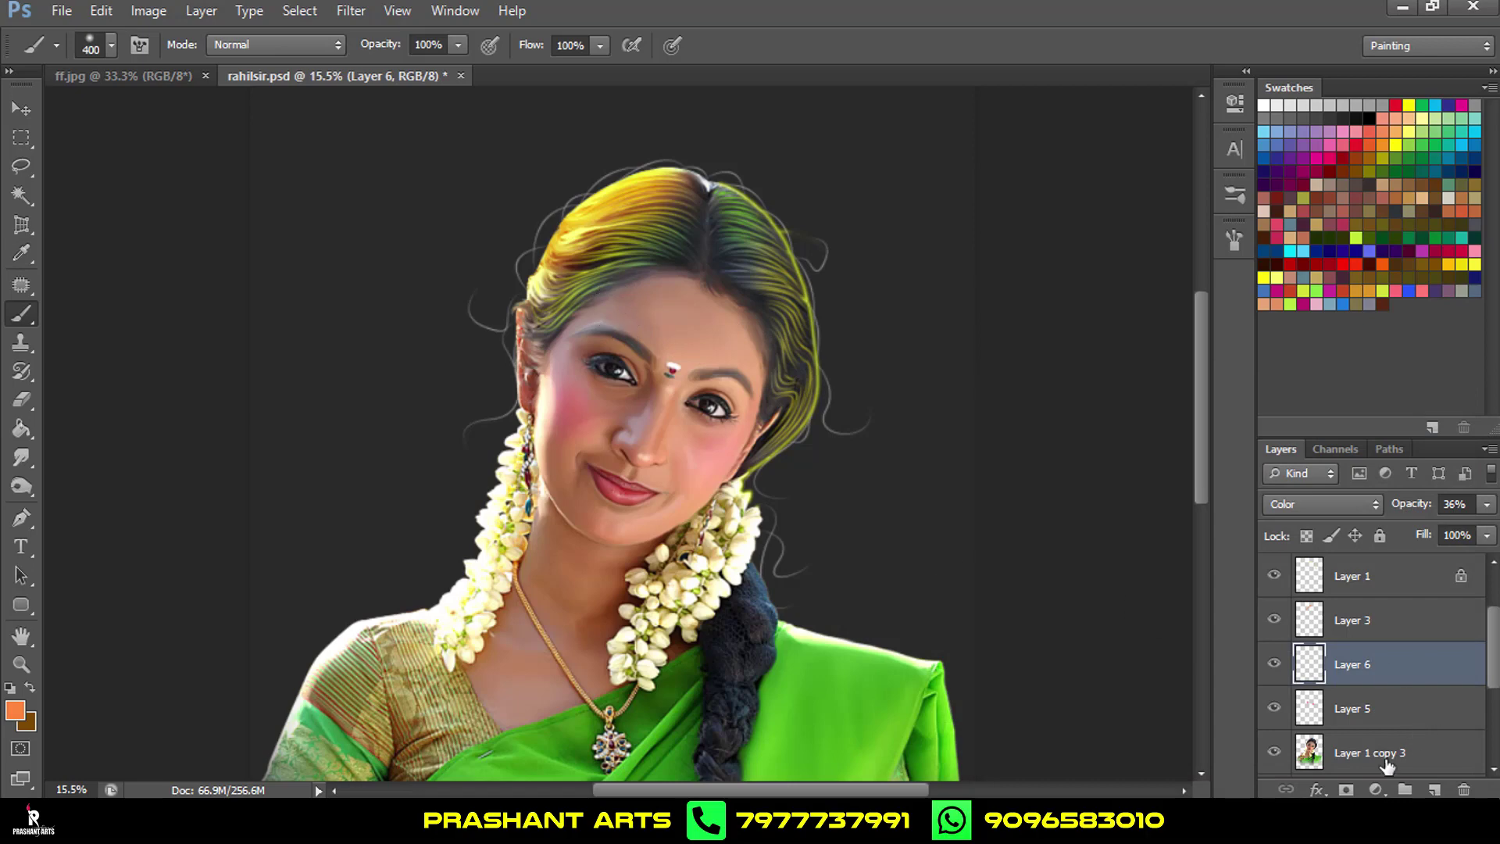
{"action": "left_click", "coordinate": [1312, 754], "text": "ctrl"}
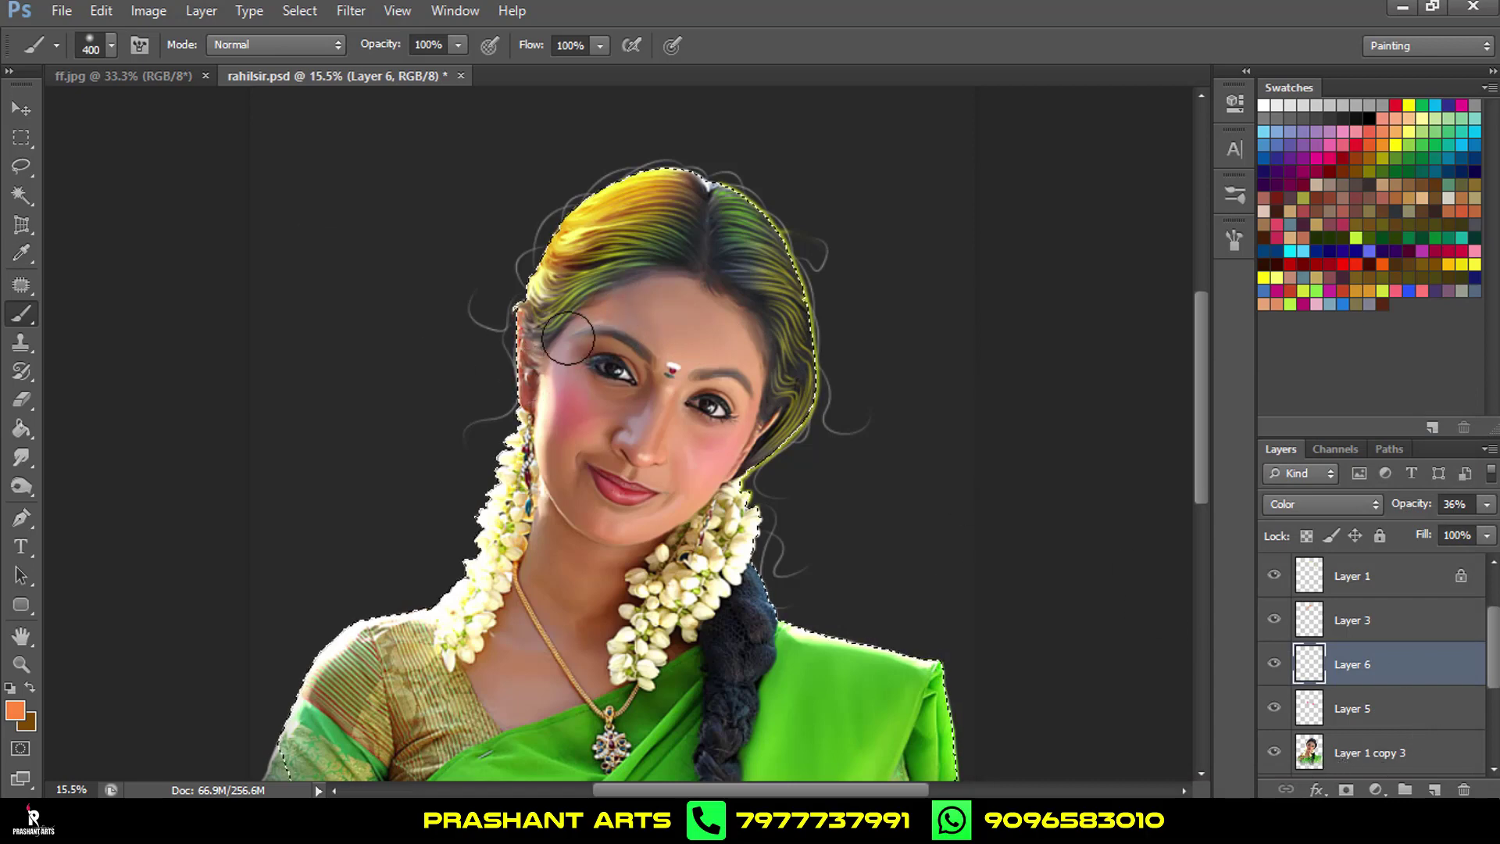
{"action": "left_click_drag", "start_coordinate": [529, 562], "coordinate": [509, 643]}
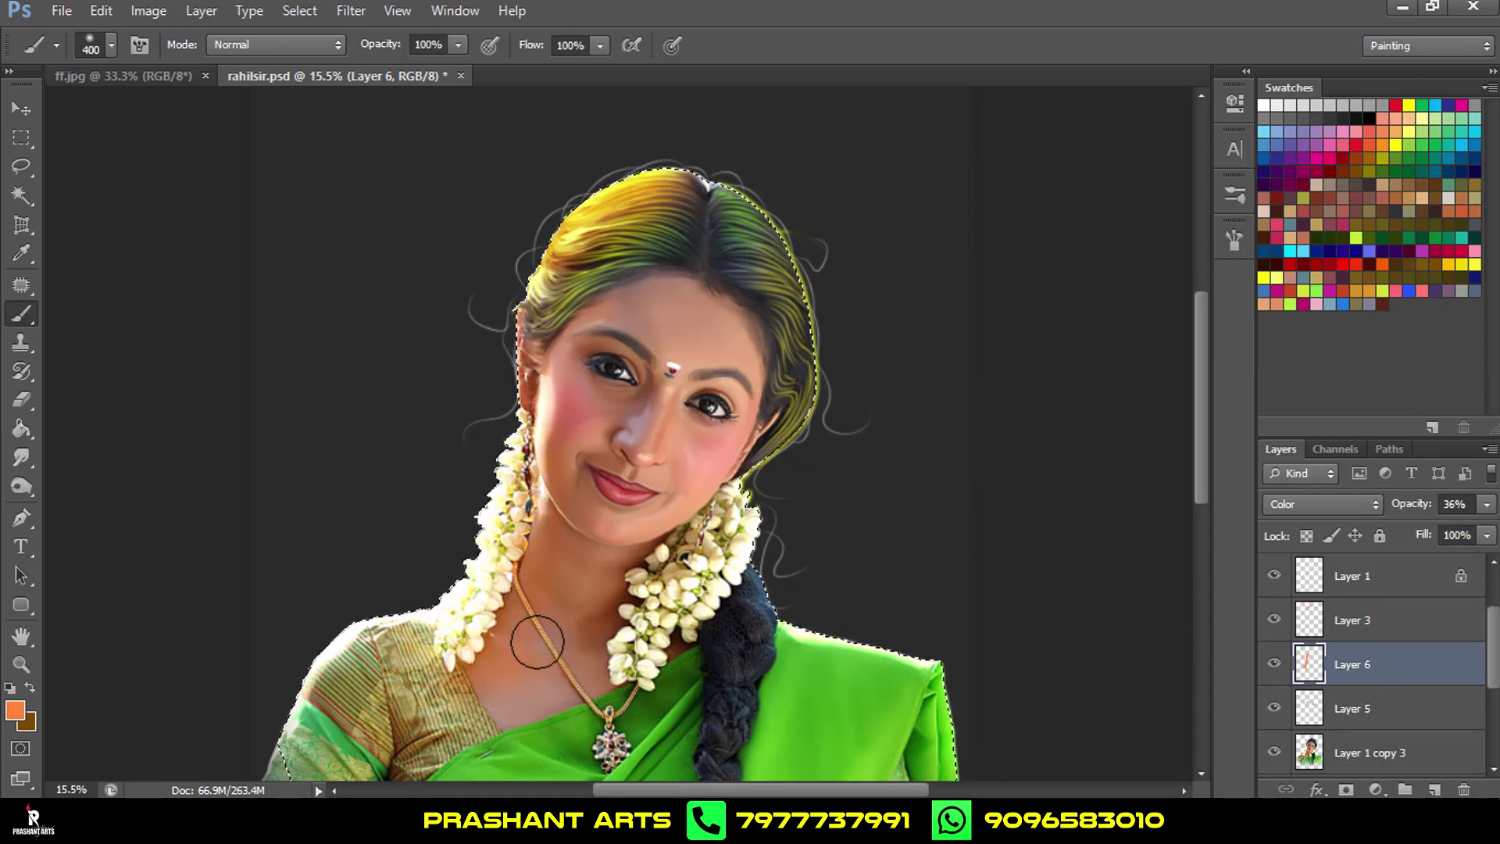
{"action": "mouse_move", "coordinate": [649, 316]}
{"action": "left_mouse_down"}
{"action": "mouse_move", "coordinate": [670, 303]}
{"action": "mouse_move", "coordinate": [675, 389]}
{"action": "mouse_move", "coordinate": [636, 456]}
{"action": "mouse_move", "coordinate": [697, 334]}
{"action": "mouse_move", "coordinate": [675, 295]}
{"action": "left_mouse_up"}
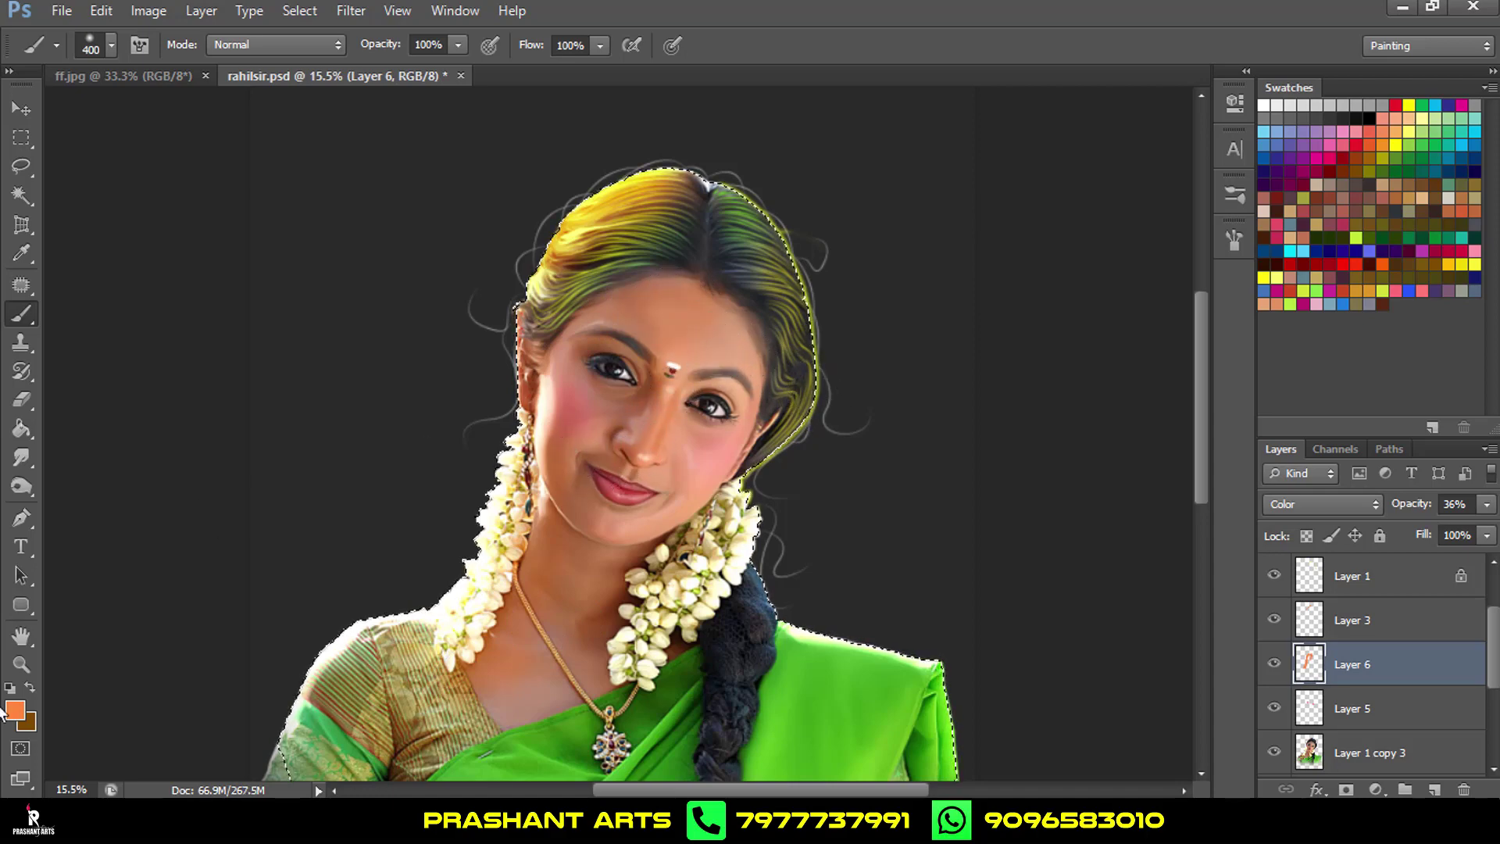
Tint the face, nose, cheeks and chin red-orange, then drop the layer to 29% opacity.
{"action": "left_click", "coordinate": [22, 719]}
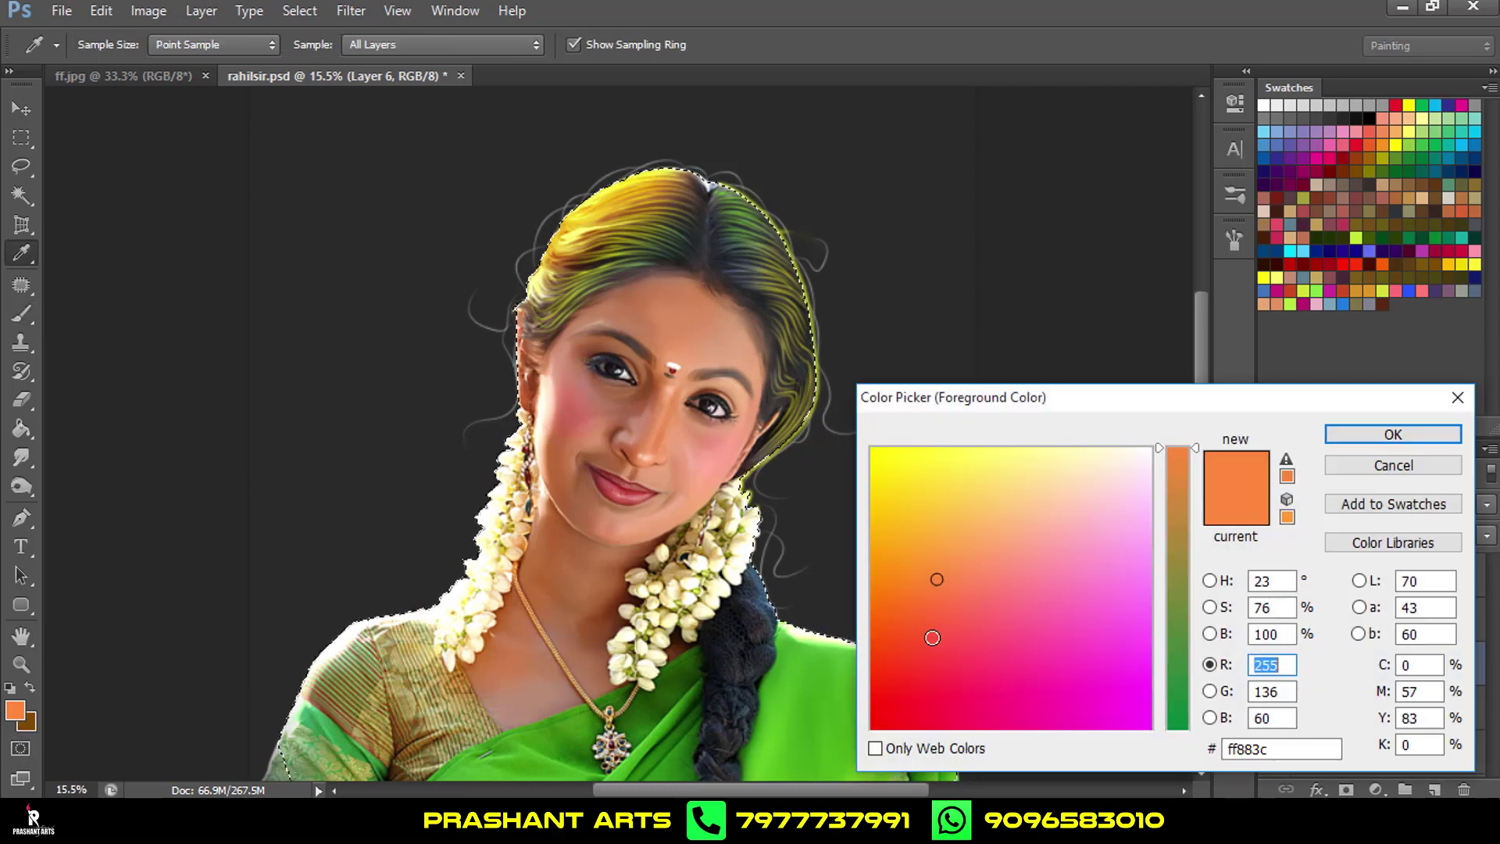
{"action": "left_click", "coordinate": [932, 638]}
{"action": "left_click", "coordinate": [1368, 439]}
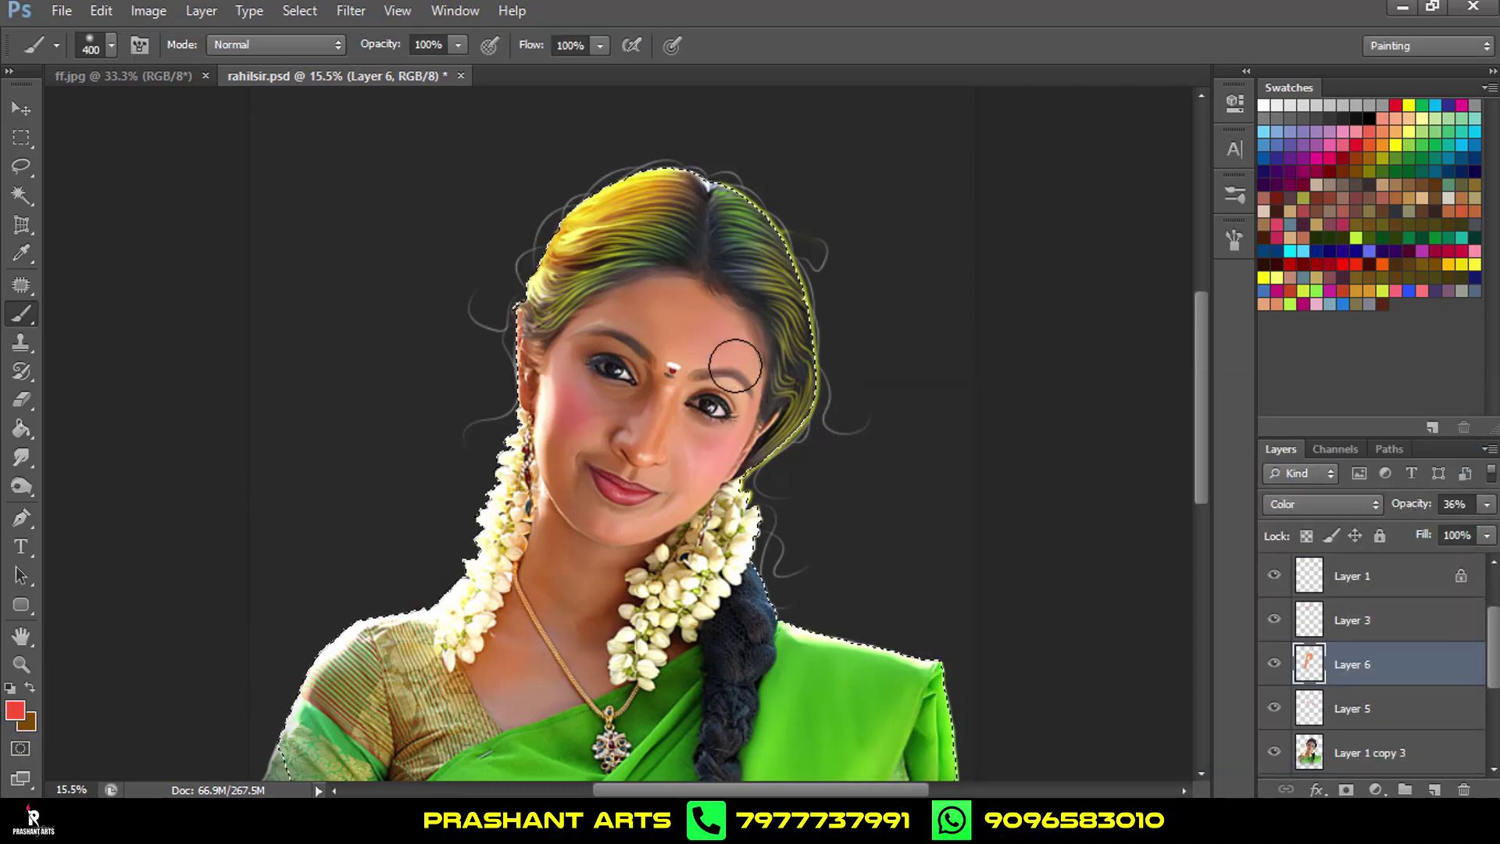
{"action": "mouse_move", "coordinate": [734, 365]}
{"action": "left_mouse_down"}
{"action": "mouse_move", "coordinate": [744, 420]}
{"action": "mouse_move", "coordinate": [707, 497]}
{"action": "mouse_move", "coordinate": [620, 566]}
{"action": "mouse_move", "coordinate": [598, 647]}
{"action": "mouse_move", "coordinate": [603, 582]}
{"action": "mouse_move", "coordinate": [575, 652]}
{"action": "mouse_move", "coordinate": [570, 578]}
{"action": "mouse_move", "coordinate": [558, 652]}
{"action": "mouse_move", "coordinate": [577, 695]}
{"action": "mouse_move", "coordinate": [506, 691]}
{"action": "mouse_move", "coordinate": [570, 683]}
{"action": "left_mouse_up"}
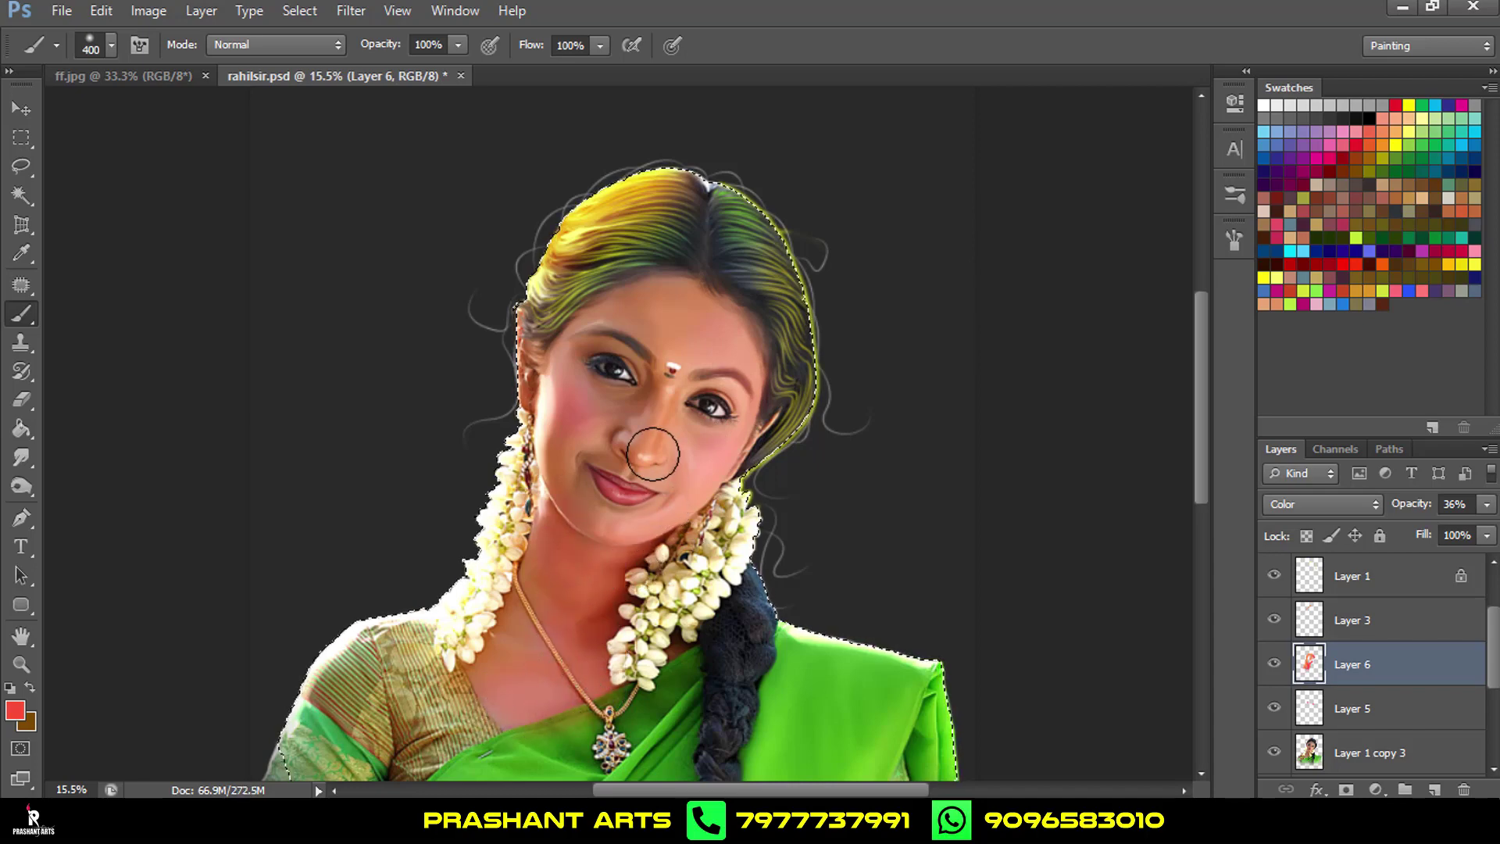
{"action": "mouse_move", "coordinate": [653, 454]}
{"action": "left_mouse_down"}
{"action": "mouse_move", "coordinate": [569, 465]}
{"action": "mouse_move", "coordinate": [693, 496]}
{"action": "mouse_move", "coordinate": [693, 461]}
{"action": "mouse_move", "coordinate": [672, 472]}
{"action": "left_mouse_up"}
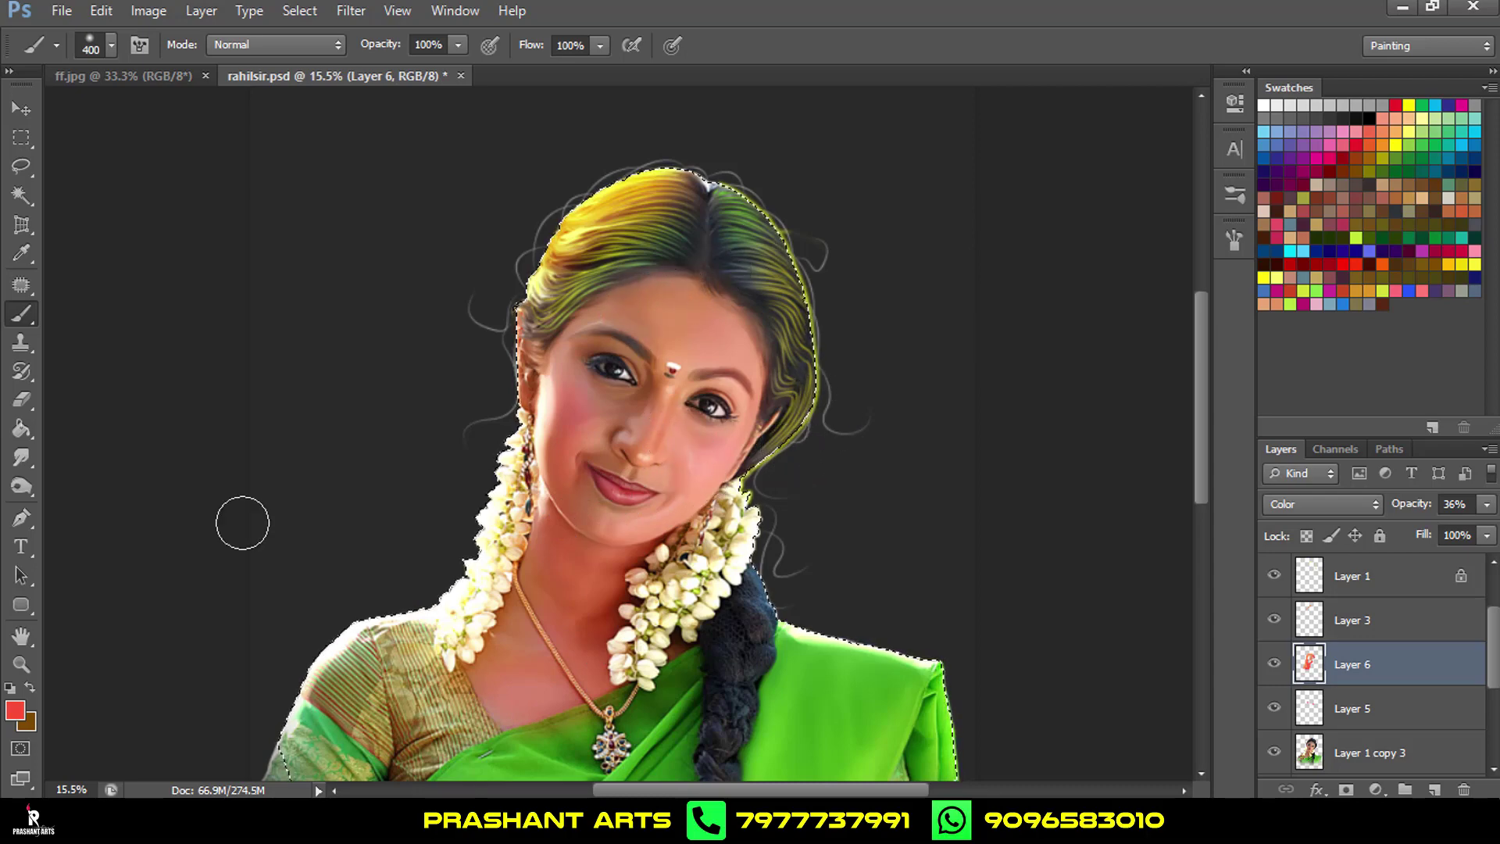
{"action": "left_click_drag", "start_coordinate": [1413, 507], "coordinate": [1405, 506]}
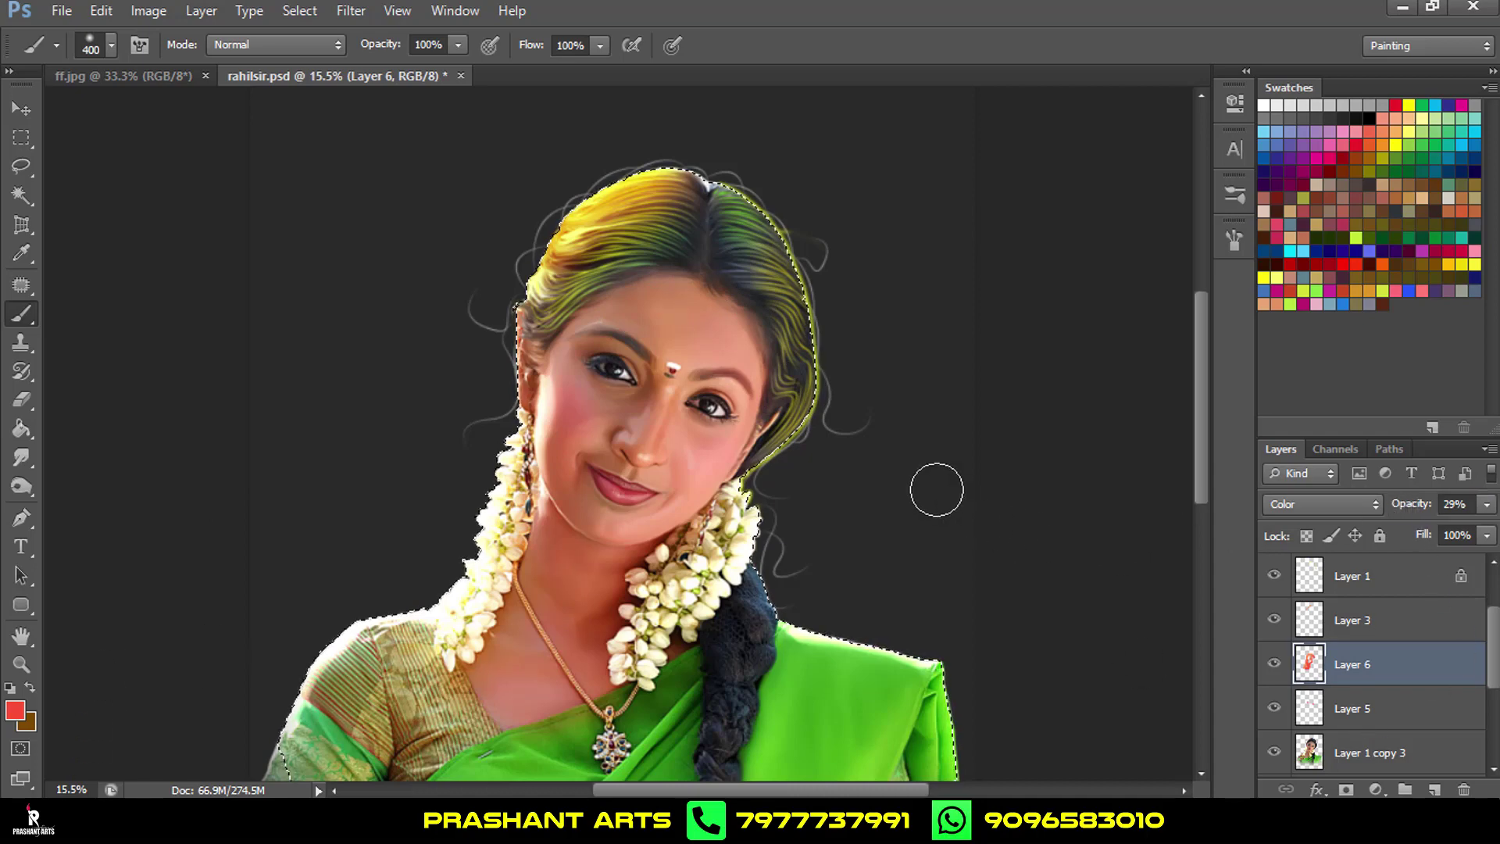
Deselect the figure, then try a reddish tint on the left arm and undo it.
{"action": "scroll", "coordinate": [673, 600], "scroll_direction": "down", "scroll_amount": 3}
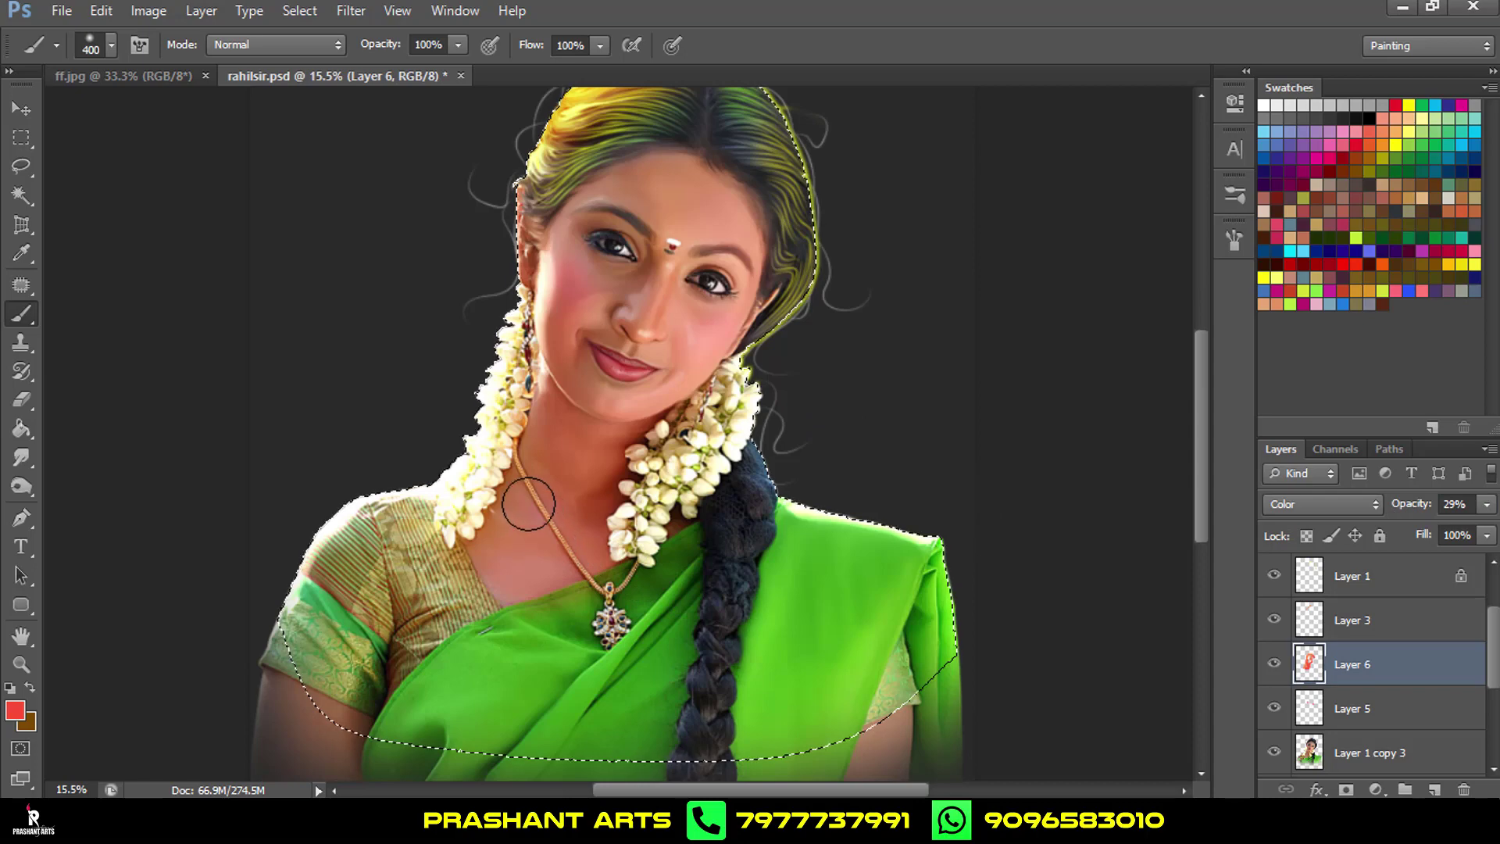
{"action": "scroll", "coordinate": [503, 551], "scroll_direction": "down", "scroll_amount": 4}
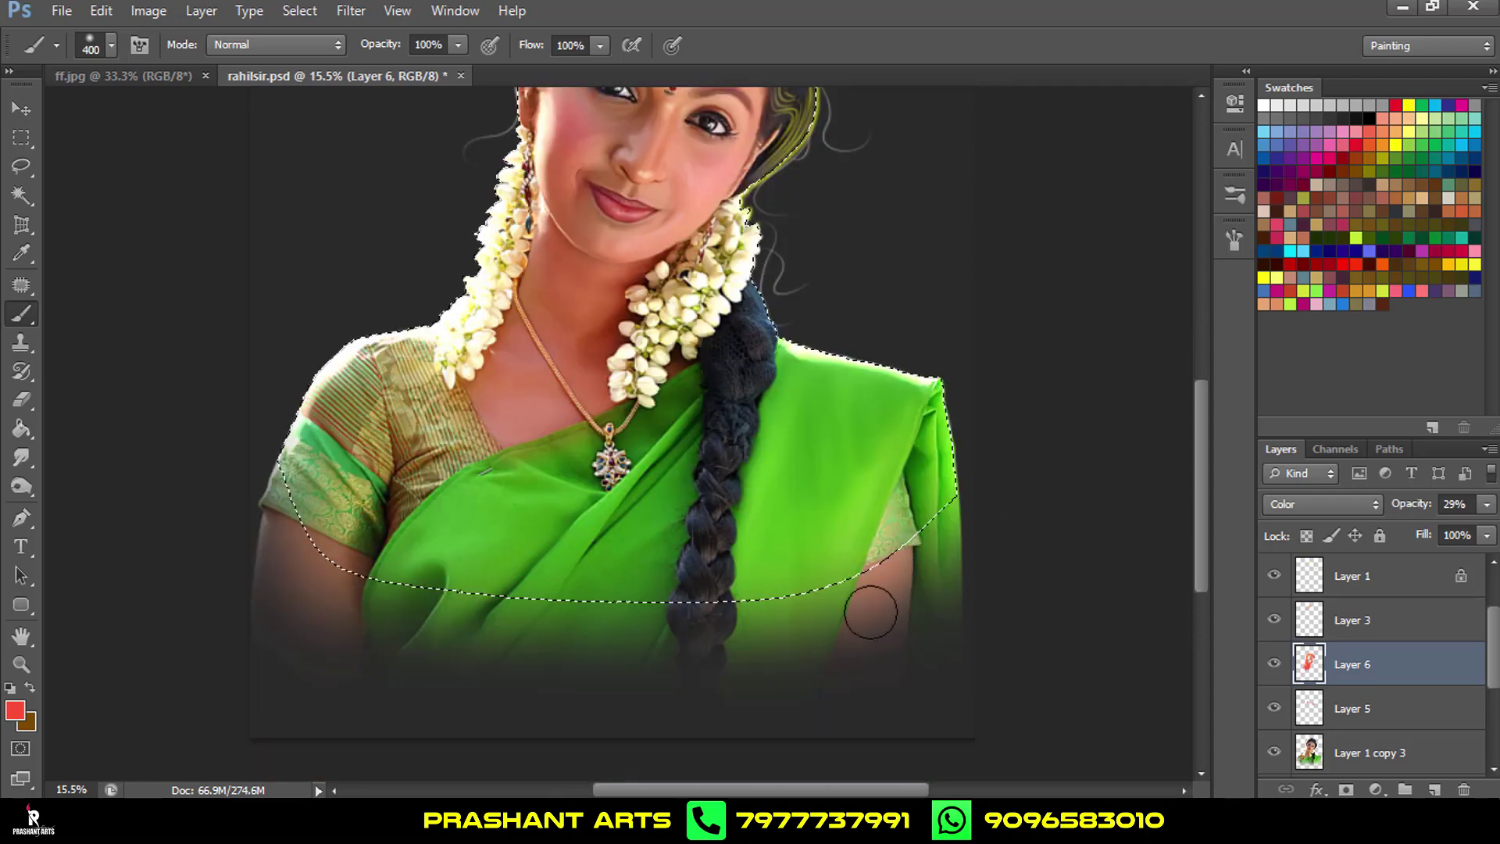
{"action": "key", "text": "ctrl+d"}
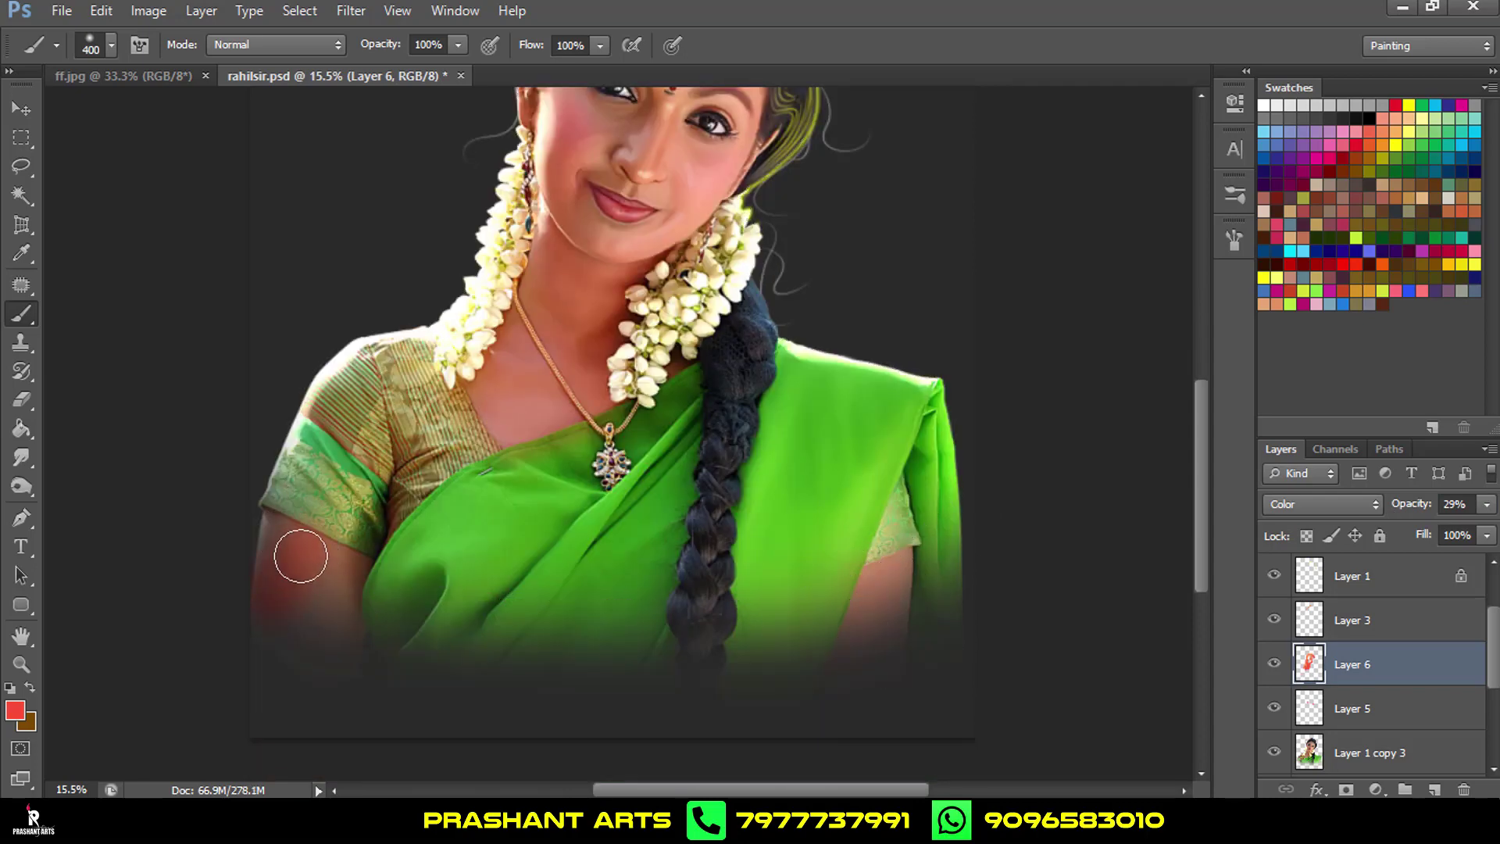
{"action": "left_click_drag", "start_coordinate": [302, 553], "coordinate": [307, 664]}
{"action": "key", "text": "ctrl+alt+z"}
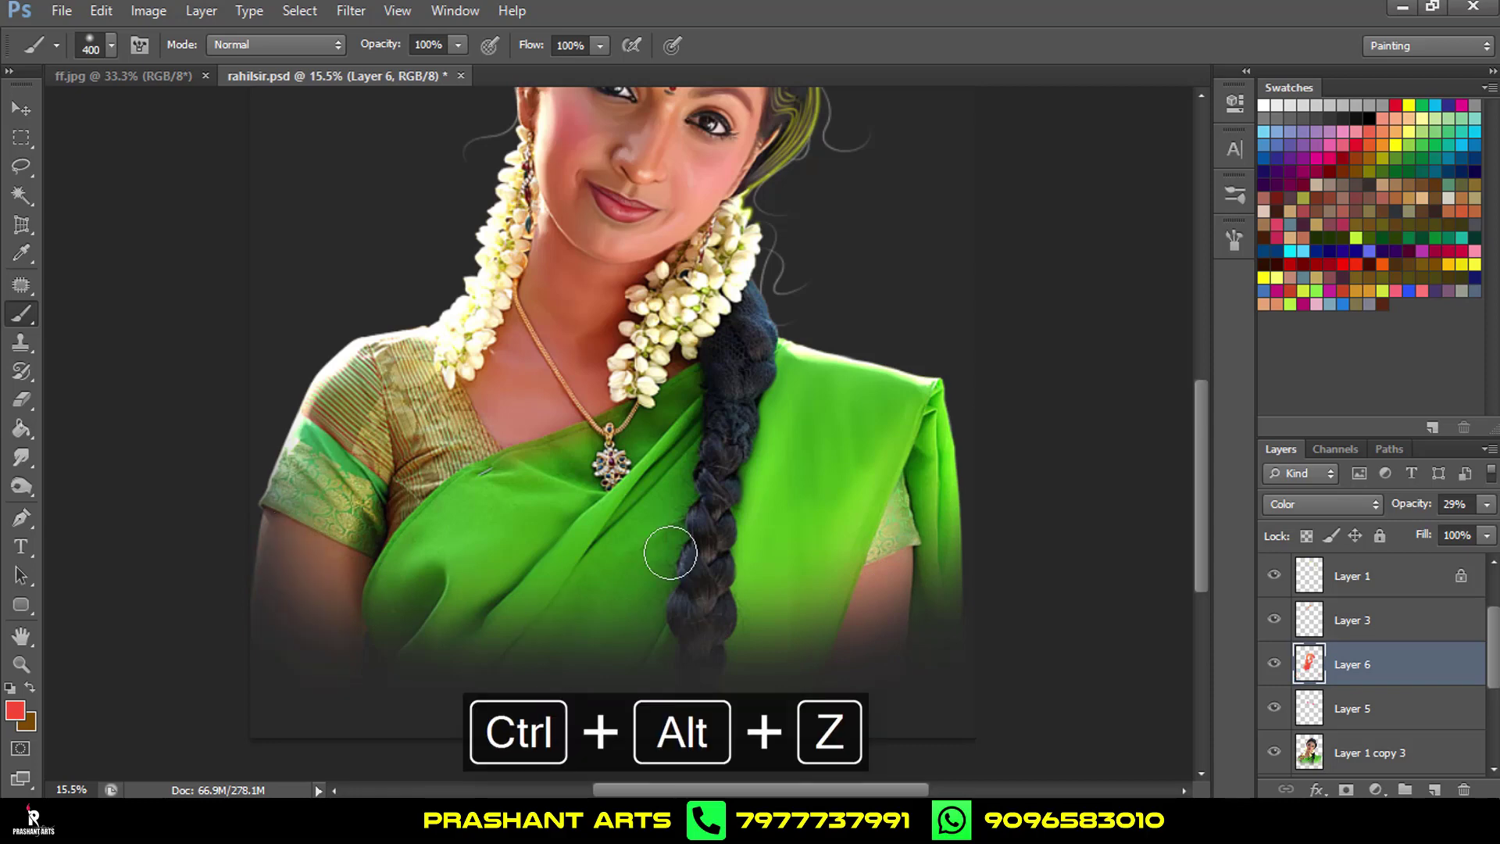
{"action": "scroll", "coordinate": [742, 484], "scroll_direction": "down", "scroll_amount": 1}
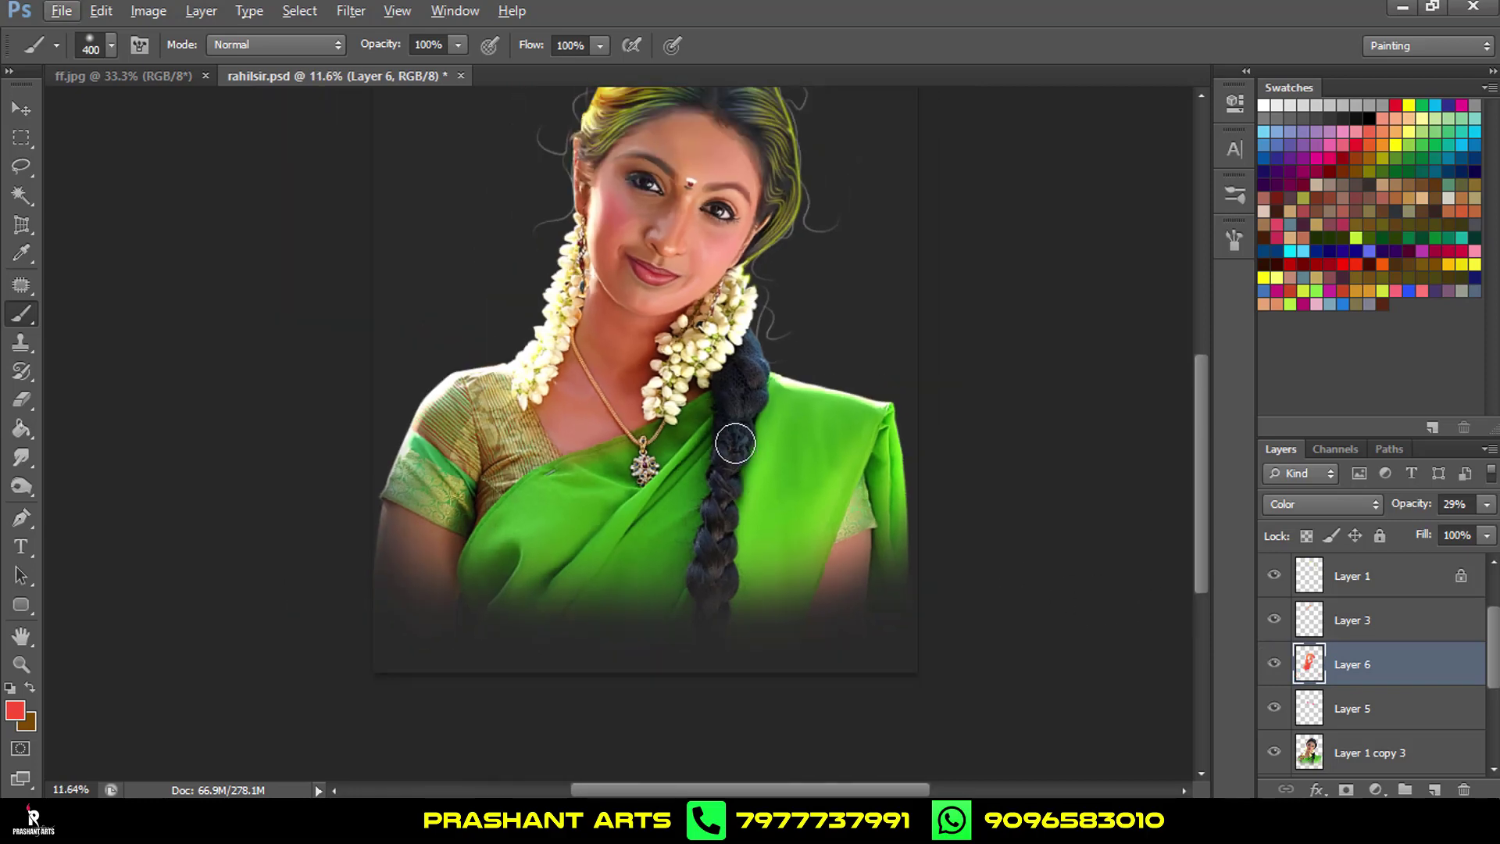
{"action": "scroll", "coordinate": [730, 435], "scroll_direction": "up", "scroll_amount": 2}
{"action": "scroll", "coordinate": [730, 432], "scroll_direction": "up", "scroll_amount": 2}
{"action": "scroll", "coordinate": [730, 432], "scroll_direction": "up", "scroll_amount": 3}
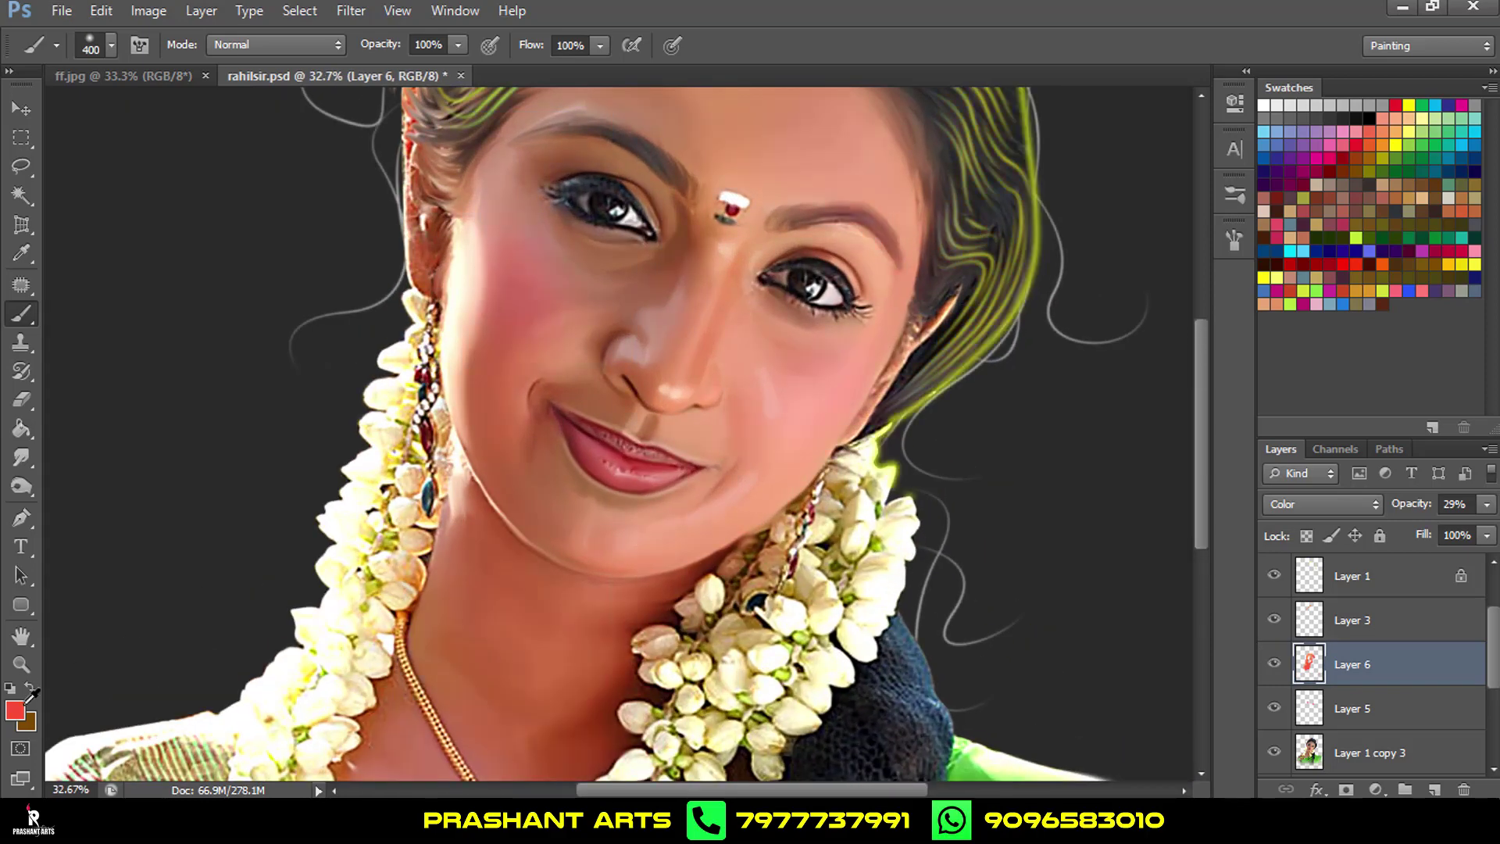
Pick salmon colour ff977e and brush it over the chin.
{"action": "key", "text": "i"}
{"action": "left_click", "coordinate": [1009, 562]}
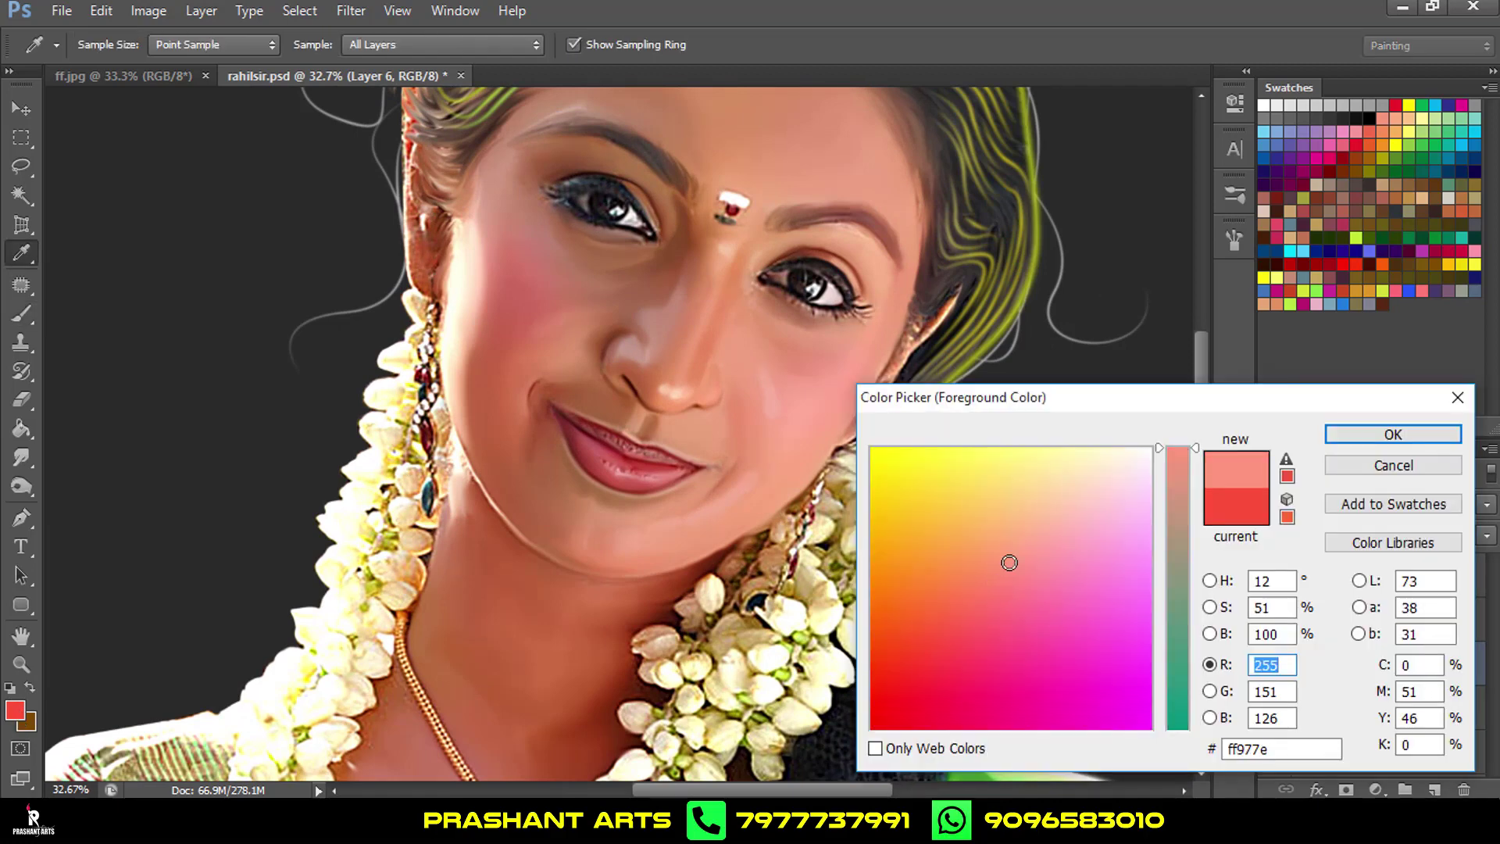
{"action": "left_click", "coordinate": [1333, 435]}
{"action": "key", "text": "b"}
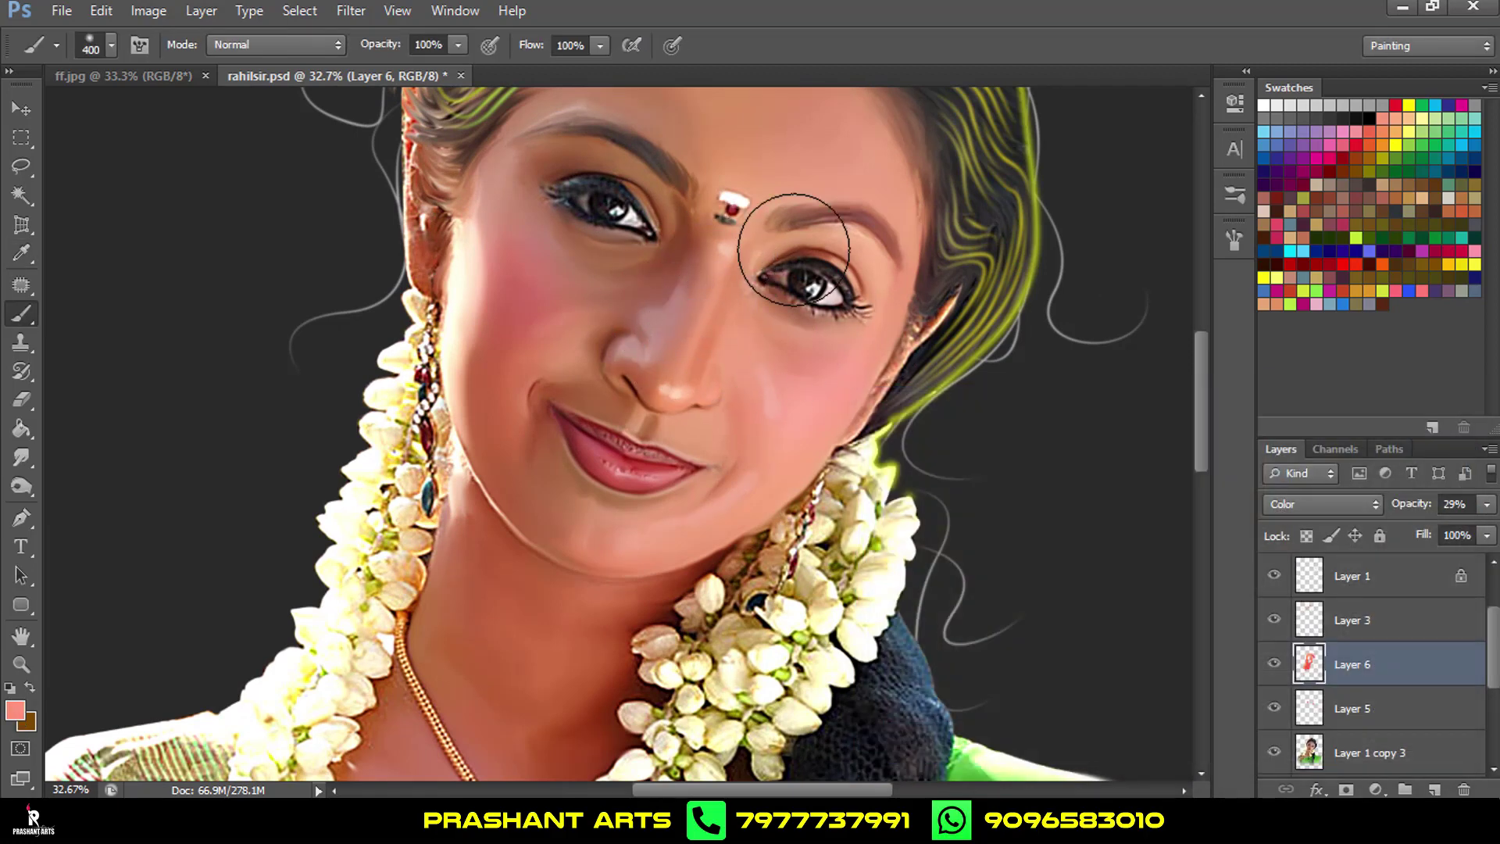
{"action": "left_click_drag", "start_coordinate": [727, 459], "coordinate": [607, 537]}
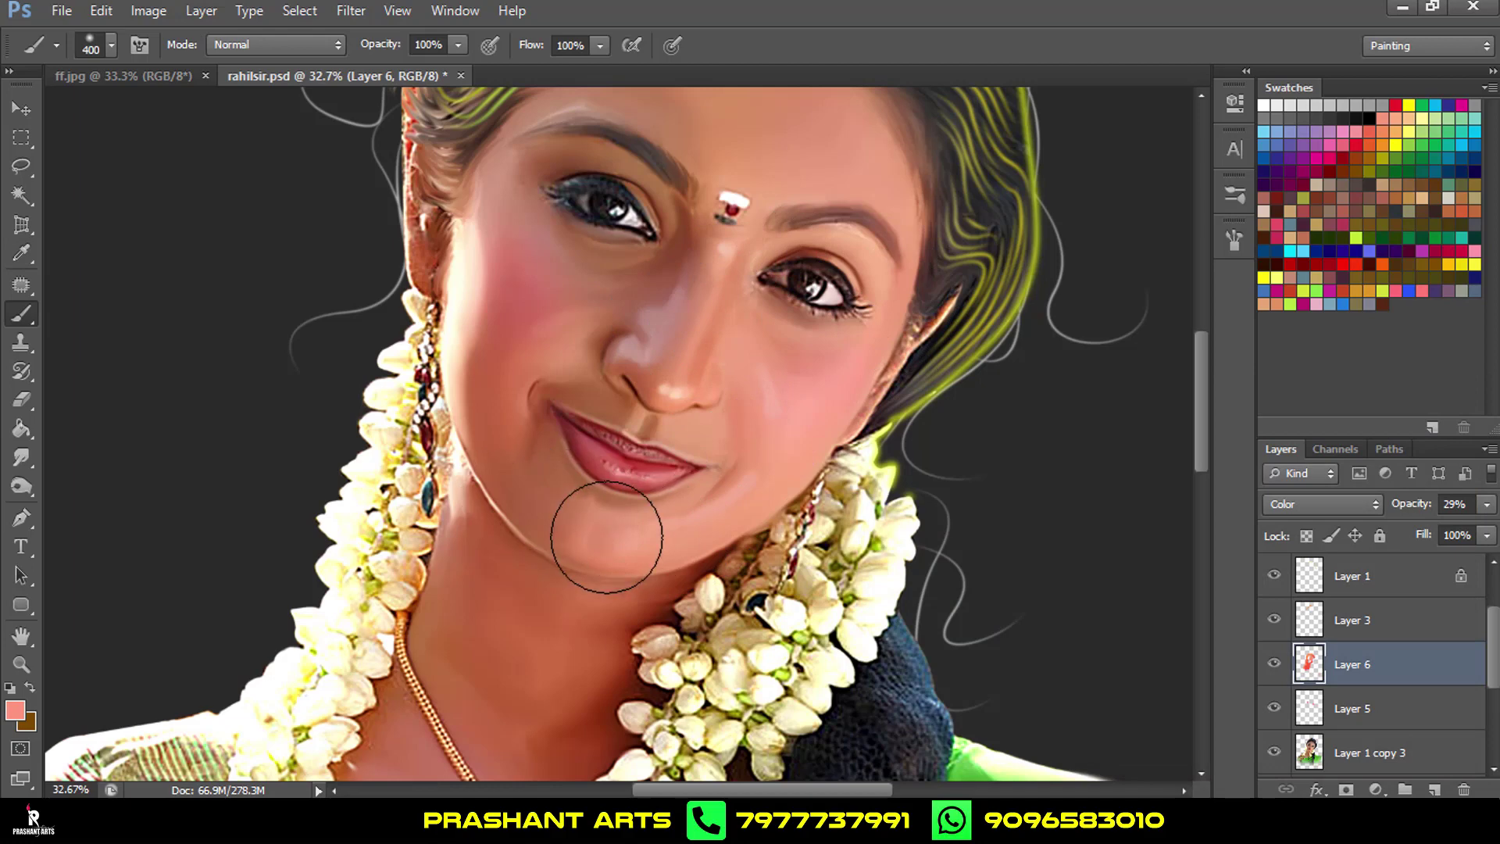
{"action": "scroll", "coordinate": [804, 410], "scroll_direction": "down", "scroll_amount": 1}
{"action": "scroll", "coordinate": [805, 413], "scroll_direction": "down", "scroll_amount": 2}
{"action": "scroll", "coordinate": [807, 416], "scroll_direction": "down", "scroll_amount": 2}
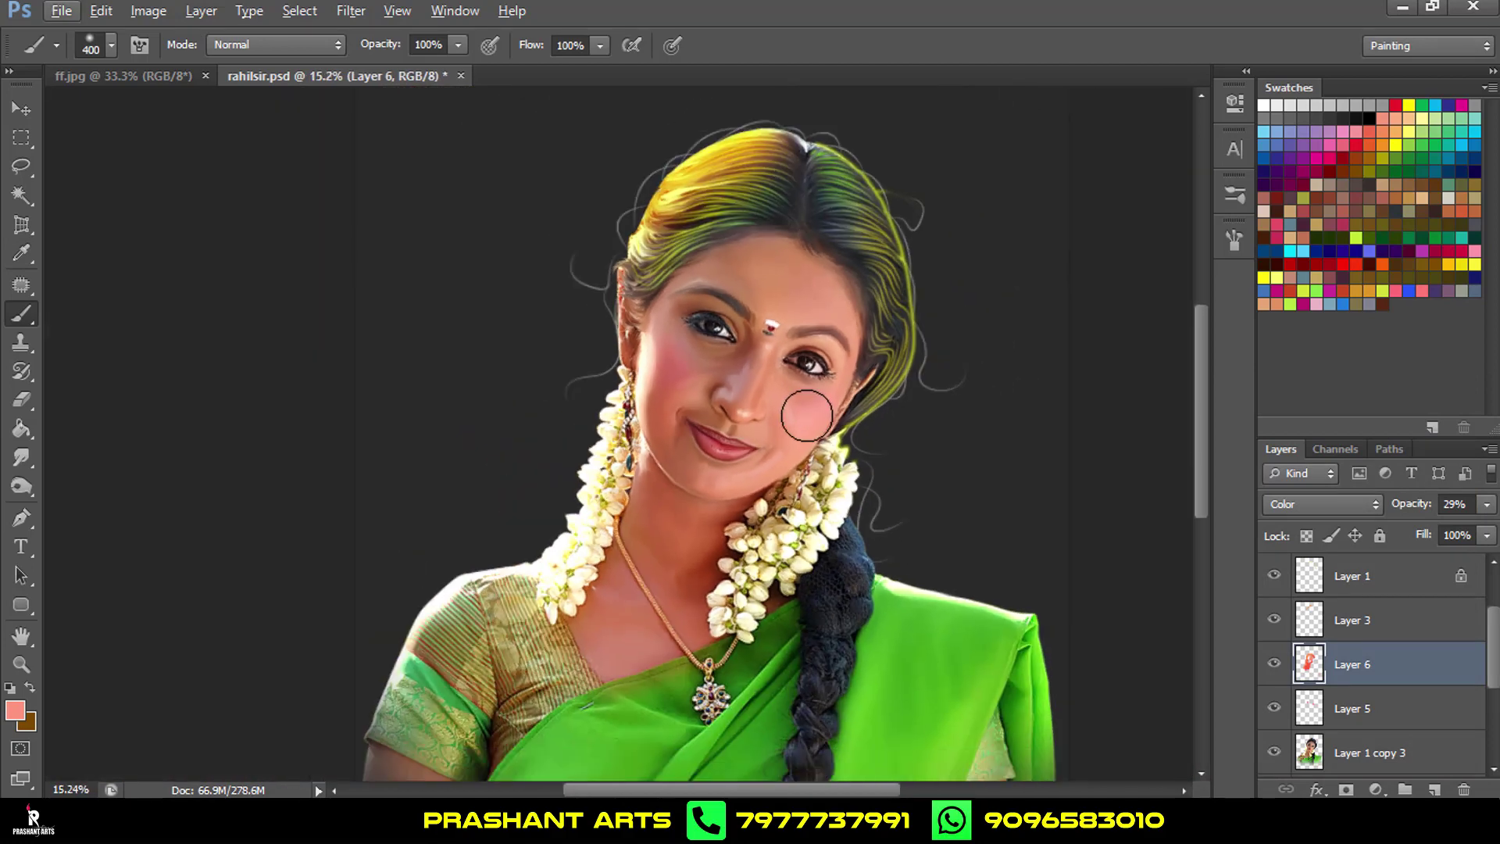
With the Move tool, toggle Layer 3 and Layer 1 visibility to compare the hair.
{"action": "left_click", "coordinate": [21, 109]}
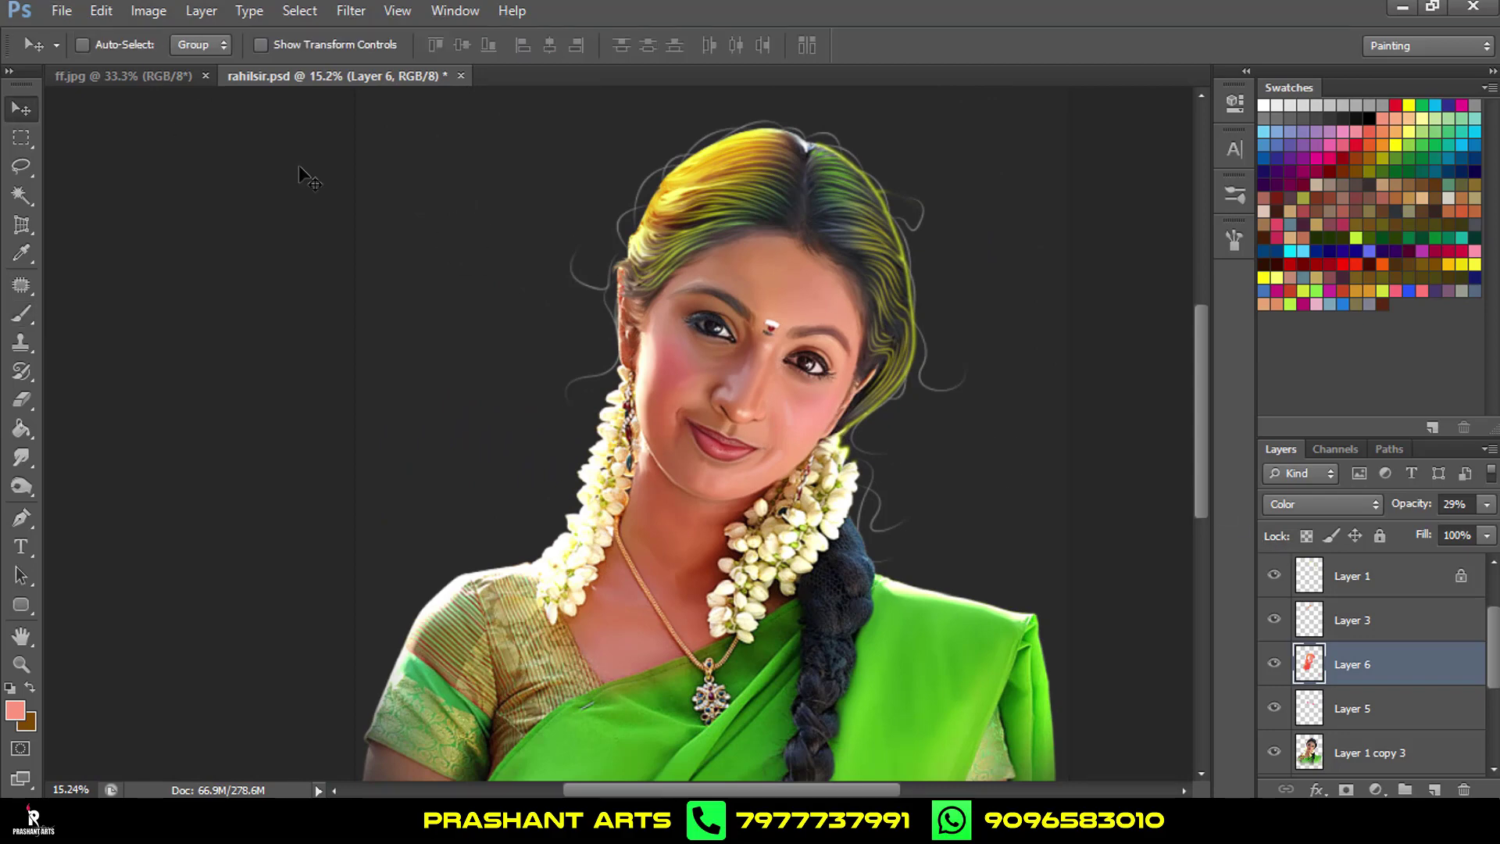
{"action": "left_click", "coordinate": [876, 246], "text": "ctrl"}
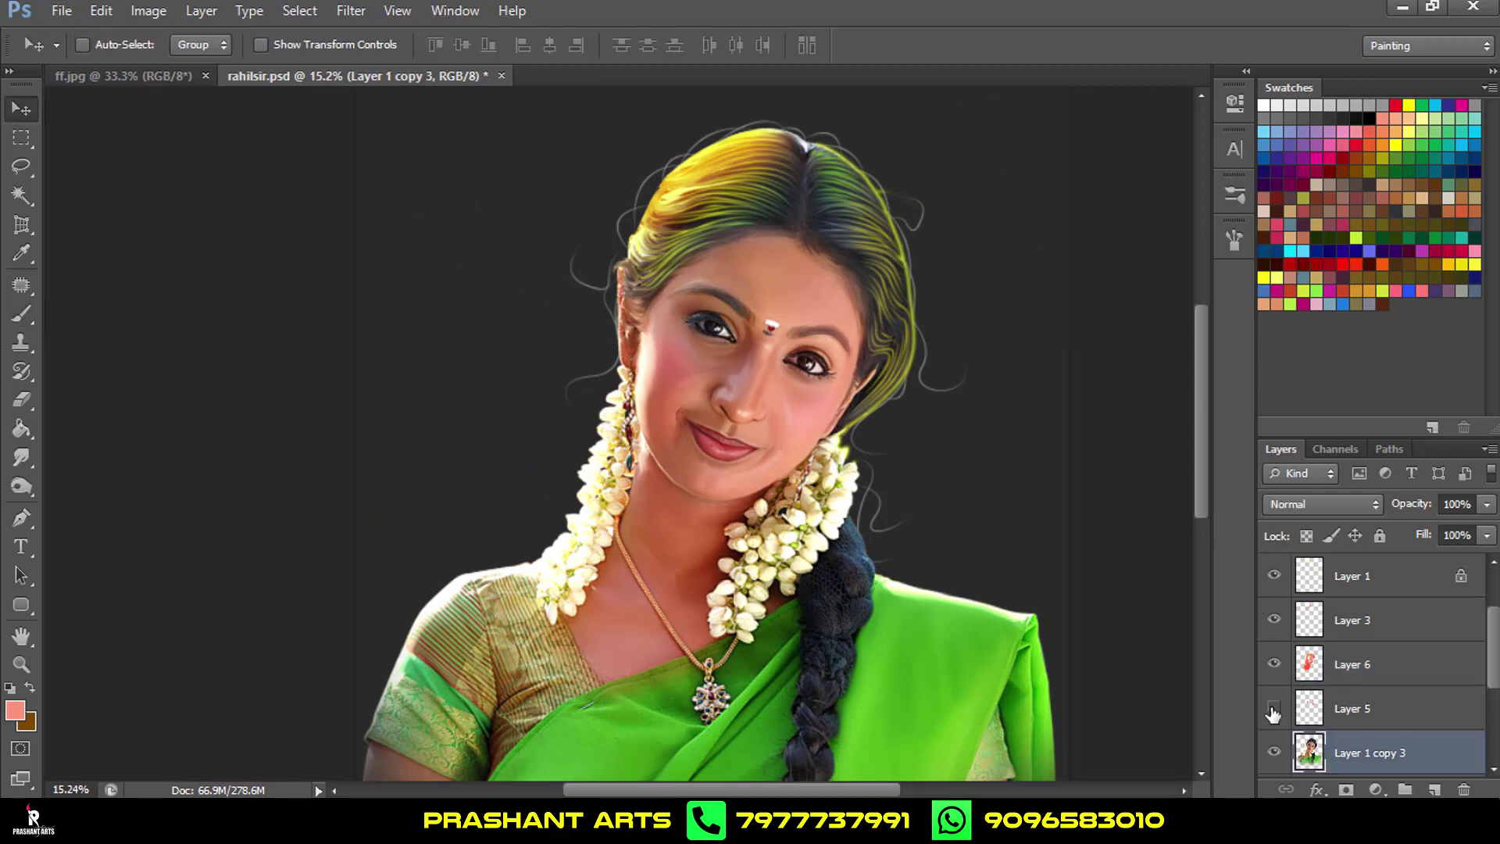
{"action": "left_click", "coordinate": [1275, 621]}
{"action": "left_click", "coordinate": [1273, 578]}
Duplicate Layer 1 into Layer 1 copy 4, opening and cancelling its blending options.
{"action": "left_click", "coordinate": [1348, 582]}
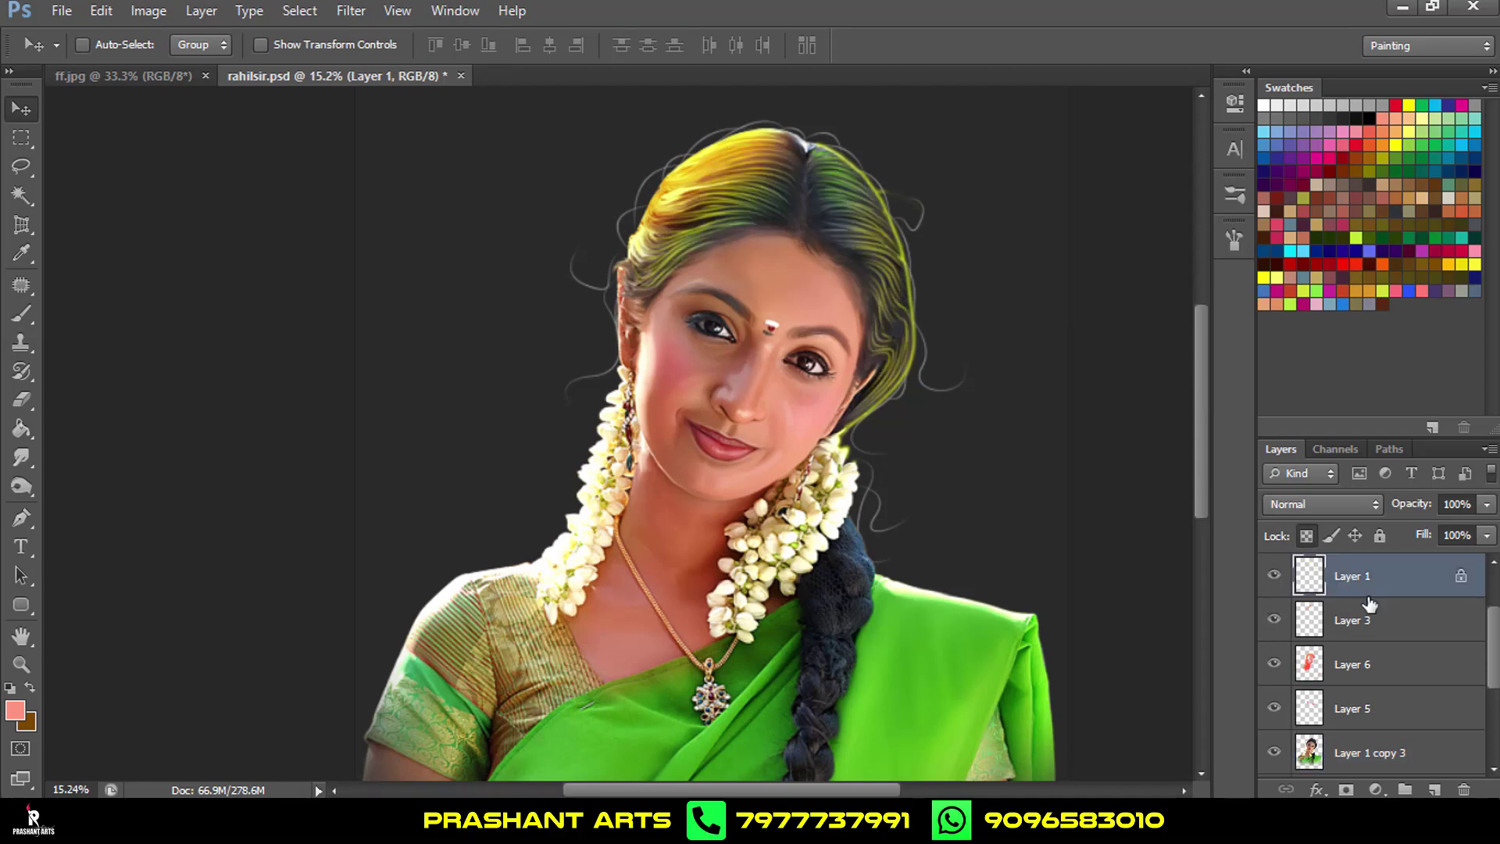
{"action": "key", "text": "ctrl+j"}
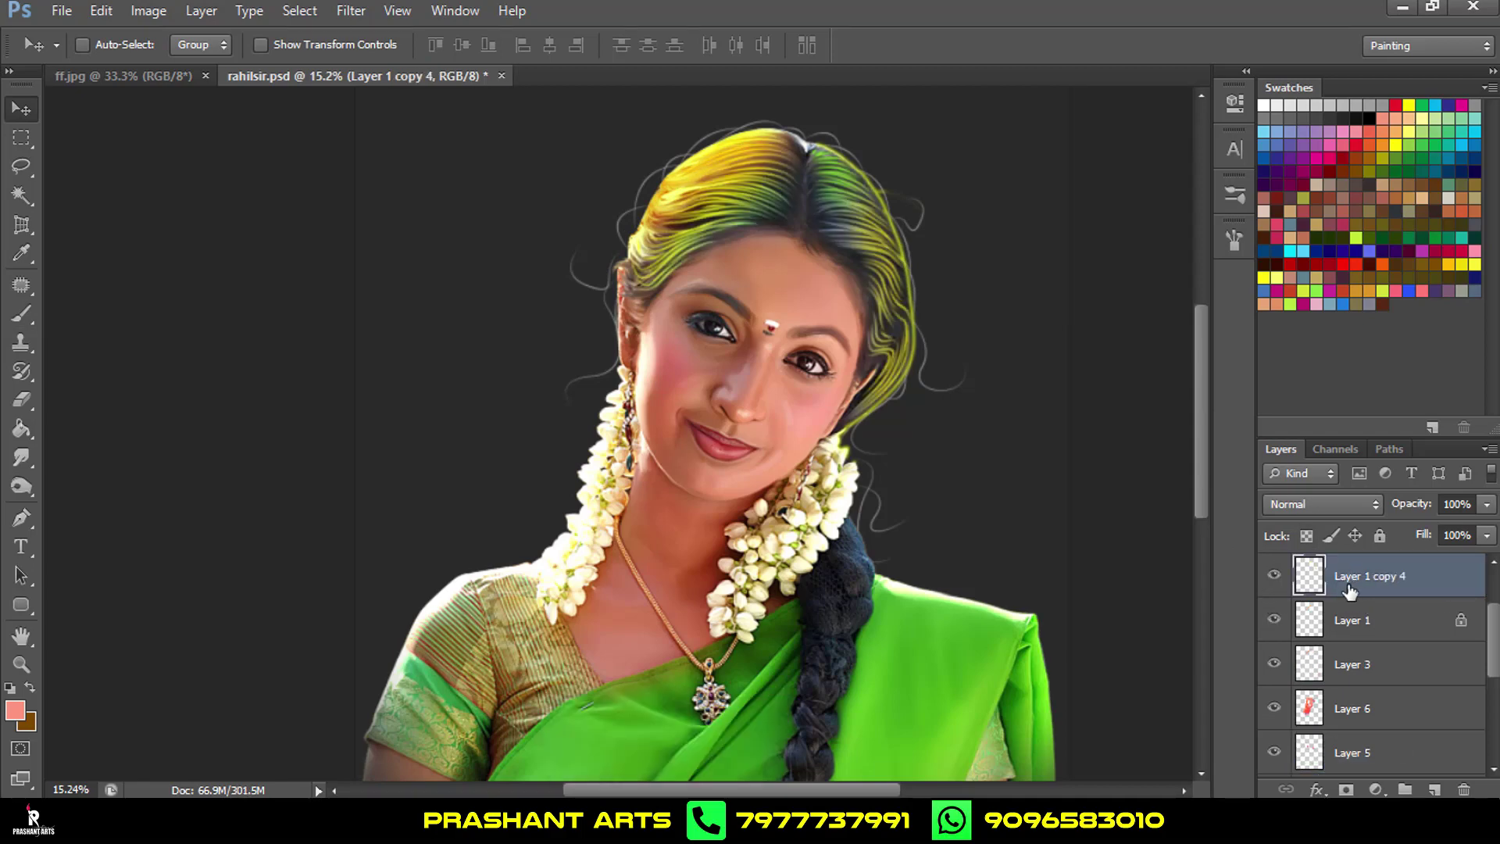
{"action": "double_click", "coordinate": [1471, 586]}
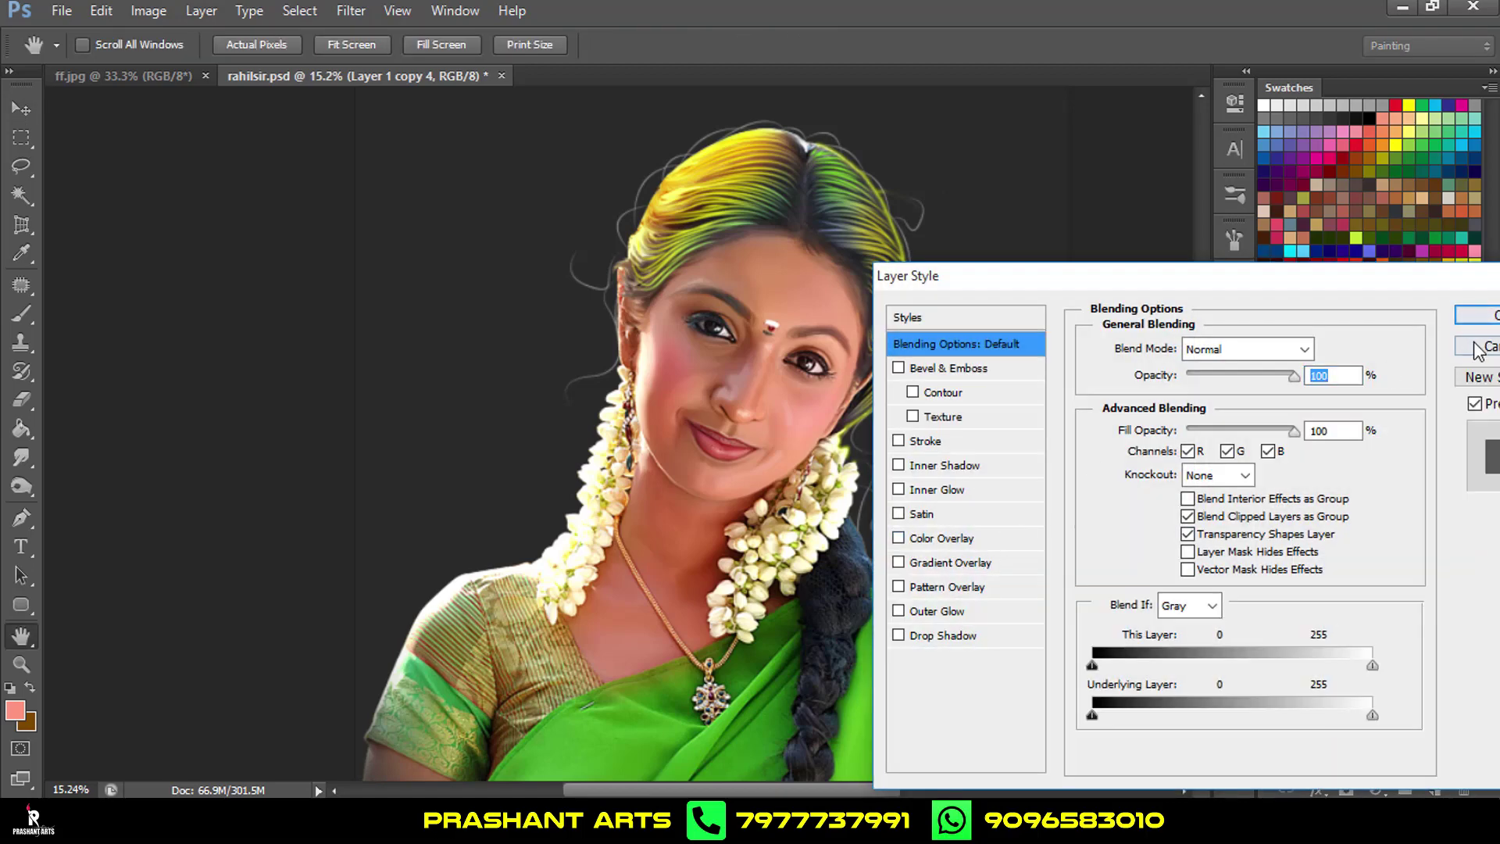
{"action": "left_click", "coordinate": [1477, 315]}
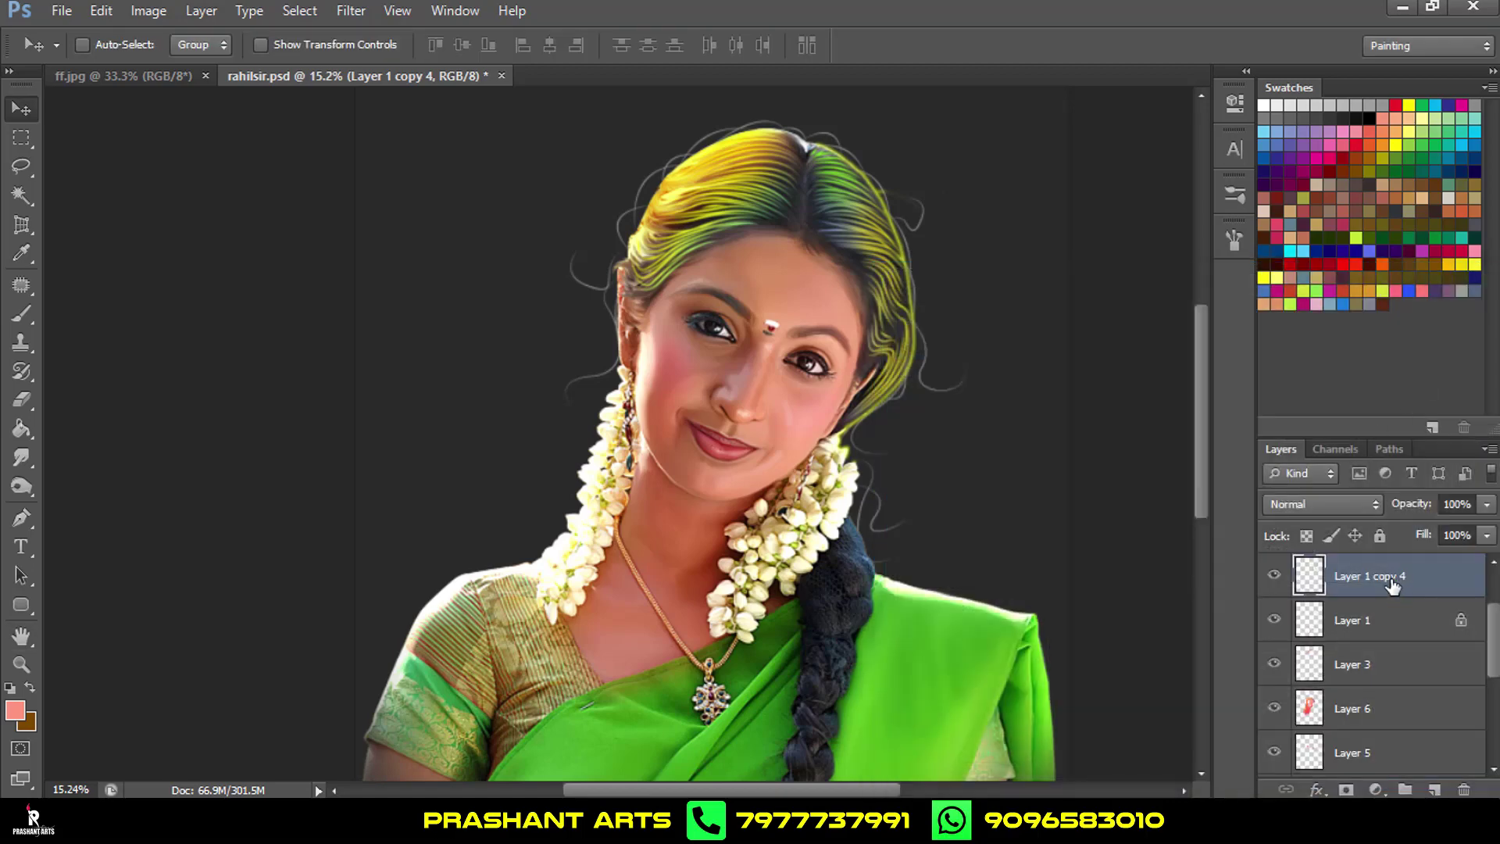
Apply Levels to Layer 1 copy 4 with the midtone raised to 9.99, then compare.
{"action": "key", "text": "ctrl+l"}
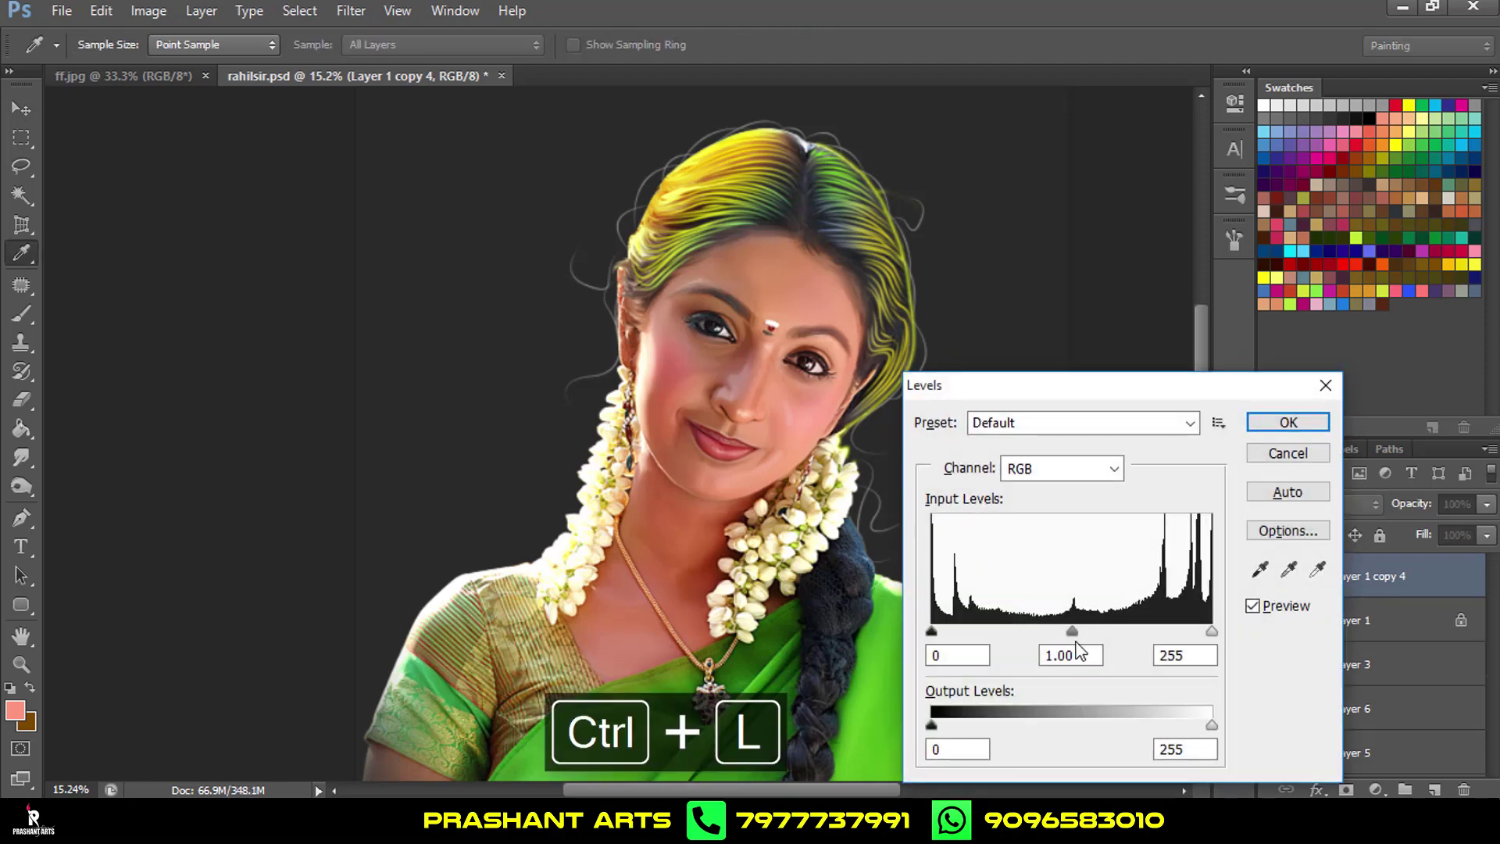
{"action": "mouse_move", "coordinate": [1005, 633]}
{"action": "left_mouse_down"}
{"action": "mouse_move", "coordinate": [1089, 634]}
{"action": "mouse_move", "coordinate": [927, 645]}
{"action": "left_mouse_up"}
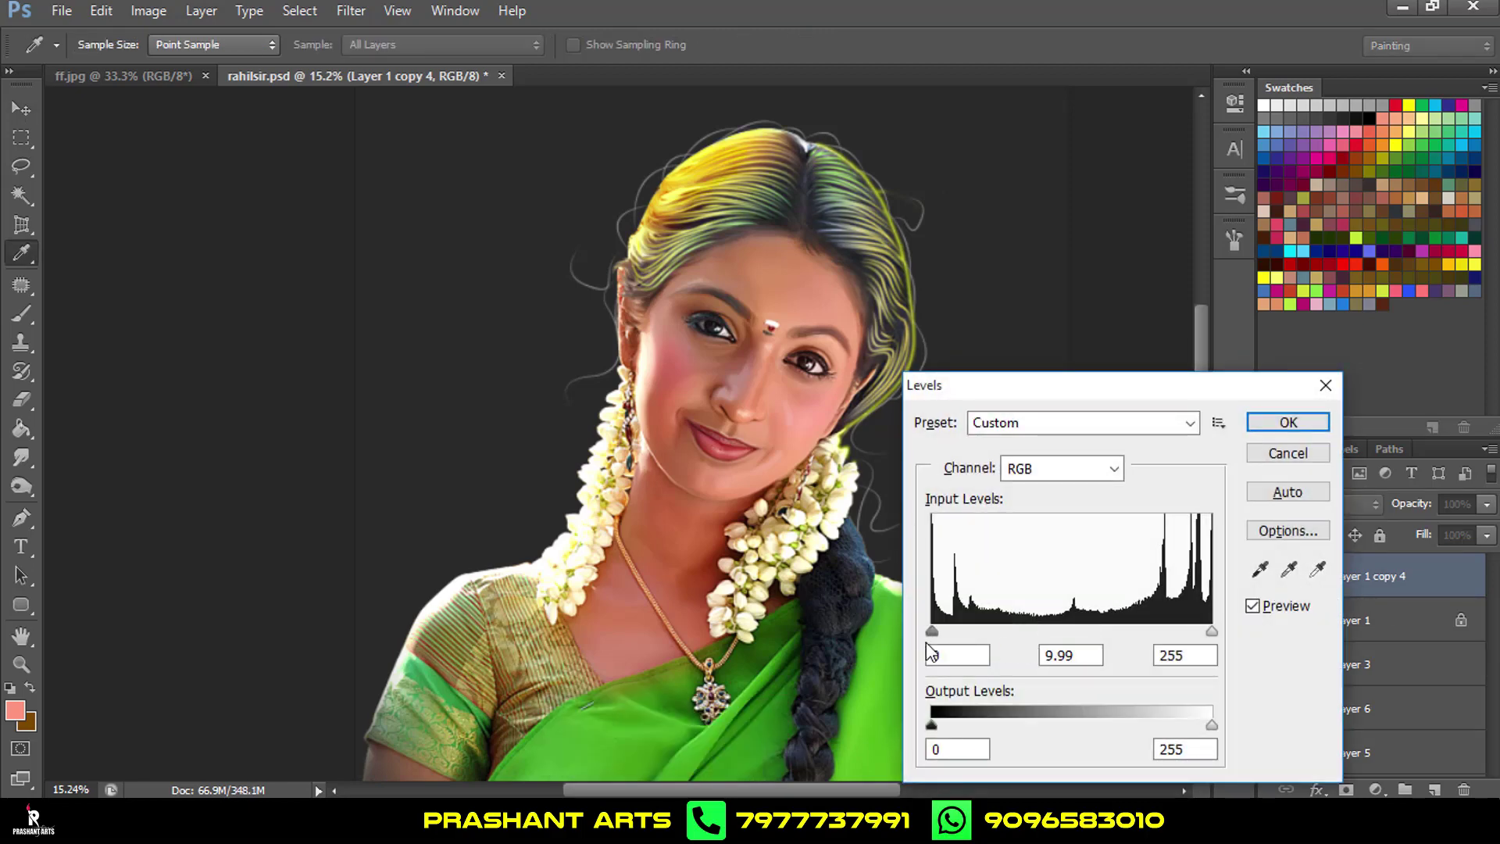
{"action": "left_click", "coordinate": [1288, 422]}
{"action": "left_click", "coordinate": [1275, 578]}
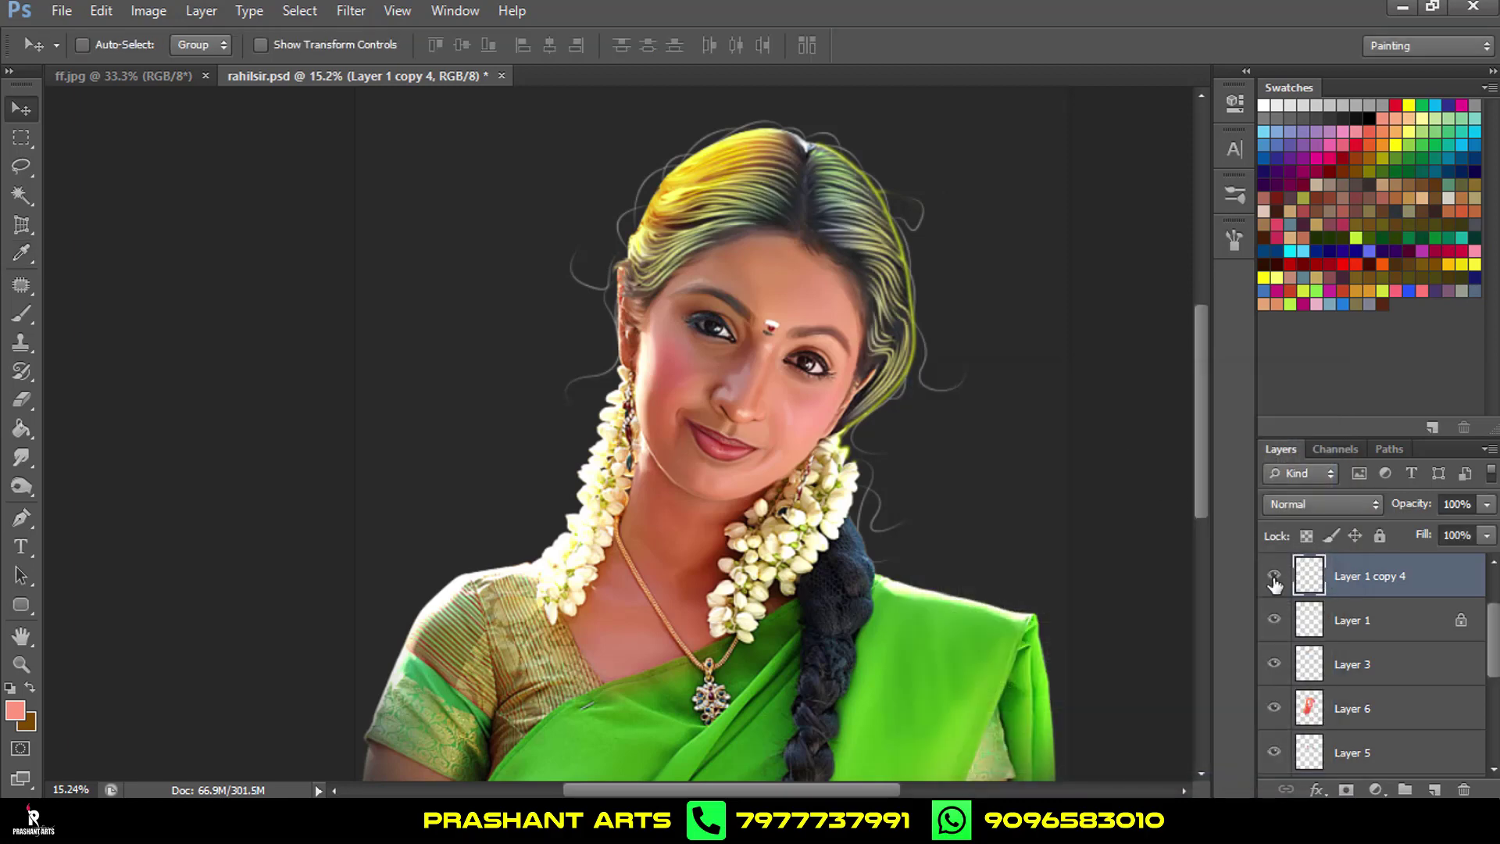
Give Layer 1 copy 4 a white (ffffff) Color Overlay and hide it with a black mask.
{"action": "double_click", "coordinate": [1463, 583]}
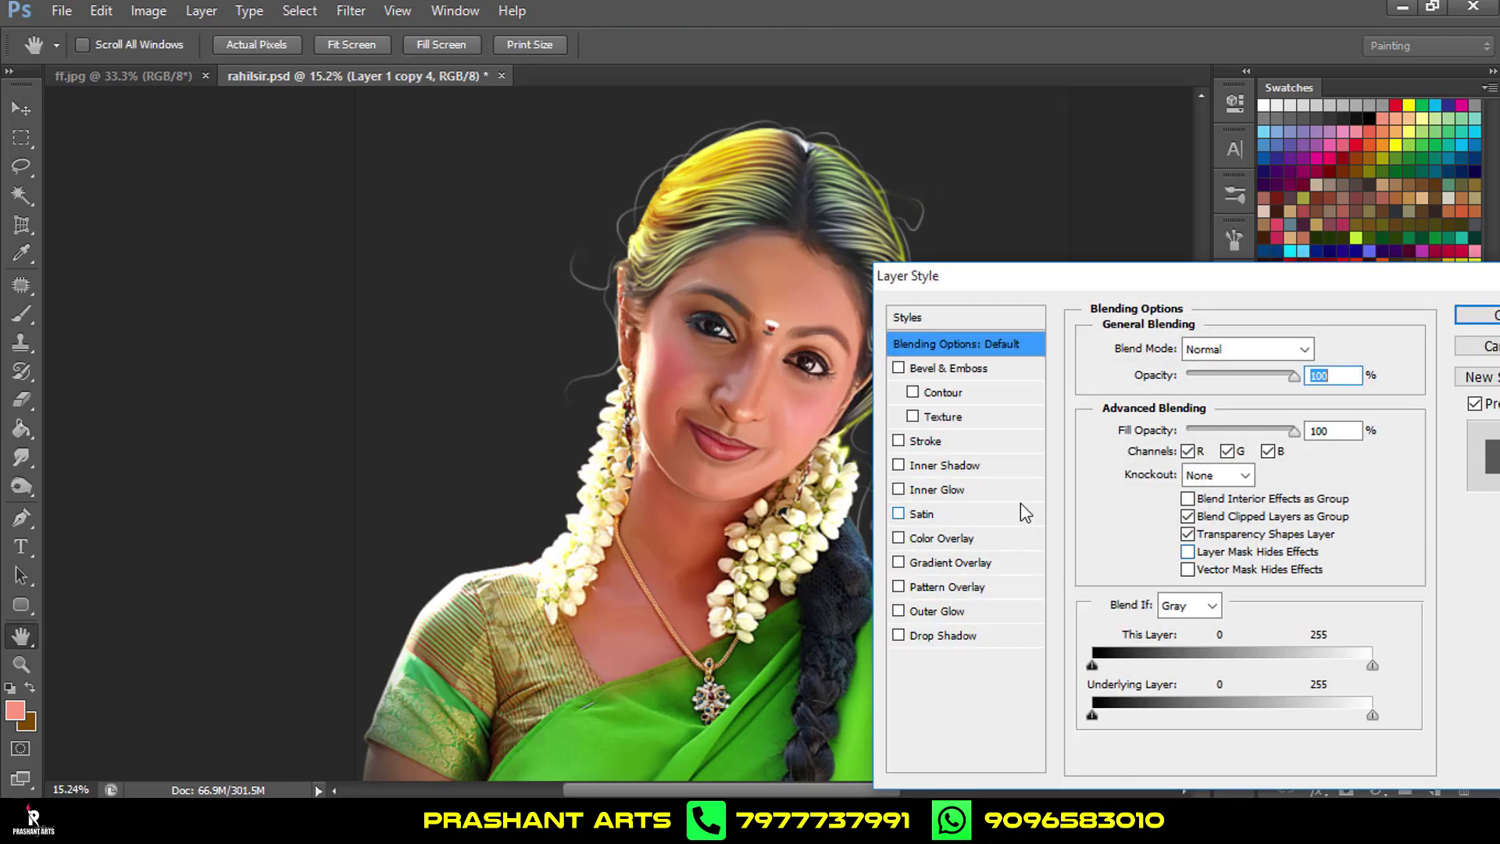
{"action": "left_click", "coordinate": [942, 538]}
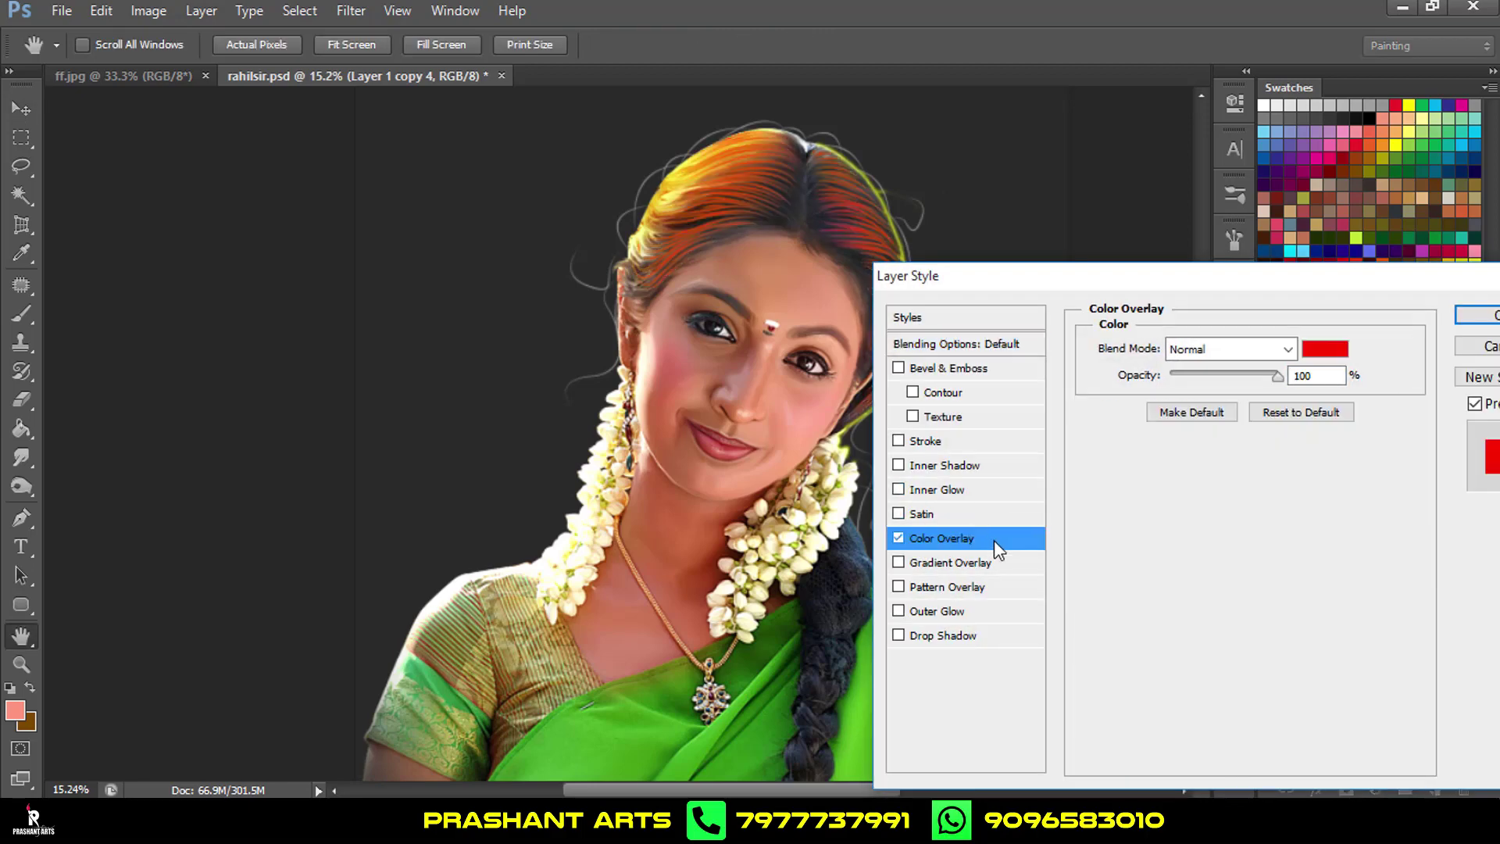
{"action": "left_click", "coordinate": [1326, 349]}
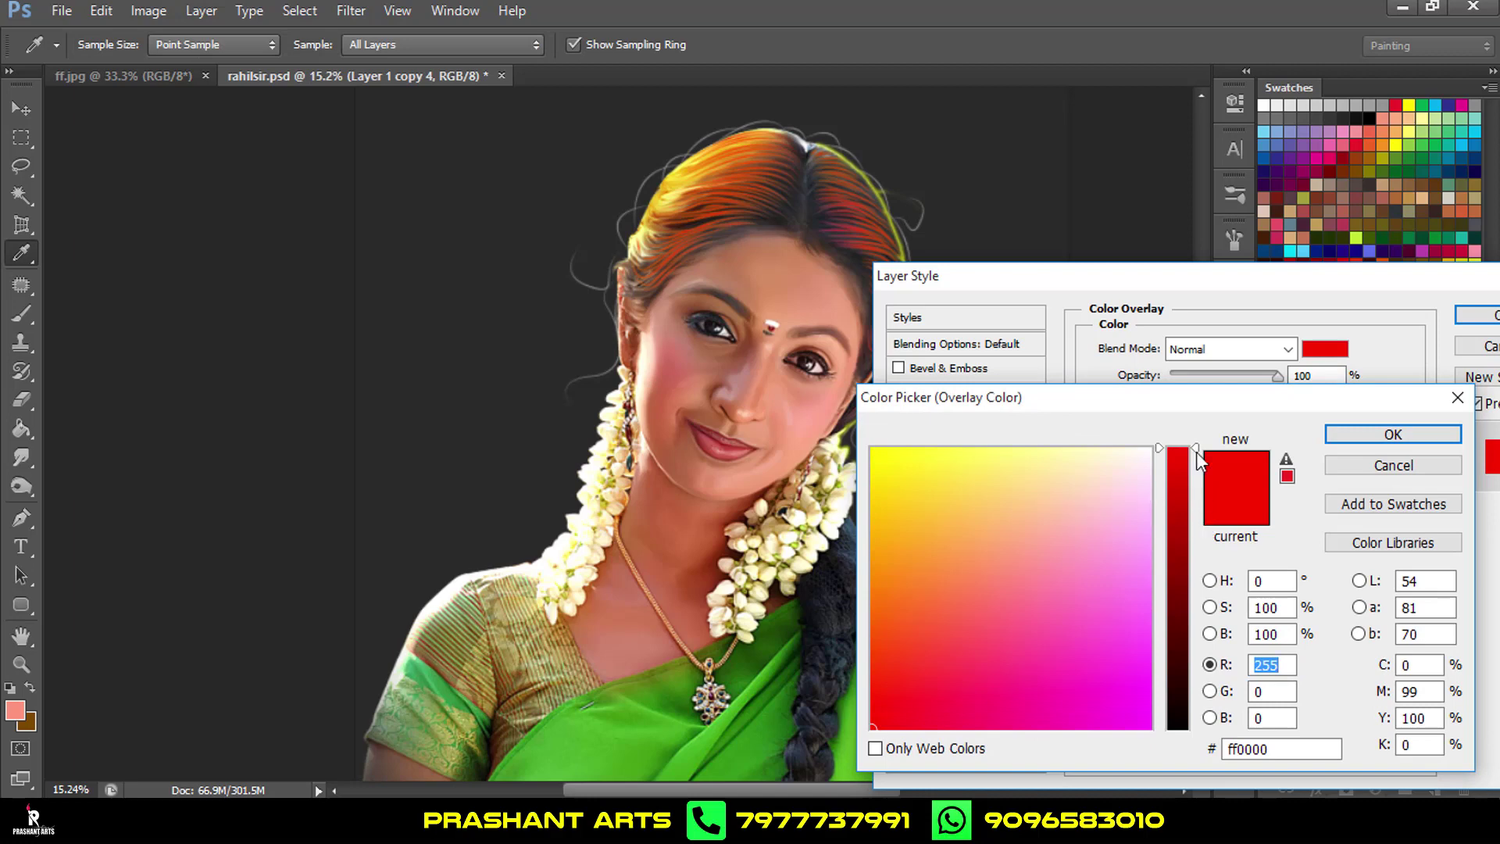
{"action": "left_click", "coordinate": [1149, 450]}
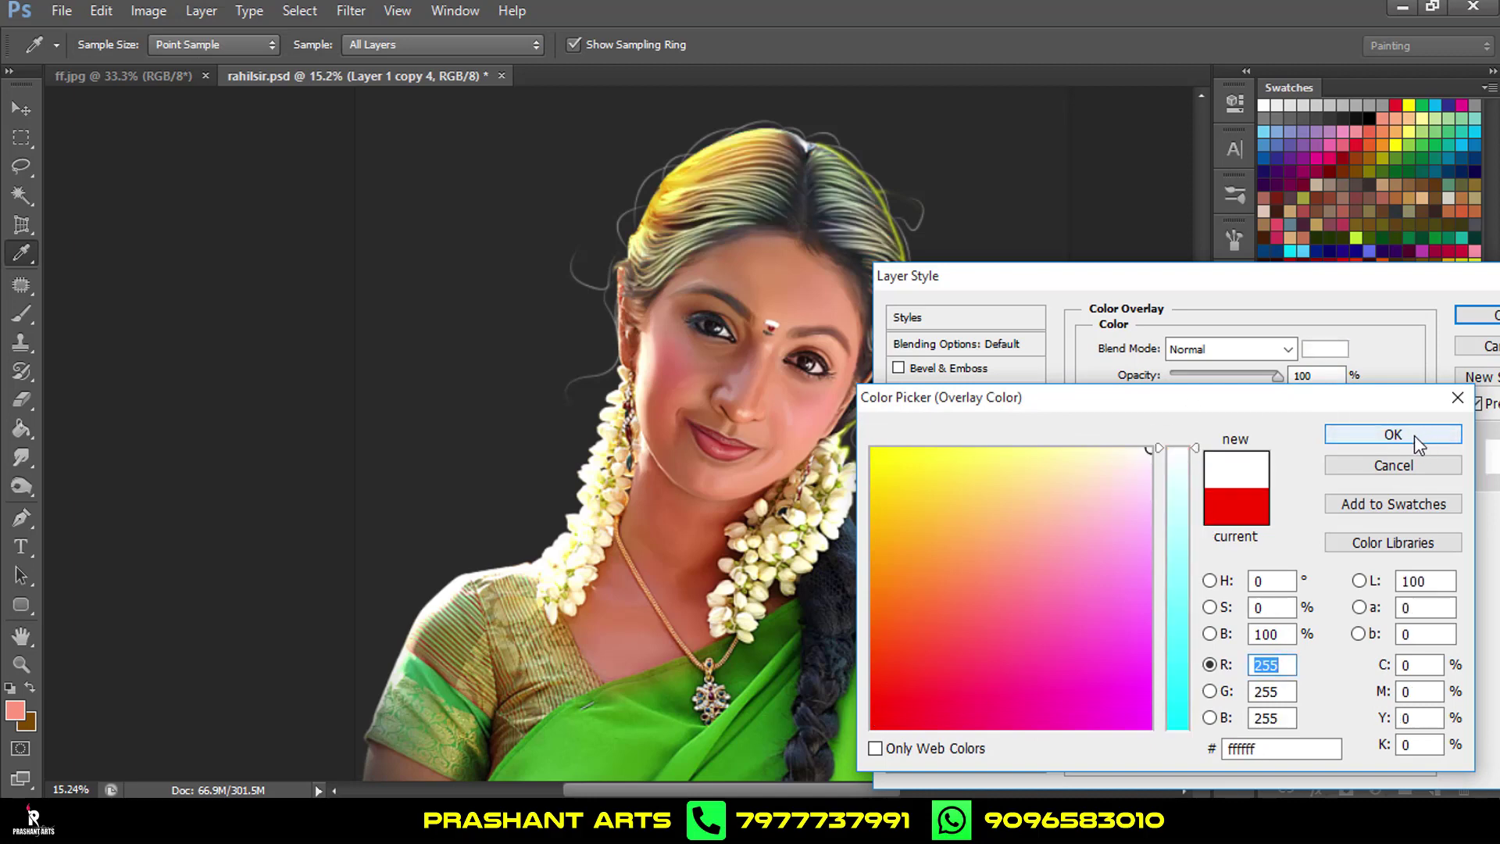
{"action": "left_click", "coordinate": [1415, 434]}
{"action": "left_click", "coordinate": [1476, 315]}
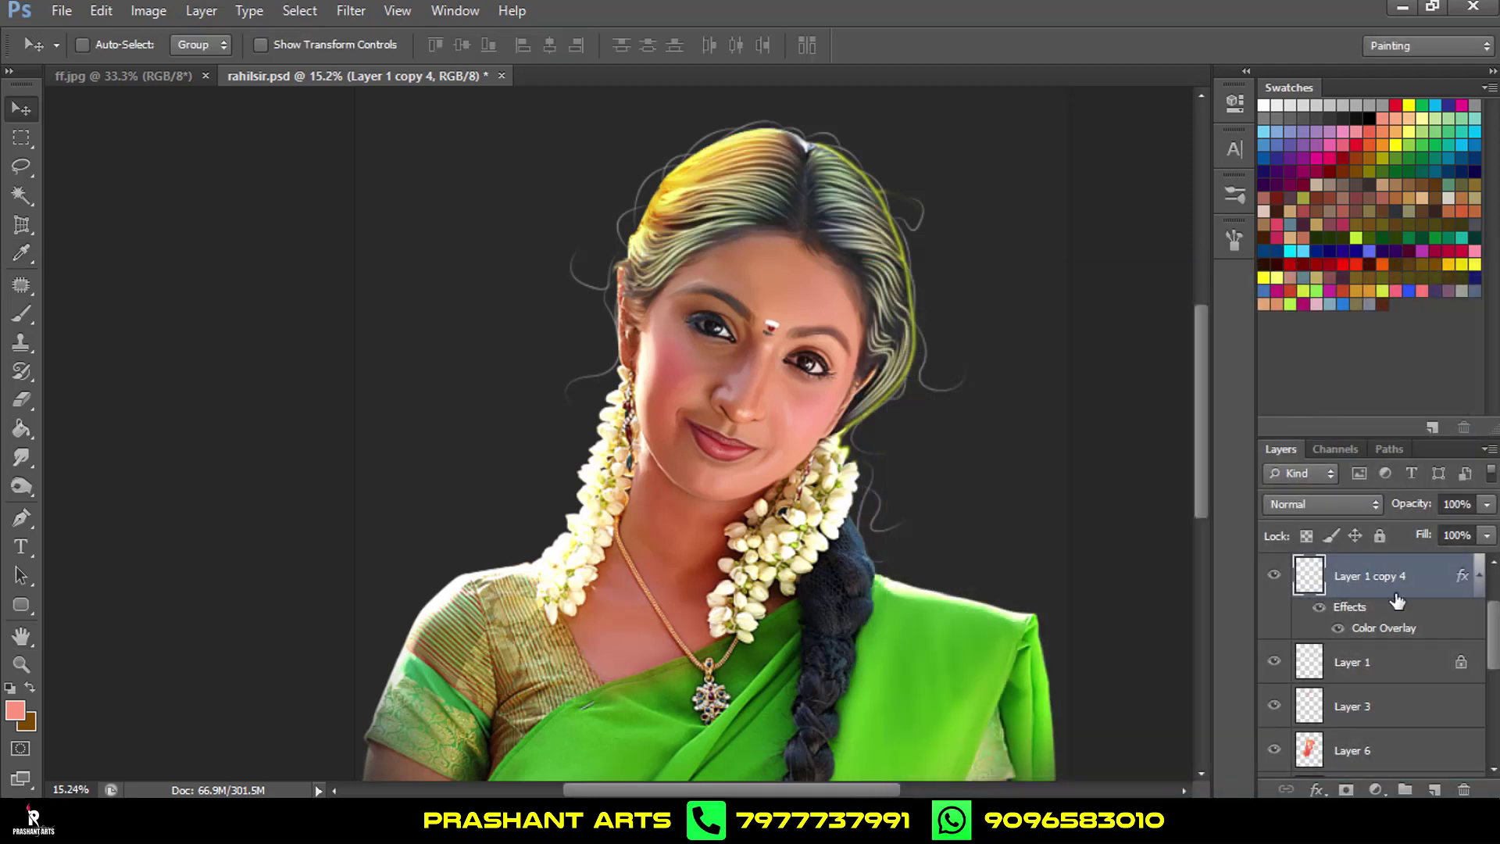
{"action": "left_click", "coordinate": [1345, 791], "text": "alt"}
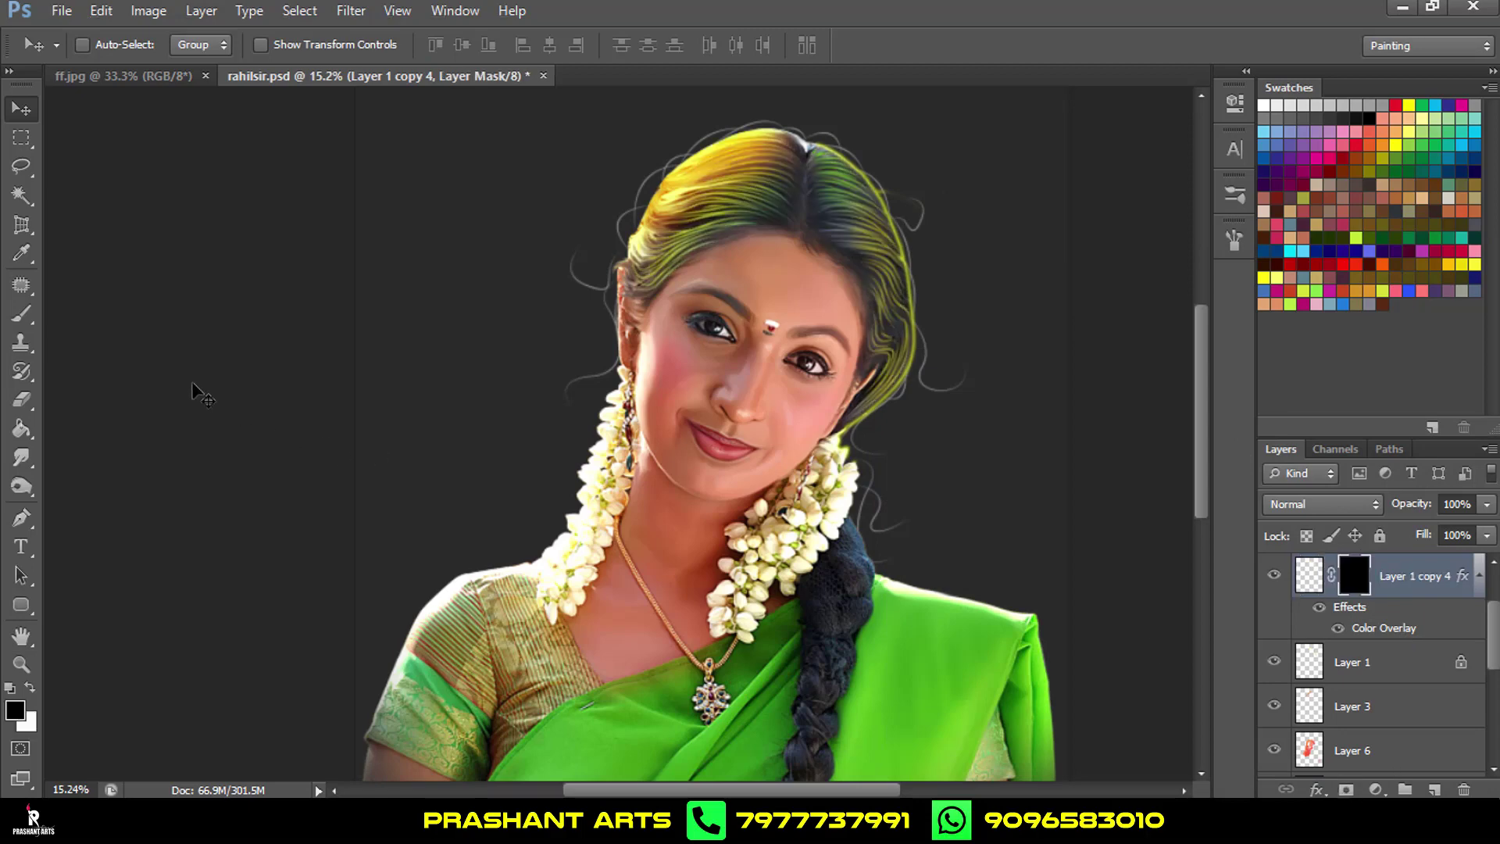
Paint white on the mask along the hair's top, right side and left temple; lower opacity to 83%.
{"action": "key", "text": "b"}
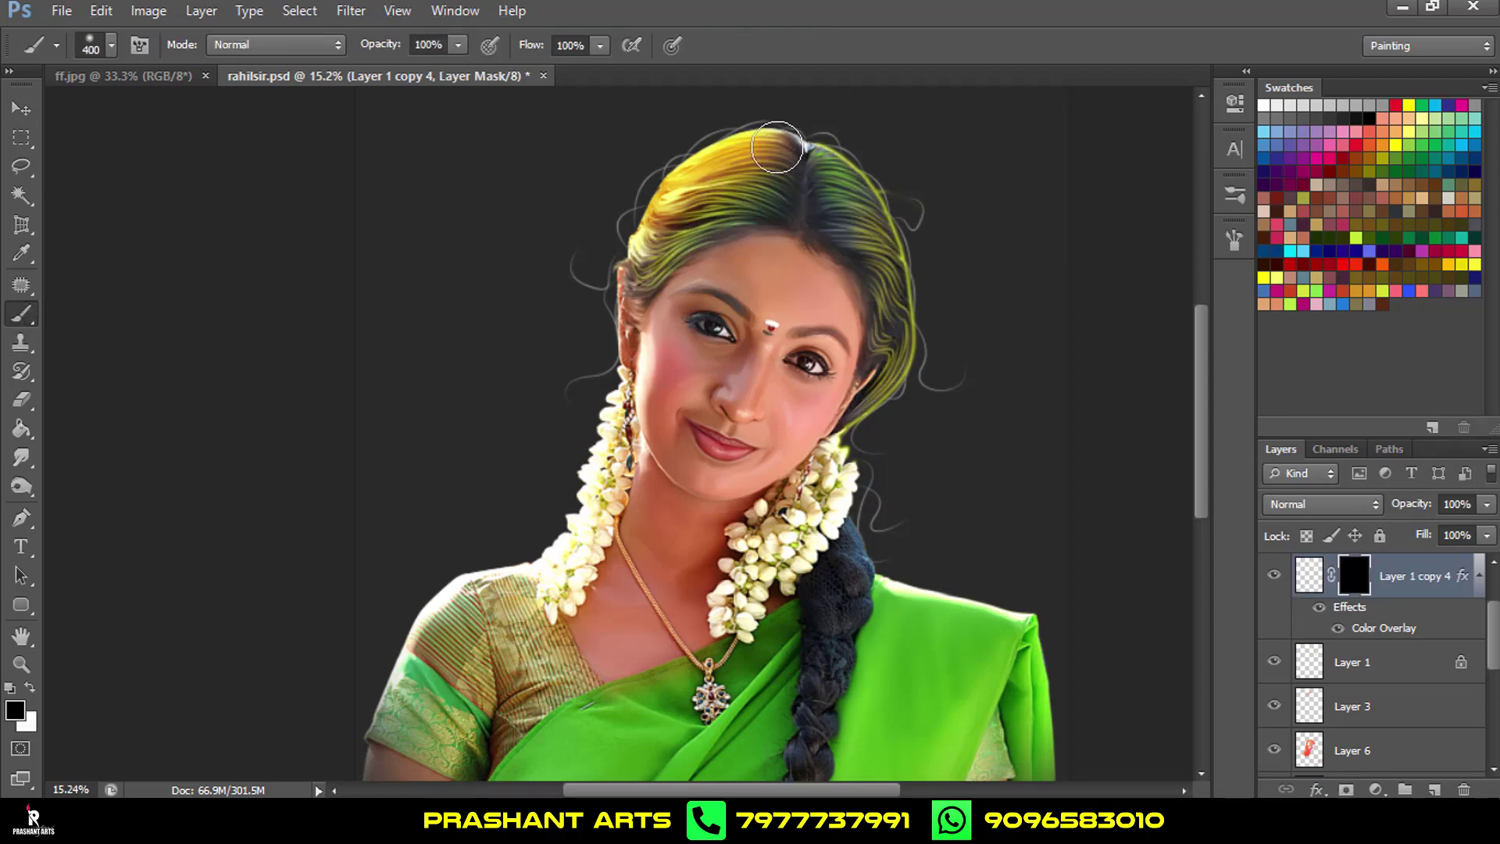
{"action": "key", "text": "x"}
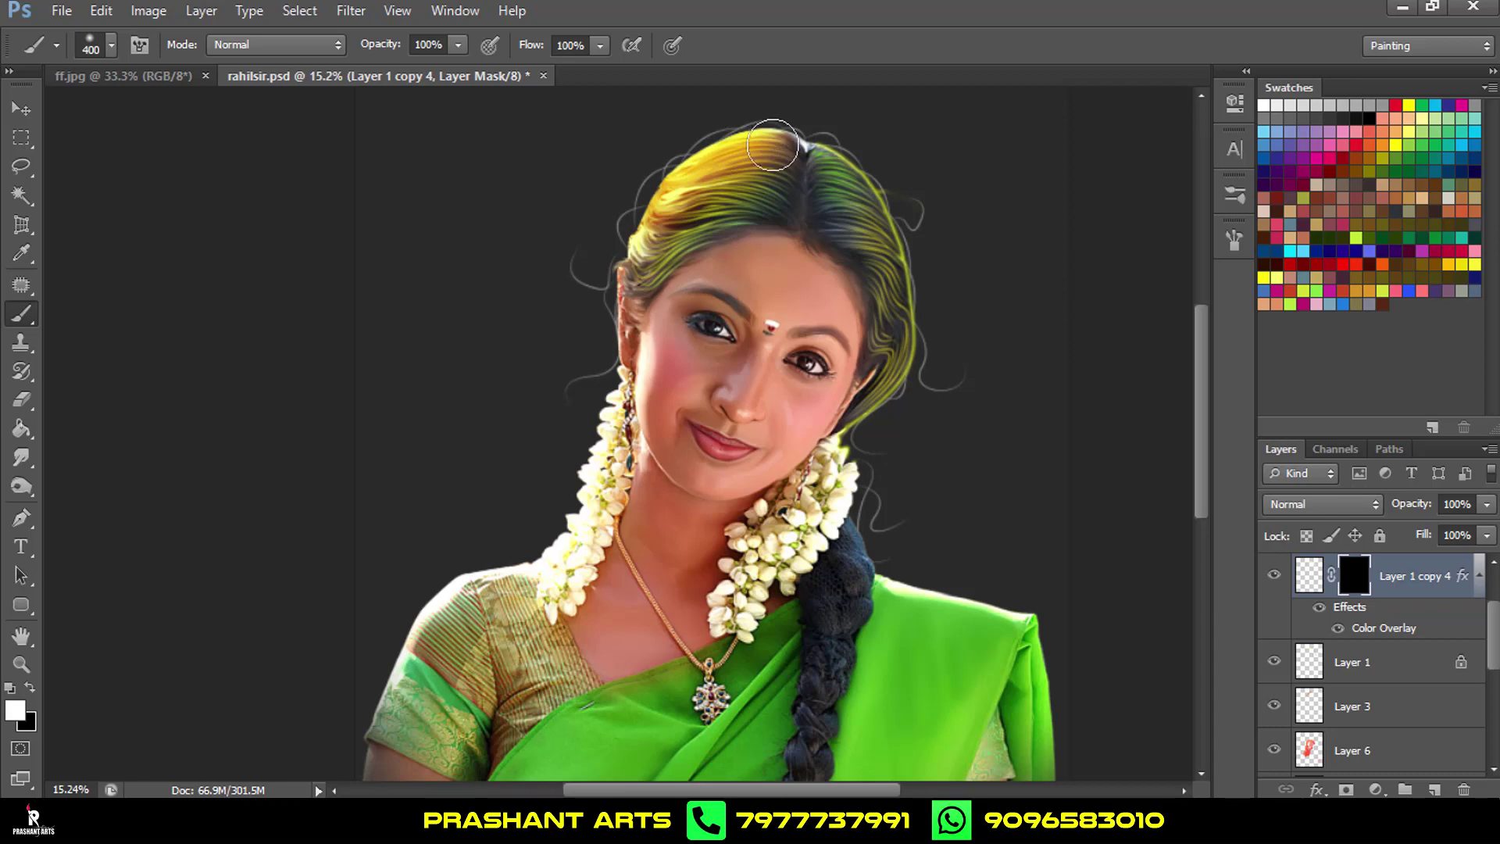
{"action": "left_click_drag", "start_coordinate": [789, 129], "coordinate": [708, 223]}
{"action": "mouse_move", "coordinate": [836, 164]}
{"action": "left_mouse_down"}
{"action": "mouse_move", "coordinate": [907, 281]}
{"action": "mouse_move", "coordinate": [913, 371]}
{"action": "left_mouse_up"}
{"action": "key", "text": "bracketleft"}
{"action": "key", "text": "bracketleft"}
{"action": "key", "text": "bracketleft"}
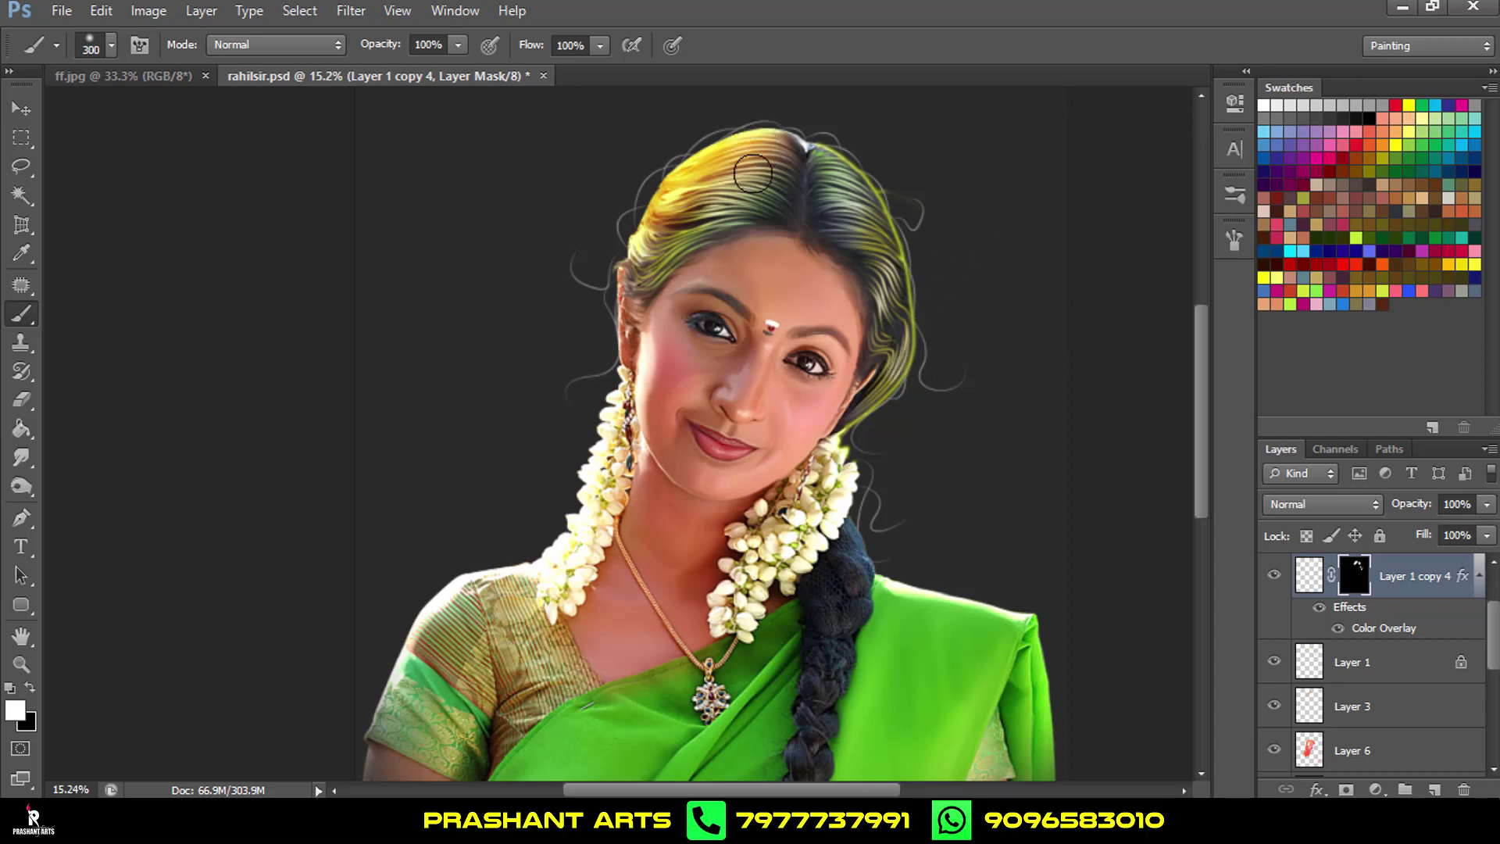
{"action": "left_click_drag", "start_coordinate": [695, 238], "coordinate": [647, 309]}
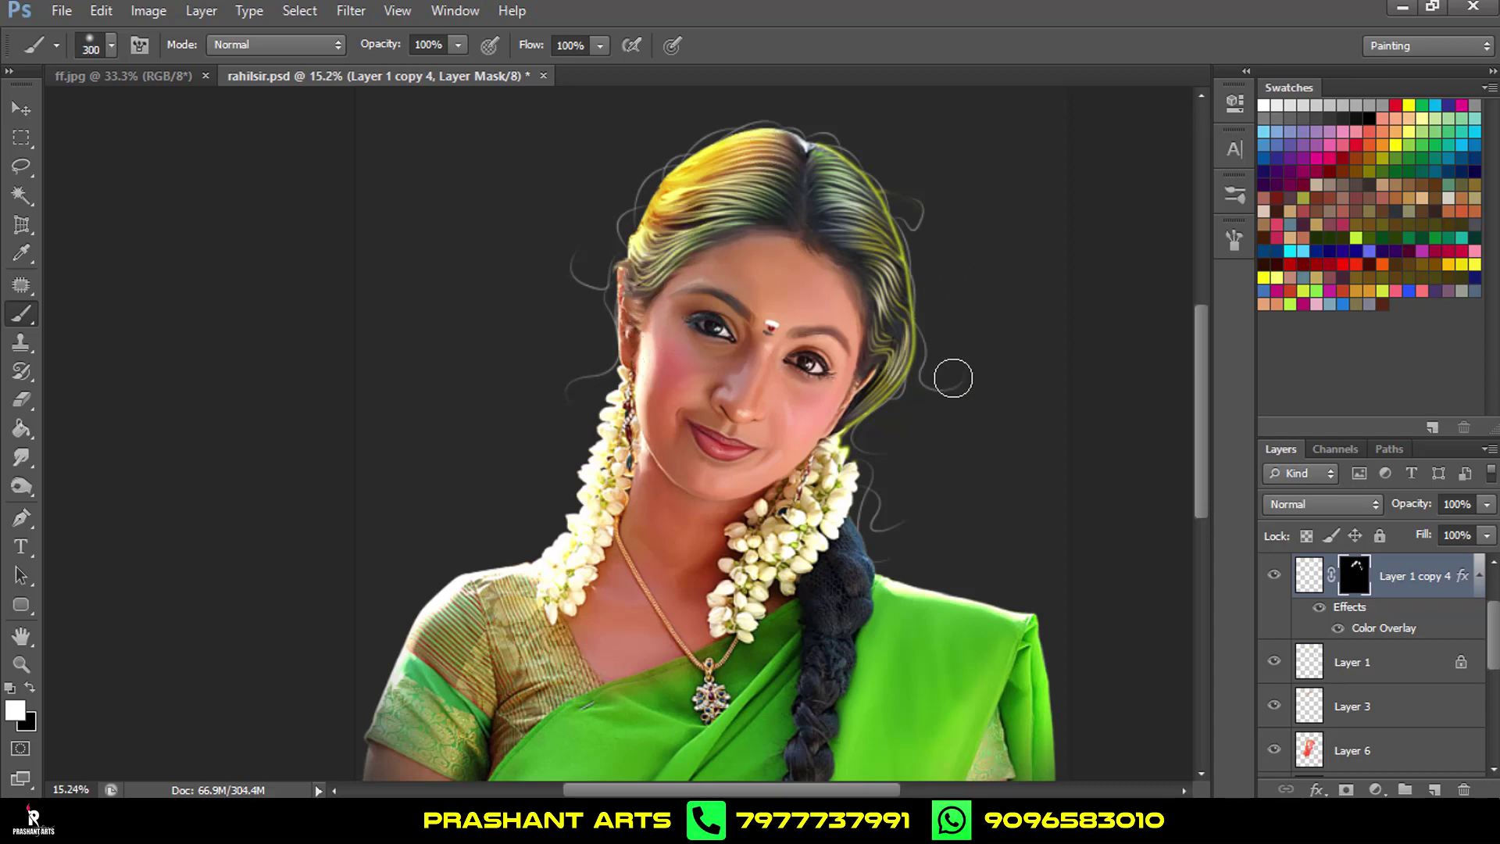
{"action": "left_click_drag", "start_coordinate": [1415, 512], "coordinate": [1398, 513]}
{"action": "scroll", "coordinate": [1027, 434], "scroll_direction": "down", "scroll_amount": 3}
{"action": "left_click", "coordinate": [21, 109]}
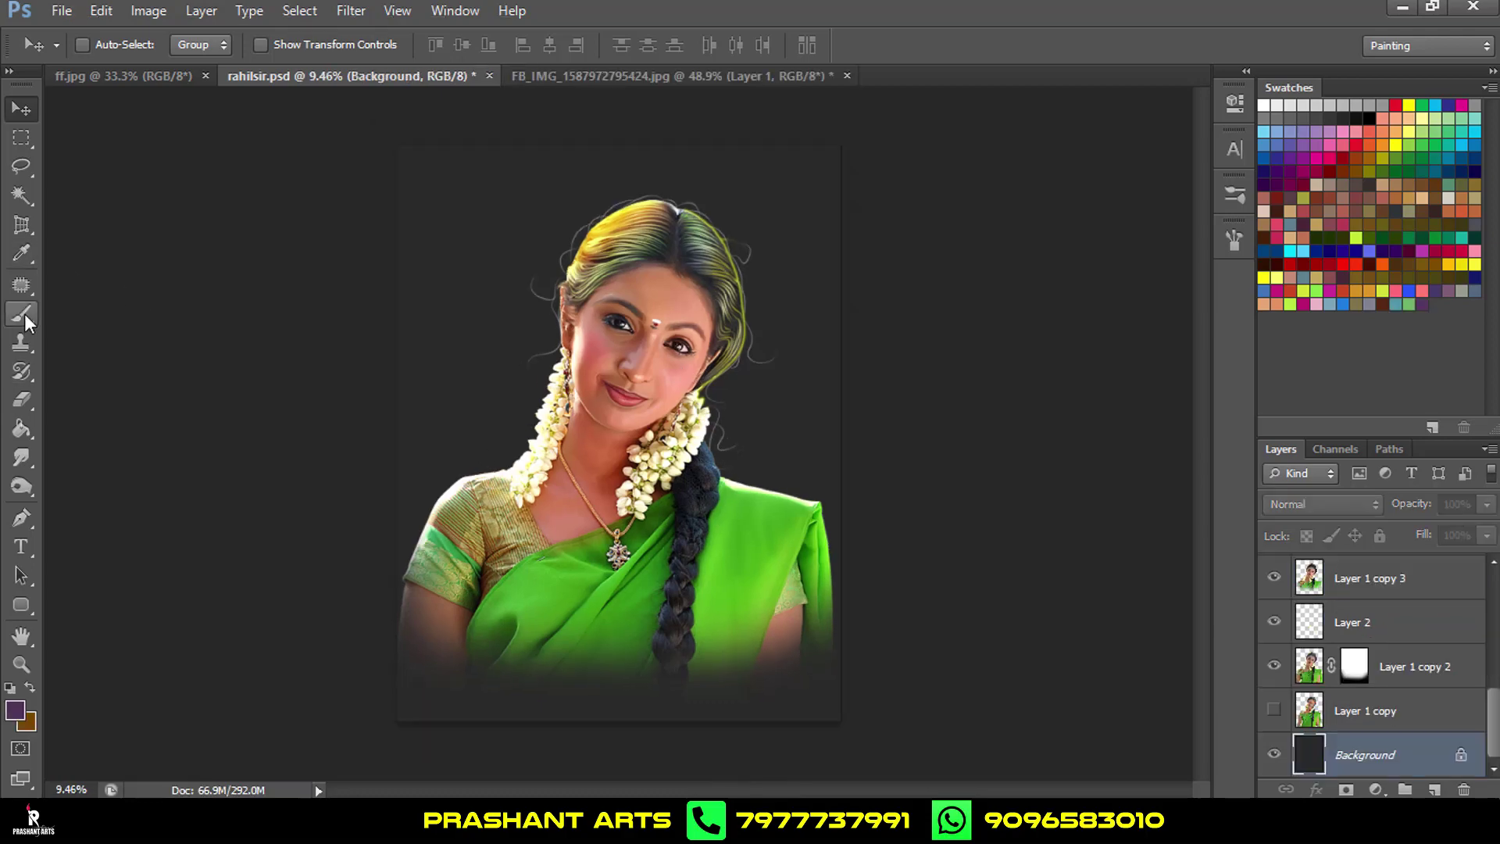
Set a 2300 px brush and toggle Layer 2 and Layer 4 visibility to check them.
{"action": "left_click", "coordinate": [22, 313]}
{"action": "key", "text": "bracketright"}
{"action": "key", "text": "bracketright"}
{"action": "key", "text": "bracketright"}
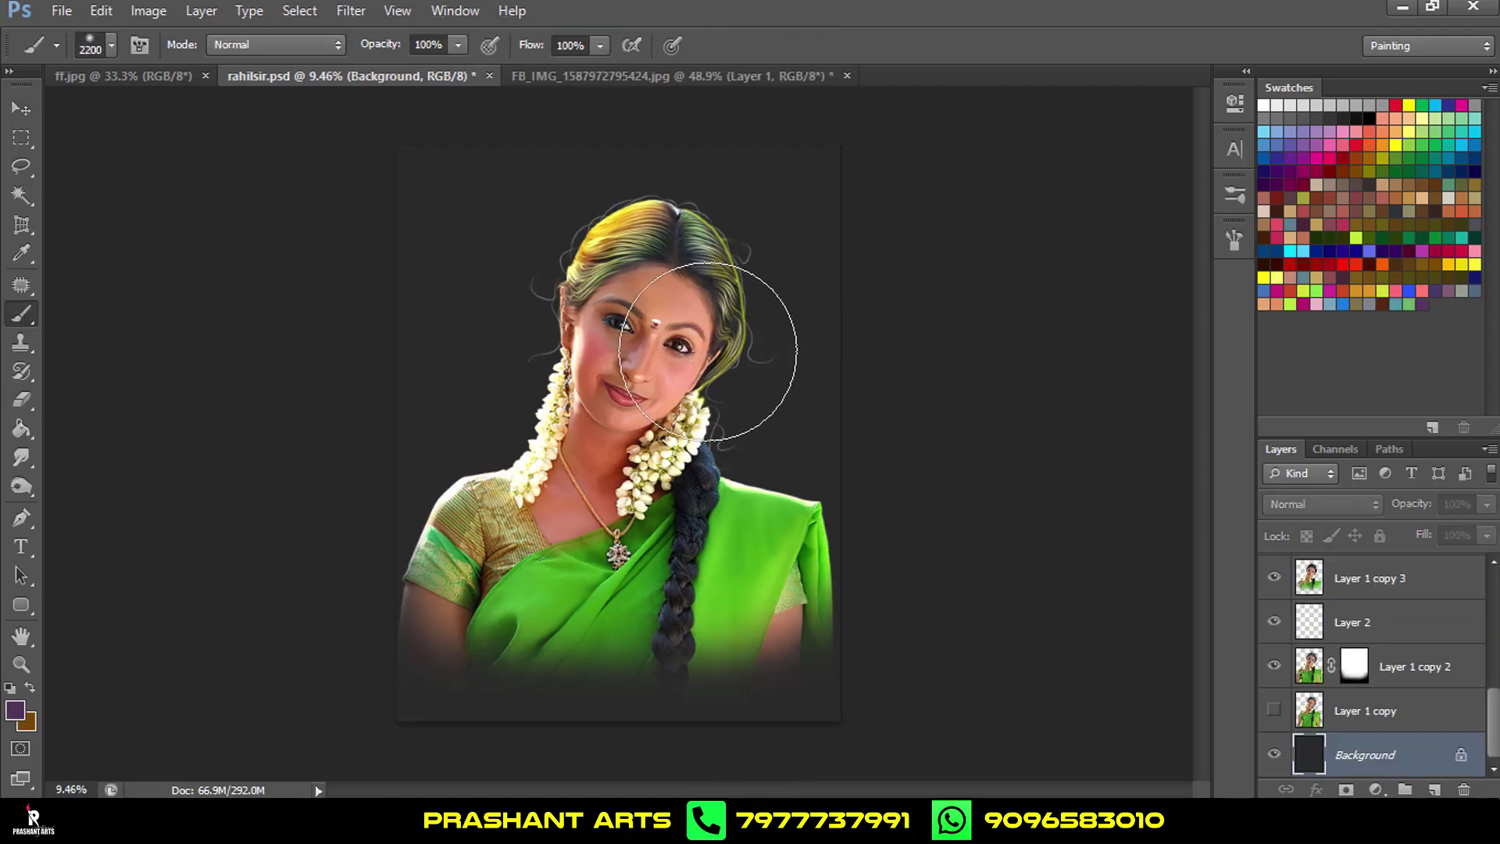
{"action": "left_click", "coordinate": [1274, 622]}
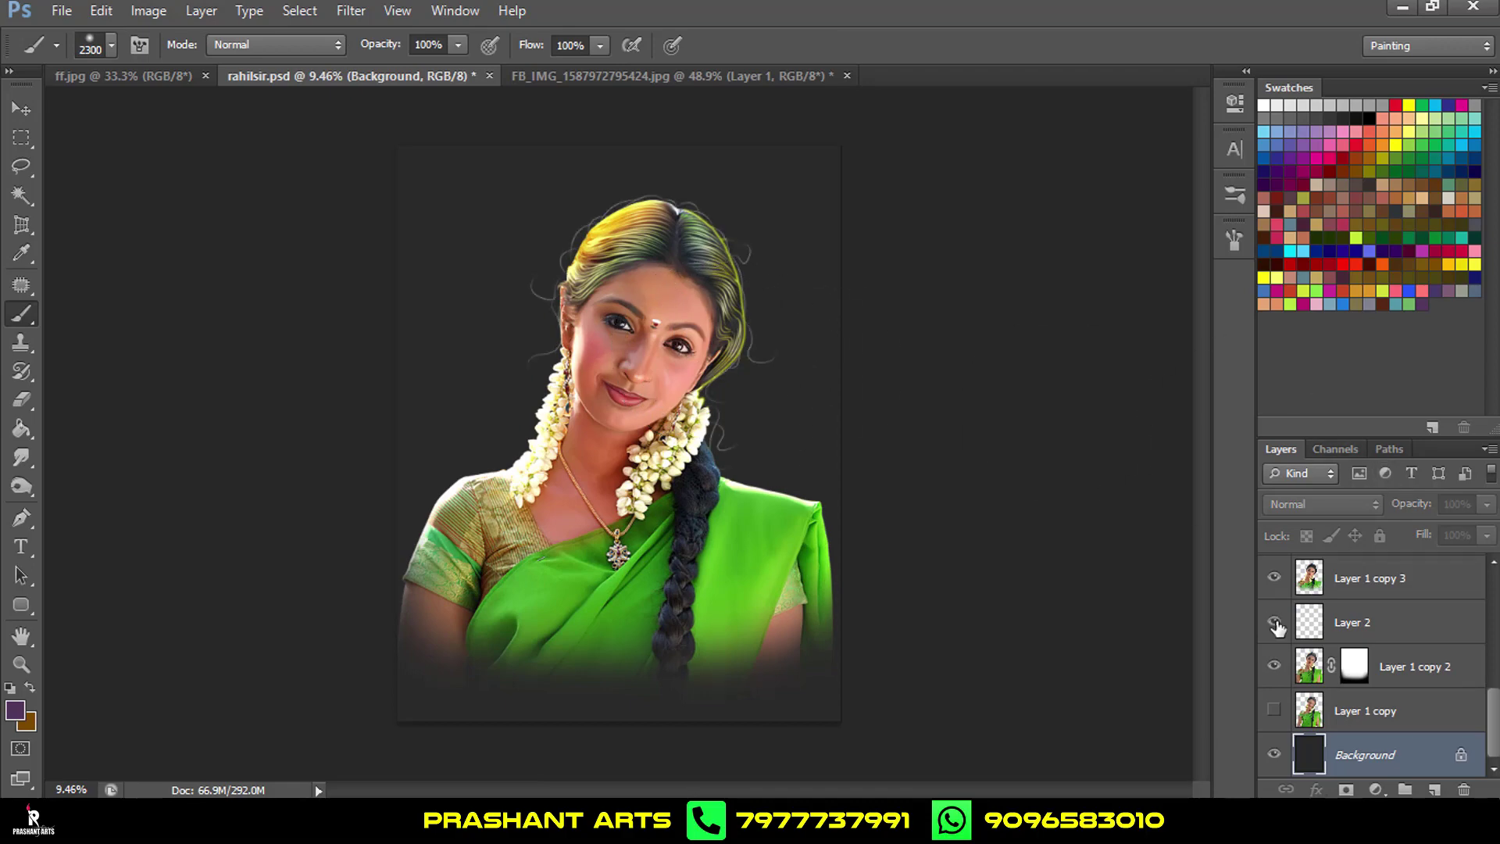
{"action": "scroll", "coordinate": [1306, 637], "scroll_direction": "up", "scroll_amount": 5}
{"action": "left_click", "coordinate": [1275, 578]}
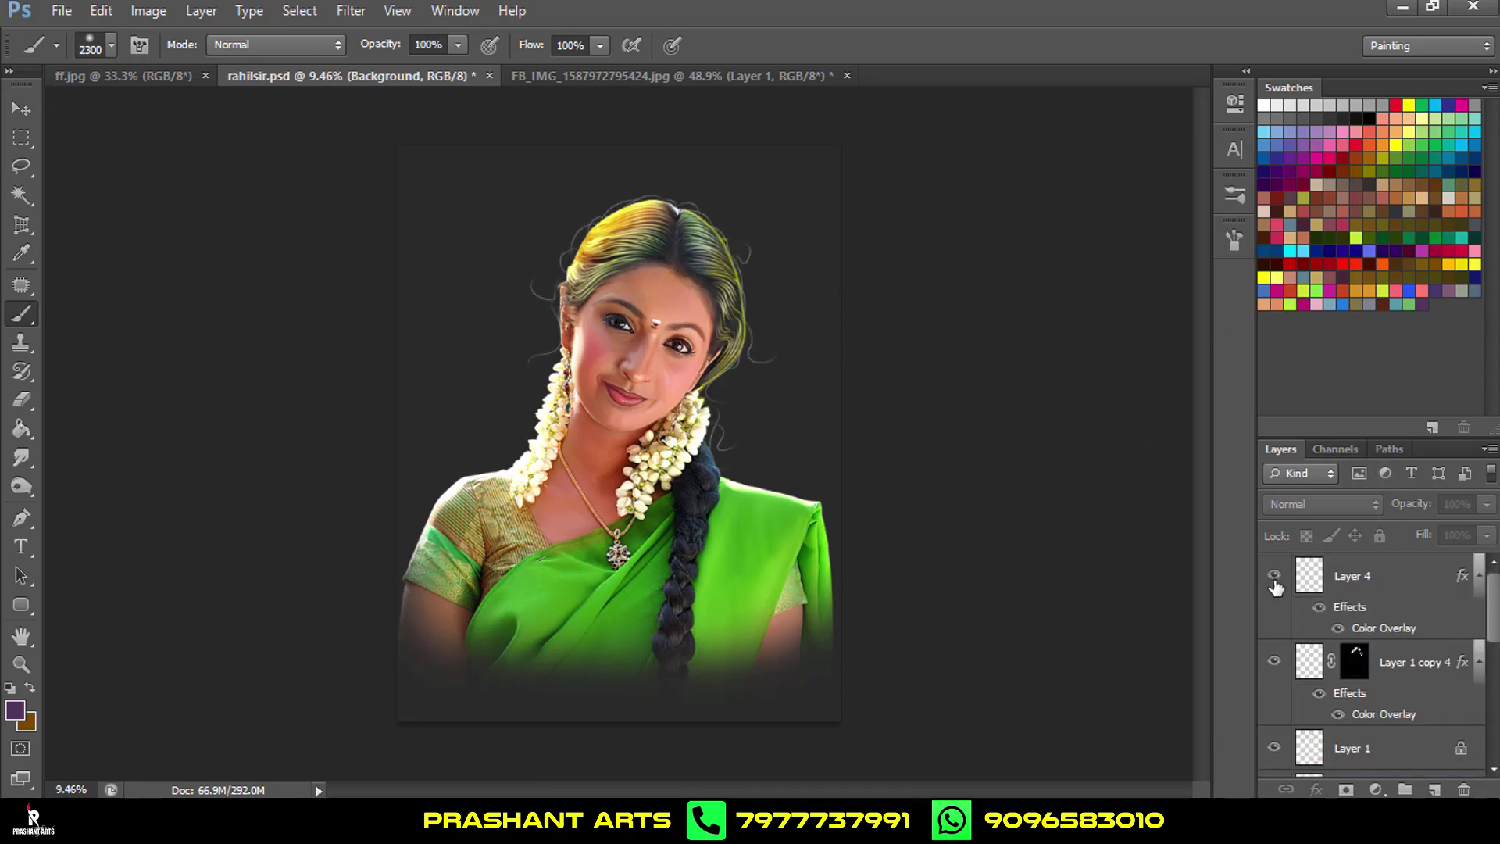
Delete Layer 4, pick a teal swatch, and select the Background layer.
{"action": "left_click", "coordinate": [1384, 588]}
{"action": "left_click", "coordinate": [1458, 791]}
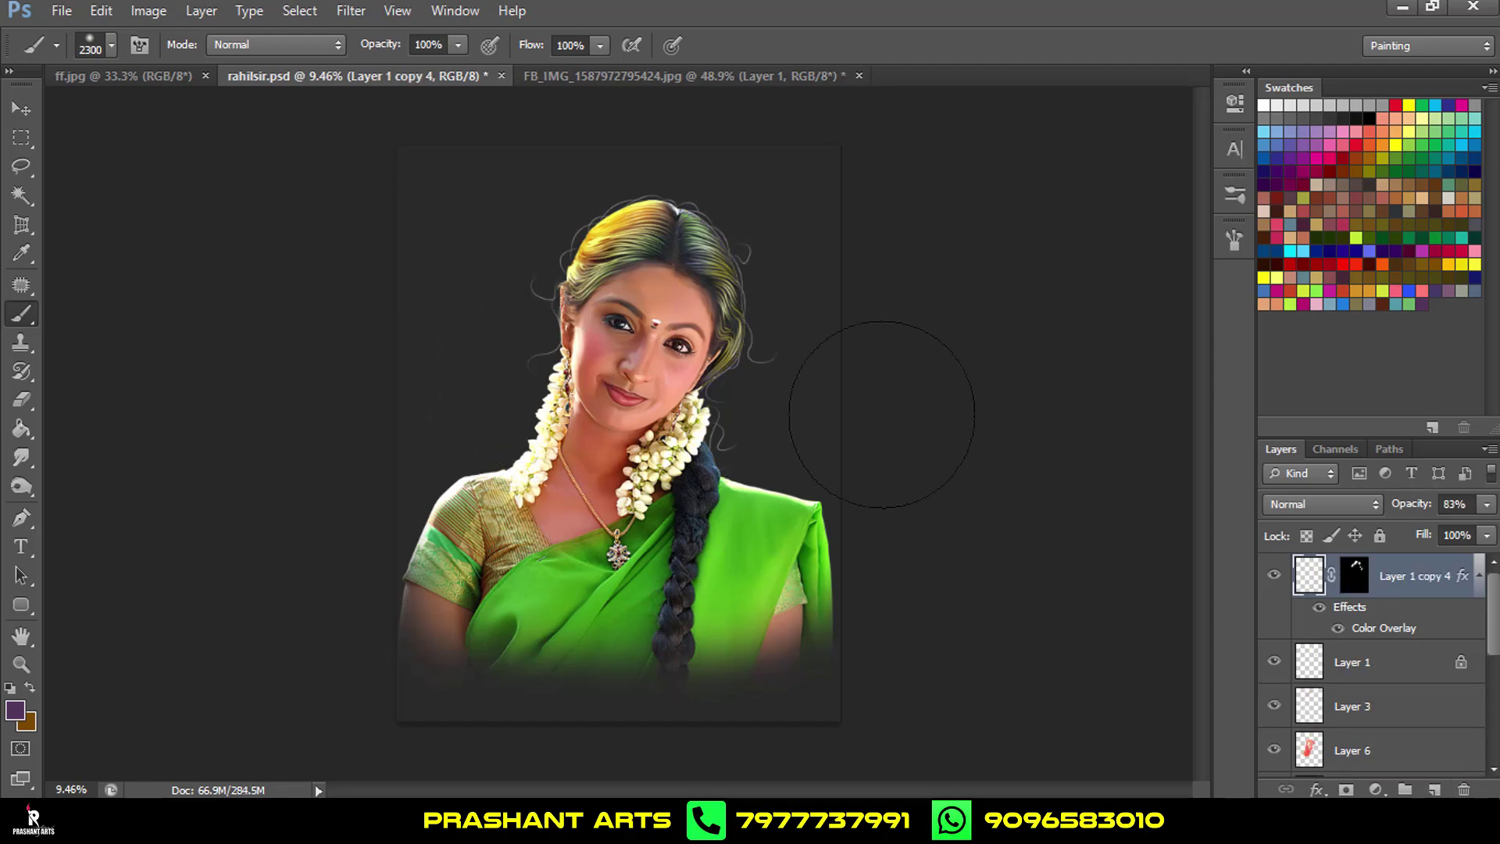
{"action": "left_click", "coordinate": [1398, 303]}
{"action": "scroll", "coordinate": [1375, 664], "scroll_direction": "down", "scroll_amount": 5}
{"action": "left_click", "coordinate": [1377, 769]}
On new Layer 7, paint teal on the upper left at 63% opacity and green around the head.
{"action": "left_click", "coordinate": [1434, 790]}
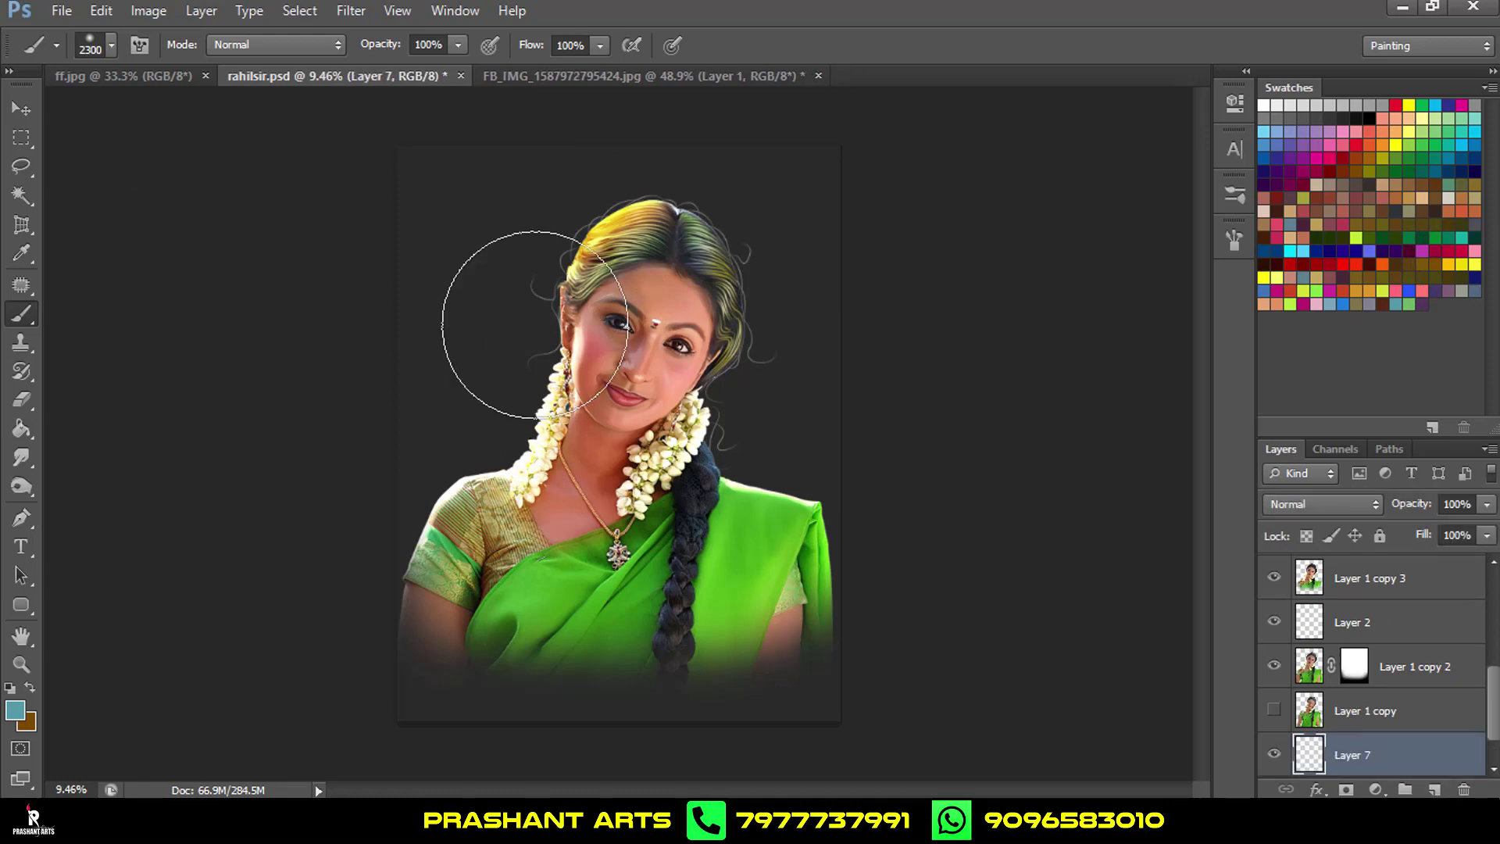
{"action": "left_click_drag", "start_coordinate": [451, 201], "coordinate": [415, 244]}
{"action": "key", "text": "ctrl+alt+z"}
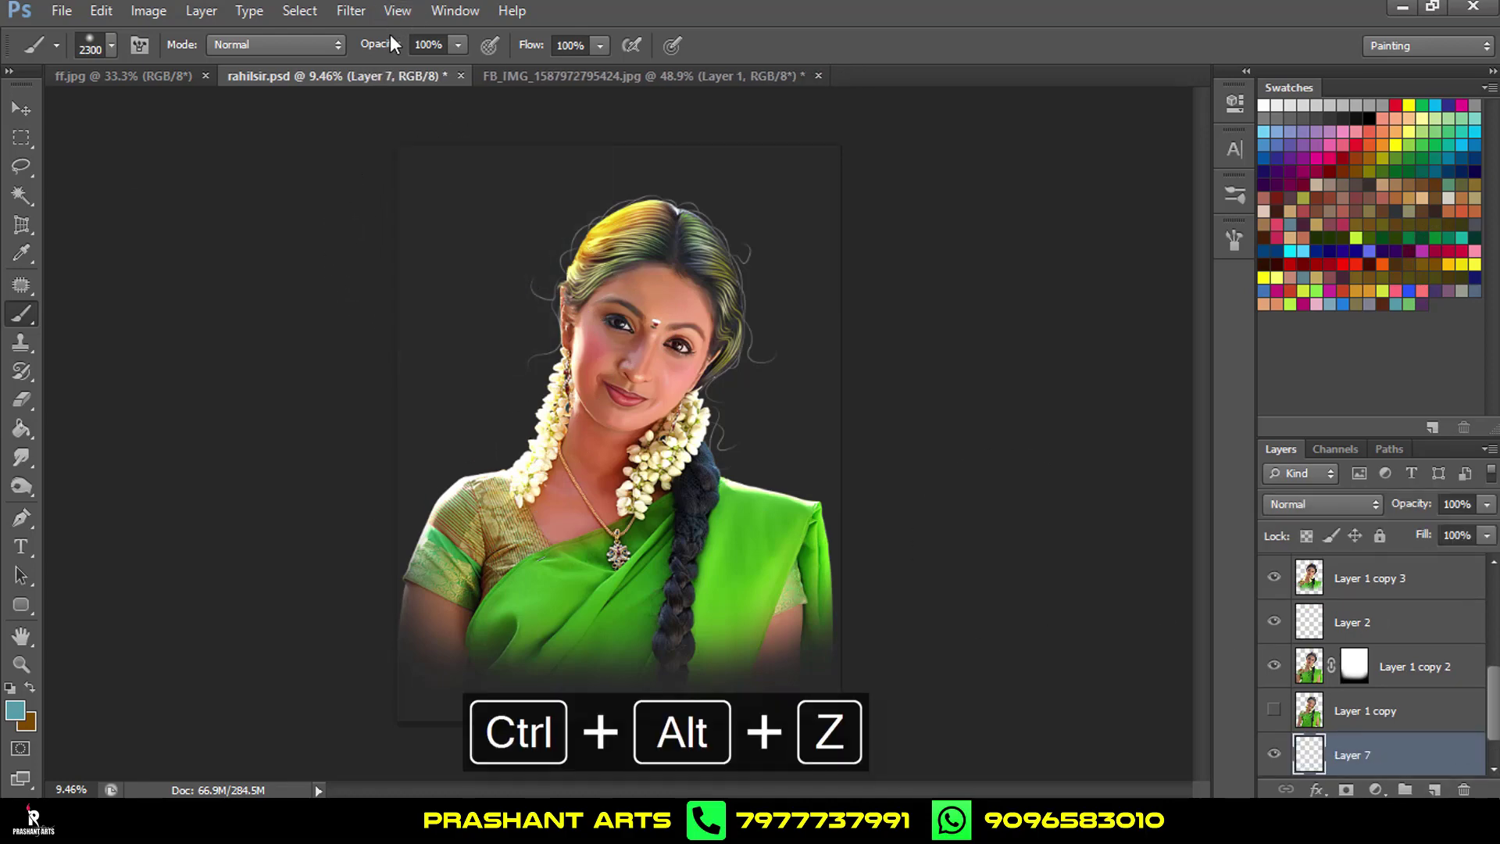
{"action": "left_click_drag", "start_coordinate": [381, 44], "coordinate": [348, 48]}
{"action": "mouse_move", "coordinate": [436, 208]}
{"action": "left_mouse_down"}
{"action": "mouse_move", "coordinate": [422, 274]}
{"action": "mouse_move", "coordinate": [472, 242]}
{"action": "mouse_move", "coordinate": [486, 426]}
{"action": "mouse_move", "coordinate": [435, 553]}
{"action": "left_mouse_up"}
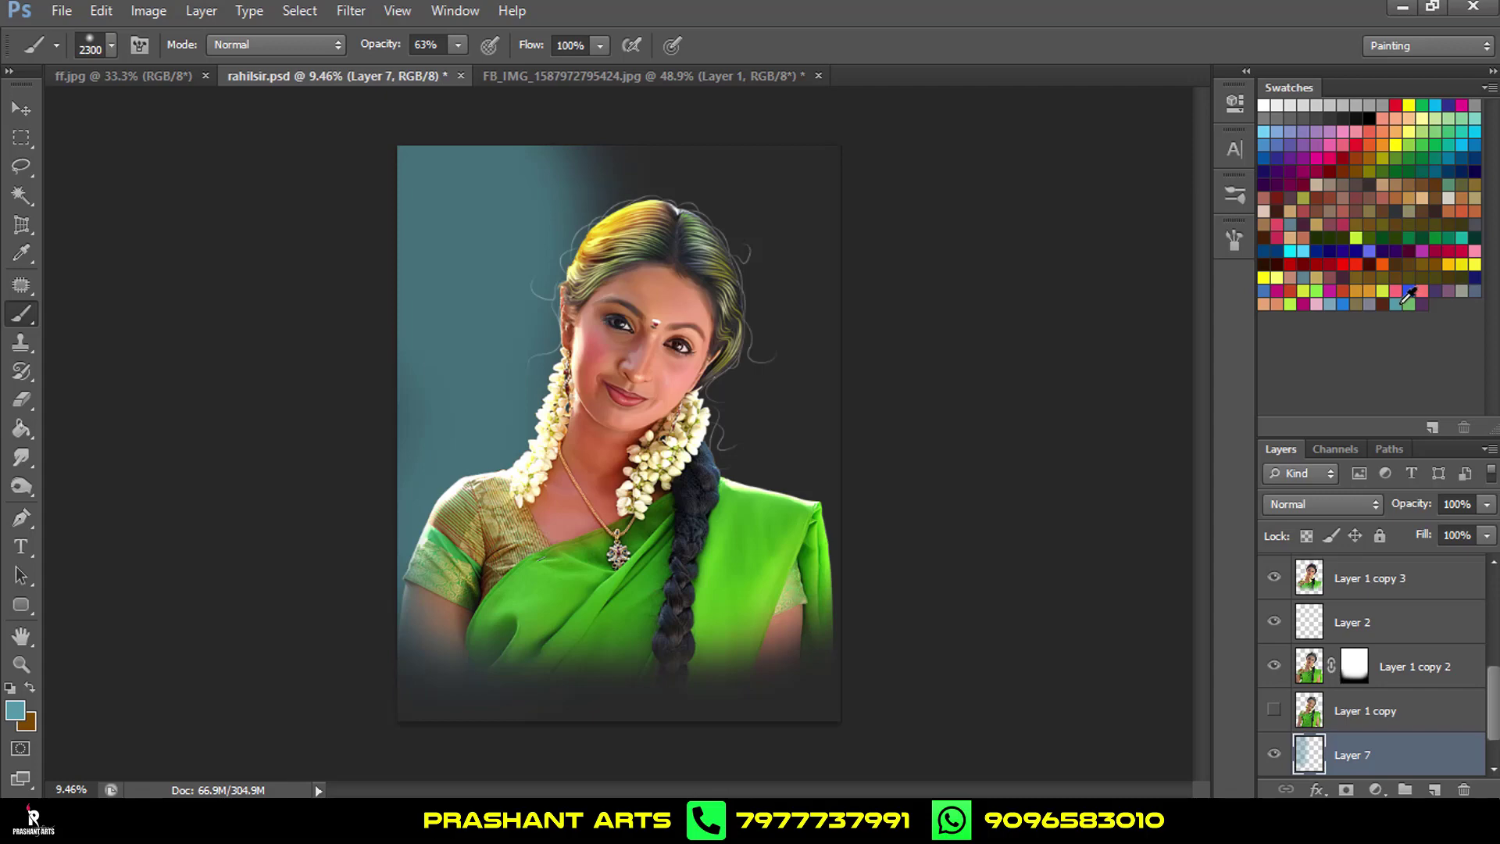
{"action": "left_click", "coordinate": [1421, 293]}
{"action": "mouse_move", "coordinate": [672, 242]}
{"action": "left_mouse_down"}
{"action": "mouse_move", "coordinate": [688, 218]}
{"action": "mouse_move", "coordinate": [720, 252]}
{"action": "mouse_move", "coordinate": [642, 263]}
{"action": "mouse_move", "coordinate": [688, 227]}
{"action": "mouse_move", "coordinate": [610, 235]}
{"action": "mouse_move", "coordinate": [742, 281]}
{"action": "left_mouse_up"}
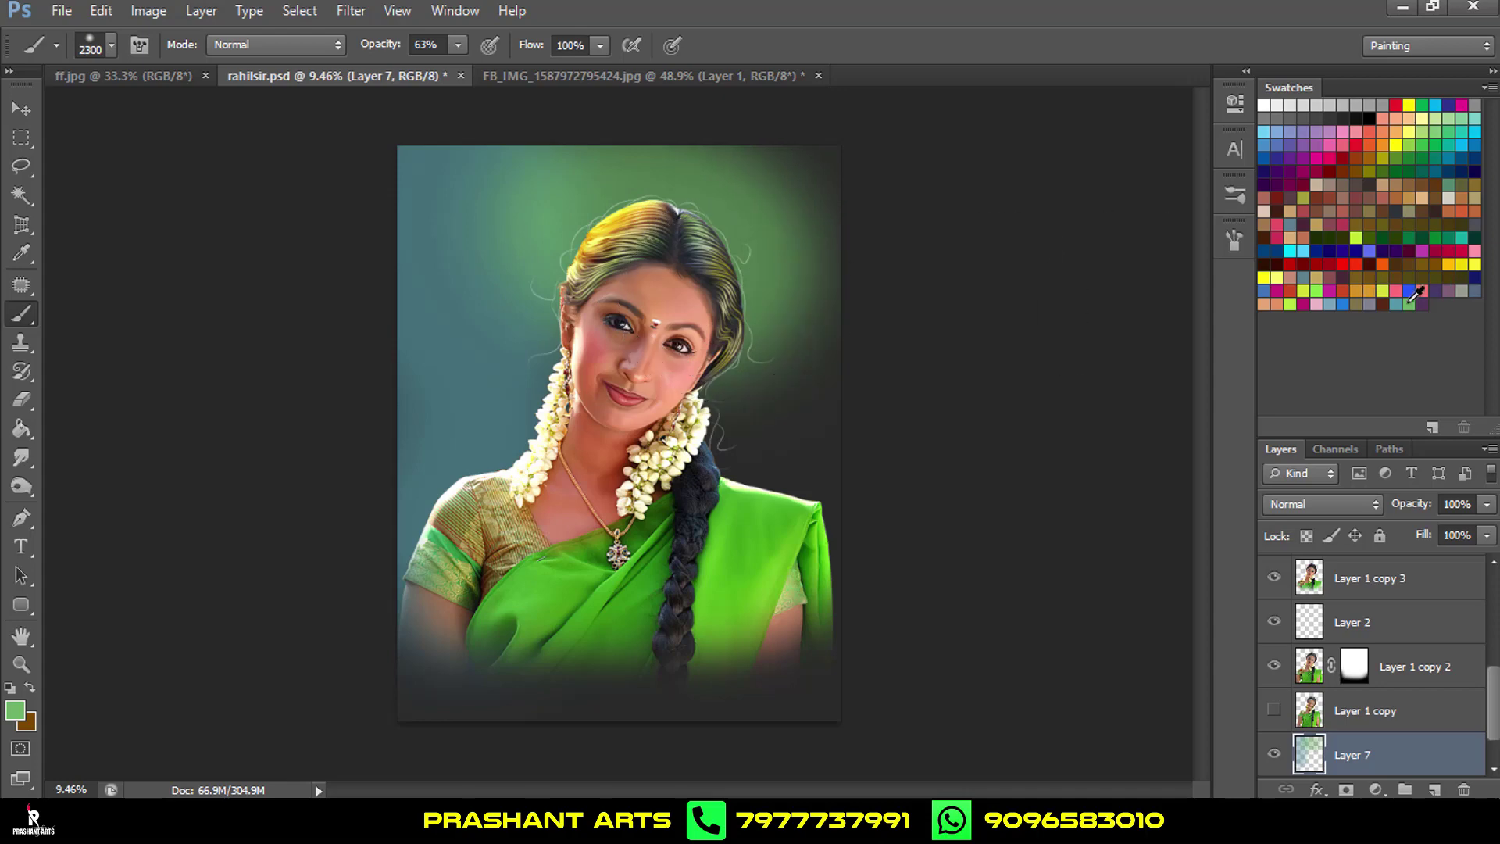
{"action": "mouse_move", "coordinate": [878, 191]}
{"action": "left_mouse_down"}
{"action": "mouse_move", "coordinate": [820, 251]}
{"action": "mouse_move", "coordinate": [760, 205]}
{"action": "mouse_move", "coordinate": [834, 312]}
{"action": "mouse_move", "coordinate": [737, 436]}
{"action": "mouse_move", "coordinate": [684, 258]}
{"action": "left_mouse_up"}
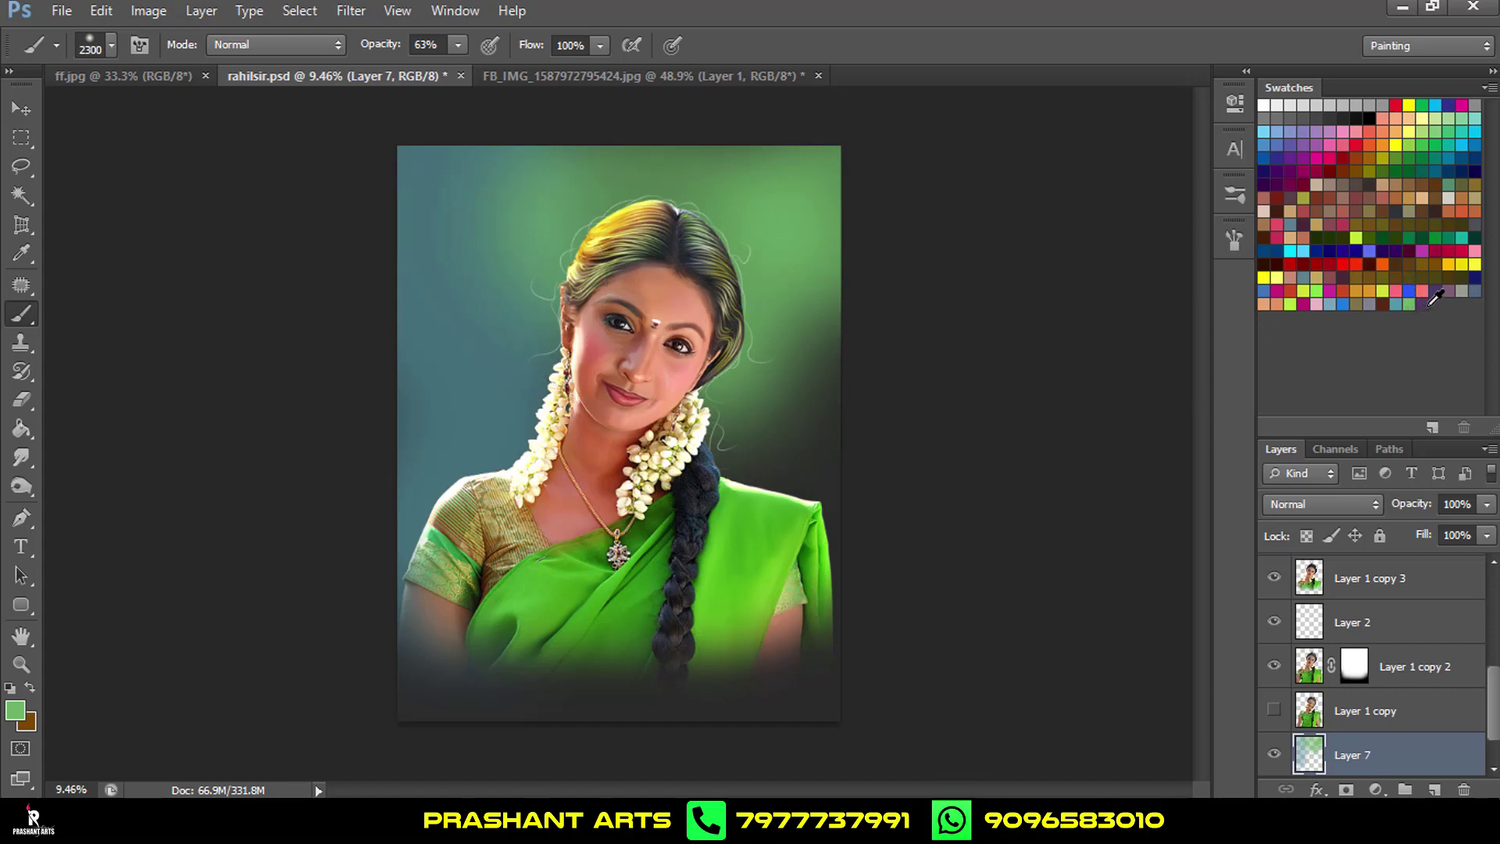
Paint dark purple and maroon to the right of the face, undoing the last two strokes.
{"action": "left_click", "coordinate": [1433, 302]}
{"action": "mouse_move", "coordinate": [764, 453]}
{"action": "left_mouse_down"}
{"action": "mouse_move", "coordinate": [755, 419]}
{"action": "mouse_move", "coordinate": [764, 436]}
{"action": "mouse_move", "coordinate": [705, 415]}
{"action": "mouse_move", "coordinate": [730, 344]}
{"action": "mouse_move", "coordinate": [763, 395]}
{"action": "mouse_move", "coordinate": [743, 446]}
{"action": "mouse_move", "coordinate": [754, 357]}
{"action": "mouse_move", "coordinate": [870, 375]}
{"action": "left_mouse_up"}
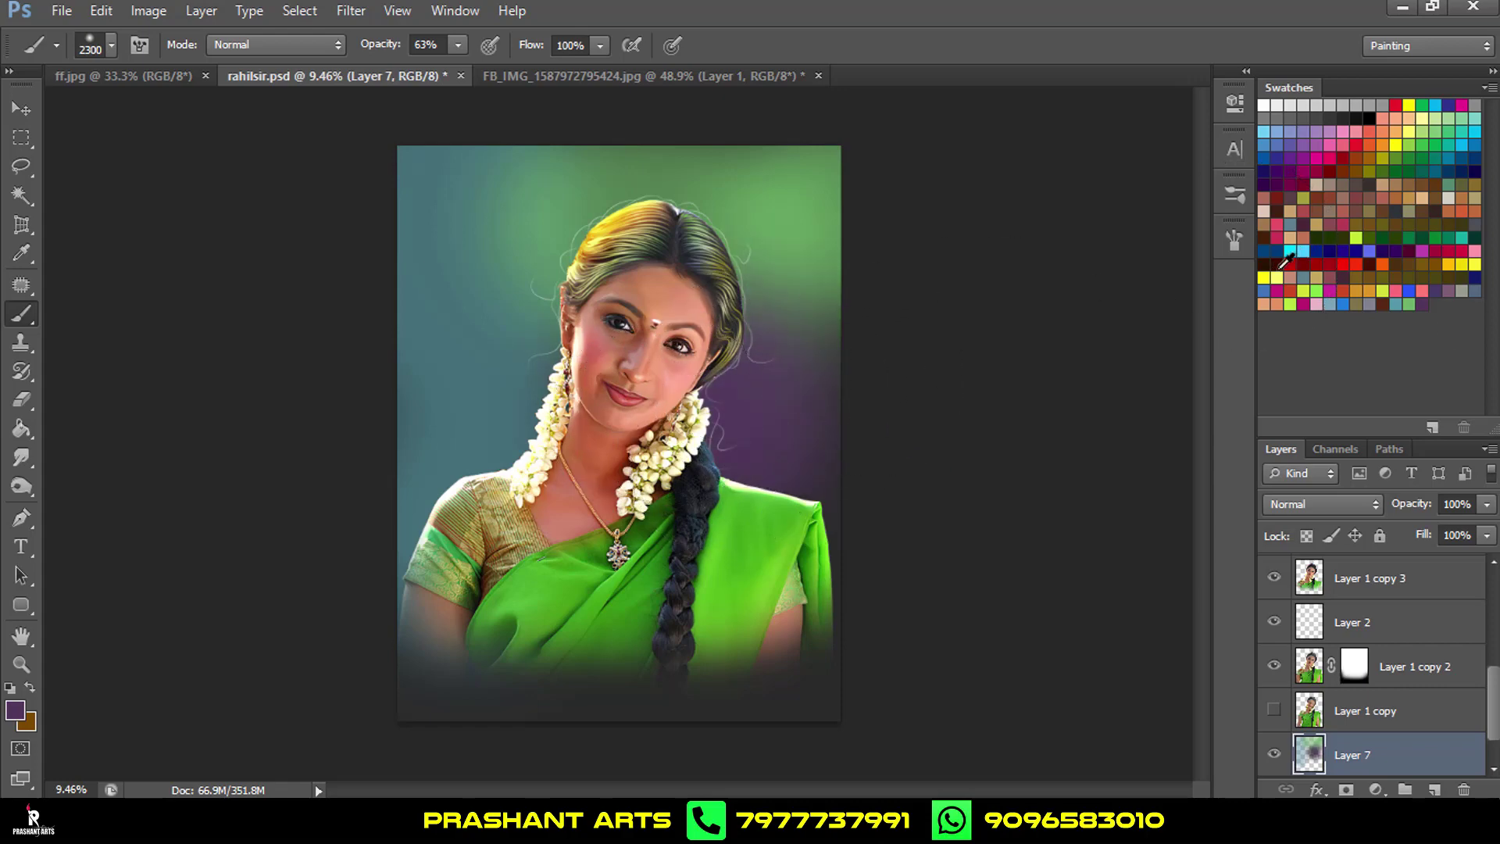
{"action": "left_click", "coordinate": [1283, 261]}
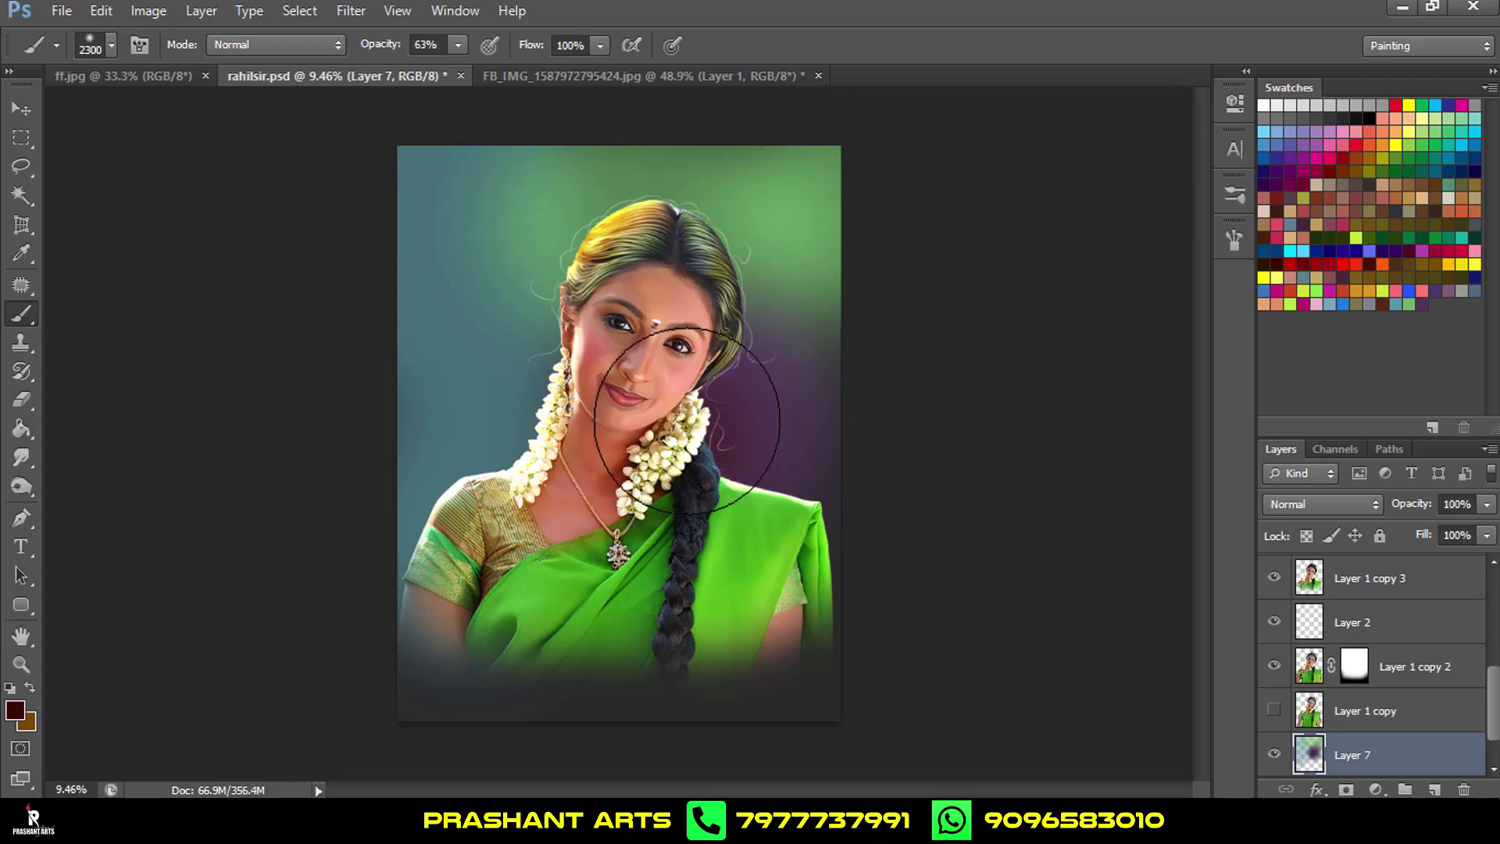
{"action": "left_click_drag", "start_coordinate": [672, 344], "coordinate": [680, 362]}
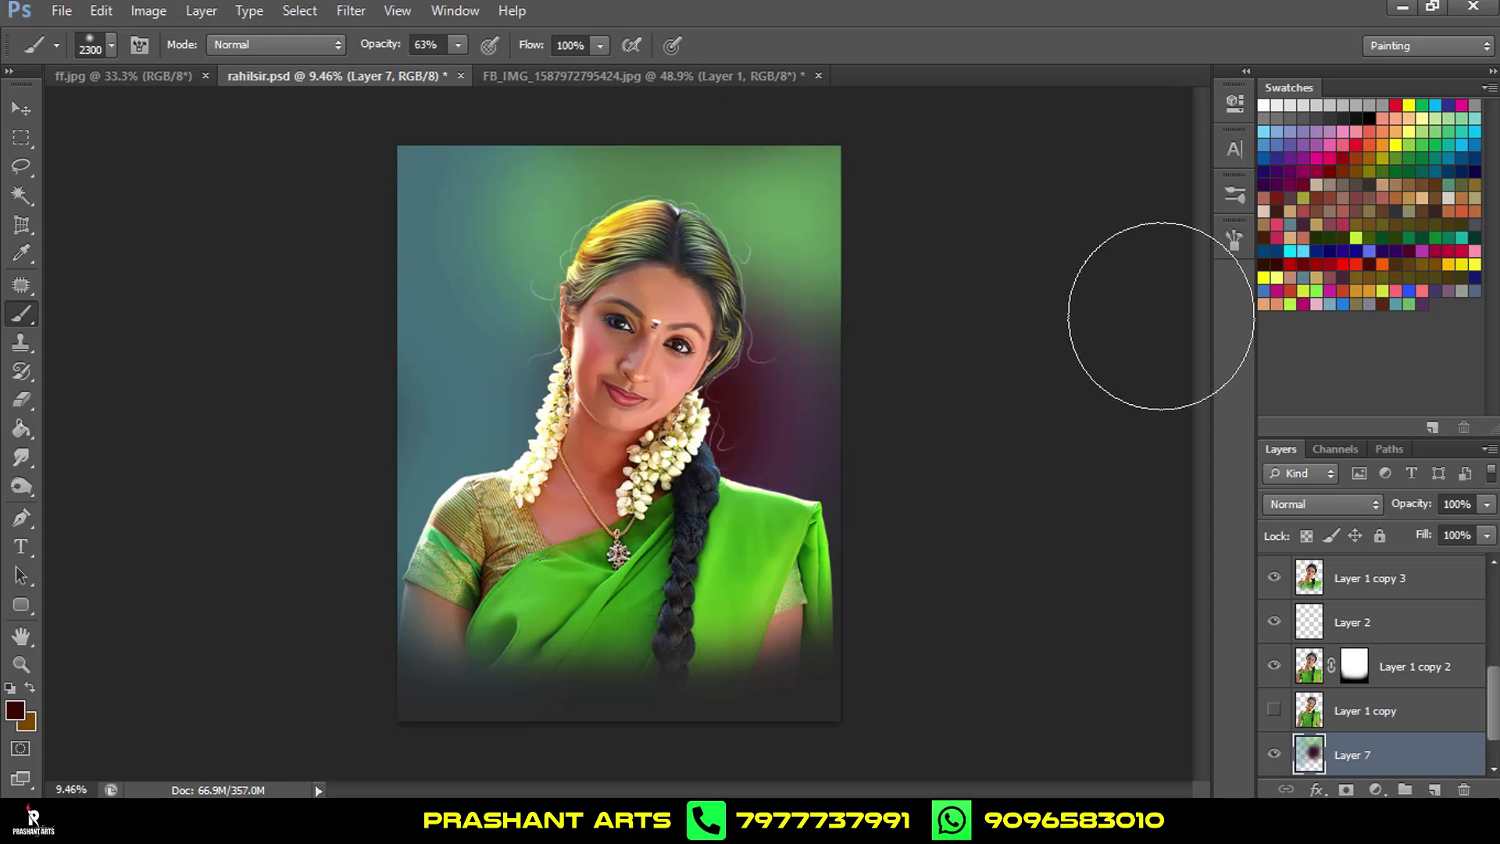
{"action": "key", "text": "ctrl+alt+z"}
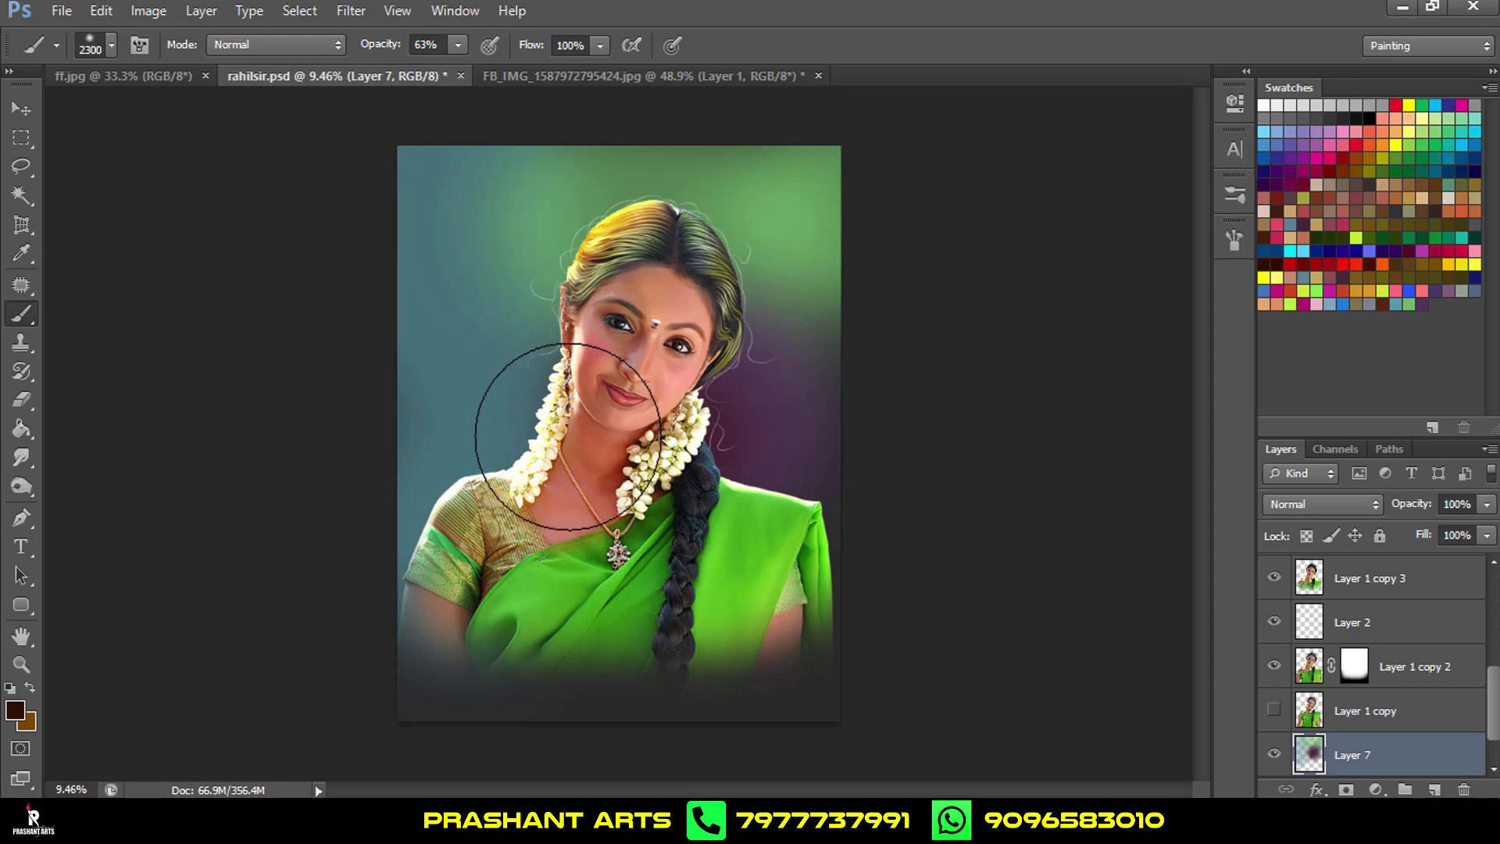
{"action": "key", "text": "ctrl+alt+z"}
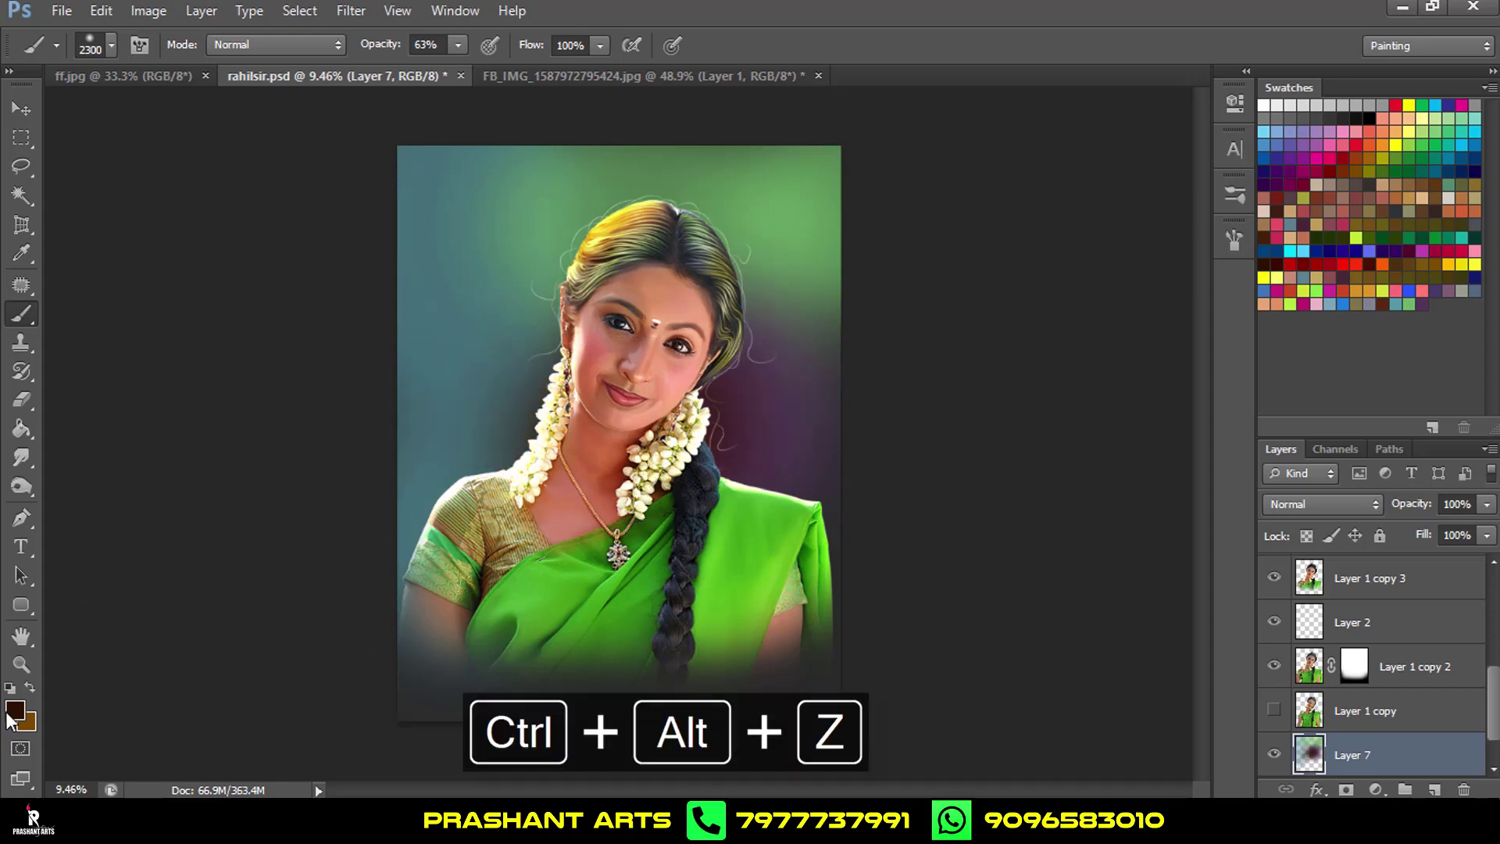
Choose dark teal 053840 as the painting colour in hue mode.
{"action": "key", "text": "i"}
{"action": "left_click", "coordinate": [11, 714]}
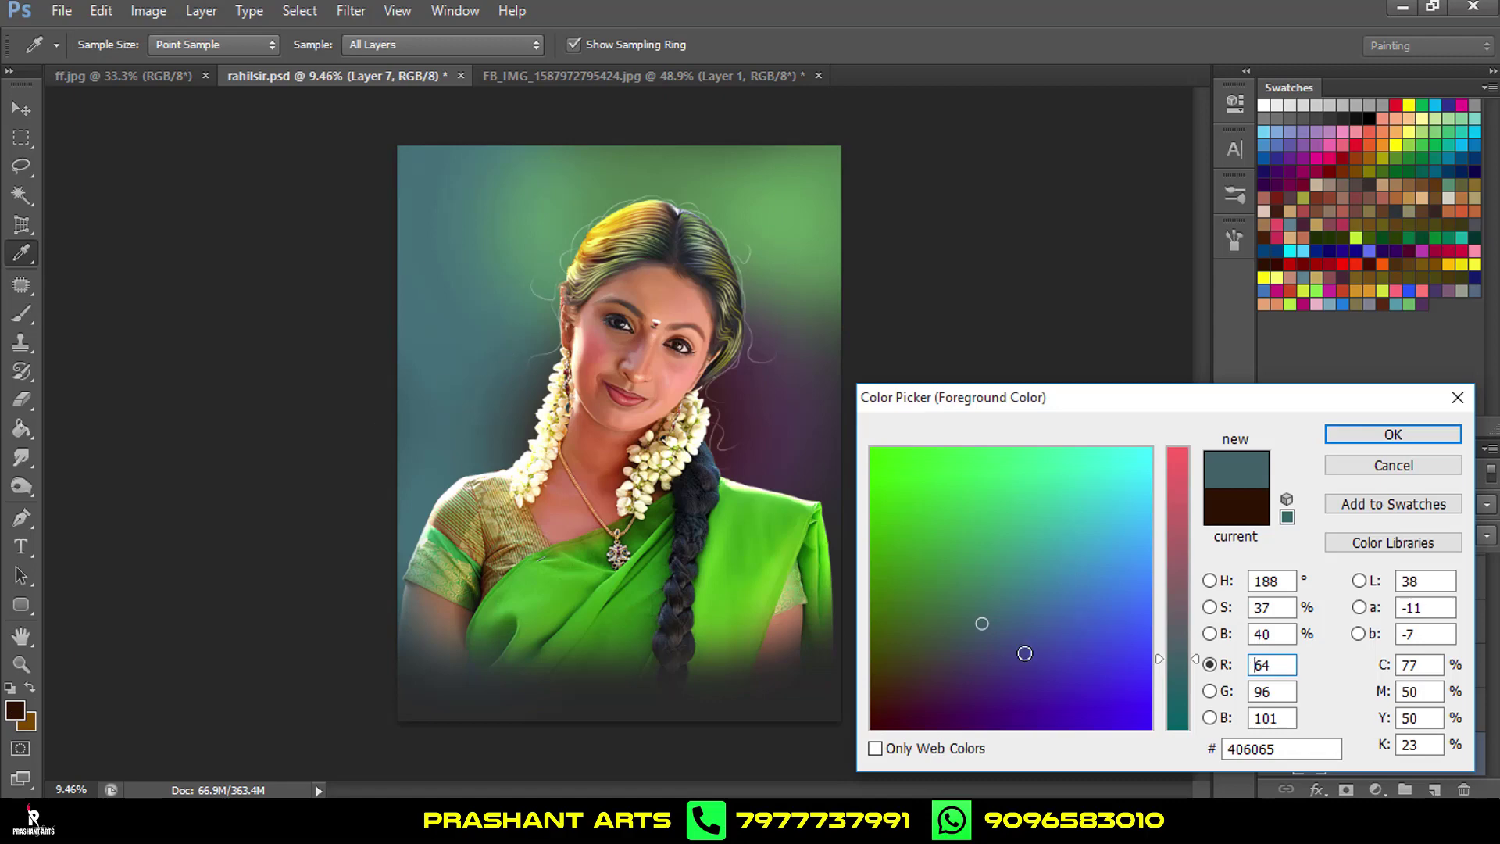
{"action": "left_click", "coordinate": [1210, 581]}
{"action": "left_click", "coordinate": [1128, 659]}
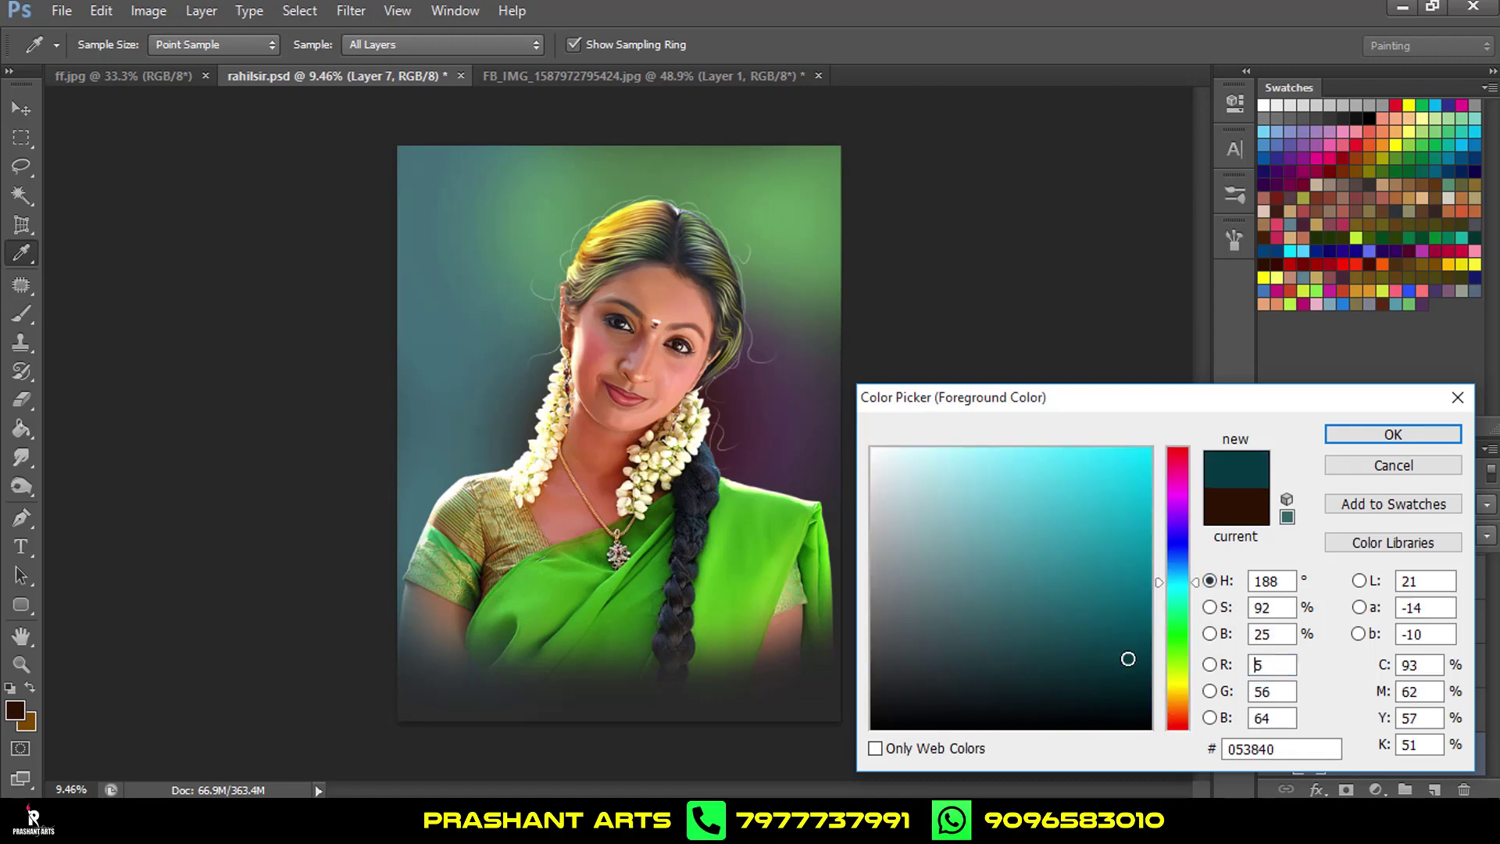
{"action": "left_click", "coordinate": [1334, 436]}
{"action": "key", "text": "b"}
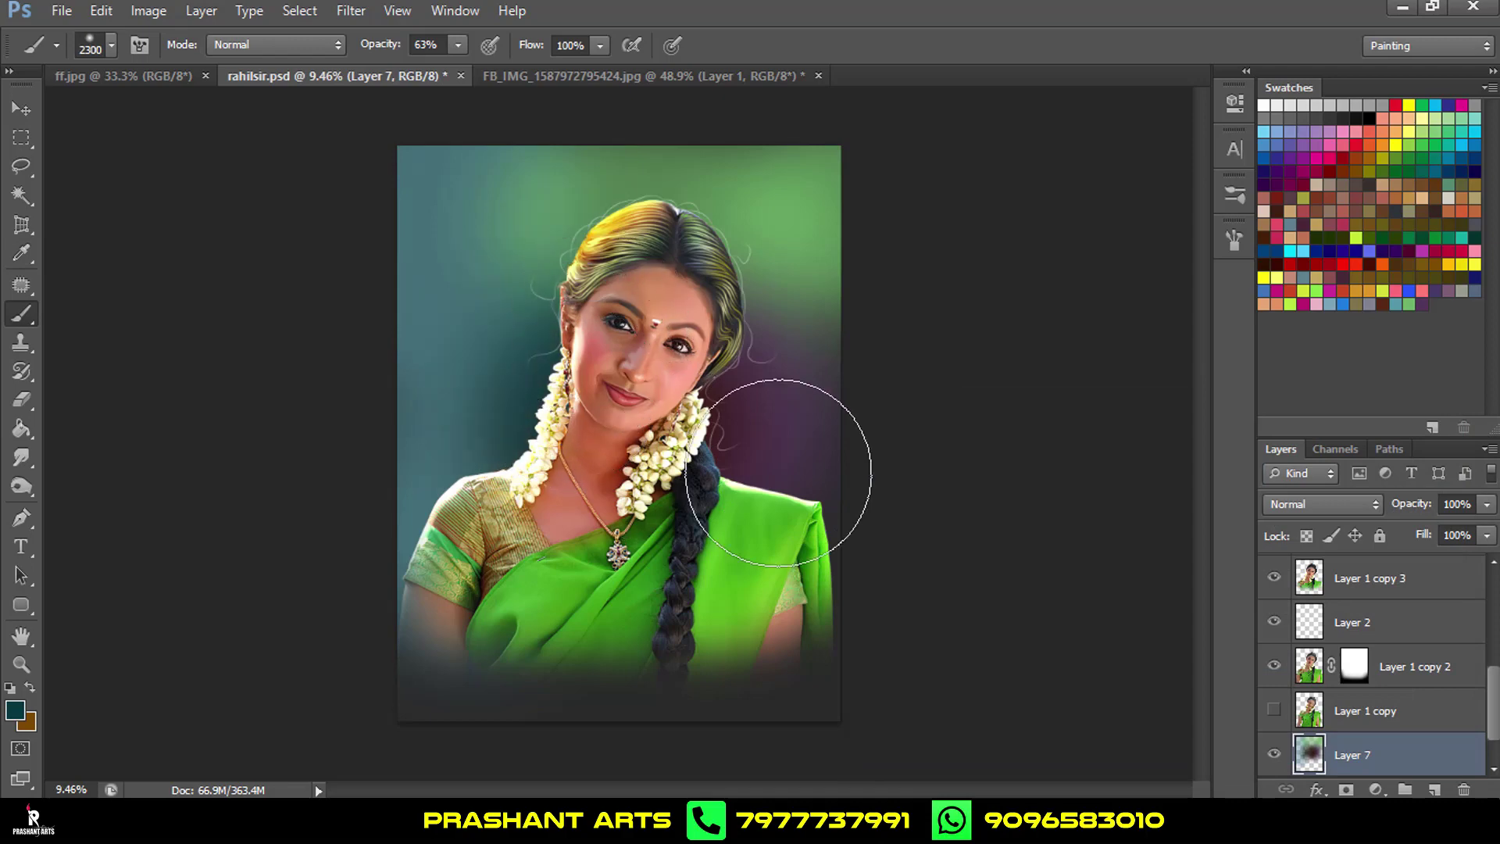
Sample yellow from the hair and paint a yellow-green glow top-left at 45% brush opacity.
{"action": "left_click", "coordinate": [618, 211], "text": "alt"}
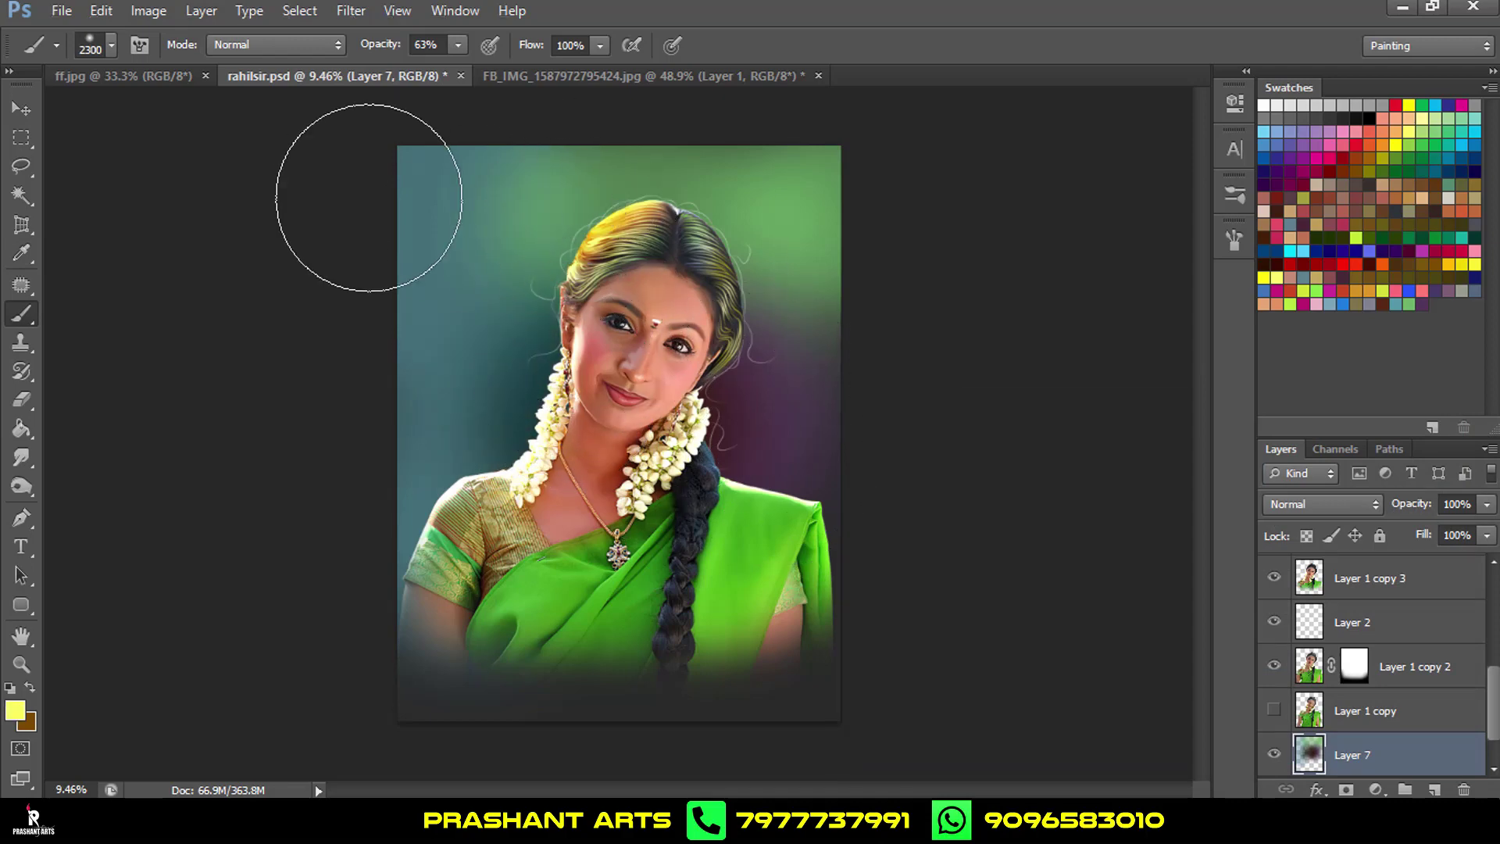
{"action": "left_click", "coordinate": [508, 145]}
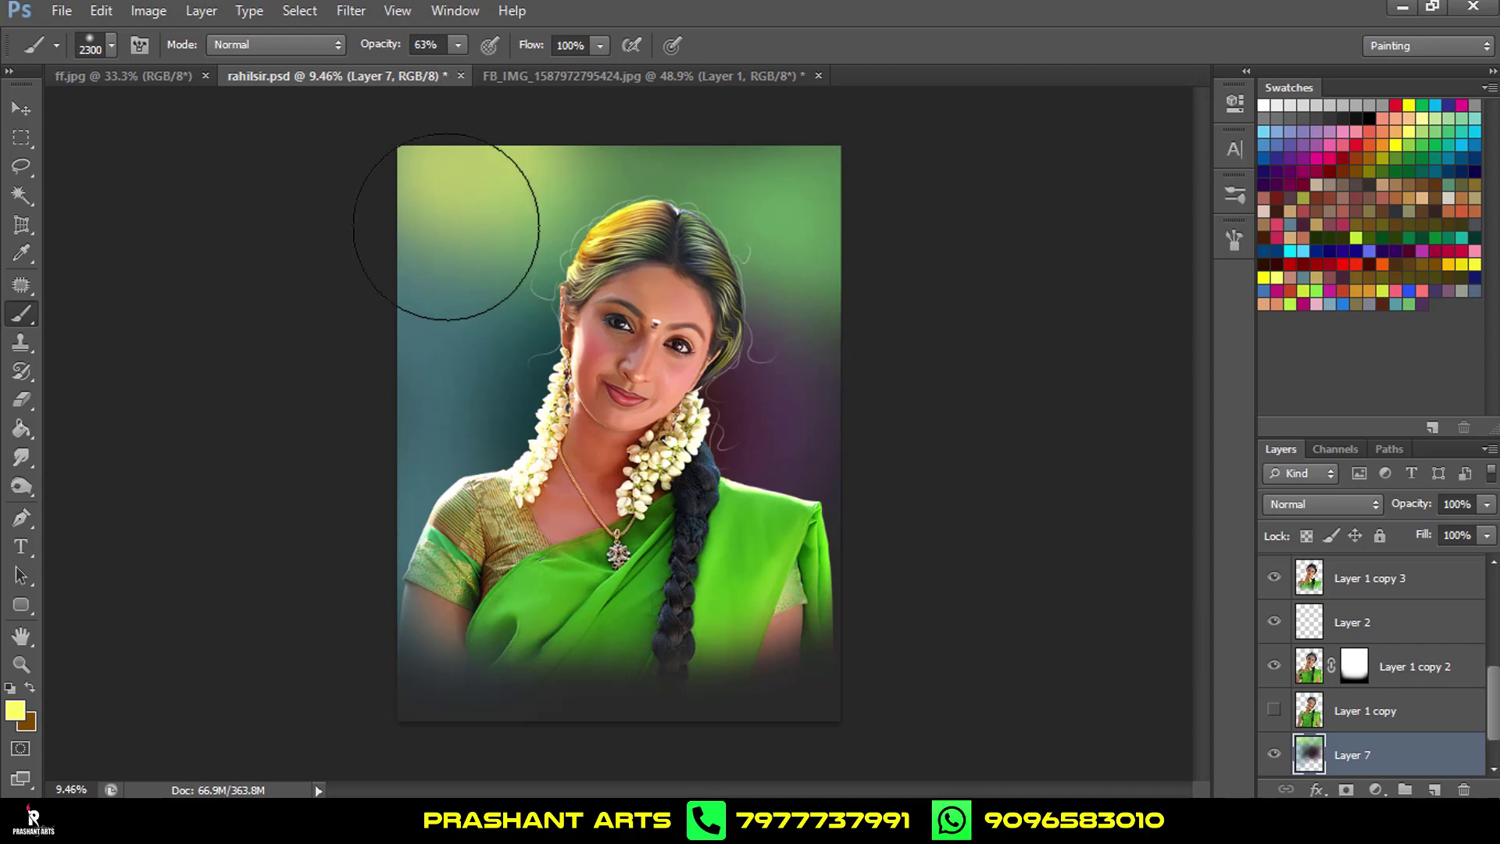
{"action": "key", "text": "ctrl+alt+z"}
{"action": "left_click_drag", "start_coordinate": [383, 47], "coordinate": [361, 47]}
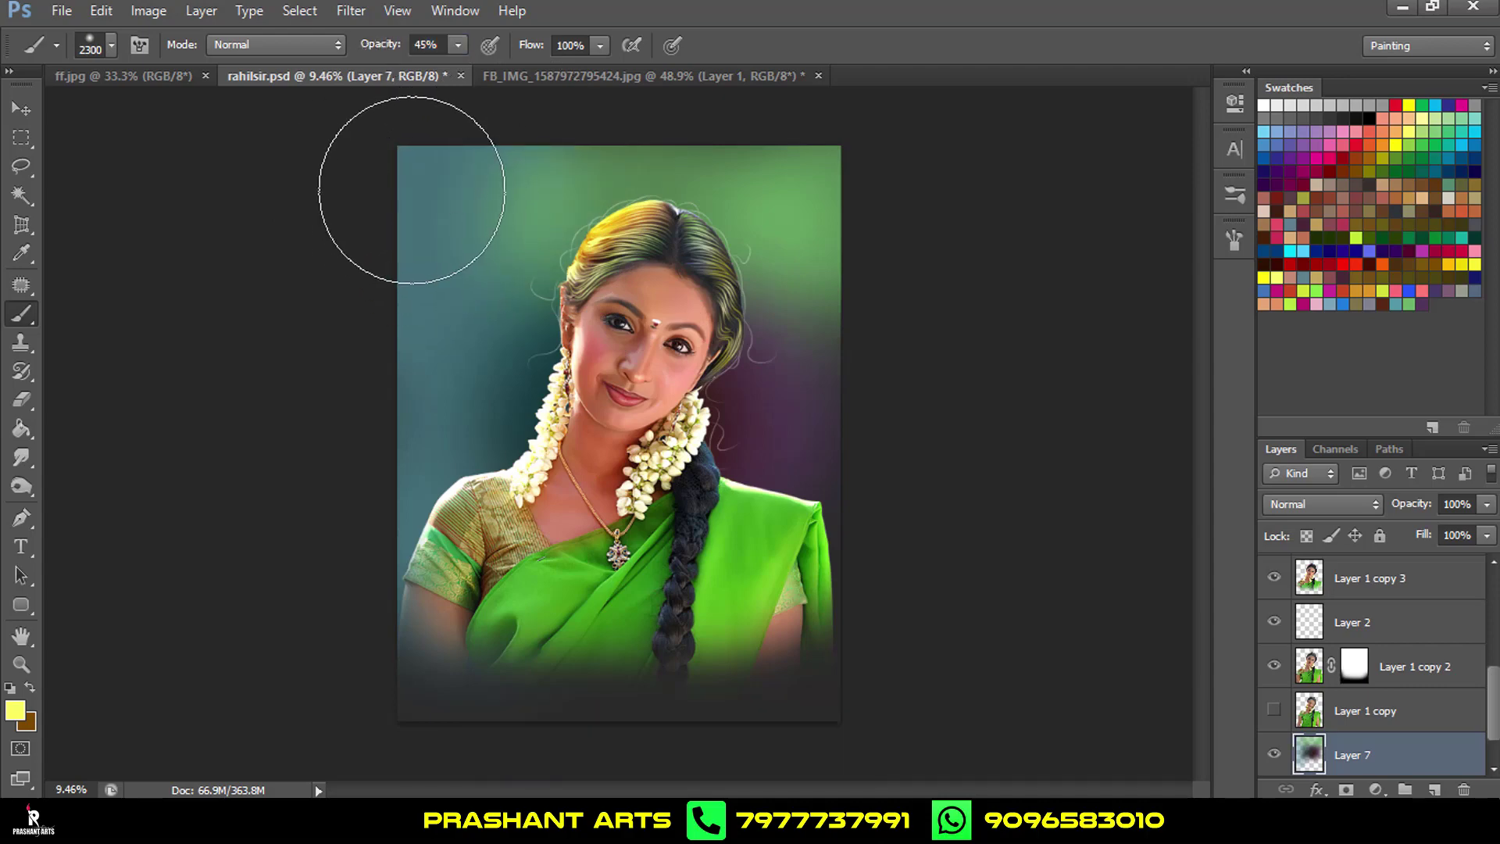
{"action": "left_click", "coordinate": [479, 159]}
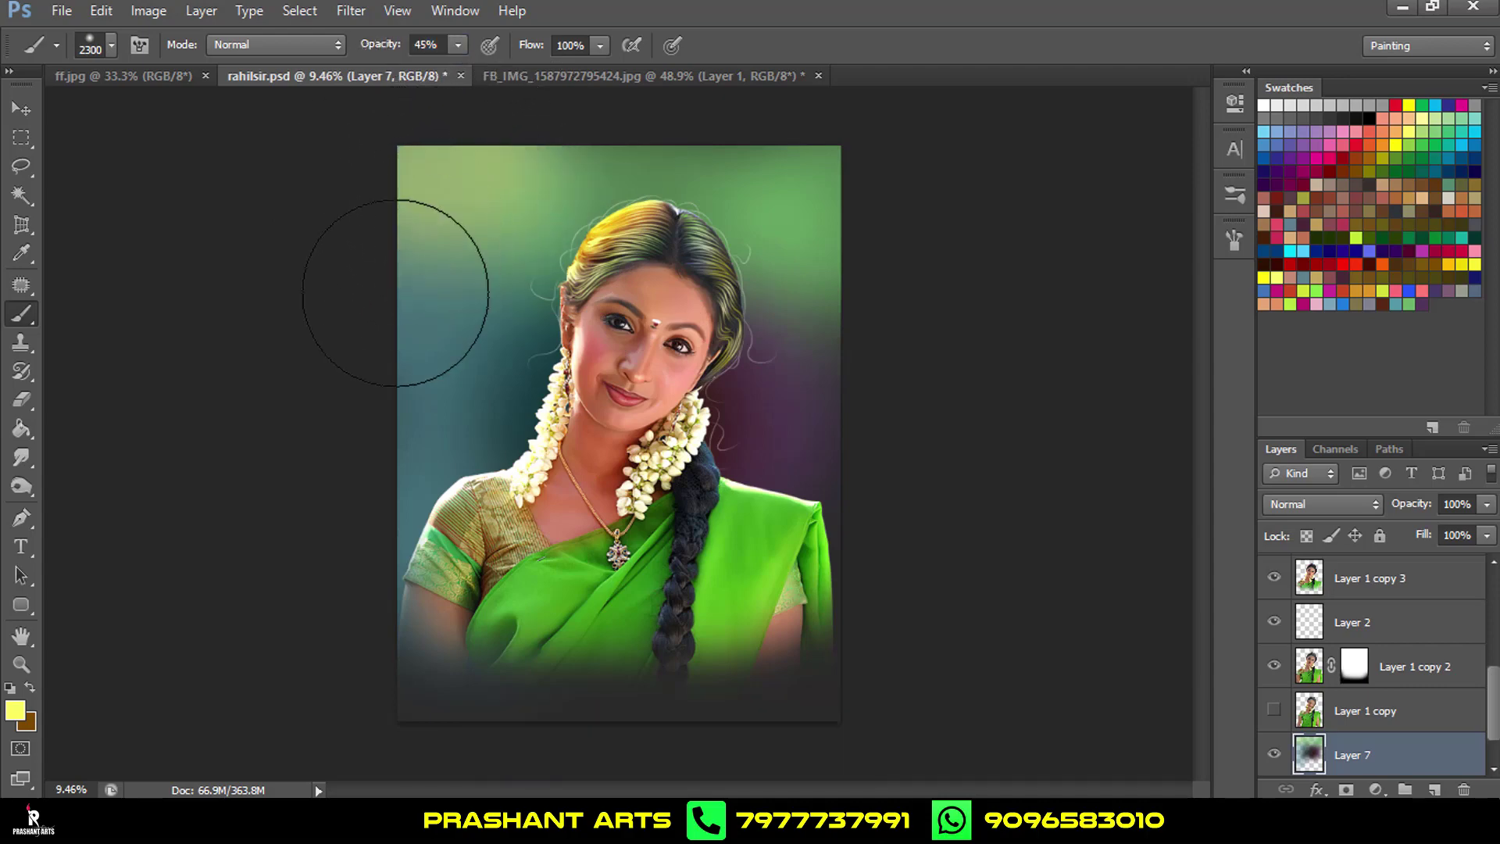
{"action": "left_click", "coordinate": [418, 287]}
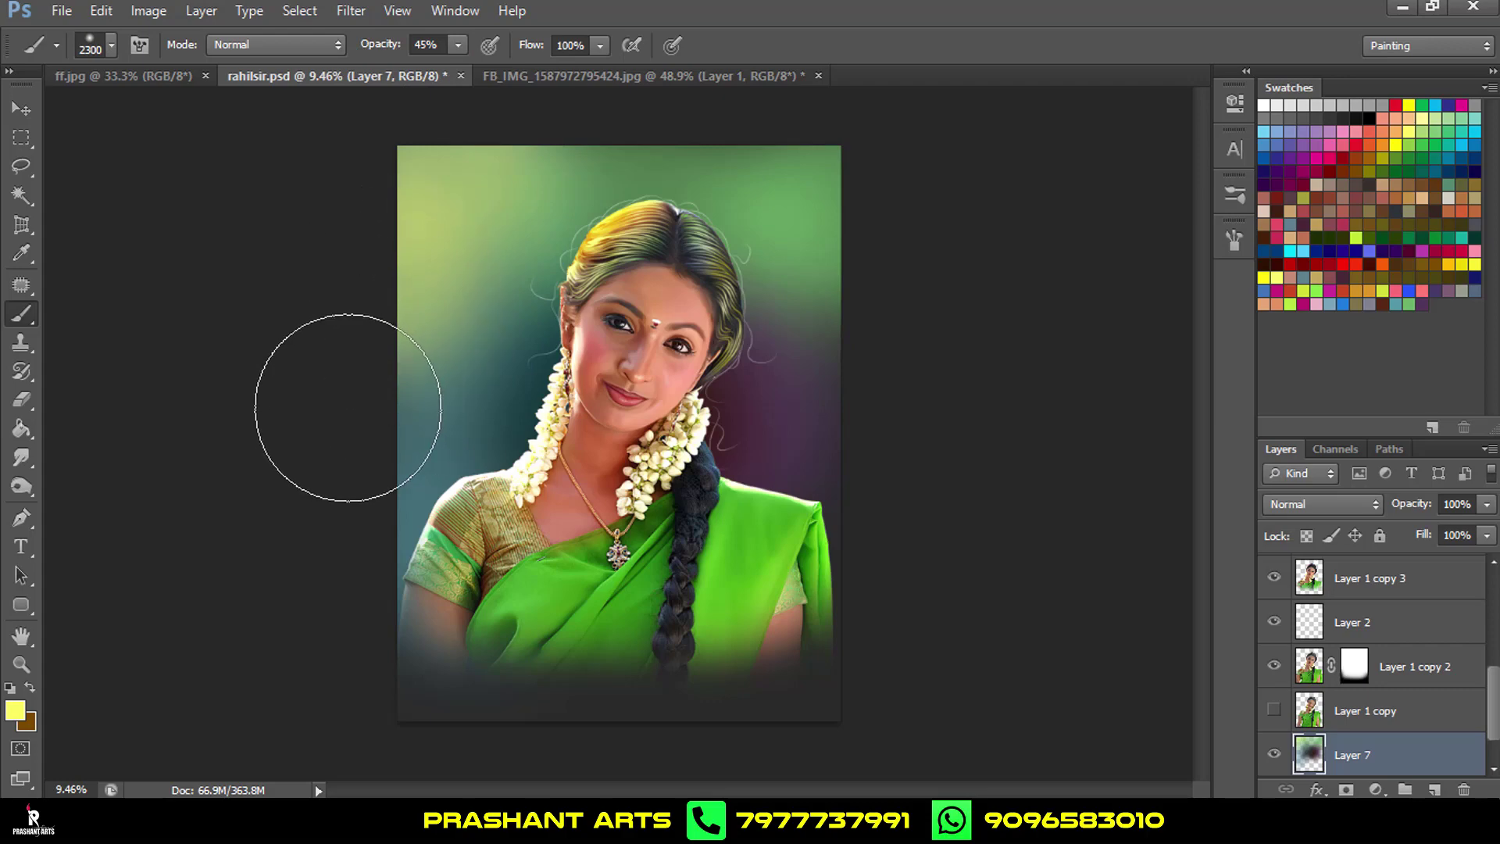
{"action": "key", "text": "ctrl+alt+z"}
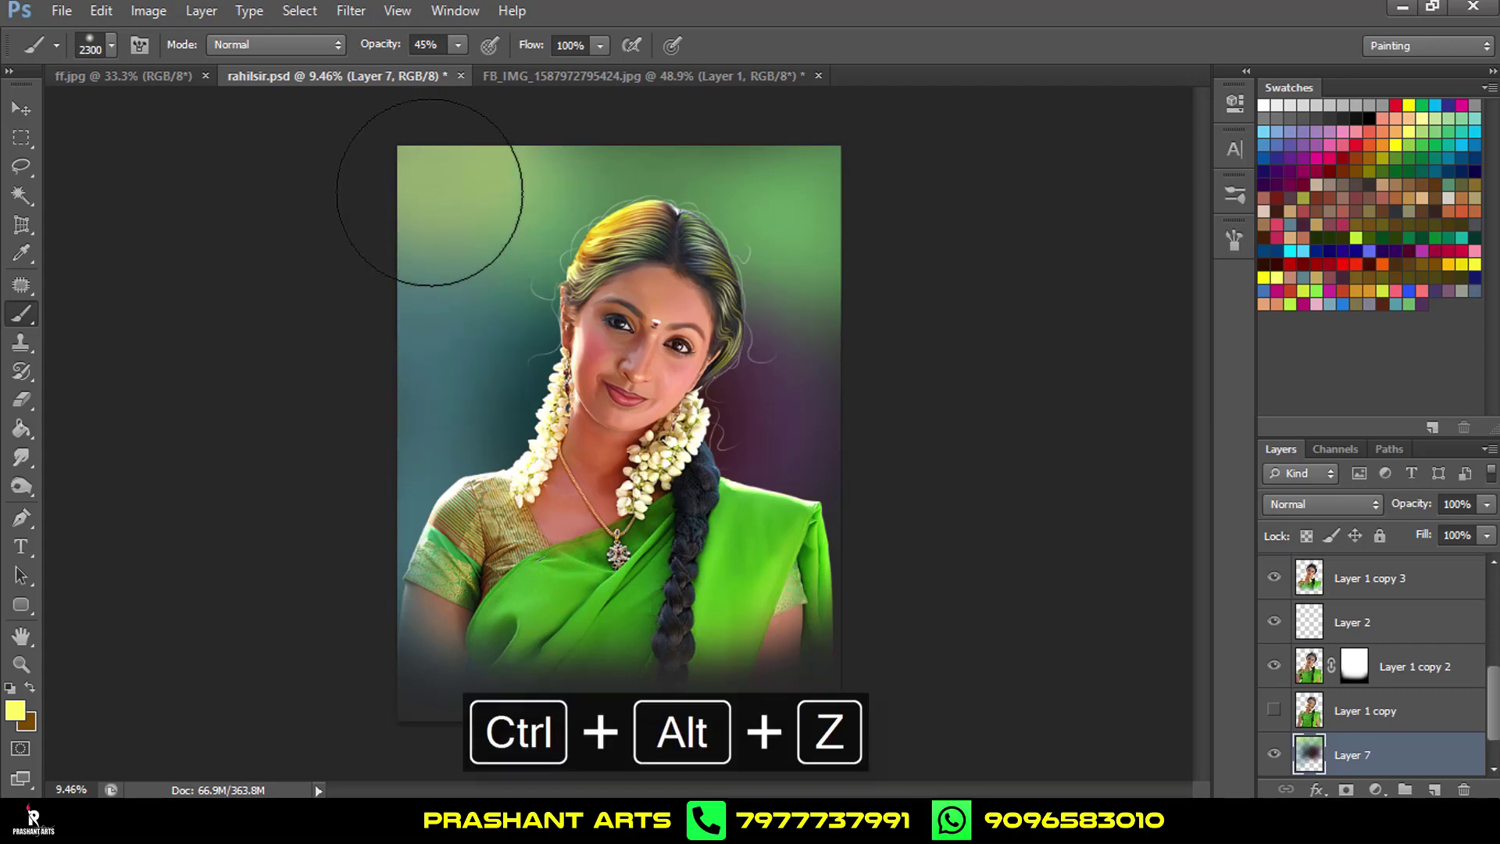
{"action": "key", "text": "ctrl+alt+z"}
{"action": "mouse_move", "coordinate": [406, 182]}
{"action": "left_mouse_down"}
{"action": "mouse_move", "coordinate": [486, 151]}
{"action": "mouse_move", "coordinate": [379, 336]}
{"action": "left_mouse_up"}
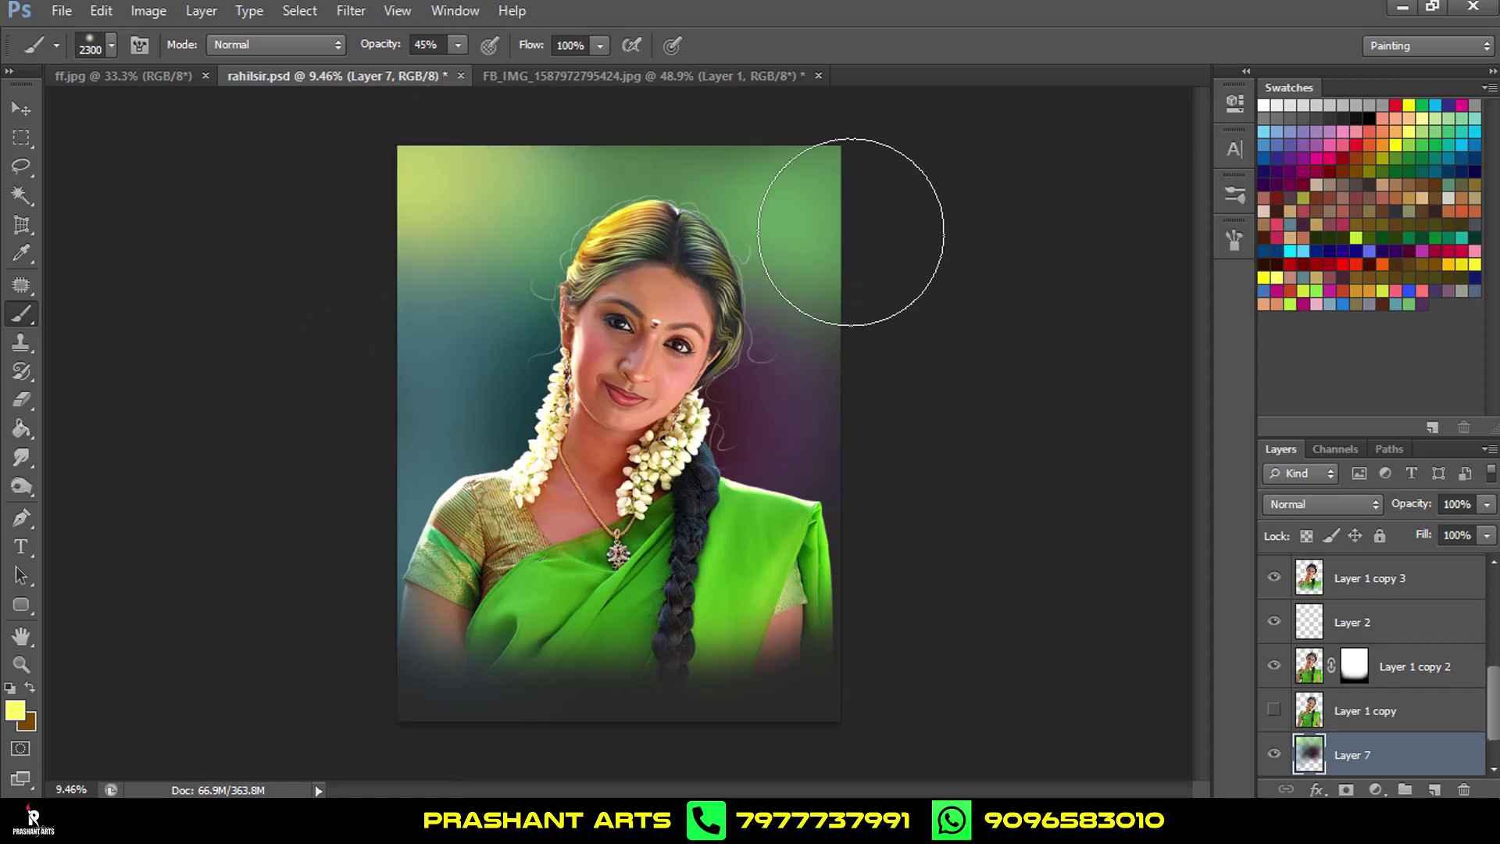
Pick a darker green and darken the background near the left shoulder.
{"action": "left_click", "coordinate": [838, 190], "text": "alt"}
{"action": "left_click", "coordinate": [14, 710]}
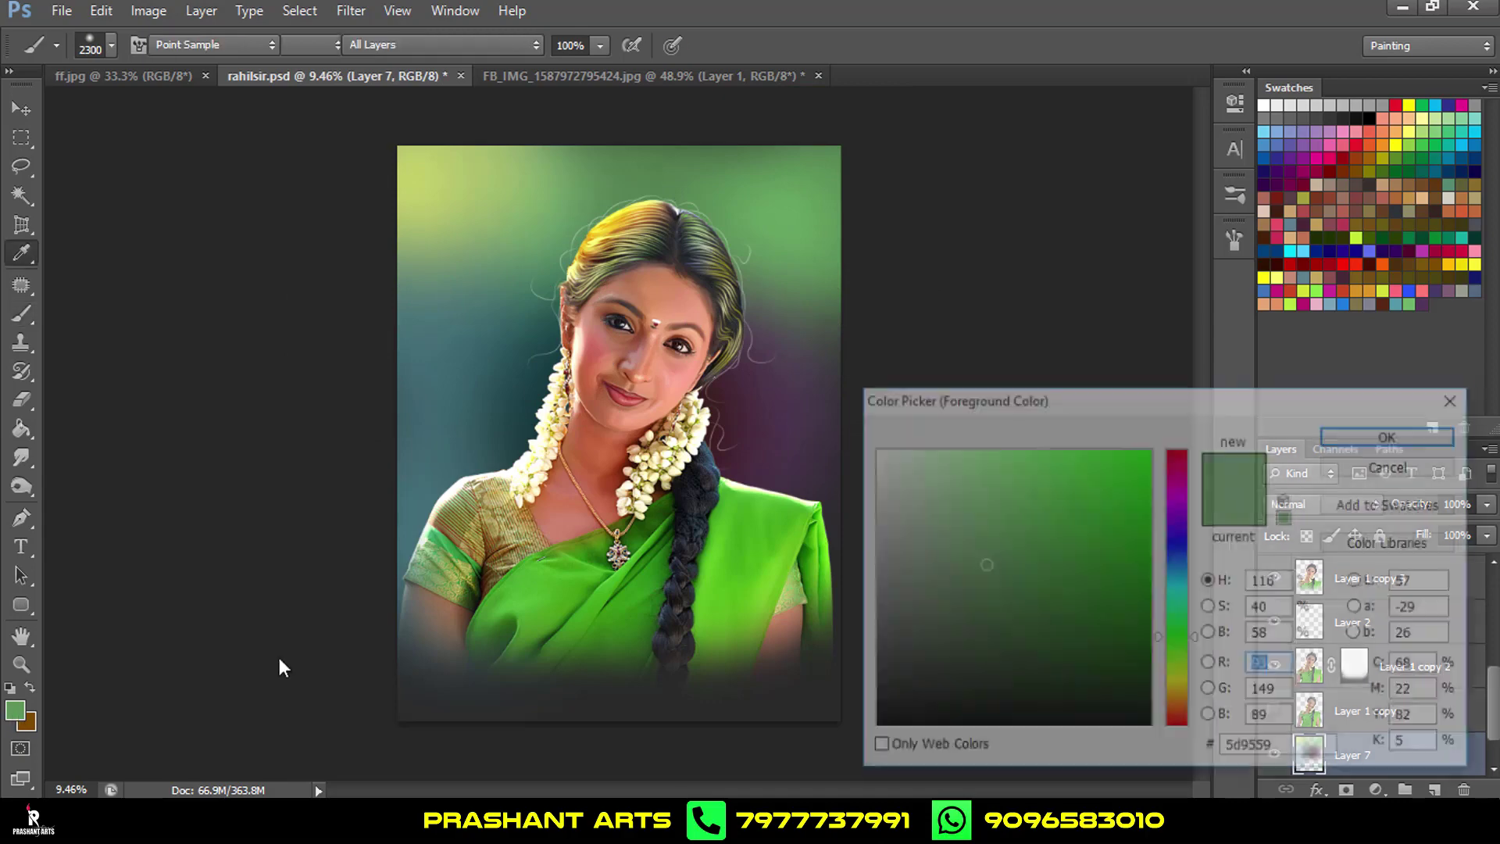
{"action": "left_click", "coordinate": [1032, 641]}
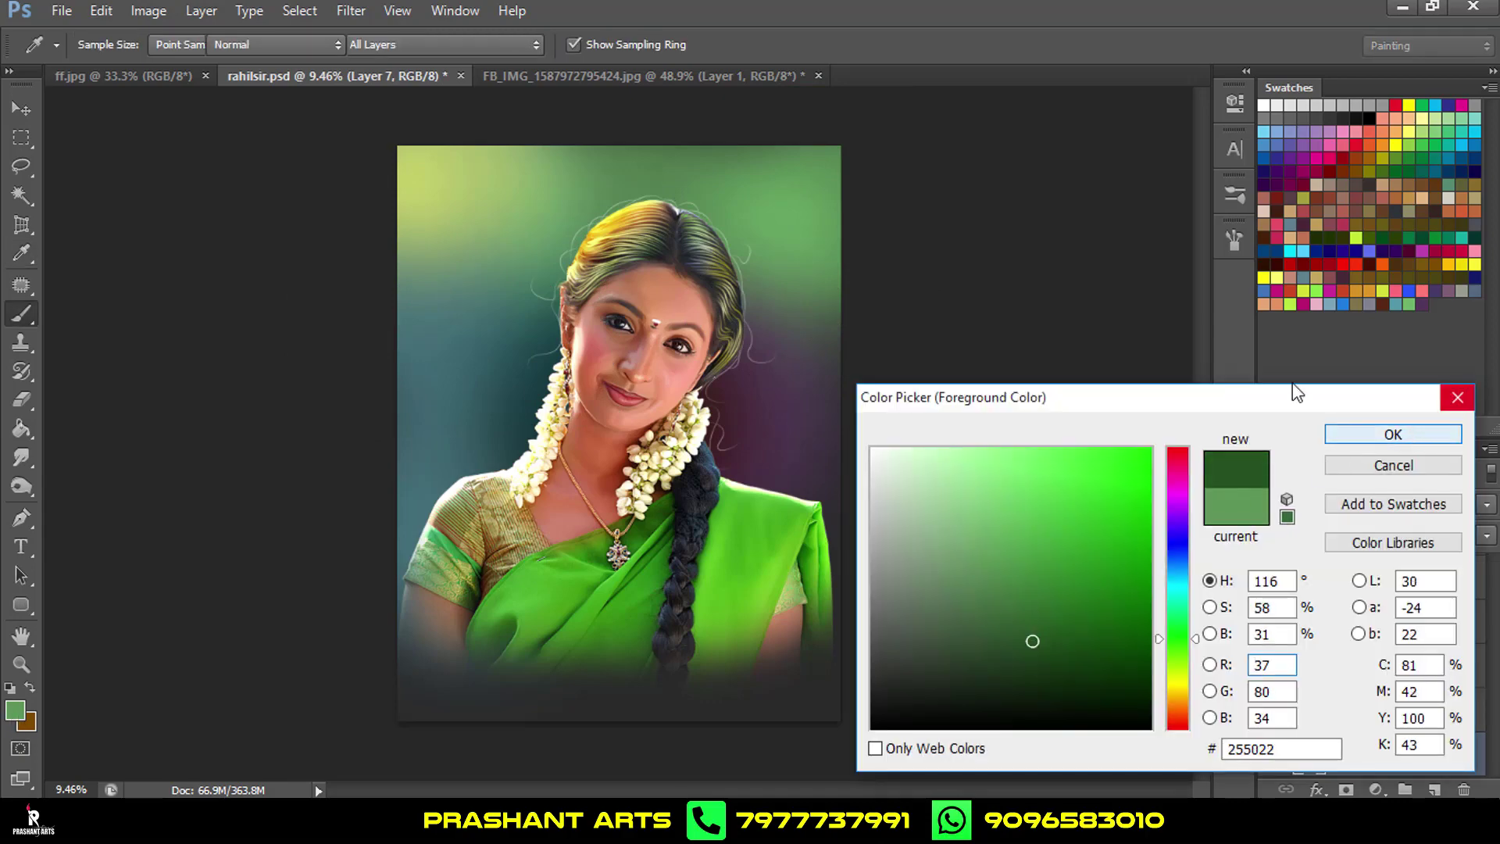
{"action": "left_click", "coordinate": [1435, 433]}
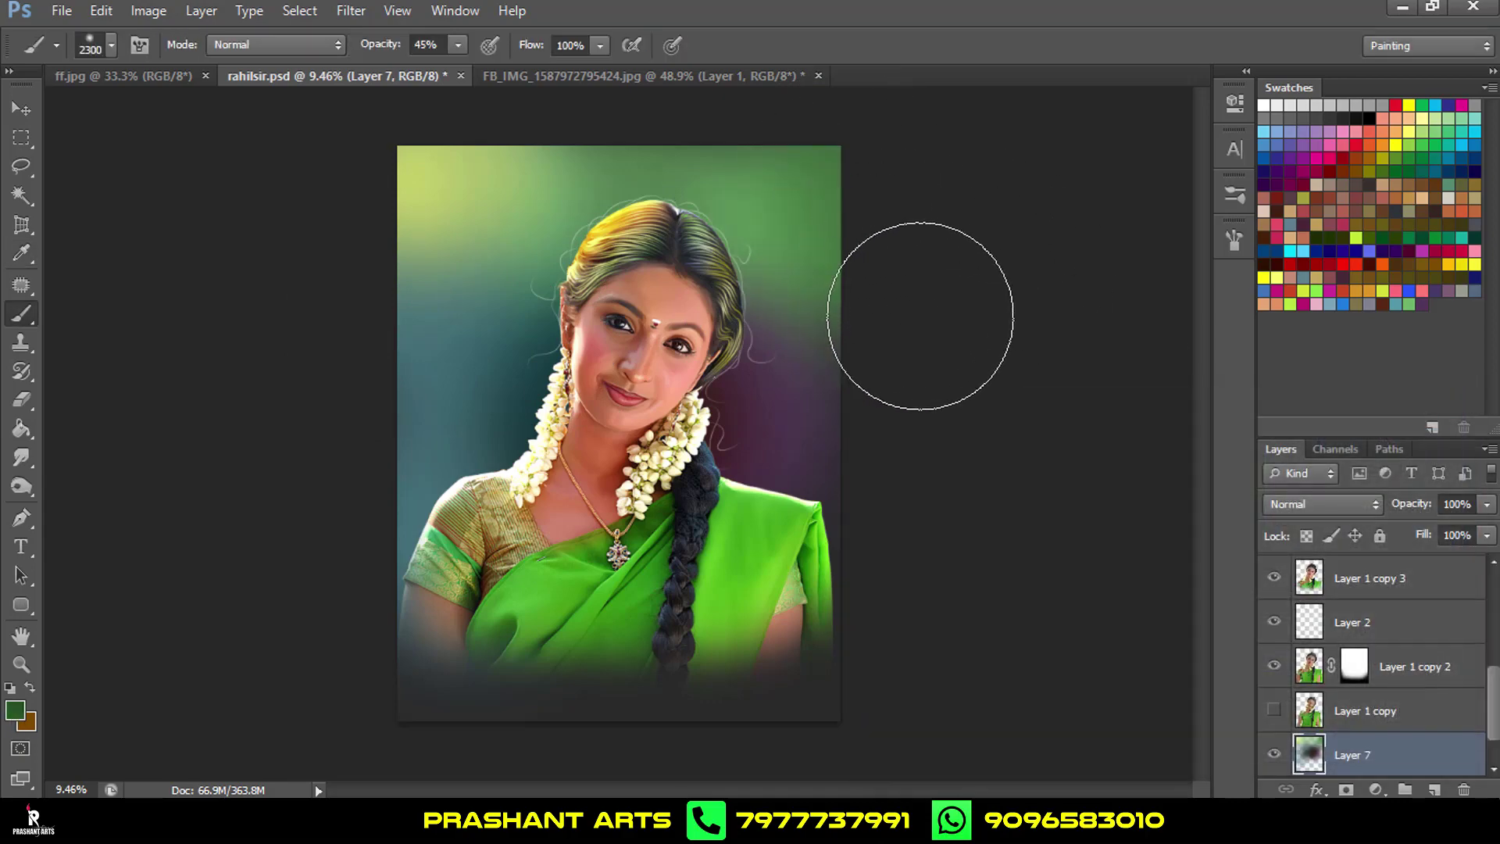
{"action": "left_click_drag", "start_coordinate": [469, 531], "coordinate": [432, 608]}
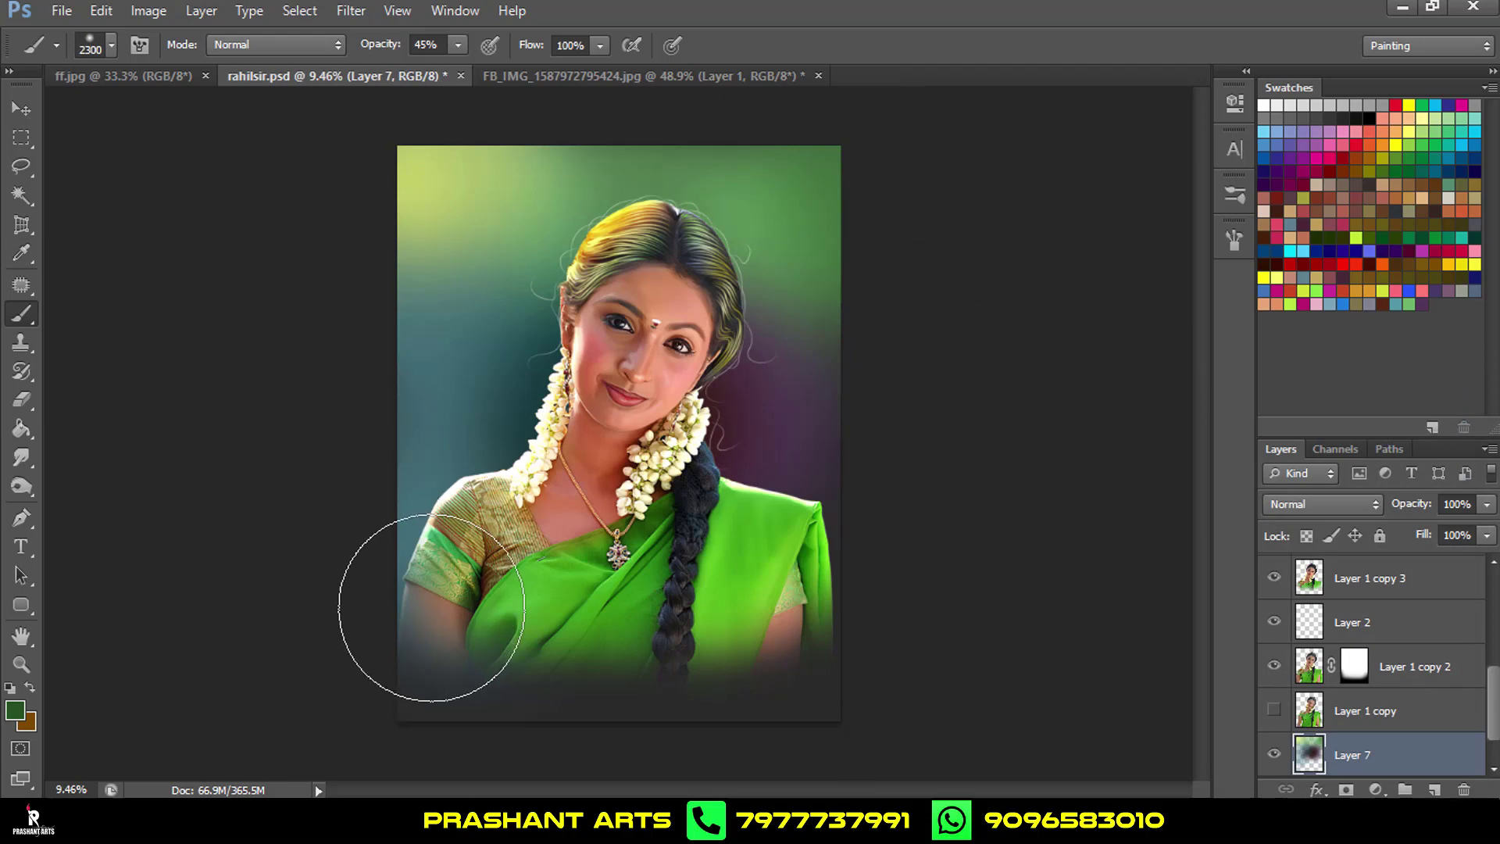
Sample the background teal and paint it translucently across the lower canvas.
{"action": "left_click", "coordinate": [407, 517], "text": "alt"}
{"action": "left_click", "coordinate": [17, 711]}
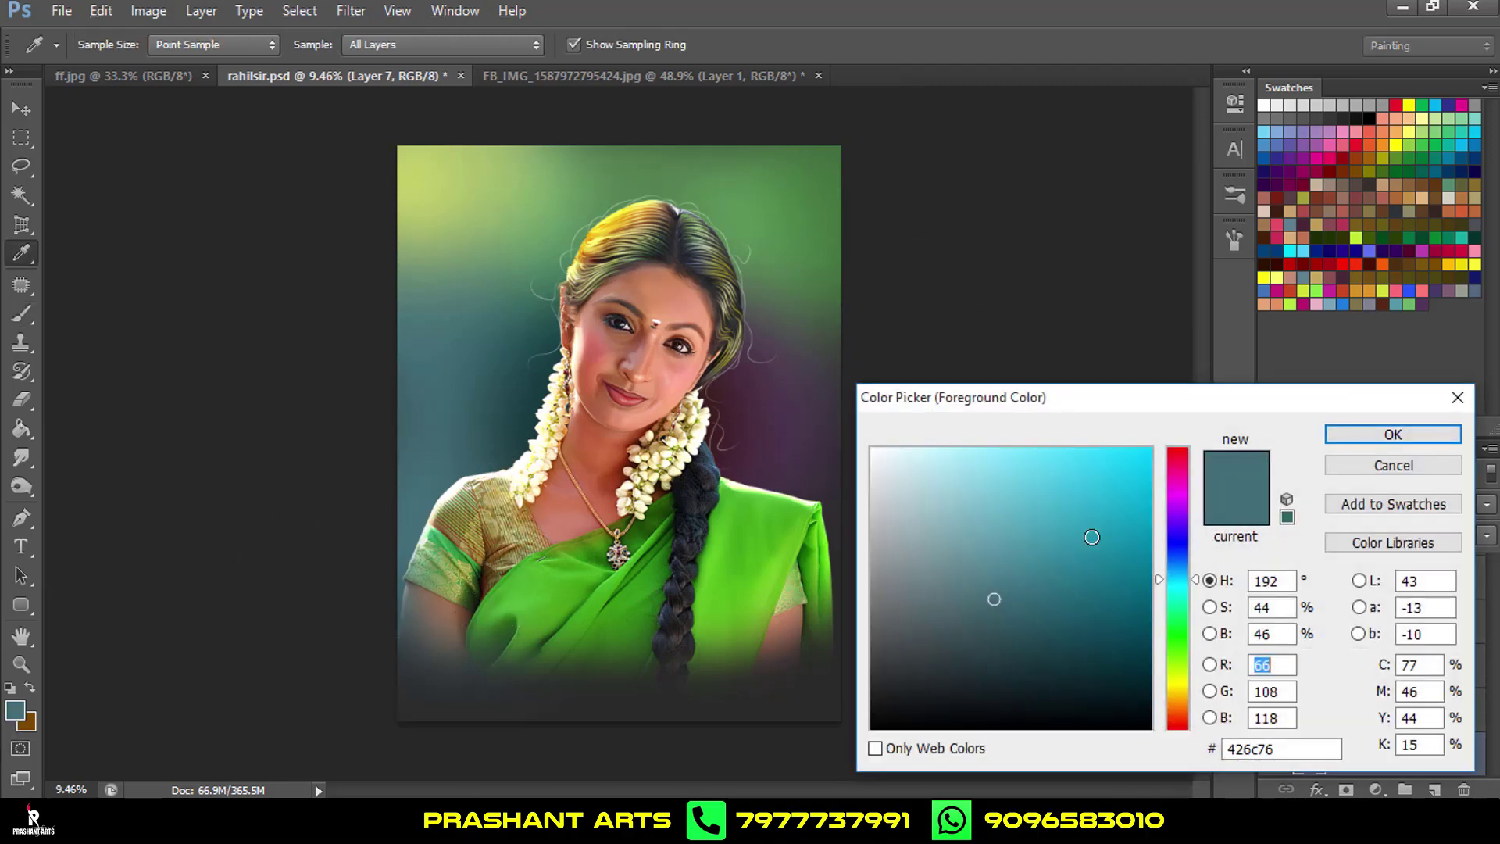
{"action": "left_click", "coordinate": [1430, 447]}
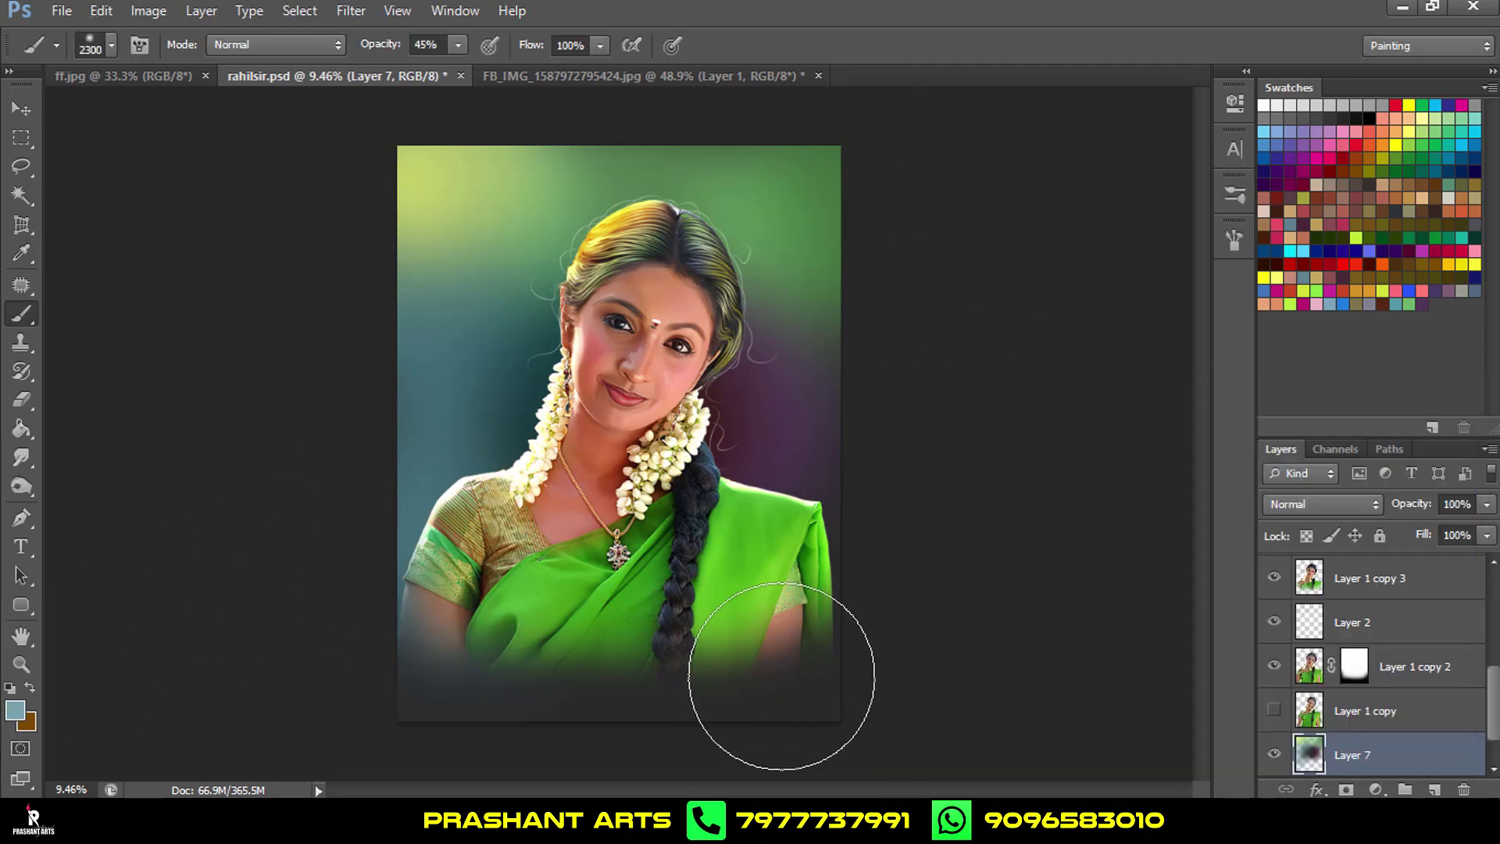
{"action": "mouse_move", "coordinate": [780, 670]}
{"action": "left_mouse_down"}
{"action": "mouse_move", "coordinate": [419, 687]}
{"action": "mouse_move", "coordinate": [388, 660]}
{"action": "mouse_move", "coordinate": [390, 564]}
{"action": "left_mouse_up"}
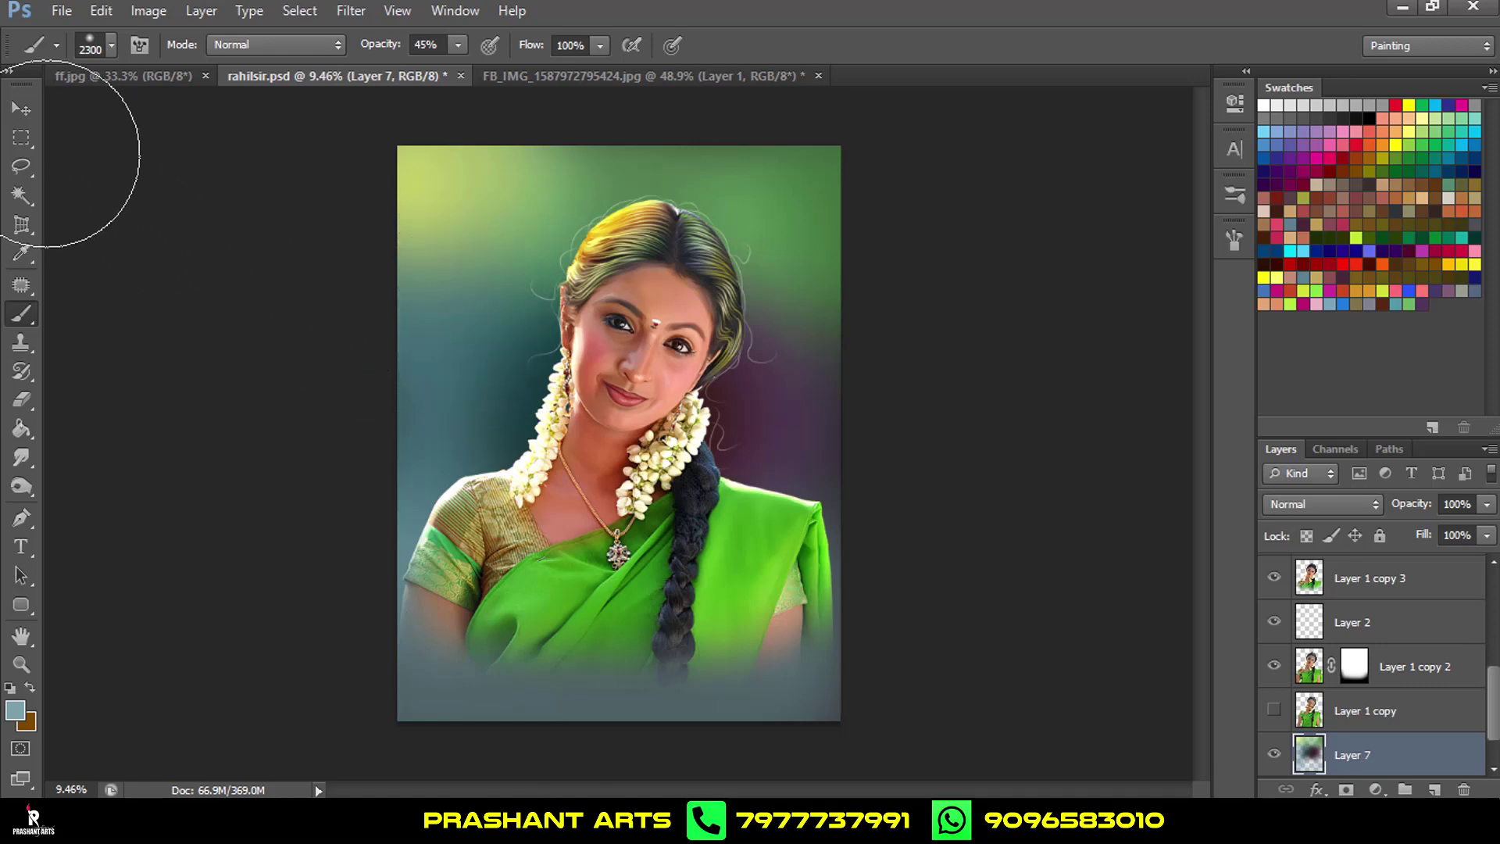
Deepen the teal on the upper left and try a faint yellow-green tint, then undo it.
{"action": "key", "text": "alt"}
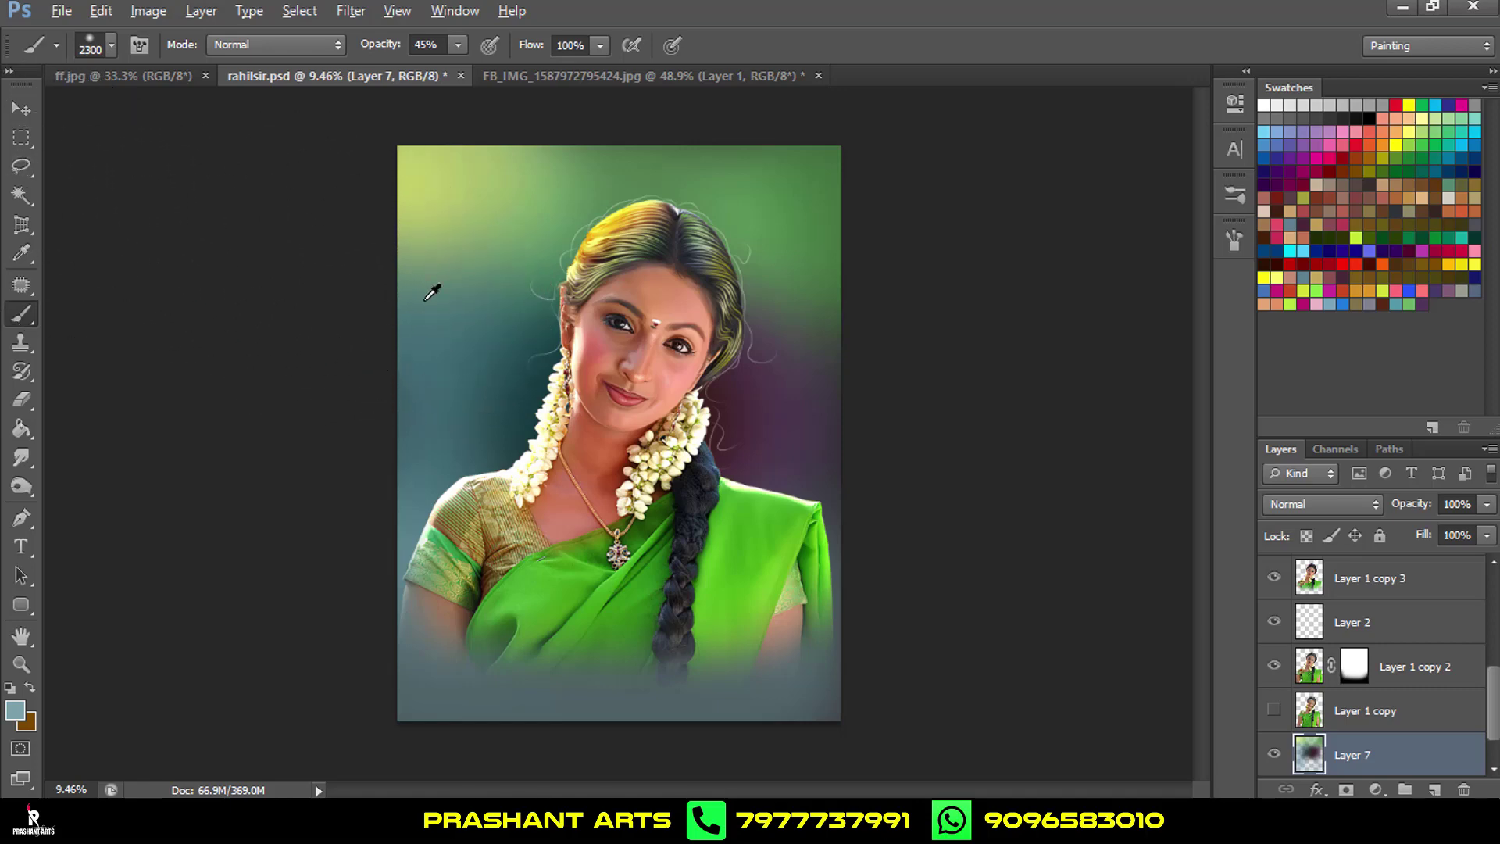
{"action": "left_click_drag", "start_coordinate": [469, 201], "coordinate": [553, 201]}
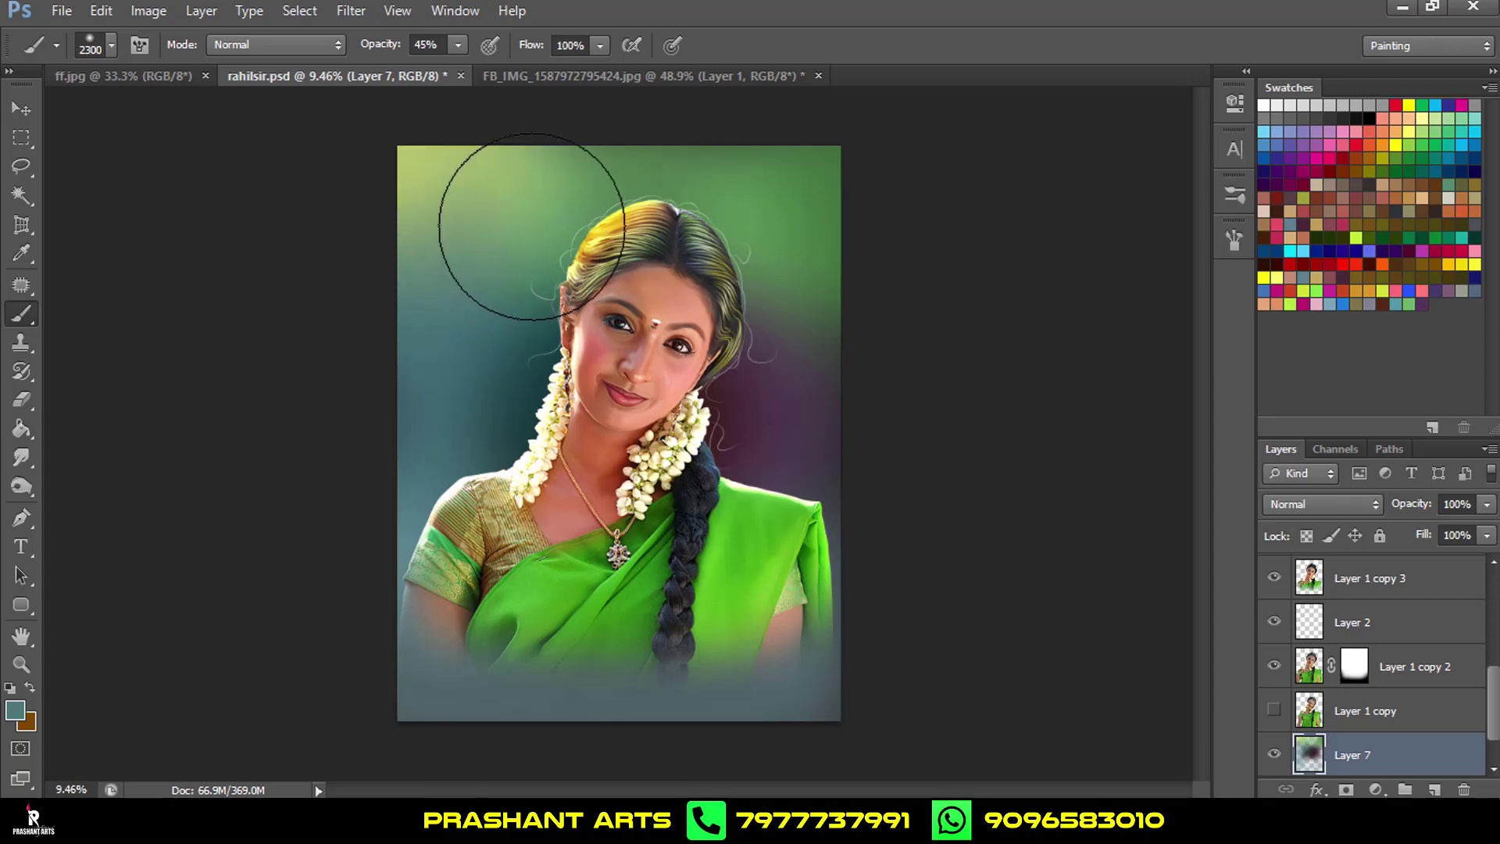
{"action": "left_click", "coordinate": [406, 161], "text": "alt"}
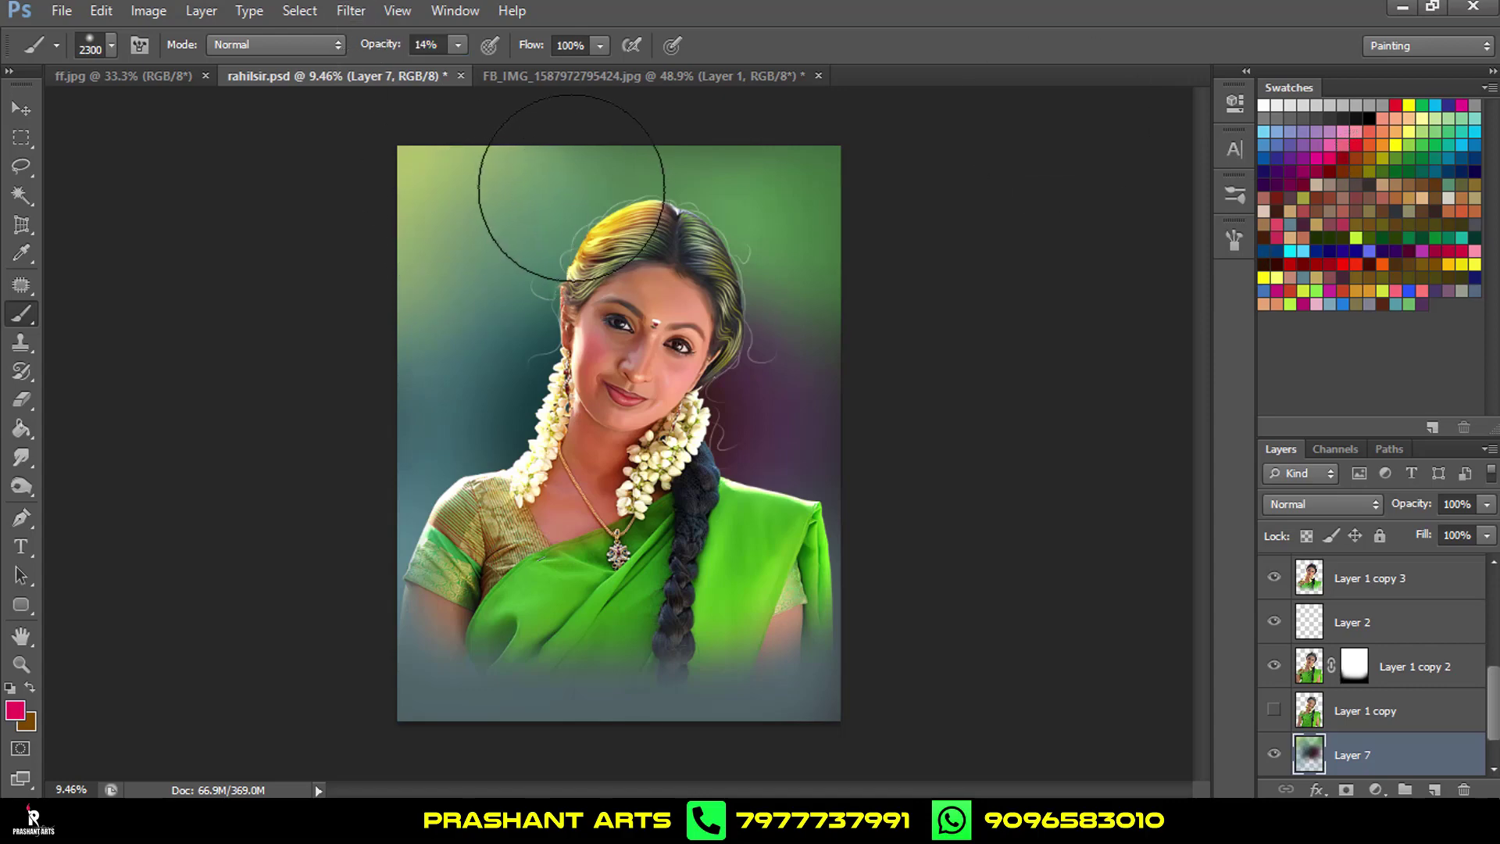
{"action": "mouse_move", "coordinate": [496, 226]}
{"action": "left_mouse_down"}
{"action": "mouse_move", "coordinate": [436, 334]}
{"action": "mouse_move", "coordinate": [445, 301]}
{"action": "left_mouse_up"}
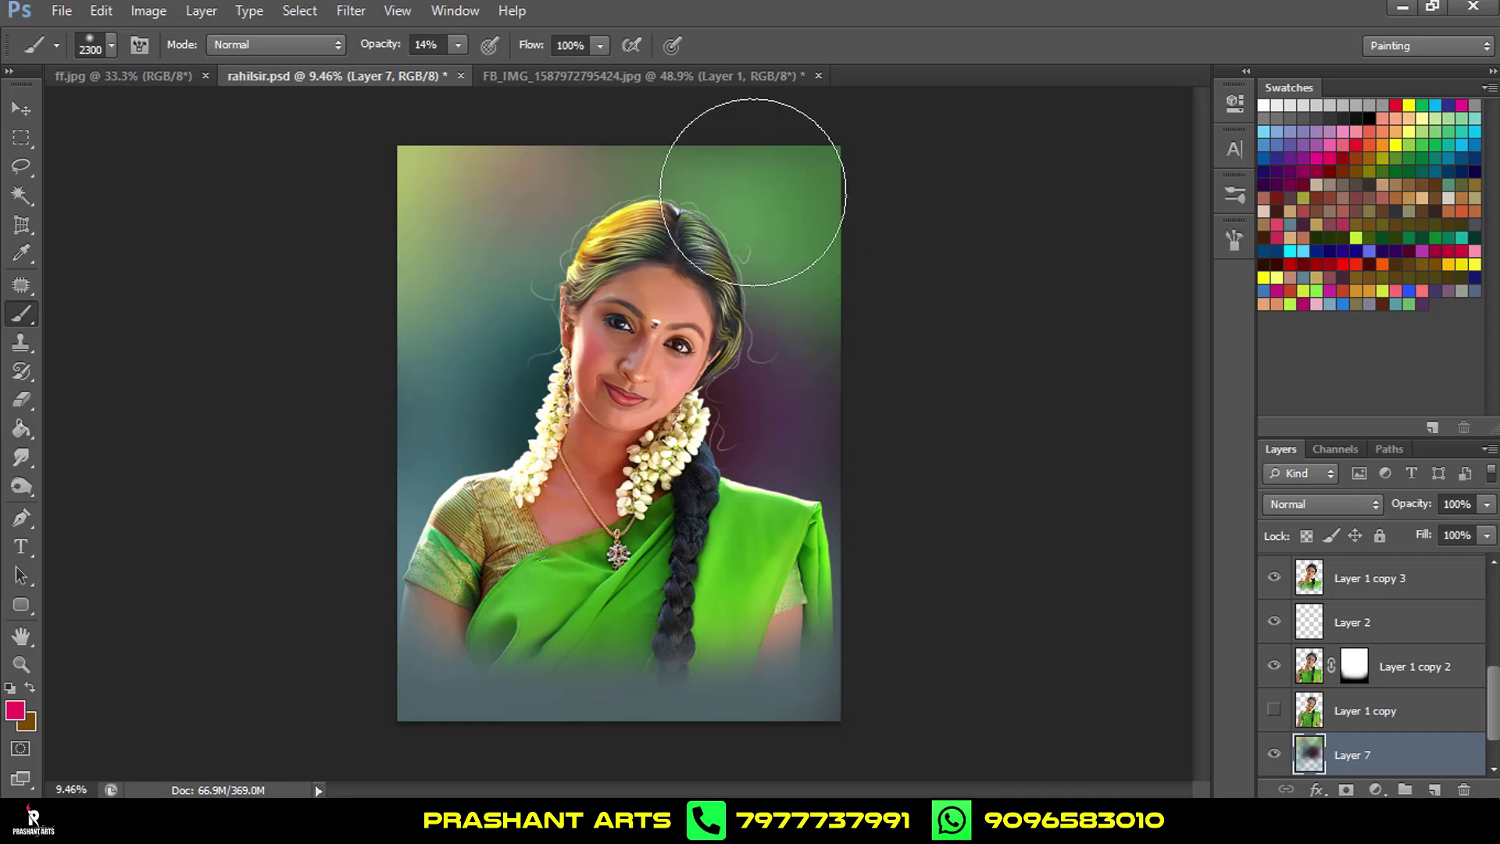
{"action": "key", "text": "ctrl+alt+z"}
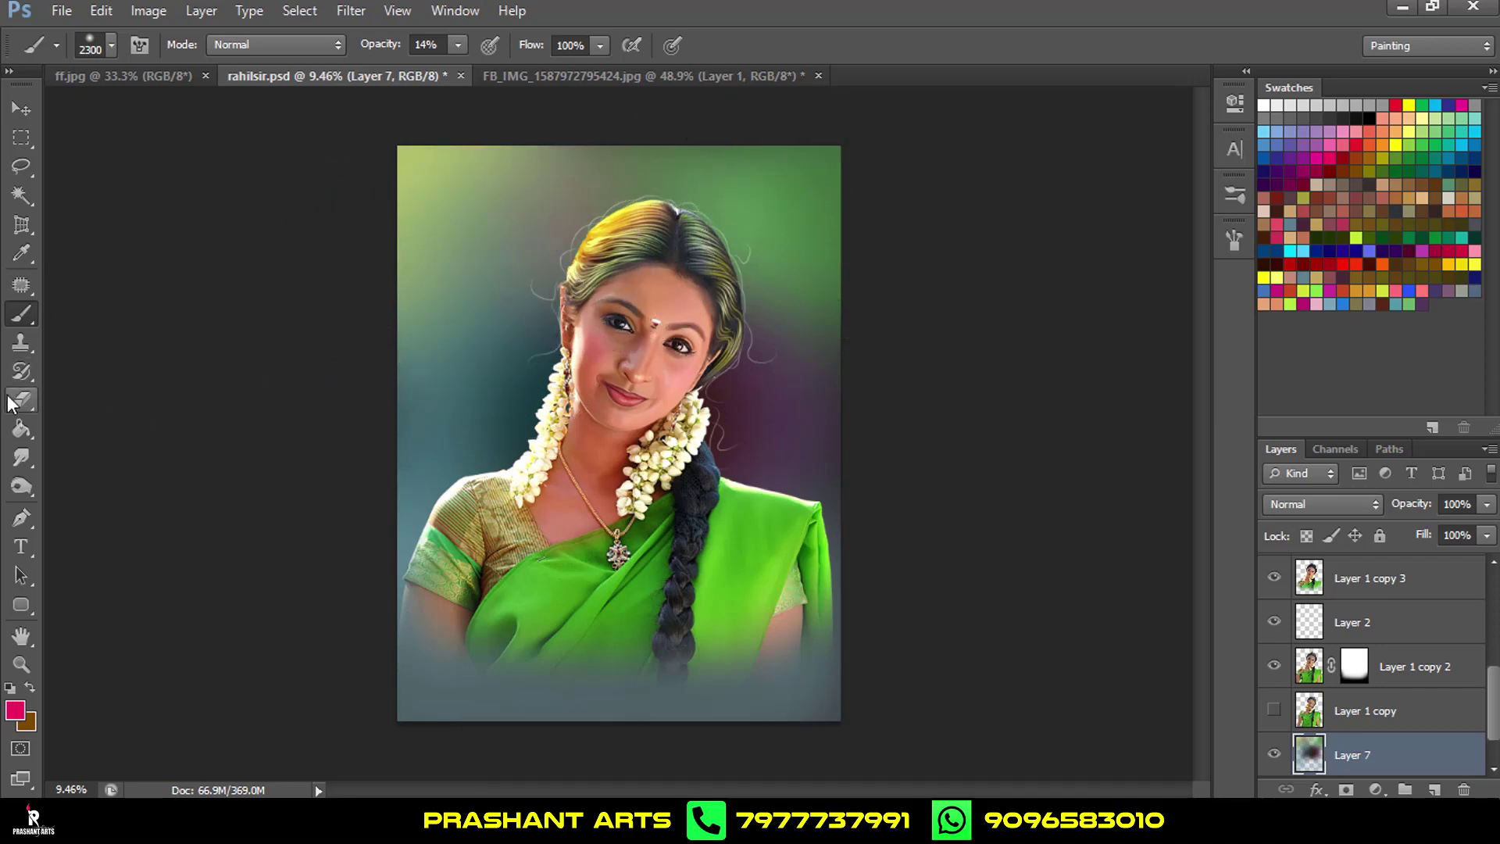
Switch to the Smudge tool with a 300 px brush preset.
{"action": "left_click", "coordinate": [17, 461]}
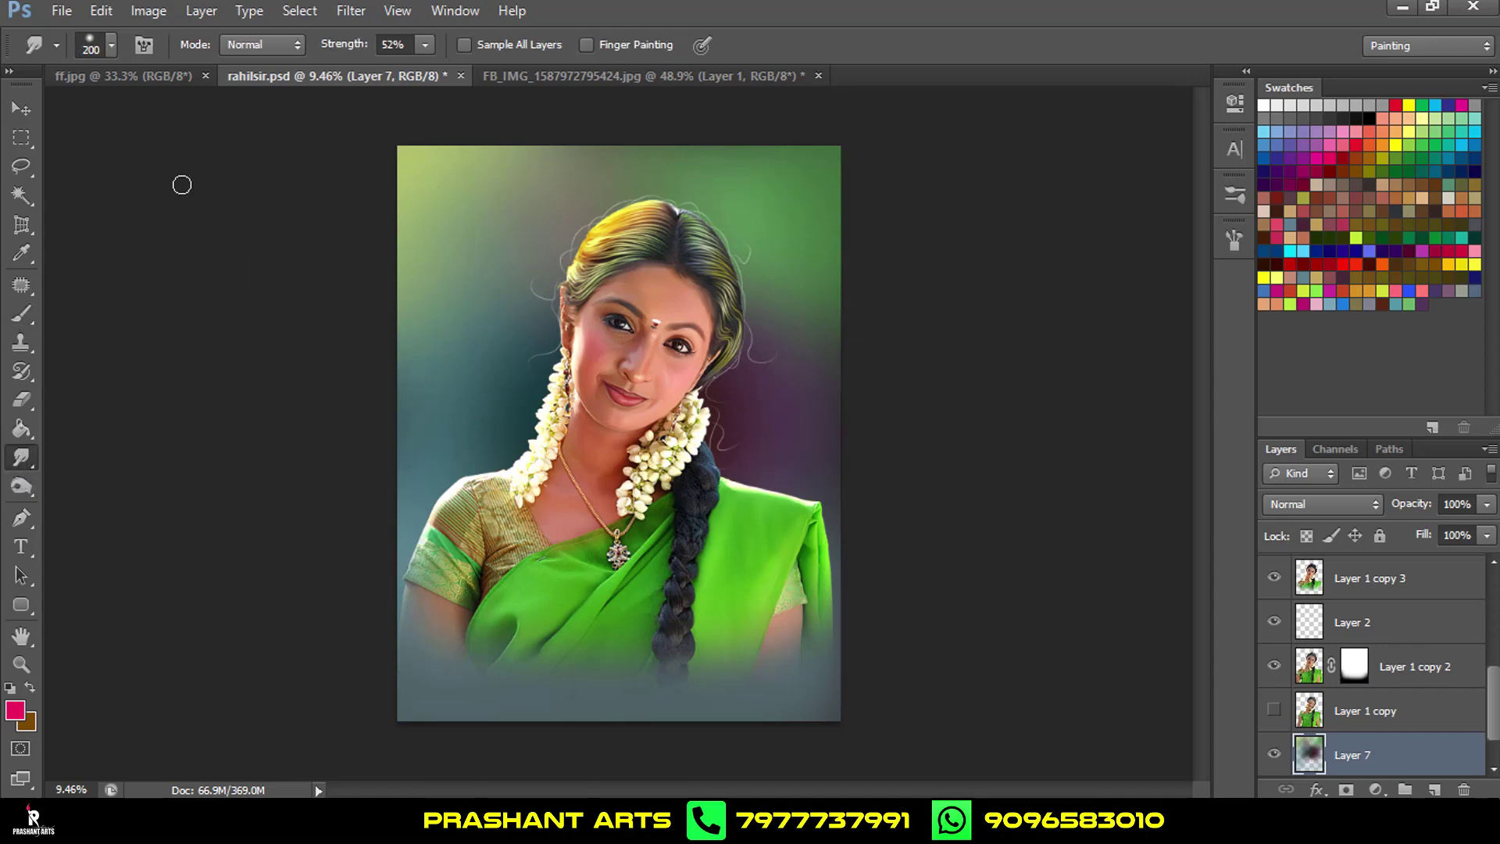
{"action": "left_click", "coordinate": [111, 46]}
{"action": "left_click", "coordinate": [345, 223]}
{"action": "key", "text": "Return"}
Enable Shape Dynamics and Scattering for the brush, then merge the painted layer into the Background.
{"action": "left_click", "coordinate": [1233, 241]}
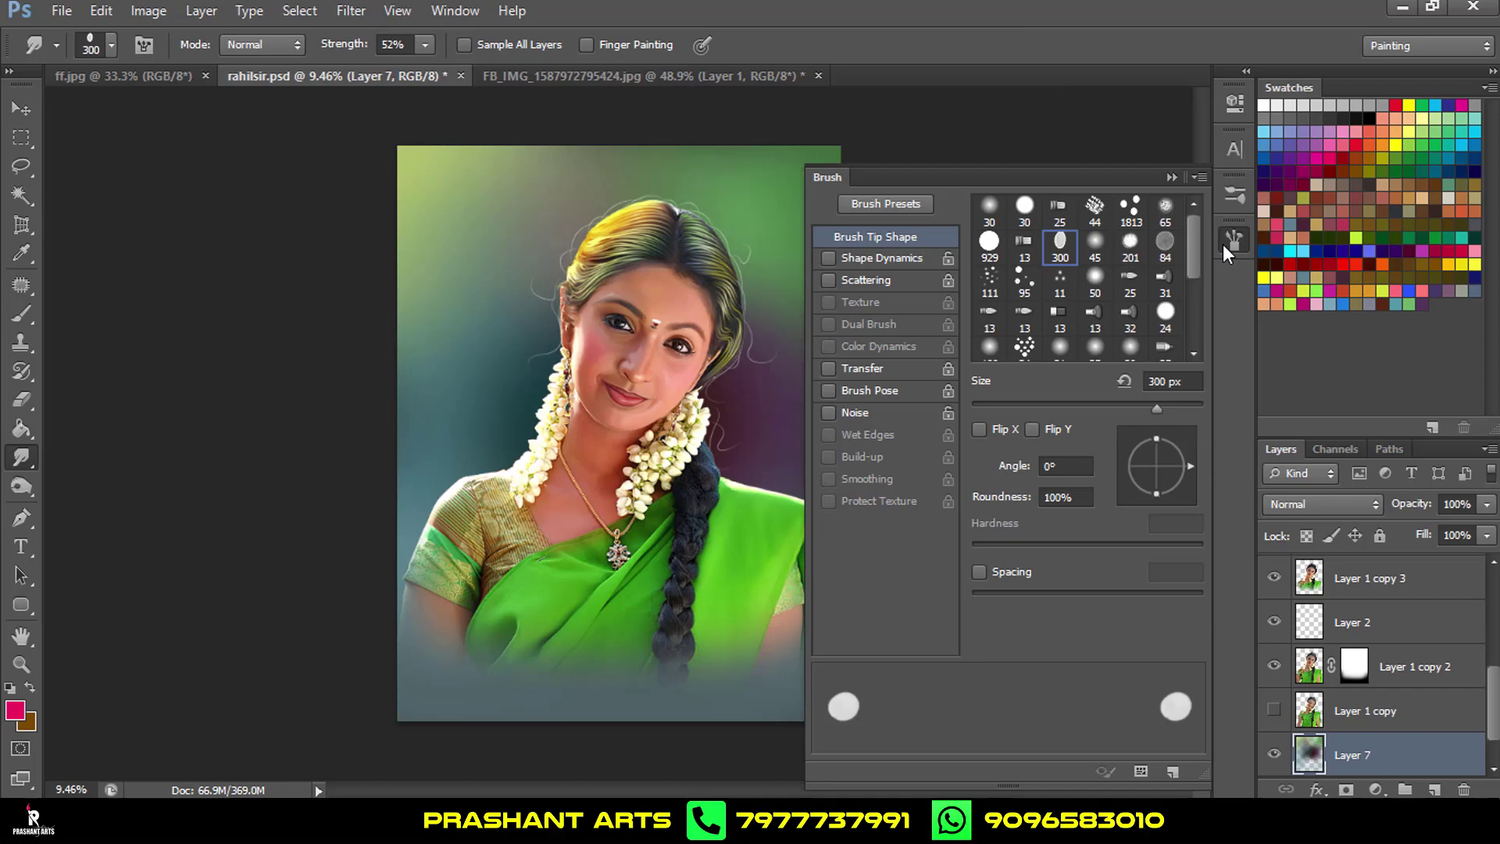
{"action": "left_click", "coordinate": [891, 257]}
{"action": "left_click", "coordinate": [880, 280]}
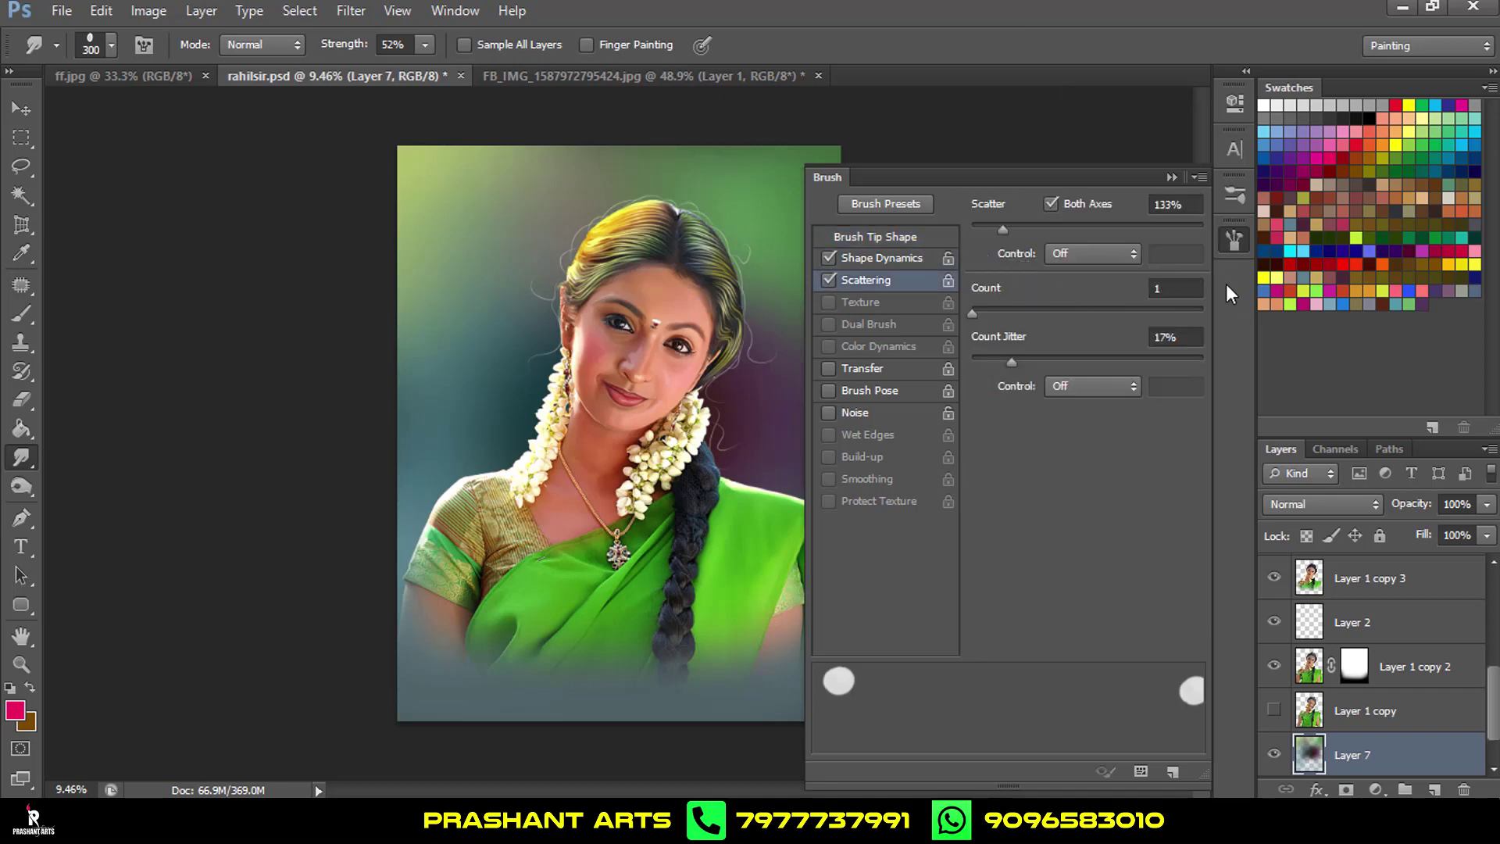
{"action": "left_click", "coordinate": [1172, 178]}
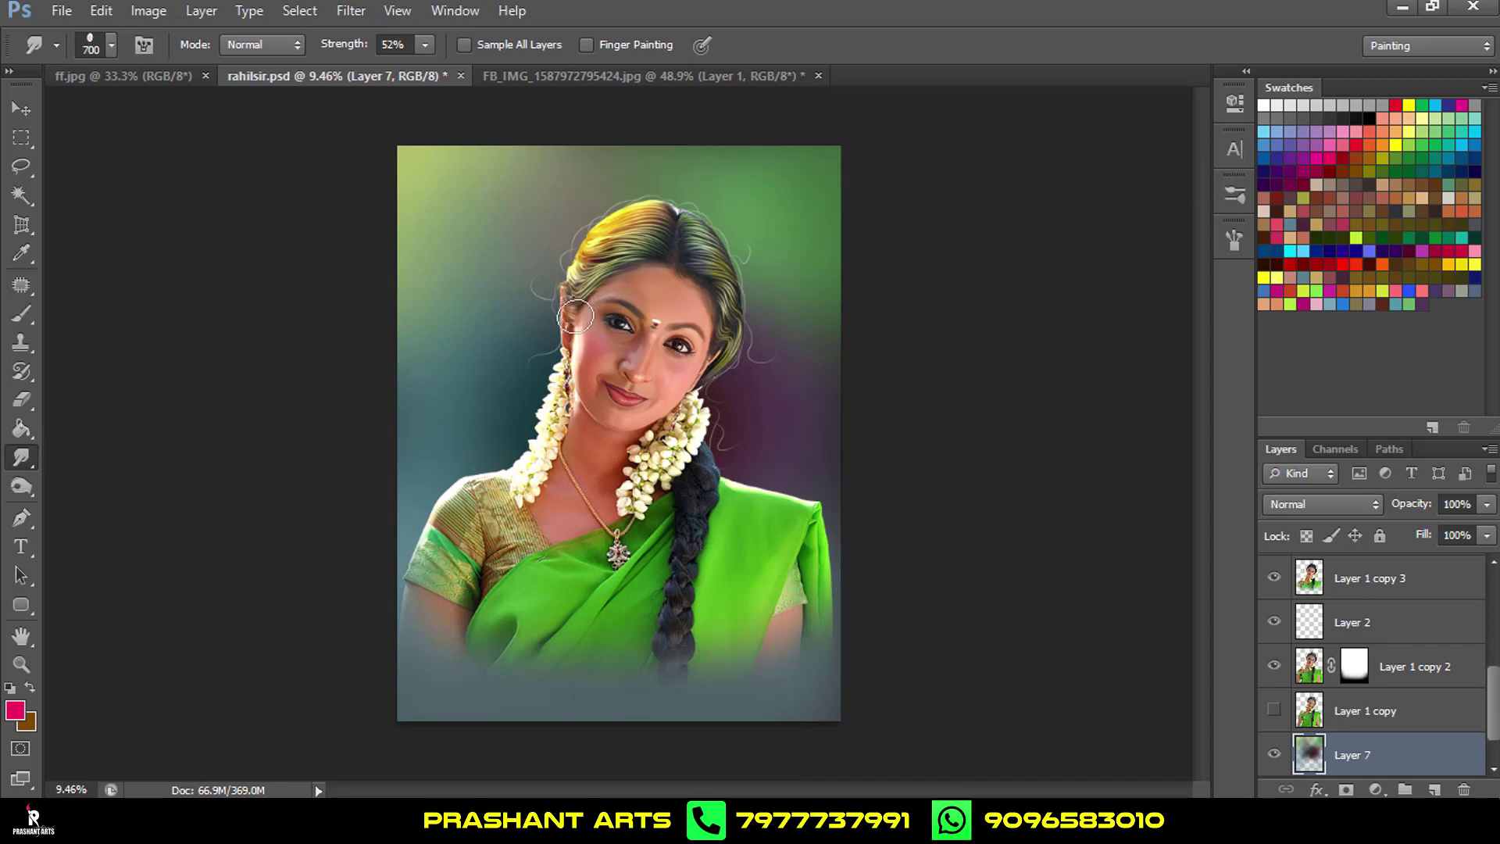
{"action": "key", "text": "ctrl+e"}
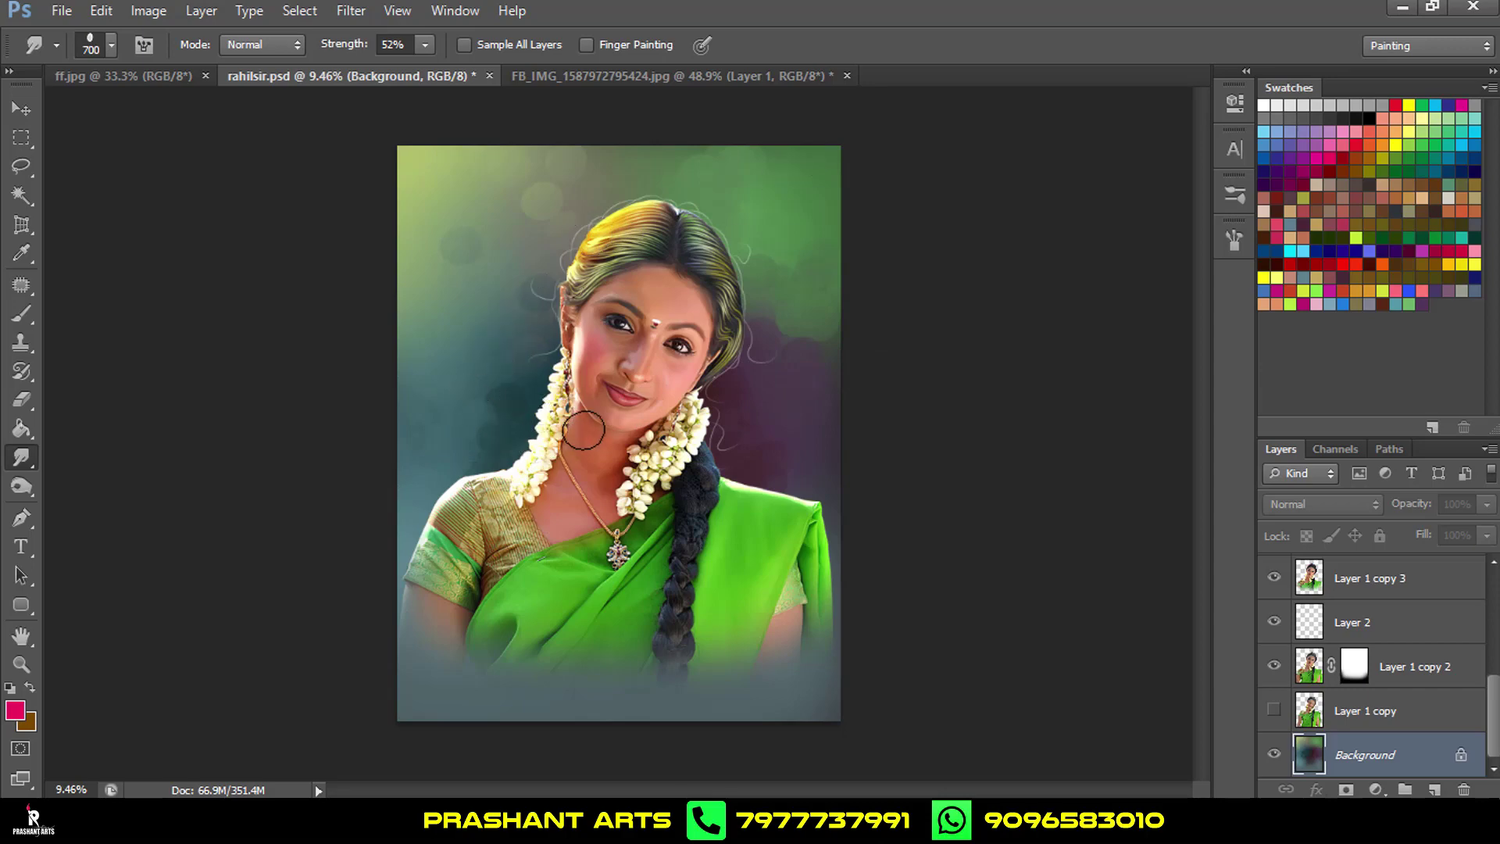
Apply a Gaussian Blur to the Background.
{"action": "left_click", "coordinate": [348, 9]}
{"action": "mouse_move", "coordinate": [363, 233]}
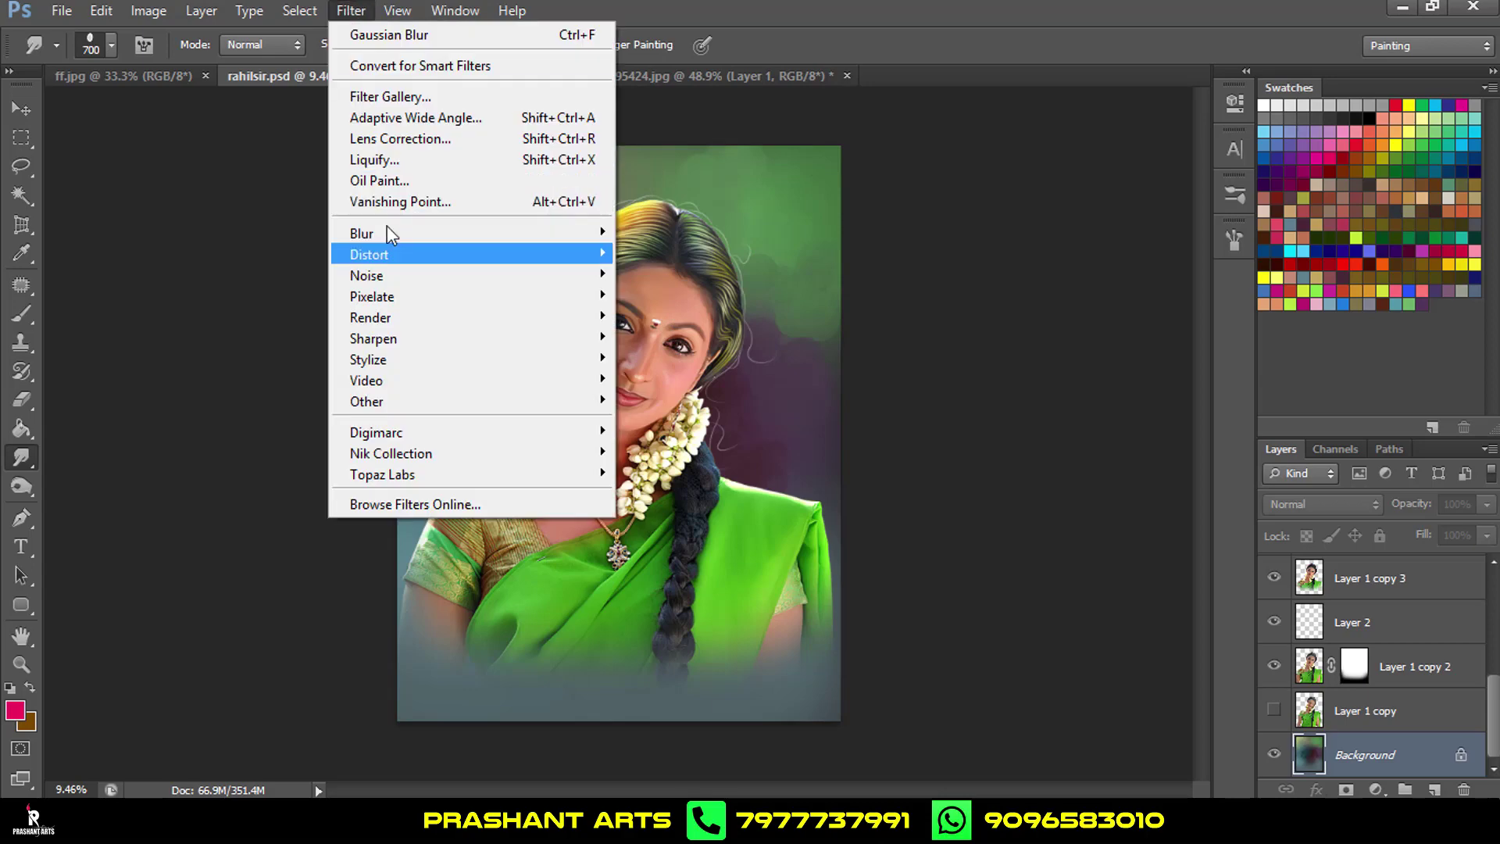
{"action": "left_click", "coordinate": [697, 392]}
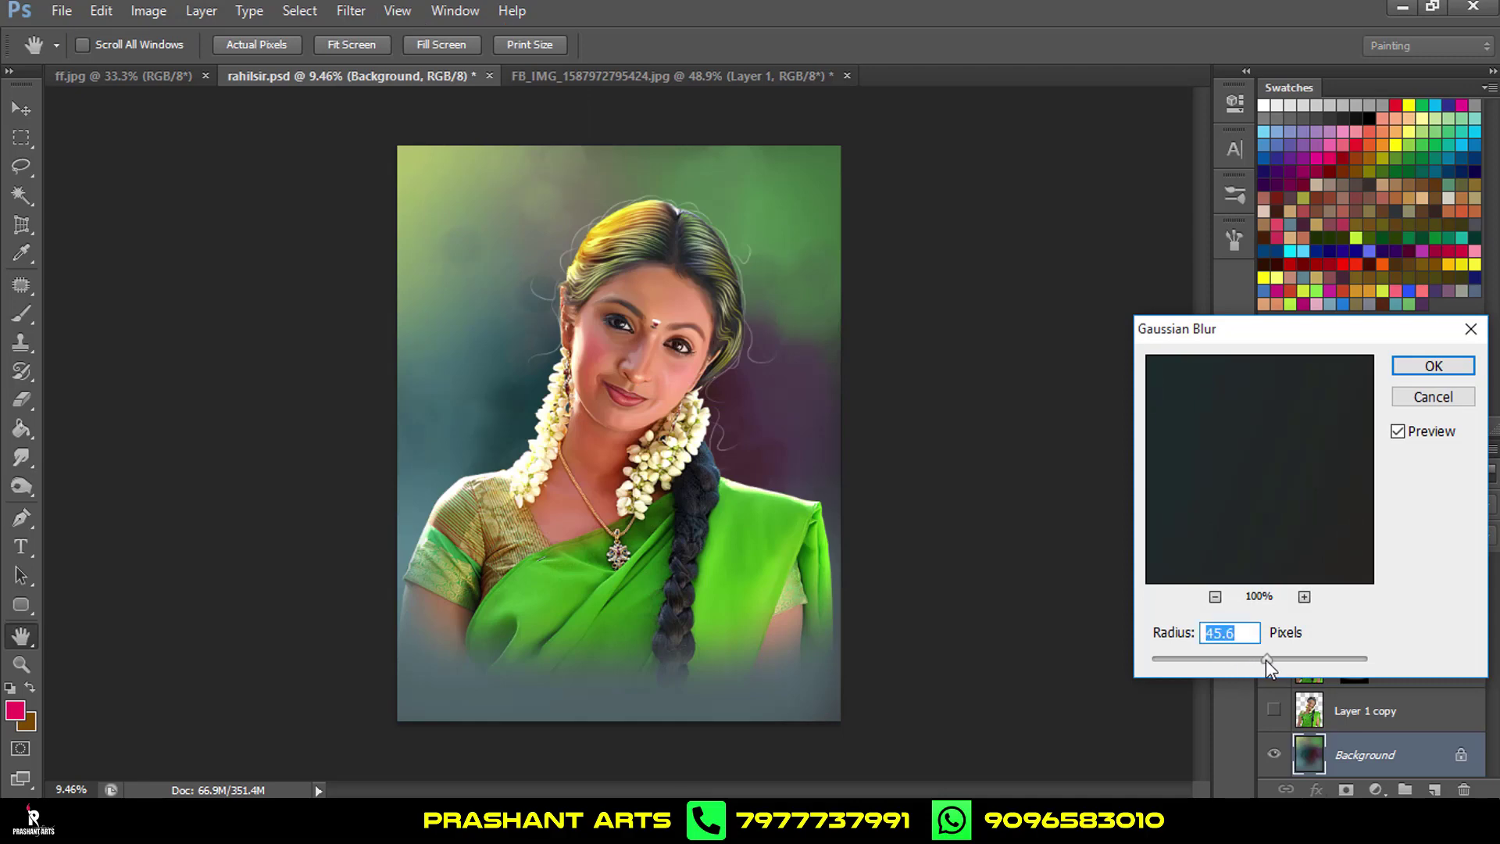
{"action": "left_click_drag", "start_coordinate": [1241, 658], "coordinate": [1239, 659]}
{"action": "left_click", "coordinate": [1435, 365]}
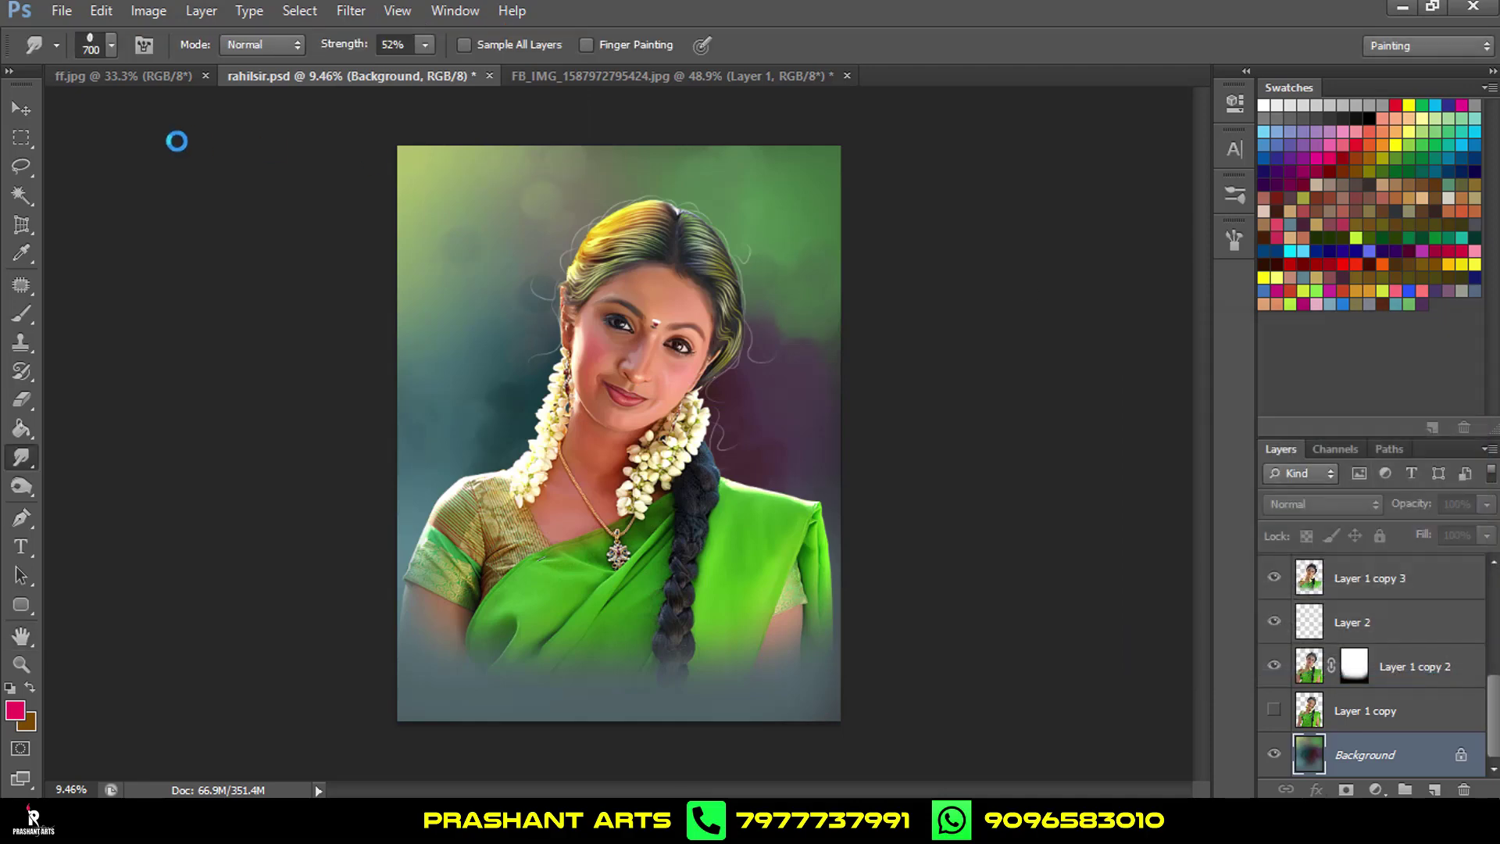
Set the Smudge brush to a 1300 px preset with scattering enabled.
{"action": "left_click", "coordinate": [112, 44]}
{"action": "double_click", "coordinate": [221, 216]}
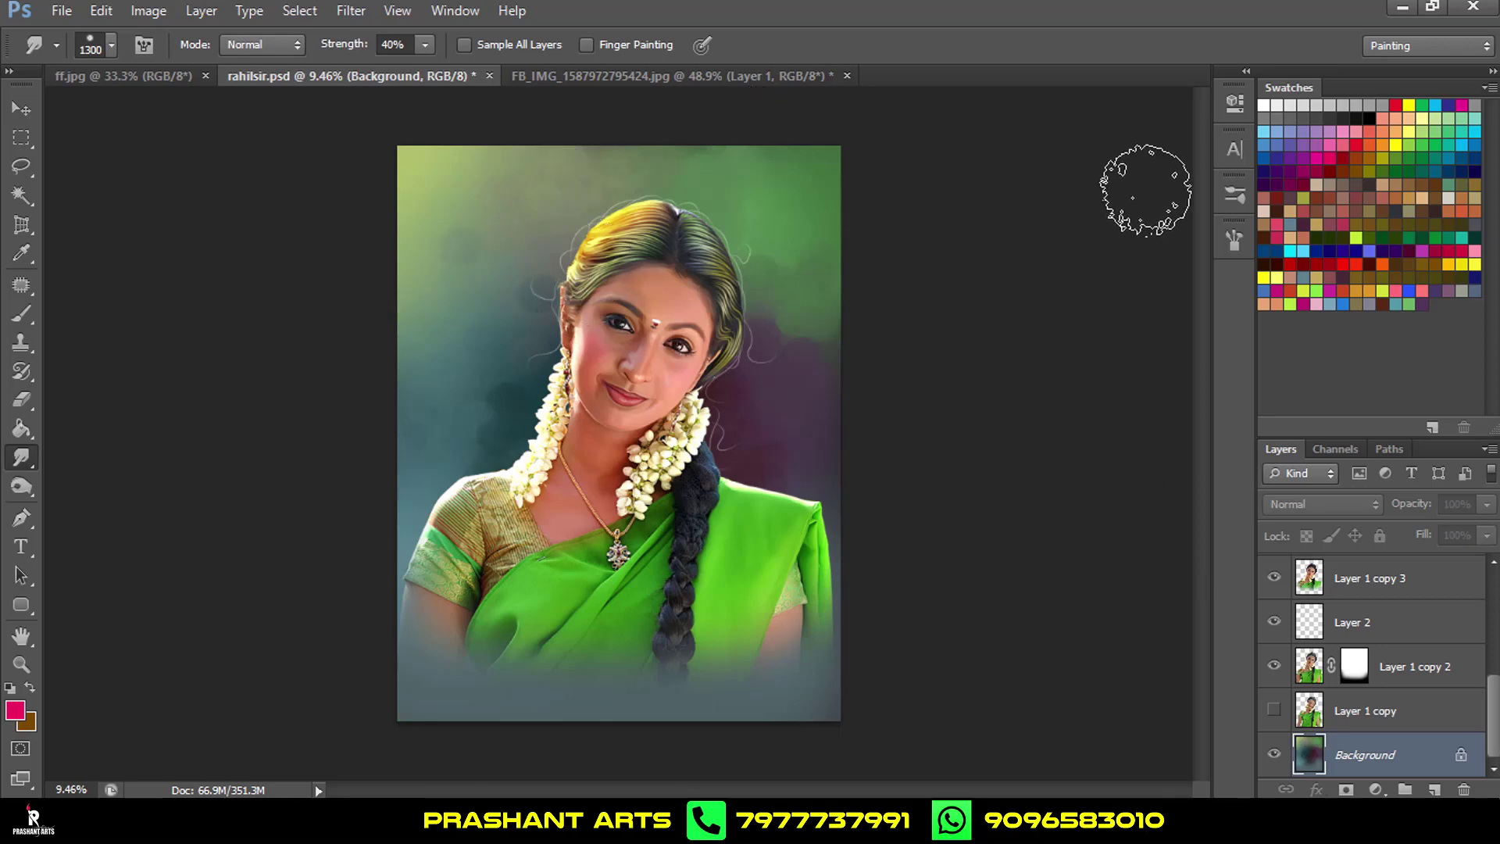
{"action": "left_click", "coordinate": [1240, 251]}
{"action": "left_click", "coordinate": [1171, 177]}
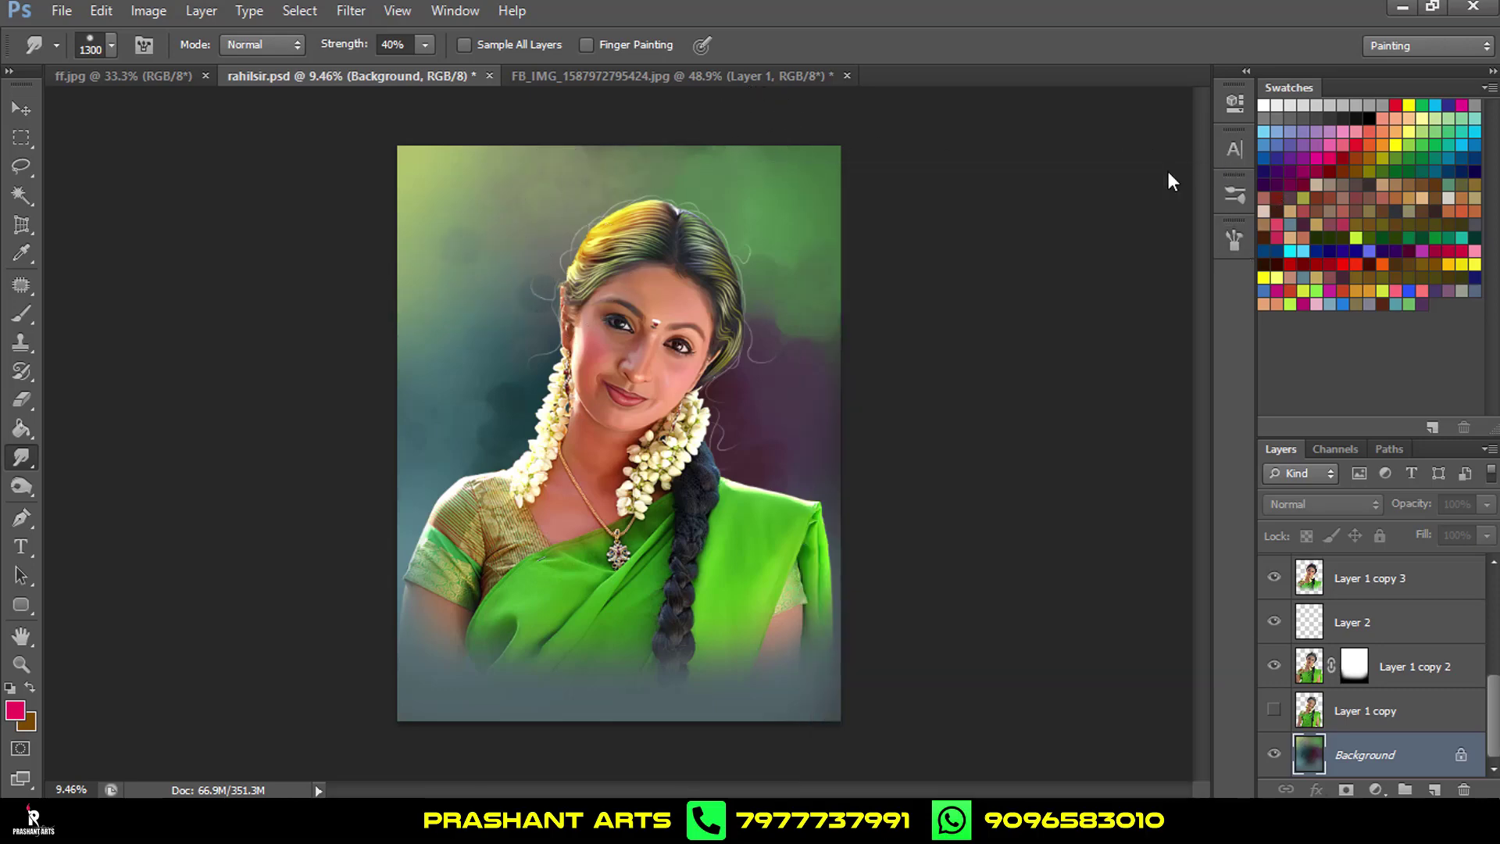
{"action": "left_click", "coordinate": [1235, 239]}
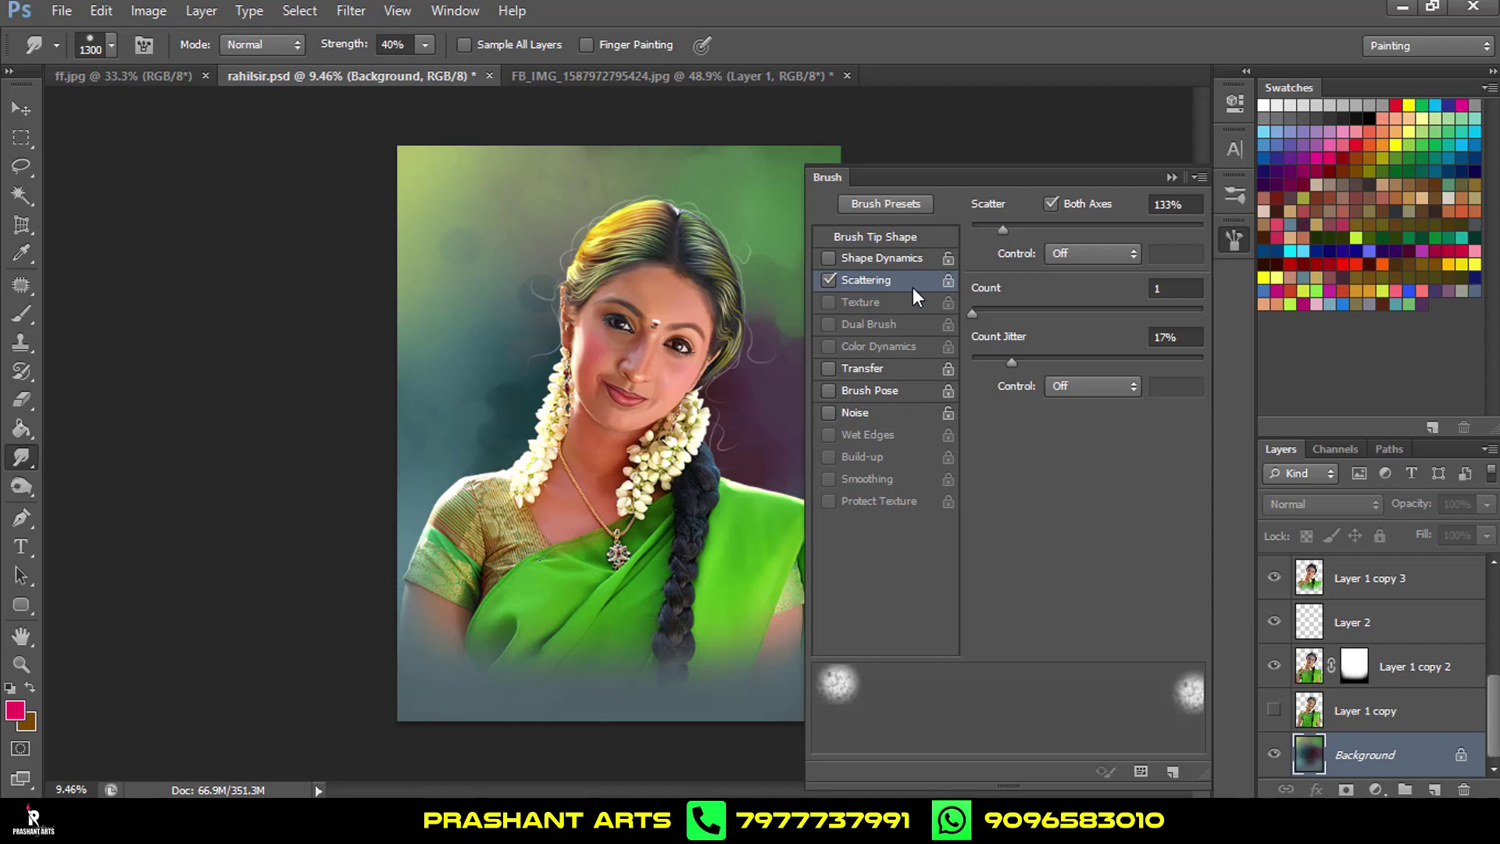
{"action": "left_click", "coordinate": [1171, 177]}
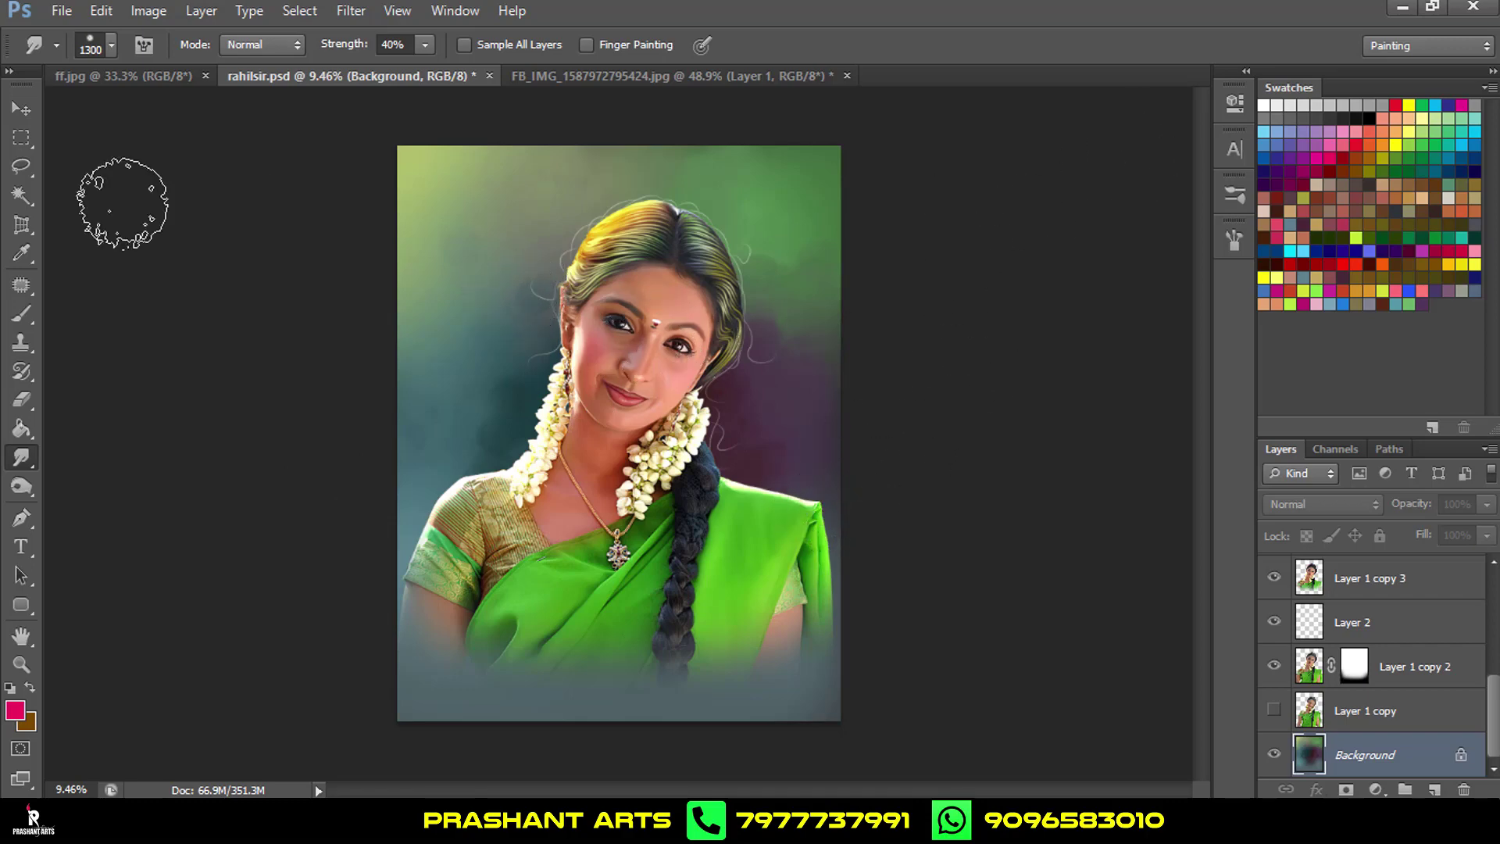
{"action": "left_click", "coordinate": [22, 109]}
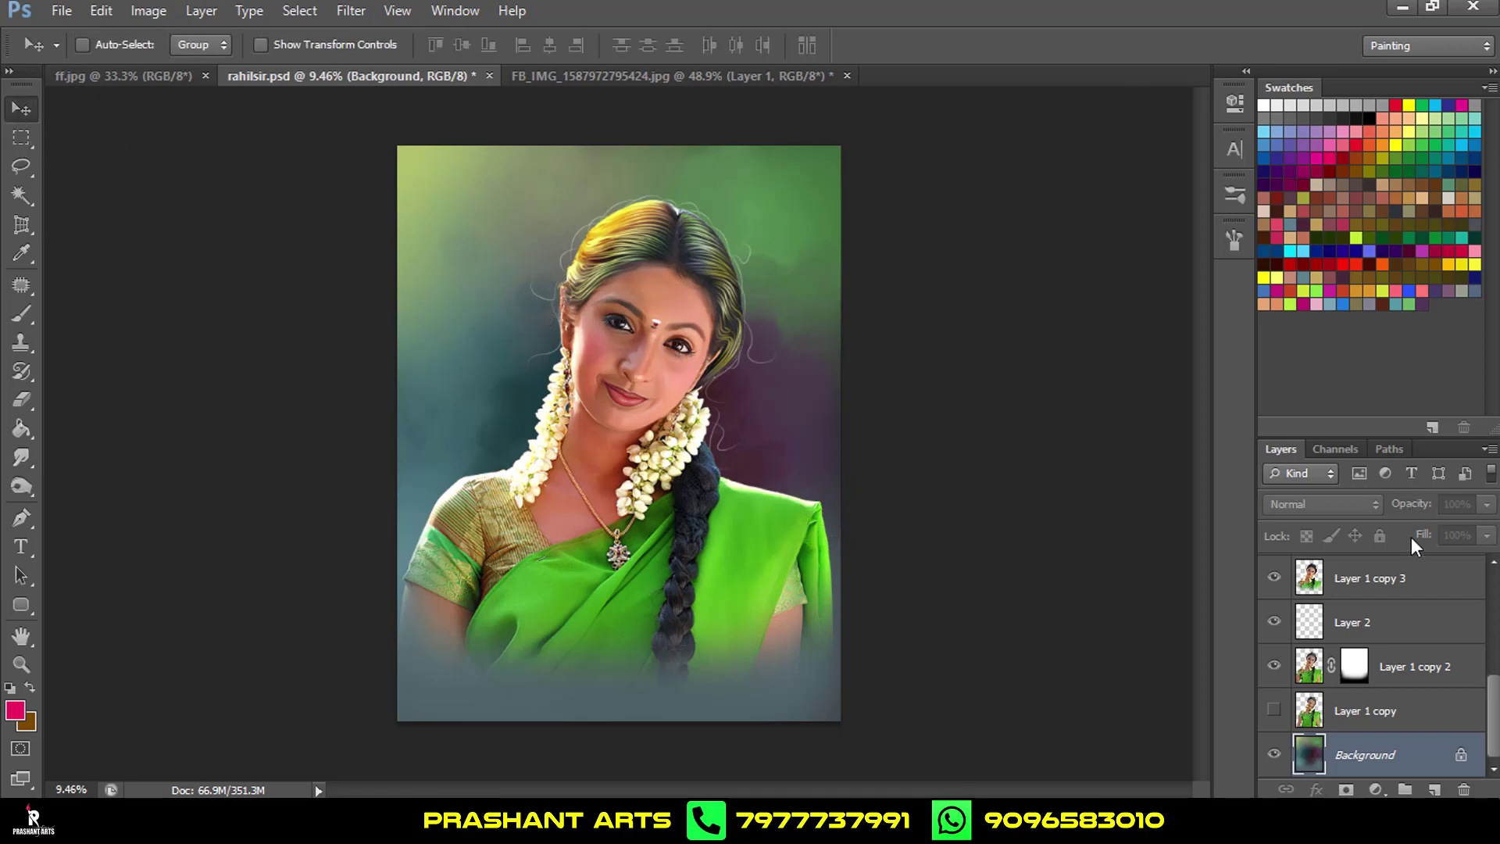
Load the woman's outline as a selection and add a new empty Layer 7 on top.
{"action": "left_click", "coordinate": [1310, 582], "text": "ctrl"}
{"action": "left_click", "coordinate": [1376, 593]}
{"action": "key", "text": "ctrl+shift+alt+n"}
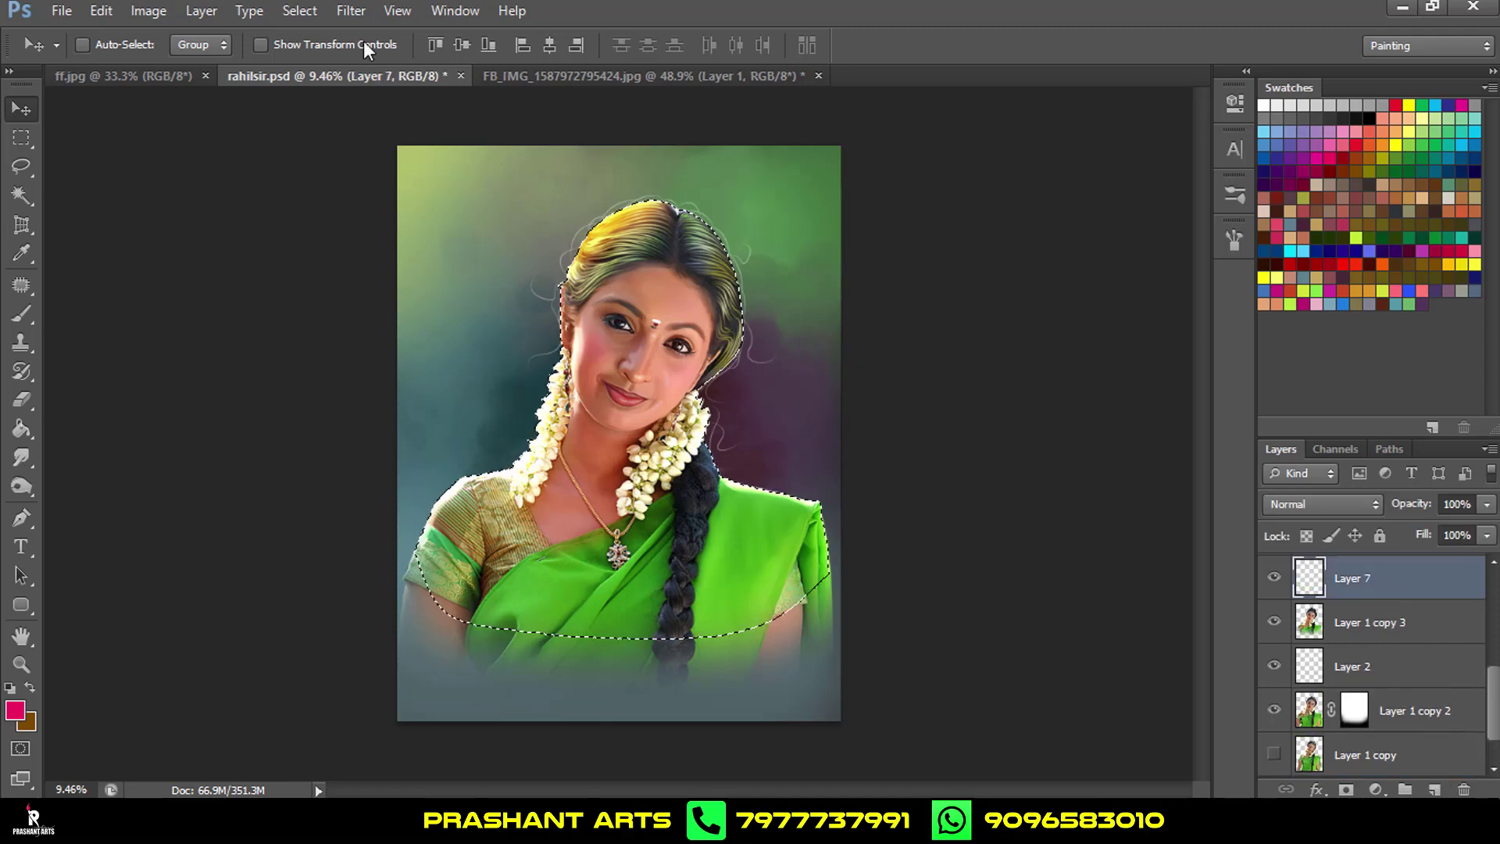
Stroke the selection with a 10 px white centred outline on Layer 7.
{"action": "left_click", "coordinate": [146, 11]}
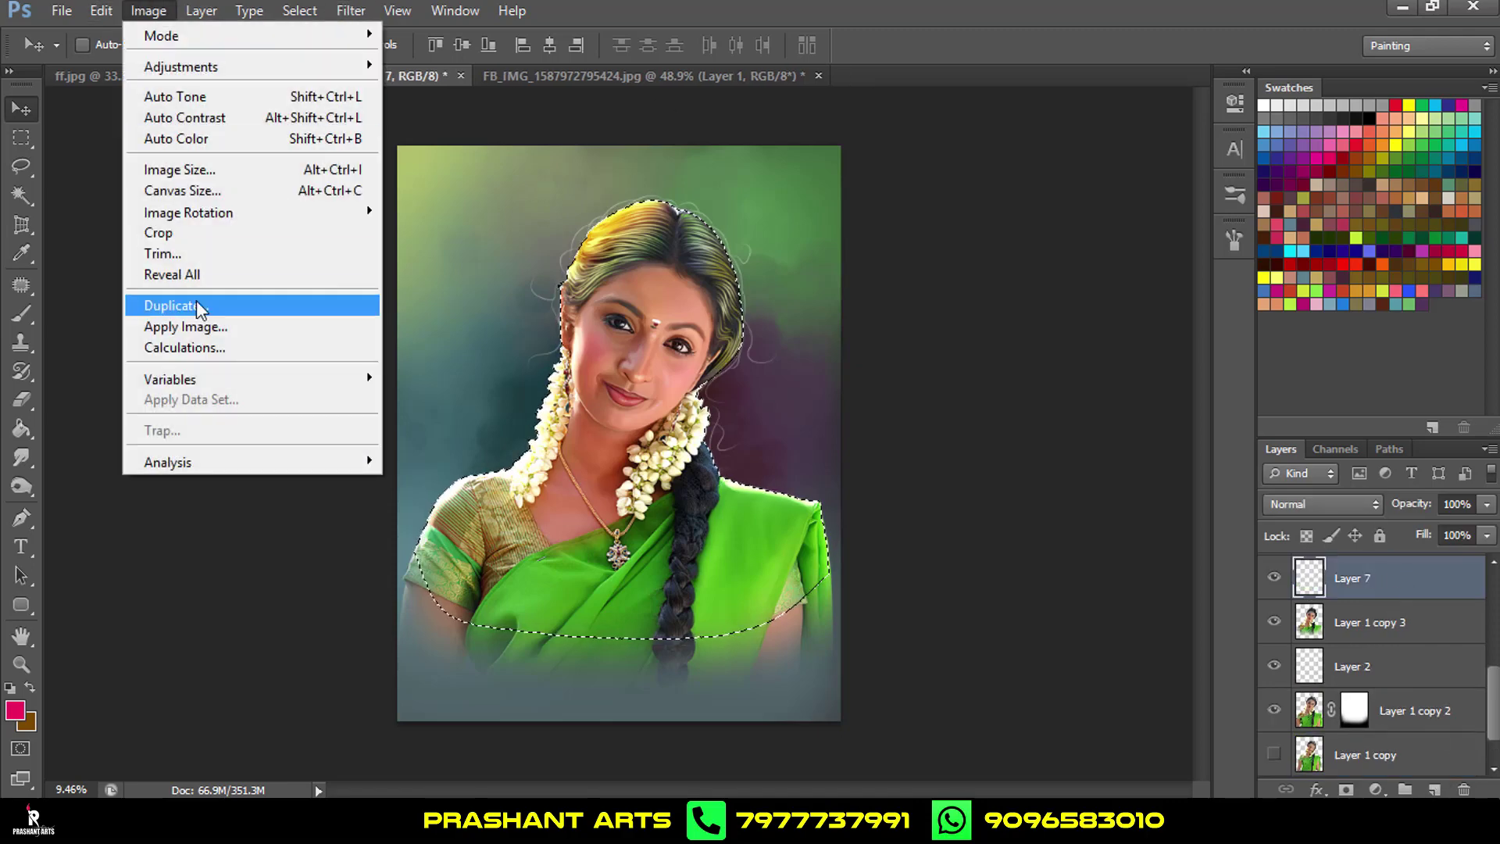
{"action": "left_click", "coordinate": [156, 298]}
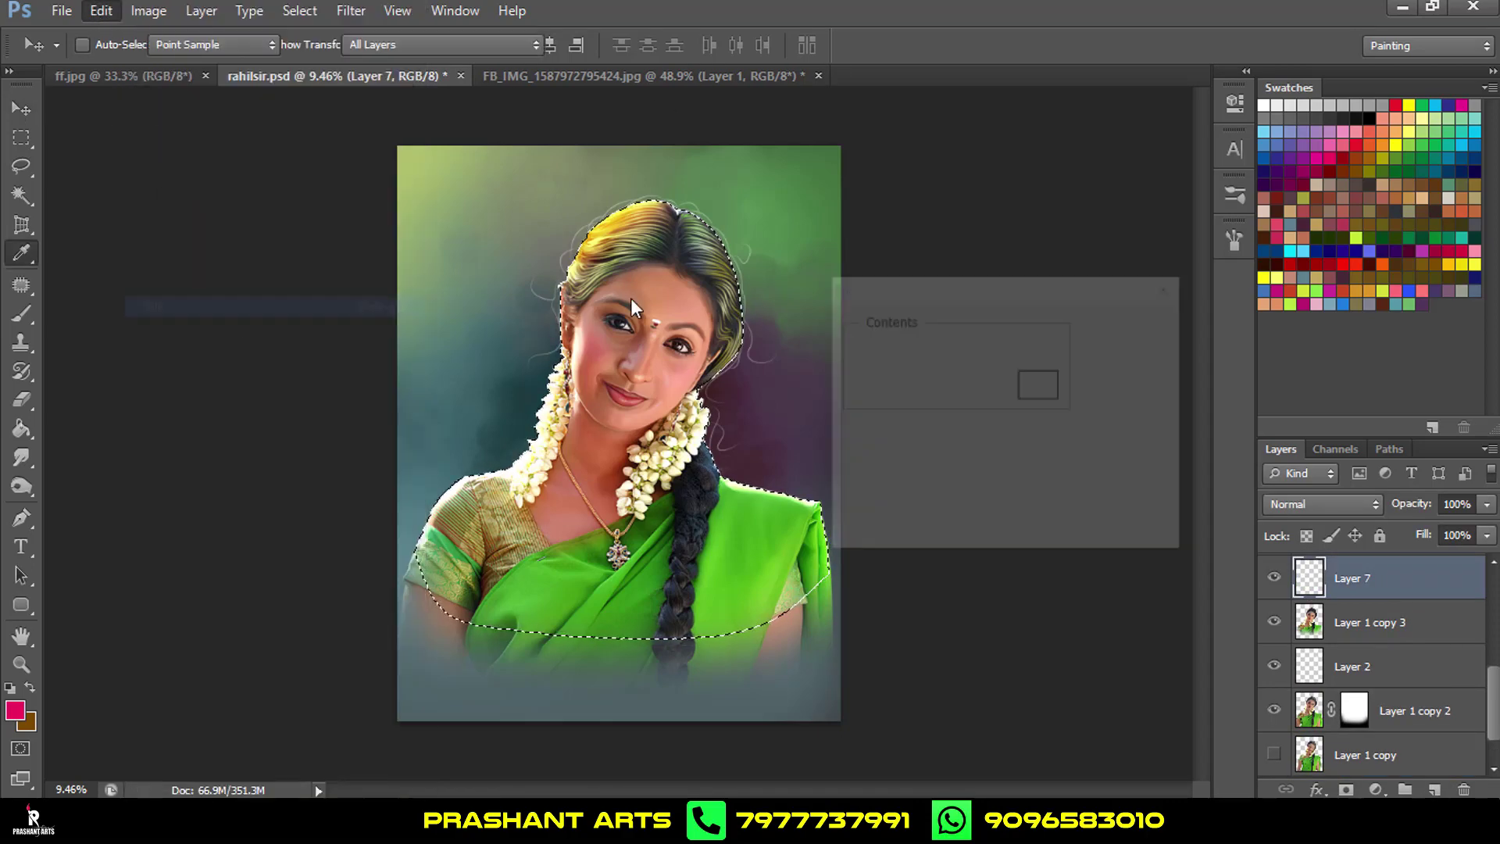
{"action": "left_click", "coordinate": [1124, 362]}
{"action": "left_click", "coordinate": [101, 10]}
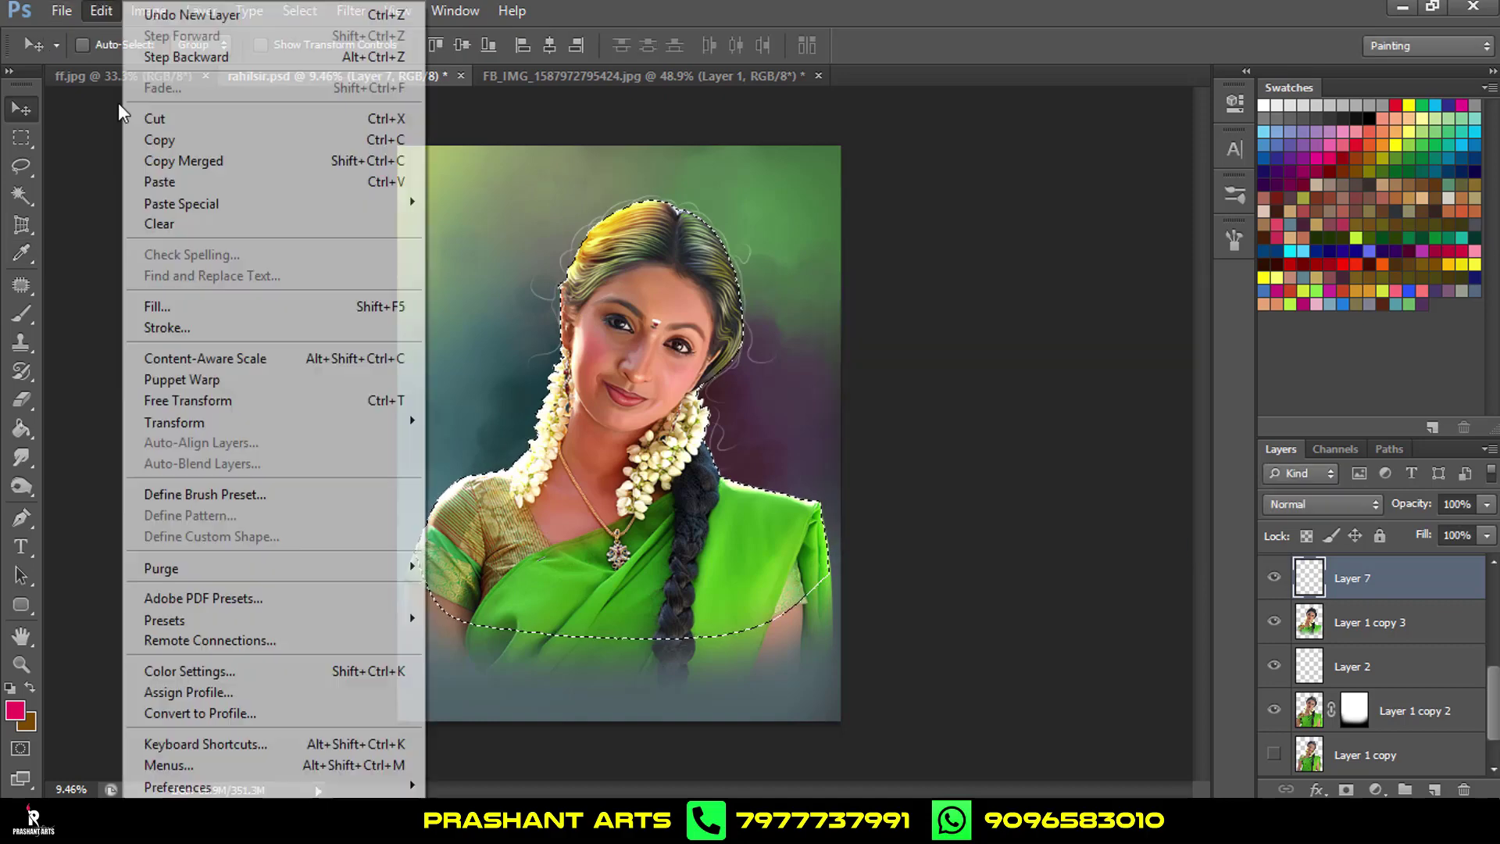
{"action": "left_click", "coordinate": [166, 328]}
{"action": "left_click", "coordinate": [711, 259]}
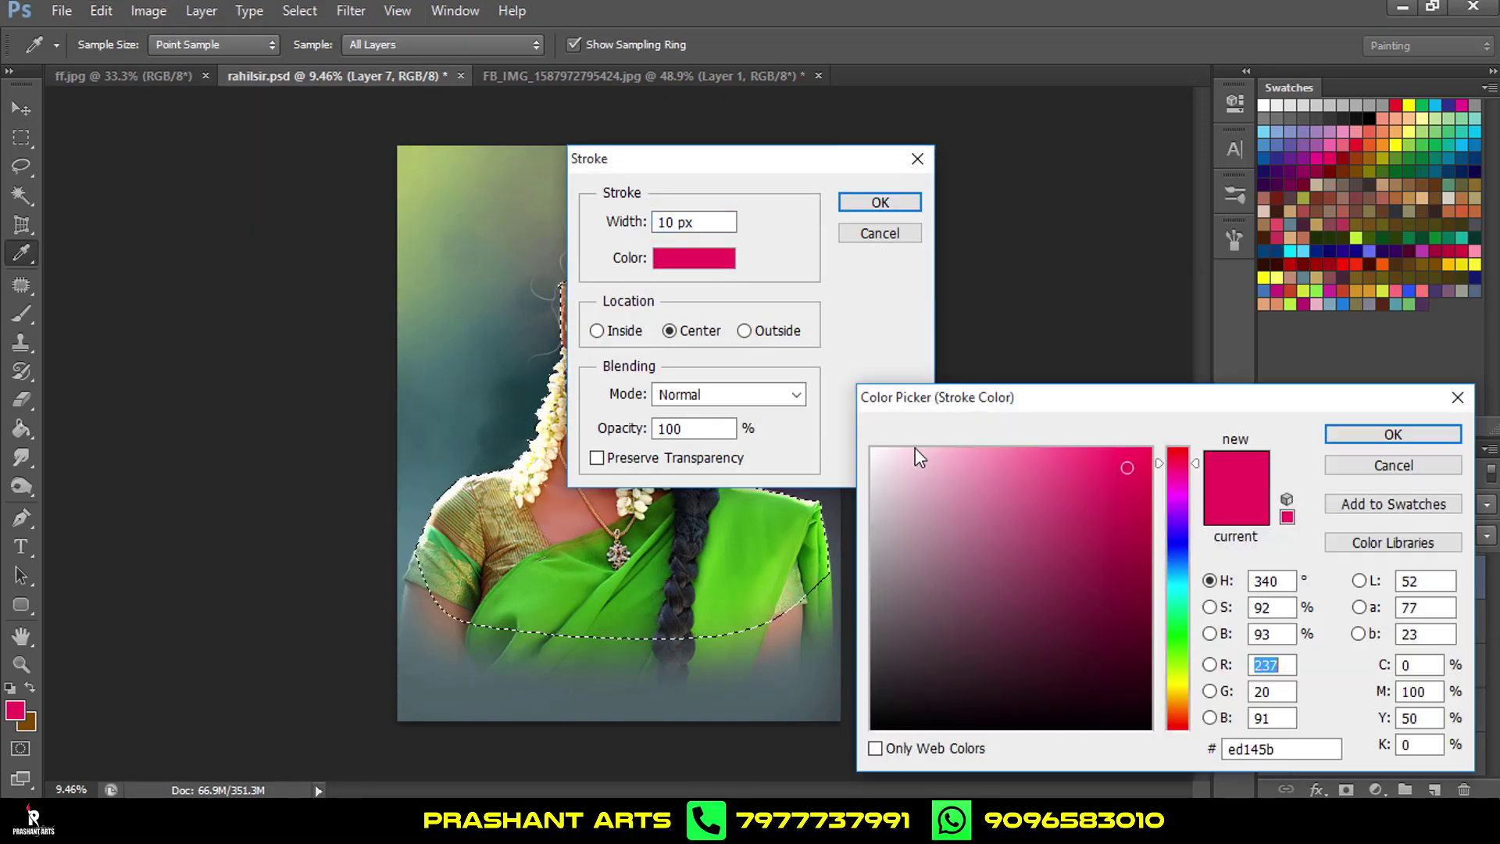
{"action": "left_click_drag", "start_coordinate": [916, 448], "coordinate": [864, 419]}
{"action": "left_click", "coordinate": [1340, 434]}
{"action": "left_click", "coordinate": [880, 203]}
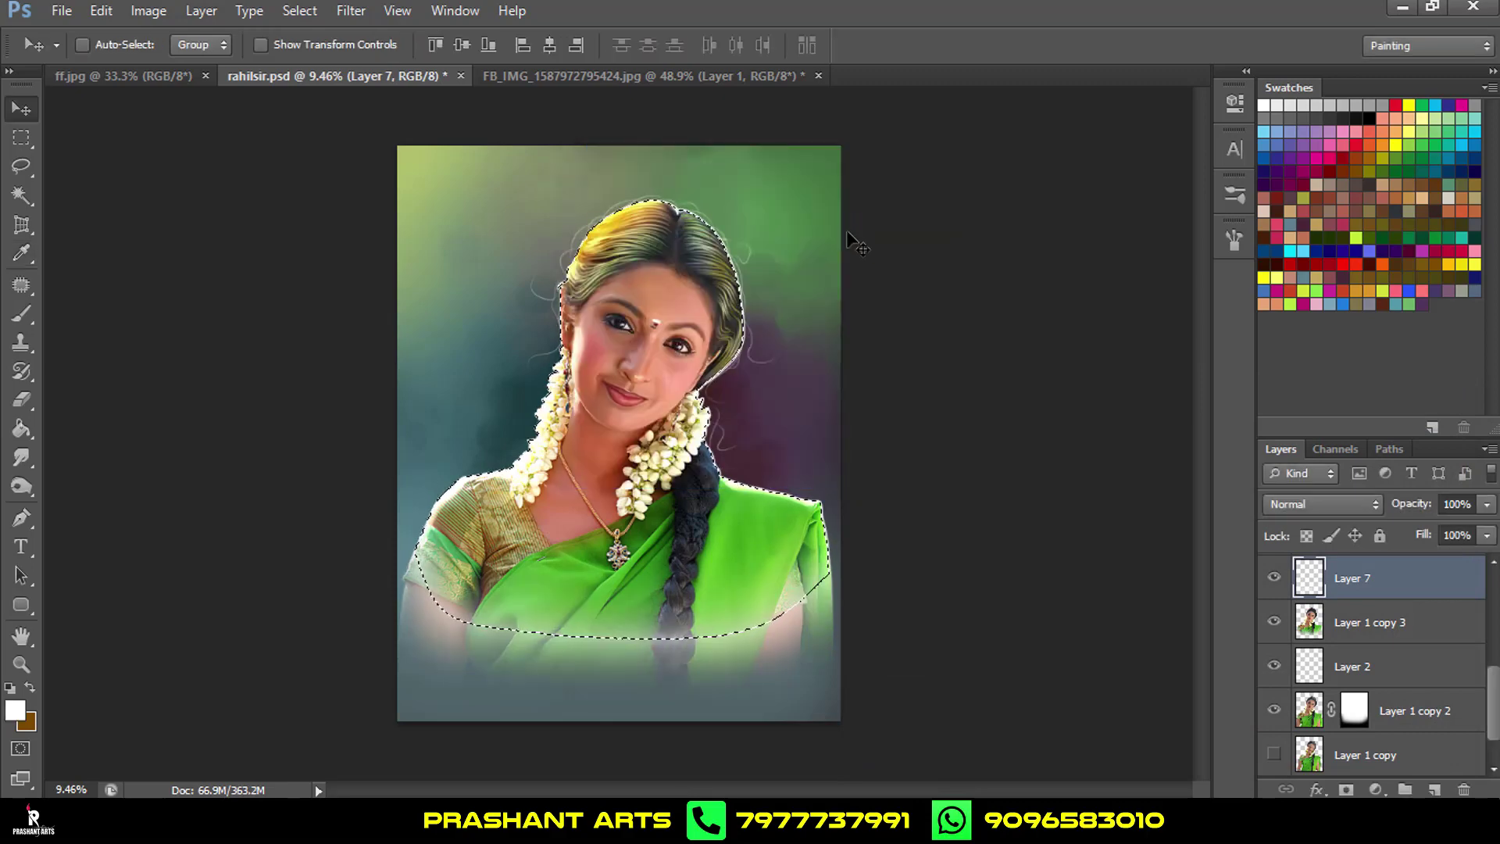
Deselect and bring Layer 1 copy 4 up just below Layer 7.
{"action": "key", "text": "ctrl+d"}
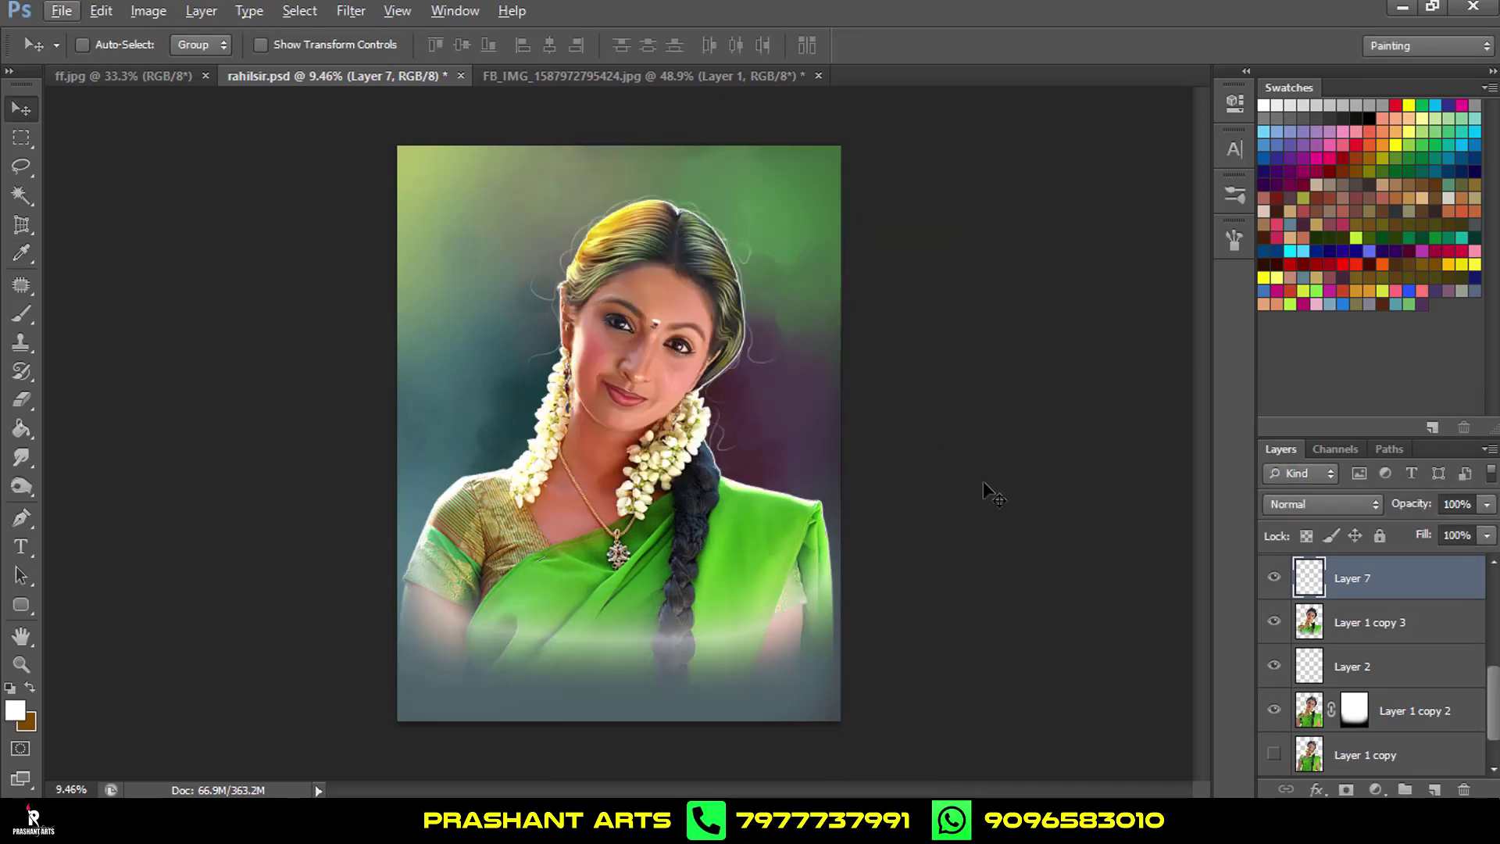
{"action": "key", "text": "ctrl+j"}
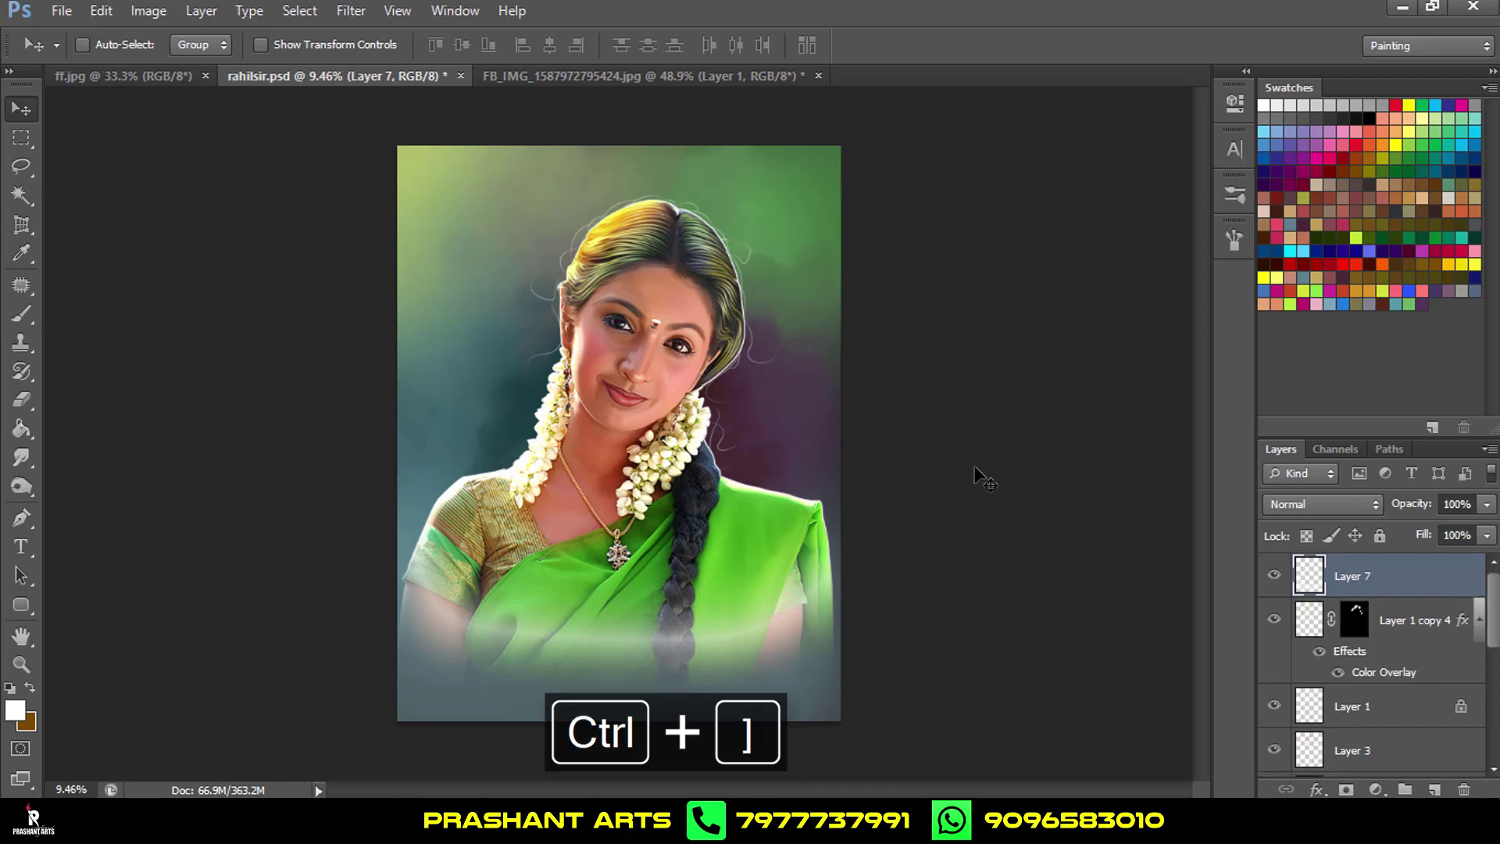
{"action": "scroll", "coordinate": [781, 308], "scroll_direction": "up", "scroll_amount": 1}
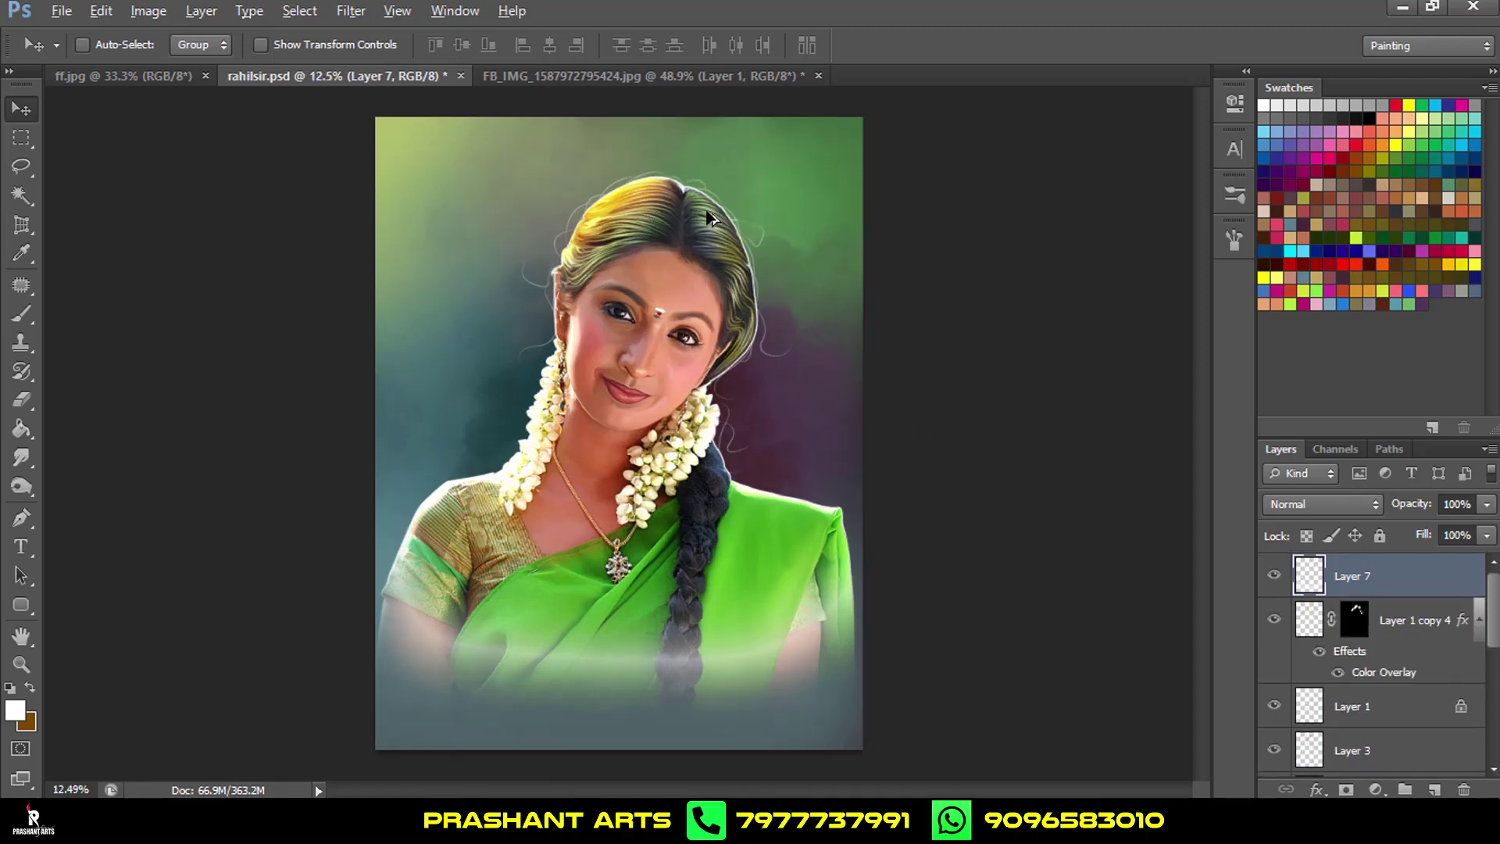
{"action": "scroll", "coordinate": [708, 207], "scroll_direction": "up", "scroll_amount": 1}
{"action": "scroll", "coordinate": [625, 199], "scroll_direction": "up", "scroll_amount": 1}
{"action": "scroll", "coordinate": [583, 195], "scroll_direction": "up", "scroll_amount": 1}
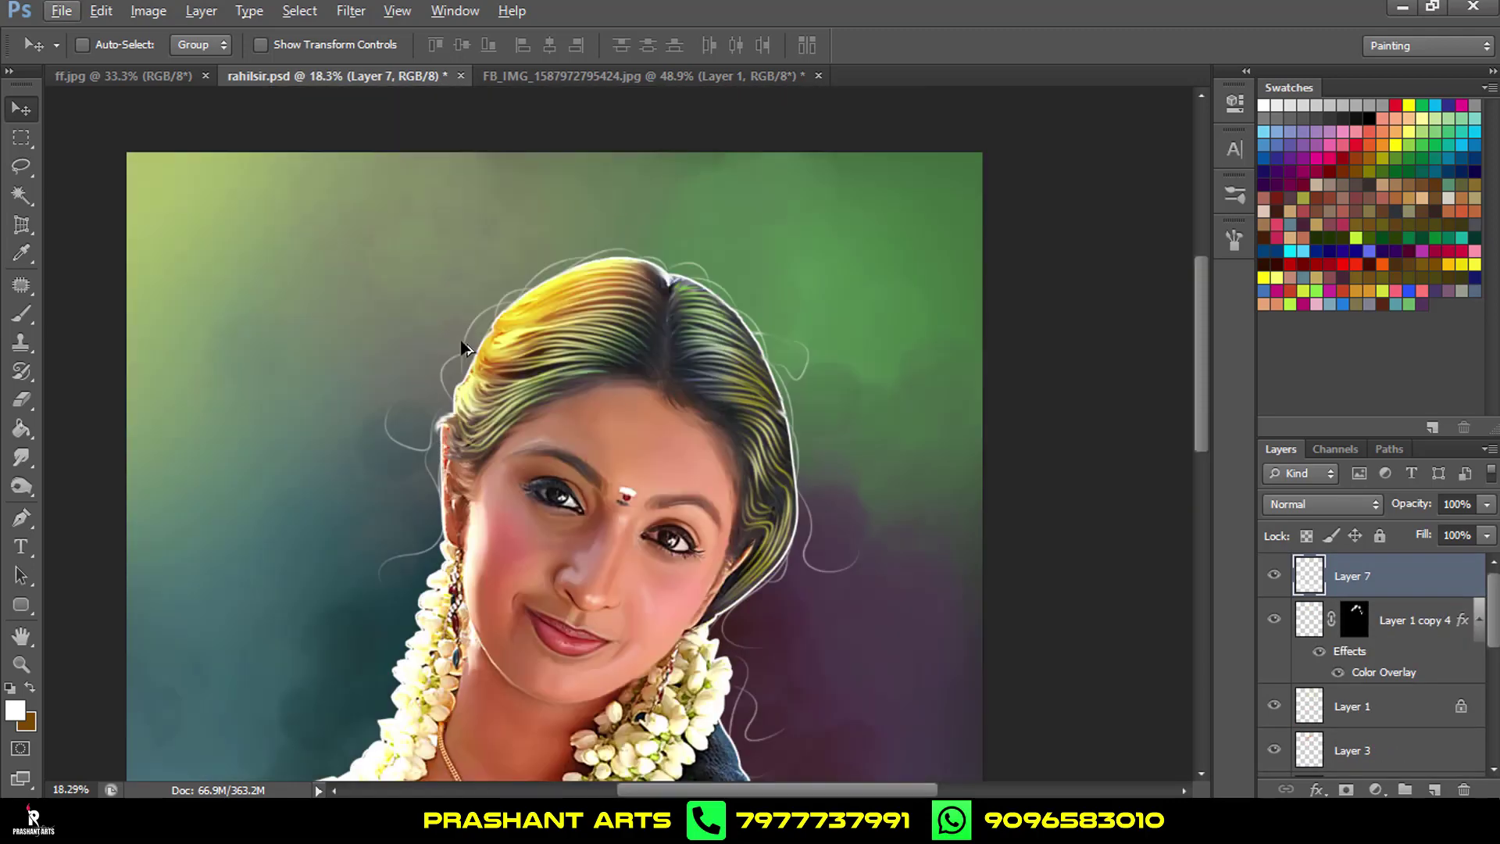
{"action": "scroll", "coordinate": [462, 347], "scroll_direction": "down", "scroll_amount": 2}
{"action": "scroll", "coordinate": [462, 347], "scroll_direction": "down", "scroll_amount": 2}
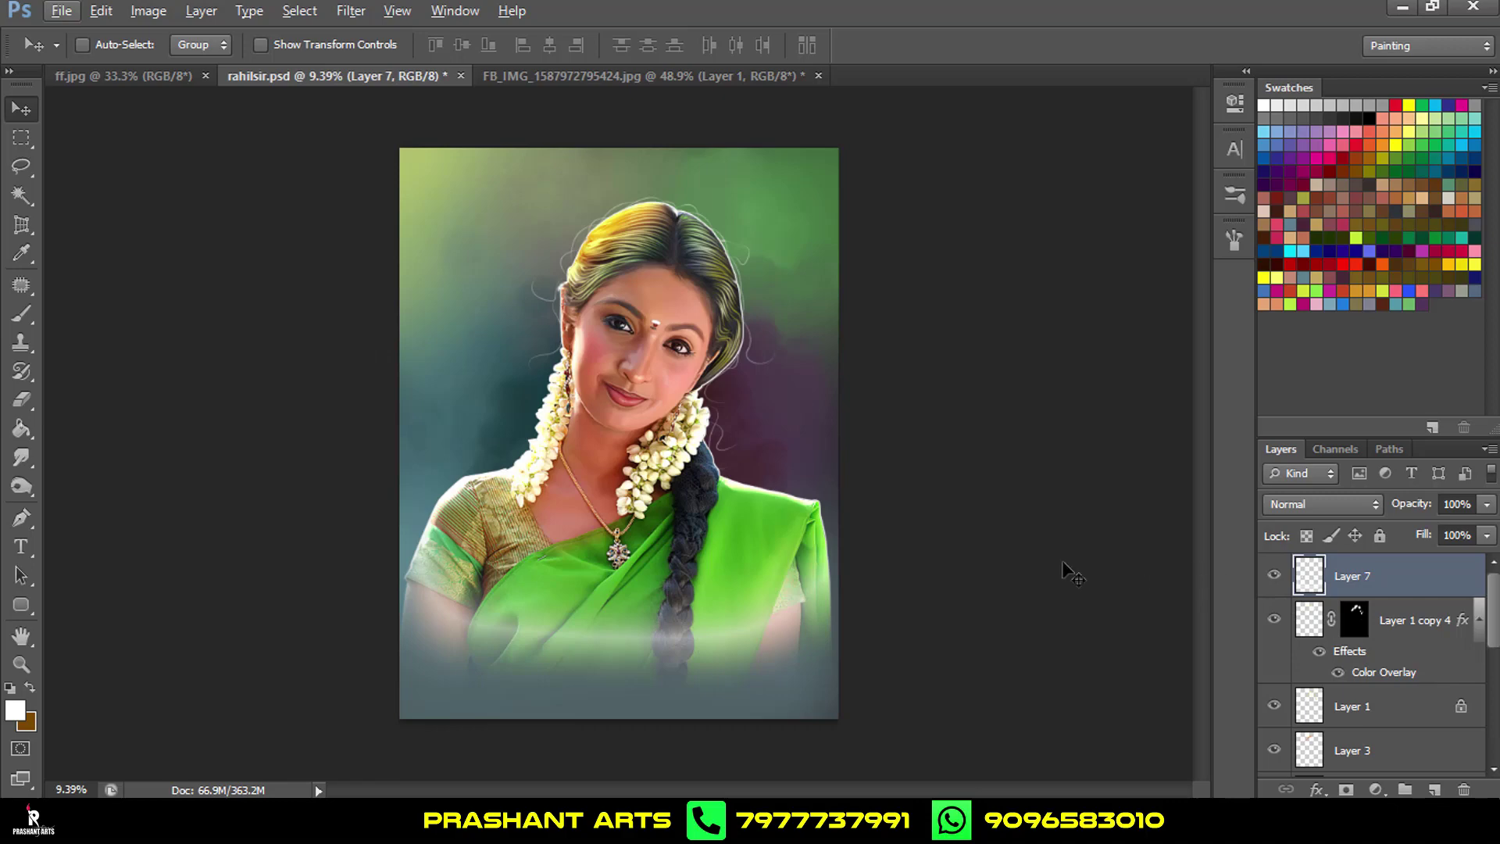
Lasso and cut away the stray line across the face.
{"action": "left_click", "coordinate": [22, 167]}
{"action": "mouse_move", "coordinate": [689, 204]}
{"action": "left_mouse_down"}
{"action": "mouse_move", "coordinate": [634, 420]}
{"action": "mouse_move", "coordinate": [688, 167]}
{"action": "left_mouse_up"}
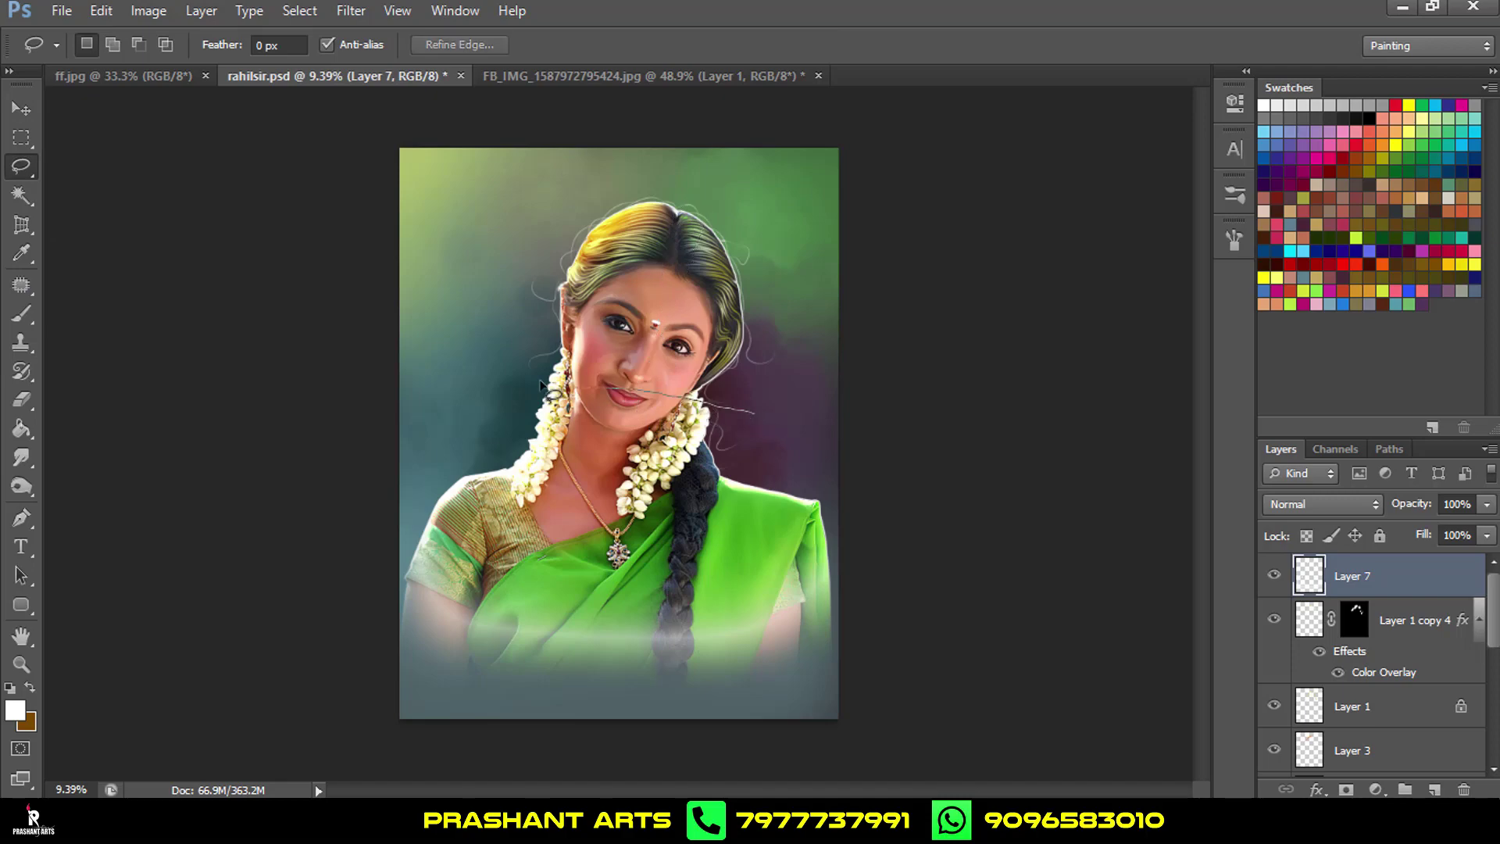
{"action": "left_click_drag", "start_coordinate": [766, 379], "coordinate": [758, 391]}
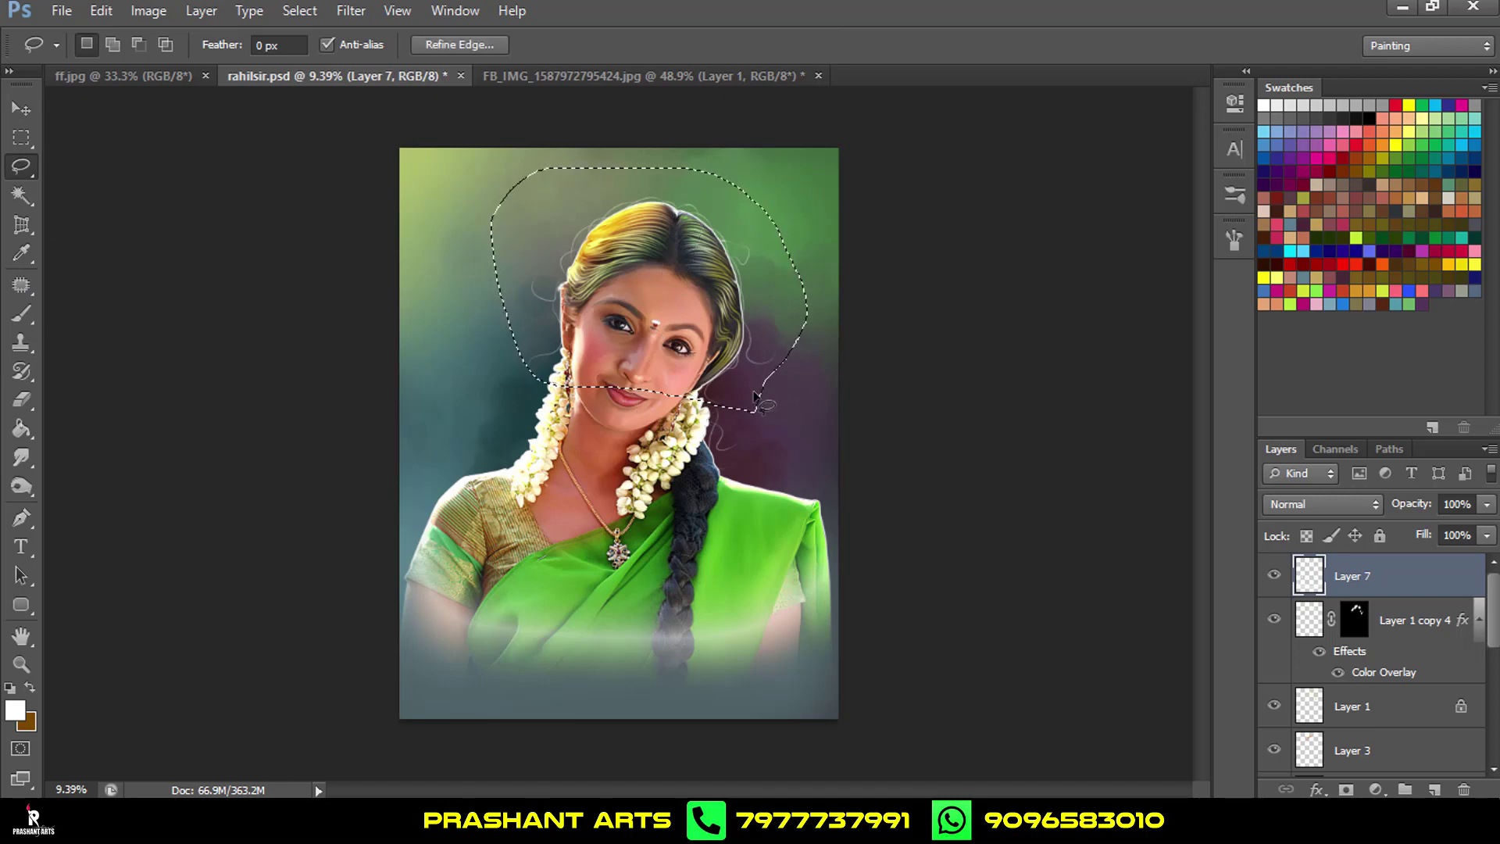
{"action": "key", "text": "ctrl+x"}
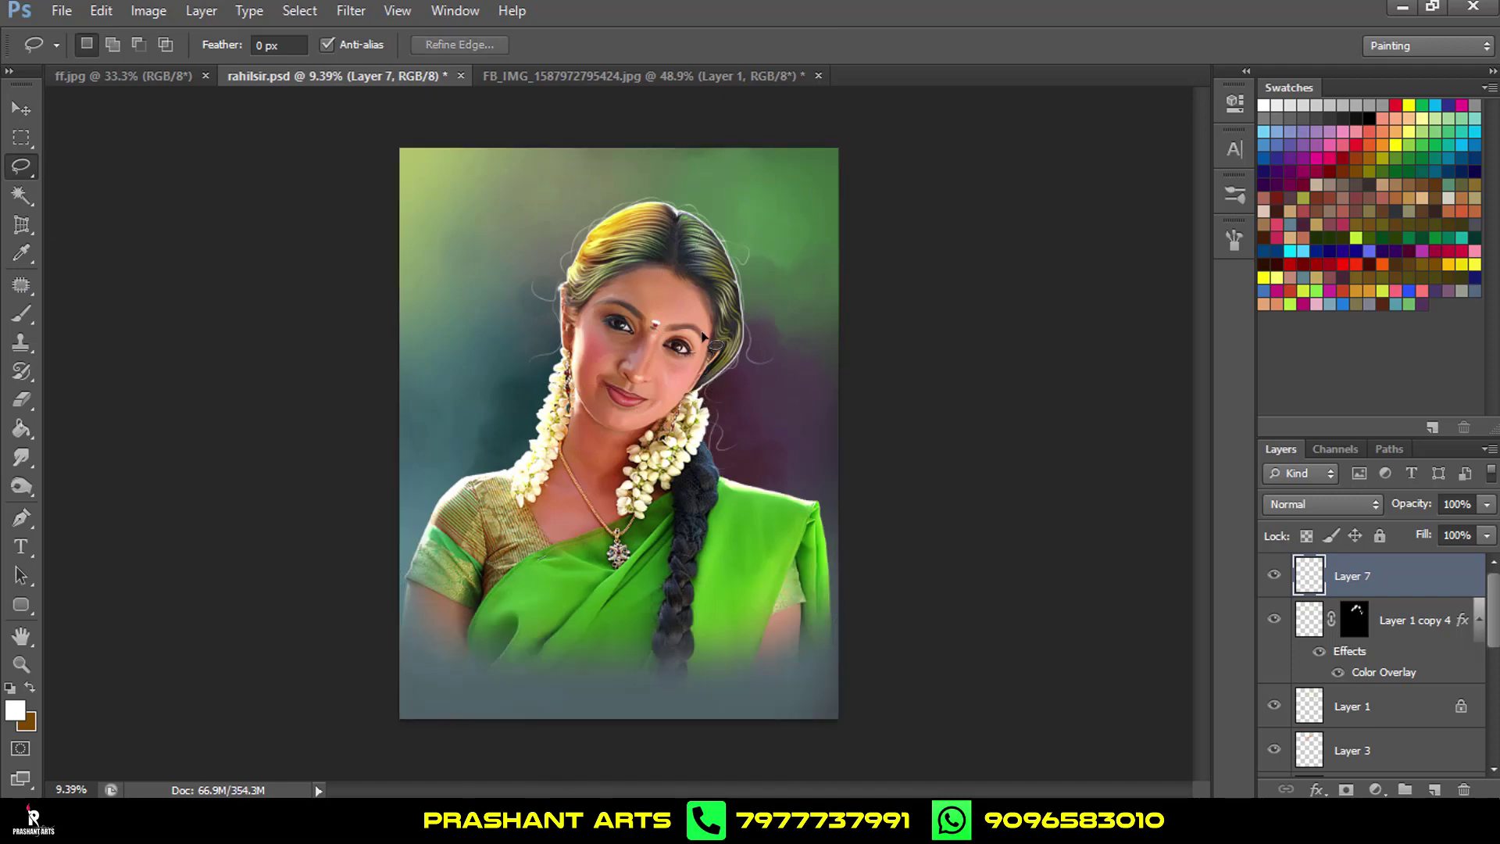
Add a pale yellow Color Overlay effect to Layer 7.
{"action": "key", "text": "ctrl+0"}
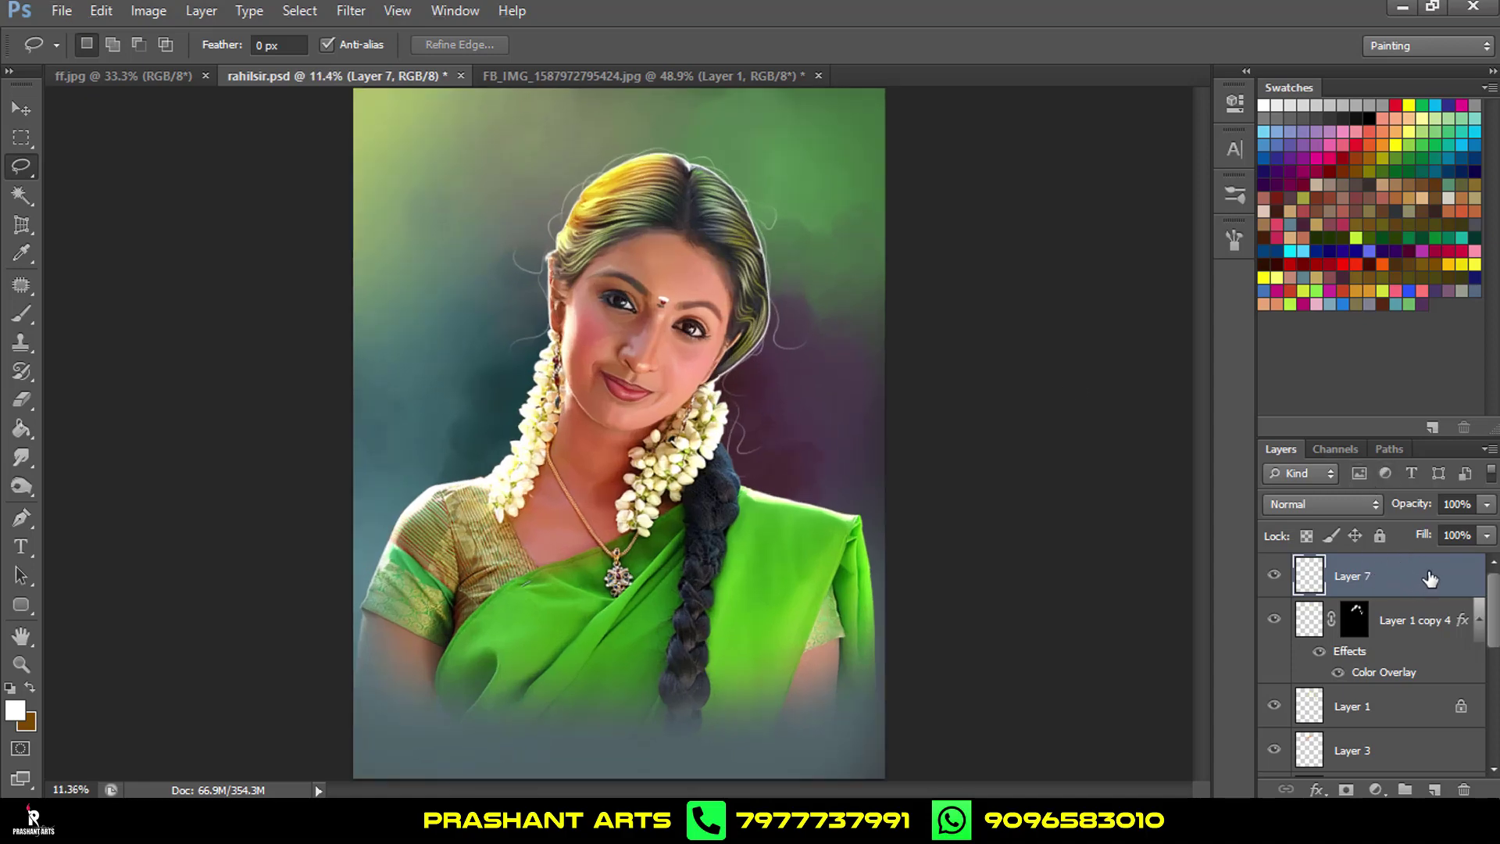
{"action": "key", "text": "h"}
{"action": "double_click", "coordinate": [1433, 576]}
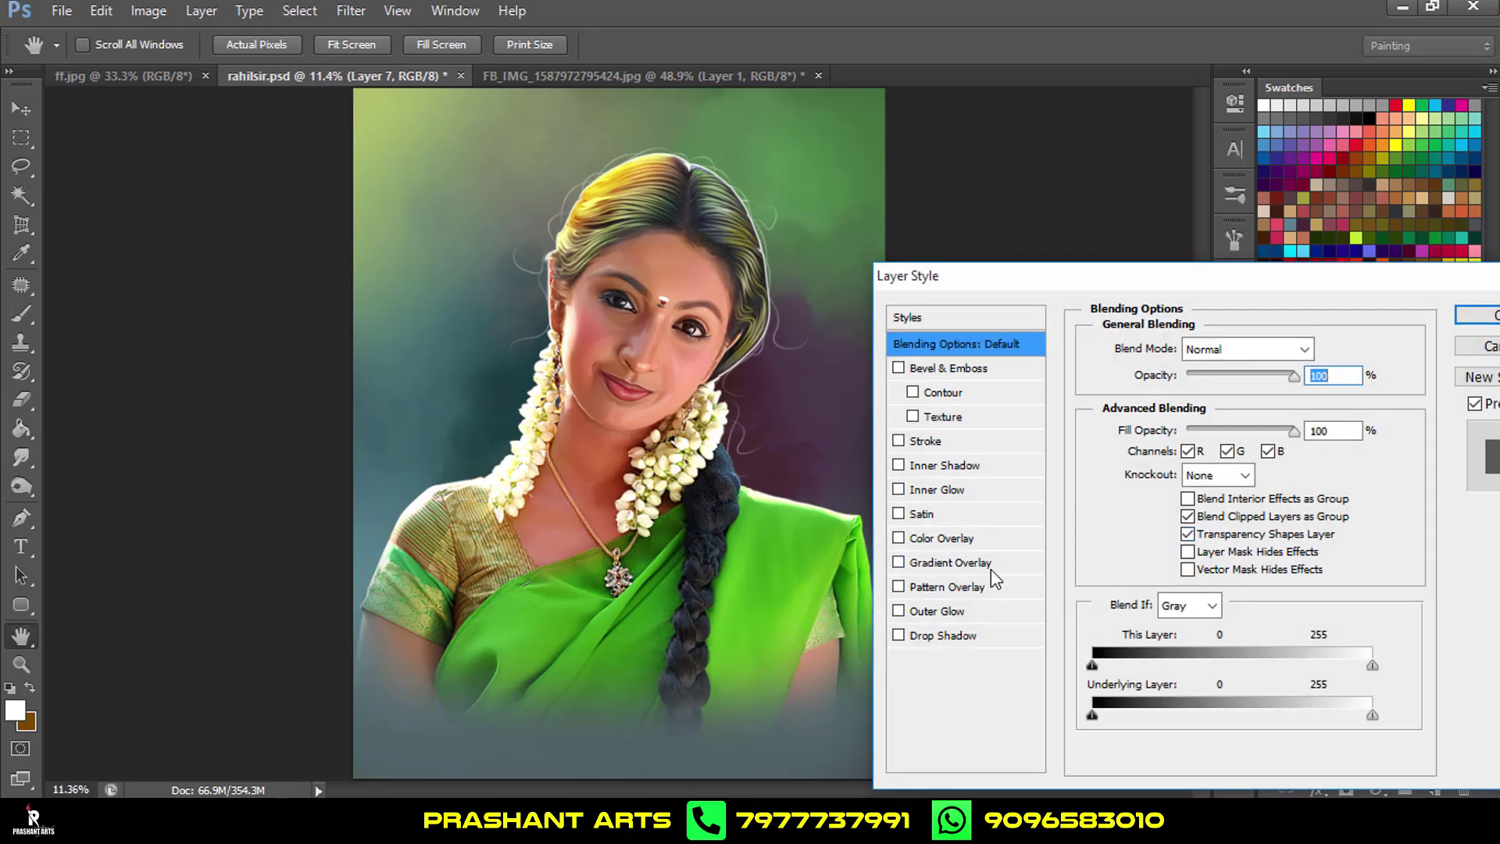
{"action": "left_click", "coordinate": [1001, 539]}
{"action": "left_click", "coordinate": [1321, 352]}
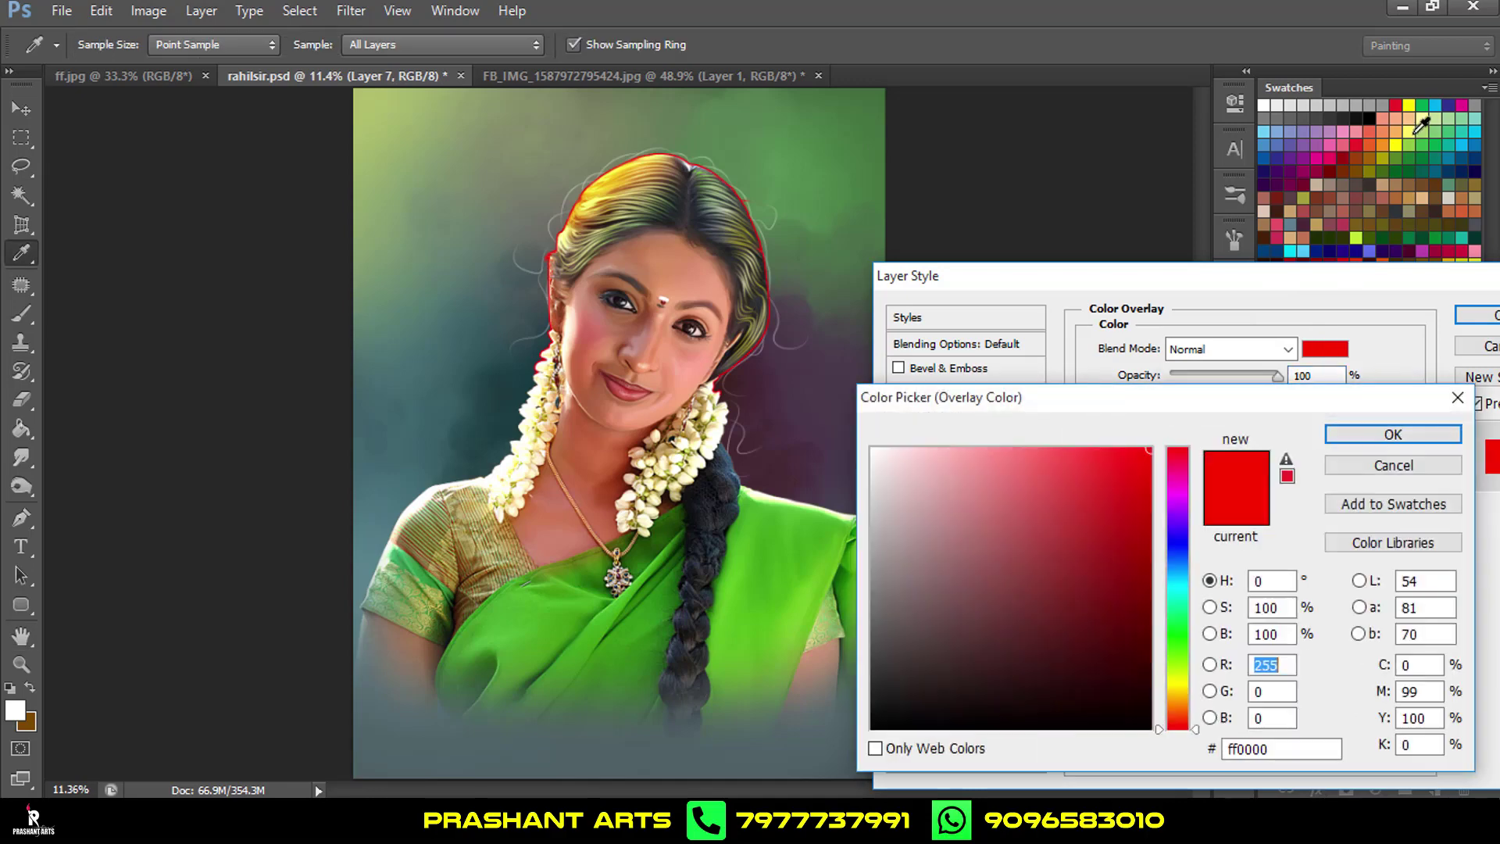
{"action": "left_click", "coordinate": [1411, 118]}
{"action": "left_click", "coordinate": [1418, 434]}
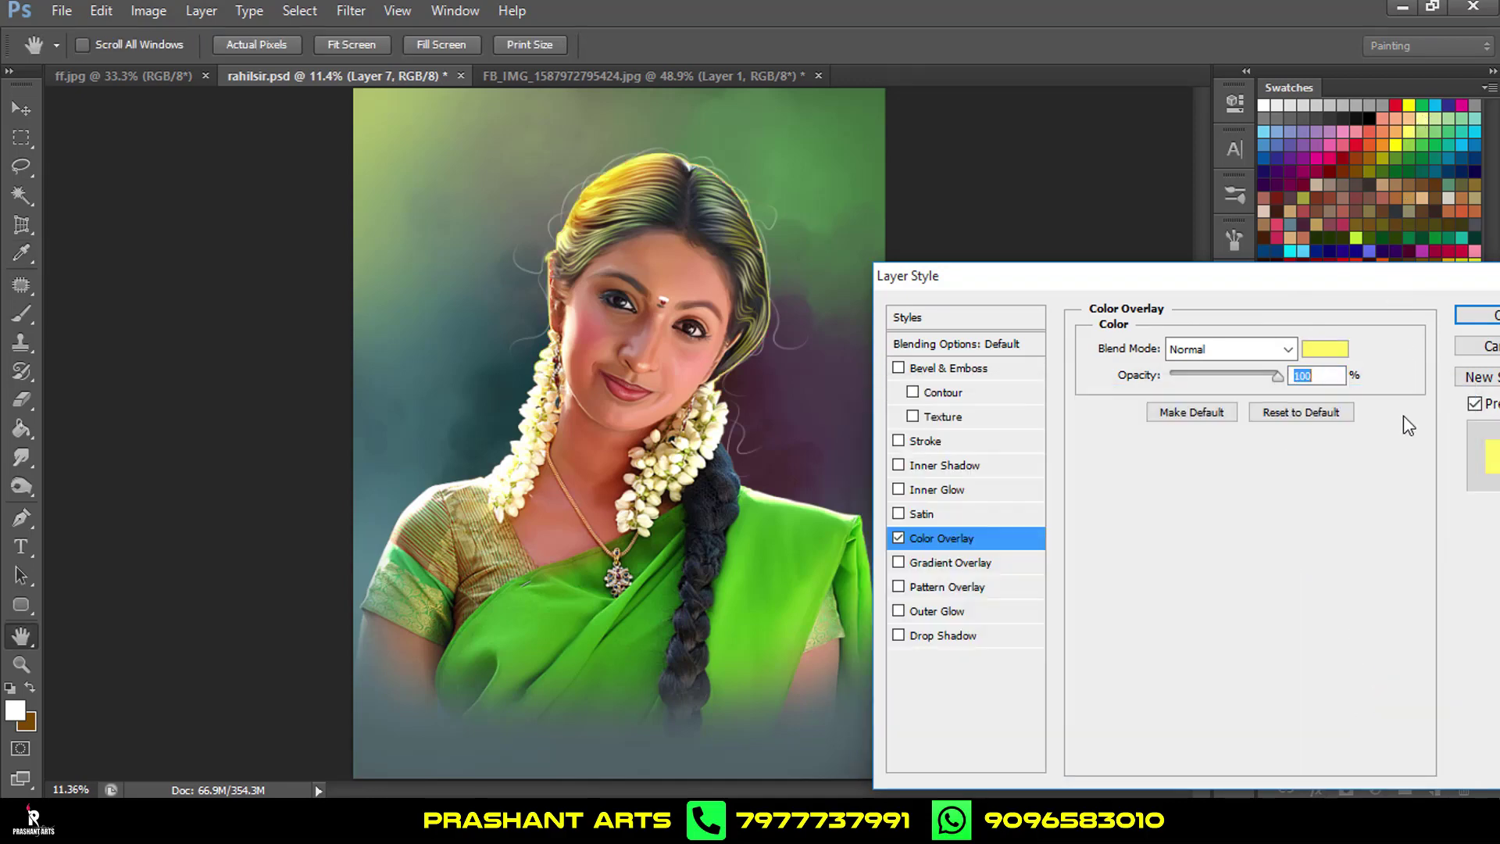
{"action": "left_click", "coordinate": [1476, 315]}
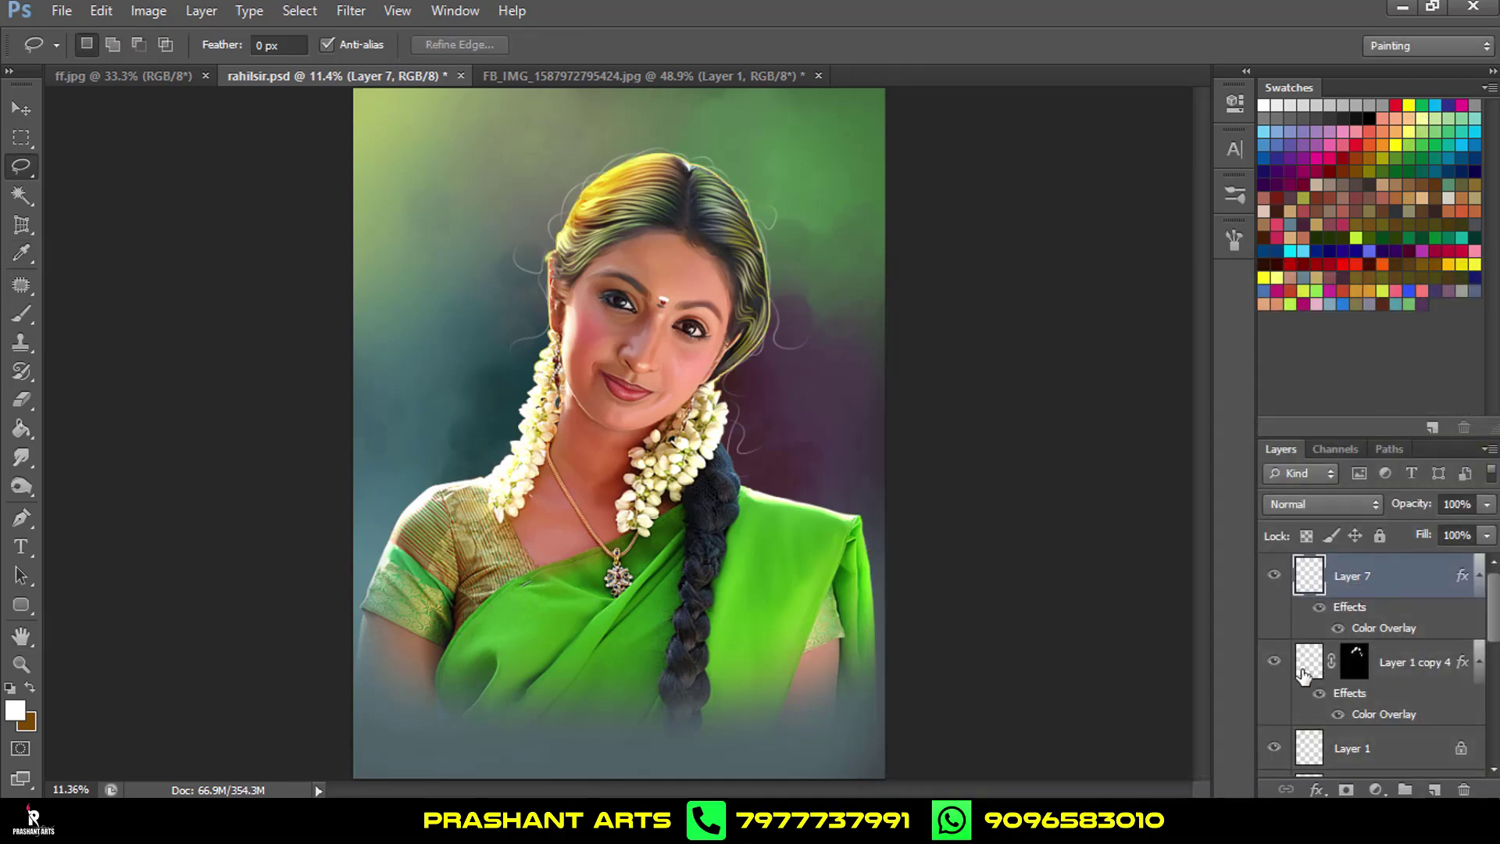
Lower Layer 1 copy 4's opacity to 57%.
{"action": "left_click", "coordinate": [1274, 662]}
{"action": "left_click", "coordinate": [1411, 672]}
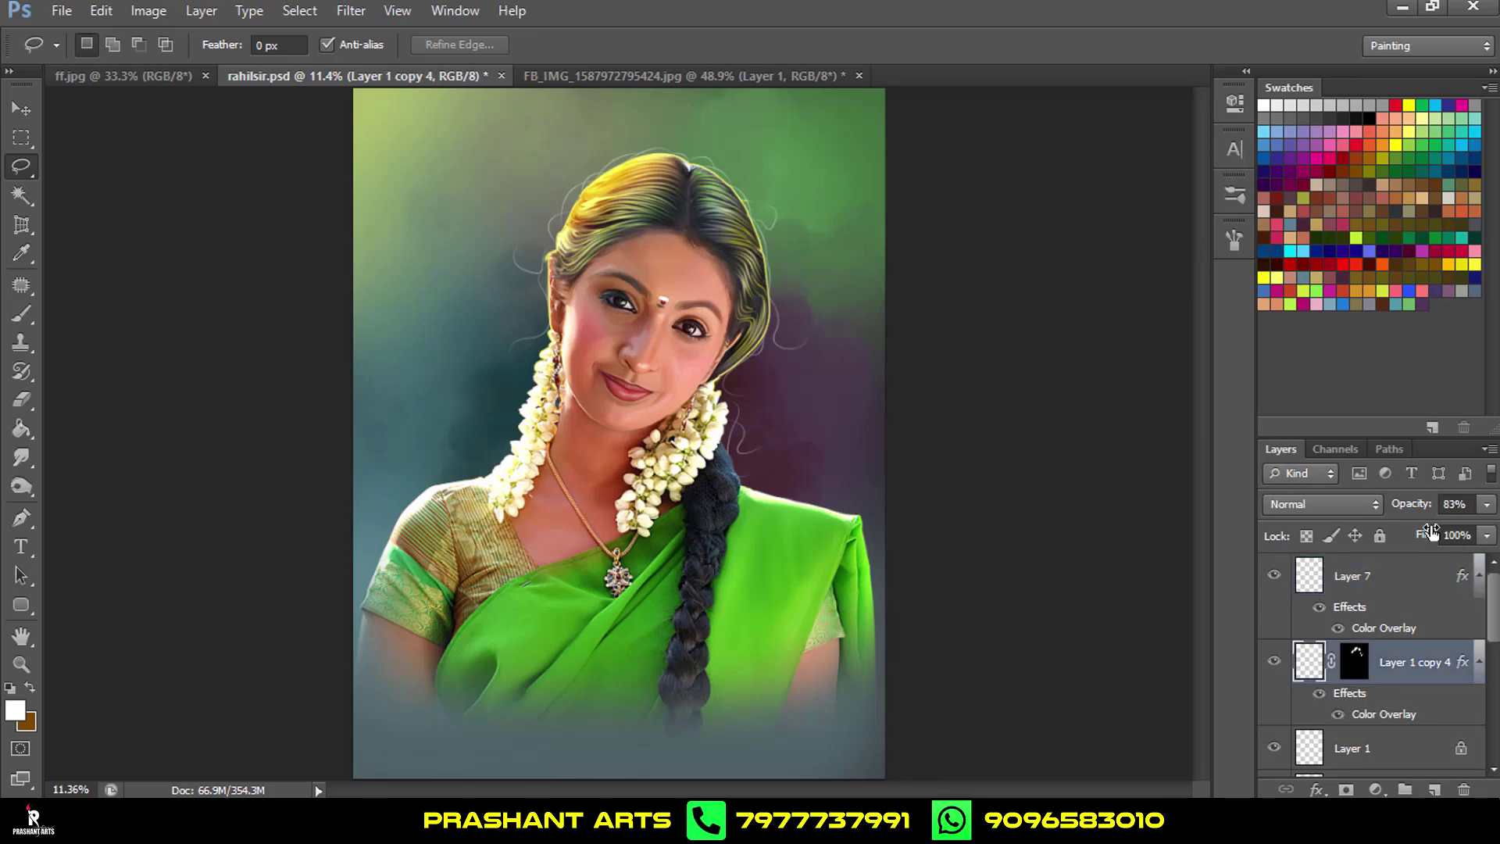
{"action": "left_click_drag", "start_coordinate": [1410, 506], "coordinate": [1393, 509]}
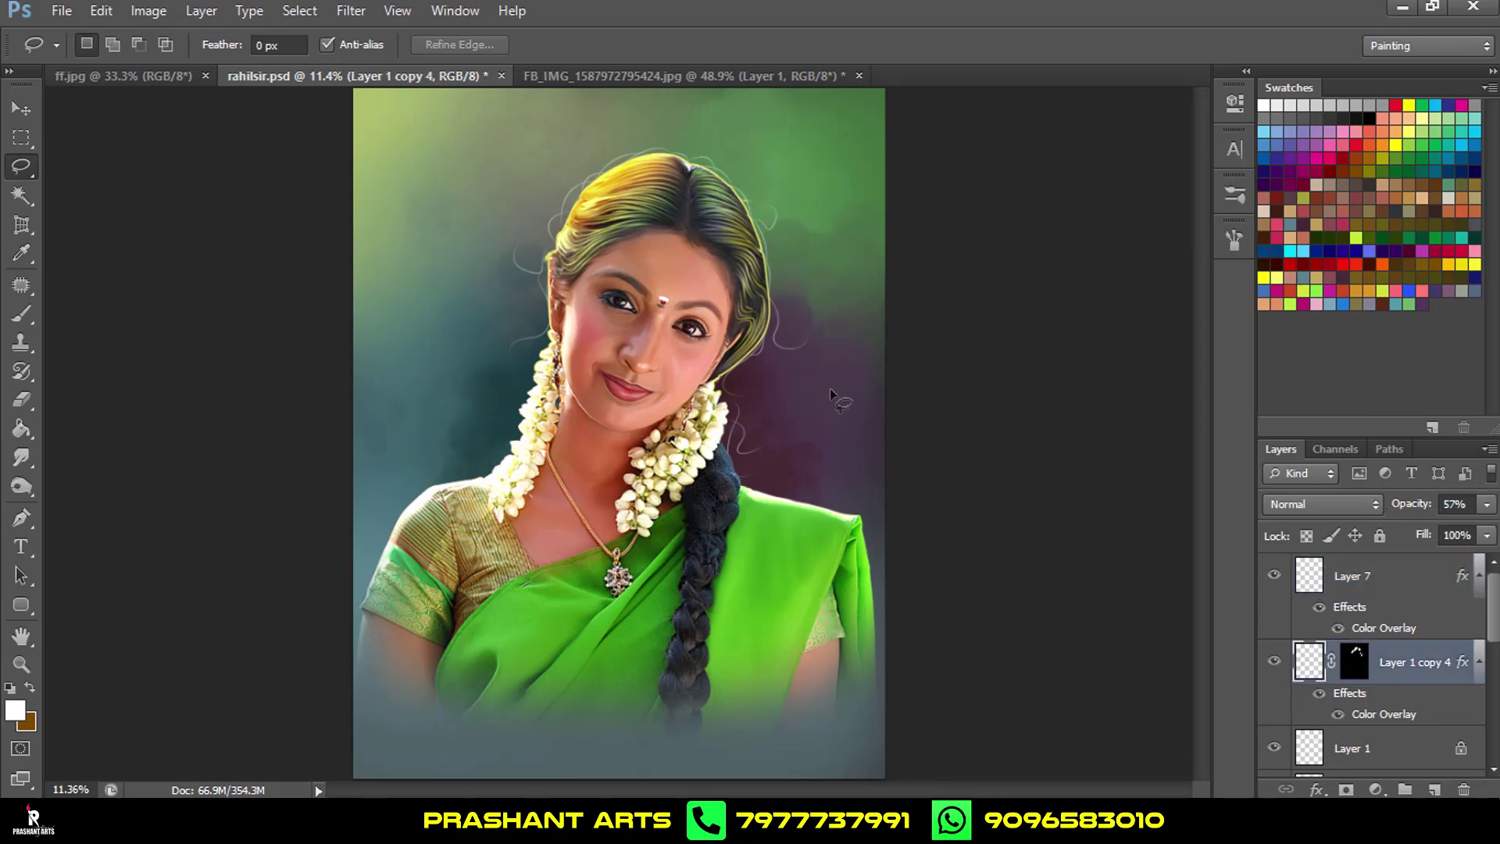
{"action": "scroll", "coordinate": [758, 375], "scroll_direction": "down", "scroll_amount": 1}
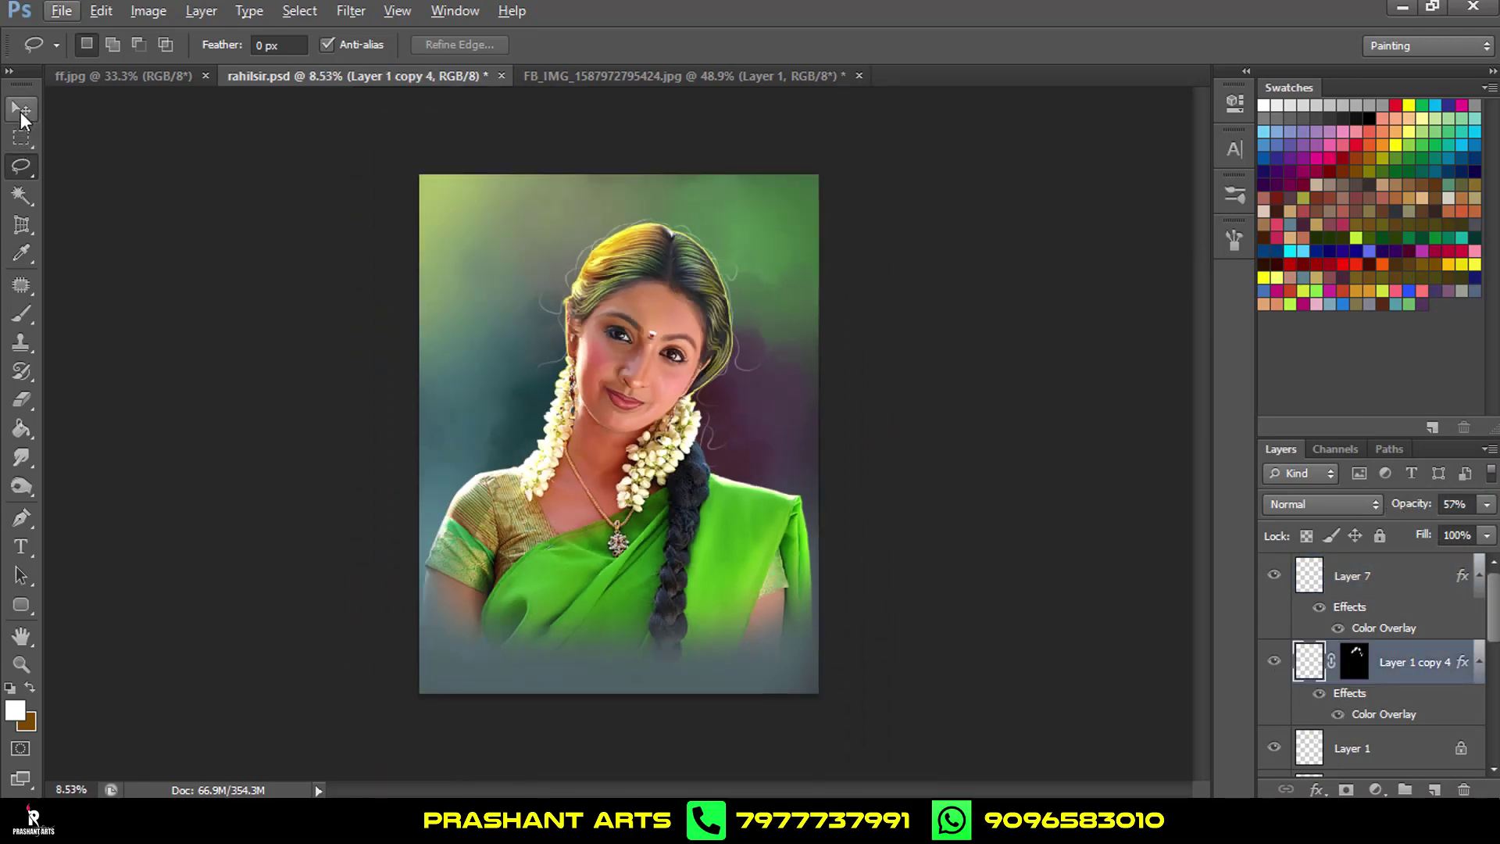
Raise Layer 6's colour-tint opacity to 40%.
{"action": "left_click", "coordinate": [20, 111]}
{"action": "left_click", "coordinate": [21, 137]}
{"action": "scroll", "coordinate": [1405, 717], "scroll_direction": "down", "scroll_amount": 2}
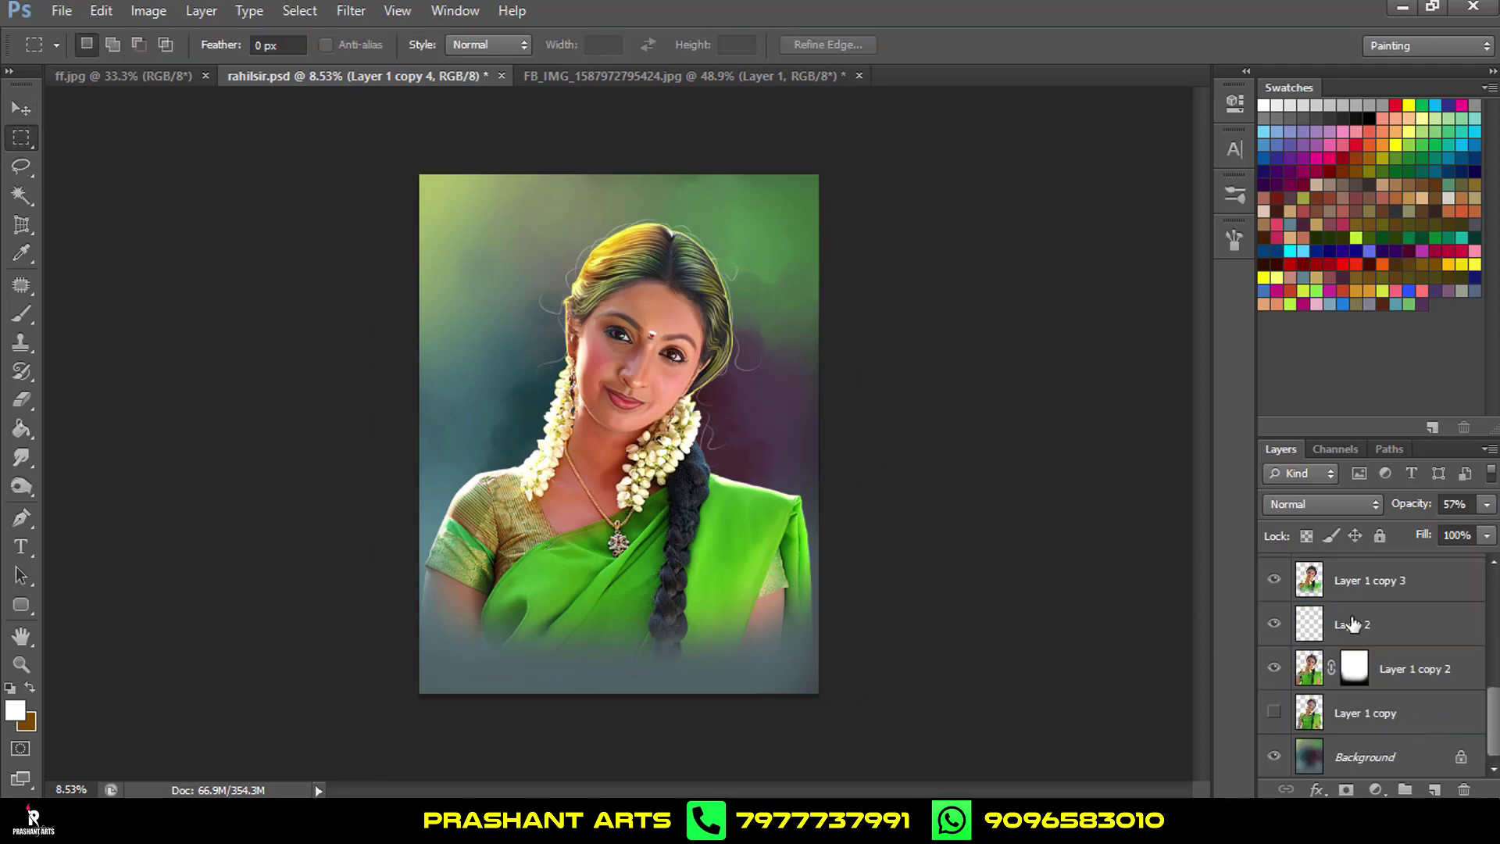
{"action": "scroll", "coordinate": [1327, 633], "scroll_direction": "down", "scroll_amount": 2}
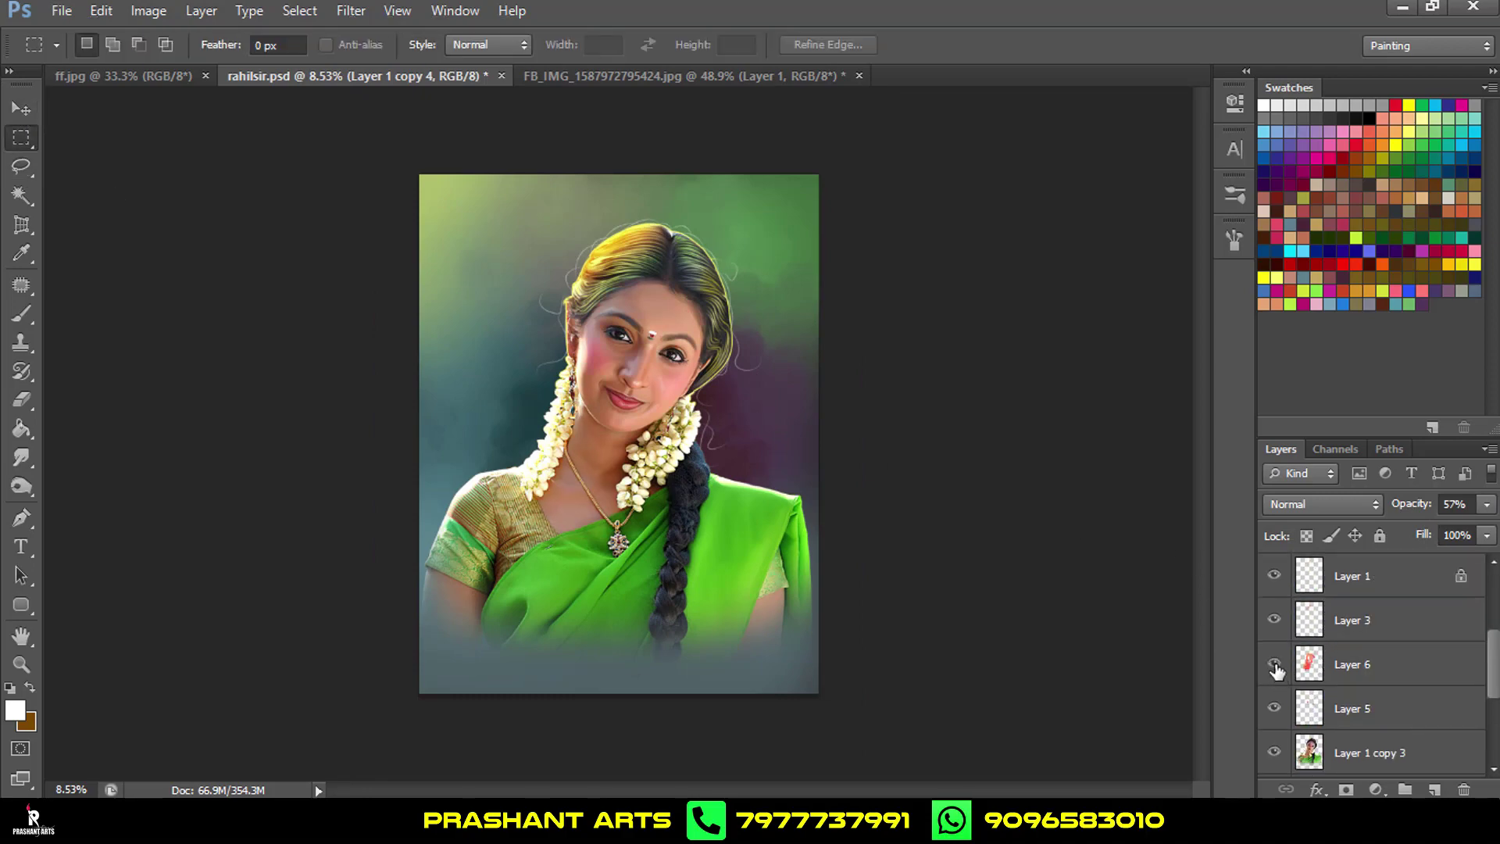
{"action": "left_click", "coordinate": [1381, 670]}
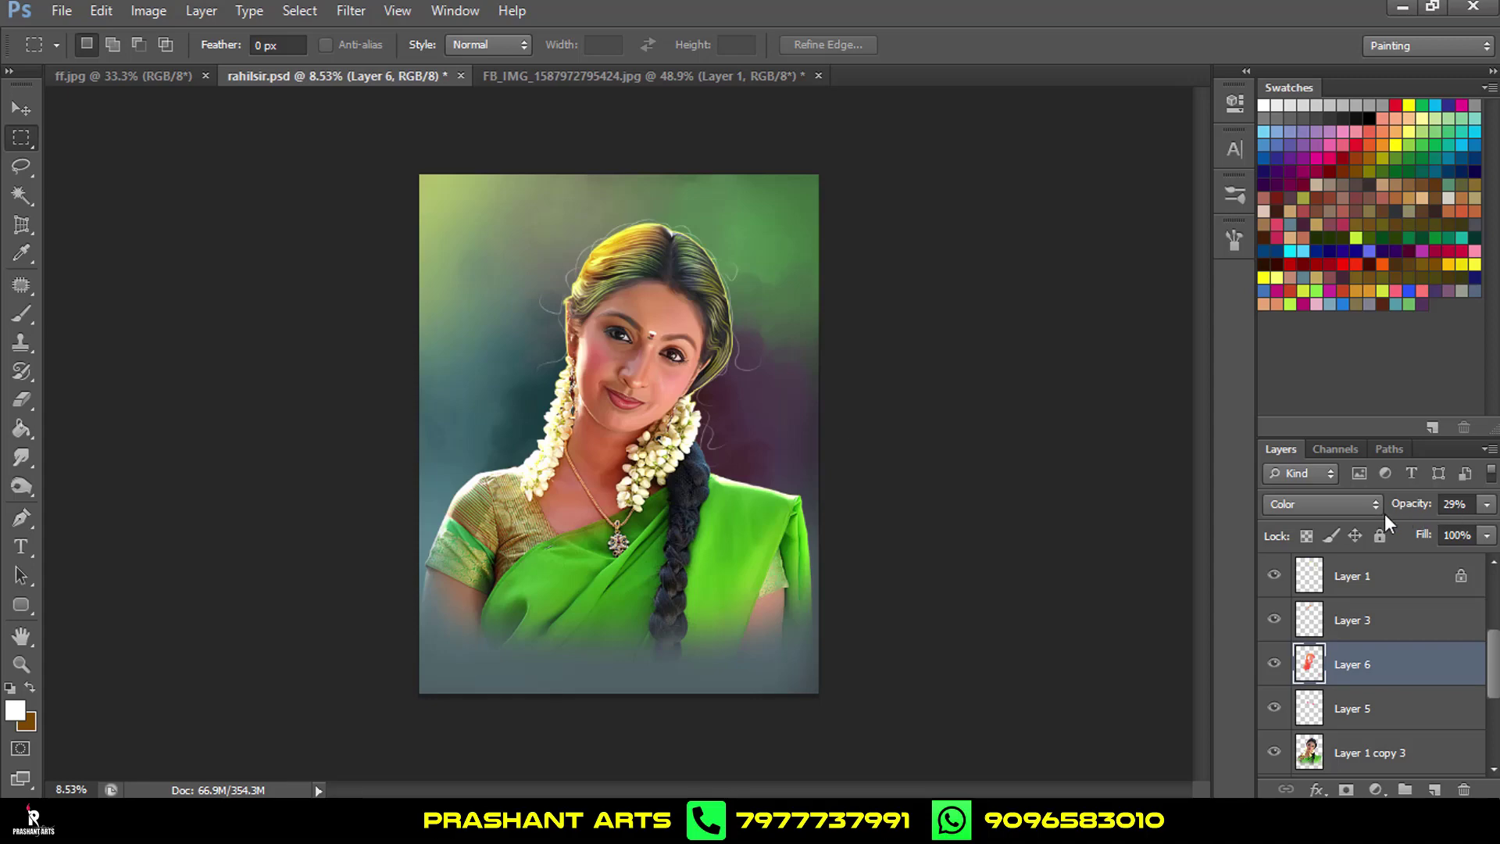
{"action": "left_click_drag", "start_coordinate": [1417, 508], "coordinate": [1429, 508]}
Brighten Layer 1 copy 3 with Levels, white input point at 234.
{"action": "left_click", "coordinate": [1387, 753]}
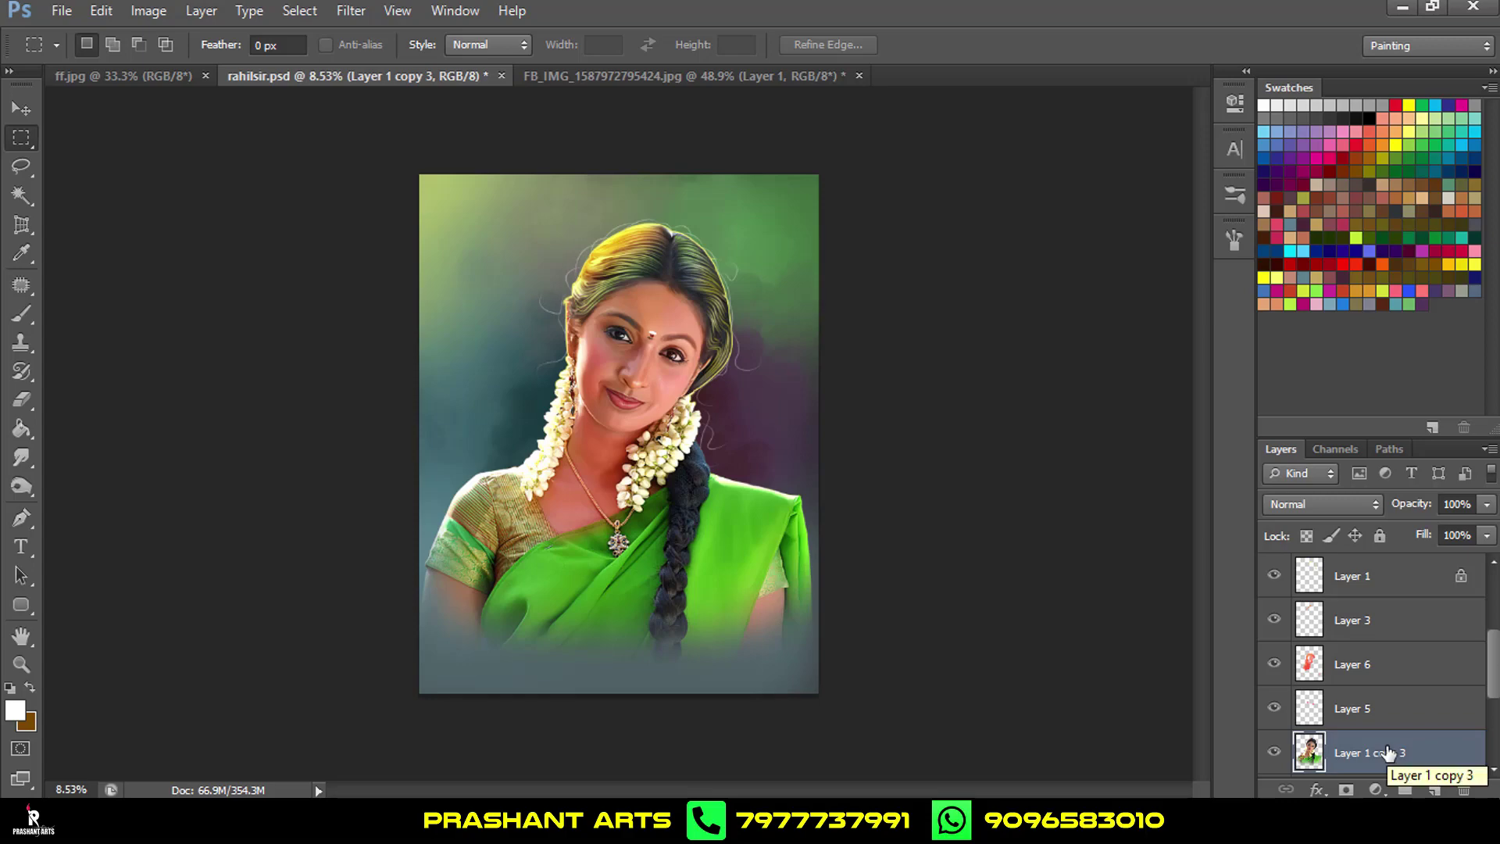
{"action": "key", "text": "ctrl+l"}
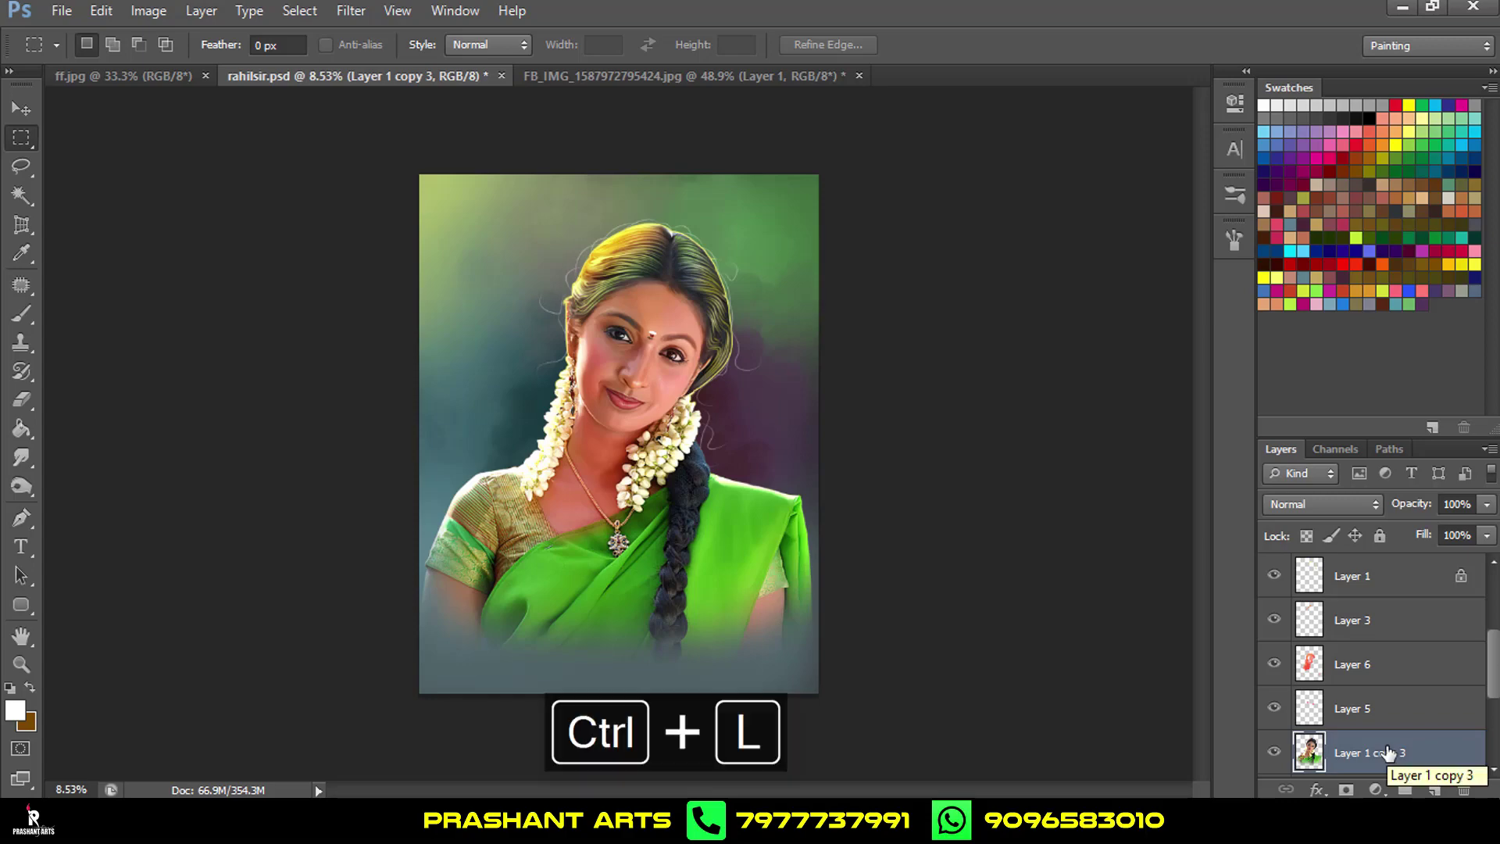
{"action": "mouse_move", "coordinate": [1212, 630]}
{"action": "left_mouse_down"}
{"action": "mouse_move", "coordinate": [1157, 637]}
{"action": "mouse_move", "coordinate": [1176, 636]}
{"action": "left_mouse_up"}
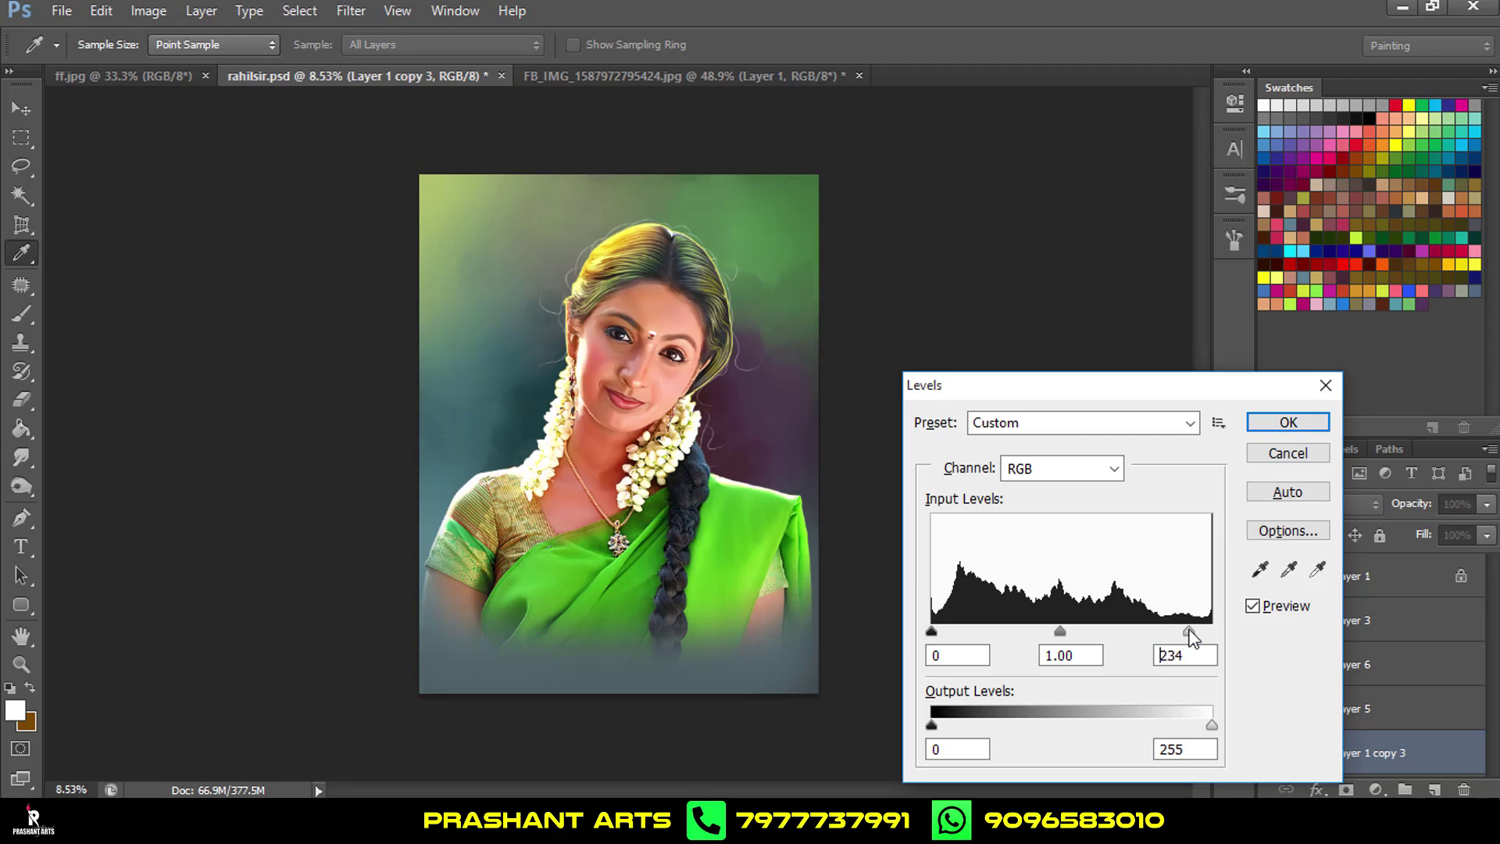
{"action": "left_click", "coordinate": [1286, 422]}
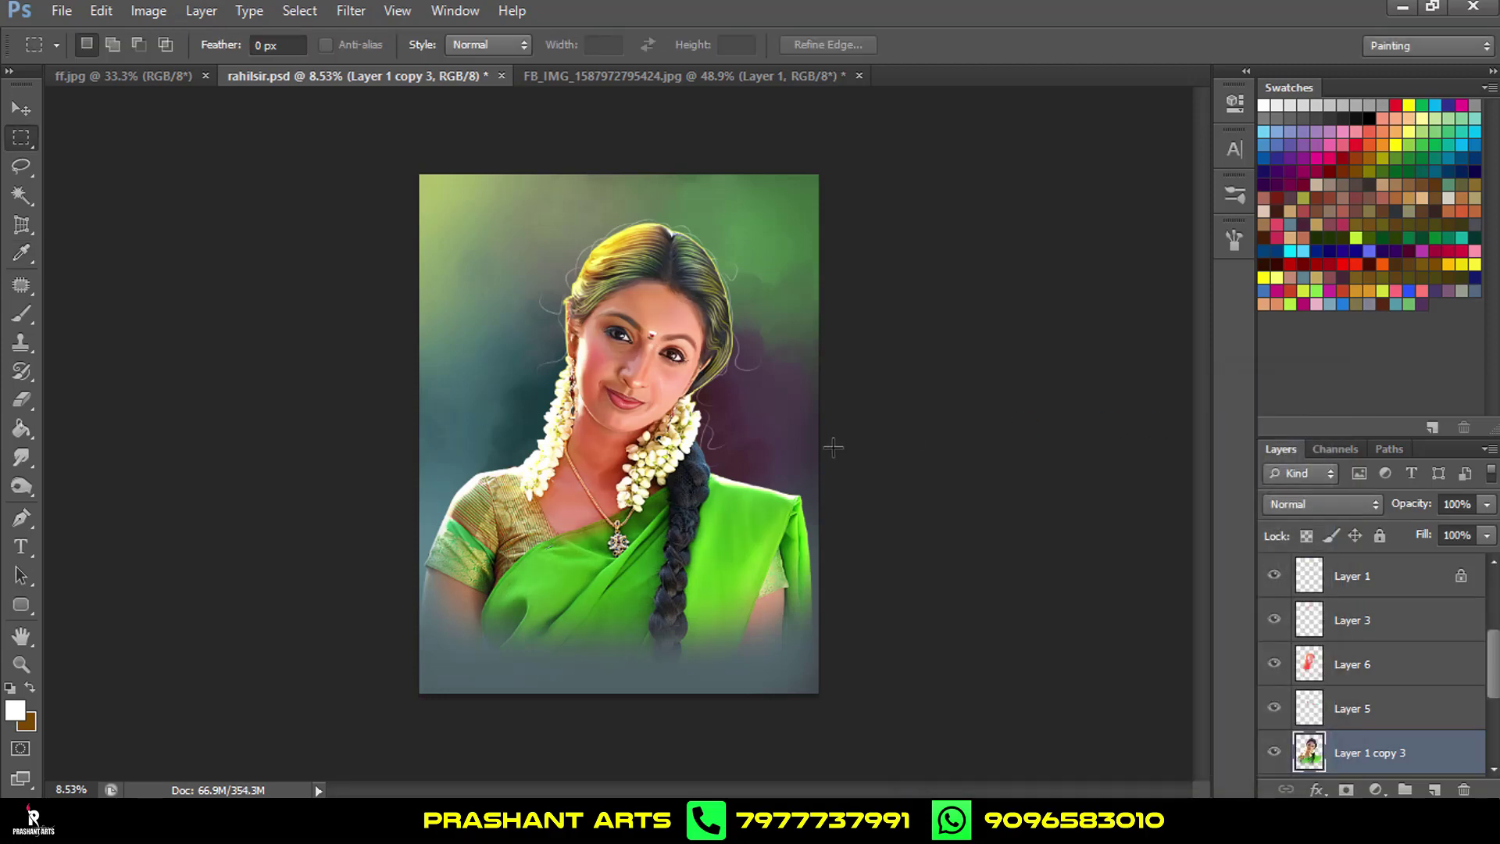
{"action": "scroll", "coordinate": [561, 336], "scroll_direction": "up", "scroll_amount": 1}
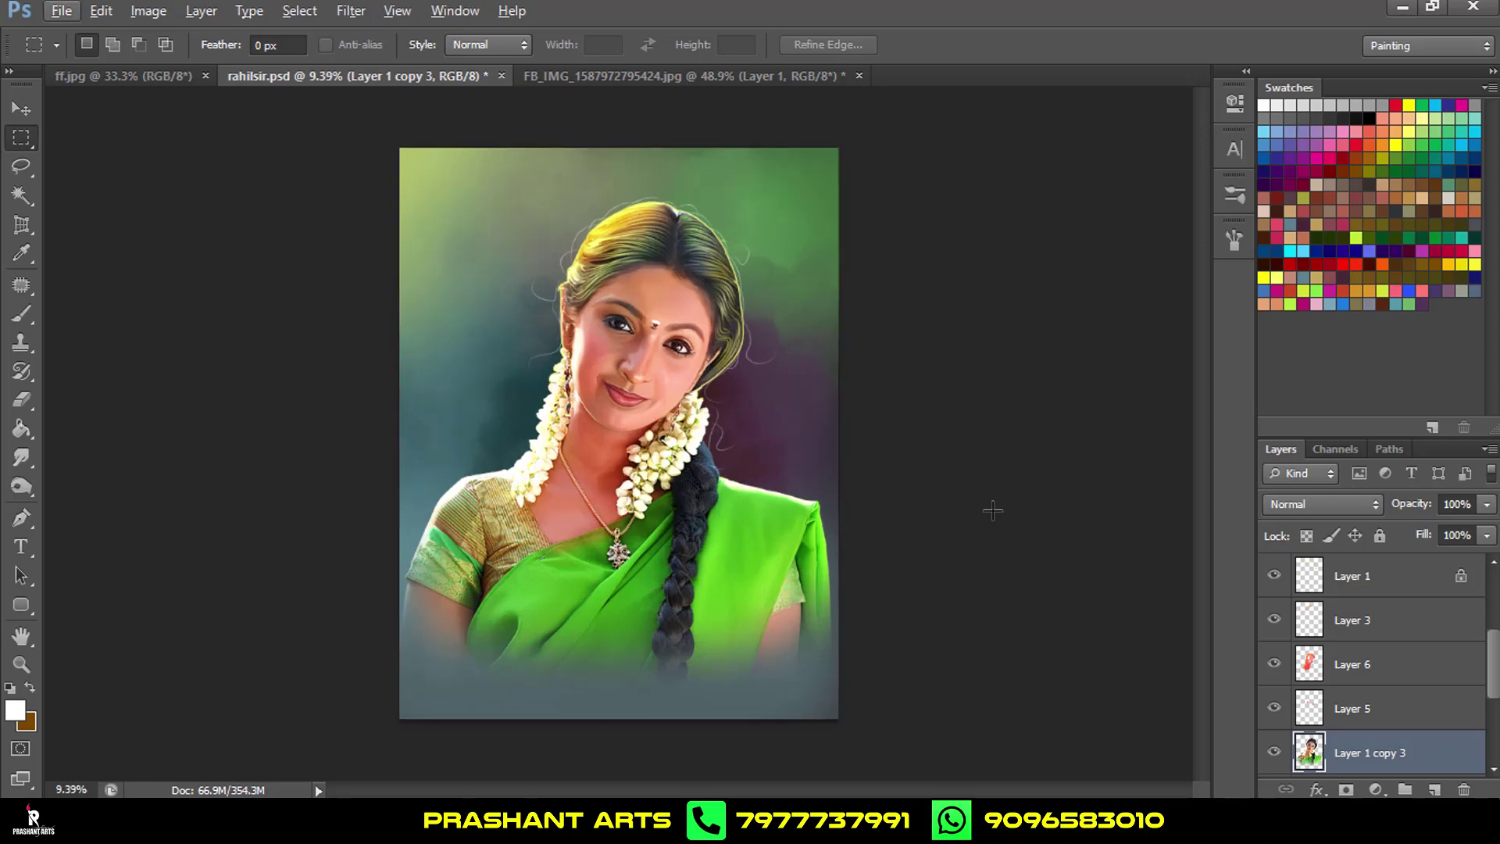
Add Layer 8 and draw a curved pen path from the hairline down the cheek to the shoulder.
{"action": "left_click", "coordinate": [1435, 790]}
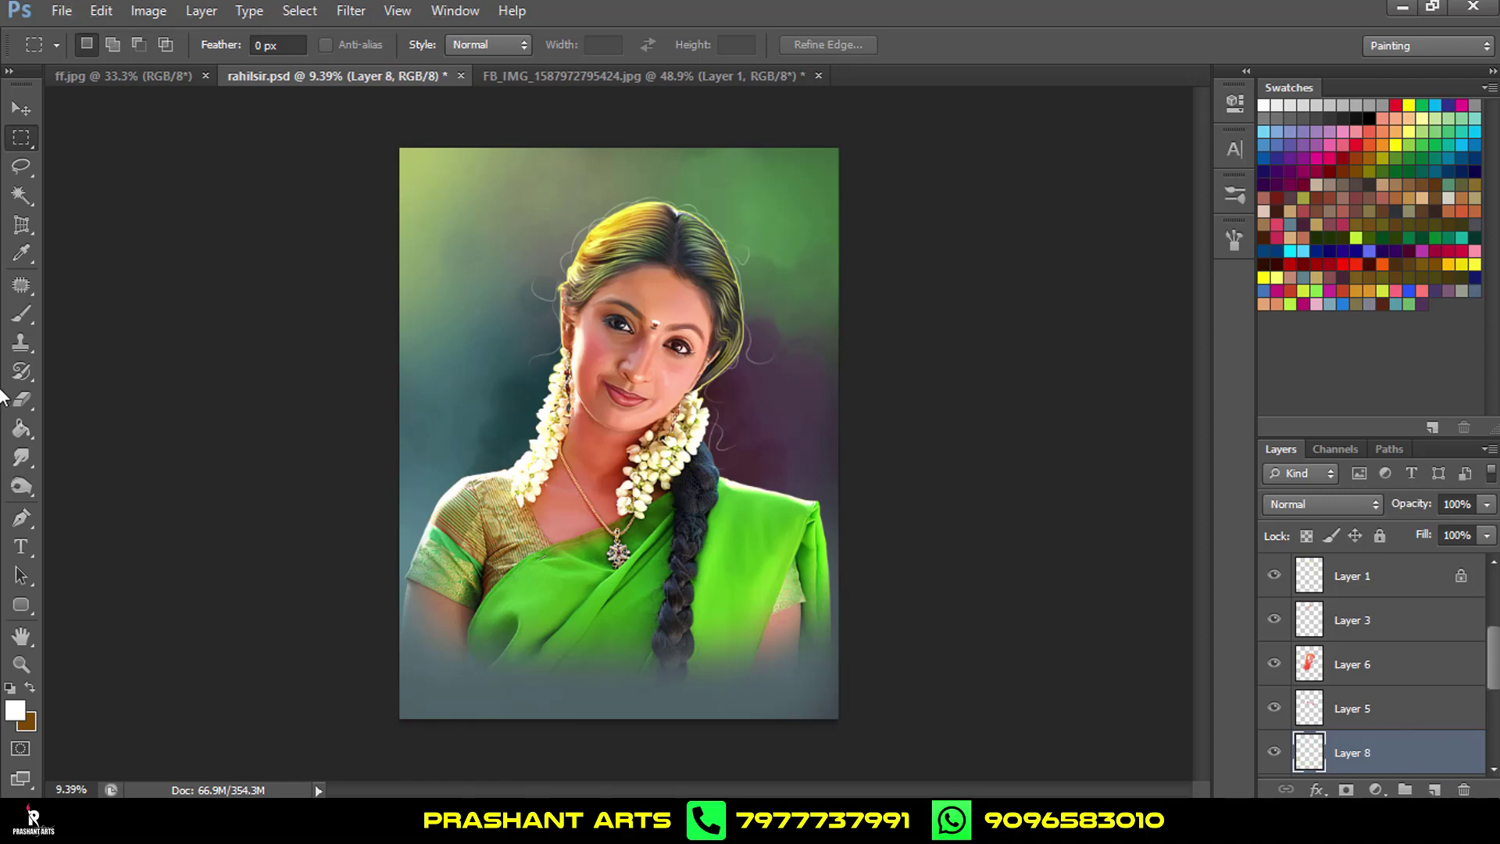
{"action": "left_click", "coordinate": [22, 518]}
{"action": "scroll", "coordinate": [758, 237], "scroll_direction": "up", "scroll_amount": 3}
{"action": "scroll", "coordinate": [758, 236], "scroll_direction": "up", "scroll_amount": 3}
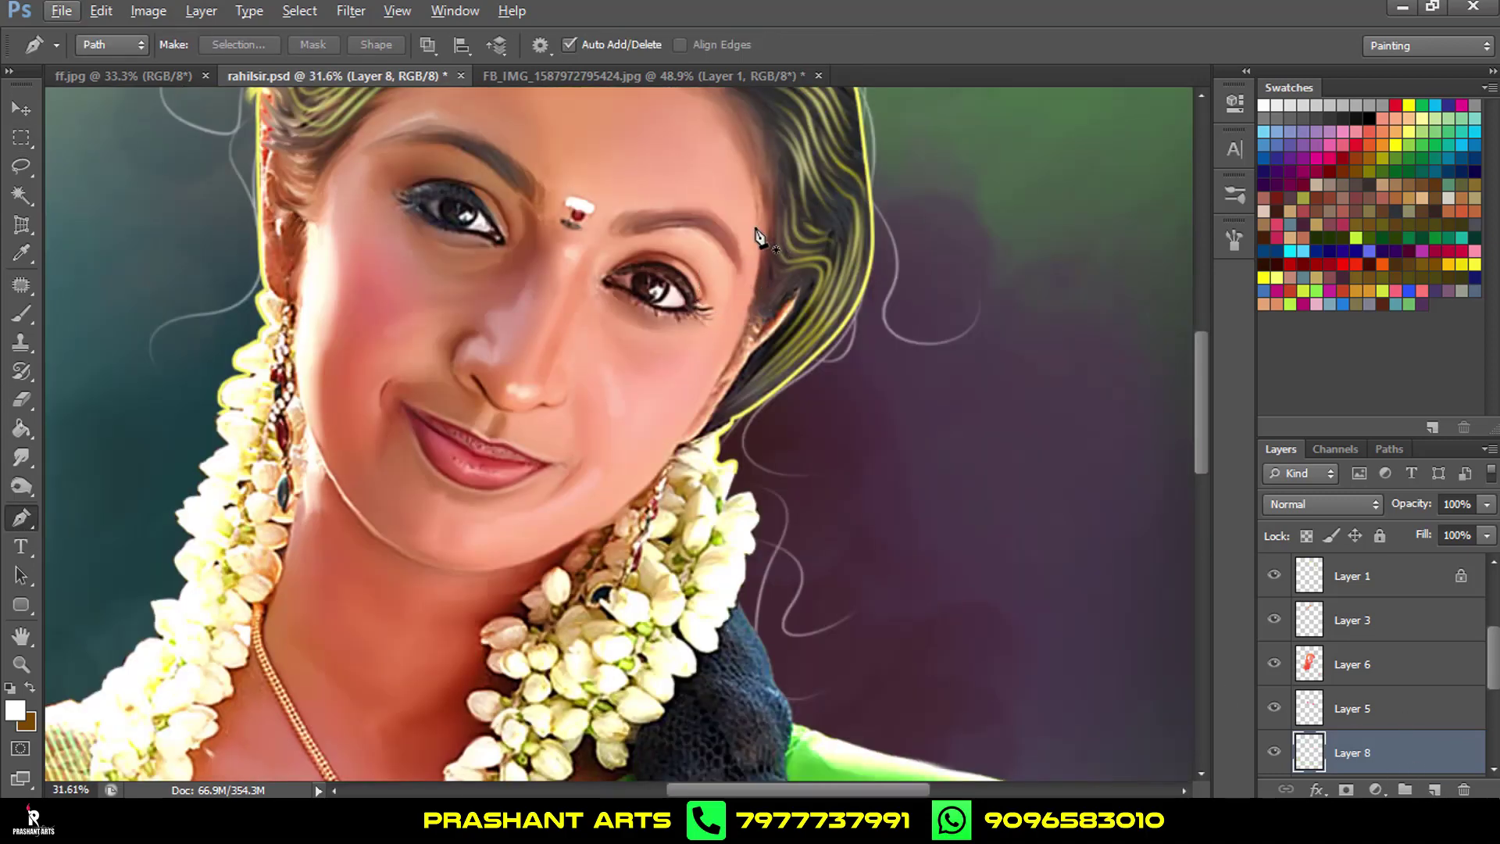
{"action": "left_click", "coordinate": [754, 228]}
{"action": "left_click_drag", "start_coordinate": [720, 374], "coordinate": [674, 447]}
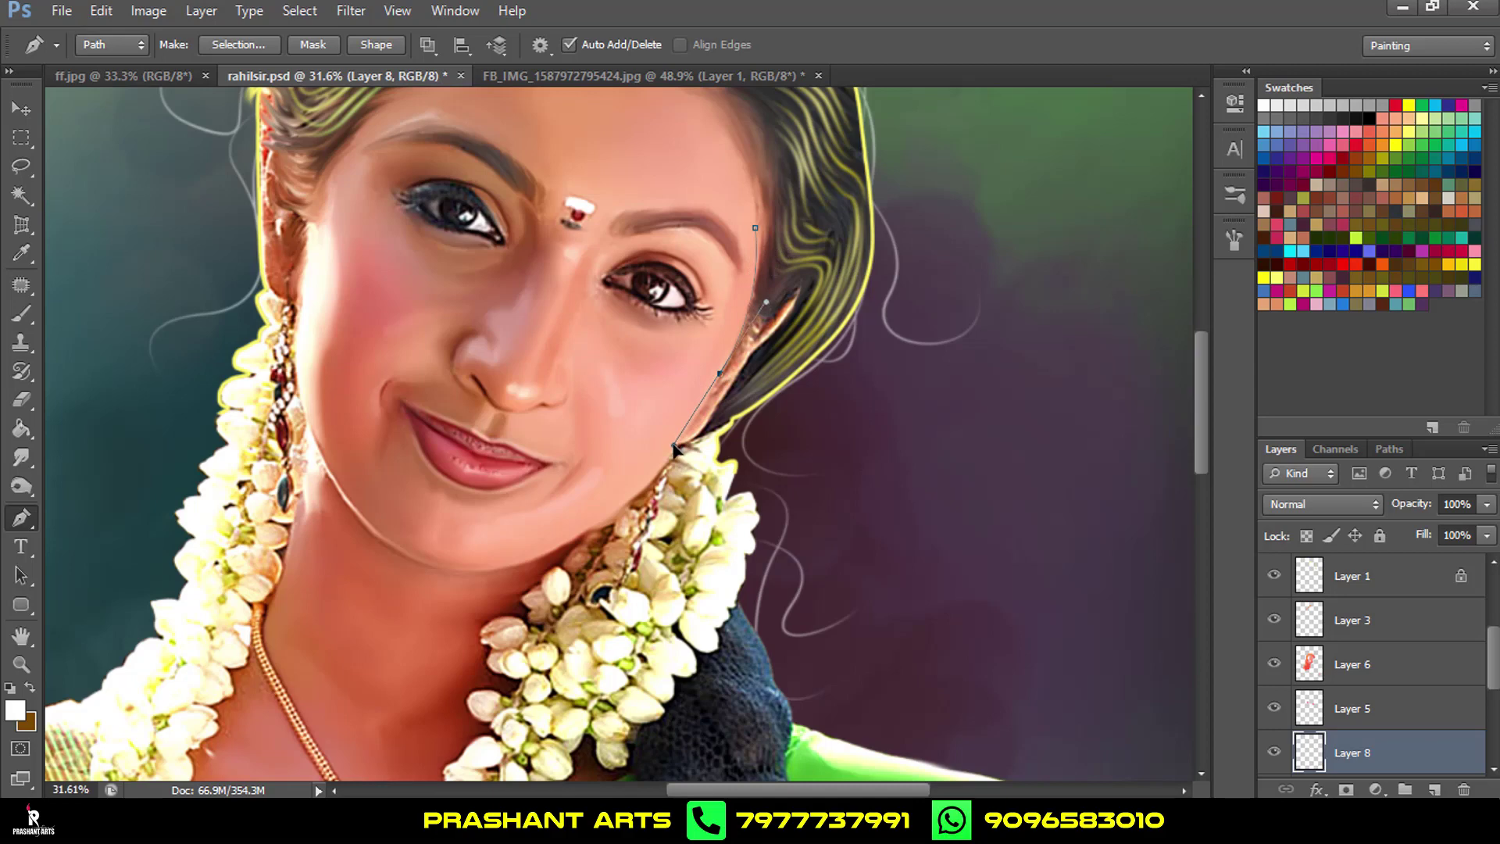
{"action": "left_click", "coordinate": [720, 374], "text": "alt"}
{"action": "left_click_drag", "start_coordinate": [622, 506], "coordinate": [562, 552]}
{"action": "left_click", "coordinate": [622, 506], "text": "alt"}
{"action": "left_click_drag", "start_coordinate": [467, 578], "coordinate": [447, 570]}
{"action": "key", "text": "Escape"}
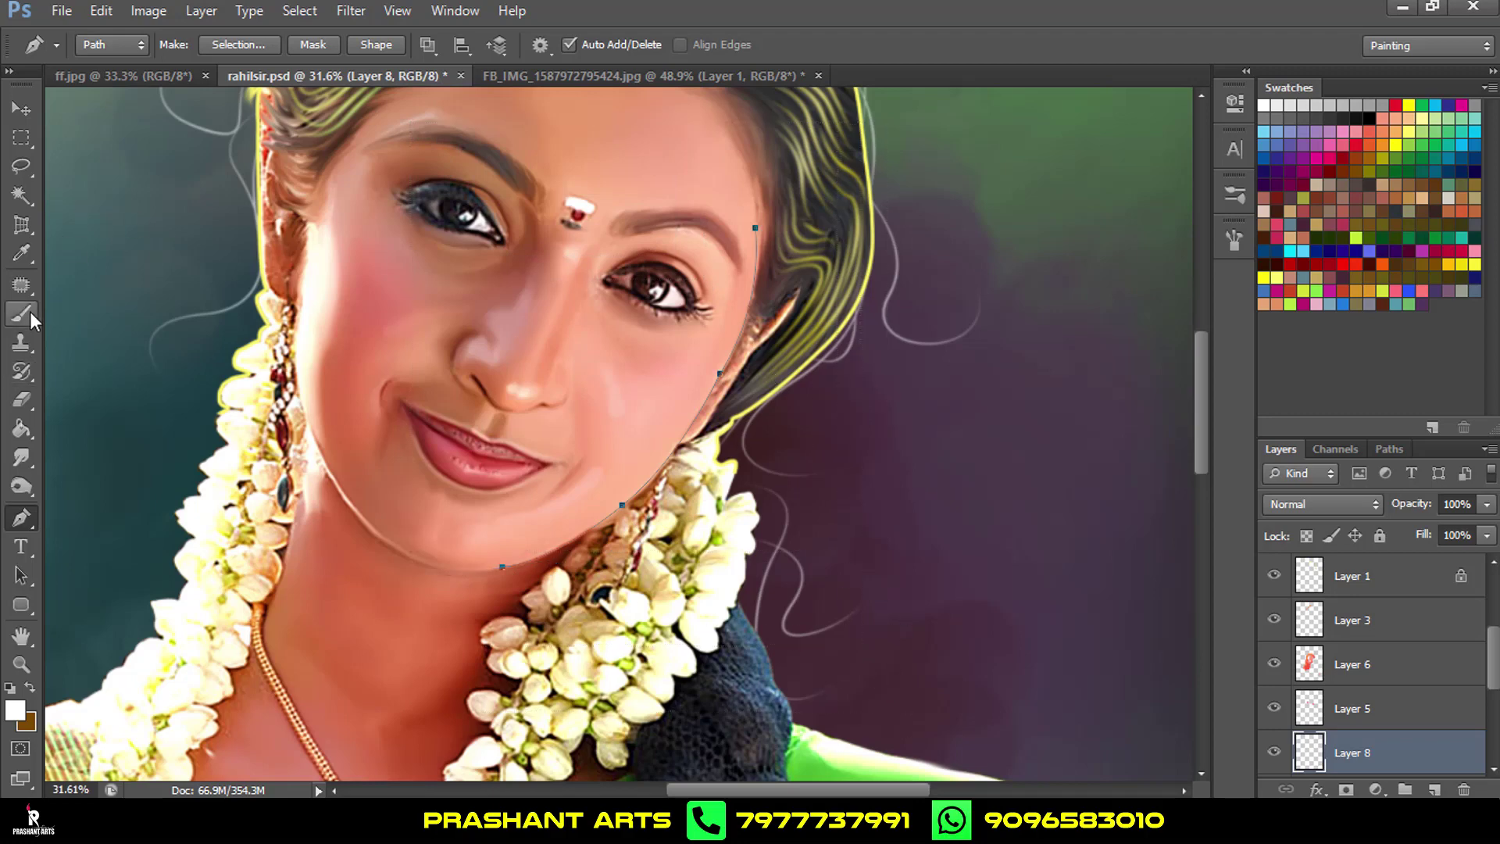
Stroke the jawline path with a white 100% opacity brush.
{"action": "left_click", "coordinate": [21, 314]}
{"action": "left_click", "coordinate": [112, 44]}
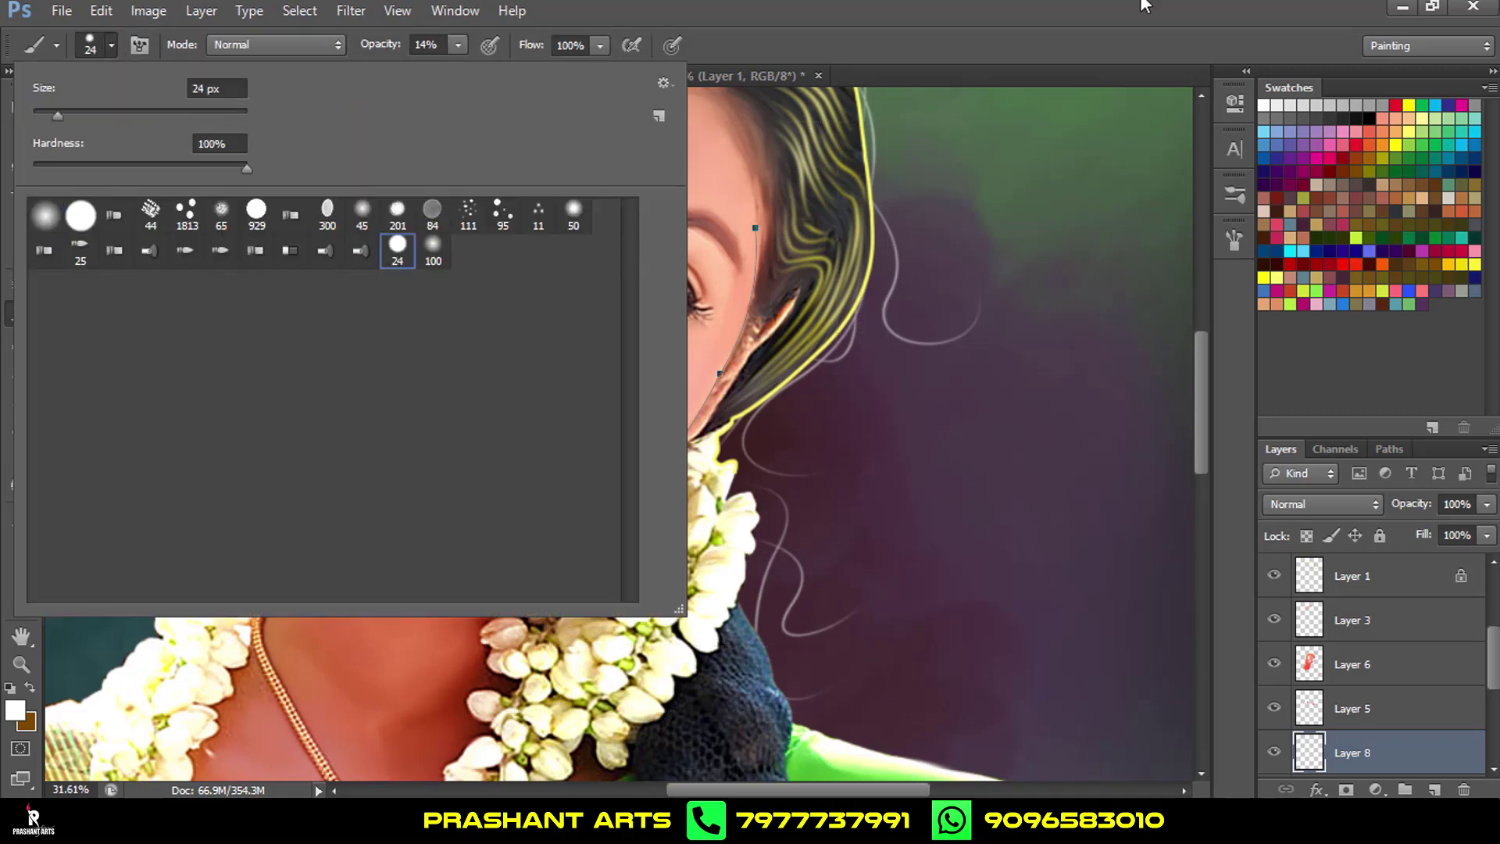
{"action": "key", "text": "Return"}
{"action": "key", "text": "0"}
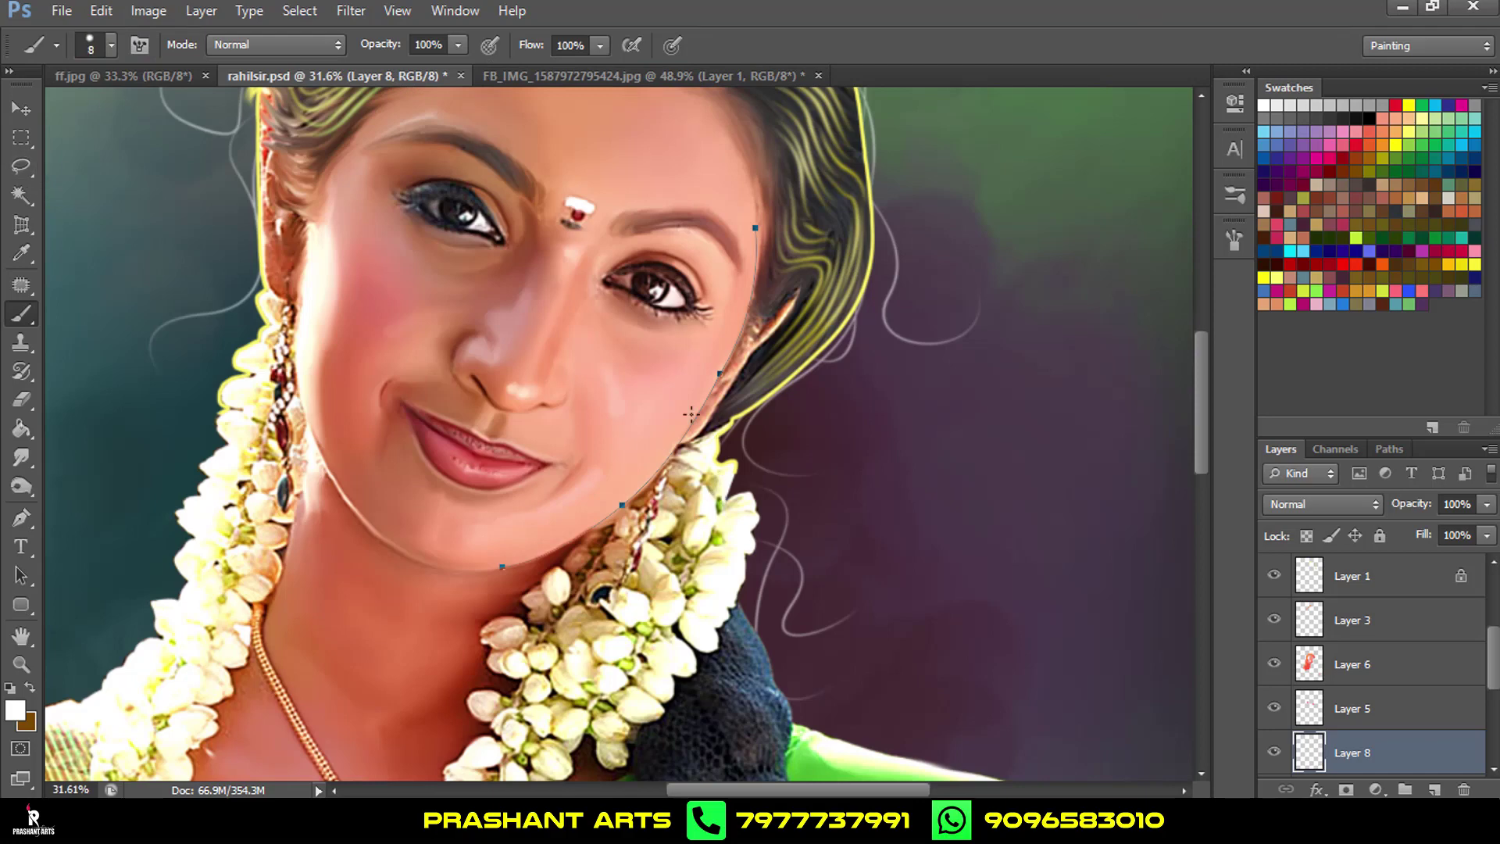
{"action": "left_click", "coordinate": [21, 518]}
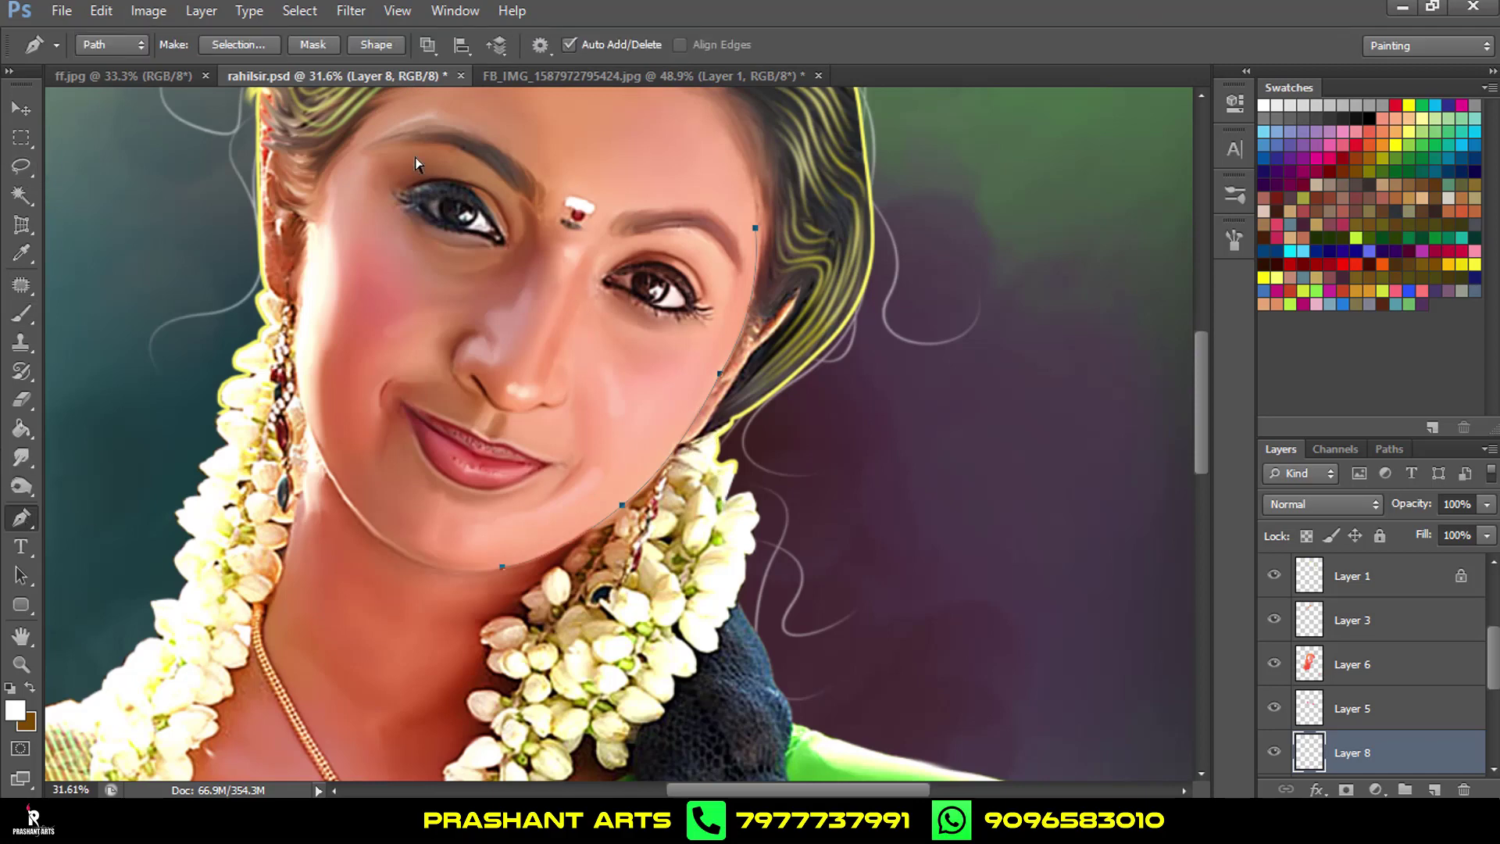
{"action": "right_click", "coordinate": [869, 509]}
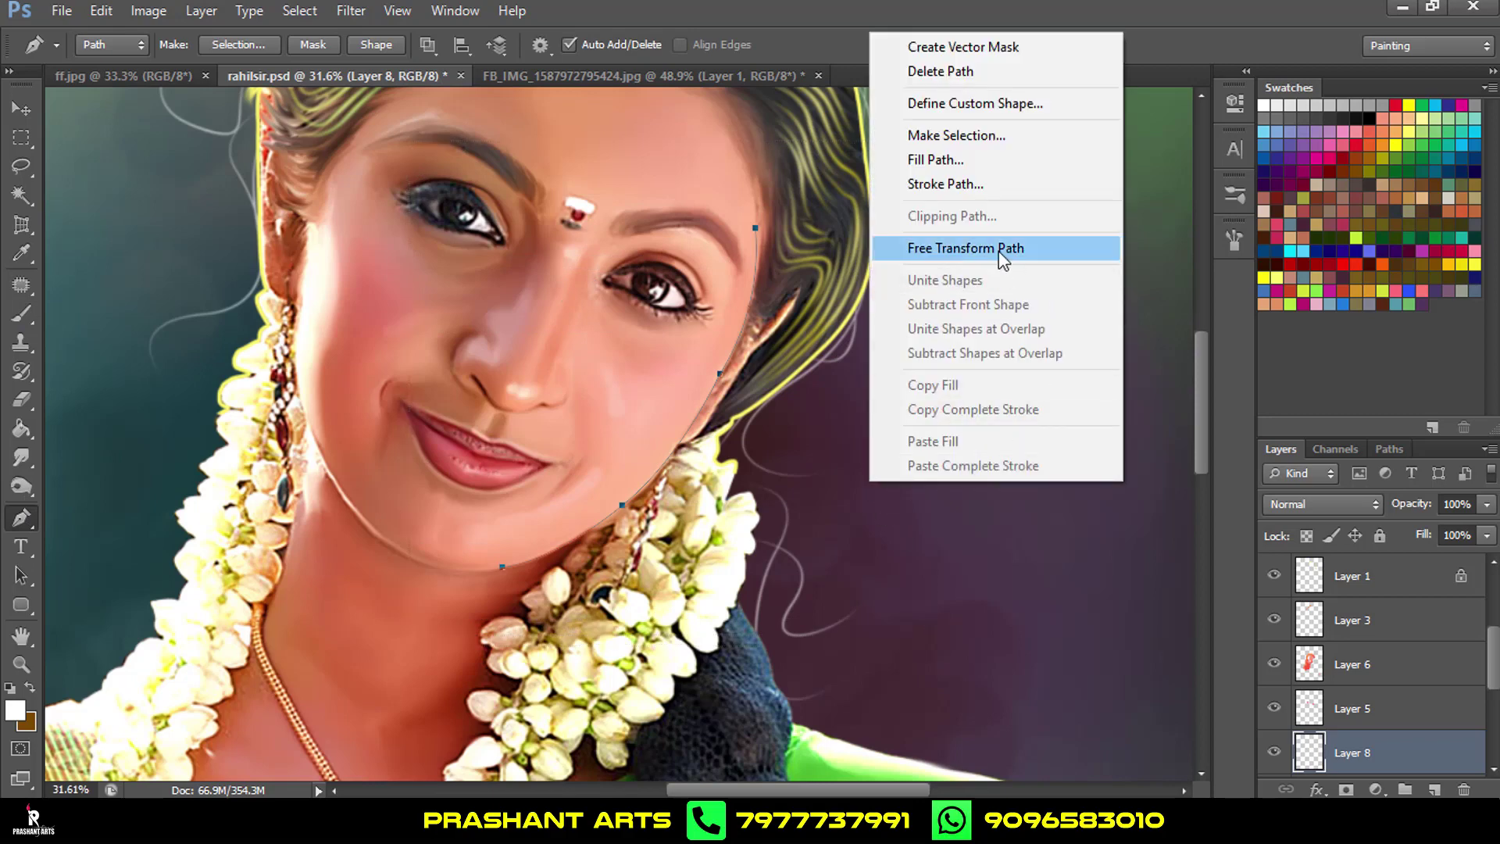
{"action": "left_click", "coordinate": [944, 184]}
{"action": "left_click", "coordinate": [883, 275]}
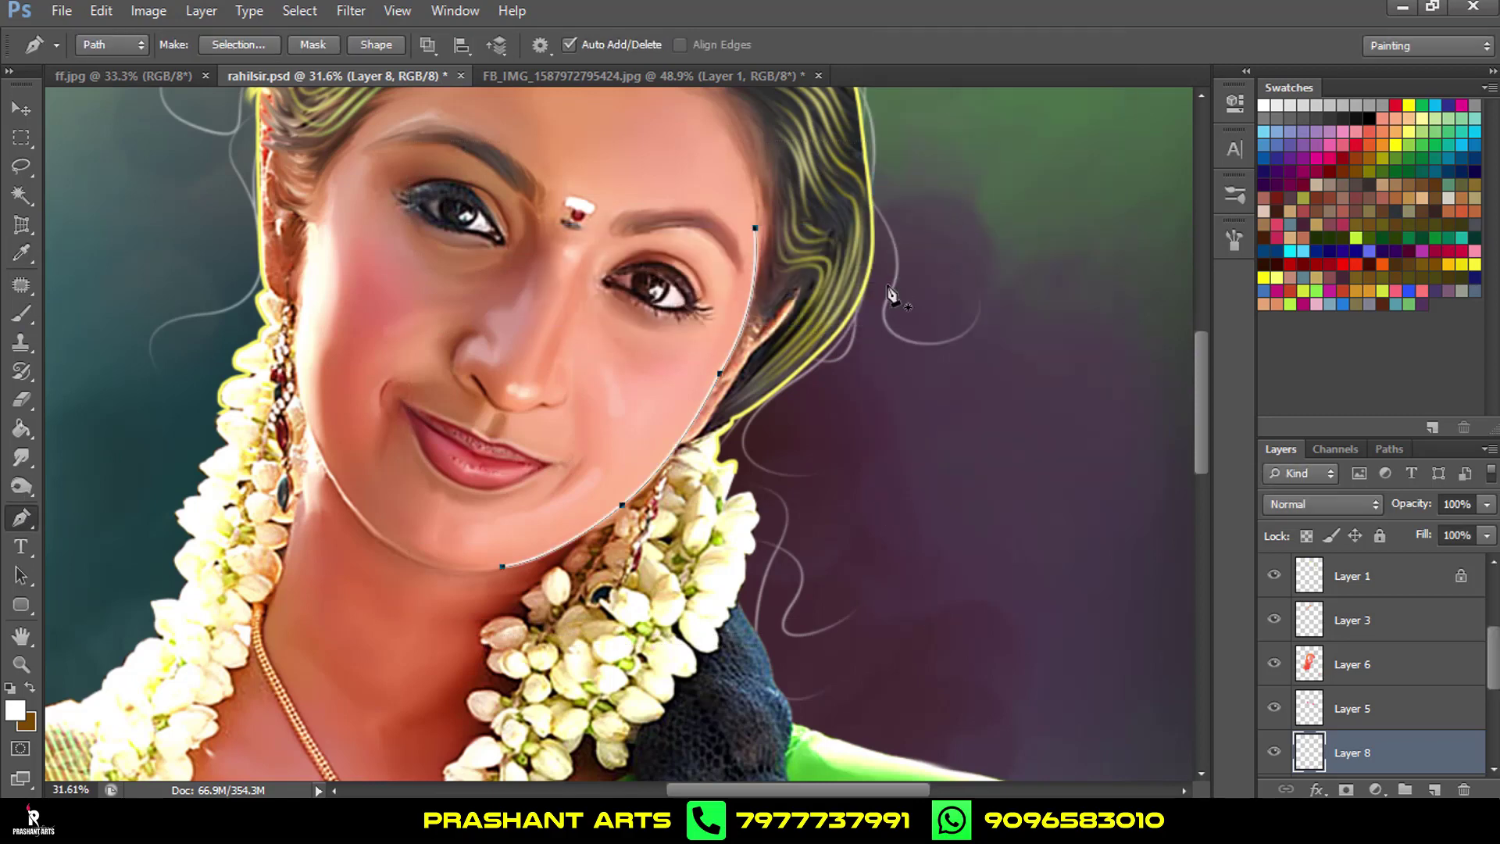
{"action": "key", "text": "Return"}
Erase the top end of the white cheek stroke.
{"action": "left_click", "coordinate": [21, 400]}
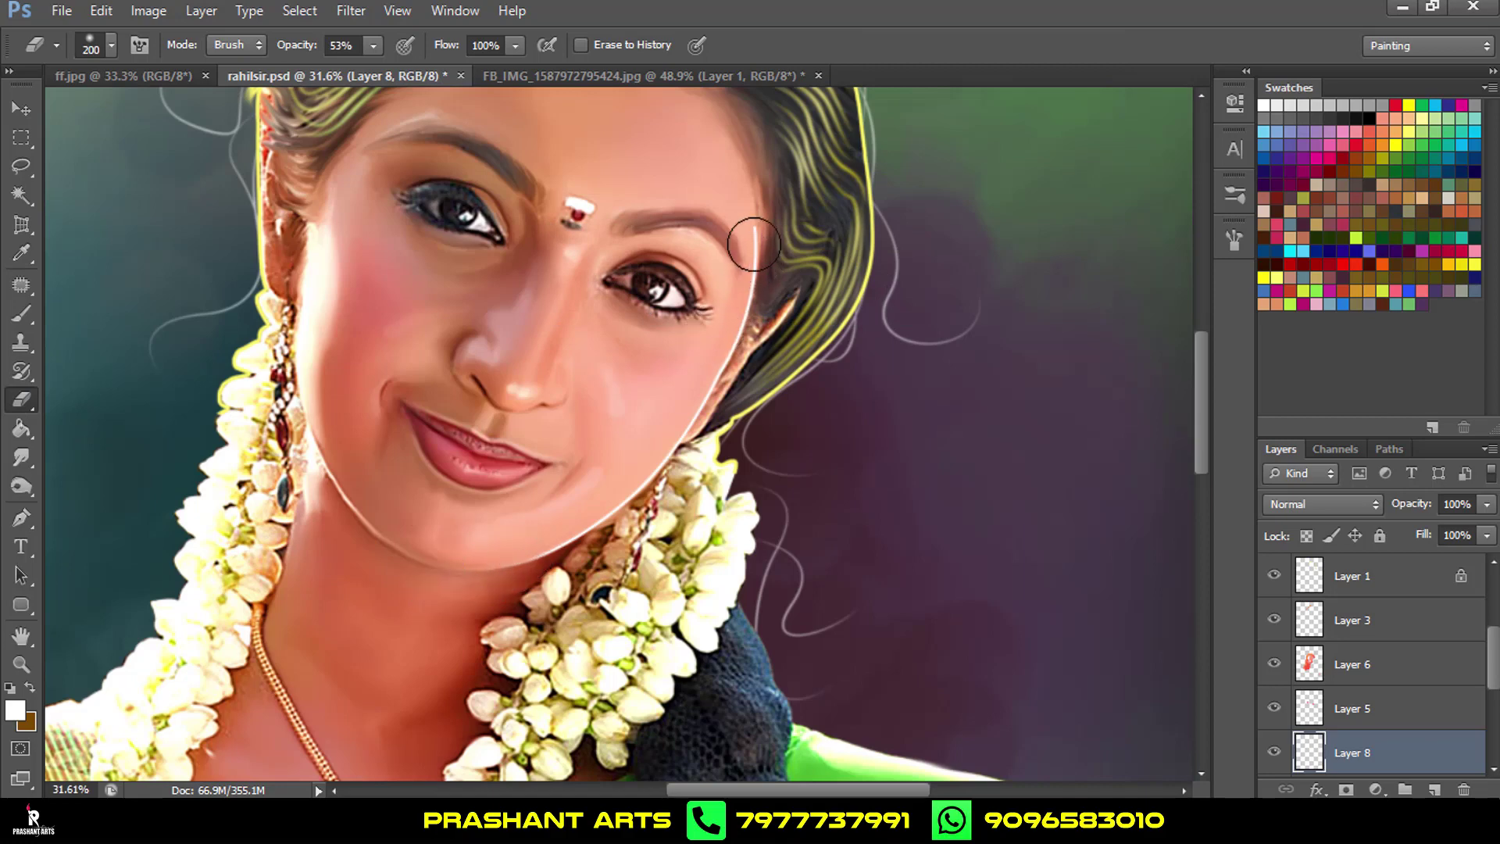
{"action": "left_click_drag", "start_coordinate": [754, 305], "coordinate": [750, 199]}
{"action": "scroll", "coordinate": [817, 334], "scroll_direction": "down", "scroll_amount": 3}
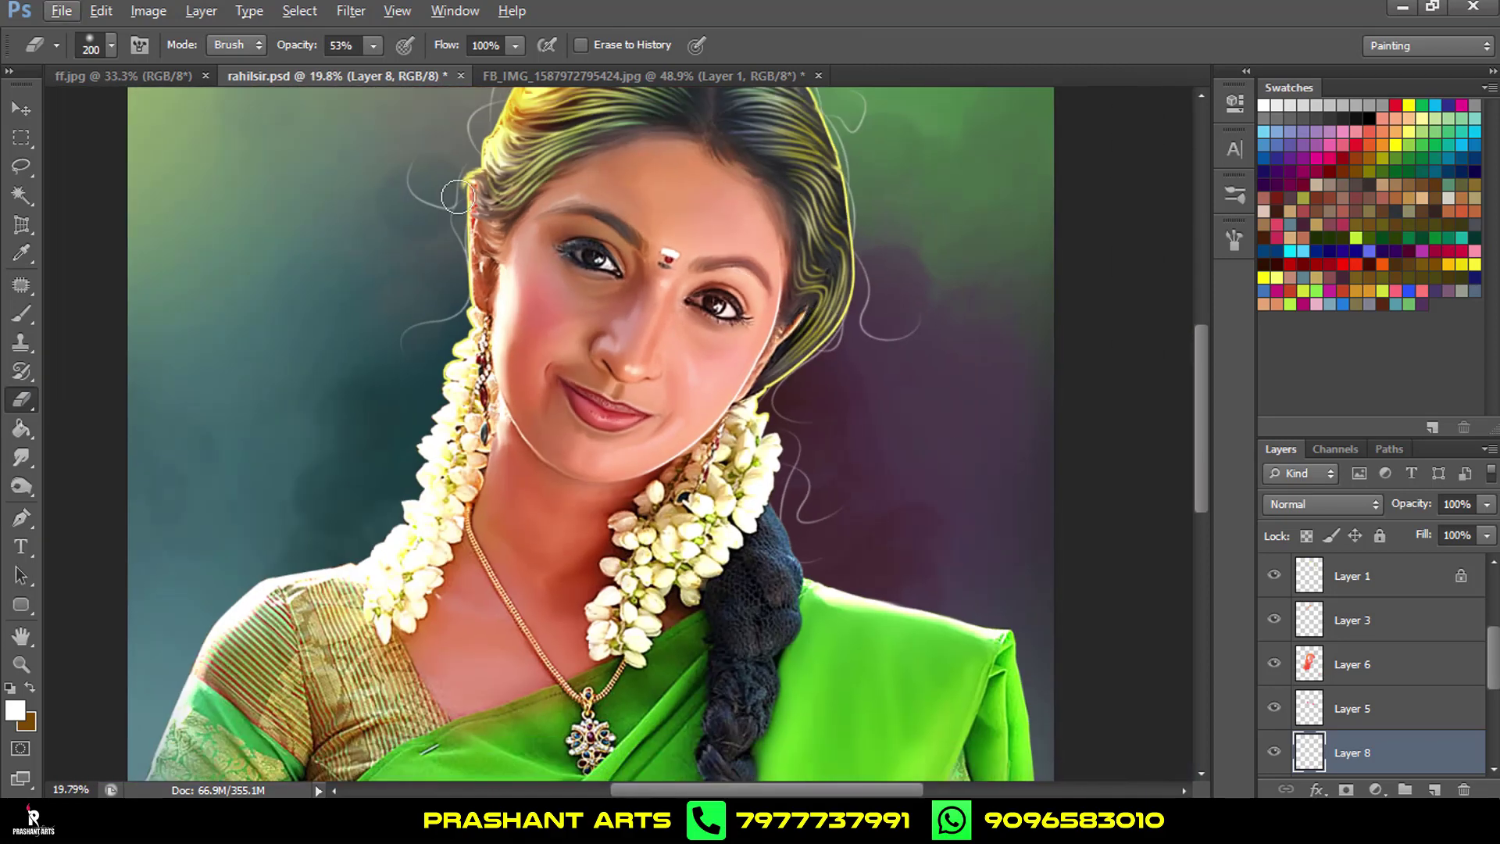
Soften Layer 8's white stroke with a 5.3 px Gaussian Blur.
{"action": "left_click", "coordinate": [350, 13]}
{"action": "mouse_move", "coordinate": [361, 233]}
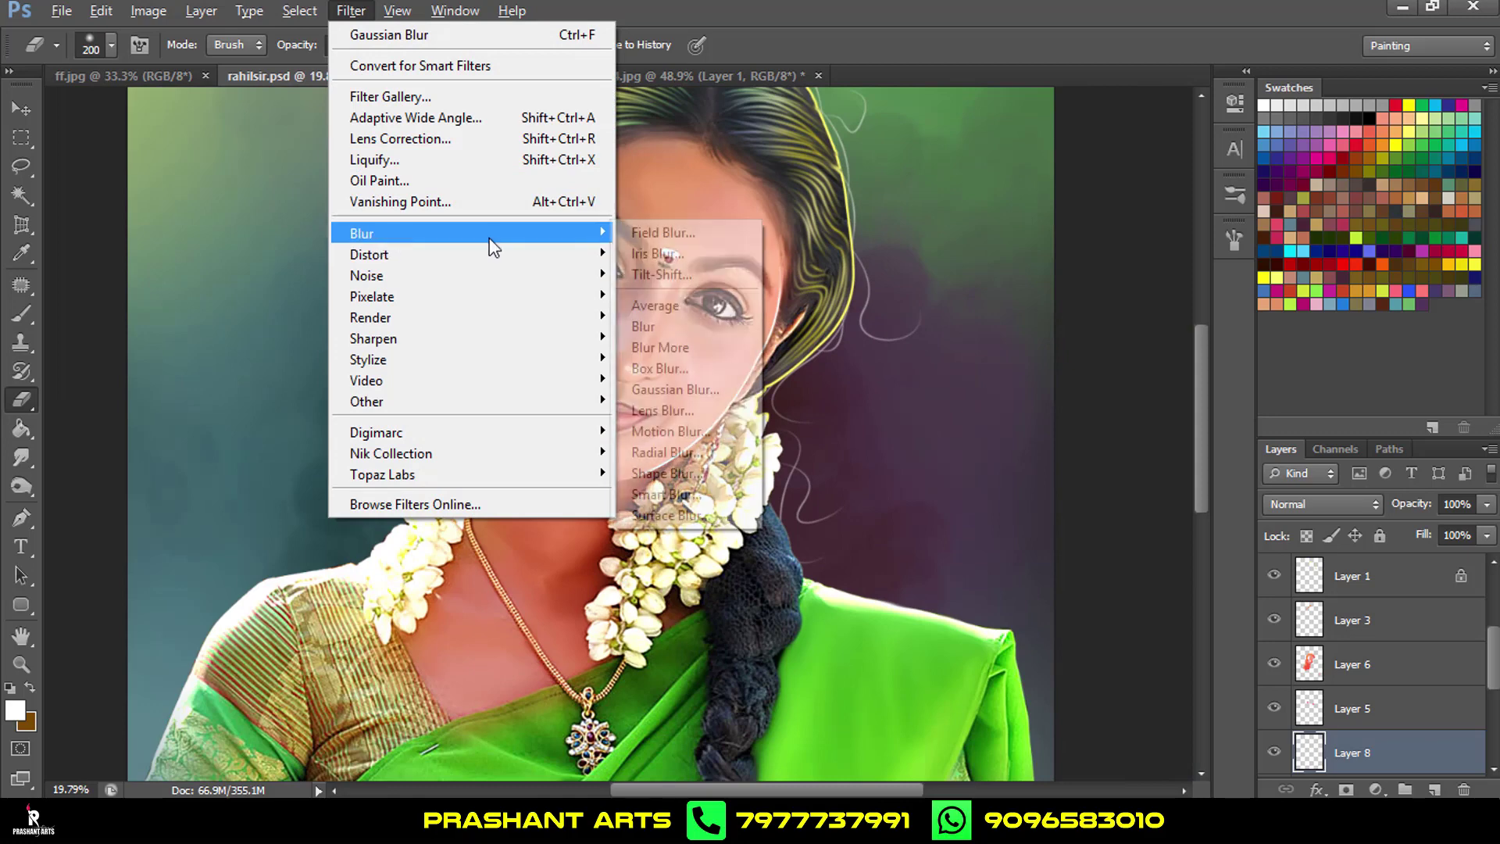
{"action": "left_click", "coordinate": [649, 387]}
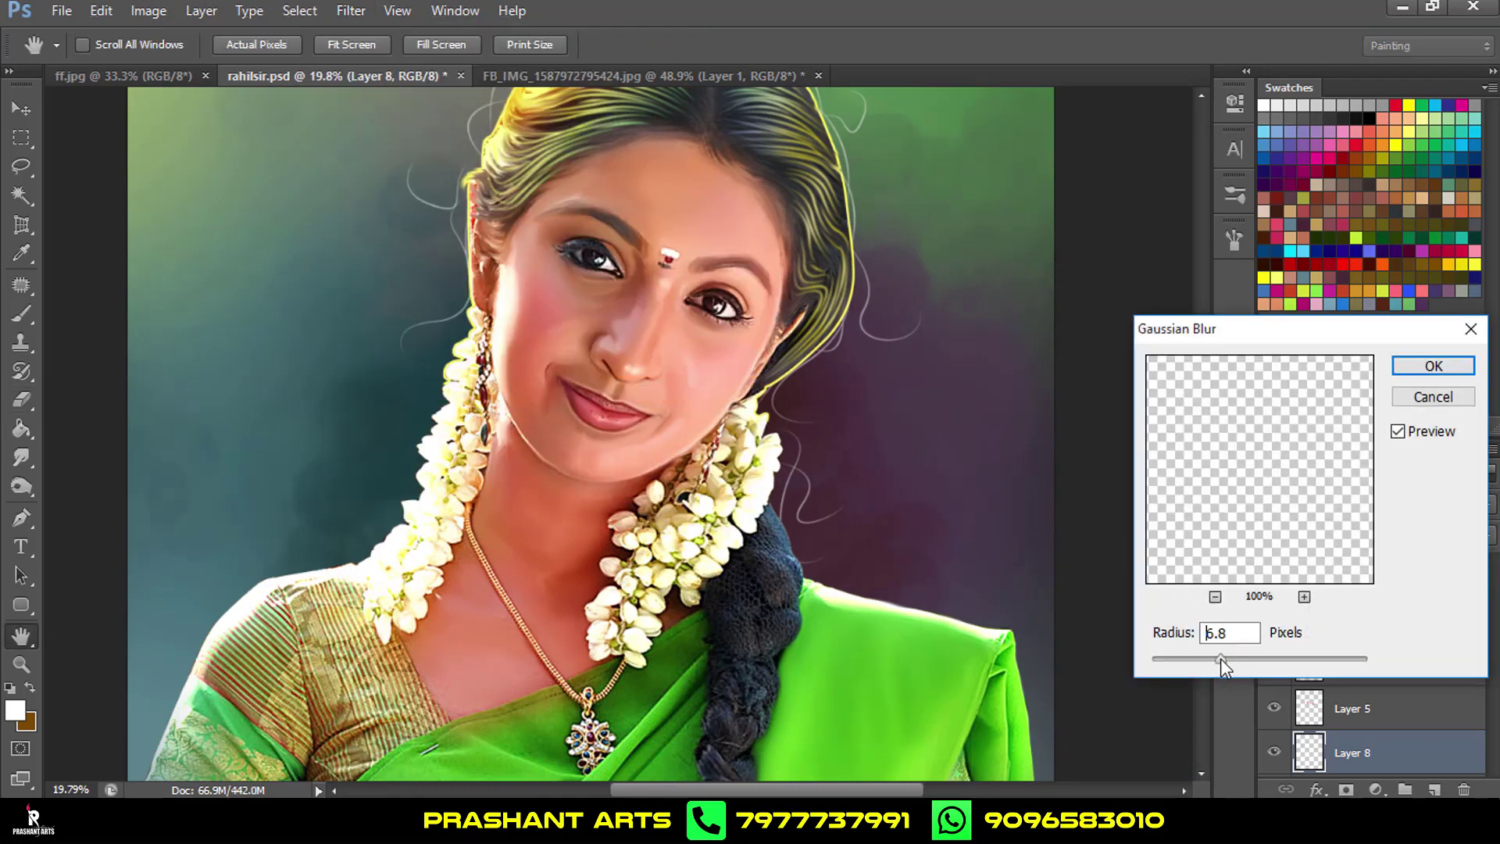
{"action": "left_click_drag", "start_coordinate": [1212, 658], "coordinate": [1210, 659]}
{"action": "left_click", "coordinate": [1407, 368]}
Step back through history to the unstroked jawline path.
{"action": "key", "text": "e"}
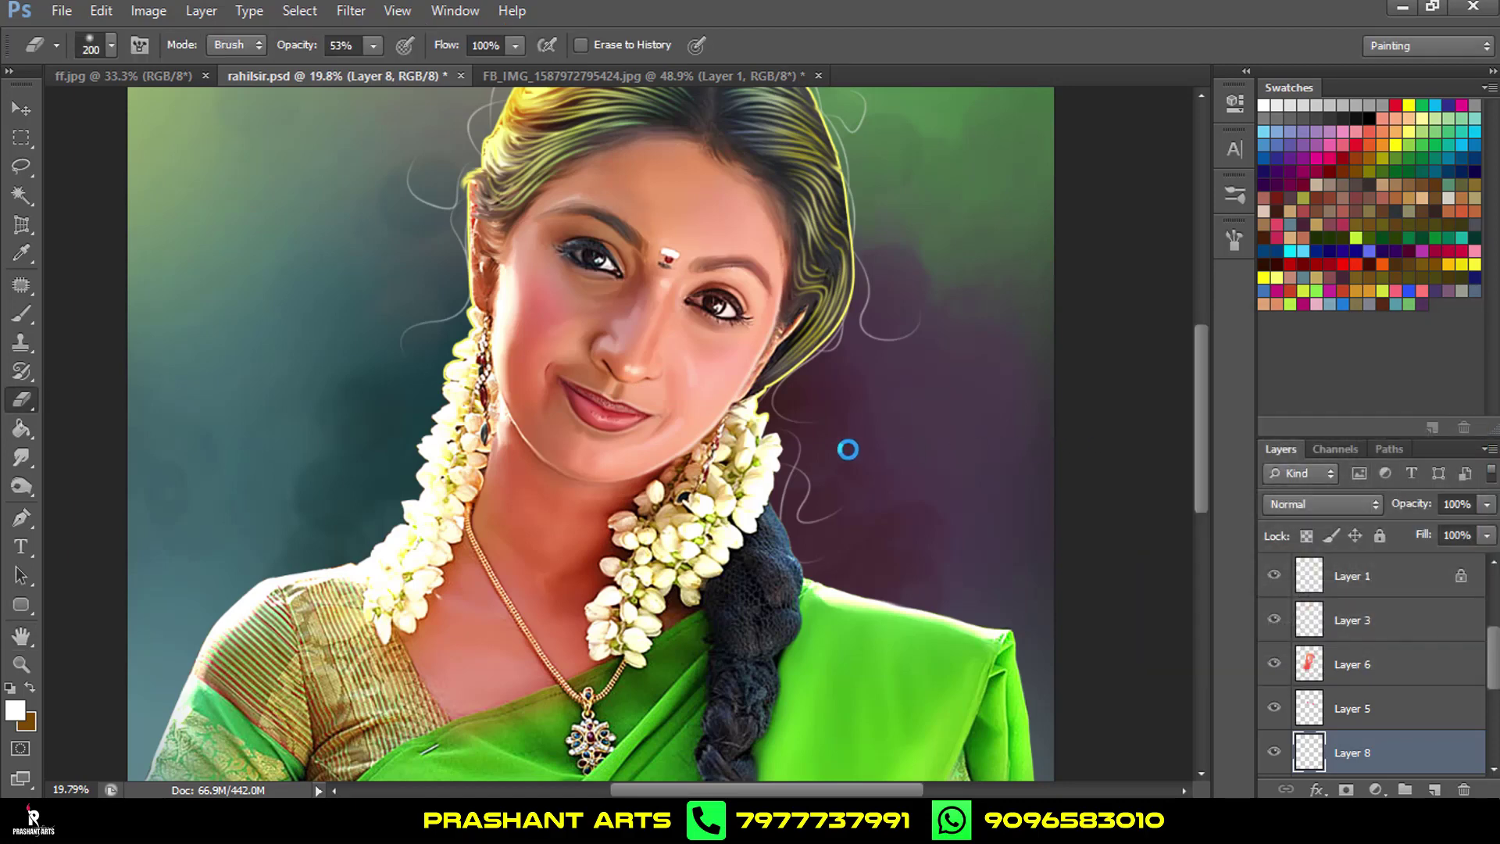
{"action": "scroll", "coordinate": [811, 448], "scroll_direction": "down", "scroll_amount": 1}
{"action": "scroll", "coordinate": [811, 448], "scroll_direction": "down", "scroll_amount": 2}
{"action": "scroll", "coordinate": [817, 438], "scroll_direction": "down", "scroll_amount": 1}
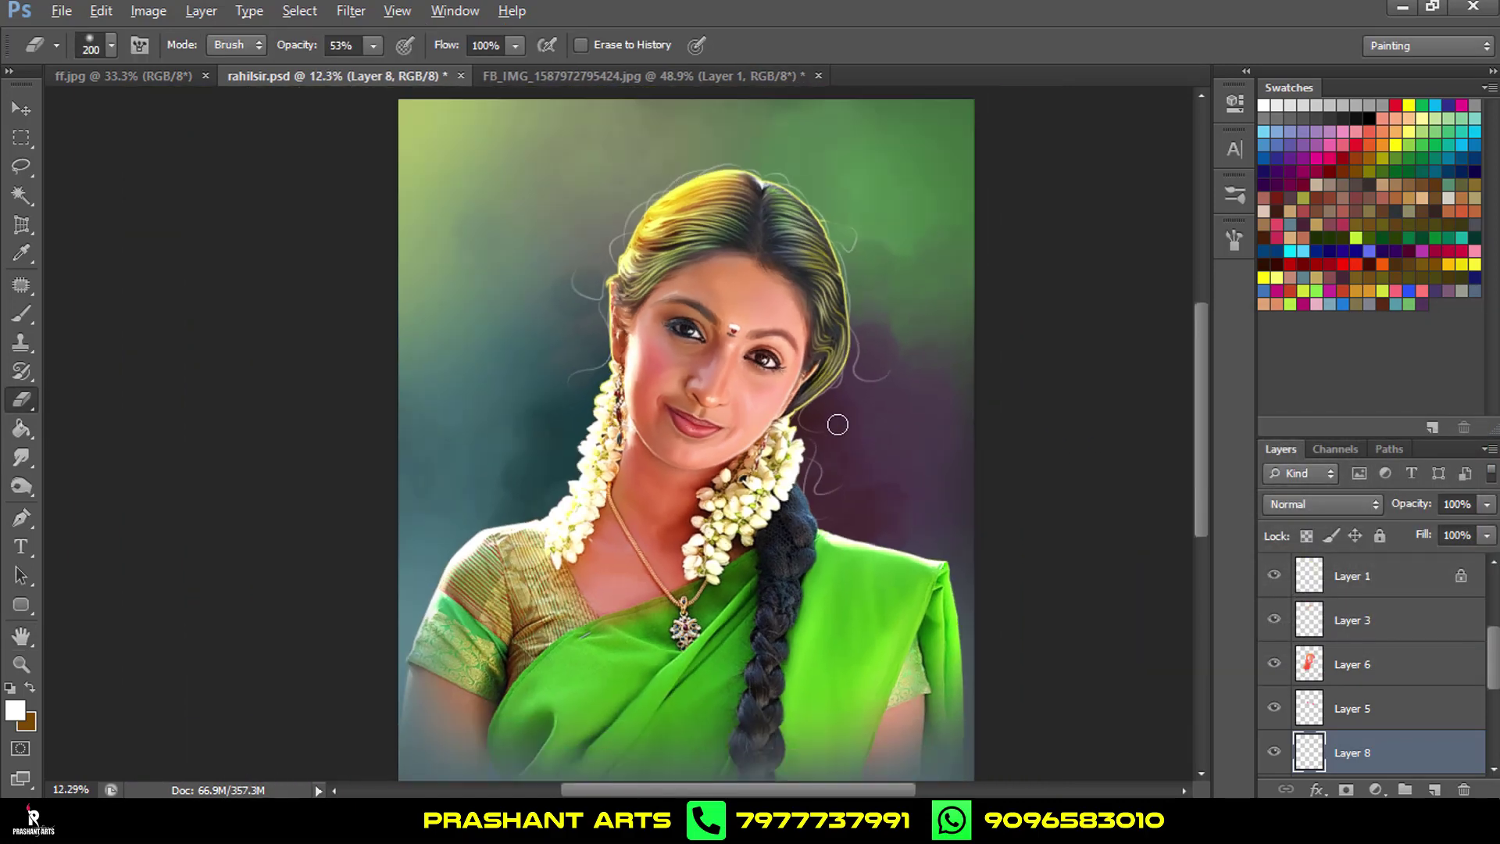
{"action": "scroll", "coordinate": [833, 422], "scroll_direction": "up", "scroll_amount": 4}
{"action": "key", "text": "ctrl+alt+z"}
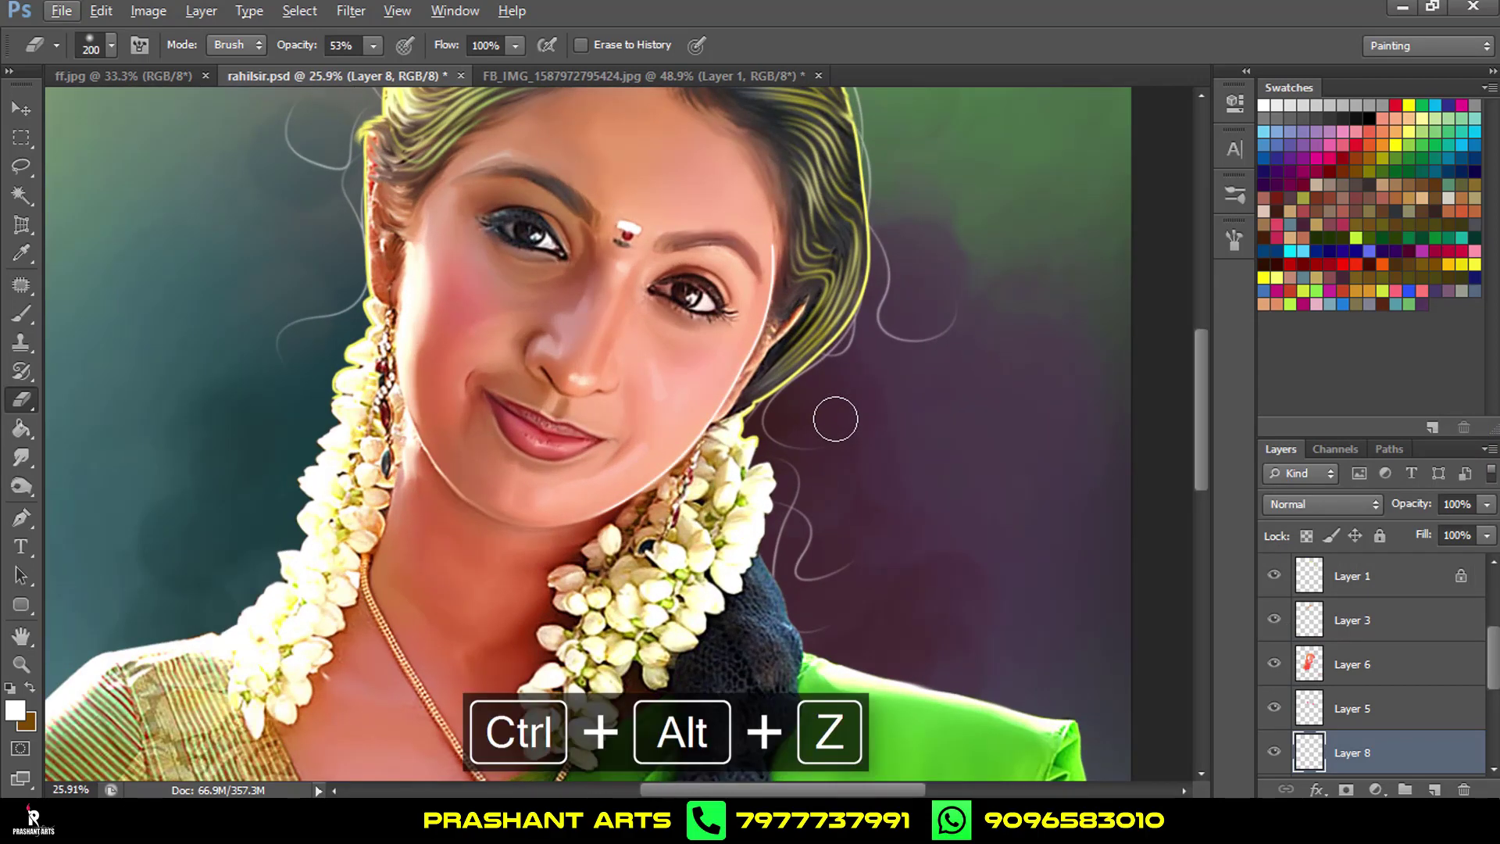
{"action": "key", "text": "ctrl+alt+z"}
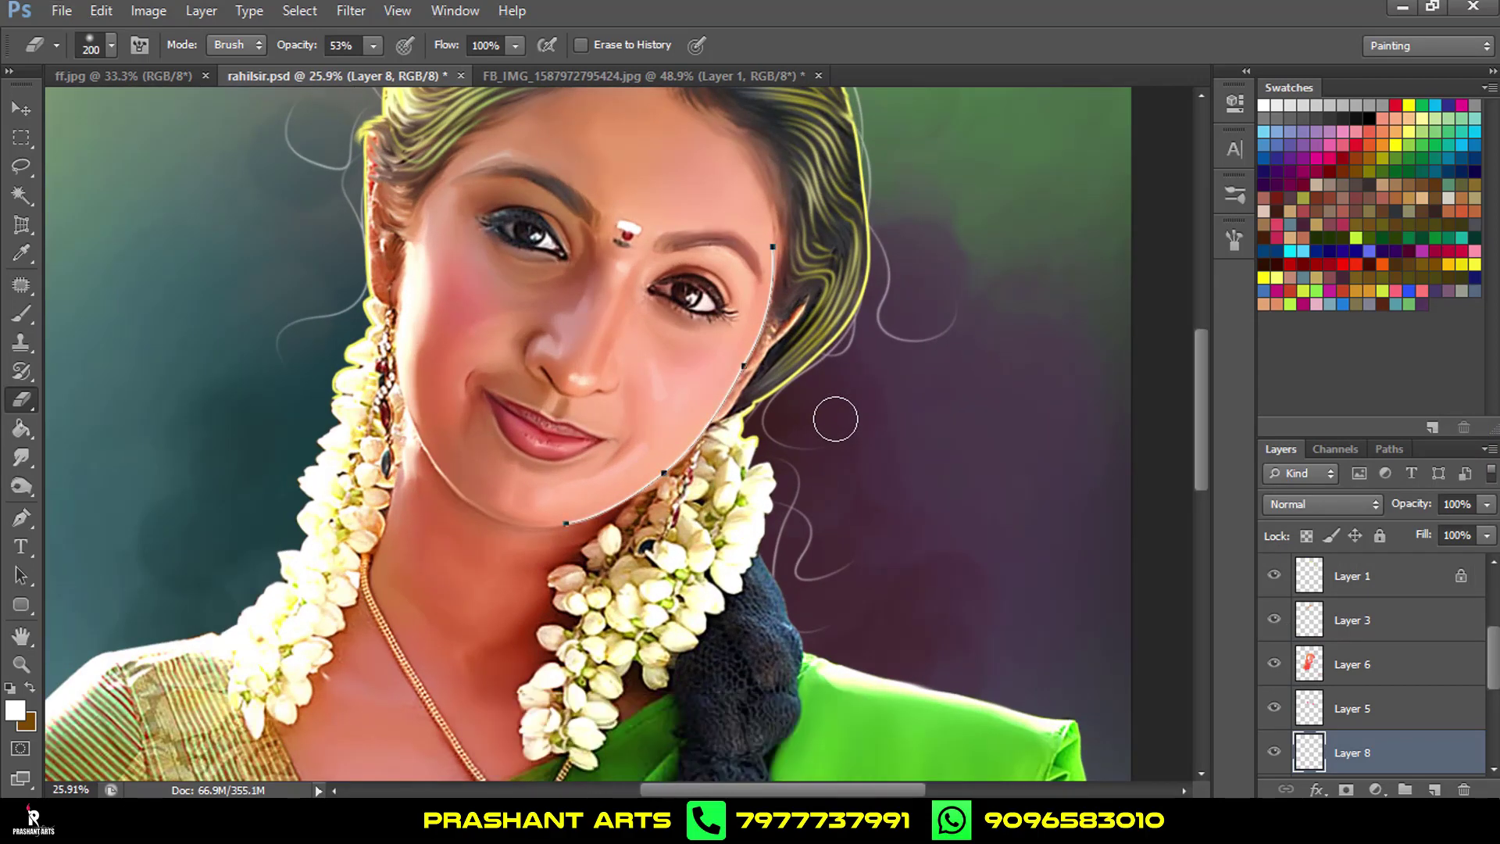
{"action": "key", "text": "ctrl+alt+z"}
{"action": "key", "text": "b"}
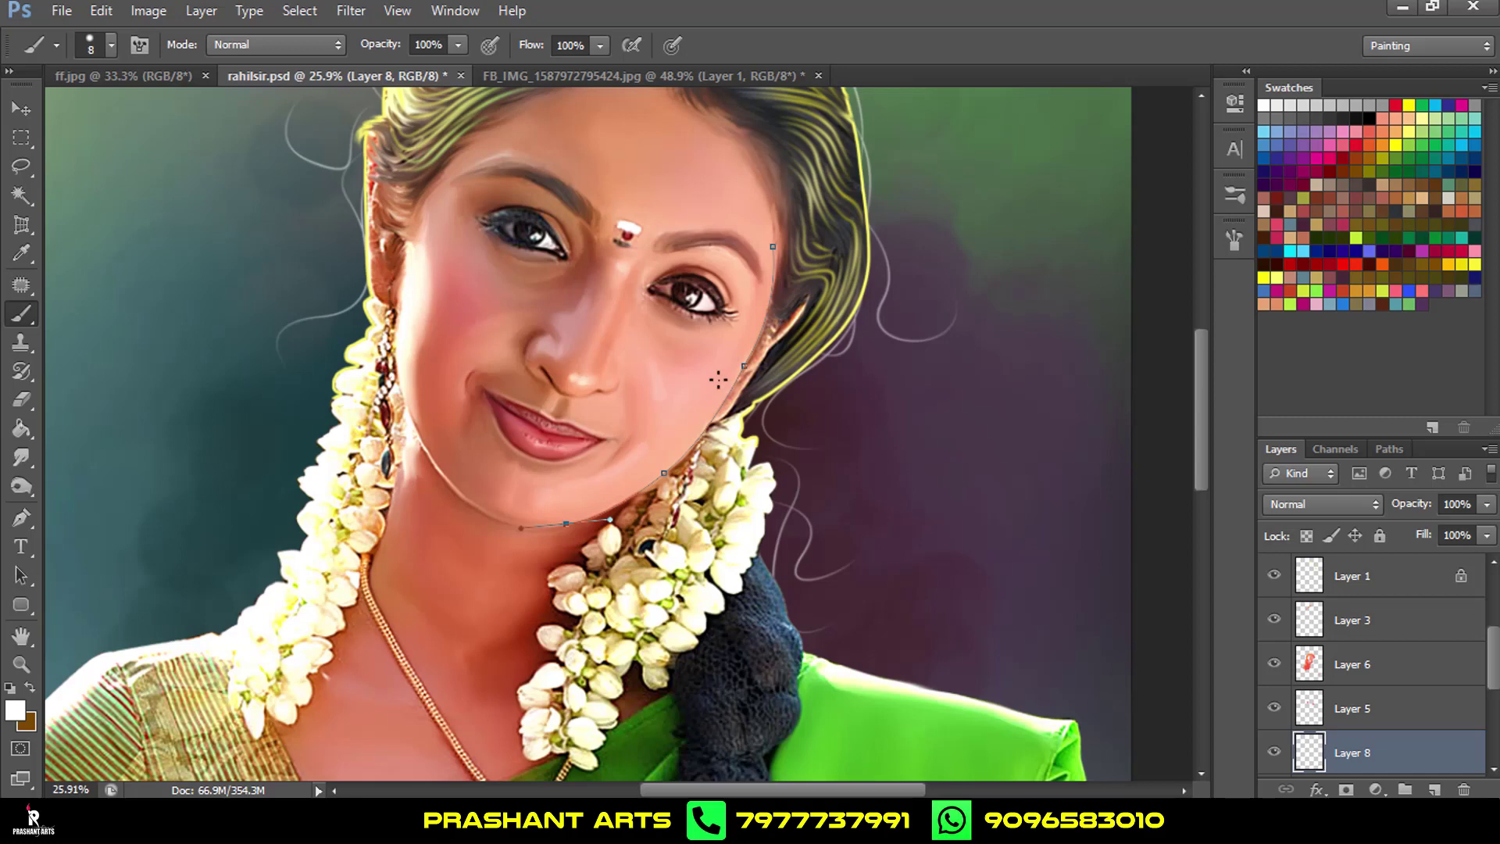
Restroke the jawline path with the brush and erase the stroke's top tip.
{"action": "left_click", "coordinate": [21, 517]}
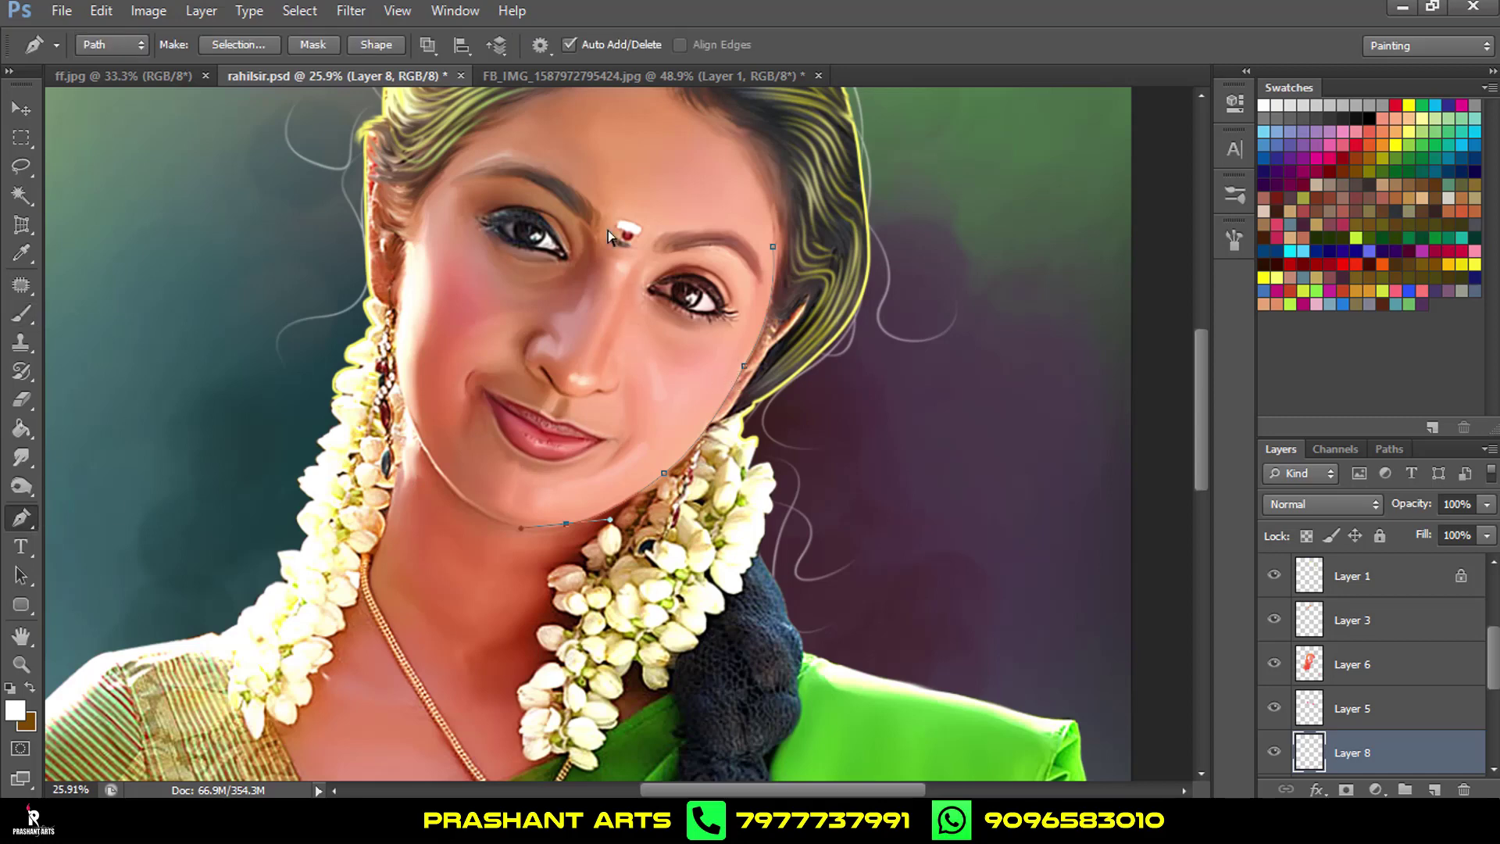
{"action": "right_click", "coordinate": [933, 527]}
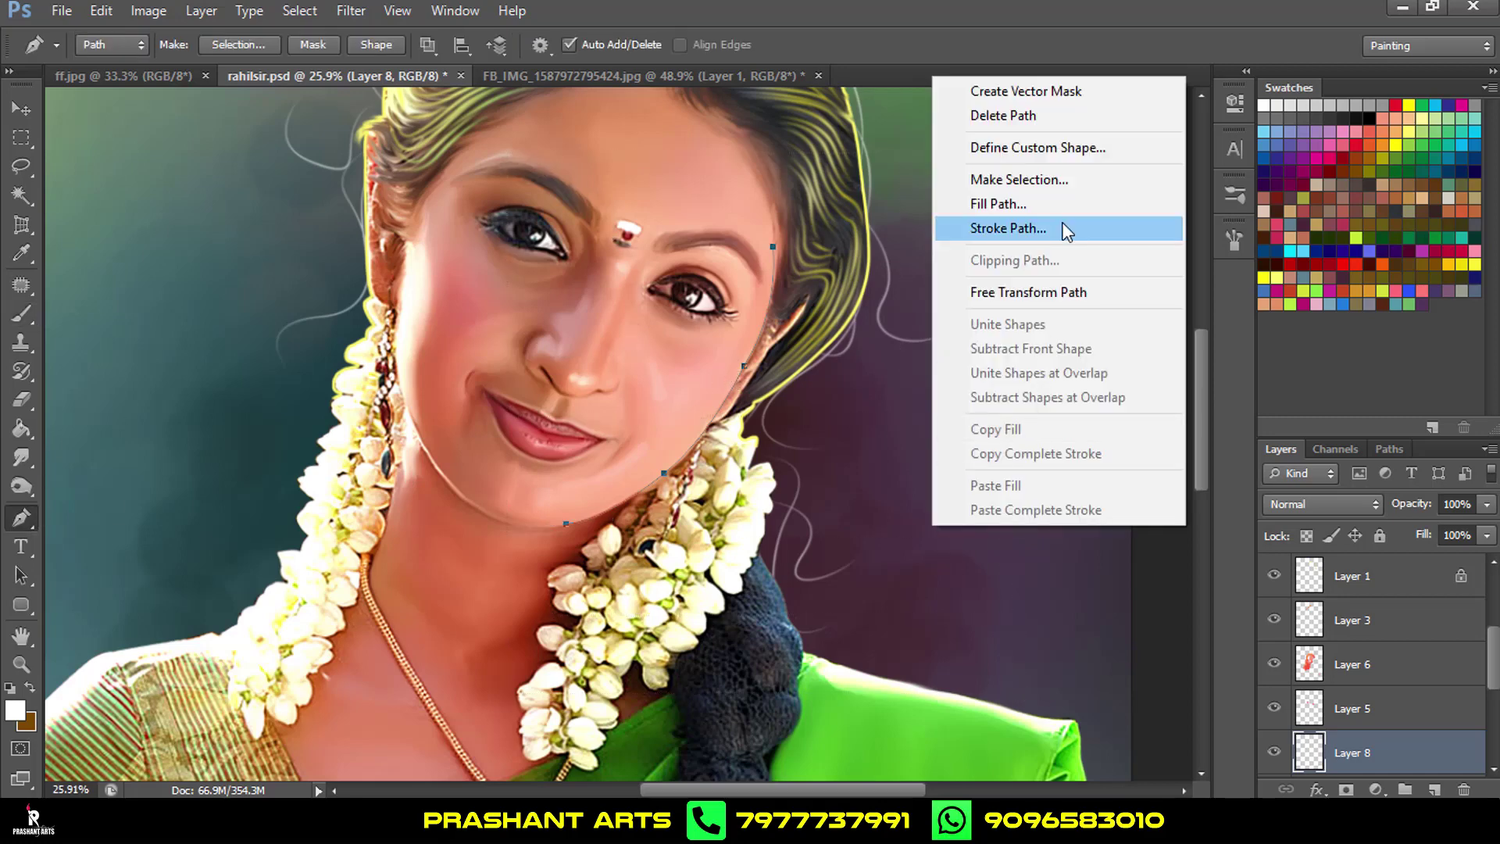
{"action": "left_click", "coordinate": [1066, 228]}
{"action": "left_click", "coordinate": [901, 275]}
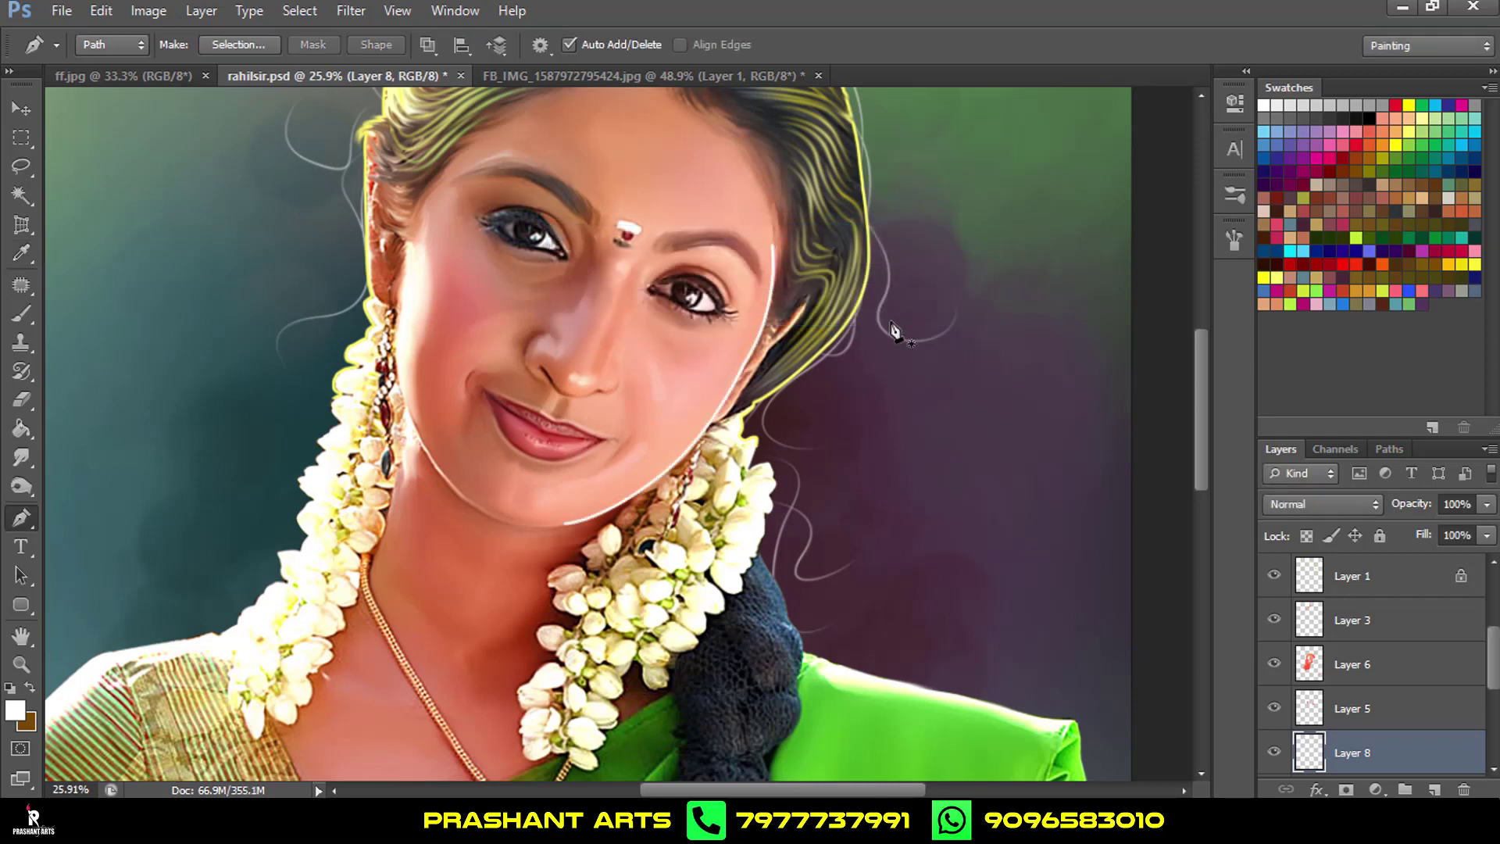
{"action": "left_click", "coordinate": [21, 399]}
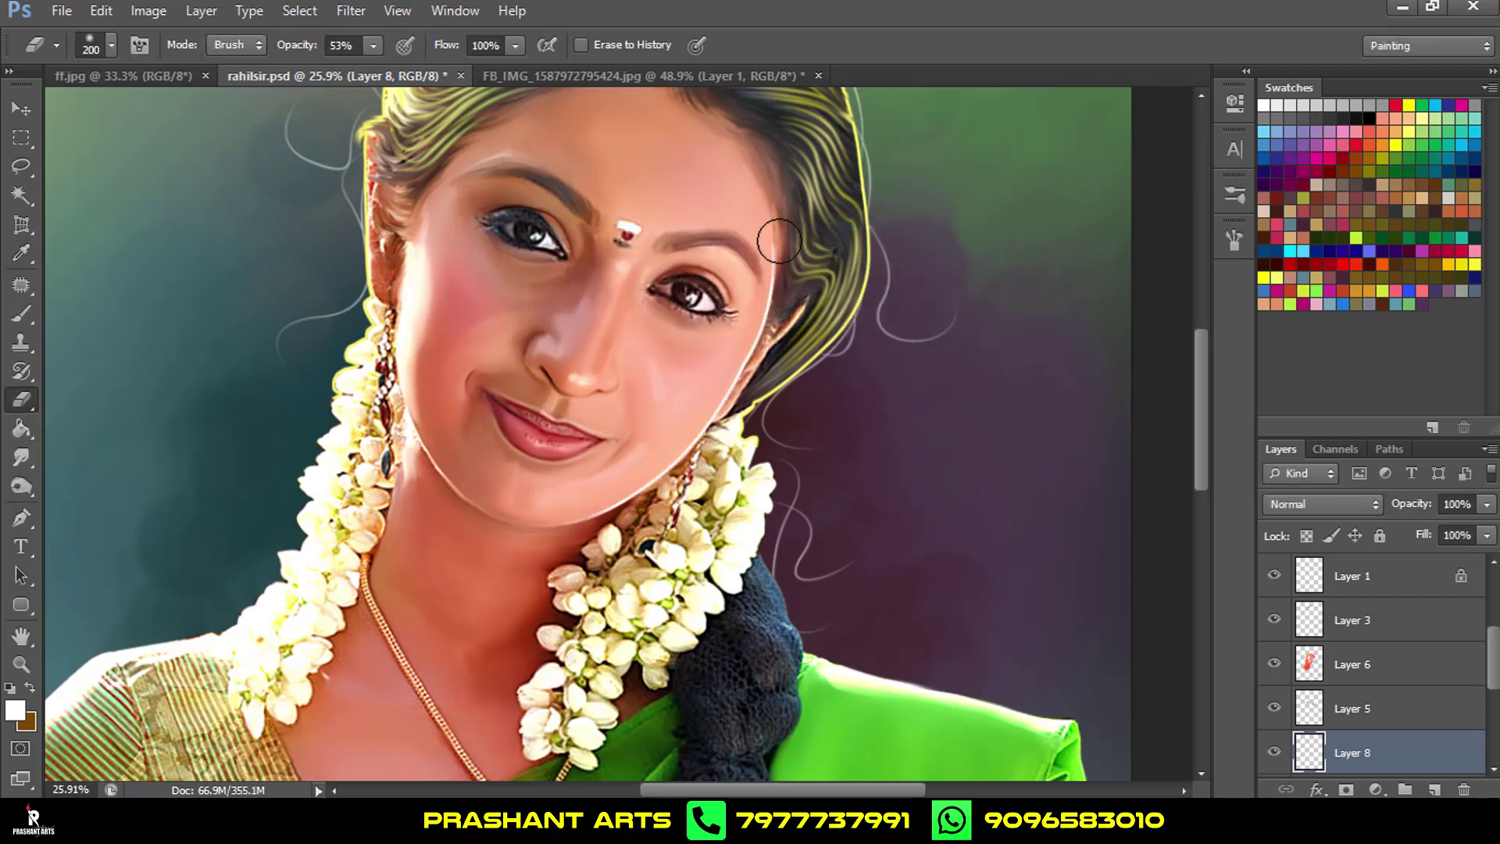
{"action": "left_click_drag", "start_coordinate": [756, 205], "coordinate": [774, 252]}
Soften the redone rim line with a 5.3 px Gaussian Blur.
{"action": "left_click", "coordinate": [351, 11]}
{"action": "mouse_move", "coordinate": [361, 233]}
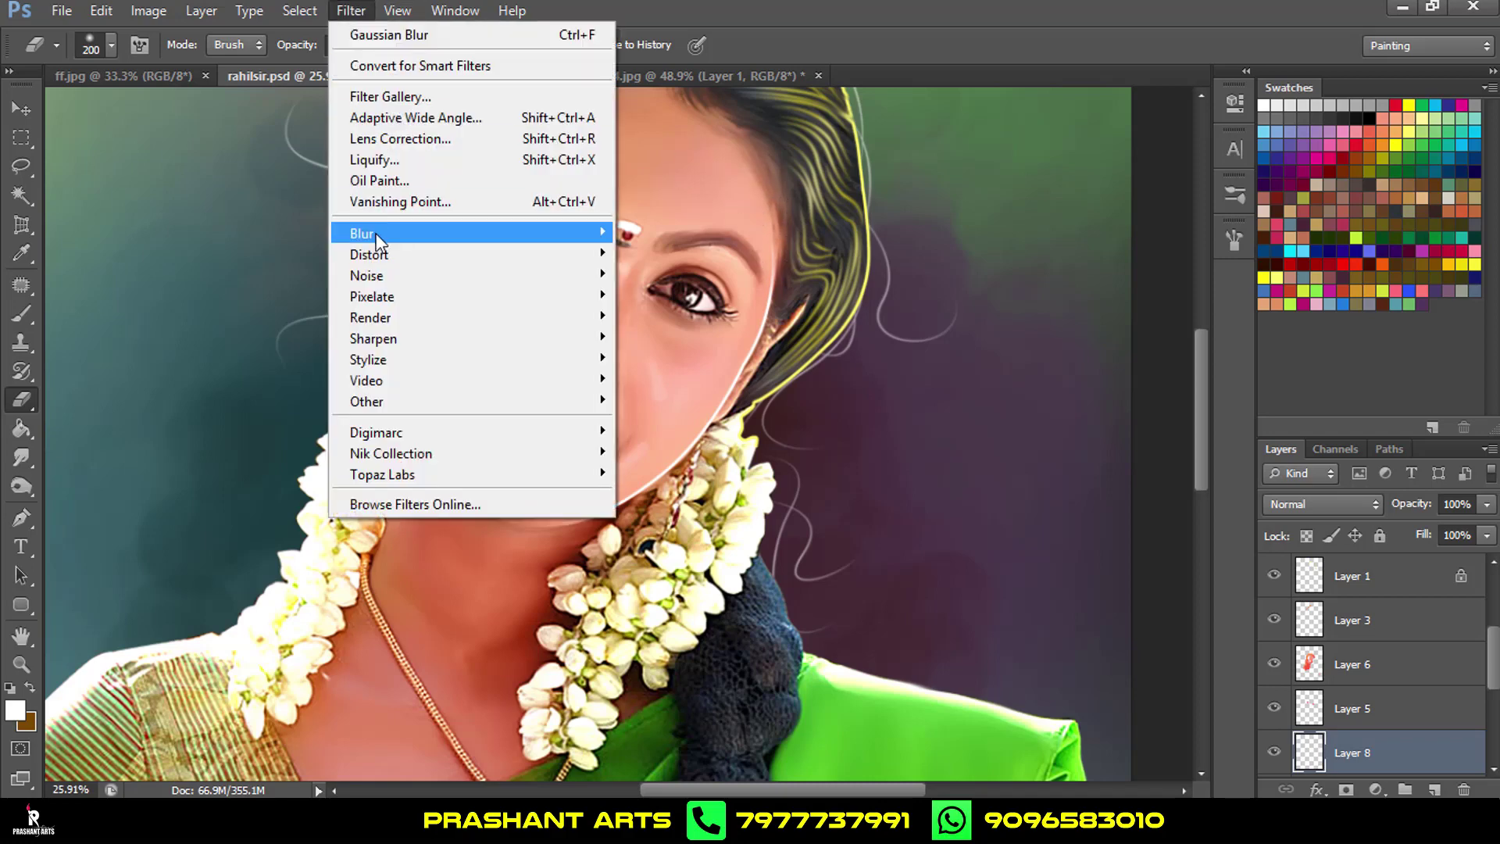
{"action": "left_click", "coordinate": [704, 389]}
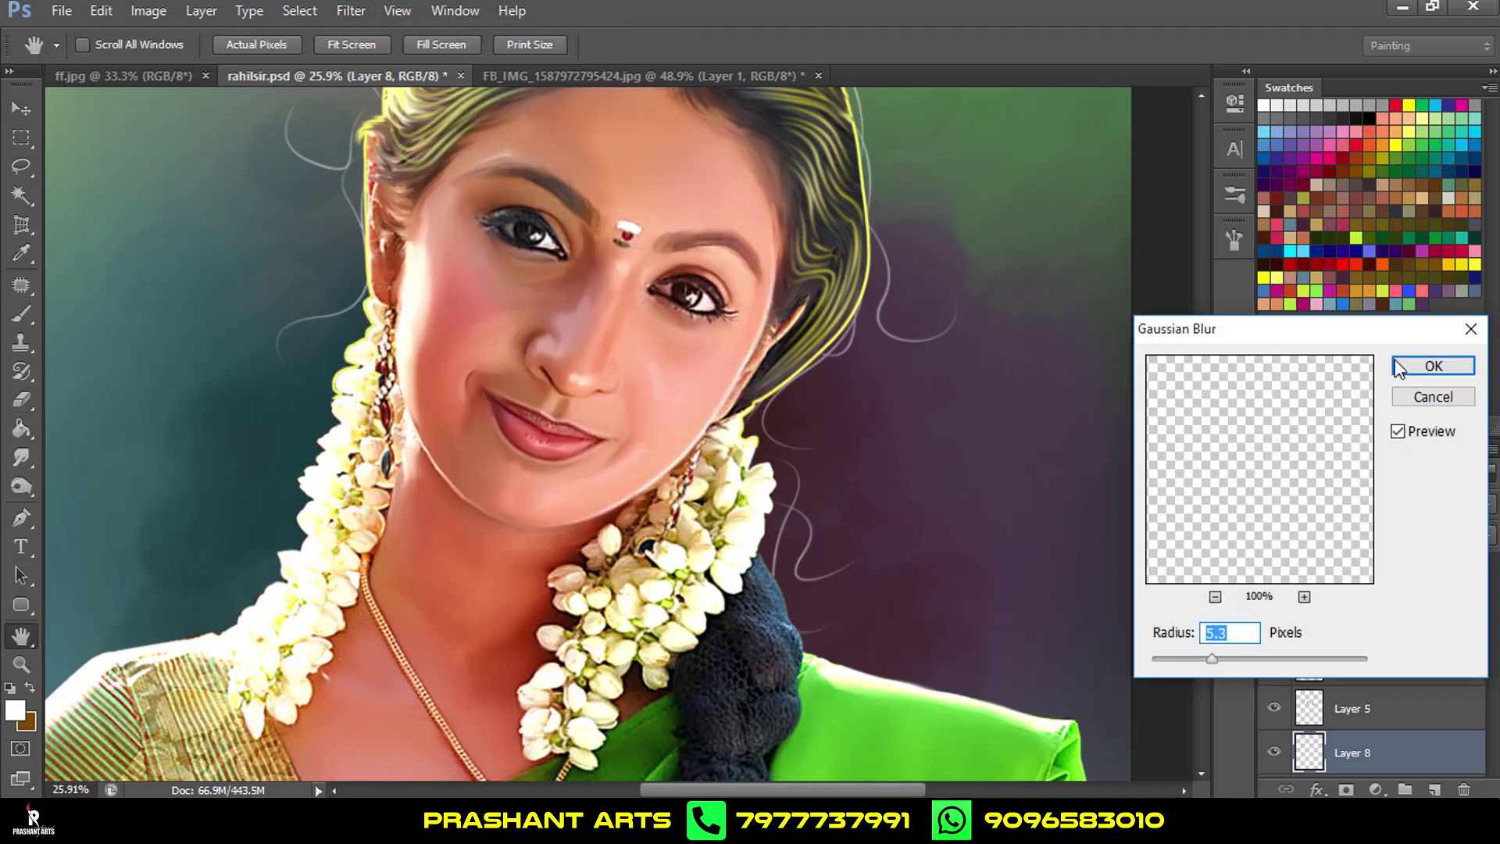
{"action": "left_click", "coordinate": [1420, 367]}
{"action": "scroll", "coordinate": [903, 453], "scroll_direction": "down", "scroll_amount": 2}
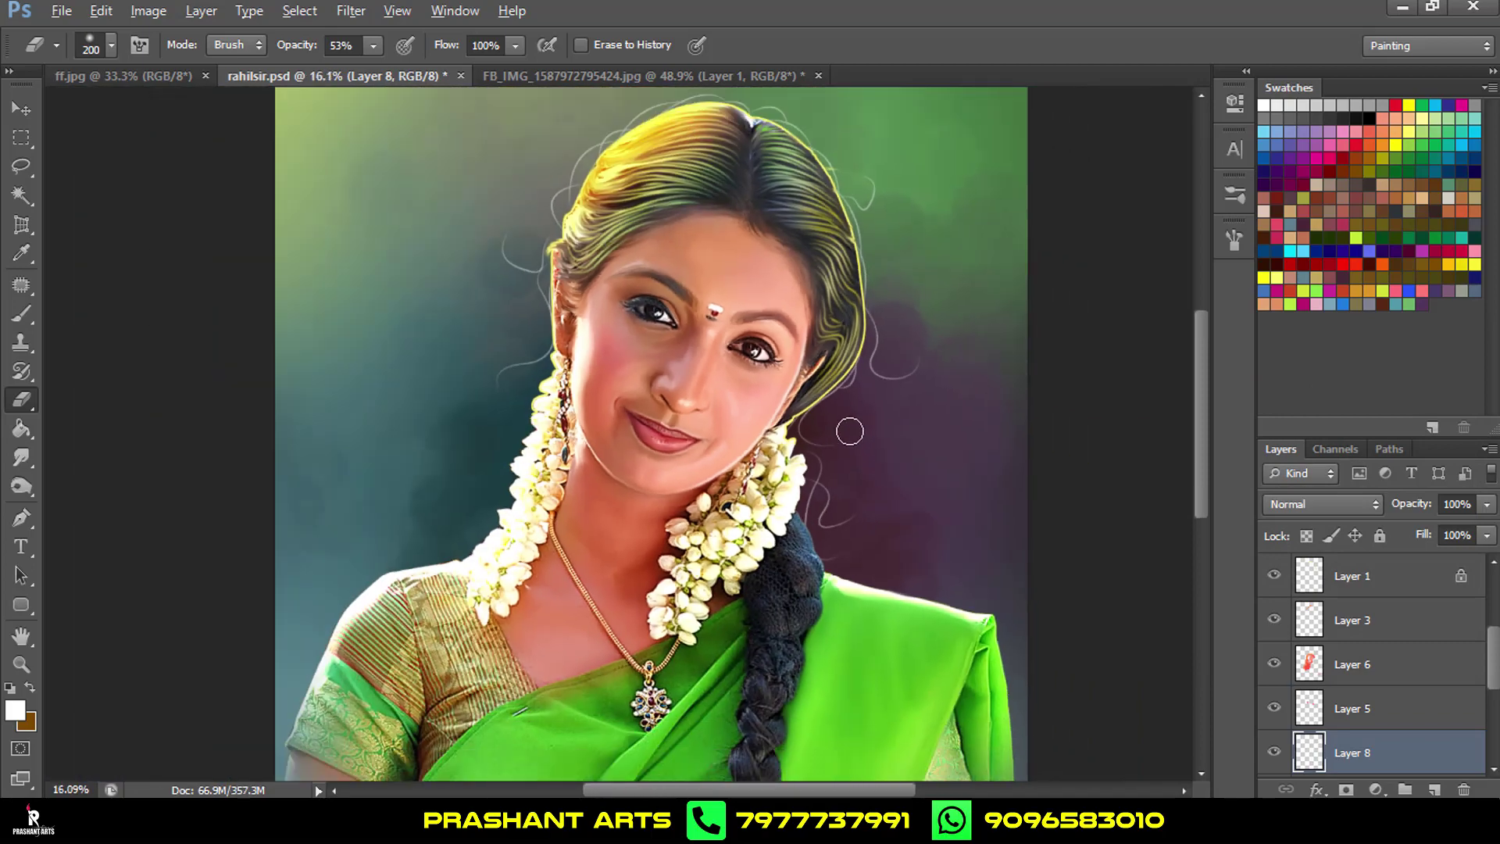
{"action": "scroll", "coordinate": [851, 429], "scroll_direction": "down", "scroll_amount": 2}
{"action": "scroll", "coordinate": [850, 429], "scroll_direction": "up", "scroll_amount": 3}
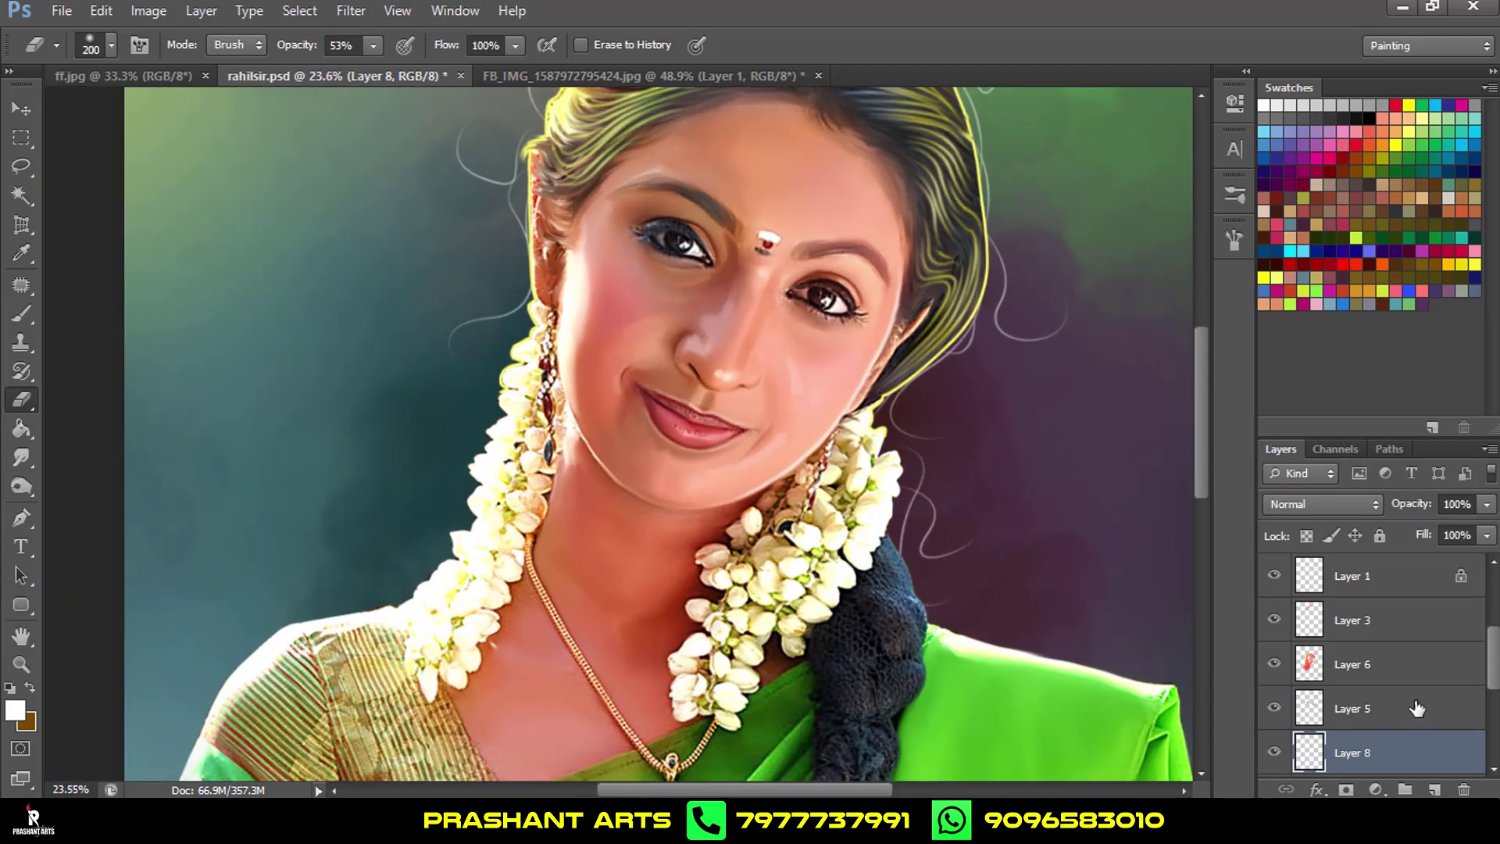
{"action": "left_click", "coordinate": [1364, 664]}
Pick red from Swatches and brush it across the lips with an enlarged brush.
{"action": "left_click", "coordinate": [21, 314]}
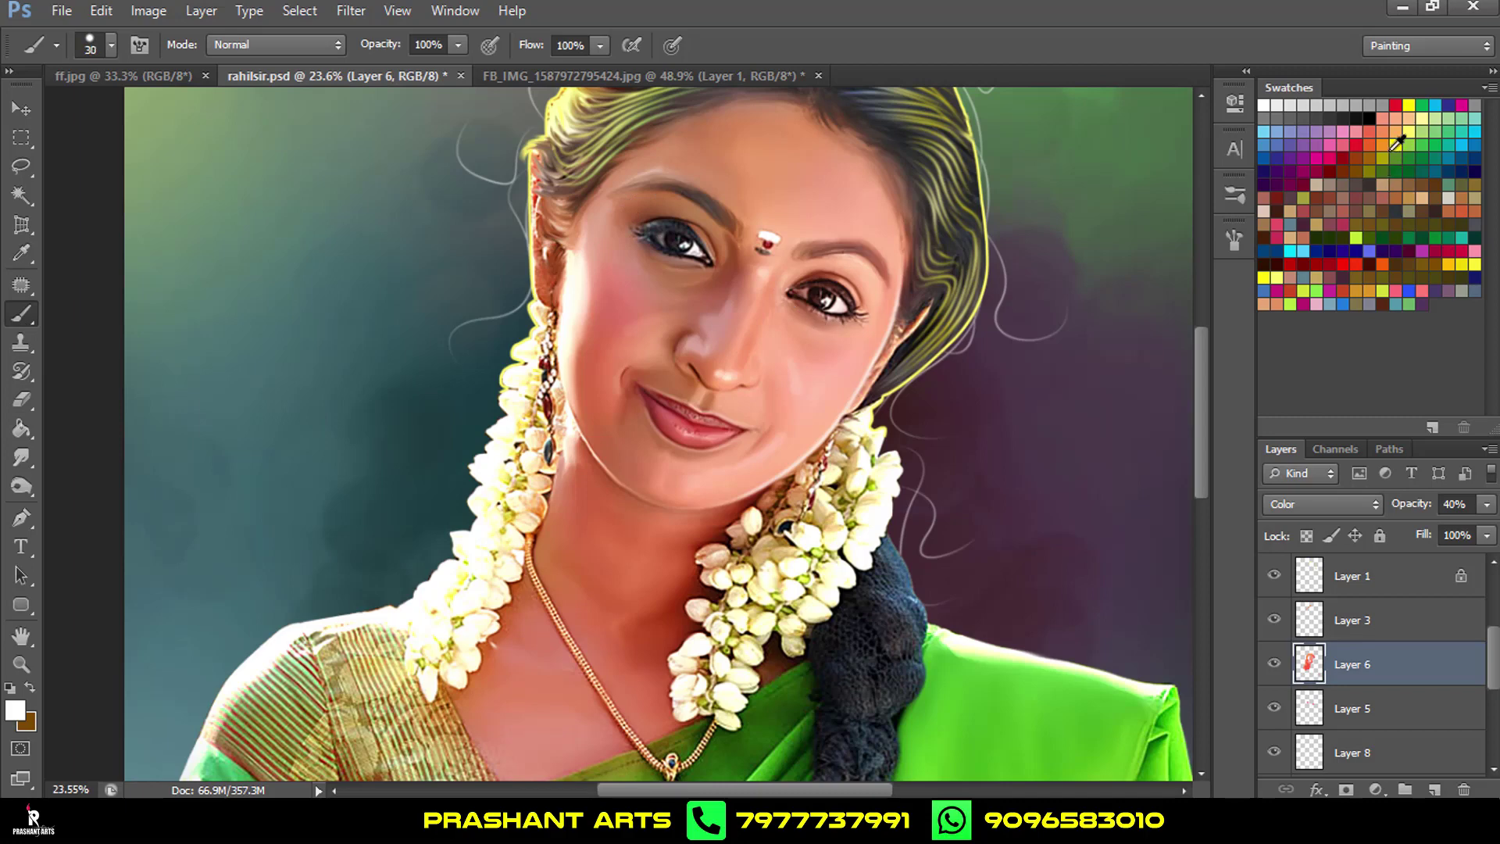
{"action": "left_click", "coordinate": [1361, 142]}
{"action": "key", "text": "bracketright"}
{"action": "key", "text": "bracketright"}
{"action": "key", "text": "bracketright"}
{"action": "key", "text": "bracketright"}
{"action": "left_click_drag", "start_coordinate": [707, 433], "coordinate": [694, 423]}
{"action": "key", "text": "ctrl+alt+z"}
{"action": "key", "text": "alt+bracketleft"}
{"action": "key", "text": "alt+bracketleft"}
{"action": "scroll", "coordinate": [695, 422], "scroll_direction": "up", "scroll_amount": 3}
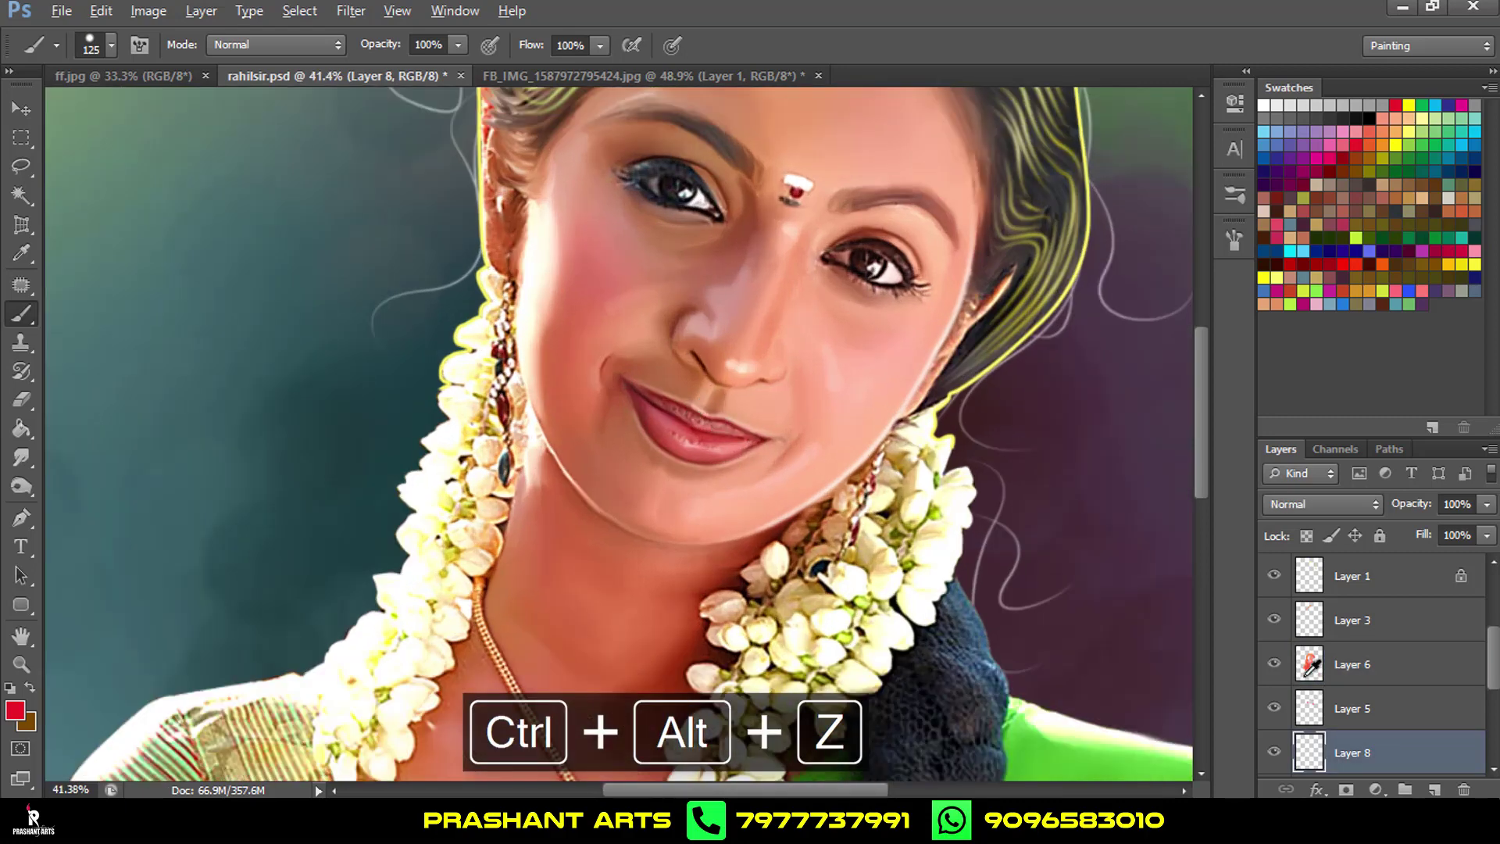
{"action": "key", "text": "ctrl+alt+z"}
{"action": "key", "text": "alt+bracketright"}
{"action": "key", "text": "alt+bracketright"}
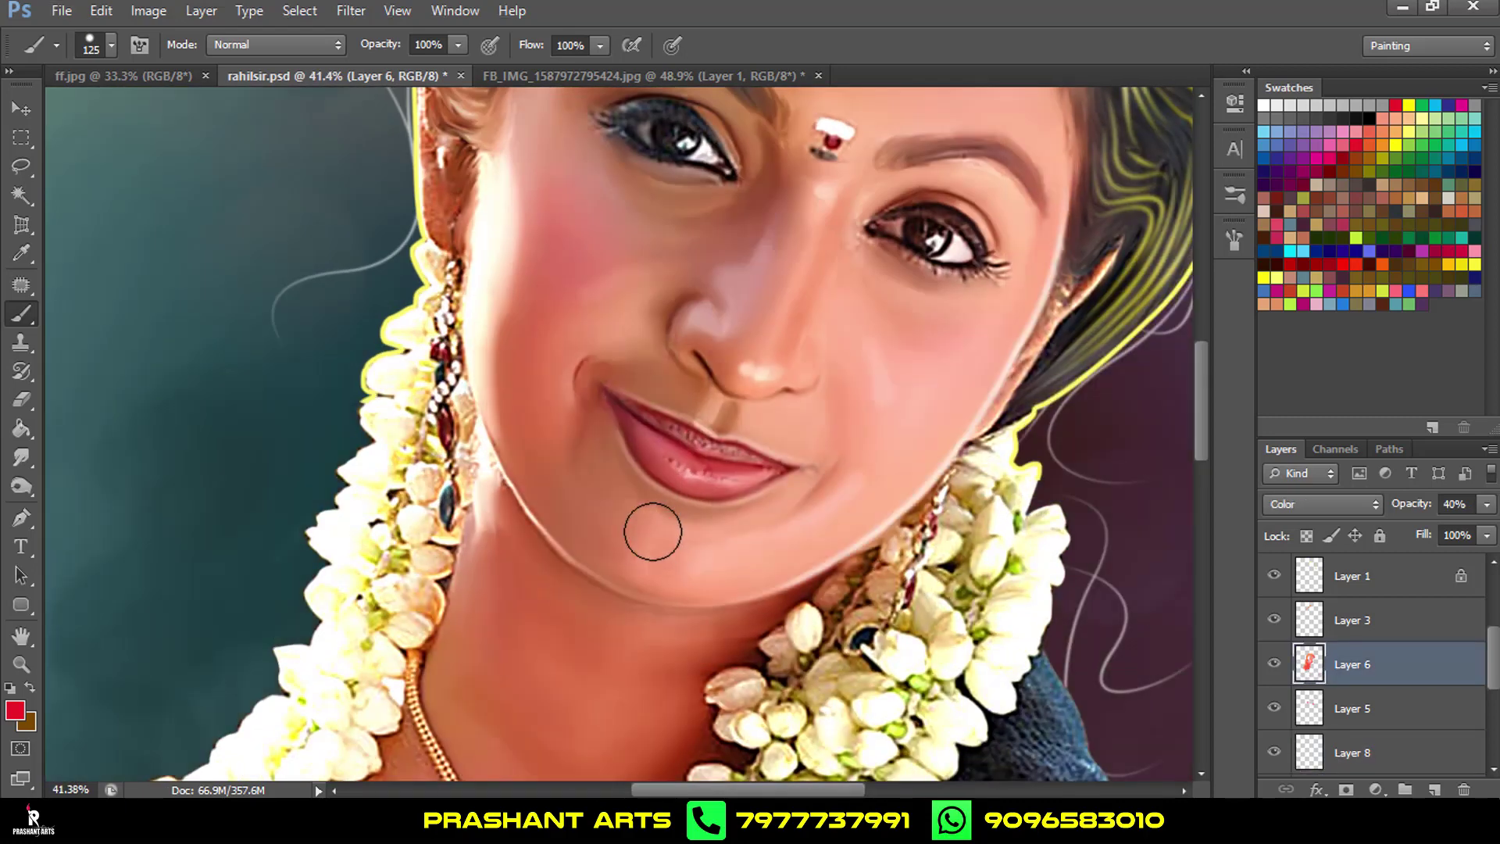
Repaint the lower lip's left side redder using a smaller, soft brush tip.
{"action": "key", "text": "bracketleft"}
{"action": "key", "text": "bracketleft"}
{"action": "key", "text": "bracketleft"}
{"action": "left_click_drag", "start_coordinate": [743, 469], "coordinate": [633, 422]}
{"action": "key", "text": "bracketleft"}
{"action": "key", "text": "bracketleft"}
{"action": "left_click", "coordinate": [101, 55]}
{"action": "left_click", "coordinate": [47, 212]}
{"action": "key", "text": "Return"}
{"action": "key", "text": "ctrl+alt+z"}
{"action": "key", "text": "ctrl+alt+z"}
{"action": "key", "text": "ctrl+alt+z"}
{"action": "left_click", "coordinate": [1335, 664]}
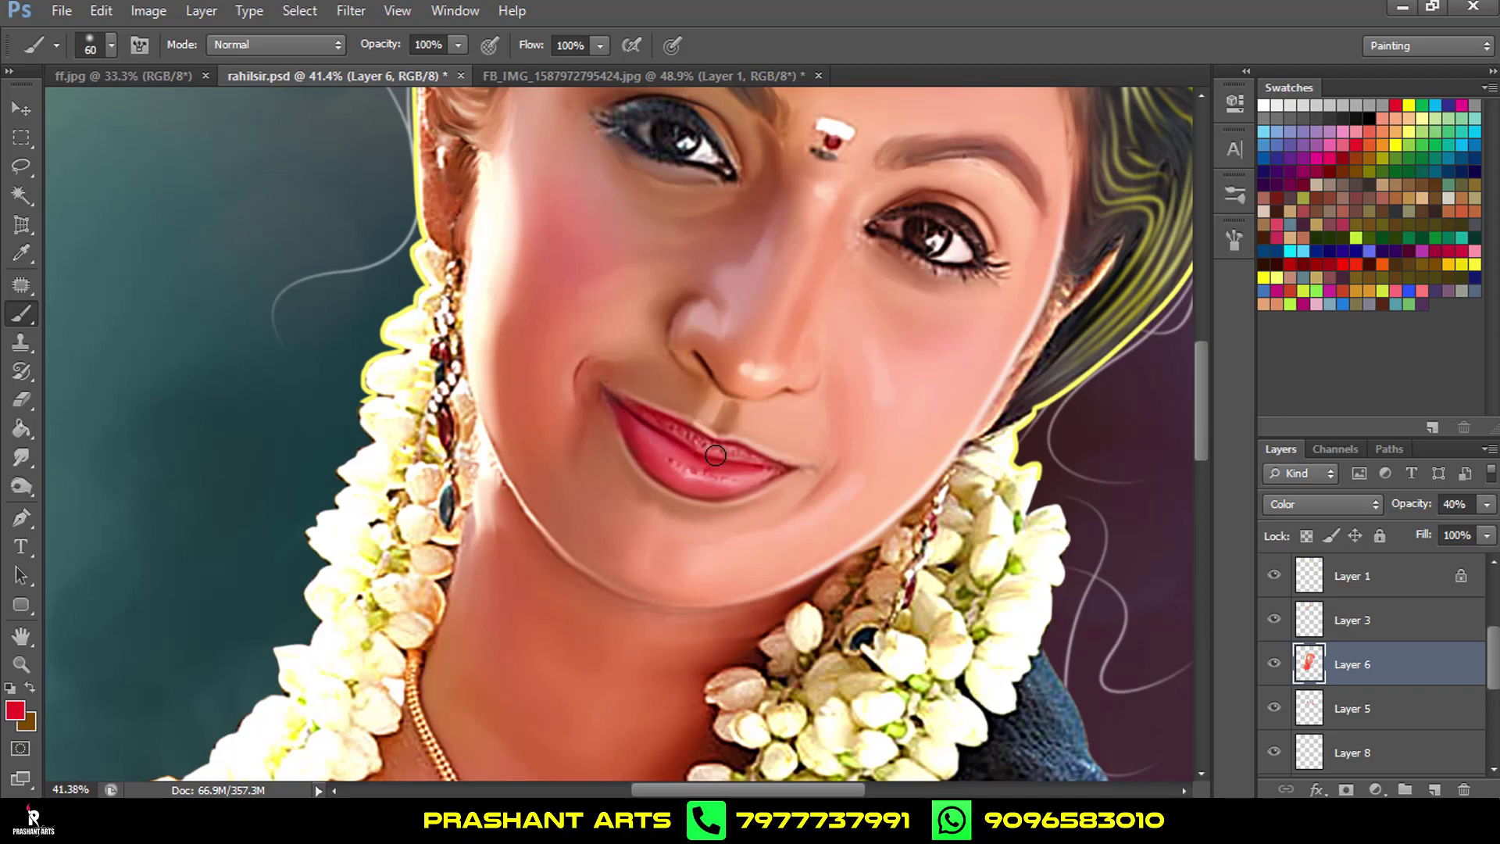
Set the foreground colour to light salmon pink, R 255 G 142 B 128 (ff8e80).
{"action": "scroll", "coordinate": [782, 430], "scroll_direction": "down", "scroll_amount": 5, "text": "alt"}
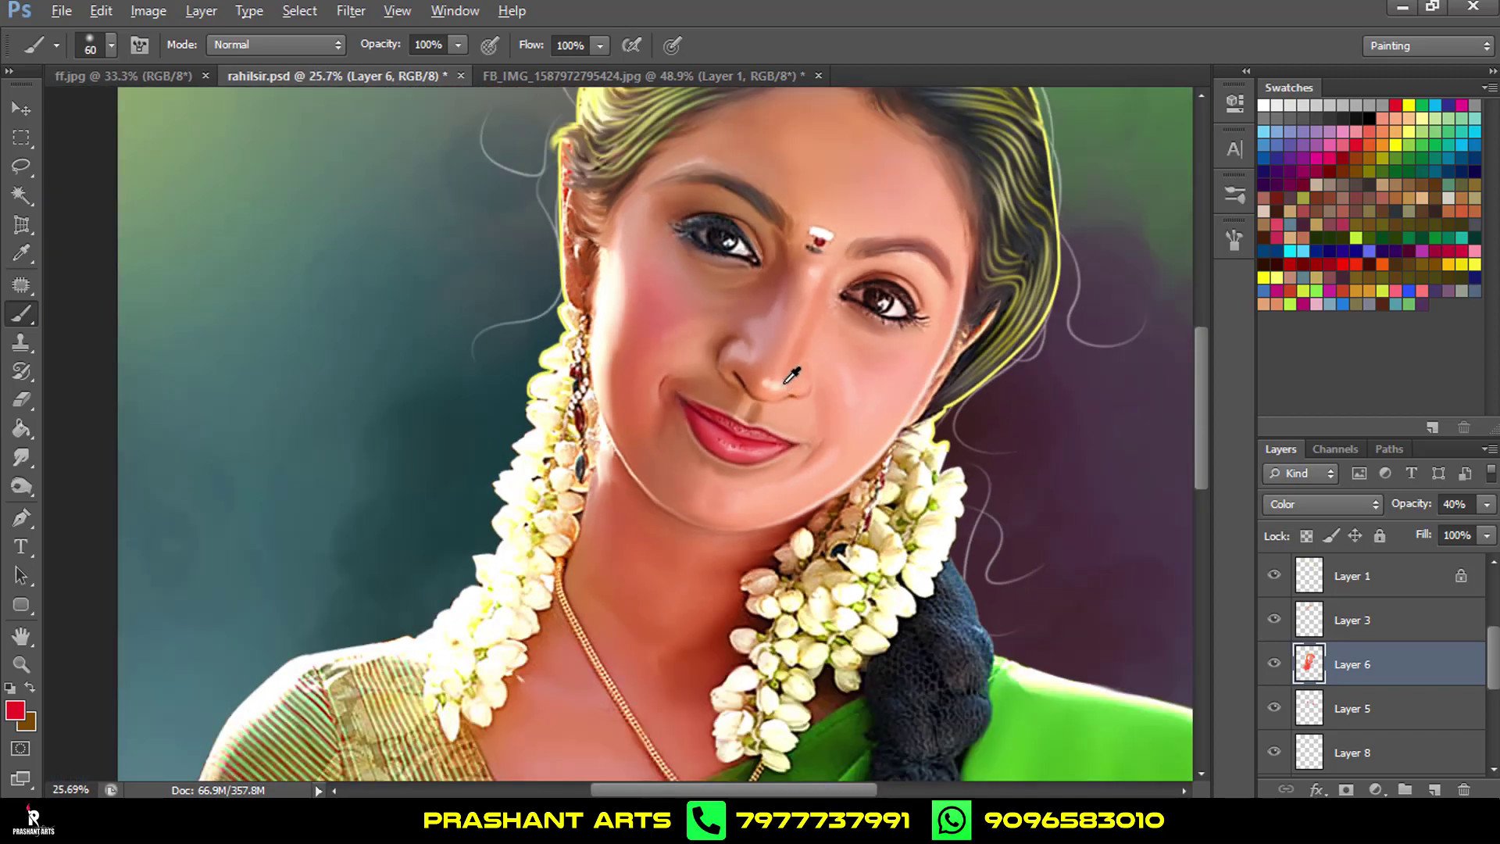
{"action": "scroll", "coordinate": [806, 367], "scroll_direction": "down", "scroll_amount": 1, "text": "alt"}
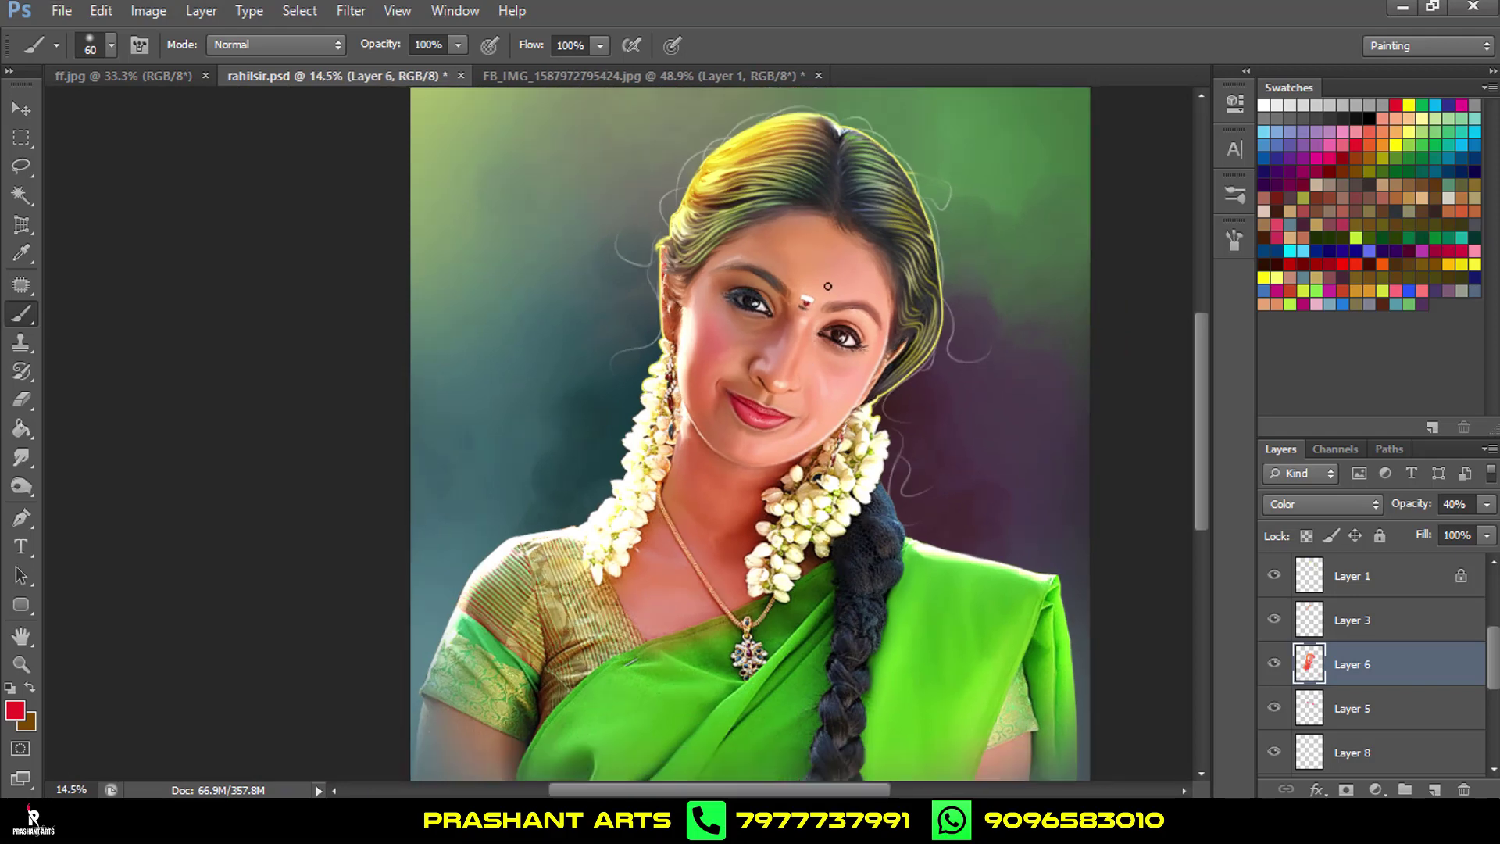
{"action": "scroll", "coordinate": [830, 281], "scroll_direction": "down", "scroll_amount": 1, "text": "alt"}
{"action": "scroll", "coordinate": [837, 268], "scroll_direction": "up", "scroll_amount": 2, "text": "alt"}
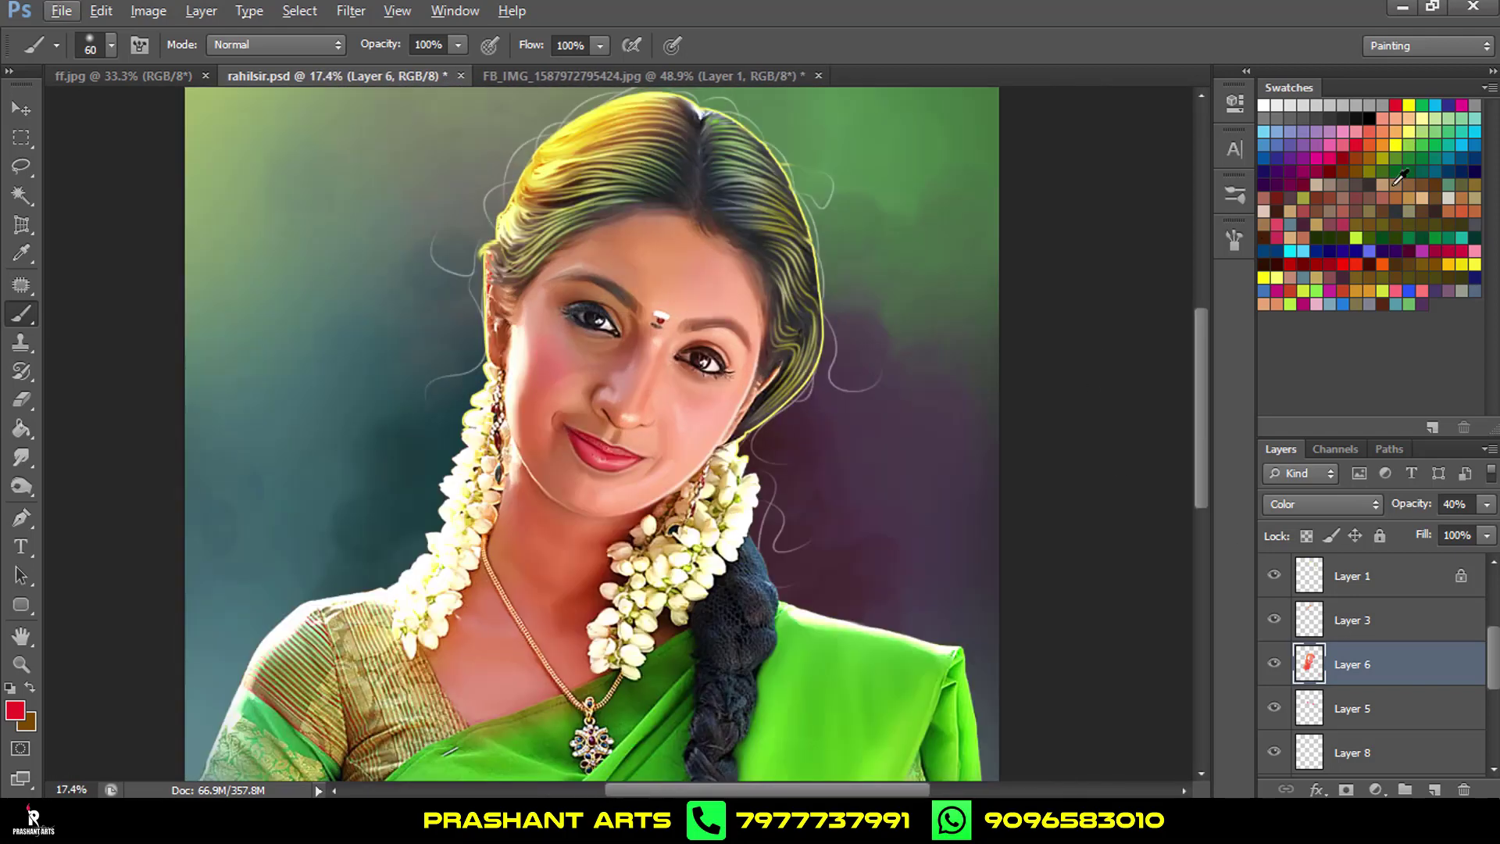
{"action": "left_click", "coordinate": [14, 710]}
{"action": "left_click", "coordinate": [1210, 664]}
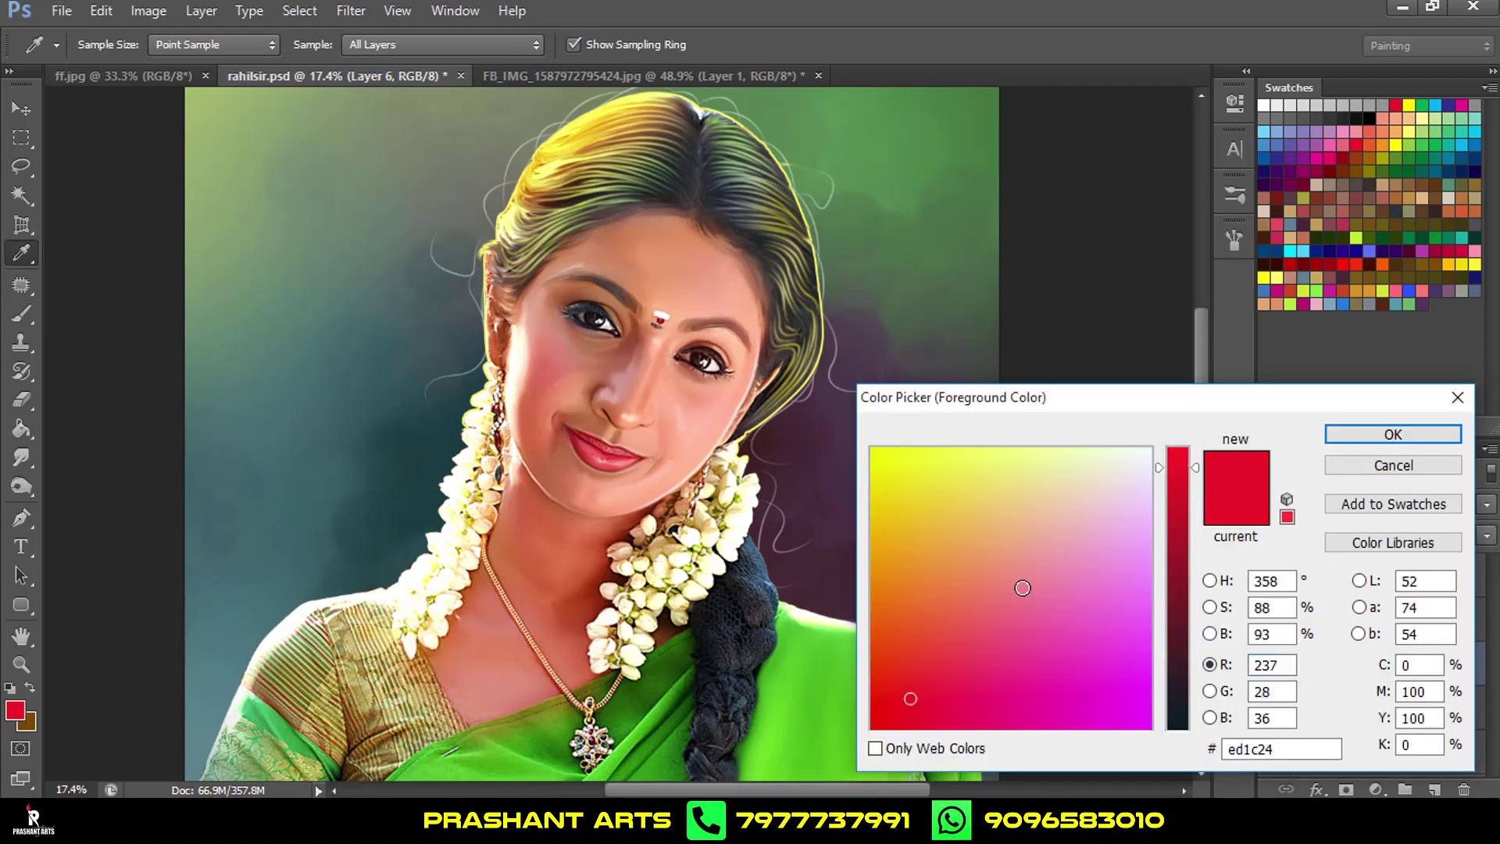
{"action": "left_click", "coordinate": [1011, 573]}
{"action": "left_click_drag", "start_coordinate": [1201, 475], "coordinate": [1201, 447]}
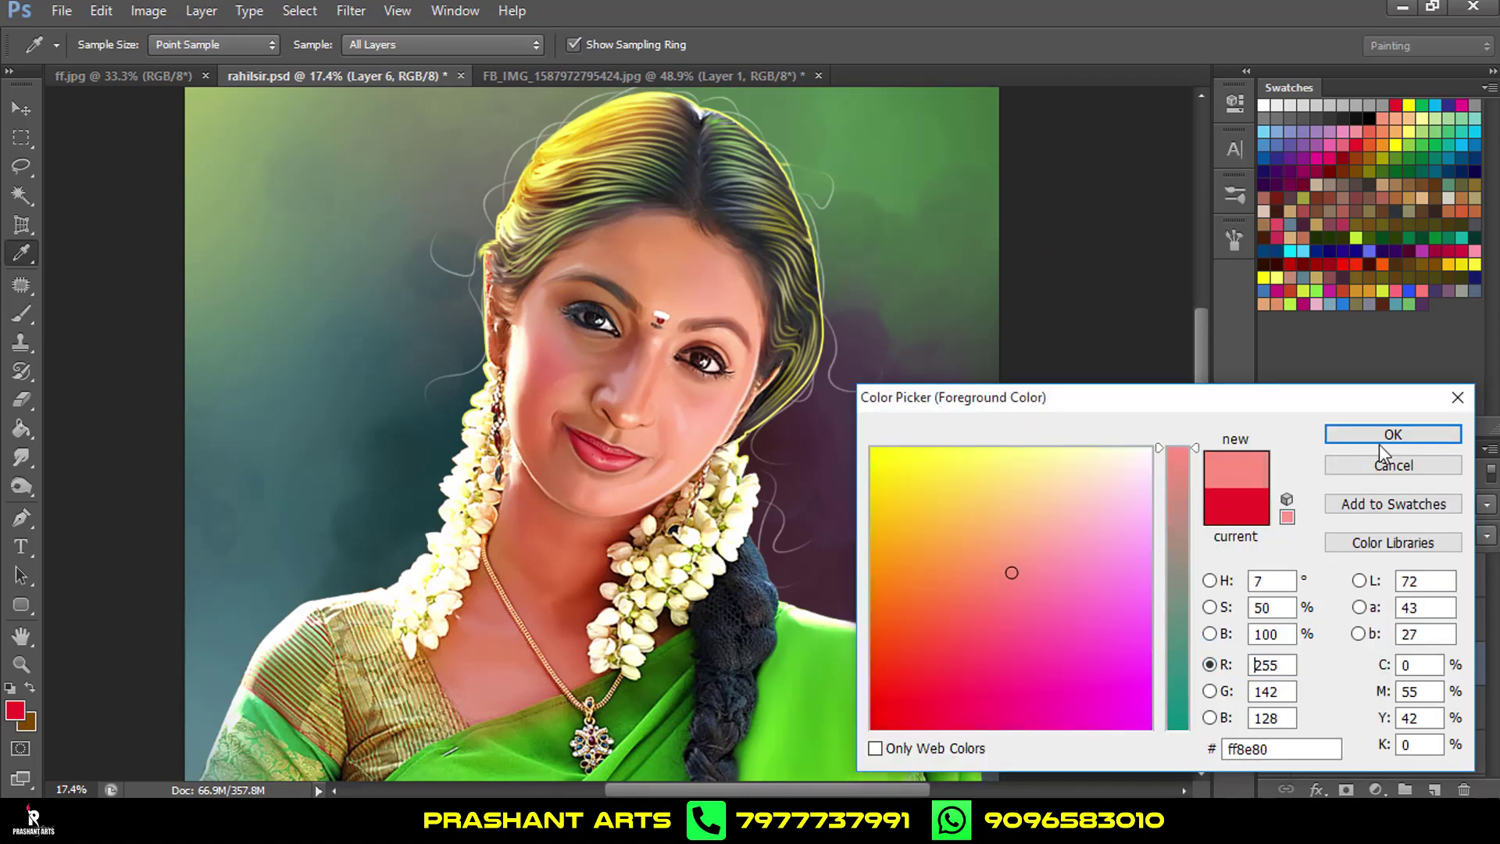
{"action": "left_click", "coordinate": [1430, 435]}
Enlarge the brush size to 175.
{"action": "key", "text": "bracketright"}
{"action": "key", "text": "bracketright"}
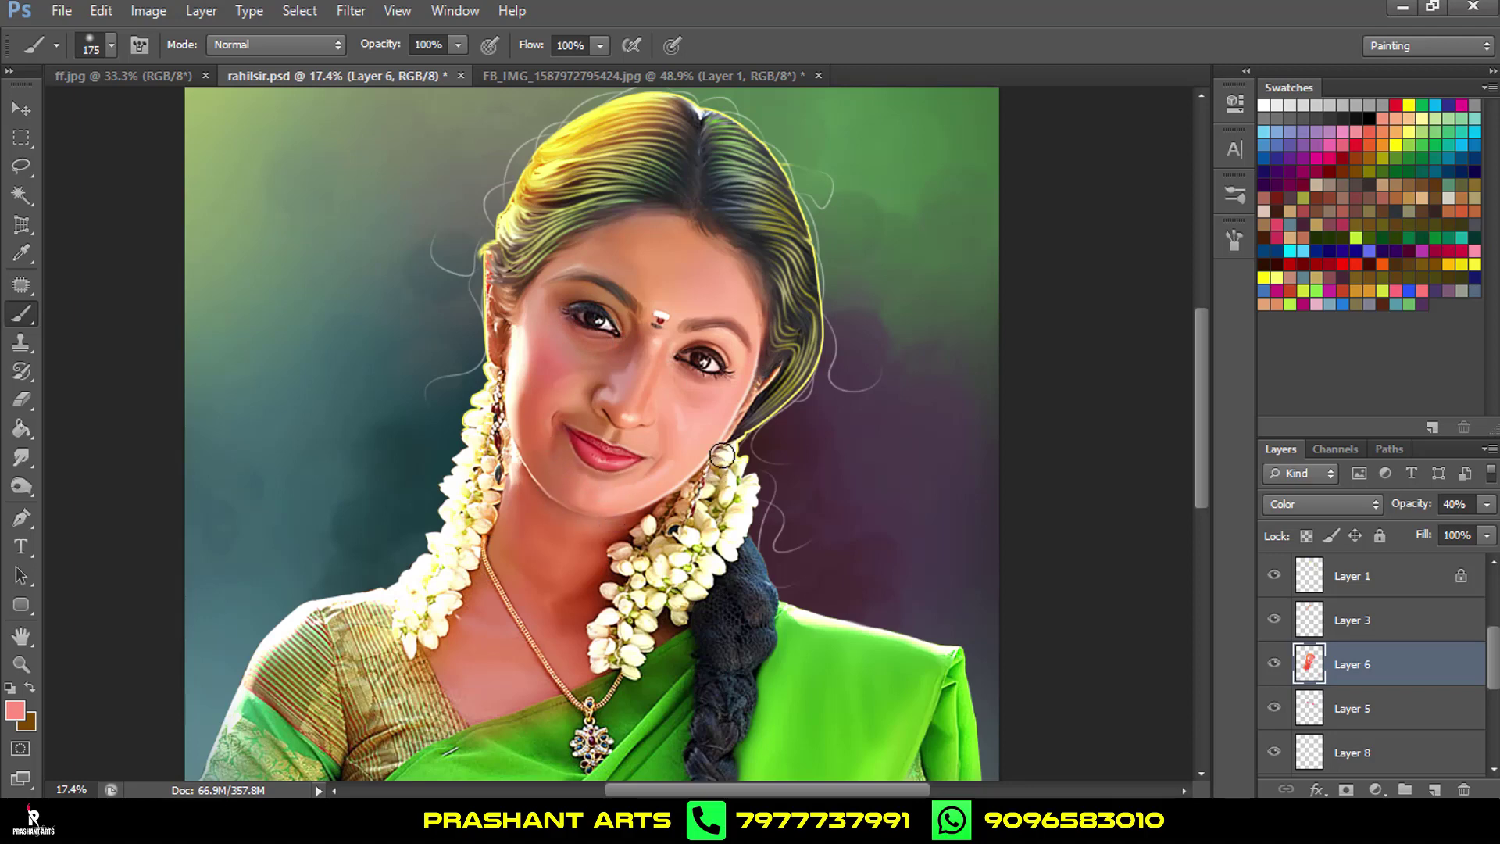
{"action": "scroll", "coordinate": [720, 406], "scroll_direction": "down", "scroll_amount": 2}
{"action": "scroll", "coordinate": [720, 407], "scroll_direction": "down", "scroll_amount": 1}
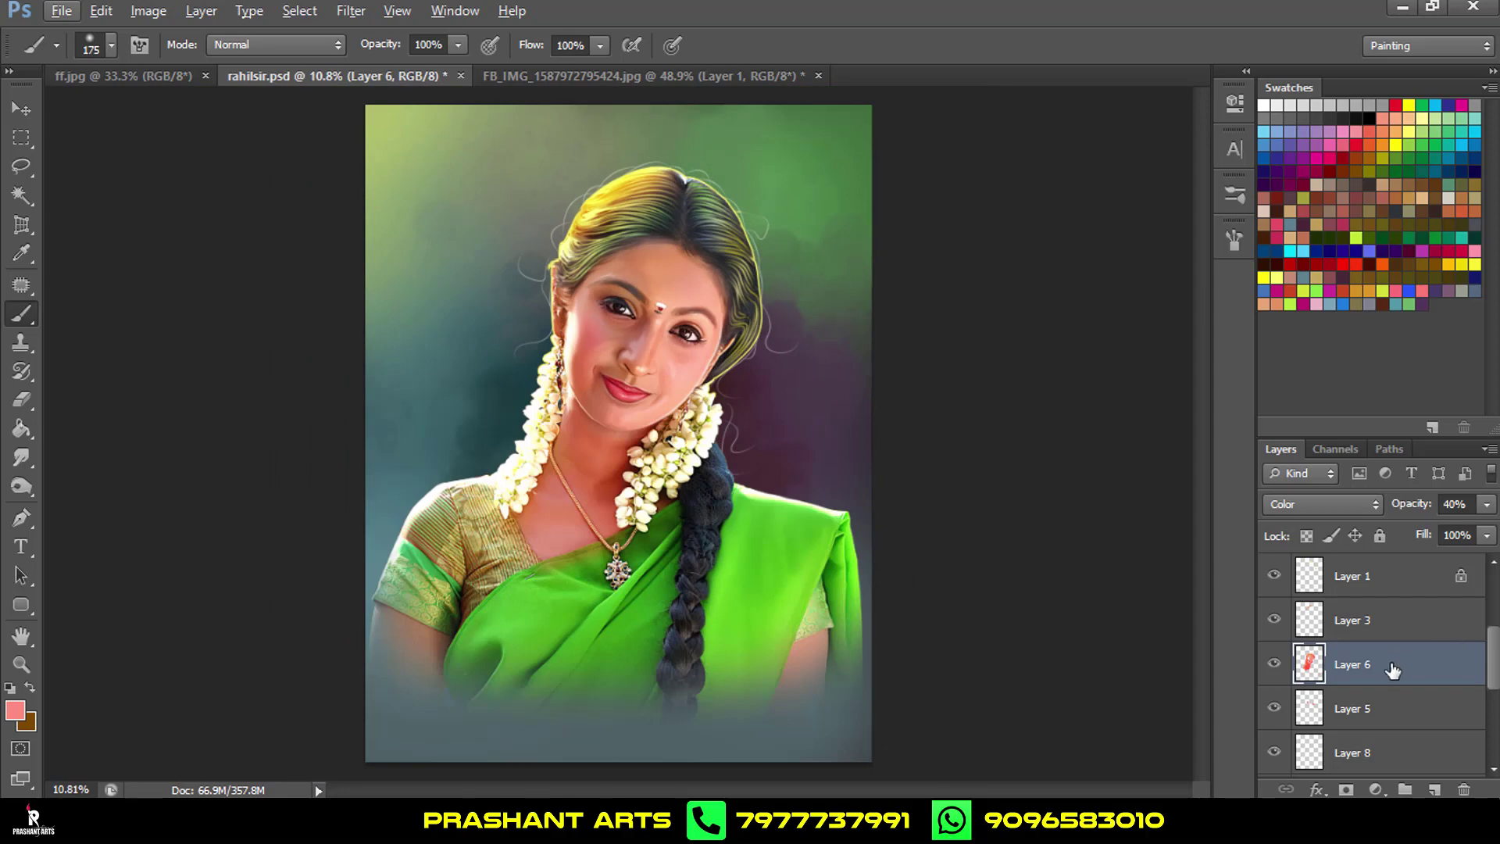
{"action": "scroll", "coordinate": [1392, 718], "scroll_direction": "down", "scroll_amount": 5}
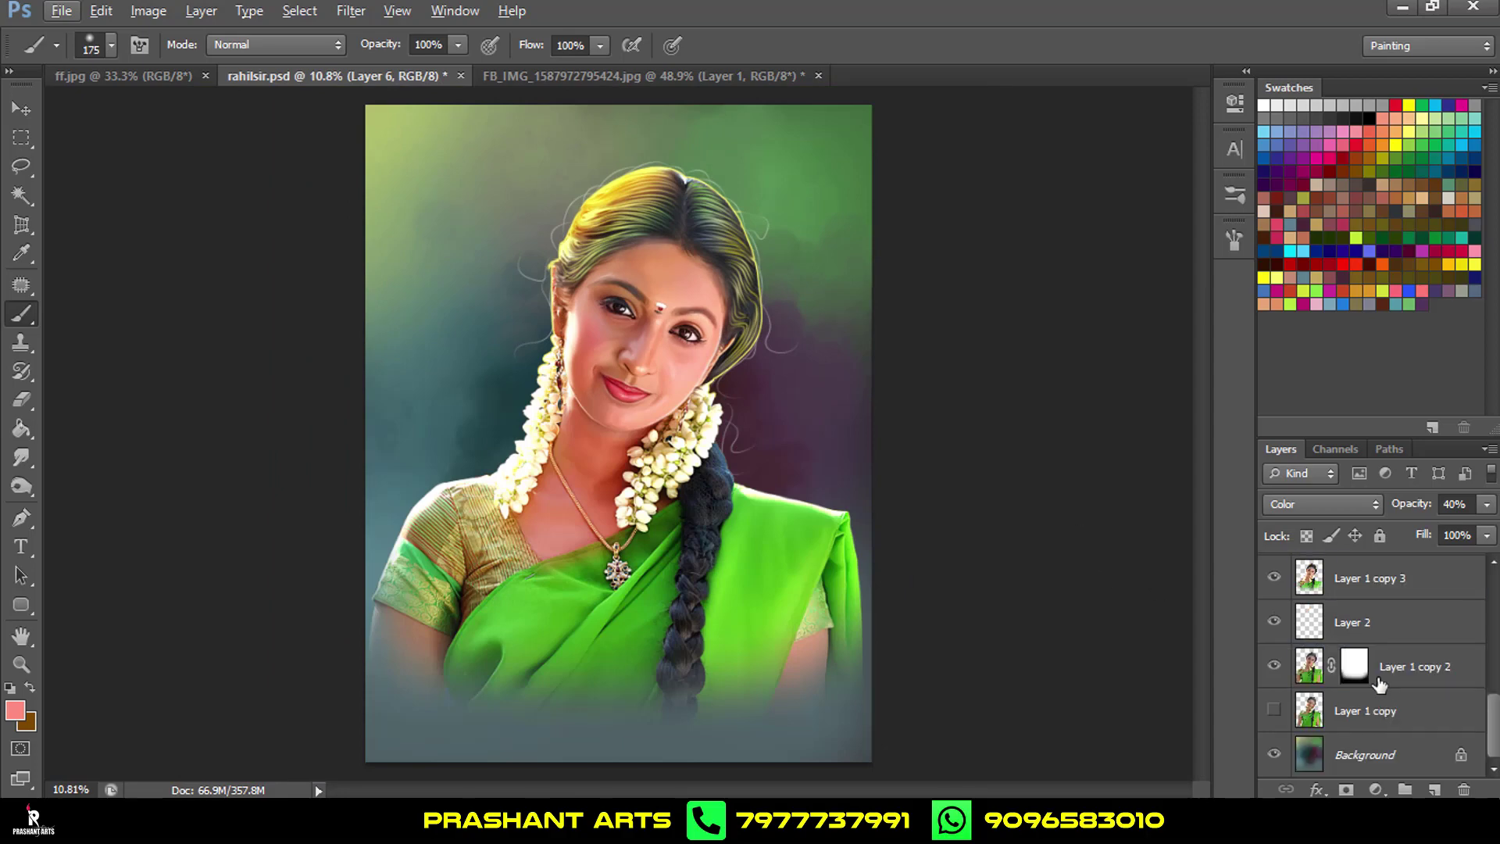
On Layer 1 copy 3, trace a Pen path around the skin between right nostril and lip.
{"action": "left_click", "coordinate": [1312, 585]}
{"action": "left_click", "coordinate": [21, 518]}
{"action": "scroll", "coordinate": [750, 435], "scroll_direction": "up", "scroll_amount": 2}
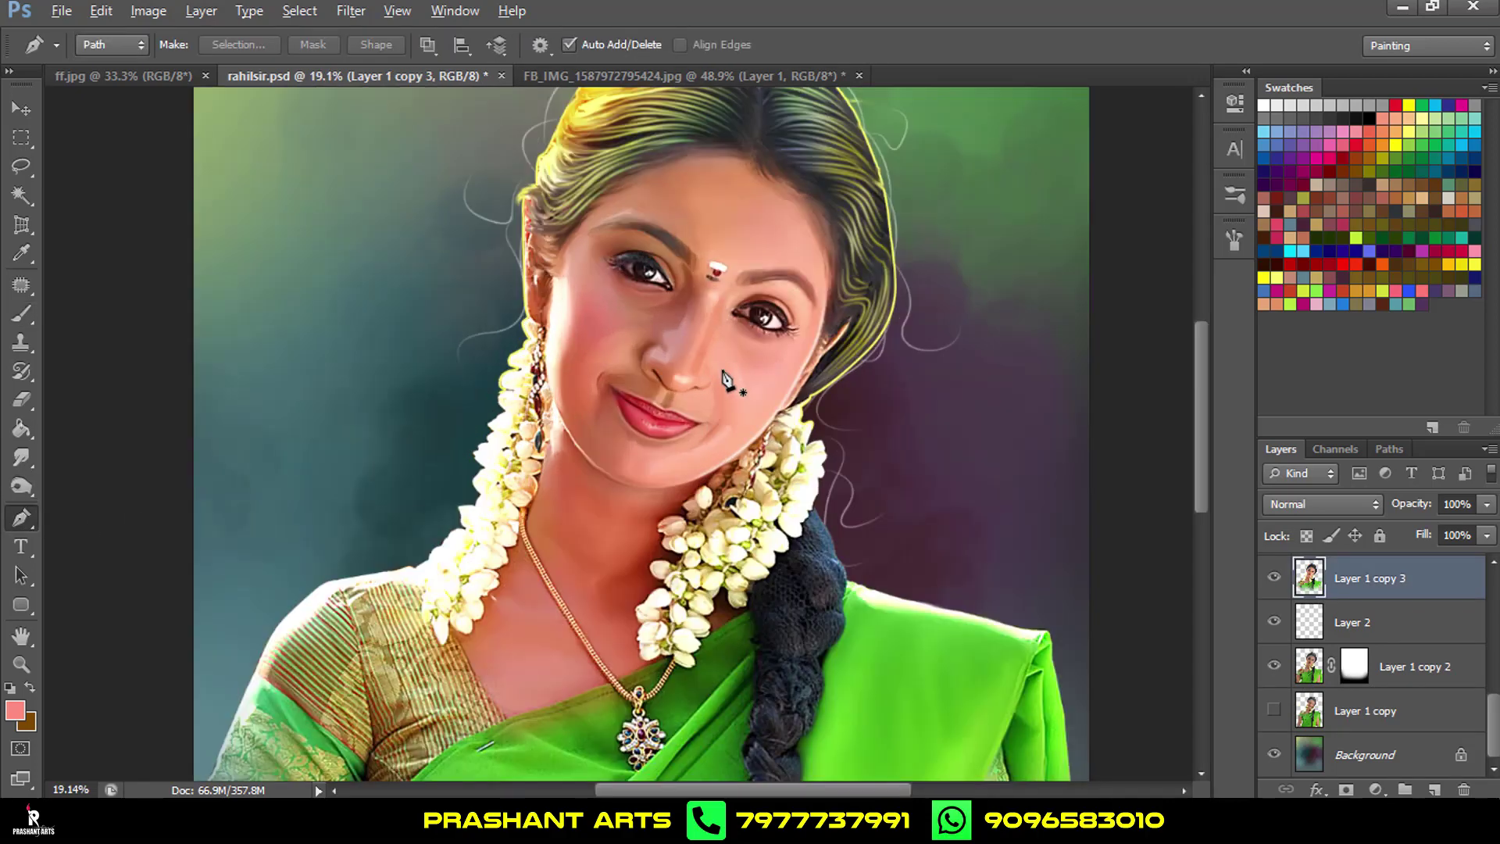
{"action": "scroll", "coordinate": [750, 434], "scroll_direction": "up", "scroll_amount": 1}
{"action": "scroll", "coordinate": [732, 439], "scroll_direction": "up", "scroll_amount": 2}
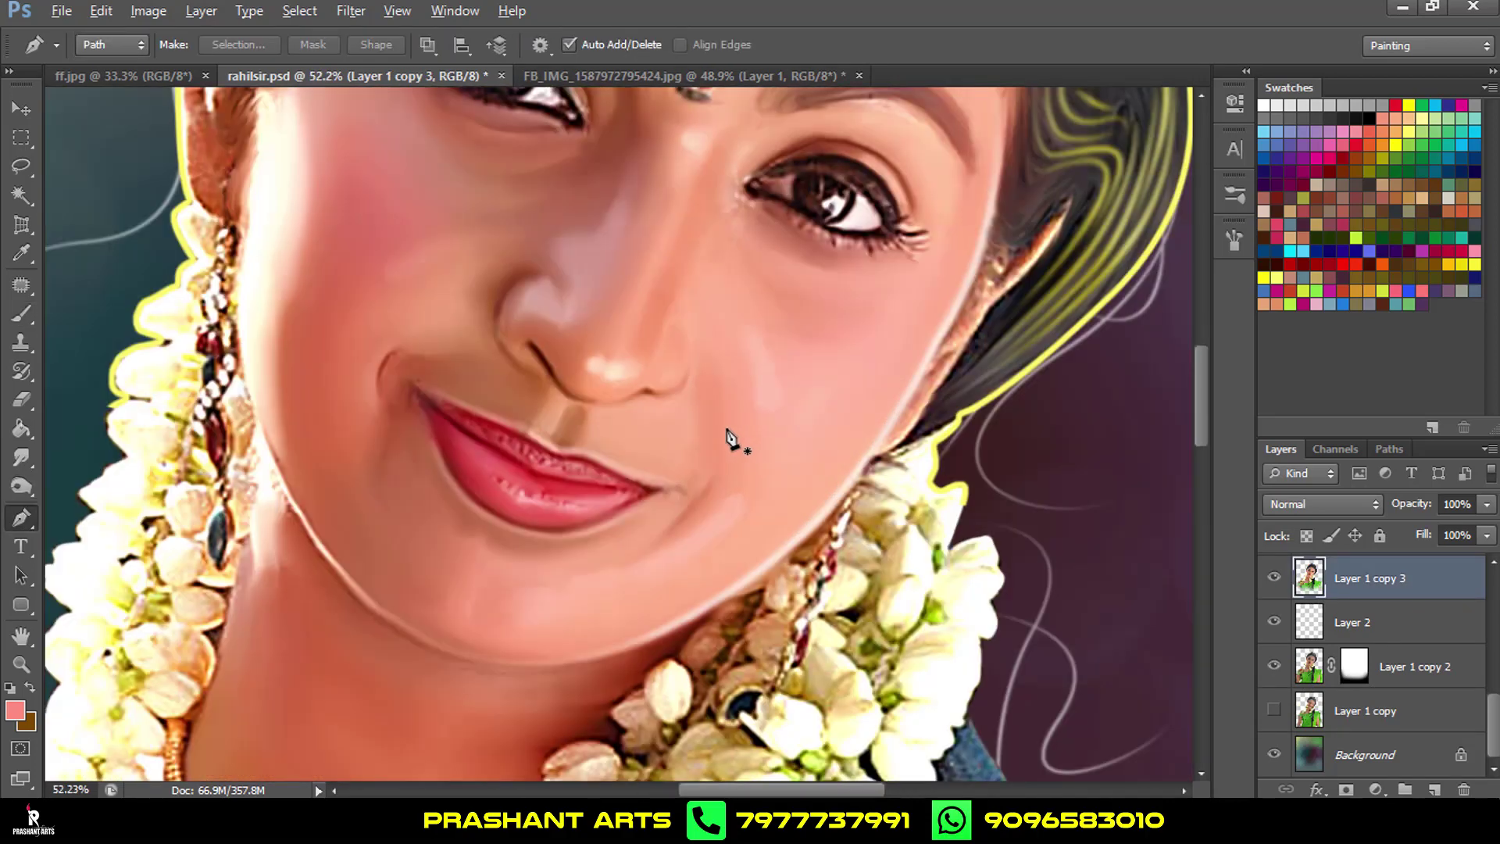
{"action": "left_click", "coordinate": [688, 384]}
{"action": "left_click_drag", "start_coordinate": [695, 475], "coordinate": [698, 490]}
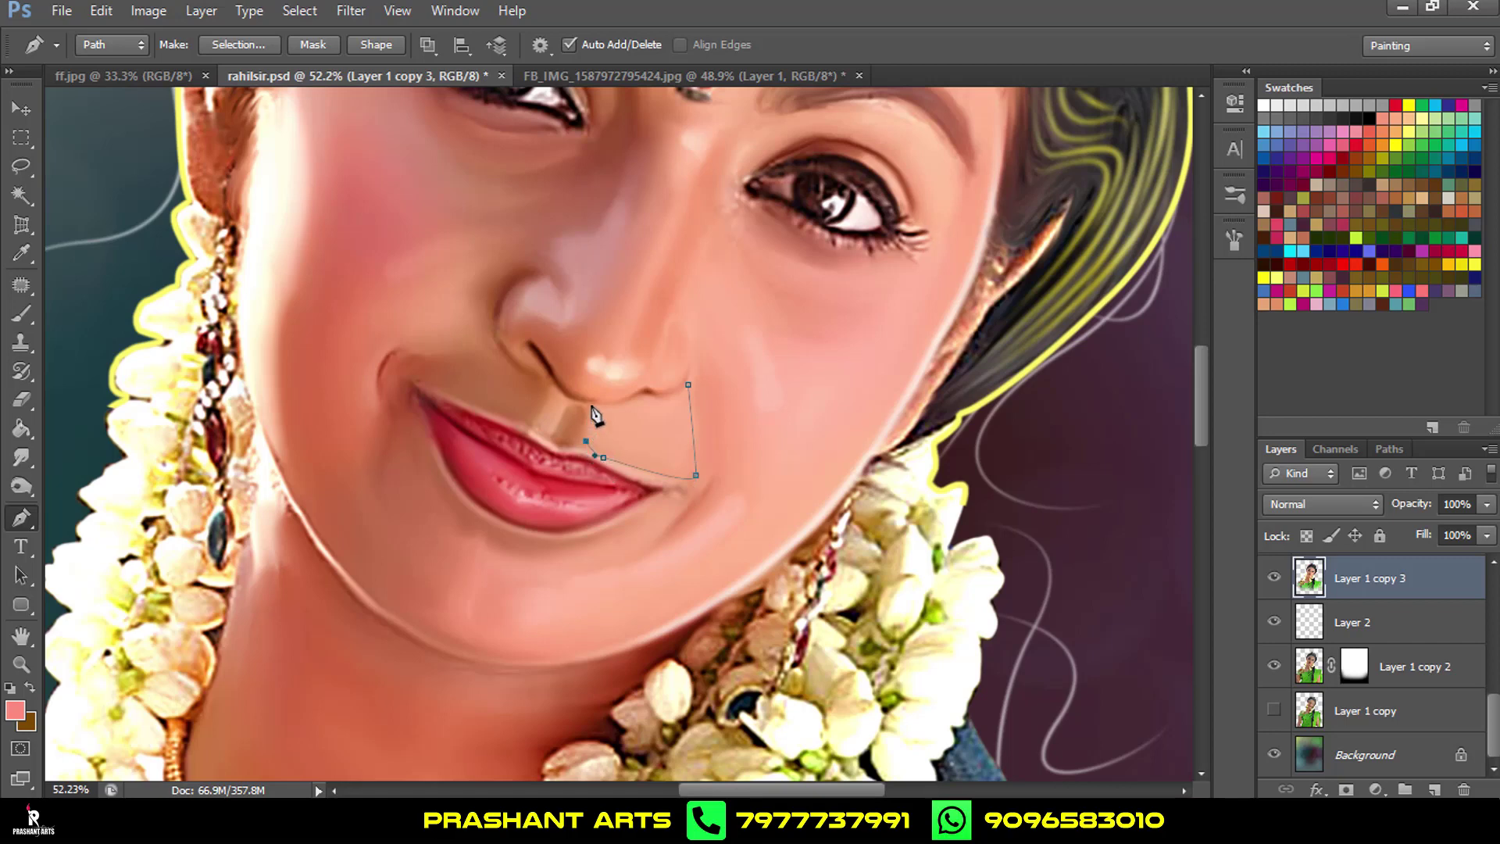
{"action": "scroll", "coordinate": [672, 414], "scroll_direction": "up", "scroll_amount": 3, "text": "alt"}
{"action": "scroll", "coordinate": [623, 415], "scroll_direction": "up", "scroll_amount": 4, "text": "alt"}
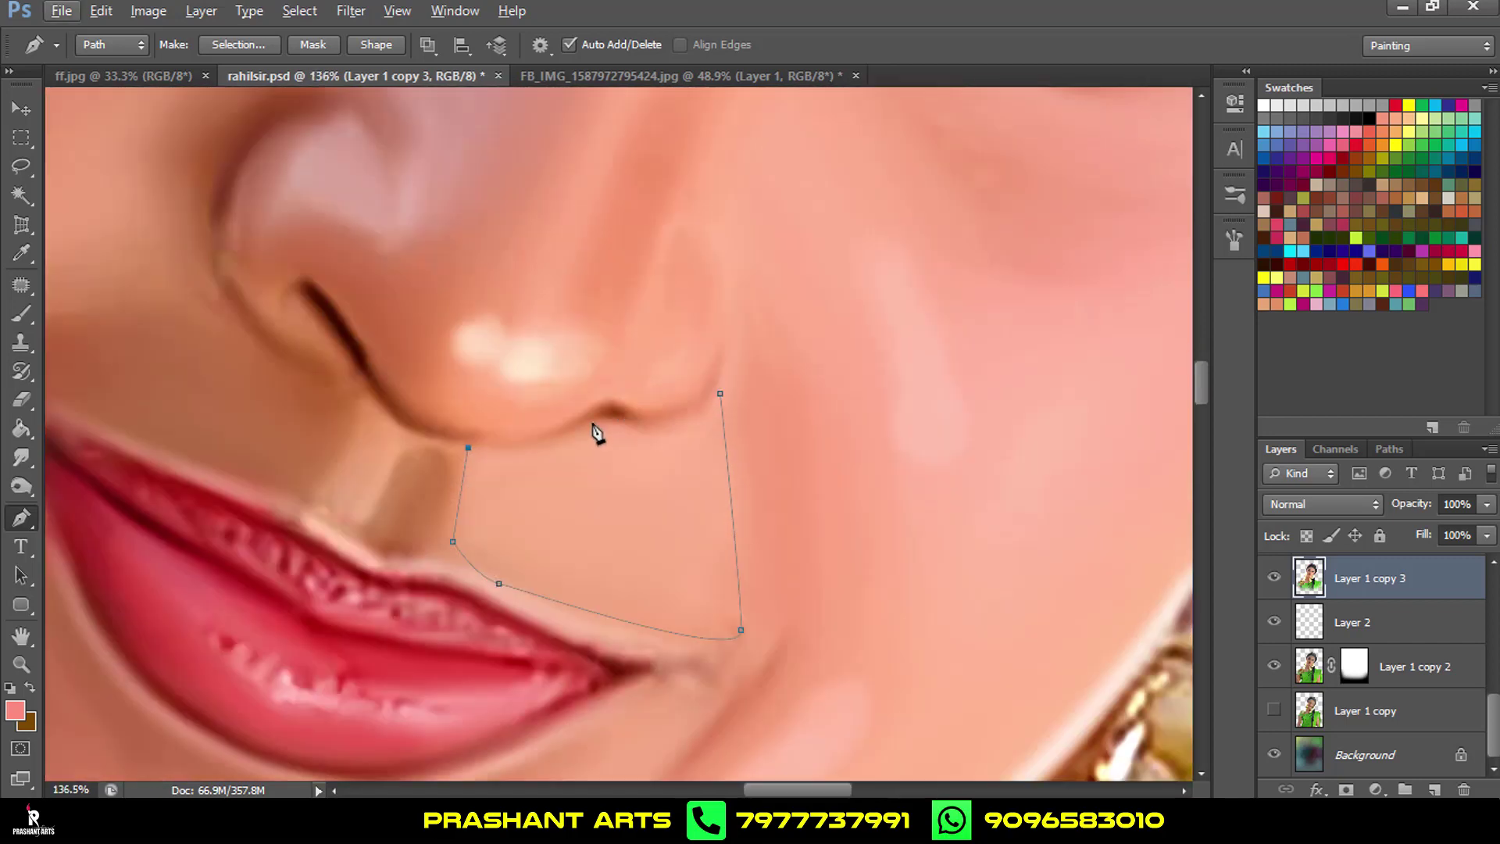
{"action": "left_click_drag", "start_coordinate": [621, 389], "coordinate": [626, 396]}
{"action": "left_click", "coordinate": [746, 348], "text": "ctrl"}
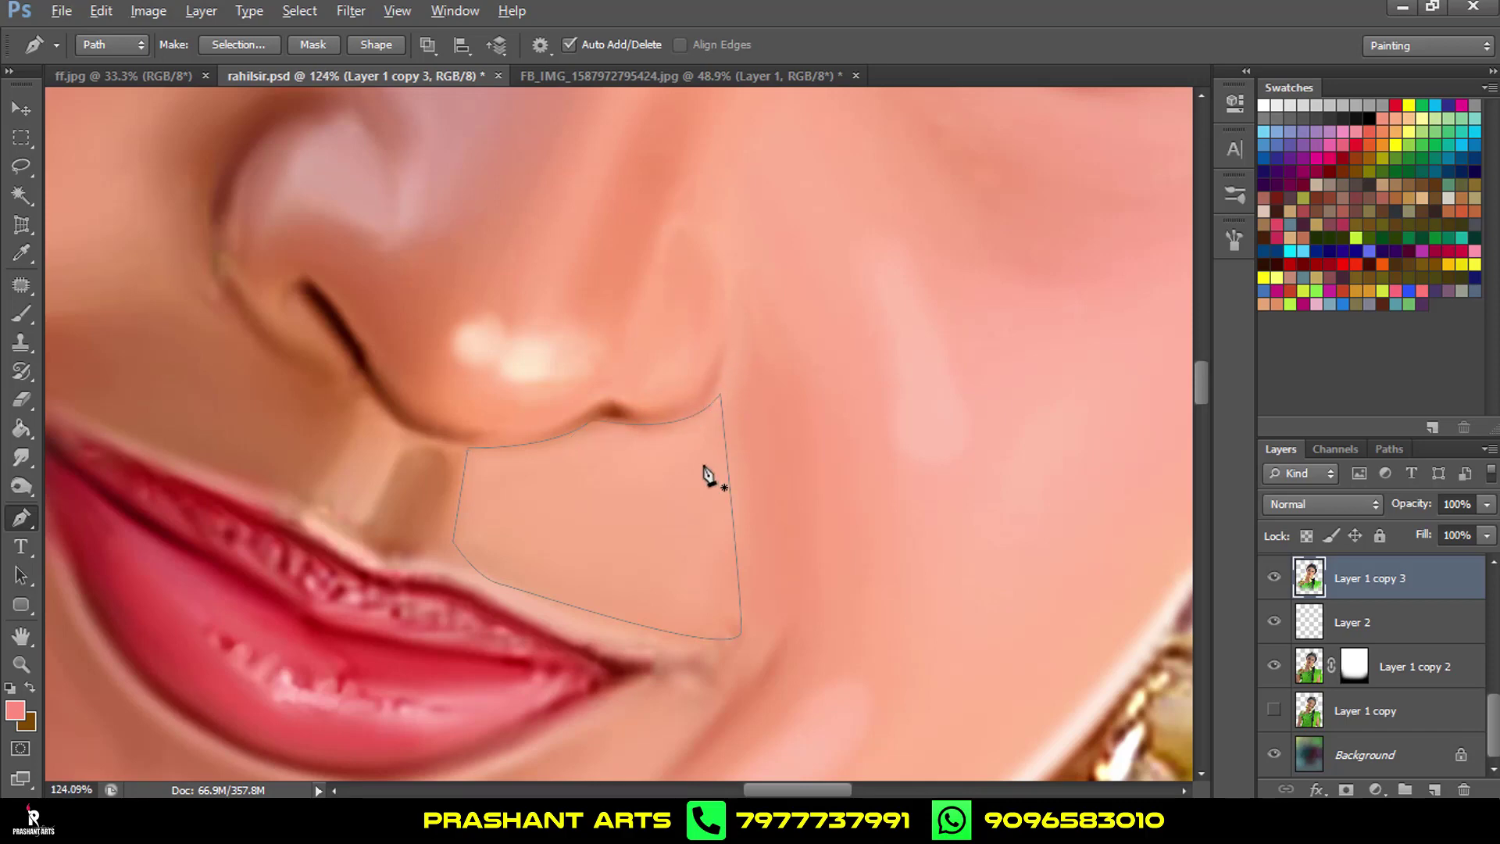
{"action": "scroll", "coordinate": [712, 469], "scroll_direction": "down", "scroll_amount": 2, "text": "alt"}
{"action": "scroll", "coordinate": [707, 473], "scroll_direction": "down", "scroll_amount": 3, "text": "alt"}
{"action": "scroll", "coordinate": [707, 473], "scroll_direction": "down", "scroll_amount": 1, "text": "alt"}
Turn the path into a 3 px feathered selection, dodge it lighter, and deselect.
{"action": "key", "text": "ctrl+Return"}
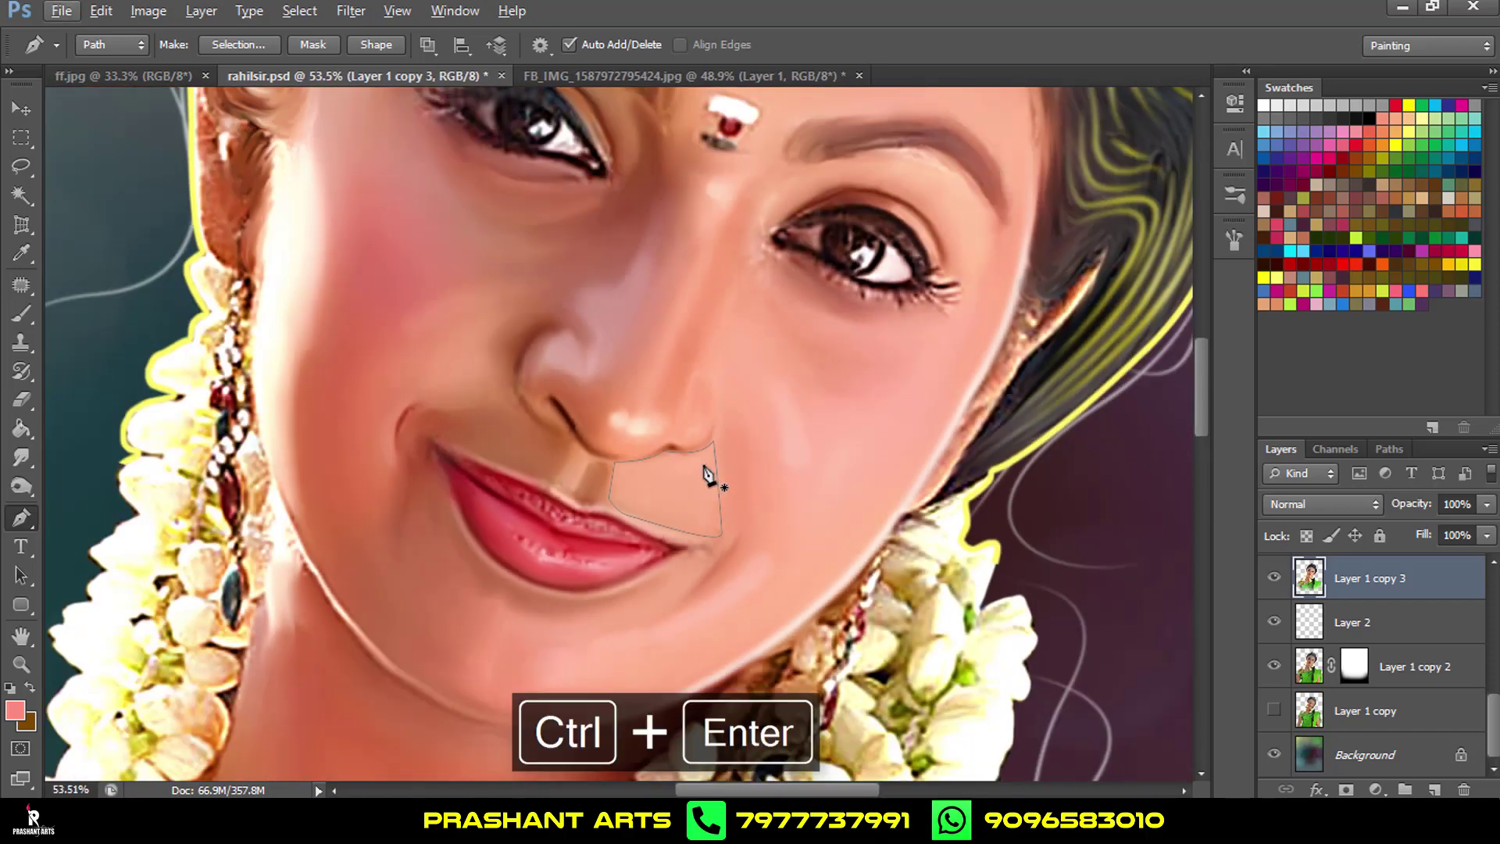
{"action": "key", "text": "m"}
{"action": "right_click", "coordinate": [654, 485]}
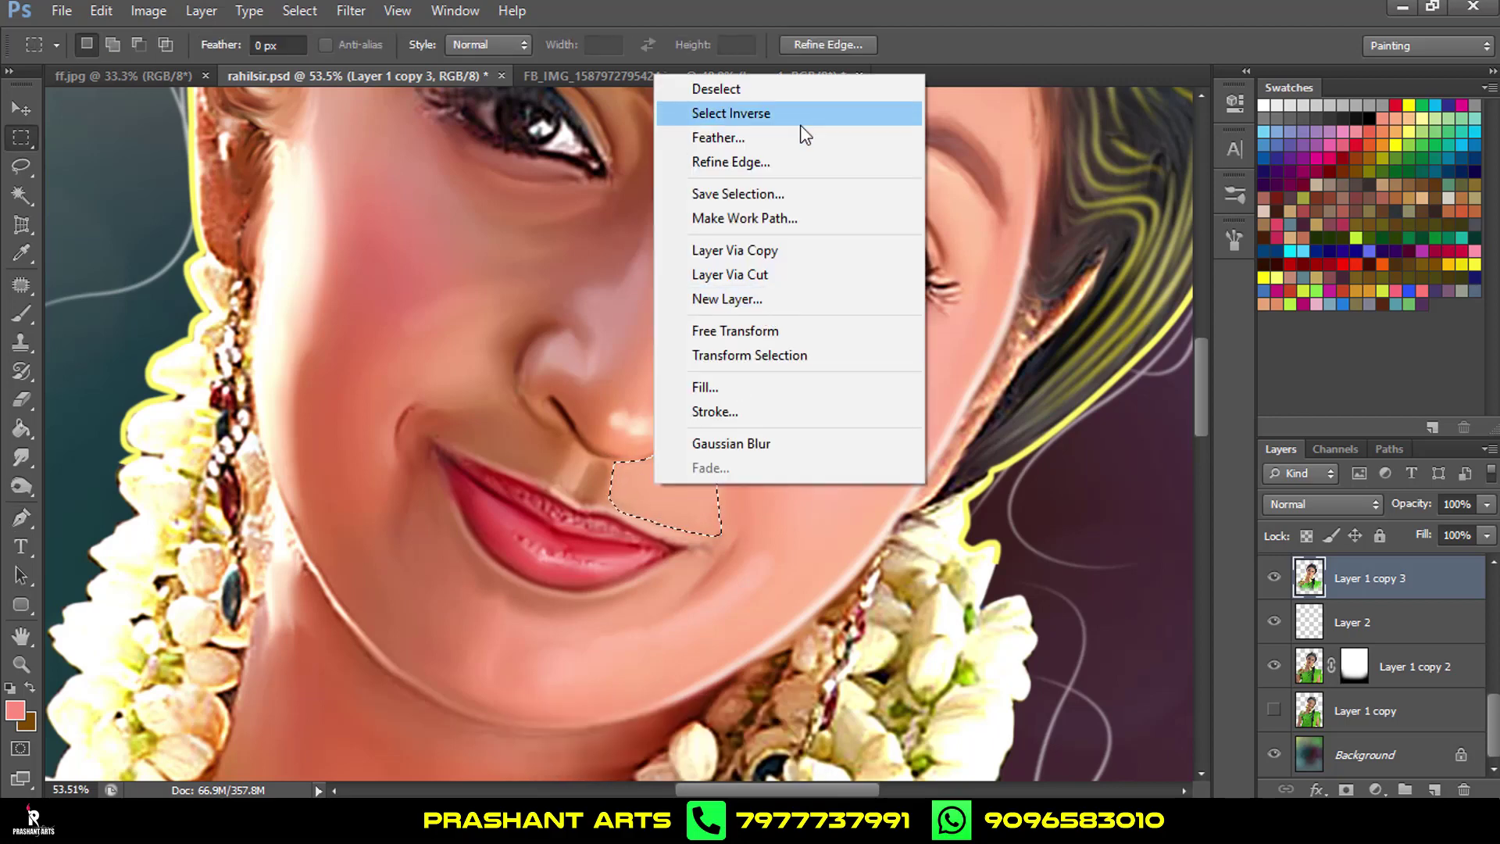
{"action": "left_click", "coordinate": [799, 142]}
{"action": "left_click", "coordinate": [840, 282]}
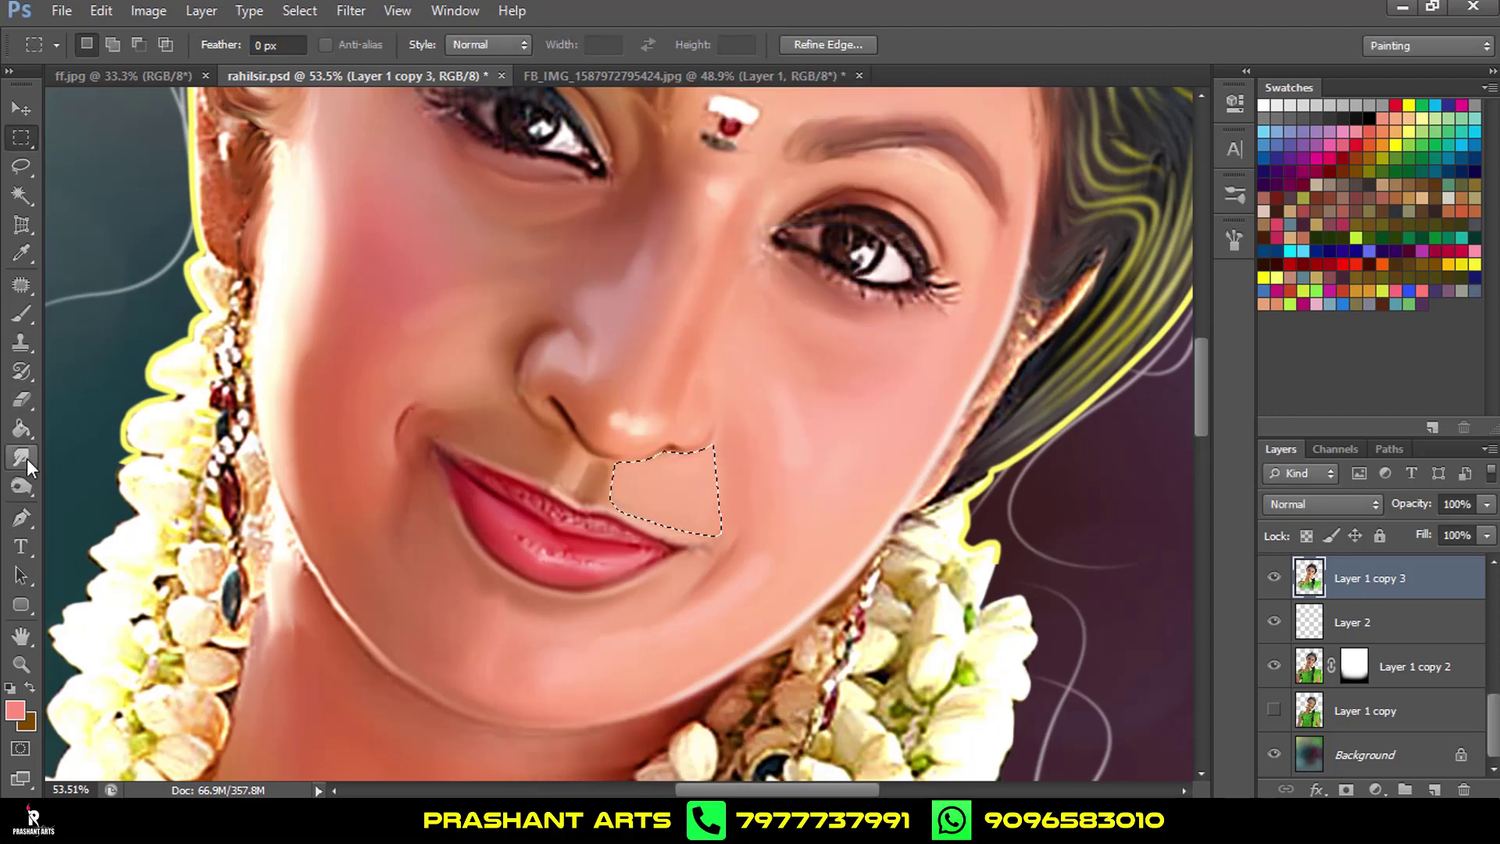
{"action": "left_click", "coordinate": [25, 488]}
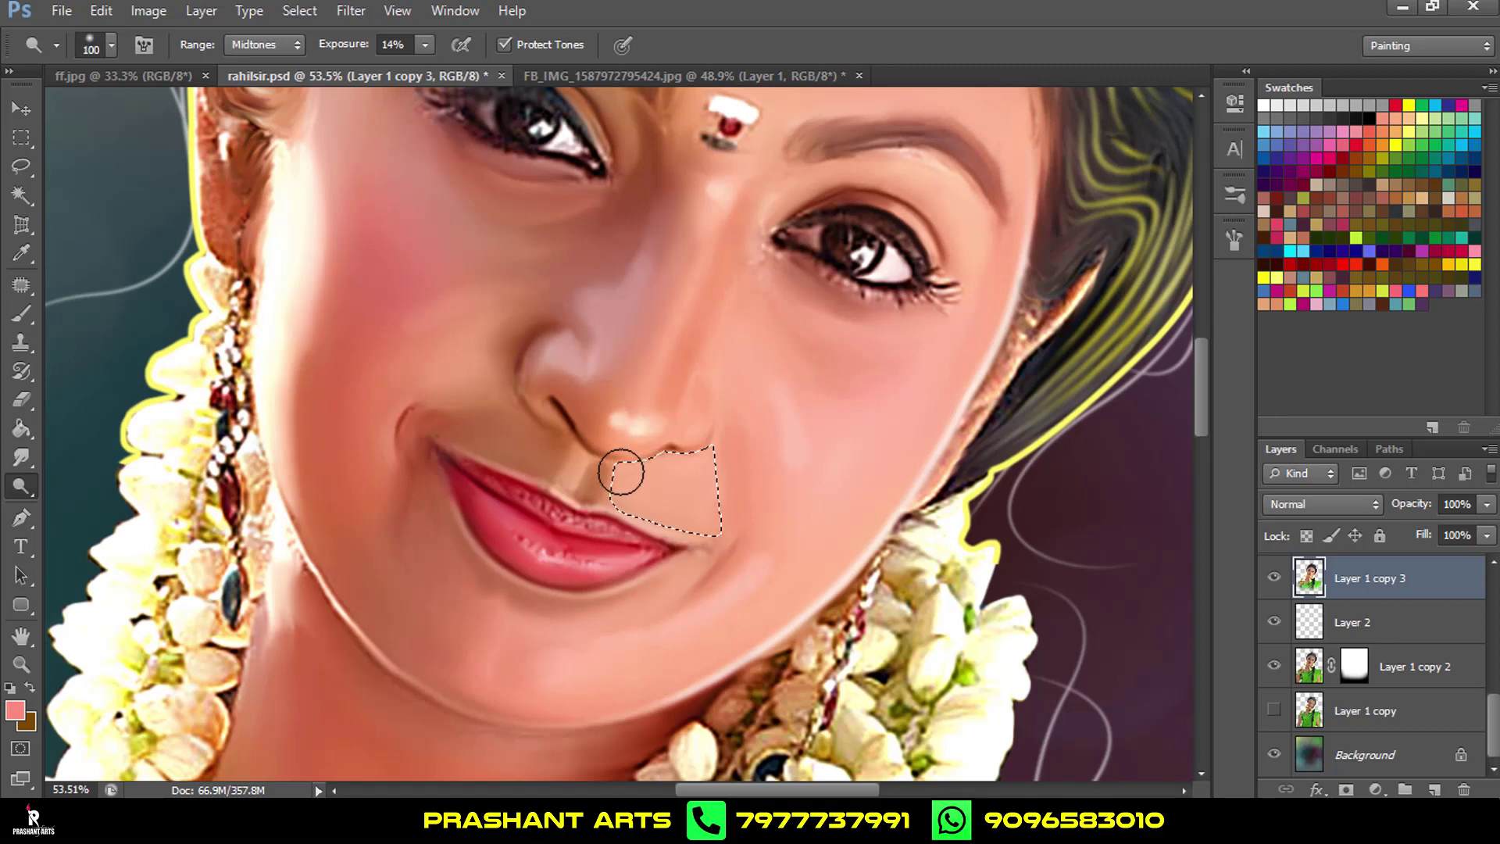
{"action": "mouse_move", "coordinate": [709, 466]}
{"action": "left_mouse_down"}
{"action": "mouse_move", "coordinate": [694, 475]}
{"action": "mouse_move", "coordinate": [656, 456]}
{"action": "mouse_move", "coordinate": [714, 479]}
{"action": "mouse_move", "coordinate": [750, 521]}
{"action": "mouse_move", "coordinate": [767, 496]}
{"action": "mouse_move", "coordinate": [643, 461]}
{"action": "mouse_move", "coordinate": [653, 479]}
{"action": "mouse_move", "coordinate": [844, 482]}
{"action": "left_mouse_up"}
{"action": "key", "text": "ctrl+d"}
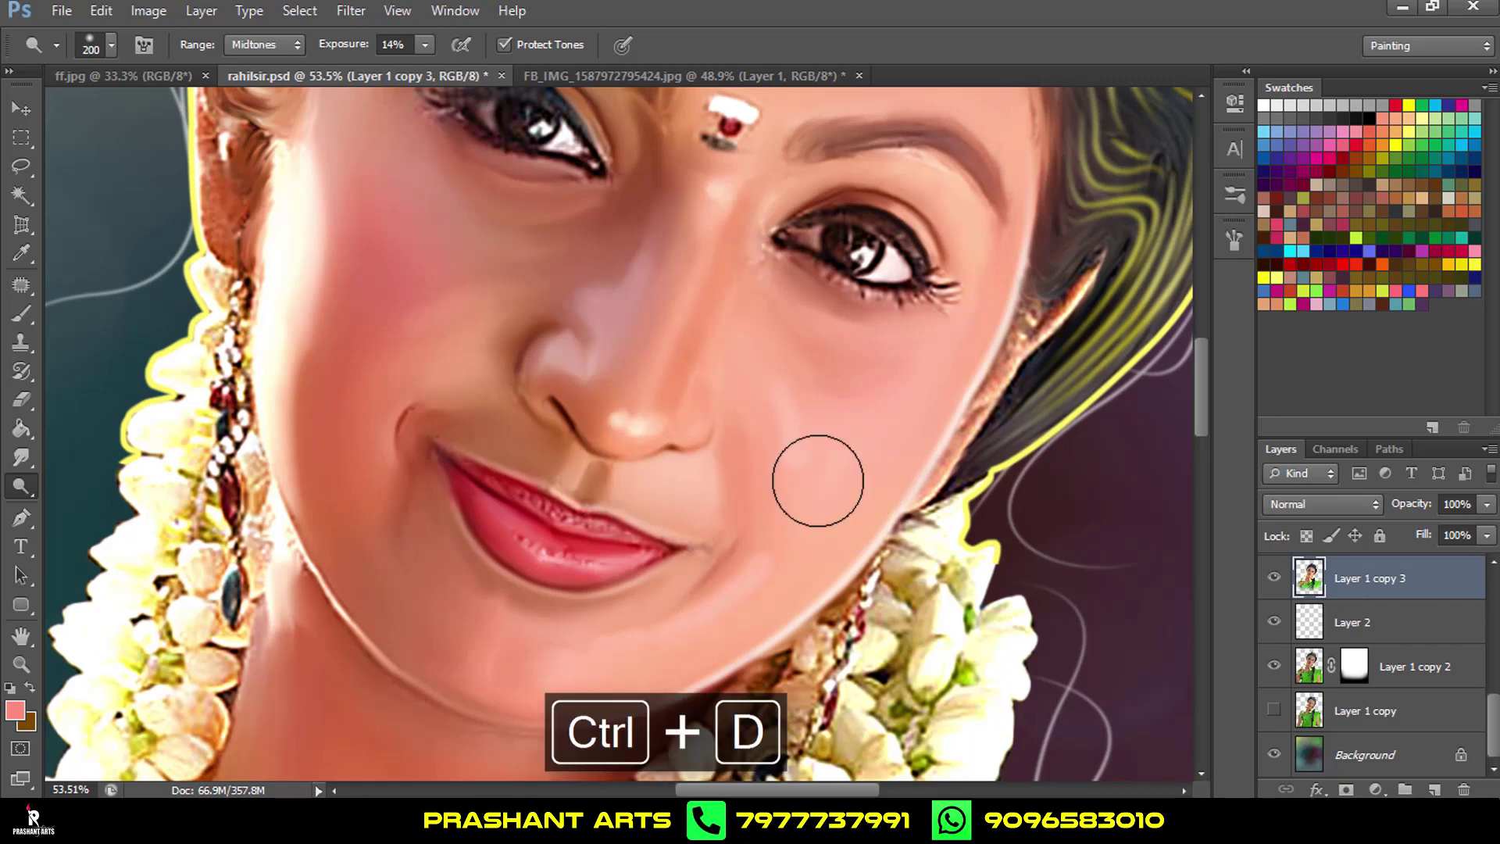
Reselect the nose patch, invert it, lightly dodge the surrounding cheek skin, and deselect.
{"action": "scroll", "coordinate": [825, 466], "scroll_direction": "down", "scroll_amount": 3}
{"action": "scroll", "coordinate": [742, 453], "scroll_direction": "up", "scroll_amount": 2}
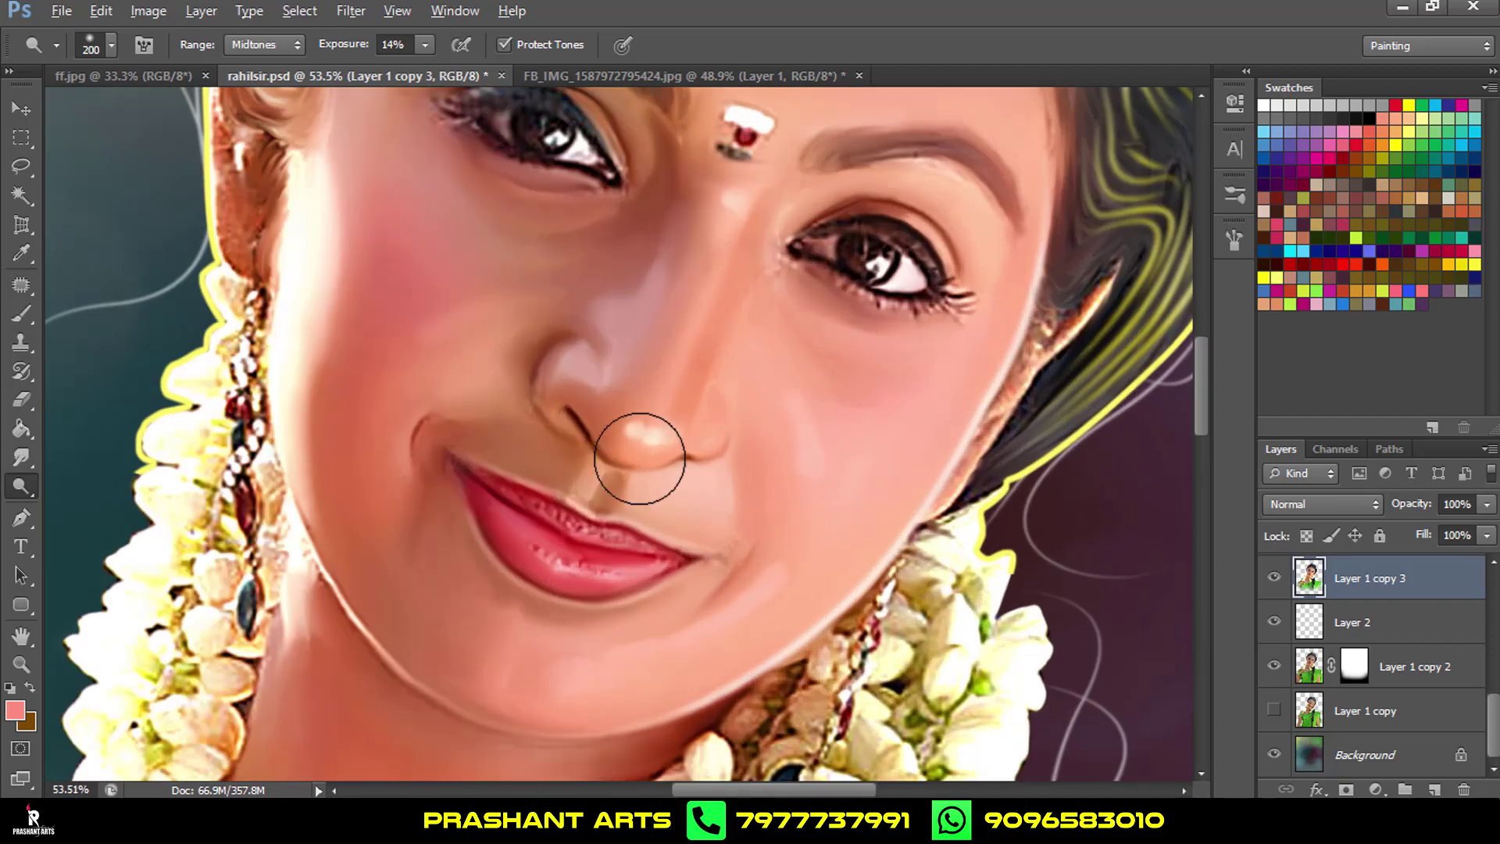
{"action": "scroll", "coordinate": [570, 440], "scroll_direction": "up", "scroll_amount": 2}
{"action": "scroll", "coordinate": [367, 412], "scroll_direction": "down", "scroll_amount": 2}
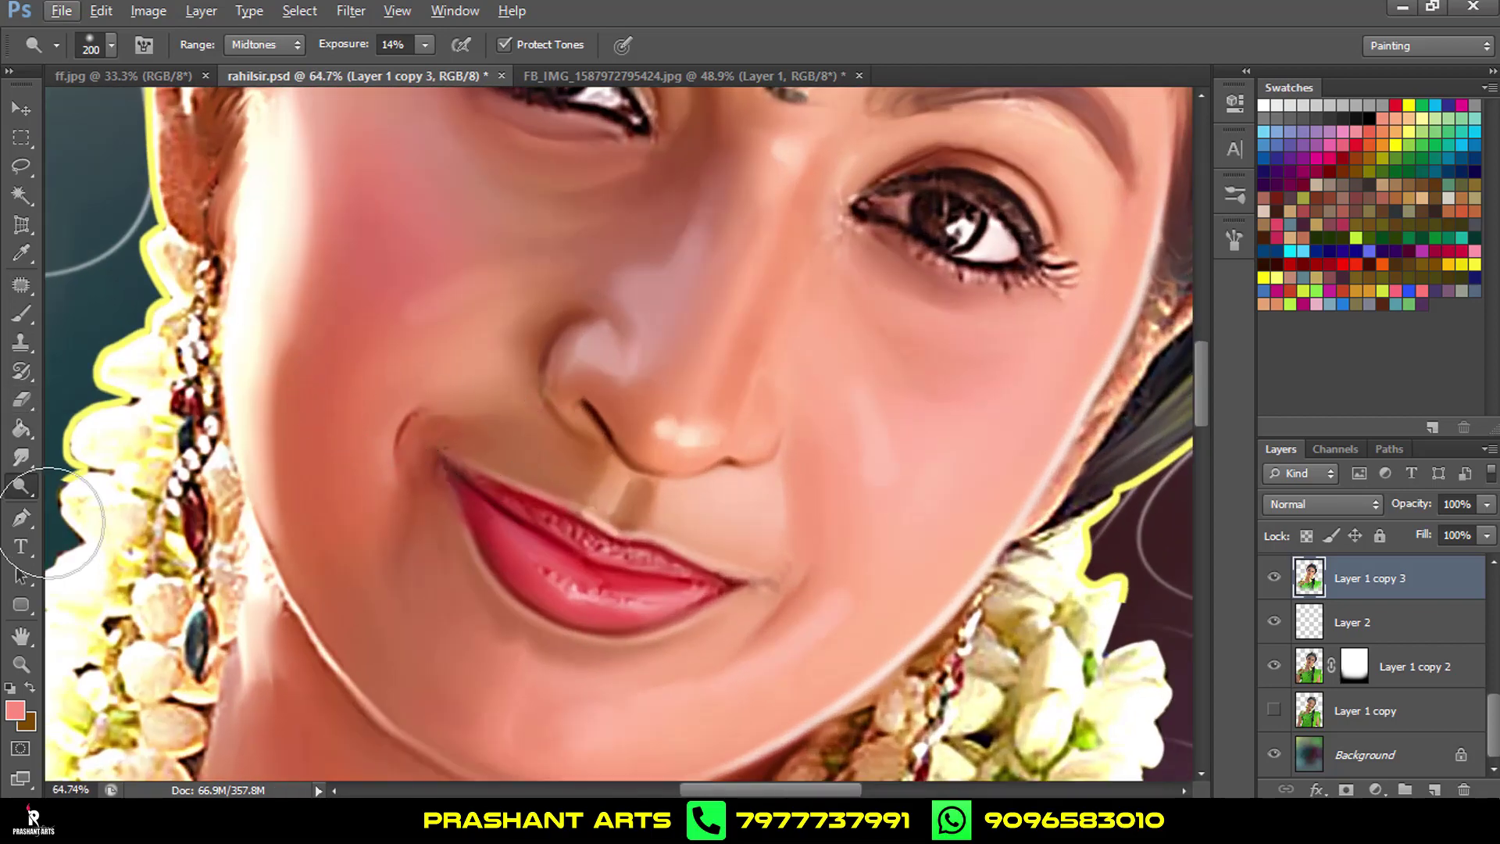
{"action": "scroll", "coordinate": [410, 443], "scroll_direction": "down", "scroll_amount": 3}
{"action": "scroll", "coordinate": [452, 430], "scroll_direction": "up", "scroll_amount": 2}
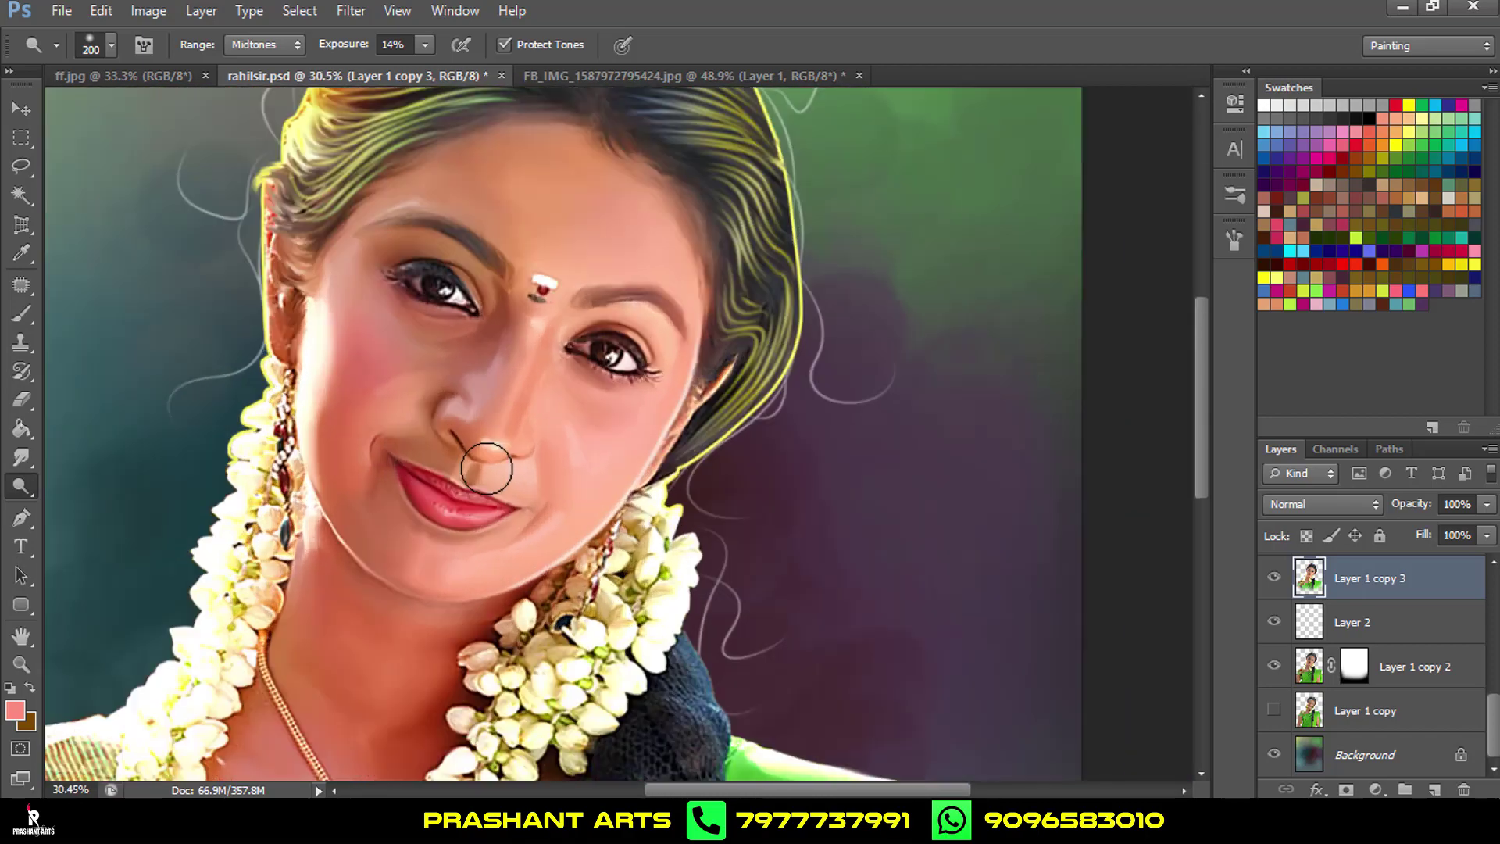
{"action": "scroll", "coordinate": [485, 451], "scroll_direction": "up", "scroll_amount": 3}
{"action": "left_click_drag", "start_coordinate": [550, 426], "coordinate": [558, 519]}
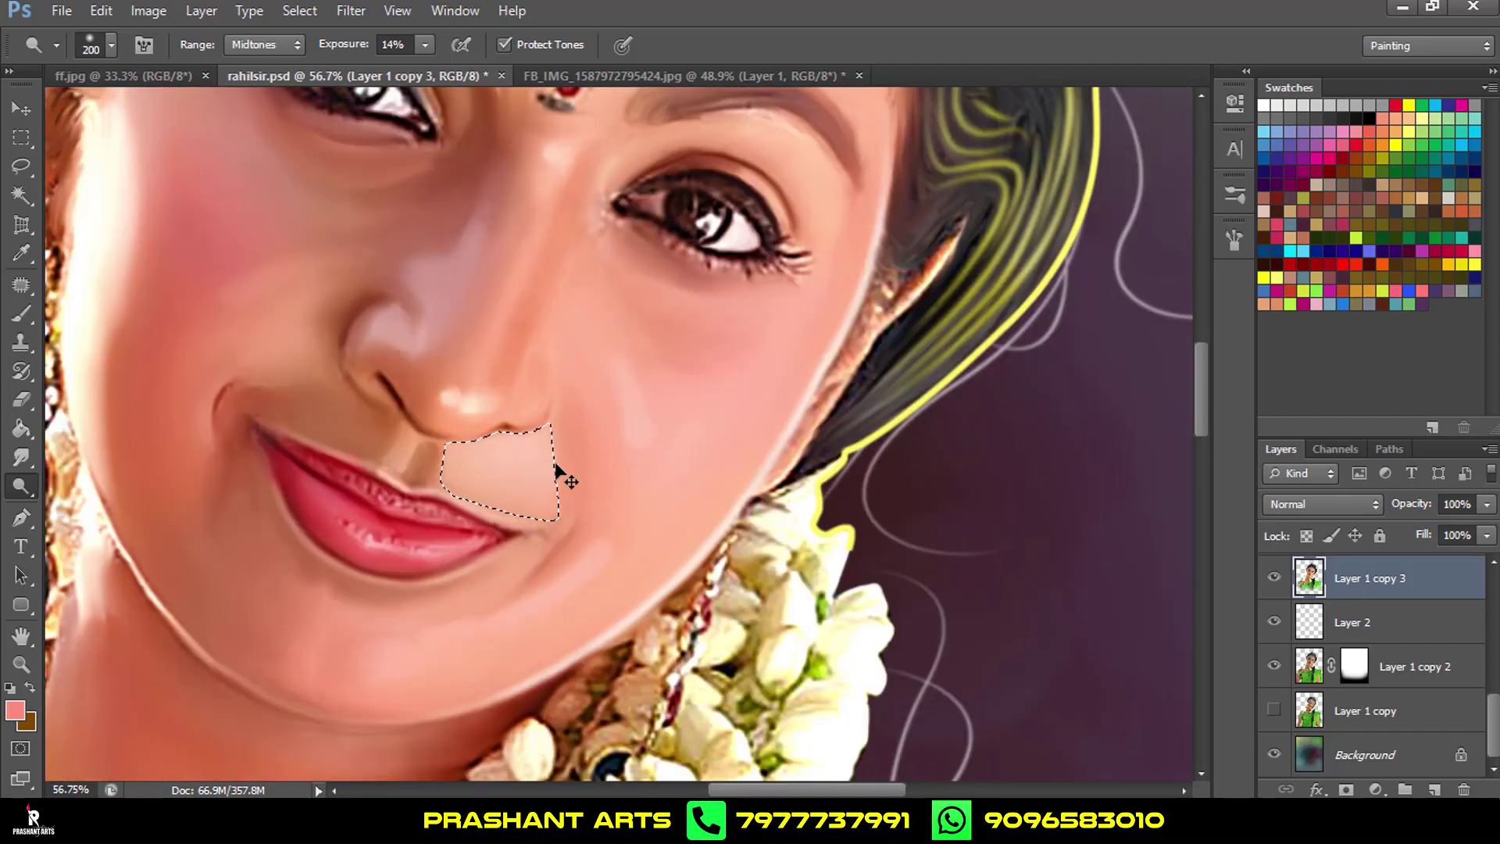
{"action": "key", "text": "ctrl+shift+i"}
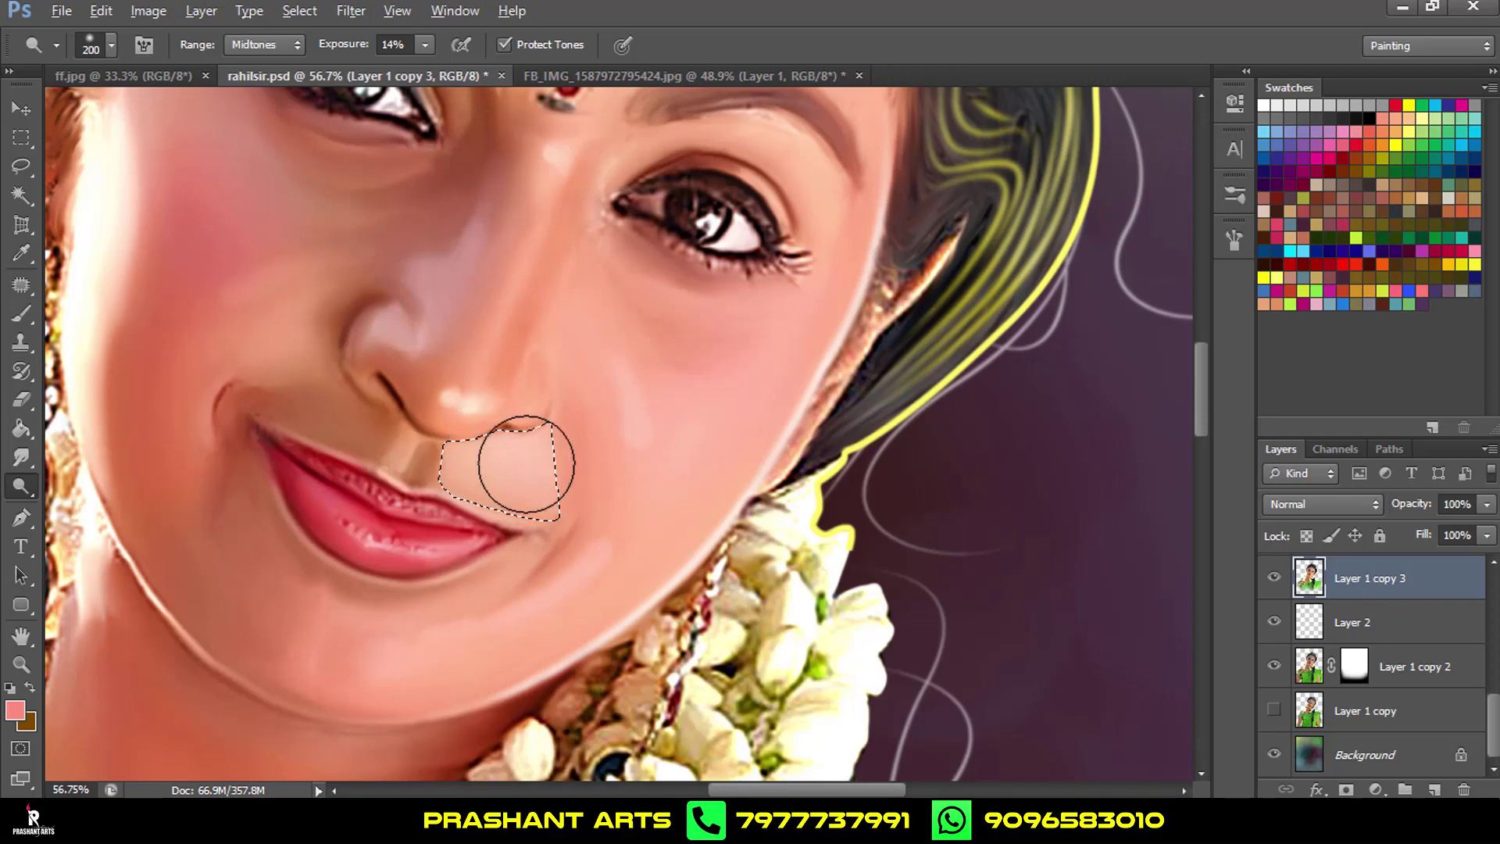
{"action": "left_click_drag", "start_coordinate": [644, 481], "coordinate": [543, 522]}
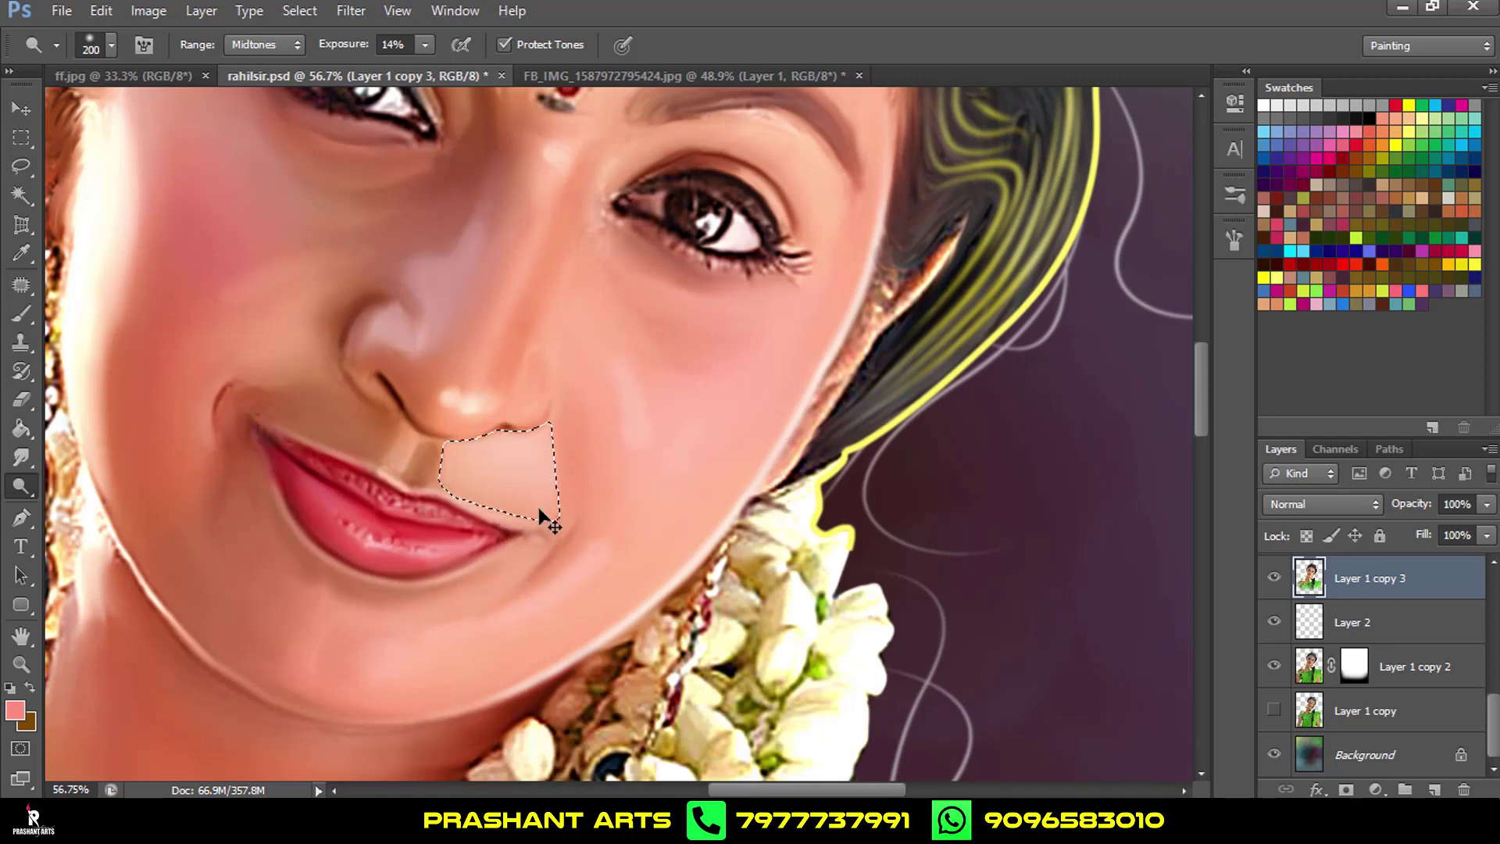
{"action": "key", "text": "ctrl+d"}
Scroll the view back up over the face.
{"action": "scroll", "coordinate": [270, 359], "scroll_direction": "up", "scroll_amount": 1}
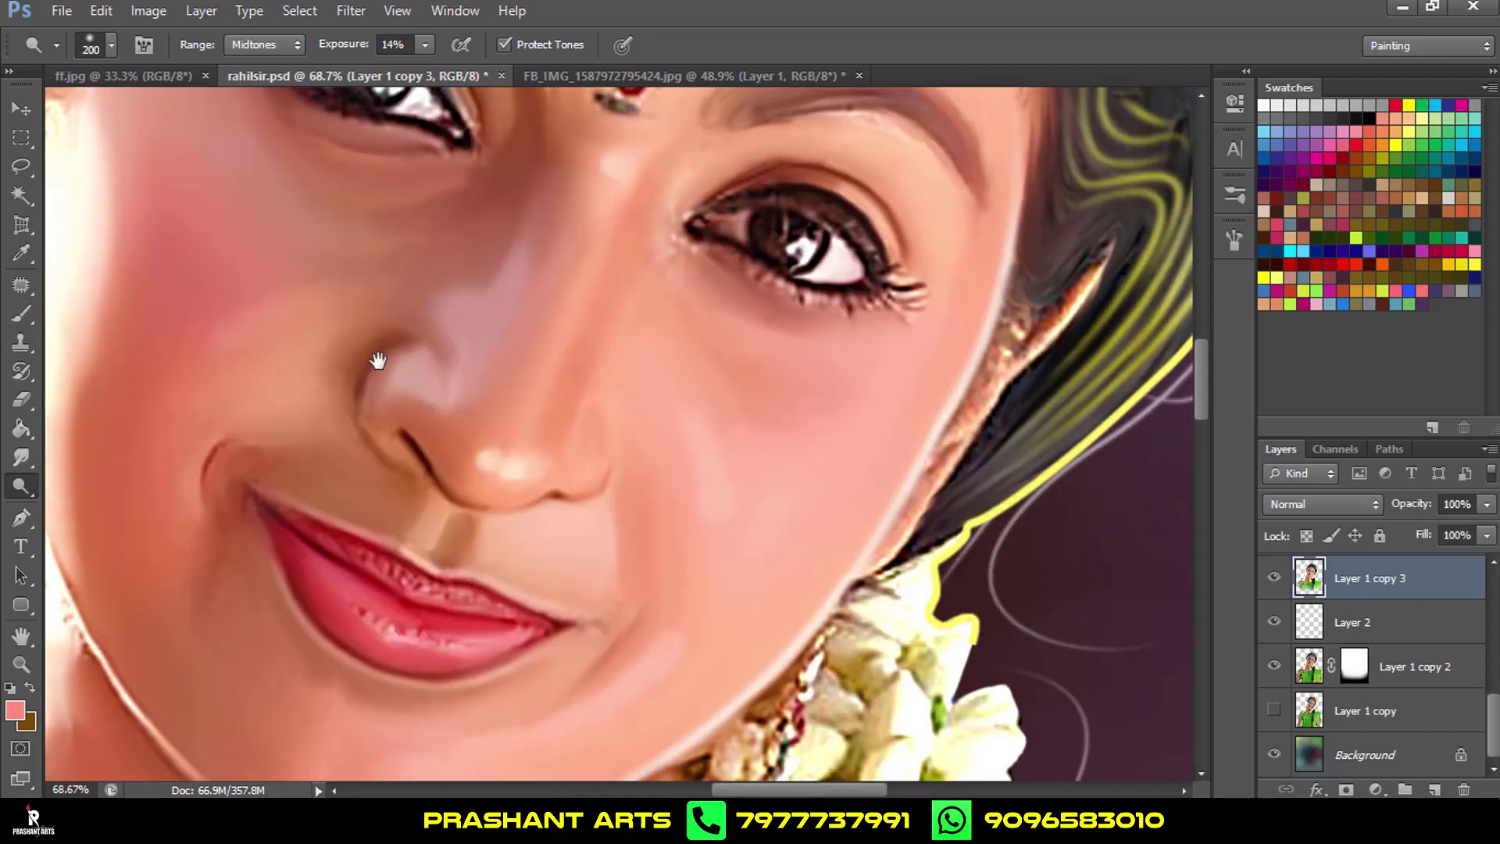
Trace a curved Pen path from the left nostril down to the mouth corner.
{"action": "left_click_drag", "start_coordinate": [378, 348], "coordinate": [594, 391]}
{"action": "left_click", "coordinate": [30, 521]}
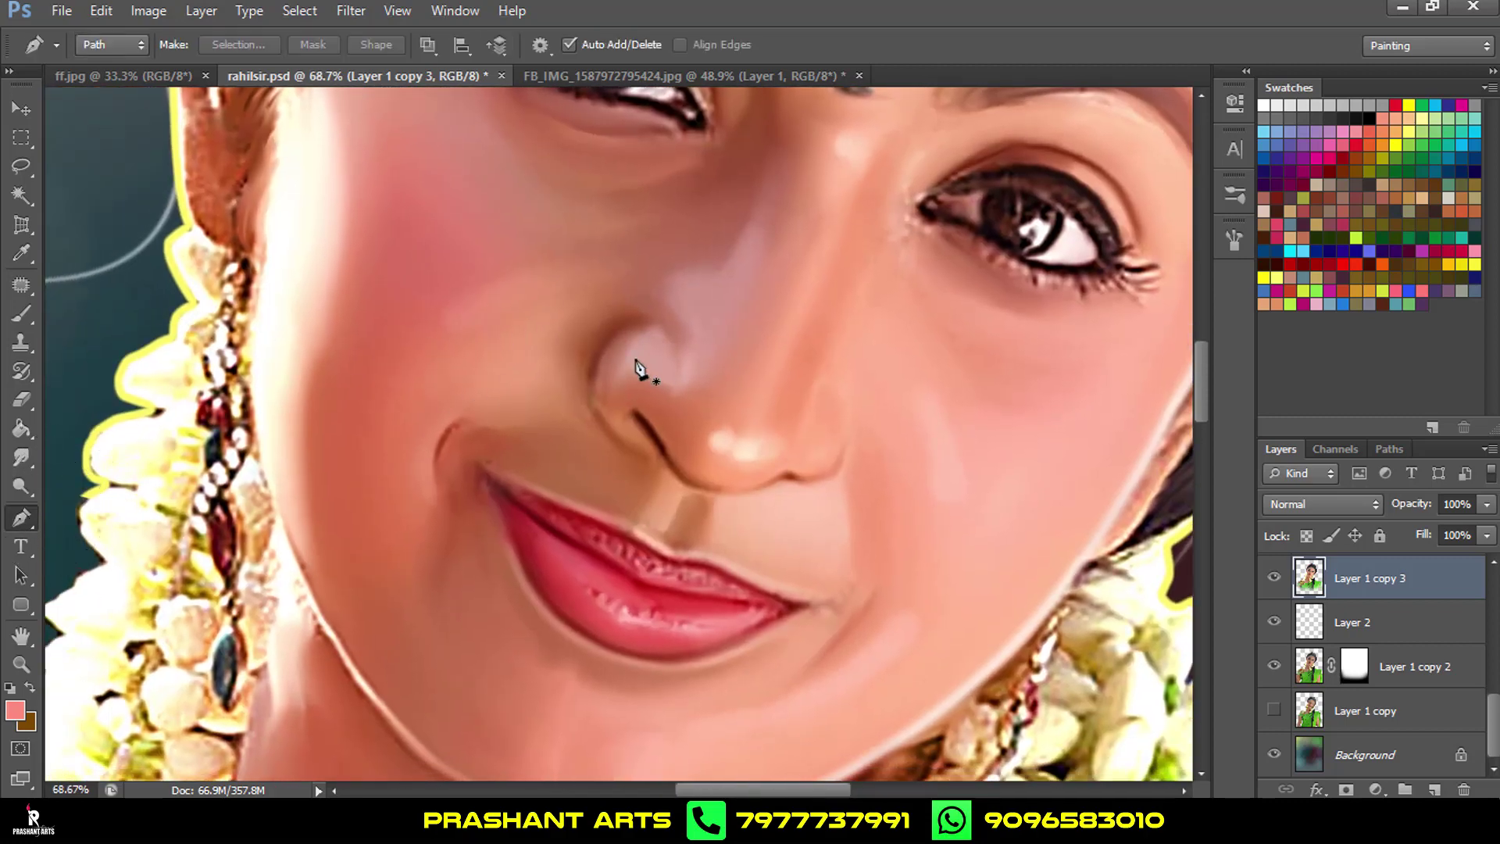
{"action": "left_click", "coordinate": [581, 376]}
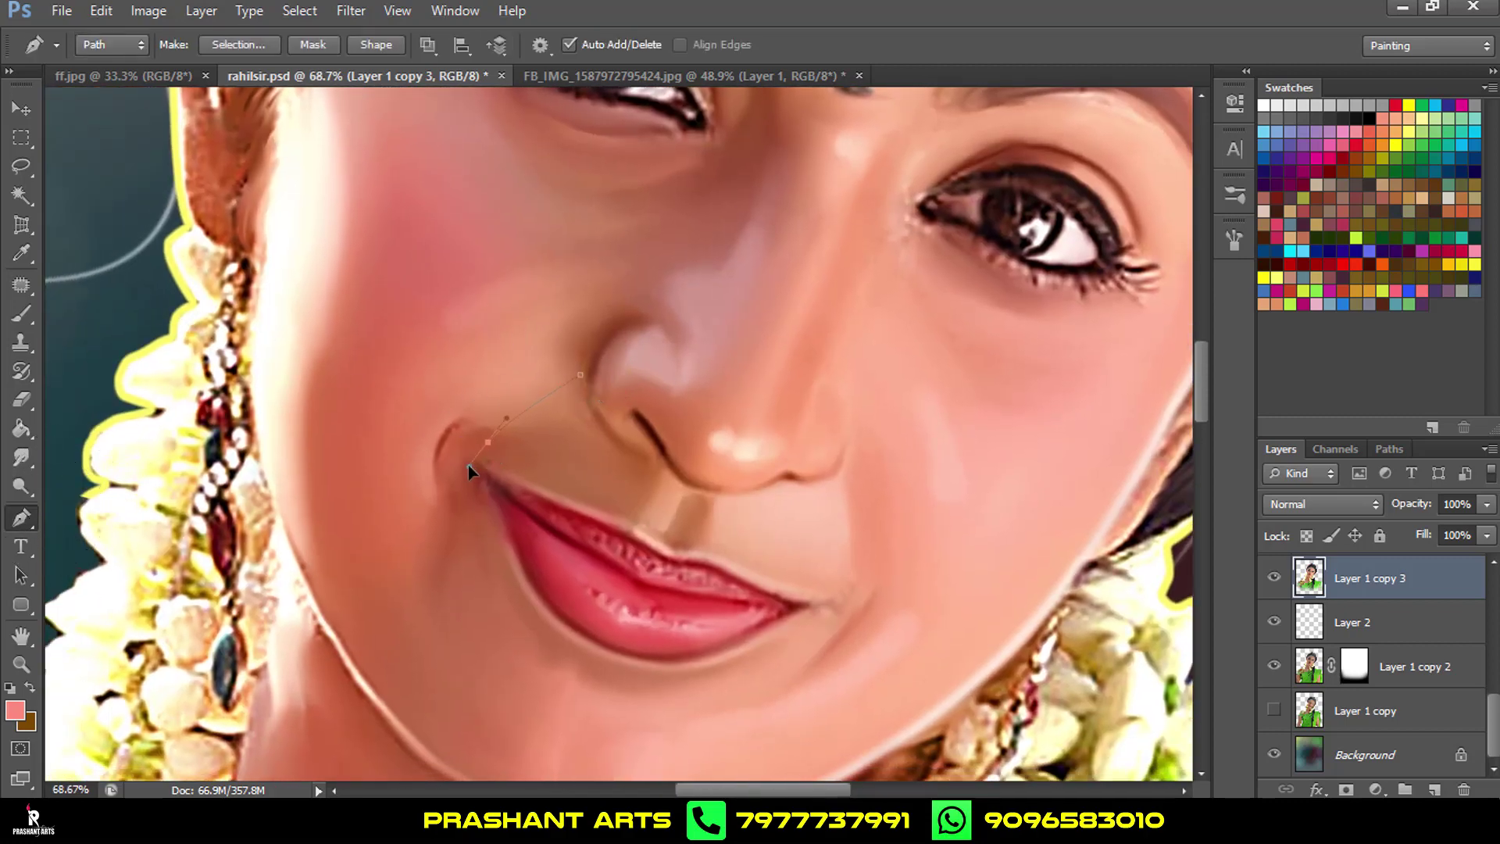
{"action": "mouse_move", "coordinate": [468, 466]}
{"action": "left_mouse_down"}
{"action": "mouse_move", "coordinate": [452, 470]}
{"action": "mouse_move", "coordinate": [475, 437]}
{"action": "left_mouse_up"}
{"action": "left_click_drag", "start_coordinate": [619, 320], "coordinate": [616, 334]}
Make the path a 3 px feathered selection, dodge the cheek fold lighter, and deselect.
{"action": "key", "text": "ctrl+Return"}
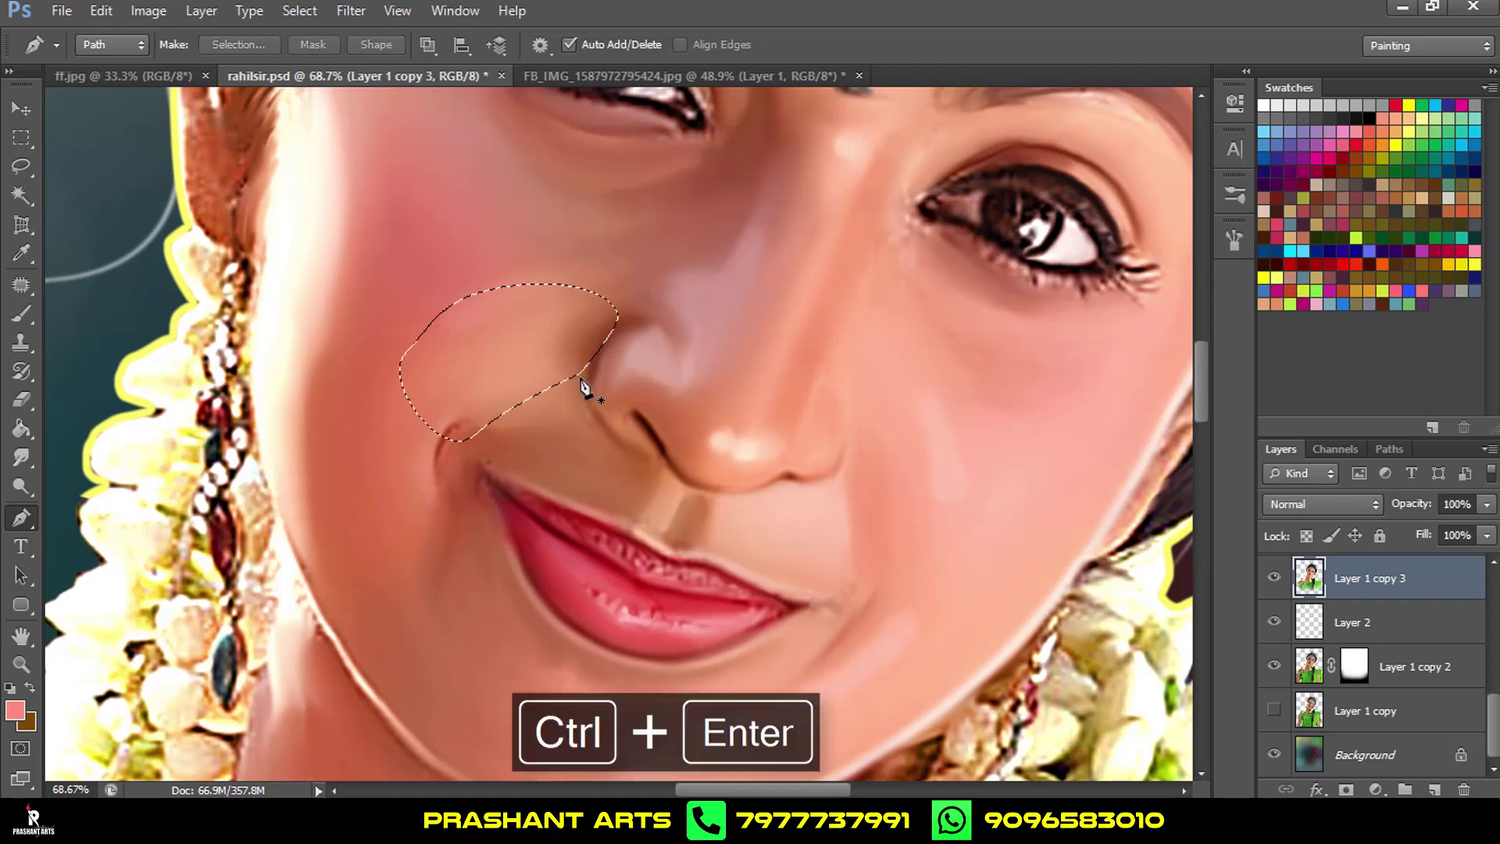
{"action": "key", "text": "m"}
{"action": "right_click", "coordinate": [528, 376]}
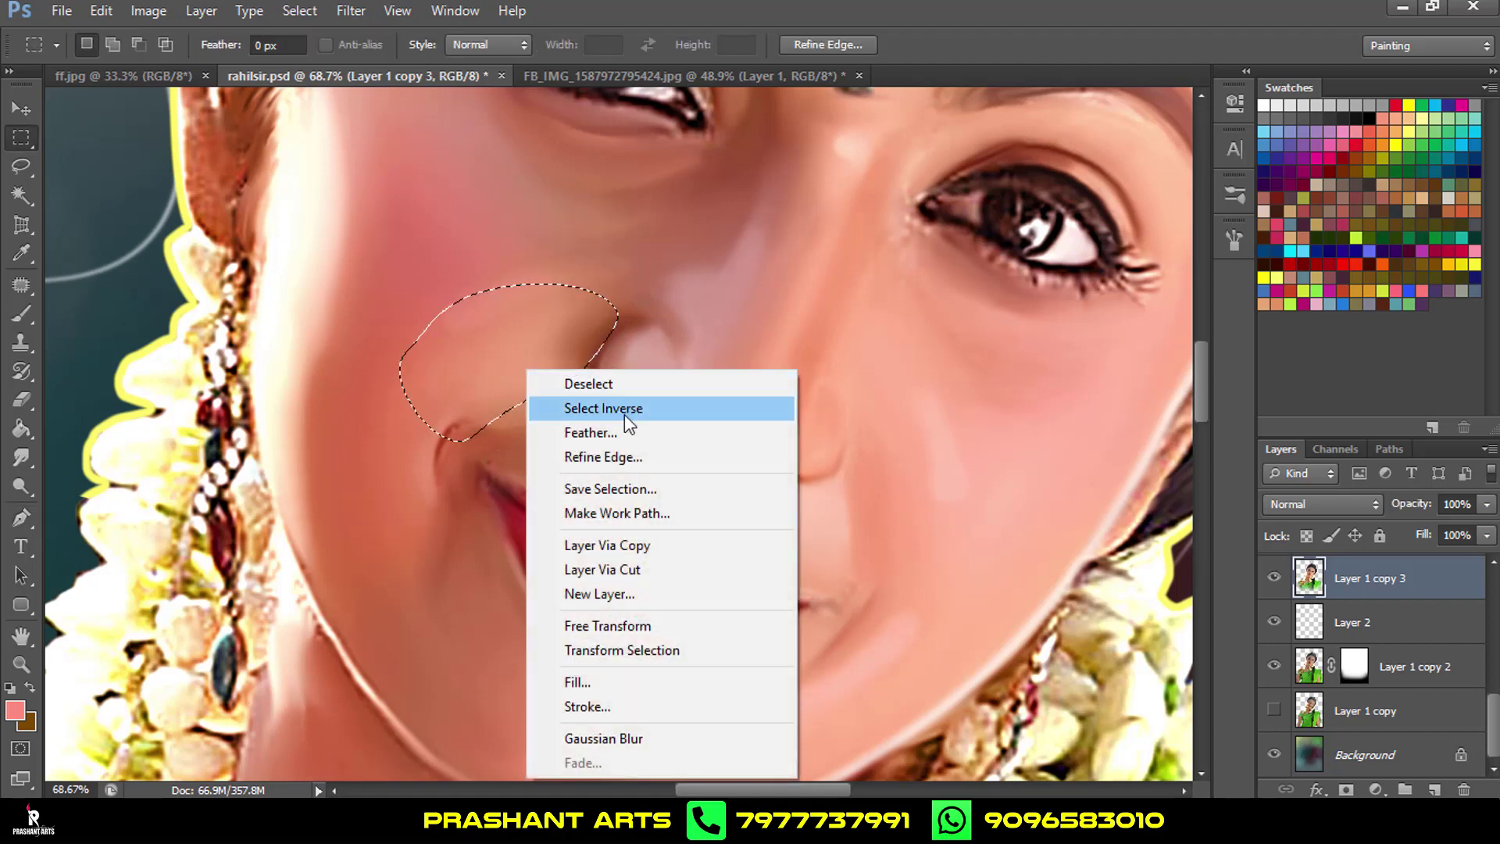
{"action": "left_click", "coordinate": [620, 428]}
{"action": "key", "text": "Return"}
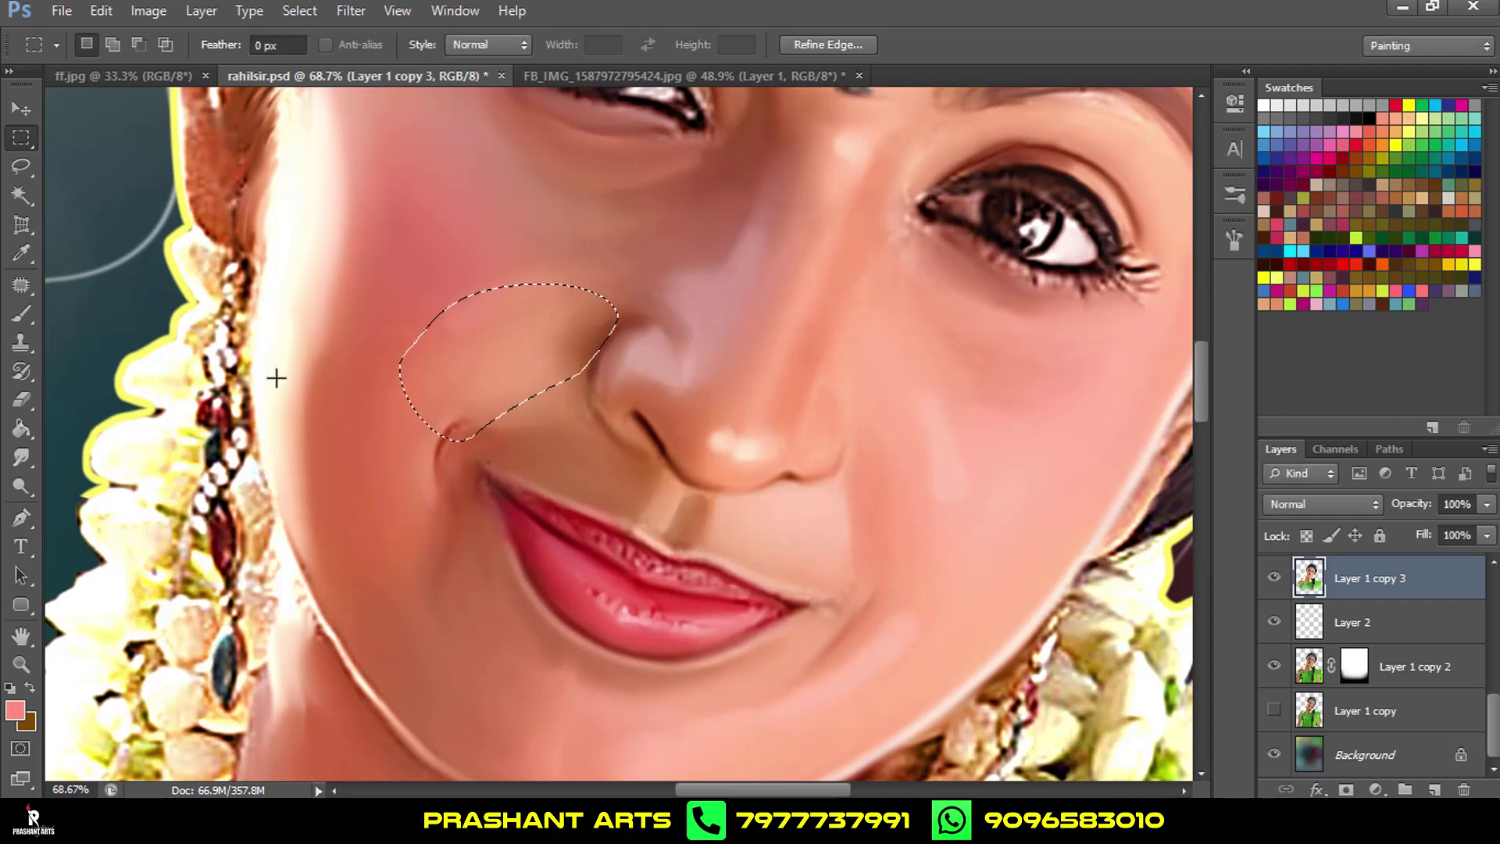
{"action": "left_click", "coordinate": [21, 486]}
{"action": "mouse_move", "coordinate": [555, 408]}
{"action": "left_mouse_down"}
{"action": "mouse_move", "coordinate": [519, 429]}
{"action": "mouse_move", "coordinate": [546, 395]}
{"action": "left_mouse_up"}
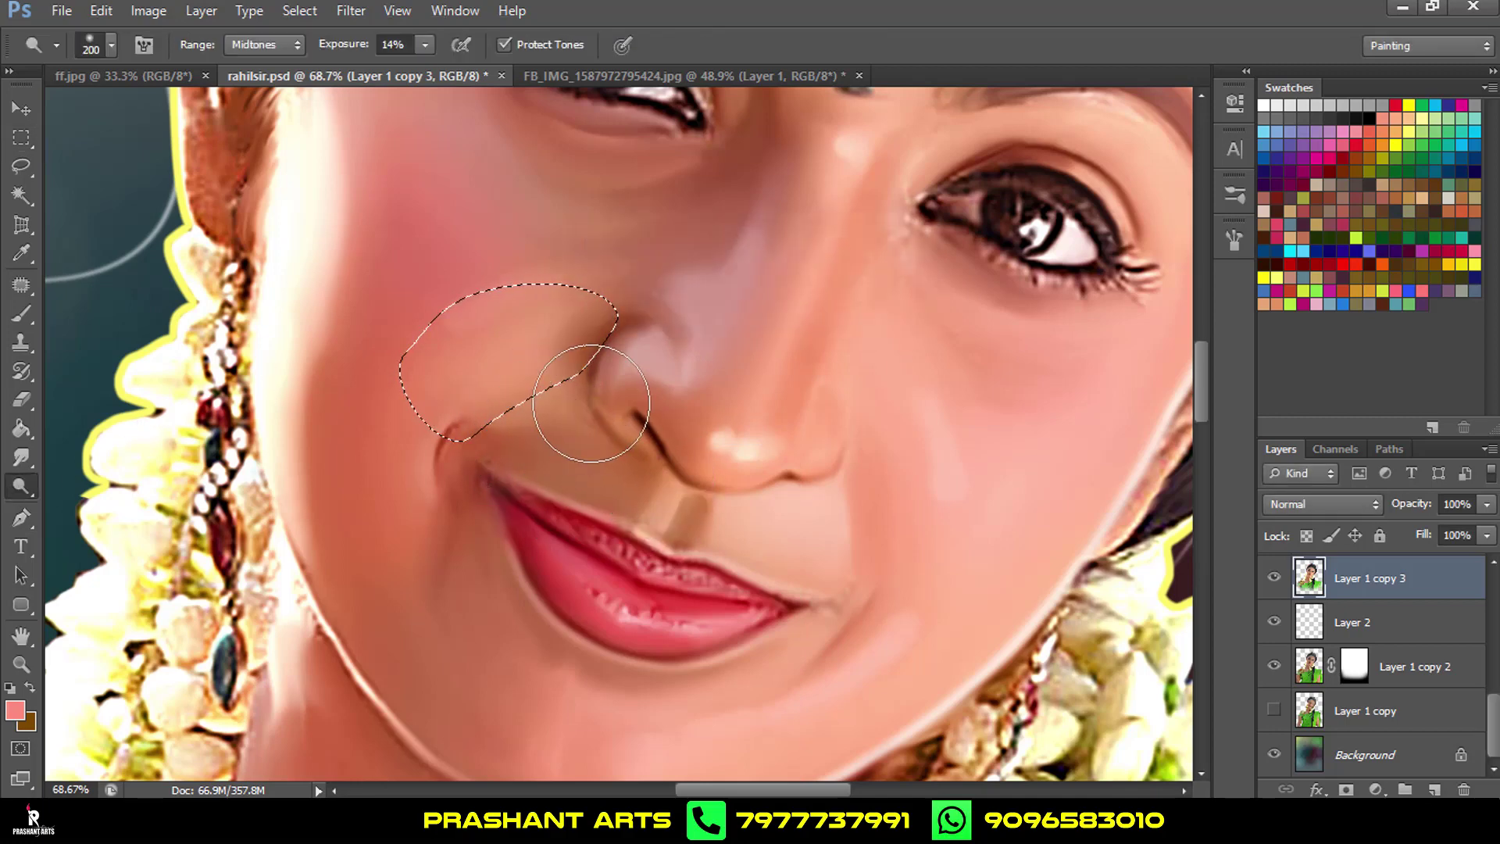
{"action": "key", "text": "ctrl+d"}
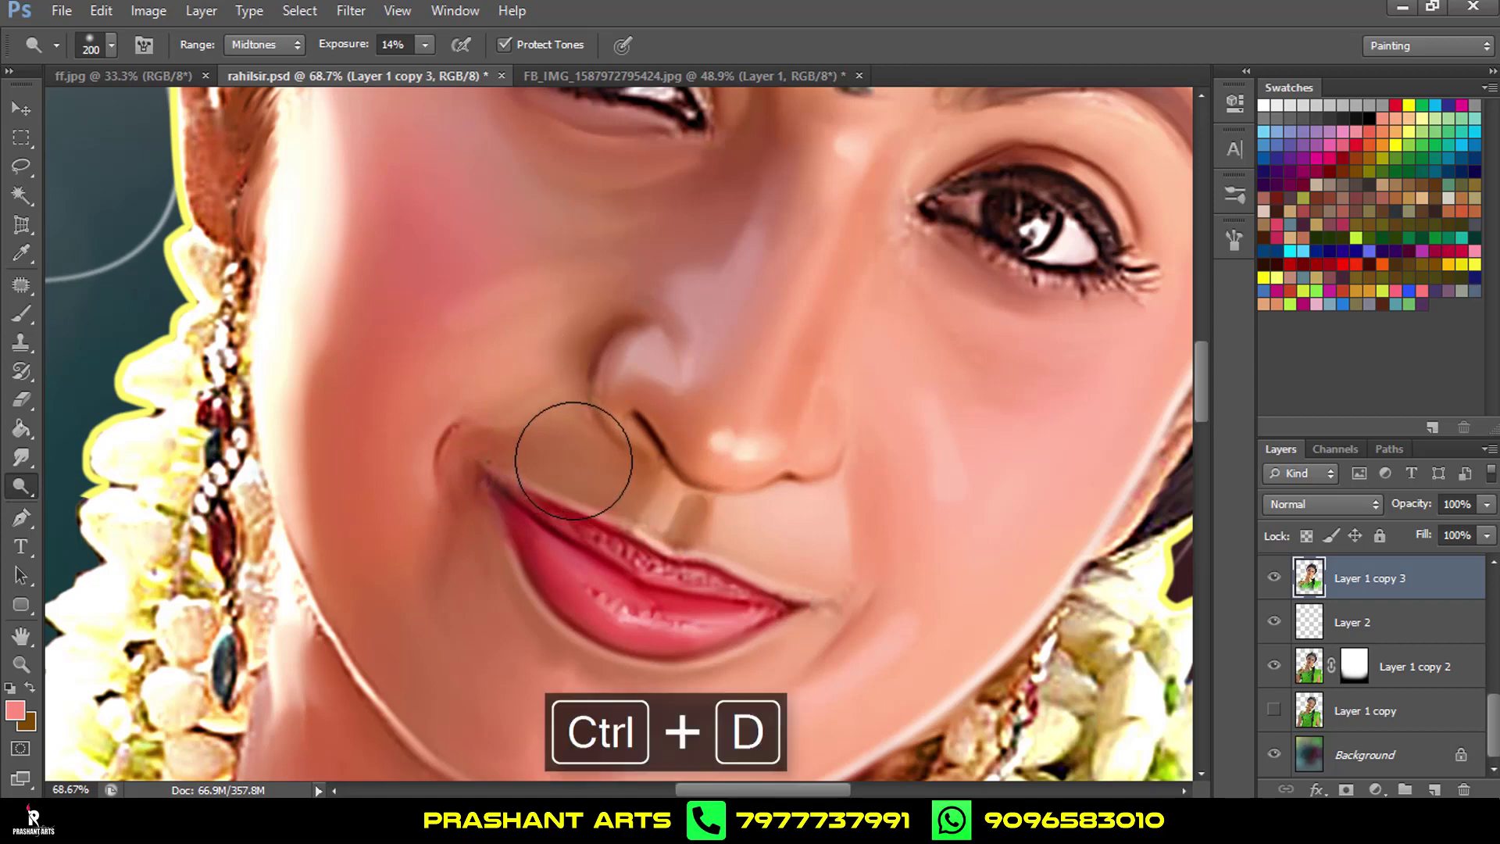
{"action": "left_click", "coordinate": [21, 517]}
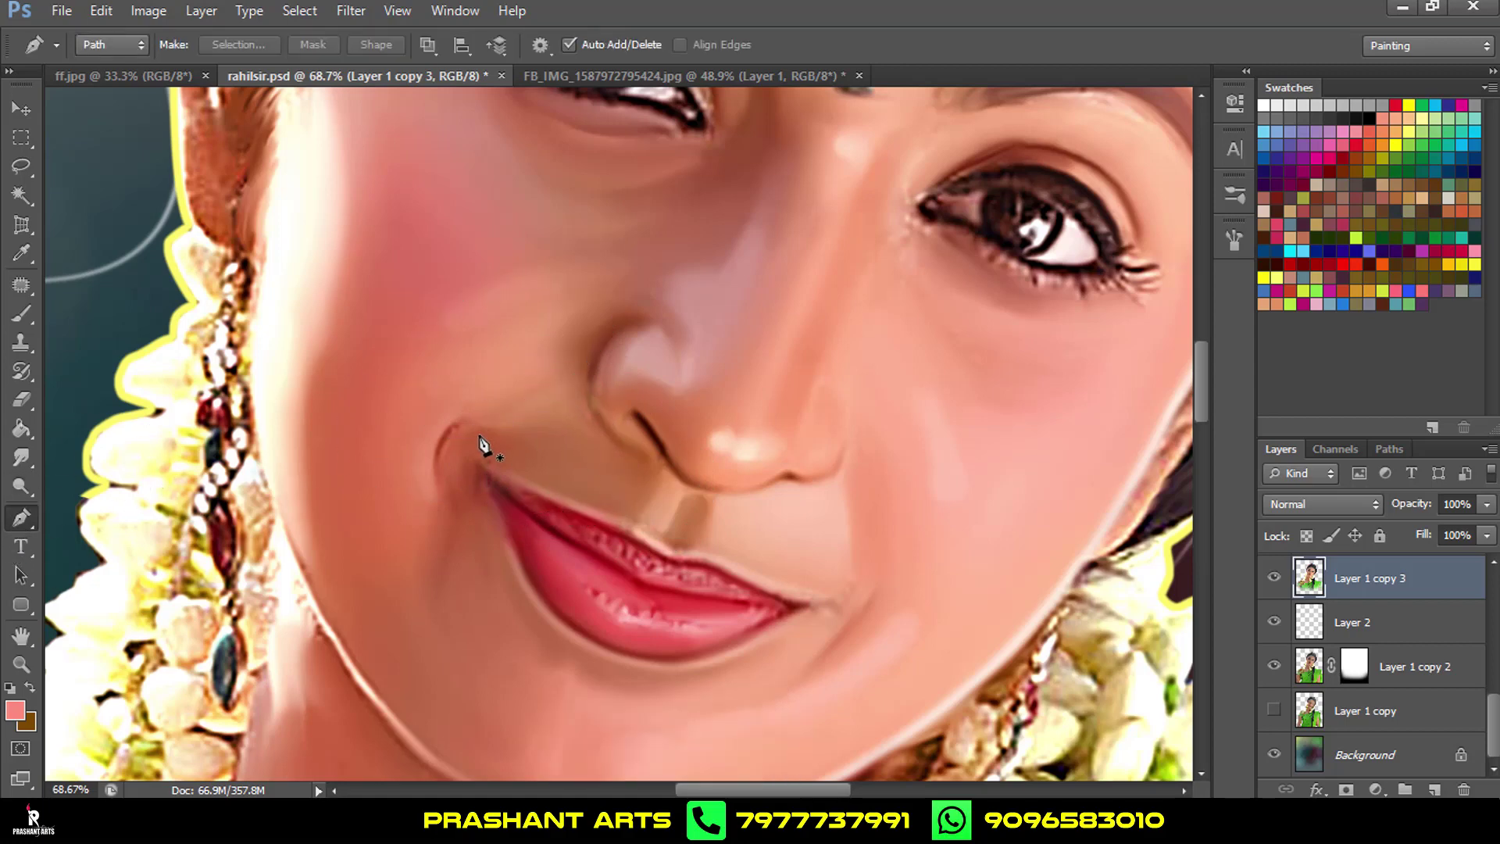
Turn a Pen path from the smile corner into a selection feathered by 3 px.
{"action": "left_click", "coordinate": [479, 435]}
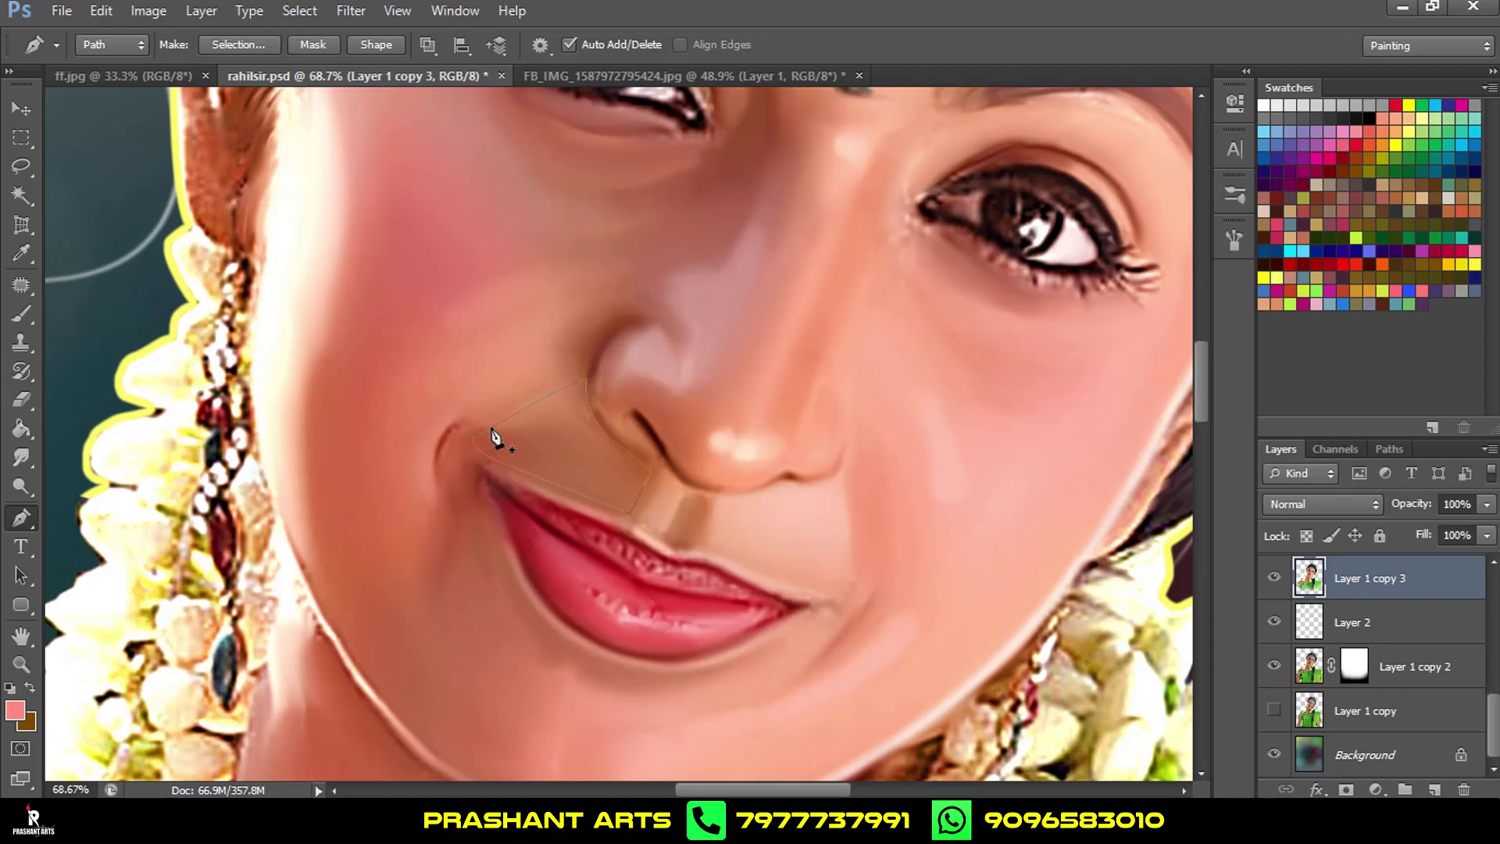
{"action": "key", "text": "ctrl+Return"}
{"action": "key", "text": "m"}
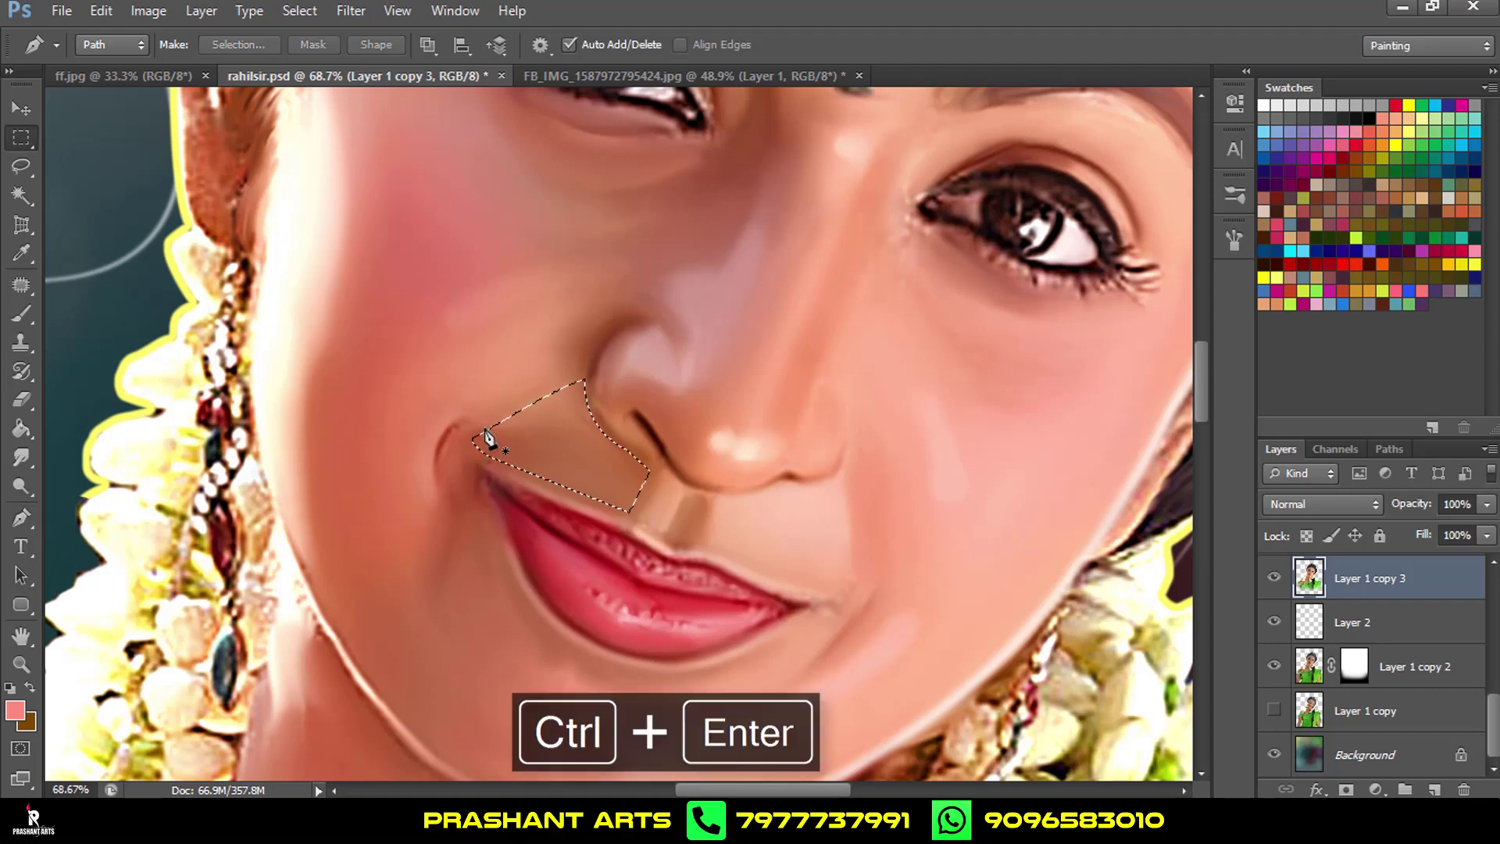
{"action": "right_click", "coordinate": [522, 434]}
{"action": "left_click", "coordinate": [614, 92]}
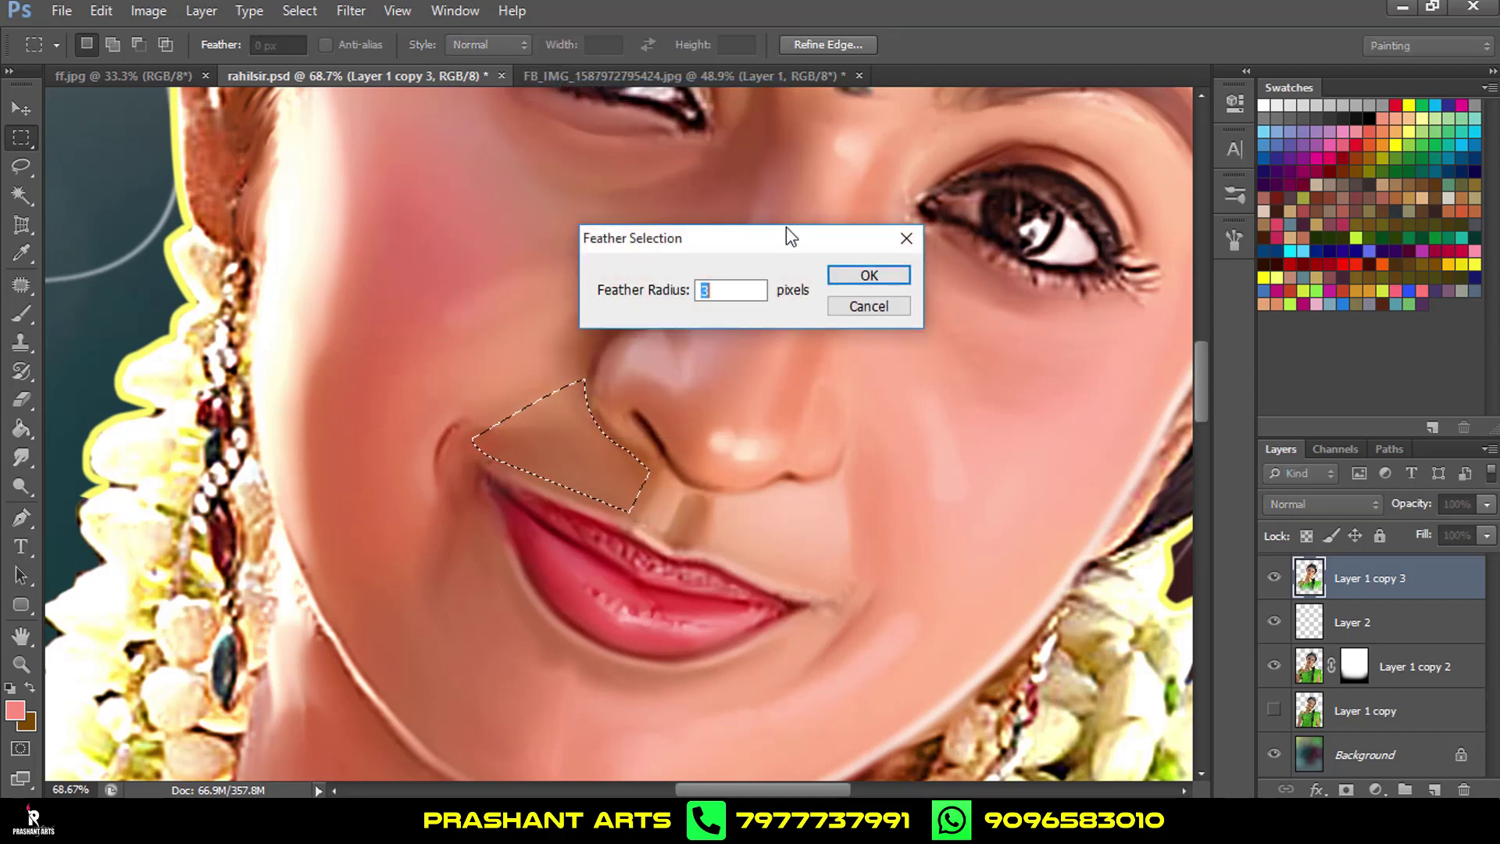
{"action": "type", "text": "3"}
{"action": "key", "text": "Return"}
Dodge the skin inside the selection, undo the last stroke, and deselect.
{"action": "key", "text": "o"}
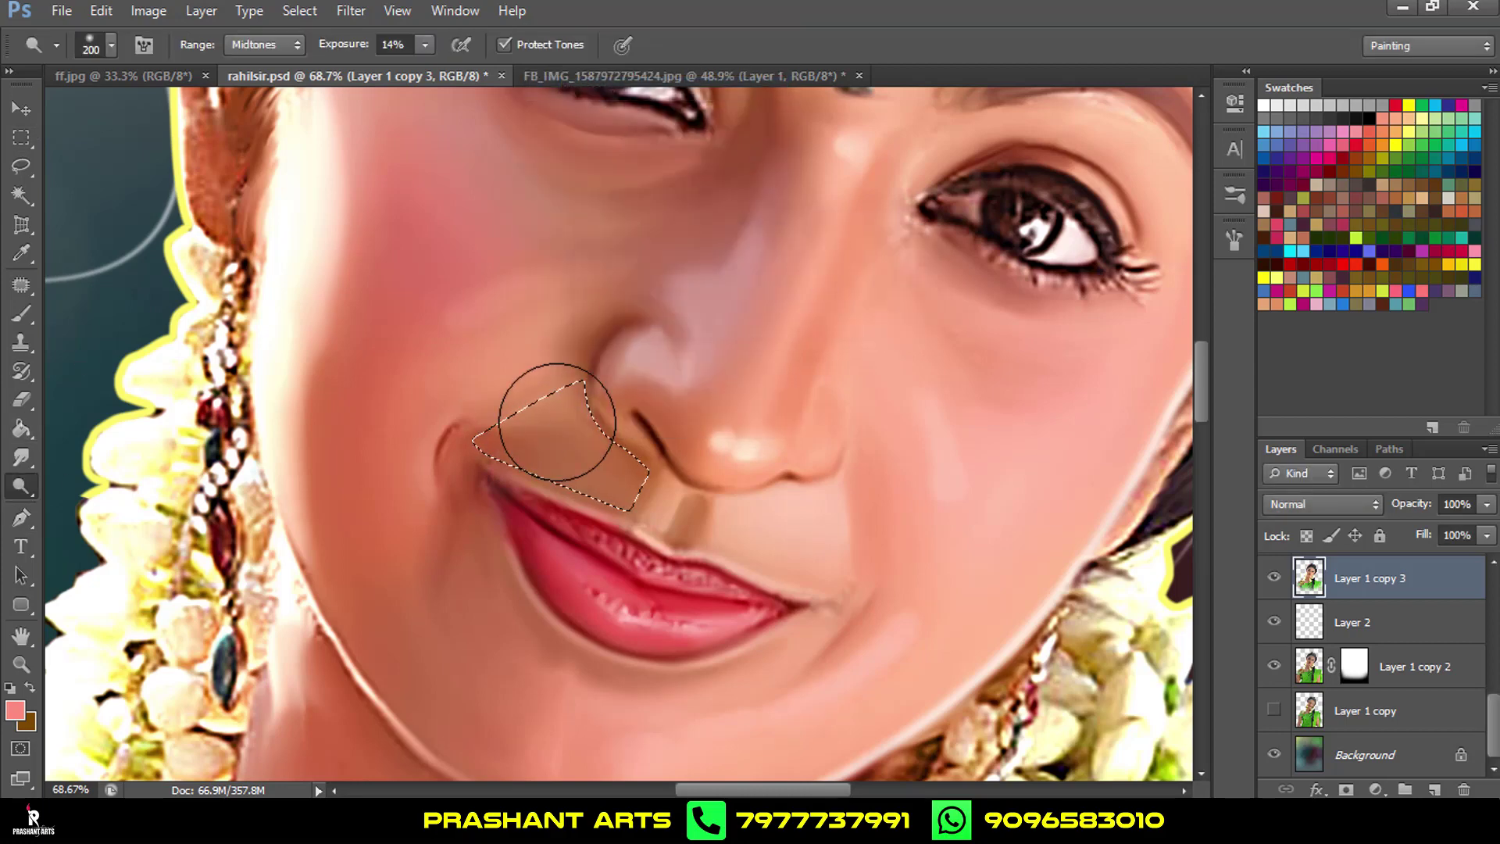
{"action": "mouse_move", "coordinate": [615, 430]}
{"action": "left_mouse_down"}
{"action": "mouse_move", "coordinate": [483, 412]}
{"action": "mouse_move", "coordinate": [537, 436]}
{"action": "mouse_move", "coordinate": [571, 490]}
{"action": "mouse_move", "coordinate": [496, 486]}
{"action": "left_mouse_up"}
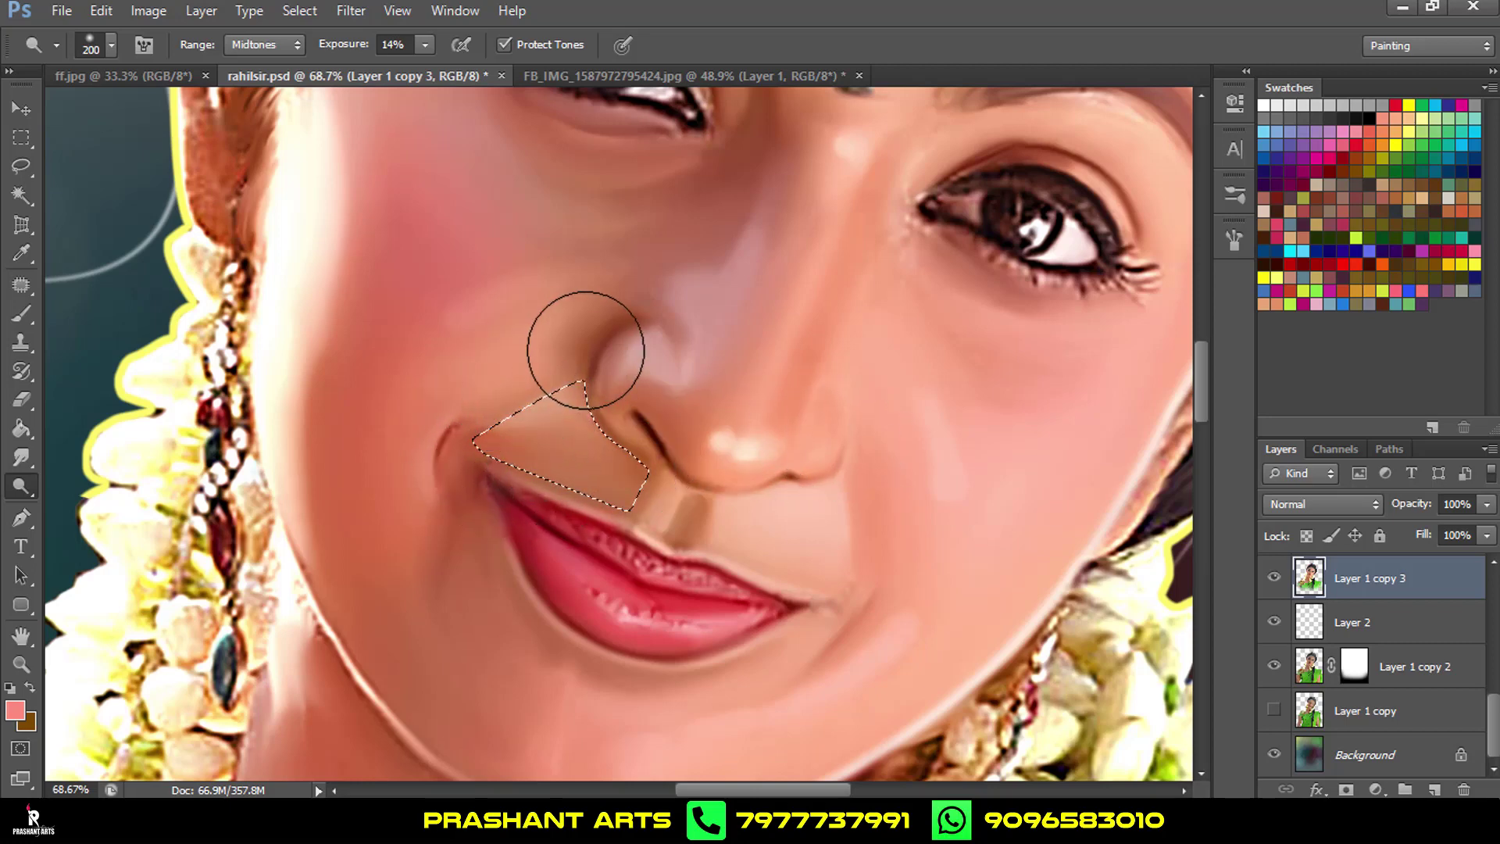
{"action": "key", "text": "ctrl+alt+z"}
{"action": "key", "text": "ctrl+d"}
{"action": "scroll", "coordinate": [794, 342], "scroll_direction": "down", "scroll_amount": 2}
{"action": "scroll", "coordinate": [797, 353], "scroll_direction": "down", "scroll_amount": 2}
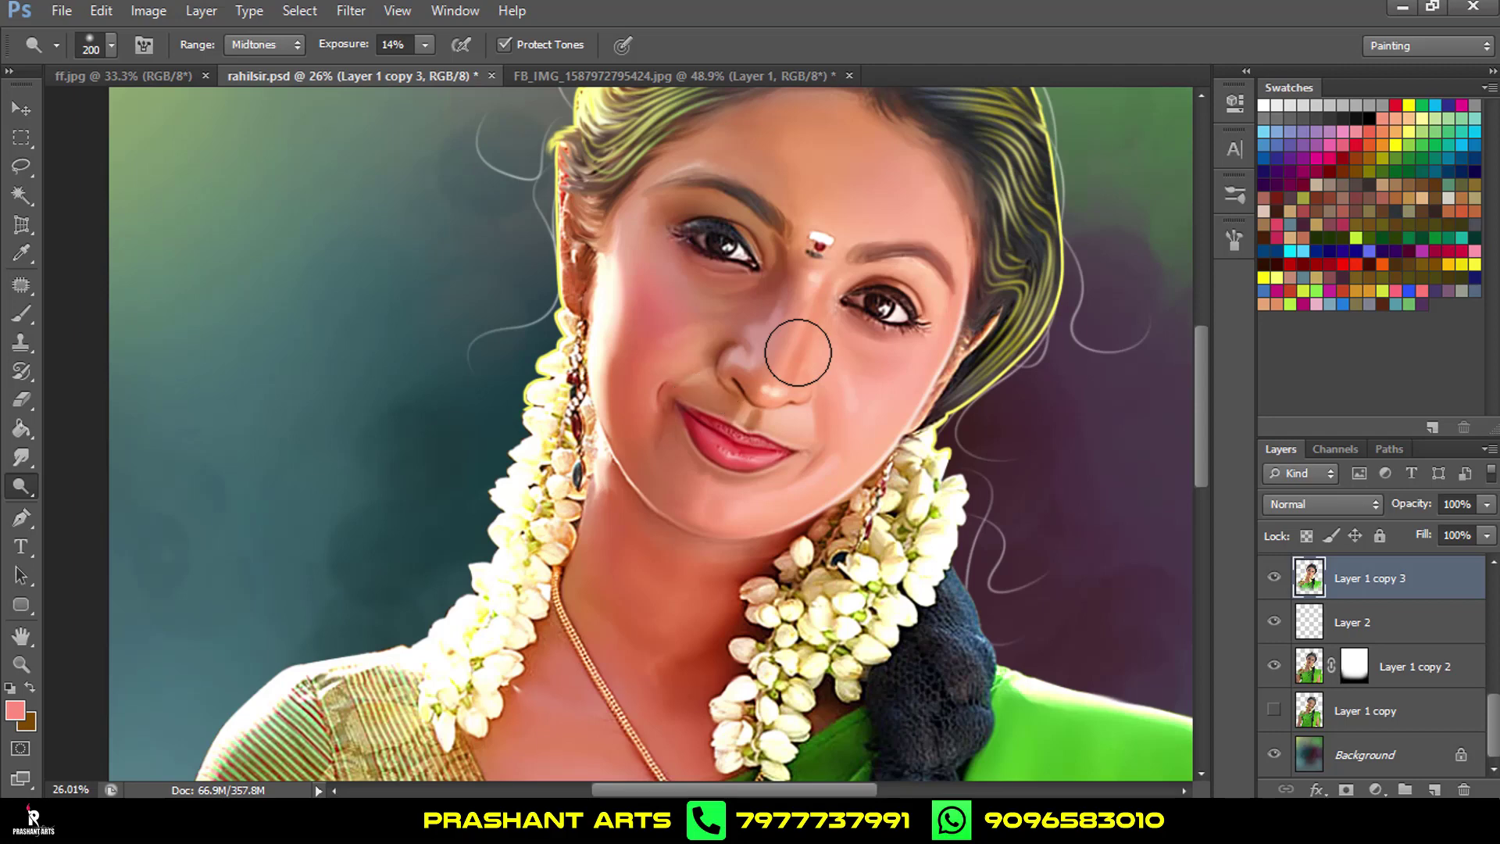
{"action": "key", "text": "ctrl+d"}
{"action": "scroll", "coordinate": [797, 352], "scroll_direction": "down", "scroll_amount": 1}
{"action": "scroll", "coordinate": [805, 349], "scroll_direction": "down", "scroll_amount": 1}
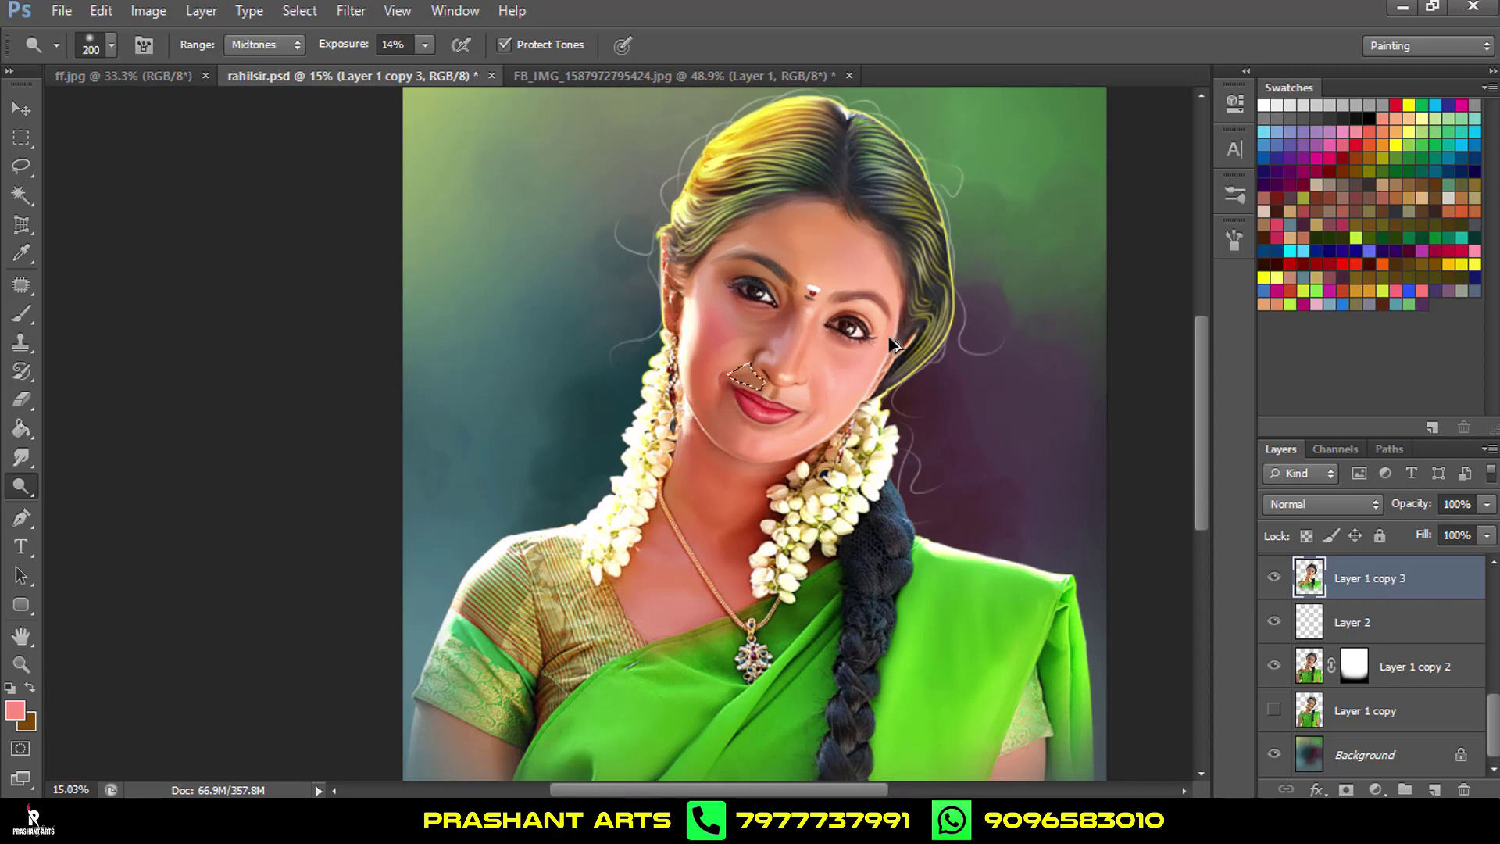
{"action": "key", "text": "ctrl+d"}
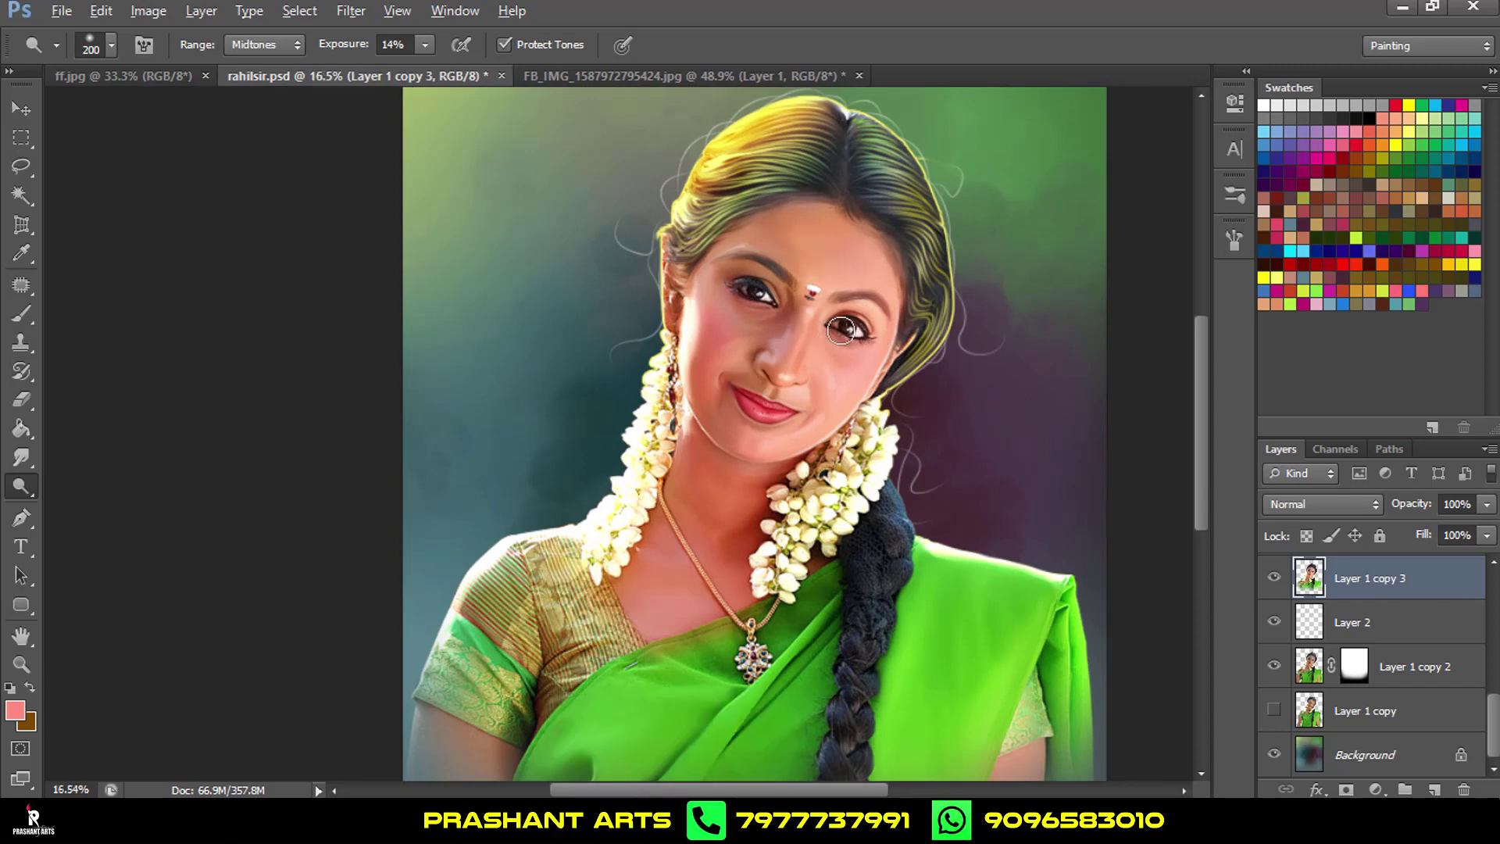
{"action": "scroll", "coordinate": [831, 328], "scroll_direction": "up", "scroll_amount": 2}
Add Layer 9 and set up a white Brush at 175 px size and 0% hardness.
{"action": "left_click", "coordinate": [1435, 789]}
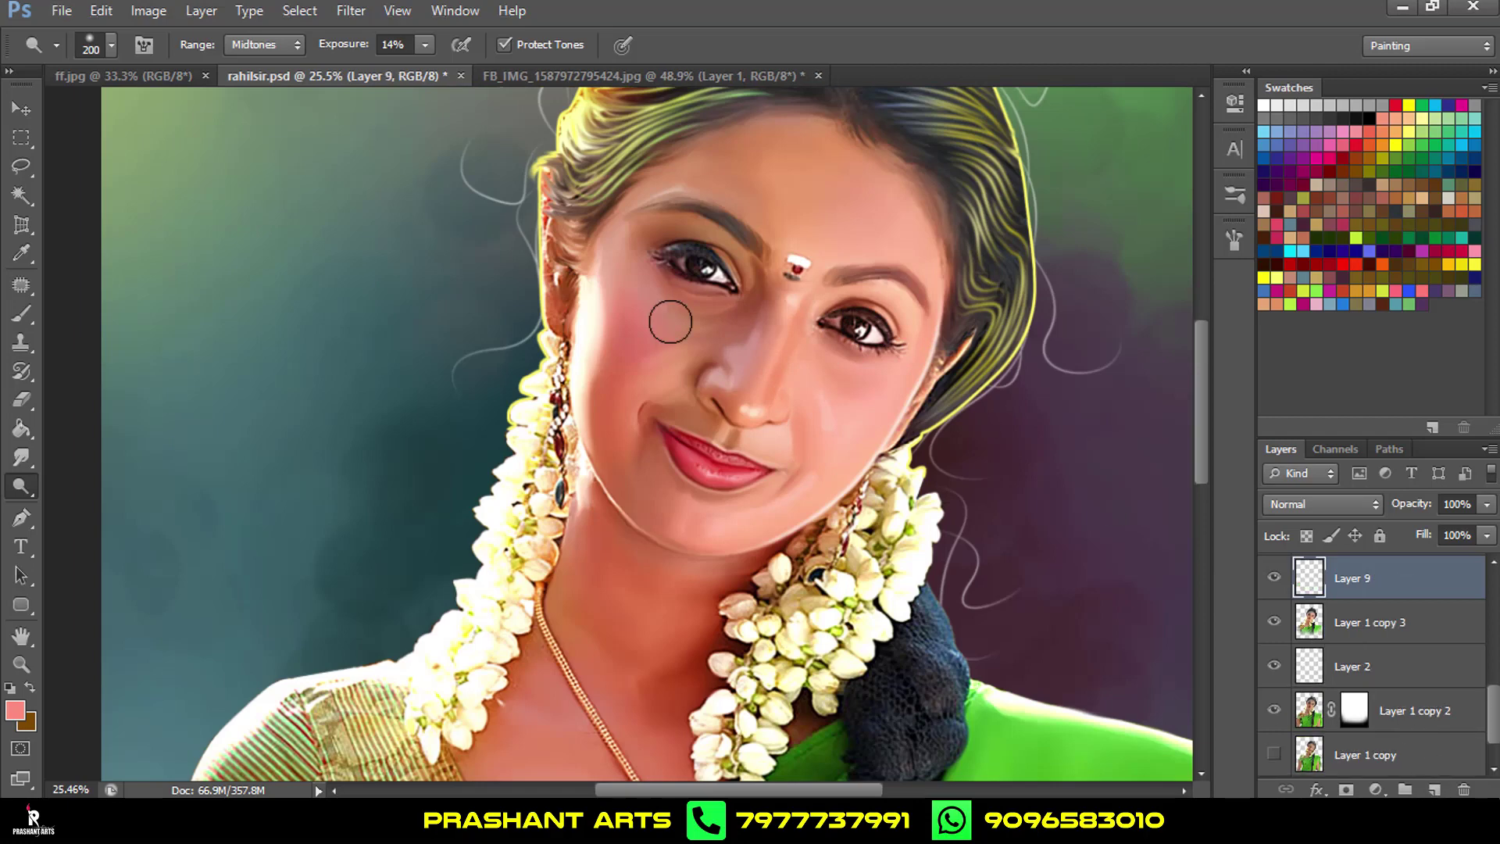
{"action": "left_click", "coordinate": [21, 313]}
{"action": "left_click", "coordinate": [1270, 104]}
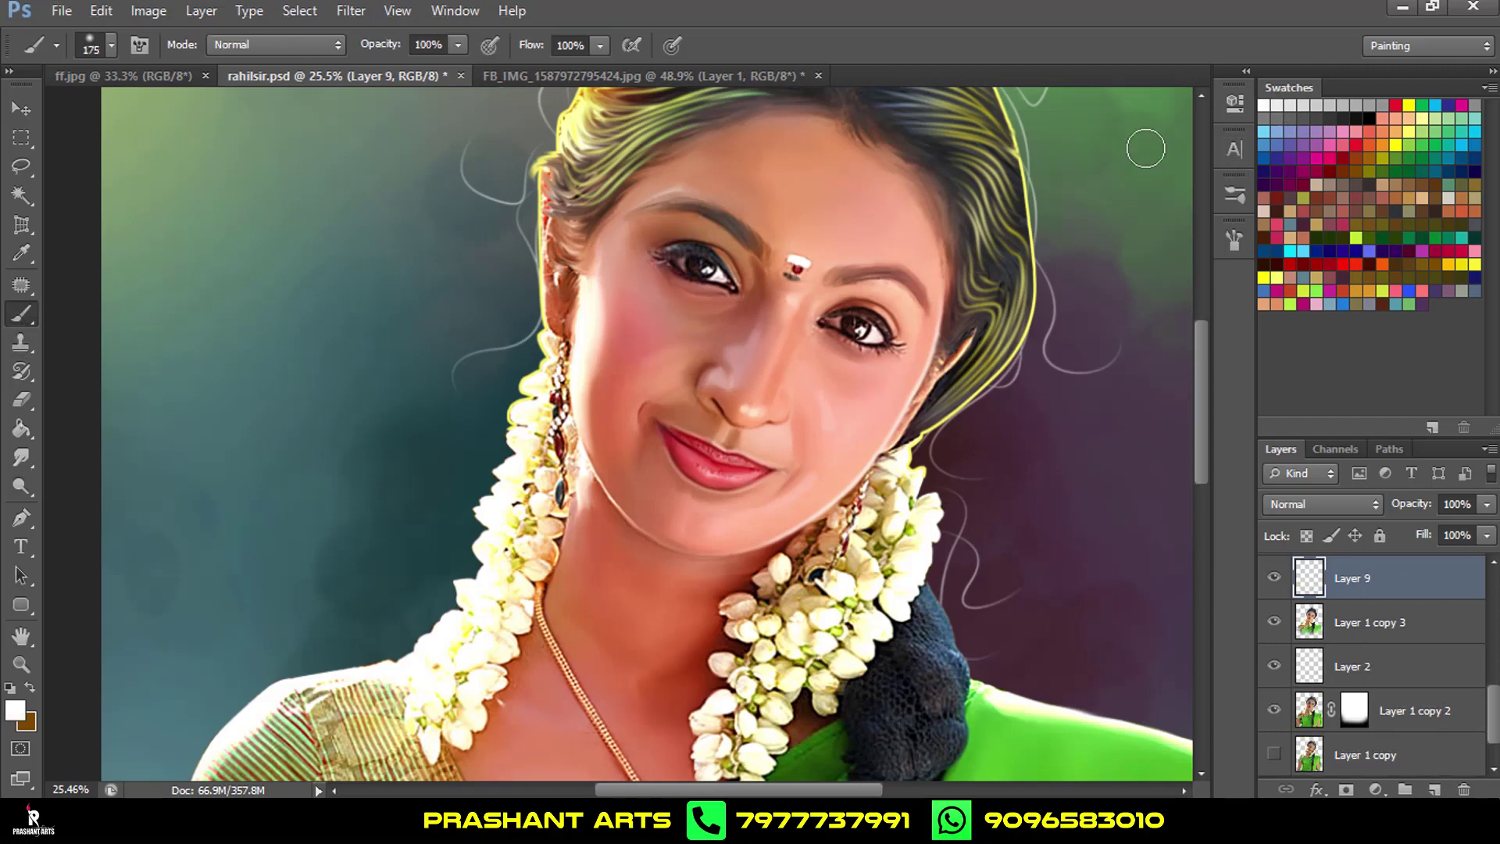
{"action": "scroll", "coordinate": [844, 258], "scroll_direction": "down", "scroll_amount": 1}
{"action": "scroll", "coordinate": [867, 228], "scroll_direction": "down", "scroll_amount": 4}
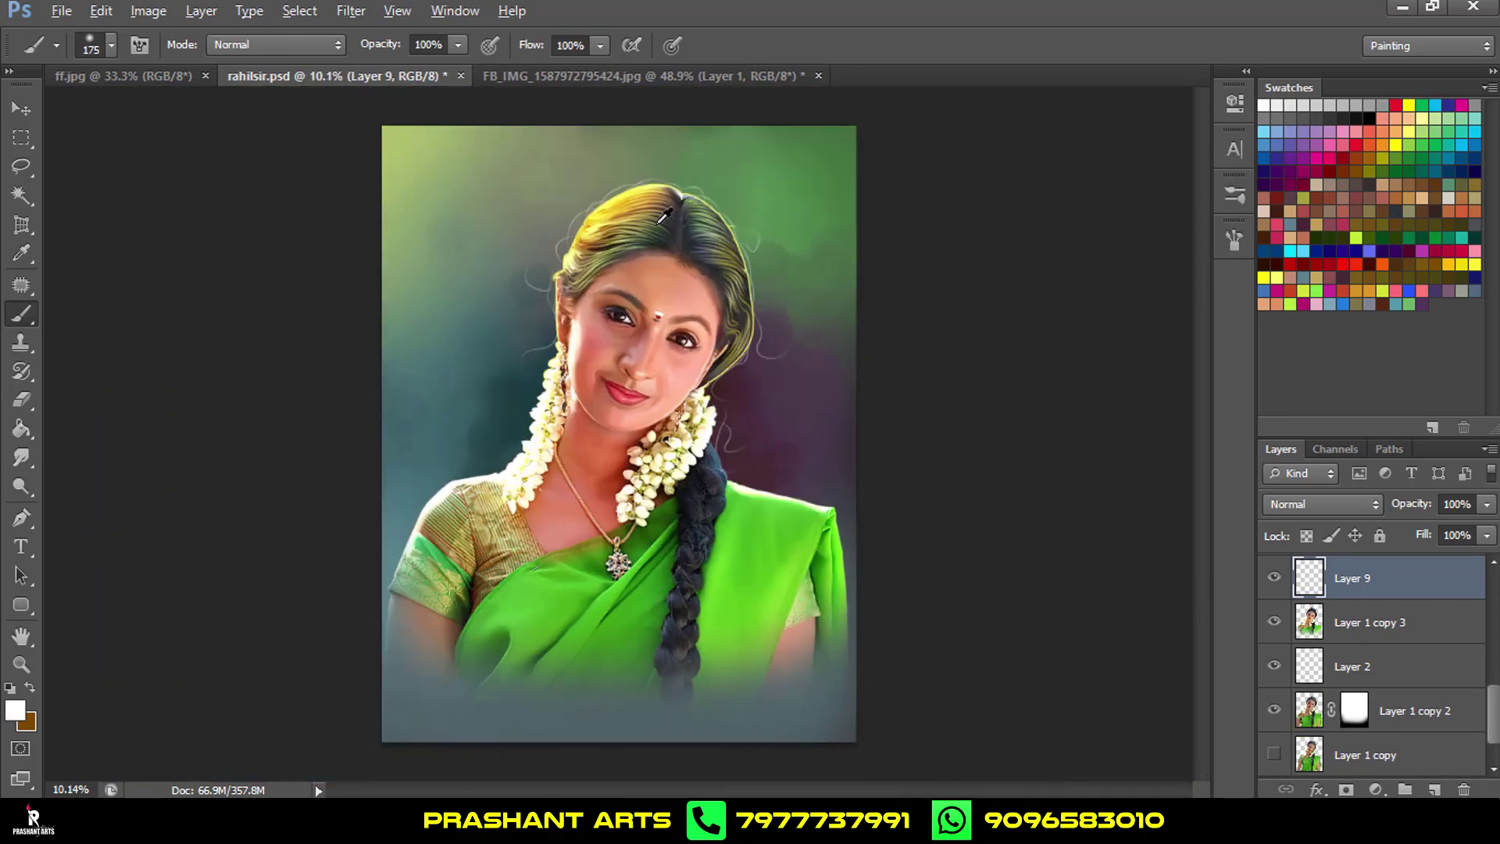
{"action": "scroll", "coordinate": [663, 215], "scroll_direction": "up", "scroll_amount": 1}
{"action": "scroll", "coordinate": [663, 215], "scroll_direction": "up", "scroll_amount": 2}
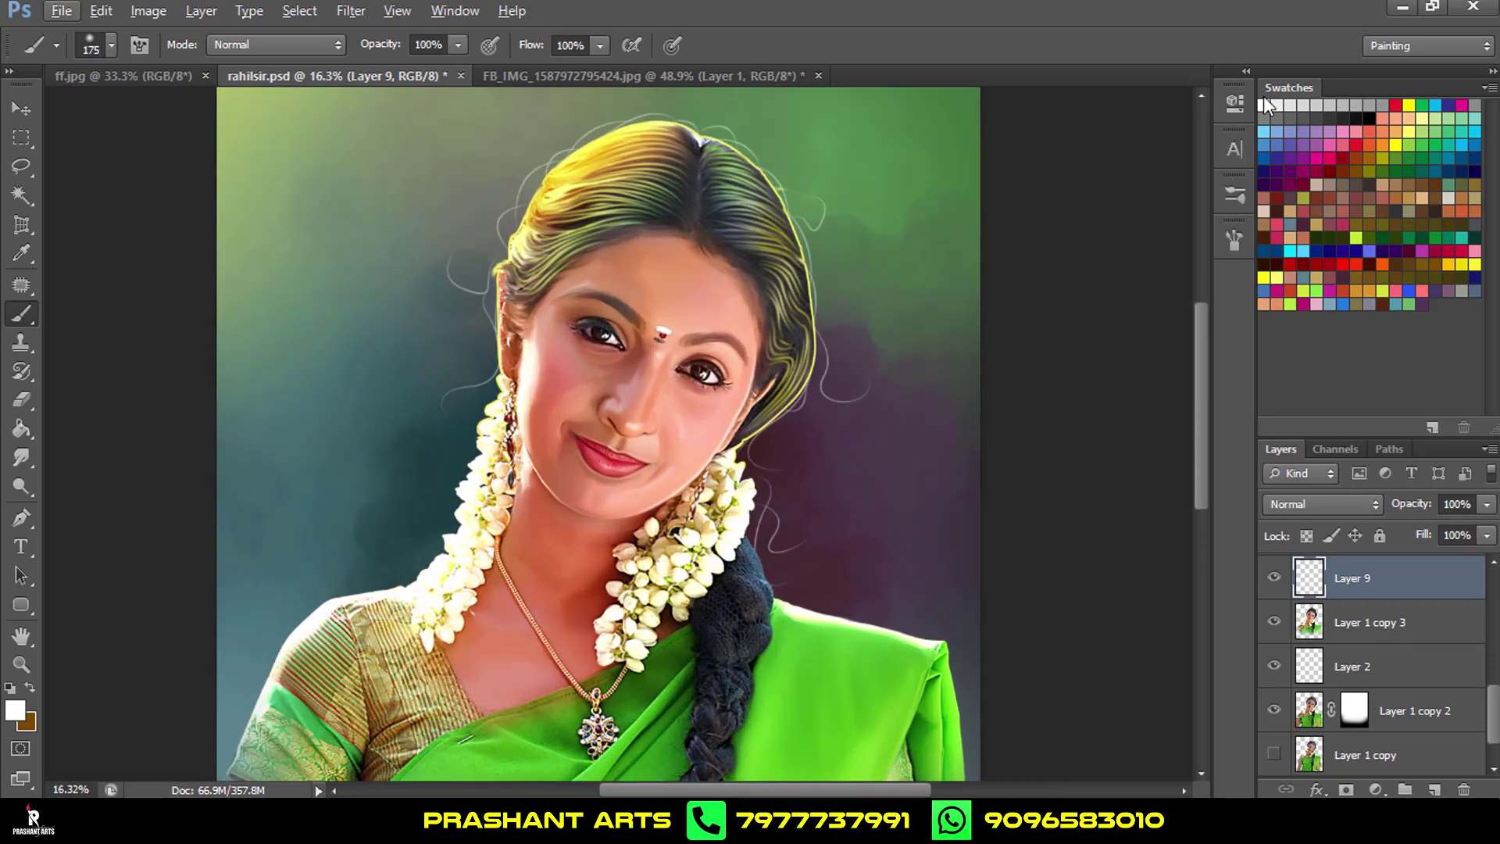
{"action": "left_click", "coordinate": [110, 45]}
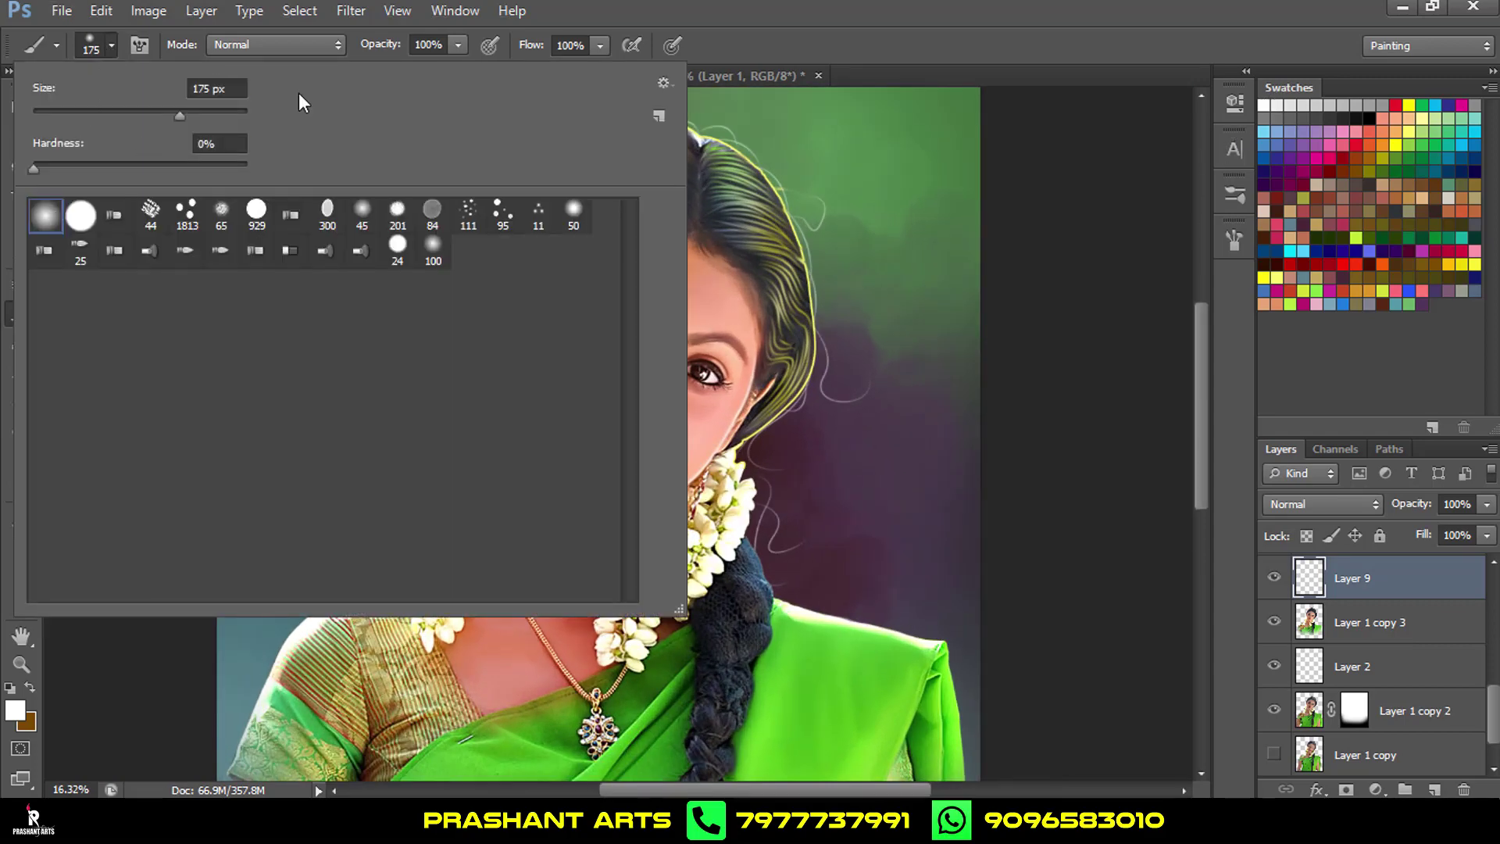
{"action": "left_click", "coordinate": [959, 27]}
Lower Layer 9's opacity to 9%.
{"action": "left_click_drag", "start_coordinate": [1420, 516], "coordinate": [1337, 509]}
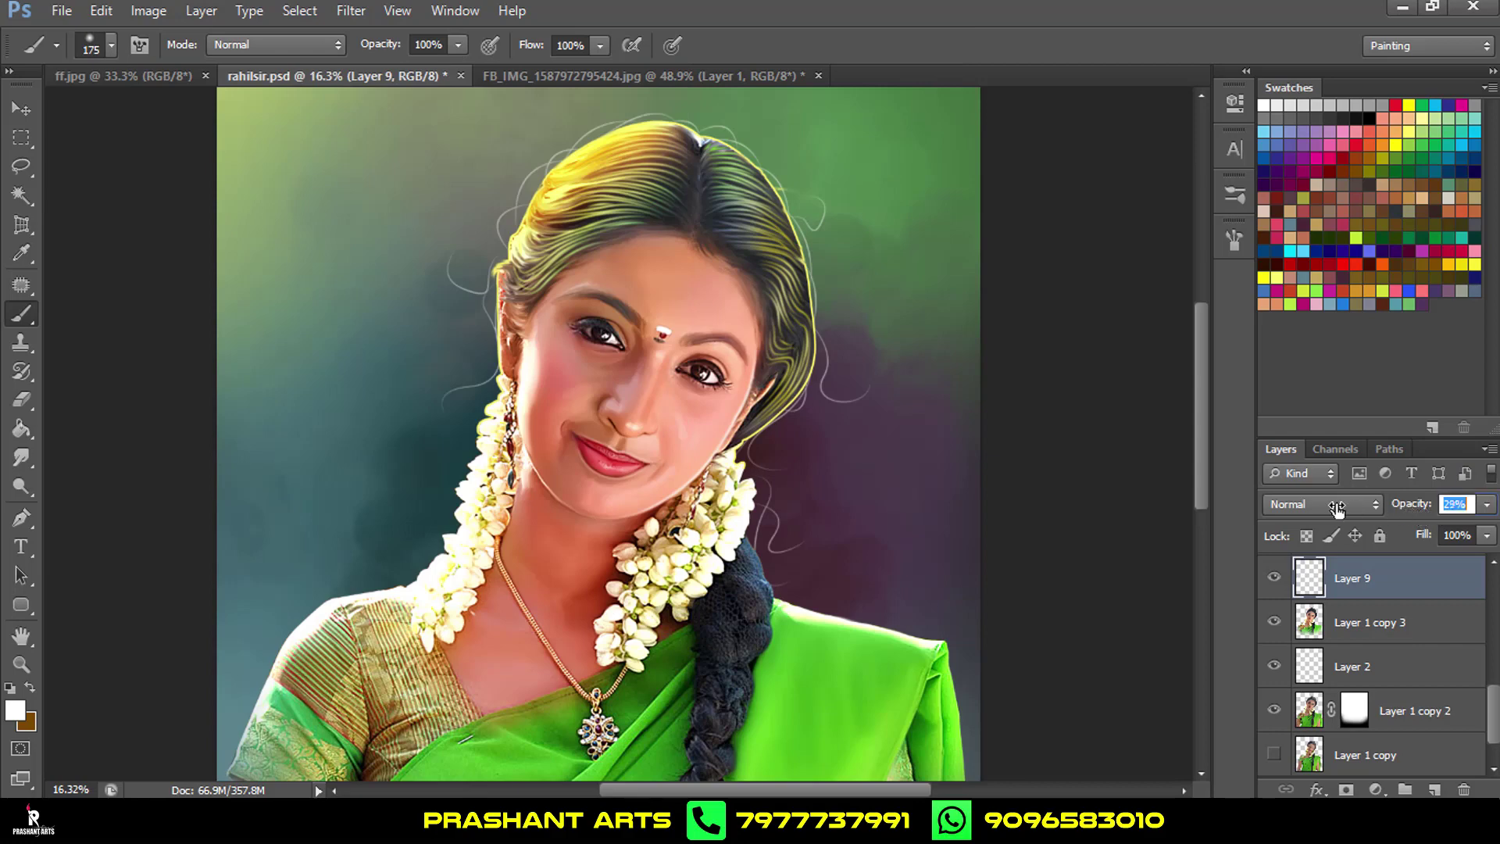
{"action": "key", "text": "Return"}
{"action": "scroll", "coordinate": [666, 386], "scroll_direction": "up", "scroll_amount": 2}
{"action": "scroll", "coordinate": [648, 407], "scroll_direction": "up", "scroll_amount": 1}
{"action": "scroll", "coordinate": [626, 433], "scroll_direction": "up", "scroll_amount": 1}
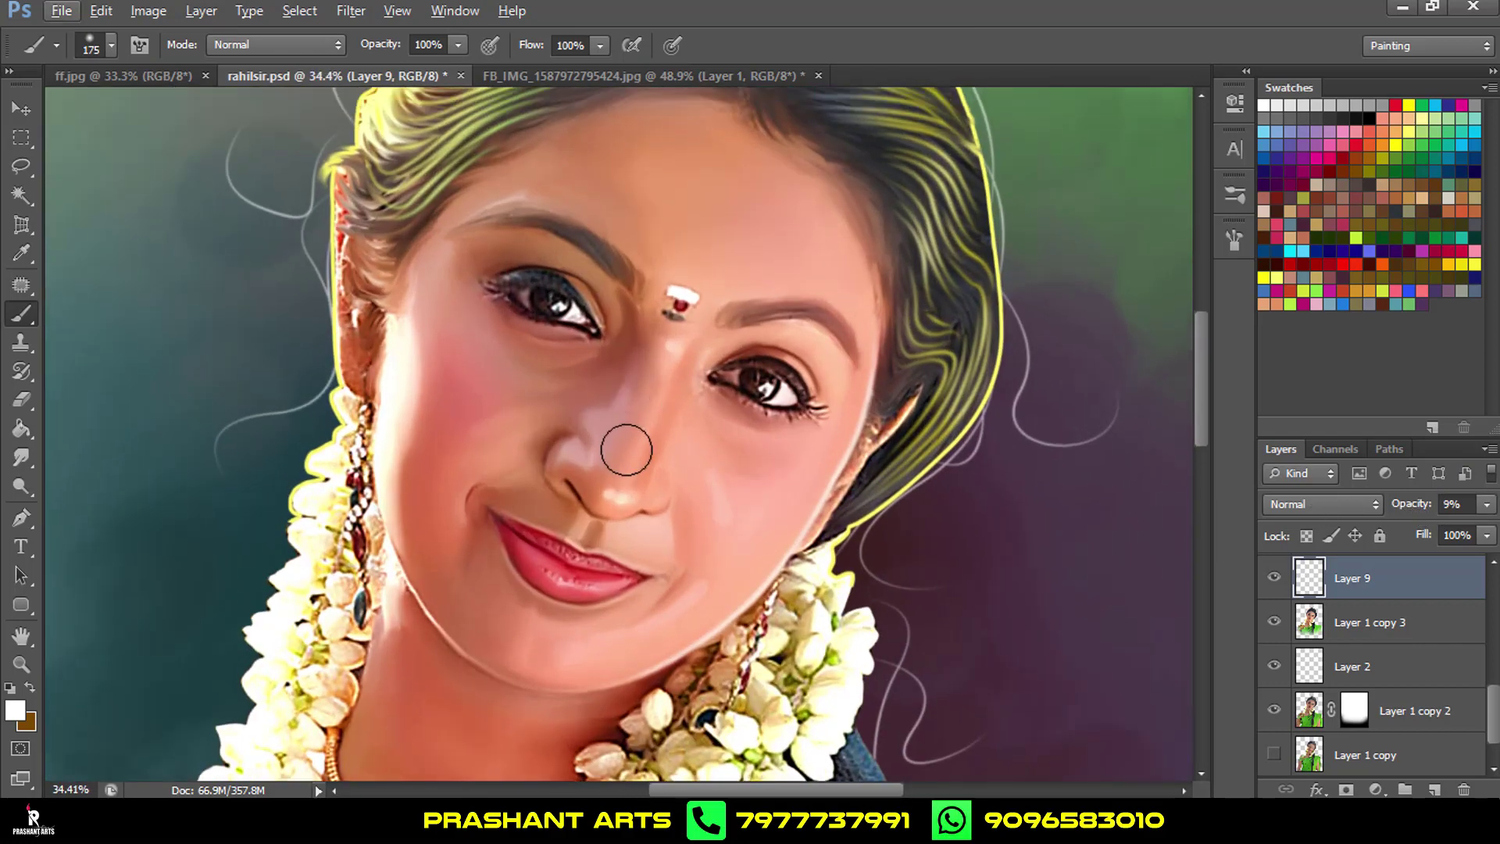
Resize the white brush for forehead and nose highlights, undoing the last stroke.
{"action": "key", "text": "bracketleft"}
{"action": "key", "text": "bracketleft"}
{"action": "key", "text": "bracketleft"}
{"action": "key", "text": "bracketleft"}
{"action": "key", "text": "bracketleft"}
{"action": "key", "text": "bracketleft"}
{"action": "key", "text": "alt"}
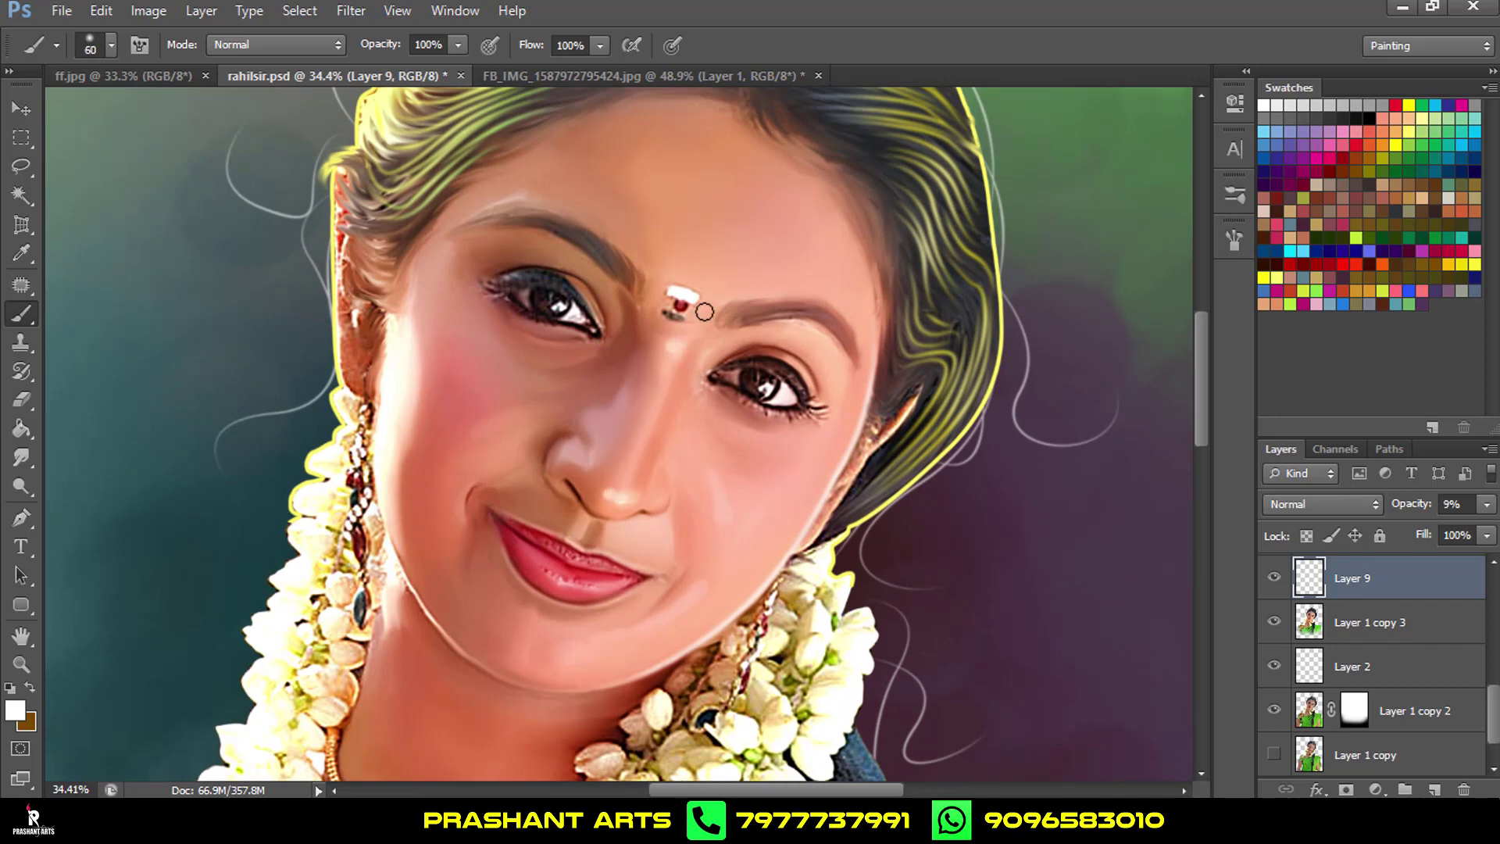
{"action": "key", "text": "bracketright"}
{"action": "key", "text": "bracketright"}
{"action": "key", "text": "bracketright"}
{"action": "key", "text": "bracketright"}
{"action": "key", "text": "bracketright"}
{"action": "key", "text": "bracketright"}
{"action": "key", "text": "bracketleft"}
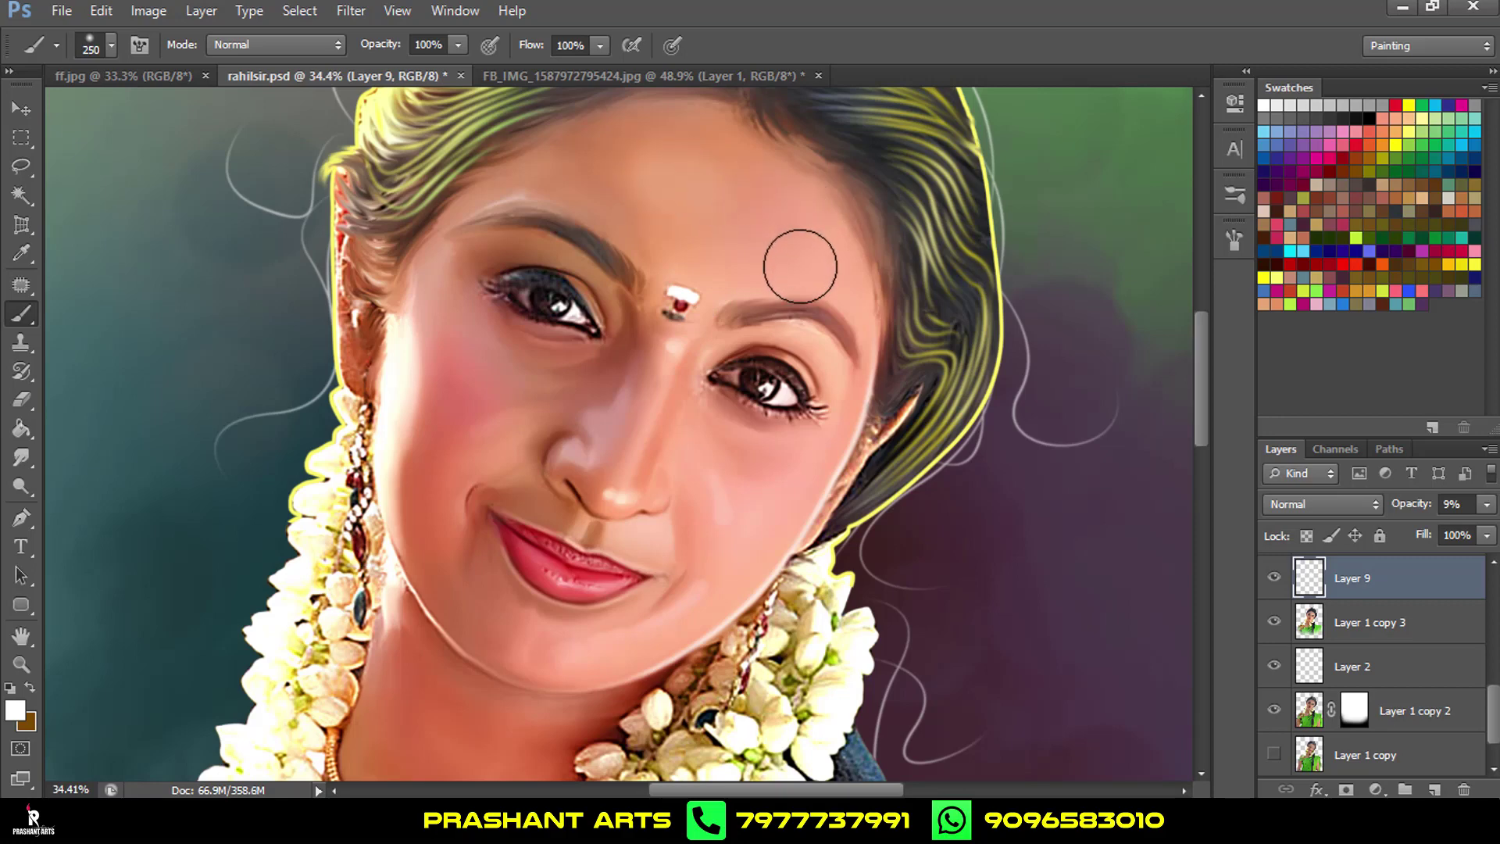
{"action": "key", "text": "bracketleft"}
{"action": "key", "text": "bracketleft"}
{"action": "key", "text": "bracketleft"}
{"action": "key", "text": "bracketleft"}
{"action": "key", "text": "bracketleft"}
{"action": "key", "text": "bracketleft"}
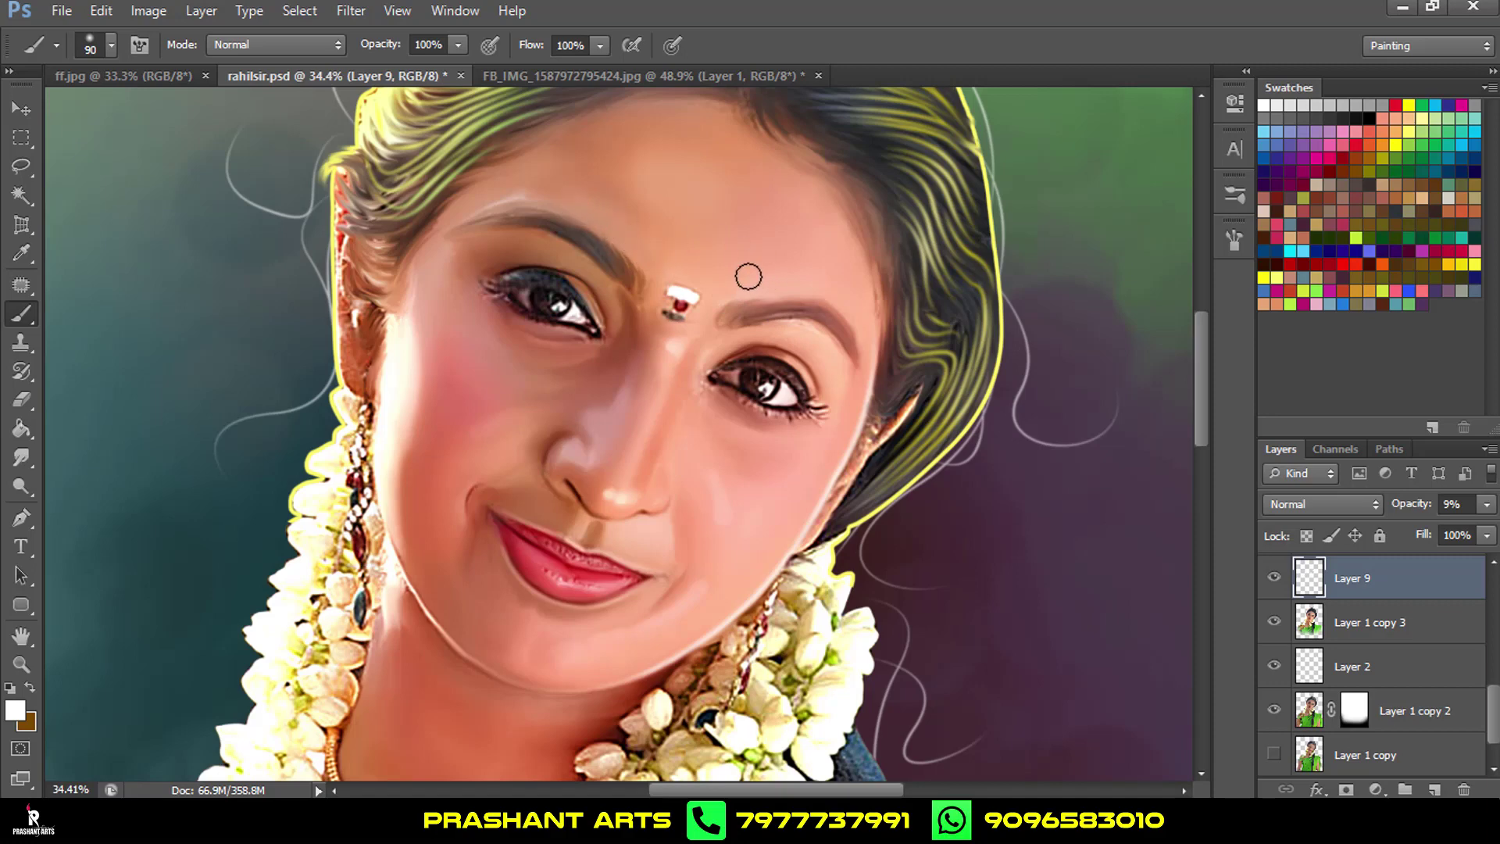
{"action": "key", "text": "ctrl+alt+z"}
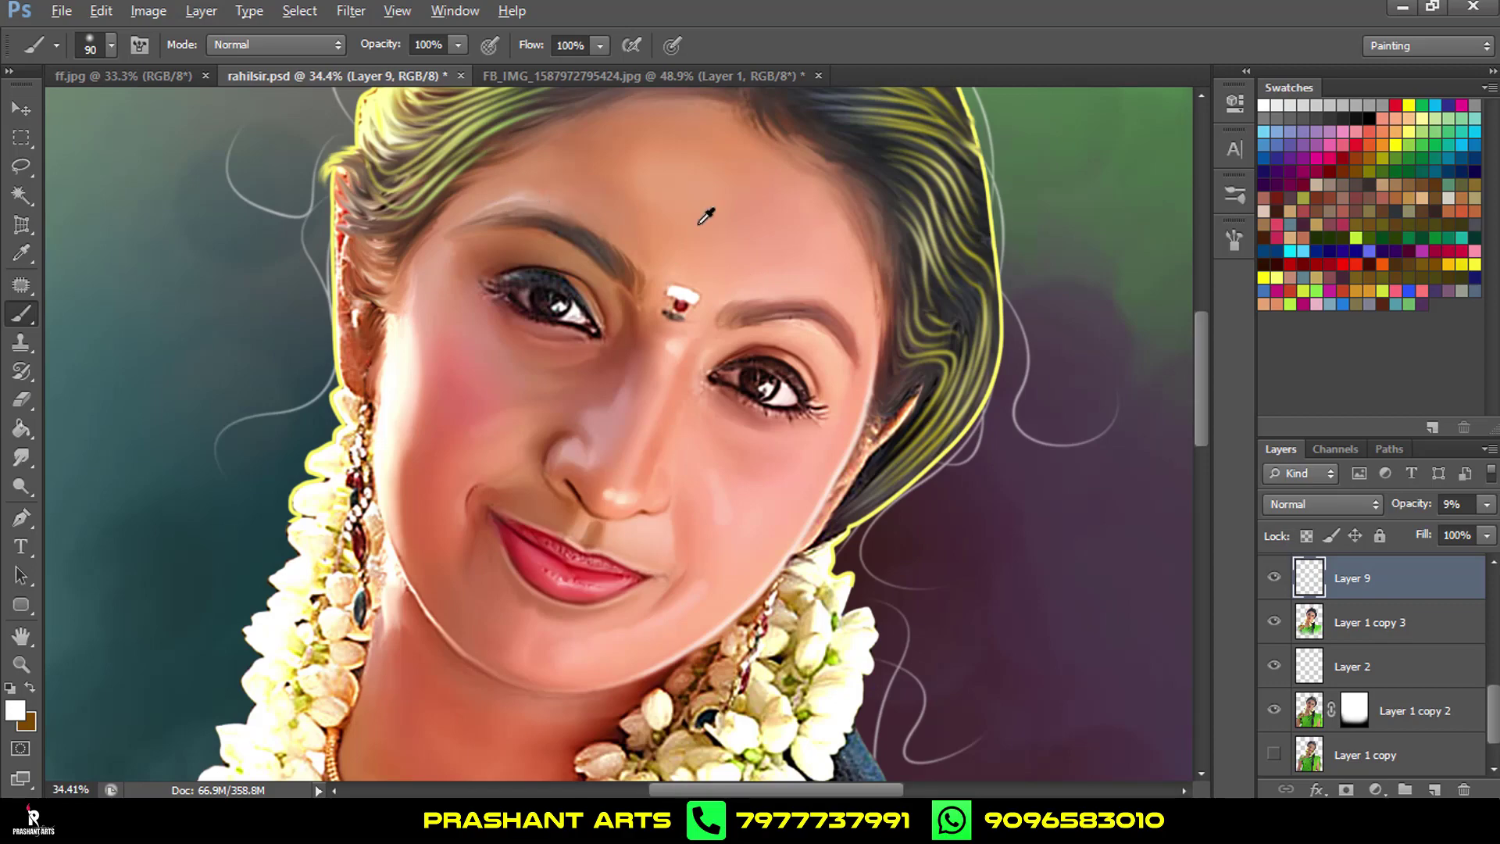
{"action": "scroll", "coordinate": [706, 215], "scroll_direction": "down", "scroll_amount": 4}
{"action": "scroll", "coordinate": [729, 227], "scroll_direction": "up", "scroll_amount": 3}
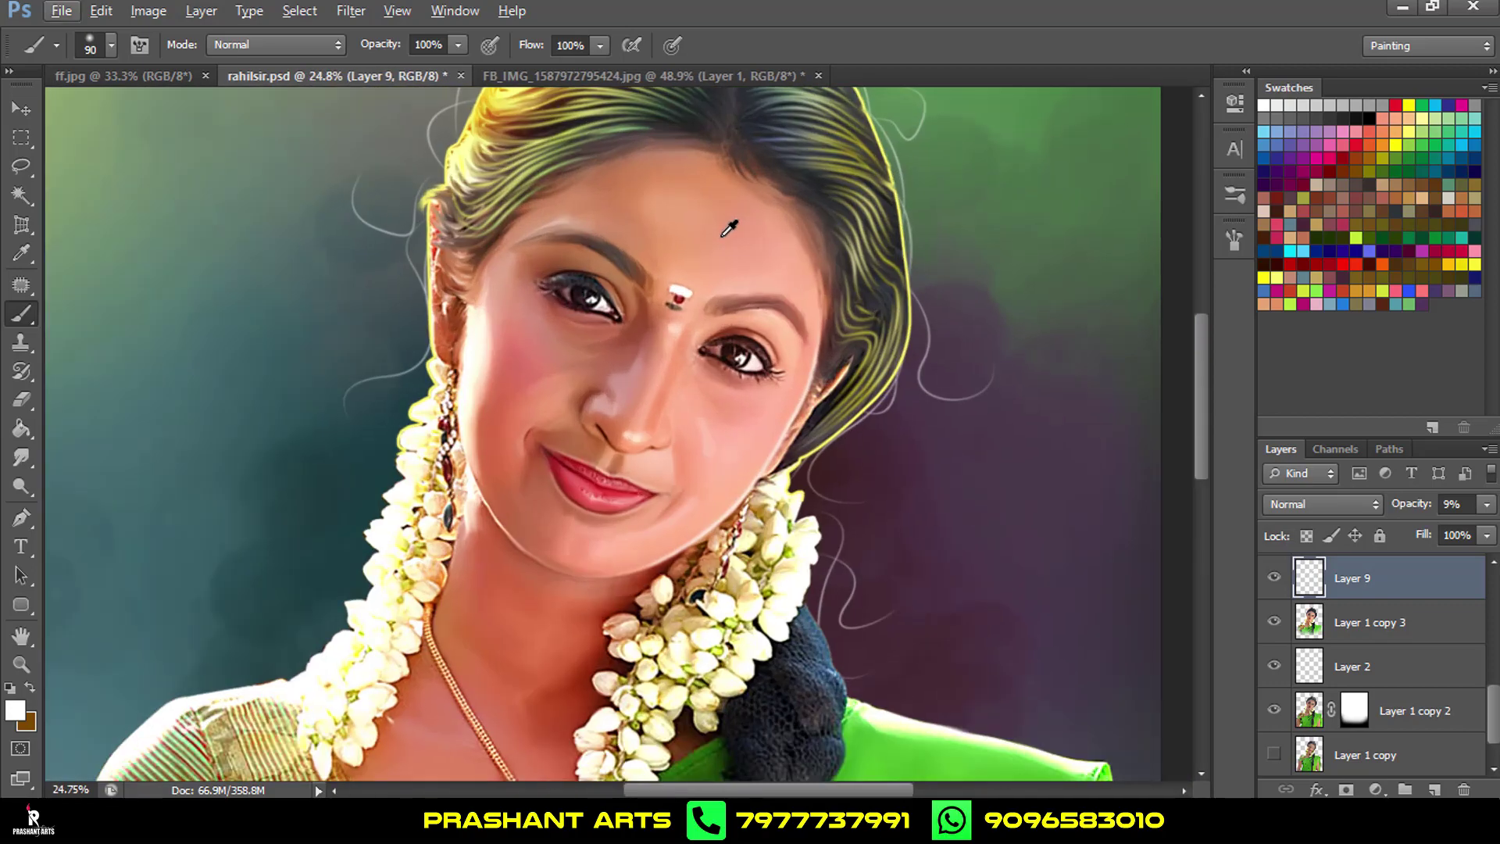
Erase the cheek highlight below the right eye with a 600 px eraser at 44% opacity.
{"action": "left_click", "coordinate": [21, 399]}
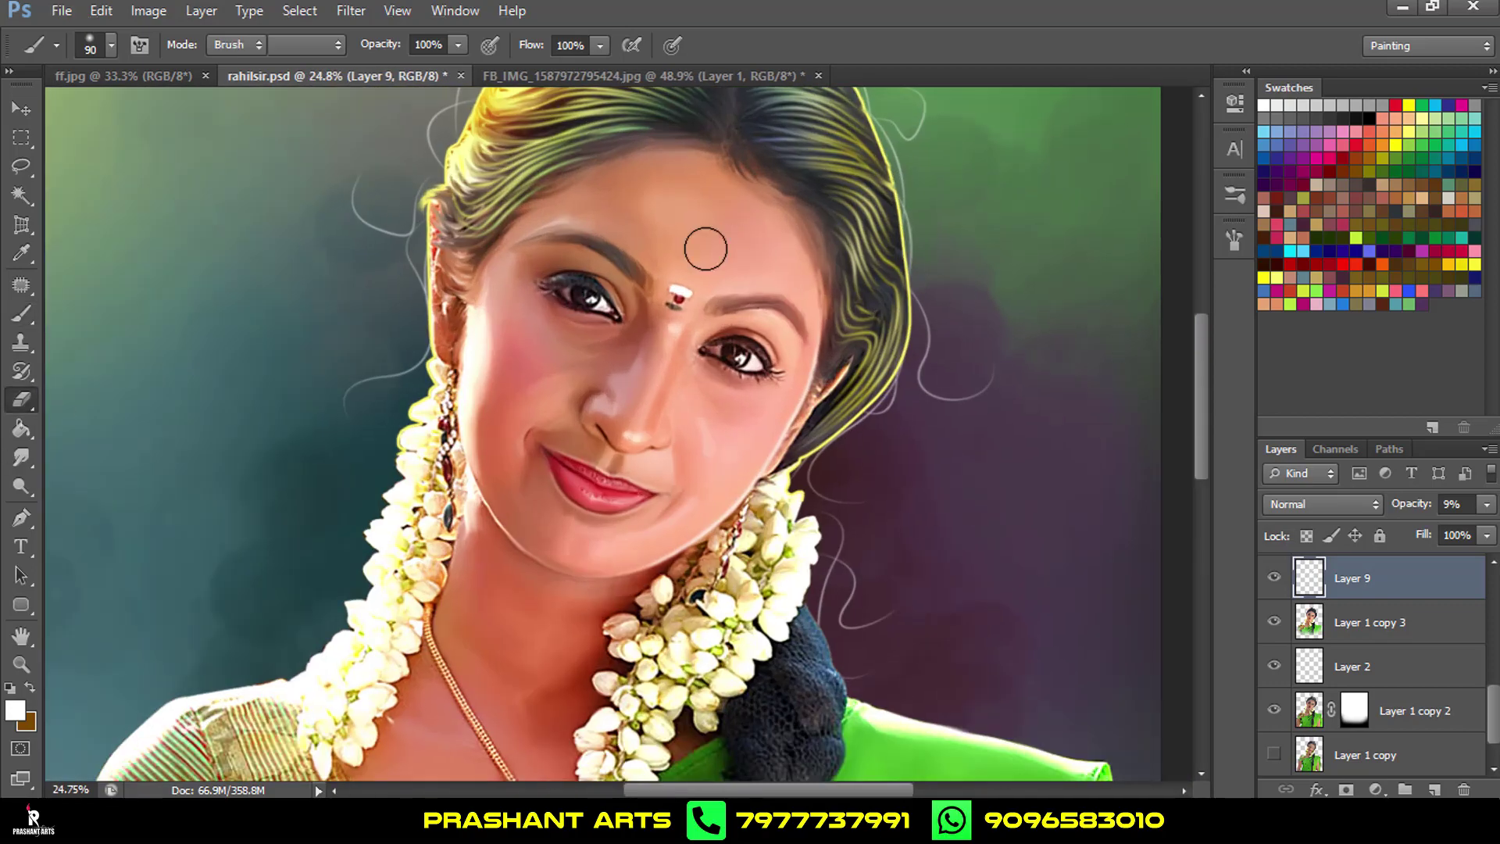
{"action": "left_click_drag", "start_coordinate": [300, 55], "coordinate": [285, 55]}
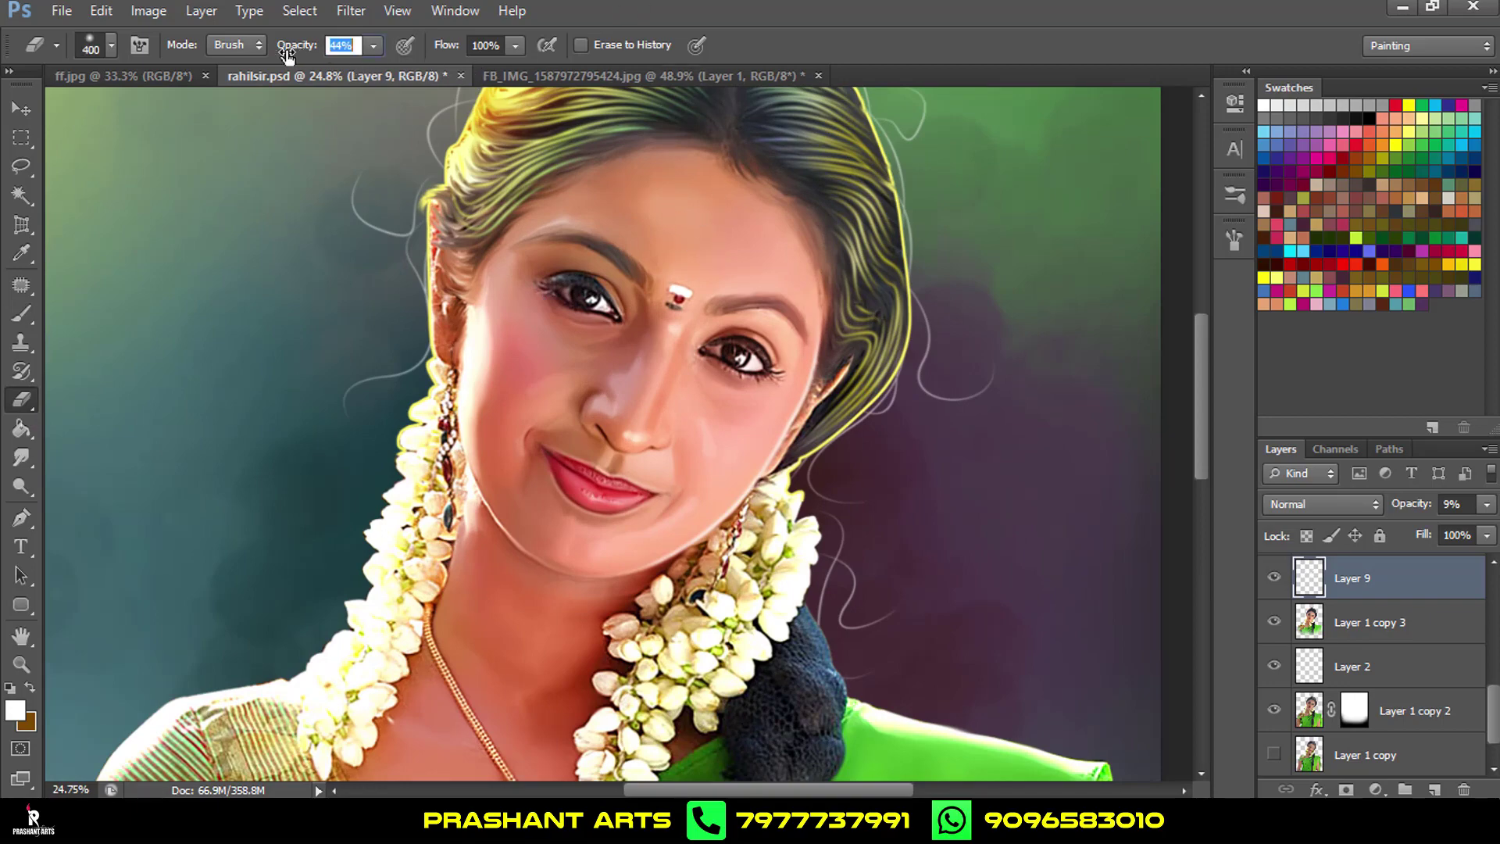
{"action": "key", "text": "bracketright"}
{"action": "key", "text": "bracketright"}
{"action": "scroll", "coordinate": [805, 340], "scroll_direction": "down", "scroll_amount": 3}
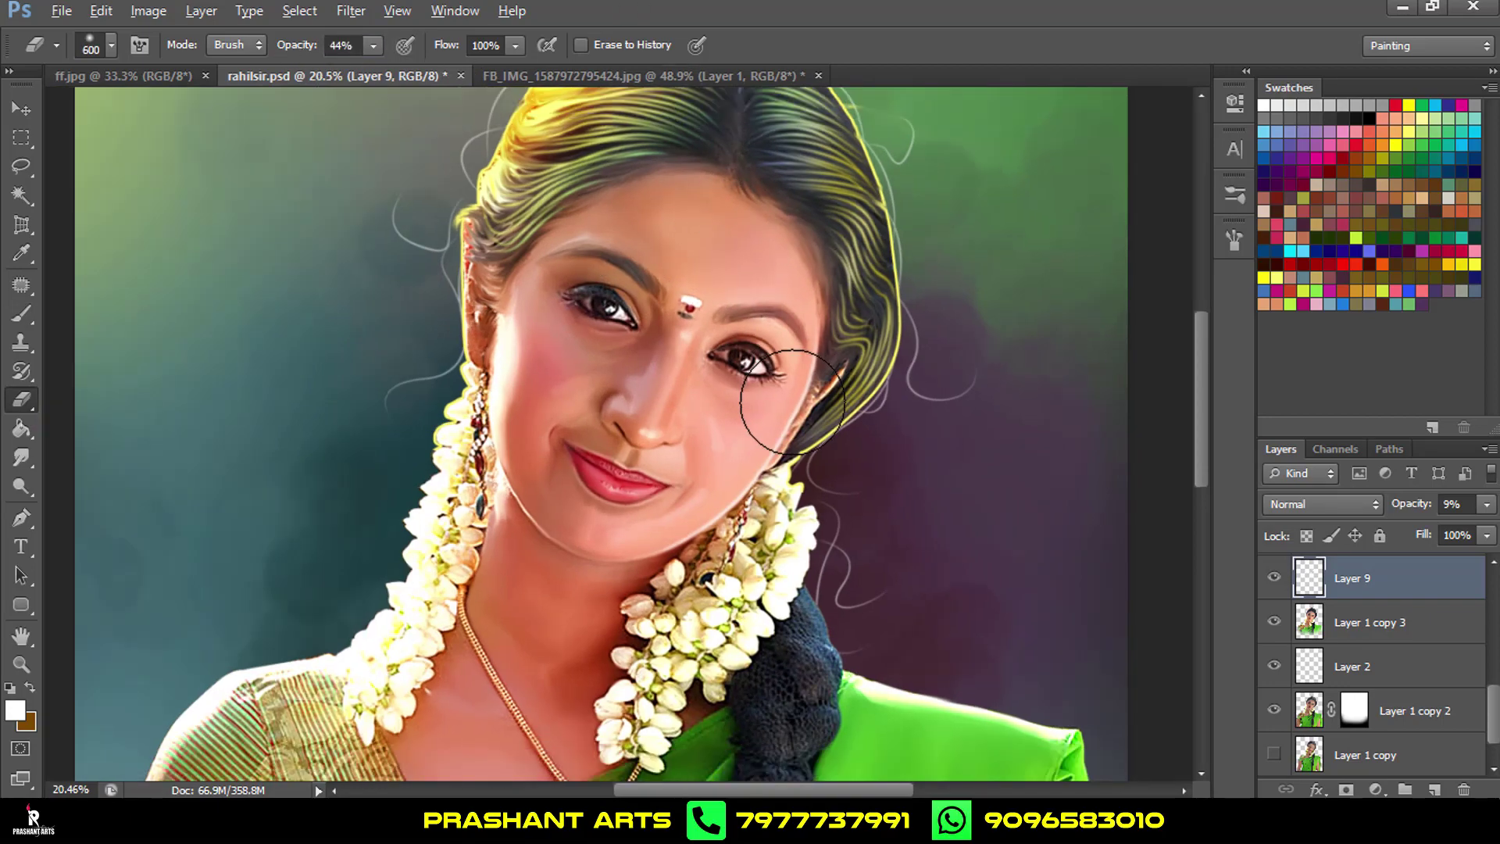
{"action": "scroll", "coordinate": [749, 416], "scroll_direction": "up", "scroll_amount": 2}
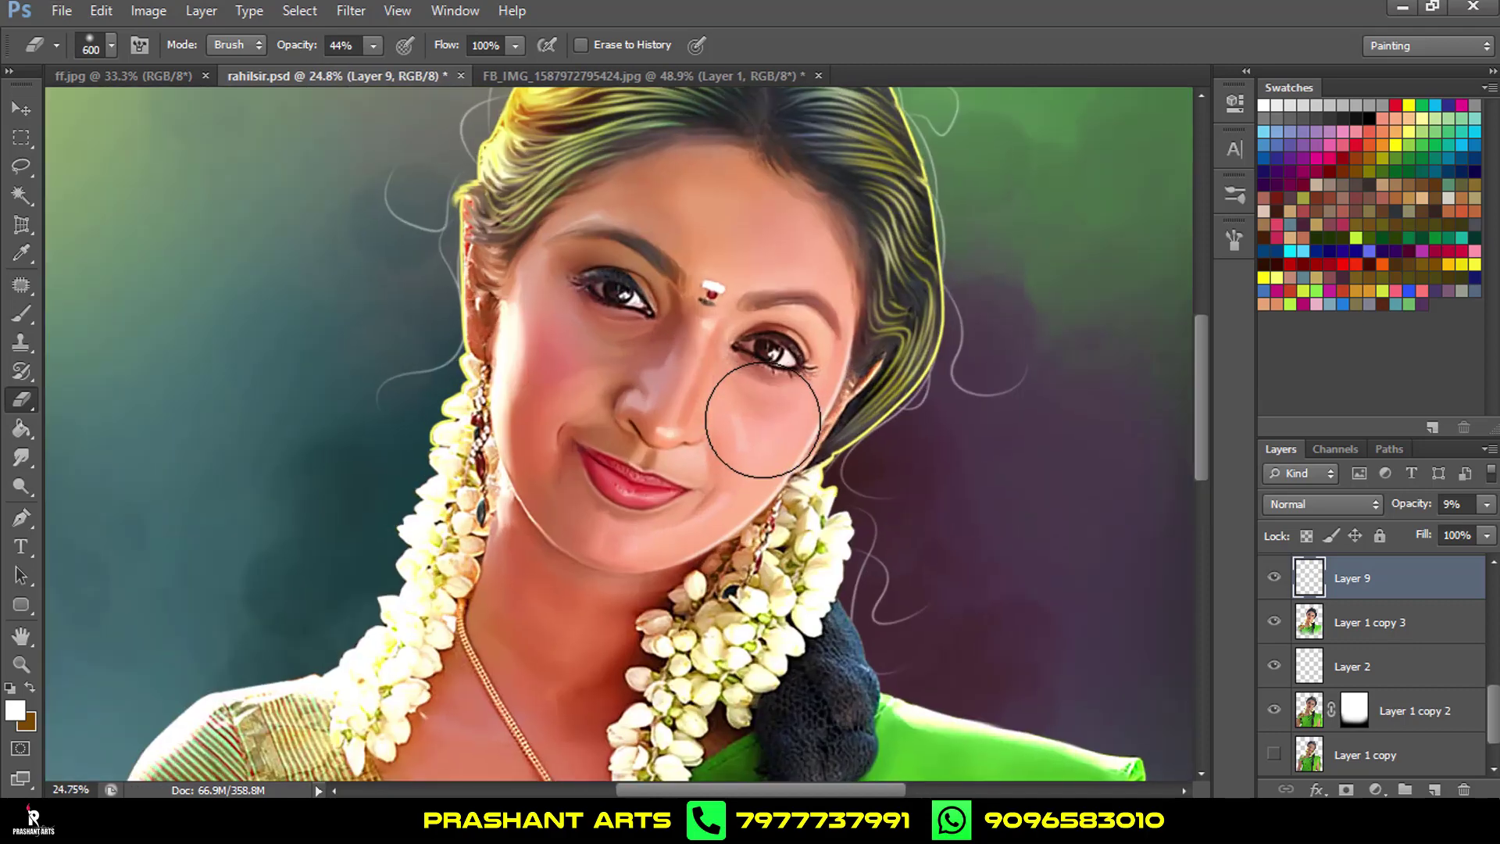
{"action": "scroll", "coordinate": [749, 416], "scroll_direction": "up", "scroll_amount": 1}
{"action": "left_click", "coordinate": [15, 319]}
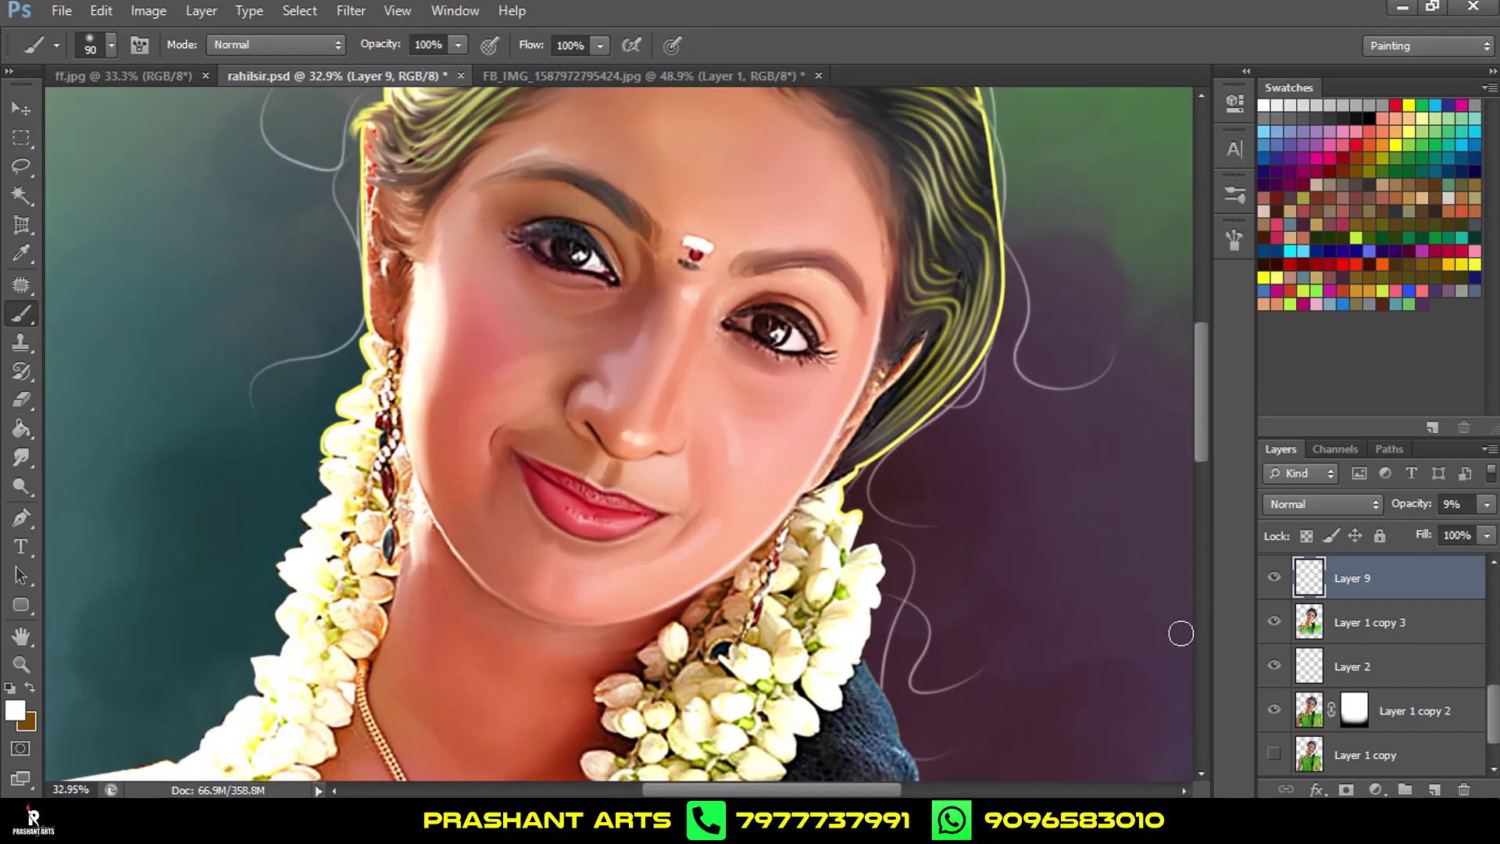
Merge Layer 9 down into Layer 1 copy 3 and zoom out to the whole portrait.
{"action": "key", "text": "ctrl+e"}
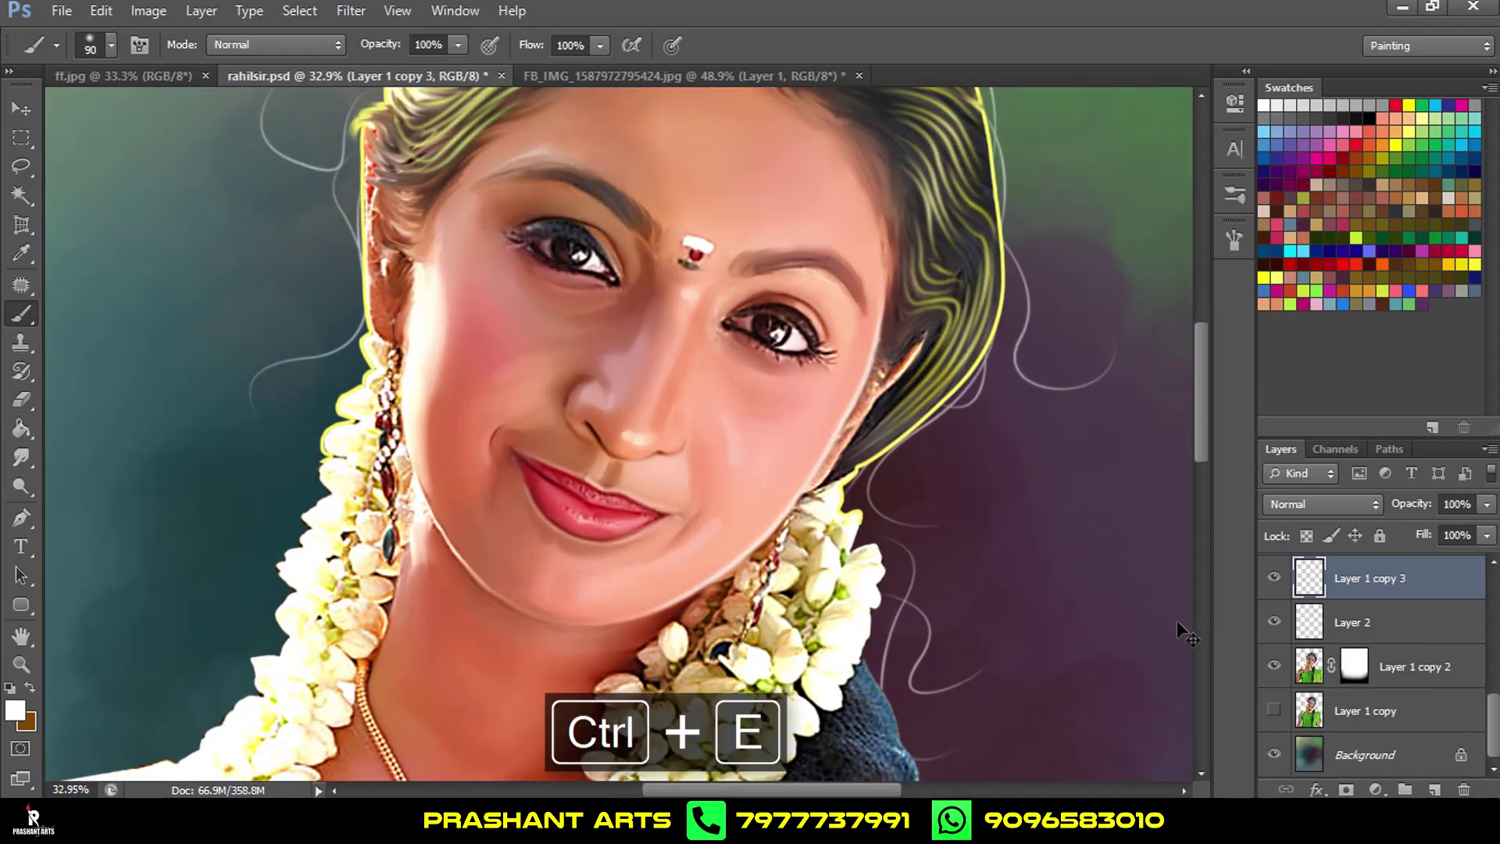
{"action": "scroll", "coordinate": [1020, 563], "scroll_direction": "down", "scroll_amount": 3}
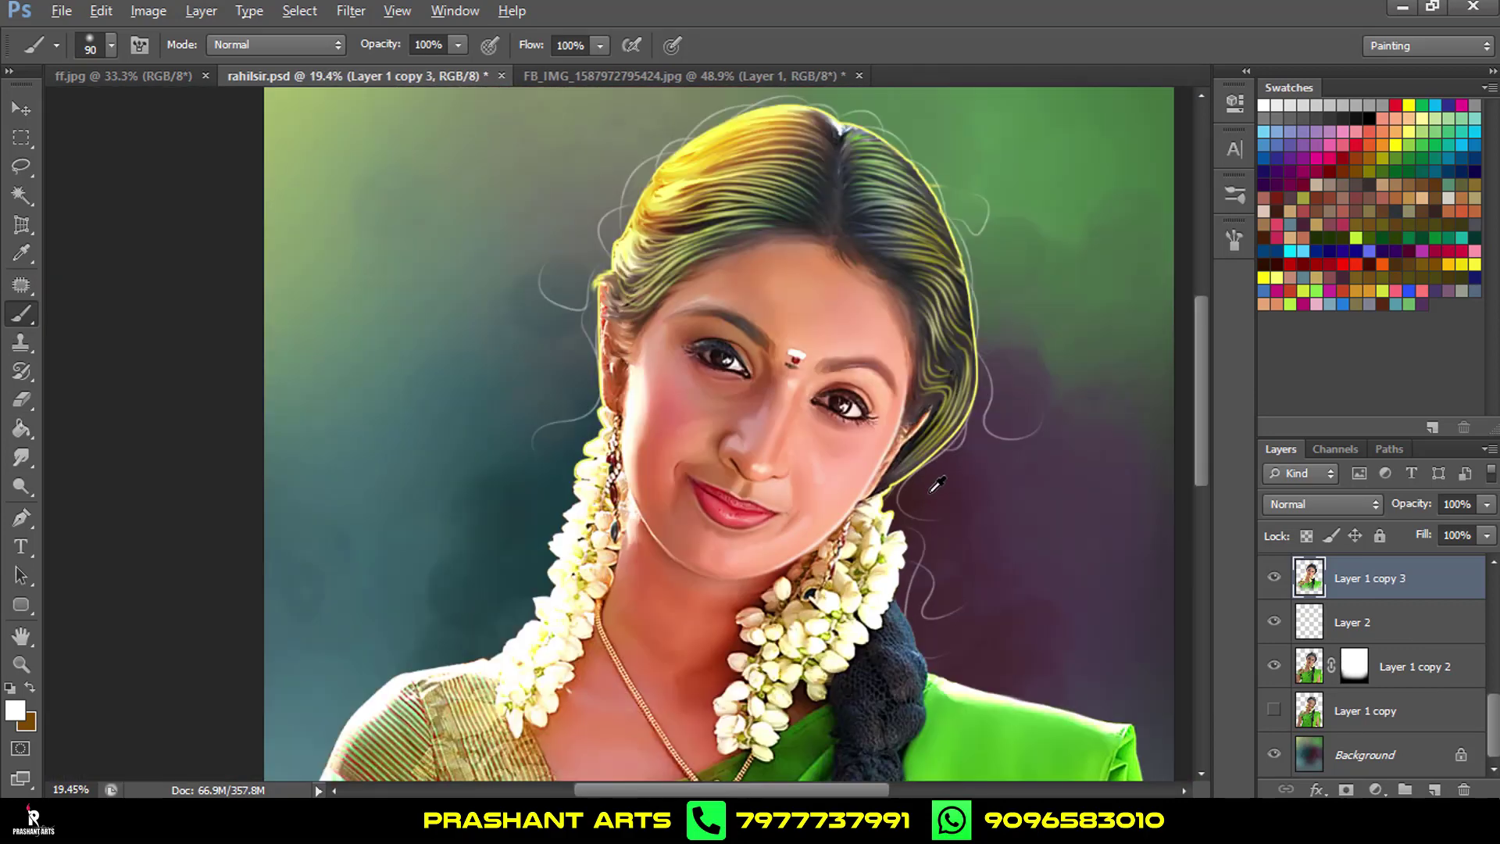
{"action": "scroll", "coordinate": [1008, 554], "scroll_direction": "down", "scroll_amount": 2}
{"action": "scroll", "coordinate": [993, 543], "scroll_direction": "down", "scroll_amount": 3}
{"action": "scroll", "coordinate": [977, 533], "scroll_direction": "down", "scroll_amount": 2}
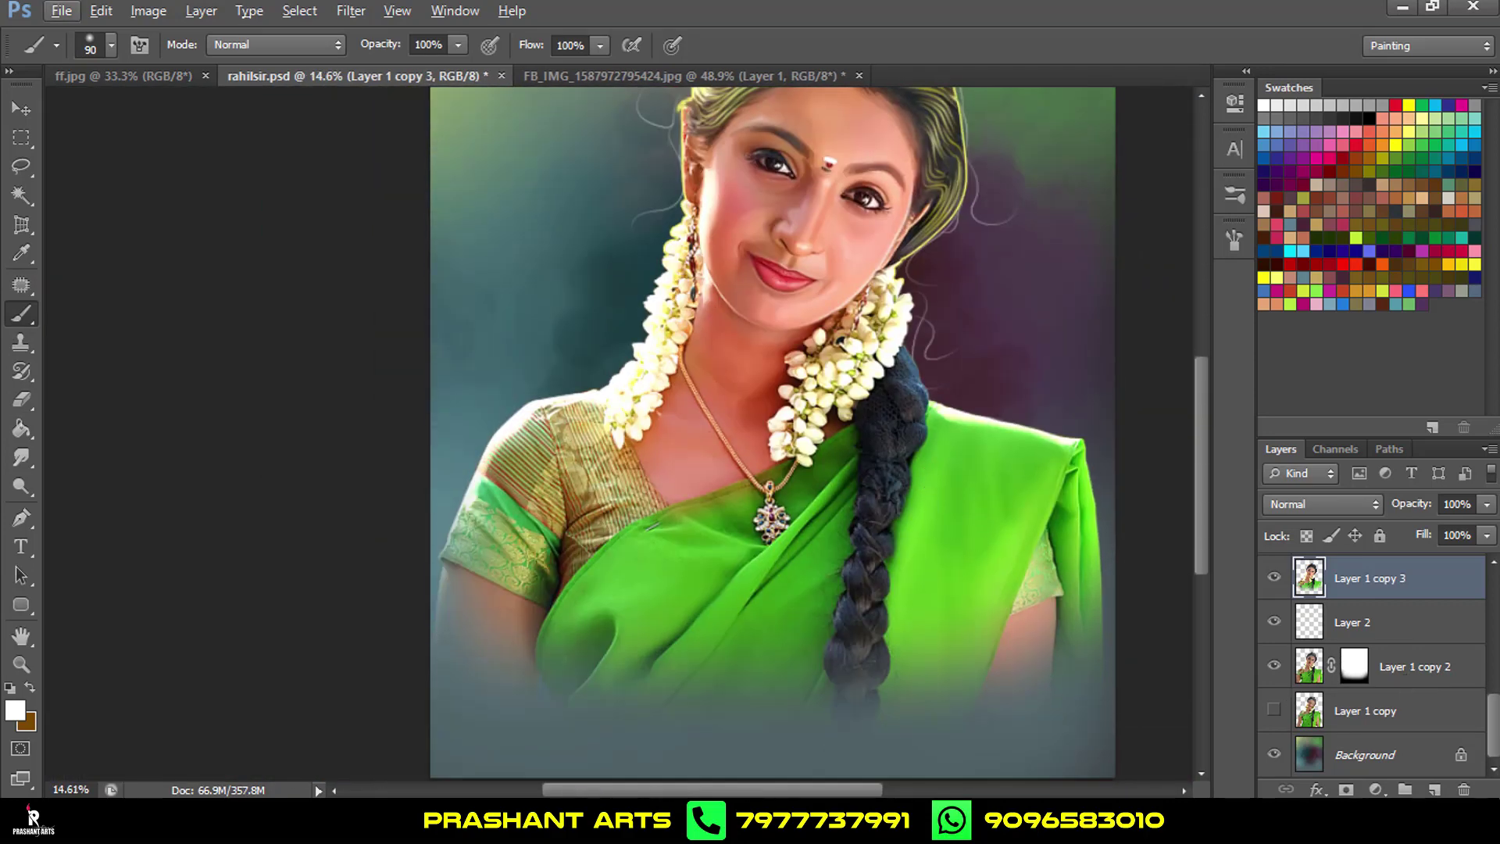
{"action": "left_click", "coordinate": [1446, 828]}
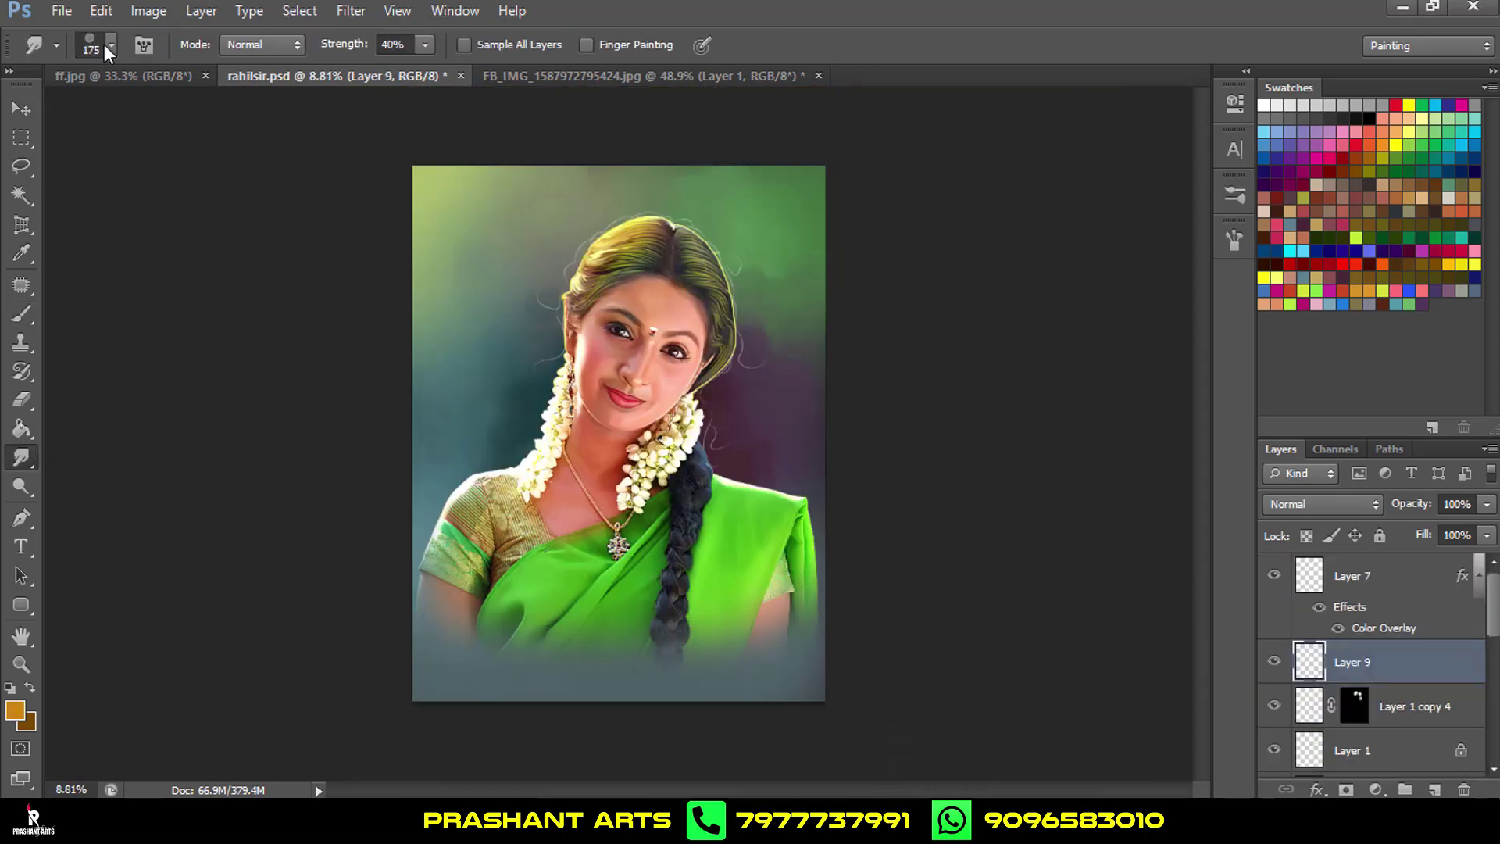
Set up an 11 px light-blue Smudge brush at 68% strength, zoomed on the braid.
{"action": "left_click", "coordinate": [110, 45]}
{"action": "left_click", "coordinate": [534, 219]}
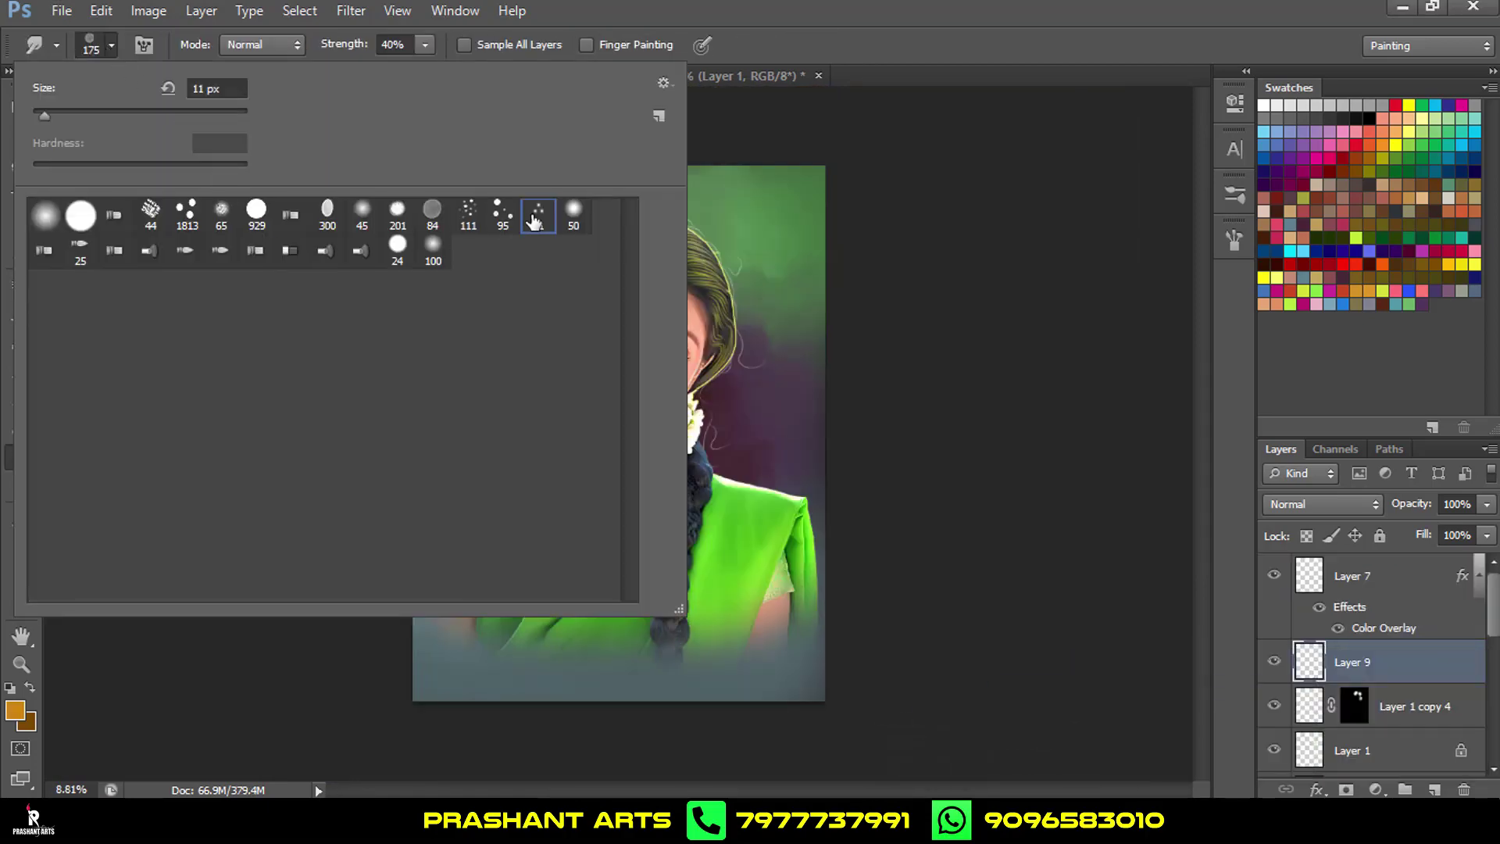
{"action": "left_click", "coordinate": [1266, 132]}
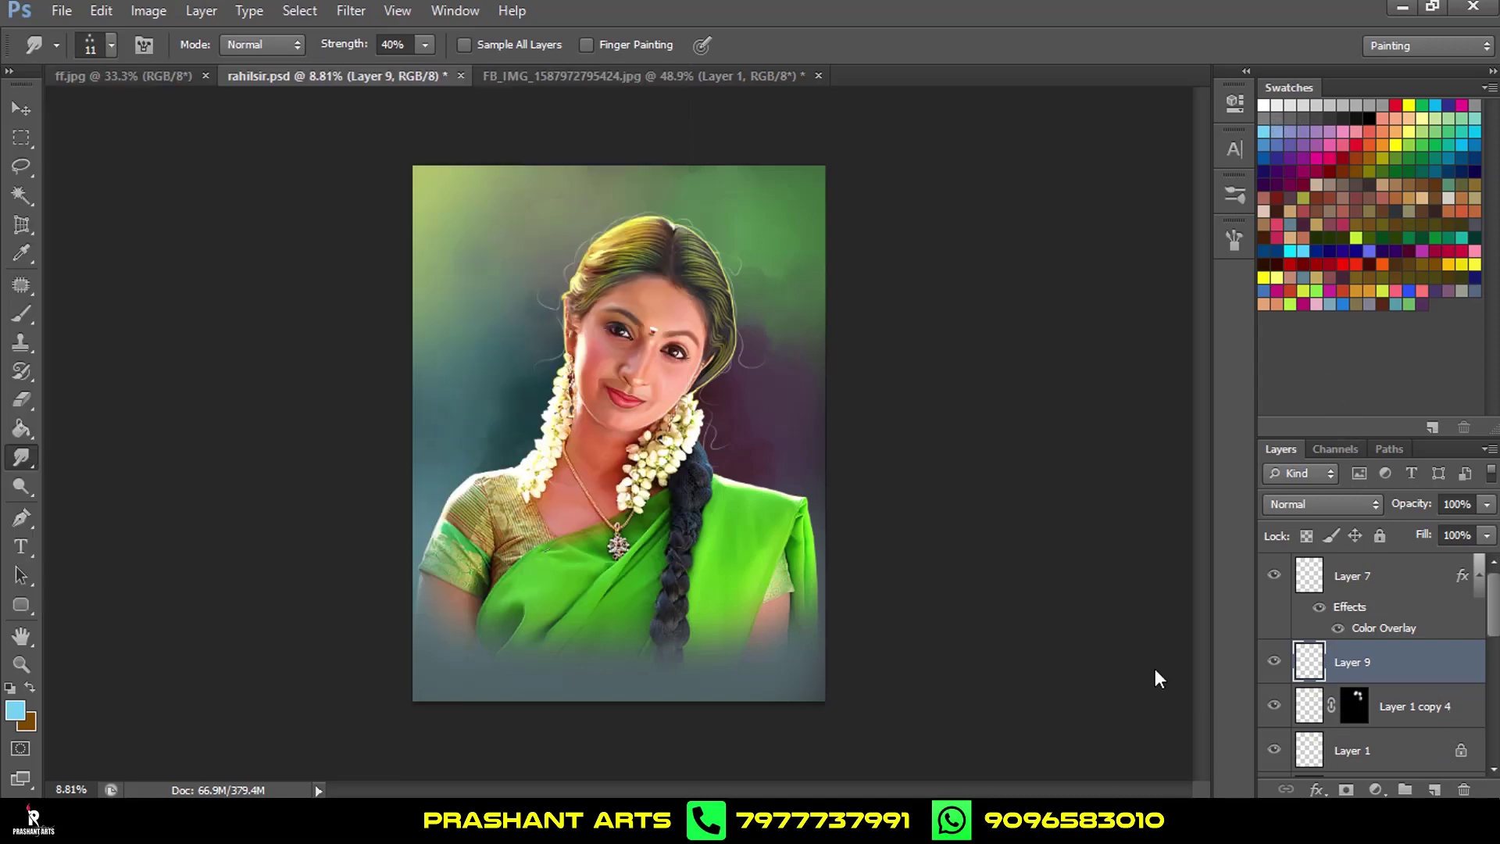
{"action": "mouse_move", "coordinate": [668, 497]}
{"action": "left_mouse_down"}
{"action": "mouse_move", "coordinate": [742, 501]}
{"action": "mouse_move", "coordinate": [636, 310]}
{"action": "left_mouse_up"}
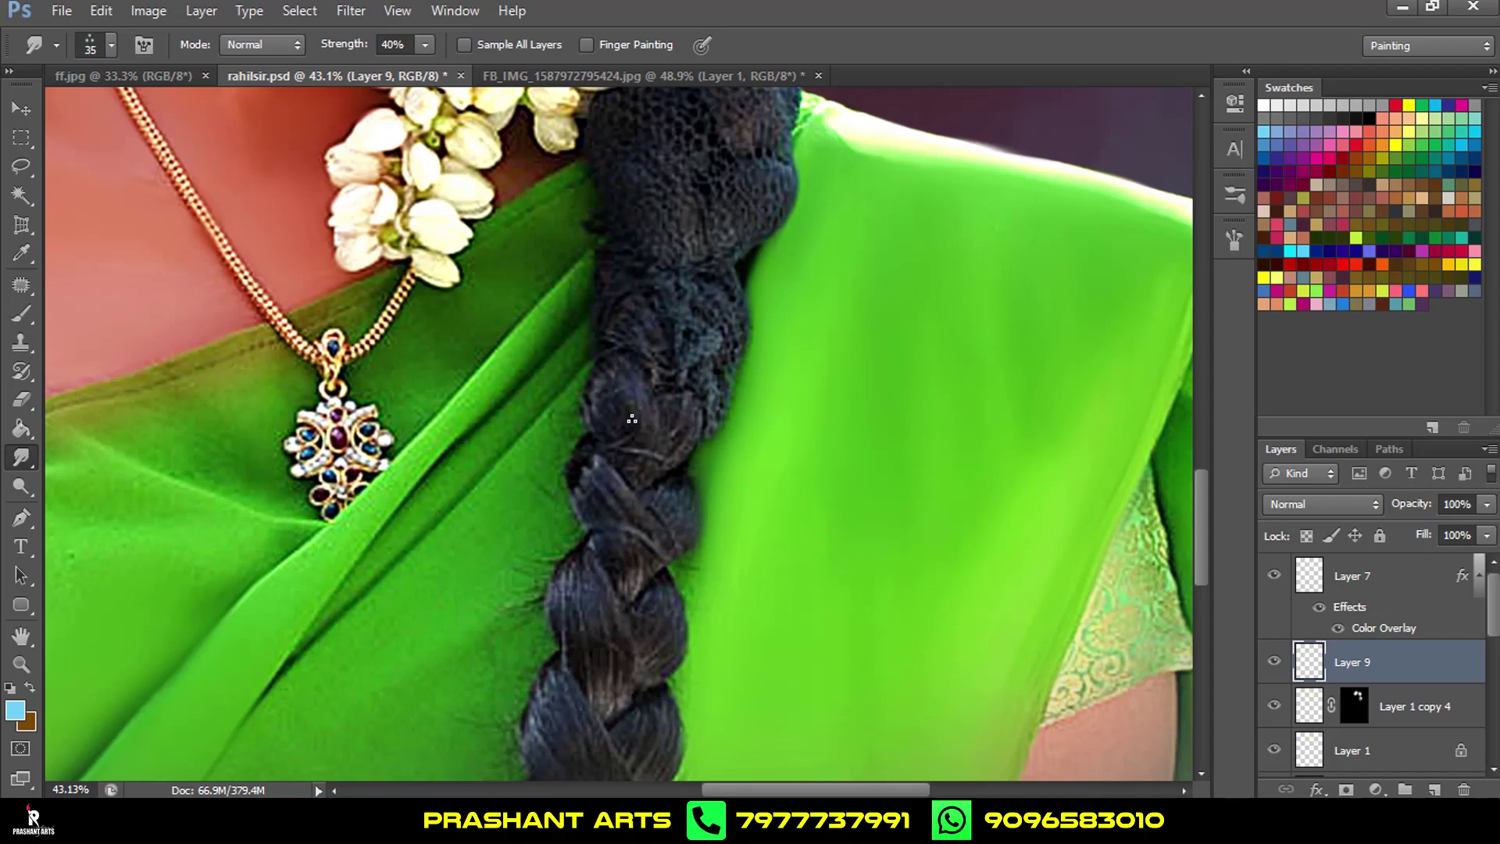
{"action": "scroll", "coordinate": [651, 423], "scroll_direction": "up", "scroll_amount": 3}
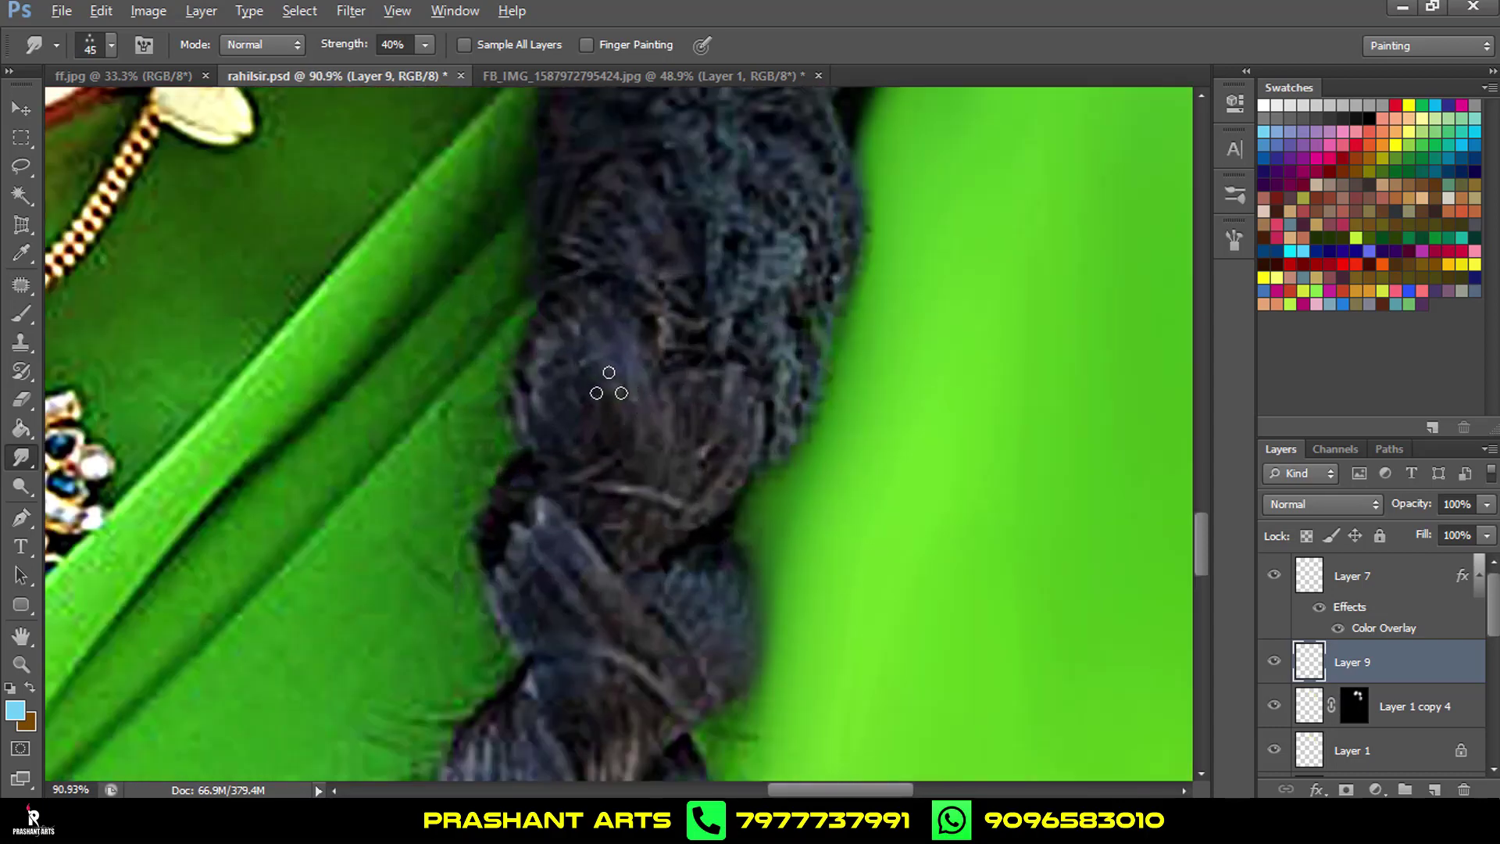
{"action": "left_click_drag", "start_coordinate": [345, 45], "coordinate": [368, 49]}
Smudge light-blue strands down the upper braid, raising Strength to 87%.
{"action": "left_click_drag", "start_coordinate": [596, 368], "coordinate": [652, 529]}
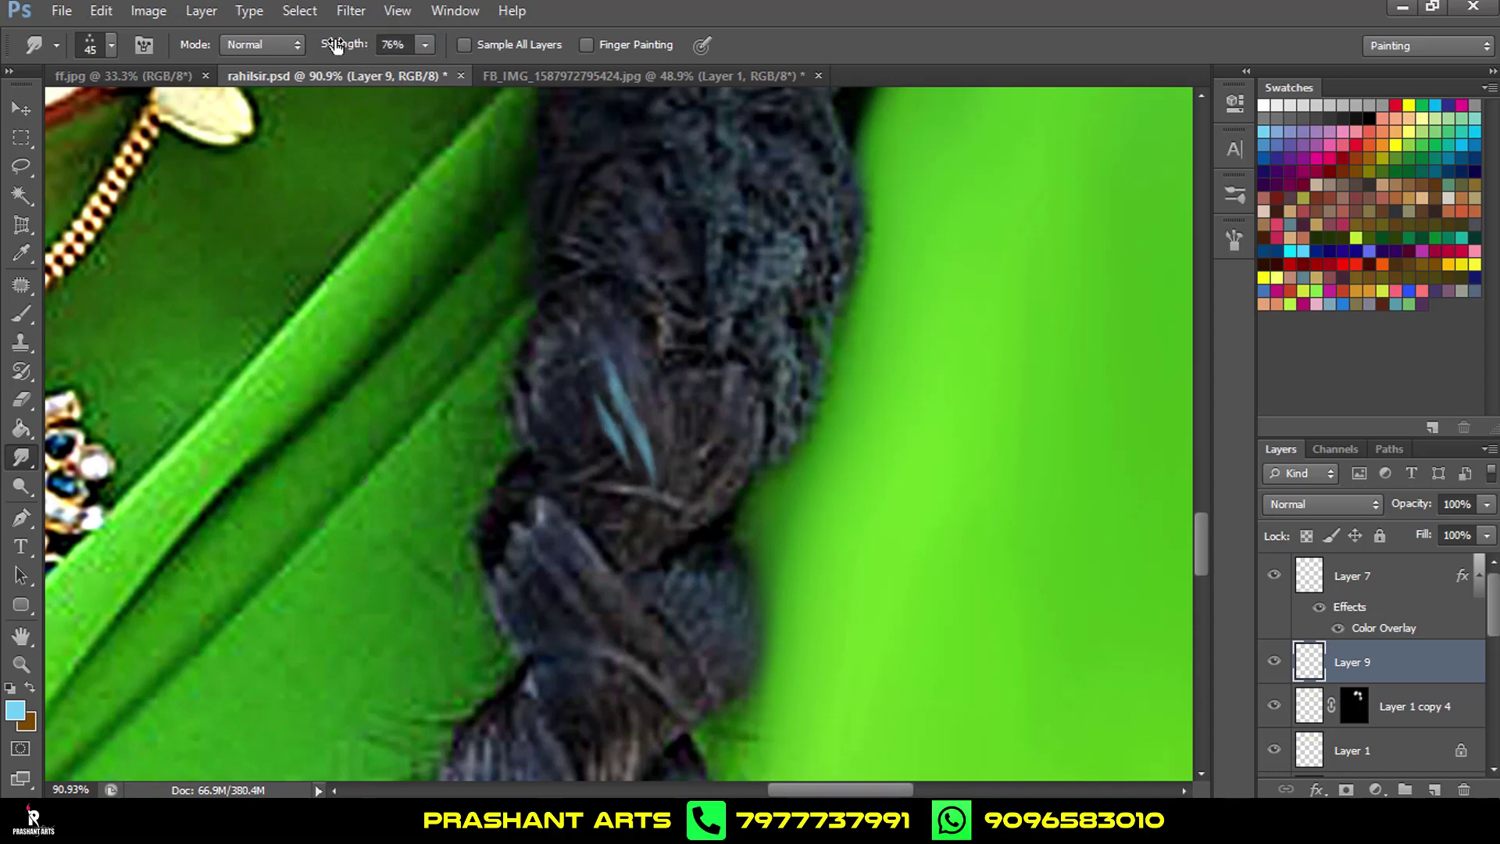
{"action": "left_click_drag", "start_coordinate": [336, 46], "coordinate": [345, 45]}
{"action": "mouse_move", "coordinate": [568, 429]}
{"action": "left_mouse_down"}
{"action": "mouse_move", "coordinate": [576, 402]}
{"action": "mouse_move", "coordinate": [632, 571]}
{"action": "left_mouse_up"}
{"action": "left_click_drag", "start_coordinate": [692, 483], "coordinate": [730, 395]}
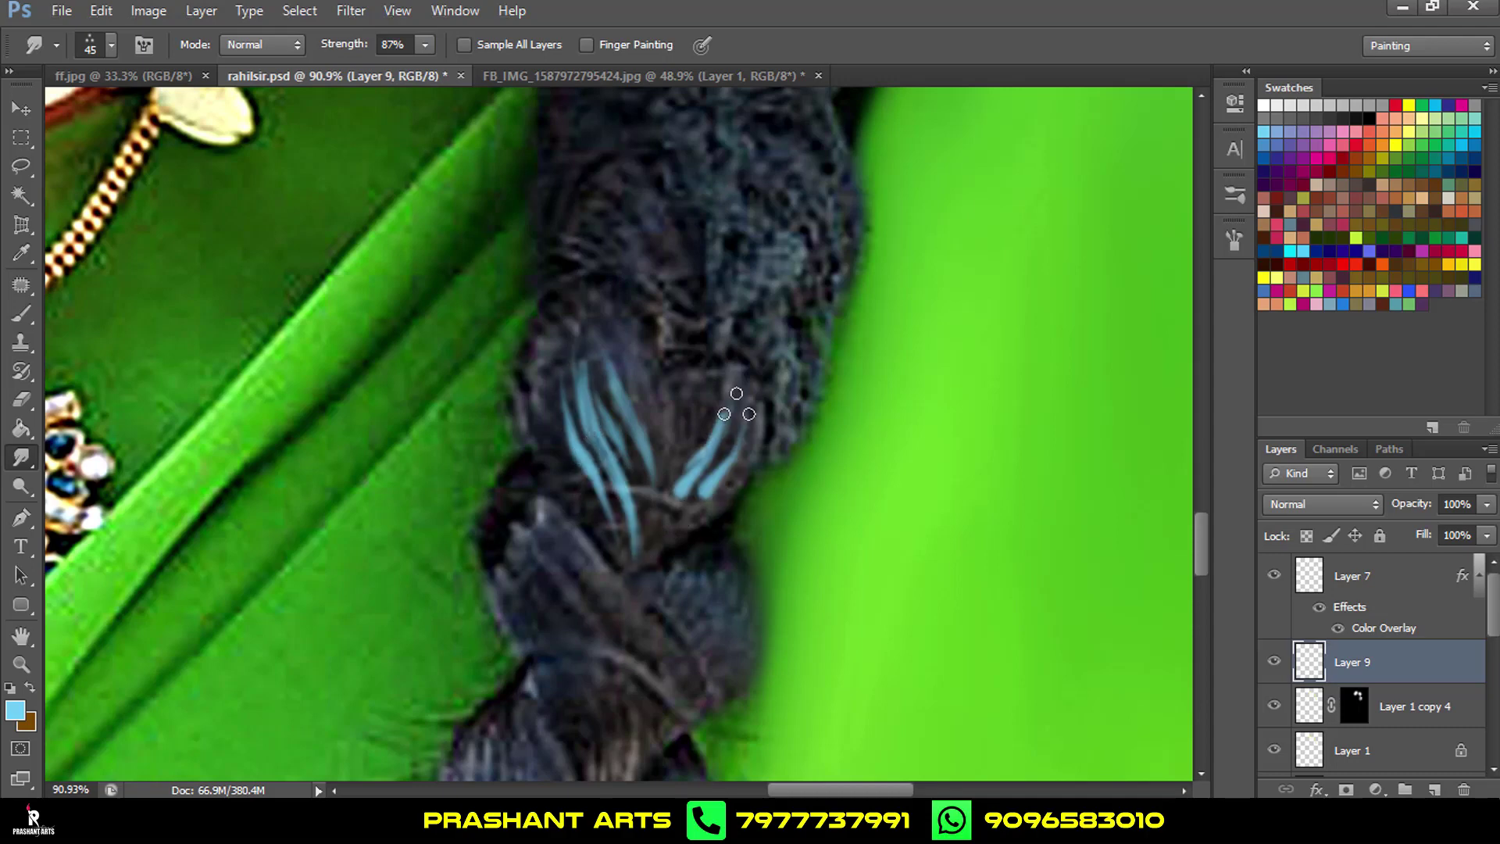
{"action": "mouse_move", "coordinate": [660, 495]}
{"action": "left_mouse_down"}
{"action": "mouse_move", "coordinate": [636, 579]}
{"action": "mouse_move", "coordinate": [725, 313]}
{"action": "left_mouse_up"}
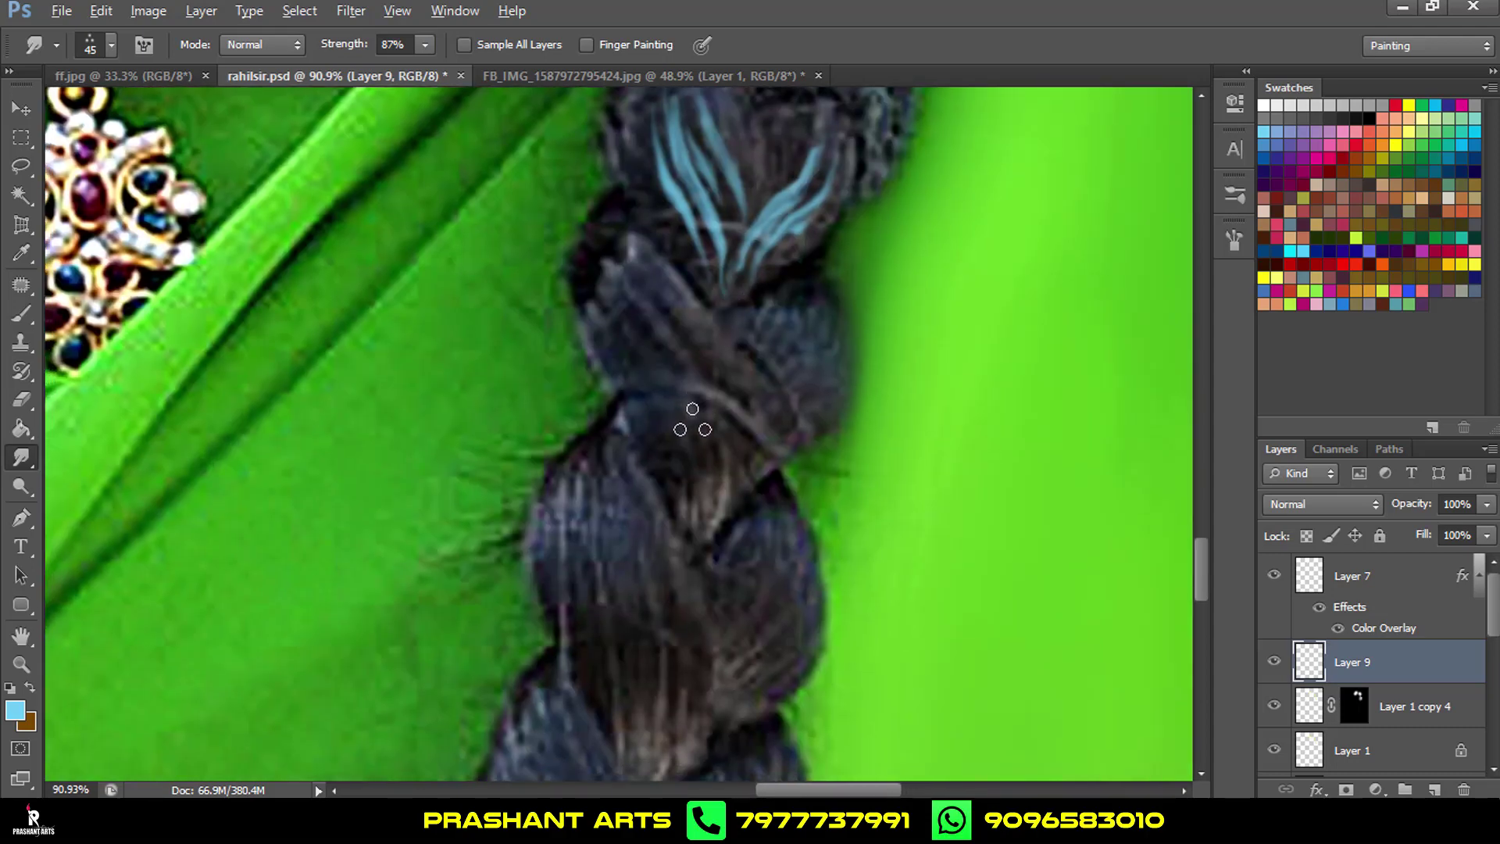
{"action": "mouse_move", "coordinate": [656, 351]}
{"action": "left_mouse_down"}
{"action": "mouse_move", "coordinate": [630, 285]}
{"action": "mouse_move", "coordinate": [691, 406]}
{"action": "mouse_move", "coordinate": [710, 500]}
{"action": "left_mouse_up"}
{"action": "left_click_drag", "start_coordinate": [707, 363], "coordinate": [720, 537]}
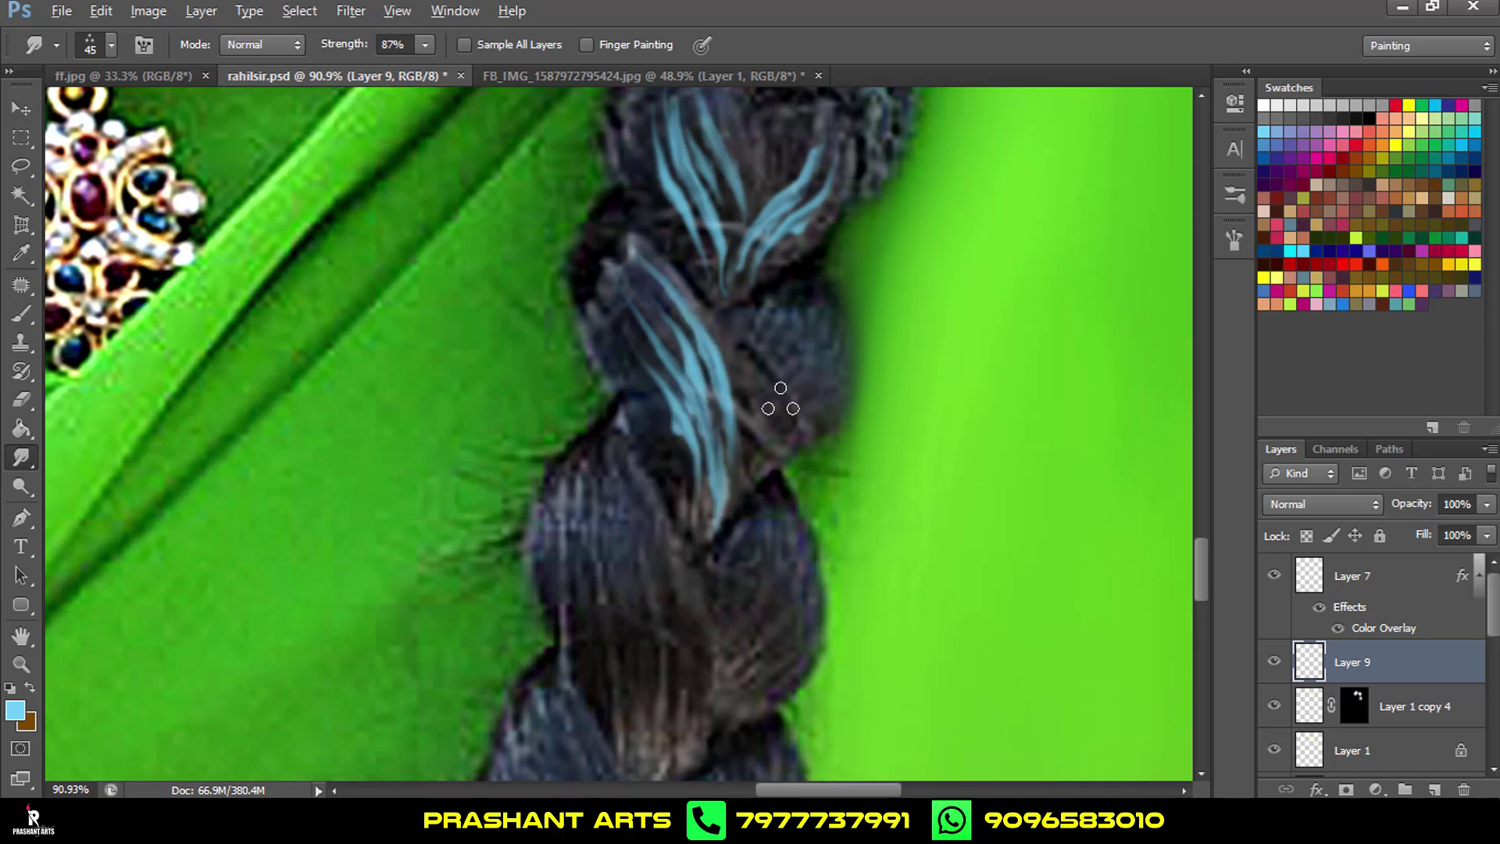
{"action": "mouse_move", "coordinate": [778, 392]}
{"action": "left_mouse_down"}
{"action": "mouse_move", "coordinate": [824, 301]}
{"action": "mouse_move", "coordinate": [736, 495]}
{"action": "mouse_move", "coordinate": [796, 277]}
{"action": "left_mouse_up"}
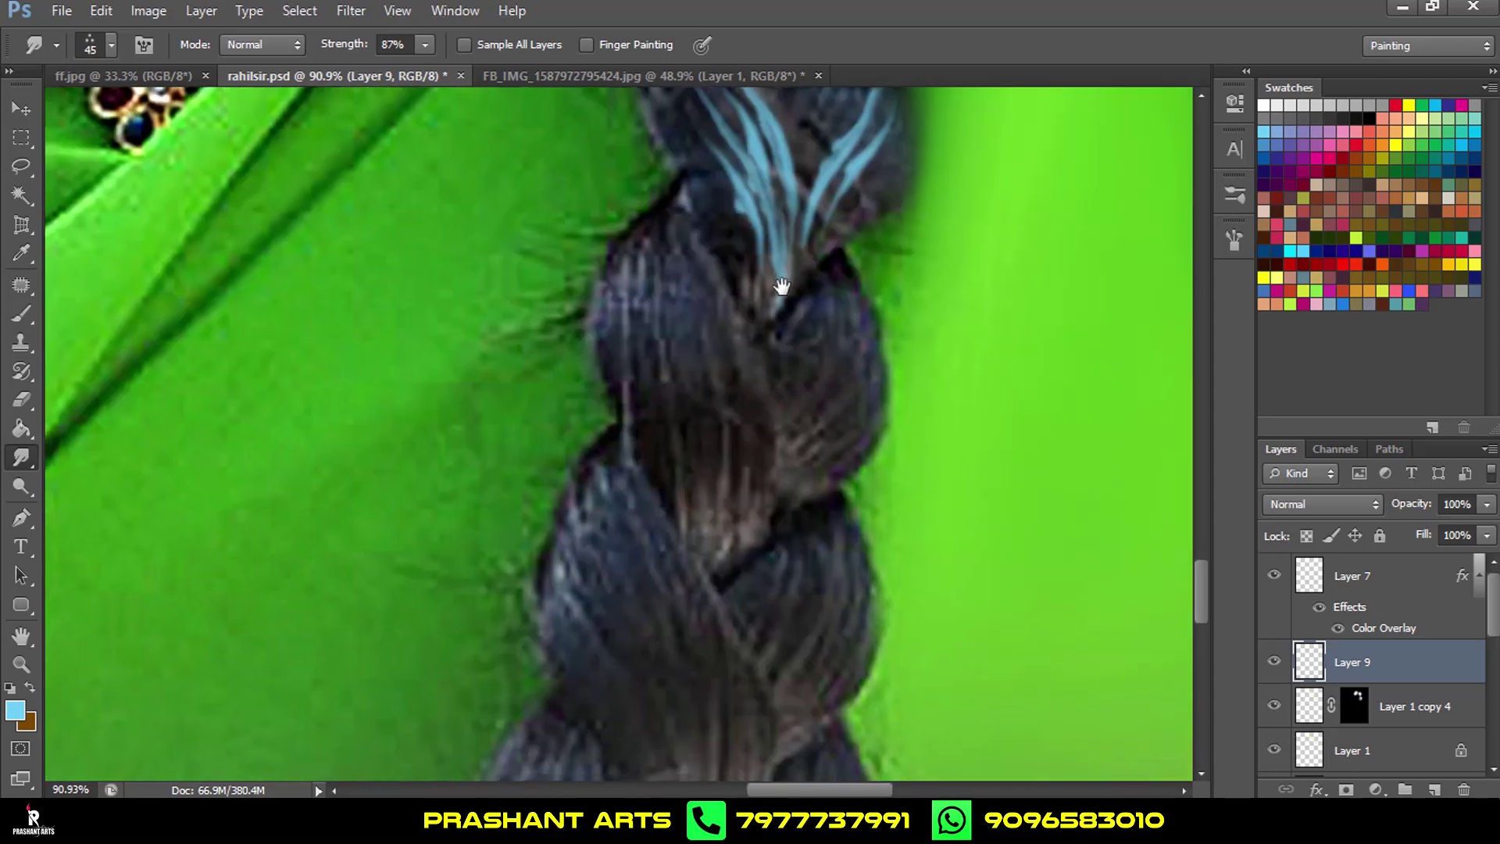
{"action": "left_click_drag", "start_coordinate": [704, 378], "coordinate": [675, 319]}
{"action": "left_click_drag", "start_coordinate": [701, 385], "coordinate": [754, 459]}
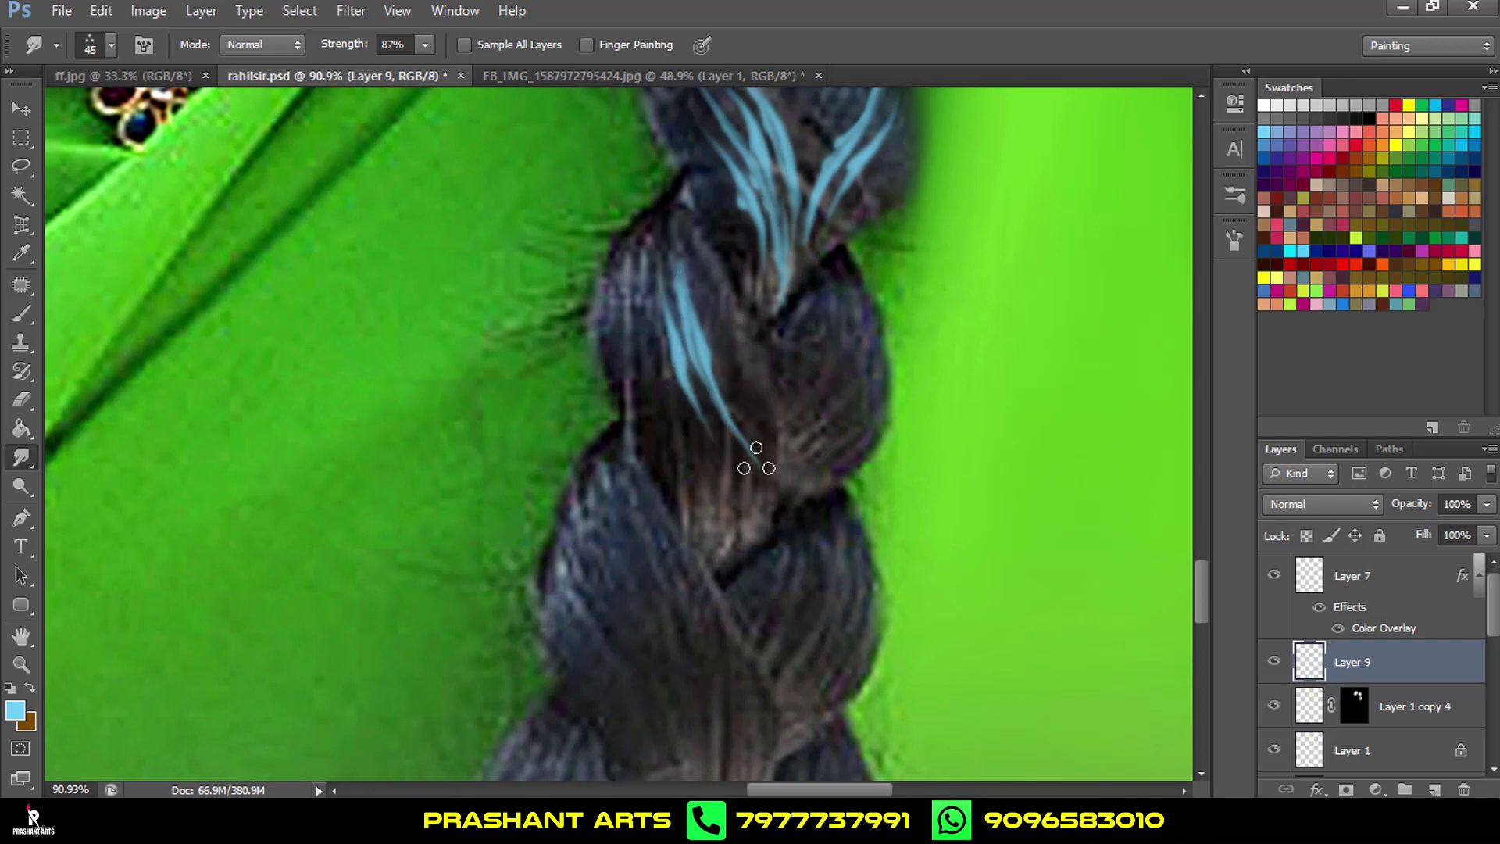
Add long blue strands along the braid's middle-left and right sides.
{"action": "left_click_drag", "start_coordinate": [653, 361], "coordinate": [721, 545]}
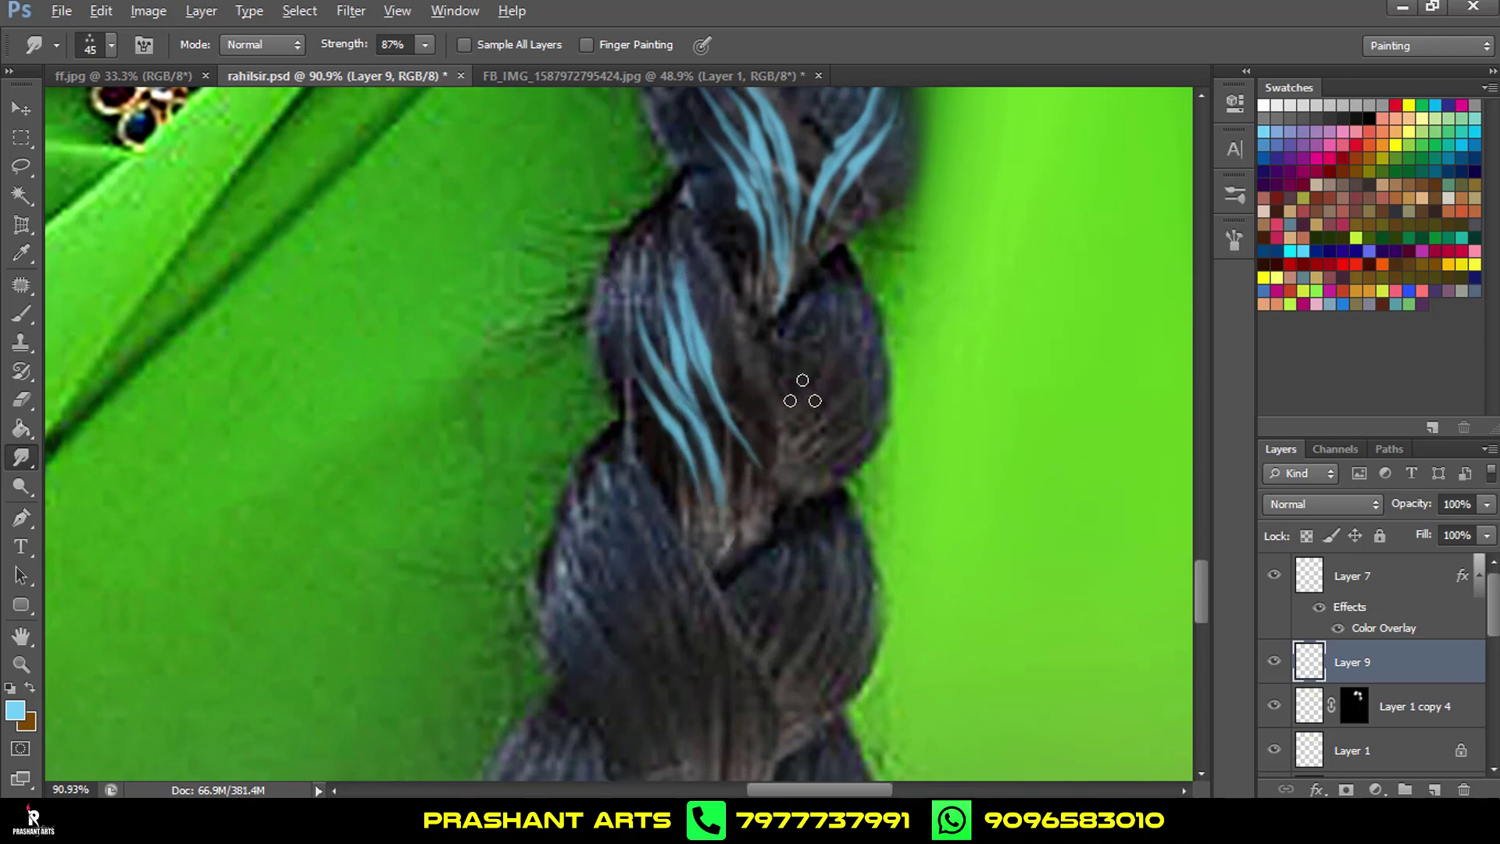
{"action": "mouse_move", "coordinate": [841, 344]}
{"action": "left_mouse_down"}
{"action": "mouse_move", "coordinate": [767, 495]}
{"action": "mouse_move", "coordinate": [830, 291]}
{"action": "left_mouse_up"}
{"action": "left_click_drag", "start_coordinate": [853, 407], "coordinate": [871, 227]}
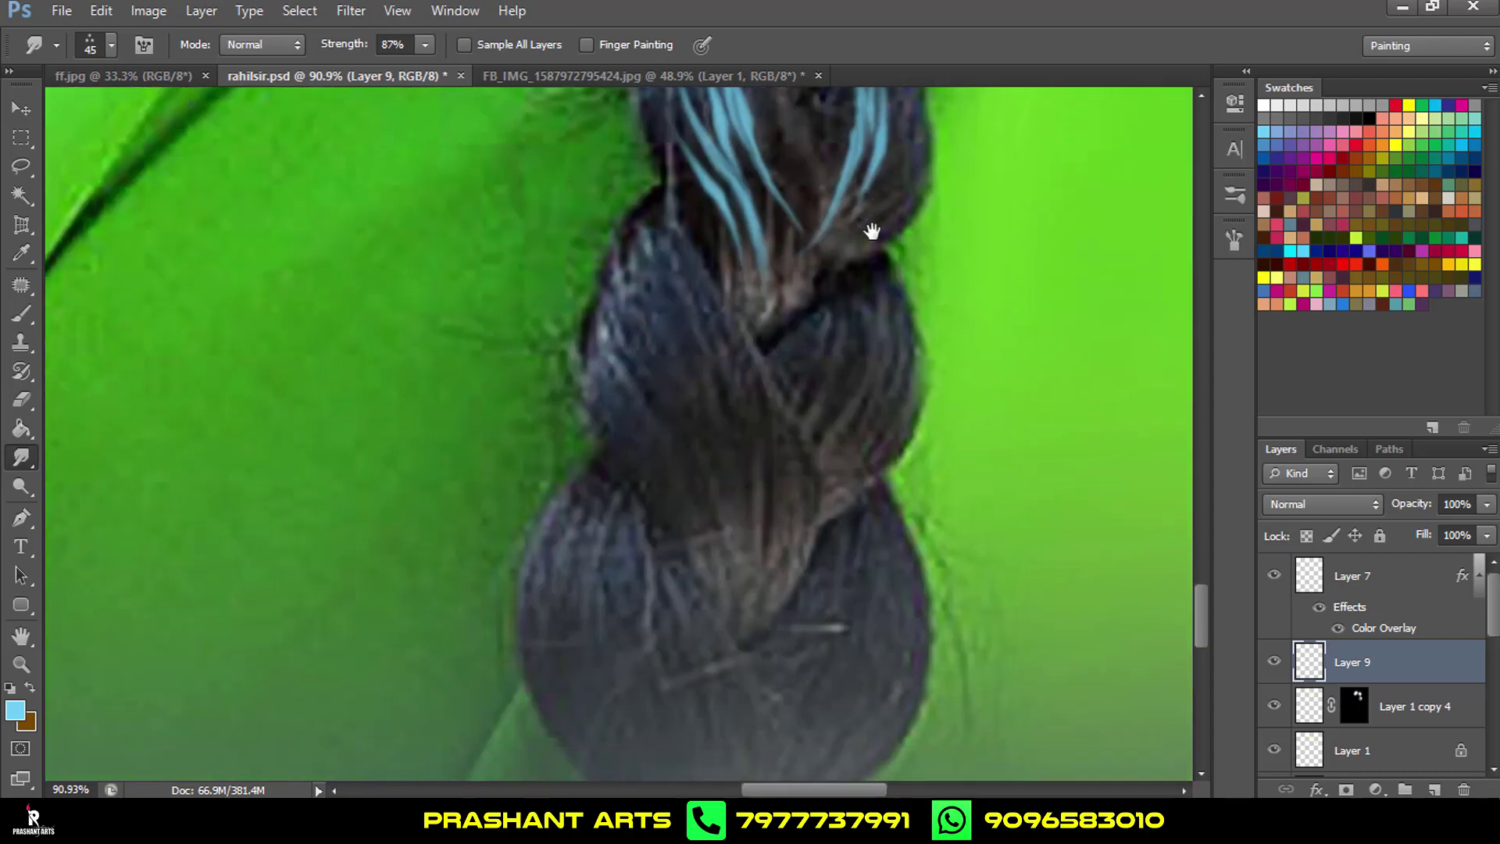
{"action": "left_click_drag", "start_coordinate": [677, 301], "coordinate": [688, 378]}
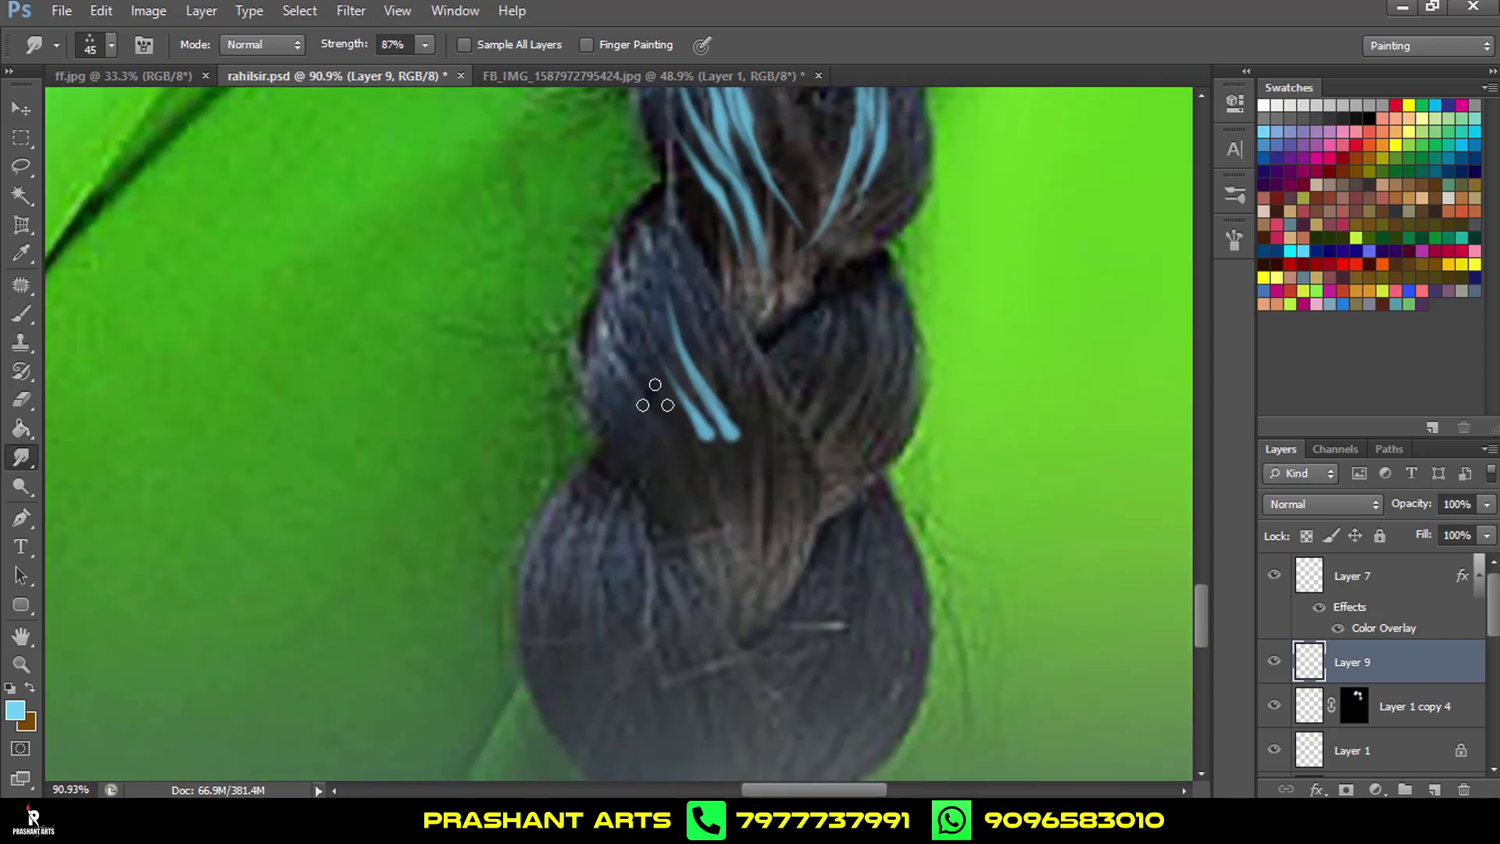
{"action": "mouse_move", "coordinate": [637, 304]}
{"action": "left_mouse_down"}
{"action": "mouse_move", "coordinate": [657, 426]}
{"action": "mouse_move", "coordinate": [739, 461]}
{"action": "mouse_move", "coordinate": [746, 547]}
{"action": "left_mouse_up"}
{"action": "mouse_move", "coordinate": [640, 394]}
{"action": "left_mouse_down"}
{"action": "mouse_move", "coordinate": [688, 461]}
{"action": "mouse_move", "coordinate": [707, 547]}
{"action": "left_mouse_up"}
{"action": "mouse_move", "coordinate": [860, 359]}
{"action": "left_mouse_down"}
{"action": "mouse_move", "coordinate": [811, 416]}
{"action": "mouse_move", "coordinate": [852, 301]}
{"action": "left_mouse_up"}
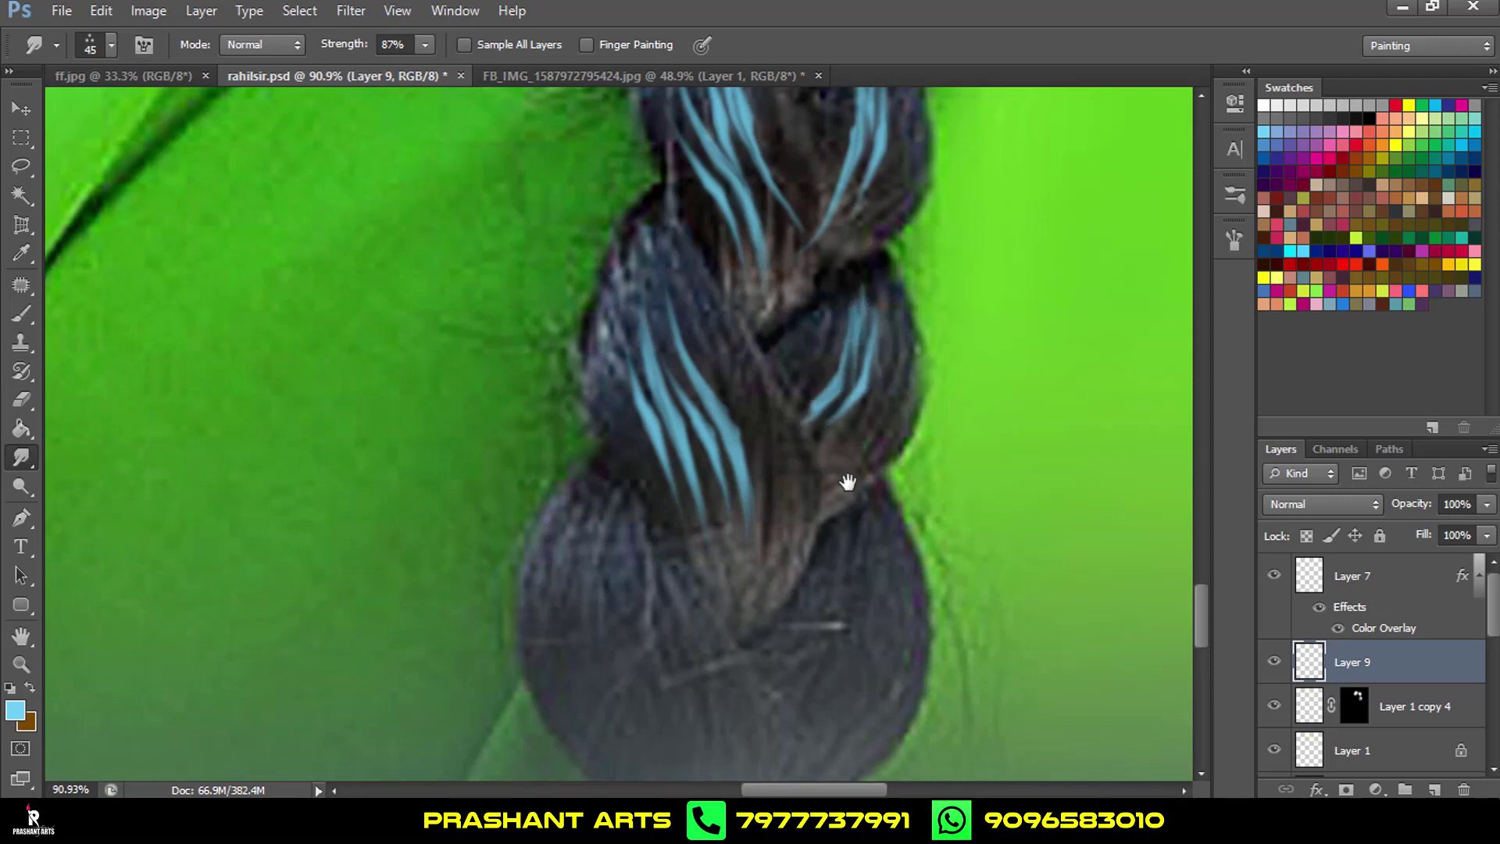
{"action": "left_click_drag", "start_coordinate": [846, 487], "coordinate": [874, 239]}
{"action": "left_click_drag", "start_coordinate": [882, 409], "coordinate": [884, 312]}
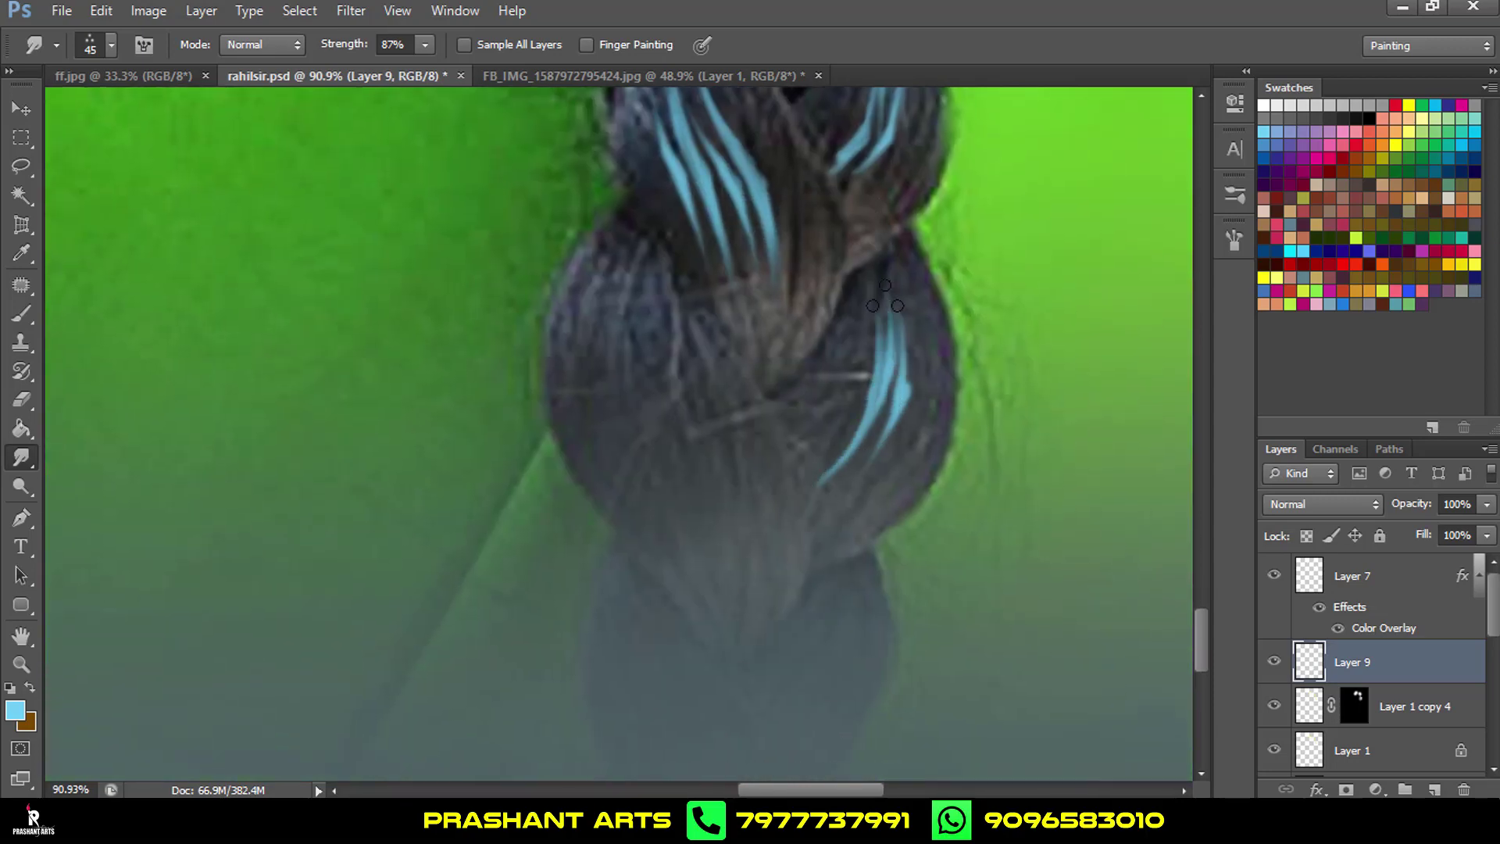
Streak blue strands down the braid's centre, then zoom back out to the full portrait.
{"action": "left_click_drag", "start_coordinate": [669, 453], "coordinate": [629, 332]}
{"action": "left_click_drag", "start_coordinate": [637, 426], "coordinate": [743, 613]}
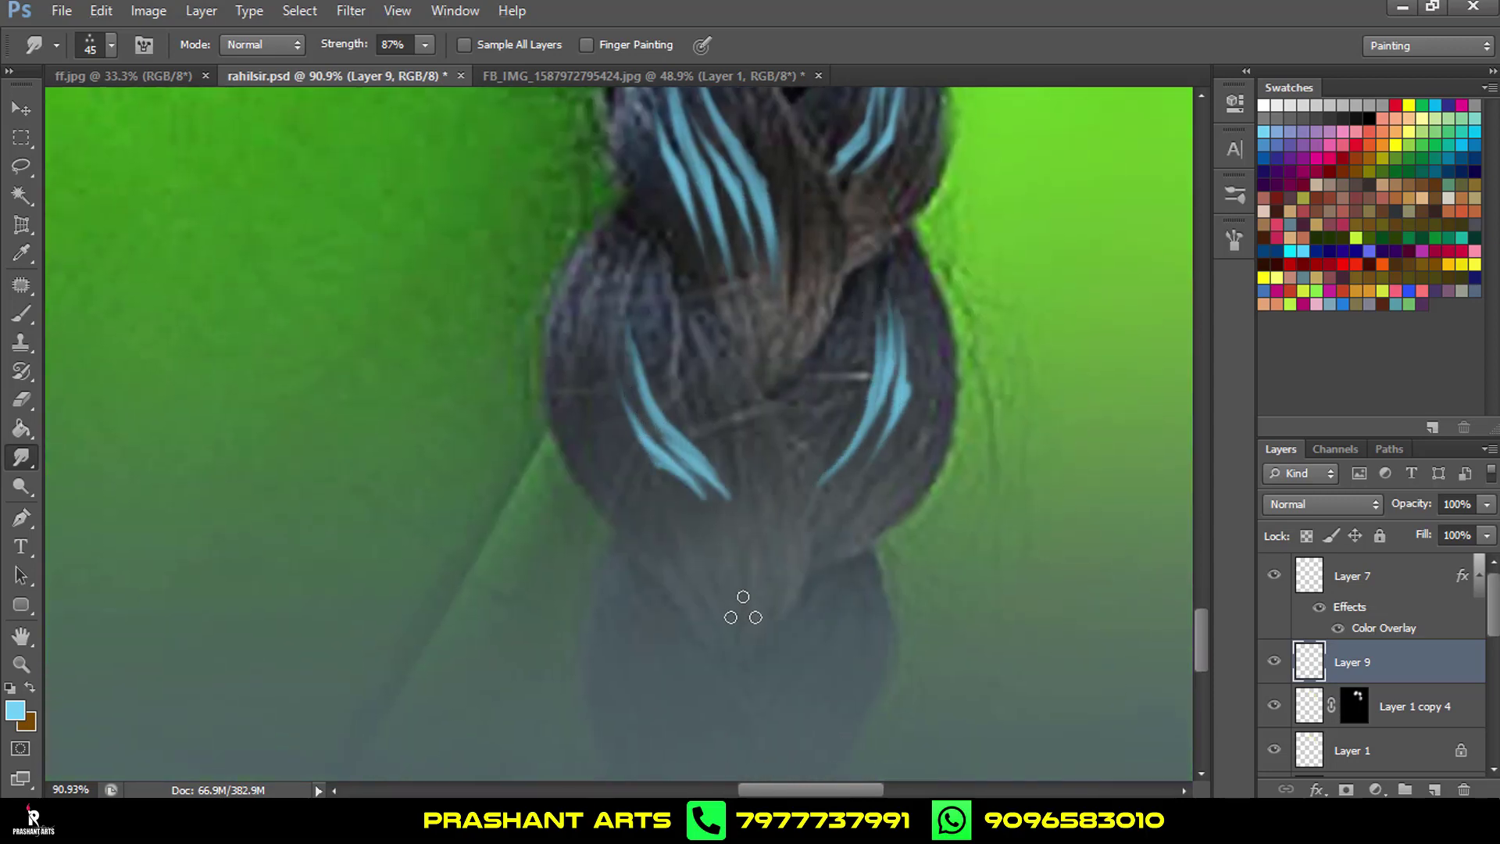
{"action": "left_click_drag", "start_coordinate": [704, 493], "coordinate": [742, 575]}
{"action": "left_click_drag", "start_coordinate": [672, 262], "coordinate": [739, 457]}
{"action": "left_click_drag", "start_coordinate": [695, 411], "coordinate": [756, 617]}
{"action": "scroll", "coordinate": [838, 414], "scroll_direction": "down", "scroll_amount": 3}
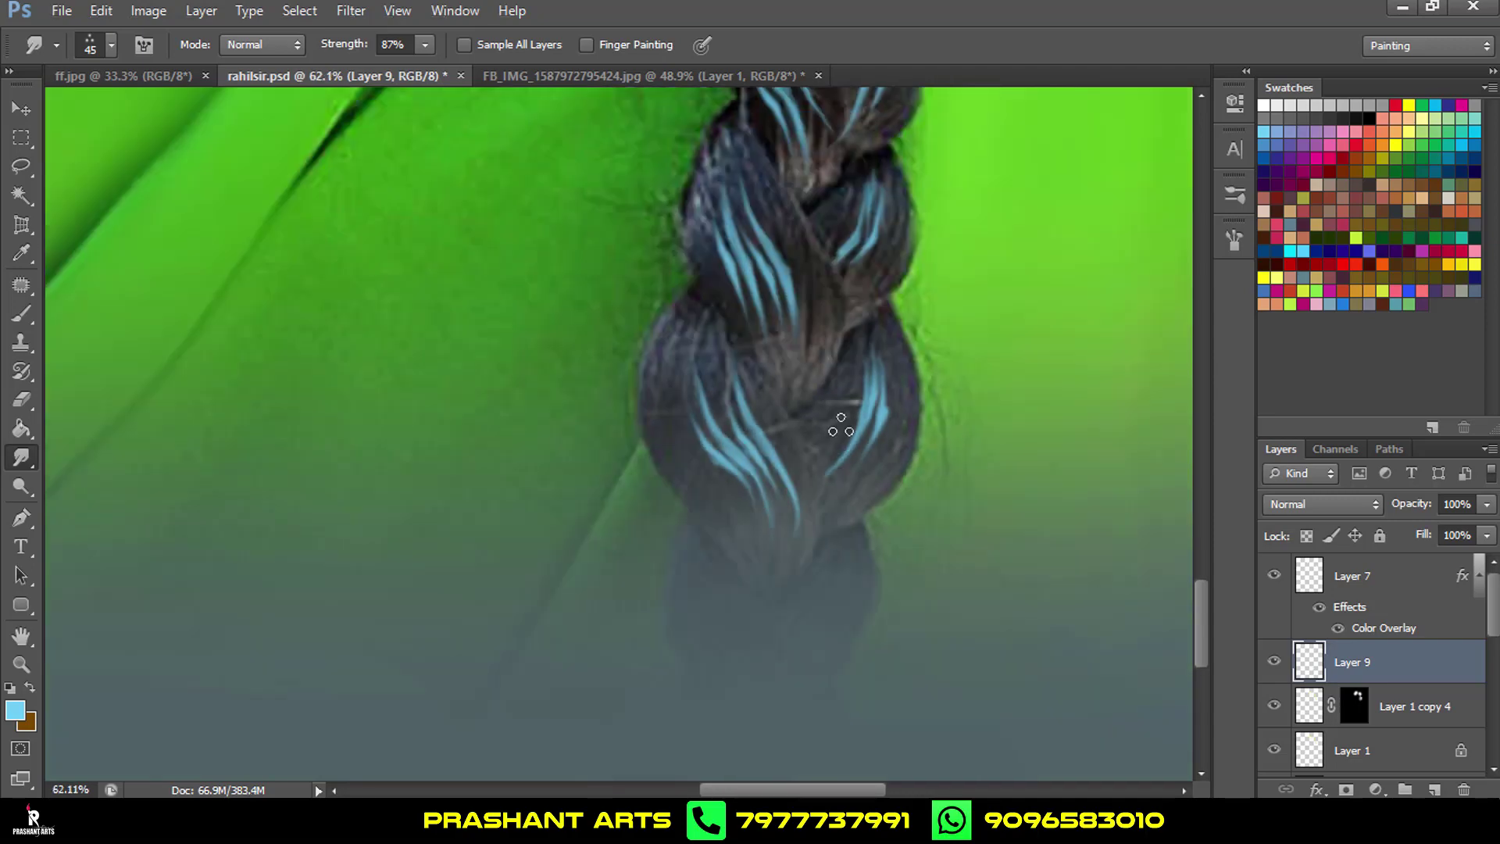
{"action": "scroll", "coordinate": [838, 414], "scroll_direction": "down", "scroll_amount": 5}
{"action": "scroll", "coordinate": [838, 414], "scroll_direction": "down", "scroll_amount": 2}
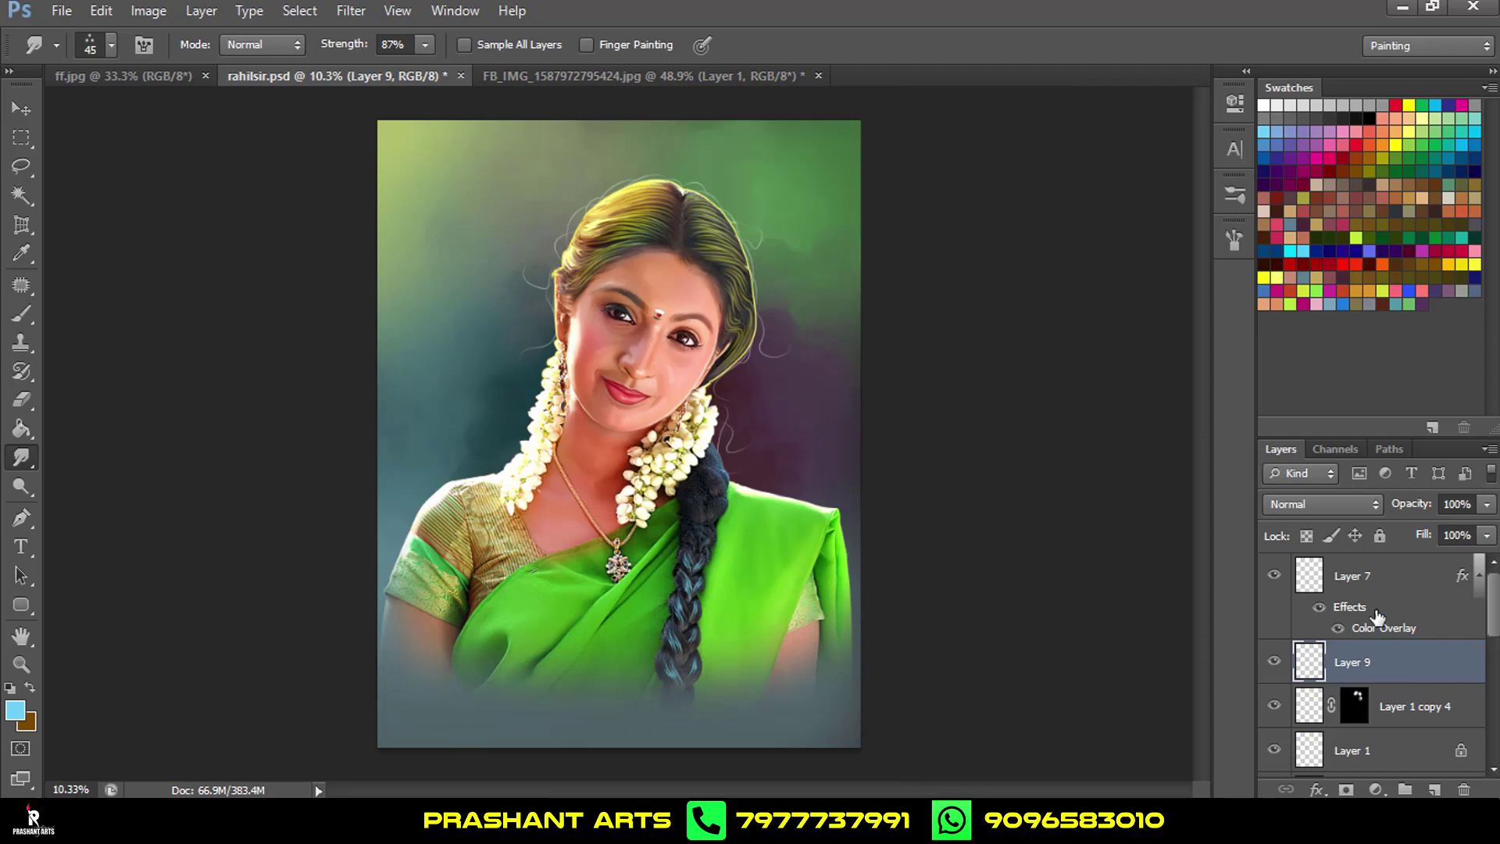
Give Layer 9 a light-blue (6debf5) Color Overlay layer style.
{"action": "double_click", "coordinate": [1399, 663]}
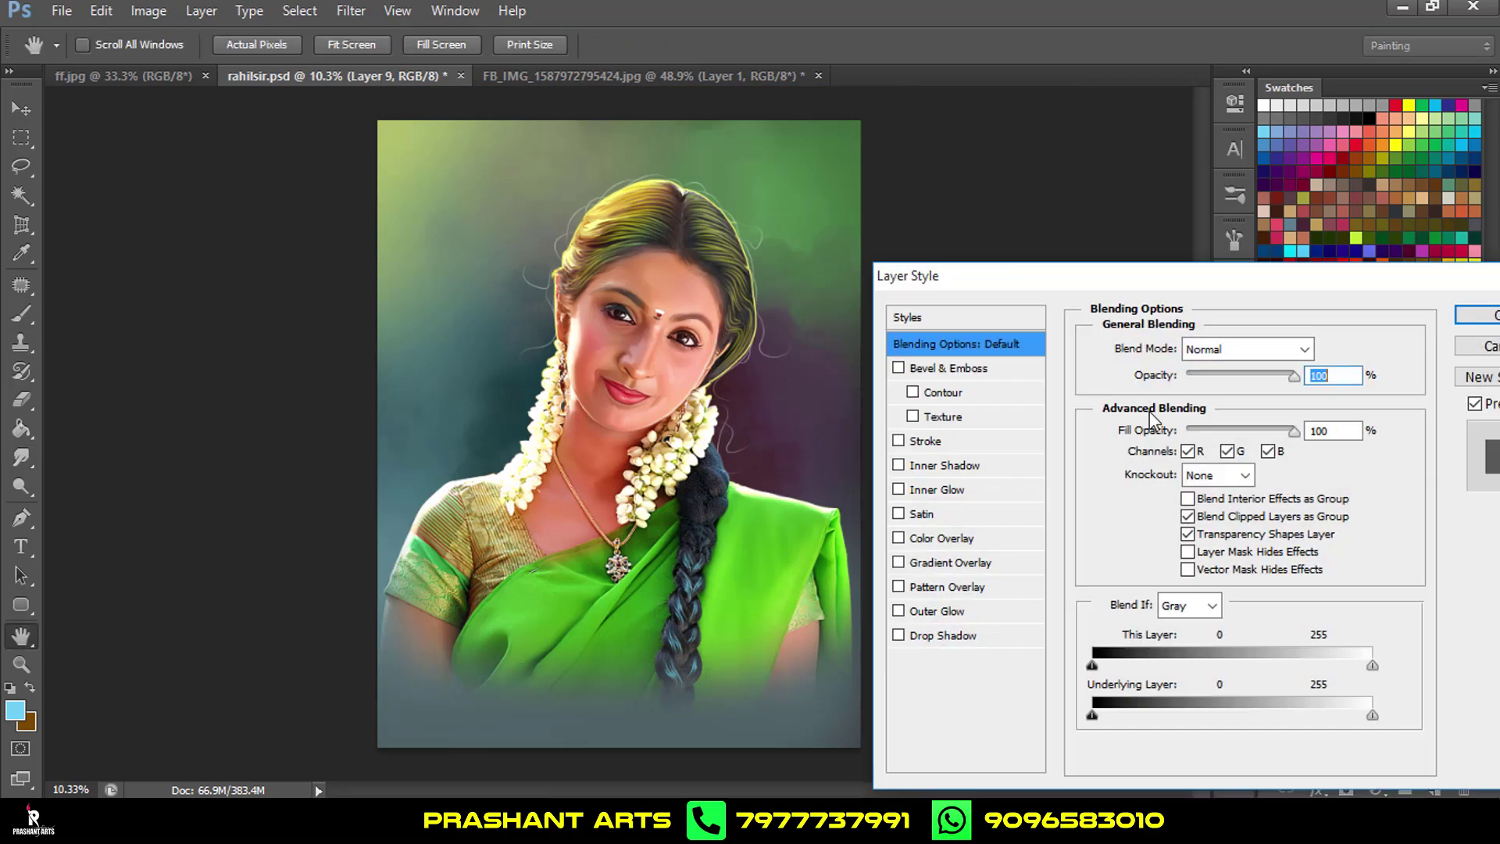
{"action": "left_click", "coordinate": [978, 541]}
{"action": "left_click", "coordinate": [1325, 348]}
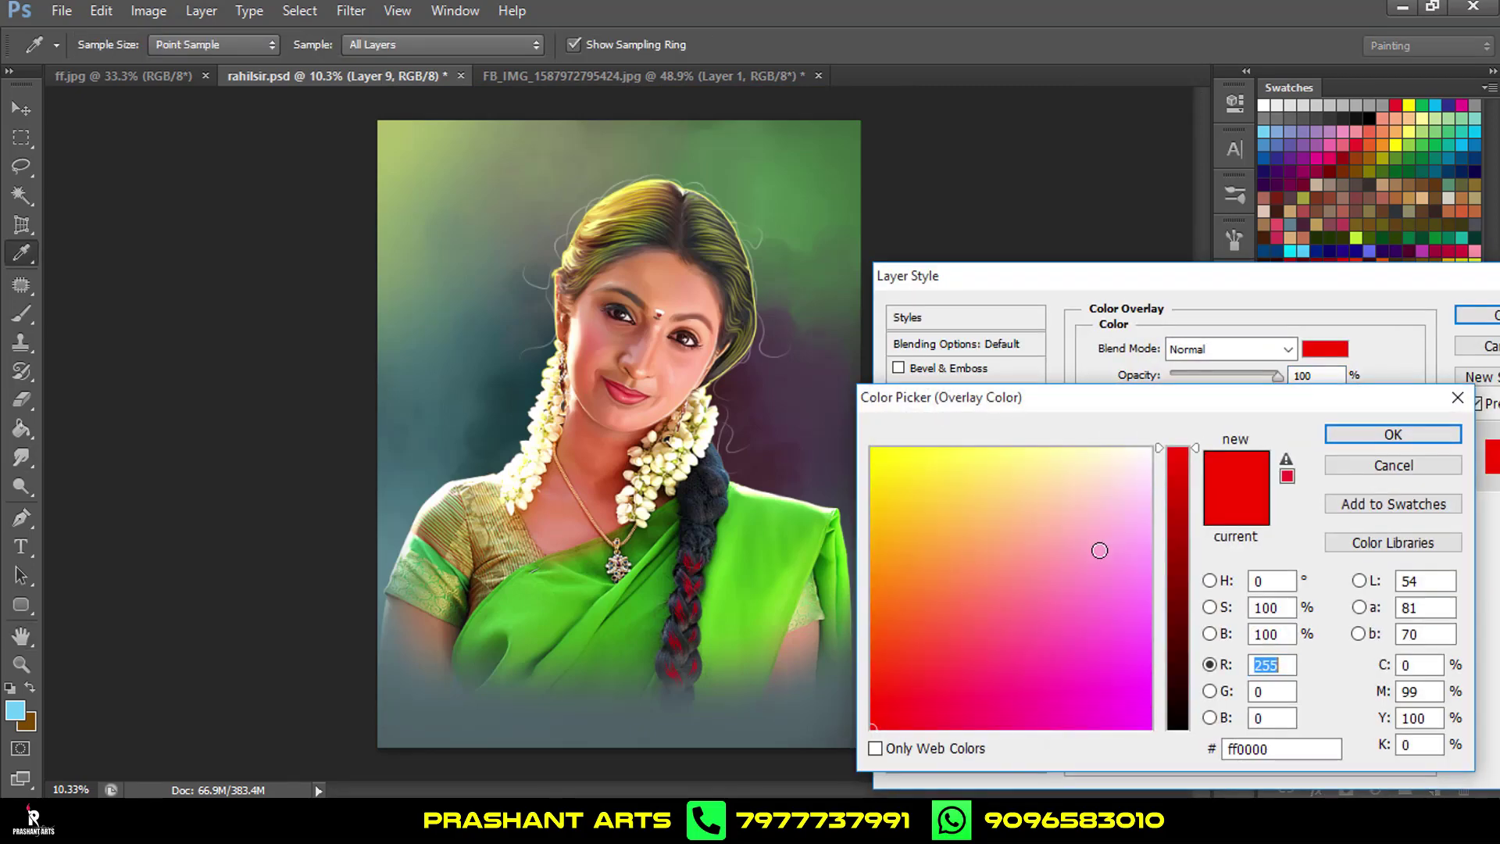
{"action": "left_click", "coordinate": [881, 458]}
{"action": "left_click_drag", "start_coordinate": [875, 547], "coordinate": [856, 617]}
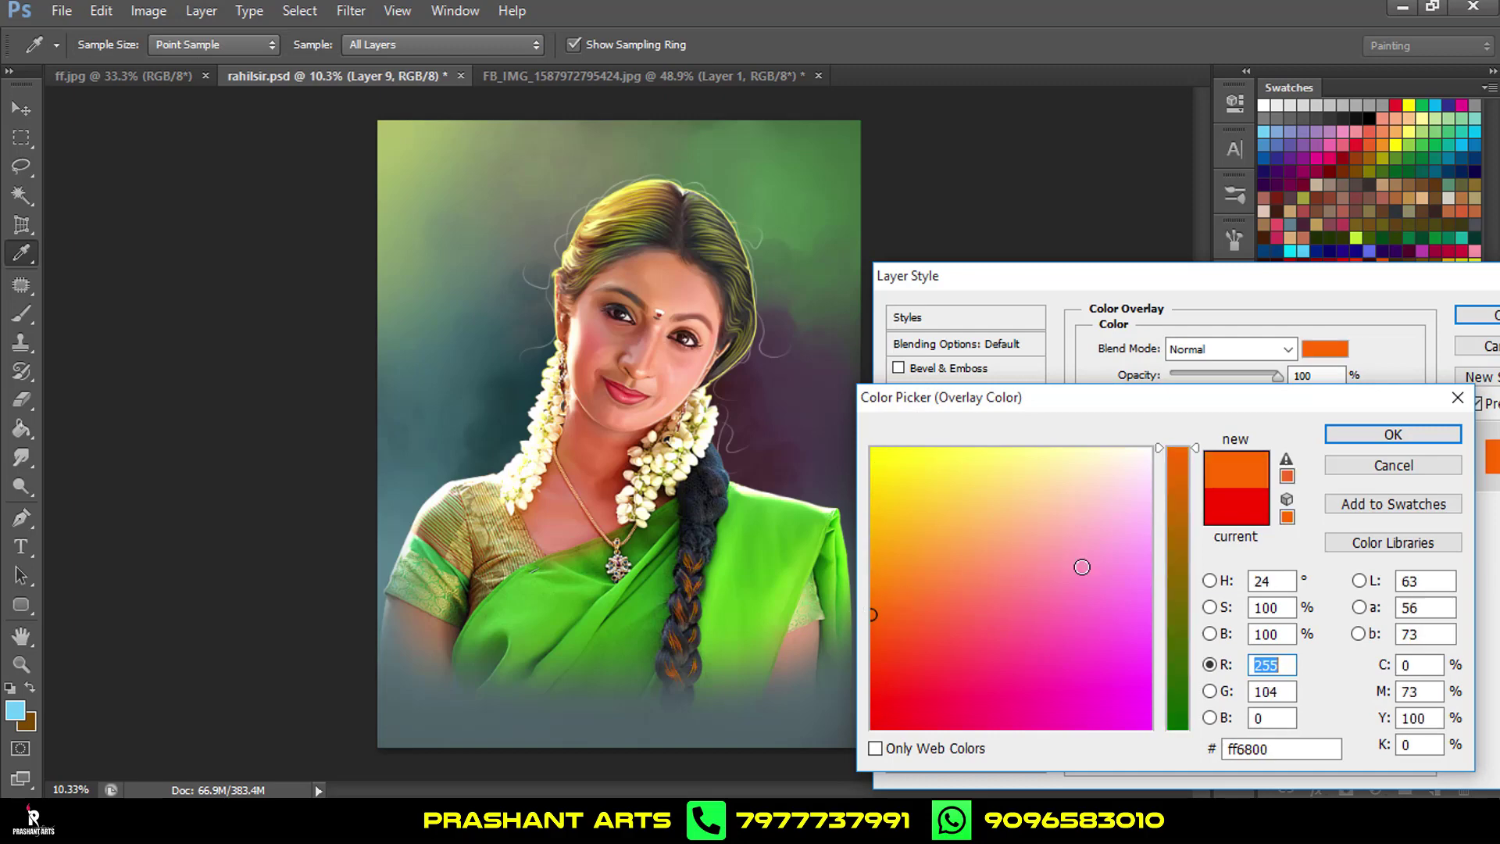
{"action": "left_click", "coordinate": [1263, 135]}
{"action": "left_click", "coordinate": [1140, 470]}
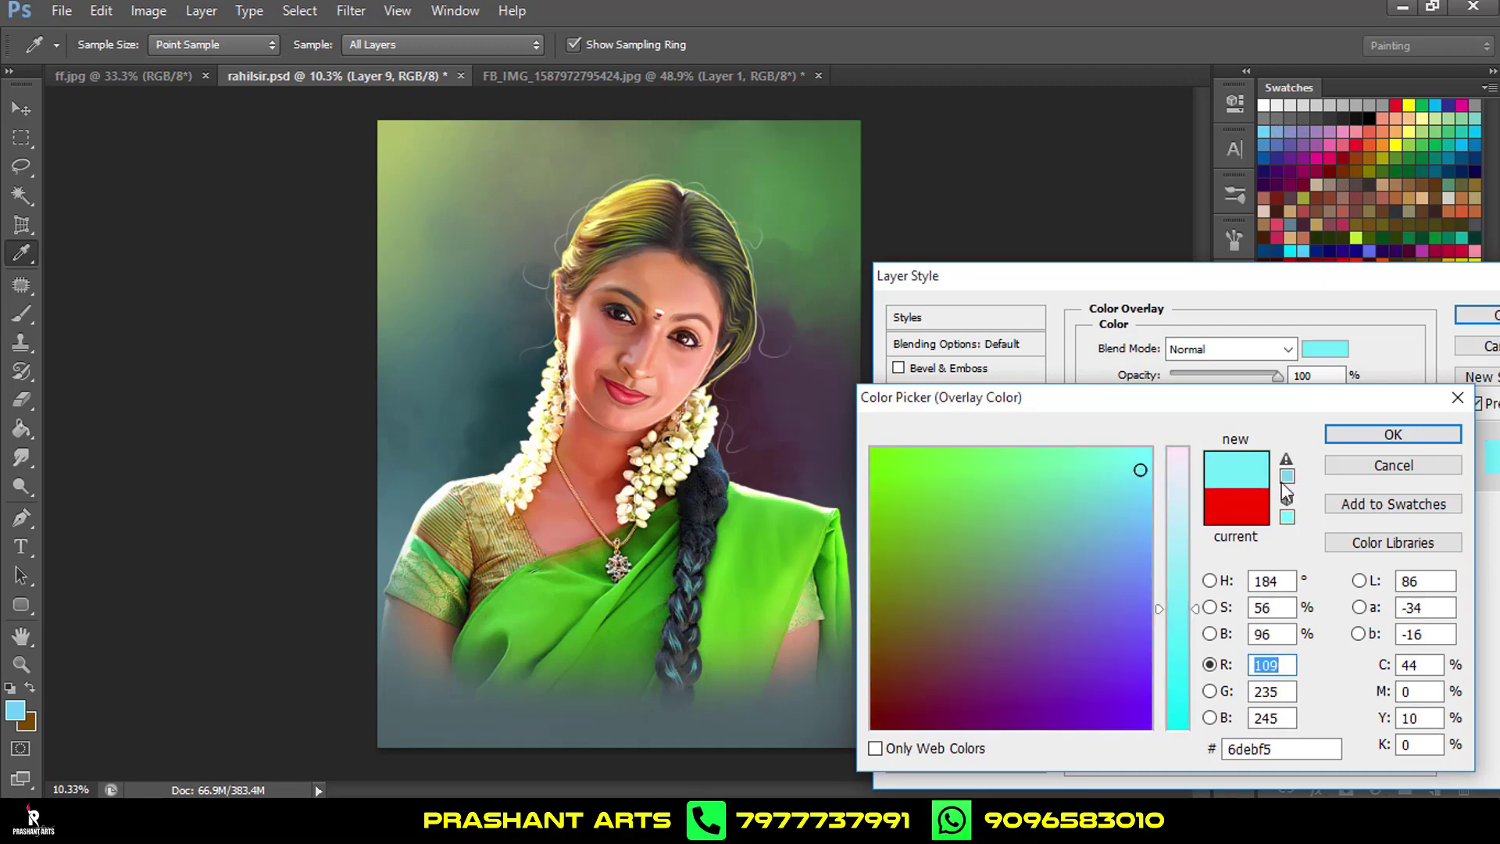
{"action": "left_click", "coordinate": [1393, 435]}
{"action": "left_click", "coordinate": [1477, 315]}
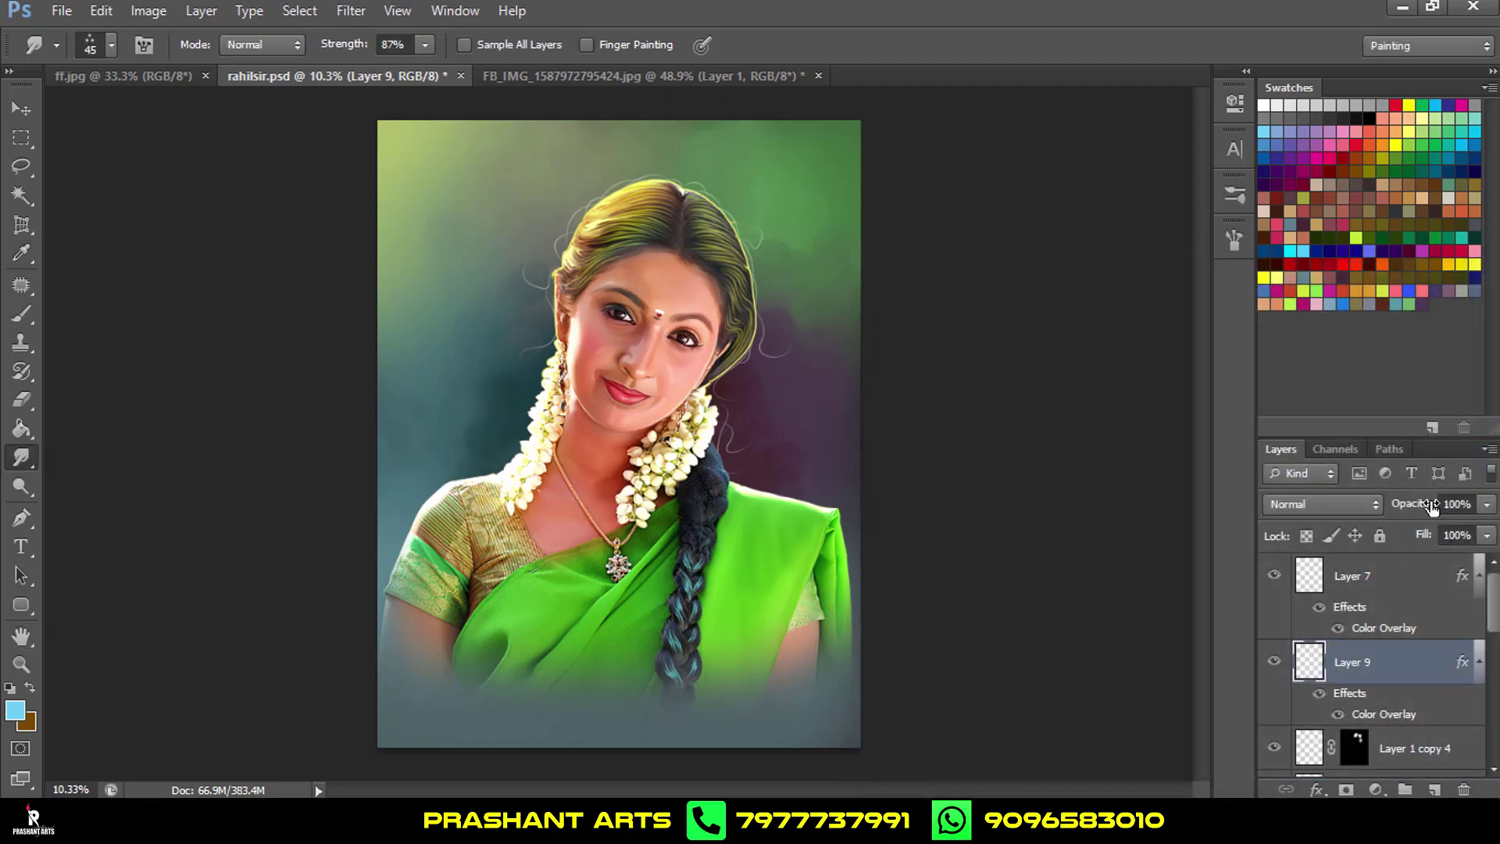
Lower Layer 9's opacity to 69% and add an empty Layer 10 above it.
{"action": "left_click_drag", "start_coordinate": [1432, 507], "coordinate": [1379, 509]}
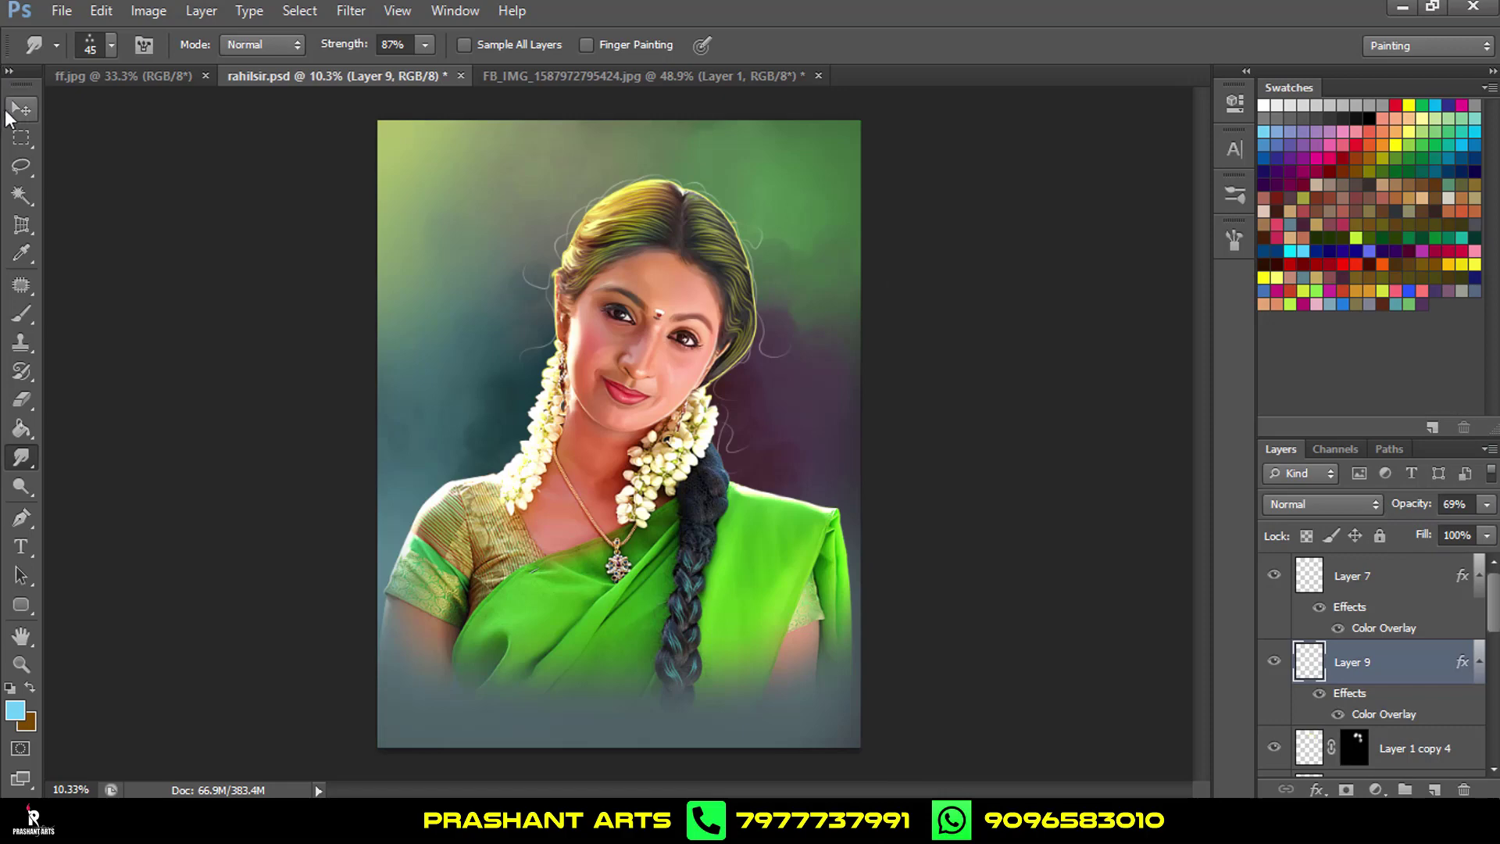
{"action": "key", "text": "v"}
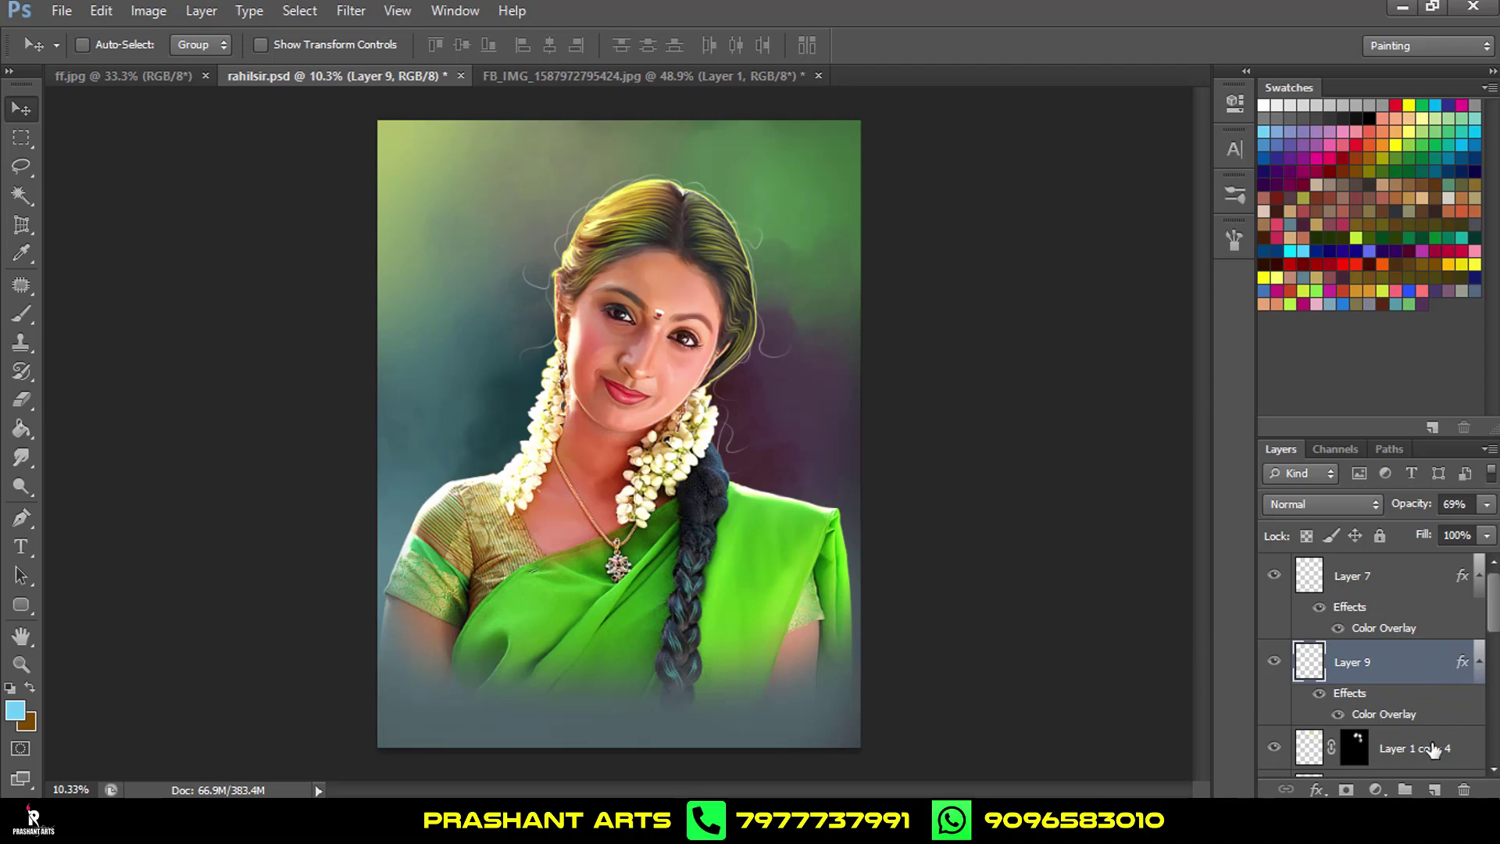
{"action": "left_click", "coordinate": [1434, 789]}
Draw and redraw a curved Pen path along the hairline.
{"action": "left_click", "coordinate": [21, 518]}
{"action": "scroll", "coordinate": [469, 328], "scroll_direction": "up", "scroll_amount": 3}
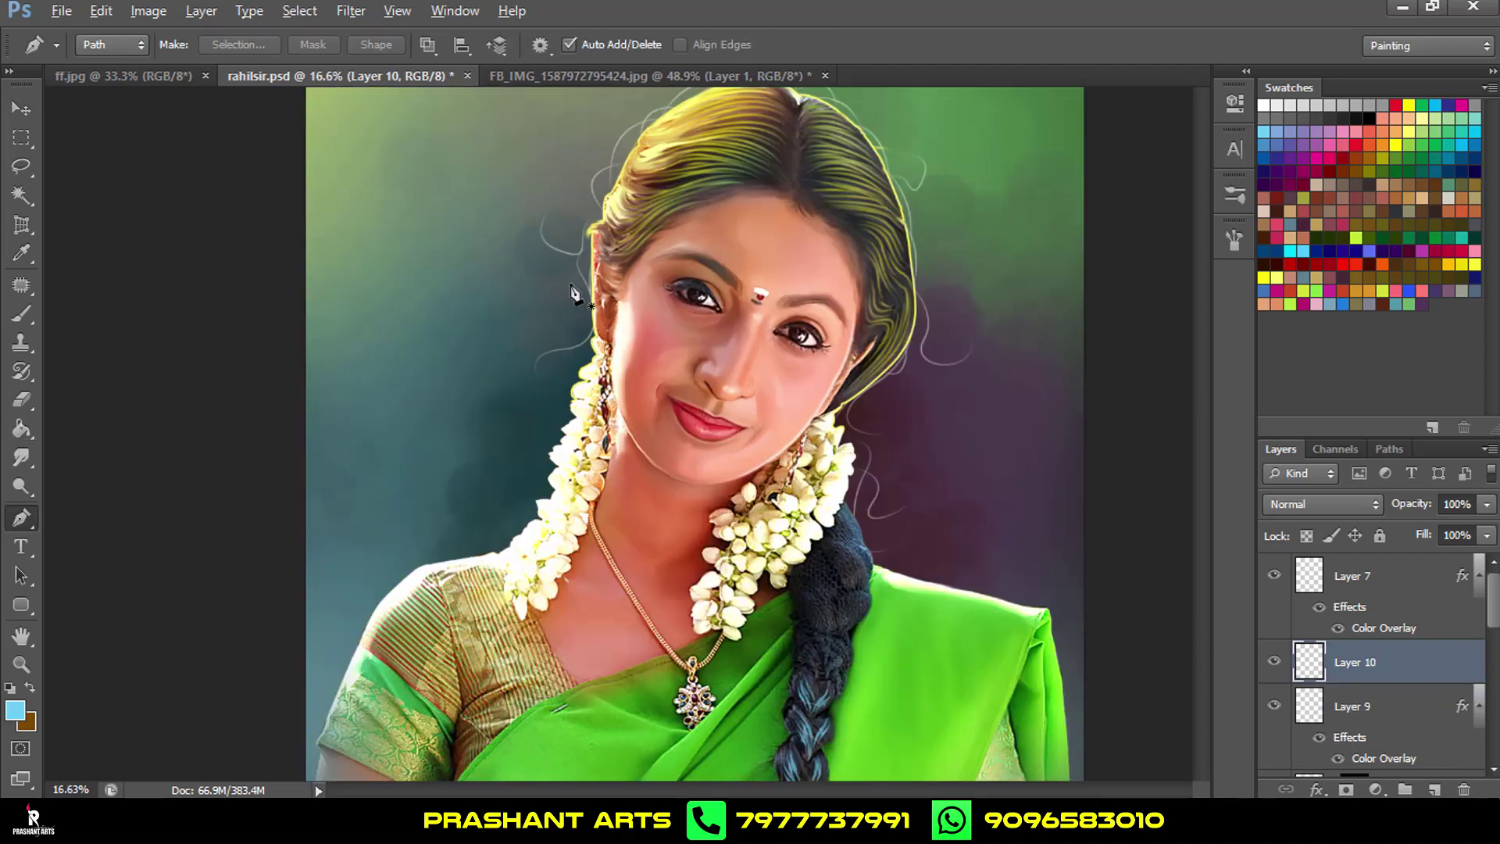
{"action": "scroll", "coordinate": [575, 294], "scroll_direction": "up", "scroll_amount": 2}
{"action": "scroll", "coordinate": [703, 329], "scroll_direction": "up", "scroll_amount": 2}
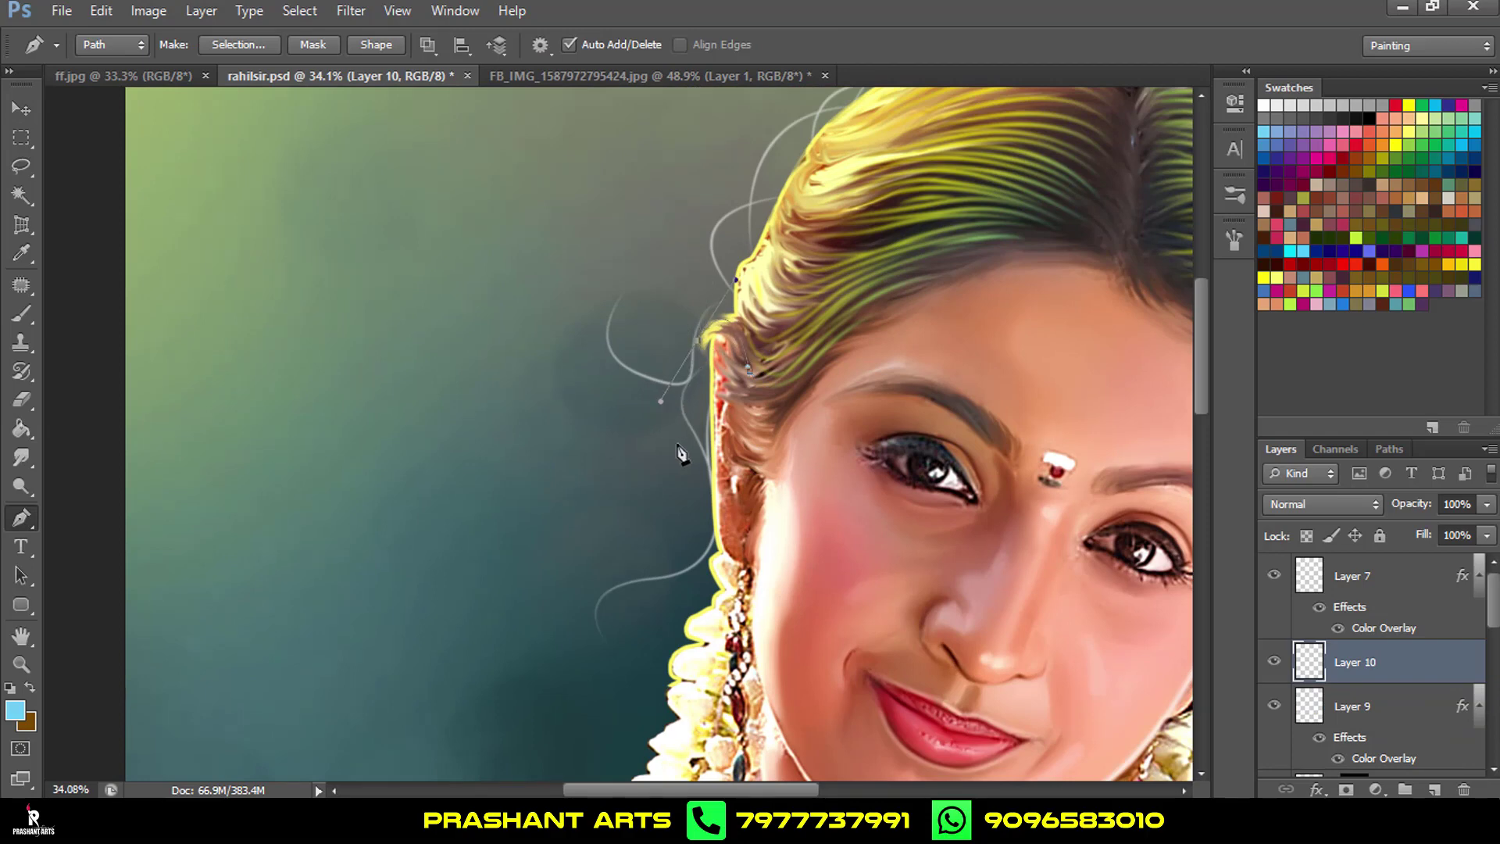
{"action": "left_click_drag", "start_coordinate": [695, 516], "coordinate": [563, 525]}
{"action": "key", "text": "Return"}
{"action": "key", "text": "Return"}
{"action": "left_click_drag", "start_coordinate": [713, 390], "coordinate": [701, 471]}
{"action": "key", "text": "Return"}
{"action": "scroll", "coordinate": [809, 444], "scroll_direction": "down", "scroll_amount": 4}
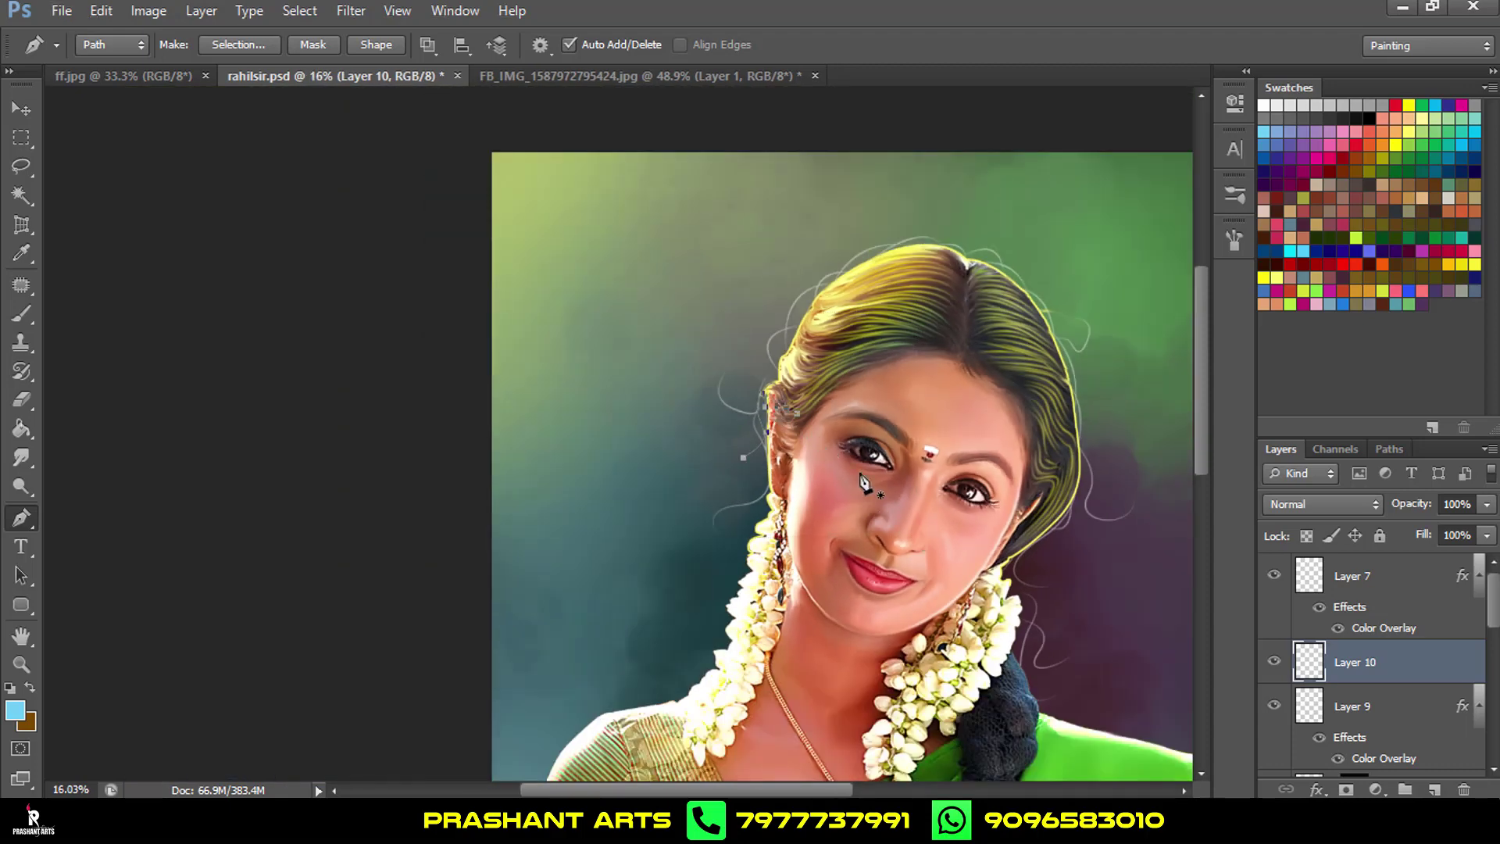
Set a 6 px black hard round brush and choose Stroke Path on the pen path.
{"action": "left_click", "coordinate": [1370, 118]}
{"action": "left_click", "coordinate": [21, 314]}
{"action": "left_click", "coordinate": [112, 45]}
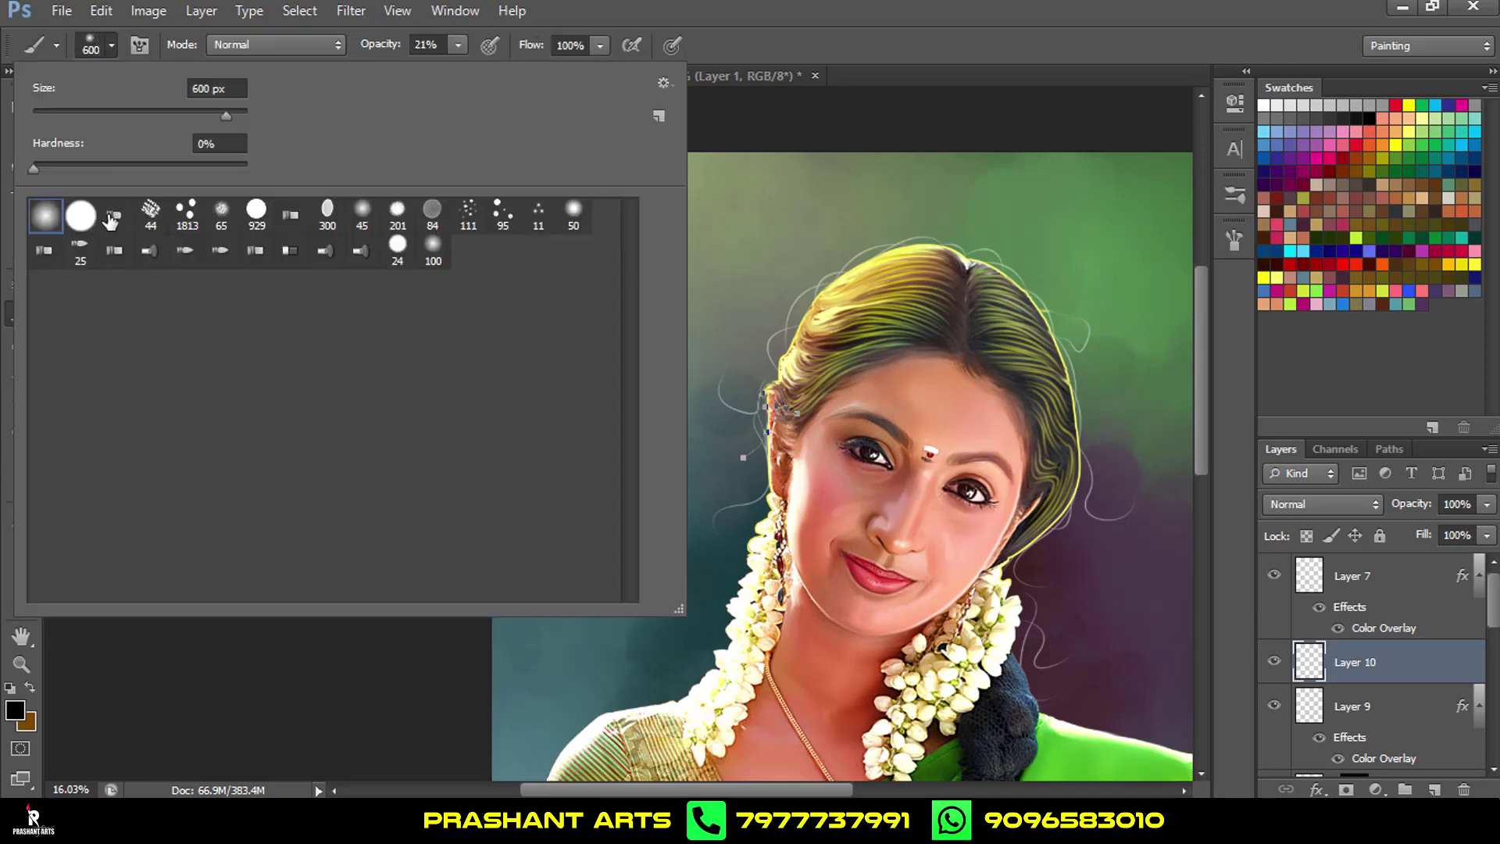
{"action": "left_click", "coordinate": [80, 216]}
{"action": "left_click_drag", "start_coordinate": [231, 116], "coordinate": [39, 112]}
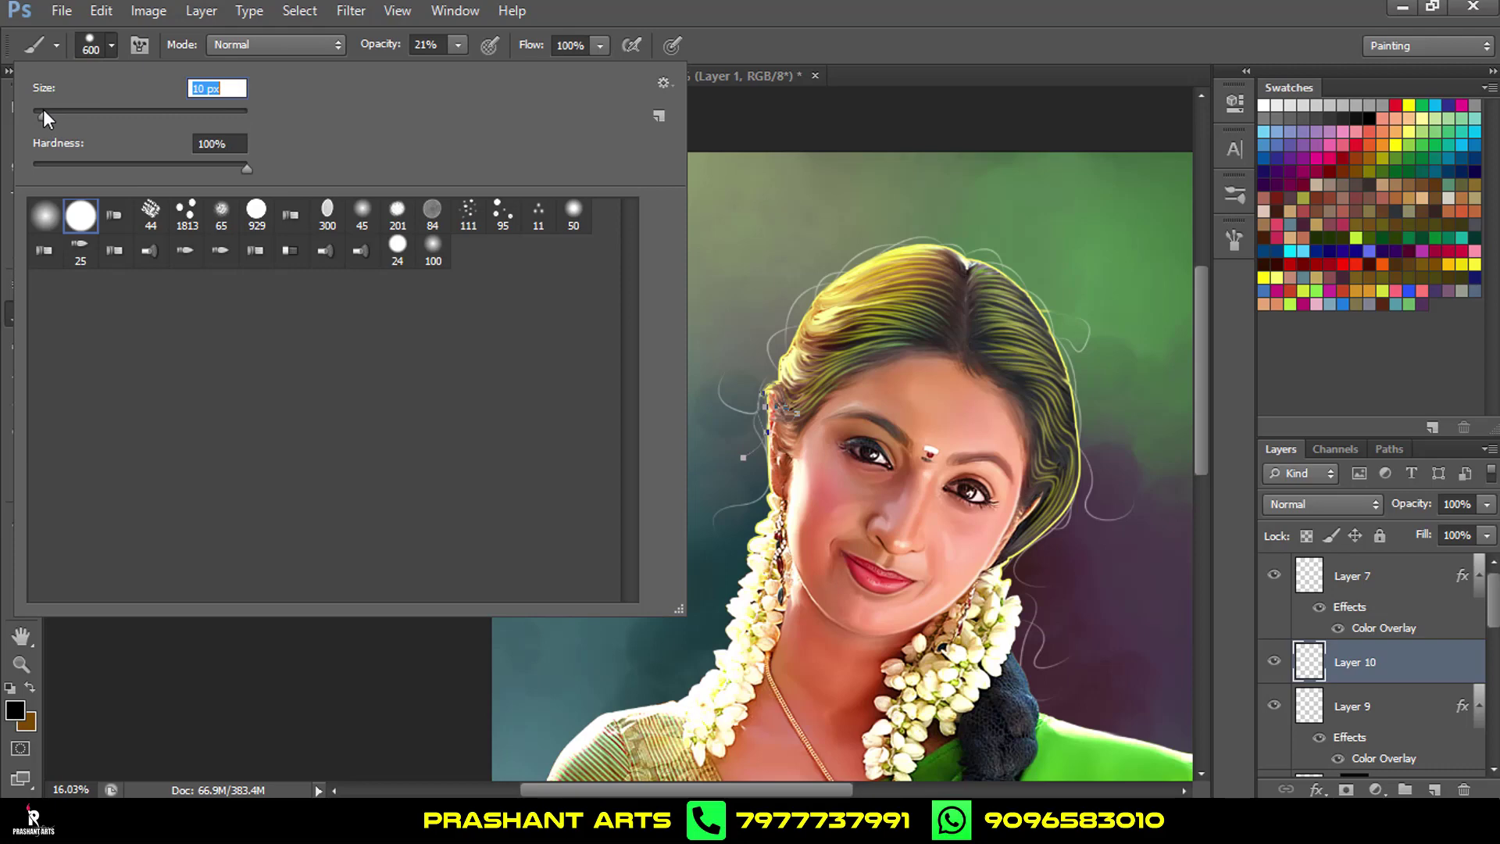
{"action": "left_click", "coordinate": [762, 49]}
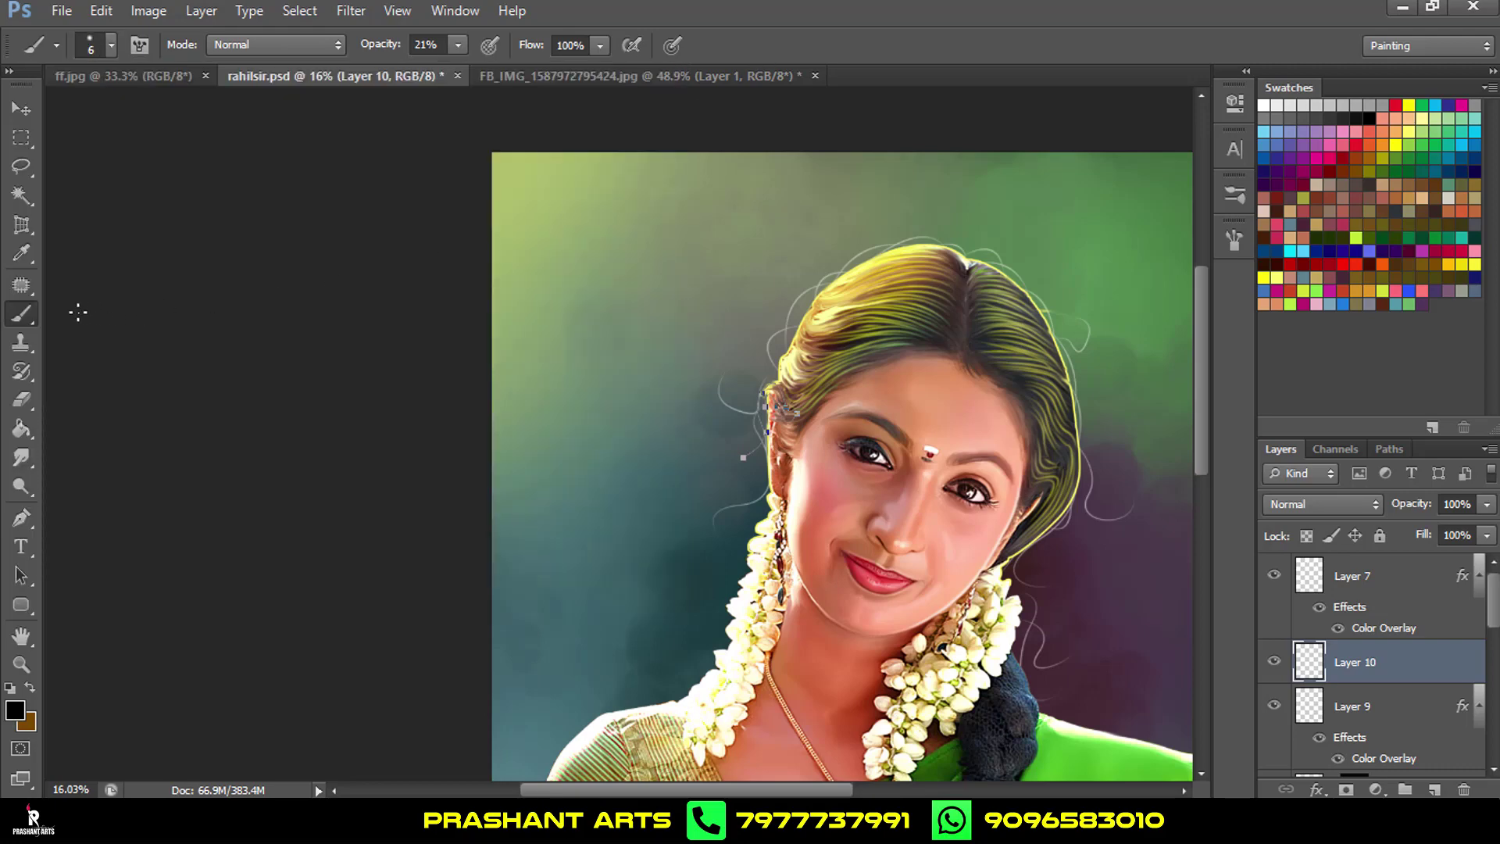
{"action": "left_click", "coordinate": [21, 518]}
{"action": "right_click", "coordinate": [936, 490]}
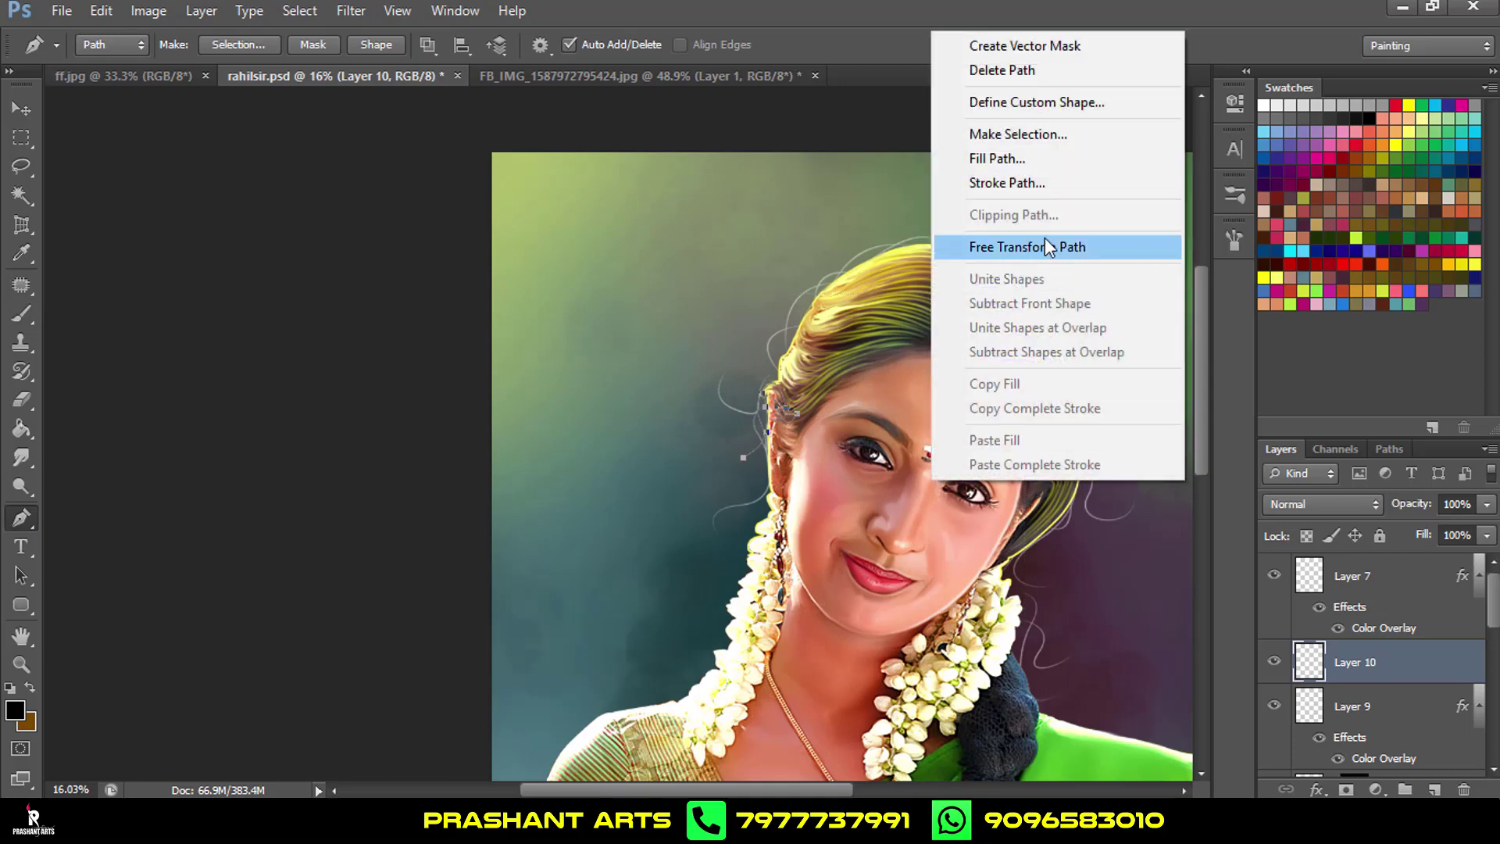
{"action": "left_click", "coordinate": [1045, 191]}
Stroke the first path, then start a new curved path along the left hair edge.
{"action": "left_click", "coordinate": [901, 275]}
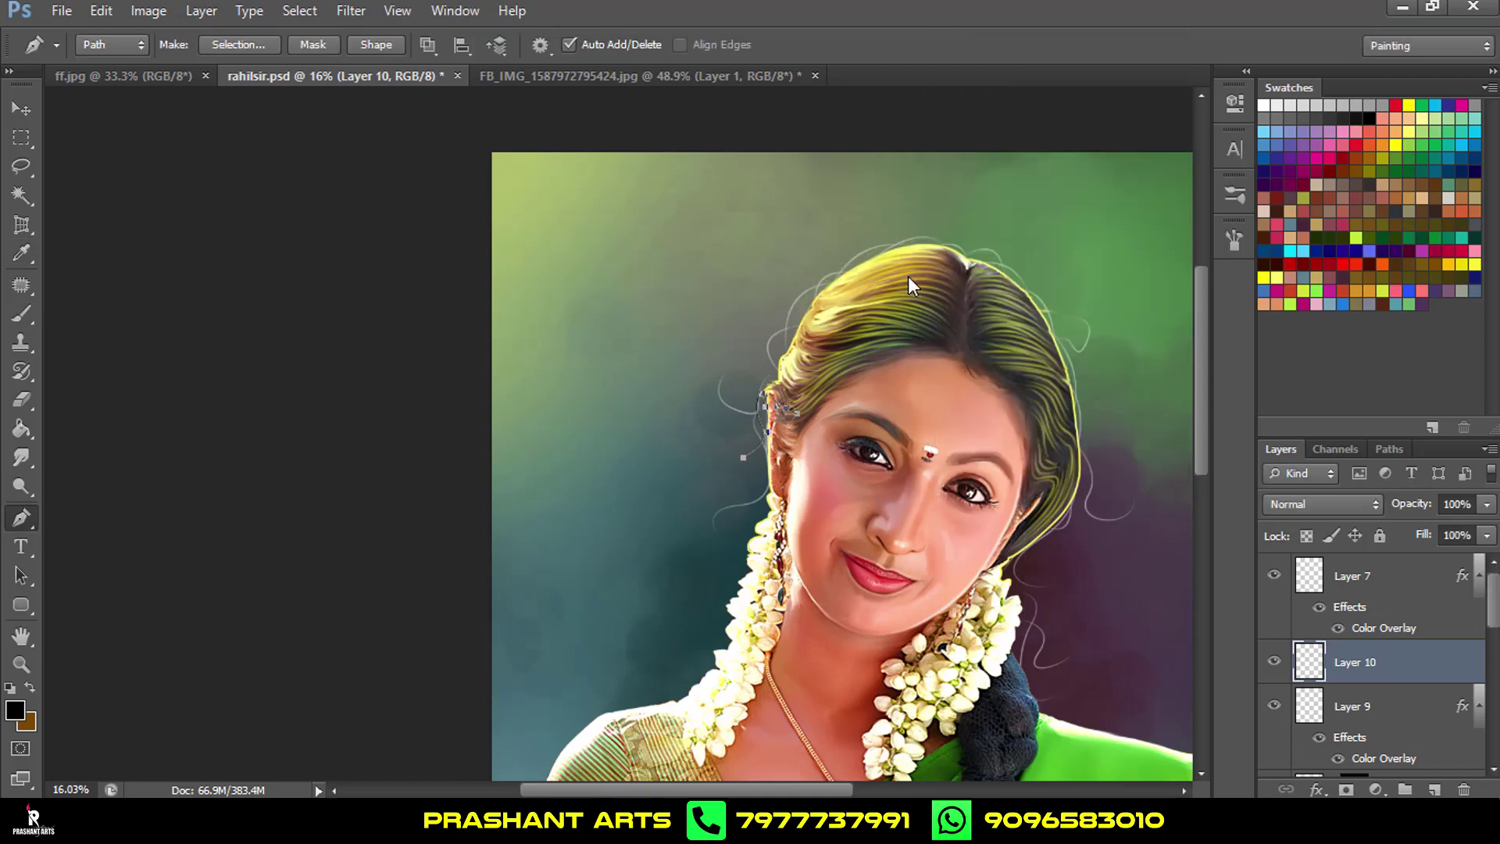
{"action": "scroll", "coordinate": [821, 383], "scroll_direction": "up", "scroll_amount": 2}
{"action": "scroll", "coordinate": [821, 382], "scroll_direction": "up", "scroll_amount": 5}
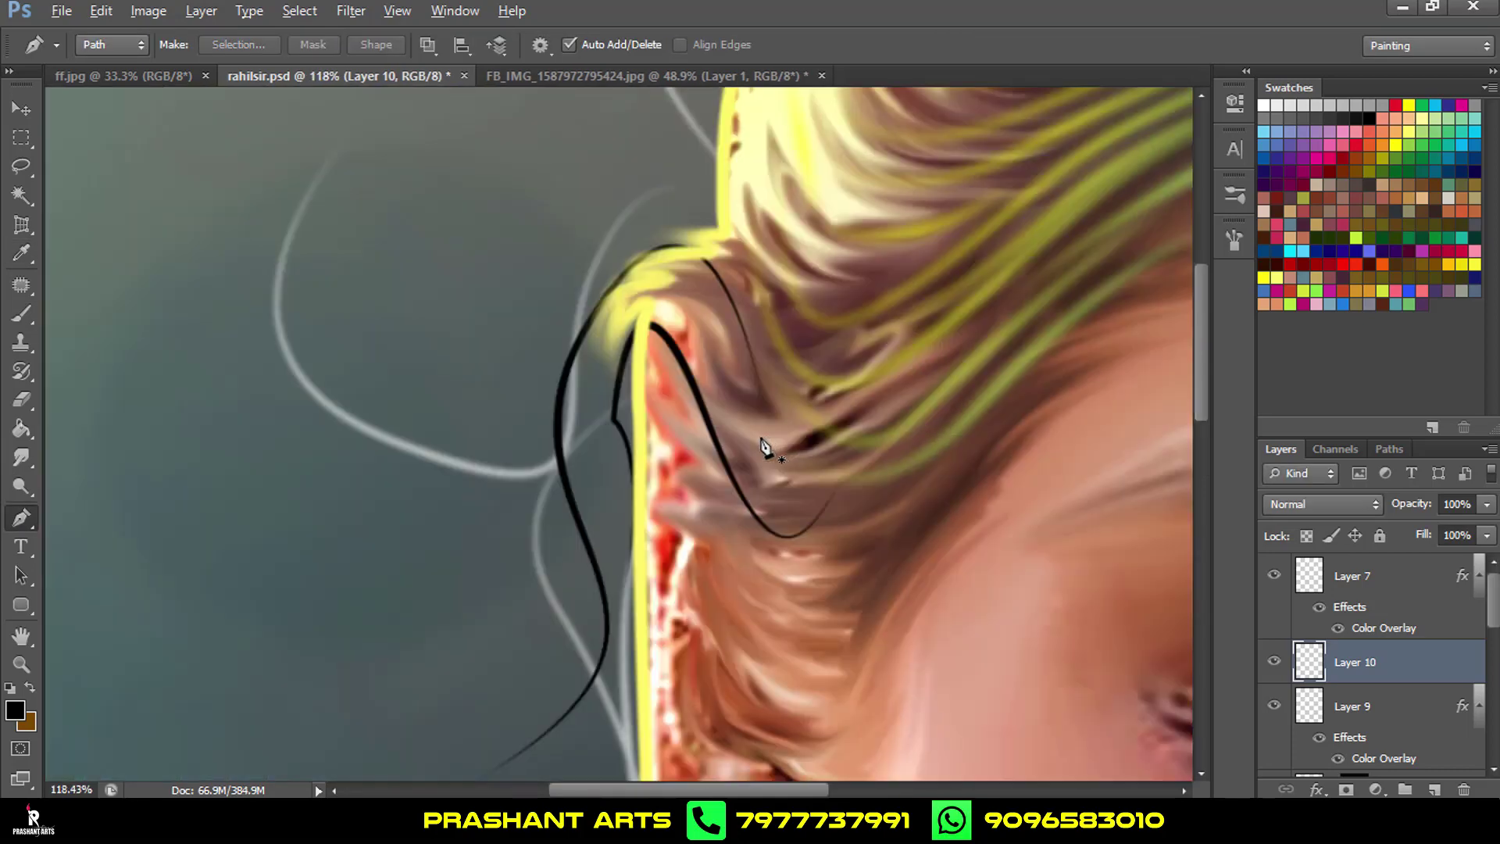
{"action": "scroll", "coordinate": [770, 435], "scroll_direction": "up", "scroll_amount": 2}
{"action": "left_click", "coordinate": [515, 380]}
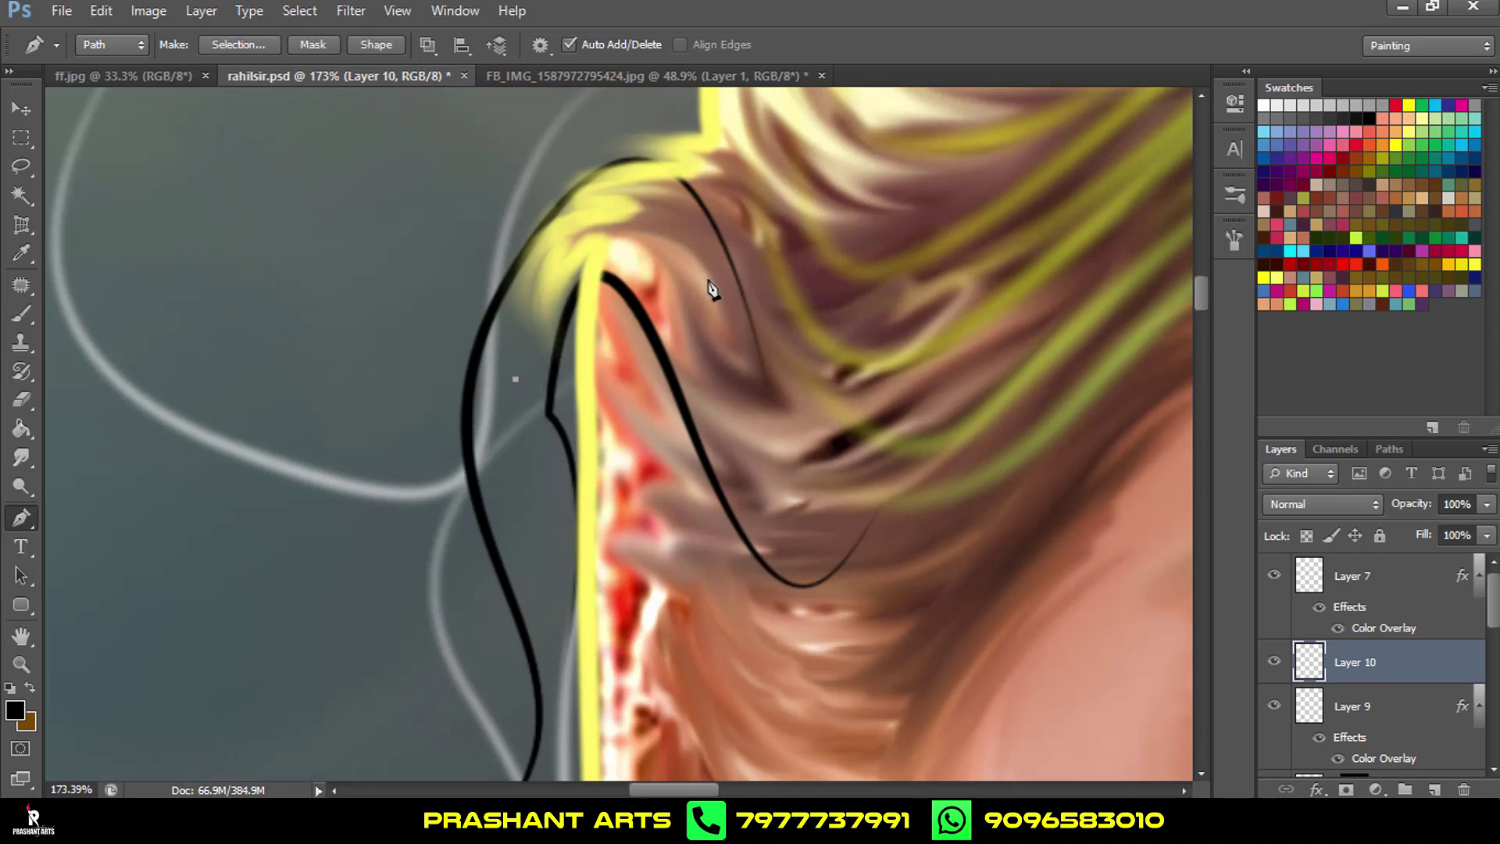
{"action": "mouse_move", "coordinate": [707, 279]}
{"action": "left_mouse_down"}
{"action": "mouse_move", "coordinate": [821, 463]}
{"action": "mouse_move", "coordinate": [985, 349]}
{"action": "left_mouse_up"}
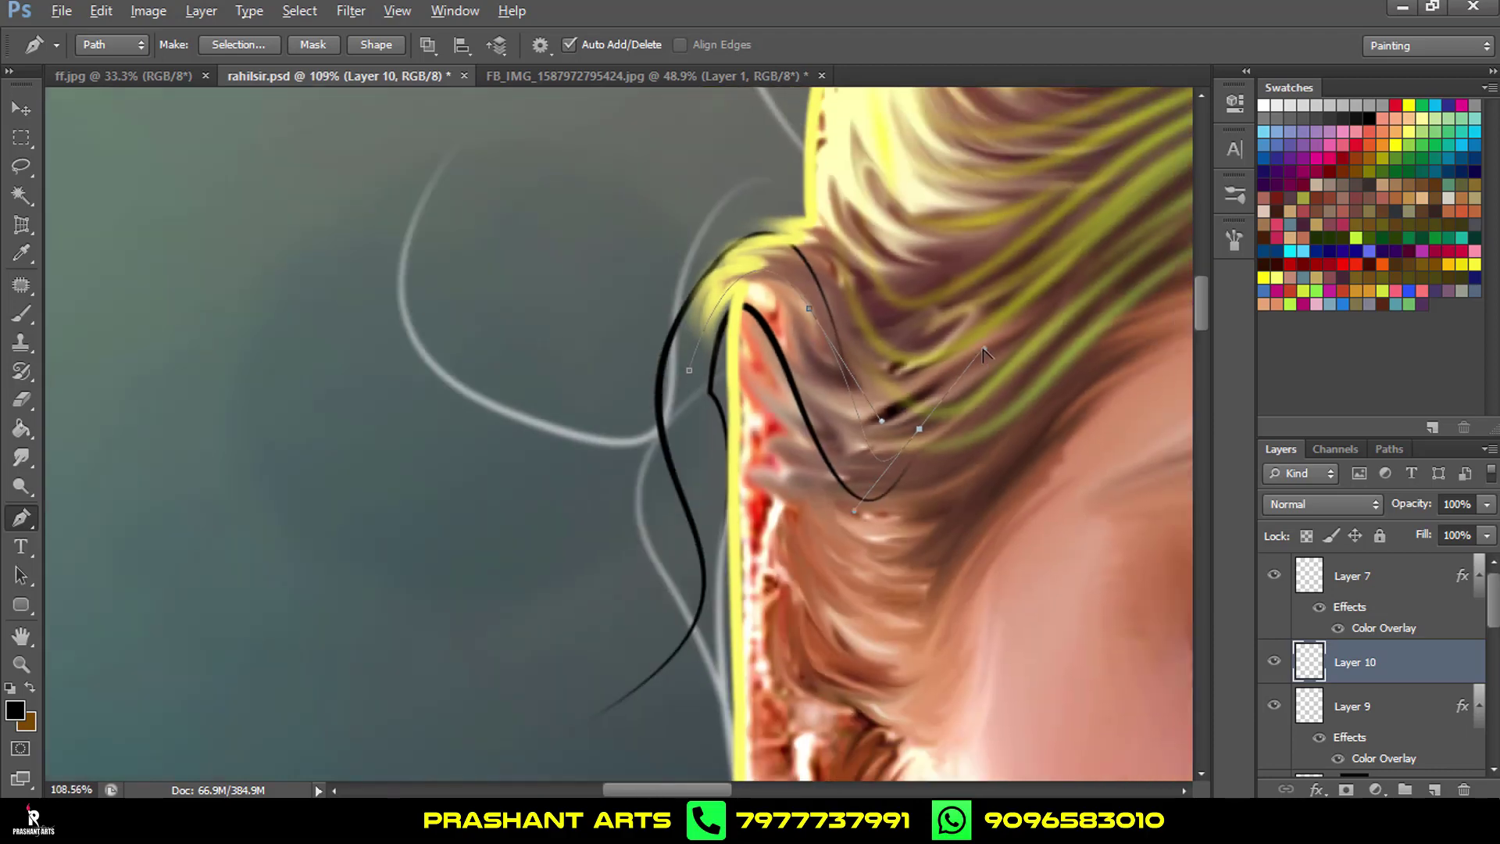
{"action": "scroll", "coordinate": [985, 351], "scroll_direction": "down", "scroll_amount": 3}
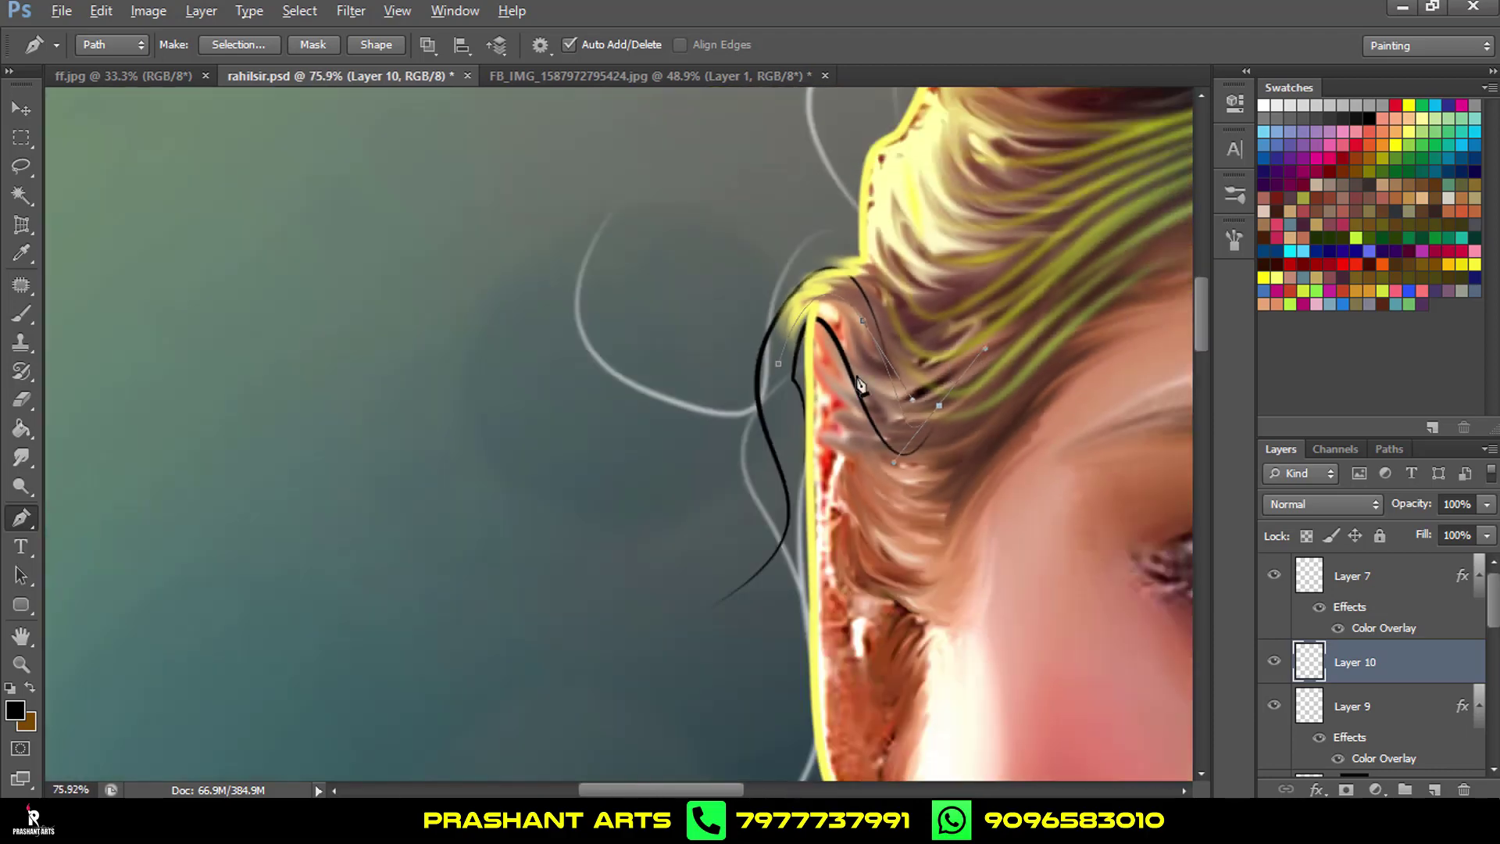
{"action": "left_click", "coordinate": [779, 367]}
{"action": "key", "text": "ctrl+alt+z"}
Shape the flyaway strand path, stroke it with the brush, and delete the path.
{"action": "left_click_drag", "start_coordinate": [811, 558], "coordinate": [797, 637]}
{"action": "scroll", "coordinate": [805, 625], "scroll_direction": "down", "scroll_amount": 5}
{"action": "mouse_move", "coordinate": [845, 504]}
{"action": "left_mouse_down"}
{"action": "mouse_move", "coordinate": [656, 398]}
{"action": "mouse_move", "coordinate": [596, 432]}
{"action": "left_mouse_up"}
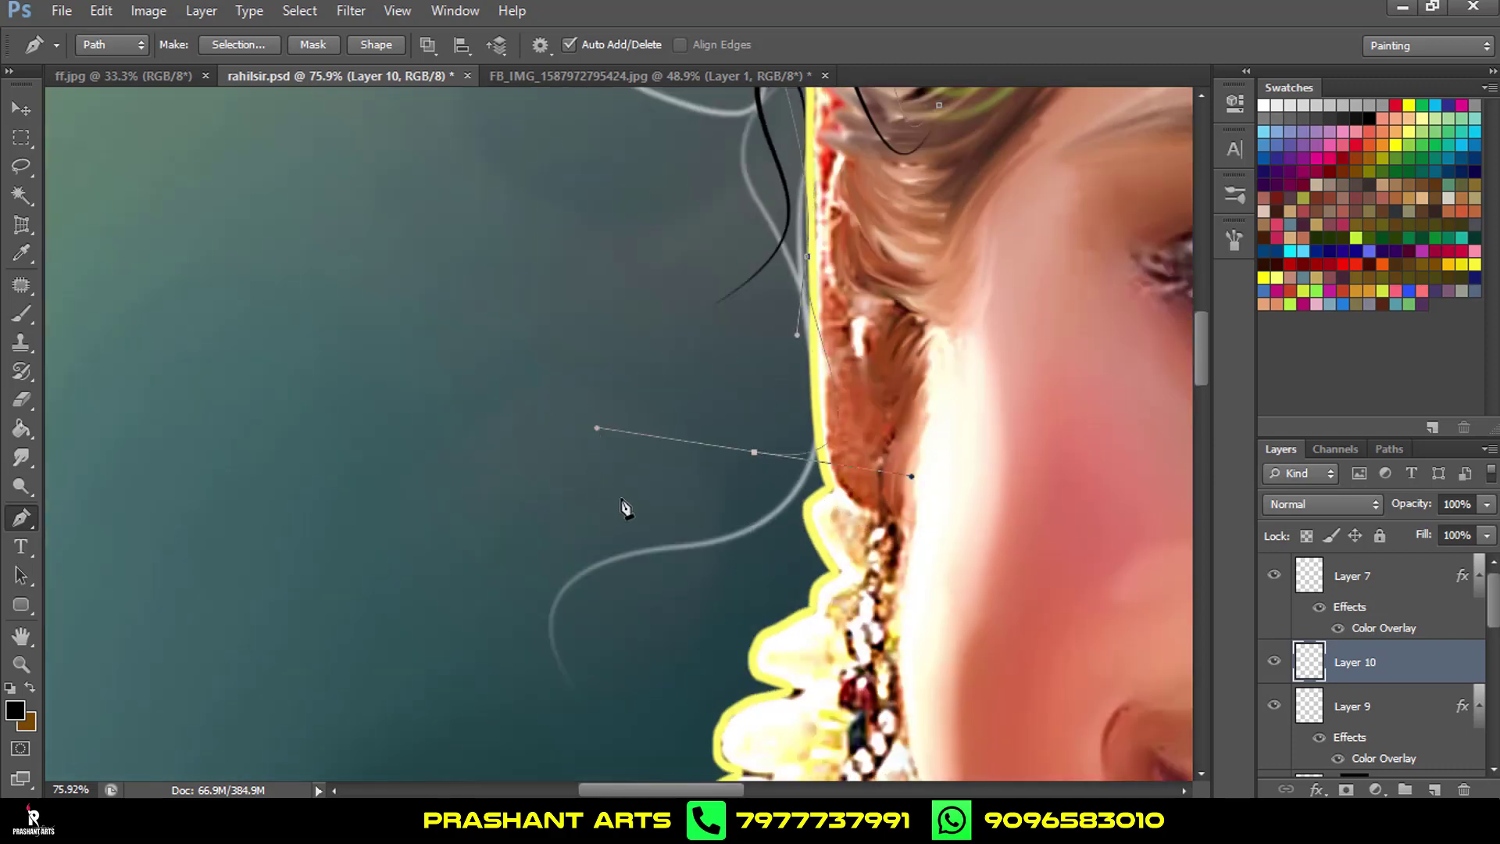
{"action": "left_click_drag", "start_coordinate": [634, 517], "coordinate": [681, 543]}
{"action": "scroll", "coordinate": [796, 474], "scroll_direction": "down", "scroll_amount": 5}
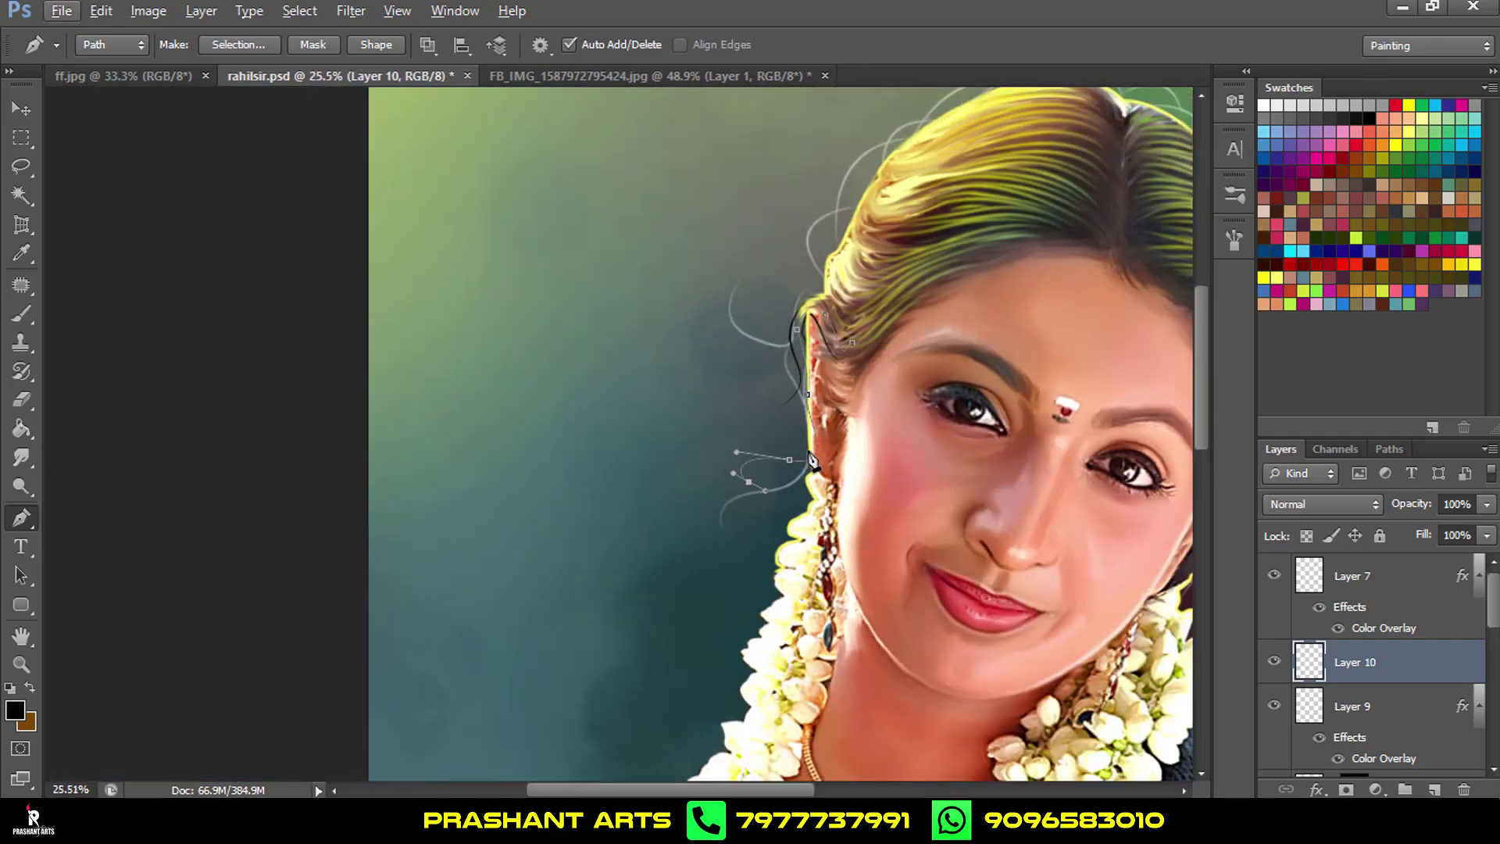
{"action": "right_click", "coordinate": [961, 504]}
{"action": "left_click", "coordinate": [1016, 202]}
{"action": "left_click", "coordinate": [941, 282]}
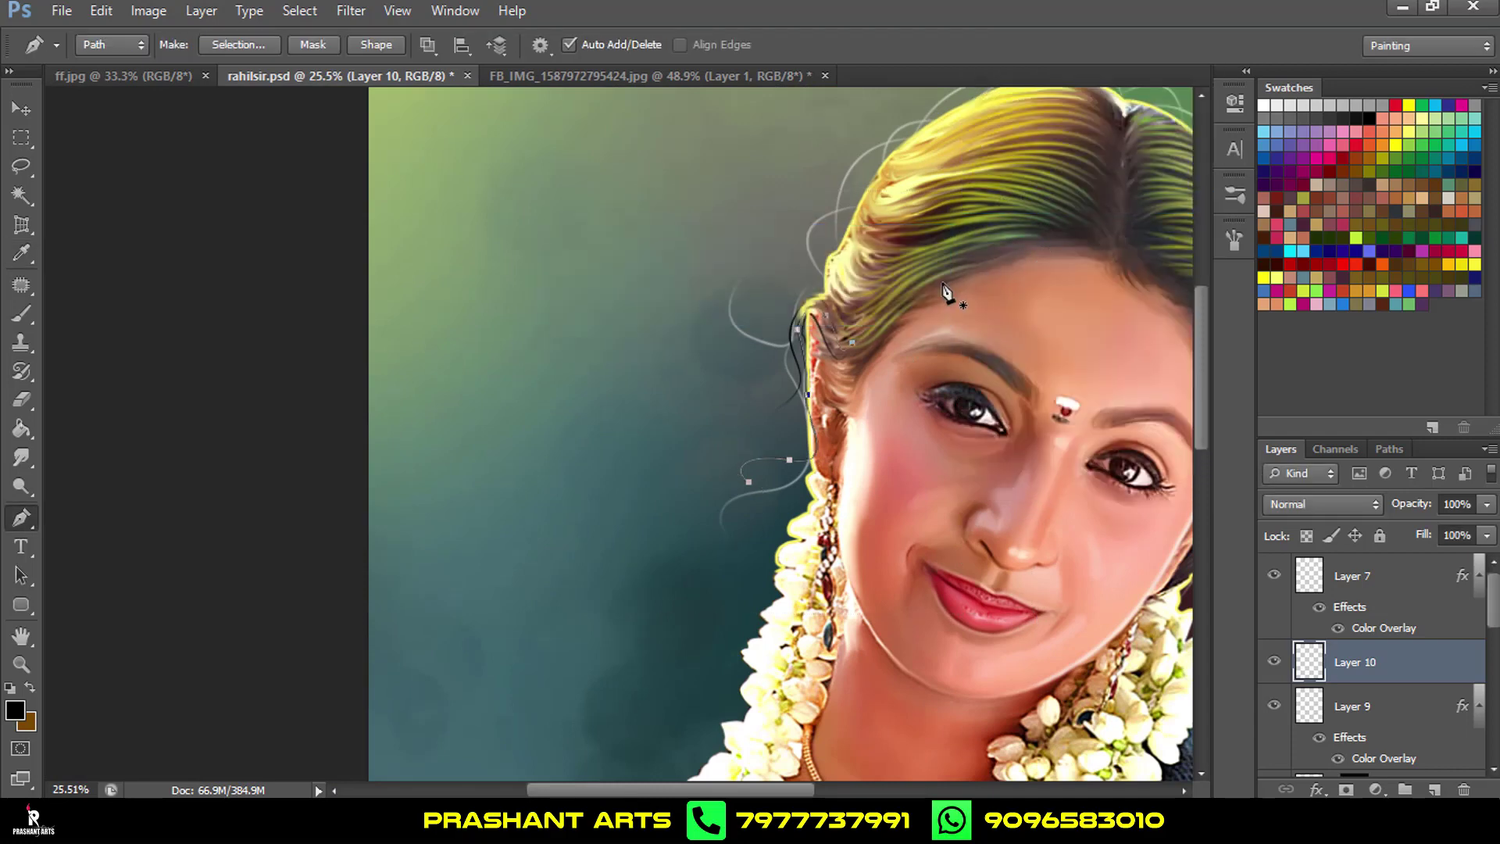
{"action": "key", "text": "Return"}
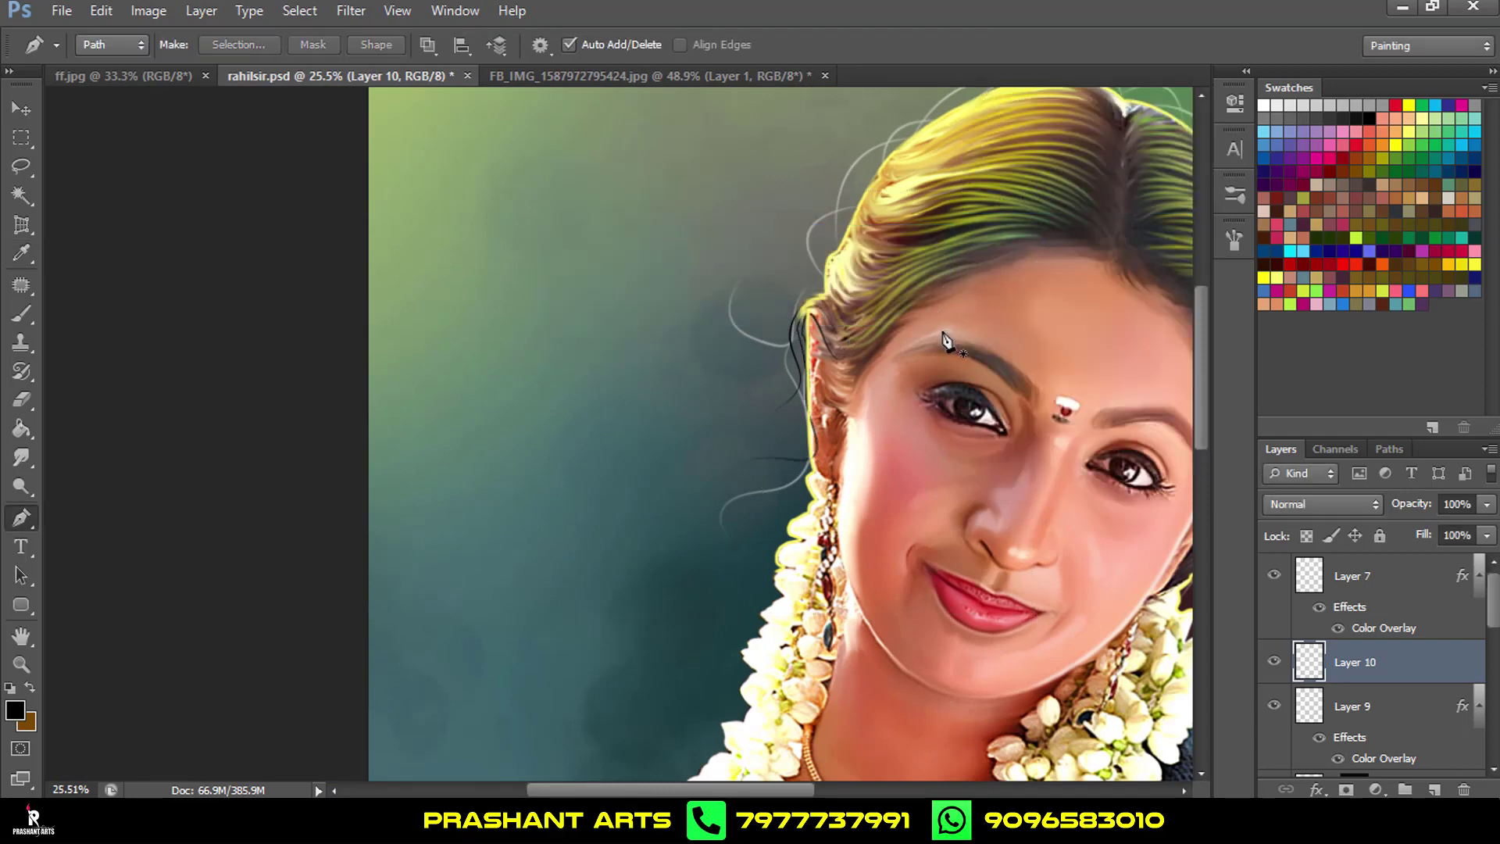
Soften the painted strands with a 5.3 px Gaussian Blur.
{"action": "scroll", "coordinate": [929, 336], "scroll_direction": "down", "scroll_amount": 1}
{"action": "scroll", "coordinate": [930, 340], "scroll_direction": "down", "scroll_amount": 2}
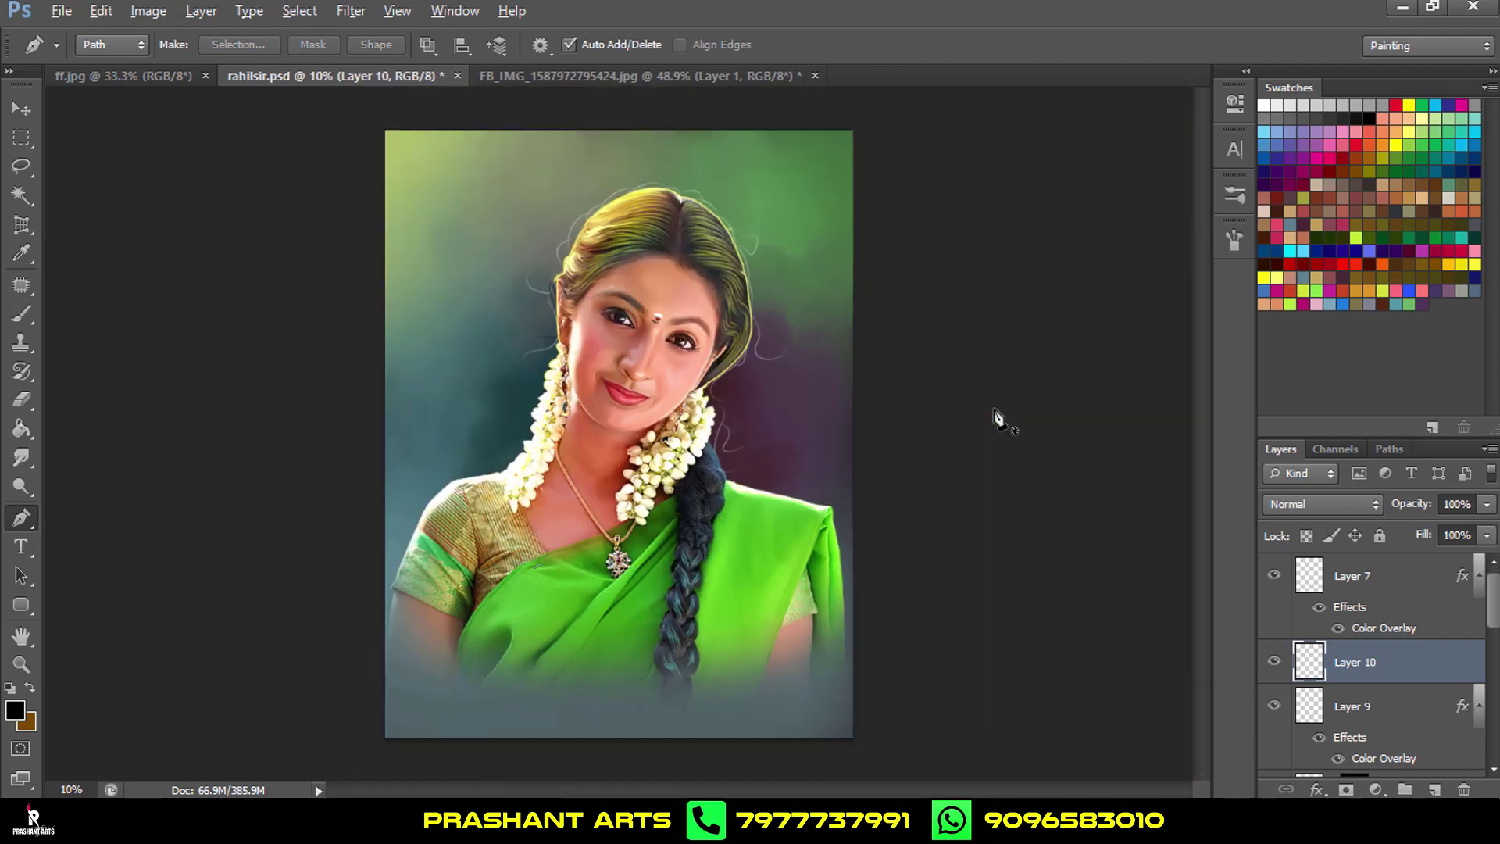
{"action": "left_click", "coordinate": [351, 11]}
{"action": "mouse_move", "coordinate": [361, 232]}
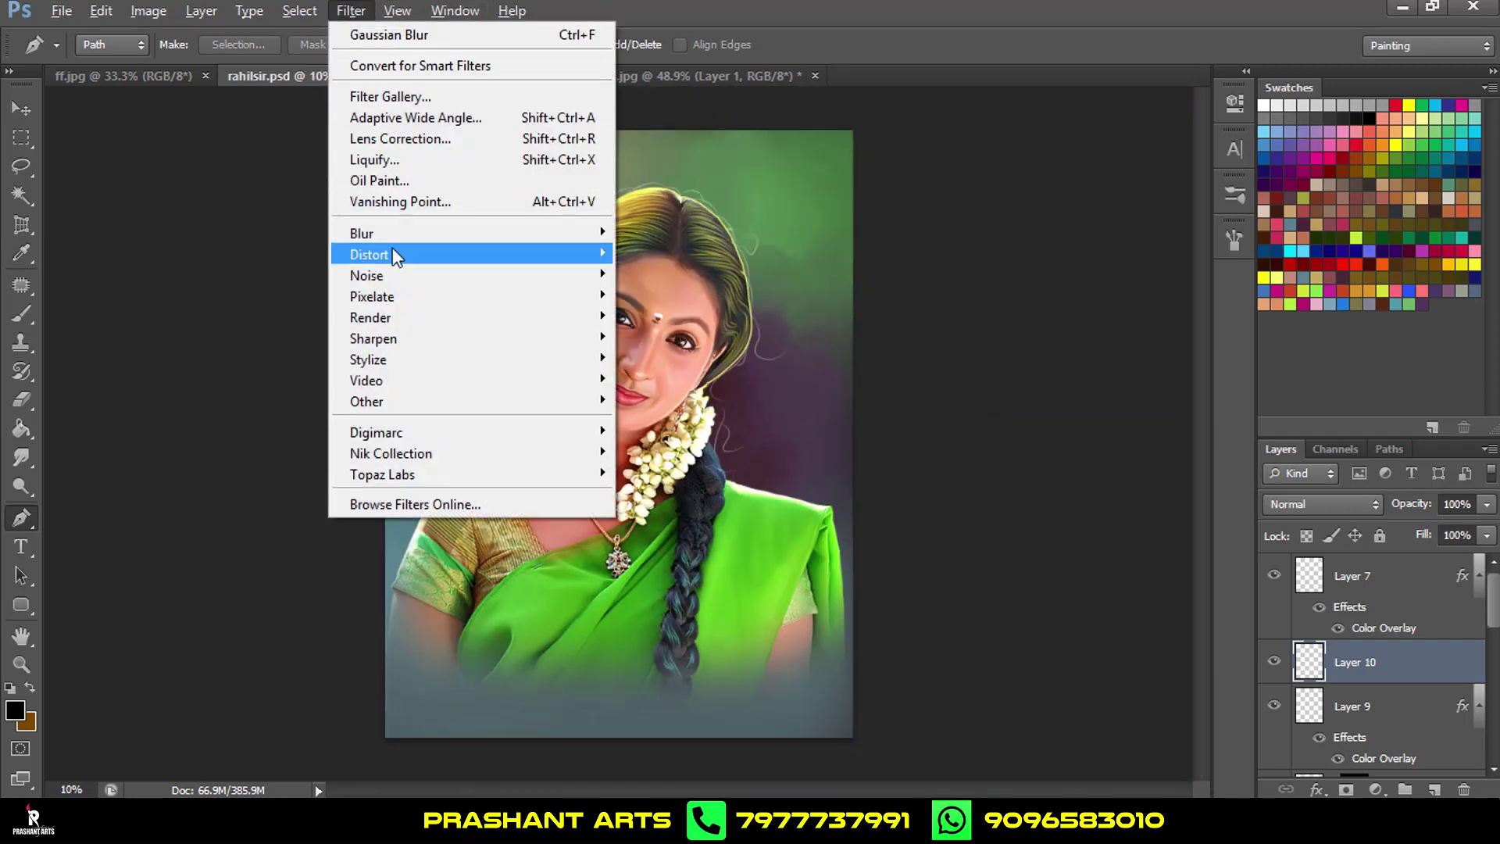
{"action": "left_click", "coordinate": [672, 388]}
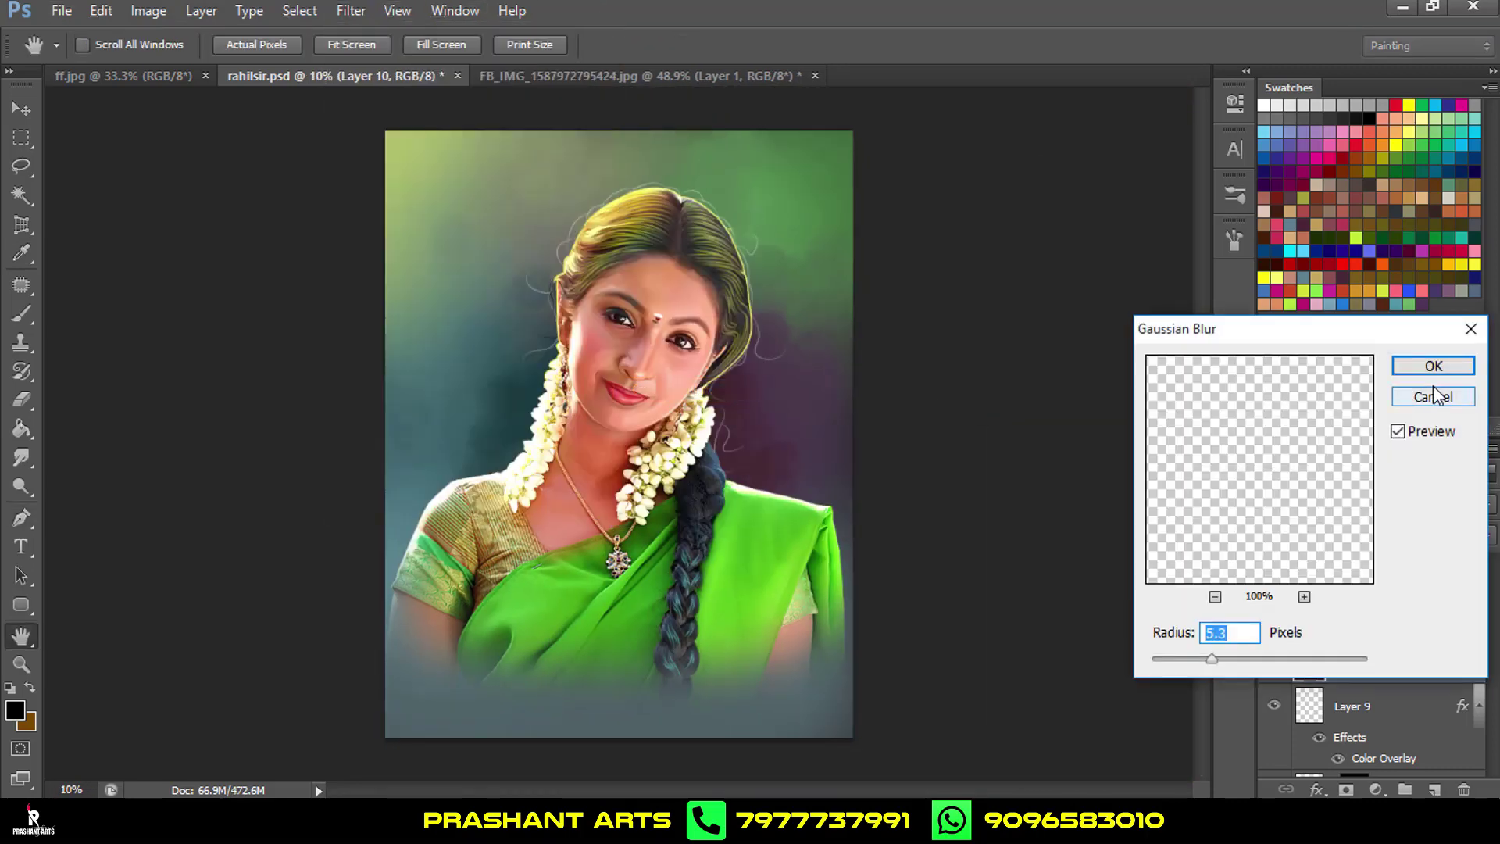
{"action": "left_click", "coordinate": [1434, 365]}
Switch to the Move tool and make Layer 7 the active layer.
{"action": "key", "text": "p"}
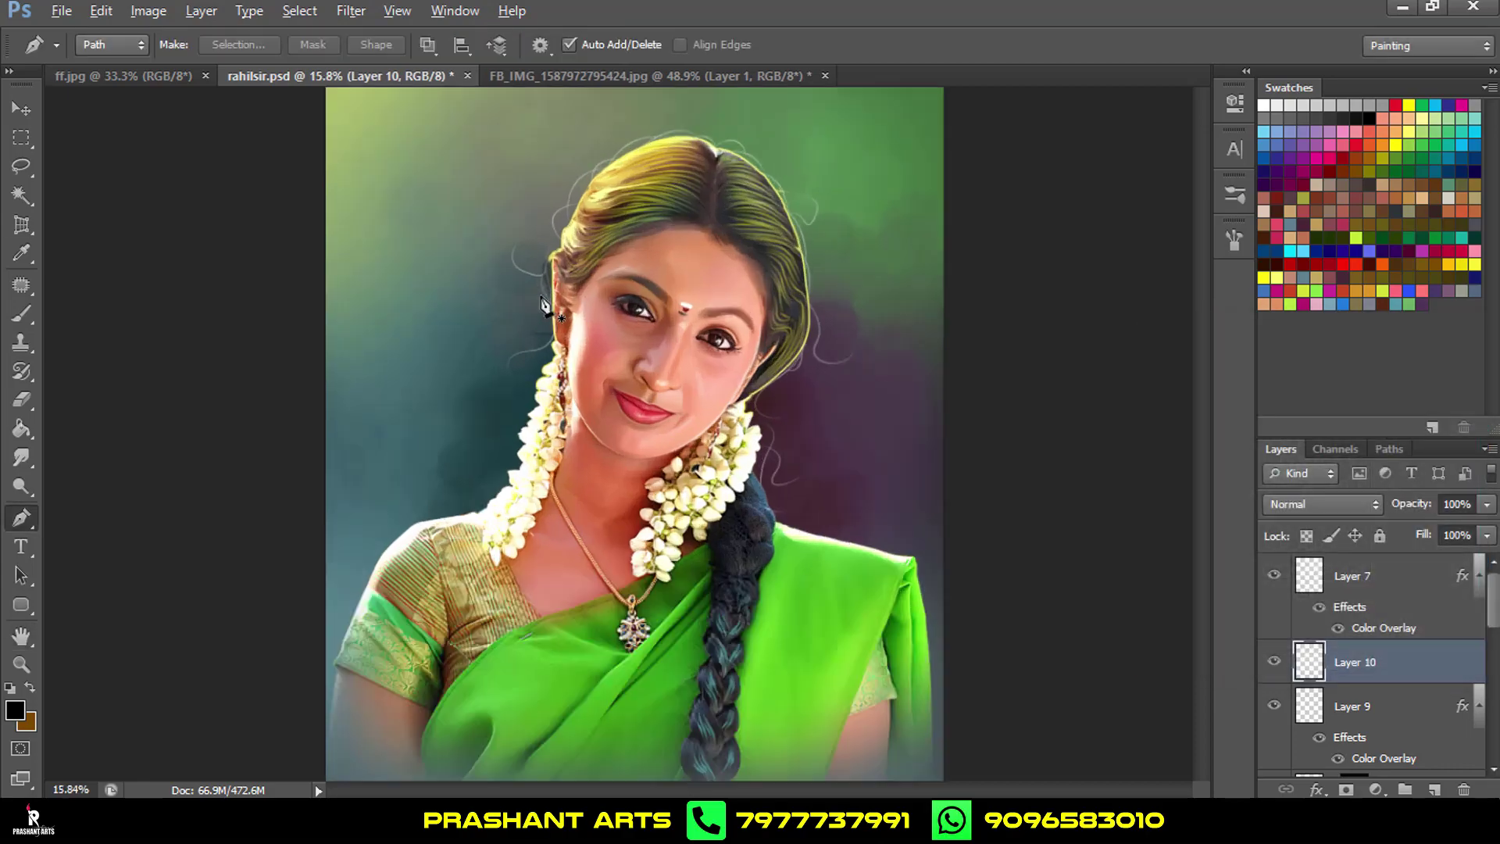
{"action": "scroll", "coordinate": [586, 312], "scroll_direction": "up", "scroll_amount": 5, "text": "alt"}
{"action": "left_click", "coordinate": [21, 109]}
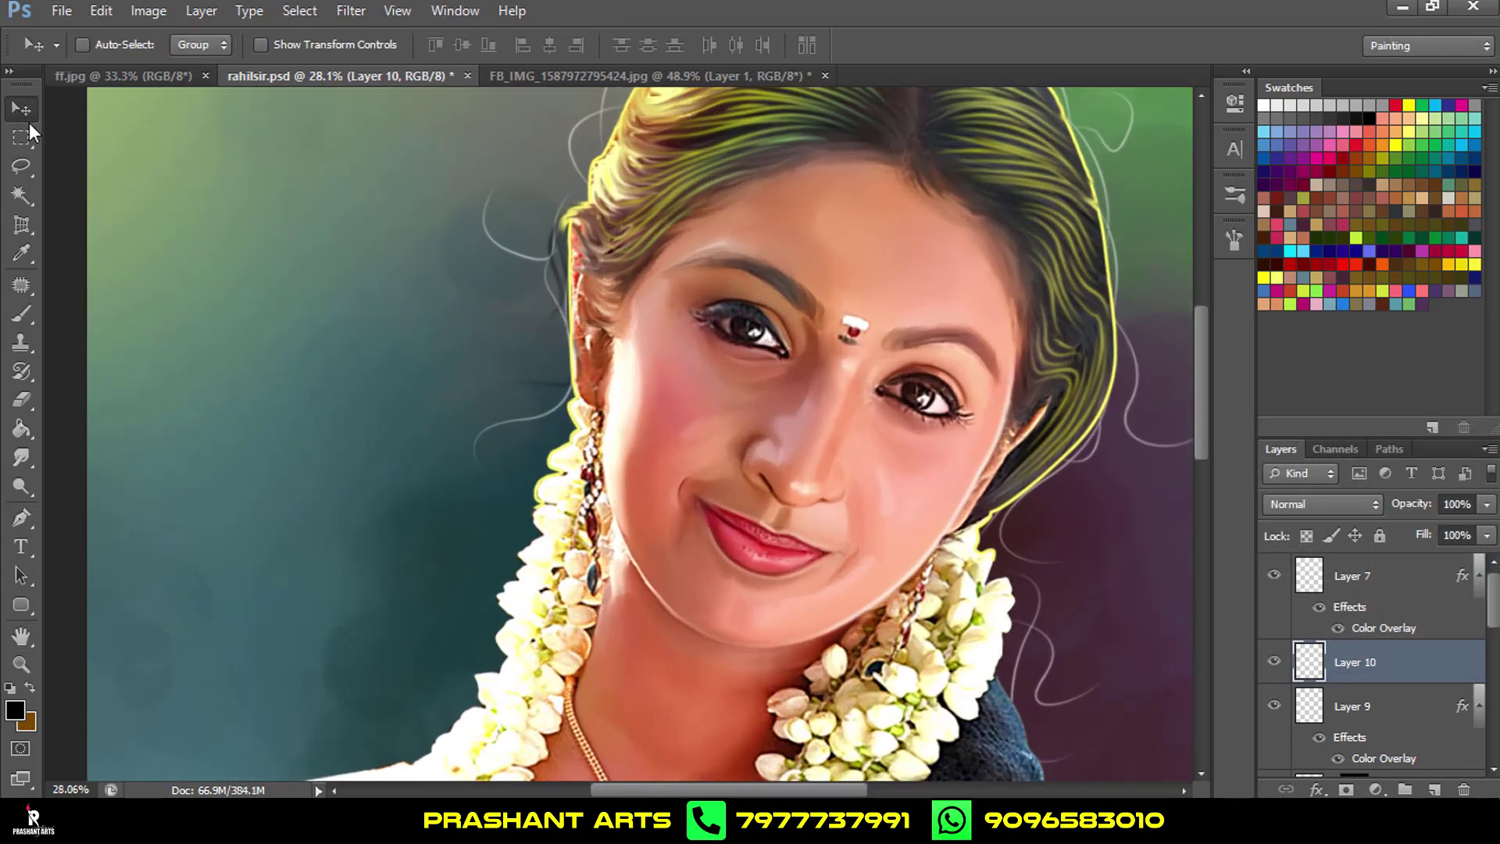
{"action": "scroll", "coordinate": [655, 321], "scroll_direction": "down", "scroll_amount": 2, "text": "alt"}
{"action": "scroll", "coordinate": [655, 320], "scroll_direction": "down", "scroll_amount": 2, "text": "alt"}
{"action": "scroll", "coordinate": [655, 321], "scroll_direction": "down", "scroll_amount": 2, "text": "alt"}
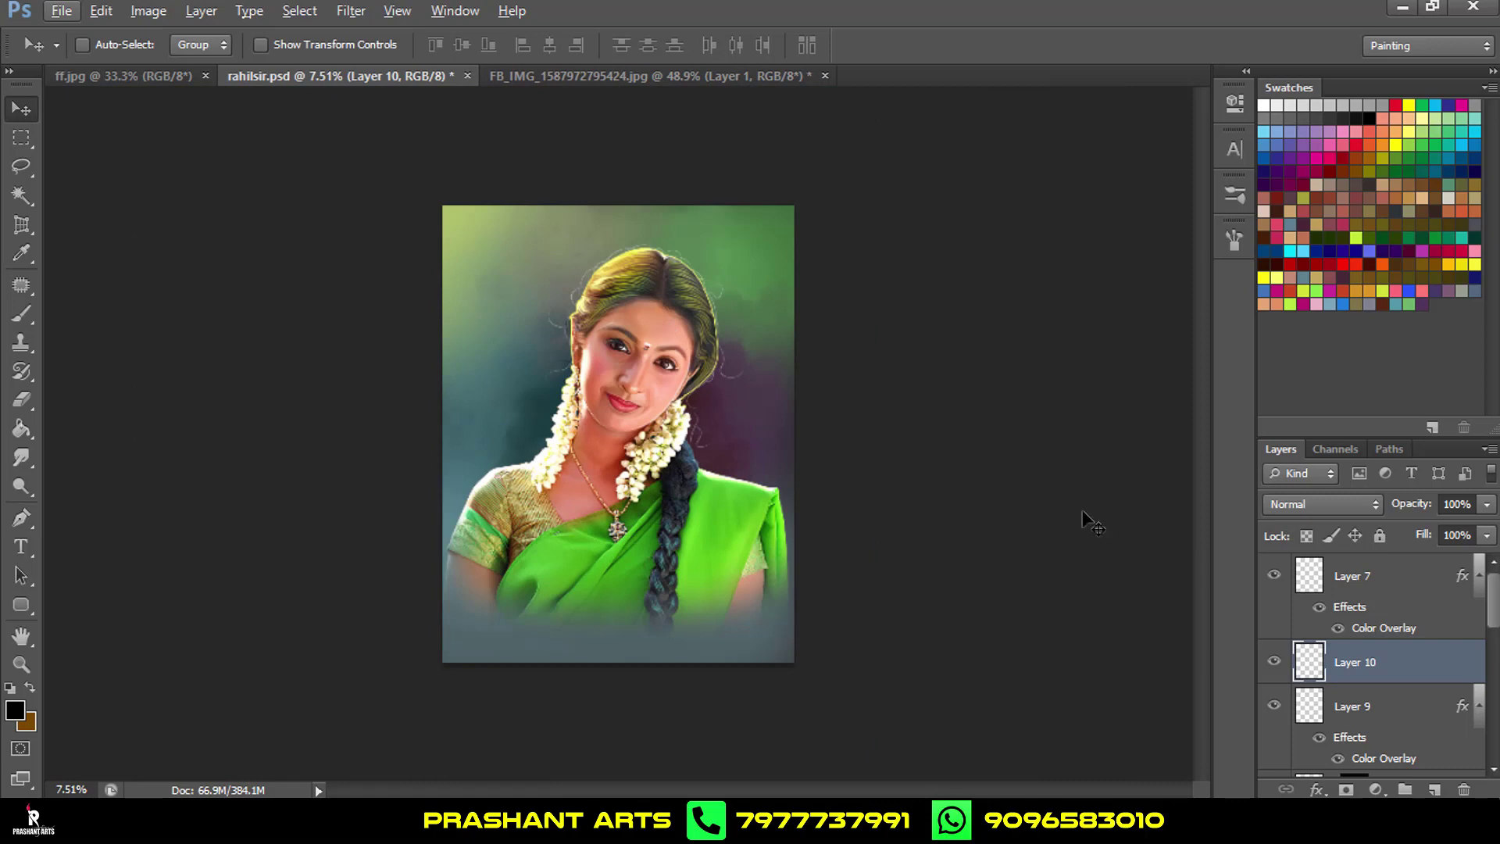
{"action": "left_click", "coordinate": [1424, 594]}
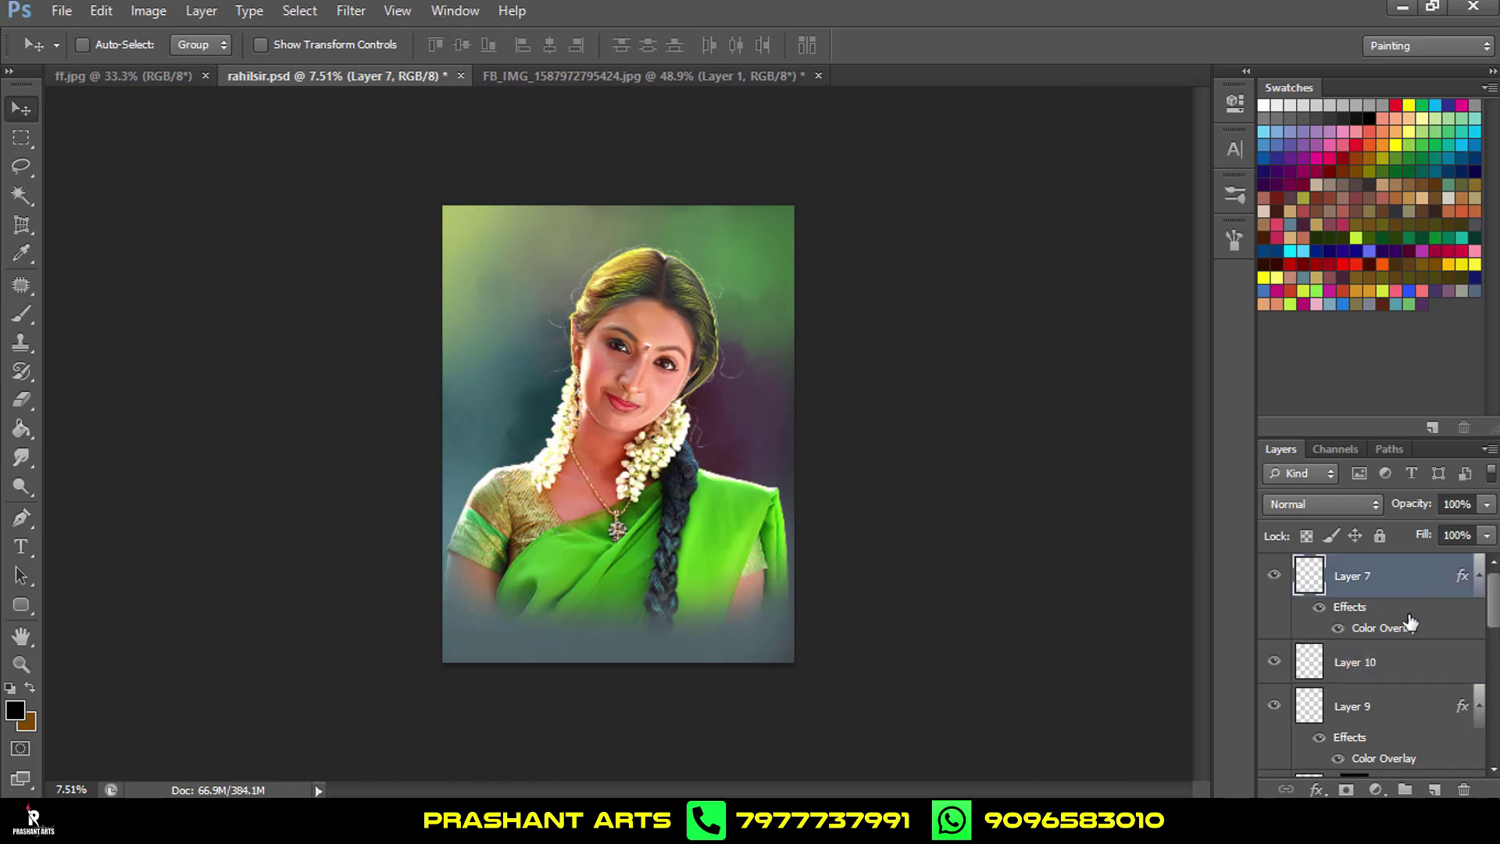
Merge all visible layers into a new Layer 11 with Ctrl+Shift+Alt+E.
{"action": "key", "text": "ctrl+shift+alt+e"}
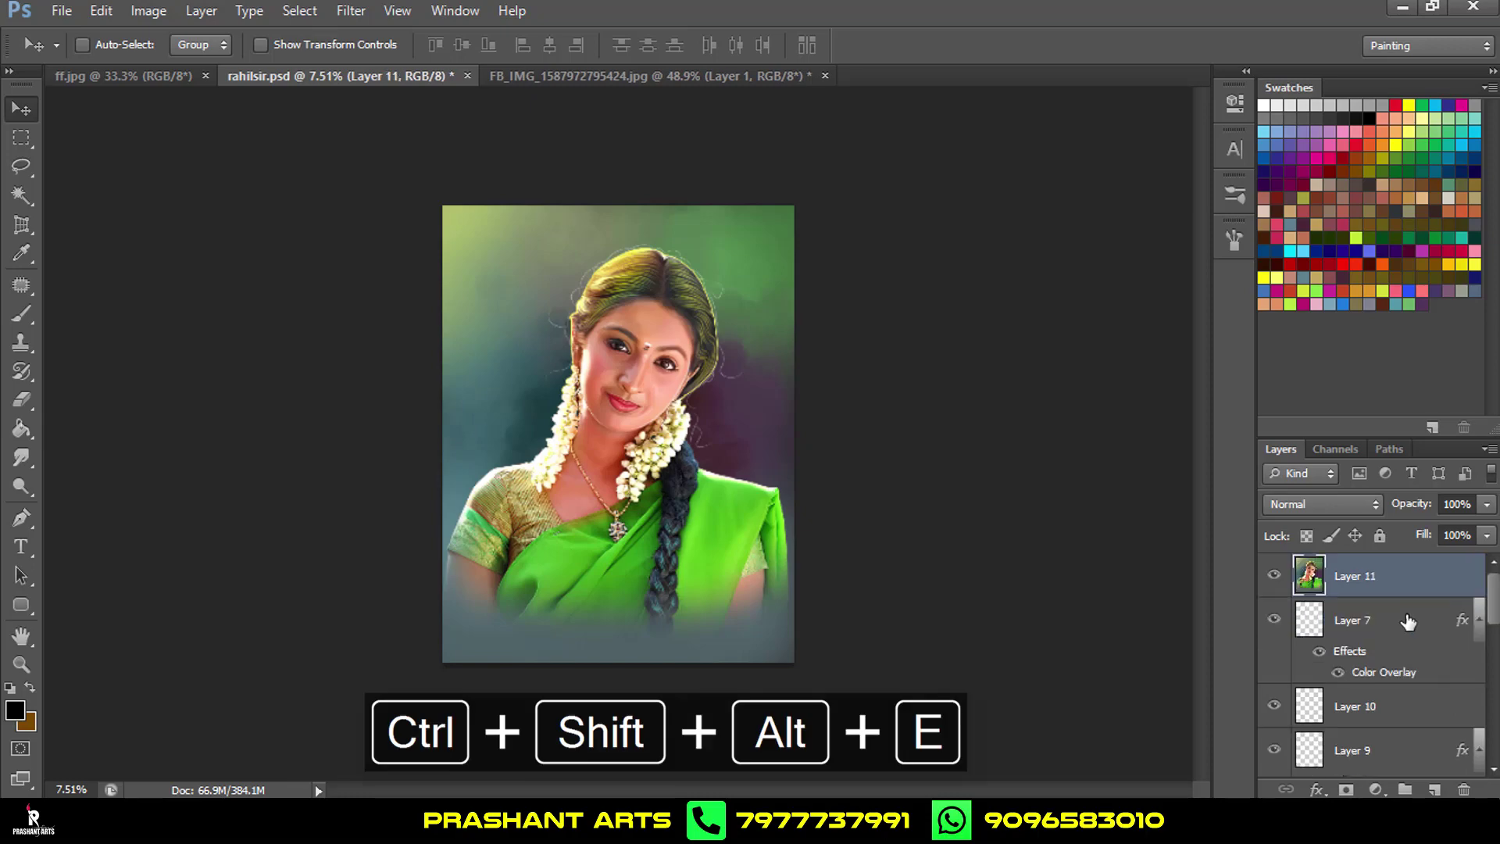
{"action": "scroll", "coordinate": [1326, 707], "scroll_direction": "down", "scroll_amount": 3}
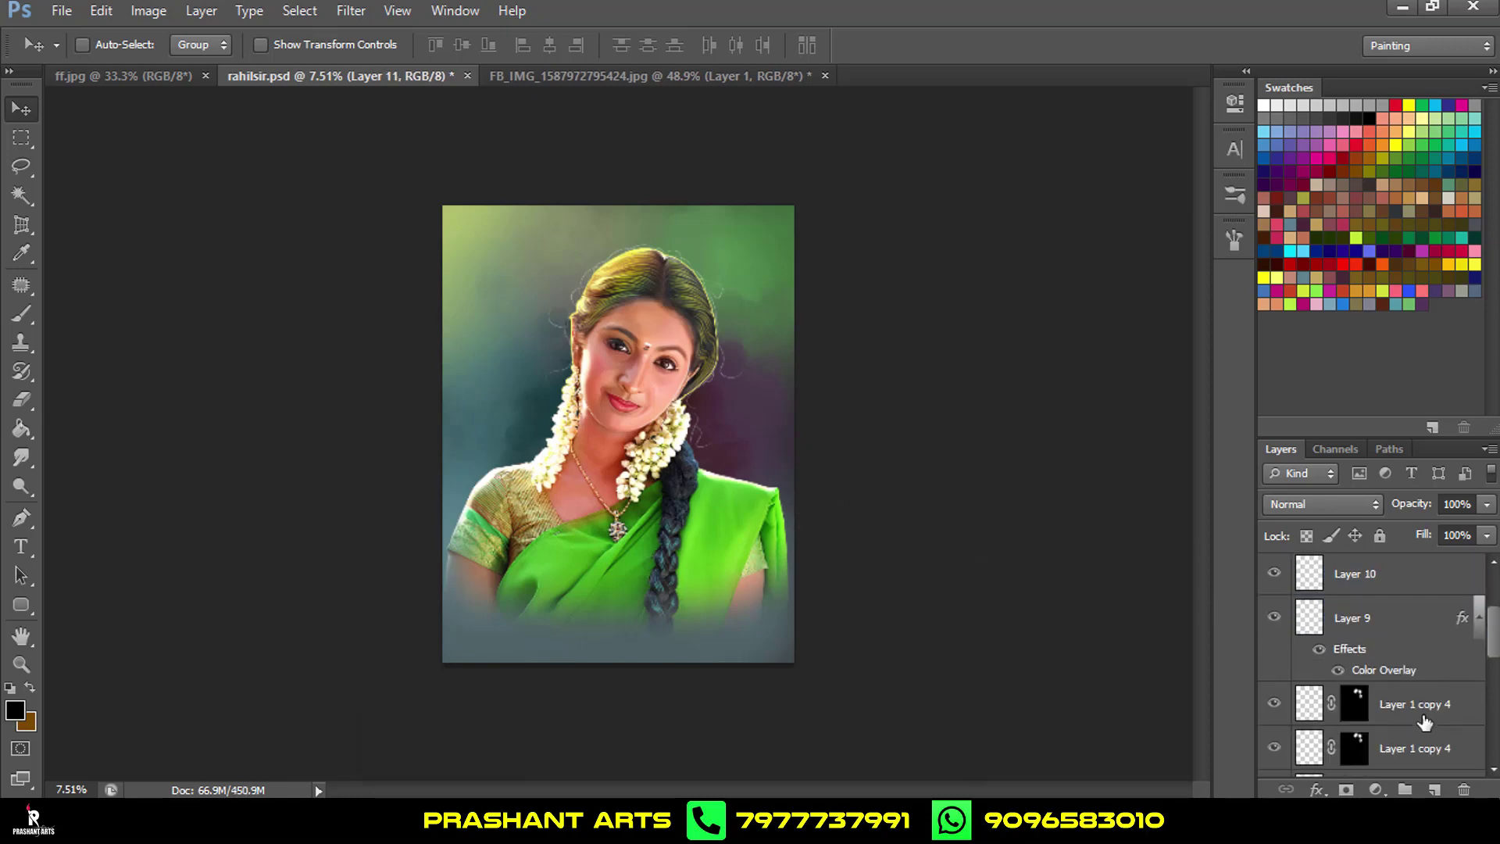
{"action": "scroll", "coordinate": [1327, 707], "scroll_direction": "down", "scroll_amount": 2}
{"action": "scroll", "coordinate": [655, 328], "scroll_direction": "up", "scroll_amount": 2, "text": "alt"}
{"action": "scroll", "coordinate": [655, 328], "scroll_direction": "up", "scroll_amount": 2, "text": "alt"}
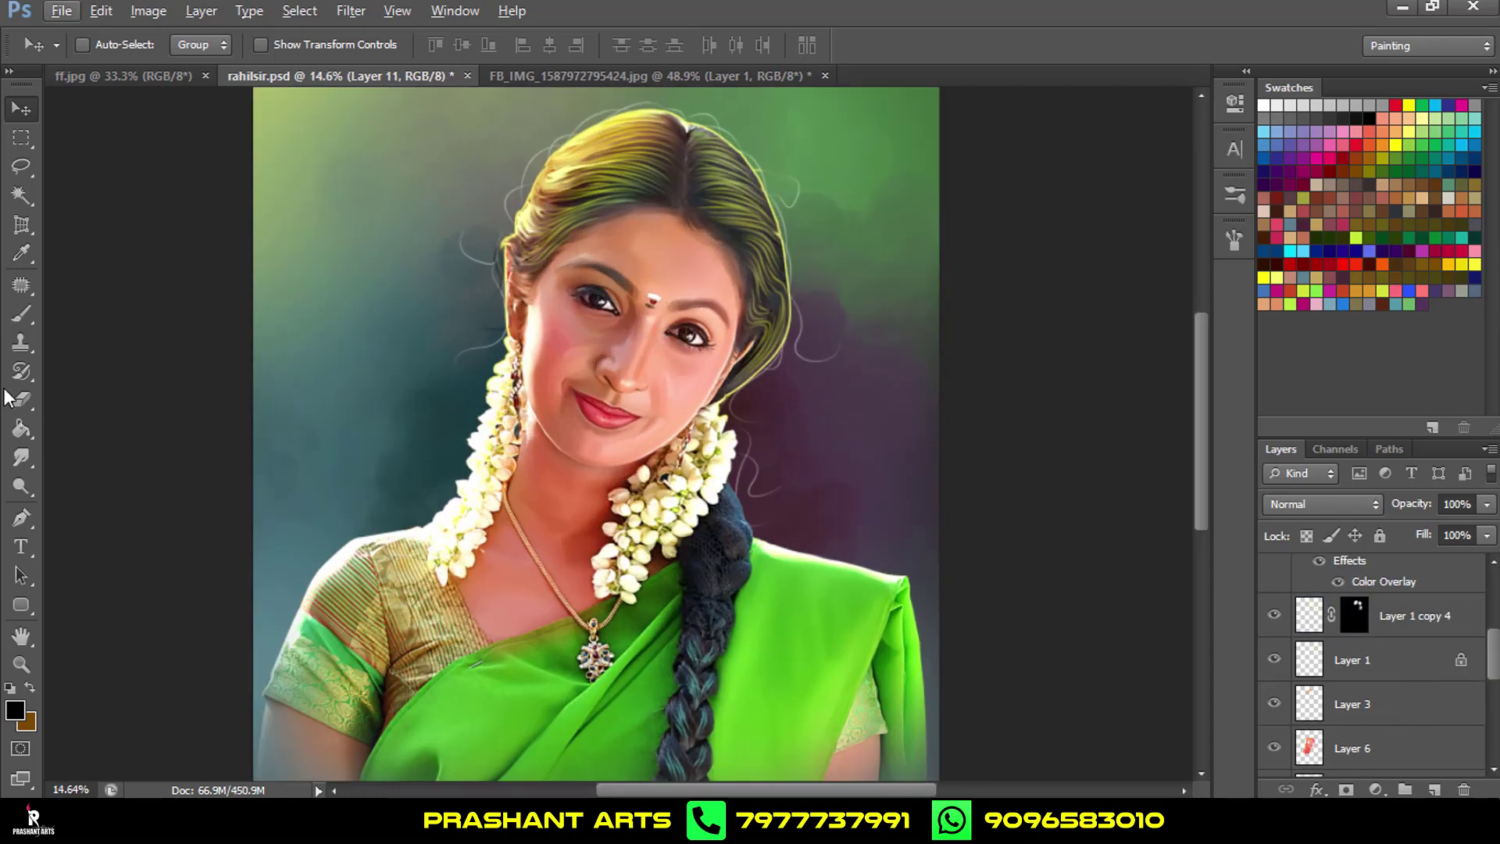
Burn the top-left hair inside the figure selection, then deselect.
{"action": "left_click", "coordinate": [25, 485]}
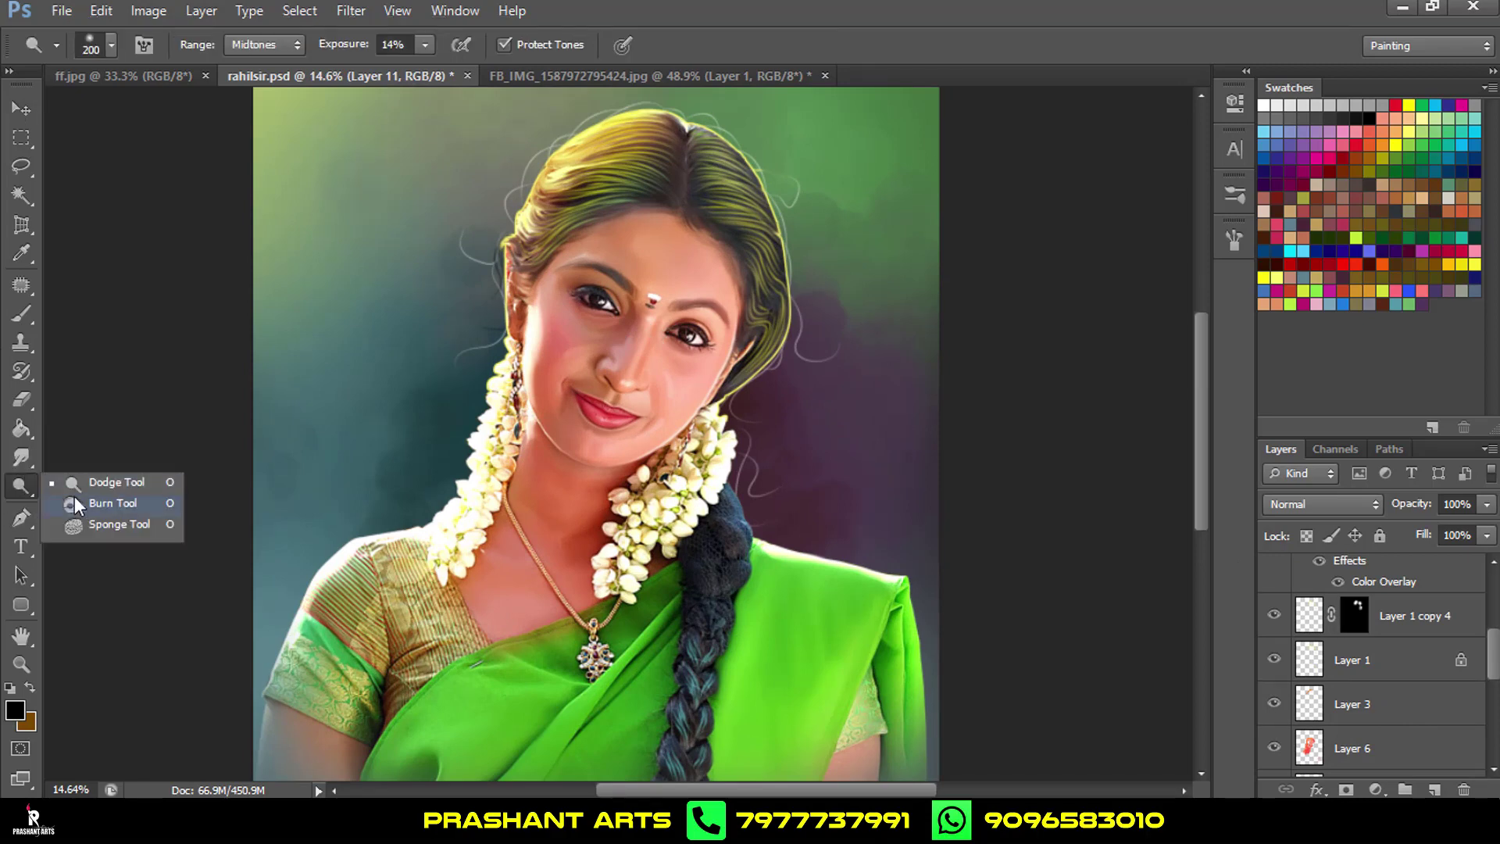
{"action": "left_click", "coordinate": [78, 508]}
{"action": "scroll", "coordinate": [1318, 654], "scroll_direction": "up", "scroll_amount": 1}
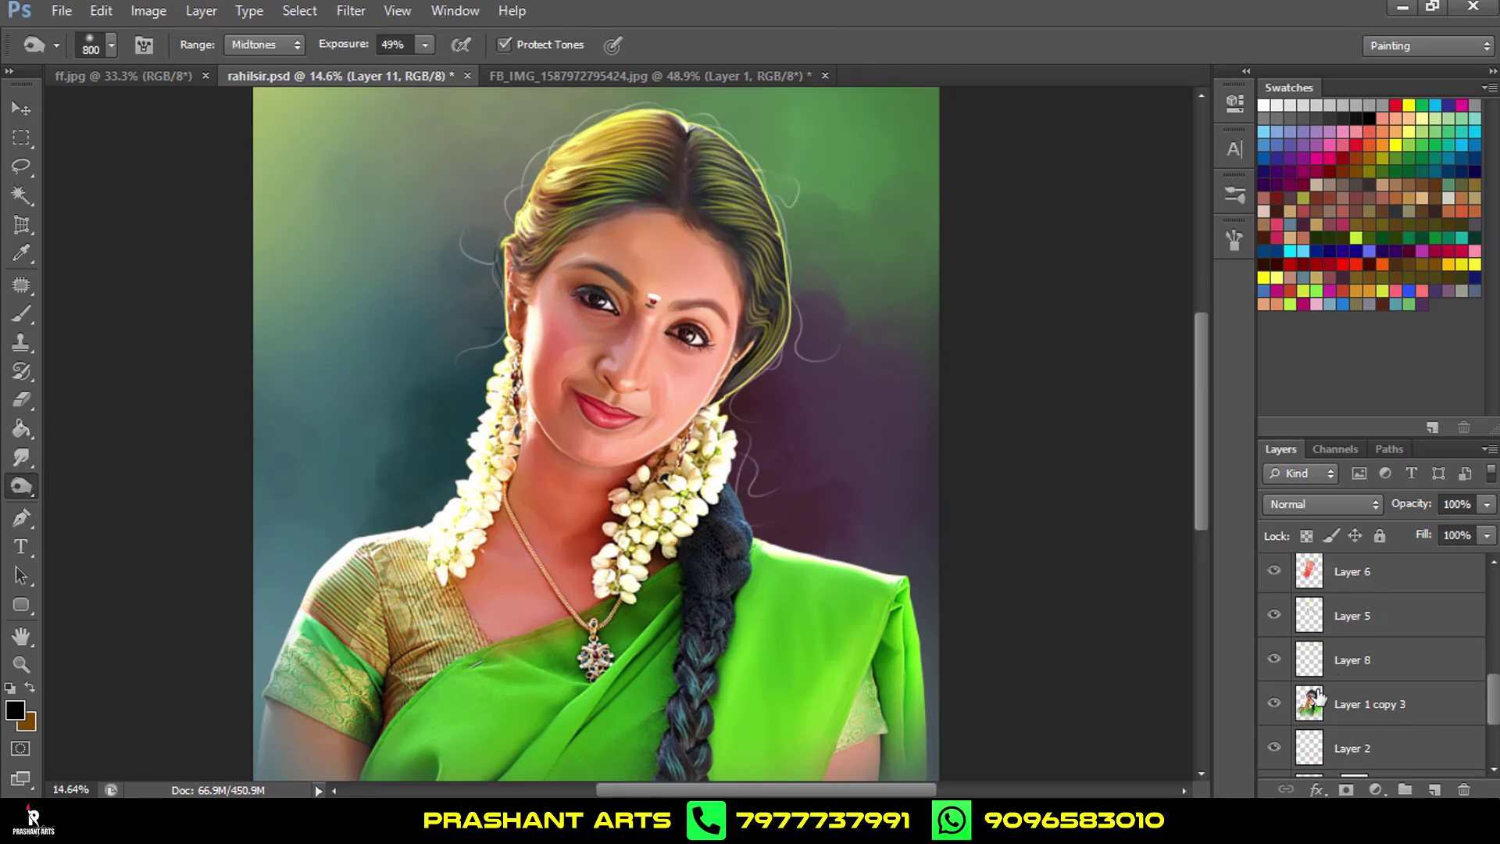
{"action": "left_click", "coordinate": [1311, 703], "text": "ctrl"}
{"action": "scroll", "coordinate": [1368, 615], "scroll_direction": "up", "scroll_amount": 3}
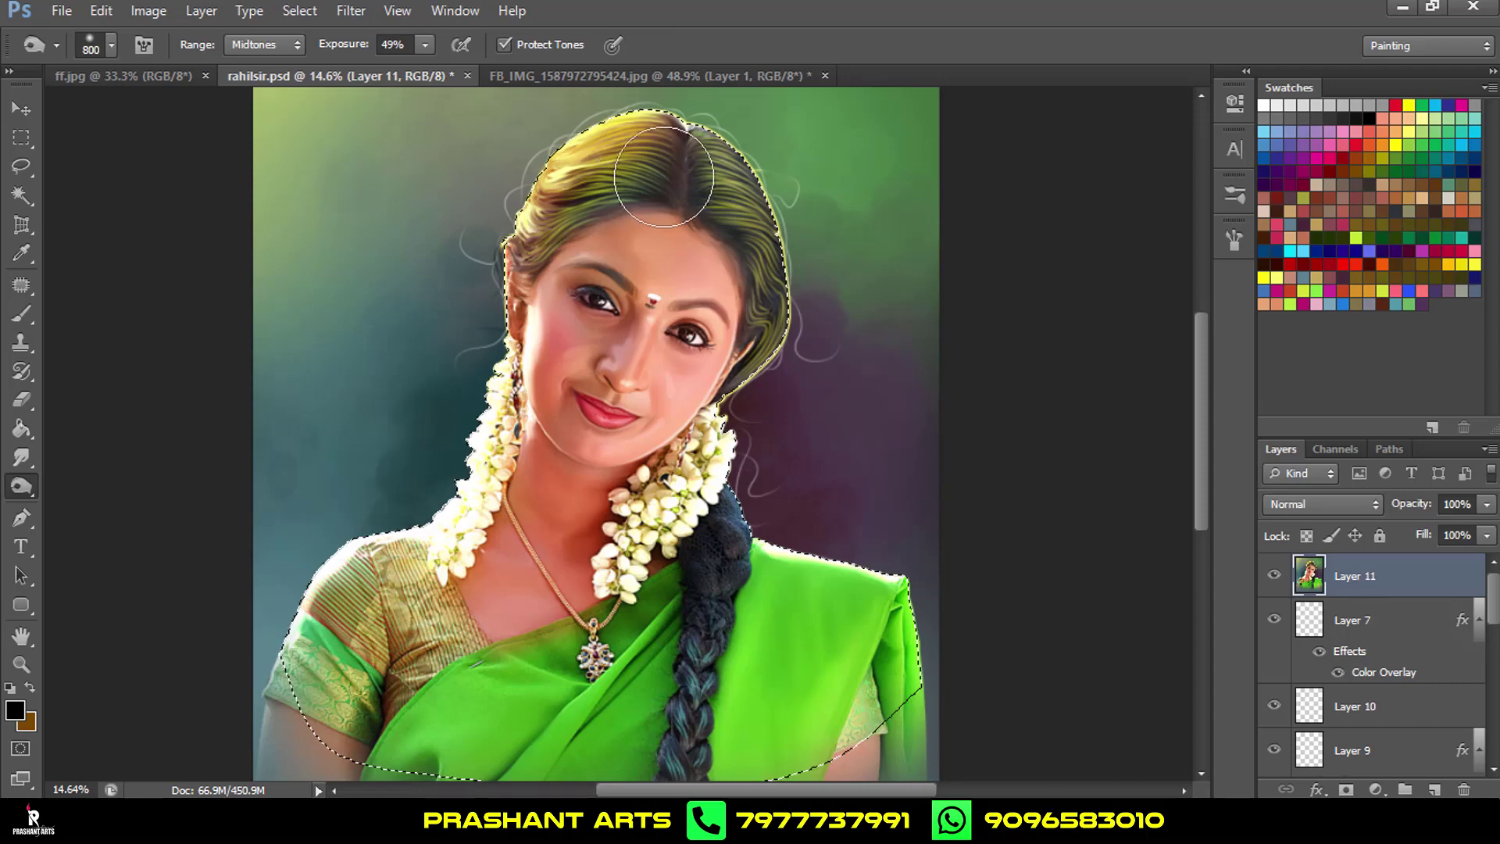
{"action": "mouse_move", "coordinate": [641, 148]}
{"action": "left_mouse_down"}
{"action": "mouse_move", "coordinate": [520, 224]}
{"action": "mouse_move", "coordinate": [792, 371]}
{"action": "mouse_move", "coordinate": [735, 129]}
{"action": "left_mouse_up"}
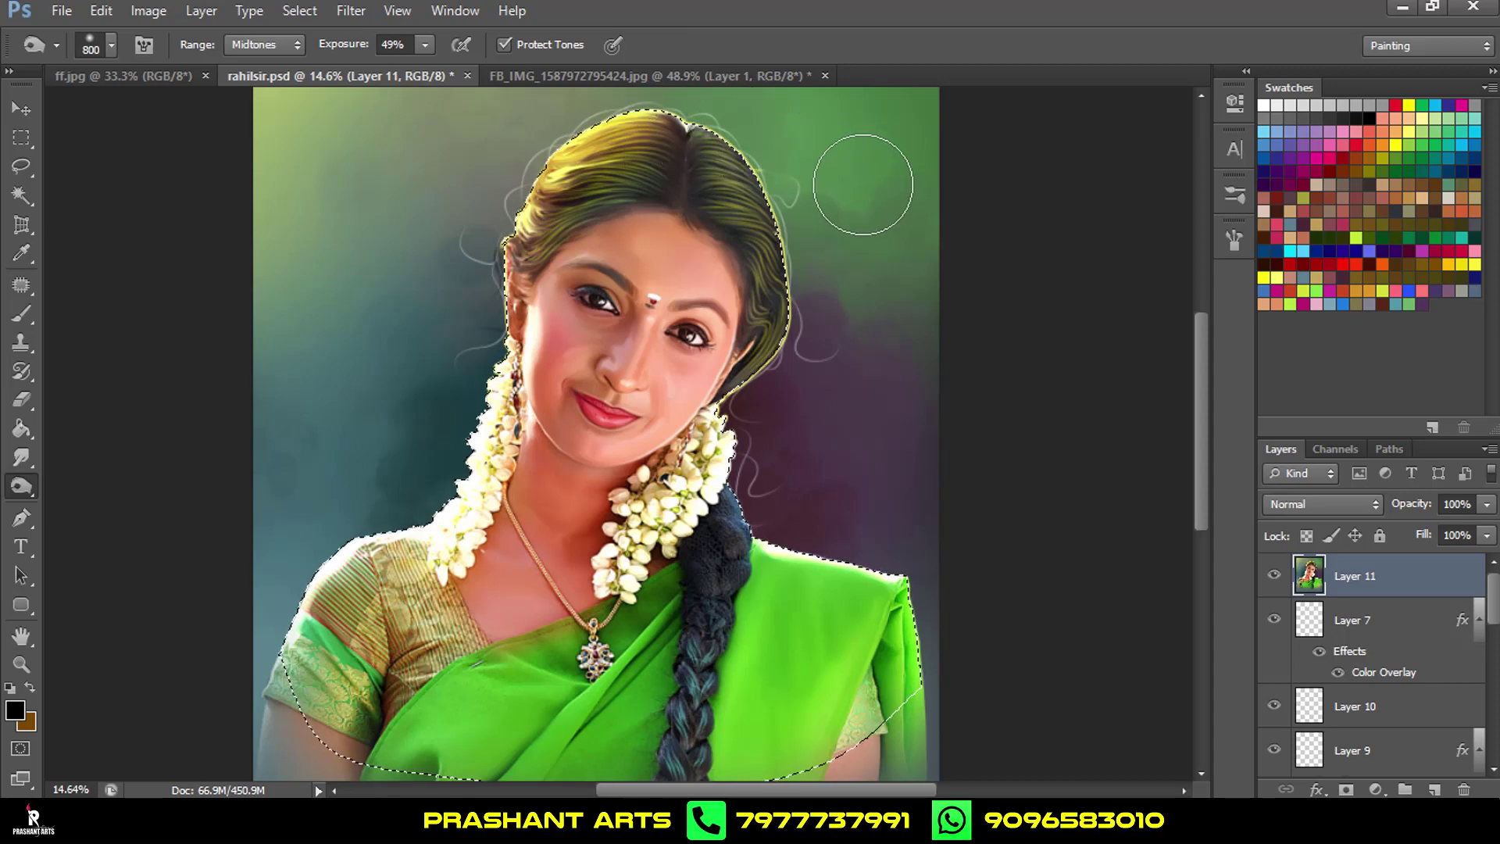
{"action": "scroll", "coordinate": [875, 395], "scroll_direction": "down", "scroll_amount": 3}
{"action": "key", "text": "ctrl+d"}
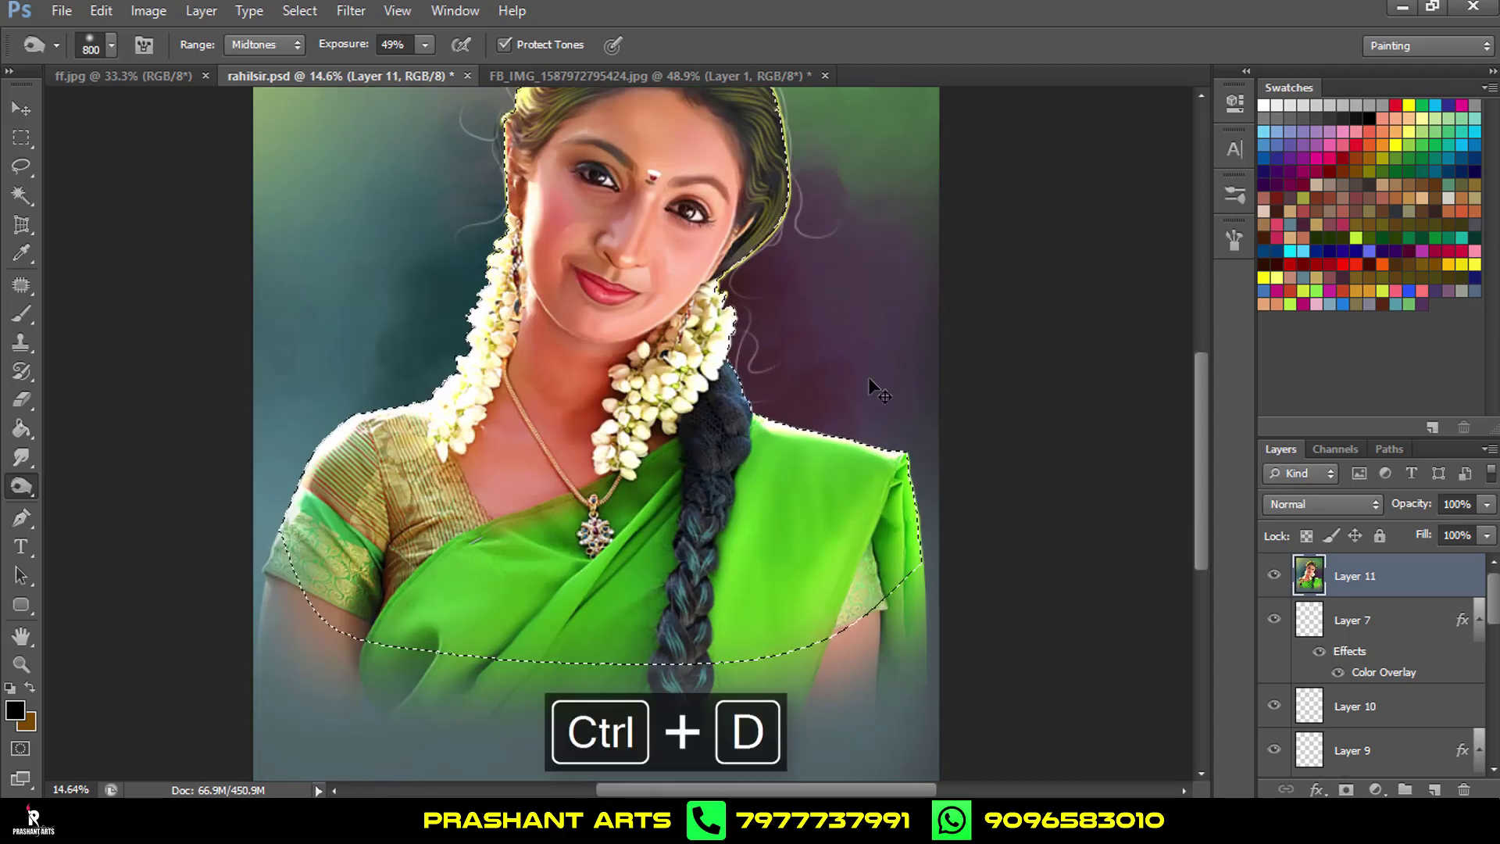
{"action": "scroll", "coordinate": [863, 343], "scroll_direction": "up", "scroll_amount": 5}
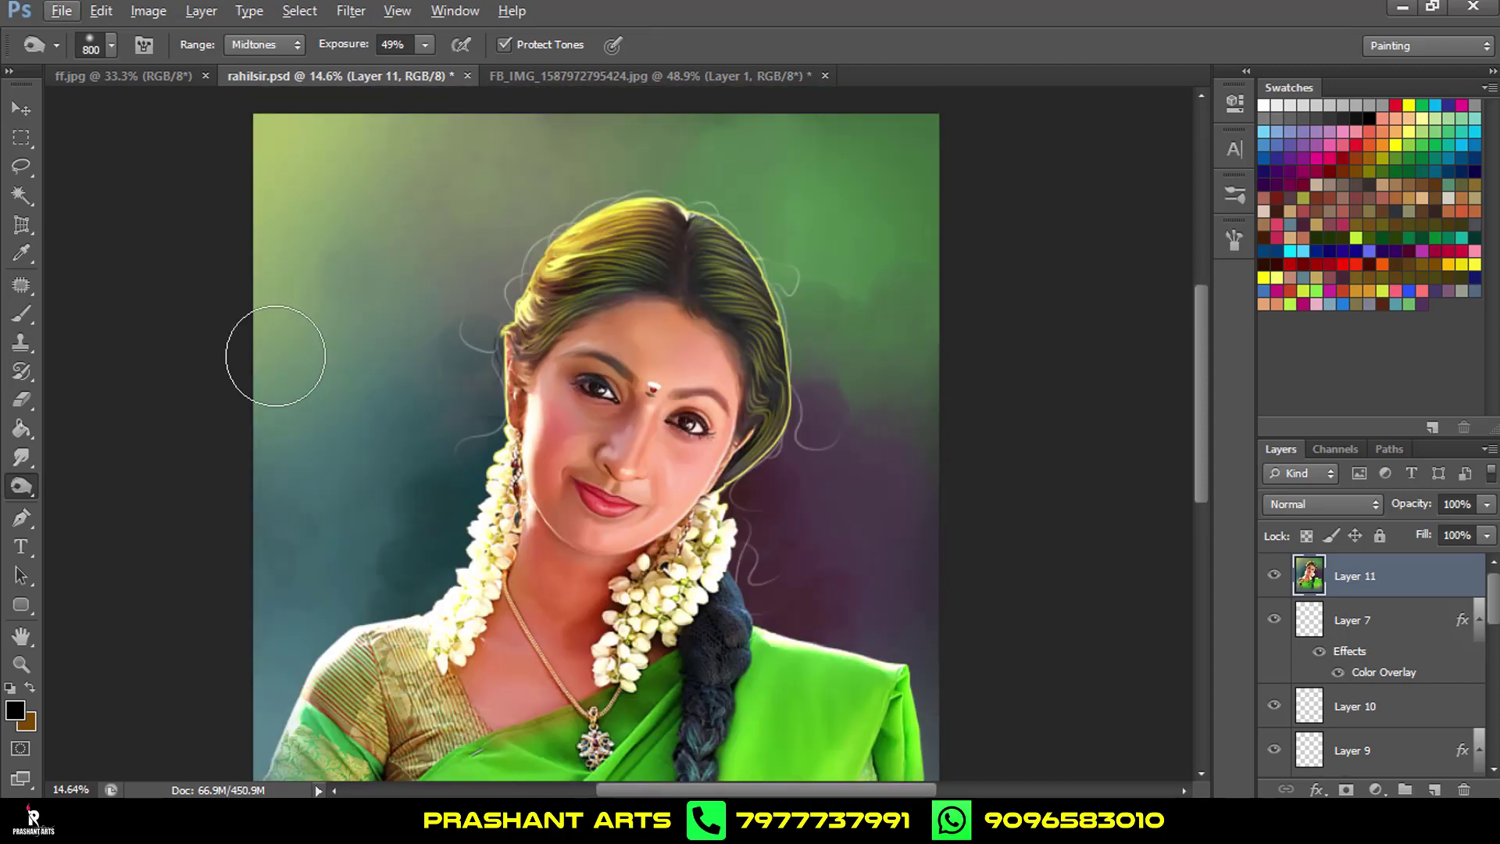
Dodge the crown and right side of the hair with a 400 px brush at 43% exposure.
{"action": "left_click_drag", "start_coordinate": [27, 480], "coordinate": [105, 486]}
{"action": "left_click", "coordinate": [105, 486]}
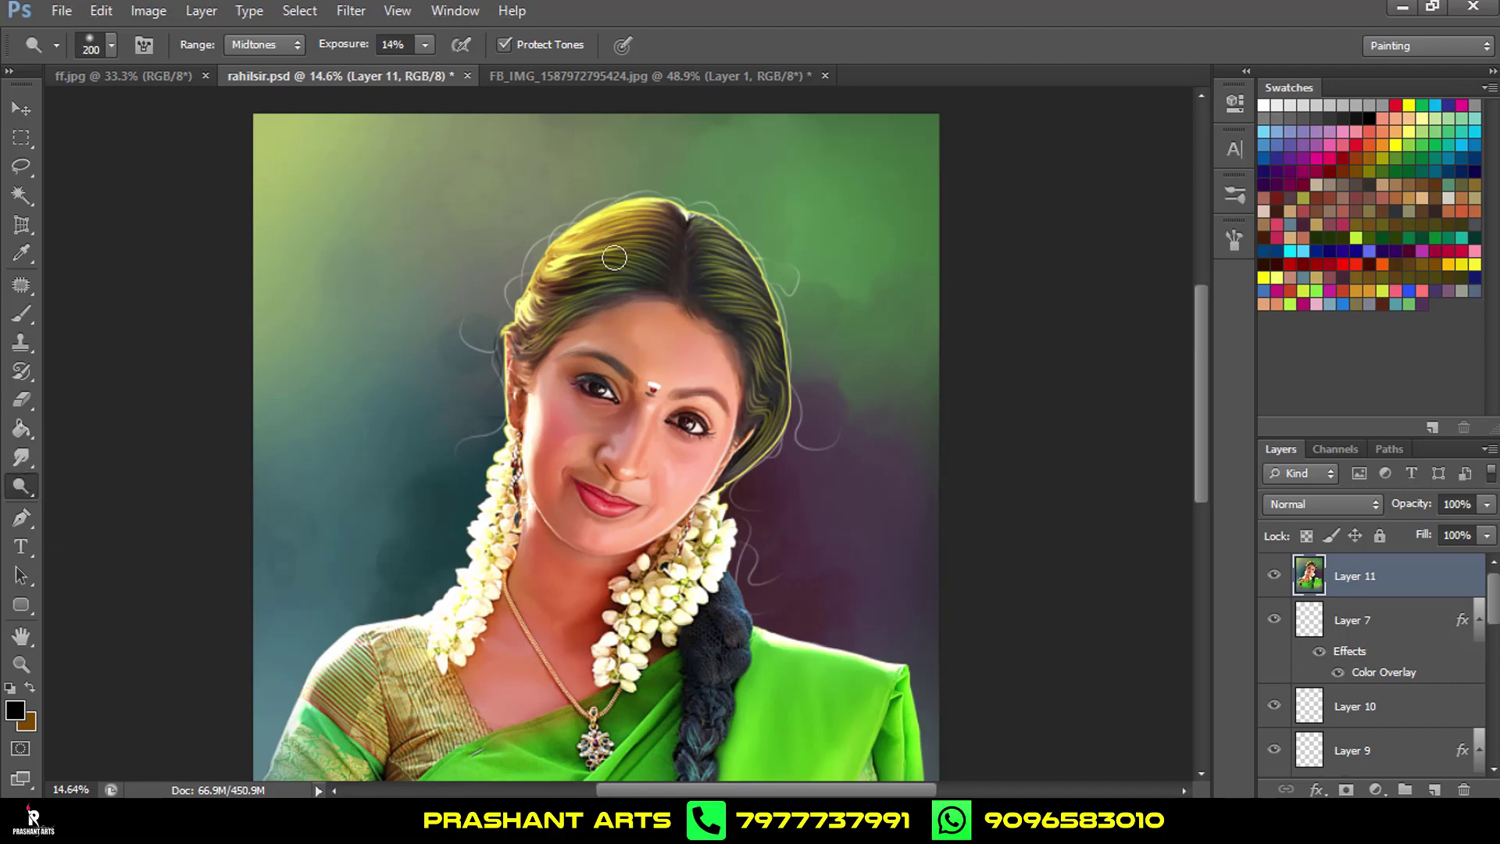
{"action": "key", "text": "bracketright"}
{"action": "key", "text": "bracketright"}
{"action": "key", "text": "bracketright"}
{"action": "left_click_drag", "start_coordinate": [637, 251], "coordinate": [649, 235]}
{"action": "left_click_drag", "start_coordinate": [326, 48], "coordinate": [359, 58]}
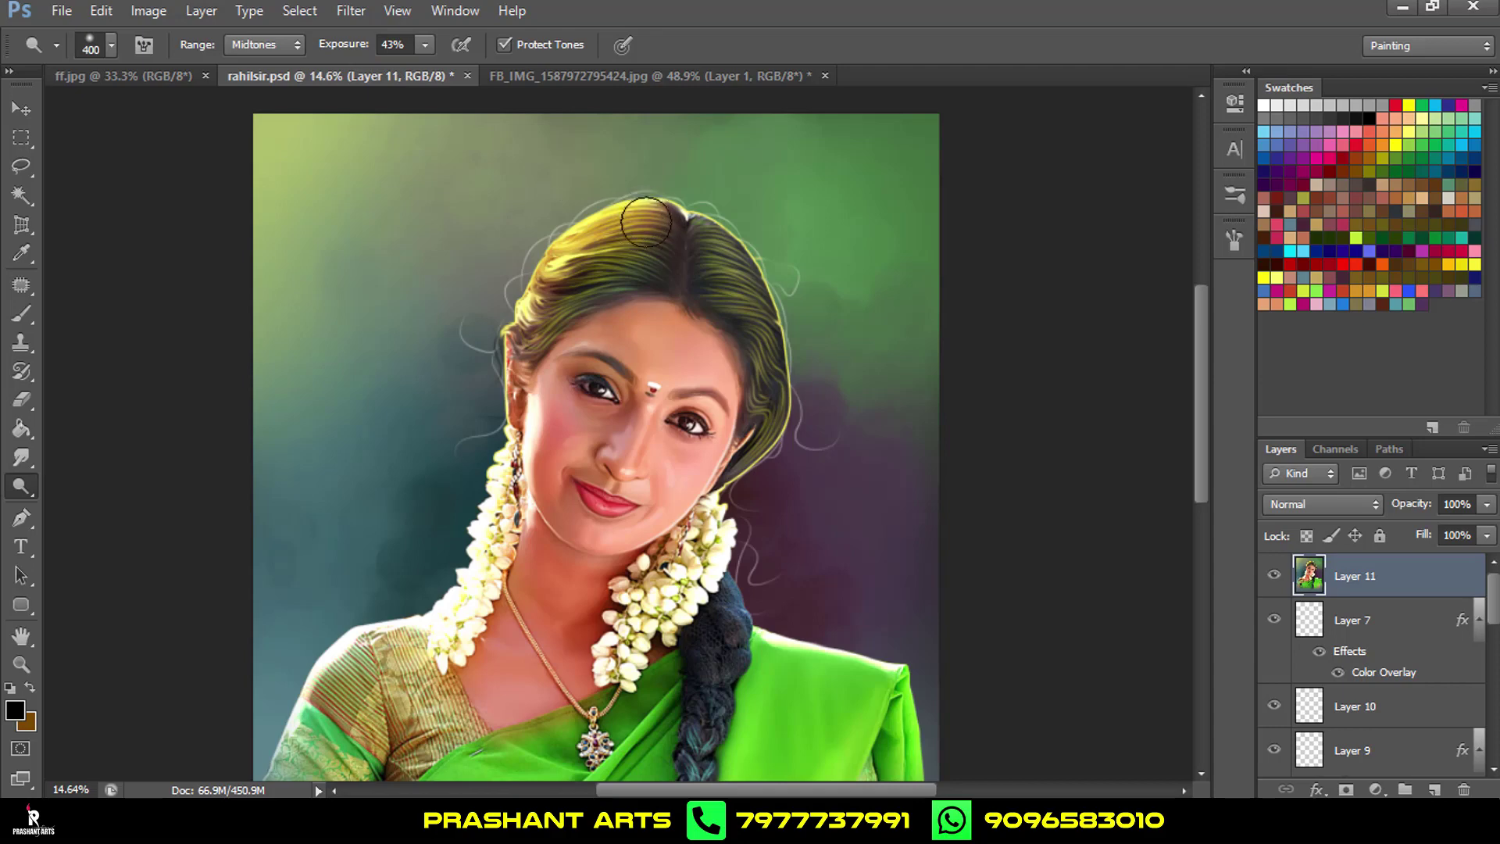
{"action": "left_click_drag", "start_coordinate": [647, 225], "coordinate": [798, 360]}
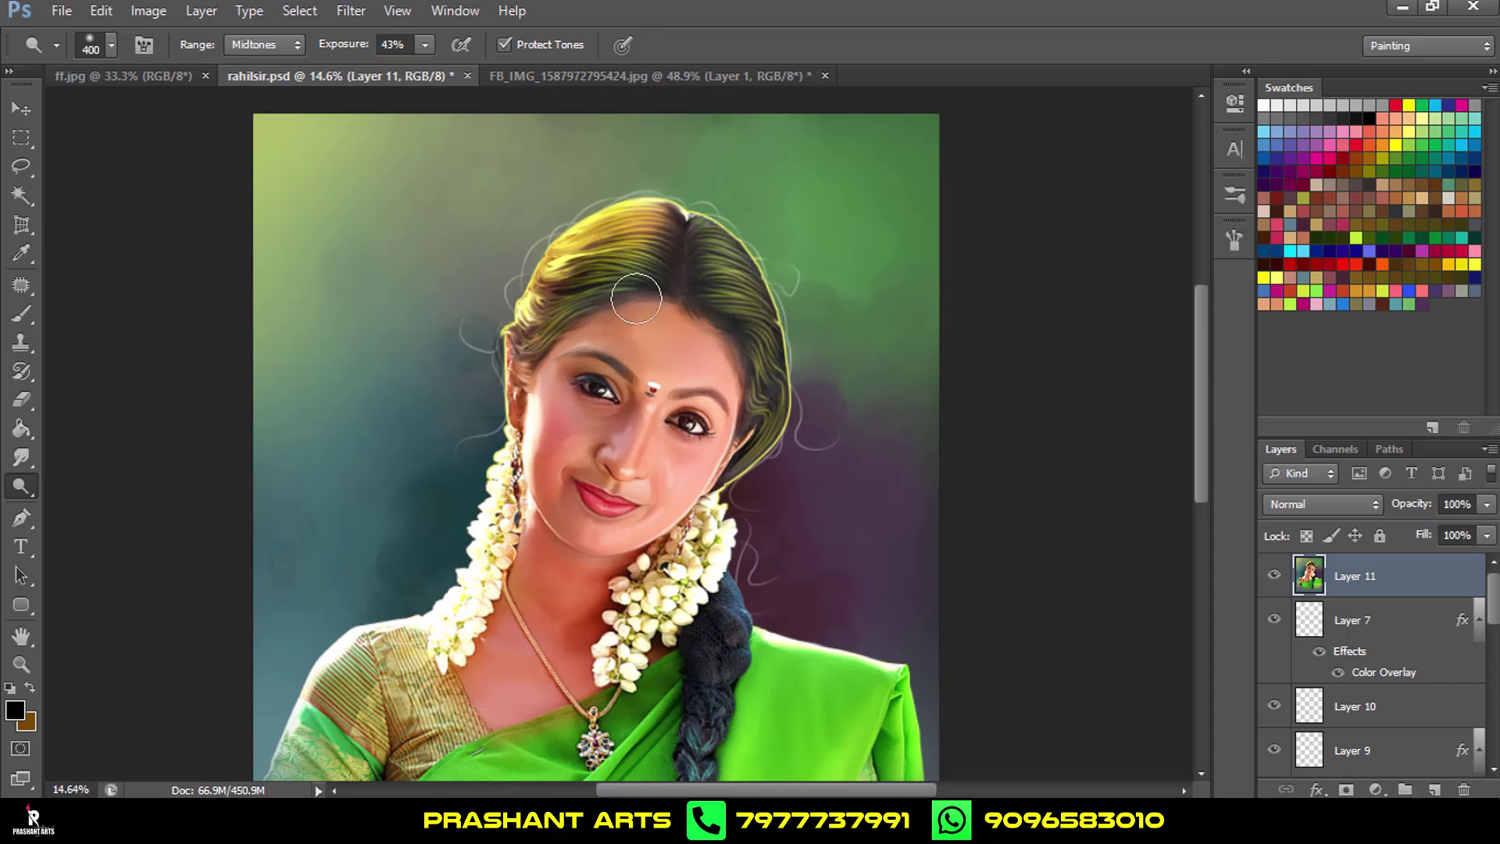
Load the figure outline from Layer 1 copy 3, switch to Lasso, and deselect.
{"action": "scroll", "coordinate": [1331, 625], "scroll_direction": "down", "scroll_amount": 5}
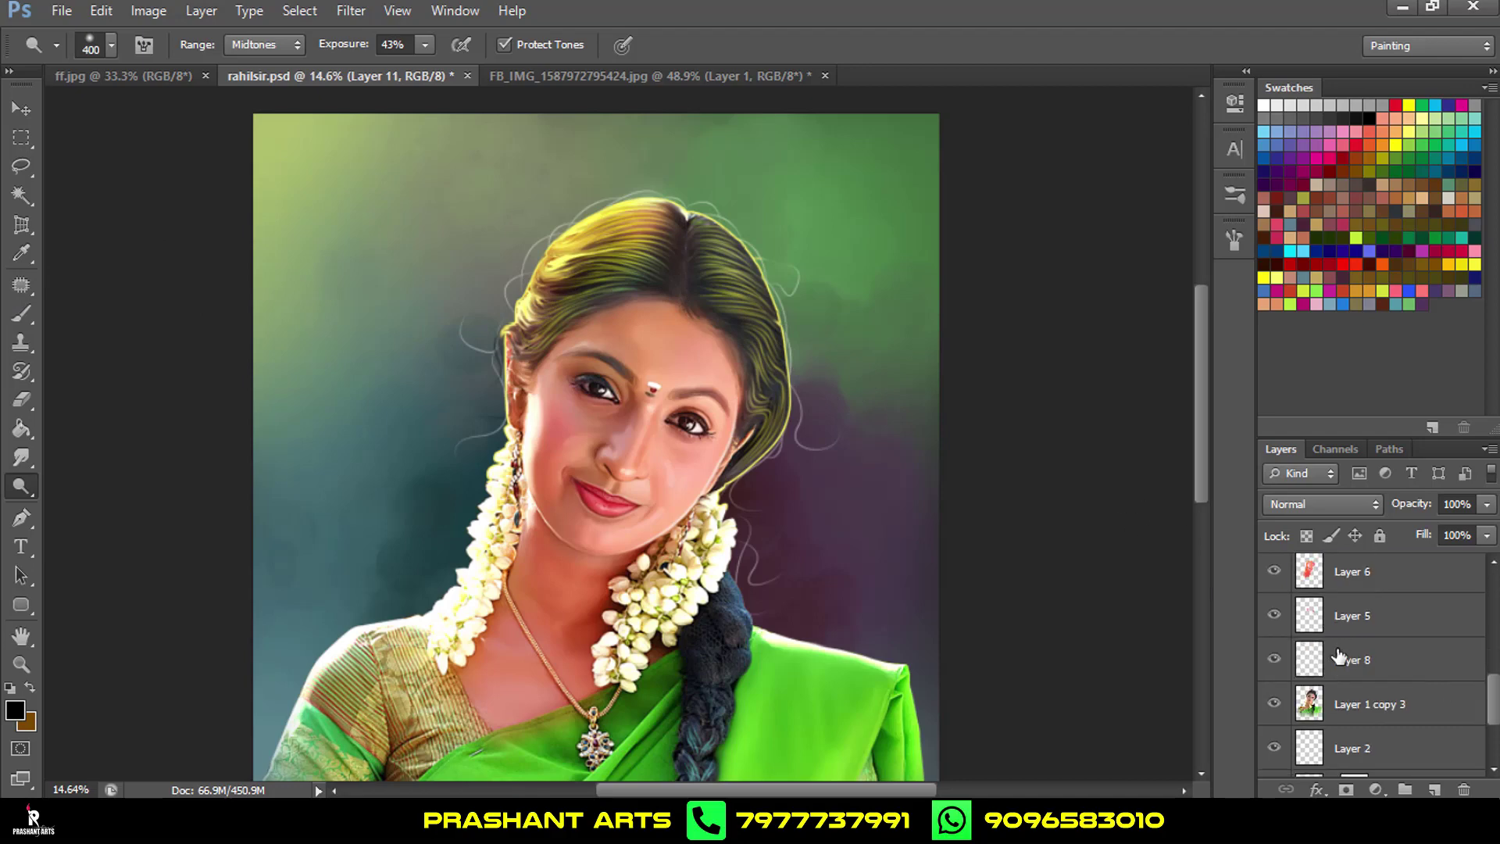
{"action": "left_click", "coordinate": [1310, 703], "text": "ctrl"}
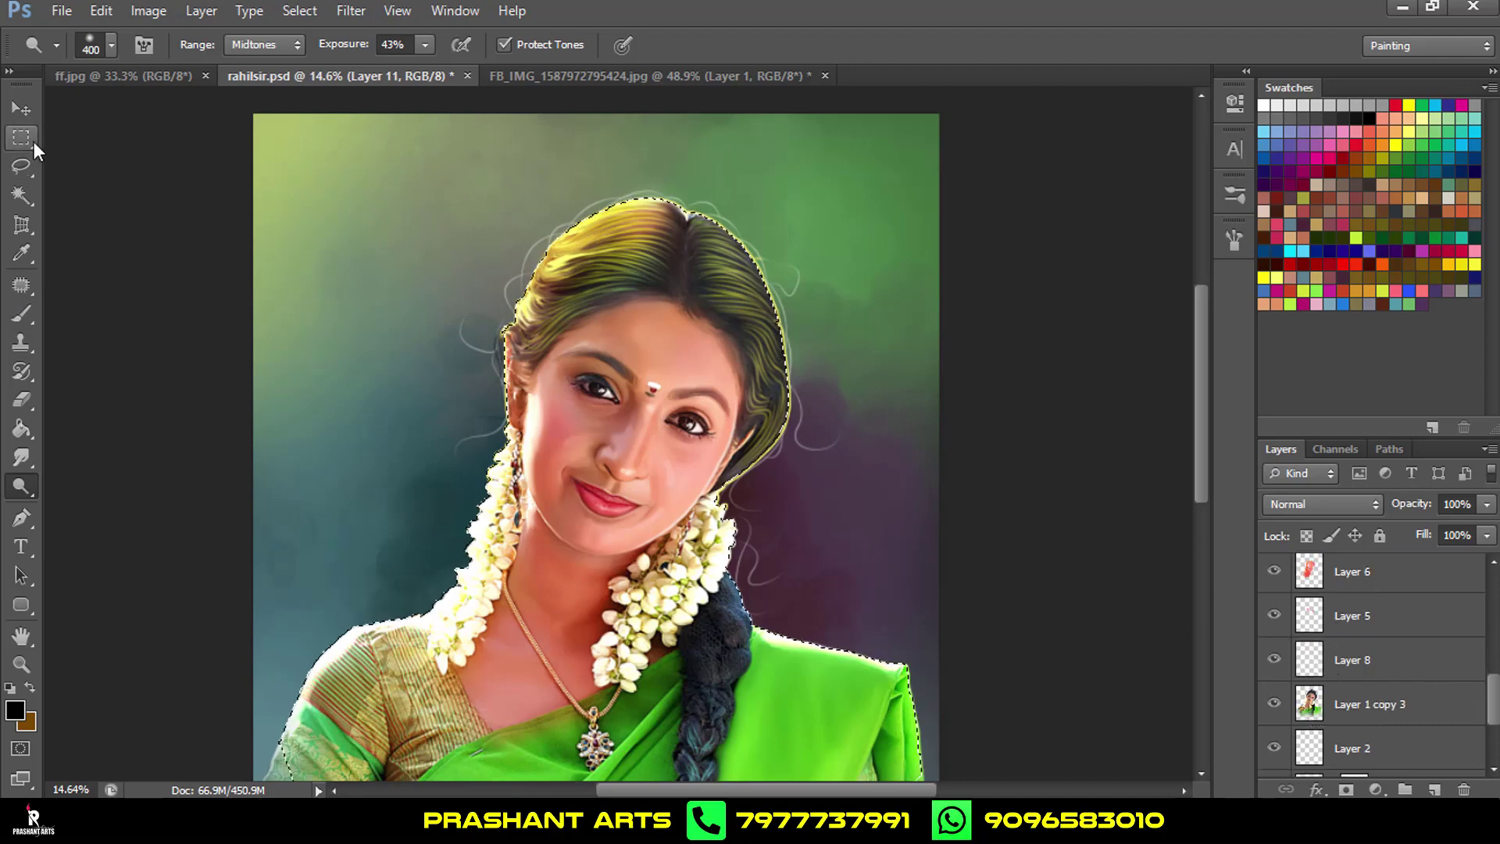
{"action": "left_click", "coordinate": [28, 166]}
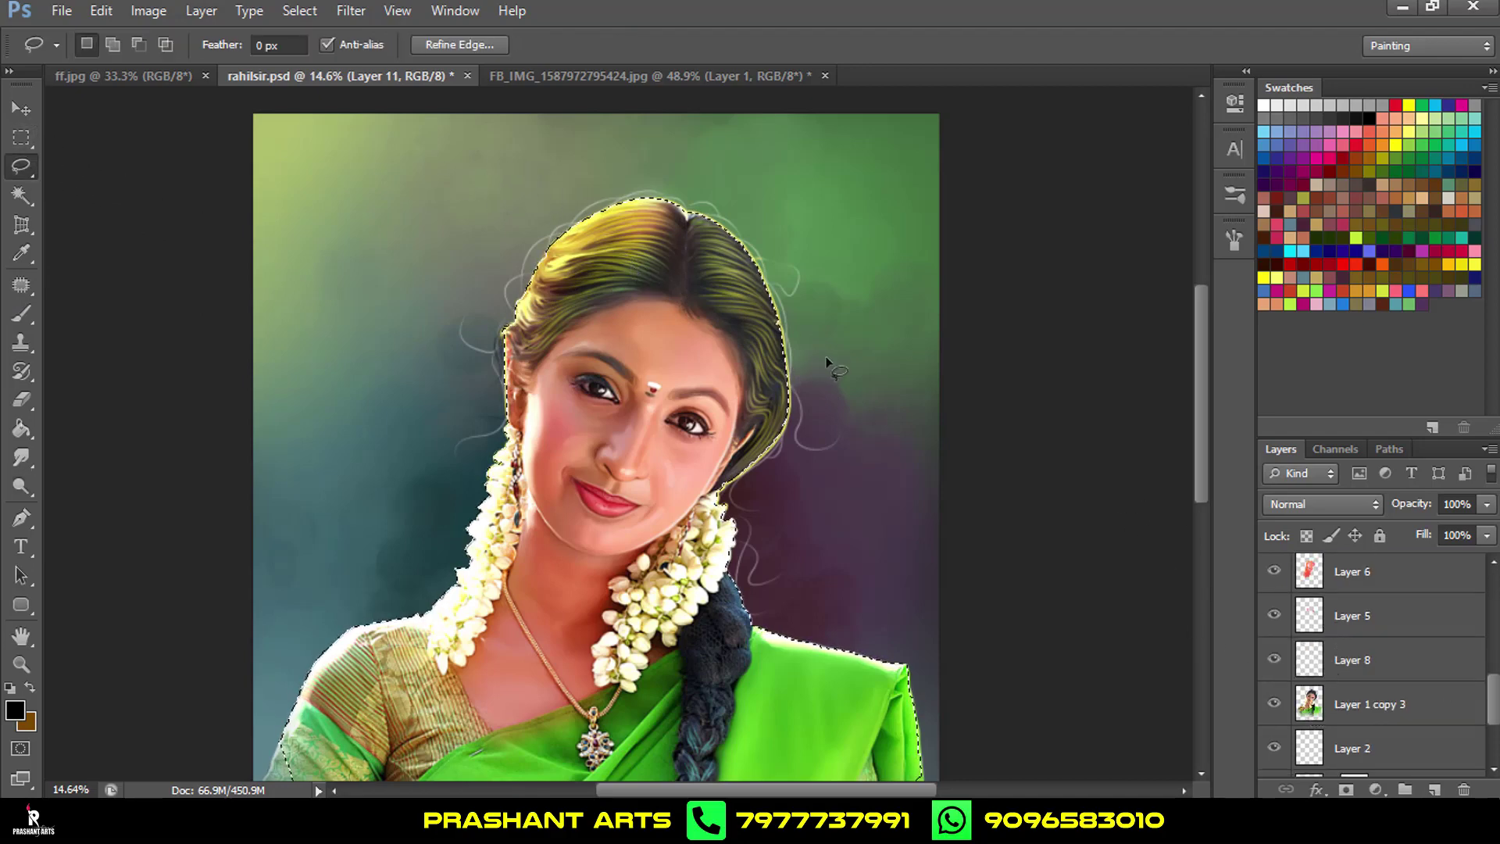
{"action": "scroll", "coordinate": [629, 235], "scroll_direction": "up", "scroll_amount": 3}
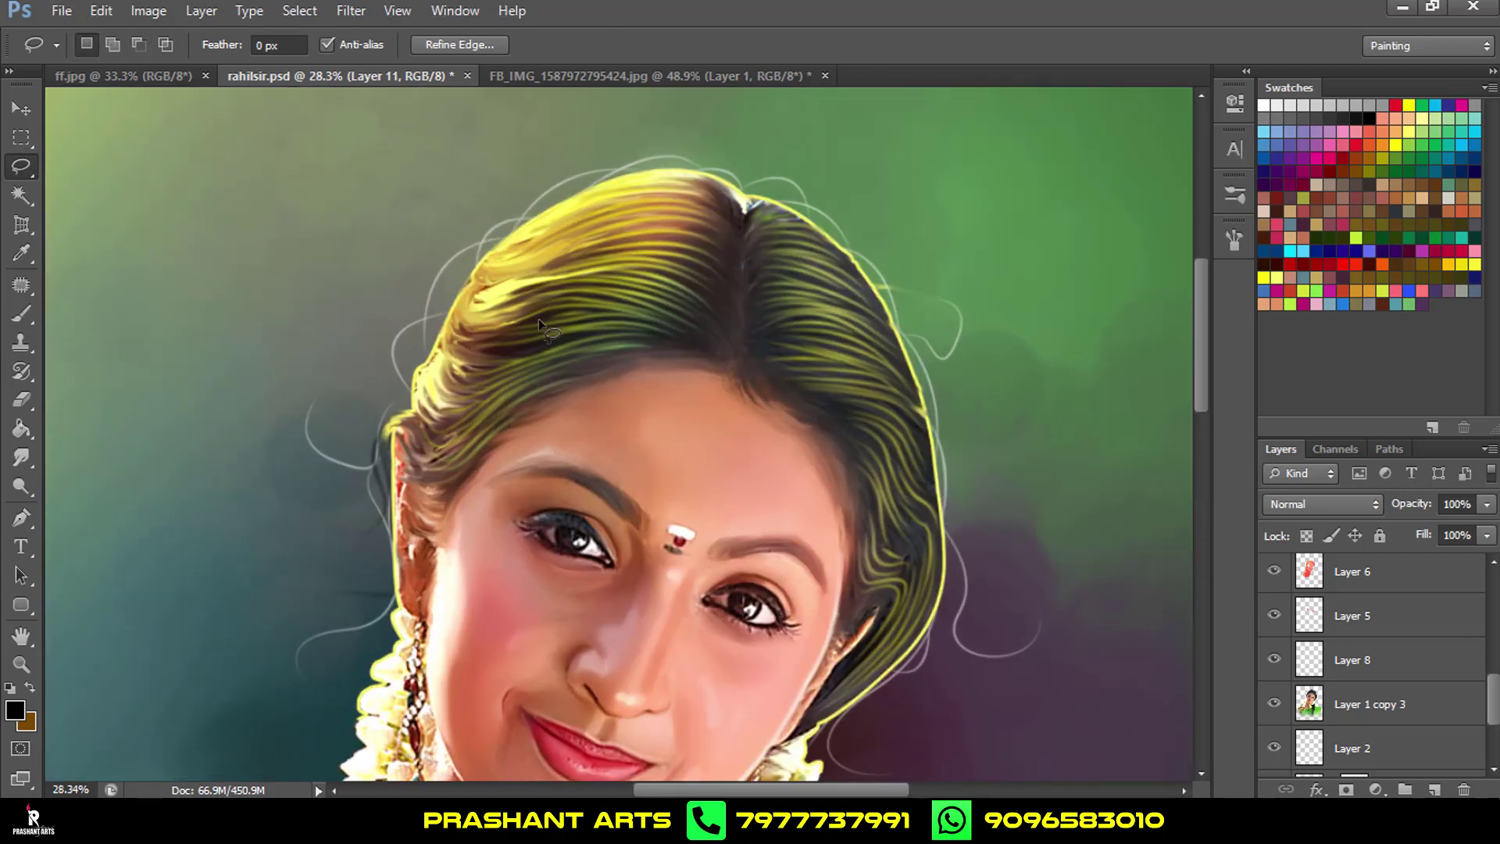
{"action": "key", "text": "ctrl+d"}
Lasso the top of the hair and feather the selection by 50 px.
{"action": "left_click_drag", "start_coordinate": [691, 173], "coordinate": [587, 184]}
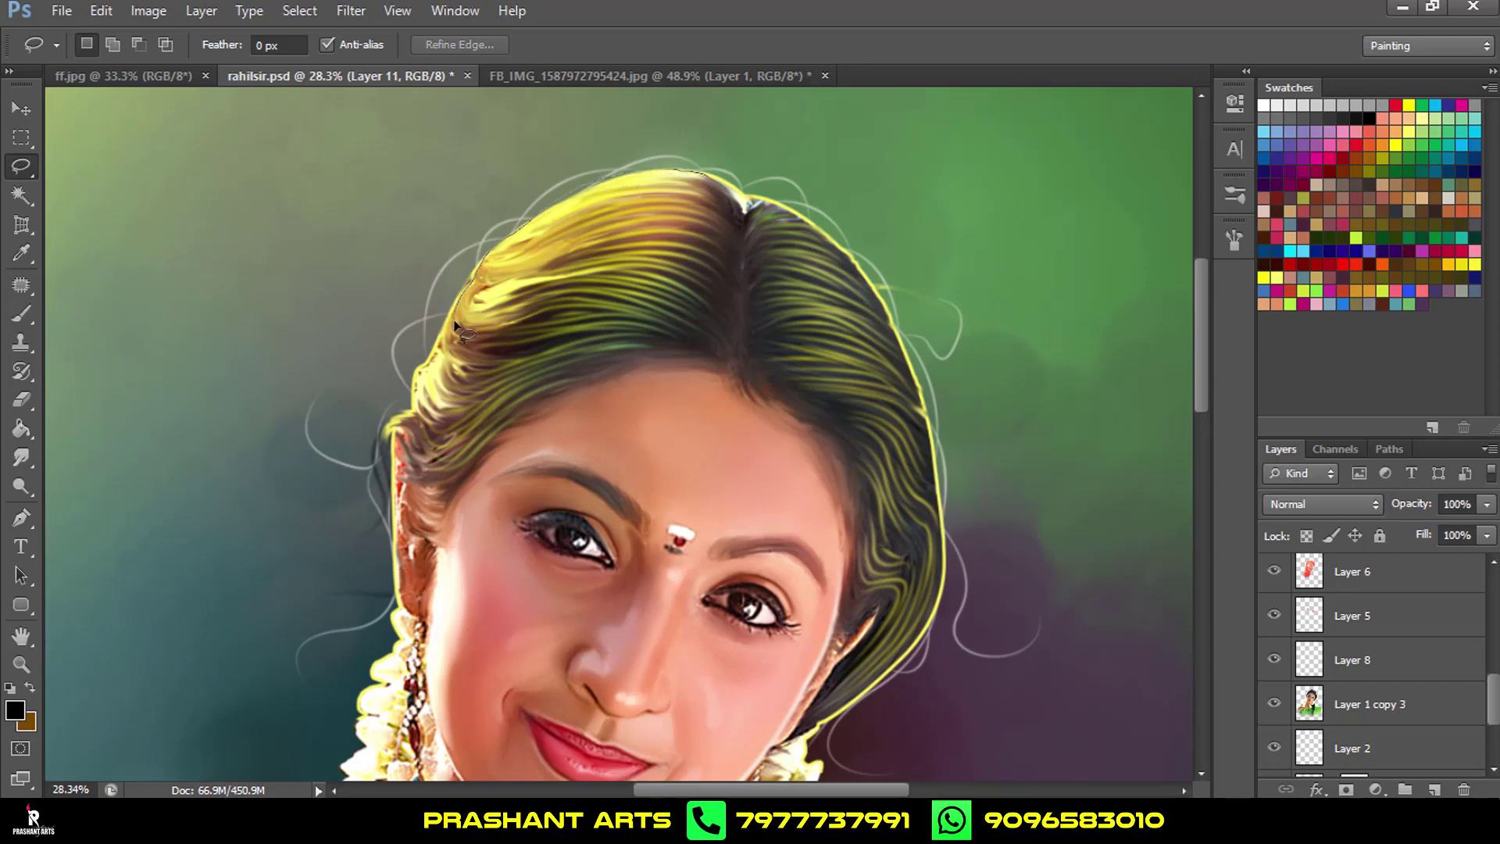
{"action": "right_click", "coordinate": [666, 245]}
{"action": "left_click", "coordinate": [781, 307]}
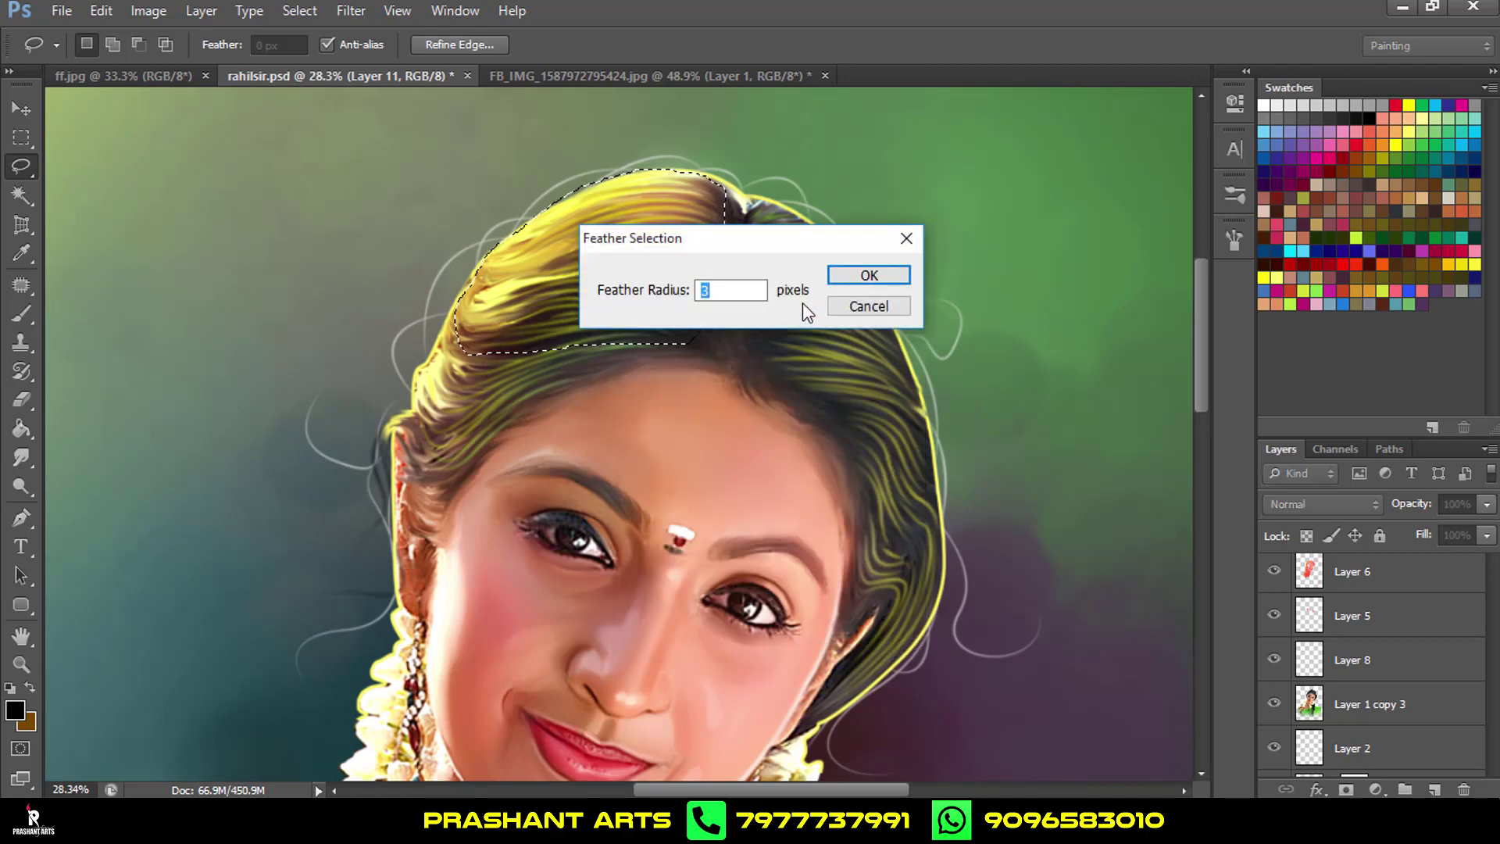
{"action": "type", "text": "50"}
{"action": "key", "text": "Return"}
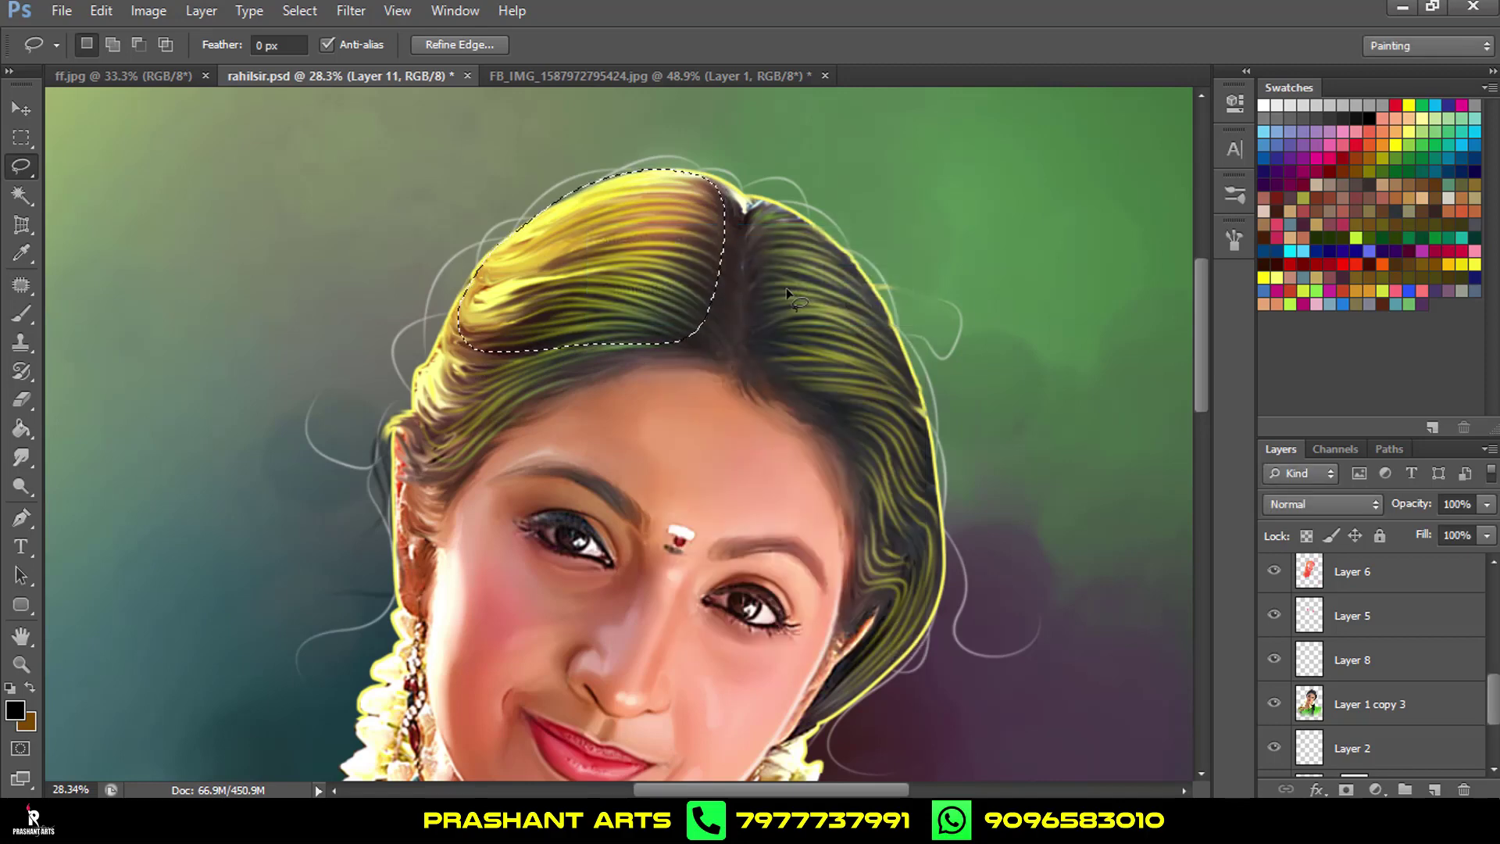
Shift the selected hair's hue to -6 with Hue/Saturation.
{"action": "key", "text": "ctrl+u"}
{"action": "mouse_move", "coordinate": [1263, 450]}
{"action": "left_mouse_down"}
{"action": "mouse_move", "coordinate": [1288, 461]}
{"action": "mouse_move", "coordinate": [1254, 457]}
{"action": "left_mouse_up"}
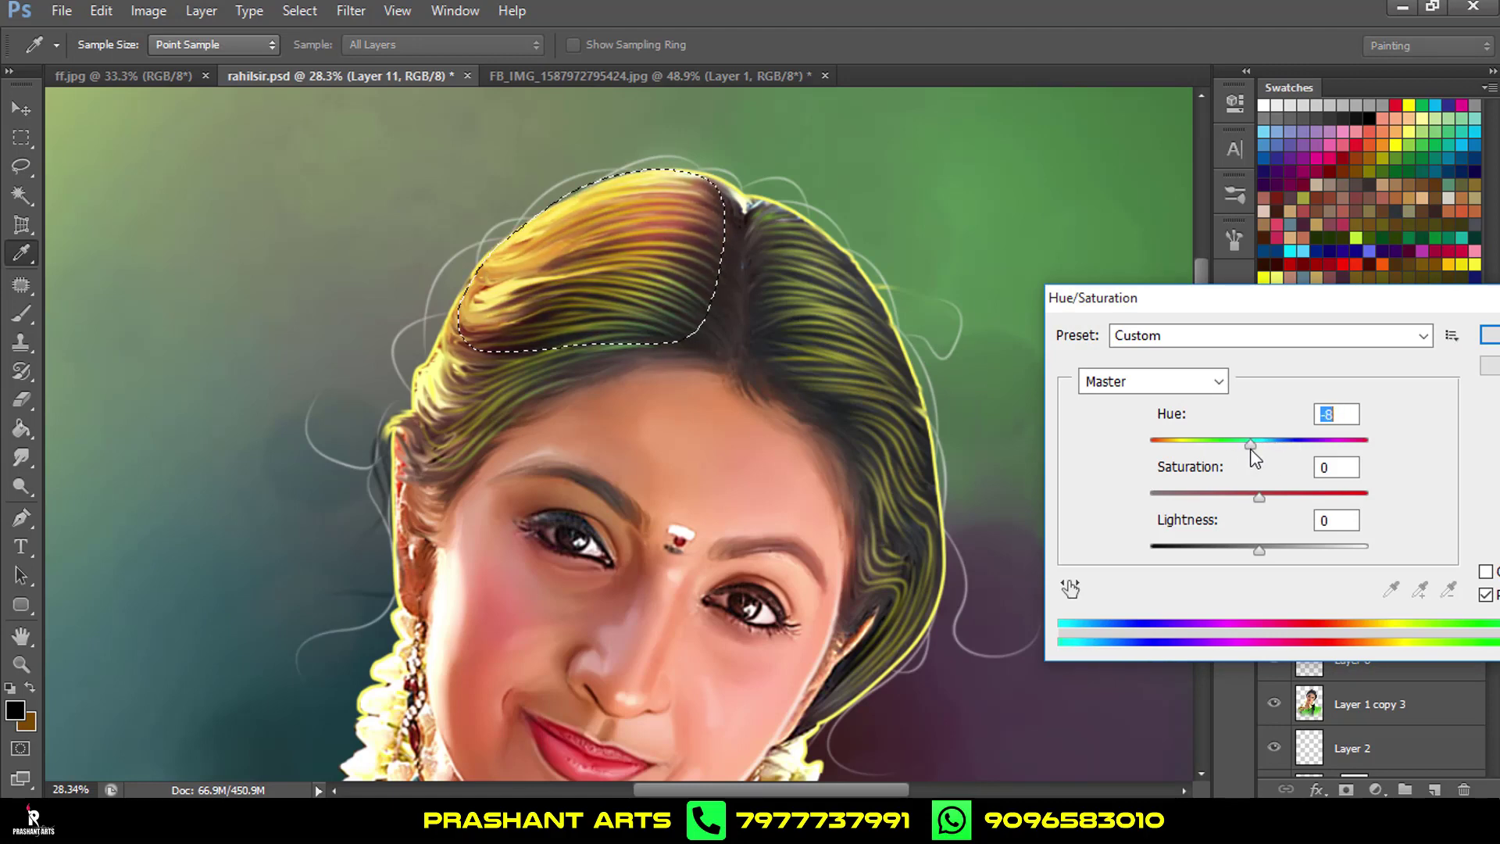
{"action": "left_click_drag", "start_coordinate": [1253, 457], "coordinate": [1256, 457]}
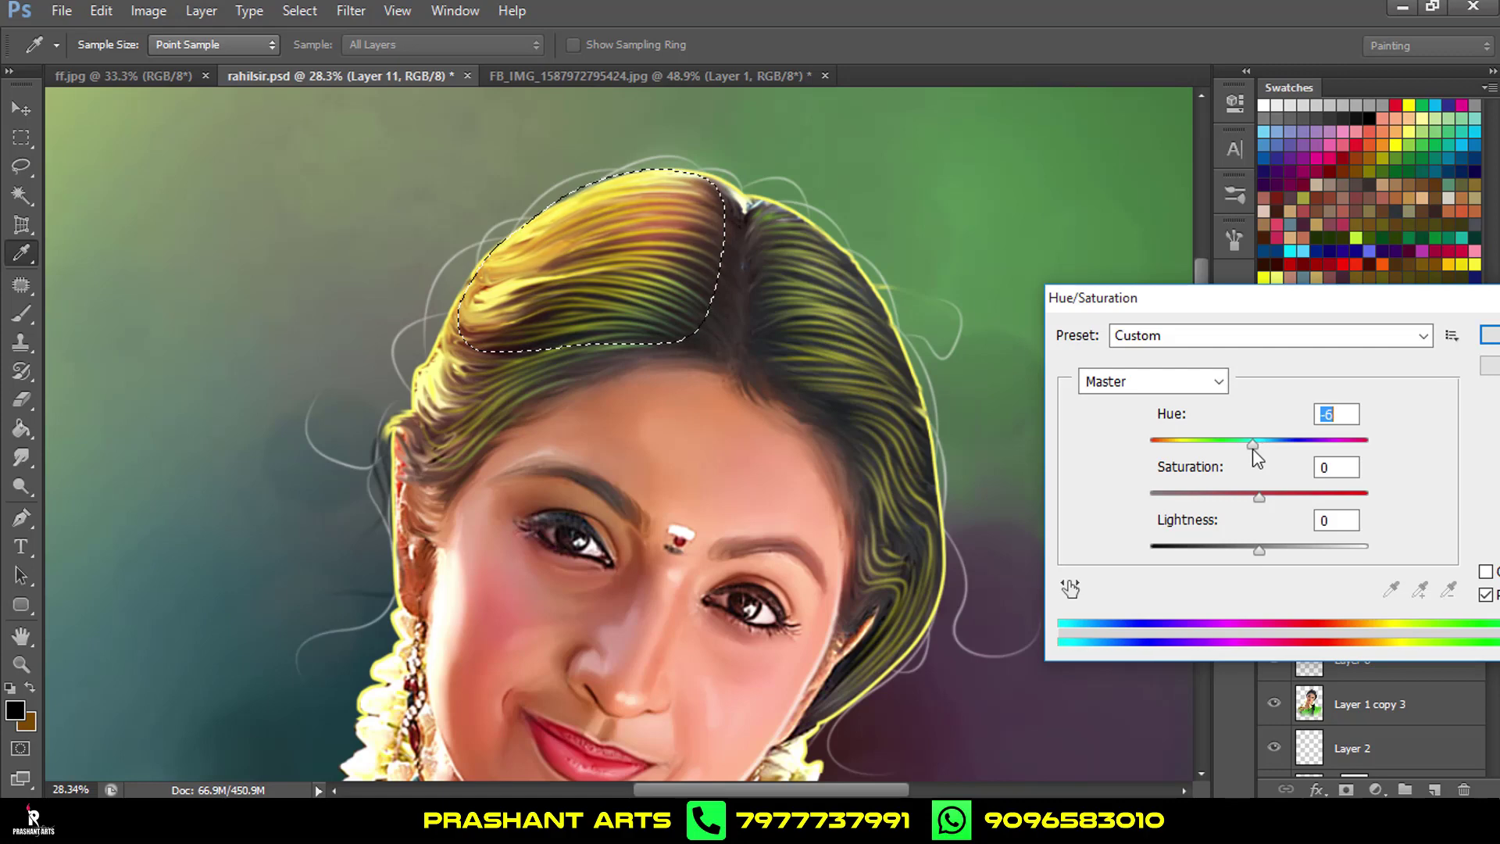
{"action": "left_click", "coordinate": [1487, 367]}
Clear the hair selection, step back one history state, and apply Unsharp Mask (86%, 7.2 px).
{"action": "key", "text": "ctrl+d"}
{"action": "key", "text": "ctrl+0"}
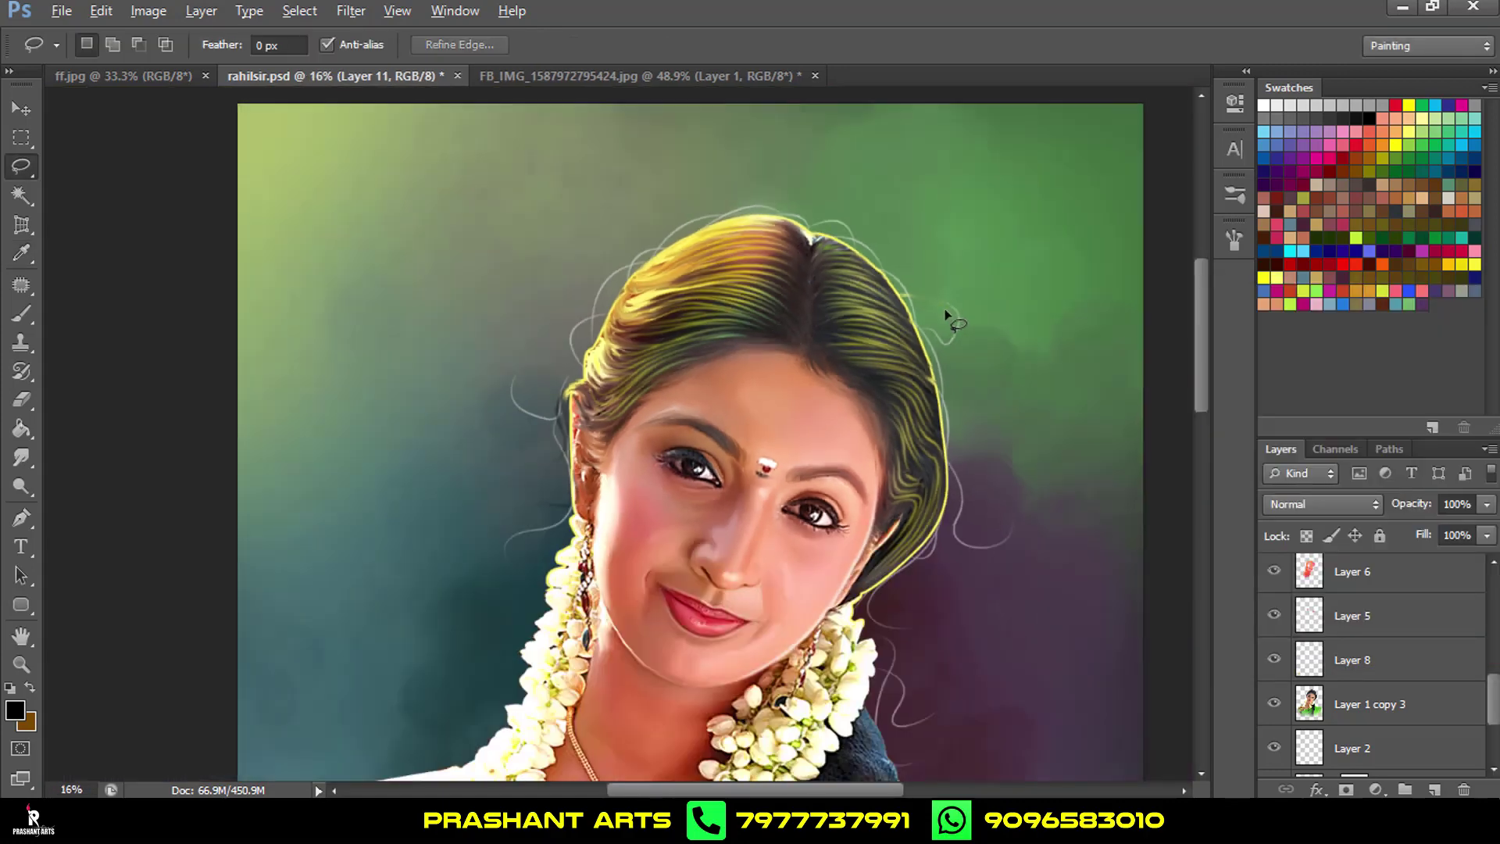
{"action": "key", "text": "alt"}
{"action": "key", "text": "ctrl+alt+z"}
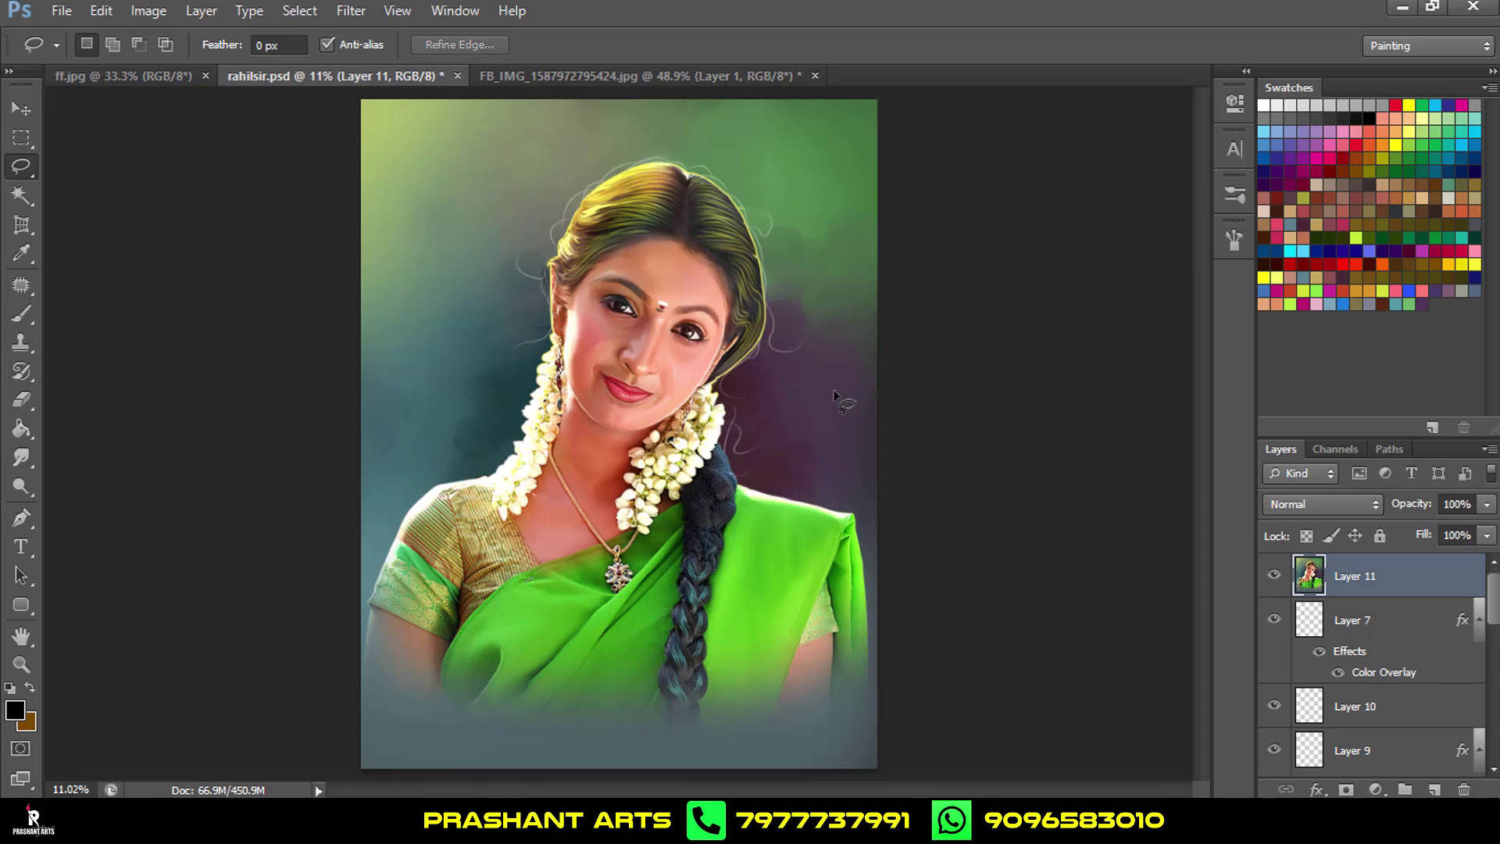
{"action": "left_click", "coordinate": [350, 11]}
{"action": "mouse_move", "coordinate": [373, 339]}
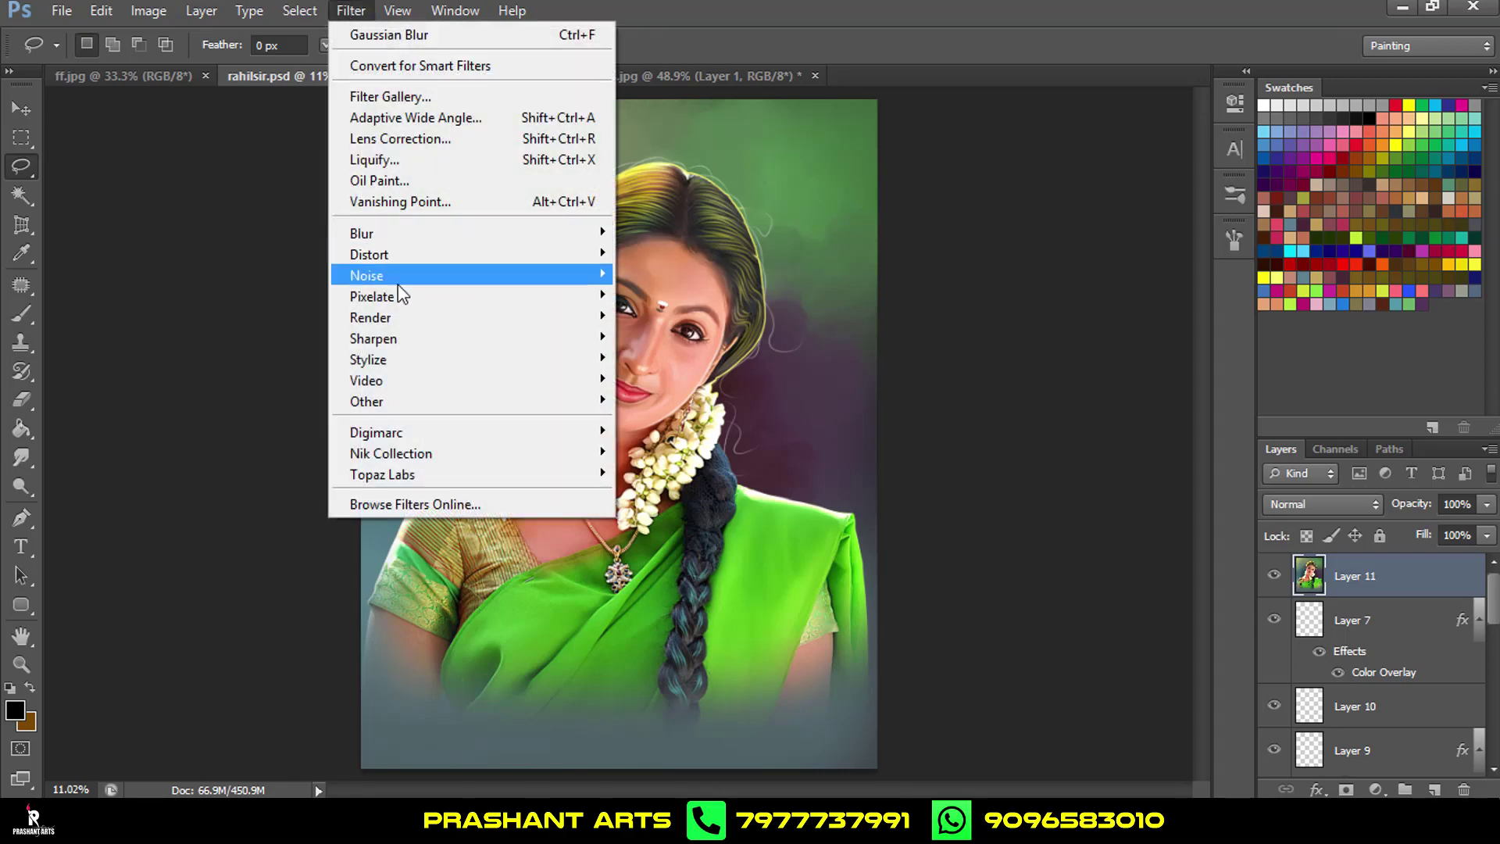
{"action": "left_click", "coordinate": [677, 421]}
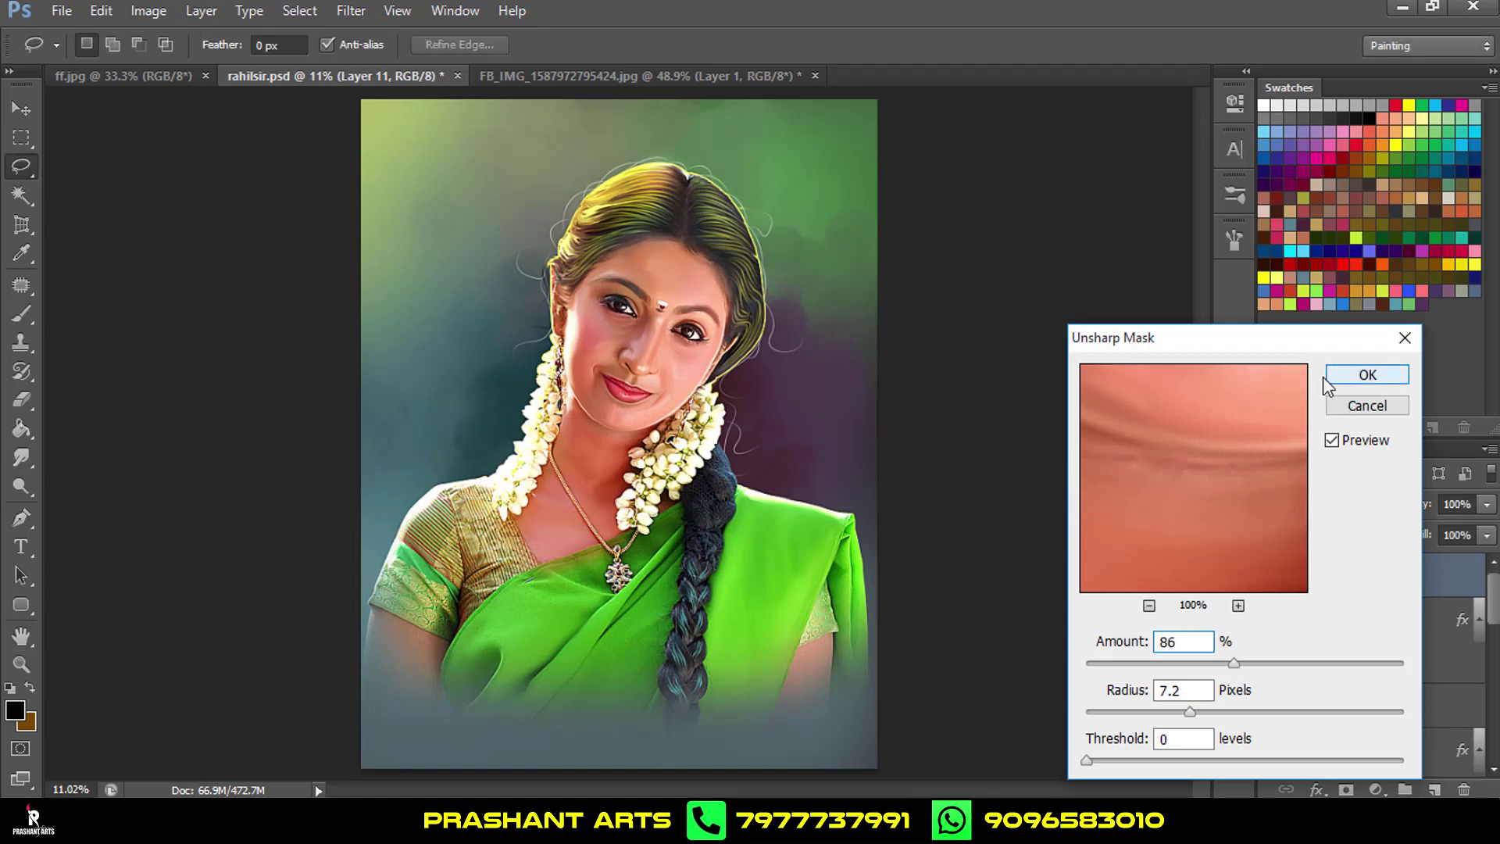
{"action": "left_click", "coordinate": [1344, 376]}
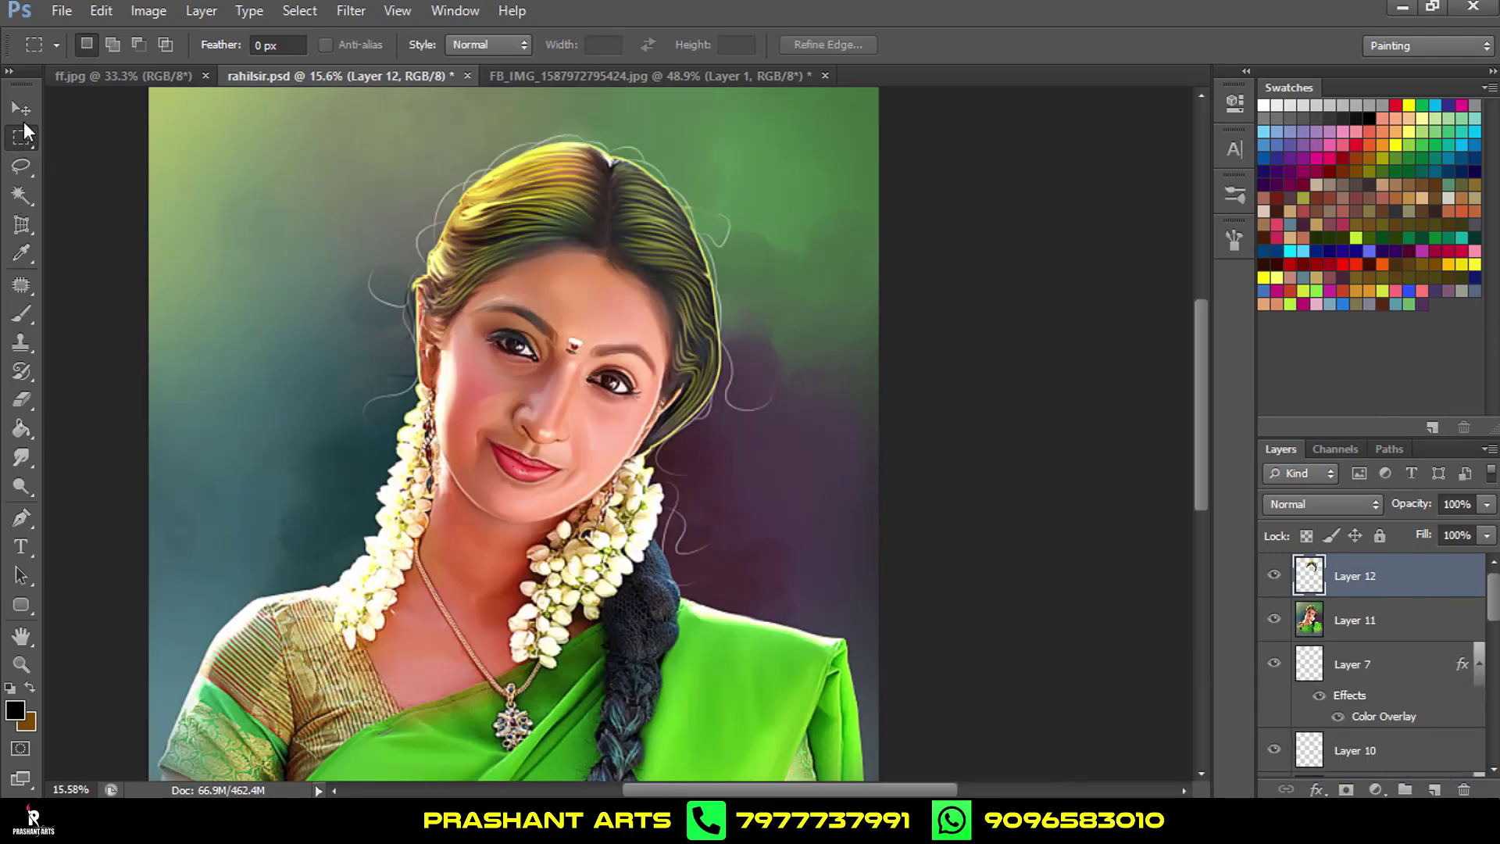
Darken the midtones to 0.74 with Levels, add empty Layer 13, and reselect Layer 12.
{"action": "left_click", "coordinate": [21, 111]}
{"action": "scroll", "coordinate": [609, 305], "scroll_direction": "up", "scroll_amount": 1, "text": "alt"}
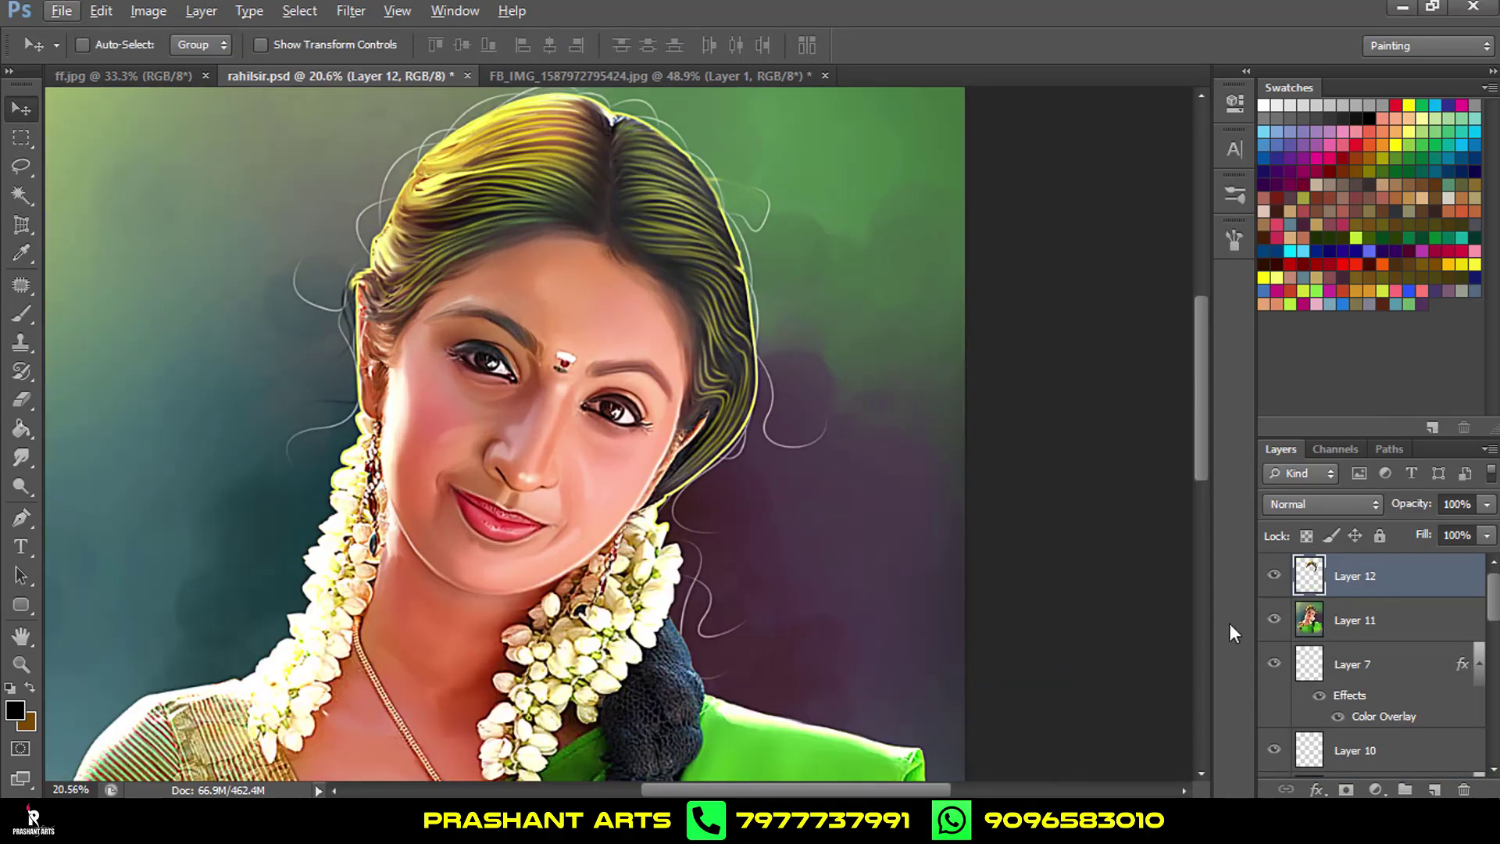
{"action": "key", "text": "ctrl+l"}
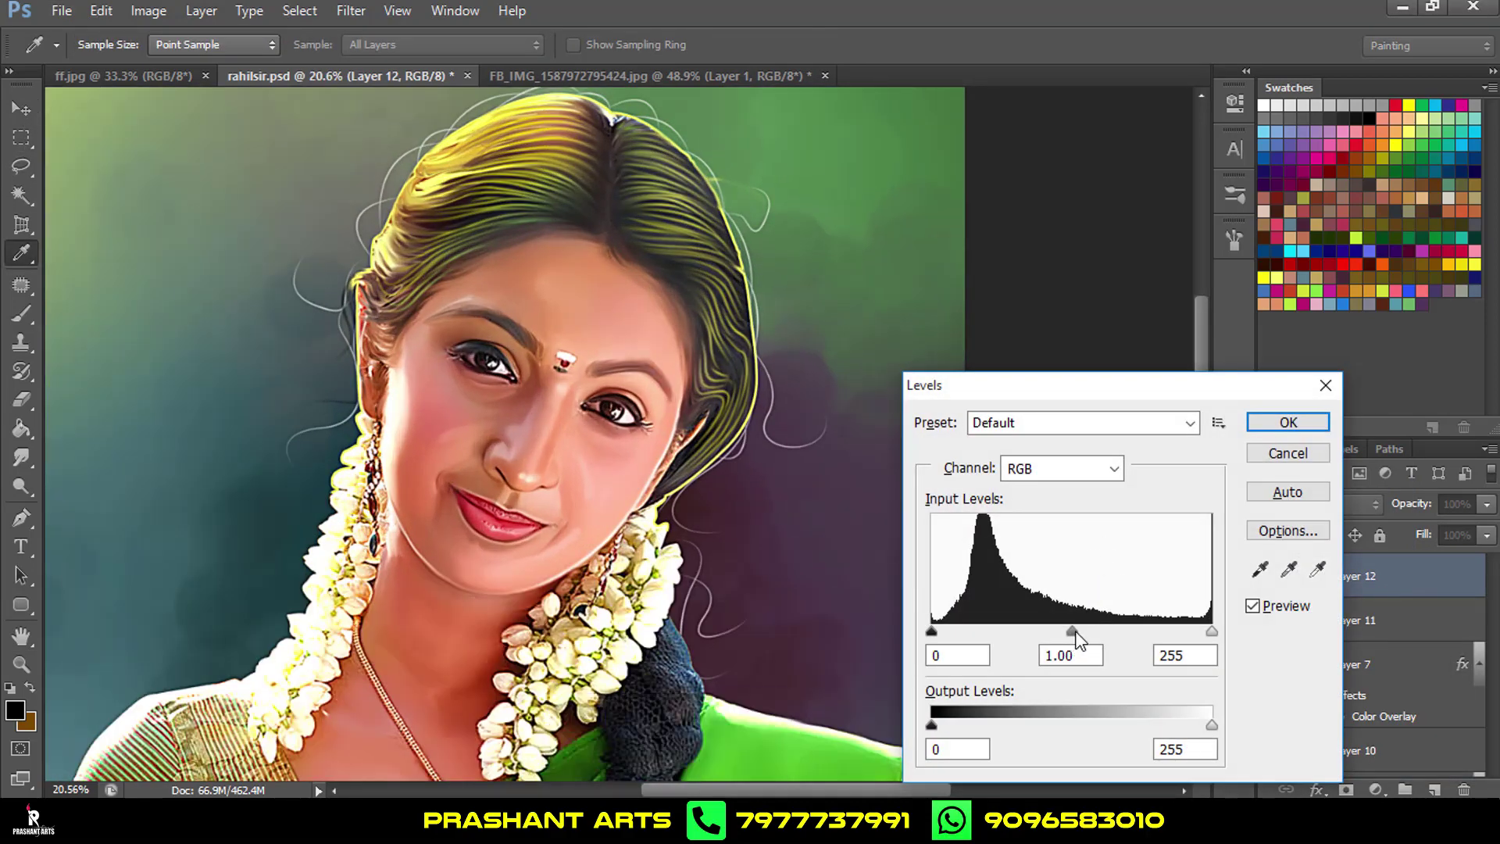
{"action": "left_click_drag", "start_coordinate": [1071, 631], "coordinate": [1102, 638]}
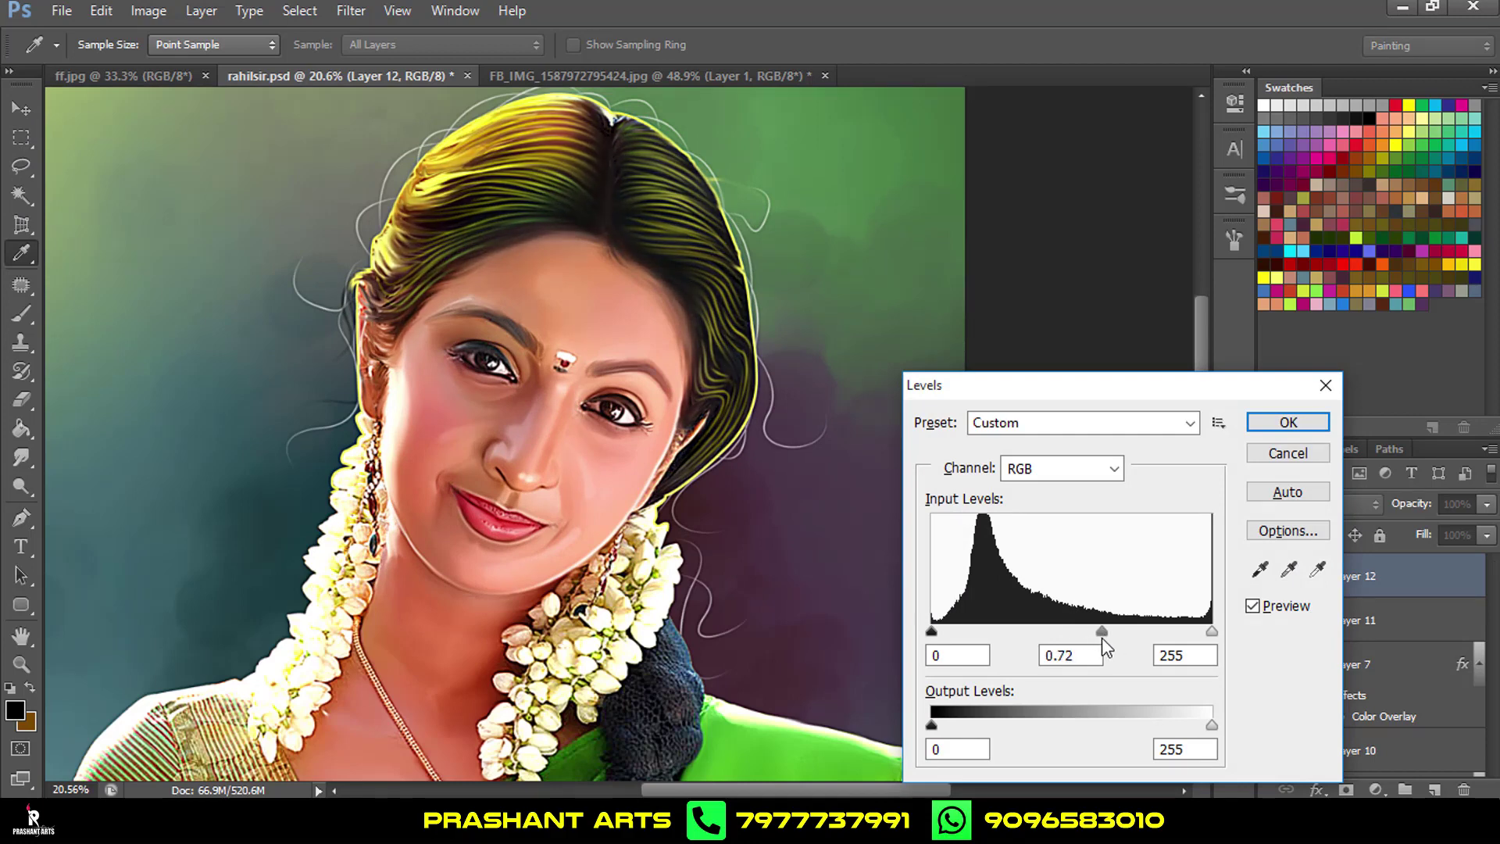
{"action": "left_click", "coordinate": [1270, 426]}
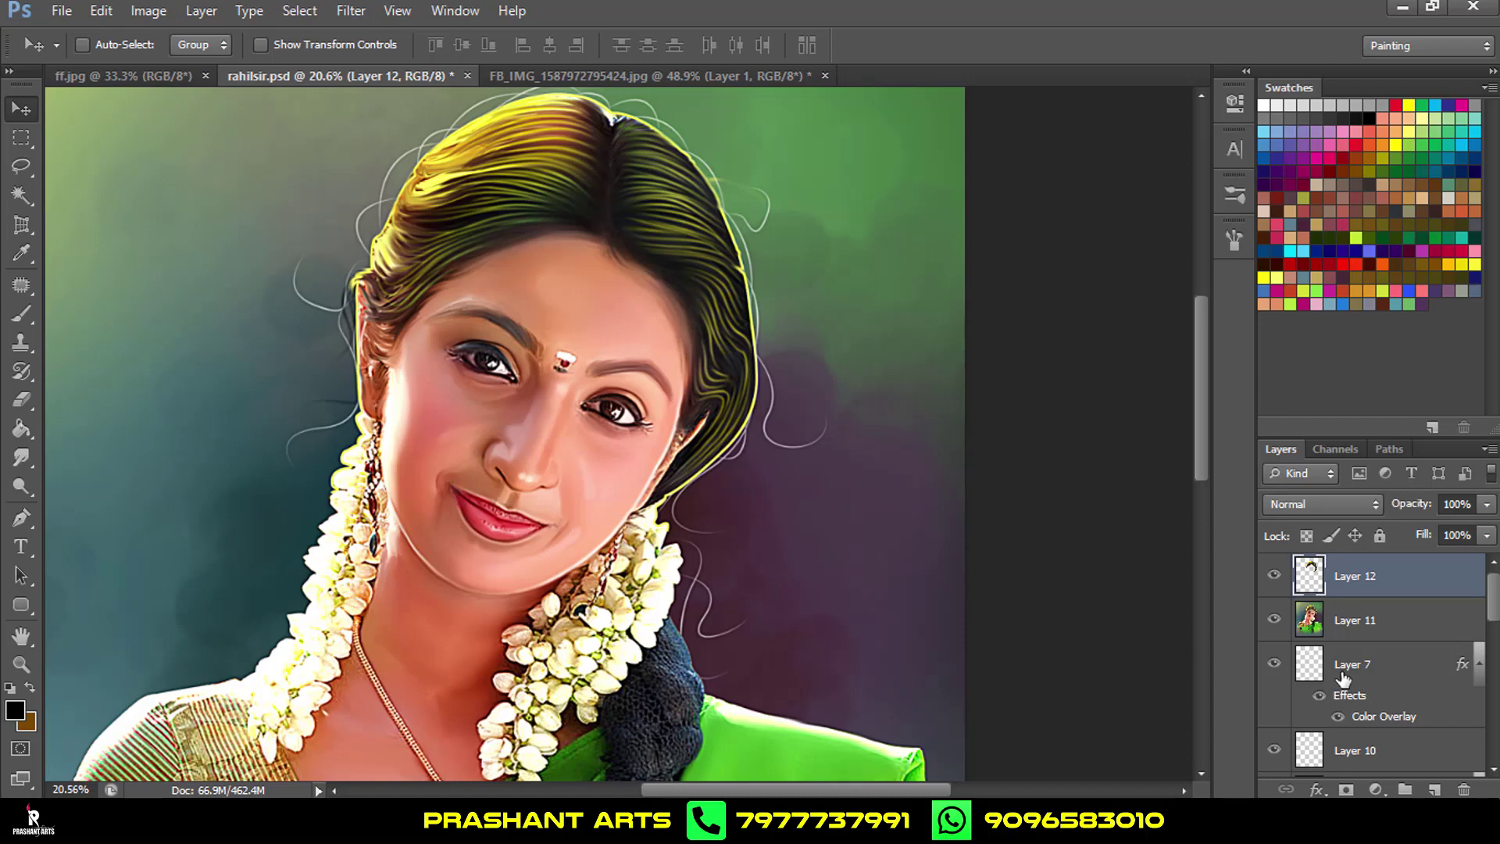
{"action": "left_click", "coordinate": [1442, 788]}
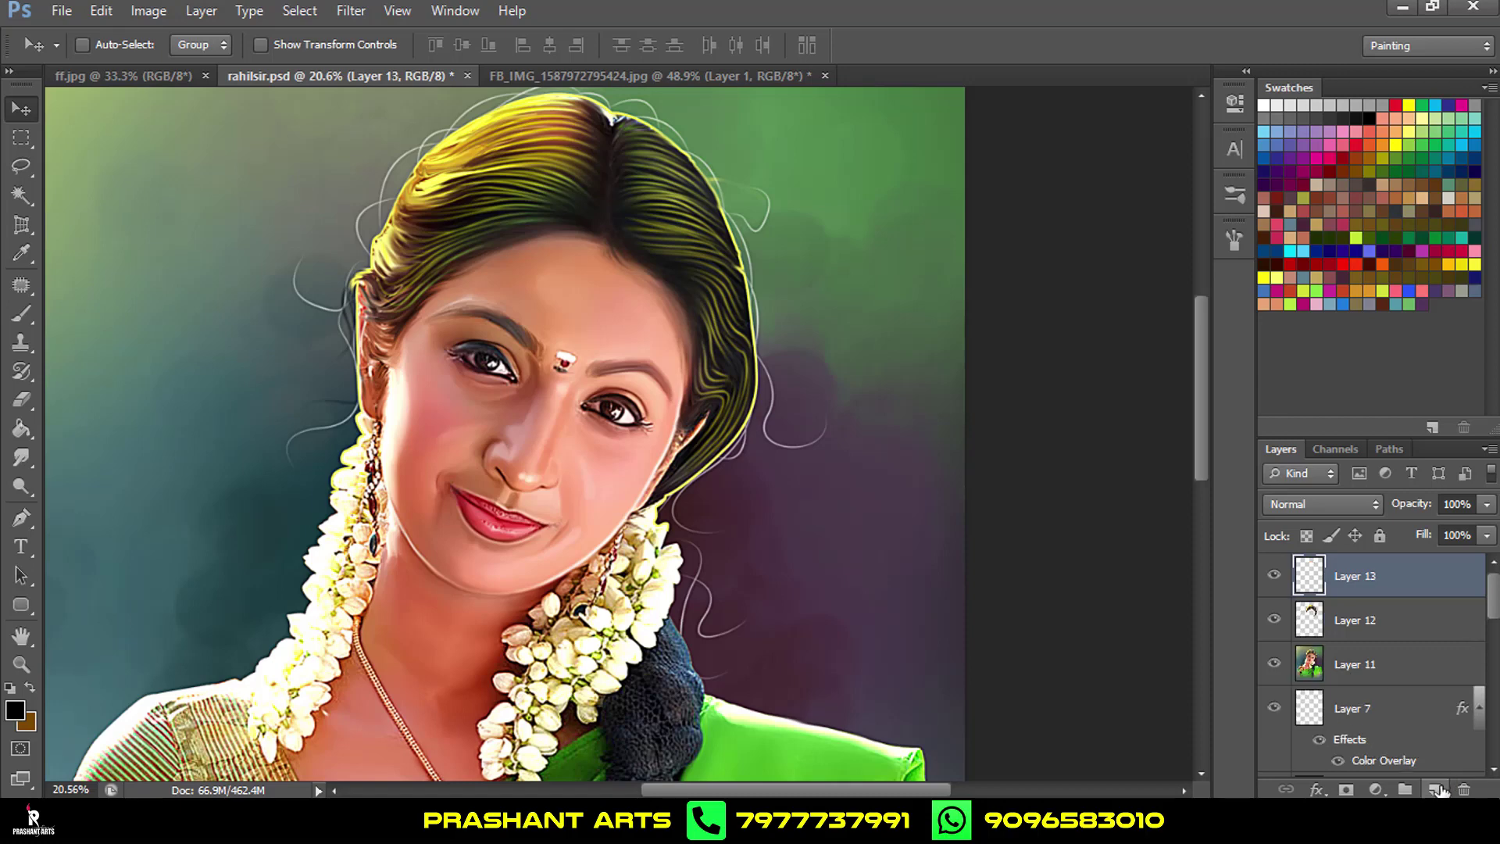
{"action": "left_click", "coordinate": [1410, 629]}
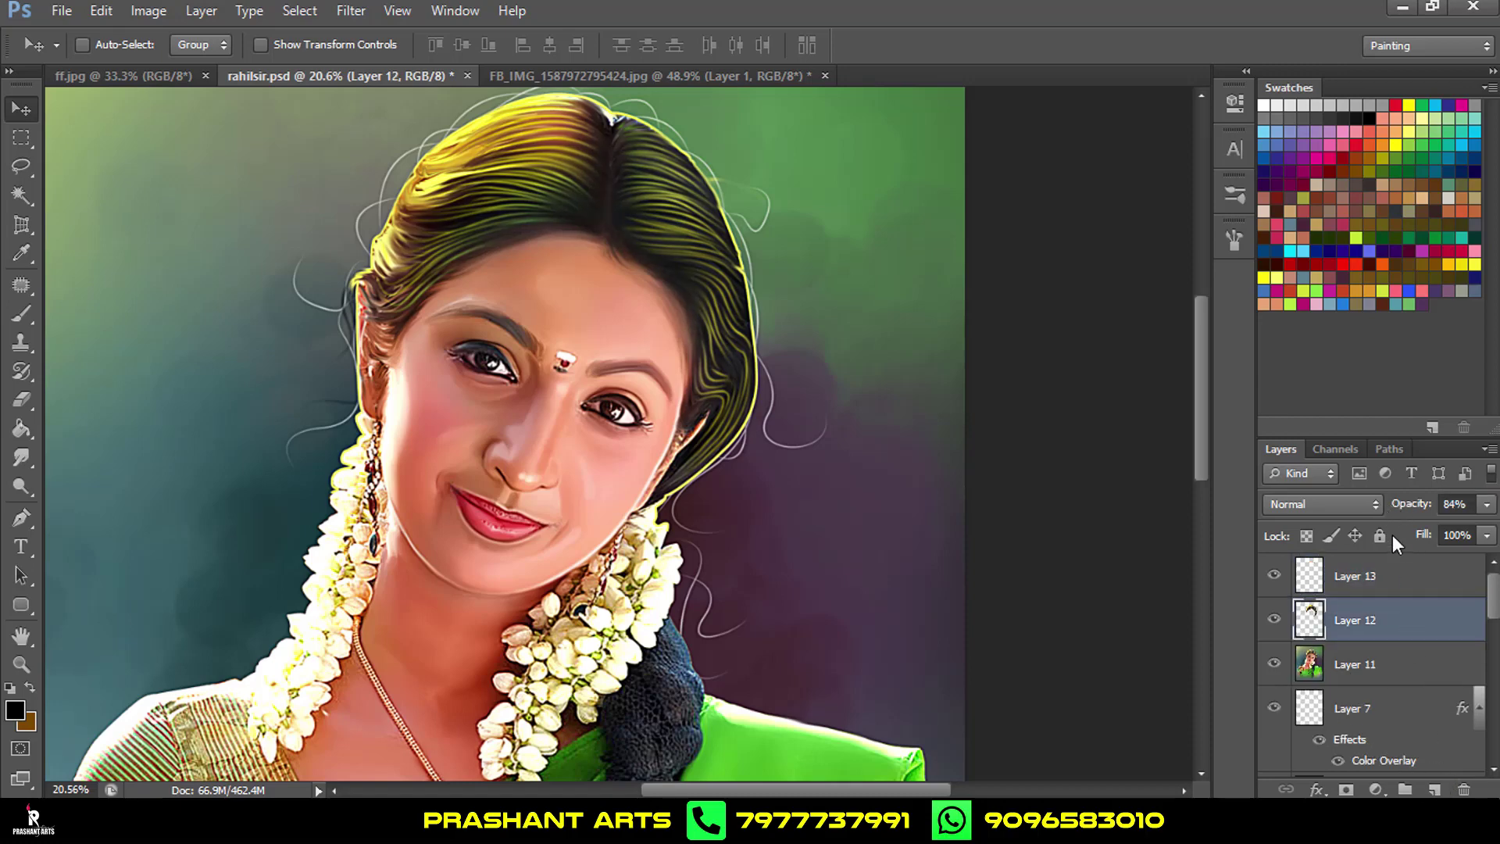
On Layer 13, zoom into the eye and pick a soft round Brush tip.
{"action": "left_click", "coordinate": [1387, 578]}
{"action": "scroll", "coordinate": [610, 445], "scroll_direction": "up", "scroll_amount": 2}
{"action": "scroll", "coordinate": [609, 445], "scroll_direction": "up", "scroll_amount": 2}
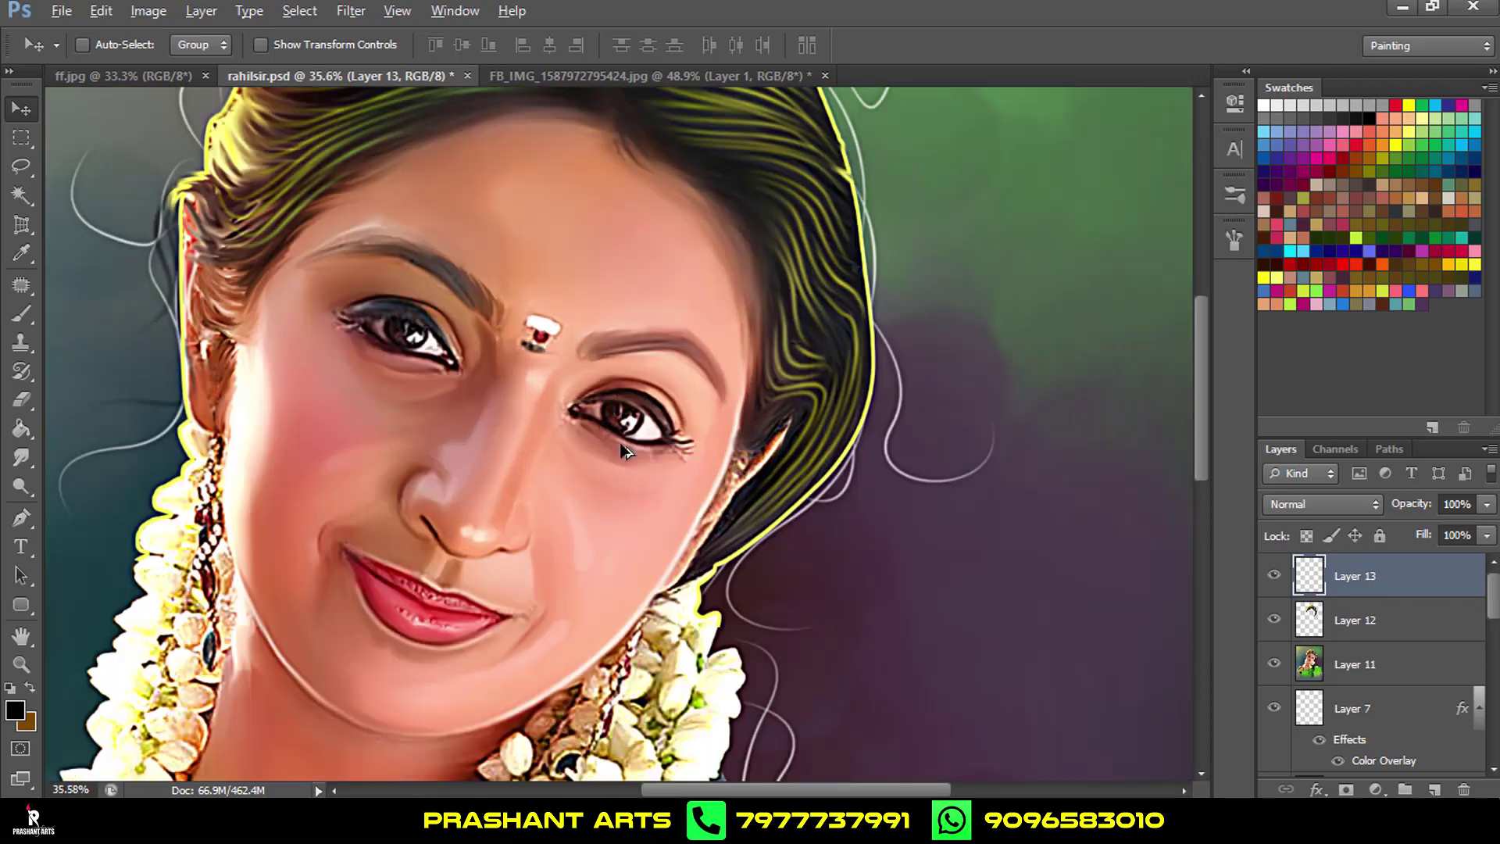
{"action": "scroll", "coordinate": [606, 445], "scroll_direction": "up", "scroll_amount": 2}
{"action": "scroll", "coordinate": [735, 492], "scroll_direction": "up", "scroll_amount": 2}
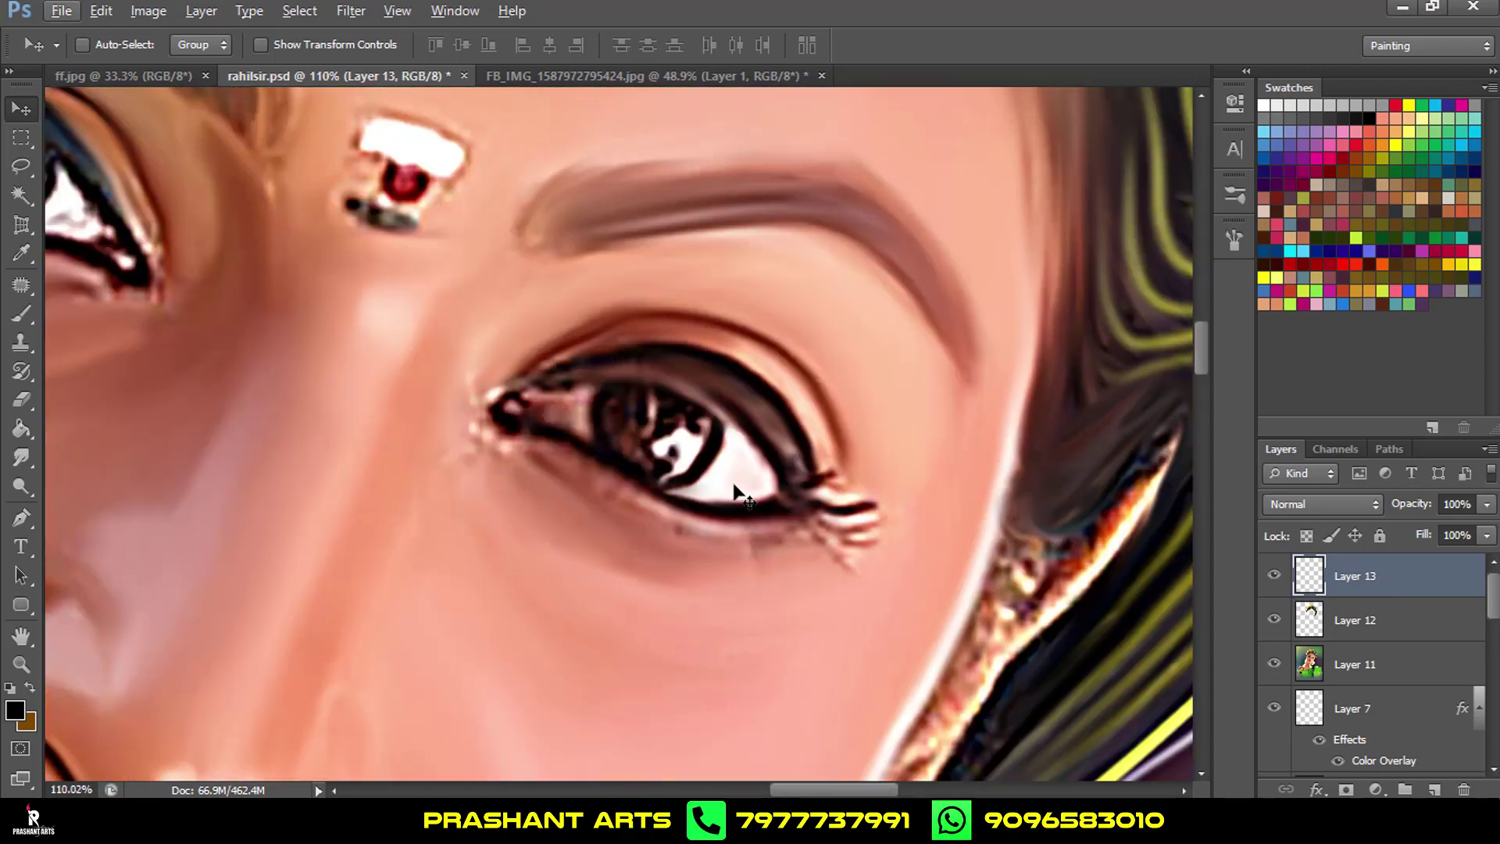
{"action": "left_click", "coordinate": [21, 315]}
{"action": "scroll", "coordinate": [715, 539], "scroll_direction": "up", "scroll_amount": 1}
{"action": "scroll", "coordinate": [715, 540], "scroll_direction": "up", "scroll_amount": 2}
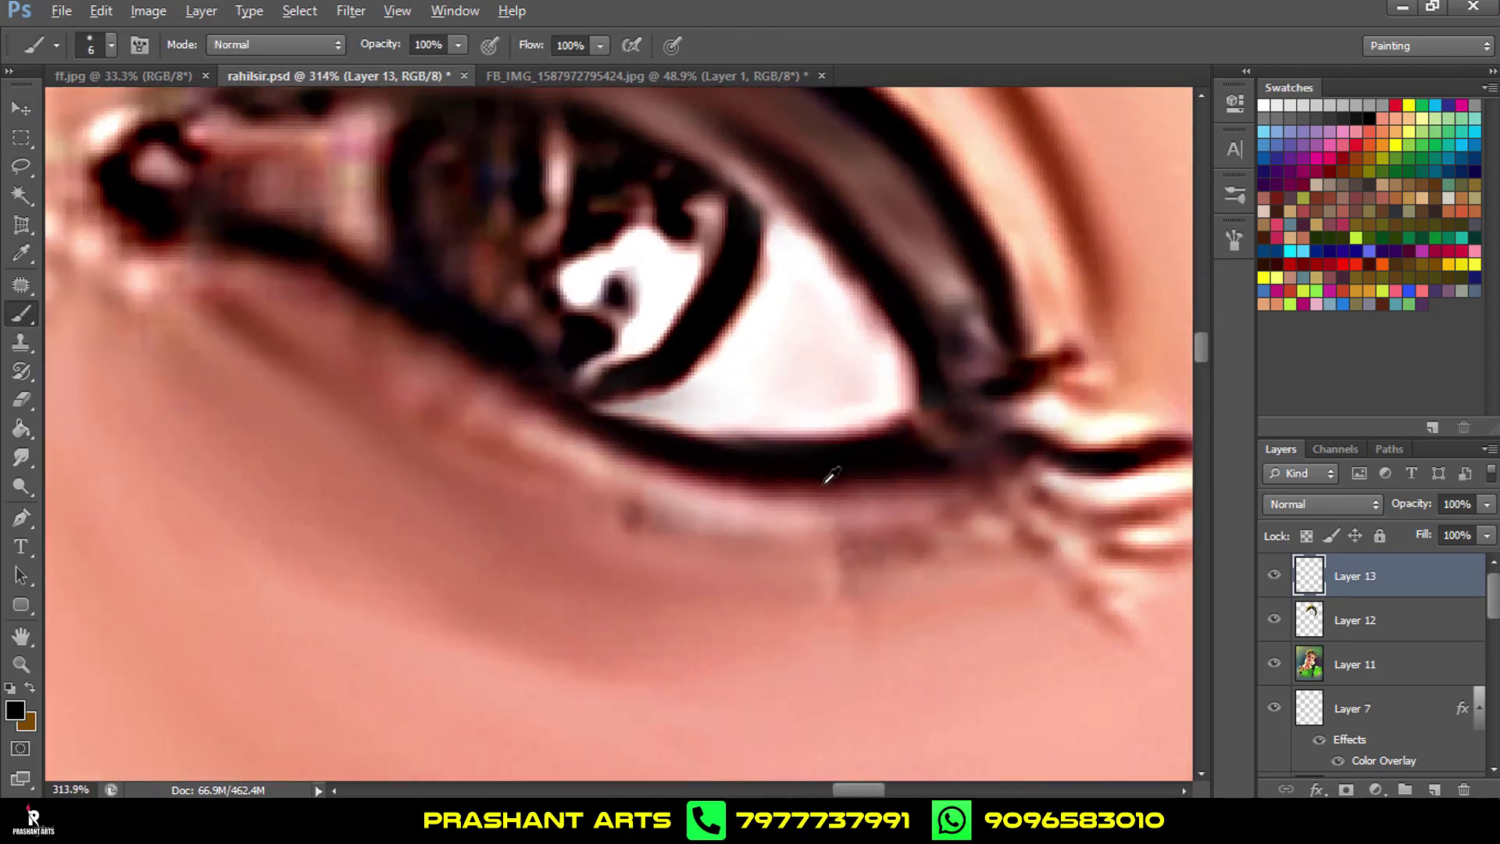
{"action": "scroll", "coordinate": [831, 476], "scroll_direction": "up", "scroll_amount": 1}
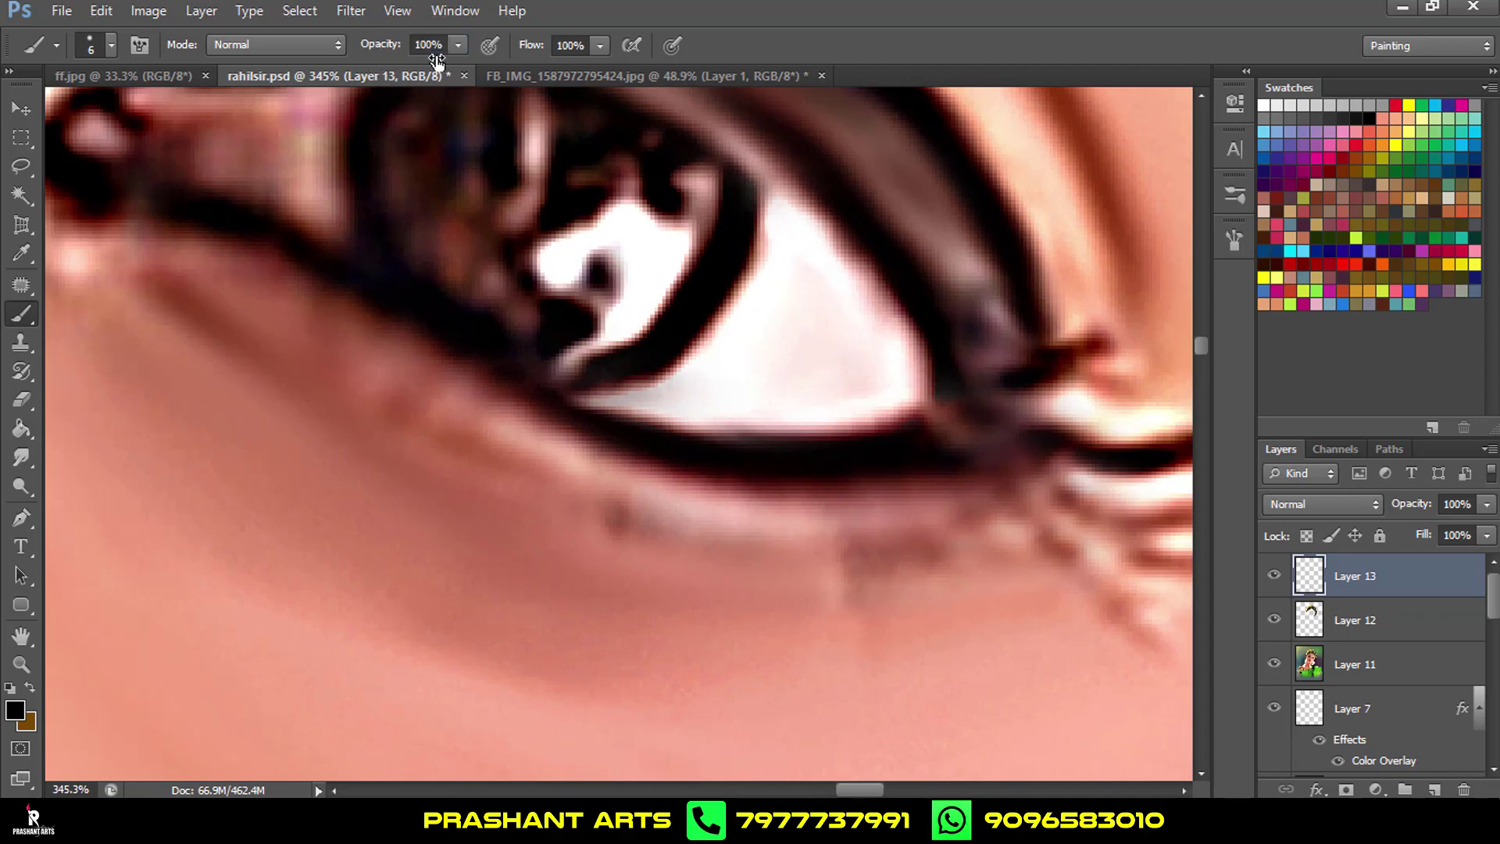
{"action": "left_click", "coordinate": [111, 45]}
{"action": "double_click", "coordinate": [44, 227]}
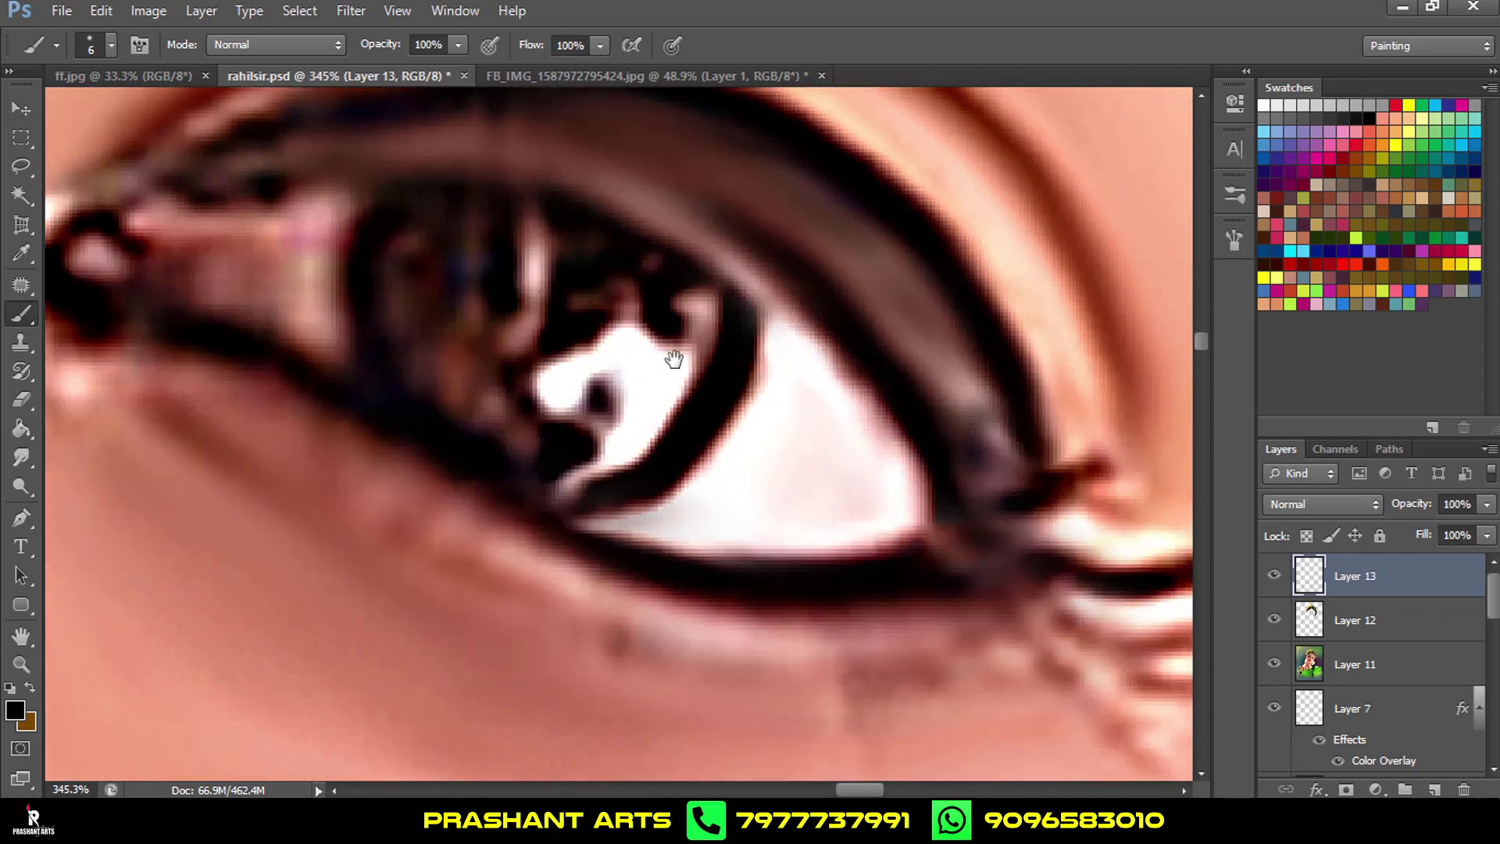
Darken the lower eyelid line and outer corner, undoing the trial upper-eyelid stroke.
{"action": "left_click_drag", "start_coordinate": [670, 352], "coordinate": [797, 397]}
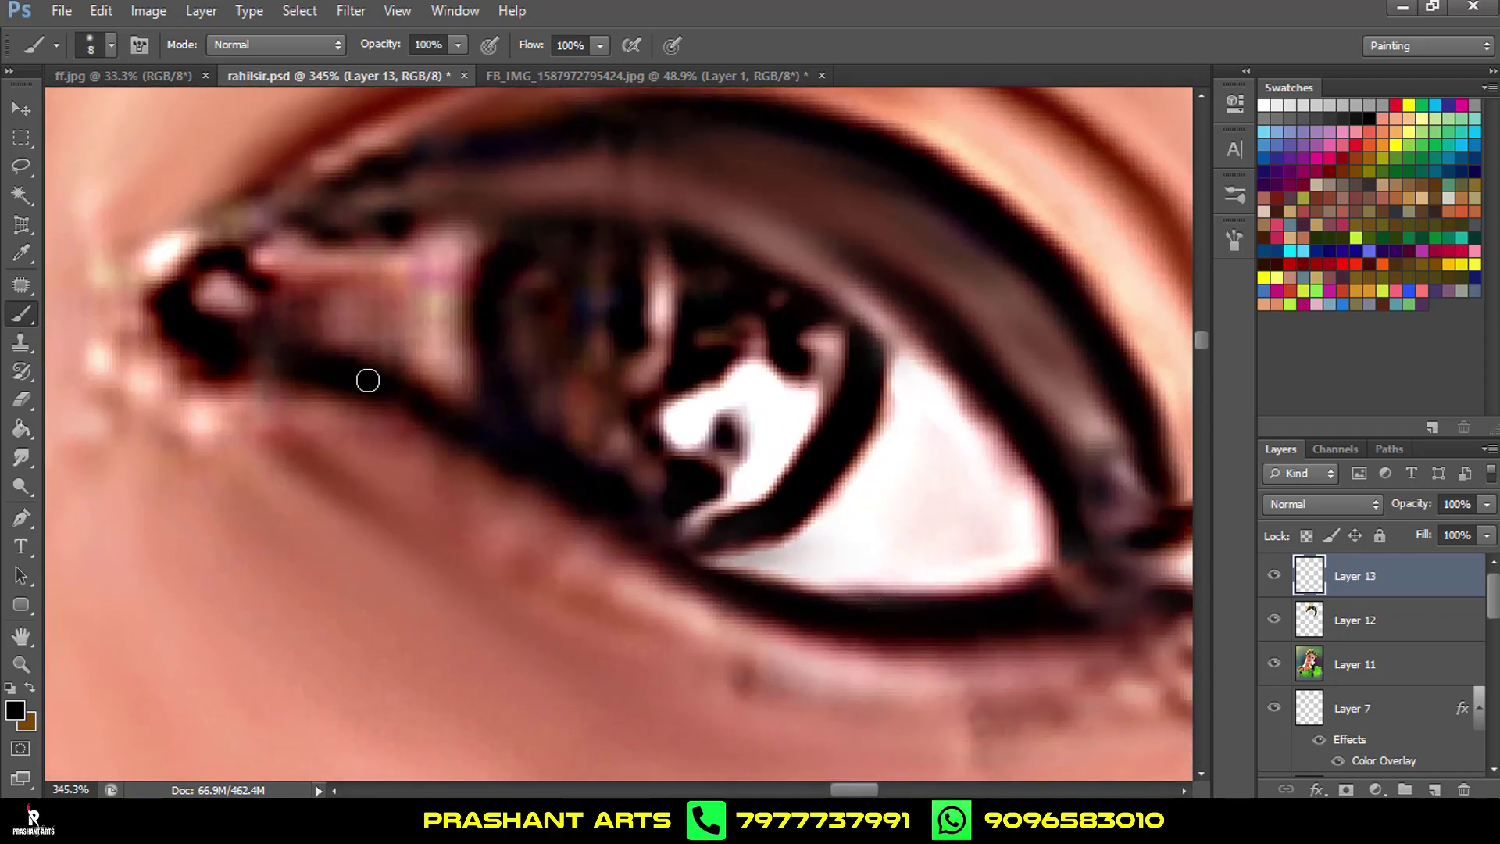
{"action": "left_click_drag", "start_coordinate": [368, 380], "coordinate": [507, 438]}
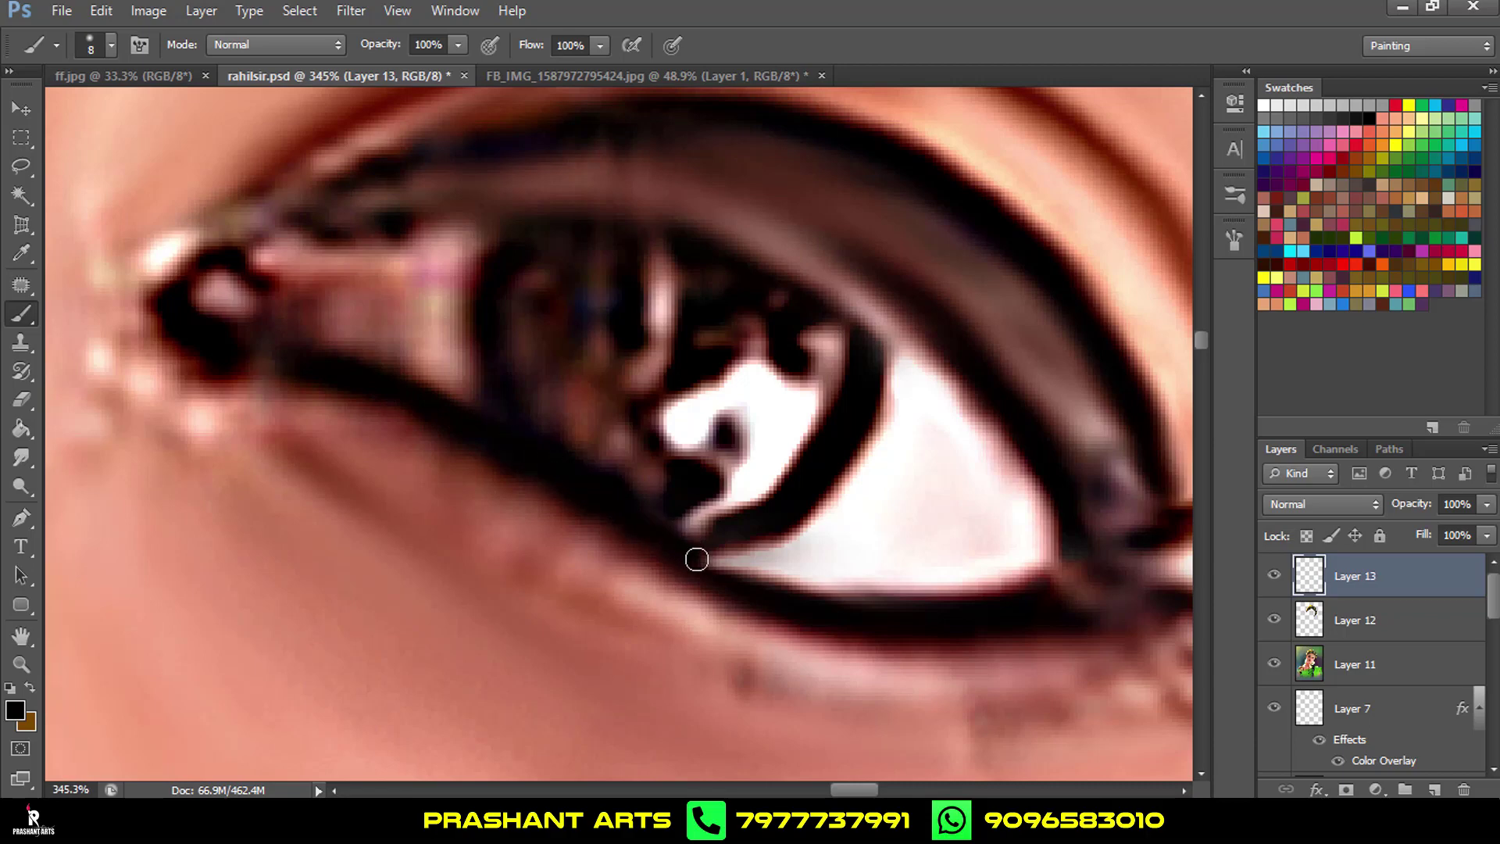
{"action": "left_click_drag", "start_coordinate": [723, 568], "coordinate": [1063, 580]}
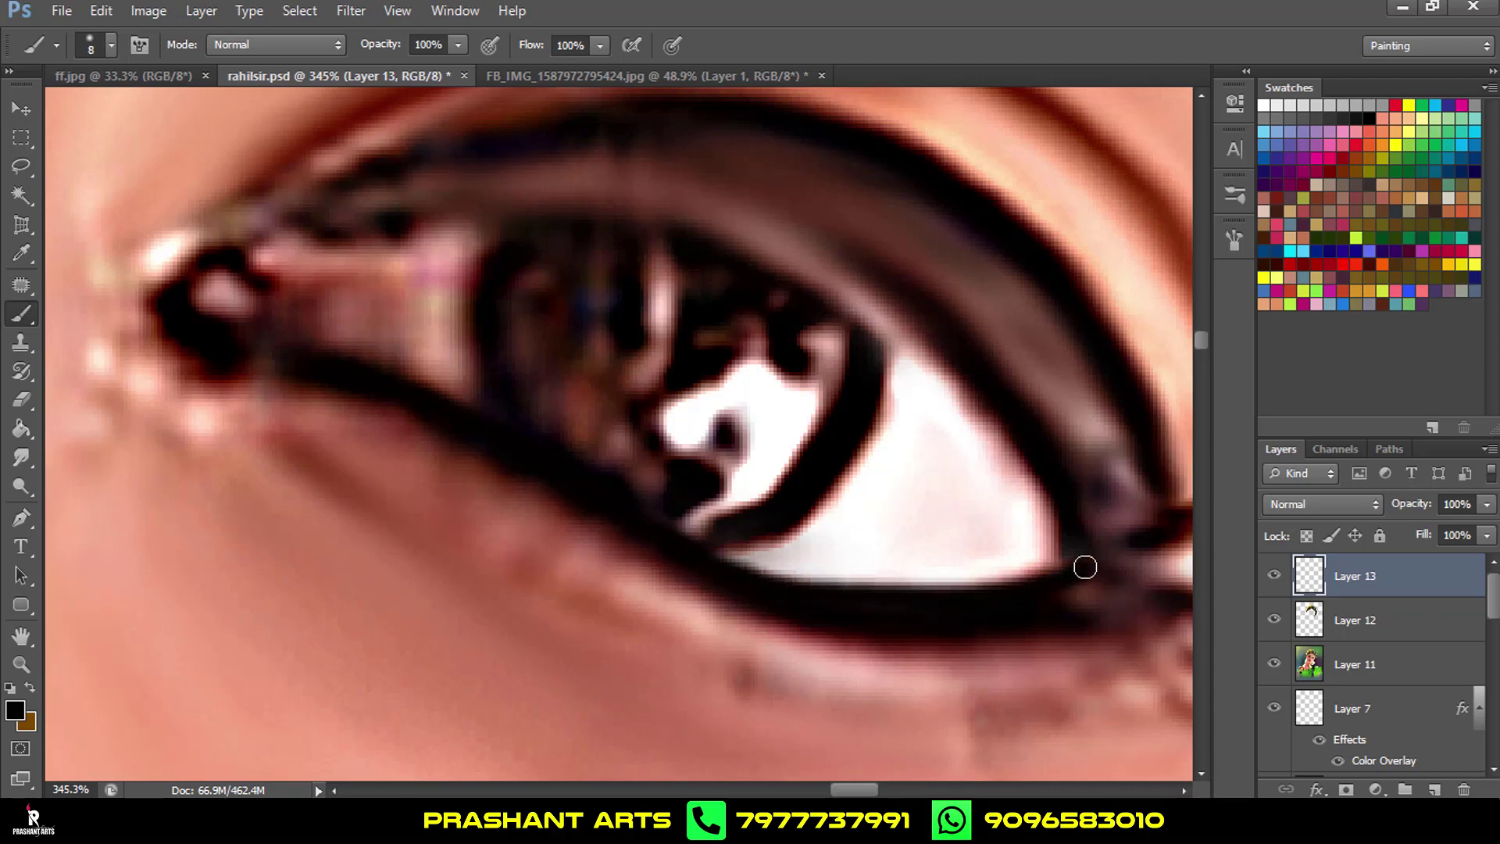
{"action": "left_click_drag", "start_coordinate": [1085, 567], "coordinate": [1070, 601]}
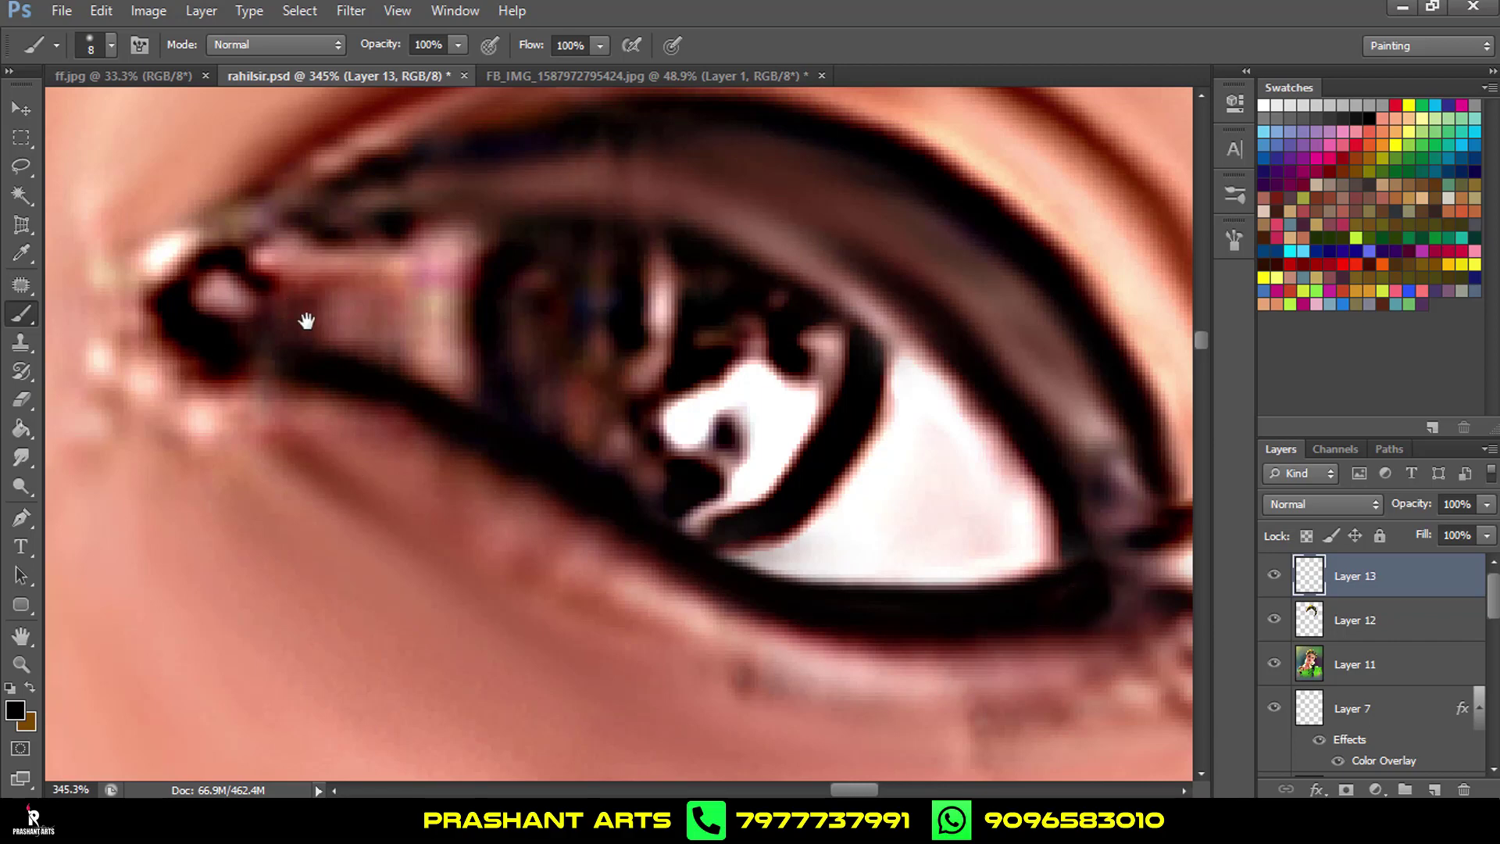
{"action": "left_click_drag", "start_coordinate": [306, 321], "coordinate": [509, 457]}
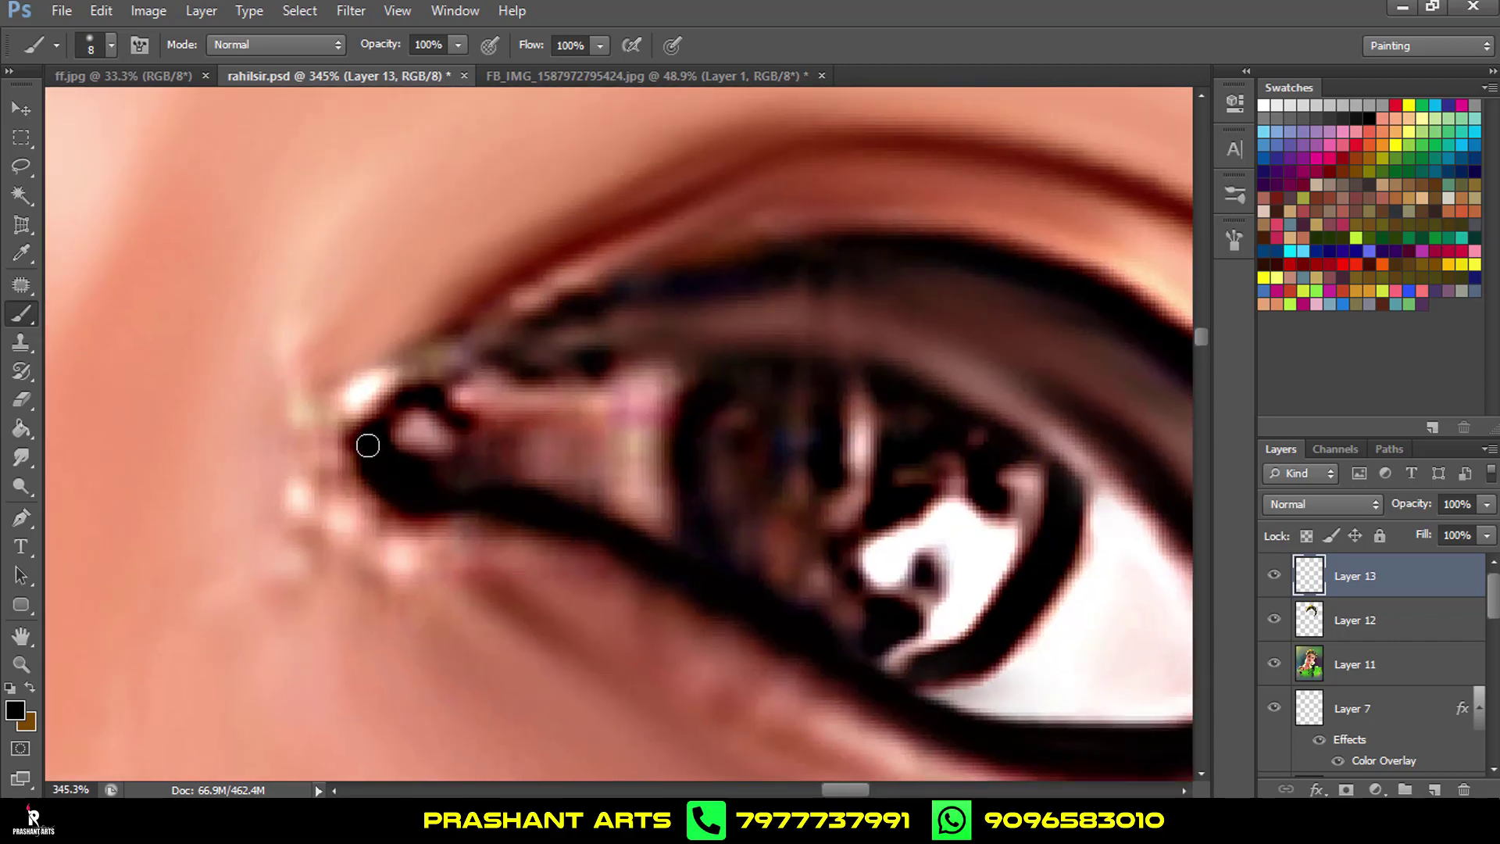
{"action": "mouse_move", "coordinate": [368, 445]}
{"action": "left_mouse_down"}
{"action": "mouse_move", "coordinate": [443, 396]}
{"action": "mouse_move", "coordinate": [686, 348]}
{"action": "left_mouse_up"}
{"action": "mouse_move", "coordinate": [899, 341]}
{"action": "left_mouse_down"}
{"action": "mouse_move", "coordinate": [437, 367]}
{"action": "mouse_move", "coordinate": [527, 305]}
{"action": "left_mouse_up"}
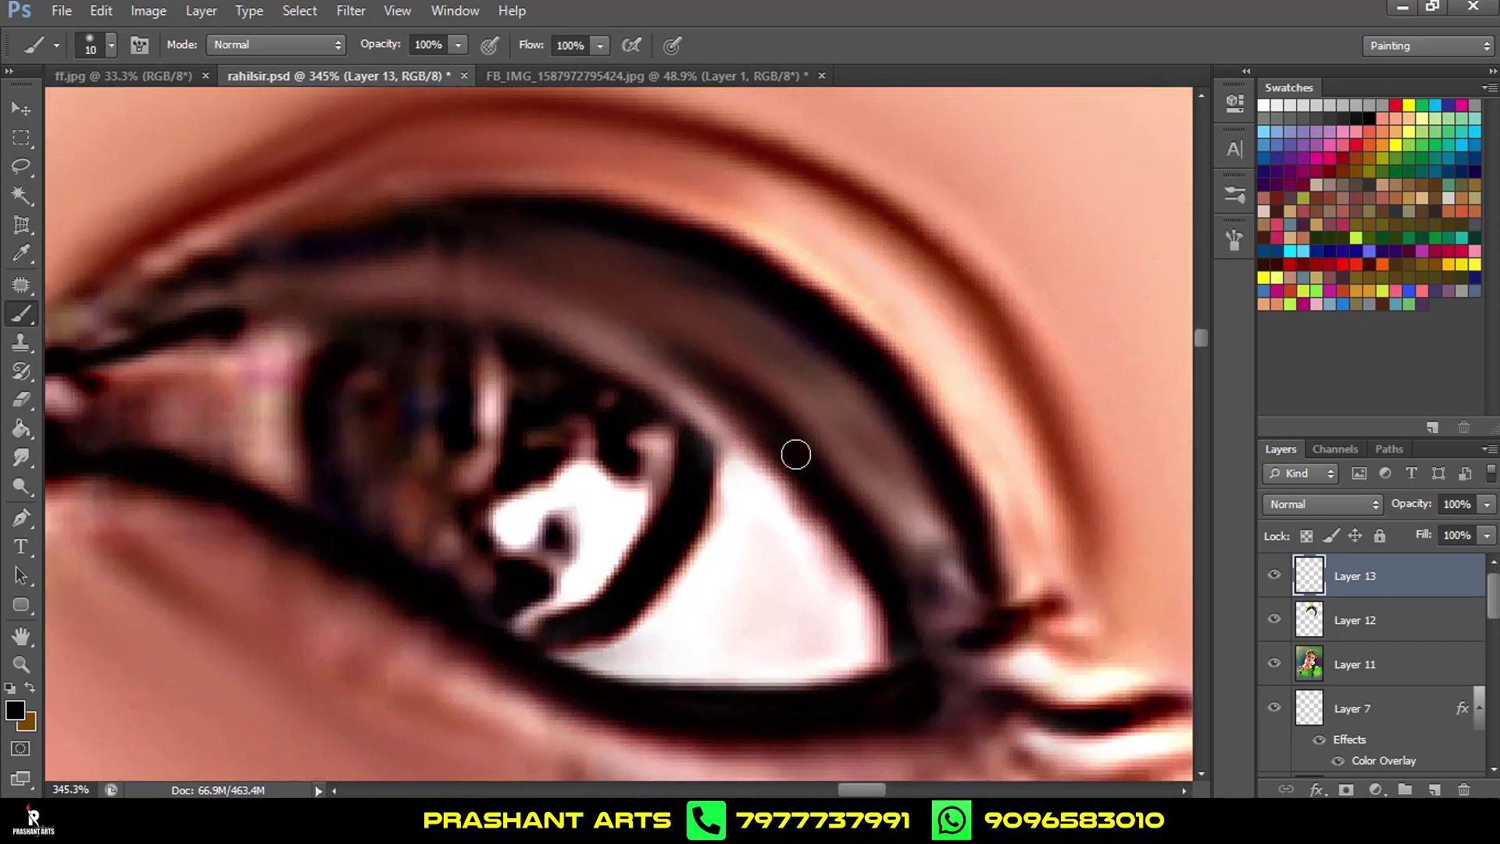
{"action": "left_click_drag", "start_coordinate": [786, 448], "coordinate": [746, 424]}
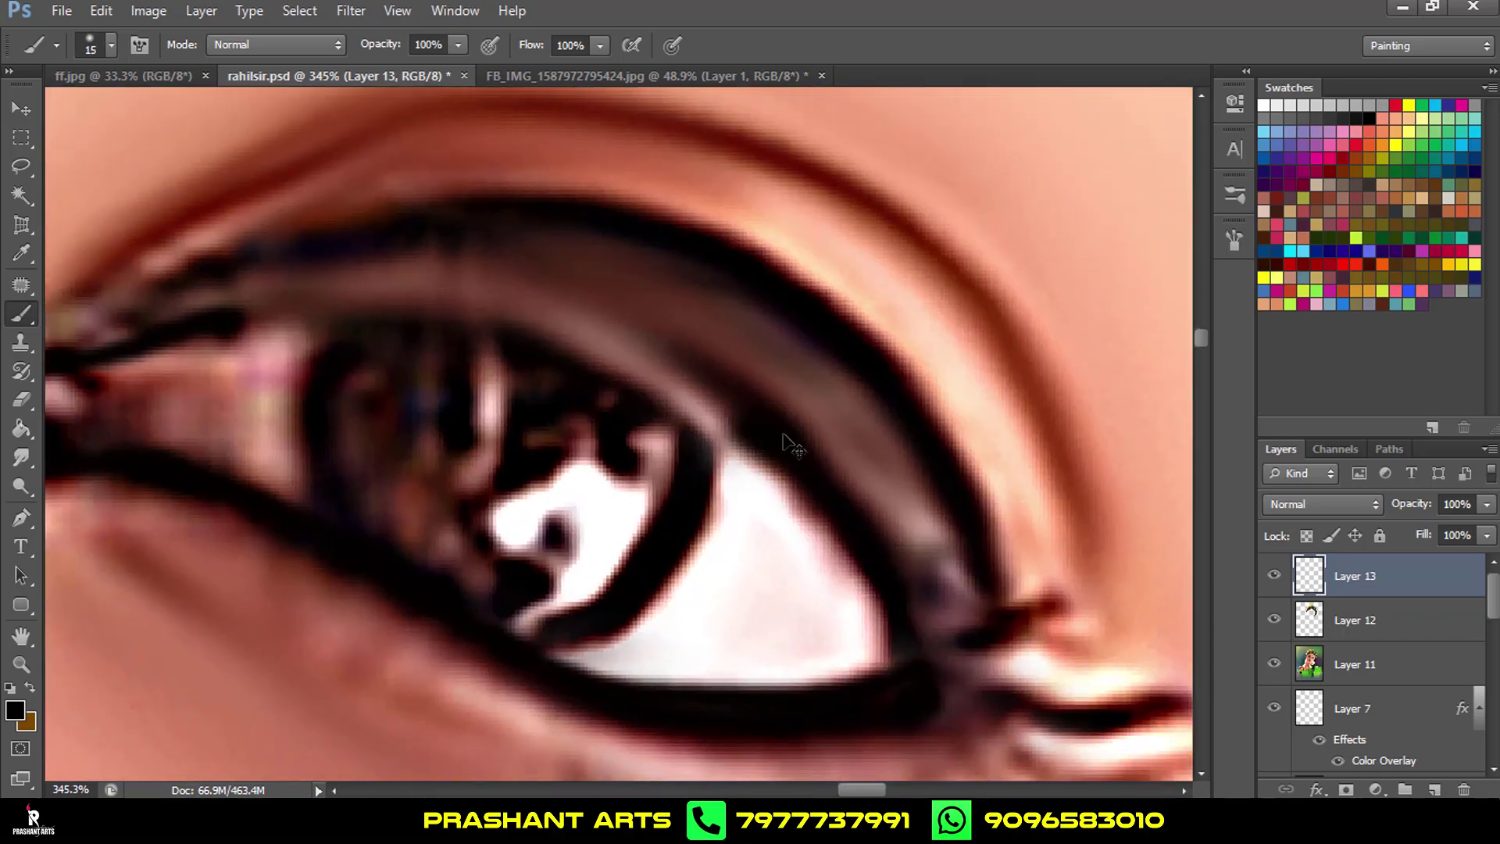
{"action": "key", "text": "ctrl+alt+z"}
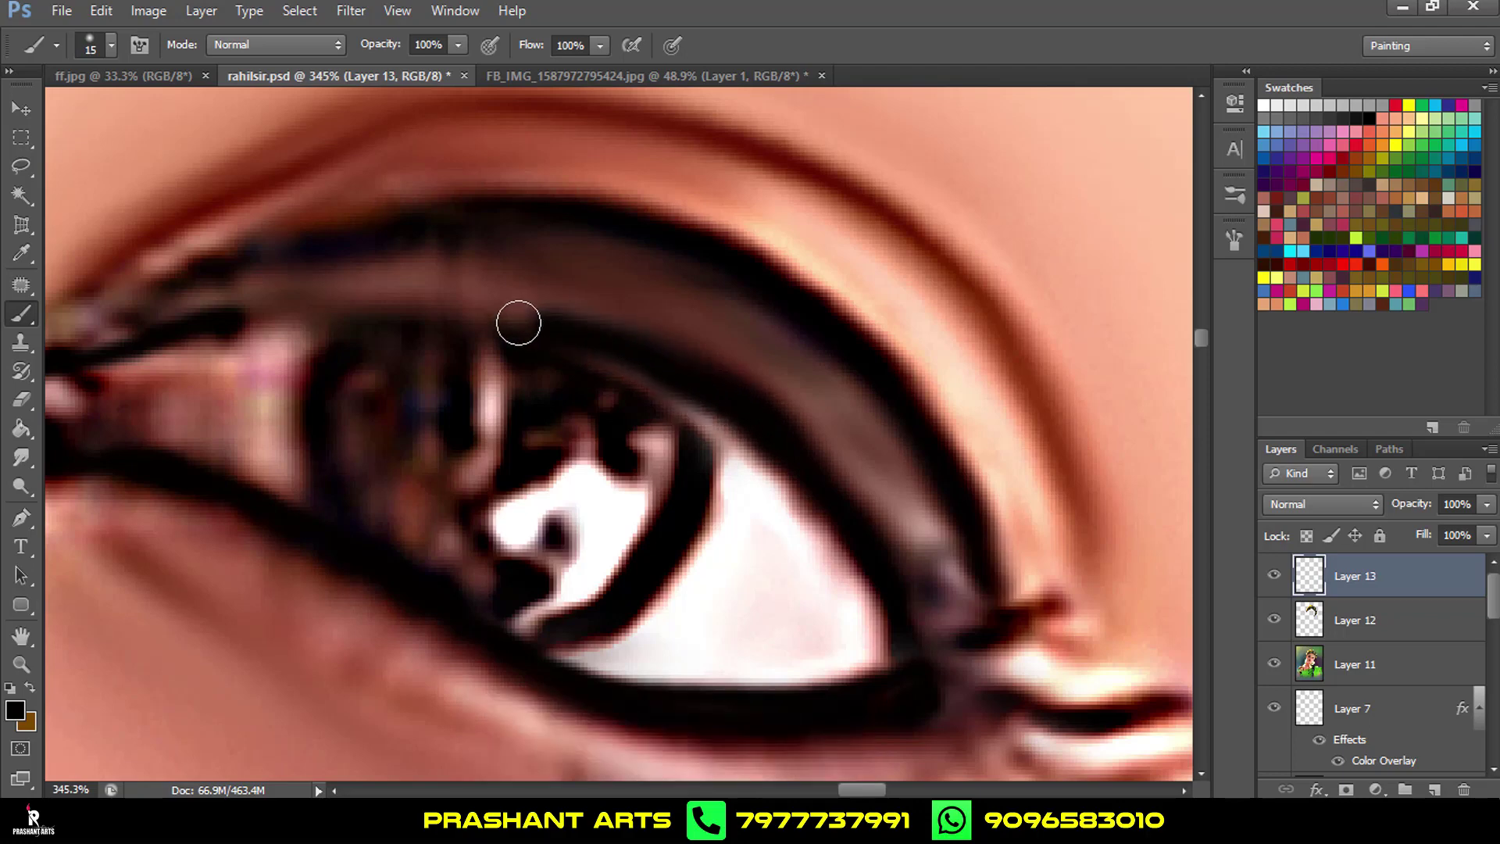
Thicken the upper-lid eyeliner and darken the iris edges and upper eye-white edge.
{"action": "left_click_drag", "start_coordinate": [556, 358], "coordinate": [777, 362]}
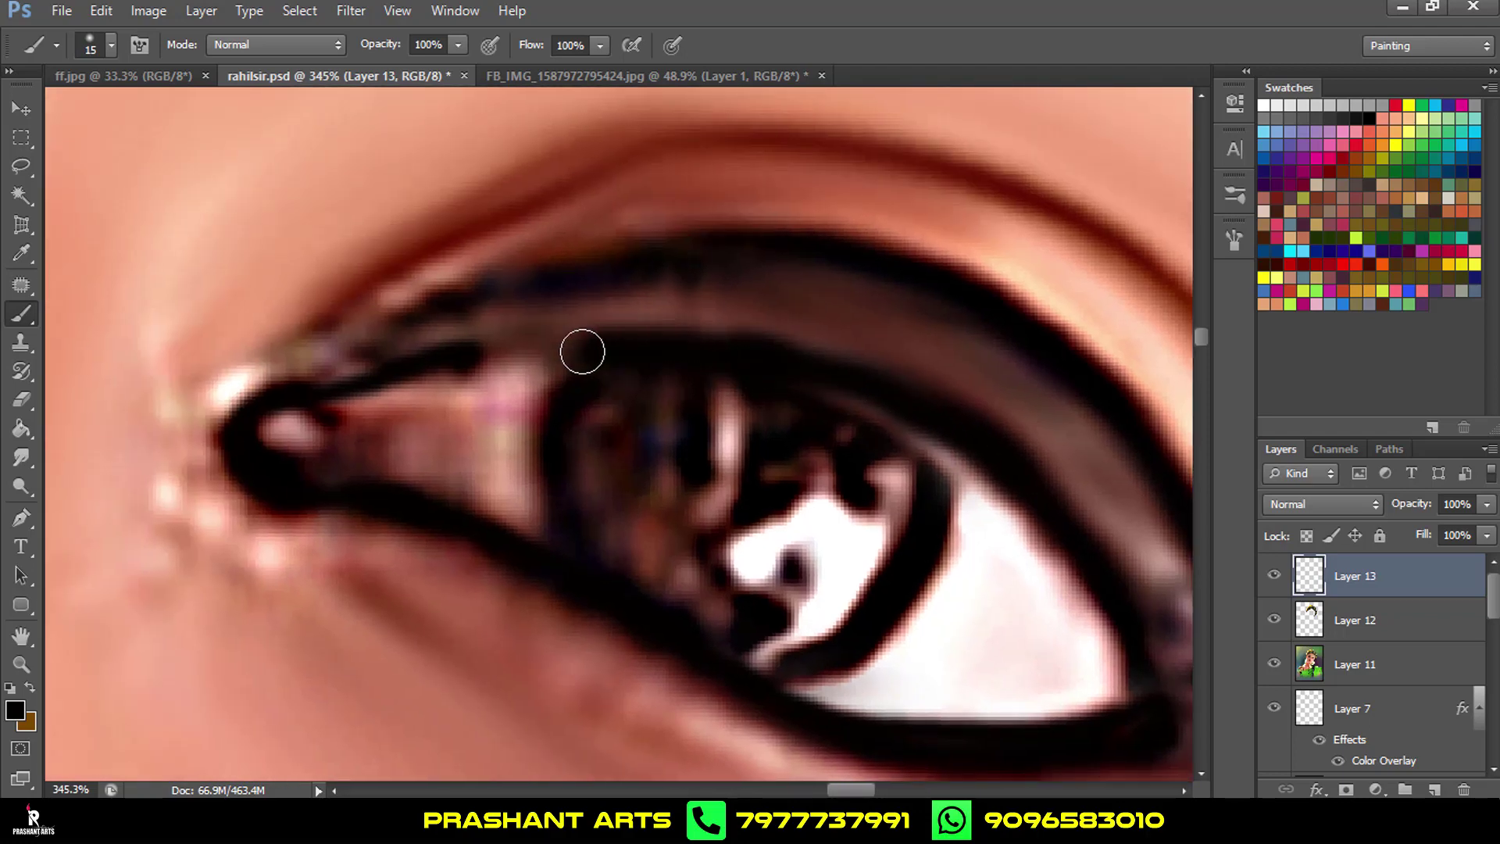
{"action": "left_click_drag", "start_coordinate": [582, 352], "coordinate": [435, 359]}
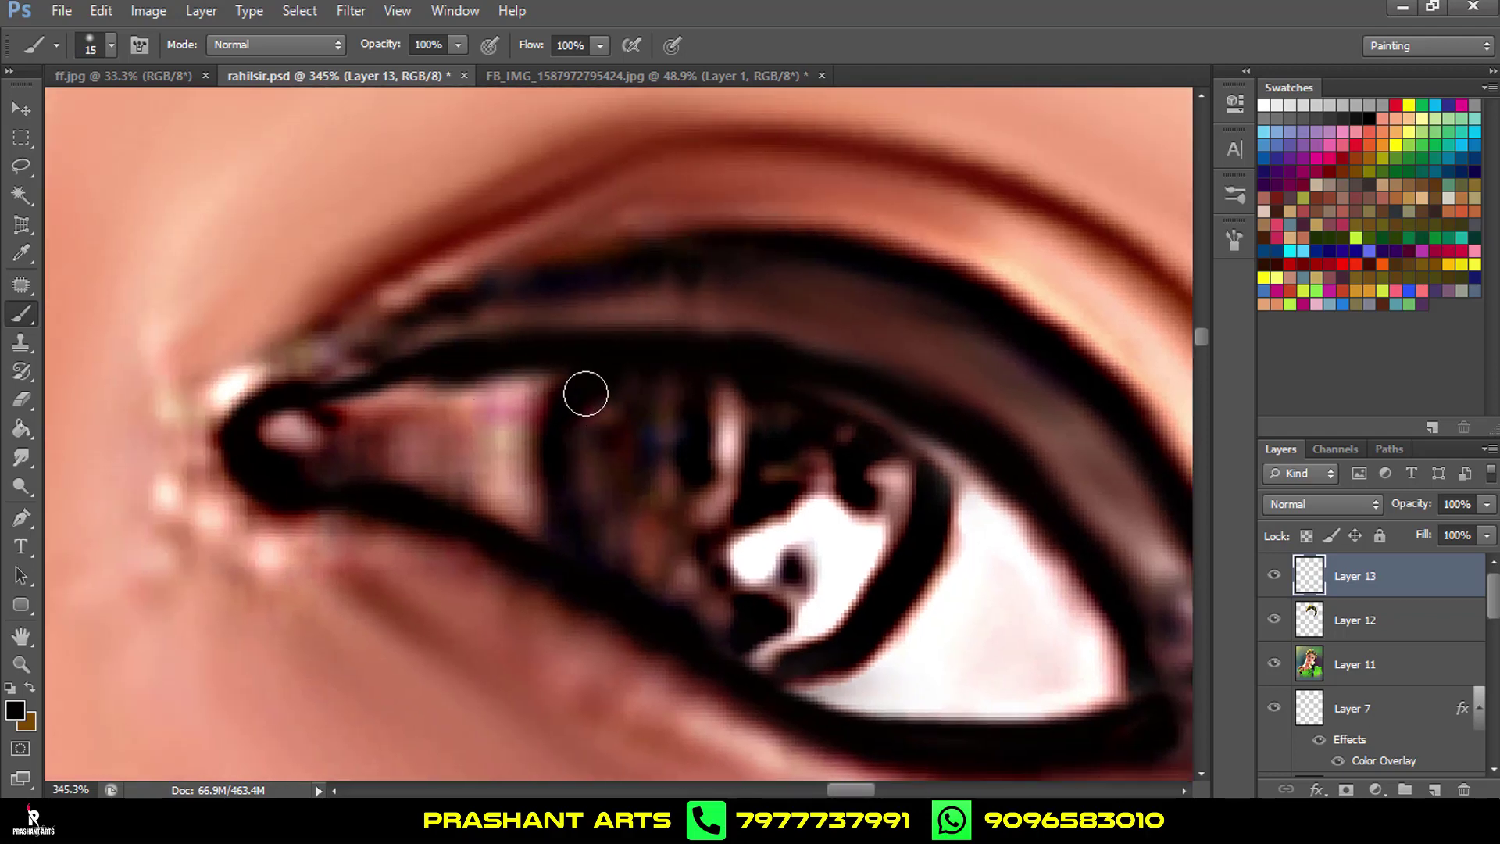
{"action": "left_click_drag", "start_coordinate": [582, 402], "coordinate": [603, 555]}
{"action": "mouse_move", "coordinate": [859, 472]}
{"action": "left_mouse_down"}
{"action": "mouse_move", "coordinate": [793, 328]}
{"action": "mouse_move", "coordinate": [865, 308]}
{"action": "mouse_move", "coordinate": [864, 369]}
{"action": "mouse_move", "coordinate": [824, 462]}
{"action": "mouse_move", "coordinate": [750, 502]}
{"action": "mouse_move", "coordinate": [673, 510]}
{"action": "left_mouse_up"}
{"action": "mouse_move", "coordinate": [949, 333]}
{"action": "left_mouse_down"}
{"action": "mouse_move", "coordinate": [978, 349]}
{"action": "mouse_move", "coordinate": [1015, 414]}
{"action": "left_mouse_up"}
{"action": "left_click_drag", "start_coordinate": [826, 296], "coordinate": [832, 389]}
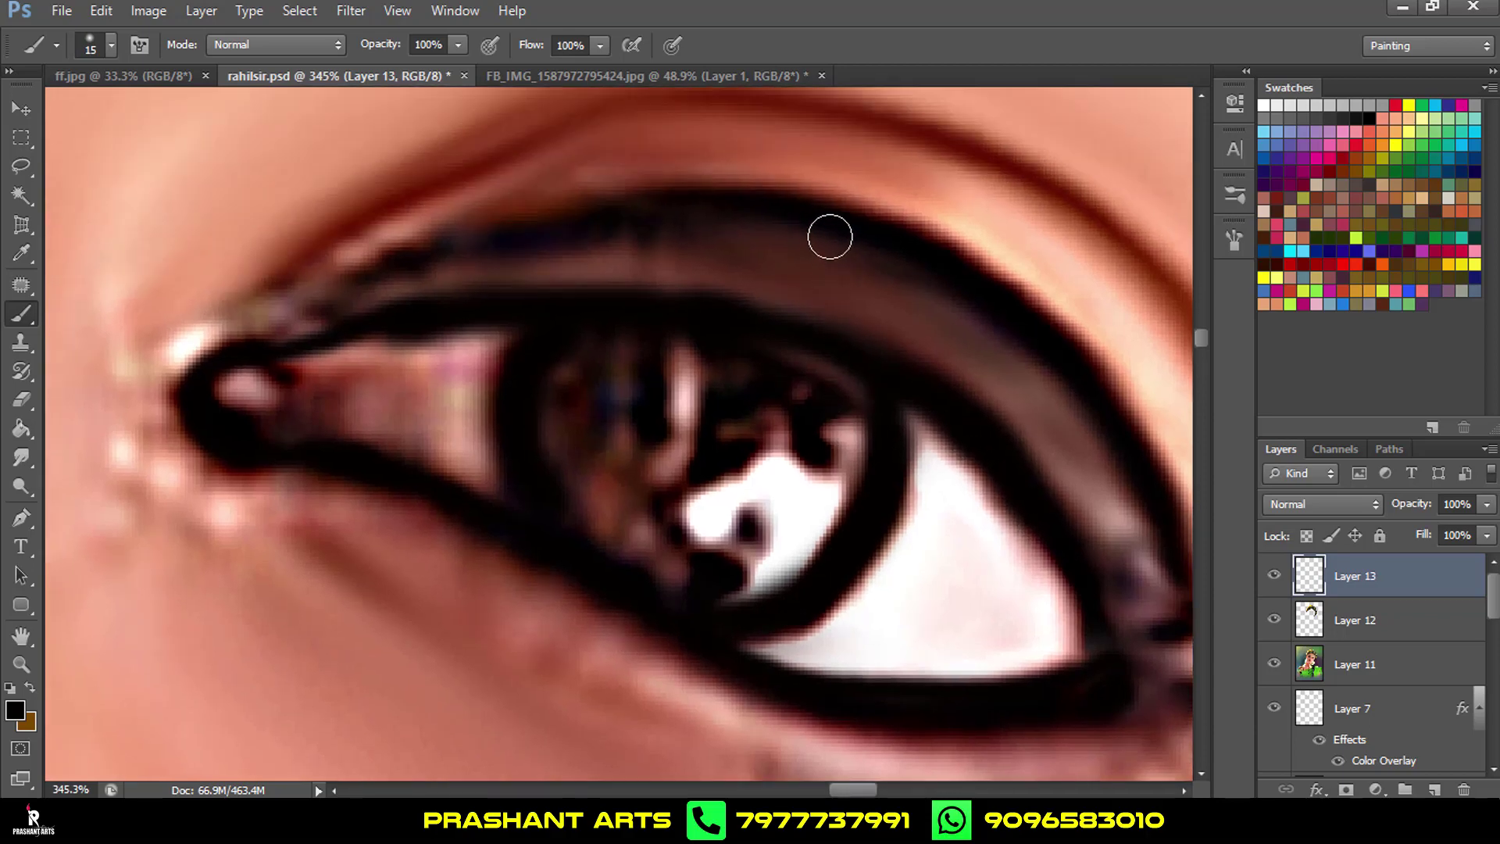
Try a dark upper-eyelid line twice, undo both attempts, and zoom back out.
{"action": "mouse_move", "coordinate": [830, 237]}
{"action": "left_mouse_down"}
{"action": "mouse_move", "coordinate": [696, 211]}
{"action": "mouse_move", "coordinate": [462, 245]}
{"action": "mouse_move", "coordinate": [318, 291]}
{"action": "mouse_move", "coordinate": [355, 301]}
{"action": "left_mouse_up"}
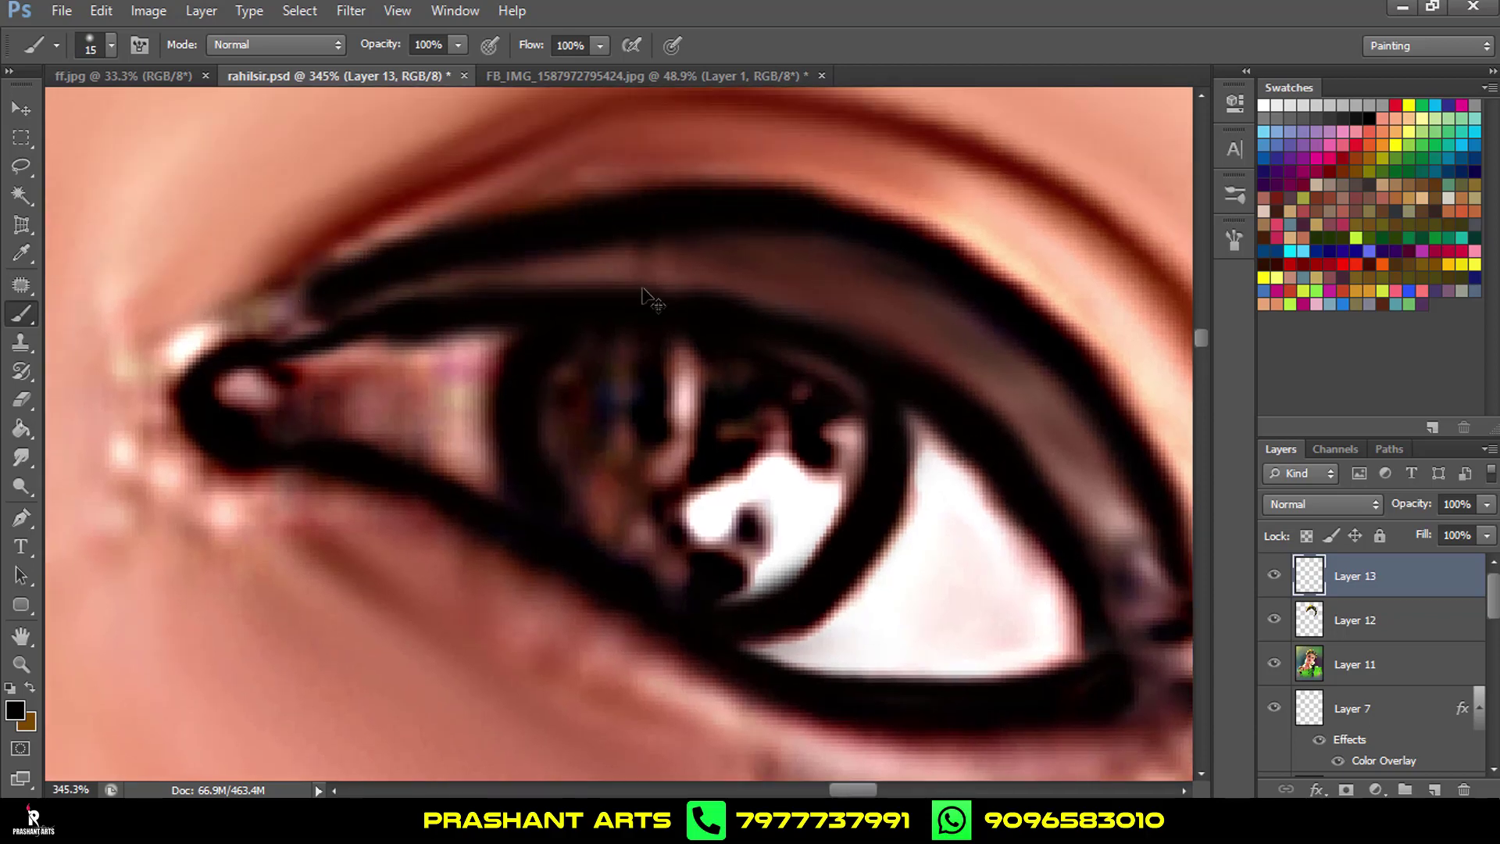
{"action": "key", "text": "ctrl+z"}
{"action": "mouse_move", "coordinate": [799, 212]}
{"action": "left_mouse_down"}
{"action": "mouse_move", "coordinate": [620, 218]}
{"action": "mouse_move", "coordinate": [293, 302]}
{"action": "left_mouse_up"}
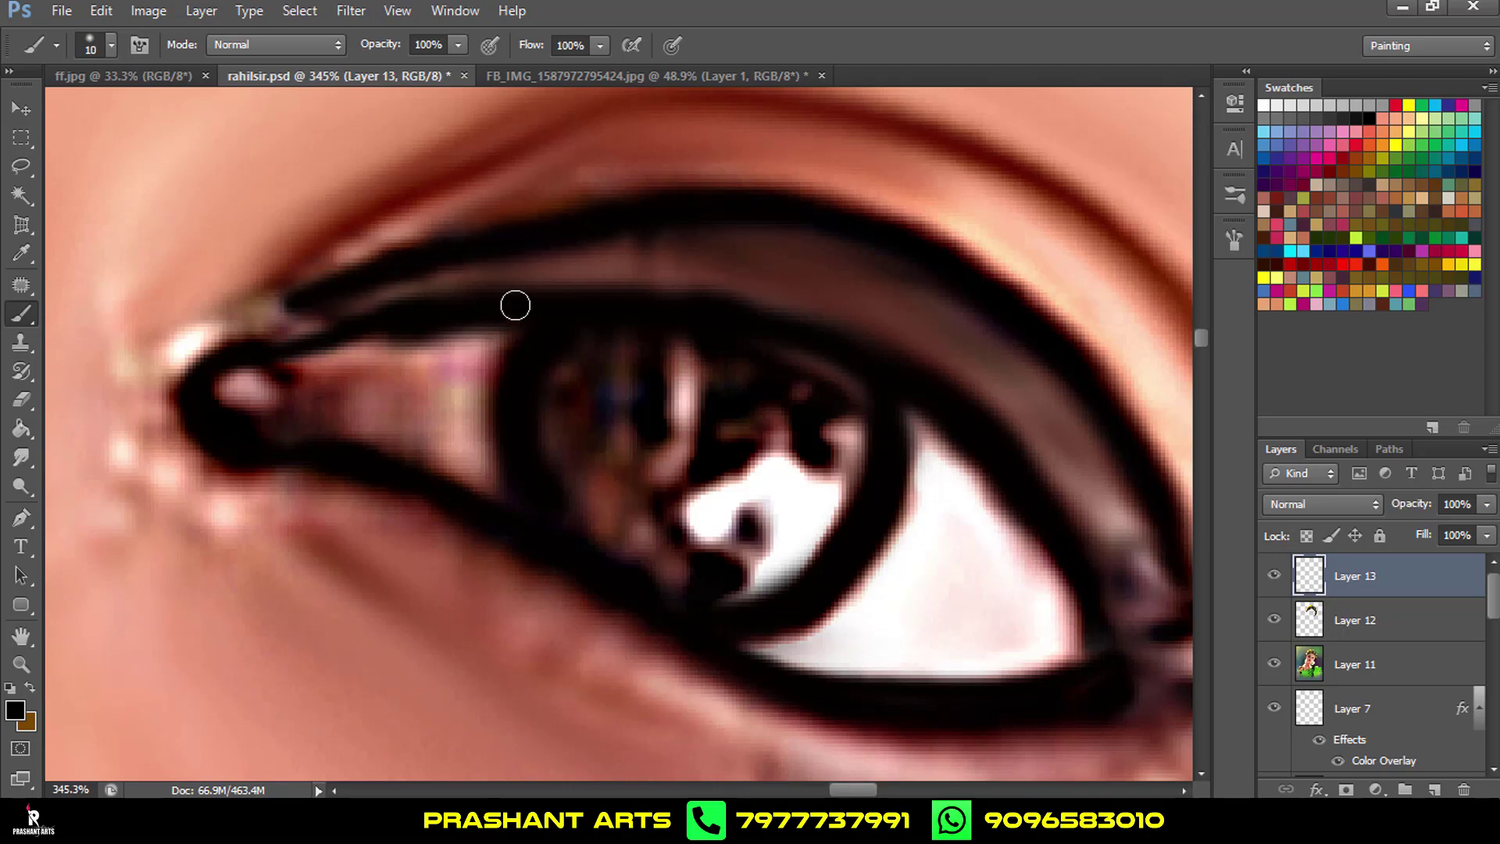
{"action": "key", "text": "ctrl+alt+z"}
{"action": "scroll", "coordinate": [516, 306], "scroll_direction": "down", "scroll_amount": 3}
{"action": "scroll", "coordinate": [516, 305], "scroll_direction": "down", "scroll_amount": 3}
Zoom into the left eye and paint black over the iris highlight with a 35 px brush.
{"action": "scroll", "coordinate": [526, 315], "scroll_direction": "down", "scroll_amount": 3}
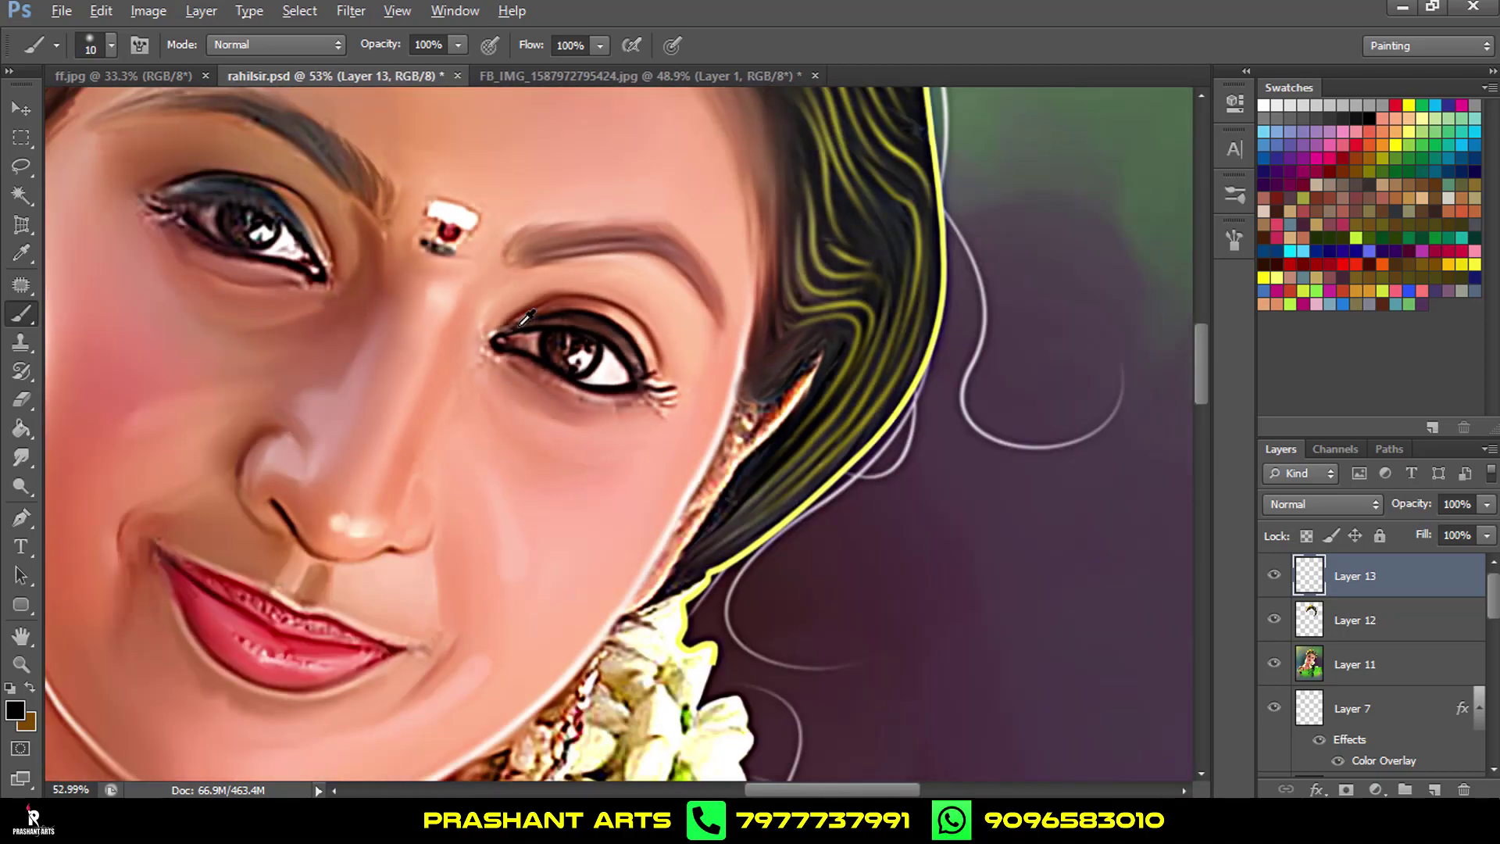
{"action": "key", "text": "alt"}
{"action": "scroll", "coordinate": [586, 356], "scroll_direction": "up", "scroll_amount": 3}
{"action": "scroll", "coordinate": [586, 355], "scroll_direction": "up", "scroll_amount": 3}
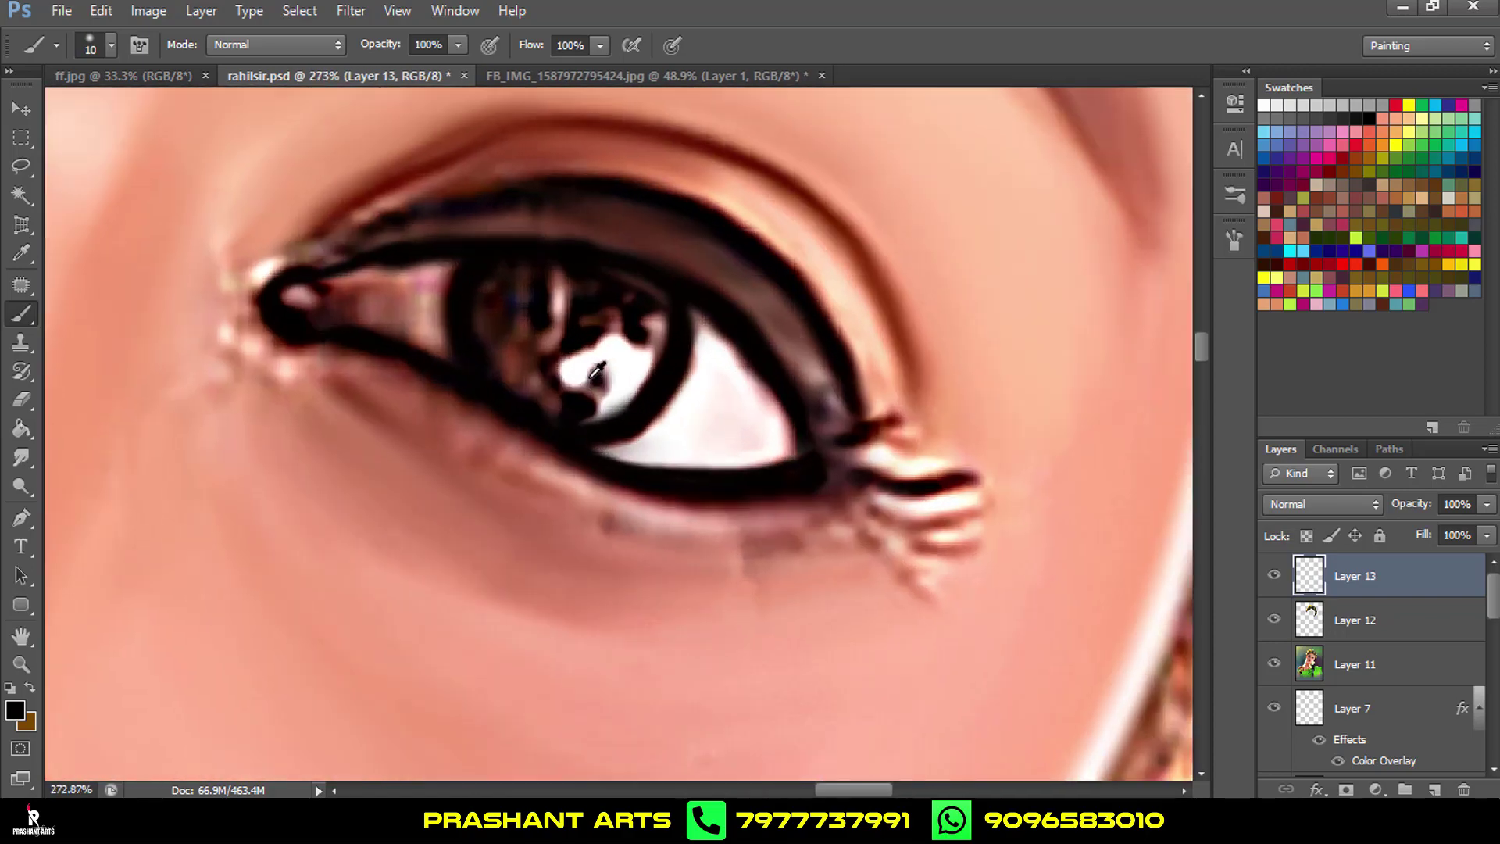
{"action": "scroll", "coordinate": [594, 354], "scroll_direction": "up", "scroll_amount": 3}
{"action": "key", "text": "bracketright"}
{"action": "mouse_move", "coordinate": [621, 321]}
{"action": "left_mouse_down"}
{"action": "mouse_move", "coordinate": [670, 312]}
{"action": "mouse_move", "coordinate": [664, 274]}
{"action": "mouse_move", "coordinate": [512, 230]}
{"action": "mouse_move", "coordinate": [589, 238]}
{"action": "mouse_move", "coordinate": [469, 242]}
{"action": "mouse_move", "coordinate": [506, 335]}
{"action": "mouse_move", "coordinate": [670, 262]}
{"action": "mouse_move", "coordinate": [680, 318]}
{"action": "mouse_move", "coordinate": [455, 338]}
{"action": "mouse_move", "coordinate": [650, 351]}
{"action": "mouse_move", "coordinate": [583, 416]}
{"action": "left_mouse_up"}
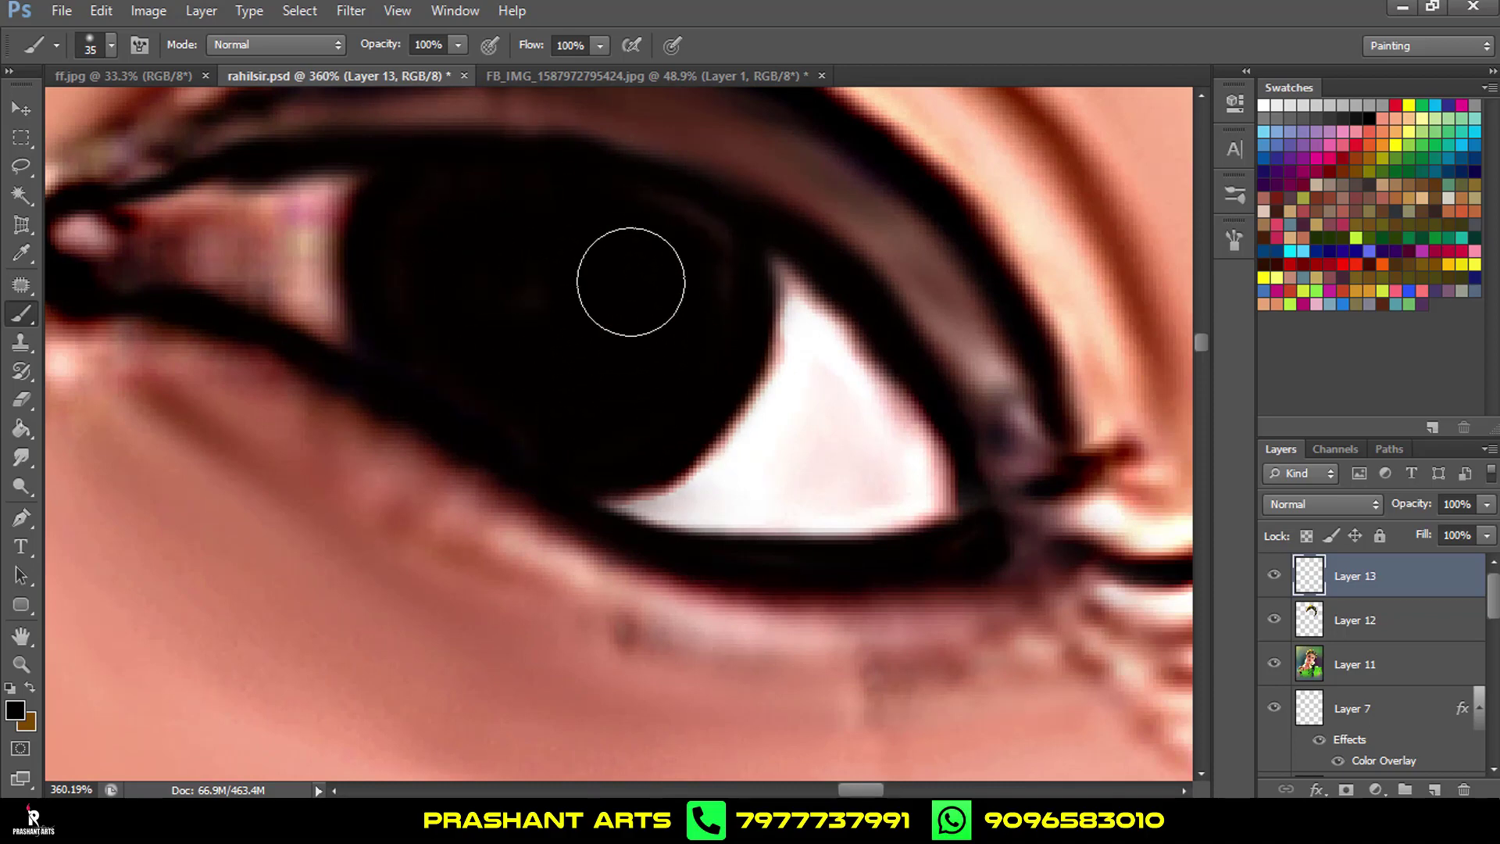
{"action": "mouse_move", "coordinate": [368, 329]}
{"action": "left_mouse_down"}
{"action": "mouse_move", "coordinate": [516, 305]}
{"action": "mouse_move", "coordinate": [536, 442]}
{"action": "mouse_move", "coordinate": [529, 312]}
{"action": "mouse_move", "coordinate": [711, 494]}
{"action": "left_mouse_up"}
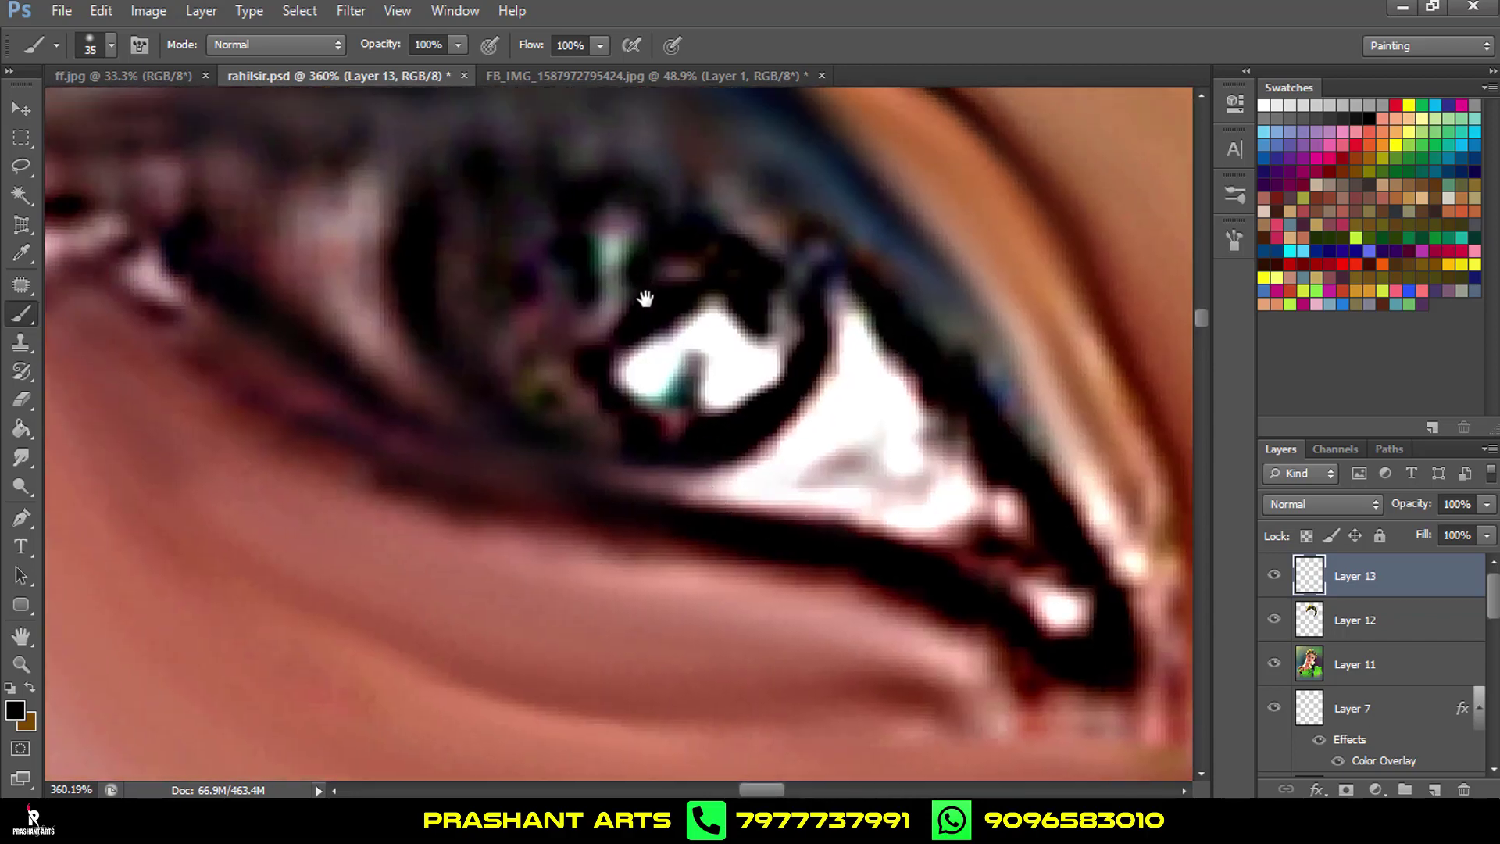
With a 10 px brush, darken the lower lash line and the iris rim edges.
{"action": "left_click_drag", "start_coordinate": [648, 297], "coordinate": [658, 363]}
{"action": "key", "text": "bracketleft"}
{"action": "key", "text": "bracketleft"}
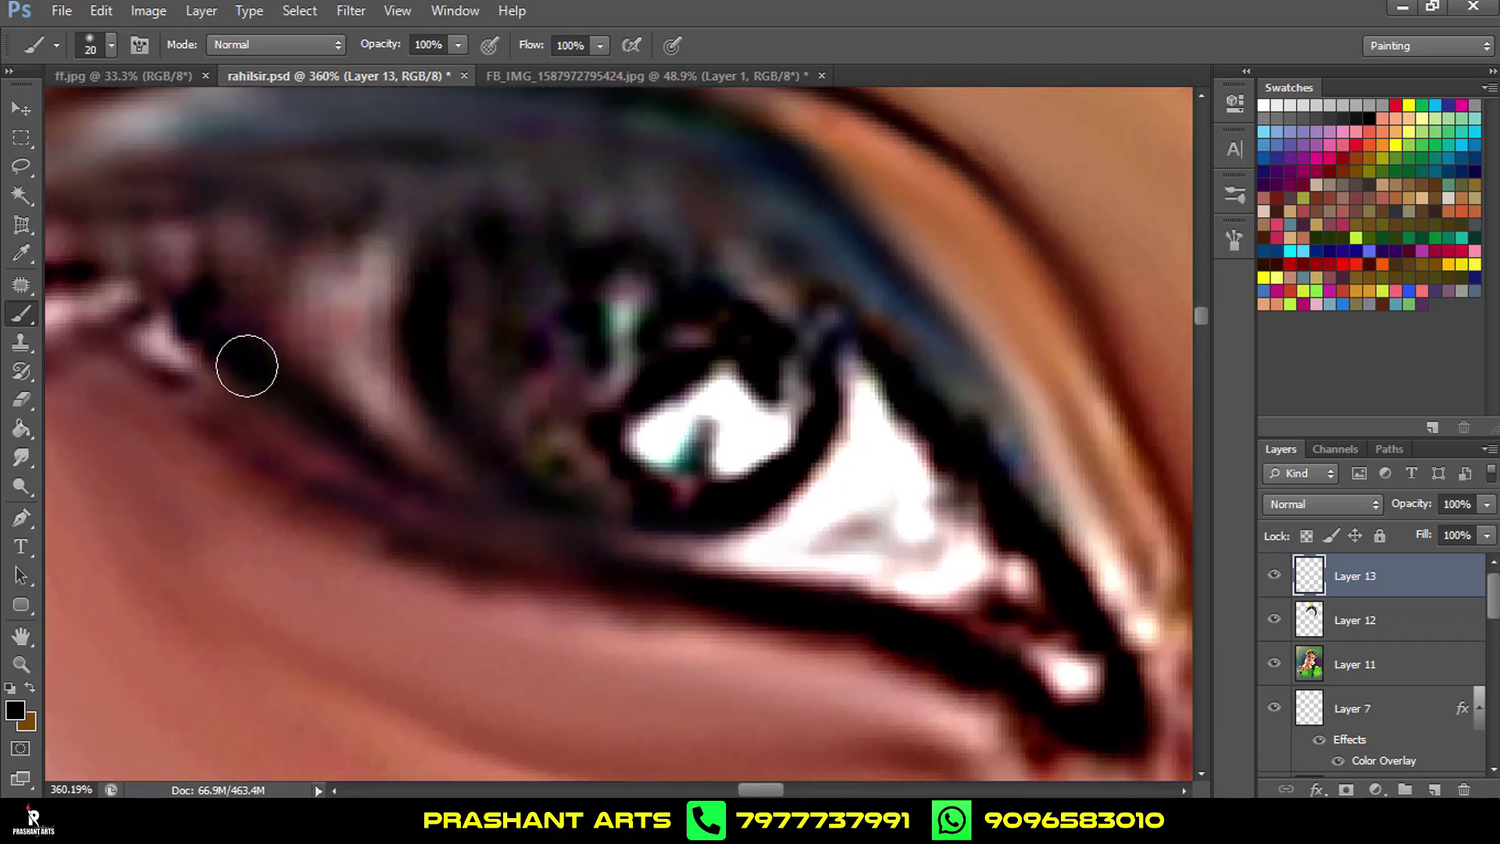
{"action": "key", "text": "bracketleft"}
{"action": "key", "text": "bracketleft"}
{"action": "mouse_move", "coordinate": [248, 361]}
{"action": "left_mouse_down"}
{"action": "mouse_move", "coordinate": [441, 493]}
{"action": "mouse_move", "coordinate": [639, 569]}
{"action": "left_mouse_up"}
{"action": "mouse_move", "coordinate": [822, 315]}
{"action": "left_mouse_down"}
{"action": "mouse_move", "coordinate": [820, 425]}
{"action": "mouse_move", "coordinate": [745, 504]}
{"action": "left_mouse_up"}
{"action": "left_click_drag", "start_coordinate": [658, 524], "coordinate": [575, 524]}
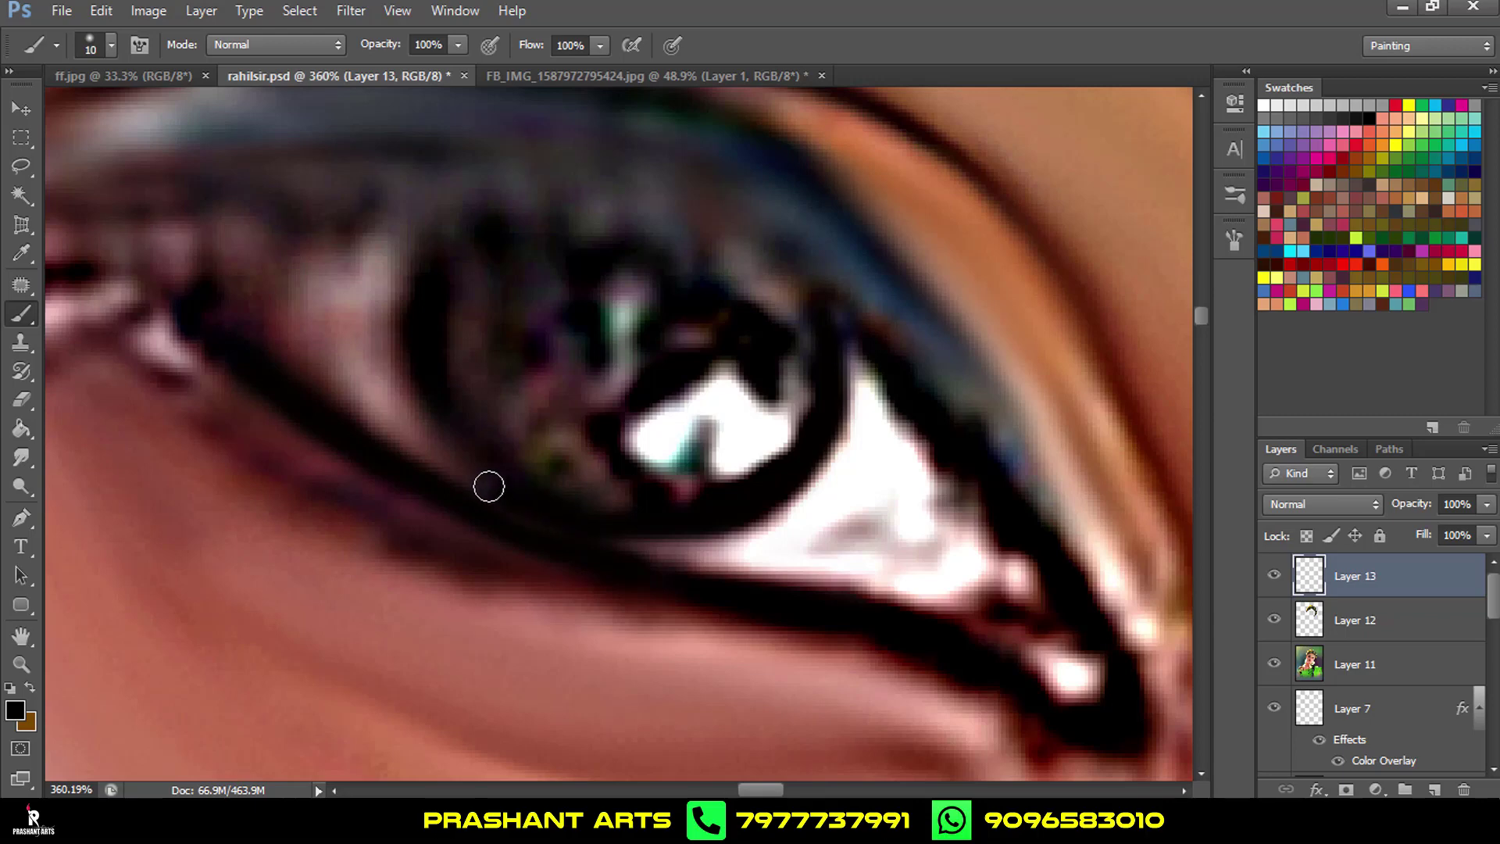
{"action": "left_click_drag", "start_coordinate": [433, 333], "coordinate": [469, 456]}
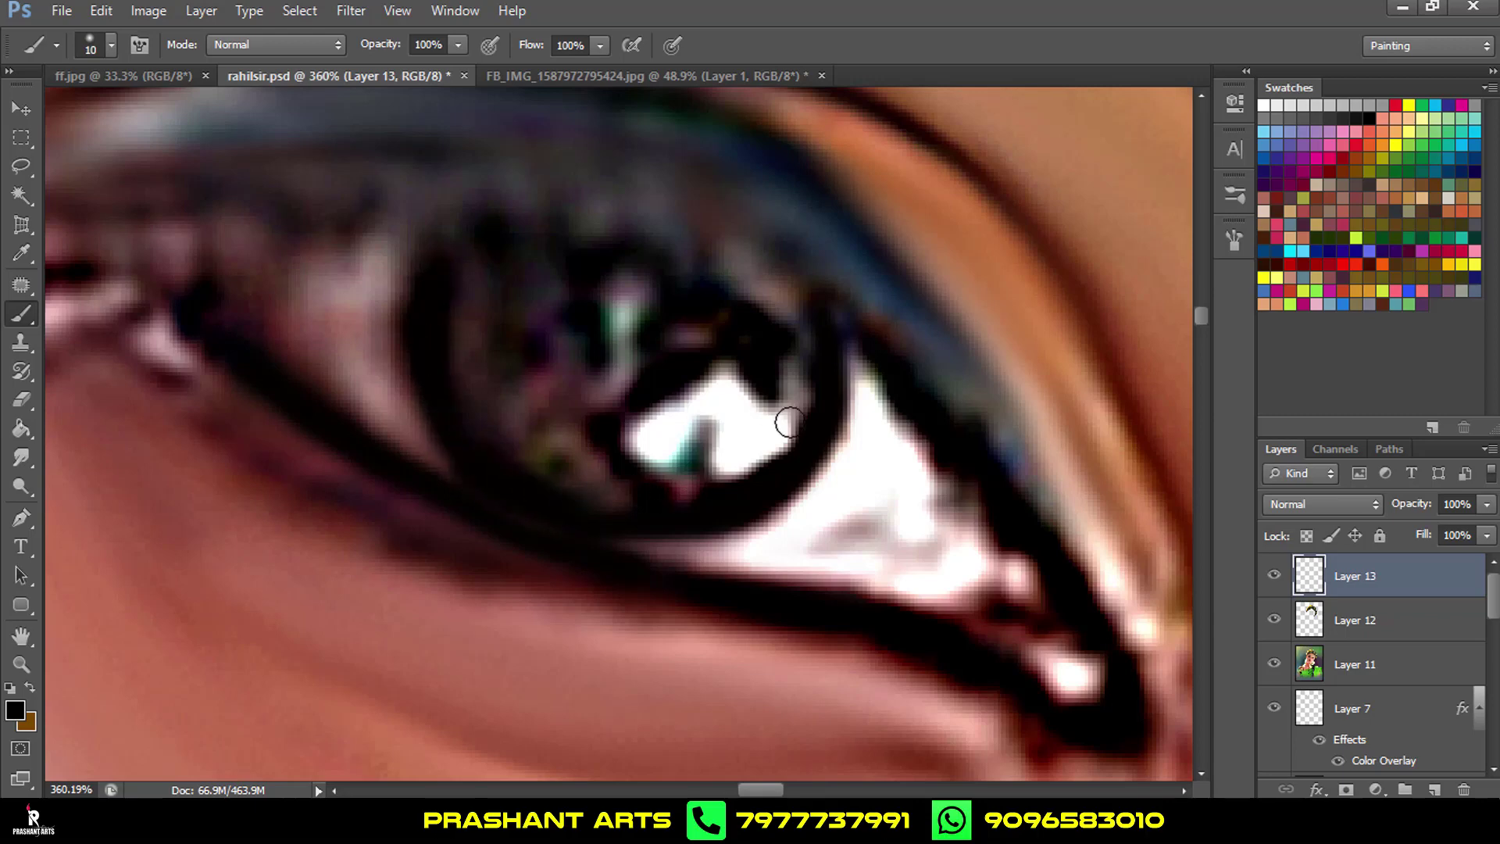
Fill the iris solid black at 30 px, then blacken its right edges with a smaller brush.
{"action": "key", "text": "bracketright"}
{"action": "key", "text": "bracketright"}
{"action": "mouse_move", "coordinate": [790, 423]}
{"action": "left_mouse_down"}
{"action": "mouse_move", "coordinate": [756, 375]}
{"action": "mouse_move", "coordinate": [603, 455]}
{"action": "mouse_move", "coordinate": [478, 318]}
{"action": "mouse_move", "coordinate": [606, 300]}
{"action": "mouse_move", "coordinate": [720, 258]}
{"action": "mouse_move", "coordinate": [519, 237]}
{"action": "mouse_move", "coordinate": [513, 406]}
{"action": "mouse_move", "coordinate": [766, 348]}
{"action": "mouse_move", "coordinate": [660, 472]}
{"action": "mouse_move", "coordinate": [673, 409]}
{"action": "mouse_move", "coordinate": [716, 455]}
{"action": "mouse_move", "coordinate": [595, 442]}
{"action": "mouse_move", "coordinate": [523, 328]}
{"action": "mouse_move", "coordinate": [453, 261]}
{"action": "mouse_move", "coordinate": [519, 207]}
{"action": "mouse_move", "coordinate": [625, 227]}
{"action": "left_mouse_up"}
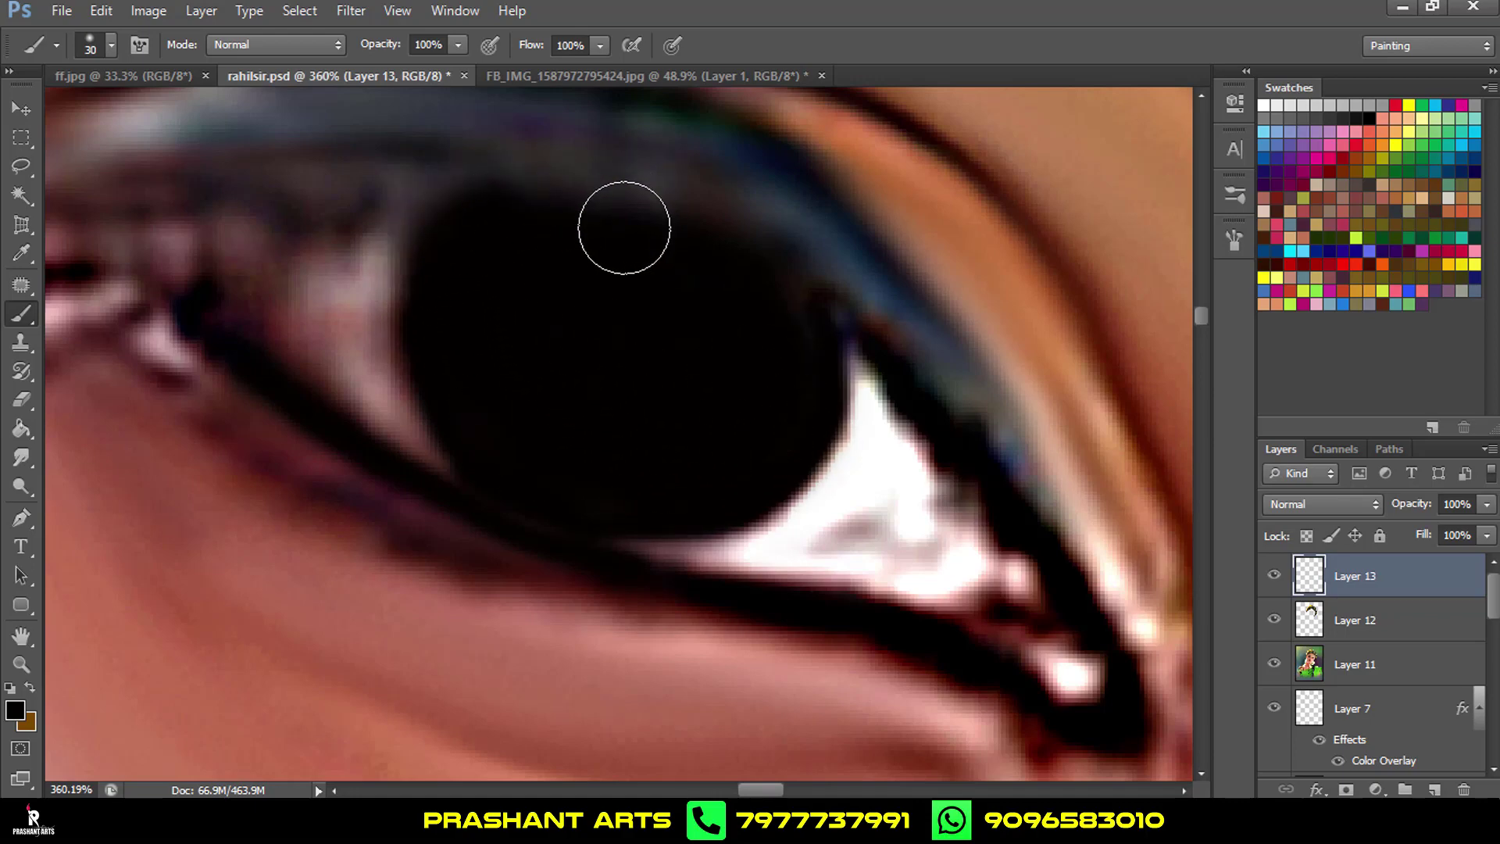
{"action": "key", "text": "bracketleft"}
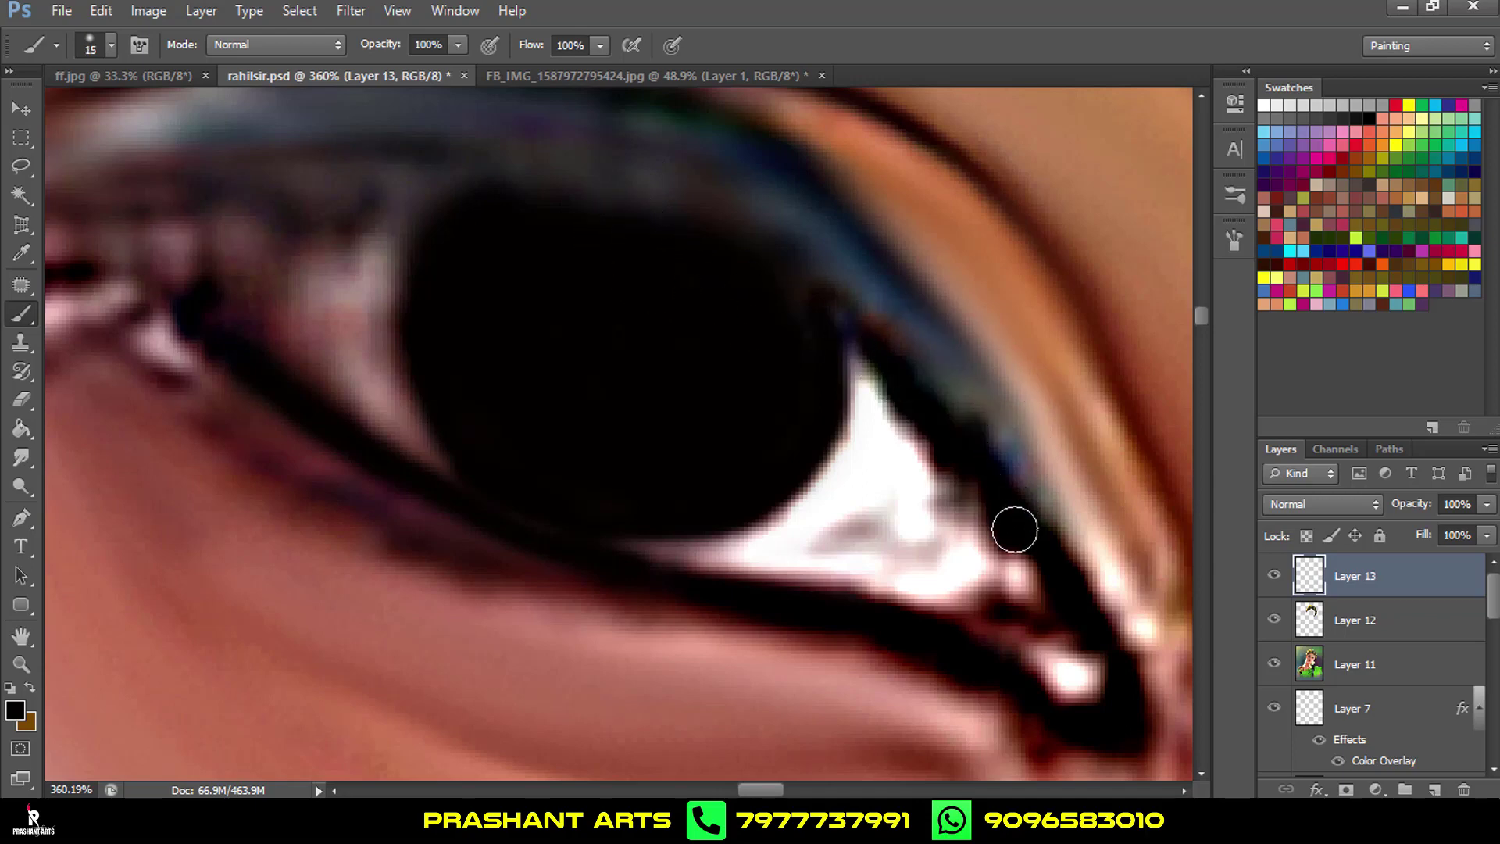
{"action": "mouse_move", "coordinate": [1015, 529]}
{"action": "left_mouse_down"}
{"action": "mouse_move", "coordinate": [814, 292]}
{"action": "mouse_move", "coordinate": [727, 241]}
{"action": "left_mouse_up"}
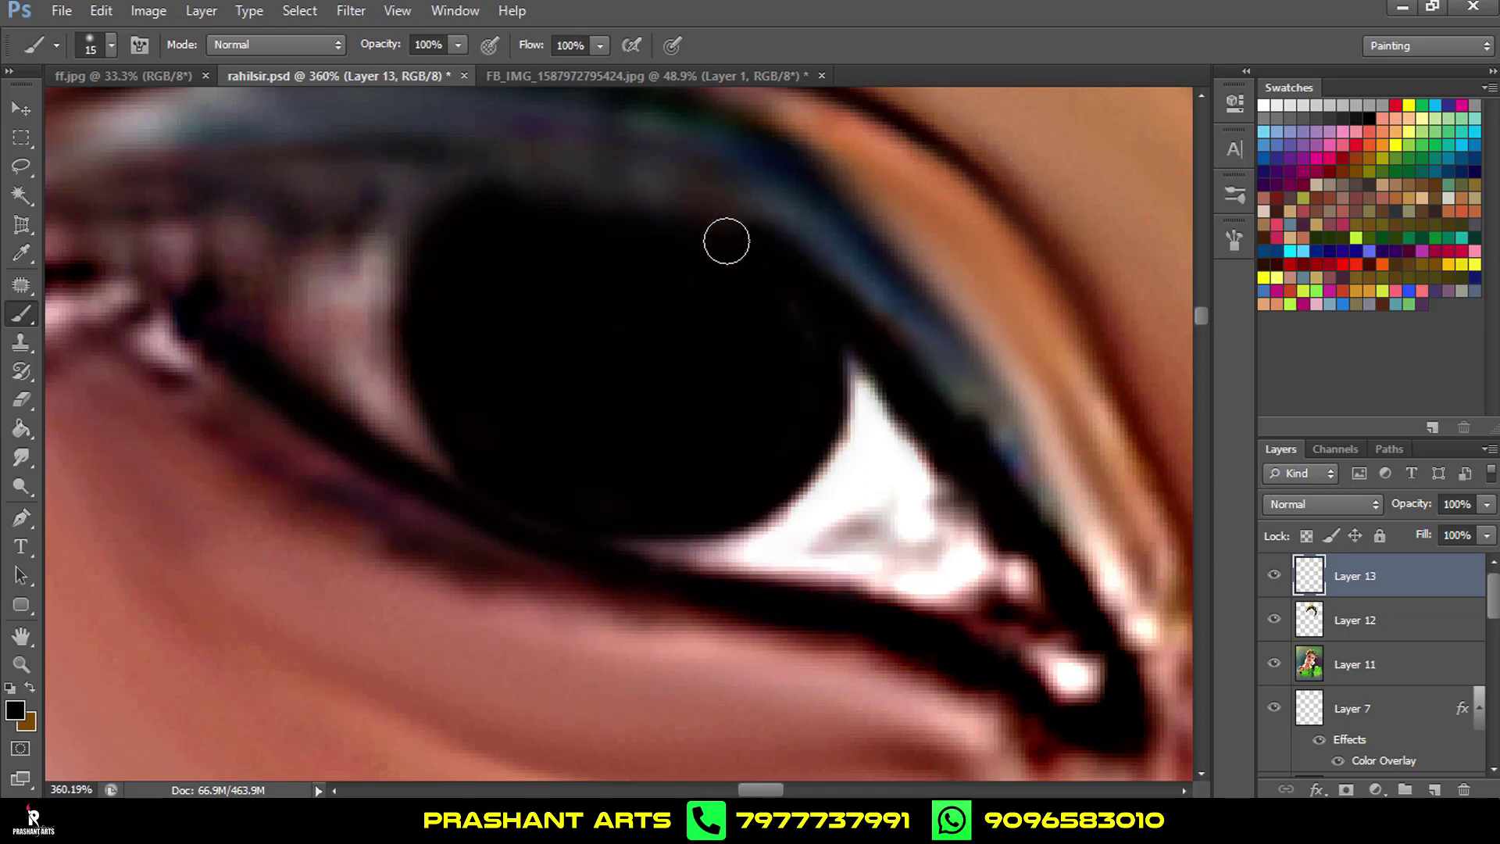
{"action": "mouse_move", "coordinate": [968, 479]}
{"action": "left_mouse_down"}
{"action": "mouse_move", "coordinate": [1028, 537]}
{"action": "mouse_move", "coordinate": [1073, 611]}
{"action": "left_mouse_up"}
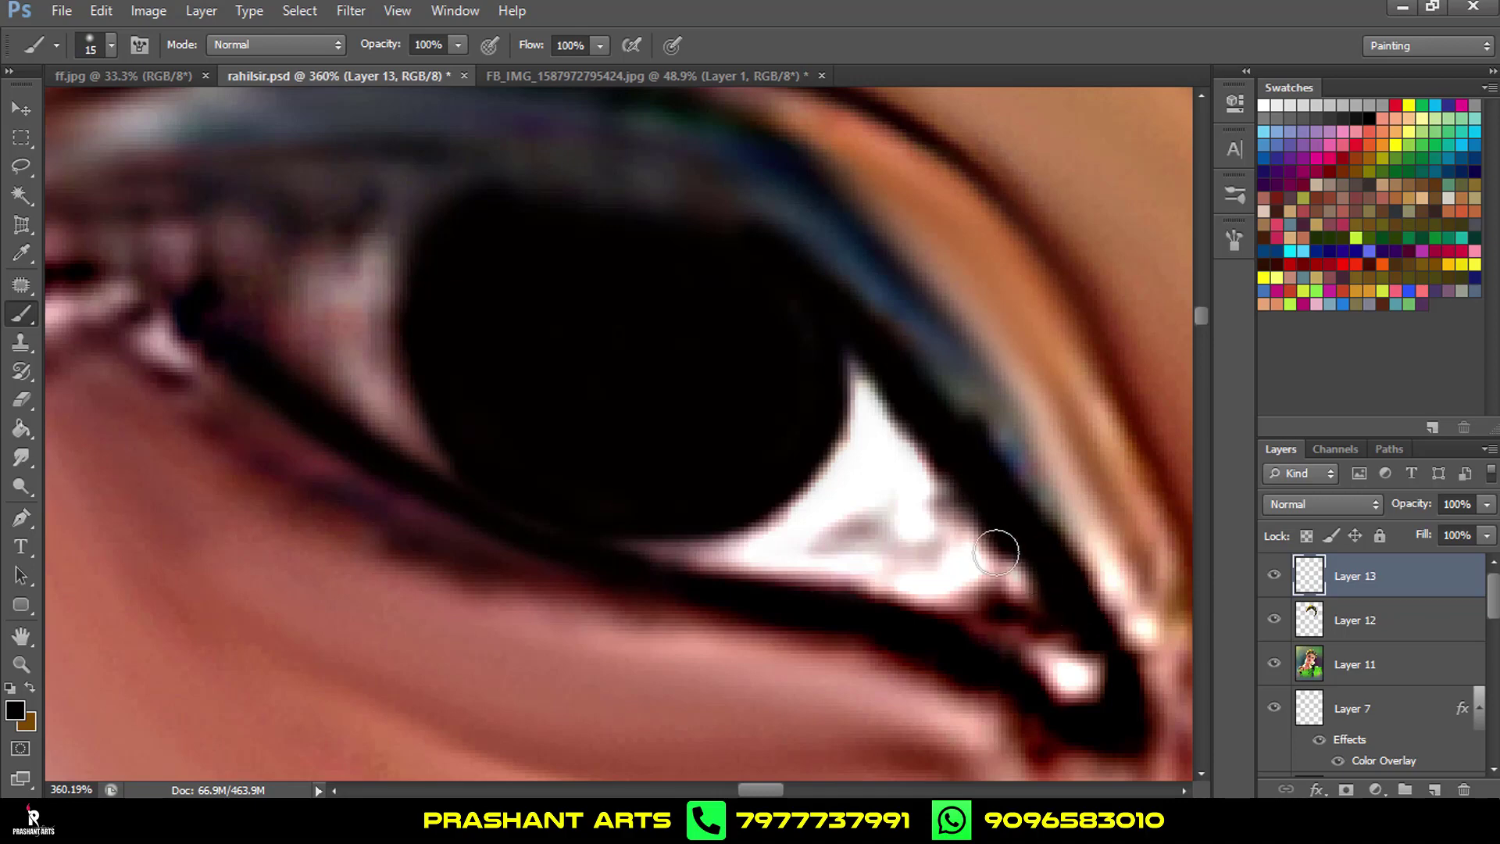
{"action": "scroll", "coordinate": [837, 492], "scroll_direction": "down", "scroll_amount": 3}
{"action": "scroll", "coordinate": [837, 492], "scroll_direction": "down", "scroll_amount": 4}
{"action": "scroll", "coordinate": [837, 492], "scroll_direction": "down", "scroll_amount": 3}
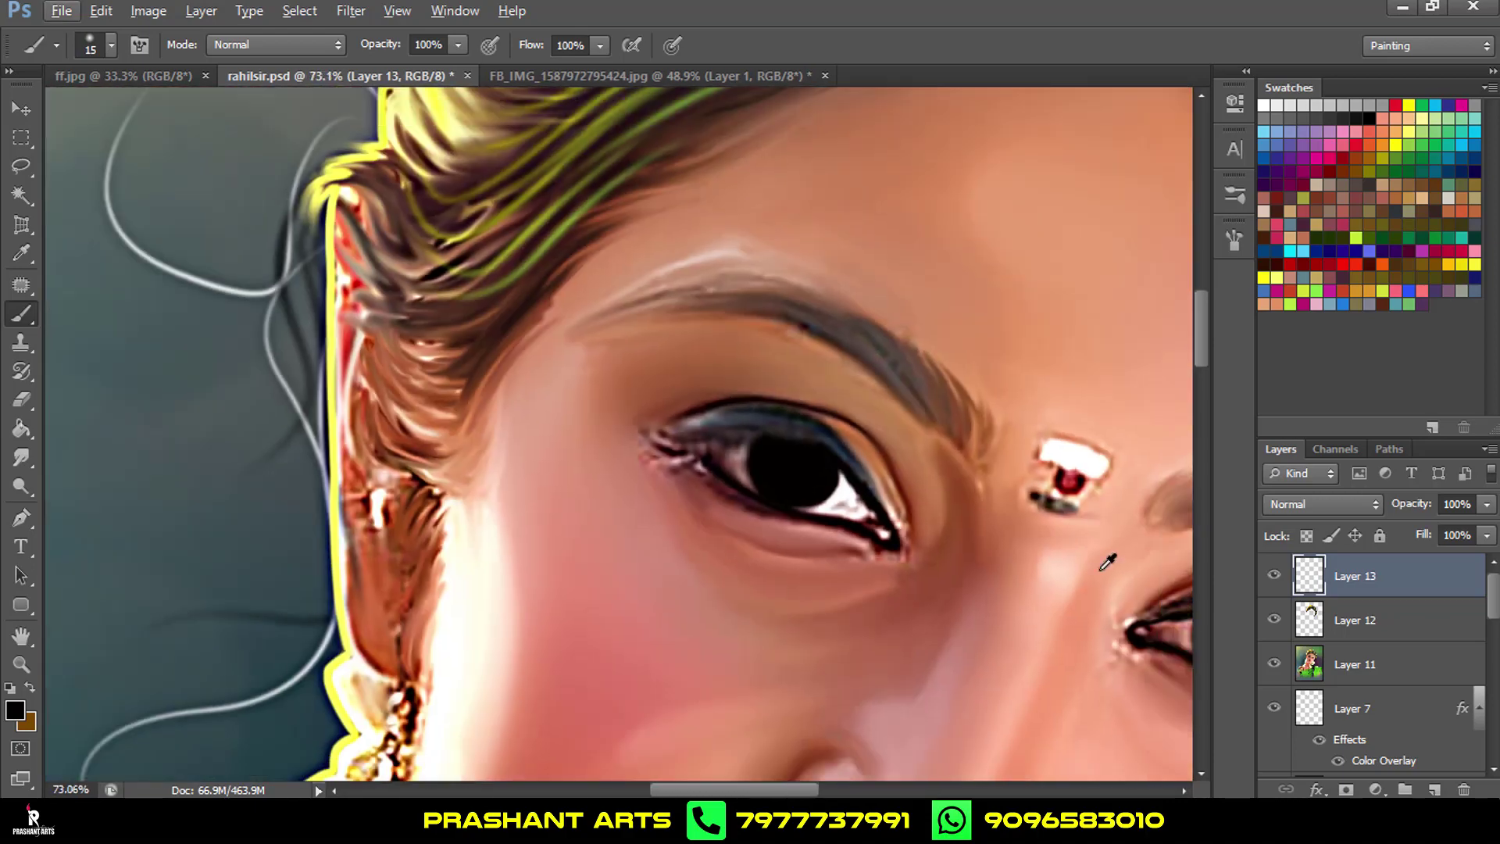
On new Layer 14, compare with Layer 13 hidden, then paint a white catchlight in the first iris.
{"action": "left_click", "coordinate": [1436, 789]}
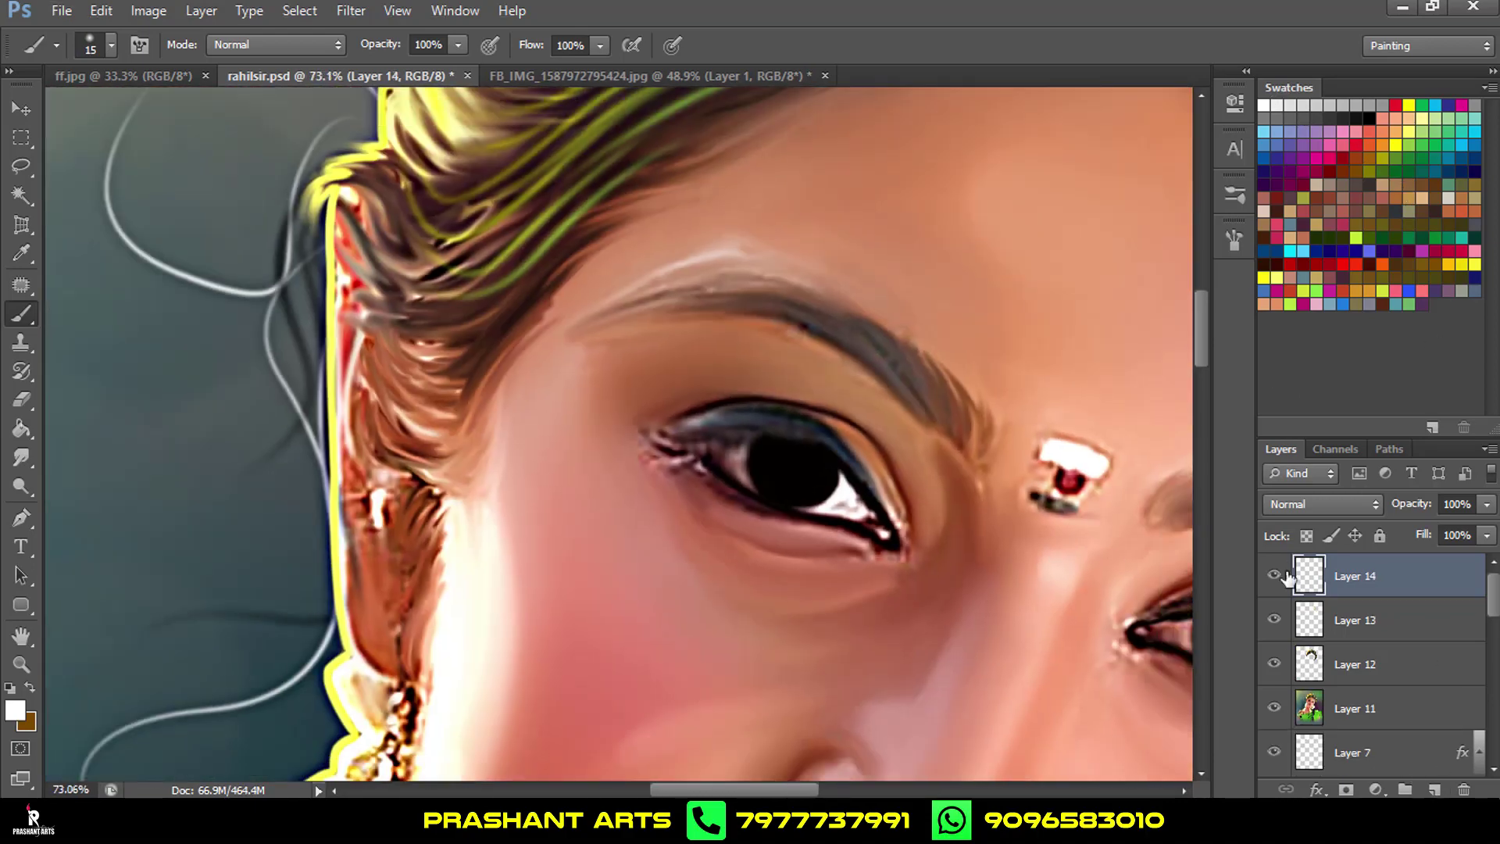
{"action": "left_click", "coordinate": [1274, 621]}
{"action": "left_click", "coordinate": [1275, 622]}
{"action": "scroll", "coordinate": [864, 446], "scroll_direction": "up", "scroll_amount": 5}
{"action": "scroll", "coordinate": [760, 520], "scroll_direction": "up", "scroll_amount": 4}
{"action": "left_click_drag", "start_coordinate": [712, 514], "coordinate": [711, 477]}
Pan to the other eye and paint a white catchlight in its iris.
{"action": "mouse_move", "coordinate": [793, 512]}
{"action": "left_mouse_down"}
{"action": "mouse_move", "coordinate": [680, 445]}
{"action": "mouse_move", "coordinate": [410, 402]}
{"action": "mouse_move", "coordinate": [422, 395]}
{"action": "left_mouse_up"}
{"action": "scroll", "coordinate": [547, 414], "scroll_direction": "down", "scroll_amount": 3}
{"action": "scroll", "coordinate": [786, 466], "scroll_direction": "down", "scroll_amount": 3}
{"action": "left_click_drag", "start_coordinate": [787, 466], "coordinate": [530, 390]}
{"action": "scroll", "coordinate": [1052, 639], "scroll_direction": "up", "scroll_amount": 2}
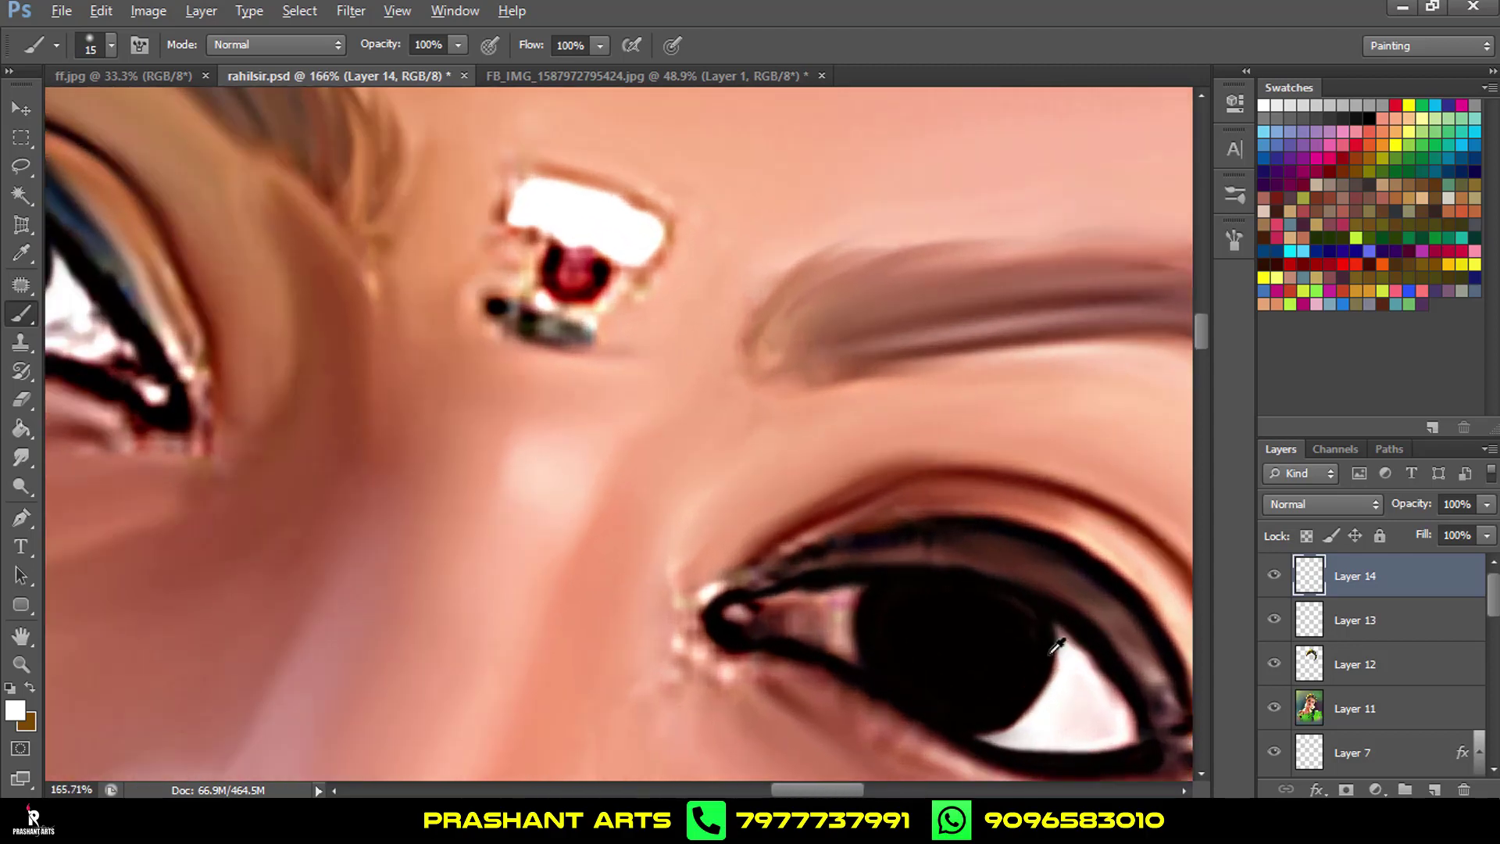
{"action": "left_click_drag", "start_coordinate": [1018, 659], "coordinate": [1022, 660]}
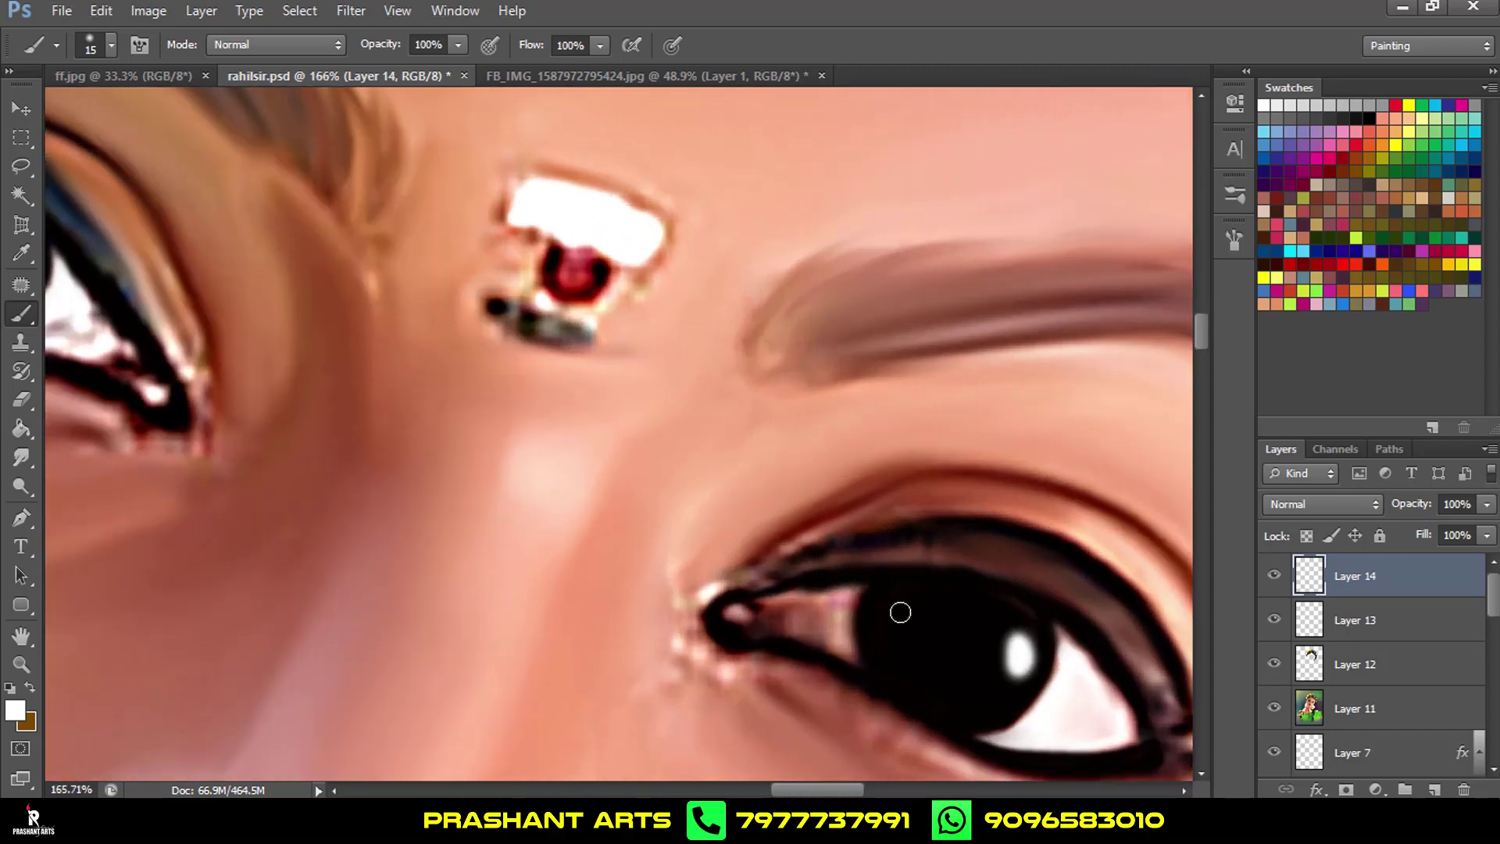
{"action": "scroll", "coordinate": [961, 598], "scroll_direction": "down", "scroll_amount": 5}
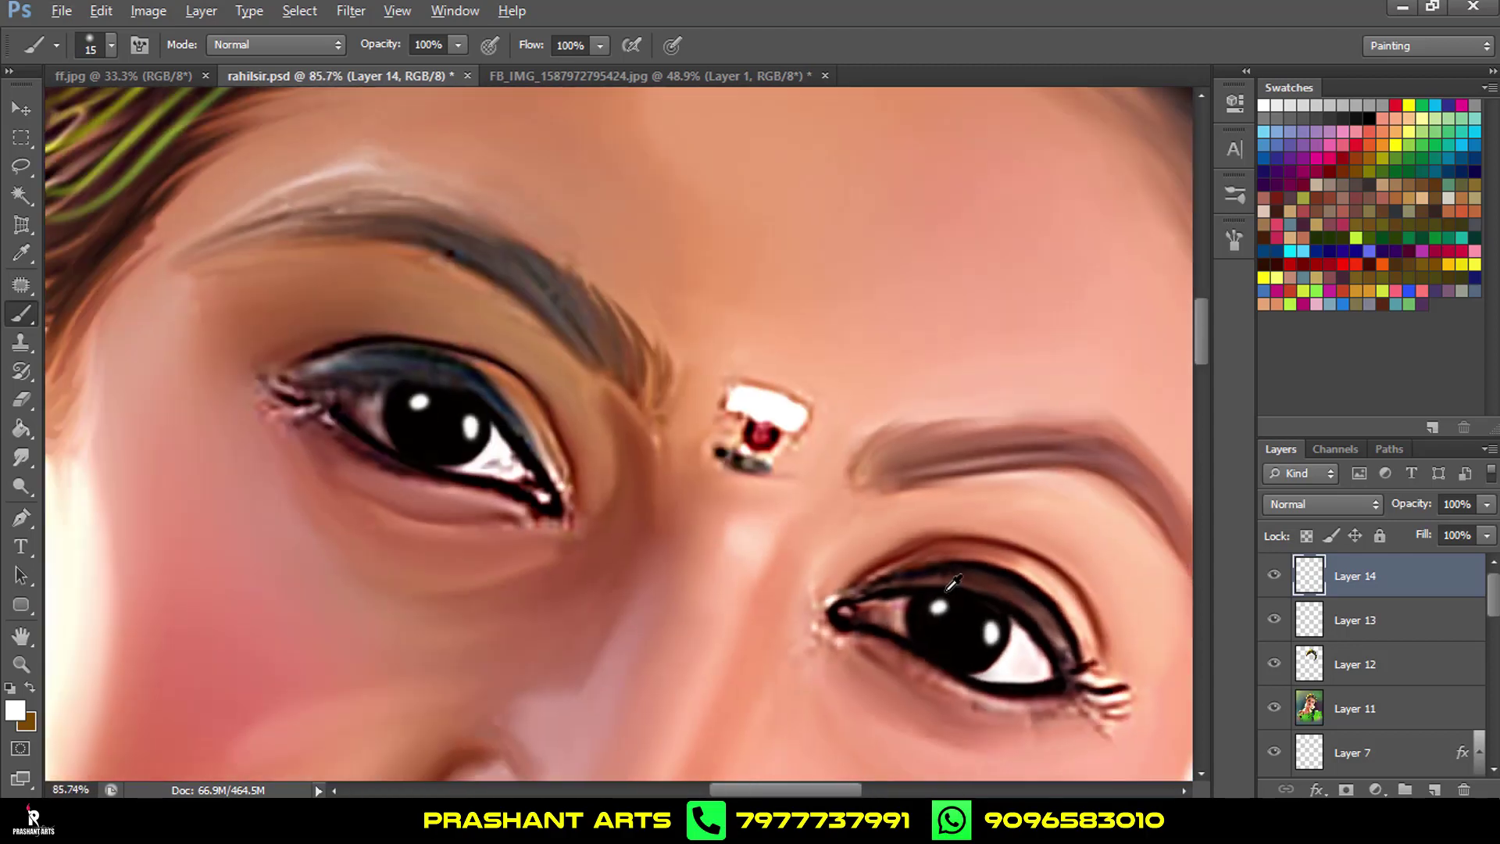
Add Layer 15 and set up the Smudge tool with a 20 px brush.
{"action": "left_click", "coordinate": [1436, 790]}
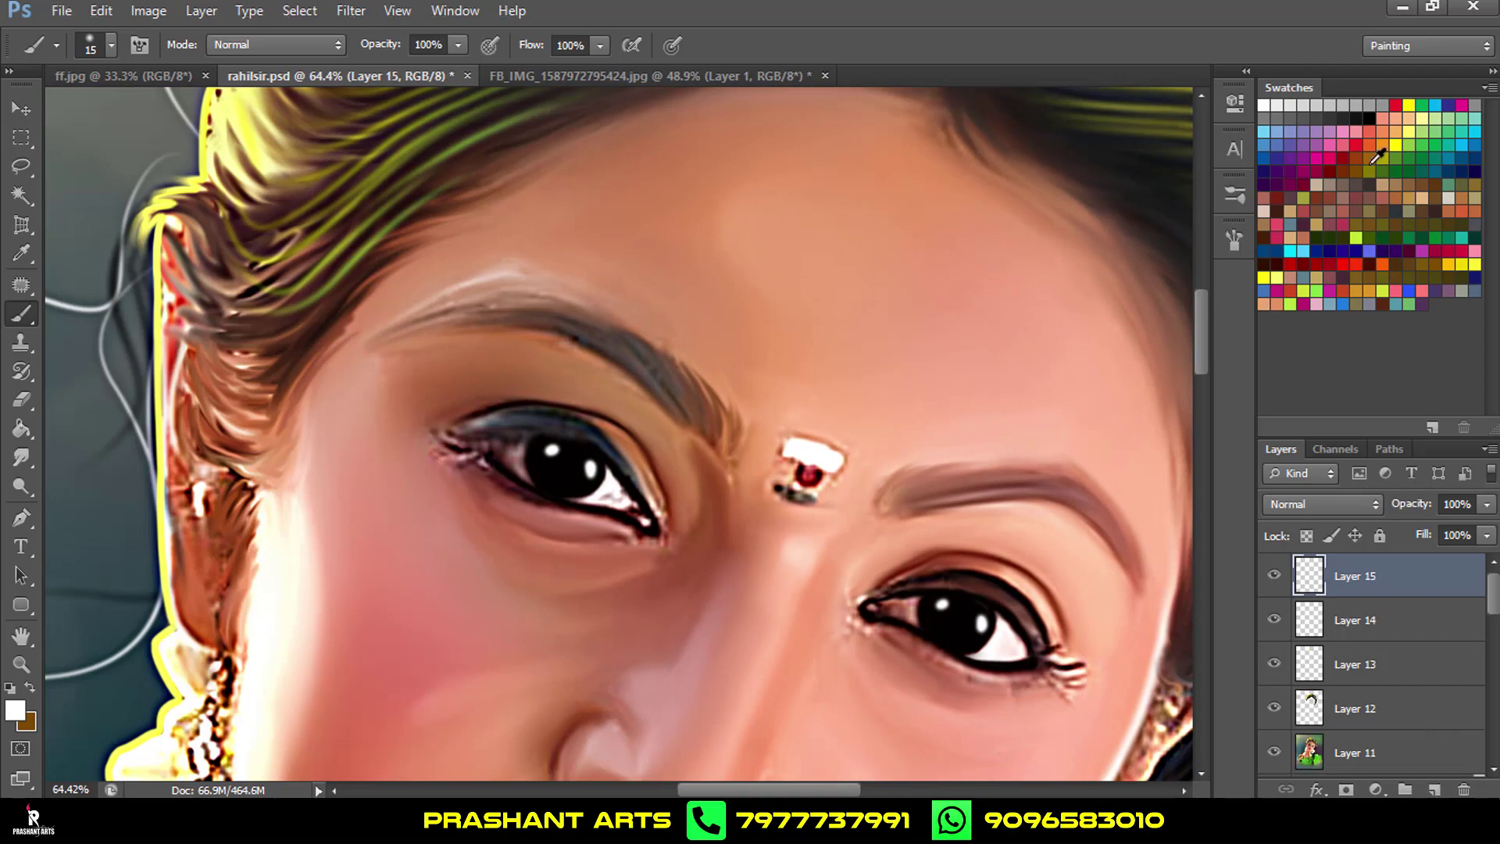
{"action": "scroll", "coordinate": [608, 519], "scroll_direction": "up", "scroll_amount": 4}
{"action": "scroll", "coordinate": [543, 435], "scroll_direction": "up", "scroll_amount": 4}
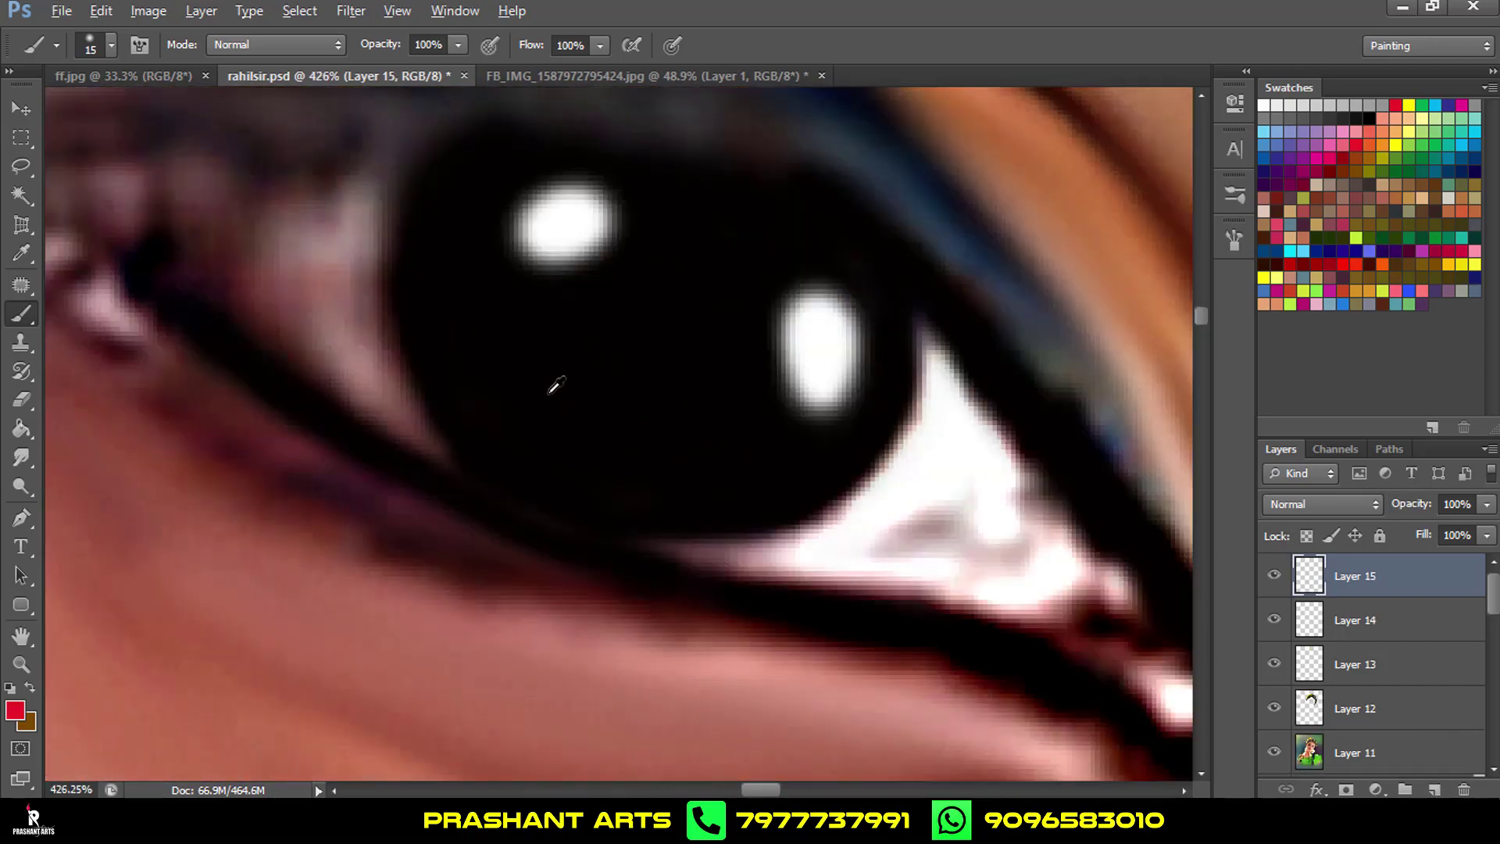
{"action": "left_click", "coordinate": [22, 458]}
{"action": "left_click", "coordinate": [115, 44]}
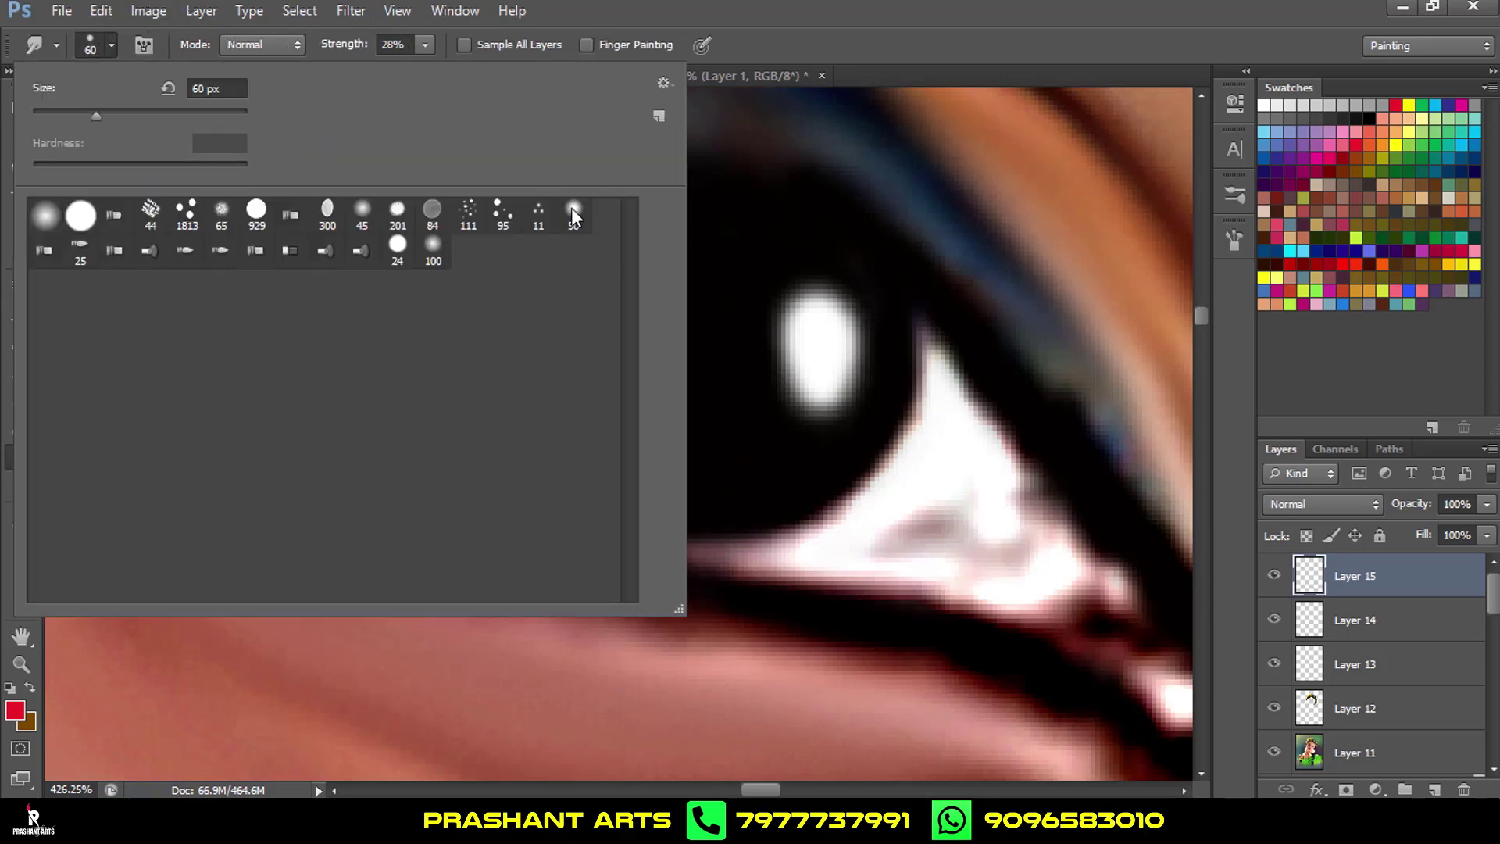
{"action": "left_click_drag", "start_coordinate": [220, 143], "coordinate": [201, 143]}
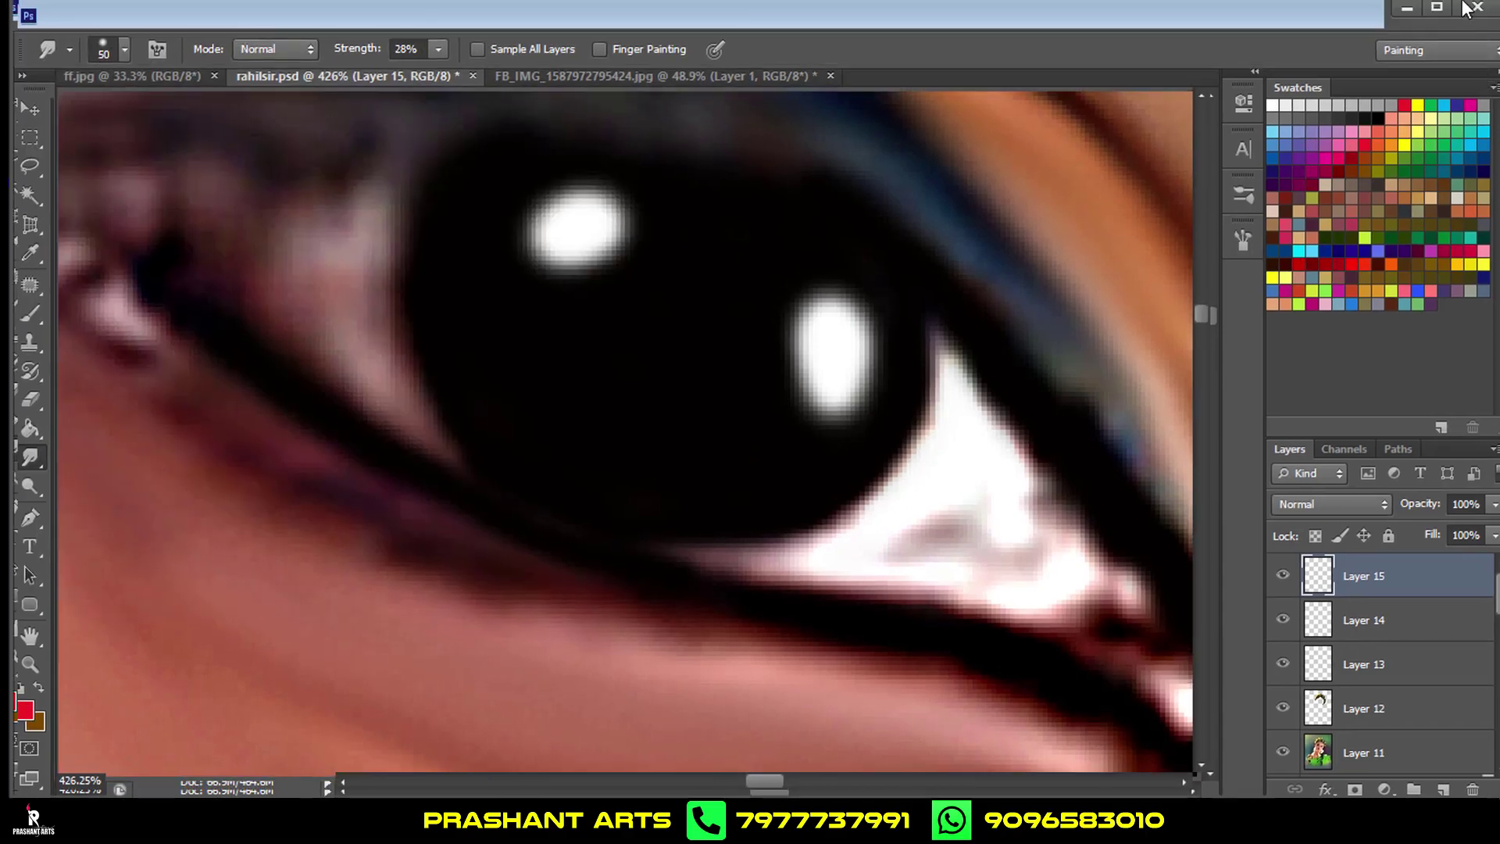
{"action": "key", "text": "bracketleft"}
{"action": "key", "text": "bracketleft"}
{"action": "key", "text": "bracketleft"}
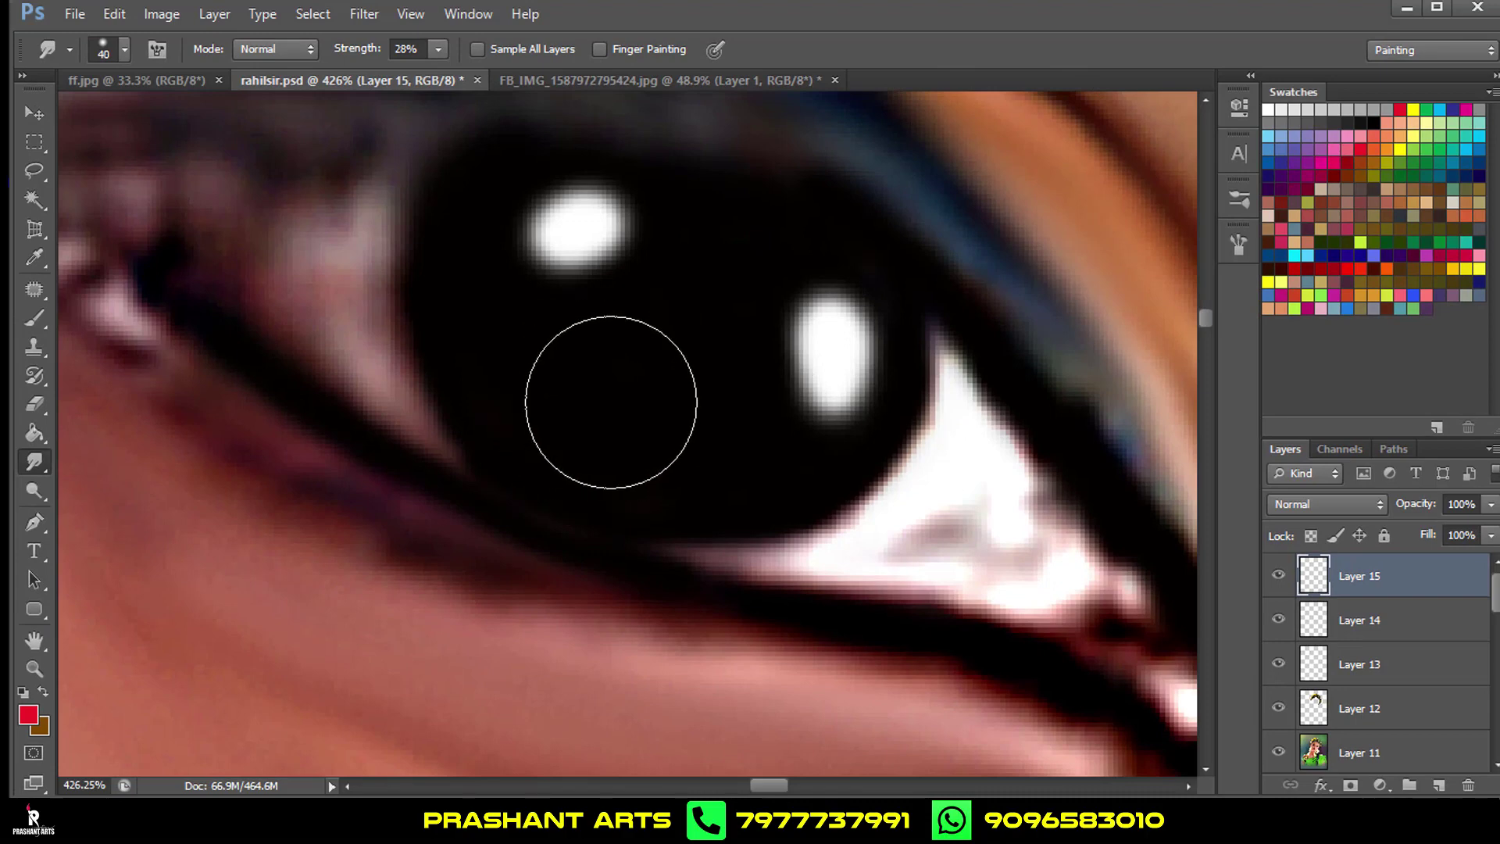
{"action": "key", "text": "bracketleft"}
{"action": "key", "text": "bracketleft"}
{"action": "key", "text": "bracketleft"}
{"action": "key", "text": "bracketleft"}
{"action": "key", "text": "bracketleft"}
{"action": "key", "text": "bracketright"}
{"action": "key", "text": "bracketright"}
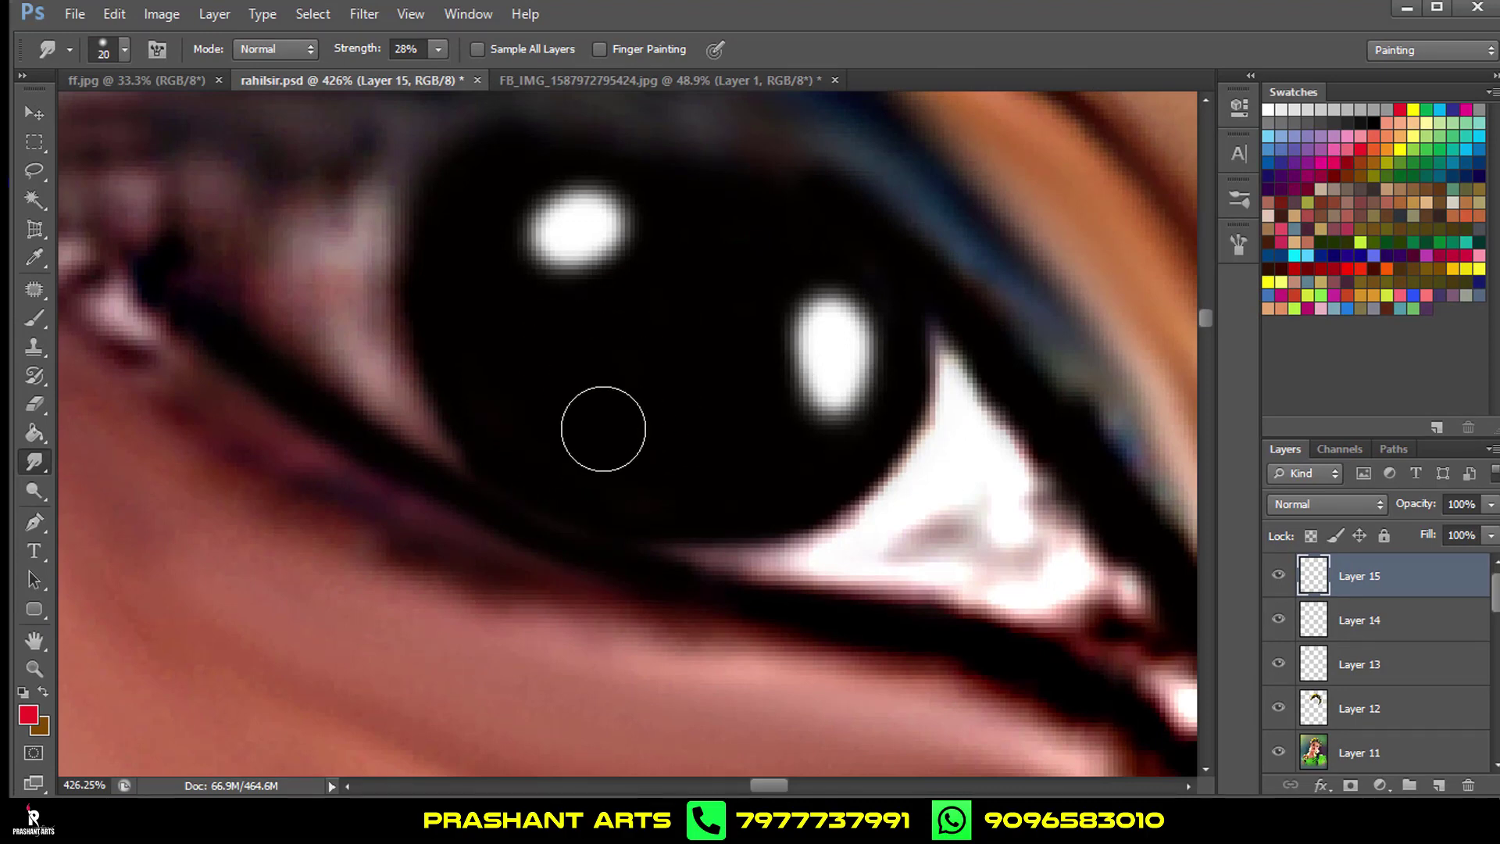
Dab red on the iris and smudge it into a smooth curved streak along the lower iris.
{"action": "left_click", "coordinate": [607, 432]}
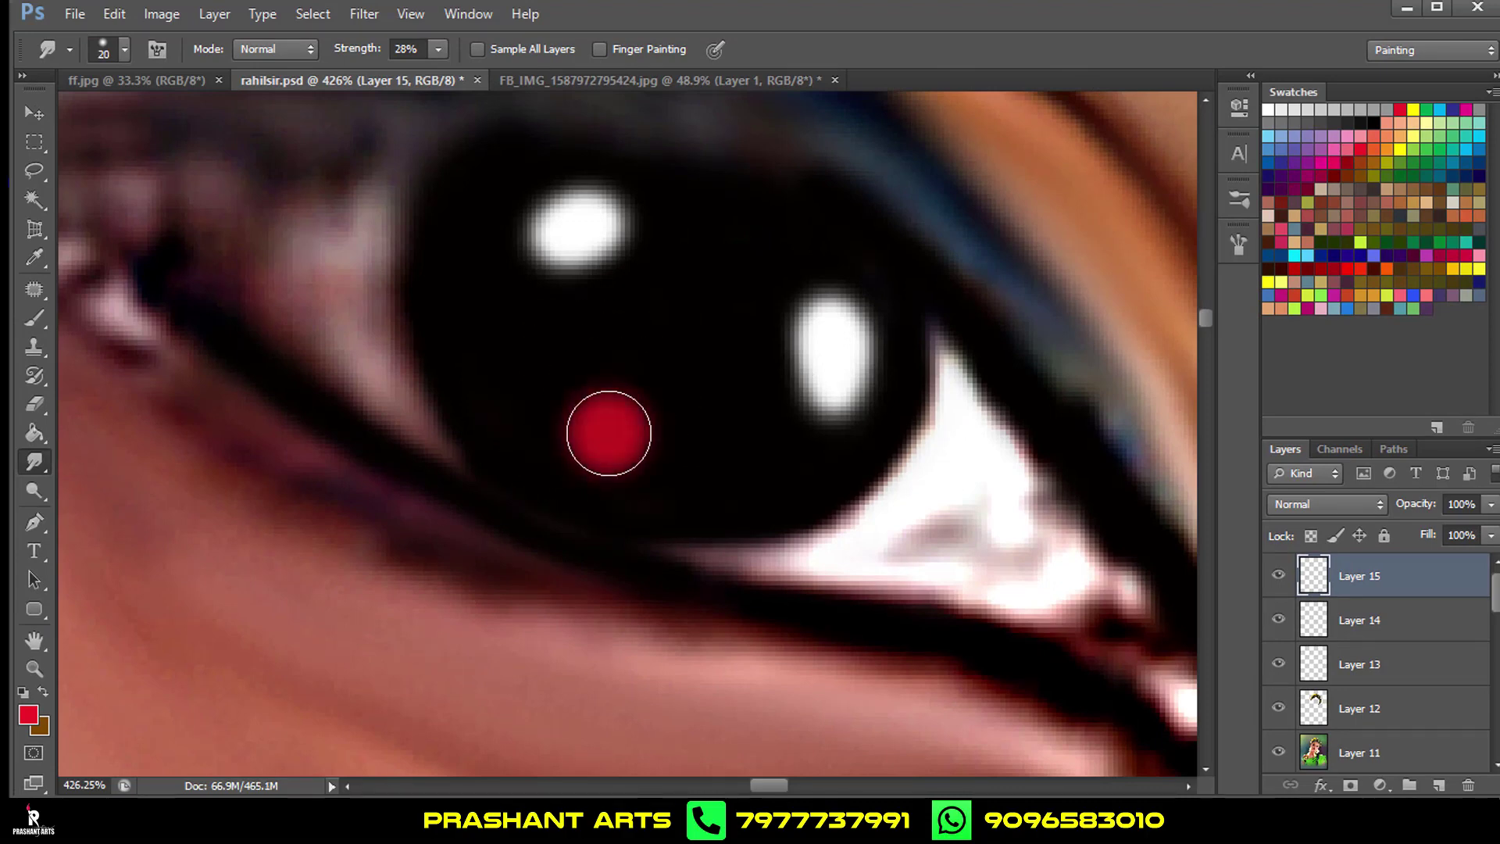
{"action": "left_click_drag", "start_coordinate": [619, 435], "coordinate": [476, 361]}
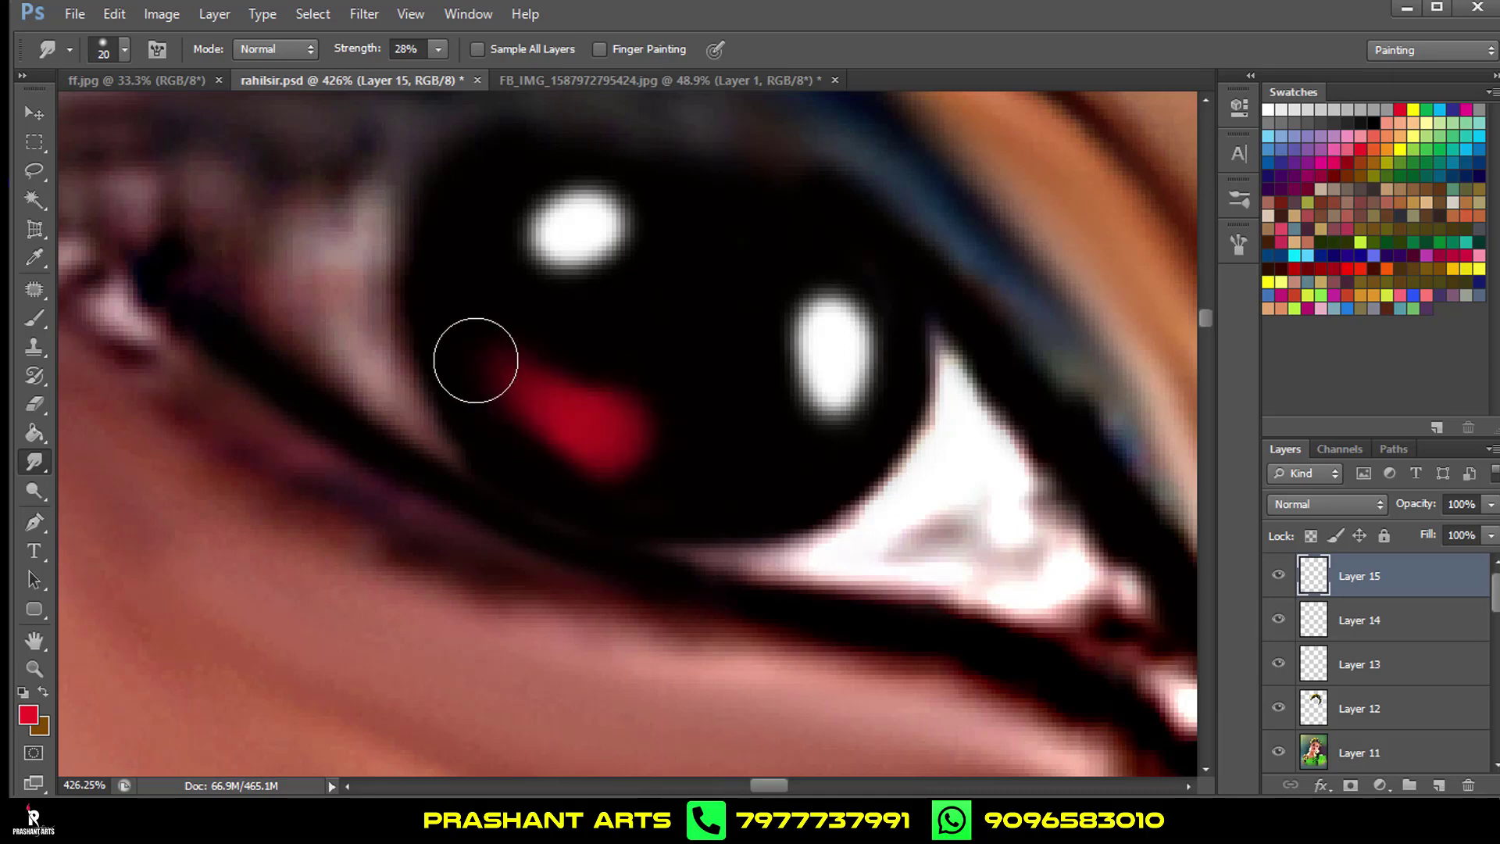
{"action": "left_click_drag", "start_coordinate": [362, 49], "coordinate": [374, 51]}
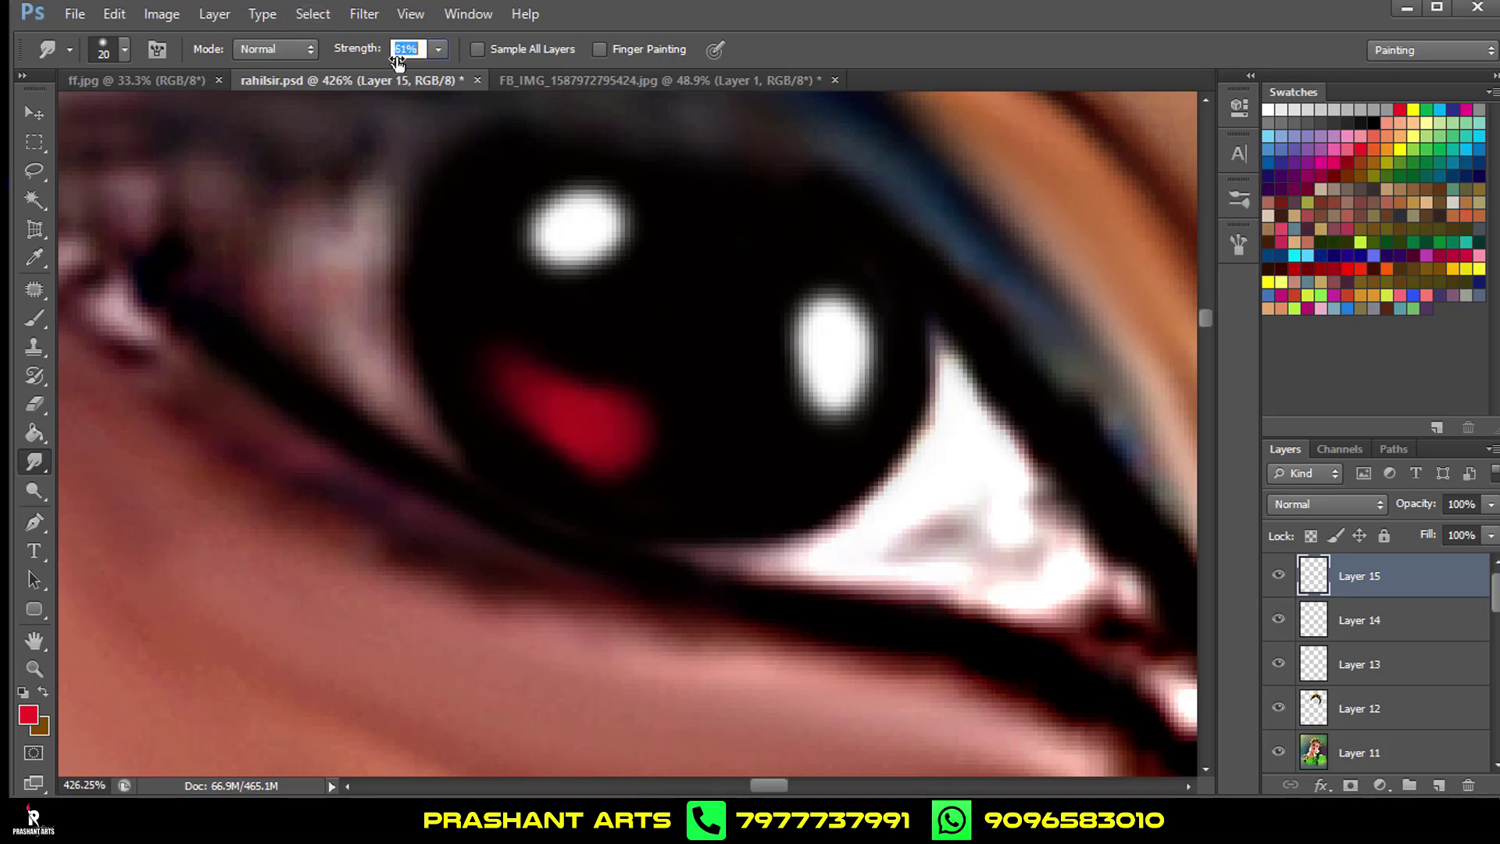
{"action": "left_click_drag", "start_coordinate": [562, 419], "coordinate": [472, 261]}
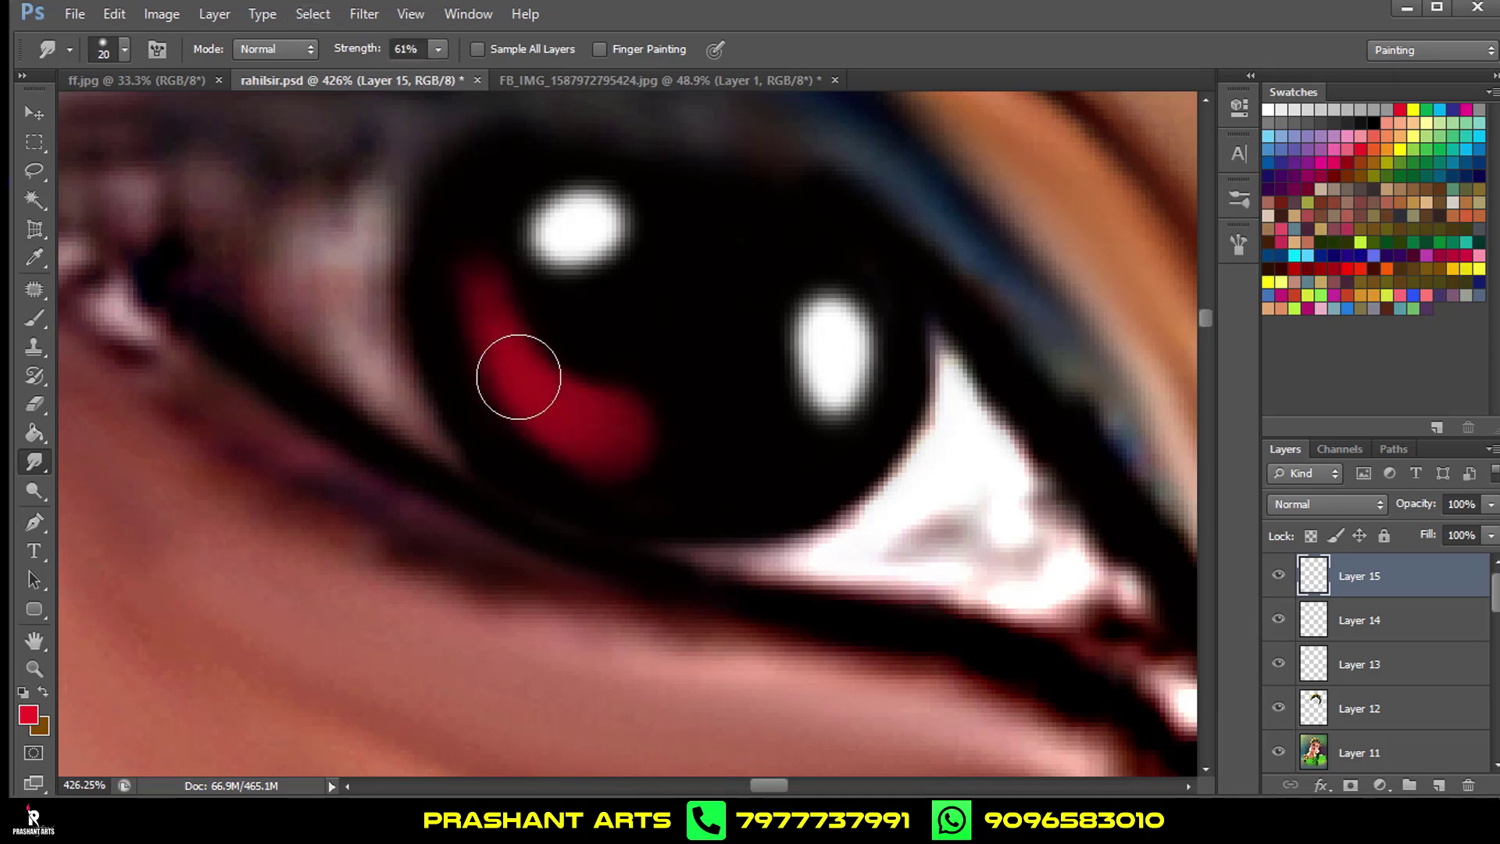
{"action": "left_click_drag", "start_coordinate": [518, 377], "coordinate": [496, 211]}
{"action": "left_click_drag", "start_coordinate": [549, 409], "coordinate": [803, 445]}
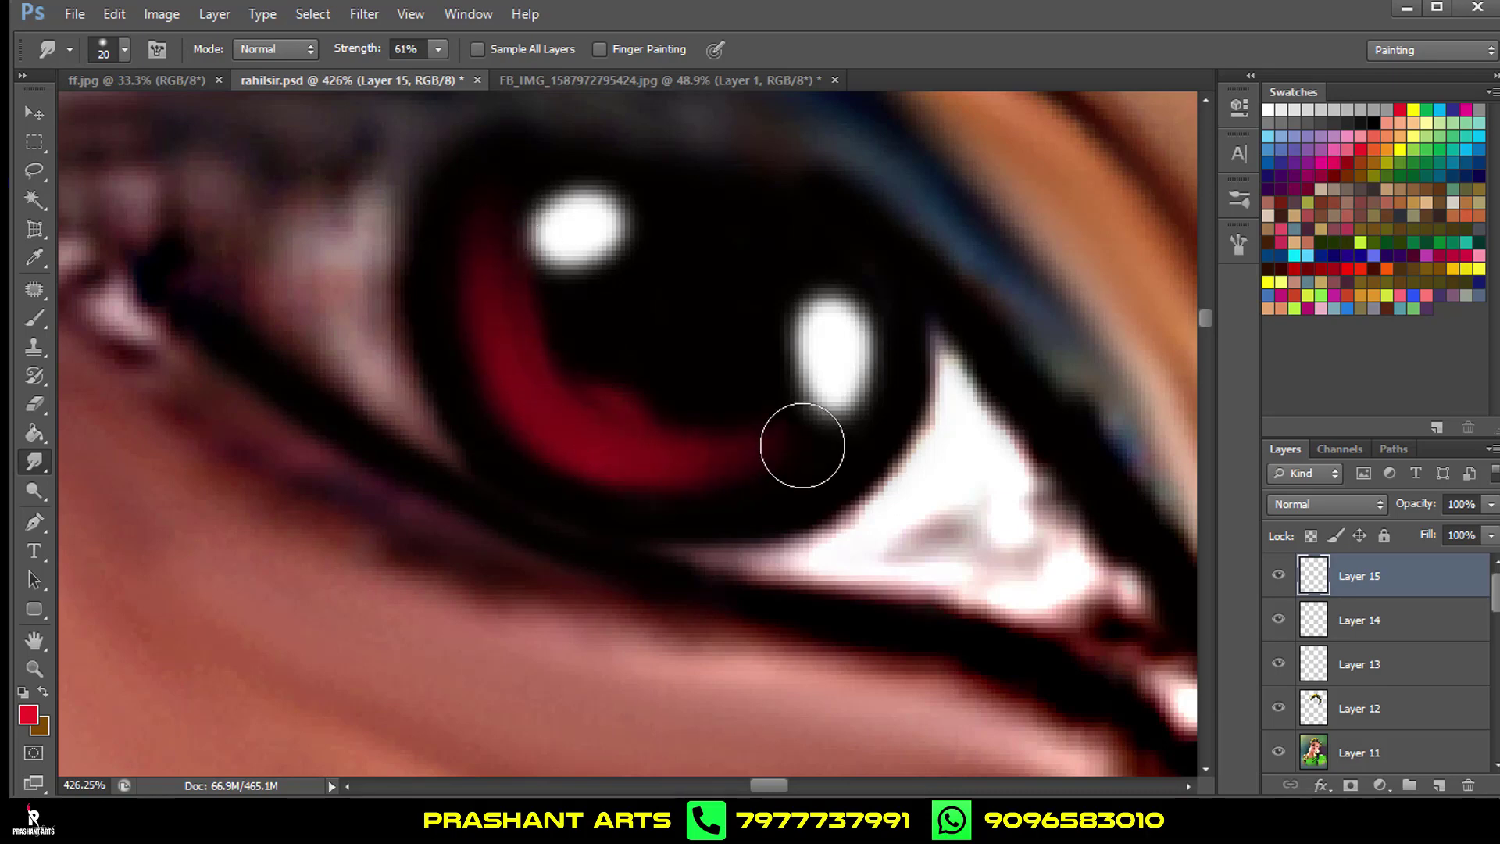
{"action": "left_click_drag", "start_coordinate": [666, 339], "coordinate": [626, 395]}
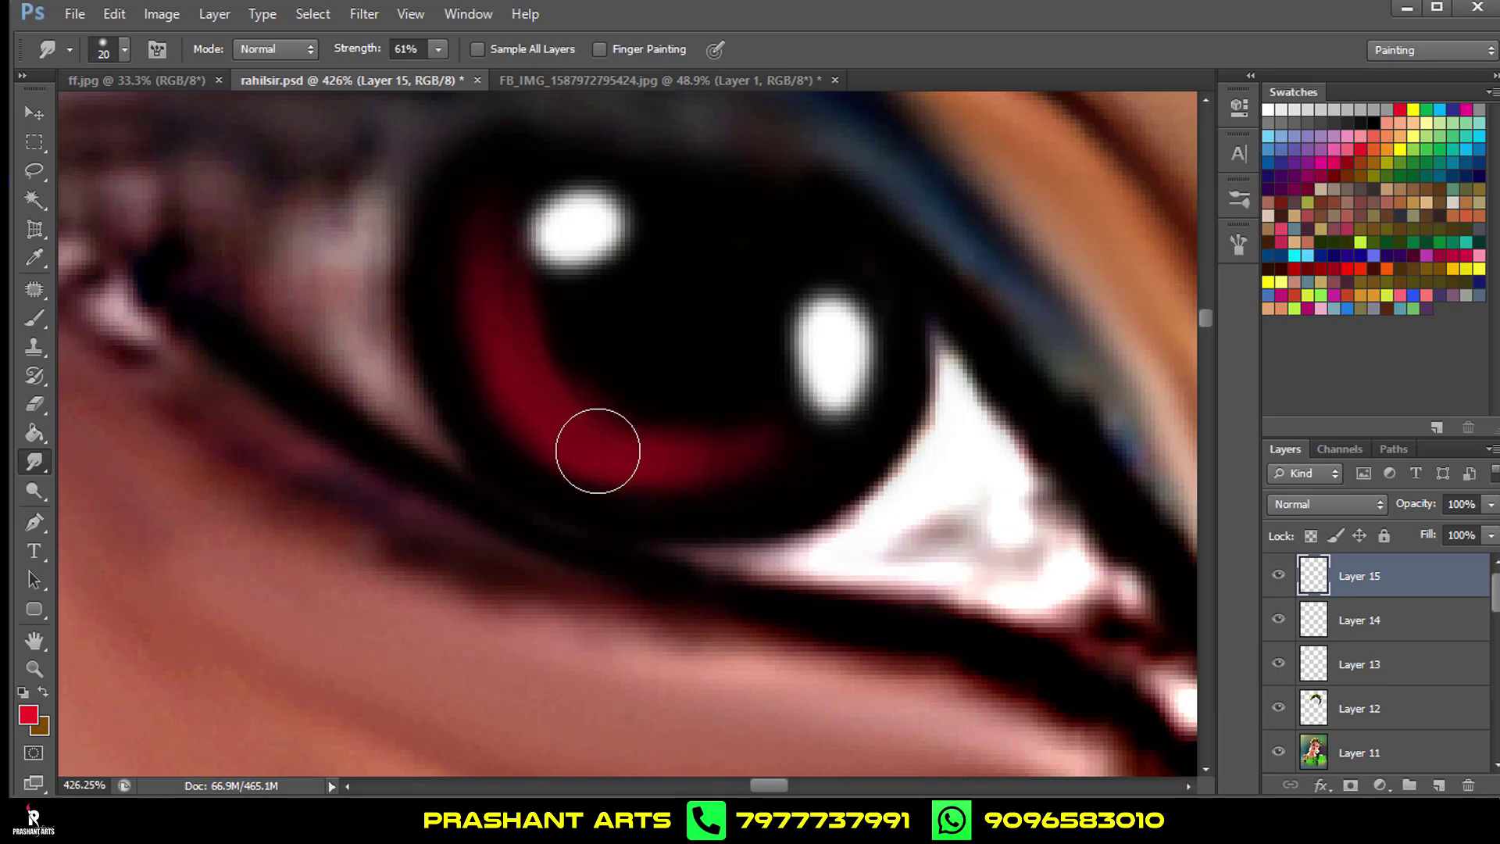
{"action": "left_click_drag", "start_coordinate": [598, 451], "coordinate": [797, 458]}
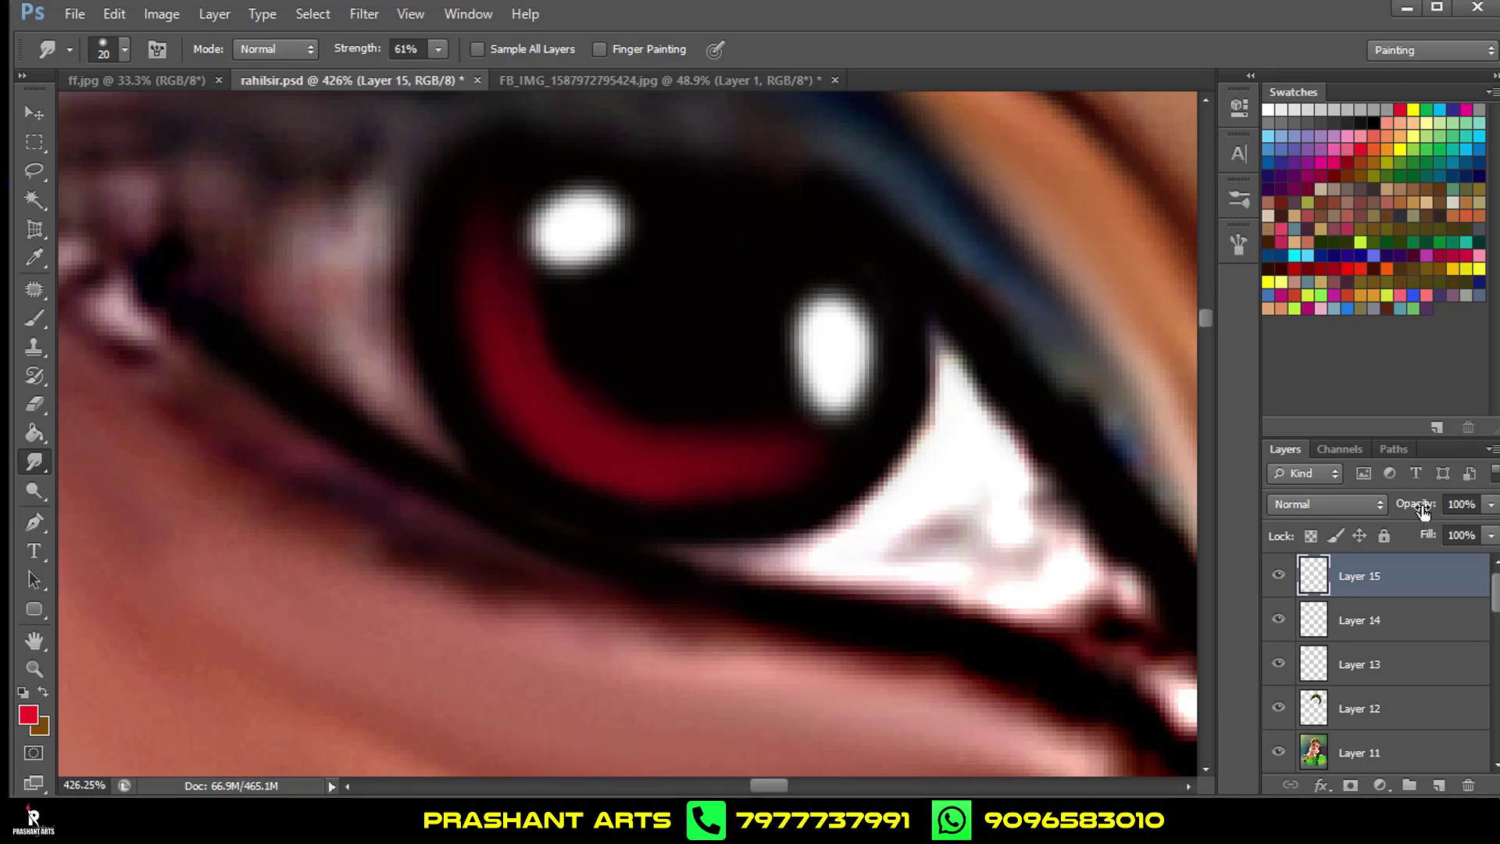
Lower Layer 15's opacity to 53% and enlarge the Layers list.
{"action": "left_click_drag", "start_coordinate": [1422, 510], "coordinate": [1378, 511]}
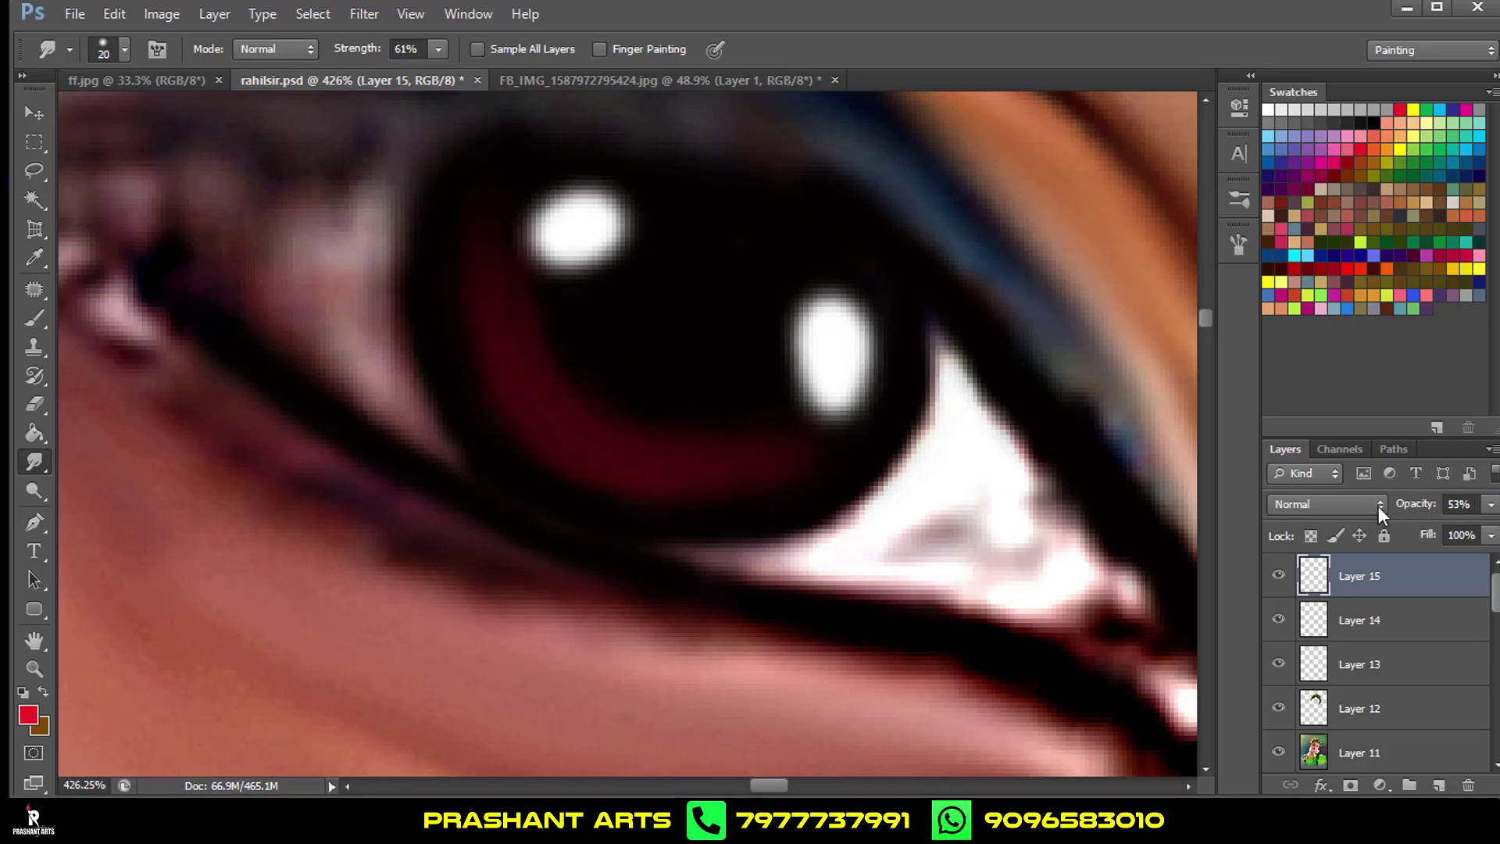
{"action": "left_click_drag", "start_coordinate": [1348, 438], "coordinate": [1339, 350]}
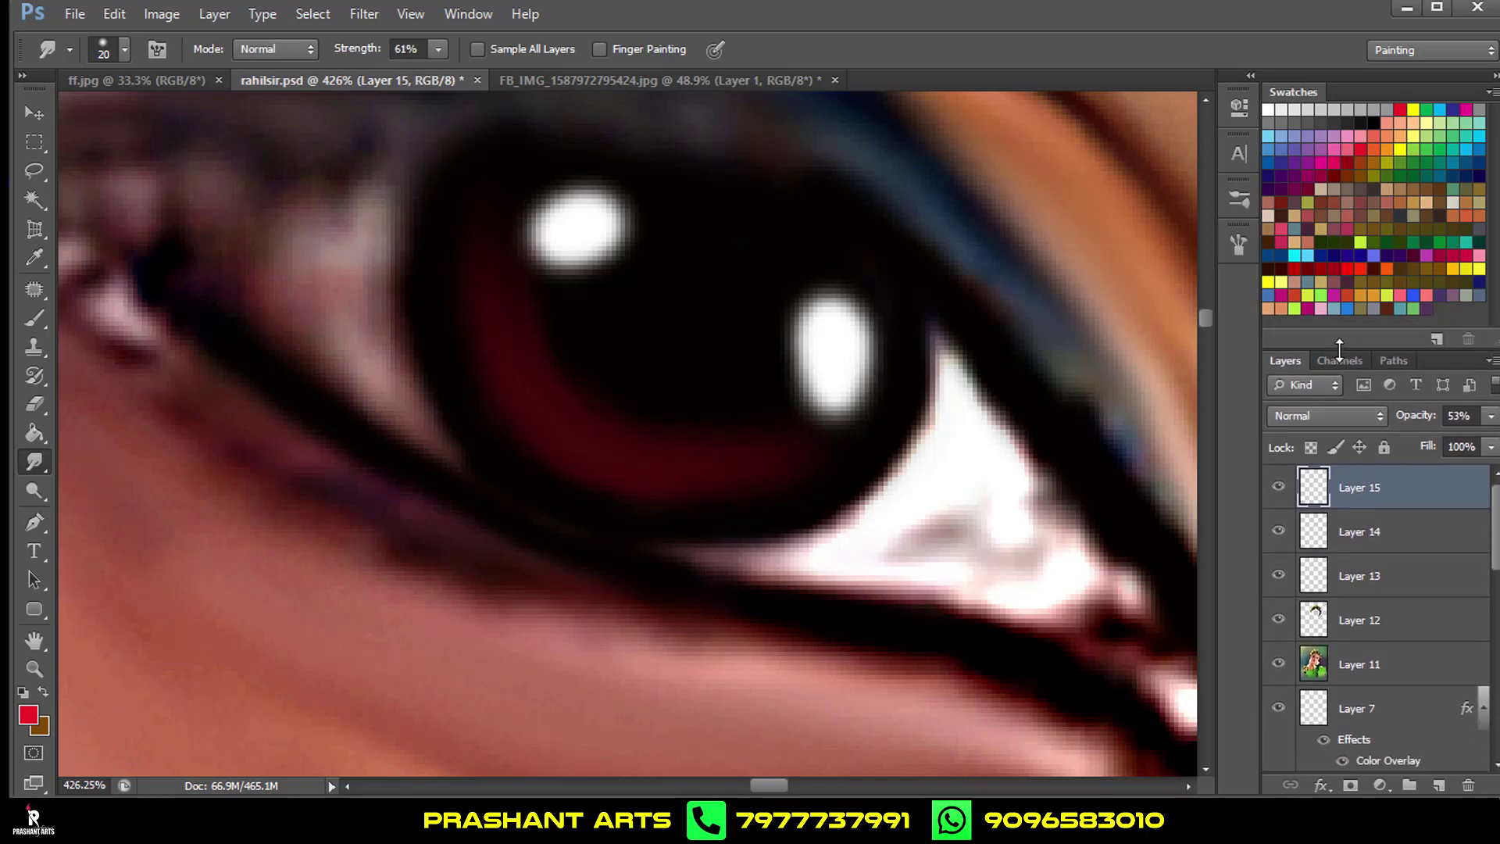
{"action": "scroll", "coordinate": [881, 356], "scroll_direction": "down", "scroll_amount": 5}
{"action": "scroll", "coordinate": [870, 351], "scroll_direction": "down", "scroll_amount": 4}
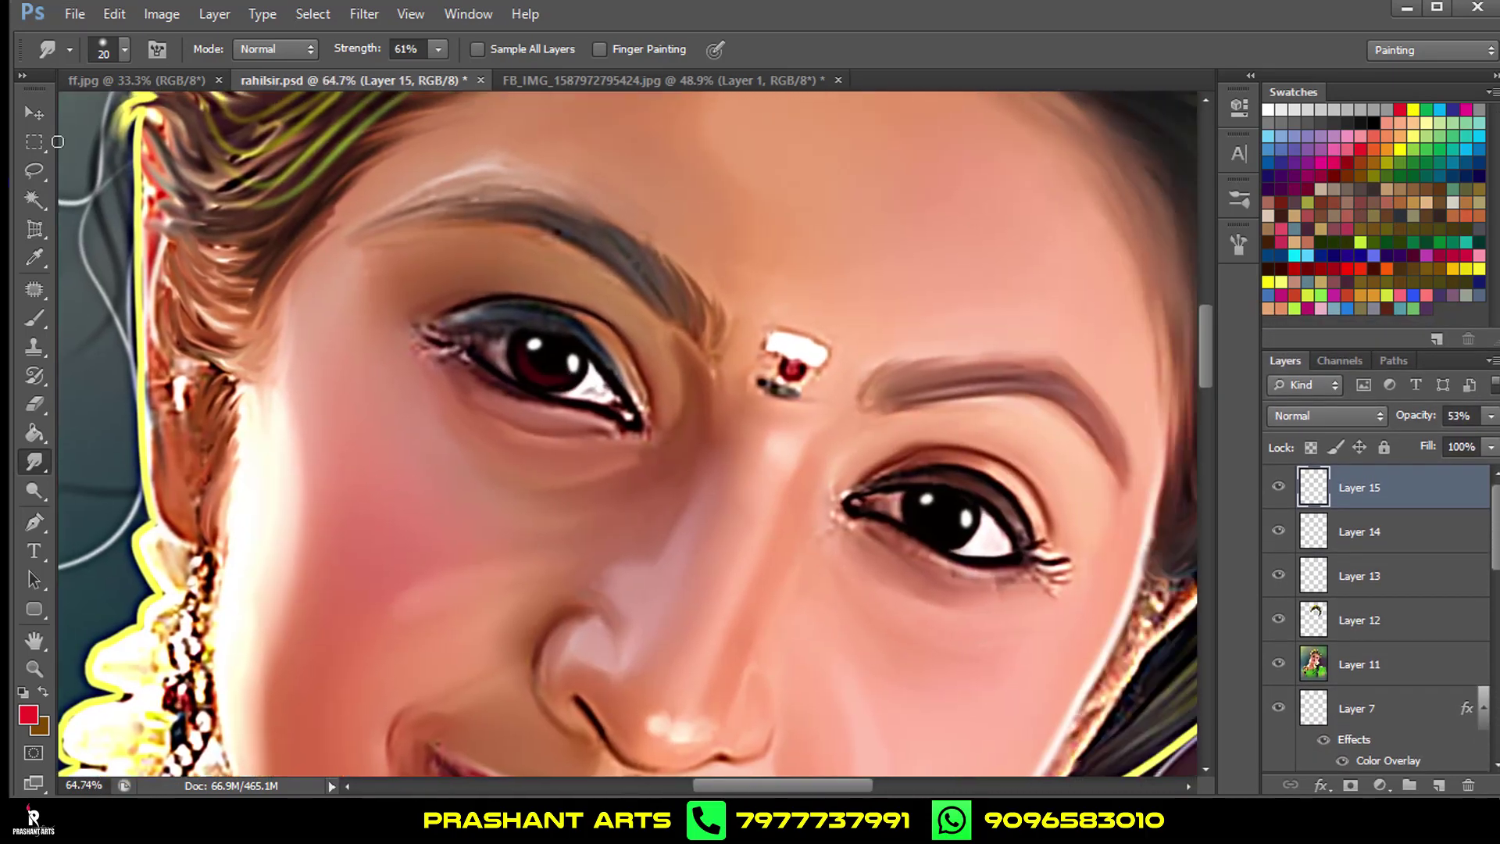
Duplicate Layer 15, move the copied red glint onto the other eye, and merge it down.
{"action": "left_click", "coordinate": [28, 119]}
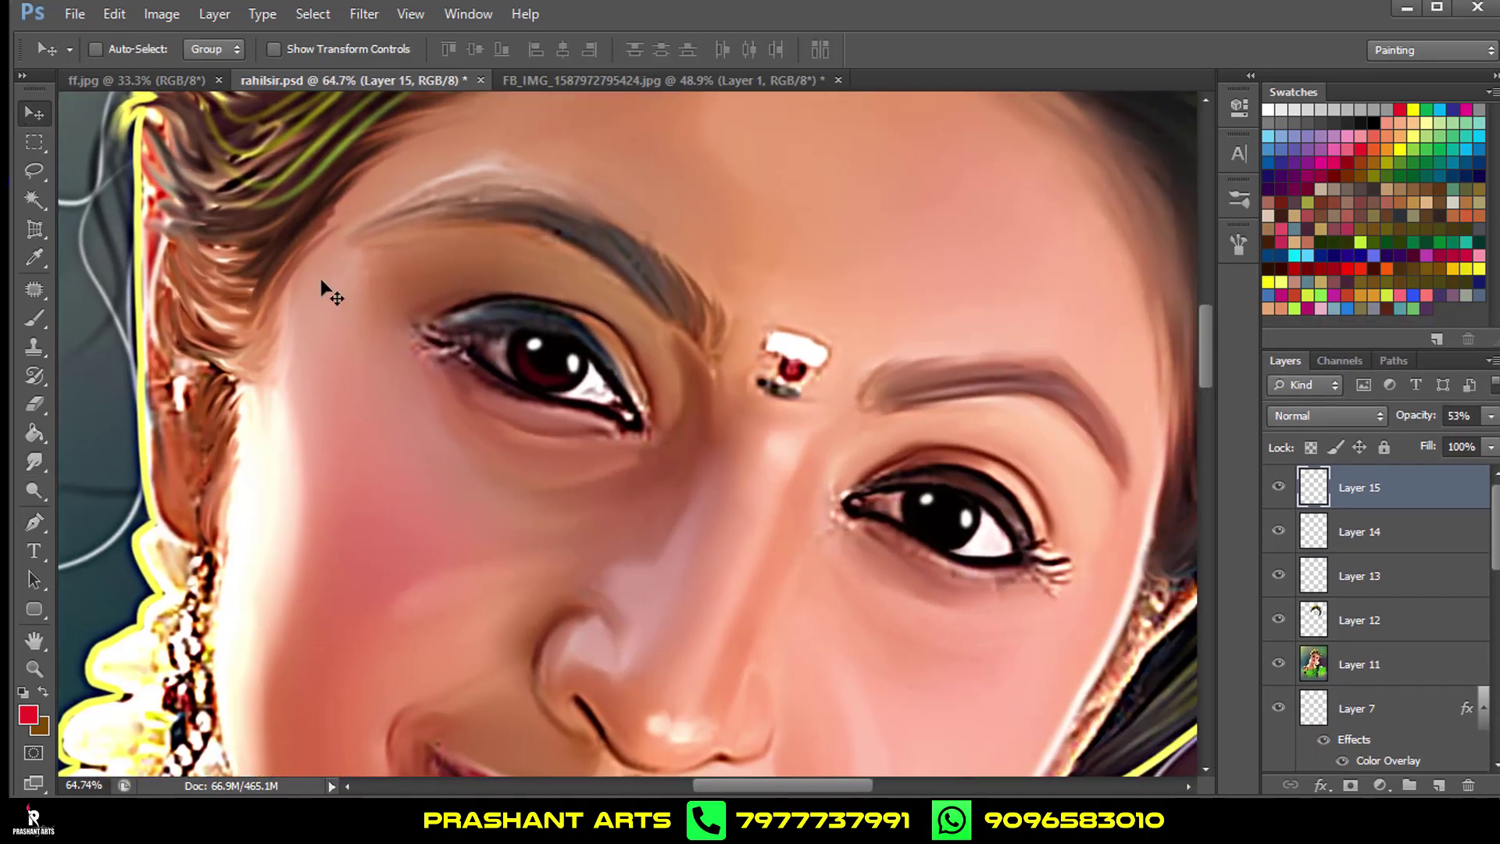
{"action": "key", "text": "ctrl+j"}
{"action": "left_click_drag", "start_coordinate": [973, 507], "coordinate": [1039, 579]}
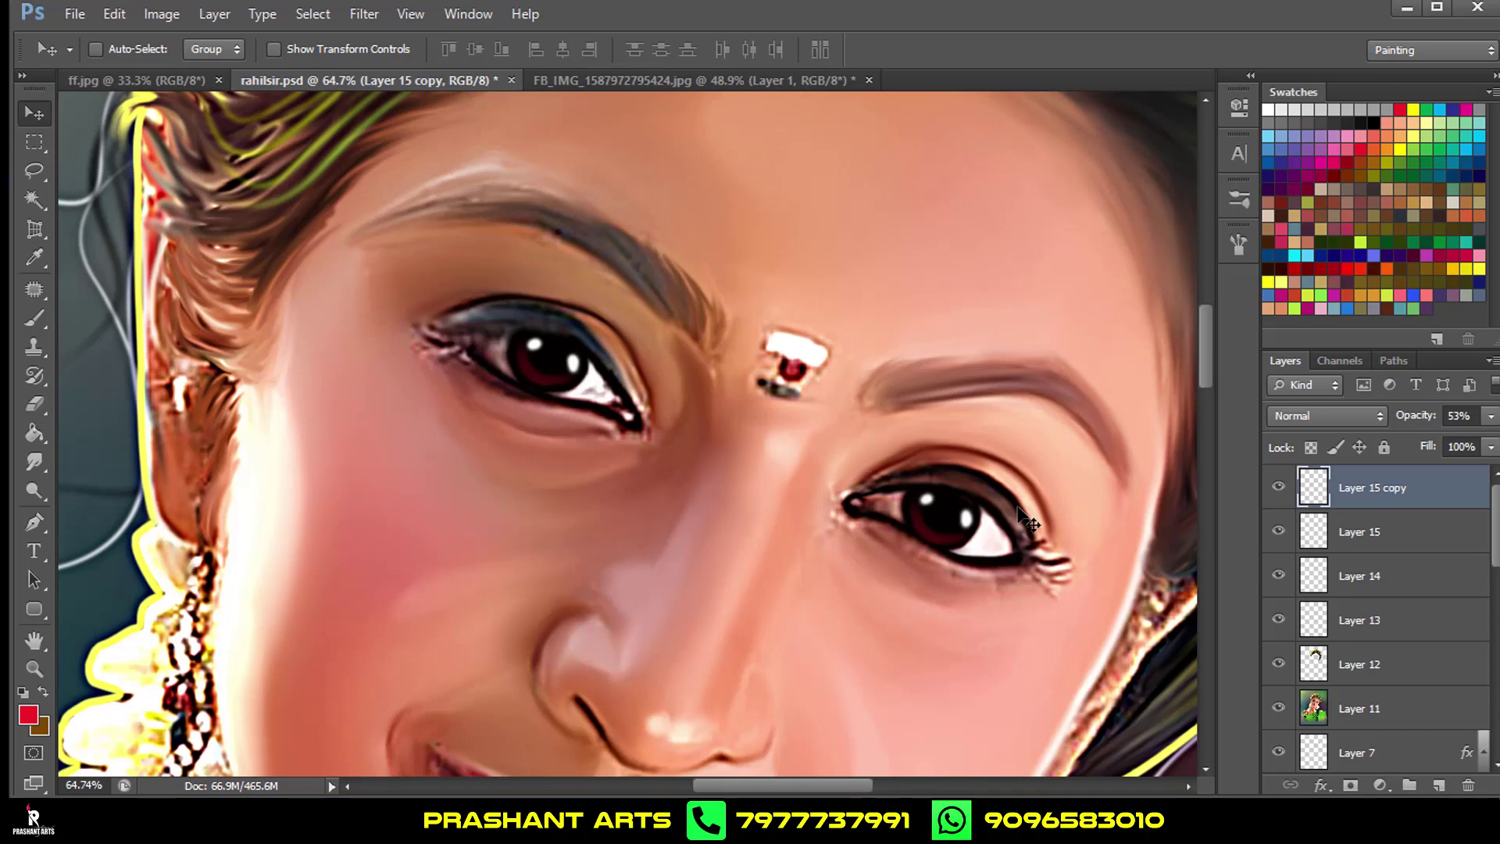
{"action": "key", "text": "ctrl+e"}
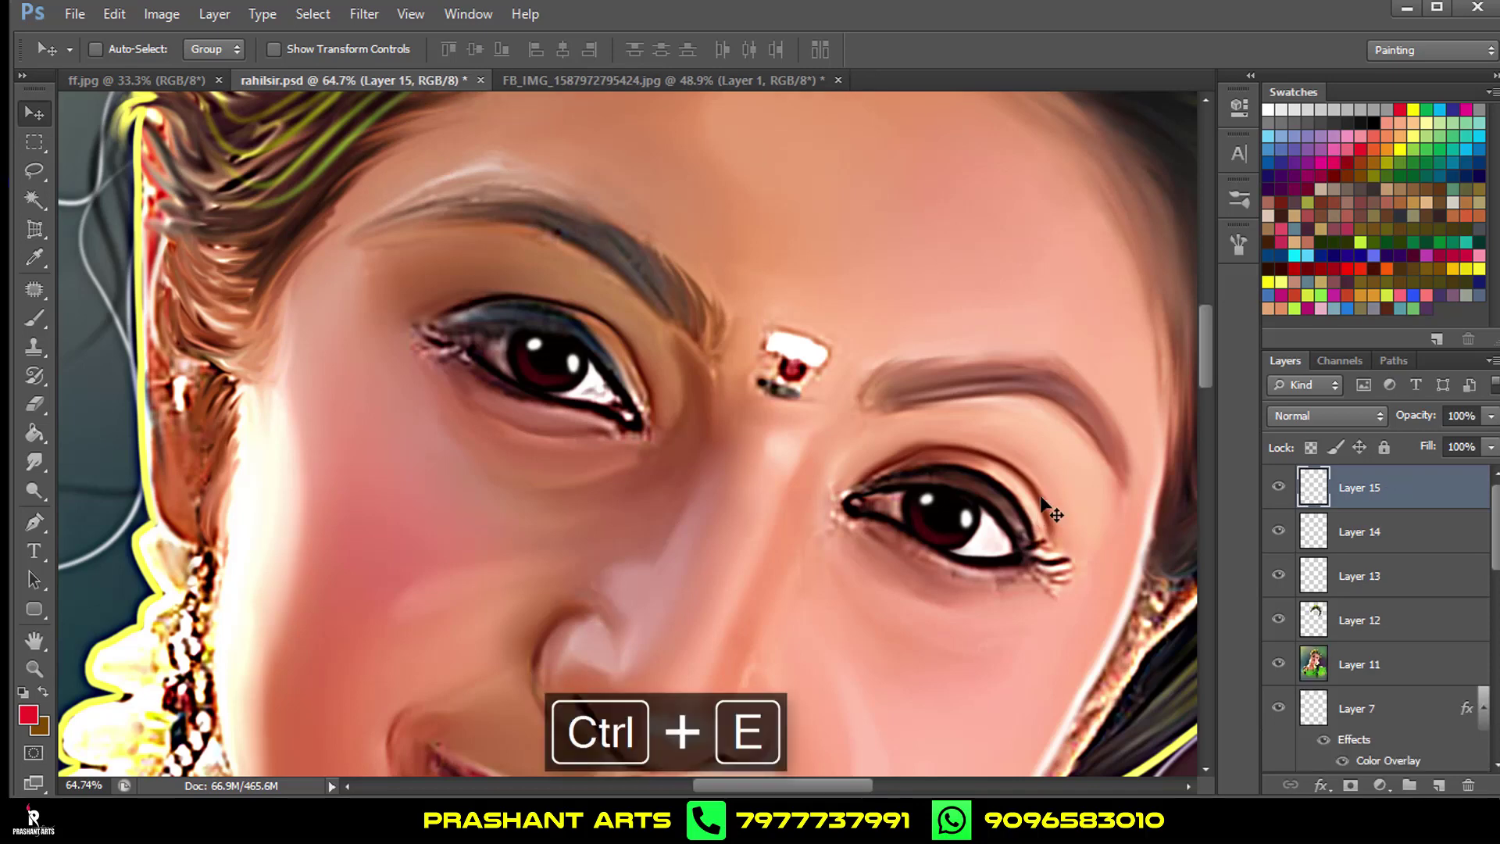
Undo a trial smudge stroke on the second iris and reposition the view.
{"action": "left_click", "coordinate": [39, 461]}
{"action": "scroll", "coordinate": [539, 367], "scroll_direction": "up", "scroll_amount": 5}
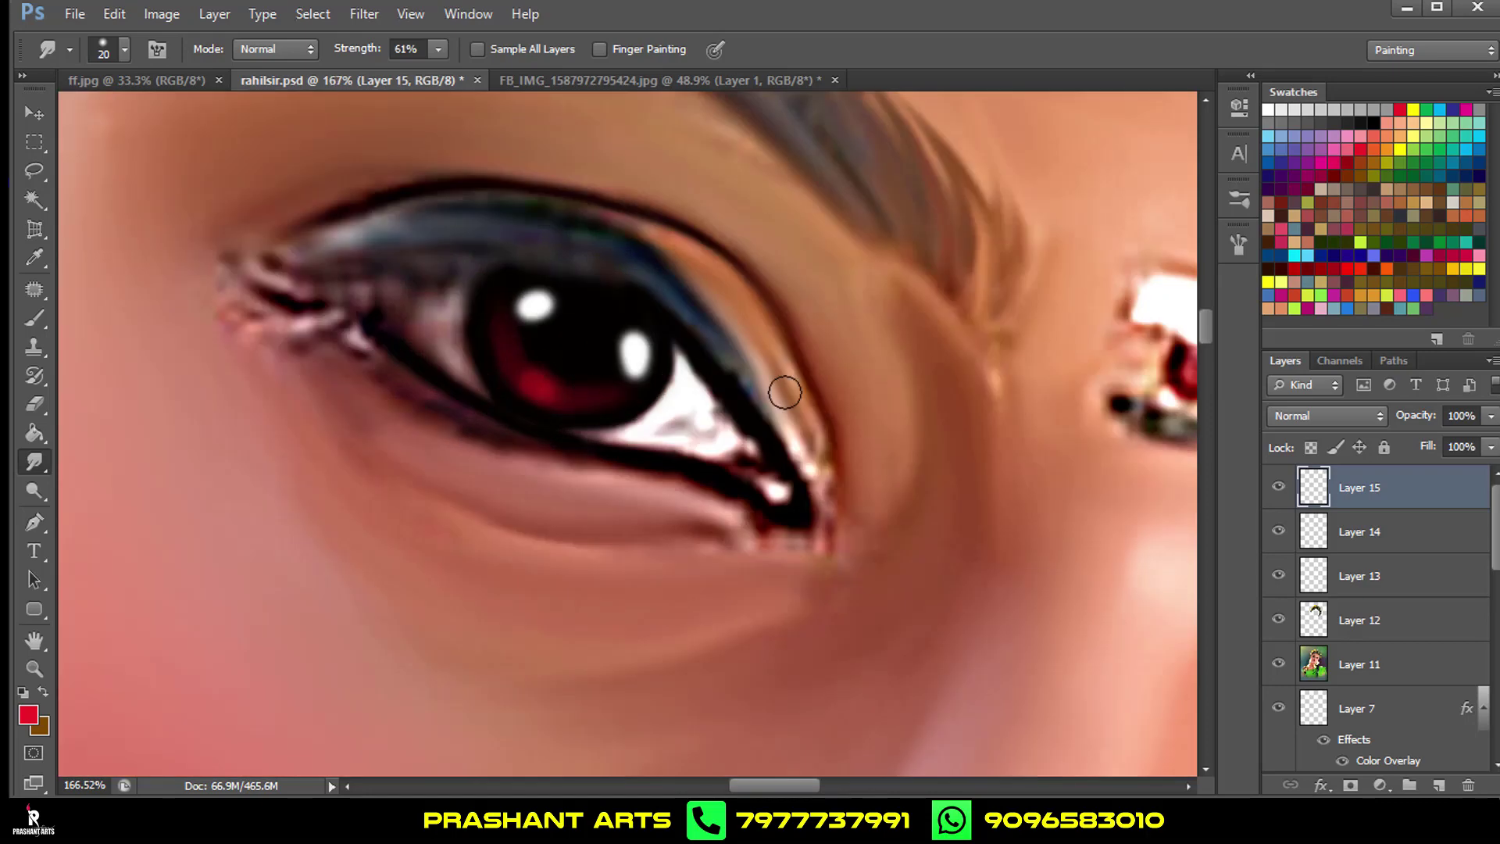
{"action": "scroll", "coordinate": [784, 392], "scroll_direction": "right", "scroll_amount": 10}
{"action": "scroll", "coordinate": [606, 332], "scroll_direction": "down", "scroll_amount": 3}
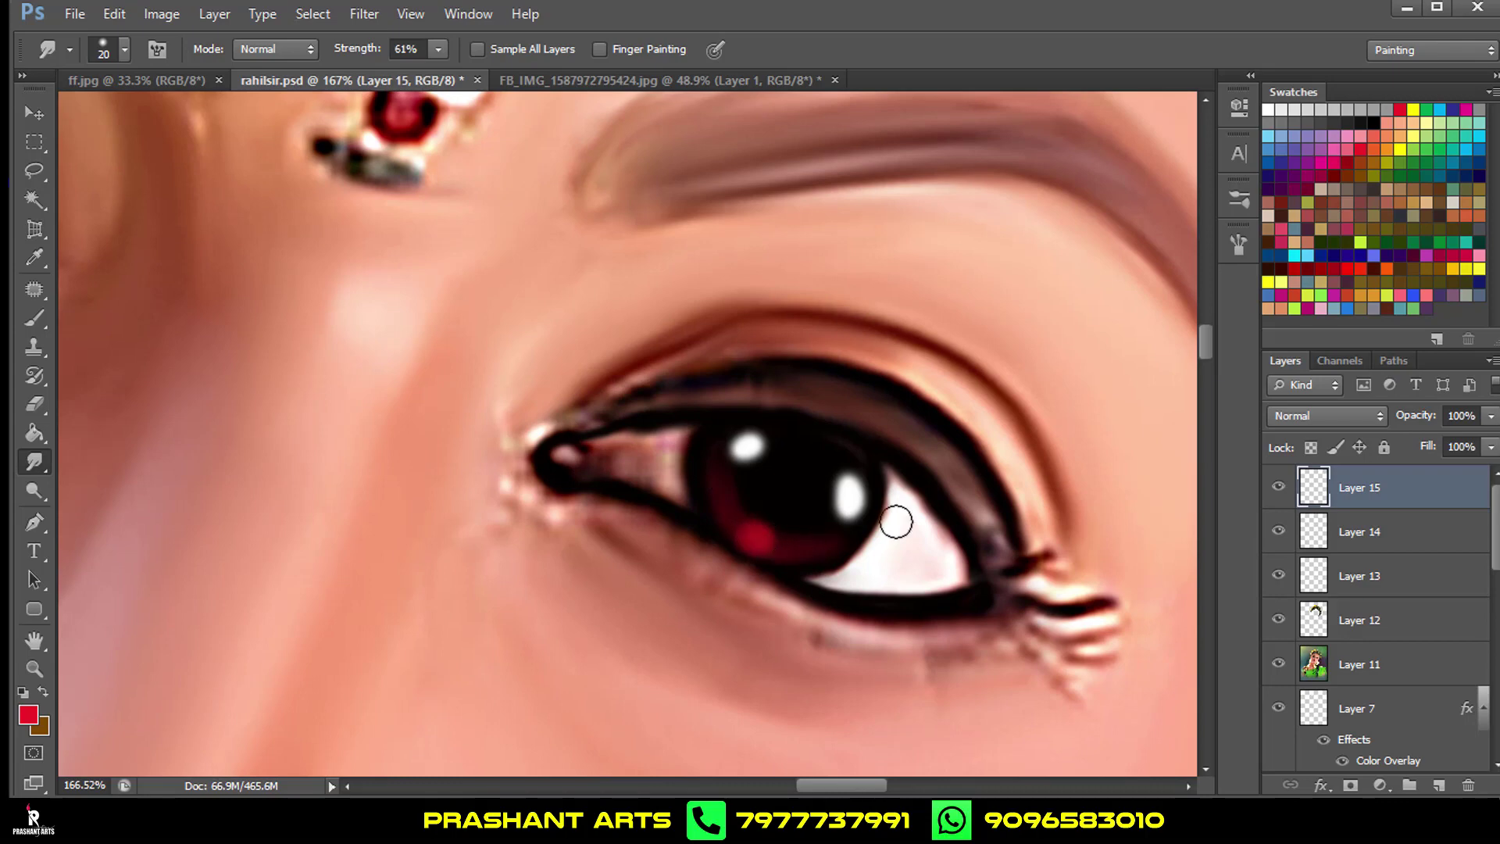
{"action": "key", "text": "ctrl+alt+z"}
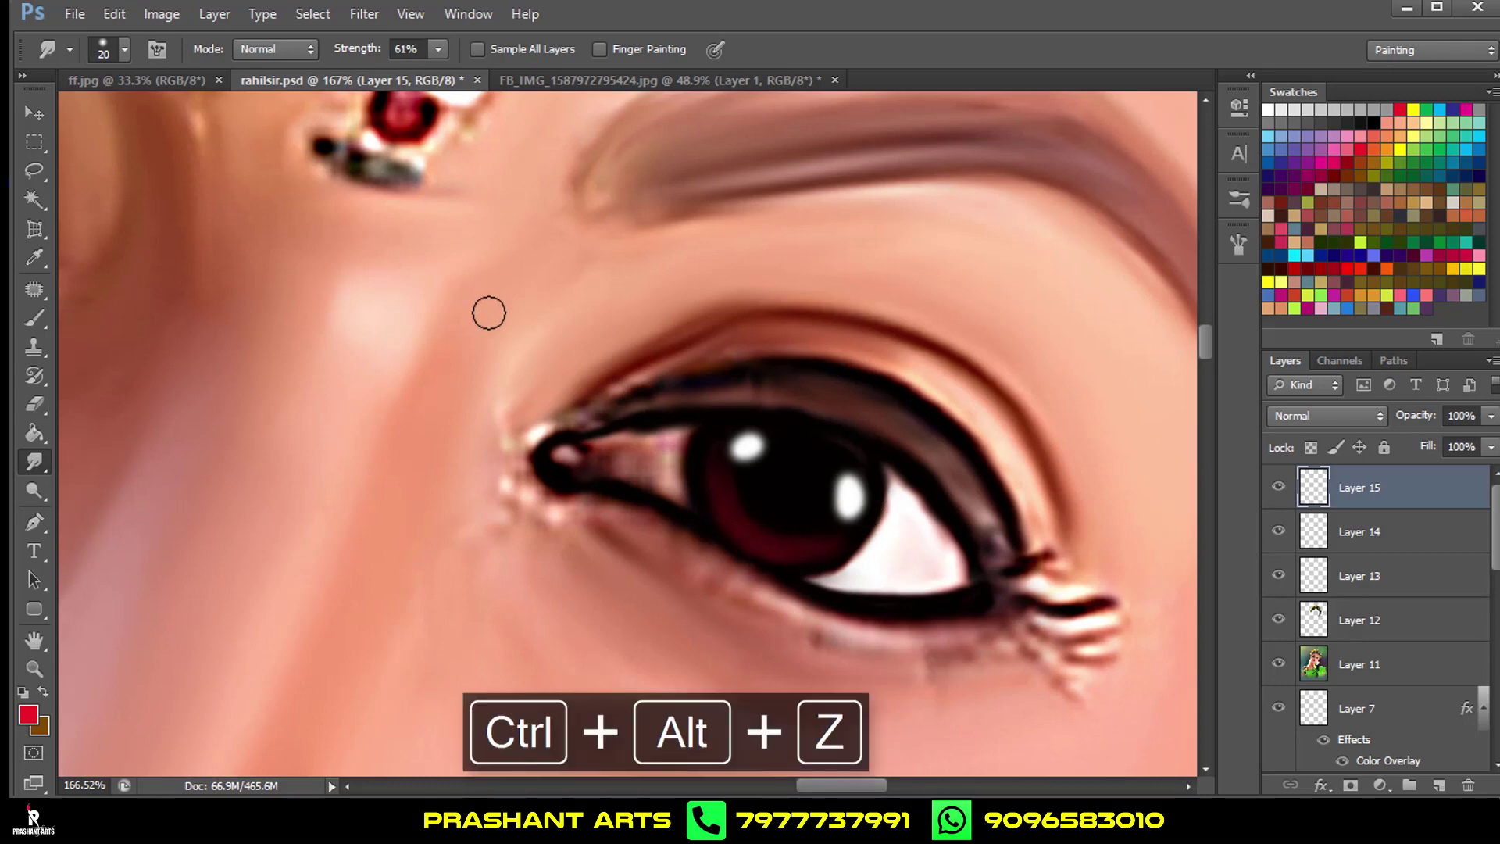
{"action": "scroll", "coordinate": [488, 313], "scroll_direction": "down", "scroll_amount": 5}
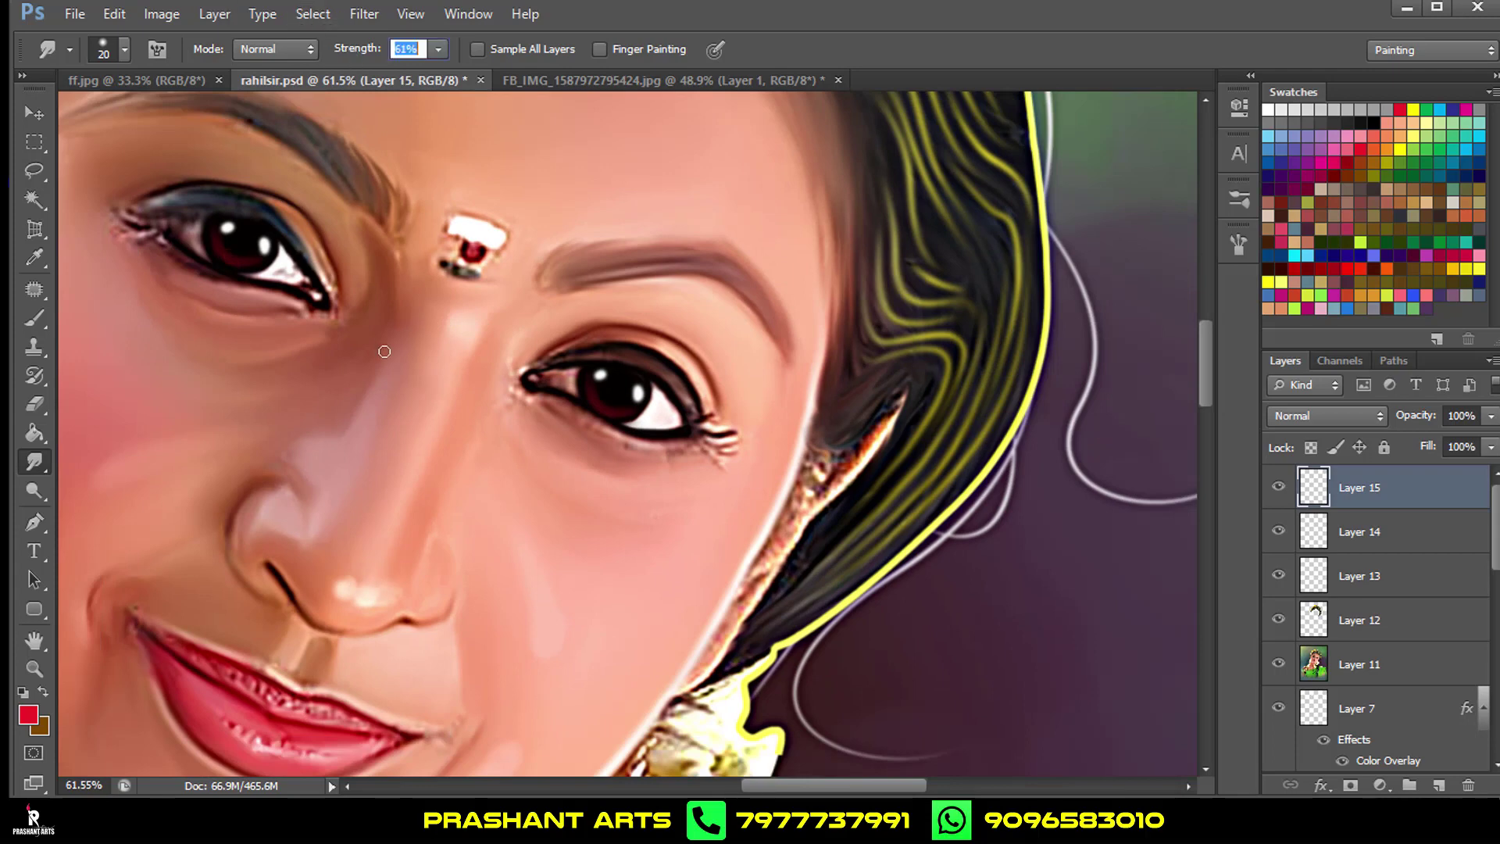
{"action": "left_click", "coordinate": [51, 112]}
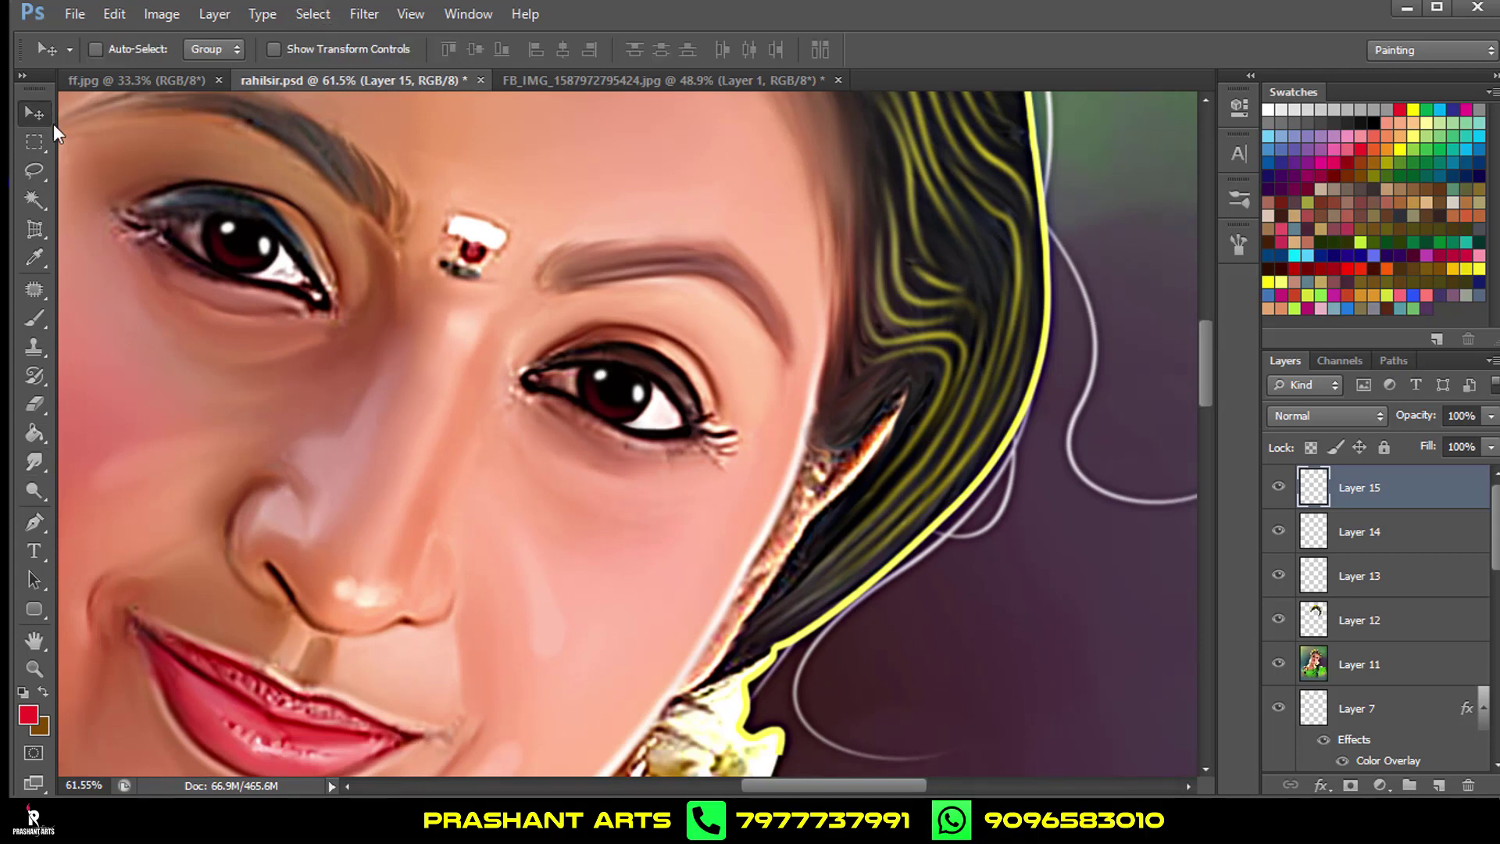
{"action": "scroll", "coordinate": [613, 432], "scroll_direction": "up", "scroll_amount": 1}
{"action": "scroll", "coordinate": [614, 432], "scroll_direction": "up", "scroll_amount": 2}
{"action": "scroll", "coordinate": [617, 422], "scroll_direction": "up", "scroll_amount": 1}
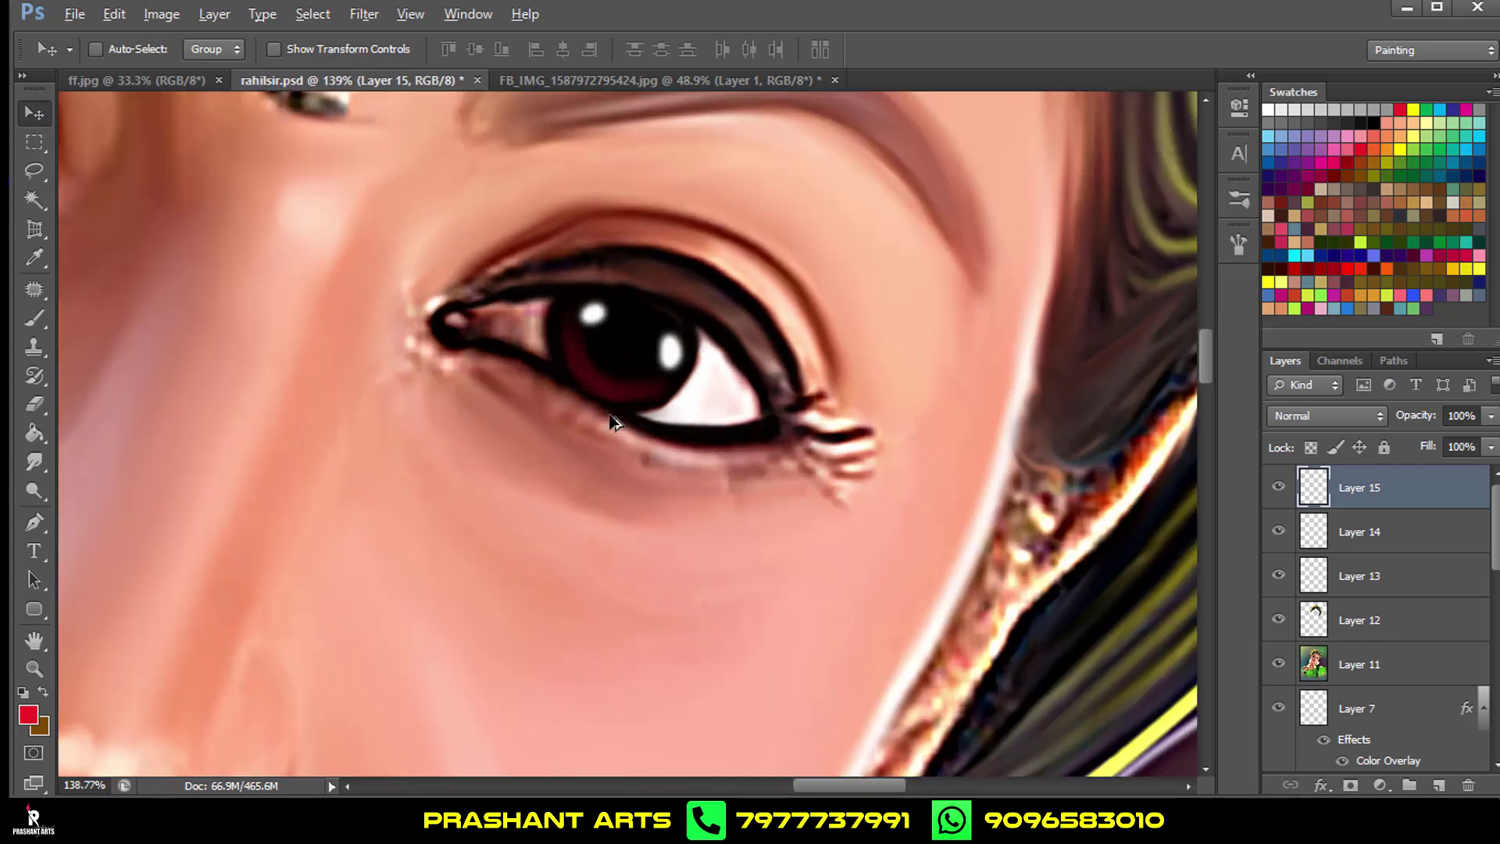
{"action": "scroll", "coordinate": [614, 410], "scroll_direction": "up", "scroll_amount": 4}
{"action": "scroll", "coordinate": [155, 398], "scroll_direction": "up", "scroll_amount": 3}
With a smaller smudge brush, pull the red dab into a streak and merge into Layer 15.
{"action": "left_click", "coordinate": [37, 464]}
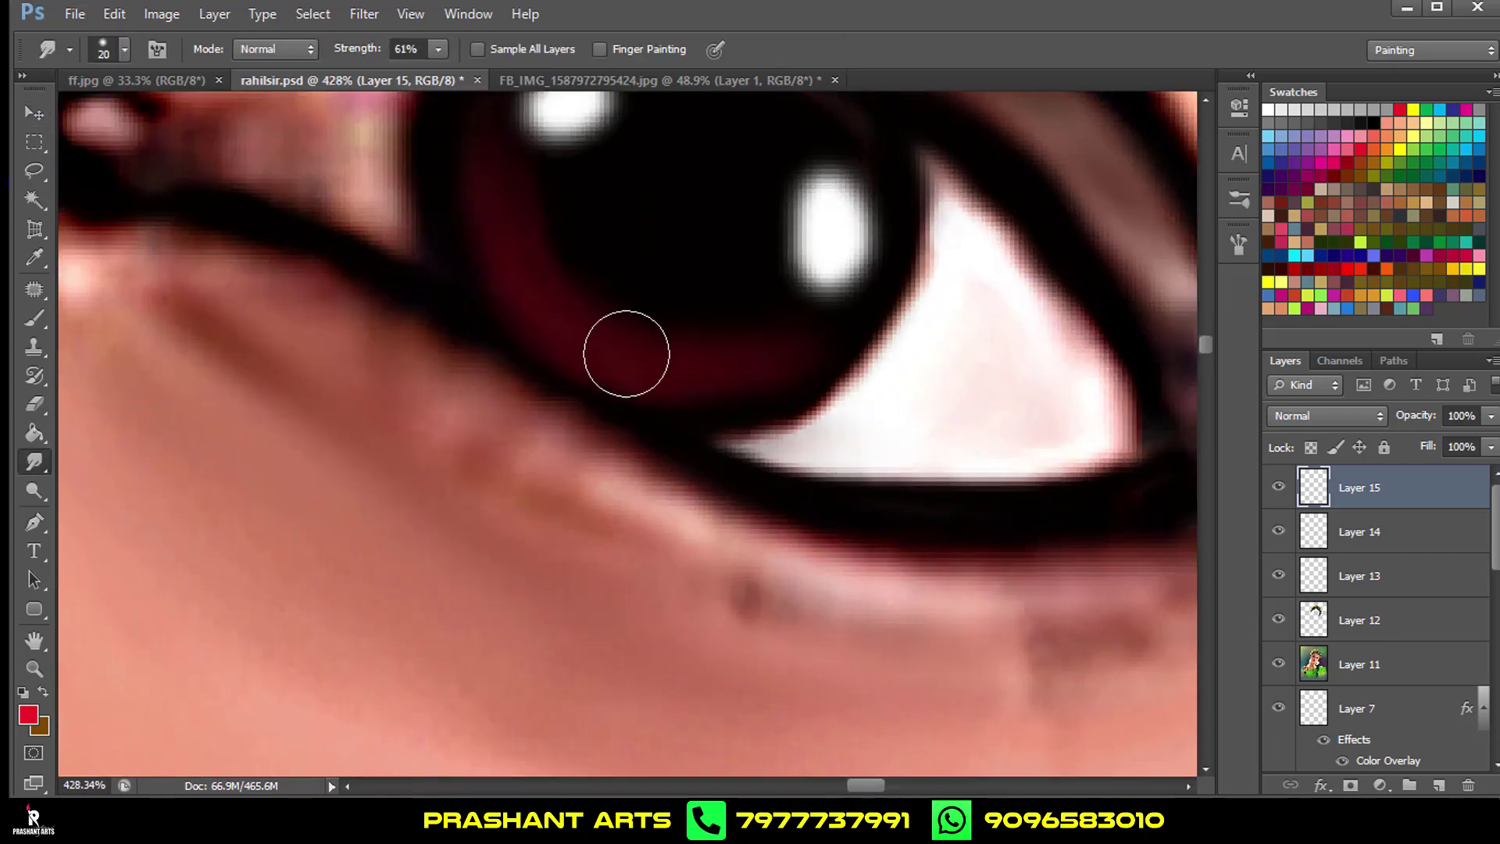
{"action": "key", "text": "["}
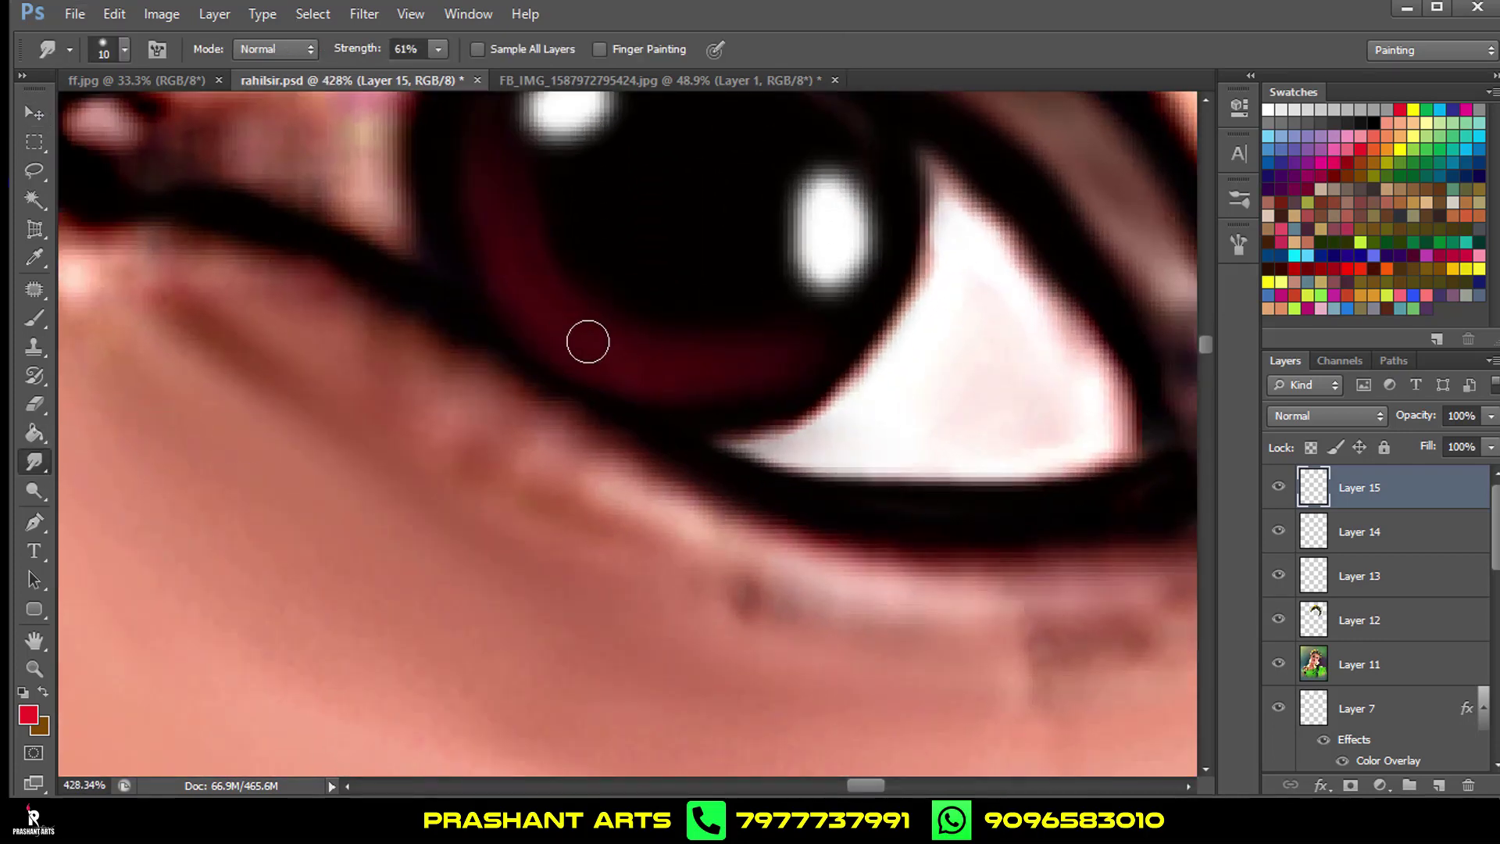
{"action": "mouse_move", "coordinate": [593, 344]}
{"action": "left_mouse_down"}
{"action": "mouse_move", "coordinate": [489, 258]}
{"action": "mouse_move", "coordinate": [667, 294]}
{"action": "mouse_move", "coordinate": [586, 352]}
{"action": "mouse_move", "coordinate": [575, 252]}
{"action": "mouse_move", "coordinate": [615, 338]}
{"action": "left_mouse_up"}
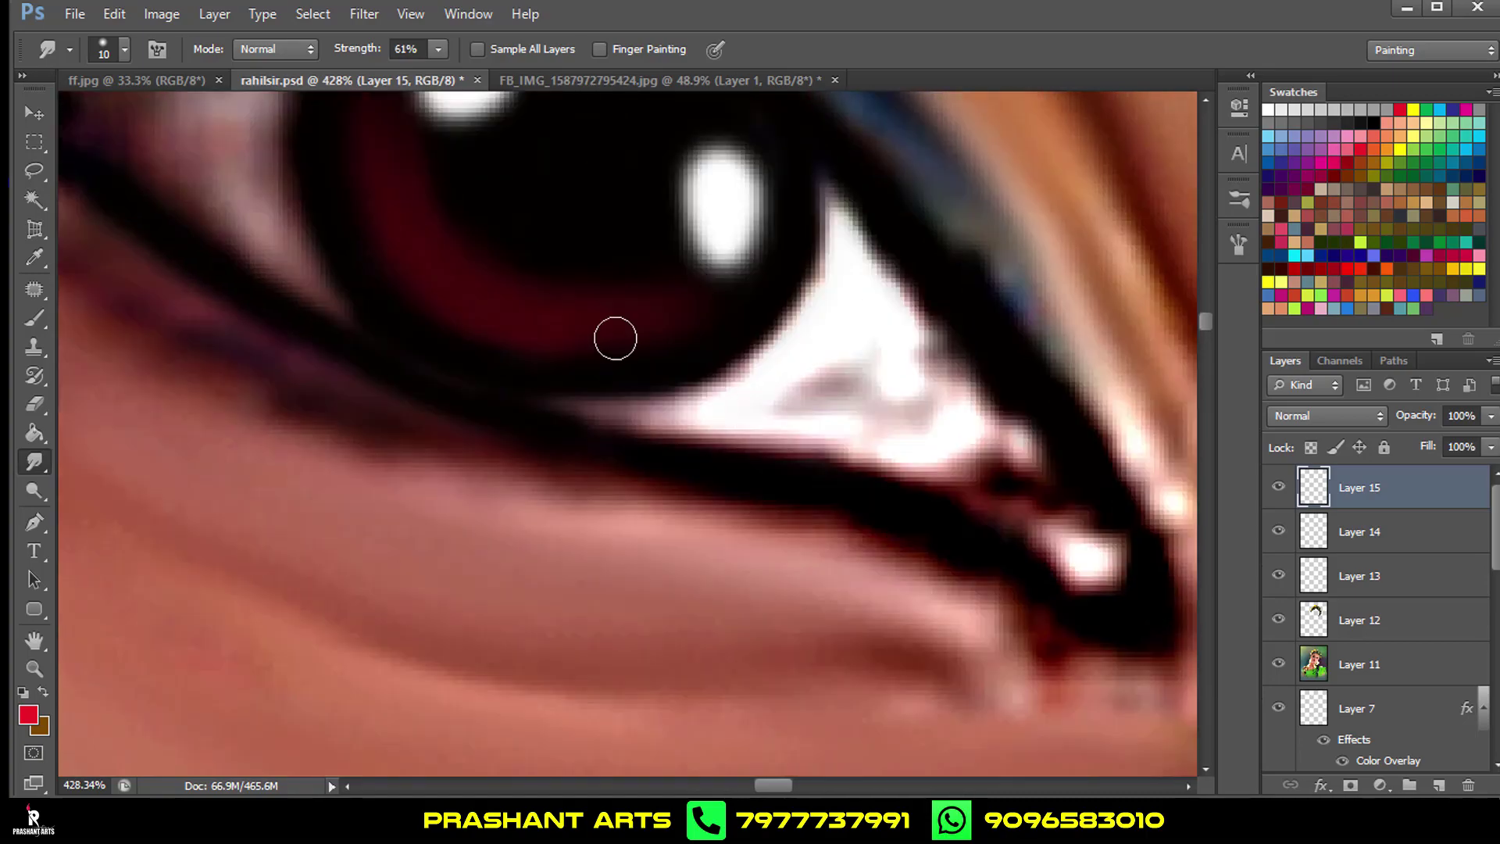
{"action": "left_click", "coordinate": [455, 284]}
{"action": "left_click_drag", "start_coordinate": [432, 269], "coordinate": [504, 321]}
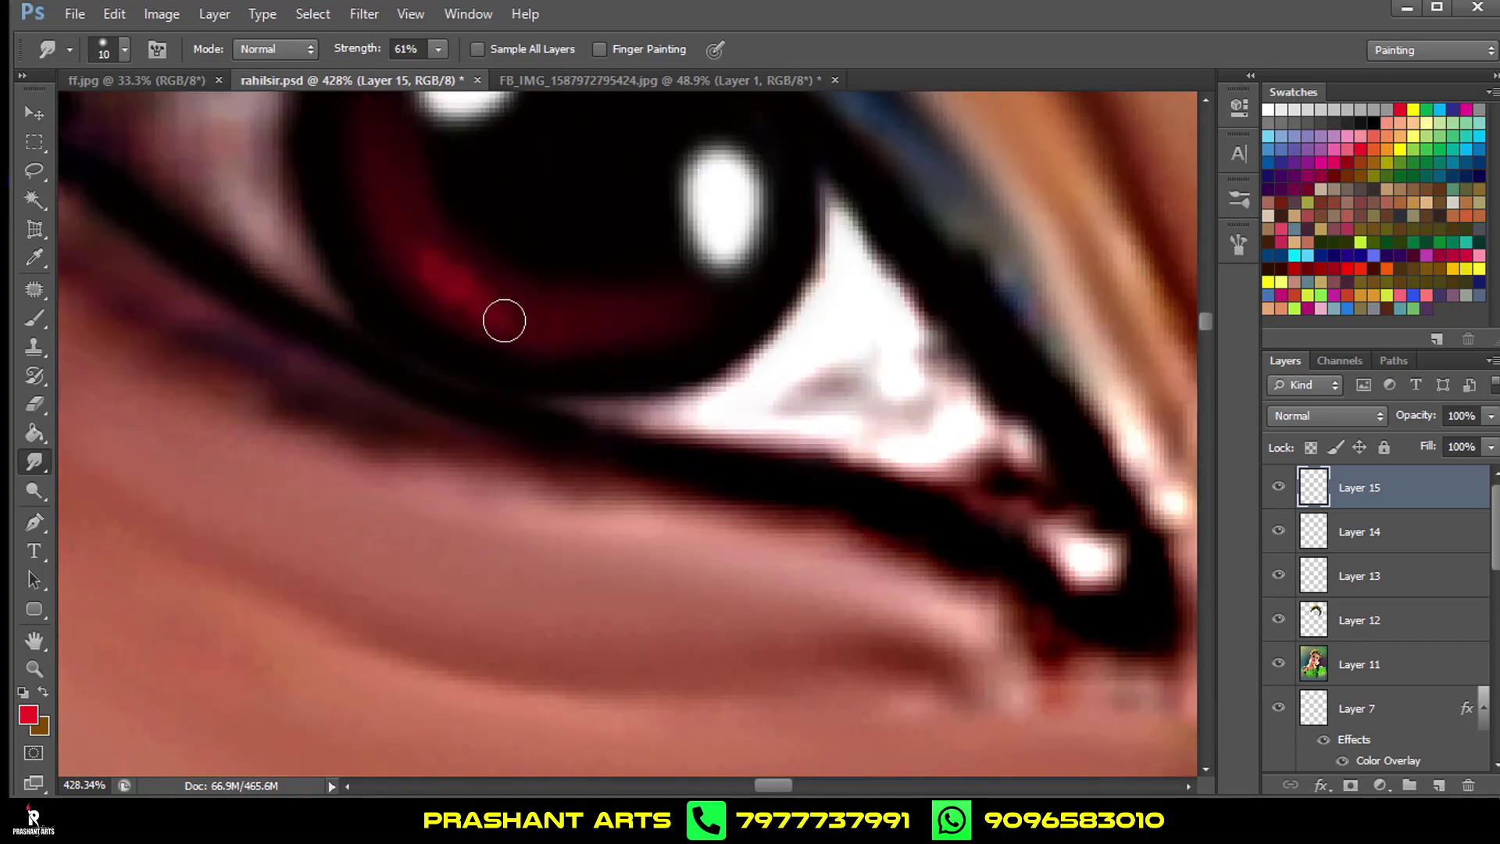
{"action": "scroll", "coordinate": [704, 334], "scroll_direction": "down", "scroll_amount": 10}
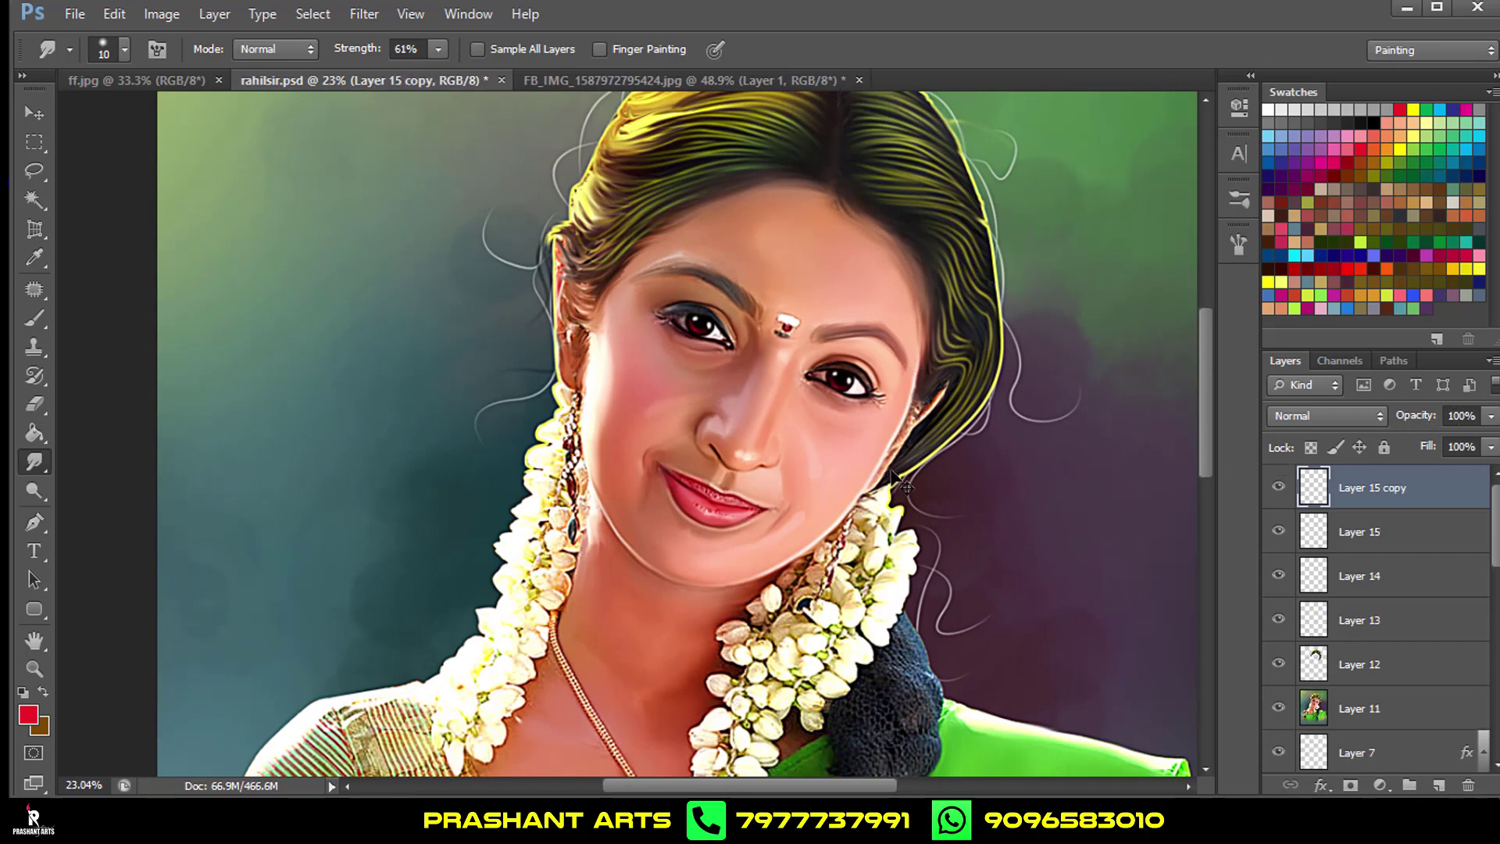
{"action": "key", "text": "ctrl+e"}
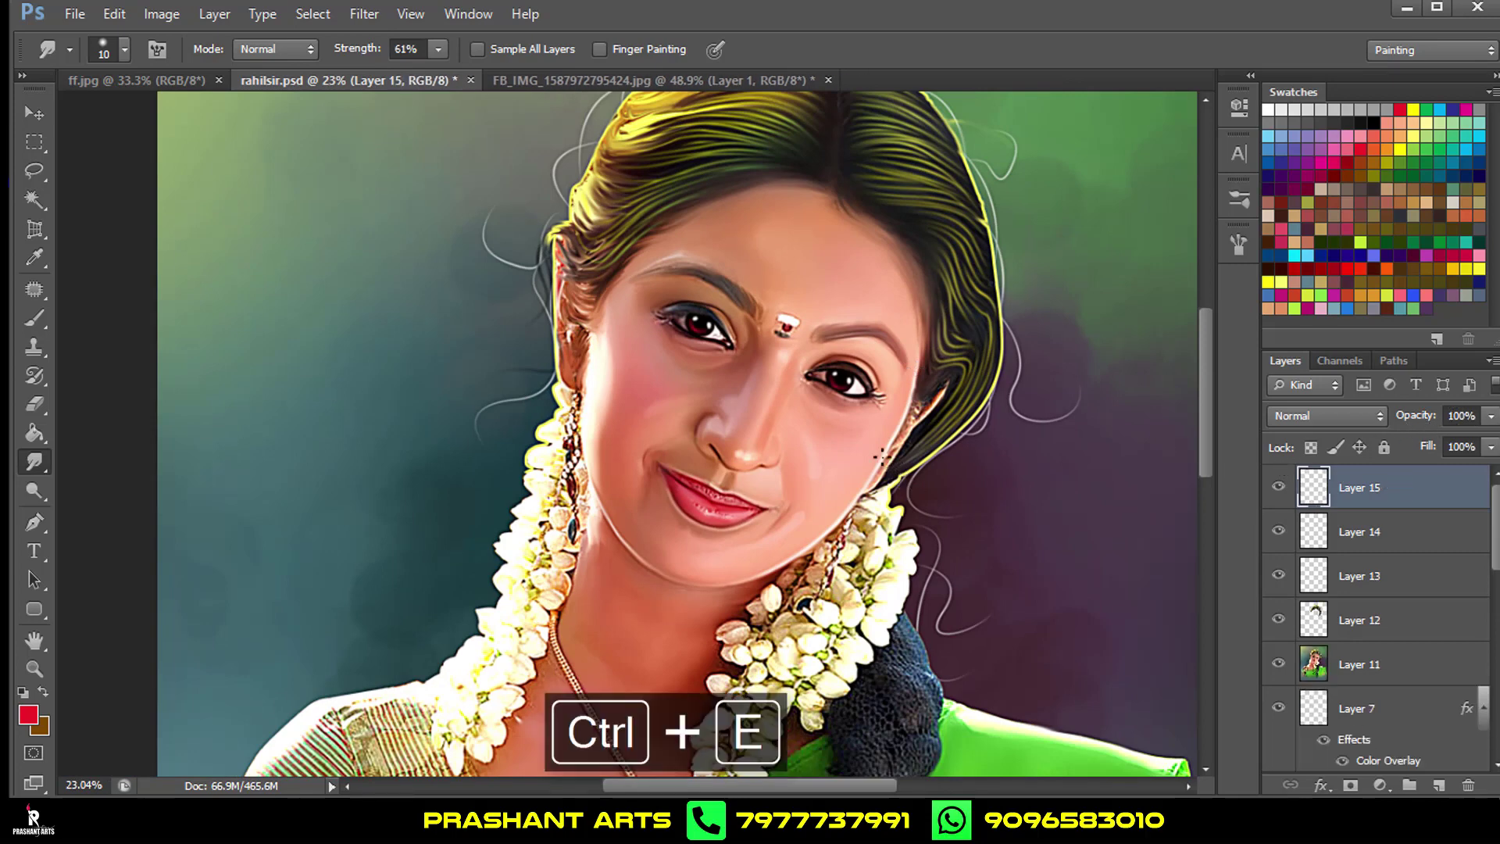
Zoom out and back in on both red-glinting irises with the Move tool active.
{"action": "scroll", "coordinate": [804, 420], "scroll_direction": "down", "scroll_amount": 2}
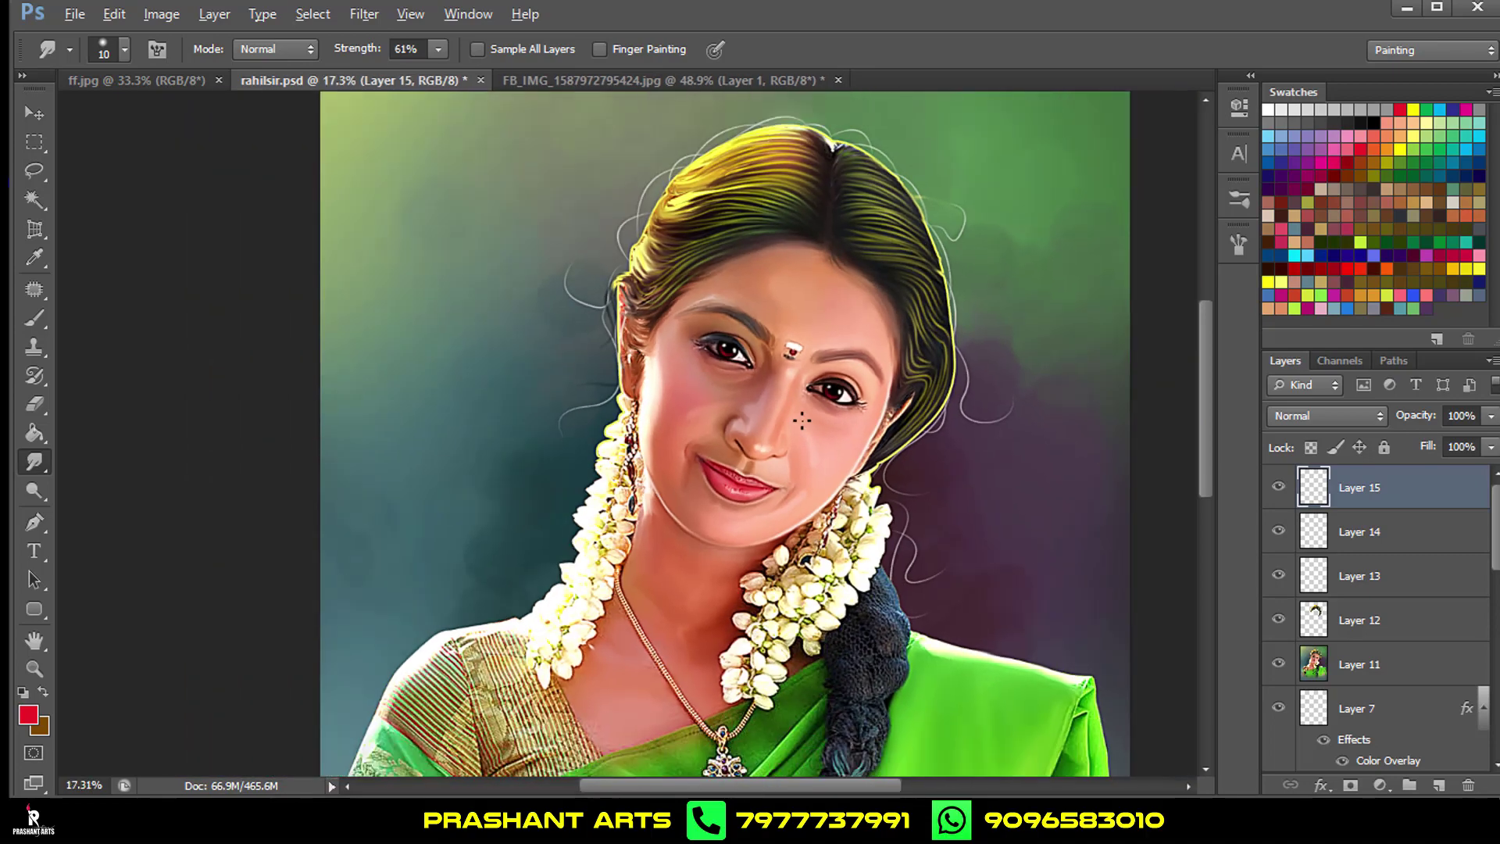
{"action": "scroll", "coordinate": [803, 421], "scroll_direction": "down", "scroll_amount": 2}
{"action": "scroll", "coordinate": [803, 420], "scroll_direction": "down", "scroll_amount": 2}
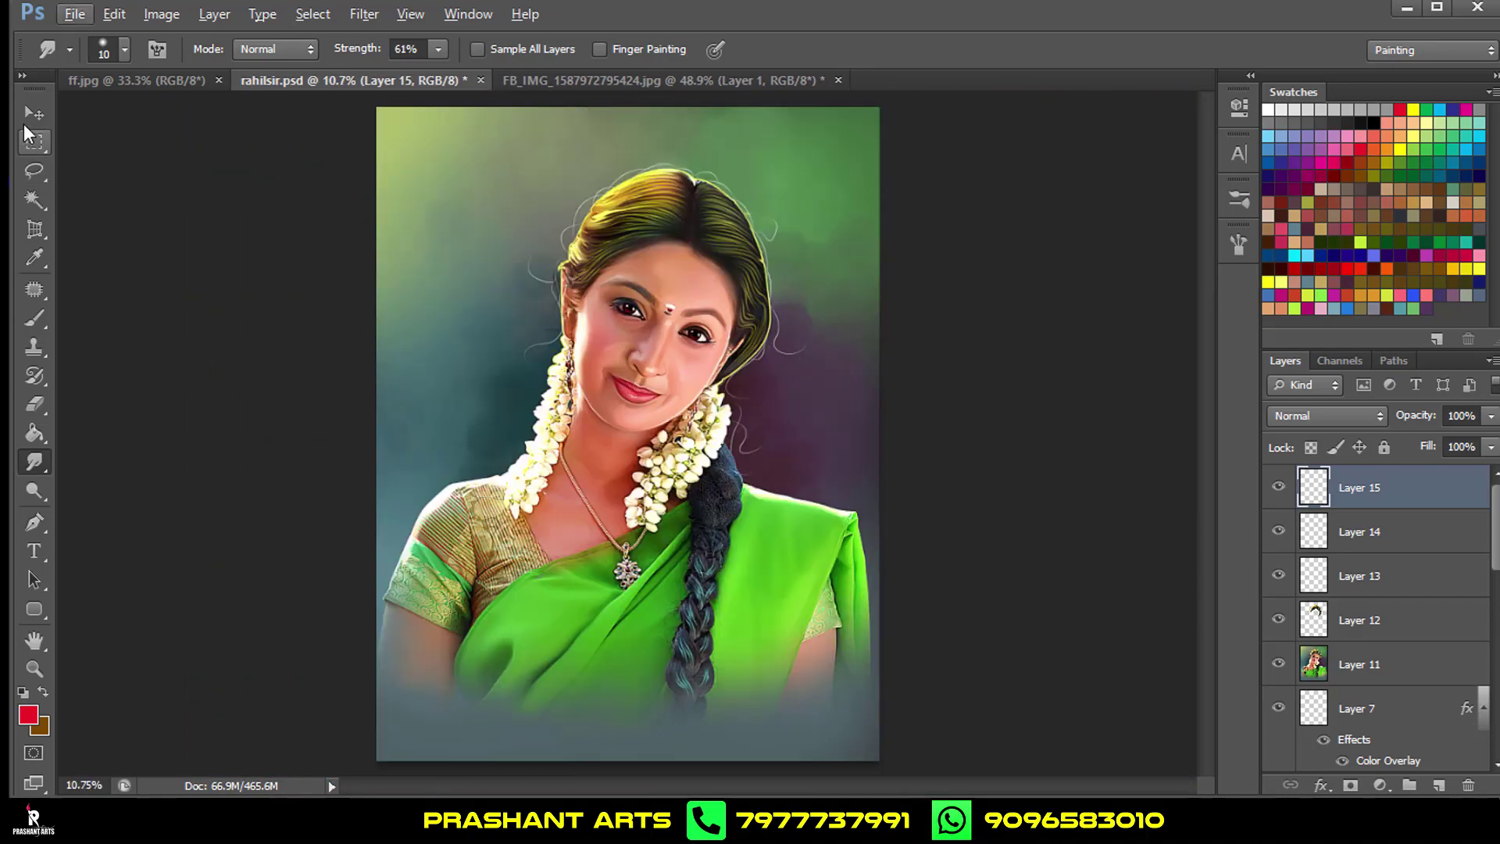
{"action": "left_click", "coordinate": [24, 124]}
{"action": "scroll", "coordinate": [707, 349], "scroll_direction": "up", "scroll_amount": 2}
{"action": "scroll", "coordinate": [707, 349], "scroll_direction": "up", "scroll_amount": 3}
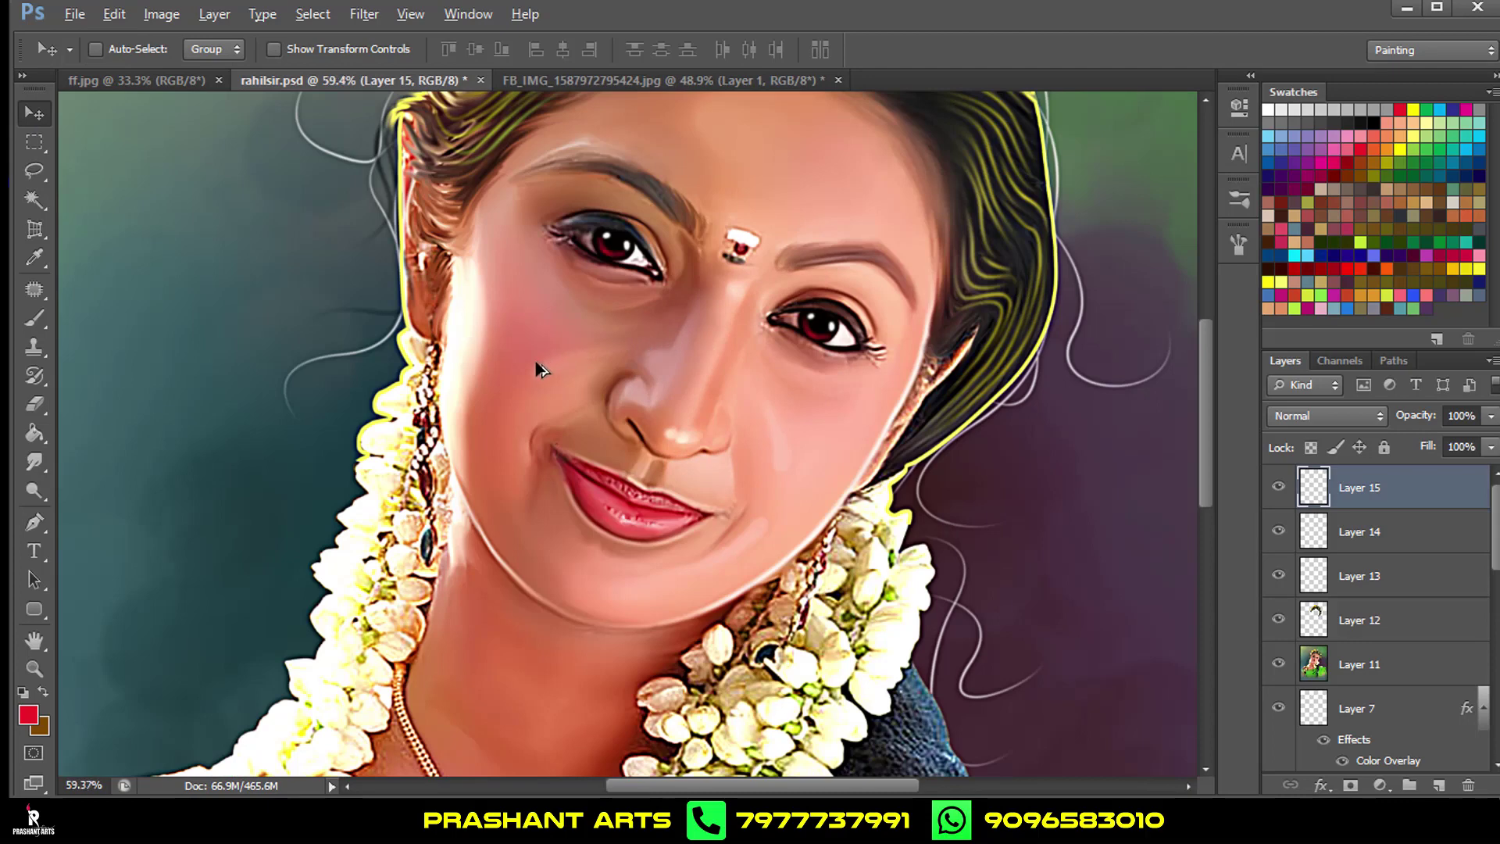
{"action": "scroll", "coordinate": [539, 368], "scroll_direction": "up", "scroll_amount": 1}
{"action": "scroll", "coordinate": [539, 367], "scroll_direction": "up", "scroll_amount": 1}
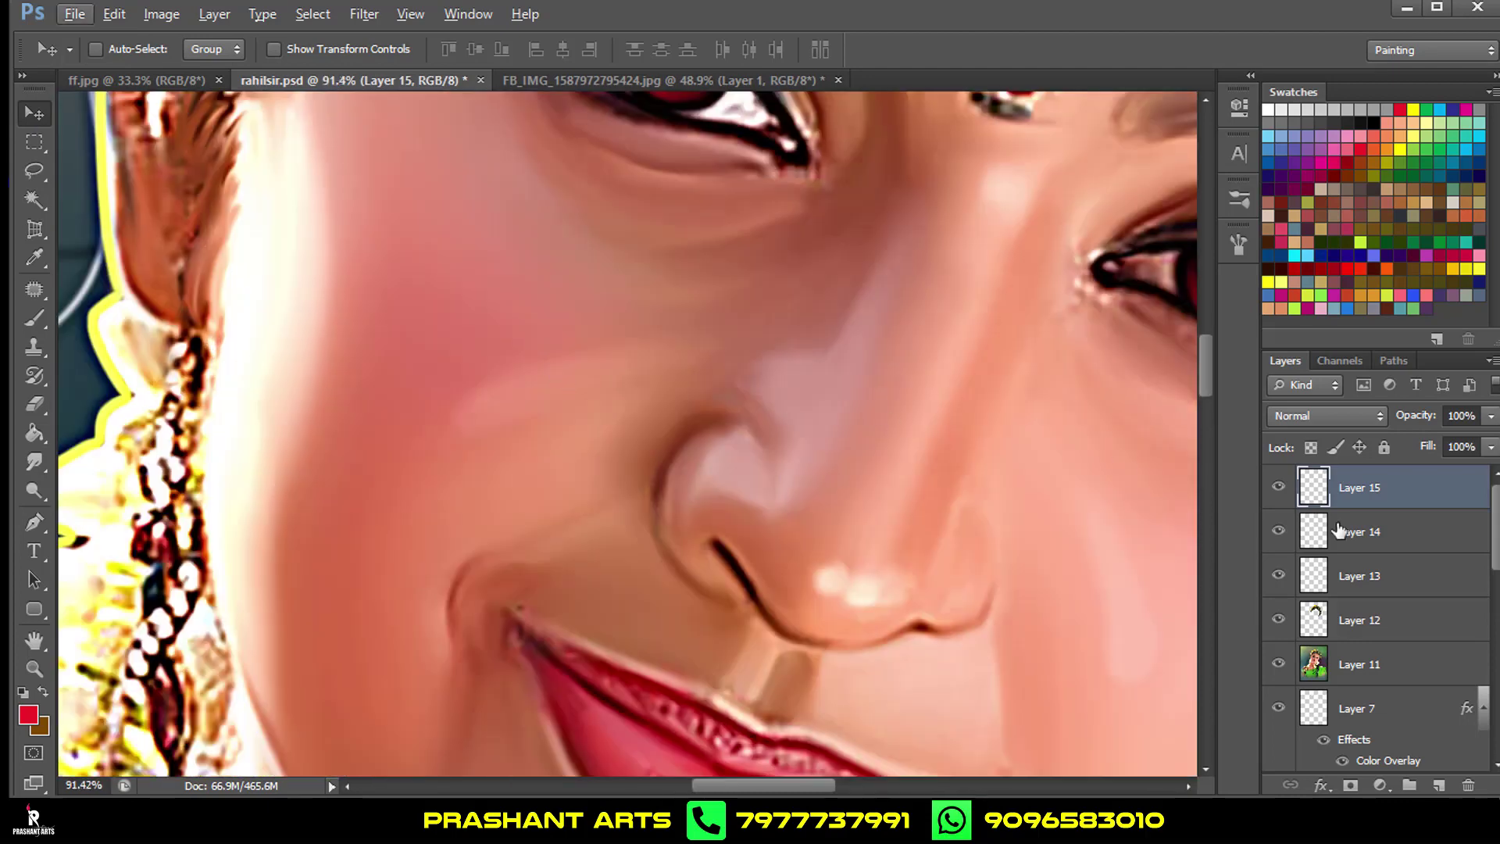
Merge Layers 11–15 into a single layer and save the painting.
{"action": "left_click", "coordinate": [1373, 663], "text": "shift"}
{"action": "key", "text": "ctrl+e"}
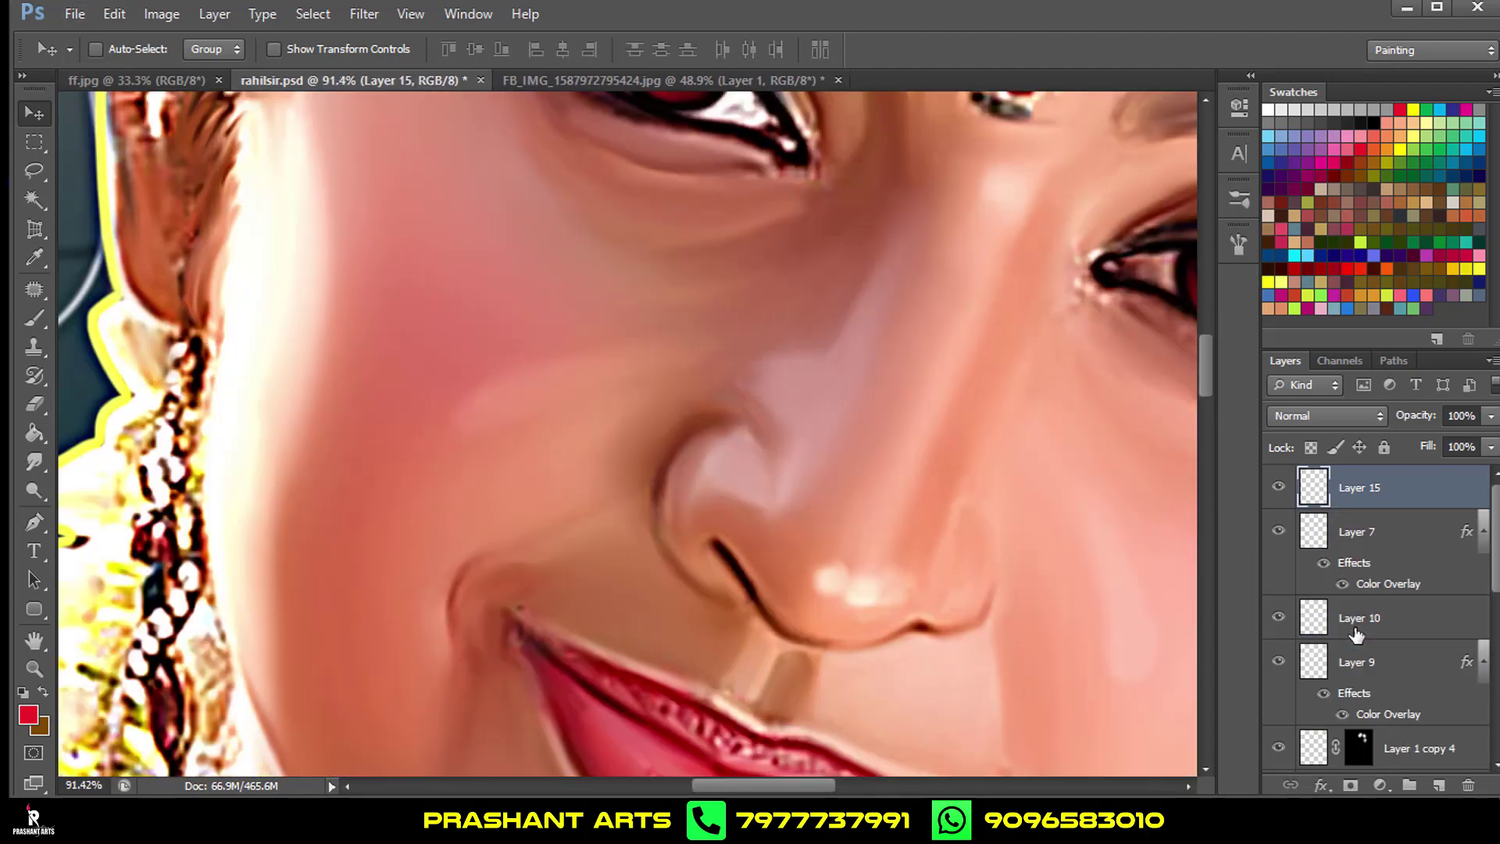
{"action": "key", "text": "ctrl+s"}
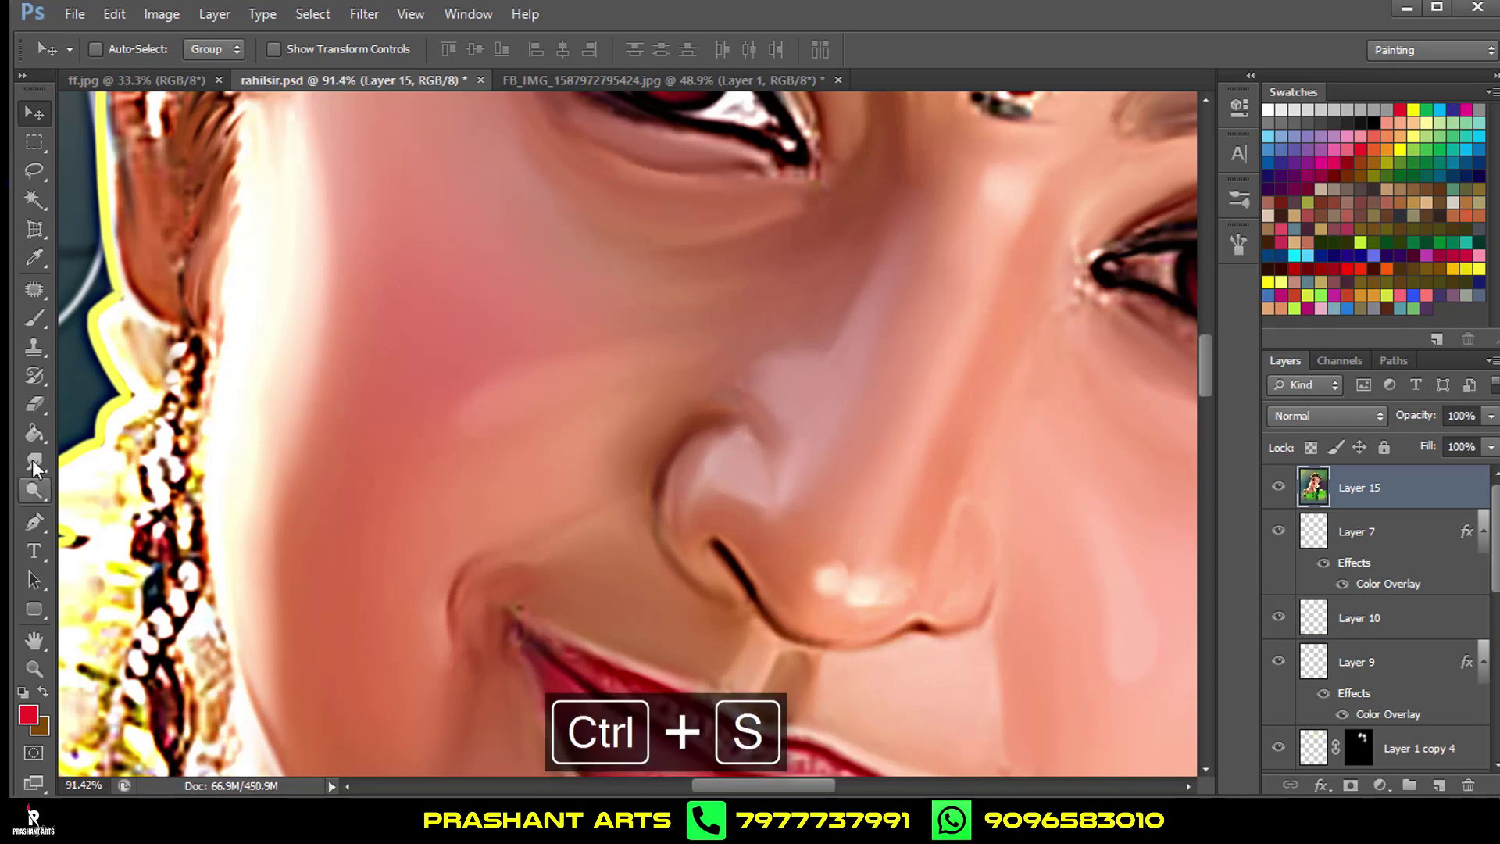
Smudge at 61% strength to smear the light cheek streak further left and blend nearby skin.
{"action": "left_click", "coordinate": [33, 462]}
{"action": "left_click", "coordinate": [125, 49]}
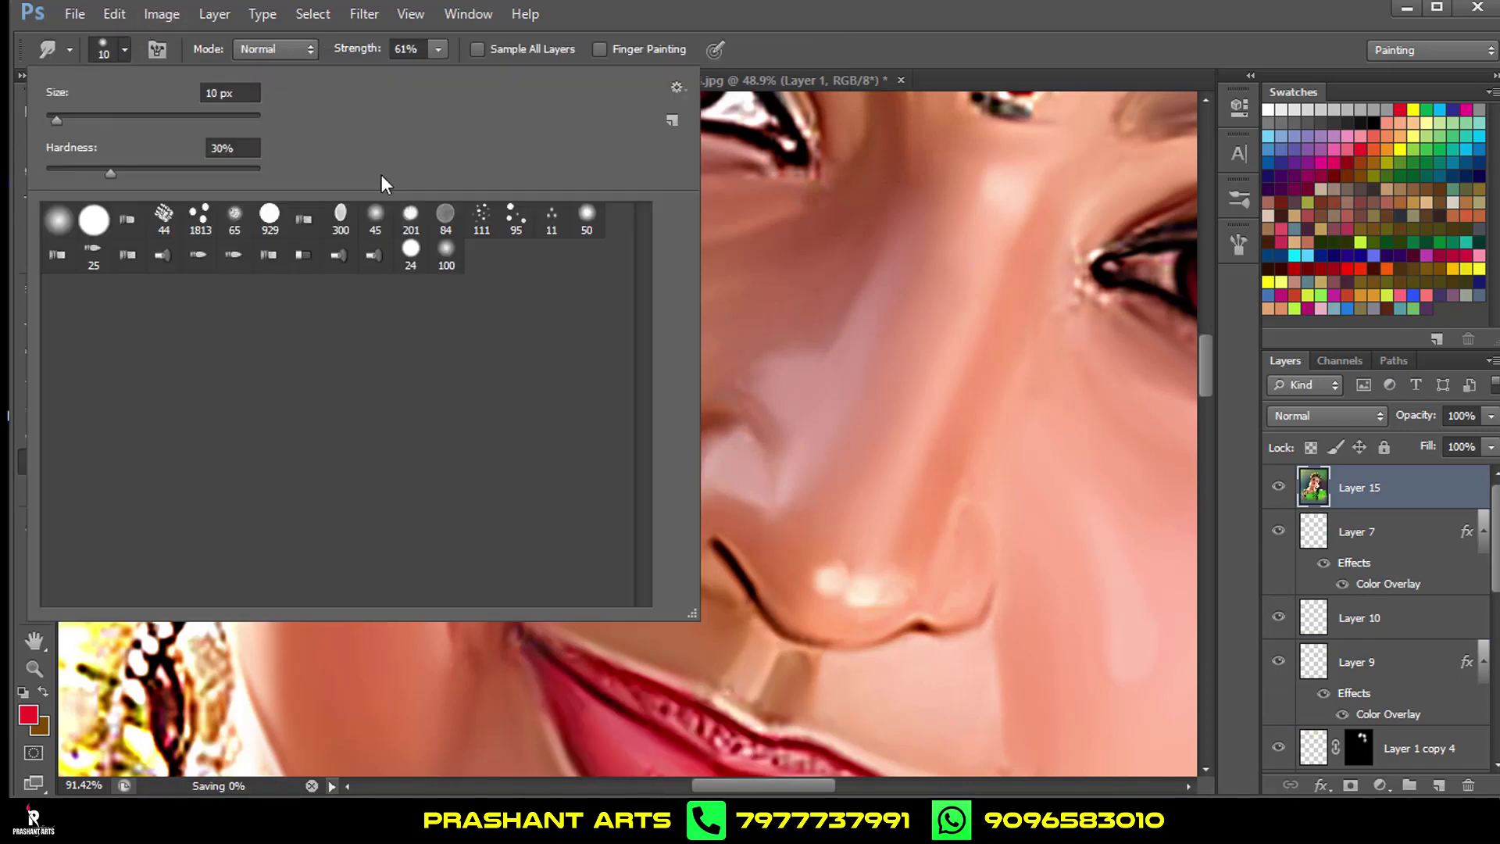
{"action": "left_click", "coordinate": [891, 41]}
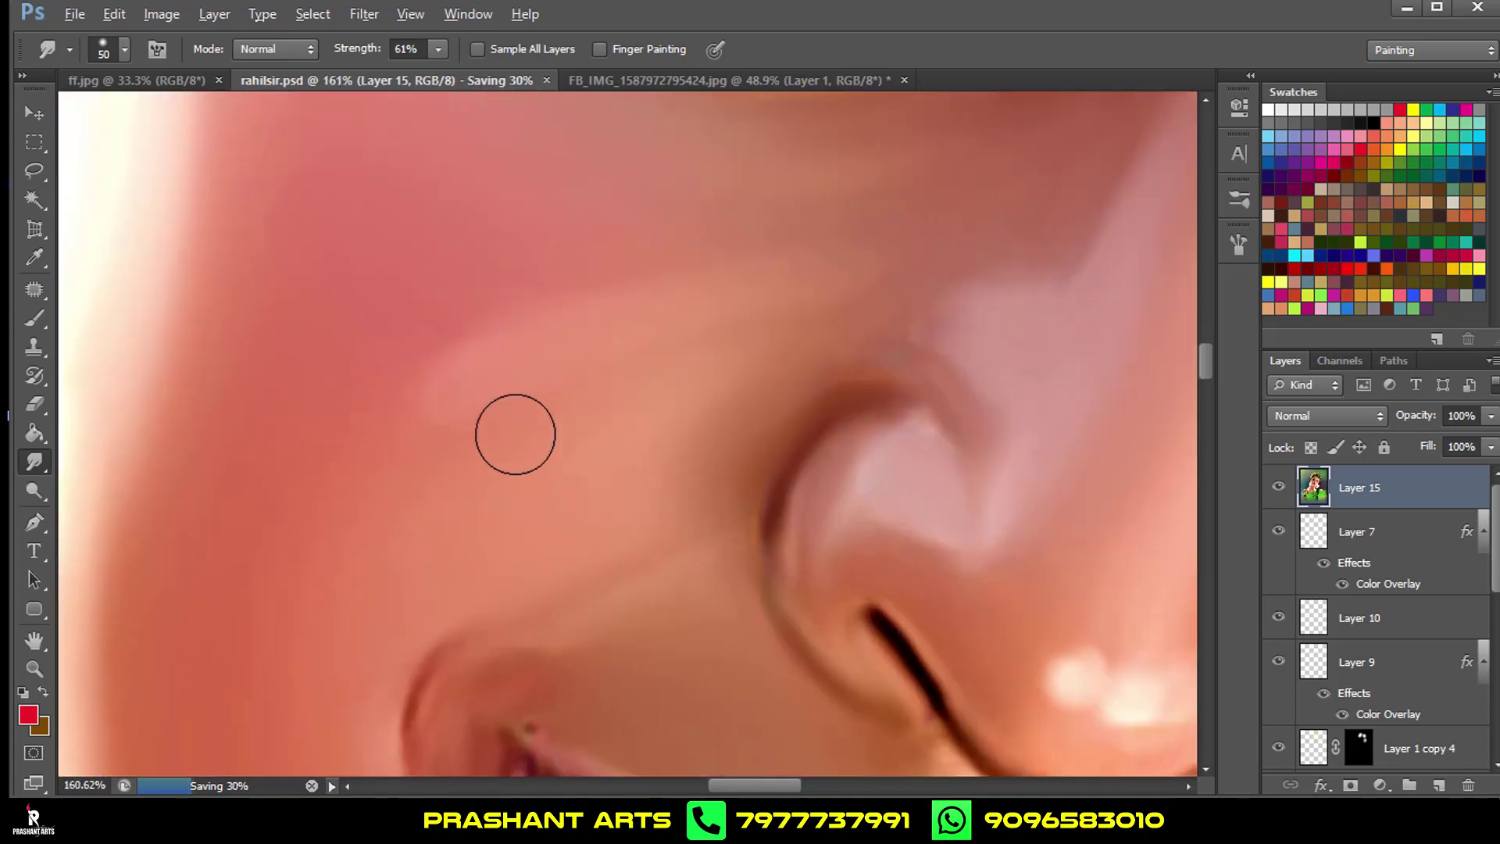
{"action": "scroll", "coordinate": [469, 407], "scroll_direction": "up", "scroll_amount": 5}
{"action": "left_click_drag", "start_coordinate": [530, 351], "coordinate": [435, 379]}
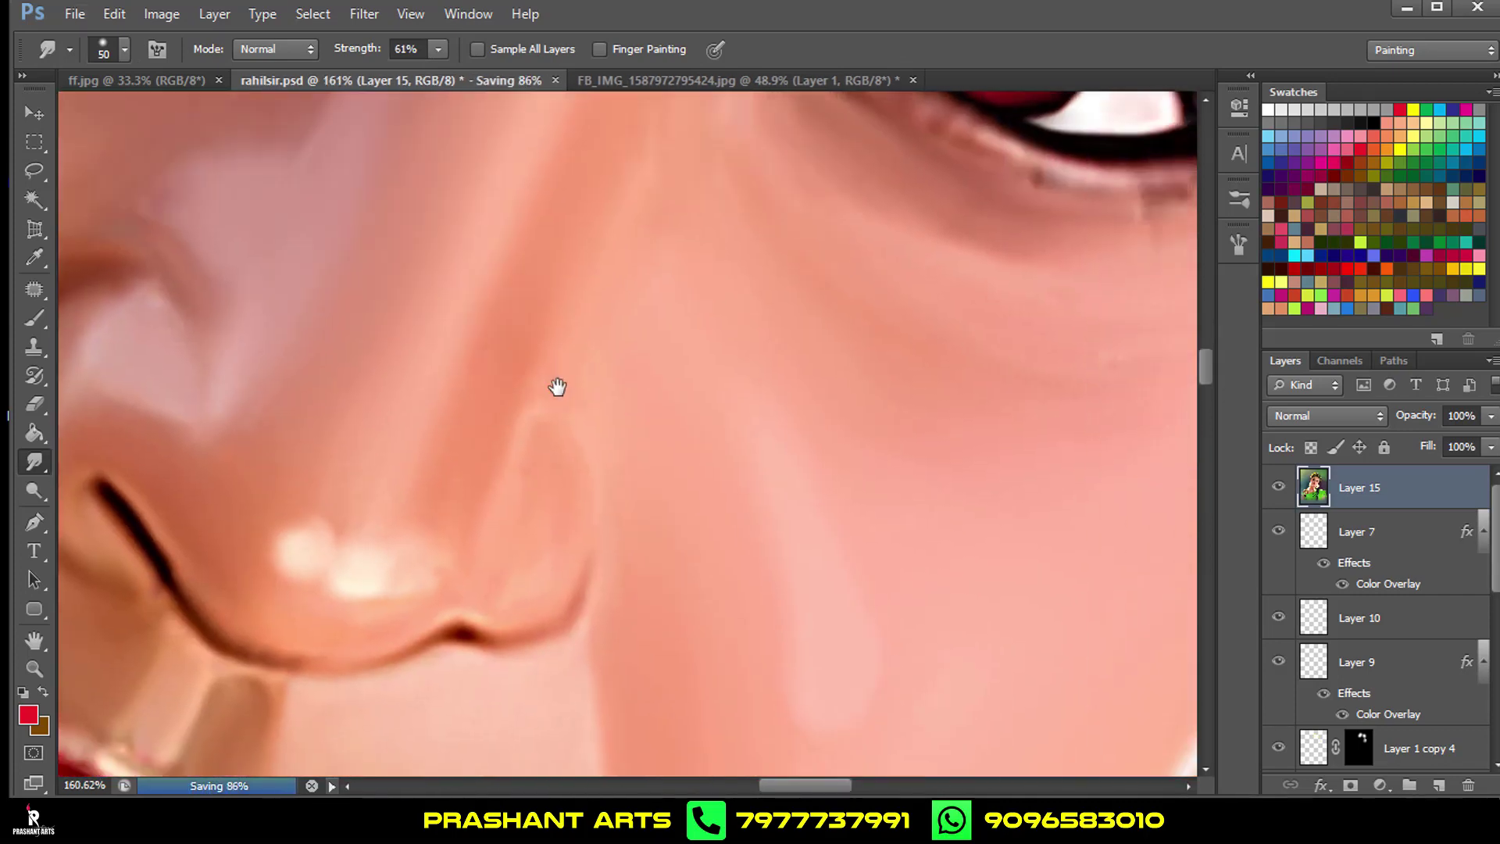
{"action": "left_click_drag", "start_coordinate": [843, 399], "coordinate": [479, 245]}
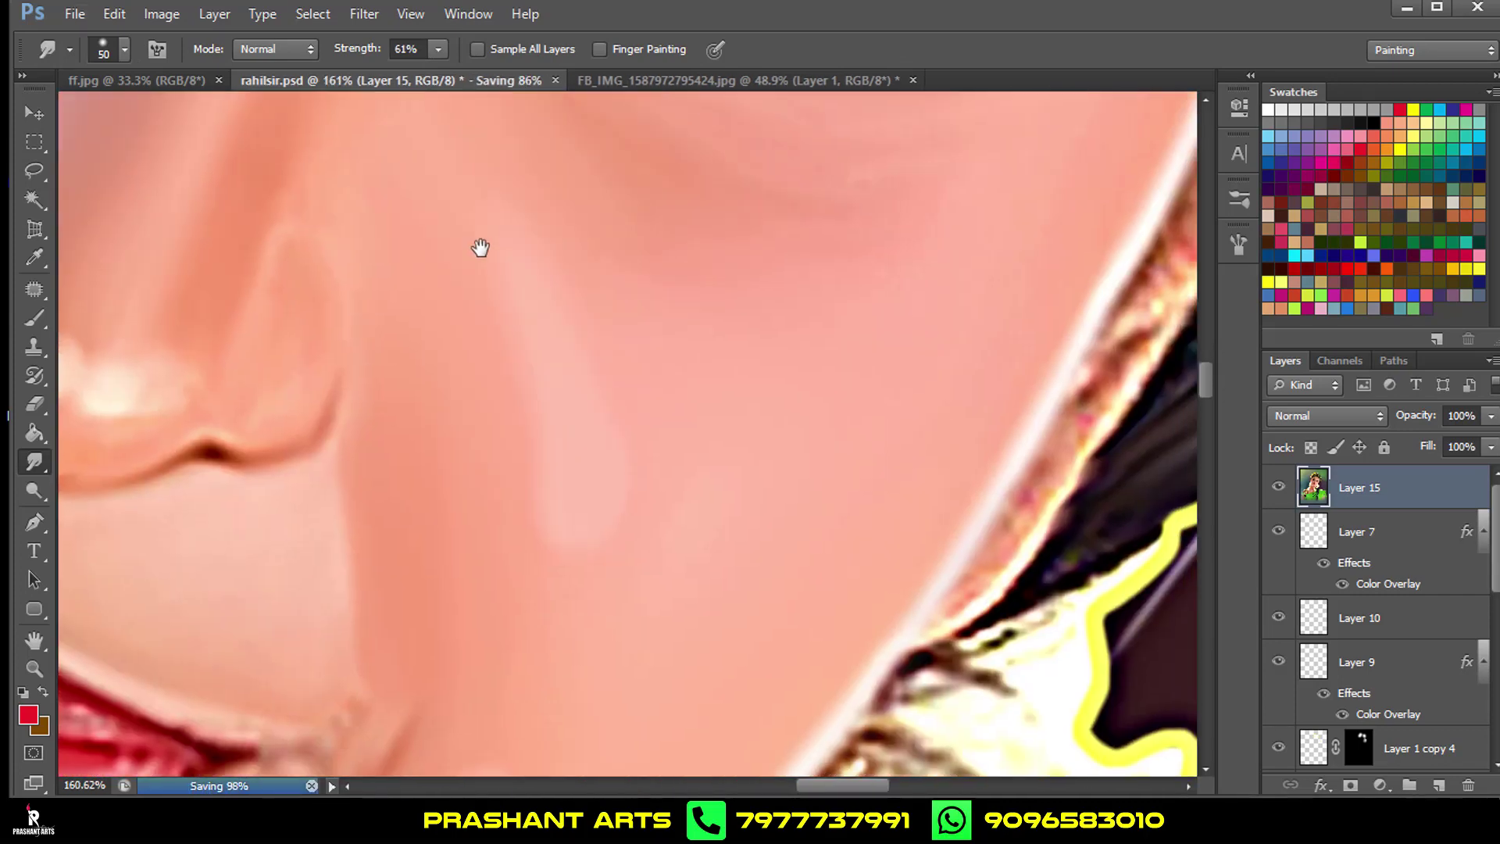
{"action": "left_click_drag", "start_coordinate": [594, 536], "coordinate": [664, 403]}
{"action": "scroll", "coordinate": [483, 418], "scroll_direction": "left", "scroll_amount": 5}
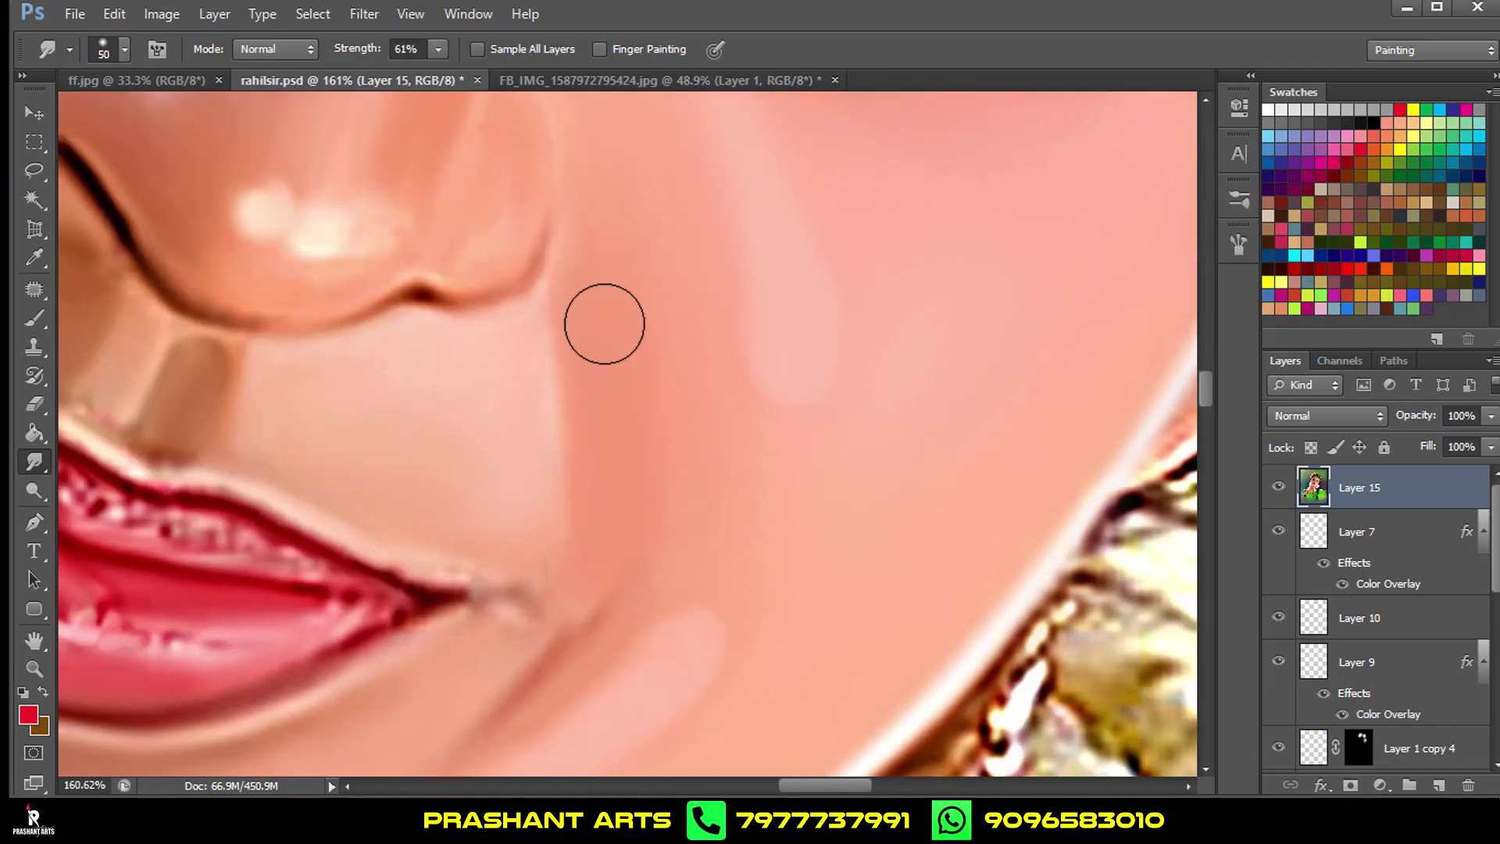
{"action": "left_click_drag", "start_coordinate": [602, 321], "coordinate": [730, 525]}
With a 35 px smudge brush, blend the nostril wing's pink highlight and soften its edge.
{"action": "key", "text": "bracketleft"}
{"action": "key", "text": "bracketleft"}
{"action": "key", "text": "bracketleft"}
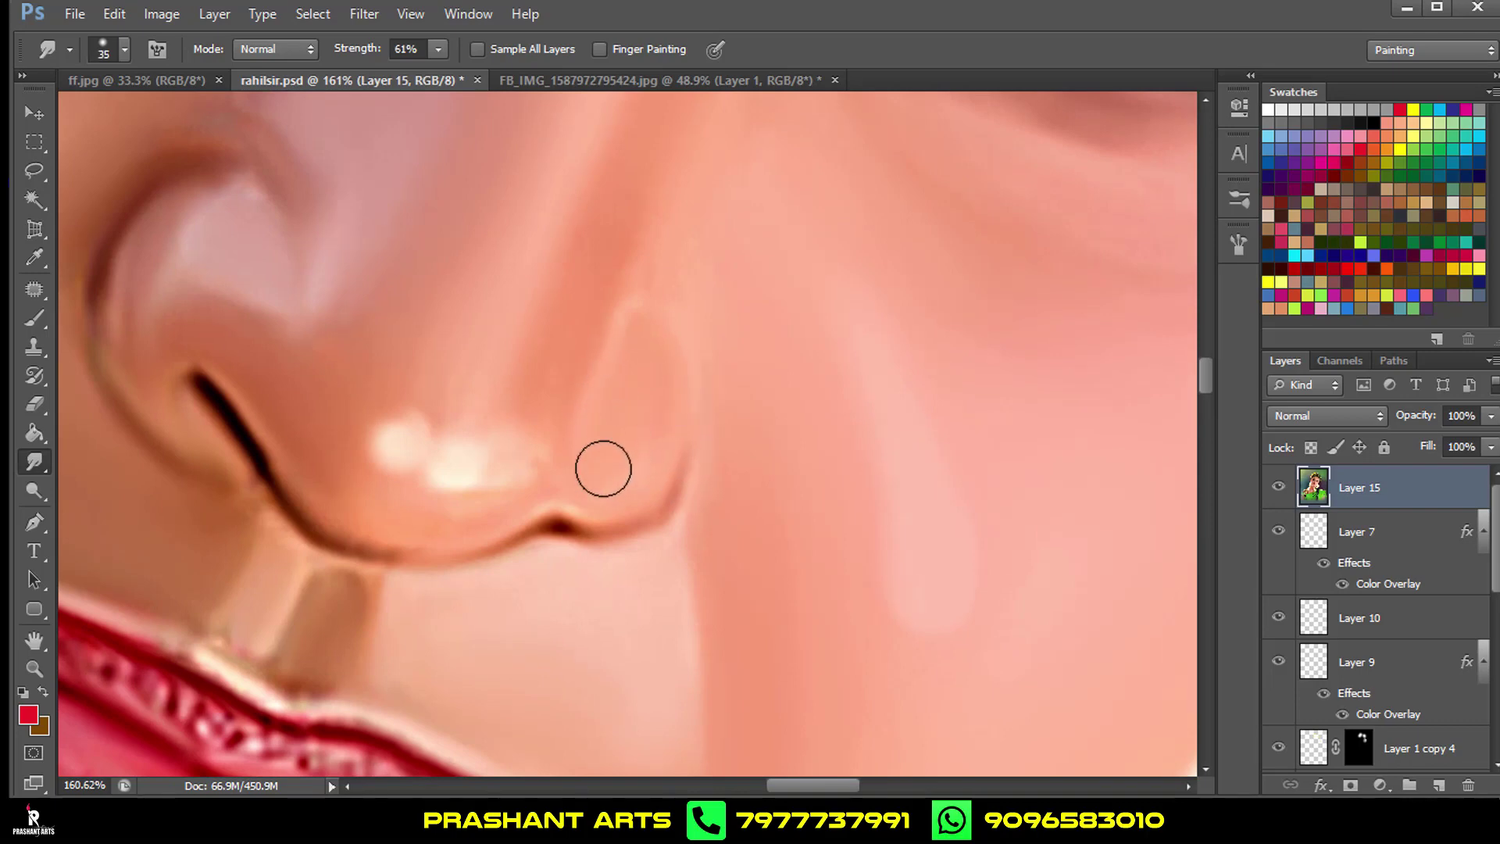
{"action": "left_click_drag", "start_coordinate": [213, 171], "coordinate": [297, 270]}
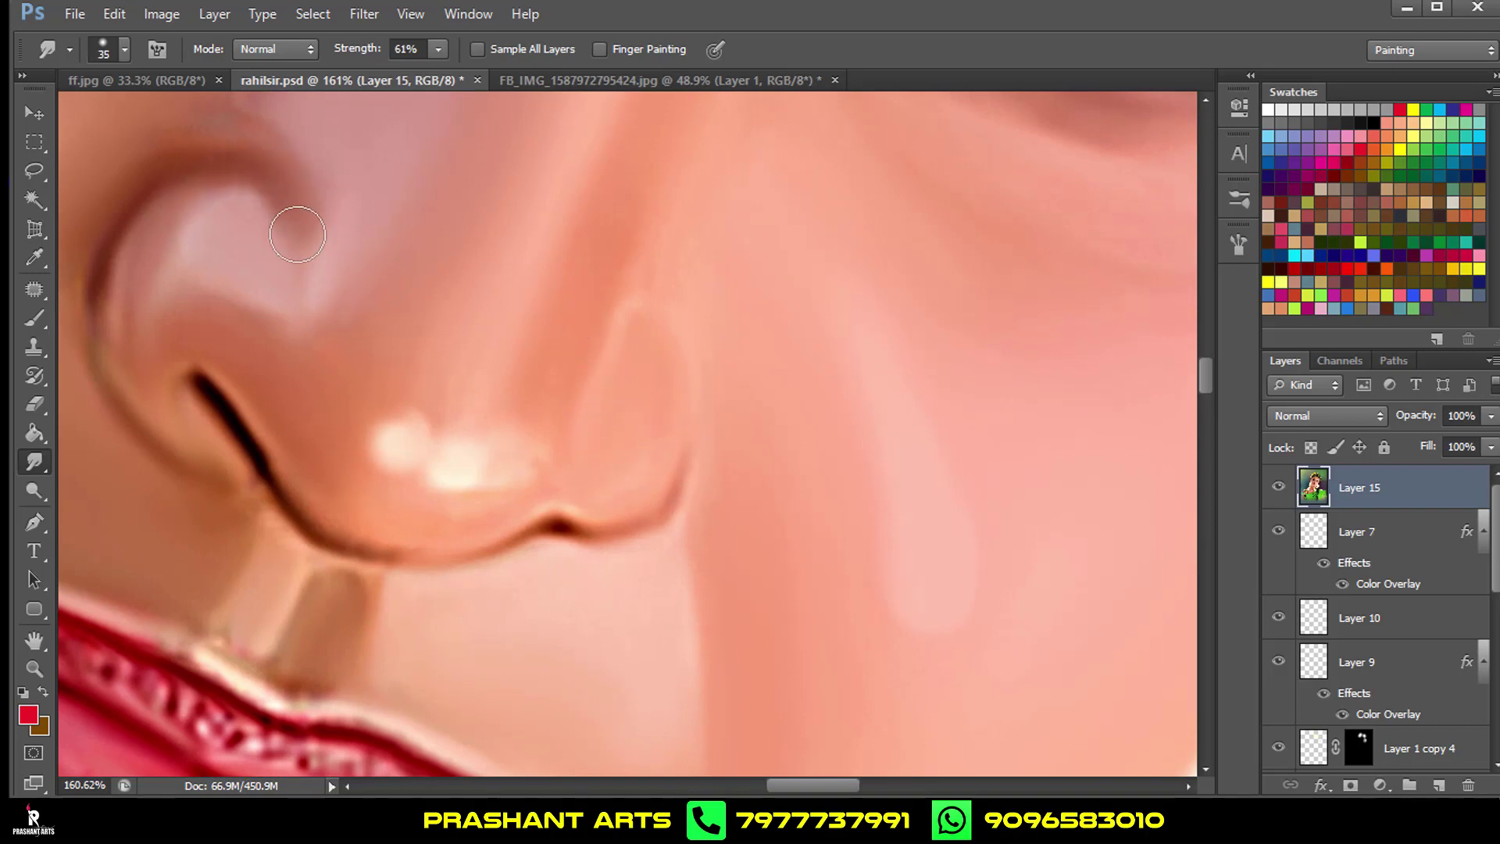
{"action": "scroll", "coordinate": [410, 270], "scroll_direction": "down", "scroll_amount": 5}
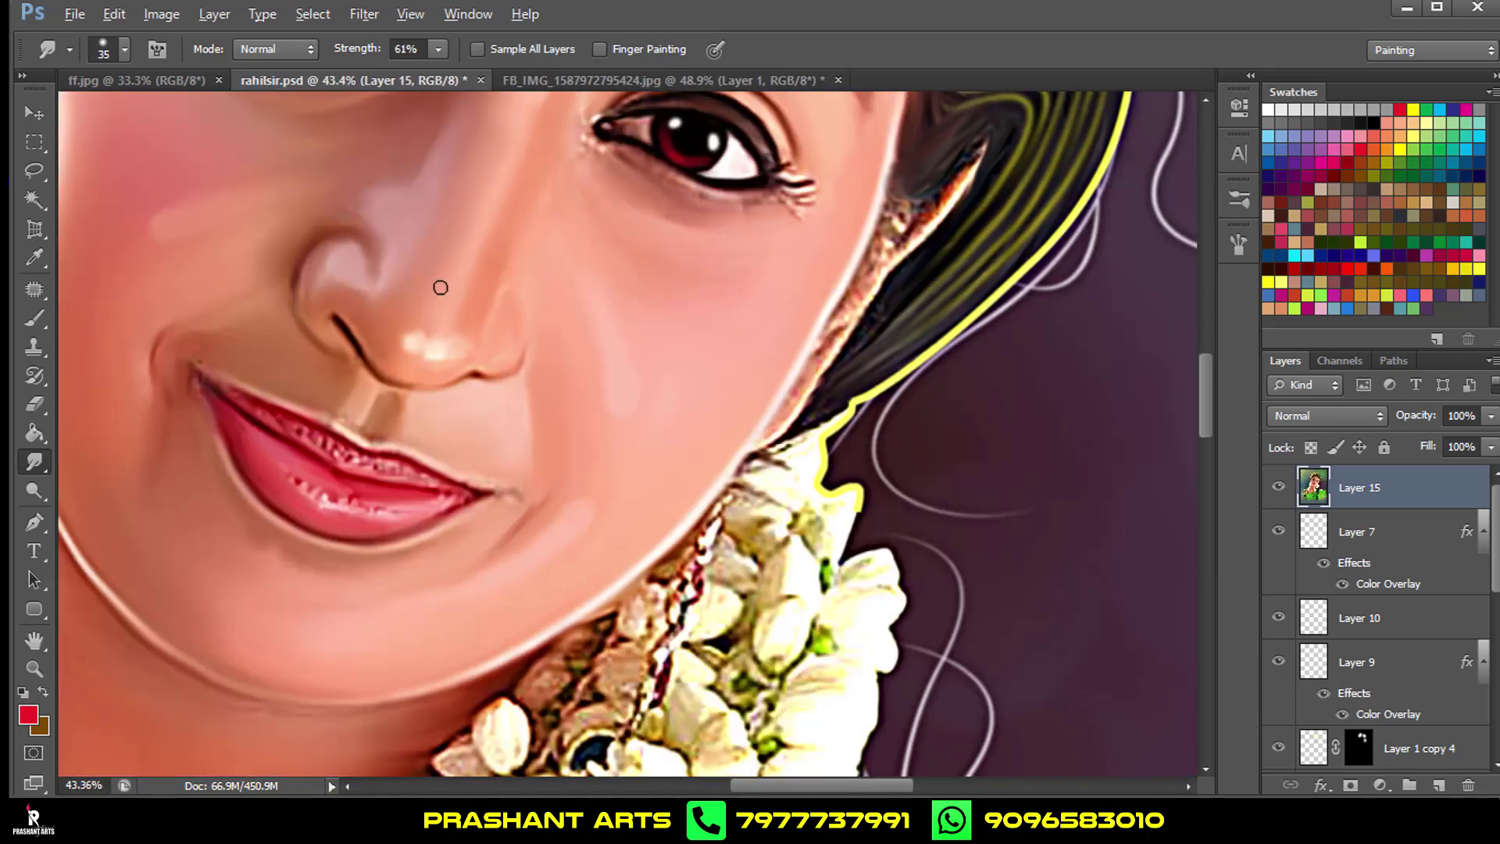
{"action": "scroll", "coordinate": [446, 295], "scroll_direction": "up", "scroll_amount": 2}
{"action": "scroll", "coordinate": [526, 309], "scroll_direction": "up", "scroll_amount": 3}
{"action": "scroll", "coordinate": [526, 309], "scroll_direction": "up", "scroll_amount": 3}
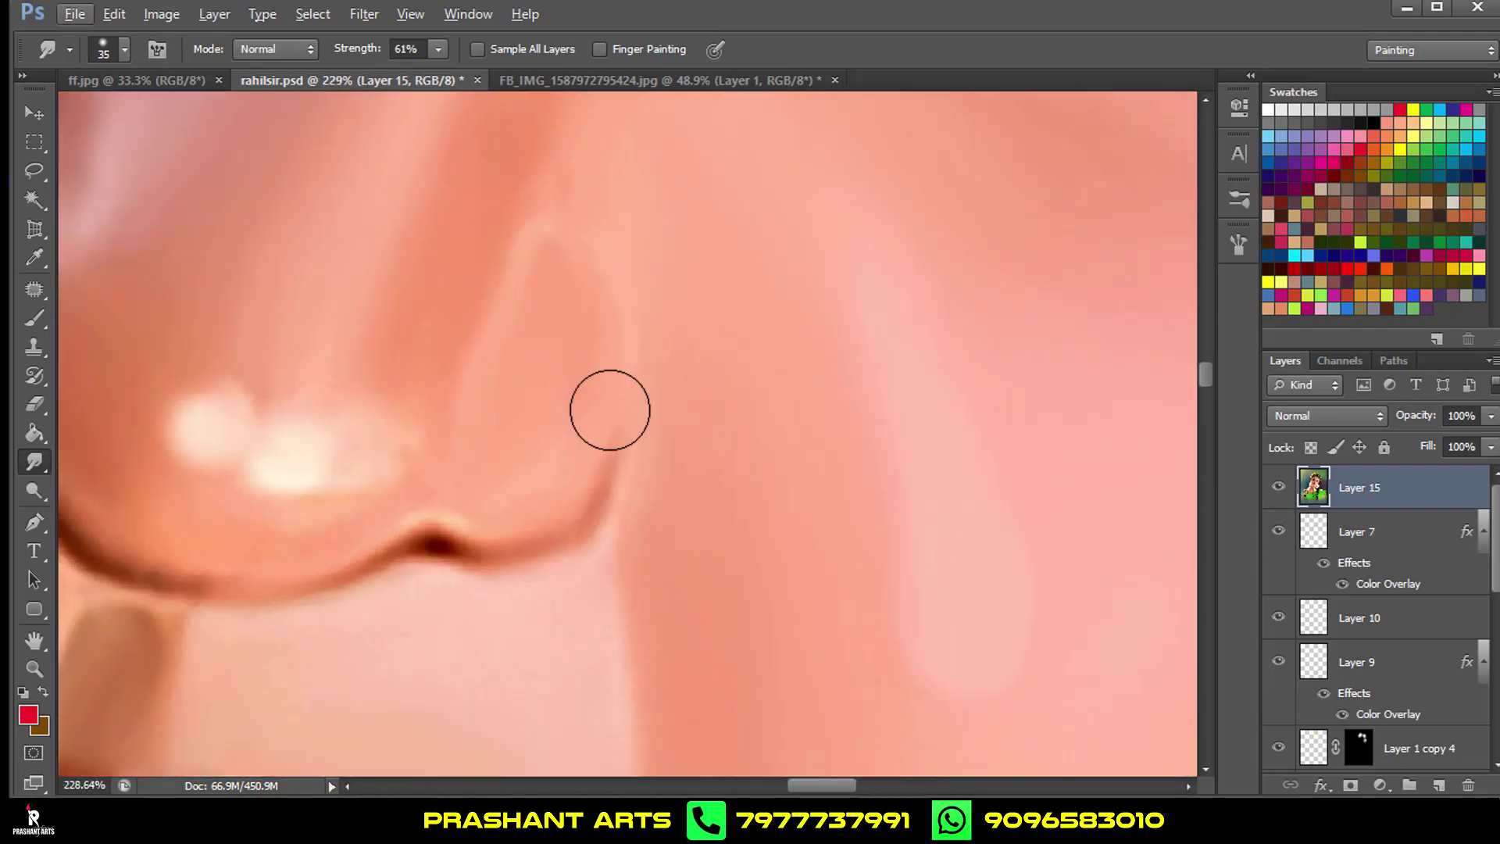
{"action": "left_click_drag", "start_coordinate": [613, 372], "coordinate": [583, 298]}
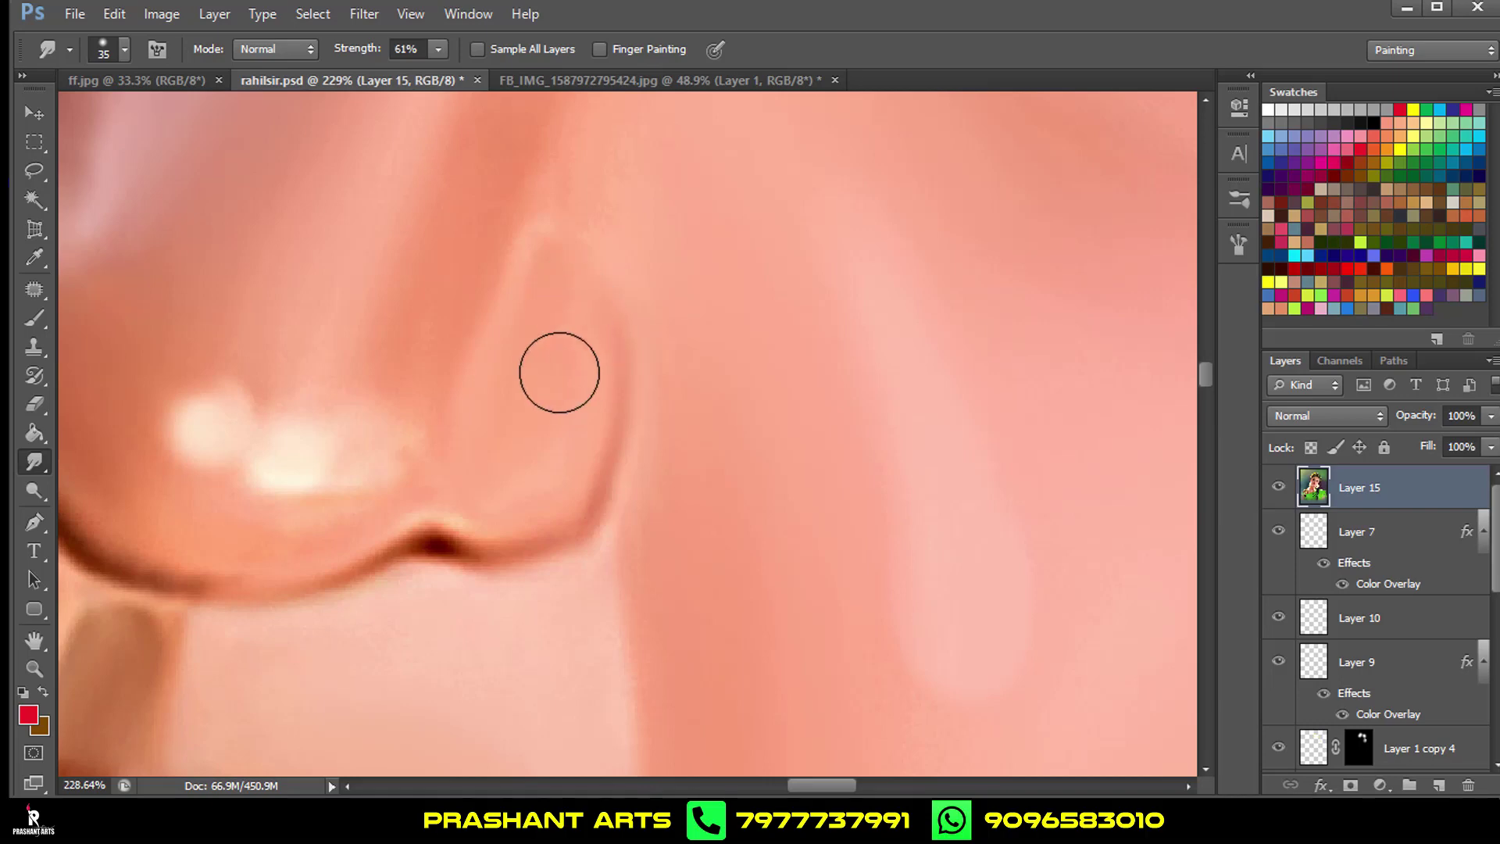
Lasso the nostril wing area and feather the selection by 5 px.
{"action": "left_click", "coordinate": [34, 171]}
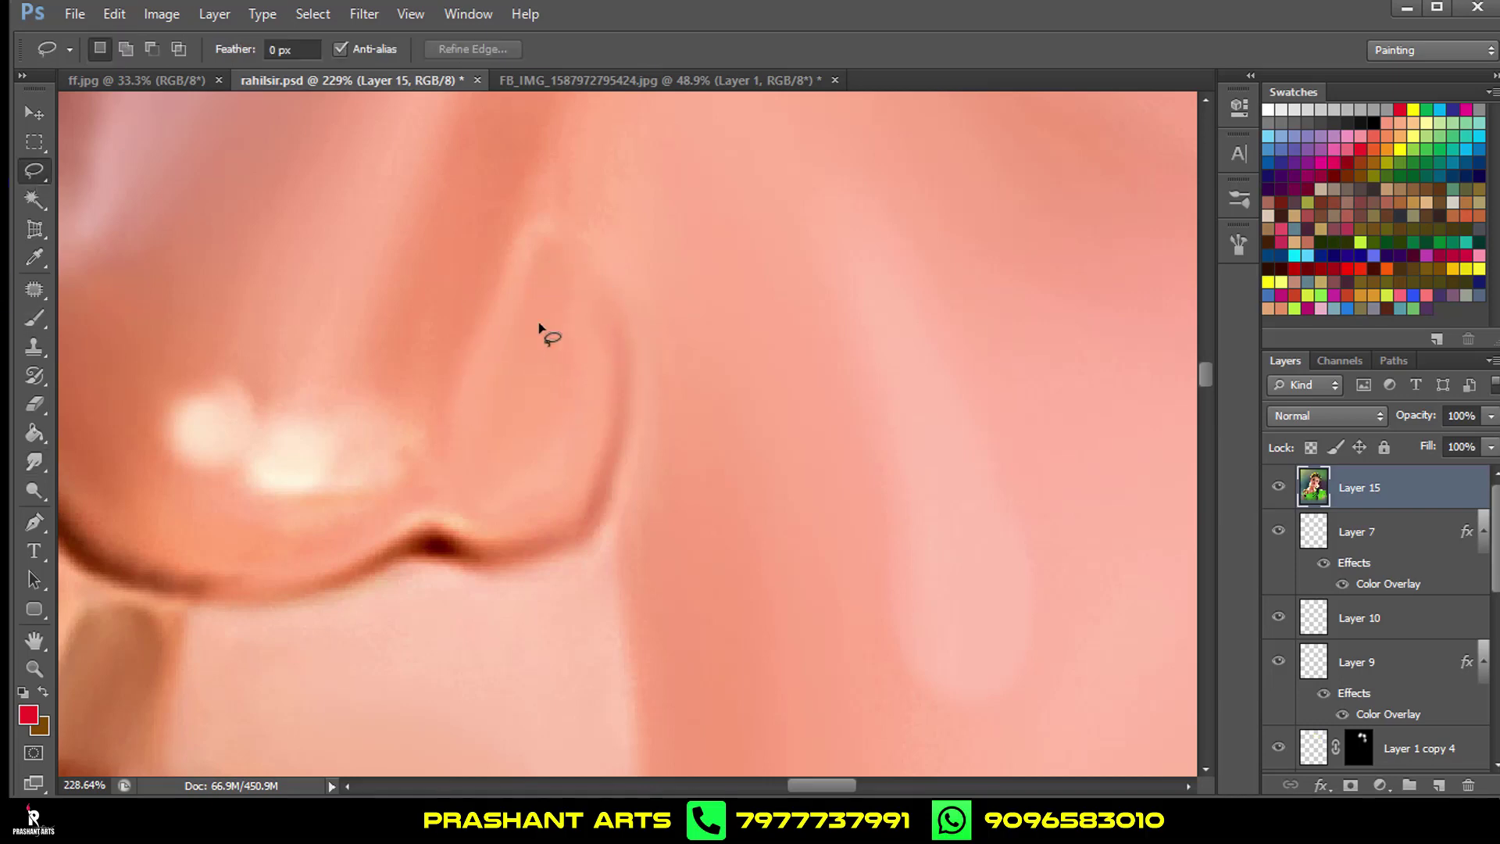
{"action": "left_click", "coordinate": [506, 299]}
{"action": "left_click_drag", "start_coordinate": [547, 319], "coordinate": [539, 328]}
{"action": "right_click", "coordinate": [545, 336]}
{"action": "left_click", "coordinate": [641, 404]}
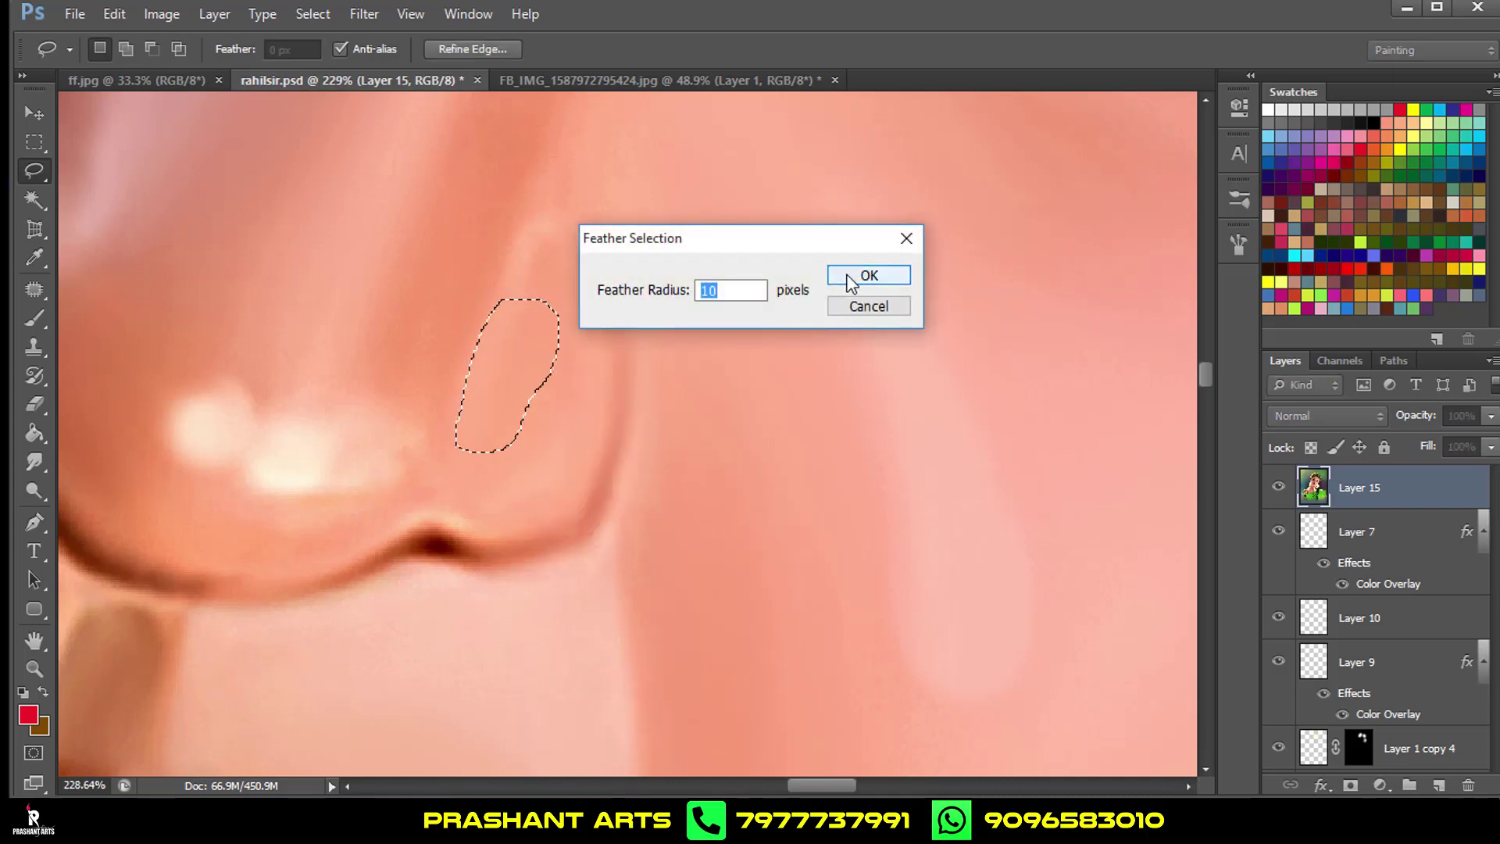
{"action": "type", "text": "5"}
{"action": "key", "text": "Return"}
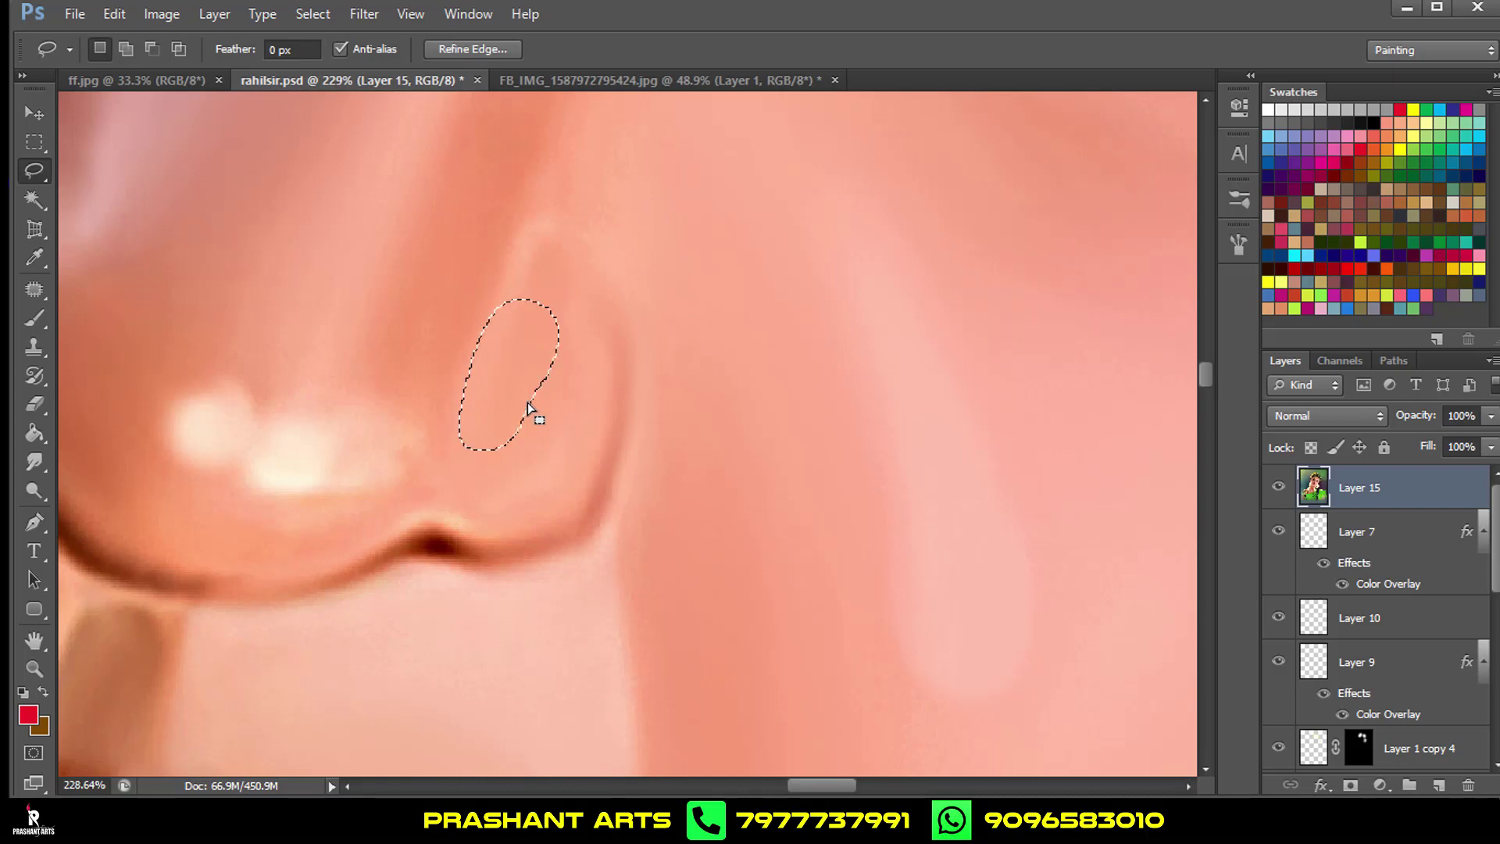
Copy the feathered patch to new Layer 16 and brighten its midtones with Levels.
{"action": "key", "text": "ctrl+j"}
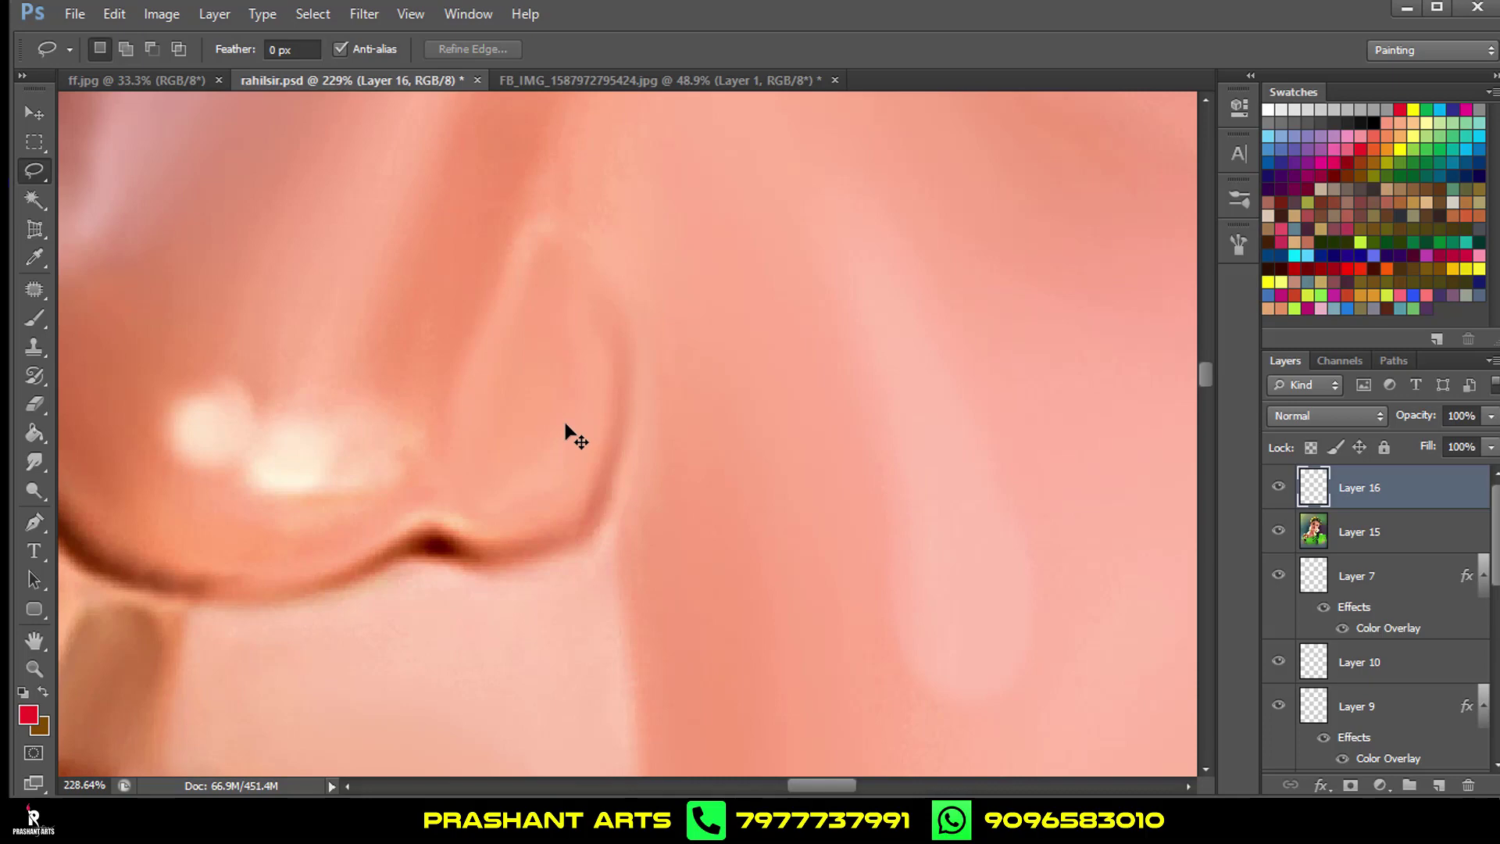
{"action": "key", "text": "ctrl+l"}
{"action": "left_click_drag", "start_coordinate": [1071, 631], "coordinate": [1012, 636]}
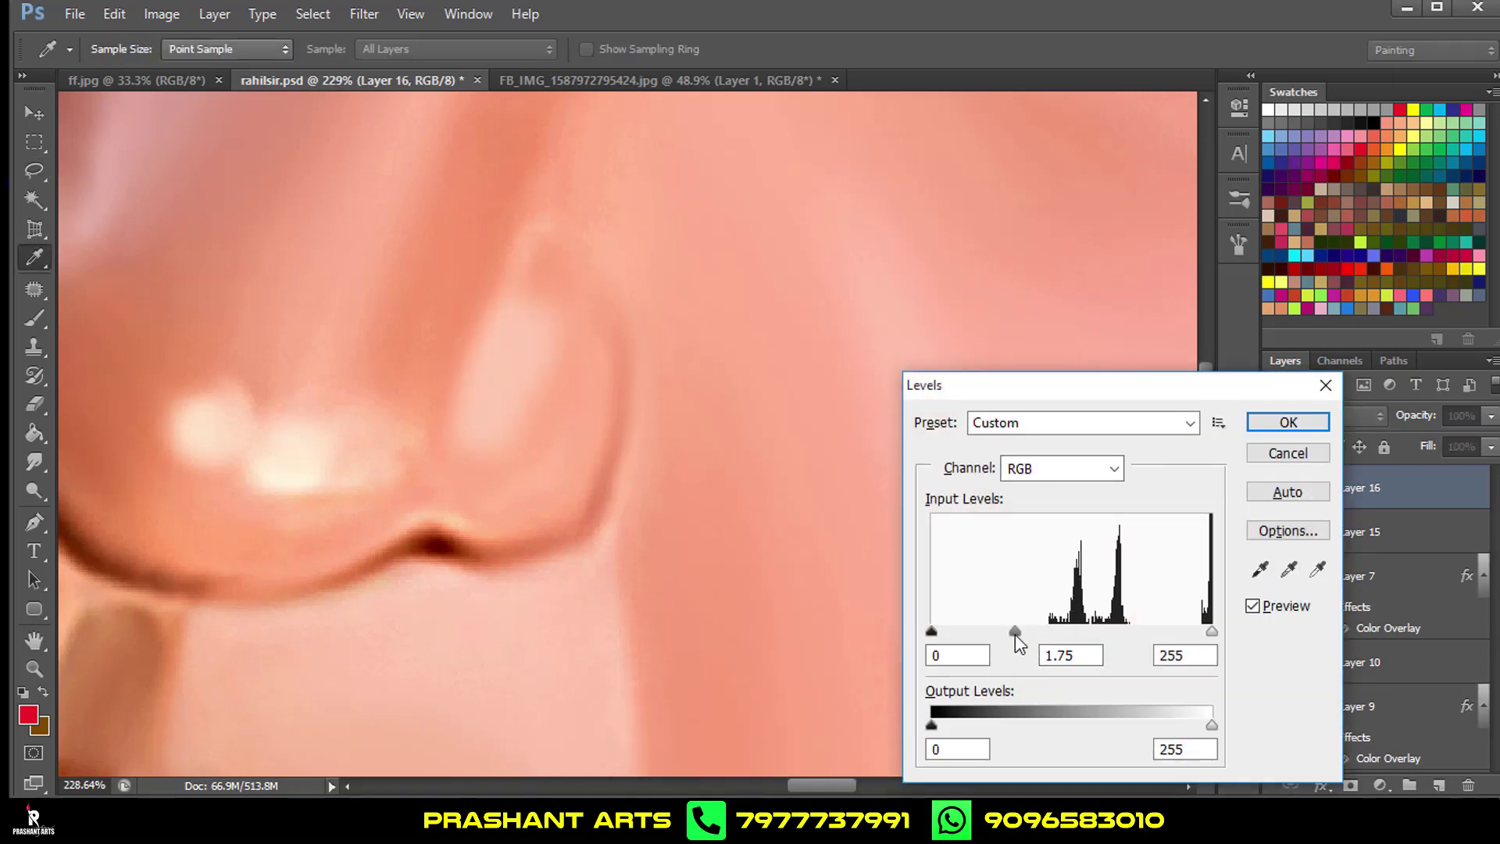
{"action": "left_click", "coordinate": [1266, 425]}
{"action": "scroll", "coordinate": [539, 477], "scroll_direction": "down", "scroll_amount": 5}
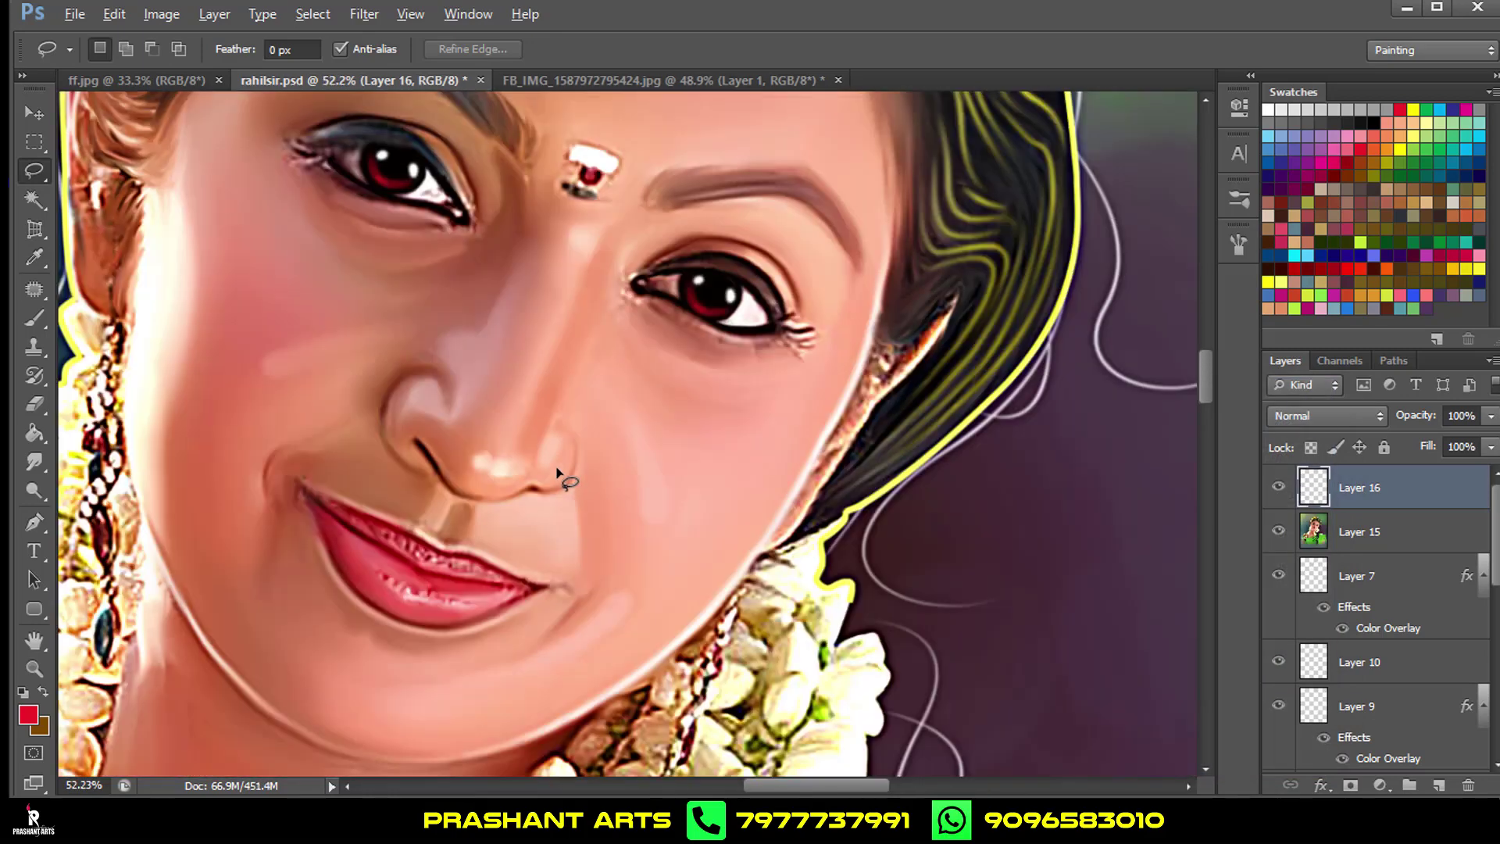
{"action": "scroll", "coordinate": [556, 468], "scroll_direction": "up", "scroll_amount": 2}
{"action": "scroll", "coordinate": [364, 452], "scroll_direction": "up", "scroll_amount": 2}
Switch to a smaller 44% Eraser to soften the Layer 16 highlight.
{"action": "left_click", "coordinate": [27, 405]}
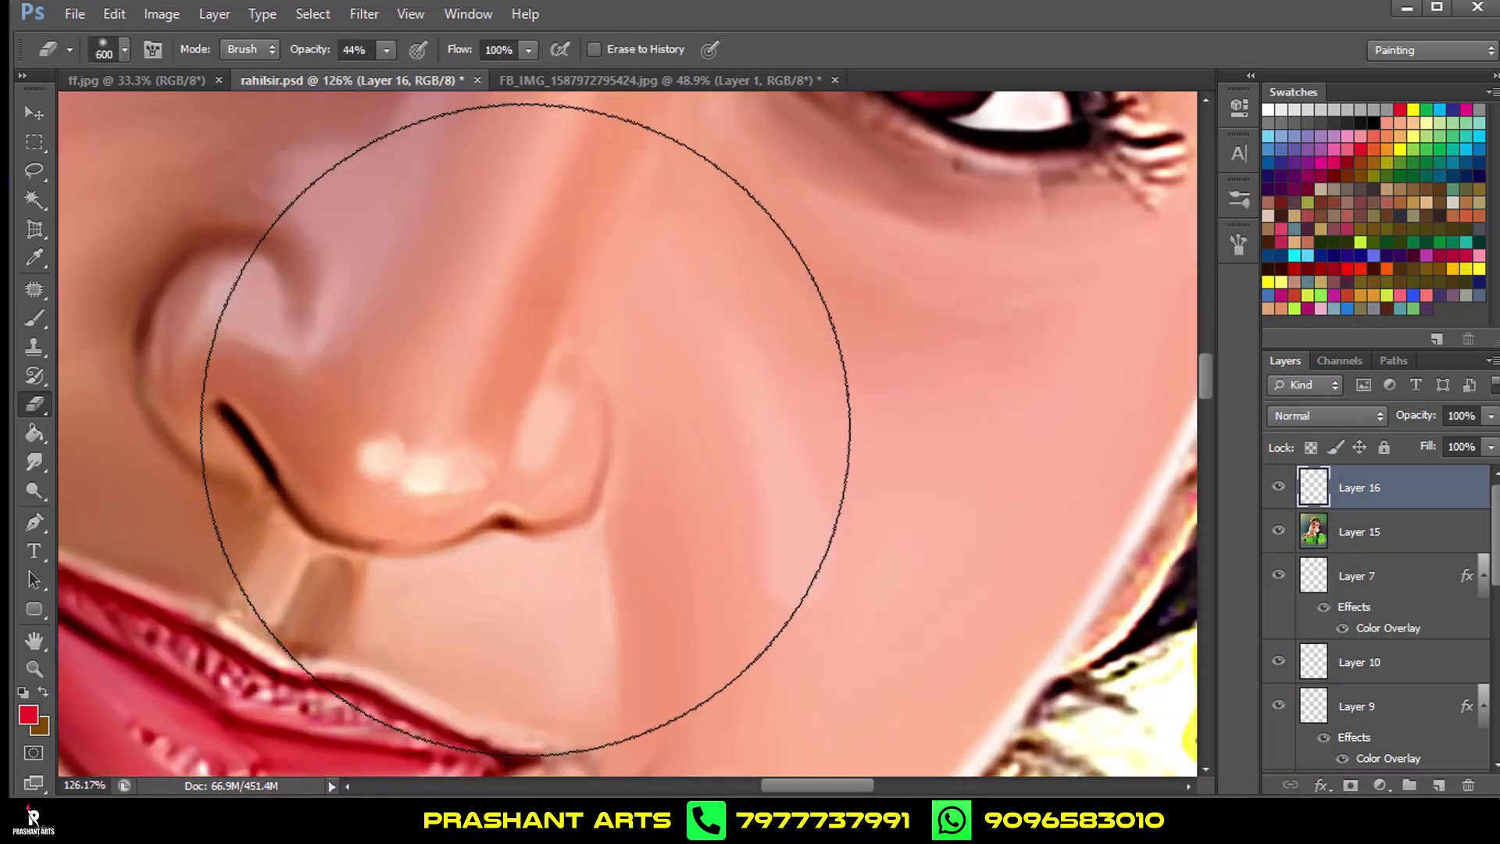
{"action": "key", "text": "bracketleft"}
{"action": "key", "text": "bracketleft"}
{"action": "key", "text": "bracketleft"}
{"action": "key", "text": "bracketleft"}
{"action": "key", "text": "bracketleft"}
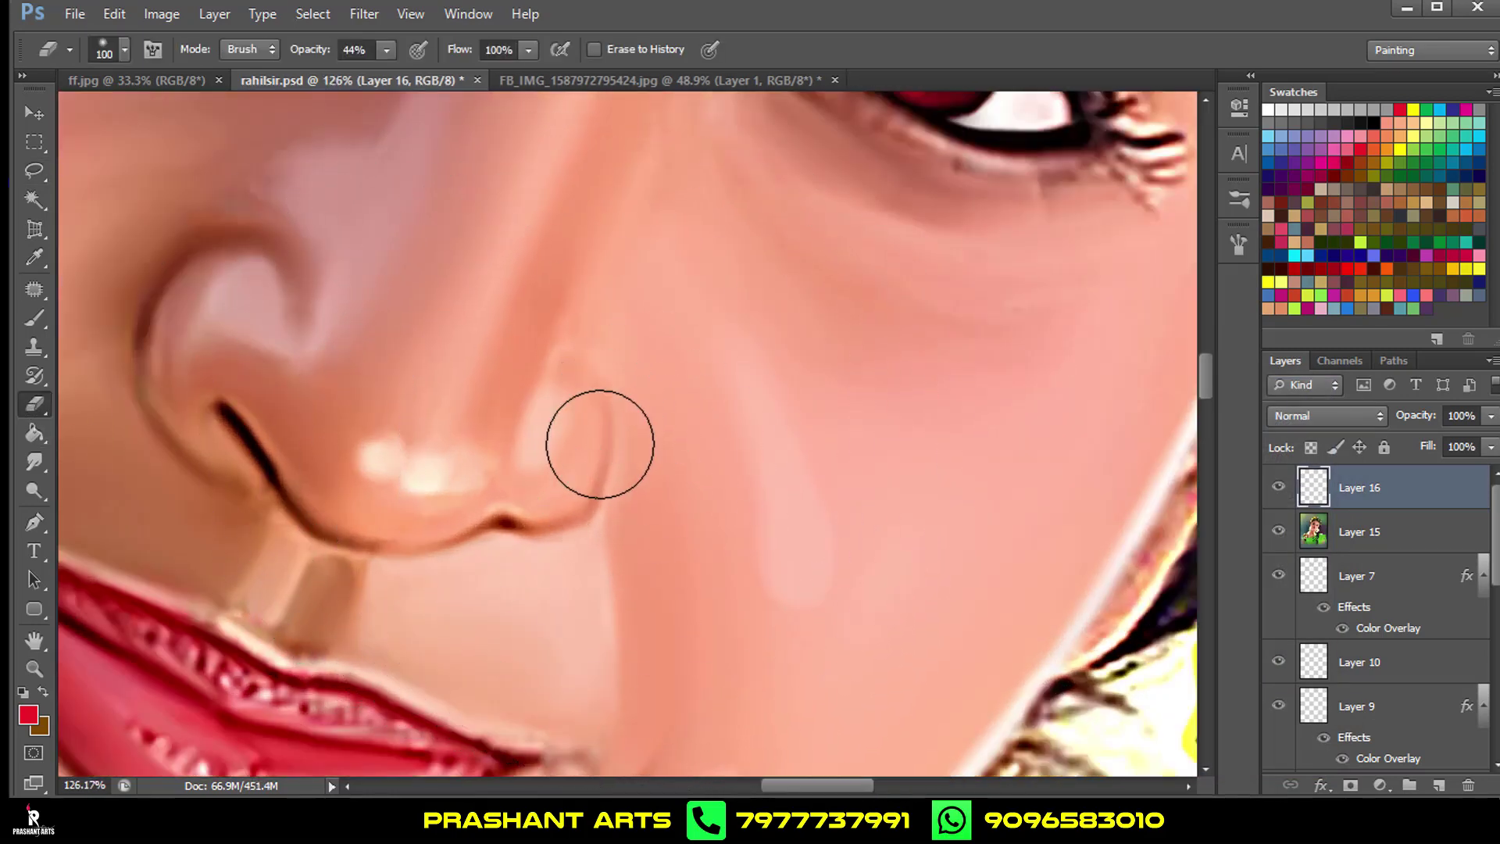
{"action": "scroll", "coordinate": [664, 427], "scroll_direction": "down", "scroll_amount": 2}
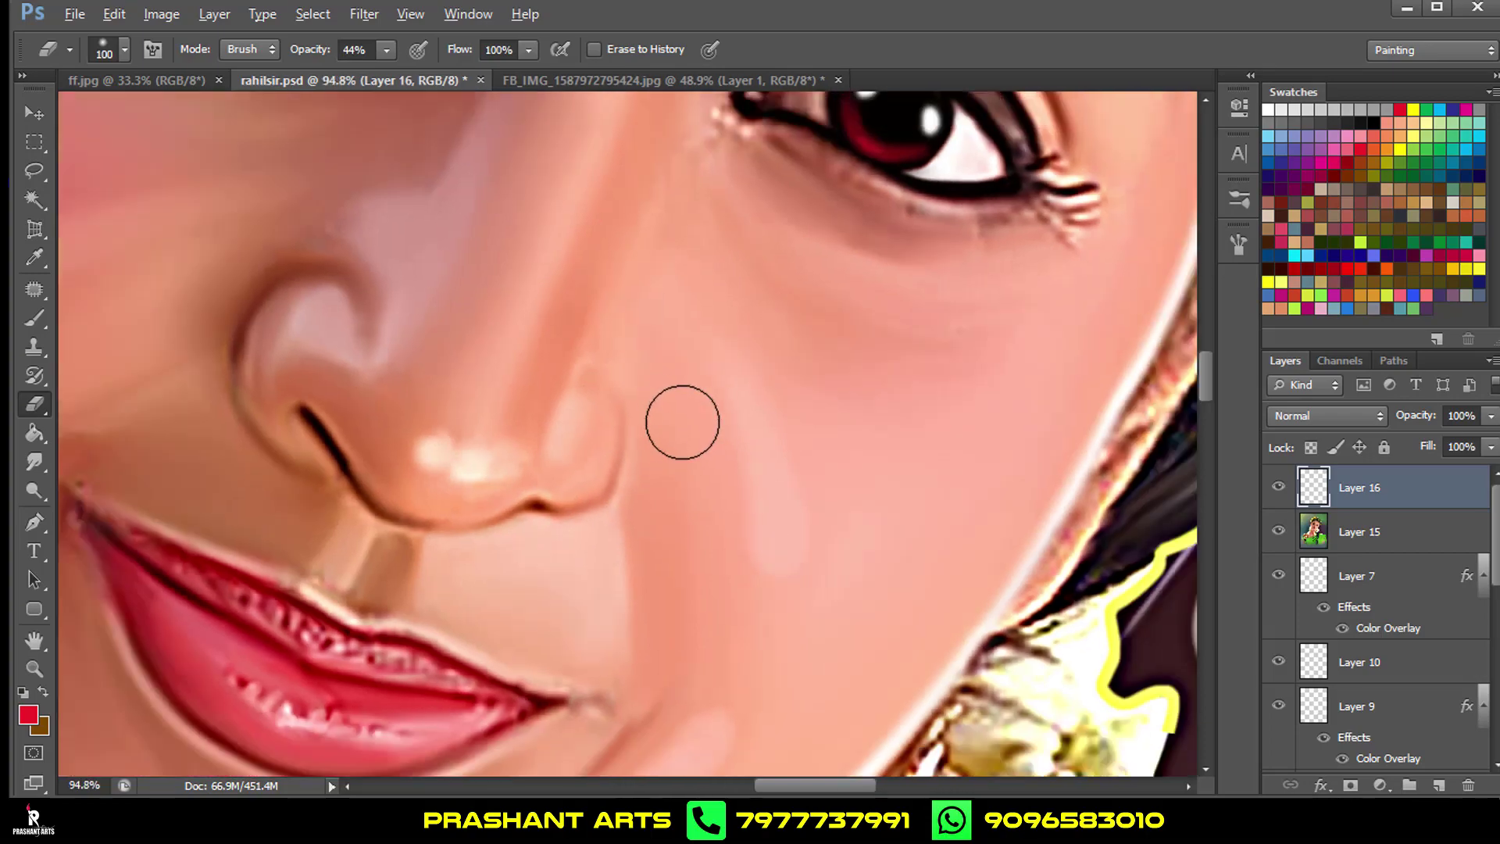
{"action": "scroll", "coordinate": [681, 424], "scroll_direction": "down", "scroll_amount": 3}
{"action": "scroll", "coordinate": [684, 423], "scroll_direction": "down", "scroll_amount": 2}
{"action": "scroll", "coordinate": [703, 423], "scroll_direction": "down", "scroll_amount": 2}
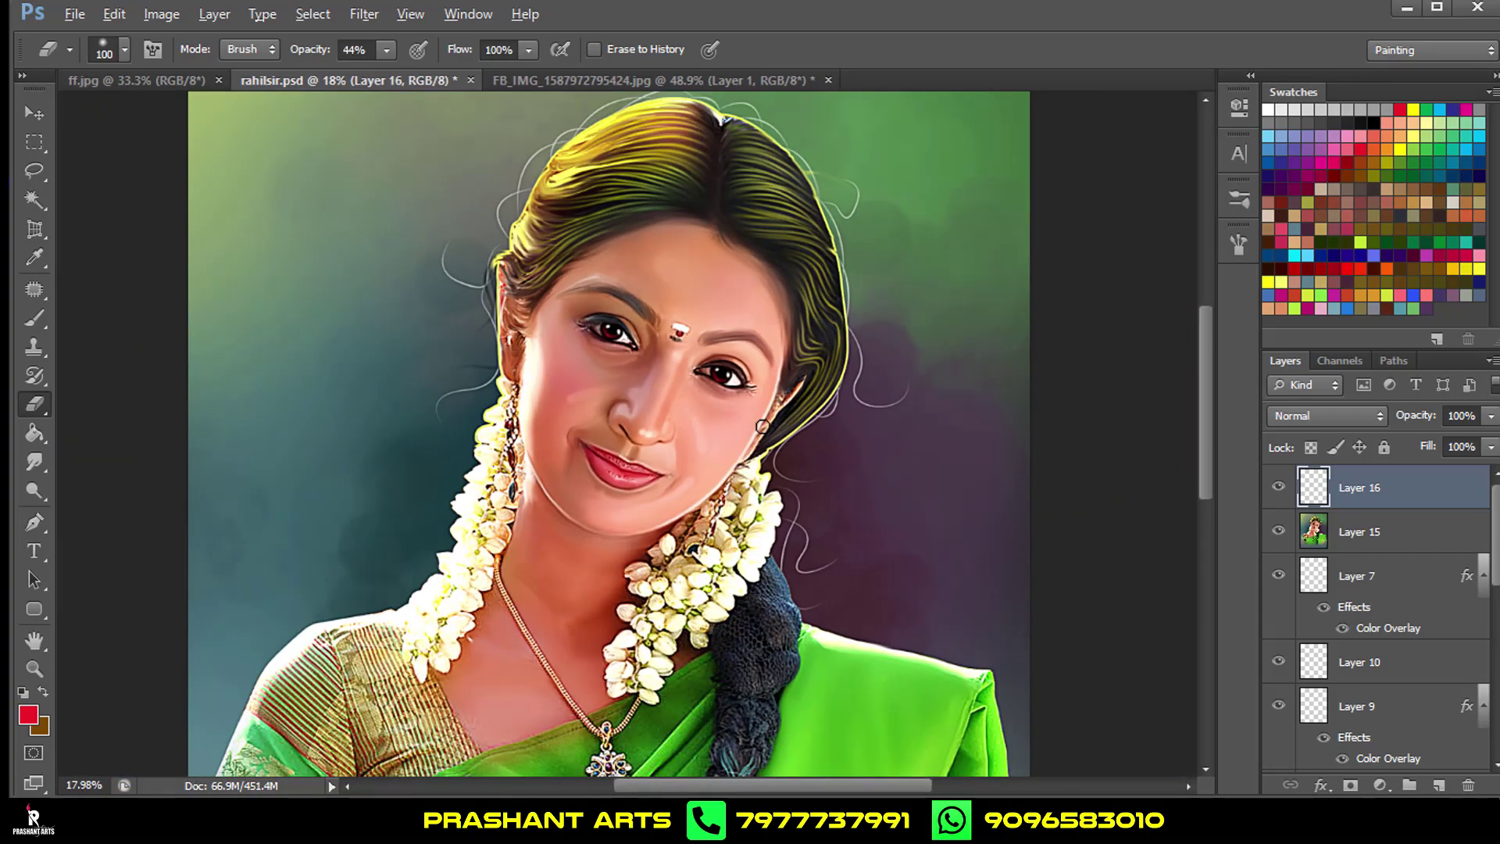
Nudge Layer 16's Levels midtone slider slightly to fine-tune the nostril highlight.
{"action": "key", "text": "ctrl+j"}
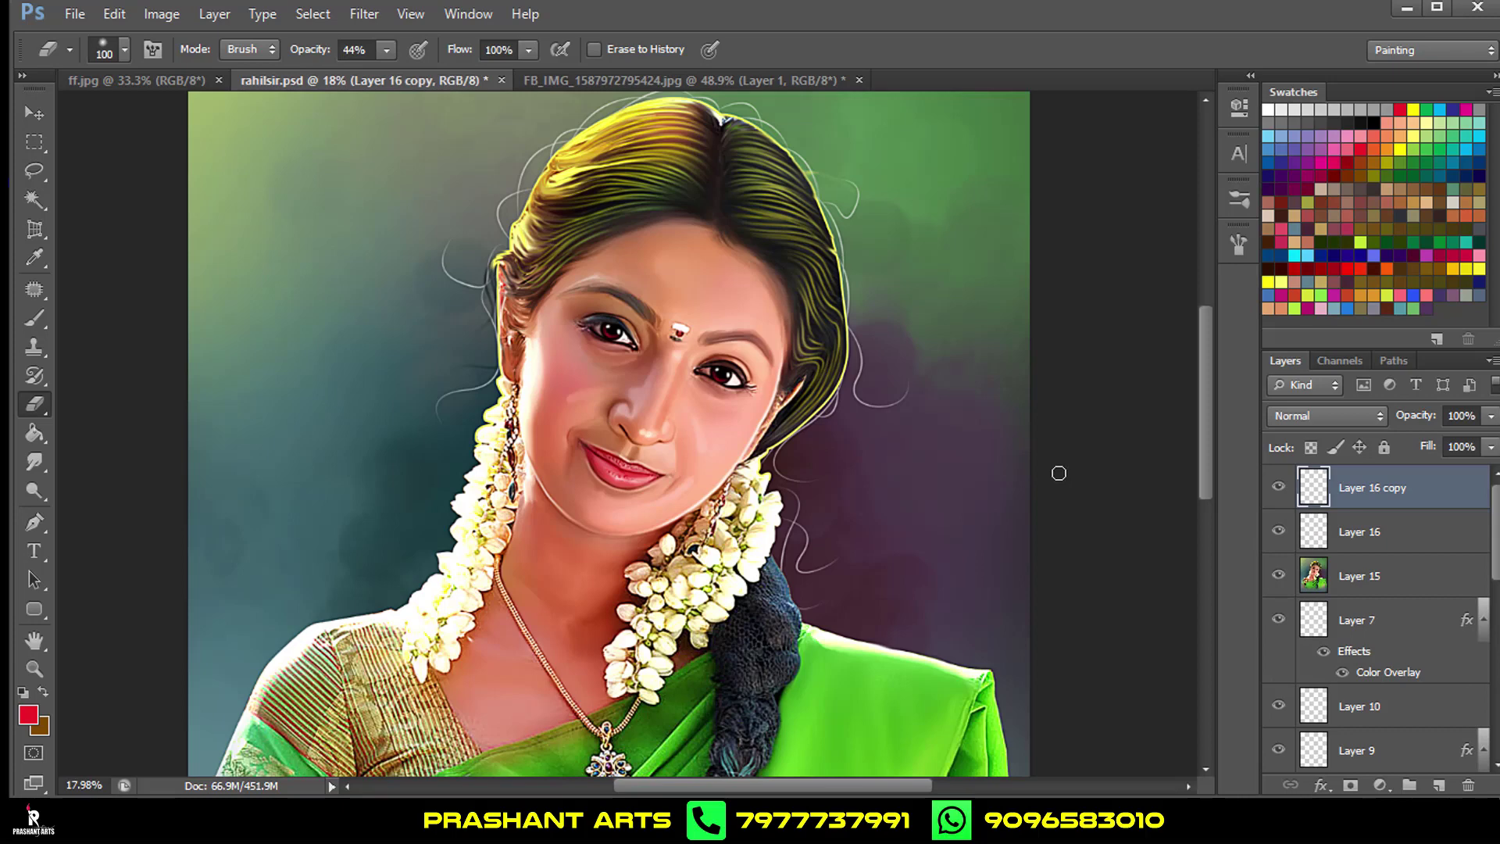
{"action": "key", "text": "ctrl+z"}
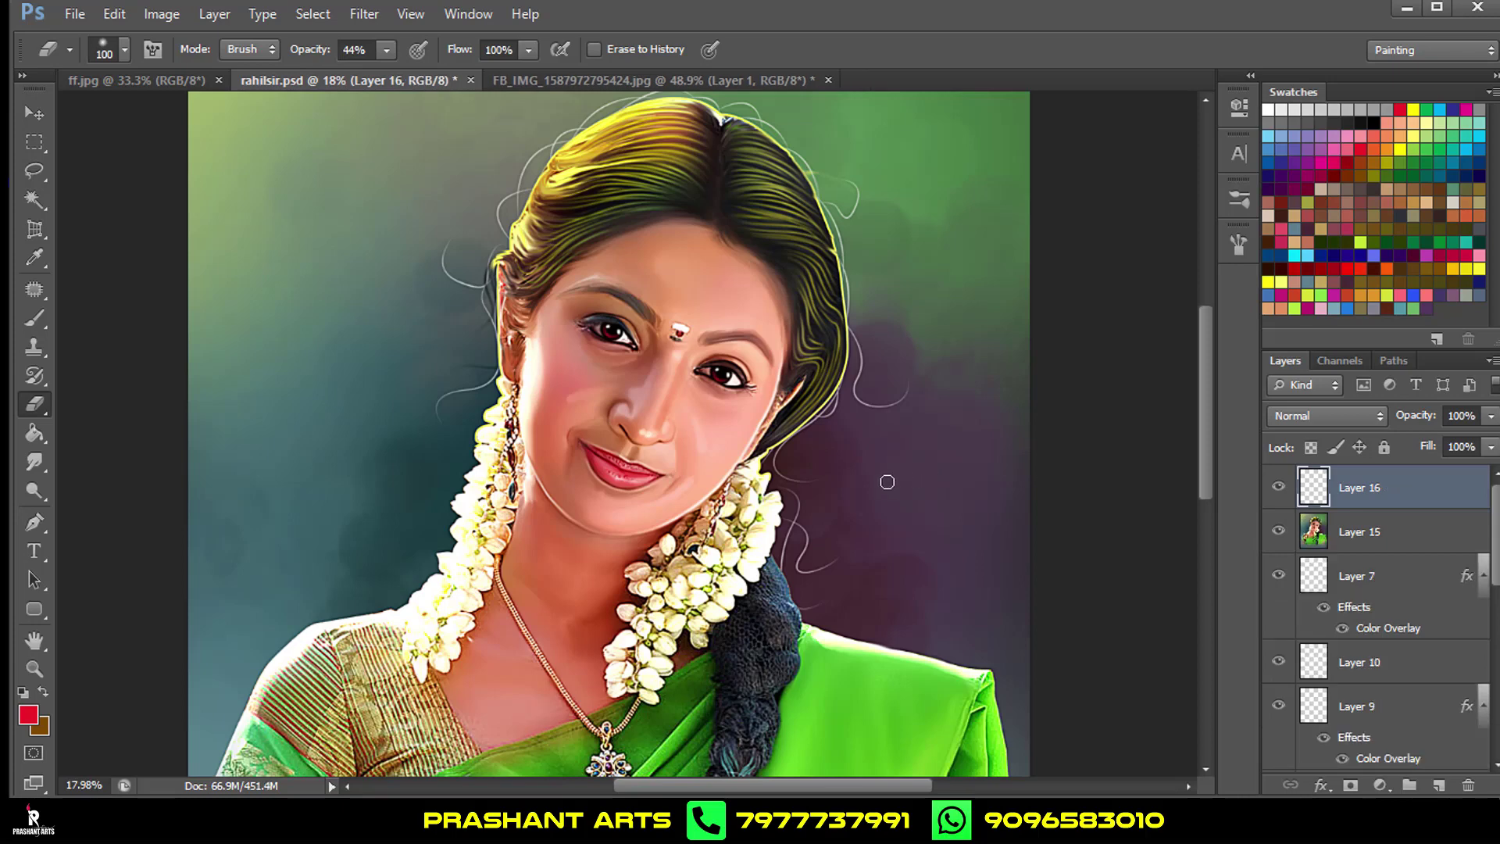
{"action": "key", "text": "ctrl+l"}
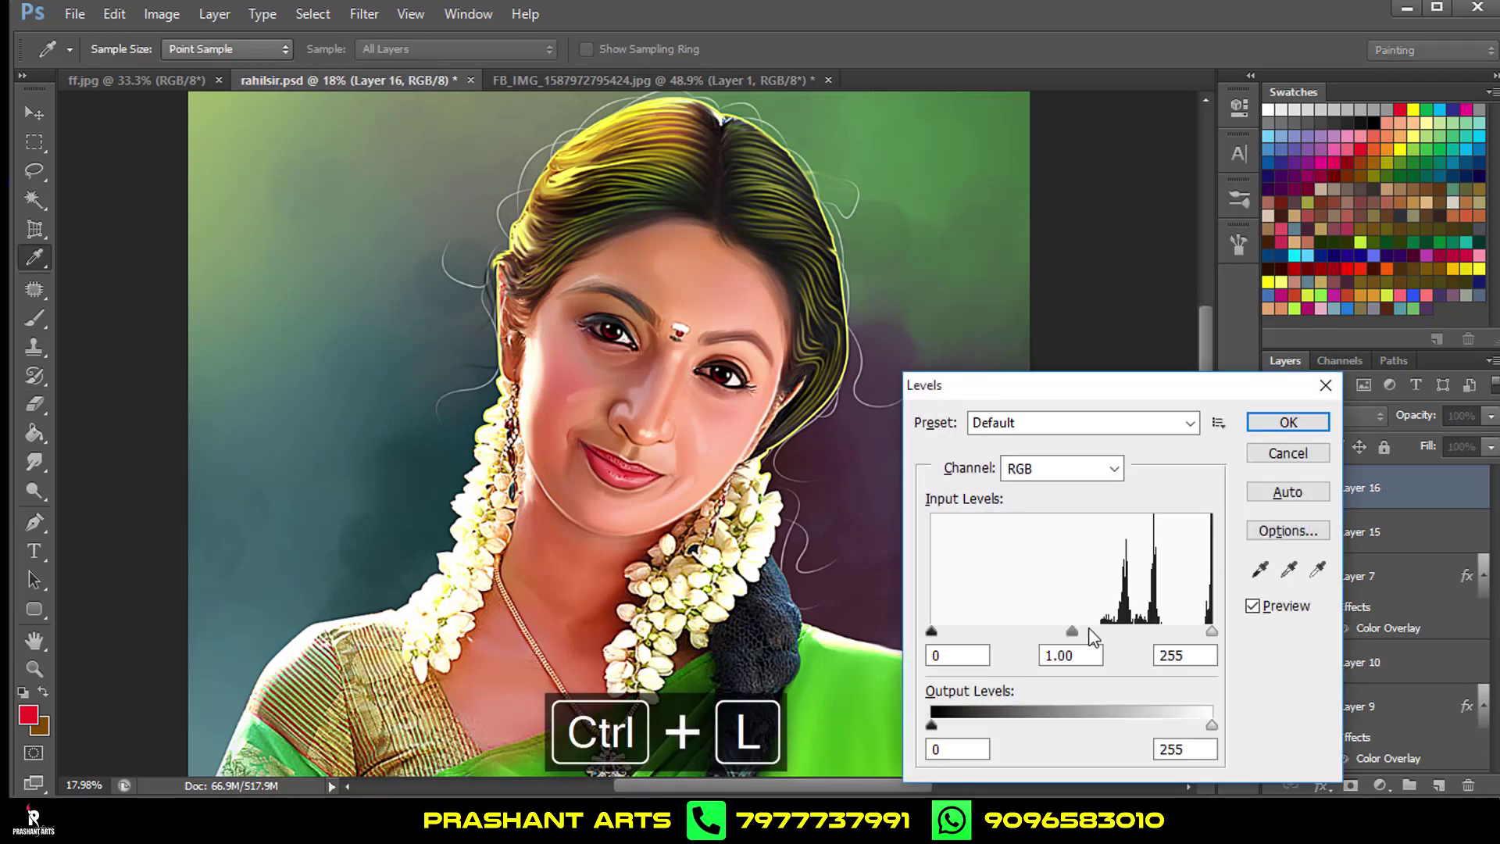
{"action": "left_click_drag", "start_coordinate": [1072, 631], "coordinate": [1074, 632]}
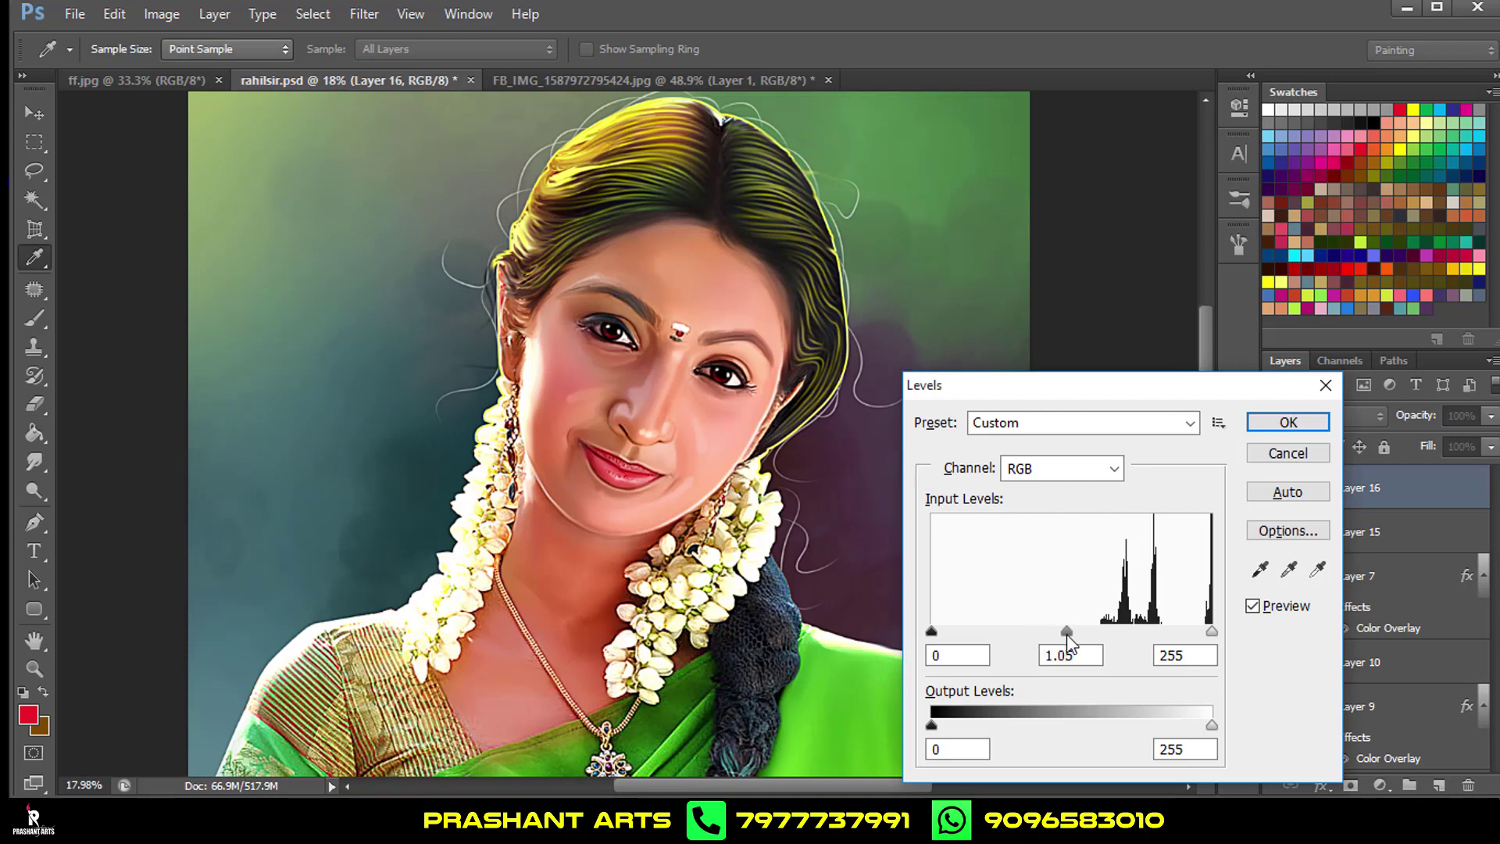
{"action": "left_click", "coordinate": [1319, 425]}
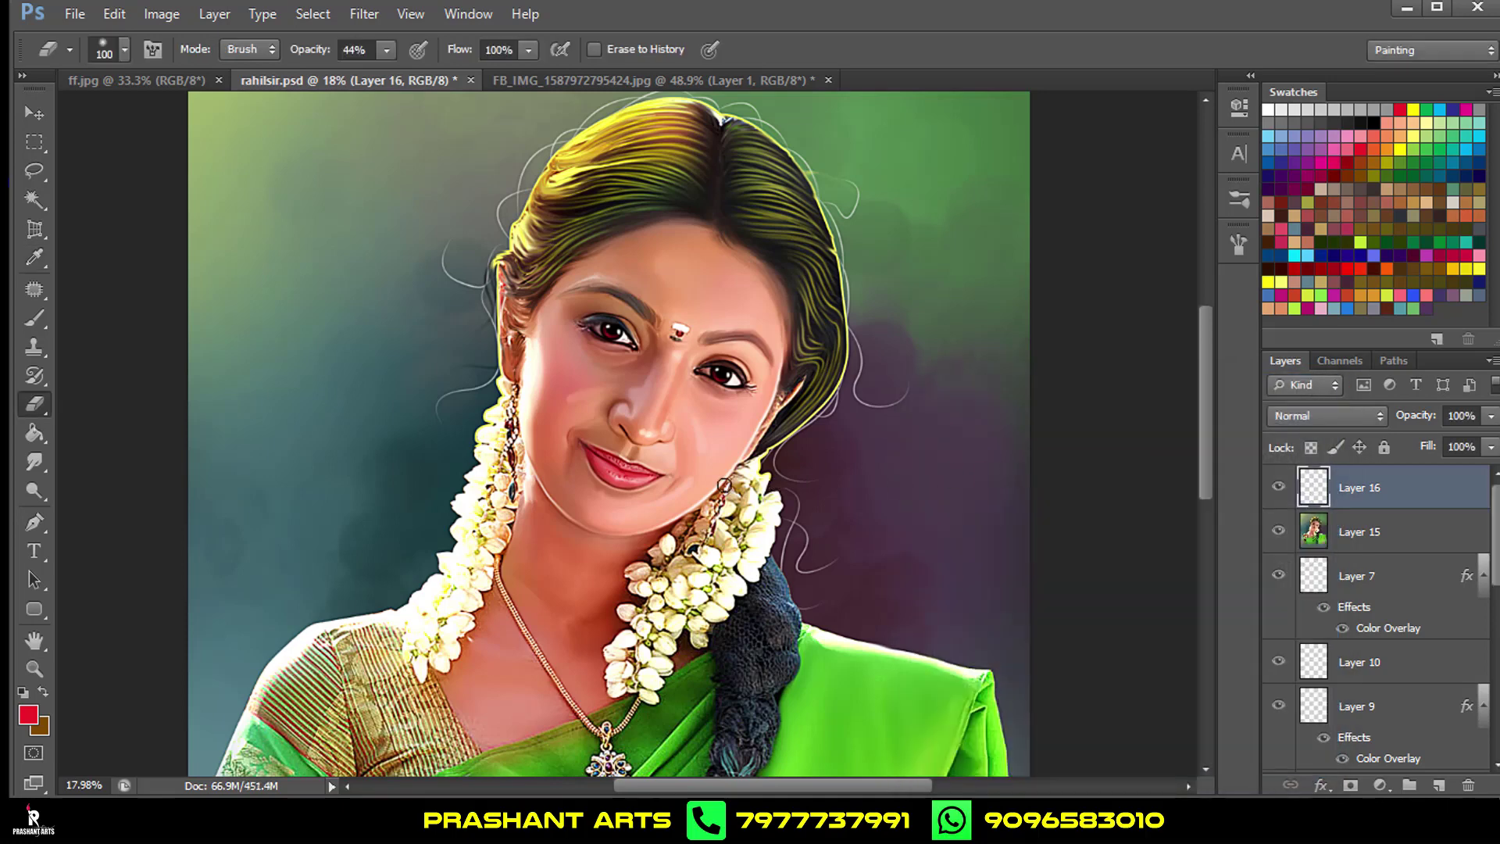
{"action": "scroll", "coordinate": [724, 485], "scroll_direction": "down", "scroll_amount": 1, "text": "alt"}
{"action": "scroll", "coordinate": [676, 478], "scroll_direction": "down", "scroll_amount": 1, "text": "alt"}
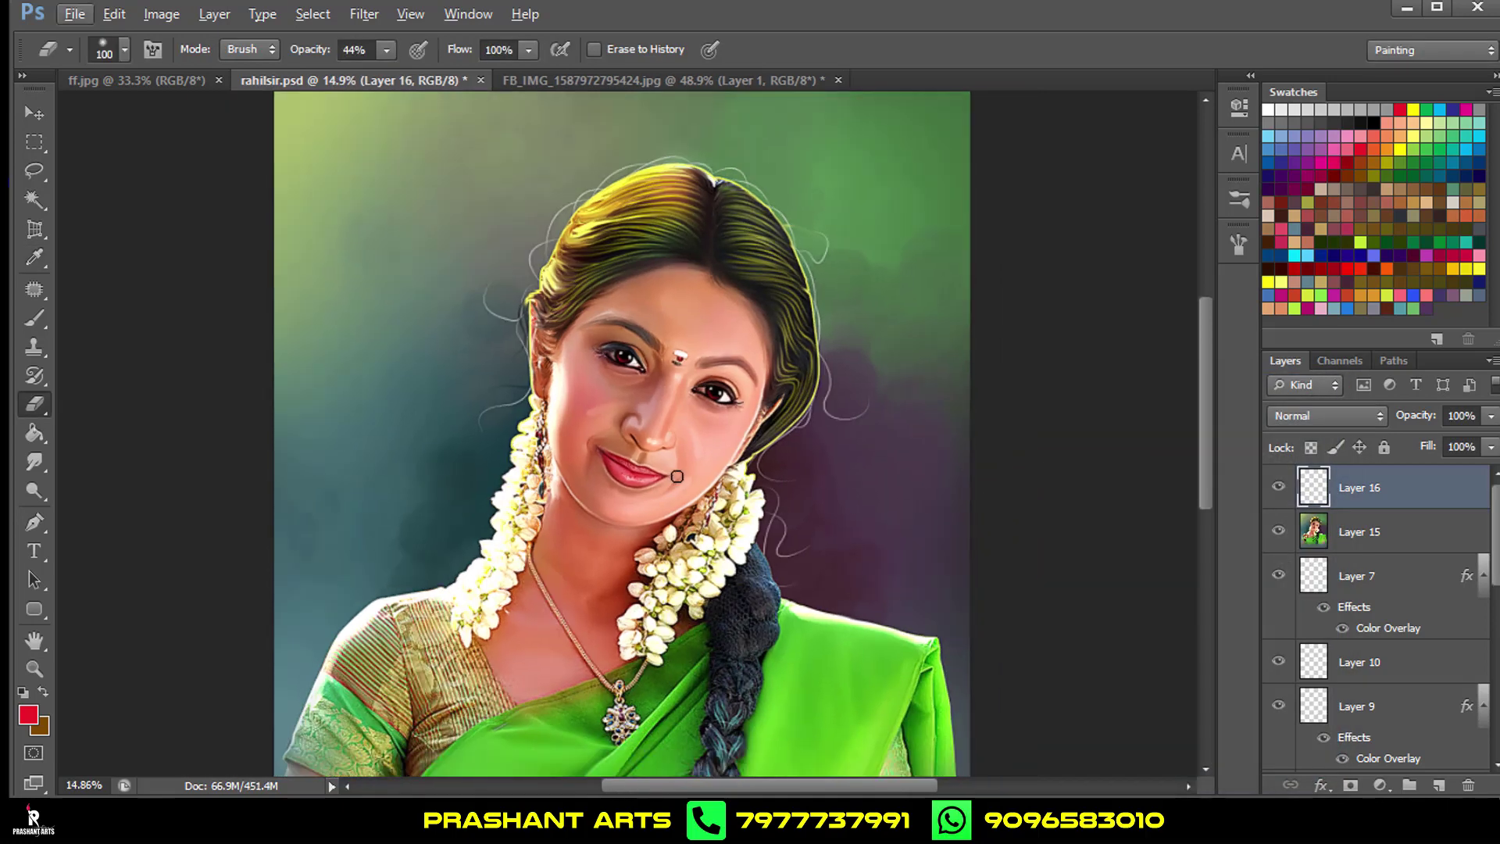
Merge Layer 16 down into Layer 15.
{"action": "key", "text": "ctrl+e"}
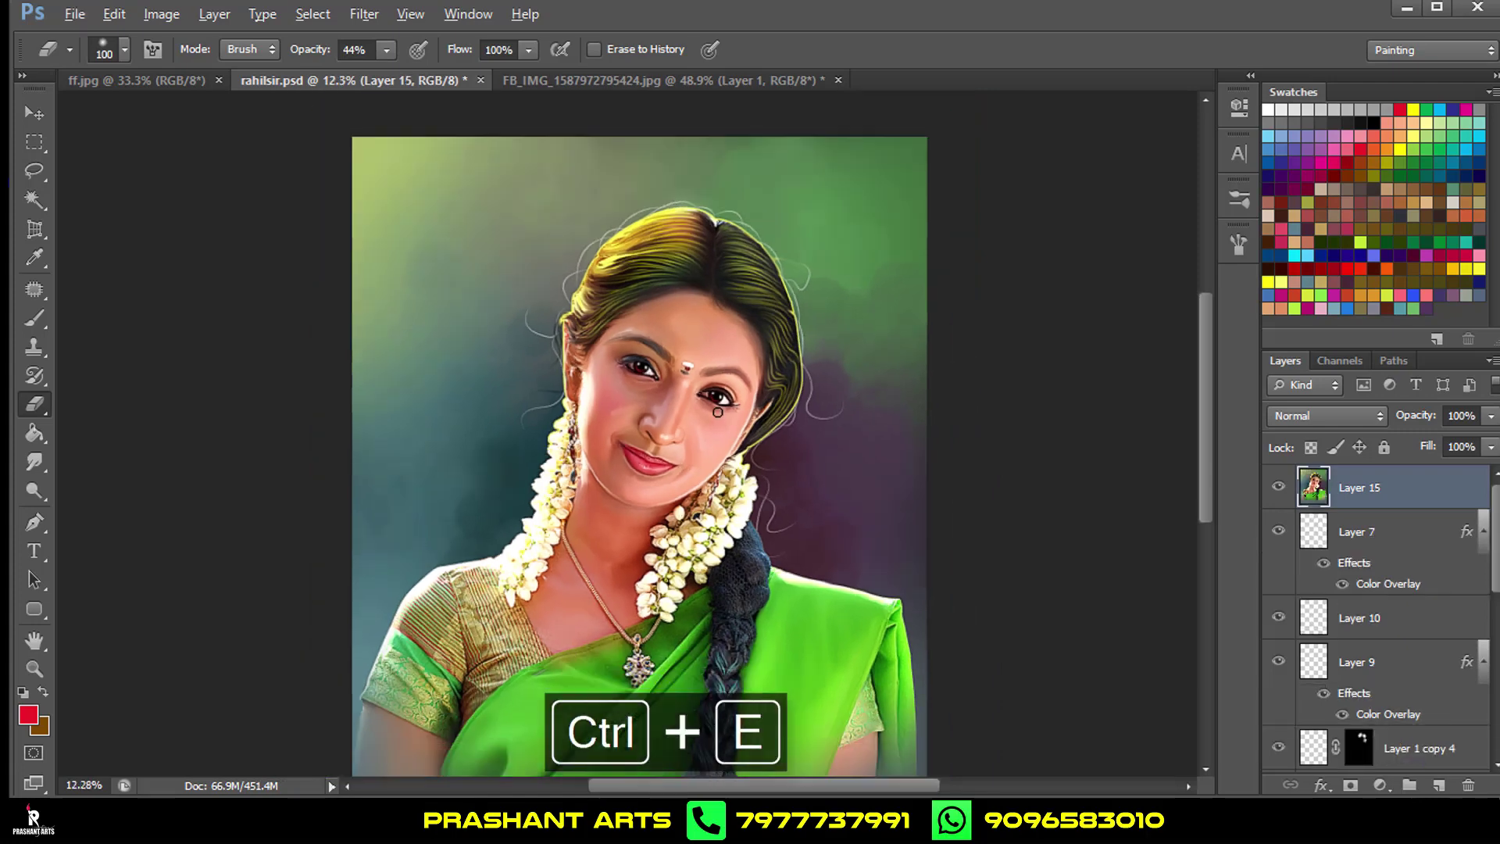
{"action": "scroll", "coordinate": [718, 412], "scroll_direction": "down", "scroll_amount": 2, "text": "alt"}
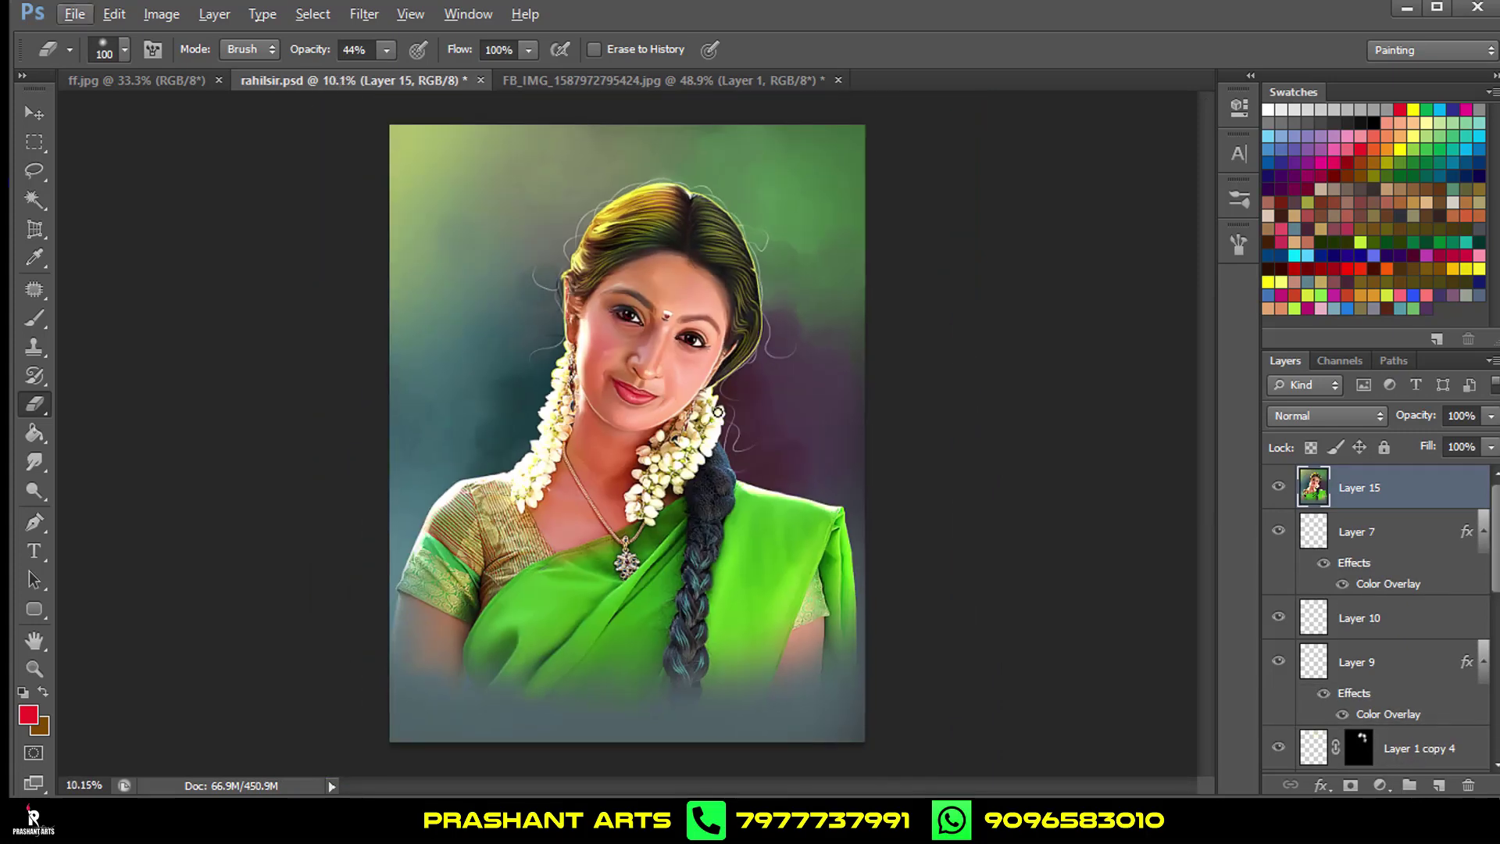
{"action": "scroll", "coordinate": [717, 412], "scroll_direction": "up", "scroll_amount": 1, "text": "alt"}
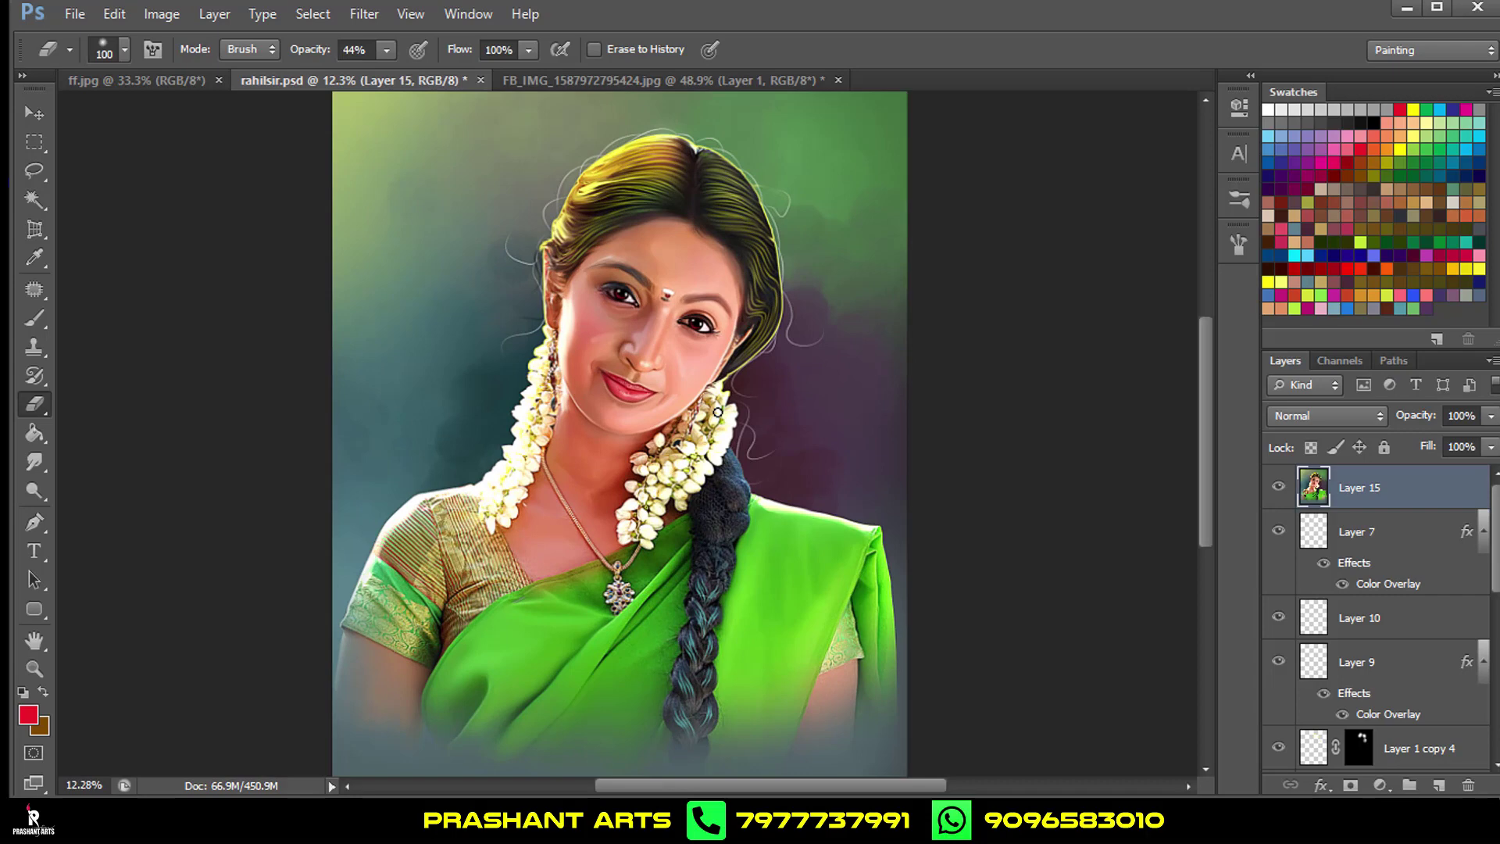
{"action": "scroll", "coordinate": [649, 382], "scroll_direction": "up", "scroll_amount": 2, "text": "alt"}
On a new Layer 16 above Layer 15, smudge a soft highlight onto the chin below the lower lip.
{"action": "scroll", "coordinate": [649, 382], "scroll_direction": "up", "scroll_amount": 2, "text": "alt"}
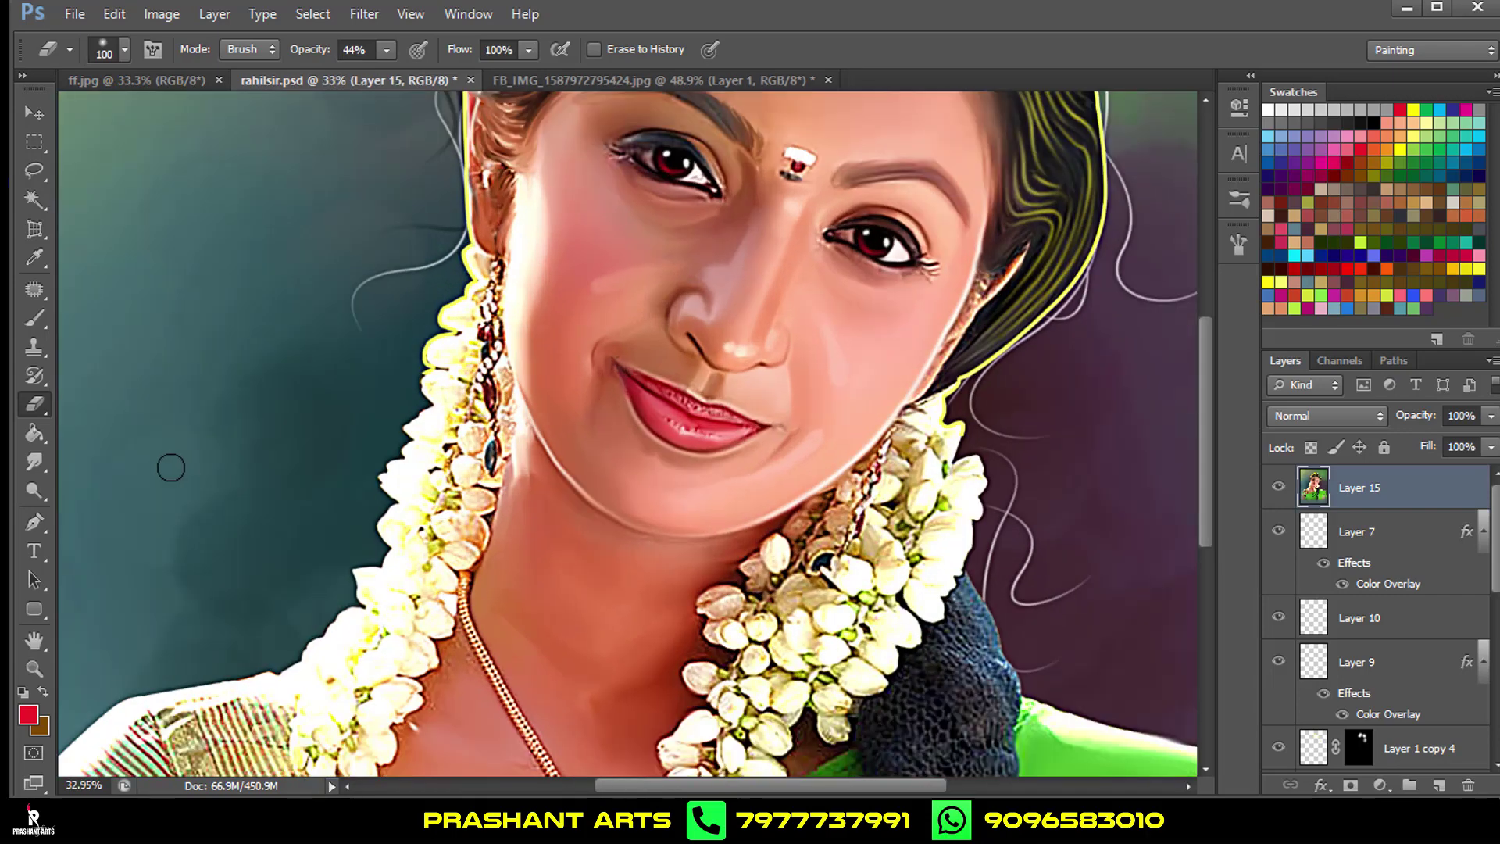
{"action": "left_click", "coordinate": [35, 462]}
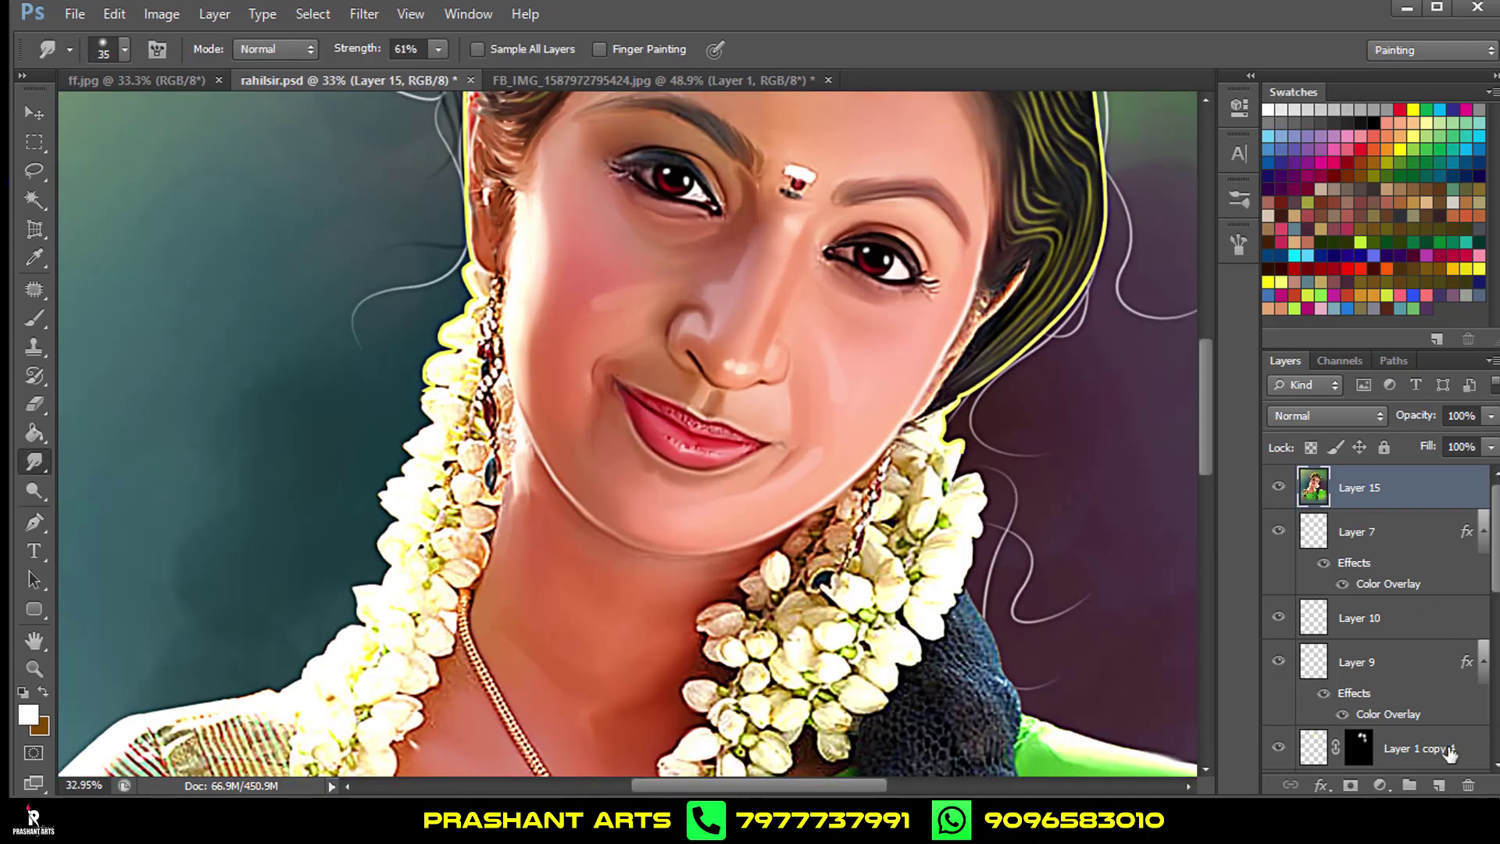
{"action": "left_click", "coordinate": [1439, 784]}
{"action": "scroll", "coordinate": [583, 489], "scroll_direction": "up", "scroll_amount": 1, "text": "alt"}
{"action": "scroll", "coordinate": [660, 502], "scroll_direction": "up", "scroll_amount": 1, "text": "alt"}
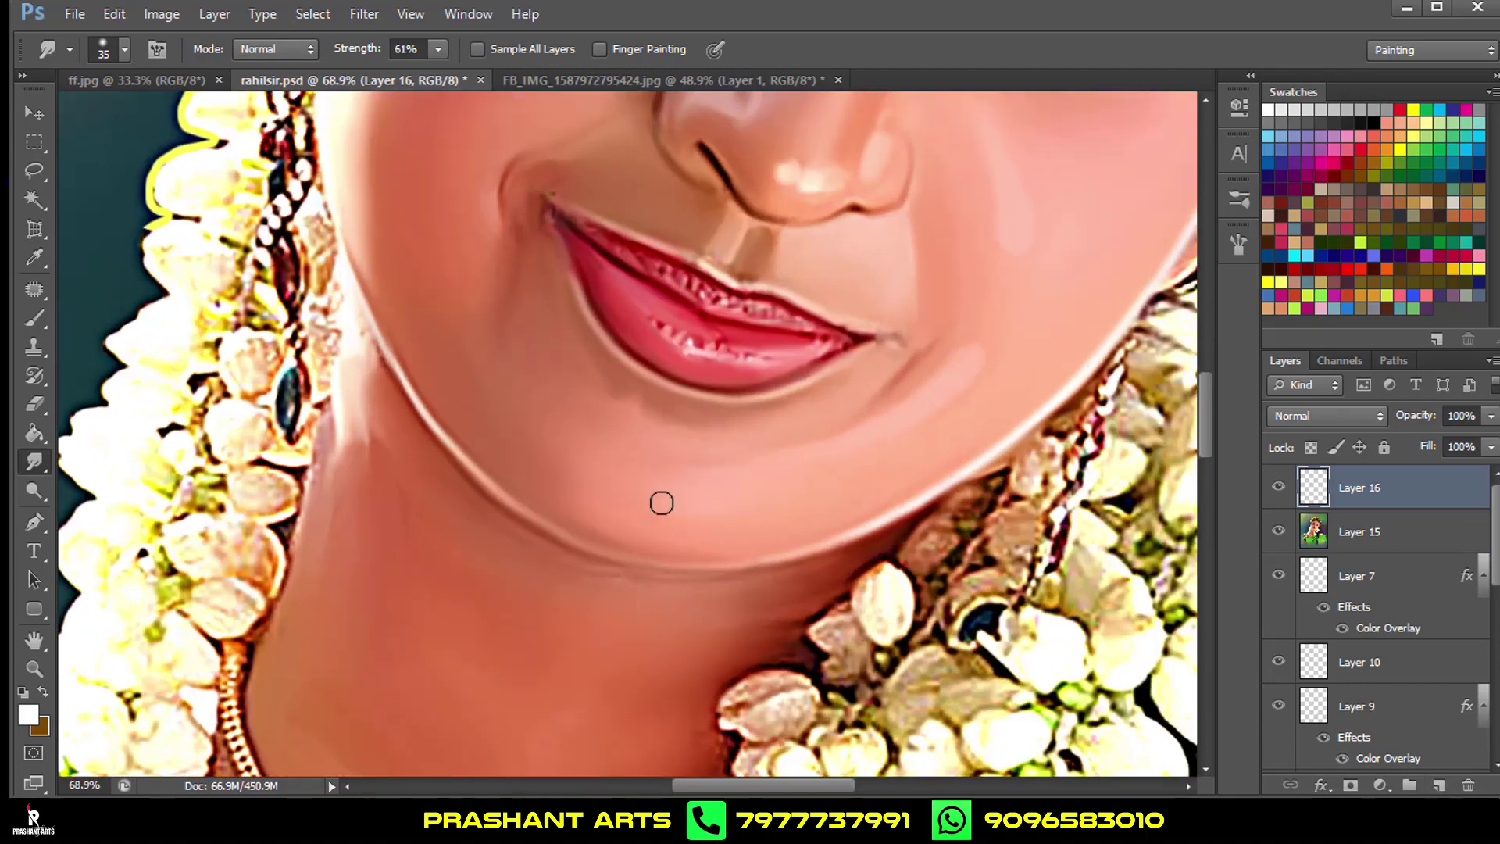
{"action": "scroll", "coordinate": [606, 537], "scroll_direction": "up", "scroll_amount": 1, "text": "alt"}
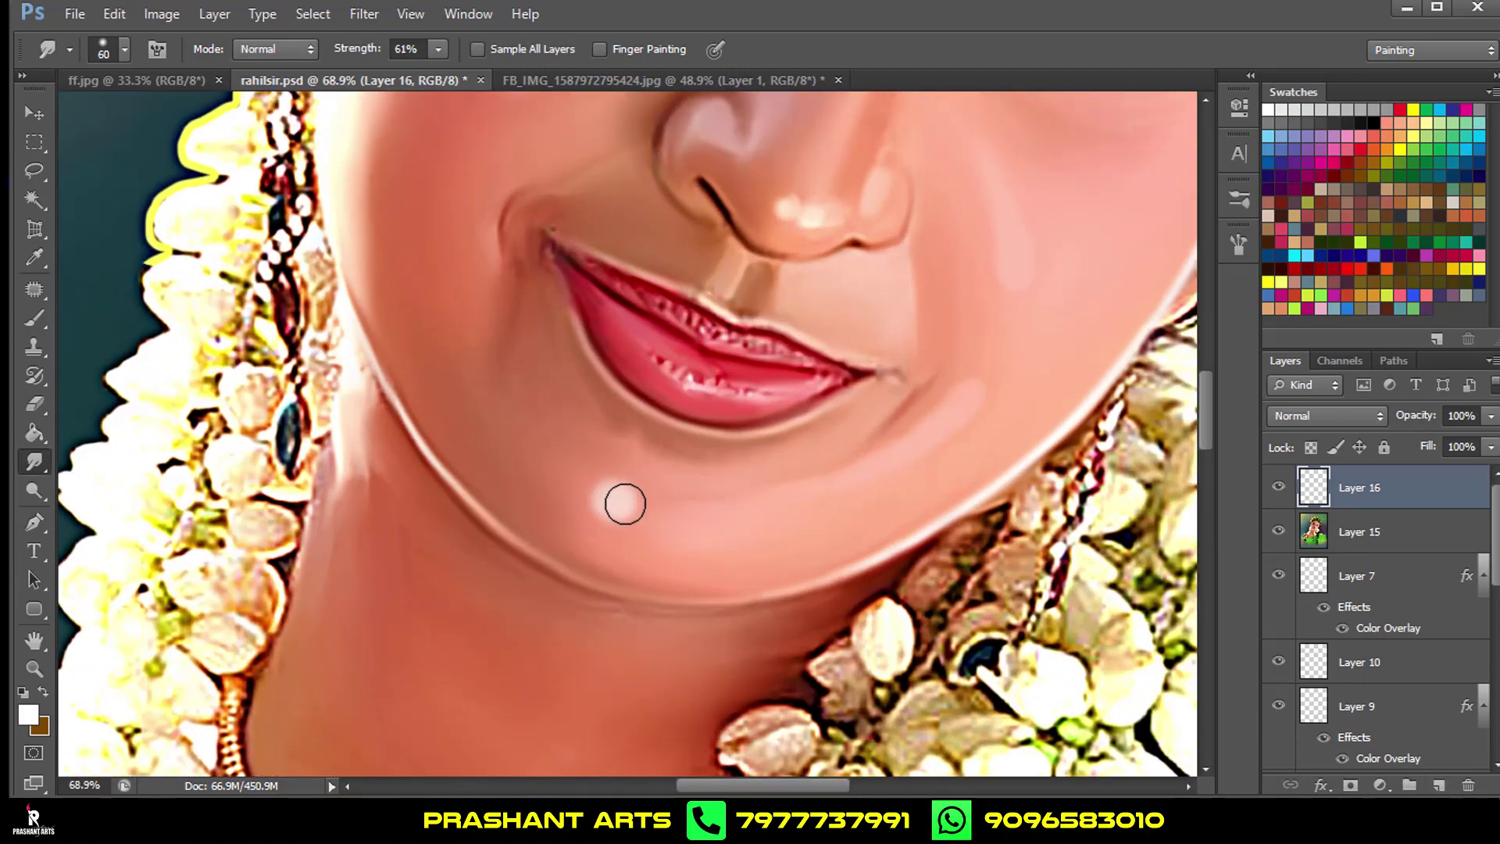
{"action": "left_click_drag", "start_coordinate": [617, 505], "coordinate": [699, 517]}
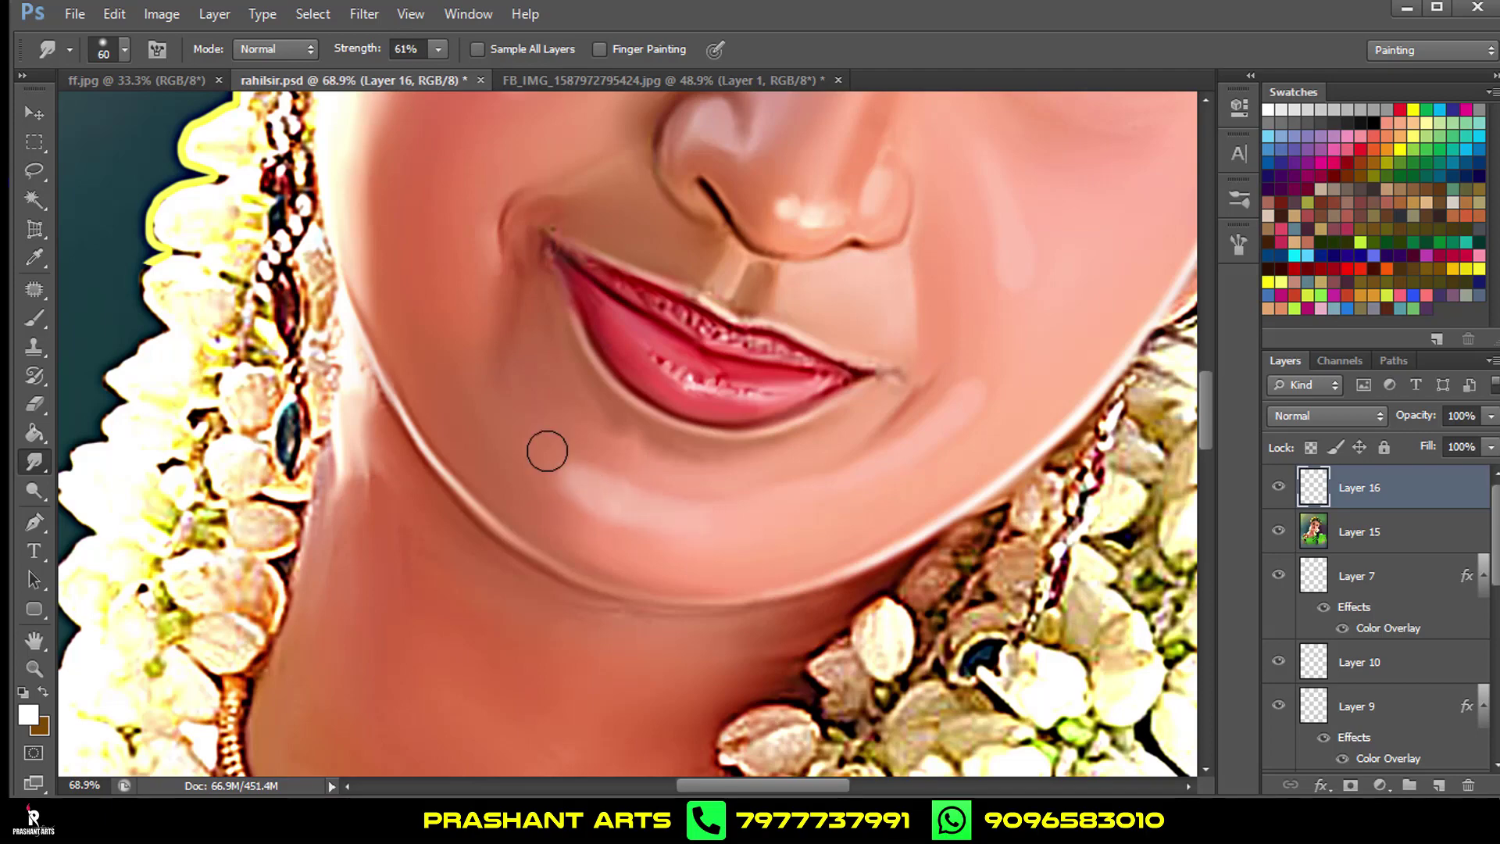
{"action": "key", "text": "ctrl+0"}
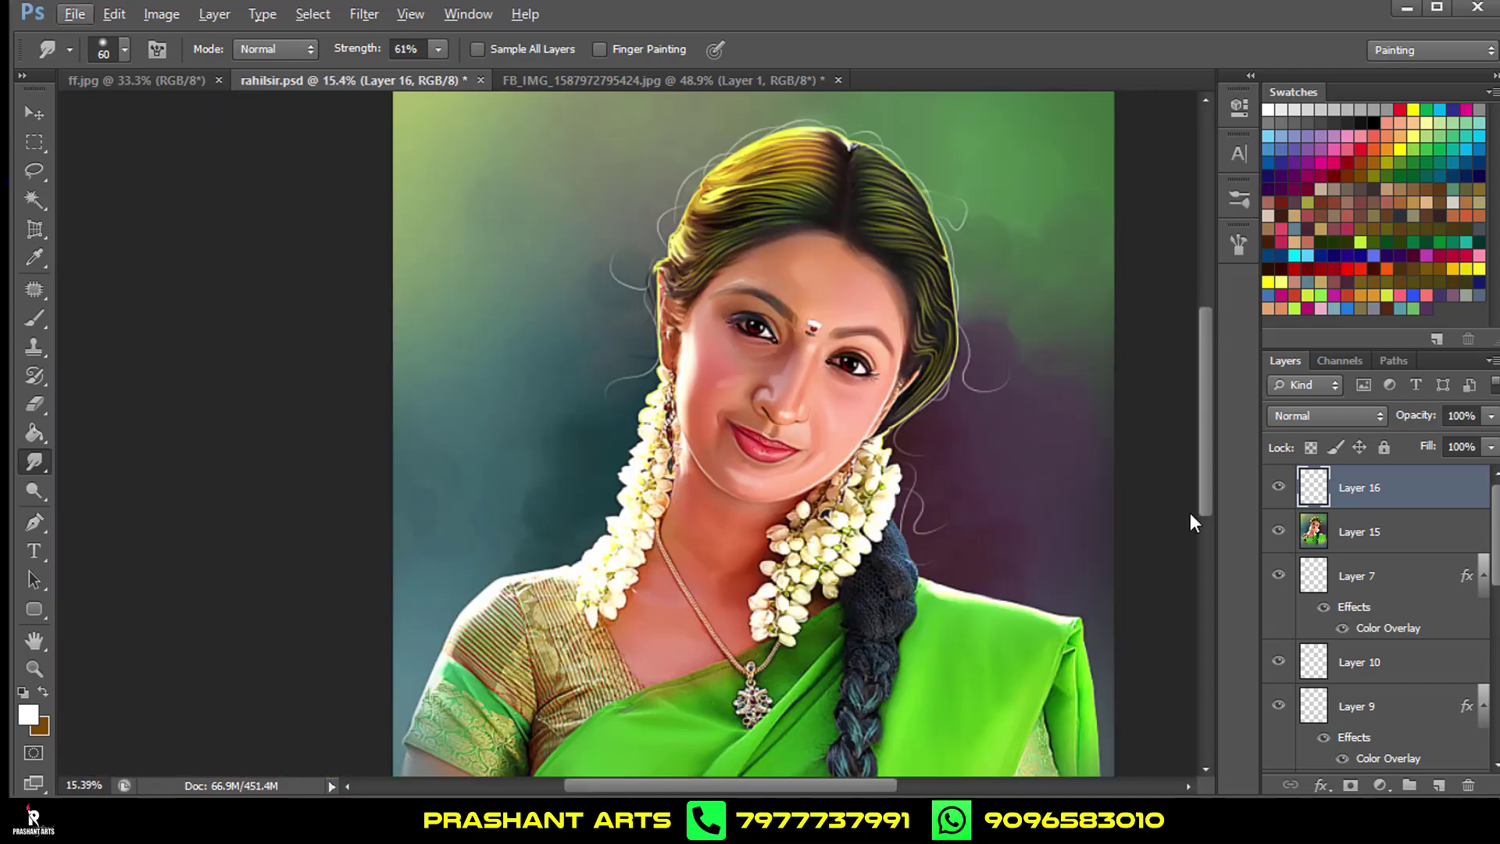
{"action": "key", "text": "v"}
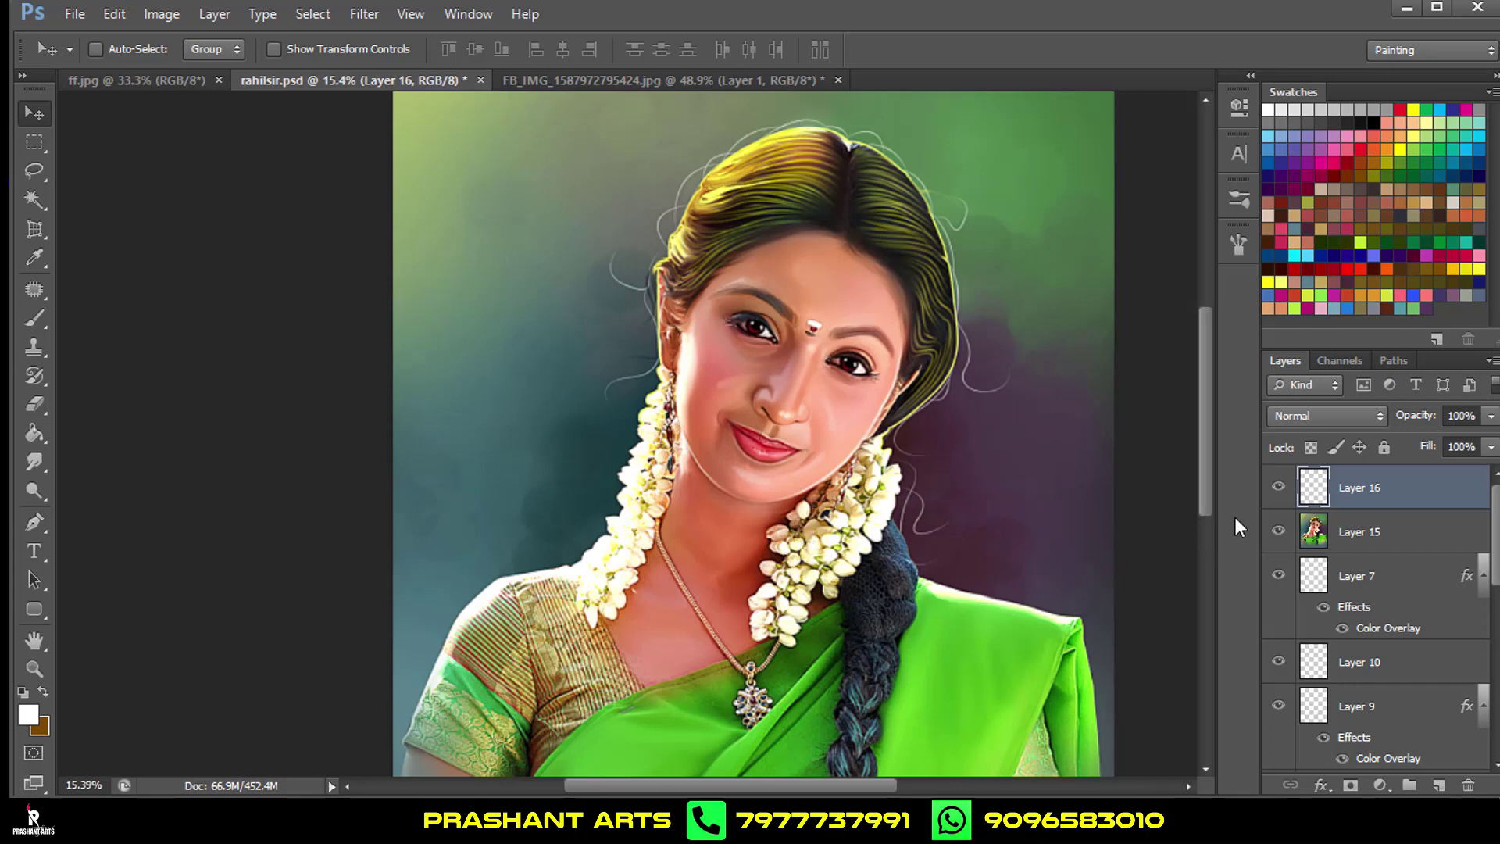
Merge the top layer at 82% opacity into Layer 15, then select a neck strip beside the necklace.
{"action": "mouse_move", "coordinate": [1408, 423]}
{"action": "left_mouse_down"}
{"action": "mouse_move", "coordinate": [1387, 423]}
{"action": "mouse_move", "coordinate": [1428, 429]}
{"action": "left_mouse_up"}
{"action": "key", "text": "ctrl+e"}
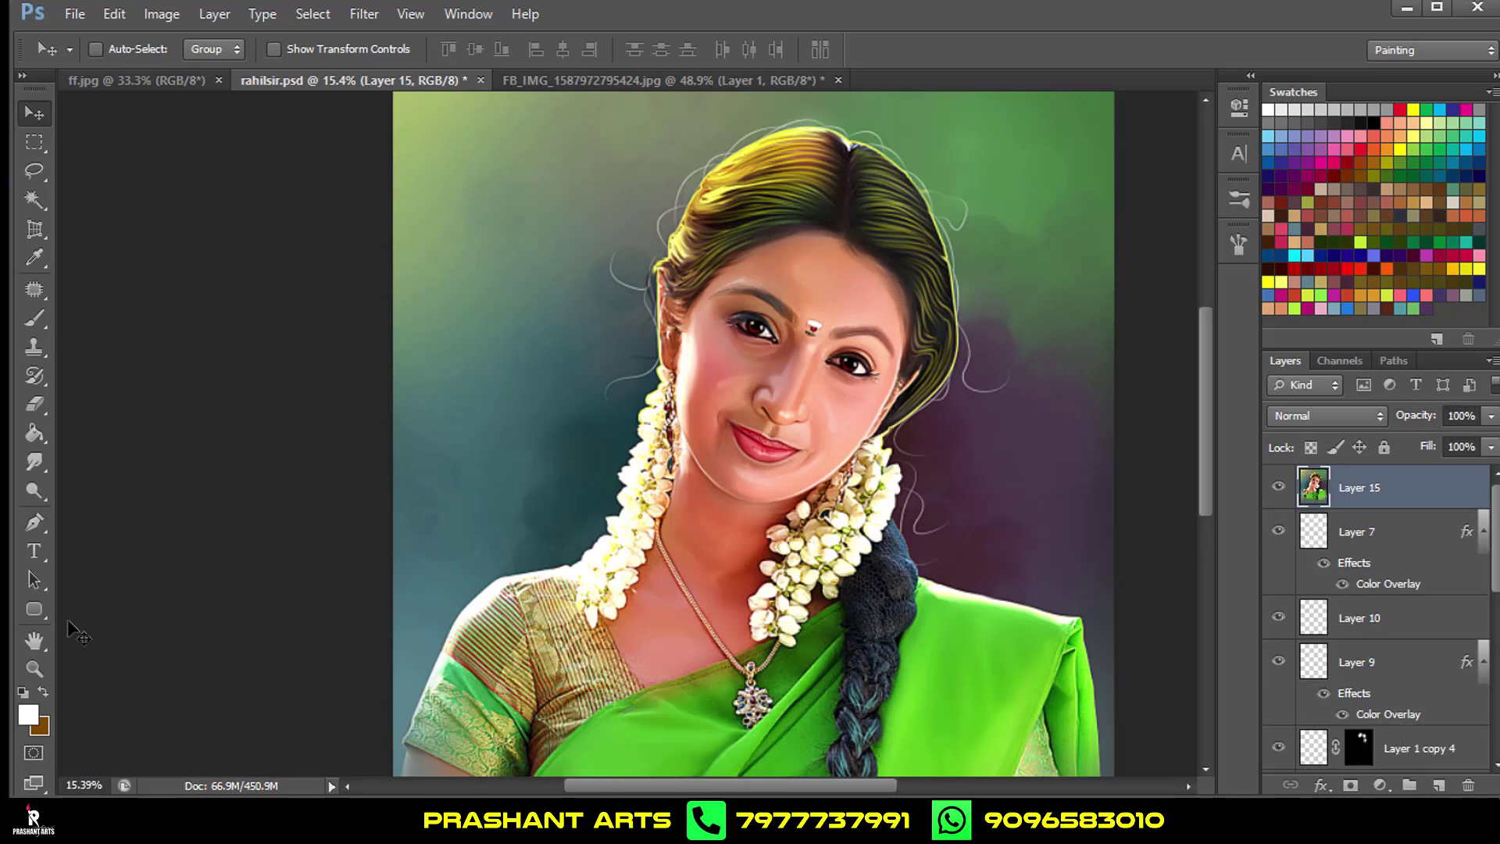
{"action": "left_click", "coordinate": [39, 530]}
{"action": "scroll", "coordinate": [782, 491], "scroll_direction": "up", "scroll_amount": 2}
{"action": "scroll", "coordinate": [734, 491], "scroll_direction": "up", "scroll_amount": 3}
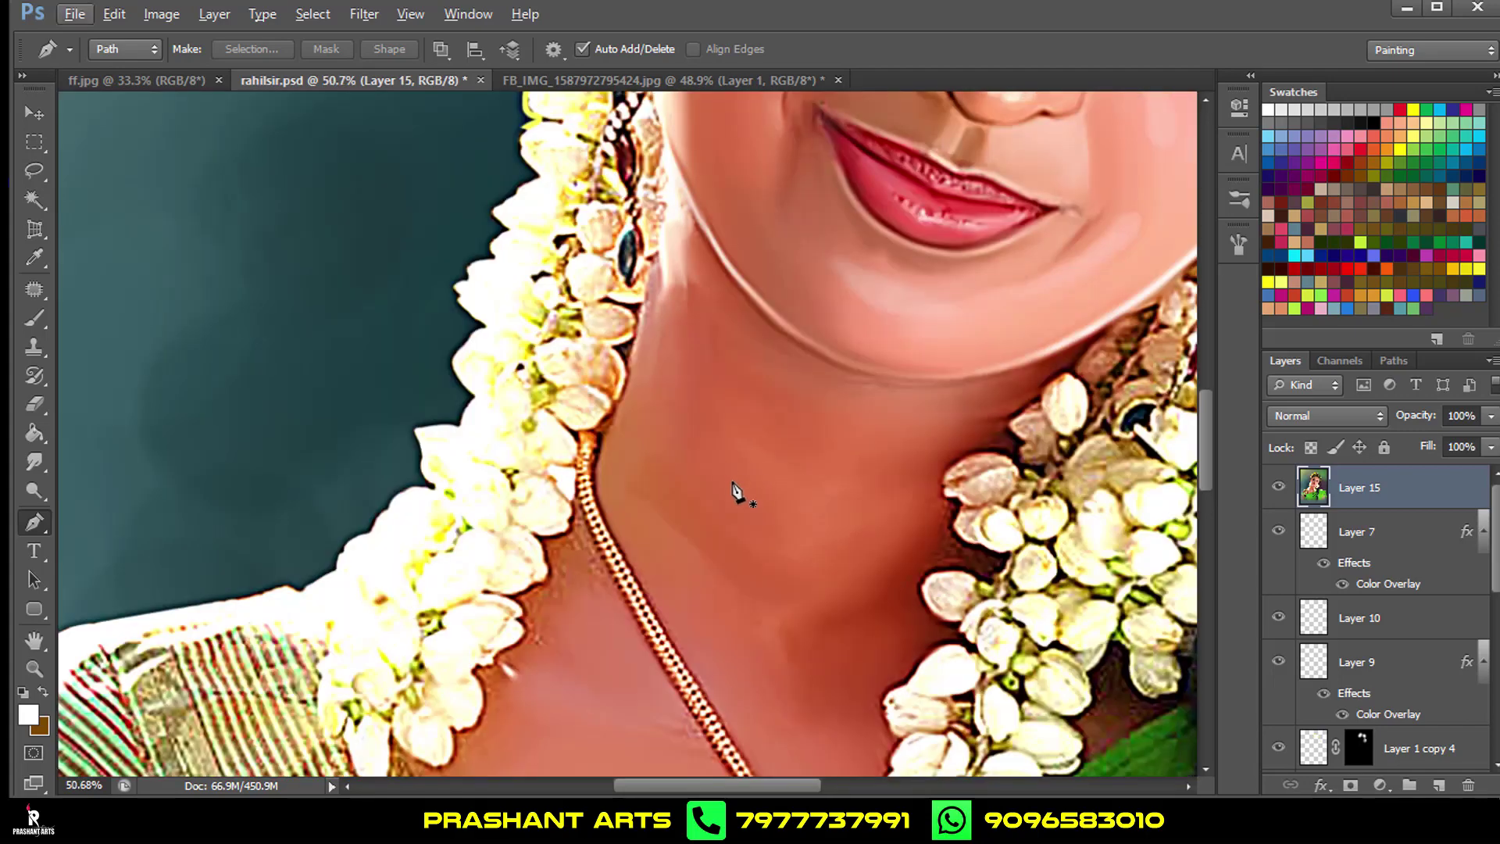
{"action": "left_click", "coordinate": [629, 486]}
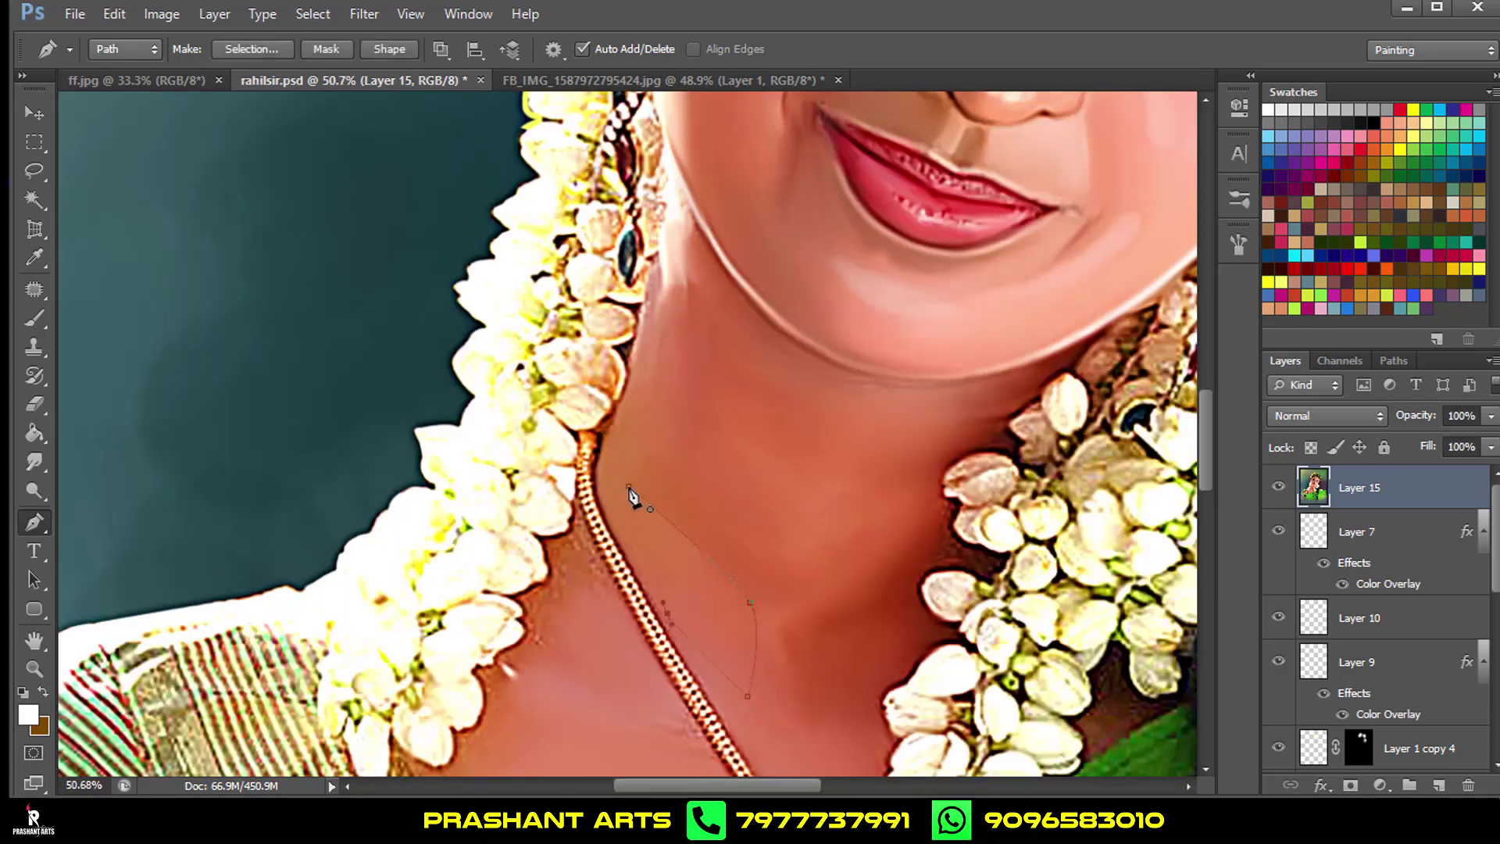
{"action": "key", "text": "ctrl+Return"}
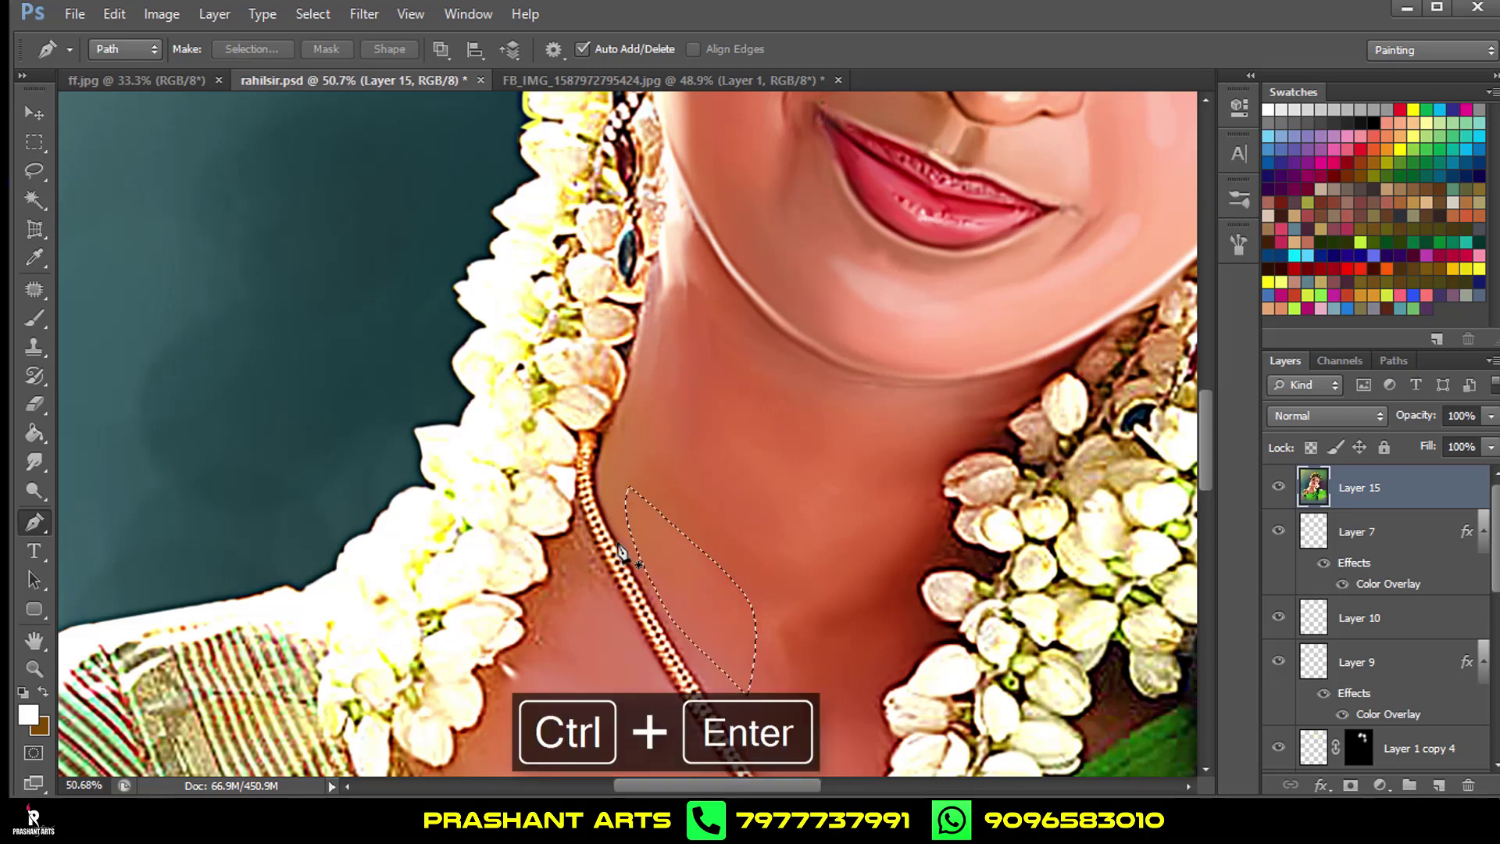
Feather the edge of the neck selection.
{"action": "key", "text": "m"}
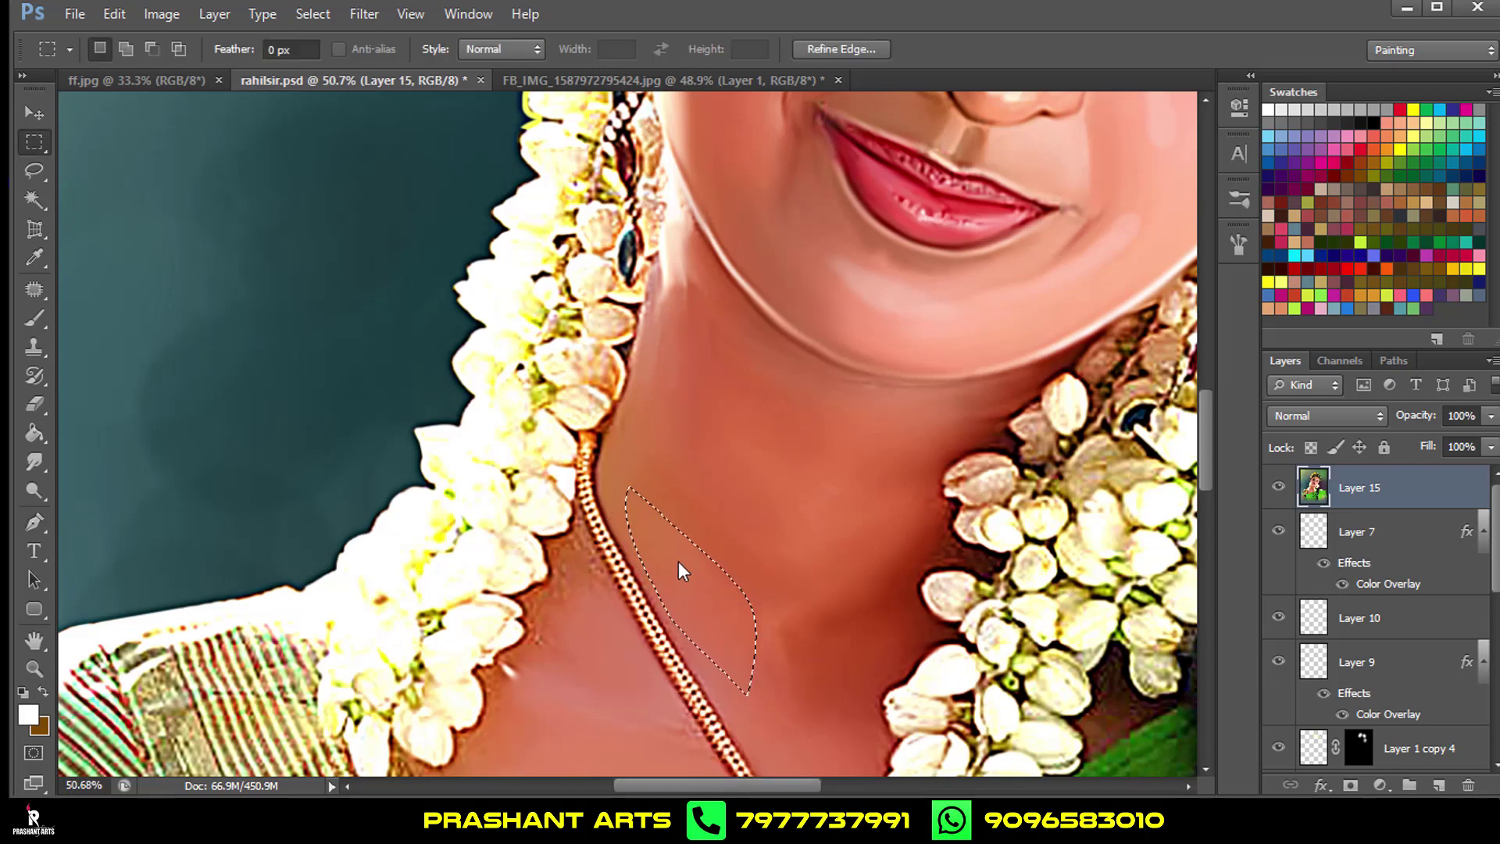
{"action": "right_click", "coordinate": [684, 570]}
{"action": "left_click", "coordinate": [769, 234]}
{"action": "left_click", "coordinate": [864, 277]}
Dodge the neck midtones at 43% exposure, undoing the last stroke.
{"action": "left_click", "coordinate": [34, 491]}
{"action": "left_click_drag", "start_coordinate": [731, 519], "coordinate": [777, 558]}
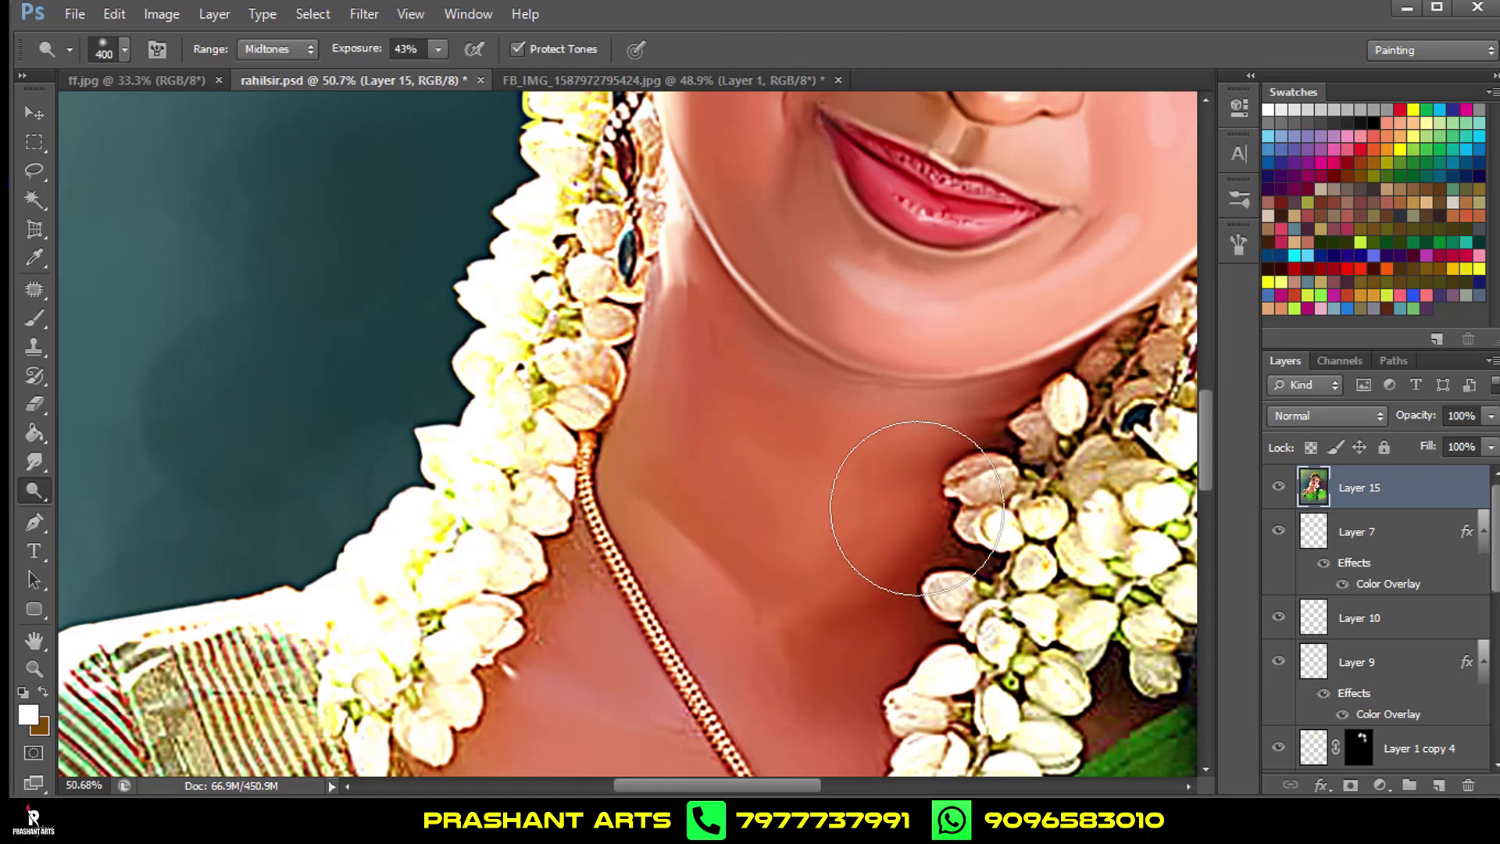
{"action": "scroll", "coordinate": [889, 486], "scroll_direction": "down", "scroll_amount": 3}
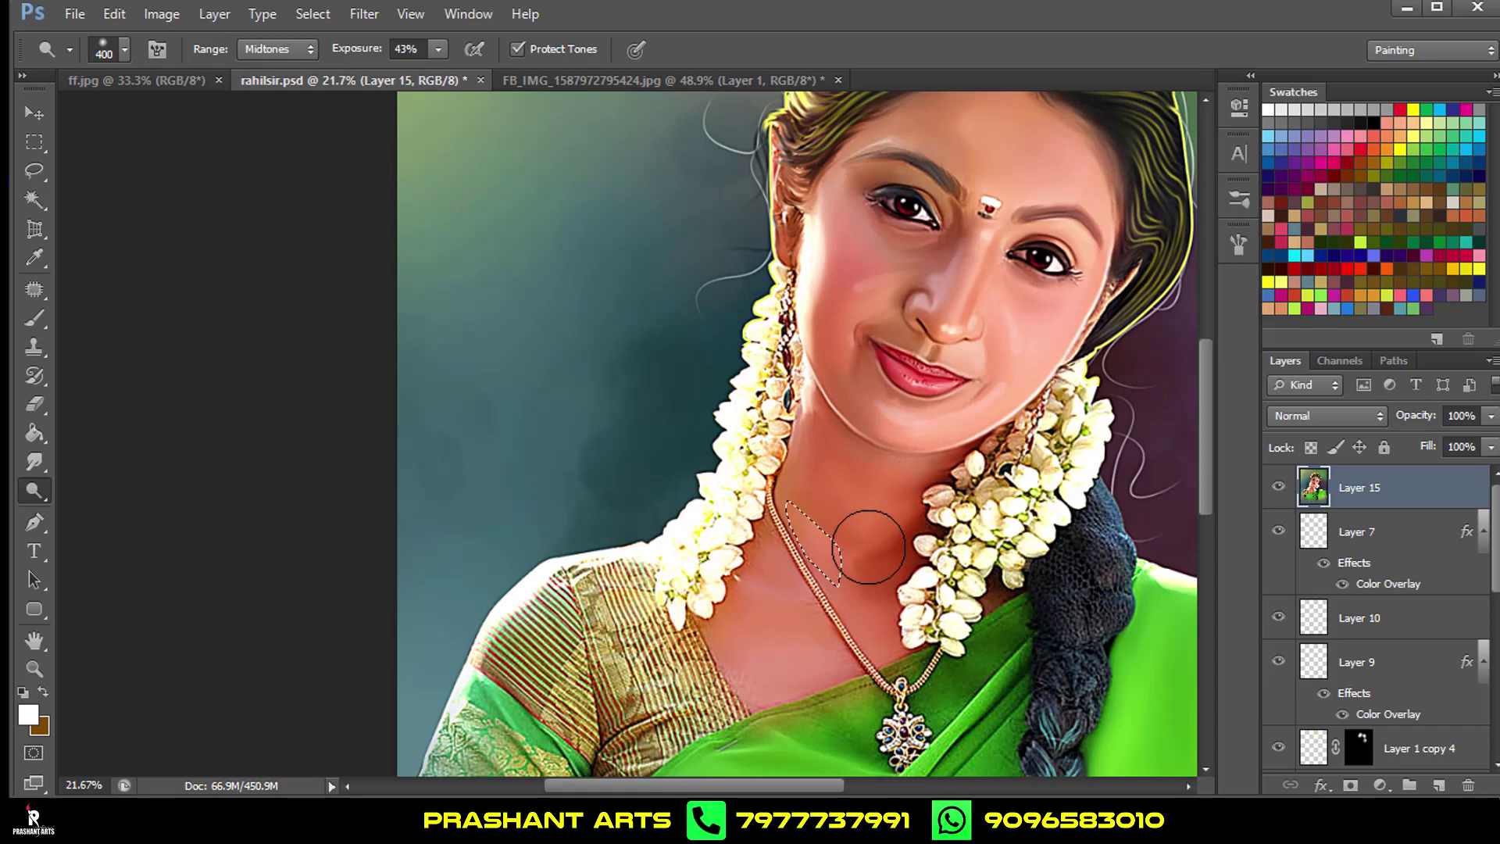
{"action": "key", "text": "ctrl+d"}
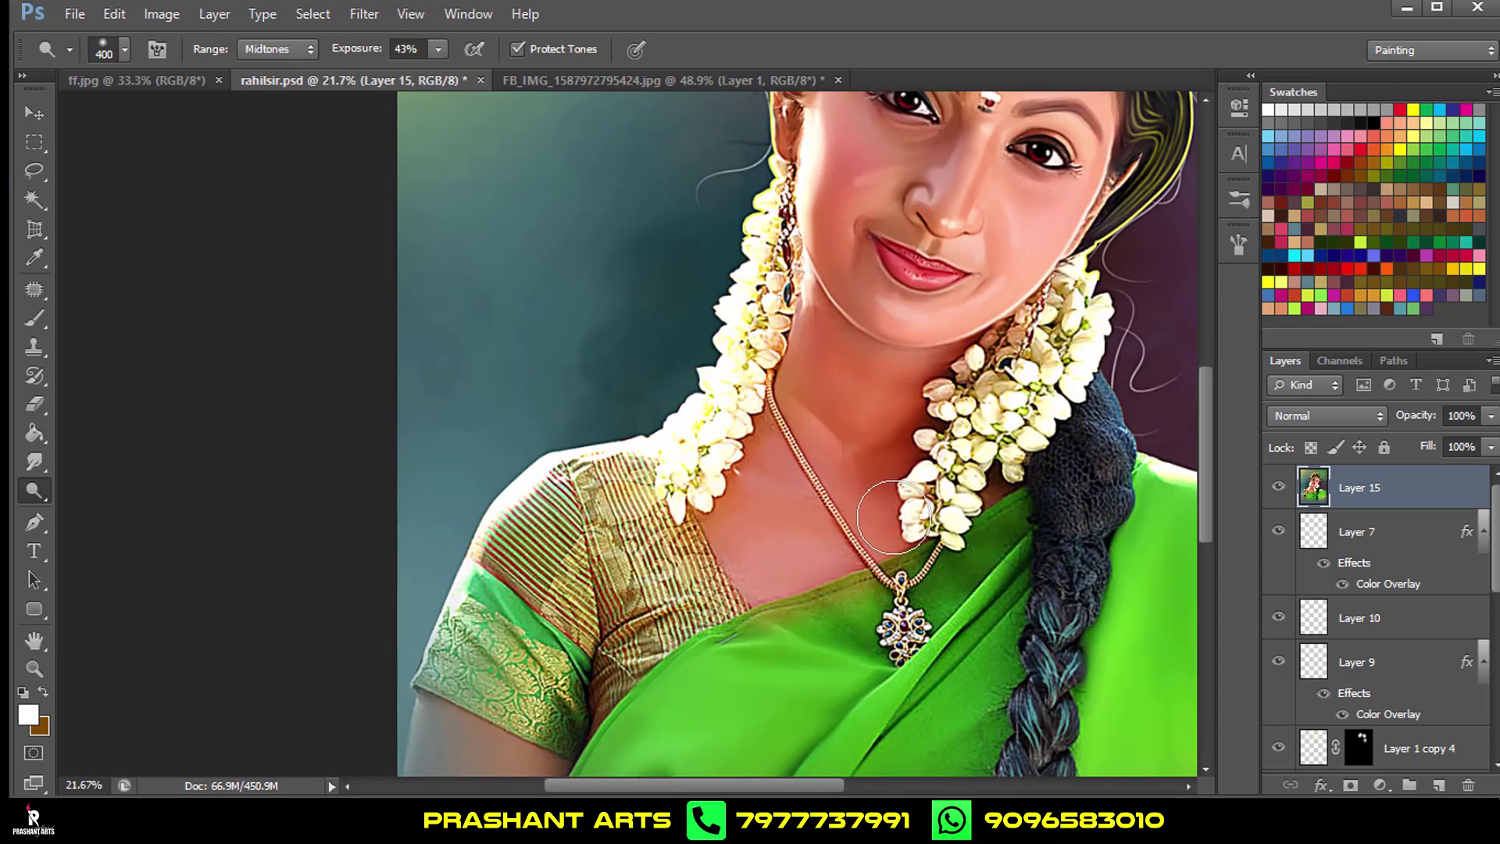
{"action": "scroll", "coordinate": [899, 508], "scroll_direction": "down", "scroll_amount": 3}
{"action": "key", "text": "alt"}
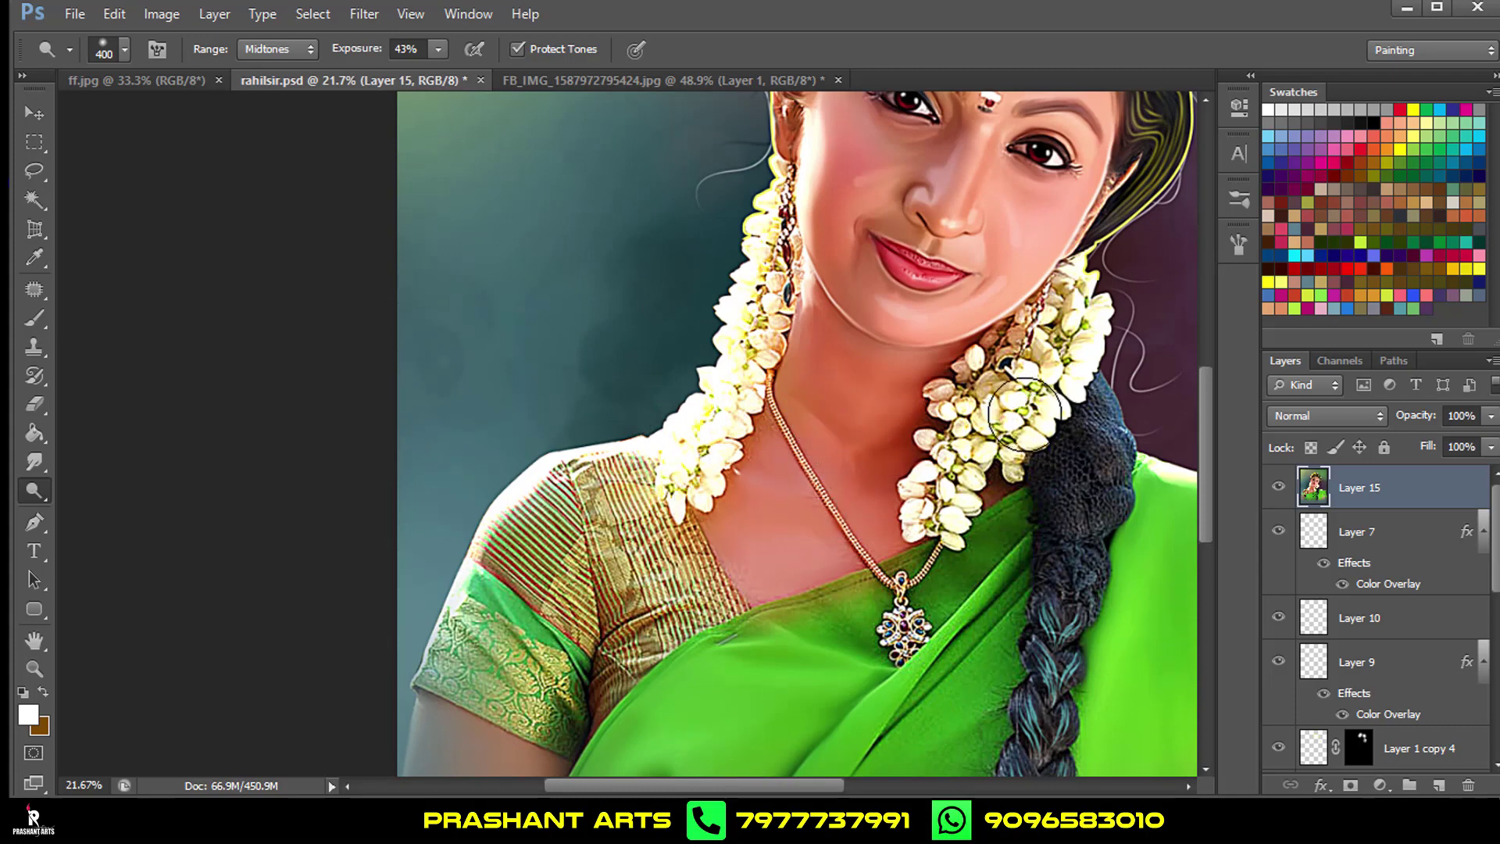
{"action": "scroll", "coordinate": [1024, 410], "scroll_direction": "down", "scroll_amount": 2}
{"action": "scroll", "coordinate": [1023, 411], "scroll_direction": "up", "scroll_amount": 2}
{"action": "scroll", "coordinate": [782, 469], "scroll_direction": "up", "scroll_amount": 2}
{"action": "key", "text": "ctrl+alt+z"}
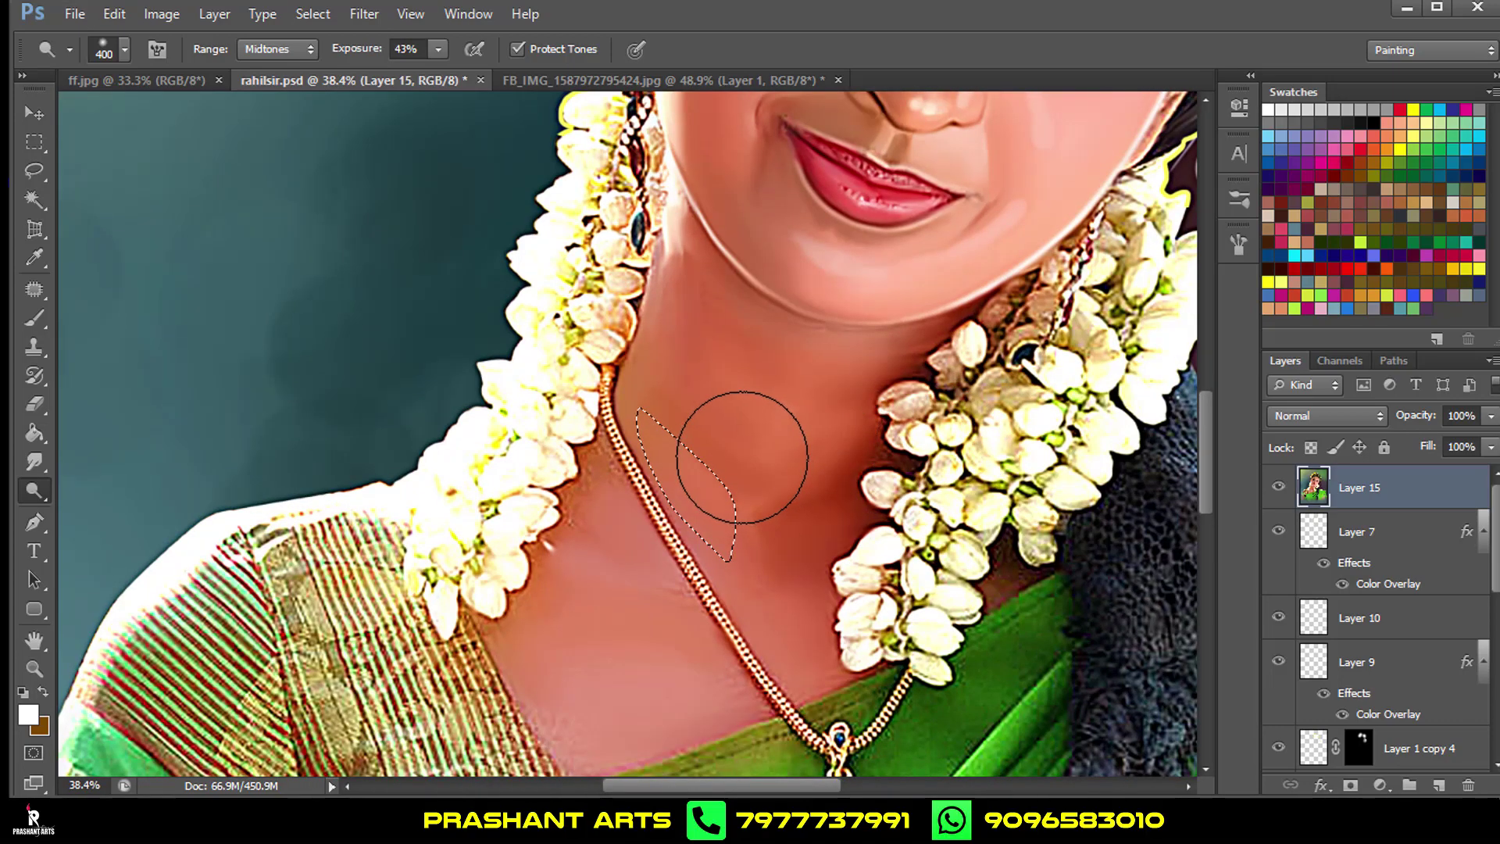
Deselect the neck strip.
{"action": "key", "text": "ctrl+d"}
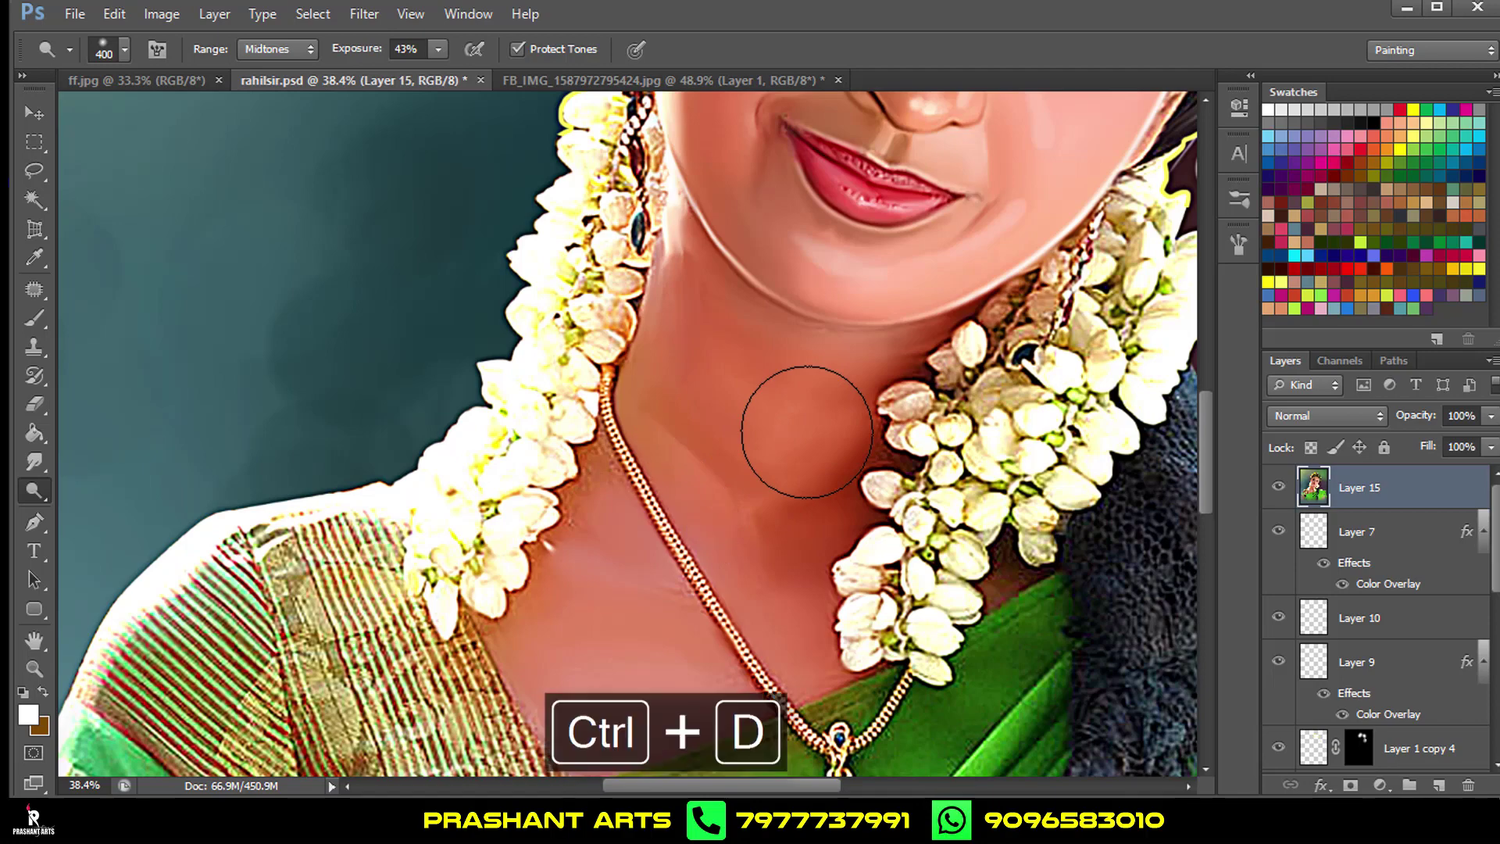
{"action": "scroll", "coordinate": [948, 434], "scroll_direction": "down", "scroll_amount": 2}
{"action": "scroll", "coordinate": [948, 433], "scroll_direction": "down", "scroll_amount": 1}
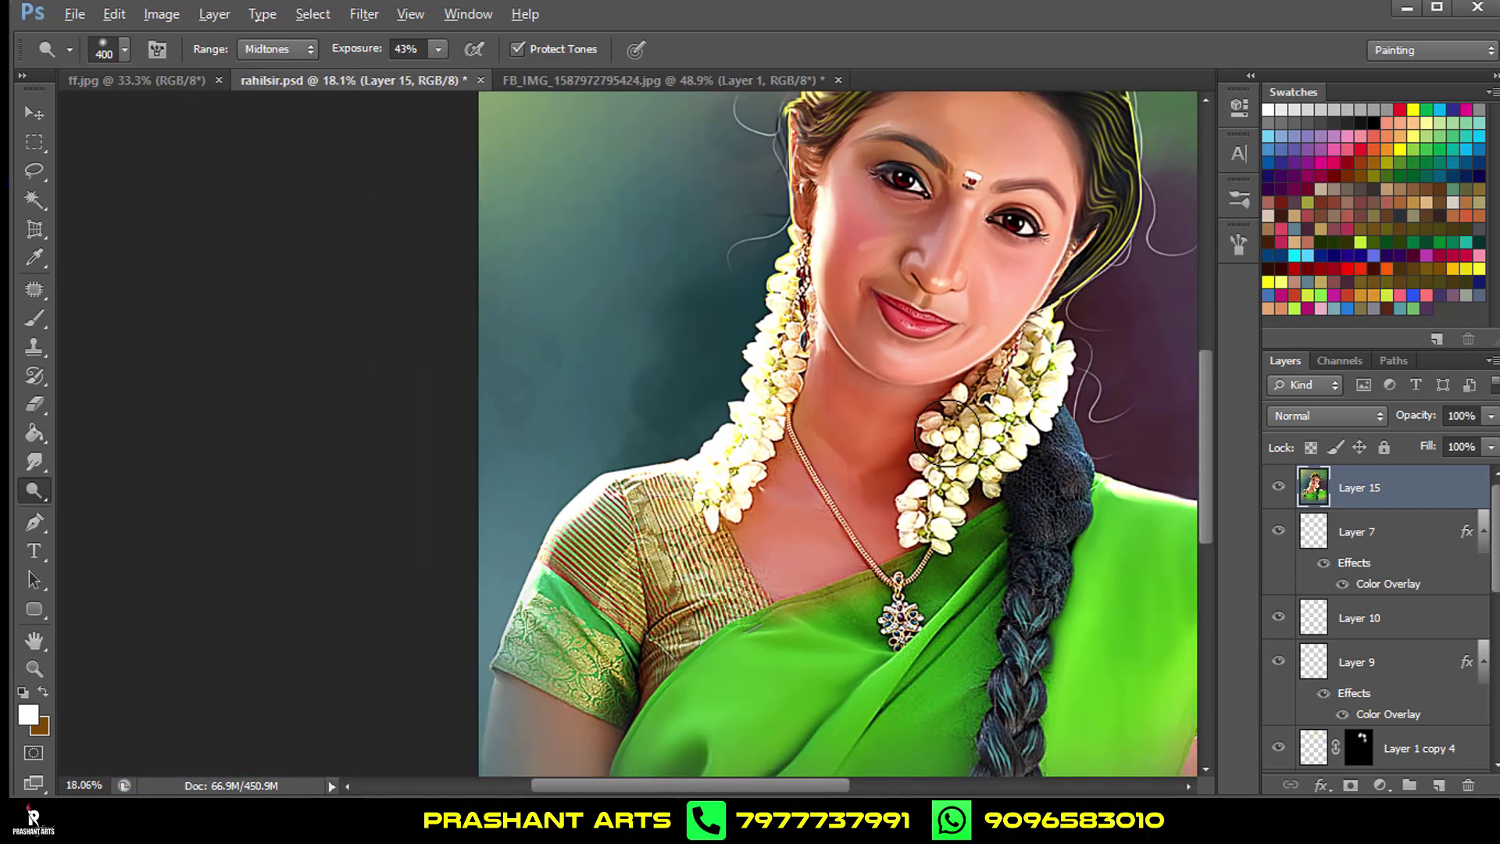
{"action": "scroll", "coordinate": [948, 434], "scroll_direction": "down", "scroll_amount": 1}
{"action": "scroll", "coordinate": [899, 453], "scroll_direction": "down", "scroll_amount": 1}
{"action": "scroll", "coordinate": [844, 476], "scroll_direction": "down", "scroll_amount": 1}
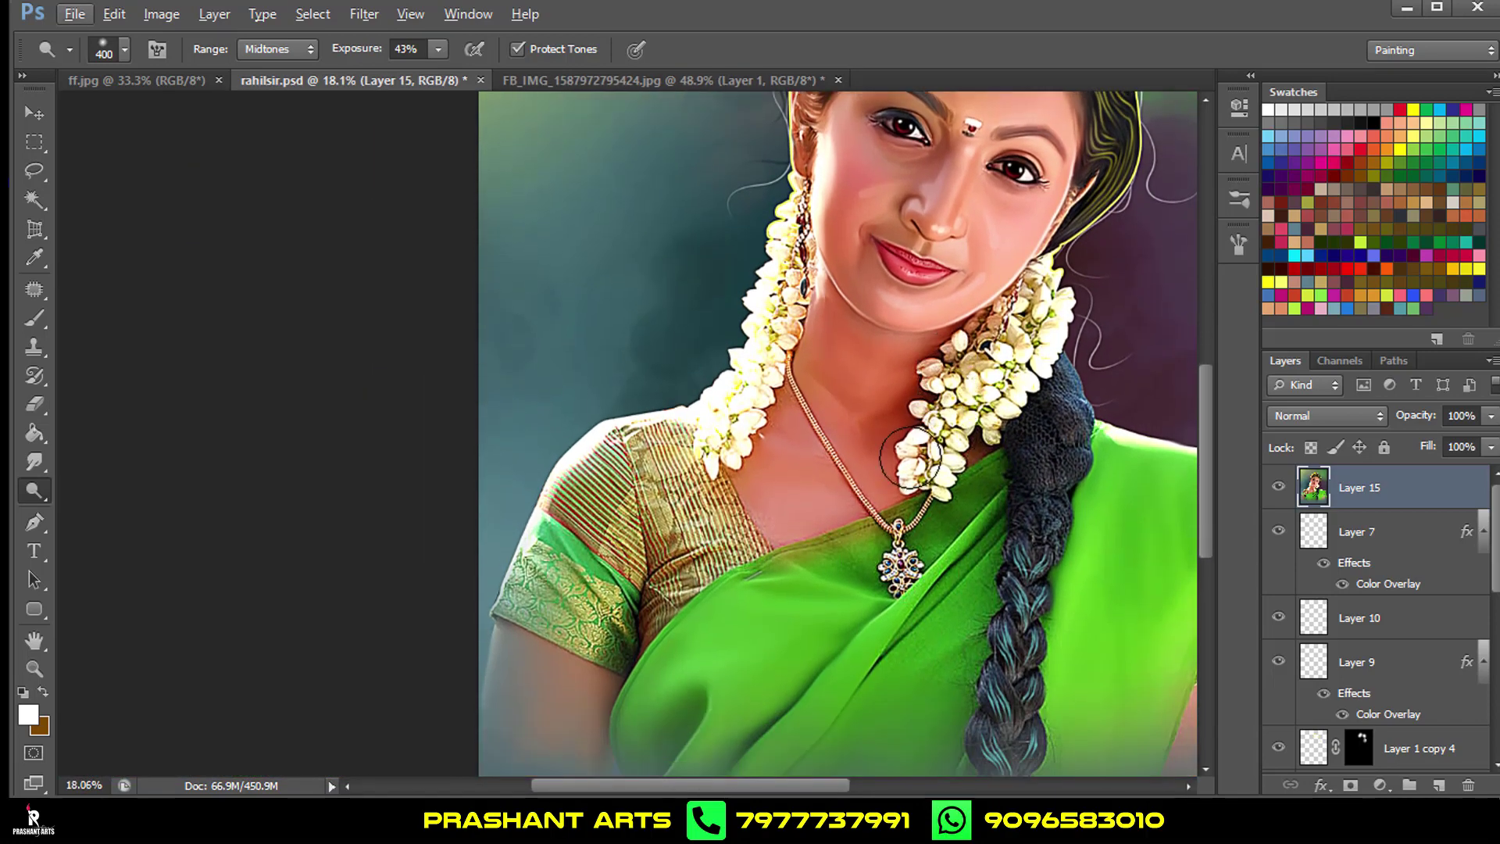
On a new layer, smudge a white highlight along the lower lash line with a size-10 brush.
{"action": "left_click", "coordinate": [33, 462]}
{"action": "scroll", "coordinate": [547, 312], "scroll_direction": "up", "scroll_amount": 4}
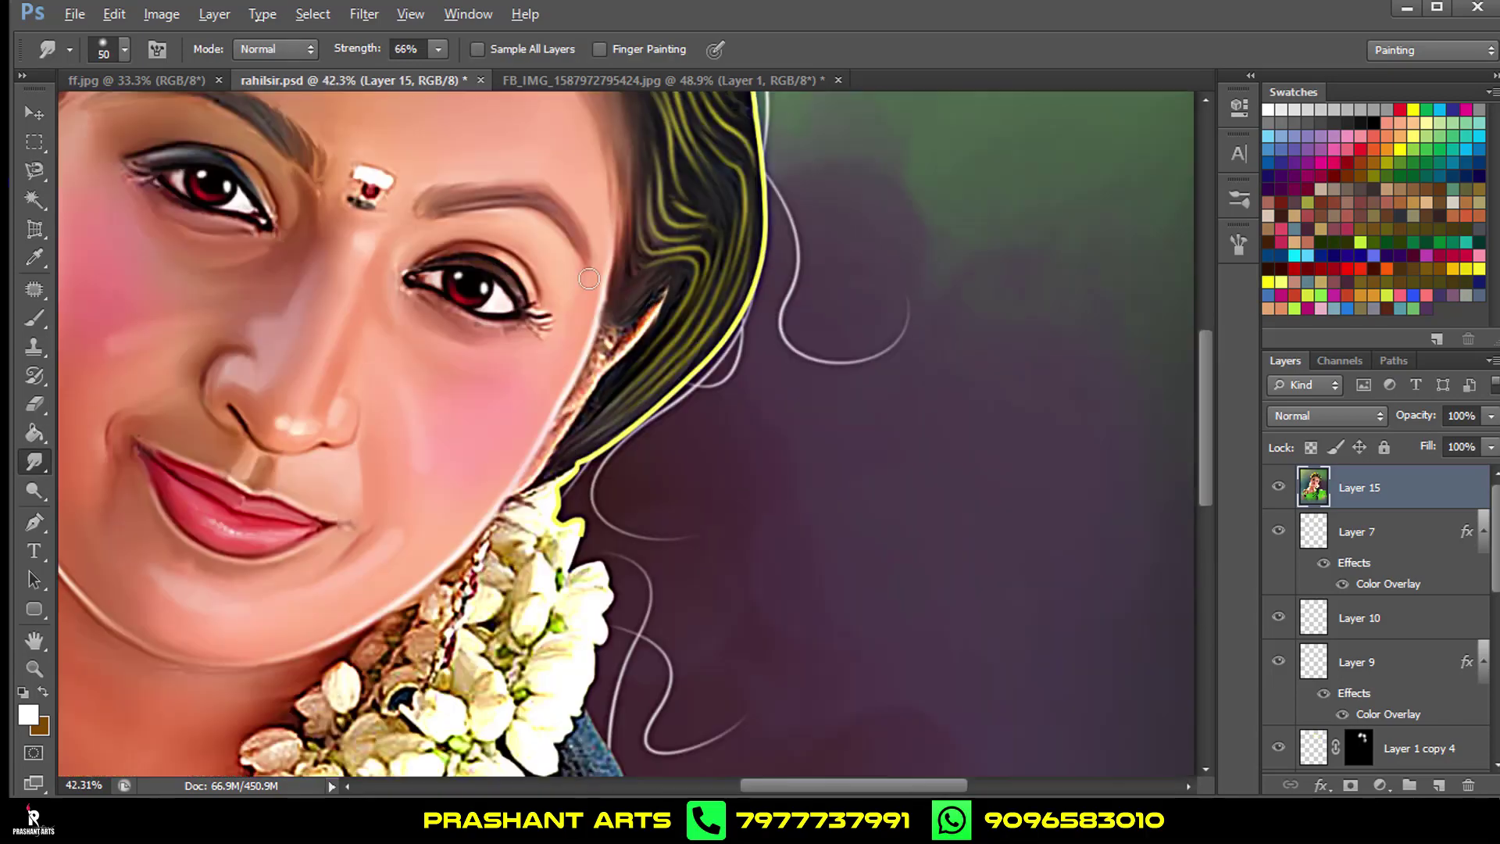
{"action": "scroll", "coordinate": [625, 352], "scroll_direction": "up", "scroll_amount": 4}
{"action": "scroll", "coordinate": [656, 367], "scroll_direction": "up", "scroll_amount": 4}
{"action": "scroll", "coordinate": [702, 349], "scroll_direction": "up", "scroll_amount": 2}
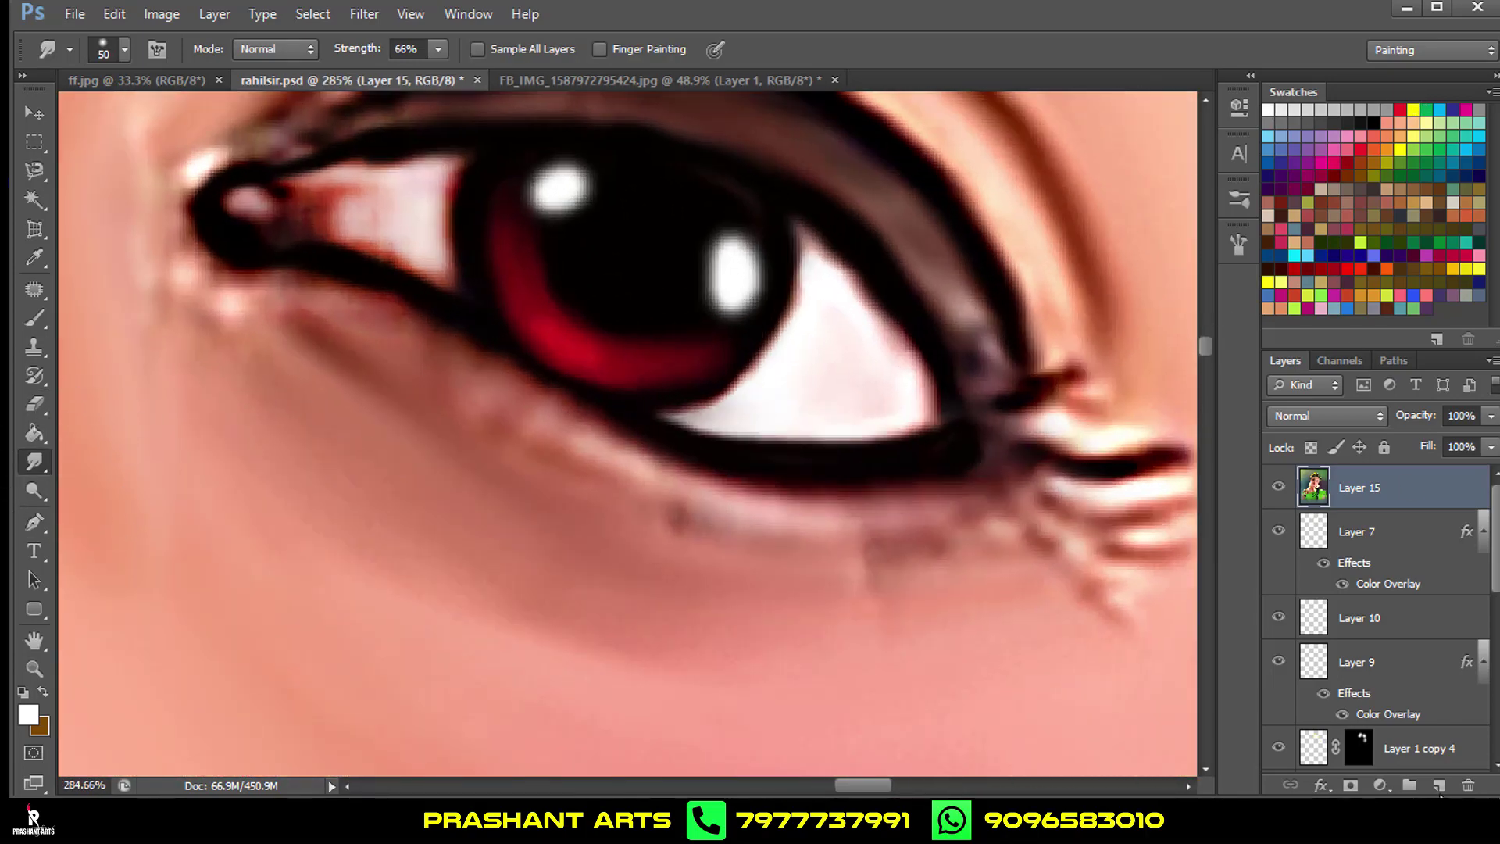
{"action": "left_click", "coordinate": [1438, 784]}
{"action": "key", "text": "bracketleft"}
{"action": "key", "text": "bracketleft"}
{"action": "key", "text": "bracketleft"}
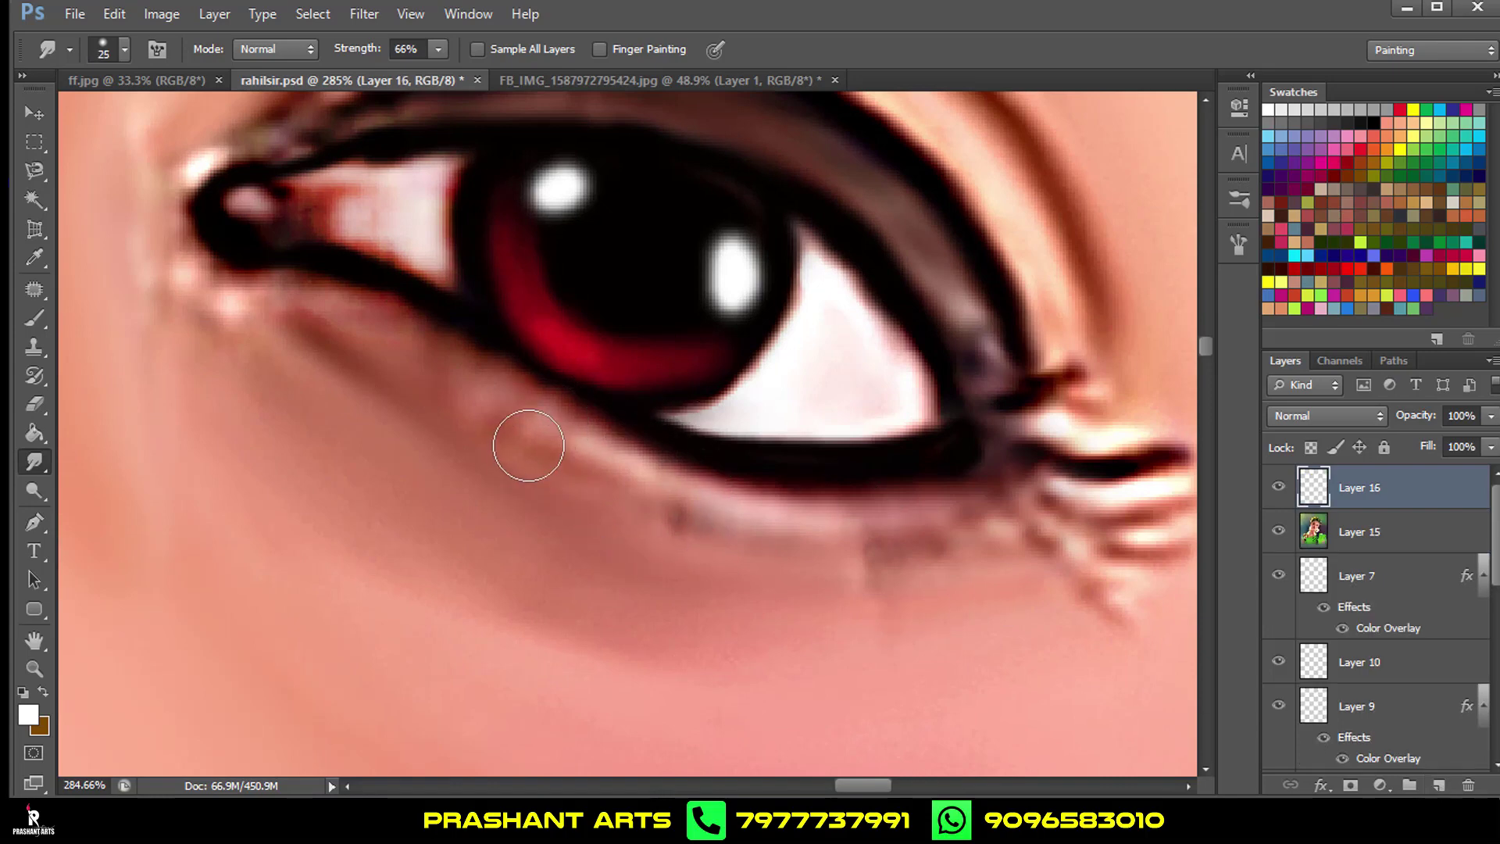
{"action": "key", "text": "bracketleft"}
{"action": "key", "text": "bracketleft"}
{"action": "key", "text": "bracketleft"}
{"action": "left_click_drag", "start_coordinate": [549, 390], "coordinate": [623, 439]}
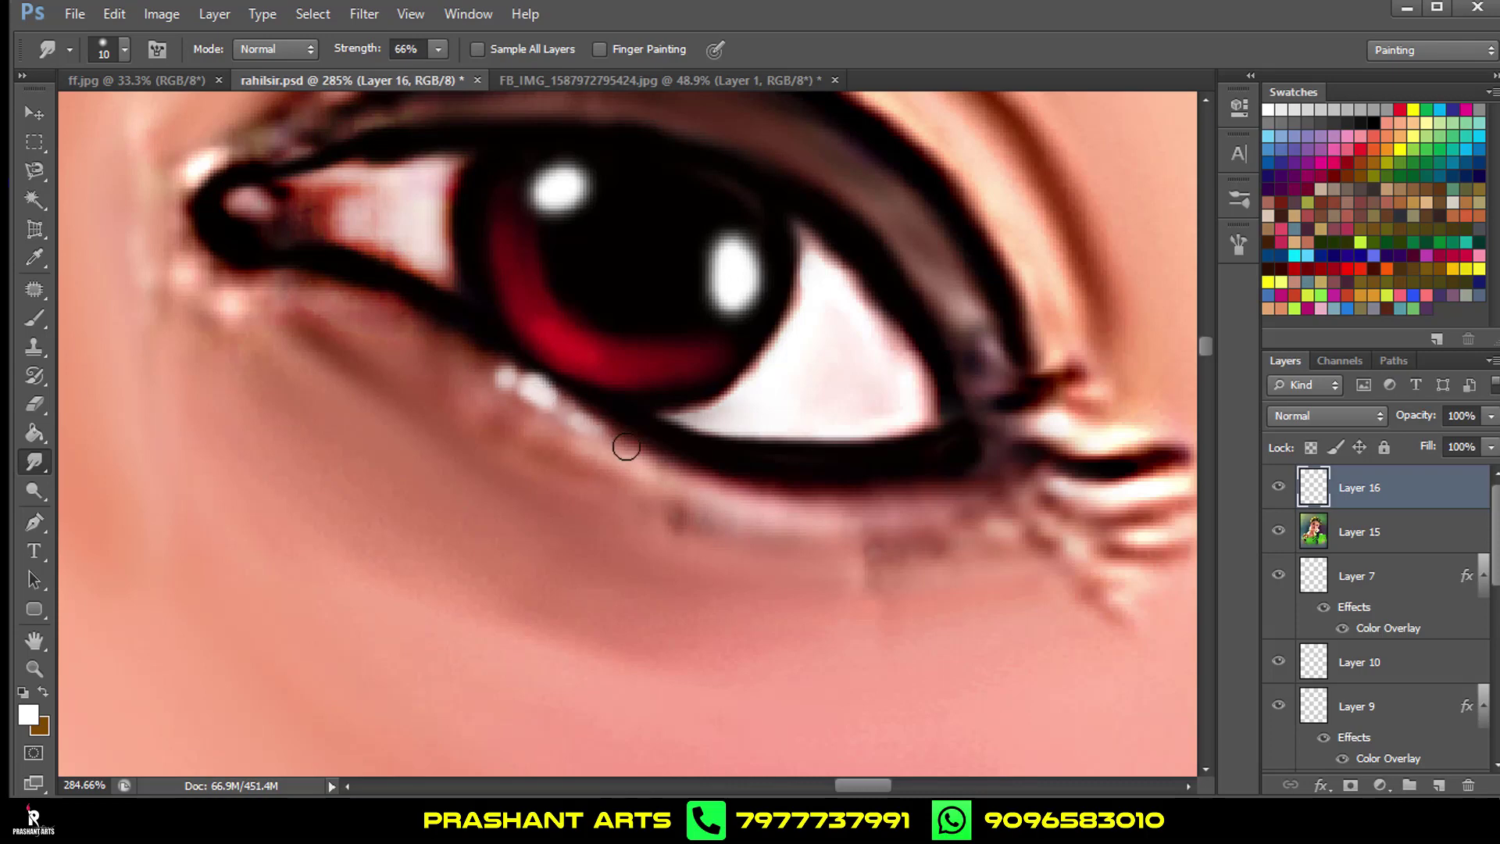
{"action": "left_click_drag", "start_coordinate": [542, 391], "coordinate": [681, 470]}
{"action": "left_click_drag", "start_coordinate": [563, 409], "coordinate": [703, 488]}
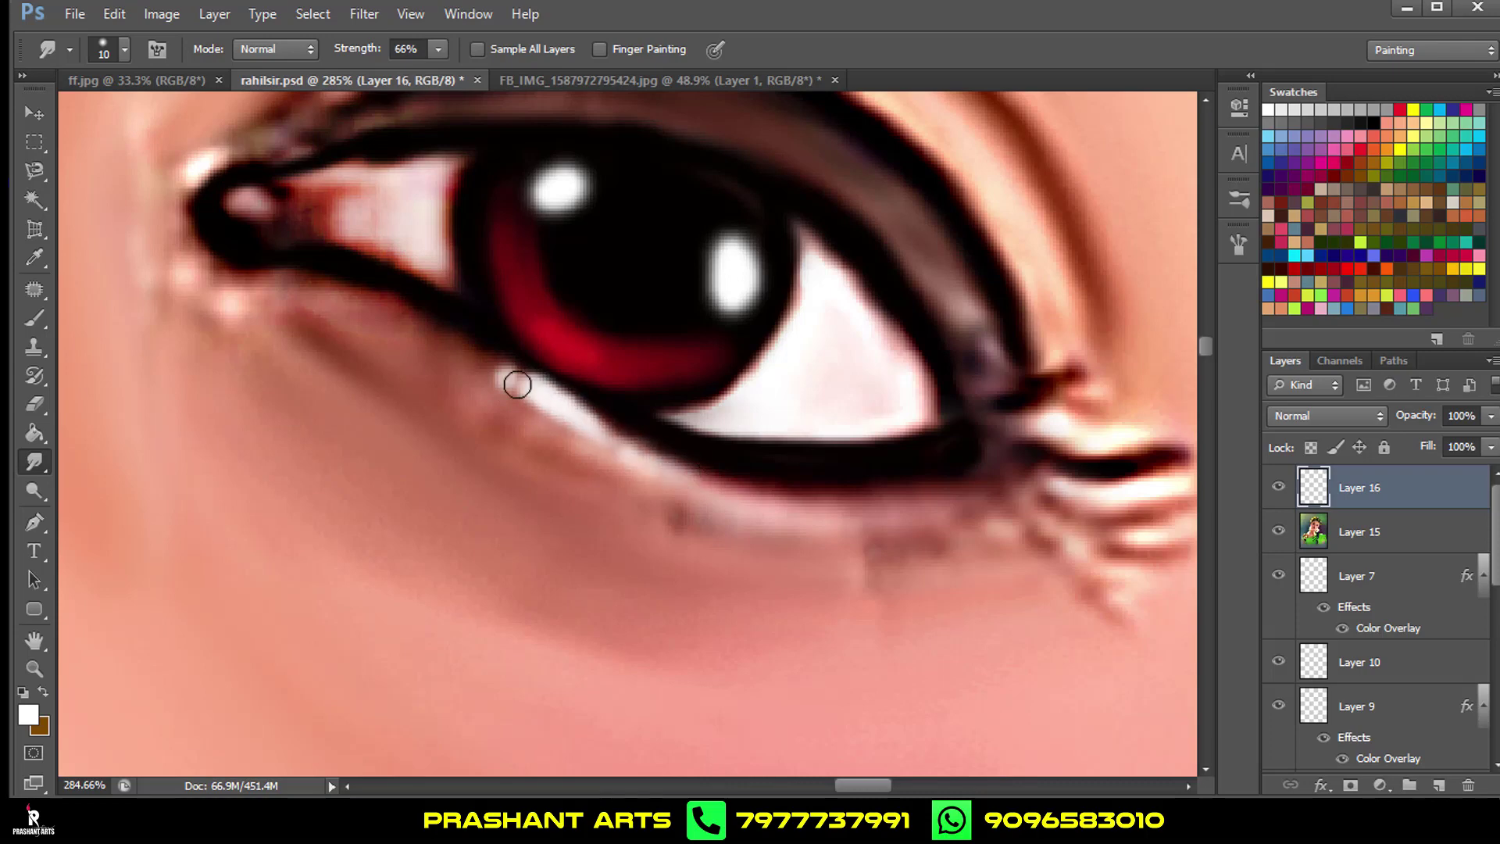
{"action": "mouse_move", "coordinate": [382, 314]}
{"action": "left_mouse_down"}
{"action": "mouse_move", "coordinate": [188, 268]}
{"action": "mouse_move", "coordinate": [425, 294]}
{"action": "mouse_move", "coordinate": [529, 483]}
{"action": "mouse_move", "coordinate": [576, 472]}
{"action": "mouse_move", "coordinate": [422, 415]}
{"action": "left_mouse_up"}
{"action": "left_click_drag", "start_coordinate": [511, 449], "coordinate": [428, 414]}
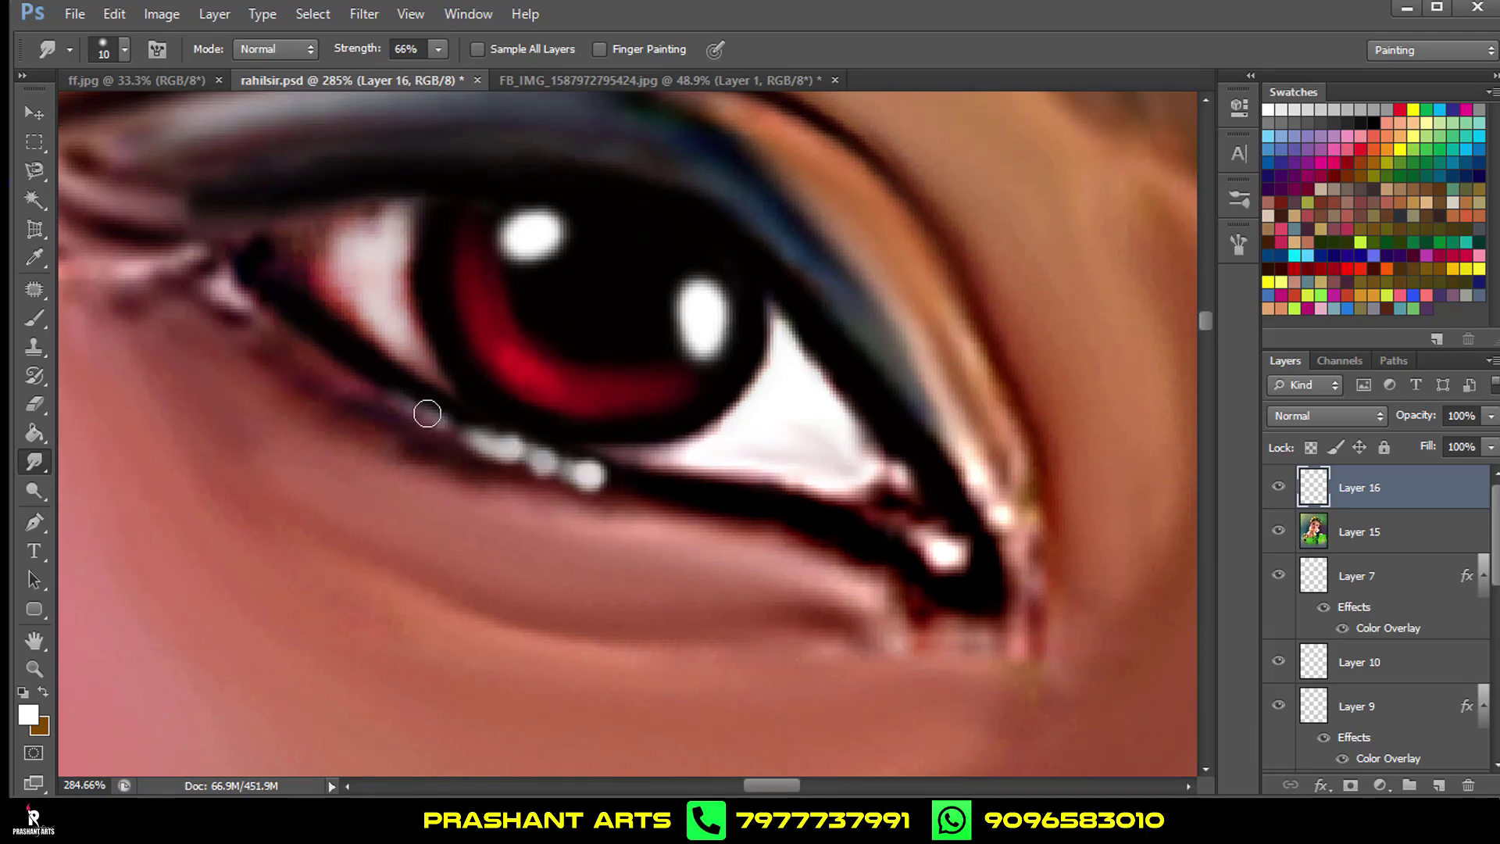
{"action": "scroll", "coordinate": [555, 469], "scroll_direction": "down", "scroll_amount": 4}
{"action": "scroll", "coordinate": [566, 440], "scroll_direction": "down", "scroll_amount": 5}
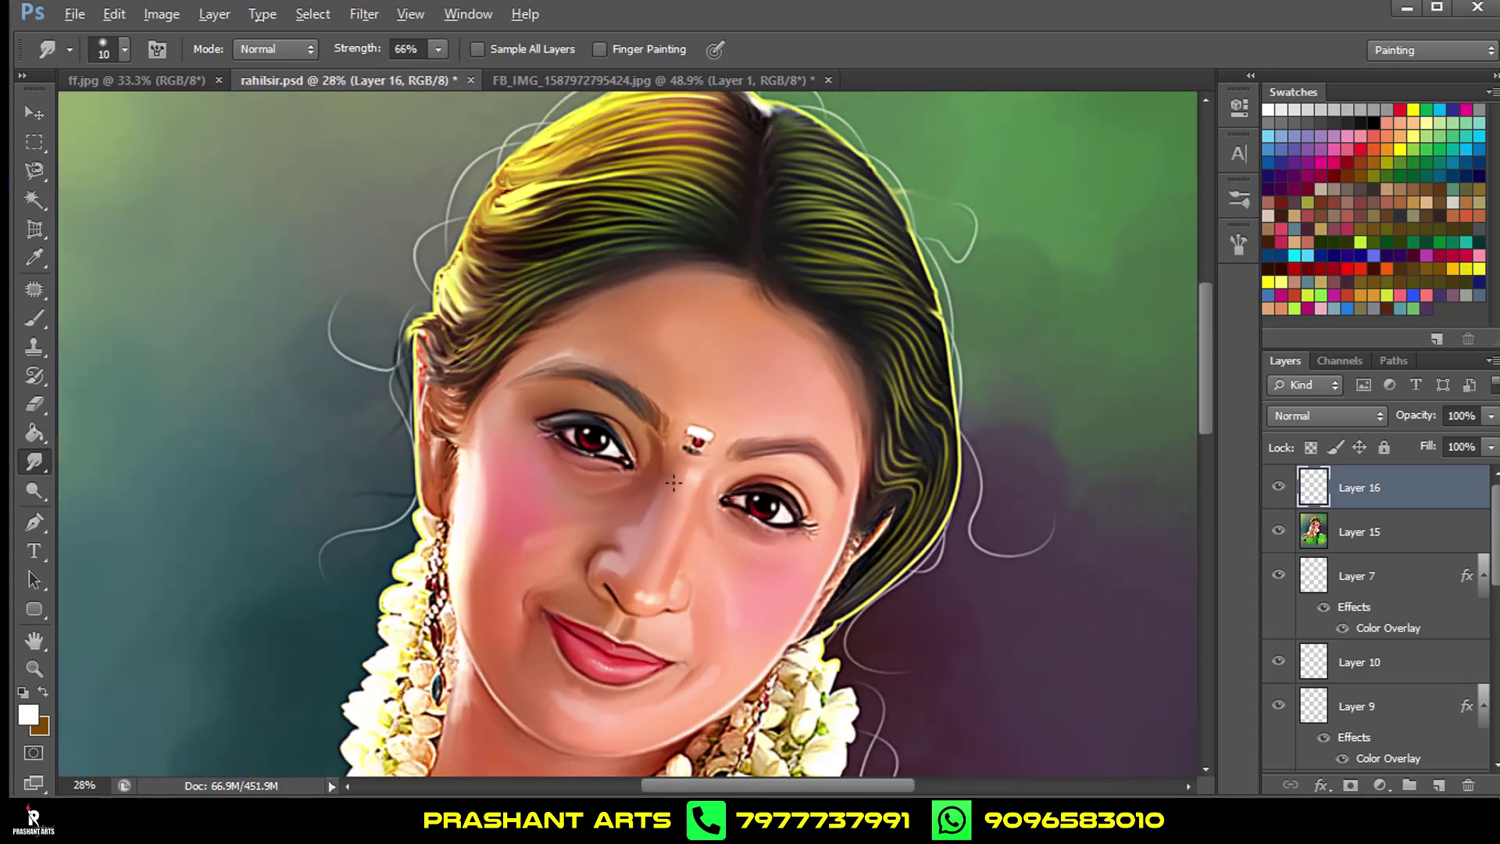
{"action": "key", "text": "ctrl+alt+z"}
On Layer 15, blend the skin and pinkish highlight under the lashes with a size-15 brush.
{"action": "scroll", "coordinate": [625, 485], "scroll_direction": "up", "scroll_amount": 2}
{"action": "scroll", "coordinate": [601, 508], "scroll_direction": "up", "scroll_amount": 3}
{"action": "scroll", "coordinate": [585, 562], "scroll_direction": "up", "scroll_amount": 3}
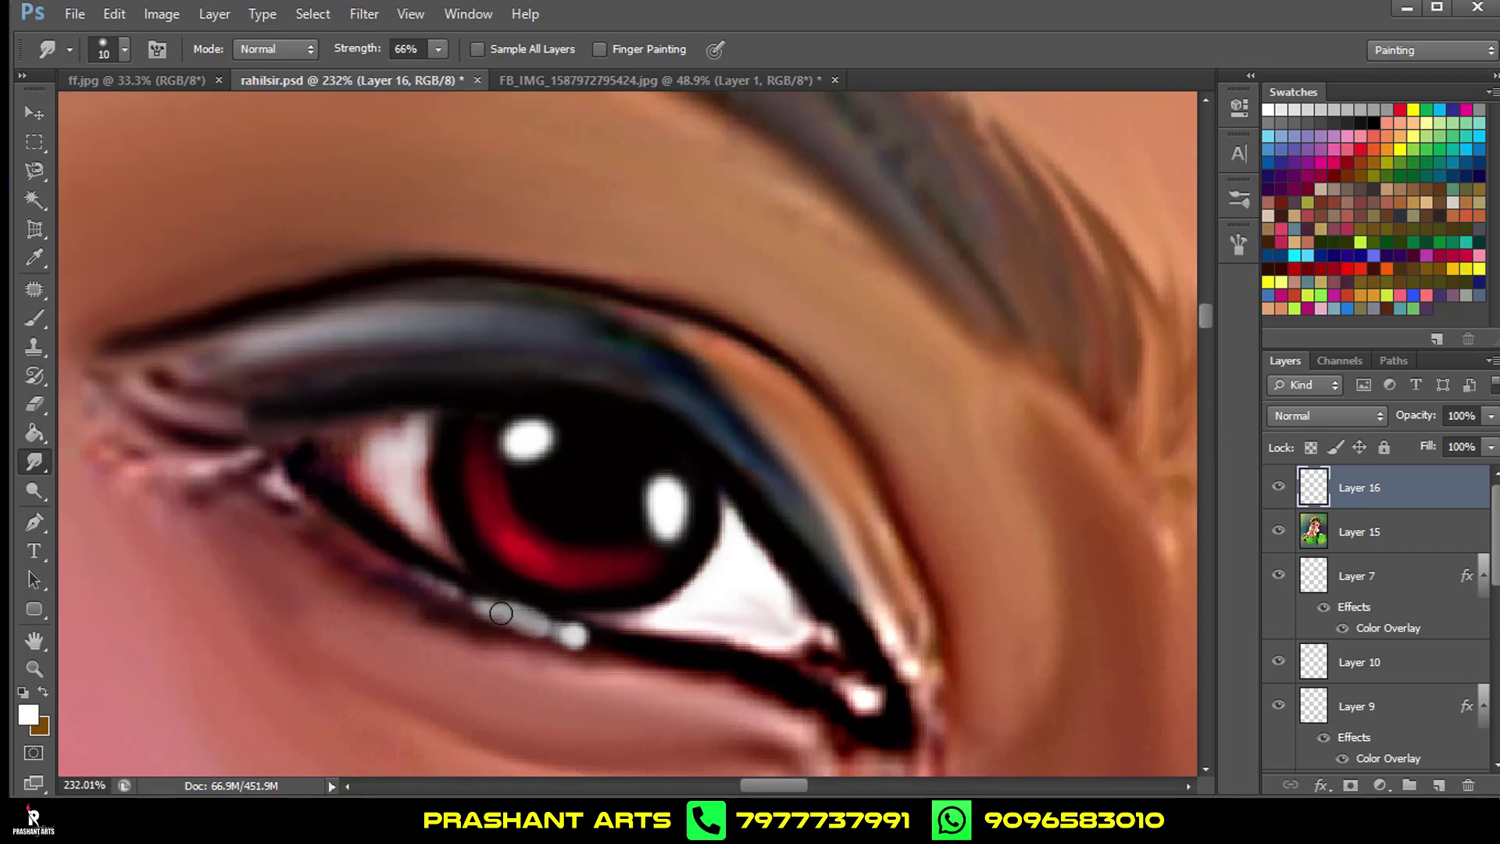
{"action": "scroll", "coordinate": [633, 599], "scroll_direction": "down", "scroll_amount": 4}
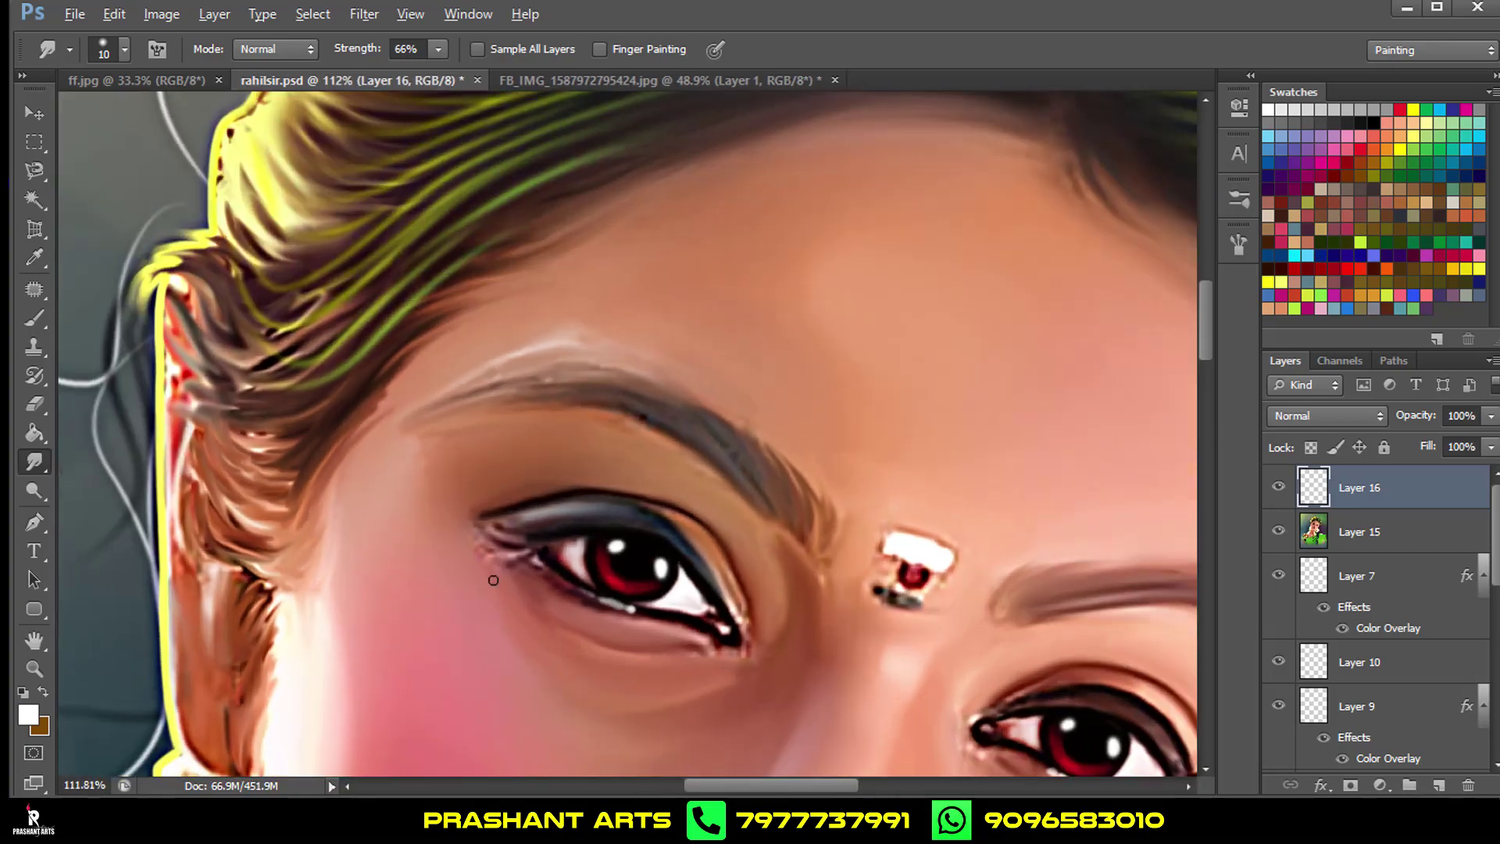
{"action": "scroll", "coordinate": [522, 583], "scroll_direction": "up", "scroll_amount": 5}
{"action": "scroll", "coordinate": [523, 583], "scroll_direction": "up", "scroll_amount": 1}
{"action": "scroll", "coordinate": [606, 533], "scroll_direction": "up", "scroll_amount": 1}
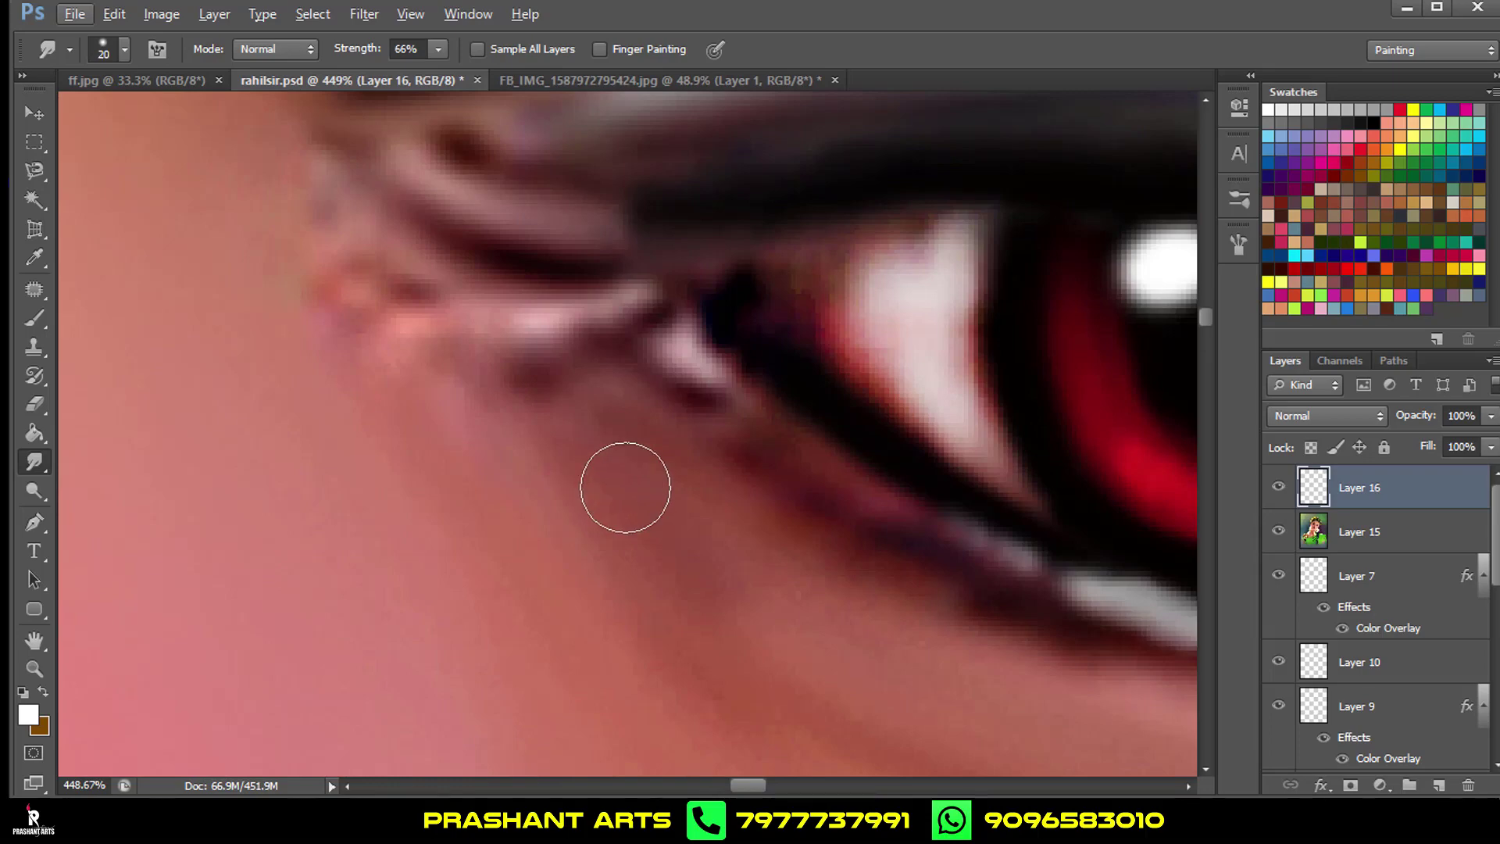
{"action": "key", "text": "bracketright"}
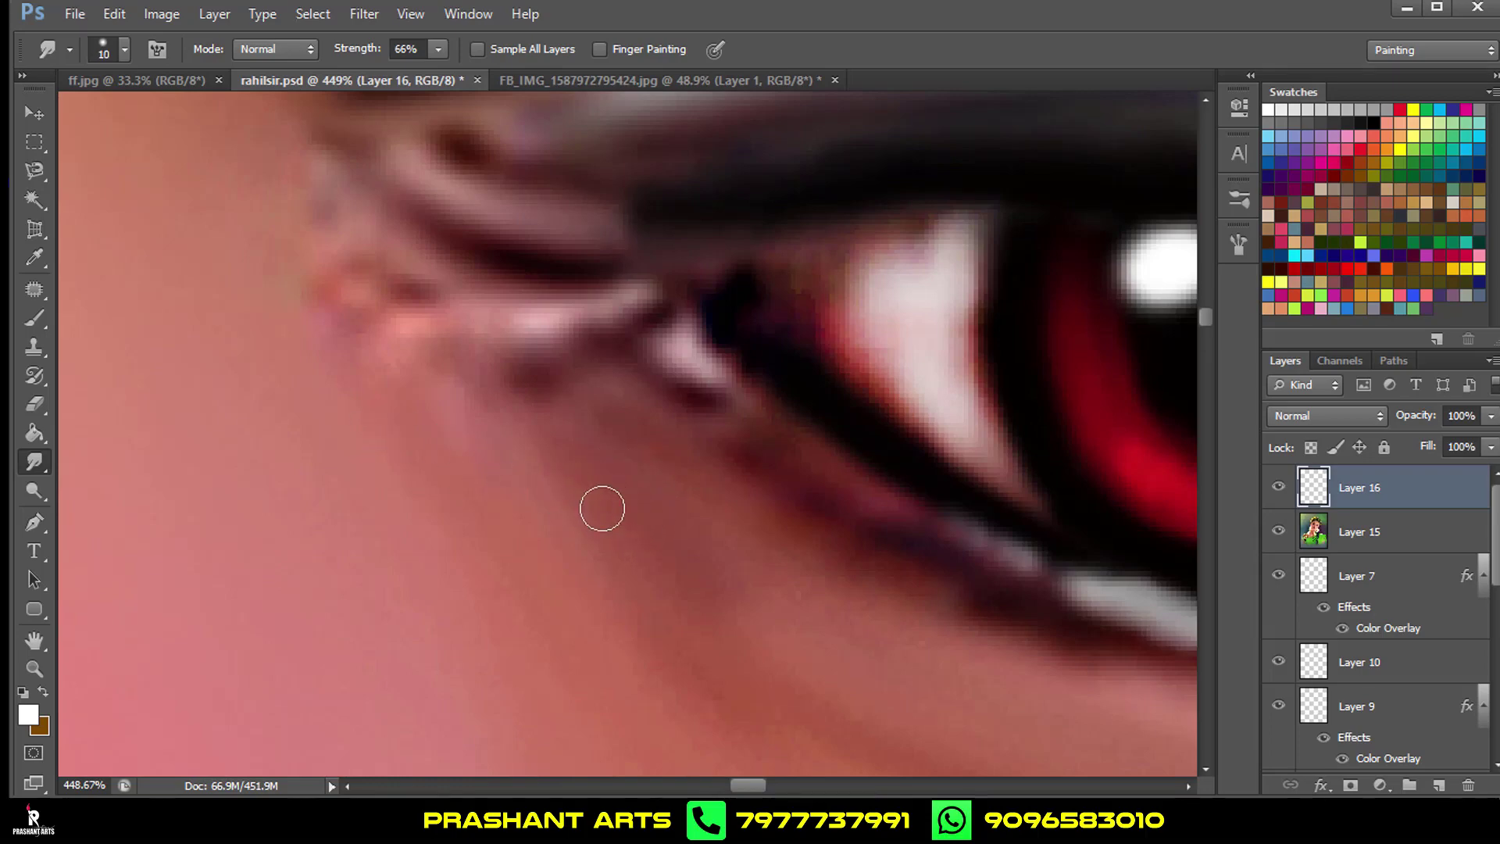
{"action": "left_click", "coordinate": [1318, 538]}
{"action": "key", "text": "bracketright"}
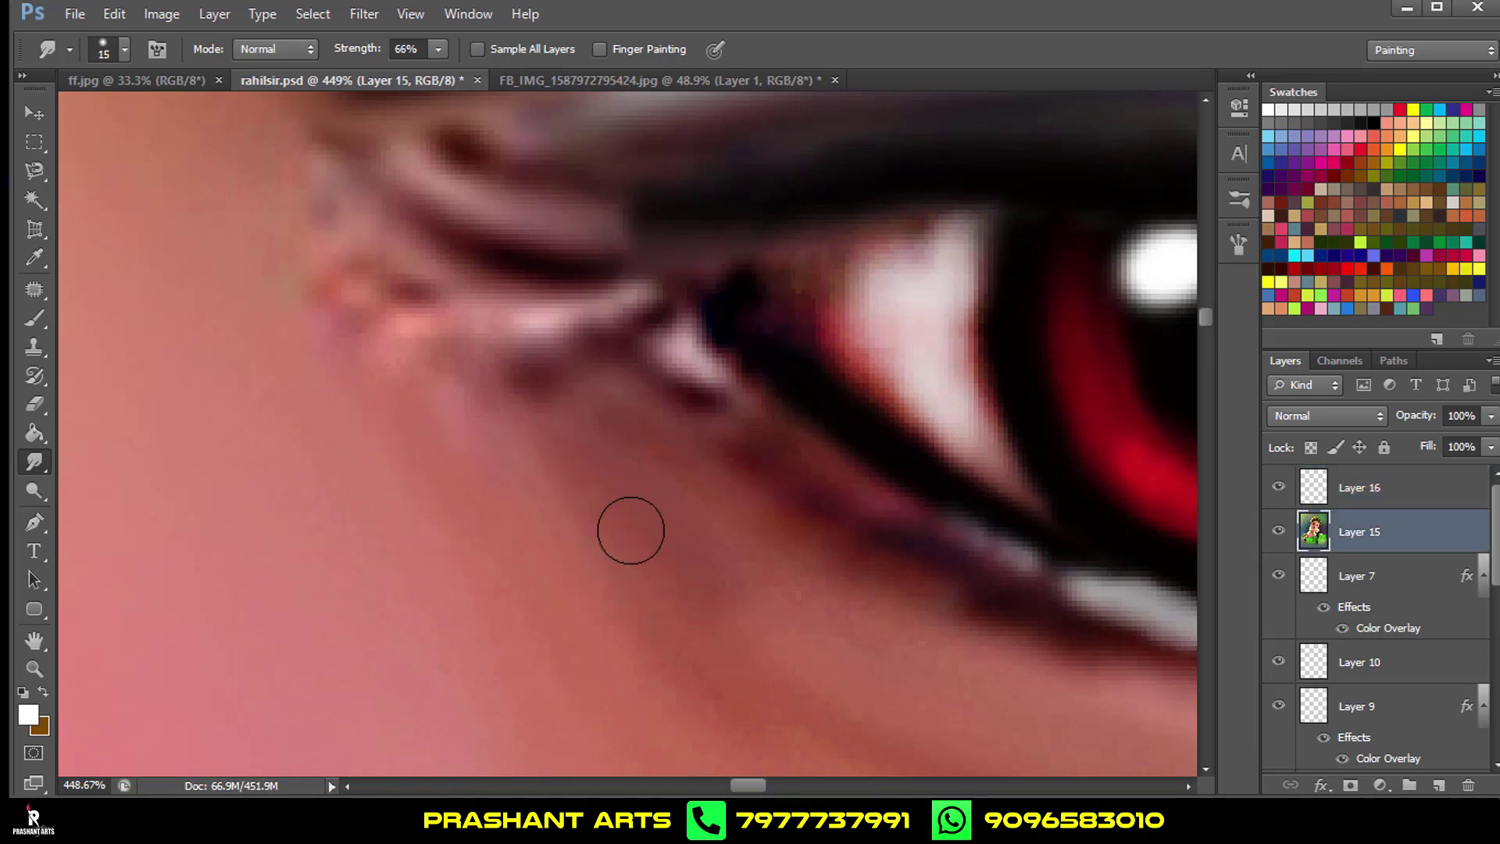
{"action": "left_click_drag", "start_coordinate": [415, 402], "coordinate": [656, 495]}
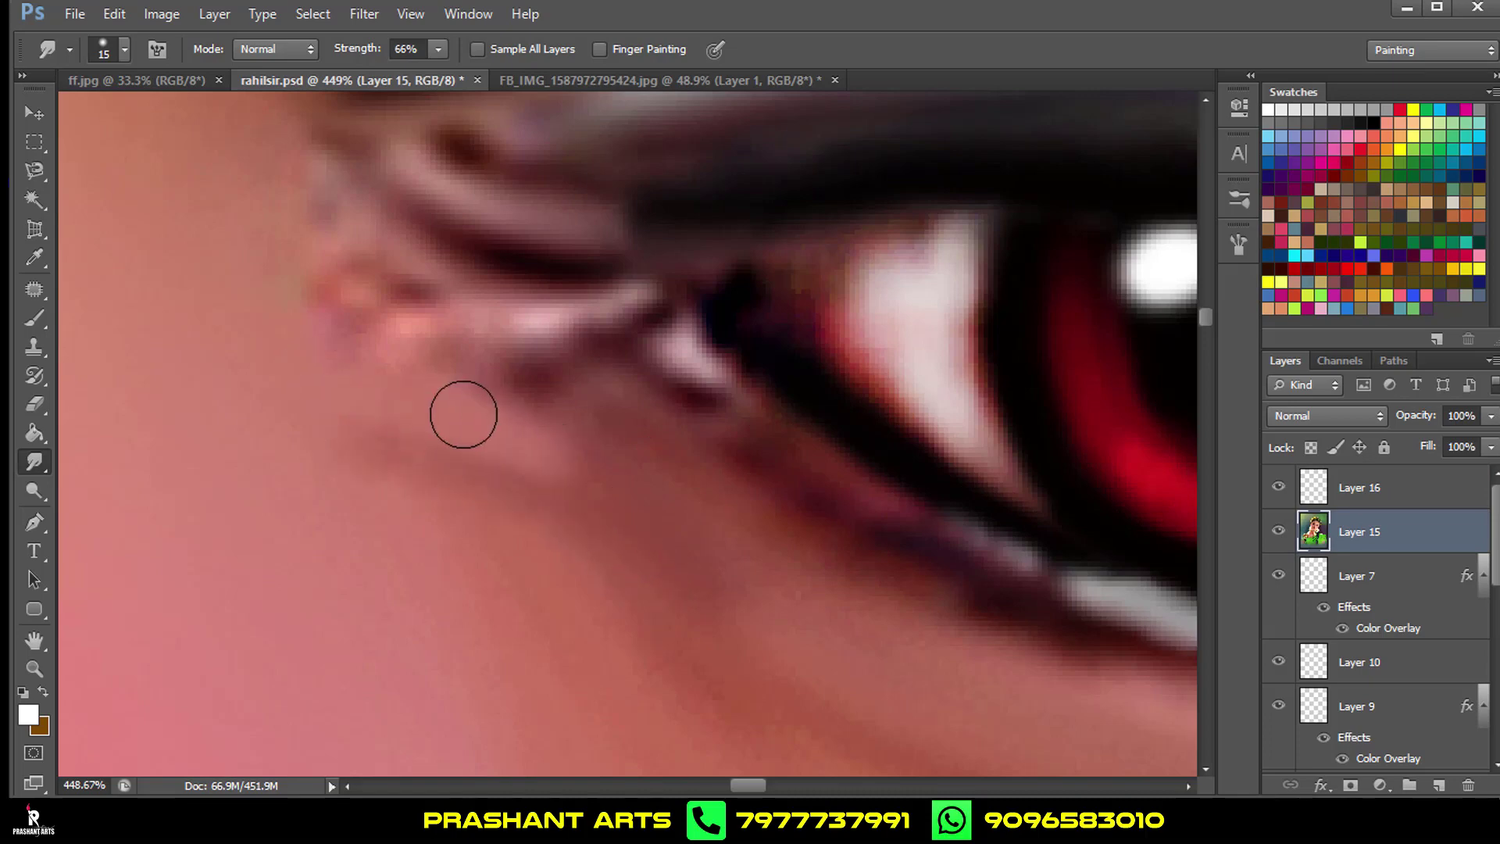
{"action": "mouse_move", "coordinate": [458, 365]}
{"action": "left_mouse_down"}
{"action": "mouse_move", "coordinate": [536, 401]}
{"action": "mouse_move", "coordinate": [308, 312]}
{"action": "left_mouse_up"}
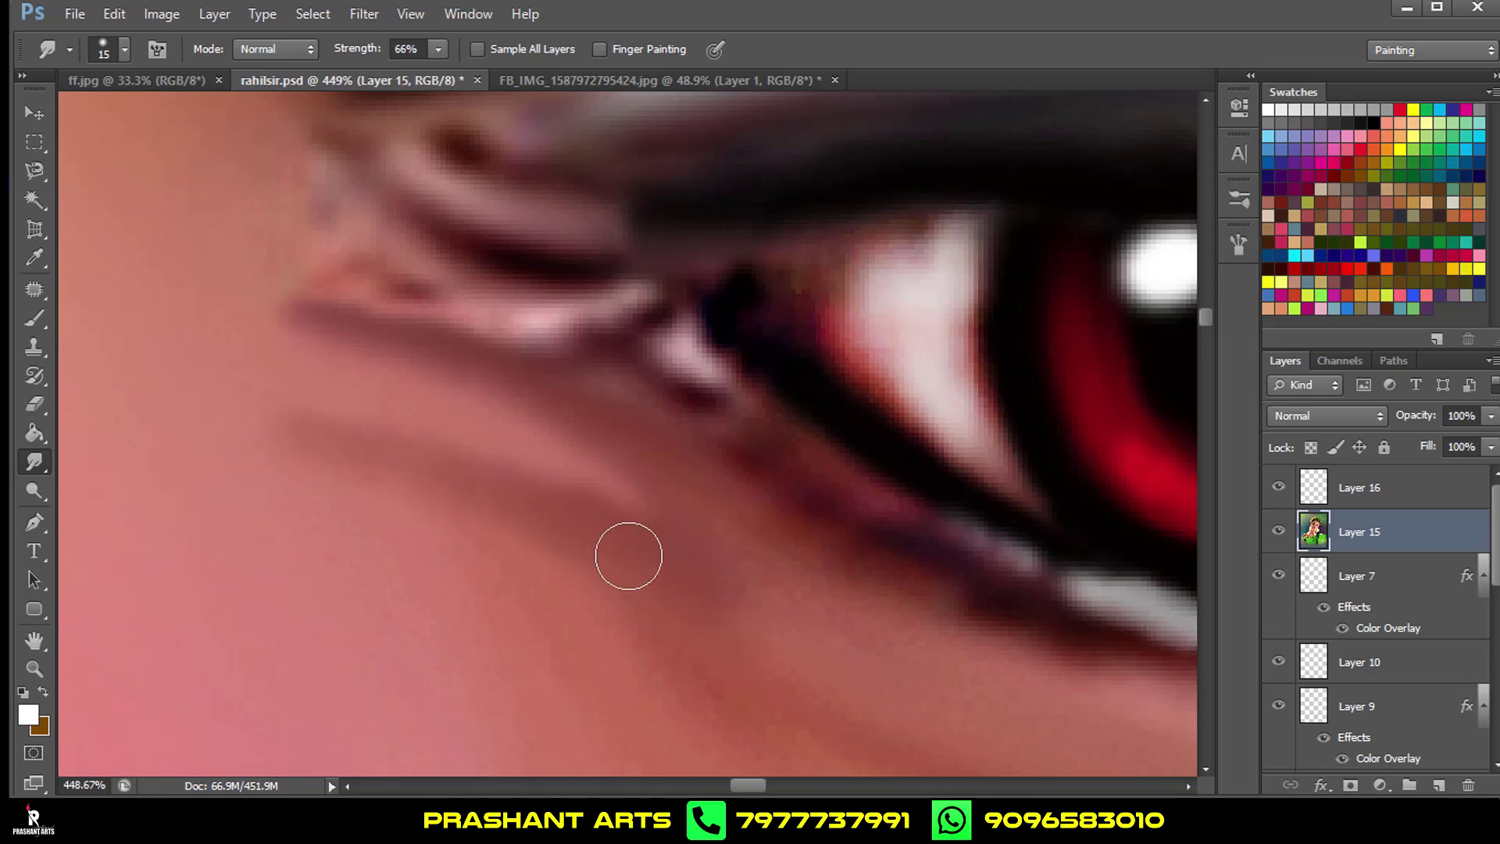
{"action": "scroll", "coordinate": [631, 569], "scroll_direction": "down", "scroll_amount": 5}
{"action": "scroll", "coordinate": [631, 569], "scroll_direction": "down", "scroll_amount": 5}
{"action": "scroll", "coordinate": [631, 569], "scroll_direction": "down", "scroll_amount": 3}
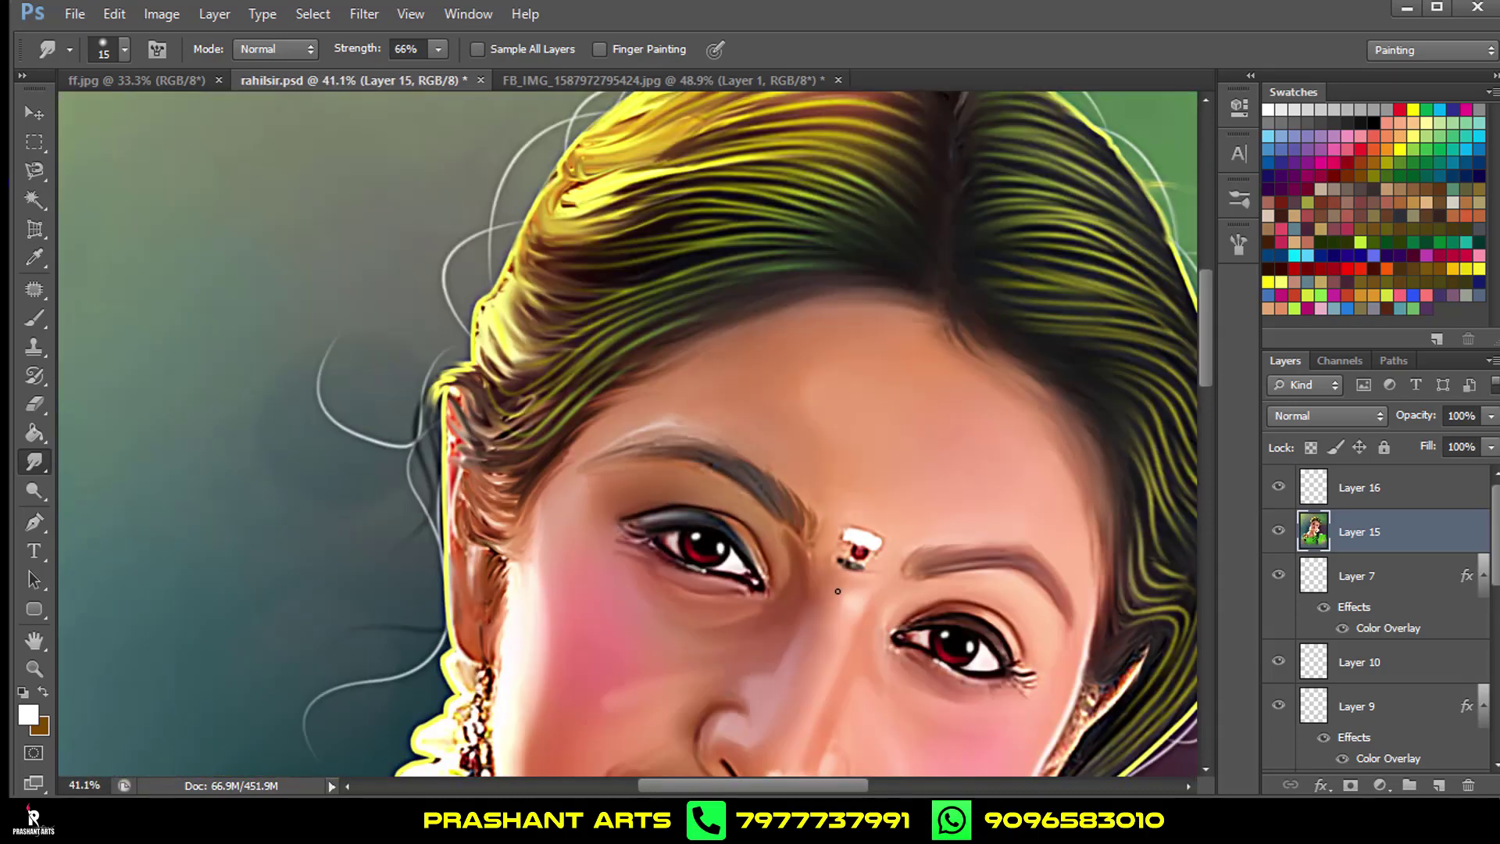
{"action": "key", "text": "ctrl+alt+z"}
Smudge away the pink spots and crease below the inner eye corner.
{"action": "scroll", "coordinate": [595, 555], "scroll_direction": "up", "scroll_amount": 2}
{"action": "scroll", "coordinate": [625, 556], "scroll_direction": "up", "scroll_amount": 4}
{"action": "scroll", "coordinate": [666, 559], "scroll_direction": "up", "scroll_amount": 2}
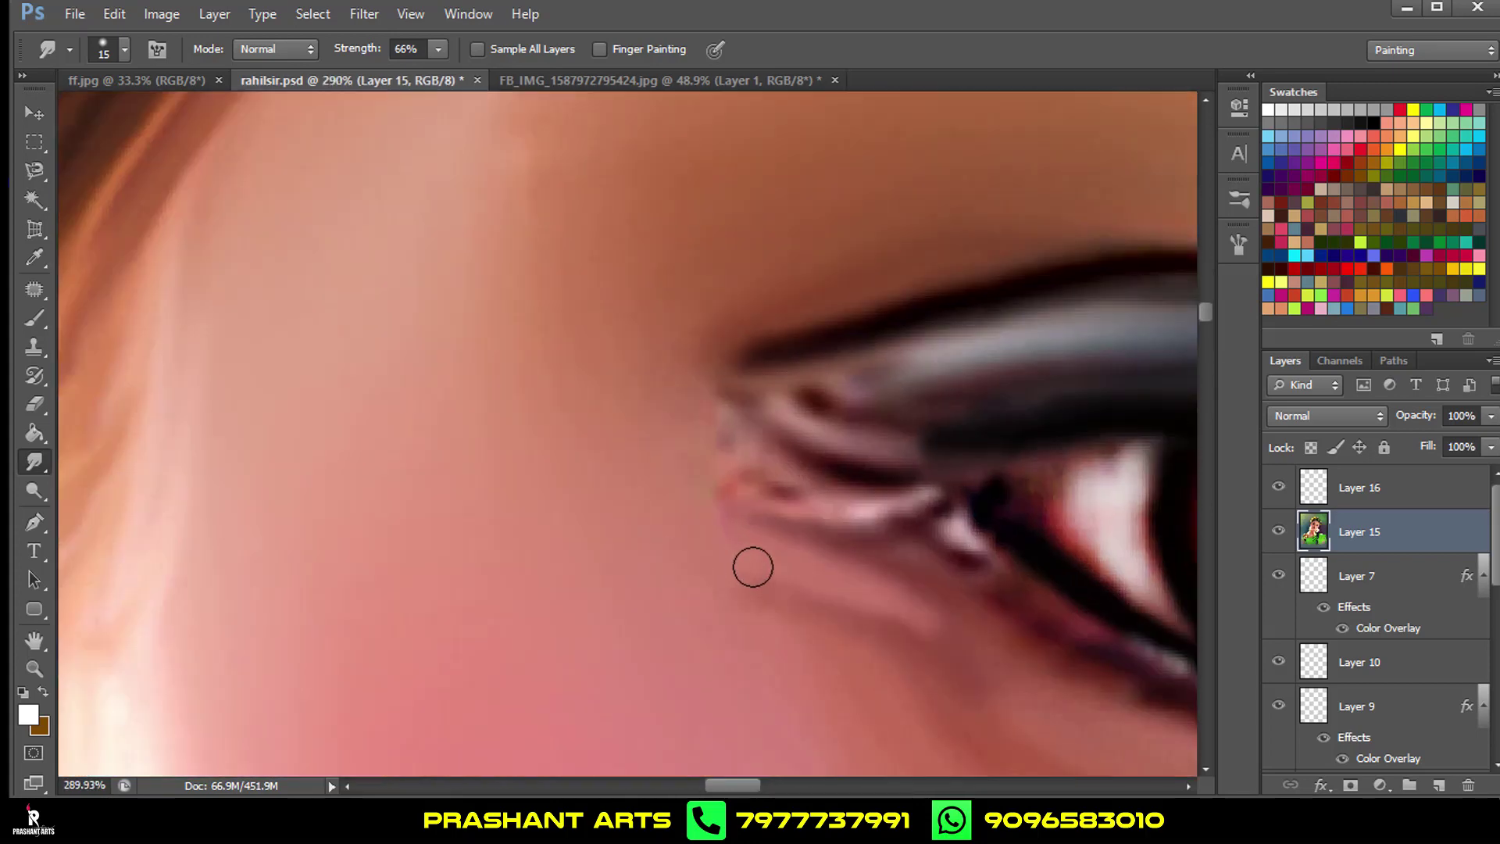
{"action": "mouse_move", "coordinate": [911, 616]}
{"action": "left_mouse_down"}
{"action": "mouse_move", "coordinate": [737, 495]}
{"action": "mouse_move", "coordinate": [817, 596]}
{"action": "left_mouse_up"}
{"action": "mouse_move", "coordinate": [889, 640]}
{"action": "left_mouse_down"}
{"action": "mouse_move", "coordinate": [713, 556]}
{"action": "mouse_move", "coordinate": [820, 619]}
{"action": "left_mouse_up"}
{"action": "scroll", "coordinate": [820, 638], "scroll_direction": "down", "scroll_amount": 5, "text": "alt"}
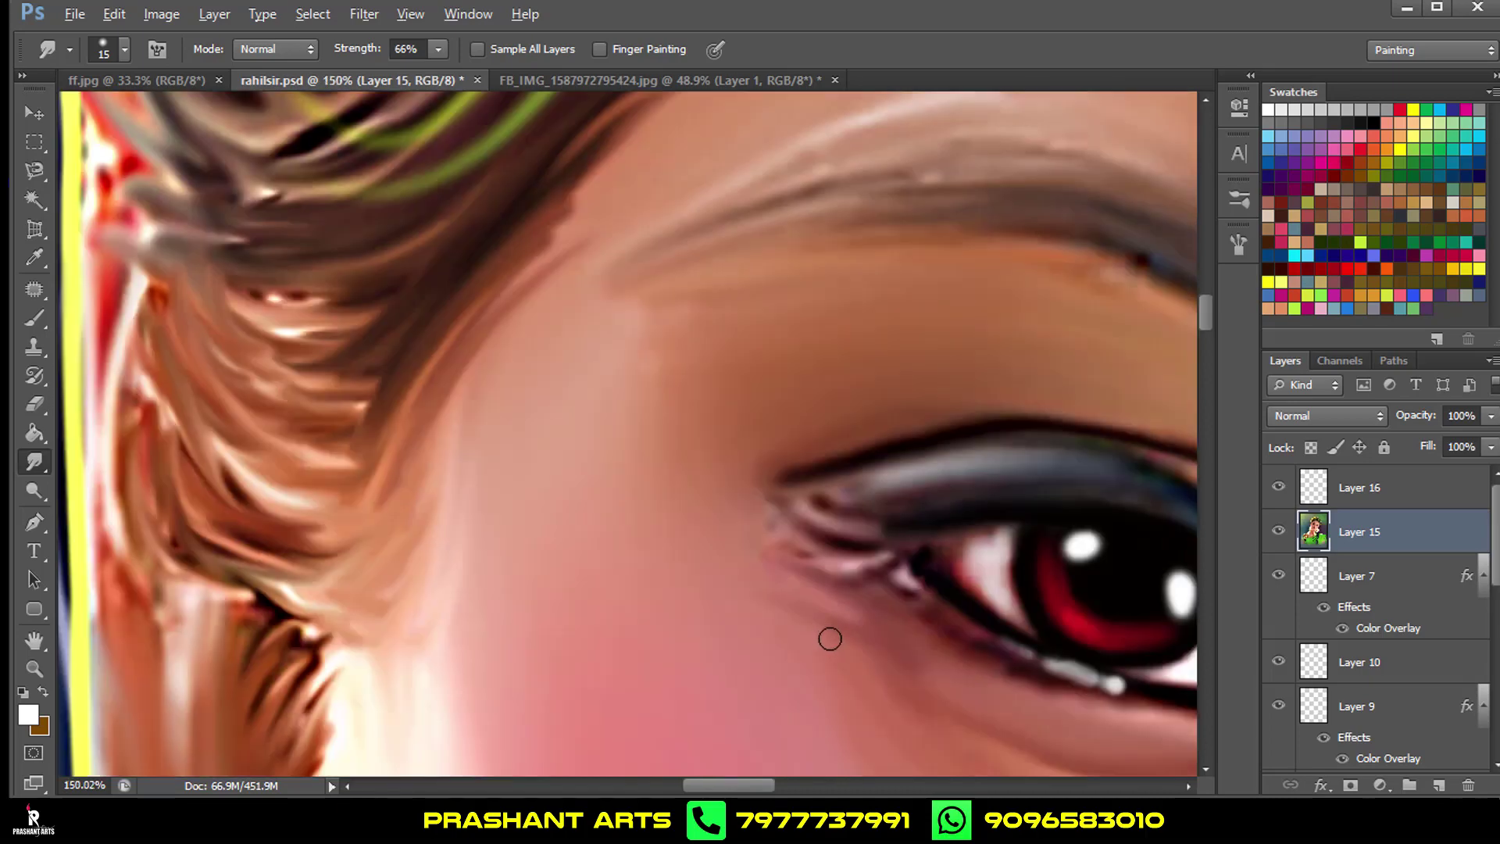
{"action": "scroll", "coordinate": [781, 609], "scroll_direction": "down", "scroll_amount": 3, "text": "alt"}
{"action": "scroll", "coordinate": [625, 547], "scroll_direction": "down", "scroll_amount": 2, "text": "alt"}
{"action": "scroll", "coordinate": [881, 673], "scroll_direction": "up", "scroll_amount": 1, "text": "alt"}
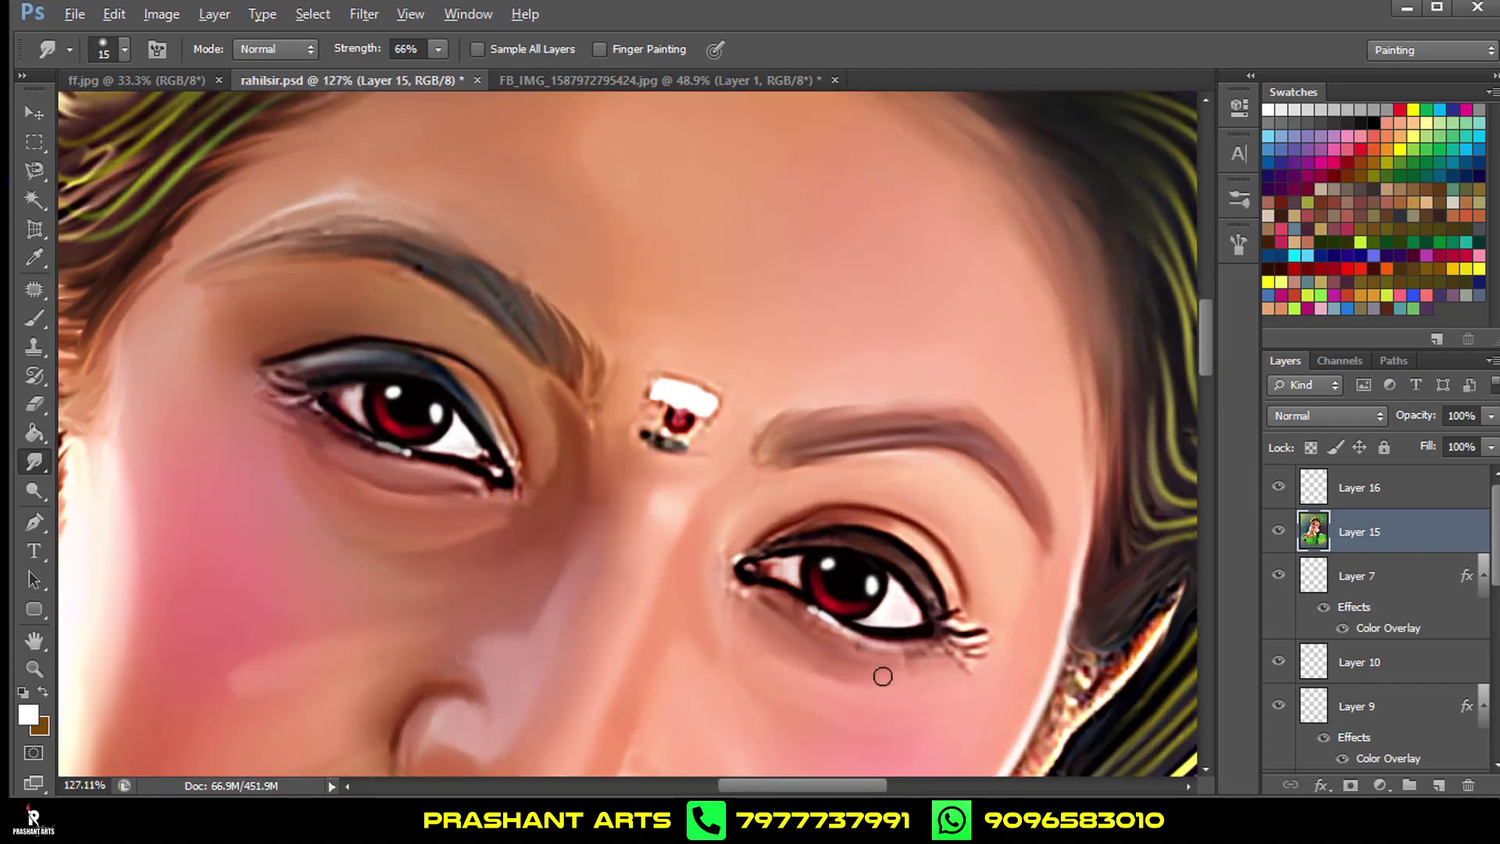
{"action": "scroll", "coordinate": [998, 646], "scroll_direction": "up", "scroll_amount": 4, "text": "alt"}
{"action": "scroll", "coordinate": [646, 439], "scroll_direction": "up", "scroll_amount": 3, "text": "alt"}
{"action": "scroll", "coordinate": [639, 497], "scroll_direction": "up", "scroll_amount": 2, "text": "alt"}
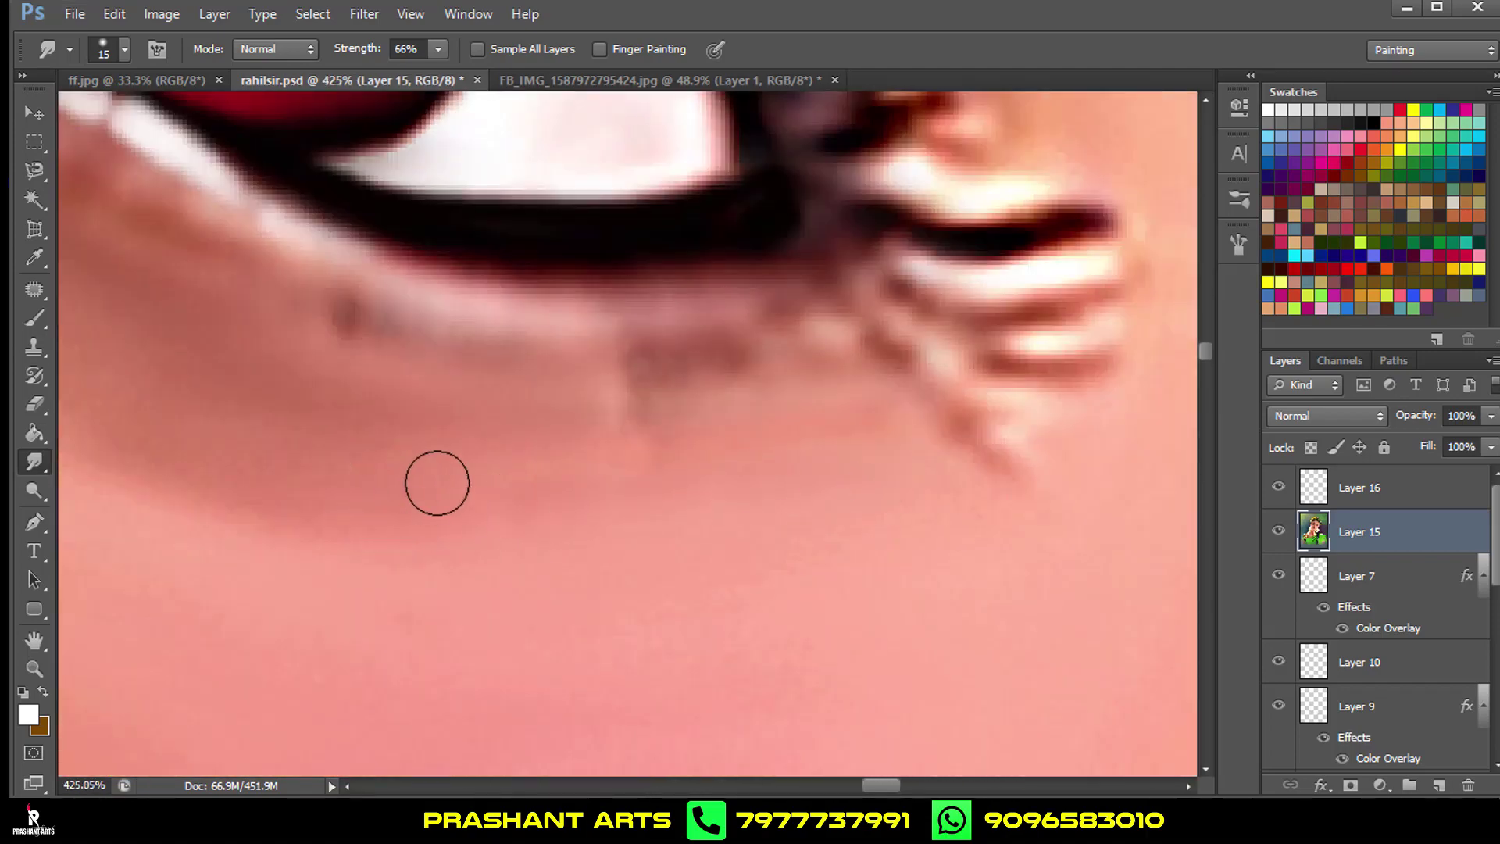
Smooth the dark blotches along the lower eyelid and cheek band with sizes 15–20.
{"action": "key", "text": "bracketright"}
{"action": "key", "text": "bracketright"}
{"action": "key", "text": "bracketright"}
{"action": "mouse_move", "coordinate": [305, 453]}
{"action": "left_mouse_down"}
{"action": "mouse_move", "coordinate": [659, 474]}
{"action": "mouse_move", "coordinate": [1032, 542]}
{"action": "left_mouse_up"}
{"action": "key", "text": "bracketleft"}
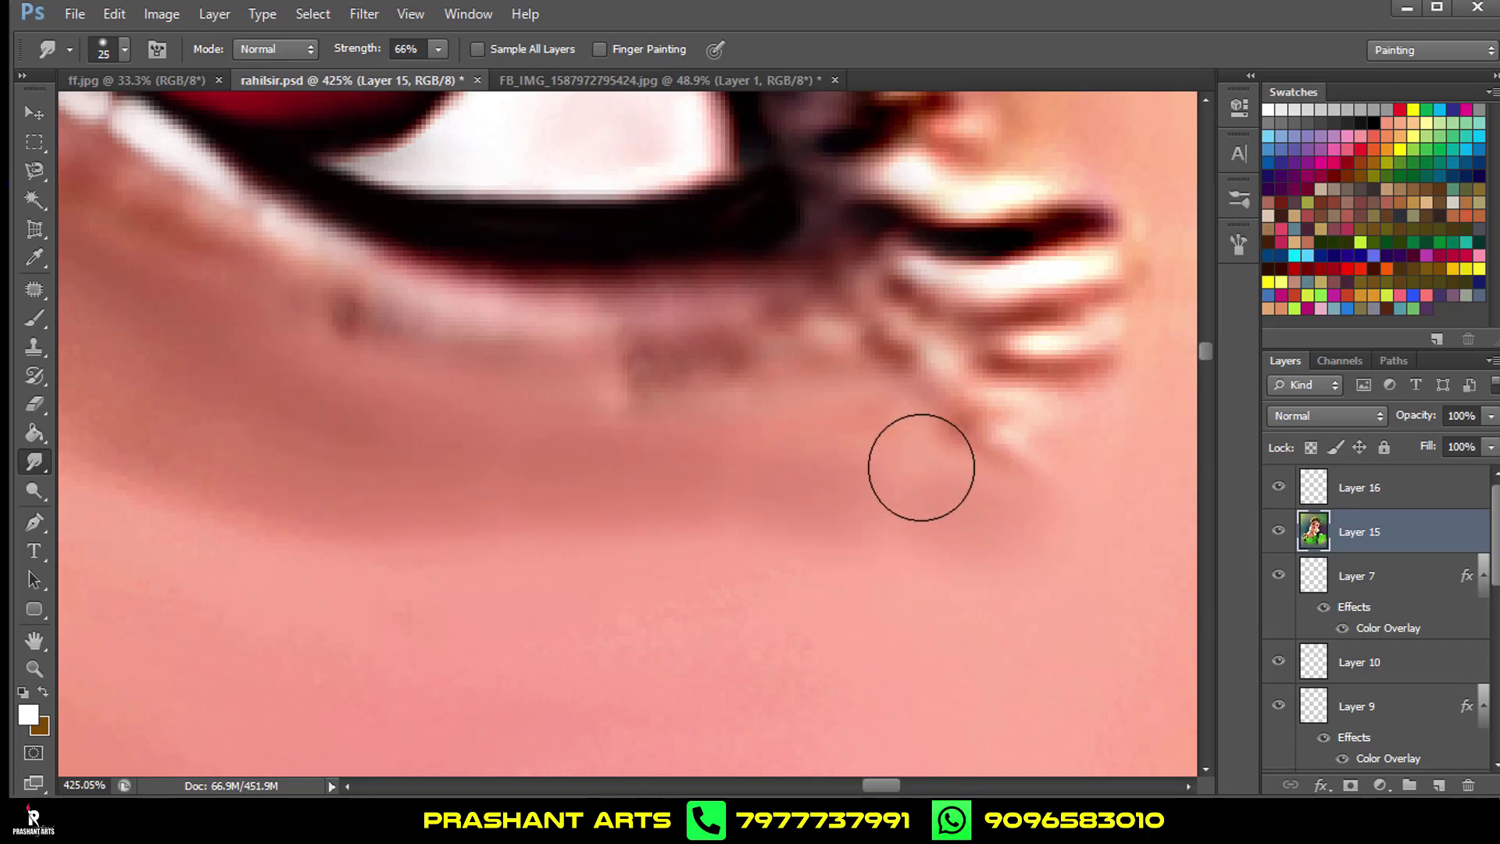
{"action": "key", "text": "bracketleft"}
{"action": "key", "text": "bracketleft"}
{"action": "mouse_move", "coordinate": [532, 405]}
{"action": "left_mouse_down"}
{"action": "mouse_move", "coordinate": [874, 419]}
{"action": "mouse_move", "coordinate": [1024, 458]}
{"action": "left_mouse_up"}
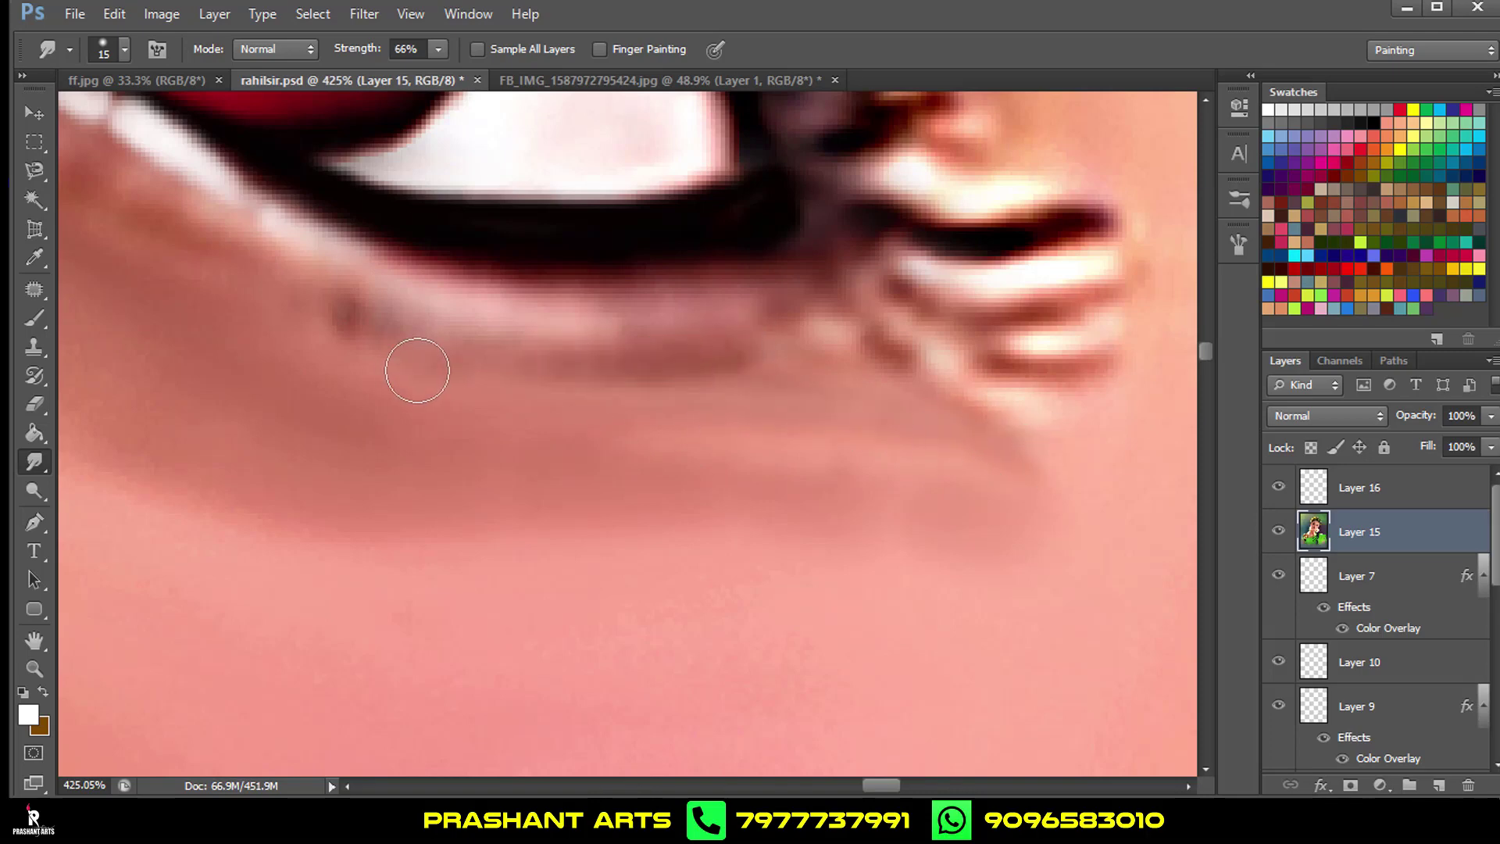
{"action": "mouse_move", "coordinate": [586, 445]}
{"action": "left_mouse_down"}
{"action": "mouse_move", "coordinate": [766, 624]}
{"action": "mouse_move", "coordinate": [921, 636]}
{"action": "mouse_move", "coordinate": [881, 609]}
{"action": "mouse_move", "coordinate": [911, 602]}
{"action": "mouse_move", "coordinate": [683, 523]}
{"action": "left_mouse_up"}
{"action": "key", "text": "bracketright"}
{"action": "mouse_move", "coordinate": [412, 397]}
{"action": "left_mouse_down"}
{"action": "mouse_move", "coordinate": [700, 537]}
{"action": "mouse_move", "coordinate": [1142, 594]}
{"action": "left_mouse_up"}
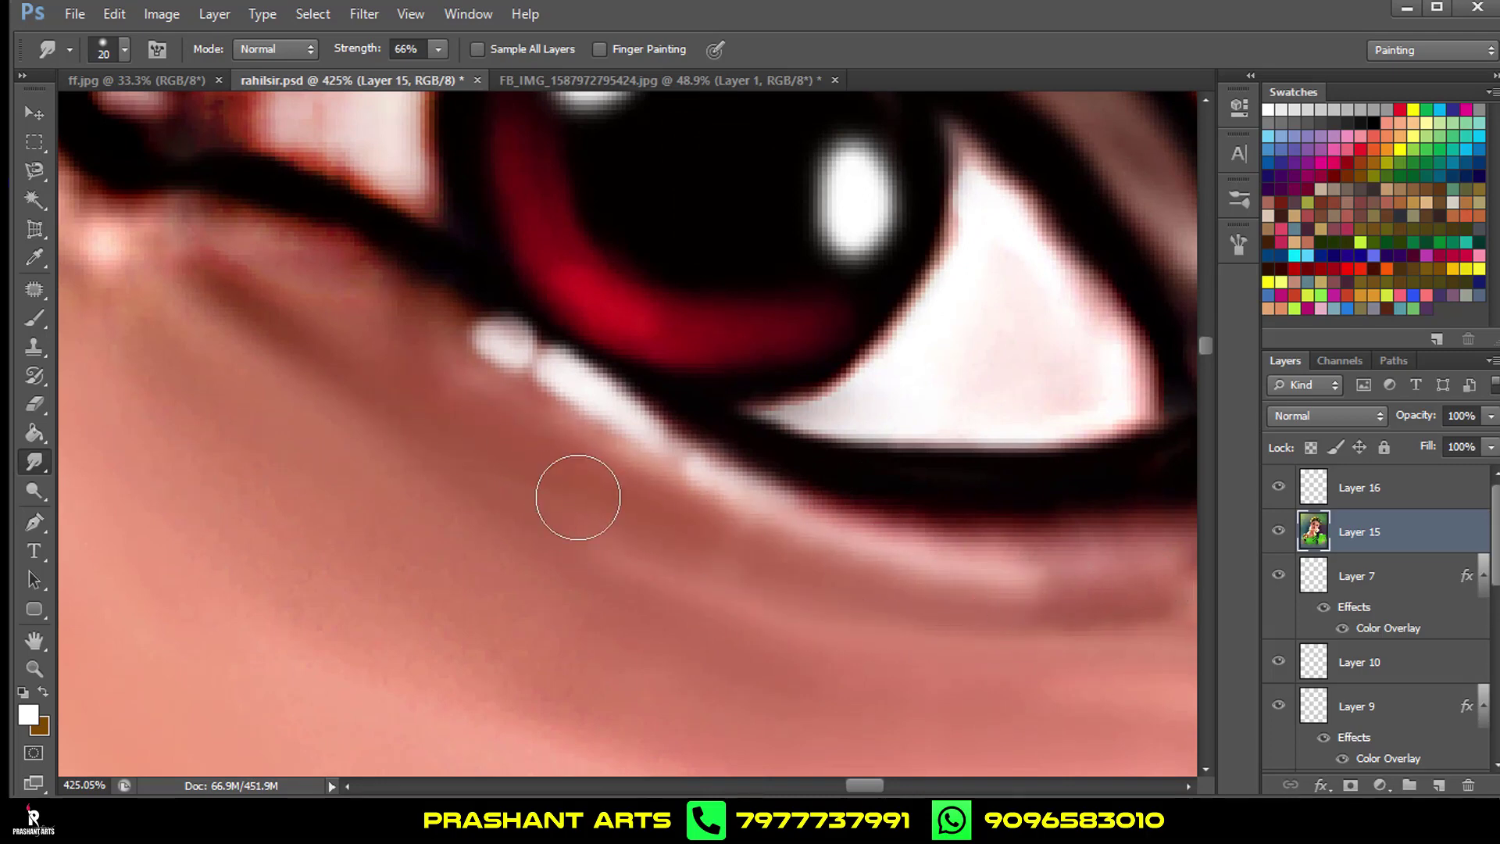
{"action": "left_click_drag", "start_coordinate": [291, 325], "coordinate": [774, 606]}
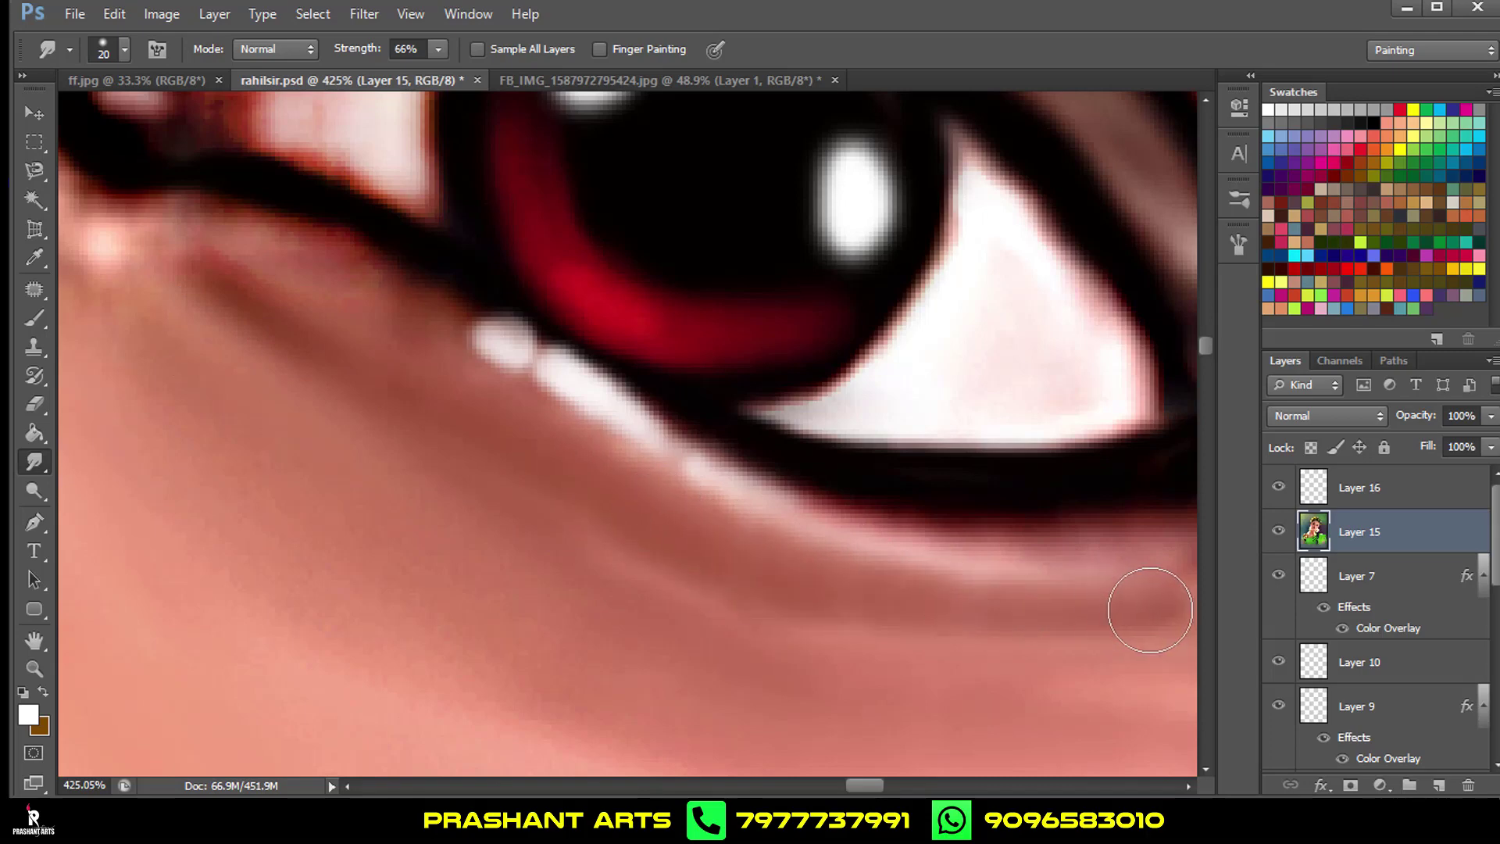
{"action": "scroll", "coordinate": [395, 461], "scroll_direction": "down", "scroll_amount": 7}
{"action": "scroll", "coordinate": [857, 526], "scroll_direction": "down", "scroll_amount": 3}
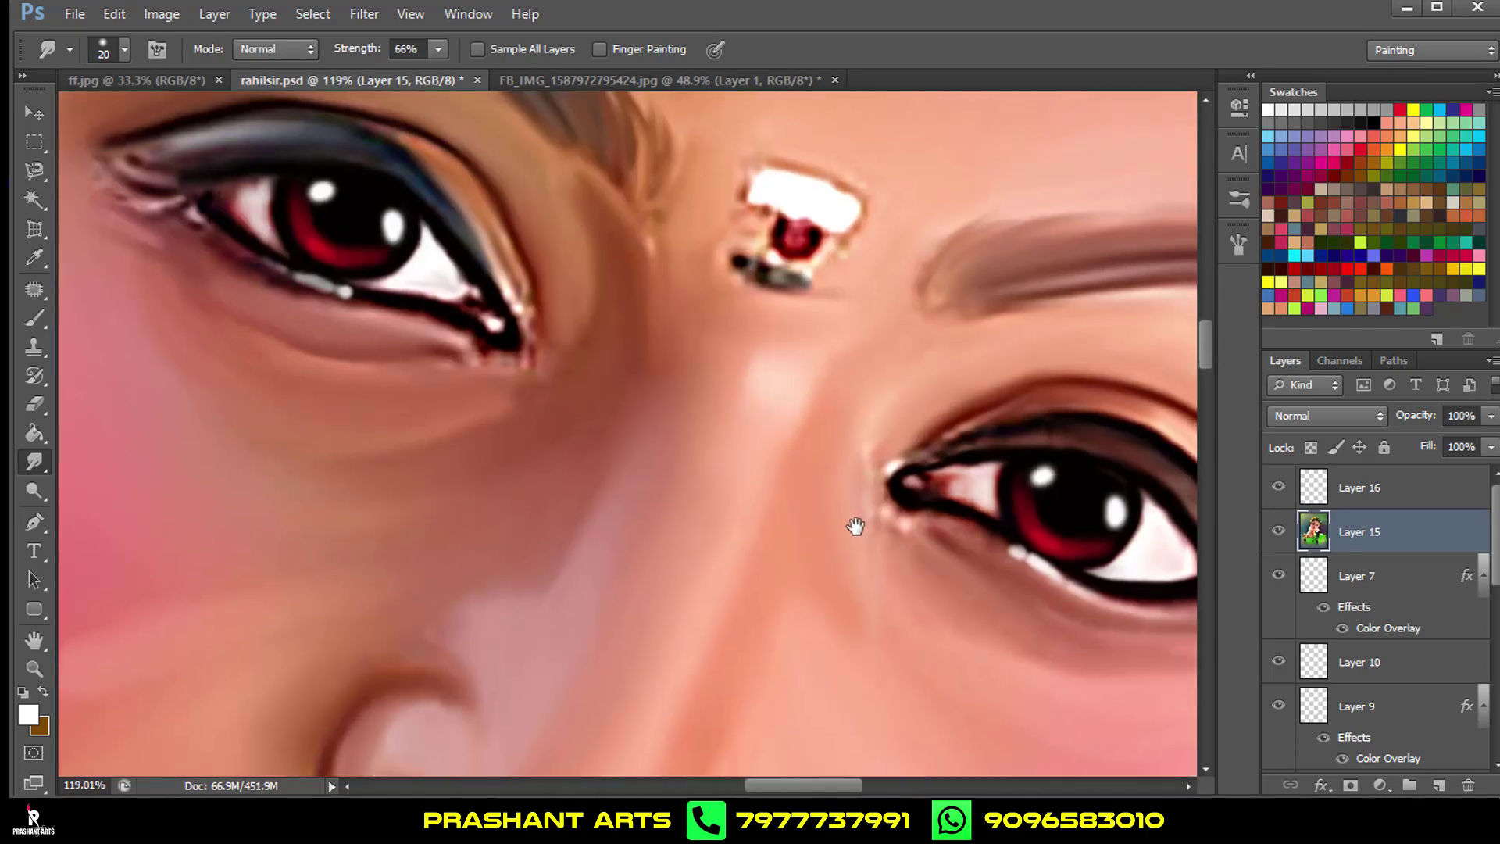
{"action": "scroll", "coordinate": [863, 520], "scroll_direction": "down", "scroll_amount": 3}
{"action": "key", "text": "ctrl+alt+z"}
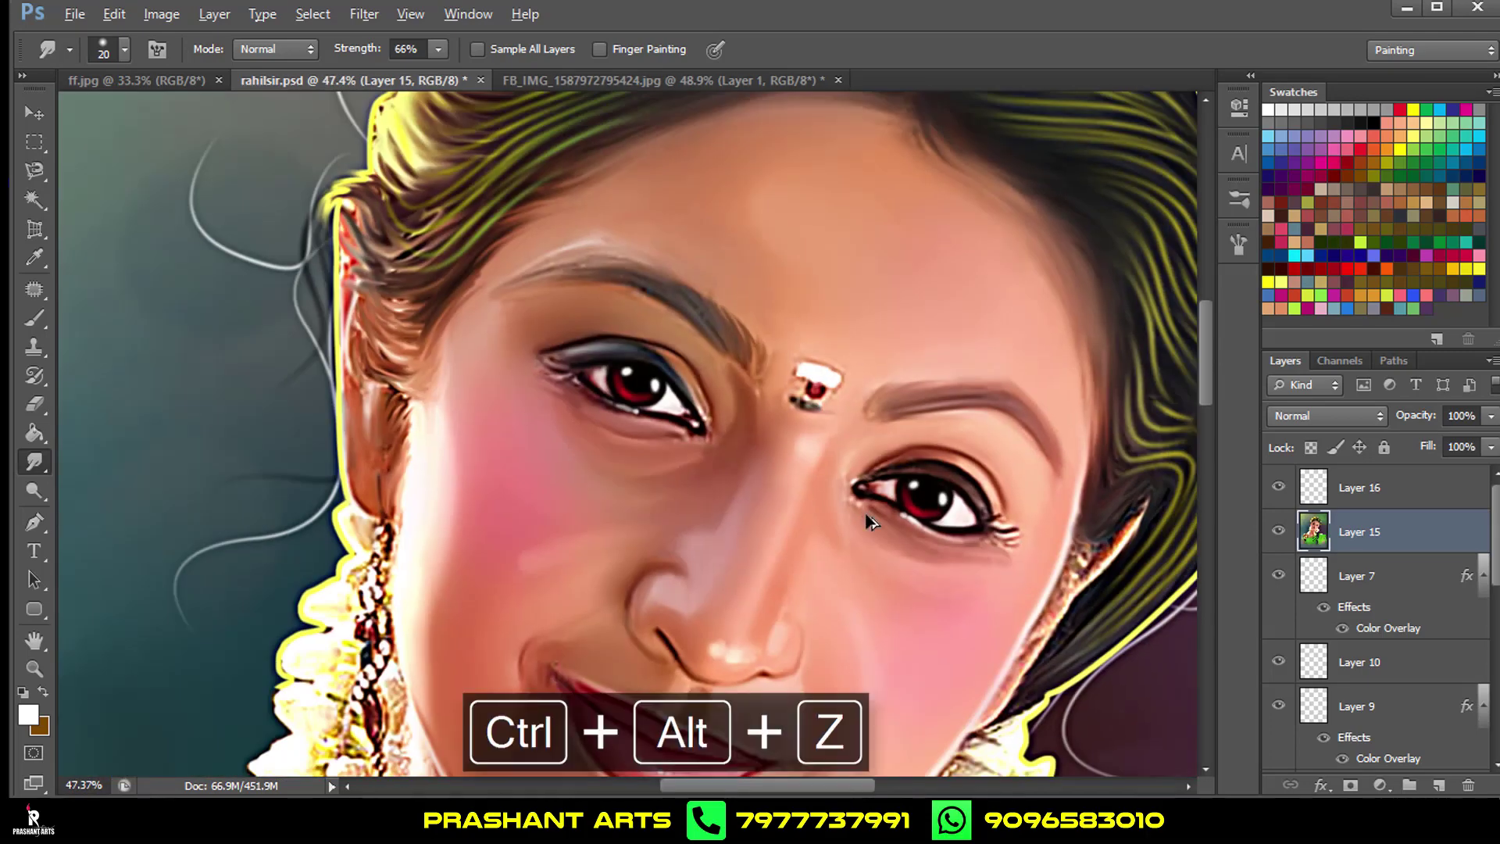
Brighten the lower eyelash line with one more smudge stroke.
{"action": "scroll", "coordinate": [870, 522], "scroll_direction": "up", "scroll_amount": 2}
{"action": "scroll", "coordinate": [869, 522], "scroll_direction": "up", "scroll_amount": 6}
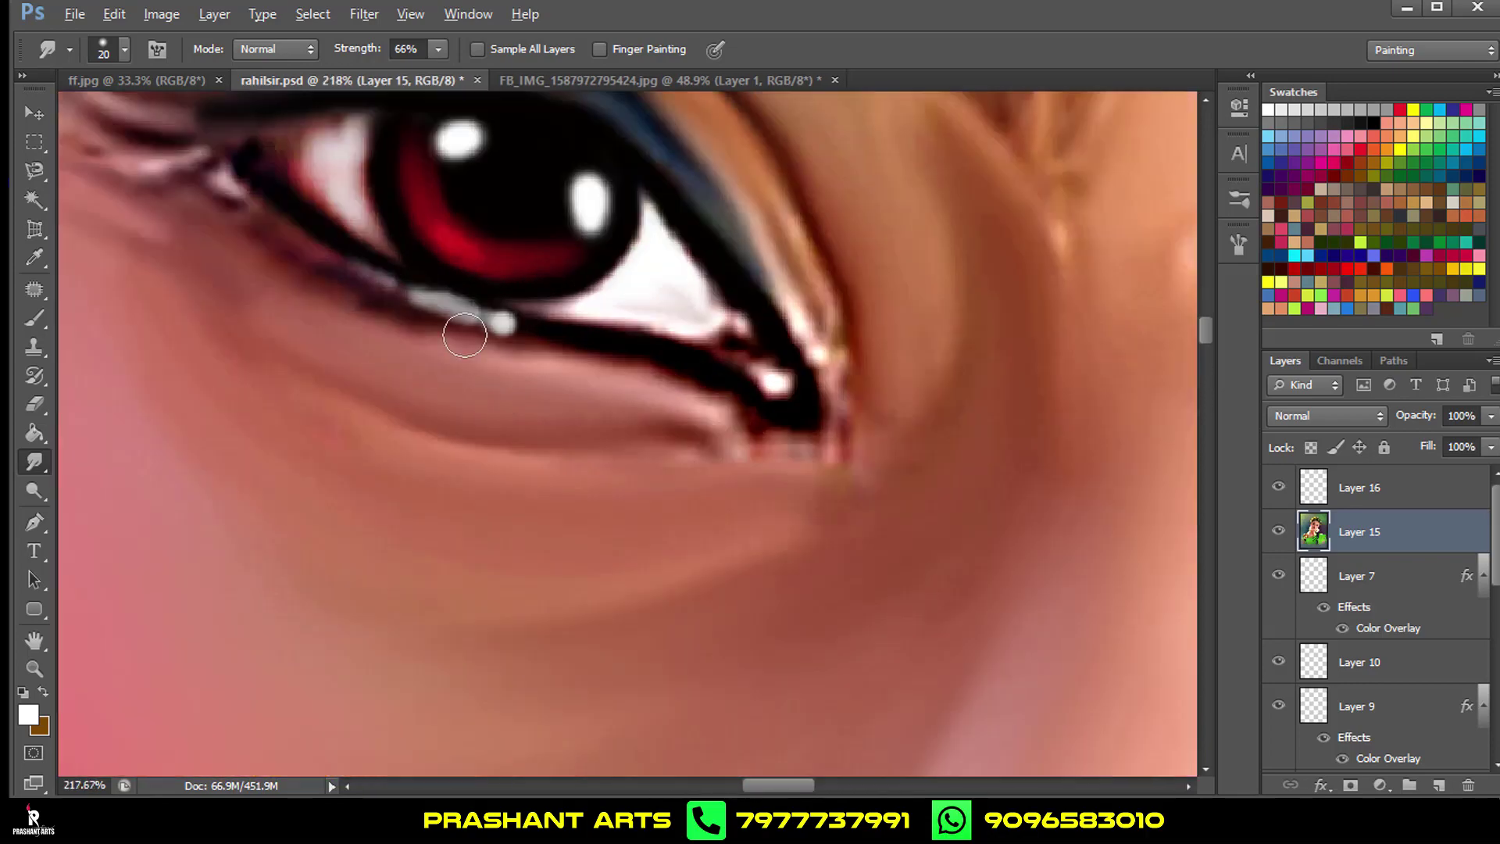
{"action": "left_click_drag", "start_coordinate": [350, 308], "coordinate": [563, 331]}
{"action": "scroll", "coordinate": [610, 328], "scroll_direction": "down", "scroll_amount": 5}
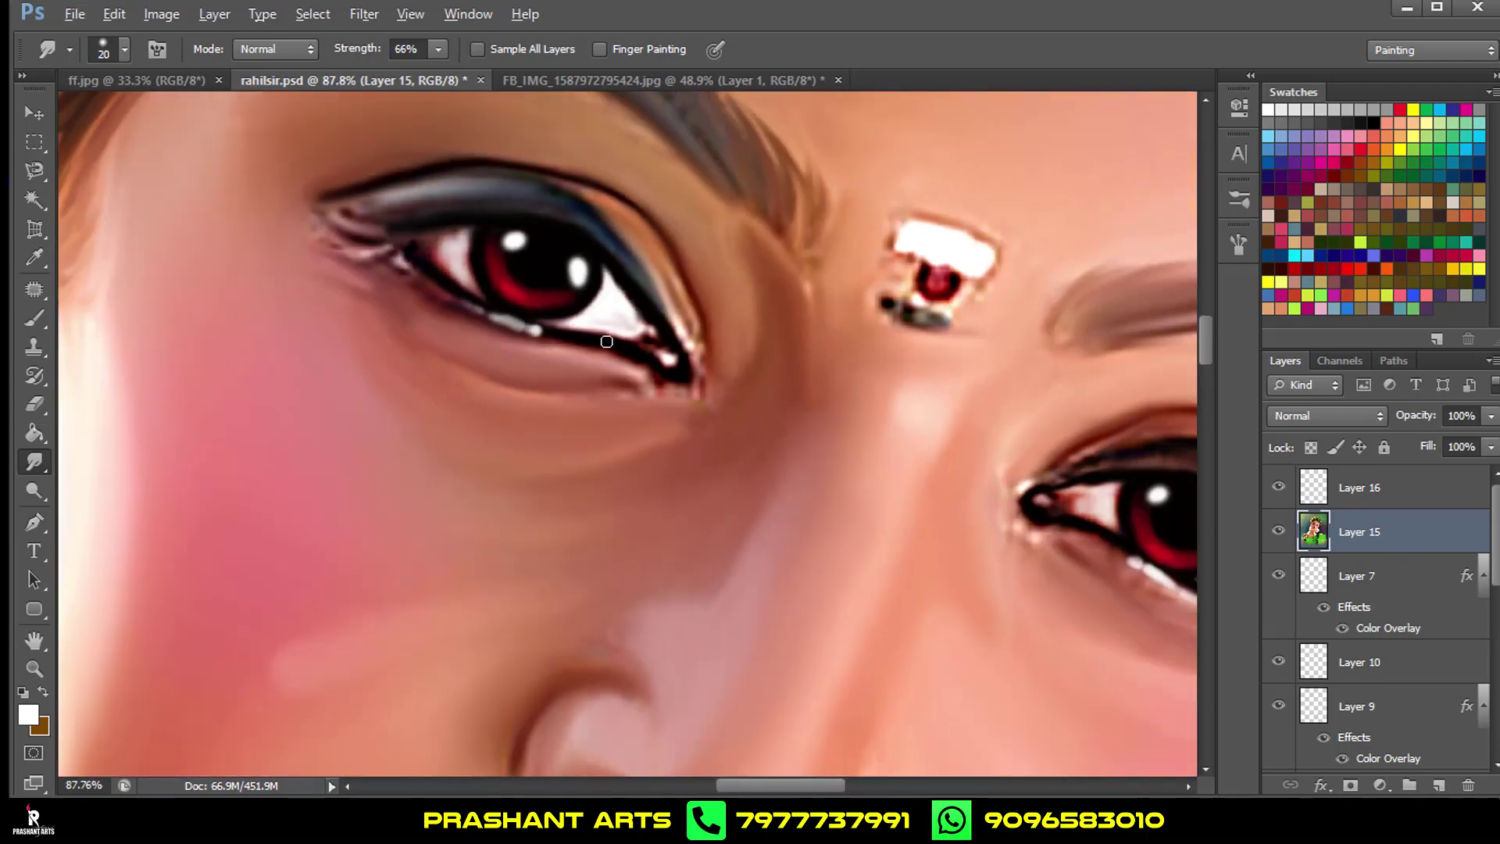
{"action": "scroll", "coordinate": [669, 320], "scroll_direction": "down", "scroll_amount": 2}
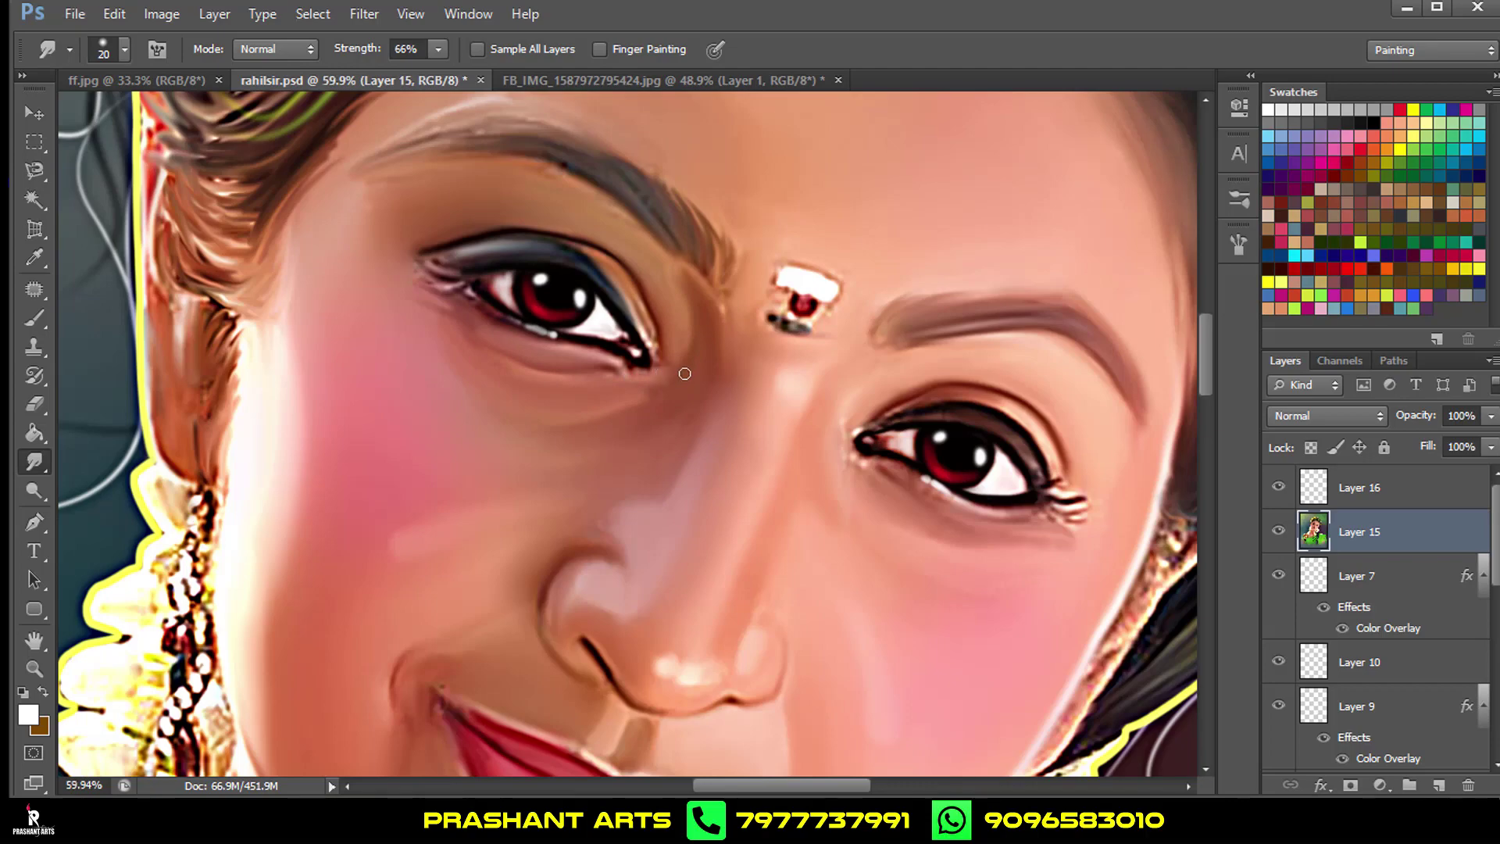
{"action": "scroll", "coordinate": [685, 374], "scroll_direction": "down", "scroll_amount": 3}
{"action": "scroll", "coordinate": [685, 374], "scroll_direction": "down", "scroll_amount": 3}
{"action": "scroll", "coordinate": [685, 374], "scroll_direction": "down", "scroll_amount": 2}
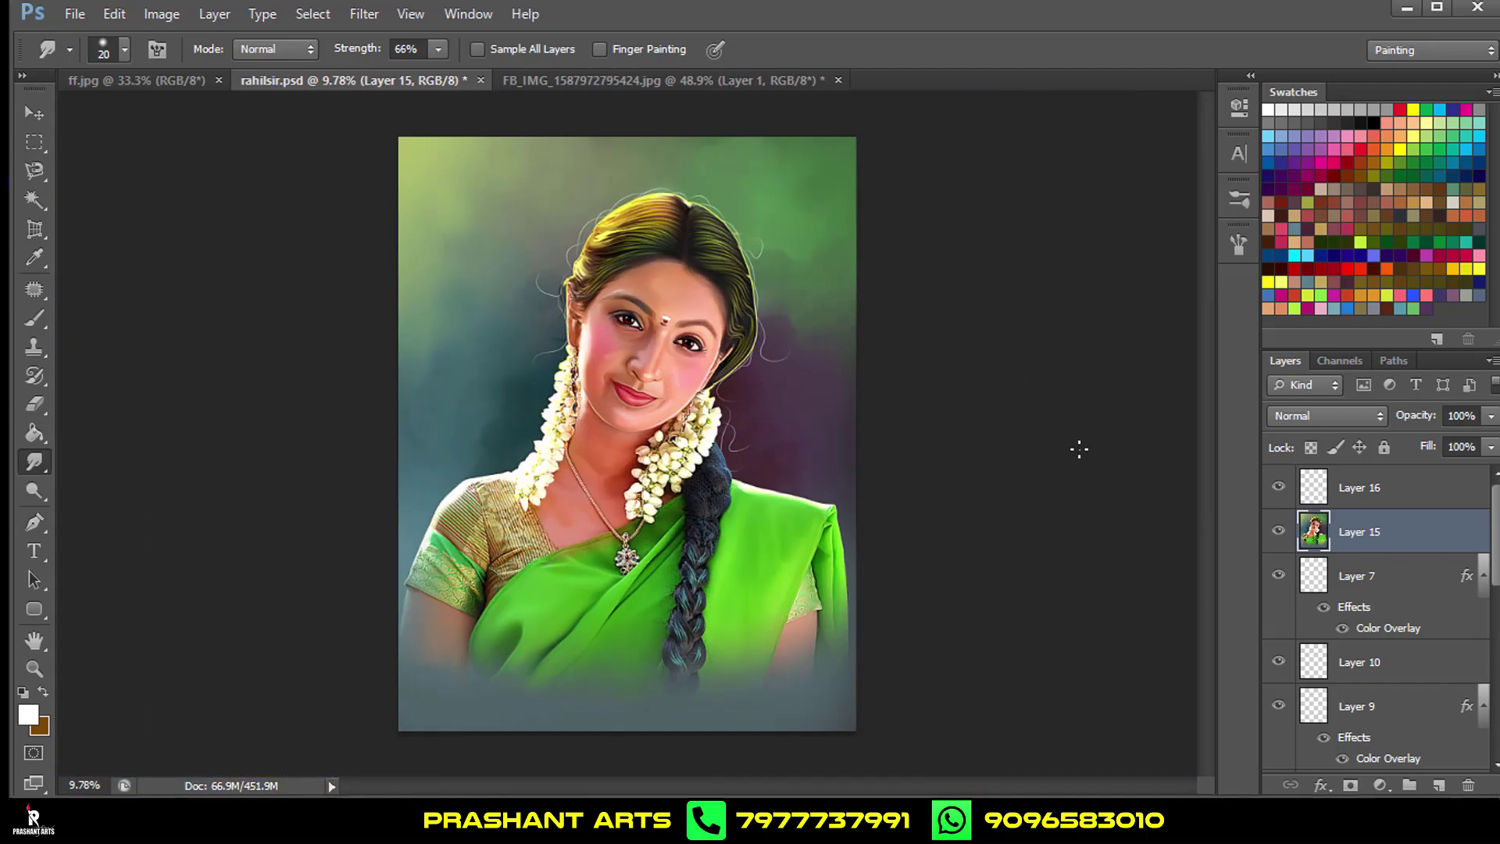
Delete Layer 16, duplicate Layer 15 as Layer 15 copy, and save the document.
{"action": "left_click", "coordinate": [1344, 495]}
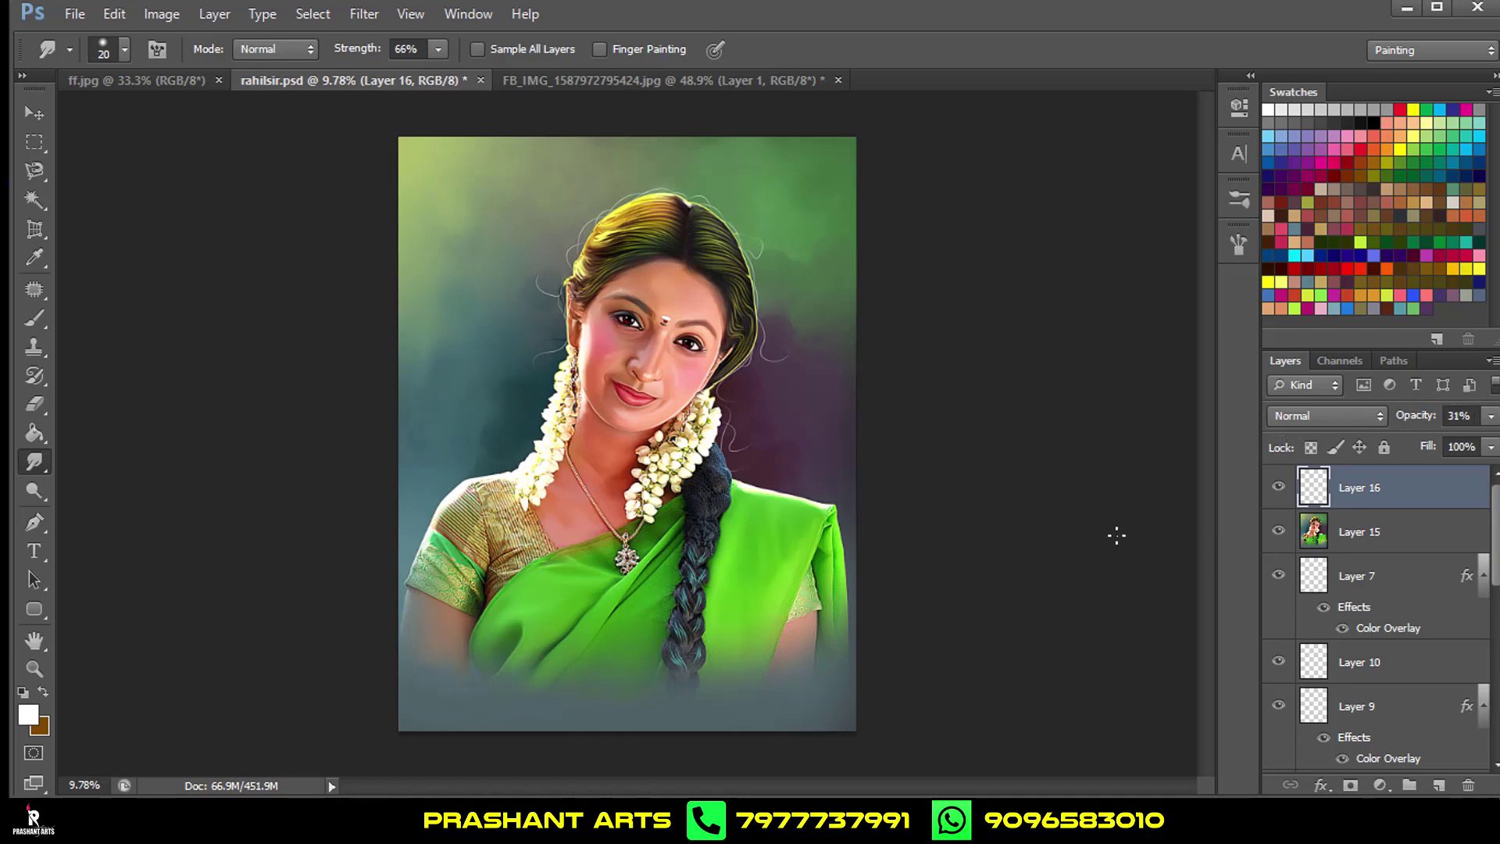
{"action": "scroll", "coordinate": [663, 371], "scroll_direction": "up", "scroll_amount": 3}
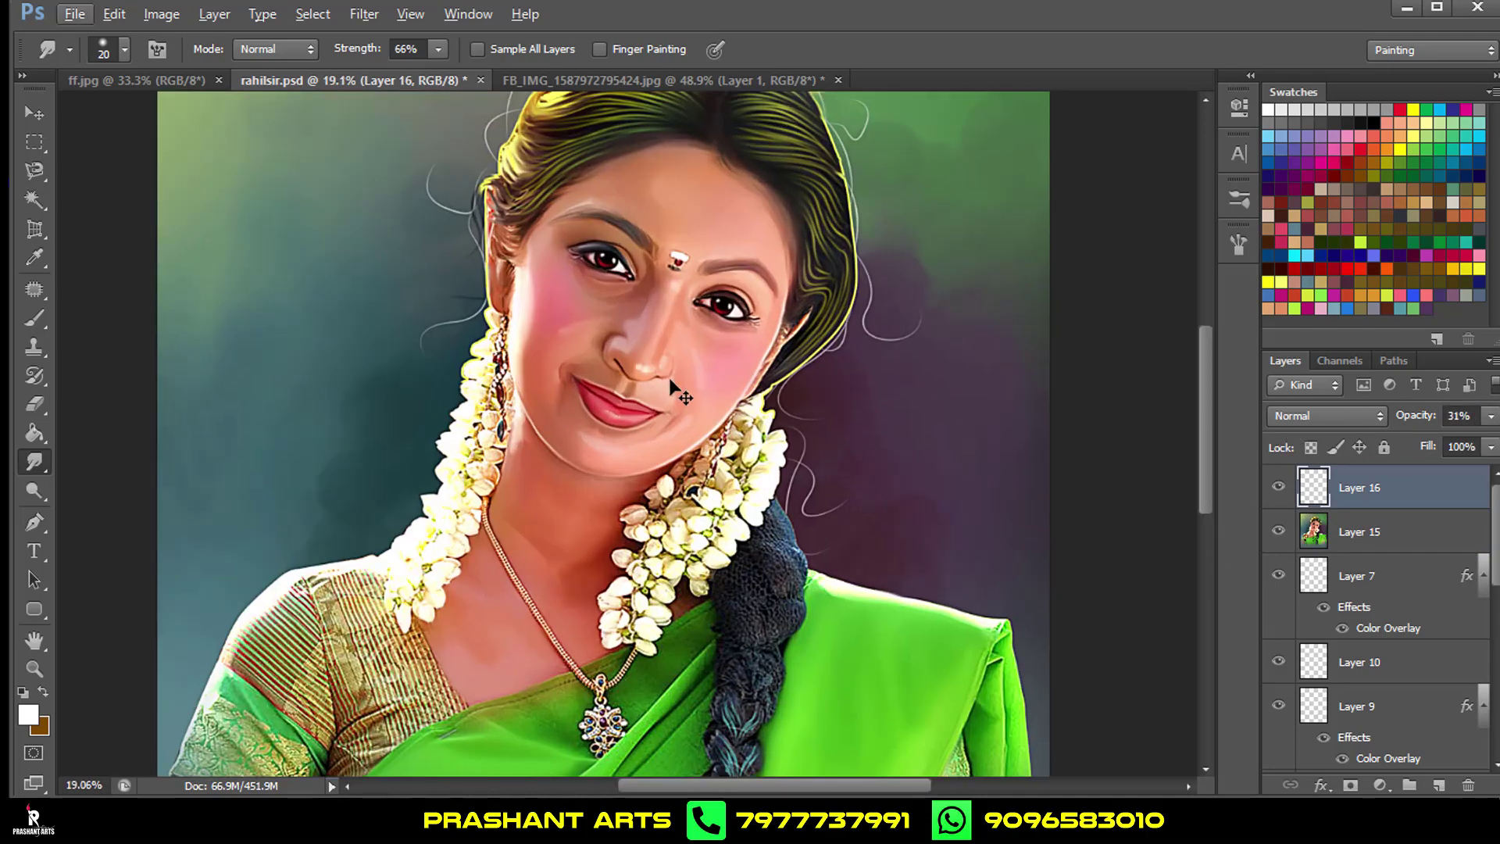
{"action": "key", "text": "Delete"}
{"action": "scroll", "coordinate": [670, 383], "scroll_direction": "down", "scroll_amount": 3}
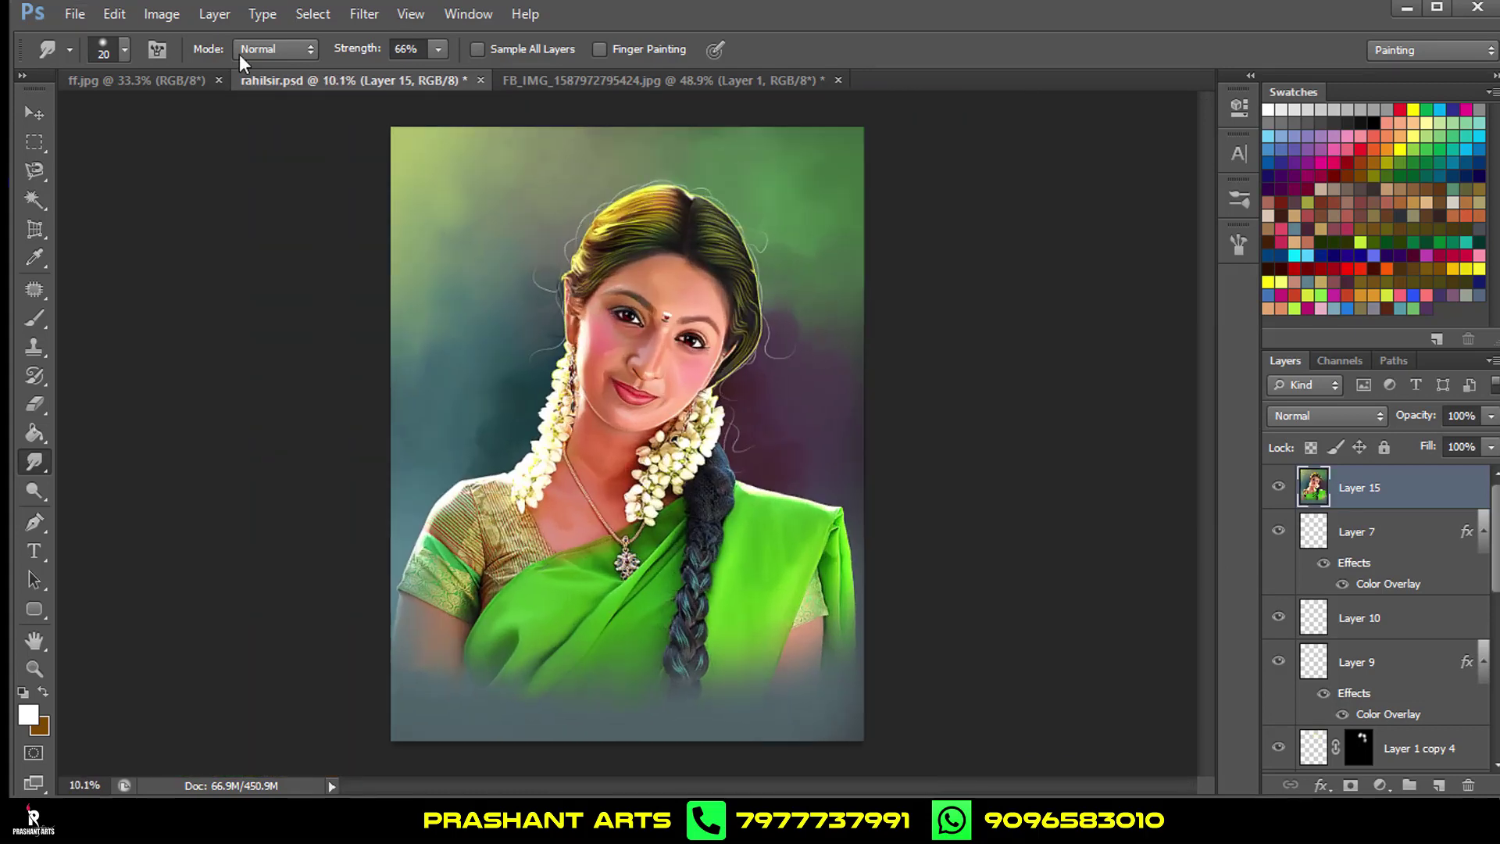
{"action": "key", "text": "ctrl+j"}
{"action": "key", "text": "ctrl+s"}
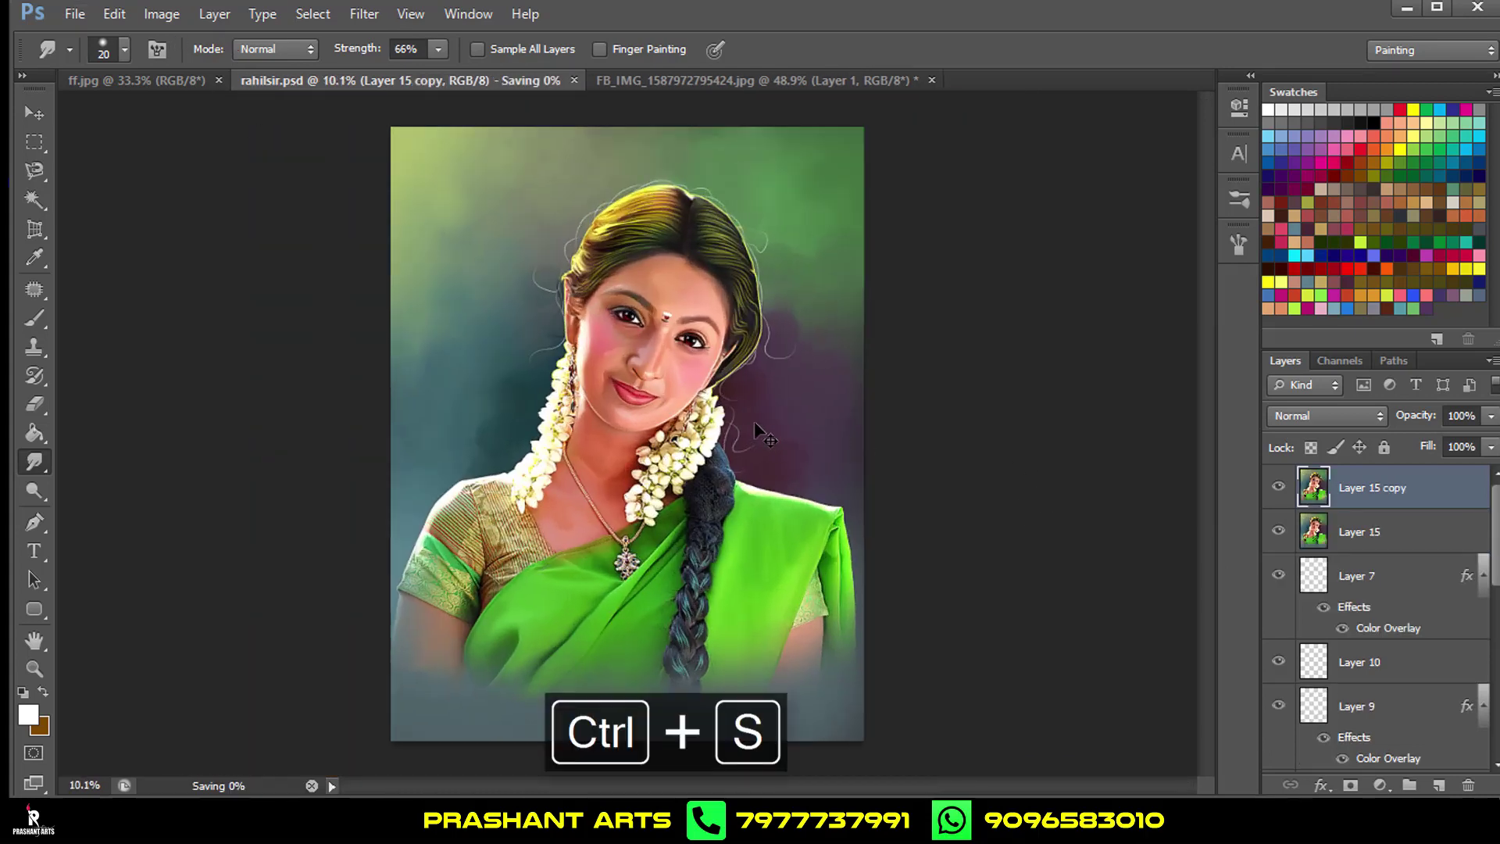
Apply Match Color to Layer 15 copy with Luminance 125 and Color Intensity 102.
{"action": "left_click", "coordinate": [148, 14]}
{"action": "mouse_move", "coordinate": [195, 69]}
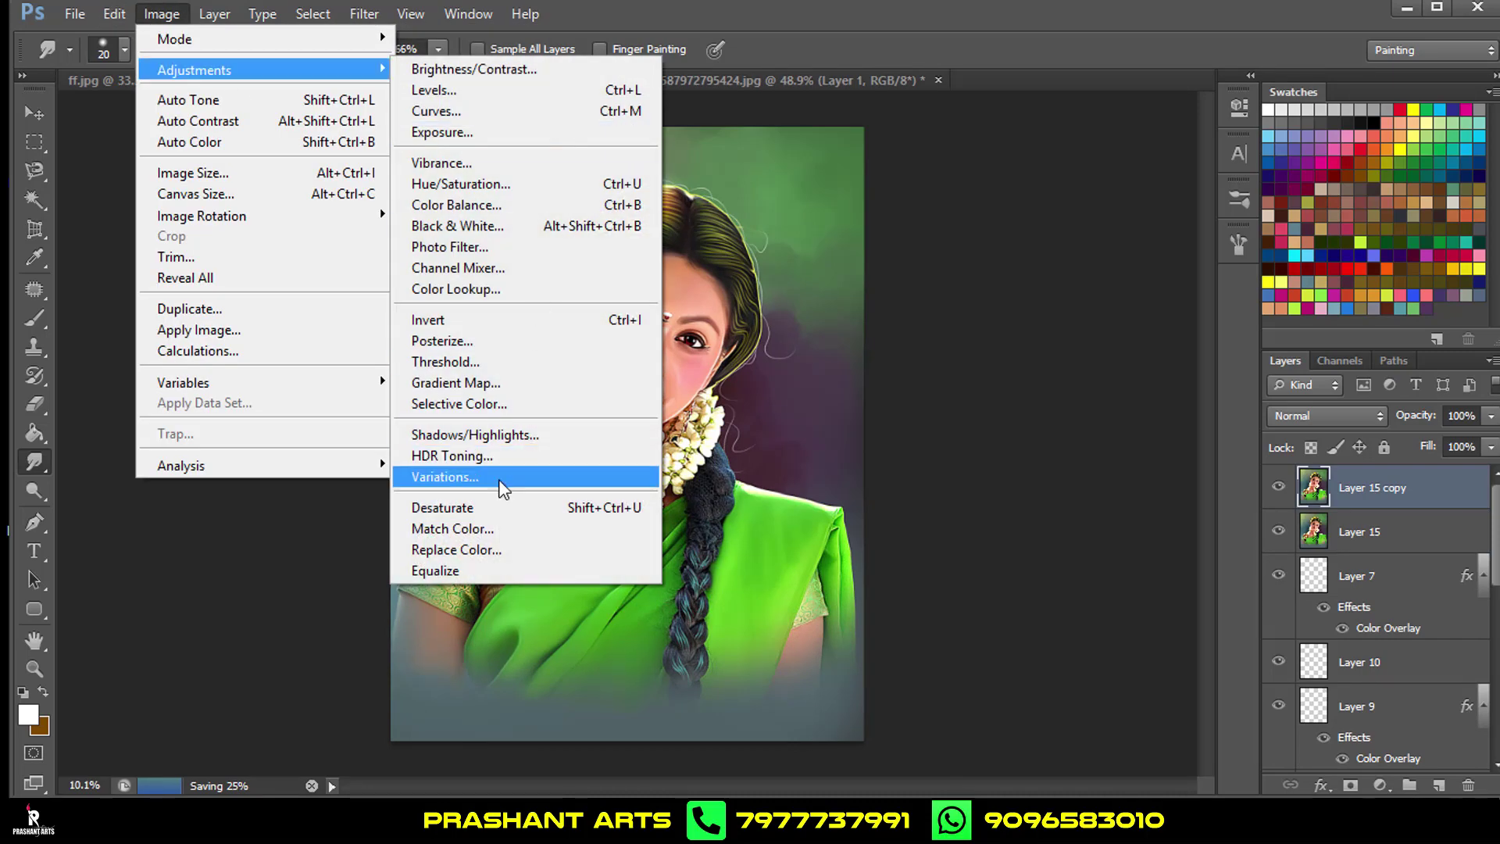
{"action": "left_click", "coordinate": [488, 528]}
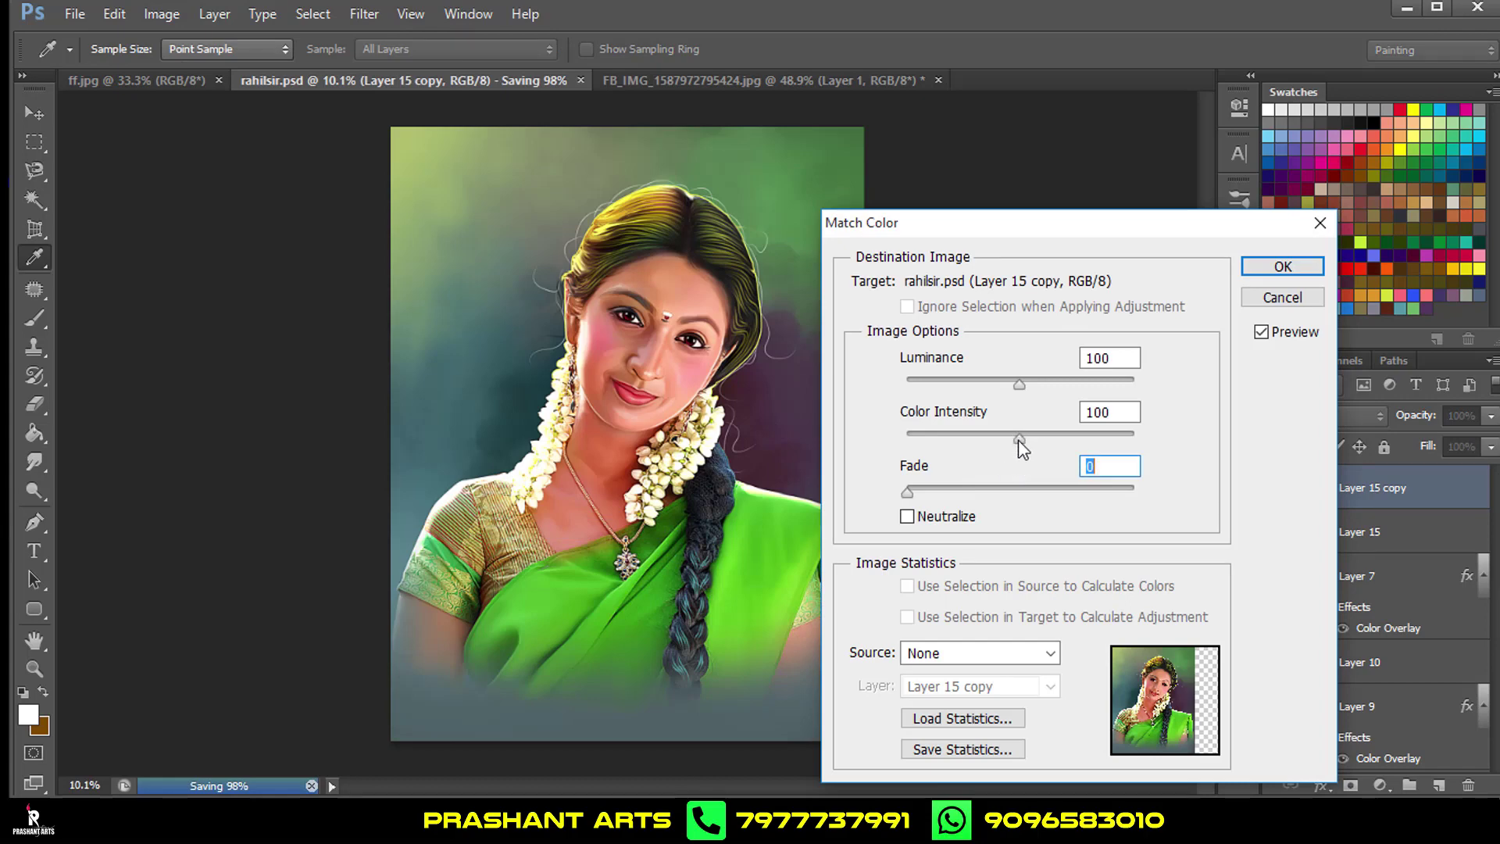
{"action": "left_click_drag", "start_coordinate": [1024, 439], "coordinate": [1022, 439]}
{"action": "left_click_drag", "start_coordinate": [1040, 383], "coordinate": [1048, 384]}
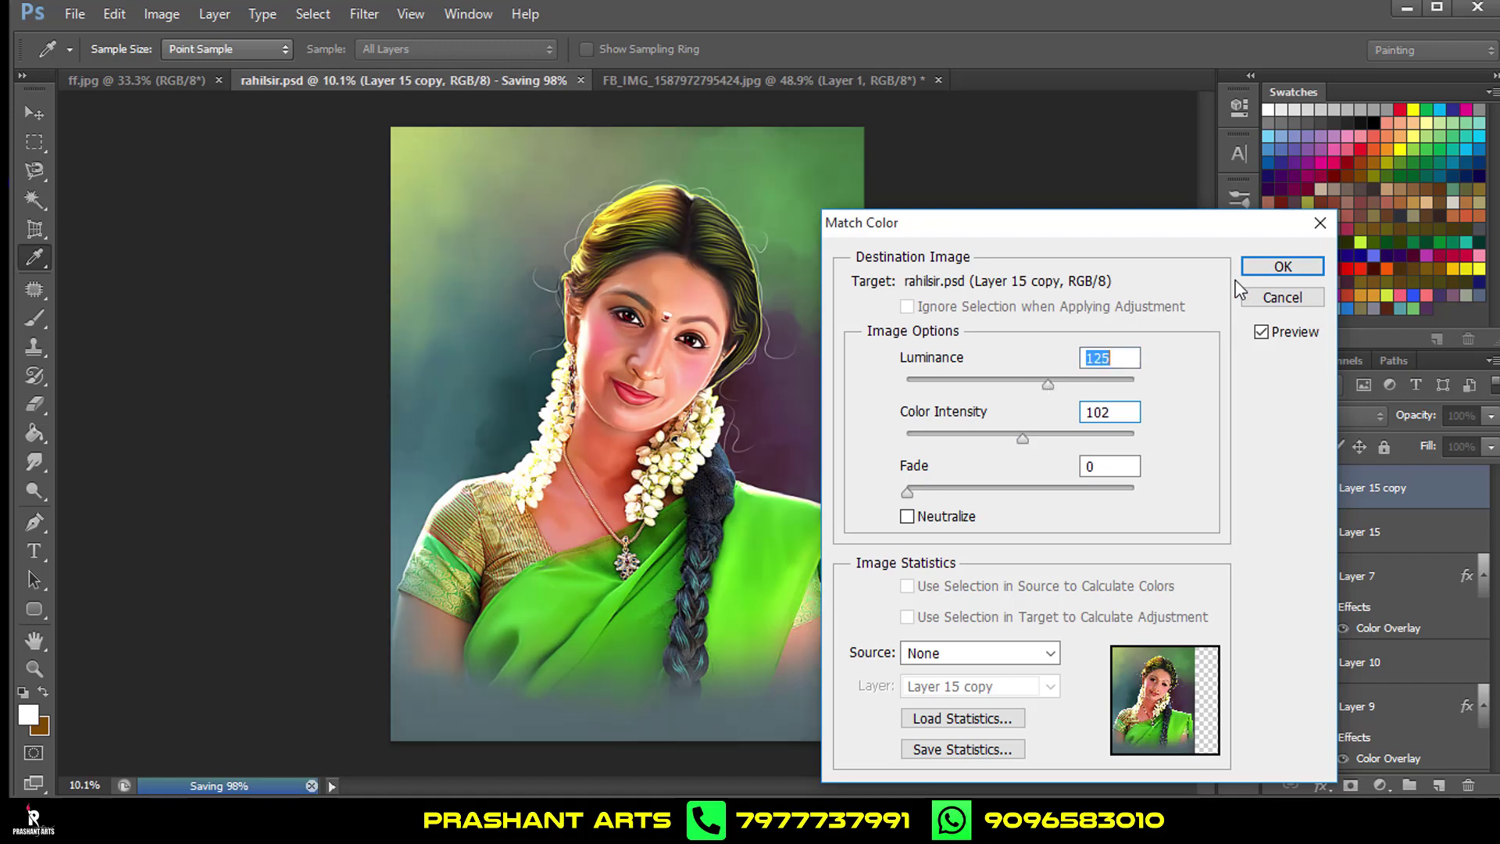
{"action": "left_click", "coordinate": [1259, 268]}
{"action": "key", "text": "r"}
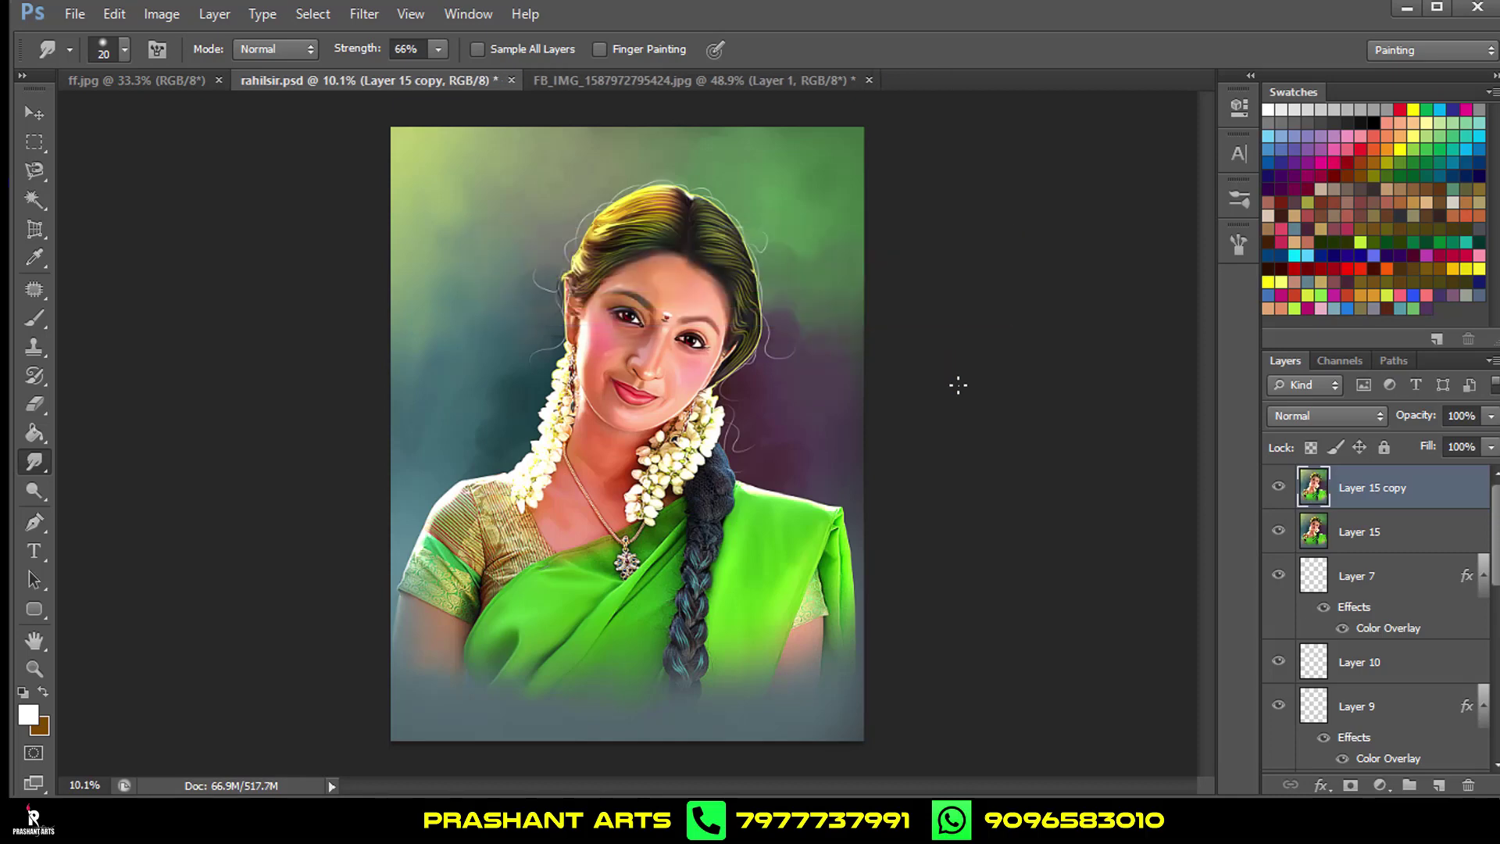
{"action": "scroll", "coordinate": [911, 338], "scroll_direction": "up", "scroll_amount": 5}
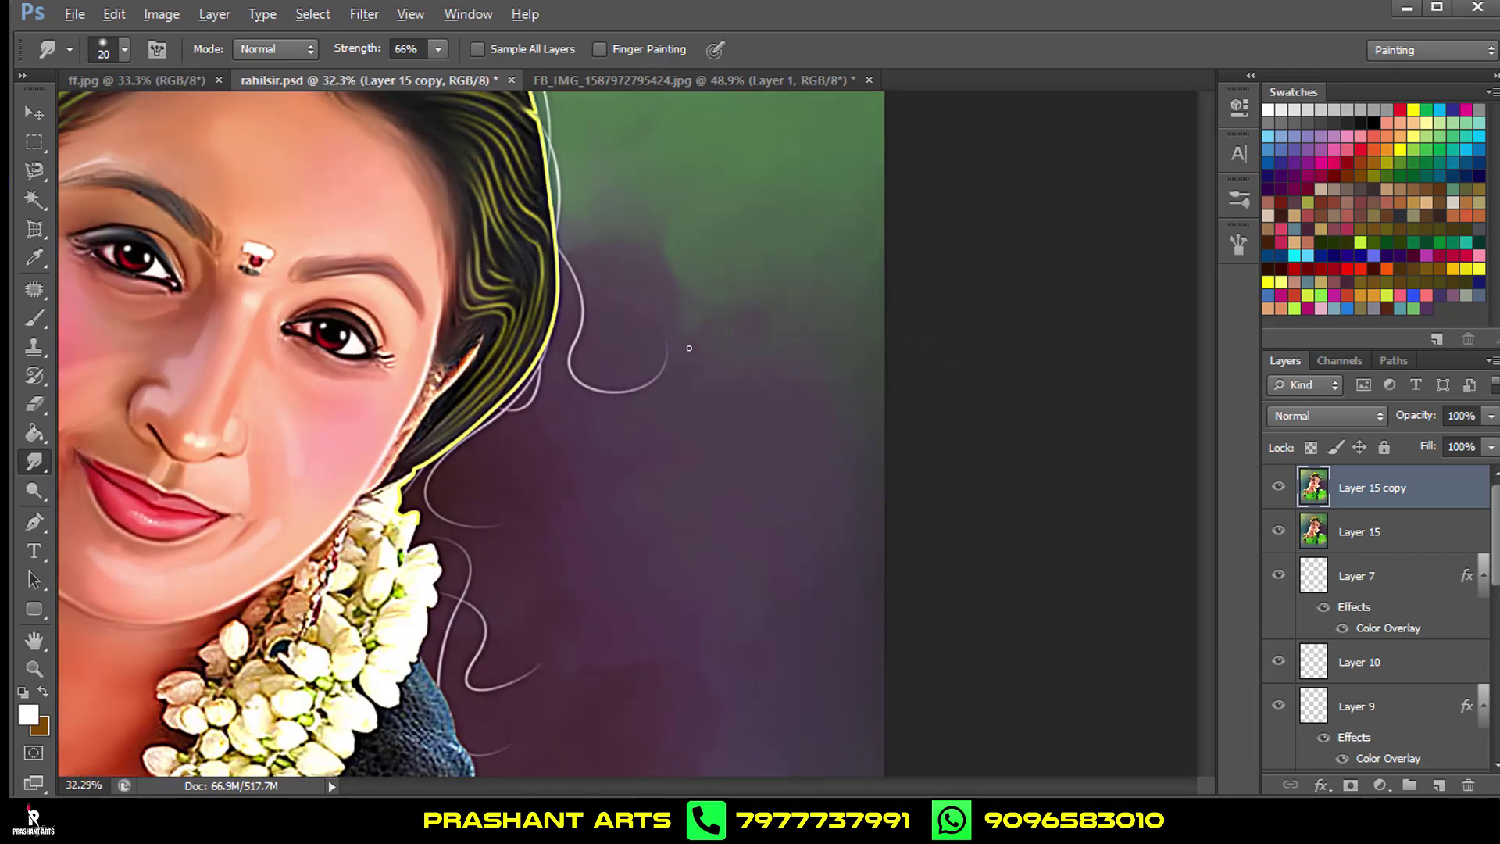
{"action": "mouse_move", "coordinate": [426, 437]}
{"action": "left_mouse_down"}
{"action": "mouse_move", "coordinate": [735, 544]}
{"action": "mouse_move", "coordinate": [762, 738]}
{"action": "left_mouse_up"}
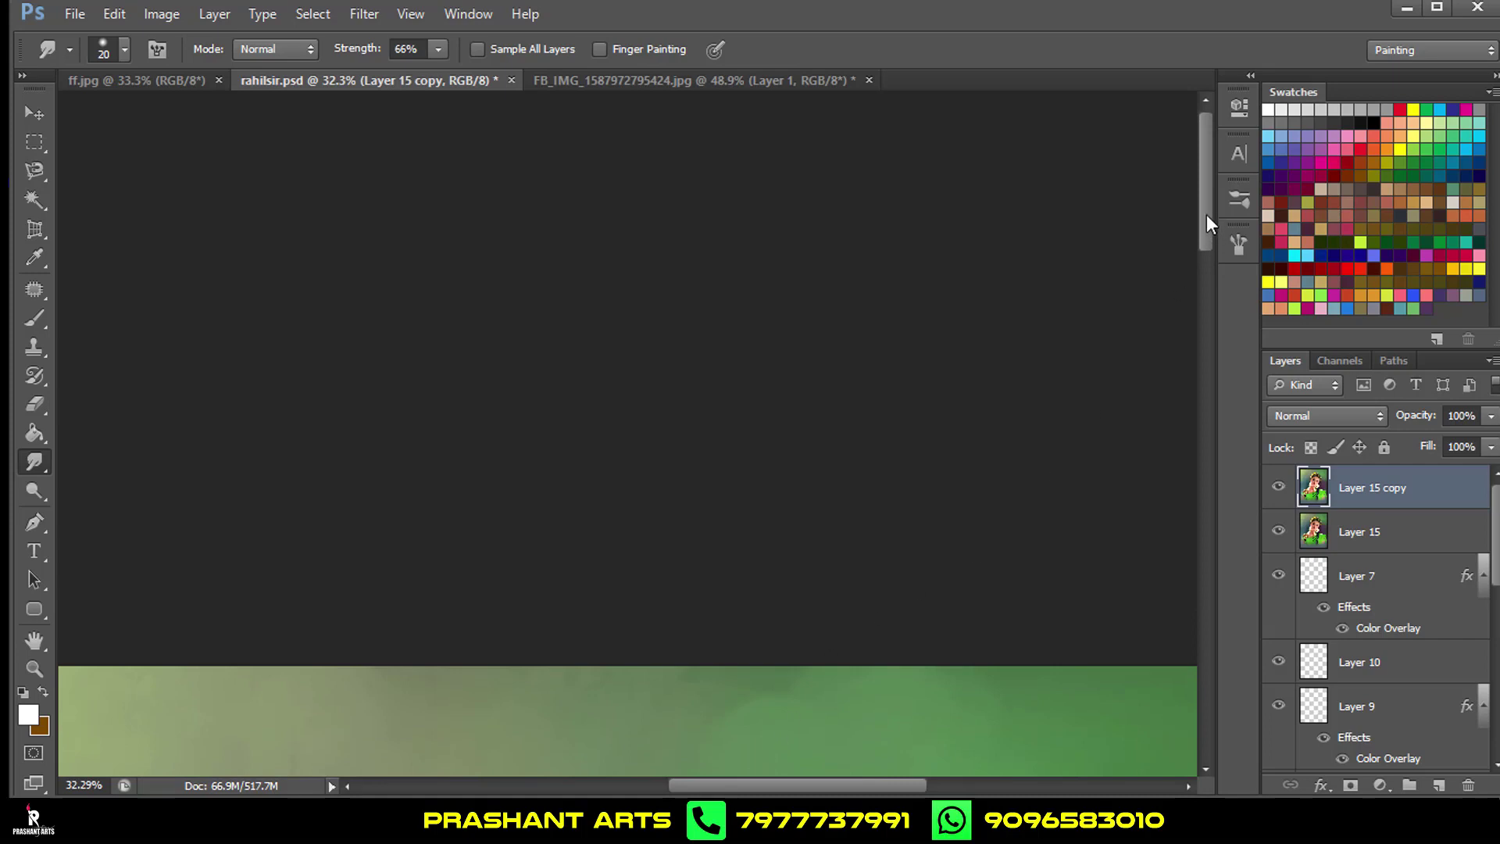
{"action": "mouse_move", "coordinate": [1208, 209]}
{"action": "left_mouse_down"}
{"action": "mouse_move", "coordinate": [1210, 485]}
{"action": "mouse_move", "coordinate": [1235, 649]}
{"action": "left_mouse_up"}
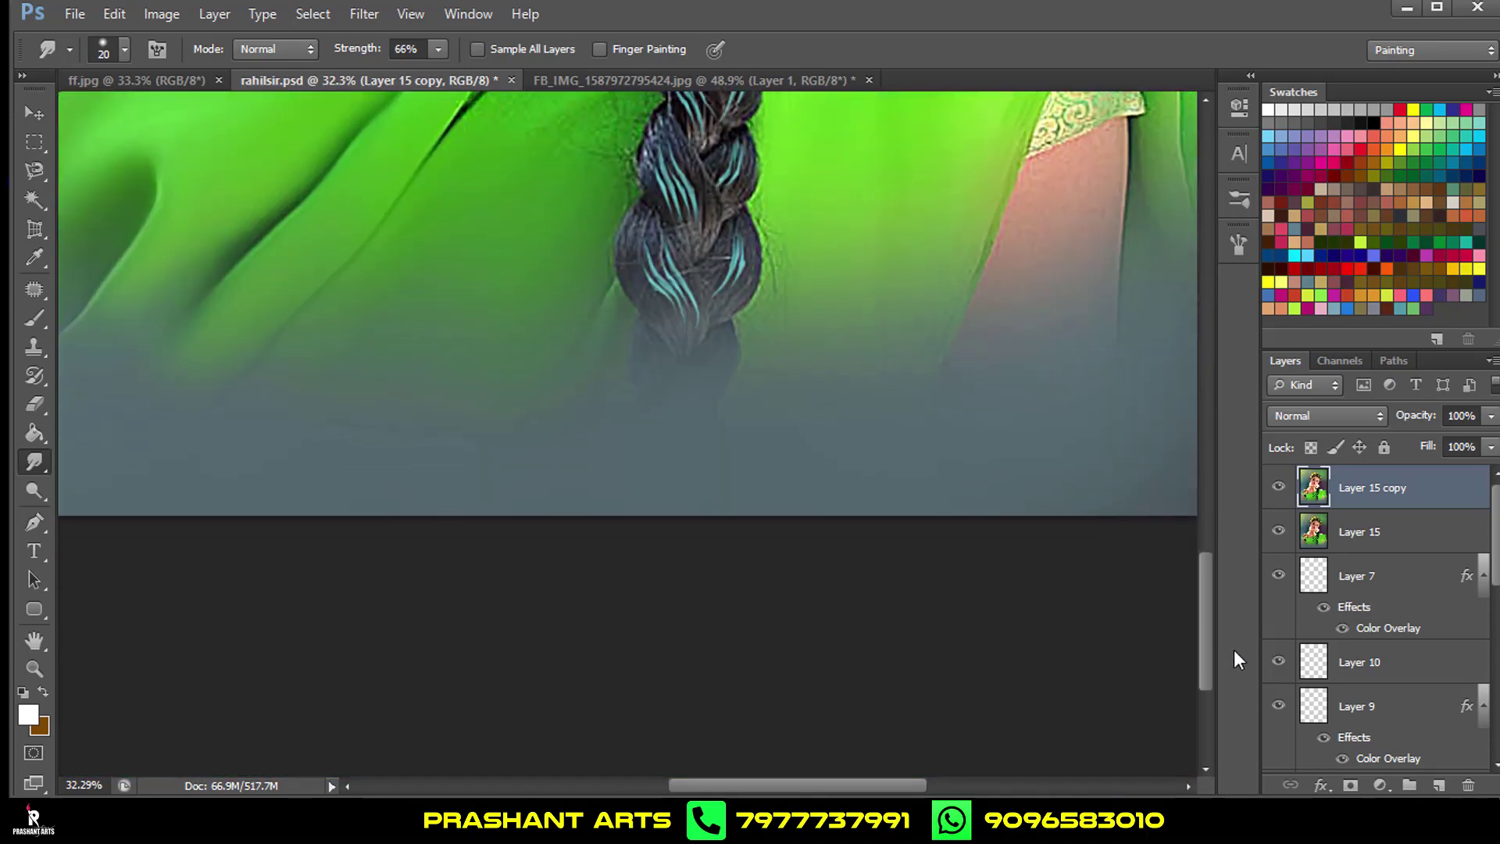
{"action": "key", "text": "ctrl+minus"}
{"action": "key", "text": "ctrl+minus"}
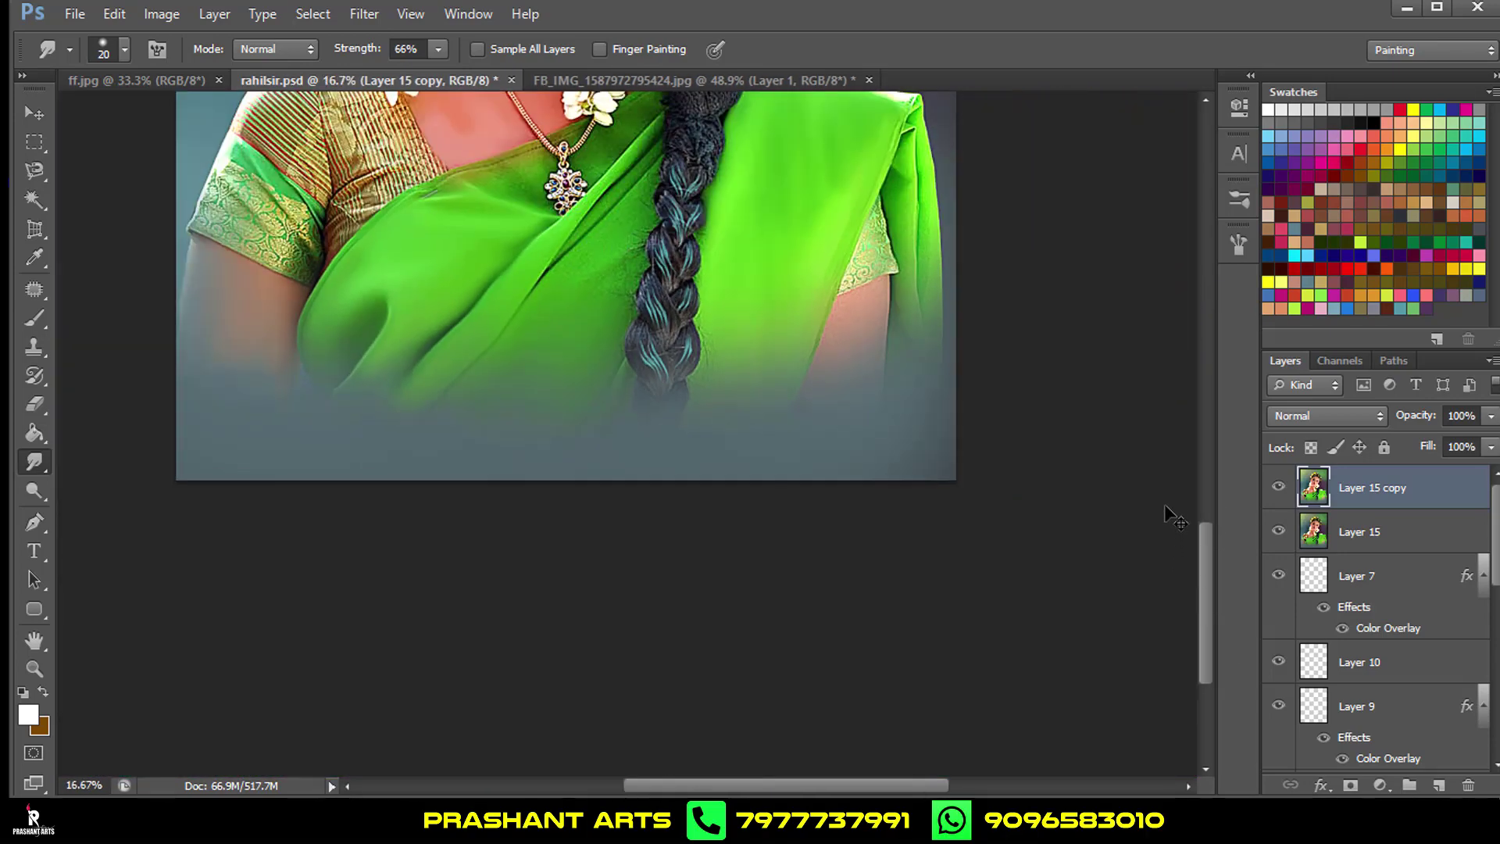
{"action": "key", "text": "ctrl+minus"}
{"action": "key", "text": "ctrl+minus"}
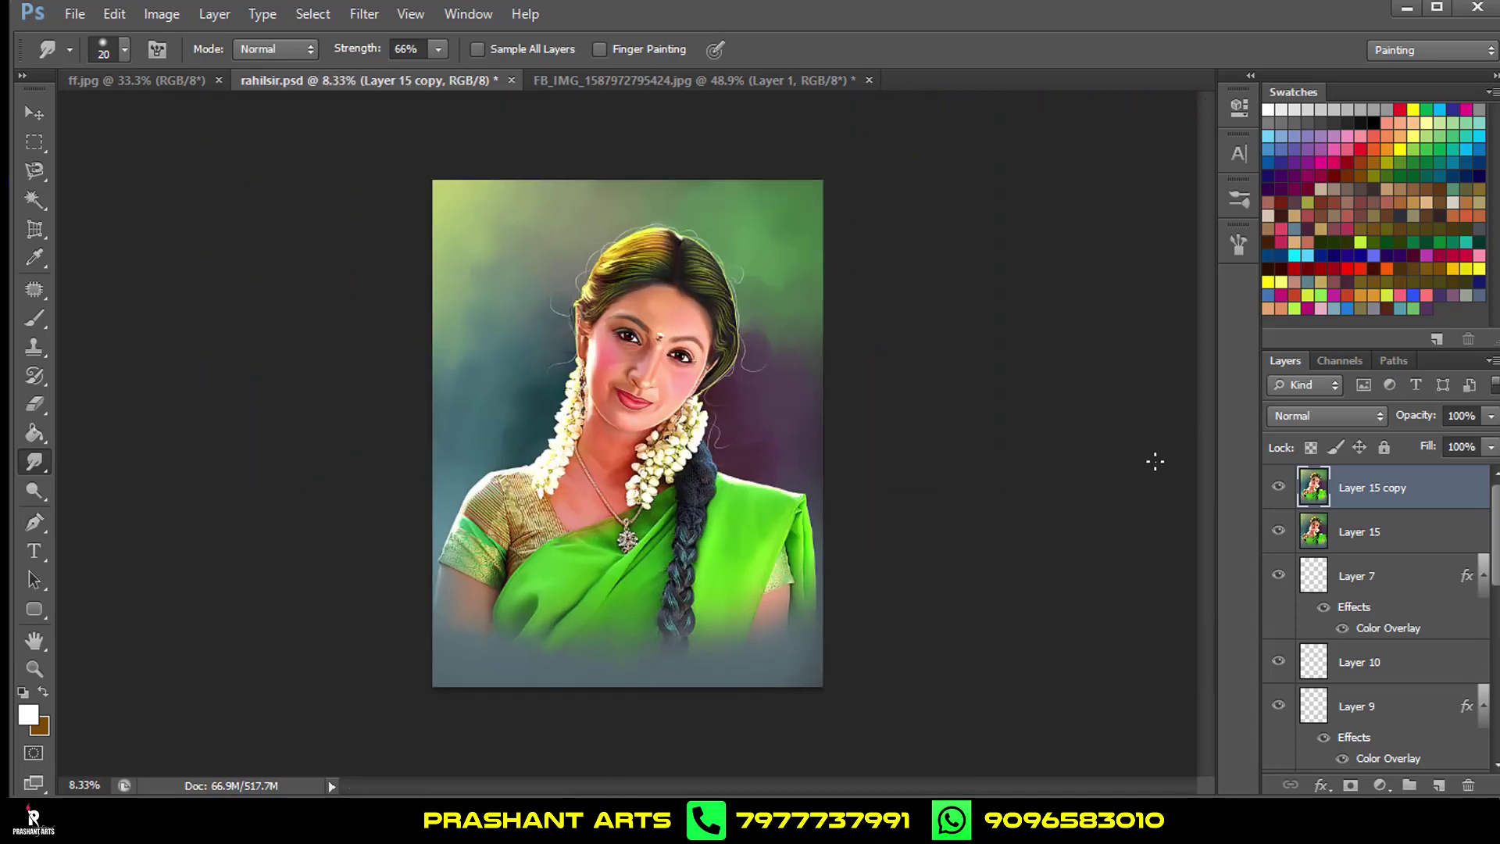
{"action": "key", "text": "ctrl+plus"}
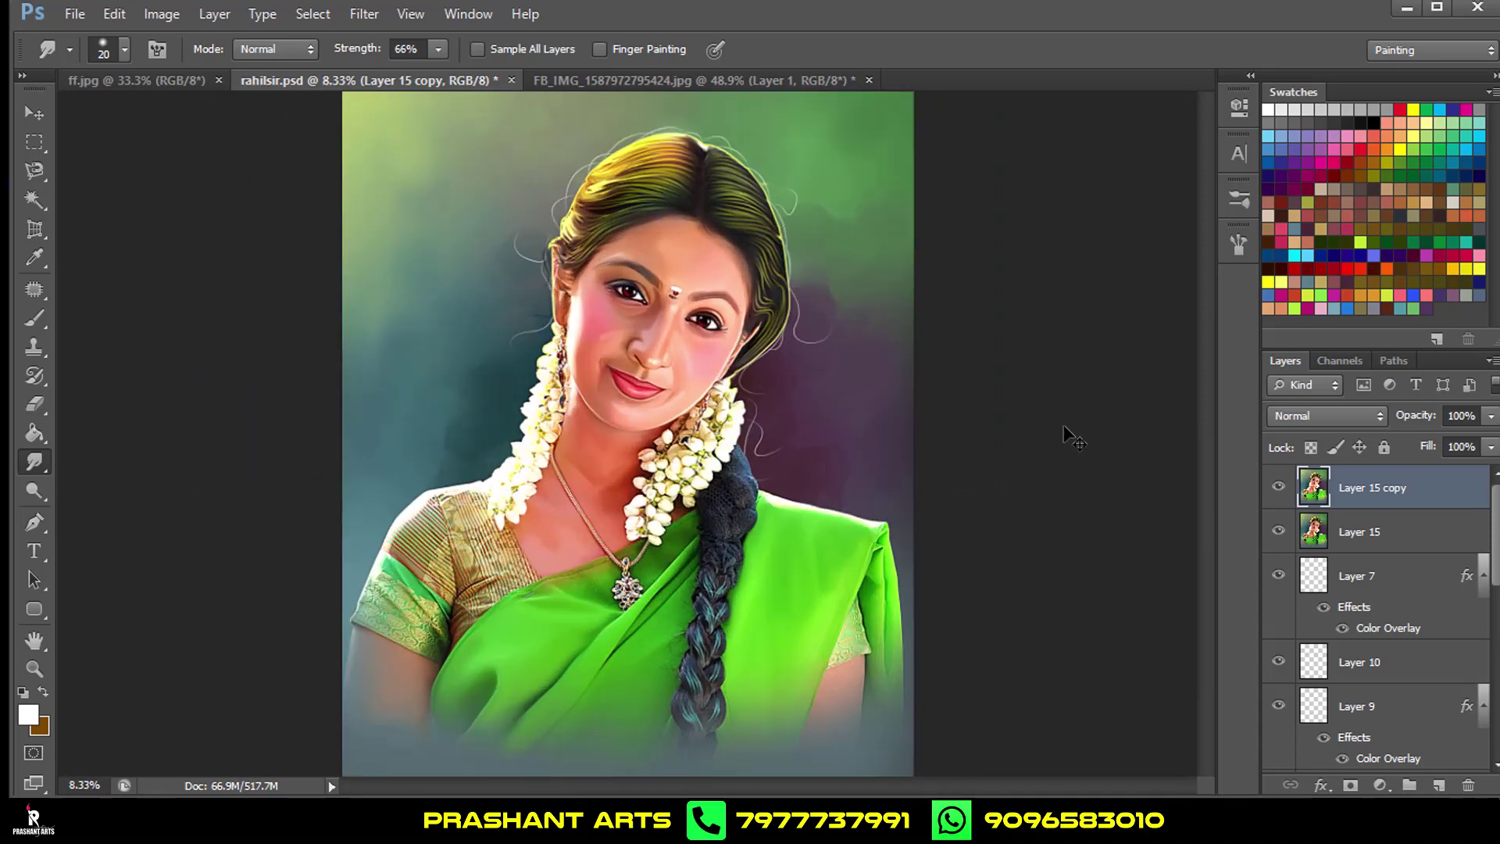